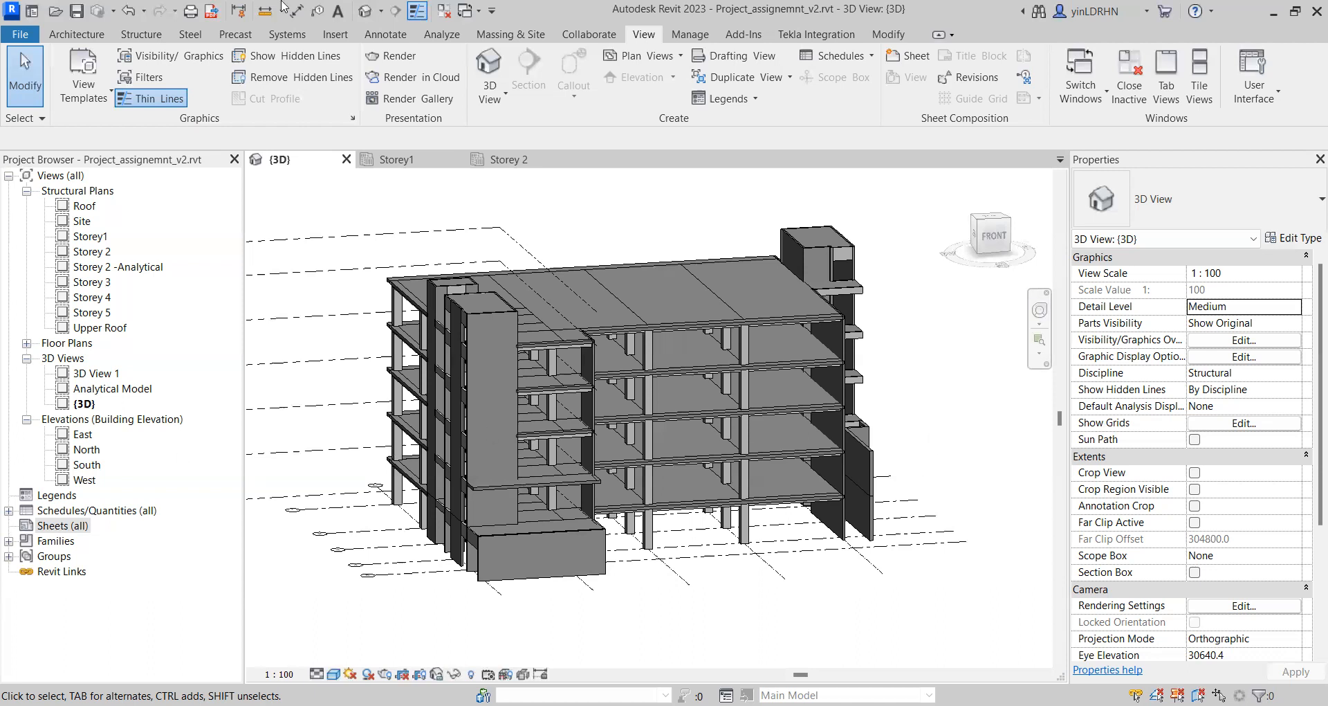
Step: View the Storey1, Storey 2 and Storey 3 structural plans, and return to Storey 2 by closing the Storey 3 view
{"action": "left_click", "coordinate": [408, 161]}
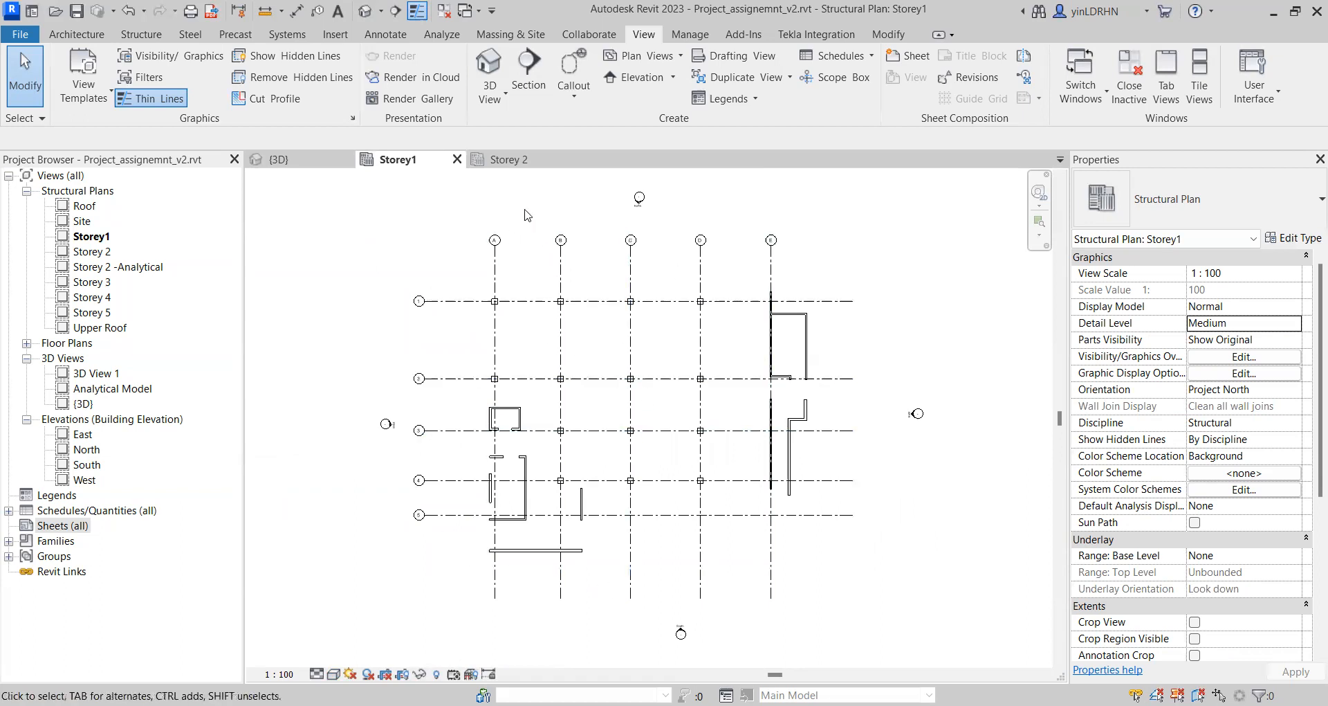
{"action": "left_click", "coordinate": [508, 159]}
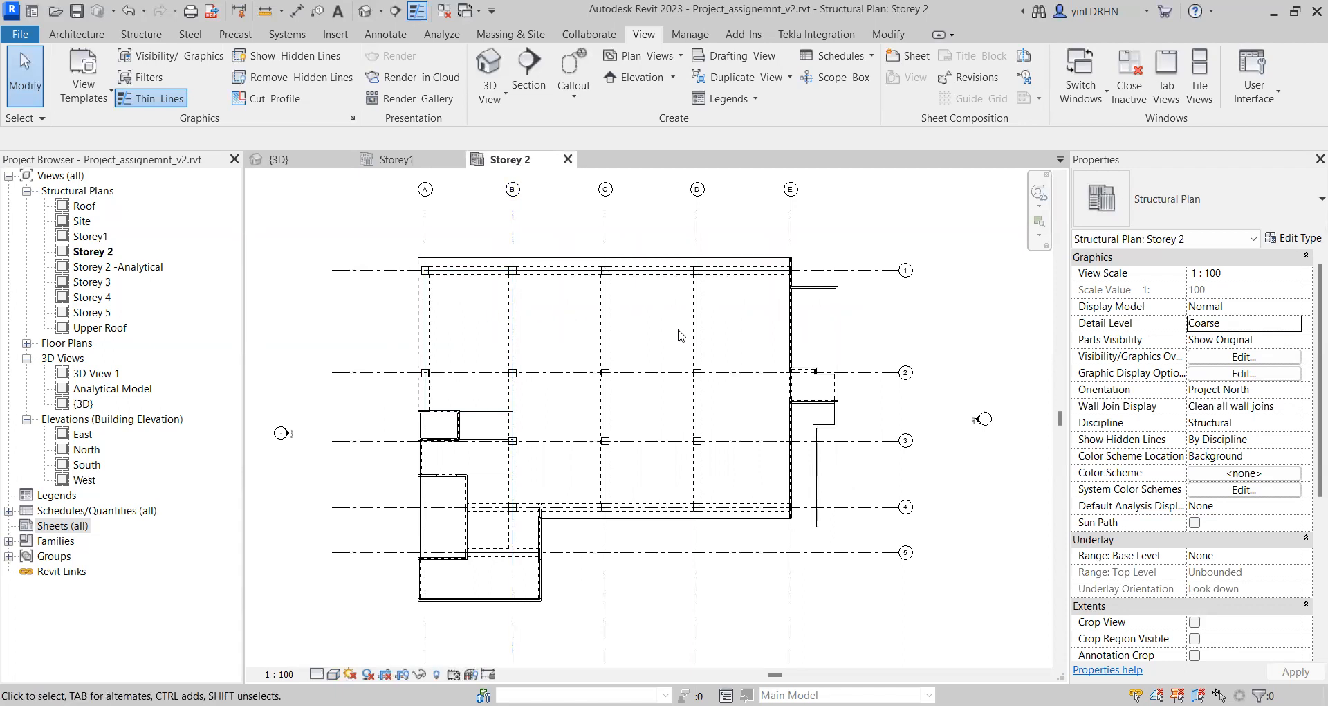
{"action": "double_click", "coordinate": [96, 282]}
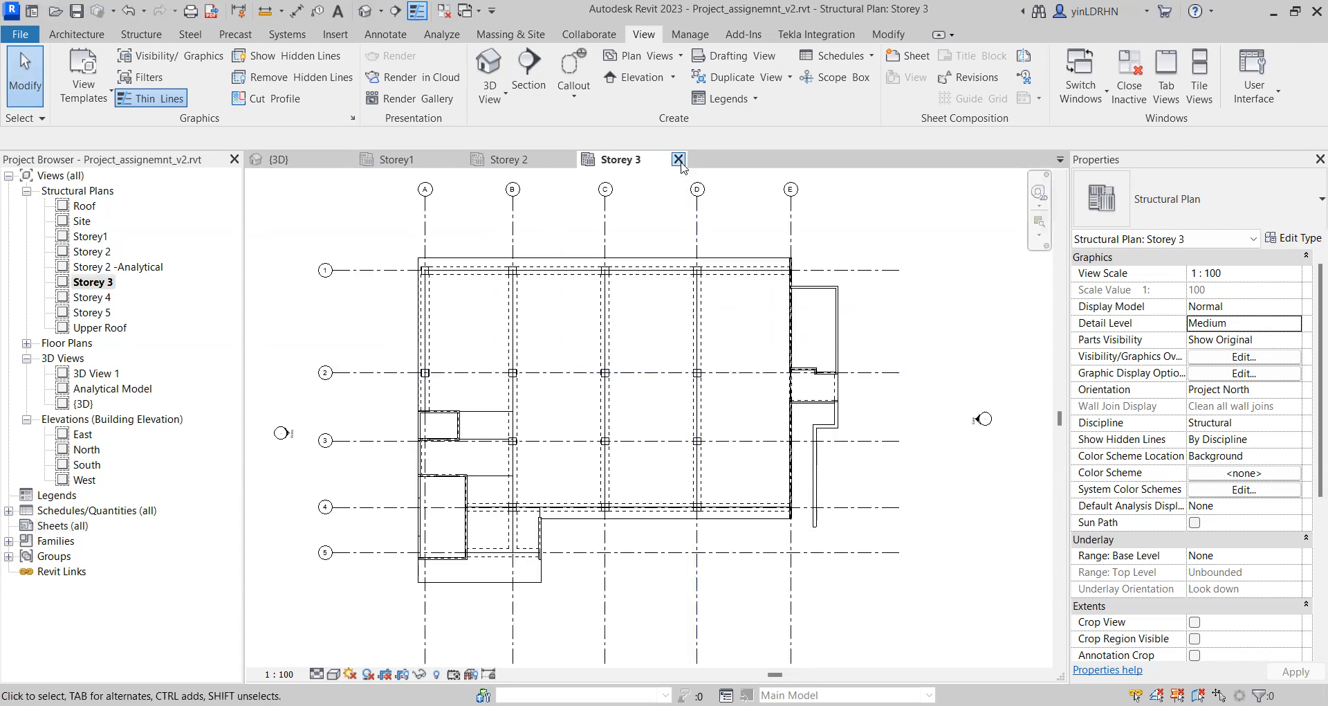
{"action": "left_click", "coordinate": [678, 160]}
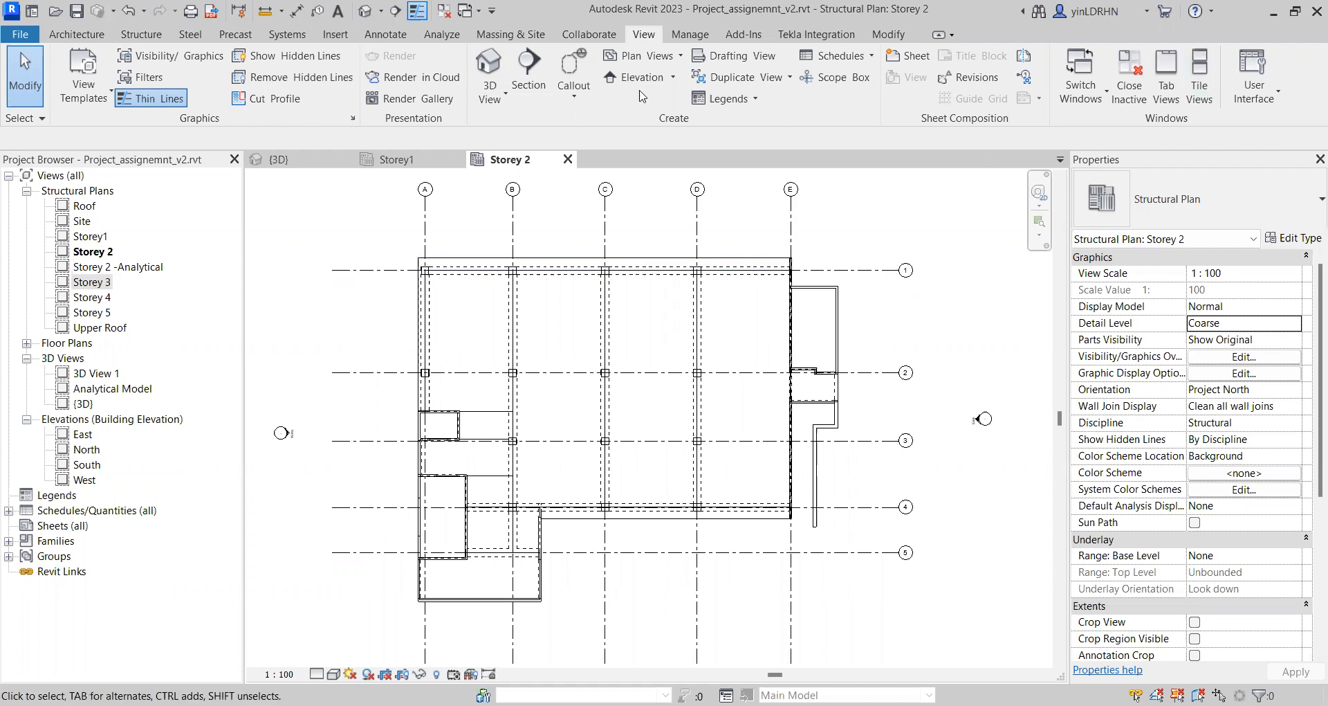
Step: Open the Visibility/Graphic Overrides for the Storey 2 plan and filter the model categories to Structure only
{"action": "left_click", "coordinate": [385, 34]}
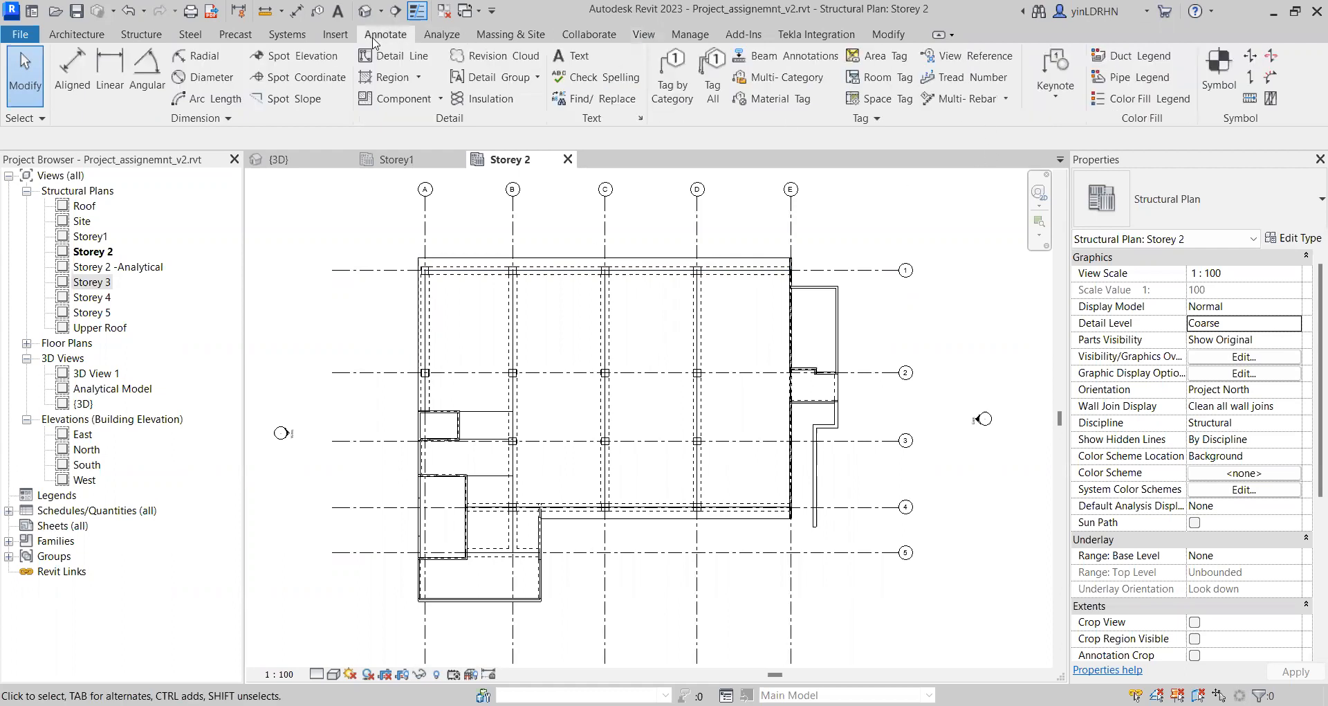
{"action": "left_click", "coordinate": [643, 33]}
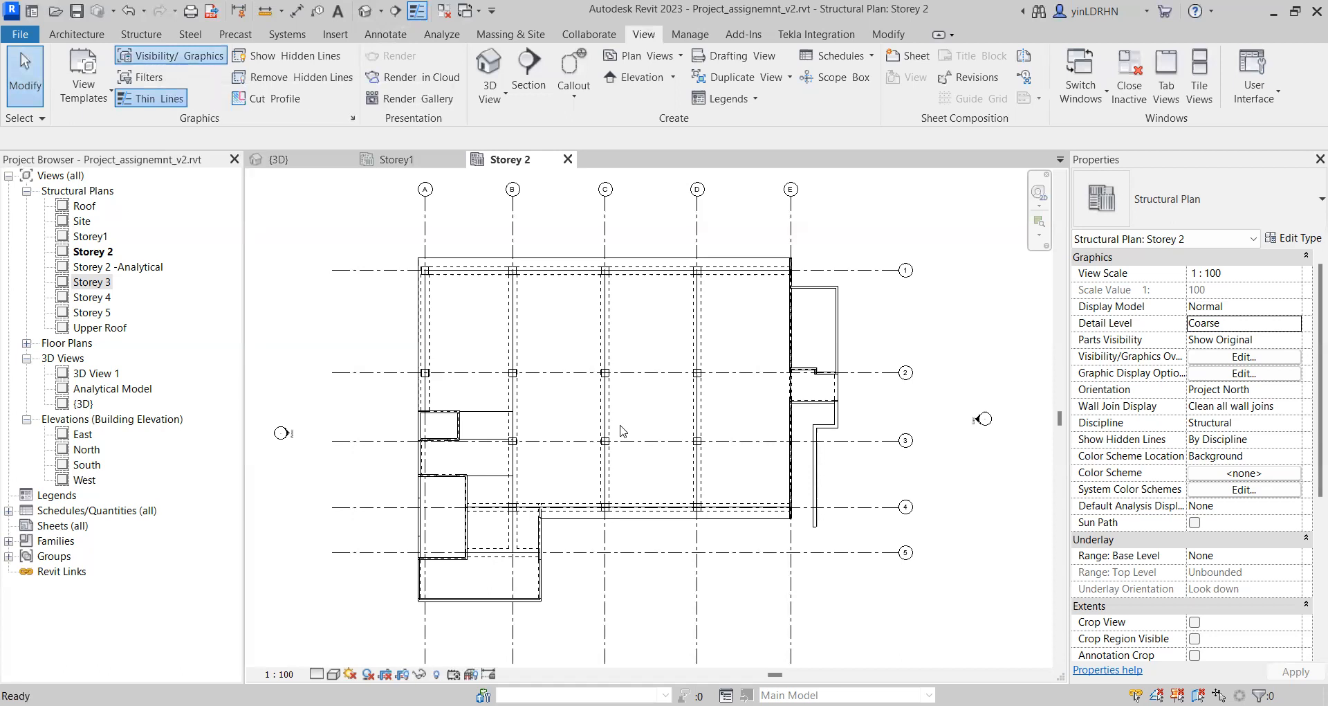
{"action": "key", "text": "v"}
{"action": "key", "text": "g"}
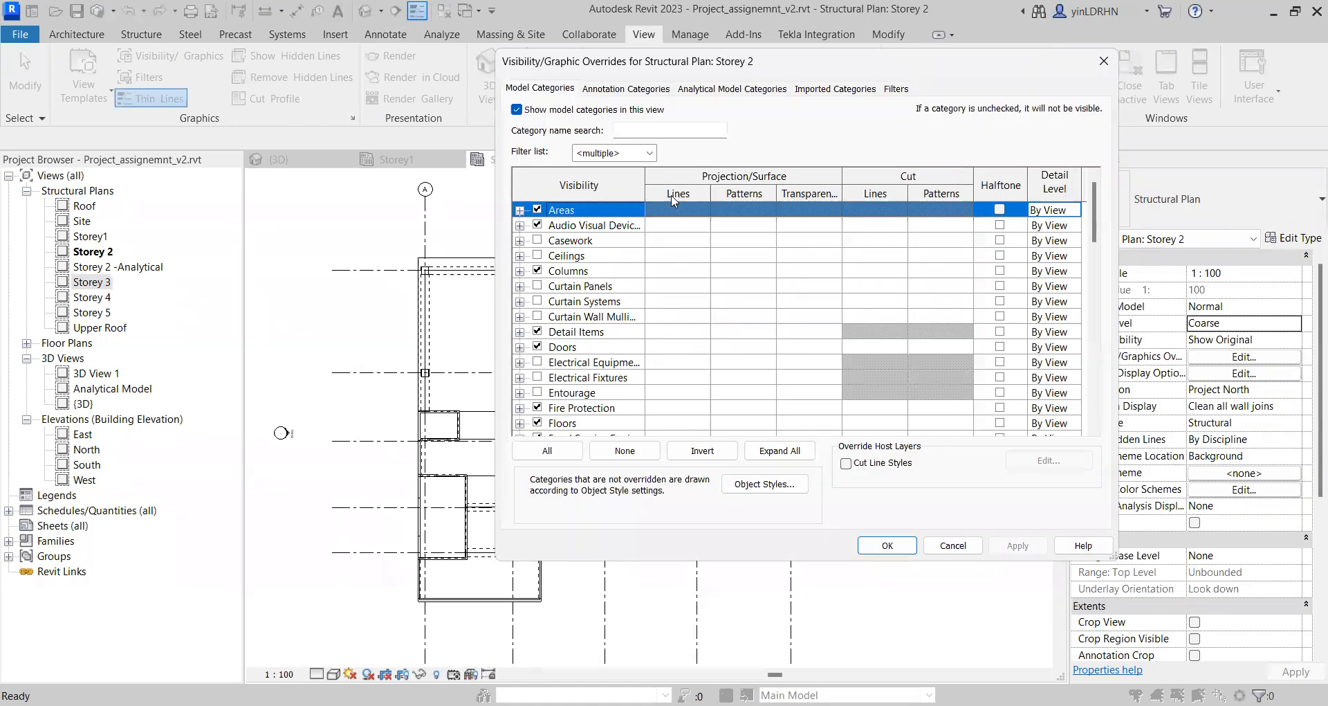
{"action": "left_click", "coordinate": [648, 154]}
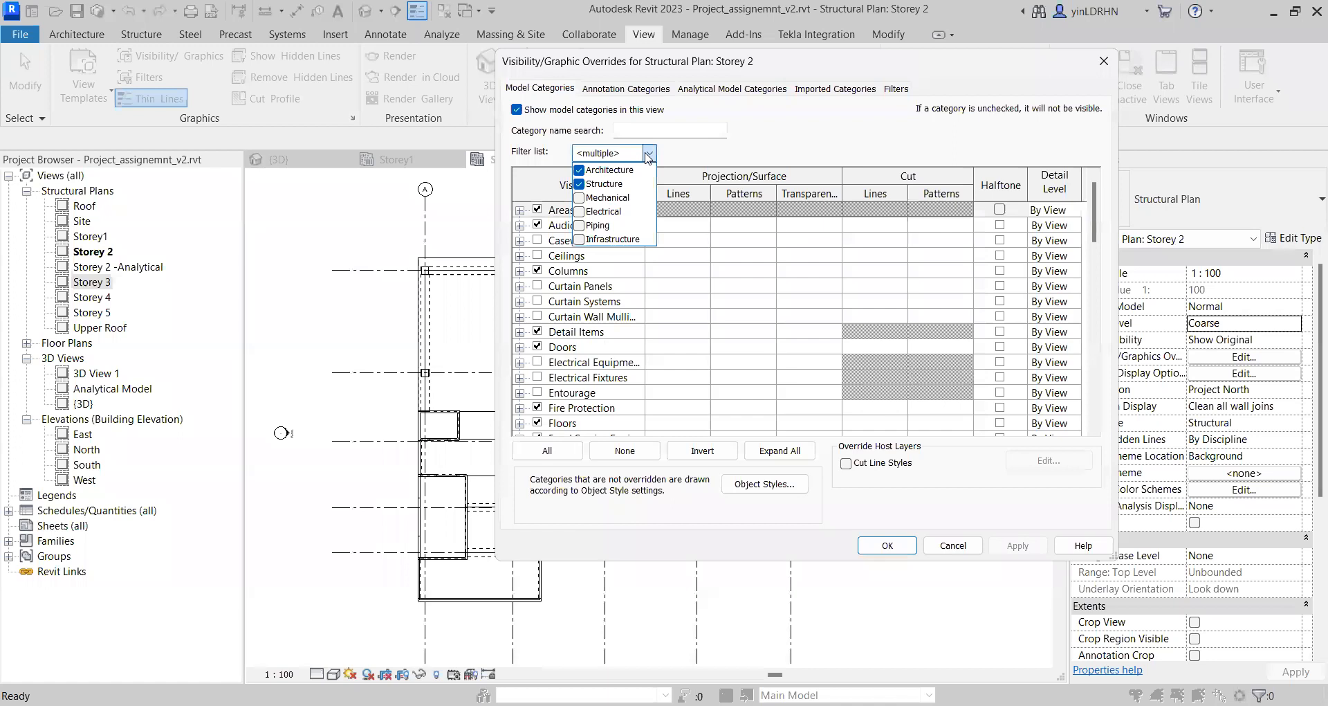
{"action": "left_click", "coordinate": [580, 170]}
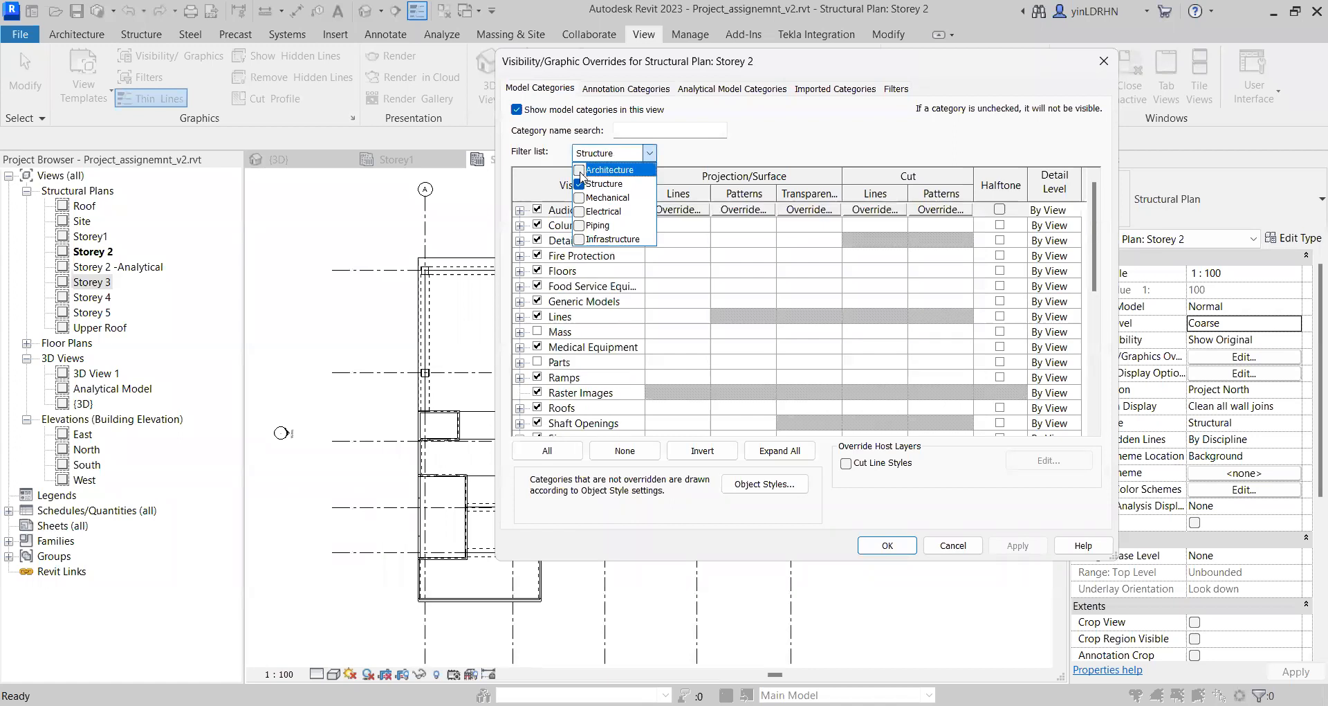
{"action": "left_click", "coordinate": [784, 156]}
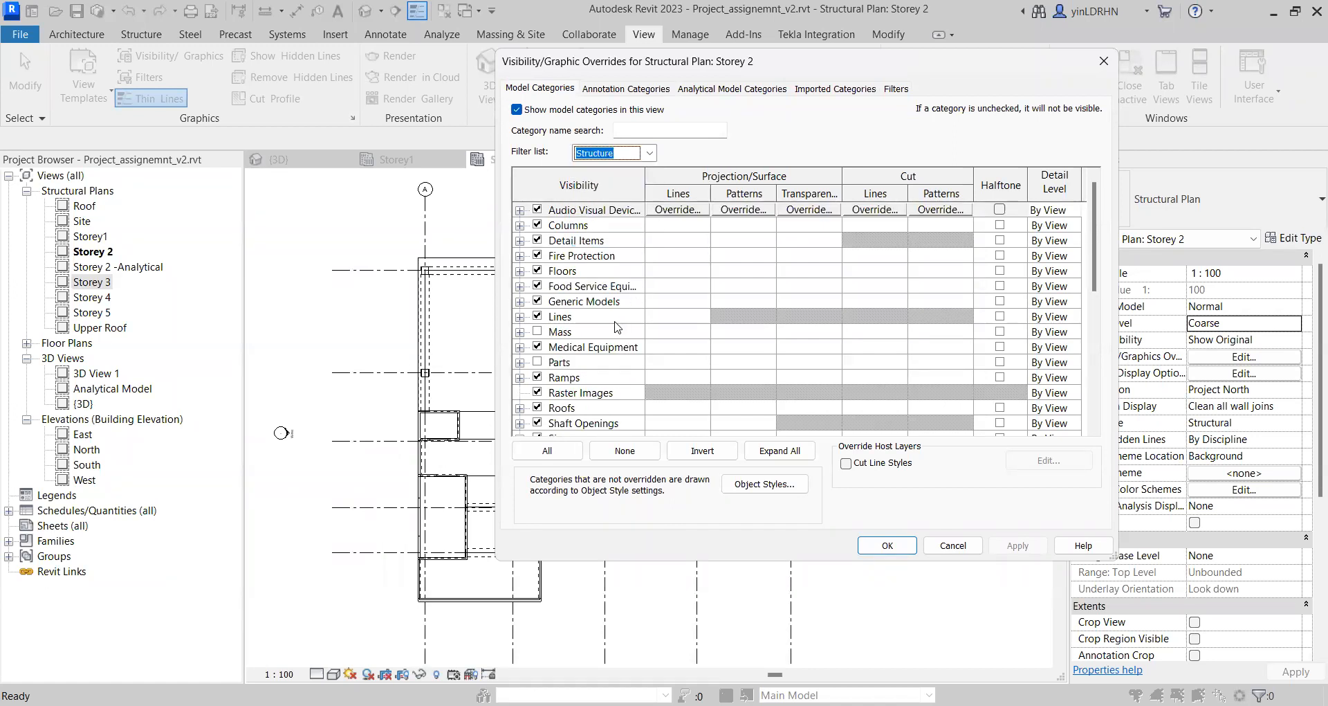
Step: Widen the category name column and hide the Structural Framing category in the Storey 2 plan
{"action": "scroll", "coordinate": [575, 319], "scroll_direction": "down", "scroll_amount": 2}
{"action": "scroll", "coordinate": [579, 279], "scroll_direction": "down", "scroll_amount": 3}
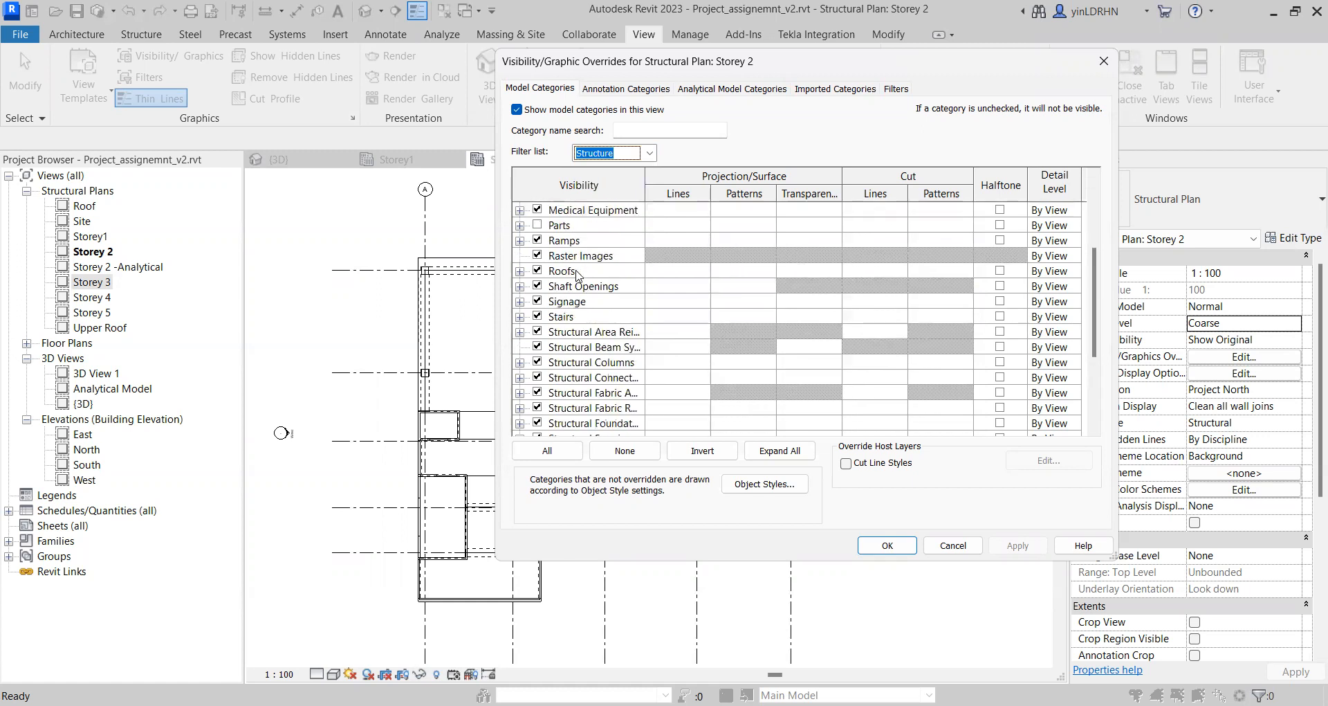
{"action": "double_click", "coordinate": [645, 185]}
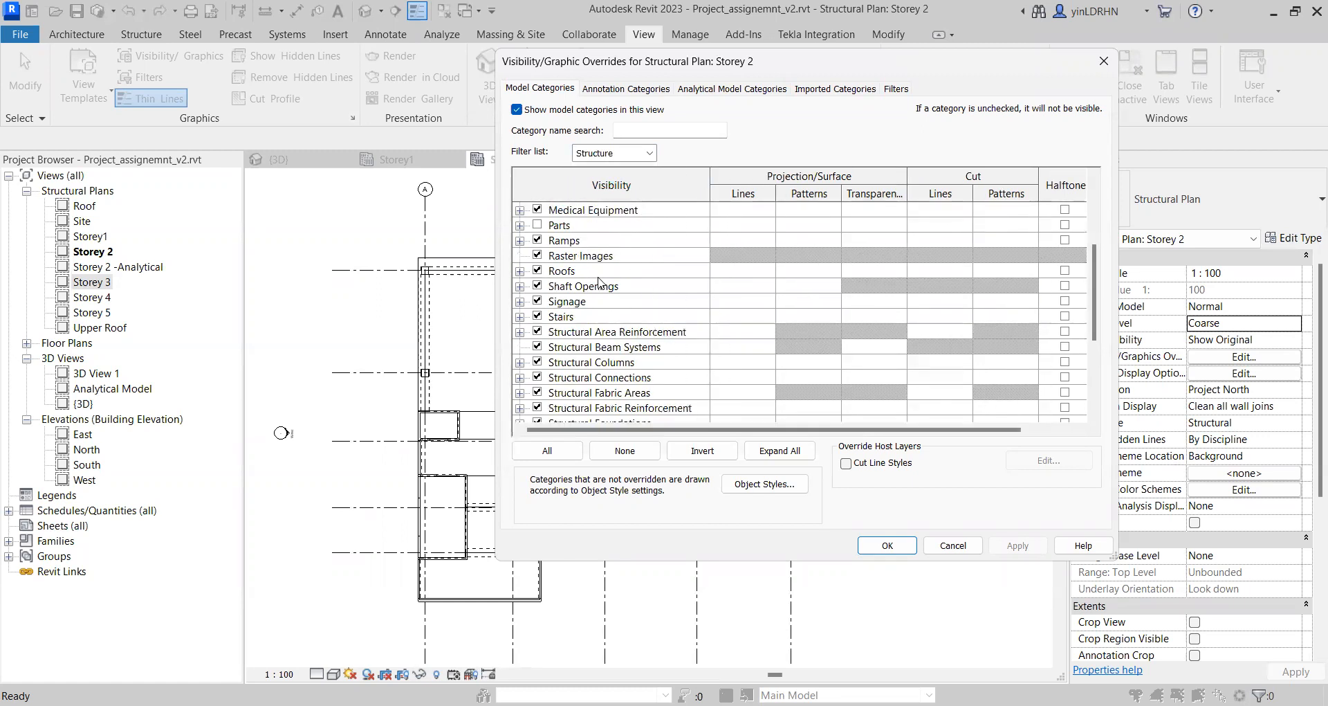
{"action": "scroll", "coordinate": [600, 288], "scroll_direction": "up", "scroll_amount": 4}
{"action": "scroll", "coordinate": [601, 283], "scroll_direction": "down", "scroll_amount": 5}
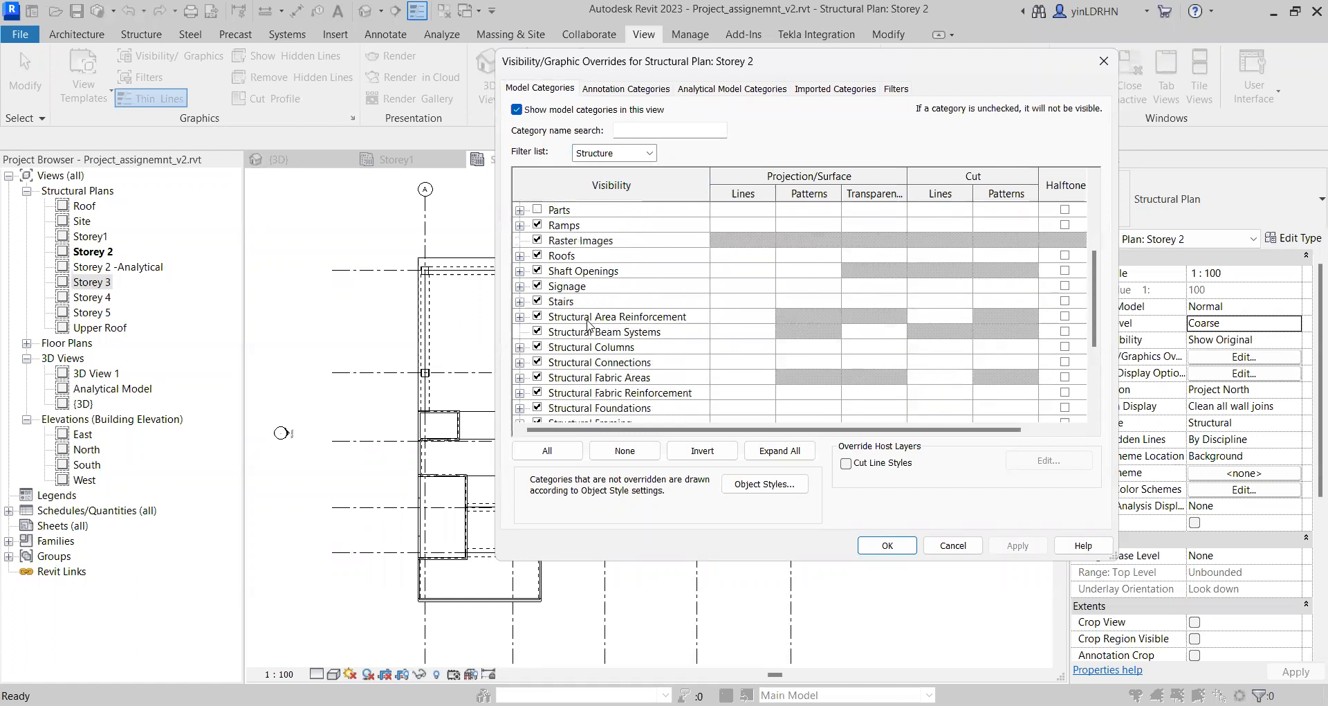
{"action": "scroll", "coordinate": [588, 352], "scroll_direction": "down", "scroll_amount": 1}
{"action": "scroll", "coordinate": [588, 353], "scroll_direction": "down", "scroll_amount": 2}
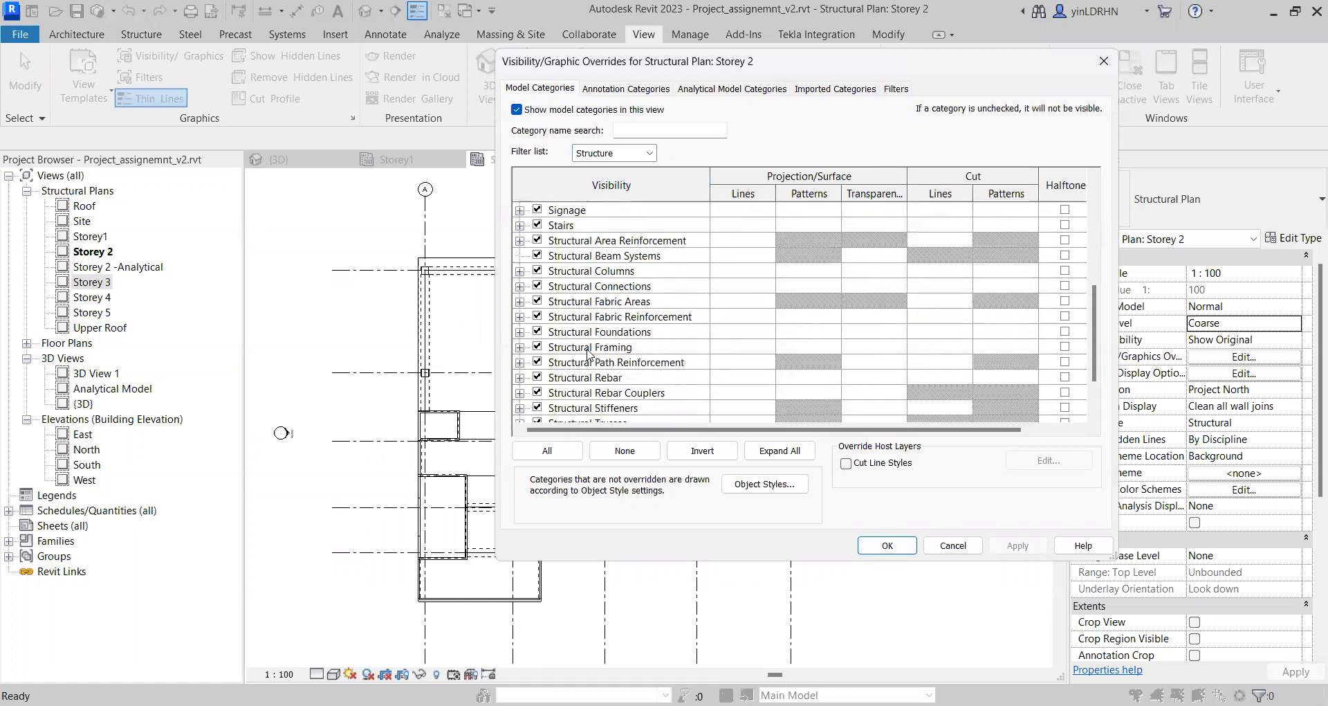
{"action": "left_click", "coordinate": [538, 318]}
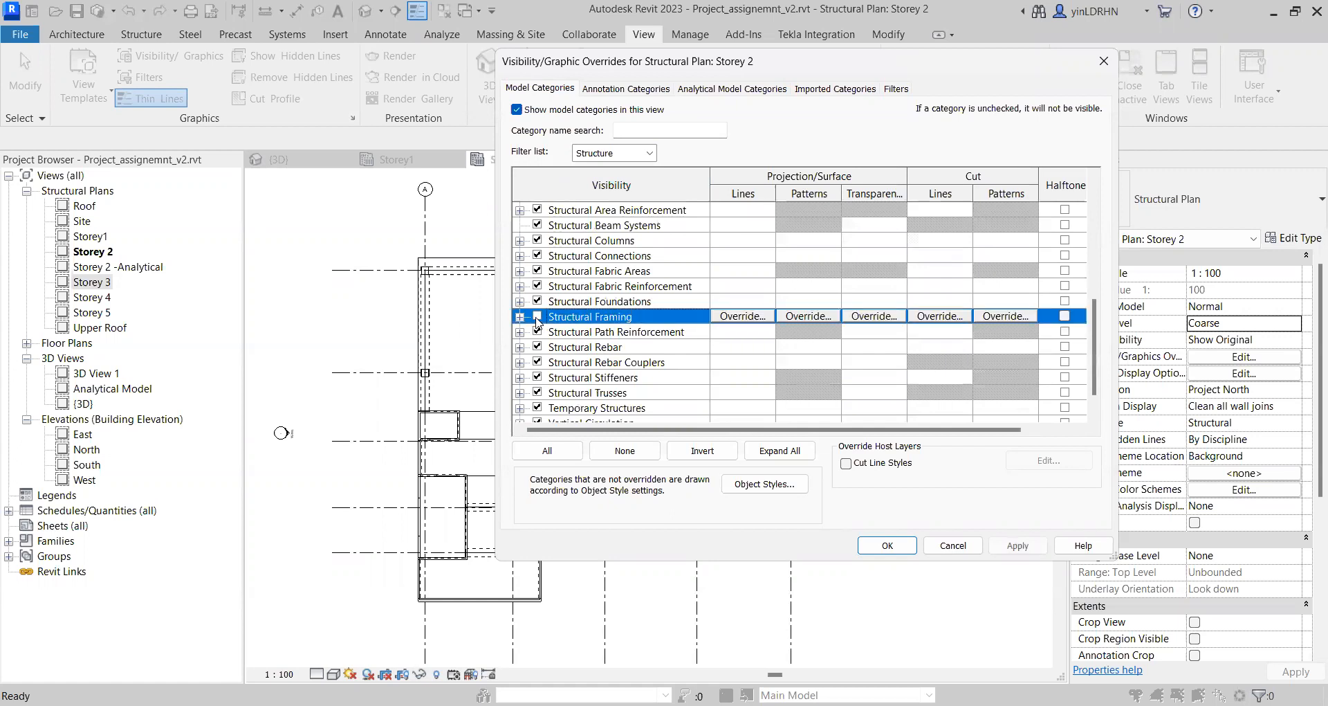
{"action": "left_click", "coordinate": [1018, 546]}
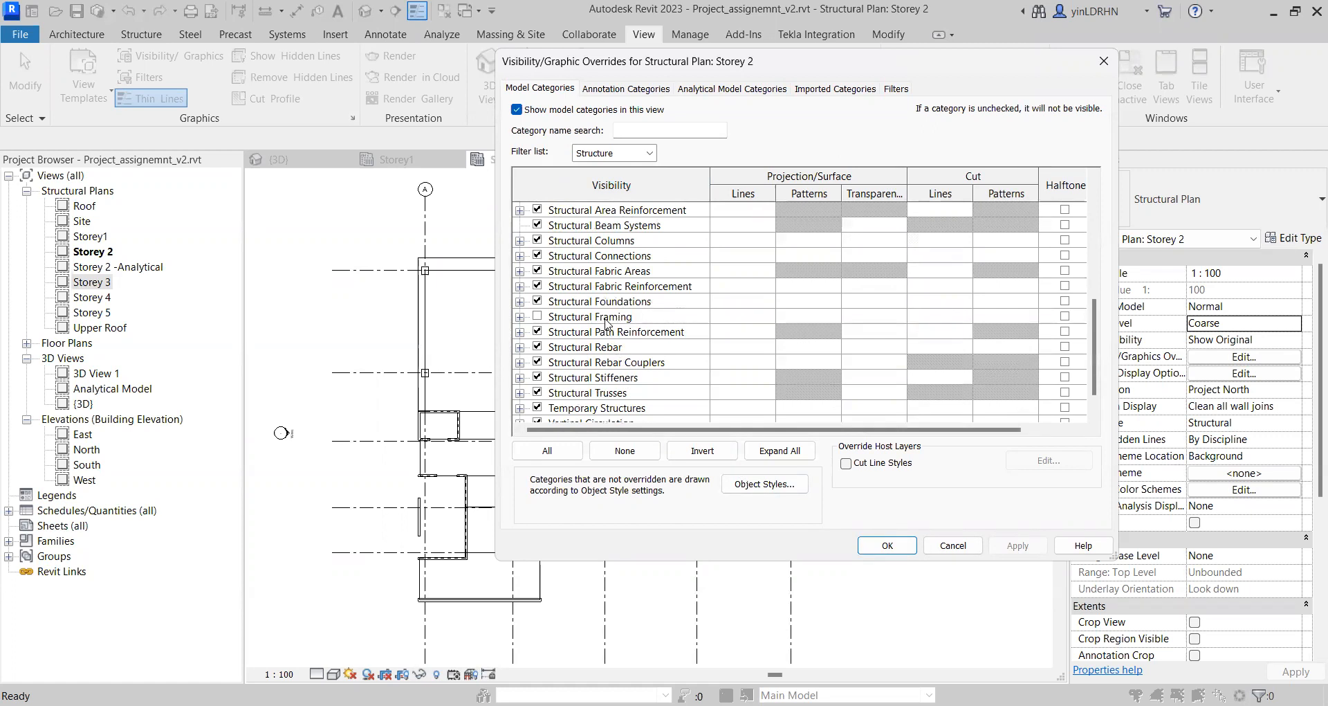
Step: Hide the Floors category in the Storey 2 plan and accept the visibility overrides
{"action": "scroll", "coordinate": [594, 316], "scroll_direction": "down", "scroll_amount": 2}
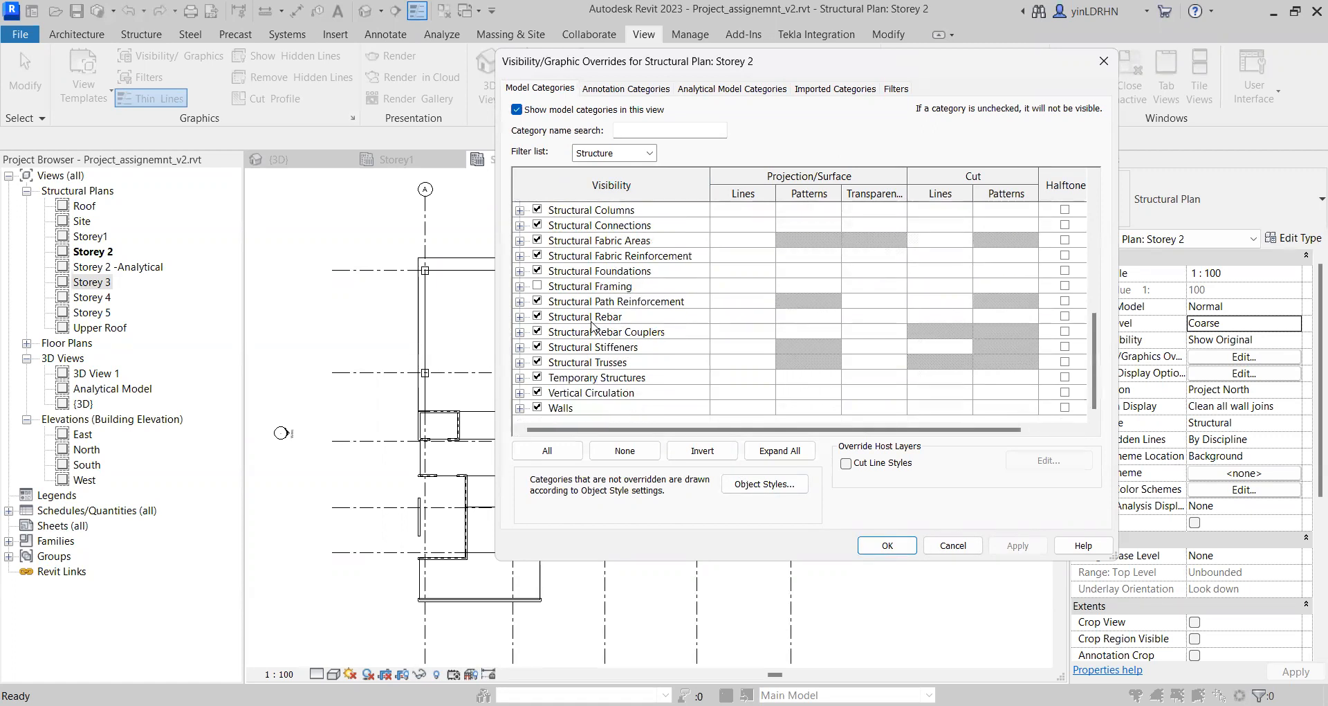
{"action": "scroll", "coordinate": [573, 358], "scroll_direction": "up", "scroll_amount": 7}
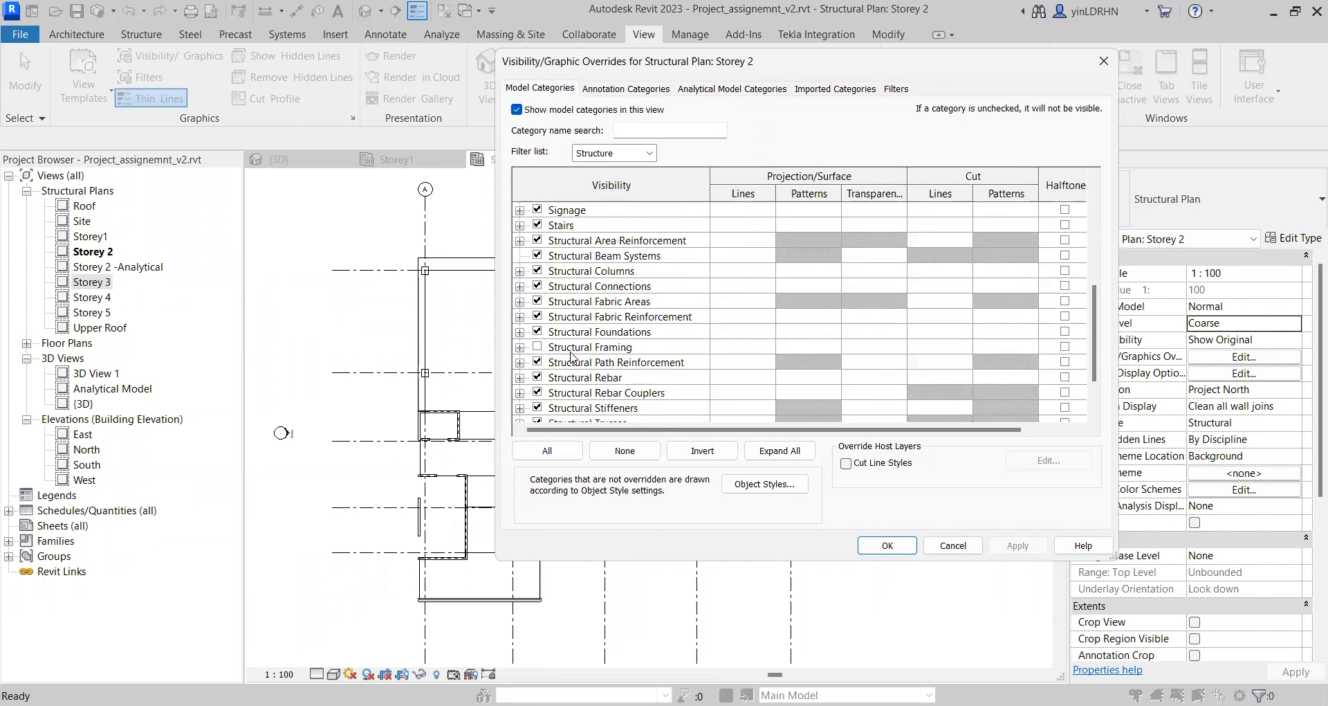
{"action": "scroll", "coordinate": [571, 357], "scroll_direction": "up", "scroll_amount": 3}
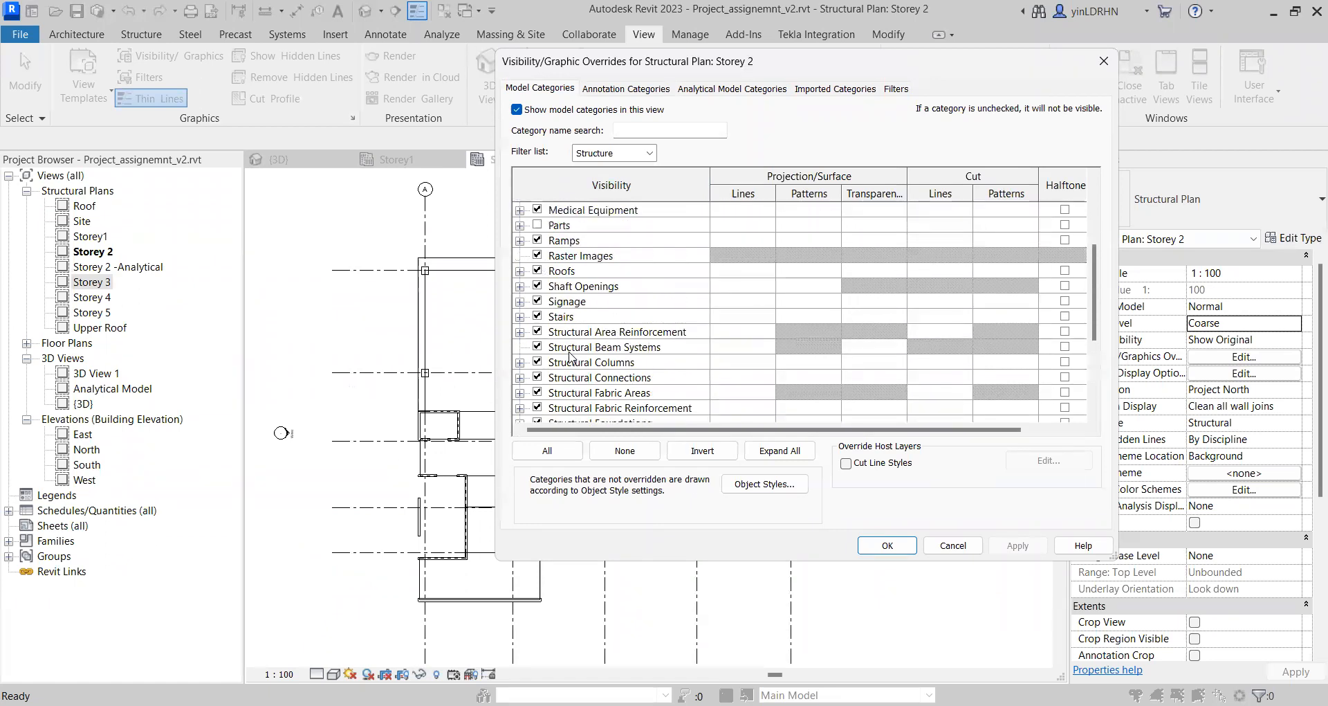
{"action": "scroll", "coordinate": [571, 356], "scroll_direction": "up", "scroll_amount": 8}
{"action": "scroll", "coordinate": [571, 356], "scroll_direction": "down", "scroll_amount": 2}
{"action": "scroll", "coordinate": [571, 356], "scroll_direction": "down", "scroll_amount": 2}
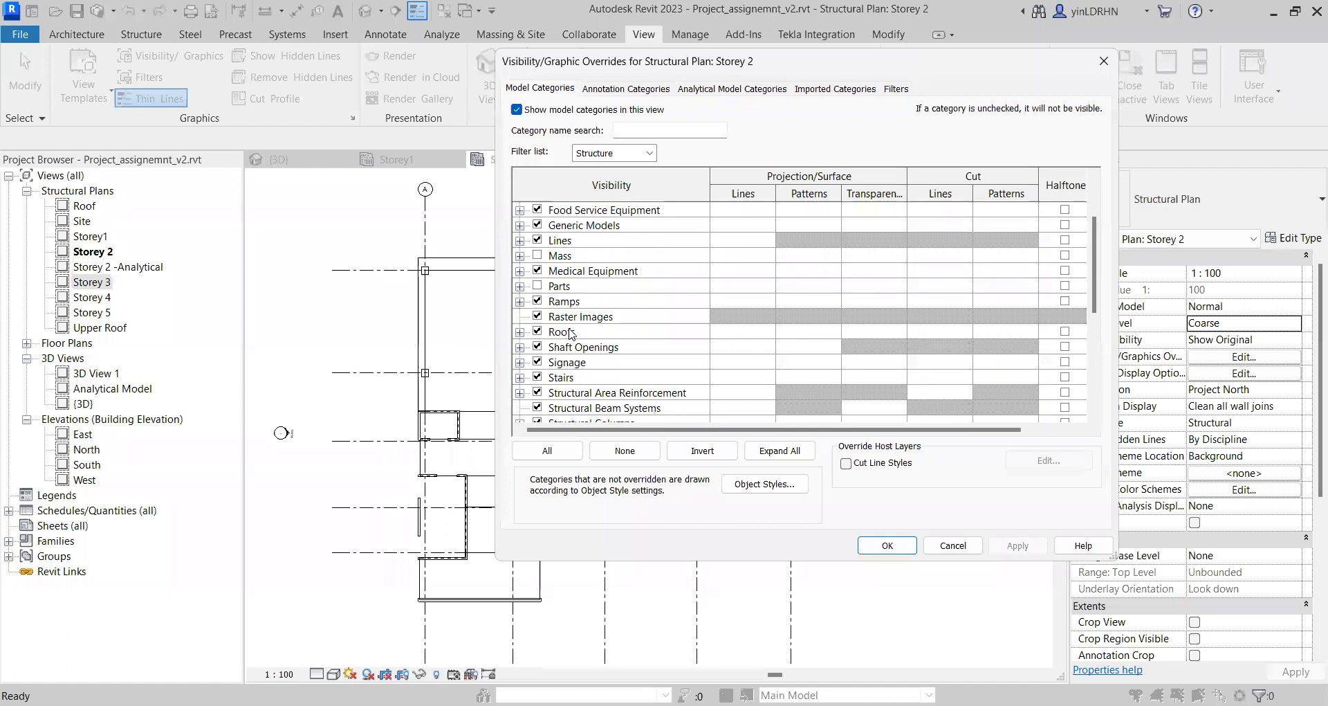
{"action": "scroll", "coordinate": [585, 294], "scroll_direction": "up", "scroll_amount": 3}
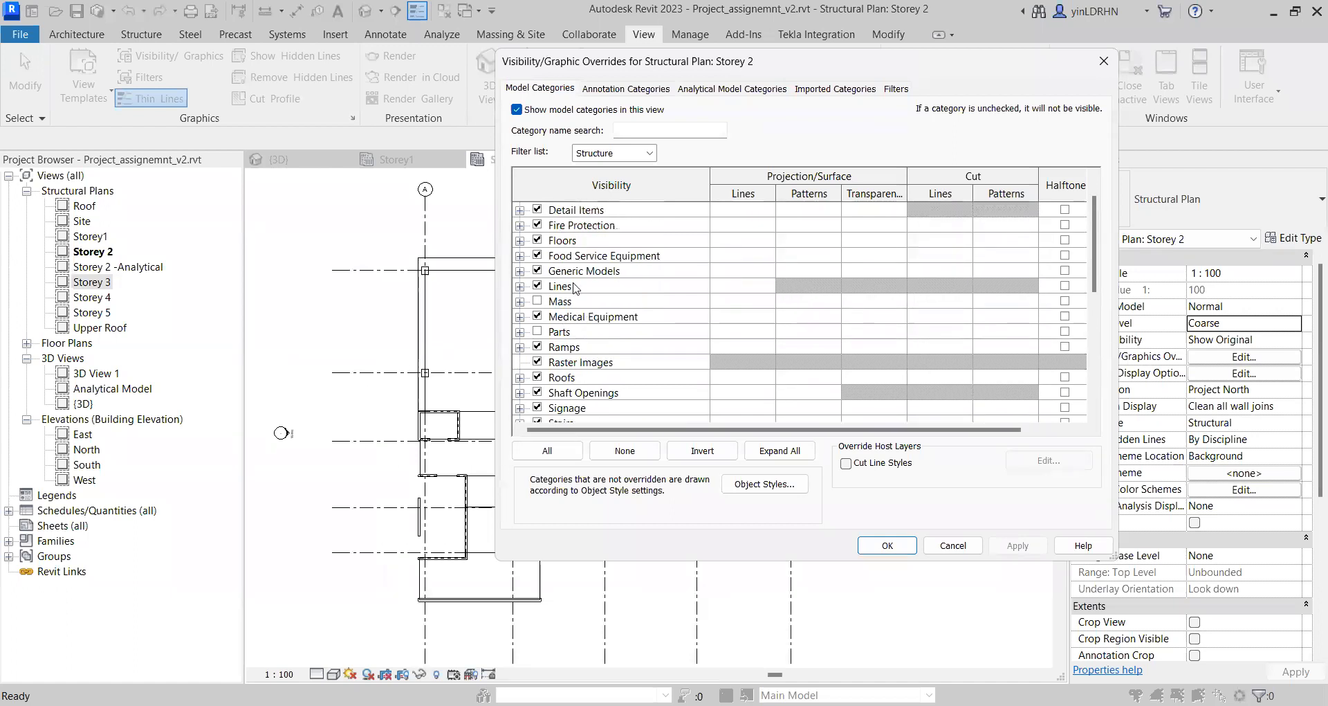
{"action": "left_click", "coordinate": [538, 240]}
{"action": "left_click", "coordinate": [1018, 545]}
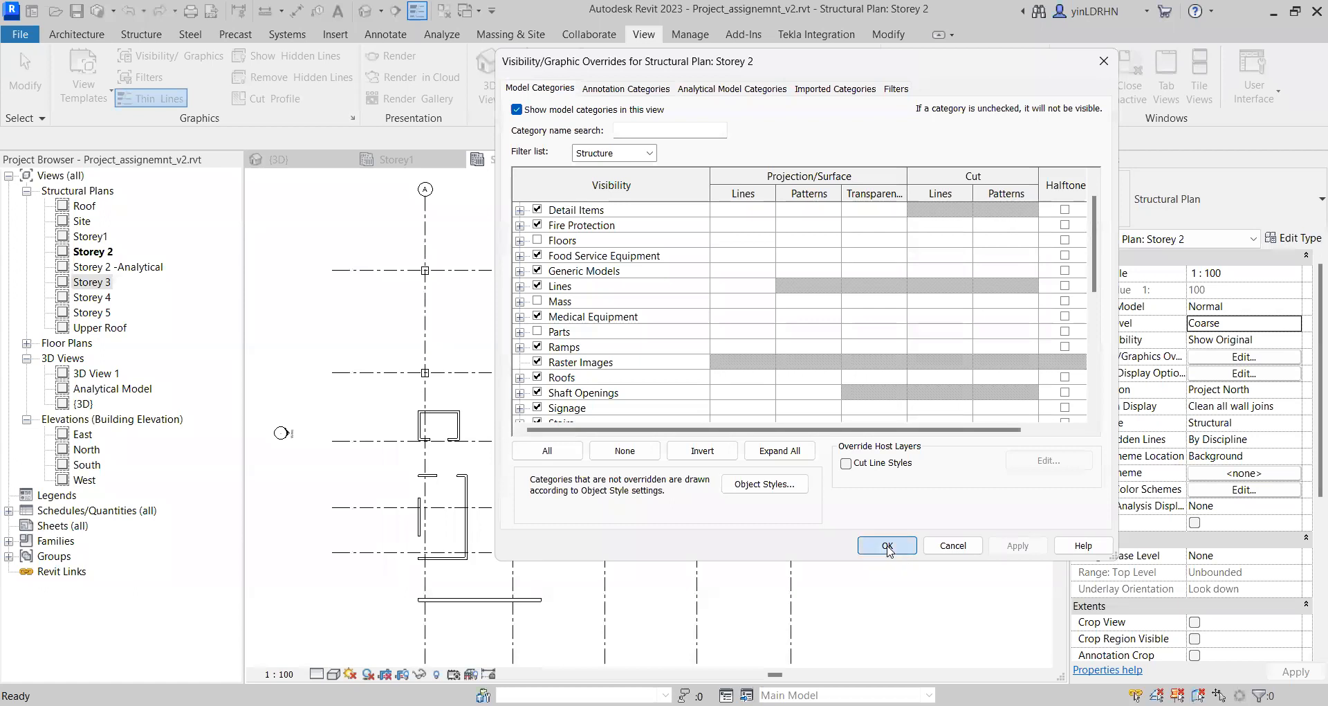
{"action": "left_click", "coordinate": [889, 546]}
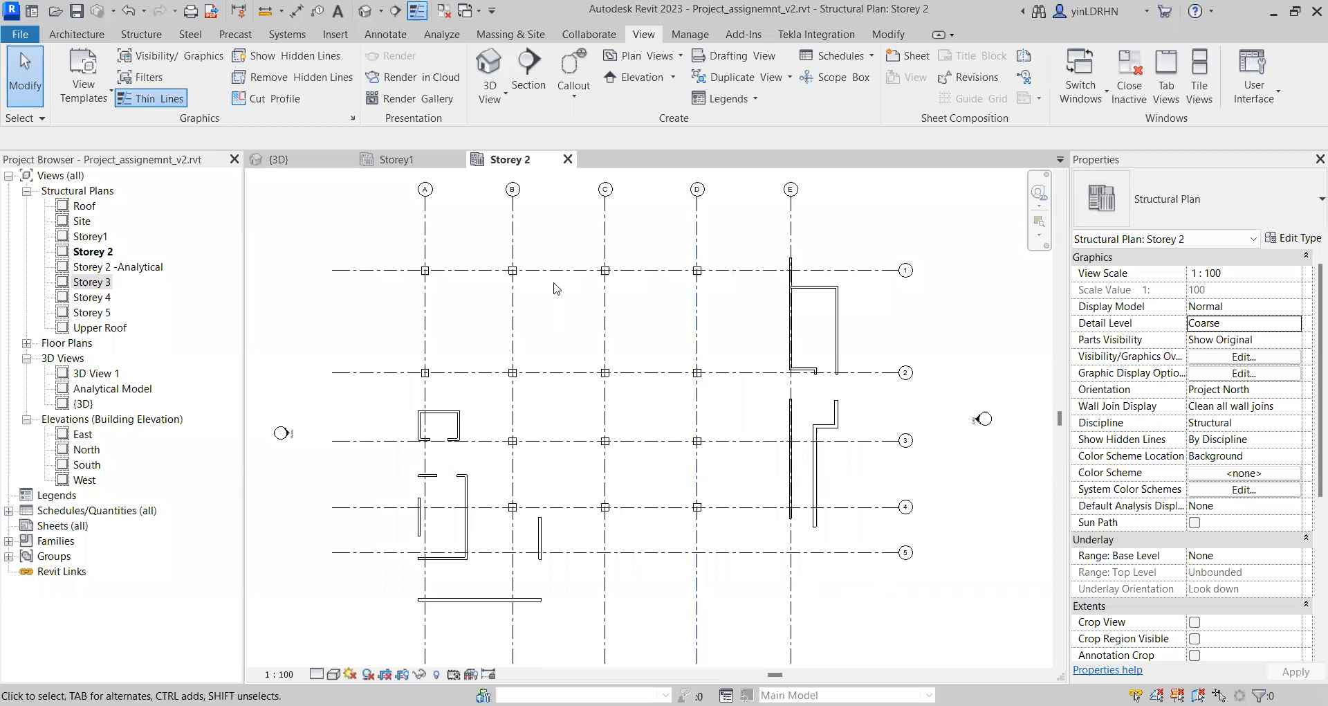
Step: Reopen the Storey 2 visibility overrides and turn the Structural Framing category back on
{"action": "left_click", "coordinate": [160, 55]}
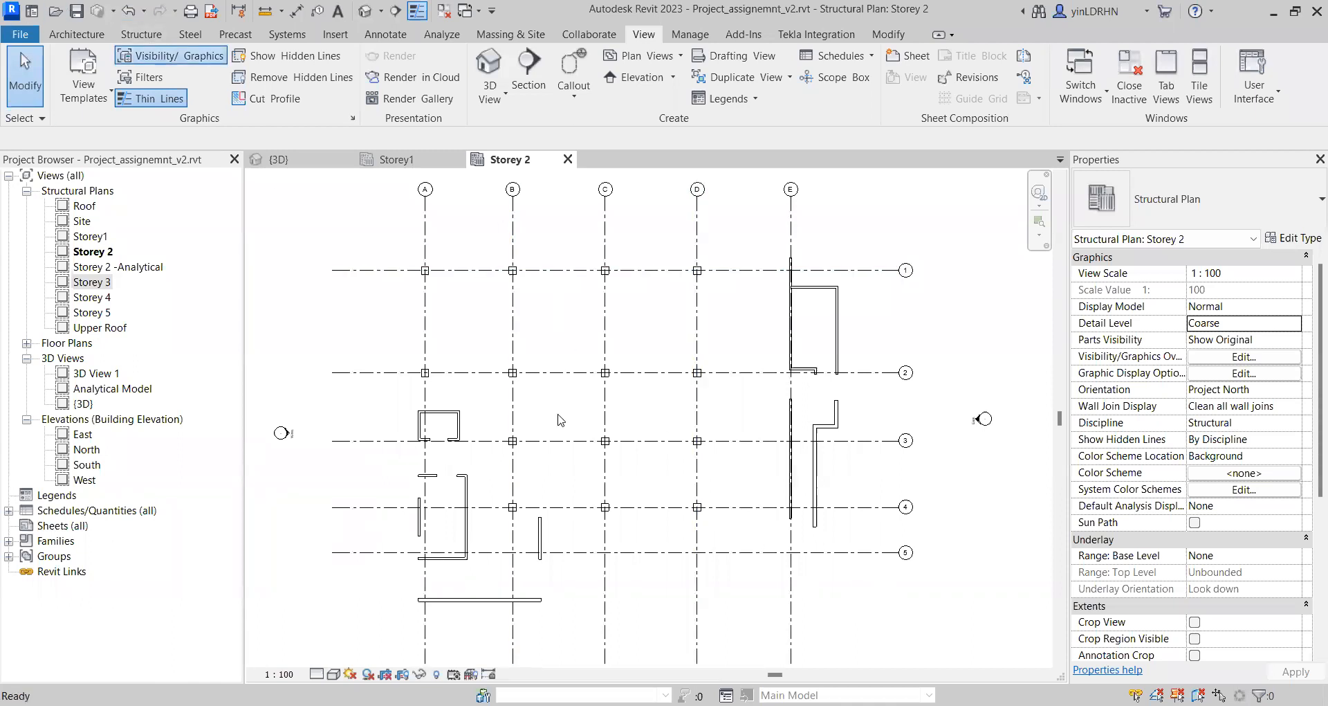
{"action": "scroll", "coordinate": [606, 320], "scroll_direction": "down", "scroll_amount": 4}
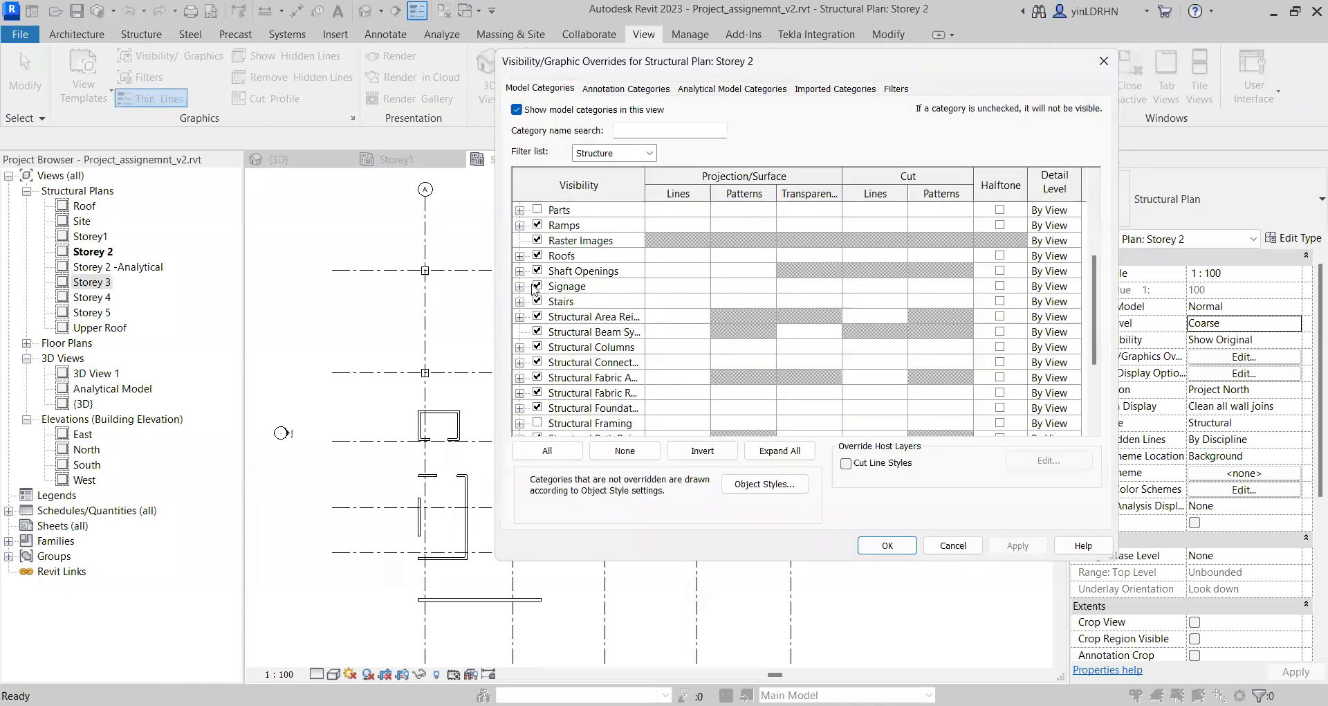
{"action": "scroll", "coordinate": [544, 285], "scroll_direction": "up", "scroll_amount": 1}
{"action": "scroll", "coordinate": [544, 277], "scroll_direction": "up", "scroll_amount": 1}
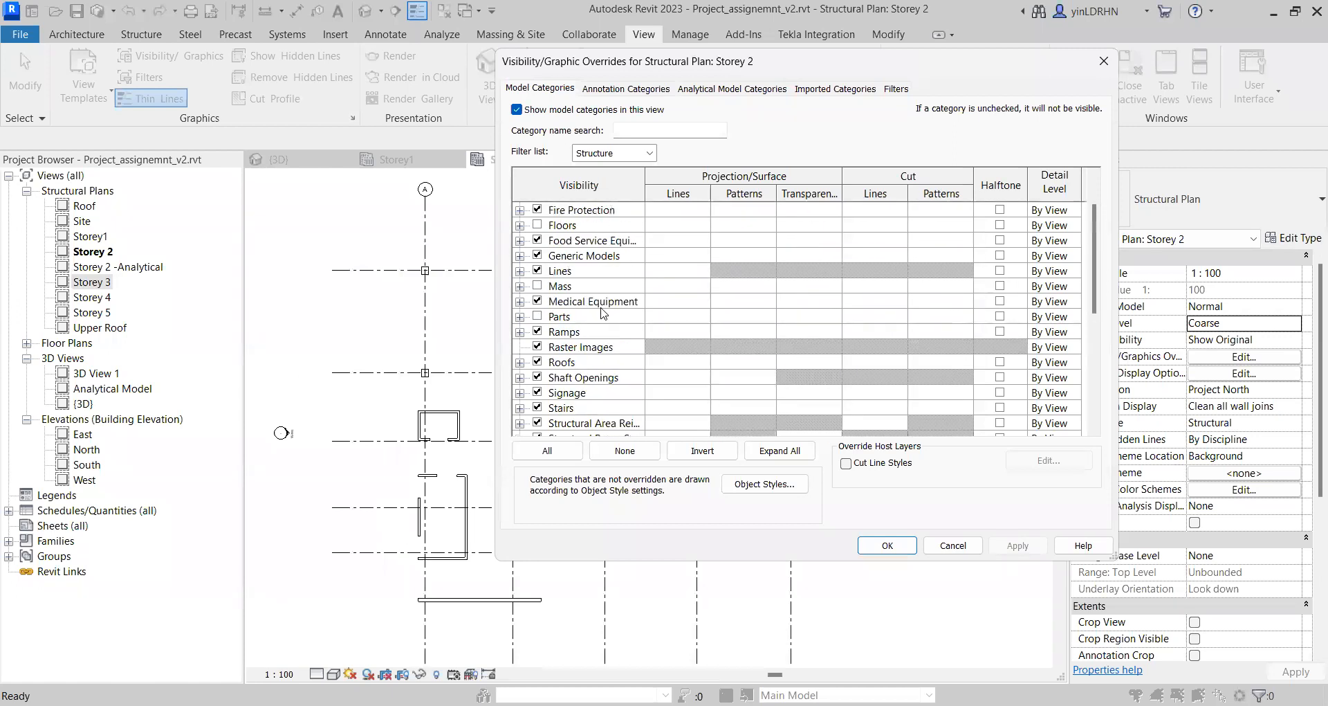
{"action": "scroll", "coordinate": [594, 331], "scroll_direction": "down", "scroll_amount": 1}
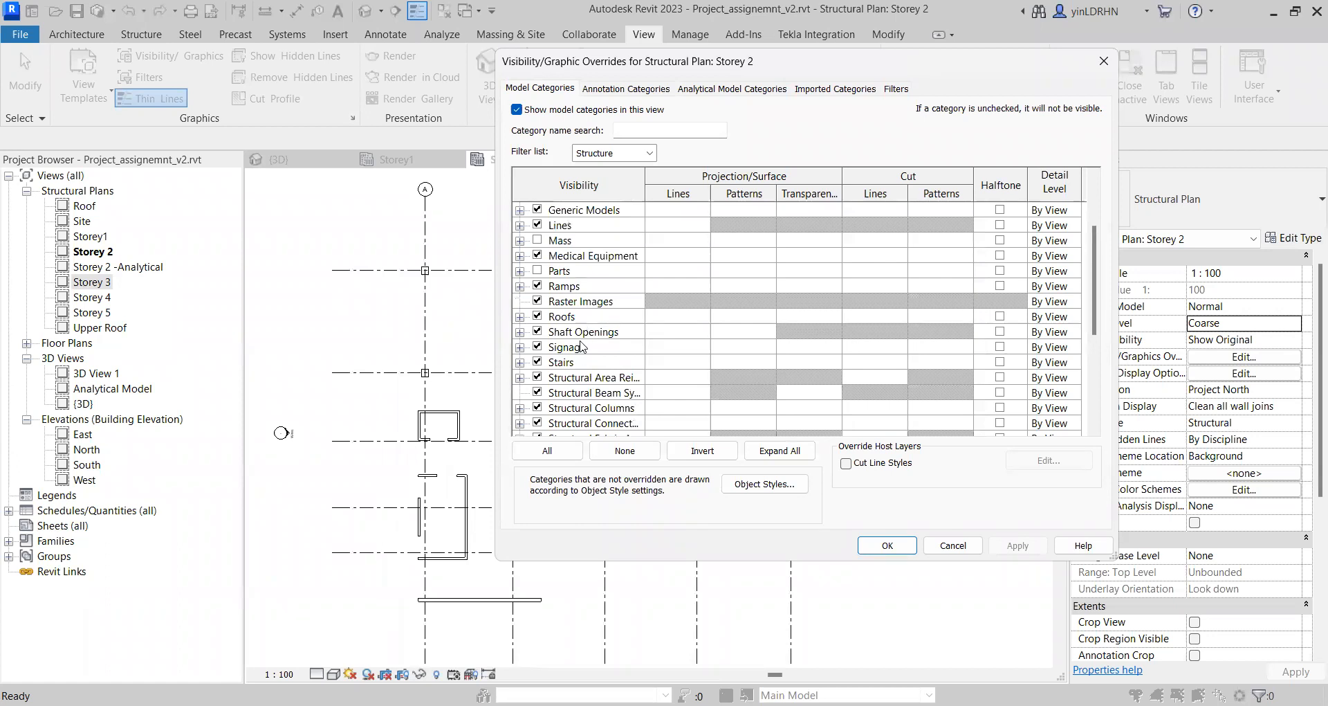
{"action": "scroll", "coordinate": [582, 346], "scroll_direction": "down", "scroll_amount": 2}
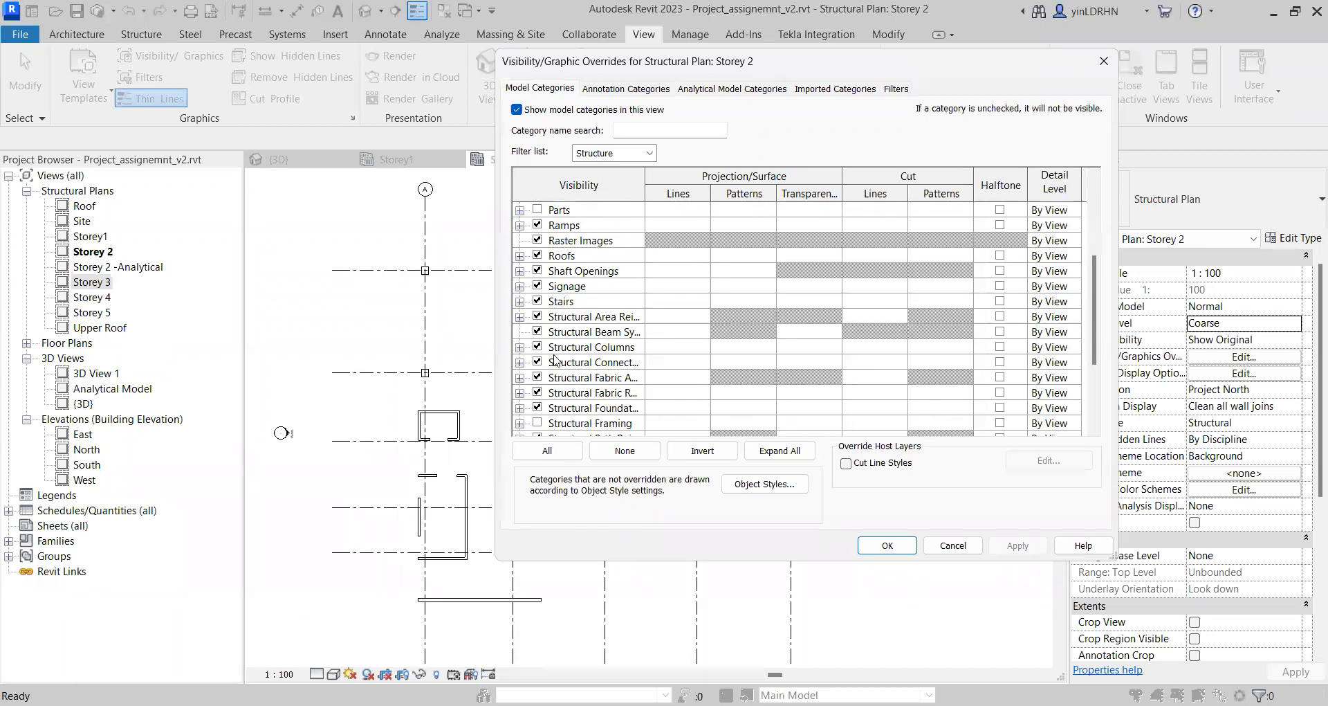
{"action": "left_click_drag", "start_coordinate": [644, 184], "coordinate": [689, 184]}
{"action": "scroll", "coordinate": [590, 349], "scroll_direction": "down", "scroll_amount": 1}
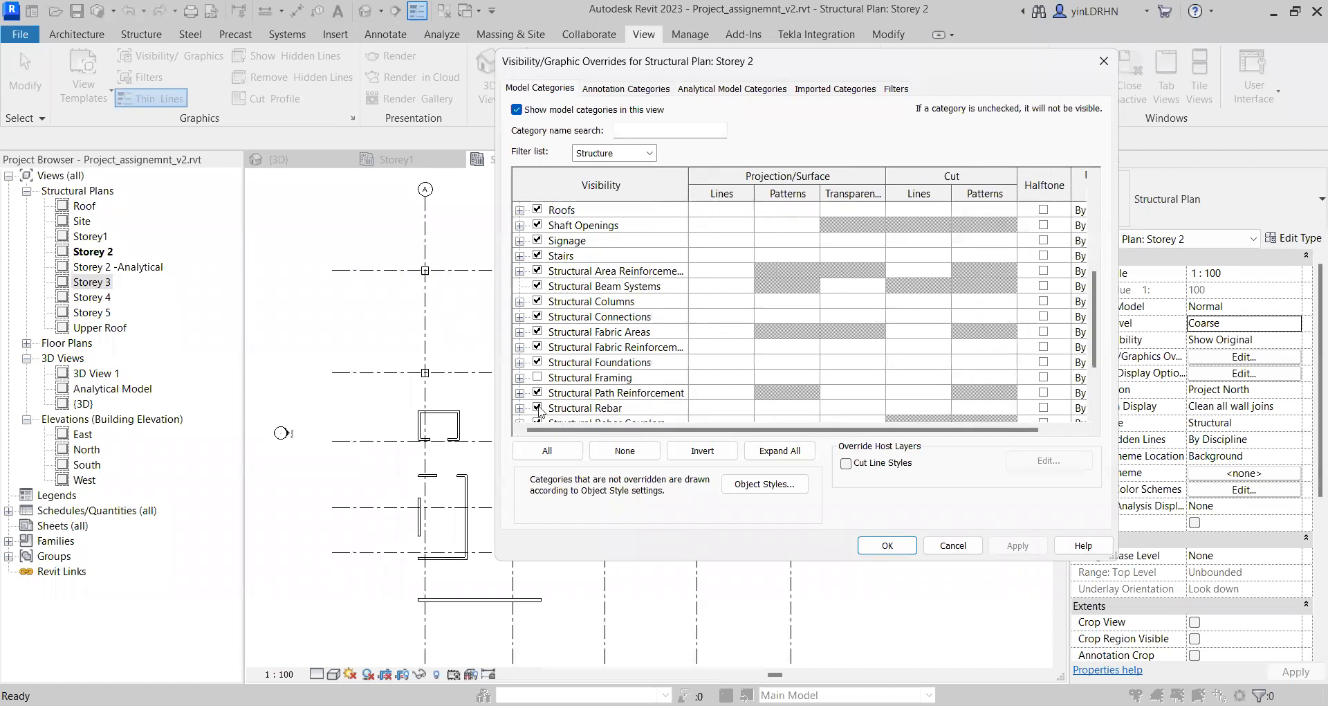
{"action": "left_click", "coordinate": [538, 377]}
Step: Turn the Floors category back on in the Storey 2 overrides and check through the remaining structural categories
{"action": "scroll", "coordinate": [578, 329], "scroll_direction": "up", "scroll_amount": 1}
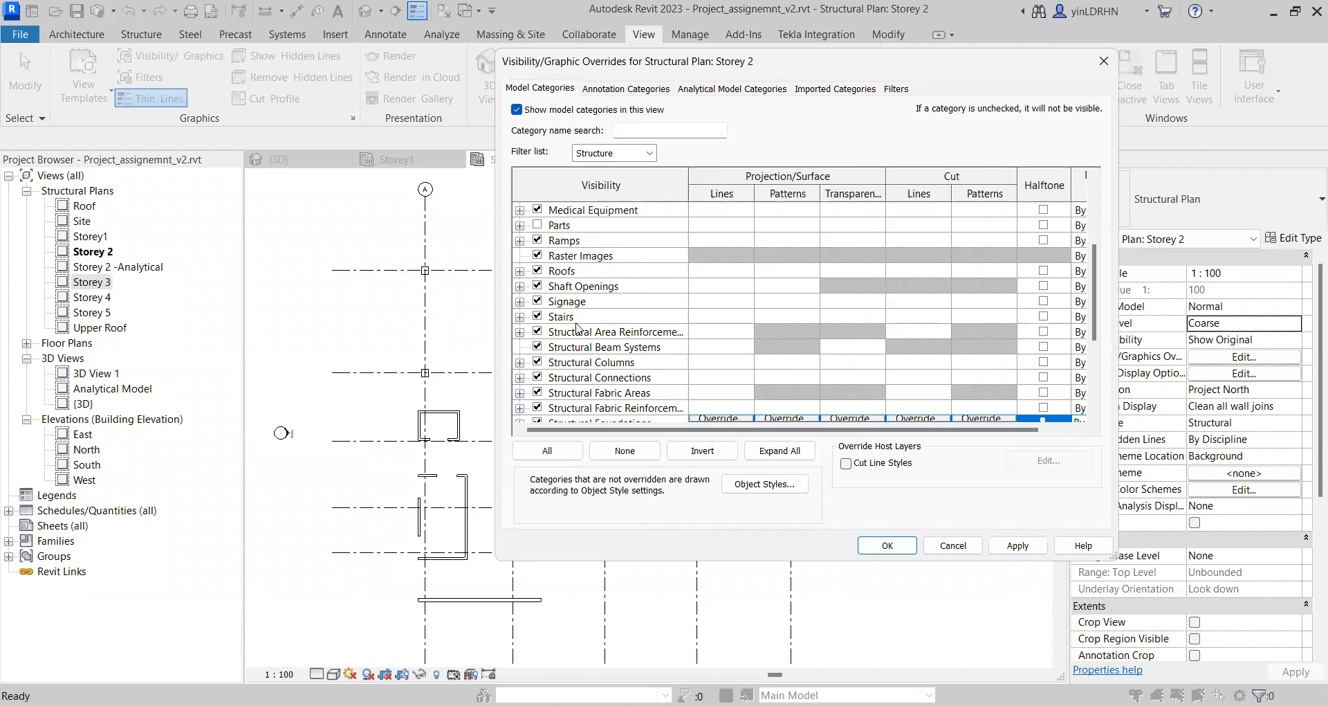
{"action": "scroll", "coordinate": [585, 344], "scroll_direction": "up", "scroll_amount": 1}
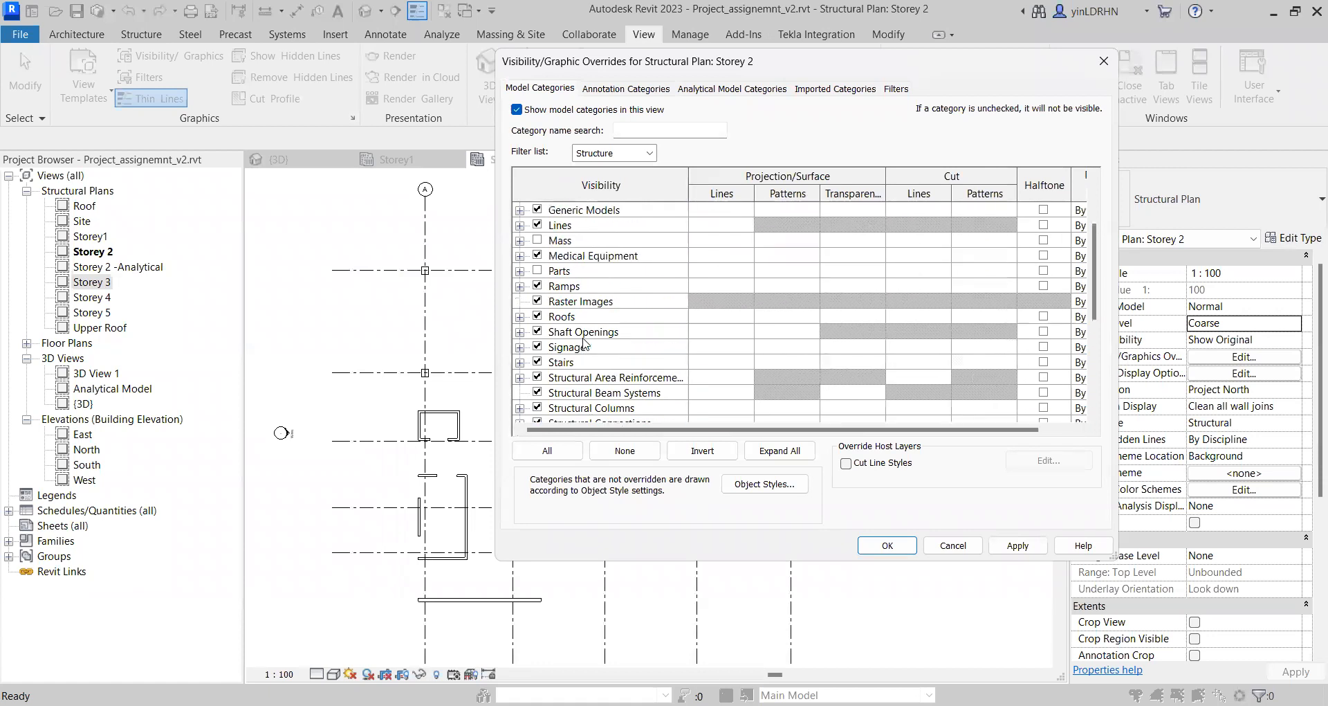
{"action": "scroll", "coordinate": [584, 344], "scroll_direction": "up", "scroll_amount": 2}
{"action": "left_click", "coordinate": [545, 242]}
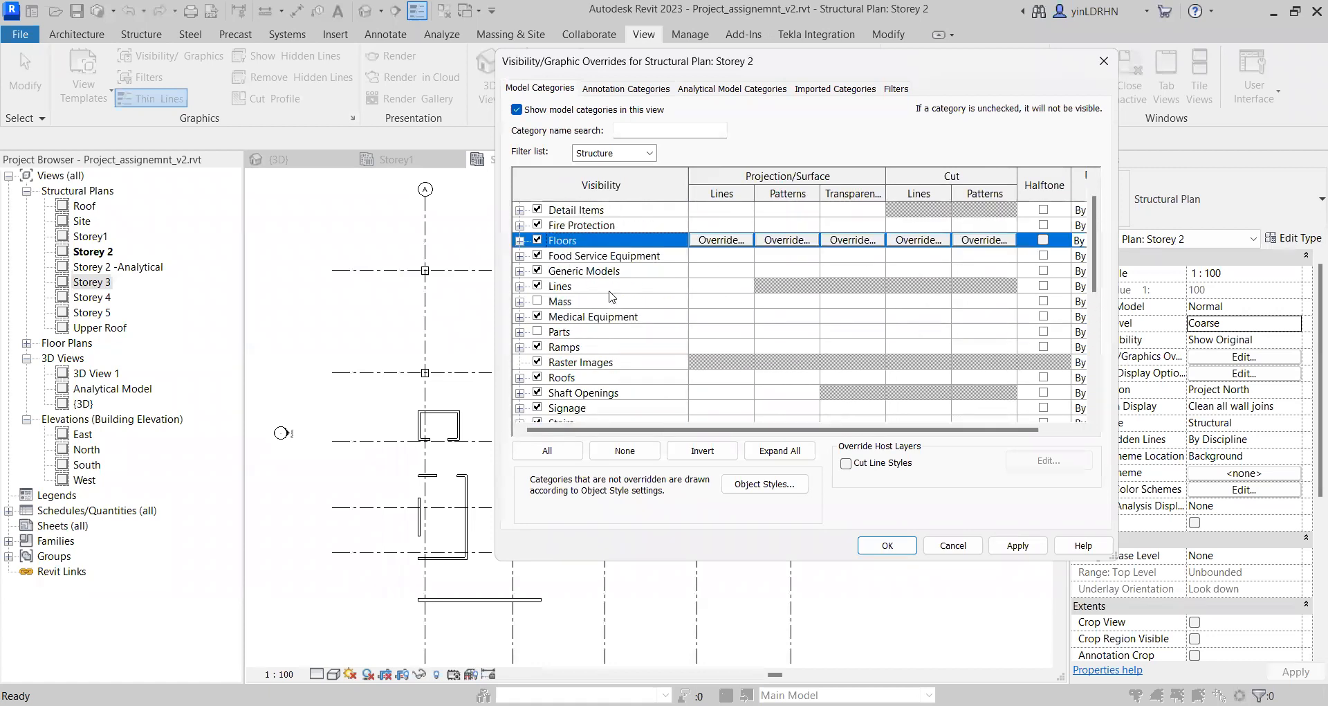
{"action": "scroll", "coordinate": [611, 296], "scroll_direction": "up", "scroll_amount": 2}
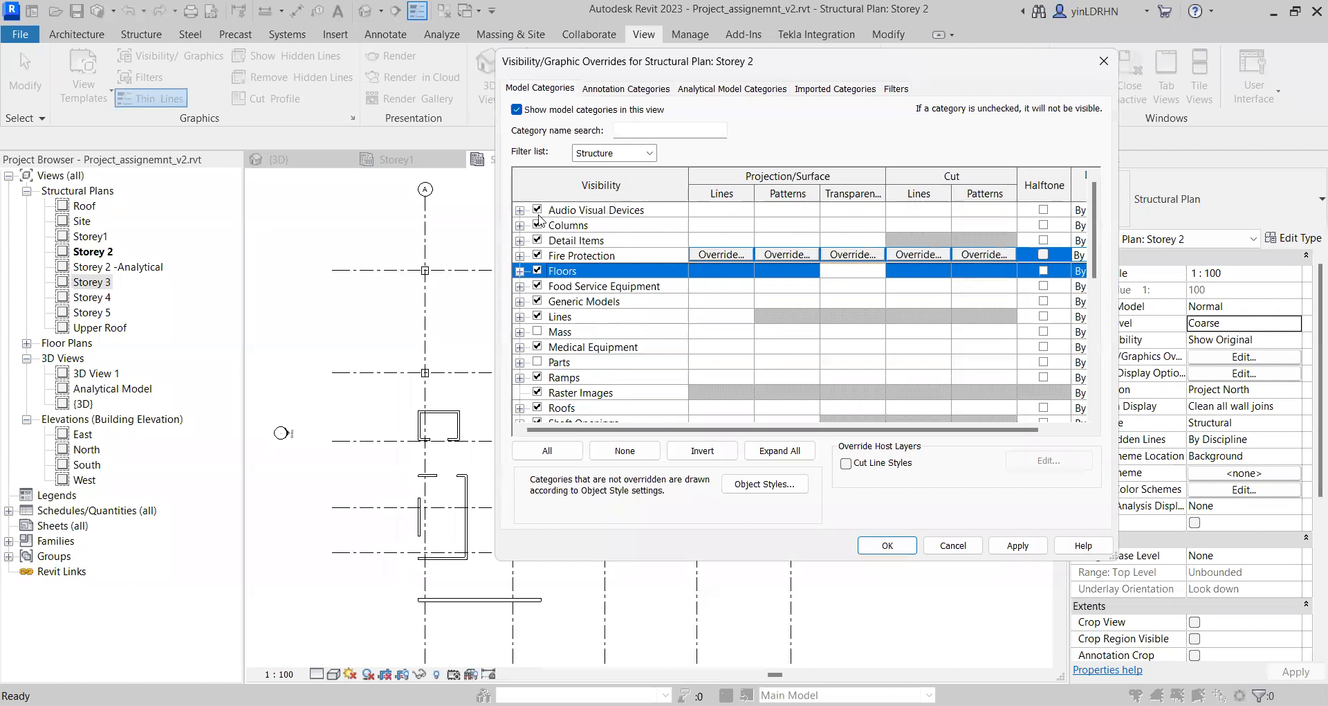
{"action": "scroll", "coordinate": [670, 373], "scroll_direction": "down", "scroll_amount": 2}
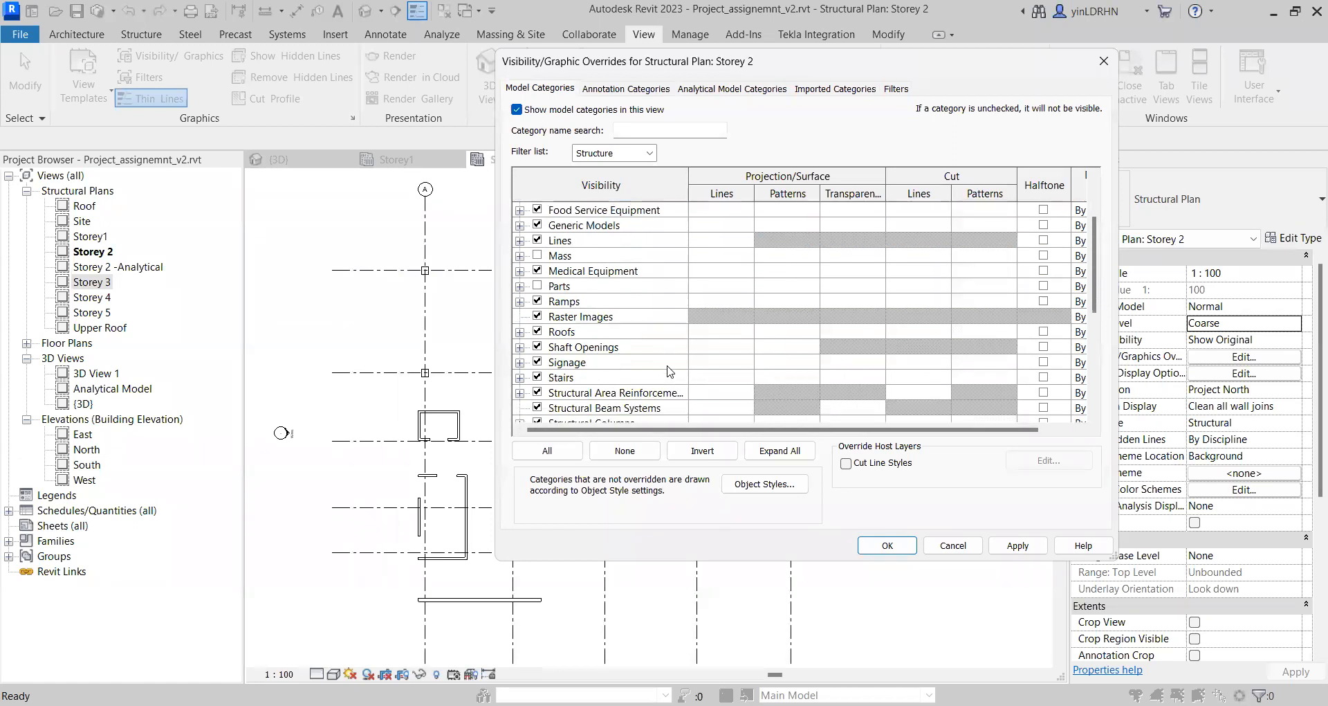
{"action": "scroll", "coordinate": [670, 372], "scroll_direction": "down", "scroll_amount": 5}
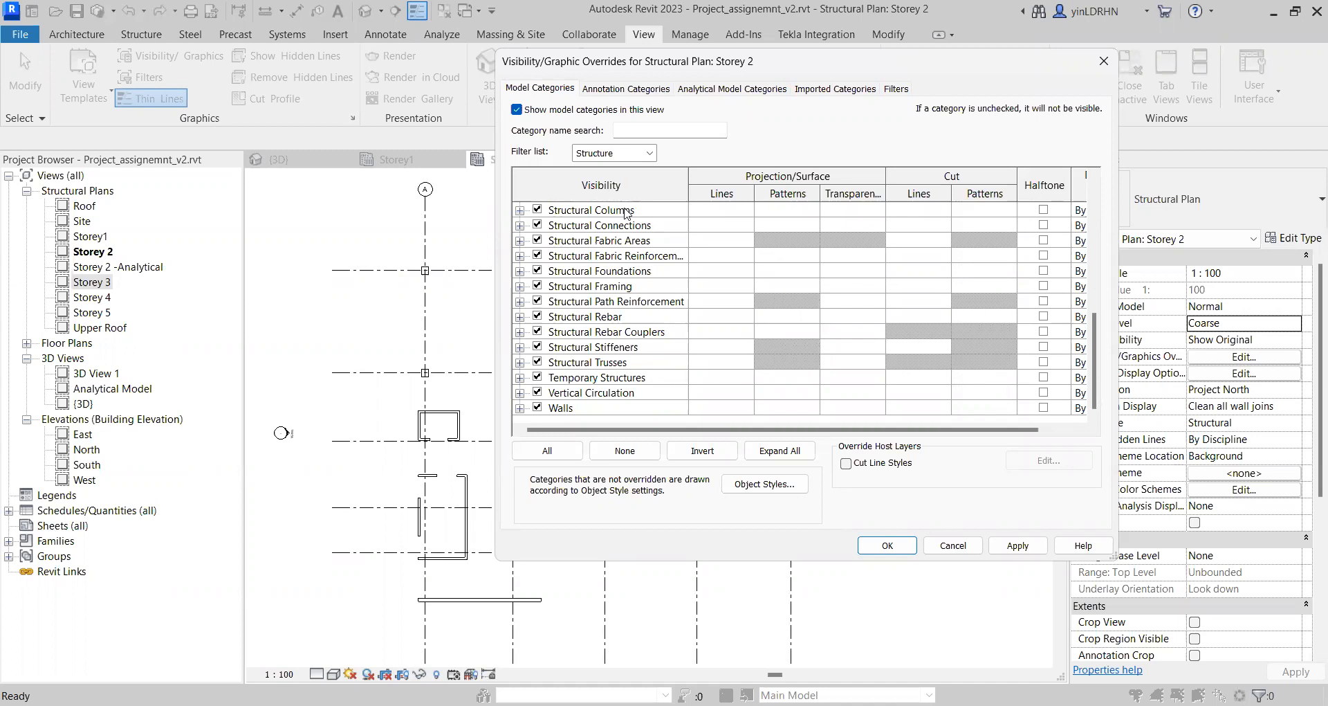
Step: Add Architecture alongside Structure in the category filter, then apply and accept the Storey 2 visibility overrides
{"action": "left_click", "coordinate": [649, 152]}
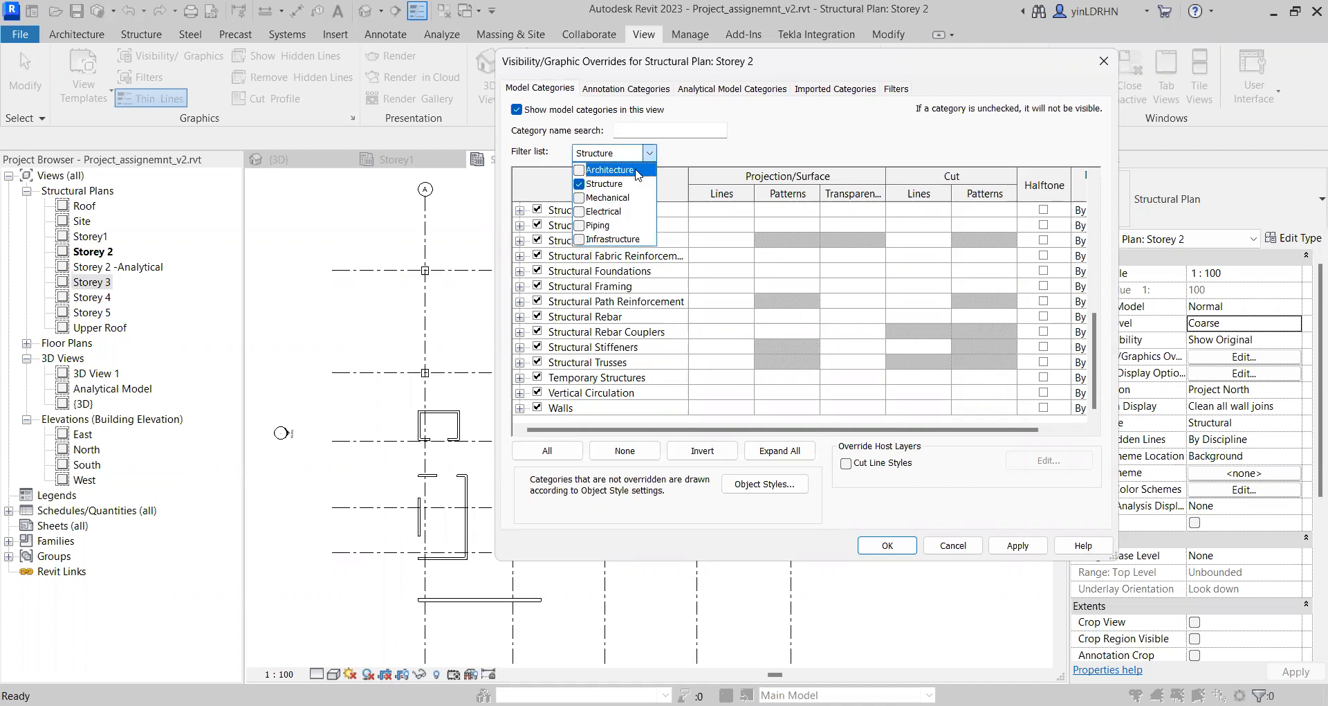
{"action": "left_click", "coordinate": [580, 170]}
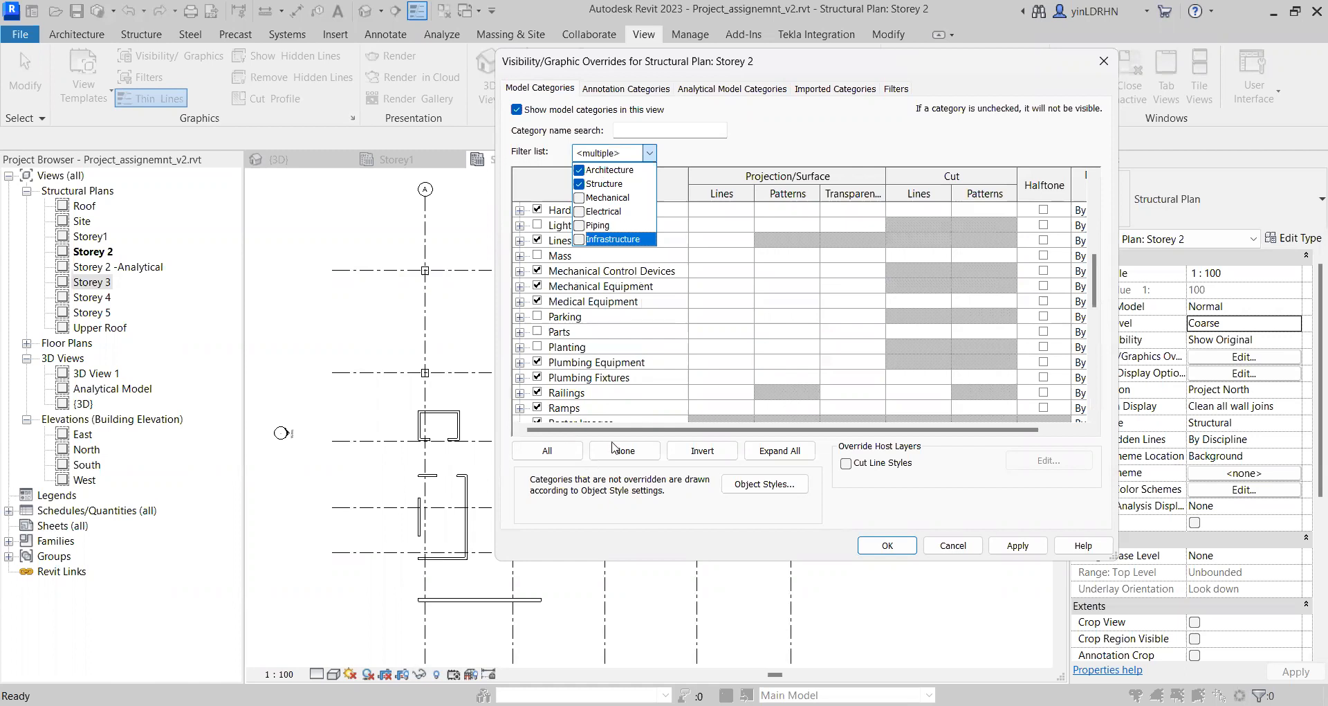
{"action": "left_click", "coordinate": [780, 155]}
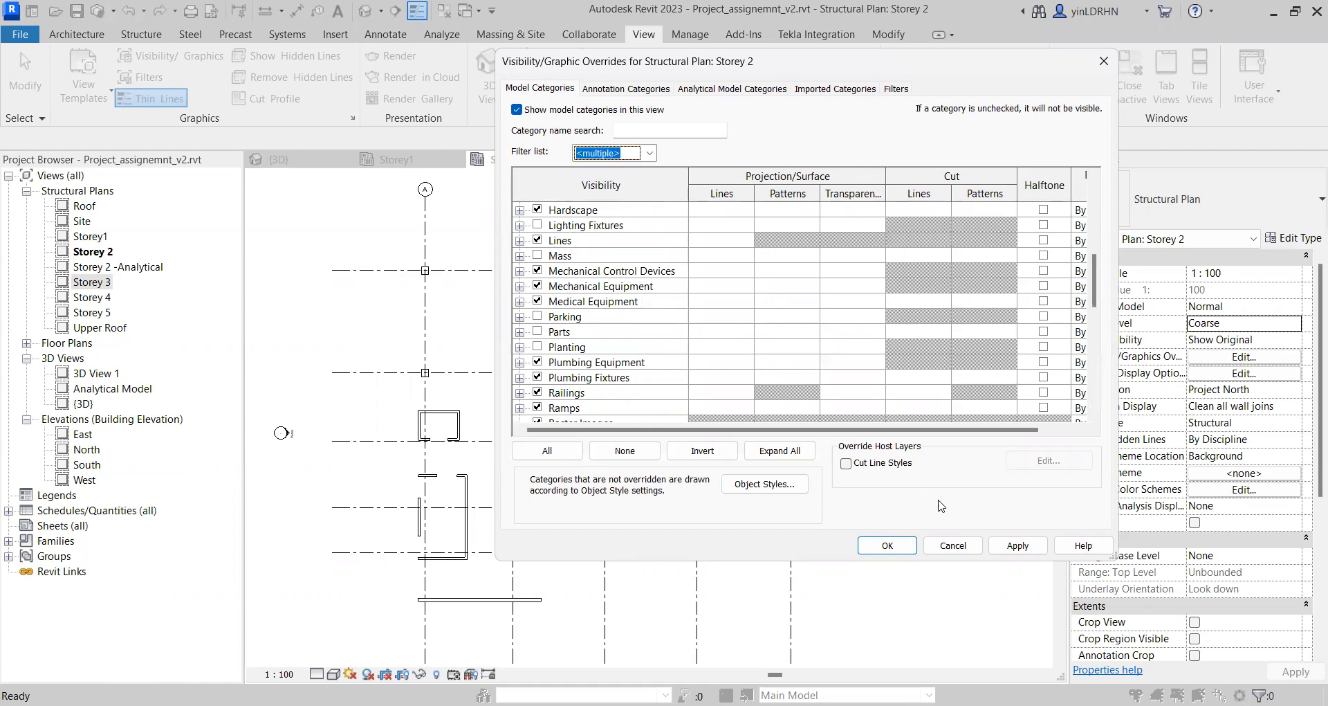
{"action": "left_click", "coordinate": [1018, 545]}
{"action": "left_click", "coordinate": [887, 545]}
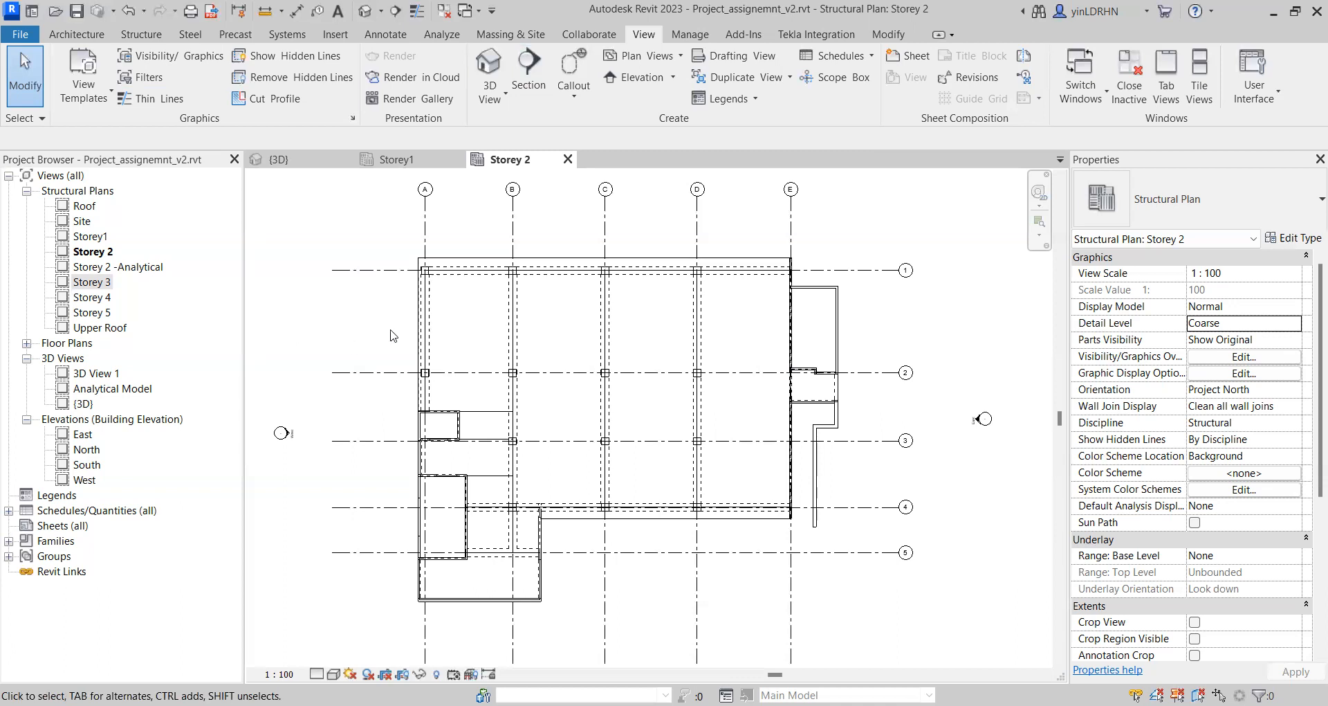
Step: Draw a horizontal section line across the Storey 2 plan between grids 1 and 2, from outside grid A to beyond grid E
{"action": "left_click", "coordinate": [529, 77]}
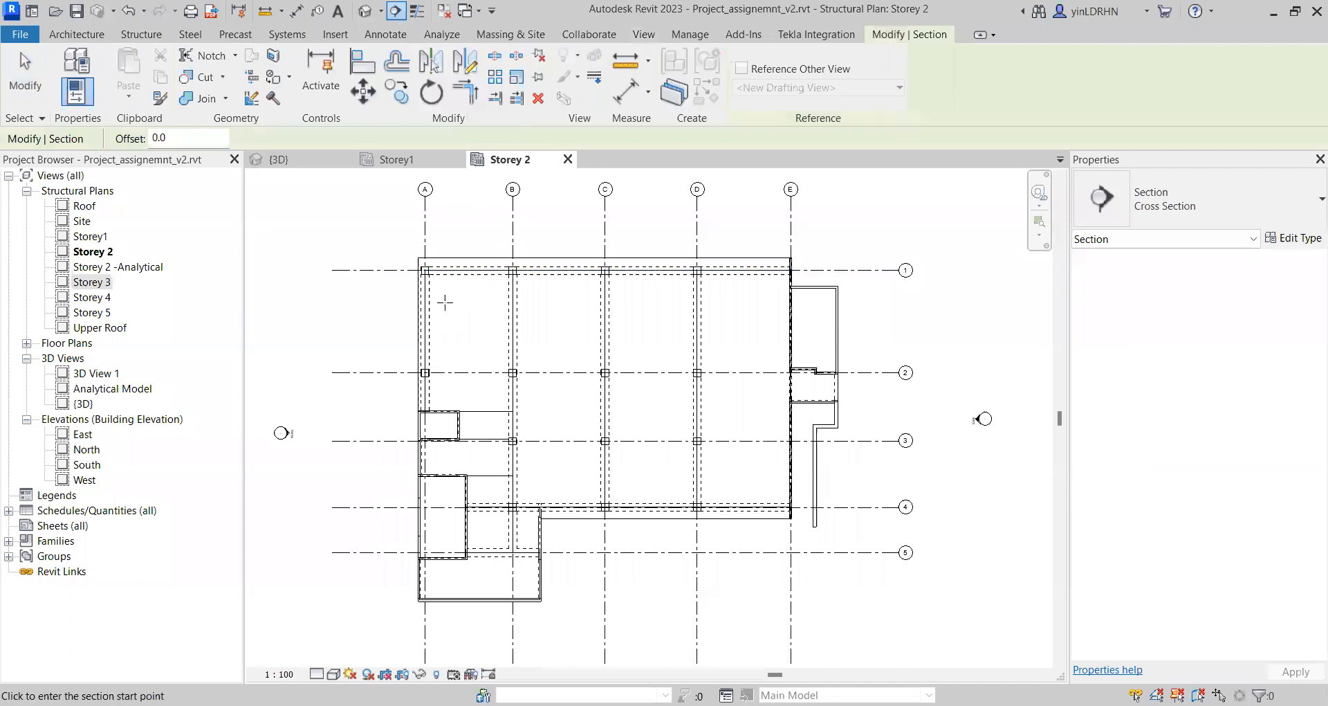
{"action": "left_click", "coordinate": [386, 313]}
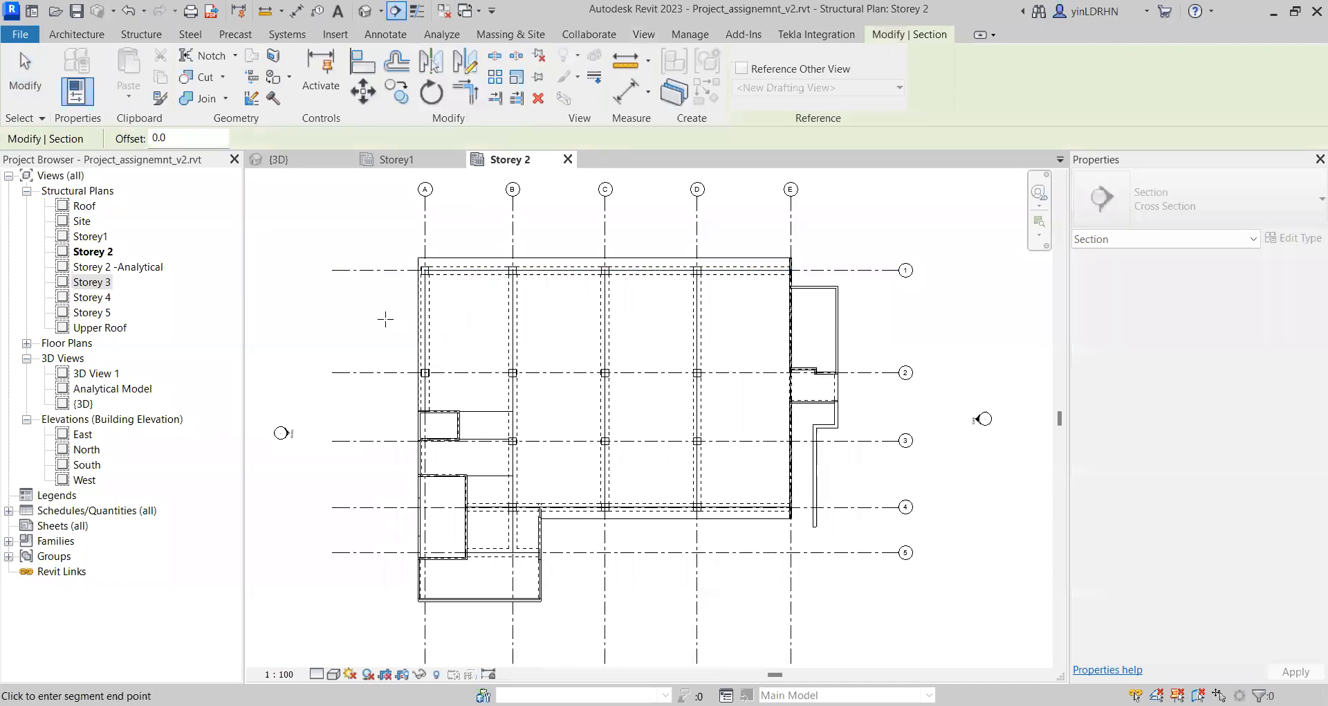
{"action": "left_click", "coordinate": [808, 318]}
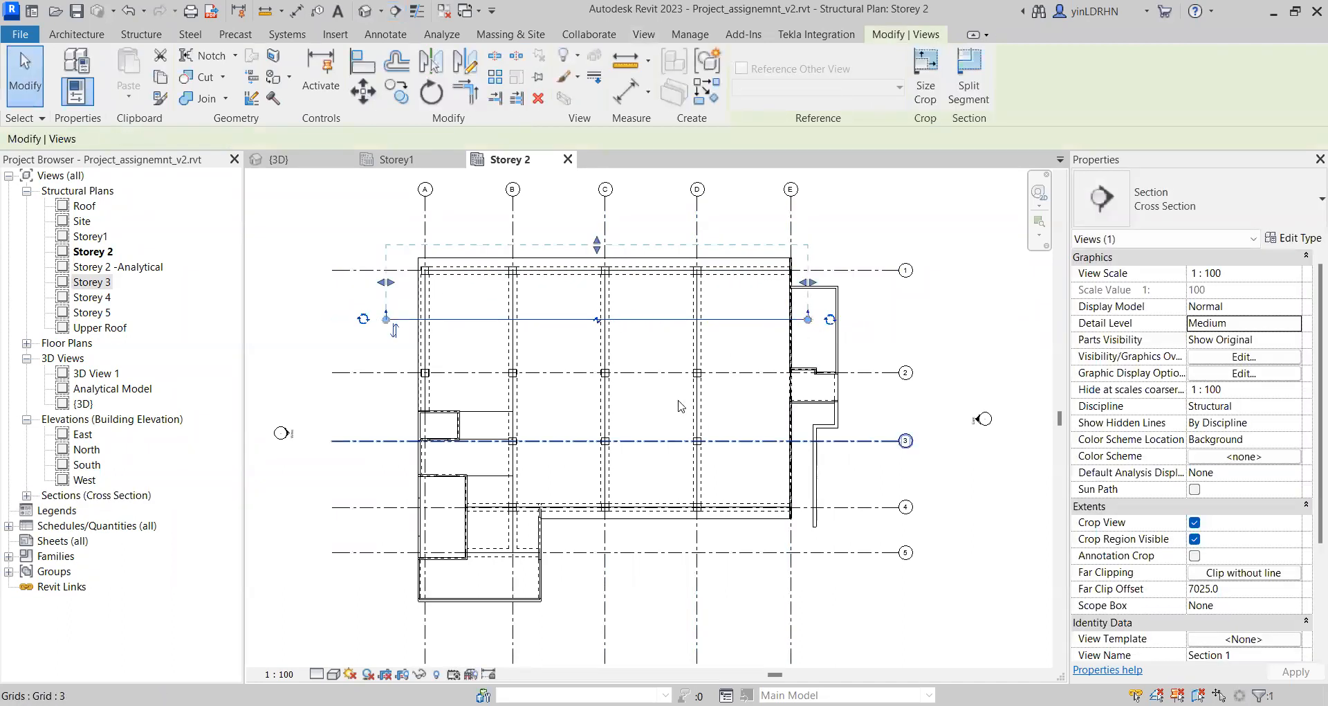
Step: Move the section line to just below grid 2 and adjust its view depth to a far clip offset of about 5148
{"action": "scroll", "coordinate": [606, 271], "scroll_direction": "up", "scroll_amount": 3}
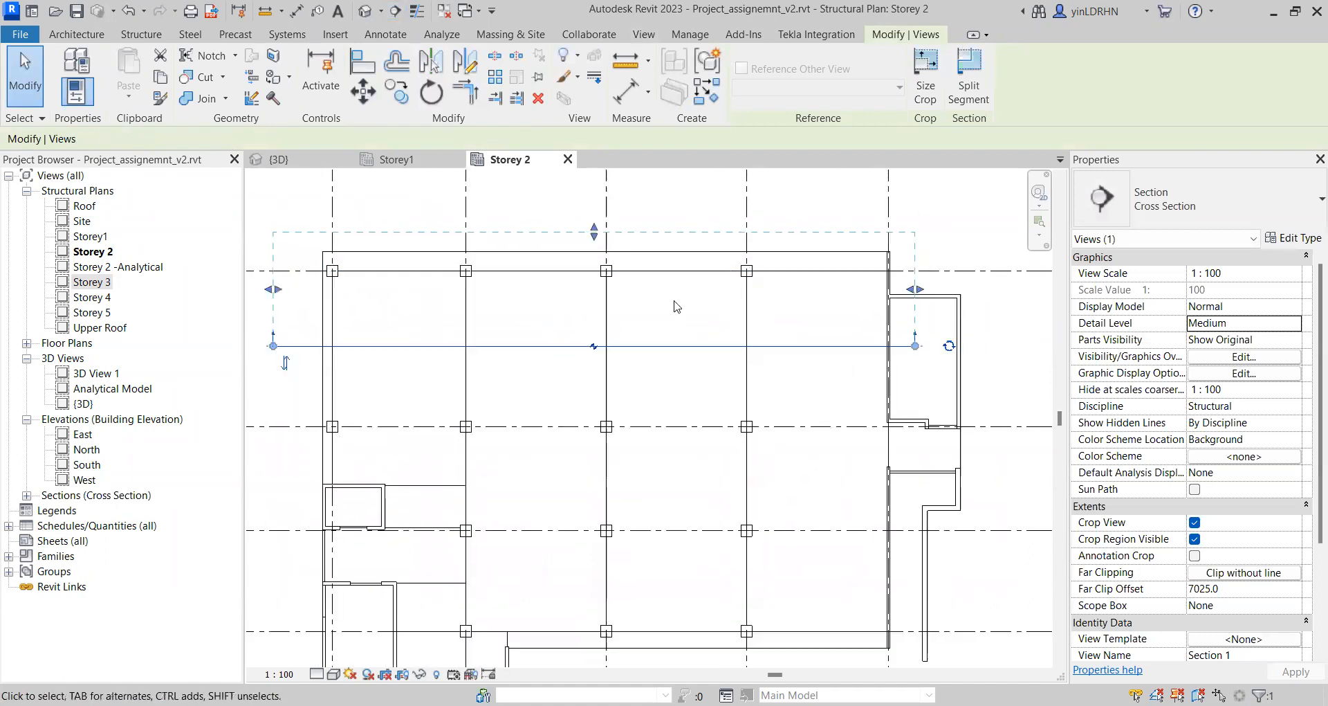
{"action": "mouse_move", "coordinate": [595, 233]}
{"action": "left_mouse_down"}
{"action": "mouse_move", "coordinate": [595, 197]}
{"action": "mouse_move", "coordinate": [594, 225]}
{"action": "left_mouse_up"}
{"action": "middle_click_drag", "start_coordinate": [489, 299], "coordinate": [553, 325]}
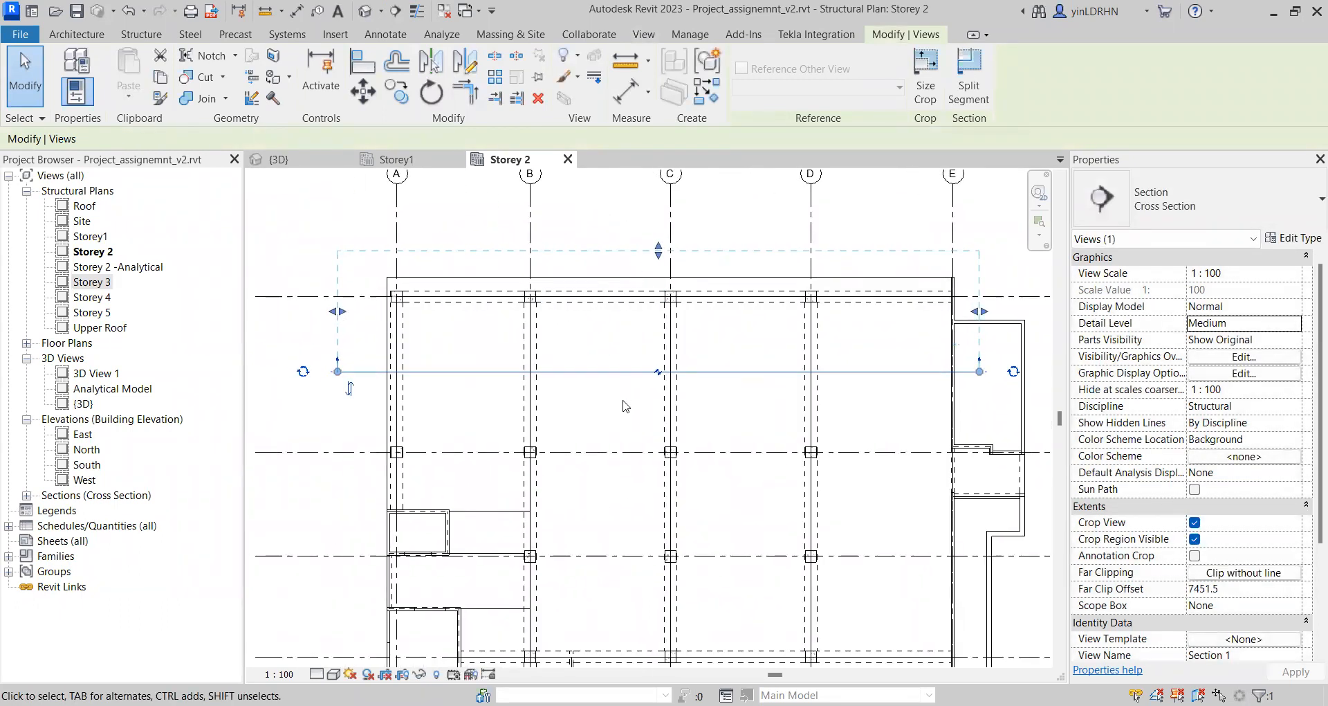
{"action": "left_click_drag", "start_coordinate": [643, 372], "coordinate": [651, 478]}
{"action": "left_click_drag", "start_coordinate": [666, 354], "coordinate": [666, 243]}
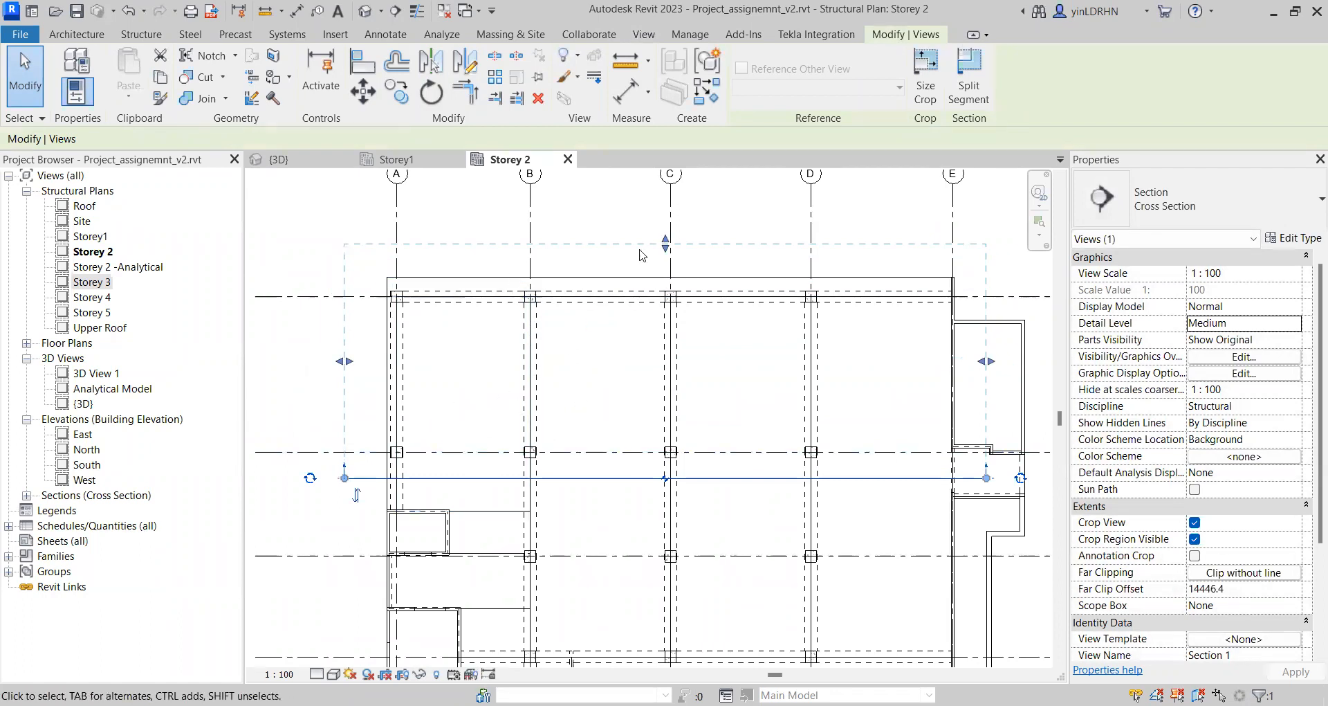
{"action": "left_click_drag", "start_coordinate": [665, 246], "coordinate": [672, 405]}
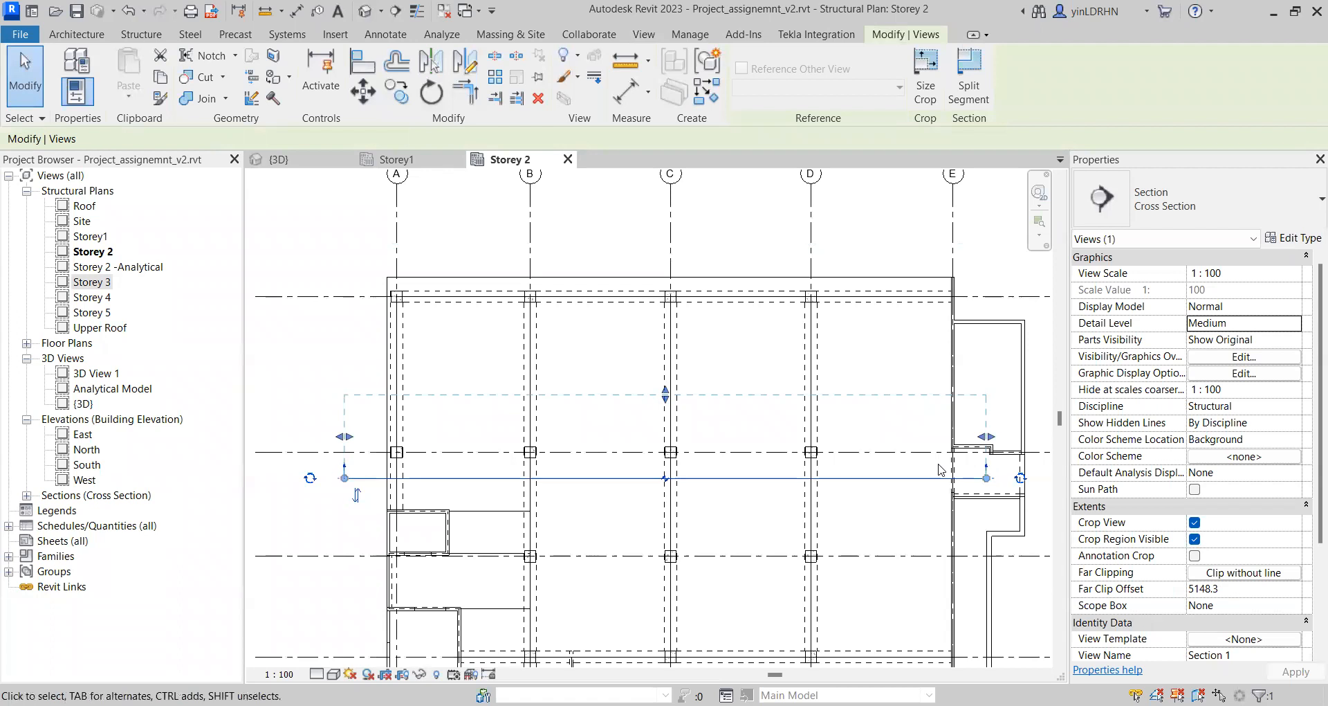
Step: Narrow the section's extents to just outside grid A and midway between grids D and E, and flip its viewing direction and back
{"action": "left_click_drag", "start_coordinate": [985, 438], "coordinate": [912, 438]}
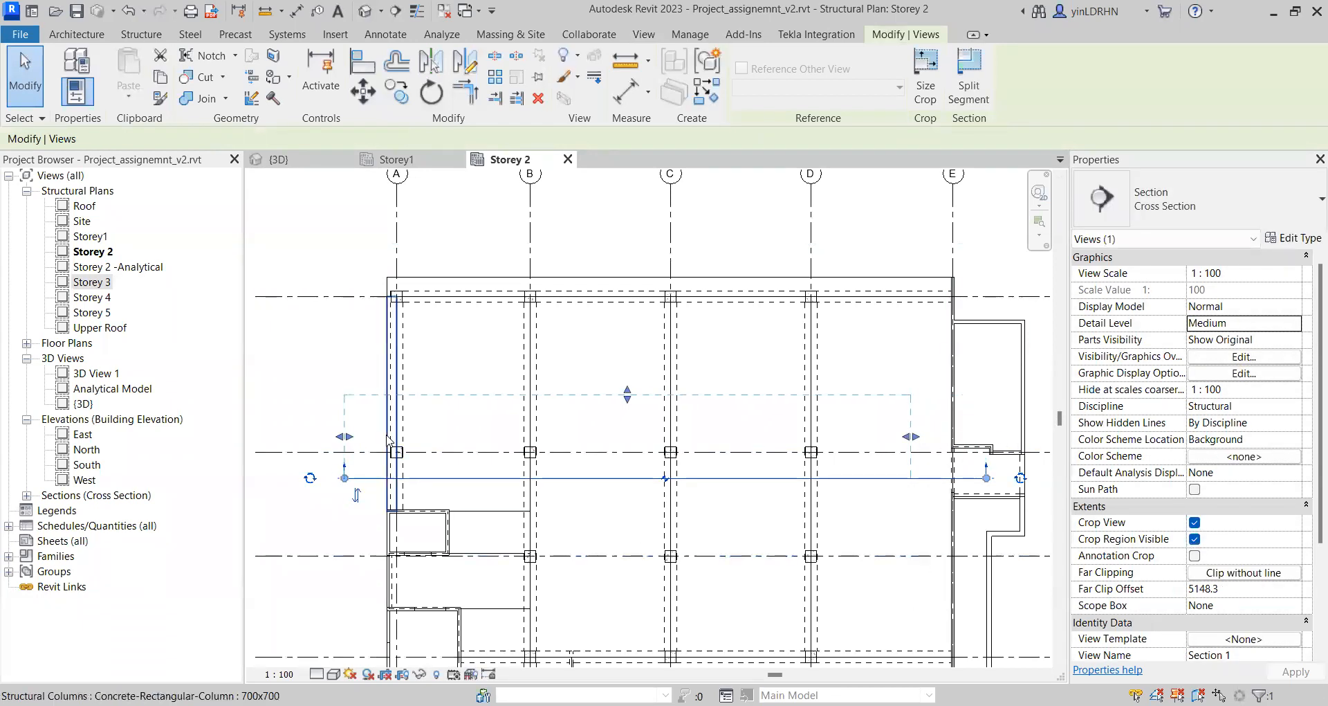
{"action": "left_click_drag", "start_coordinate": [344, 436], "coordinate": [372, 437]}
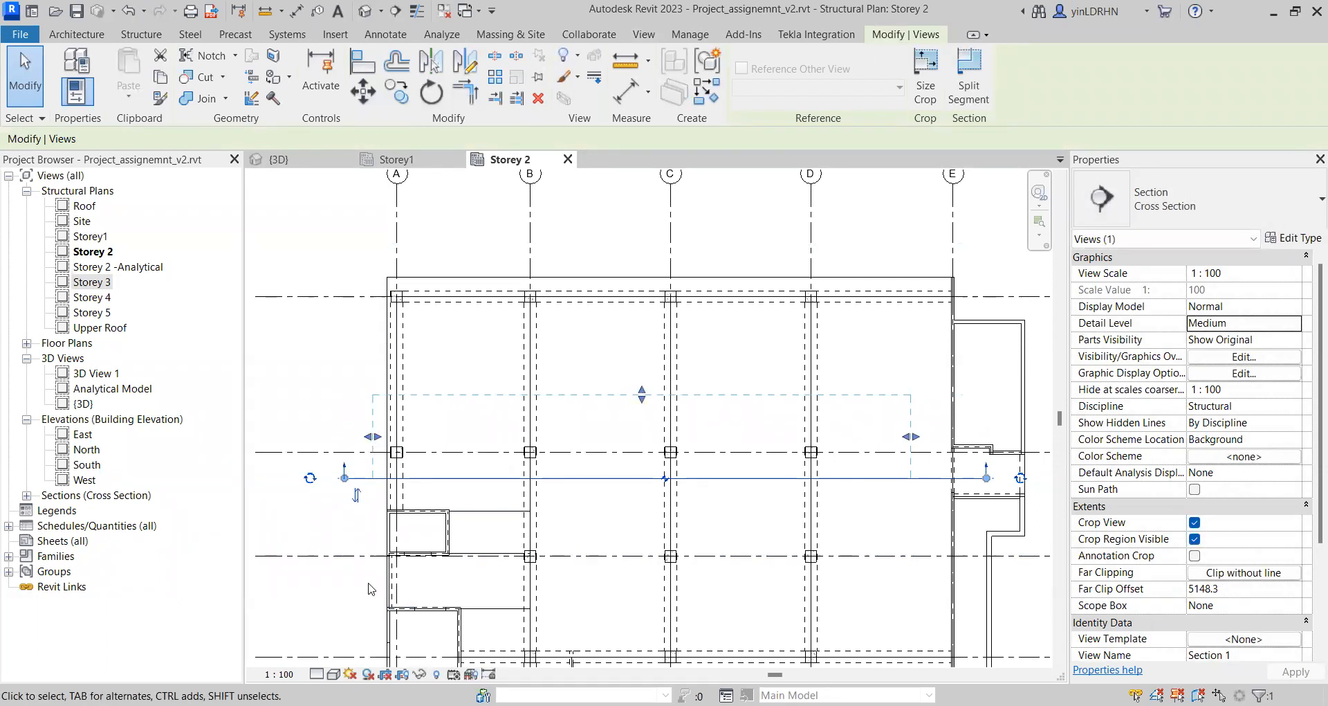
{"action": "left_click", "coordinate": [357, 495]}
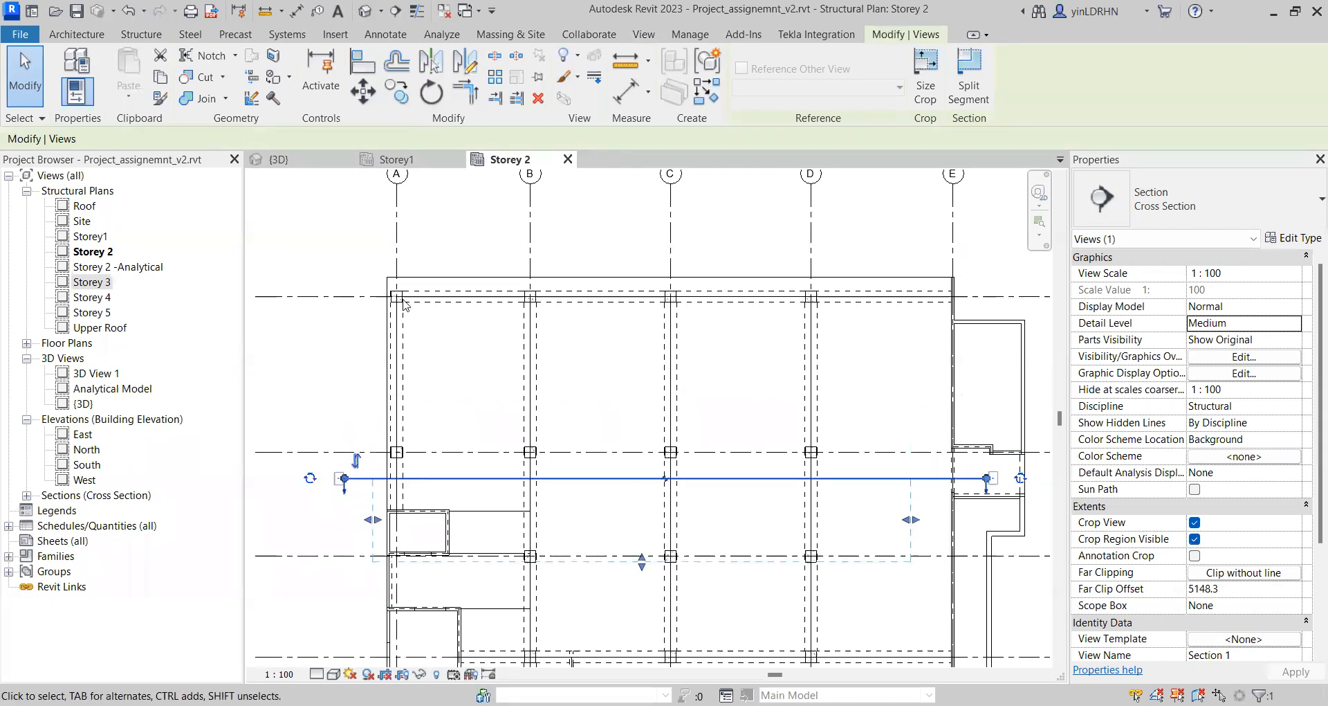
{"action": "left_click", "coordinate": [357, 460]}
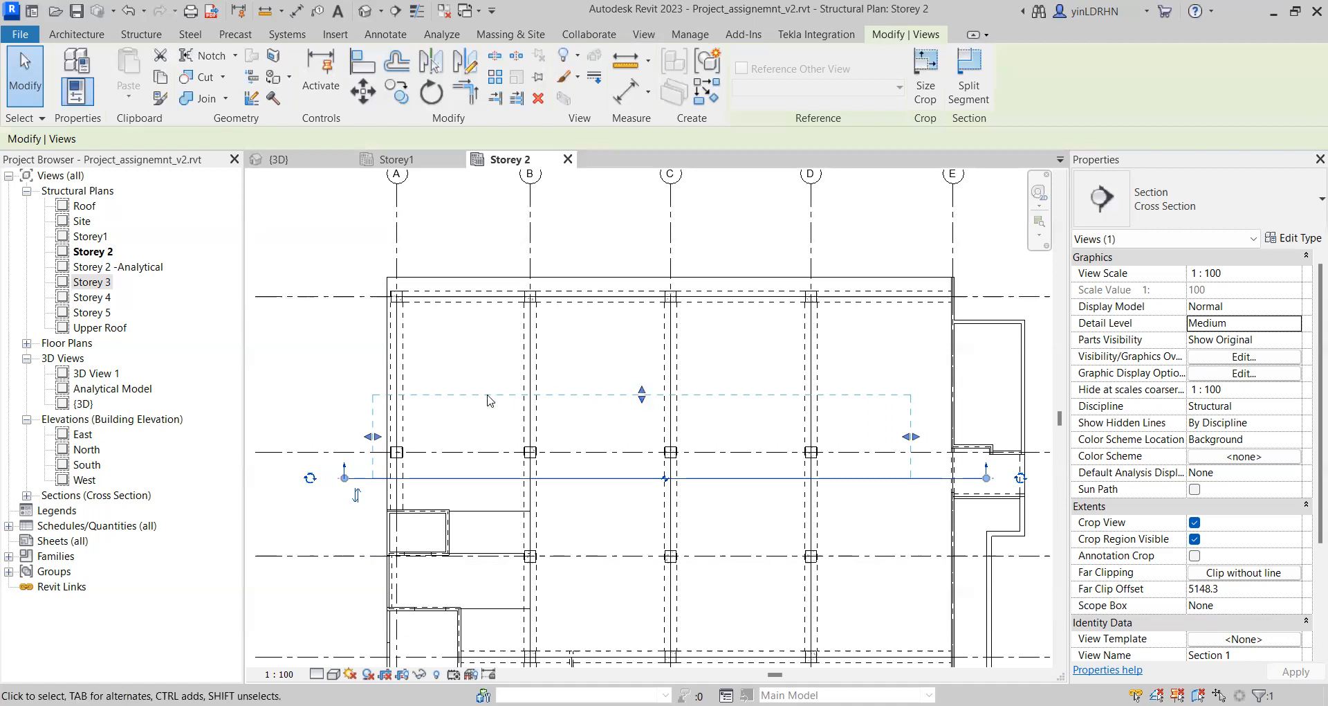
Step: Open the view of the new section and locate it among the project's cross sections
{"action": "right_click", "coordinate": [451, 400]}
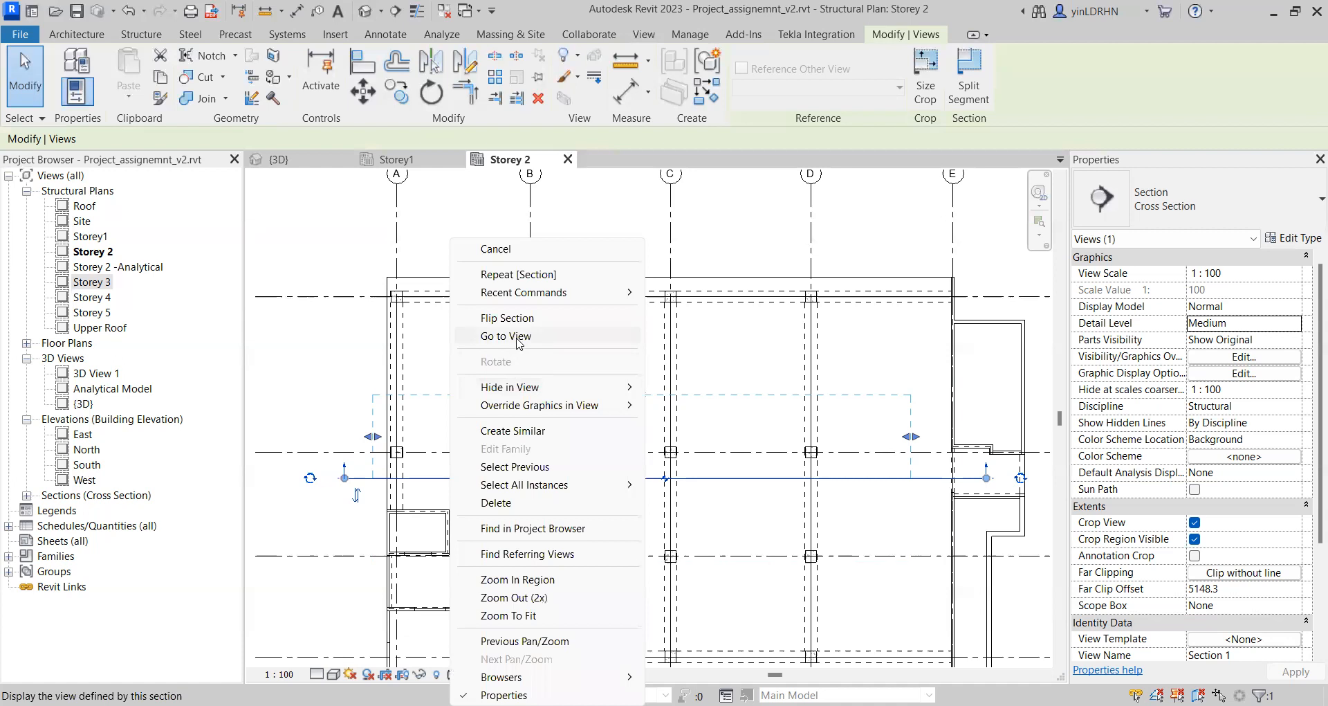
{"action": "left_click", "coordinate": [519, 339]}
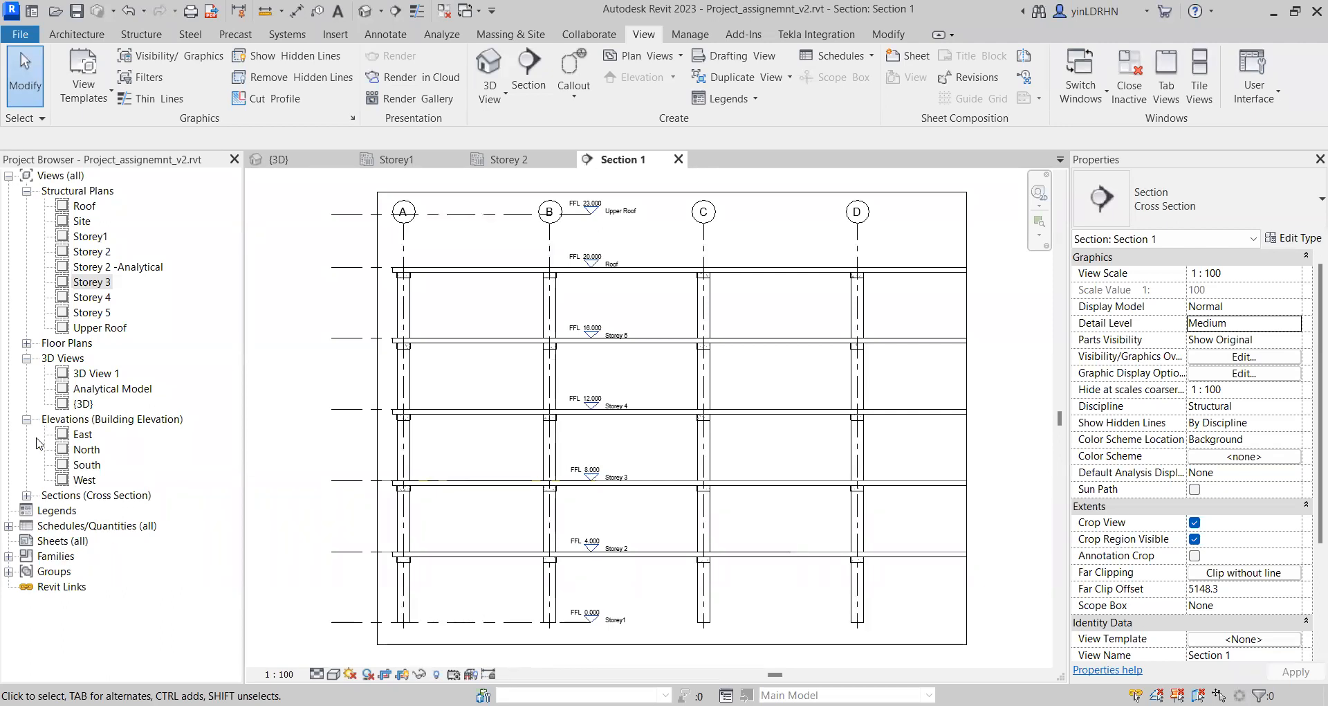
{"action": "left_click", "coordinate": [26, 495]}
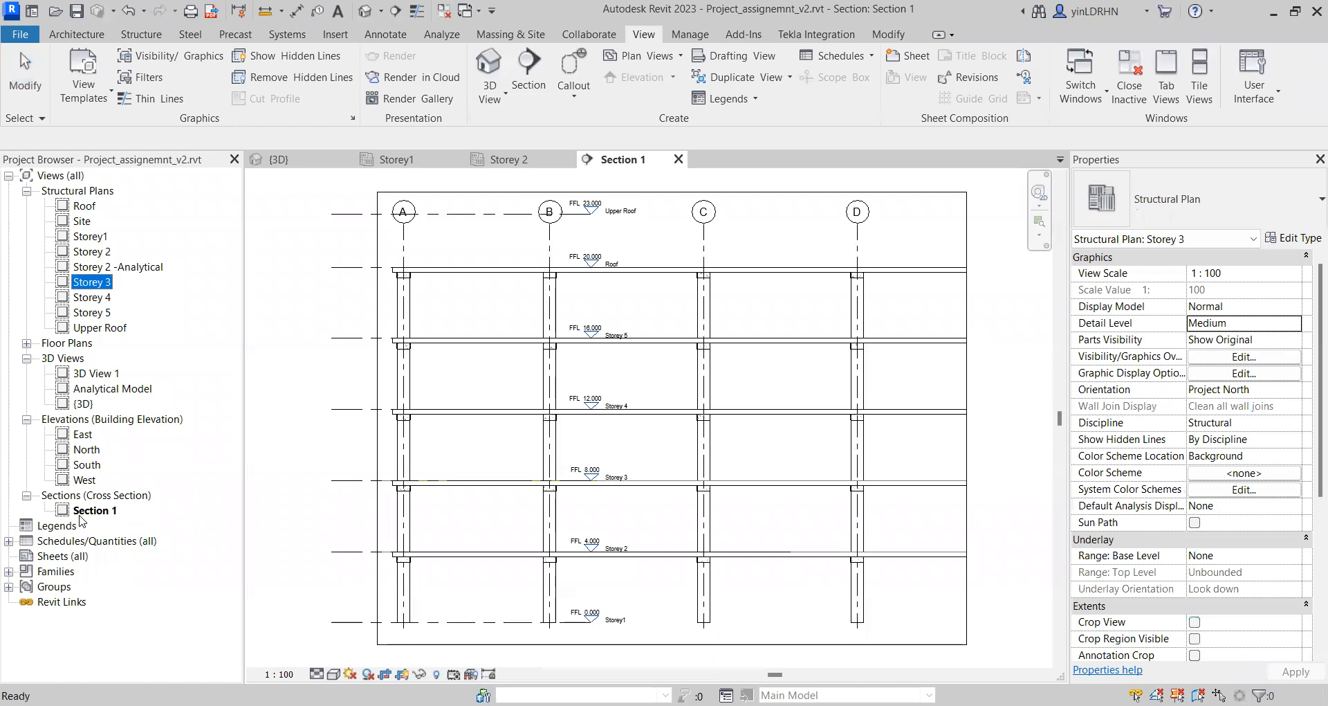
{"action": "left_click", "coordinate": [85, 514]}
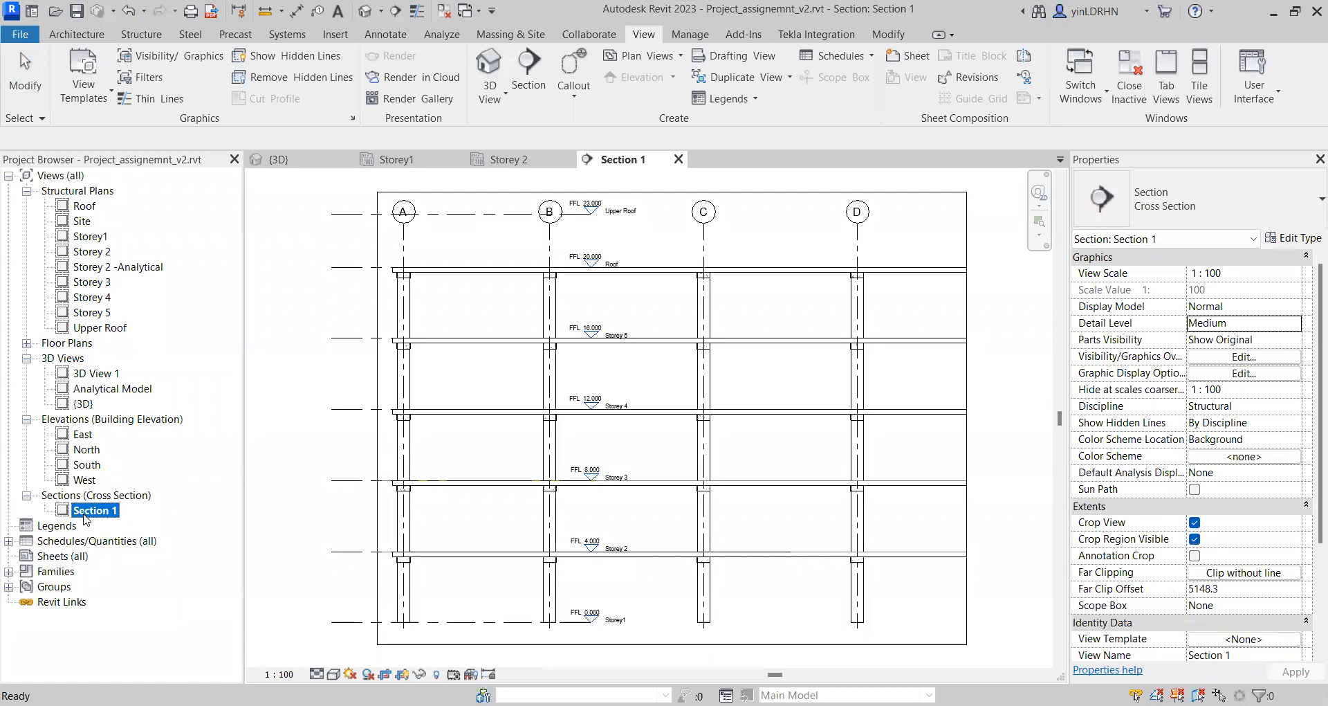
{"action": "right_click", "coordinate": [84, 517]}
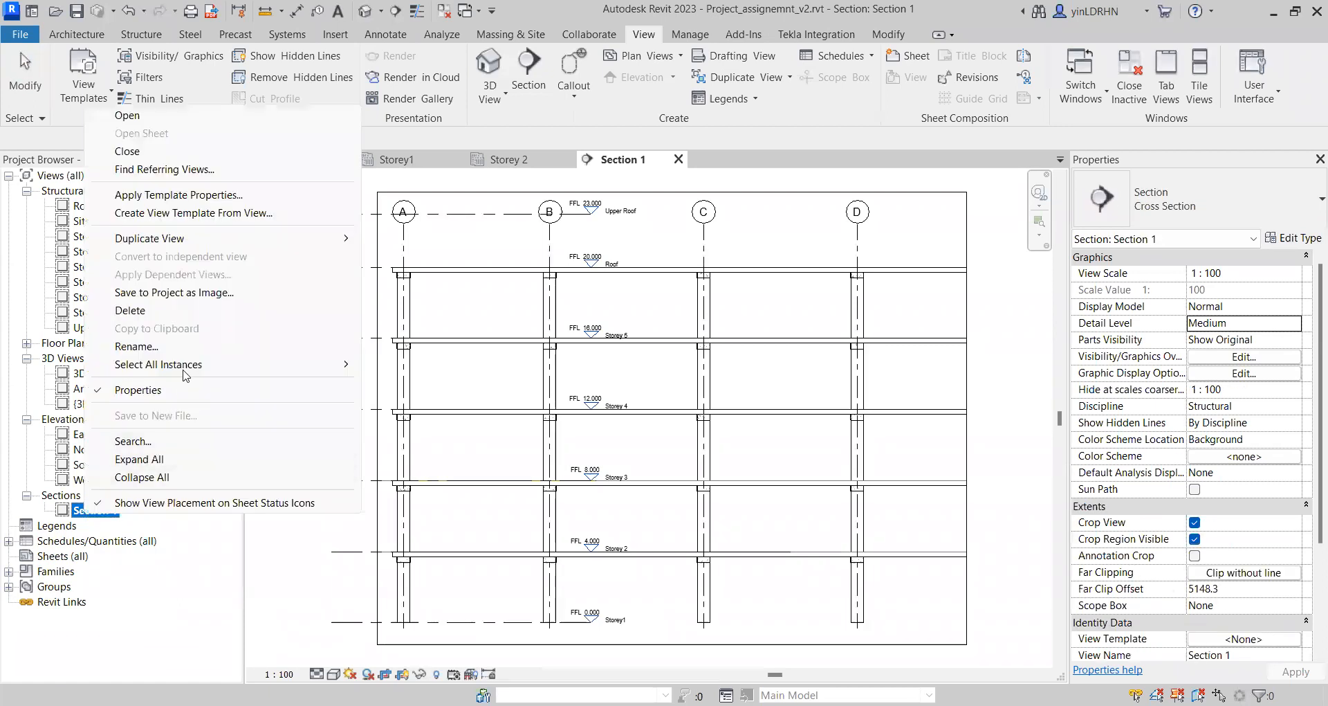
{"action": "left_click", "coordinate": [123, 606]}
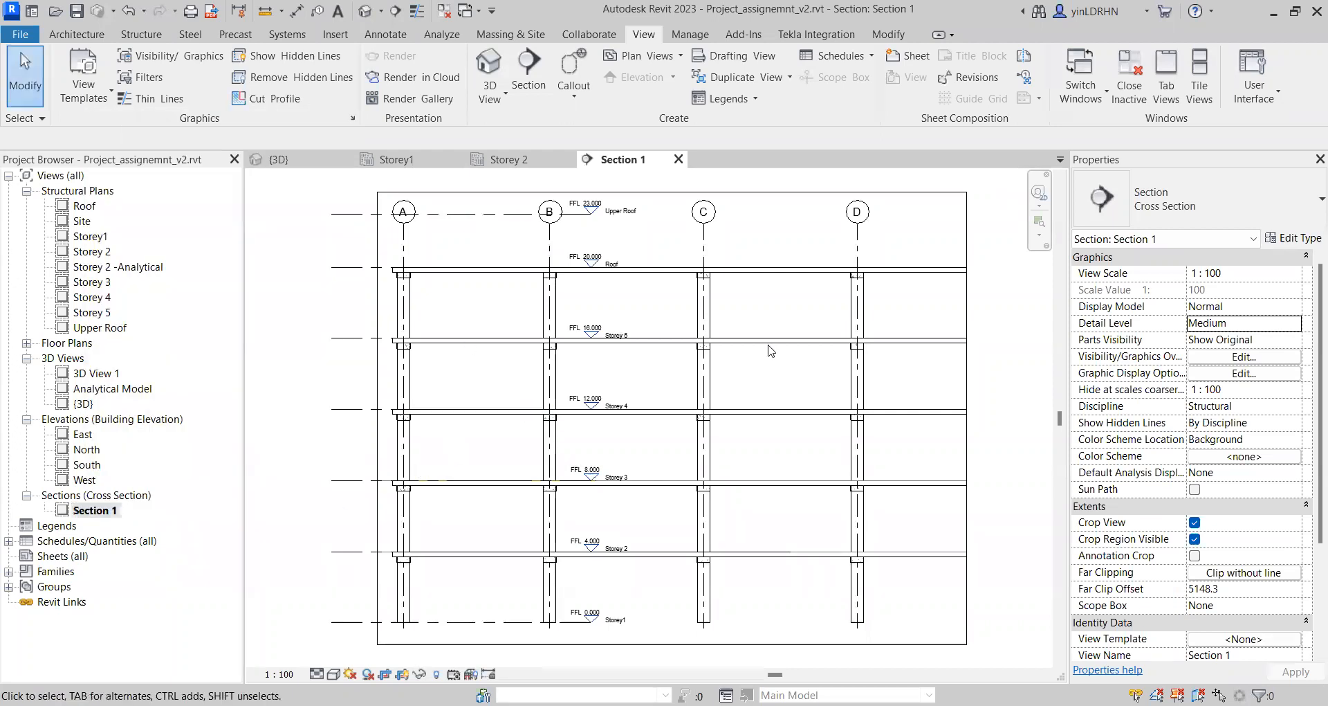
Step: Reduce the section view's crop region from above and below so it frames only the Storey 2 level
{"action": "left_click", "coordinate": [953, 196]}
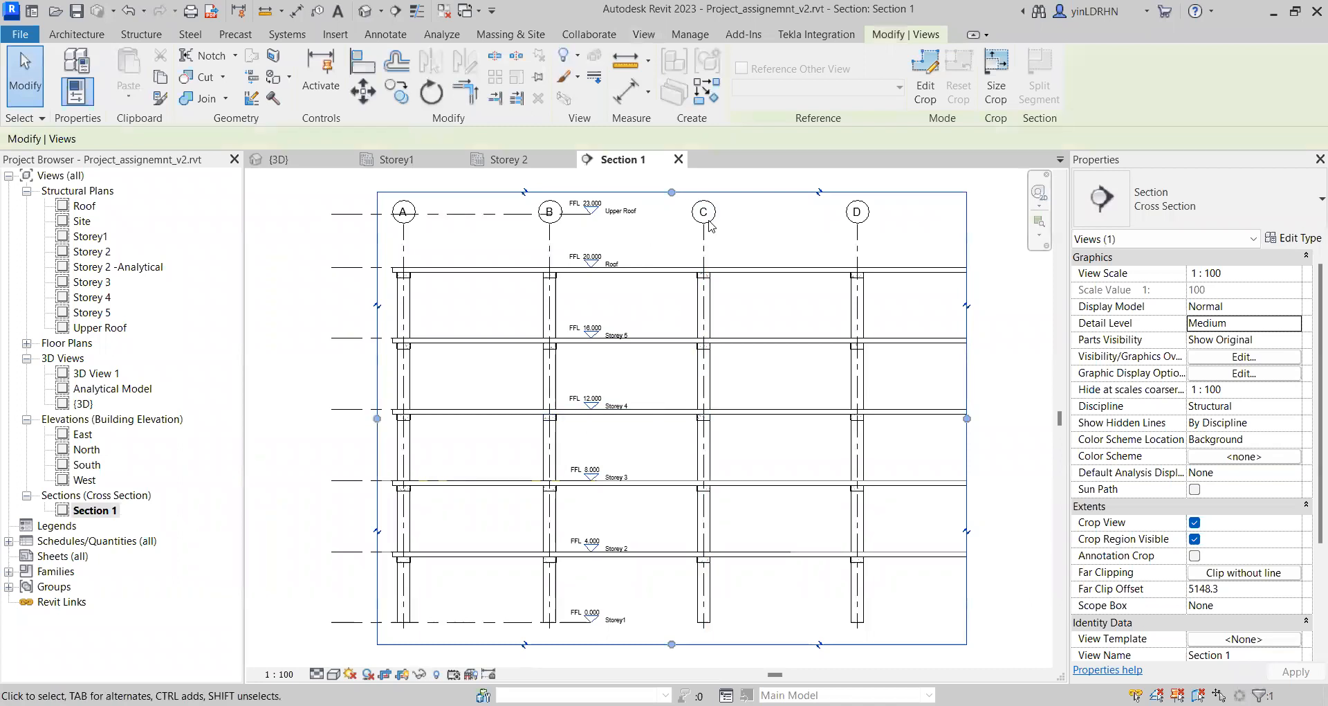
{"action": "left_click_drag", "start_coordinate": [672, 193], "coordinate": [636, 500]}
{"action": "left_click_drag", "start_coordinate": [671, 644], "coordinate": [672, 586]}
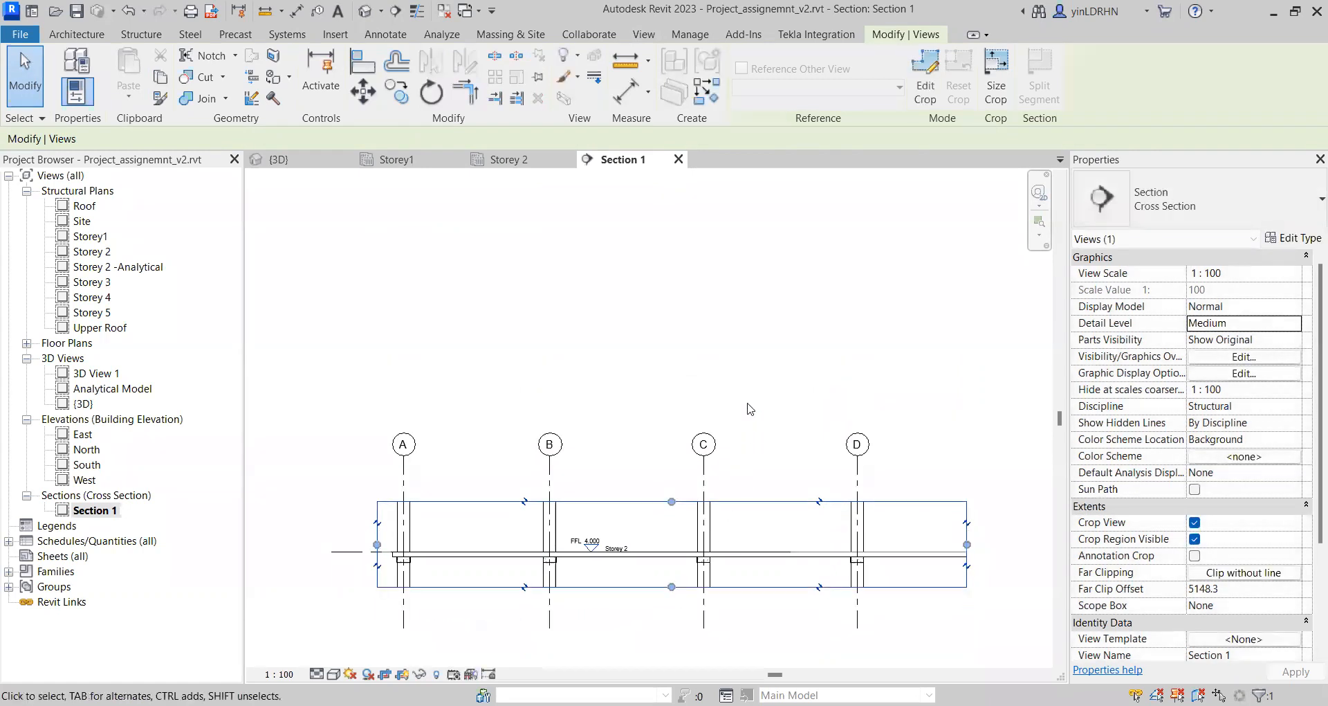
{"action": "left_click", "coordinate": [746, 365]}
{"action": "middle_click_drag", "start_coordinate": [761, 426], "coordinate": [735, 277]}
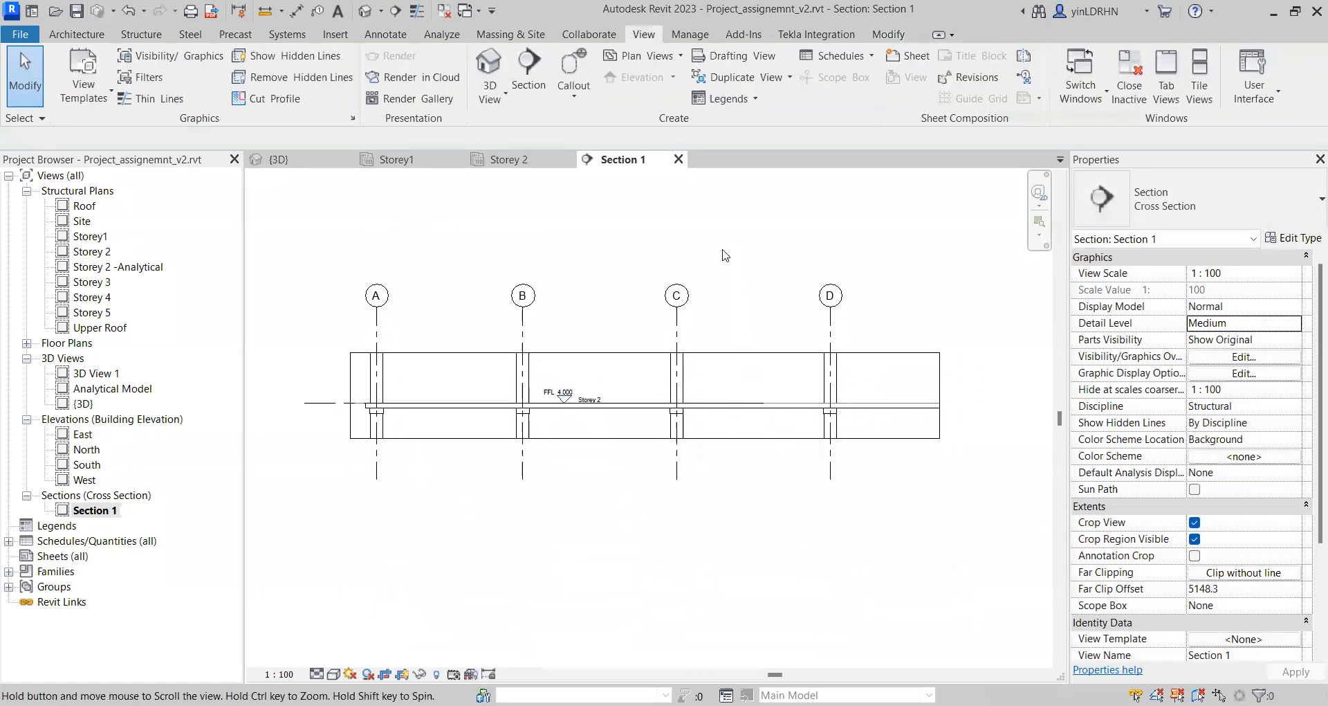
Step: Extend the section view's crop region down past the Storey1 level and check the section mark in the Storey1 plan
{"action": "left_click", "coordinate": [620, 353]}
{"action": "scroll", "coordinate": [598, 541], "scroll_direction": "up", "scroll_amount": 1}
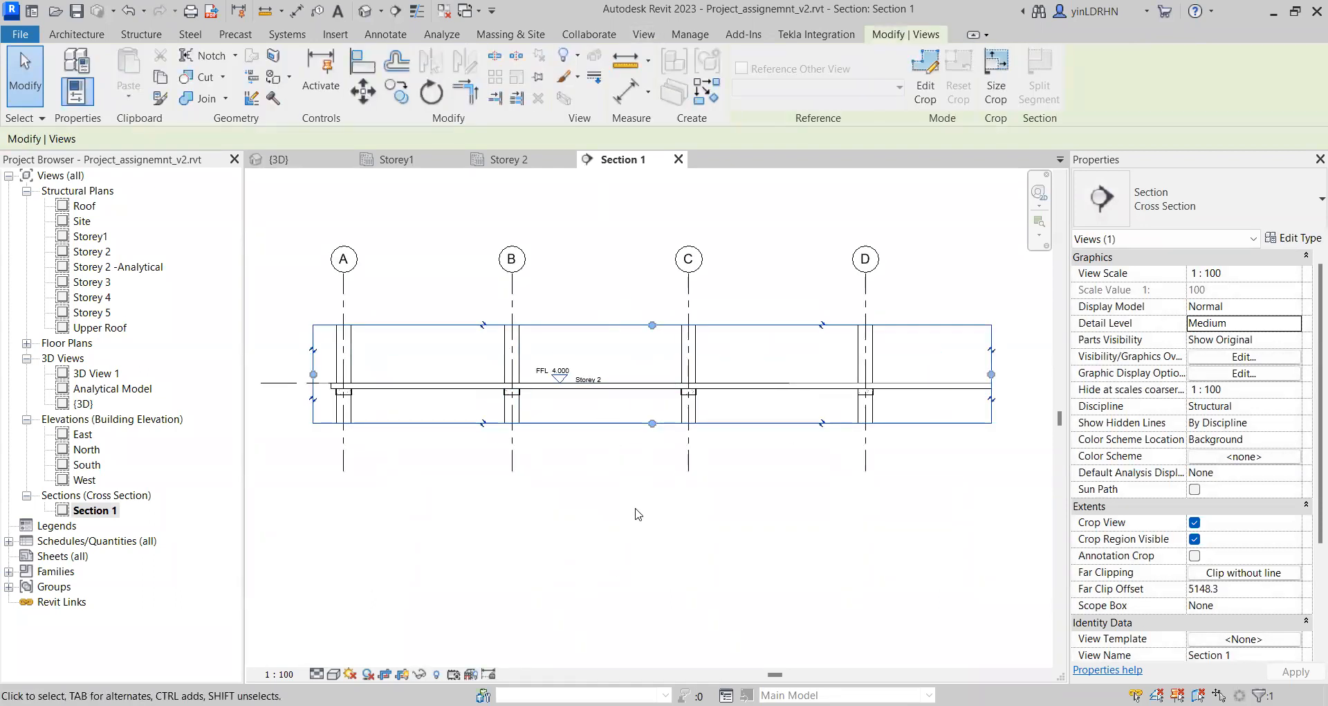
{"action": "left_click", "coordinate": [525, 160]}
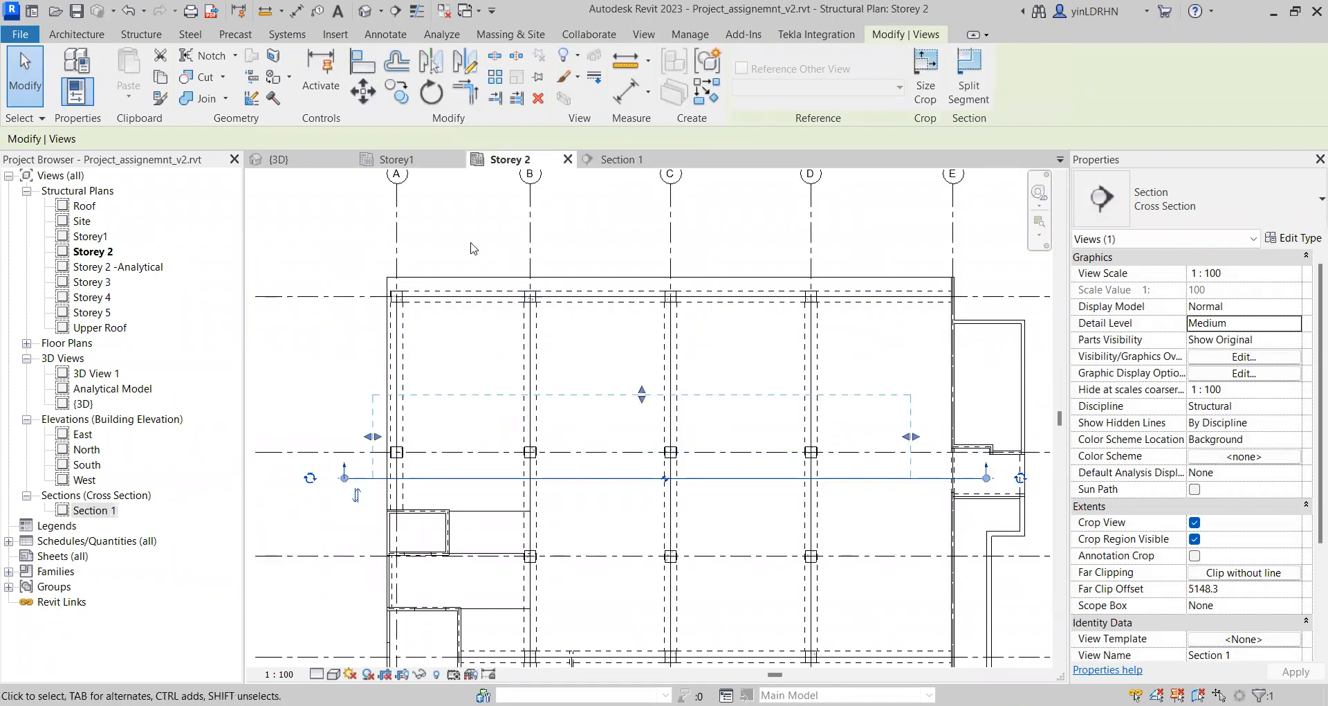
{"action": "left_click", "coordinate": [621, 159]}
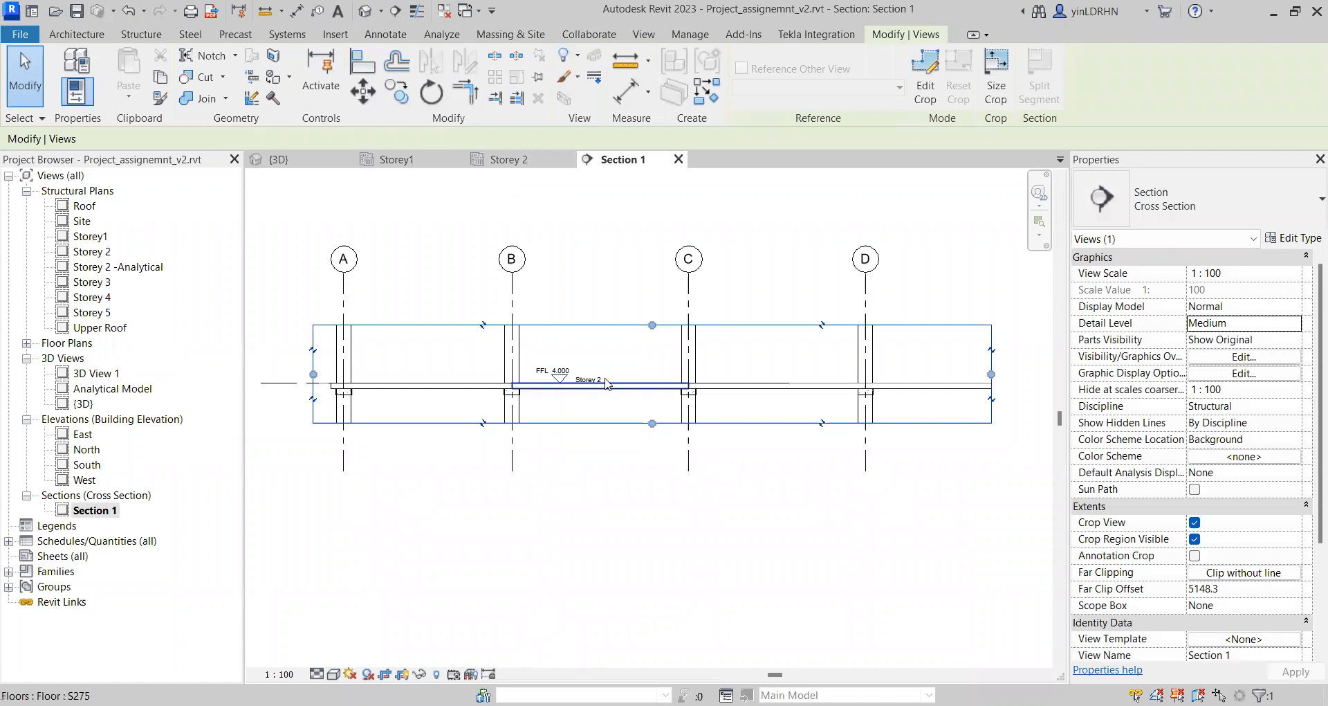
{"action": "left_click", "coordinate": [415, 160]}
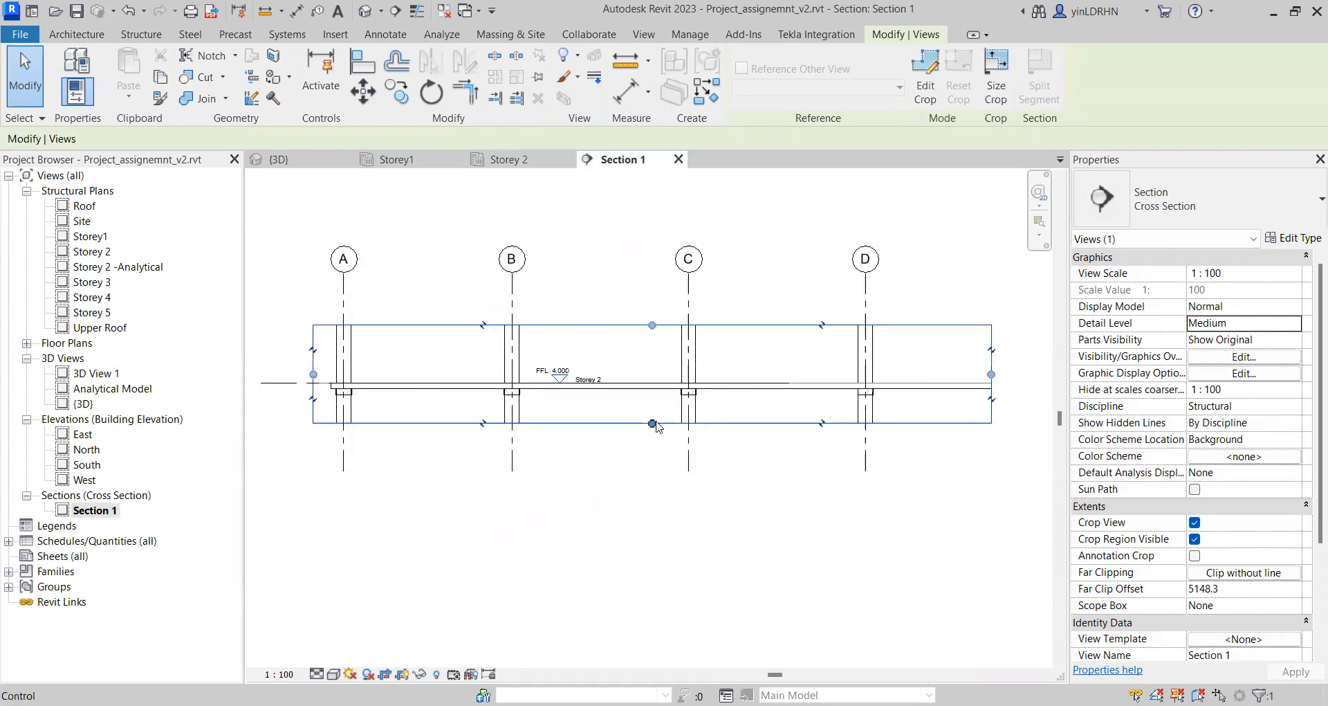
{"action": "left_click_drag", "start_coordinate": [653, 422], "coordinate": [653, 557]}
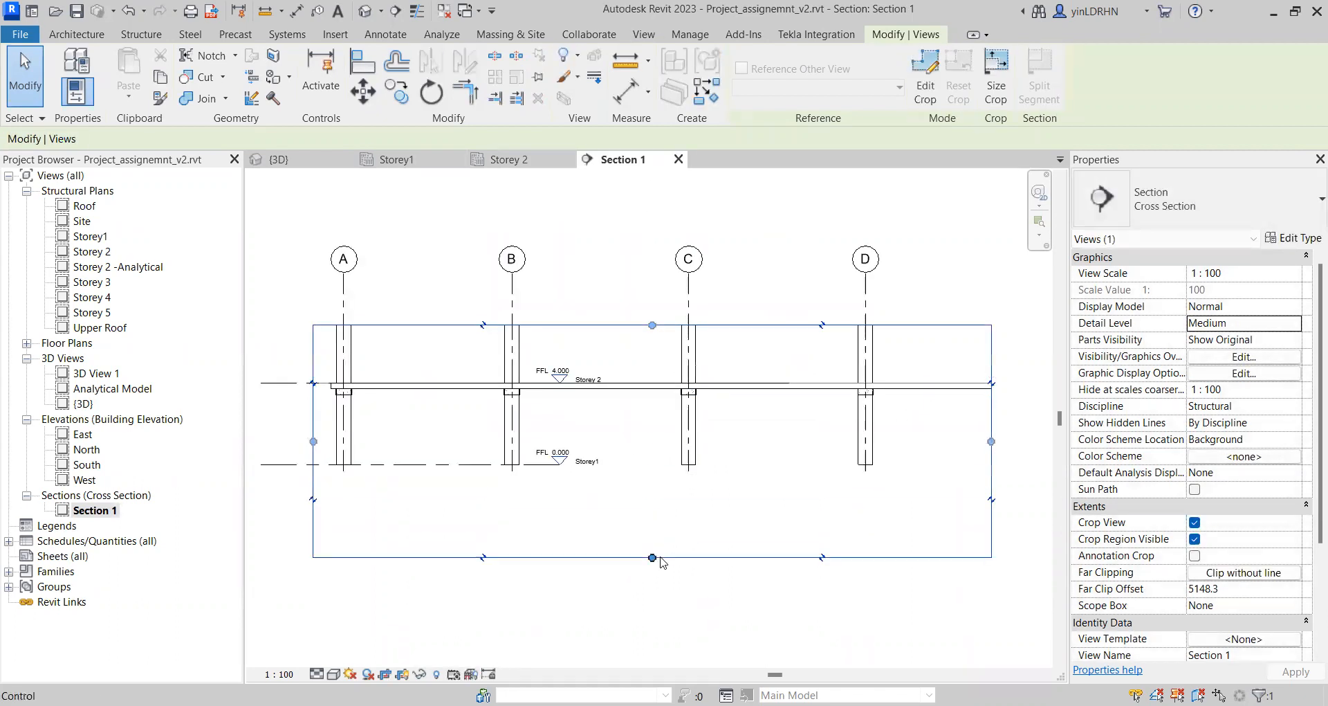
{"action": "left_click", "coordinate": [426, 160]}
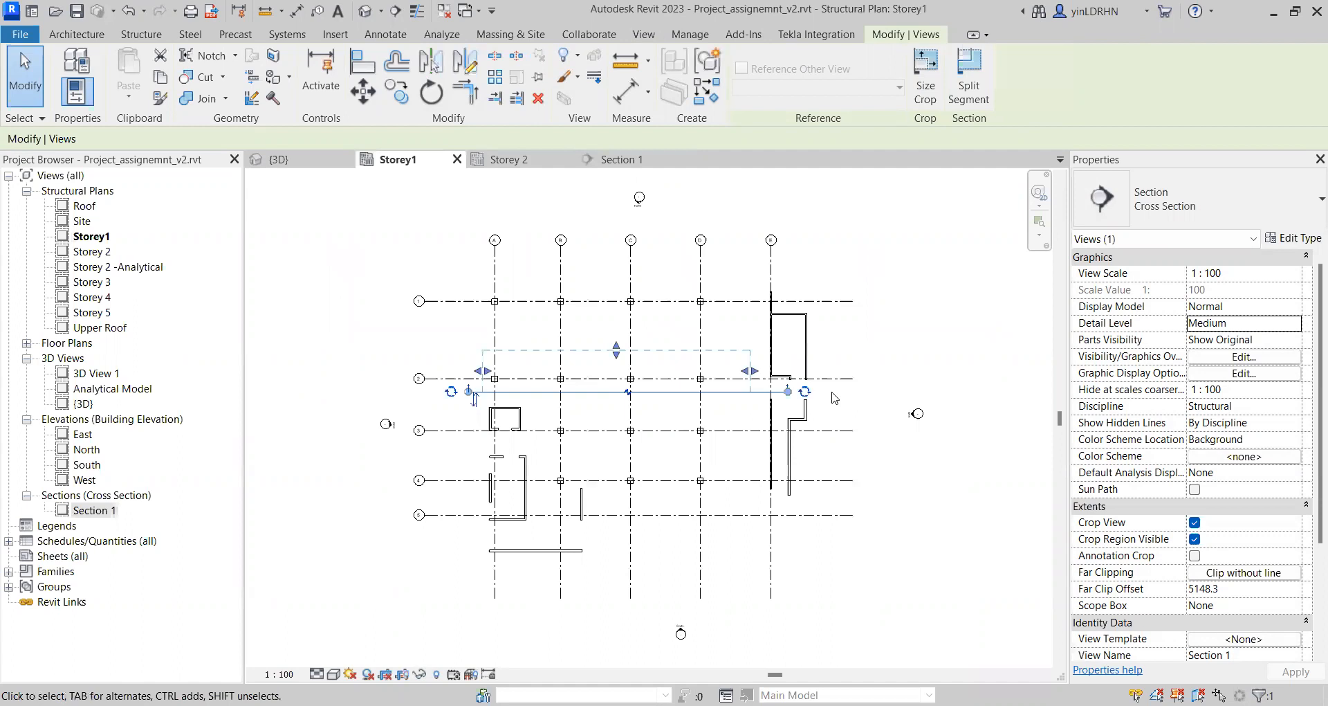
Step: Open the Storey 5 plan, raise the section's crop region above the Upper Roof level, and check the section mark in Storey 5
{"action": "double_click", "coordinate": [92, 312]}
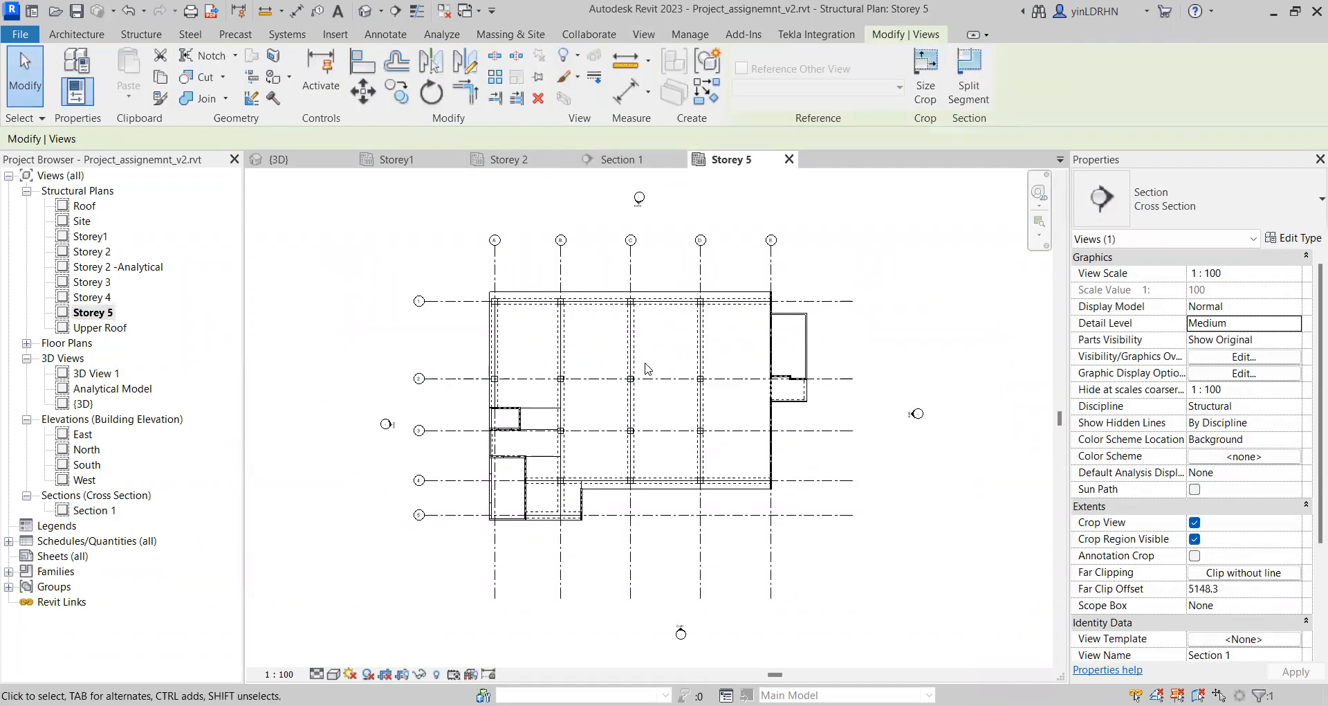
{"action": "scroll", "coordinate": [671, 353], "scroll_direction": "up", "scroll_amount": 2}
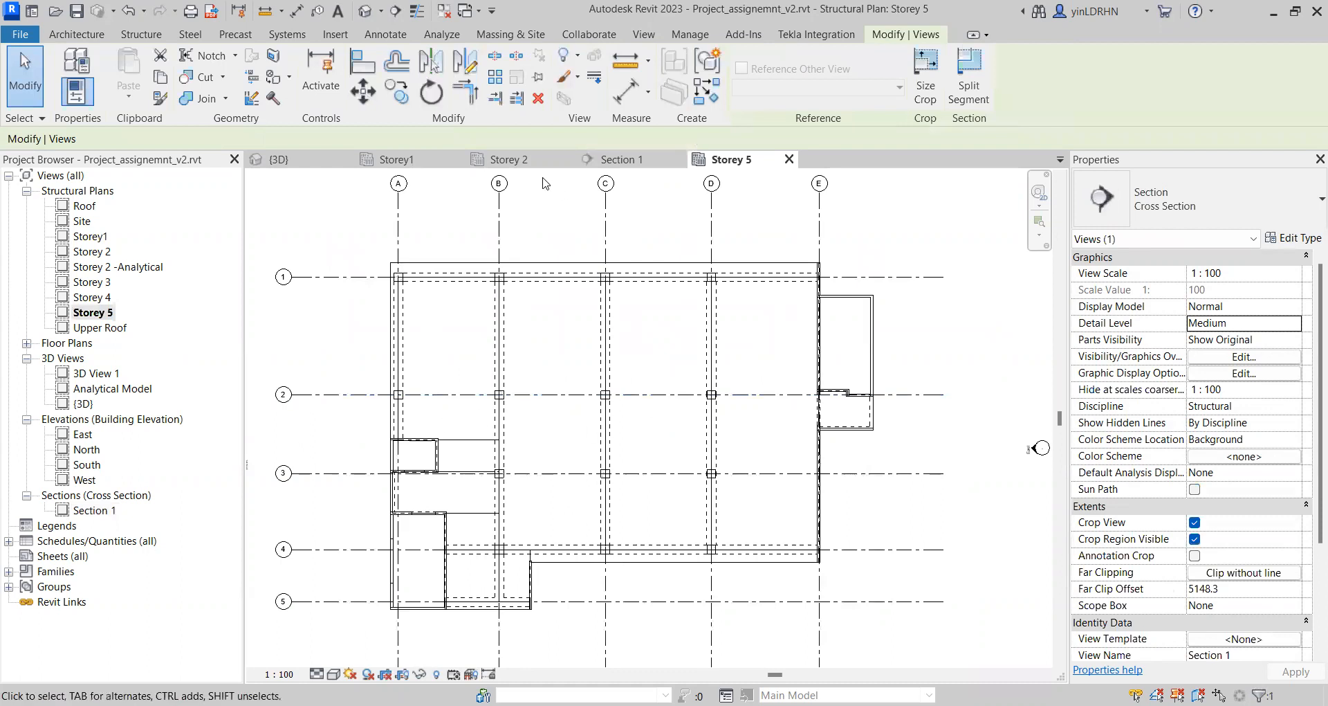
{"action": "left_click", "coordinate": [616, 159]}
{"action": "scroll", "coordinate": [676, 361], "scroll_direction": "down", "scroll_amount": 3}
{"action": "middle_click_drag", "start_coordinate": [674, 367], "coordinate": [644, 477]}
{"action": "left_click_drag", "start_coordinate": [643, 477], "coordinate": [645, 247]}
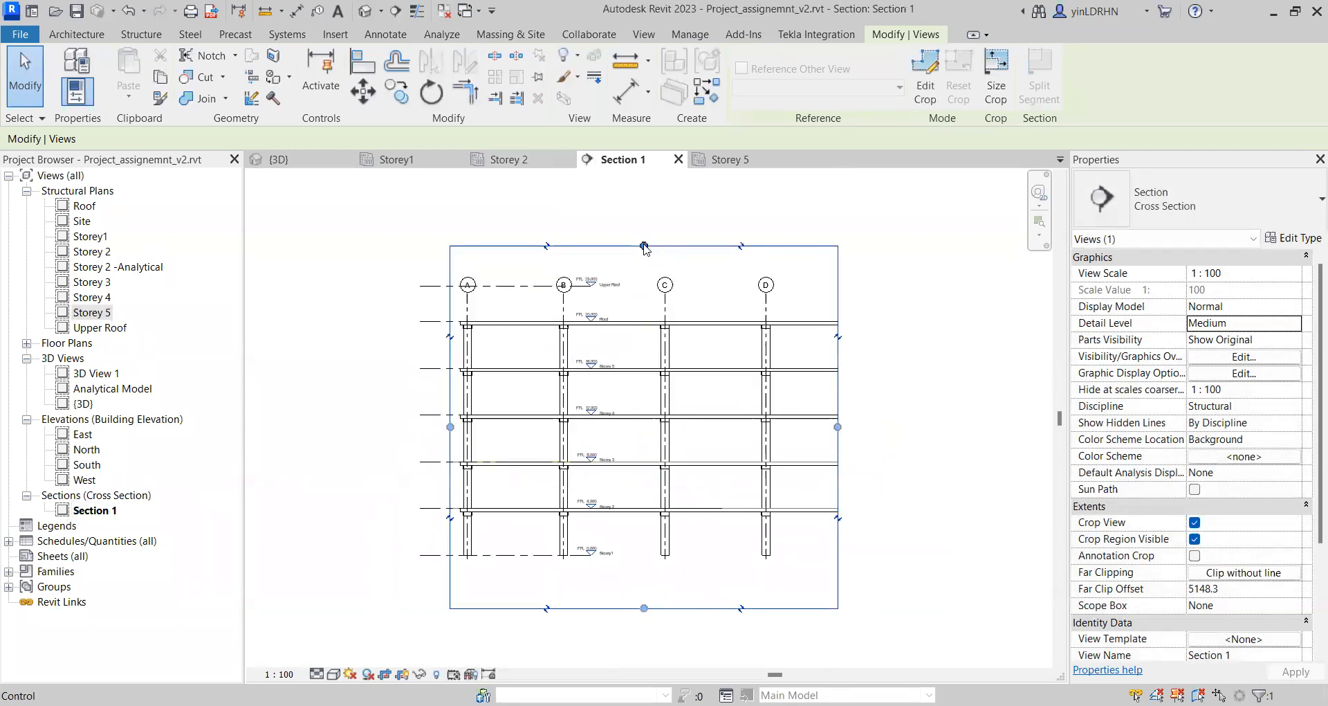
{"action": "left_click", "coordinate": [726, 159]}
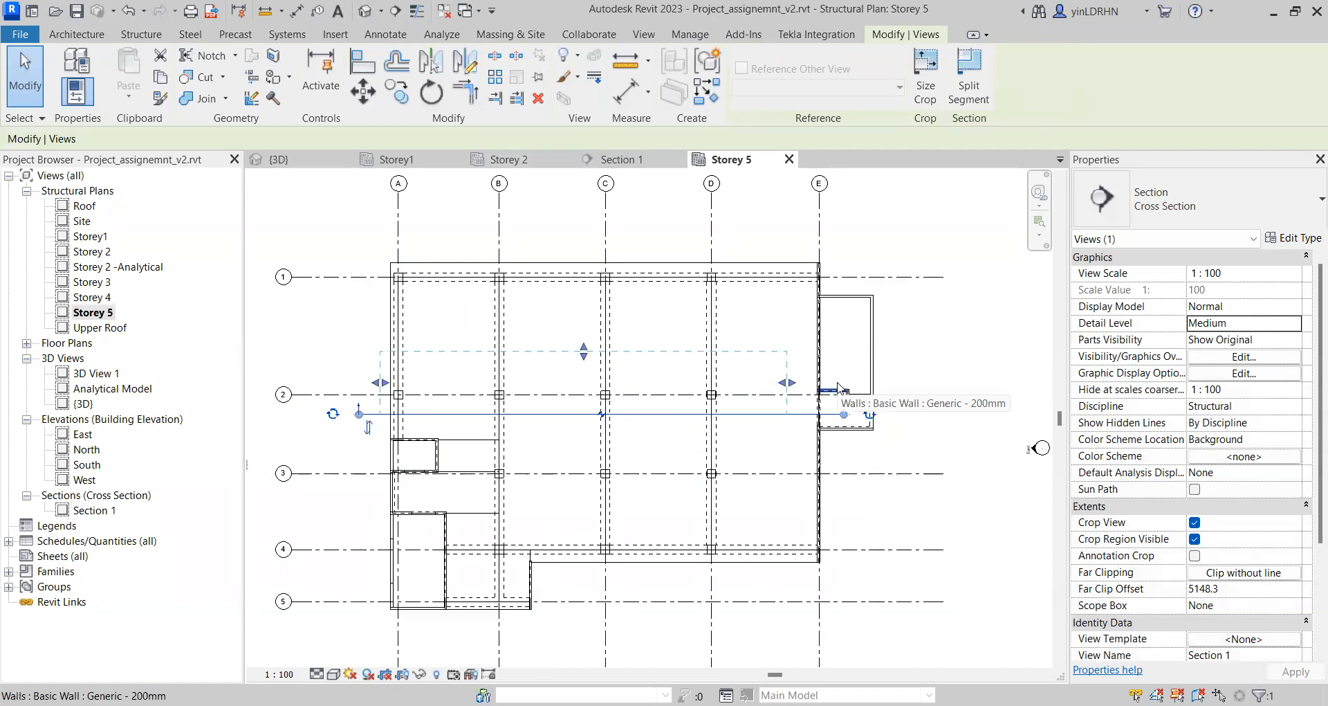
Step: Crop Section 1 back to a narrow band around the Storey 2 level and deselect the crop region
{"action": "left_click", "coordinate": [622, 160]}
{"action": "left_click_drag", "start_coordinate": [643, 249], "coordinate": [642, 478]}
{"action": "left_click_drag", "start_coordinate": [644, 608], "coordinate": [641, 543]}
{"action": "left_click", "coordinate": [872, 437]}
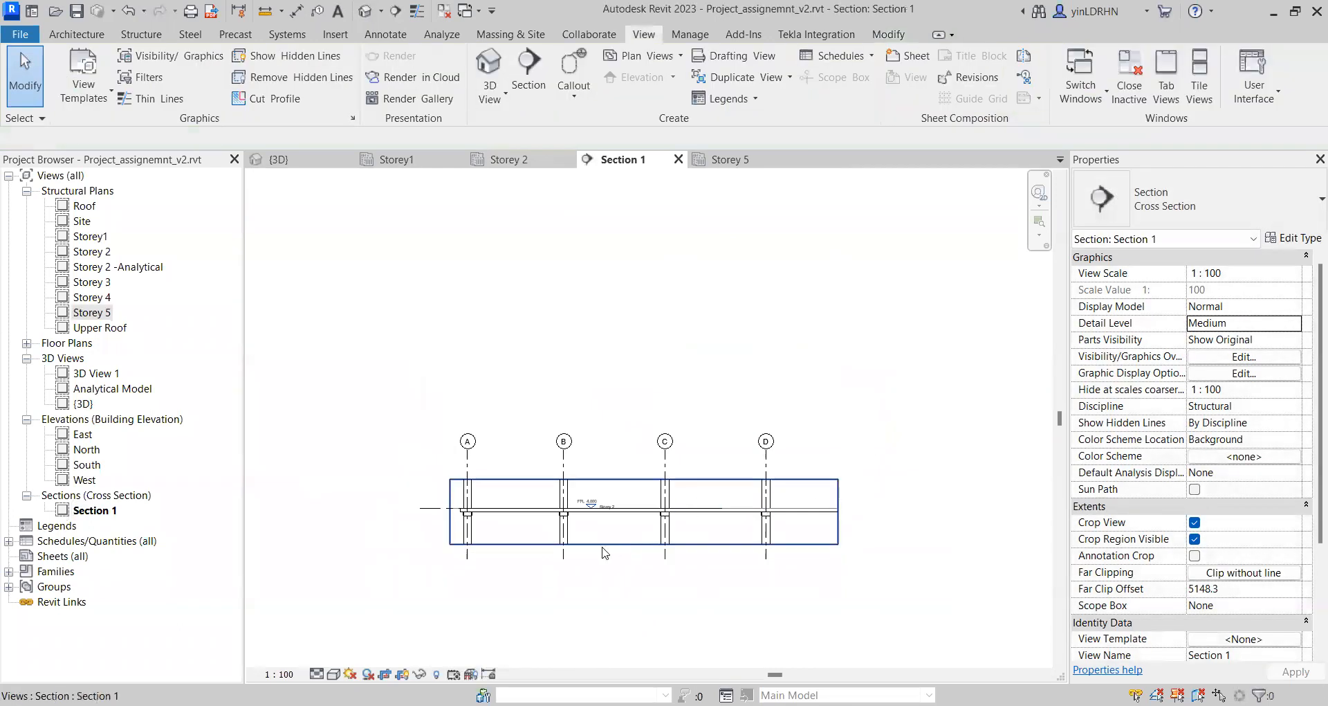
Step: Turn off cropping in Section 1 to view the full section, and re-enable Crop View and Crop Region Visible
{"action": "scroll", "coordinate": [605, 552], "scroll_direction": "up", "scroll_amount": 3}
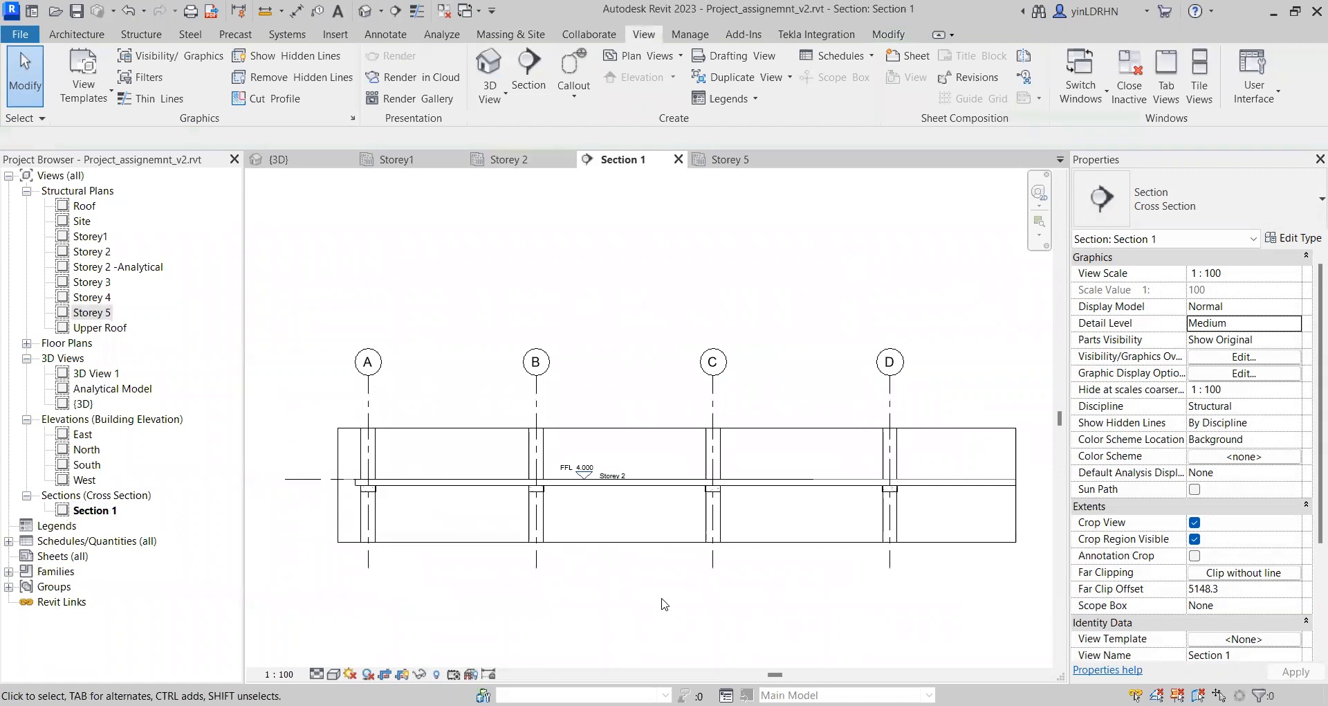
{"action": "middle_click_drag", "start_coordinate": [610, 541], "coordinate": [596, 443]}
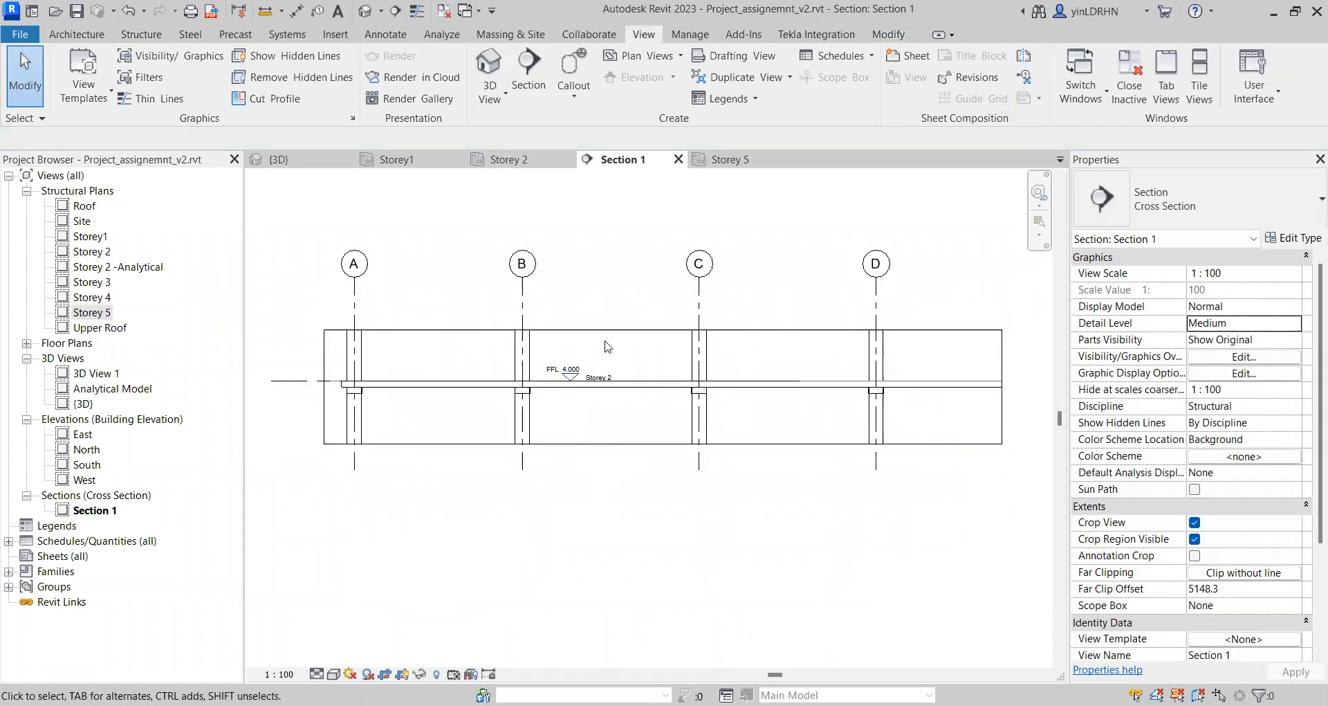
{"action": "left_click", "coordinate": [1195, 523]}
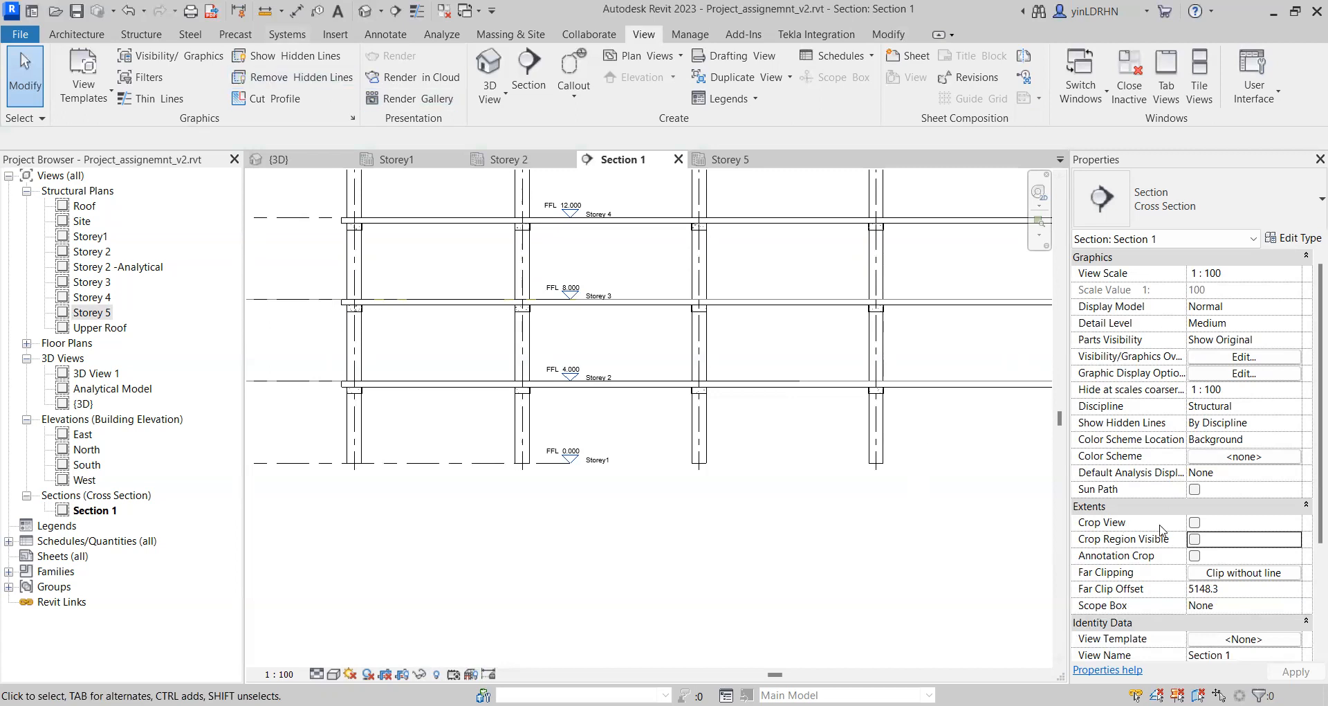
{"action": "left_click", "coordinate": [1195, 523]}
{"action": "left_click", "coordinate": [1195, 538]}
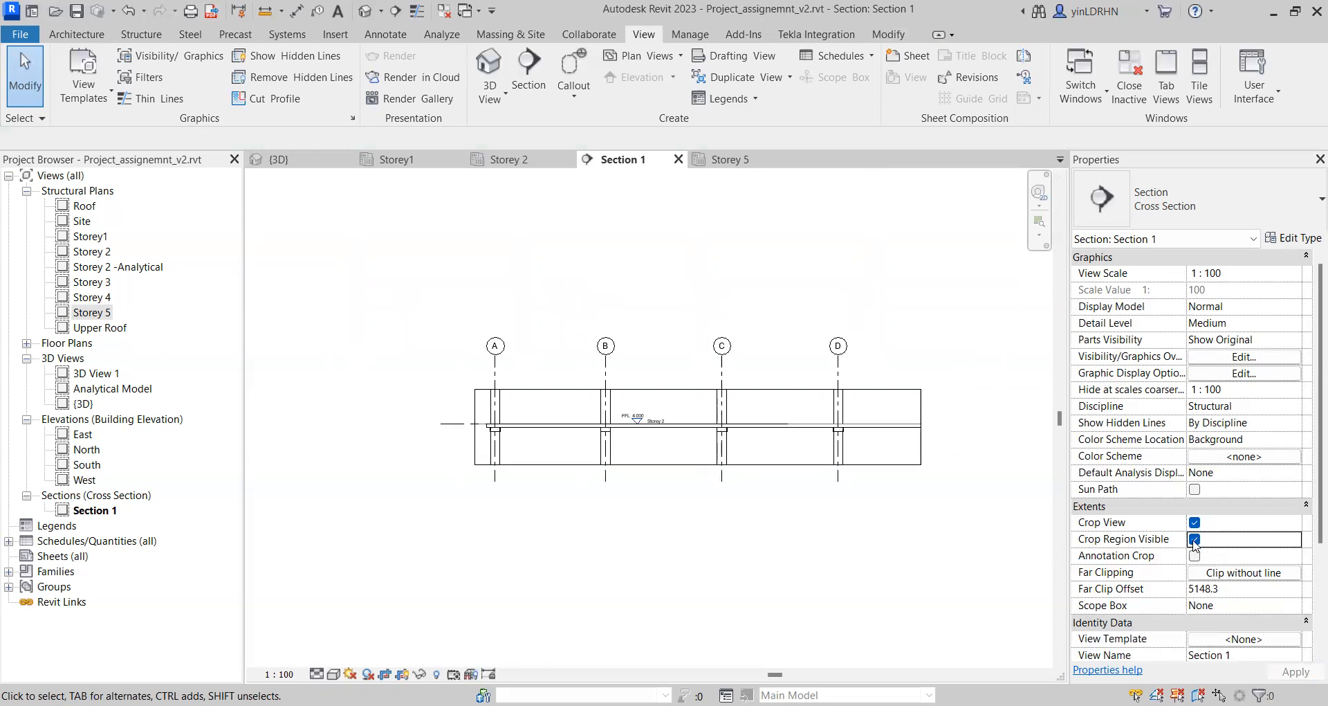
Step: Hide the crop region boundary in Section 1 while keeping the view cropped, and check the Storey 2 band
{"action": "left_click", "coordinate": [1195, 539]}
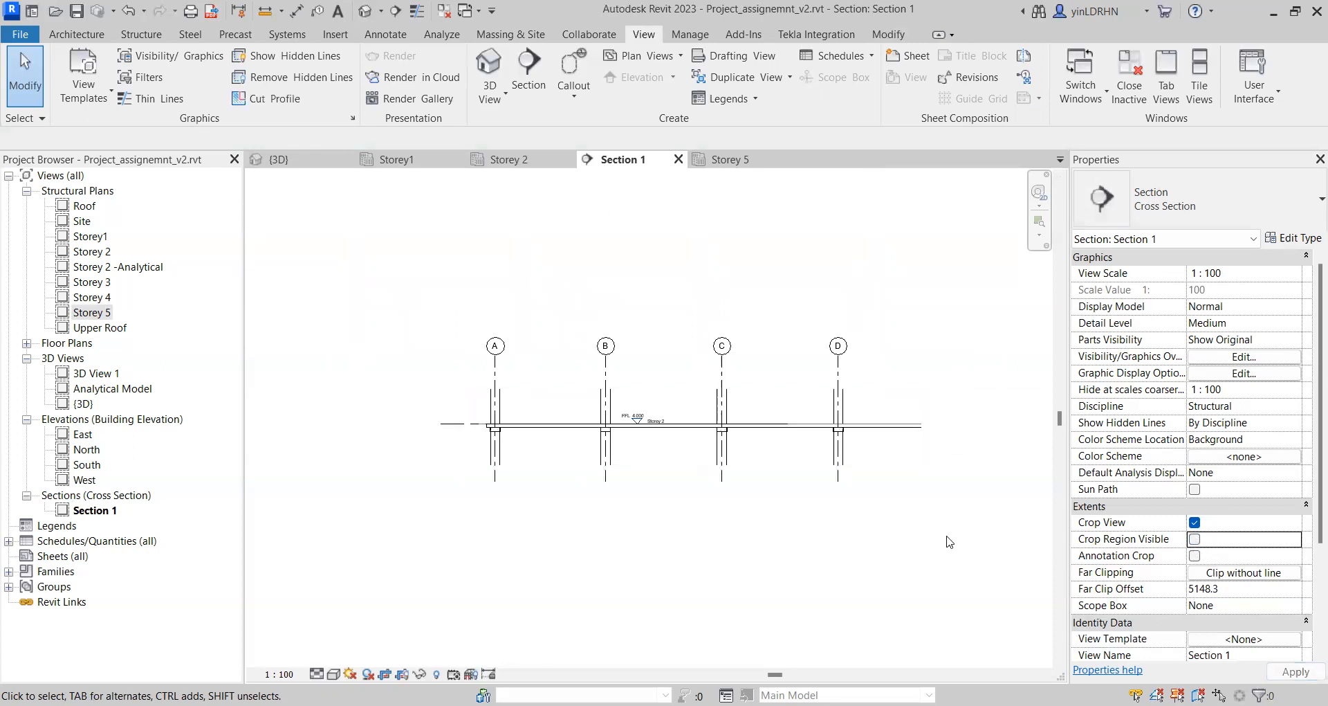
{"action": "scroll", "coordinate": [865, 535], "scroll_direction": "up", "scroll_amount": 1}
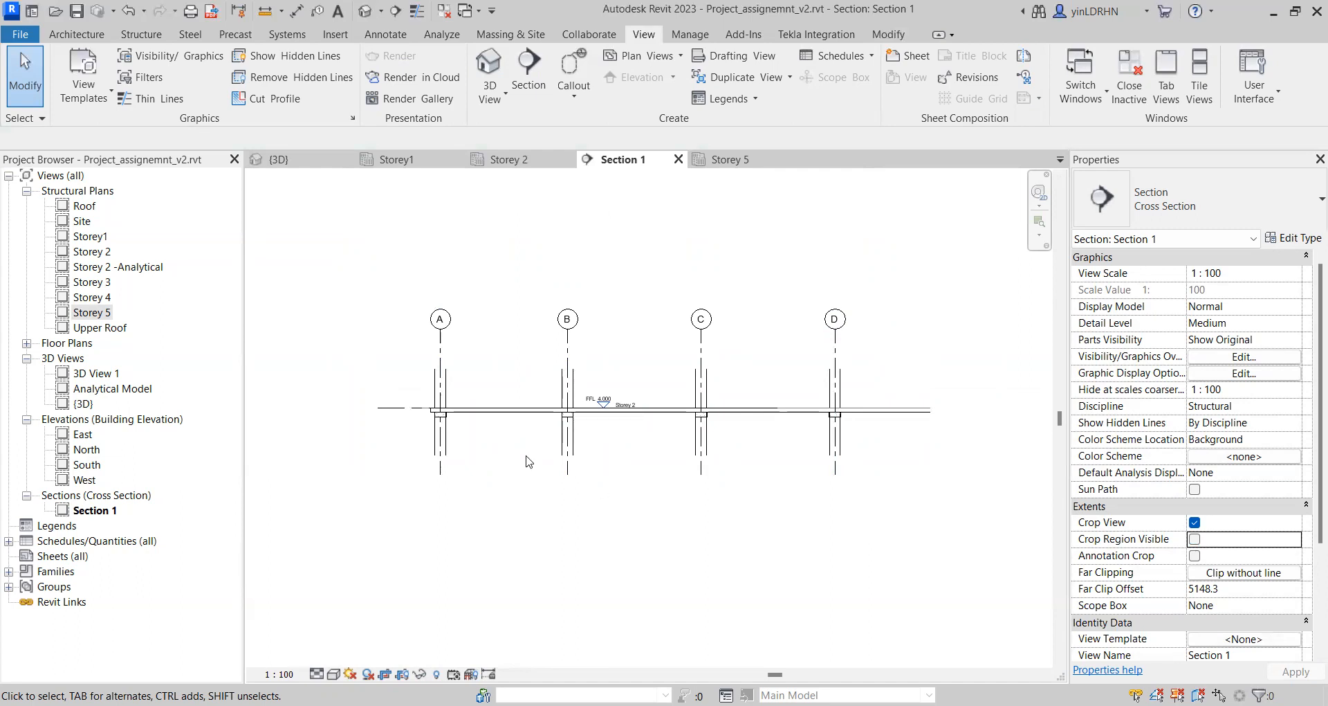
{"action": "scroll", "coordinate": [529, 462], "scroll_direction": "up", "scroll_amount": 1}
{"action": "middle_click_drag", "start_coordinate": [662, 443], "coordinate": [600, 439]}
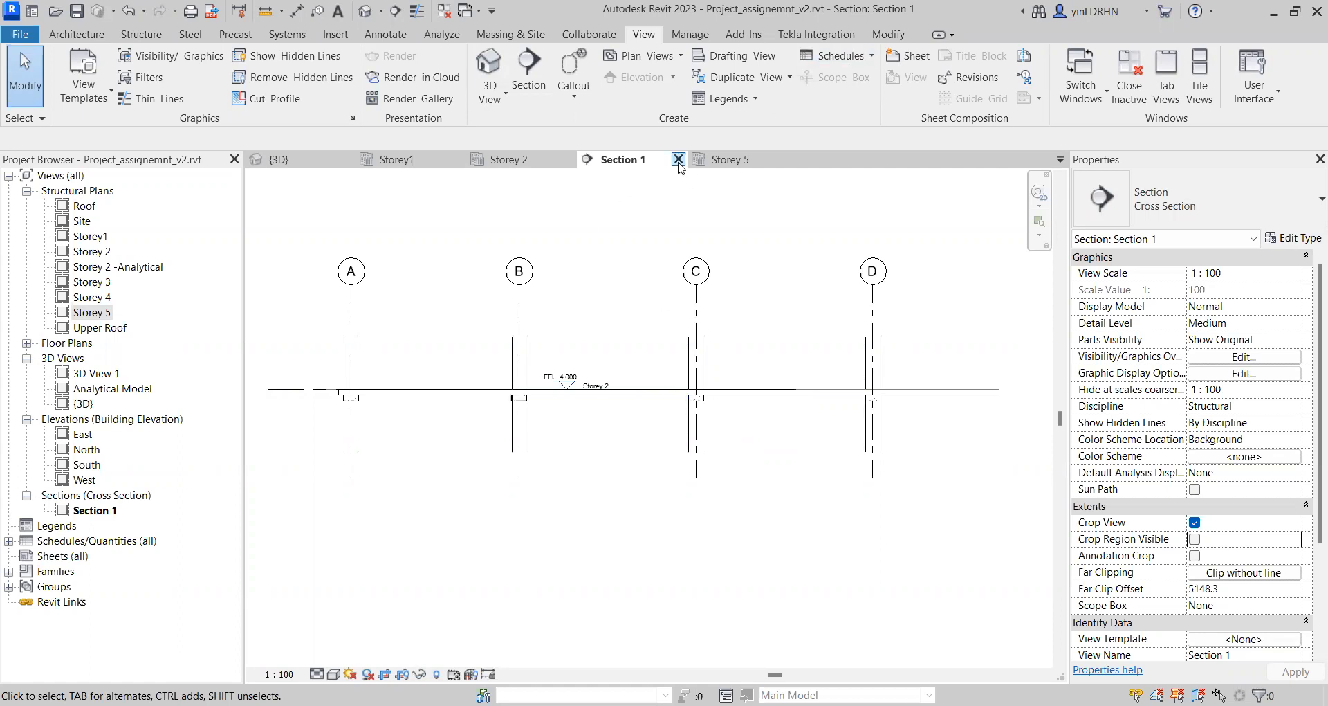
Step: In the Storey 2 plan, draw a section between grids C and D from above grid 1 to below grid 5, facing grid C
{"action": "left_click", "coordinate": [510, 160]}
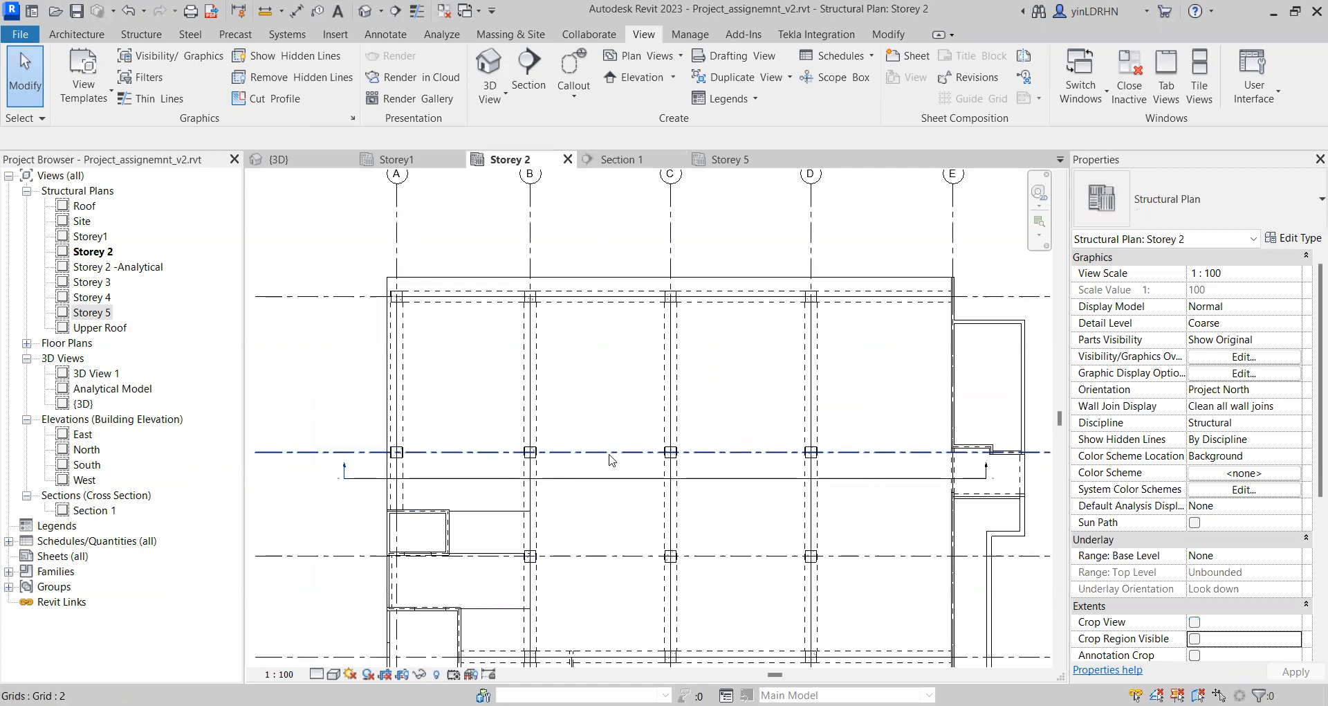
{"action": "middle_click_drag", "start_coordinate": [771, 501], "coordinate": [705, 450]}
{"action": "scroll", "coordinate": [704, 450], "scroll_direction": "down", "scroll_amount": 2}
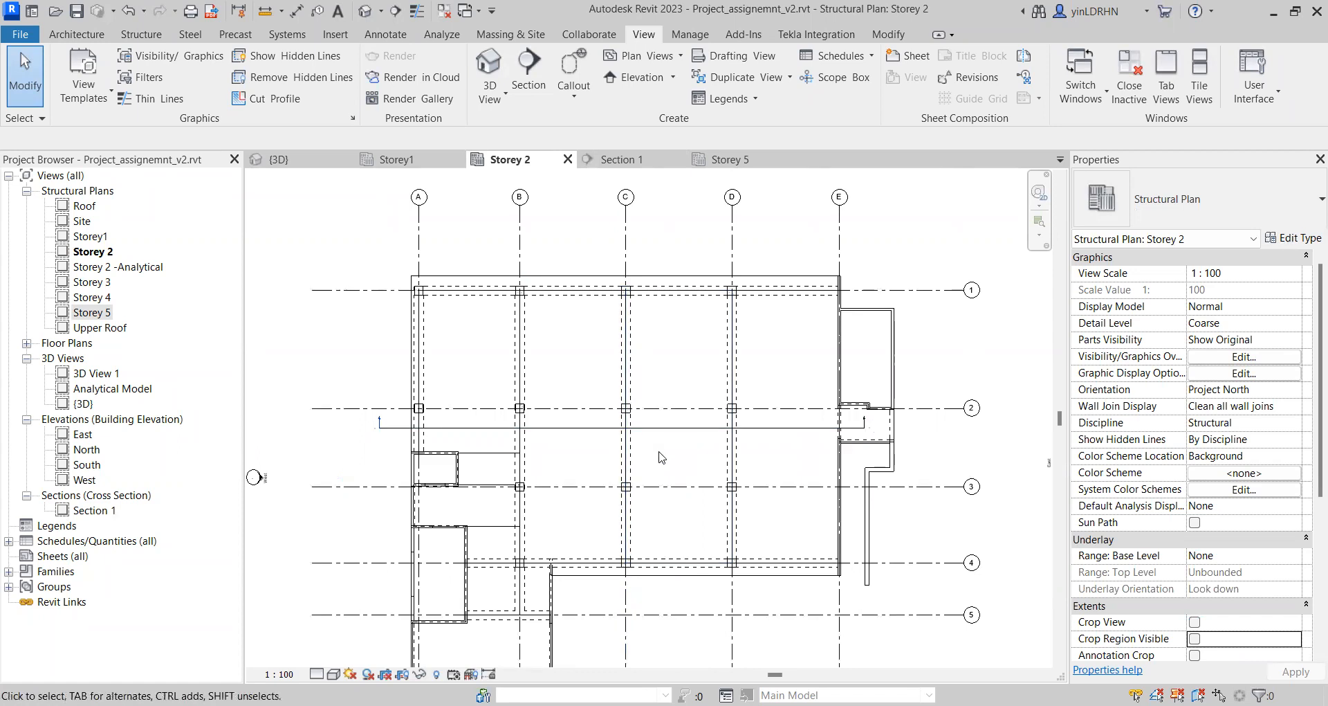
{"action": "middle_click_drag", "start_coordinate": [662, 446], "coordinate": [651, 423]}
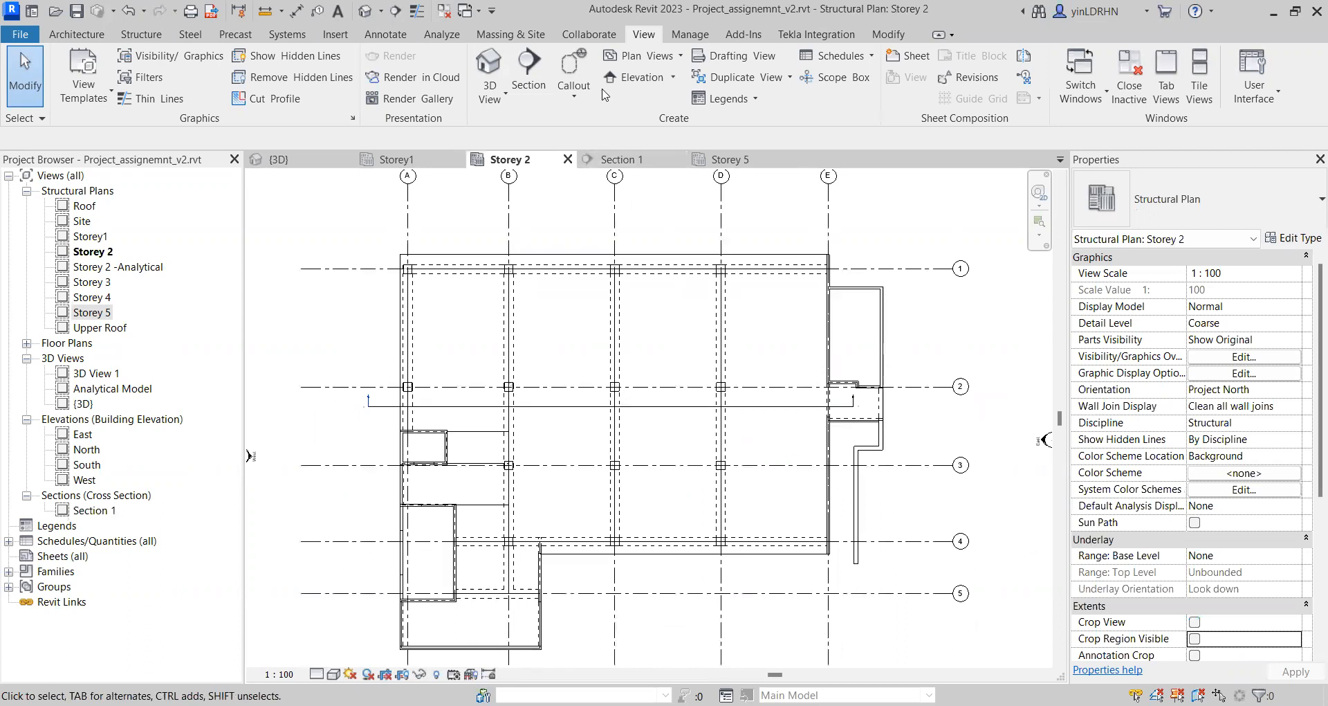
{"action": "left_click", "coordinate": [528, 68]}
{"action": "left_click", "coordinate": [637, 232]}
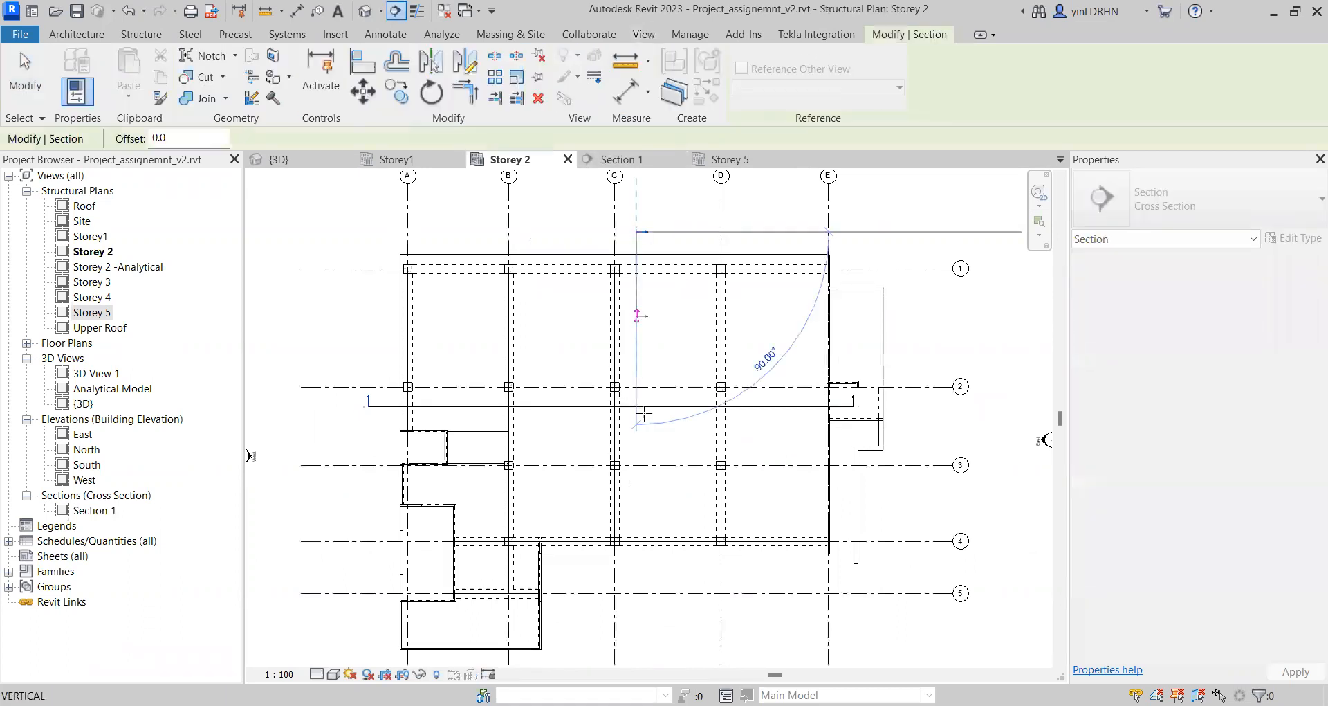
{"action": "left_click", "coordinate": [637, 604]}
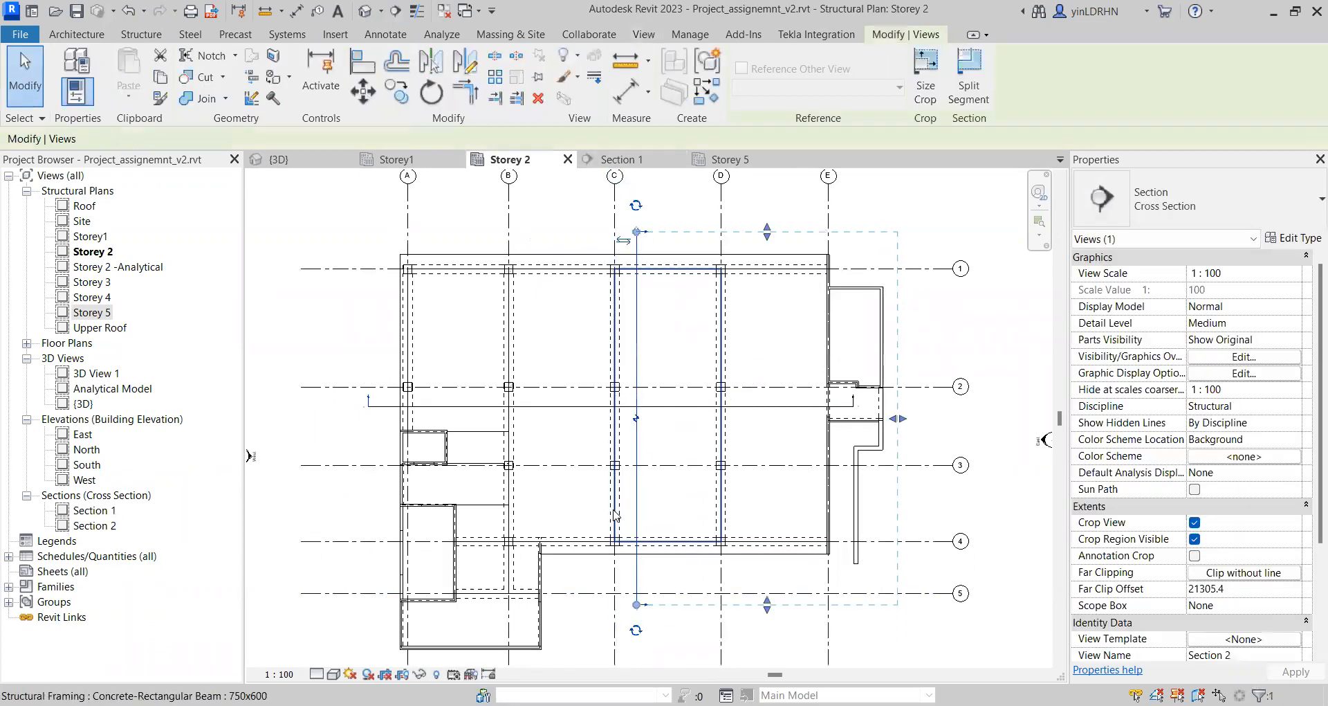
{"action": "left_click", "coordinate": [625, 242]}
Step: Reduce the new section's depth to about 4383 mm and pull its extents in to the slab edges near grids 1 and 4
{"action": "left_click_drag", "start_coordinate": [373, 419], "coordinate": [584, 421]}
{"action": "scroll", "coordinate": [622, 612], "scroll_direction": "up", "scroll_amount": 2}
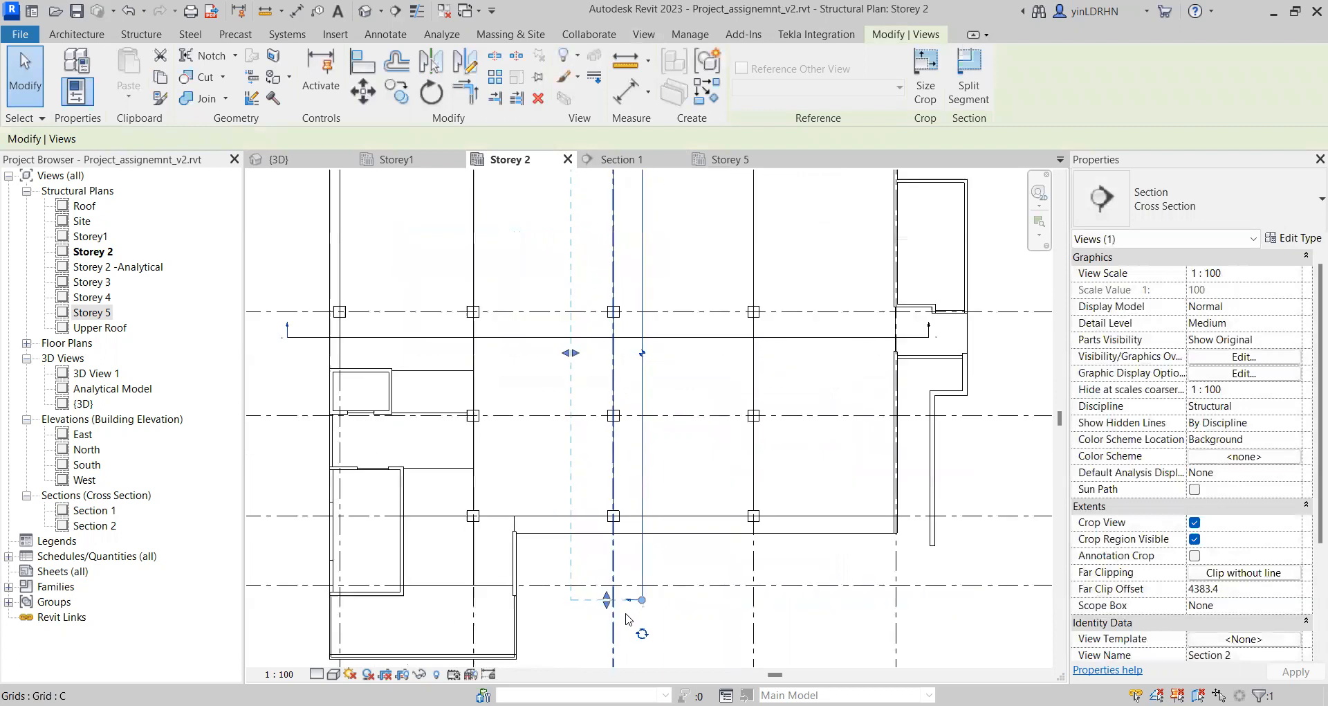
{"action": "left_click_drag", "start_coordinate": [606, 596], "coordinate": [606, 512]}
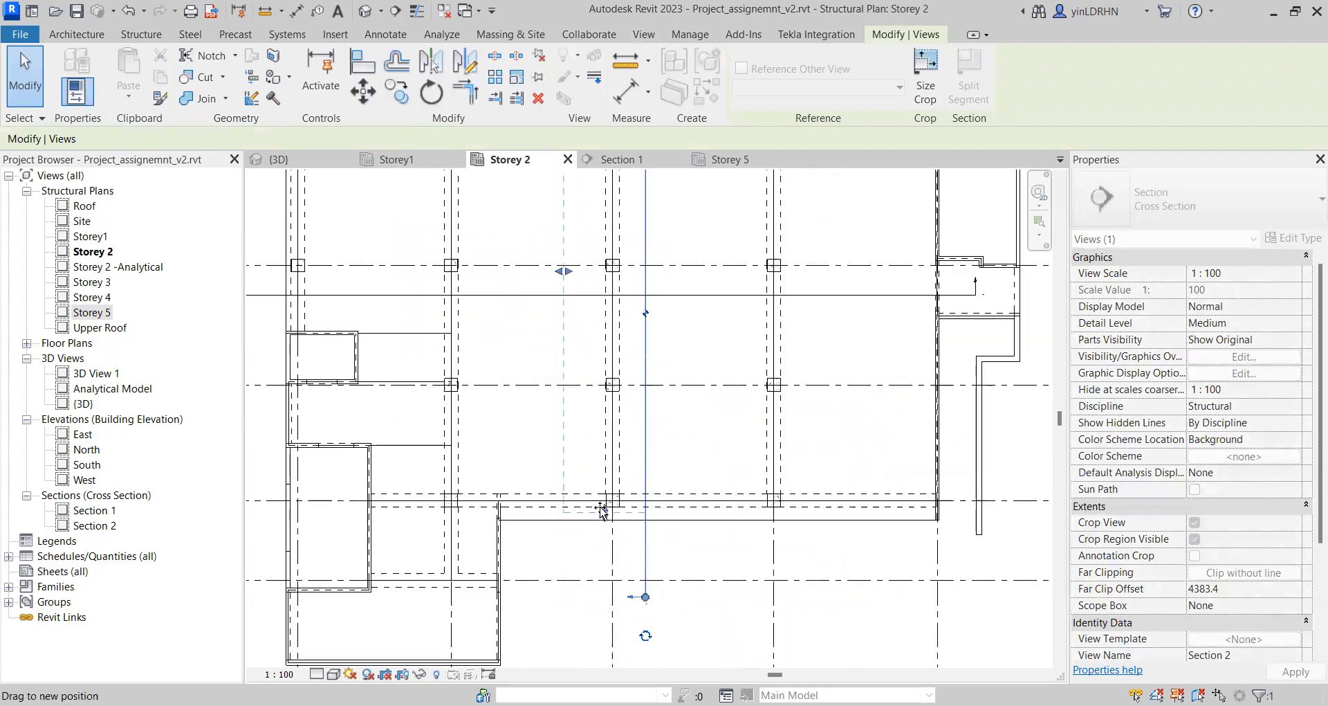
{"action": "middle_click_drag", "start_coordinate": [696, 476], "coordinate": [686, 702]}
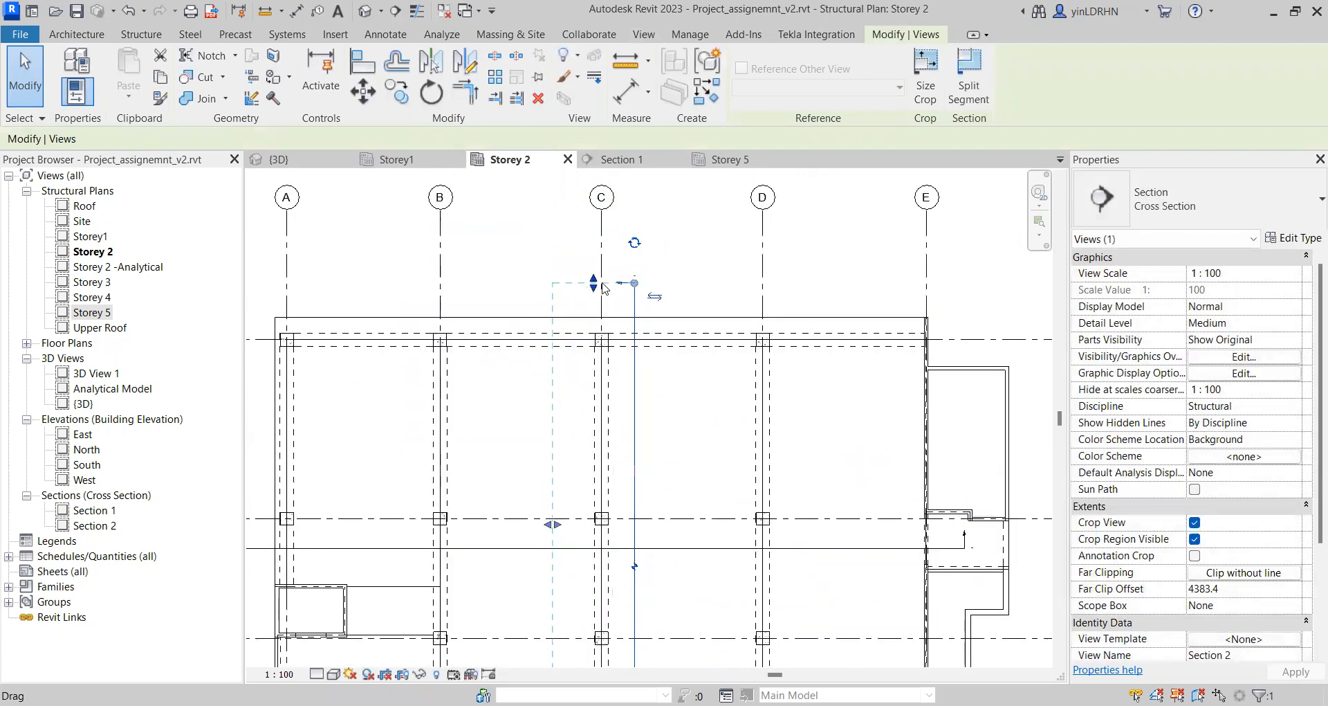
{"action": "left_click_drag", "start_coordinate": [593, 288], "coordinate": [594, 323]}
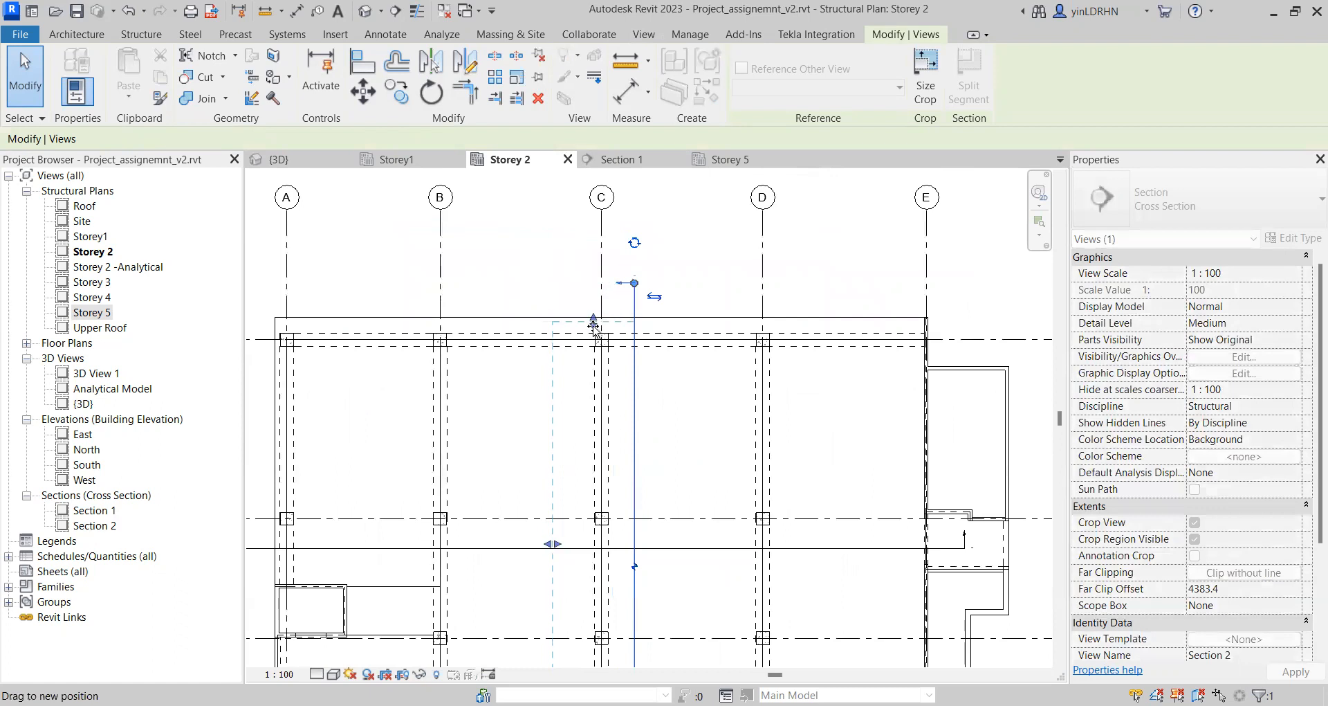
{"action": "left_click", "coordinate": [666, 277]}
{"action": "scroll", "coordinate": [659, 363], "scroll_direction": "down", "scroll_amount": 2}
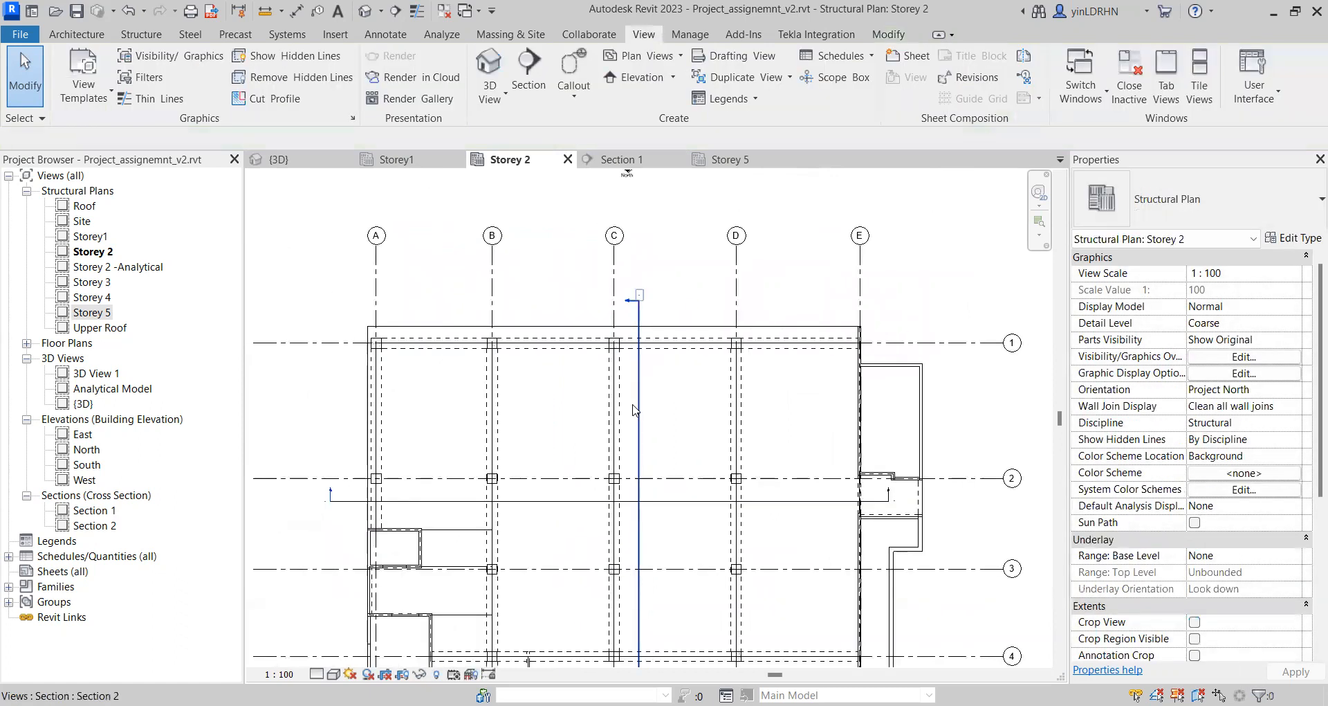
{"action": "left_click", "coordinate": [638, 422]}
{"action": "middle_click_drag", "start_coordinate": [664, 481], "coordinate": [639, 319]}
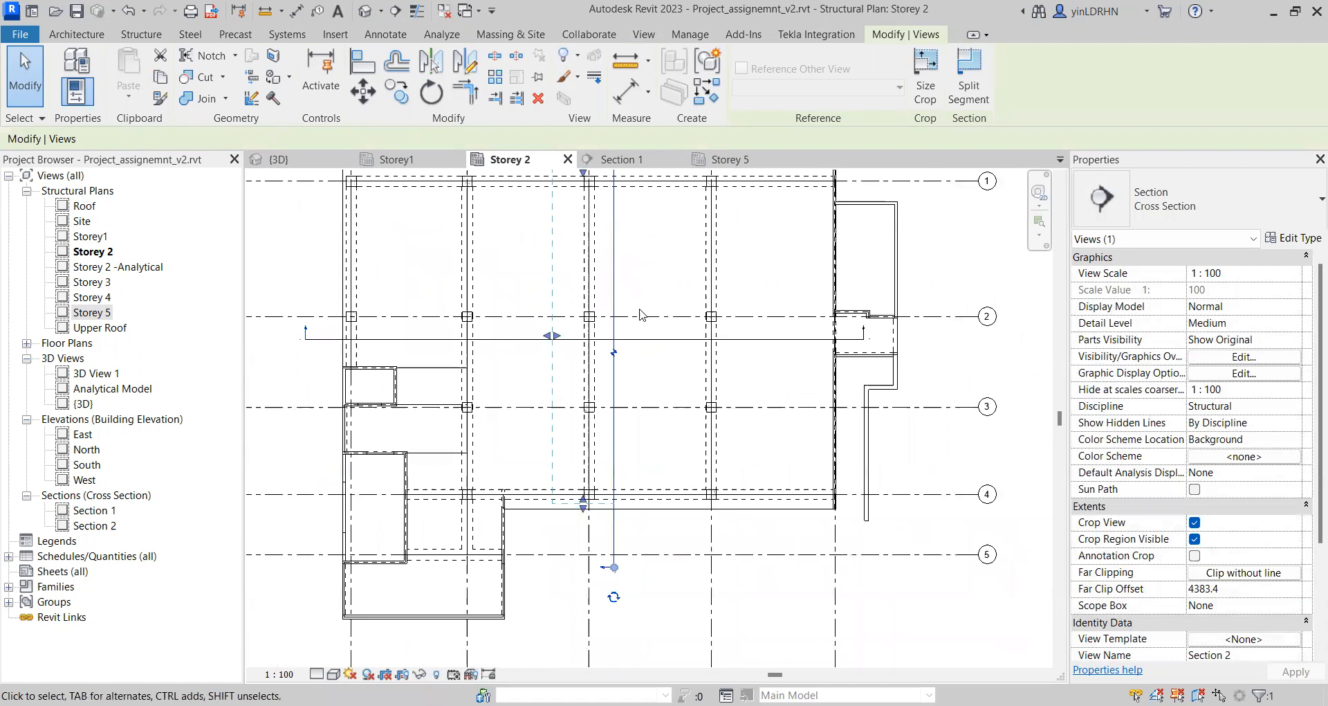
Step: Rename the Section 2 view as Beam 2B1
{"action": "left_click", "coordinate": [105, 528]}
{"action": "right_click", "coordinate": [105, 528]}
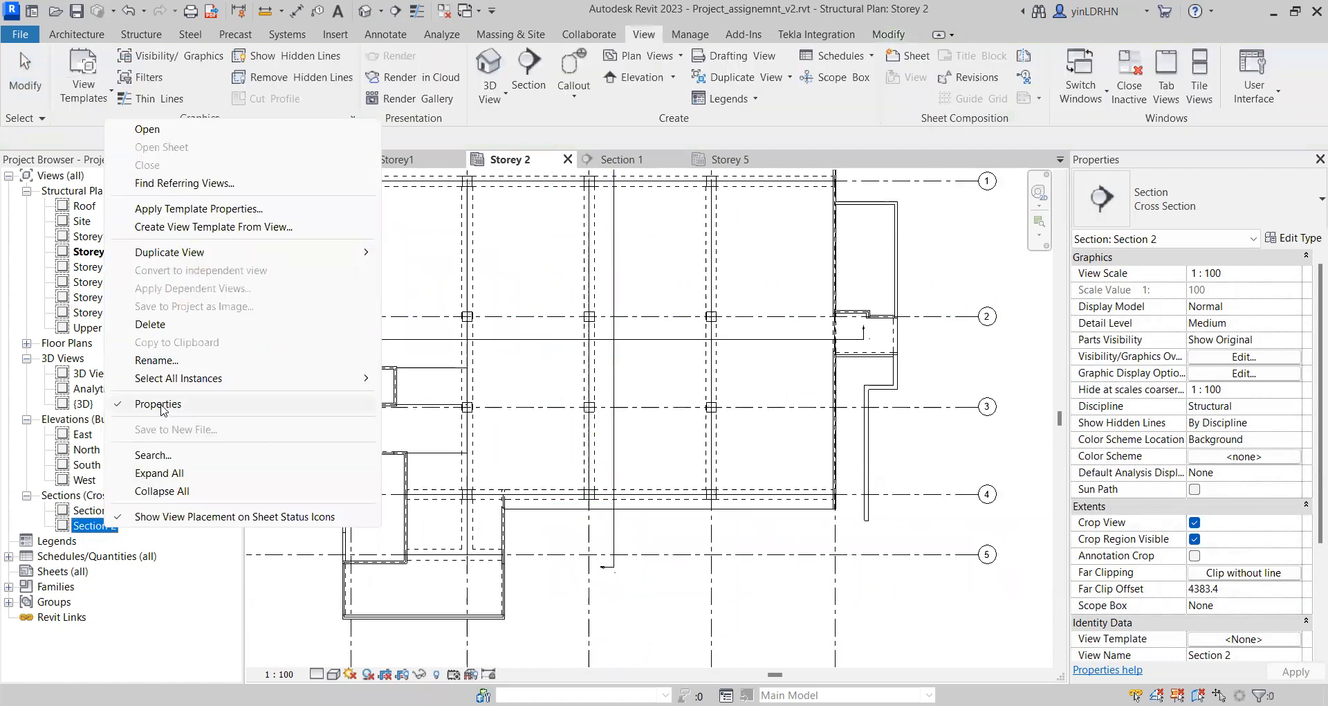
{"action": "left_click", "coordinate": [157, 359]}
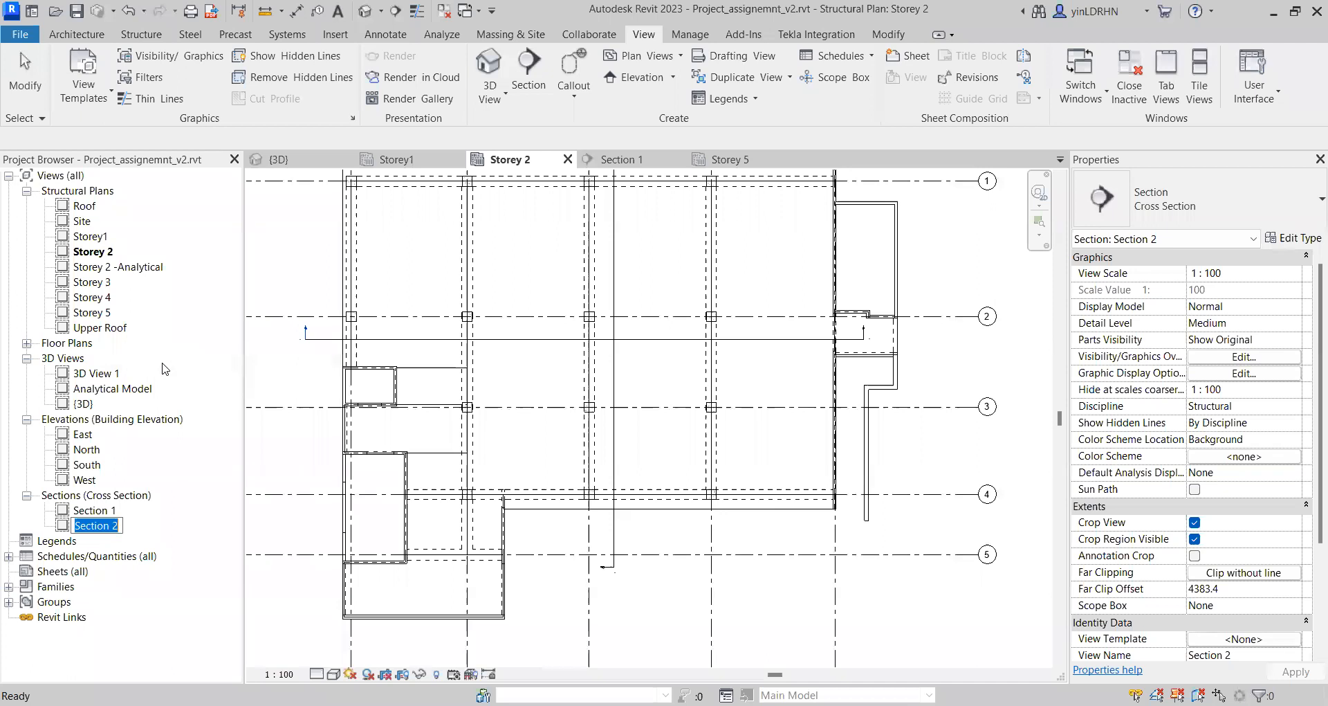
{"action": "type", "text": "Beam 2B1"}
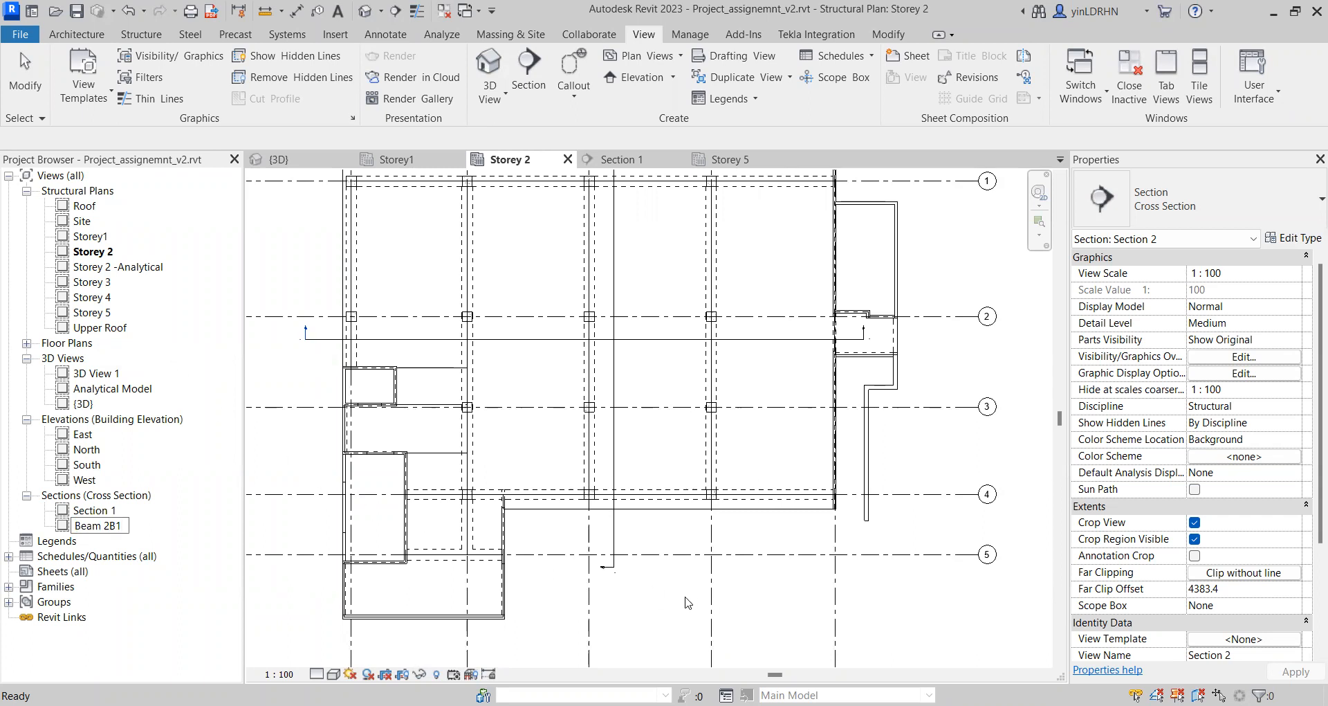
{"action": "left_click", "coordinate": [659, 601]}
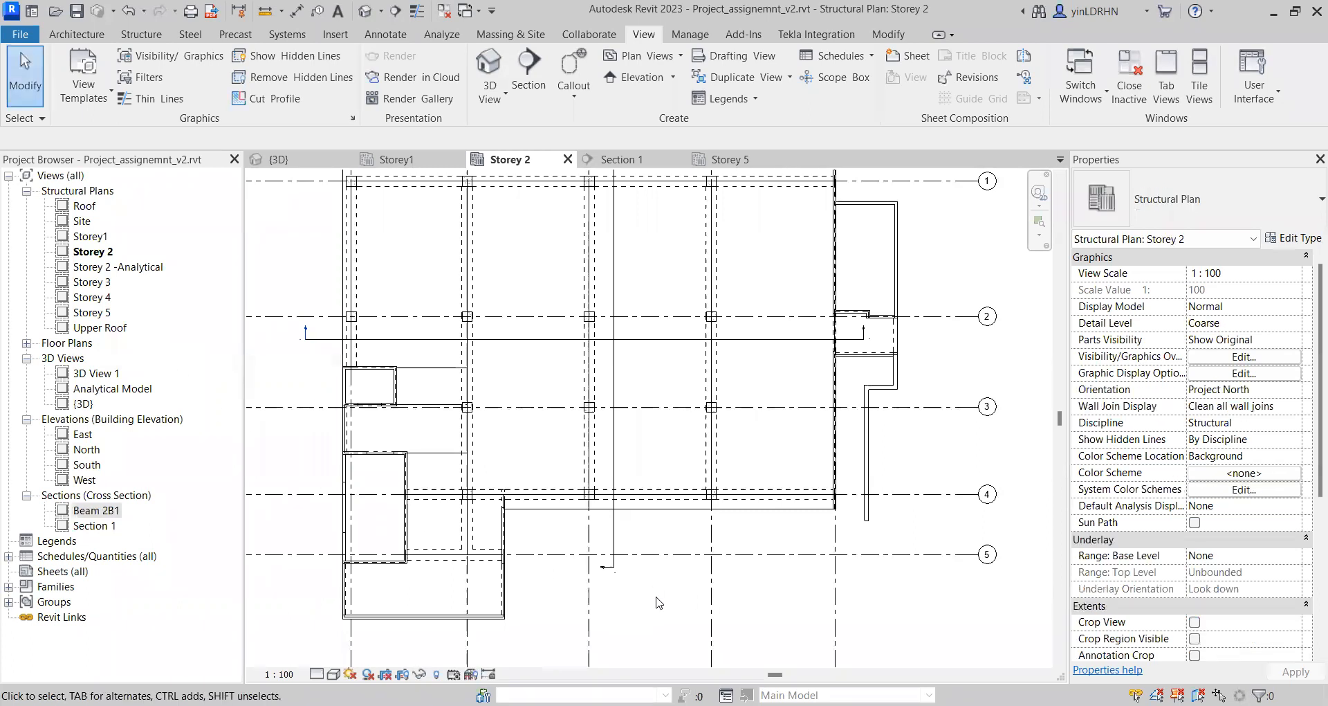
Step: Select the Beam 2B1 section mark in the Storey 2 plan and open its section view
{"action": "left_click", "coordinate": [615, 554]}
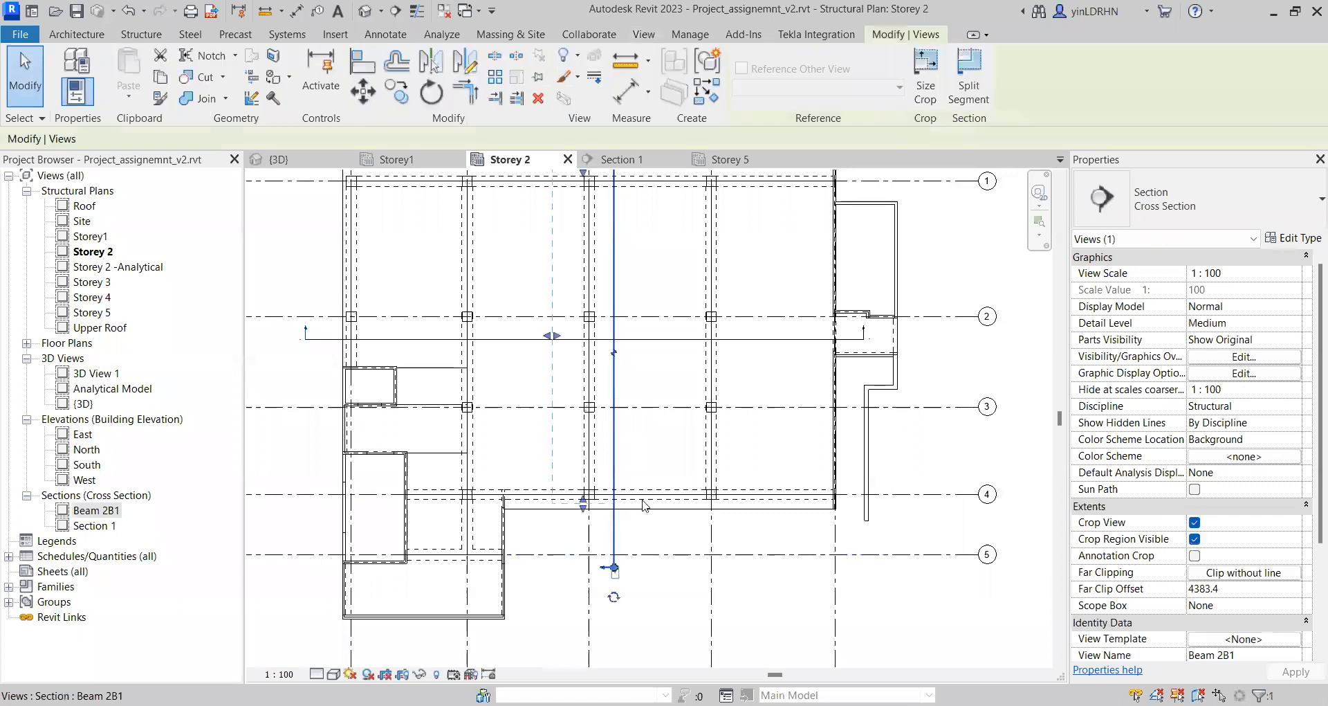
{"action": "scroll", "coordinate": [675, 574], "scroll_direction": "down", "scroll_amount": 1}
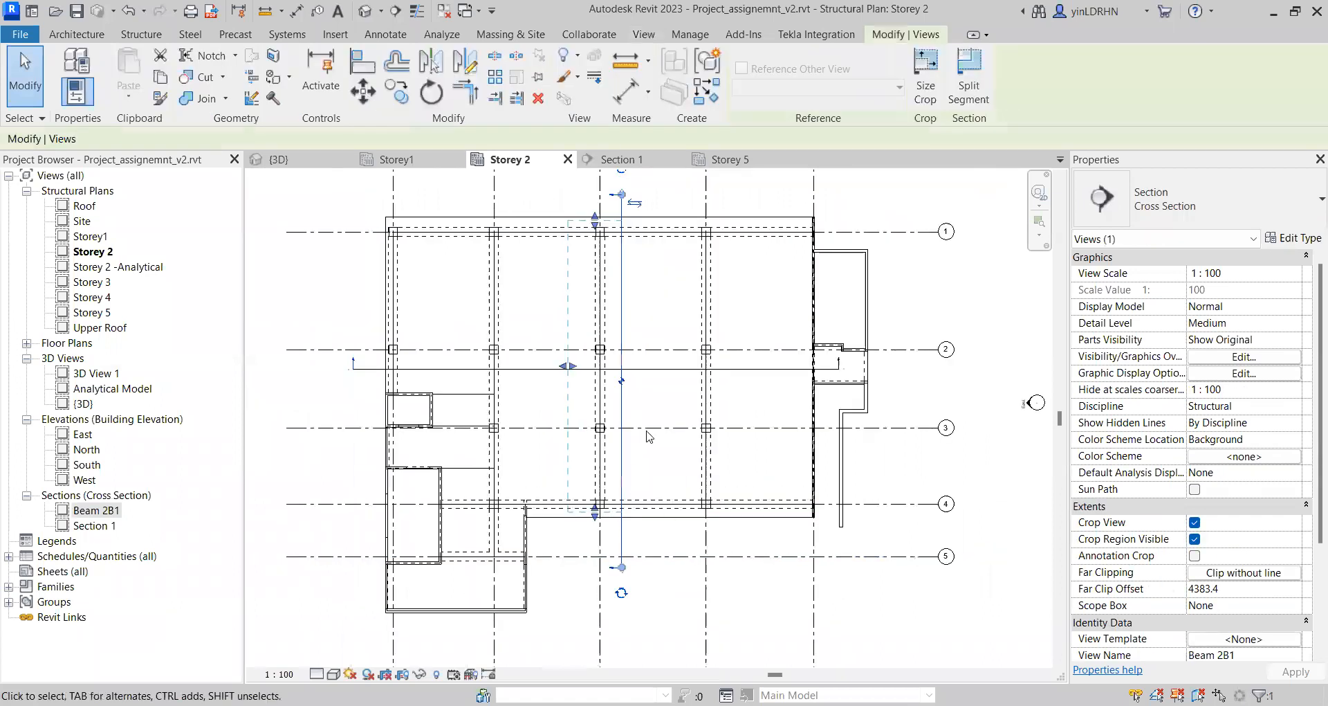
{"action": "right_click", "coordinate": [631, 310]}
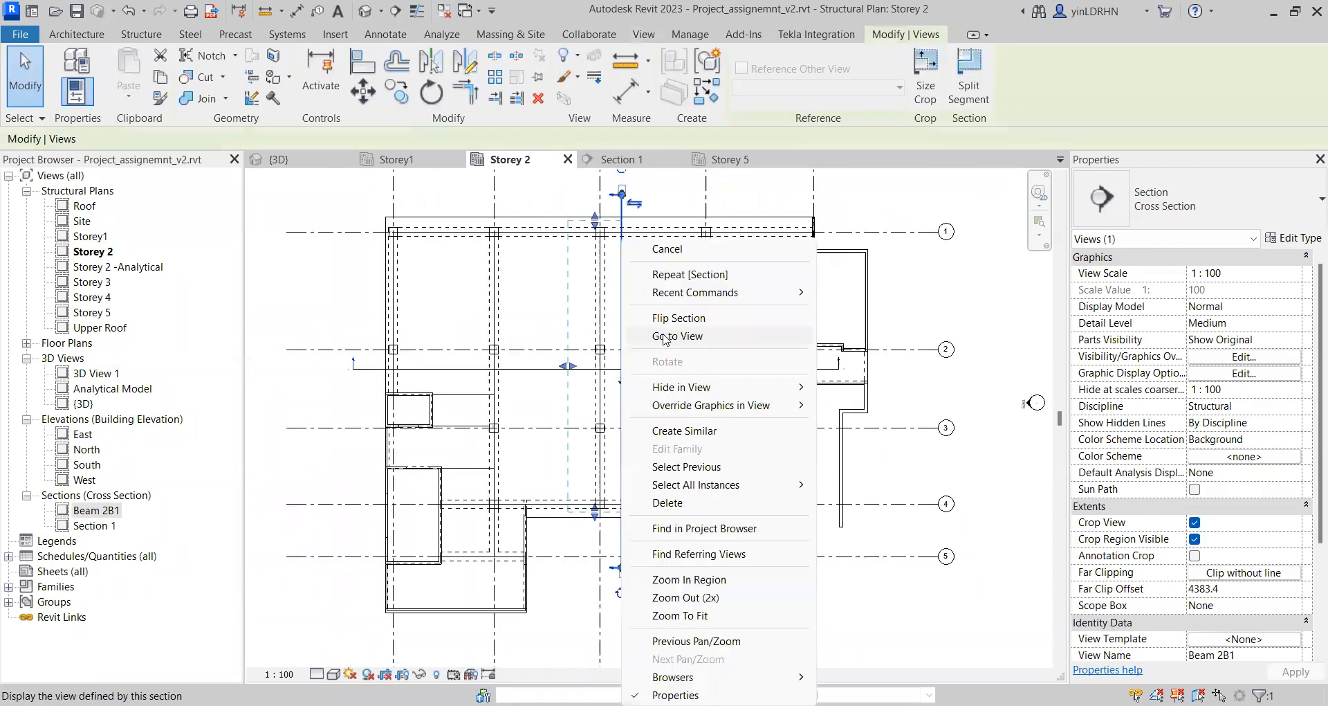
{"action": "double_click", "coordinate": [96, 512]}
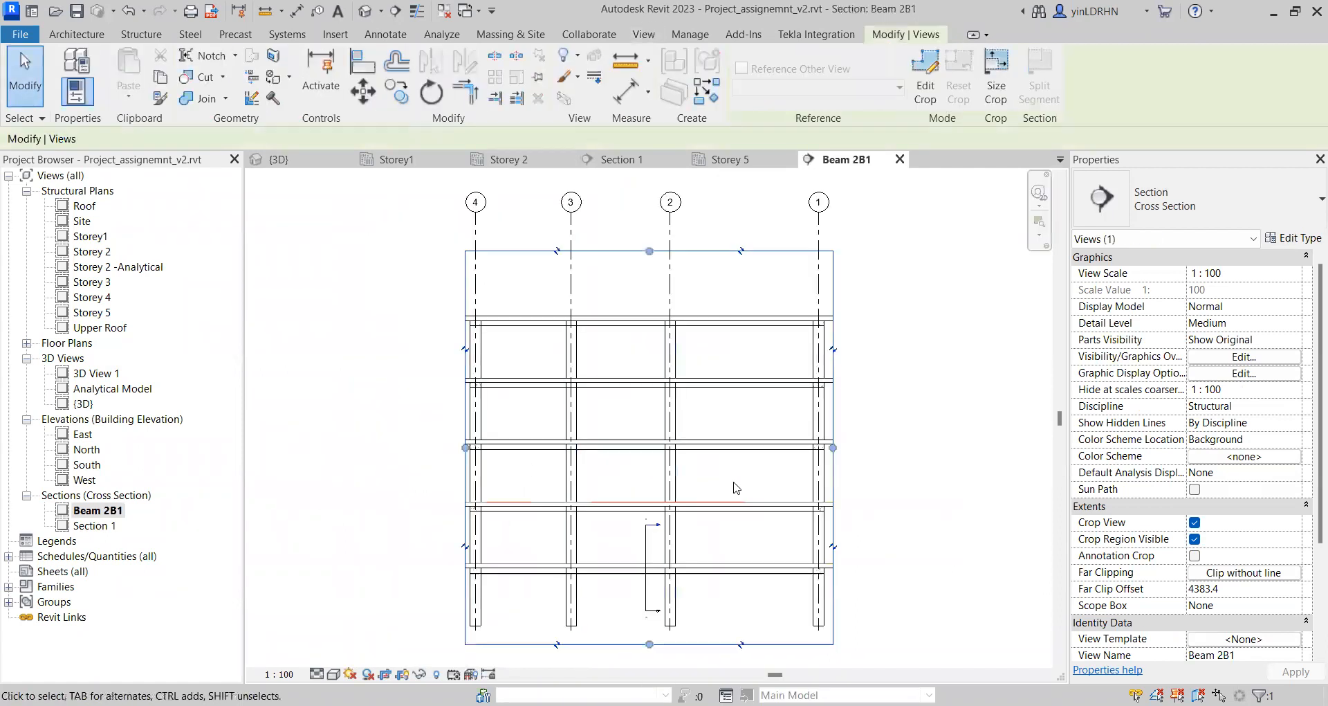
Step: Crop the Beam 2B1 section from above and below to a narrow band around the Storey 2 level
{"action": "left_click_drag", "start_coordinate": [653, 256], "coordinate": [628, 548]}
{"action": "middle_click_drag", "start_coordinate": [882, 516], "coordinate": [801, 364]}
{"action": "scroll", "coordinate": [620, 464], "scroll_direction": "up", "scroll_amount": 1}
{"action": "scroll", "coordinate": [620, 463], "scroll_direction": "up", "scroll_amount": 1}
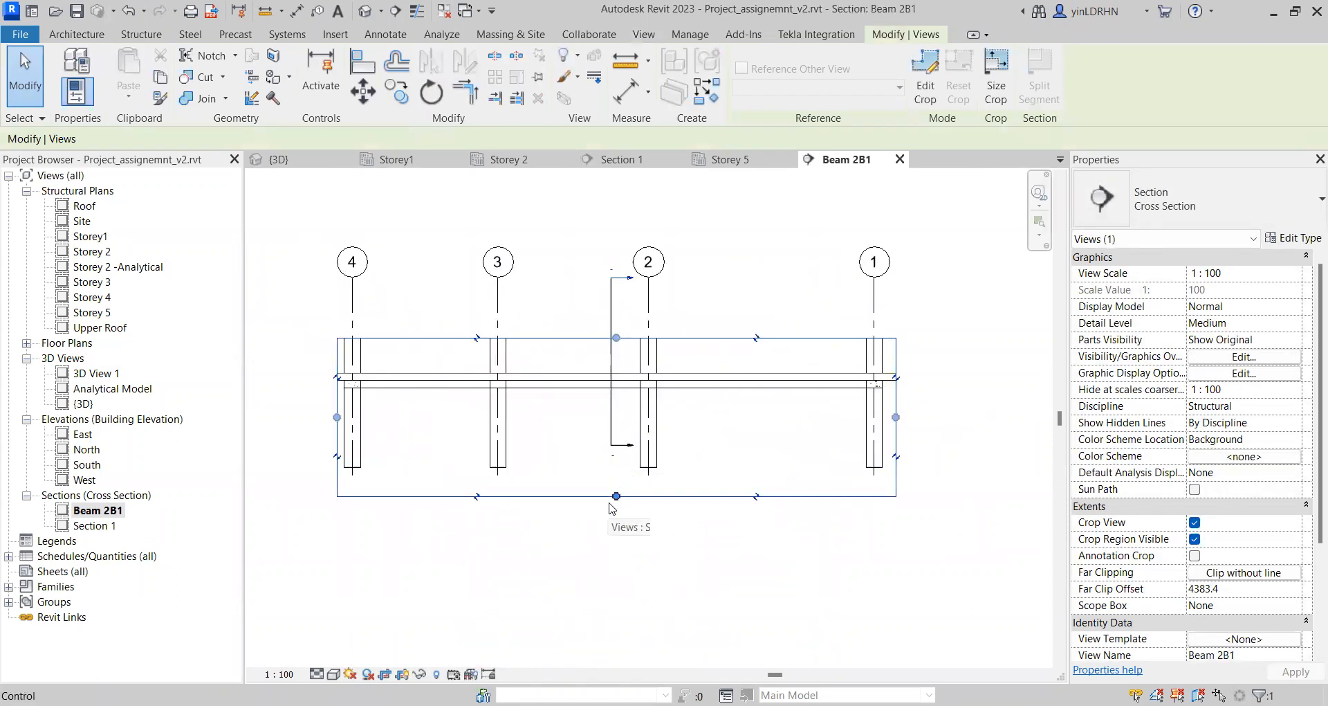
{"action": "left_click_drag", "start_coordinate": [616, 496], "coordinate": [616, 429]}
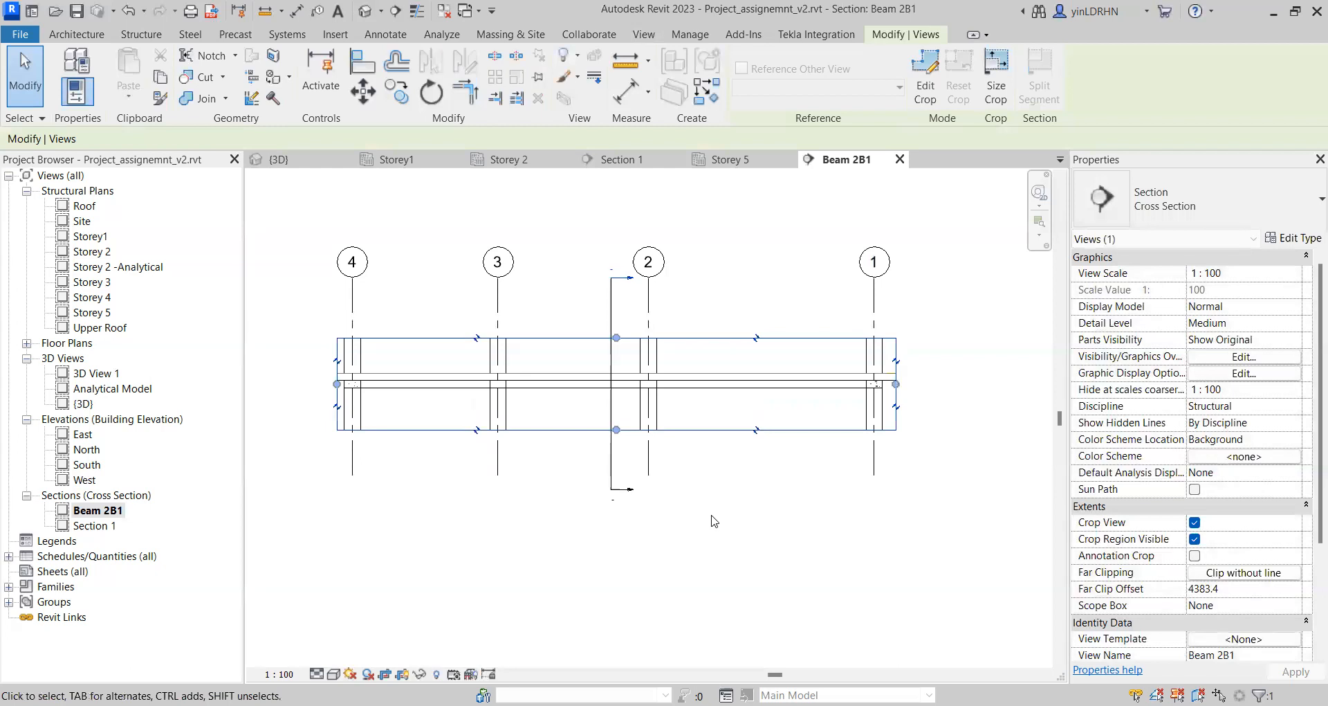
{"action": "left_click", "coordinate": [535, 490]}
Step: Examine the Storey 2 floor slab, the beam below it and the column on grid 3 in the Beam 2B1 section
{"action": "scroll", "coordinate": [526, 460], "scroll_direction": "up", "scroll_amount": 2}
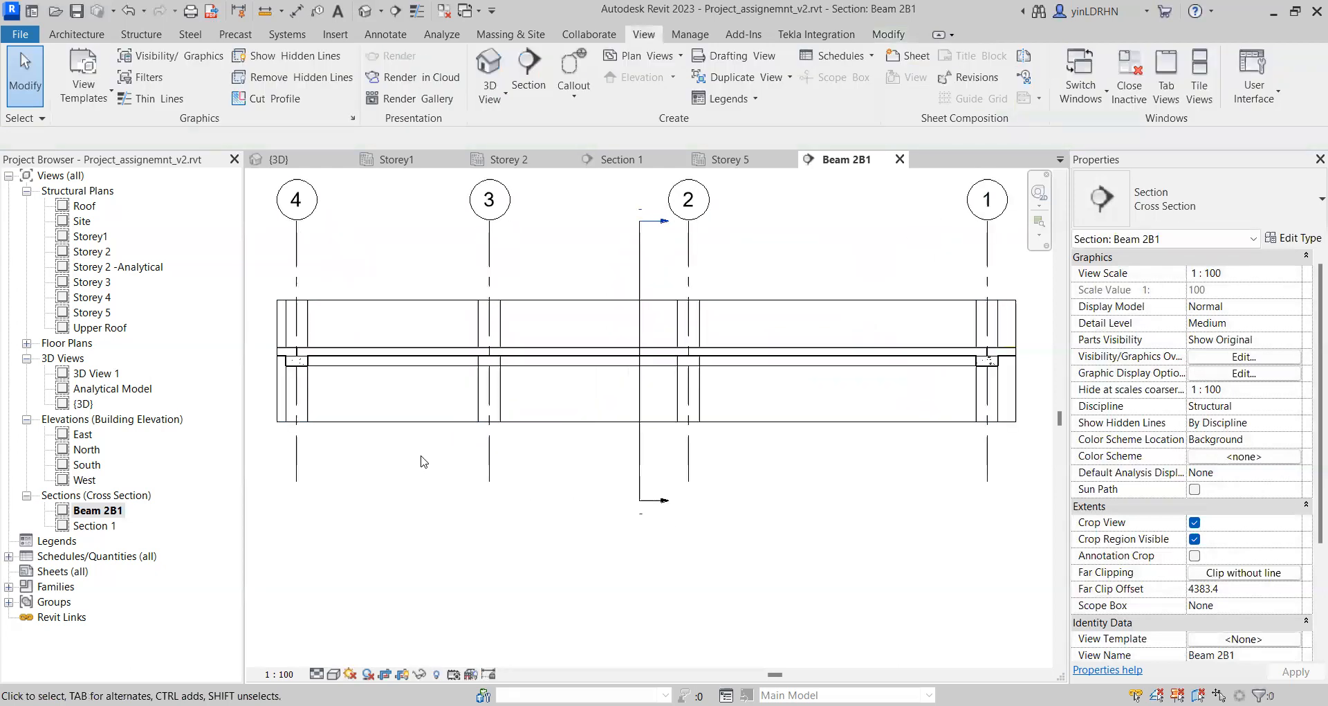
{"action": "scroll", "coordinate": [349, 389], "scroll_direction": "up", "scroll_amount": 2}
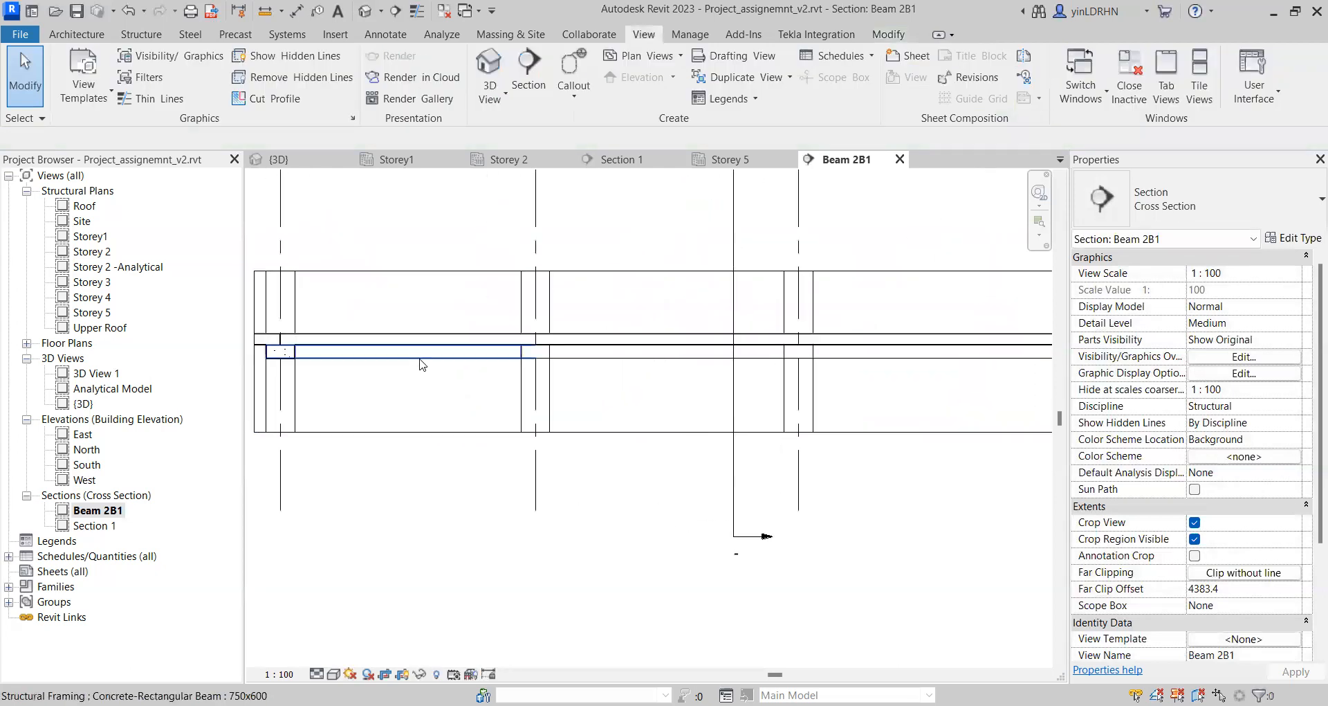
{"action": "left_click", "coordinate": [642, 341]}
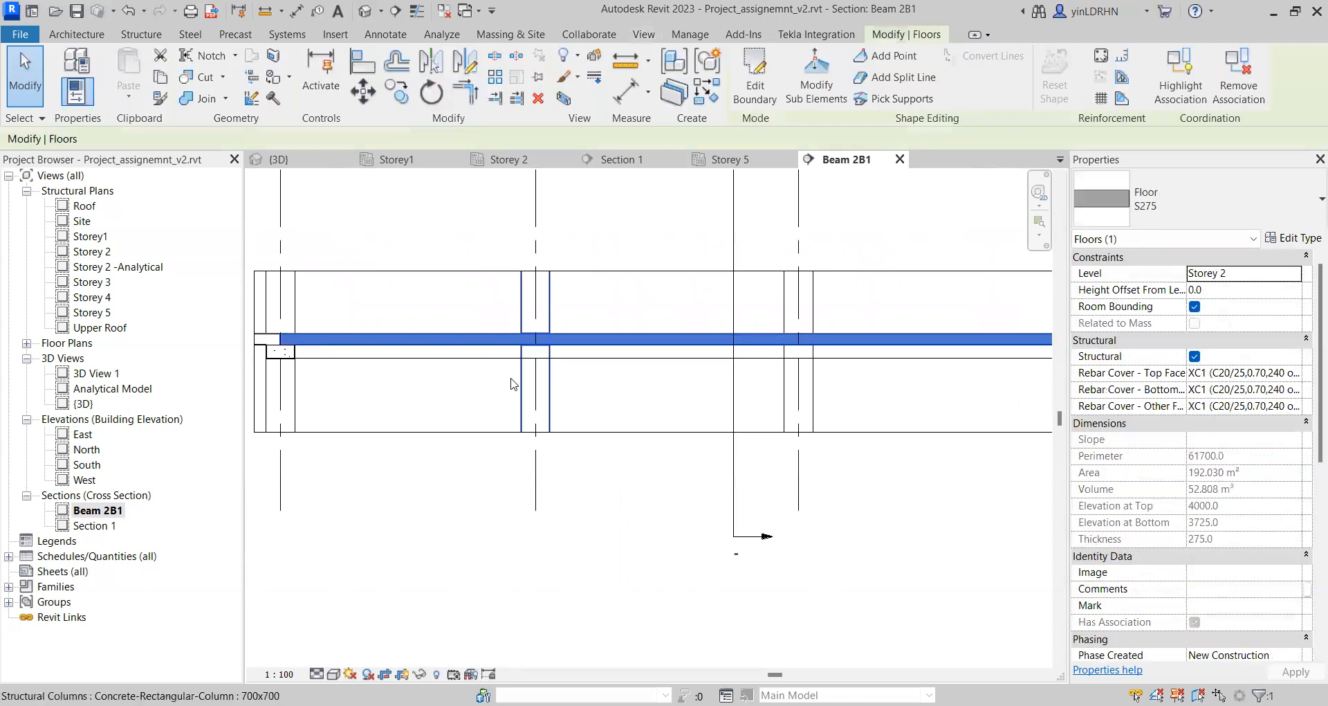
{"action": "left_click", "coordinate": [496, 364]}
{"action": "left_click", "coordinate": [567, 324]}
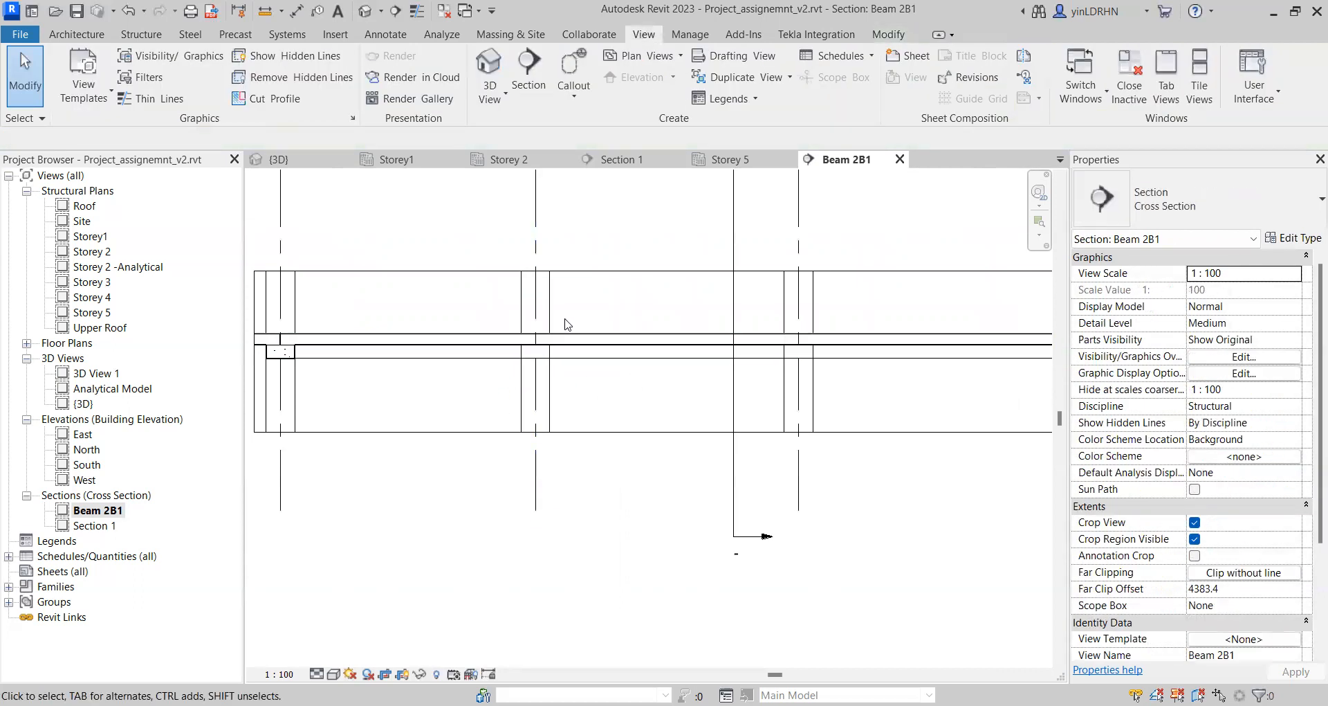
{"action": "left_click", "coordinate": [556, 294]}
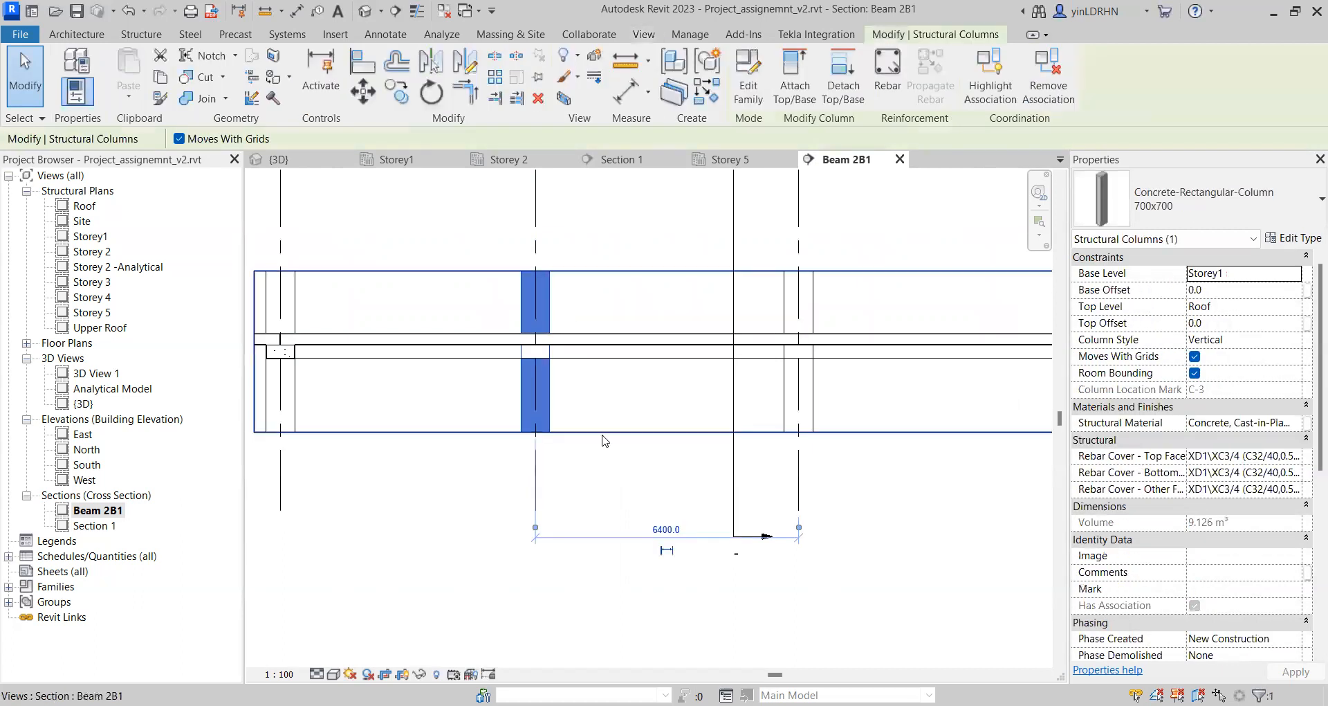
Step: Hide the crop region boundary in the Beam 2B1 section view while keeping it cropped
{"action": "left_click", "coordinate": [458, 504]}
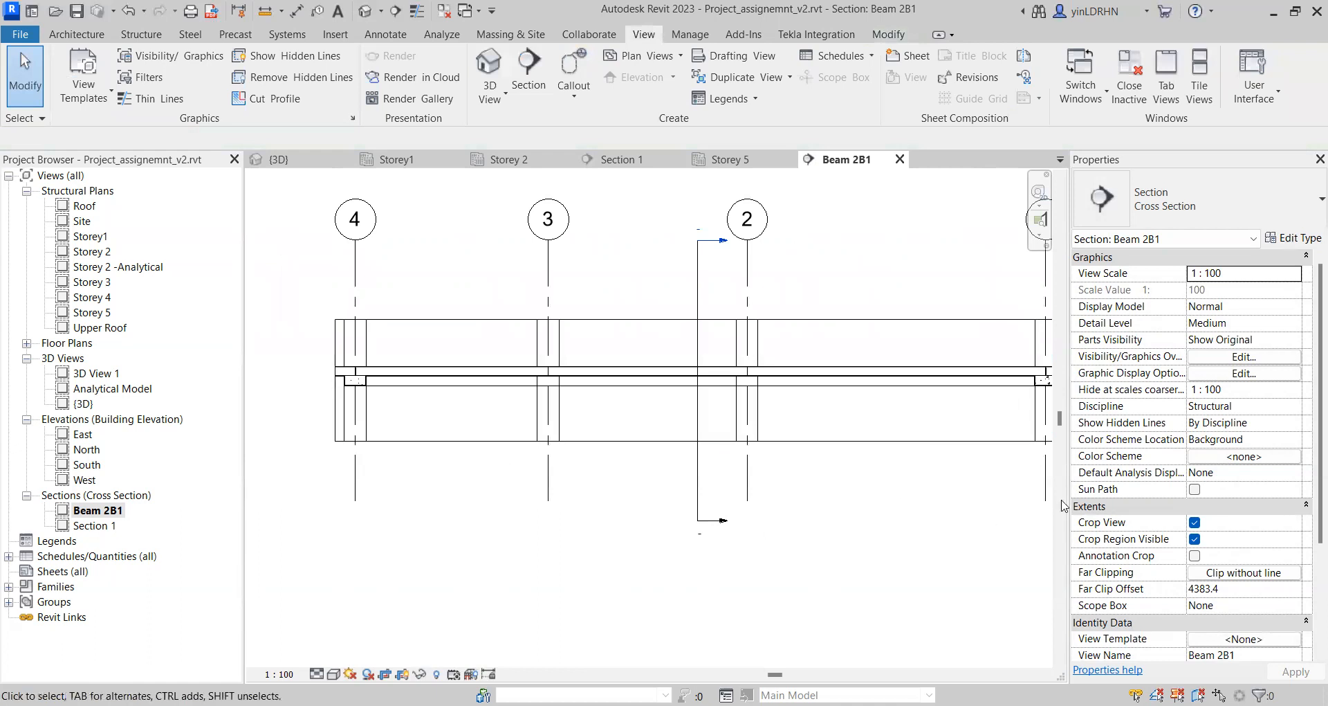
{"action": "left_click", "coordinate": [1195, 539]}
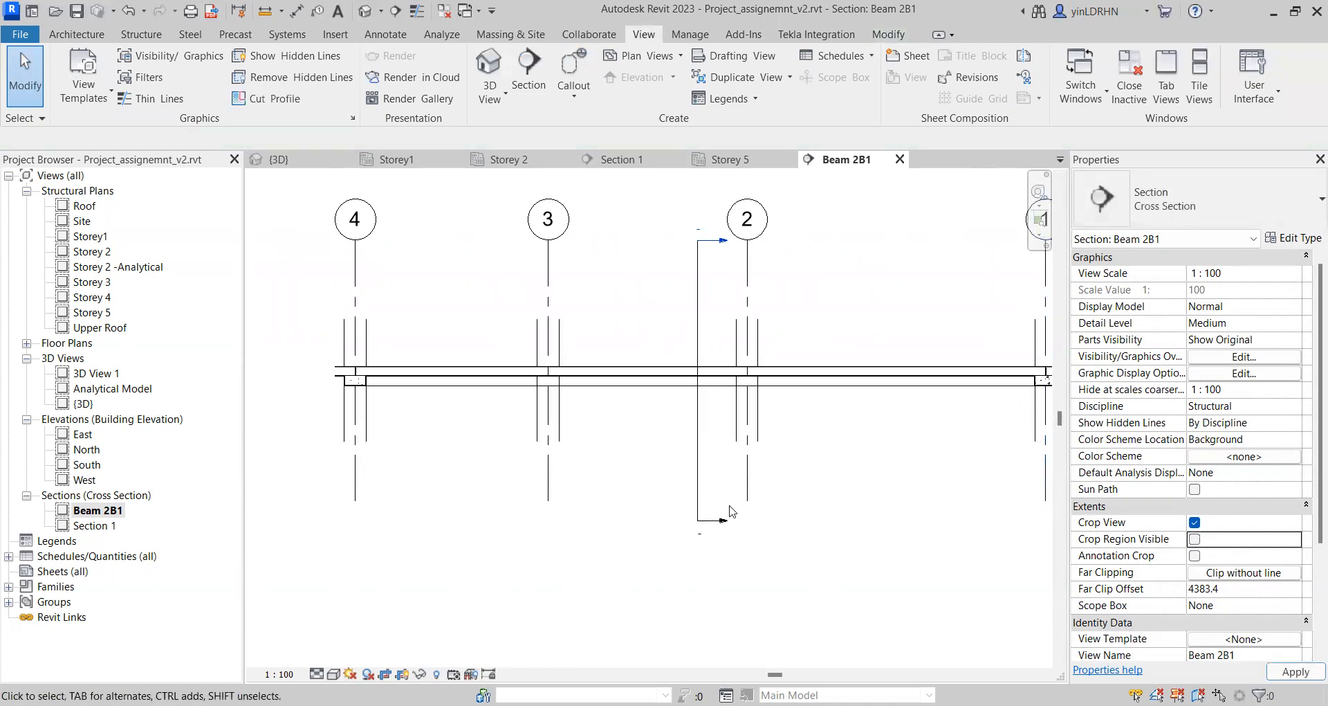
Step: Hide the Section 1 mark between grids 3 and 2 in the Beam 2B1 section view
{"action": "left_click", "coordinate": [697, 486]}
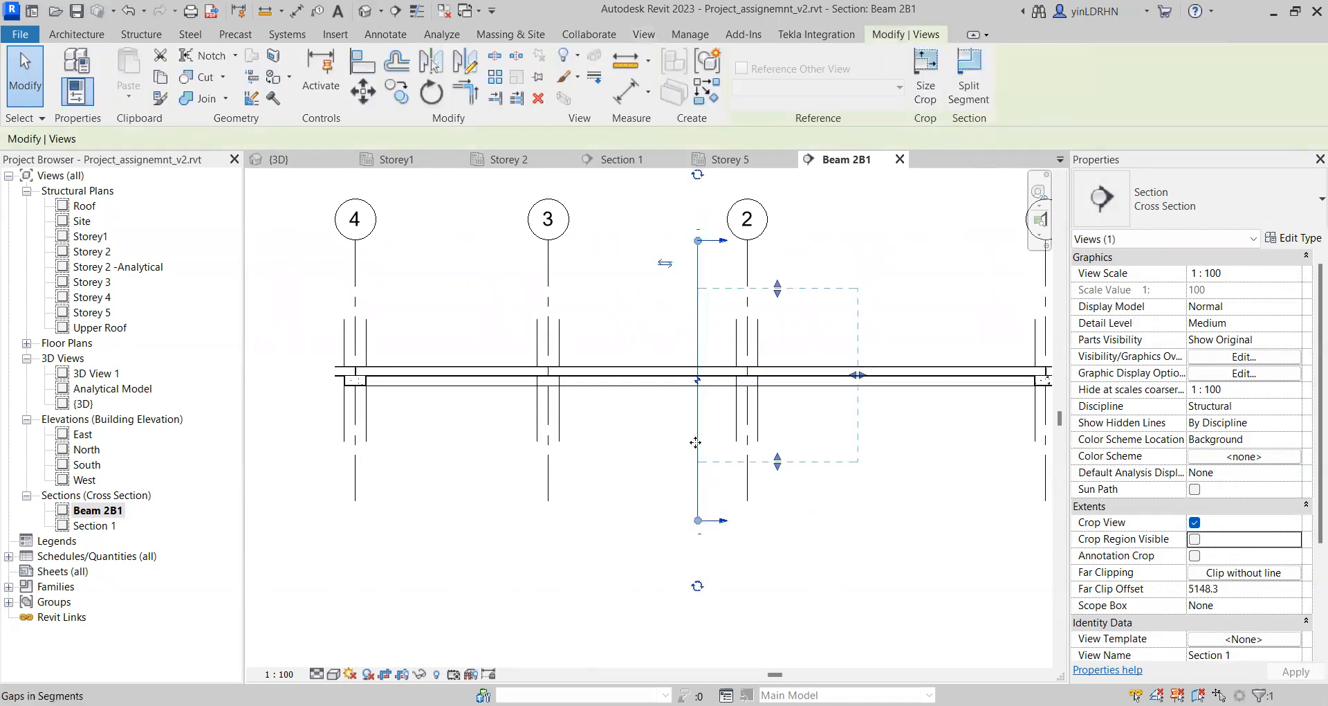
{"action": "left_click", "coordinate": [638, 163]}
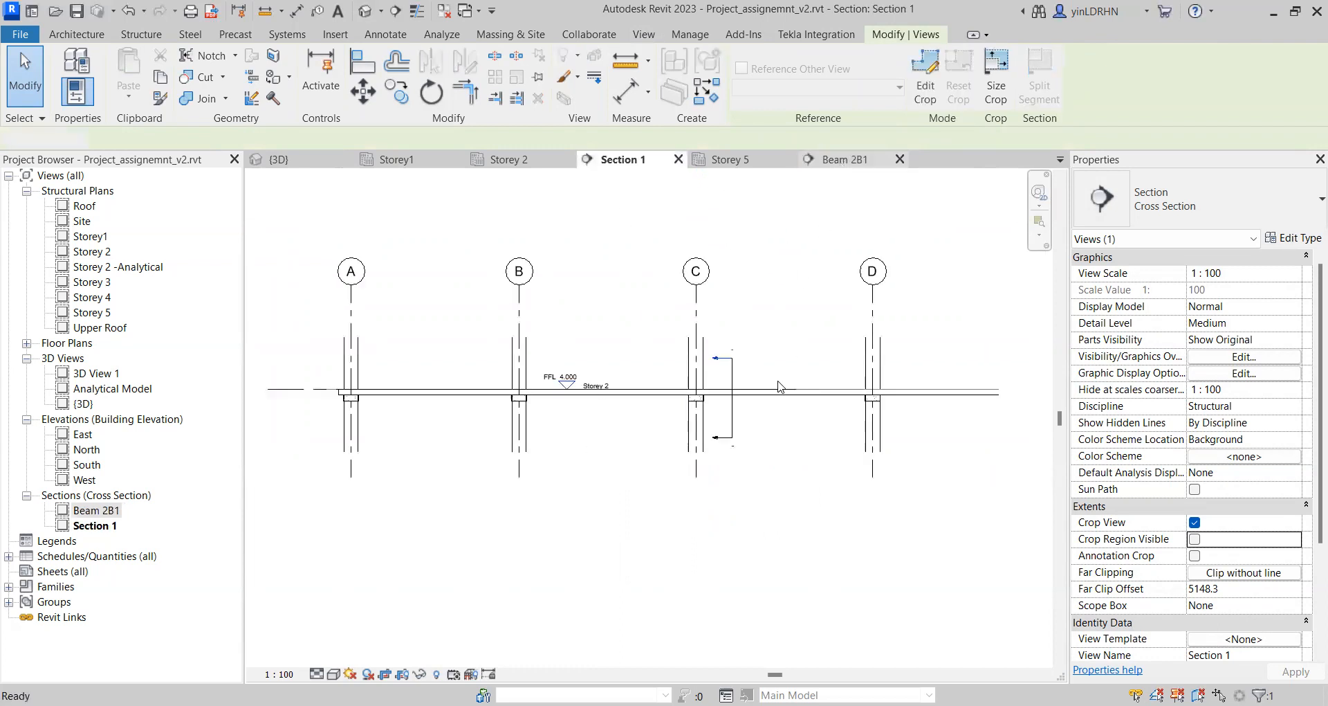
{"action": "left_click", "coordinate": [613, 578]}
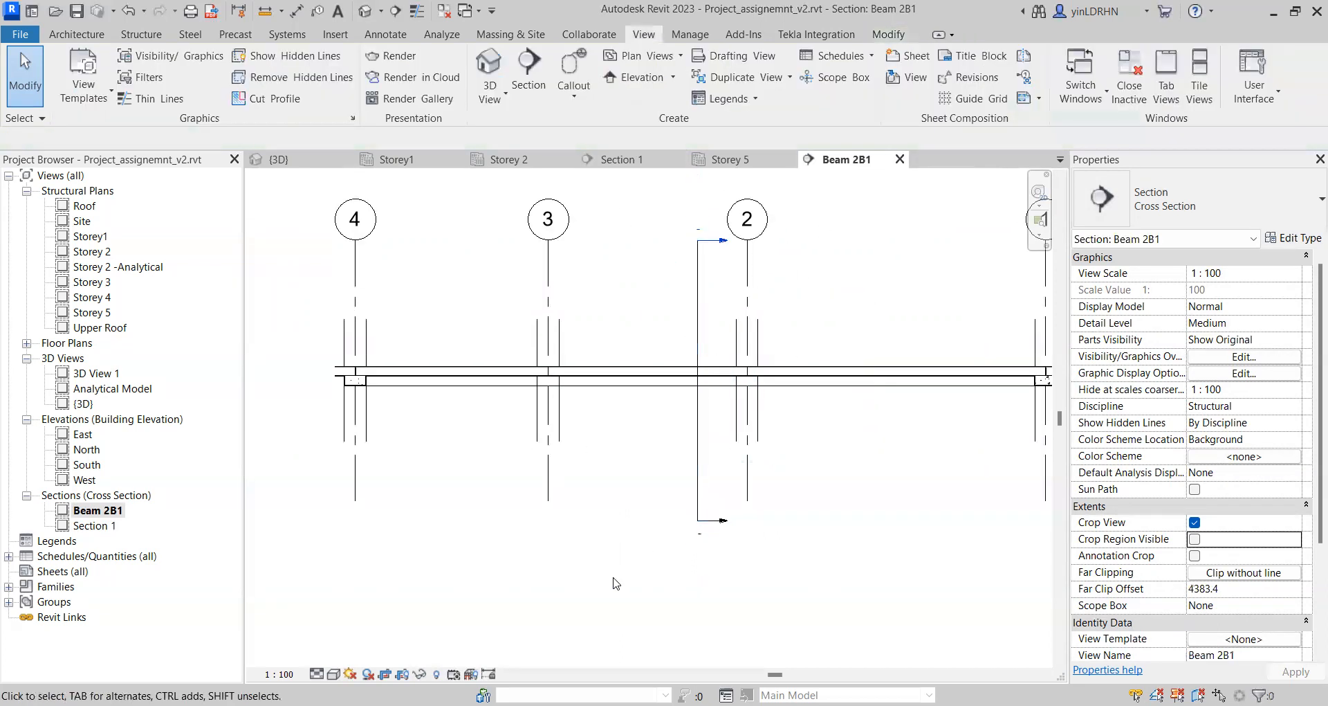
{"action": "left_click", "coordinate": [697, 318]}
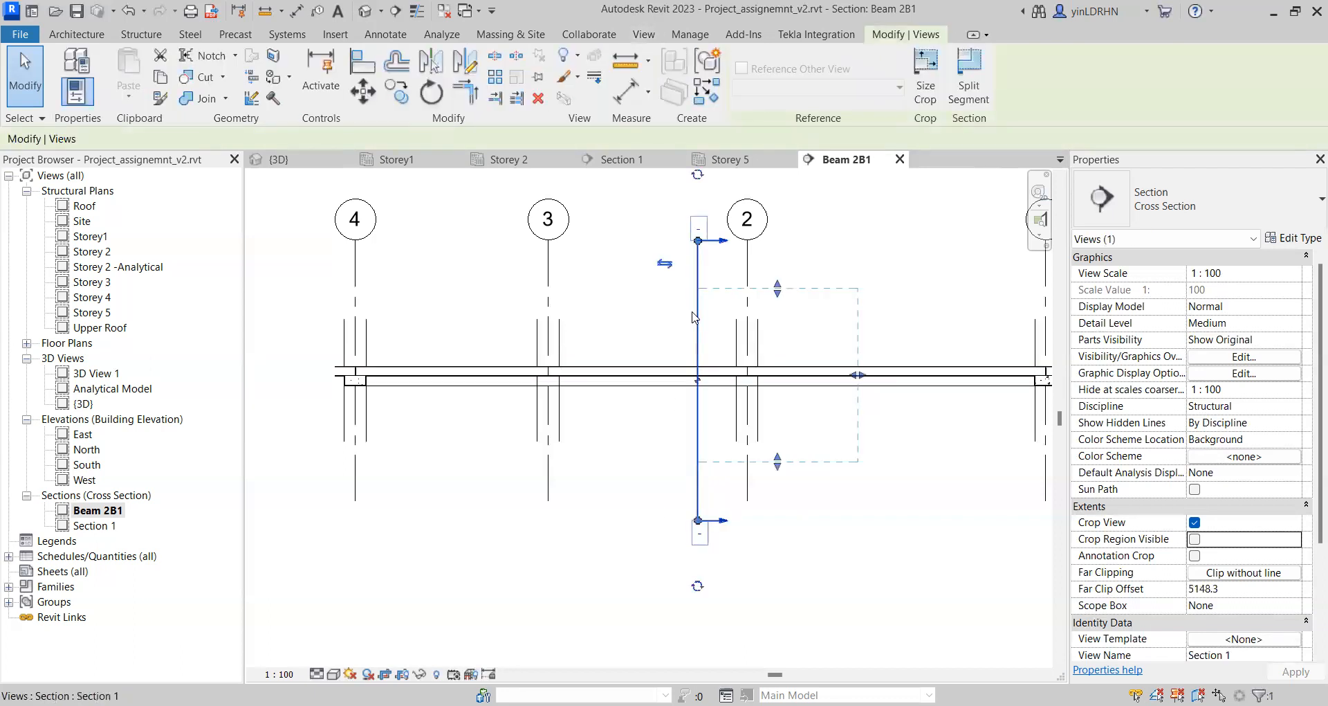
{"action": "right_click", "coordinate": [695, 318]}
{"action": "mouse_move", "coordinate": [792, 387]}
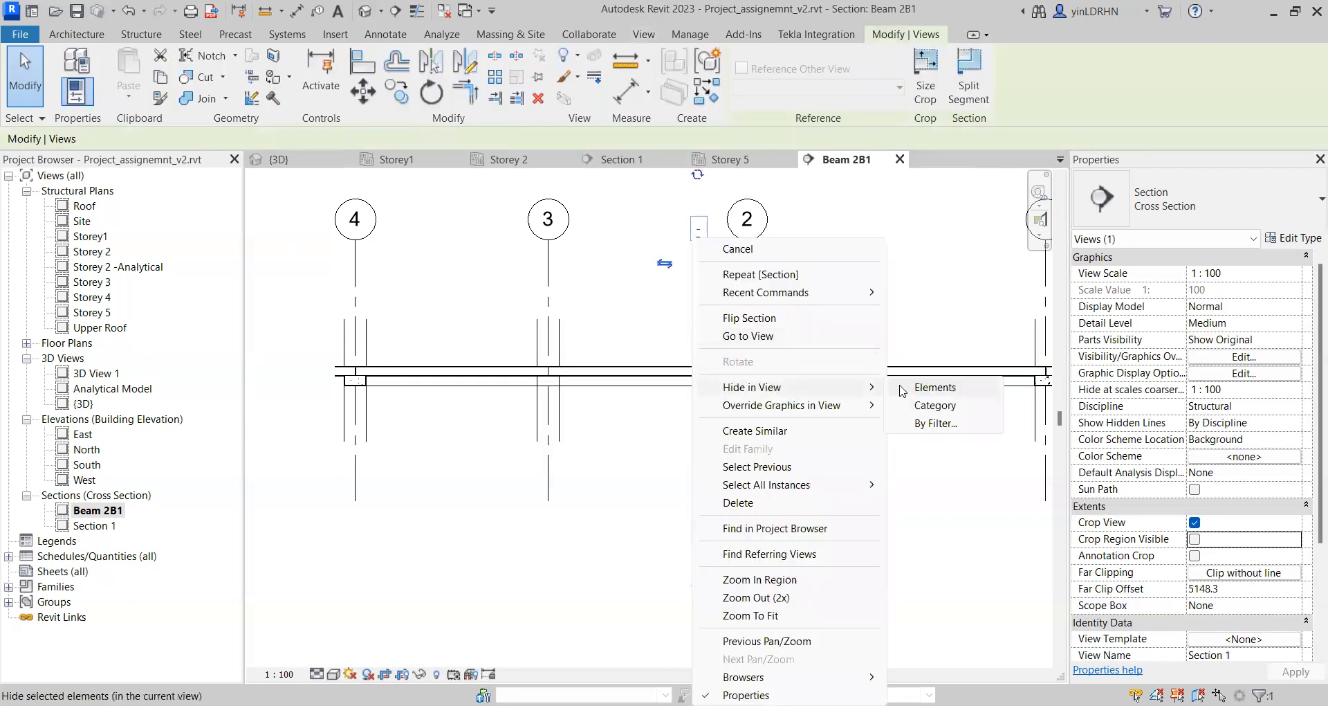
{"action": "left_click", "coordinate": [934, 388]}
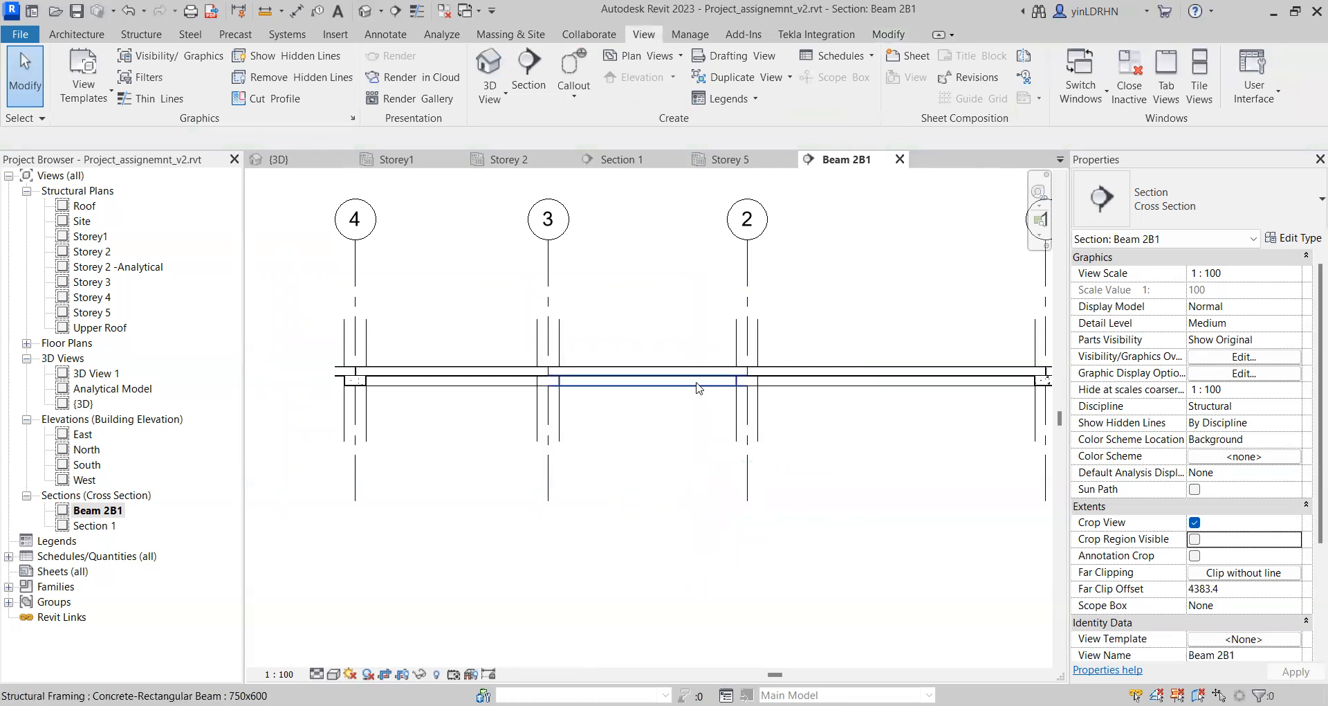
Step: Hide the S275 floor slab spanning between grids 4 and 1 in the Beam 2B1 section view
{"action": "middle_click_drag", "start_coordinate": [898, 436], "coordinate": [835, 434]}
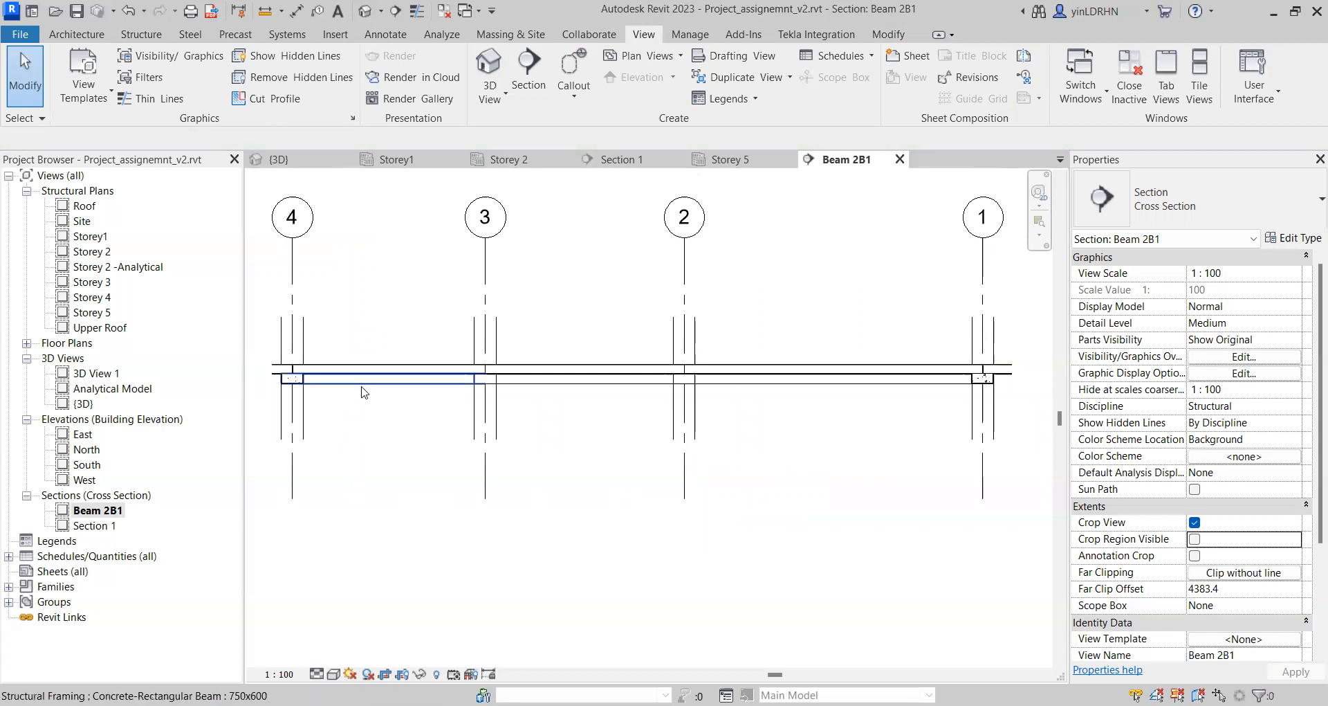
{"action": "scroll", "coordinate": [351, 386], "scroll_direction": "up", "scroll_amount": 1}
{"action": "scroll", "coordinate": [351, 386], "scroll_direction": "up", "scroll_amount": 1}
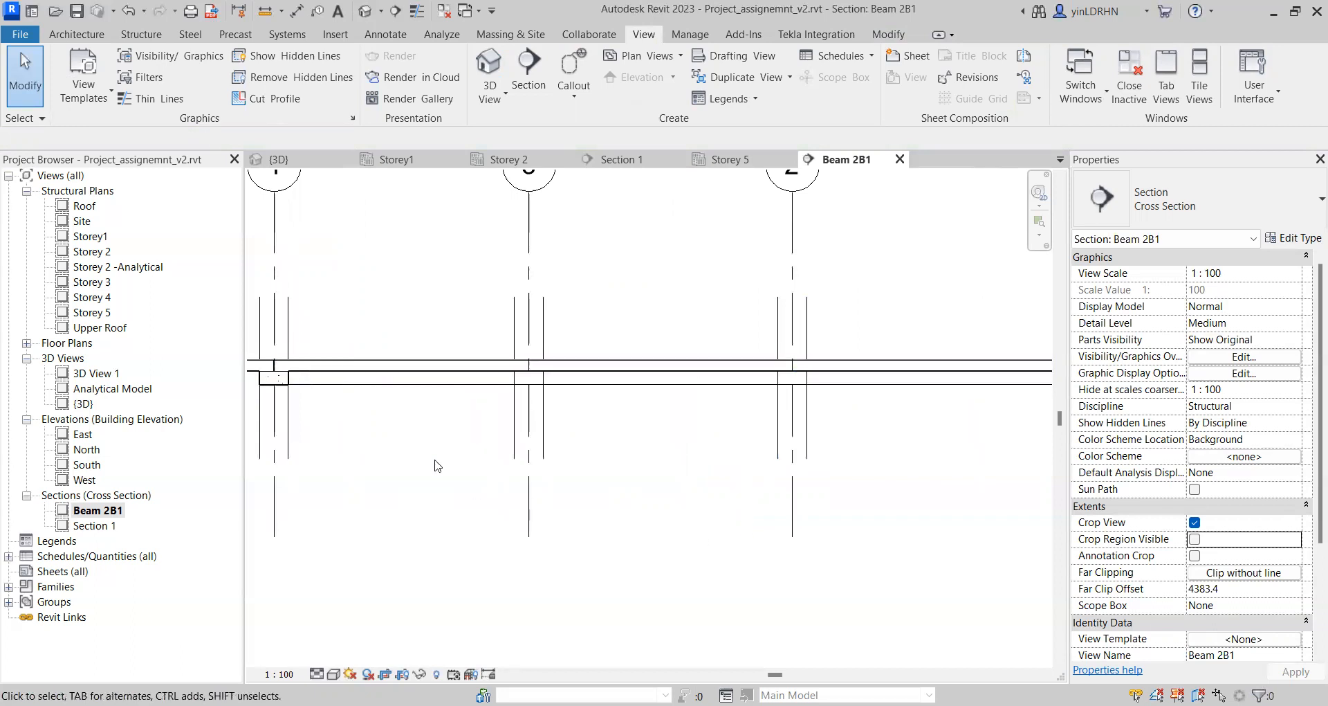
{"action": "left_click", "coordinate": [398, 377]}
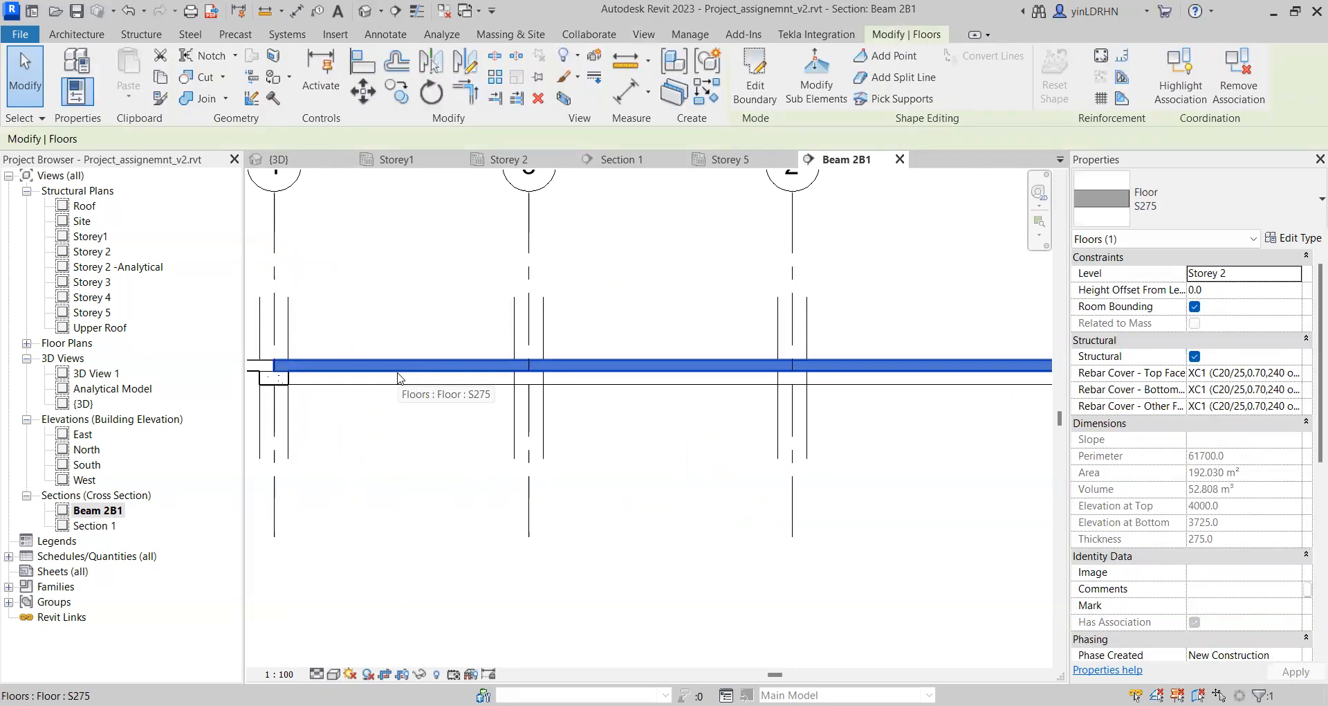
{"action": "right_click", "coordinate": [399, 378]}
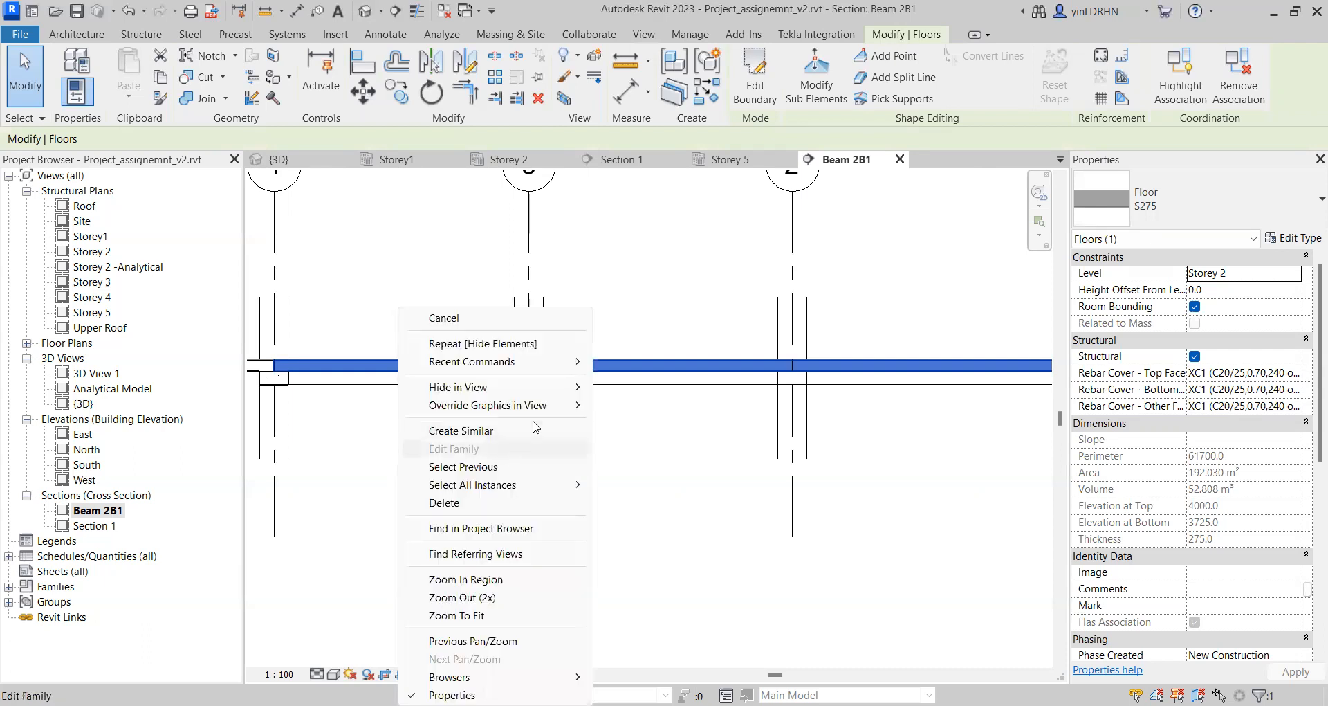
{"action": "left_click", "coordinate": [626, 387]}
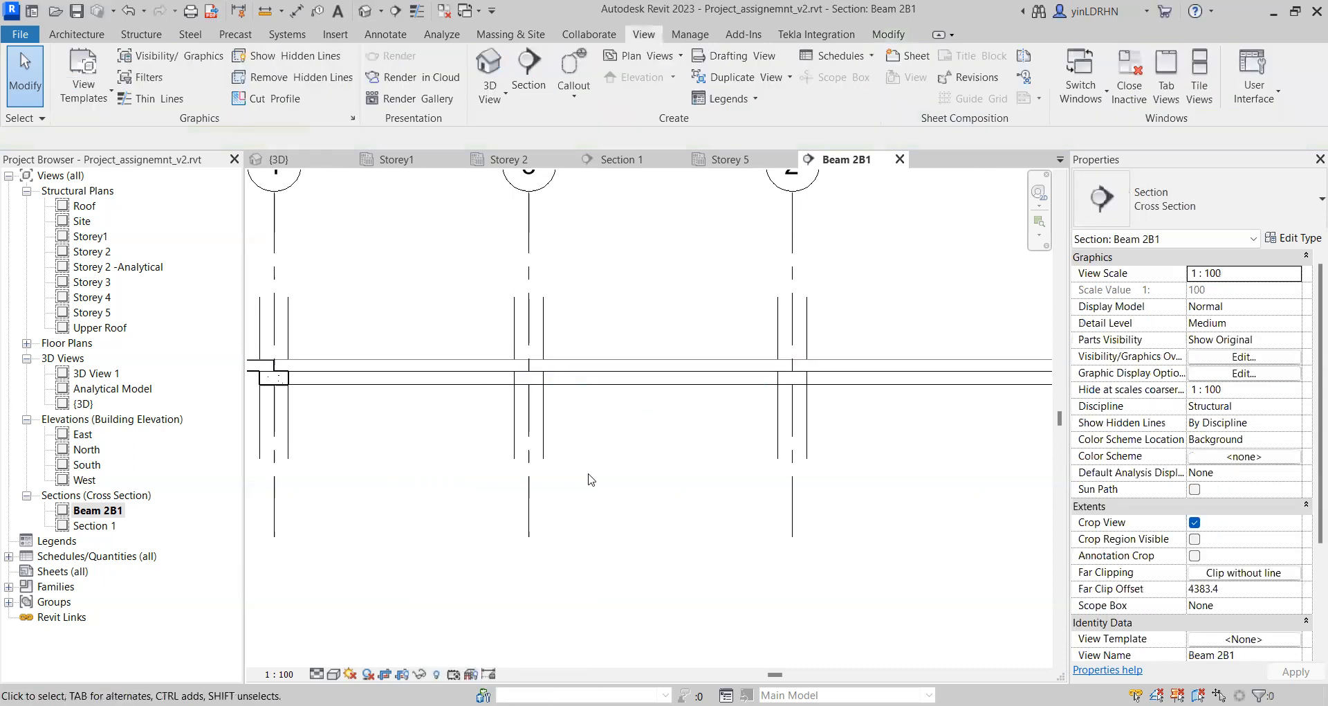
{"action": "left_click", "coordinate": [365, 367]}
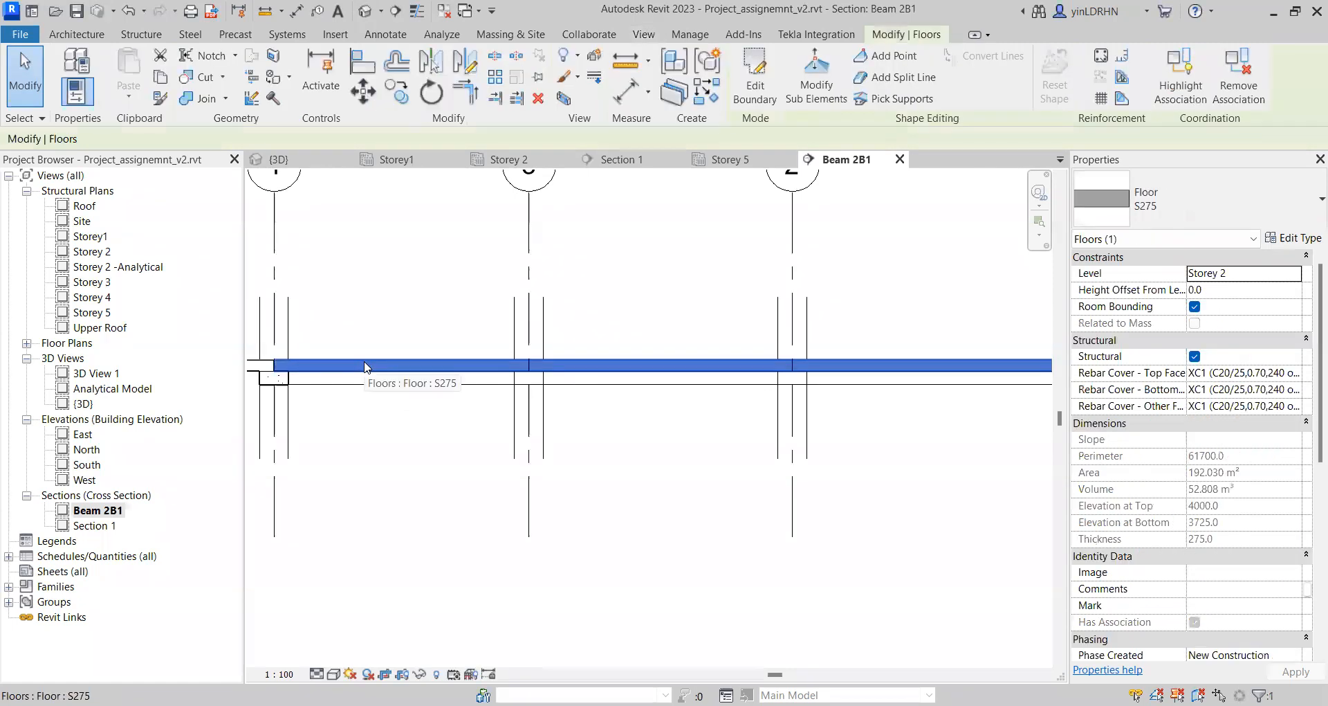
{"action": "right_click", "coordinate": [366, 367]}
{"action": "mouse_move", "coordinate": [484, 386]}
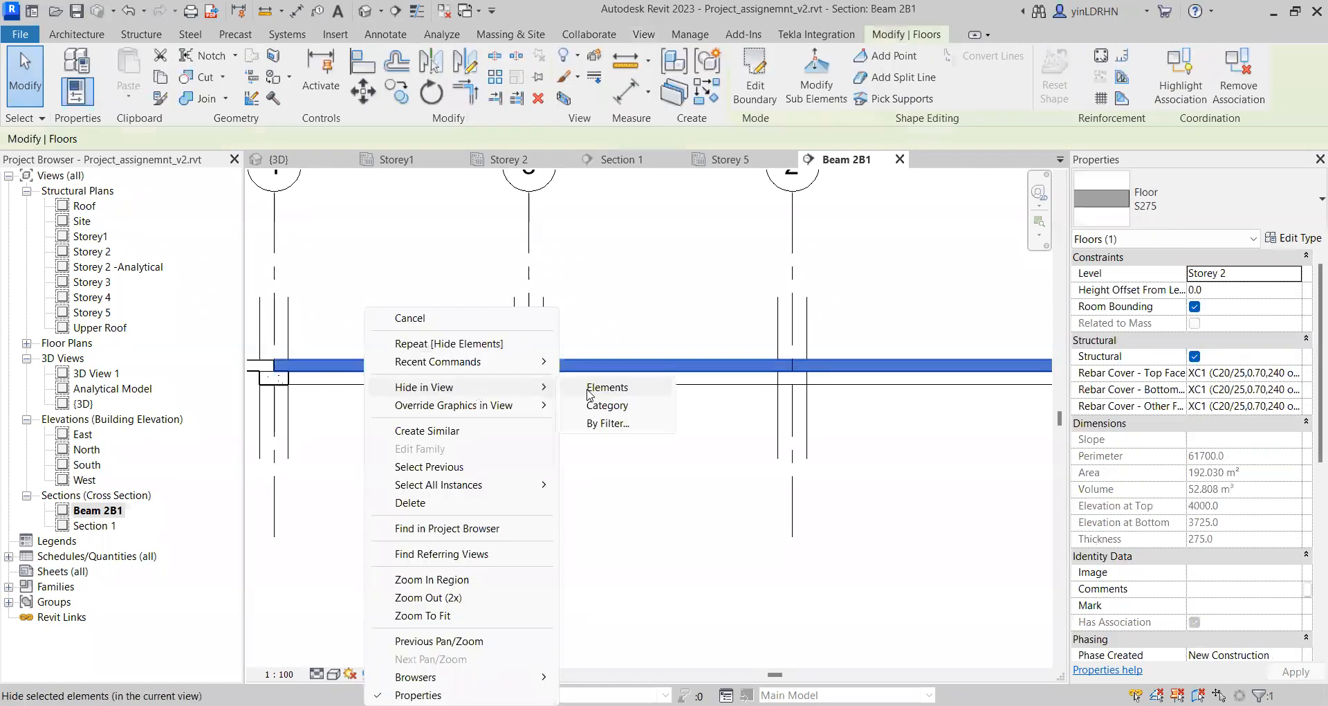
{"action": "left_click", "coordinate": [588, 392]}
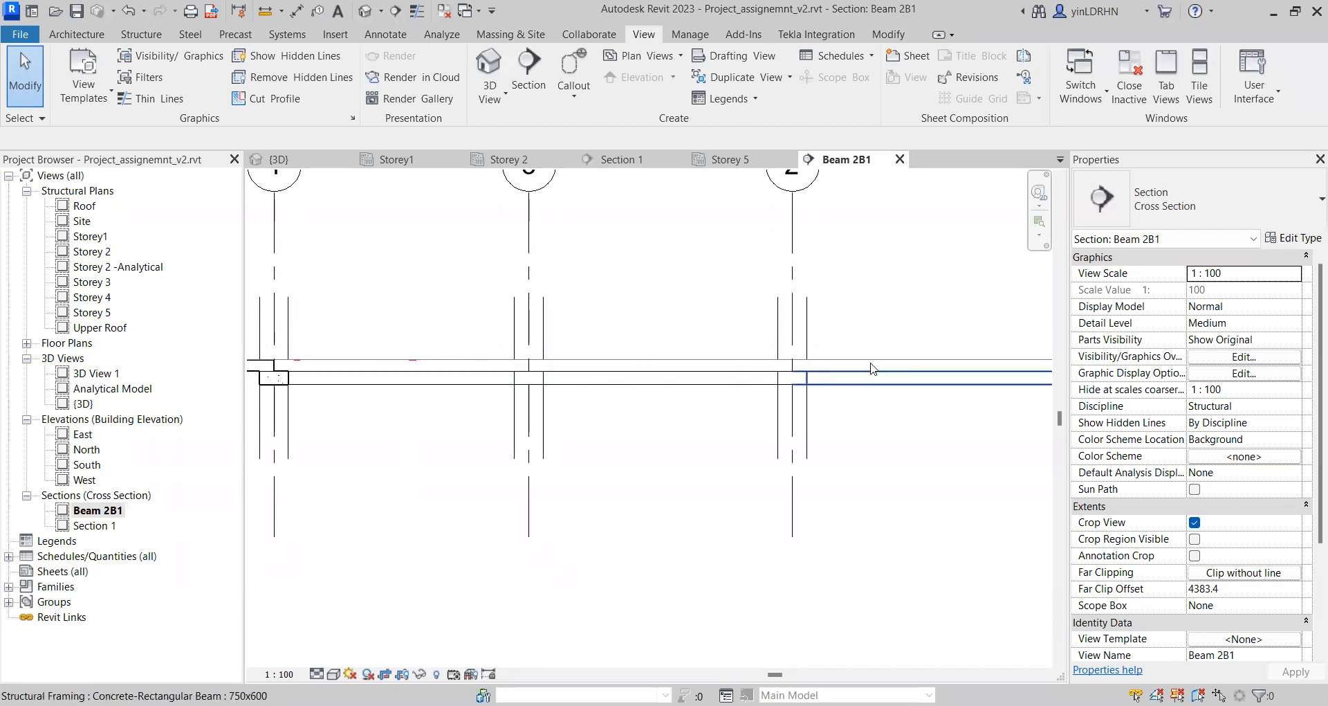
Step: Examine the beams, slab edges and the line at Storey 2 level across the grids of the Beam 2B1 section
{"action": "middle_click_drag", "start_coordinate": [946, 478], "coordinate": [623, 437]}
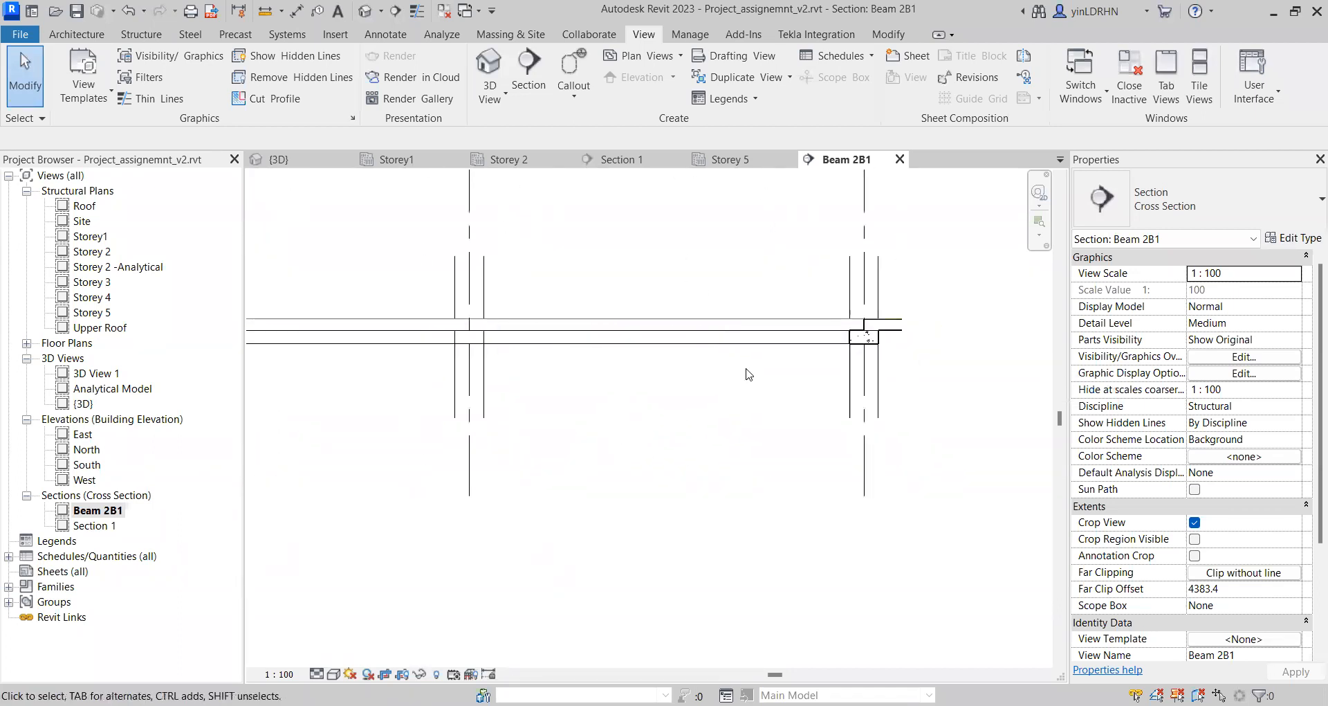
{"action": "left_click", "coordinate": [805, 322]}
{"action": "left_click", "coordinate": [742, 422]}
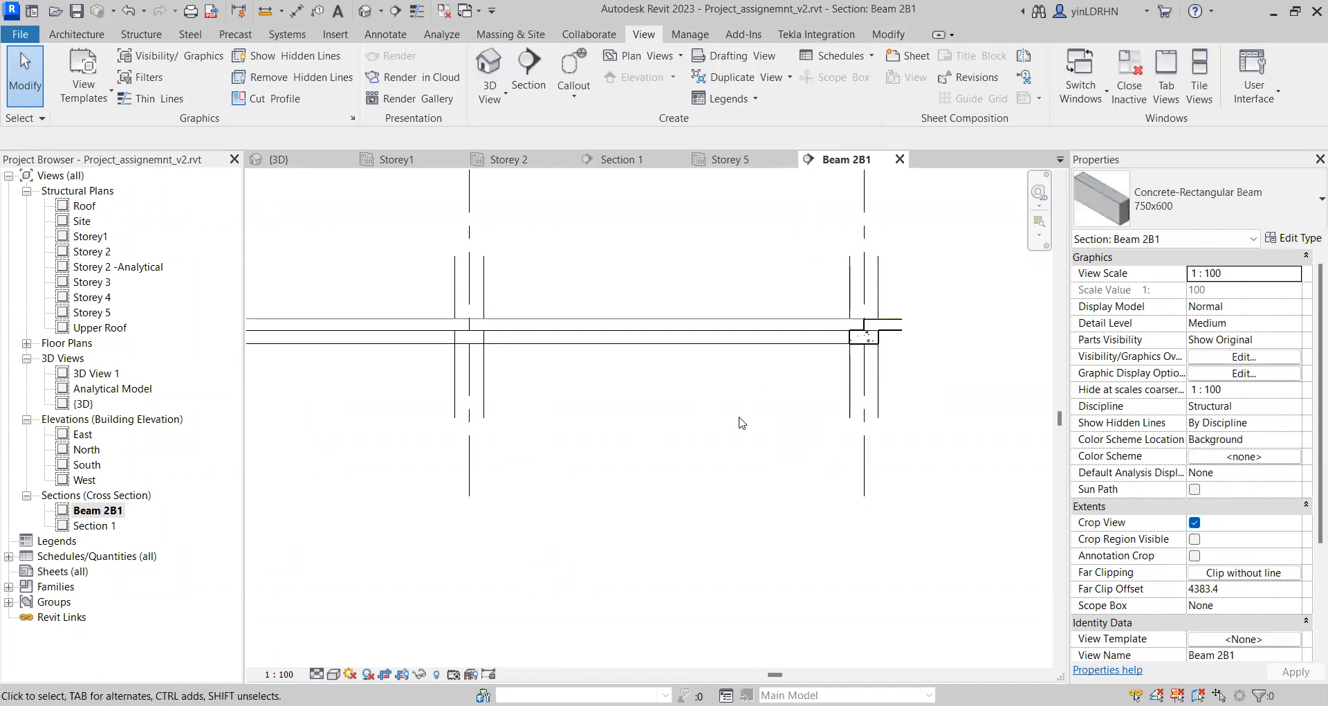
{"action": "middle_click_drag", "start_coordinate": [593, 407], "coordinate": [933, 551]}
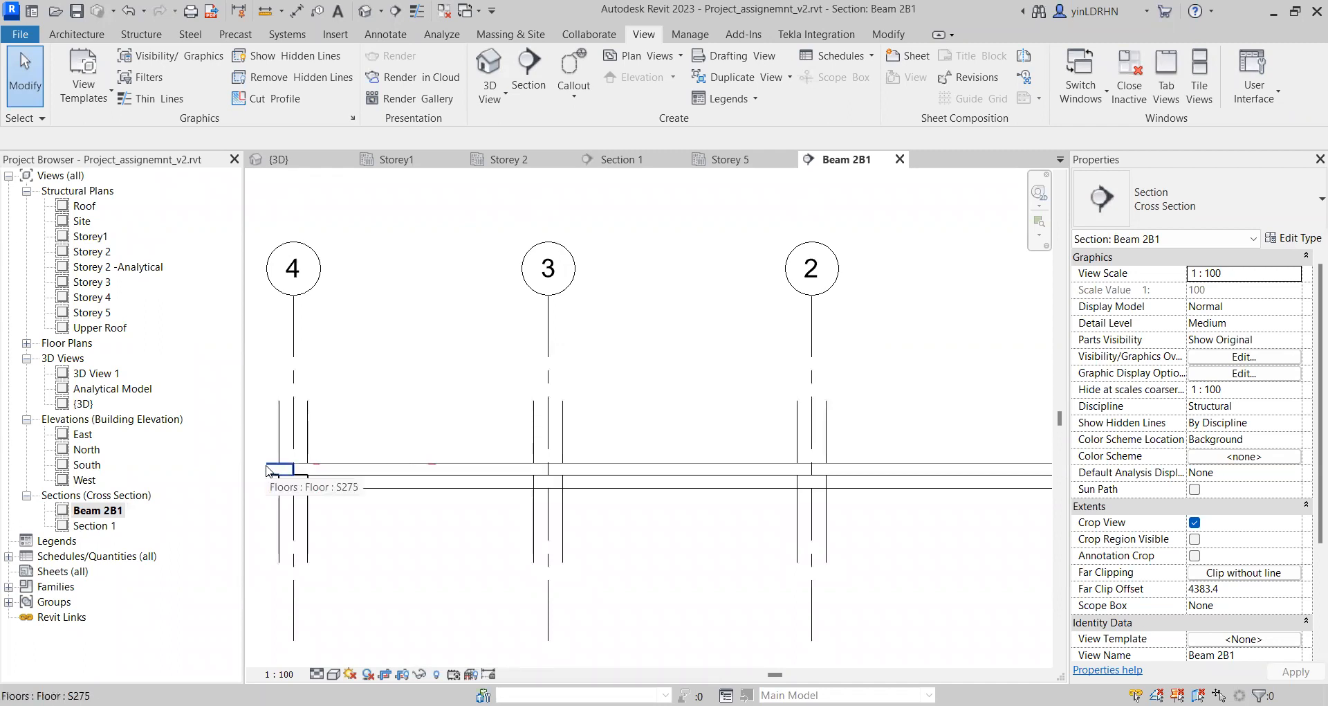
{"action": "scroll", "coordinate": [367, 500], "scroll_direction": "up", "scroll_amount": 3}
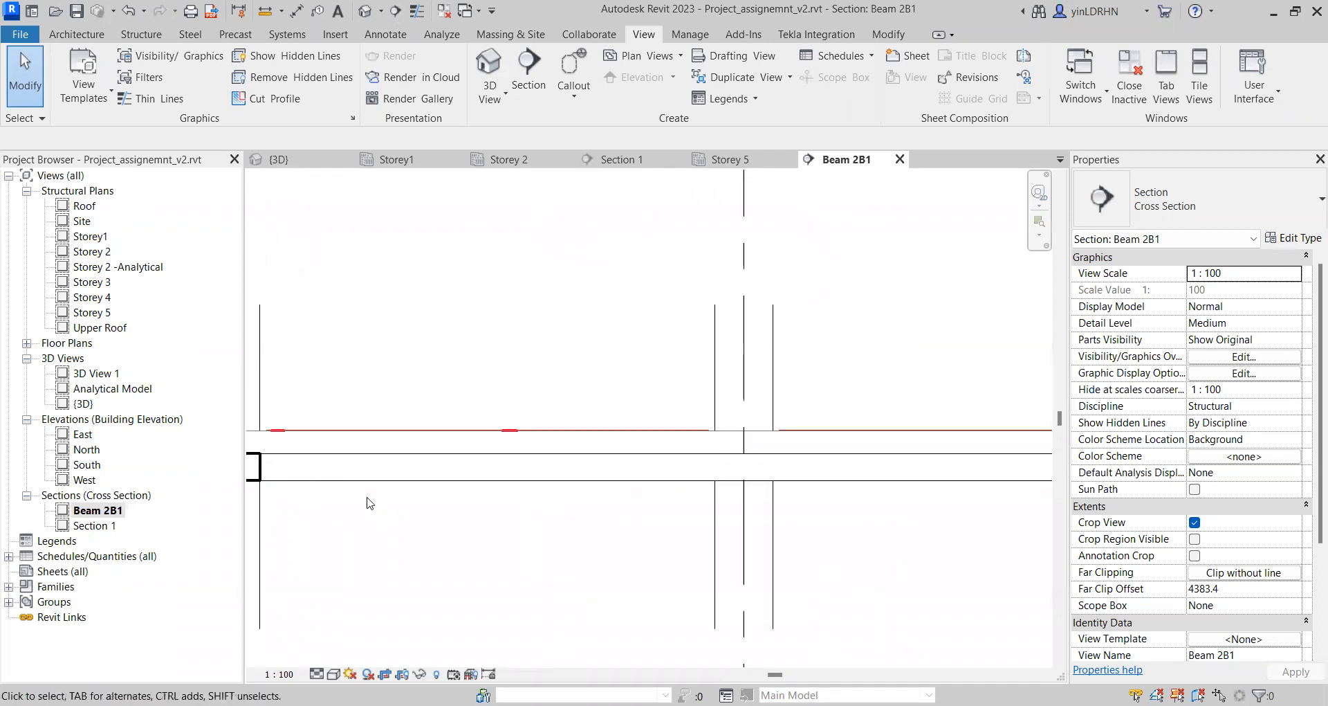
{"action": "scroll", "coordinate": [539, 438], "scroll_direction": "up", "scroll_amount": 5}
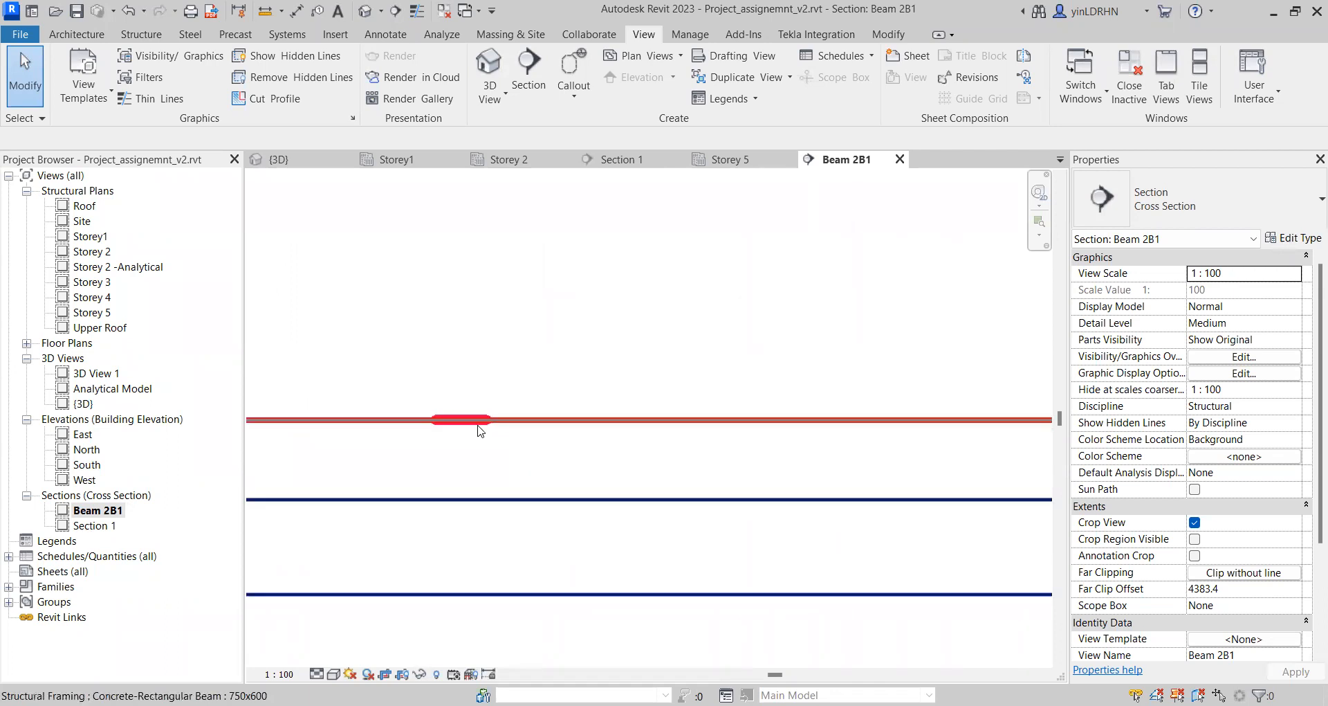
{"action": "scroll", "coordinate": [477, 429], "scroll_direction": "down", "scroll_amount": 2}
{"action": "scroll", "coordinate": [548, 425], "scroll_direction": "down", "scroll_amount": 1}
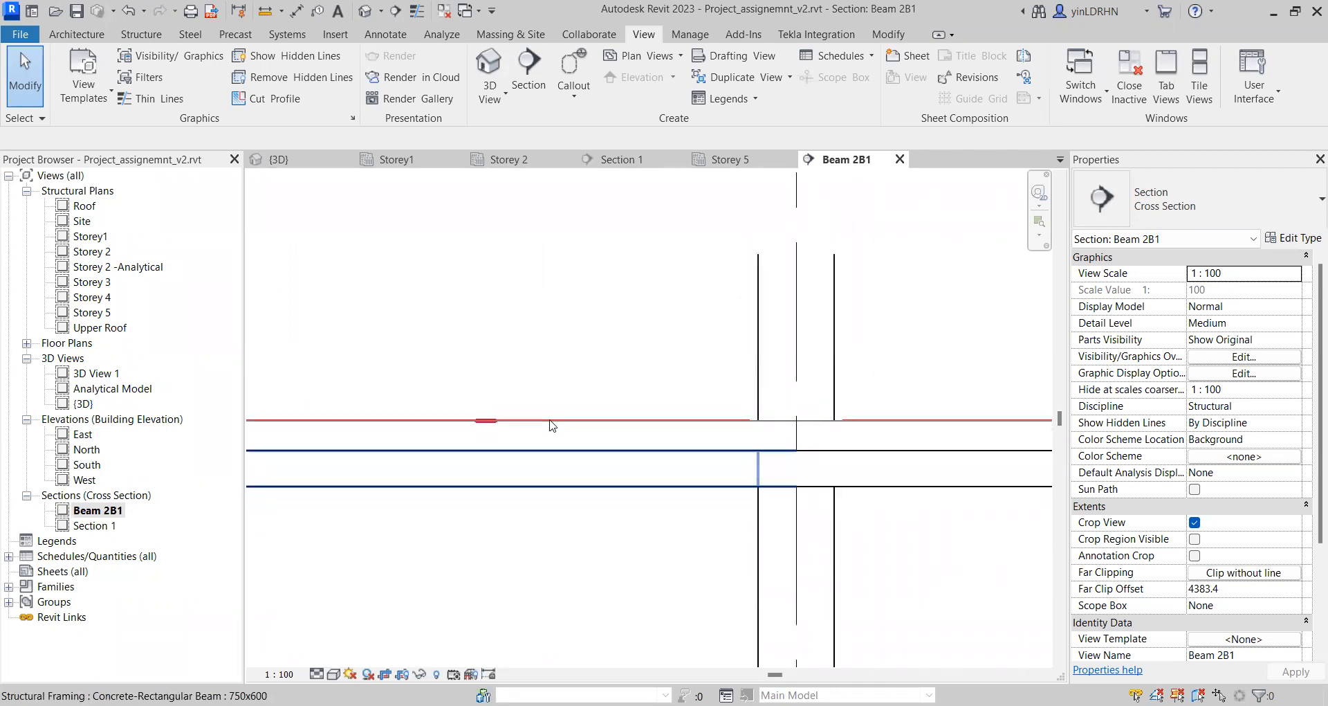
{"action": "scroll", "coordinate": [528, 515], "scroll_direction": "down", "scroll_amount": 1}
{"action": "middle_click_drag", "start_coordinate": [534, 543], "coordinate": [512, 463]}
{"action": "scroll", "coordinate": [516, 451], "scroll_direction": "down", "scroll_amount": 1}
{"action": "scroll", "coordinate": [520, 457], "scroll_direction": "down", "scroll_amount": 1}
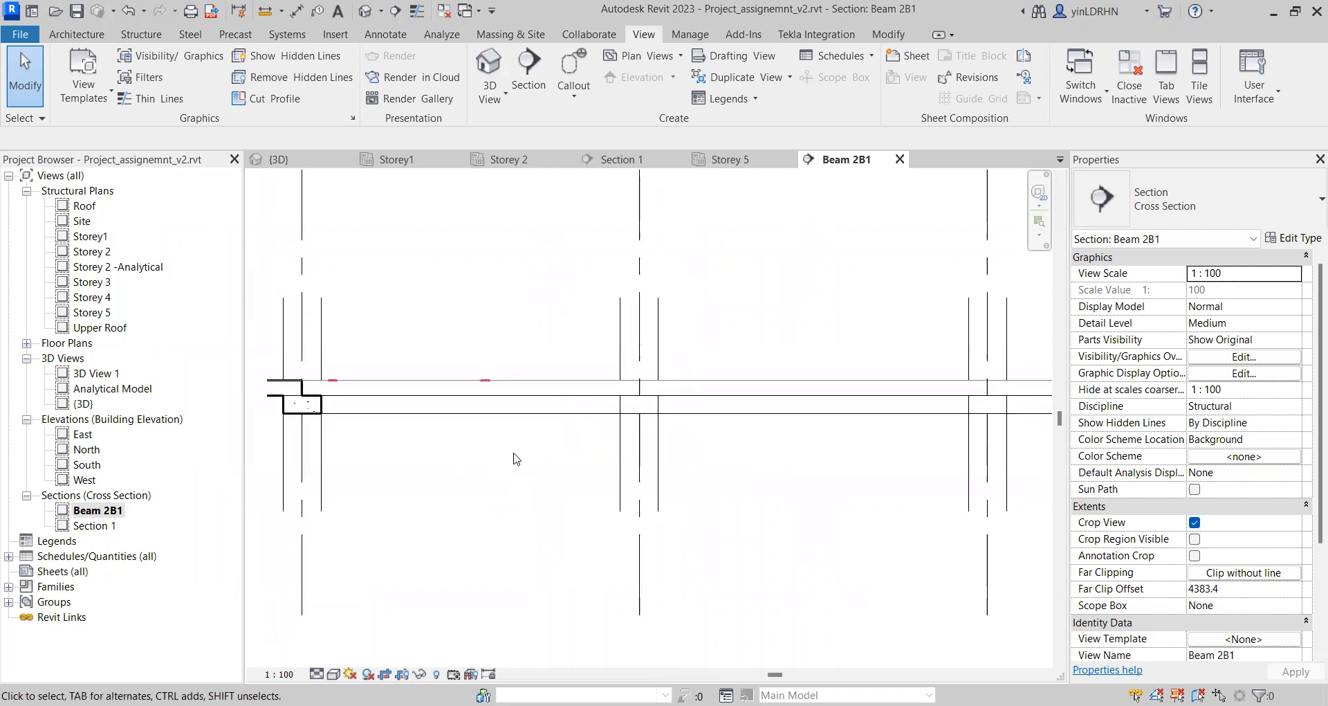
{"action": "scroll", "coordinate": [517, 459], "scroll_direction": "down", "scroll_amount": 1}
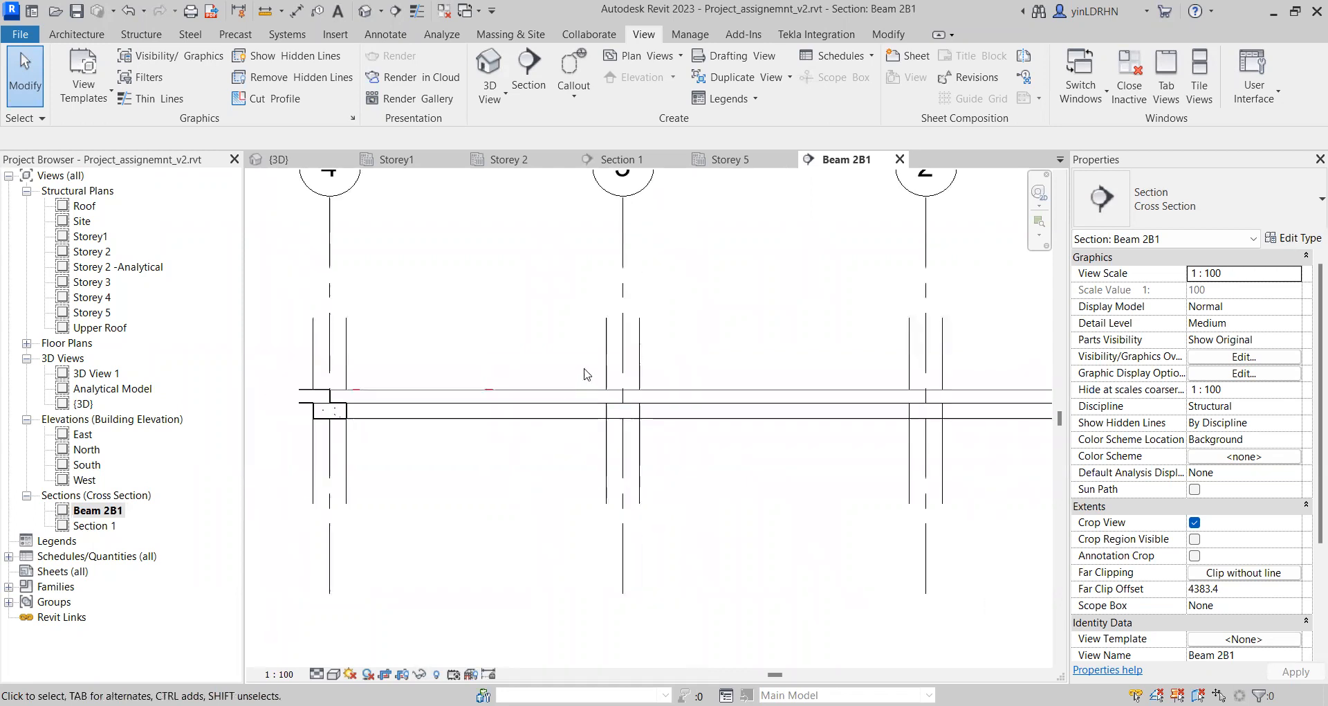
Step: Split the 700x700 column on grid 3 at the Storey 2 level
{"action": "left_click", "coordinate": [640, 349]}
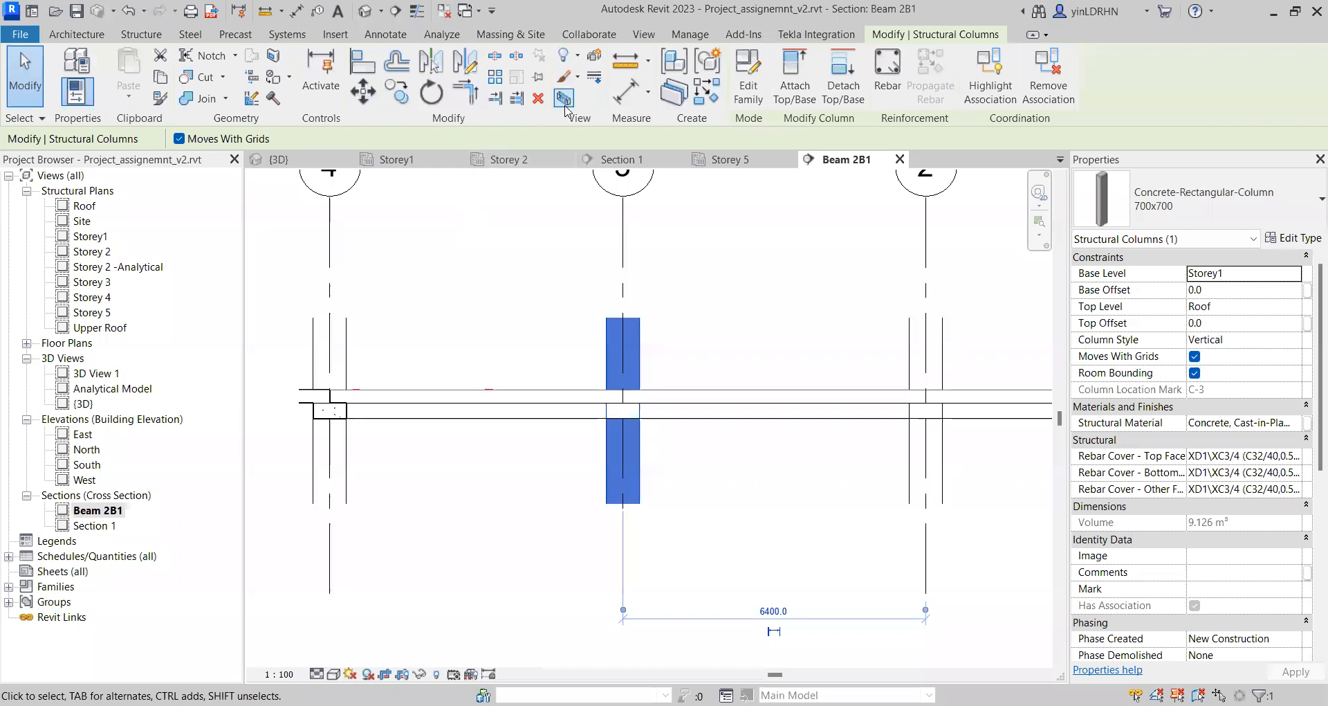
{"action": "left_click", "coordinate": [494, 57]}
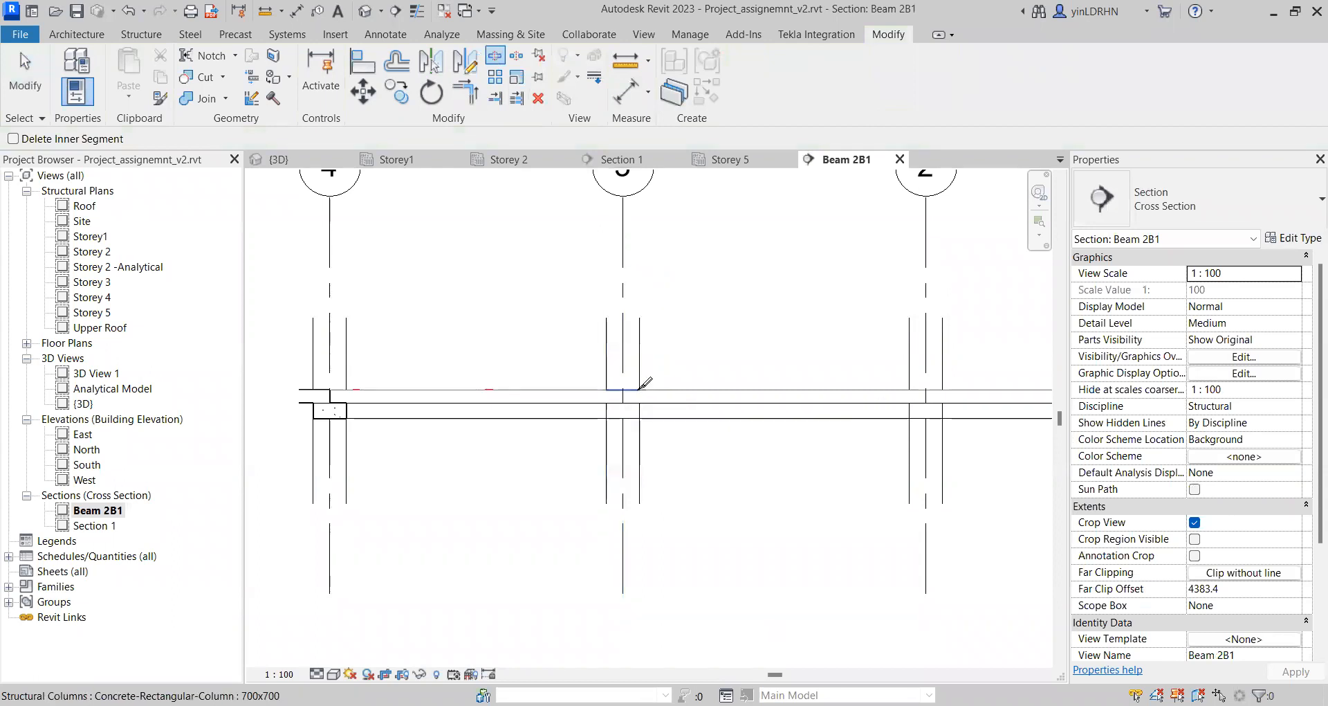
{"action": "scroll", "coordinate": [641, 382], "scroll_direction": "up", "scroll_amount": 3}
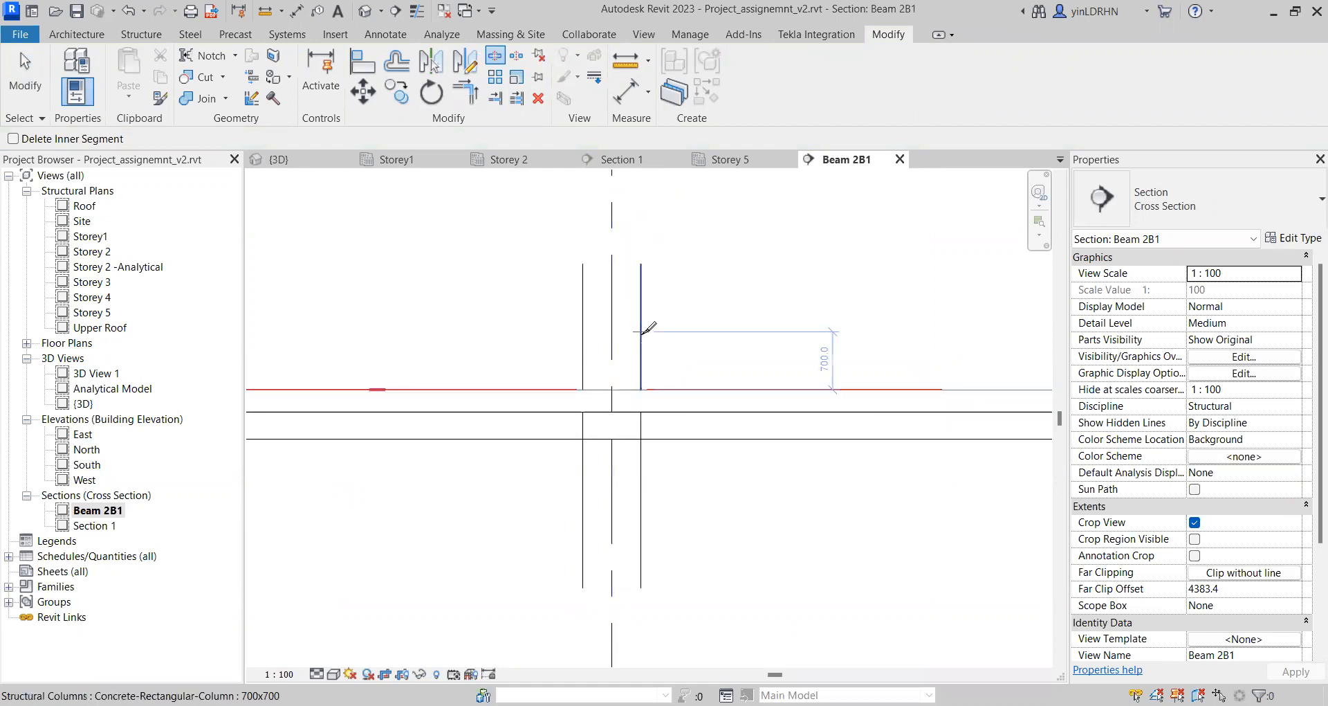
{"action": "key", "text": "Escape"}
Step: Hide the column segment above Storey 2 on grid 3 in the Beam 2B1 section view
{"action": "left_click", "coordinate": [643, 339]}
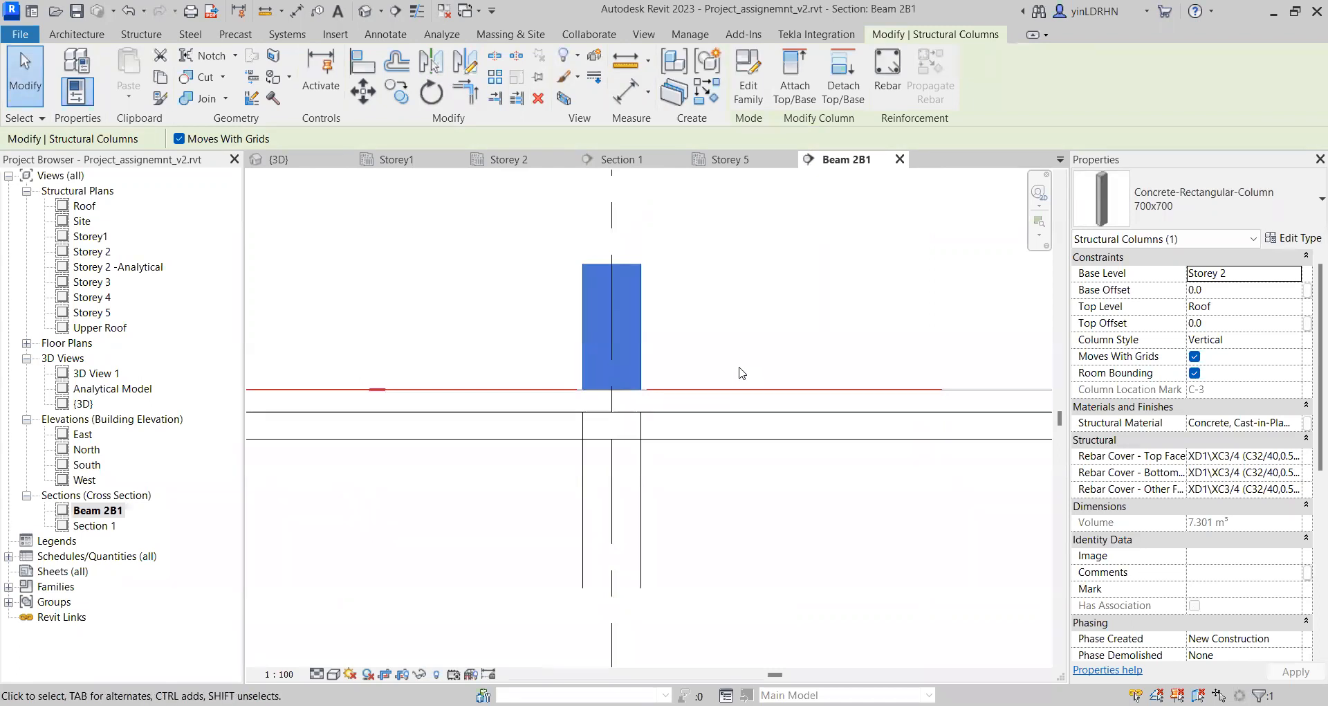
{"action": "scroll", "coordinate": [742, 373], "scroll_direction": "down", "scroll_amount": 3}
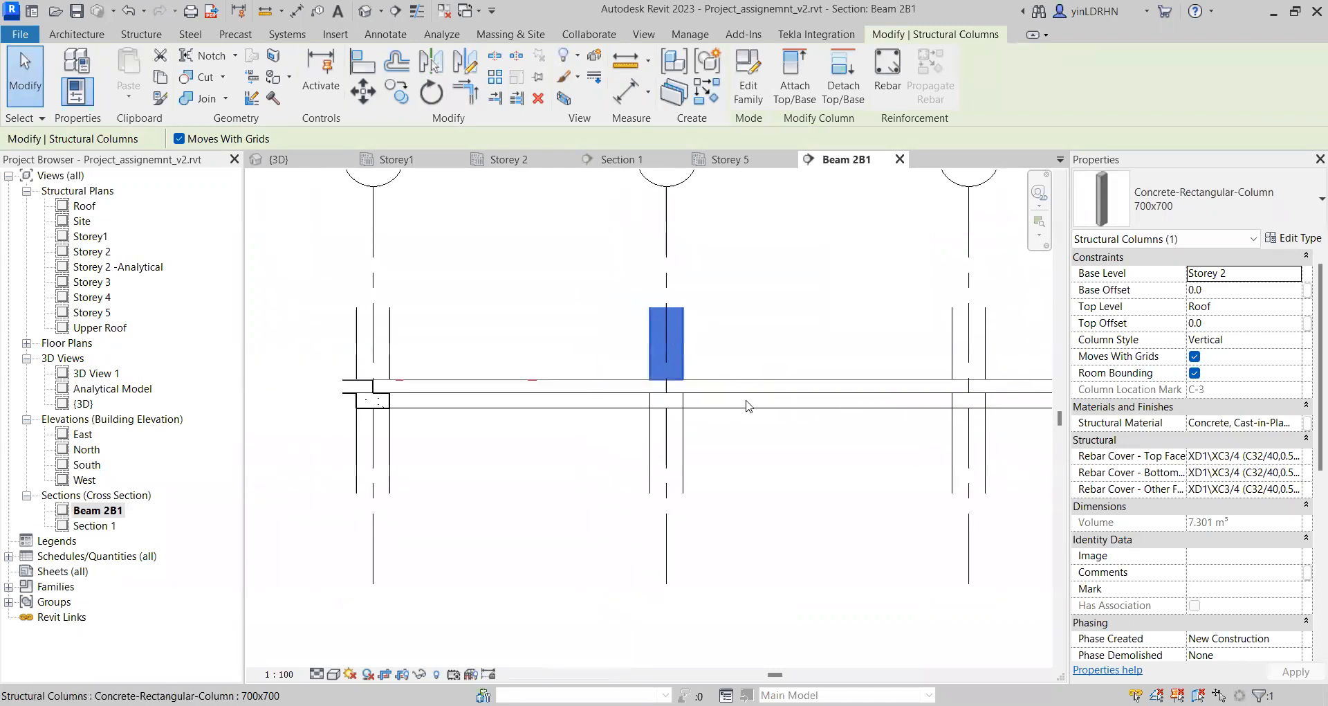
{"action": "right_click", "coordinate": [680, 344]}
{"action": "mouse_move", "coordinate": [823, 399]}
{"action": "left_click", "coordinate": [913, 393]}
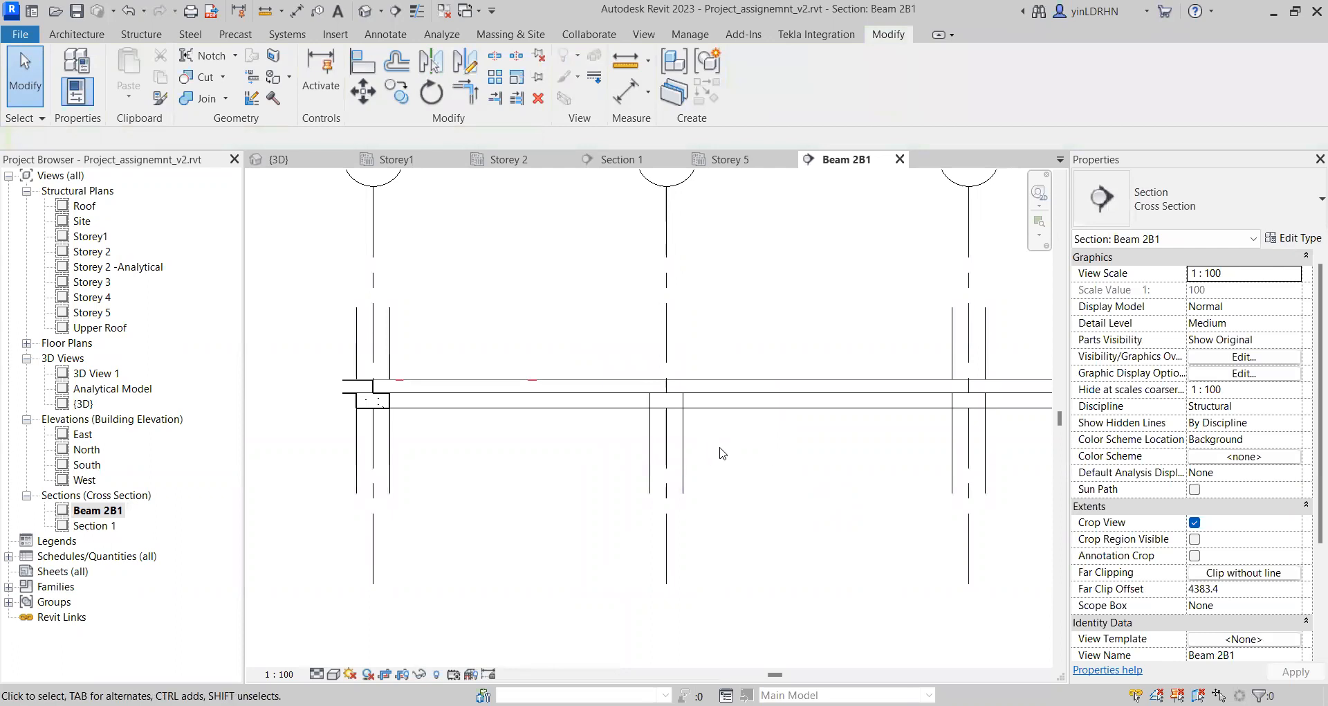
Step: Split the 700x700 column on grid 2 at the Storey 2 level
{"action": "middle_click_drag", "start_coordinate": [885, 477], "coordinate": [754, 476]}
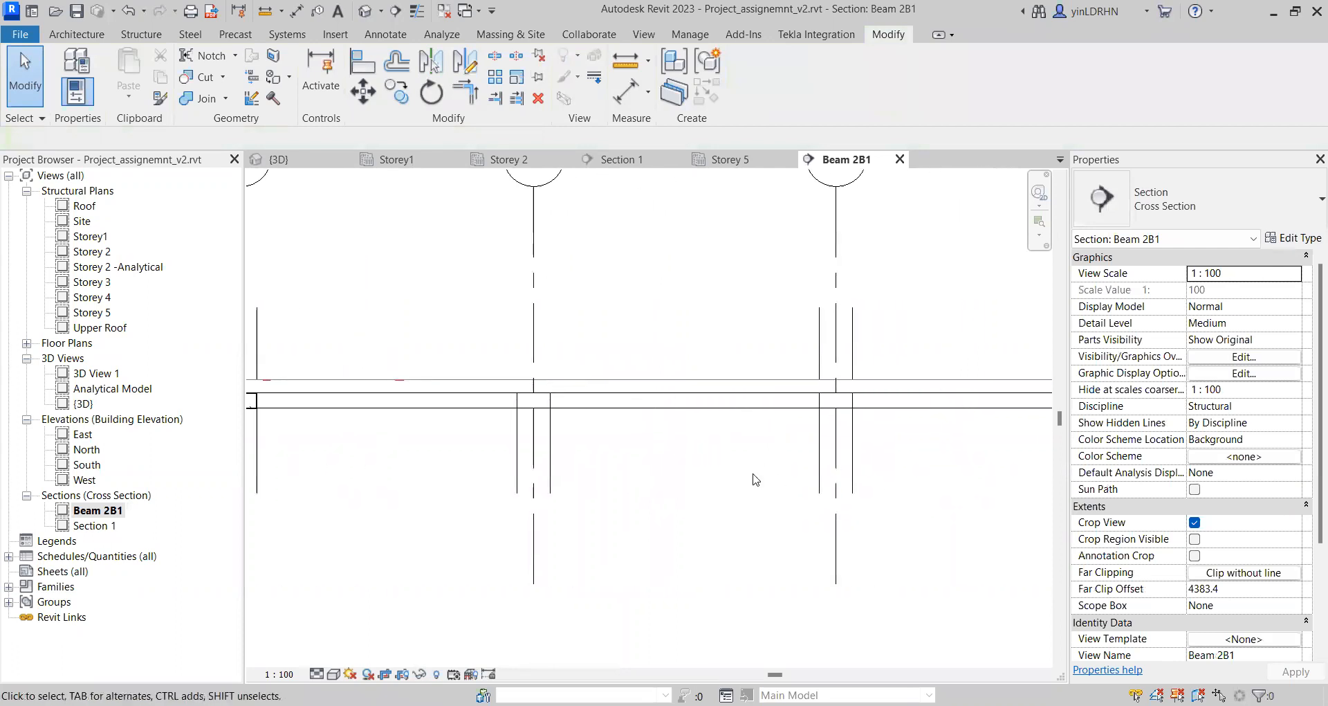
{"action": "left_click", "coordinate": [857, 345]}
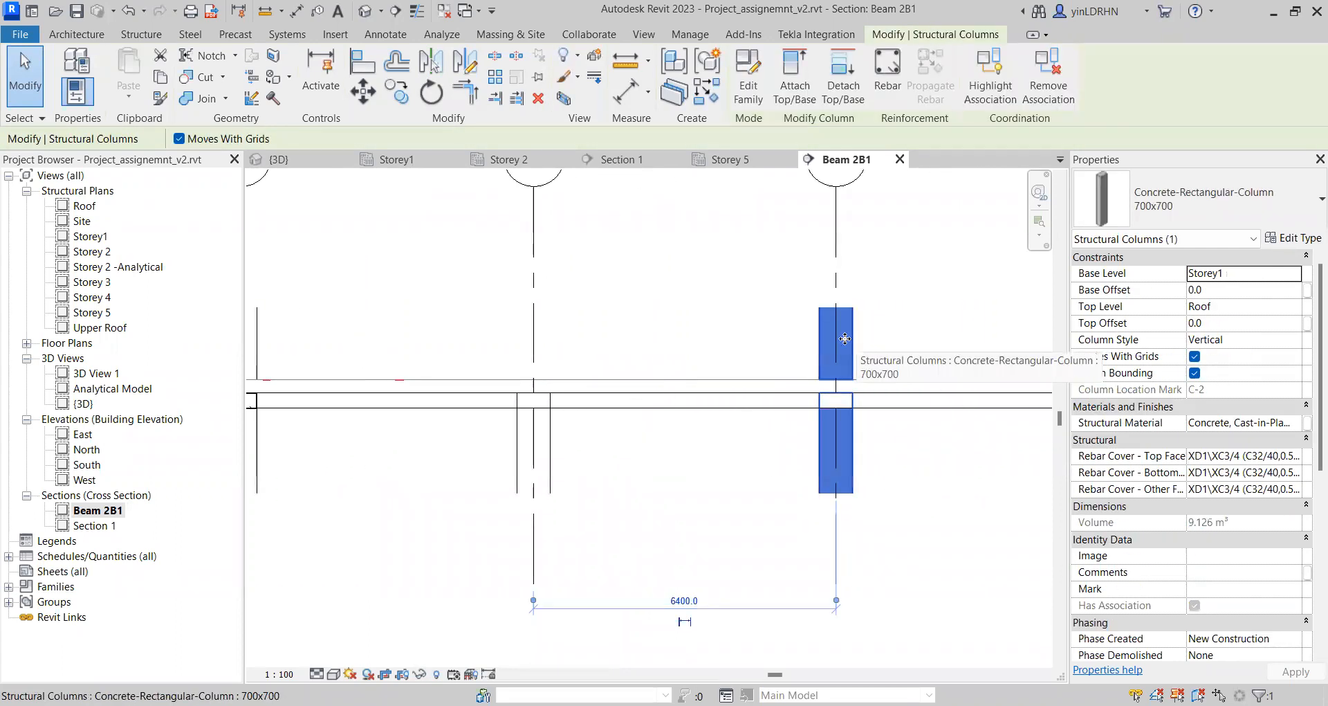
{"action": "left_click", "coordinate": [495, 57]}
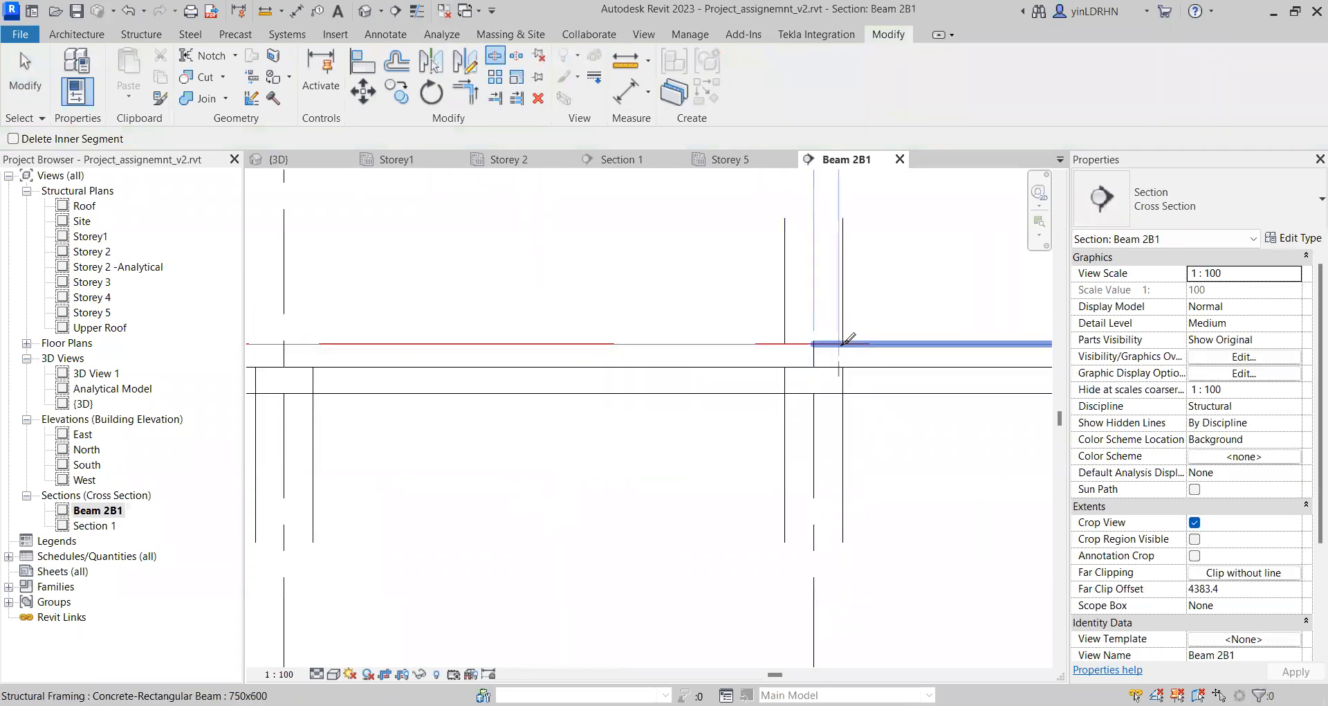
{"action": "key", "text": "Escape"}
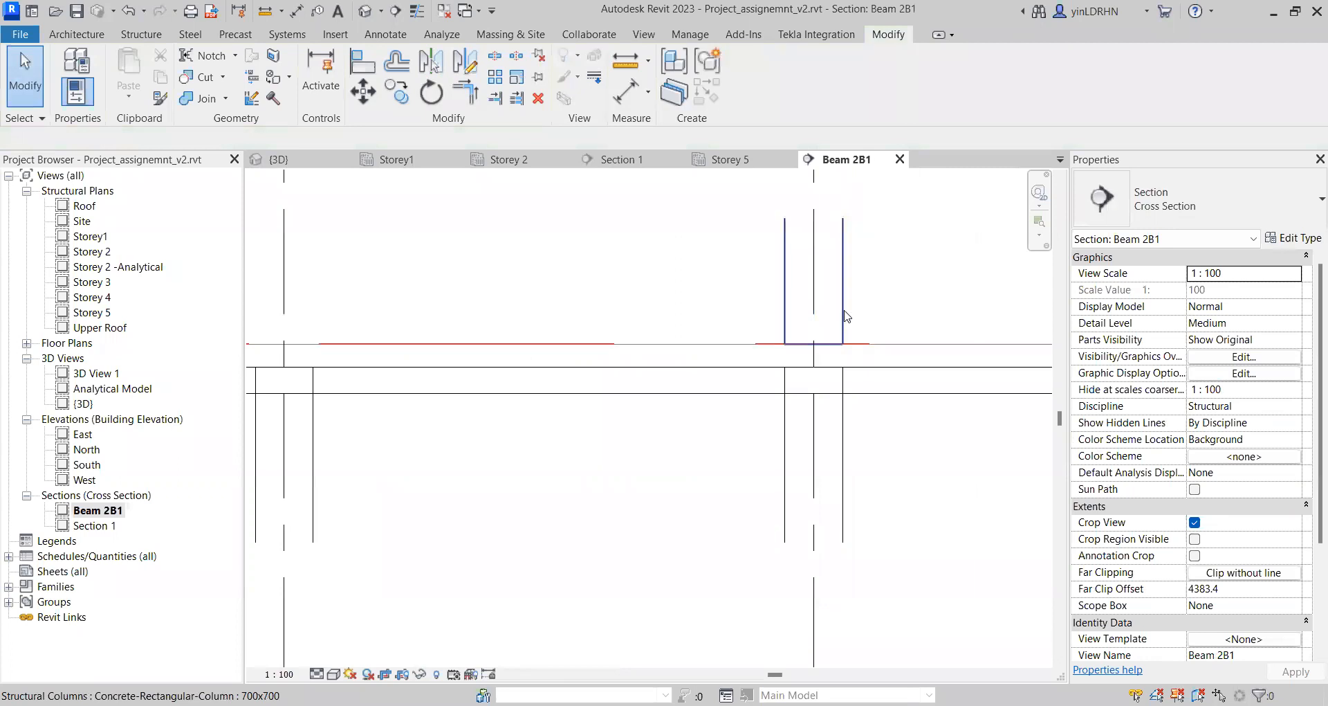
Step: Hide the column segment above Storey 2 on grid 2 in the Beam 2B1 section view
{"action": "left_click", "coordinate": [841, 316]}
{"action": "right_click", "coordinate": [845, 318]}
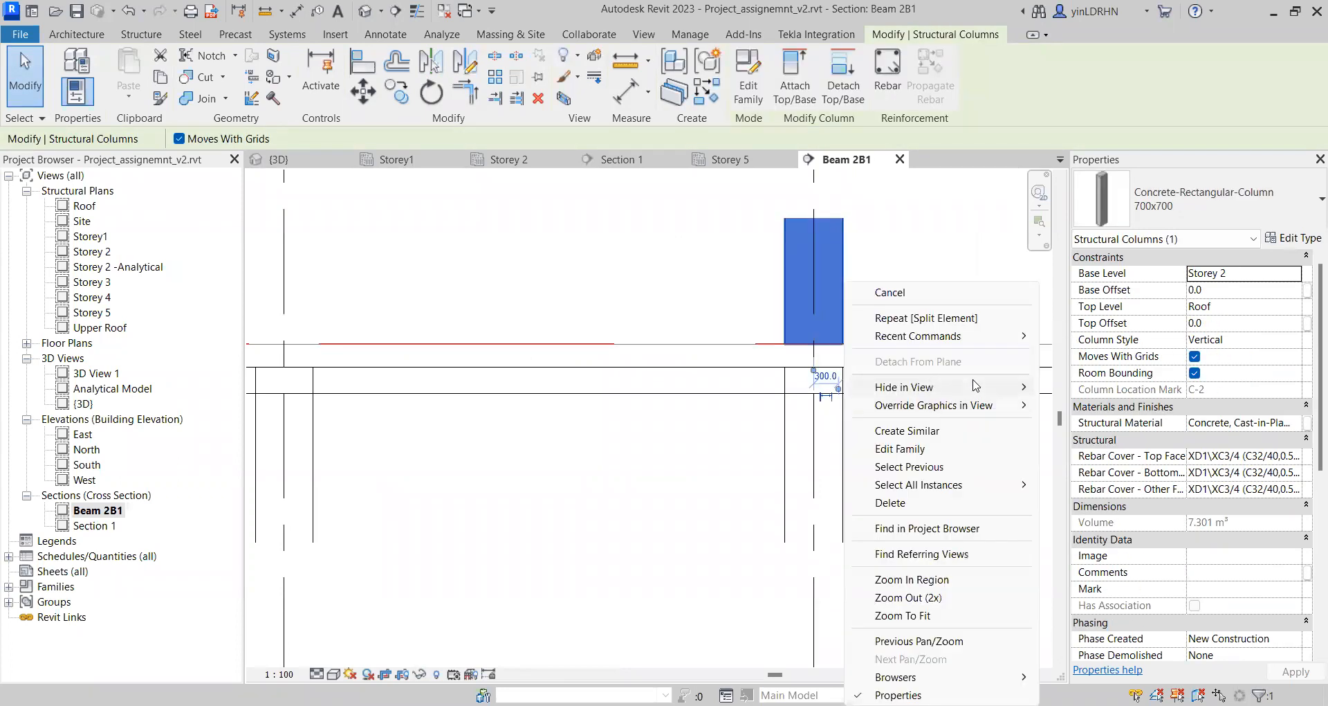
{"action": "mouse_move", "coordinate": [990, 387]}
{"action": "left_click", "coordinate": [1079, 388]}
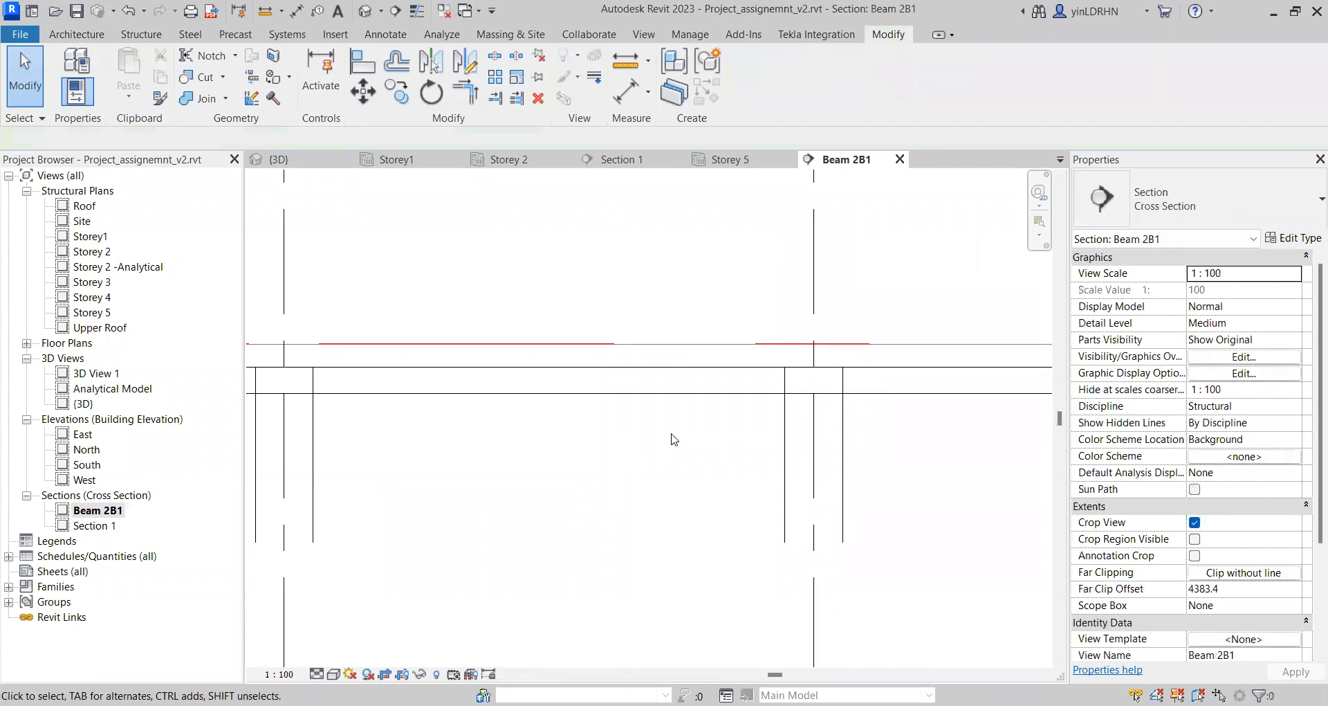
{"action": "scroll", "coordinate": [640, 400], "scroll_direction": "down", "scroll_amount": 2}
{"action": "middle_click_drag", "start_coordinate": [967, 436], "coordinate": [694, 424]}
{"action": "scroll", "coordinate": [699, 425], "scroll_direction": "down", "scroll_amount": 1}
{"action": "middle_click_drag", "start_coordinate": [590, 430], "coordinate": [916, 442]}
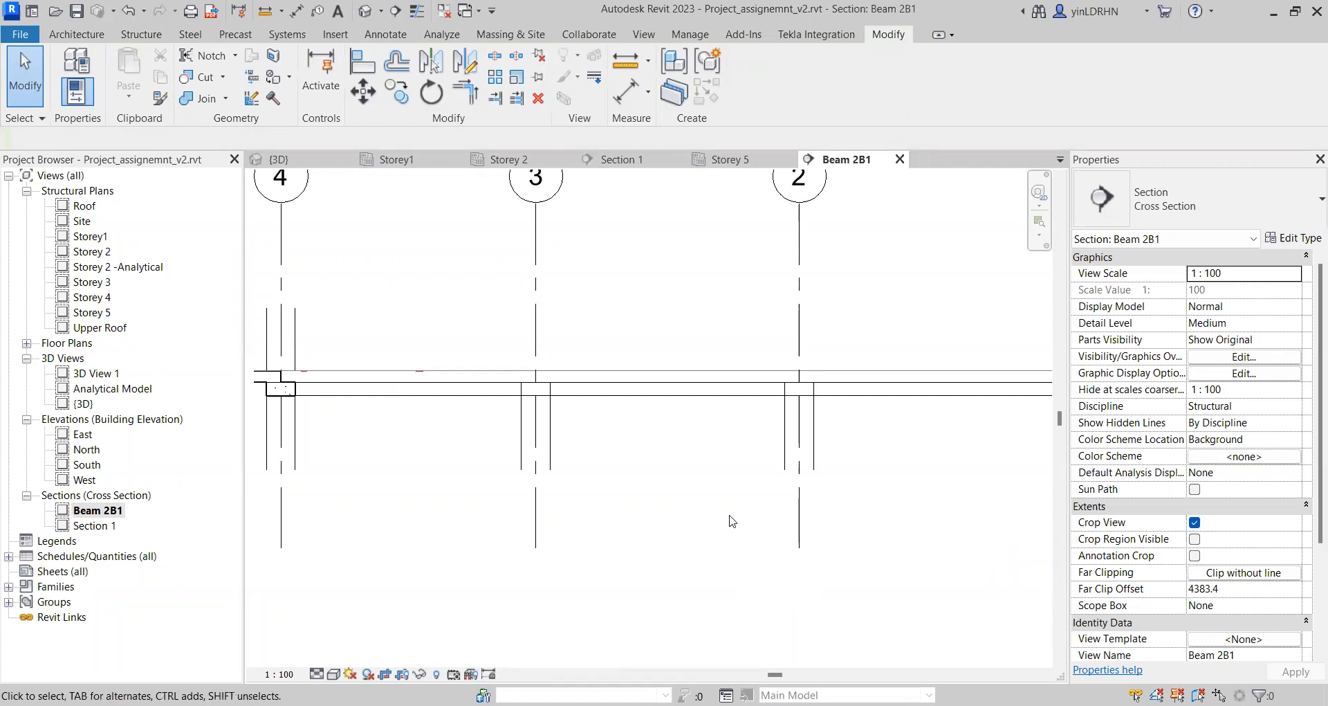
Step: Inspect the cleaned-up Beam 2B1 section view along grids 4 to 1, including the beam-column joints and the grid 1 line
{"action": "scroll", "coordinate": [536, 387], "scroll_direction": "up", "scroll_amount": 4}
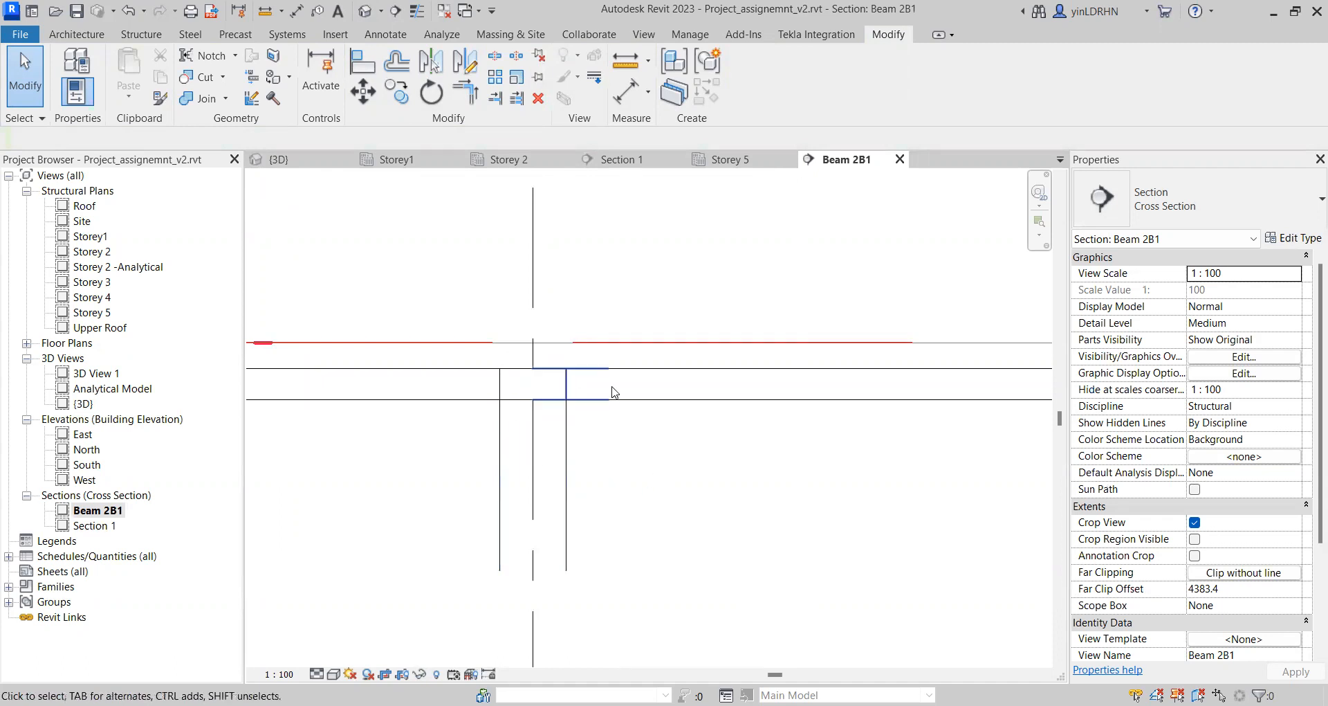
{"action": "scroll", "coordinate": [585, 395], "scroll_direction": "down", "scroll_amount": 3}
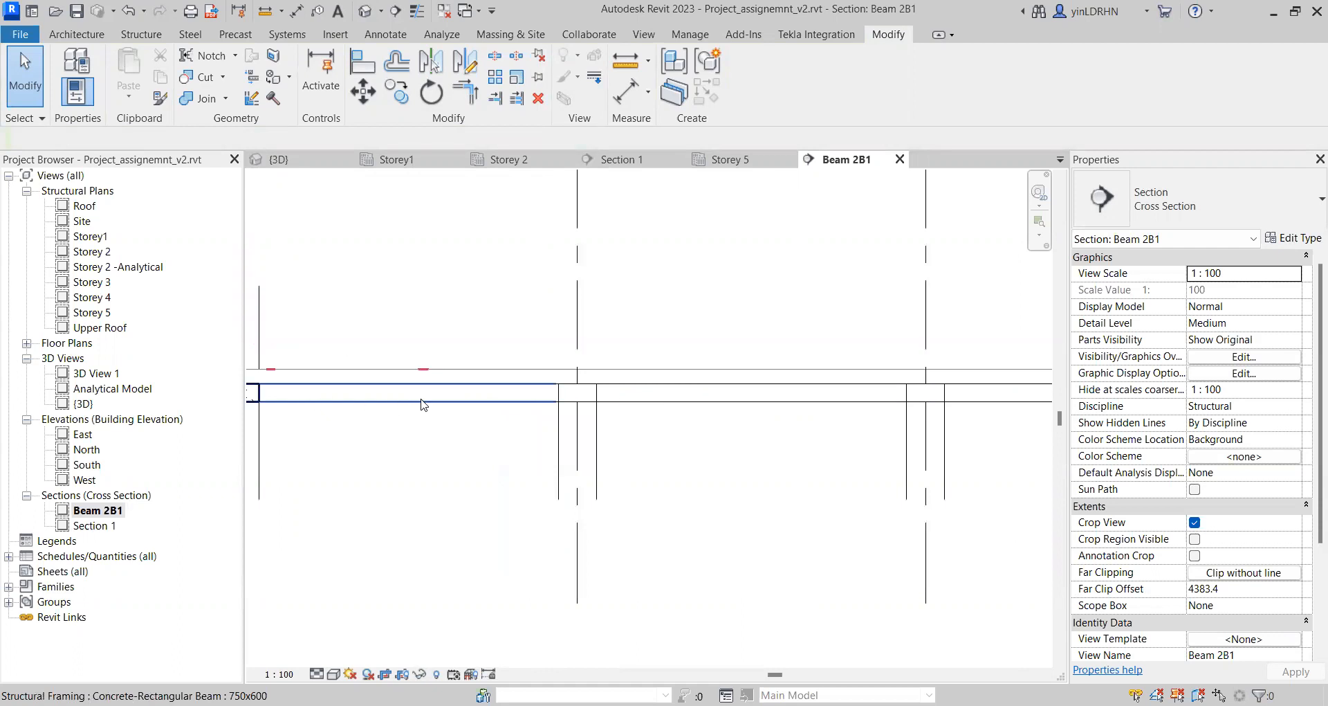
{"action": "scroll", "coordinate": [425, 403], "scroll_direction": "down", "scroll_amount": 1}
{"action": "scroll", "coordinate": [708, 415], "scroll_direction": "down", "scroll_amount": 1}
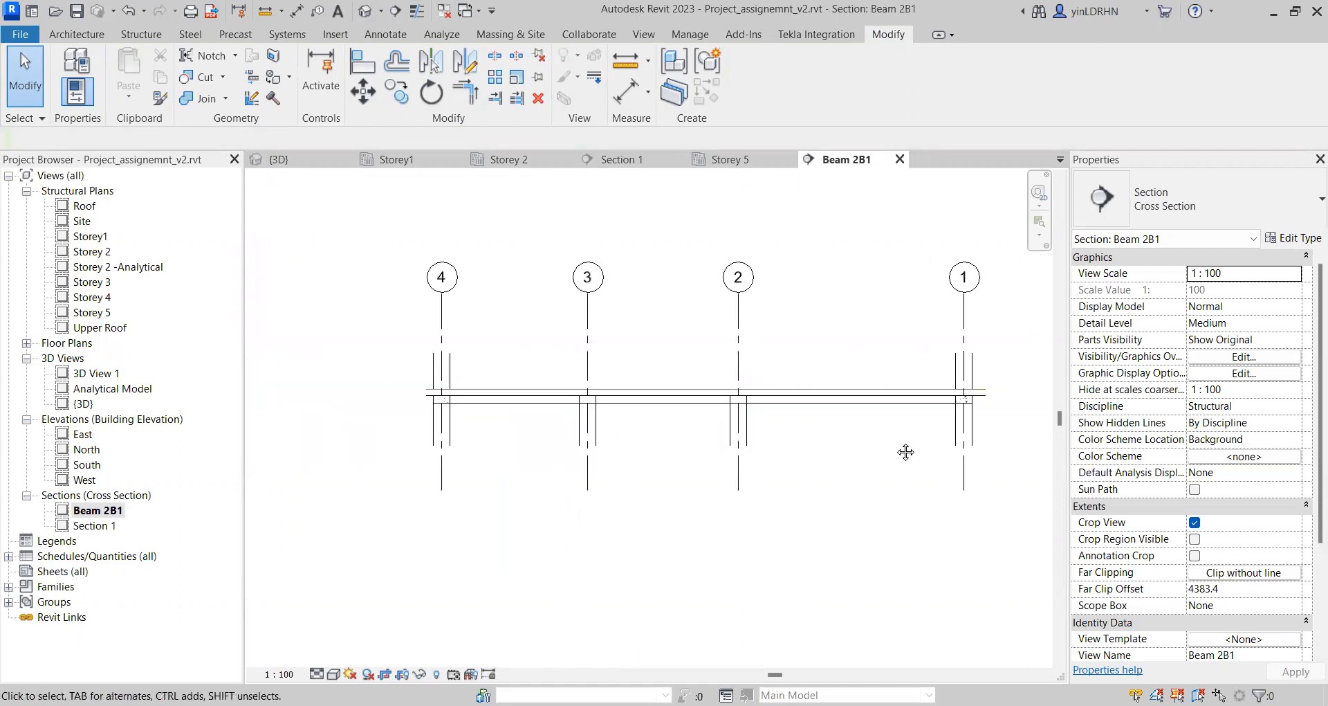
{"action": "middle_click_drag", "start_coordinate": [908, 448], "coordinate": [851, 445]}
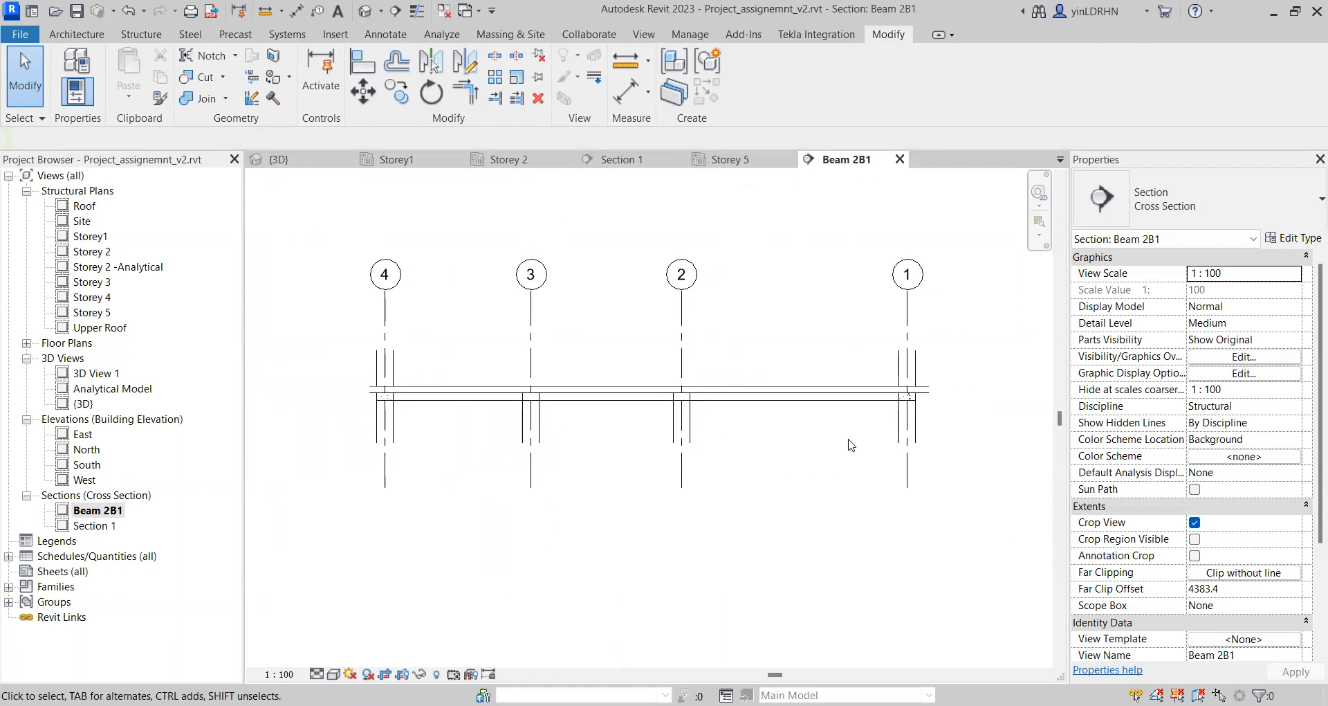
{"action": "left_click", "coordinate": [908, 301]}
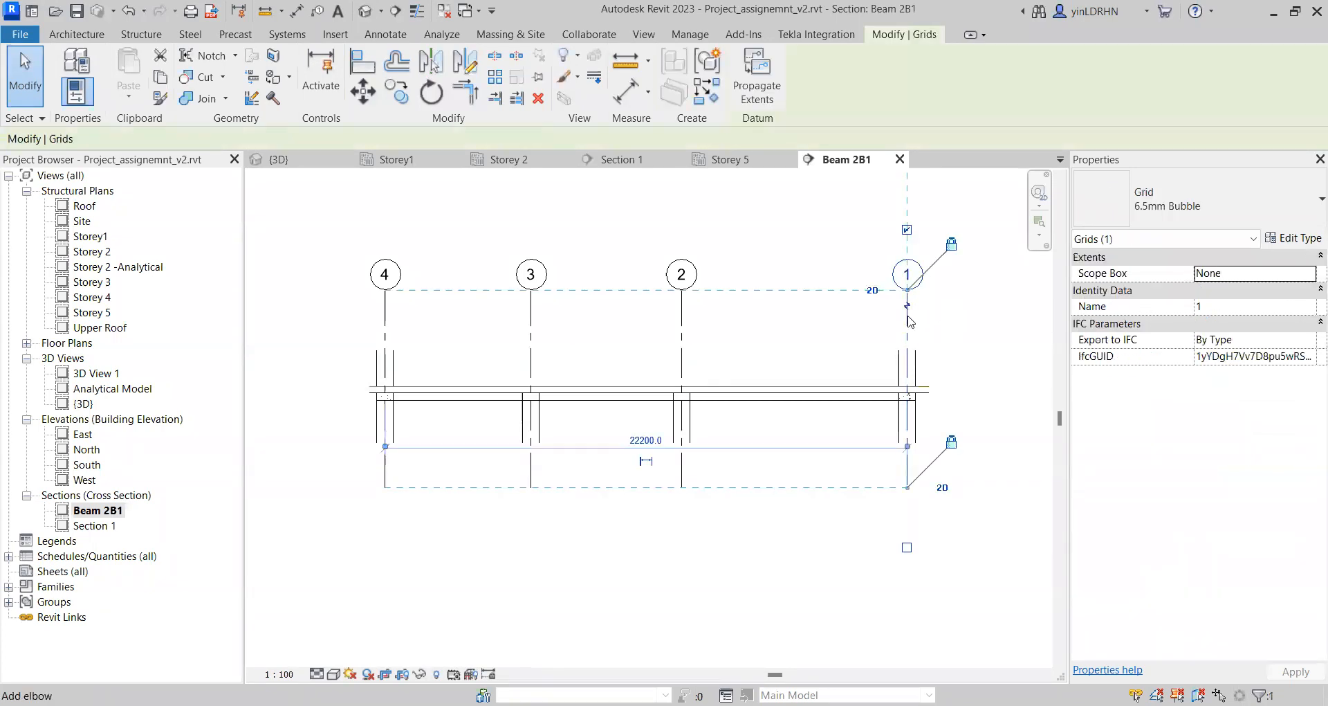
{"action": "left_click", "coordinate": [841, 458]}
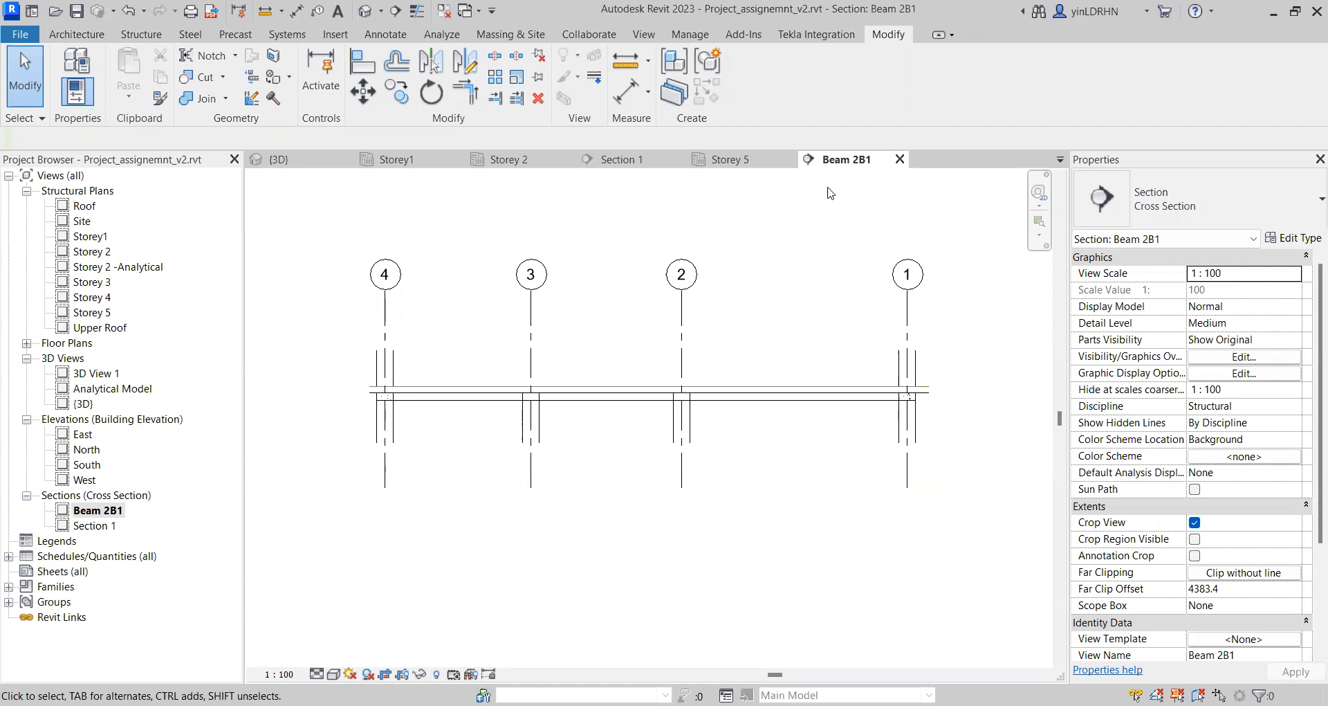
Step: Close the Beam 2B1 and Section 1 views and delete both section marks from the Storey 2 plan
{"action": "left_click", "coordinate": [526, 163]}
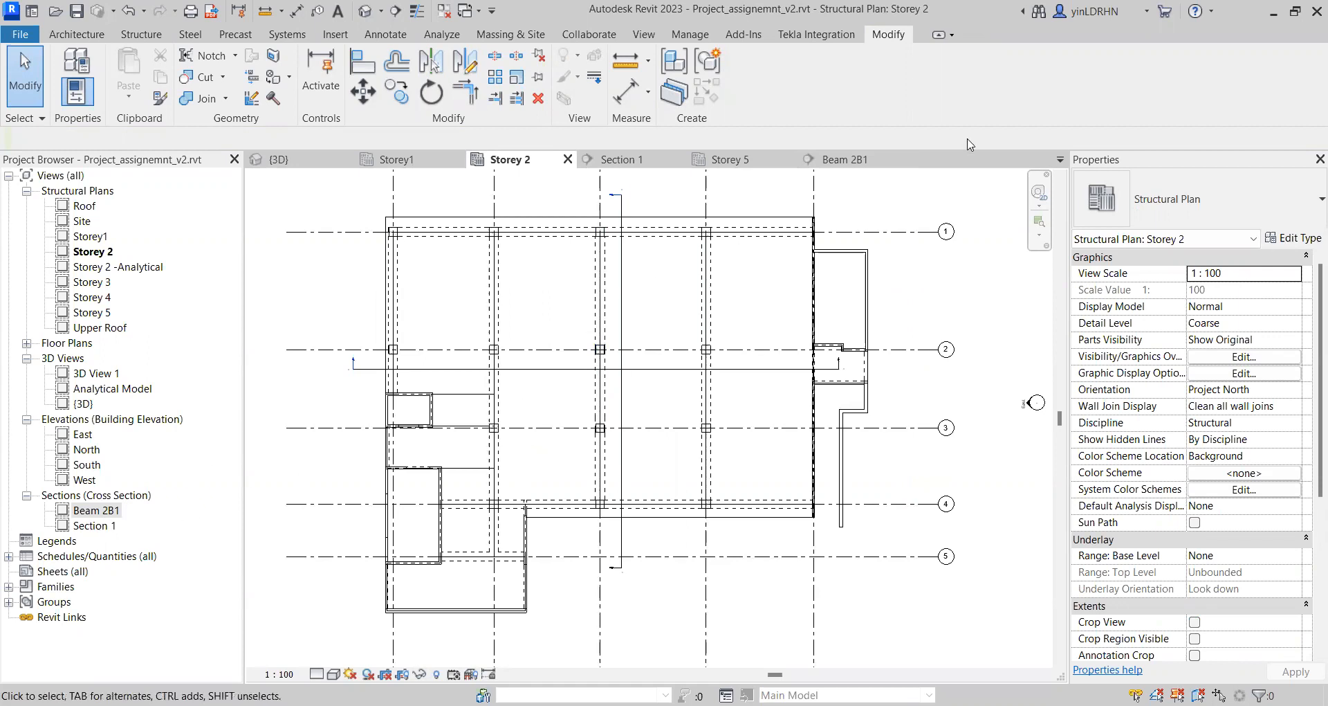
{"action": "left_click", "coordinate": [899, 160]}
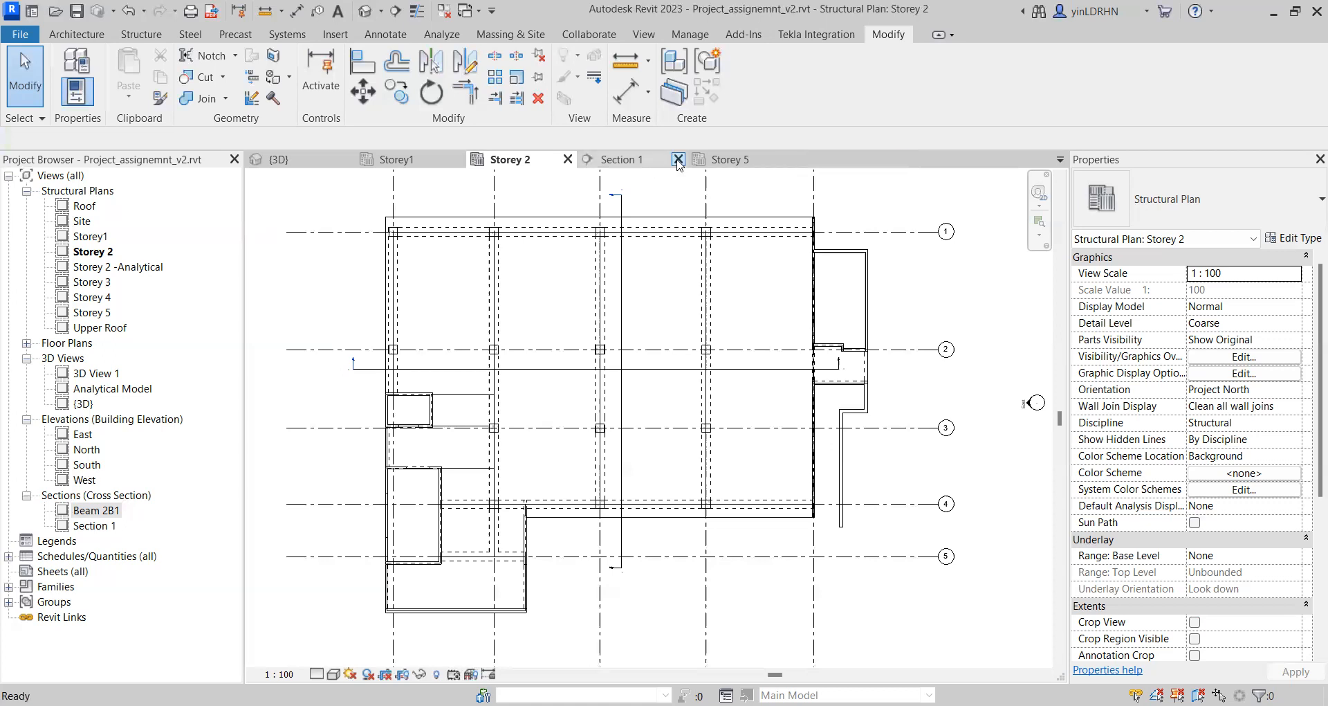
{"action": "left_click", "coordinate": [678, 159]}
{"action": "left_click", "coordinate": [620, 291]}
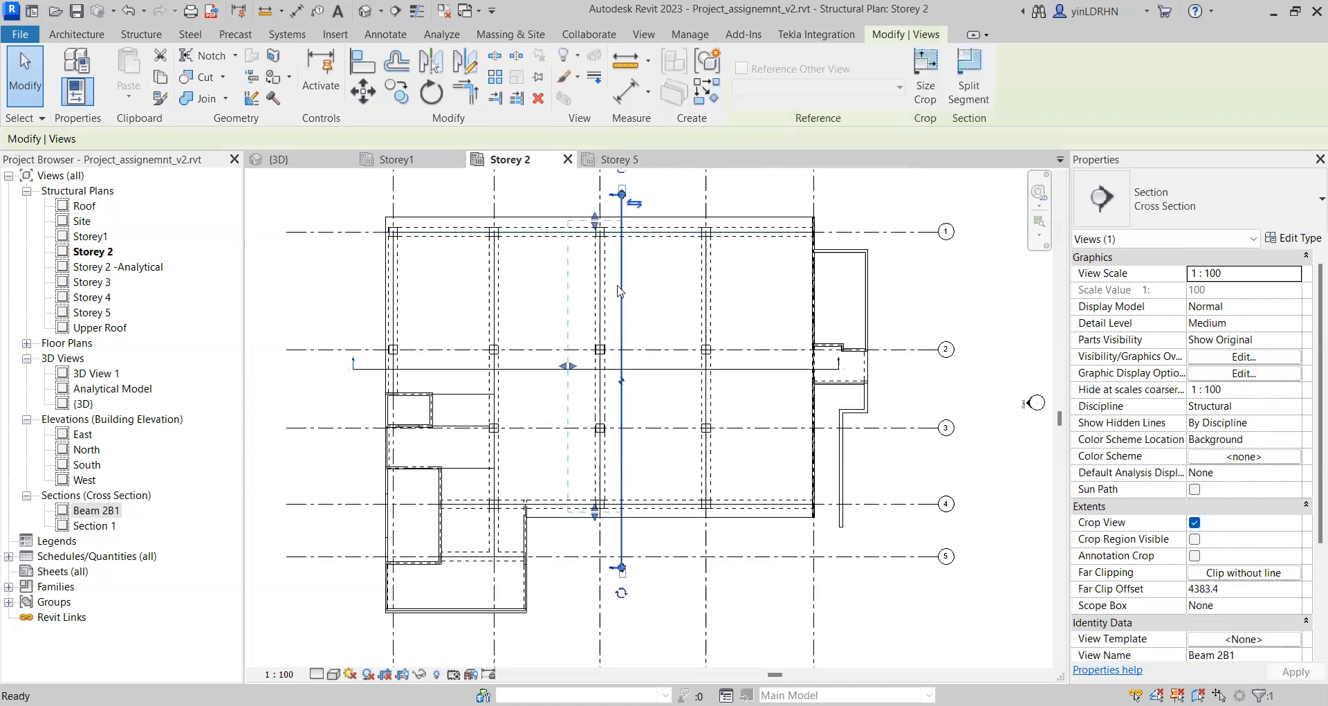
{"action": "key", "text": "Delete"}
{"action": "left_click", "coordinate": [680, 369]}
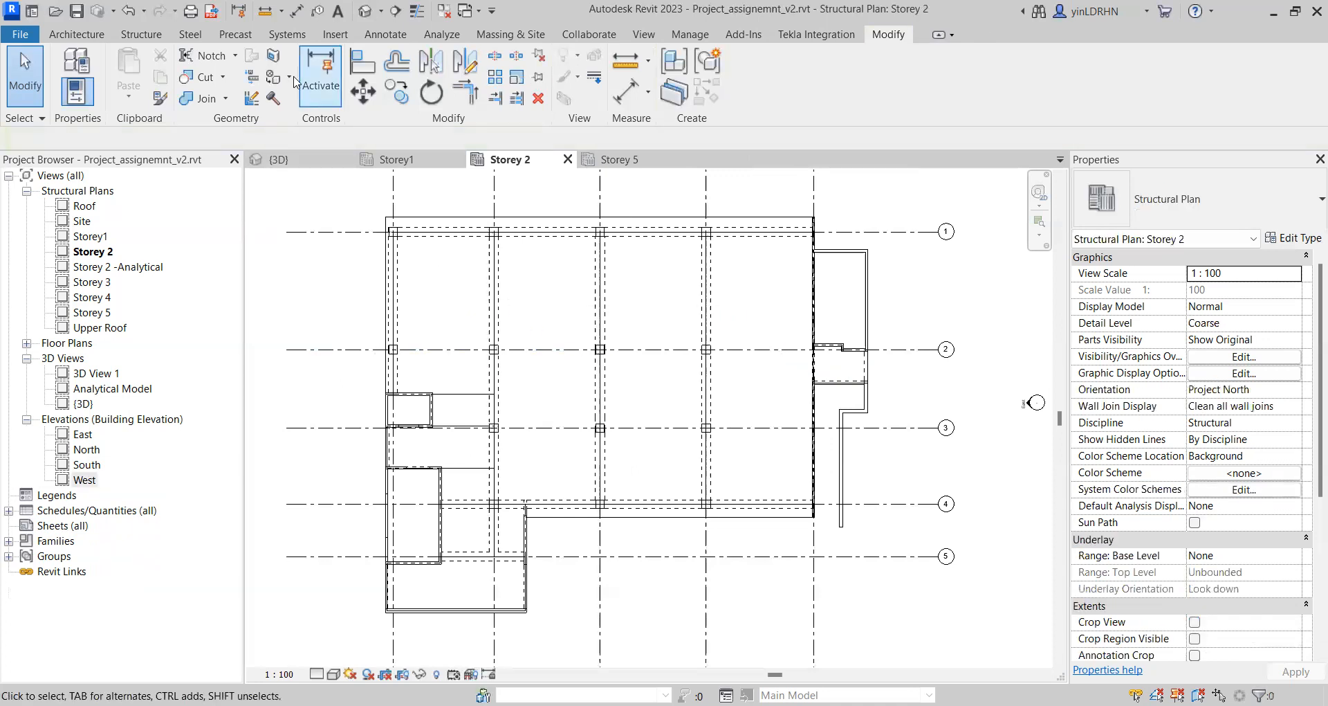
Step: Create a rectangular callout around the staircase walls at grid A between grids 4 and 5 in the Storey 2 plan
{"action": "left_click", "coordinate": [644, 34]}
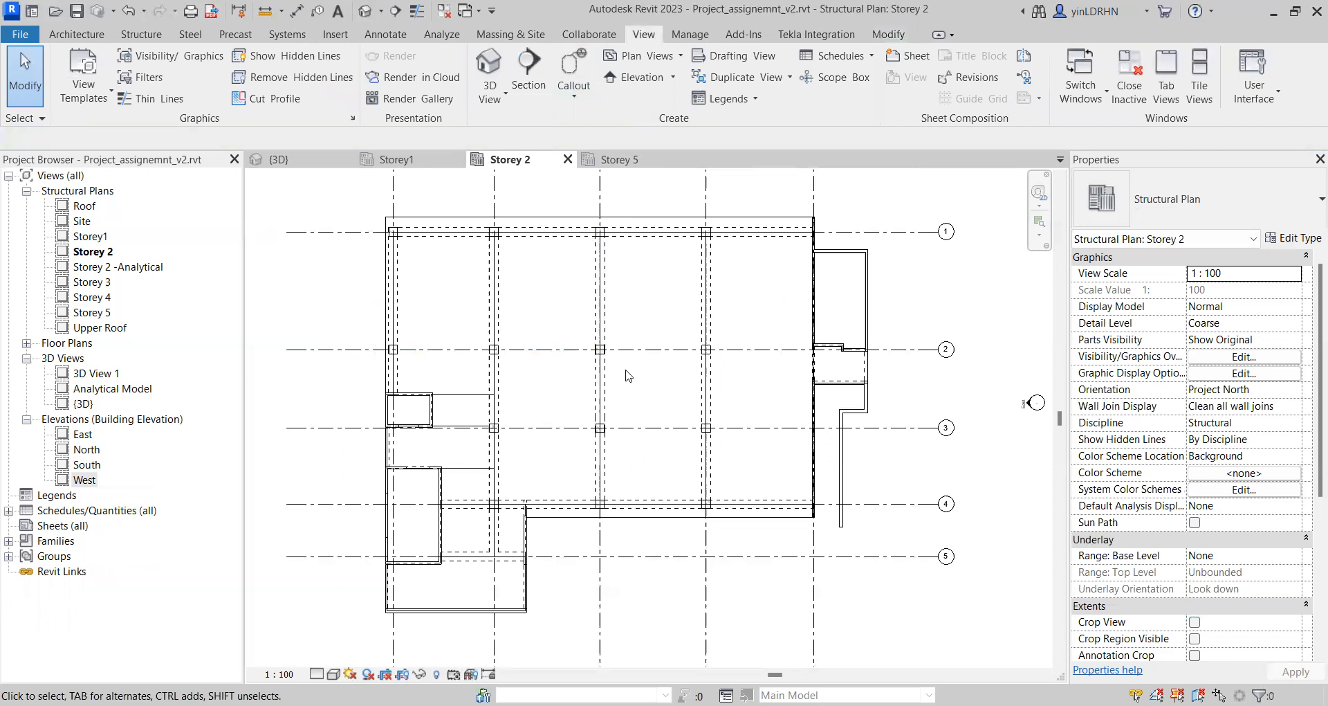
{"action": "scroll", "coordinate": [628, 568], "scroll_direction": "up", "scroll_amount": 2}
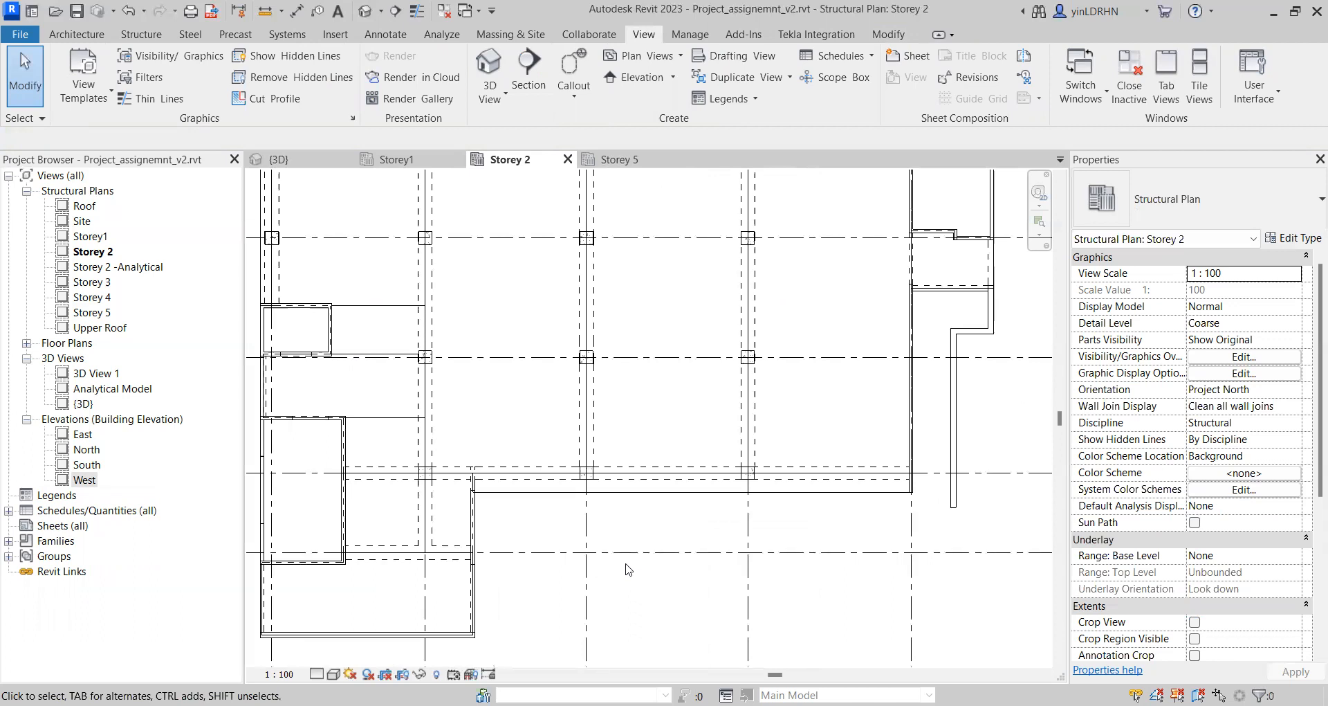
{"action": "scroll", "coordinate": [736, 509], "scroll_direction": "down", "scroll_amount": 2}
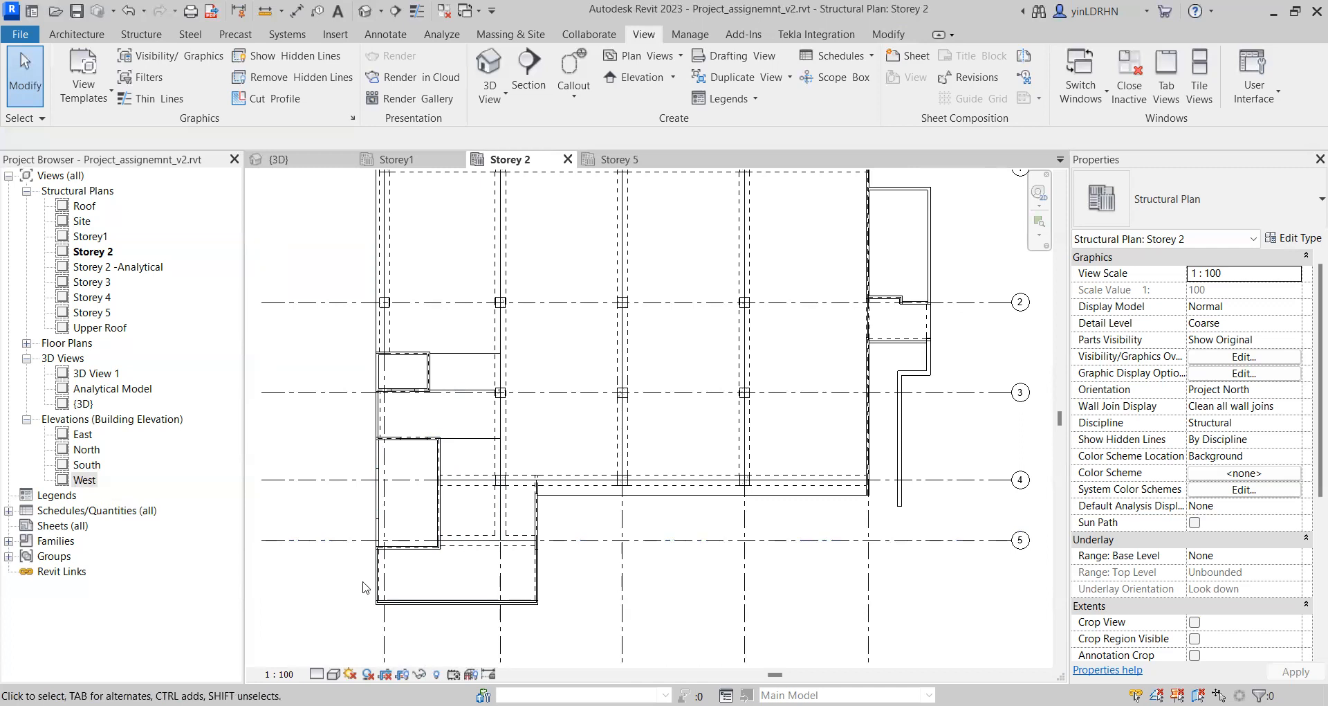
{"action": "scroll", "coordinate": [508, 506], "scroll_direction": "down", "scroll_amount": 1}
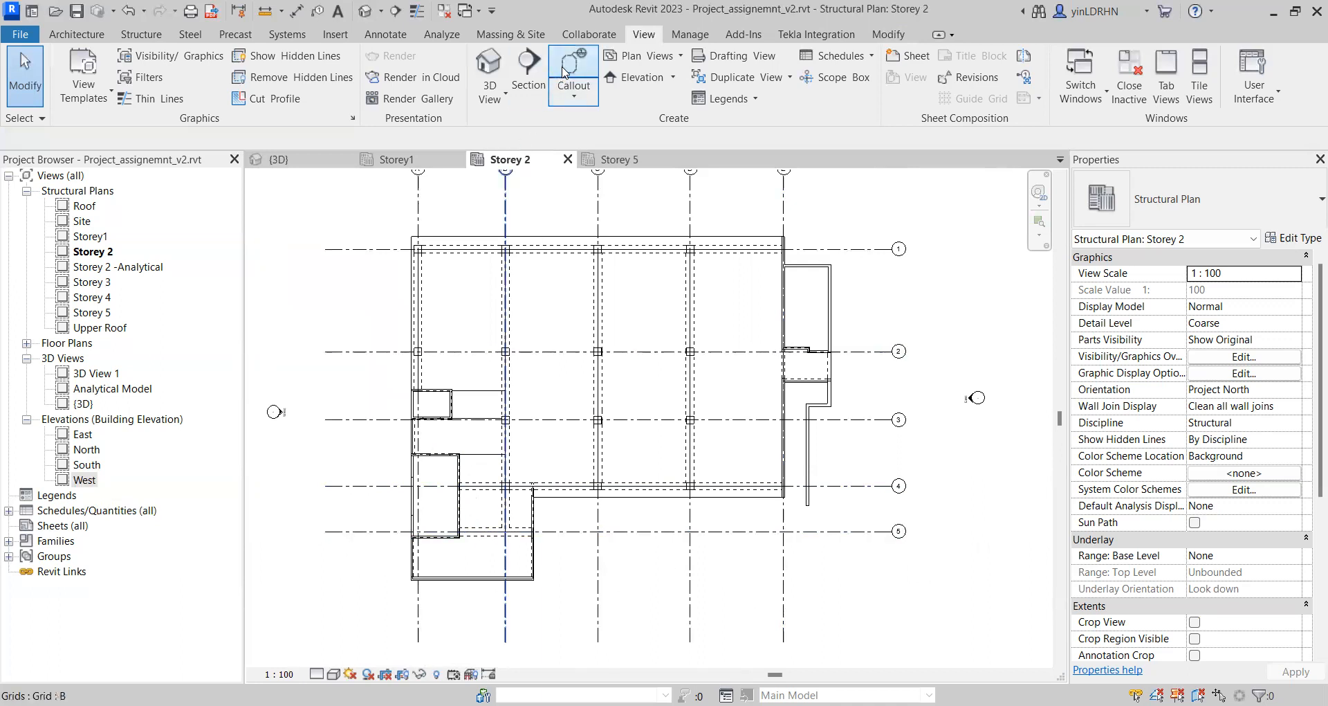
{"action": "left_click", "coordinate": [562, 104]}
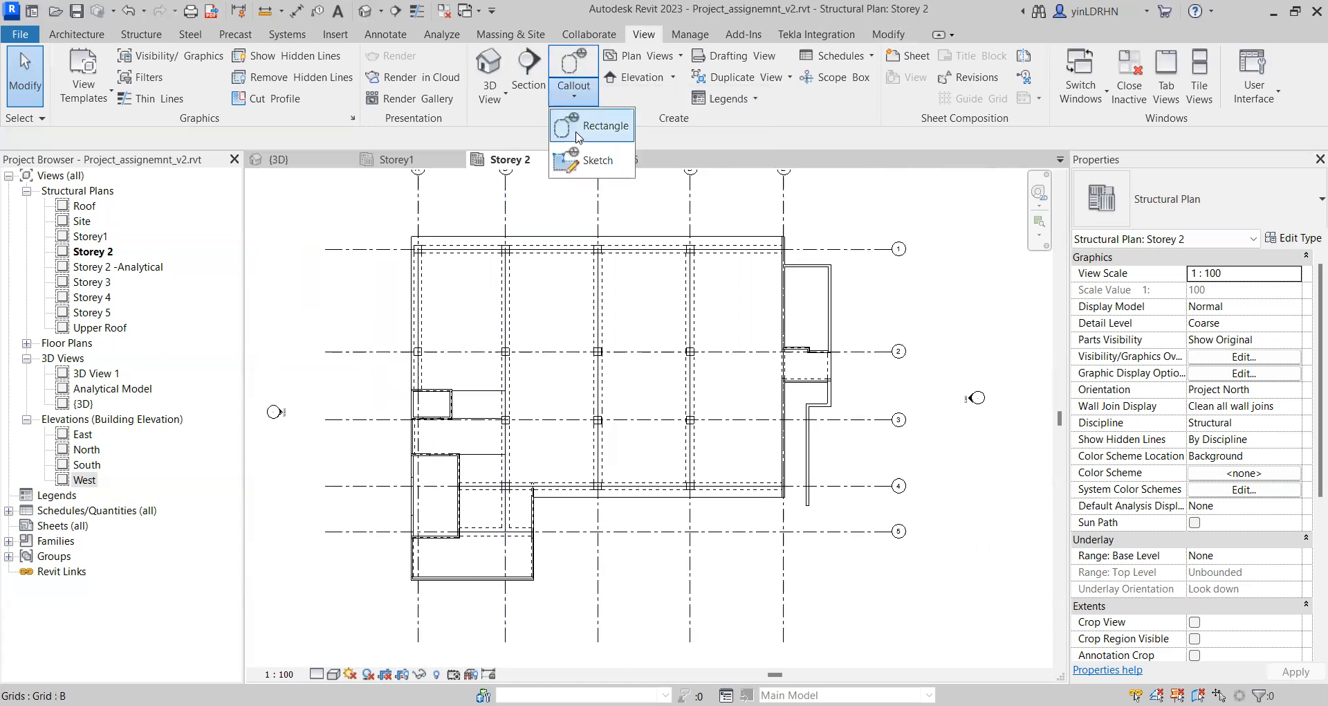
{"action": "left_click", "coordinate": [579, 132]}
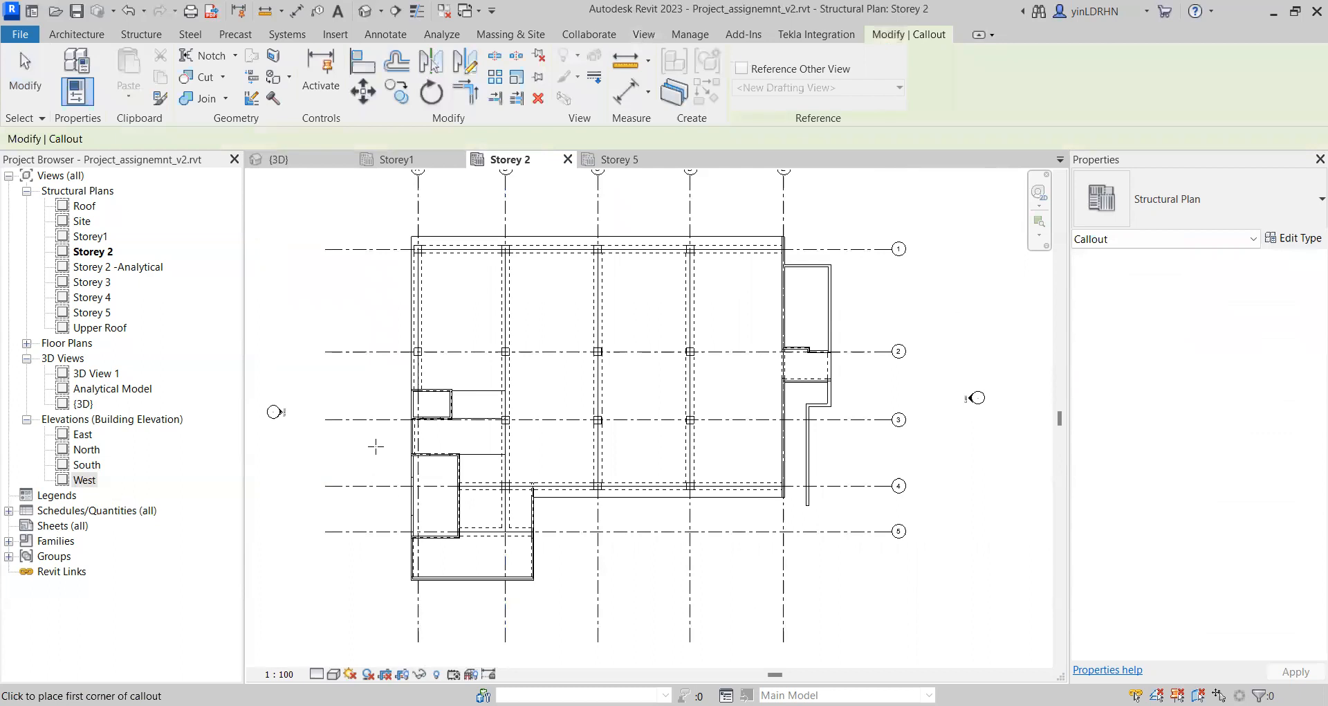
{"action": "left_click", "coordinate": [378, 442]}
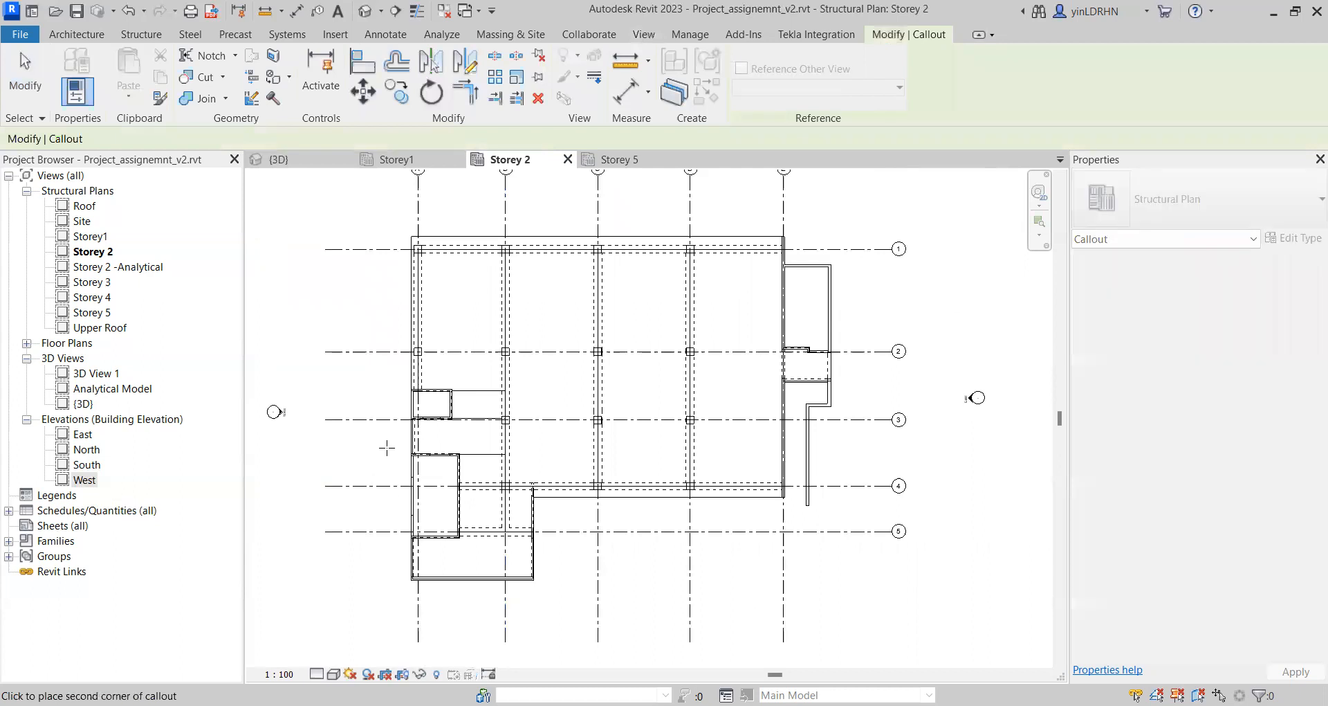
{"action": "left_click", "coordinate": [480, 559]}
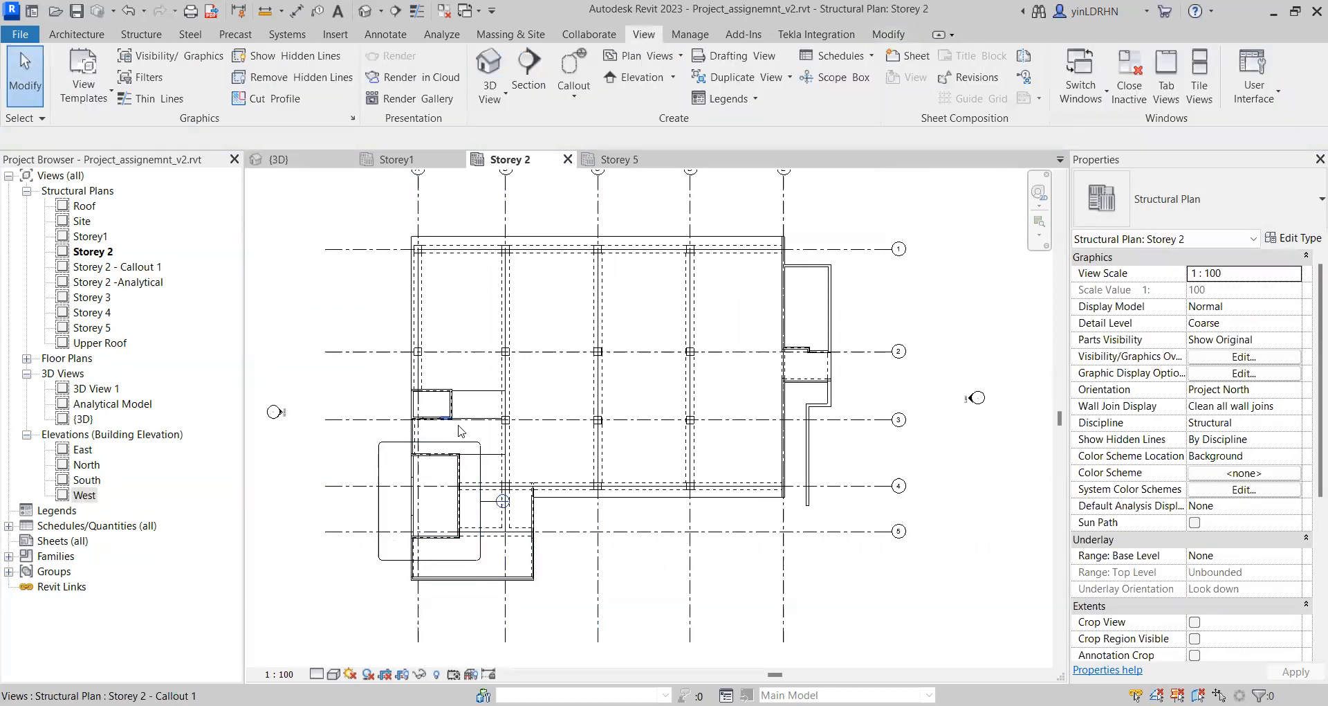
Step: Examine the callout head in the Storey 2 plan and go to the view defined by the callout
{"action": "scroll", "coordinate": [498, 522], "scroll_direction": "up", "scroll_amount": 2}
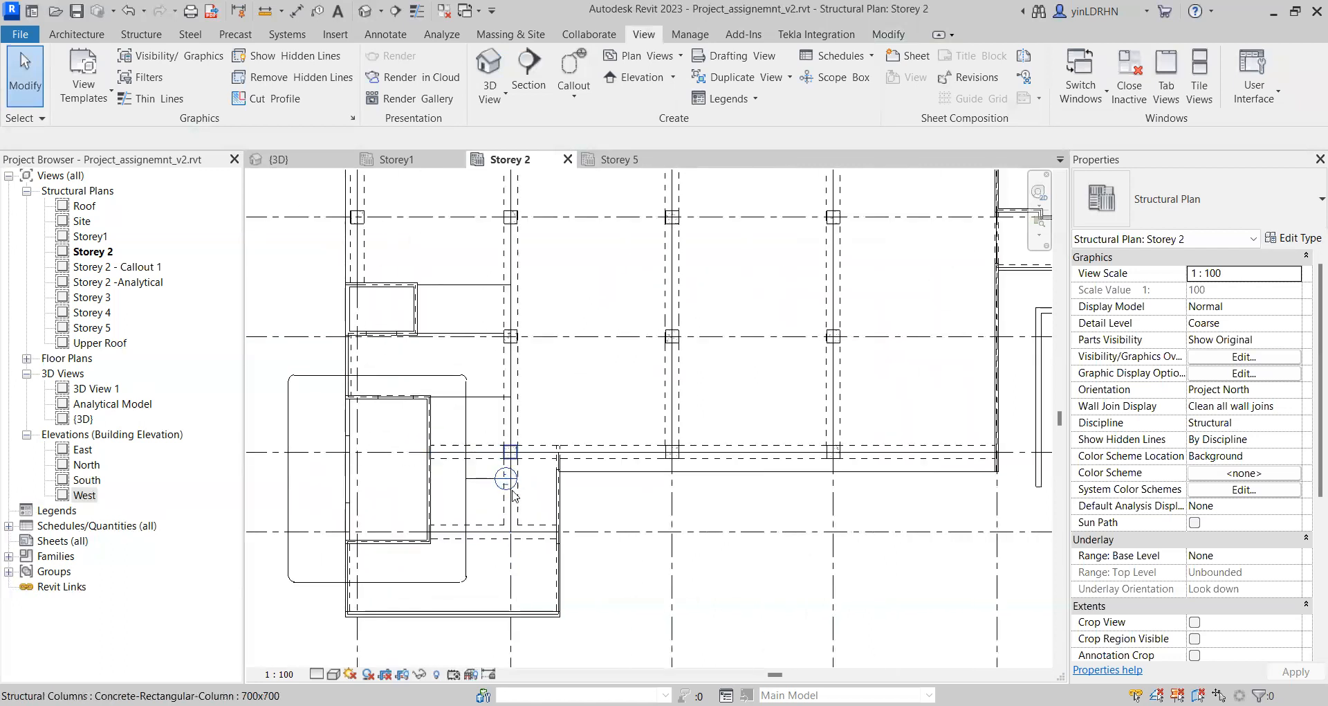
{"action": "scroll", "coordinate": [509, 488], "scroll_direction": "up", "scroll_amount": 3}
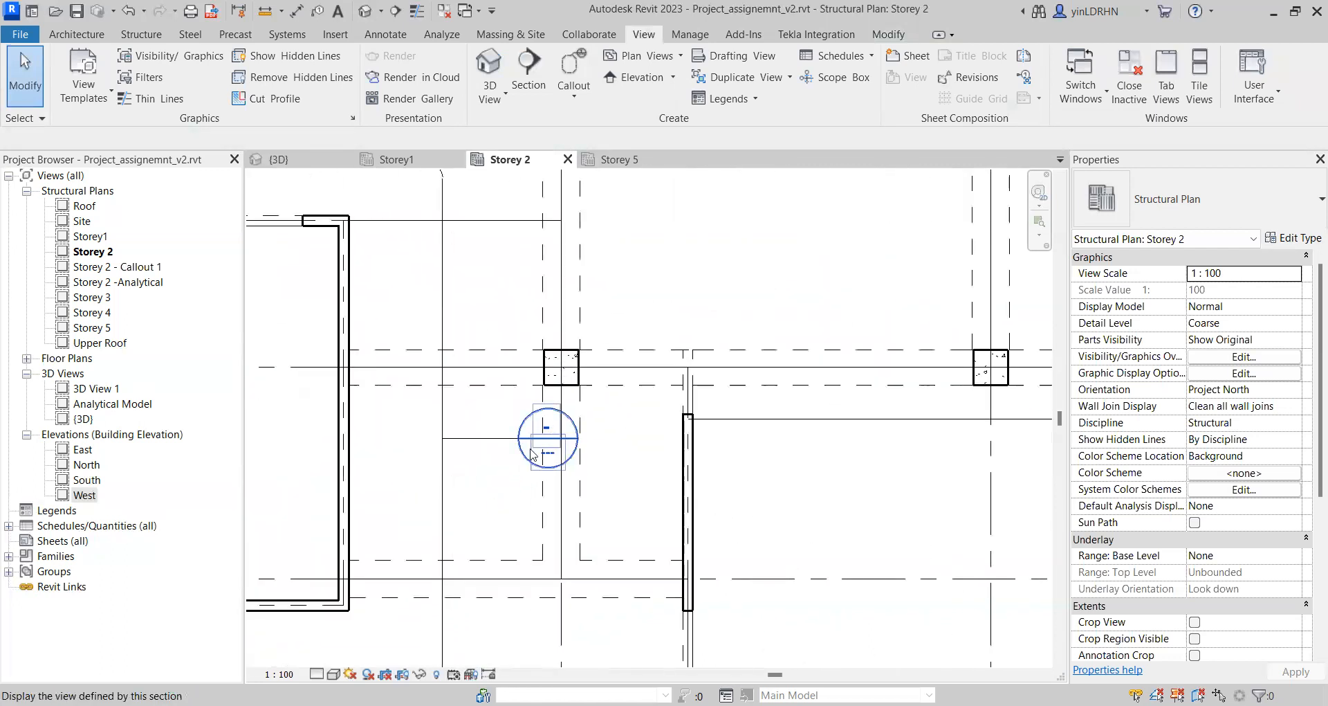
{"action": "scroll", "coordinate": [600, 470], "scroll_direction": "down", "scroll_amount": 1}
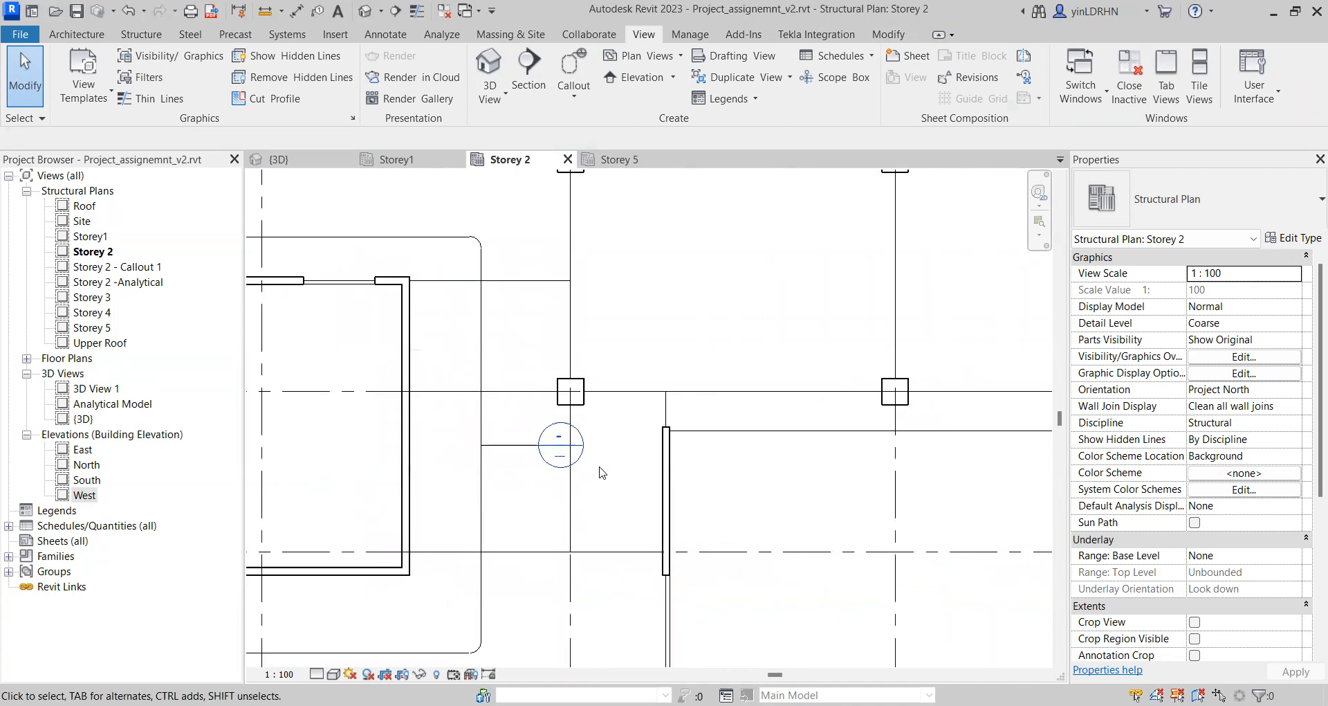
{"action": "scroll", "coordinate": [602, 472], "scroll_direction": "down", "scroll_amount": 1}
{"action": "left_click", "coordinate": [510, 360]}
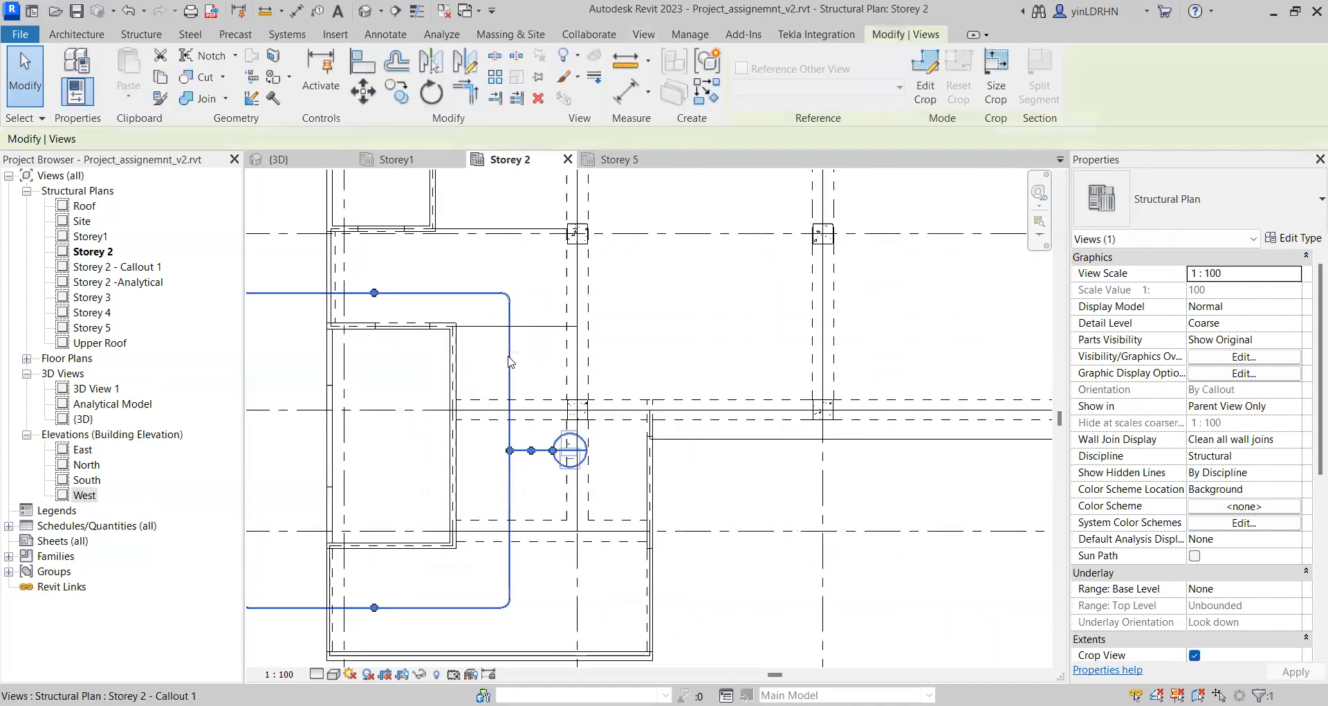
{"action": "right_click", "coordinate": [510, 360]}
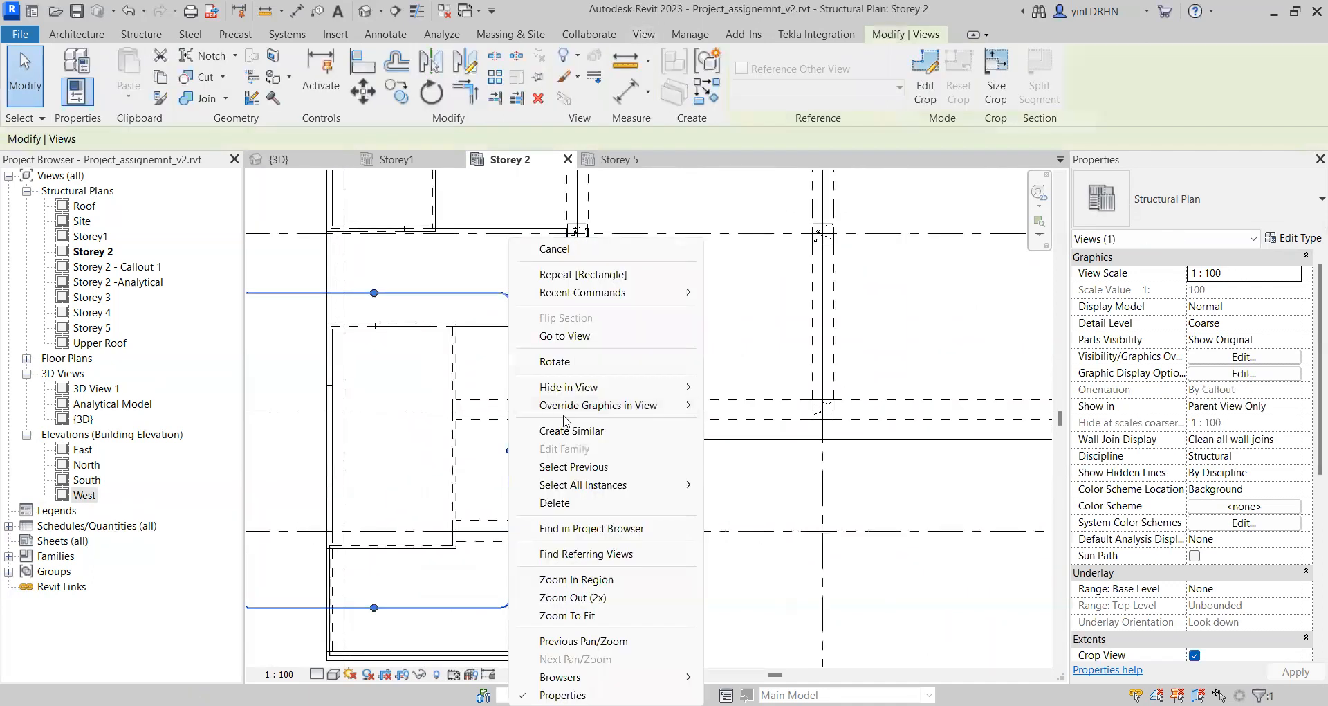
{"action": "left_click", "coordinate": [564, 335]}
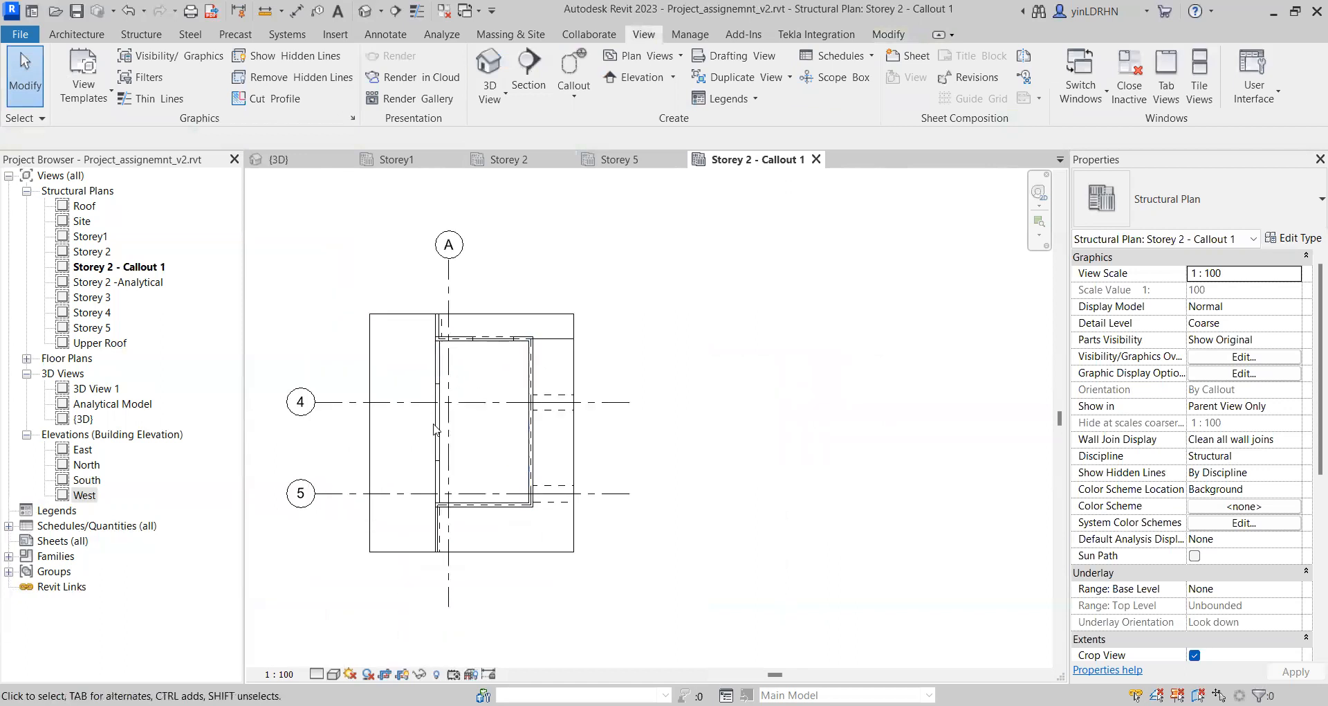
Step: Set the callout view's scale to 1:25 and compare it with the Storey 2 parent plan
{"action": "left_click", "coordinate": [554, 317]}
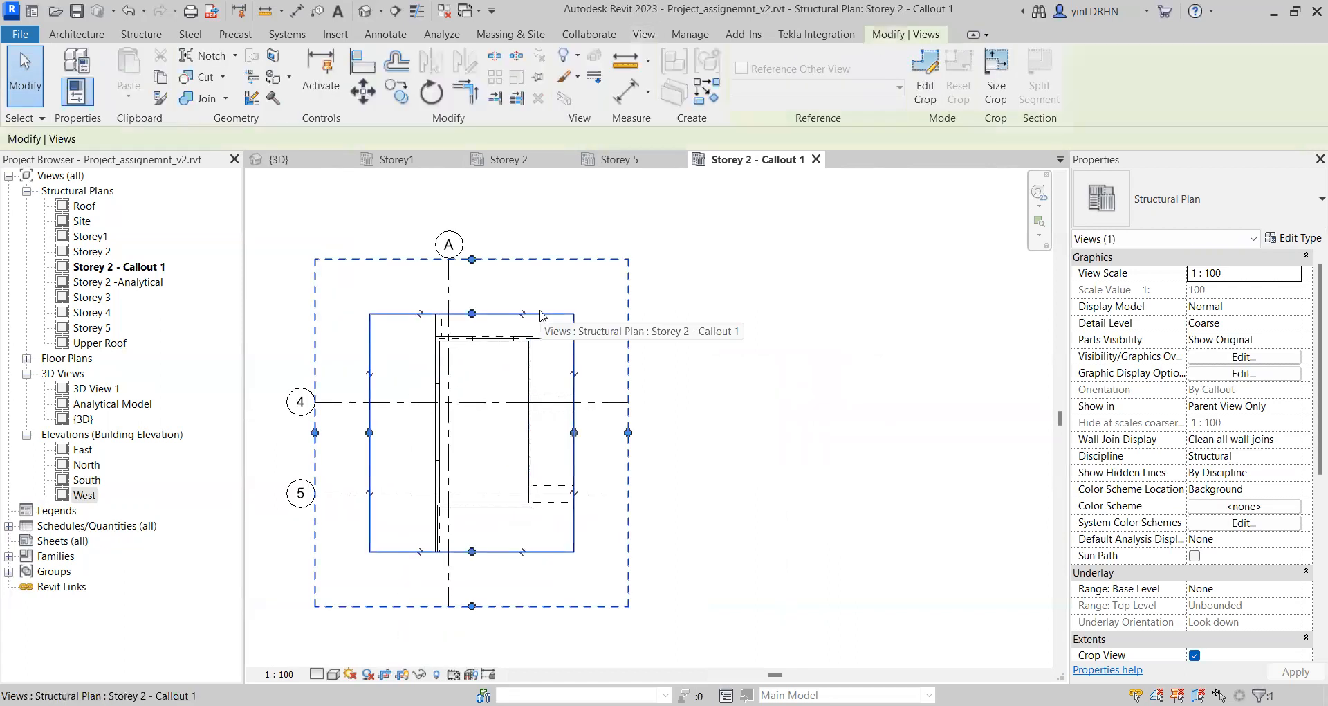
{"action": "scroll", "coordinate": [527, 497], "scroll_direction": "up", "scroll_amount": 1}
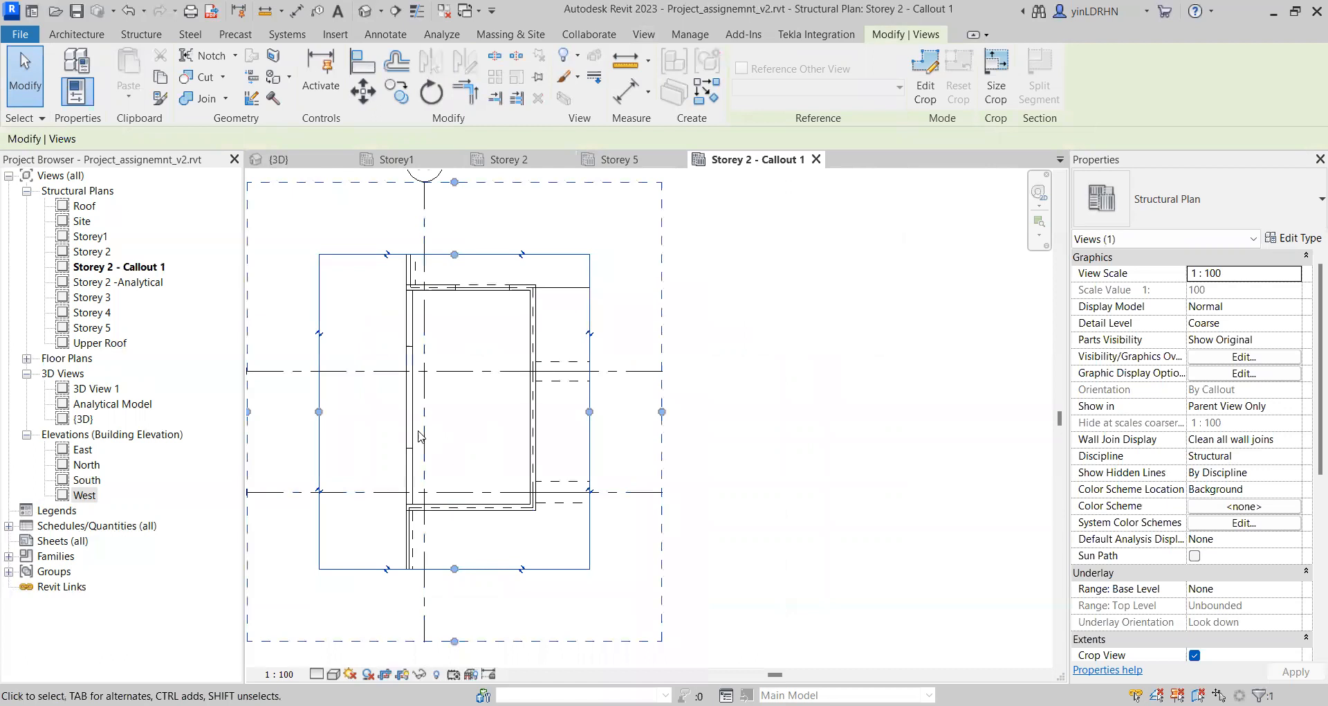
{"action": "scroll", "coordinate": [704, 377], "scroll_direction": "down", "scroll_amount": 2}
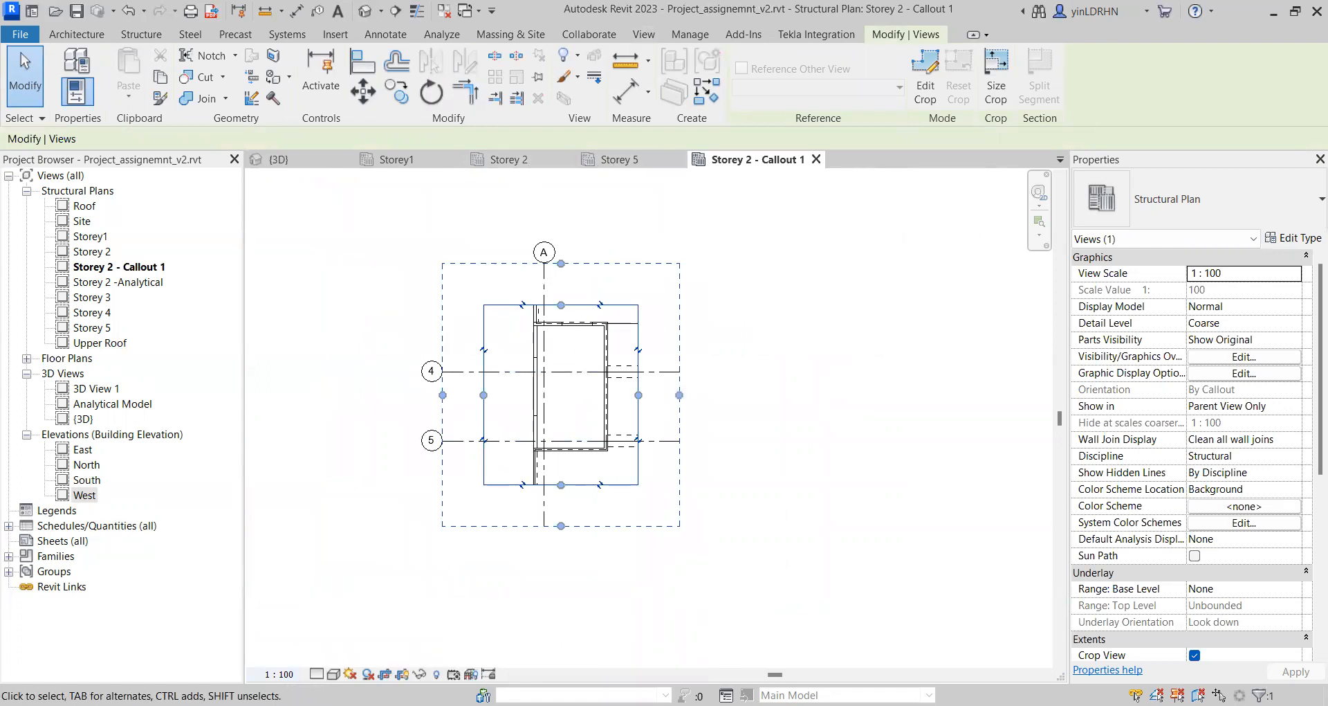
{"action": "left_click", "coordinate": [280, 674]}
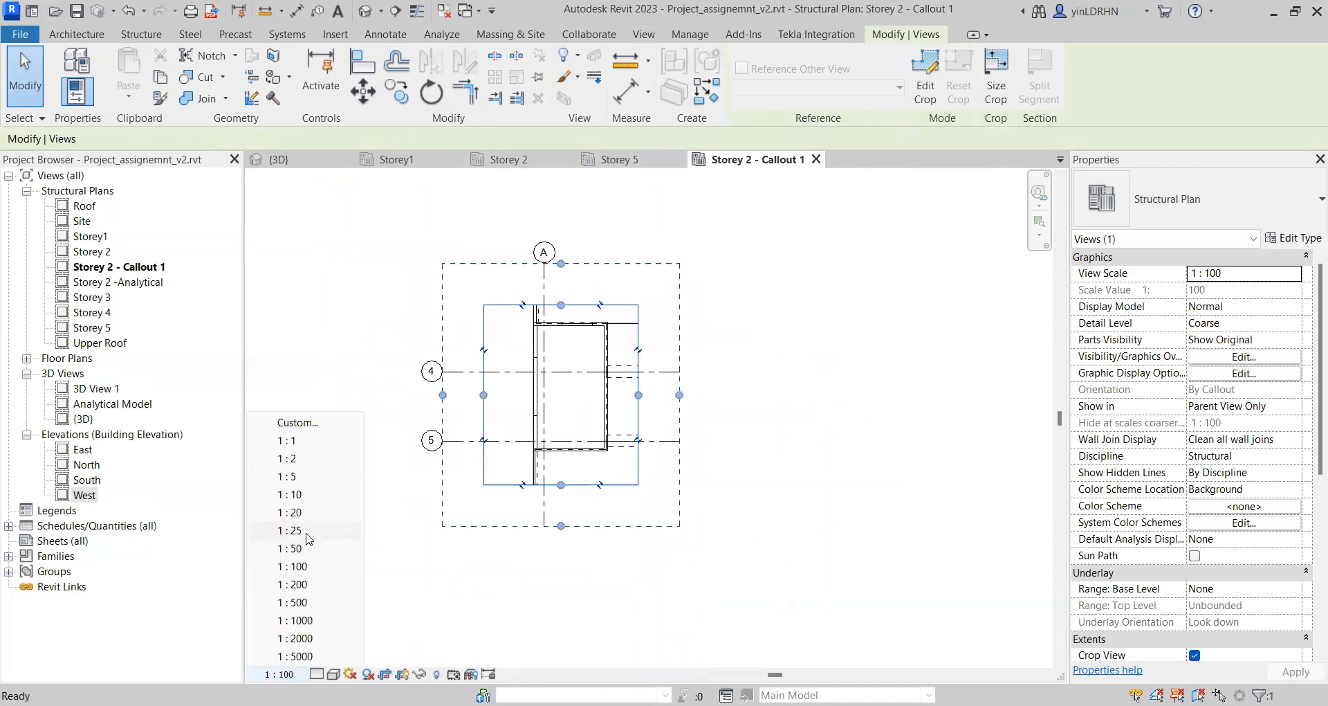
{"action": "left_click", "coordinate": [308, 533]}
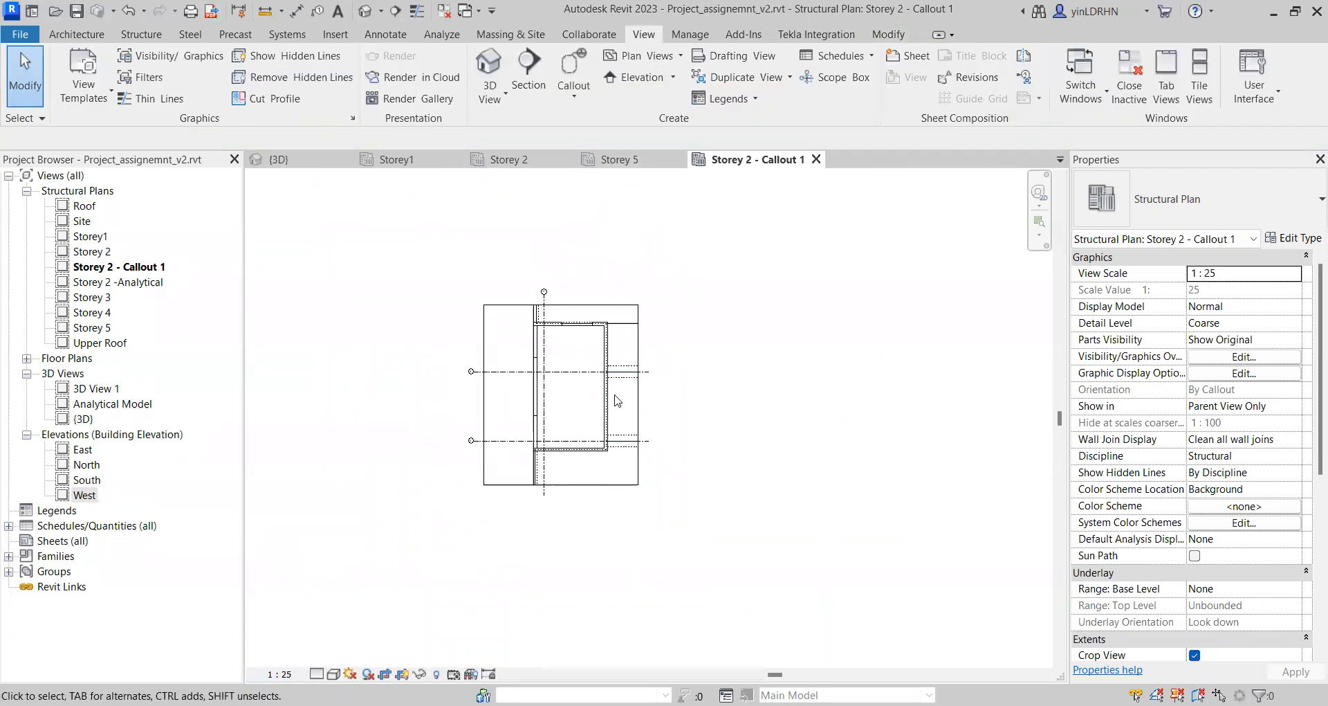
{"action": "scroll", "coordinate": [512, 329], "scroll_direction": "up", "scroll_amount": 1}
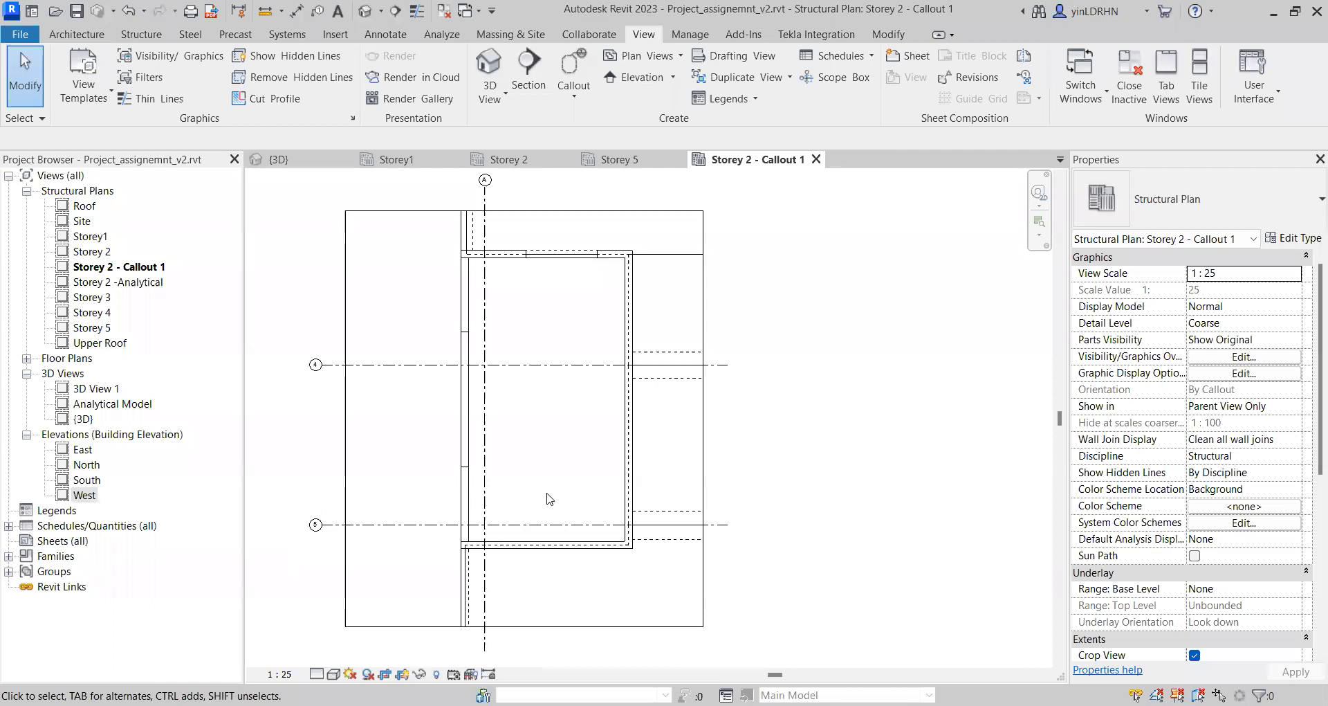
{"action": "left_click", "coordinate": [509, 159]}
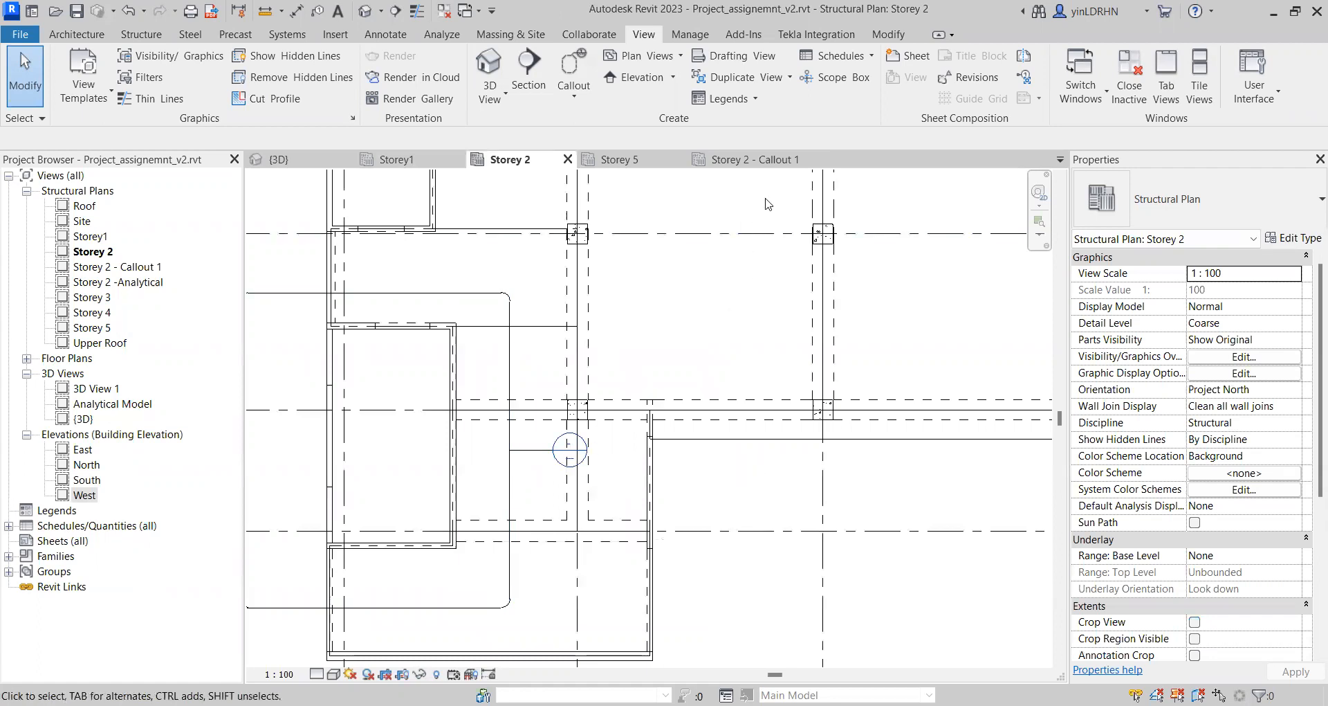
{"action": "left_click", "coordinate": [775, 160]}
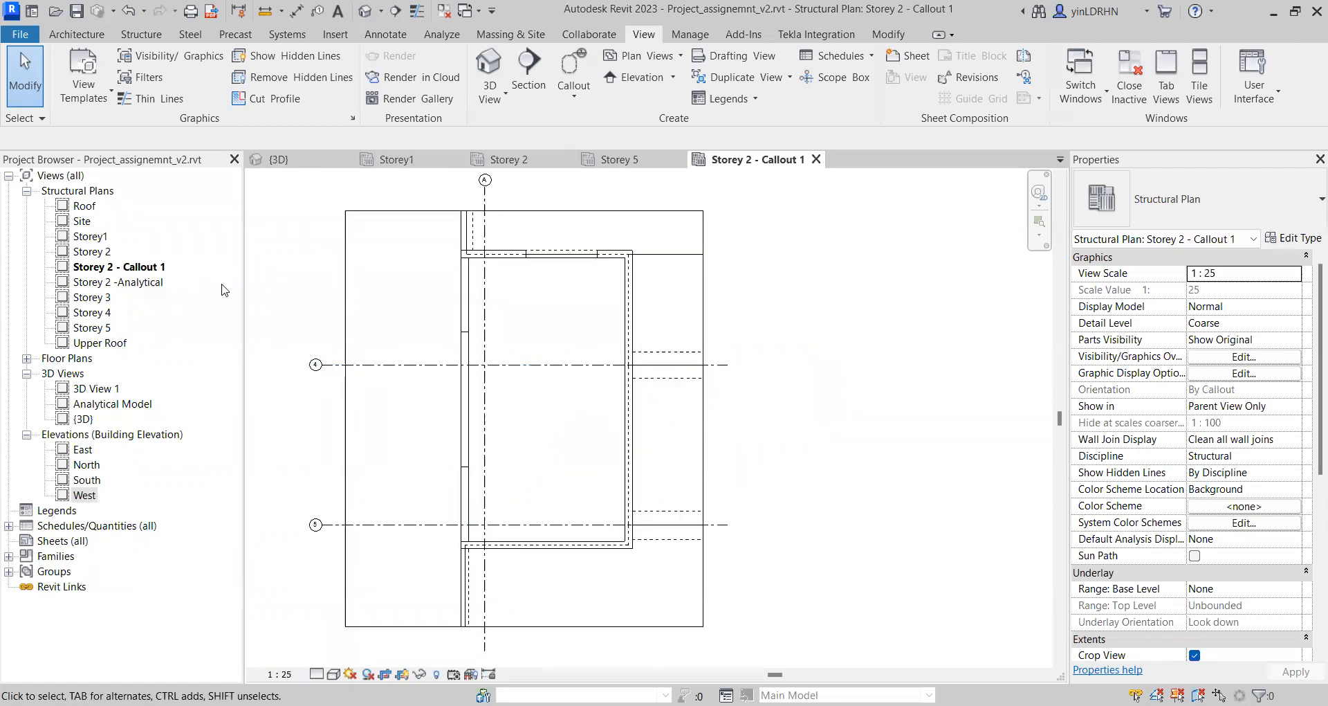
Step: Rename the callout view as Storey 2 - Staircase Wall 1
{"action": "left_click", "coordinate": [141, 271]}
{"action": "right_click", "coordinate": [143, 302]}
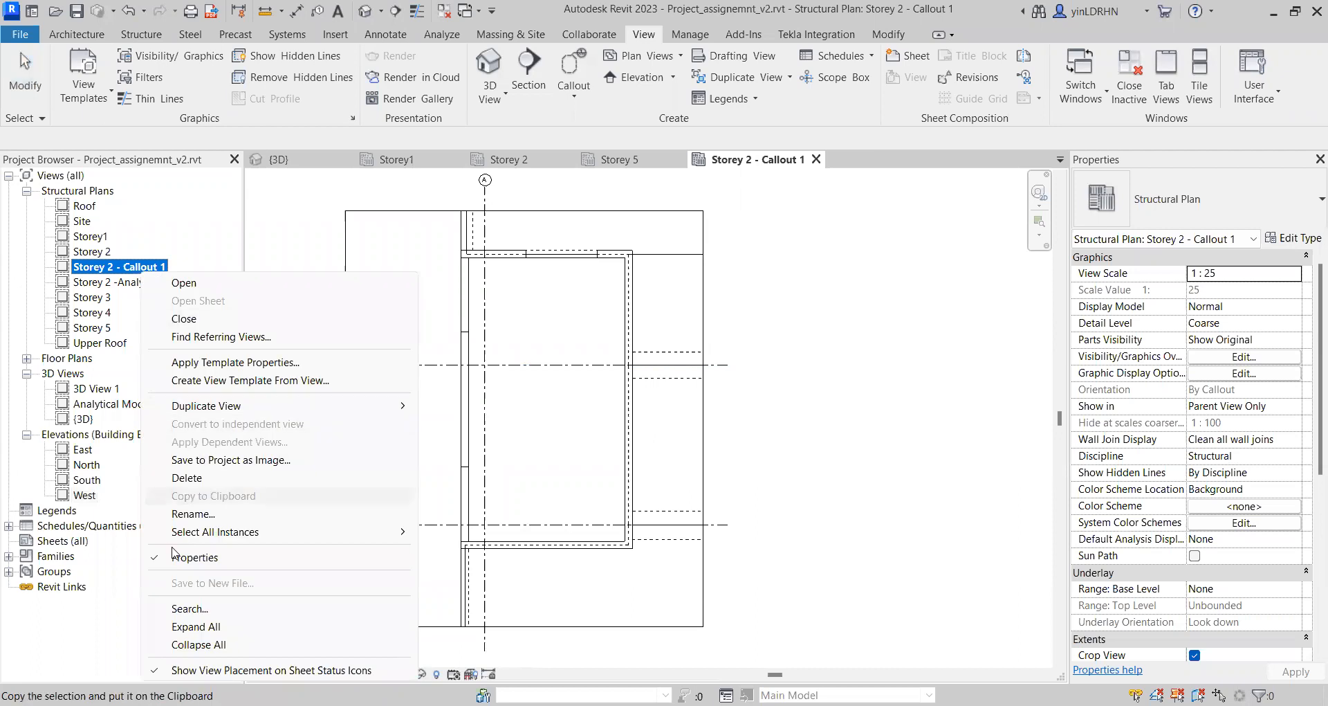
{"action": "left_click", "coordinate": [193, 514]}
{"action": "left_click_drag", "start_coordinate": [169, 268], "coordinate": [123, 271]}
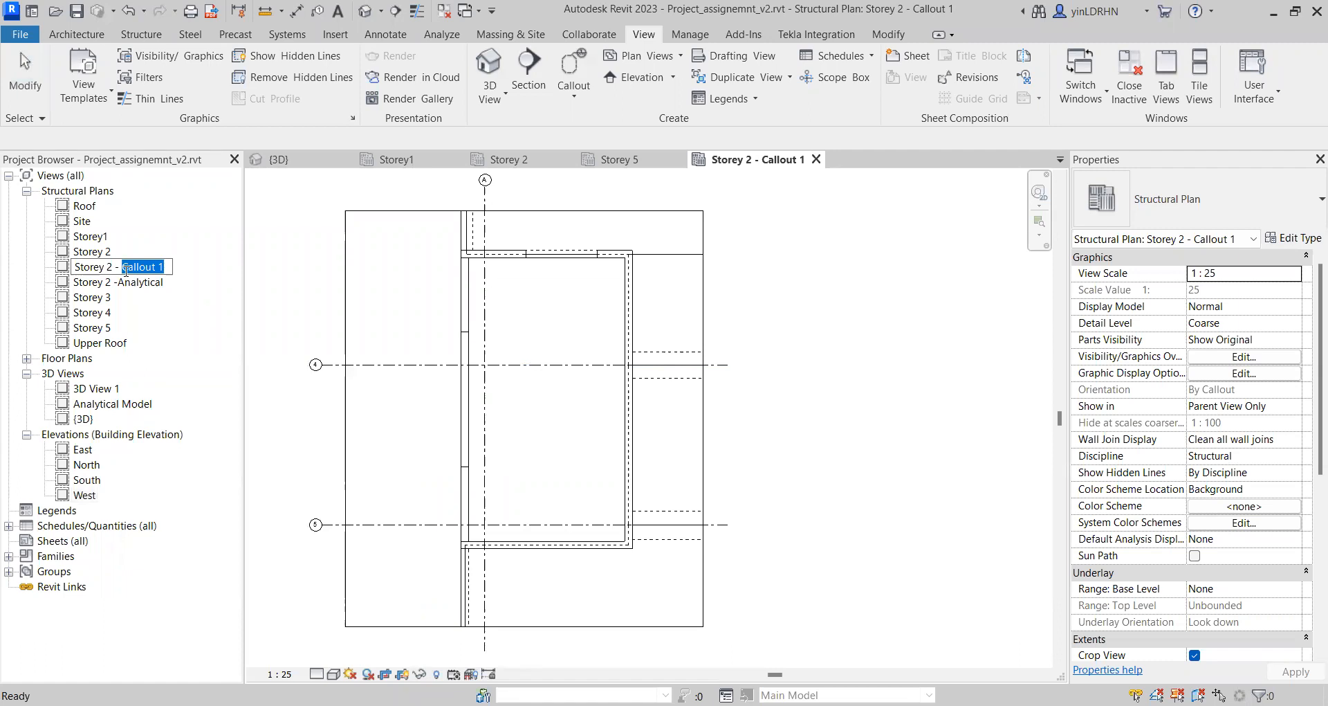
{"action": "type", "text": "Staircase Wall 1"}
{"action": "left_click", "coordinate": [308, 317]}
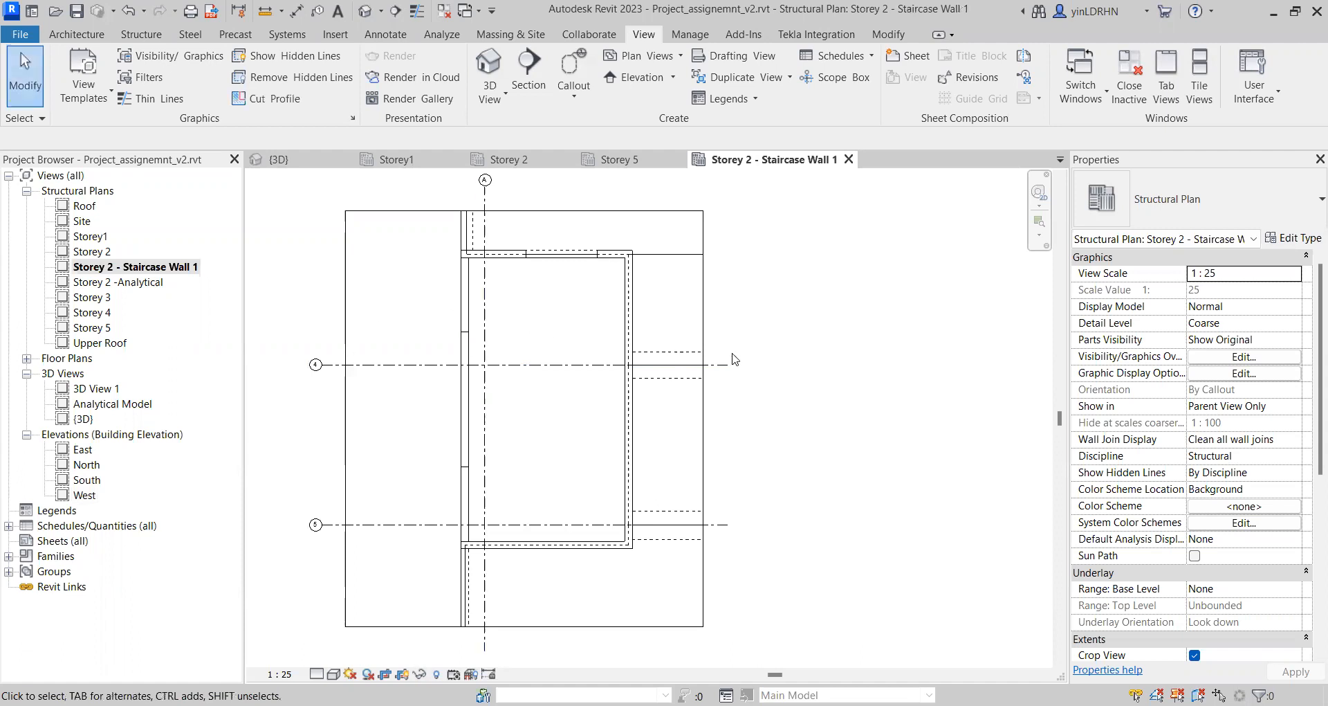
Step: Check the crop boundary of the Storey 2 - Staircase Wall 1 view and return to the overall Storey 2 plan
{"action": "scroll", "coordinate": [771, 323], "scroll_direction": "down", "scroll_amount": 1}
{"action": "left_click", "coordinate": [400, 272]}
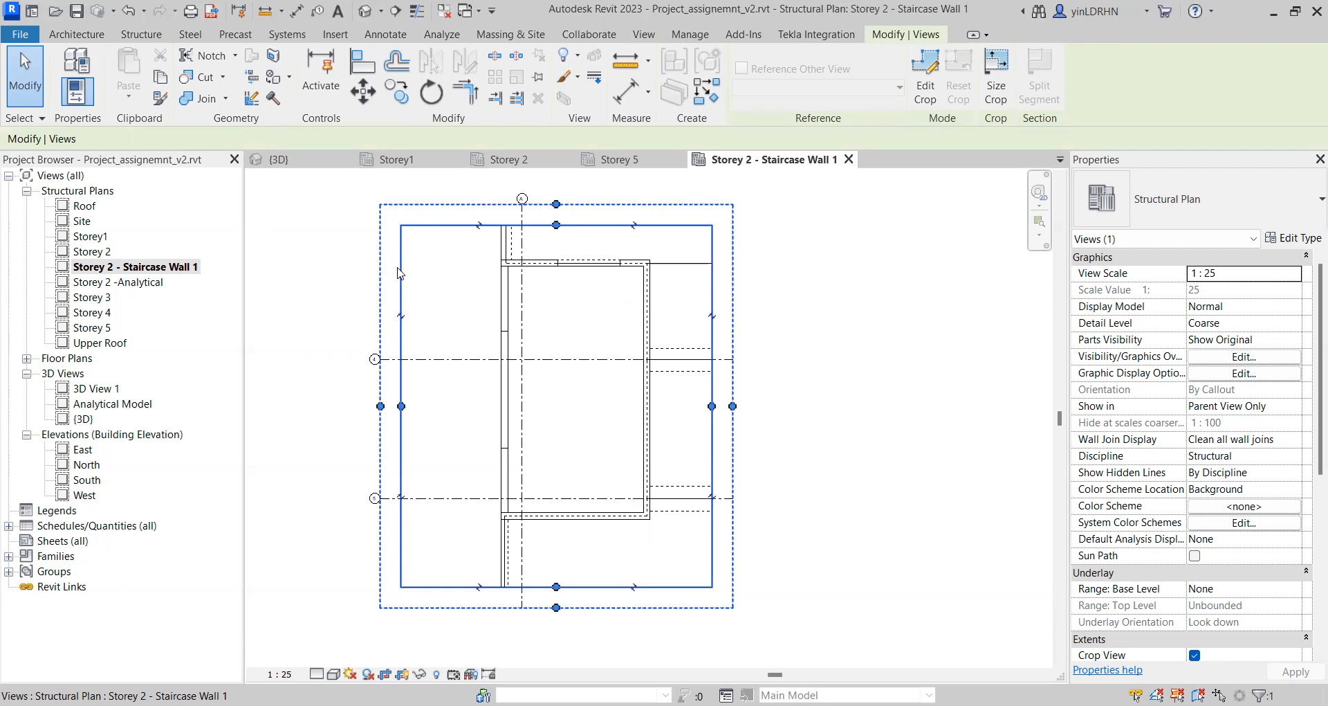
{"action": "left_click", "coordinate": [974, 434]}
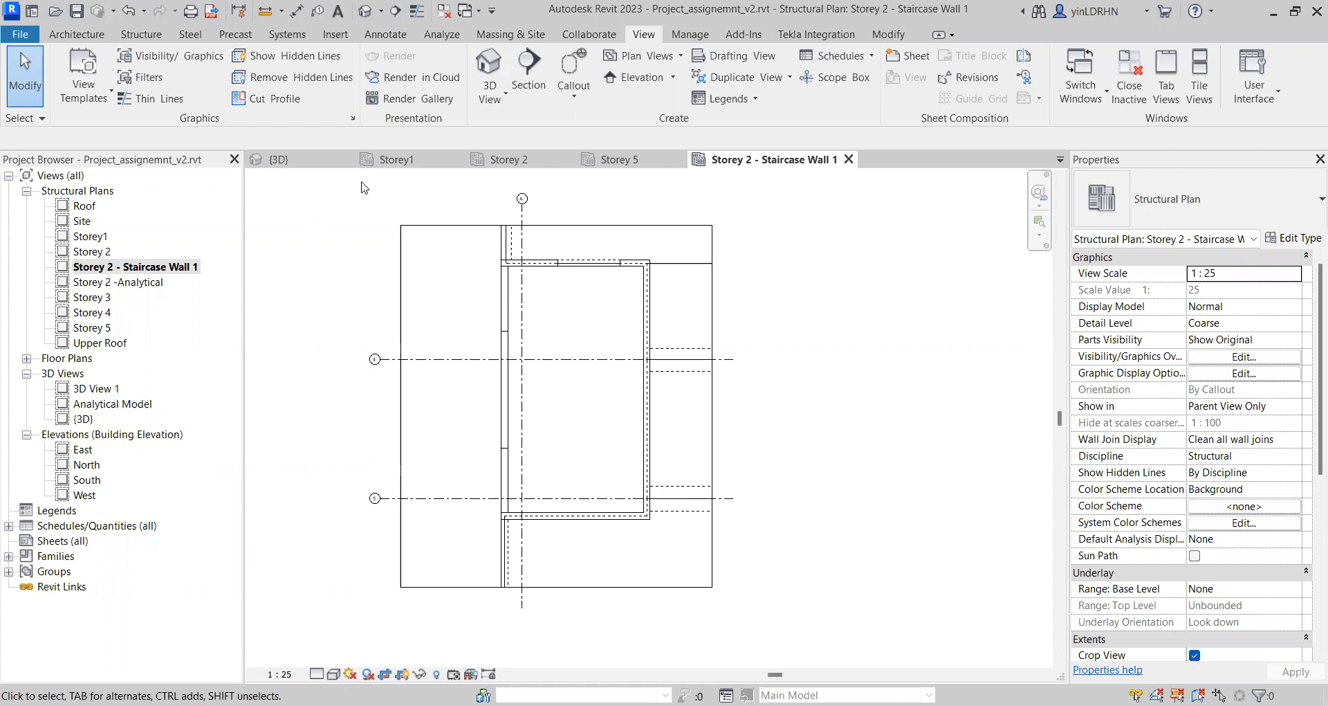
{"action": "left_click", "coordinate": [531, 163]}
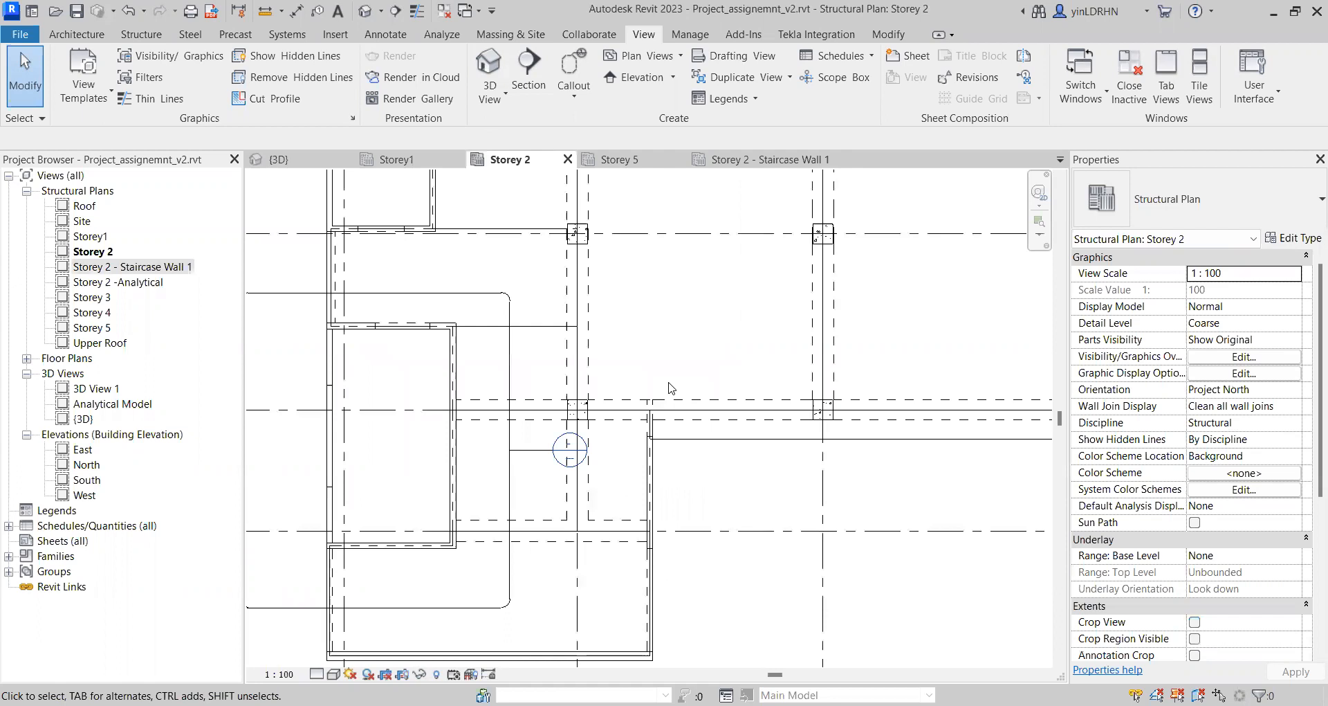
{"action": "scroll", "coordinate": [668, 387], "scroll_direction": "down", "scroll_amount": 2}
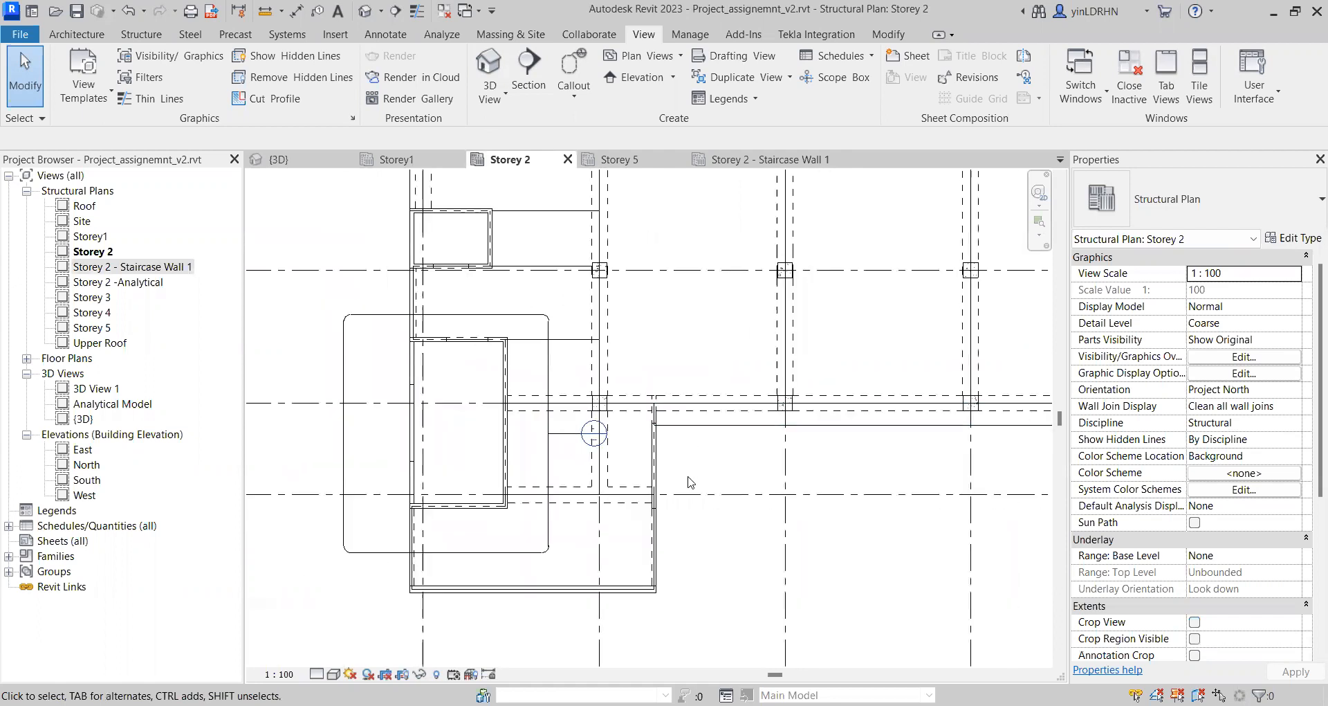
{"action": "scroll", "coordinate": [652, 367], "scroll_direction": "down", "scroll_amount": 1}
{"action": "middle_click_drag", "start_coordinate": [686, 305], "coordinate": [610, 364]}
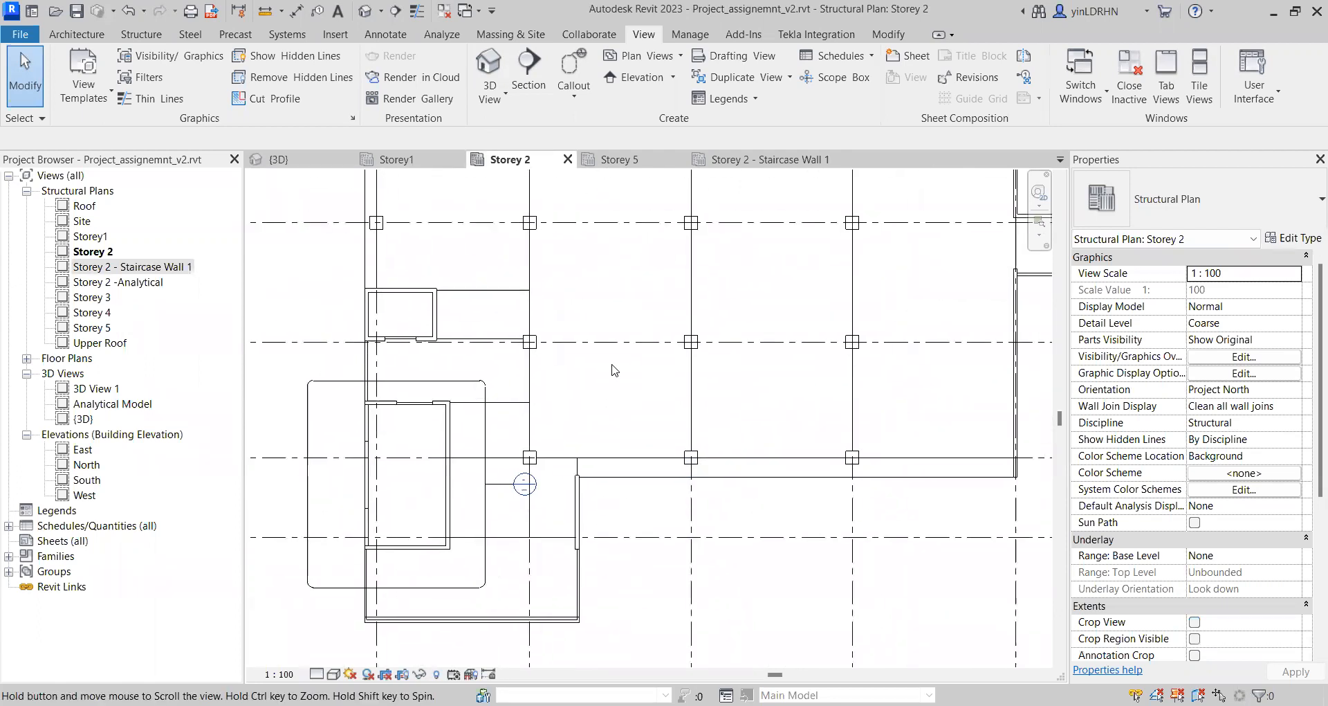
{"action": "scroll", "coordinate": [609, 429], "scroll_direction": "down", "scroll_amount": 2}
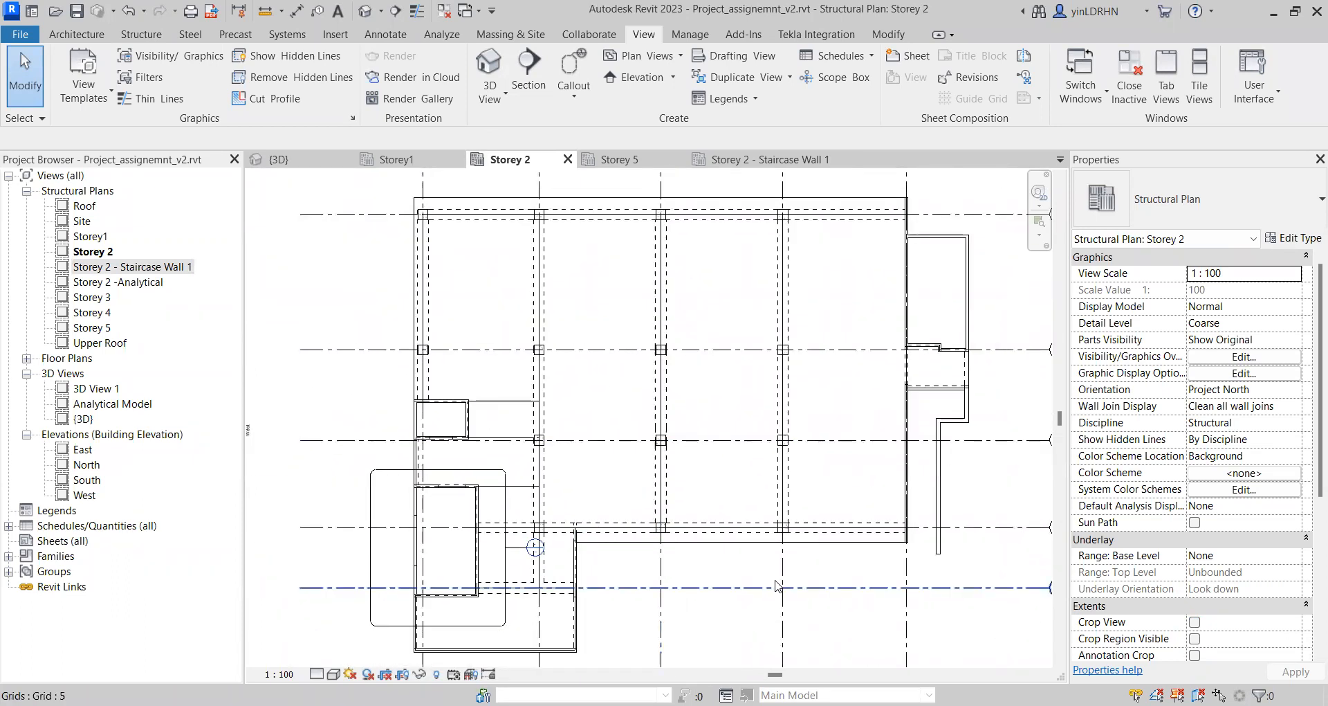
Step: Sketch a stepped callout boundary around the retaining wall at grid E, from below grid 2 to between grids 4 and 5, and finish it
{"action": "left_click", "coordinate": [574, 97]}
{"action": "left_click", "coordinate": [588, 153]}
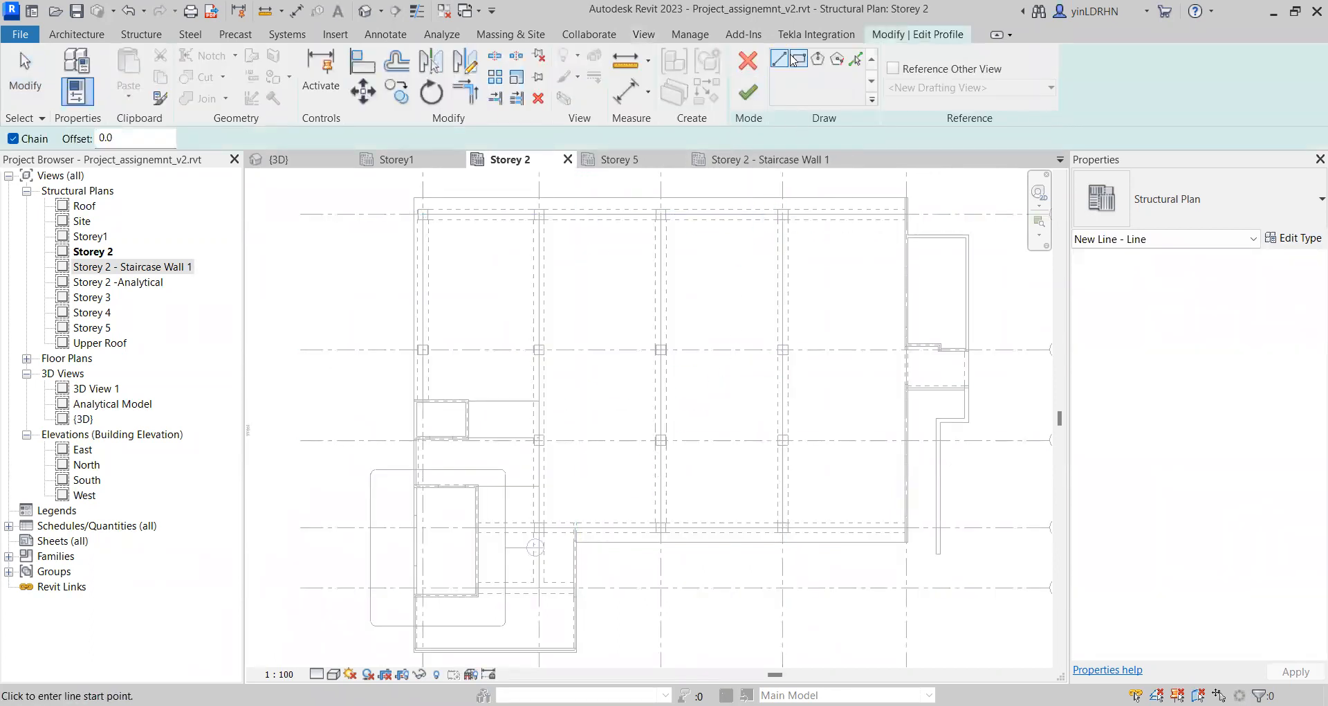
{"action": "mouse_move", "coordinate": [664, 505]}
{"action": "middle_mouse_down"}
{"action": "mouse_move", "coordinate": [675, 456]}
{"action": "mouse_move", "coordinate": [650, 416]}
{"action": "middle_mouse_up"}
{"action": "middle_click_drag", "start_coordinate": [833, 380], "coordinate": [711, 402]}
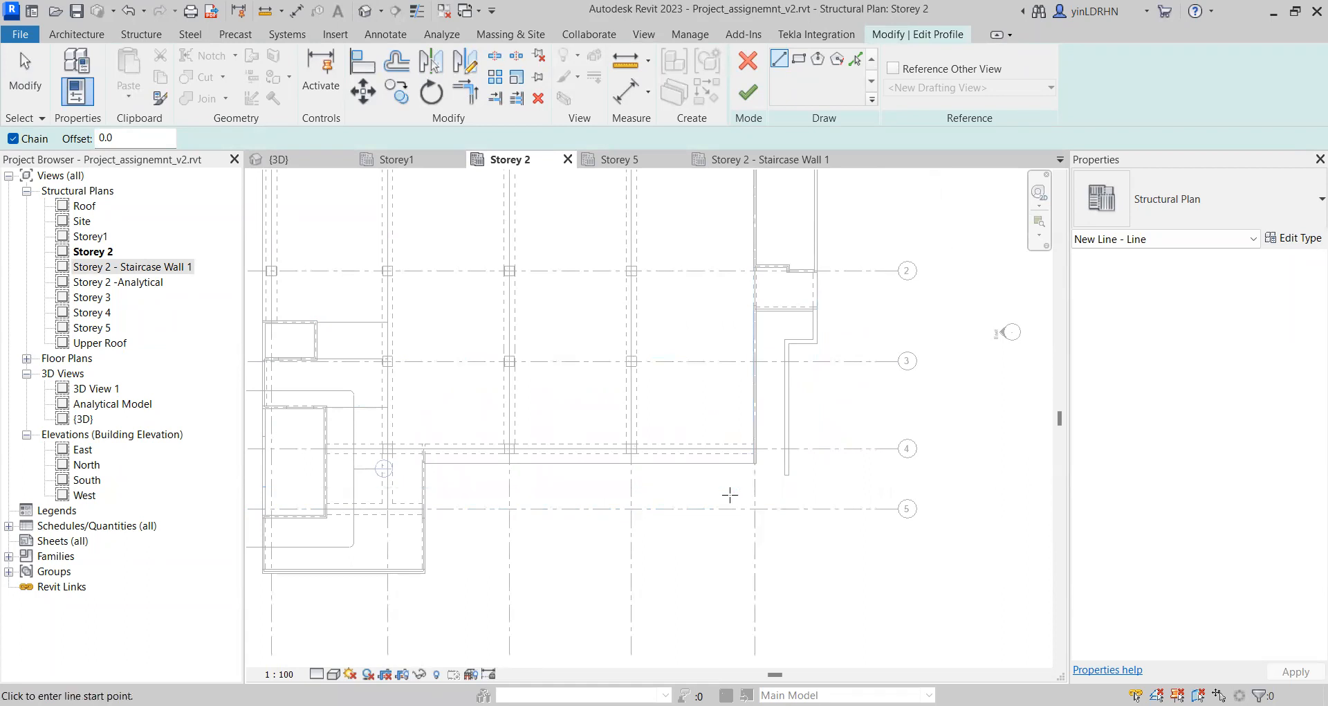
{"action": "left_click", "coordinate": [725, 487]}
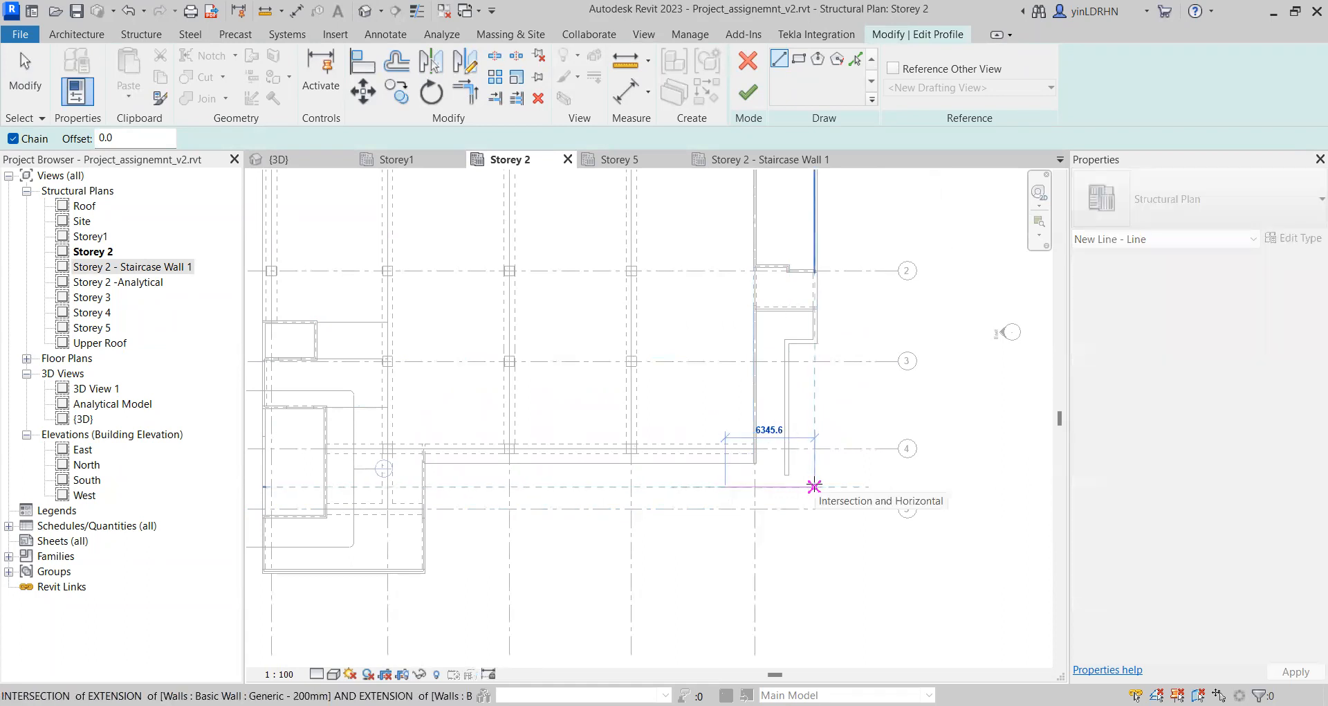
{"action": "left_click", "coordinate": [796, 487]}
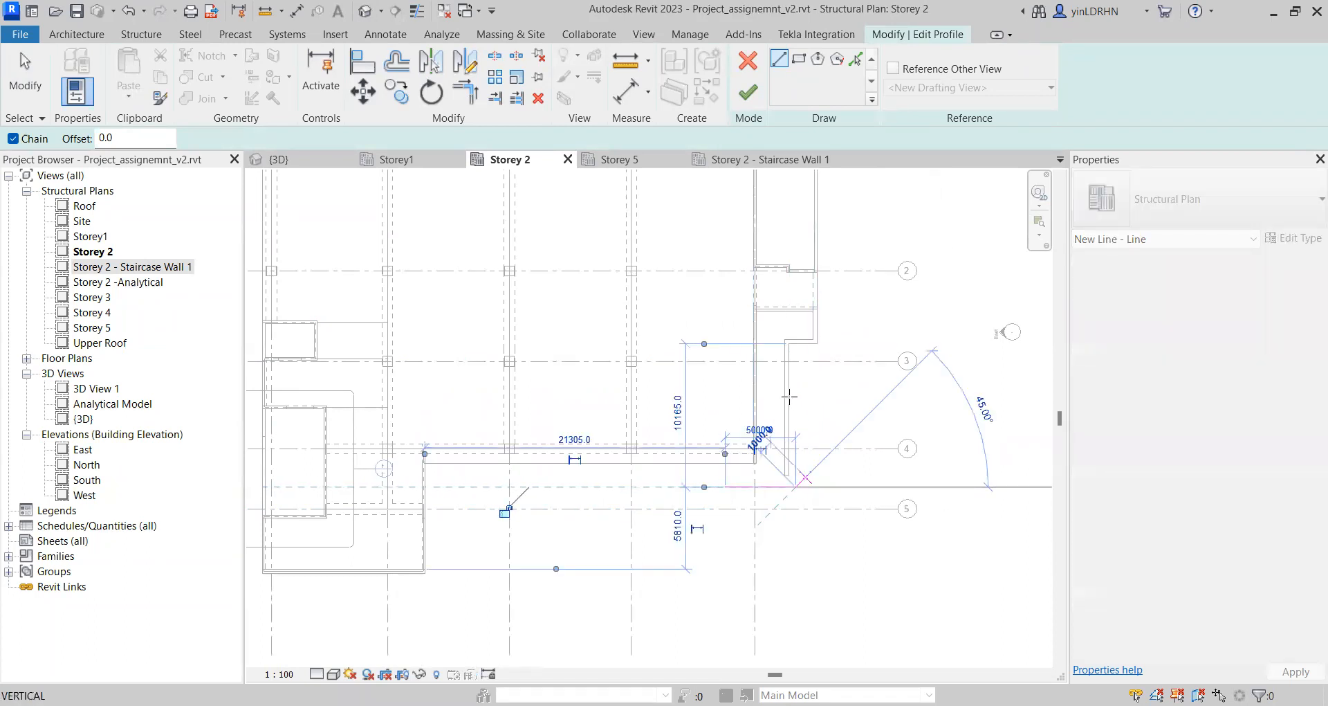
{"action": "scroll", "coordinate": [795, 358], "scroll_direction": "up", "scroll_amount": 3}
{"action": "left_click", "coordinate": [795, 351]}
{"action": "left_click", "coordinate": [858, 350]}
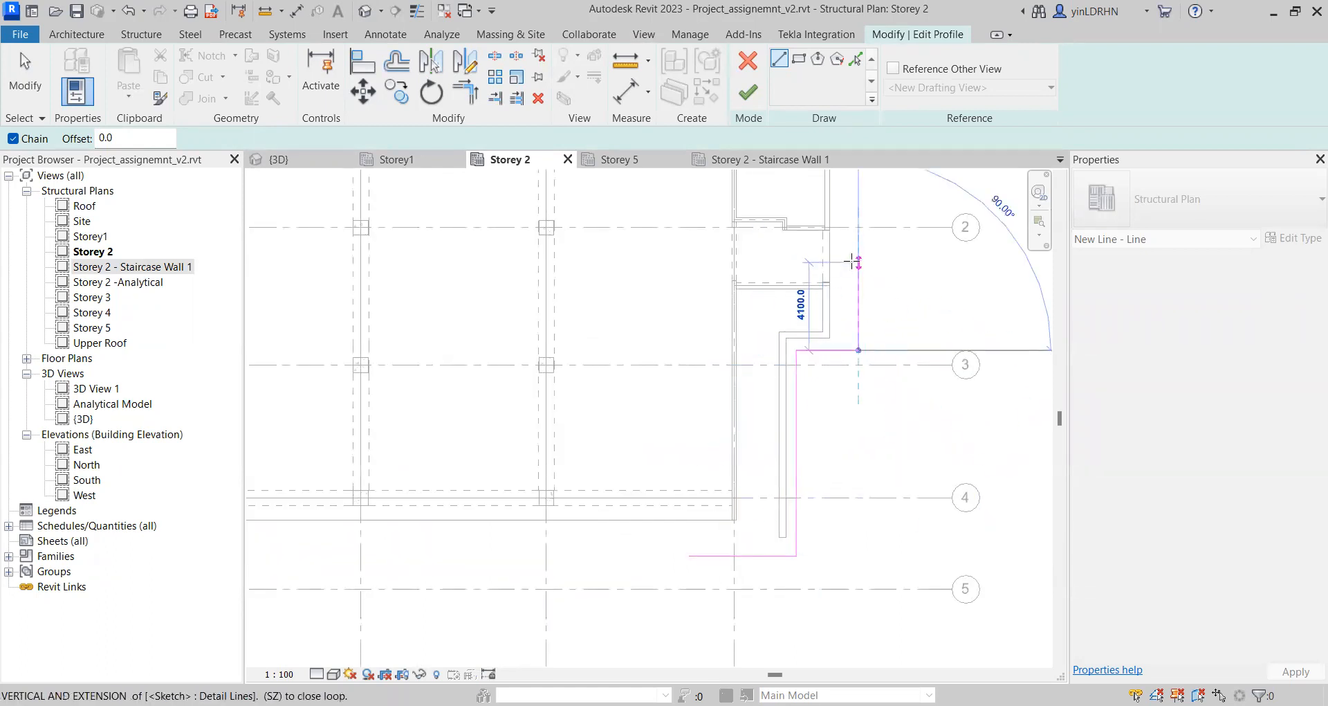
{"action": "left_click", "coordinate": [858, 260]}
{"action": "left_click", "coordinate": [688, 260]}
{"action": "left_click", "coordinate": [689, 556]}
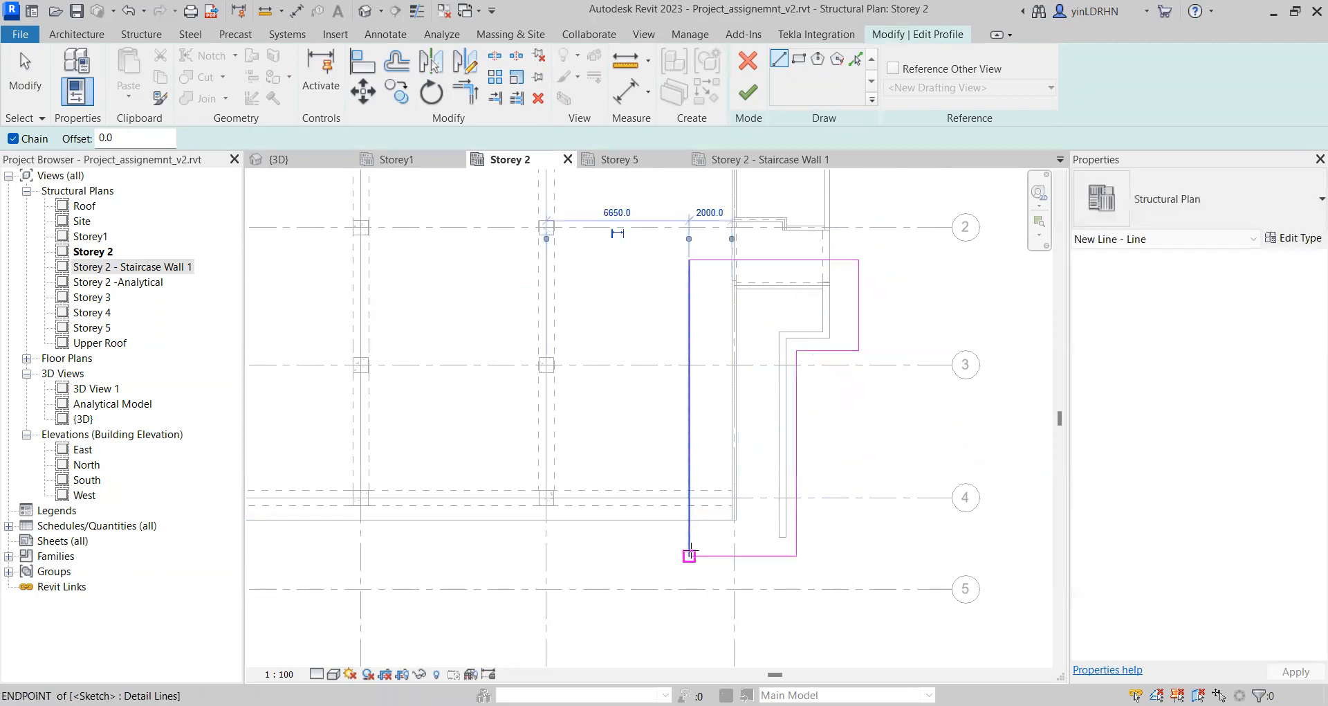
{"action": "left_click", "coordinate": [747, 92]}
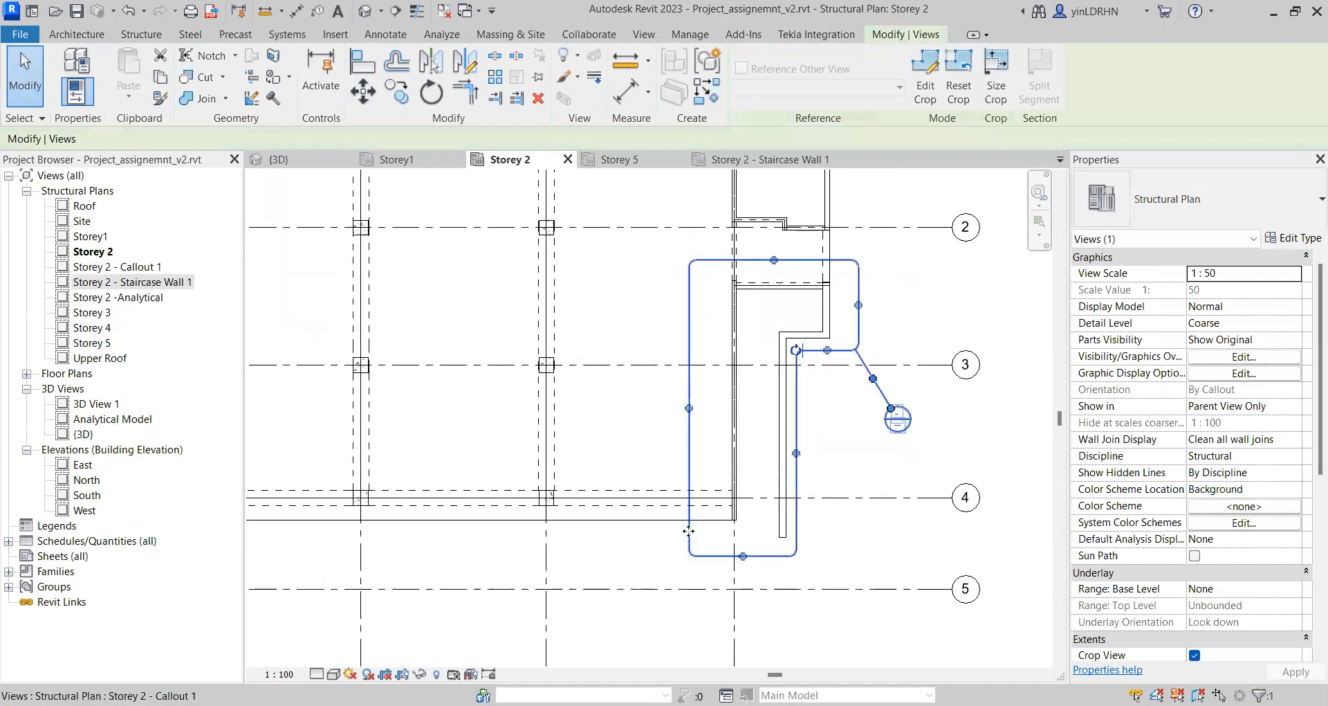
Step: Go to the view defined by the sketched callout, set its scale to 1:20 and inspect its crop boundary
{"action": "right_click", "coordinate": [797, 412]}
{"action": "left_click", "coordinate": [854, 335]}
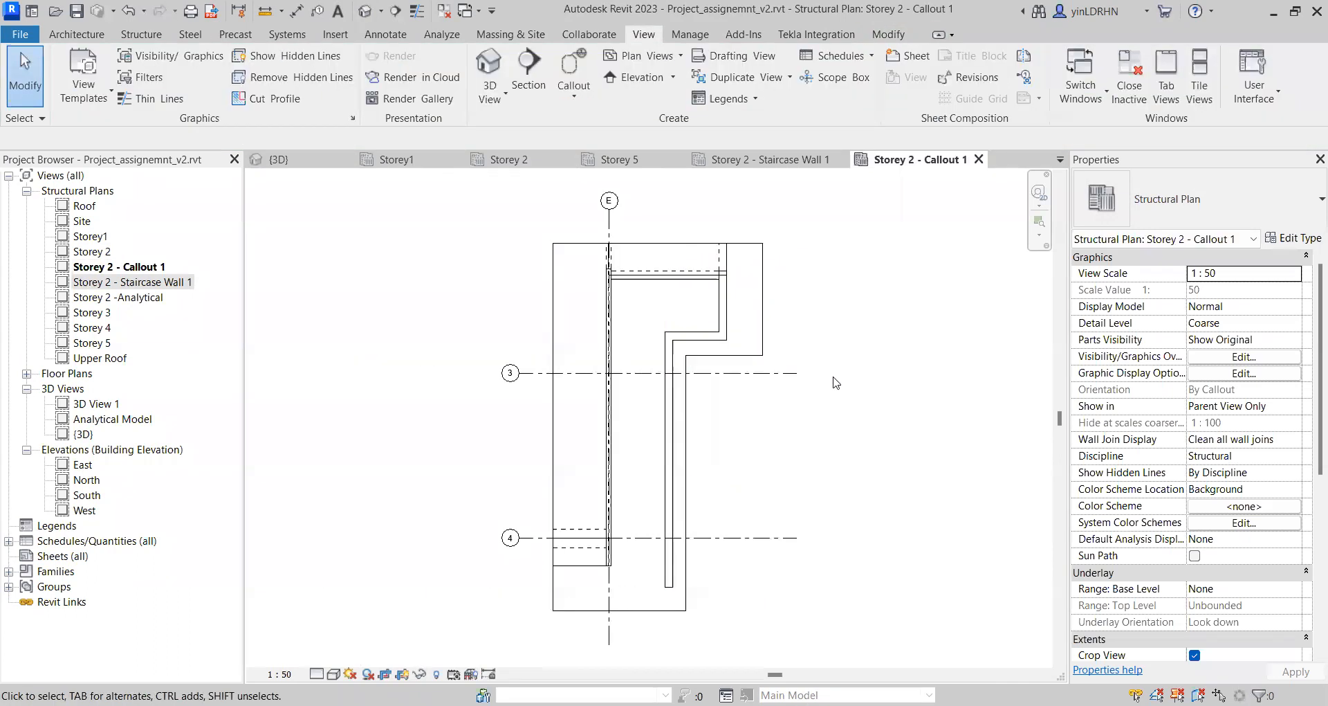
{"action": "left_click", "coordinate": [555, 352]}
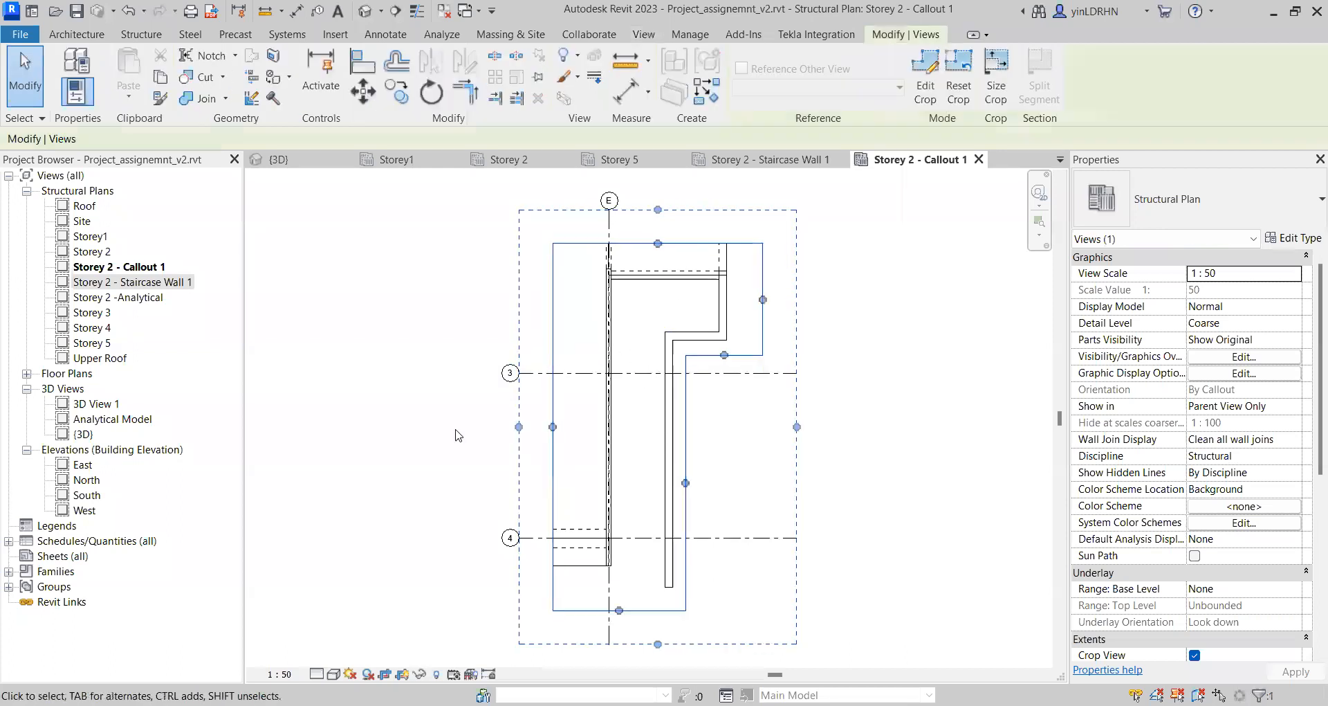
{"action": "left_click", "coordinate": [279, 674]}
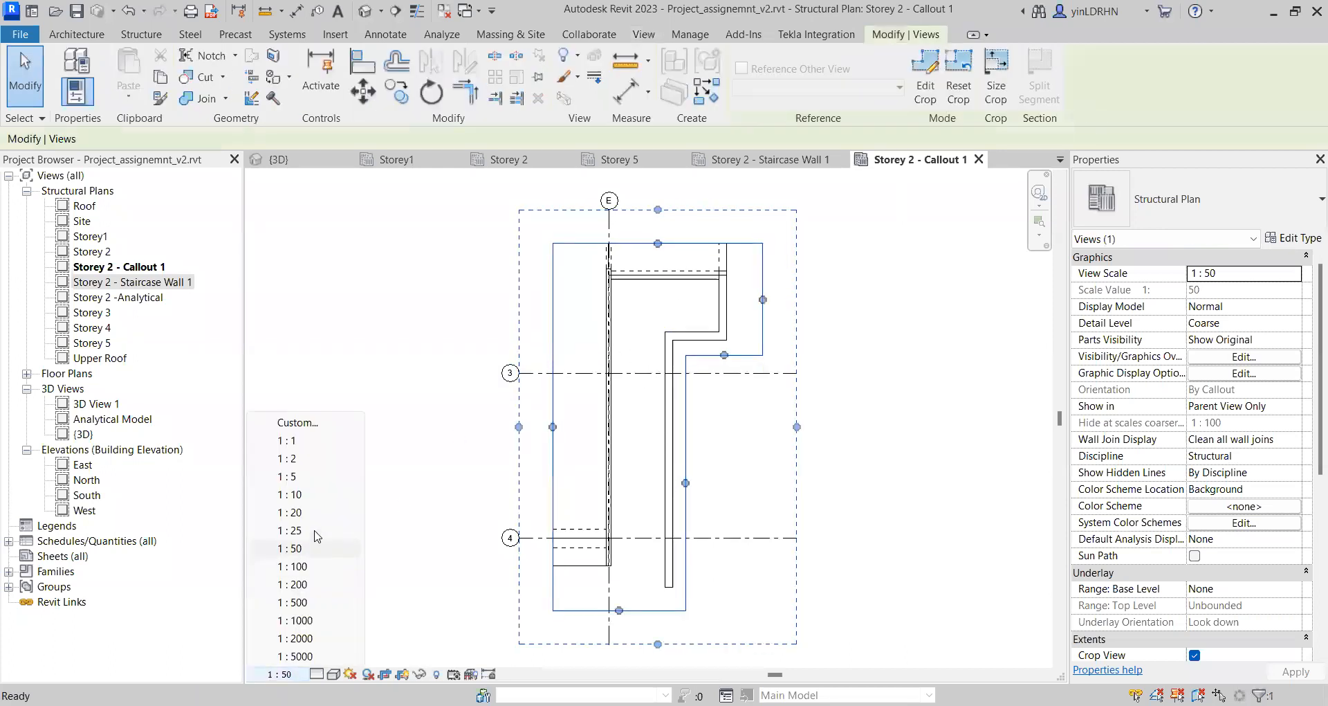
{"action": "left_click", "coordinate": [316, 523]}
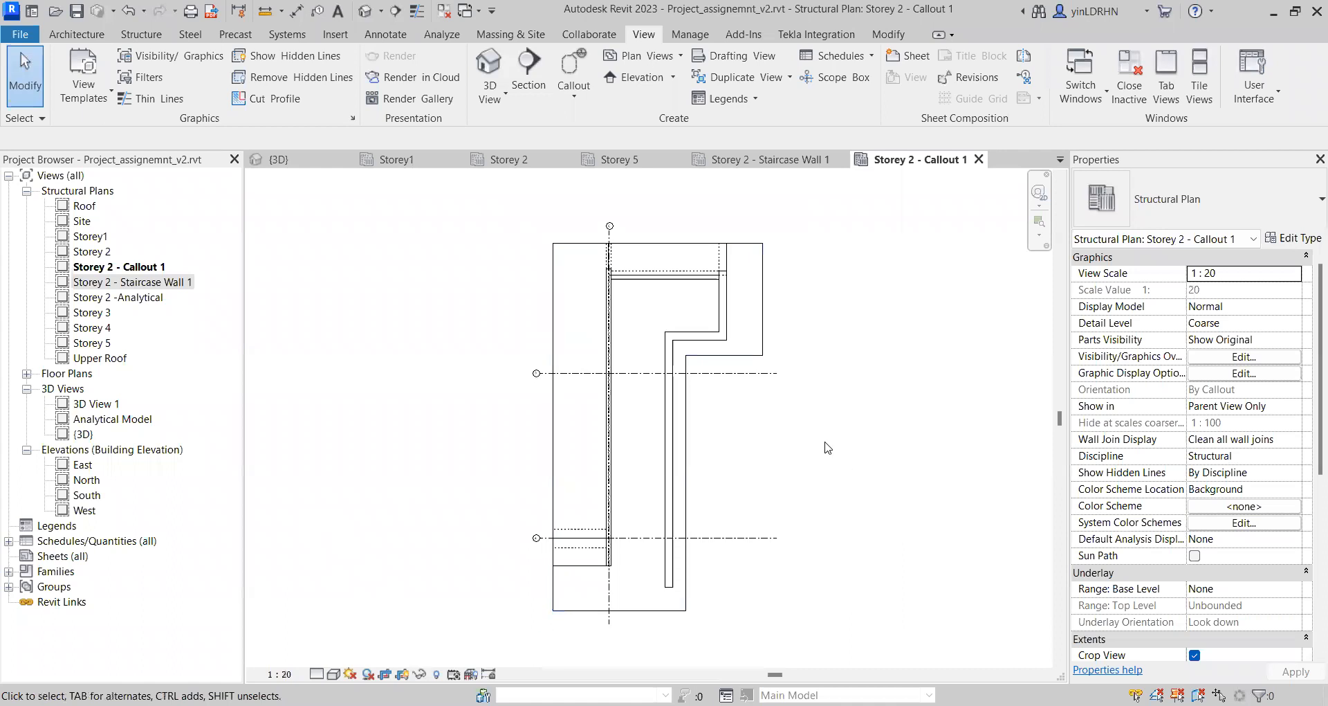
{"action": "left_click", "coordinate": [752, 354]}
{"action": "left_click", "coordinate": [881, 407]}
{"action": "scroll", "coordinate": [625, 270], "scroll_direction": "up", "scroll_amount": 3}
{"action": "scroll", "coordinate": [625, 270], "scroll_direction": "down", "scroll_amount": 2}
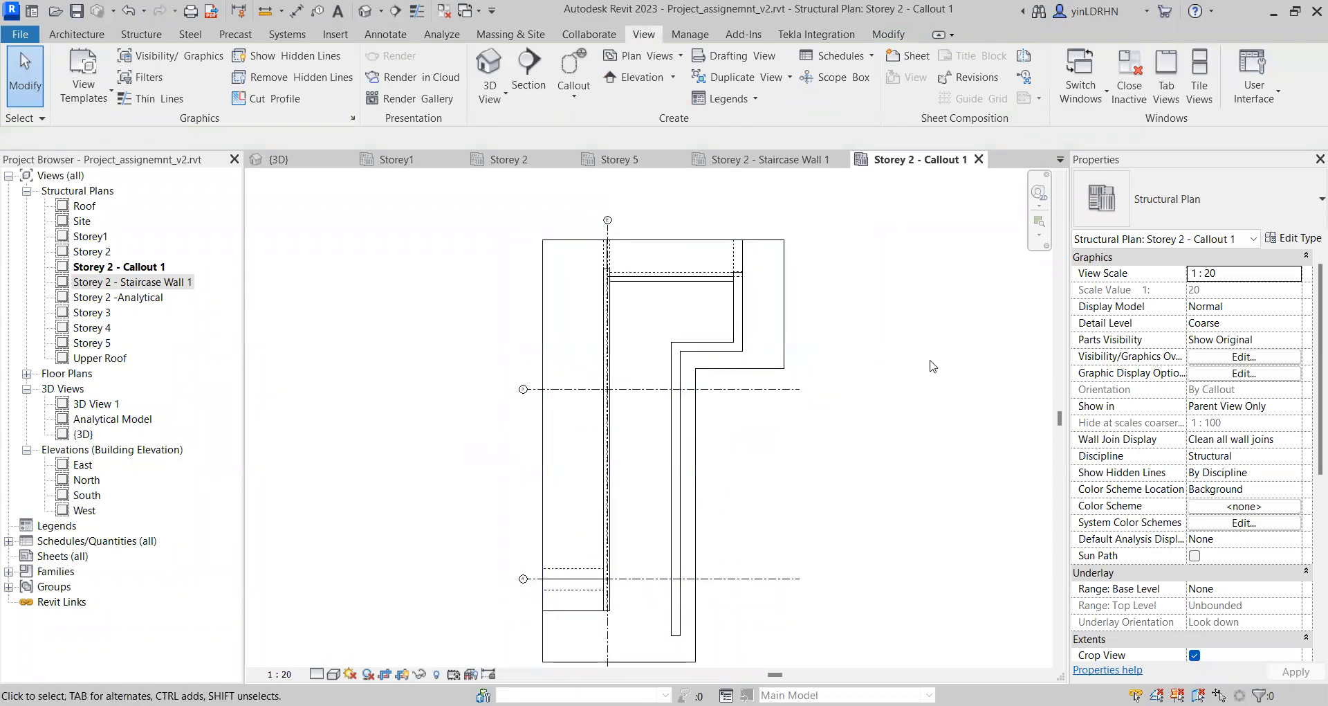
{"action": "scroll", "coordinate": [931, 366], "scroll_direction": "down", "scroll_amount": 1}
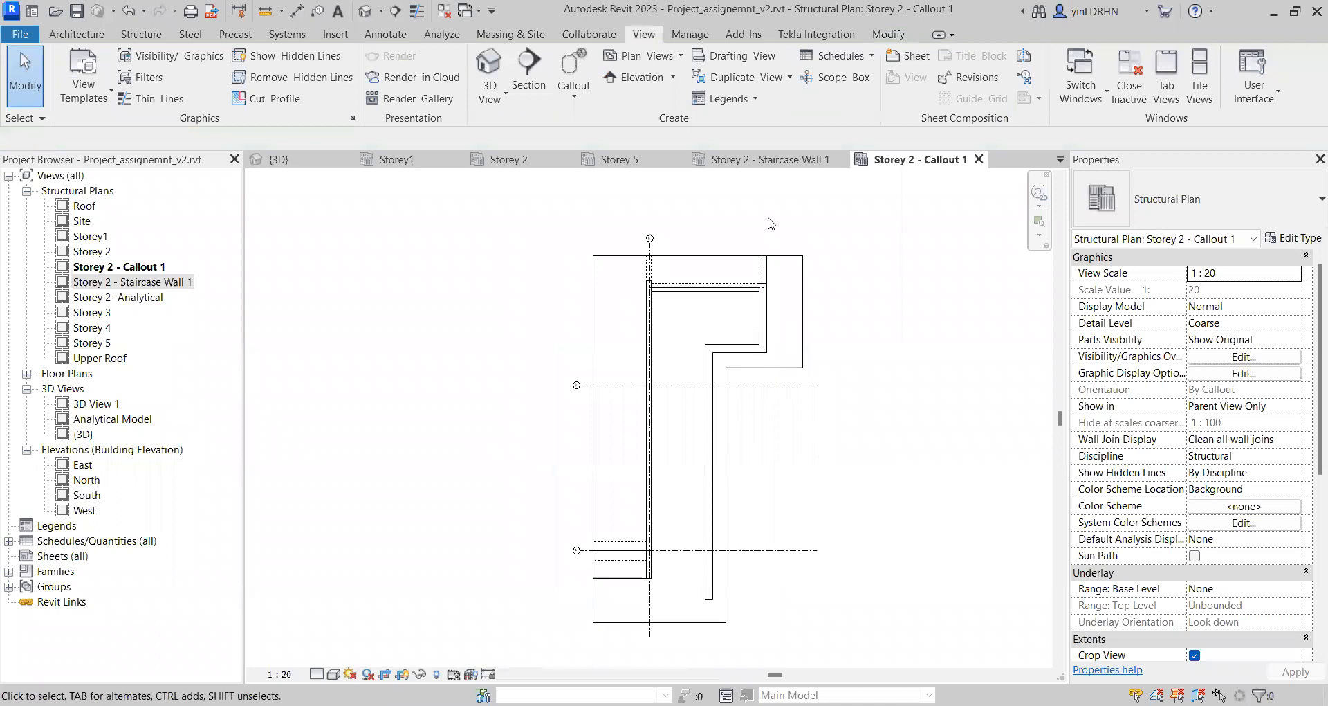
Step: Rename the Storey 2 - Callout 1 view as Storey 2 - Retaining wall
{"action": "left_click", "coordinate": [168, 283]}
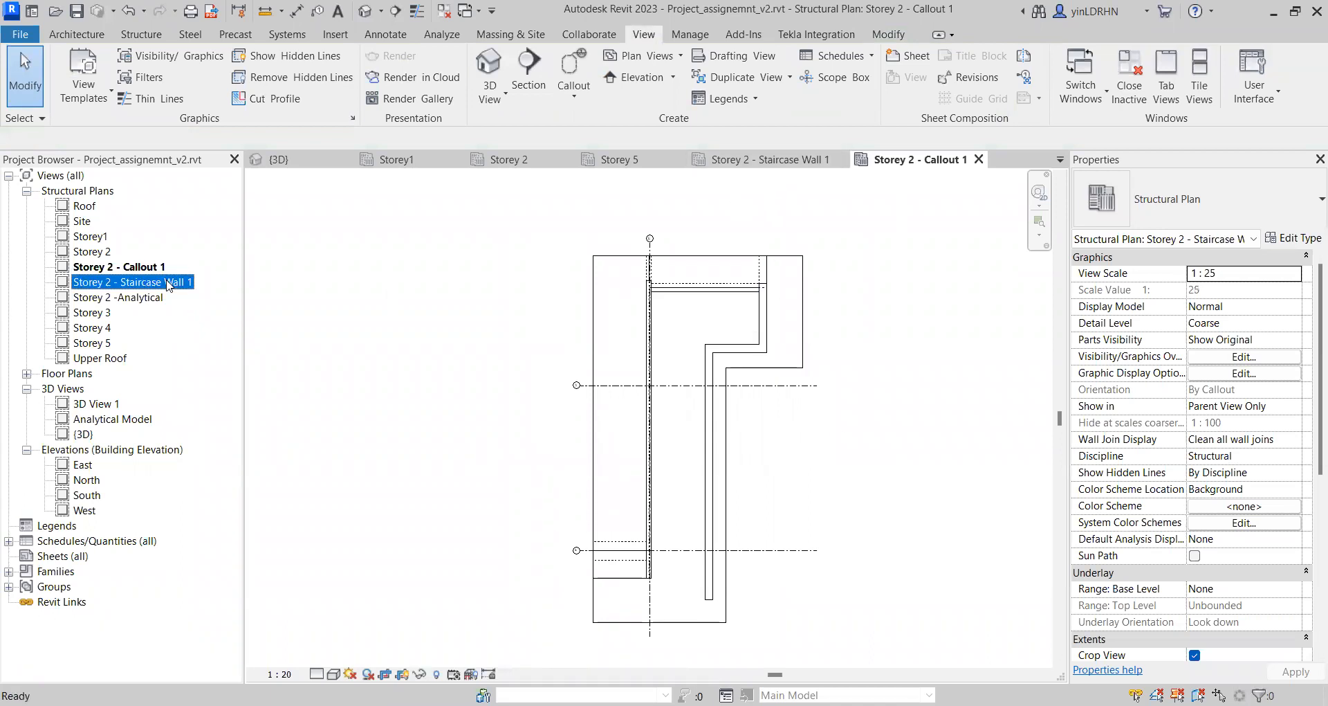
{"action": "left_click", "coordinate": [142, 268]}
{"action": "right_click", "coordinate": [141, 272]}
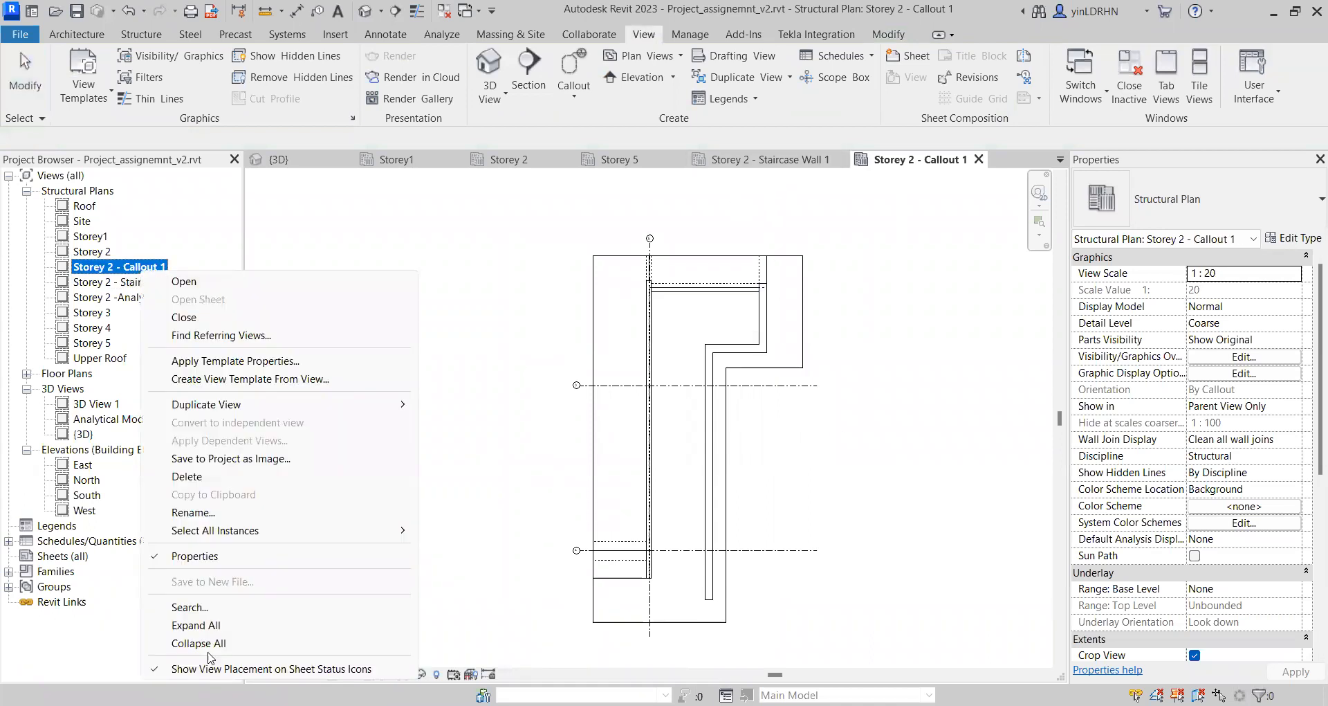
{"action": "left_click", "coordinate": [193, 513]}
{"action": "left_click_drag", "start_coordinate": [168, 266], "coordinate": [125, 266]}
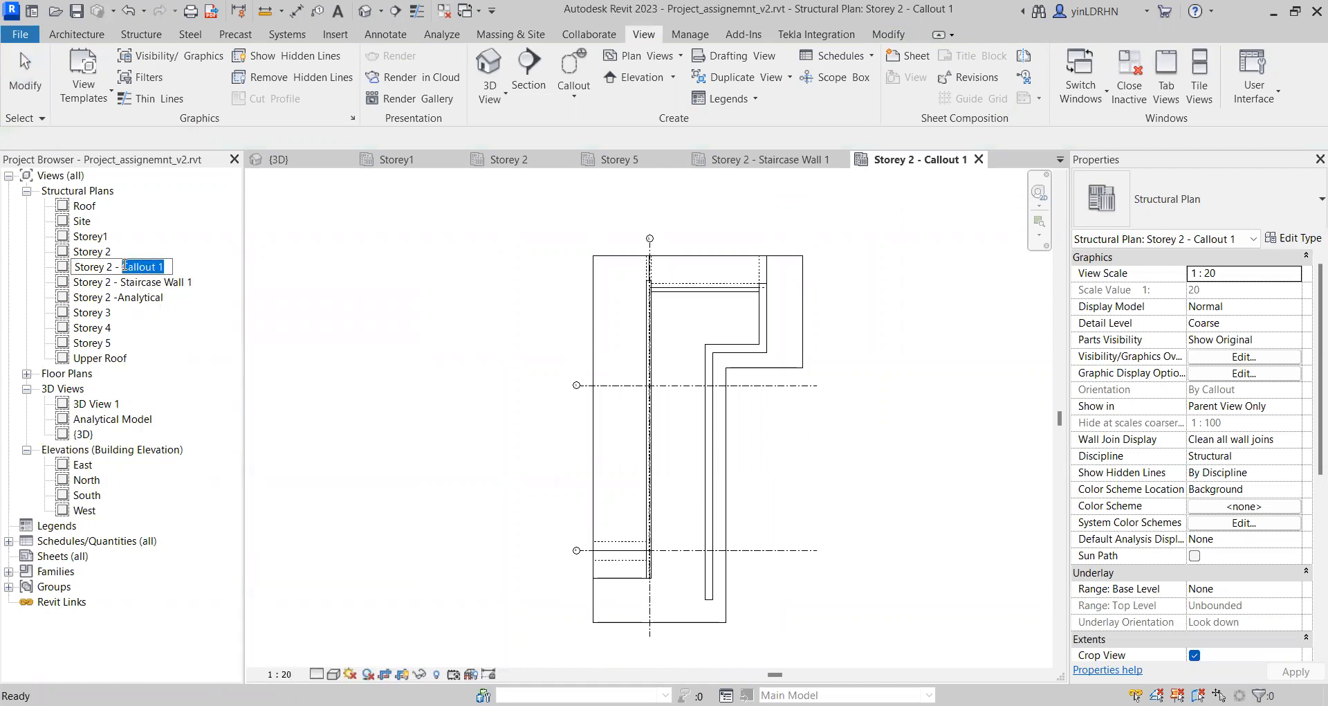
{"action": "type", "text": "Retaining wall"}
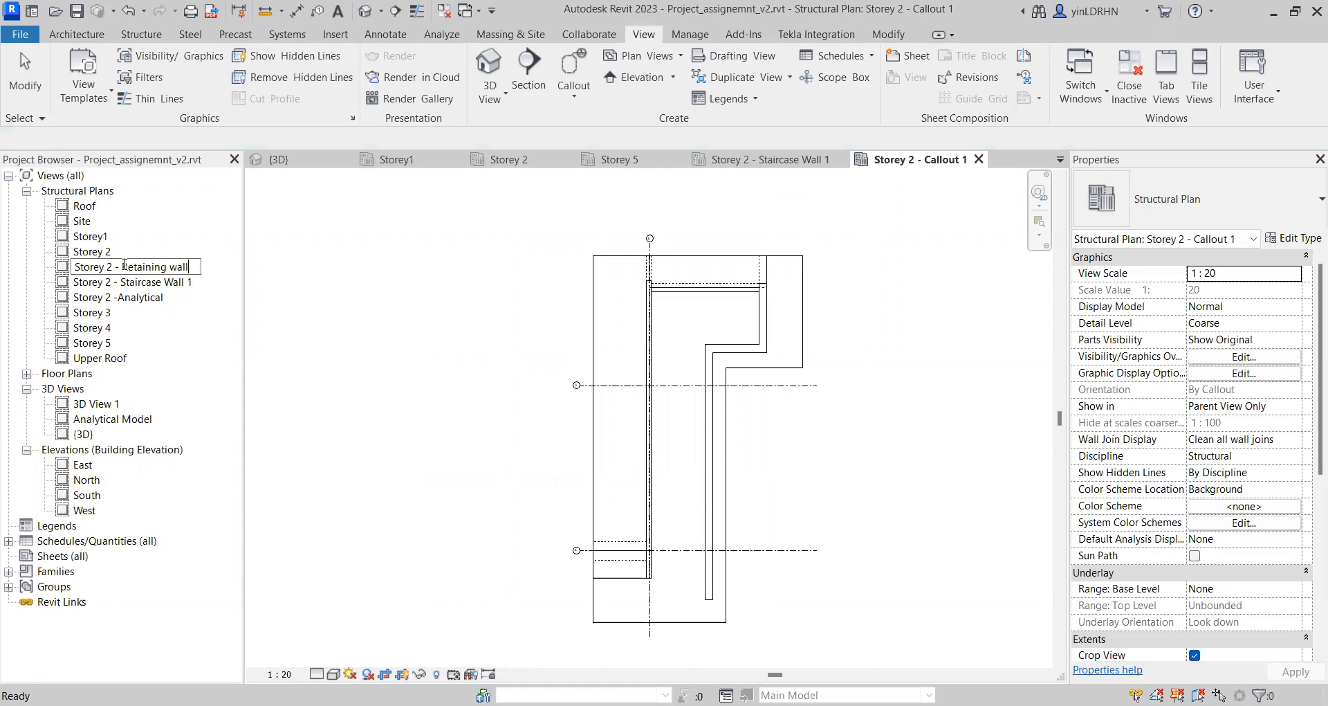
{"action": "left_click", "coordinate": [335, 342]}
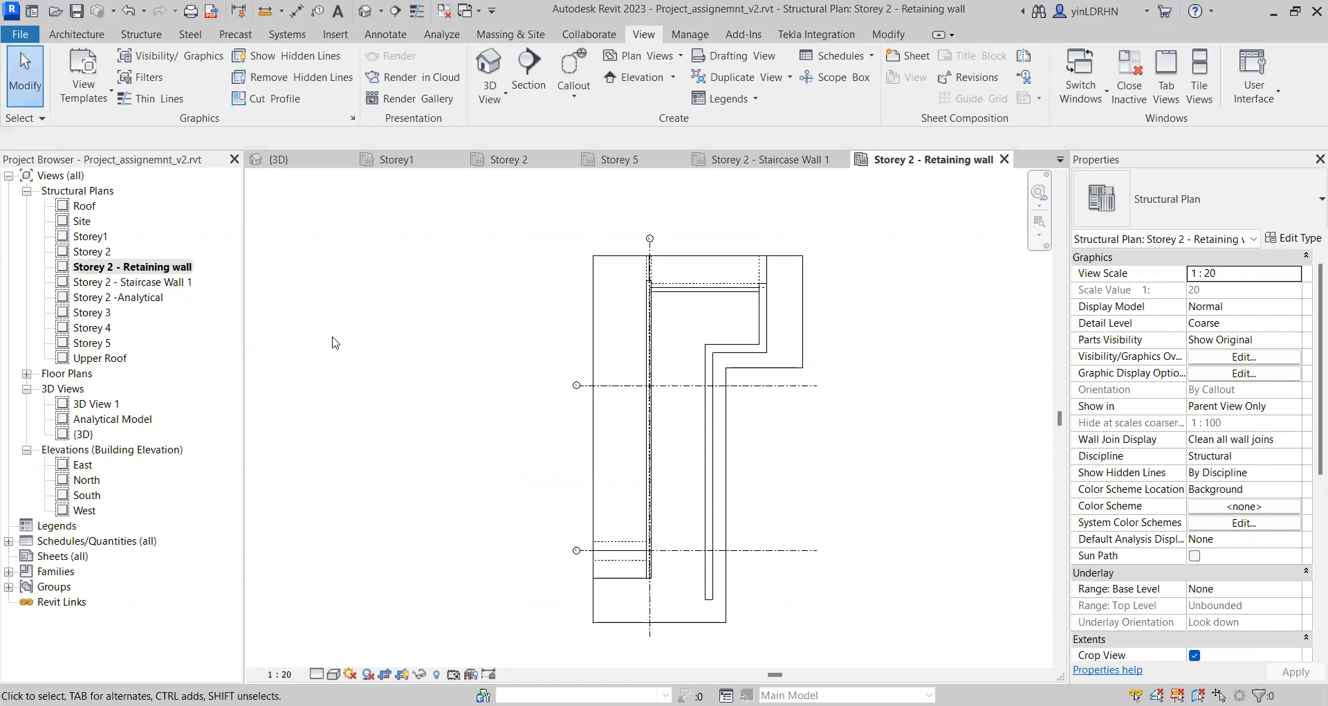
Step: Close the retaining wall and staircase wall callout views to return to the Storey 2 plan
{"action": "left_click", "coordinate": [1004, 159]}
{"action": "left_click", "coordinate": [789, 161]}
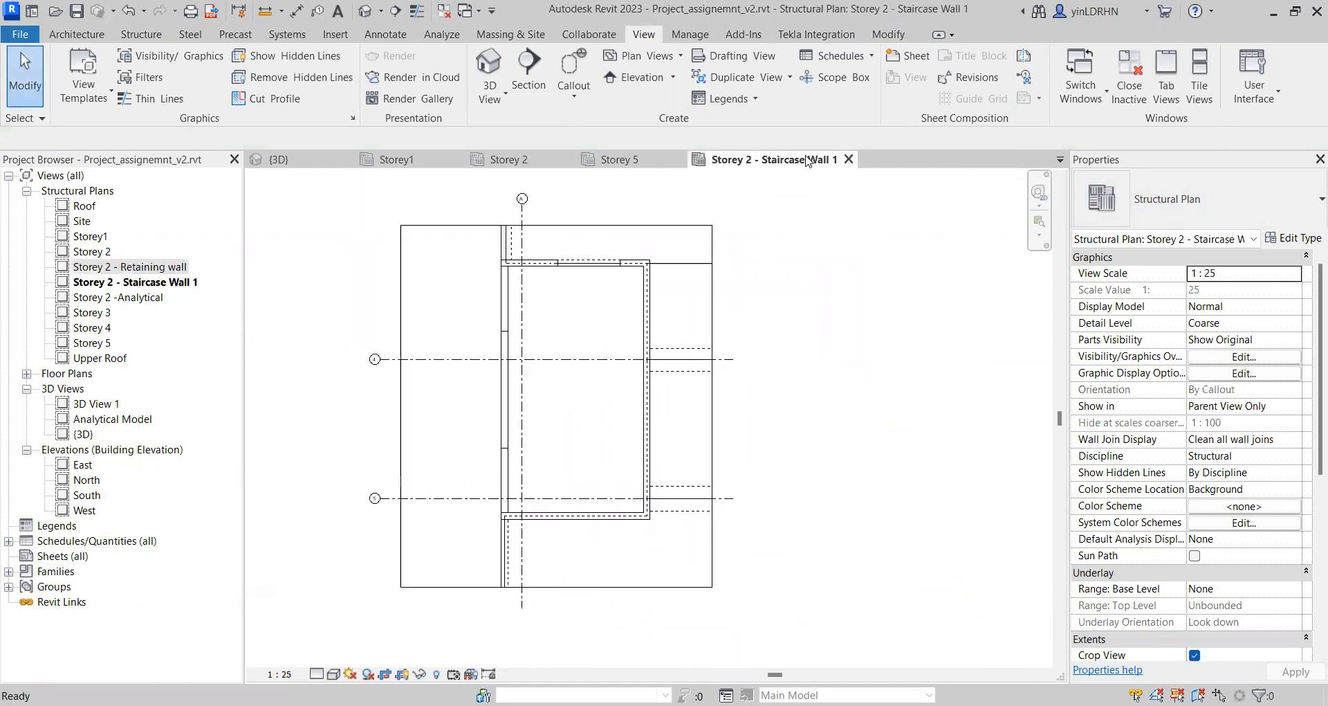
{"action": "left_click", "coordinate": [854, 159]}
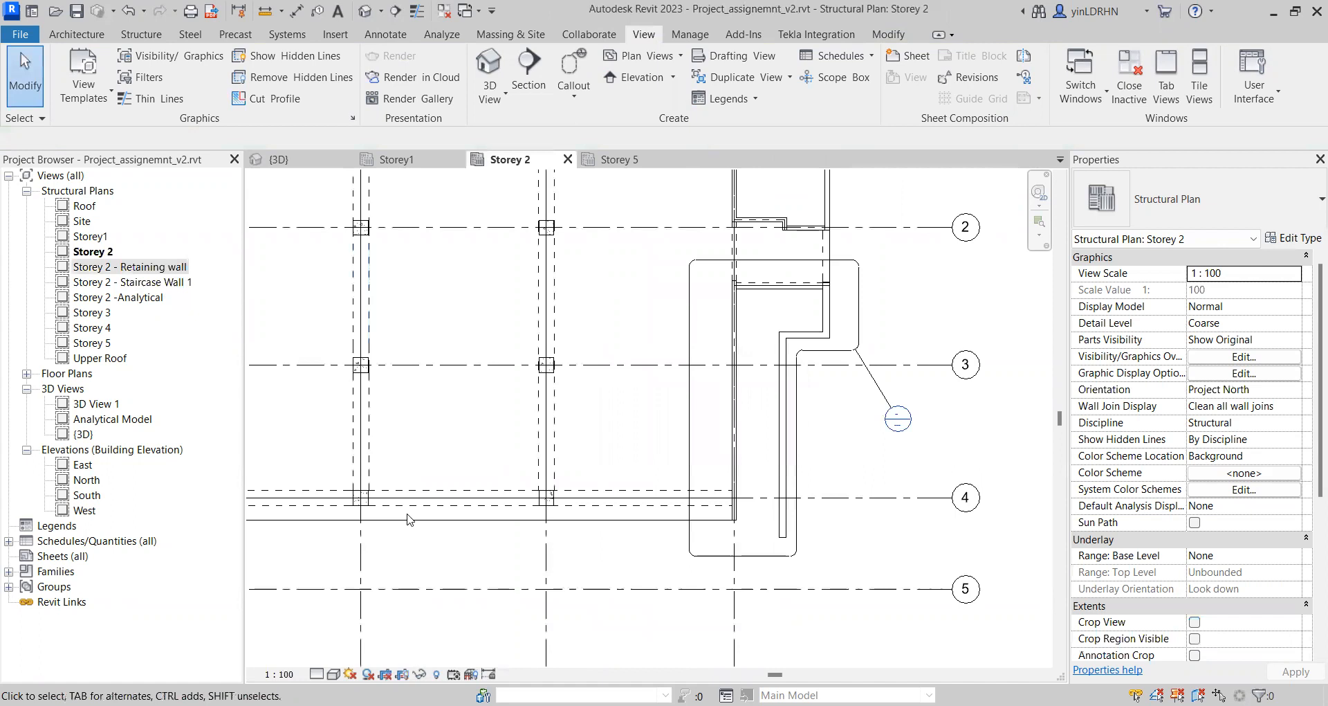
Step: View Storey 2 - Retaining wall from the project's view list and again through its callout in the plan, closing it each time
{"action": "double_click", "coordinate": [136, 267]}
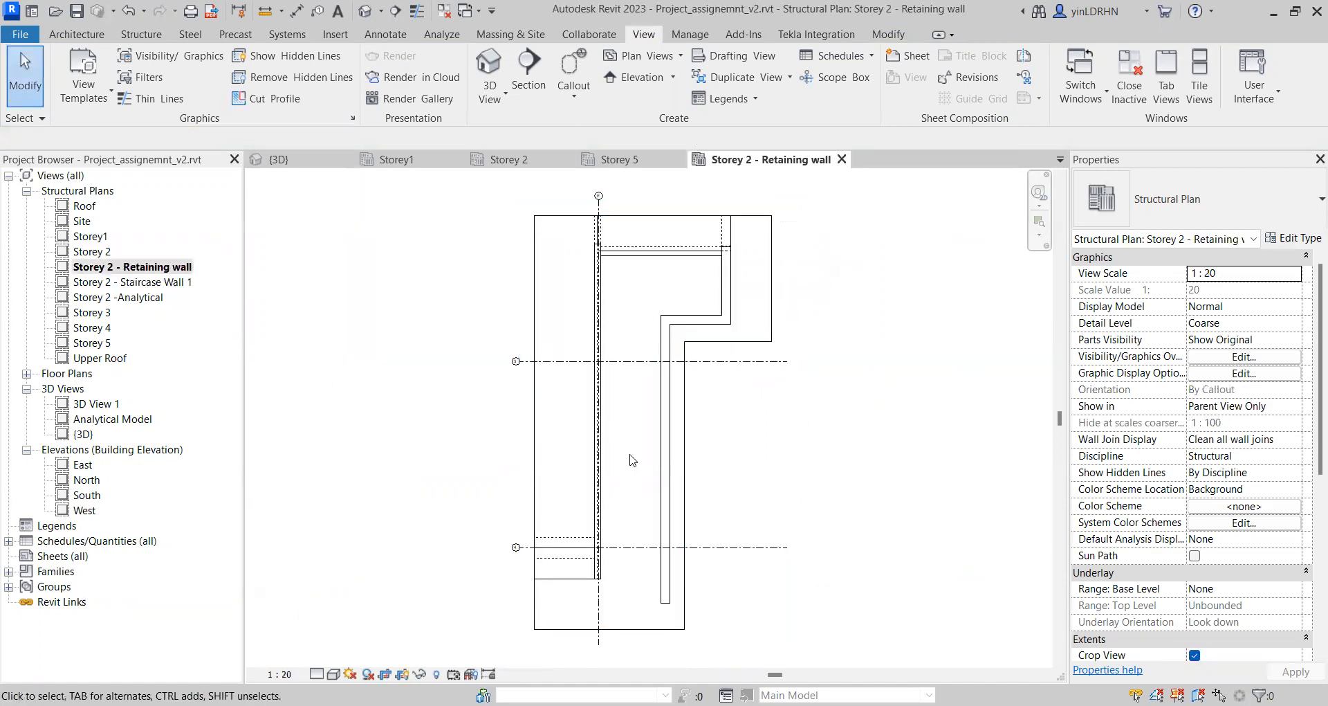
{"action": "left_click", "coordinate": [842, 159]}
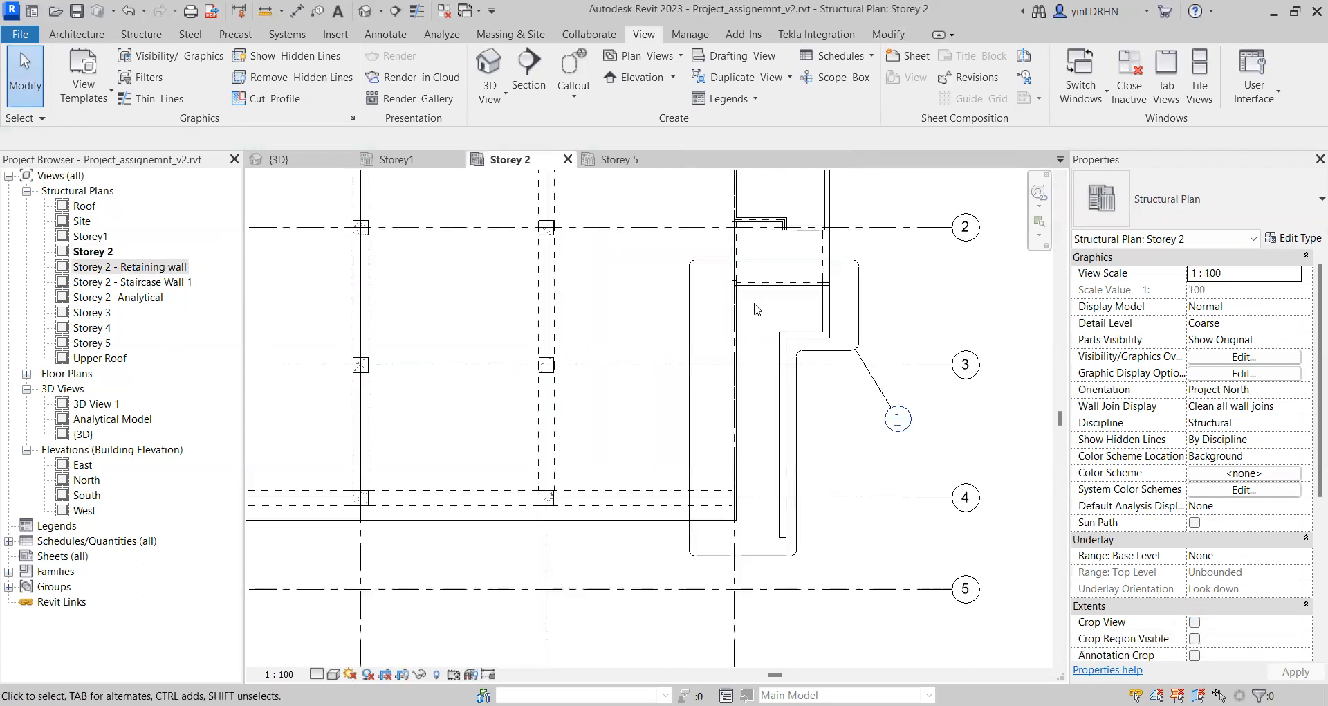
{"action": "left_click", "coordinate": [860, 319]}
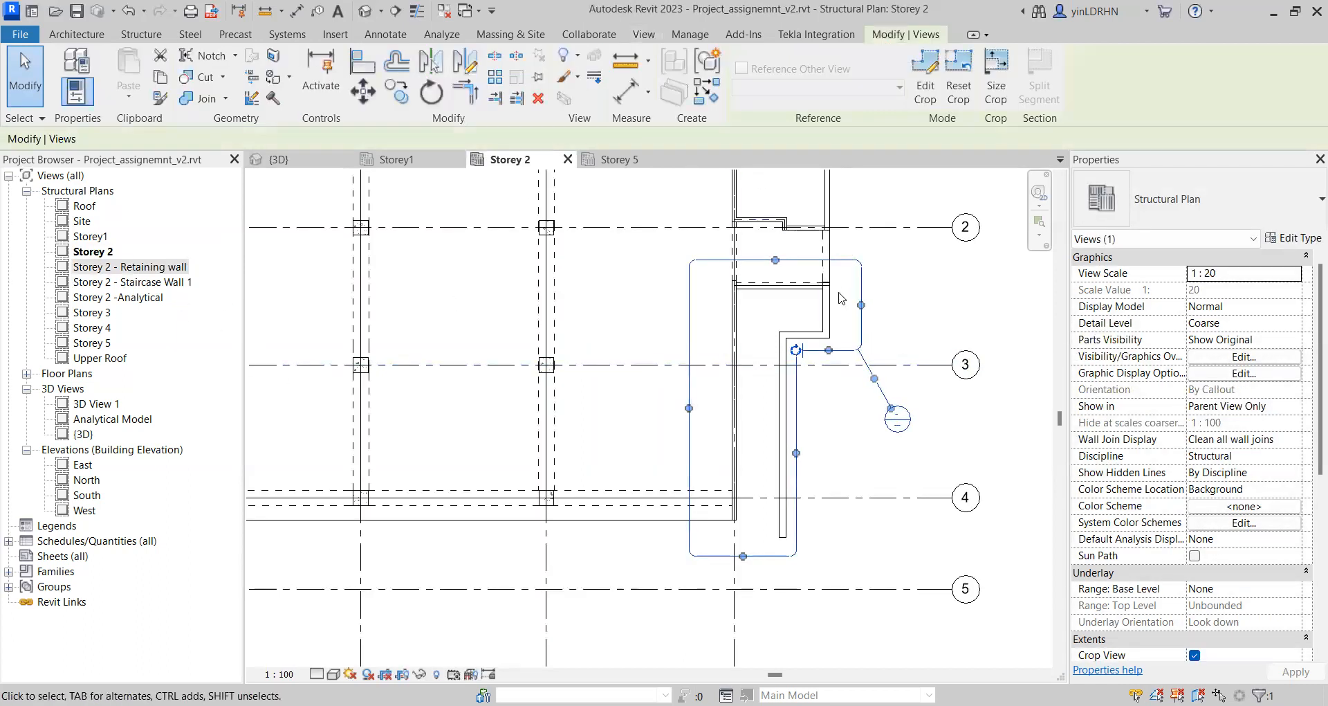
{"action": "double_click", "coordinate": [861, 328]}
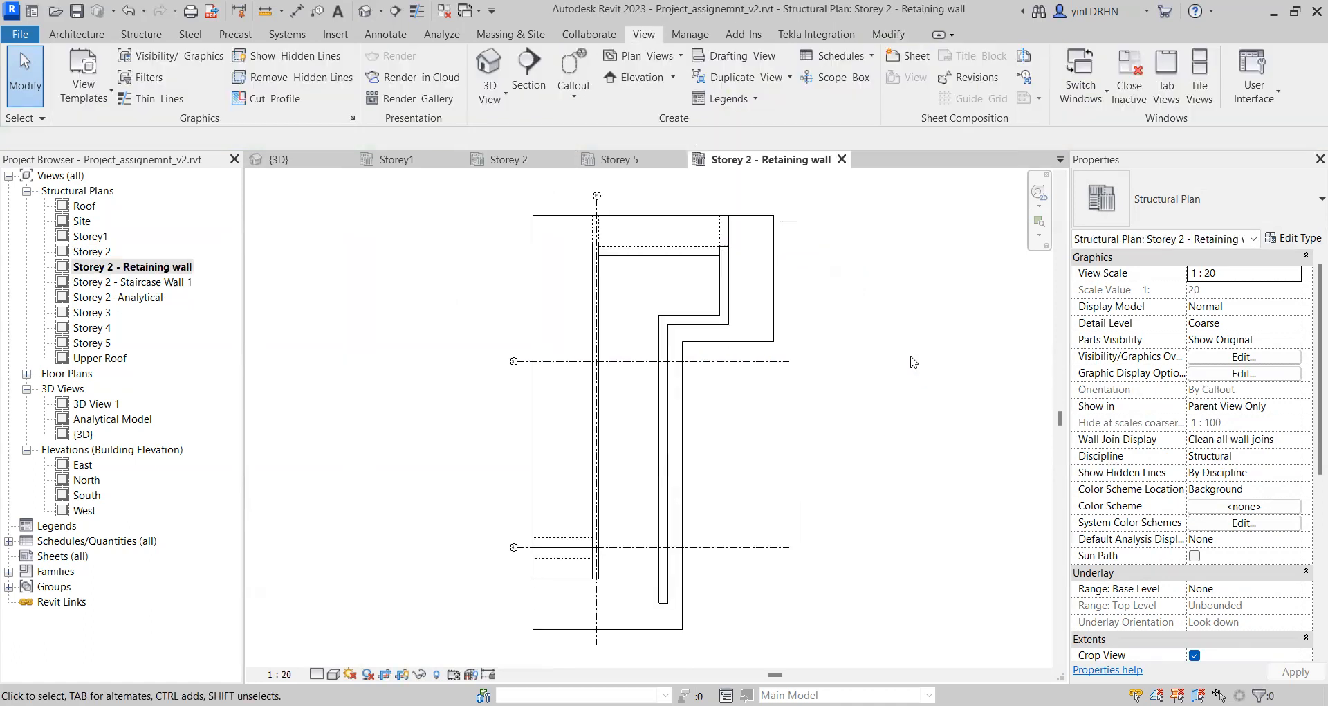
{"action": "left_click", "coordinate": [842, 159]}
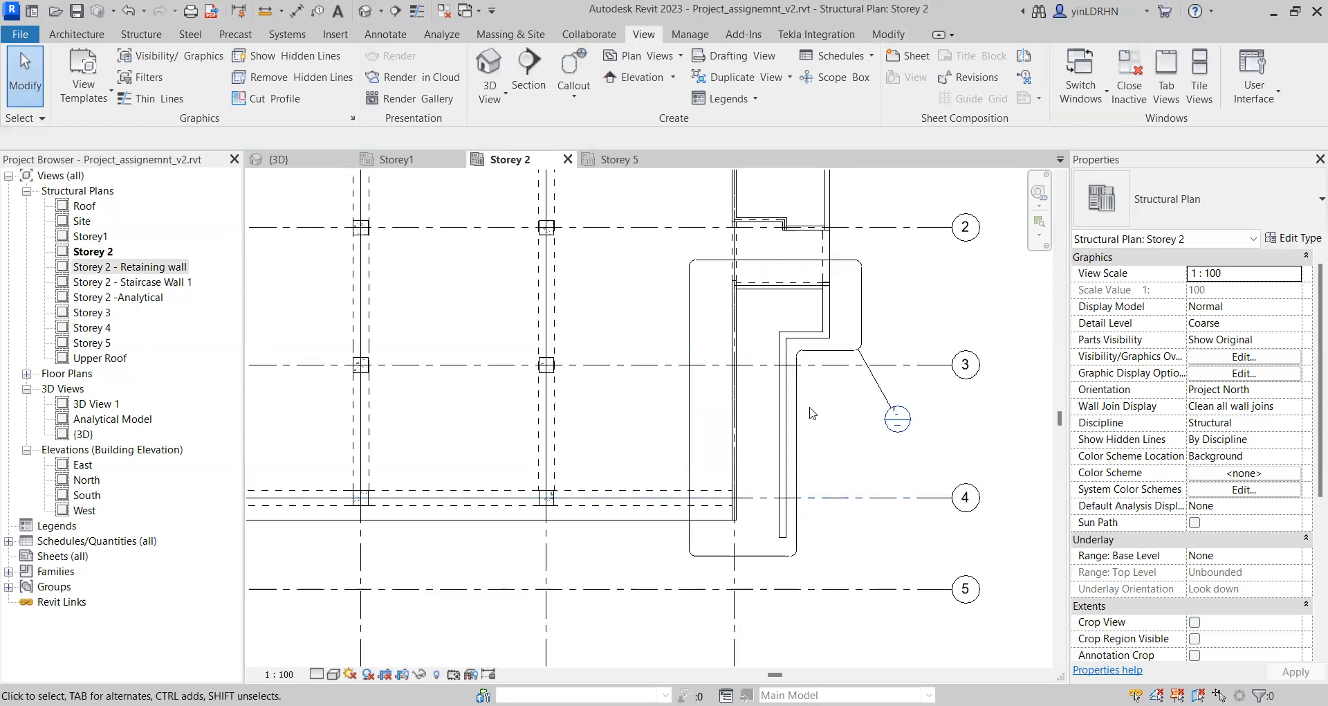
Step: Delete the retaining wall callout from the Storey 2 plan together with its view
{"action": "scroll", "coordinate": [672, 415], "scroll_direction": "down", "scroll_amount": 2}
{"action": "scroll", "coordinate": [671, 415], "scroll_direction": "down", "scroll_amount": 1}
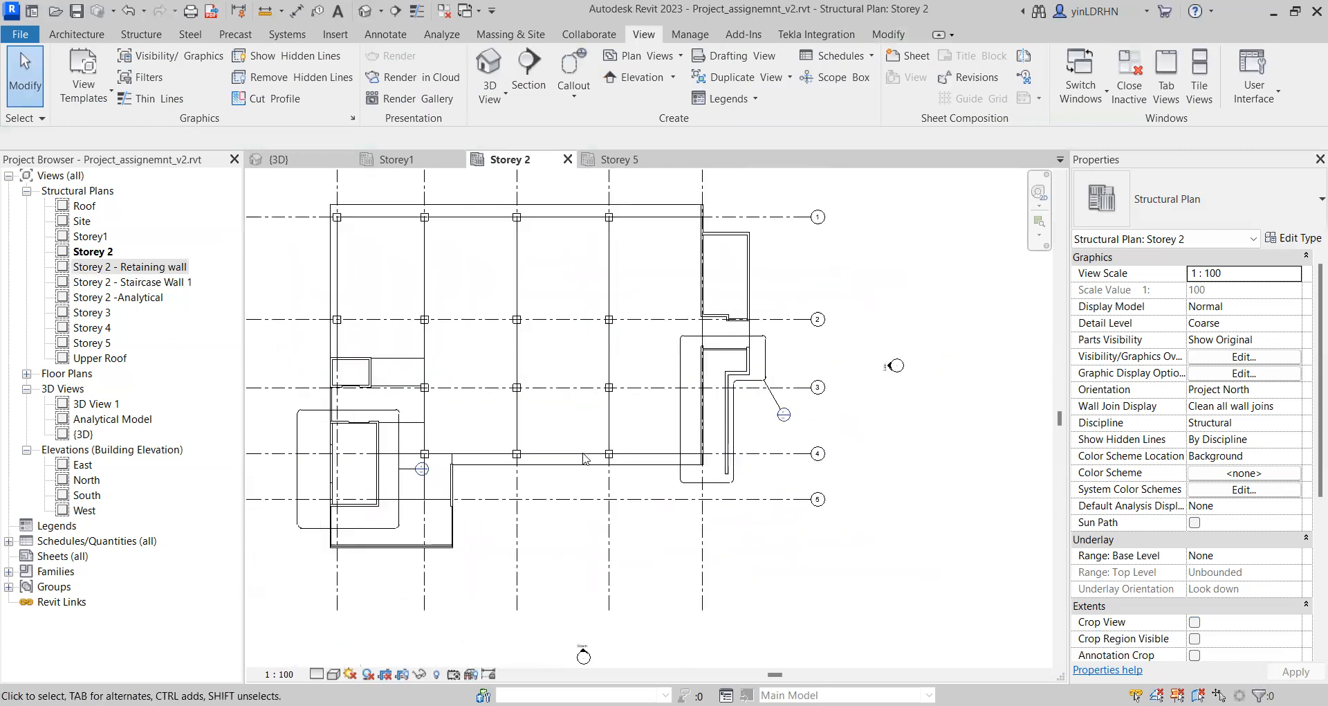
{"action": "left_click", "coordinate": [766, 353]}
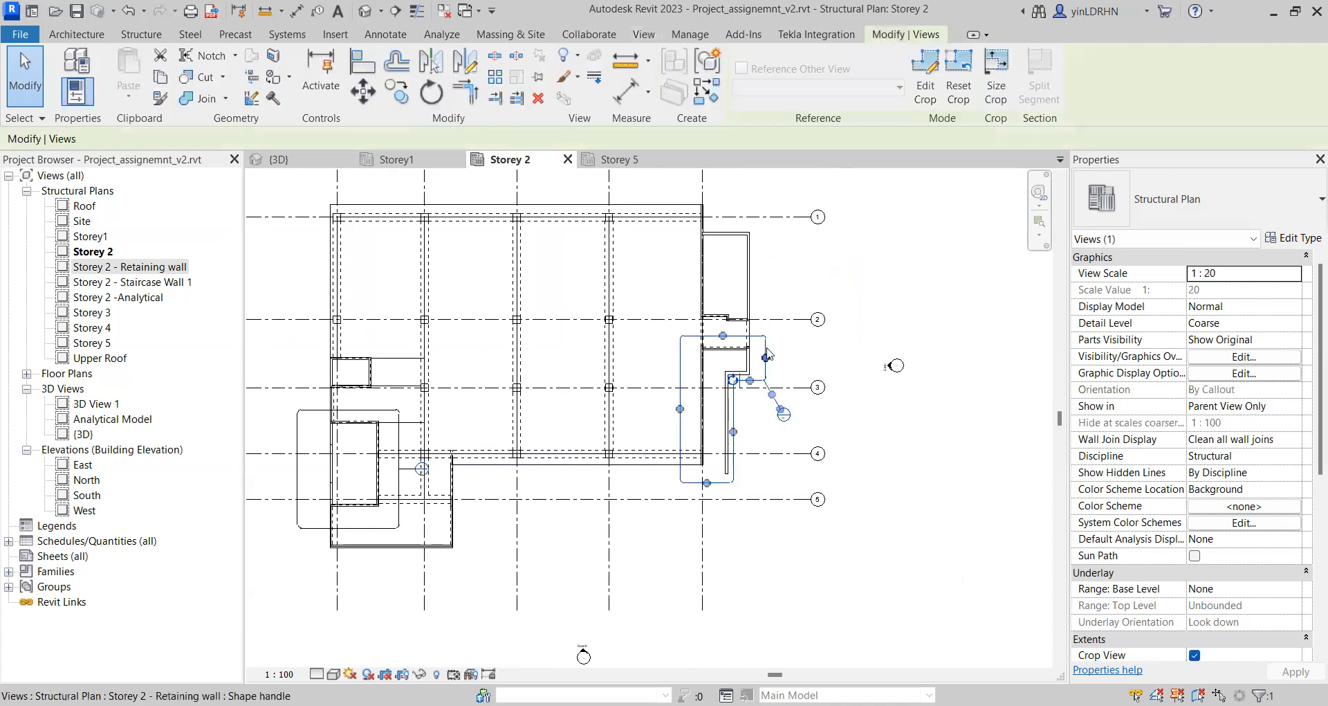
{"action": "key", "text": "Delete"}
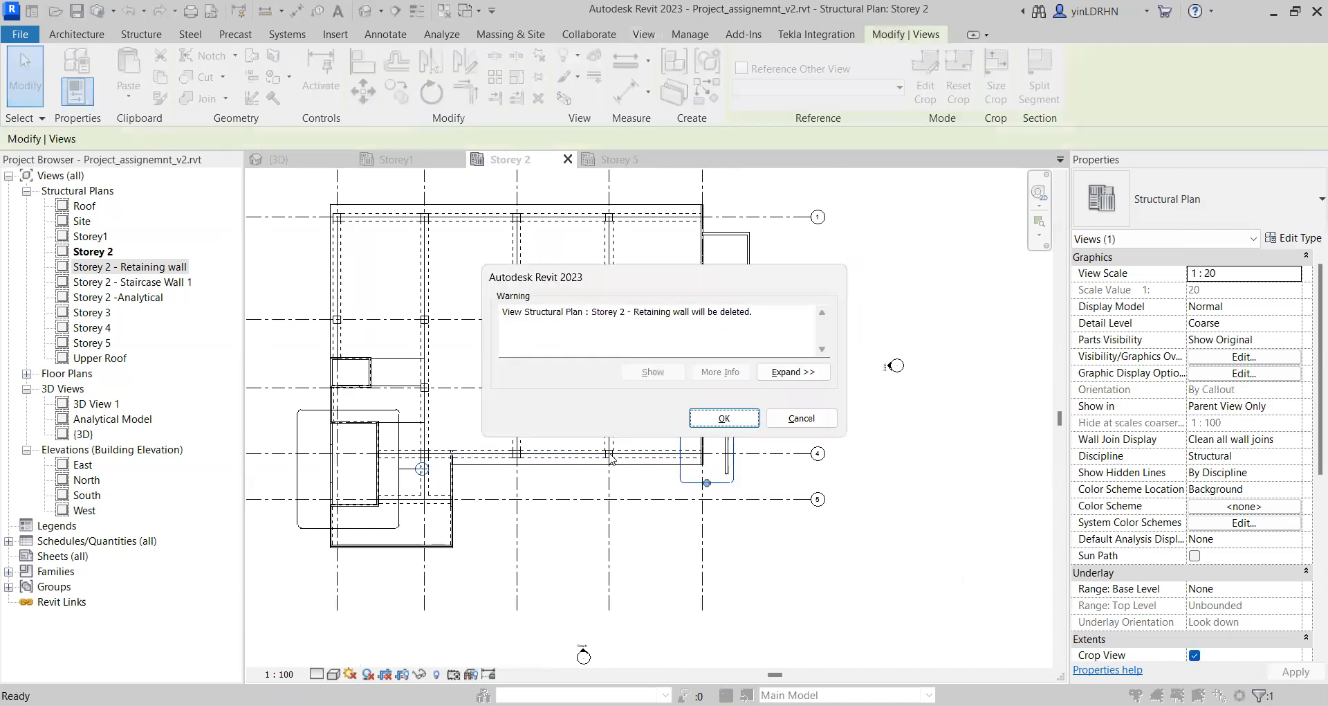
{"action": "left_click", "coordinate": [720, 418]}
Step: Delete the staircase wall callout from the Storey 2 plan together with its view
{"action": "left_click", "coordinate": [298, 419]}
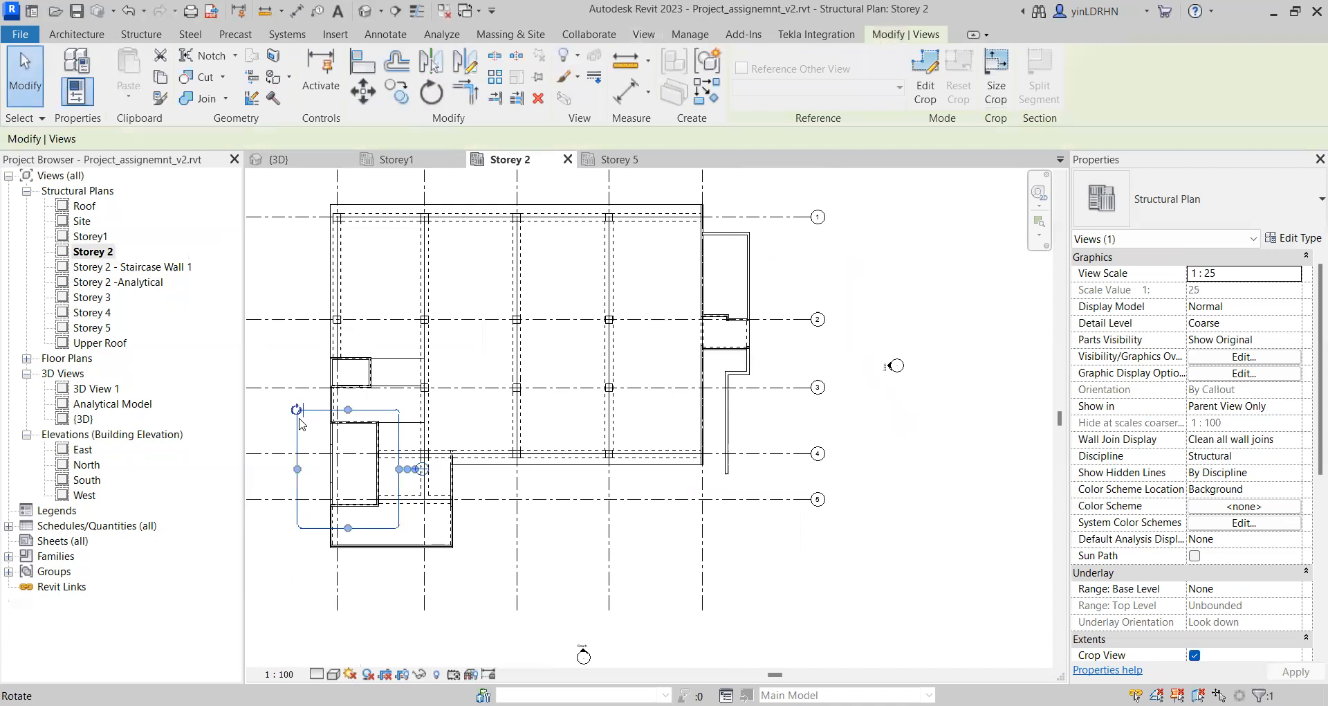
{"action": "key", "text": "Delete"}
{"action": "left_click", "coordinate": [718, 424]}
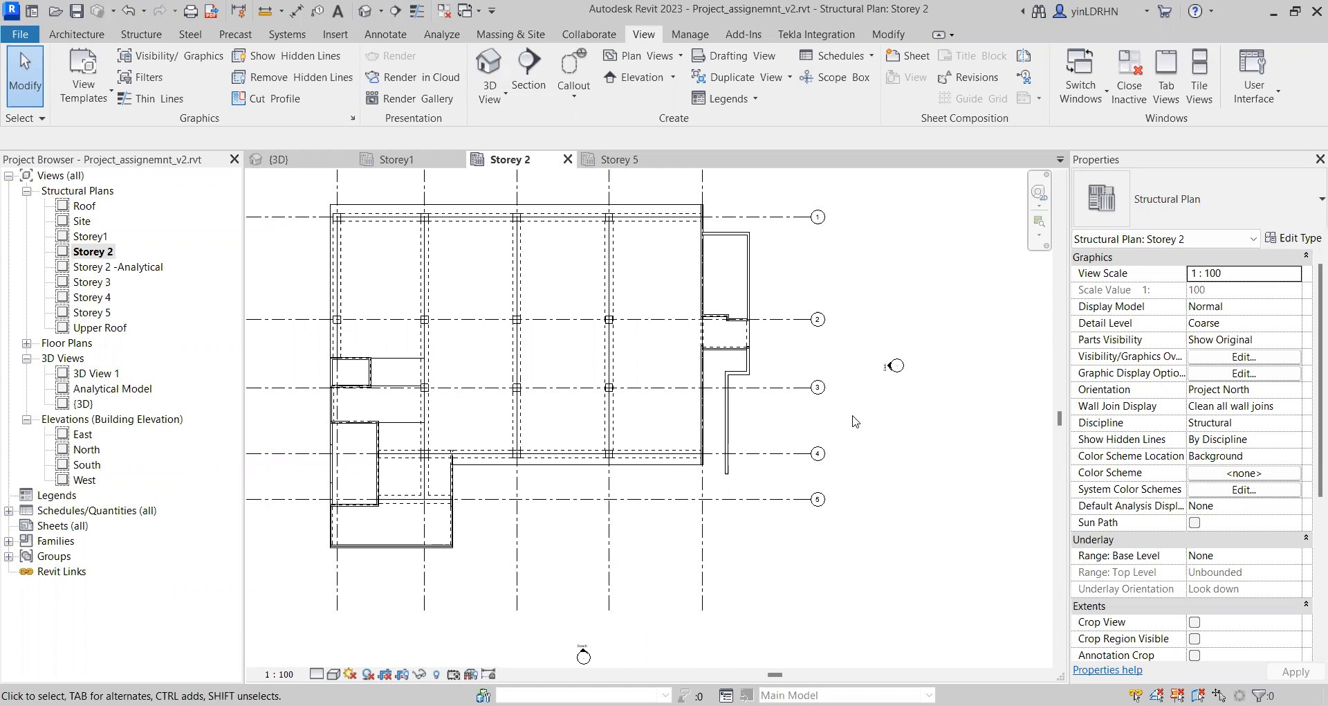
{"action": "left_click", "coordinate": [674, 77]}
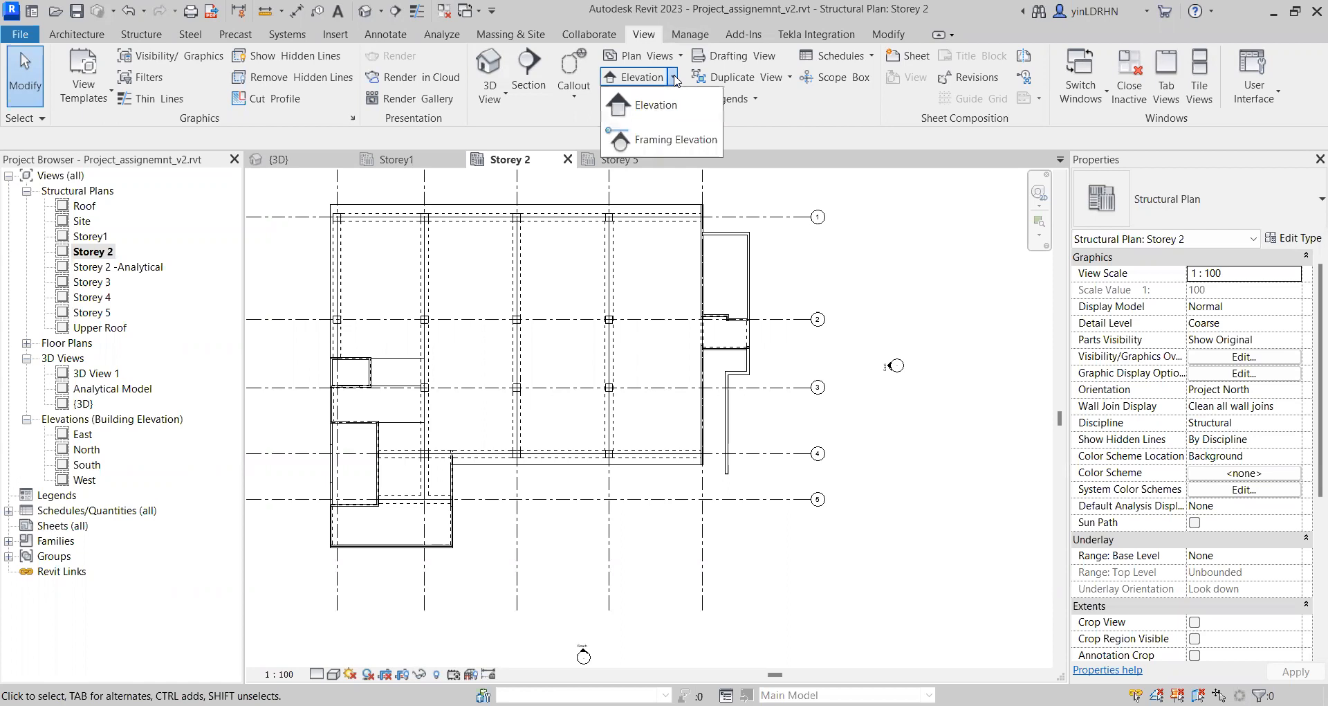
{"action": "left_click", "coordinate": [891, 270]}
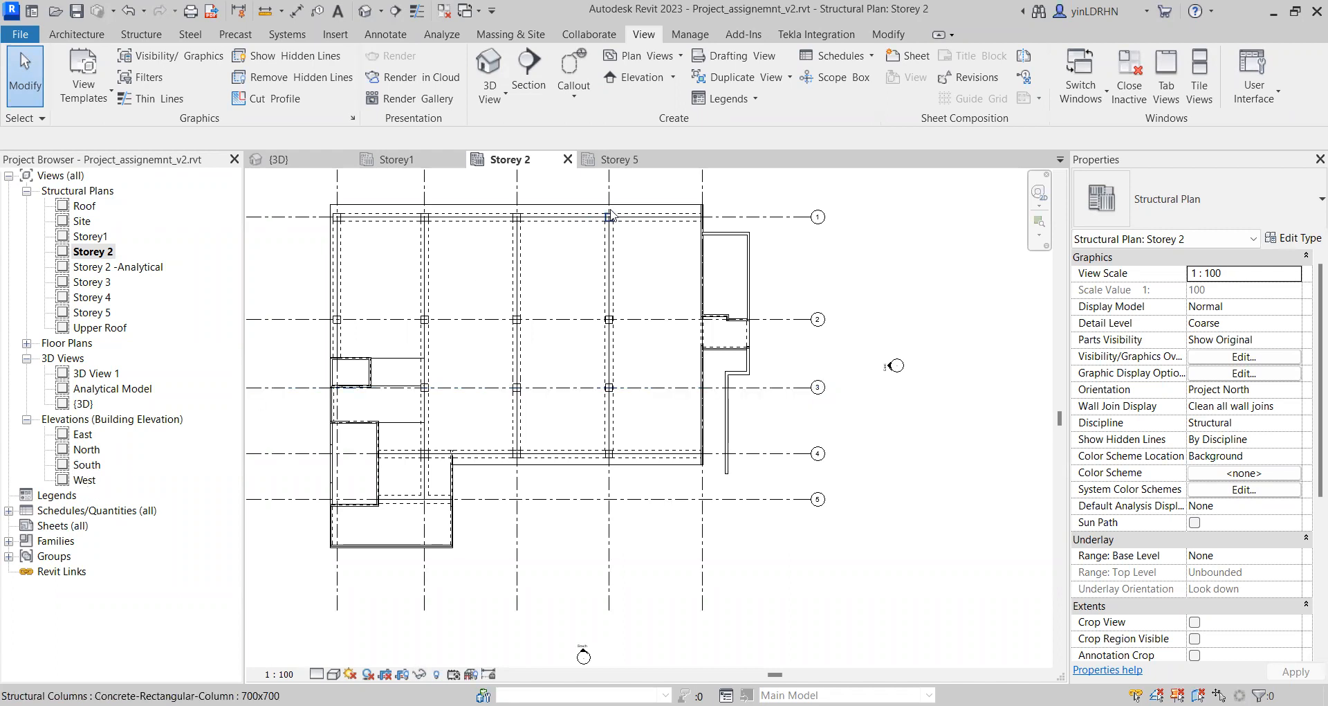
{"action": "left_click", "coordinate": [673, 76]}
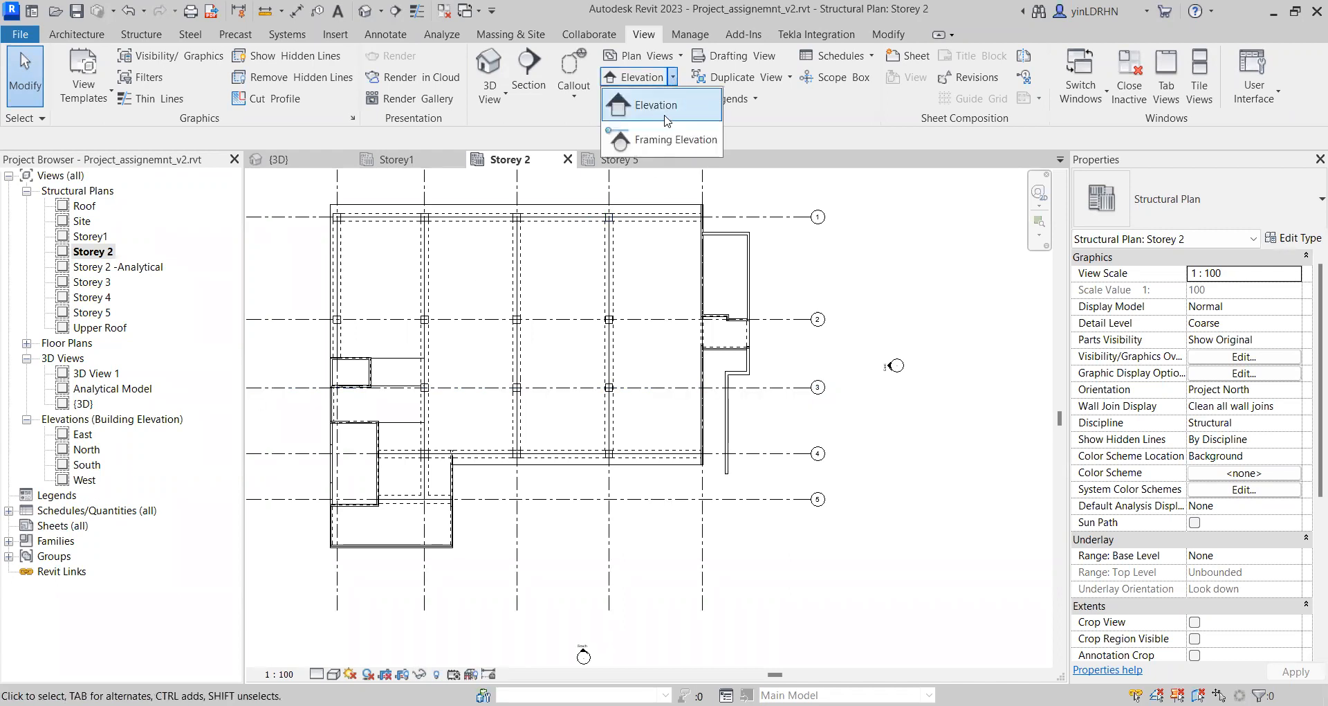
{"action": "left_click", "coordinate": [666, 108]}
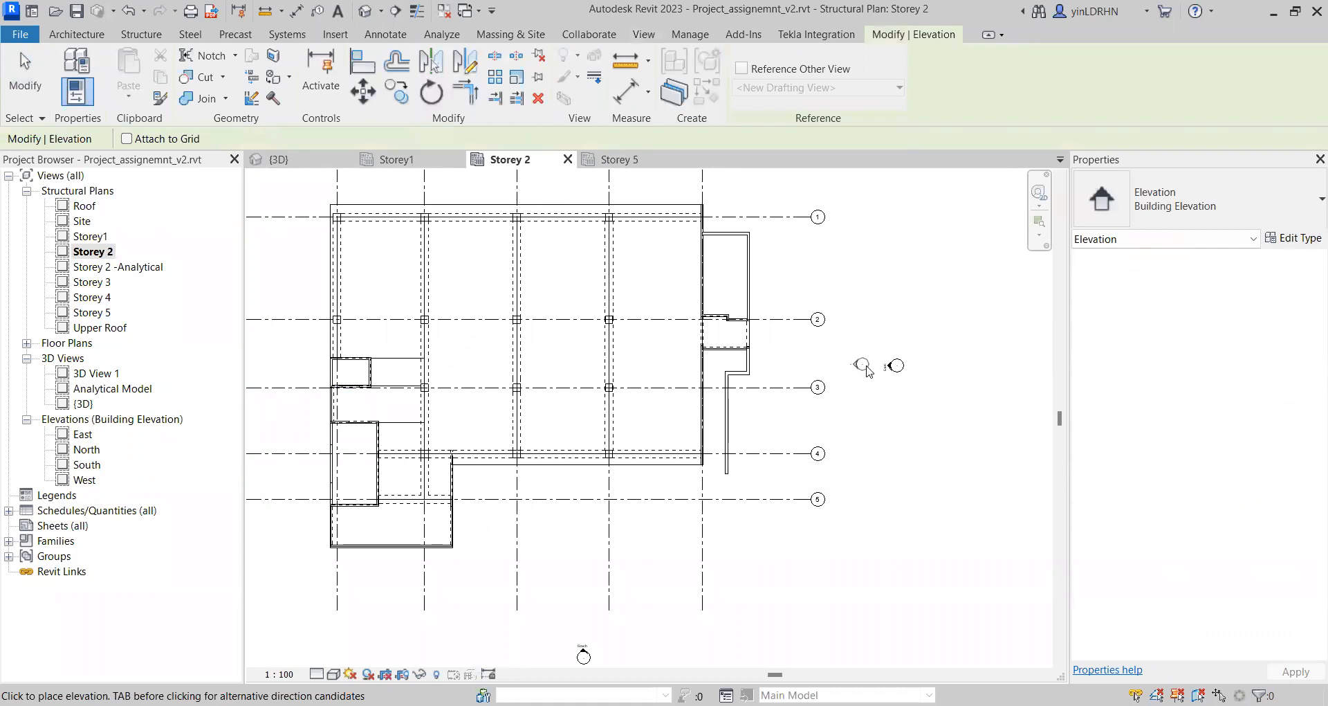
{"action": "key", "text": "Escape"}
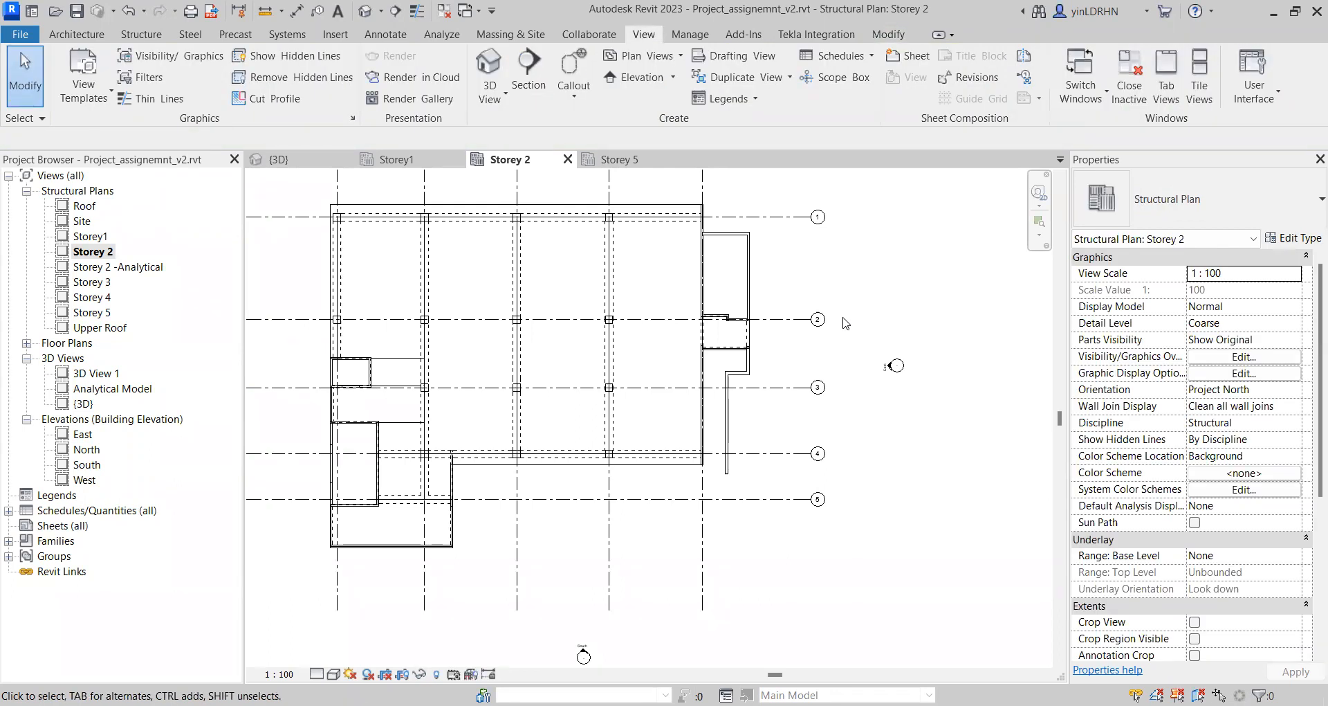
Step: Place a framing elevation attached to grid C between grids 1 and 2 in the Storey 2 plan
{"action": "left_click", "coordinate": [674, 78]}
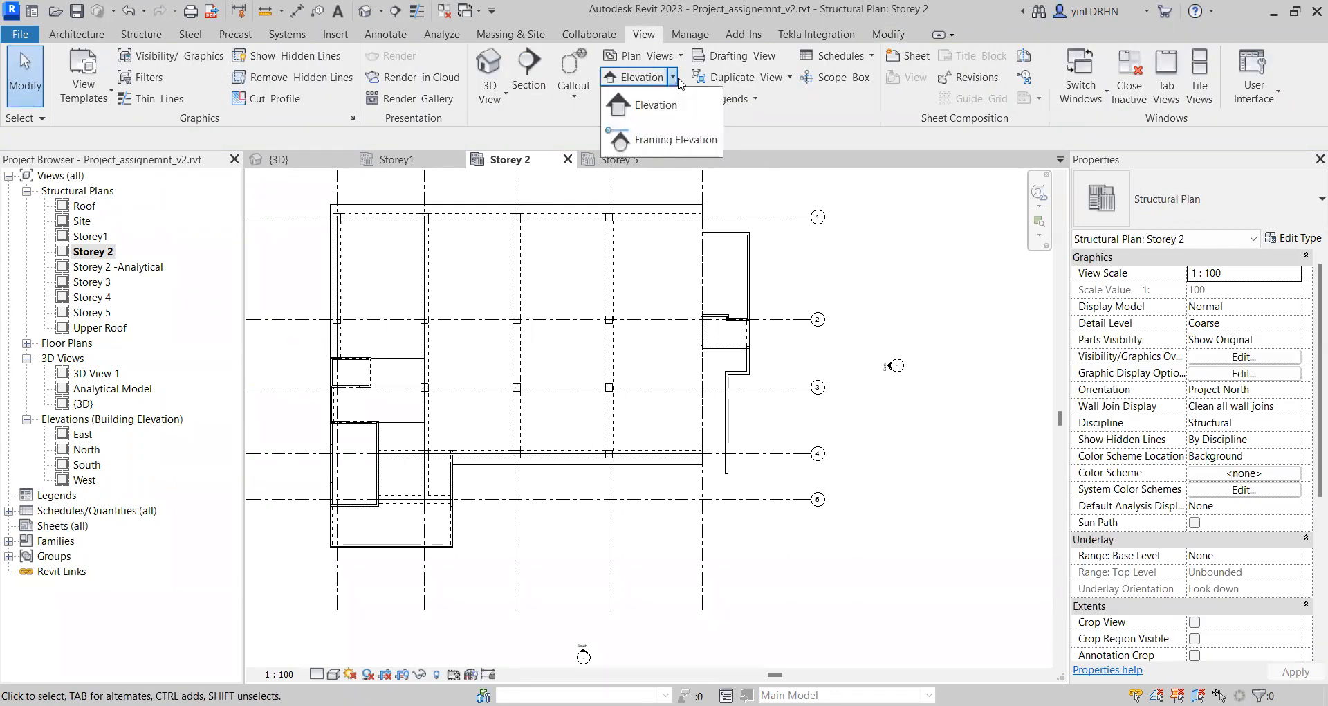
{"action": "left_click", "coordinate": [663, 144]}
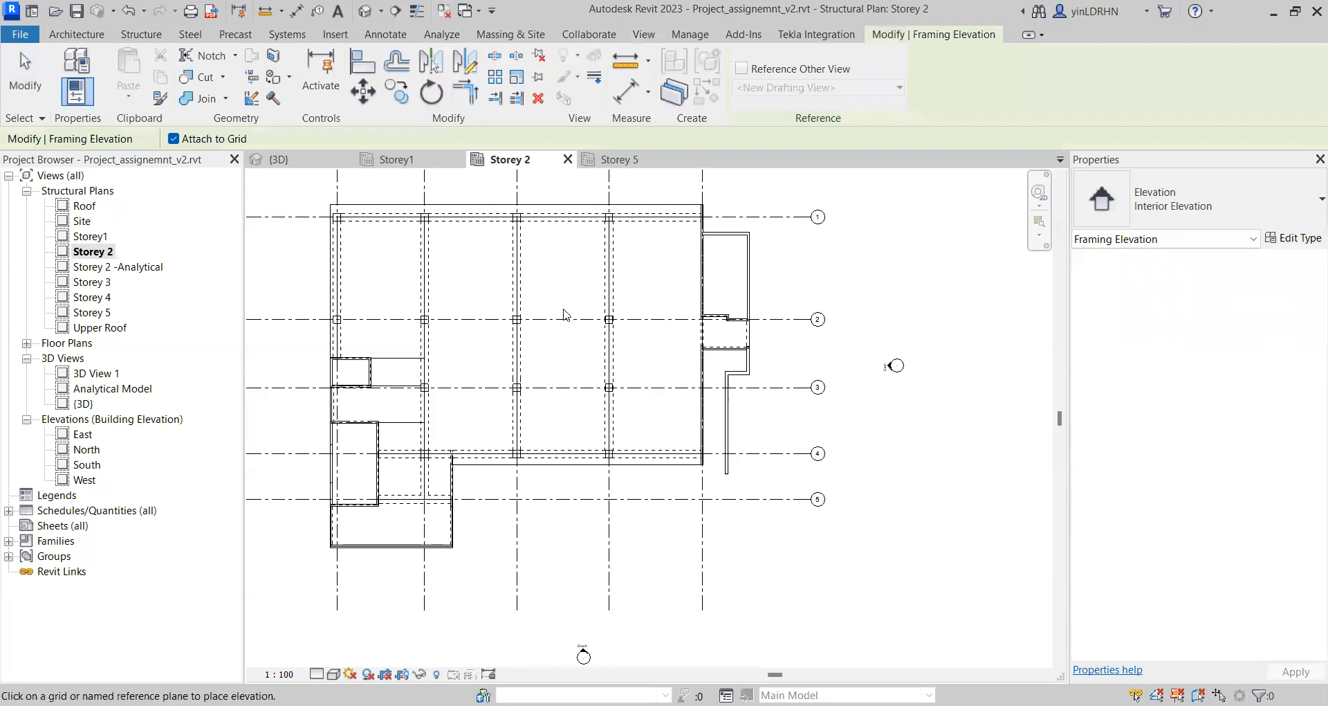
{"action": "left_click", "coordinate": [531, 304]}
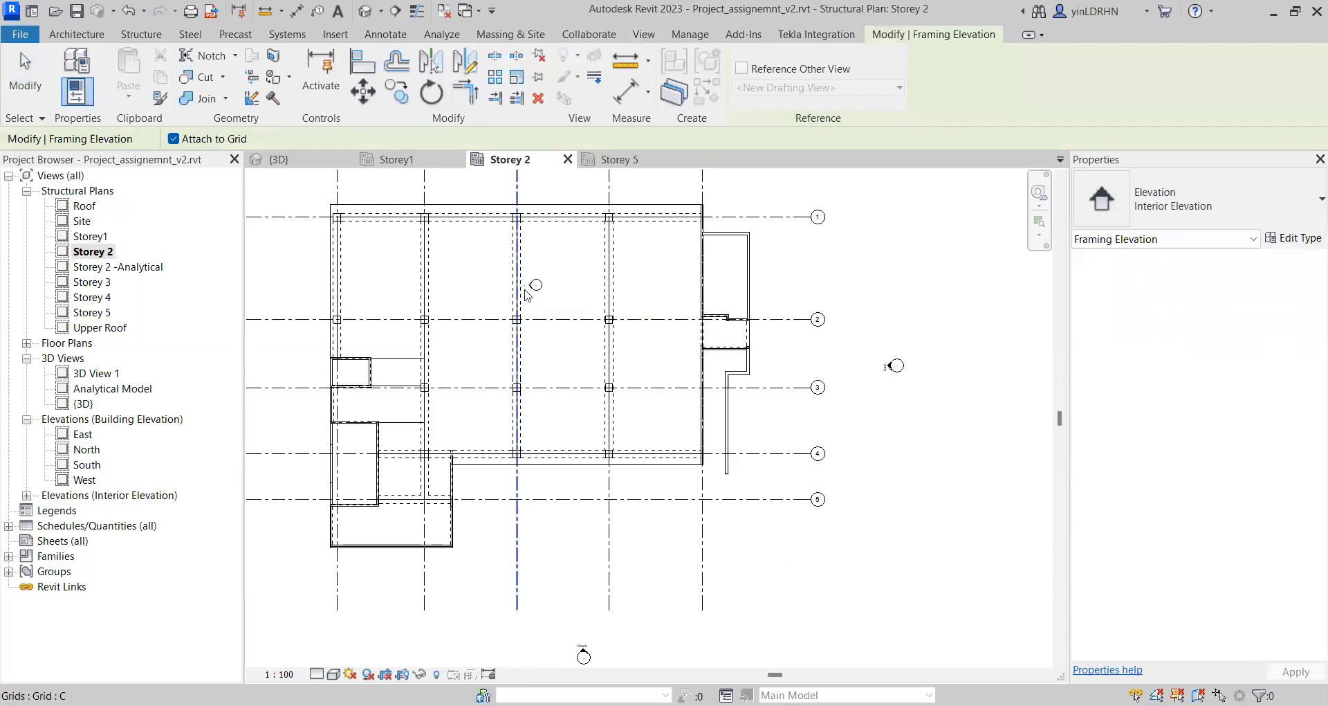
{"action": "key", "text": "Escape"}
{"action": "key", "text": "Escape"}
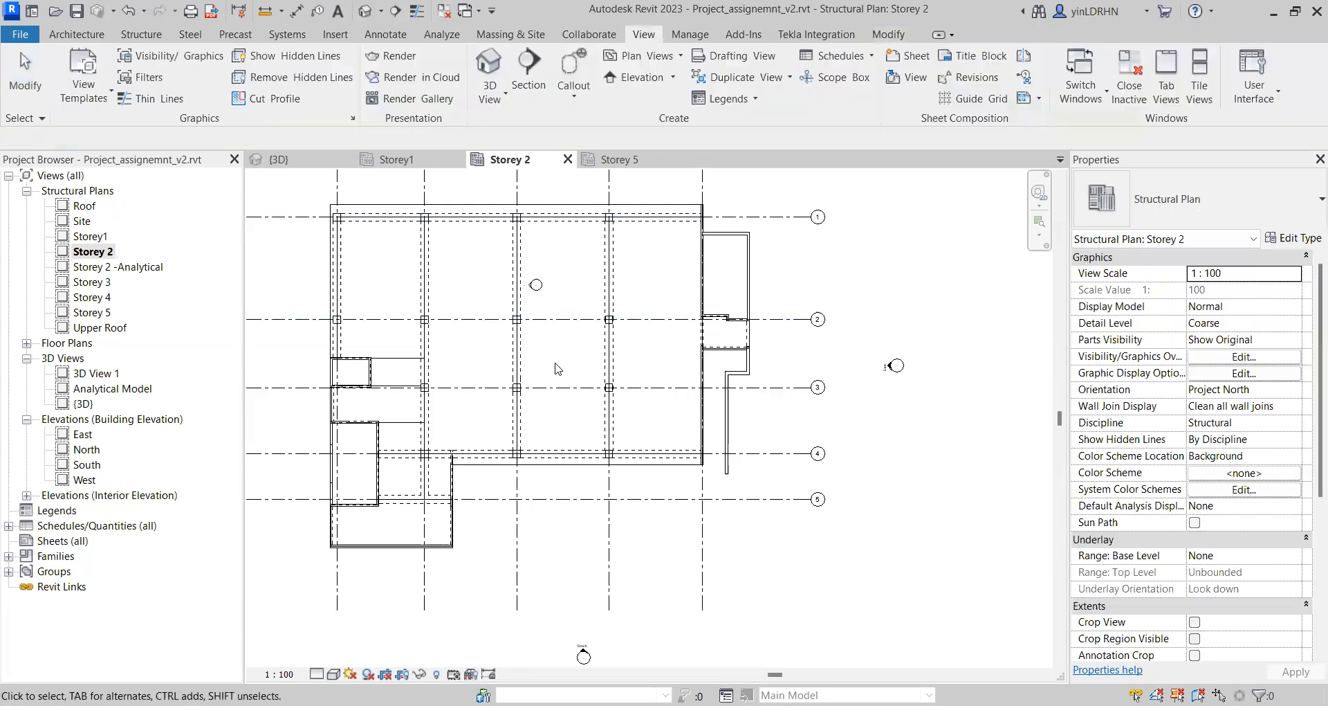
{"action": "left_click", "coordinate": [543, 300]}
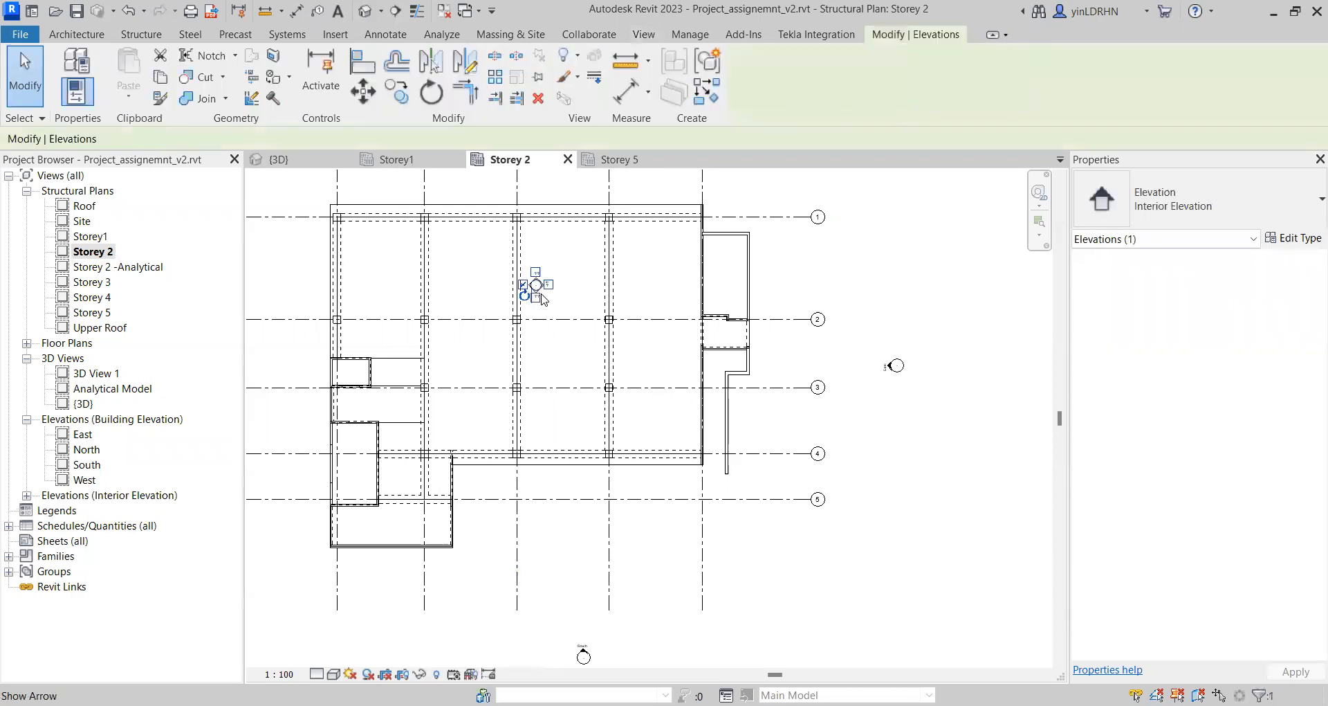
{"action": "scroll", "coordinate": [543, 300], "scroll_direction": "up", "scroll_amount": 5}
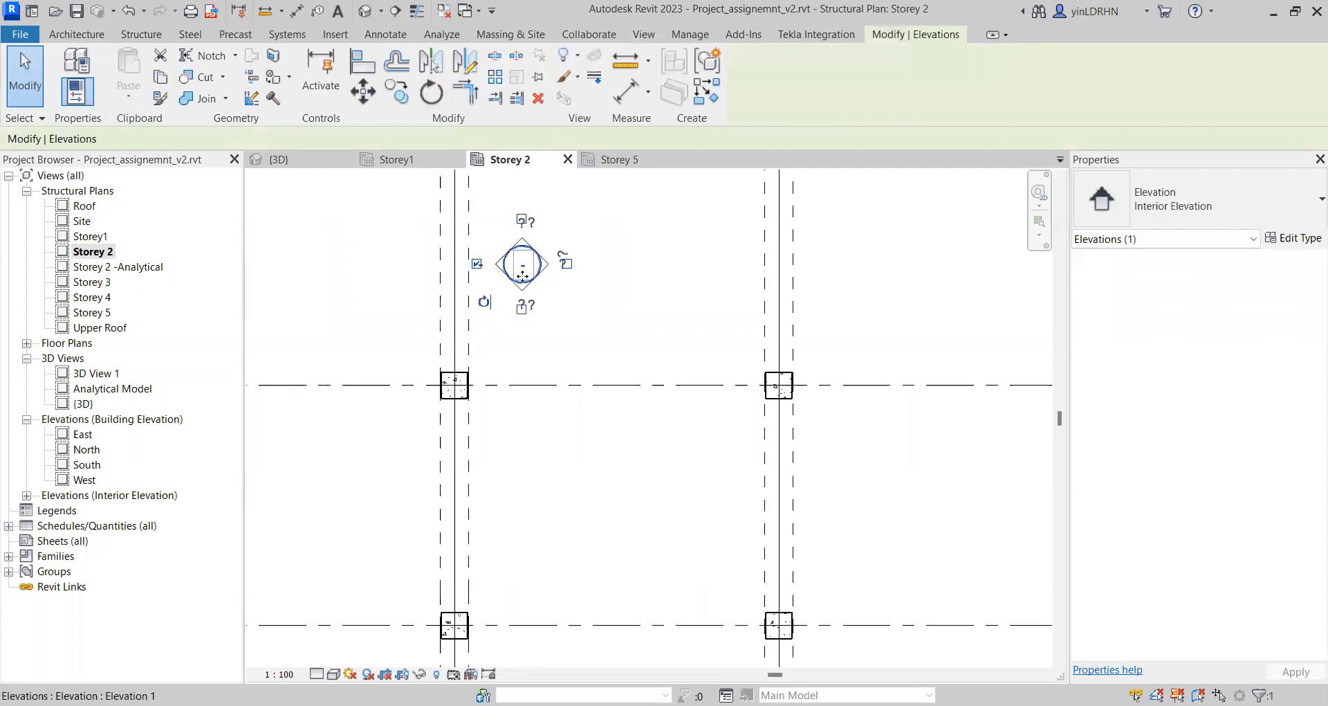
{"action": "right_click", "coordinate": [535, 271]}
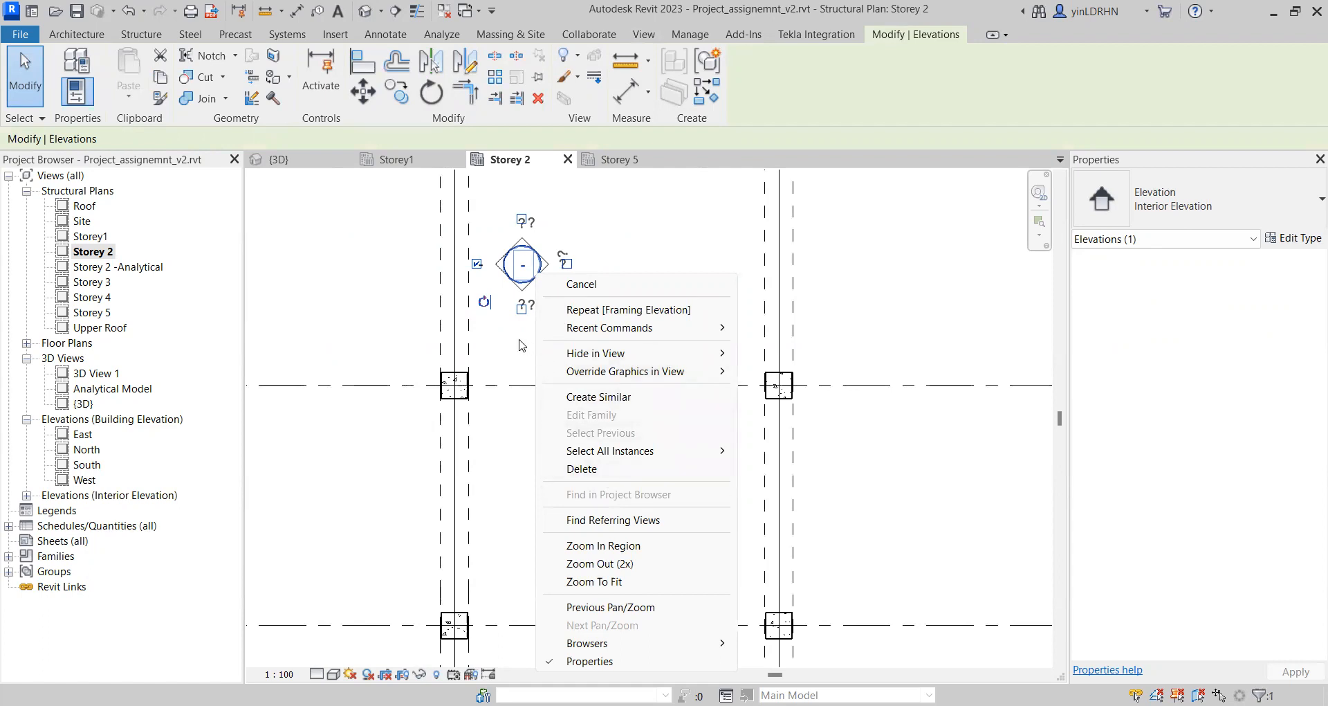
{"action": "left_click", "coordinate": [521, 345]}
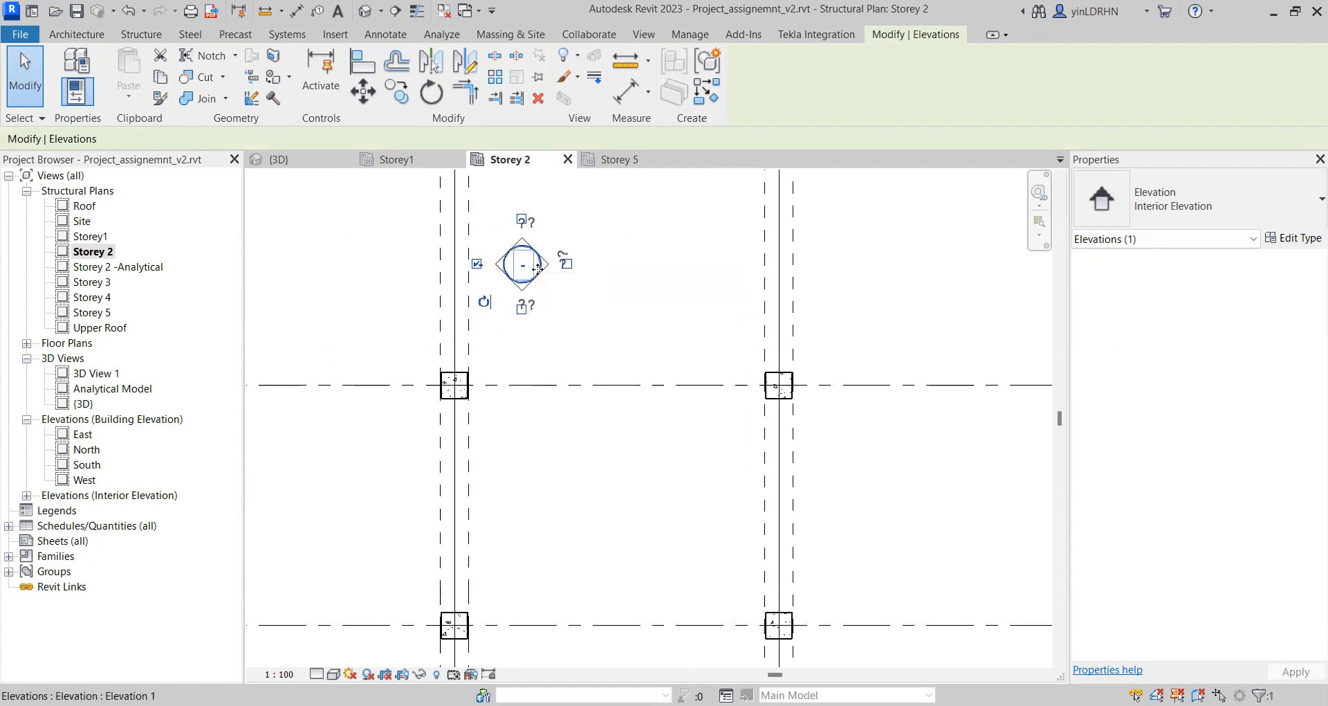
{"action": "key", "text": "Escape"}
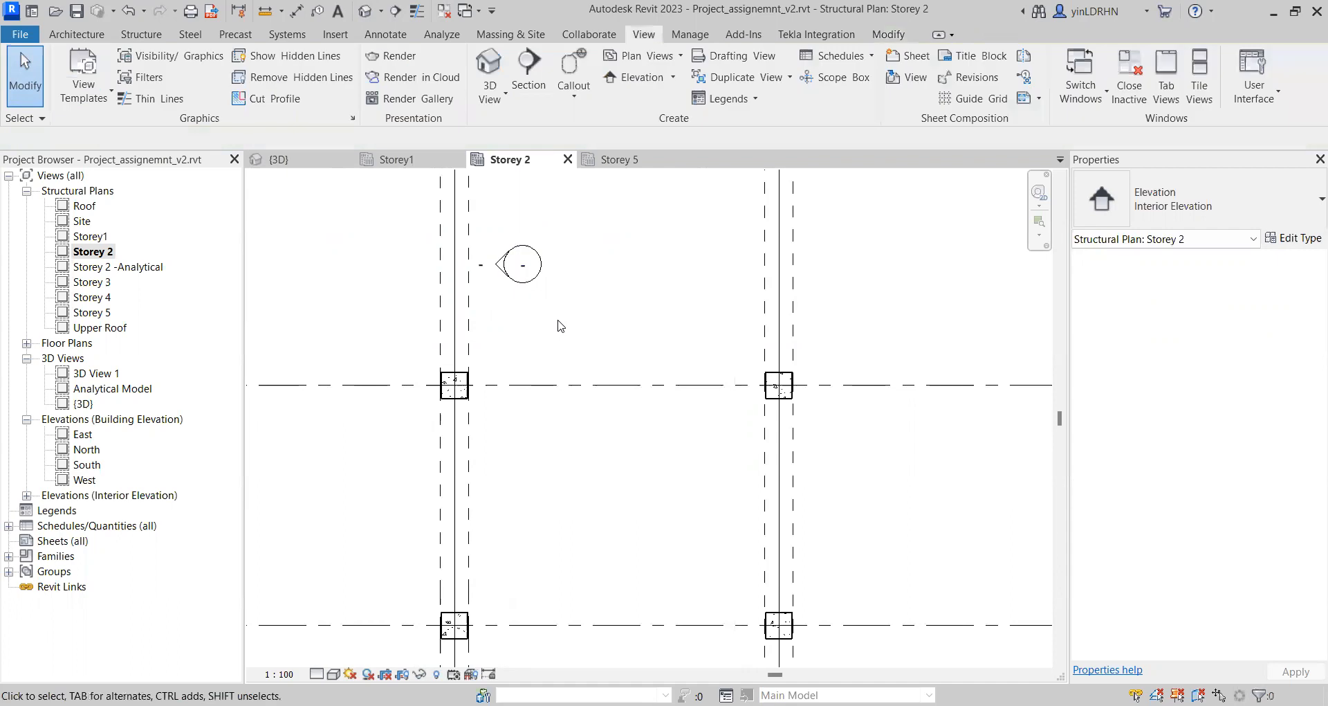
Step: Enlarge the framing elevation's far clip offset to about 2600 and extend its crop along grid C past grid 4
{"action": "left_click", "coordinate": [492, 266]}
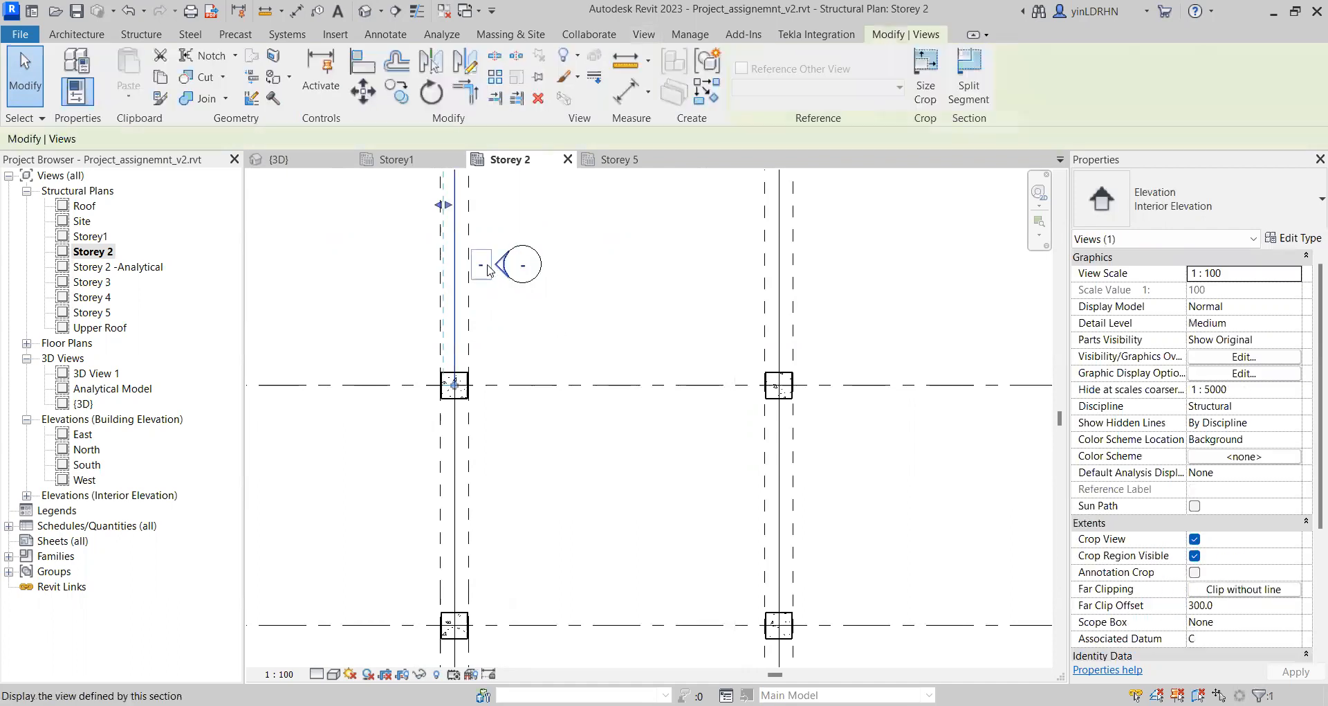
{"action": "scroll", "coordinate": [544, 340], "scroll_direction": "down", "scroll_amount": 2}
{"action": "left_click_drag", "start_coordinate": [479, 249], "coordinate": [422, 255]}
{"action": "scroll", "coordinate": [600, 354], "scroll_direction": "down", "scroll_amount": 2}
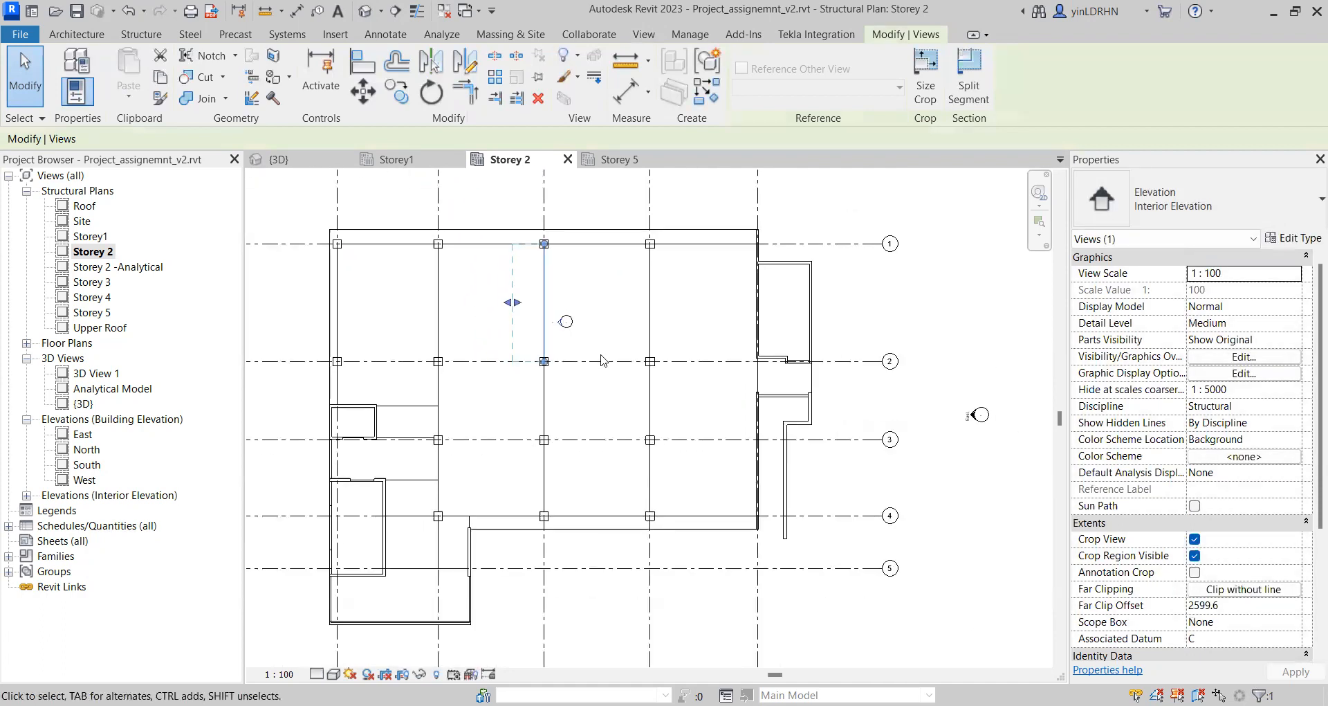
{"action": "left_click_drag", "start_coordinate": [547, 371], "coordinate": [562, 467]}
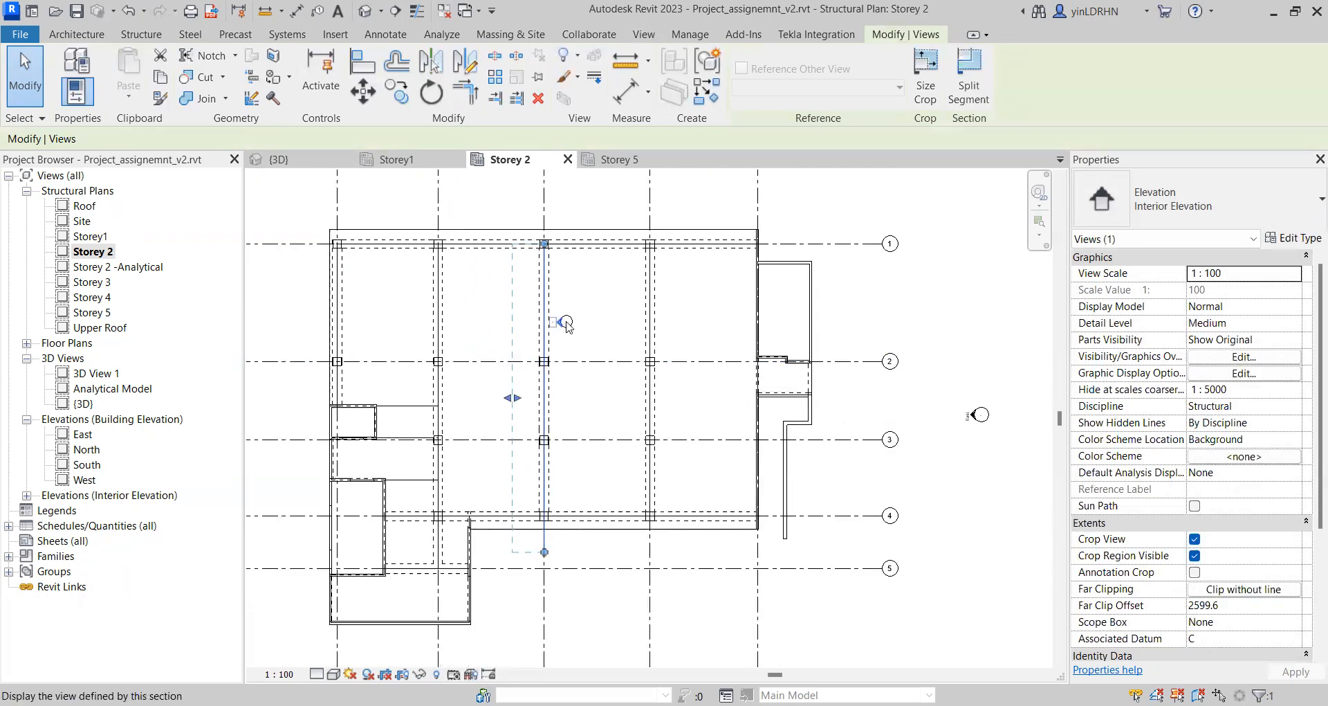
{"action": "mouse_move", "coordinate": [517, 400]}
{"action": "left_mouse_down"}
{"action": "mouse_move", "coordinate": [534, 399]}
{"action": "mouse_move", "coordinate": [503, 398]}
{"action": "mouse_move", "coordinate": [513, 399]}
{"action": "left_mouse_up"}
{"action": "left_click", "coordinate": [604, 398]}
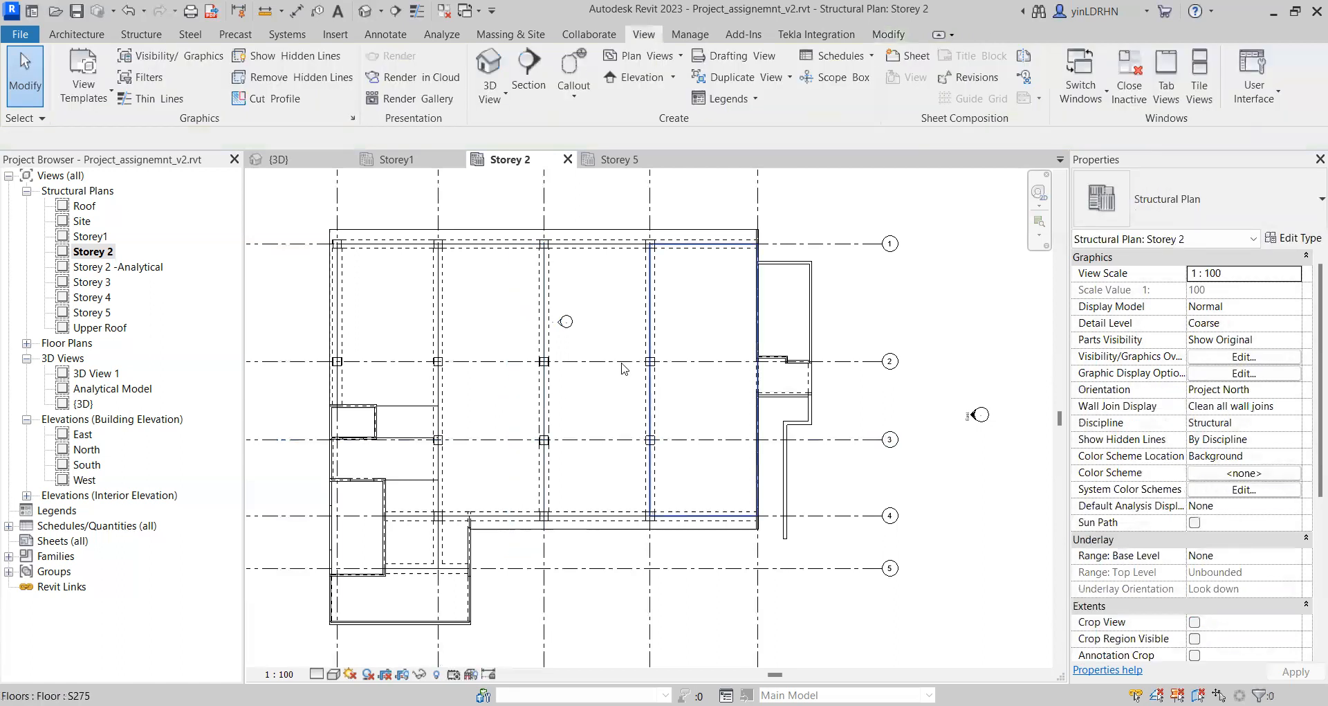
Step: Delete the framing elevation marker beside grid C together with its elevation view
{"action": "left_click", "coordinate": [566, 322]}
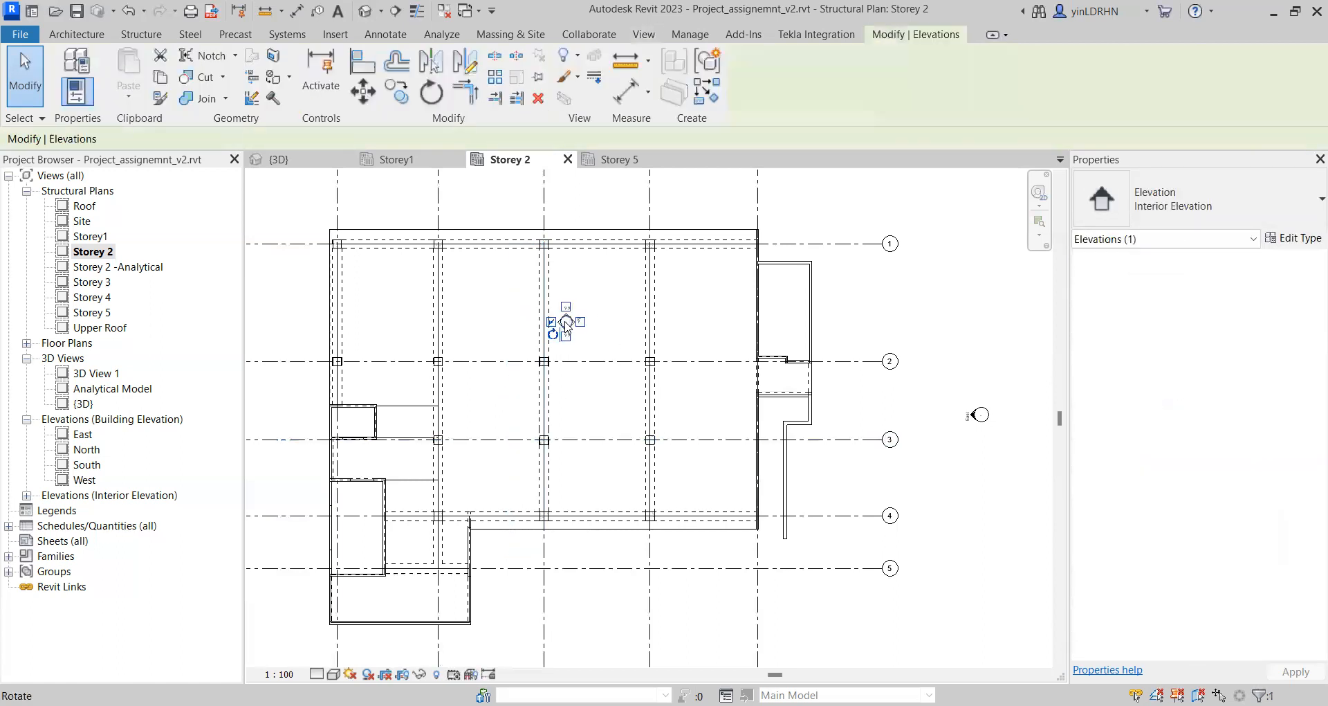
{"action": "right_click", "coordinate": [566, 325]}
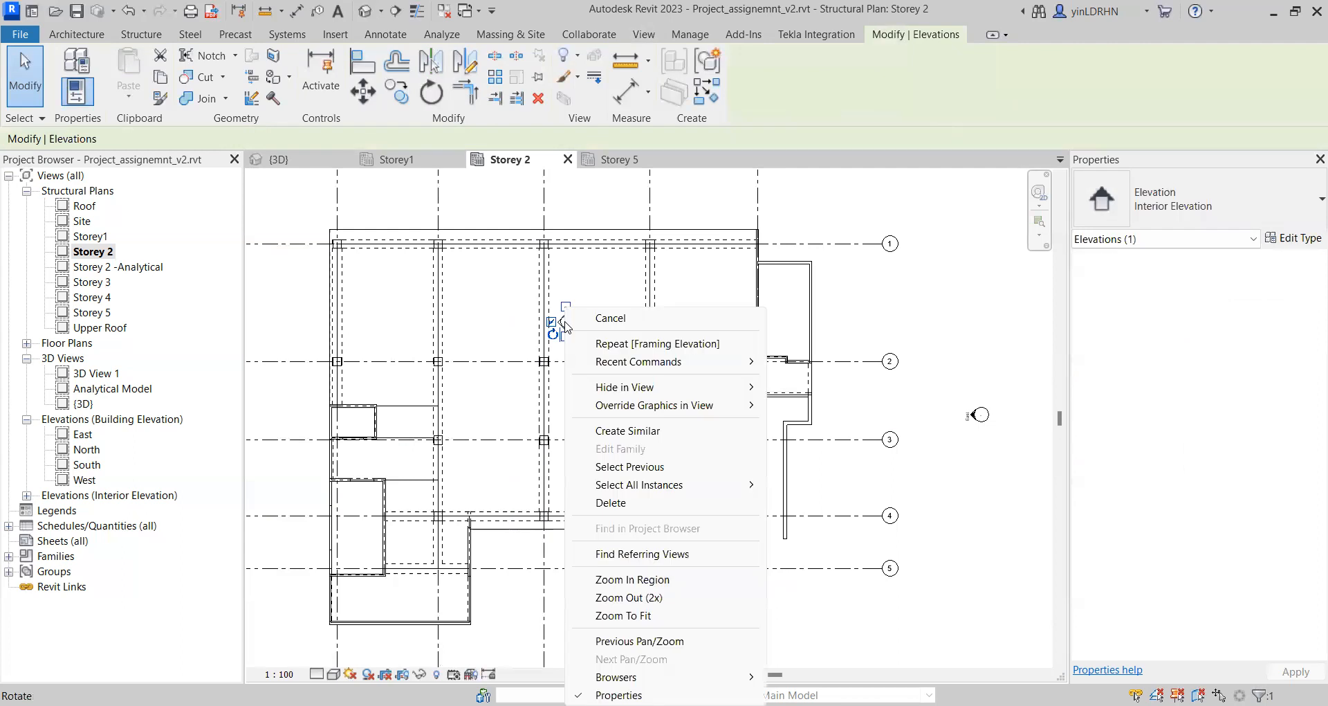
{"action": "left_click", "coordinate": [590, 284]}
{"action": "left_click", "coordinate": [599, 285]}
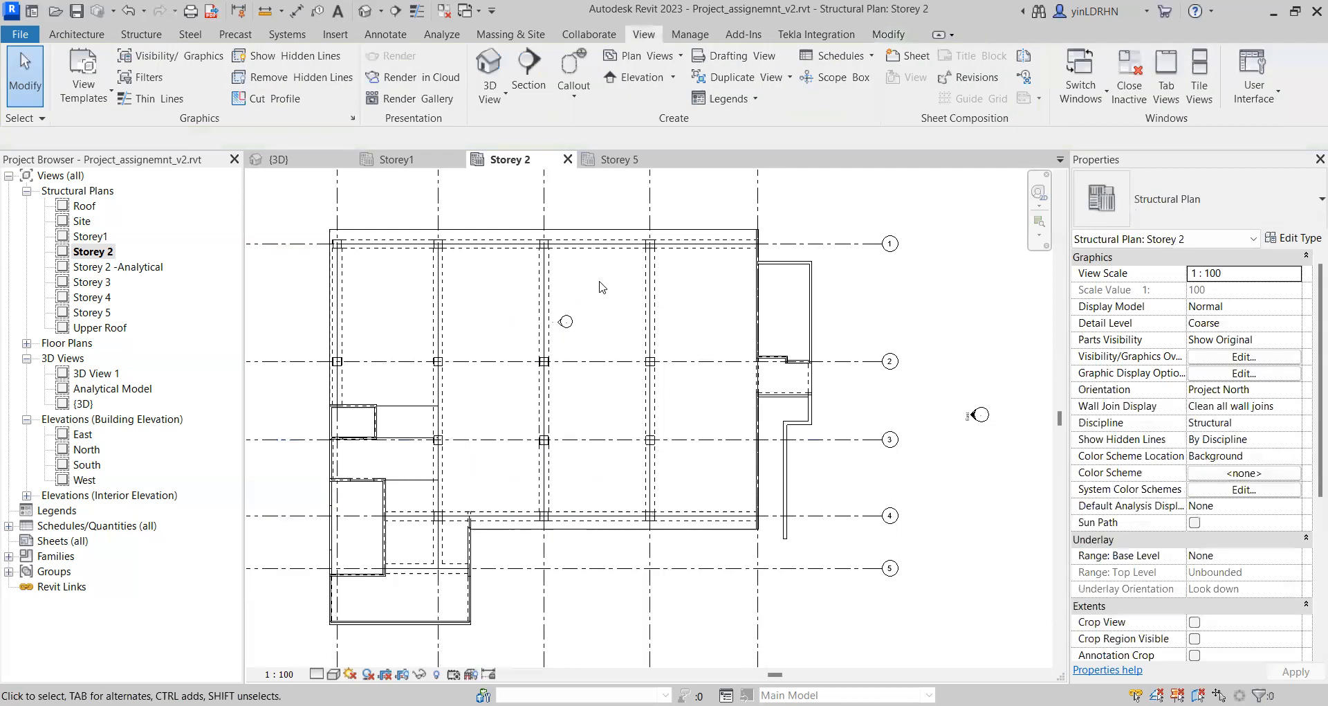
{"action": "left_click", "coordinate": [565, 322]}
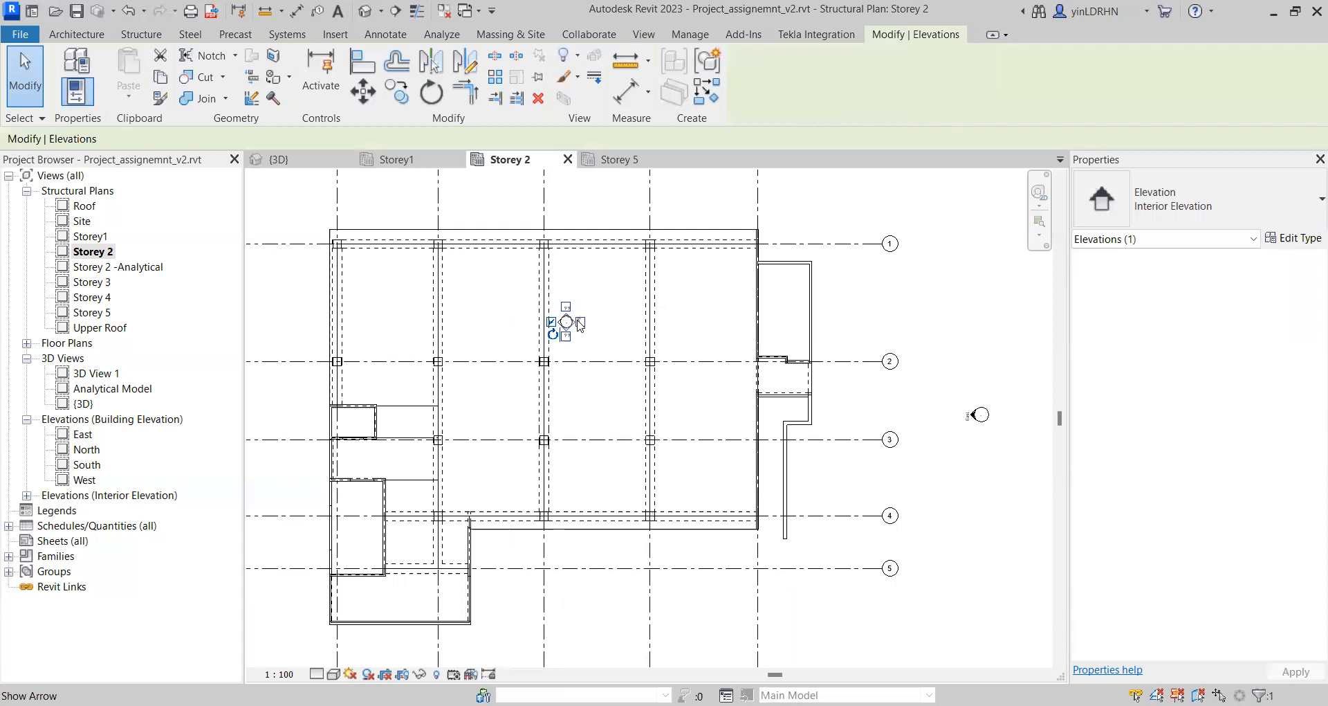
{"action": "key", "text": "Delete"}
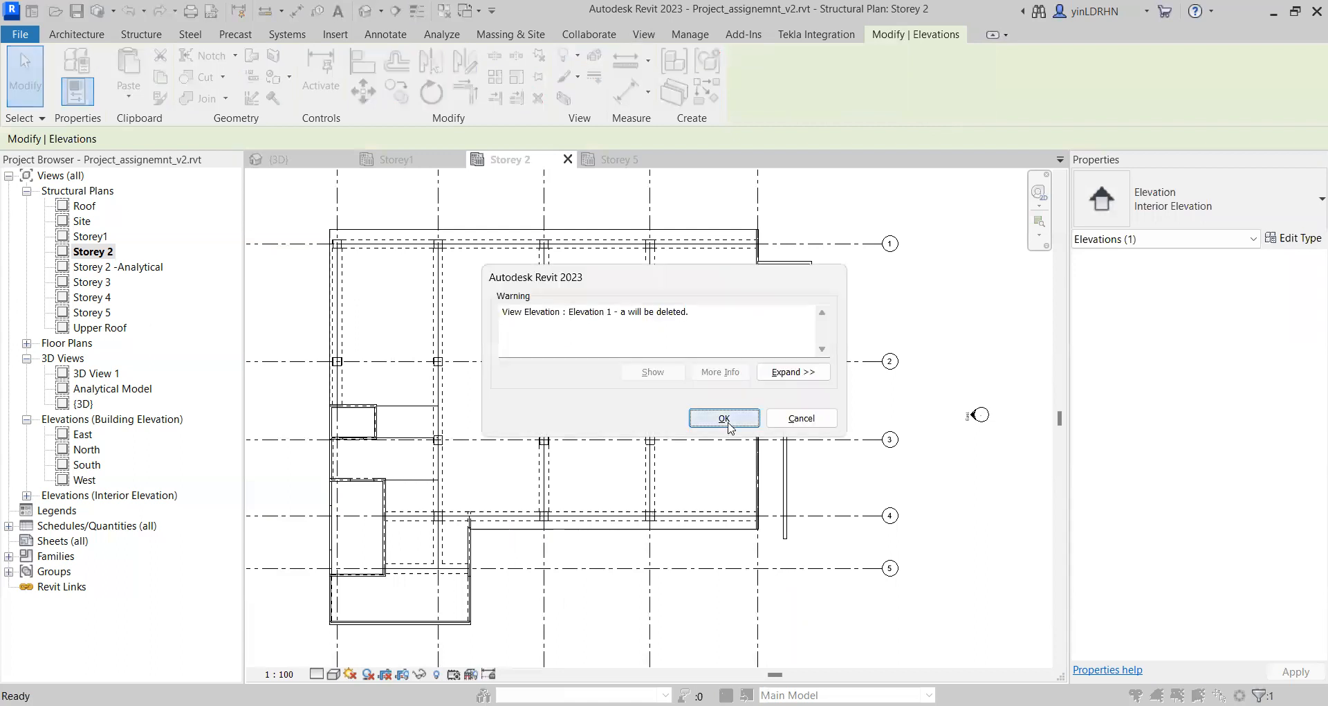
{"action": "left_click", "coordinate": [724, 419]}
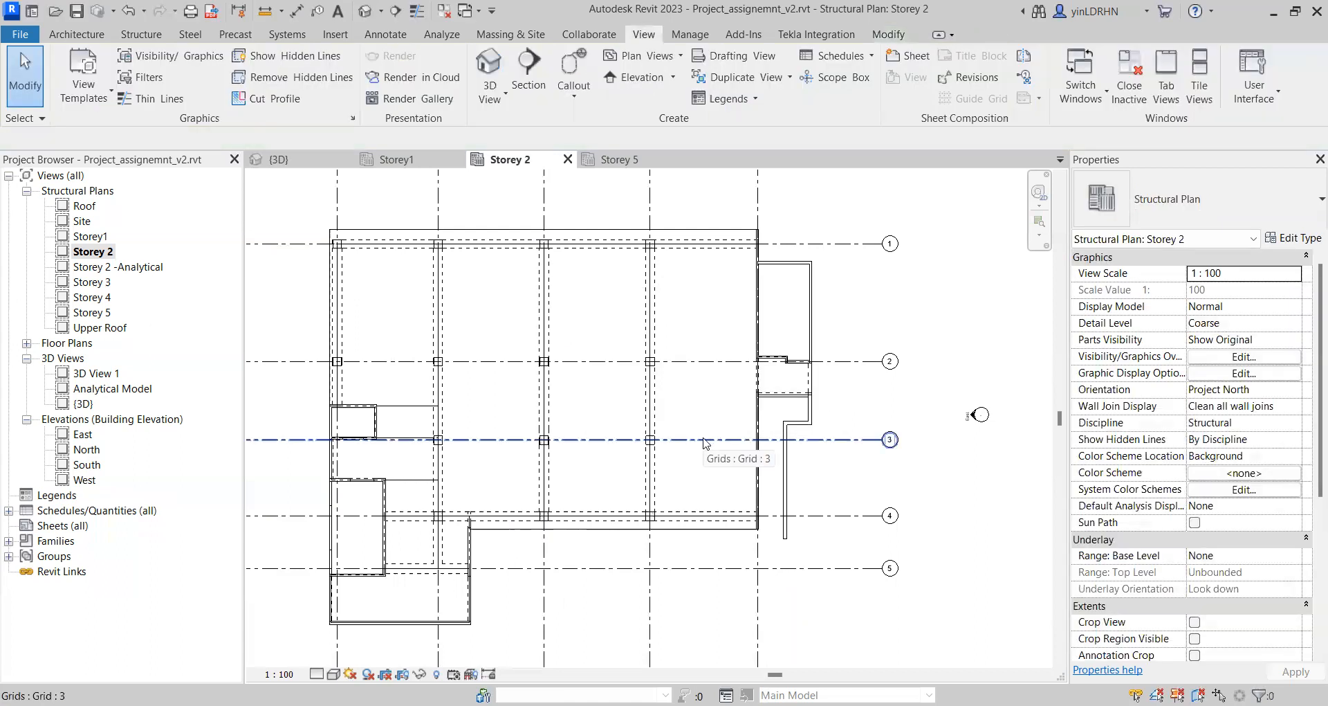
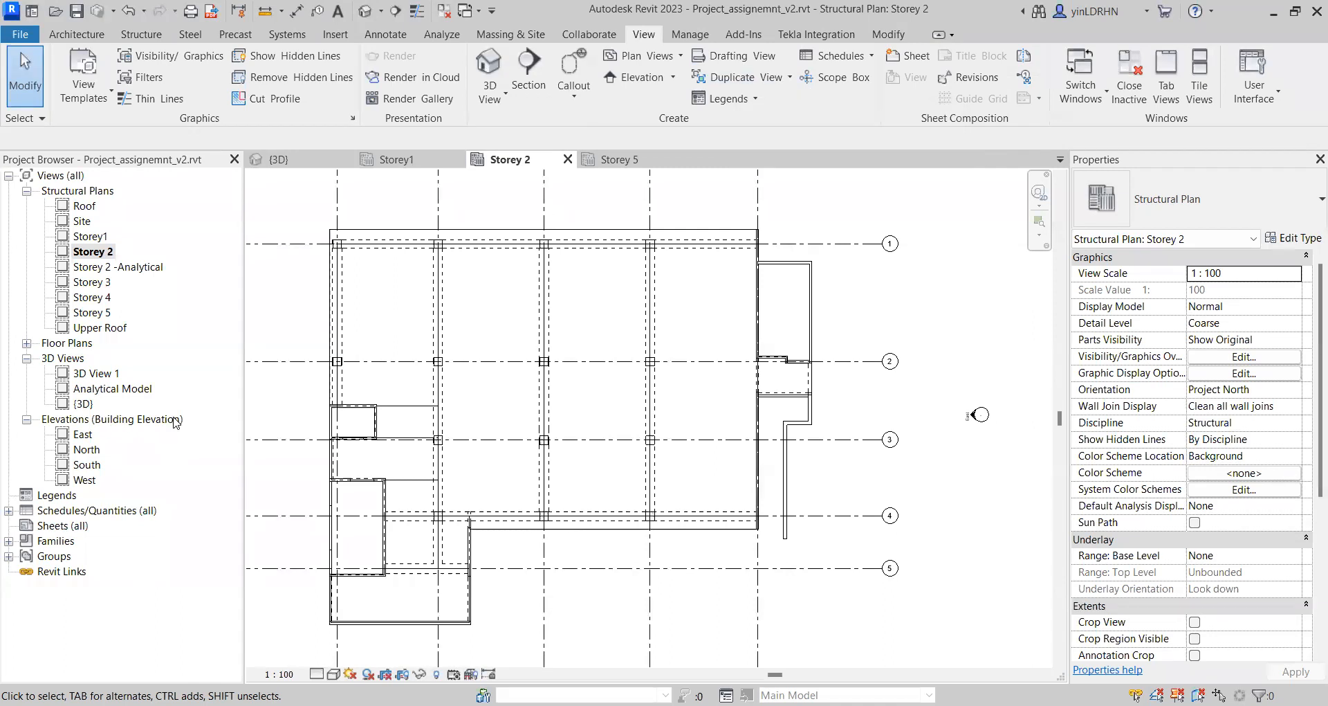
Step: Duplicate the Storey 2 structural plan view
{"action": "left_click", "coordinate": [101, 254]}
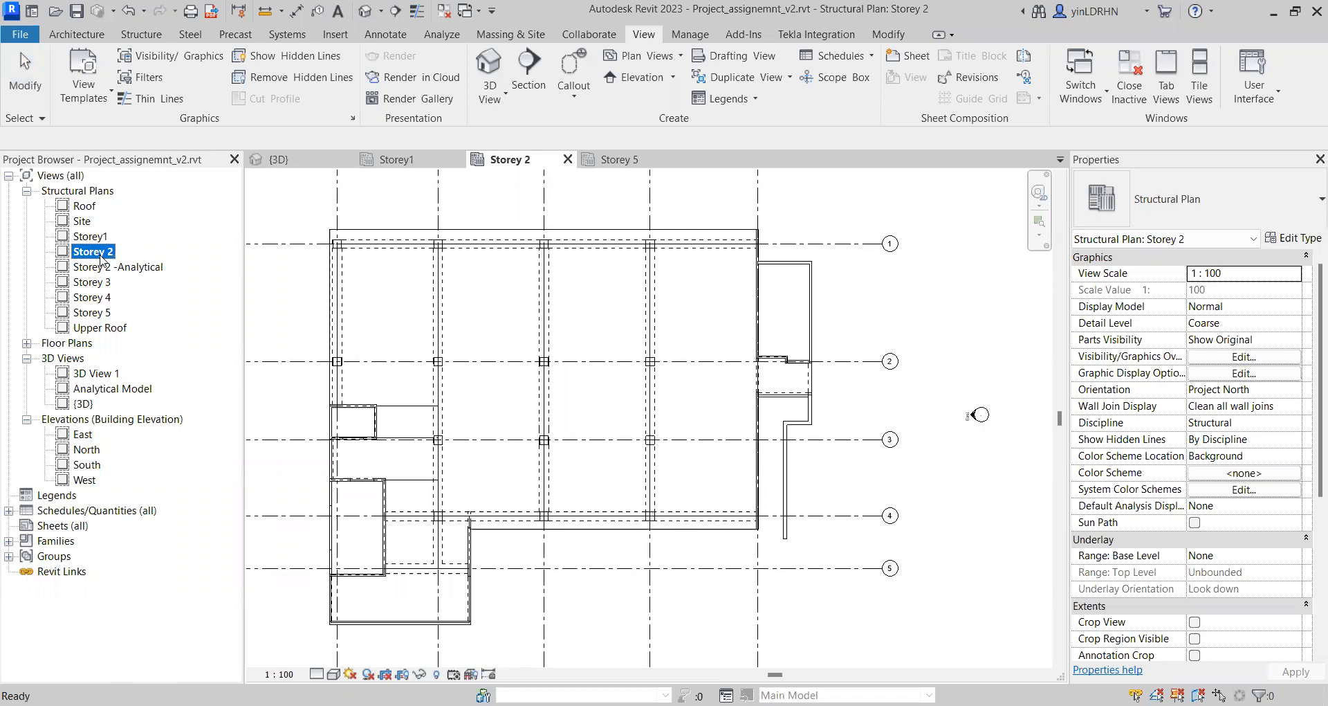
{"action": "right_click", "coordinate": [103, 259]}
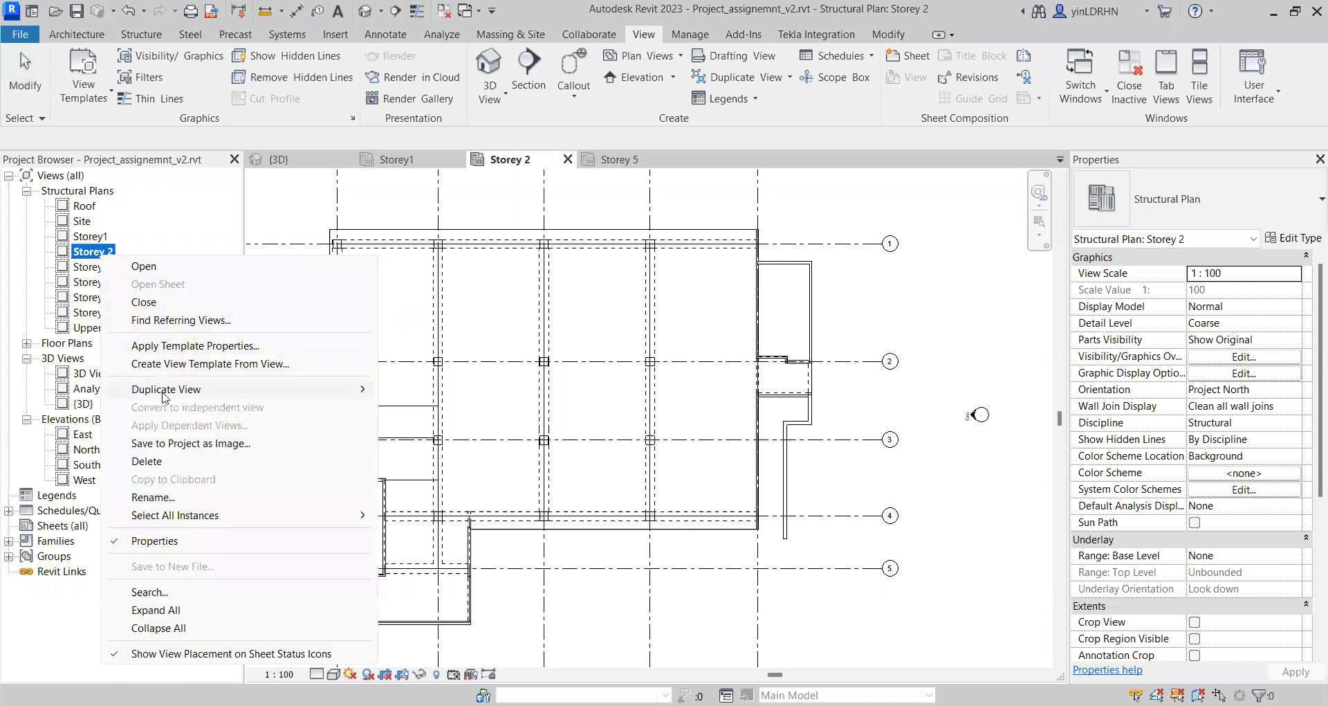
{"action": "mouse_move", "coordinate": [163, 395]}
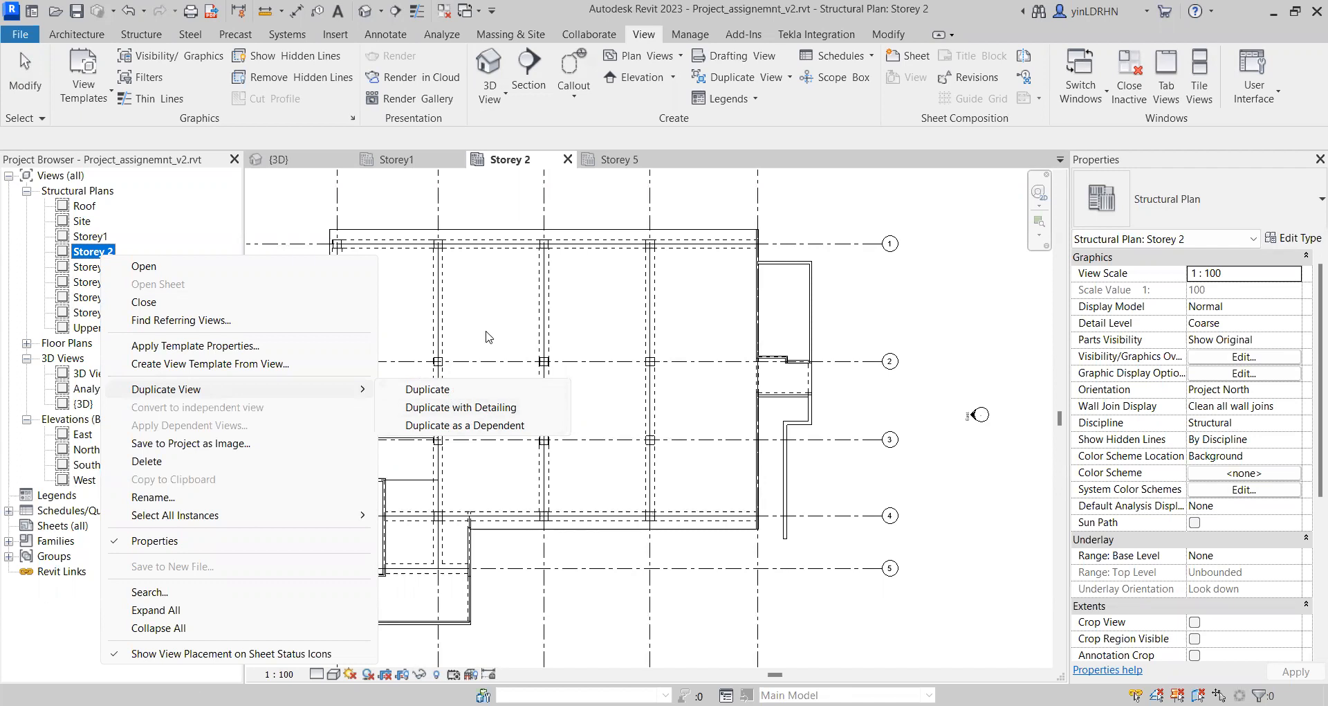
{"action": "left_click", "coordinate": [444, 400]}
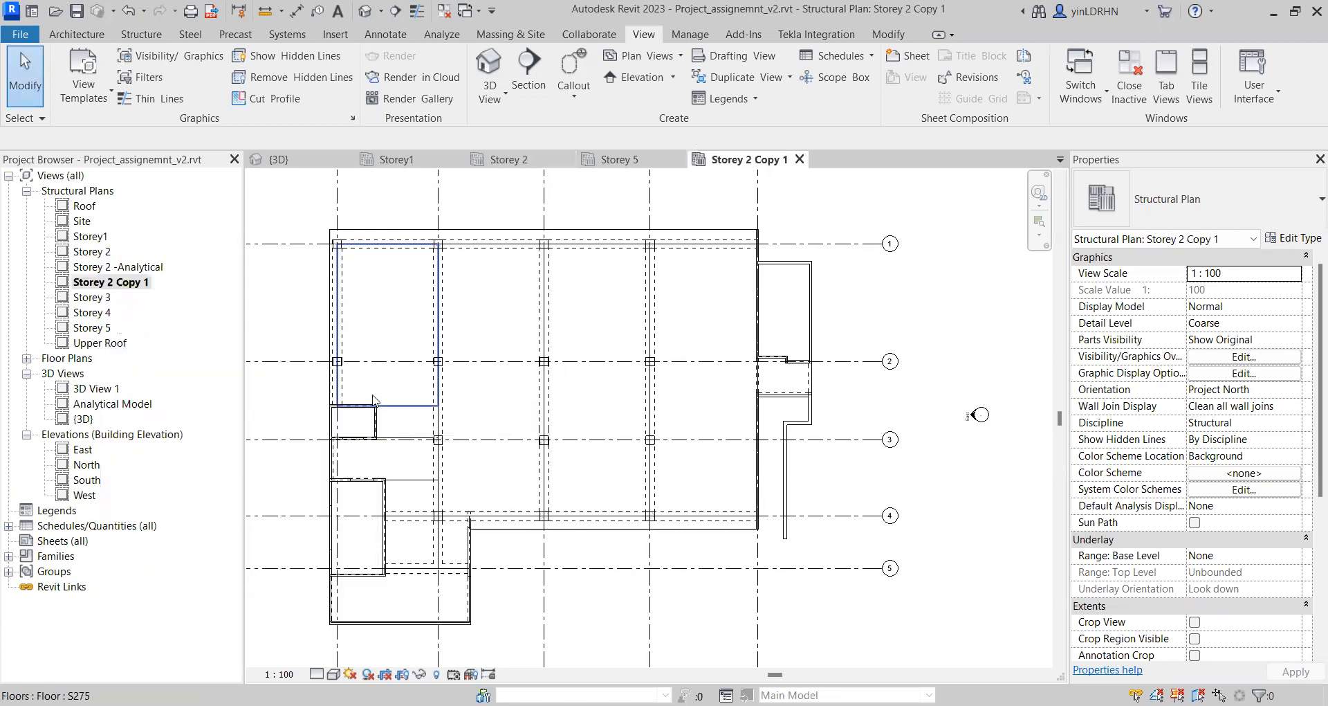
{"action": "left_click", "coordinate": [125, 284]}
{"action": "right_click", "coordinate": [127, 291]}
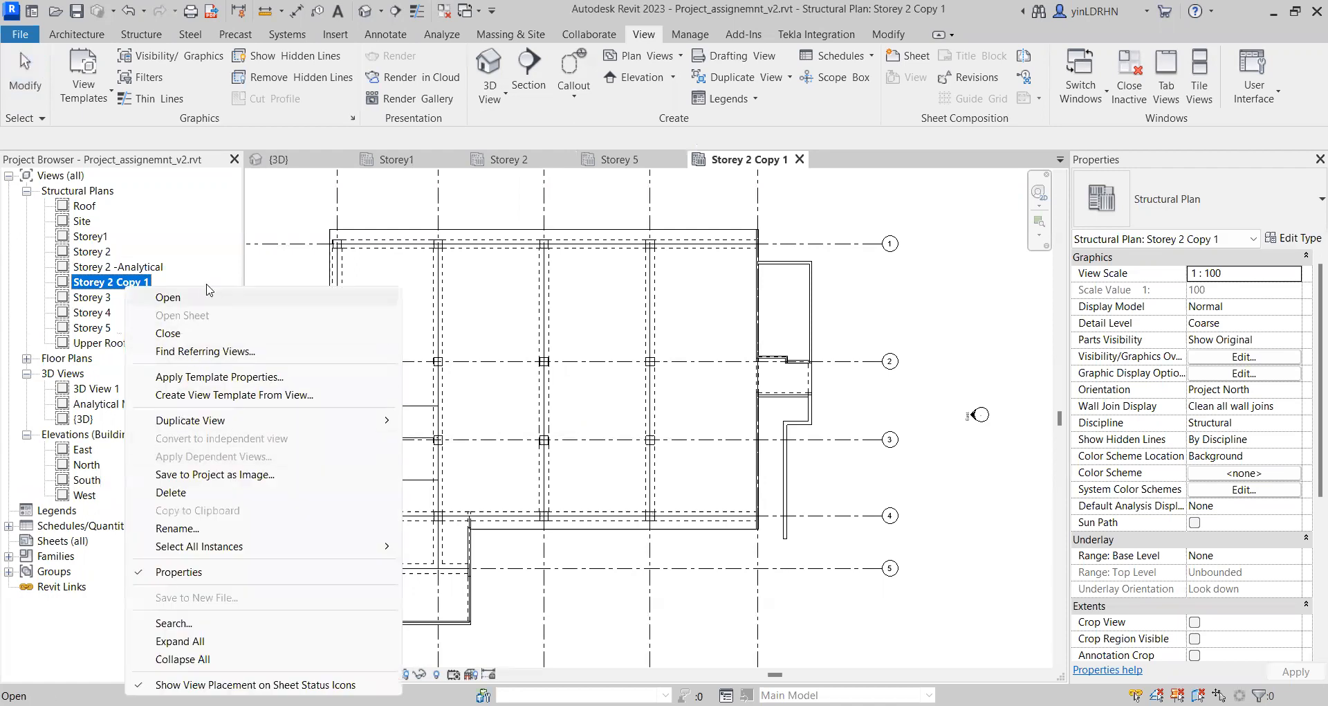
{"action": "left_click", "coordinate": [260, 256]}
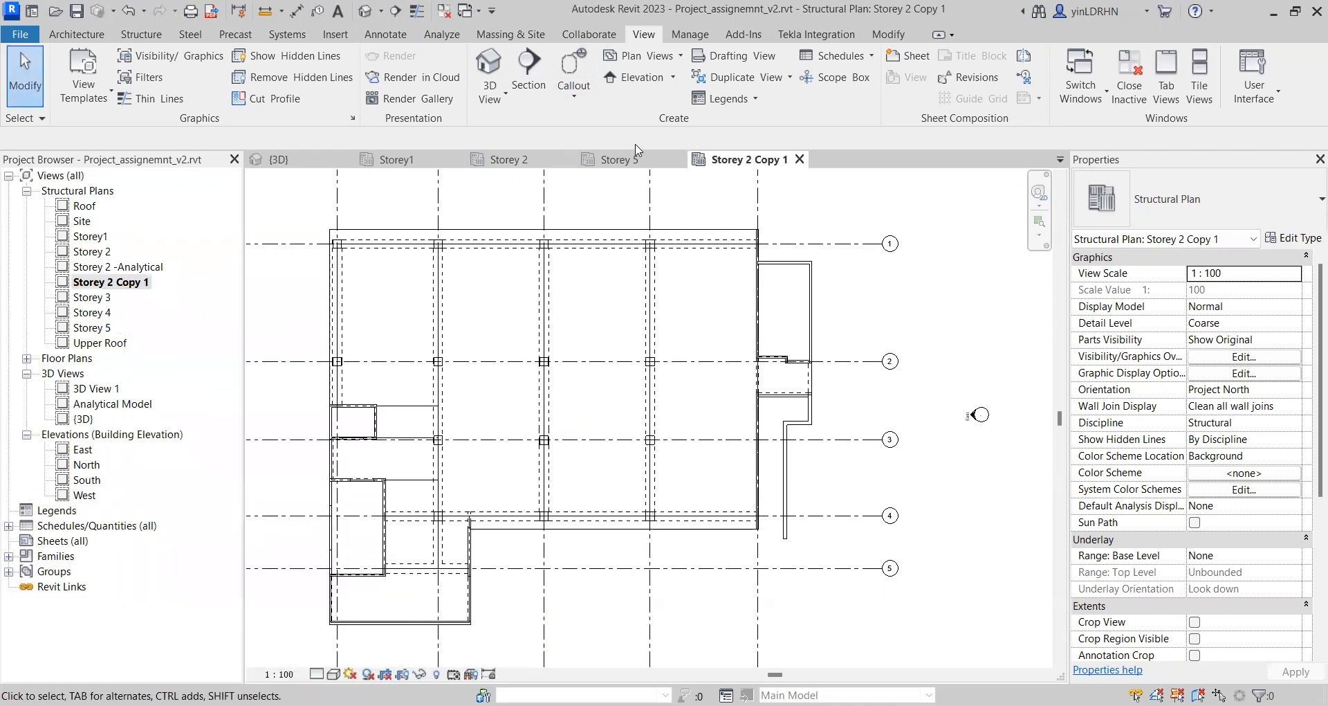
Step: Tag the beam along grid 1 between grids C and D by category in the duplicated Storey 2 plan
{"action": "left_click", "coordinate": [384, 35]}
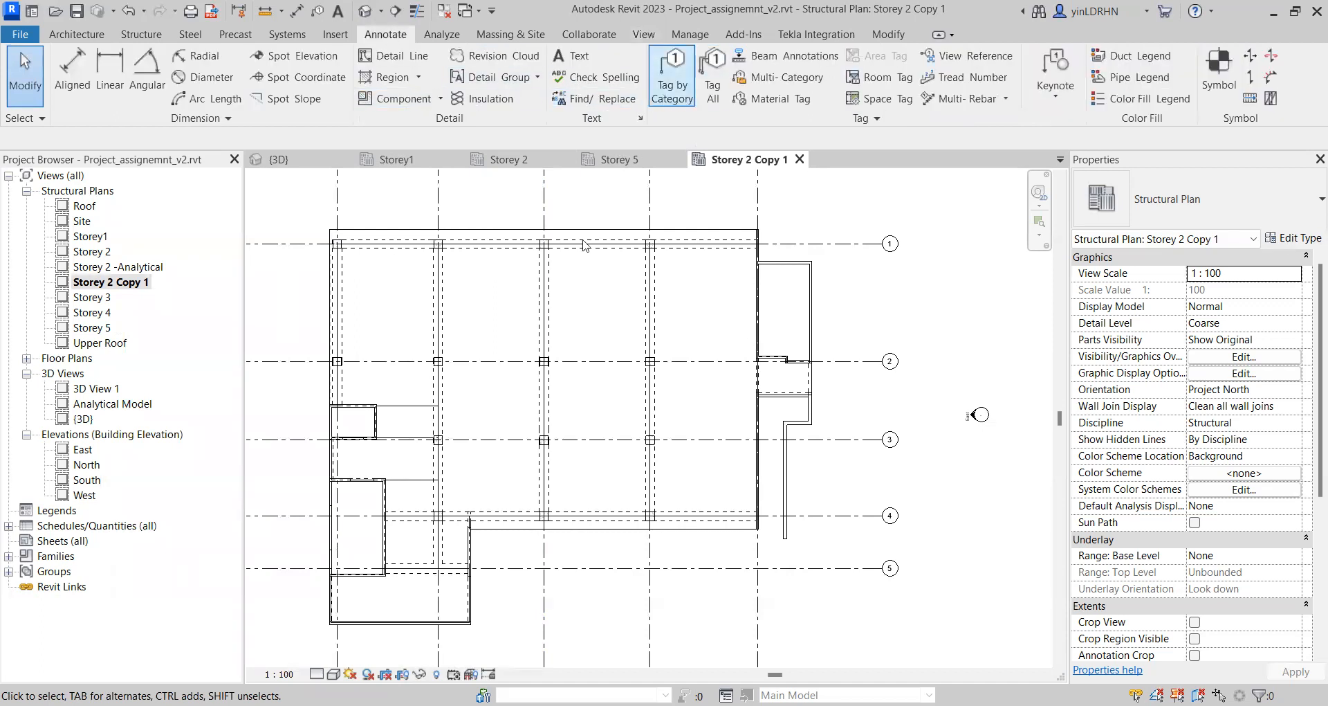
{"action": "key", "text": "t"}
{"action": "key", "text": "g"}
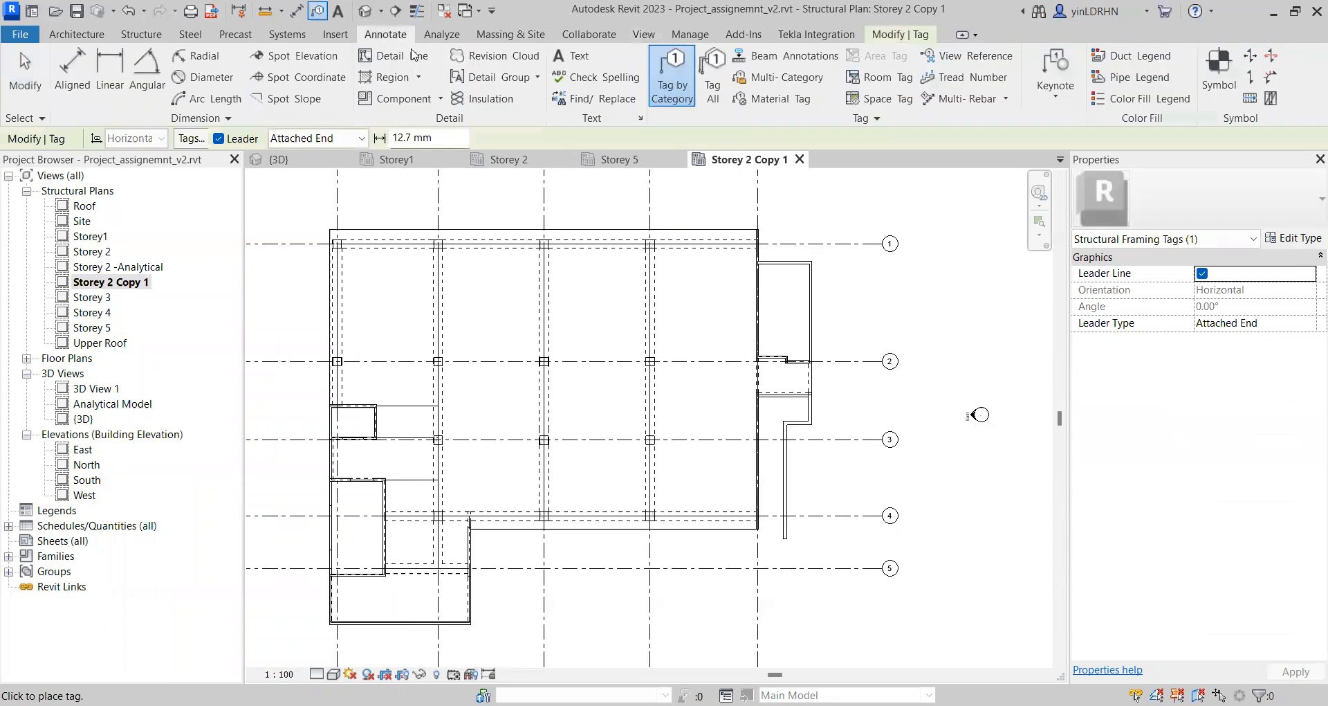
{"action": "left_click", "coordinate": [672, 76]}
{"action": "scroll", "coordinate": [601, 249], "scroll_direction": "up", "scroll_amount": 1}
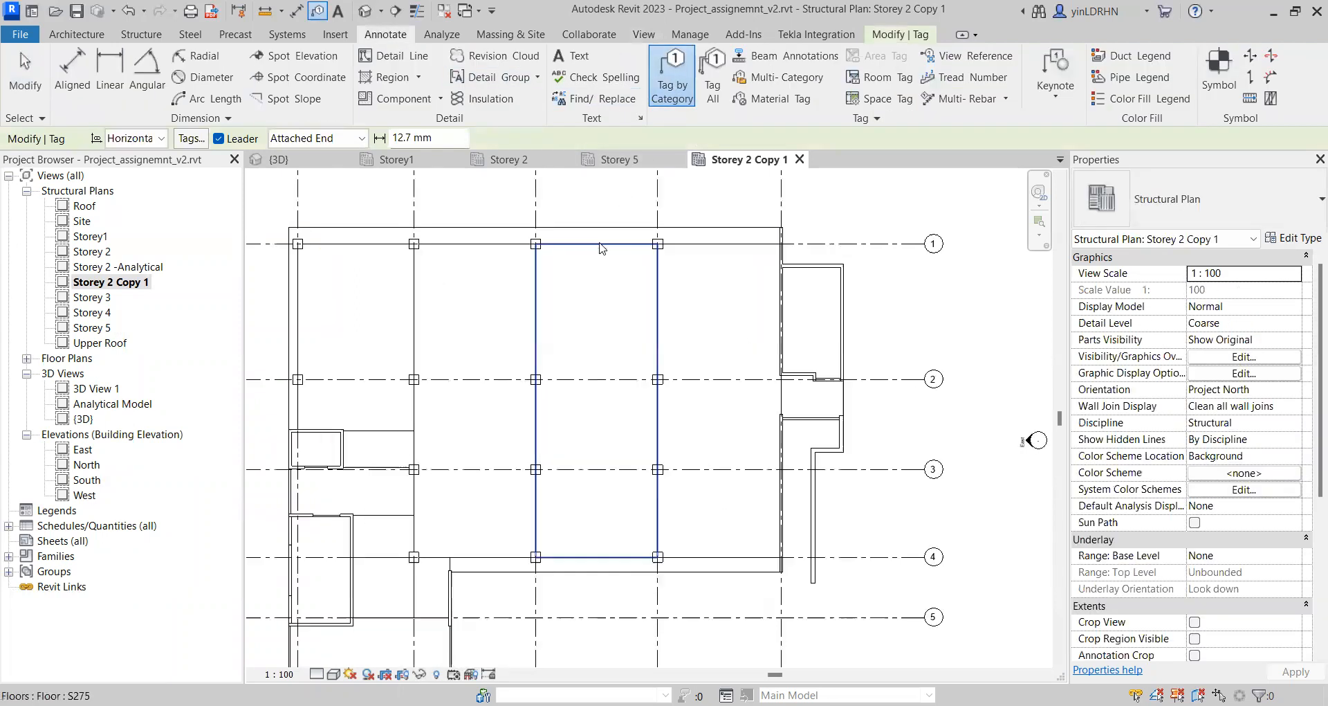
{"action": "scroll", "coordinate": [602, 249], "scroll_direction": "up", "scroll_amount": 2}
{"action": "left_click", "coordinate": [594, 215]}
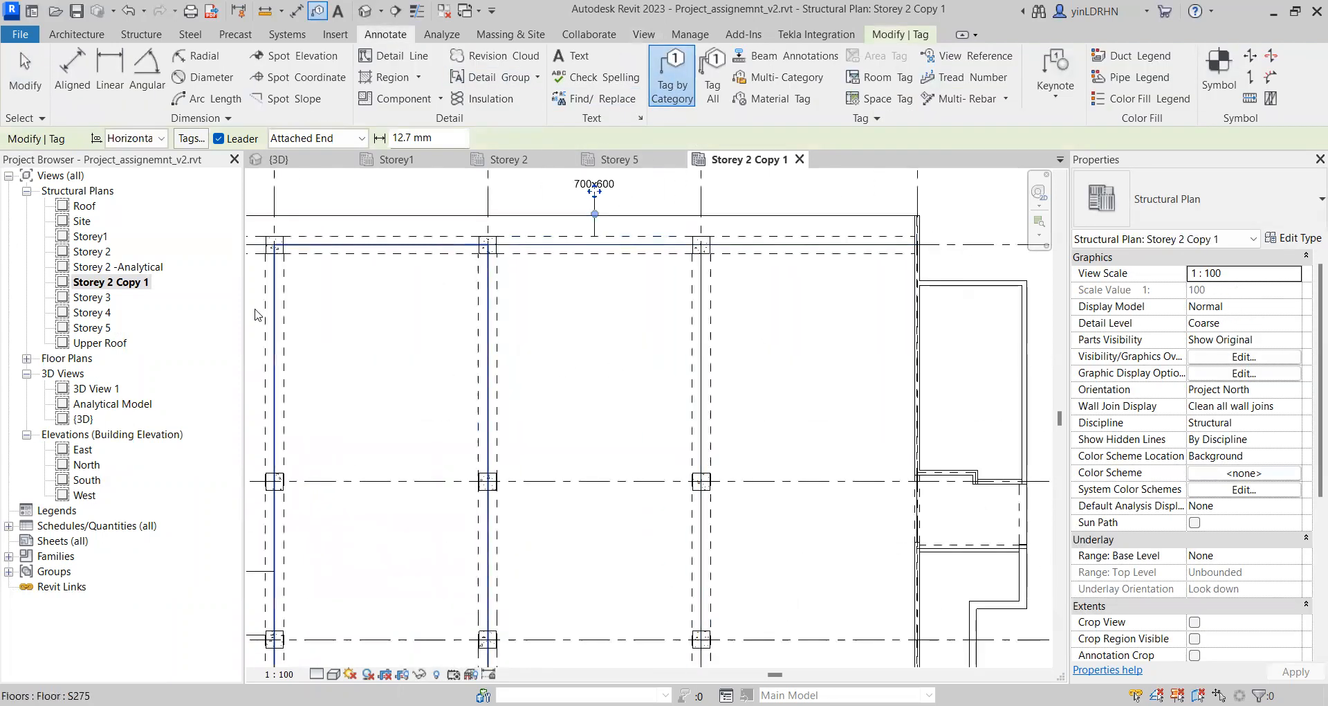
Step: Compare the original Storey 2 plan with the tagged copy around the beam on grid 1
{"action": "left_click", "coordinate": [509, 160]}
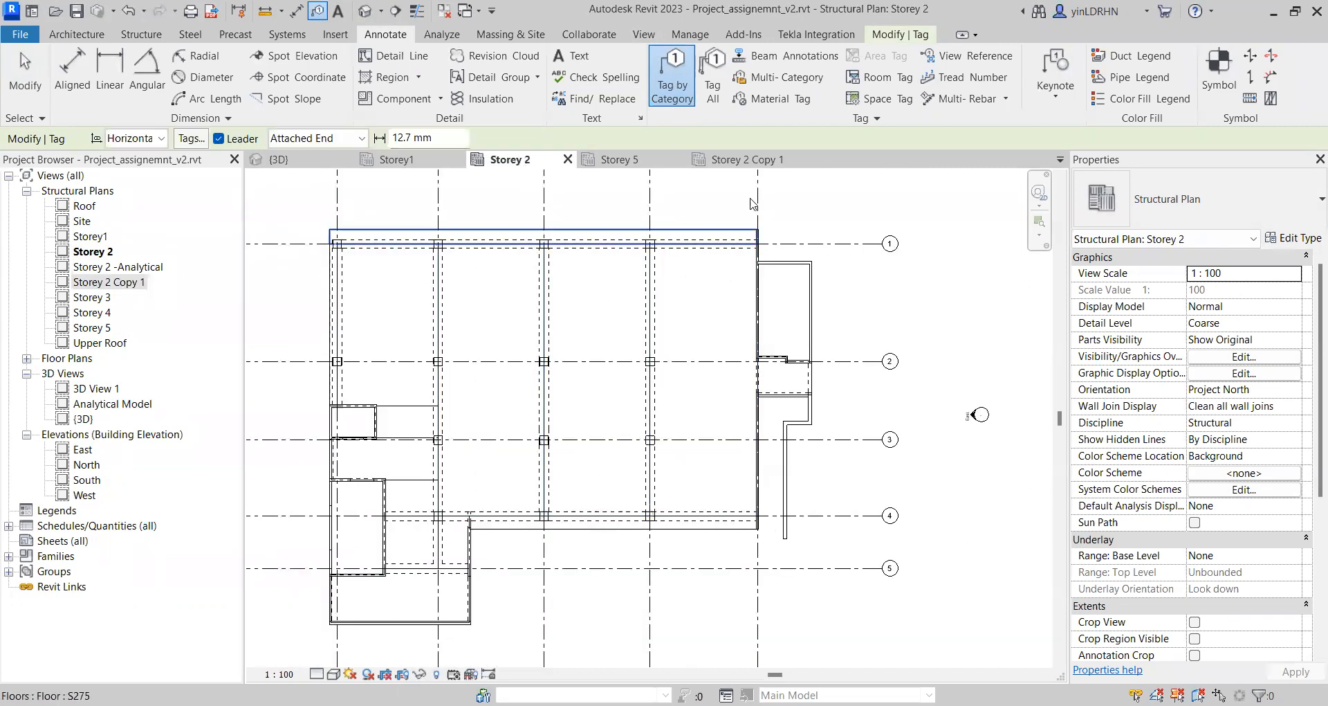
{"action": "left_click", "coordinate": [744, 159]}
{"action": "middle_click_drag", "start_coordinate": [617, 217], "coordinate": [635, 339]}
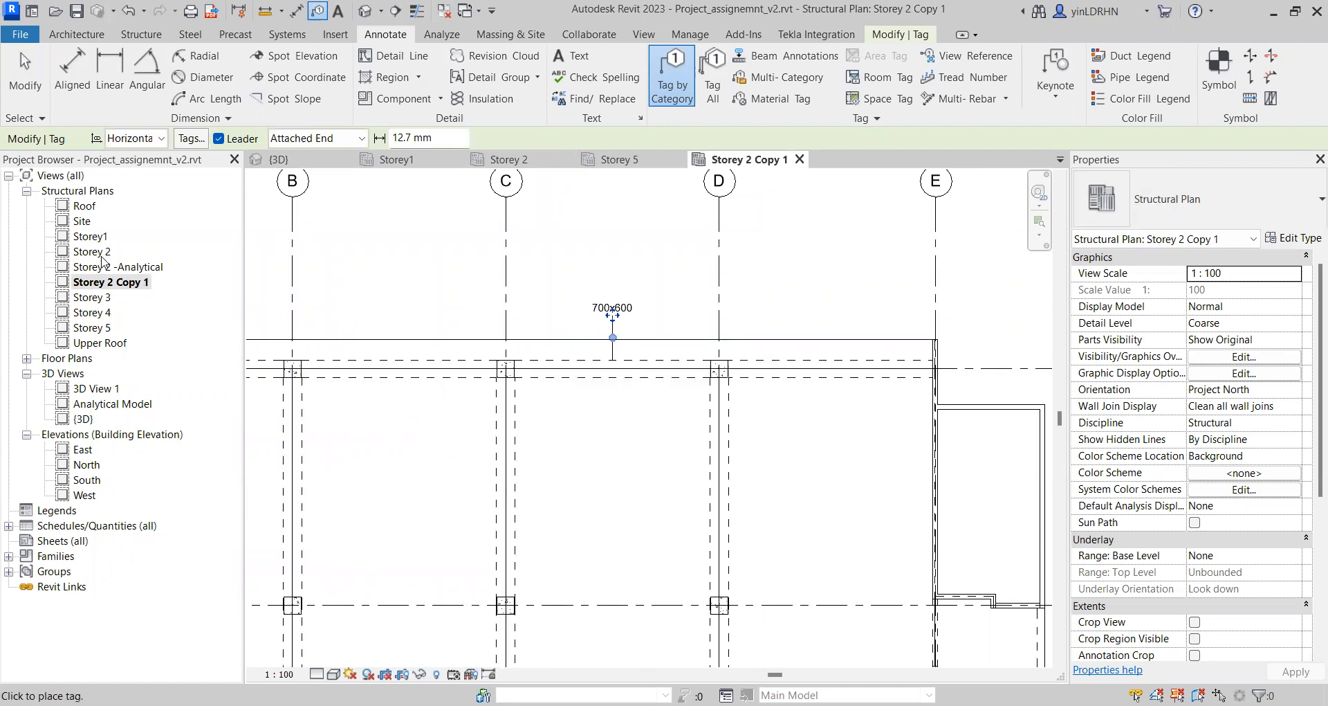
{"action": "scroll", "coordinate": [621, 372], "scroll_direction": "down", "scroll_amount": 1}
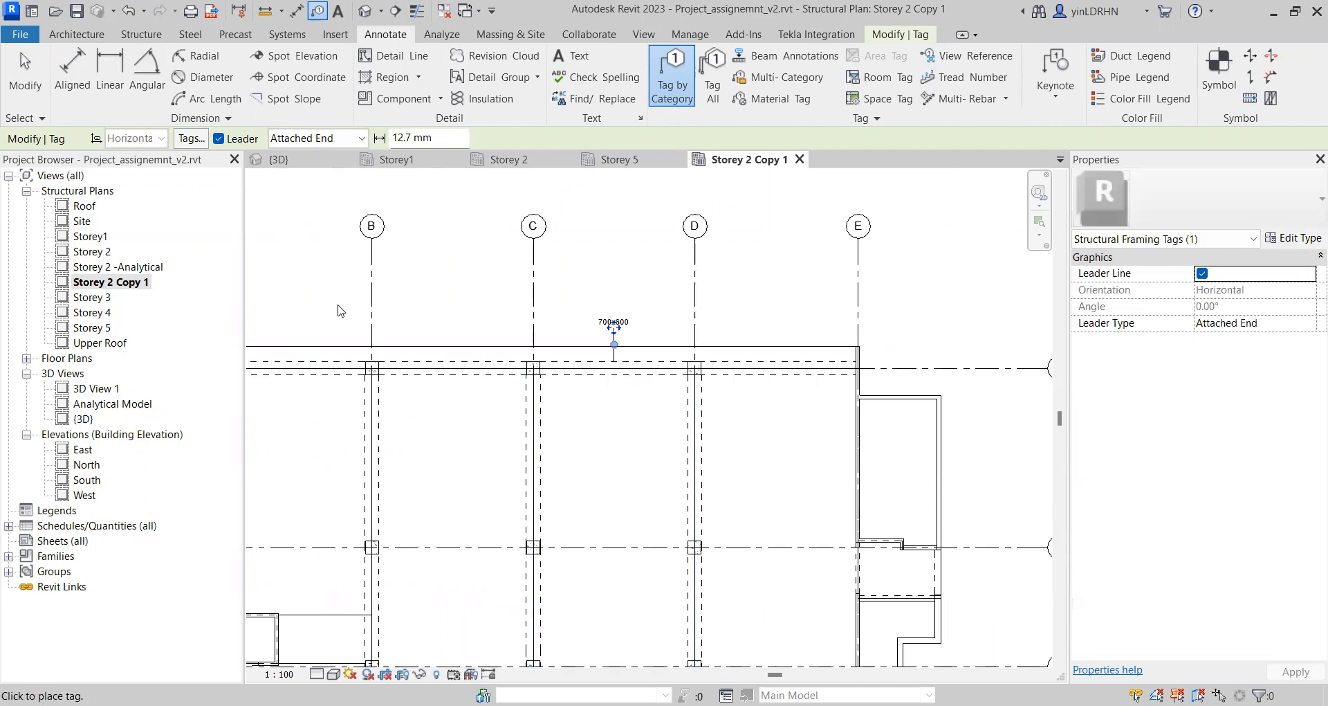
Step: Delete the beam tag above grid 1 in the duplicated plan
{"action": "key", "text": "Escape"}
{"action": "key", "text": "Escape"}
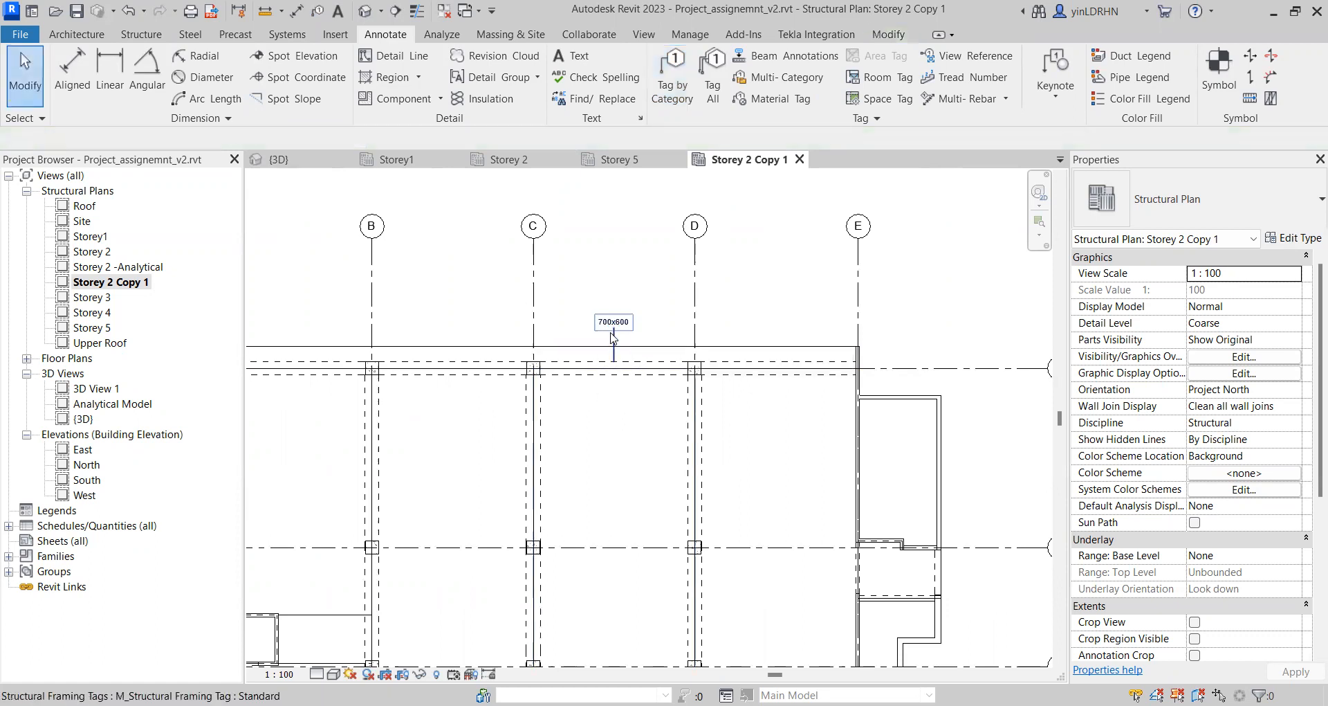
{"action": "left_click", "coordinate": [613, 337]}
{"action": "key", "text": "Escape"}
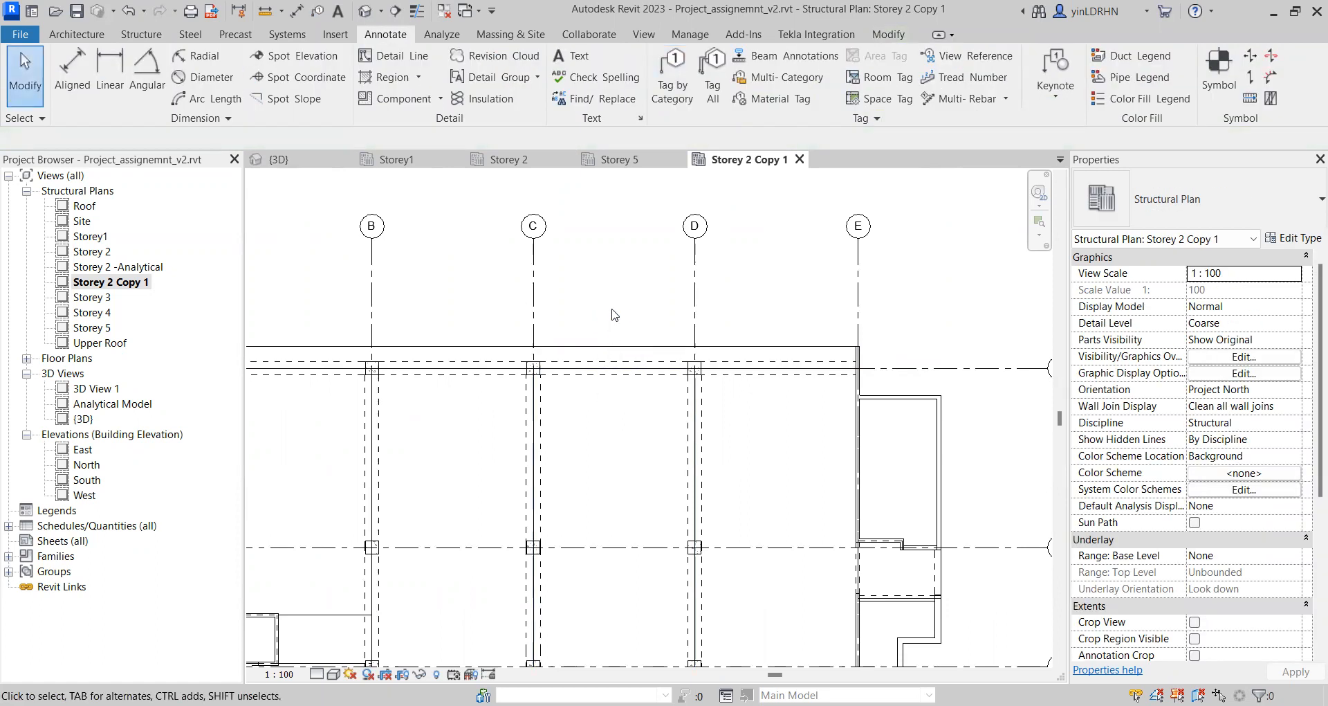
Step: Turn on cropping for the duplicated plan, make its crop region visible and select the region's boundary
{"action": "scroll", "coordinate": [620, 271], "scroll_direction": "down", "scroll_amount": 1}
{"action": "scroll", "coordinate": [640, 305], "scroll_direction": "down", "scroll_amount": 2}
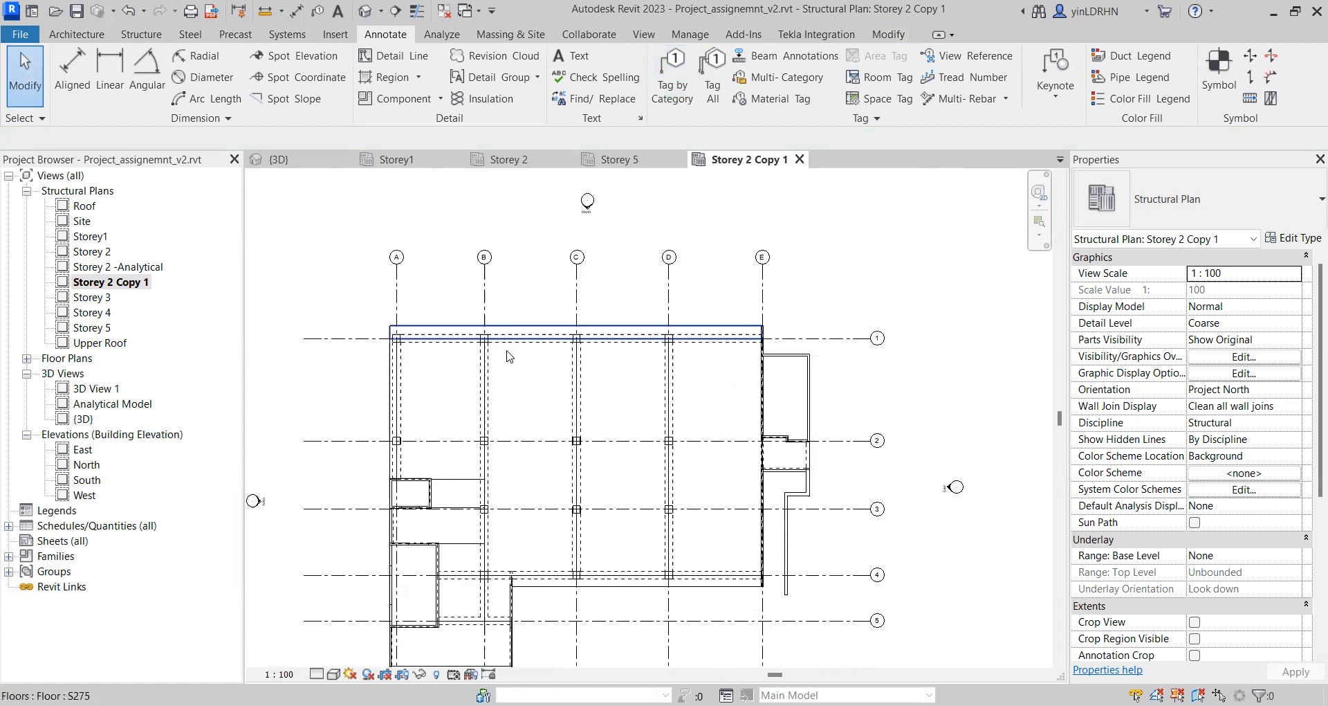
{"action": "middle_click_drag", "start_coordinate": [684, 349], "coordinate": [651, 292]}
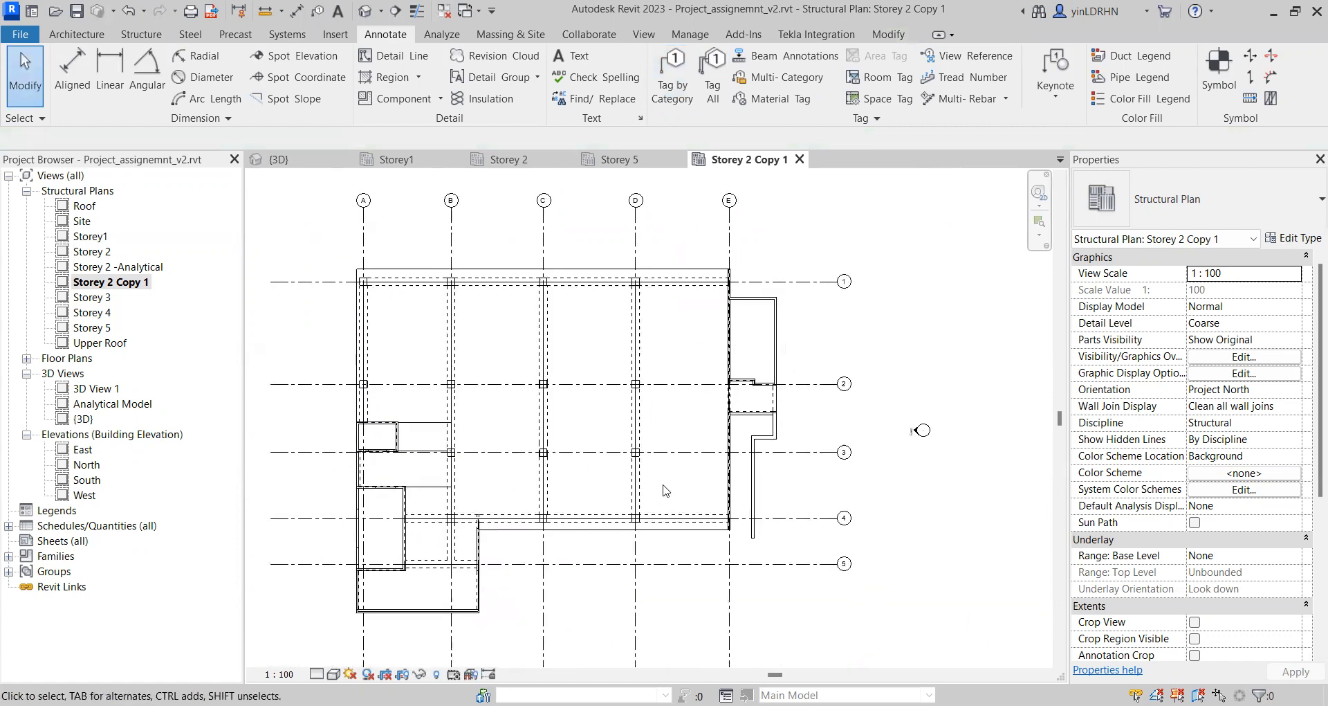
{"action": "scroll", "coordinate": [636, 318], "scroll_direction": "down", "scroll_amount": 1}
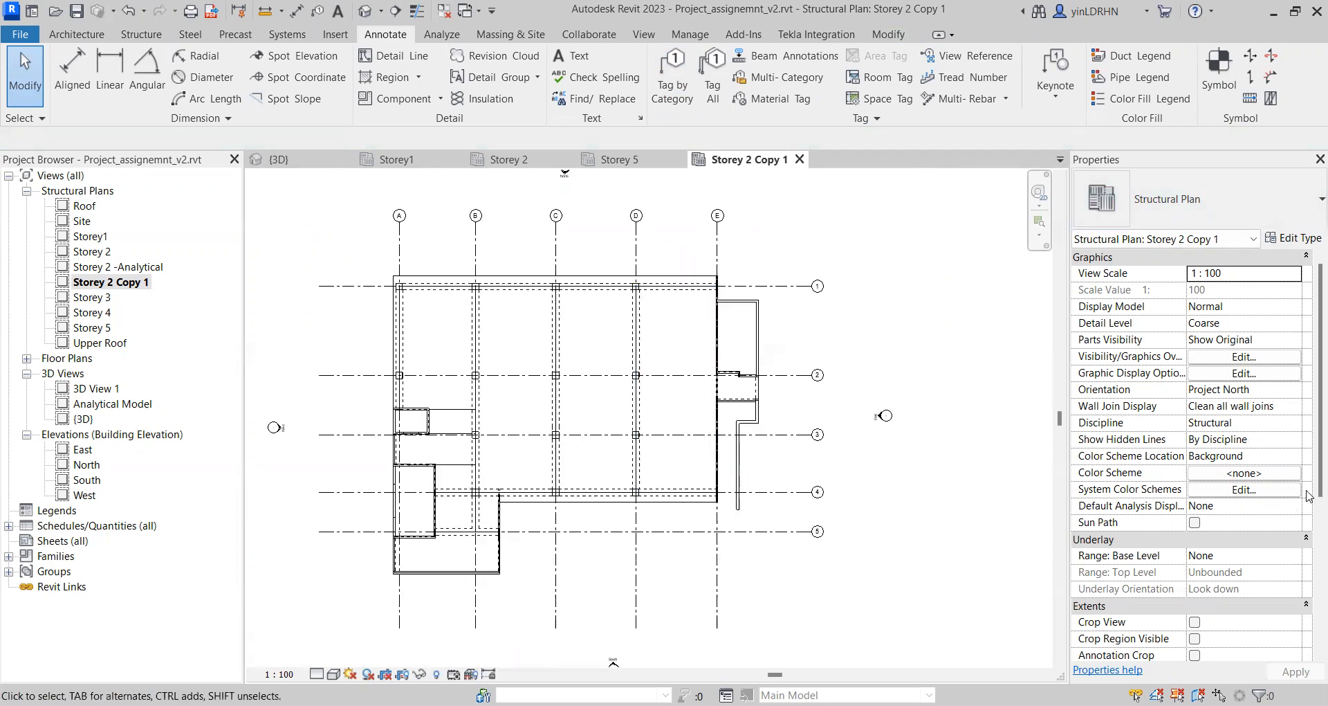
{"action": "scroll", "coordinate": [1310, 495], "scroll_direction": "down", "scroll_amount": 4}
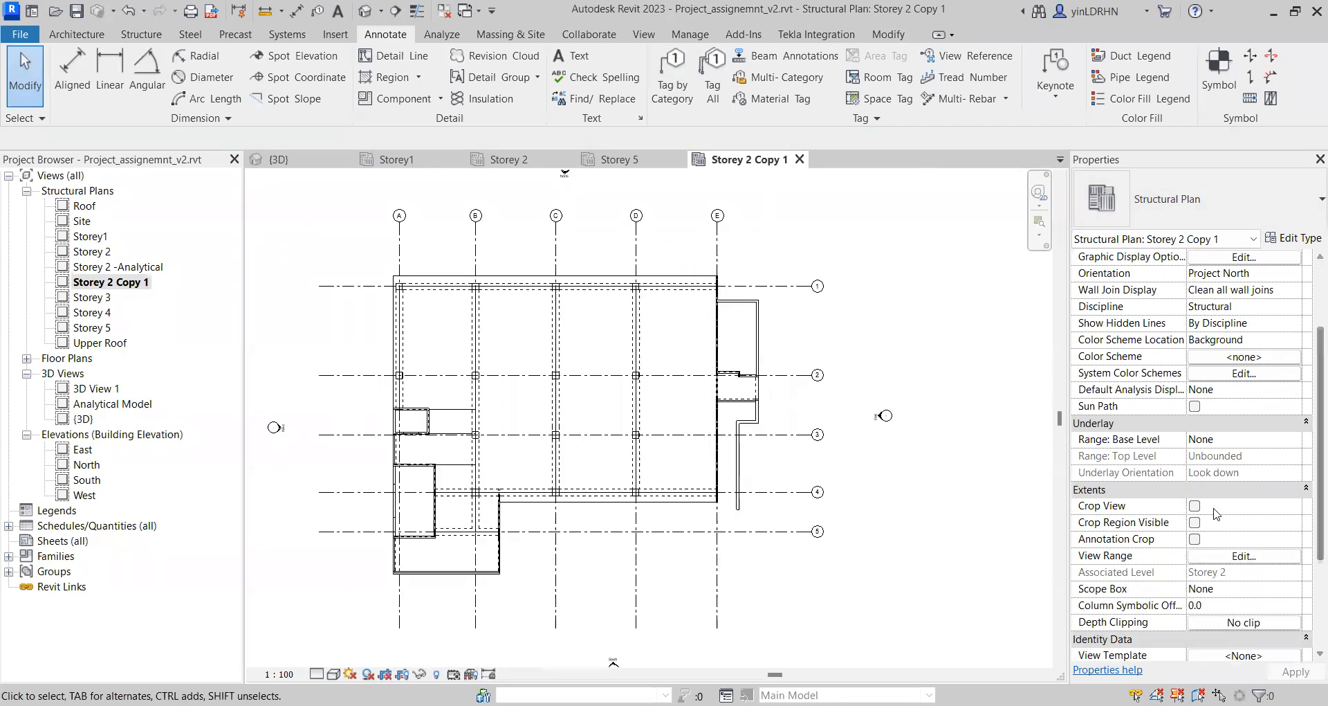
{"action": "left_click", "coordinate": [1195, 507]}
{"action": "left_click", "coordinate": [1195, 523]}
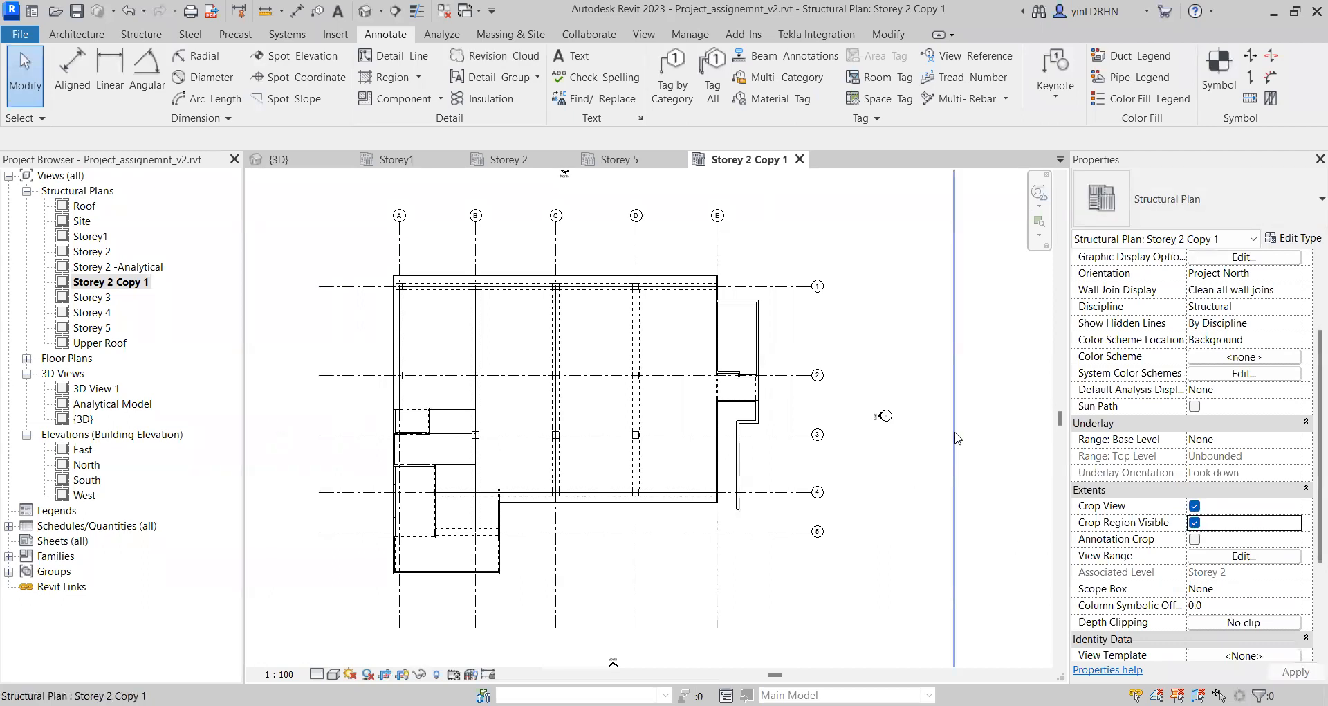
{"action": "left_click", "coordinate": [955, 450]}
{"action": "scroll", "coordinate": [901, 449], "scroll_direction": "down", "scroll_amount": 3}
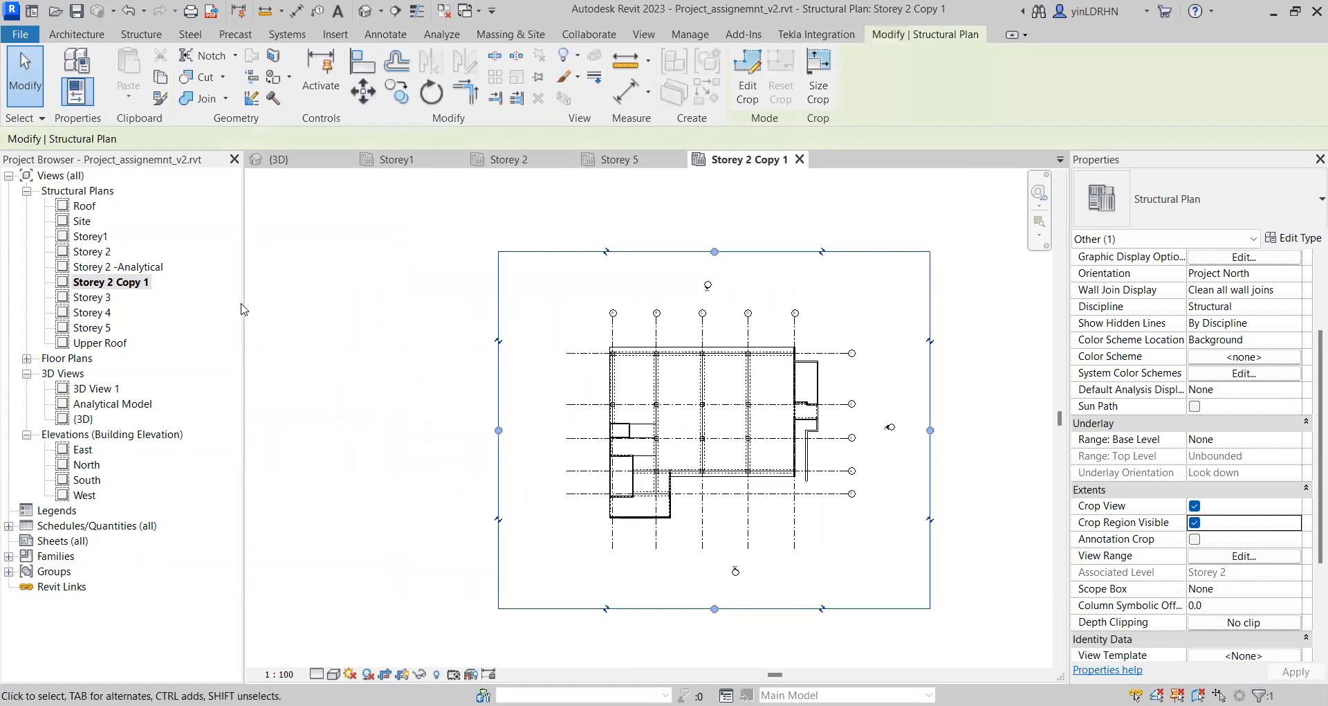
Step: Rename the duplicated structural plan view as Storey 2 Lift wall 1
{"action": "left_click", "coordinate": [131, 286]}
{"action": "right_click", "coordinate": [132, 290]}
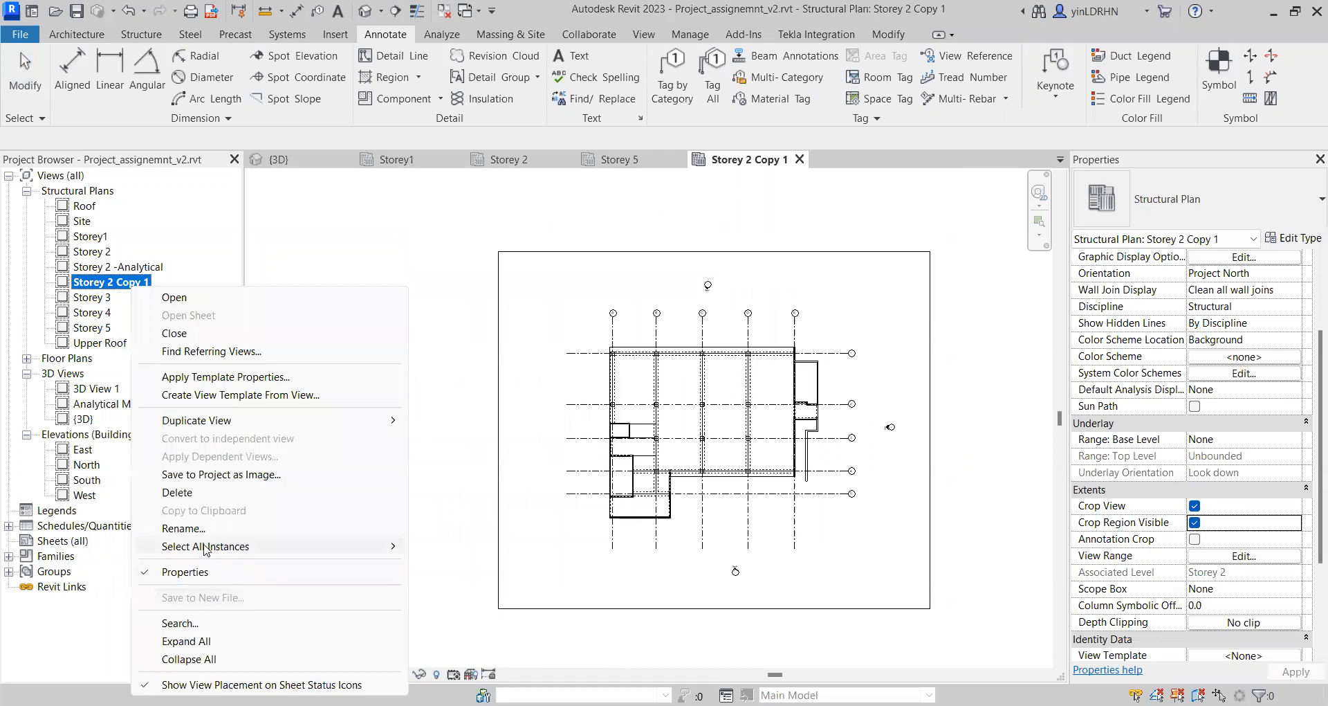
{"action": "left_click", "coordinate": [239, 528]}
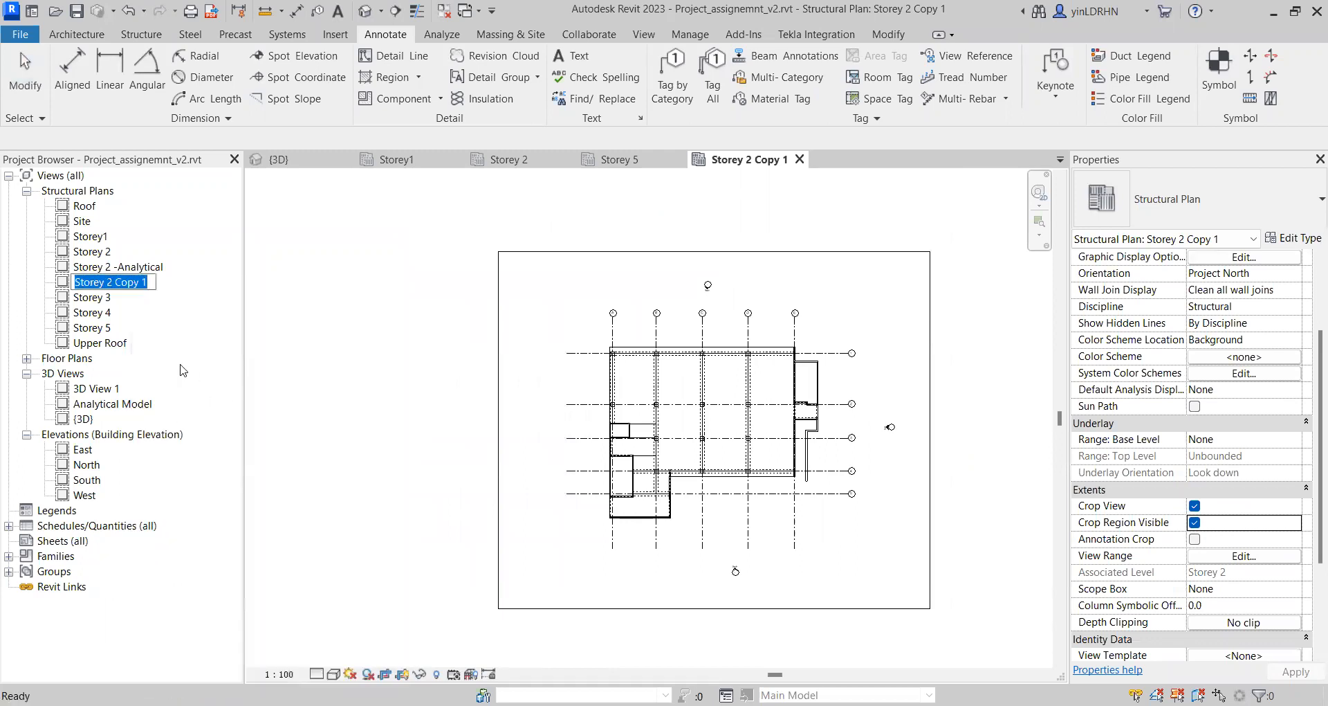
{"action": "left_click_drag", "start_coordinate": [148, 286], "coordinate": [122, 283]}
{"action": "key", "text": "BackSpace"}
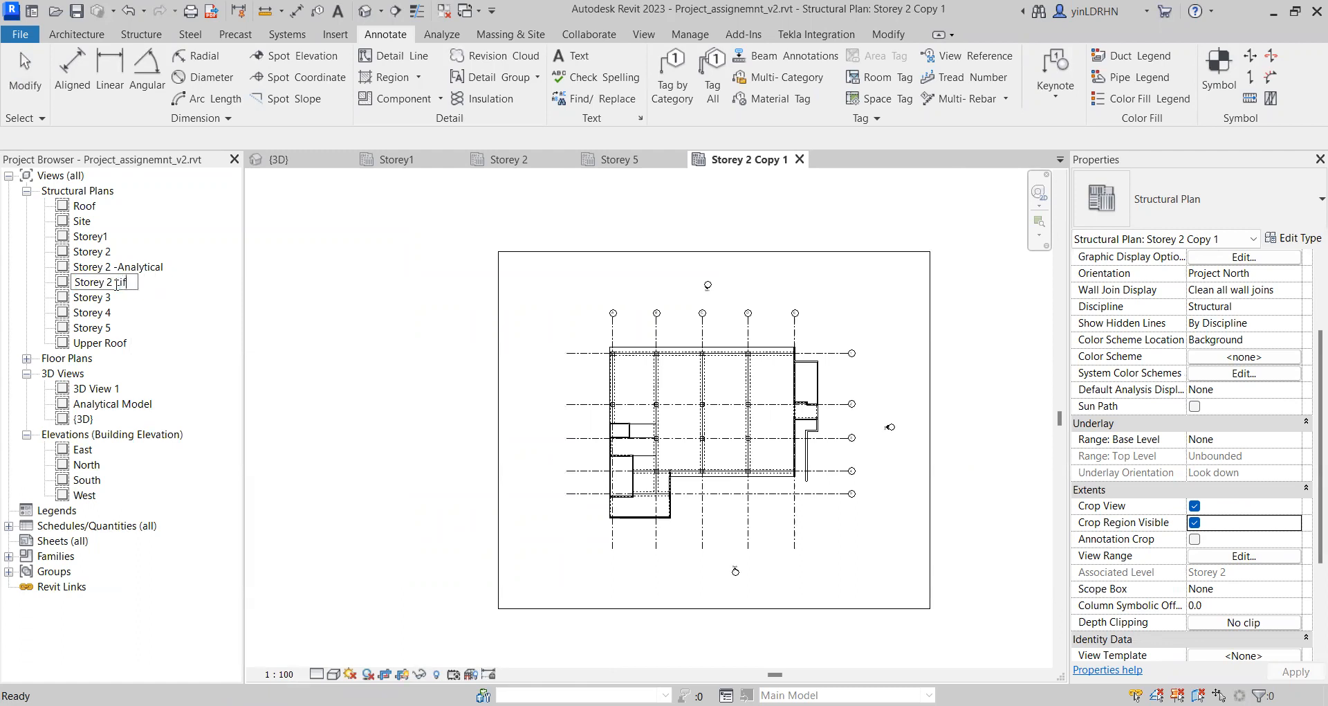
{"action": "type", "text": "Lift wall 1"}
{"action": "key", "text": "Return"}
Step: Shrink the plan's crop region on all four sides to the small lift wall where grids A and 3 meet
{"action": "left_click", "coordinate": [498, 471]}
{"action": "left_click_drag", "start_coordinate": [499, 429], "coordinate": [591, 431]}
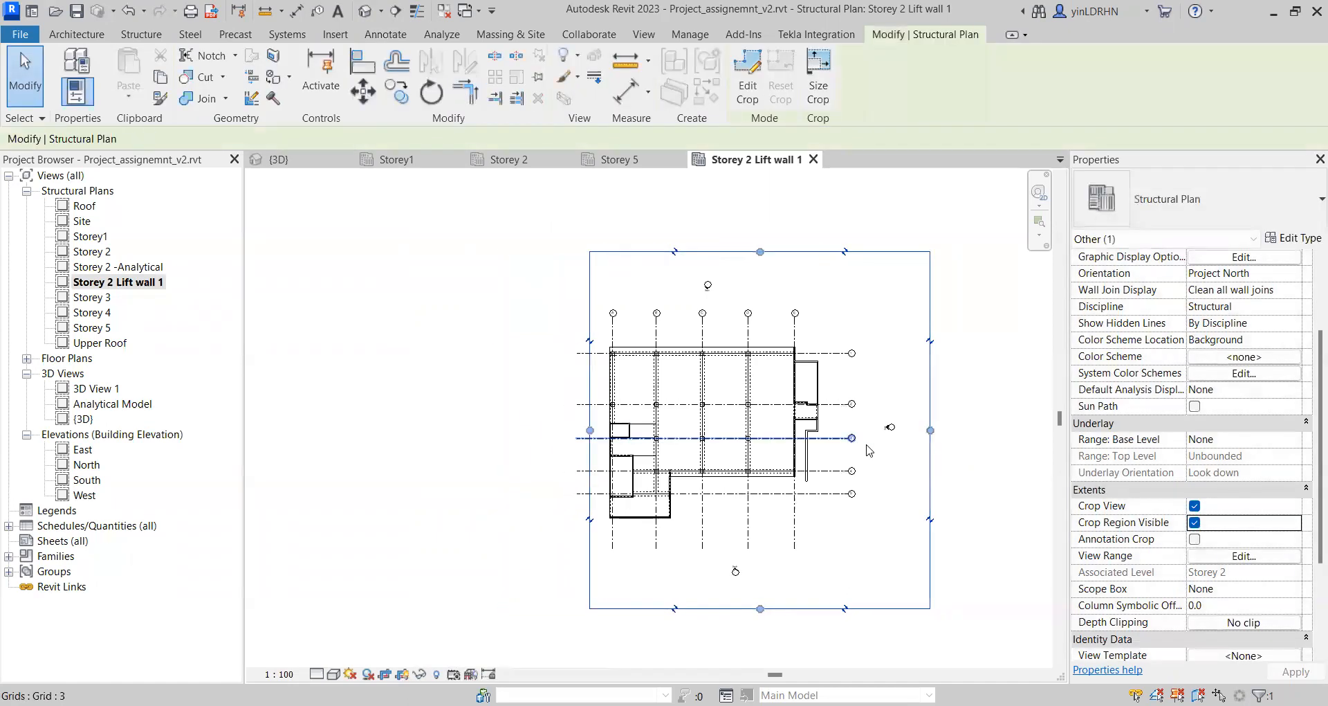
{"action": "left_click_drag", "start_coordinate": [921, 431], "coordinate": [651, 429]}
{"action": "left_click_drag", "start_coordinate": [623, 253], "coordinate": [621, 409]}
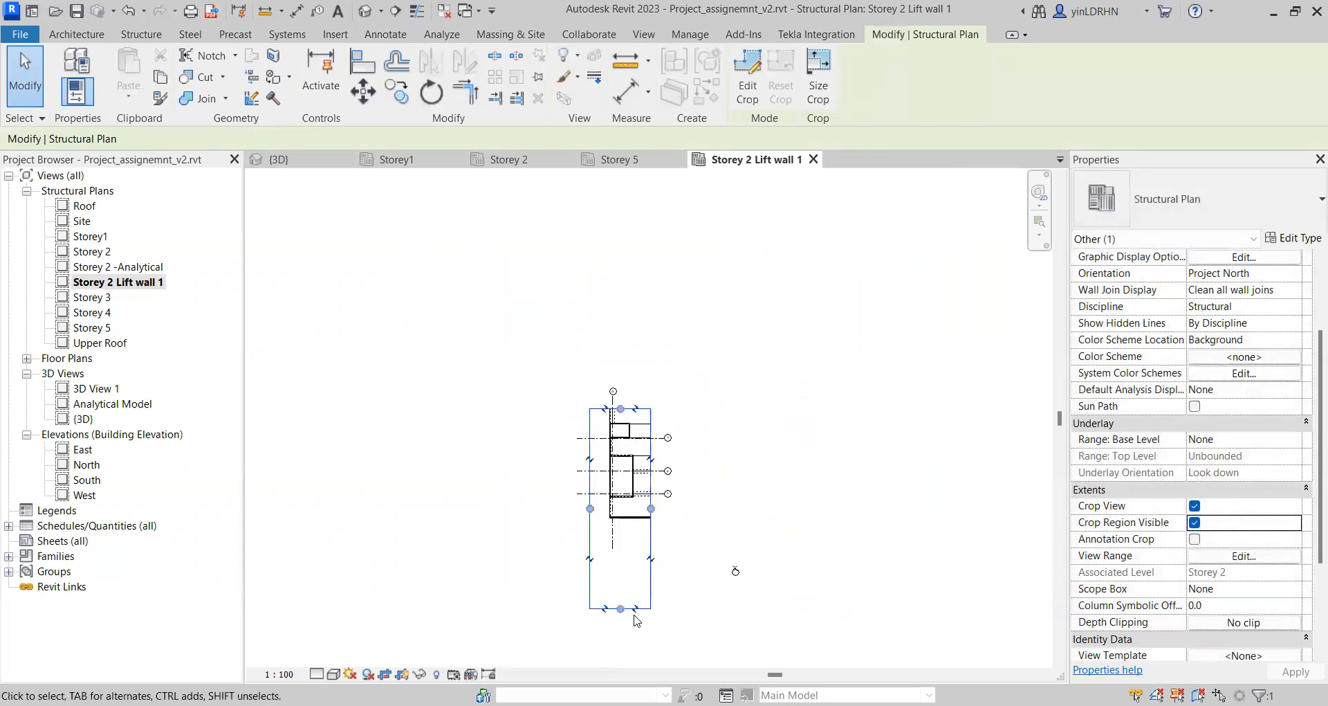
{"action": "scroll", "coordinate": [635, 637], "scroll_direction": "up", "scroll_amount": 3}
{"action": "left_click_drag", "start_coordinate": [610, 585], "coordinate": [626, 309]}
{"action": "scroll", "coordinate": [740, 300], "scroll_direction": "up", "scroll_amount": 2}
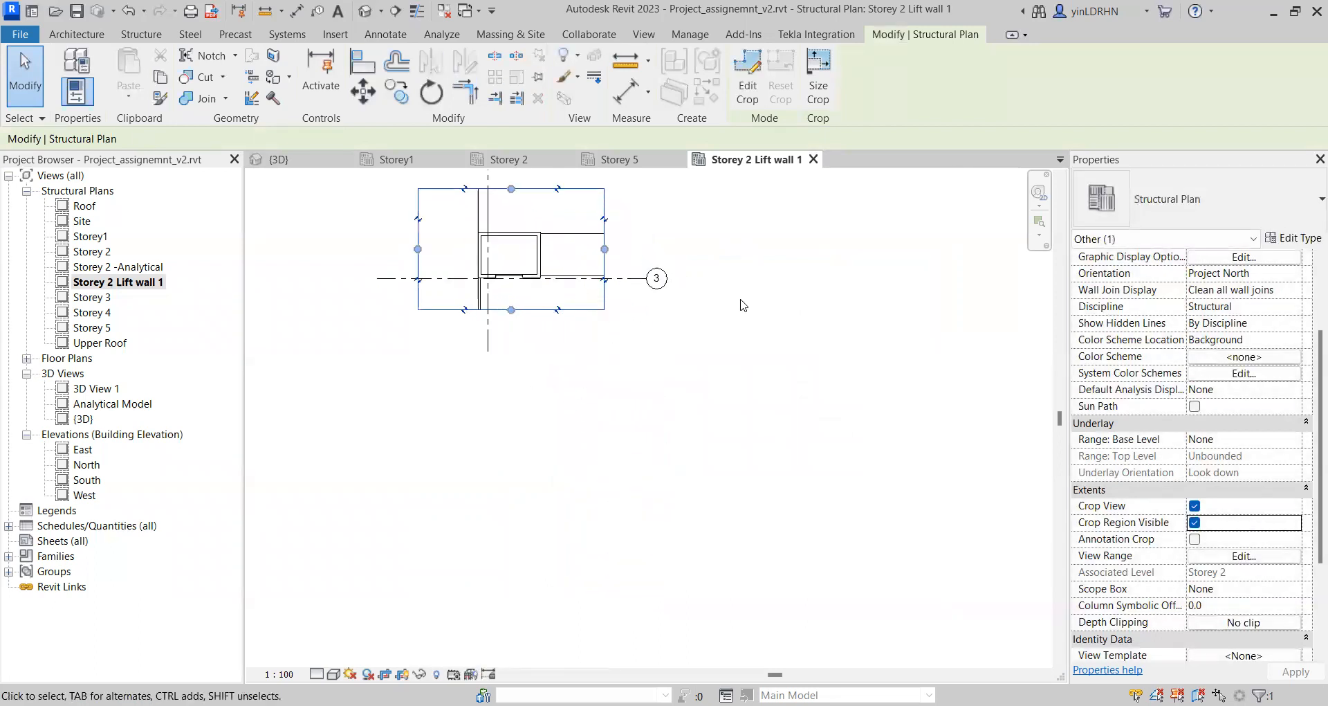
{"action": "left_click", "coordinate": [647, 360]}
{"action": "middle_click_drag", "start_coordinate": [602, 356], "coordinate": [644, 472]}
{"action": "scroll", "coordinate": [584, 407], "scroll_direction": "up", "scroll_amount": 1}
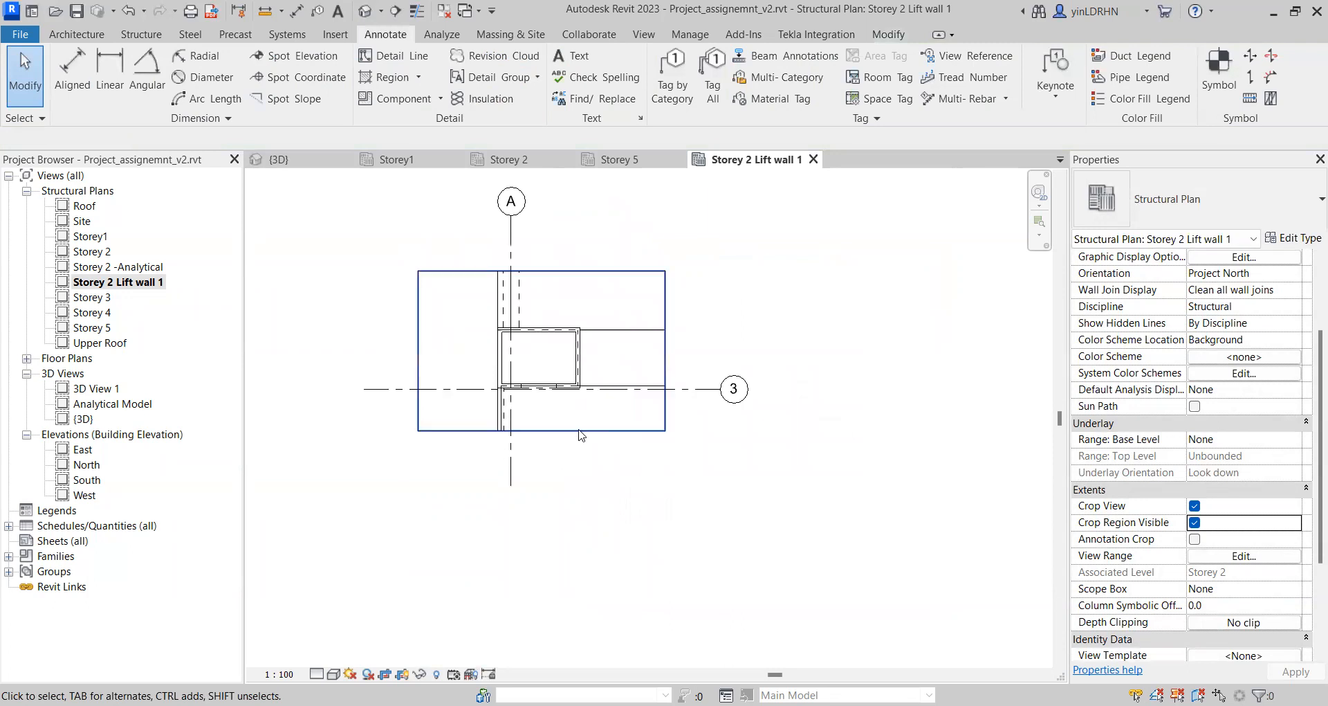
Step: Set the scale of the cropped lift wall plan to 1:25
{"action": "left_click", "coordinate": [579, 431]}
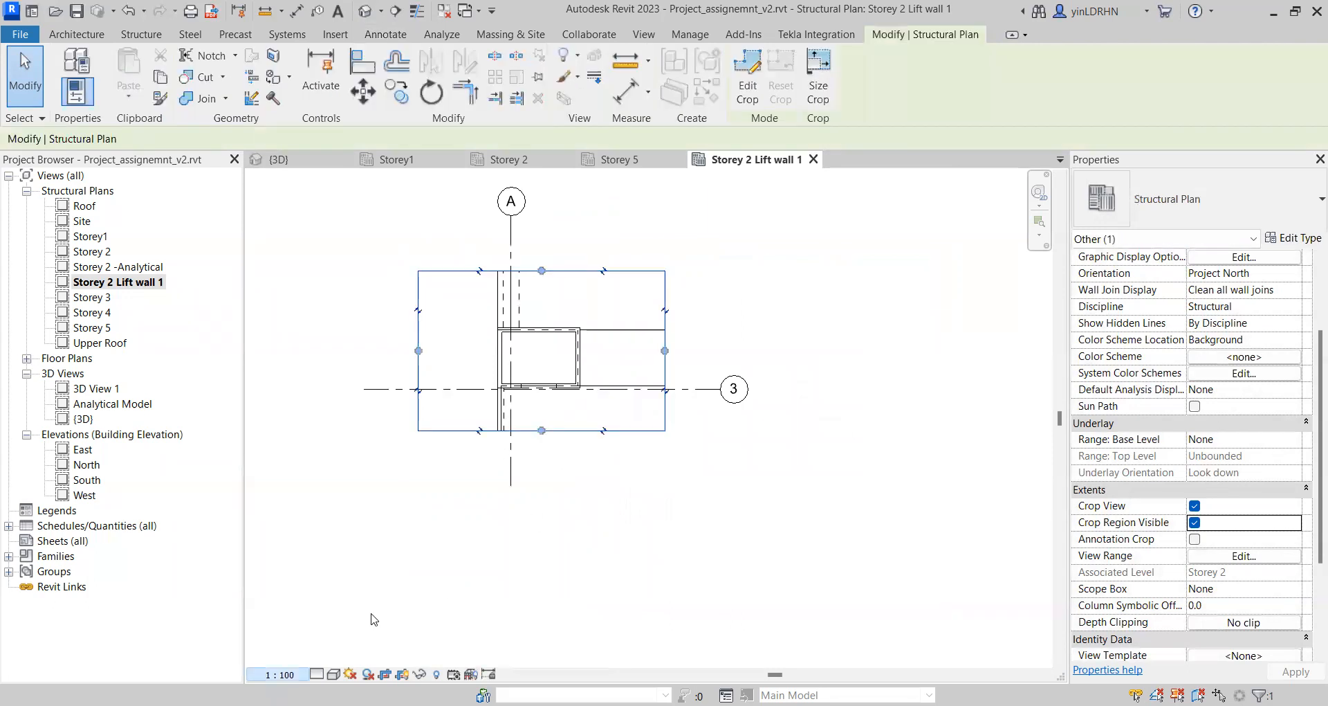
{"action": "left_click", "coordinate": [279, 674]}
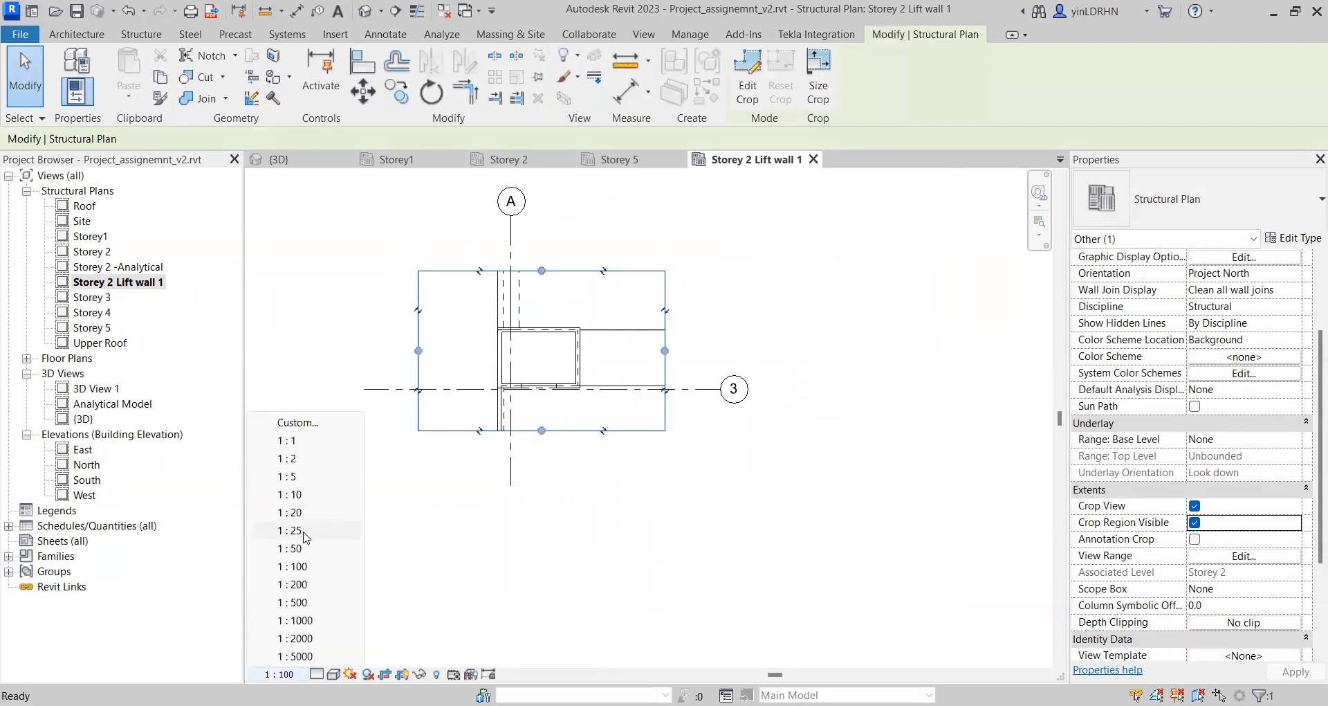
{"action": "left_click", "coordinate": [305, 537]}
{"action": "left_click", "coordinate": [625, 482]}
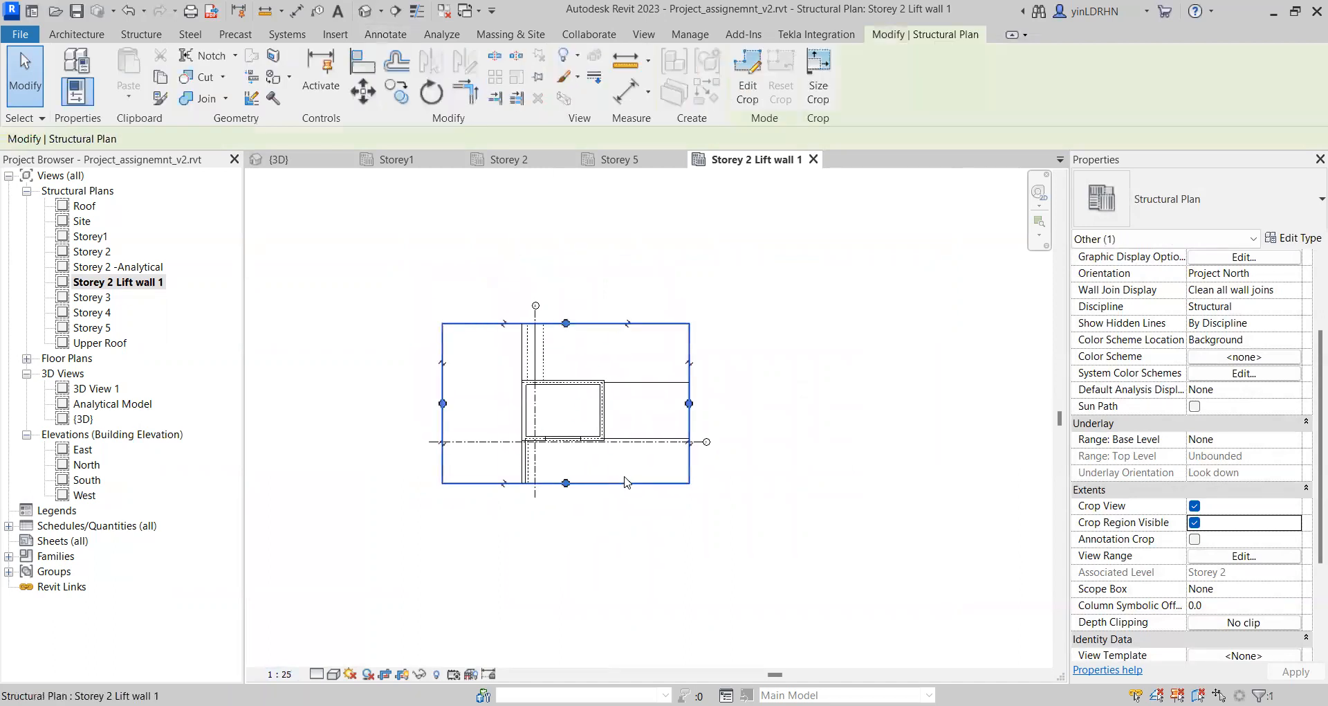
{"action": "scroll", "coordinate": [550, 423], "scroll_direction": "up", "scroll_amount": 2}
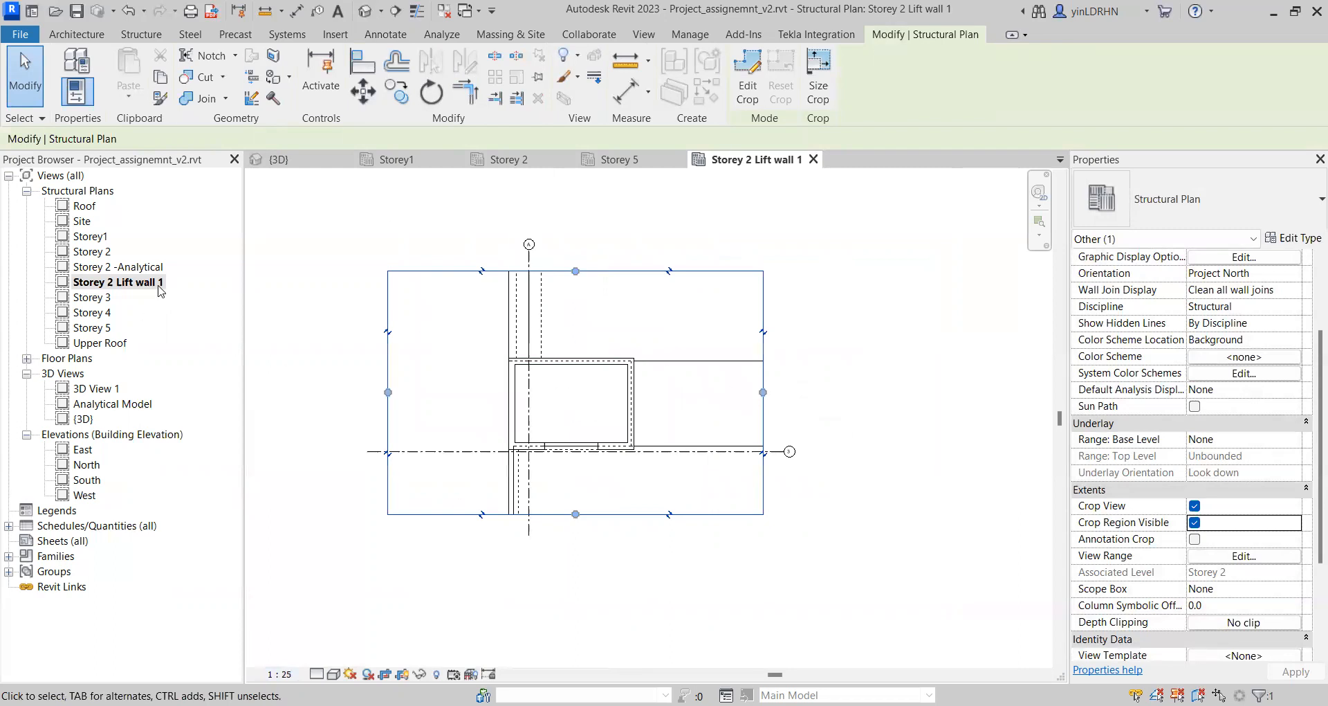
Step: Examine the lift wall area in the original Storey 2 plan and close the Storey 2 Lift wall 1 view
{"action": "double_click", "coordinate": [92, 252]}
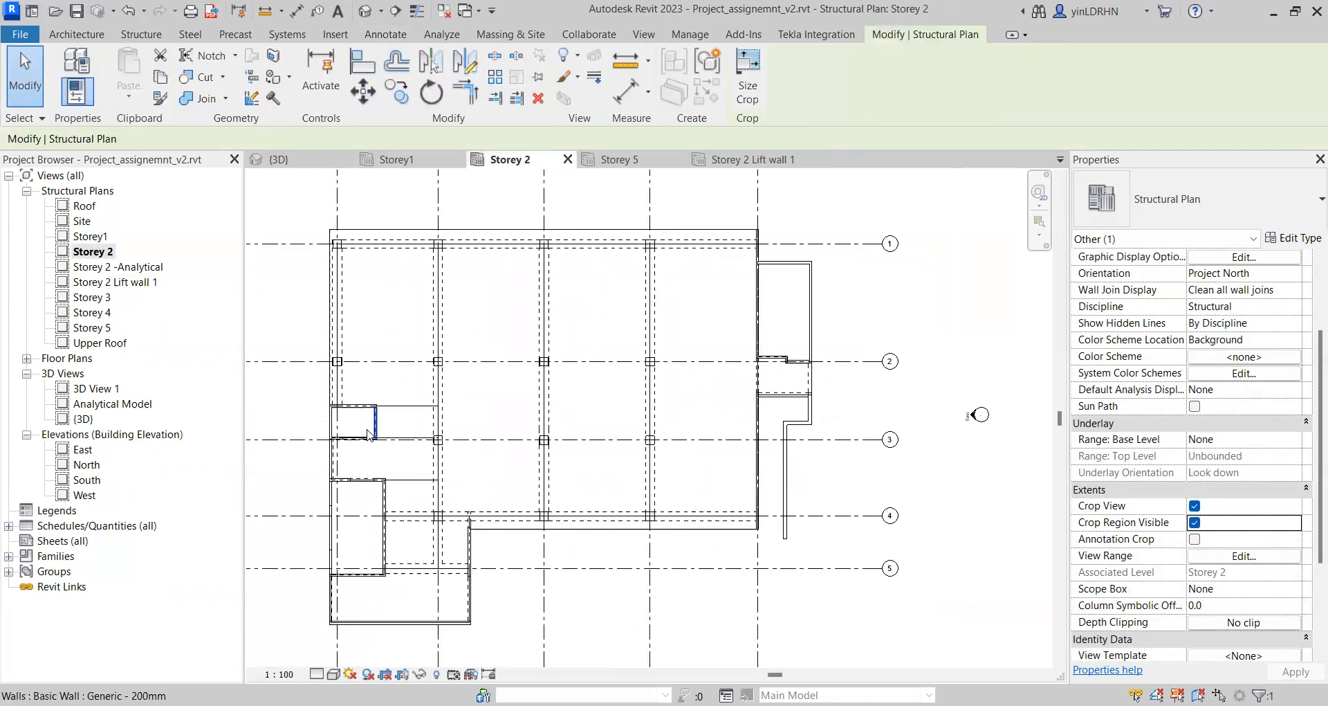
{"action": "scroll", "coordinate": [353, 446], "scroll_direction": "up", "scroll_amount": 1}
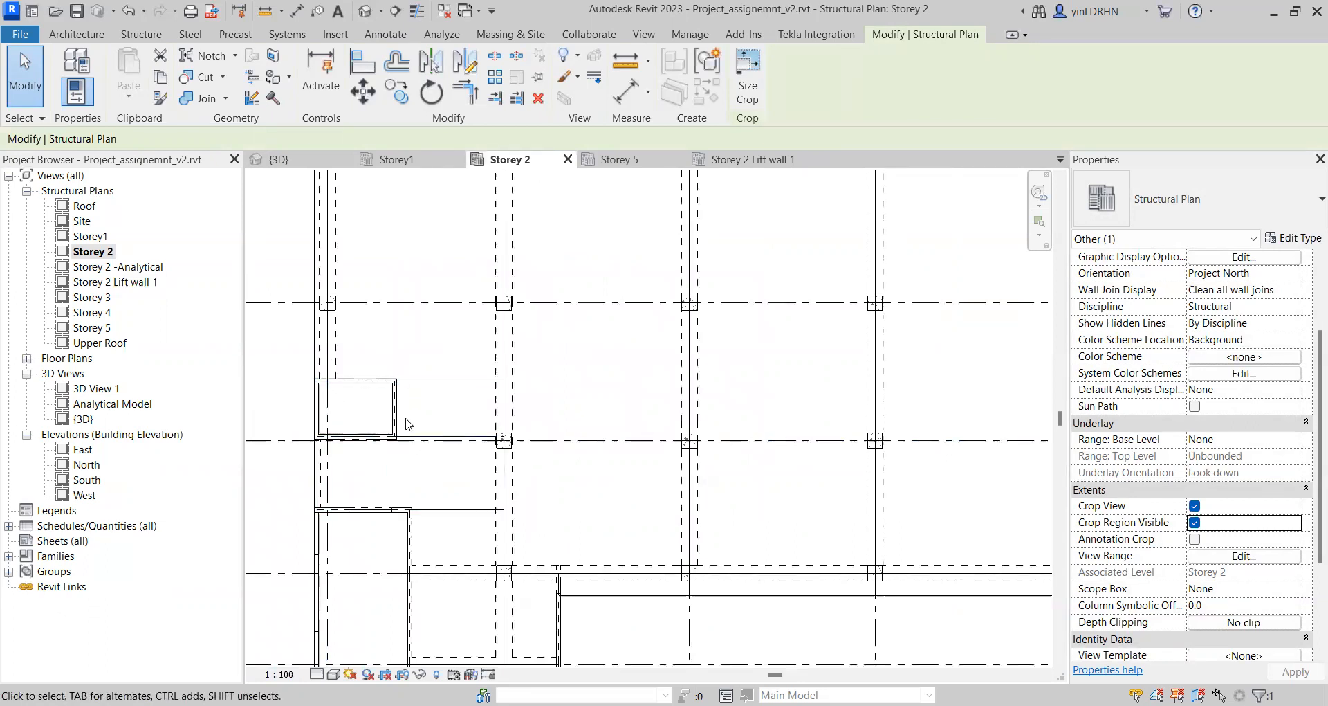
{"action": "left_click", "coordinate": [789, 159]}
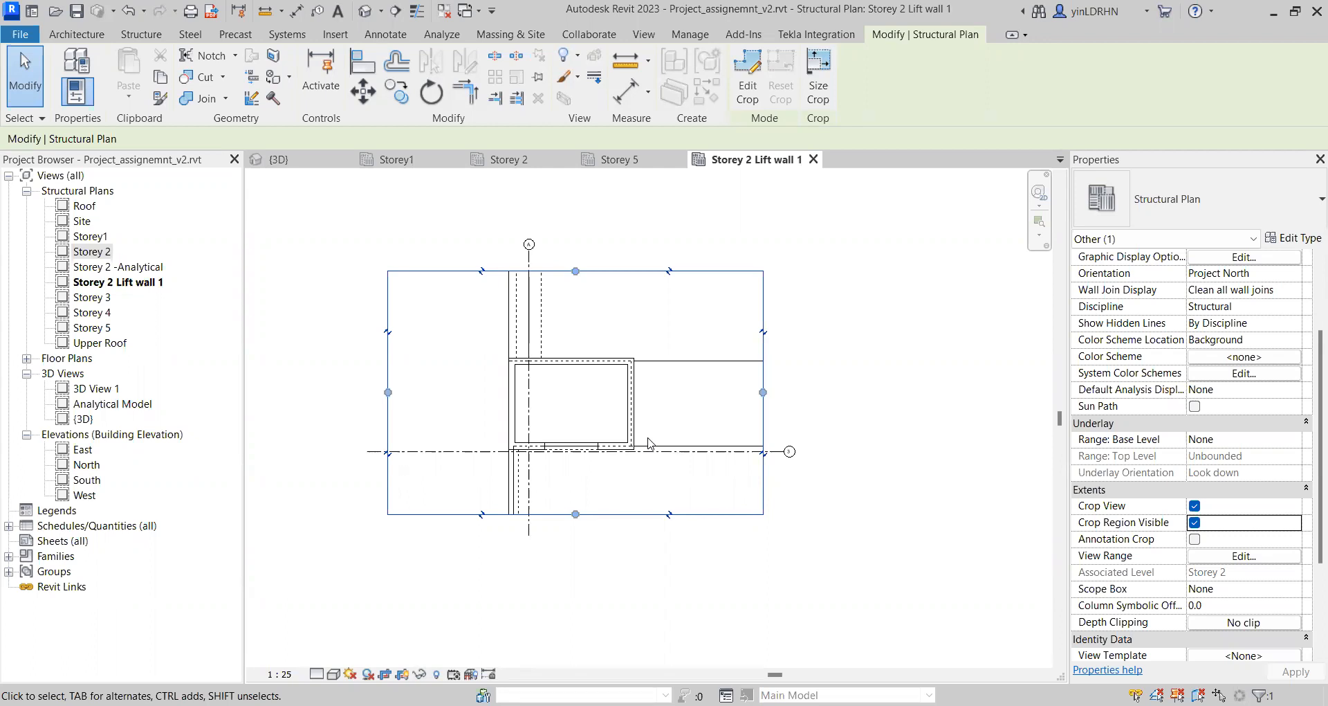
{"action": "left_click", "coordinate": [855, 393]}
{"action": "left_click", "coordinate": [813, 159]}
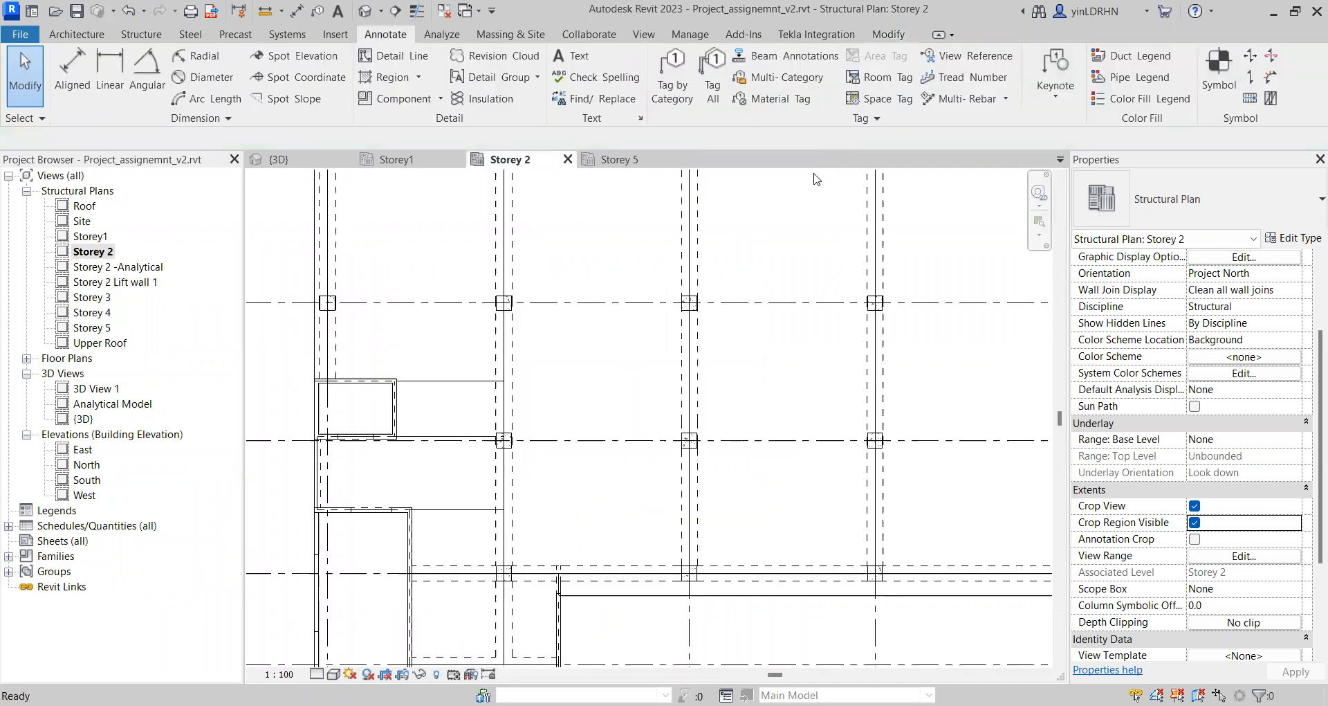
Step: Create a section across the full width of the Storey 2 plan between grids 1 and 2, from outside grid A to beyond grid E
{"action": "scroll", "coordinate": [750, 384], "scroll_direction": "down", "scroll_amount": 4}
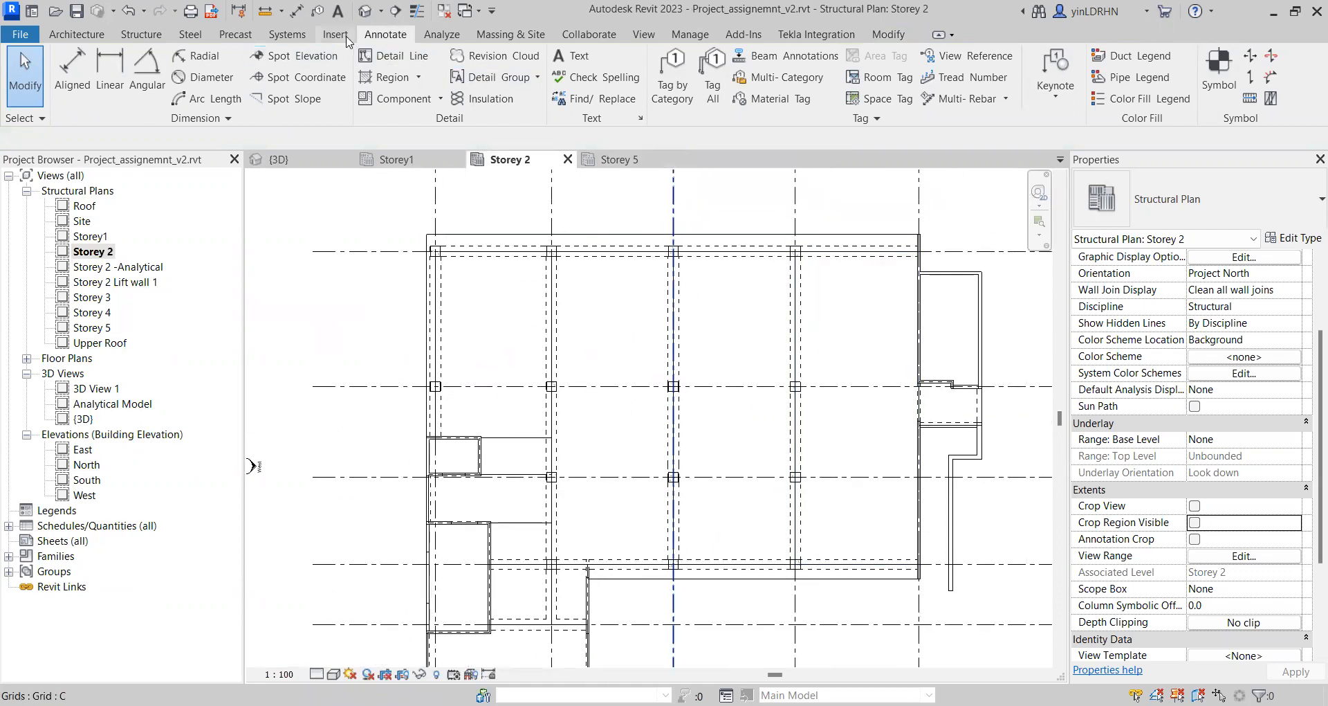
{"action": "left_click", "coordinate": [643, 36]}
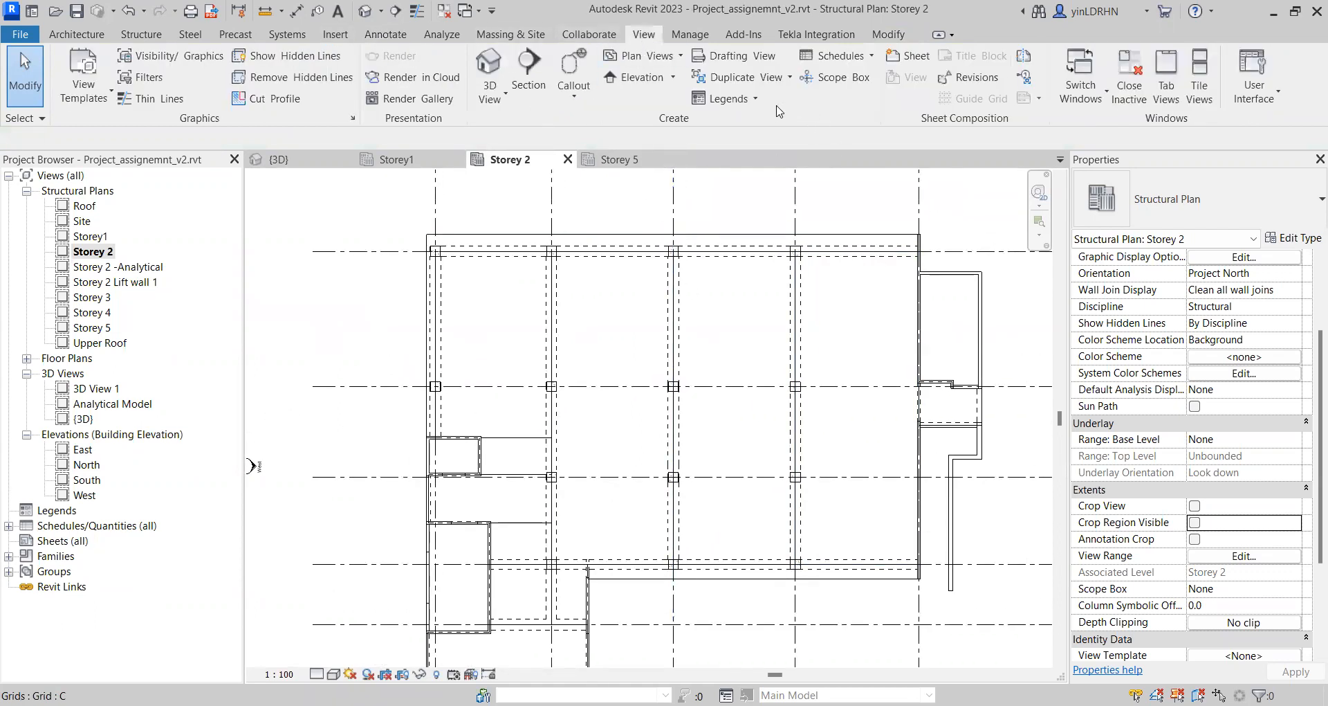
{"action": "left_click", "coordinate": [529, 69]}
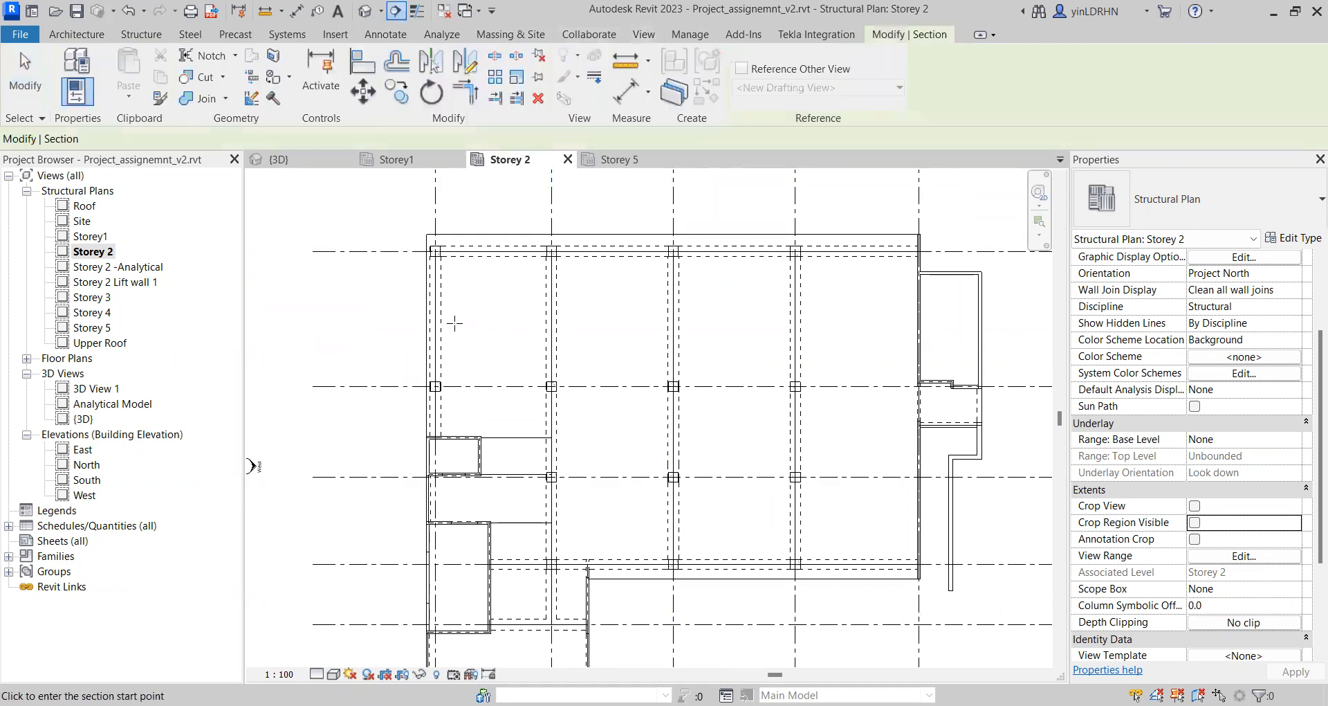
{"action": "left_click", "coordinate": [401, 314]}
{"action": "left_click", "coordinate": [935, 314]}
{"action": "key", "text": "Escape"}
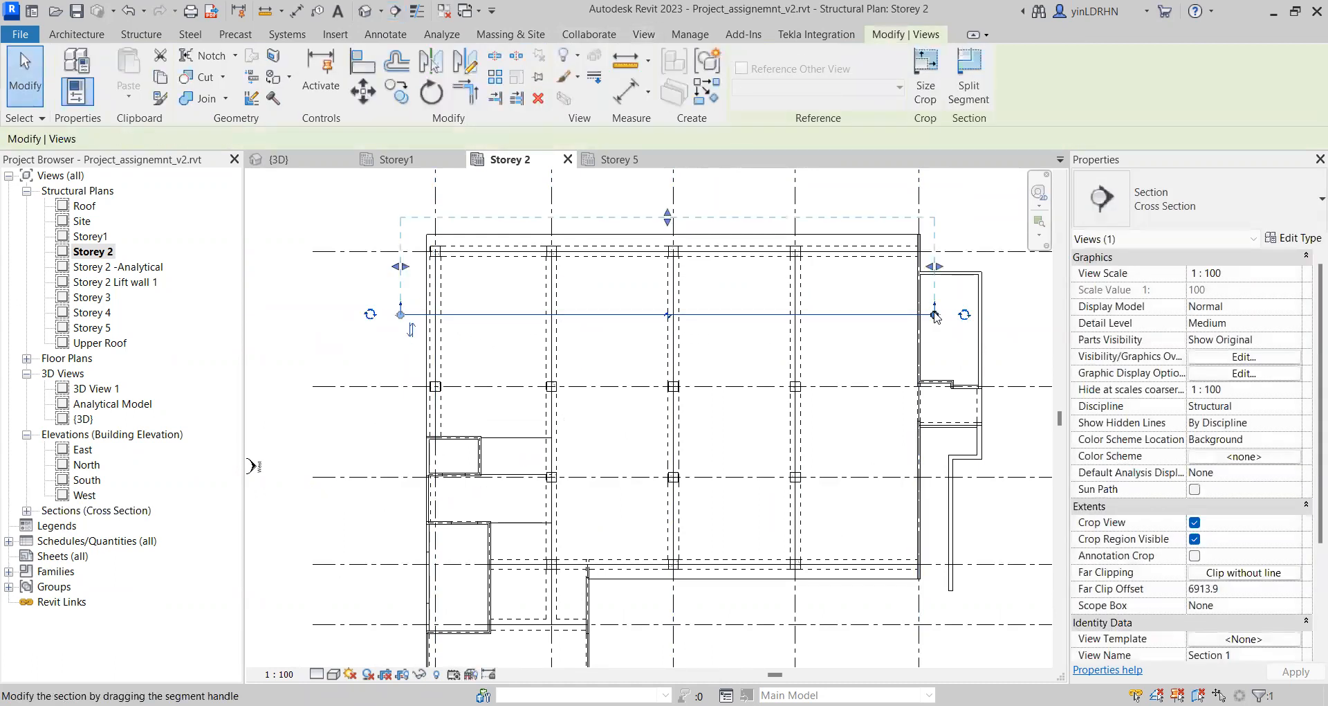
{"action": "left_click", "coordinate": [823, 287]}
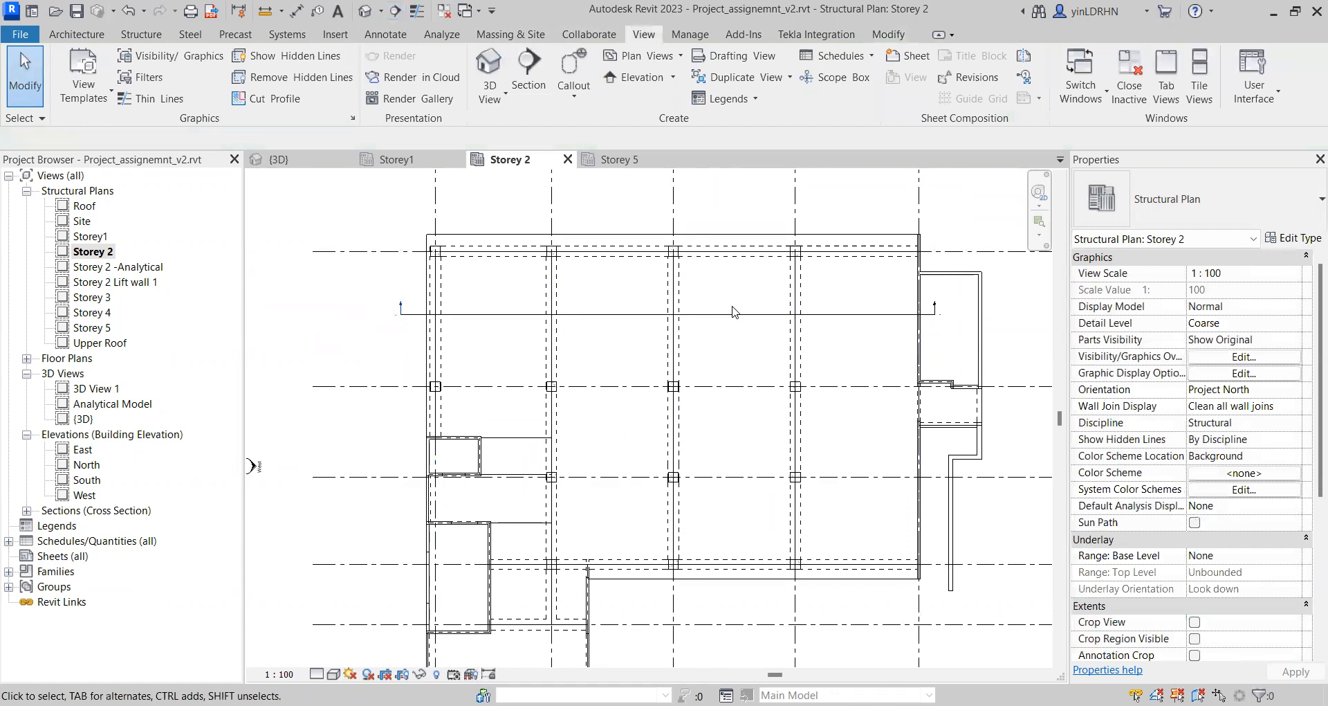
Step: Open the section view from the section line between grids 1 and 2 in the Storey 2 plan
{"action": "left_click", "coordinate": [735, 314]}
{"action": "right_click", "coordinate": [835, 475]}
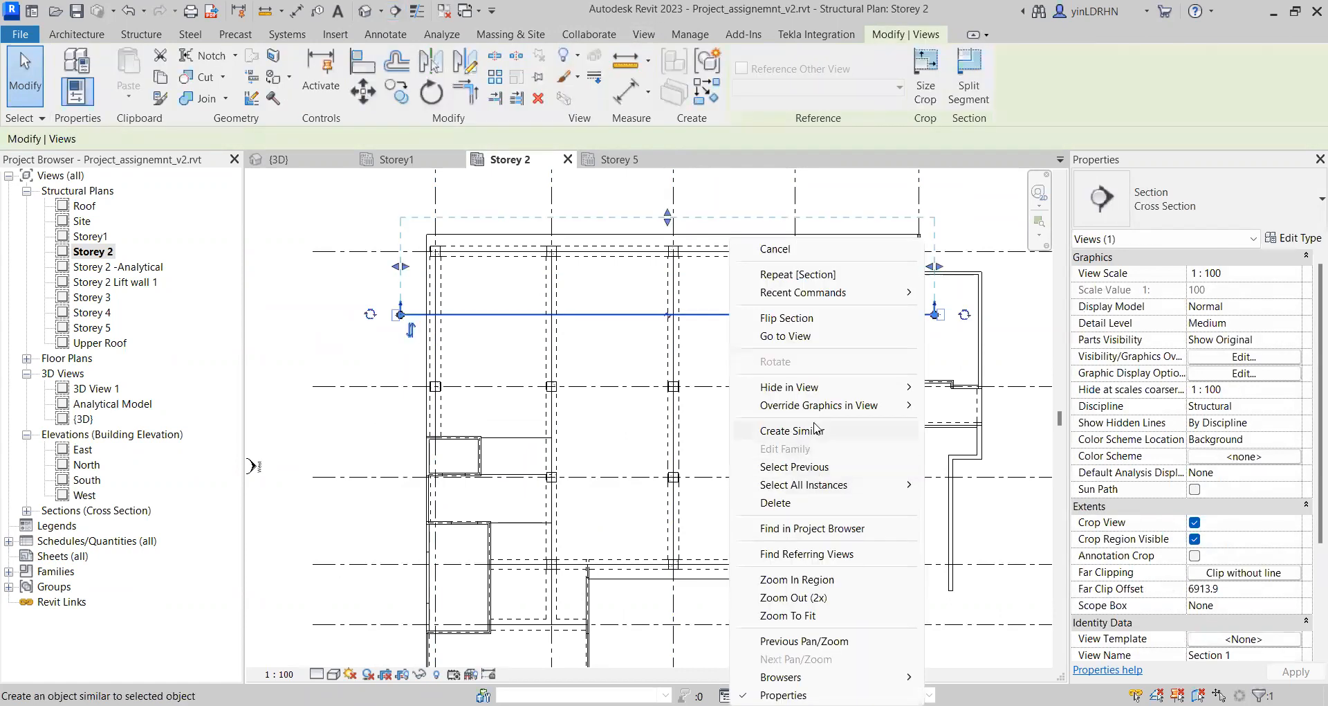
{"action": "left_click", "coordinate": [818, 337]}
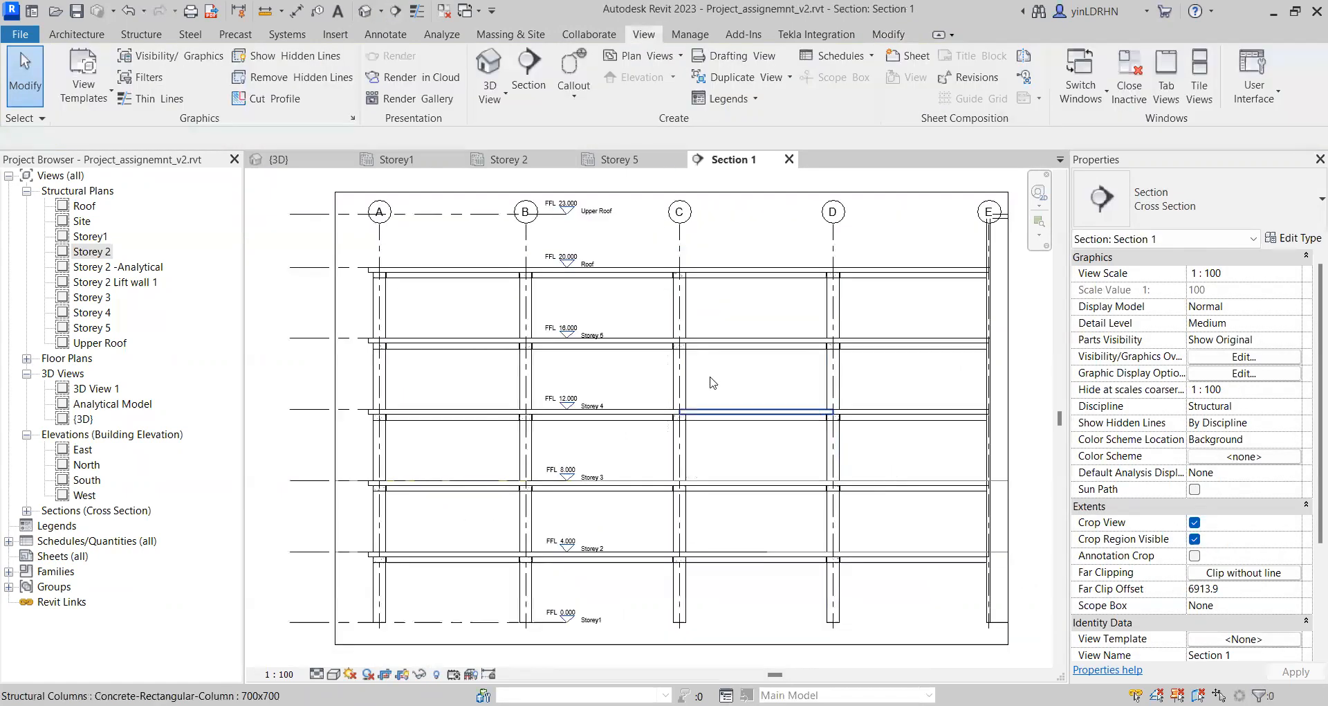
Step: Split the section's crop region with a vertical view break and widen the two parts to include grids B and D
{"action": "scroll", "coordinate": [745, 354], "scroll_direction": "down", "scroll_amount": 1}
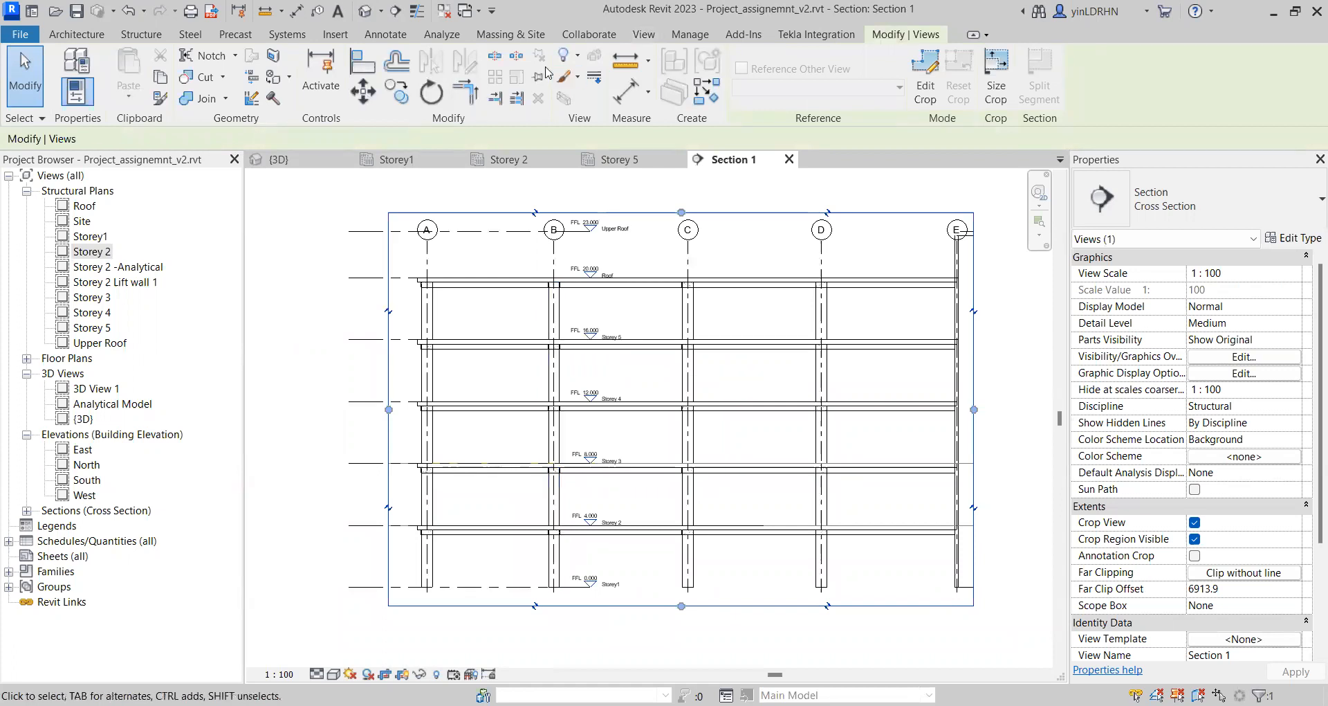
{"action": "scroll", "coordinate": [538, 200], "scroll_direction": "up", "scroll_amount": 3}
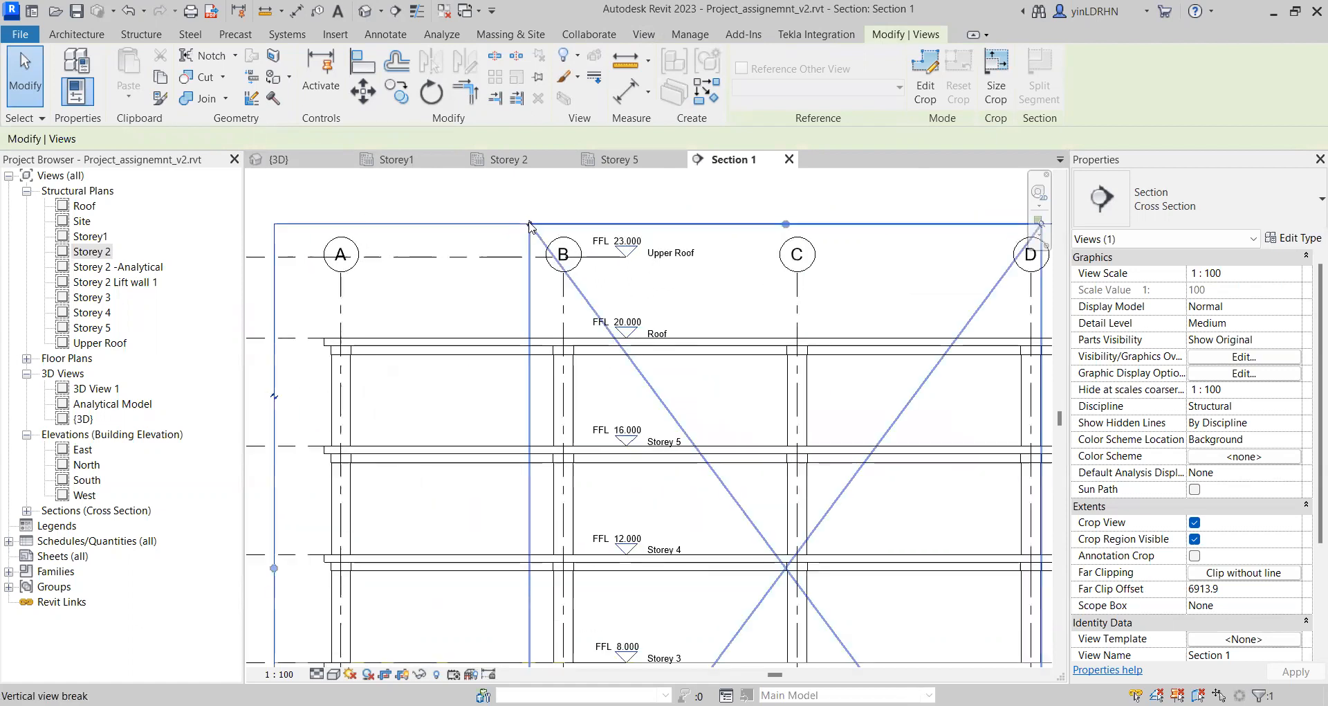
{"action": "scroll", "coordinate": [581, 212], "scroll_direction": "down", "scroll_amount": 1}
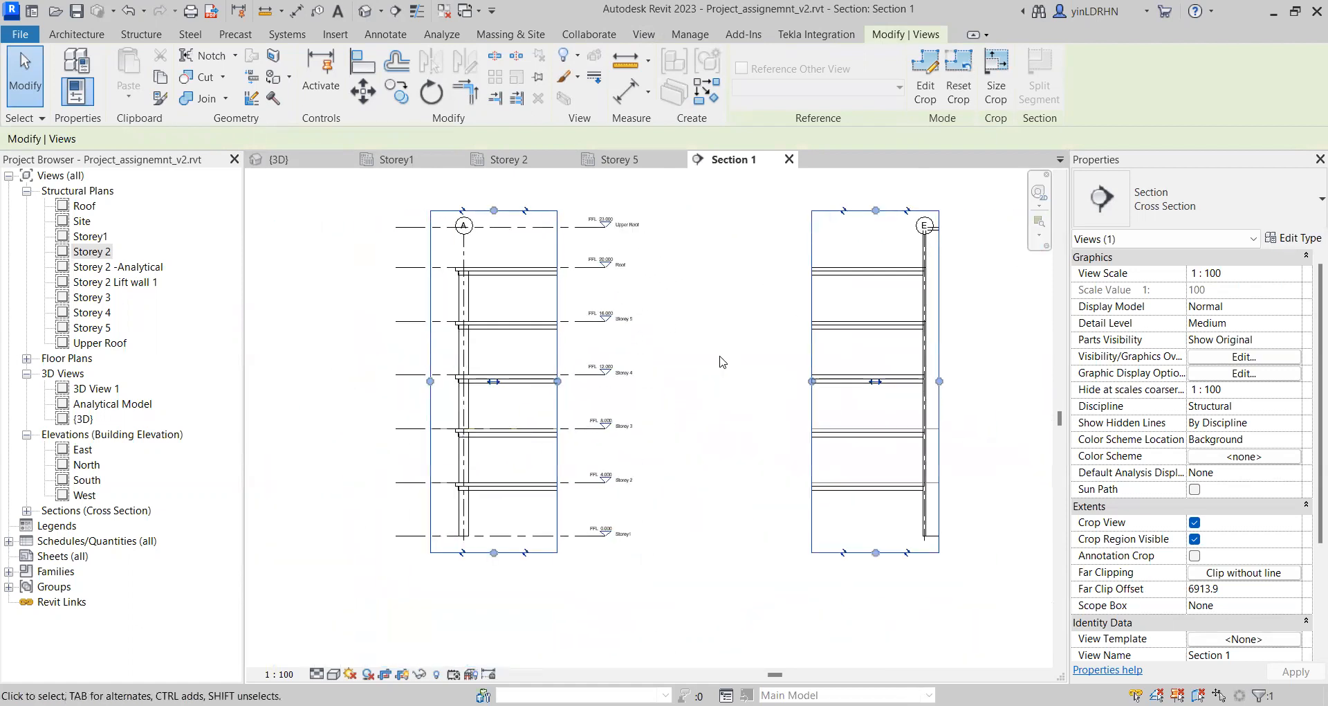
{"action": "left_click_drag", "start_coordinate": [558, 381], "coordinate": [638, 382]}
{"action": "left_click_drag", "start_coordinate": [812, 383], "coordinate": [762, 381]}
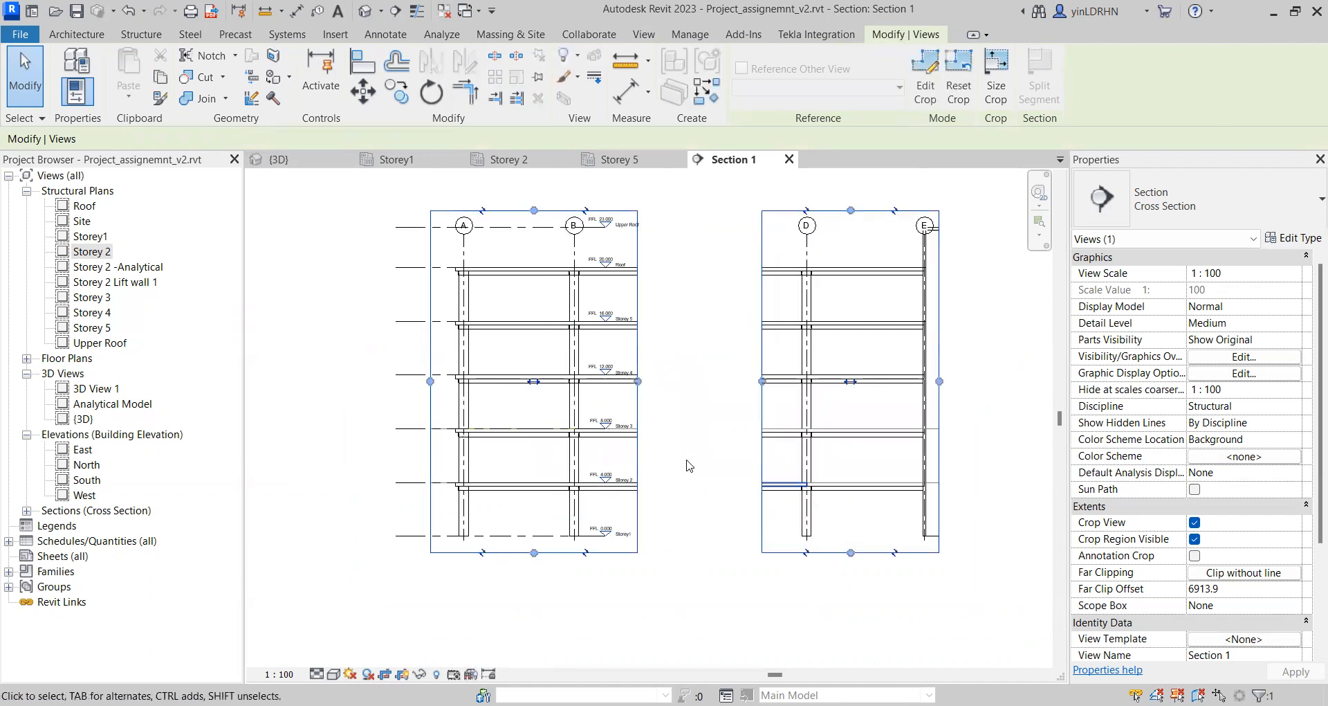
Step: Extend the outer edge of the grid D–E crop part beyond grid E to include the outer wall
{"action": "scroll", "coordinate": [657, 505], "scroll_direction": "up", "scroll_amount": 1}
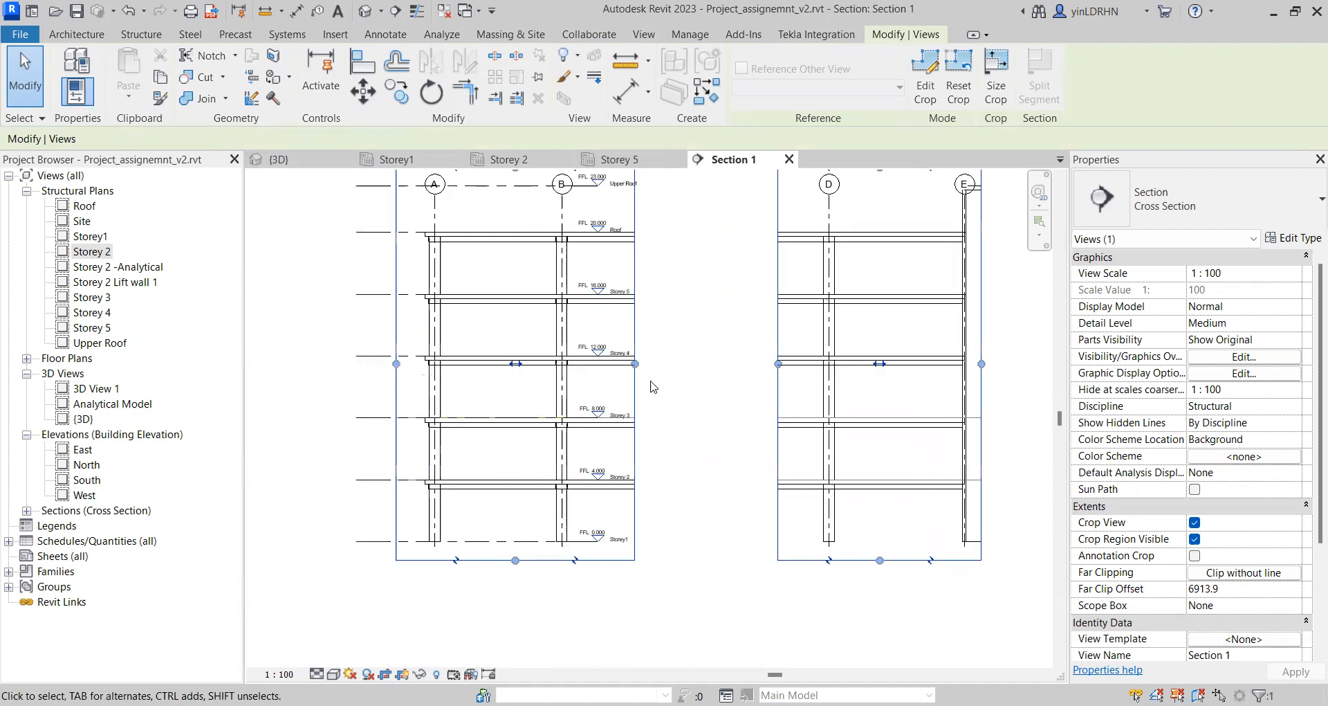
{"action": "scroll", "coordinate": [688, 373], "scroll_direction": "up", "scroll_amount": 1}
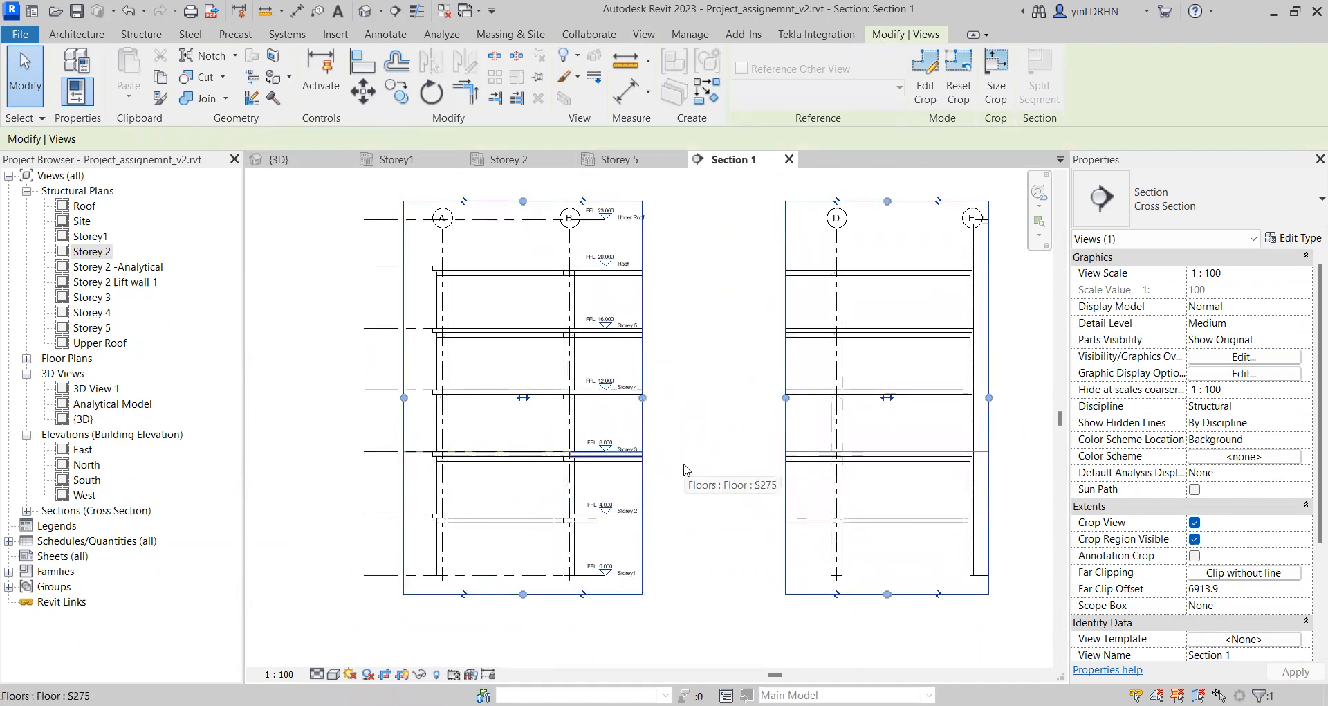
{"action": "middle_click_drag", "start_coordinate": [964, 415], "coordinate": [807, 424]}
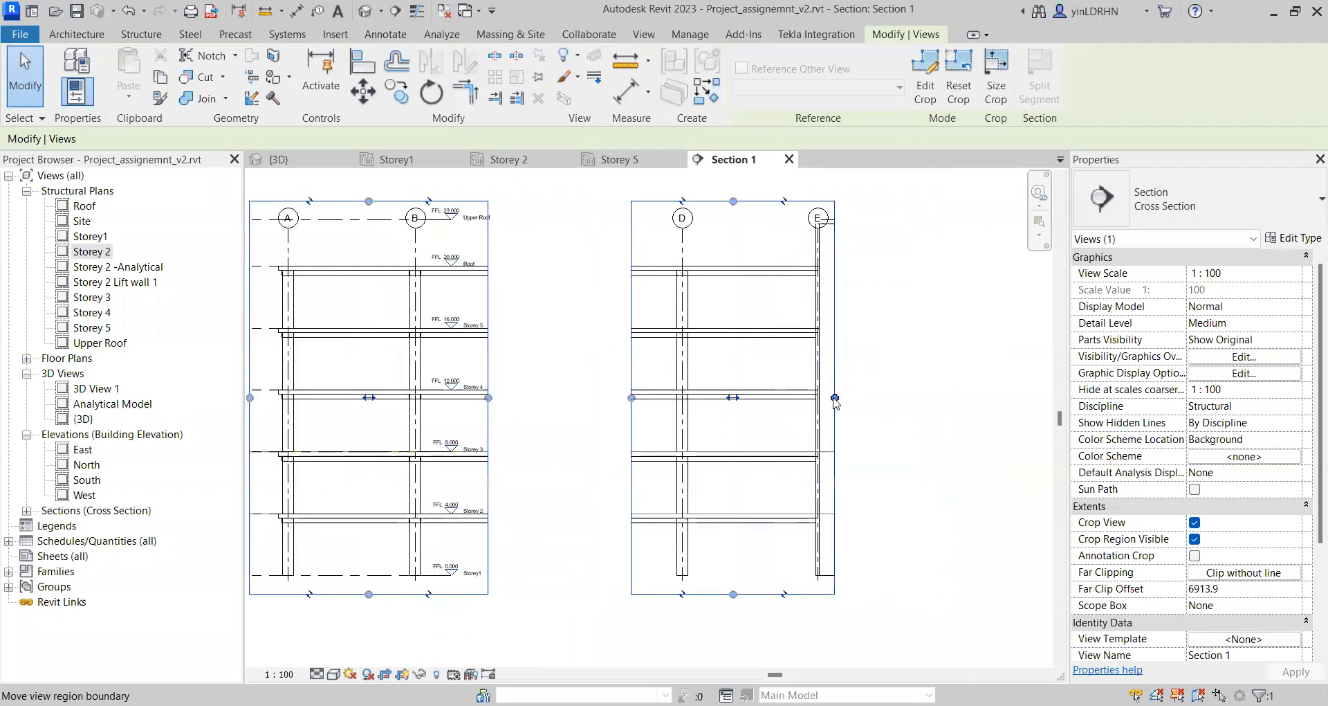
{"action": "left_click_drag", "start_coordinate": [835, 398], "coordinate": [919, 404]}
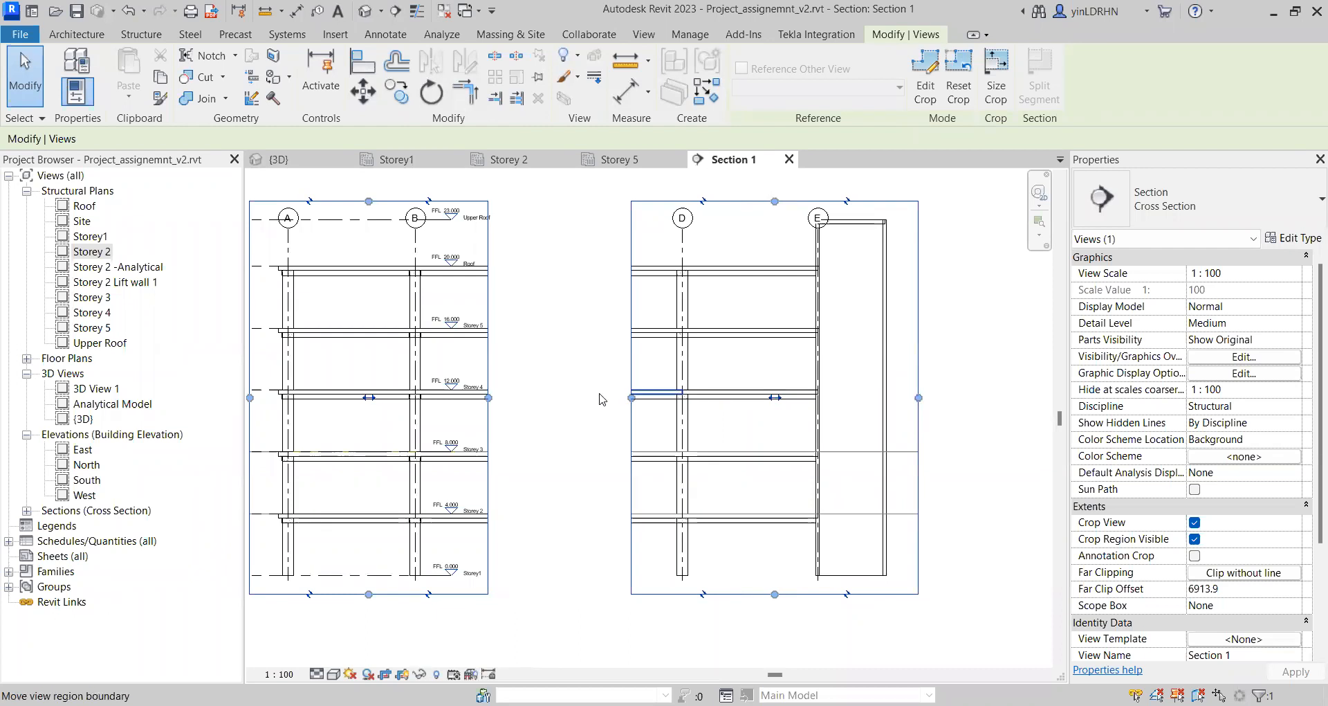
Step: Break the grid A–B crop part in two and widen the new middle part to include grids B and C
{"action": "middle_click_drag", "start_coordinate": [586, 388], "coordinate": [669, 408]}
{"action": "scroll", "coordinate": [669, 369], "scroll_direction": "down", "scroll_amount": 1}
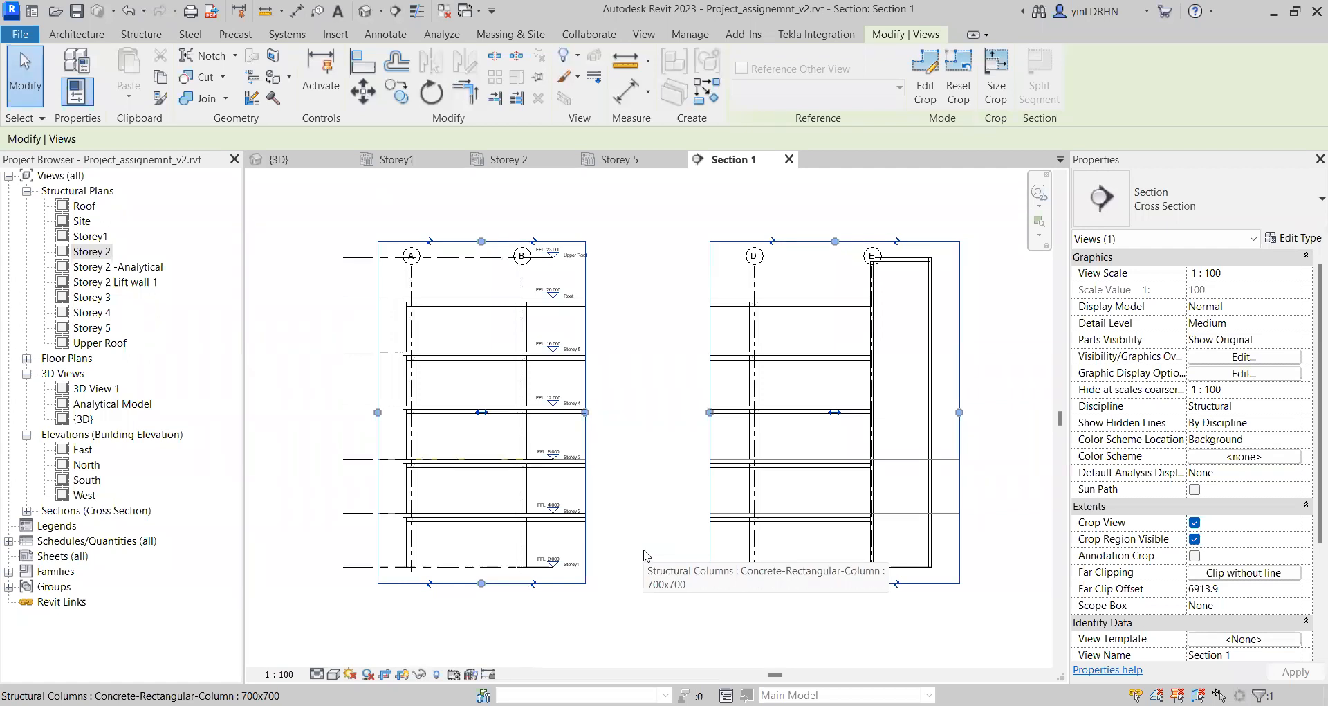
{"action": "left_click", "coordinate": [534, 244]}
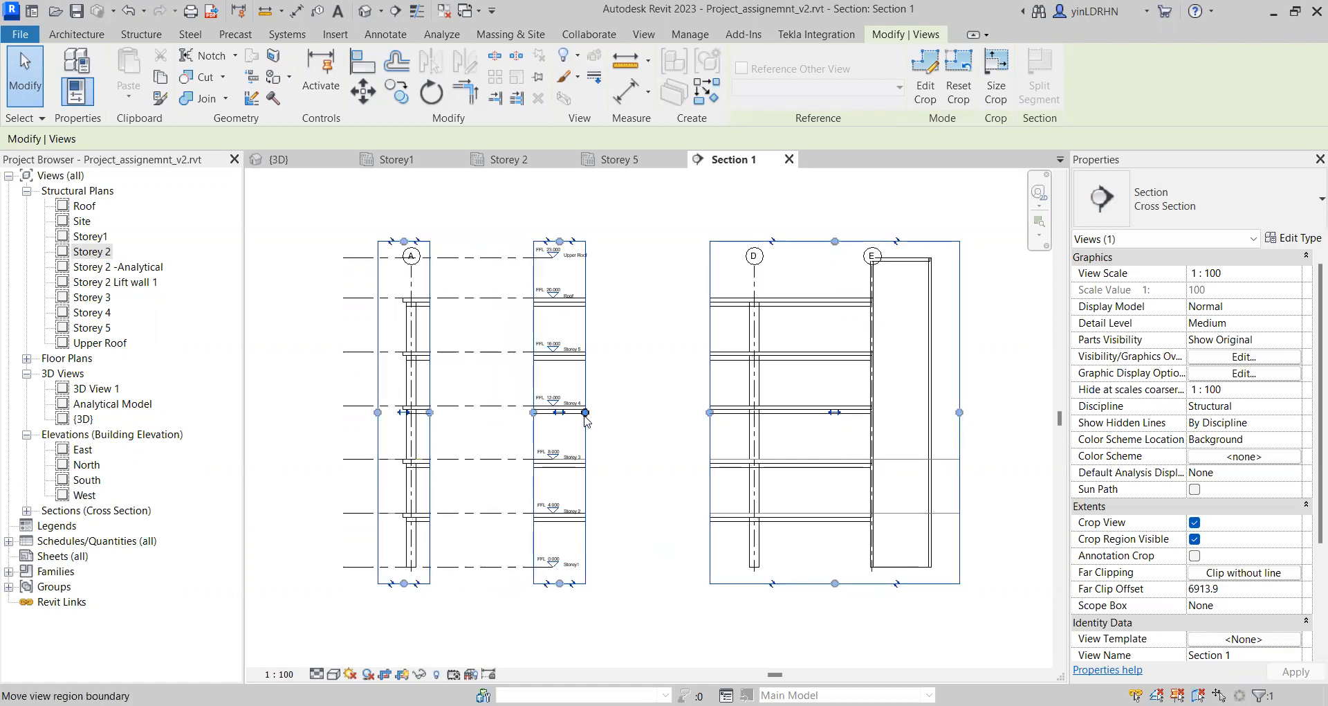
{"action": "left_click_drag", "start_coordinate": [598, 423], "coordinate": [654, 421]}
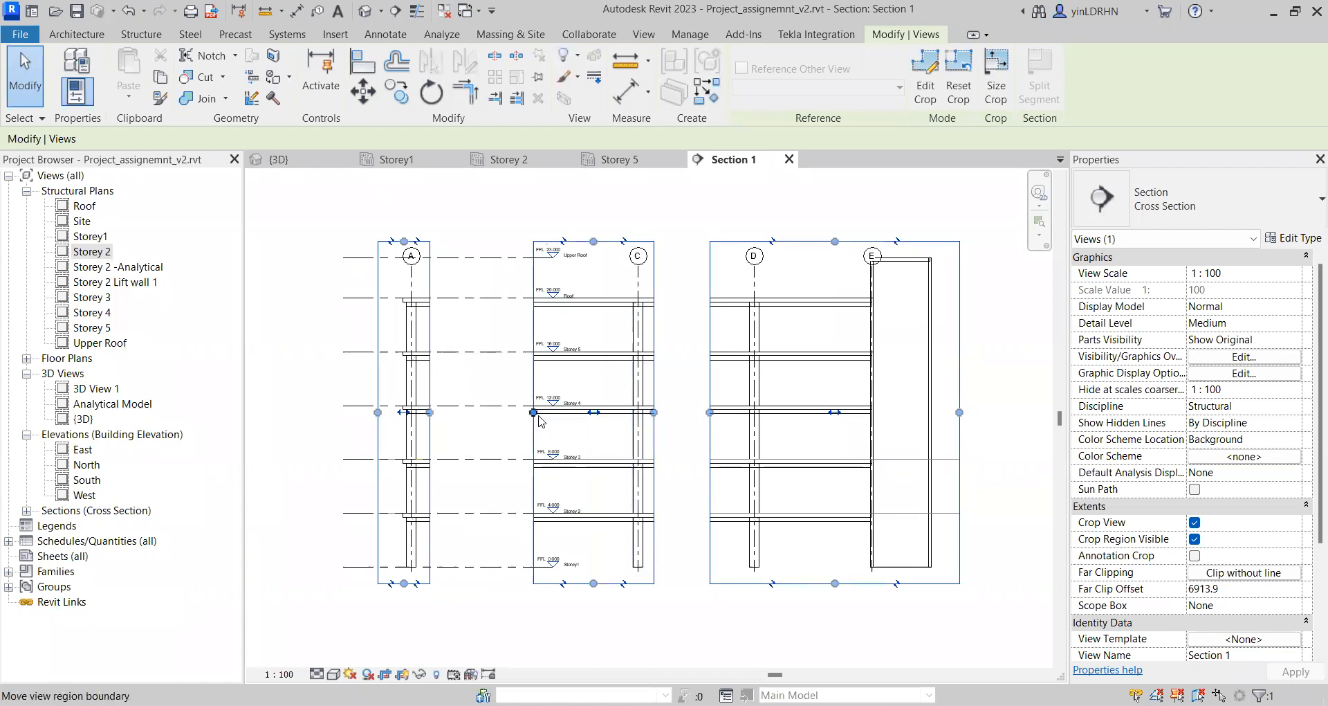
{"action": "left_click_drag", "start_coordinate": [533, 415], "coordinate": [505, 415]}
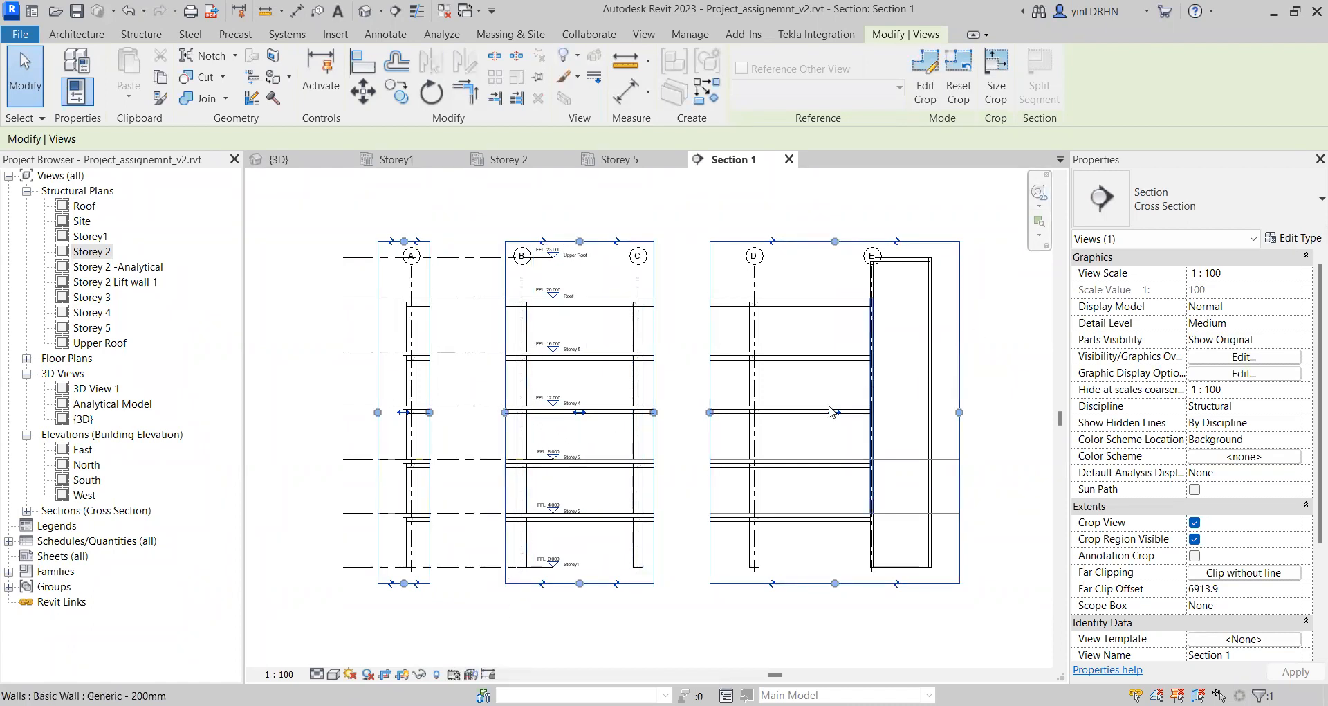
Step: Extend the grid D–E crop part slightly towards grid C and deselect the crop region
{"action": "left_click_drag", "start_coordinate": [710, 413], "coordinate": [689, 420]}
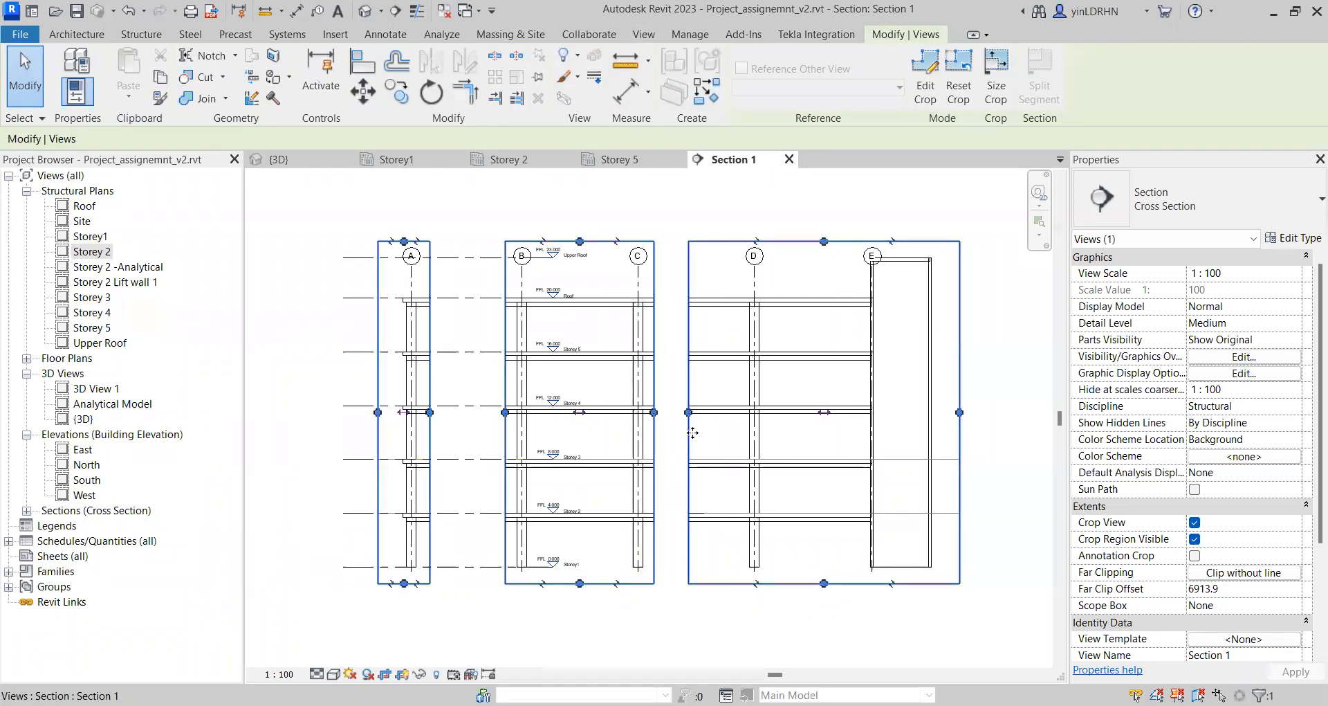
{"action": "scroll", "coordinate": [692, 432], "scroll_direction": "up", "scroll_amount": 5}
{"action": "left_click", "coordinate": [670, 426]}
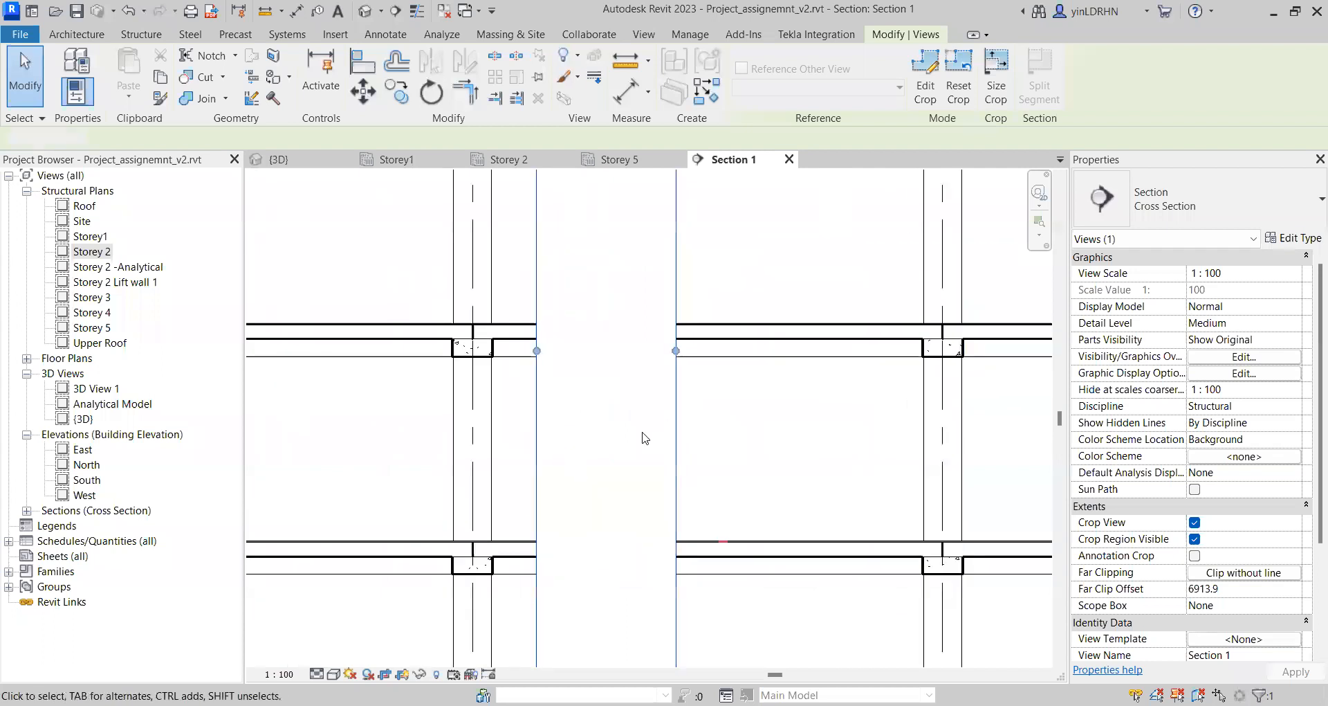
{"action": "scroll", "coordinate": [643, 436], "scroll_direction": "down", "scroll_amount": 5}
{"action": "scroll", "coordinate": [644, 437], "scroll_direction": "down", "scroll_amount": 1}
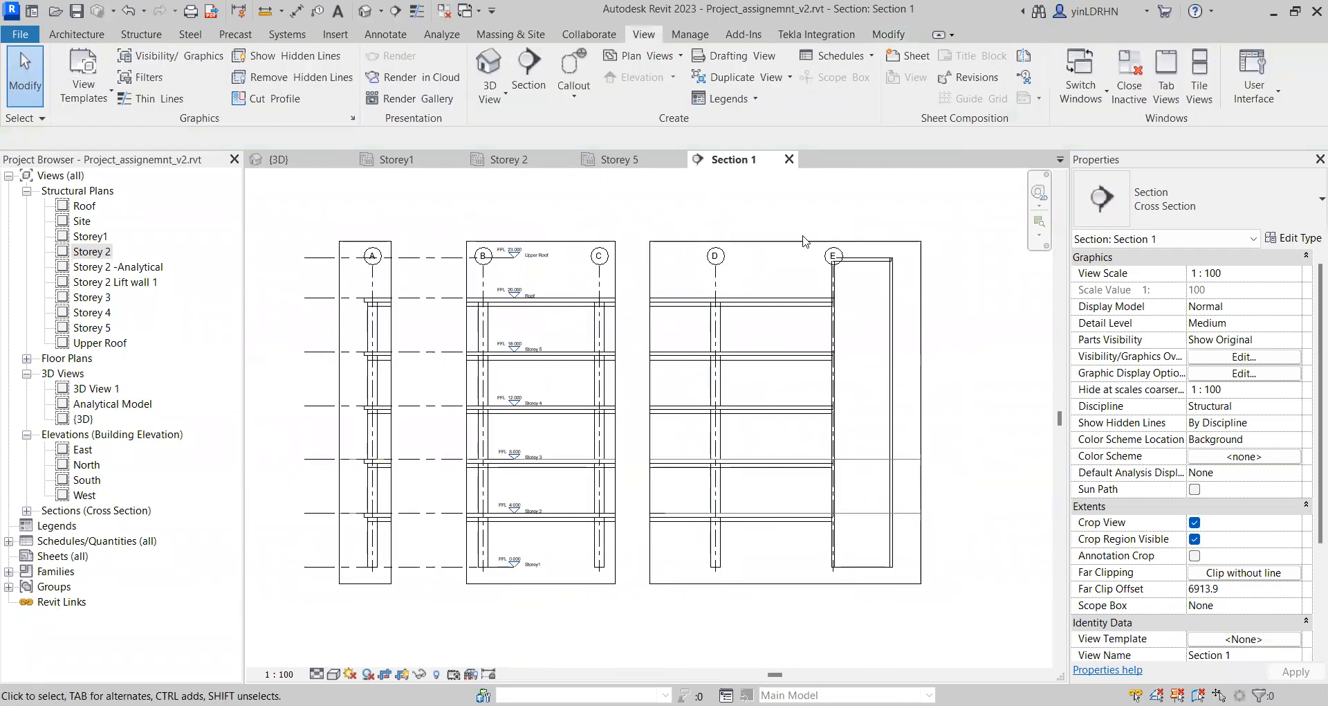
{"action": "left_click", "coordinate": [805, 241]}
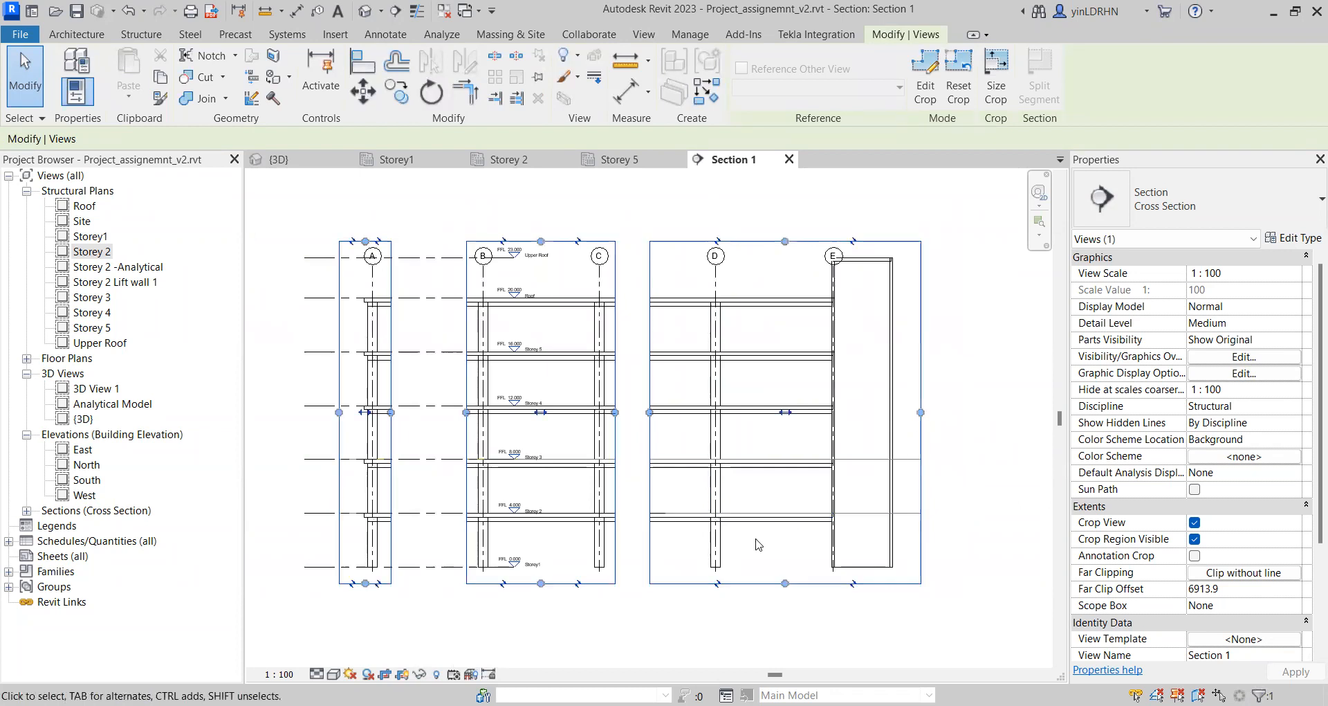
{"action": "scroll", "coordinate": [619, 498], "scroll_direction": "up", "scroll_amount": 1}
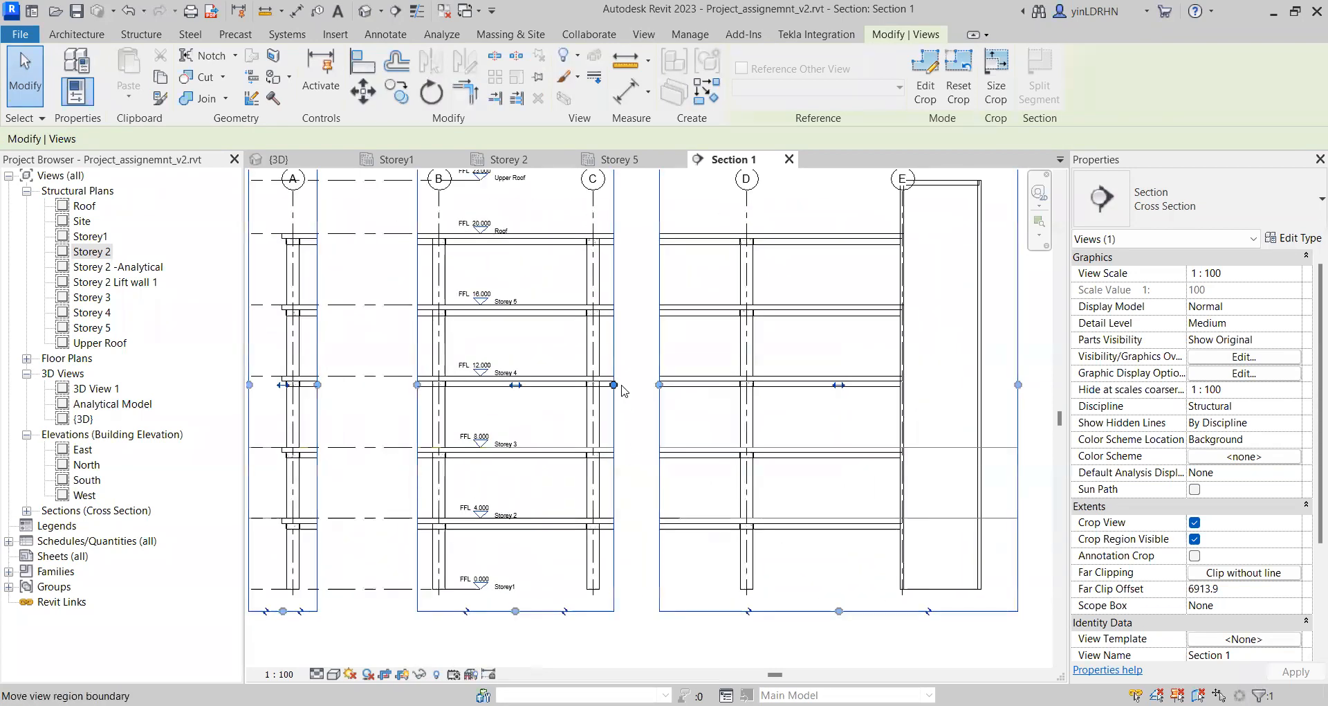
{"action": "left_click", "coordinate": [630, 435]}
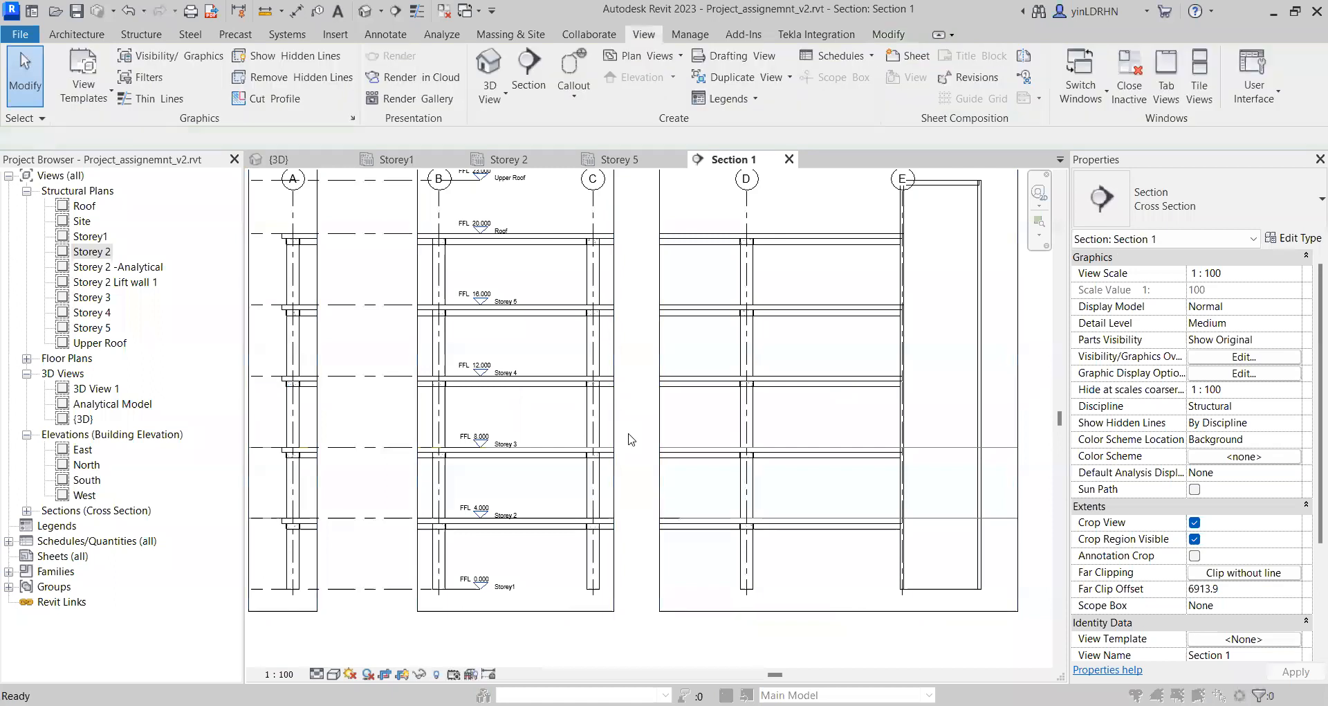
{"action": "scroll", "coordinate": [631, 454], "scroll_direction": "down", "scroll_amount": 1}
{"action": "scroll", "coordinate": [631, 453], "scroll_direction": "down", "scroll_amount": 1}
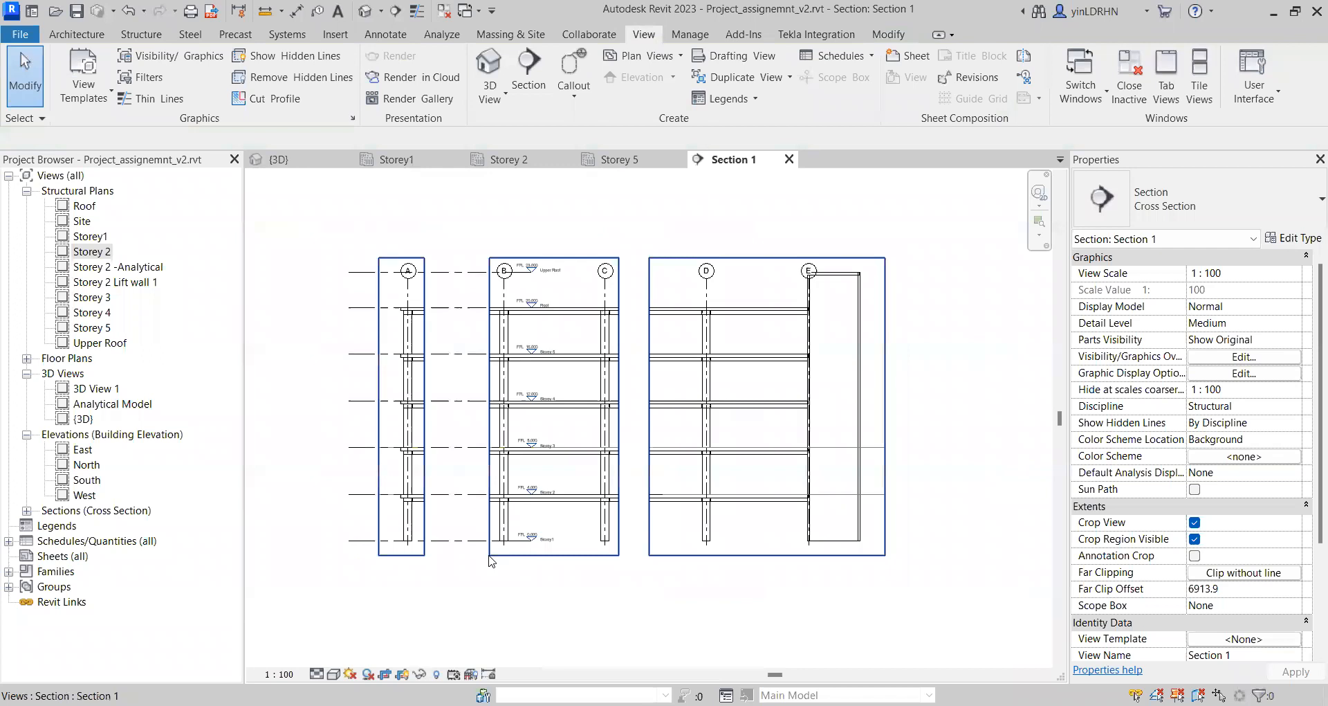
Step: Extend all three crop parts upward well above the Upper Roof level and downward below Storey1, then deselect them
{"action": "left_click", "coordinate": [489, 556]}
{"action": "left_click_drag", "start_coordinate": [401, 257], "coordinate": [409, 198]}
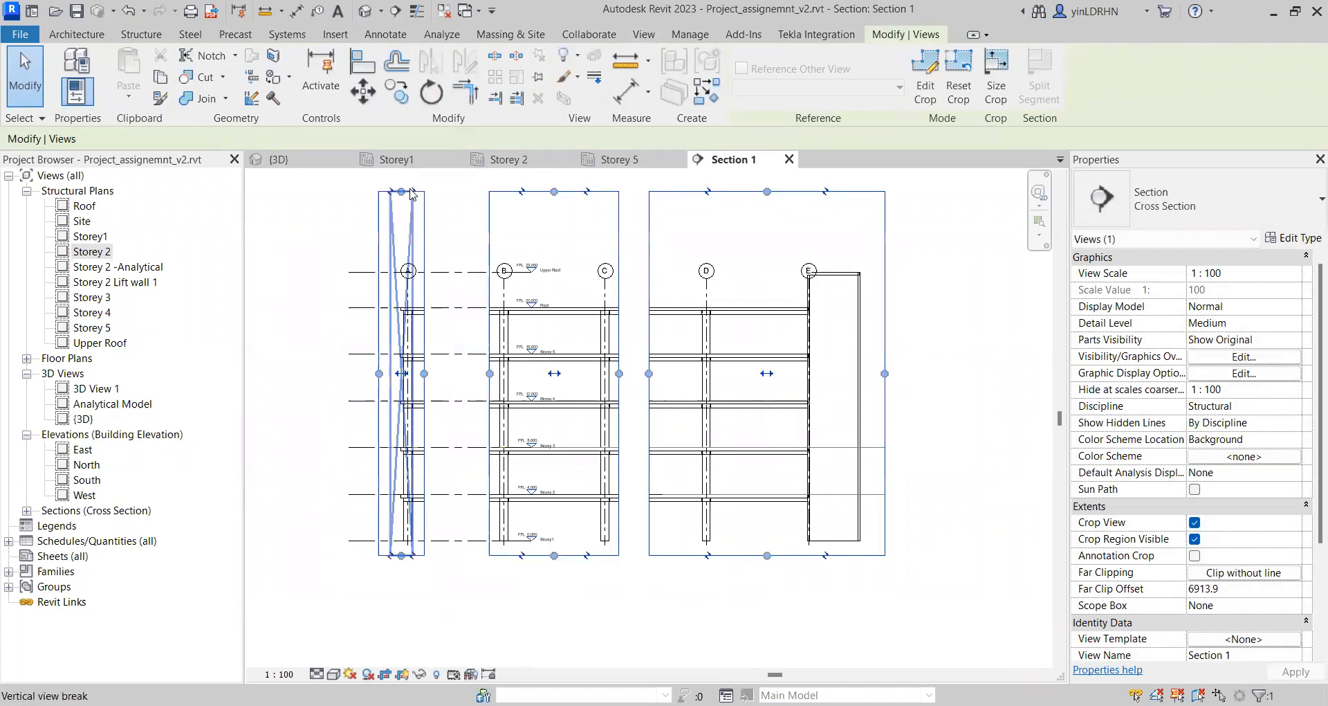
{"action": "scroll", "coordinate": [435, 275], "scroll_direction": "up", "scroll_amount": 1}
{"action": "scroll", "coordinate": [436, 275], "scroll_direction": "down", "scroll_amount": 1}
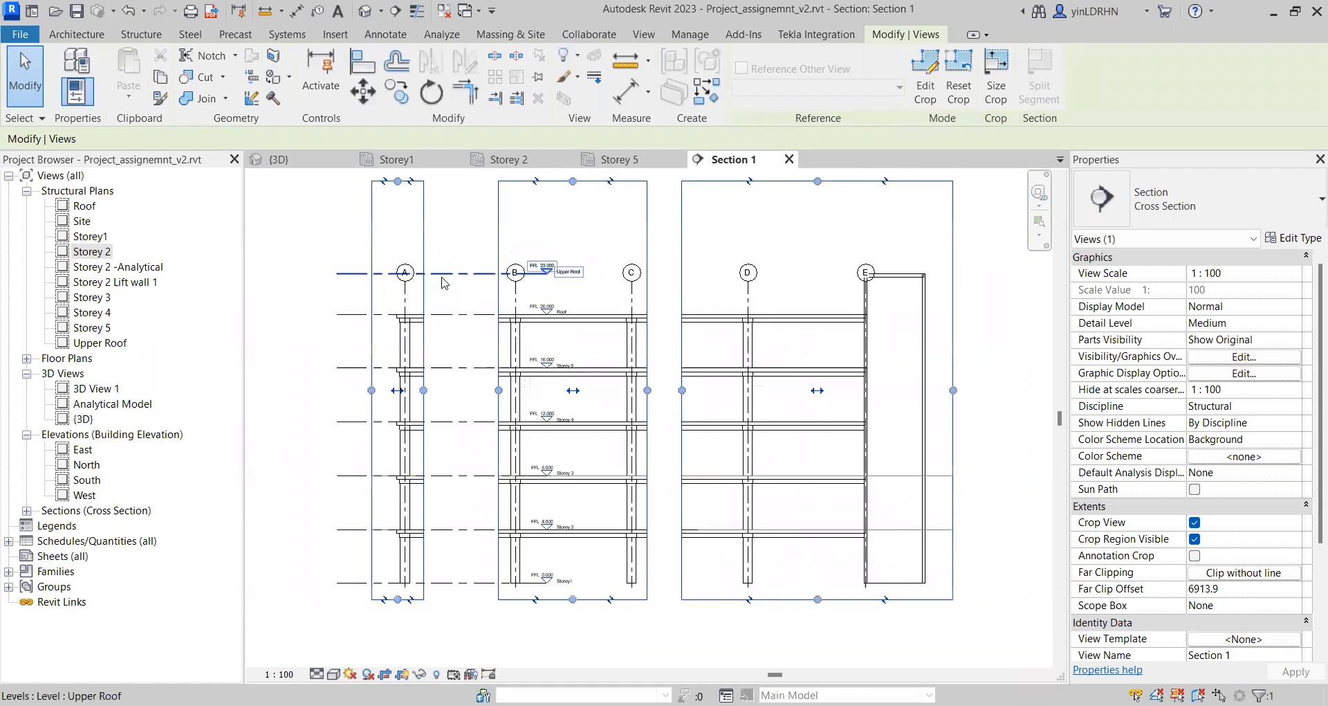
{"action": "left_click_drag", "start_coordinate": [403, 557], "coordinate": [392, 633]}
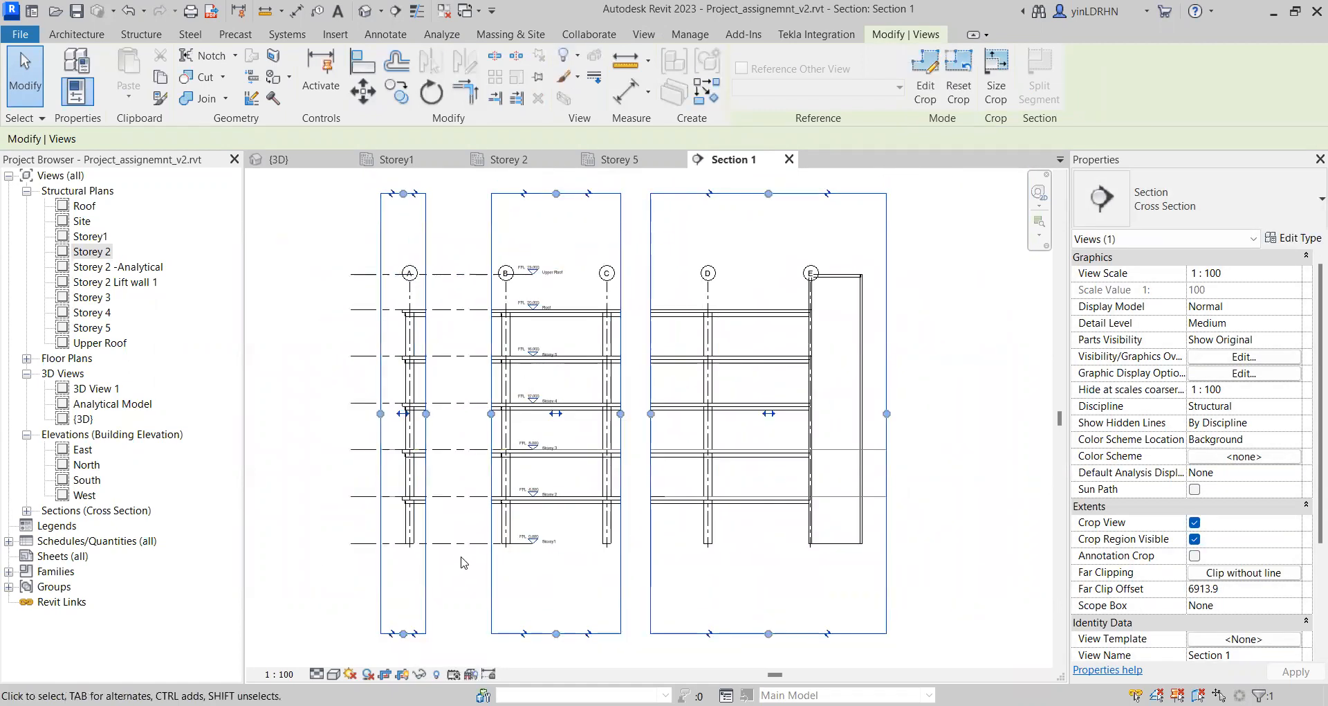
{"action": "left_click", "coordinate": [461, 557]}
{"action": "left_click", "coordinate": [488, 566]}
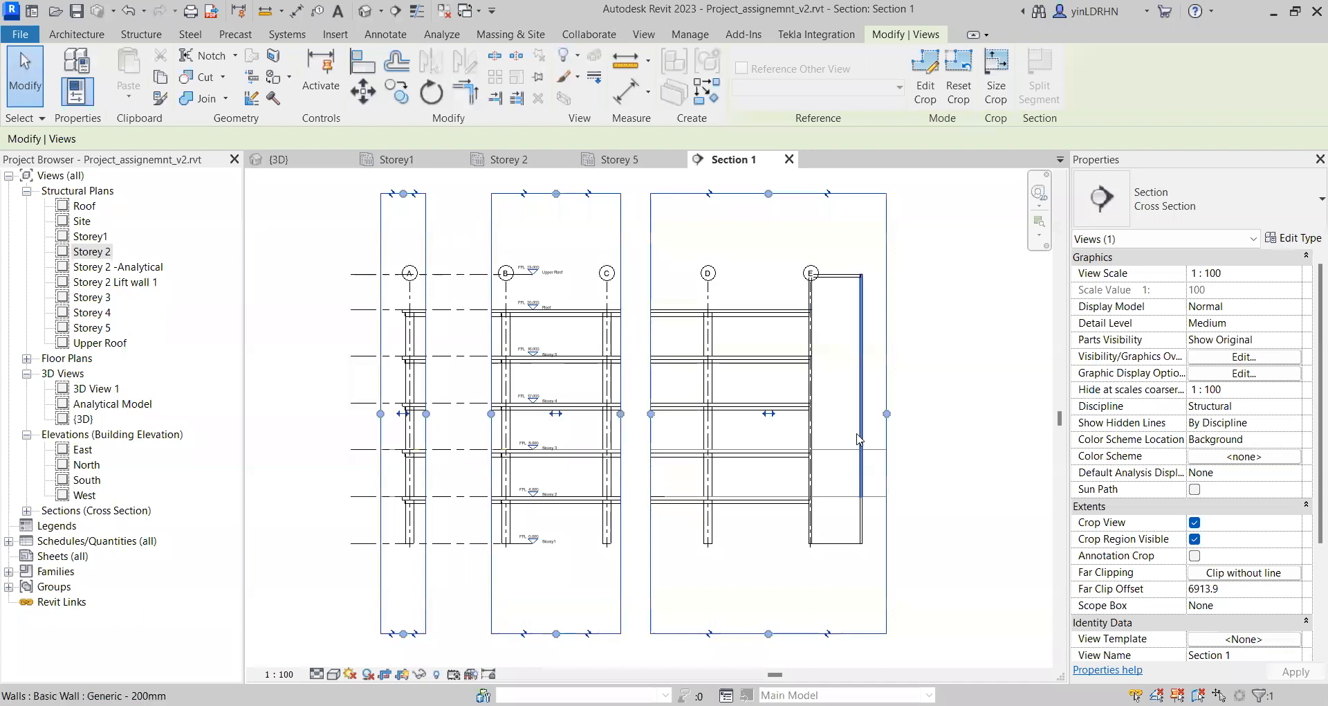
{"action": "left_click", "coordinate": [964, 447]}
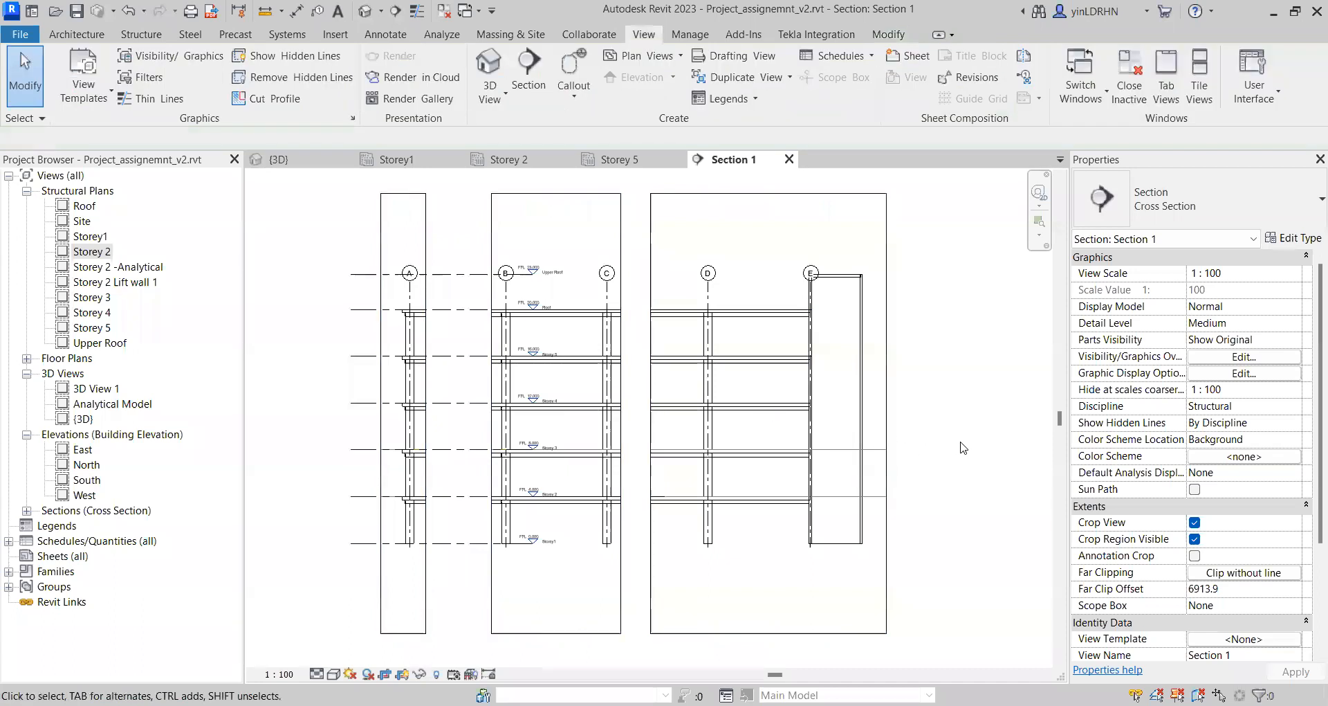
Step: Select the section view's split crop region
{"action": "left_click", "coordinate": [623, 458]}
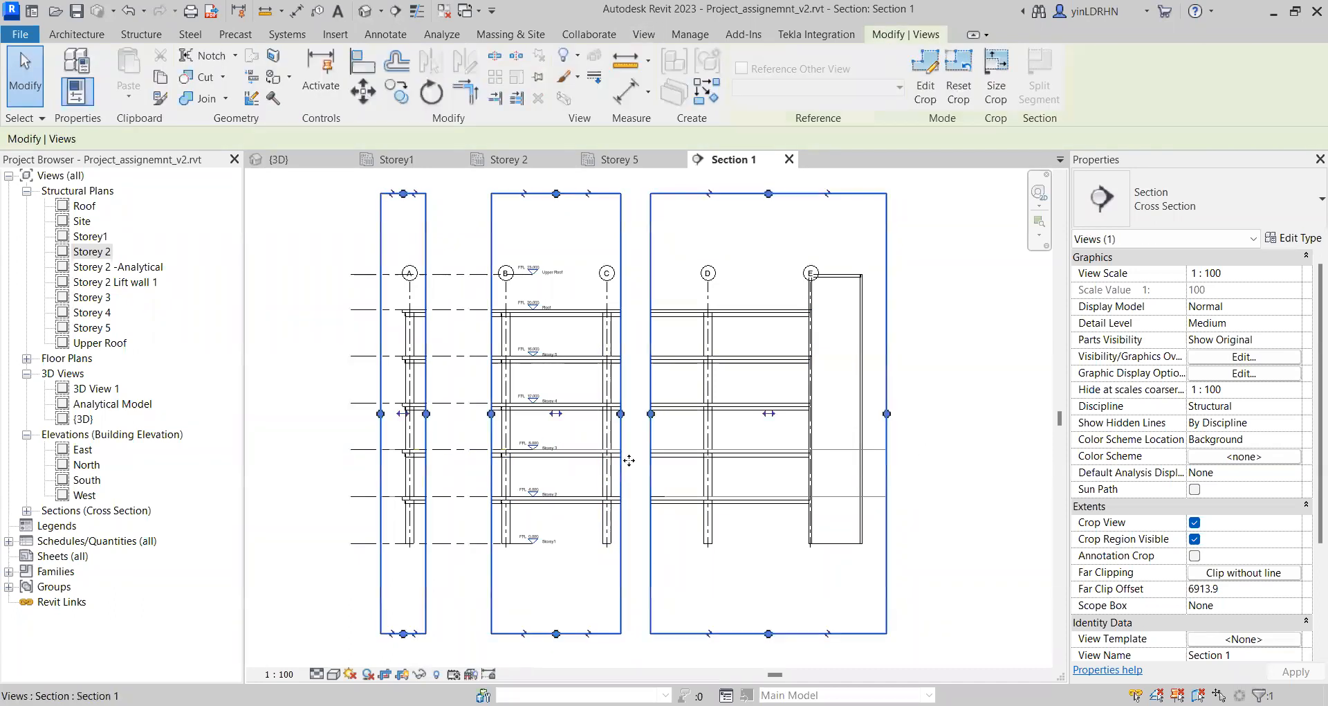
Step: Look over the split crop regions in the Section 1 view and close that view
{"action": "scroll", "coordinate": [623, 505], "scroll_direction": "up", "scroll_amount": 2}
{"action": "scroll", "coordinate": [454, 534], "scroll_direction": "down", "scroll_amount": 2}
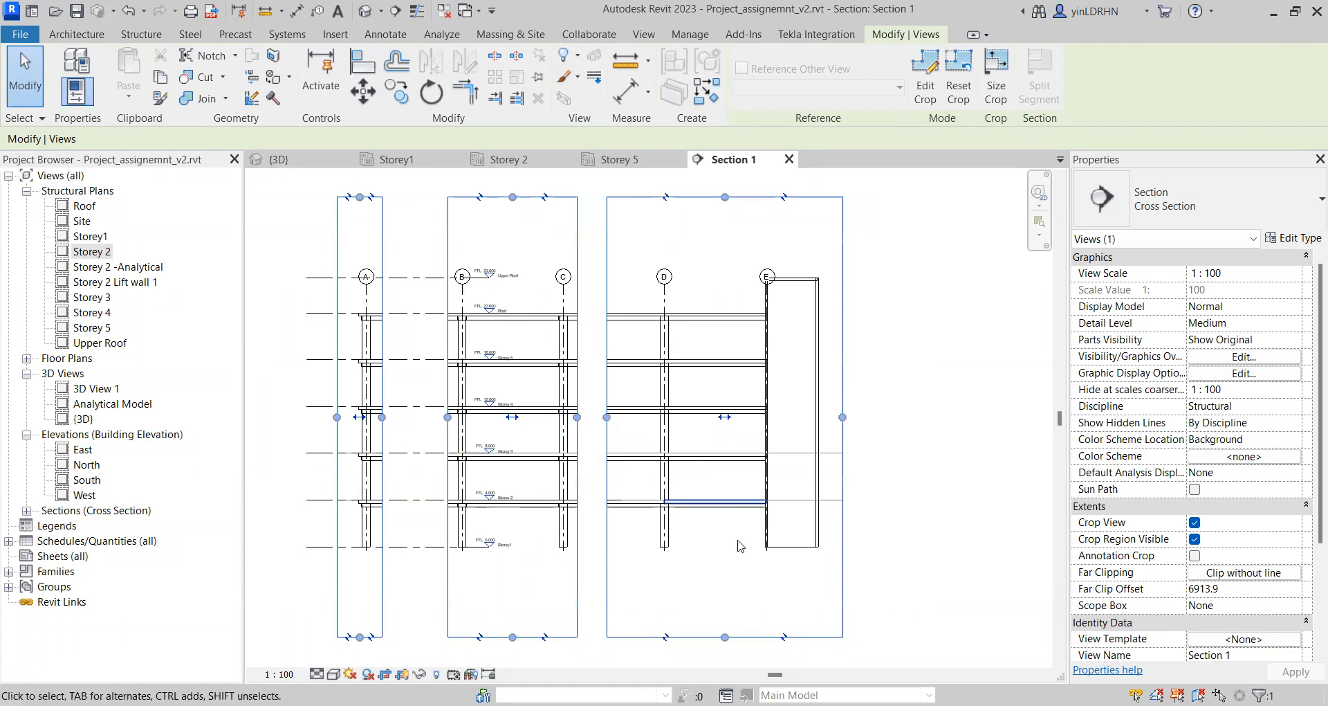
{"action": "scroll", "coordinate": [936, 471], "scroll_direction": "down", "scroll_amount": 1}
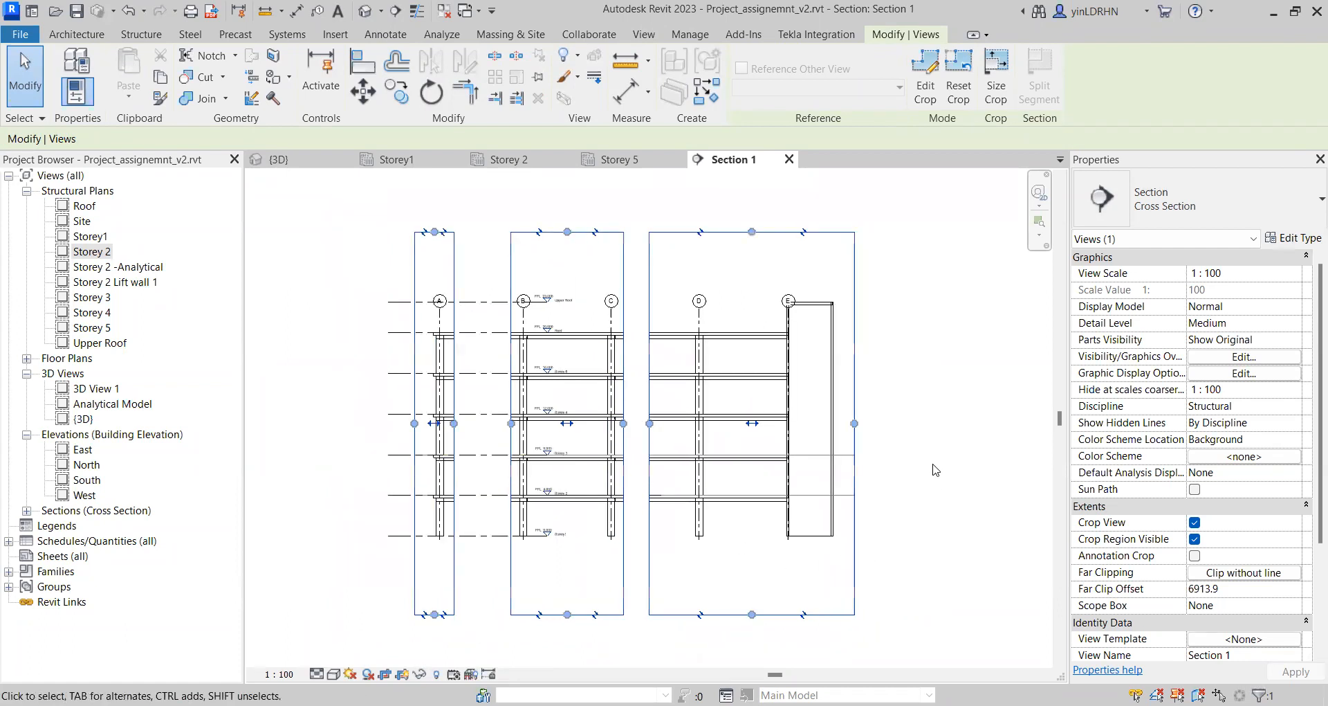
{"action": "left_click", "coordinate": [791, 161]}
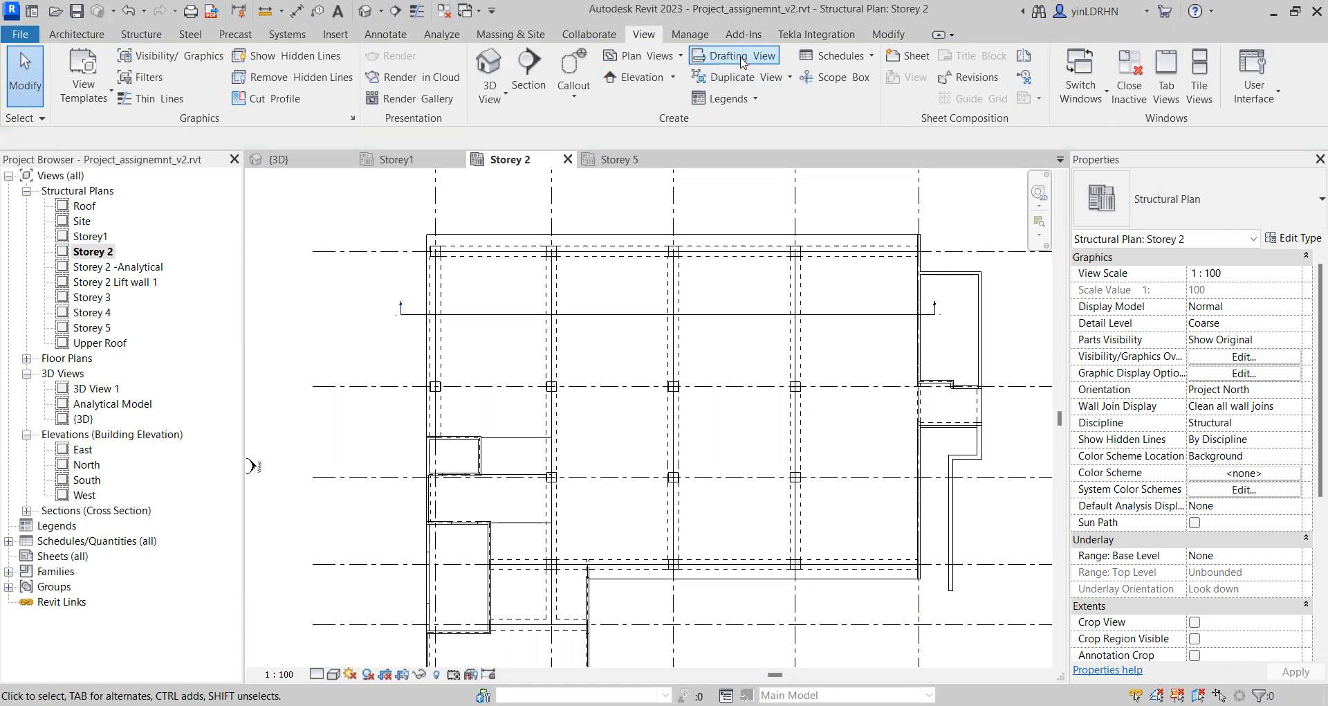
Step: Create a drafting view named Staircase detail at scale 1 : 25, reveal it under Drafting Views and close its view
{"action": "left_click", "coordinate": [743, 61]}
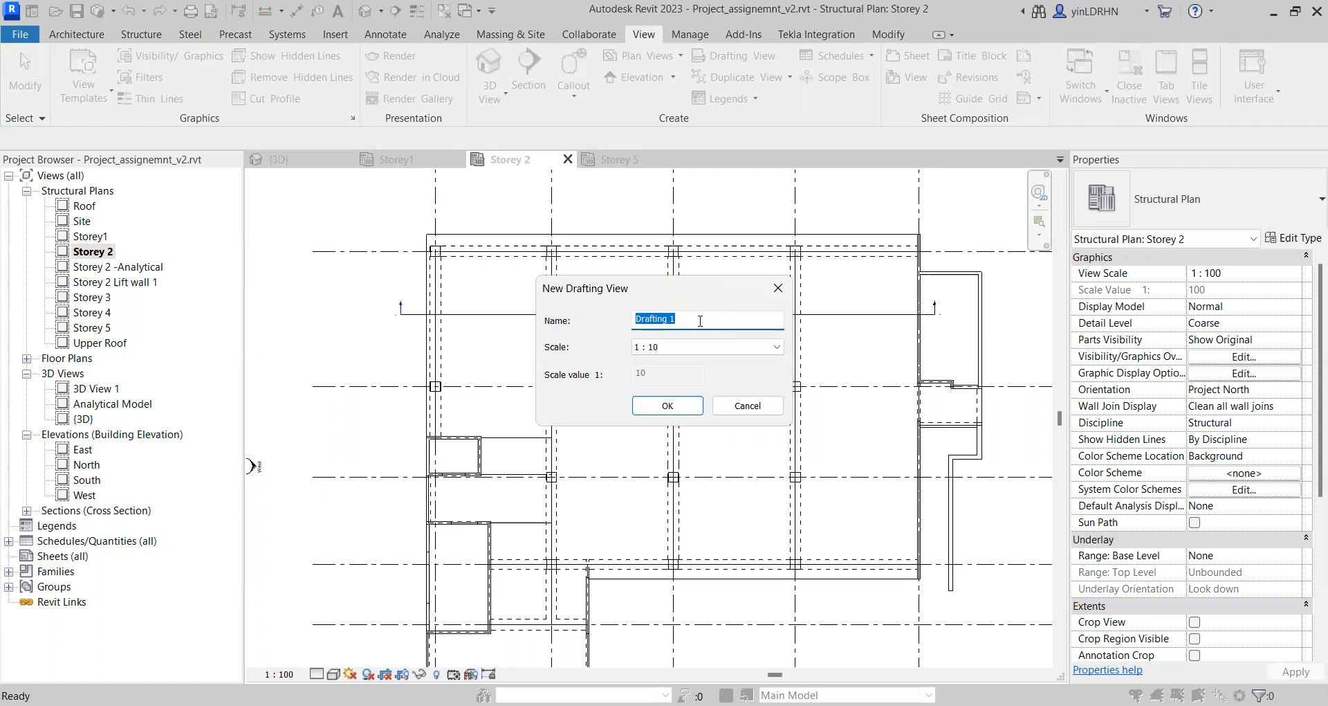
{"action": "type", "text": "Transfer beam"}
{"action": "key", "text": "BackSpace"}
{"action": "key", "text": "BackSpace"}
{"action": "key", "text": "BackSpace"}
{"action": "key", "text": "BackSpace"}
{"action": "key", "text": "BackSpace"}
{"action": "key", "text": "BackSpace"}
{"action": "key", "text": "BackSpace"}
{"action": "key", "text": "BackSpace"}
{"action": "key", "text": "BackSpace"}
{"action": "key", "text": "BackSpace"}
{"action": "key", "text": "BackSpace"}
{"action": "left_click", "coordinate": [689, 347]}
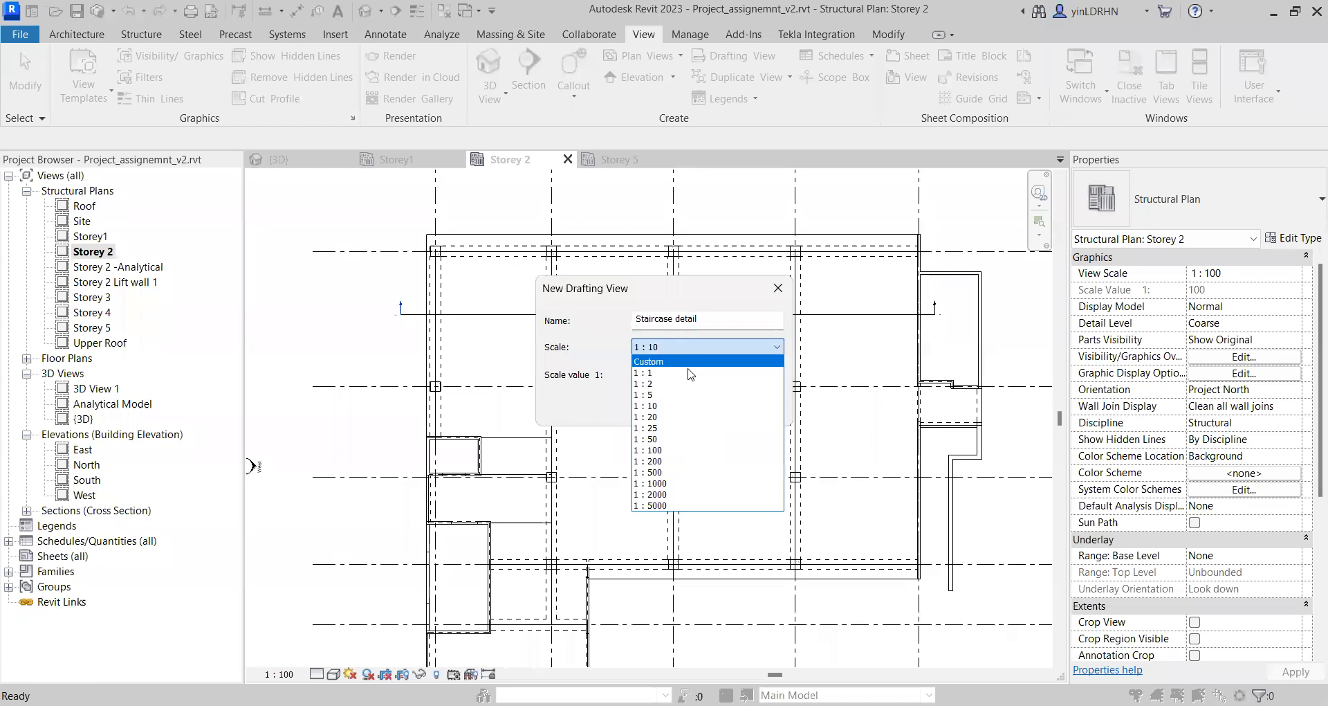
{"action": "left_click", "coordinate": [665, 428]}
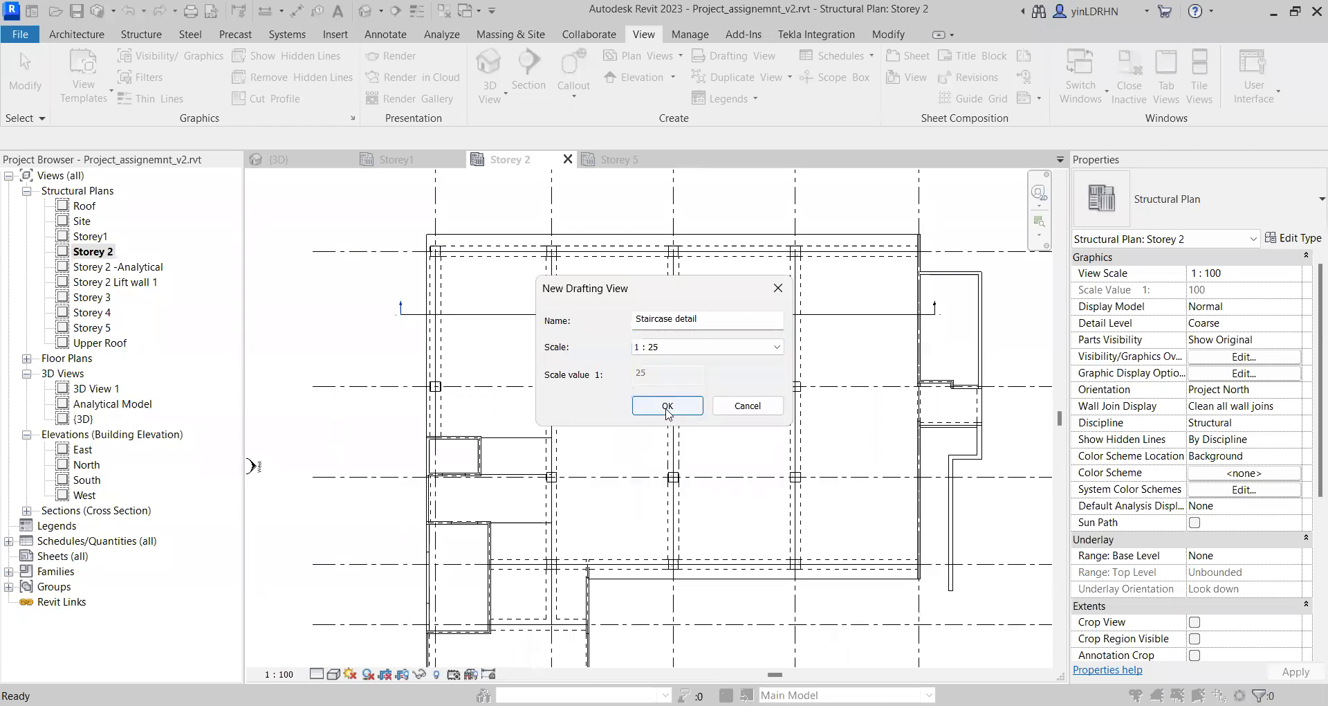
{"action": "left_click", "coordinate": [670, 404]}
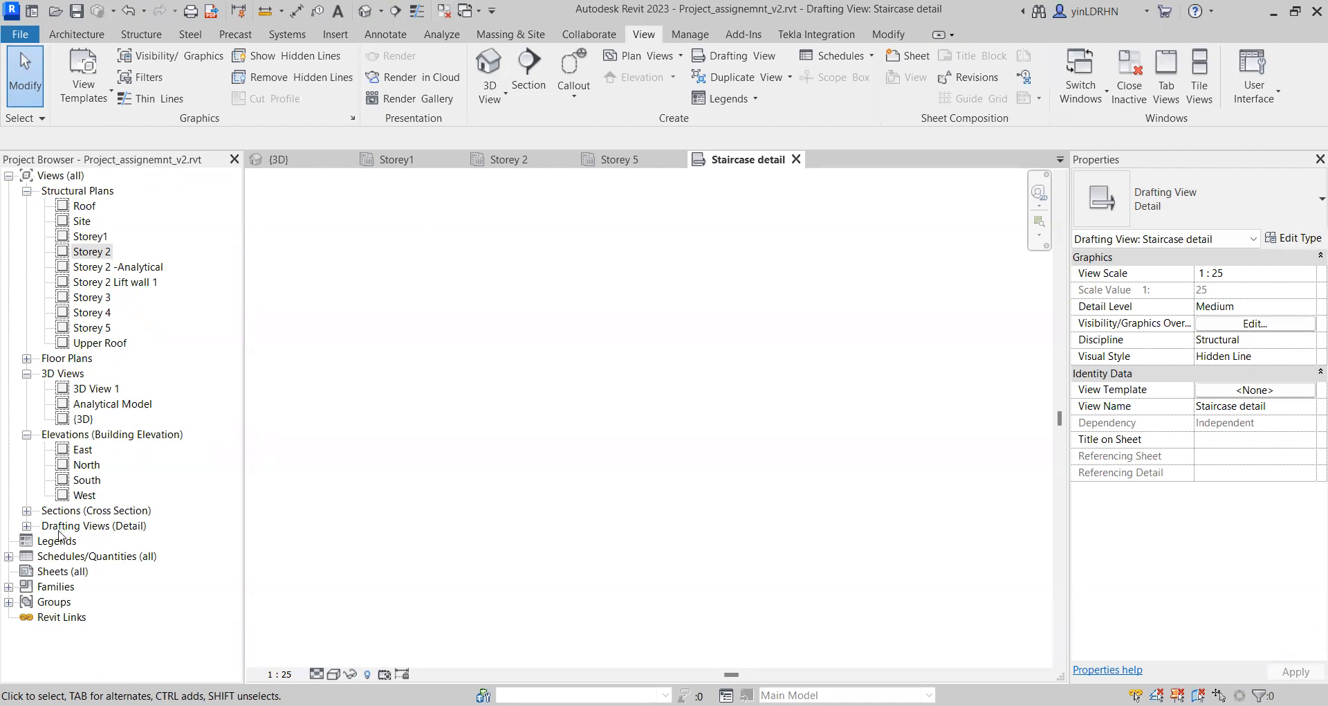
{"action": "left_click", "coordinate": [26, 526]}
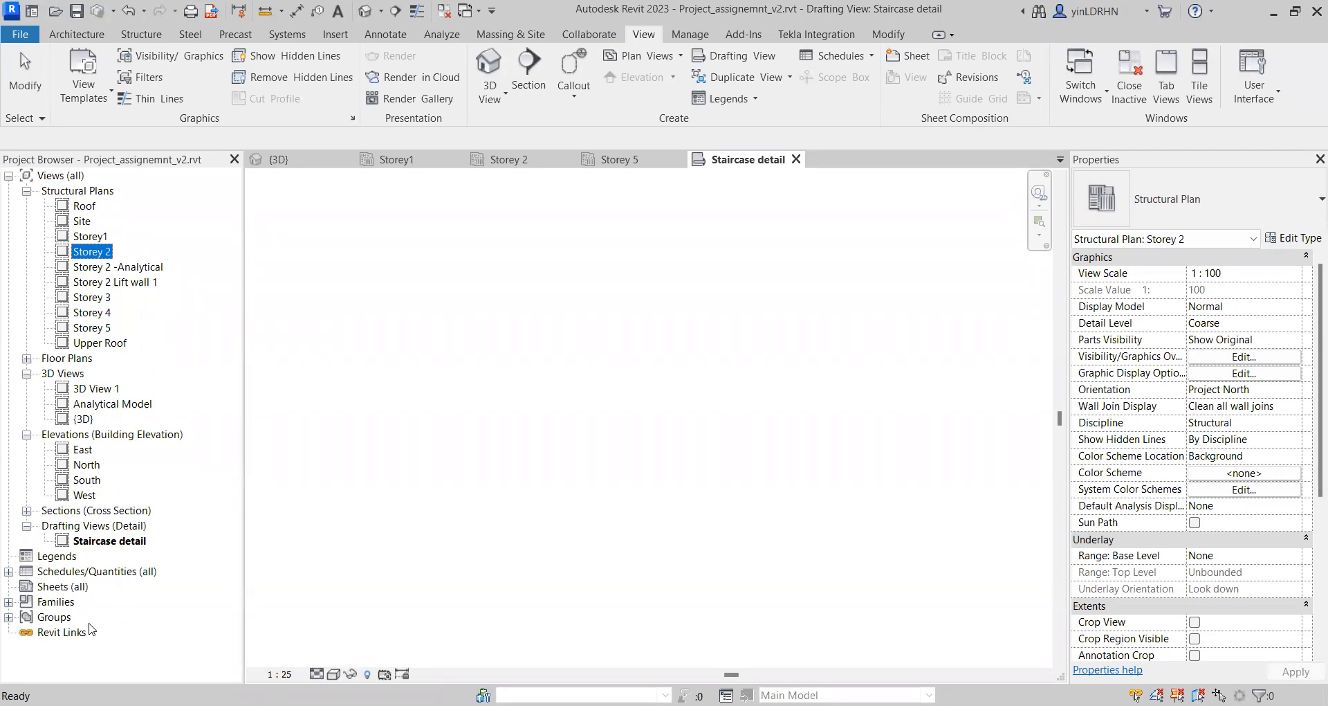
{"action": "left_click", "coordinate": [797, 161]}
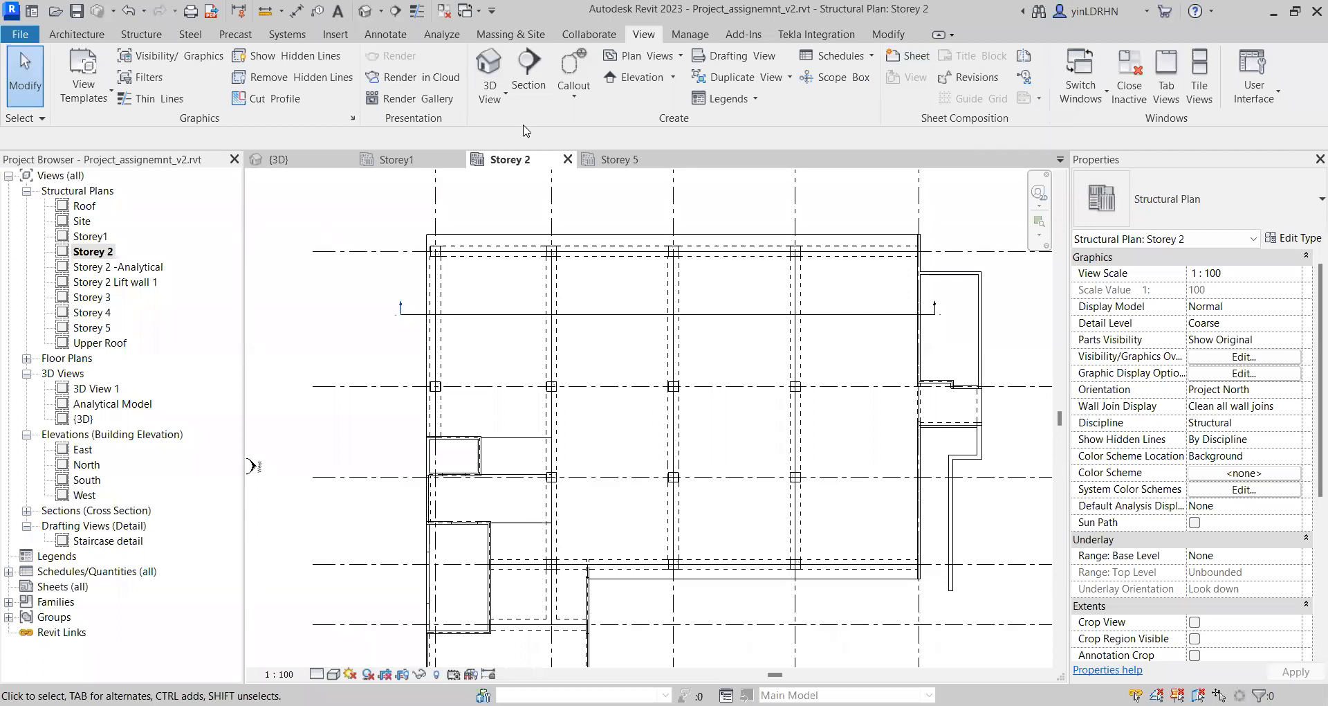
Step: Place a continuous aligned dimension string across grids A, B, C, D and E above the Storey 2 plan
{"action": "left_click", "coordinate": [385, 34]}
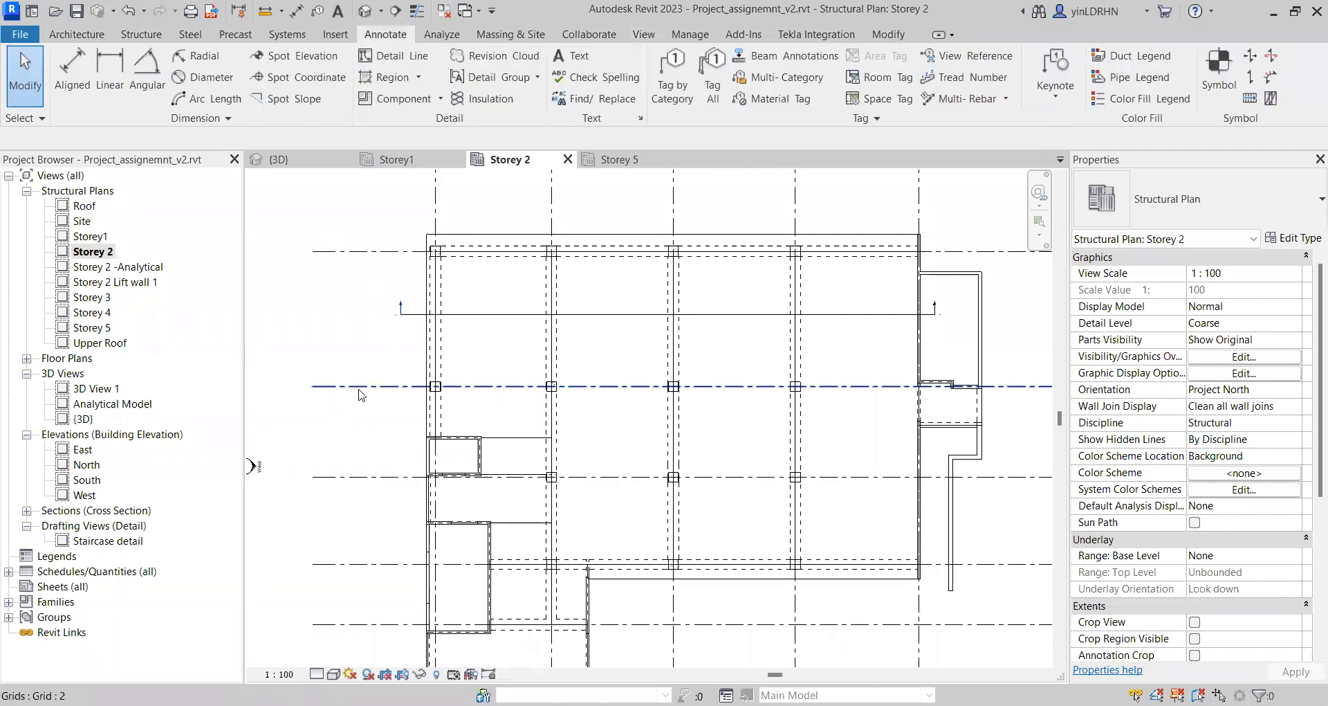
{"action": "middle_click_drag", "start_coordinate": [493, 306], "coordinate": [484, 424]}
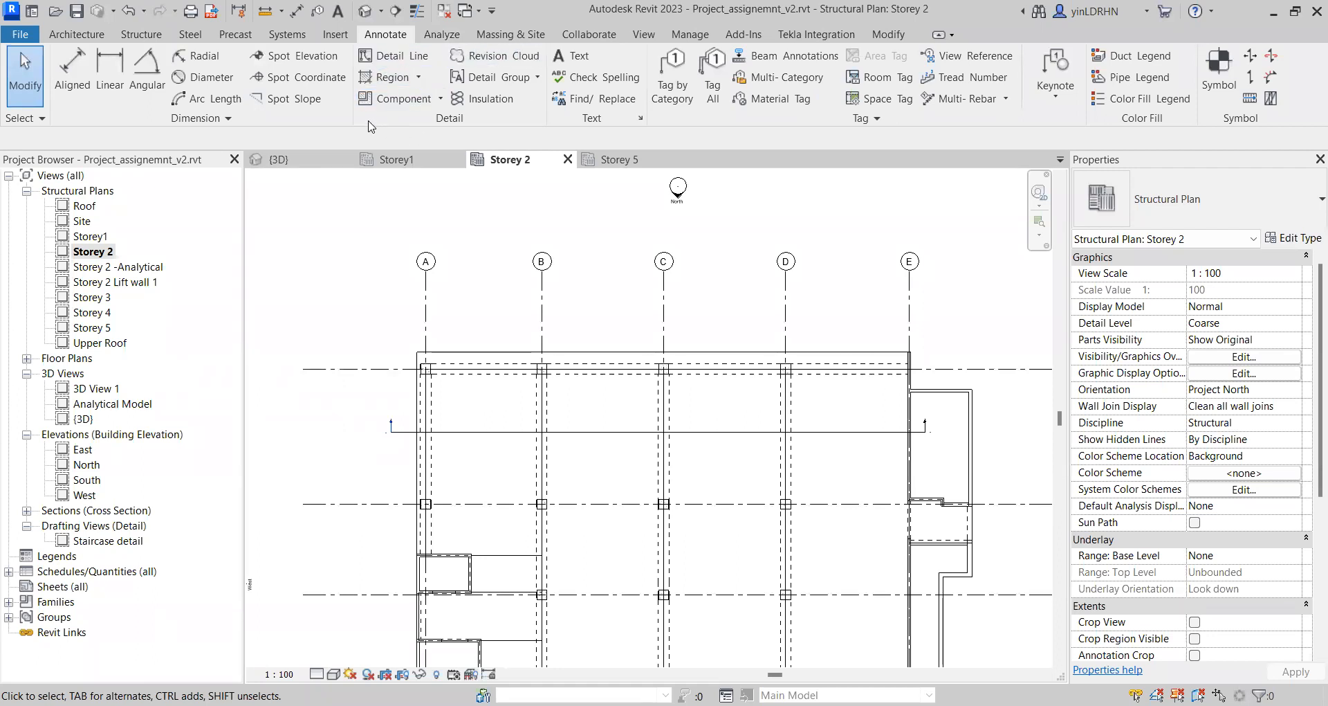
{"action": "left_click", "coordinate": [495, 56]}
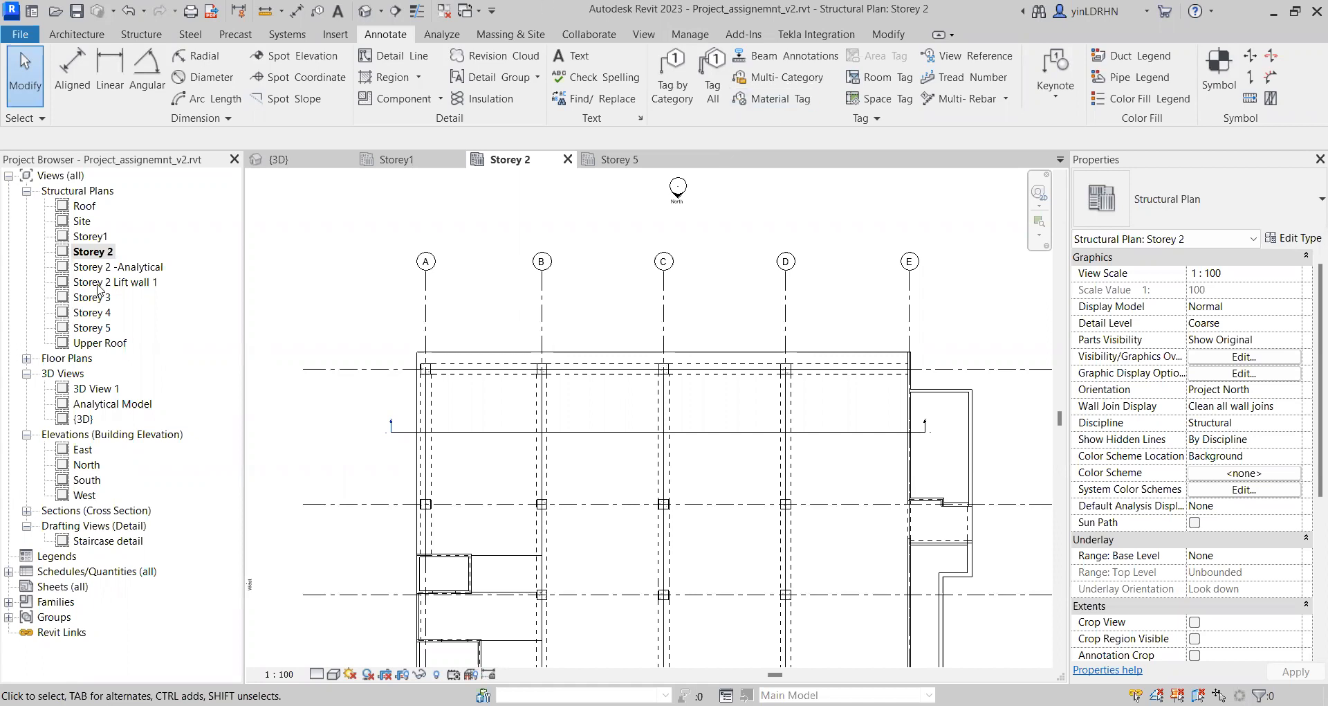
{"action": "left_click", "coordinate": [73, 78]}
{"action": "scroll", "coordinate": [424, 367], "scroll_direction": "up", "scroll_amount": 3}
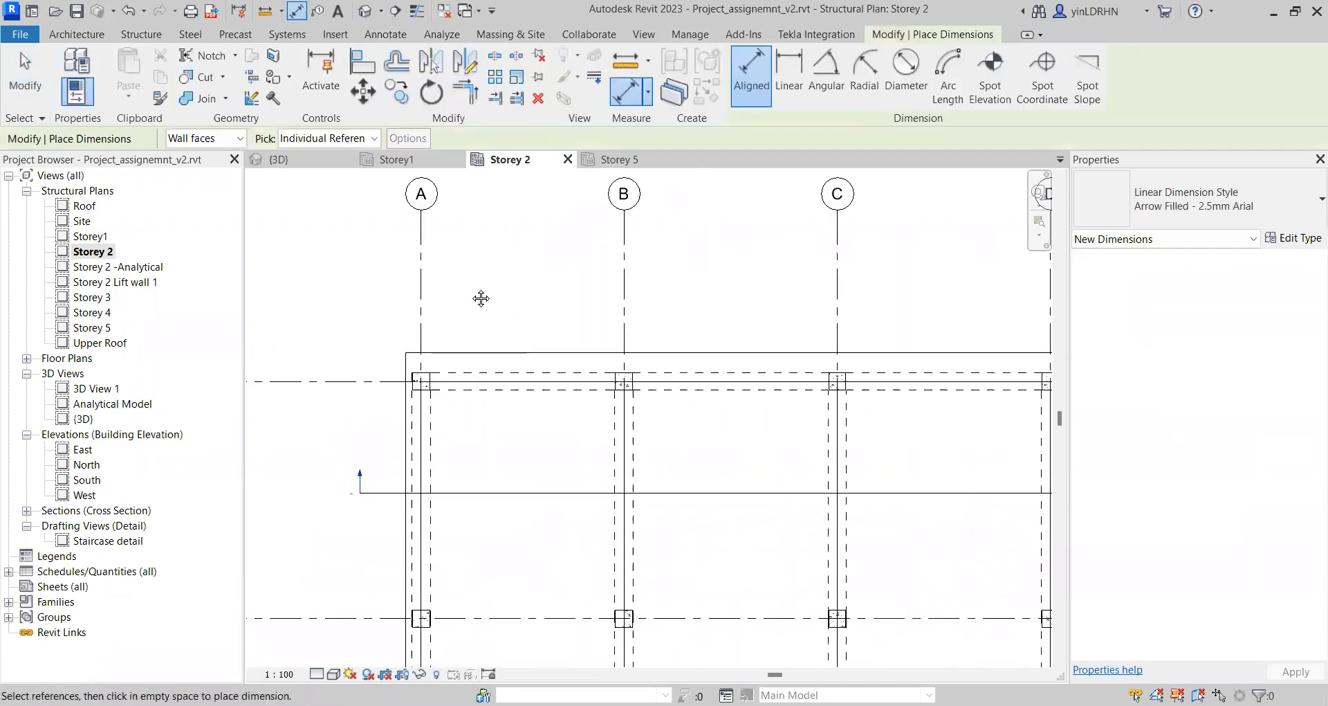
{"action": "middle_click_drag", "start_coordinate": [481, 299], "coordinate": [481, 377]}
{"action": "scroll", "coordinate": [443, 379], "scroll_direction": "up", "scroll_amount": 1}
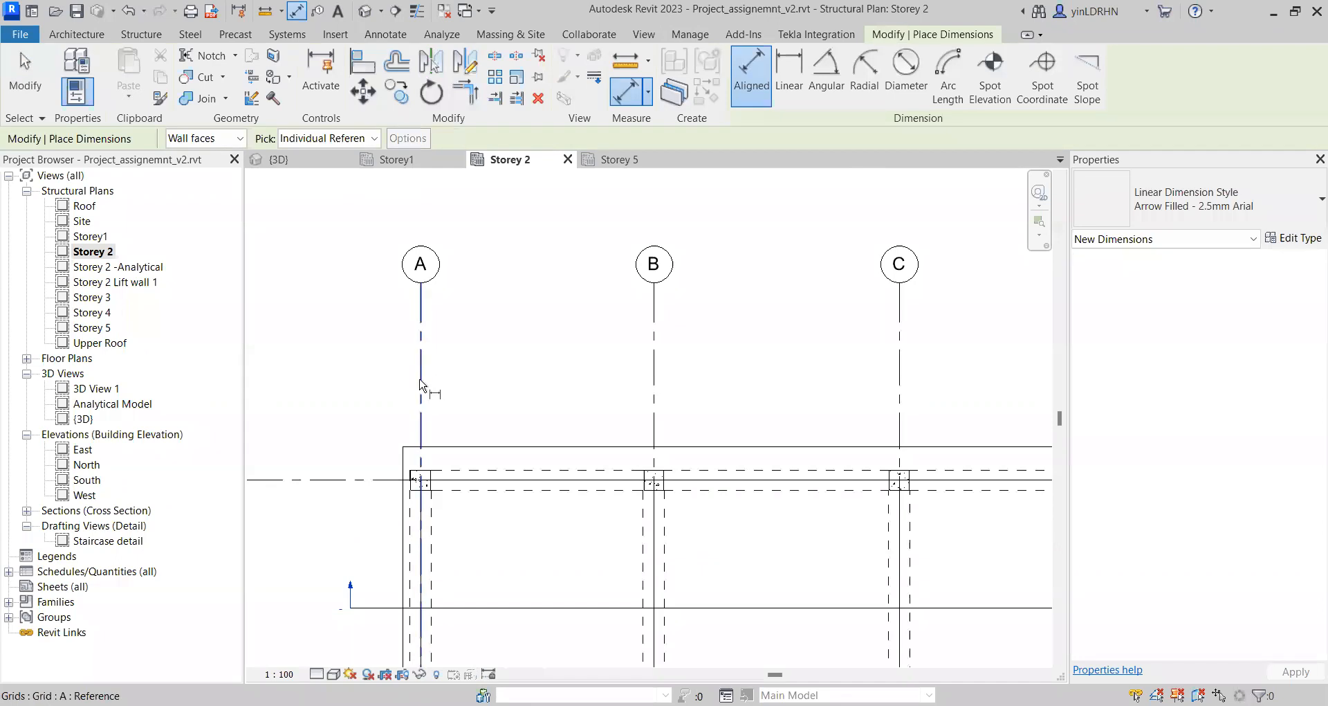
{"action": "left_click", "coordinate": [421, 382]}
{"action": "left_click", "coordinate": [655, 374]}
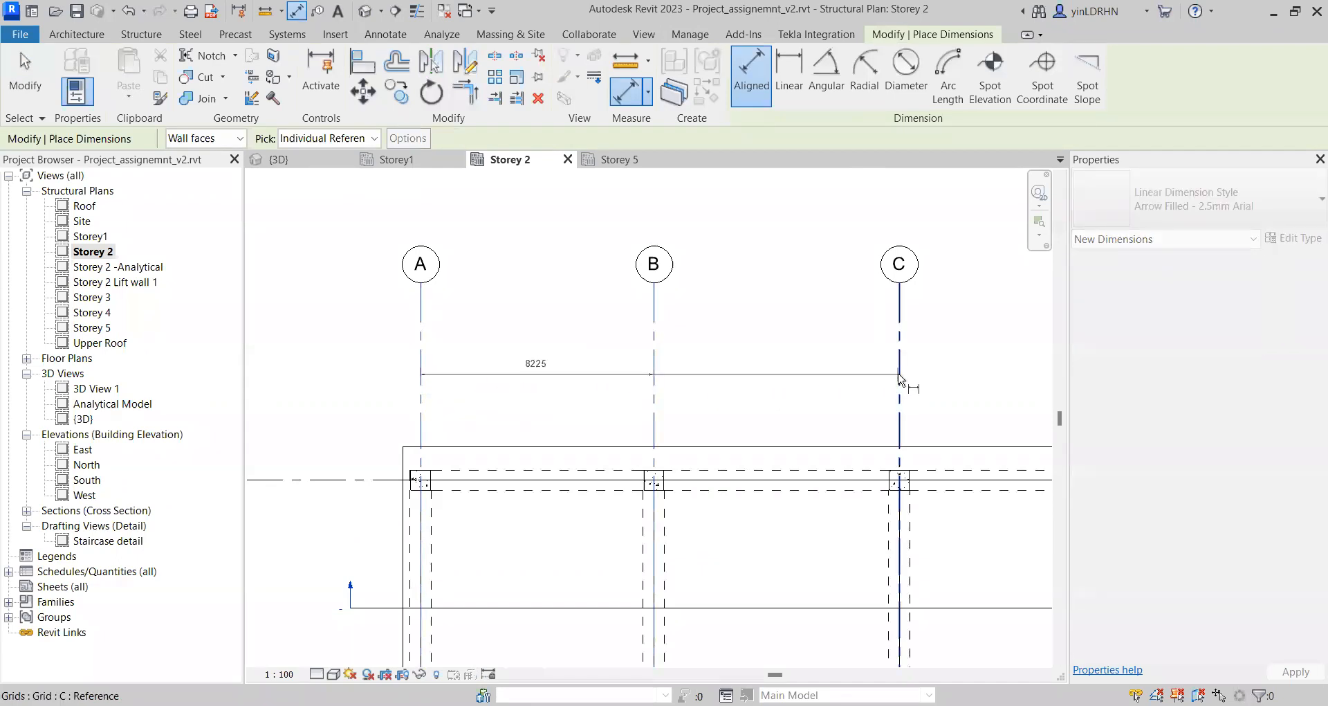
{"action": "left_click", "coordinate": [901, 378]}
{"action": "middle_click_drag", "start_coordinate": [838, 399], "coordinate": [513, 398]}
{"action": "left_click", "coordinate": [822, 387]}
{"action": "middle_click_drag", "start_coordinate": [835, 390], "coordinate": [431, 395]}
{"action": "left_click", "coordinate": [663, 375]}
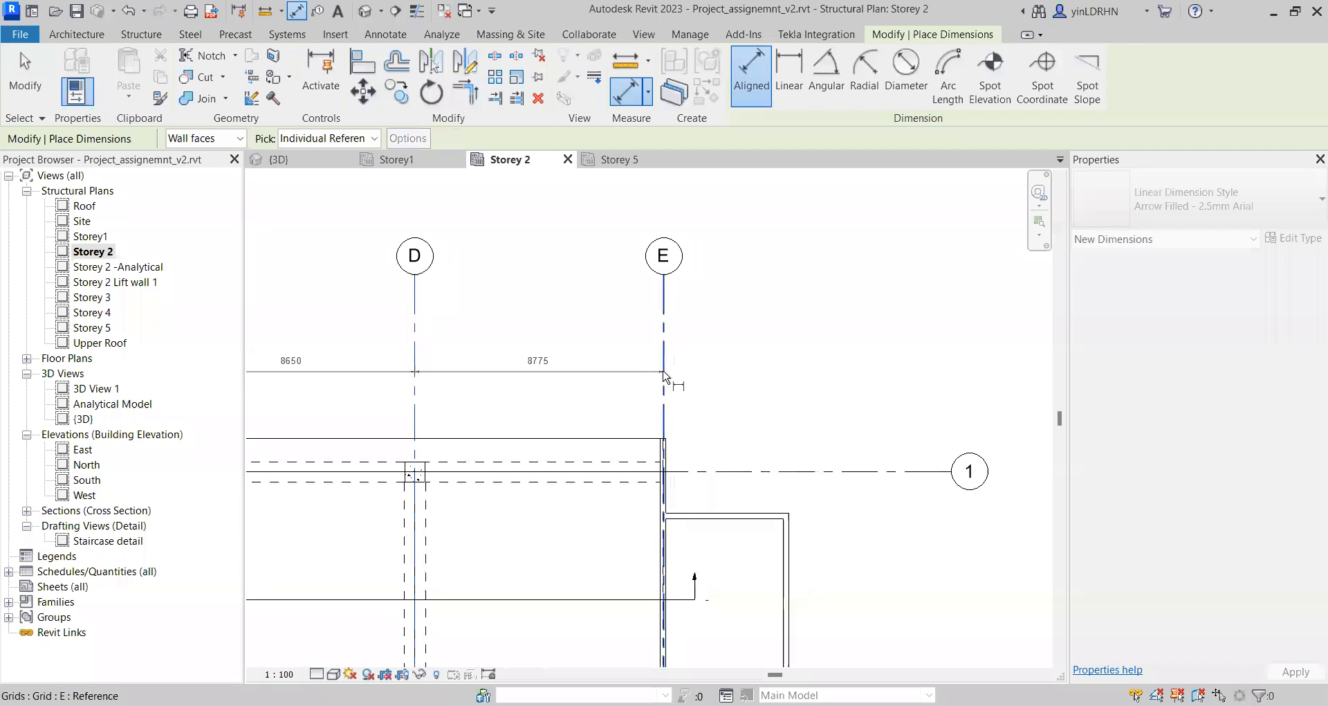
{"action": "left_click", "coordinate": [732, 378]}
Step: Lock the dimension segment between grids A and B, end dimensioning and select grid A to check its constraint
{"action": "scroll", "coordinate": [823, 362], "scroll_direction": "down", "scroll_amount": 2}
{"action": "middle_click_drag", "start_coordinate": [555, 473], "coordinate": [871, 482]}
{"action": "scroll", "coordinate": [364, 408], "scroll_direction": "up", "scroll_amount": 4}
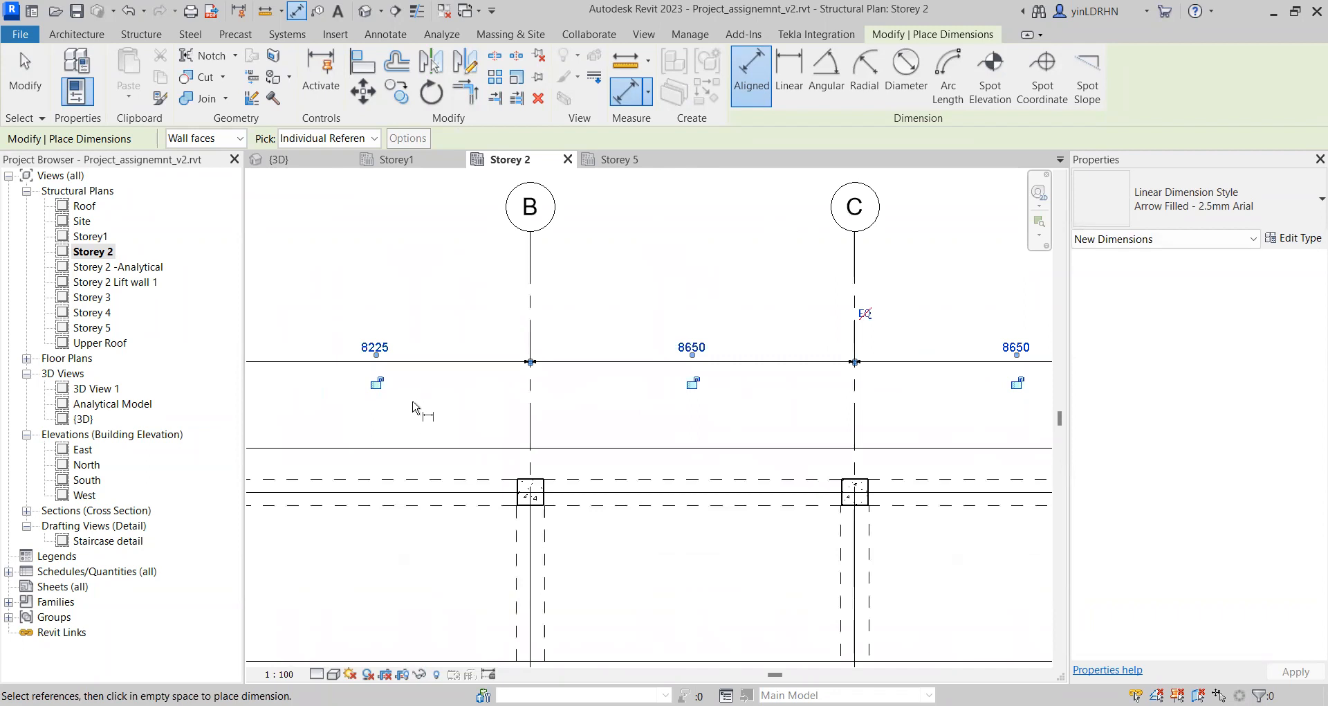
{"action": "left_click", "coordinate": [377, 383]}
{"action": "middle_click_drag", "start_coordinate": [438, 418], "coordinate": [661, 434]}
{"action": "scroll", "coordinate": [661, 433], "scroll_direction": "down", "scroll_amount": 2}
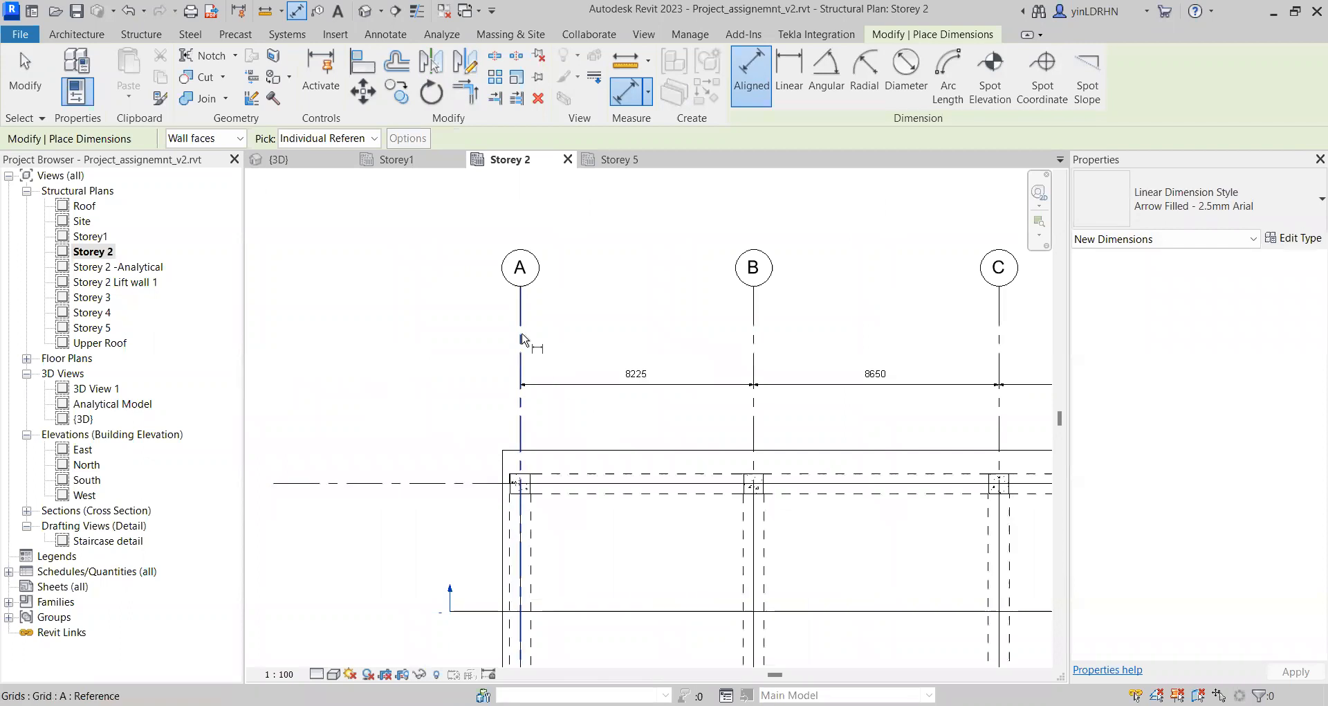
{"action": "key", "text": "Escape"}
{"action": "key", "text": "Escape"}
{"action": "left_click", "coordinate": [522, 349]}
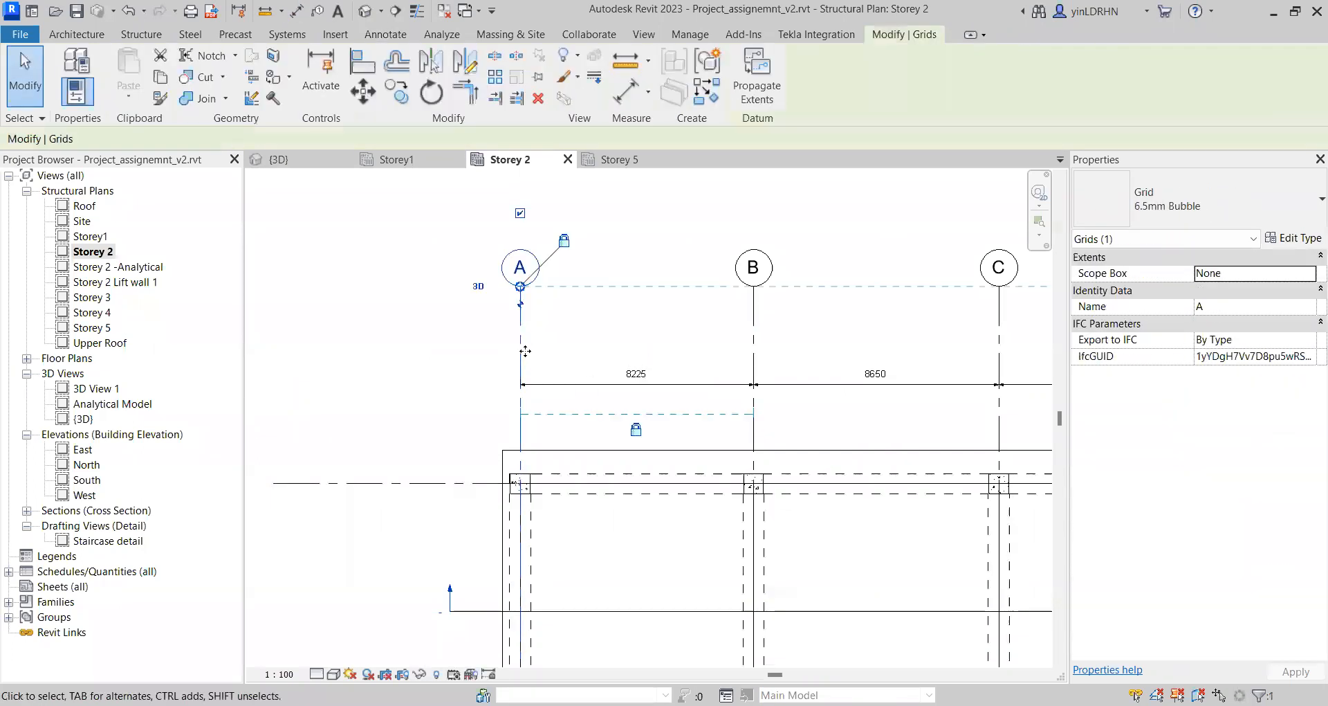
{"action": "left_click_drag", "start_coordinate": [462, 339], "coordinate": [497, 350]}
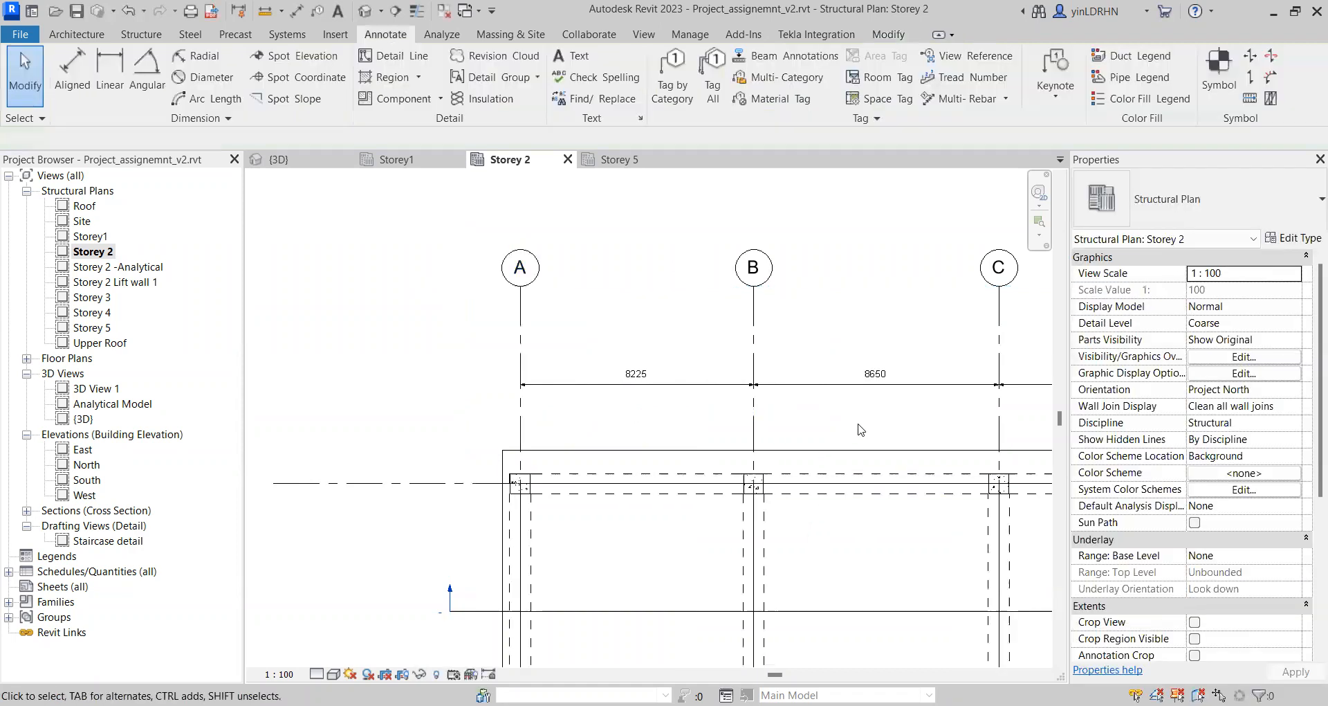
Step: Lock the remaining segments of the grid dimension string, from B to C, C to D and D to E
{"action": "middle_click_drag", "start_coordinate": [886, 414], "coordinate": [724, 429]}
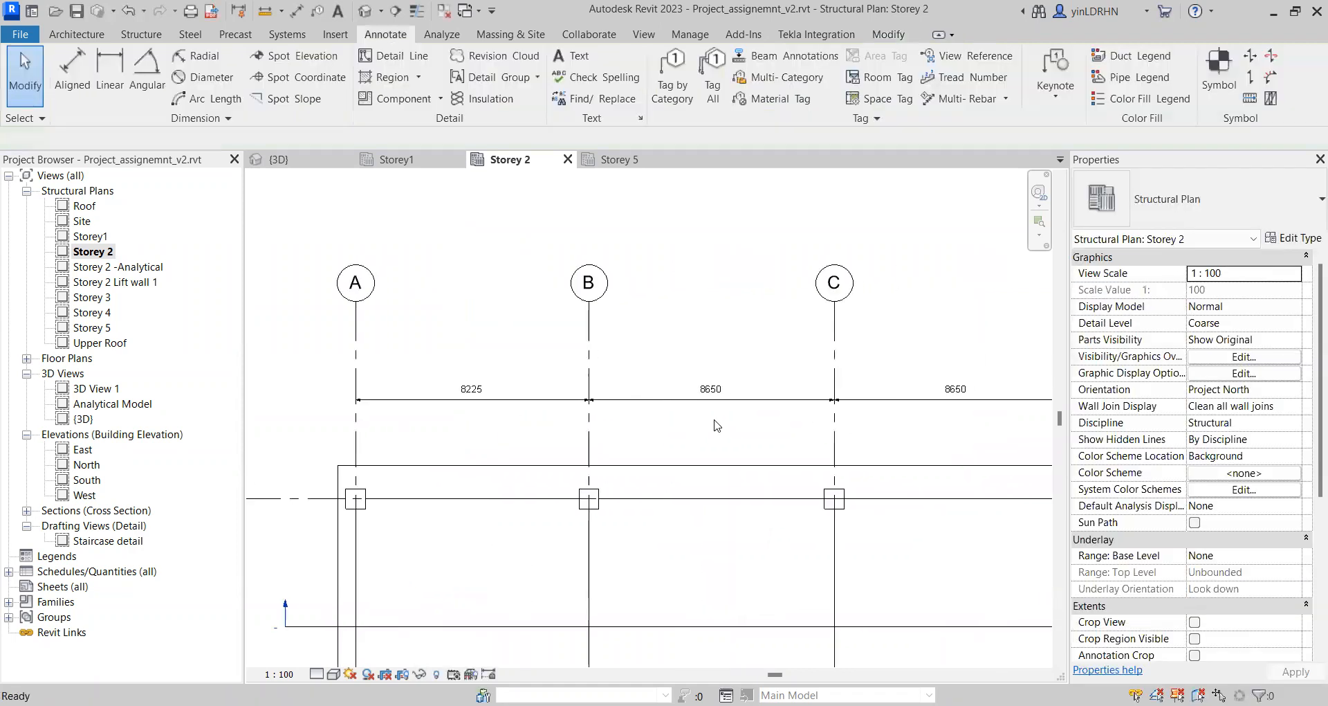
{"action": "left_click", "coordinate": [716, 428]}
{"action": "left_click", "coordinate": [713, 419]}
{"action": "left_click", "coordinate": [957, 417]}
{"action": "middle_click_drag", "start_coordinate": [847, 458], "coordinate": [413, 453]}
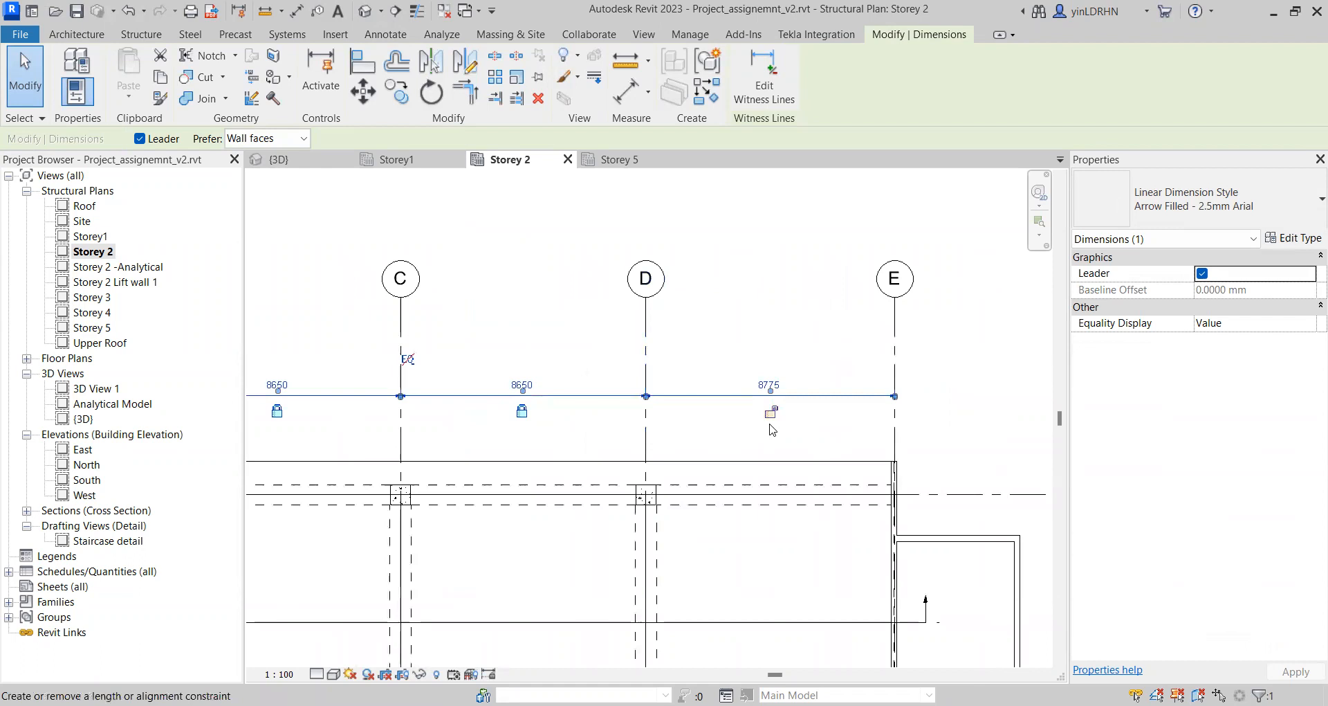
{"action": "left_click", "coordinate": [770, 411]}
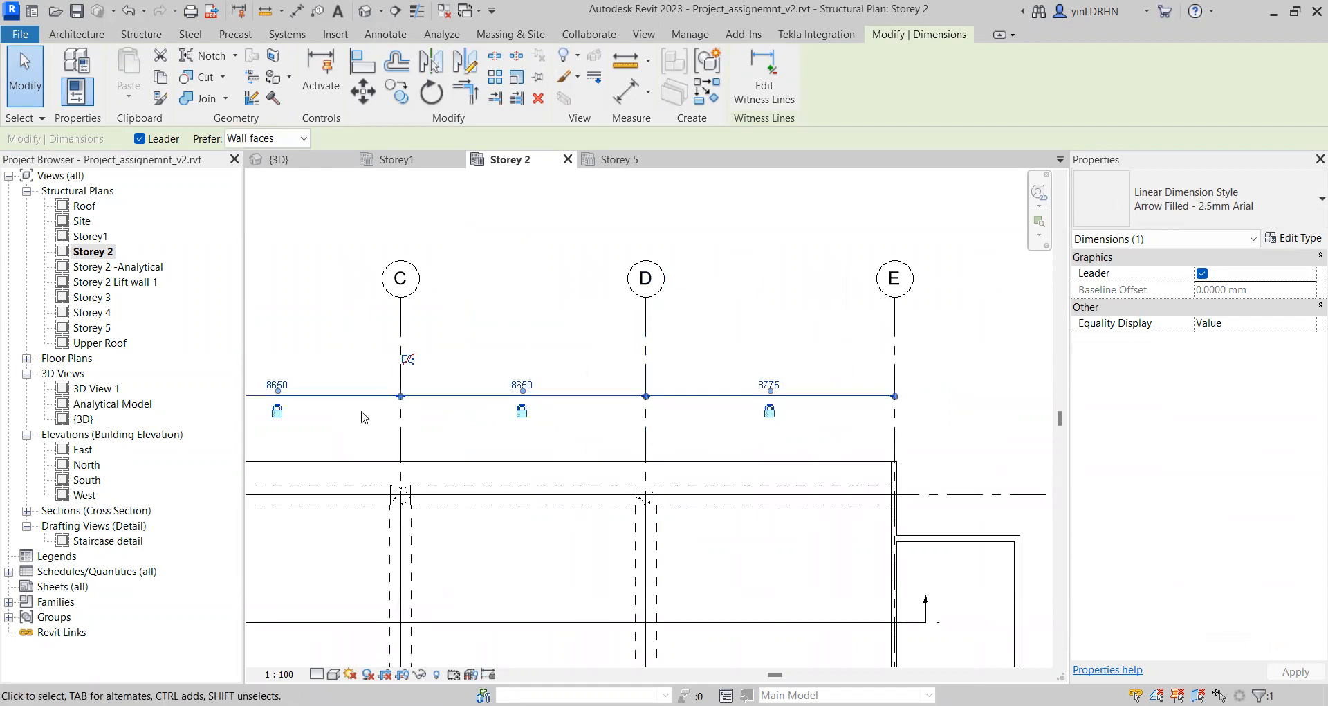
Step: Try to apply equal spacing to the locked grid dimension string
{"action": "middle_click_drag", "start_coordinate": [446, 437], "coordinate": [759, 421]}
{"action": "mouse_move", "coordinate": [611, 436]}
{"action": "middle_mouse_down"}
{"action": "mouse_move", "coordinate": [713, 415]}
{"action": "mouse_move", "coordinate": [629, 421]}
{"action": "middle_mouse_up"}
{"action": "scroll", "coordinate": [563, 392], "scroll_direction": "down", "scroll_amount": 1}
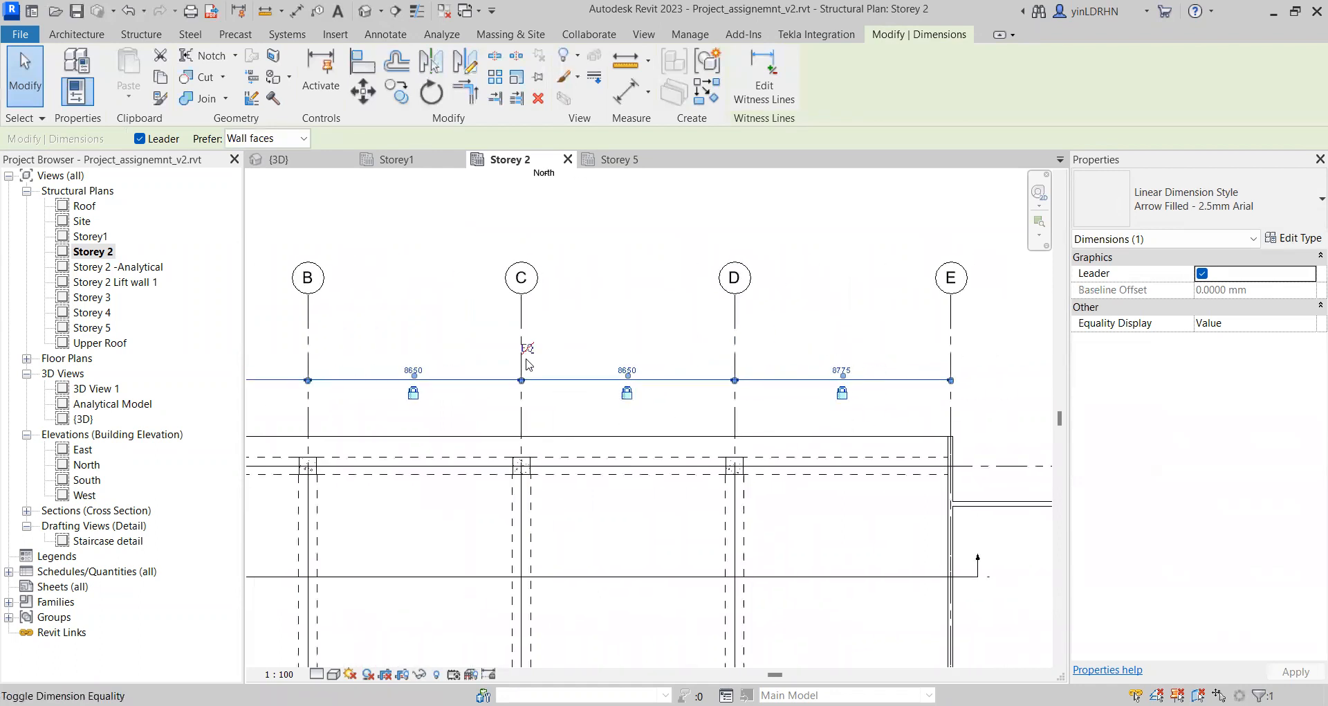
{"action": "left_click", "coordinate": [527, 348]}
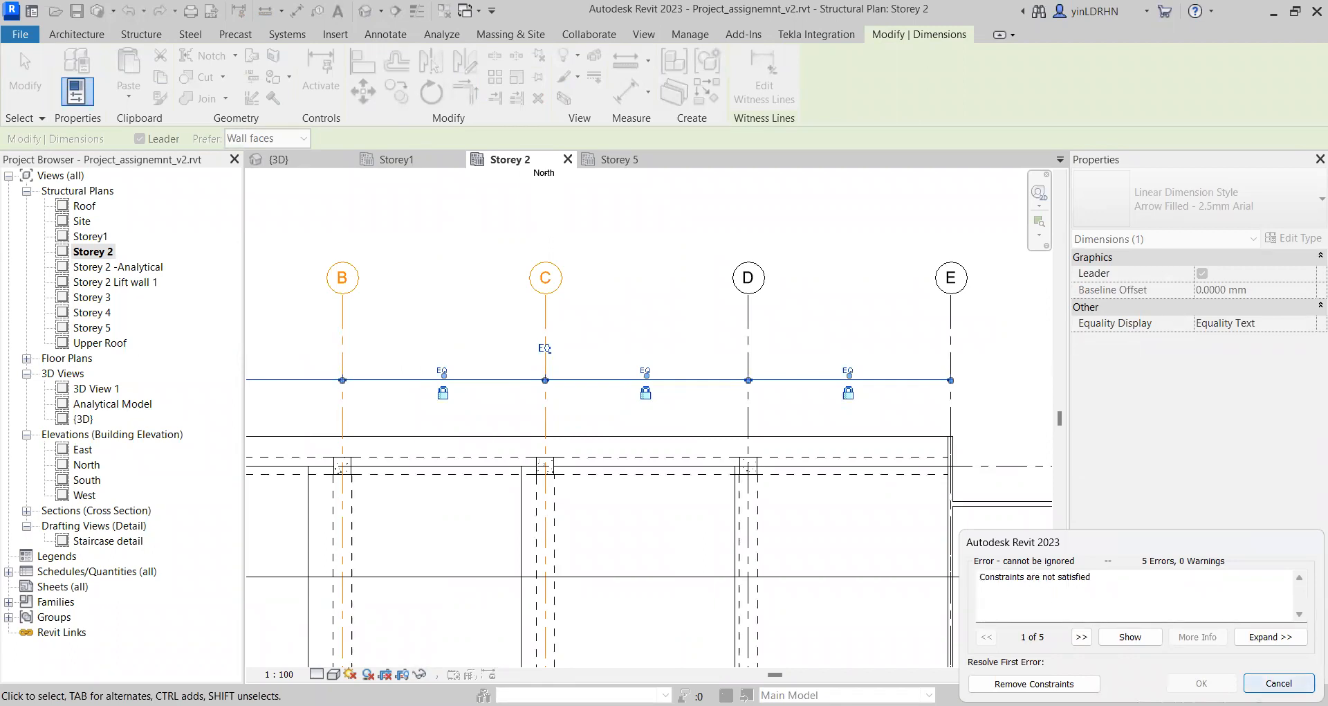
{"action": "left_click", "coordinate": [1278, 682]}
Step: Select the grid dimension string and duplicate its Arrow Filled - 2.5mm Arial type as Grid_Dimension
{"action": "scroll", "coordinate": [682, 404], "scroll_direction": "down", "scroll_amount": 3}
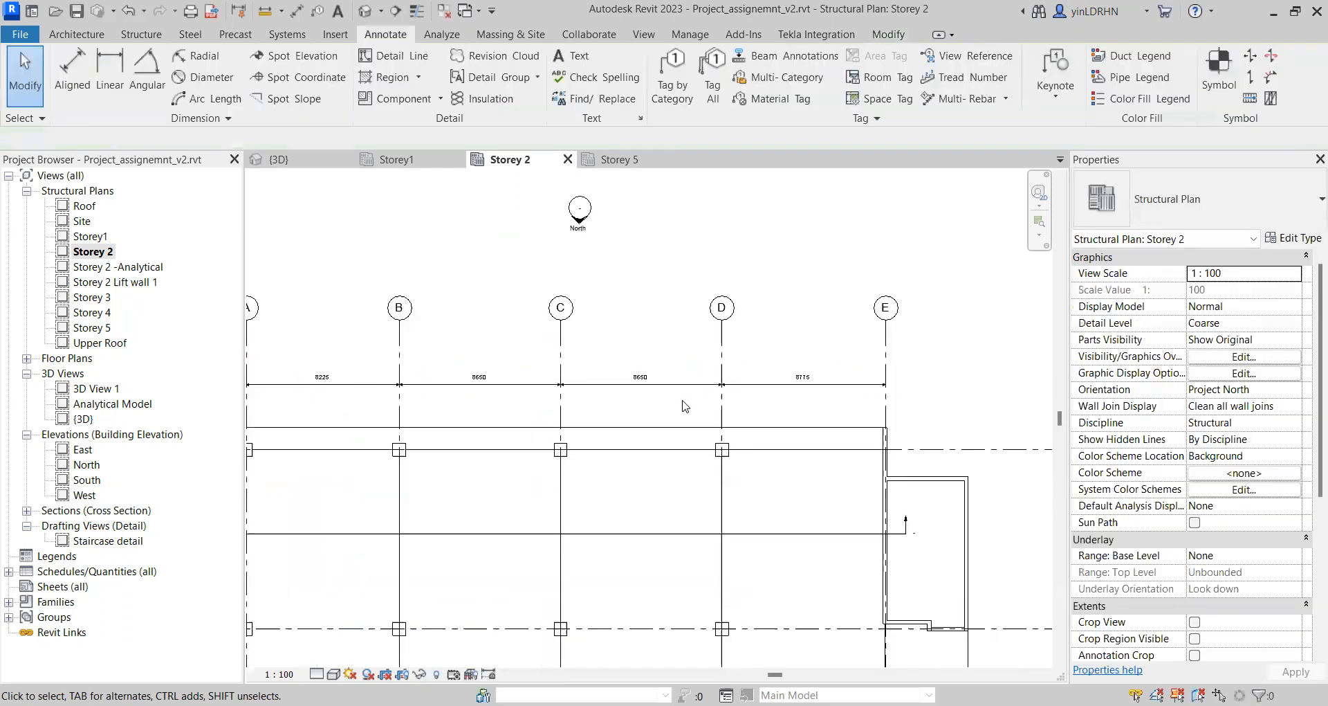
{"action": "middle_click_drag", "start_coordinate": [556, 506], "coordinate": [552, 421]}
{"action": "middle_click_drag", "start_coordinate": [380, 352], "coordinate": [501, 492]}
{"action": "scroll", "coordinate": [500, 488], "scroll_direction": "up", "scroll_amount": 3}
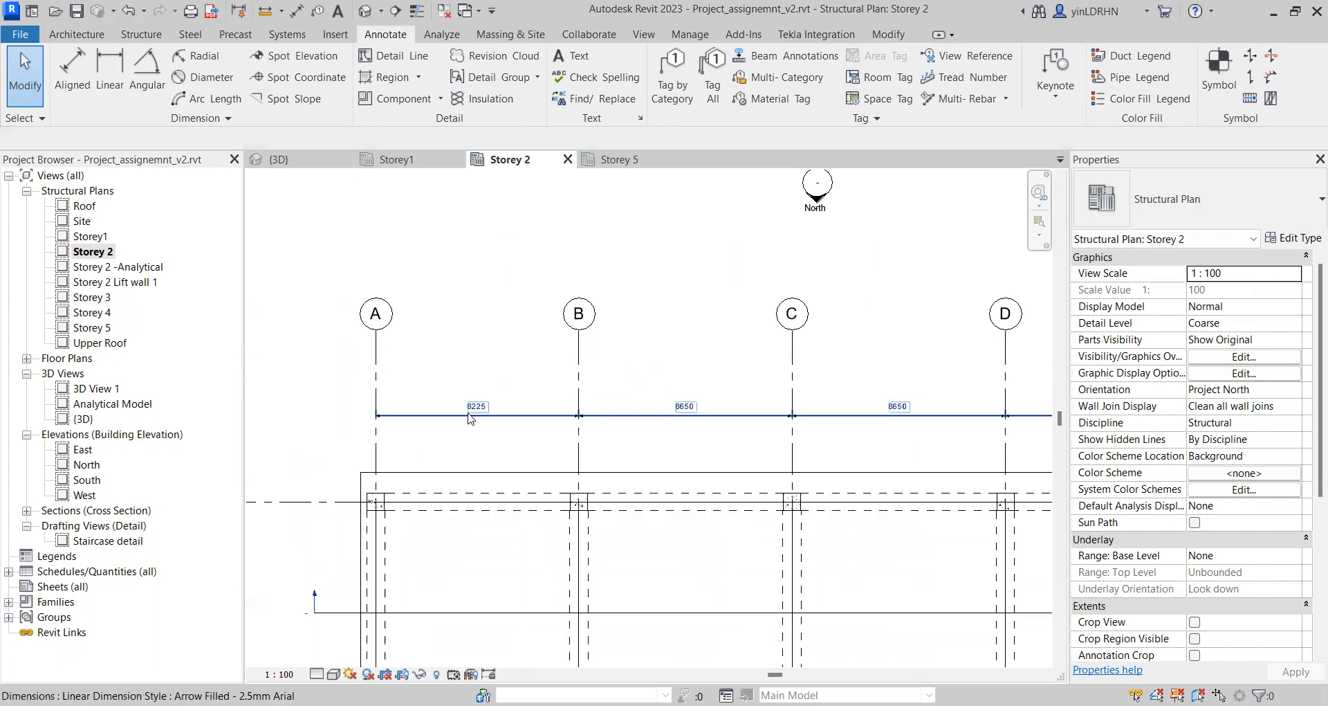
{"action": "scroll", "coordinate": [470, 418], "scroll_direction": "up", "scroll_amount": 2}
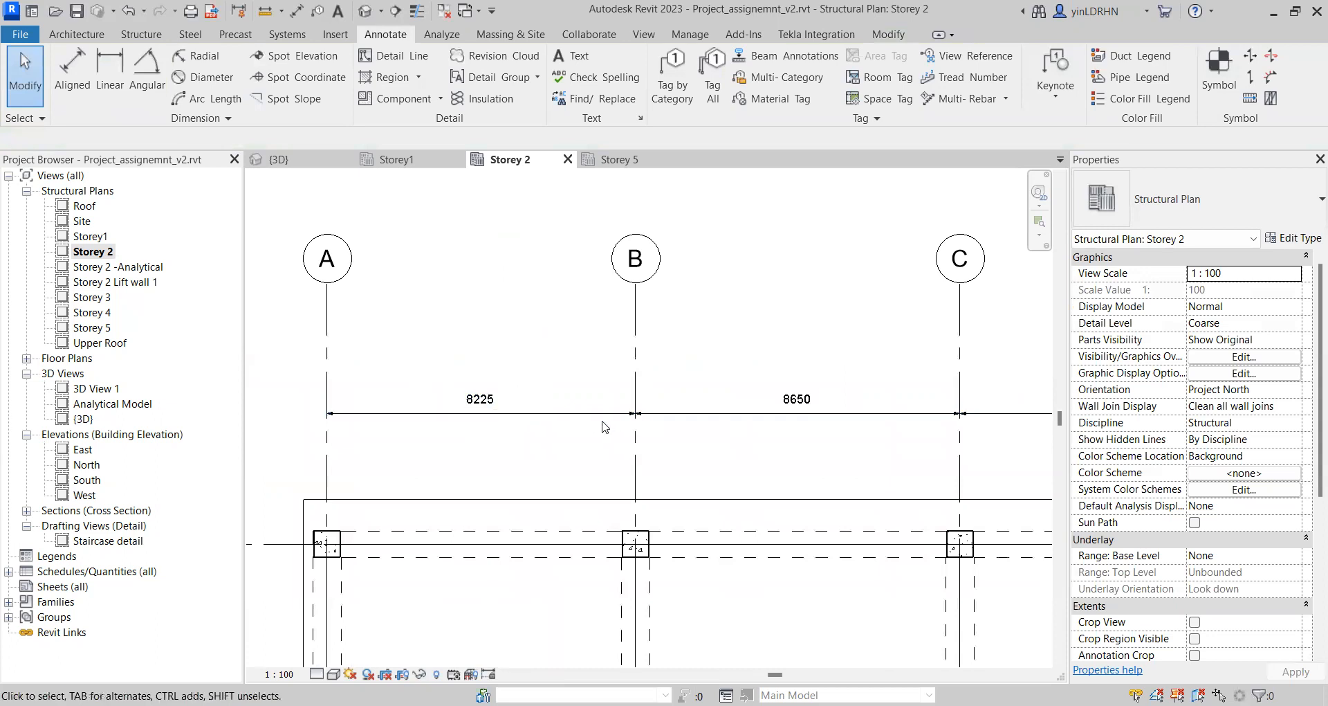
{"action": "scroll", "coordinate": [628, 413], "scroll_direction": "up", "scroll_amount": 3}
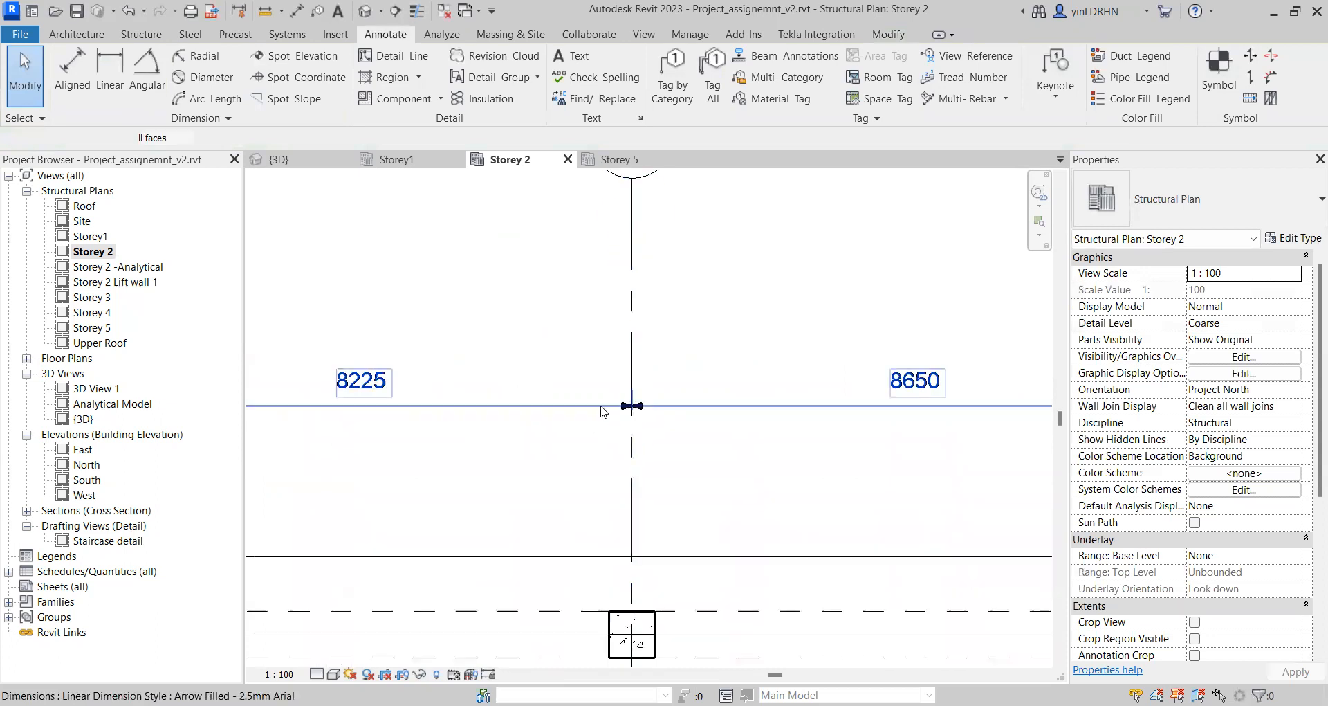
{"action": "left_click", "coordinate": [601, 412]}
{"action": "scroll", "coordinate": [588, 409], "scroll_direction": "down", "scroll_amount": 2}
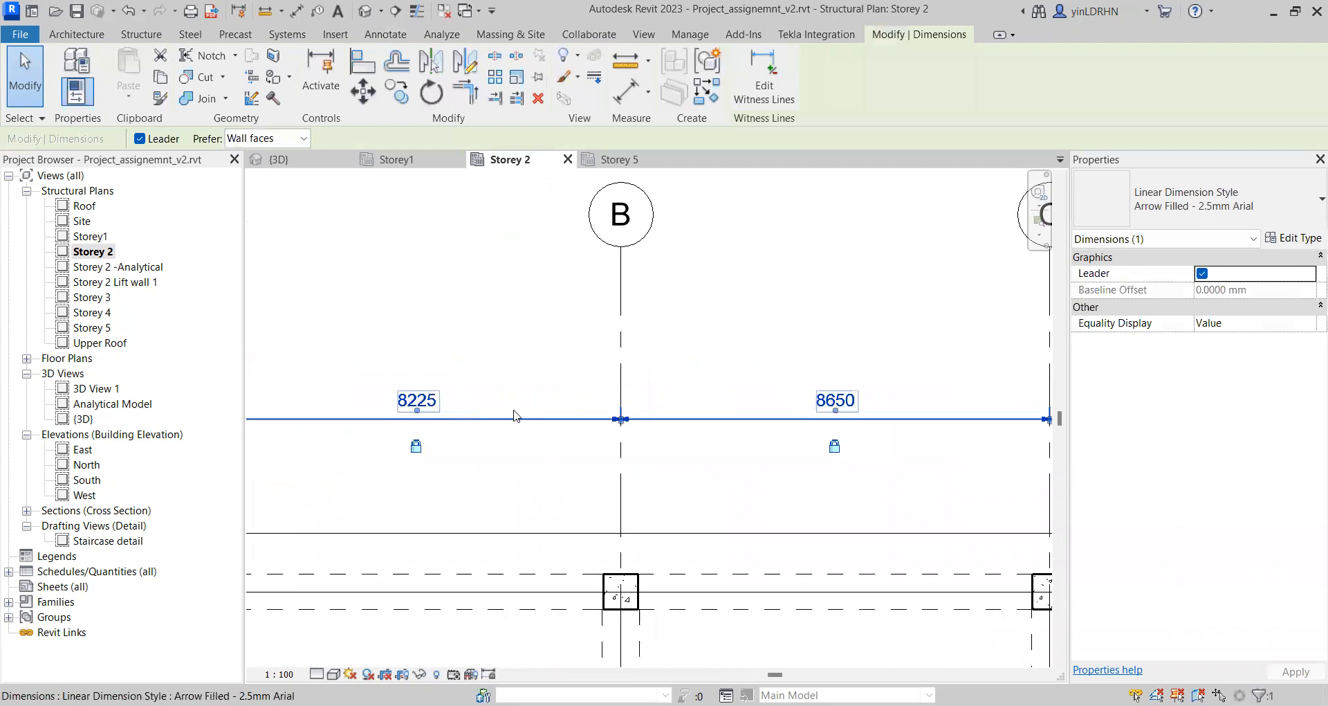
{"action": "left_click", "coordinate": [1298, 240]}
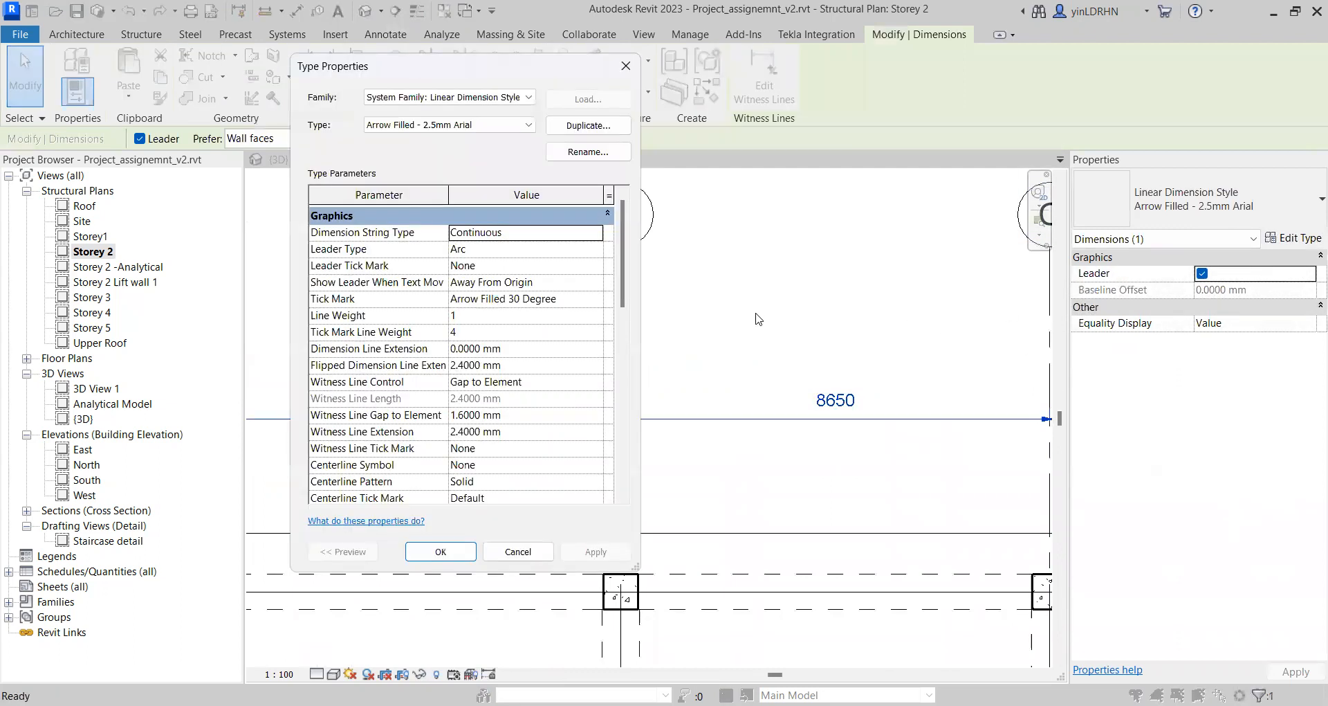
{"action": "left_click", "coordinate": [491, 126]}
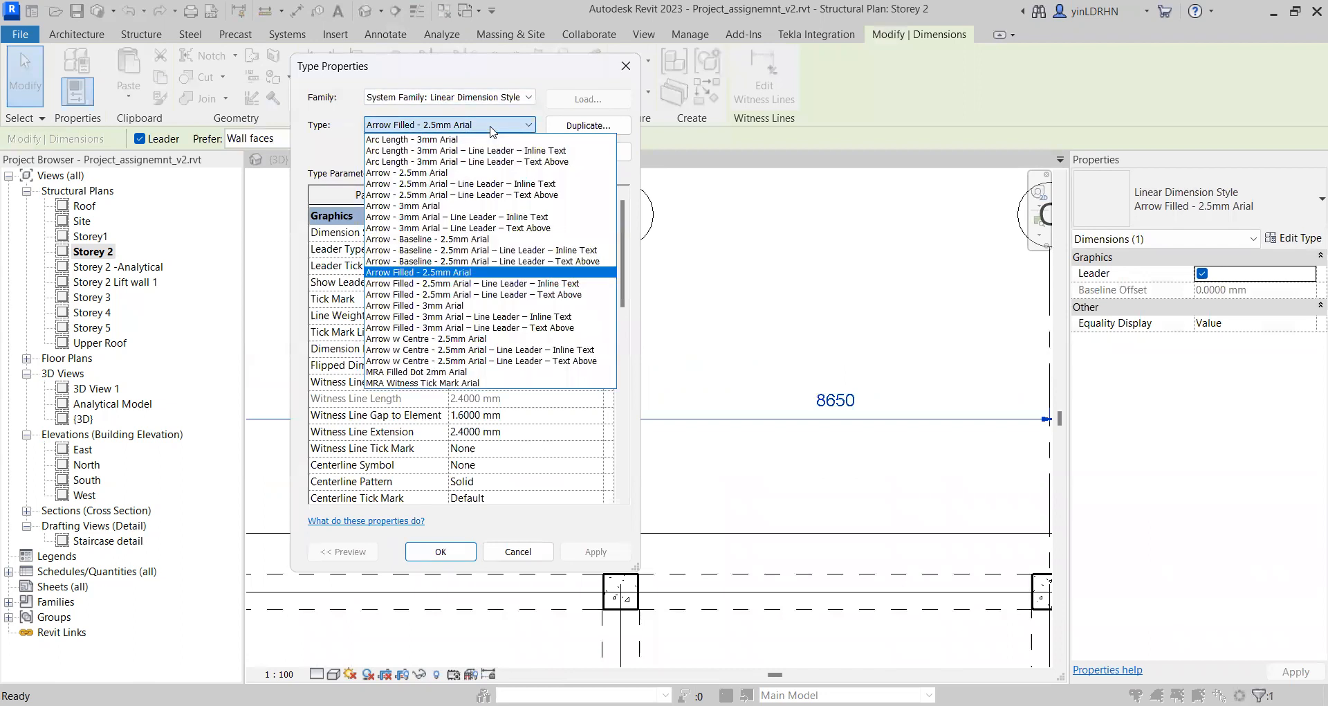
{"action": "left_click", "coordinate": [430, 273]}
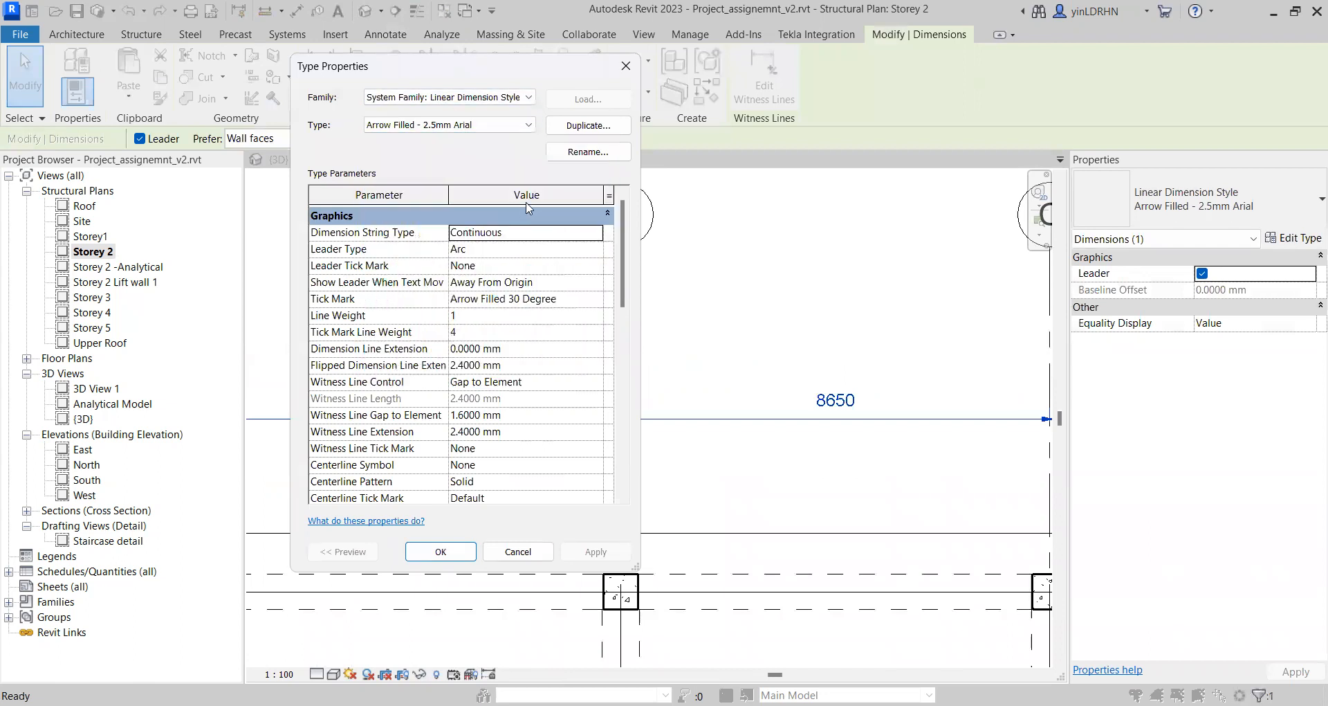
{"action": "left_click", "coordinate": [571, 126]}
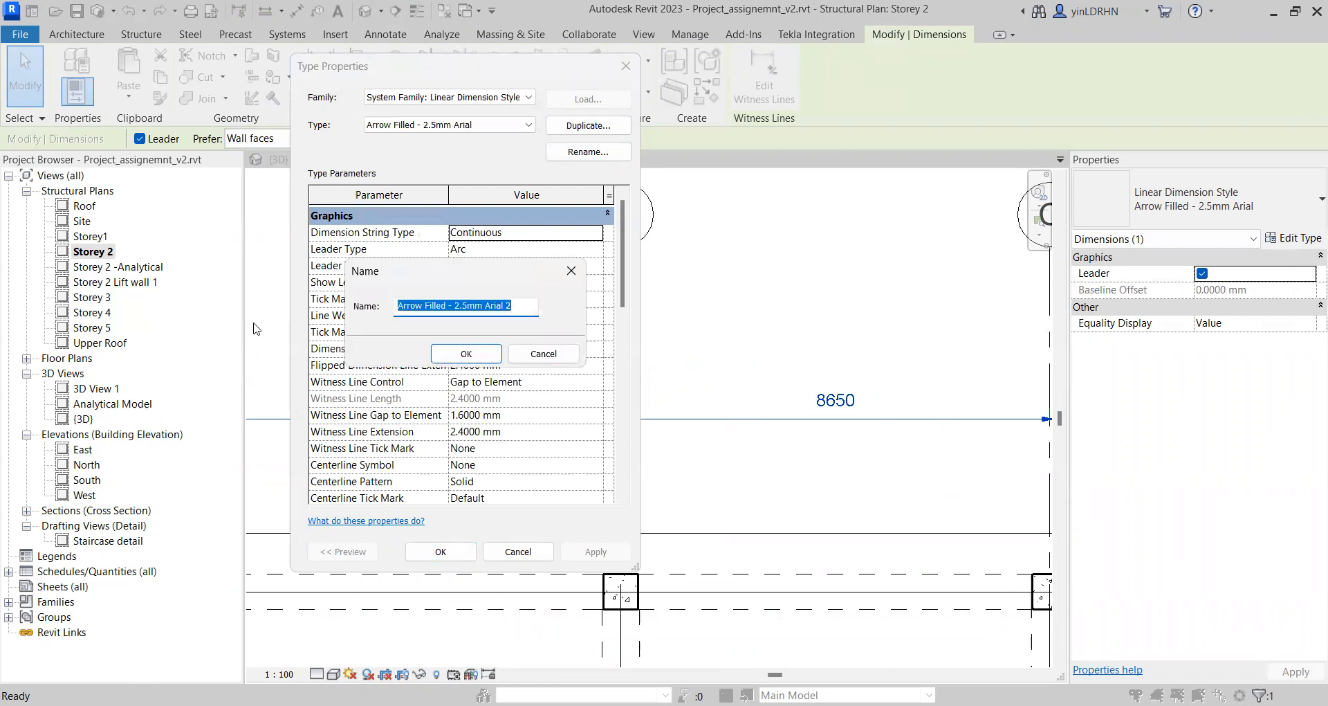
{"action": "type", "text": "Grid_Dimension"}
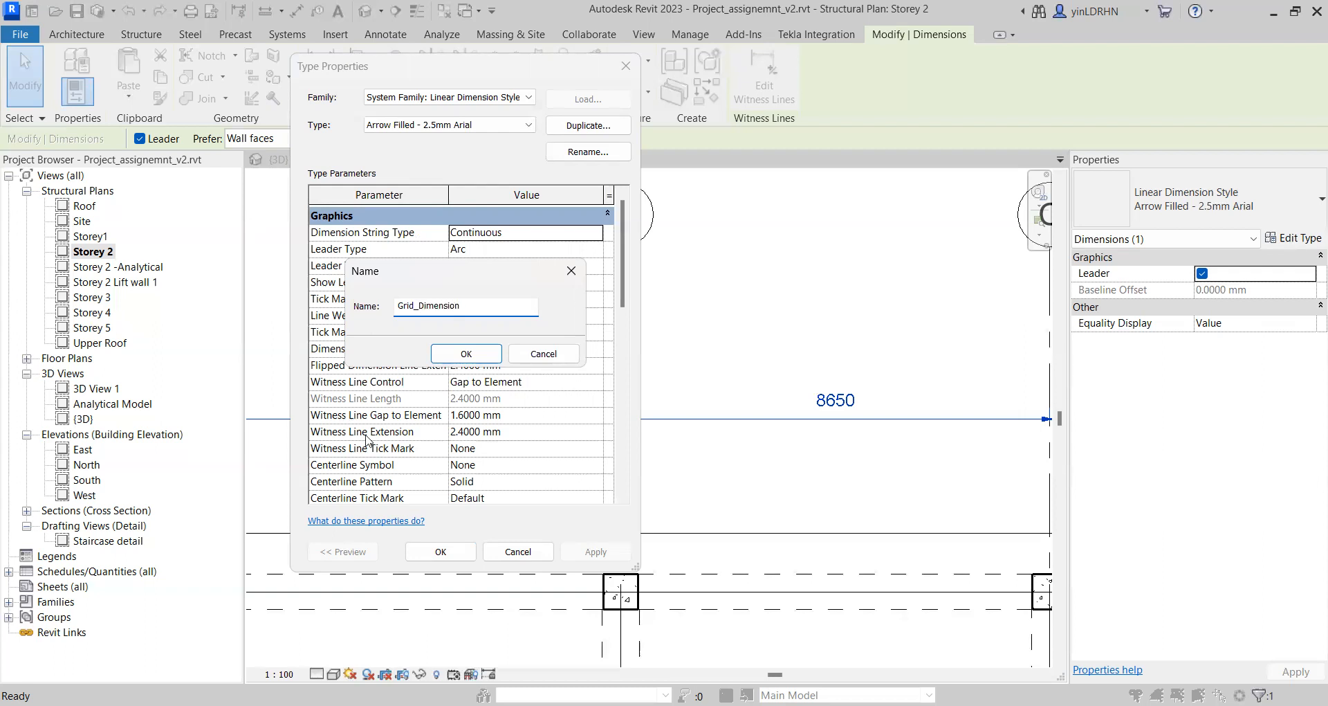
{"action": "left_click", "coordinate": [466, 353]}
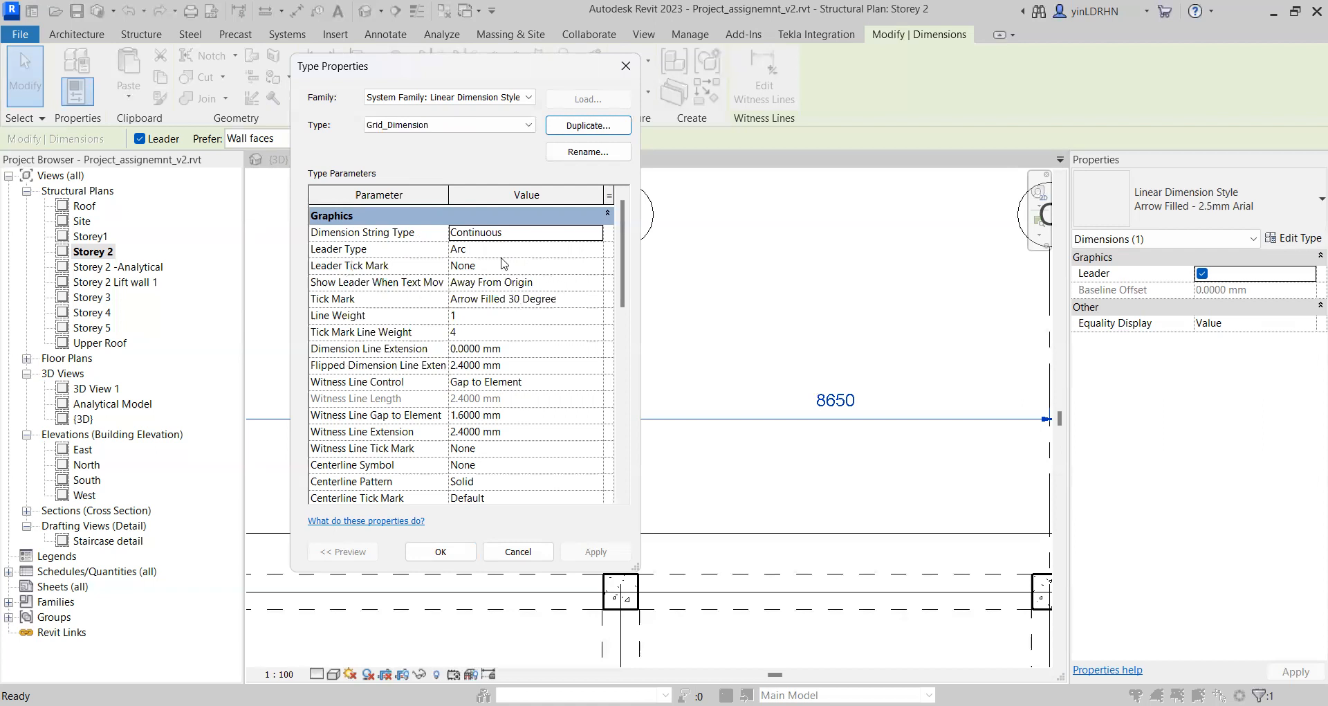
Step: Set the dimension string type of the Grid_Dimension style to Baseline and apply it to the selected string
{"action": "left_click", "coordinate": [530, 233]}
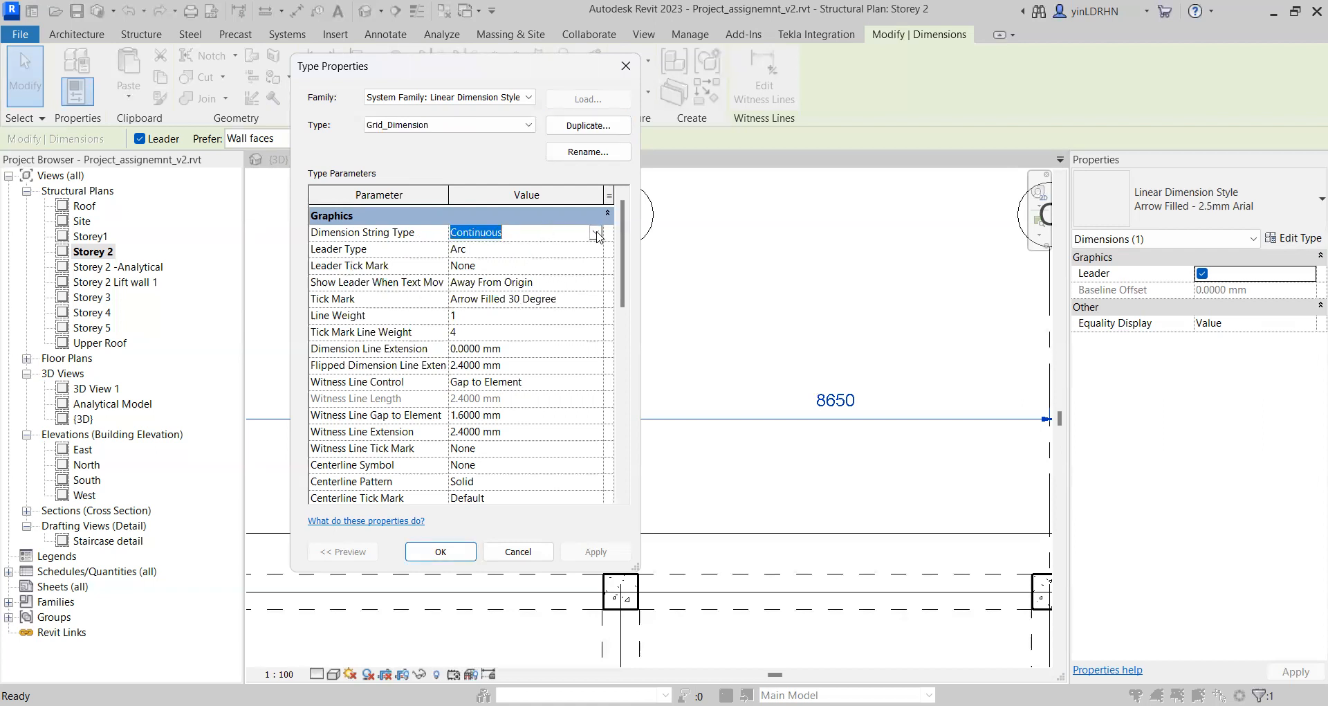
{"action": "left_click", "coordinate": [595, 233]}
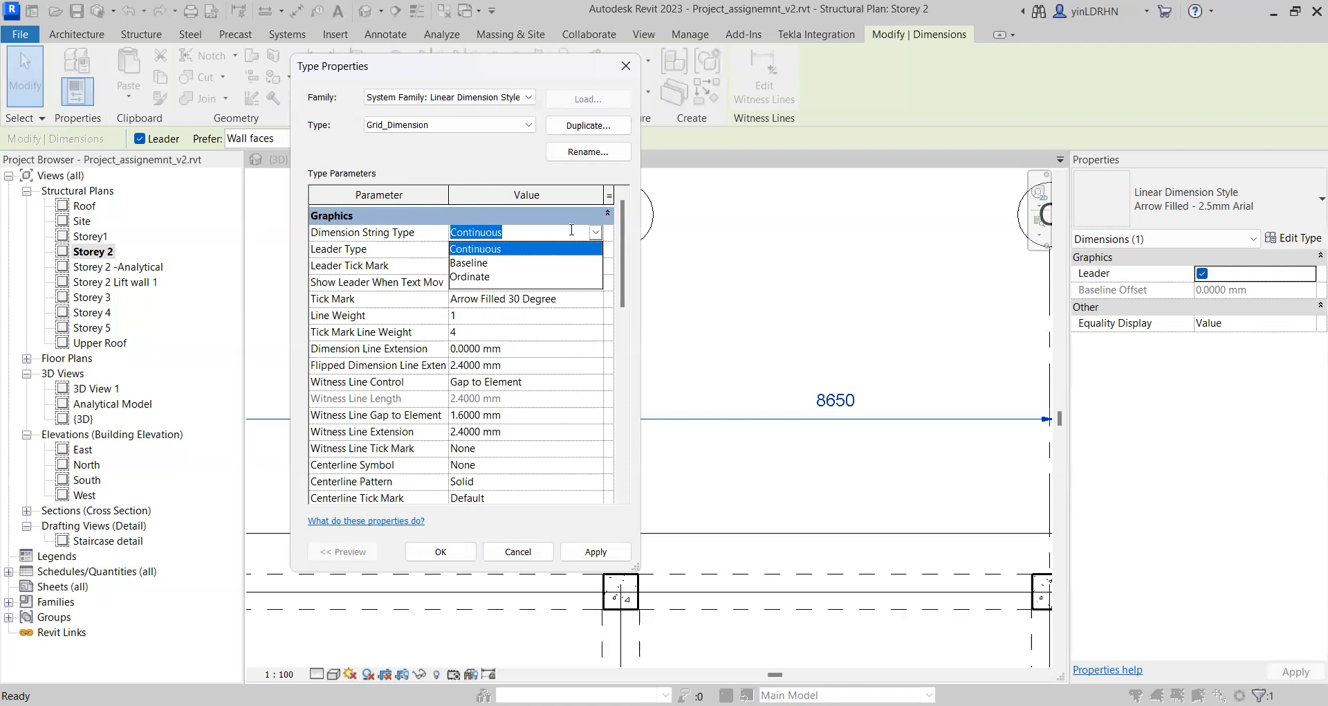
{"action": "left_click", "coordinate": [489, 269]}
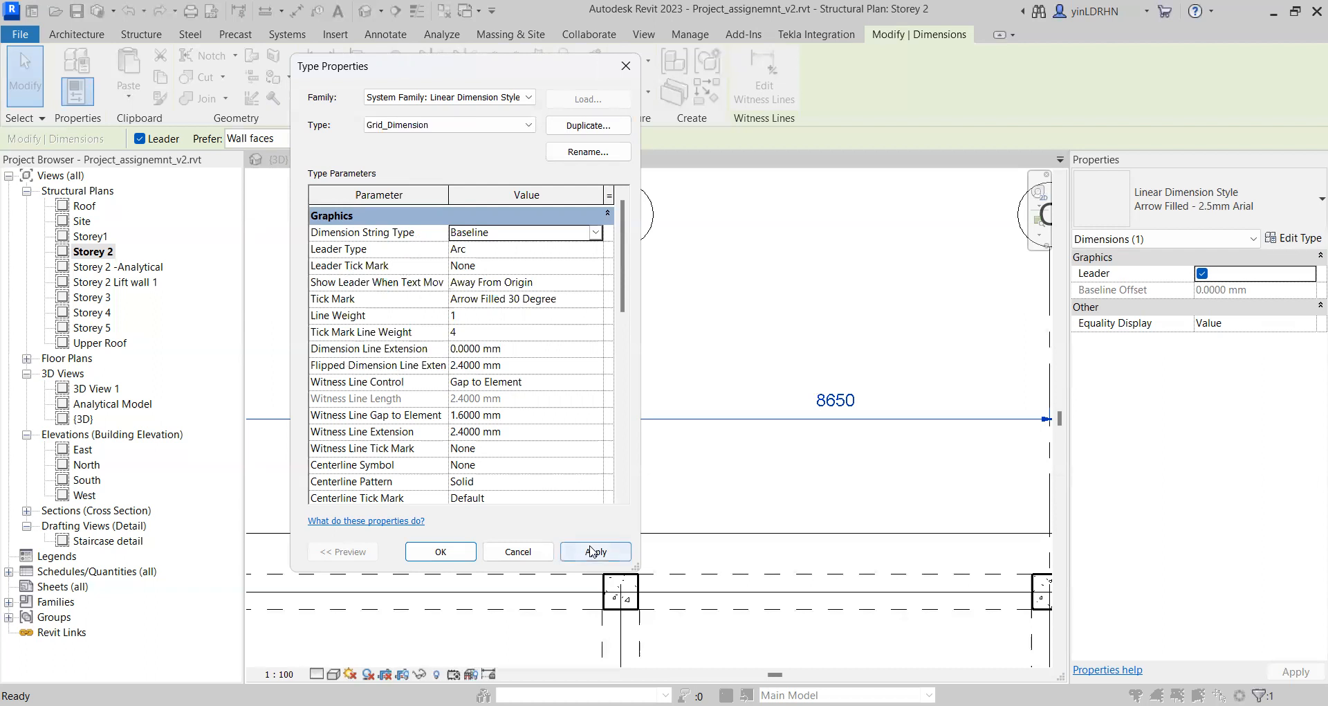
{"action": "left_click", "coordinate": [591, 553]}
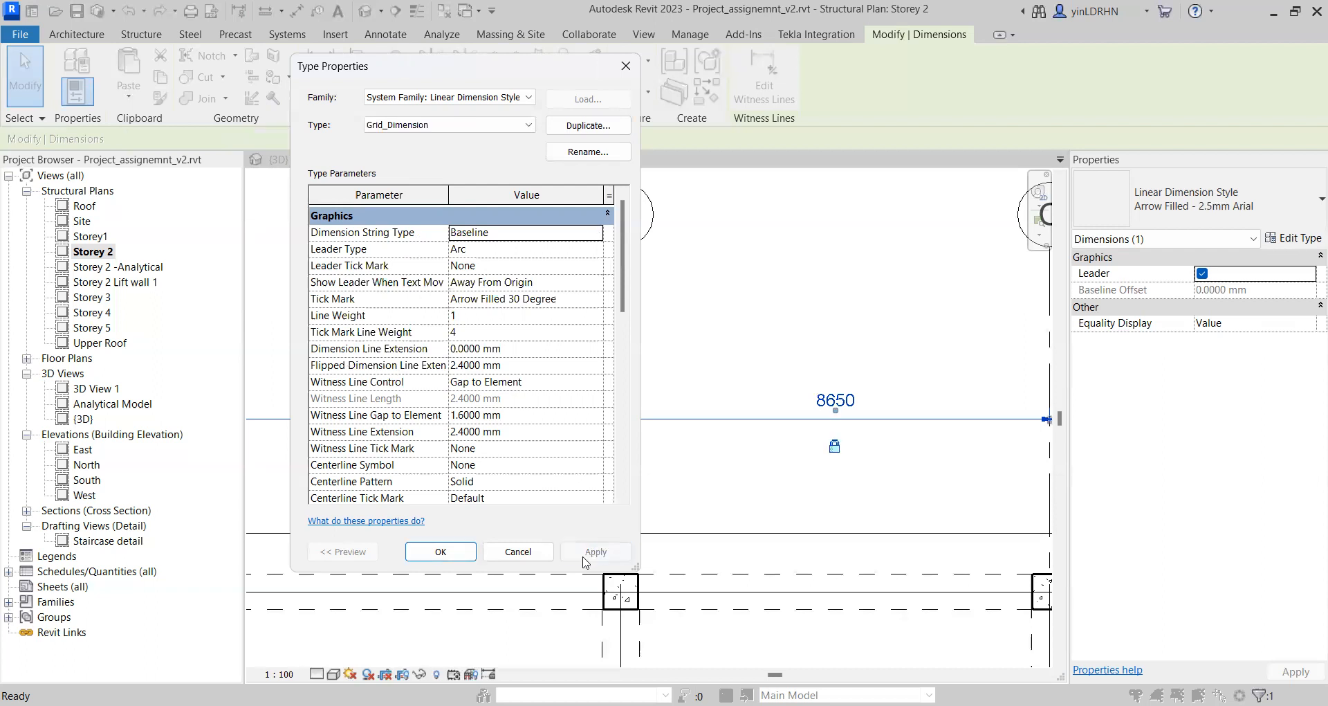
{"action": "left_click", "coordinate": [440, 551]}
Step: Examine how the baseline dimensions are stacked across grids A to E above the plan
{"action": "scroll", "coordinate": [716, 413], "scroll_direction": "down", "scroll_amount": 3}
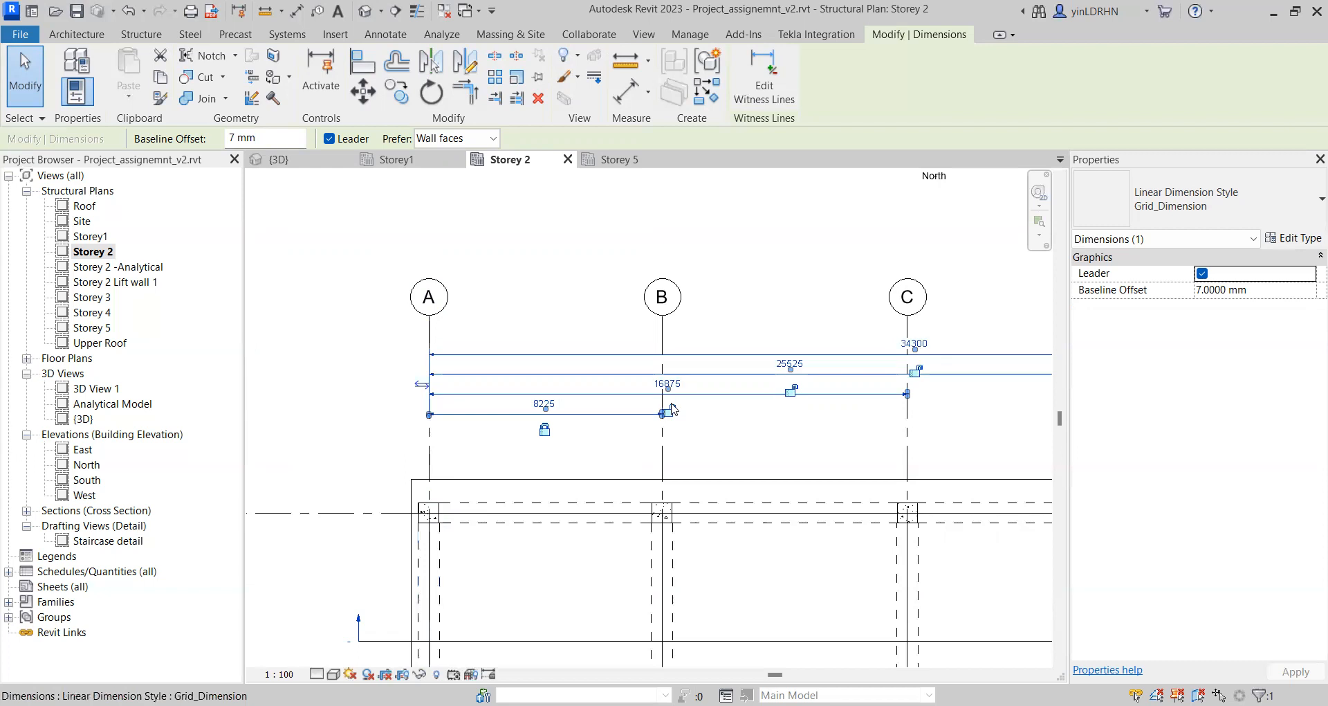
{"action": "middle_click_drag", "start_coordinate": [824, 454], "coordinate": [615, 454]}
{"action": "middle_click_drag", "start_coordinate": [619, 409], "coordinate": [781, 384]}
{"action": "scroll", "coordinate": [543, 374], "scroll_direction": "down", "scroll_amount": 1}
{"action": "scroll", "coordinate": [543, 375], "scroll_direction": "down", "scroll_amount": 1}
{"action": "middle_click_drag", "start_coordinate": [947, 370], "coordinate": [712, 385]}
{"action": "scroll", "coordinate": [712, 386], "scroll_direction": "down", "scroll_amount": 1}
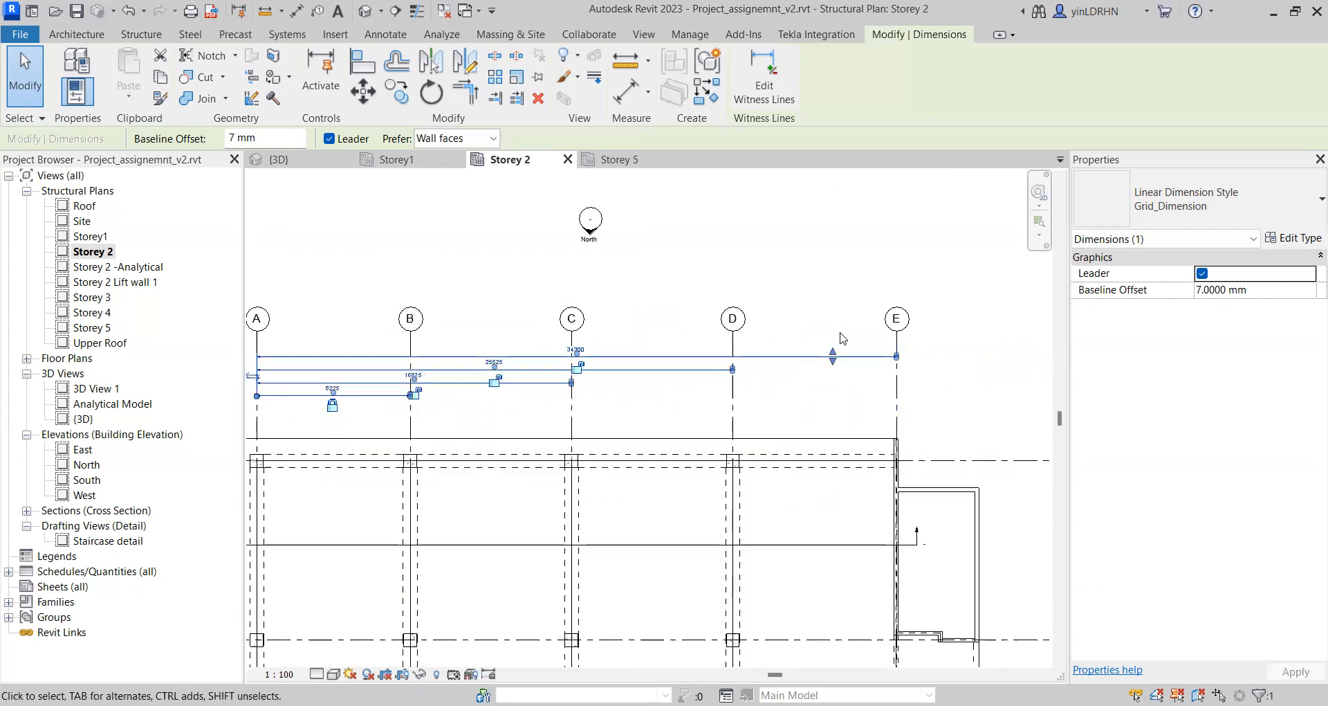
{"action": "middle_click_drag", "start_coordinate": [528, 433], "coordinate": [639, 423]}
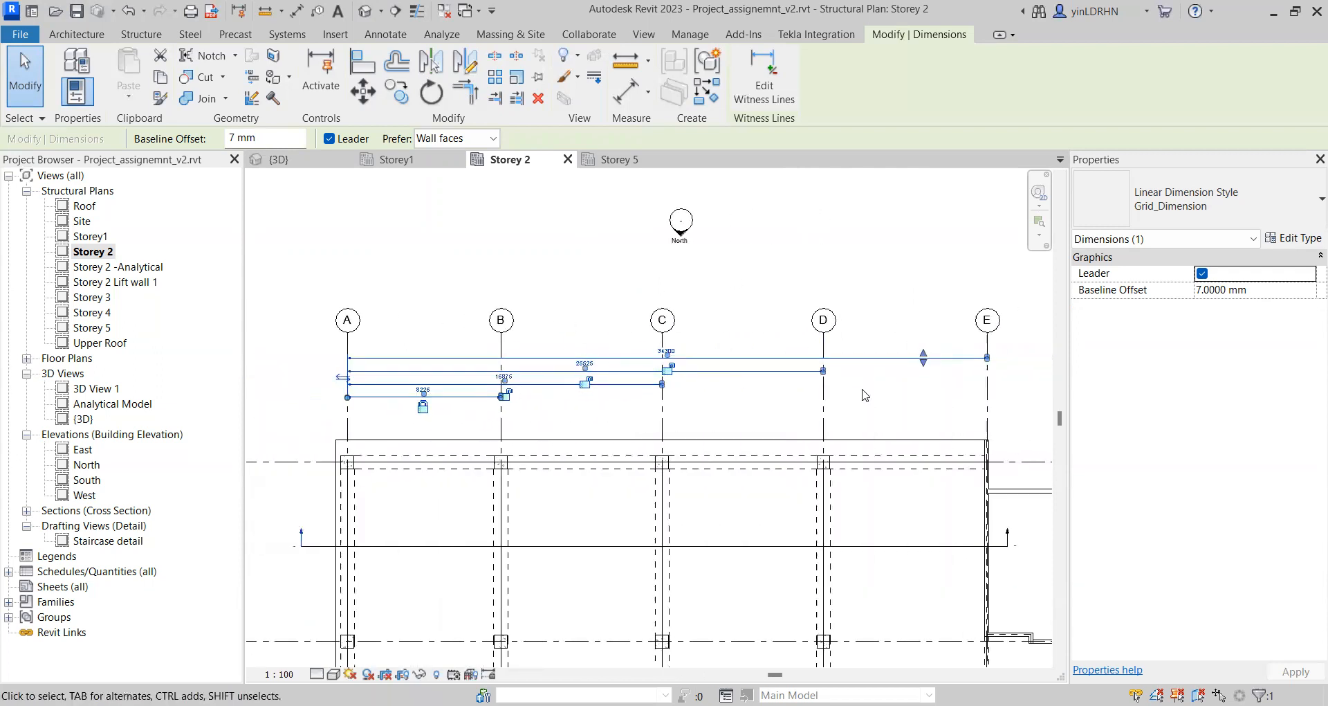
Step: Set the Grid_Dimension style's dimension string type to Continuous, keeping Arc as the leader type
{"action": "left_click", "coordinate": [1294, 238]}
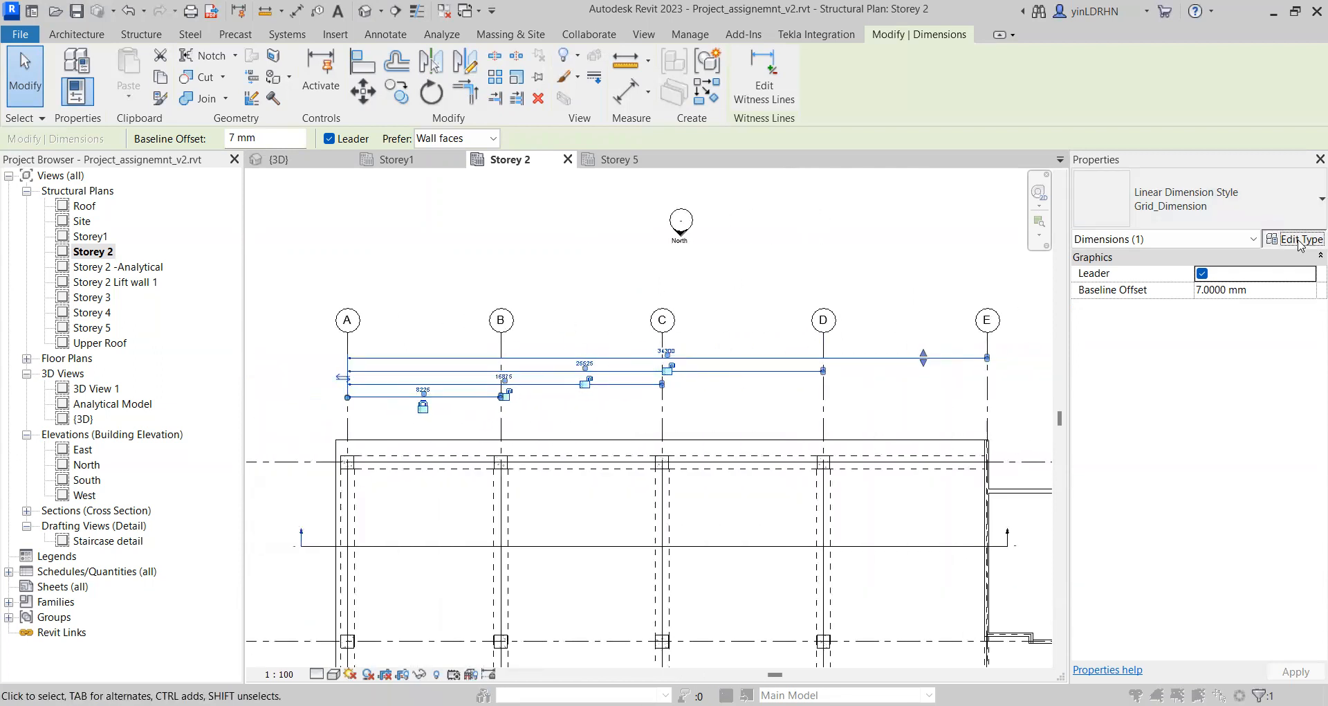
{"action": "left_click", "coordinate": [599, 238]}
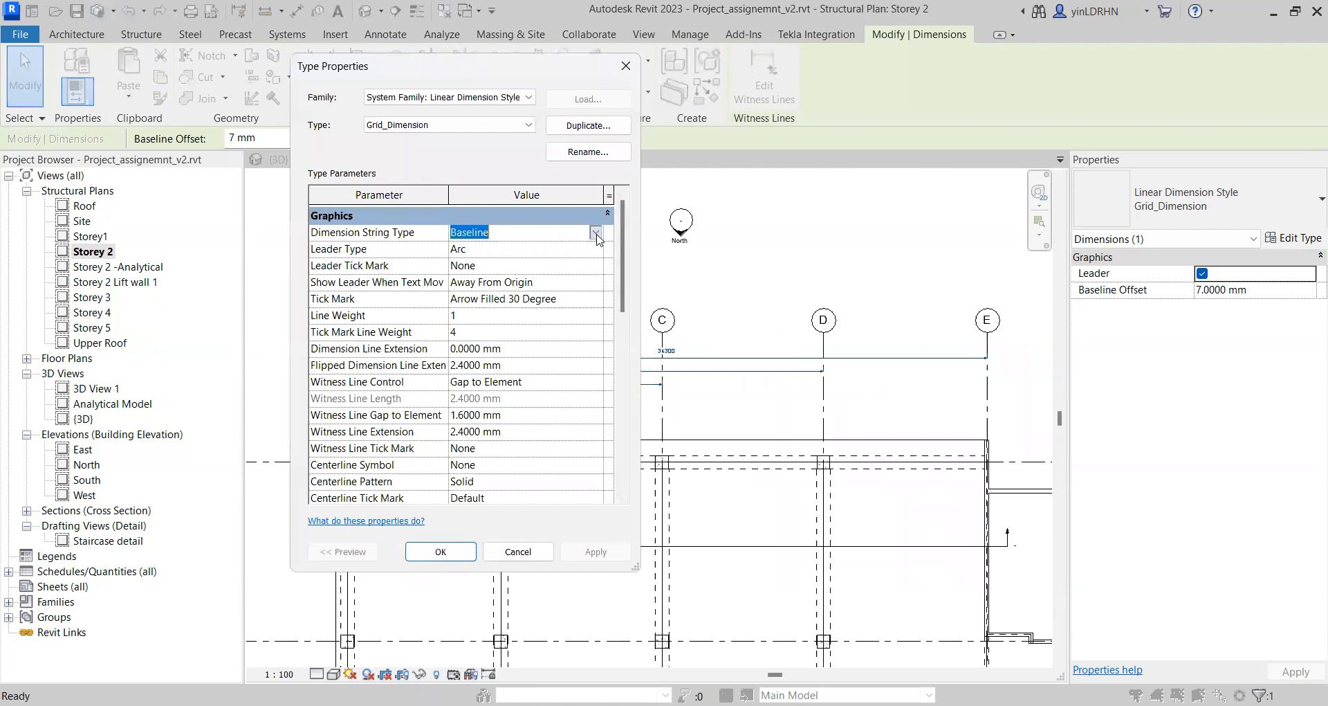
{"action": "left_click", "coordinate": [596, 236]}
{"action": "left_click", "coordinate": [536, 249]}
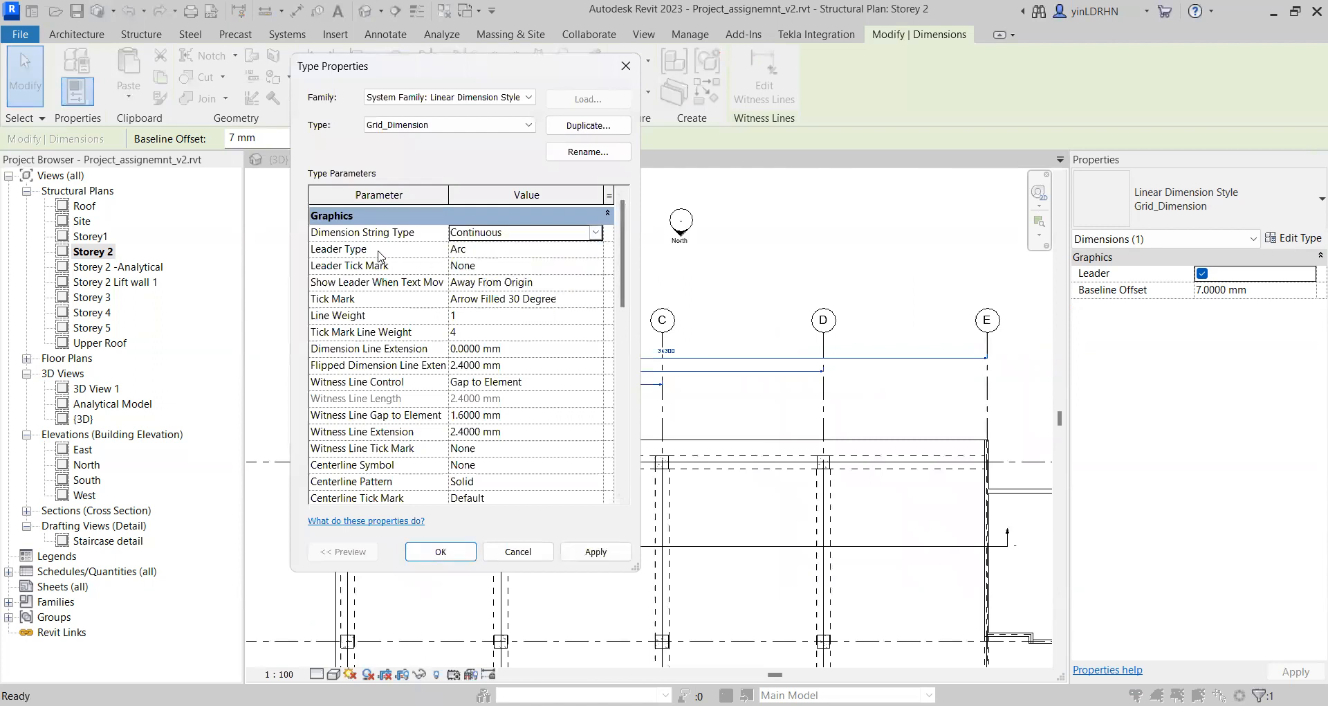
{"action": "left_click", "coordinate": [520, 250]}
{"action": "left_click", "coordinate": [596, 251]}
{"action": "left_click", "coordinate": [560, 255]}
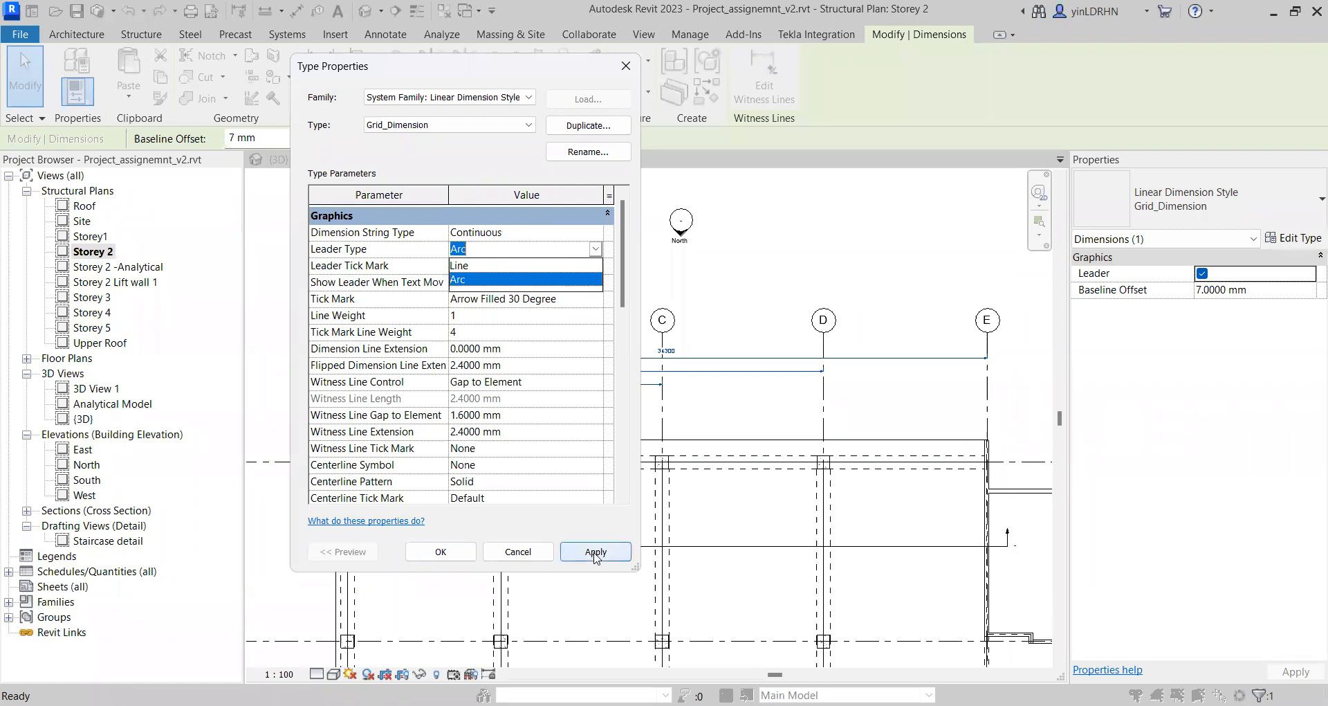
{"action": "left_click", "coordinate": [442, 550]}
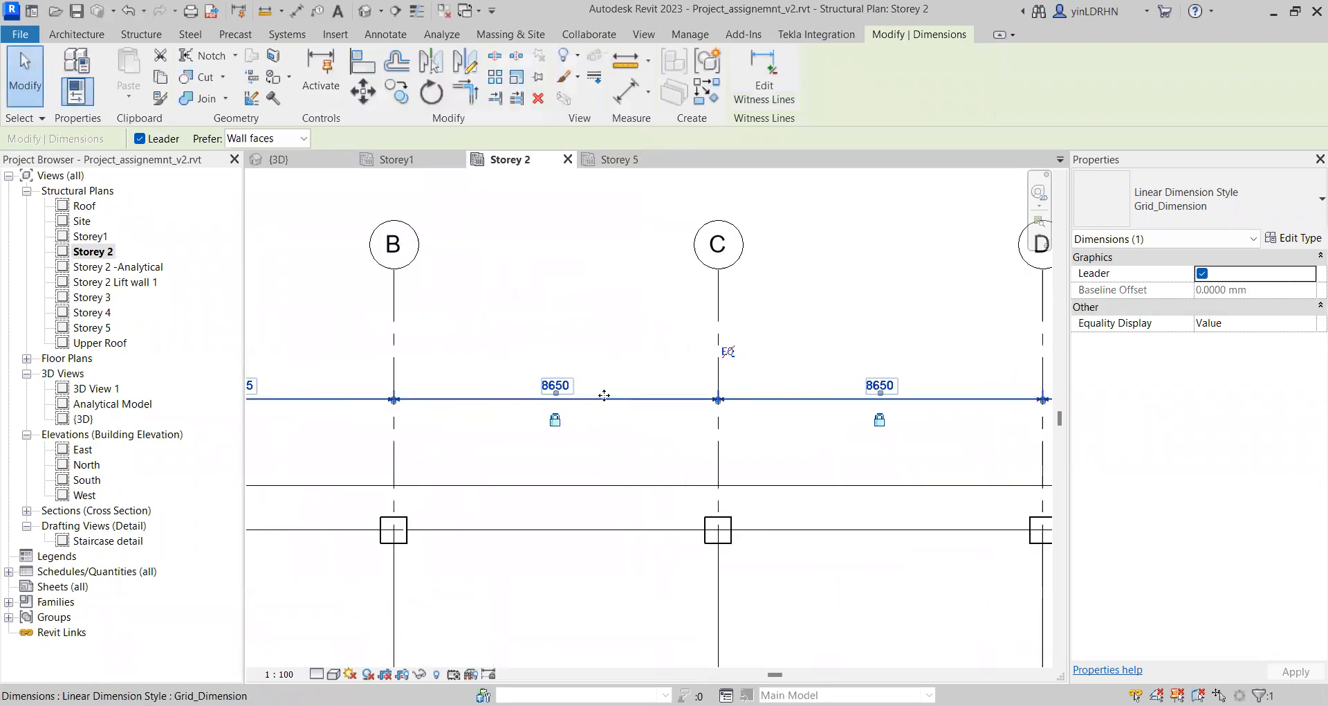
Step: Move the dimension text between grids B and C up, away from its dimension line, so its leader shows
{"action": "left_click", "coordinate": [591, 382]}
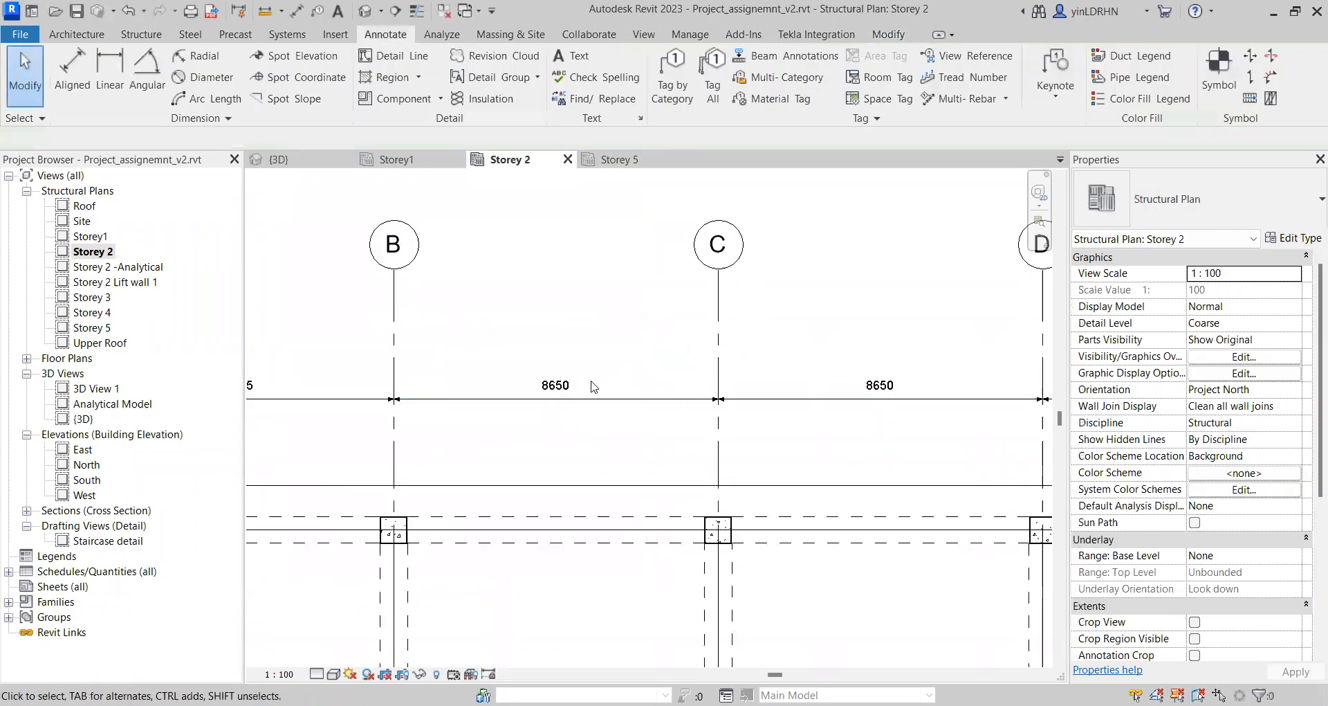
{"action": "left_click", "coordinate": [559, 388]}
{"action": "scroll", "coordinate": [558, 385], "scroll_direction": "up", "scroll_amount": 2}
{"action": "left_click_drag", "start_coordinate": [553, 400], "coordinate": [562, 296]}
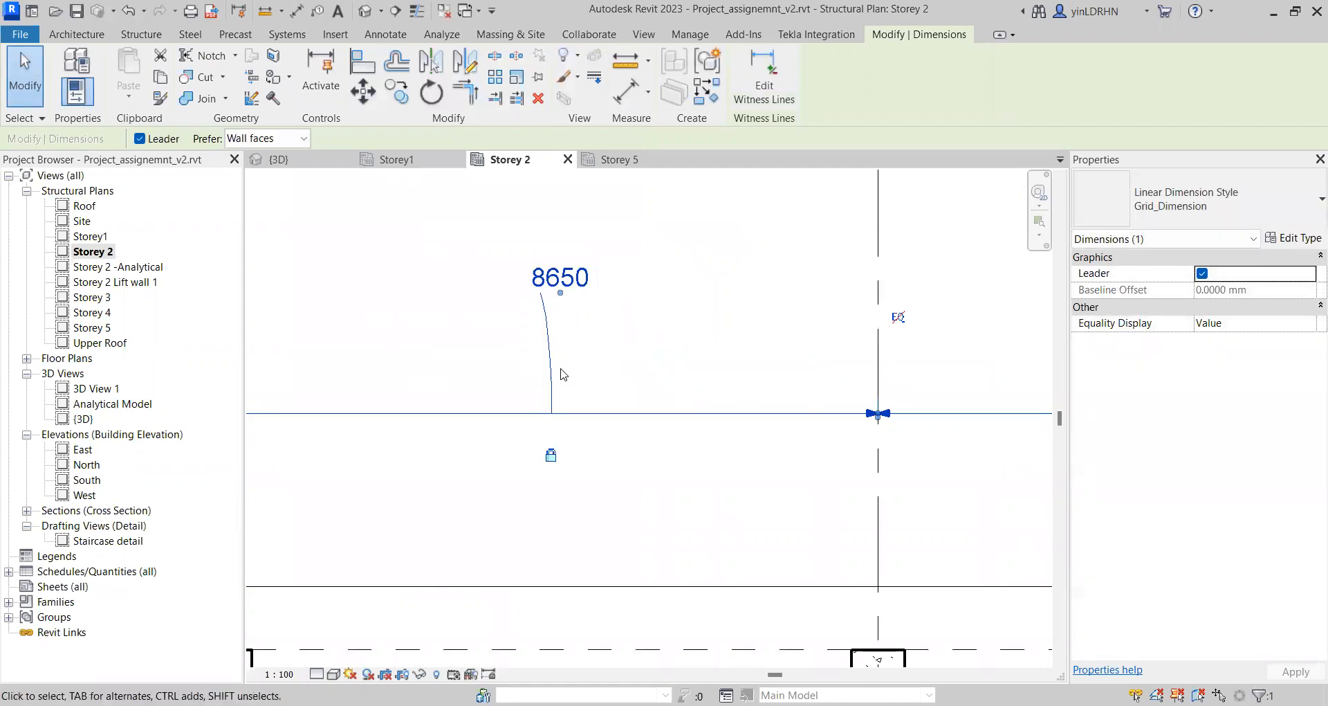
Step: Set the leader type of the Grid_Dimension style to Line and apply it
{"action": "left_click", "coordinate": [1304, 239]}
{"action": "left_click", "coordinate": [573, 250]}
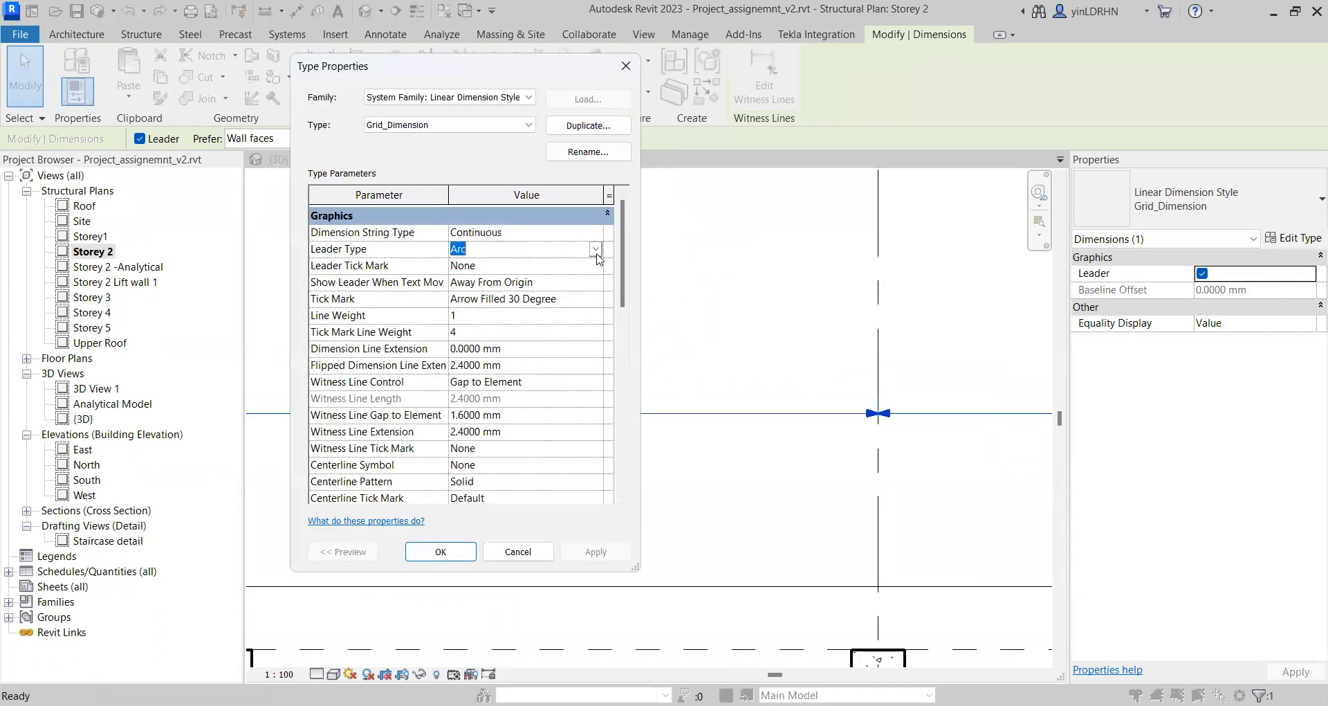
{"action": "left_click", "coordinate": [573, 251]}
{"action": "left_click", "coordinate": [515, 267]}
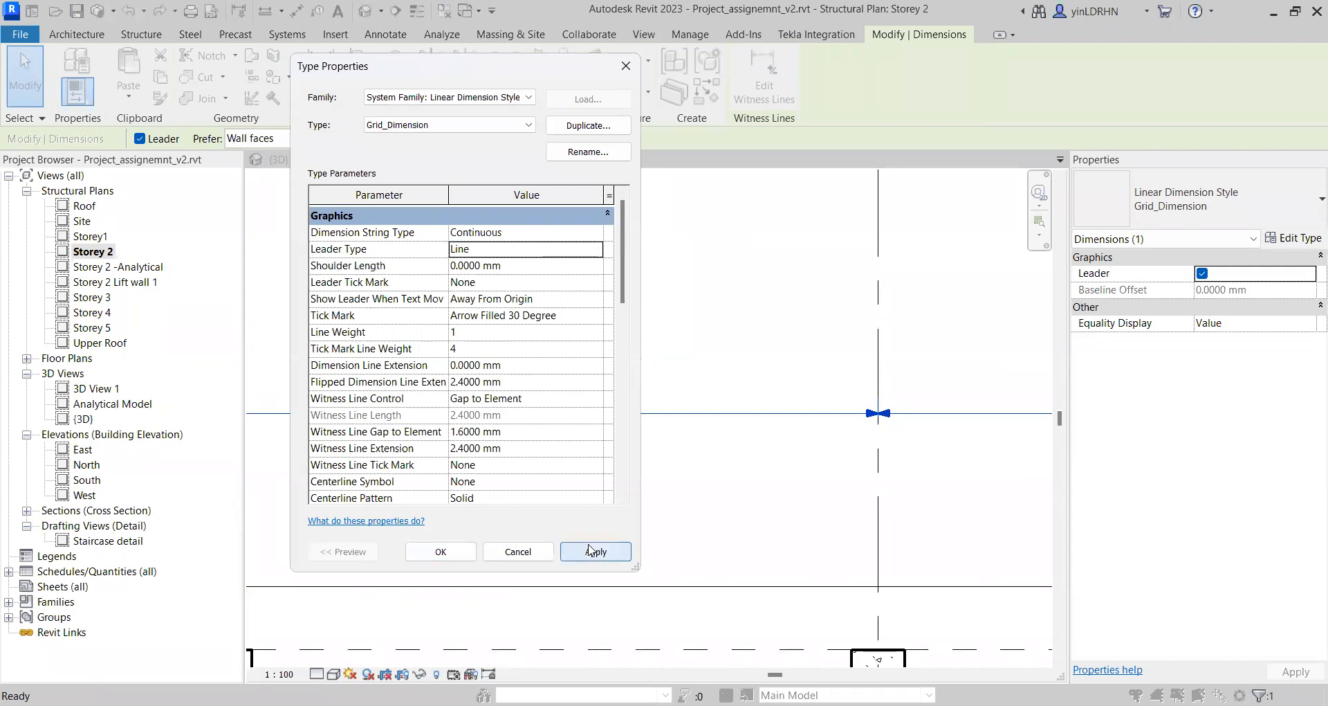
{"action": "left_click", "coordinate": [596, 551]}
{"action": "left_click", "coordinate": [440, 552]}
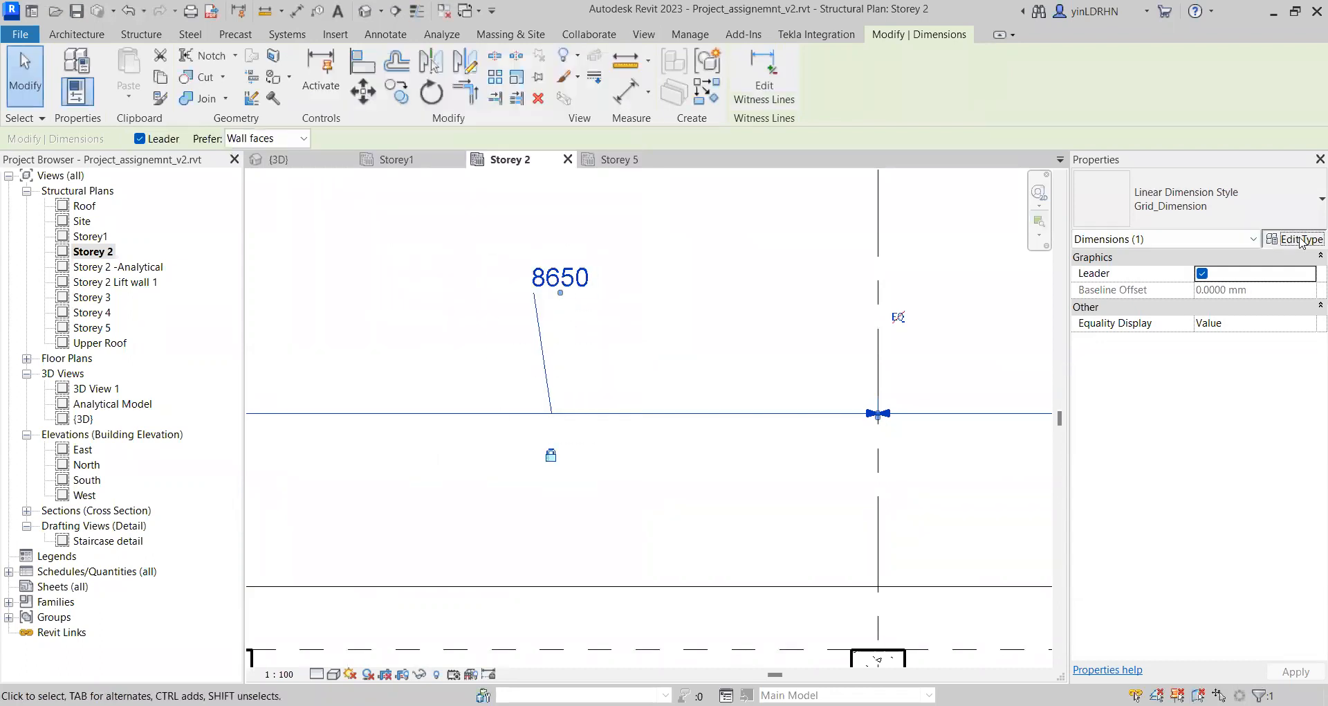
Step: Set the Grid_Dimension leader type to Arc and move the text between grids B and C back to its dimension line
{"action": "left_click", "coordinate": [1286, 238]}
{"action": "left_click", "coordinate": [587, 250]}
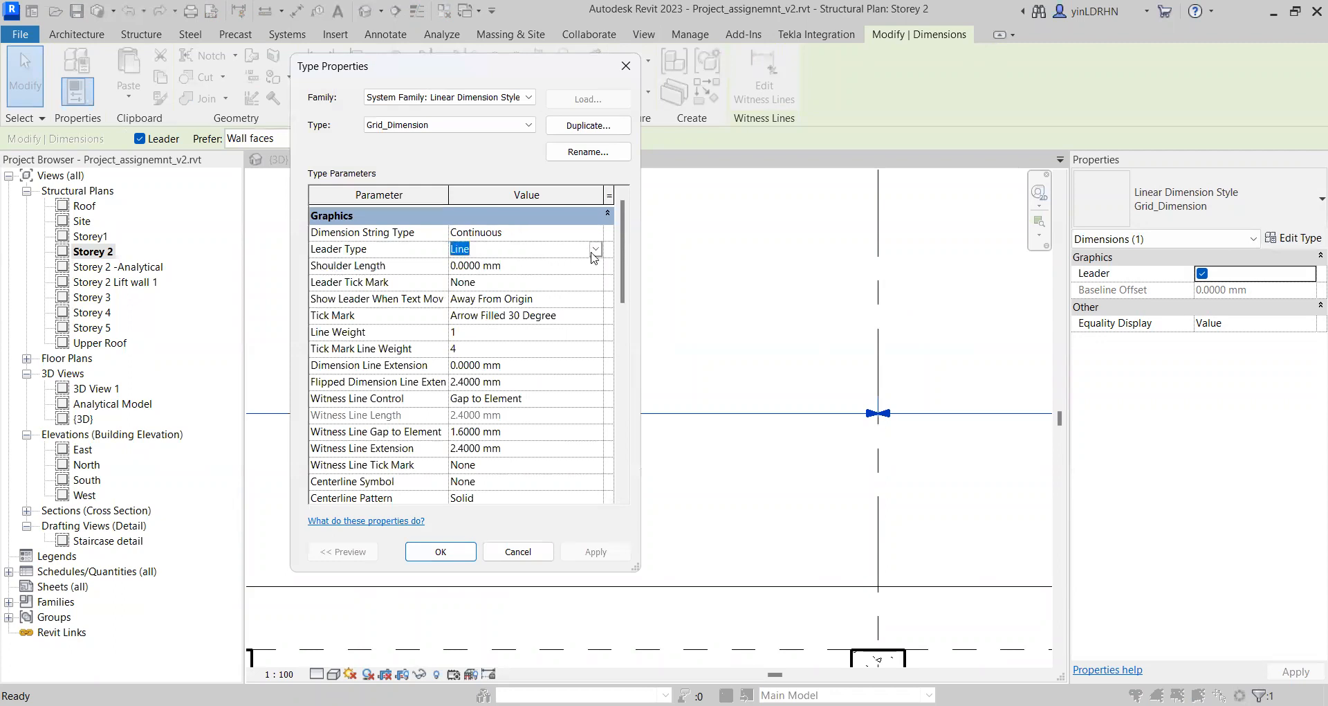
{"action": "left_click", "coordinate": [595, 249]}
{"action": "left_click", "coordinate": [498, 279]}
{"action": "left_click", "coordinate": [452, 552]}
{"action": "left_click_drag", "start_coordinate": [561, 294], "coordinate": [562, 408]}
{"action": "left_click", "coordinate": [649, 492]}
{"action": "scroll", "coordinate": [649, 474], "scroll_direction": "down", "scroll_amount": 3}
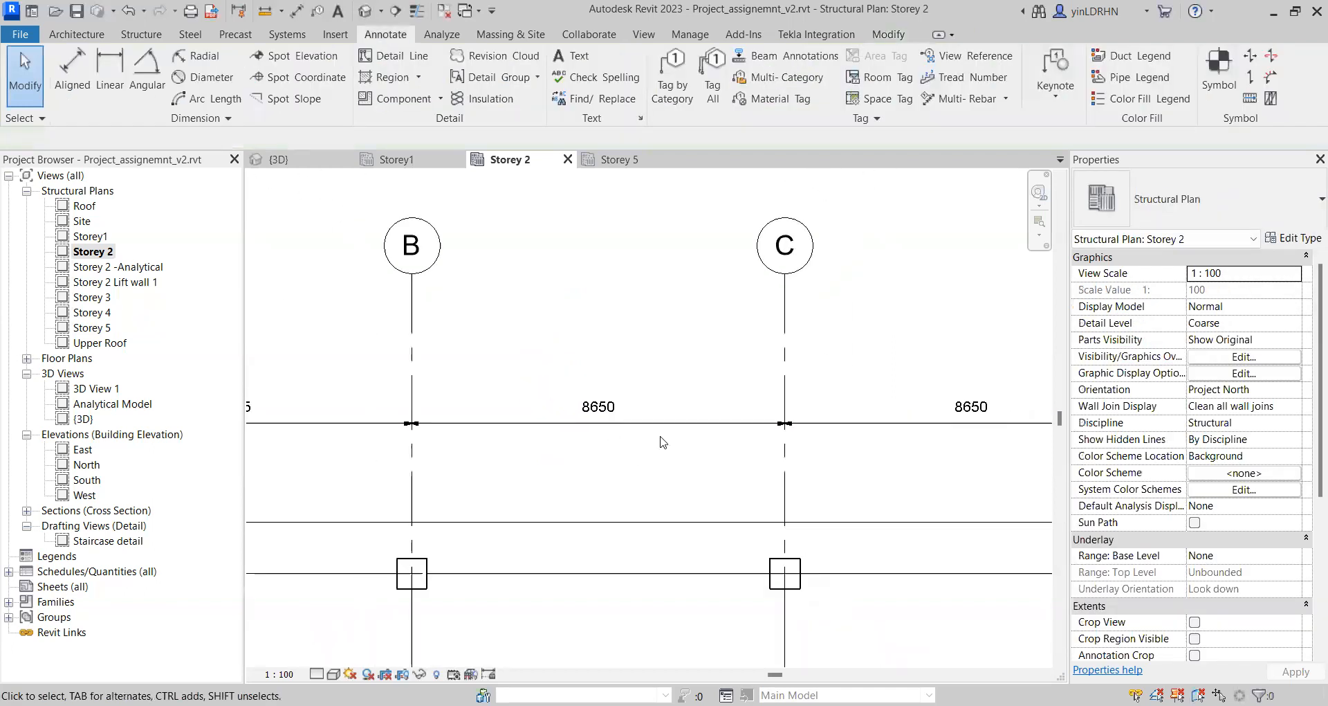
Step: Set the tick mark of the Grid_Dimension style to Diagonal 2mm and apply it to the grid dimension string
{"action": "left_click", "coordinate": [649, 423]}
{"action": "left_click", "coordinate": [1291, 240]}
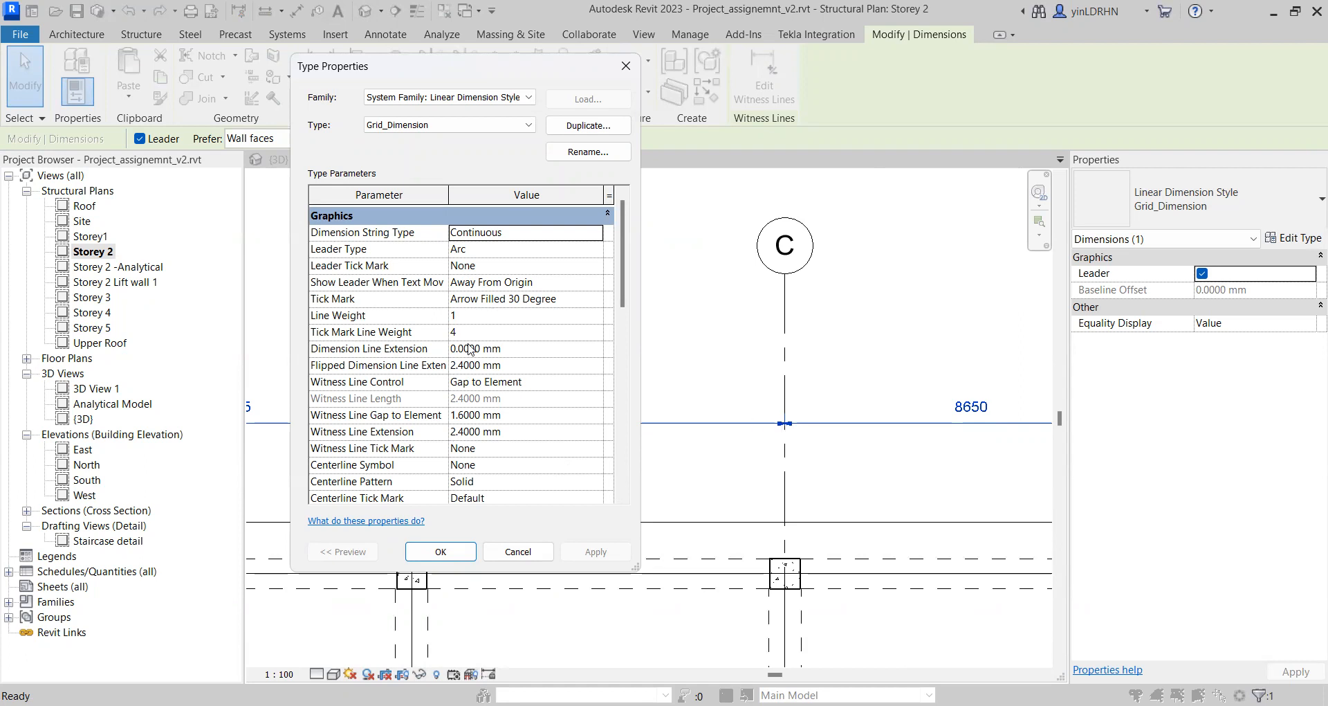
{"action": "left_click", "coordinate": [587, 302]}
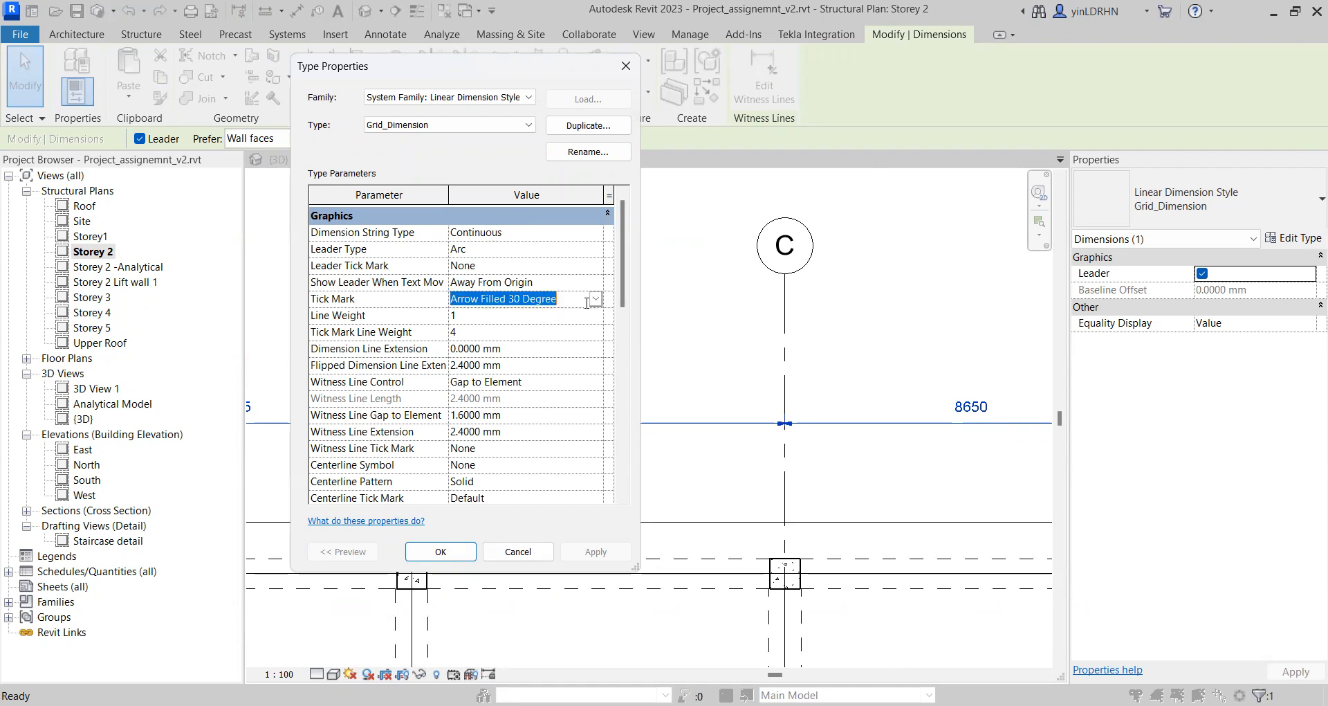
{"action": "left_click", "coordinate": [596, 299]}
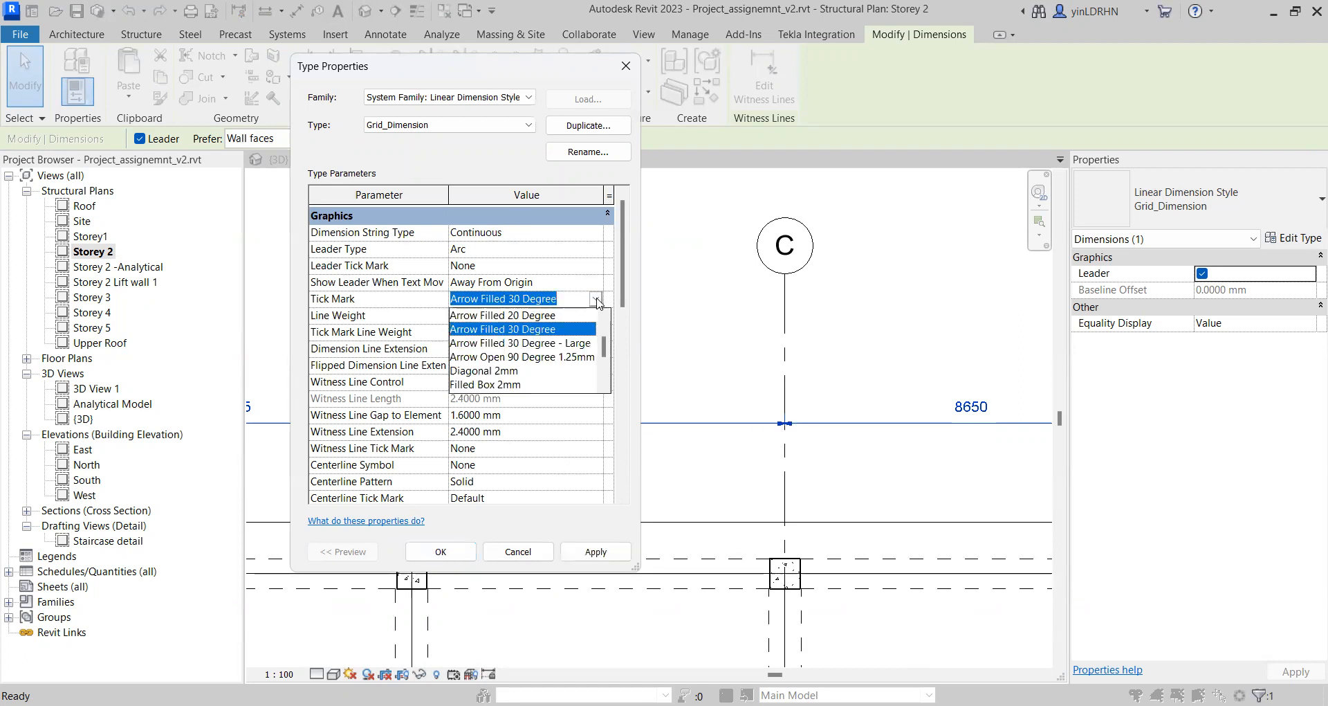
{"action": "left_click", "coordinate": [519, 371]}
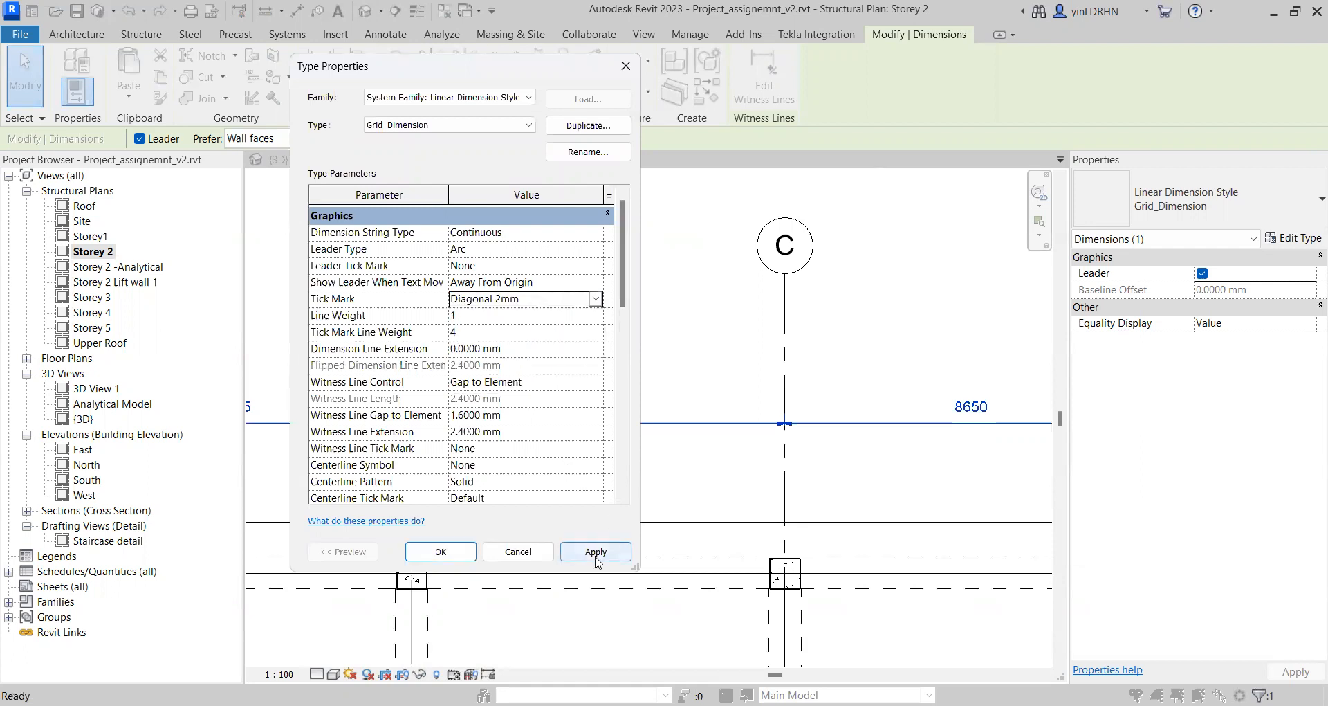
{"action": "left_click", "coordinate": [595, 552]}
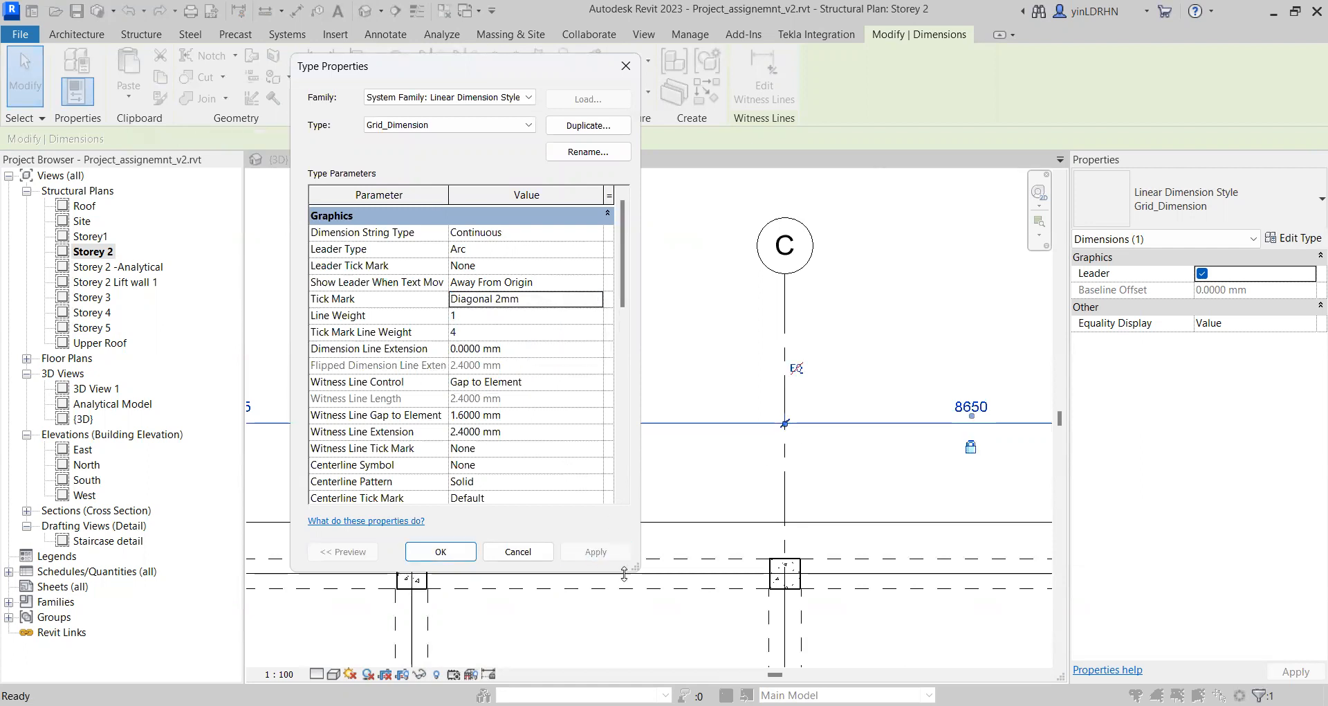
Step: Confirm the Grid_Dimension type settings and deselect the dimension string
{"action": "left_click", "coordinate": [440, 552]}
{"action": "left_click", "coordinate": [454, 455]}
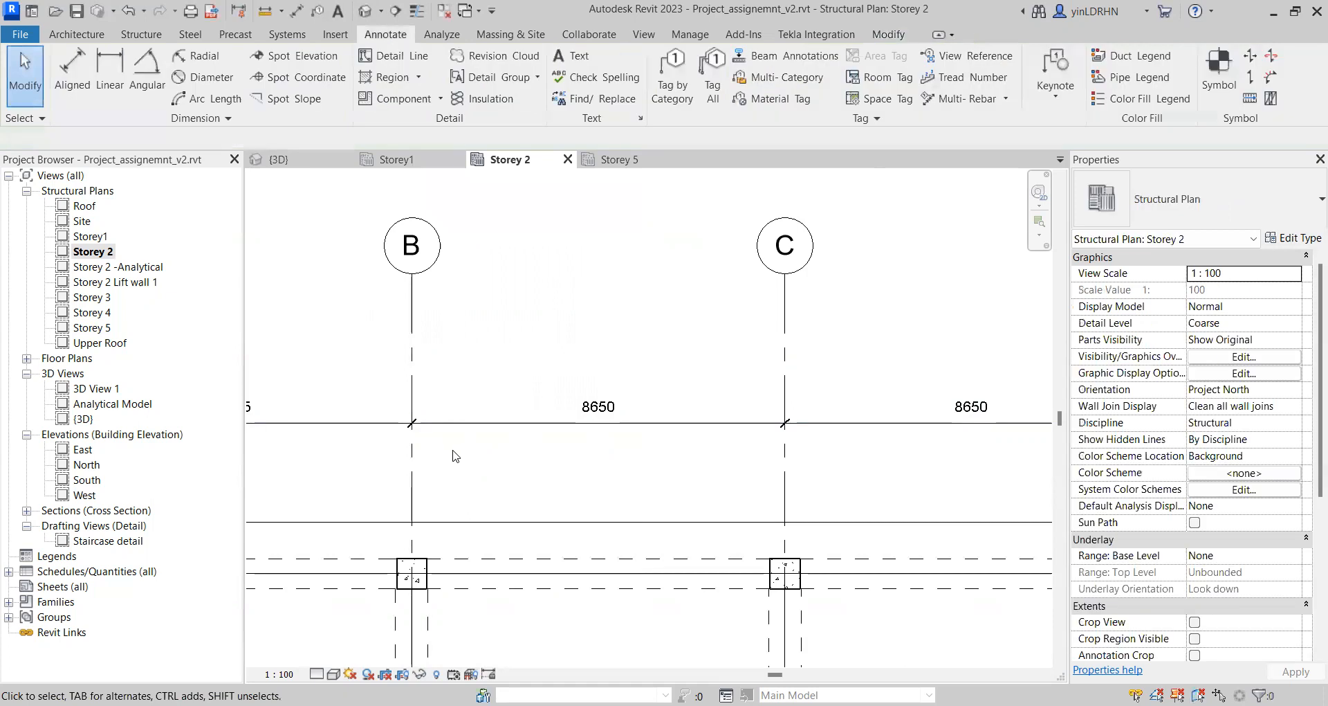
{"action": "scroll", "coordinate": [429, 453], "scroll_direction": "up", "scroll_amount": 2}
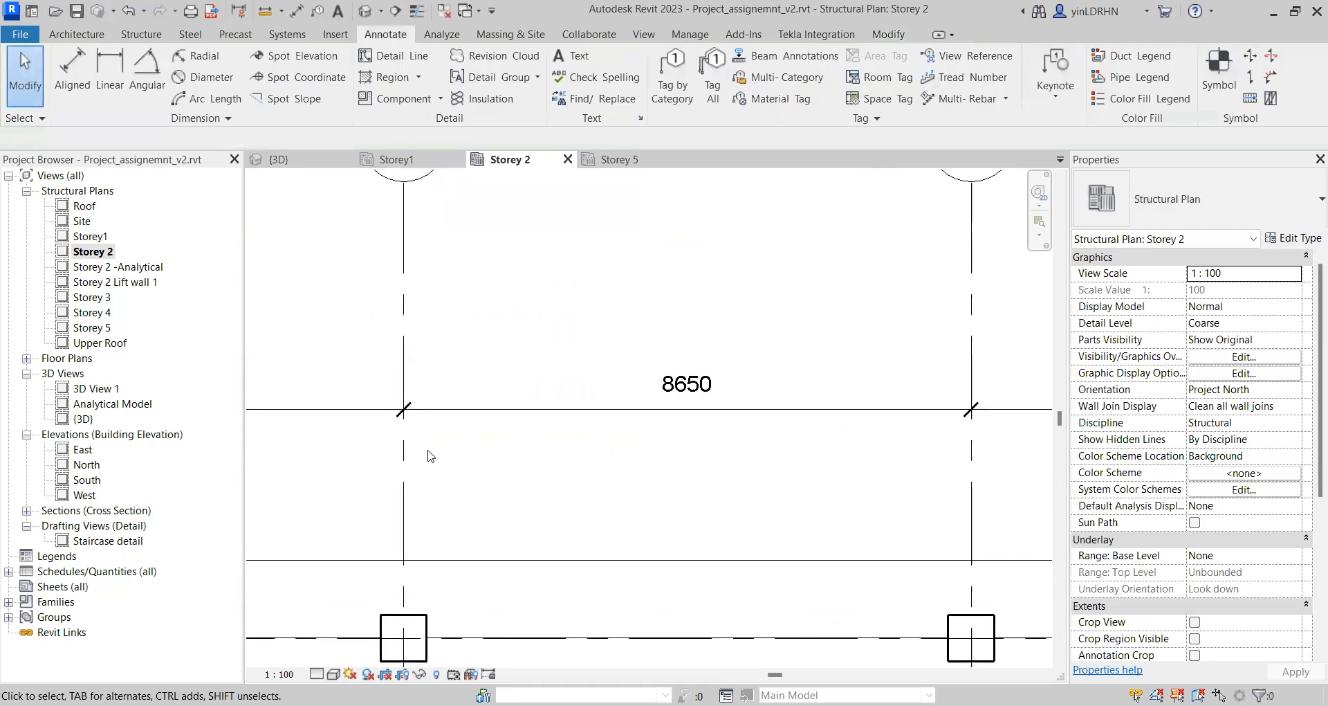
{"action": "left_click", "coordinate": [783, 422]}
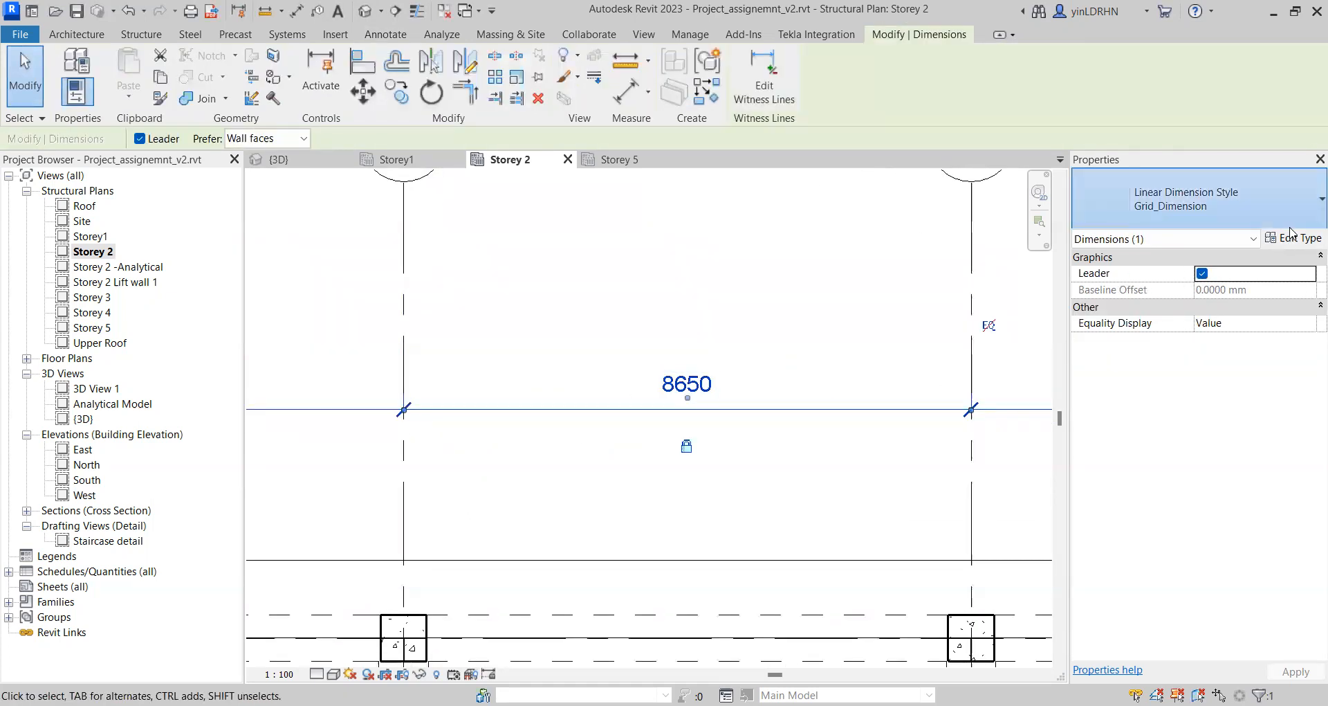
{"action": "left_click", "coordinate": [1272, 208]}
{"action": "key", "text": "Escape"}
{"action": "key", "text": "Escape"}
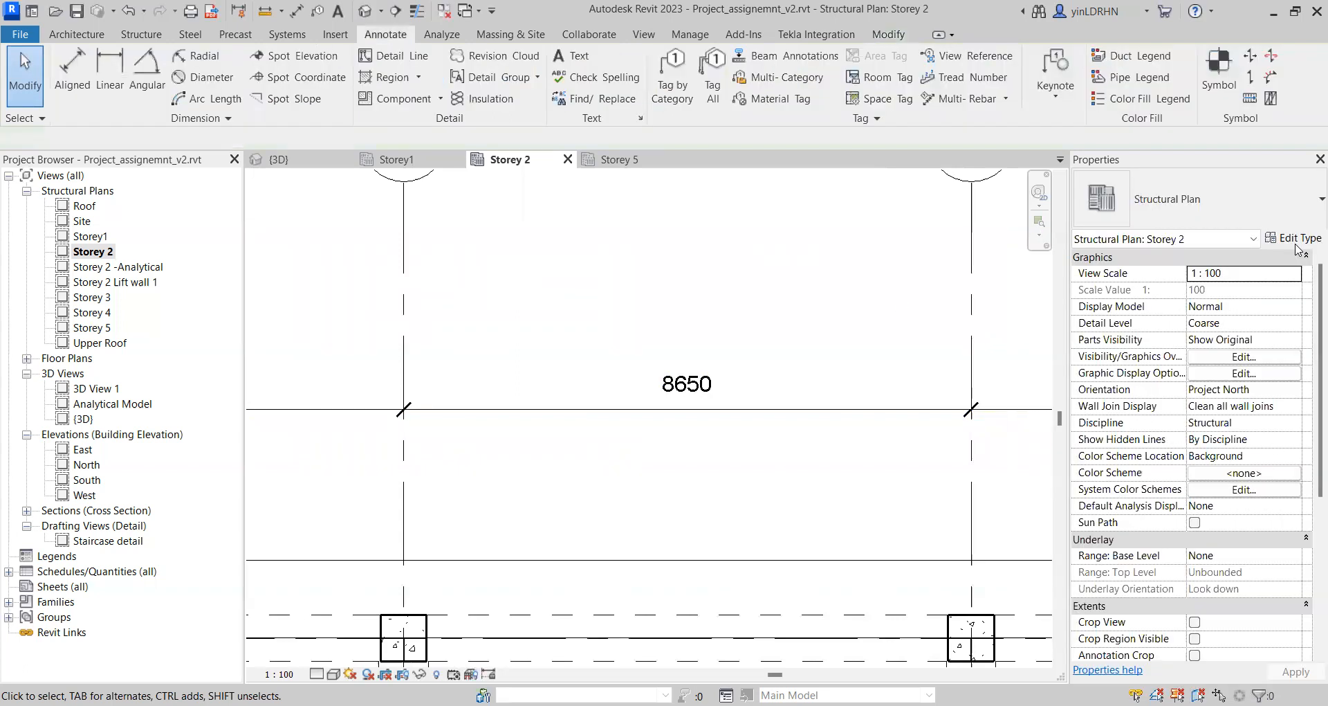
Step: Set the Grid_Dimension style's line weight to 2 and its tick mark line weight to 5, and apply both
{"action": "left_click", "coordinate": [841, 412]}
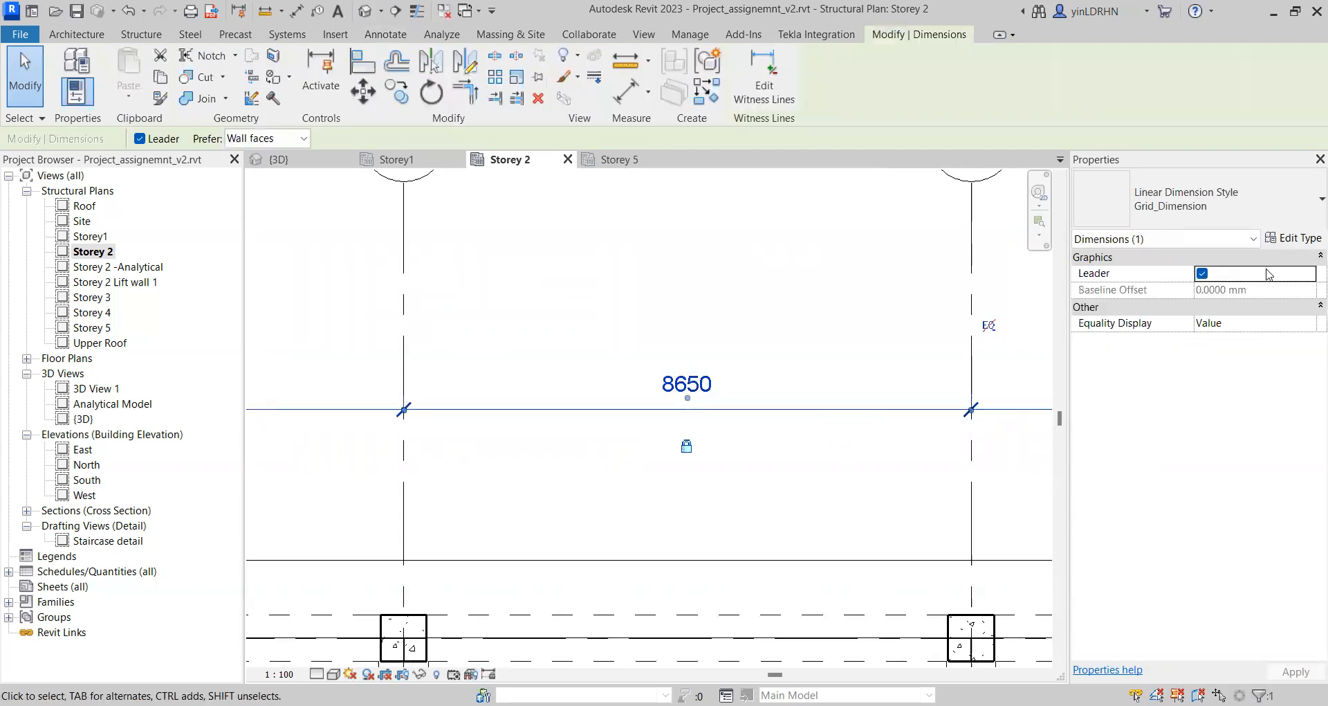
{"action": "left_click", "coordinate": [1293, 240]}
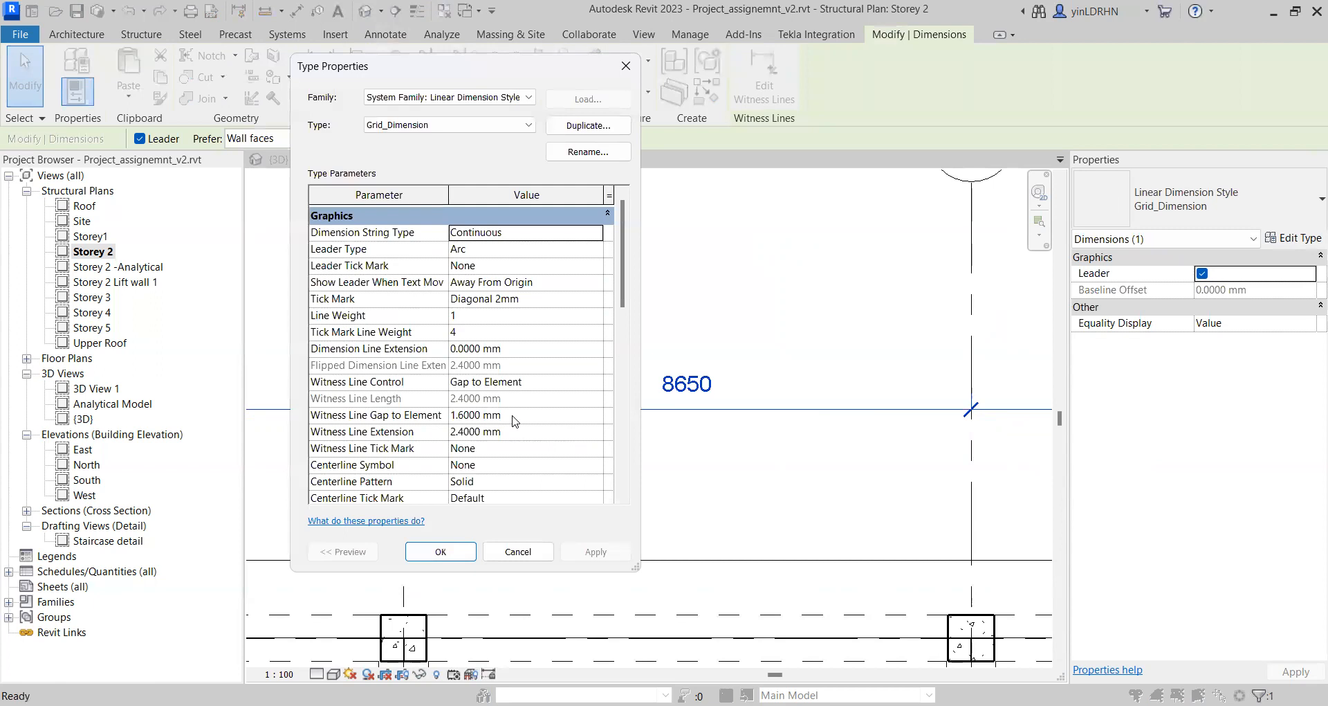
{"action": "left_click", "coordinate": [469, 314]}
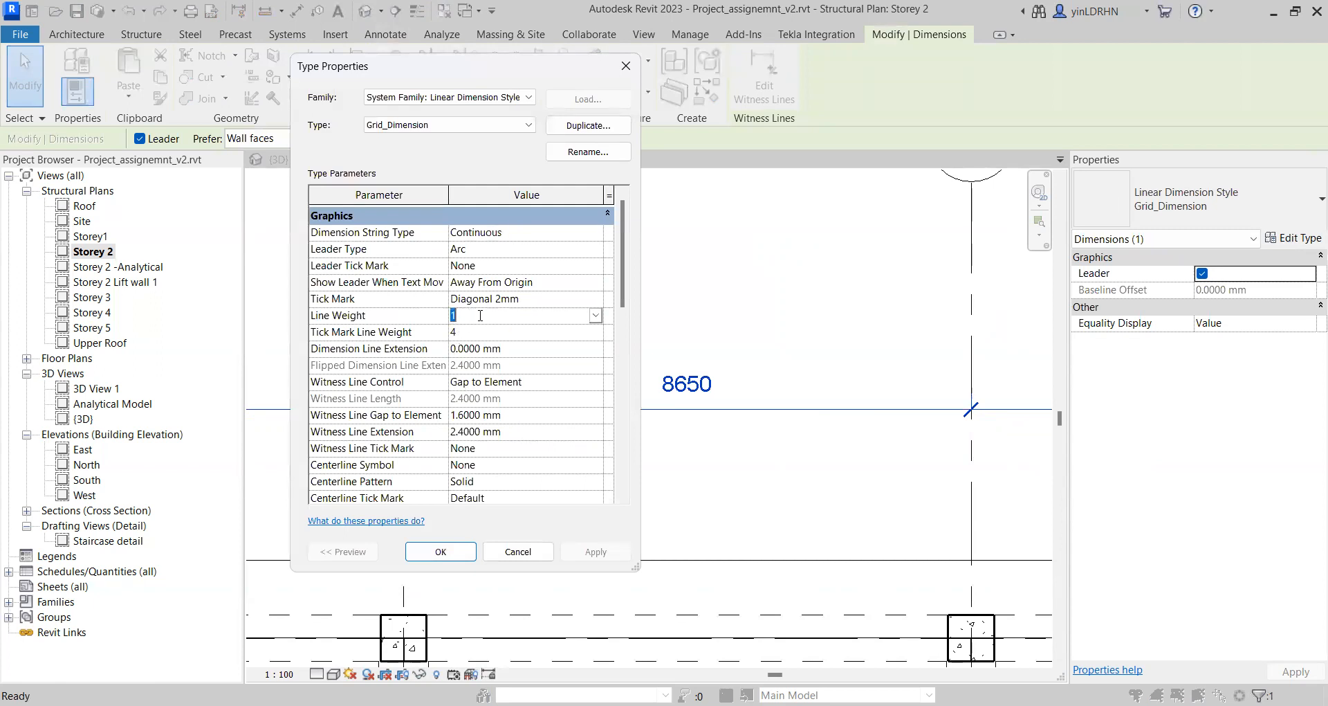
{"action": "left_click", "coordinate": [595, 316]}
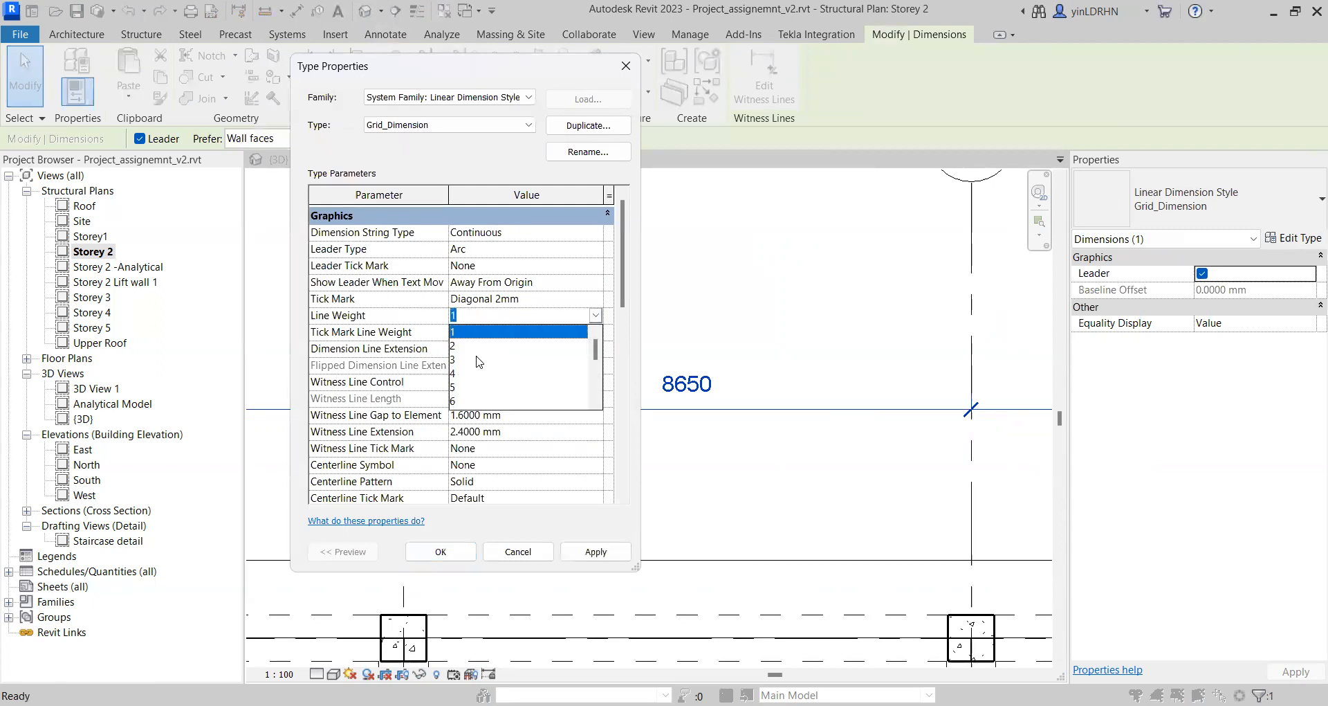
{"action": "left_click", "coordinate": [473, 345]}
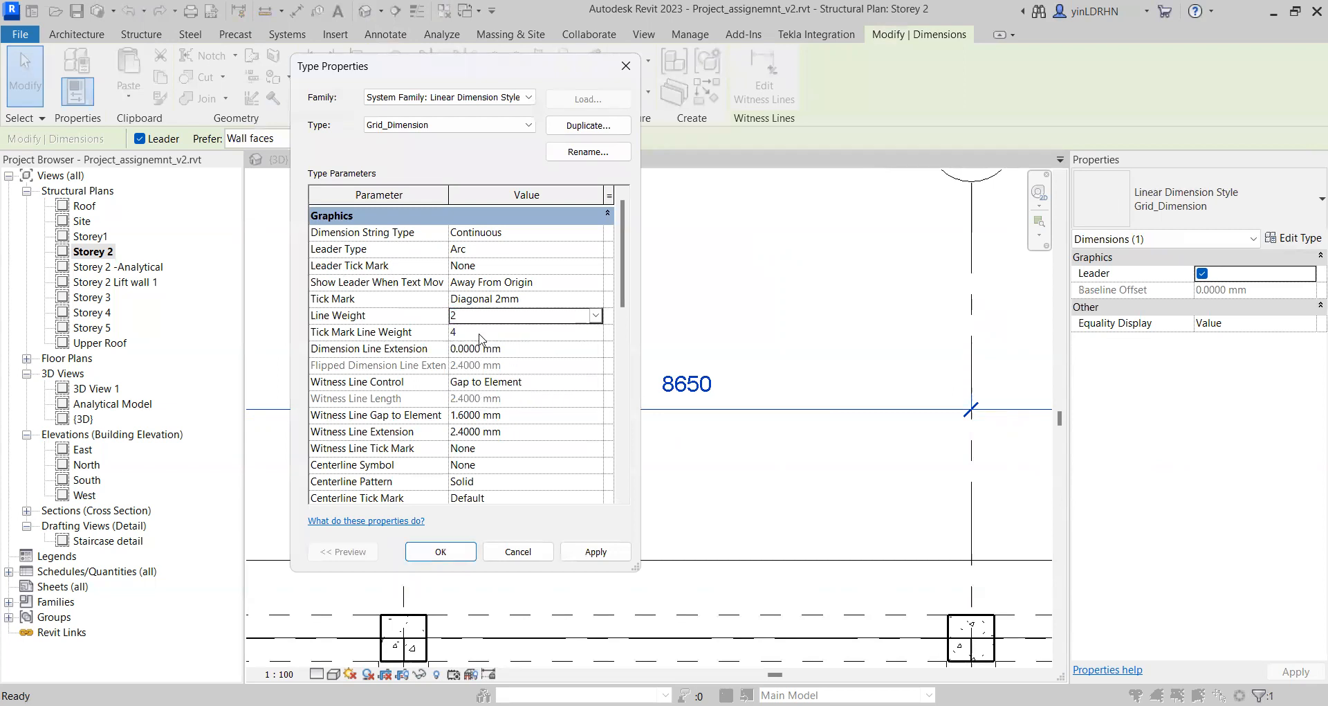
{"action": "left_click", "coordinate": [500, 333]}
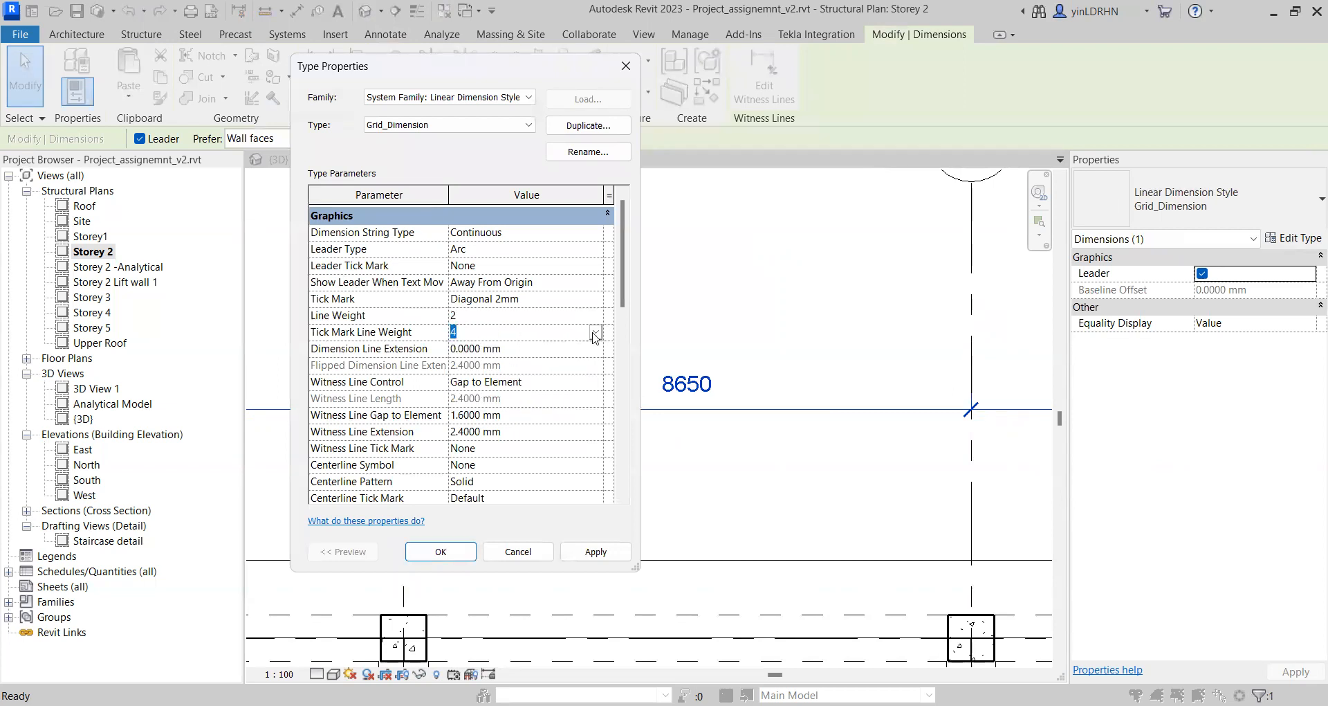
{"action": "left_click", "coordinate": [595, 335]}
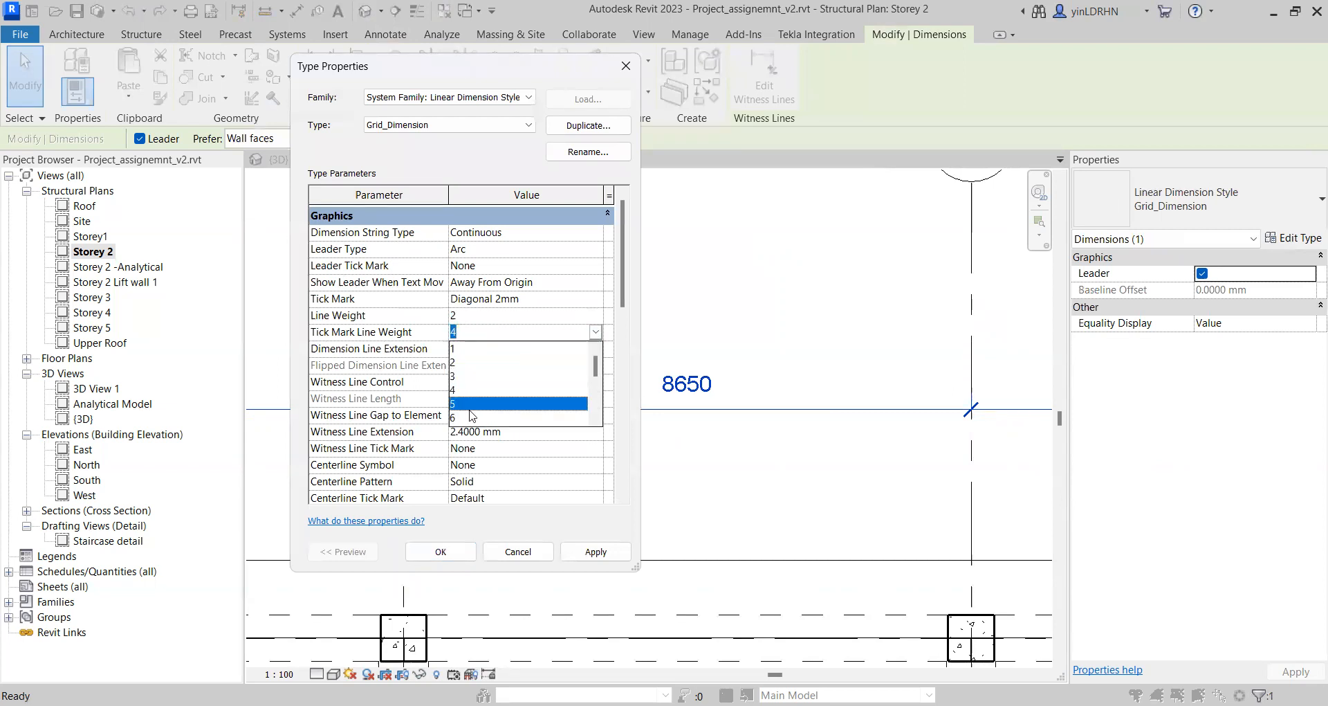
{"action": "left_click", "coordinate": [473, 404]}
{"action": "left_click", "coordinate": [596, 552]}
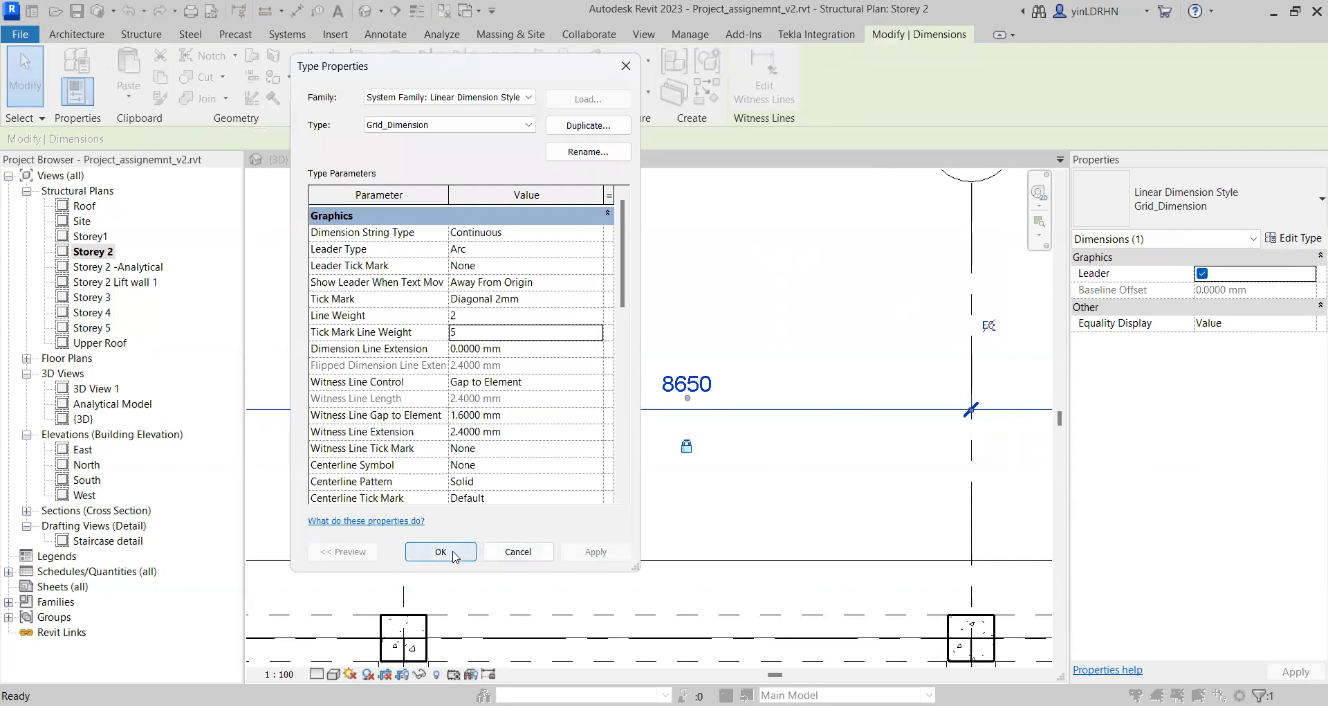
Step: Set the color of the Grid_Dimension style to Blue, confirm the type settings and deselect the dimension string
{"action": "scroll", "coordinate": [537, 422], "scroll_direction": "down", "scroll_amount": 3}
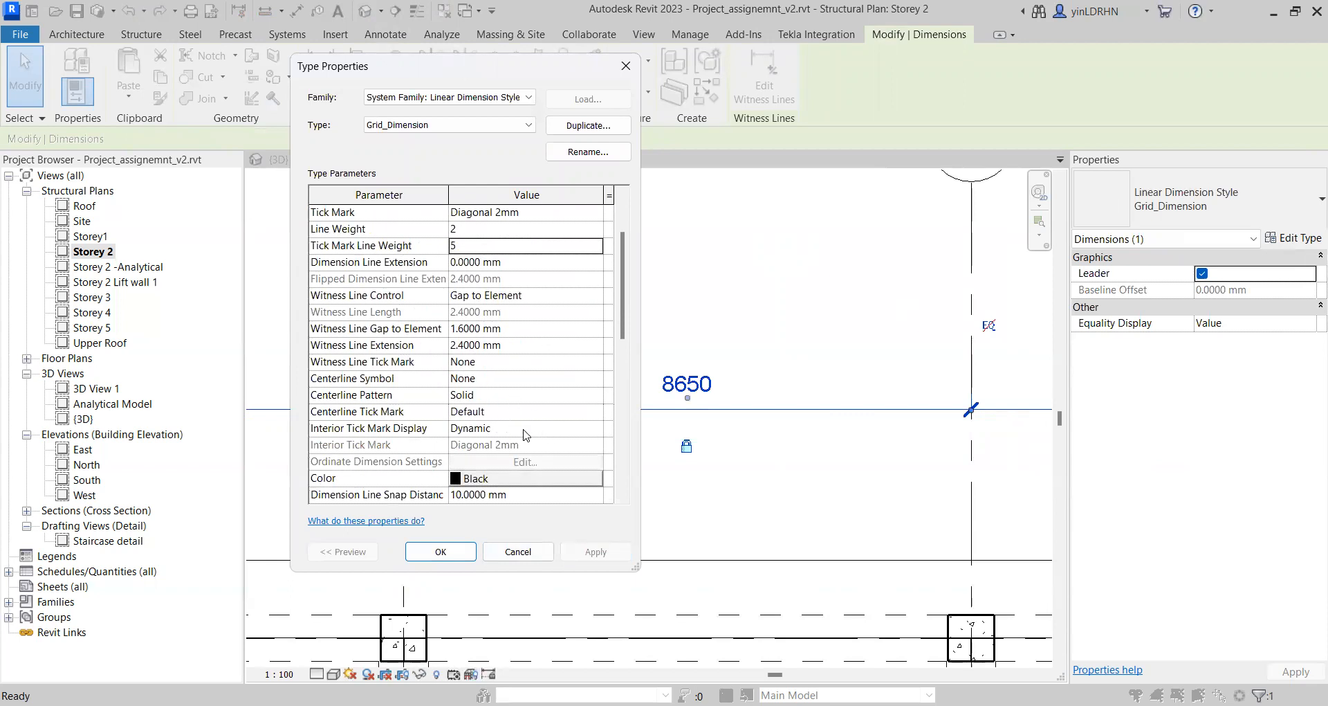
{"action": "scroll", "coordinate": [526, 434], "scroll_direction": "down", "scroll_amount": 3}
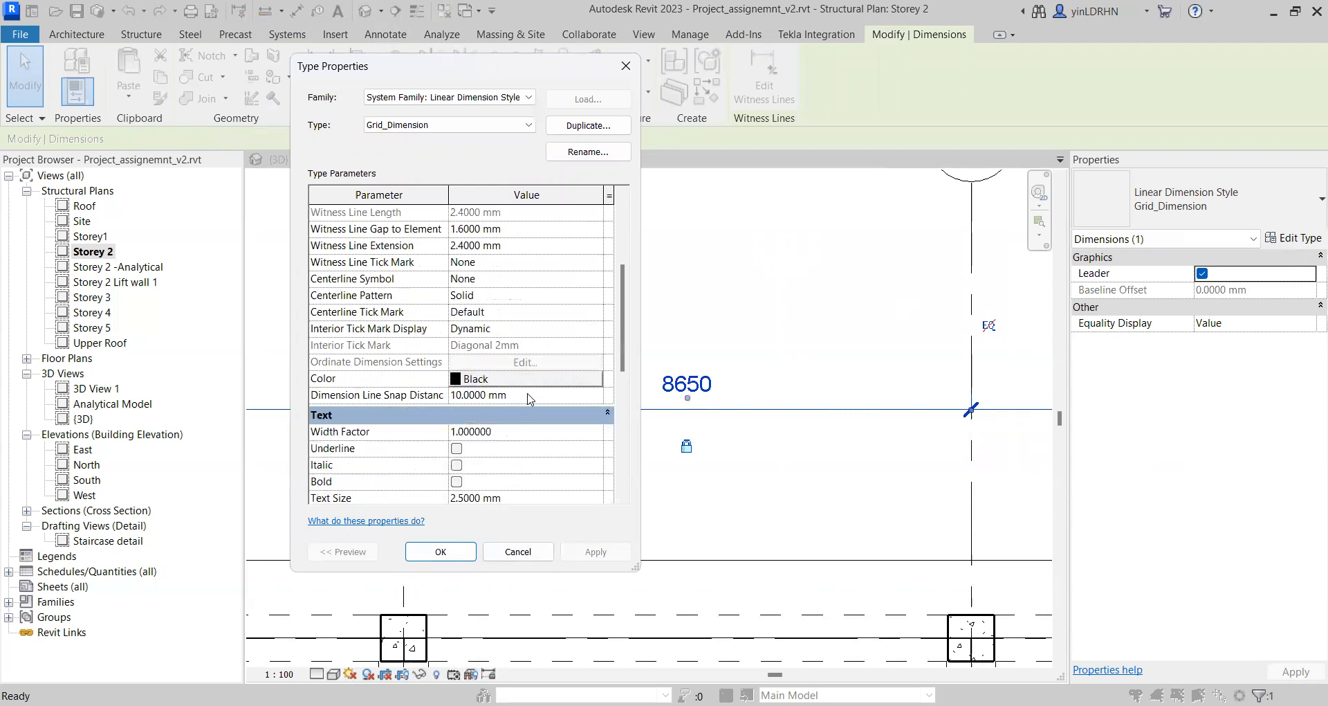
{"action": "left_click", "coordinate": [526, 383]}
{"action": "left_click", "coordinate": [379, 252]}
{"action": "left_click", "coordinate": [454, 553]}
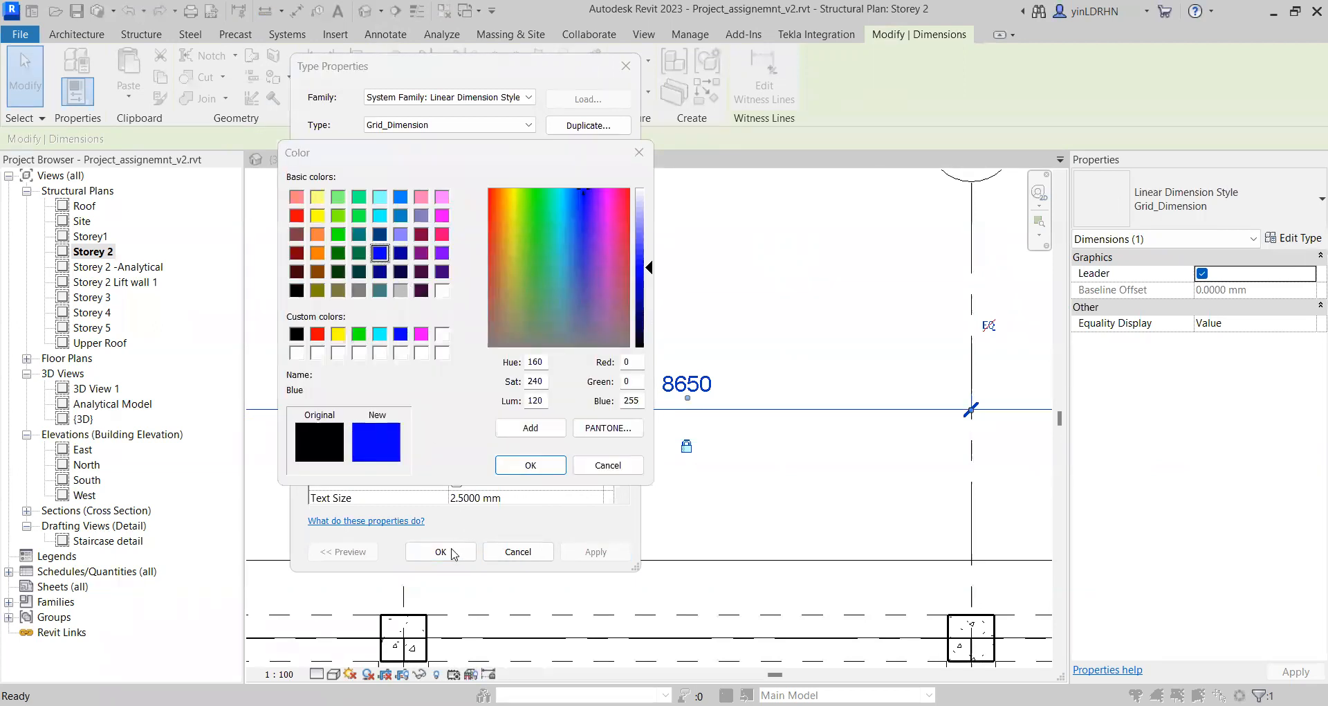
{"action": "left_click", "coordinate": [449, 555]}
{"action": "left_click", "coordinate": [517, 553]}
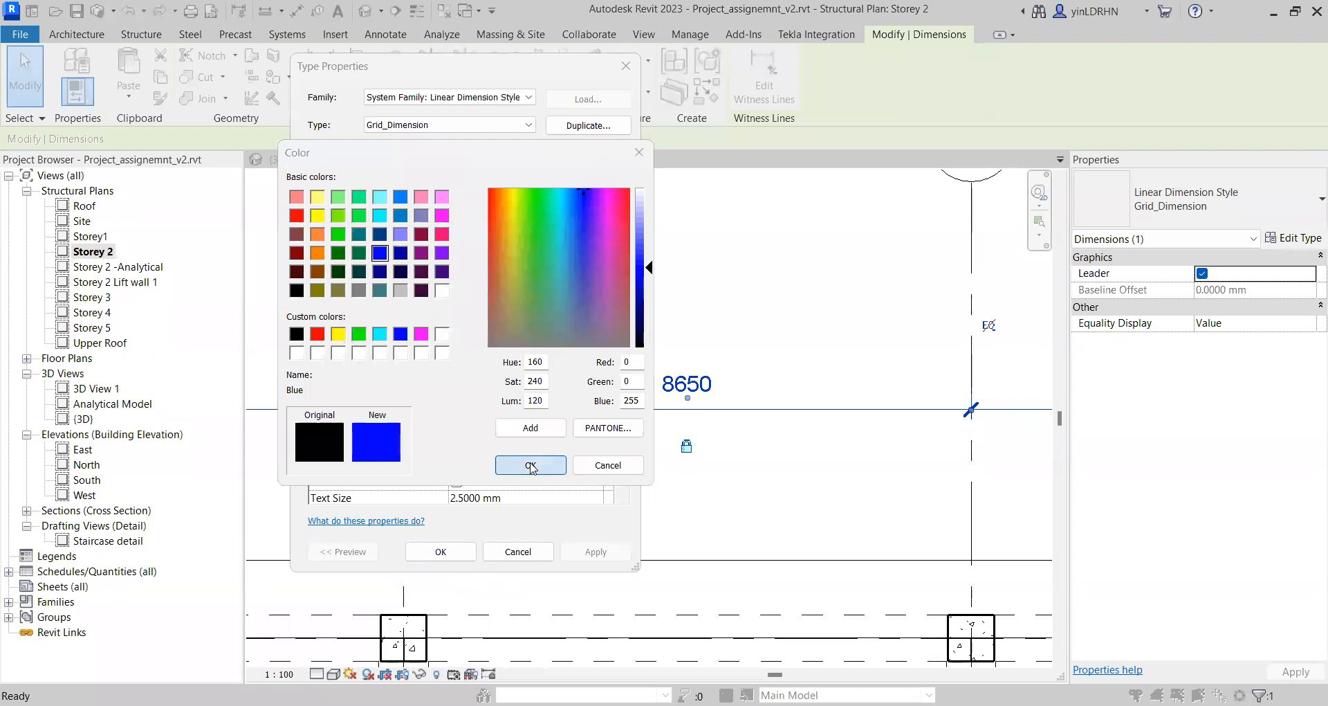
{"action": "left_click", "coordinate": [530, 465]}
{"action": "left_click", "coordinate": [441, 552]}
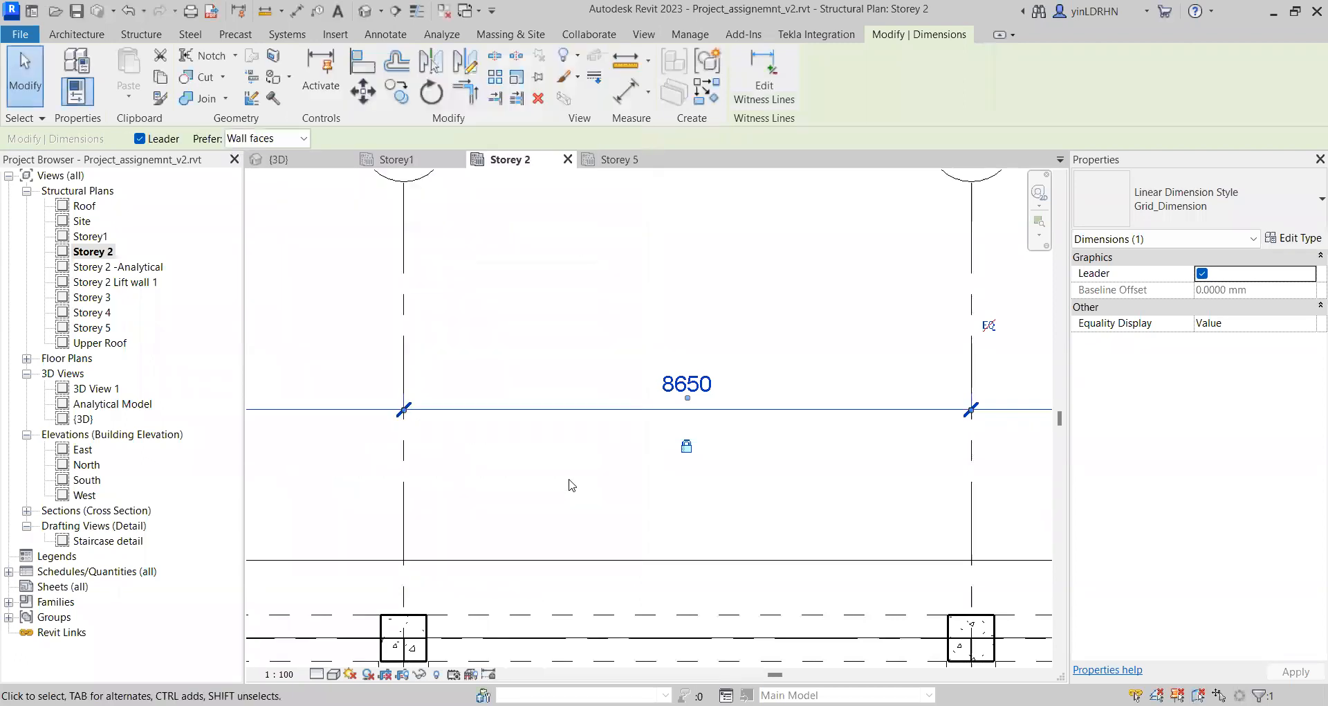
{"action": "left_click", "coordinate": [640, 476]}
Step: Open the Grid_Dimension type properties from the dimension string near grids D and E and collapse the Graphics group
{"action": "scroll", "coordinate": [692, 470], "scroll_direction": "down", "scroll_amount": 2}
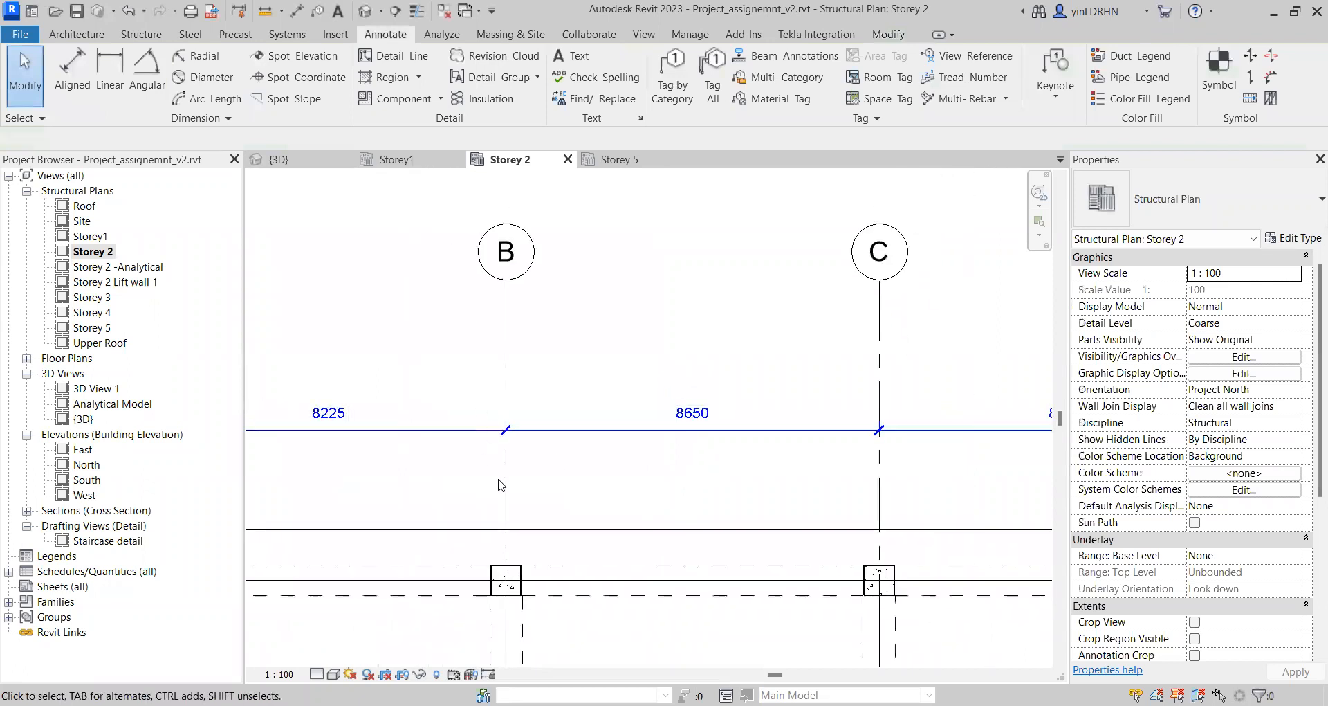
{"action": "scroll", "coordinate": [650, 458], "scroll_direction": "down", "scroll_amount": 1}
{"action": "scroll", "coordinate": [650, 458], "scroll_direction": "down", "scroll_amount": 1}
{"action": "middle_click_drag", "start_coordinate": [741, 466], "coordinate": [597, 424]}
{"action": "scroll", "coordinate": [733, 415], "scroll_direction": "down", "scroll_amount": 2}
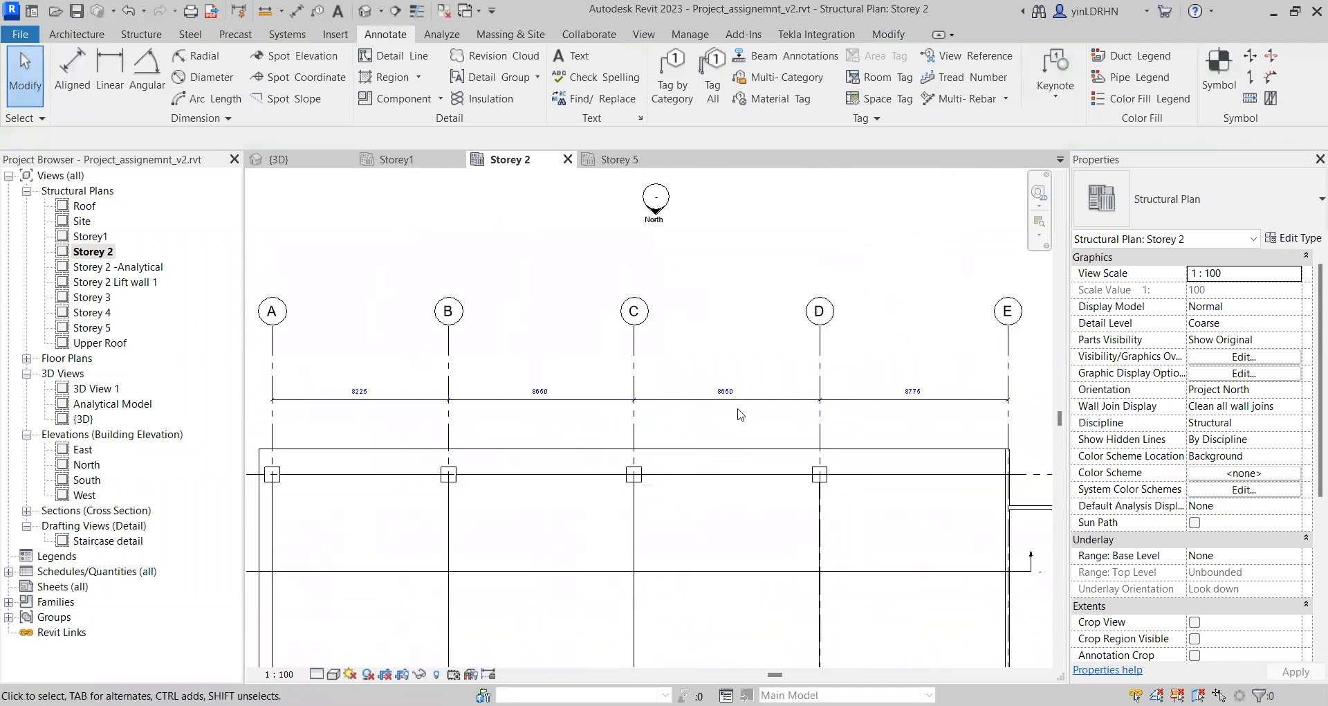
{"action": "middle_click_drag", "start_coordinate": [912, 433], "coordinate": [858, 429]}
{"action": "scroll", "coordinate": [888, 415], "scroll_direction": "up", "scroll_amount": 2}
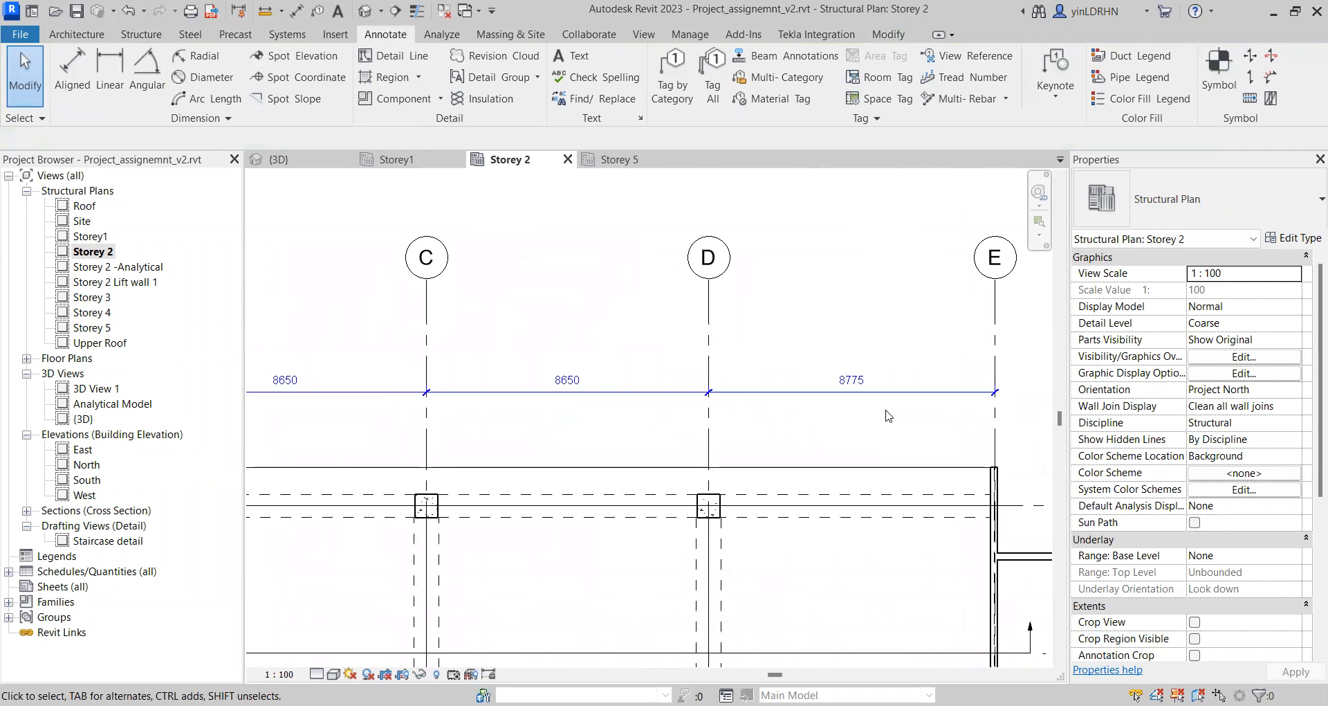
{"action": "left_click", "coordinate": [890, 393]}
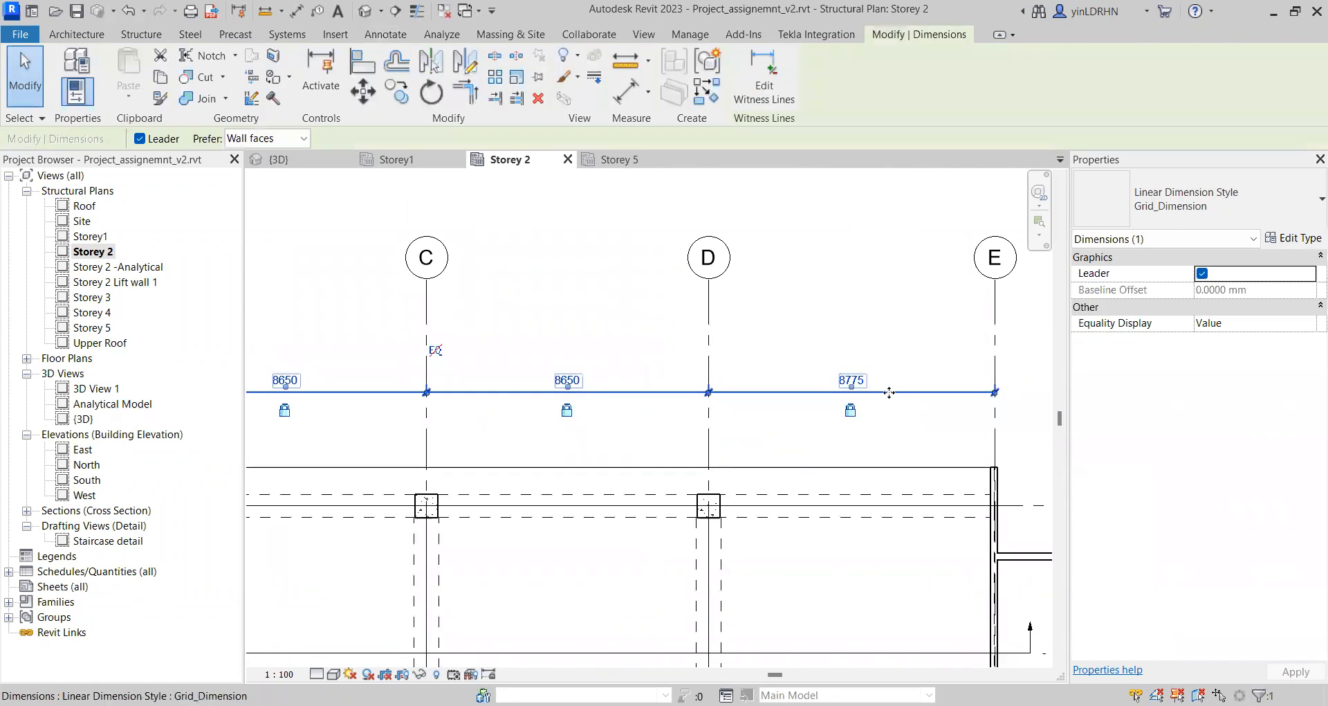
{"action": "left_click", "coordinate": [1288, 239]}
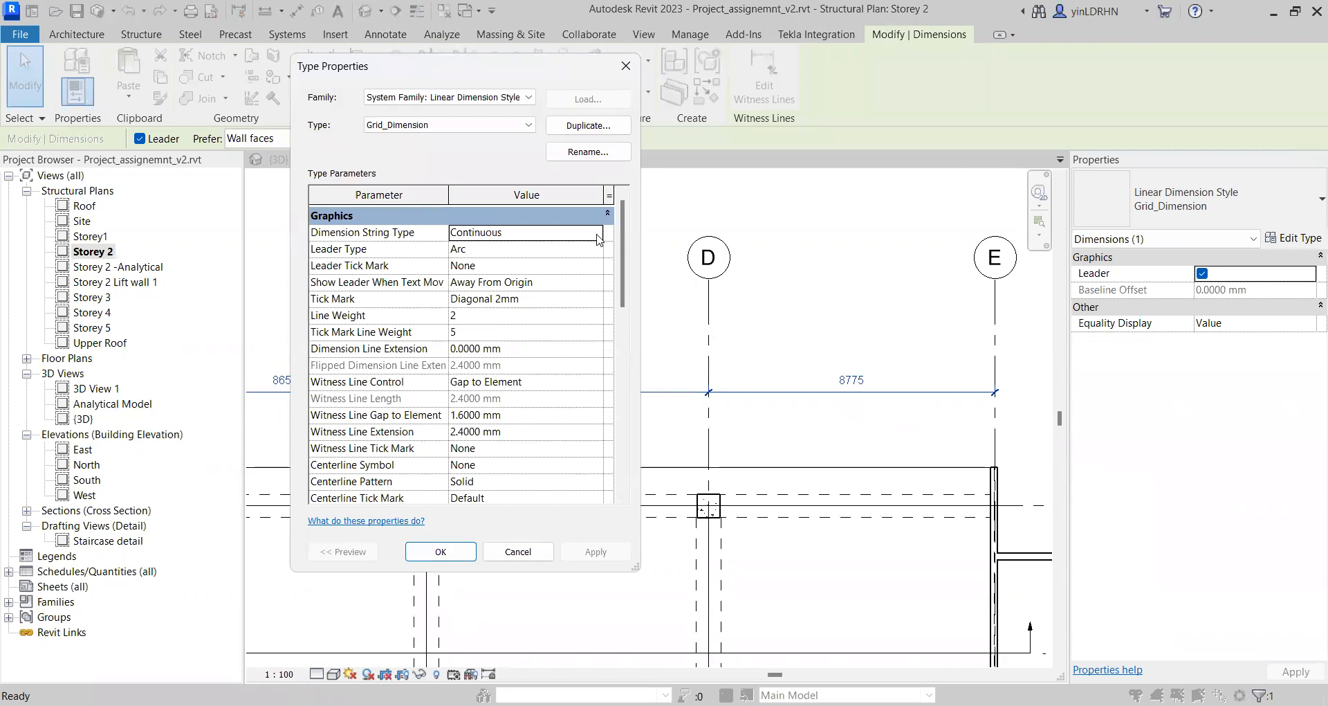
{"action": "left_click", "coordinate": [609, 214]}
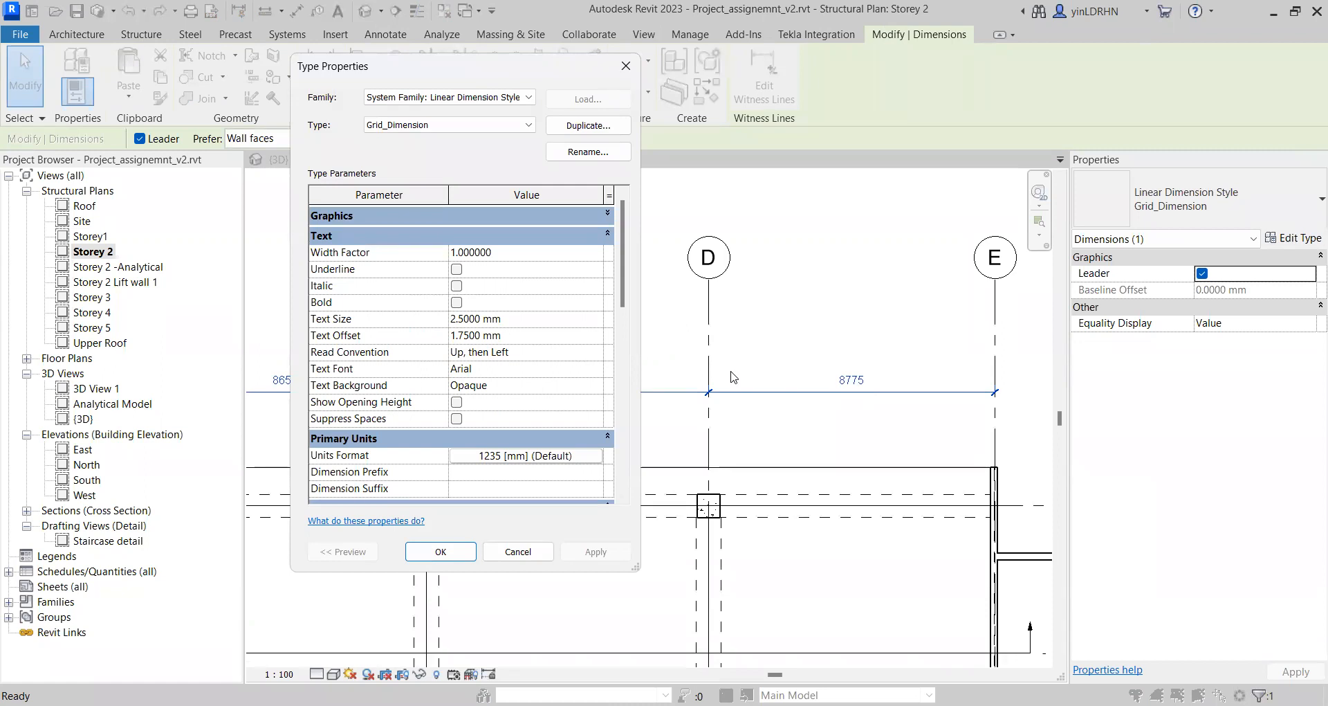
Step: Try a text width factor of 2 on the Grid_Dimension style and set it back to 1
{"action": "left_click", "coordinate": [518, 248]}
{"action": "type", "text": "2"}
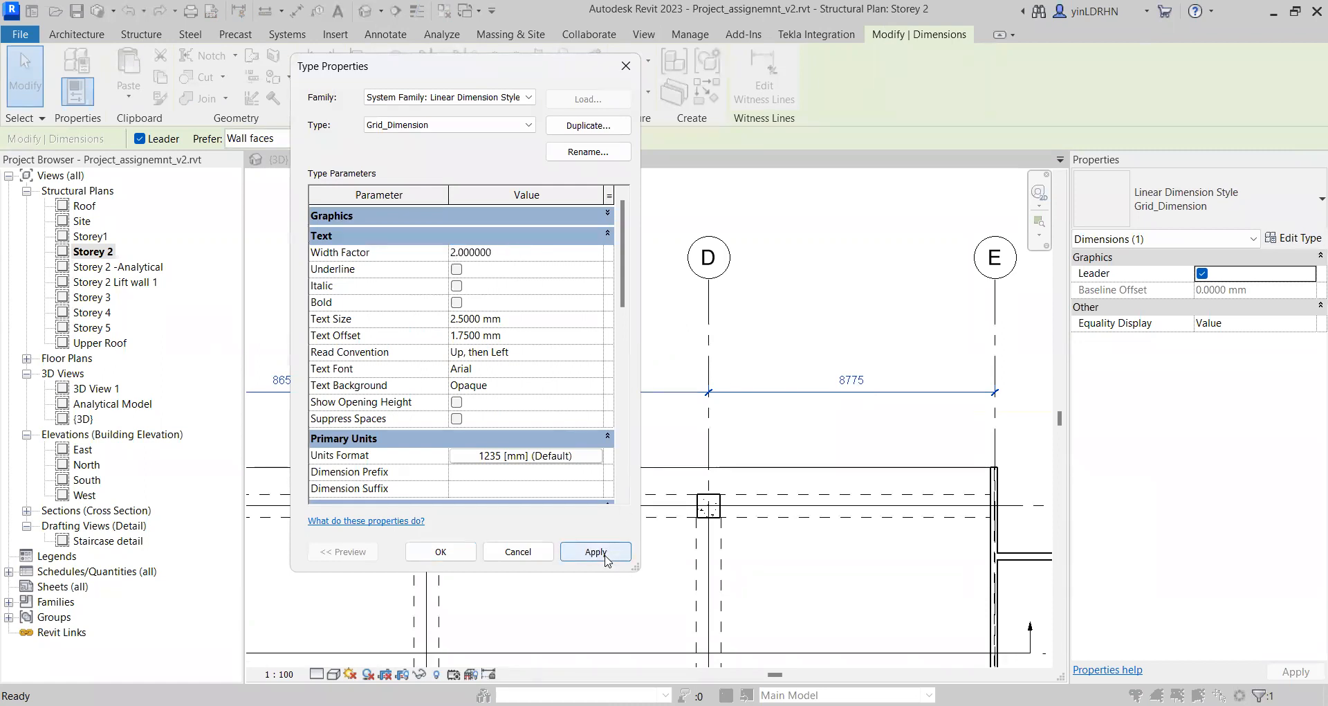
{"action": "left_click", "coordinate": [595, 551]}
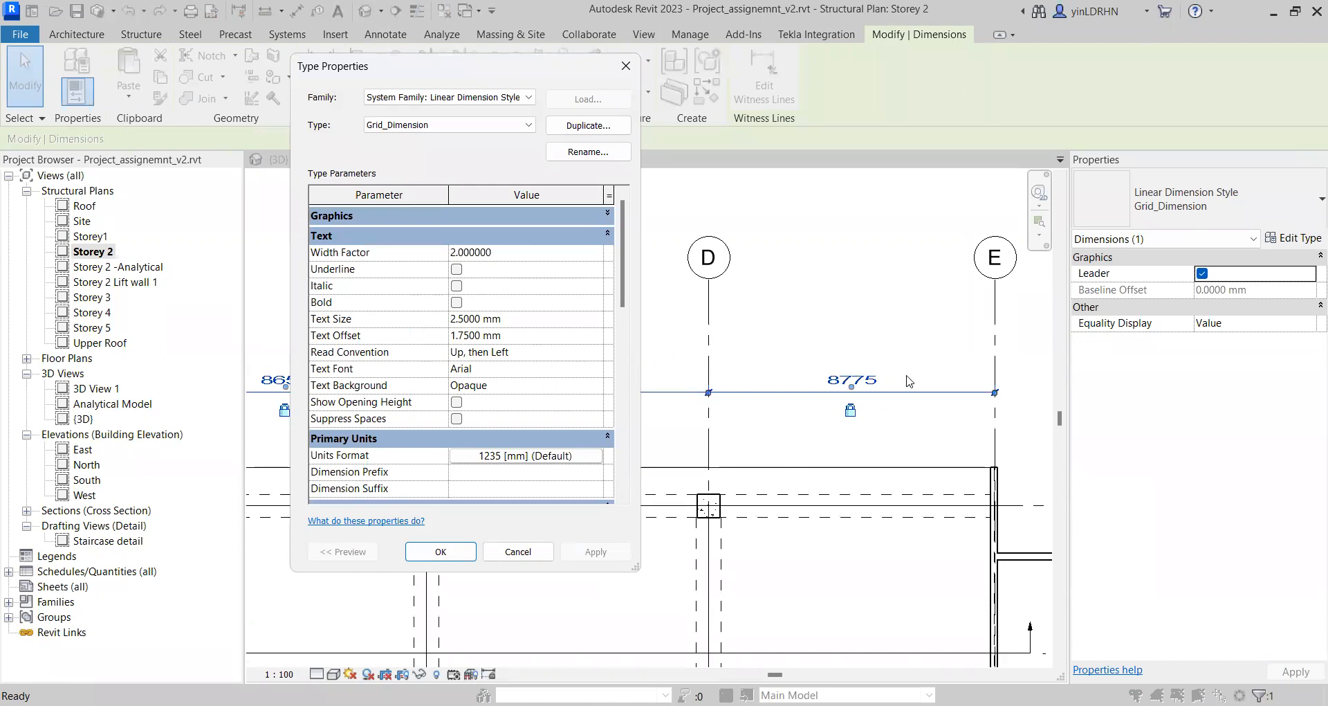
{"action": "left_click", "coordinate": [524, 255]}
{"action": "type", "text": "1"}
Step: Set the Grid_Dimension text size to 4 mm and the text offset to 3 mm, applying each value
{"action": "left_click", "coordinate": [533, 320]}
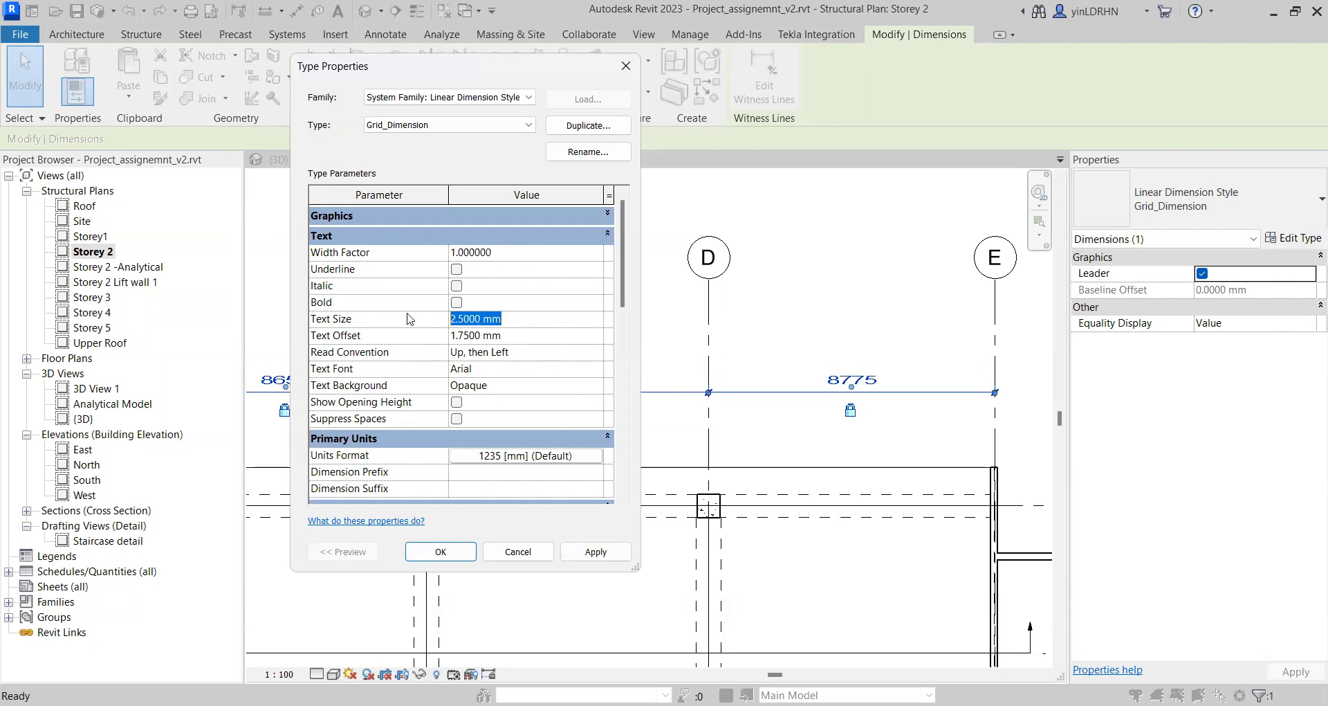
{"action": "type", "text": "4"}
{"action": "left_click", "coordinate": [592, 551]}
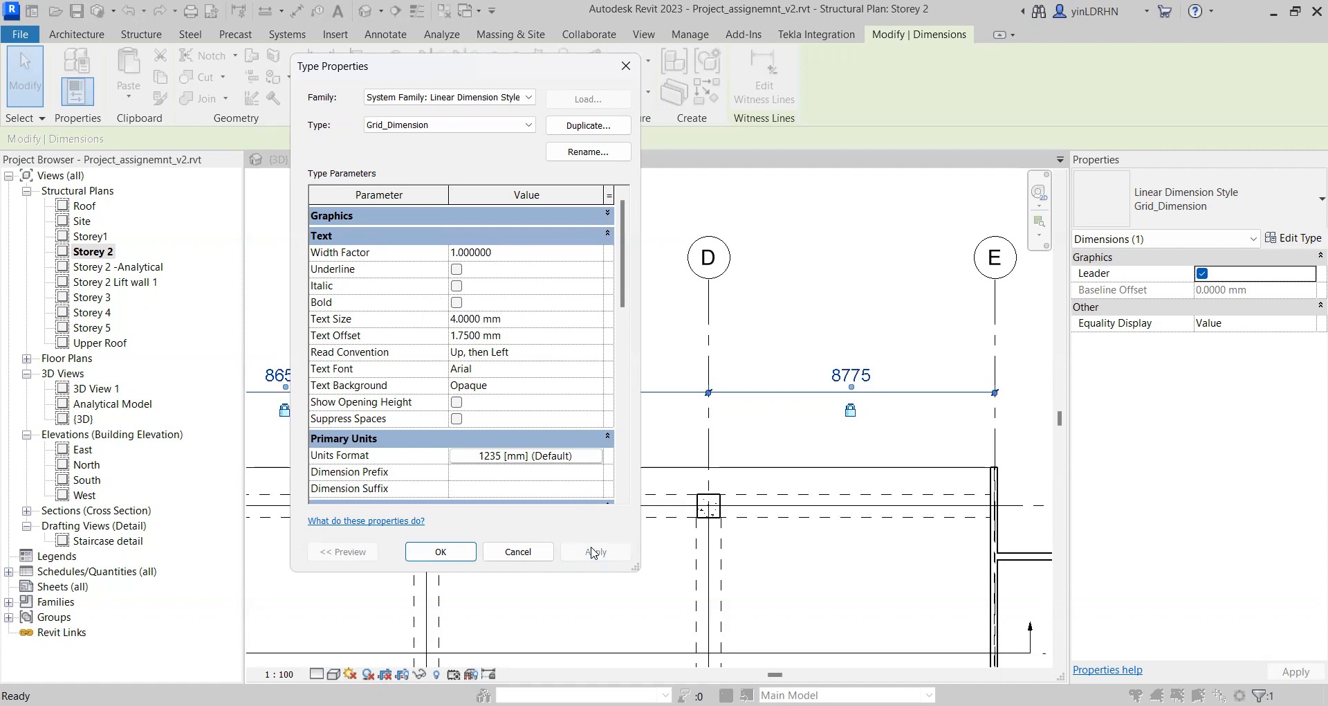
{"action": "left_click", "coordinate": [505, 337]}
{"action": "type", "text": "3"}
{"action": "left_click", "coordinate": [572, 551]}
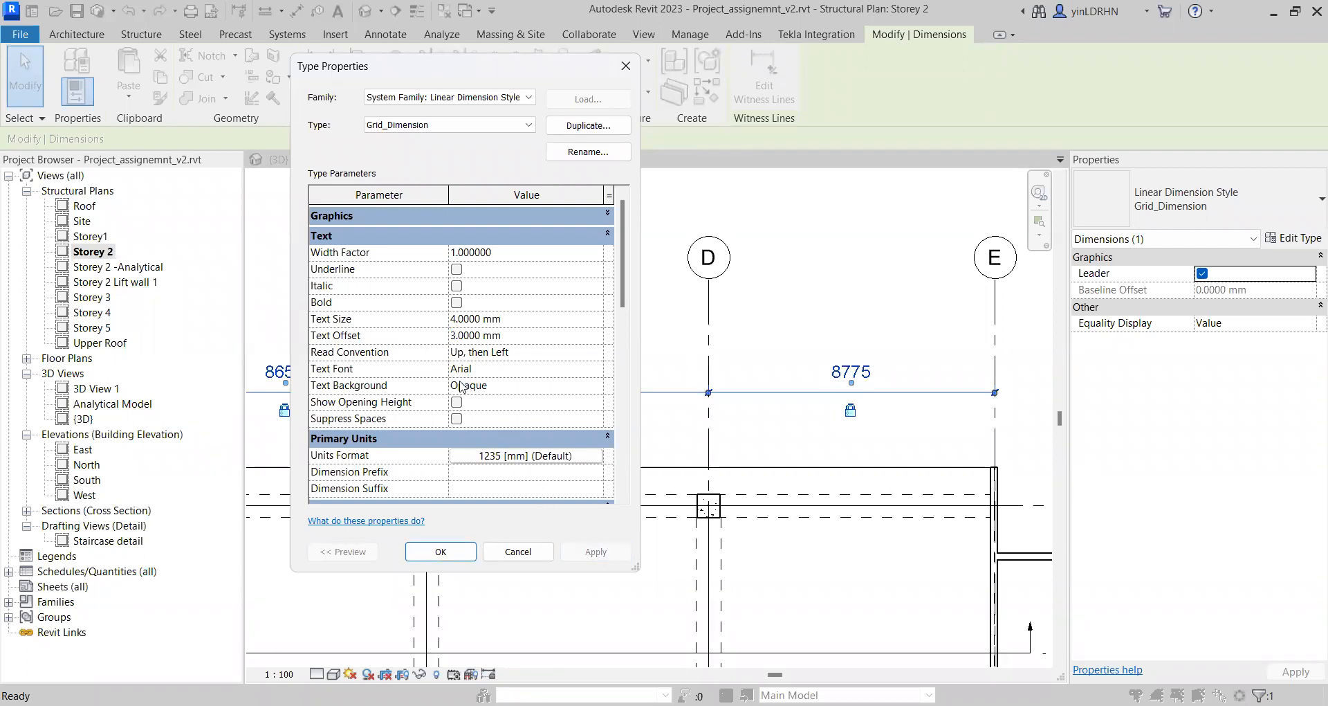
Step: Set the text font of the Grid_Dimension style to Artifakt Element and apply it
{"action": "left_click", "coordinate": [488, 368]}
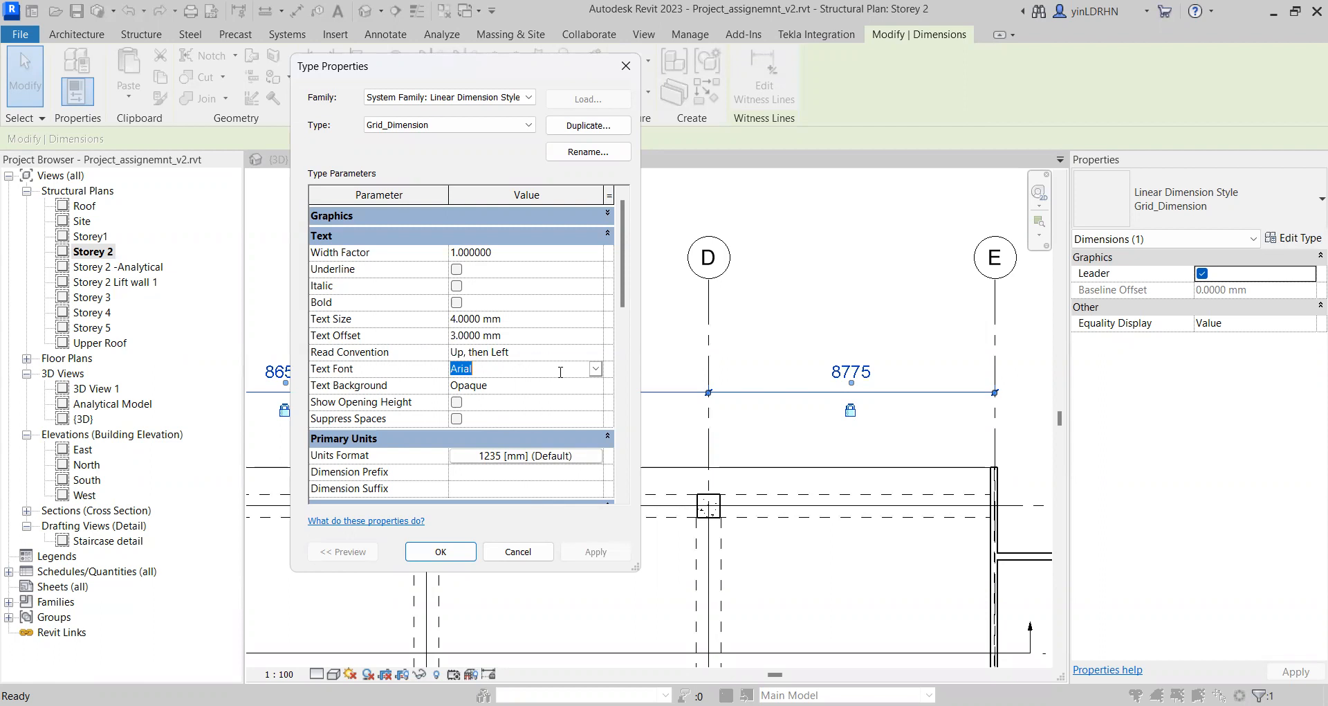
{"action": "left_click", "coordinate": [596, 368]}
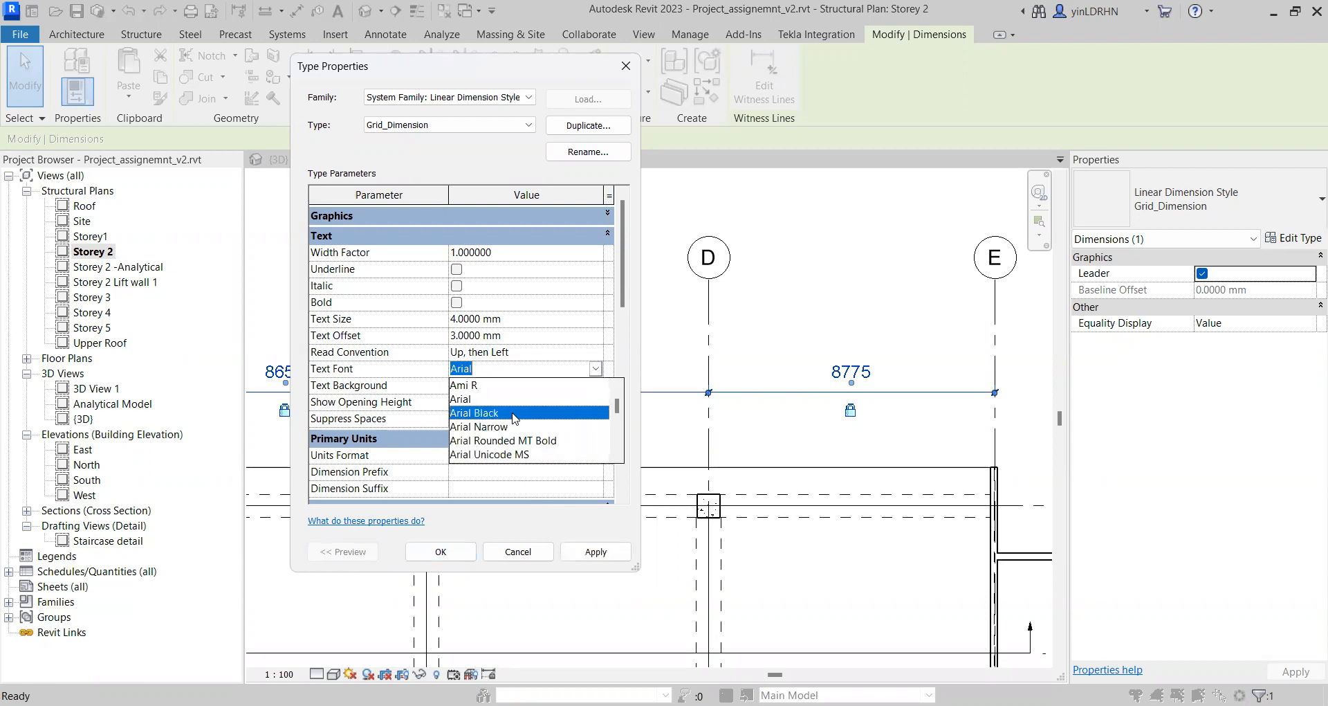
{"action": "left_click", "coordinate": [518, 413]}
{"action": "left_click", "coordinate": [596, 368]}
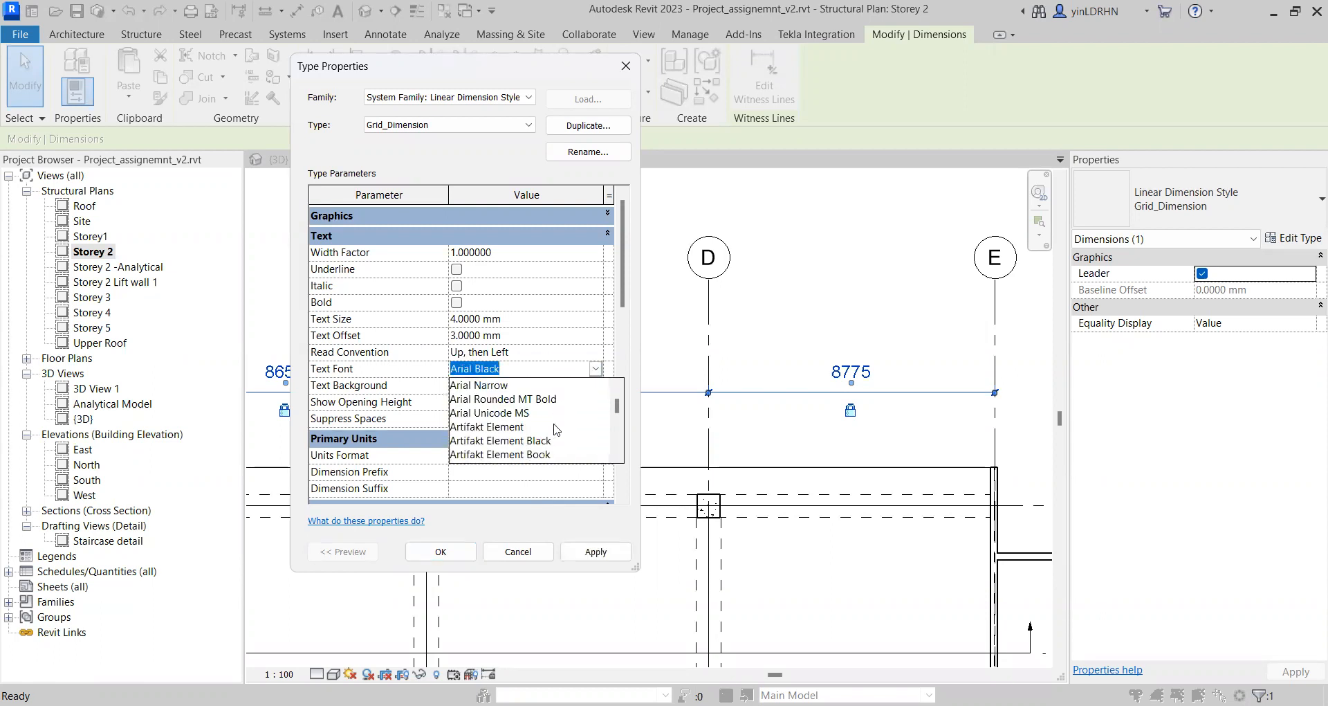
{"action": "left_click", "coordinate": [529, 426]}
{"action": "left_click", "coordinate": [593, 554]}
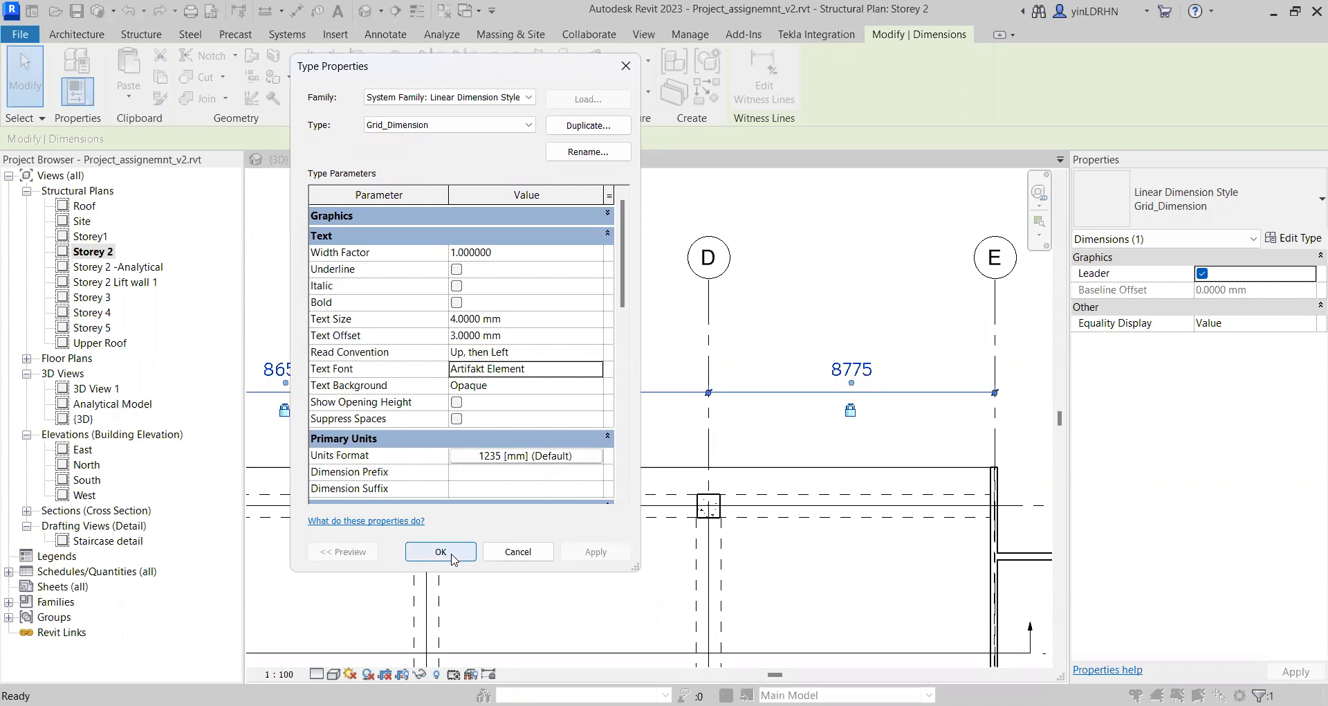
Step: Try the Transparent text background on the Grid_Dimension style and return it to Opaque
{"action": "left_click", "coordinate": [529, 385]}
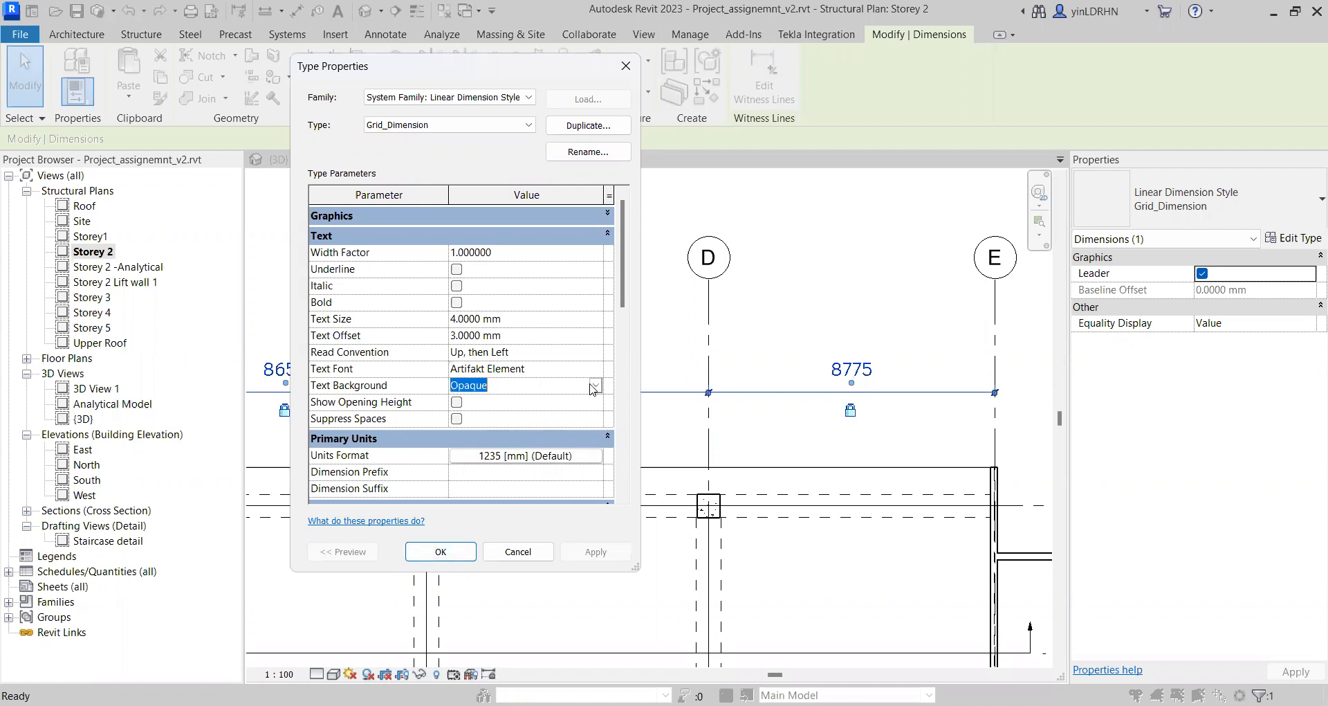
{"action": "left_click", "coordinate": [596, 385]}
{"action": "left_click", "coordinate": [532, 418]}
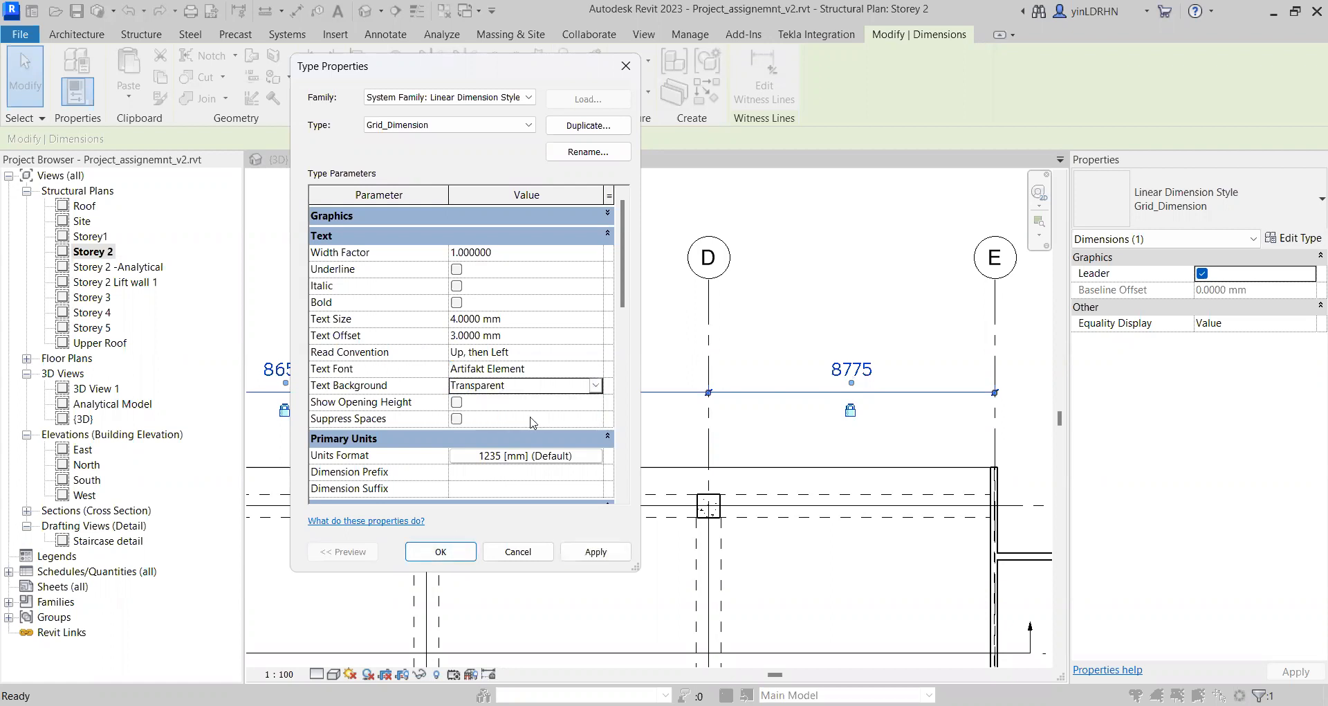
{"action": "left_click", "coordinate": [596, 385]}
{"action": "left_click", "coordinate": [471, 401]}
{"action": "scroll", "coordinate": [473, 437], "scroll_direction": "down", "scroll_amount": 2}
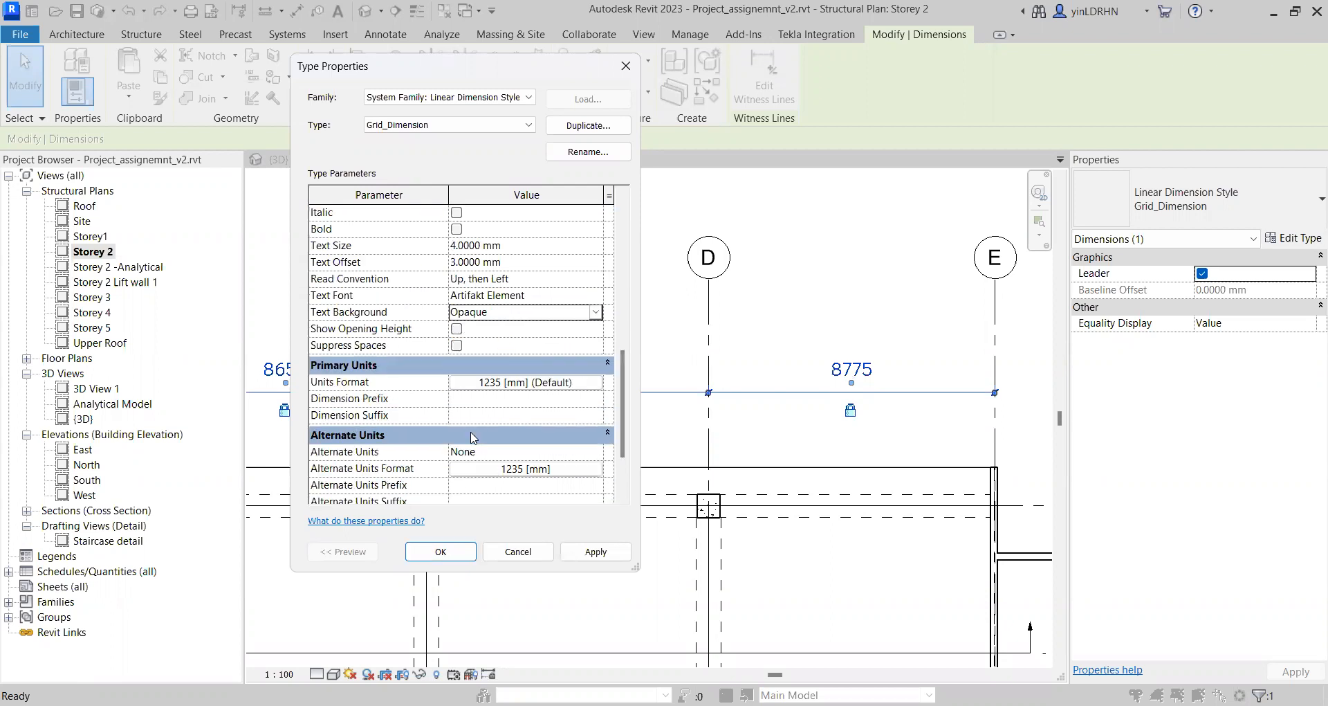
Step: Apply the Grid_Dimension style settings, close the type properties and deselect the grid dimension
{"action": "scroll", "coordinate": [493, 427], "scroll_direction": "down", "scroll_amount": 3}
{"action": "left_click", "coordinate": [591, 553]}
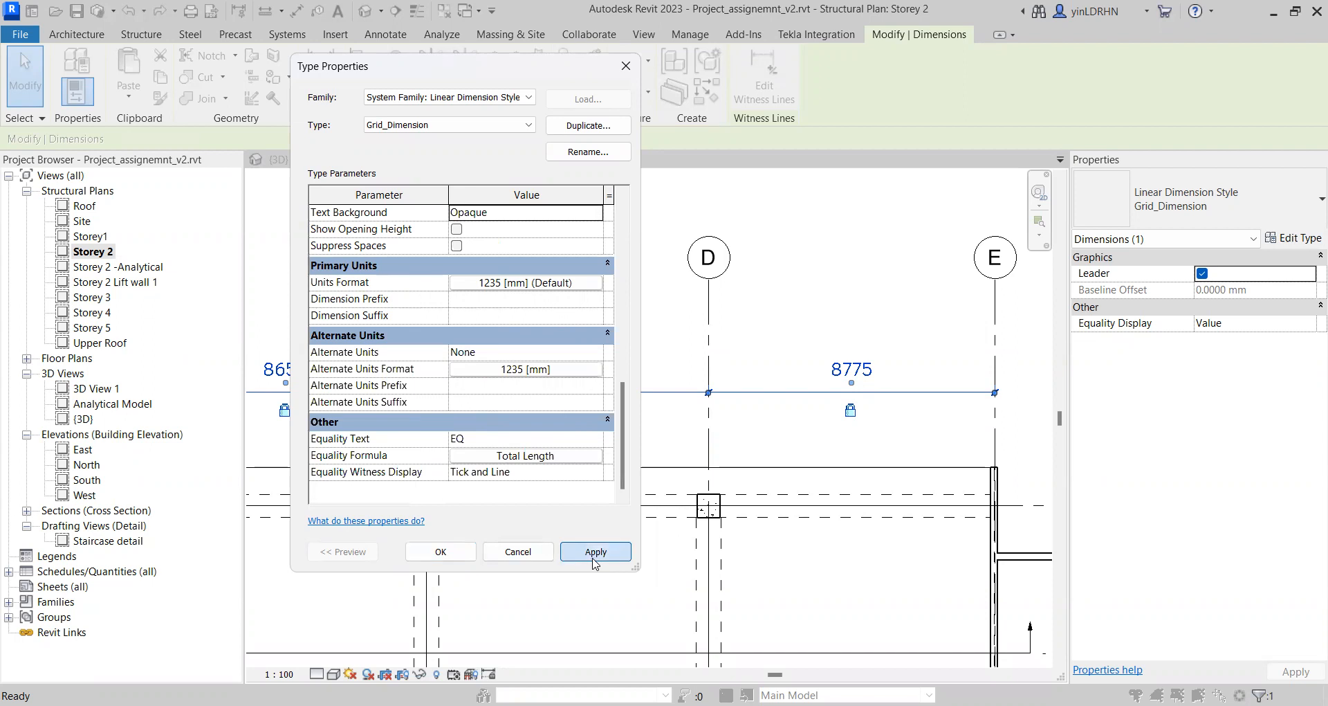
{"action": "left_click", "coordinate": [436, 552]}
{"action": "left_click", "coordinate": [642, 353]}
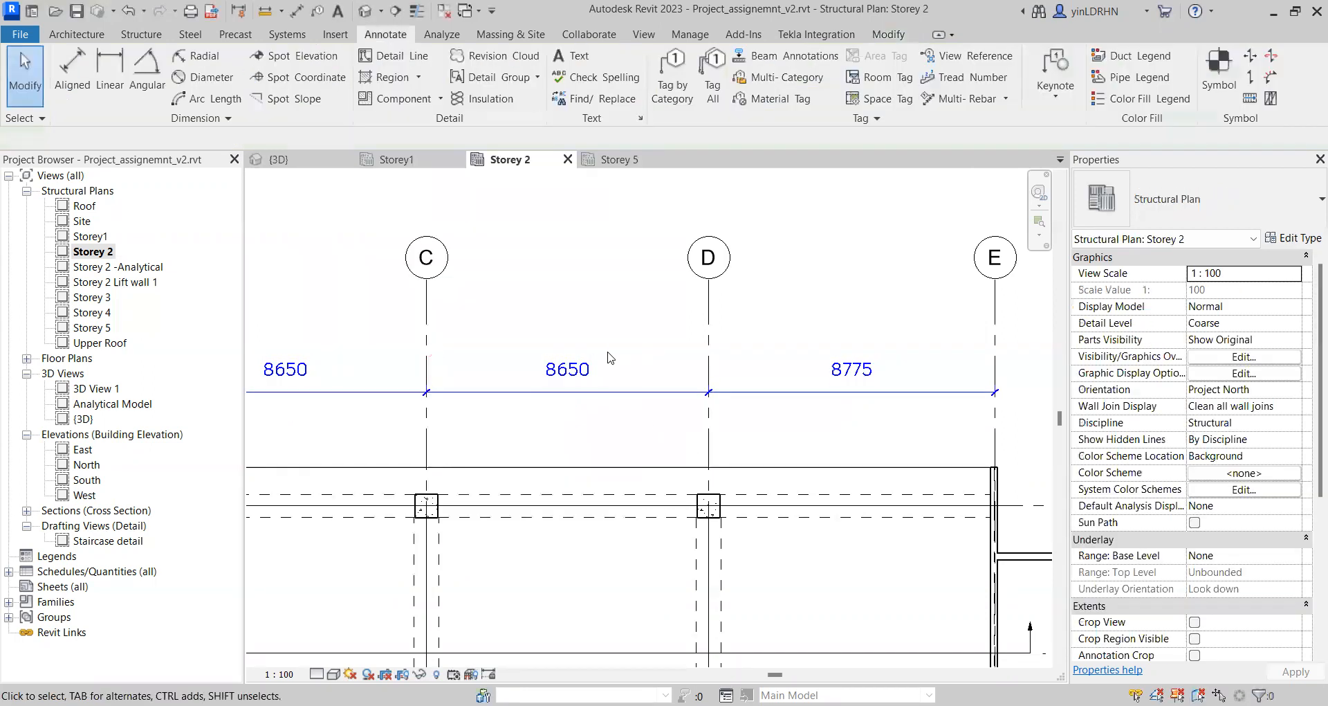
Step: Start an Aligned dimension on the Storey 2 plan with the Grid_Dimension style
{"action": "middle_click_drag", "start_coordinate": [573, 352], "coordinate": [811, 354]}
{"action": "scroll", "coordinate": [789, 352], "scroll_direction": "down", "scroll_amount": 4}
{"action": "middle_click_drag", "start_coordinate": [683, 506], "coordinate": [525, 374]}
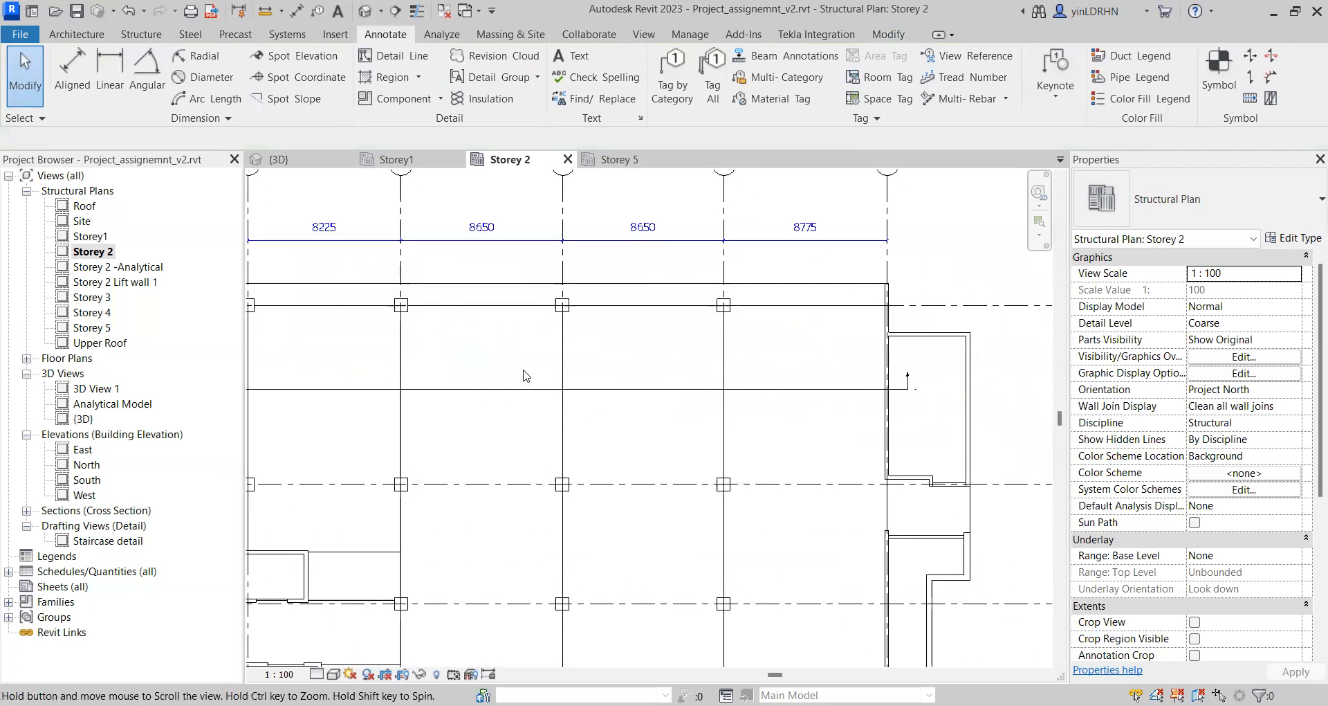
{"action": "scroll", "coordinate": [536, 369], "scroll_direction": "down", "scroll_amount": 1}
{"action": "middle_click_drag", "start_coordinate": [696, 461], "coordinate": [645, 368]}
{"action": "scroll", "coordinate": [643, 367], "scroll_direction": "down", "scroll_amount": 2}
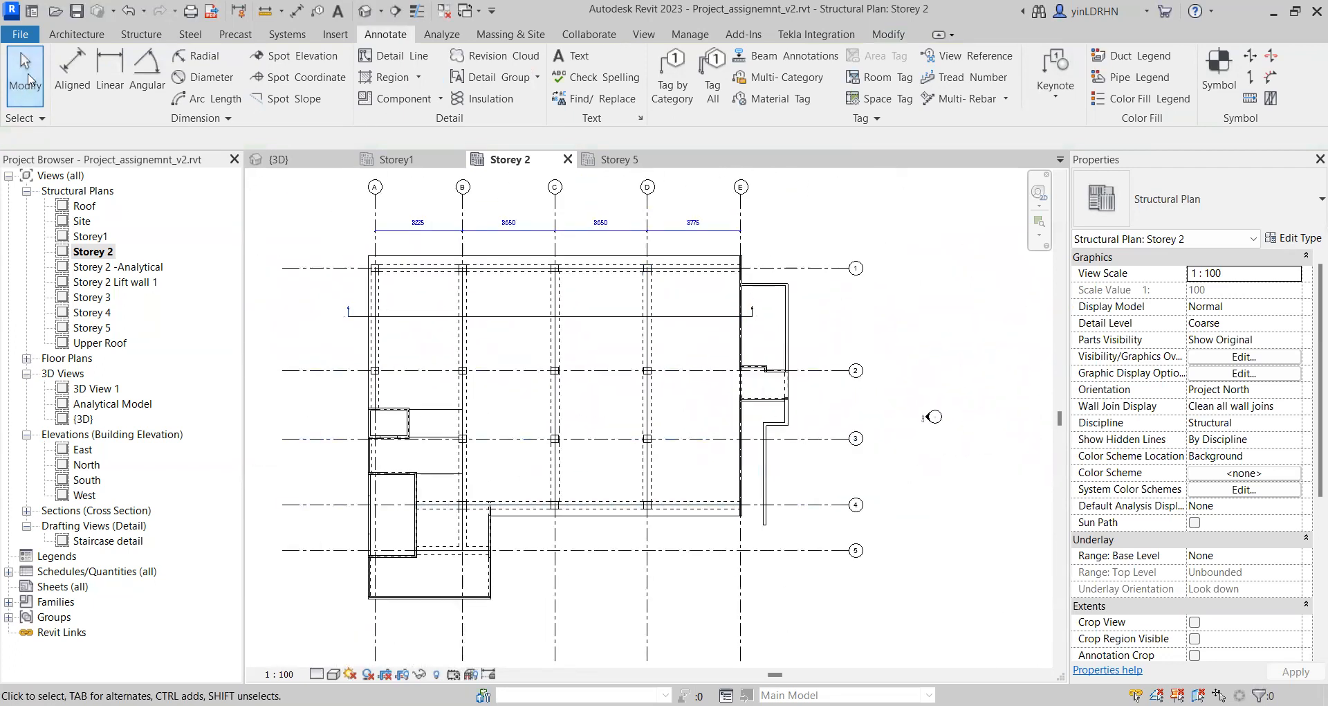
{"action": "left_click", "coordinate": [70, 77]}
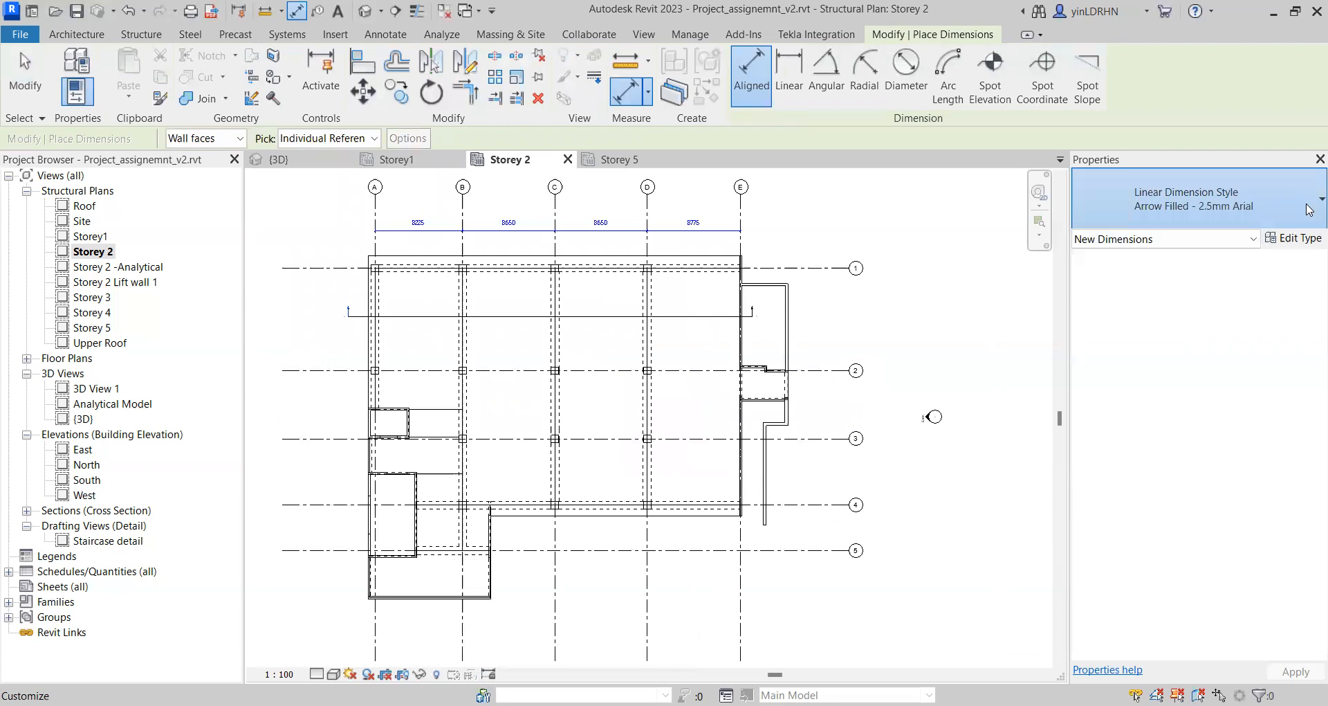
{"action": "left_click", "coordinate": [1309, 210]}
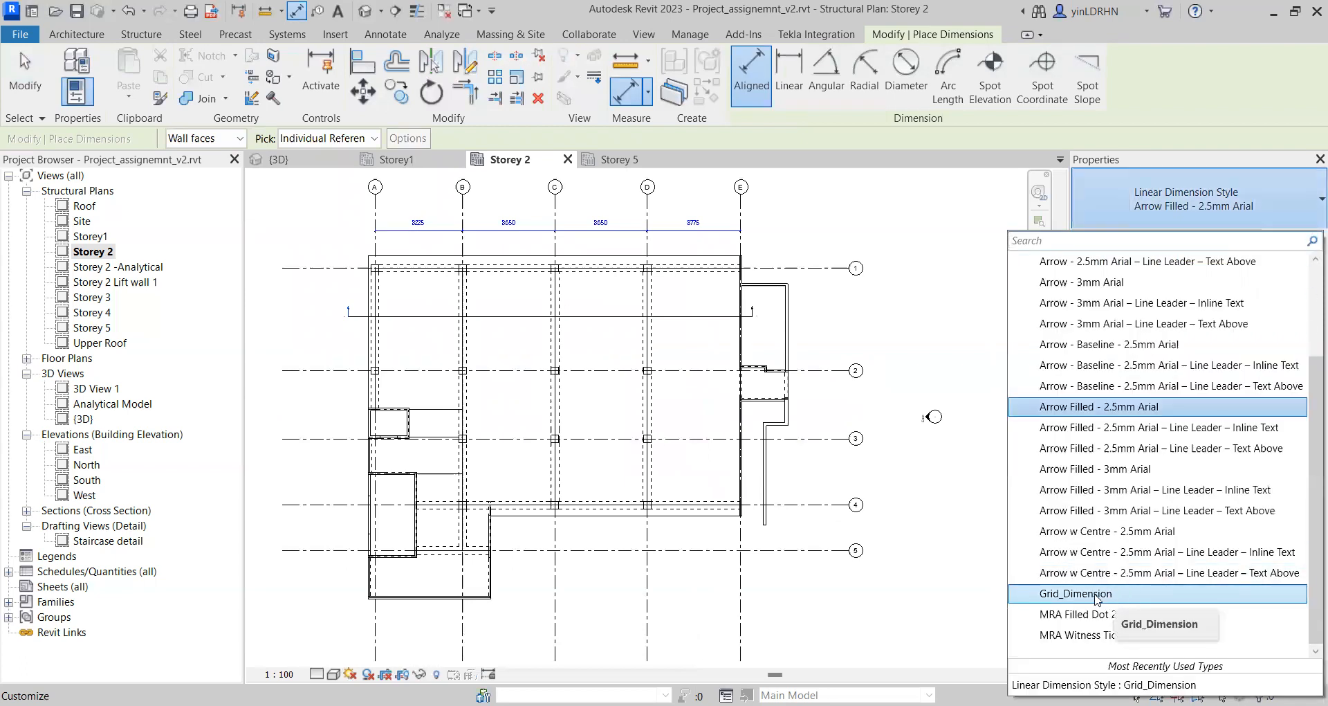
{"action": "left_click", "coordinate": [1095, 595]}
Step: Place a continuous aligned dimension across grids 5, 4, 3, 2 and 1, between the building and the grid bubbles
{"action": "scroll", "coordinate": [818, 550], "scroll_direction": "up", "scroll_amount": 3}
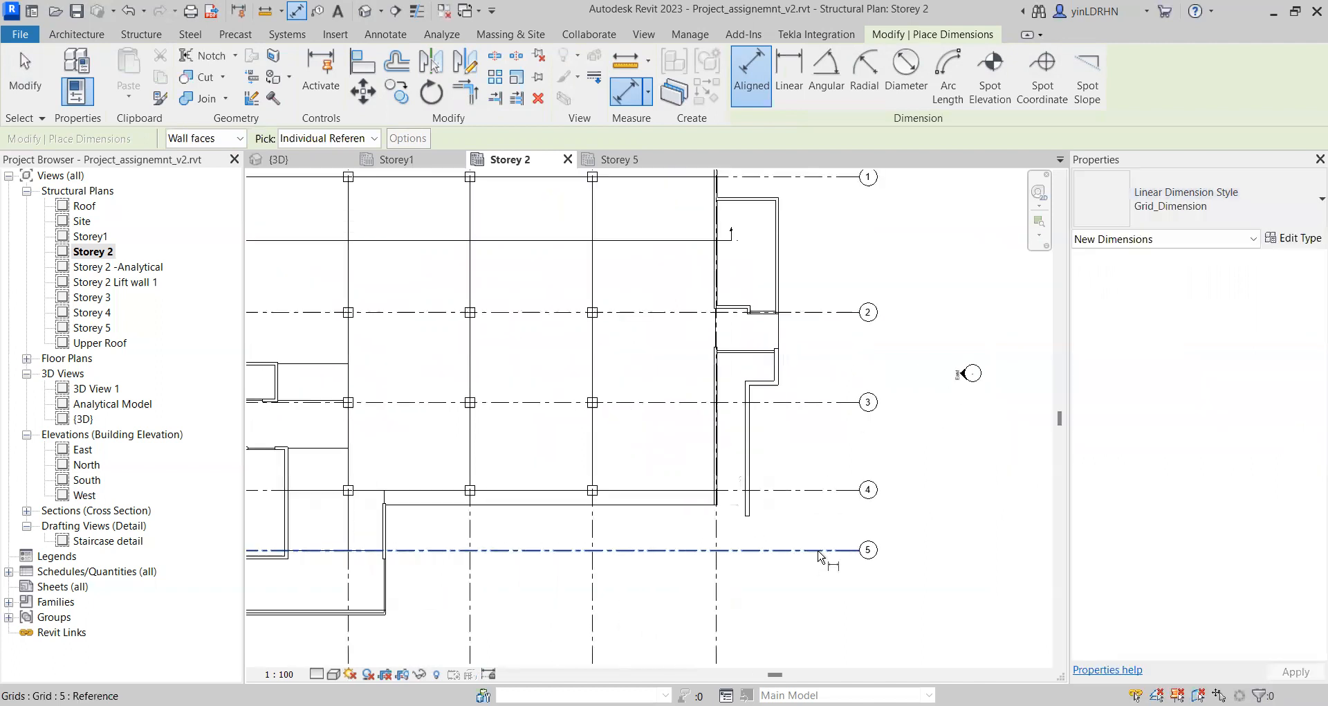
{"action": "left_click", "coordinate": [818, 550]}
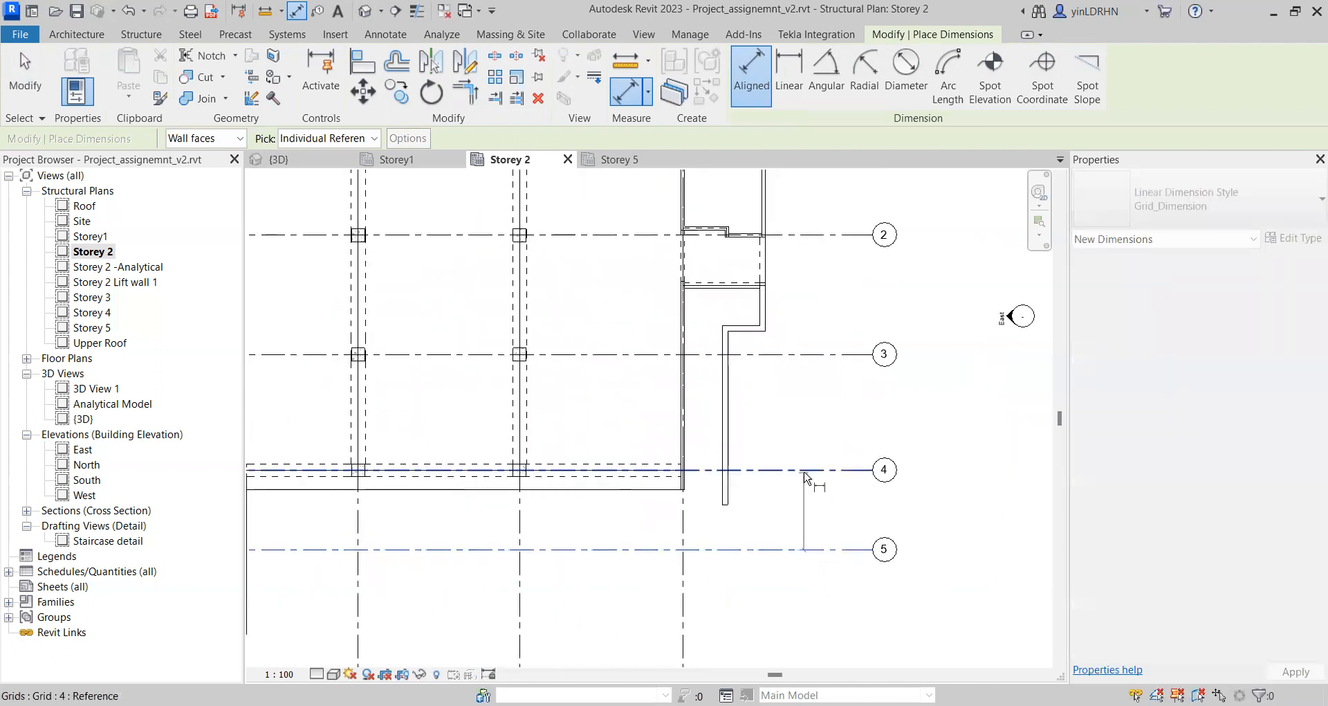
{"action": "left_click", "coordinate": [802, 471]}
{"action": "left_click", "coordinate": [802, 355]}
{"action": "left_click", "coordinate": [804, 235]}
{"action": "middle_click_drag", "start_coordinate": [808, 250], "coordinate": [789, 468]}
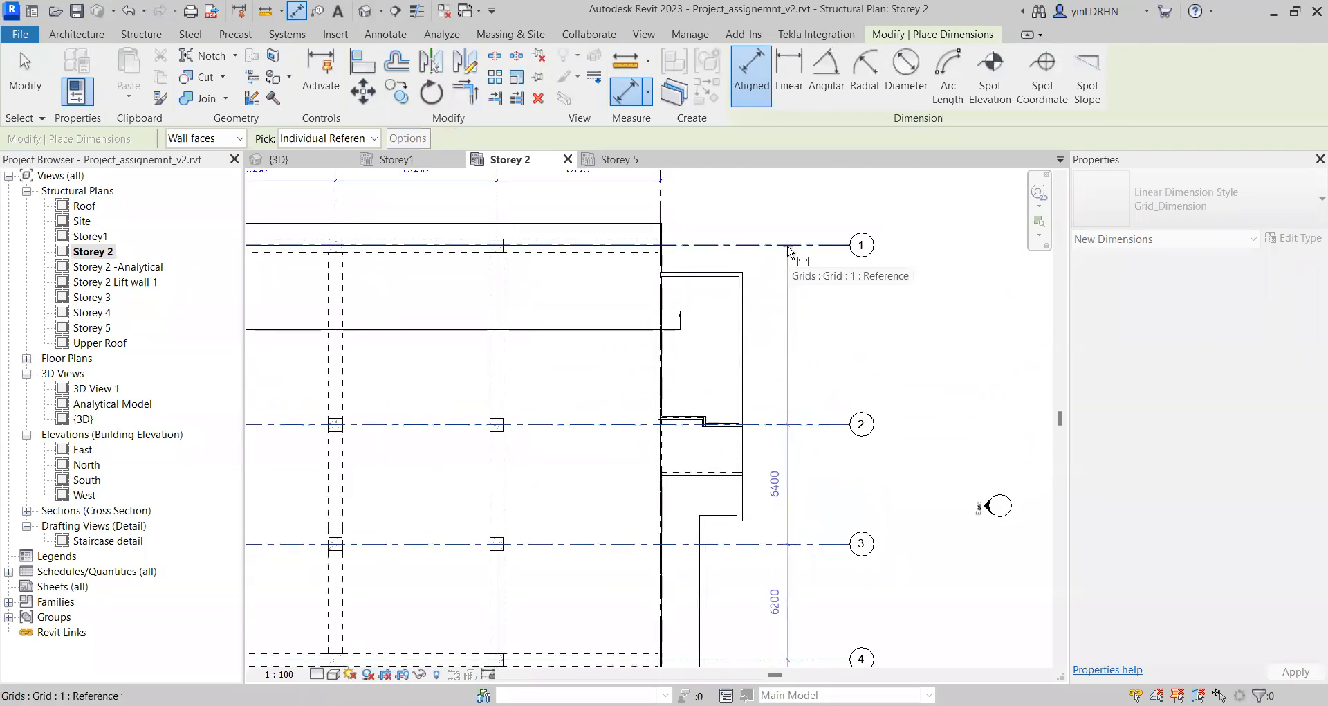
{"action": "left_click", "coordinate": [789, 247]}
{"action": "left_click", "coordinate": [812, 253]}
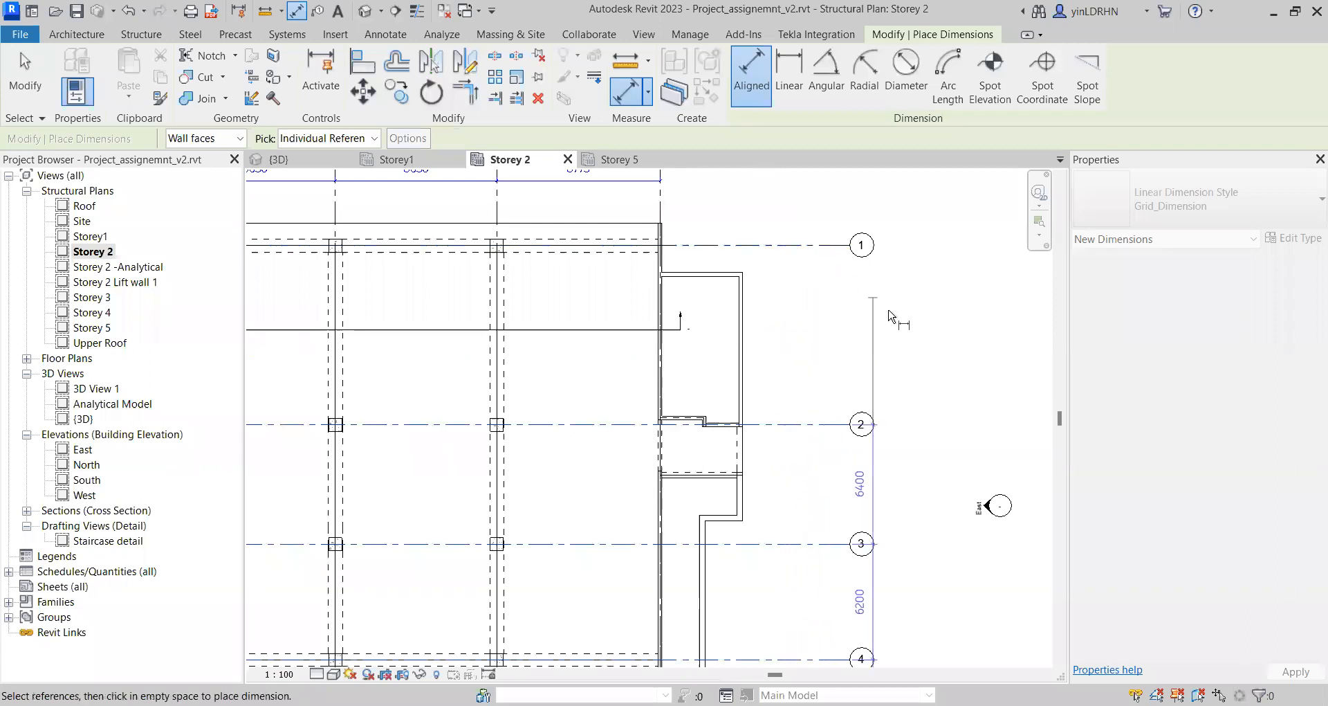
{"action": "left_click", "coordinate": [811, 251]}
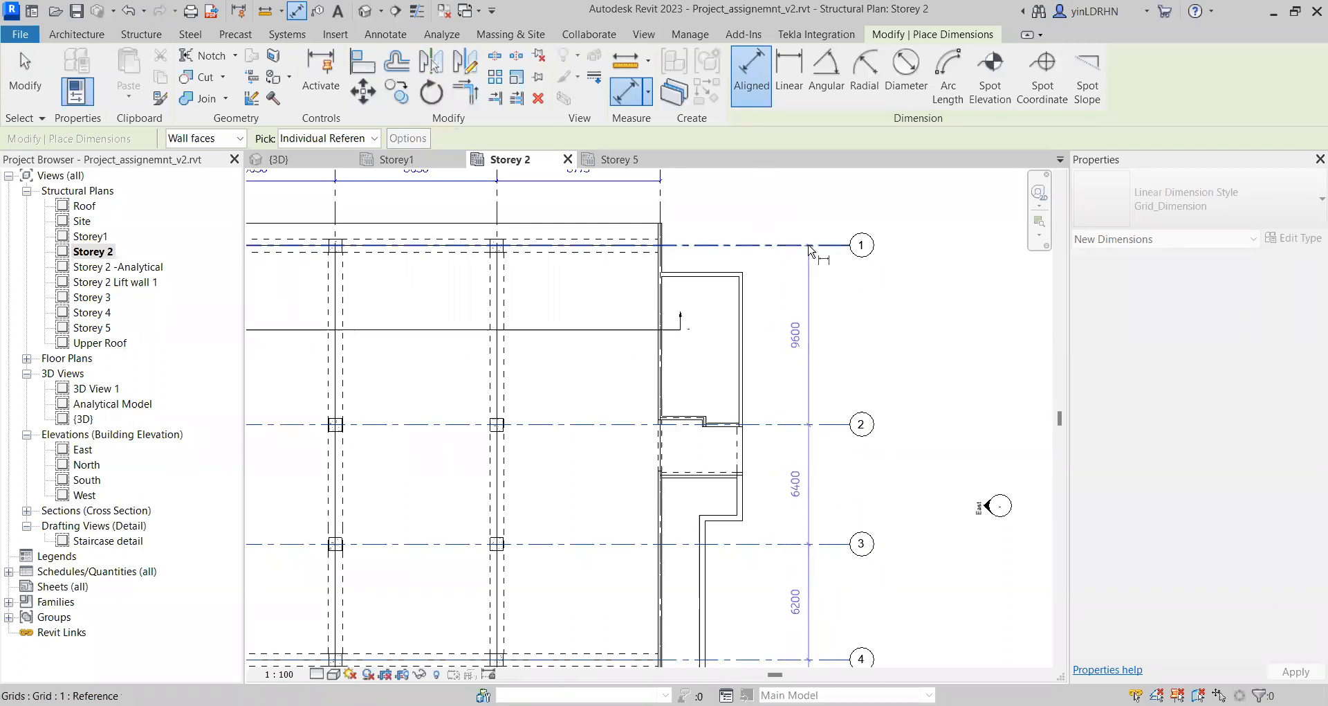
{"action": "left_click", "coordinate": [813, 208]}
Step: Lock every segment of the dimension chain between grids 1 and 5
{"action": "scroll", "coordinate": [925, 242], "scroll_direction": "down", "scroll_amount": 1}
{"action": "scroll", "coordinate": [924, 242], "scroll_direction": "down", "scroll_amount": 1}
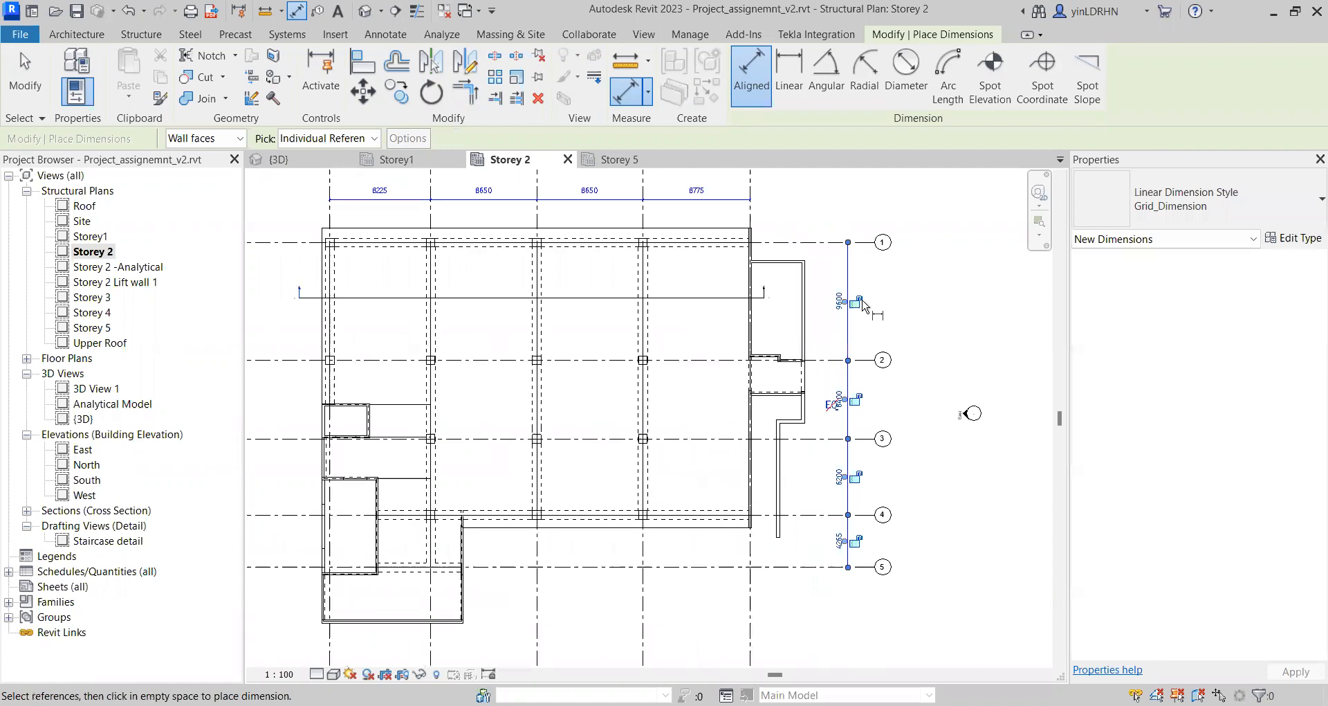
{"action": "left_click", "coordinate": [861, 476]}
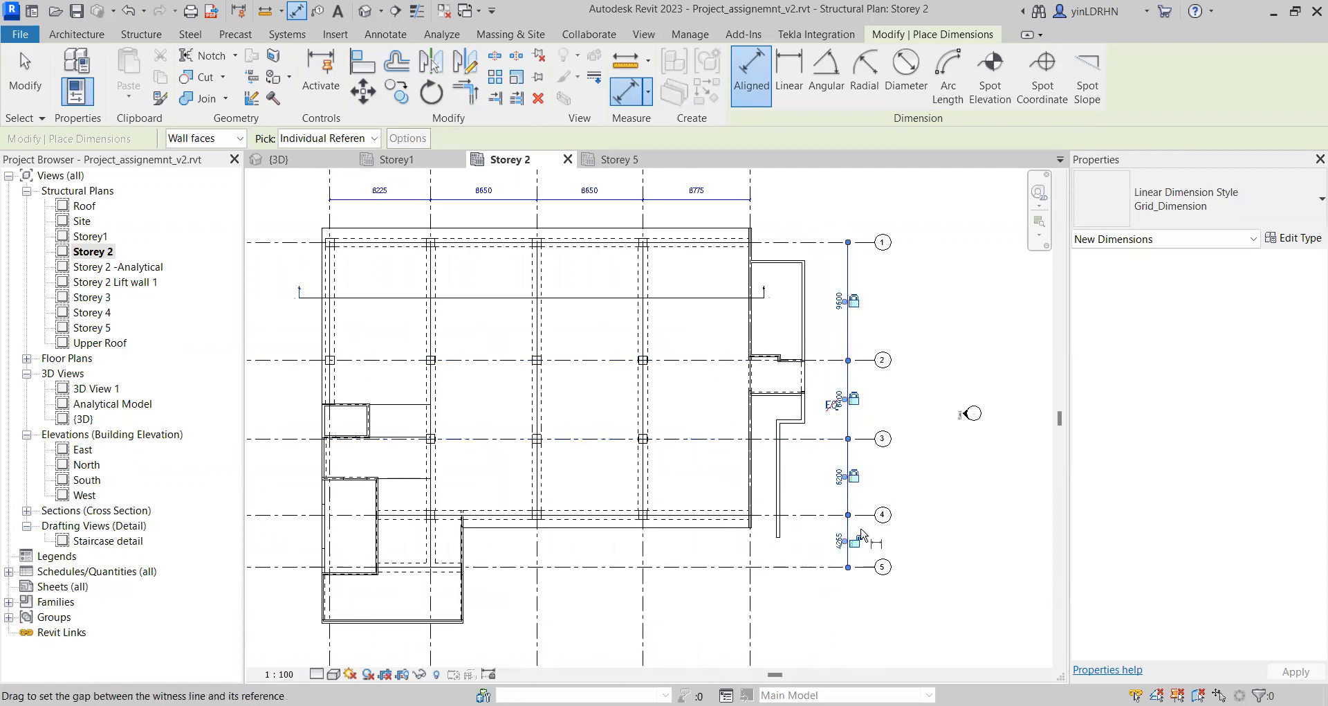
{"action": "left_click", "coordinate": [861, 541]}
{"action": "scroll", "coordinate": [860, 362], "scroll_direction": "down", "scroll_amount": 1}
Step: Place an overall aligned dimension from grid 5 to grid 1 beside grid A, outside the building, and lock it
{"action": "middle_click_drag", "start_coordinate": [342, 528], "coordinate": [458, 510]}
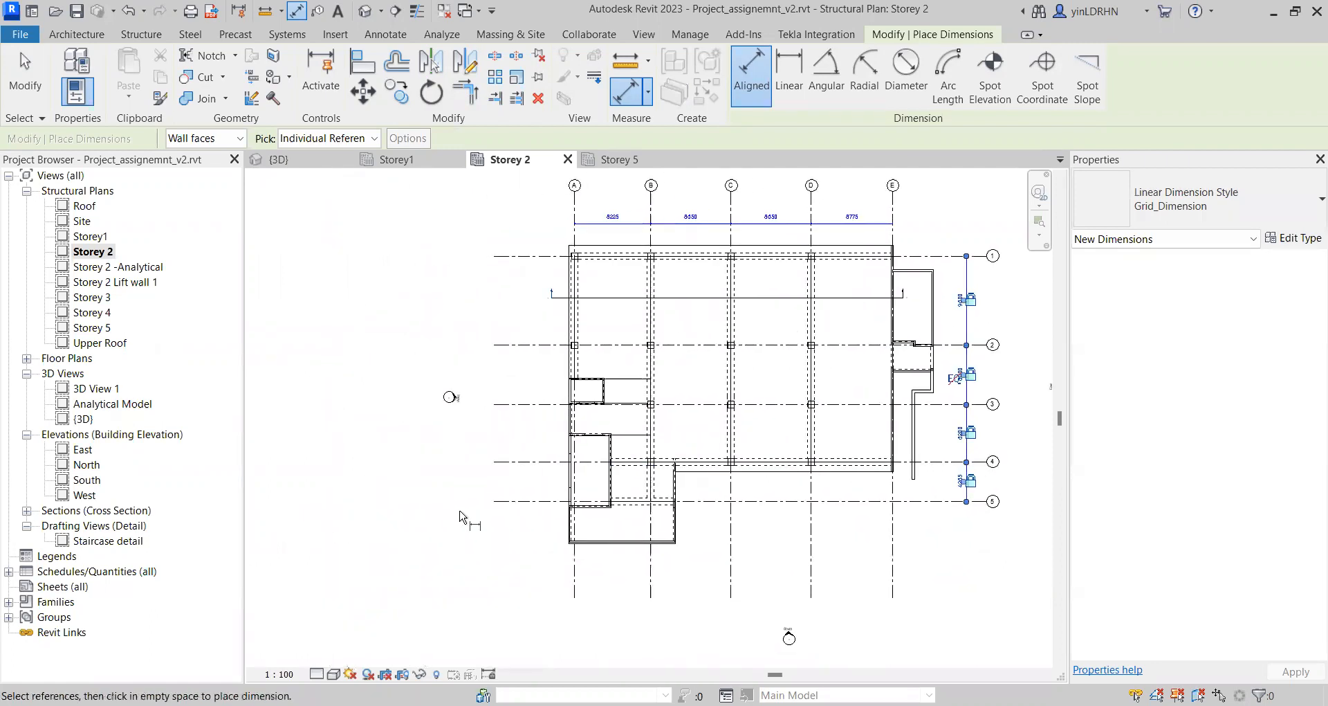
{"action": "scroll", "coordinate": [460, 505], "scroll_direction": "up", "scroll_amount": 2}
{"action": "left_click", "coordinate": [585, 499]}
{"action": "middle_click_drag", "start_coordinate": [593, 278], "coordinate": [593, 460]}
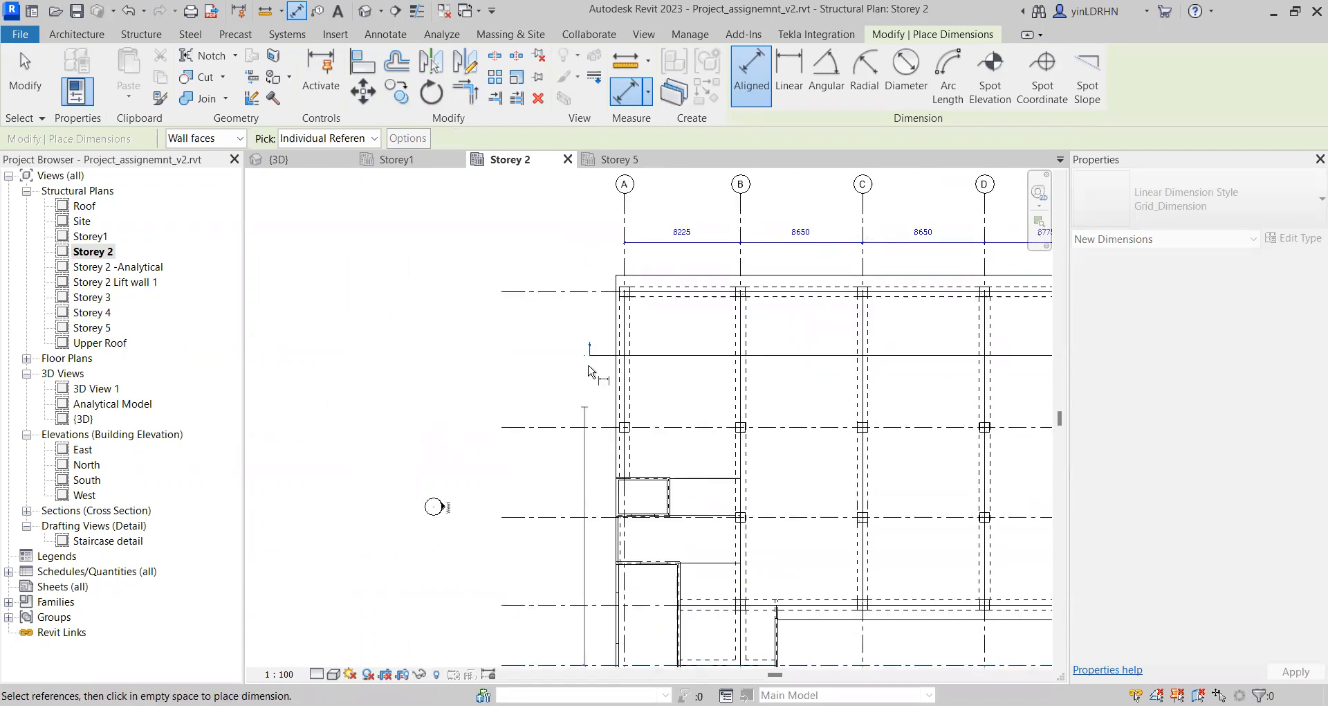
{"action": "left_click", "coordinate": [588, 292]}
{"action": "left_click", "coordinate": [564, 300]}
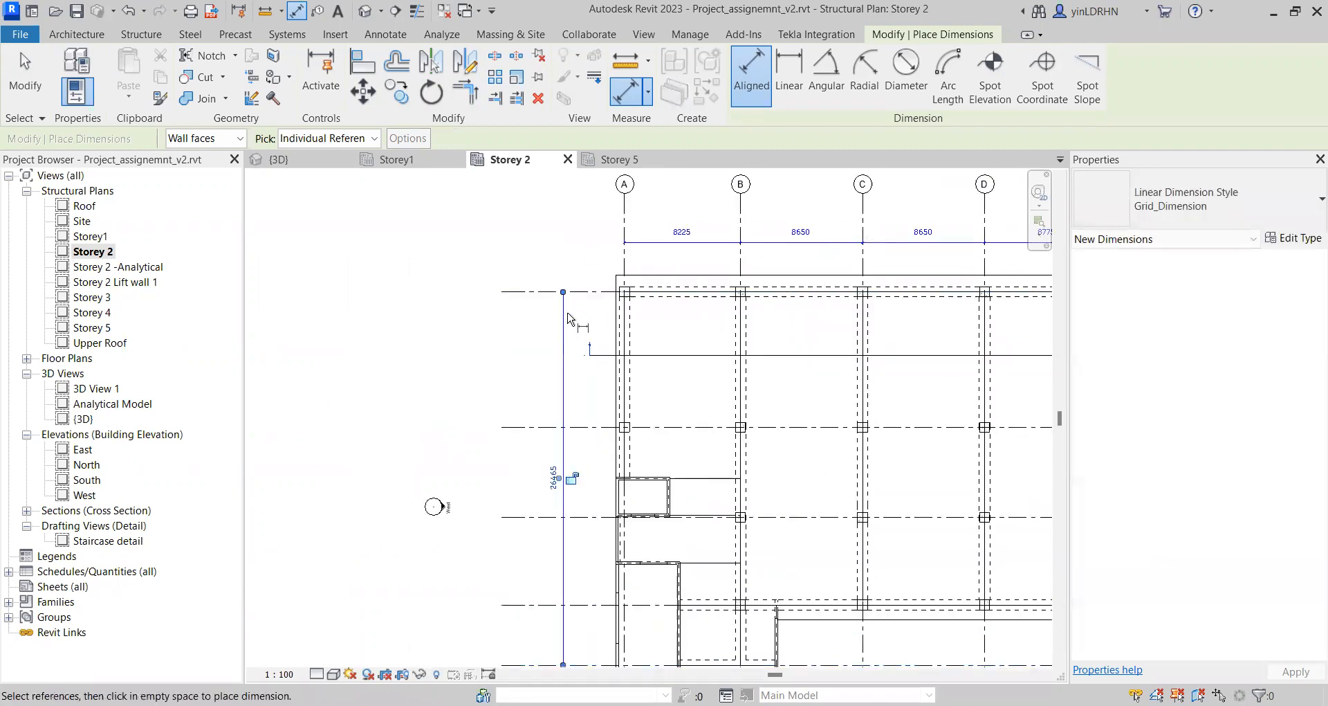
{"action": "left_click", "coordinate": [573, 476]}
Step: Place an overall aligned dimension from grid A to grid E below the building and end dimensioning
{"action": "scroll", "coordinate": [614, 353], "scroll_direction": "down", "scroll_amount": 2}
{"action": "middle_click_drag", "start_coordinate": [858, 455], "coordinate": [602, 500]}
{"action": "middle_click_drag", "start_coordinate": [484, 622], "coordinate": [526, 344]}
{"action": "scroll", "coordinate": [446, 443], "scroll_direction": "up", "scroll_amount": 2}
{"action": "left_click", "coordinate": [385, 350]}
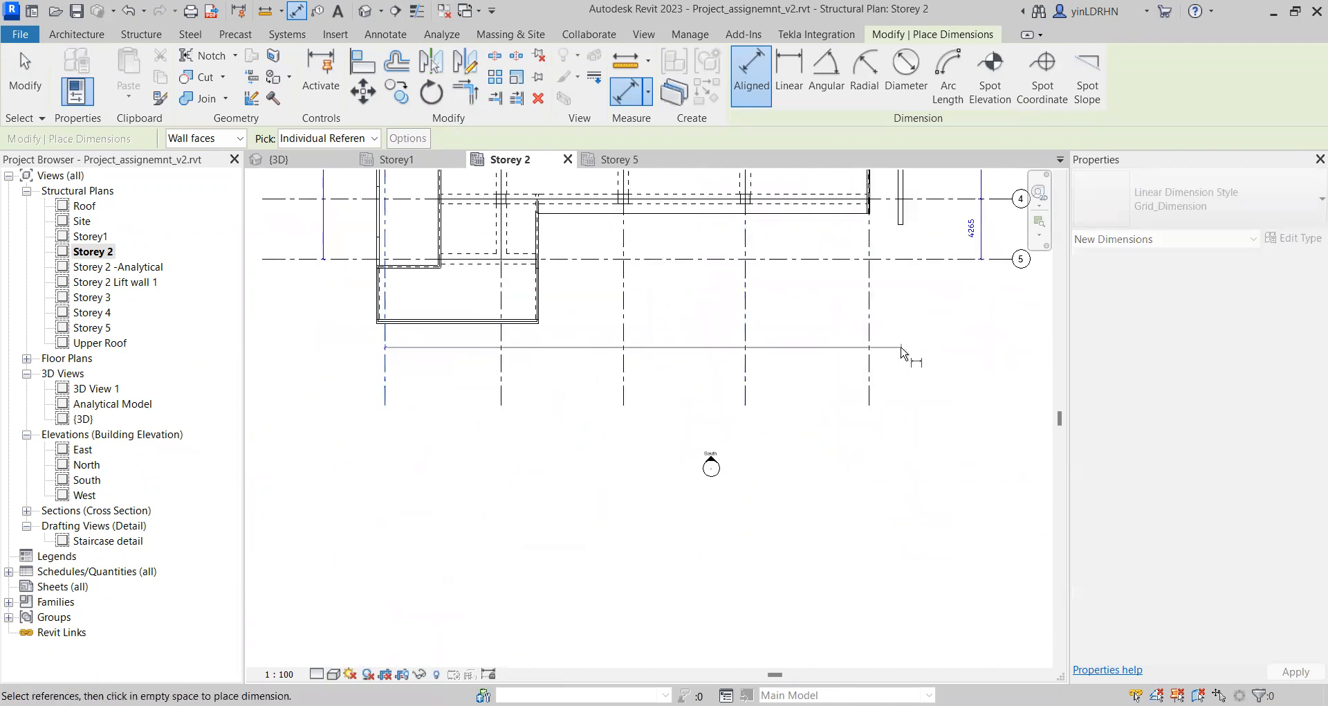
{"action": "left_click", "coordinate": [870, 349]}
{"action": "left_click", "coordinate": [844, 363]}
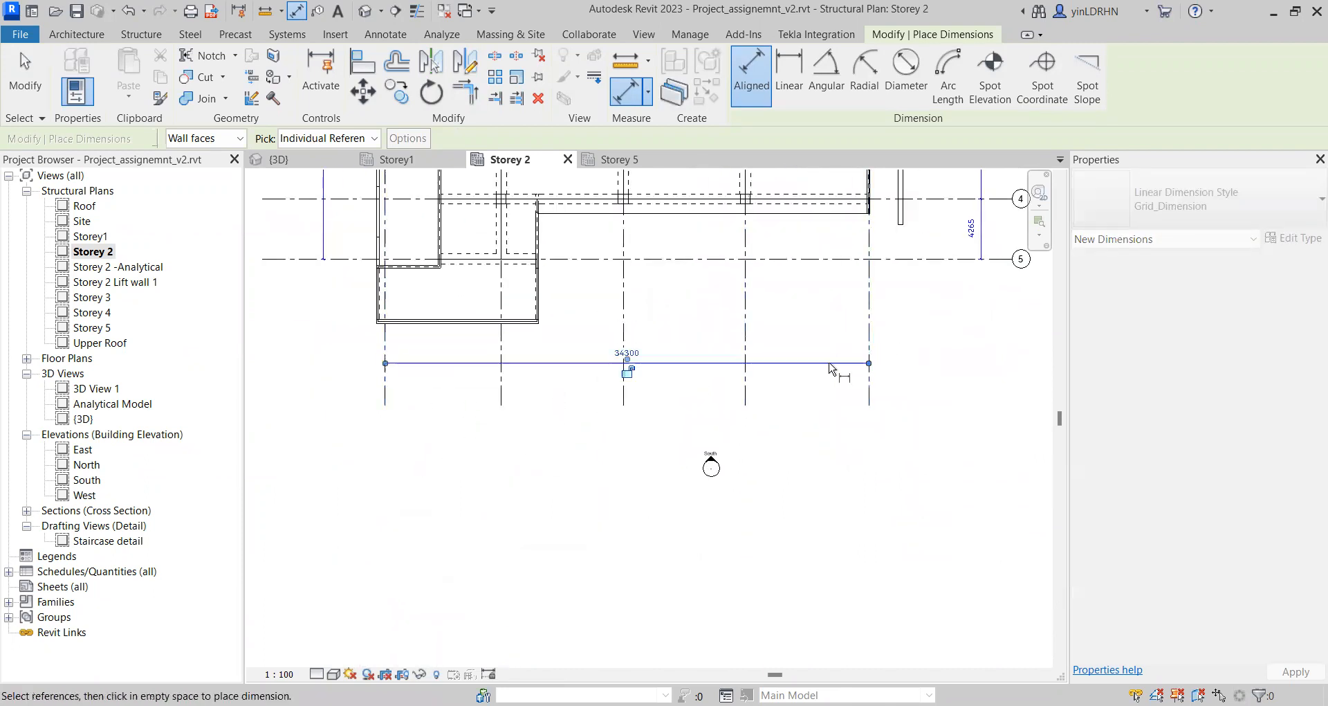
{"action": "left_click", "coordinate": [724, 430]}
{"action": "key", "text": "Escape"}
{"action": "key", "text": "Escape"}
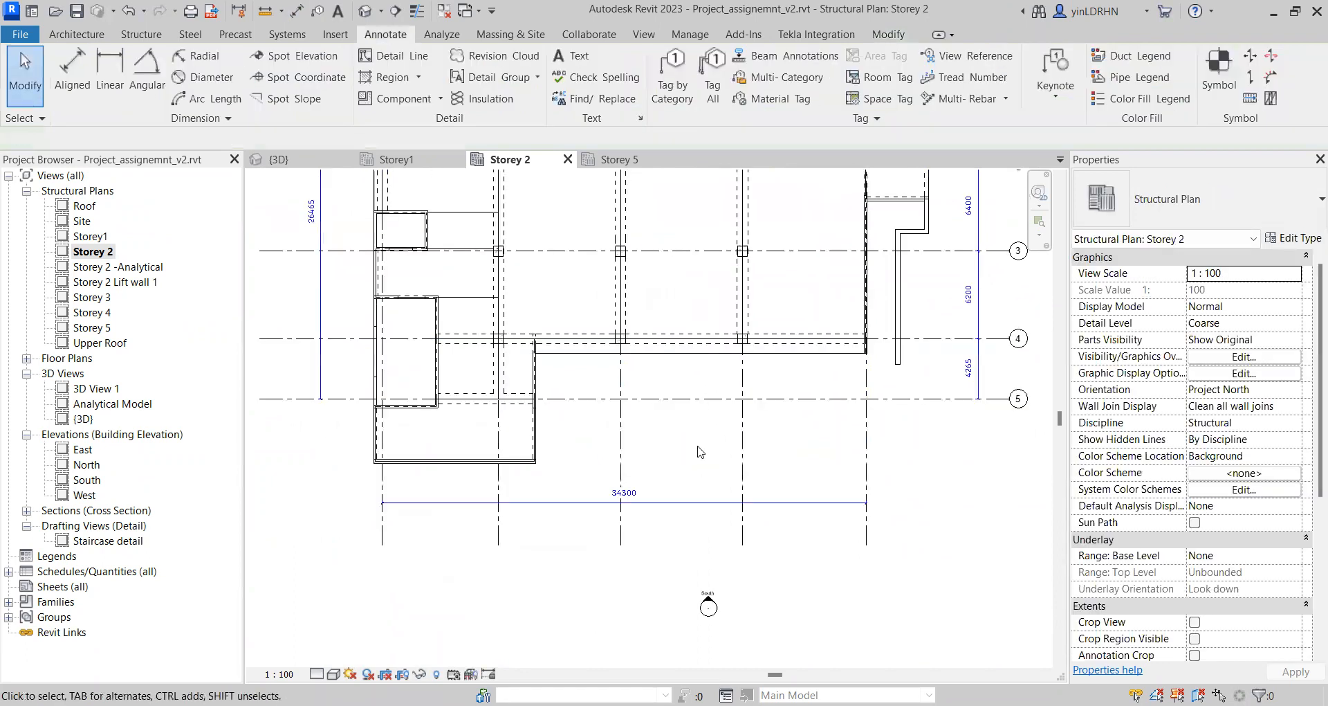
{"action": "scroll", "coordinate": [916, 521], "scroll_direction": "up", "scroll_amount": 2}
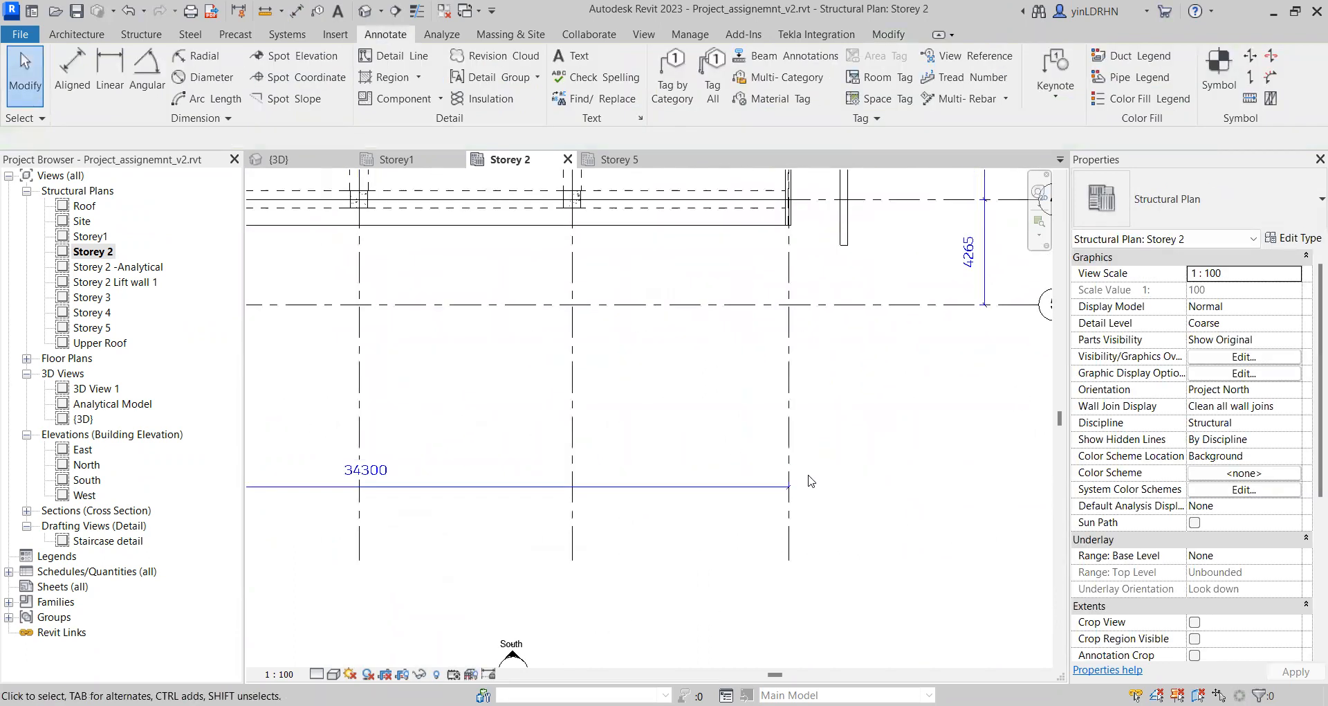
{"action": "scroll", "coordinate": [610, 511], "scroll_direction": "down", "scroll_amount": 3}
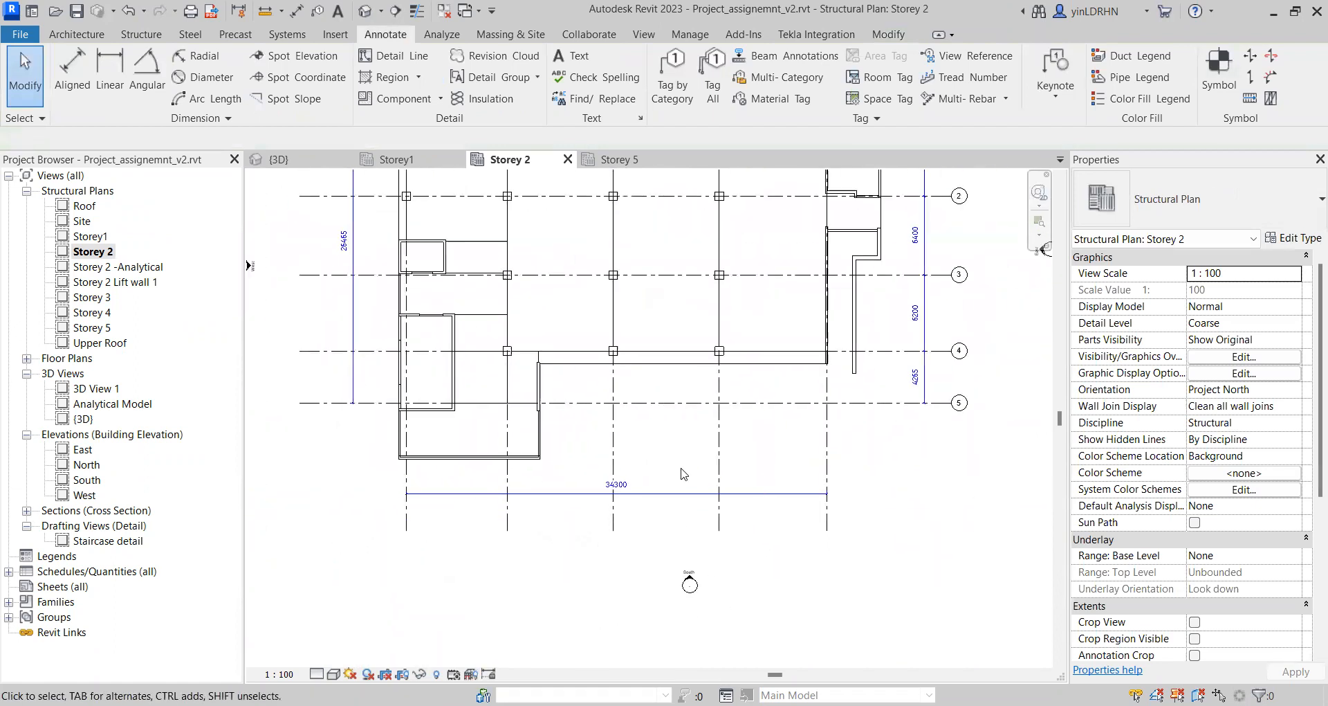
{"action": "middle_click_drag", "start_coordinate": [668, 391], "coordinate": [674, 480]}
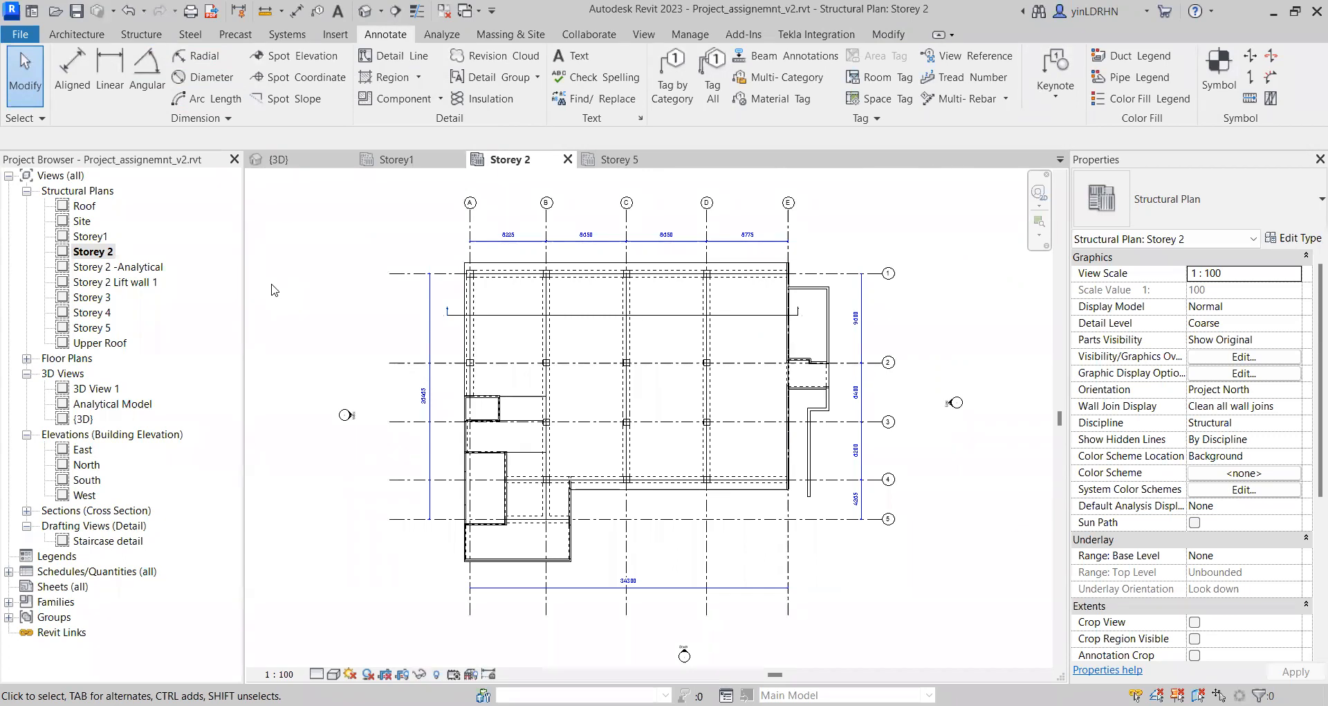
{"action": "scroll", "coordinate": [309, 260], "scroll_direction": "up", "scroll_amount": 2}
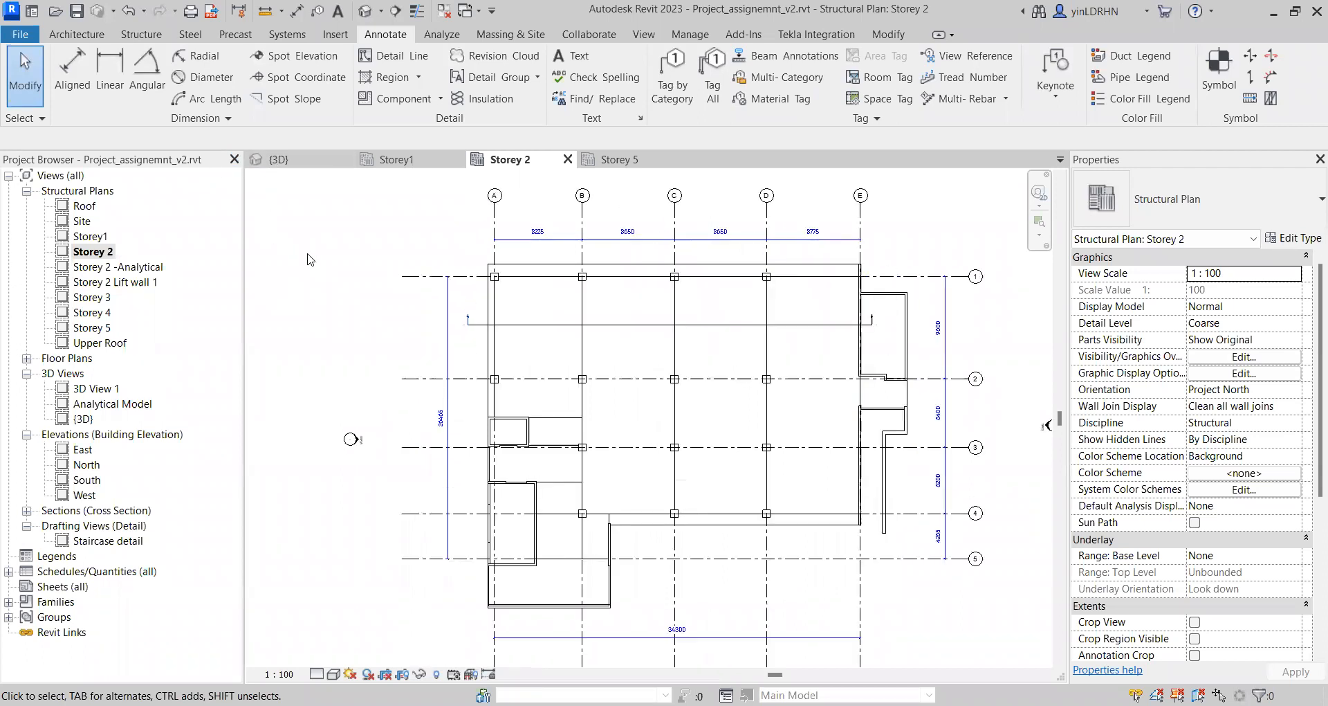
{"action": "middle_click_drag", "start_coordinate": [354, 277], "coordinate": [223, 307]}
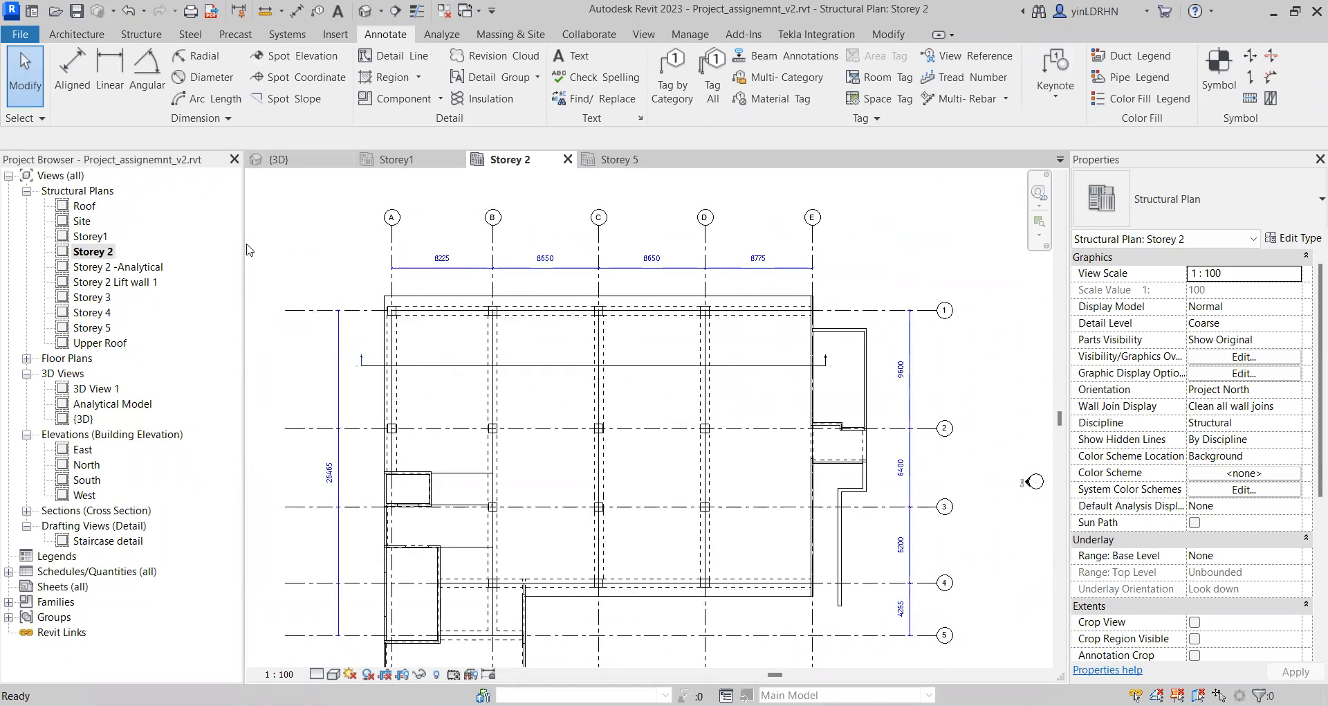
{"action": "left_click", "coordinate": [271, 60]}
{"action": "scroll", "coordinate": [600, 311], "scroll_direction": "up", "scroll_amount": 2}
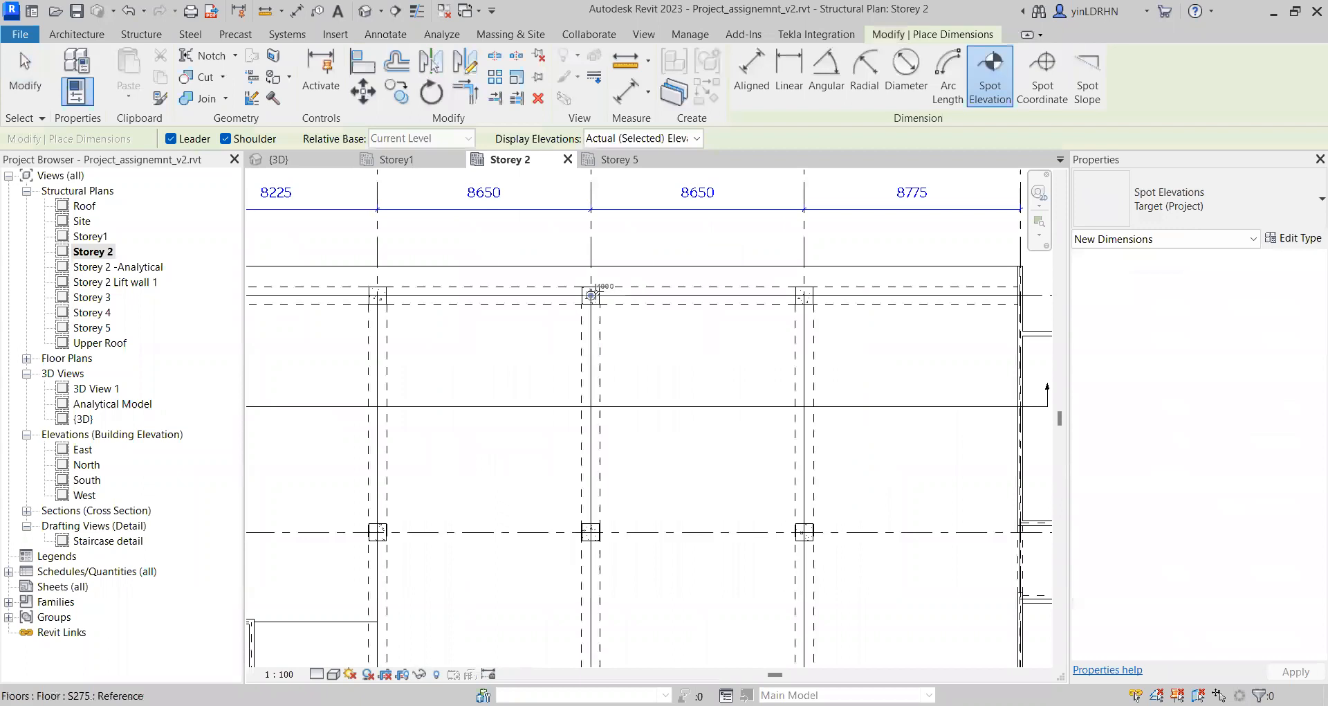
{"action": "scroll", "coordinate": [591, 295], "scroll_direction": "up", "scroll_amount": 2}
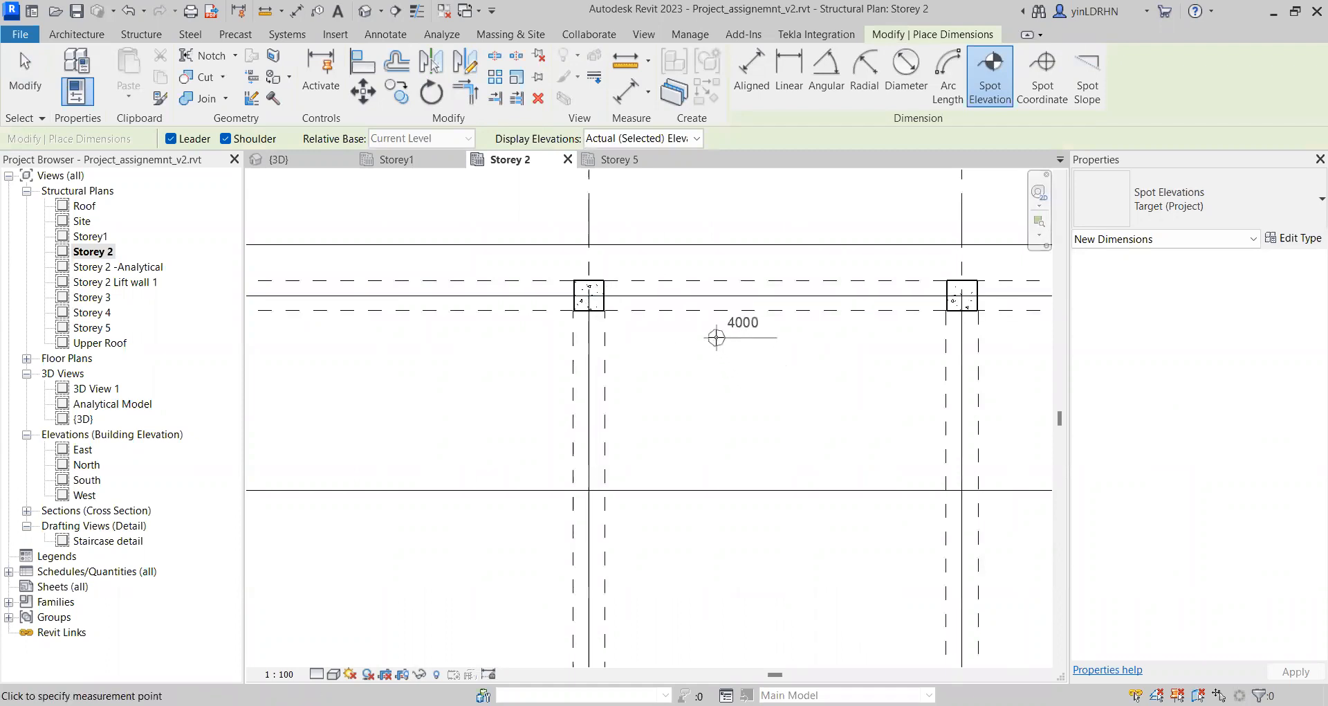
{"action": "scroll", "coordinate": [715, 335], "scroll_direction": "down", "scroll_amount": 2}
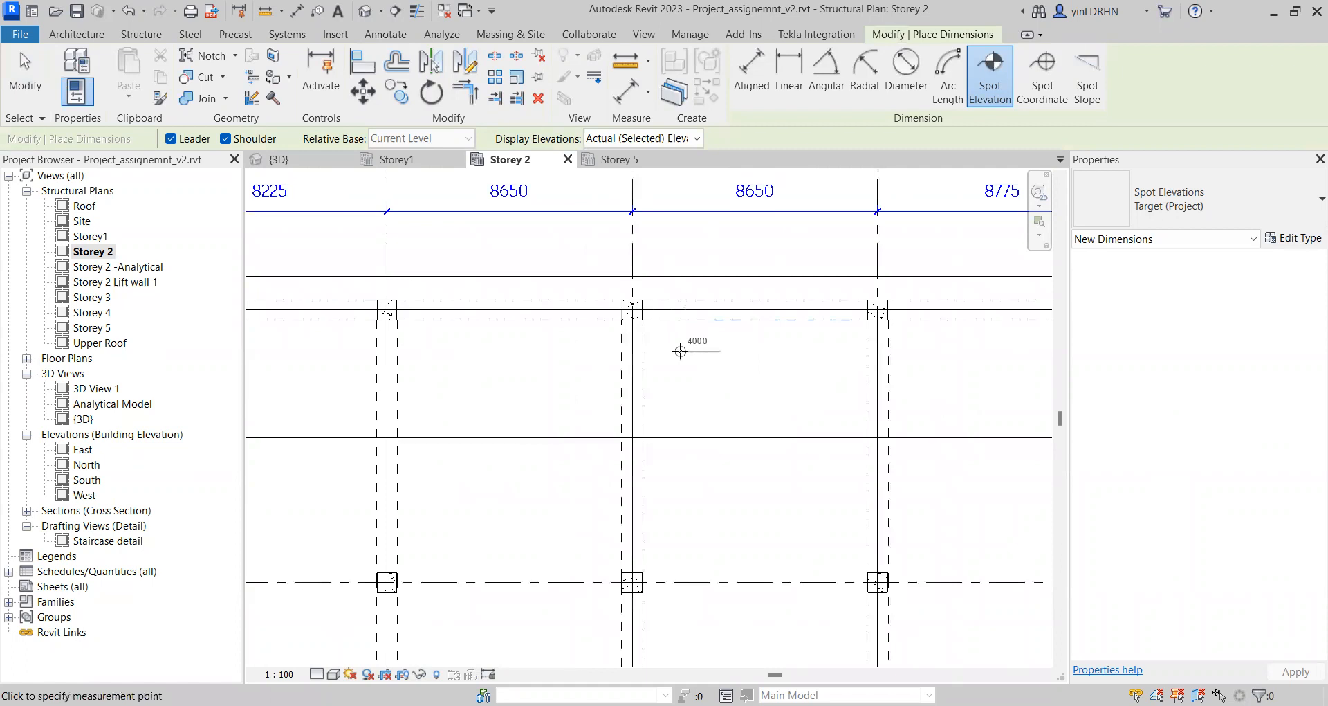
{"action": "key", "text": "Escape"}
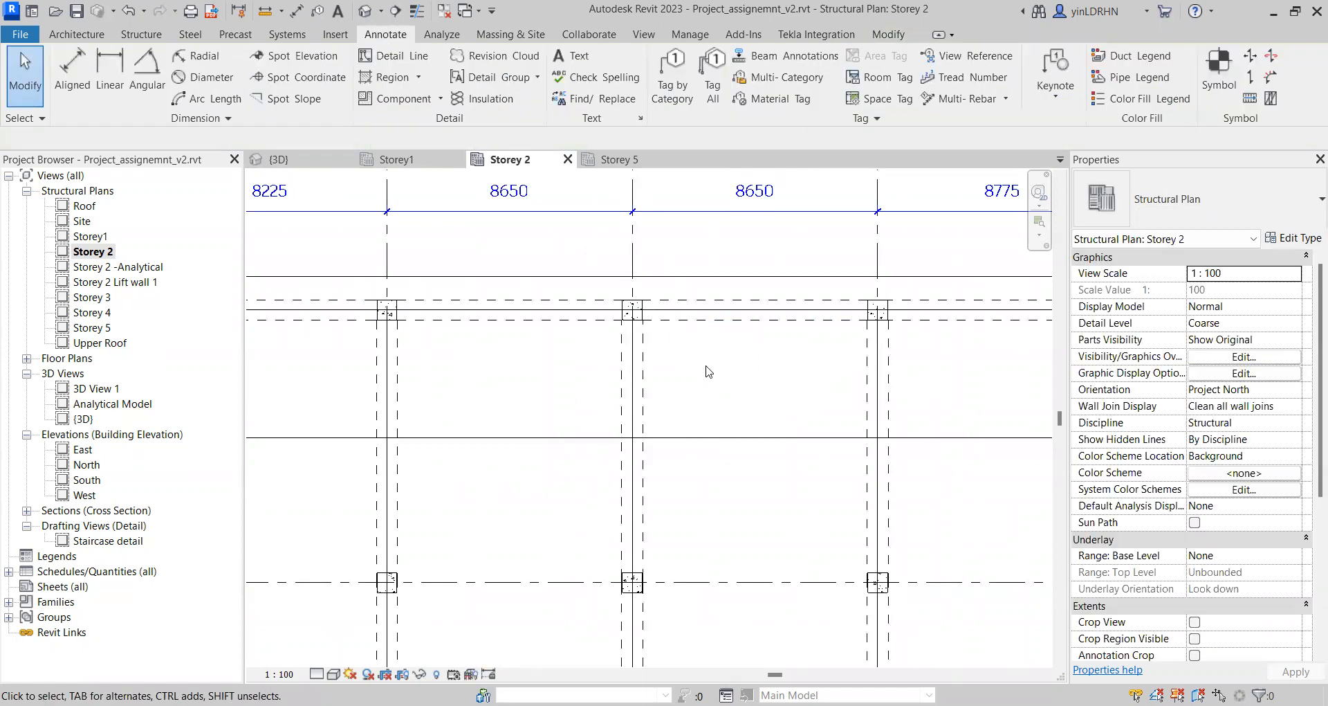
Step: Place a Target (Project) spot elevation with a shouldered leader at the column where grids C and 2 intersect
{"action": "scroll", "coordinate": [708, 371], "scroll_direction": "down", "scroll_amount": 1}
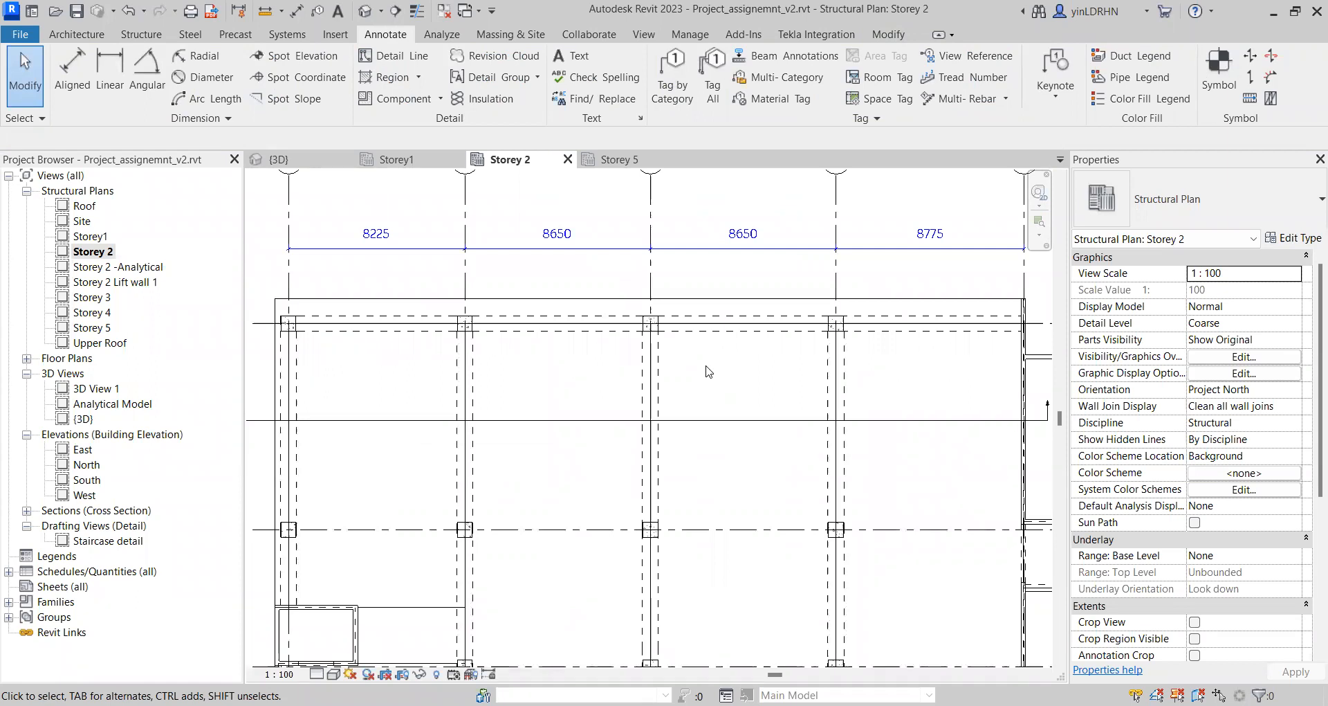
{"action": "left_click", "coordinate": [302, 70]}
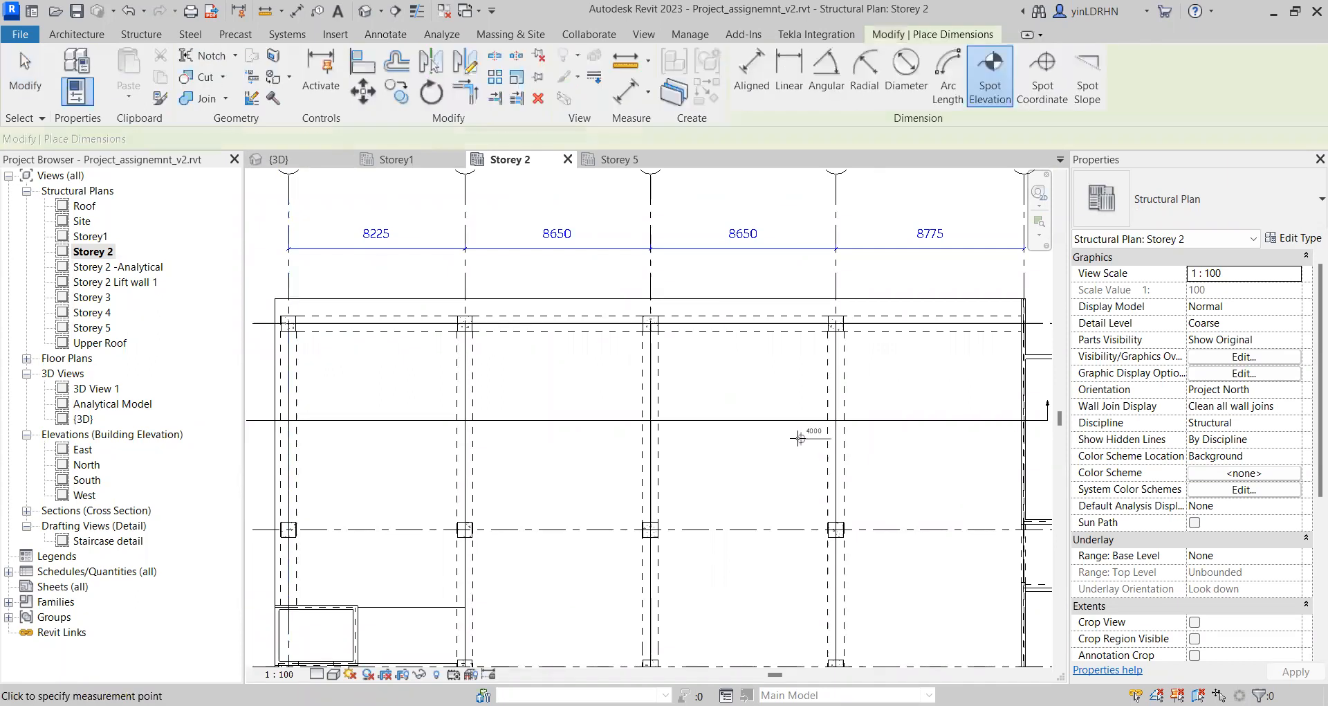
{"action": "middle_click_drag", "start_coordinate": [746, 499], "coordinate": [612, 370]}
{"action": "scroll", "coordinate": [546, 384], "scroll_direction": "up", "scroll_amount": 2}
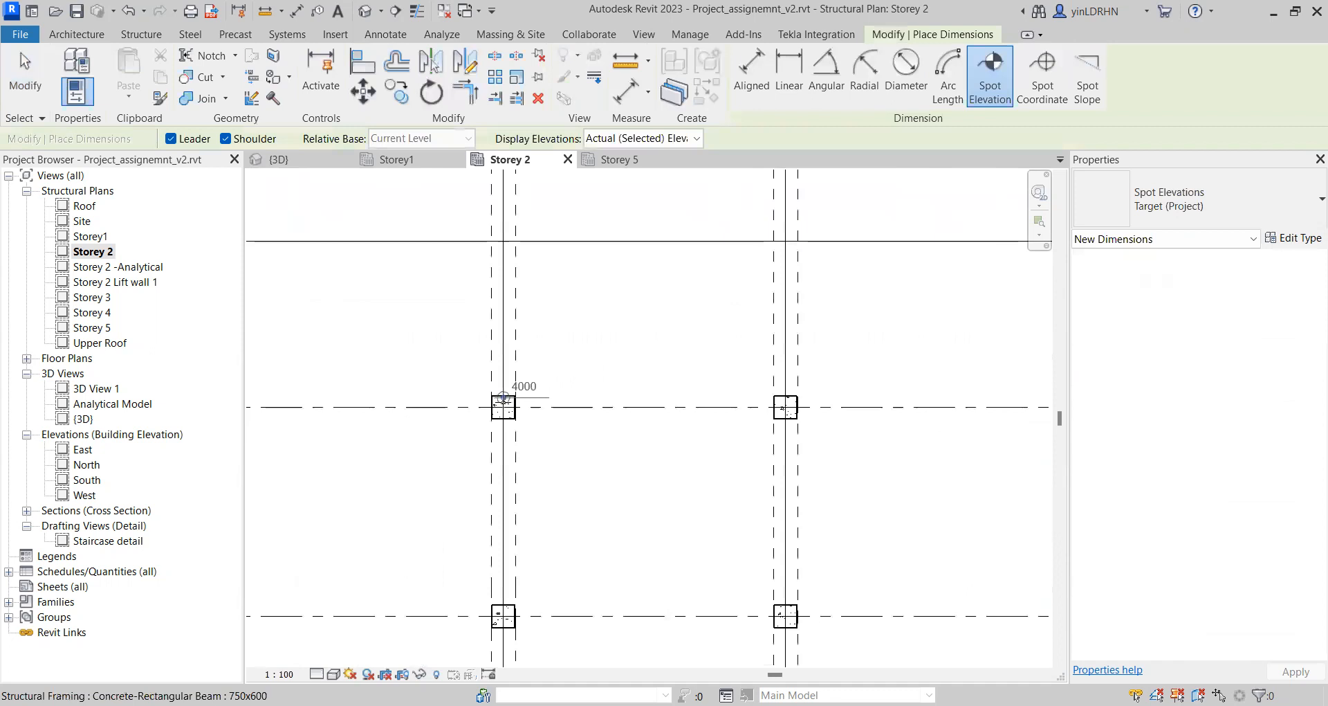
{"action": "left_click", "coordinate": [503, 406]}
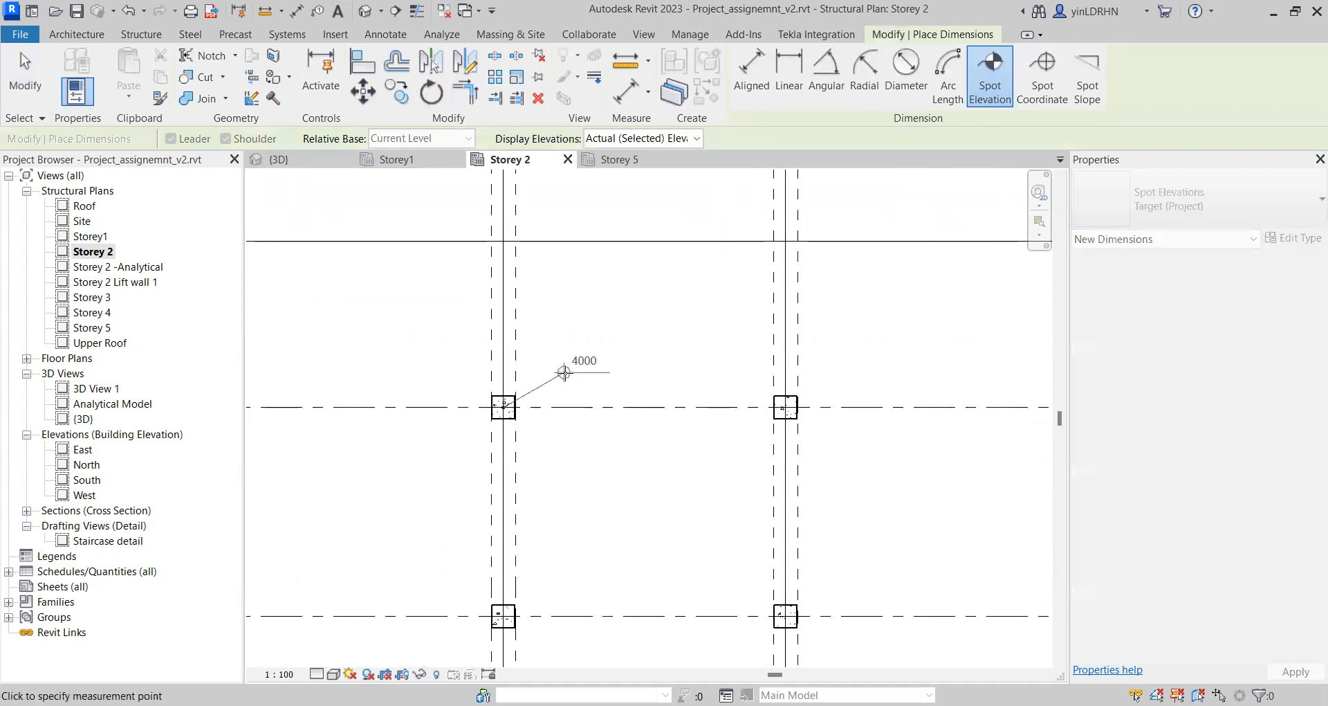
{"action": "left_click", "coordinate": [566, 372]}
{"action": "left_click", "coordinate": [627, 373]}
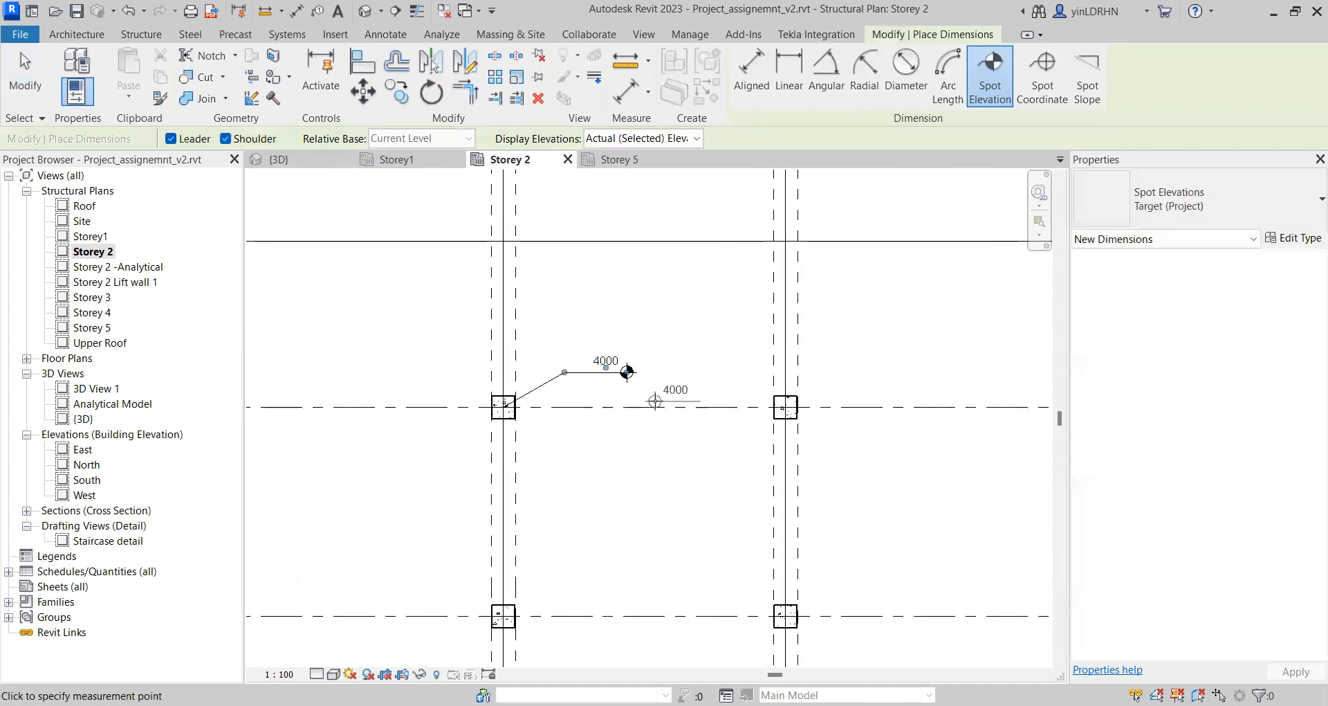
{"action": "key", "text": "Escape"}
{"action": "key", "text": "Escape"}
Step: Delete the spot elevation at the column where grids C and 2 intersect
{"action": "scroll", "coordinate": [534, 428], "scroll_direction": "up", "scroll_amount": 2}
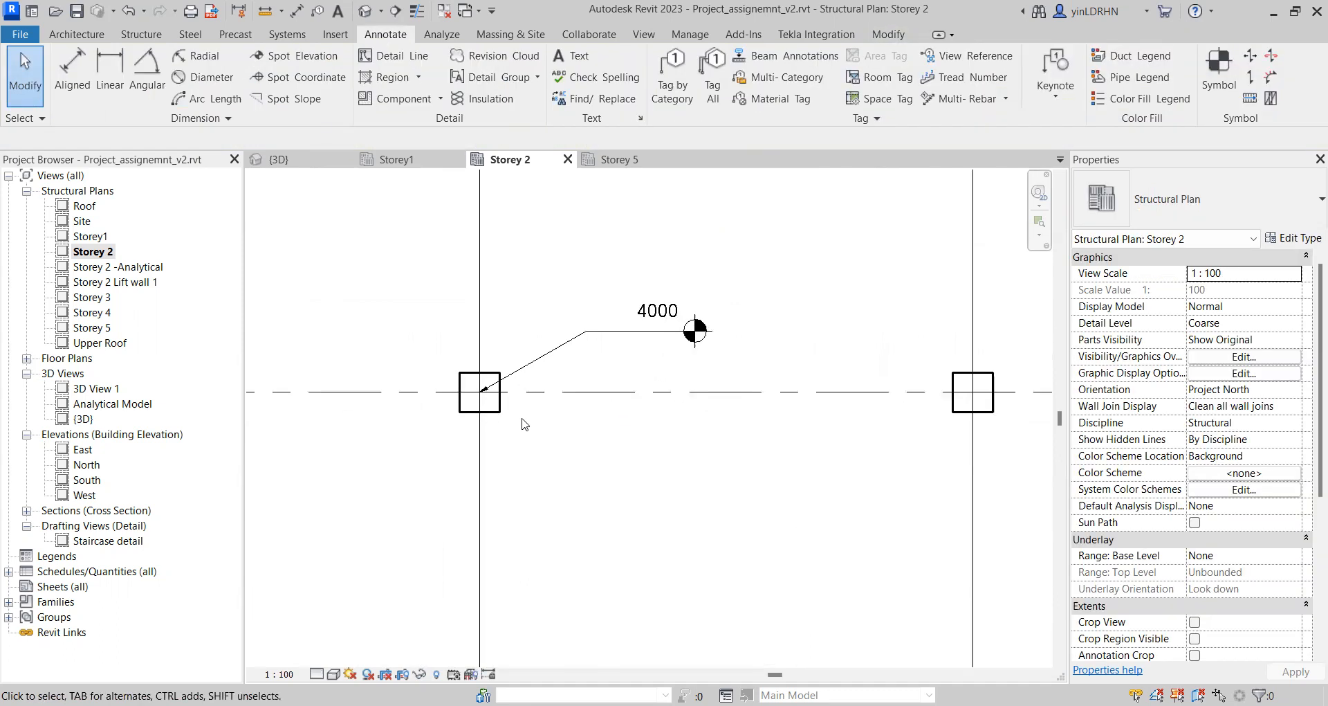
{"action": "left_click", "coordinate": [655, 320]}
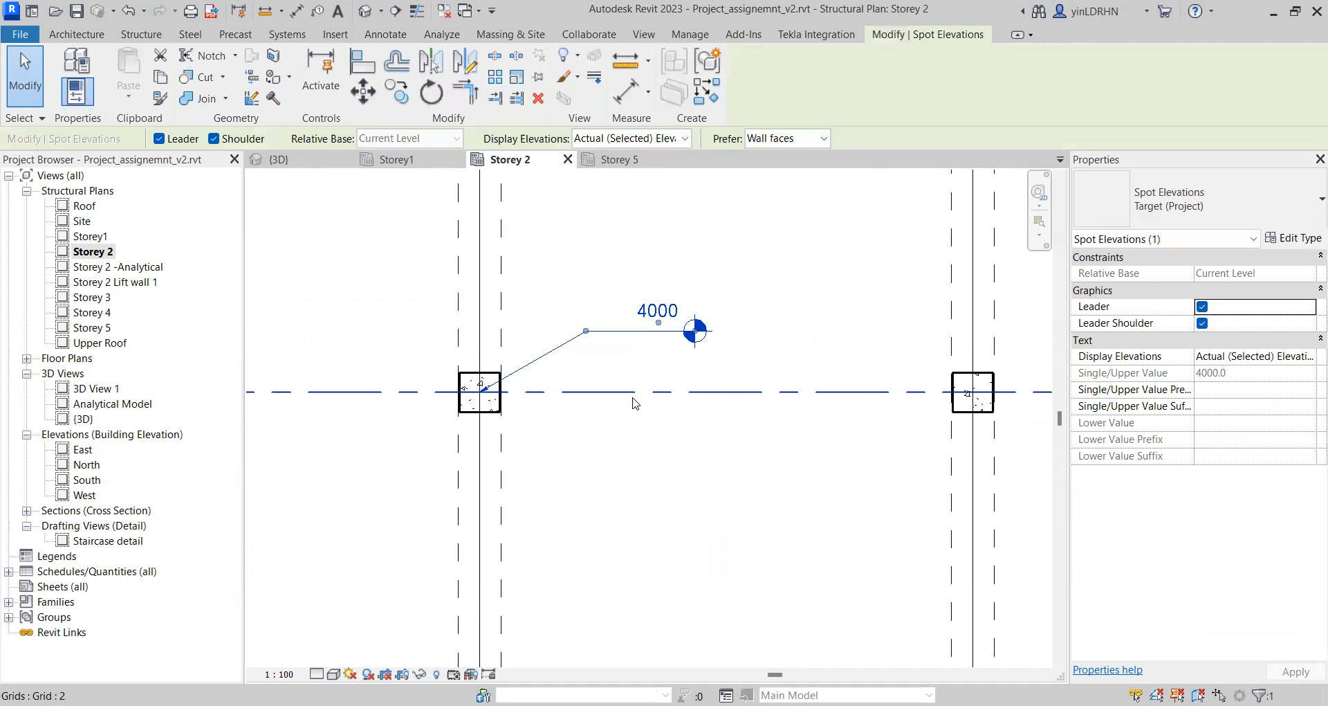
{"action": "key", "text": "Escape"}
{"action": "scroll", "coordinate": [623, 374], "scroll_direction": "down", "scroll_amount": 2}
{"action": "scroll", "coordinate": [620, 373], "scroll_direction": "down", "scroll_amount": 1}
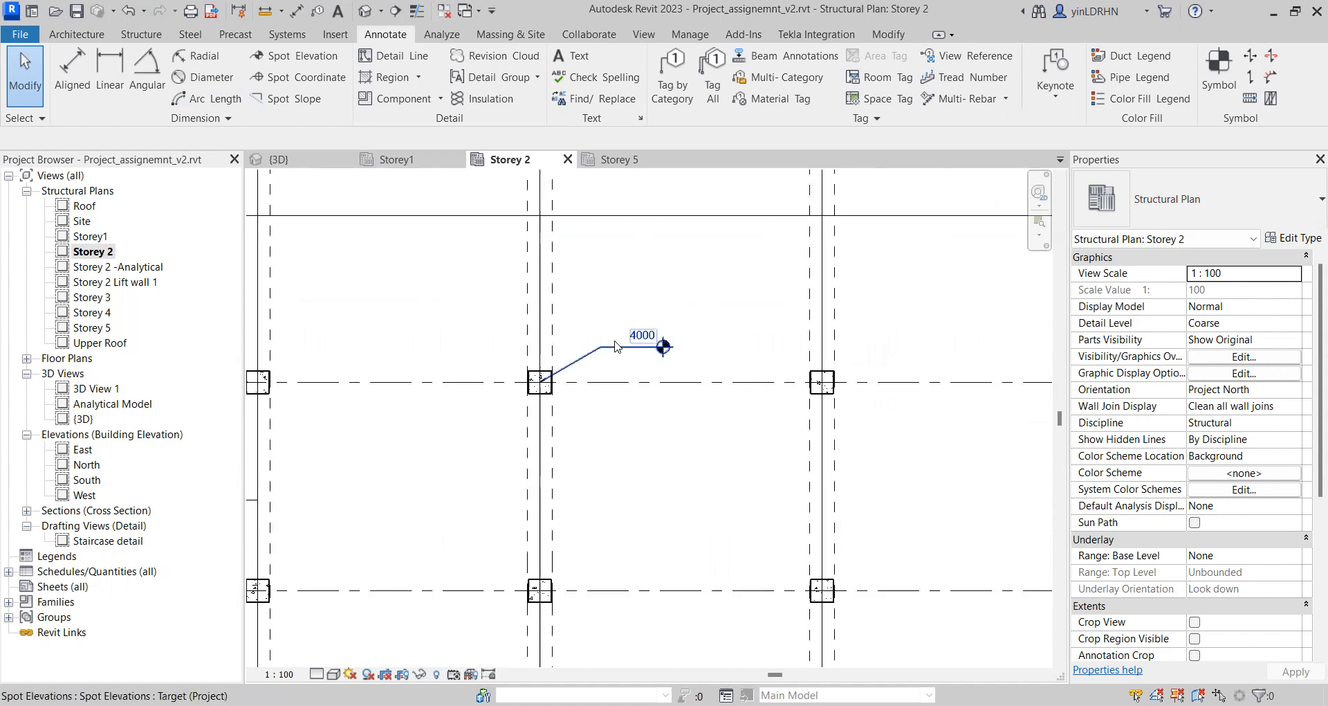
{"action": "left_click", "coordinate": [623, 347]}
{"action": "key", "text": "Delete"}
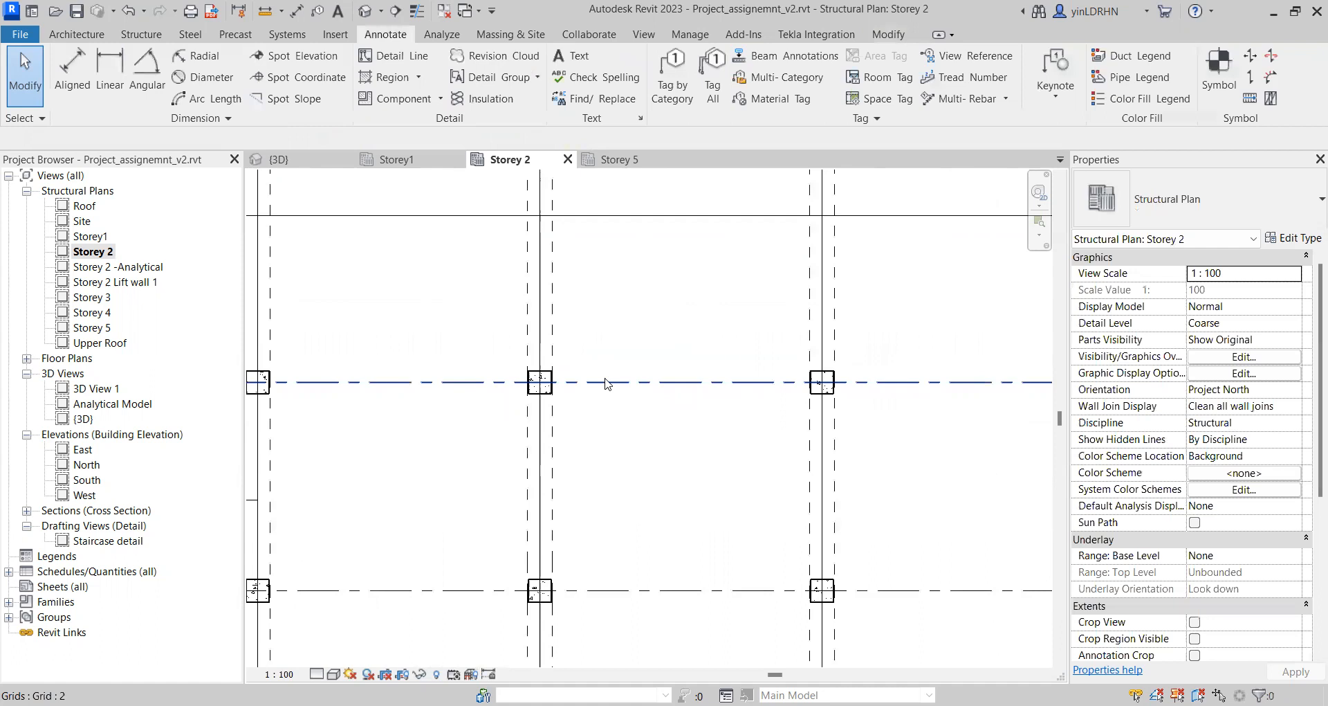
Step: Place a Horizontal spot coordinate with a shouldered leader at the center of the column on grids C and 2
{"action": "left_click", "coordinate": [298, 77]}
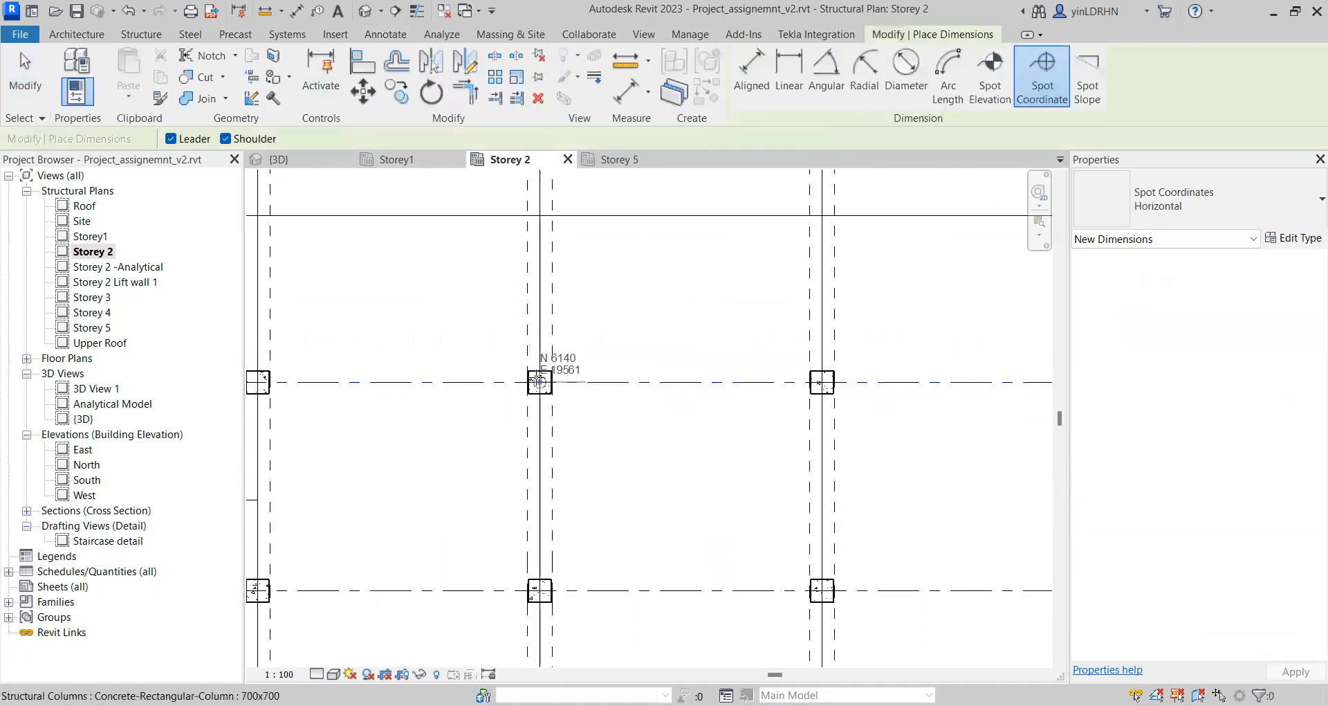
{"action": "scroll", "coordinate": [540, 376], "scroll_direction": "up", "scroll_amount": 4}
{"action": "left_click", "coordinate": [540, 375]}
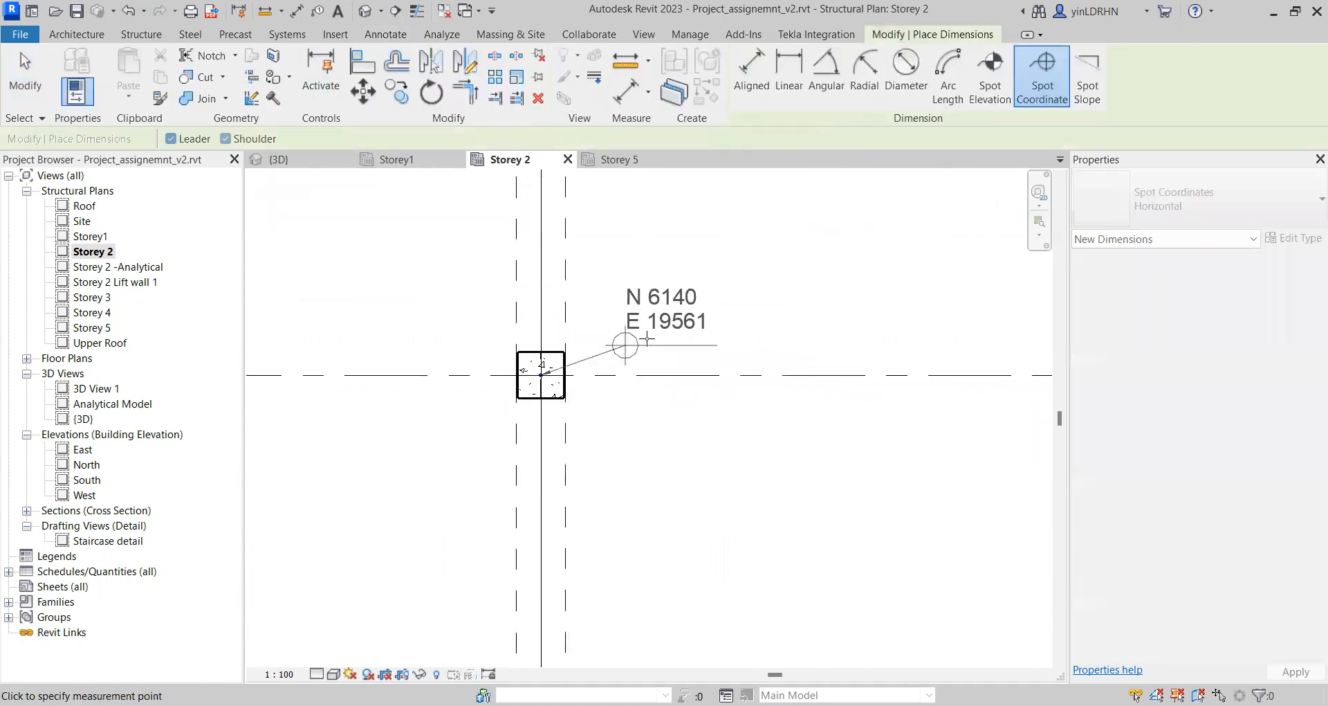
{"action": "left_click", "coordinate": [661, 282]}
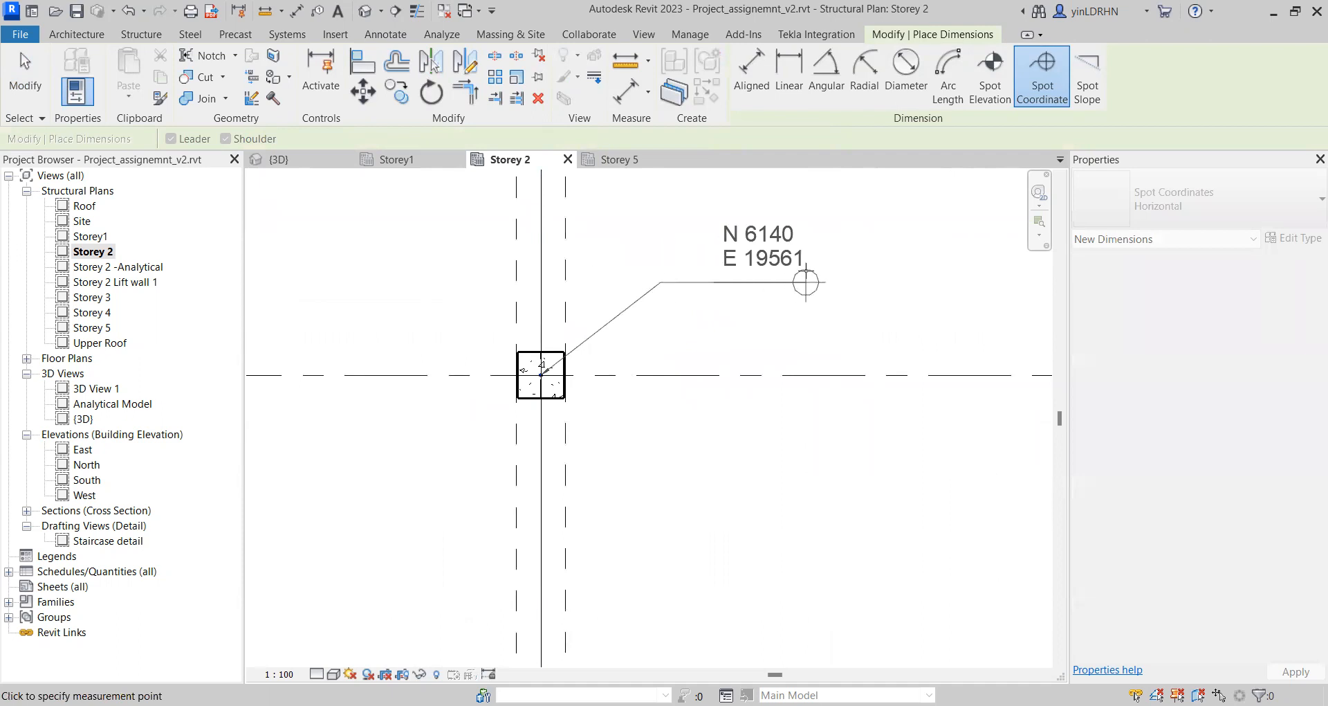
{"action": "left_click", "coordinate": [806, 281]}
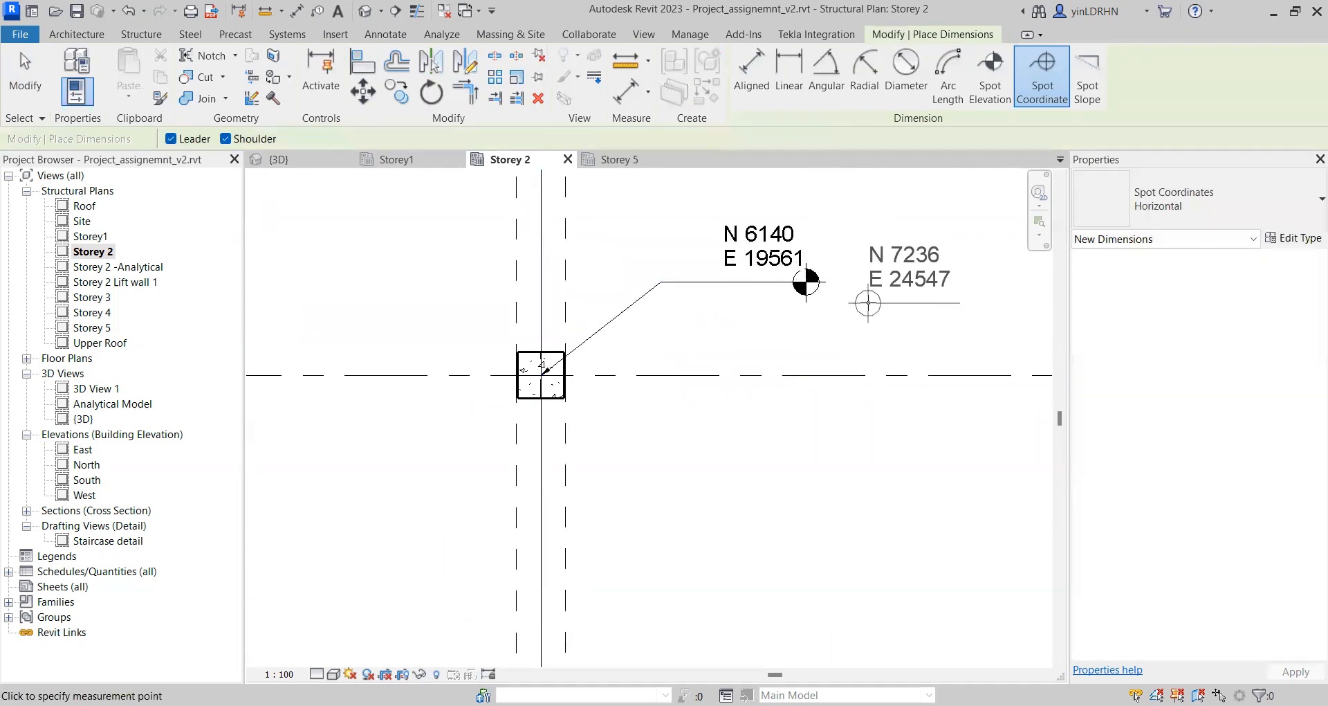
{"action": "key", "text": "Escape"}
{"action": "key", "text": "Escape"}
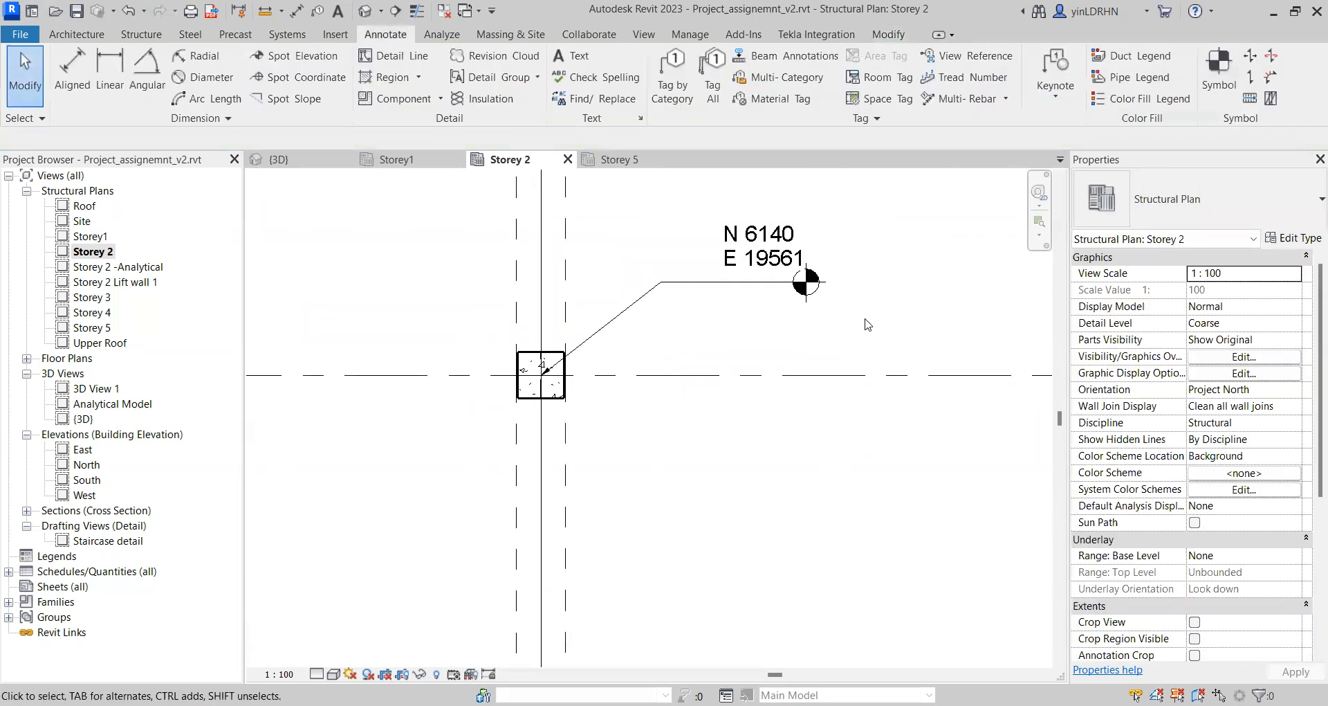
Step: Examine the spot coordinate on the Storey 2 plan and the surroundings on the Site plan, ending back on Storey 2
{"action": "scroll", "coordinate": [832, 323], "scroll_direction": "down", "scroll_amount": 3}
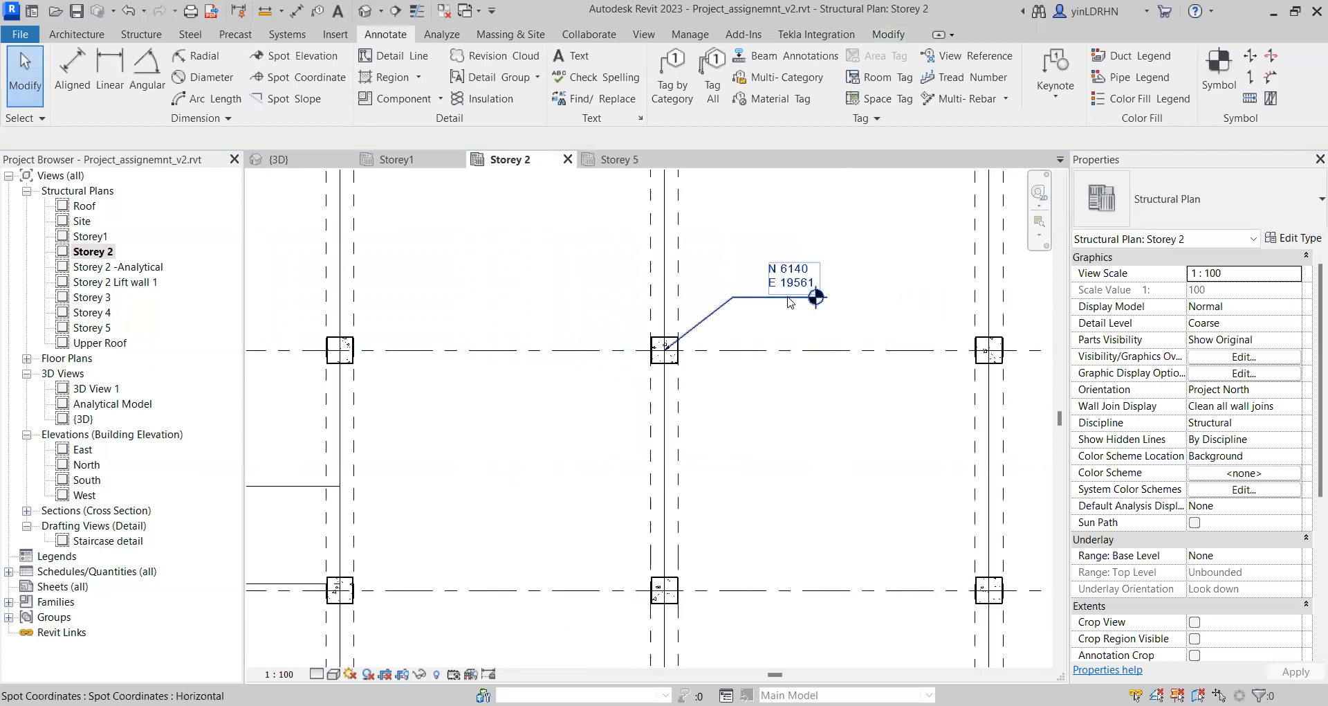
{"action": "scroll", "coordinate": [610, 436], "scroll_direction": "down", "scroll_amount": 2}
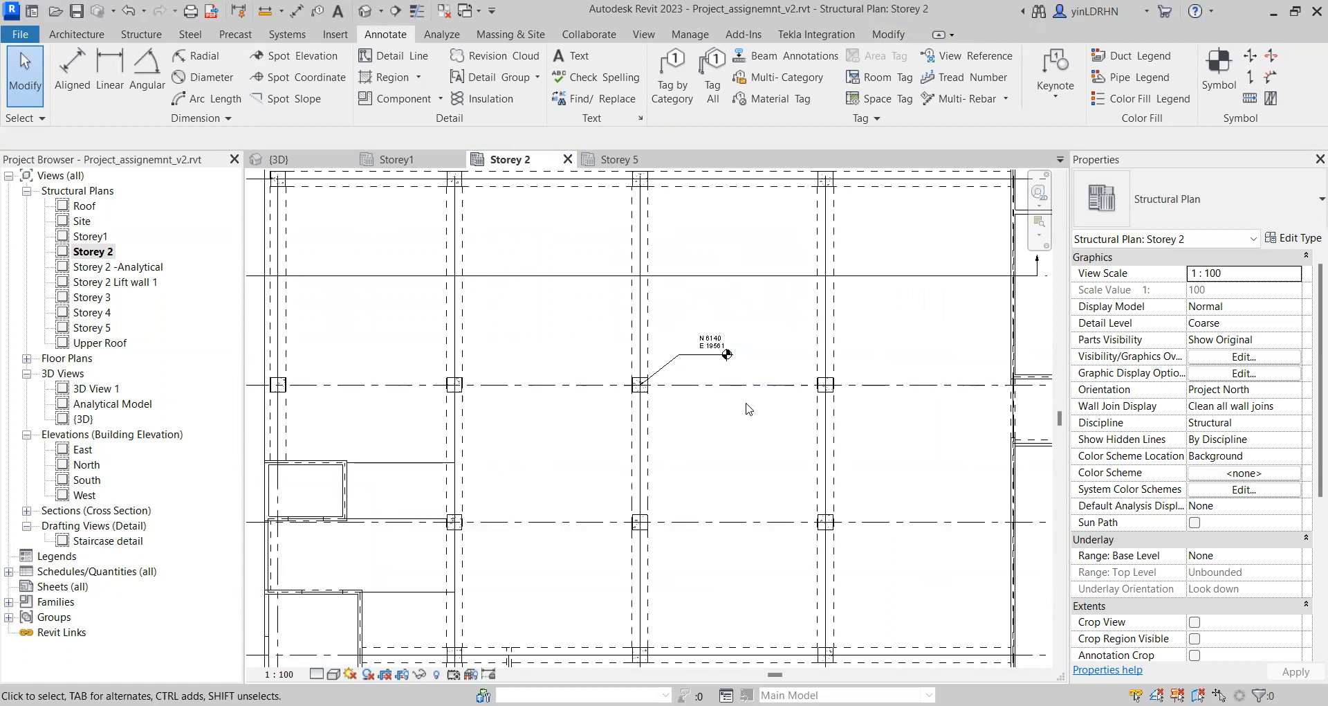
{"action": "scroll", "coordinate": [713, 377], "scroll_direction": "up", "scroll_amount": 2}
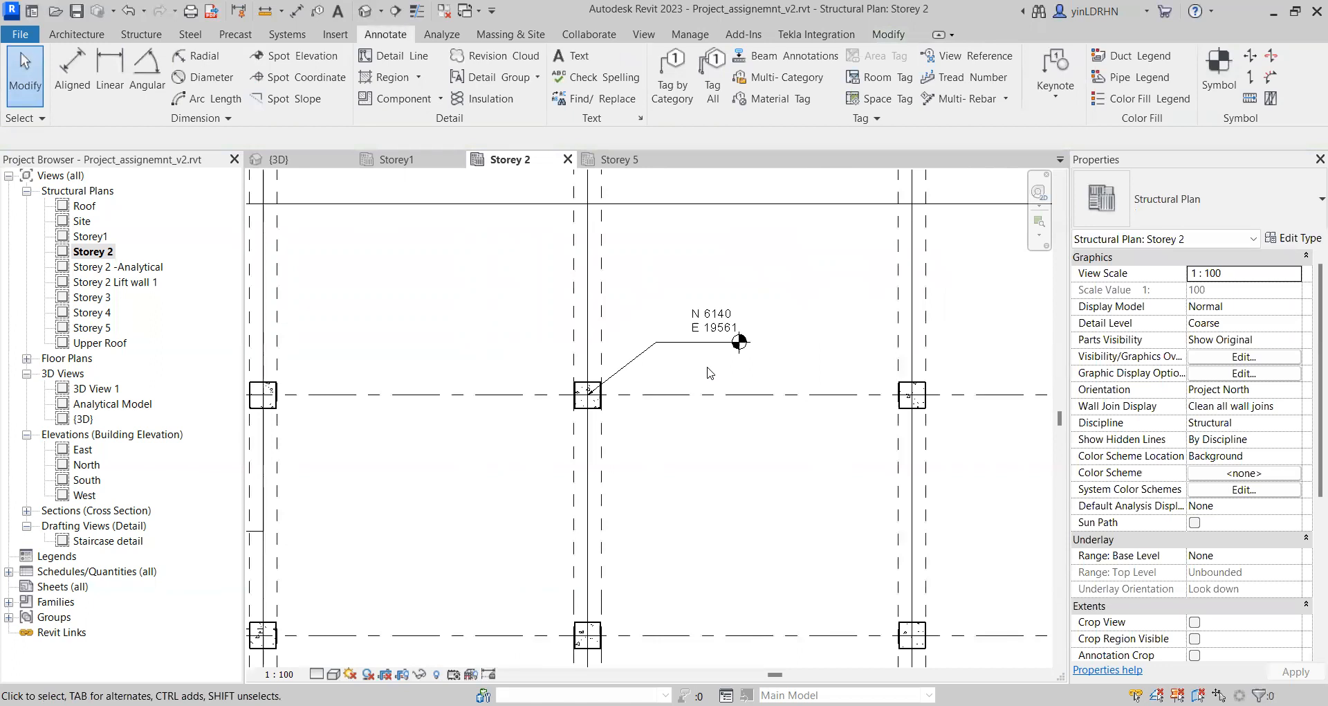
{"action": "scroll", "coordinate": [707, 371], "scroll_direction": "down", "scroll_amount": 4}
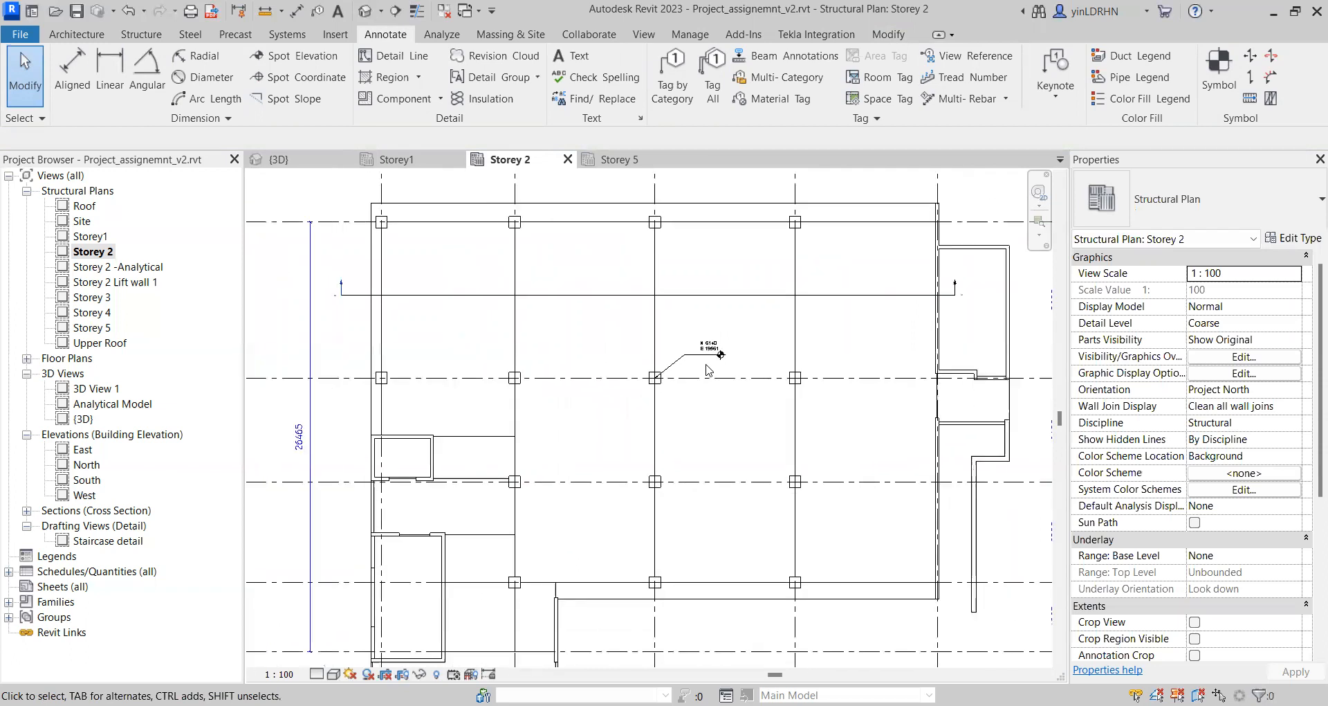
{"action": "double_click", "coordinate": [83, 221]}
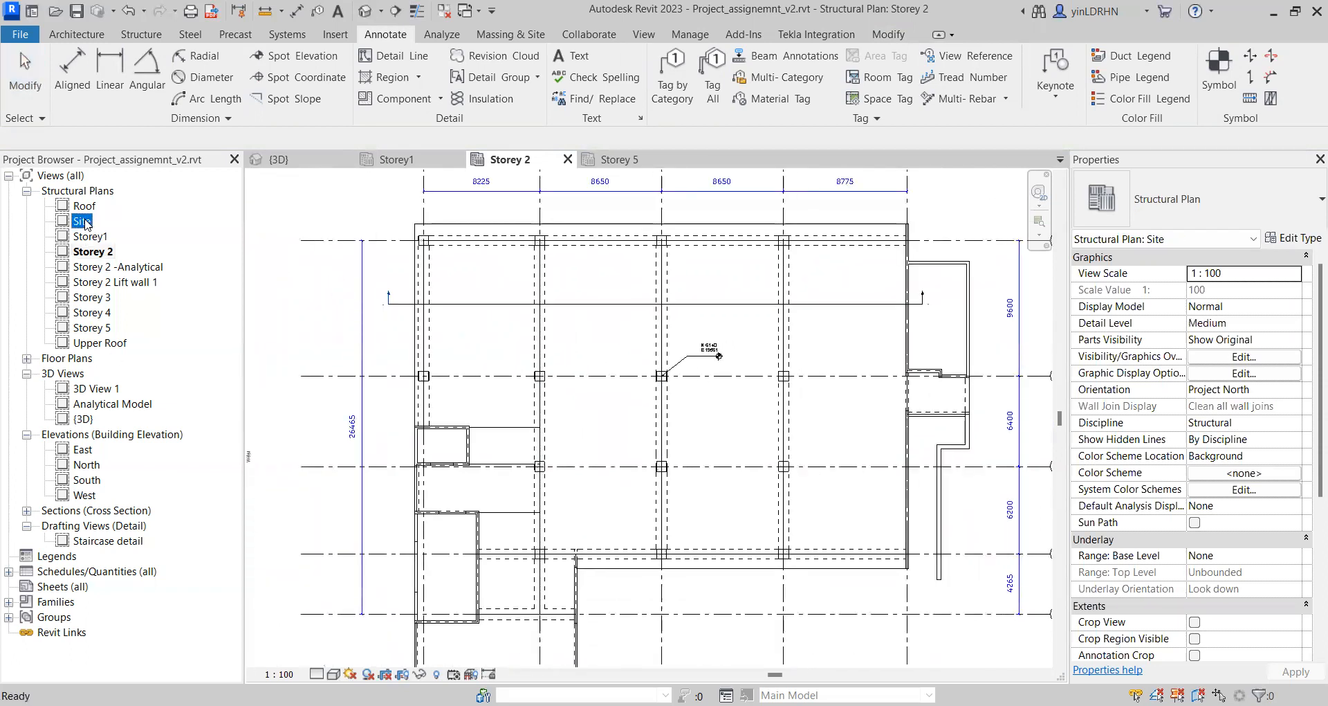
{"action": "middle_click_drag", "start_coordinate": [505, 404], "coordinate": [516, 206]}
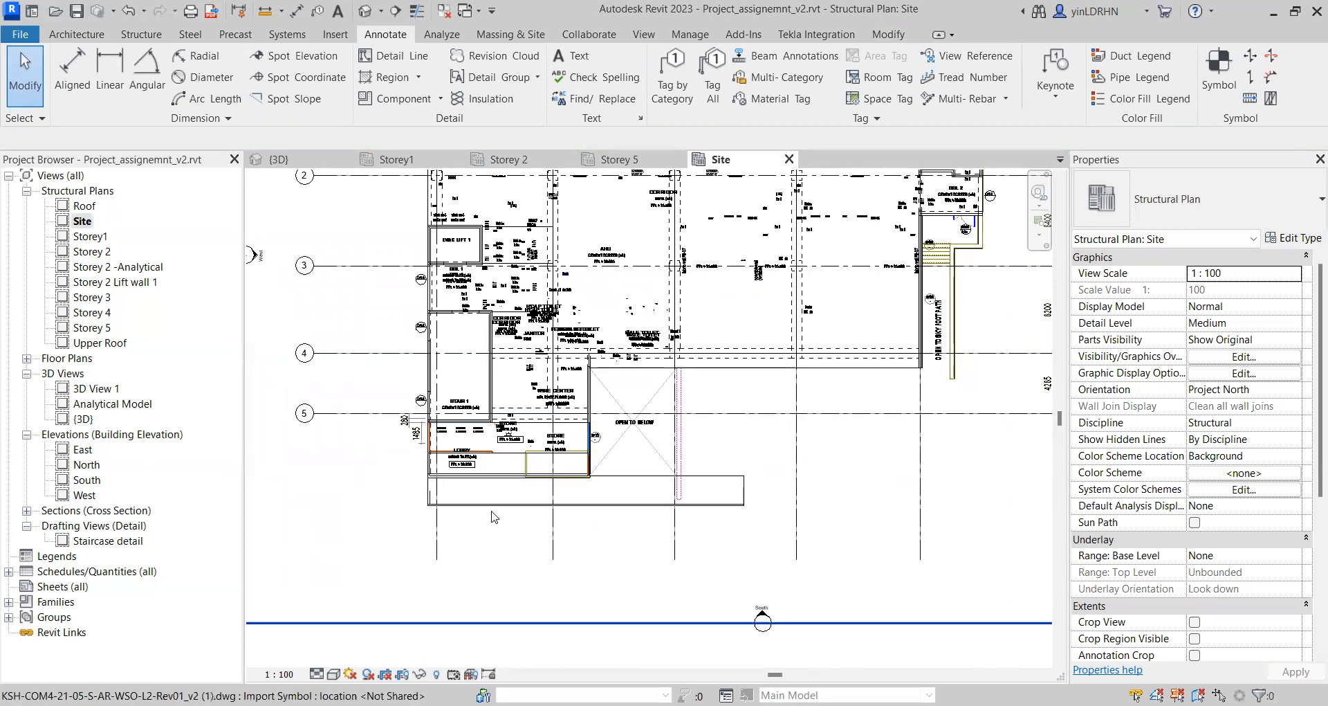
{"action": "scroll", "coordinate": [490, 506], "scroll_direction": "down", "scroll_amount": 2}
{"action": "middle_click_drag", "start_coordinate": [573, 414], "coordinate": [574, 476]}
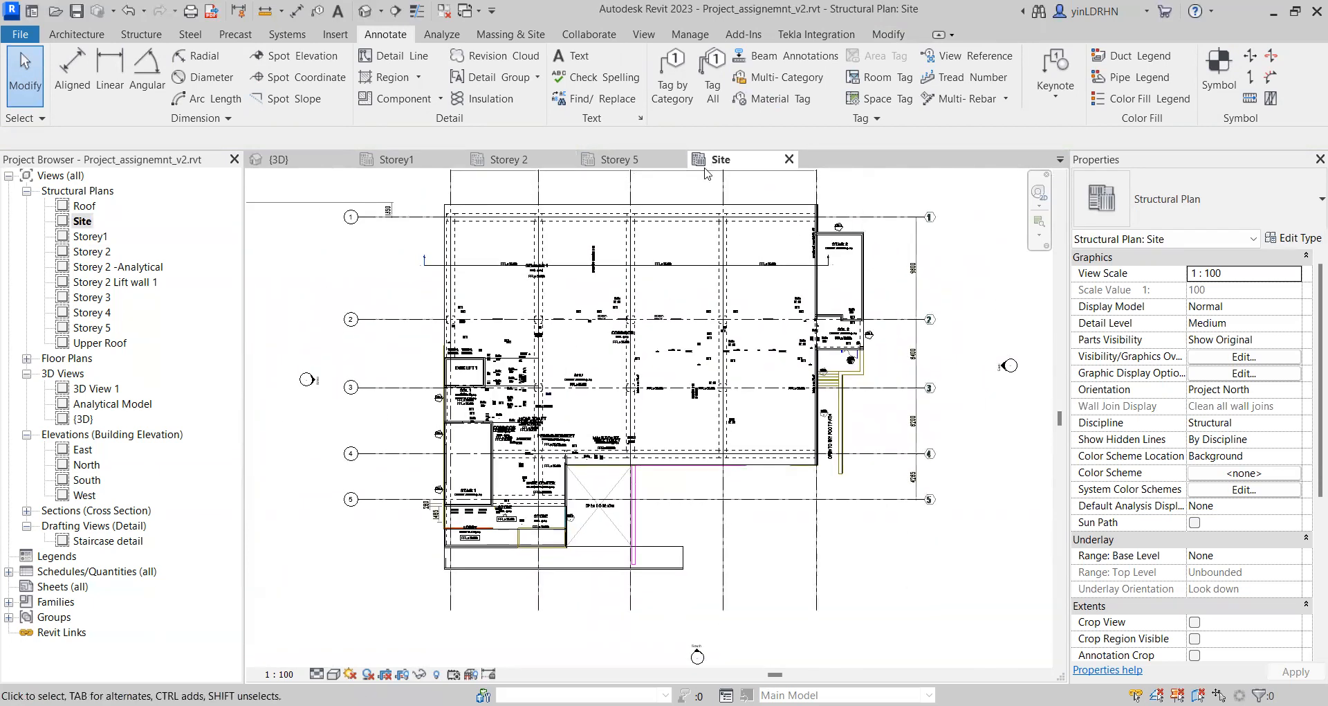
{"action": "left_click", "coordinate": [504, 161]}
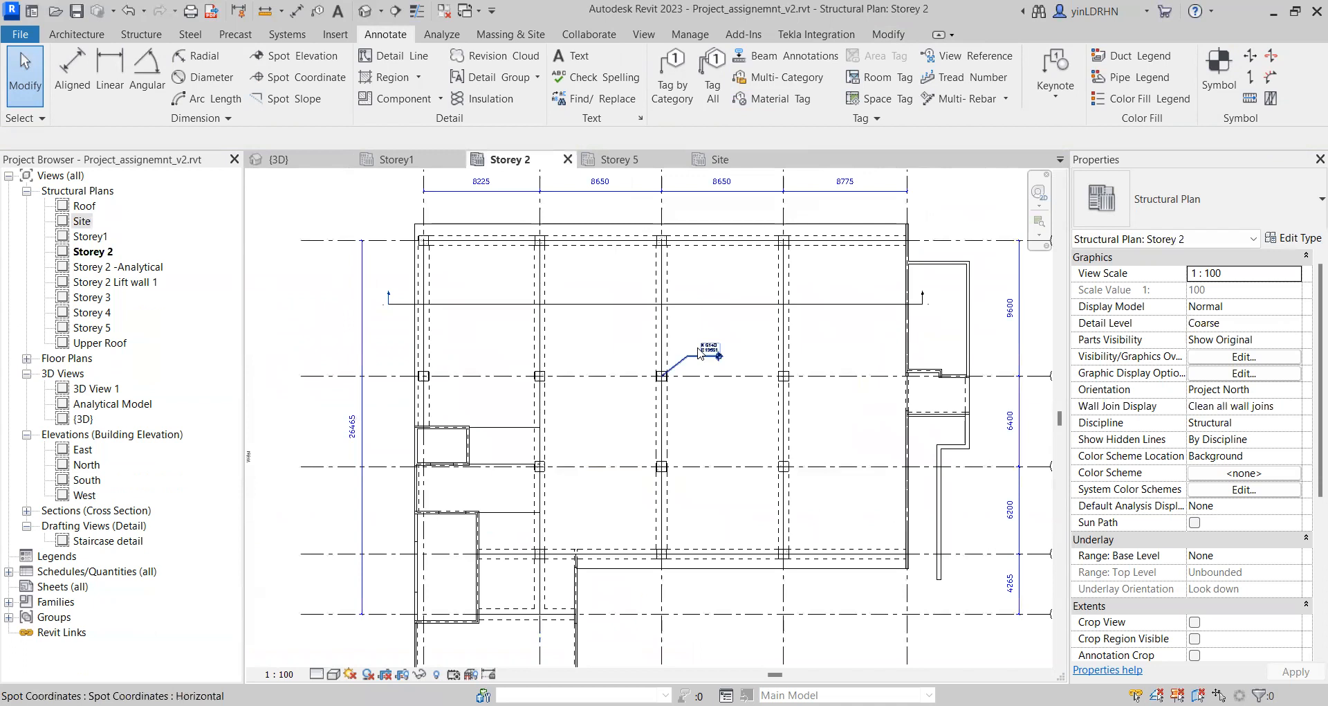
Step: Delete the spot coordinate at the column on grids C and 2
{"action": "left_click", "coordinate": [712, 355]}
{"action": "scroll", "coordinate": [724, 396], "scroll_direction": "up", "scroll_amount": 3}
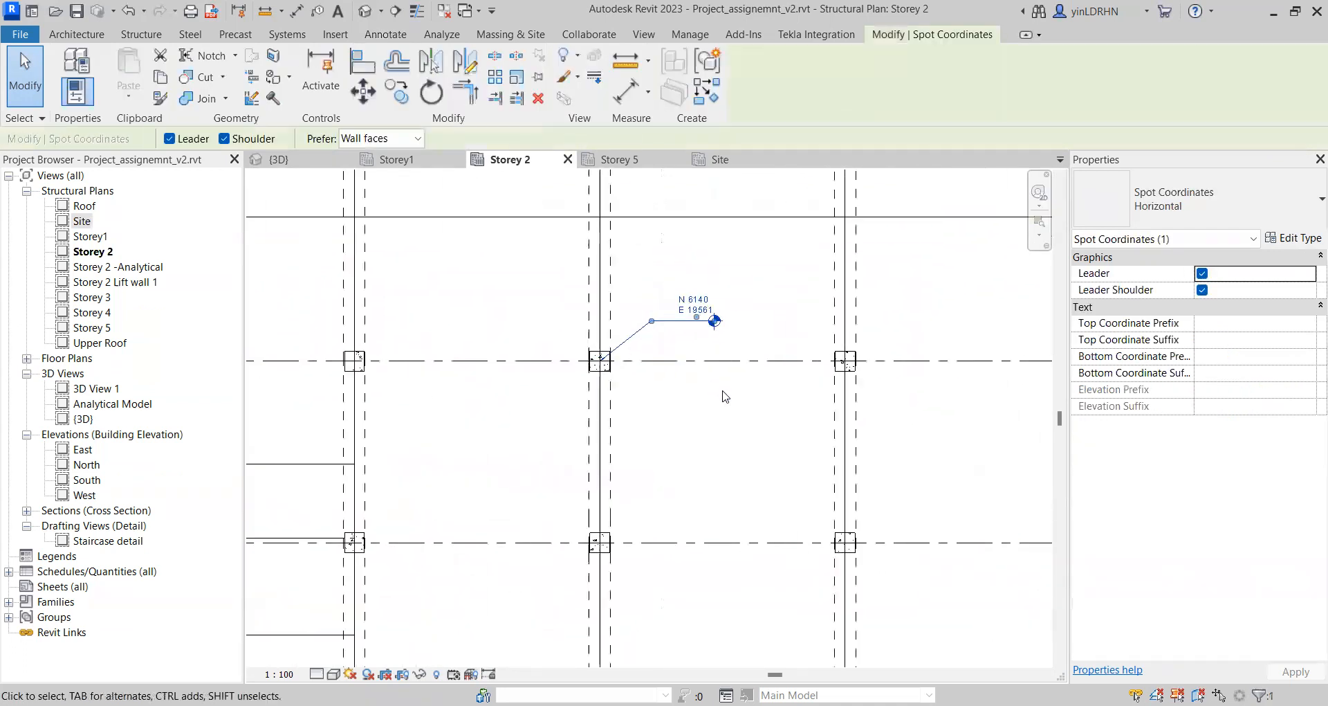
{"action": "key", "text": "Delete"}
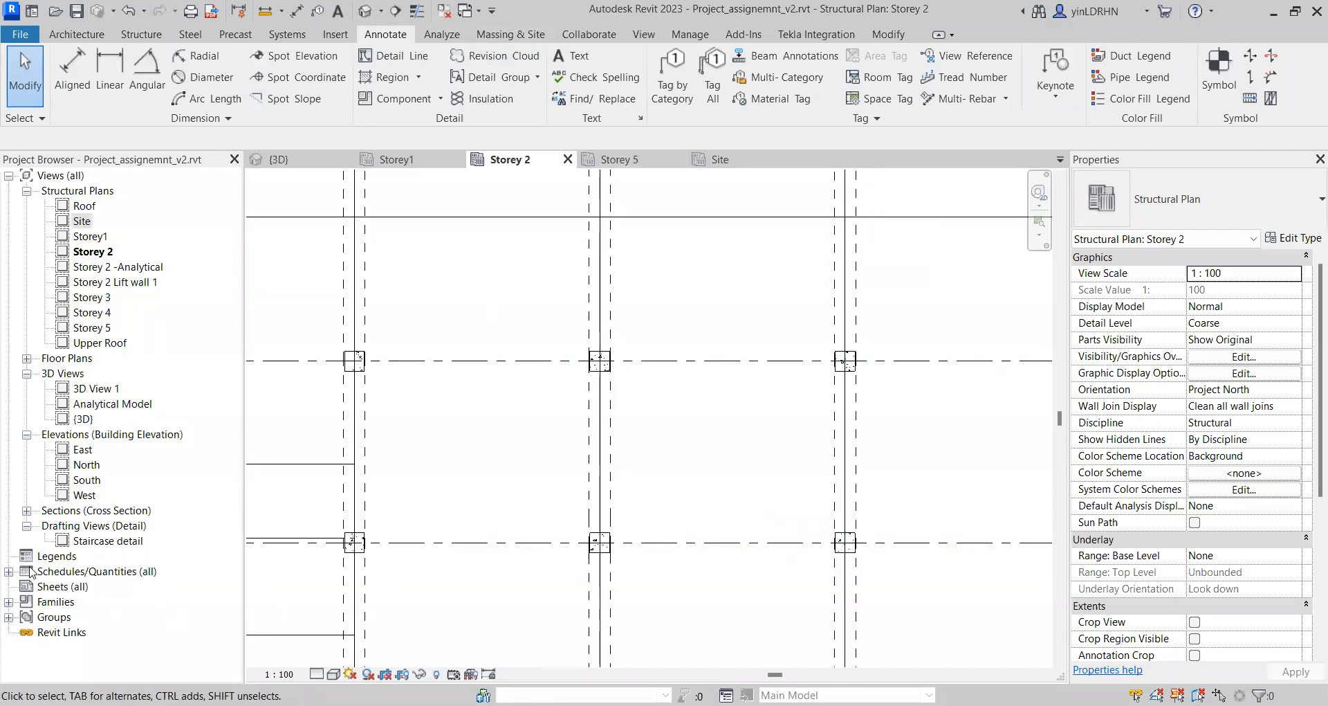
Step: In the Staircase detail drafting view, draw a detail-line rectangle about 1900 mm wide and 1700 mm high in the Thin Lines style
{"action": "double_click", "coordinate": [104, 540]}
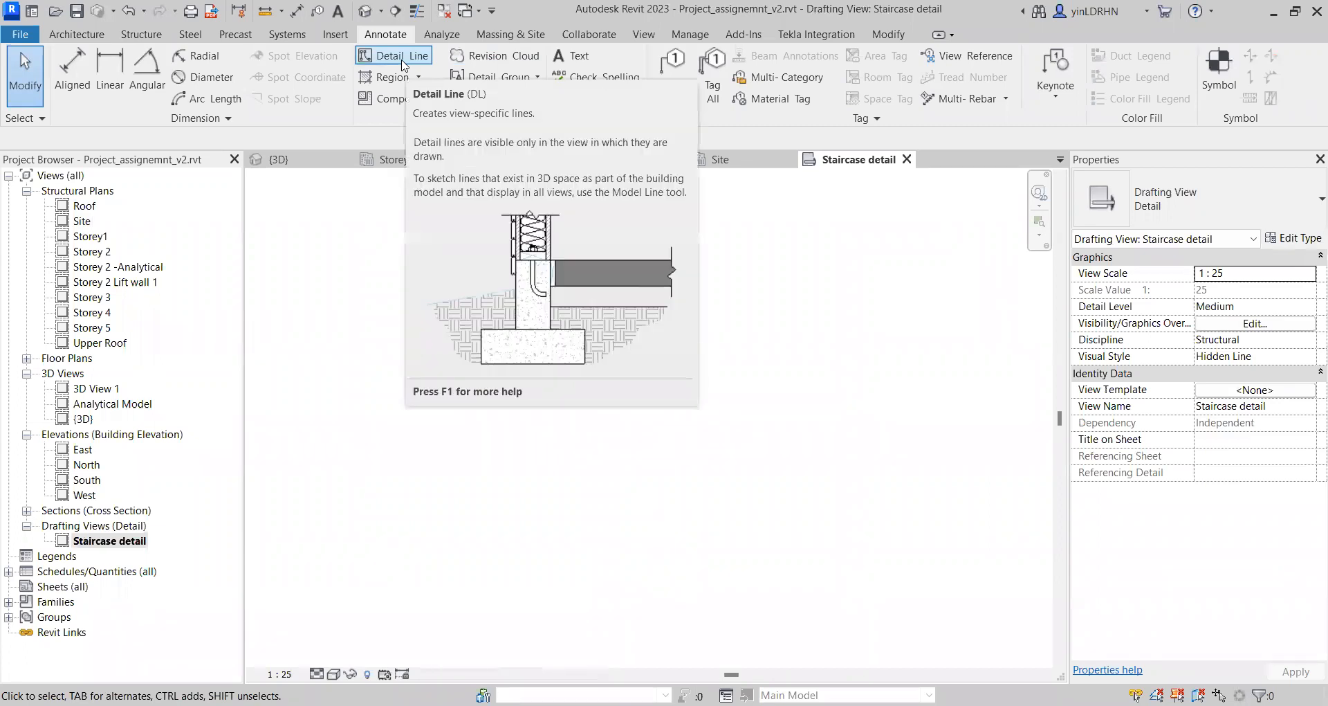
{"action": "left_click", "coordinate": [404, 62]}
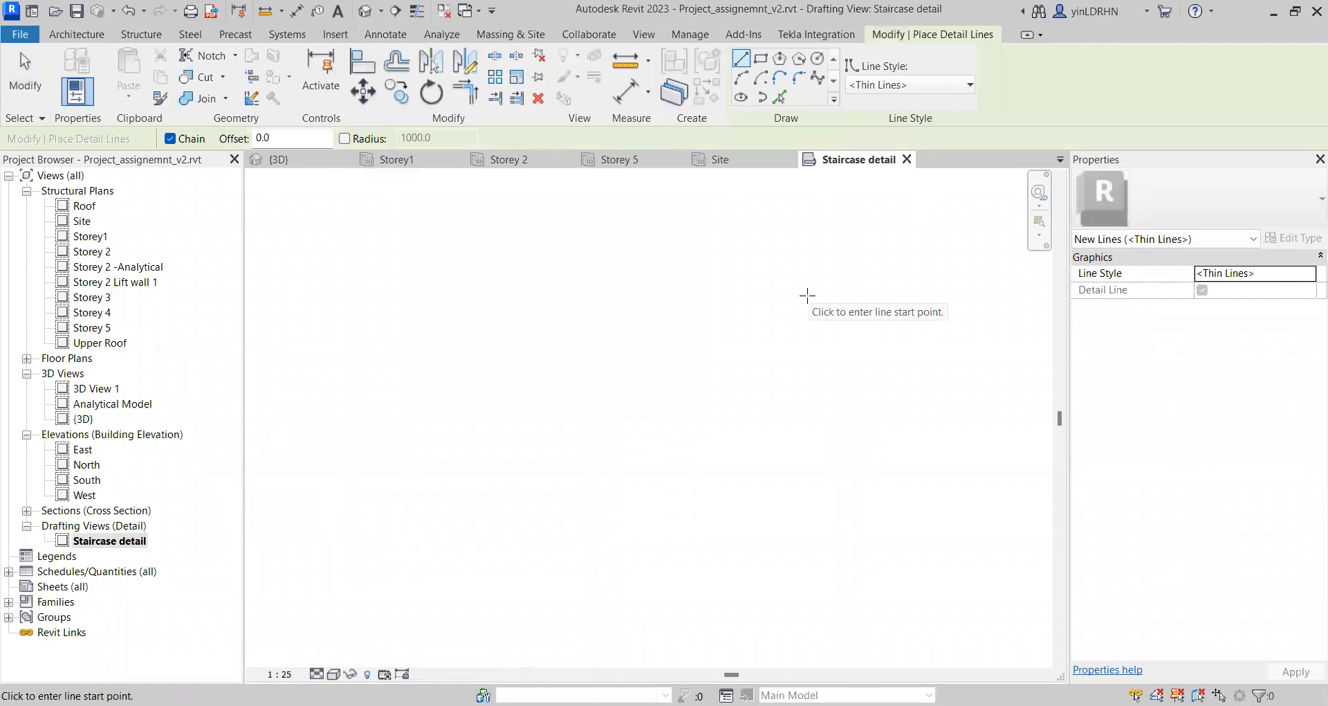
{"action": "left_click", "coordinate": [946, 85]}
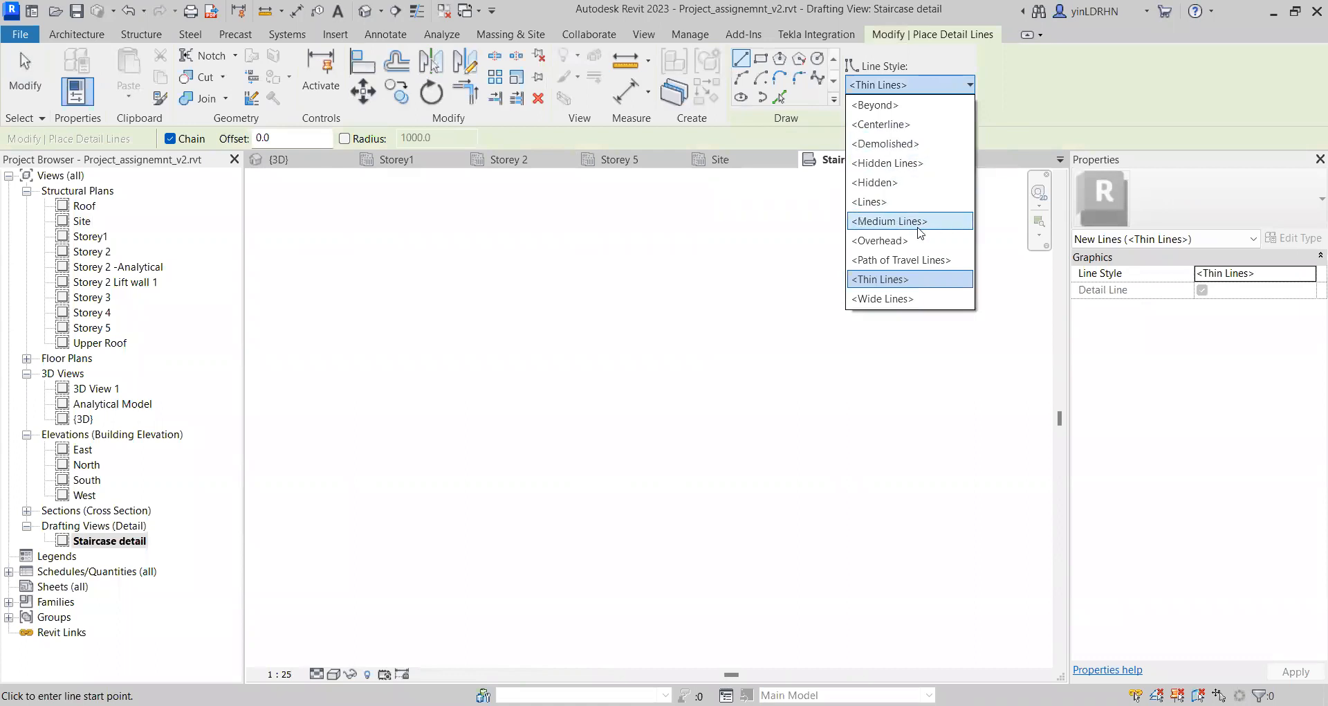
{"action": "left_click", "coordinate": [903, 280]}
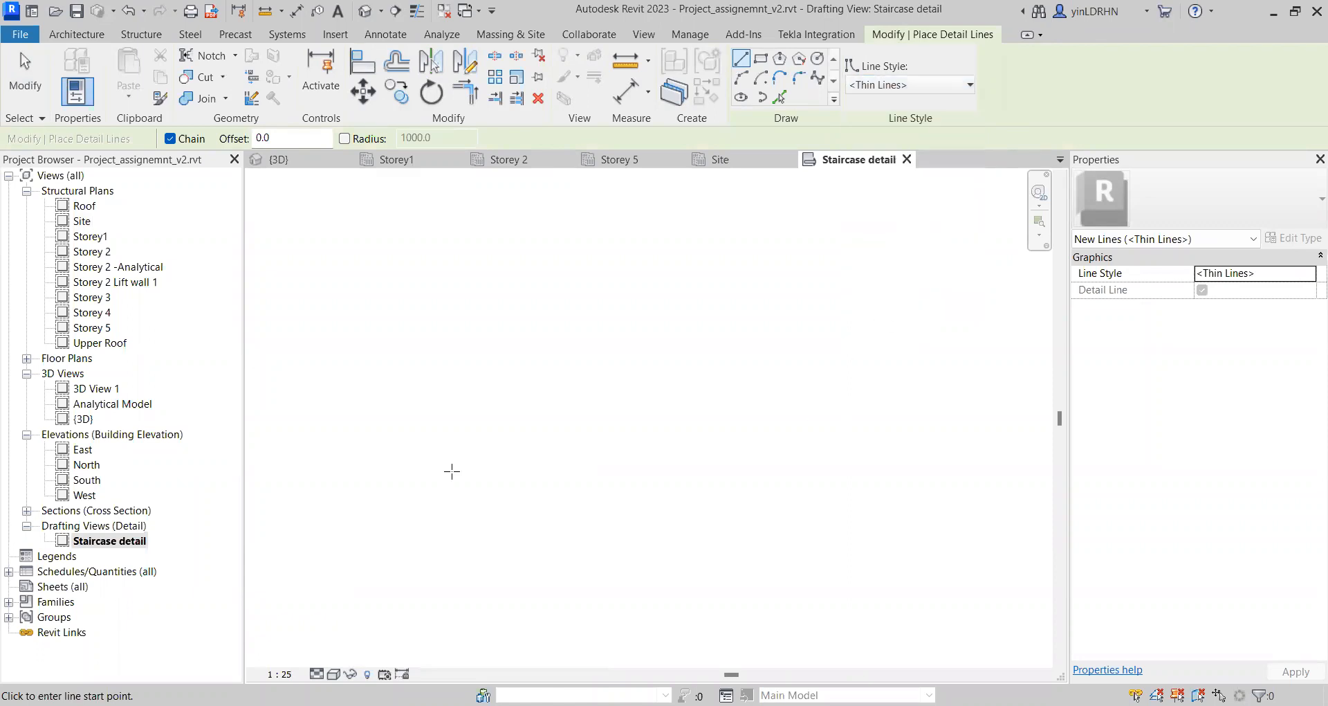
{"action": "left_click", "coordinate": [761, 58]}
{"action": "left_click", "coordinate": [359, 293]}
{"action": "left_click", "coordinate": [532, 446]}
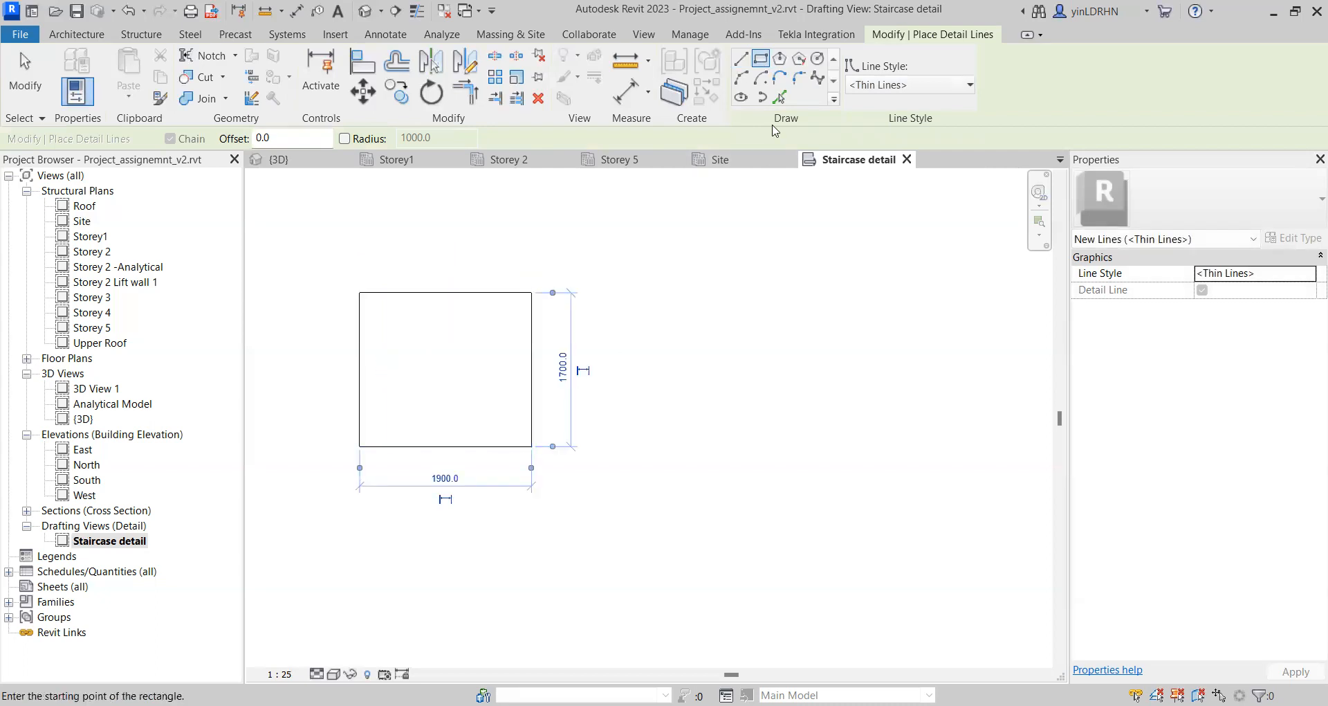
Step: Draw a thin detail-line ellipse beside the rectangle with radii of about 800 mm horizontally and 1000 mm vertically
{"action": "left_click", "coordinate": [741, 96]}
{"action": "left_click", "coordinate": [631, 306]}
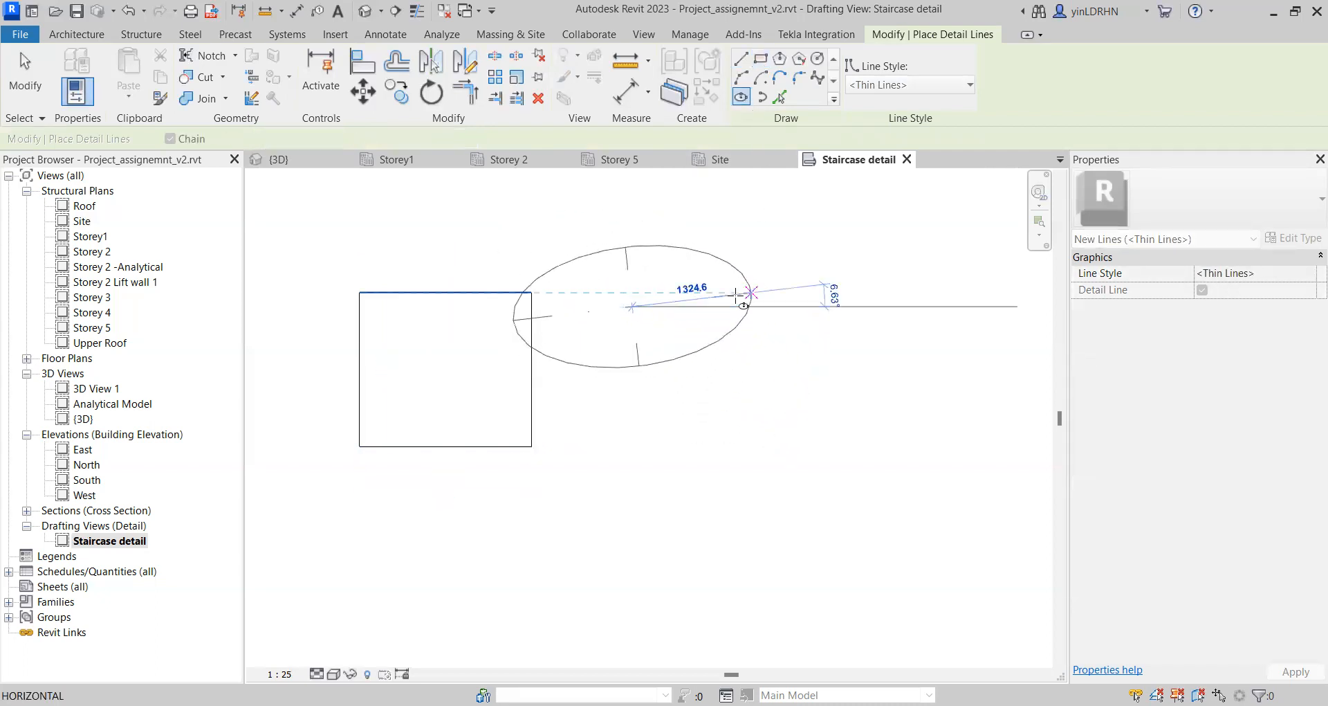
{"action": "left_click", "coordinate": [704, 307]}
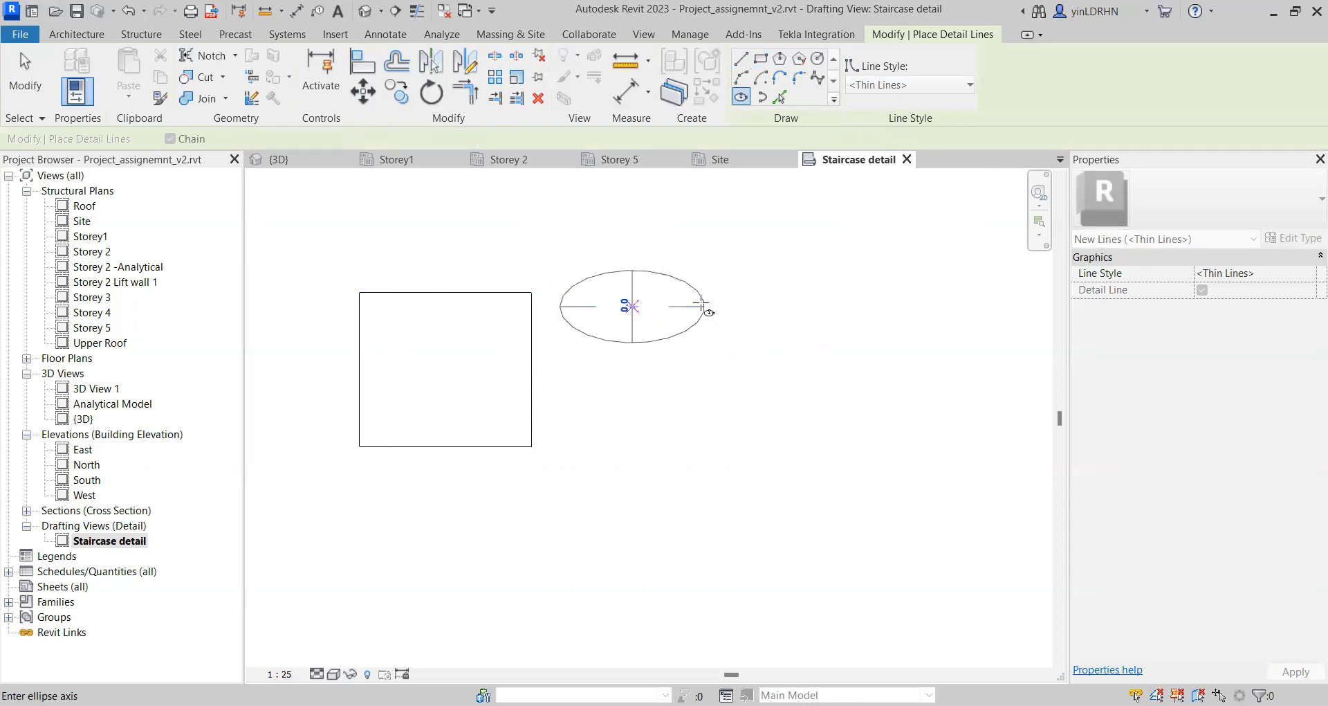
{"action": "left_click", "coordinate": [649, 399]}
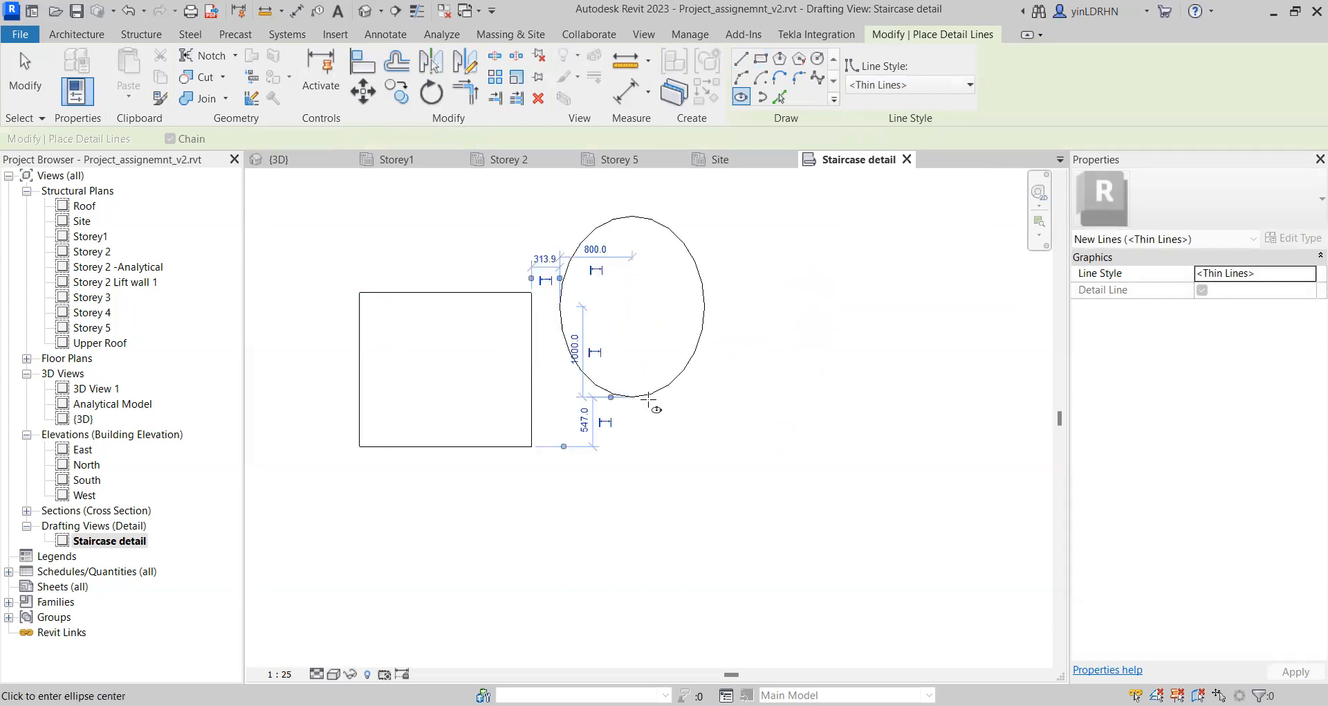
{"action": "key", "text": "Escape"}
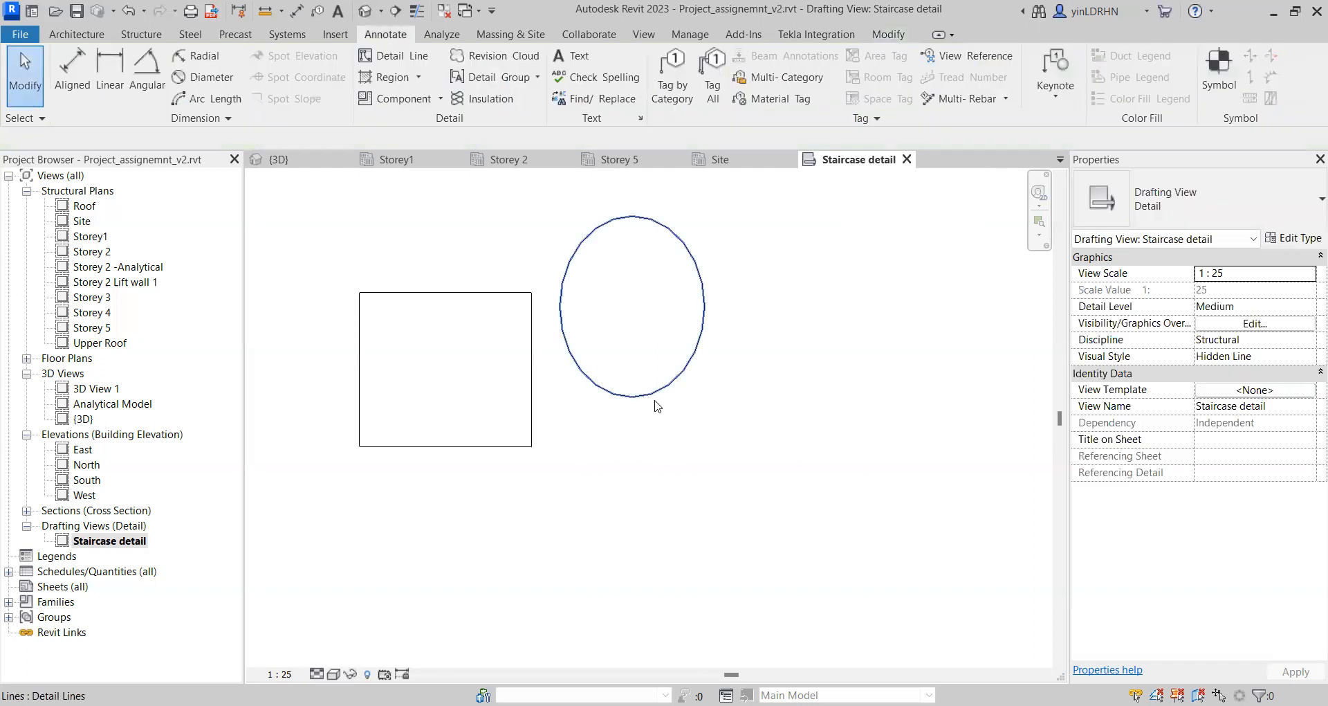
Step: Set the ellipse's horizontal radius to 1000 mm
{"action": "left_click", "coordinate": [655, 398]}
{"action": "left_click", "coordinate": [595, 249]}
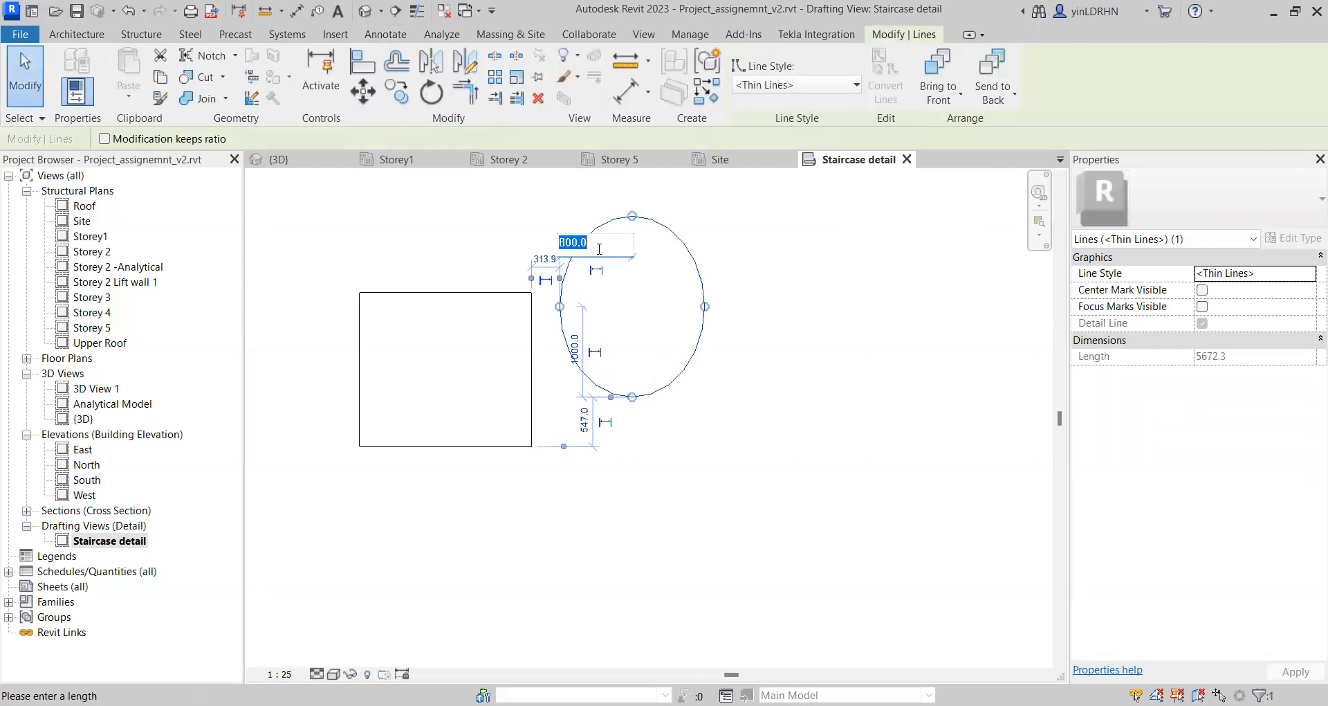
{"action": "type", "text": "1000"}
{"action": "key", "text": "Return"}
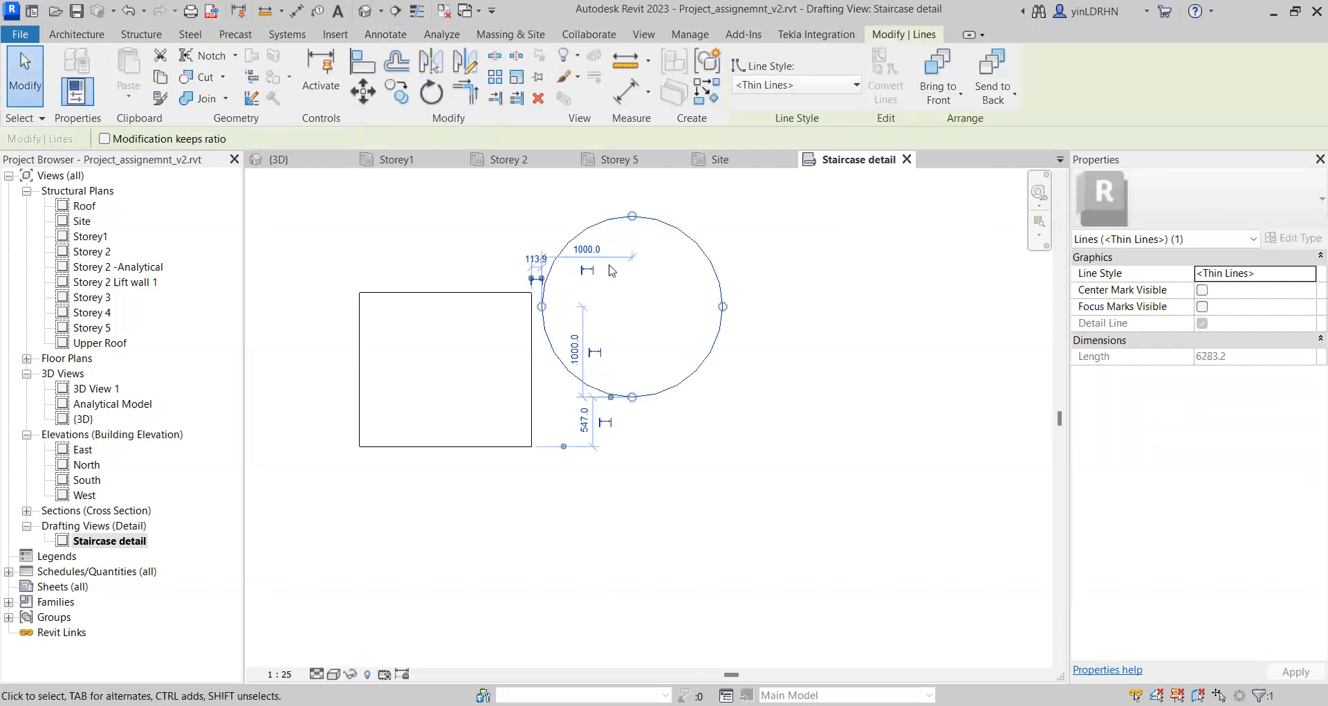
{"action": "key", "text": "Escape"}
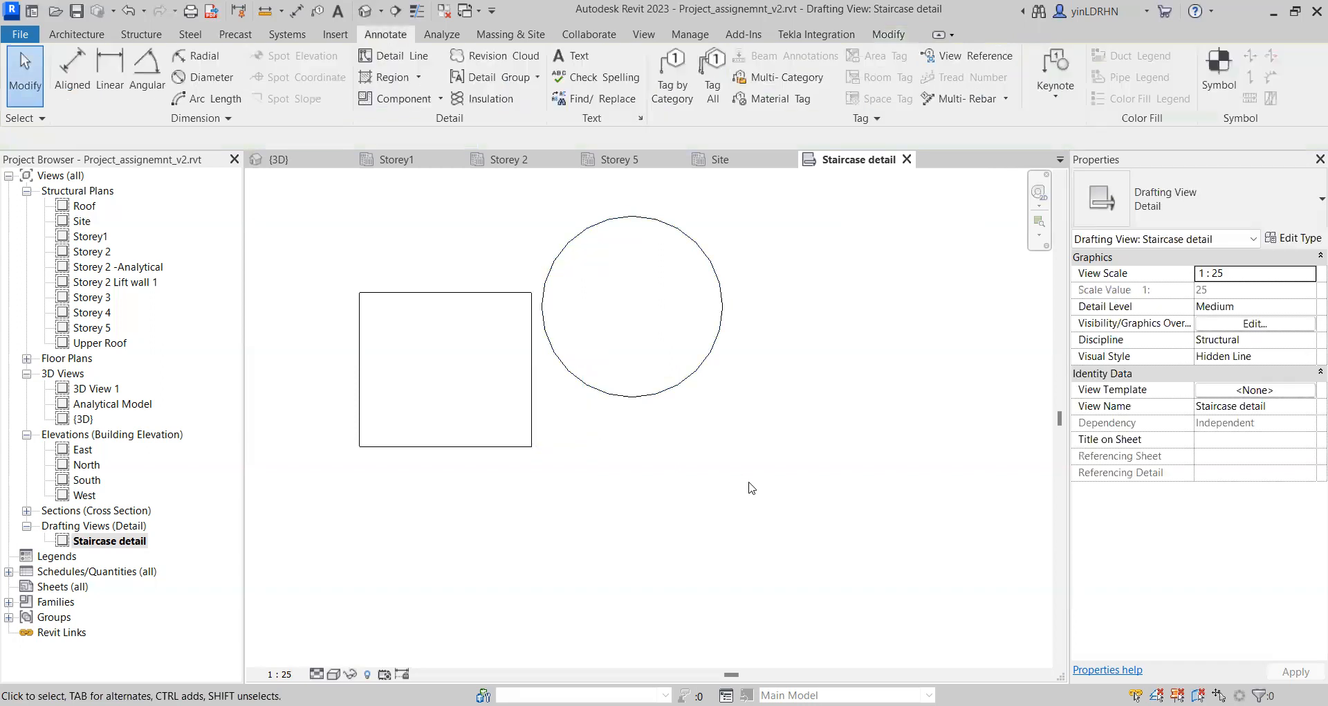
Step: Move the round shape about 1100 mm diagonally downward, away from the rectangle, at about 35° below horizontal
{"action": "left_click", "coordinate": [671, 222]}
{"action": "left_click", "coordinate": [396, 91]}
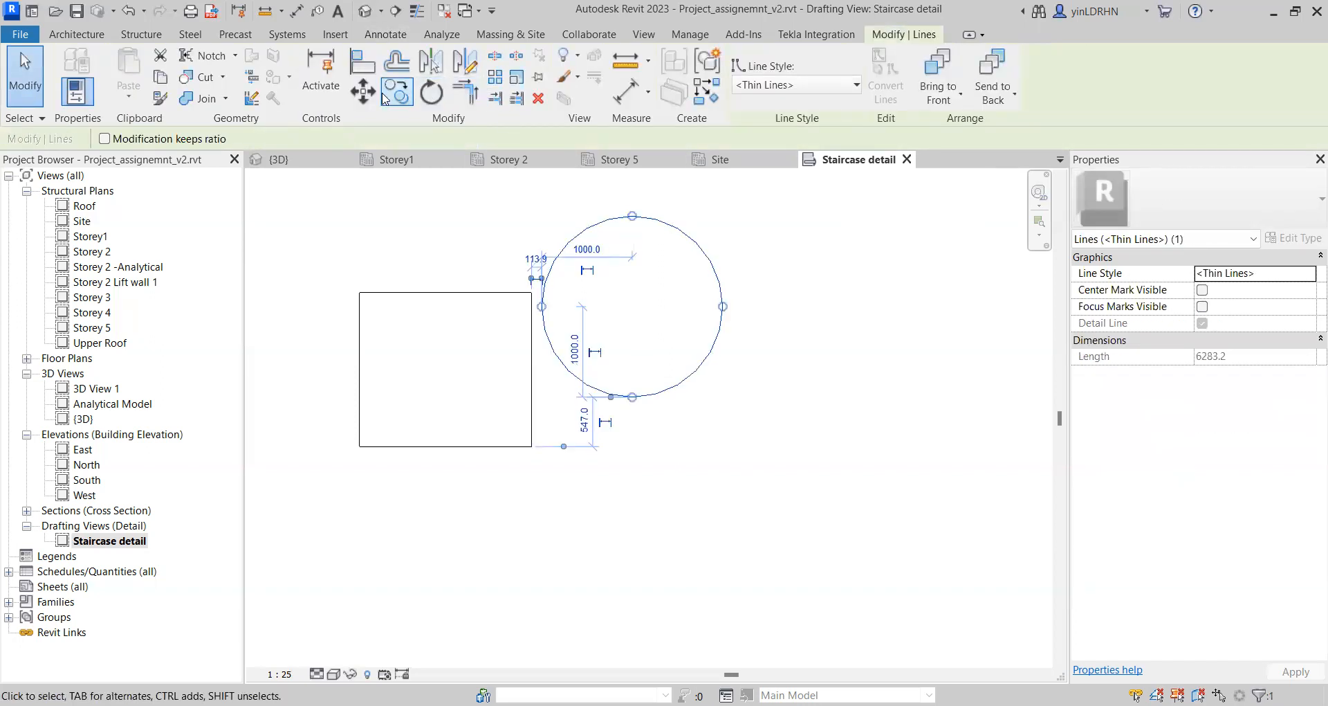
{"action": "key", "text": "m"}
{"action": "key", "text": "v"}
{"action": "left_click", "coordinate": [714, 347]}
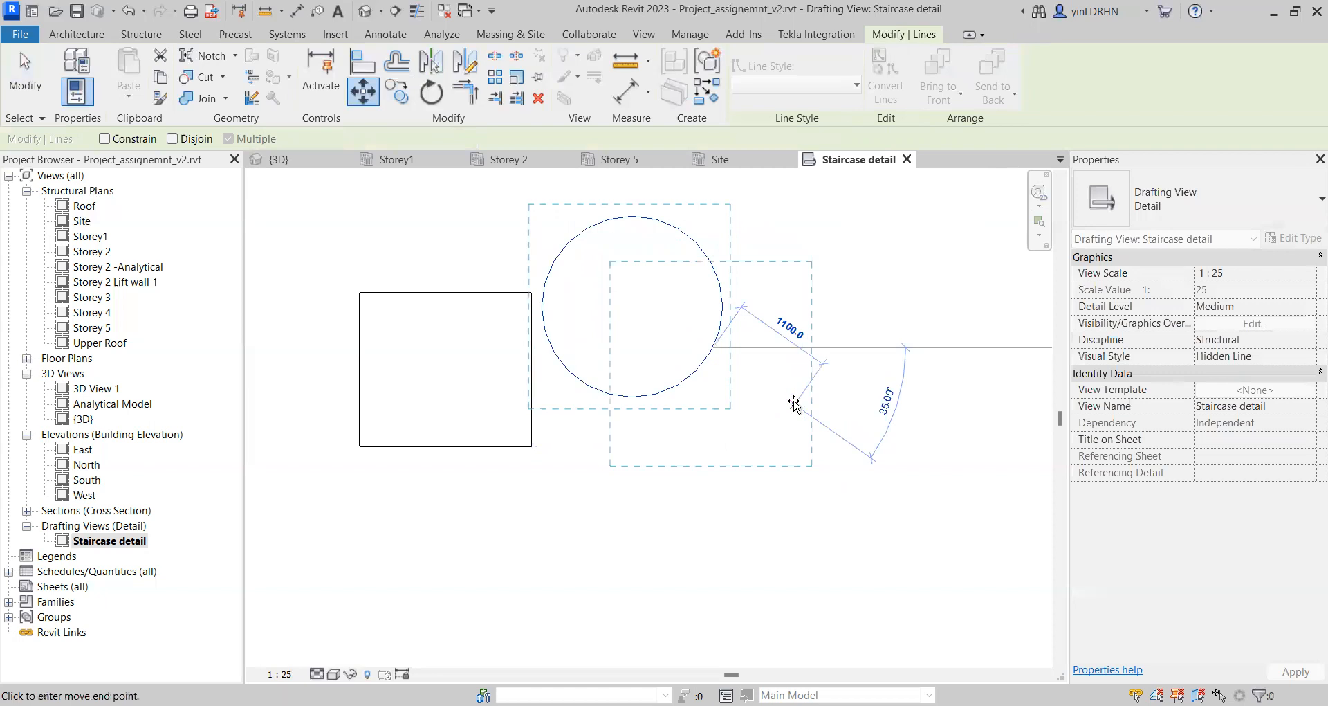
{"action": "left_click", "coordinate": [794, 404]}
{"action": "key", "text": "Escape"}
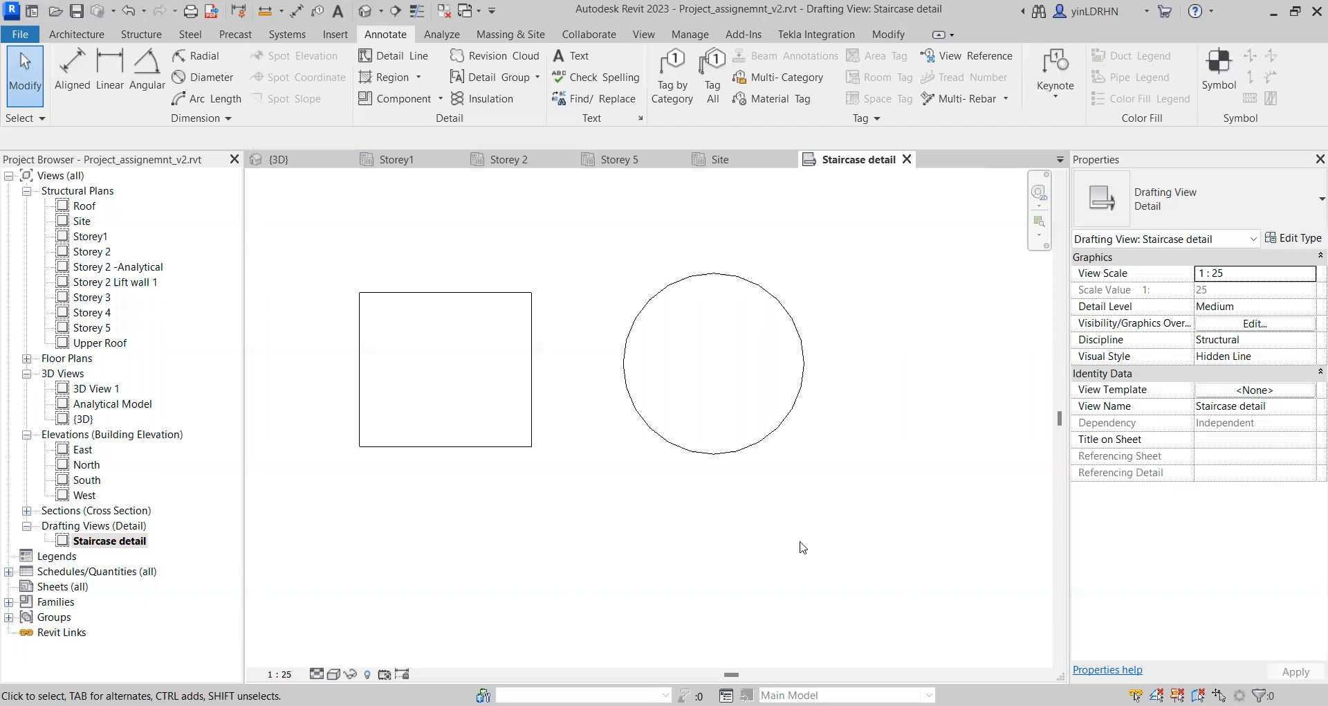
{"action": "left_click", "coordinate": [646, 298]}
{"action": "left_click", "coordinate": [550, 236]}
{"action": "left_click", "coordinate": [402, 55]}
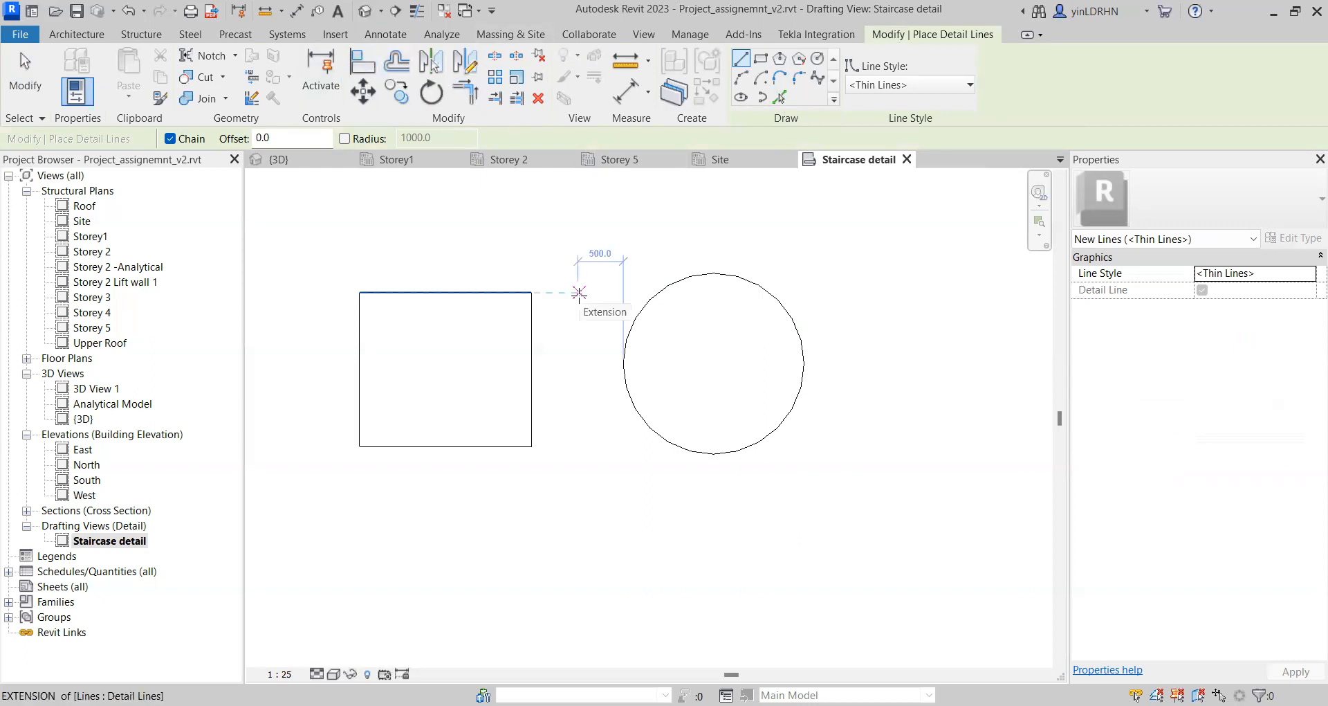
{"action": "key", "text": "Escape"}
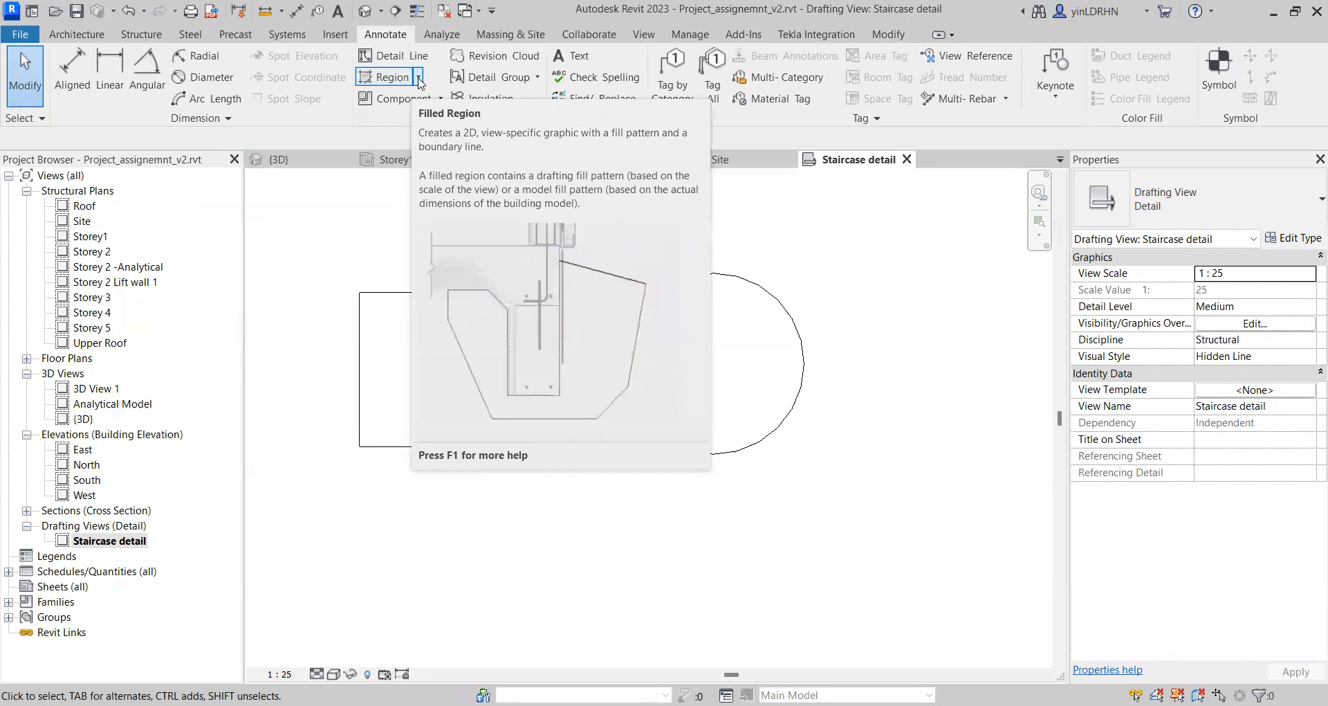
Step: Try a filled region on the rectangle by sketching a diagonal boundary line between opposite corners, and delete that line
{"action": "left_click", "coordinate": [419, 78]}
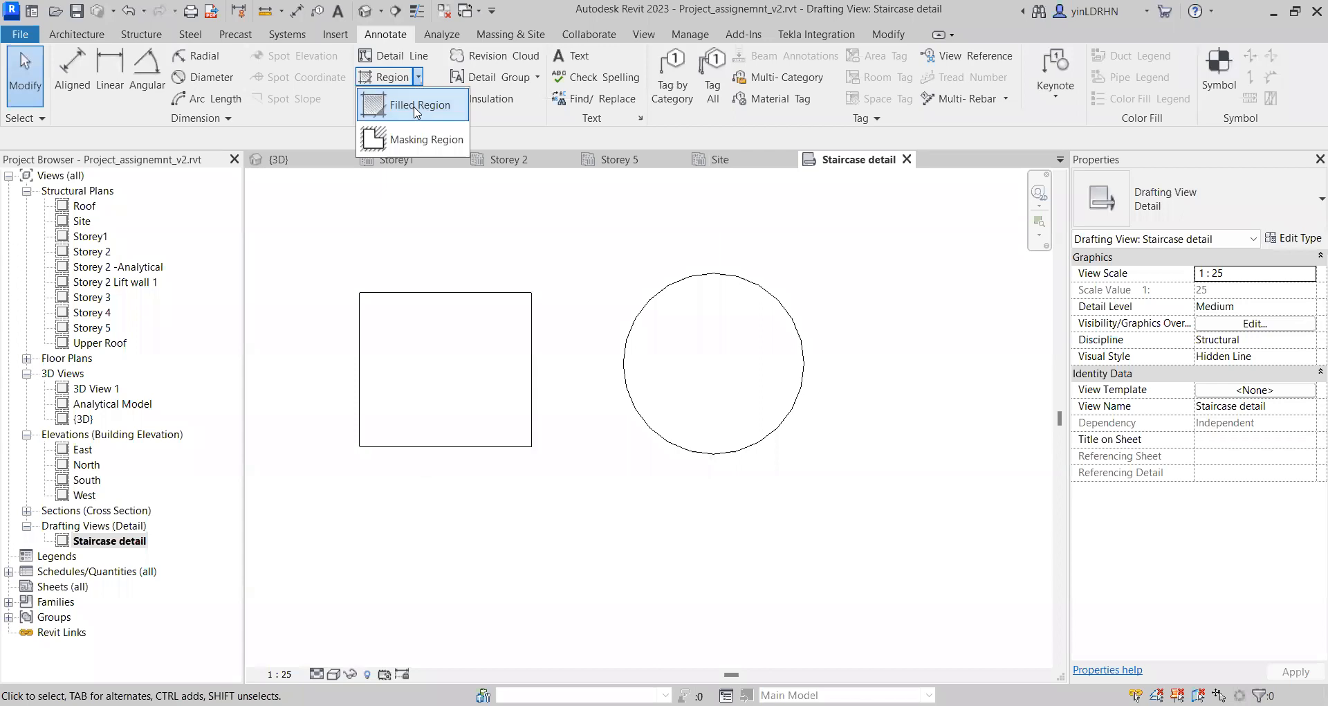
{"action": "left_click", "coordinate": [417, 107]}
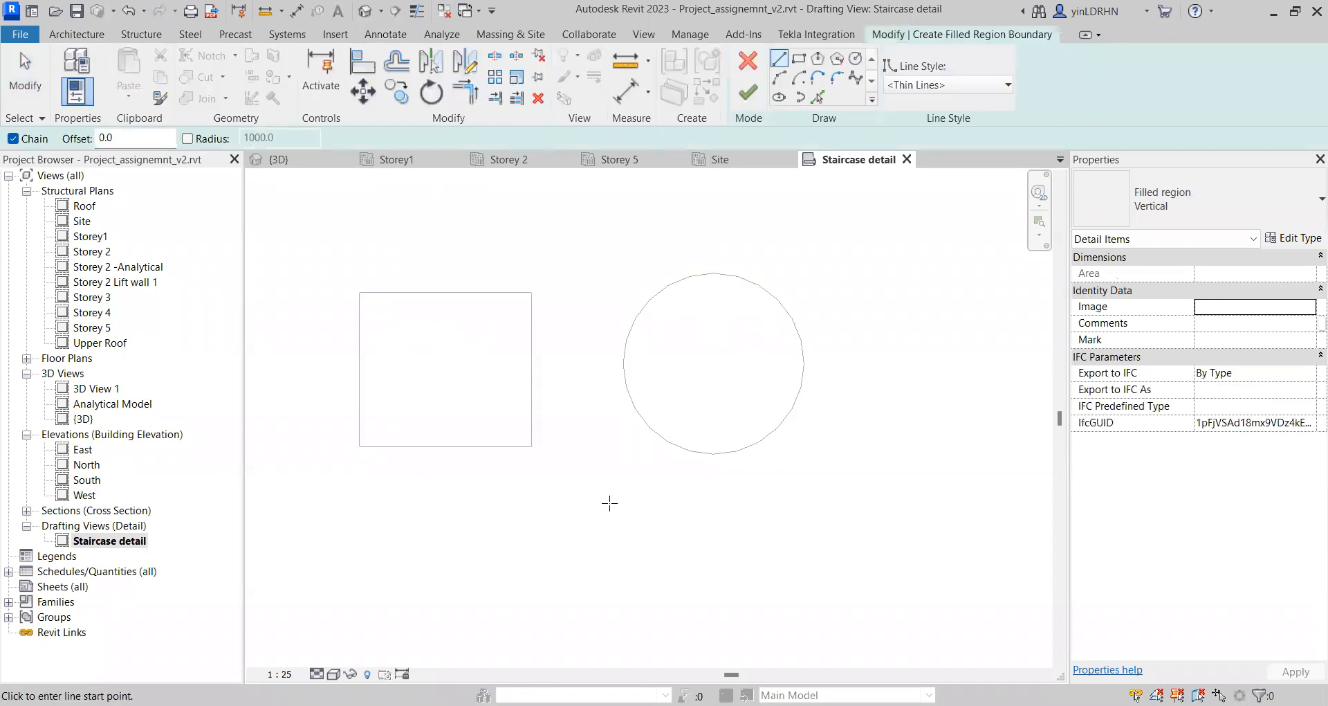
{"action": "left_click", "coordinate": [360, 292]}
{"action": "left_click", "coordinate": [531, 446]}
{"action": "key", "text": "Escape"}
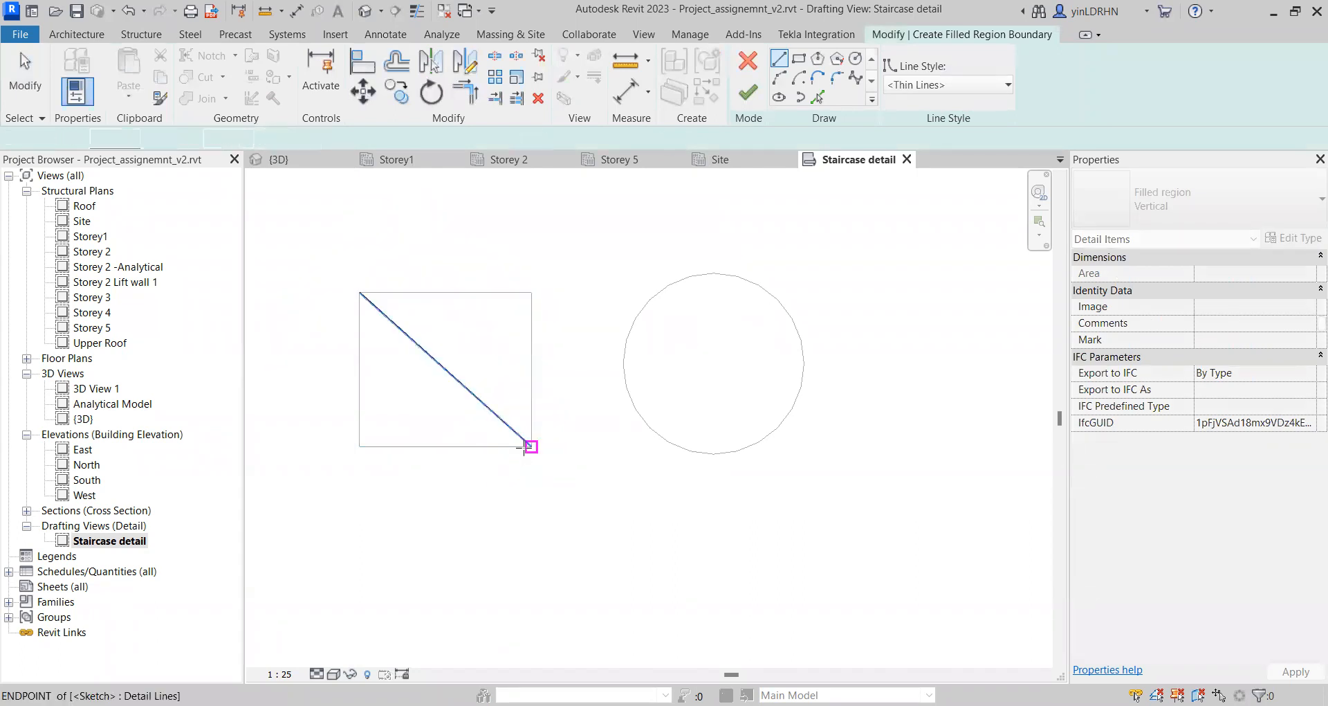
{"action": "key", "text": "Escape"}
{"action": "left_click", "coordinate": [482, 407]}
{"action": "key", "text": "Delete"}
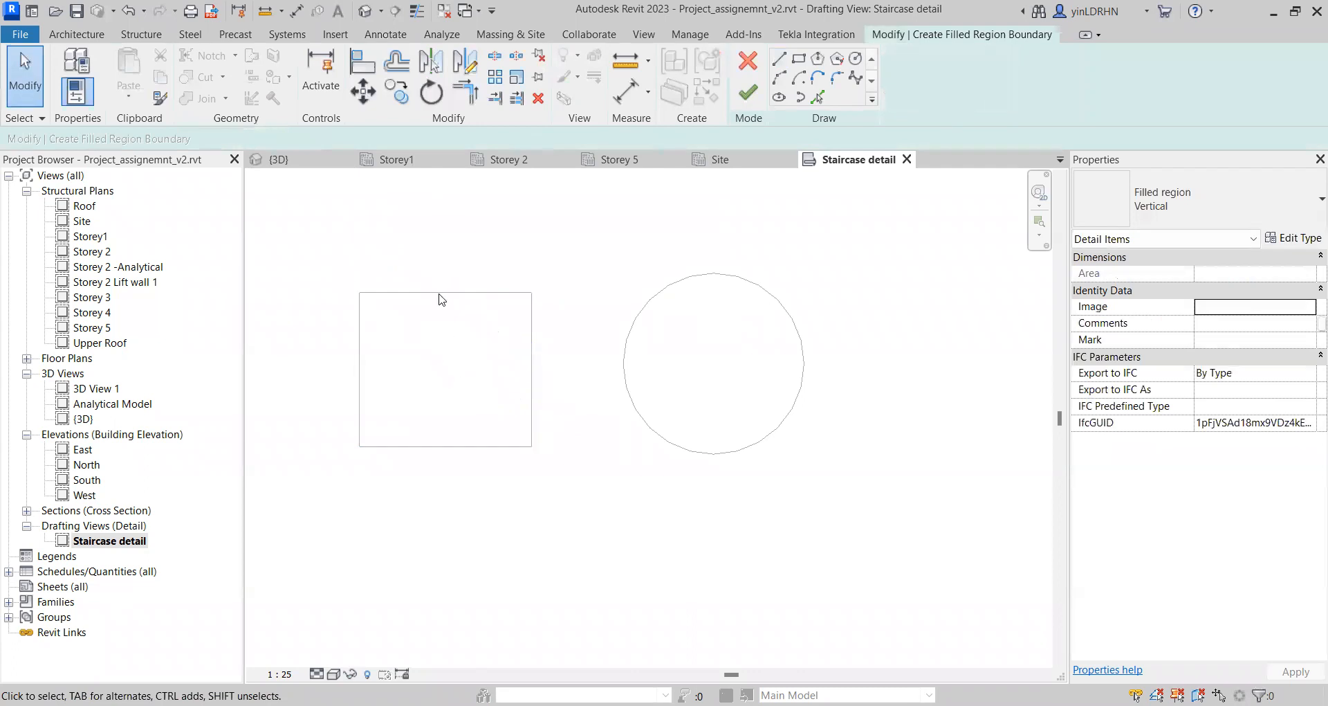
{"action": "left_click", "coordinate": [405, 33]}
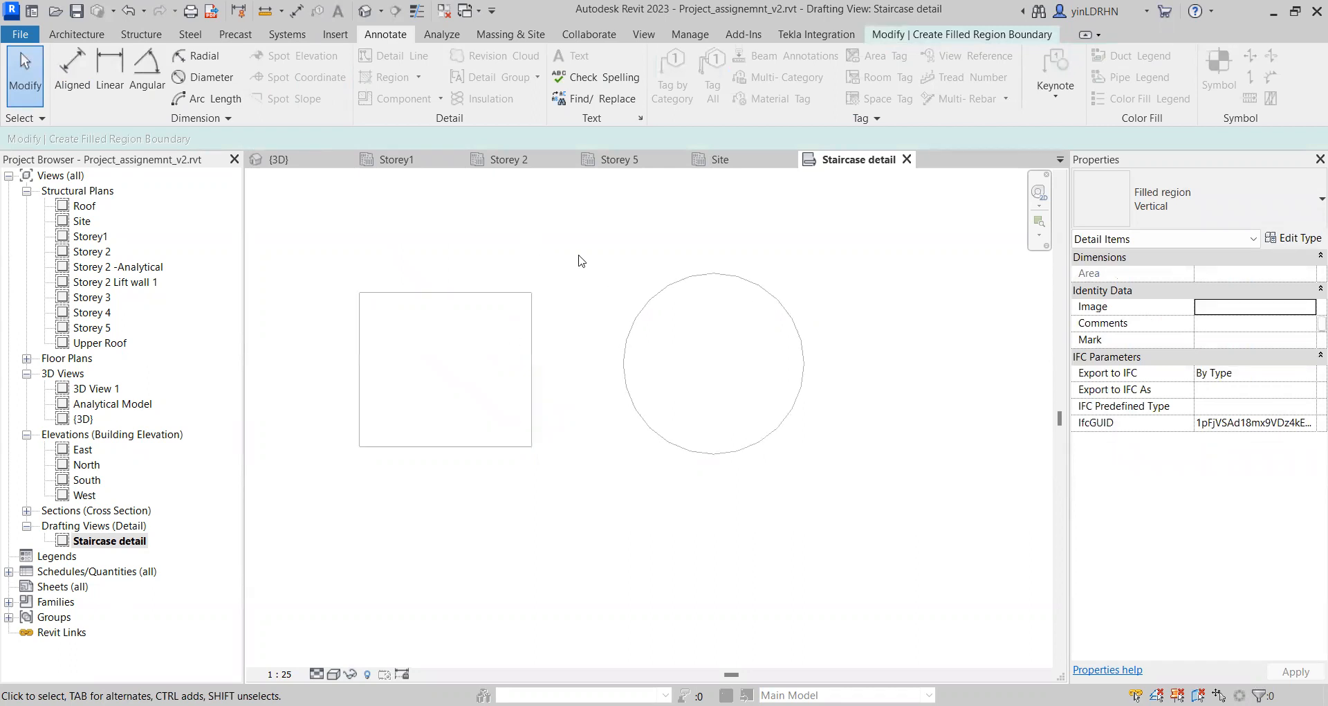
{"action": "left_click", "coordinate": [334, 35]}
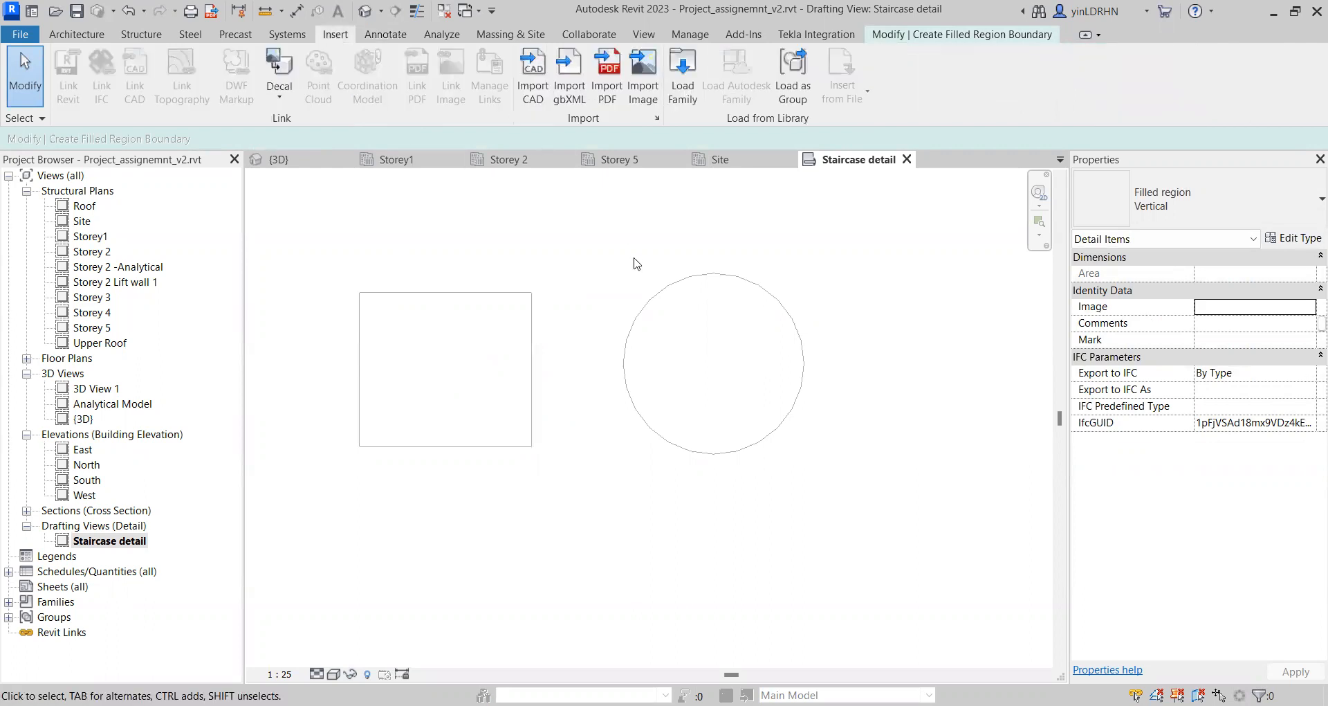
{"action": "left_click", "coordinate": [385, 35]}
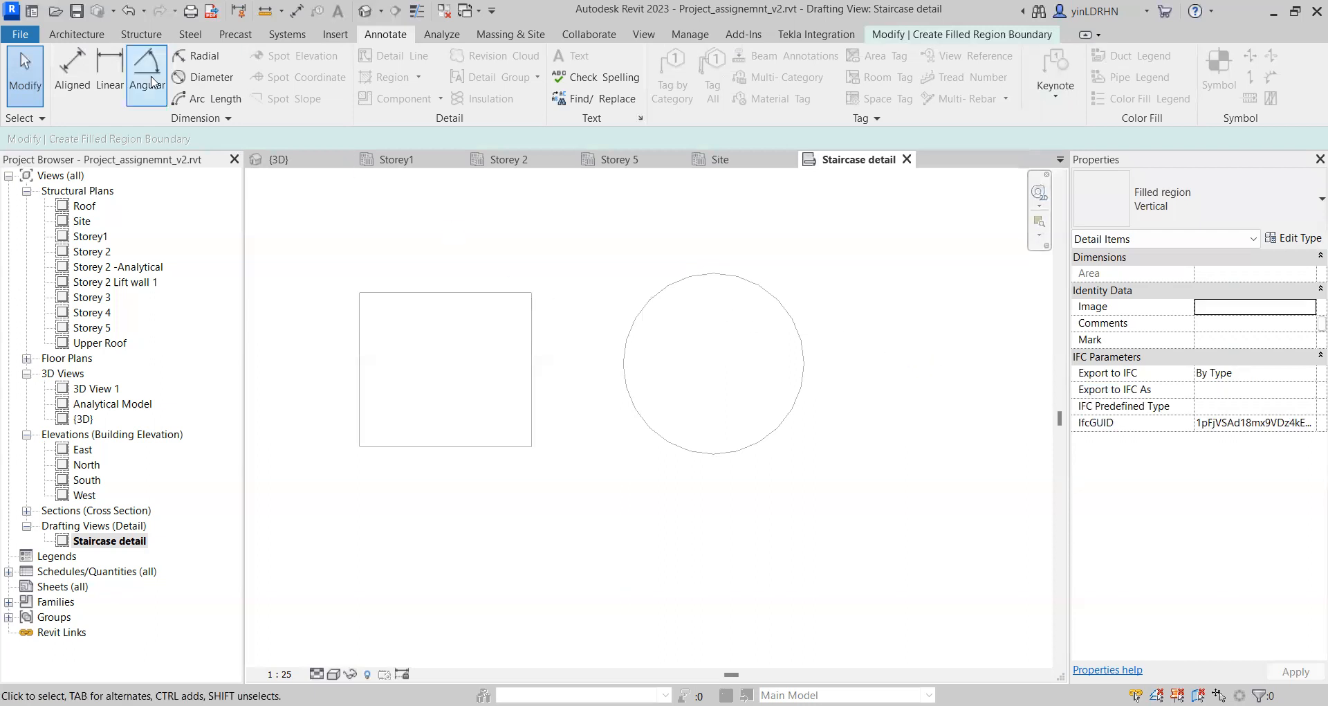
Step: Save the project without the unfinished sketch edits and cancel the filled region boundary sketch
{"action": "left_click", "coordinate": [75, 11]}
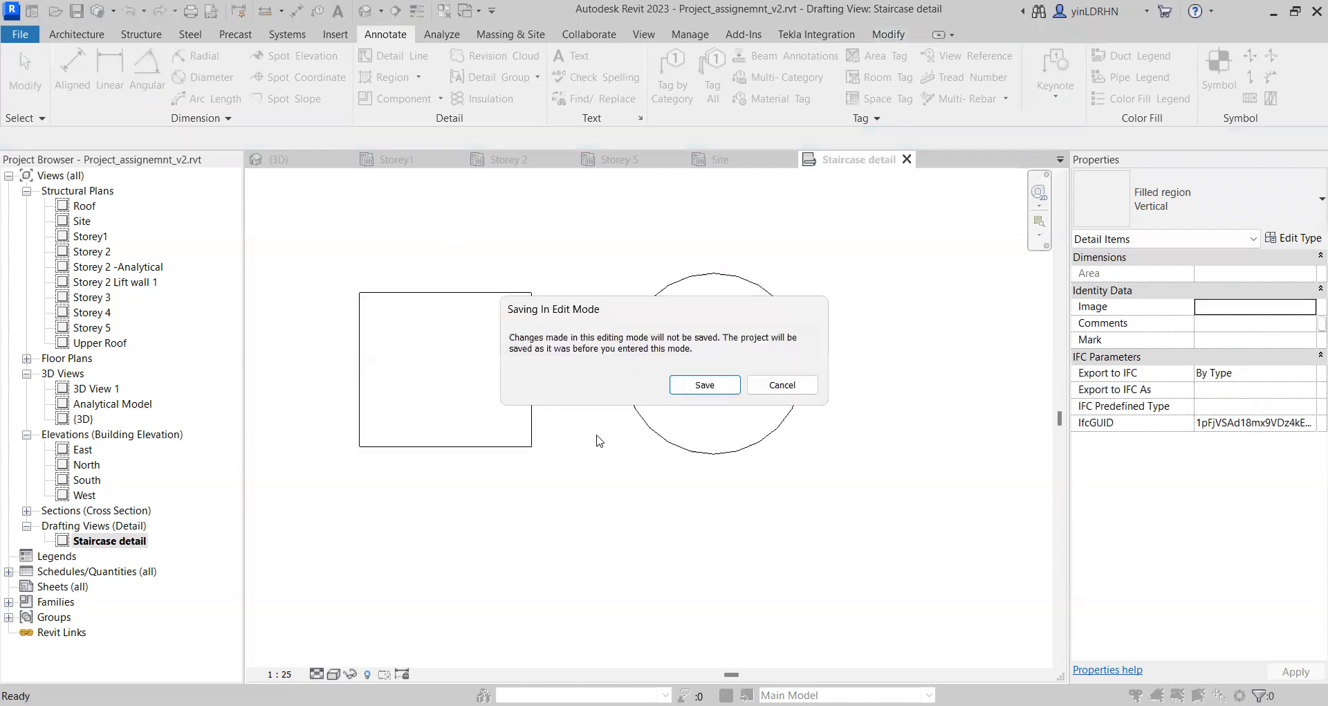
{"action": "left_click", "coordinate": [696, 388]}
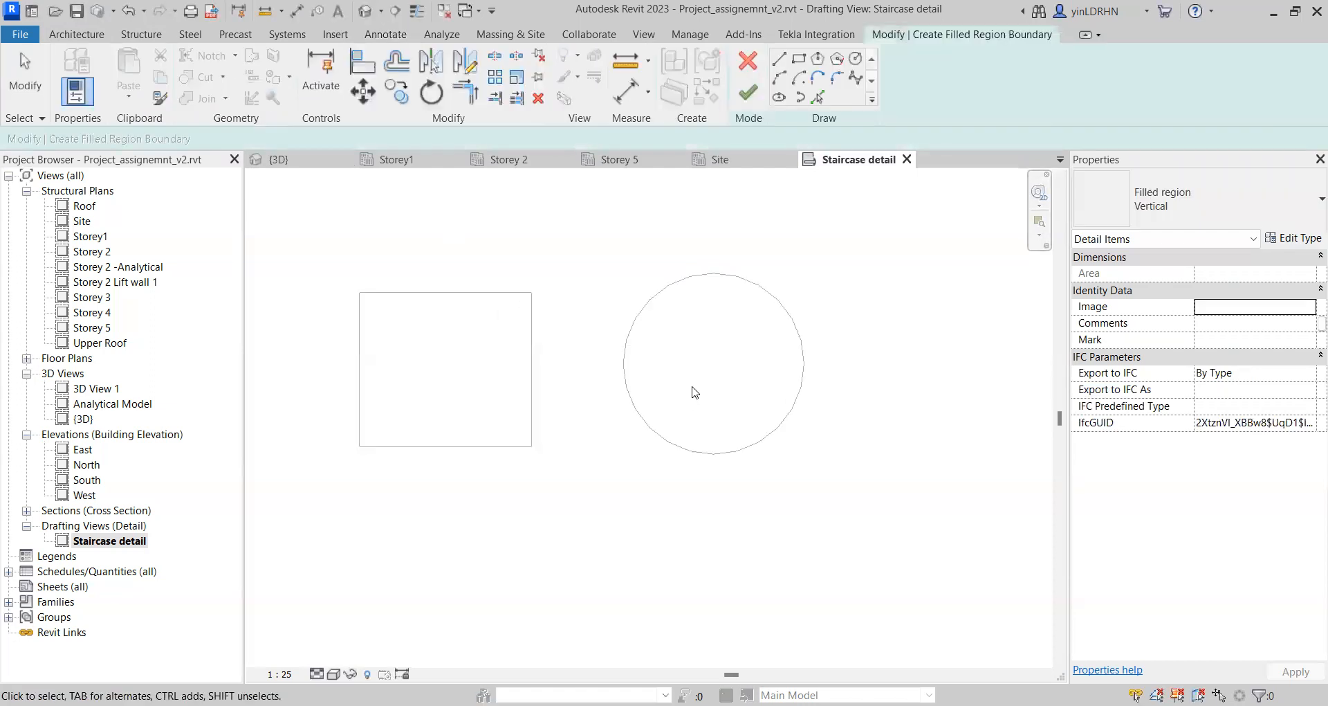
{"action": "left_click", "coordinate": [748, 61]}
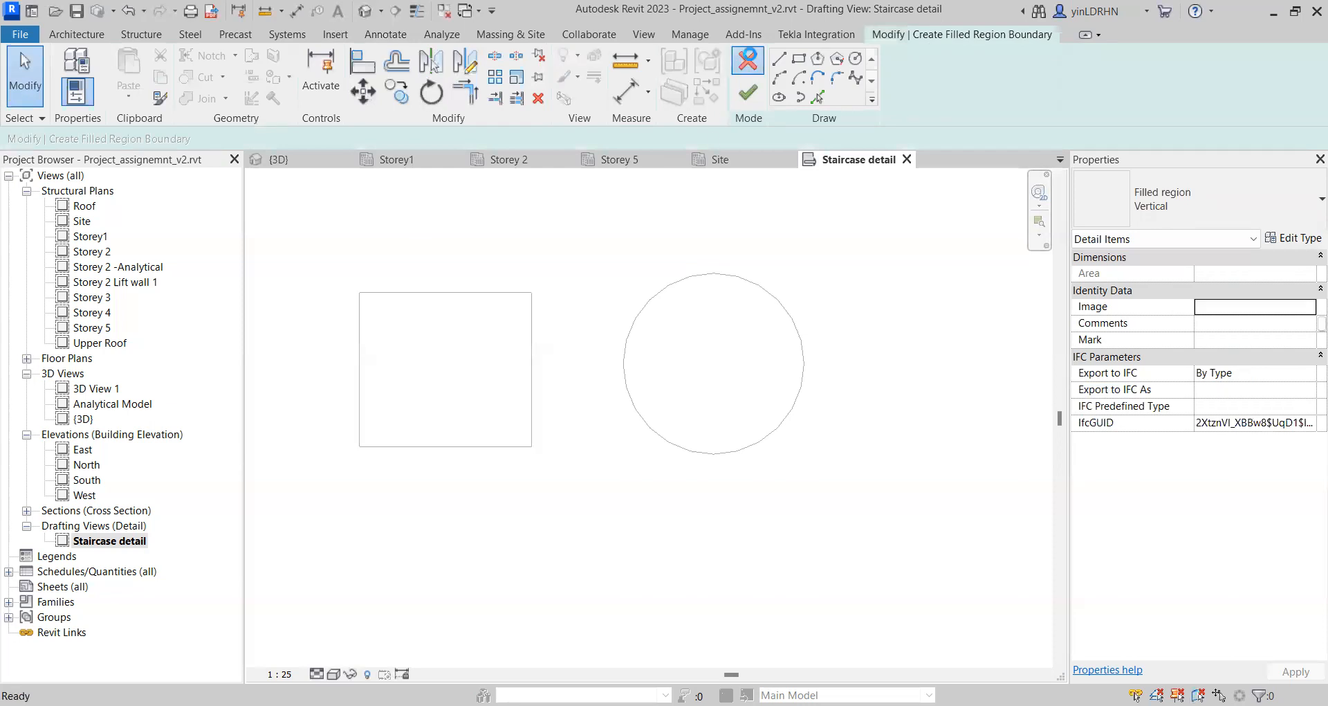
{"action": "left_click", "coordinate": [717, 378]}
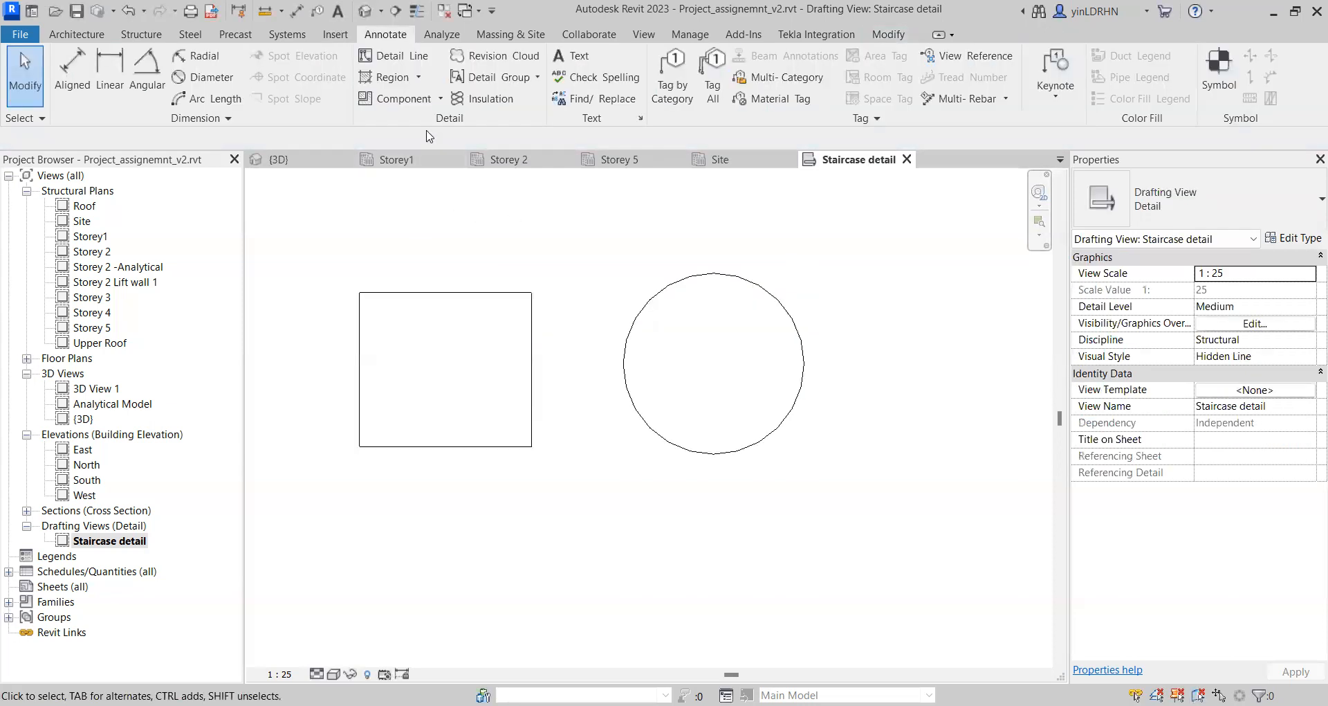
Step: Create a filled region of type Vertical with a rectangular boundary about 1900 by 1700 mm, traced over the detail-line rectangle
{"action": "left_click", "coordinate": [418, 78]}
{"action": "left_click", "coordinate": [436, 104]}
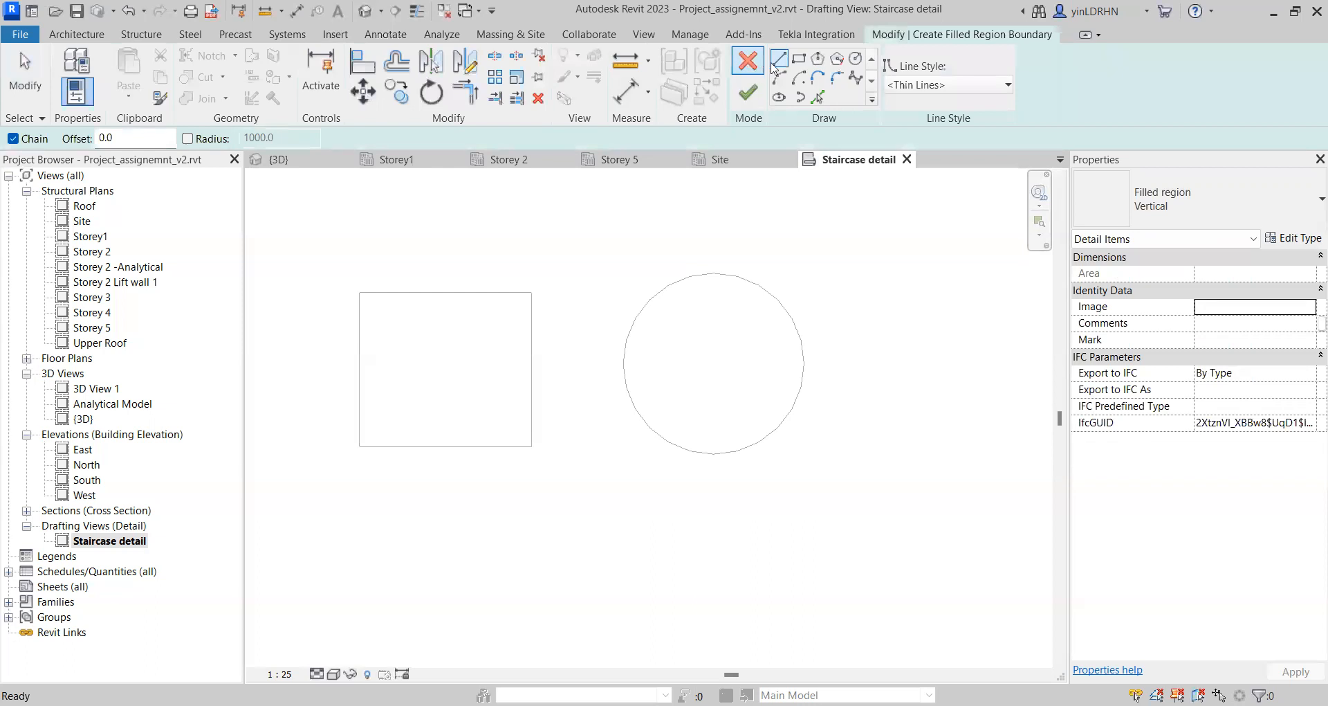
{"action": "left_click", "coordinate": [800, 58]}
{"action": "left_click", "coordinate": [360, 293]}
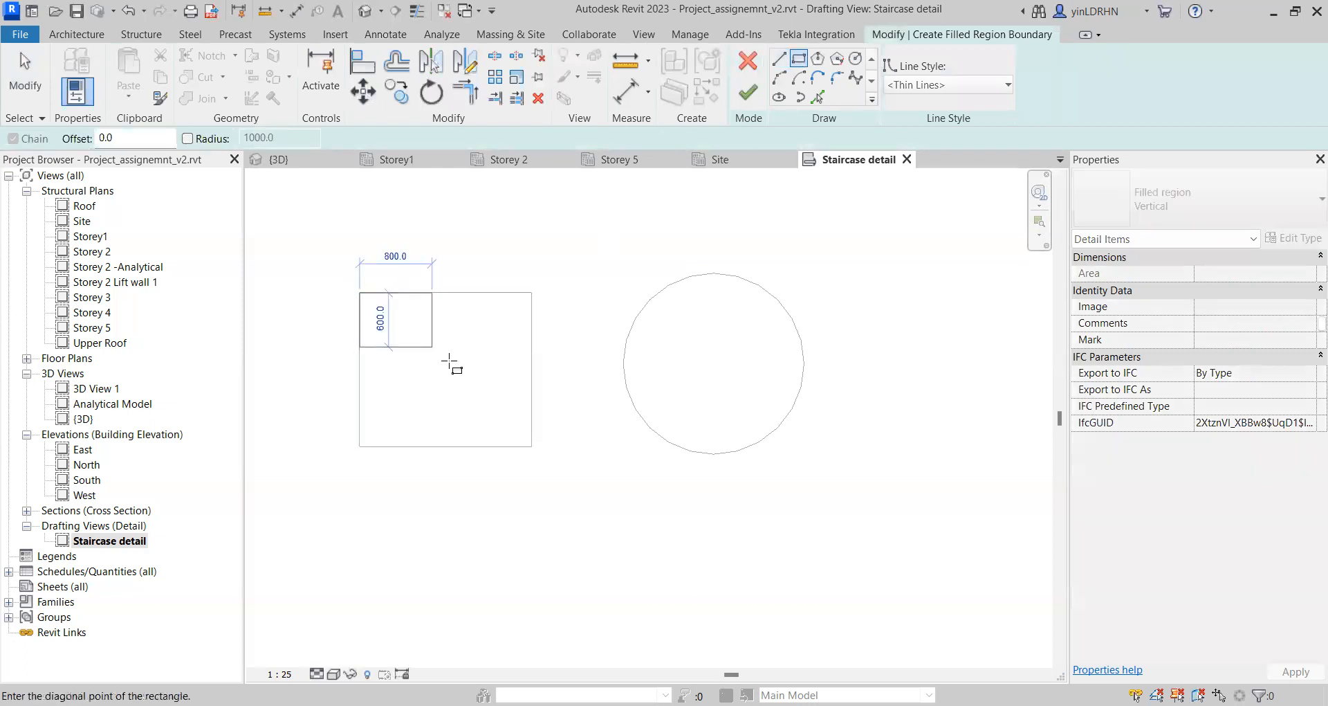
{"action": "left_click", "coordinate": [531, 447]}
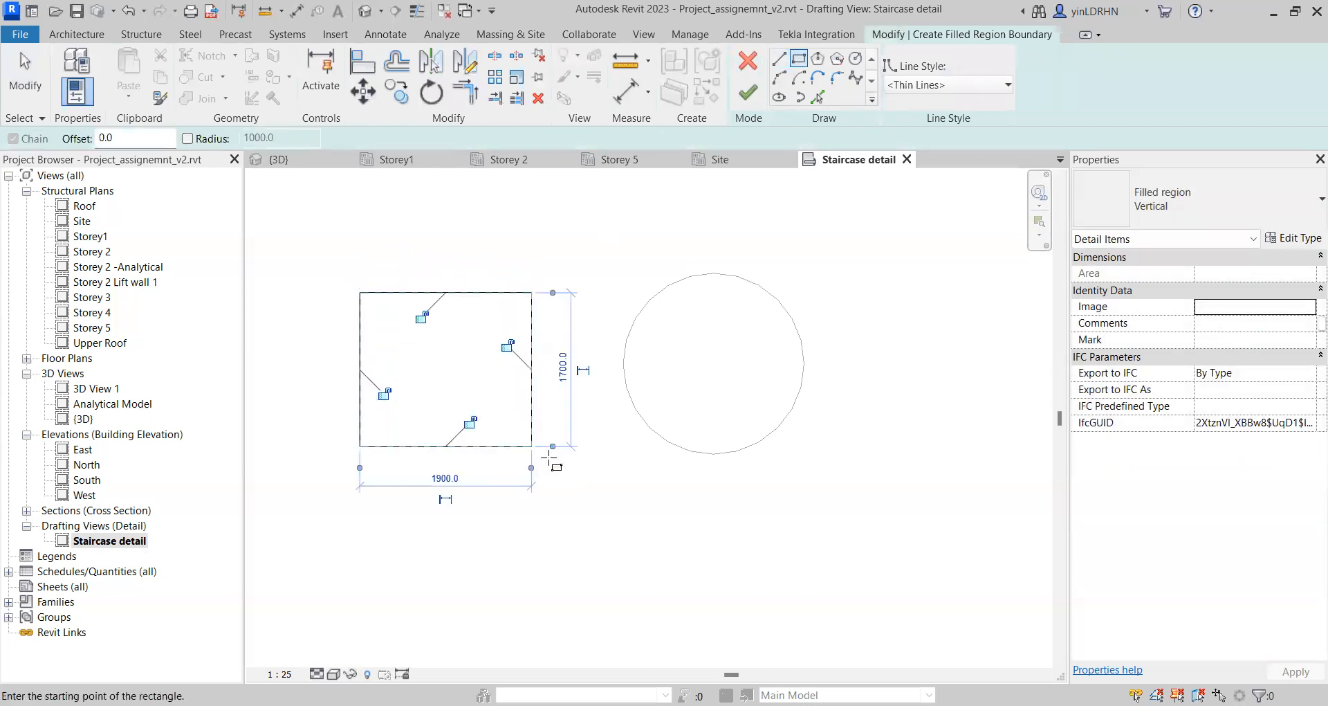
{"action": "left_click", "coordinate": [748, 93]}
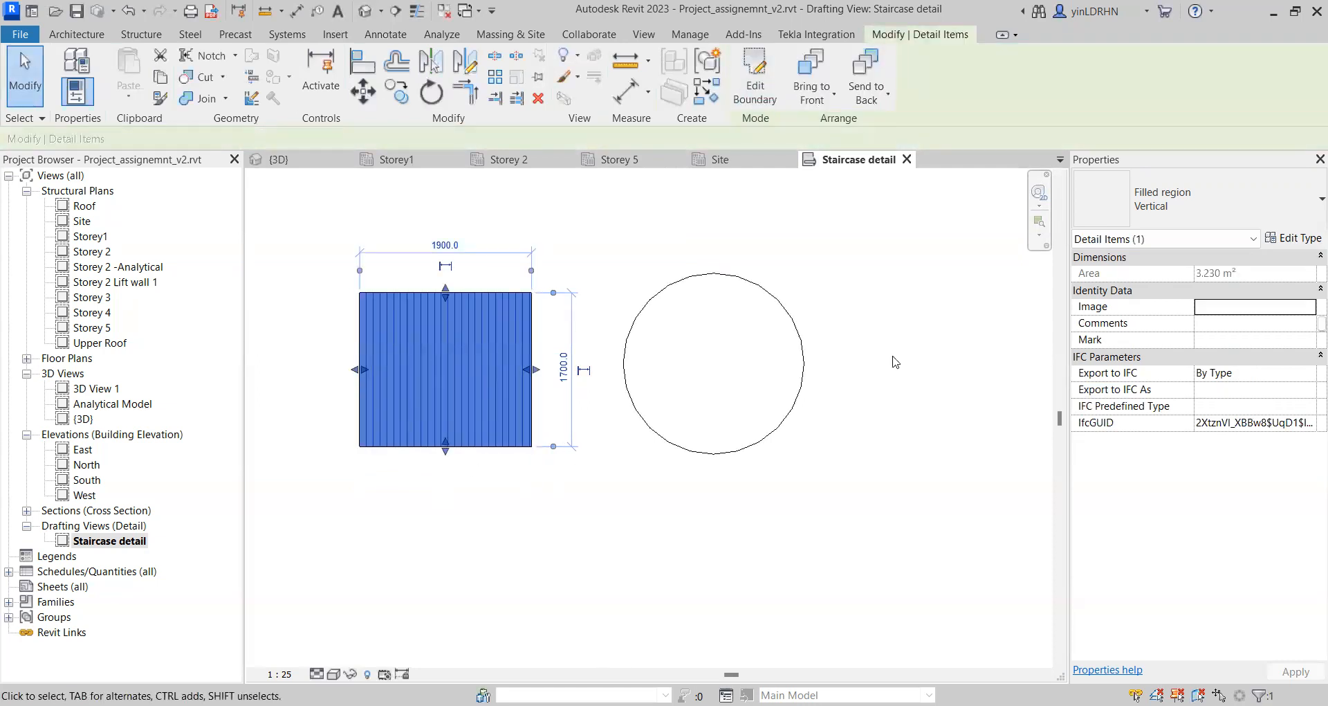
Step: Change the filled region type's foreground fill pattern to the drafting pattern Masonry - Concrete Block
{"action": "left_click", "coordinate": [1299, 242]}
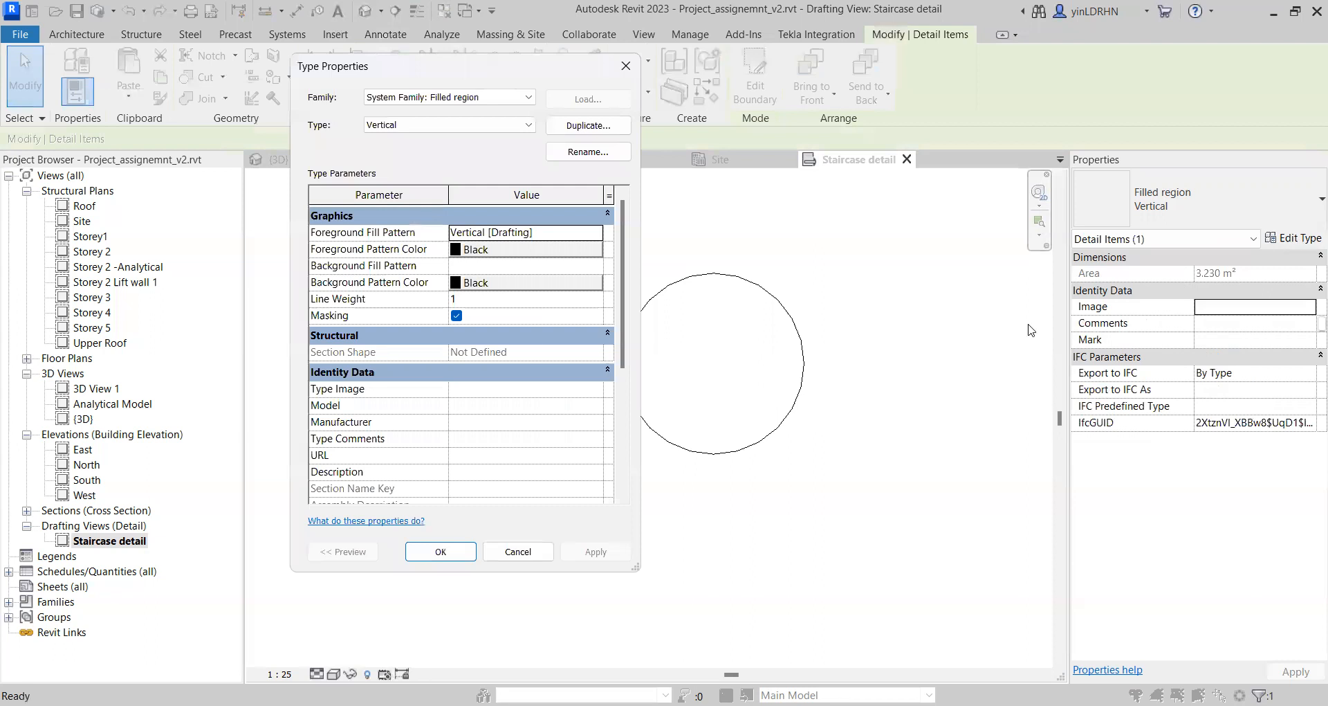
{"action": "left_click", "coordinate": [593, 231]}
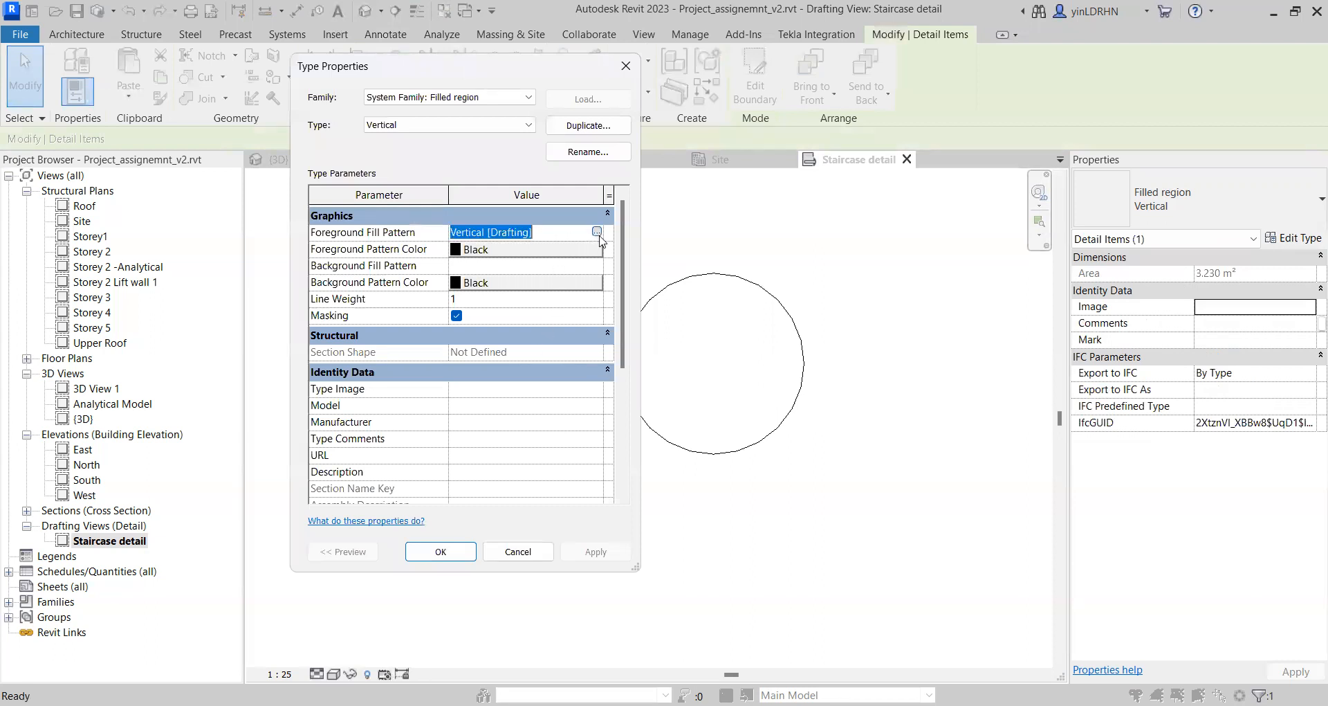
{"action": "left_click", "coordinate": [597, 231]}
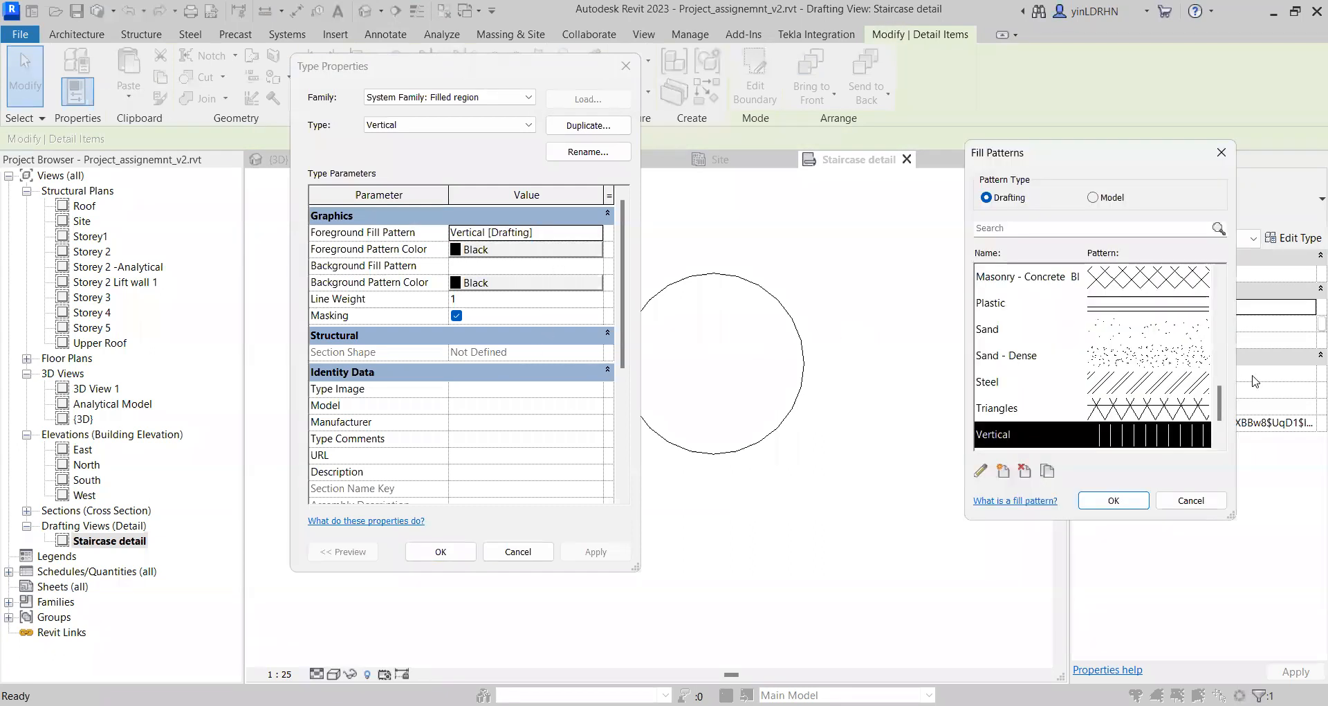
{"action": "left_click", "coordinate": [1125, 287]}
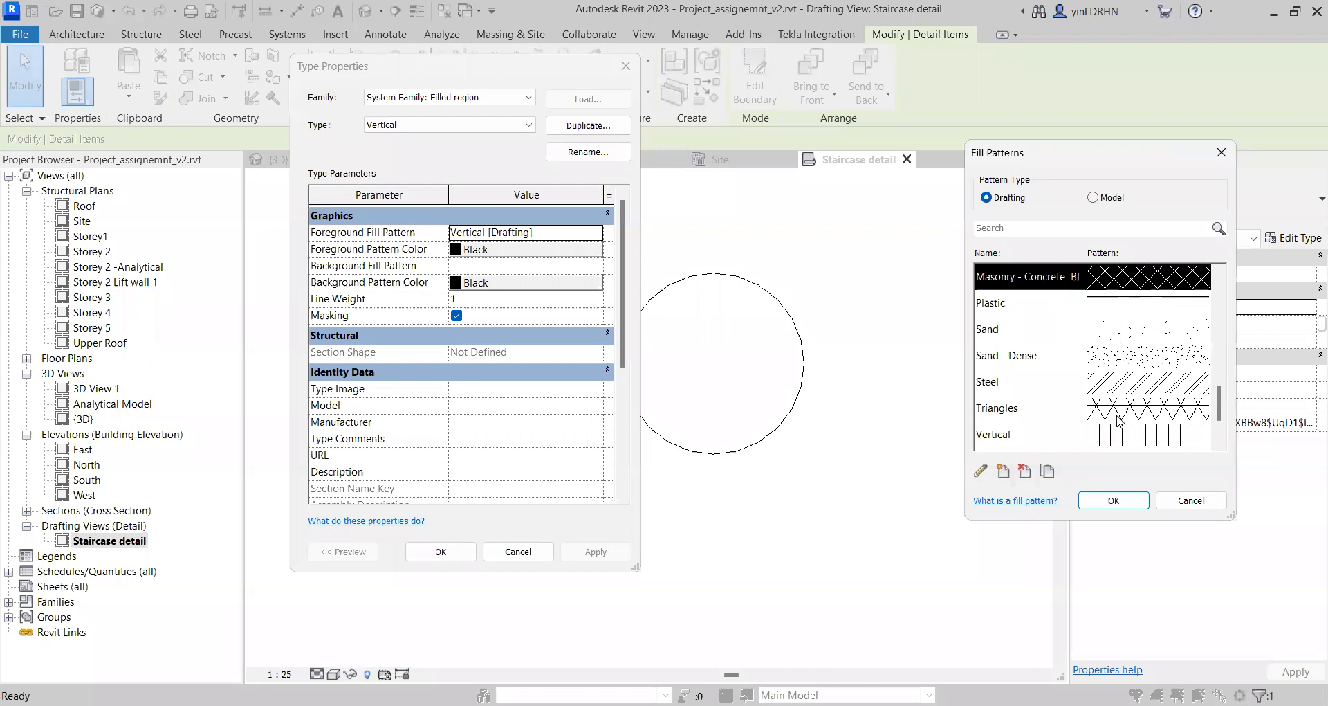
{"action": "left_click", "coordinate": [1111, 499]}
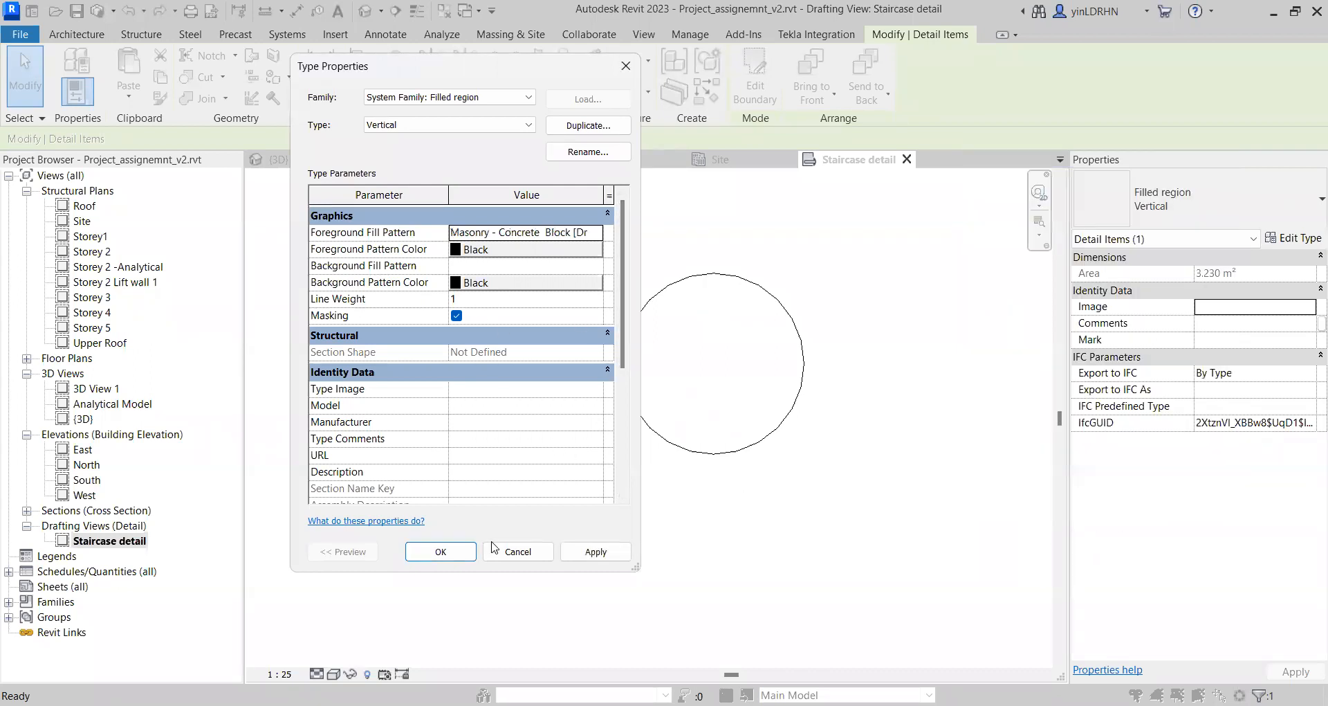
Step: Set the filled region type's foreground pattern color to Blue and apply the type changes
{"action": "left_click", "coordinate": [519, 254]}
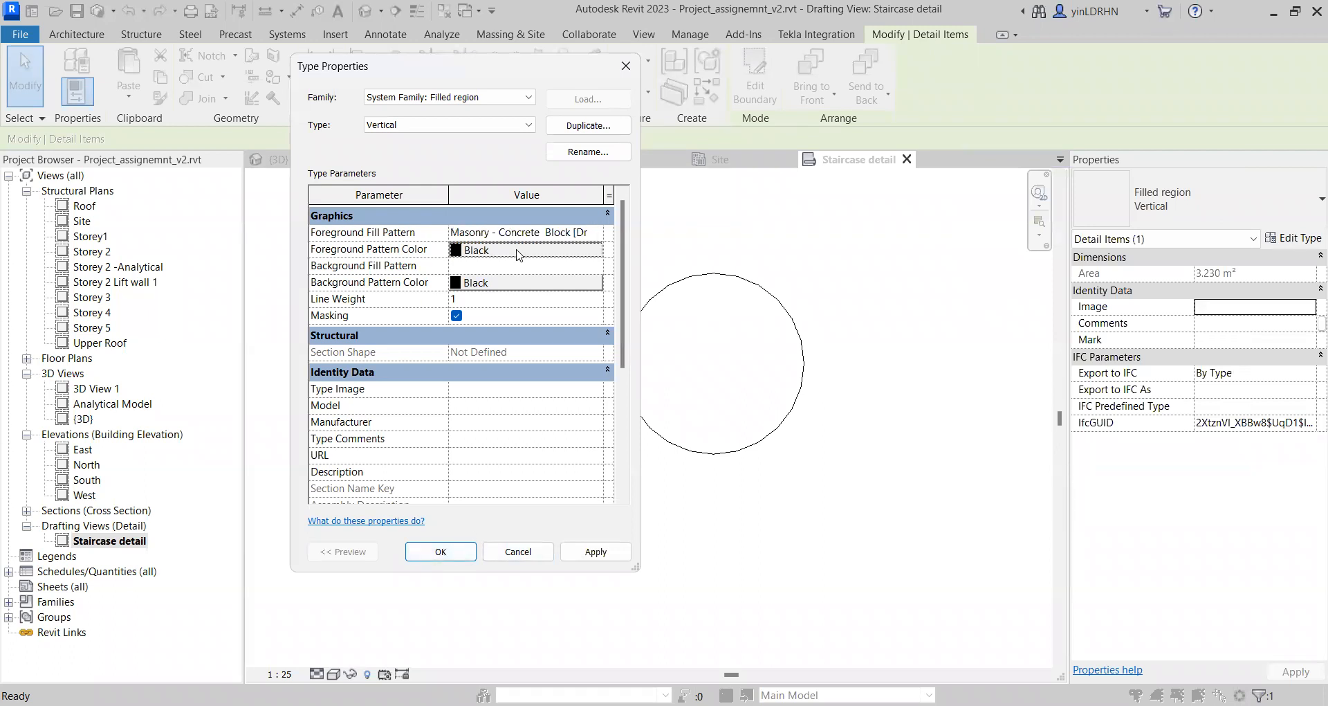
{"action": "left_click", "coordinate": [518, 253]}
{"action": "left_click", "coordinate": [381, 254]}
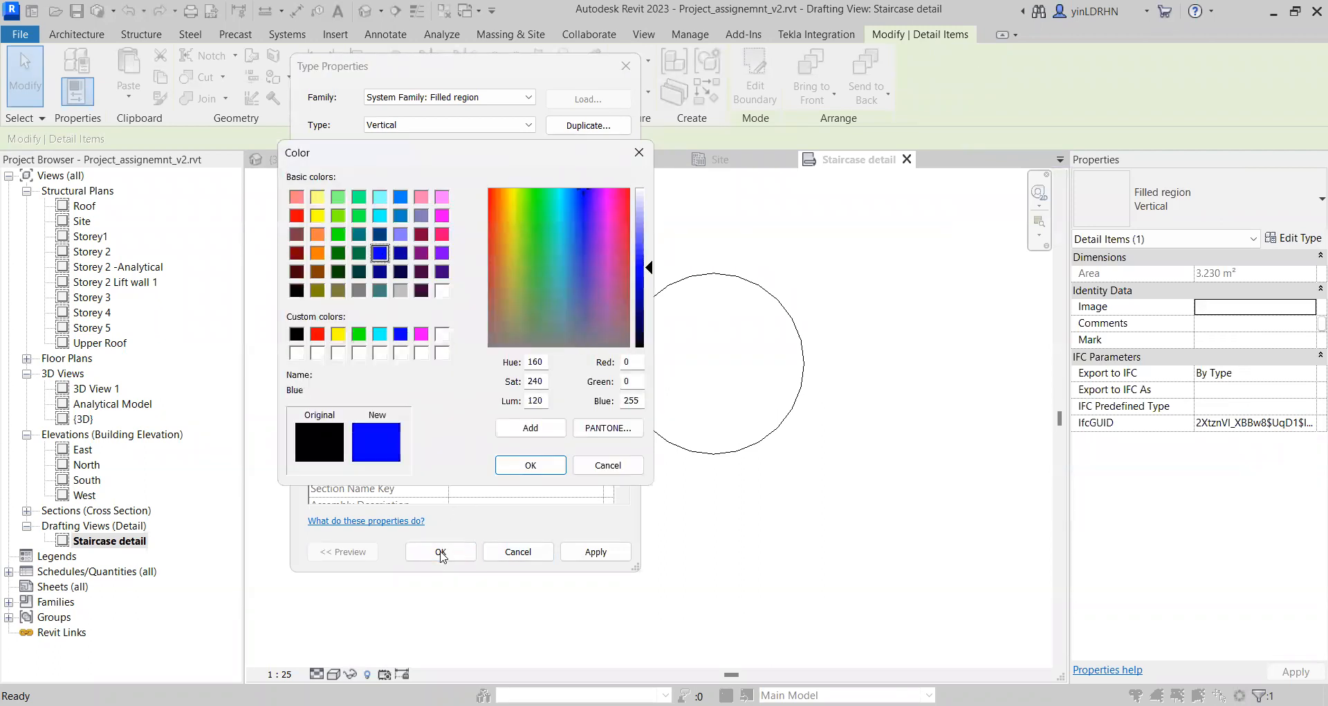
{"action": "left_click", "coordinate": [549, 475]}
{"action": "left_click", "coordinate": [443, 551]}
{"action": "left_click", "coordinate": [534, 534]}
{"action": "scroll", "coordinate": [453, 453], "scroll_direction": "up", "scroll_amount": 2}
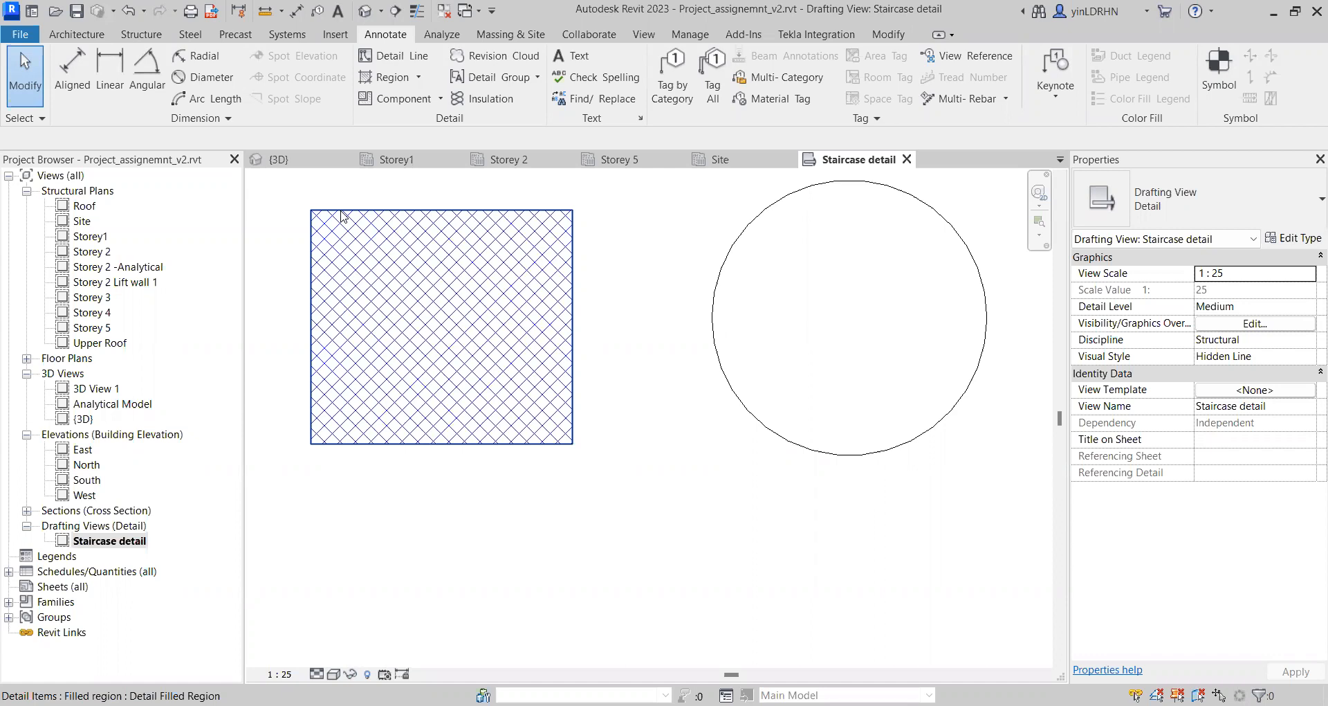
Step: Try a slanted four-sided masking region about 1700 mm high over the circle's left part, and delete it
{"action": "left_click", "coordinate": [419, 78]}
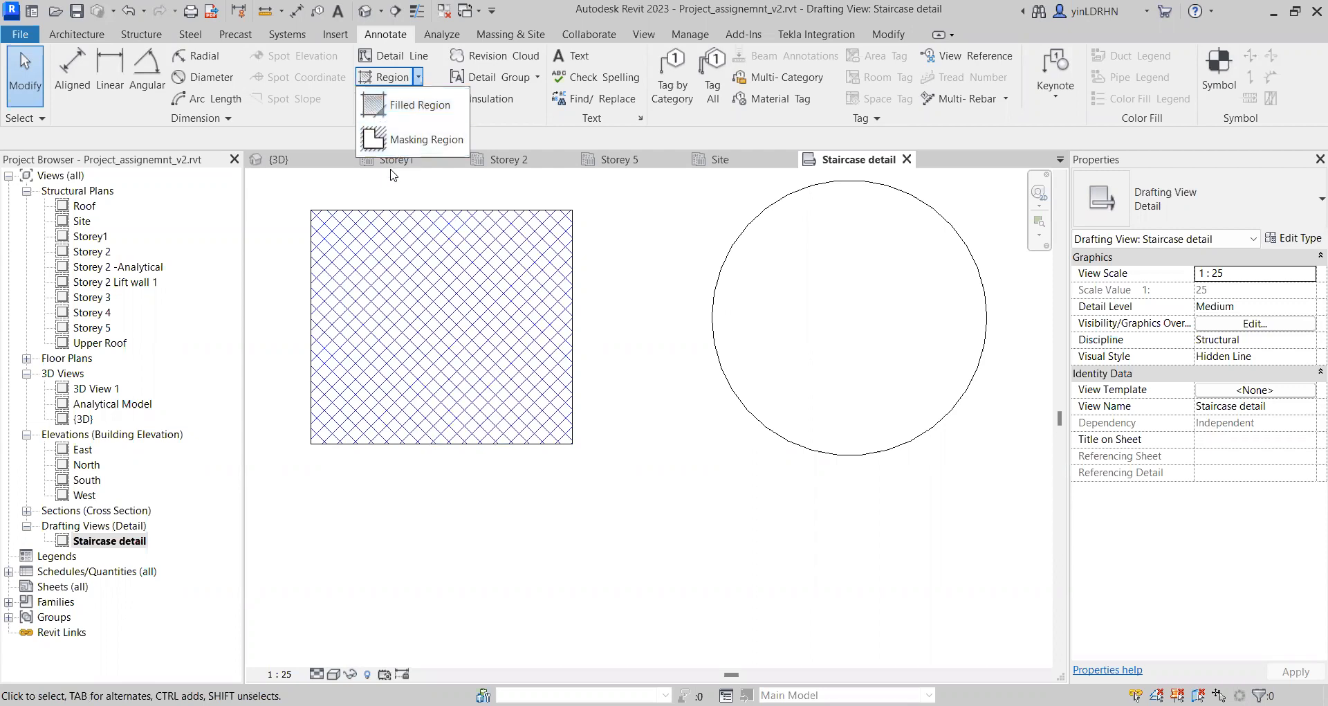
{"action": "left_click", "coordinate": [408, 139]}
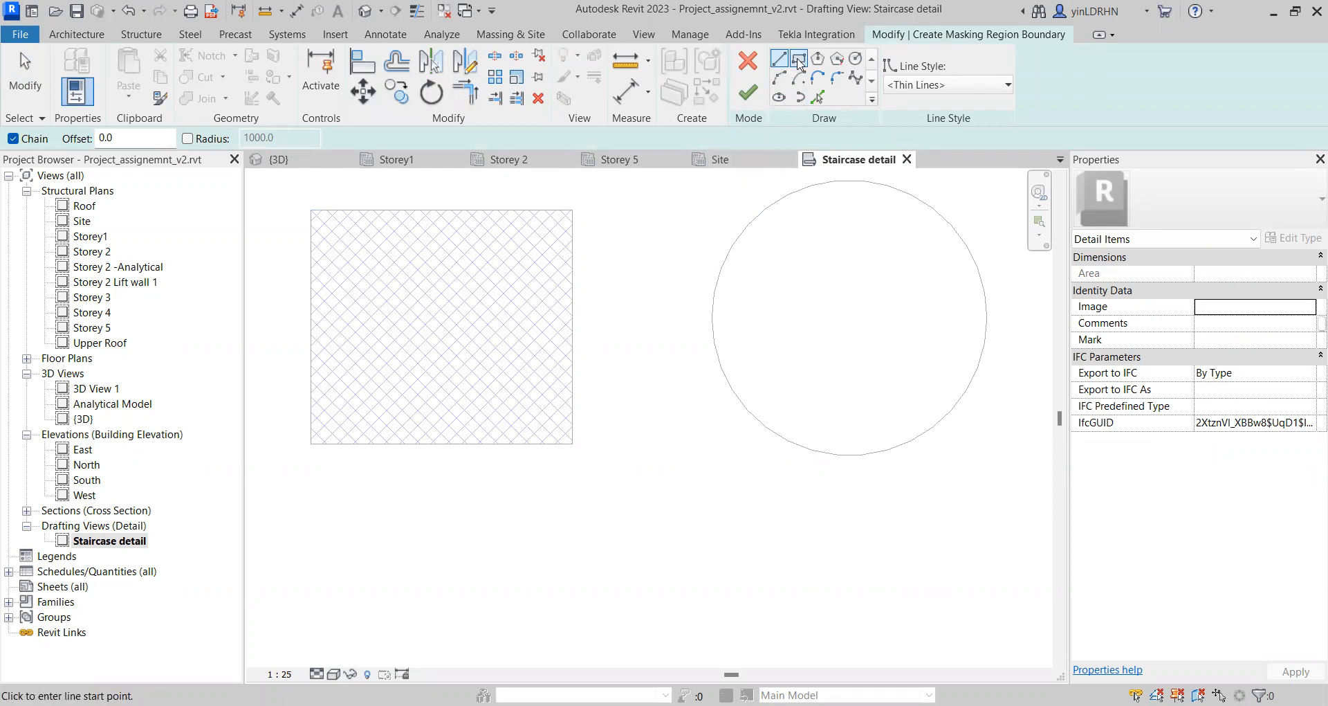
{"action": "left_click", "coordinate": [694, 231]}
{"action": "left_click", "coordinate": [706, 464]}
{"action": "left_click", "coordinate": [817, 463]}
{"action": "left_click", "coordinate": [795, 225]}
{"action": "left_click", "coordinate": [695, 231]}
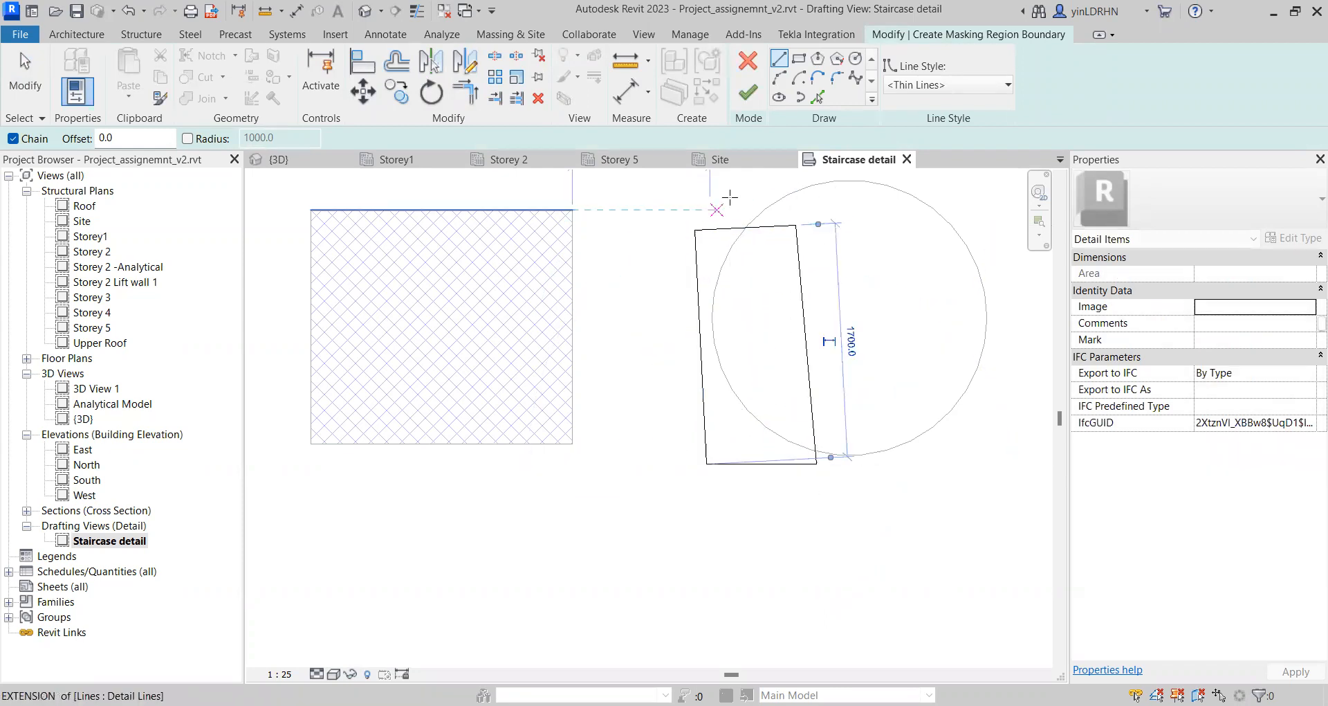
{"action": "left_click", "coordinate": [748, 92]}
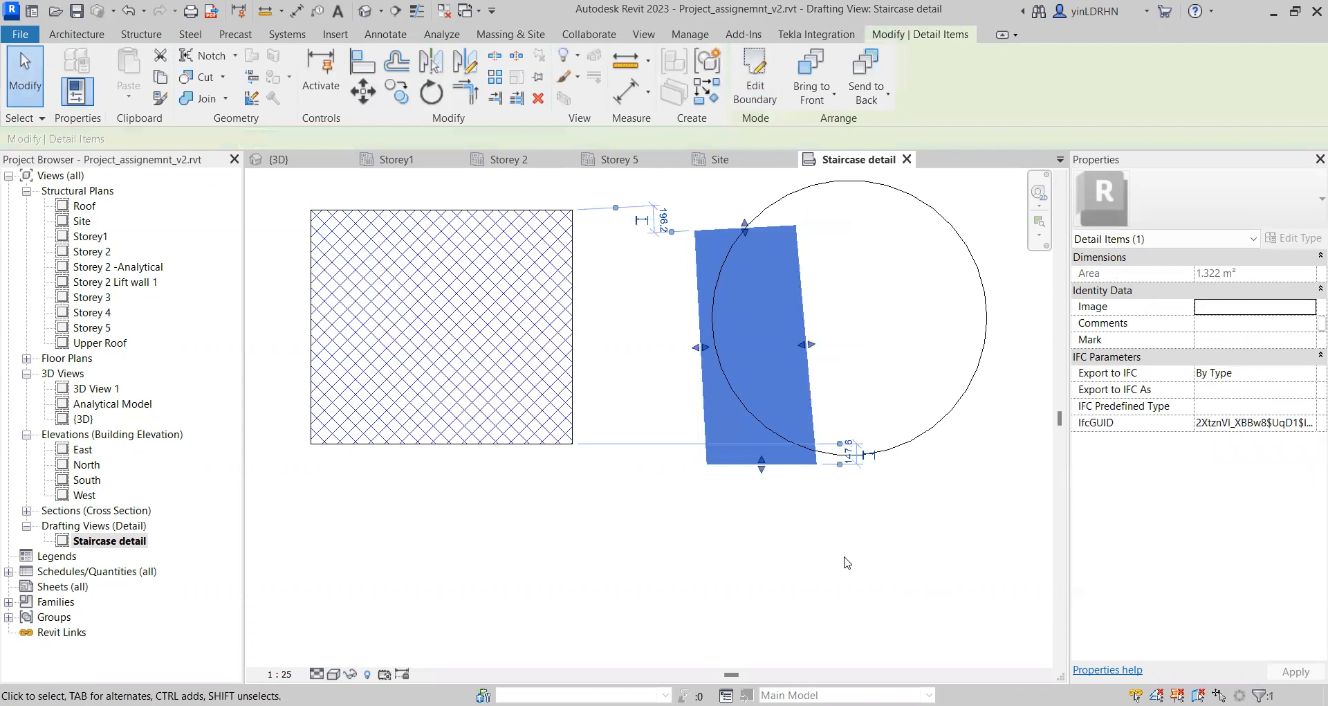
{"action": "left_click", "coordinate": [841, 567]}
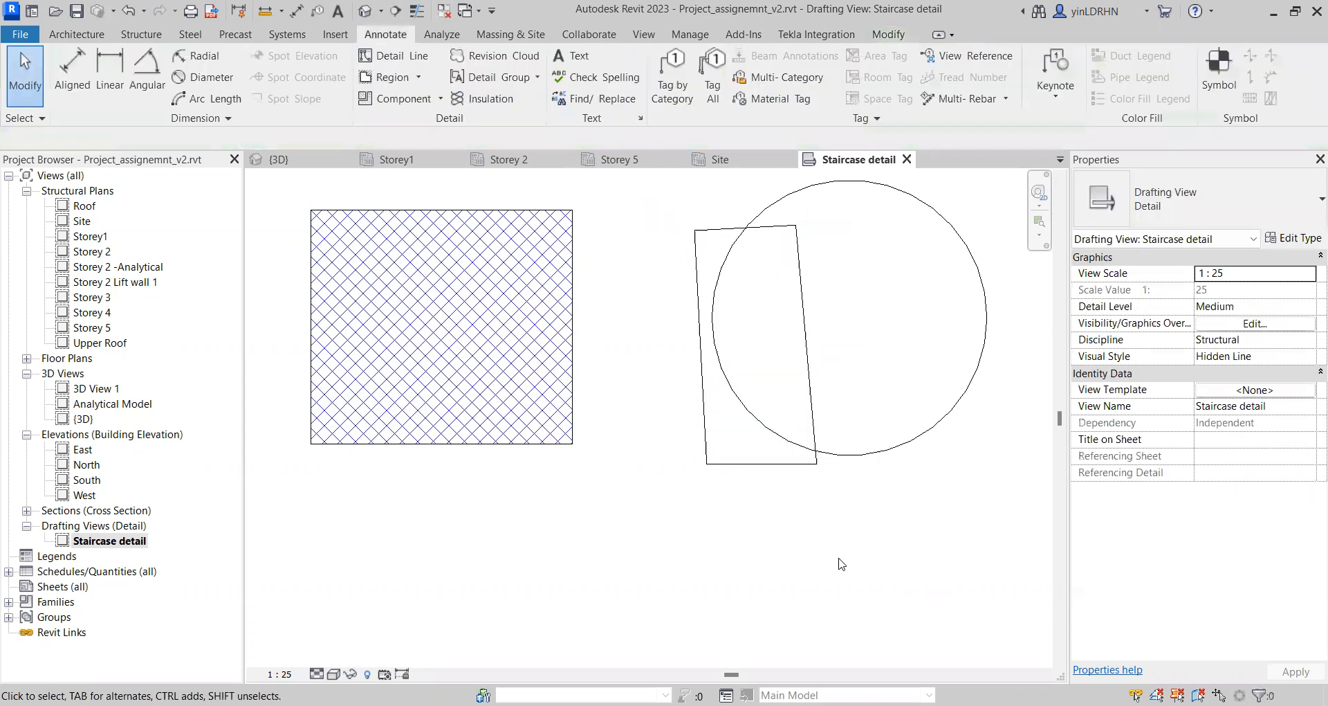
{"action": "left_click", "coordinate": [775, 467]}
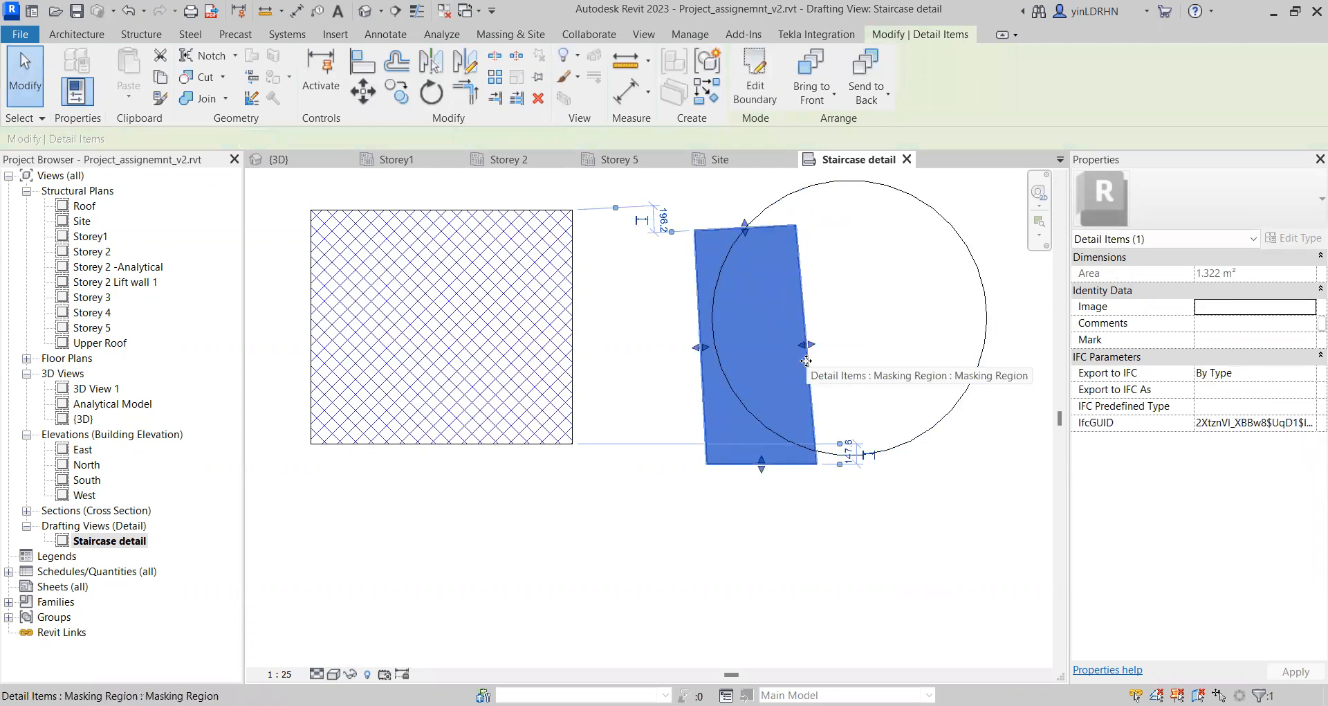
{"action": "key", "text": "Delete"}
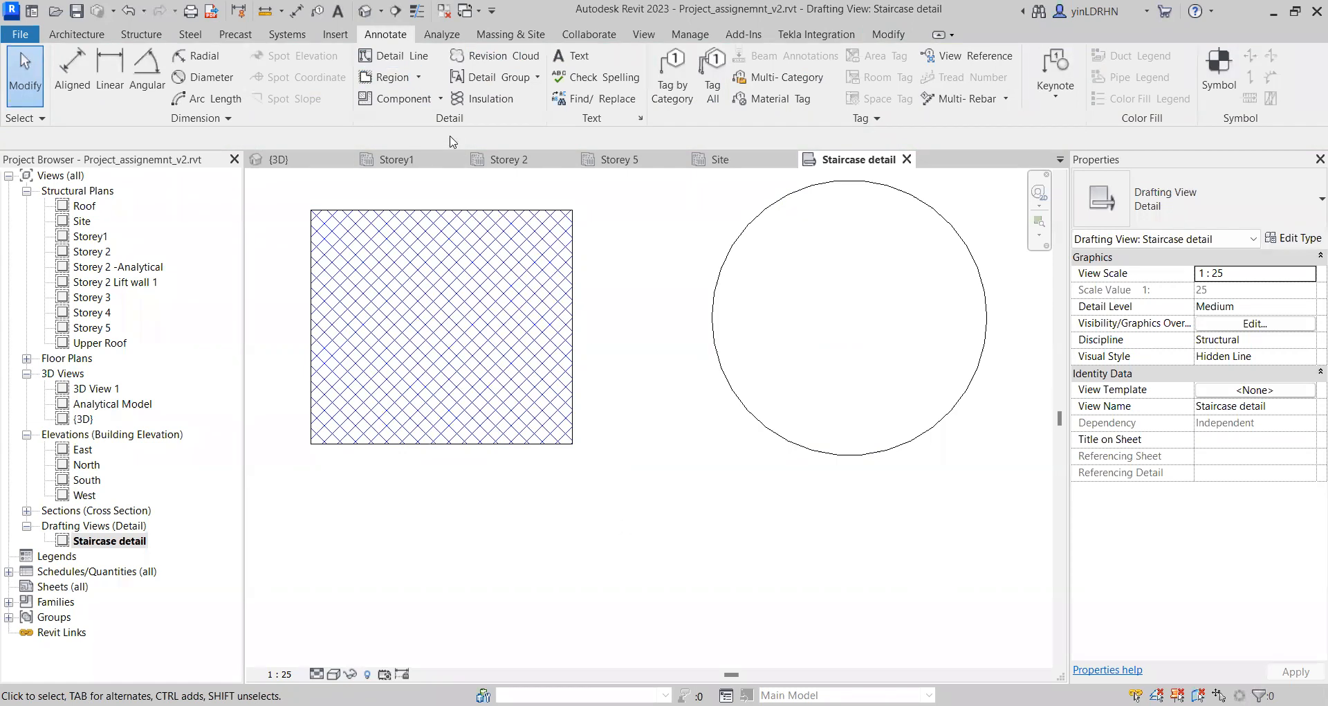
Step: Place three M_Concrete Block 200 x 100mm Nominal detail components in a horizontal row below the rectangle and circle
{"action": "left_click", "coordinate": [442, 100]}
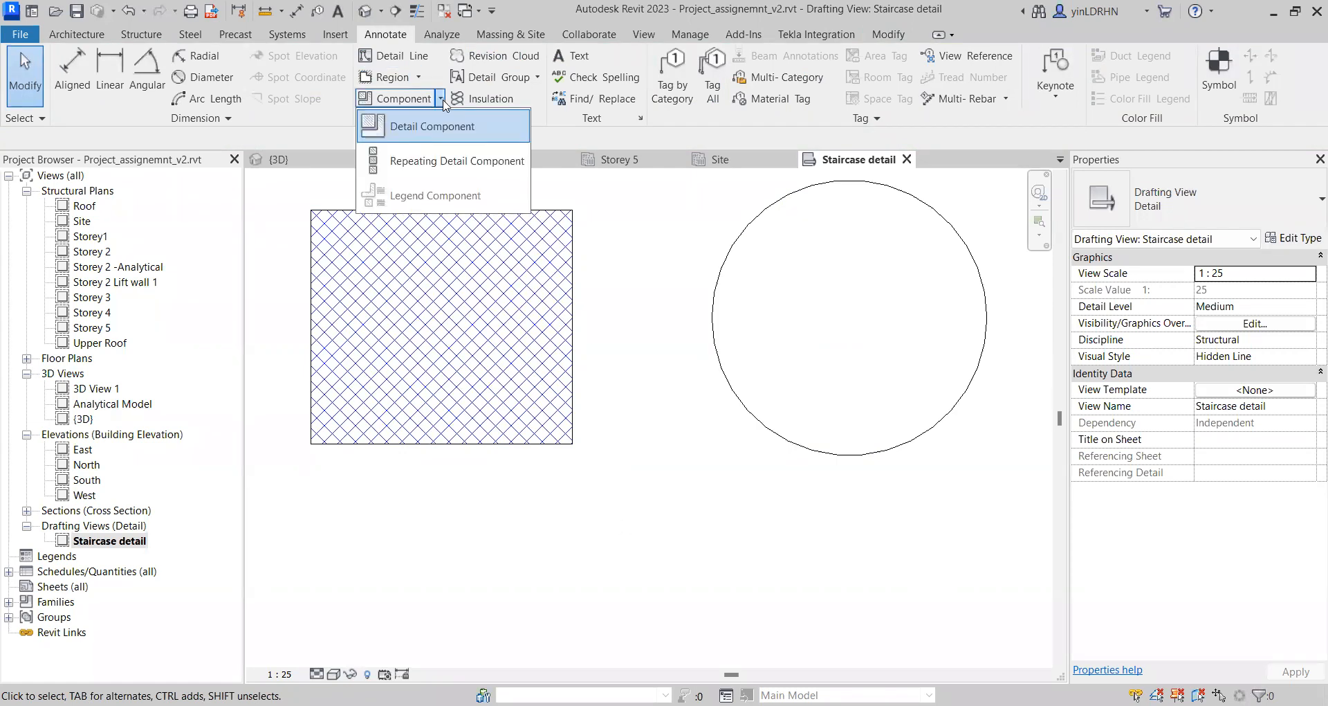
{"action": "left_click", "coordinate": [438, 135]}
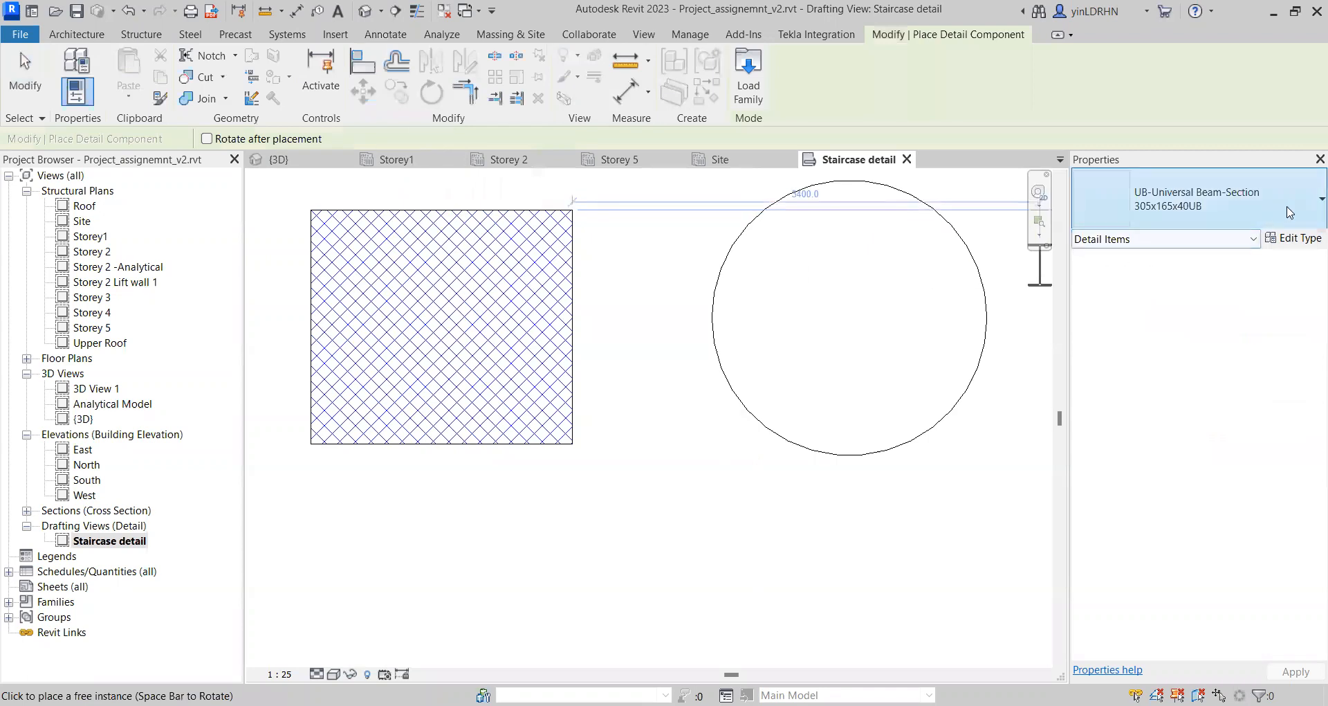
{"action": "left_click", "coordinate": [1309, 204]}
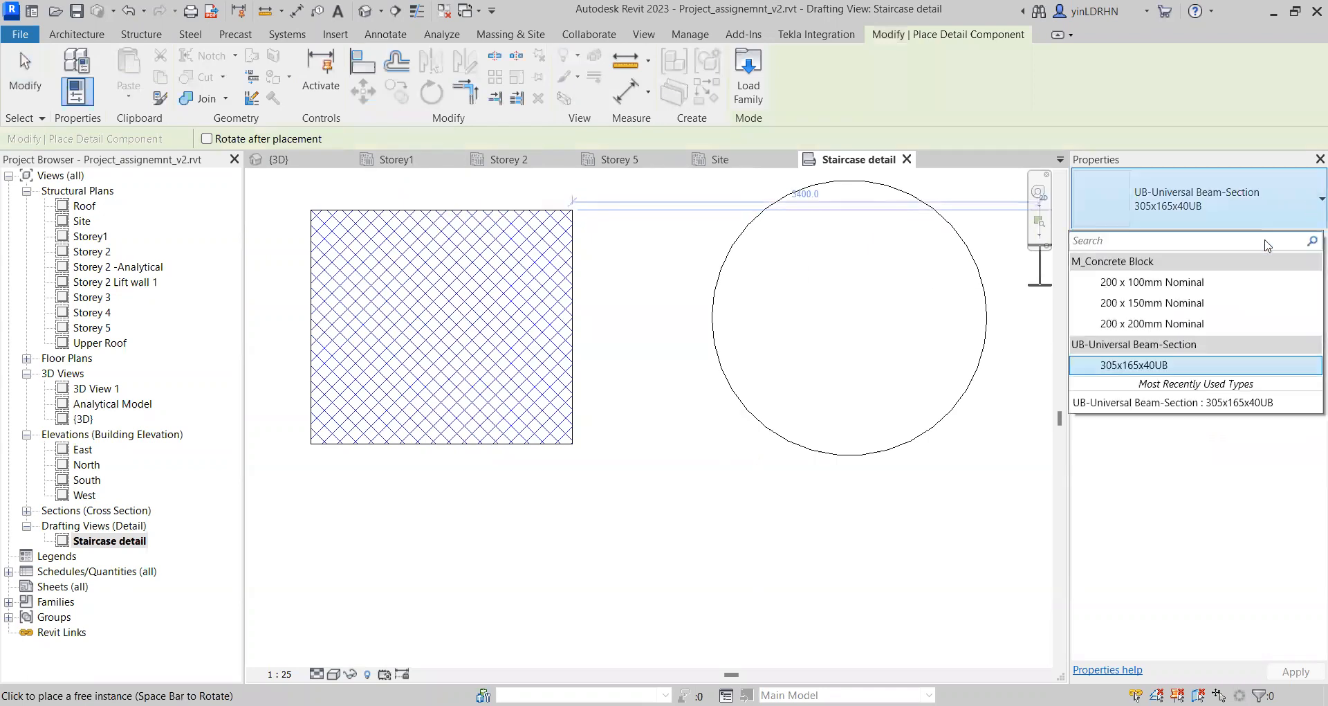
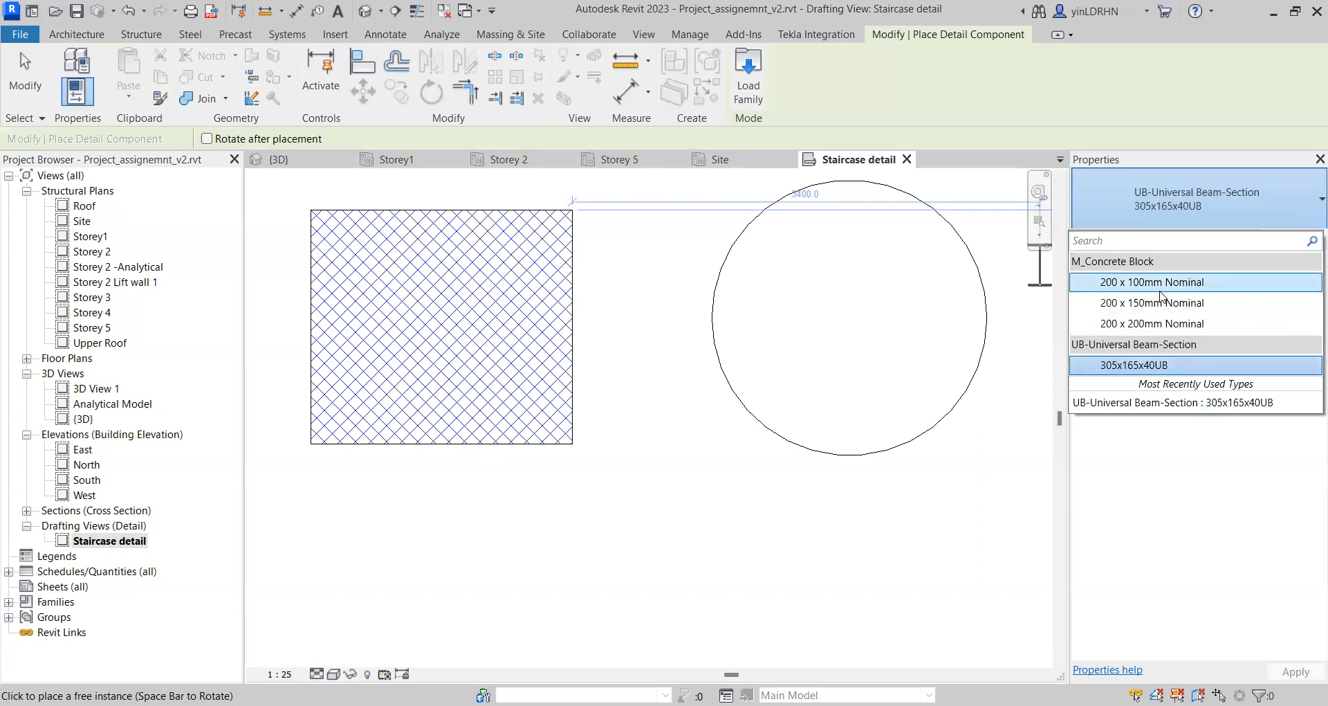
{"action": "left_click", "coordinate": [1160, 284]}
{"action": "left_click", "coordinate": [589, 581]}
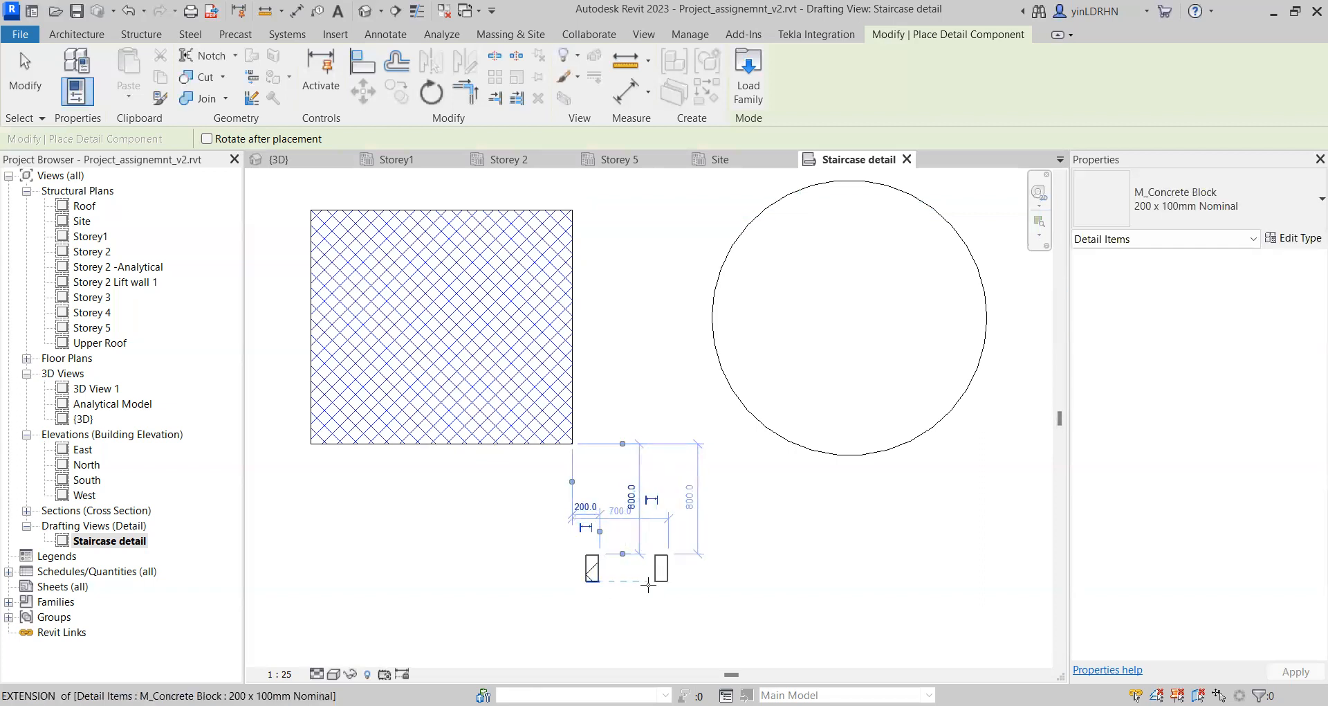
{"action": "left_click", "coordinate": [658, 581]}
{"action": "left_click", "coordinate": [744, 581]}
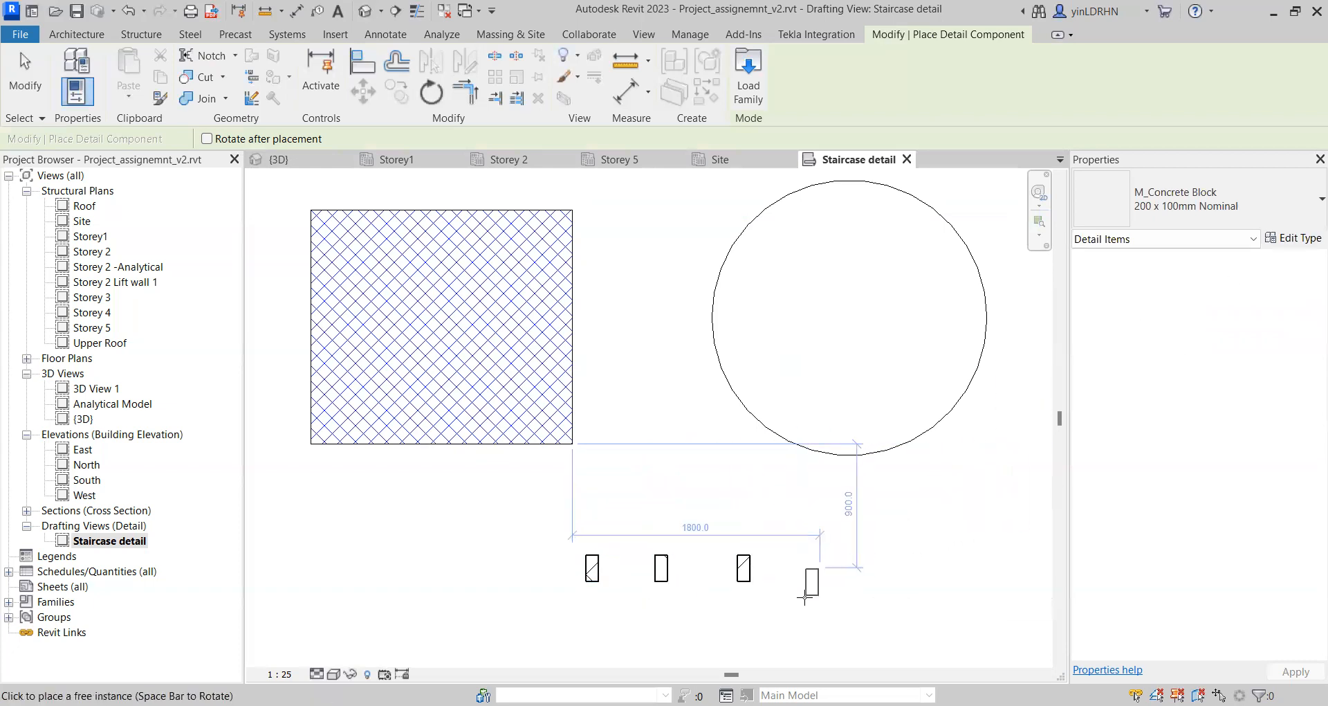
{"action": "key", "text": "Escape"}
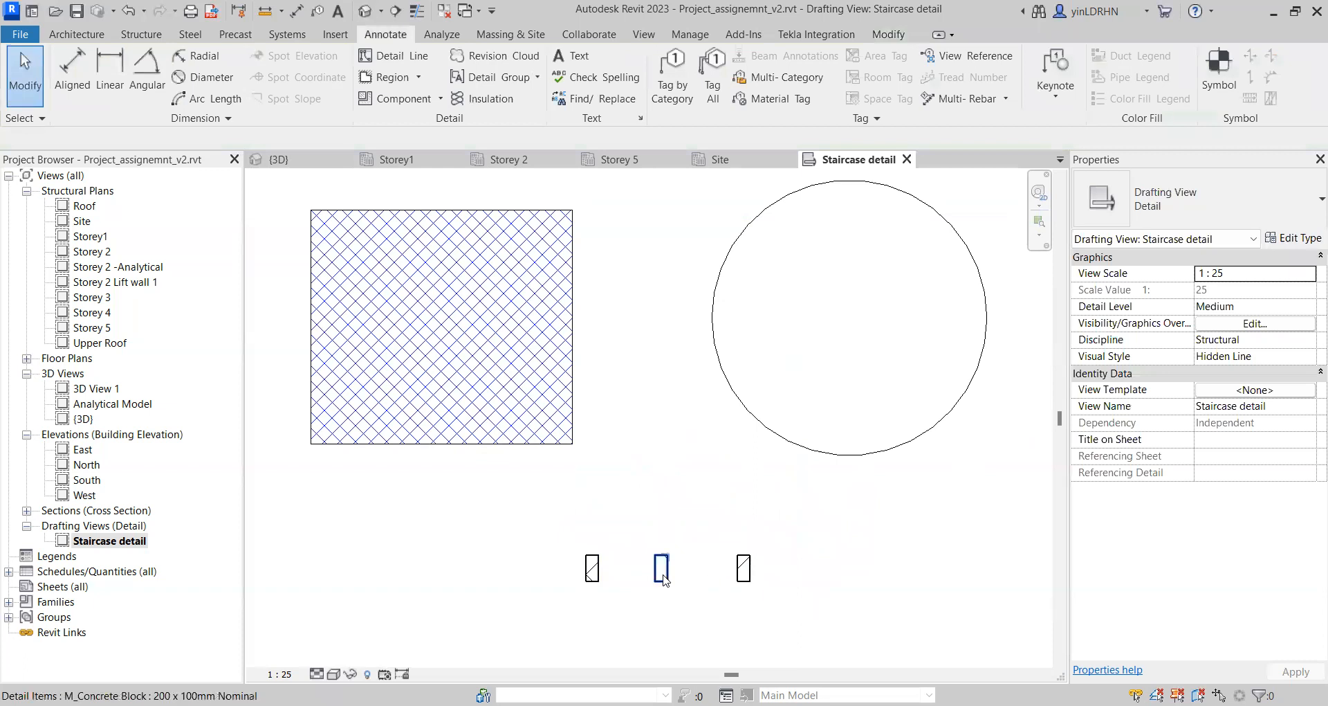
Step: Delete the three concrete block components from the drafting view
{"action": "scroll", "coordinate": [658, 572], "scroll_direction": "up", "scroll_amount": 1}
{"action": "scroll", "coordinate": [615, 598], "scroll_direction": "down", "scroll_amount": 2}
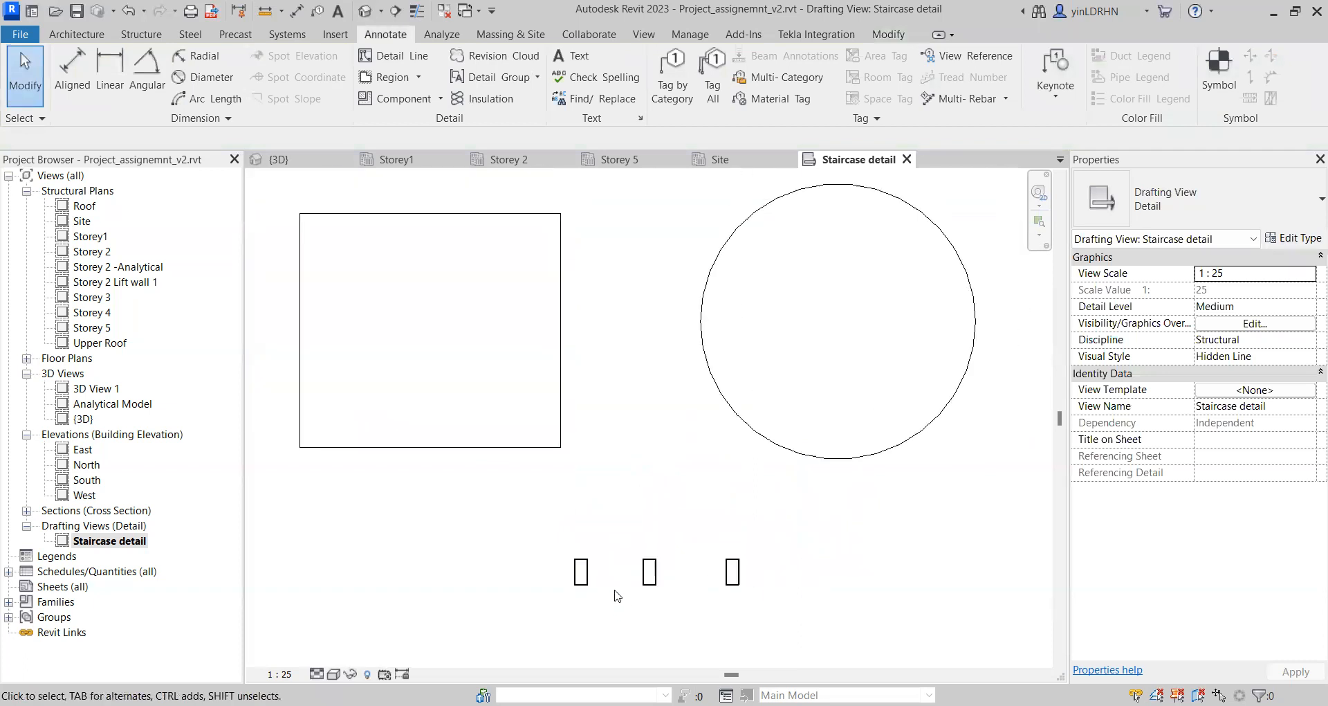
{"action": "left_click_drag", "start_coordinate": [537, 552], "coordinate": [761, 618]}
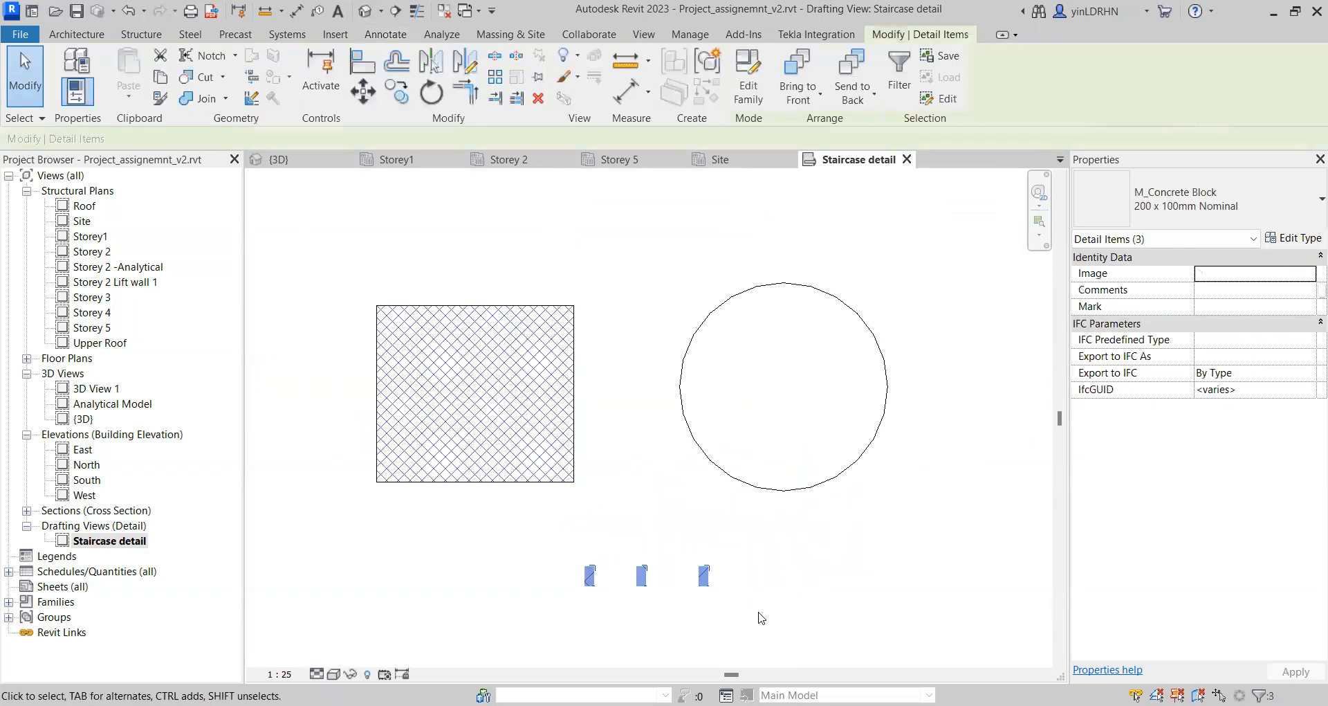
{"action": "key", "text": "Delete"}
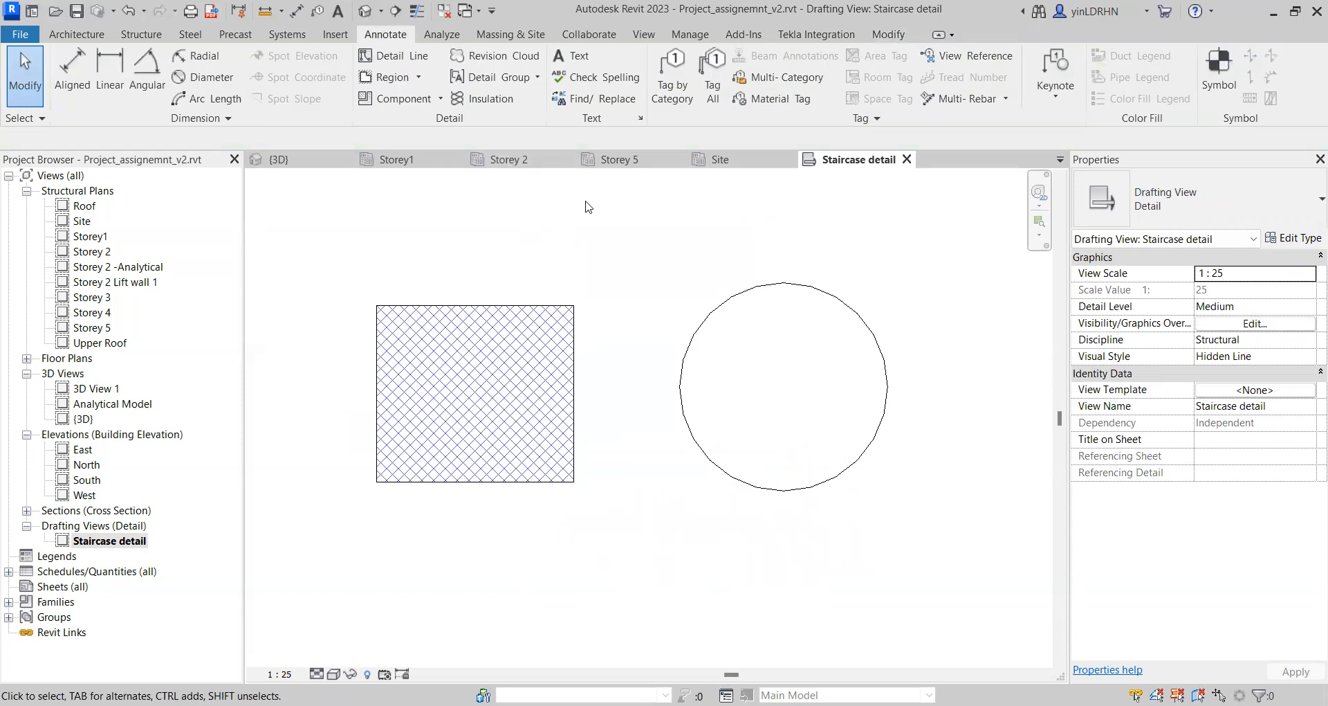
Step: In the Storey 5 plan, try a revision cloud made of a narrow and a large rectangle around grid 4, and delete it
{"action": "left_click", "coordinate": [620, 159]}
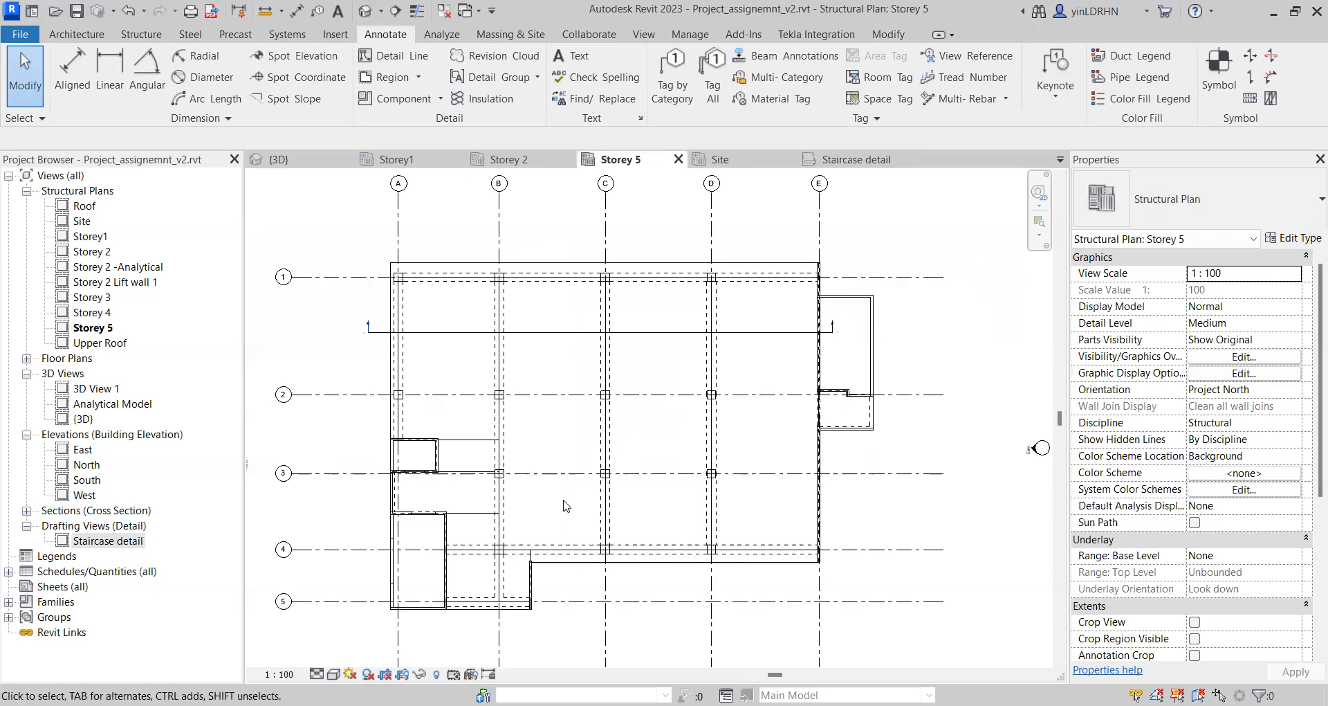
{"action": "left_click", "coordinate": [491, 58]}
{"action": "left_click", "coordinate": [584, 542]}
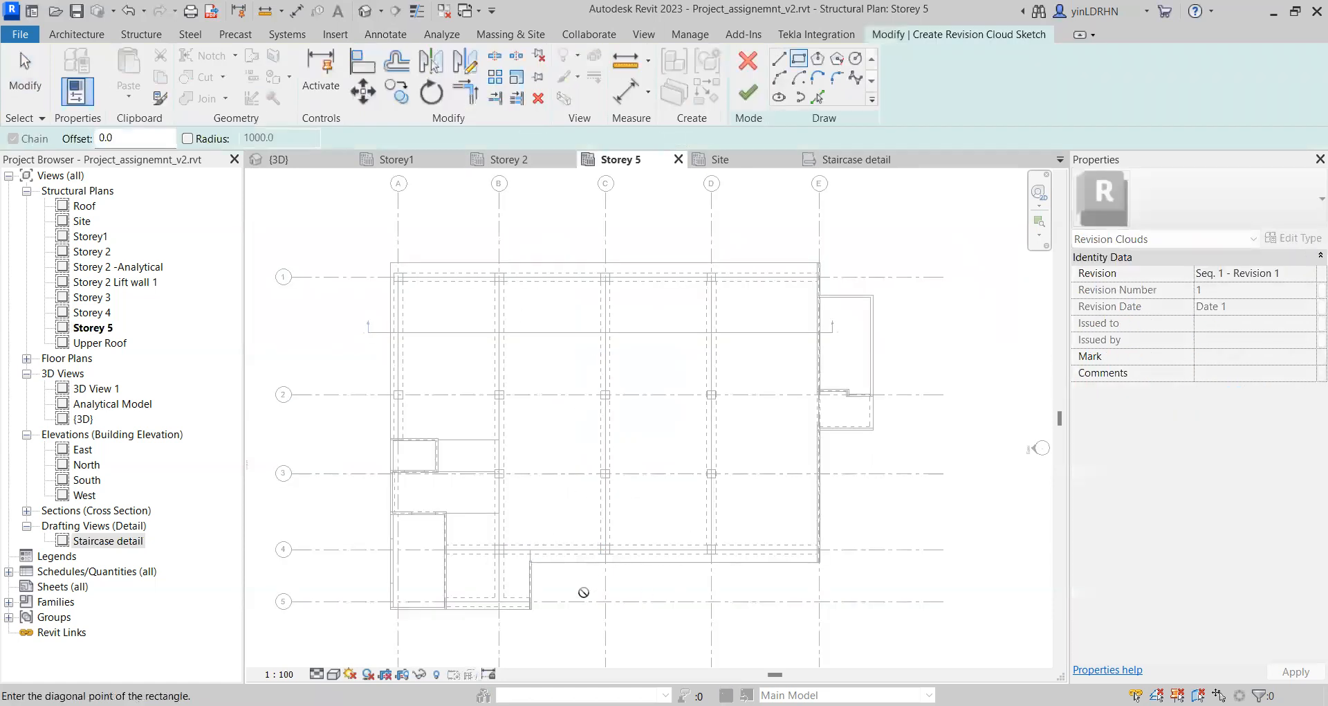
{"action": "left_click", "coordinate": [595, 588]}
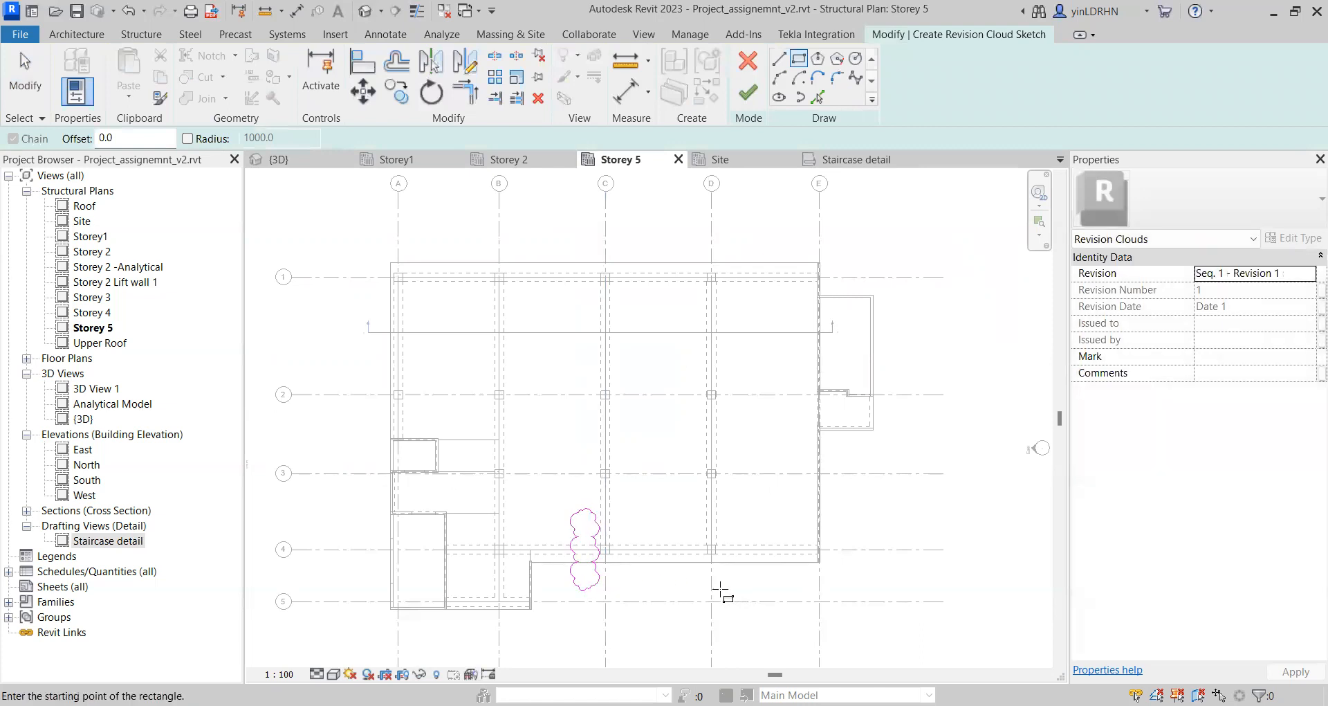
{"action": "left_click", "coordinate": [670, 448]}
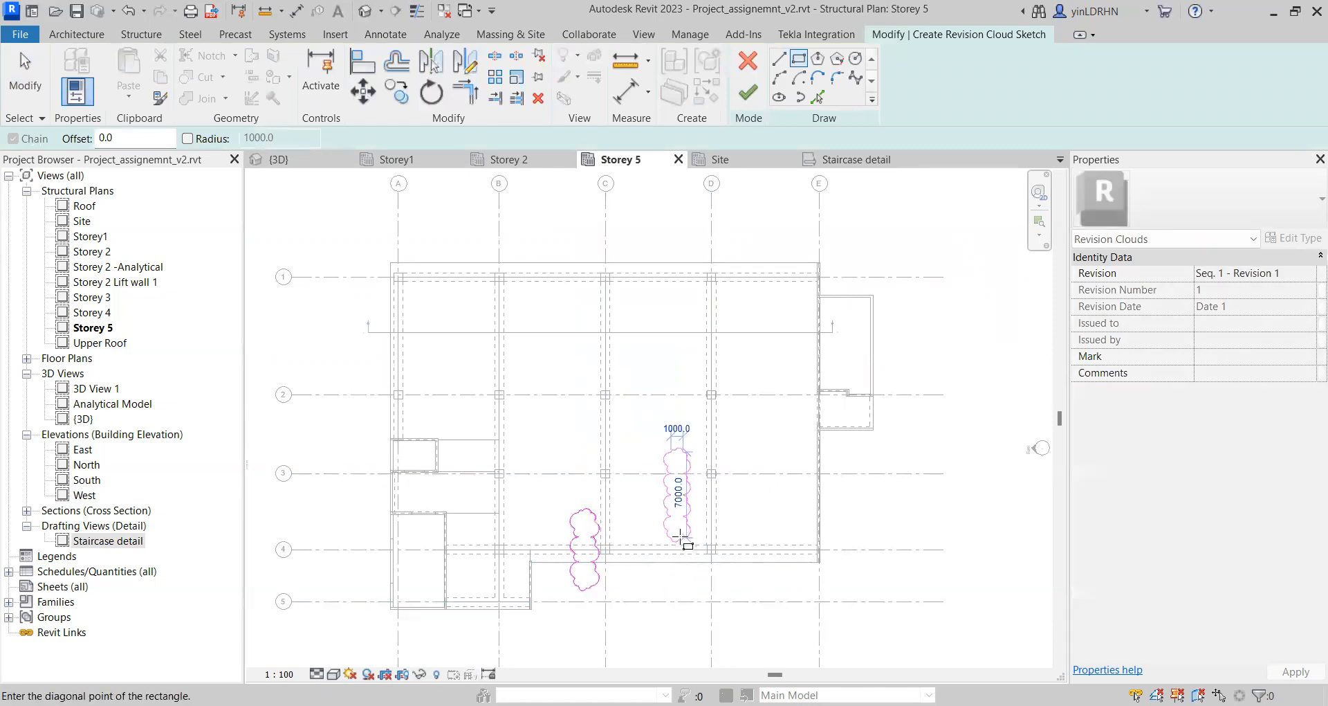
{"action": "left_click", "coordinate": [849, 595]}
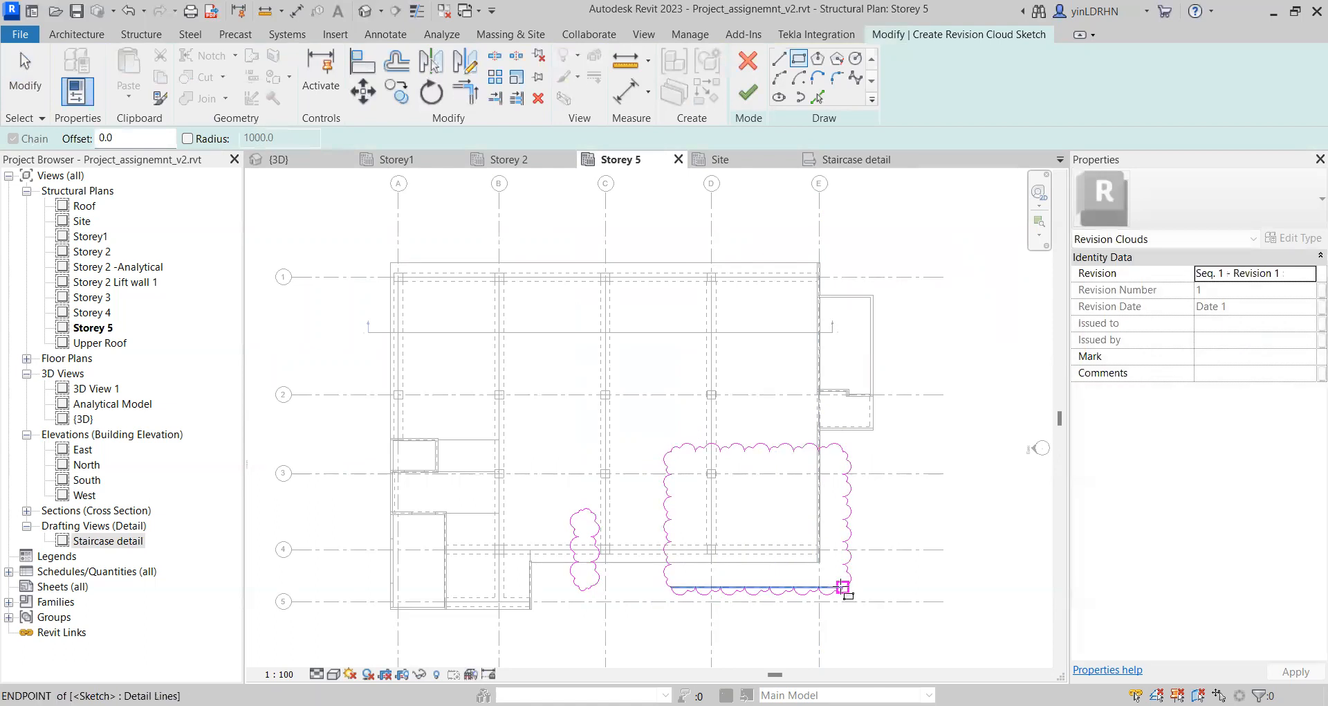
{"action": "left_click", "coordinate": [748, 92]}
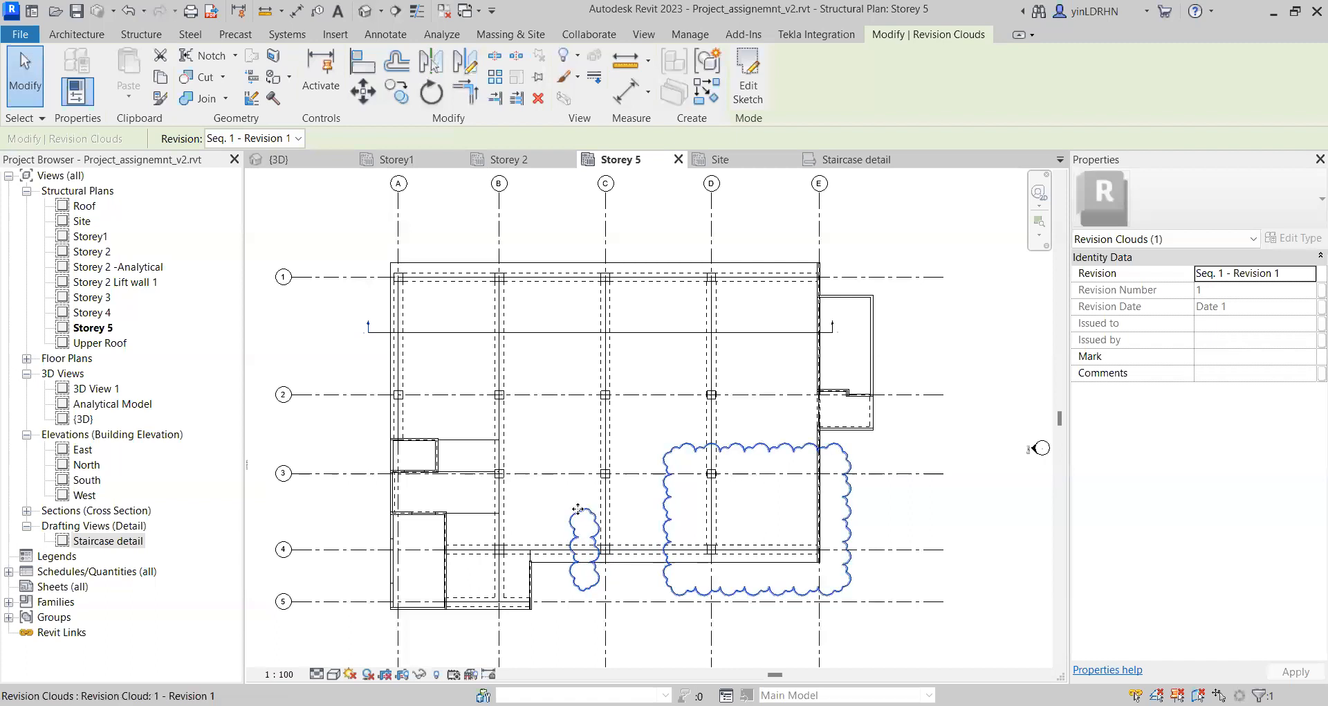
{"action": "key", "text": "Delete"}
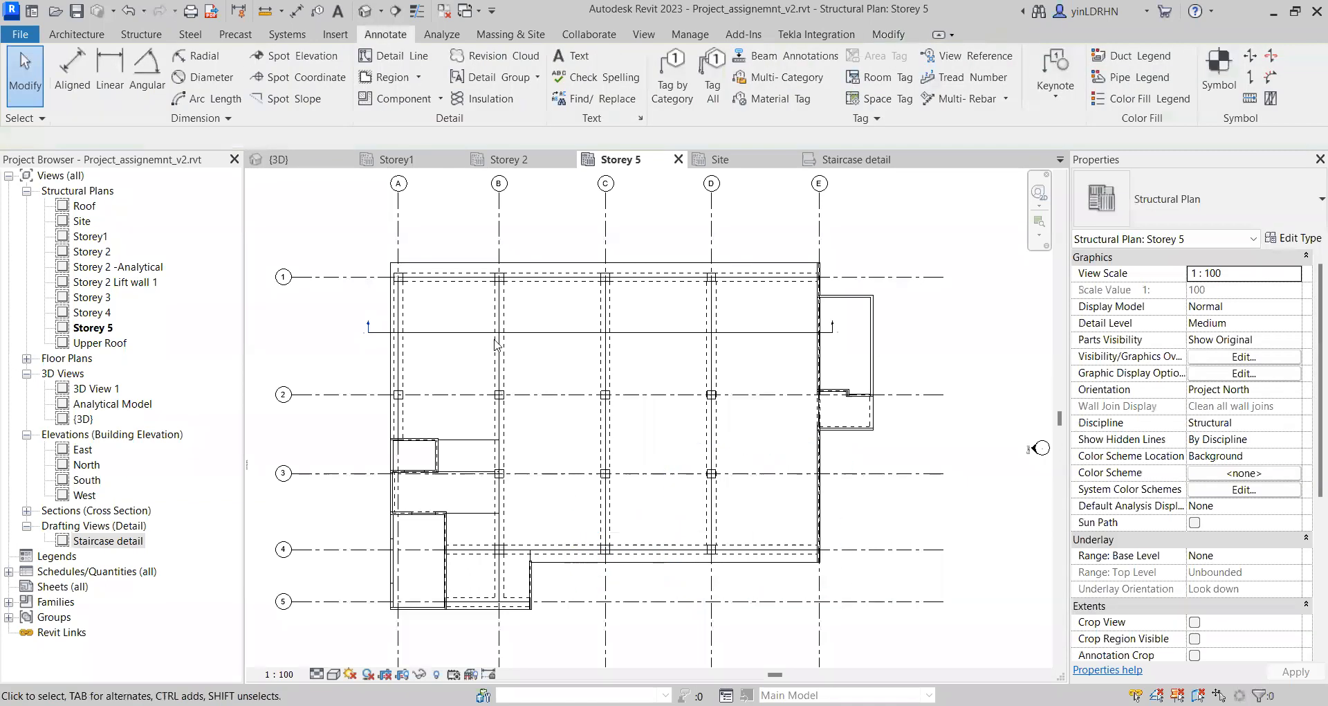
Step: Try a four-sided revision cloud drawn with straight lines around grid B between grids 3 and 5, and delete it
{"action": "left_click", "coordinate": [503, 62]}
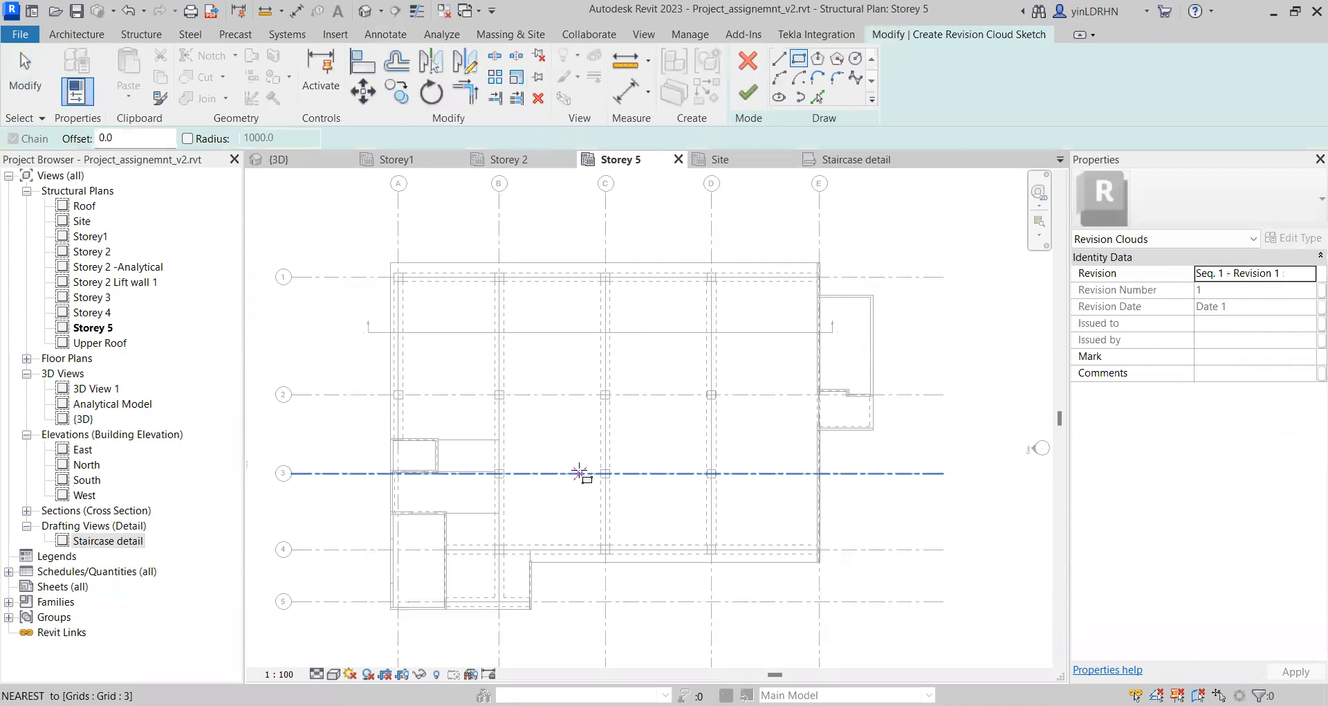
{"action": "left_click", "coordinate": [779, 63]}
{"action": "left_click", "coordinate": [580, 460]}
{"action": "left_click", "coordinate": [579, 595]}
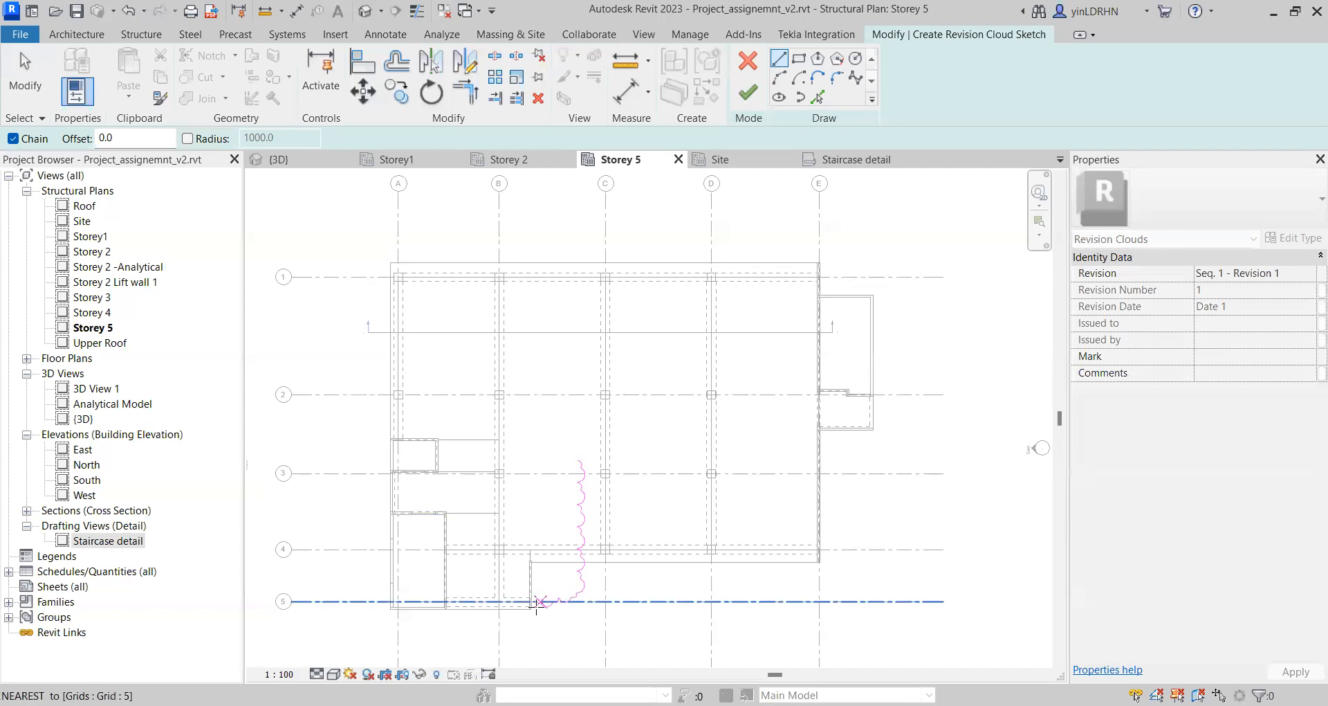
{"action": "left_click", "coordinate": [468, 596]}
{"action": "left_click", "coordinate": [467, 451]}
{"action": "left_click", "coordinate": [578, 460]}
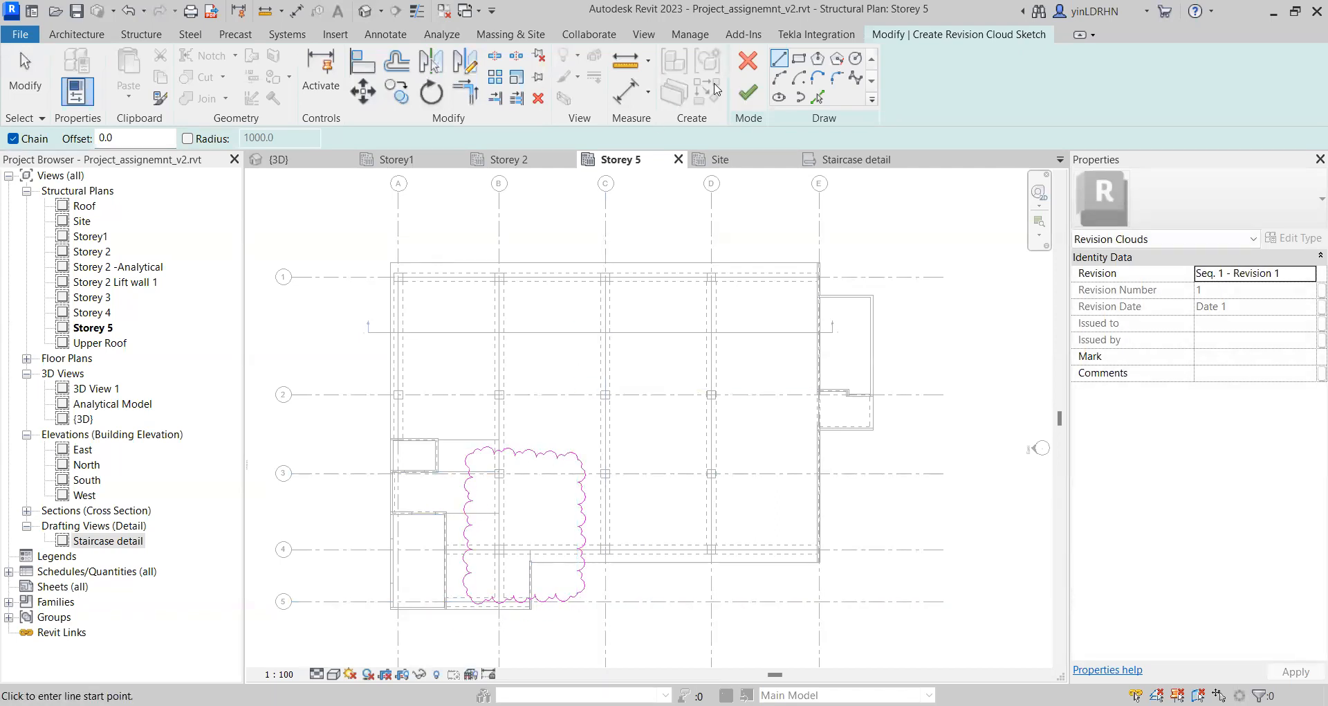
{"action": "left_click", "coordinate": [748, 92]}
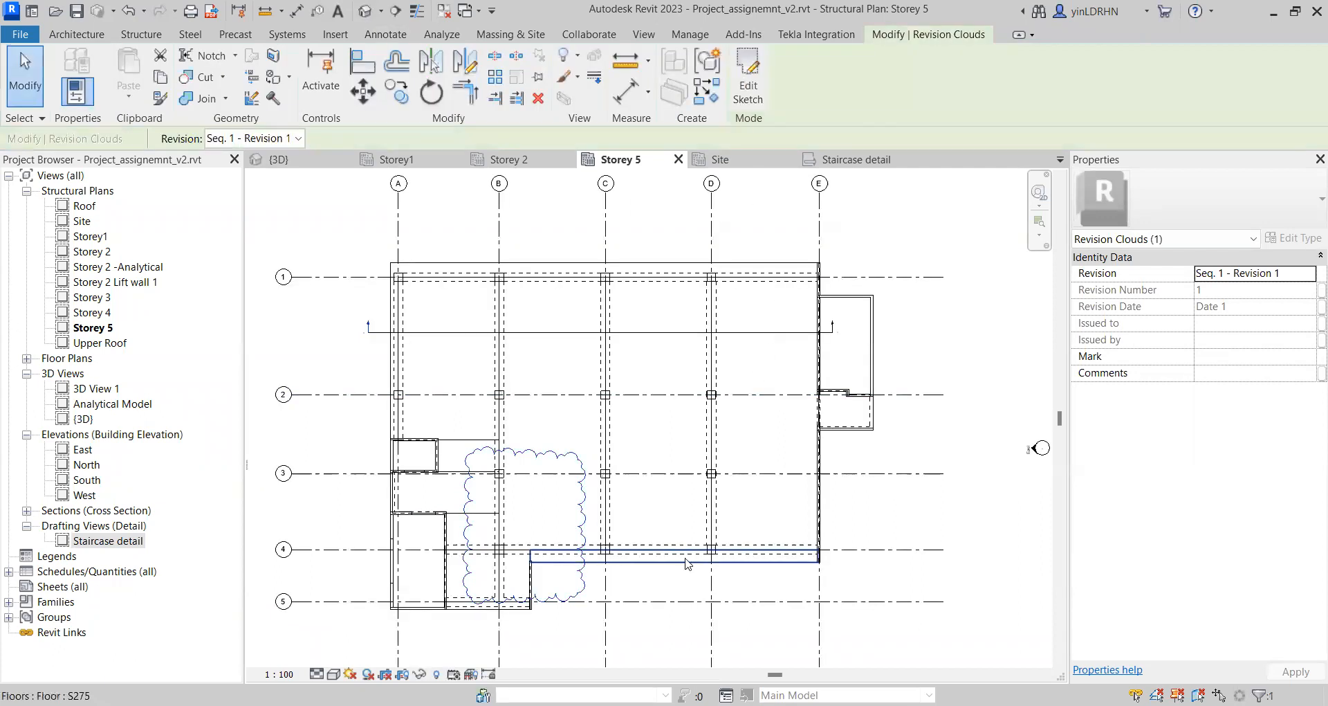
{"action": "key", "text": "Escape"}
{"action": "left_click", "coordinate": [582, 462]}
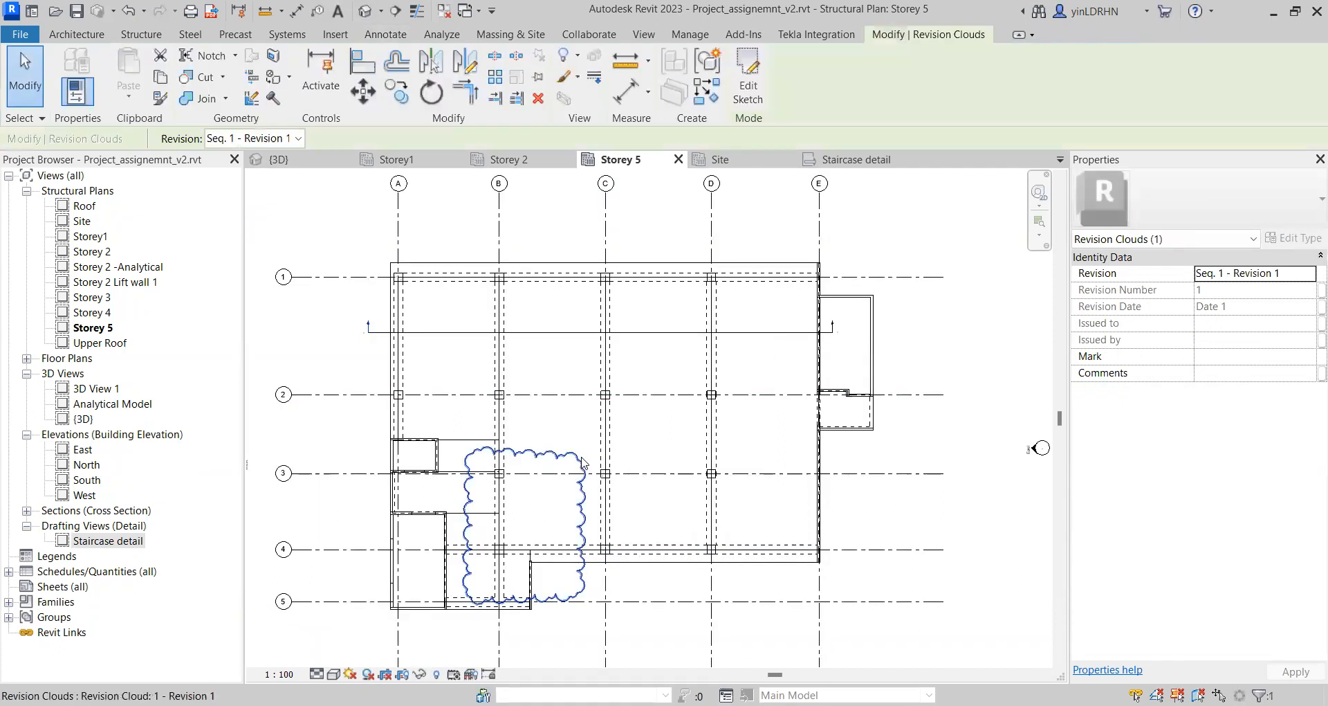
{"action": "key", "text": "Delete"}
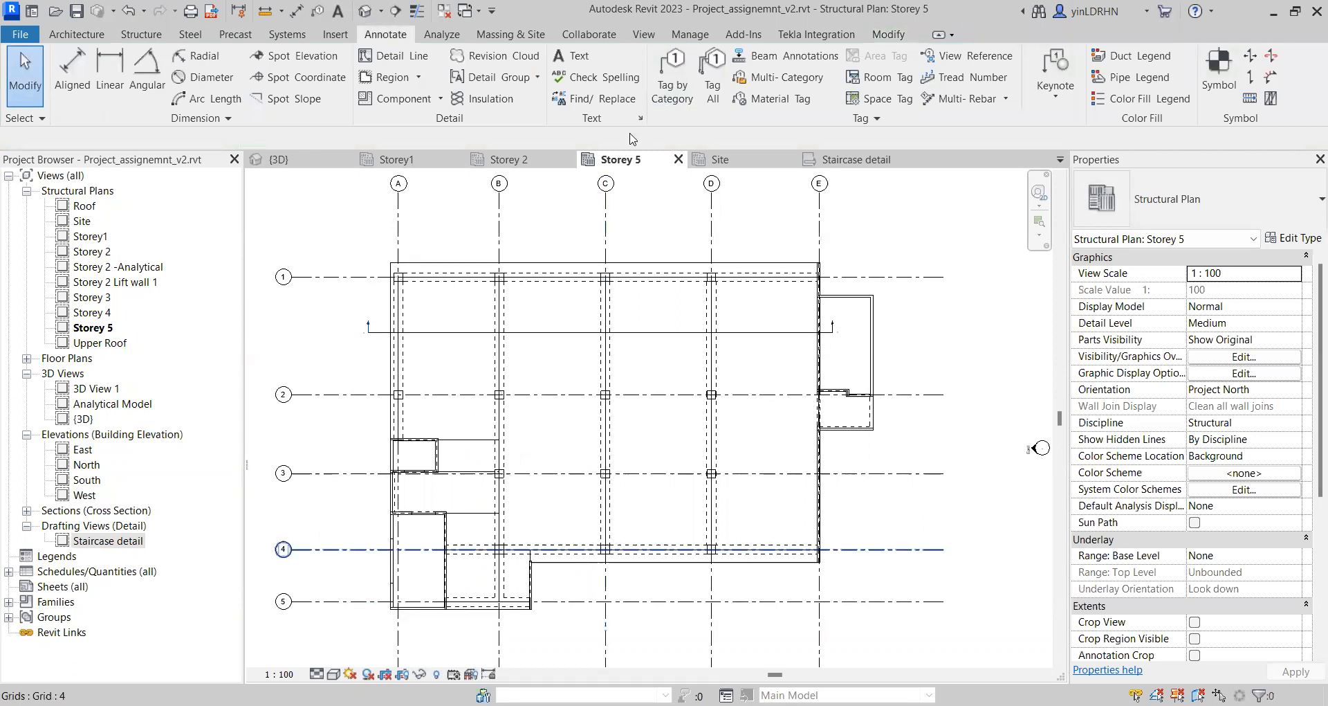
{"action": "left_click", "coordinate": [538, 80]}
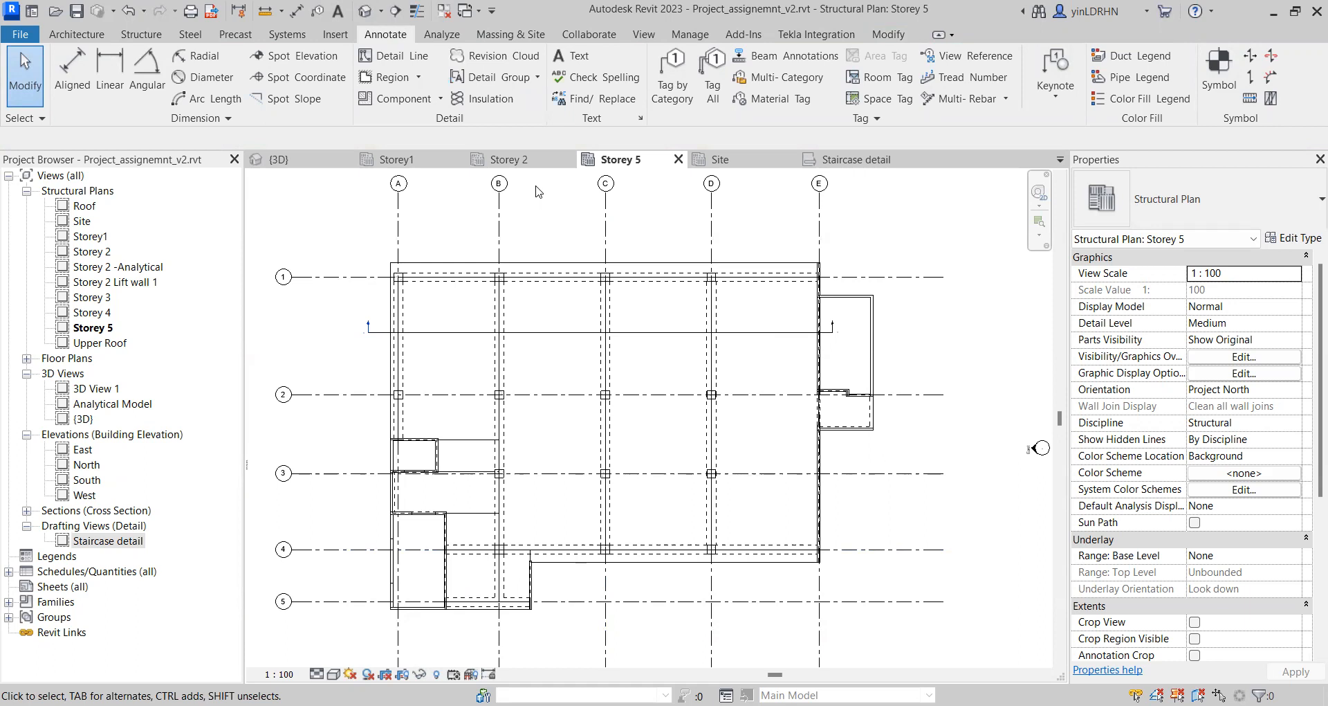
Step: In the Staircase detail view, draw a vertical insulation run 1400 mm long between the hatched rectangle and the circle
{"action": "left_click", "coordinate": [847, 160]}
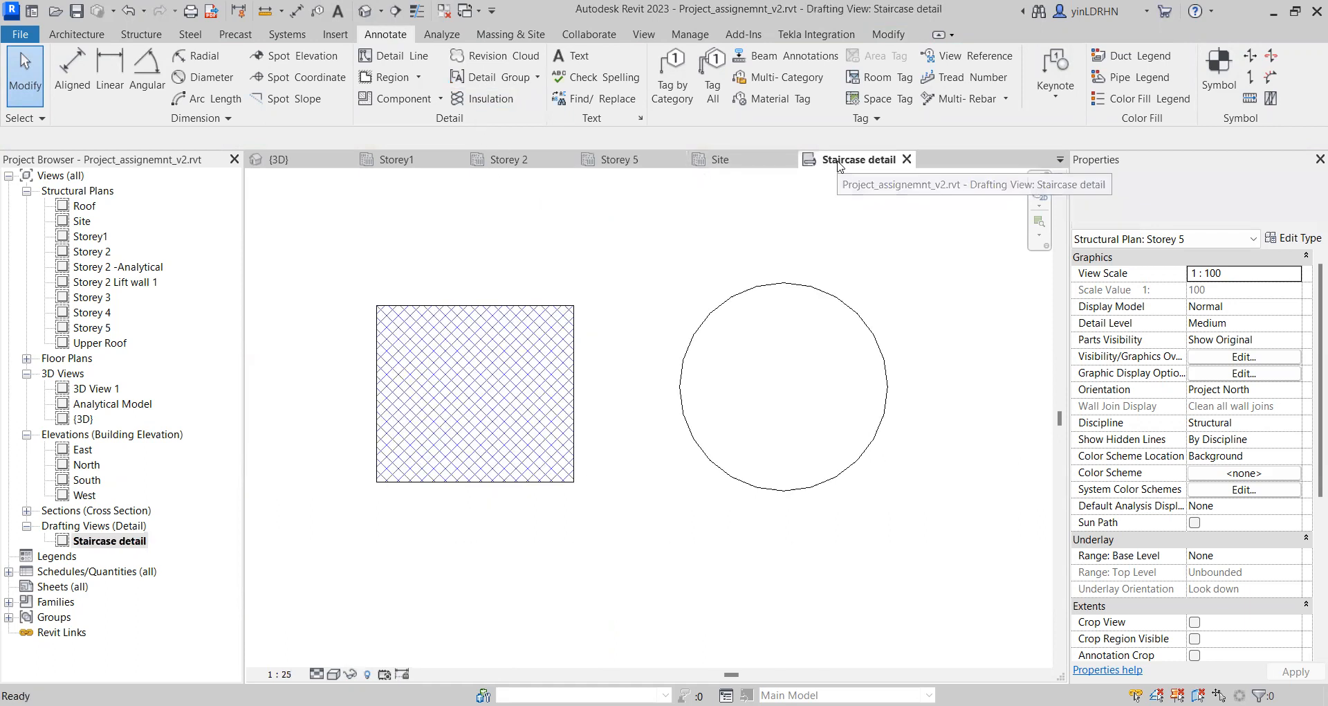
{"action": "left_click", "coordinate": [490, 100]}
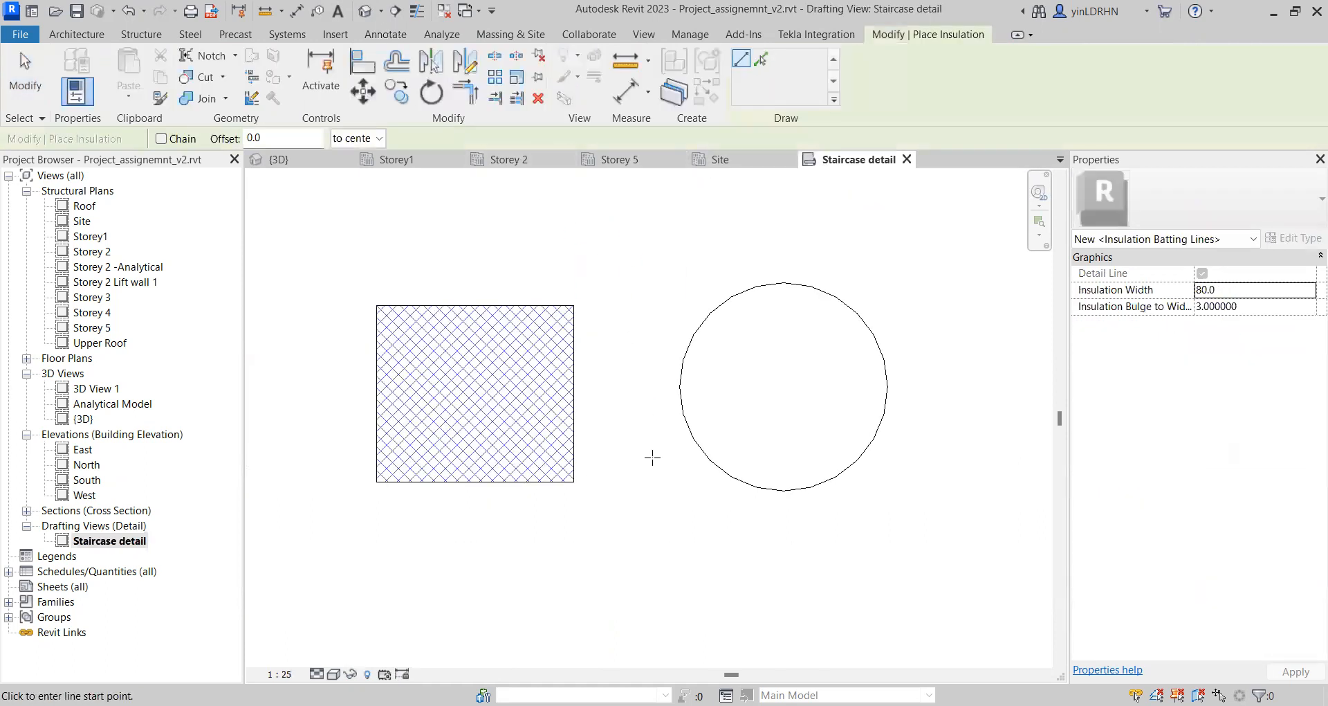
{"action": "left_click", "coordinate": [629, 612]}
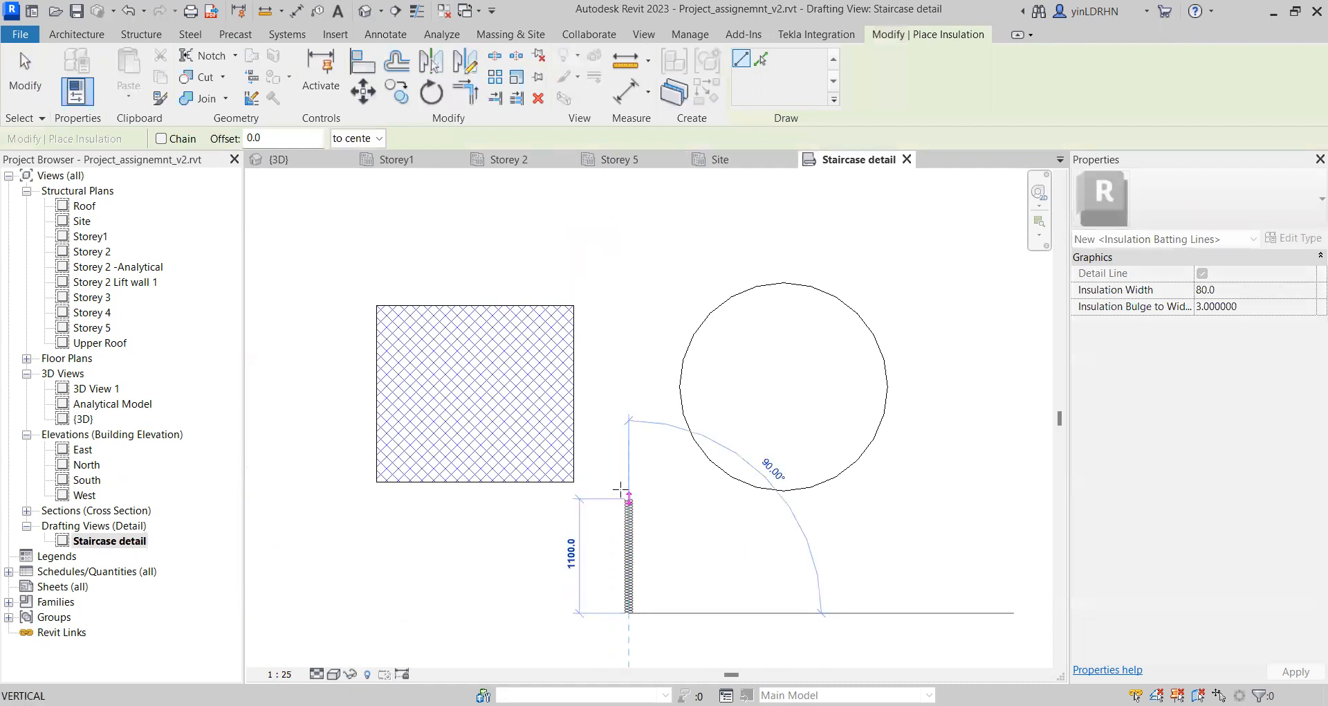
{"action": "left_click", "coordinate": [629, 469]}
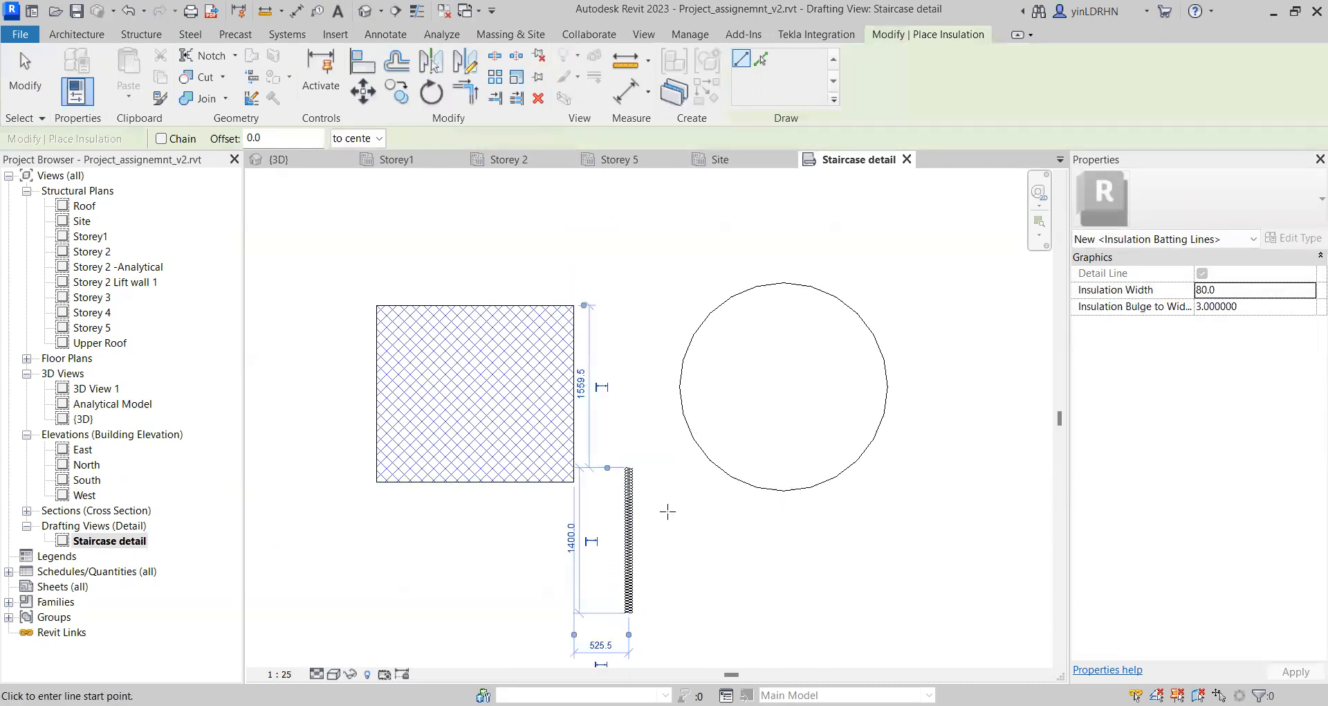
{"action": "key", "text": "Escape"}
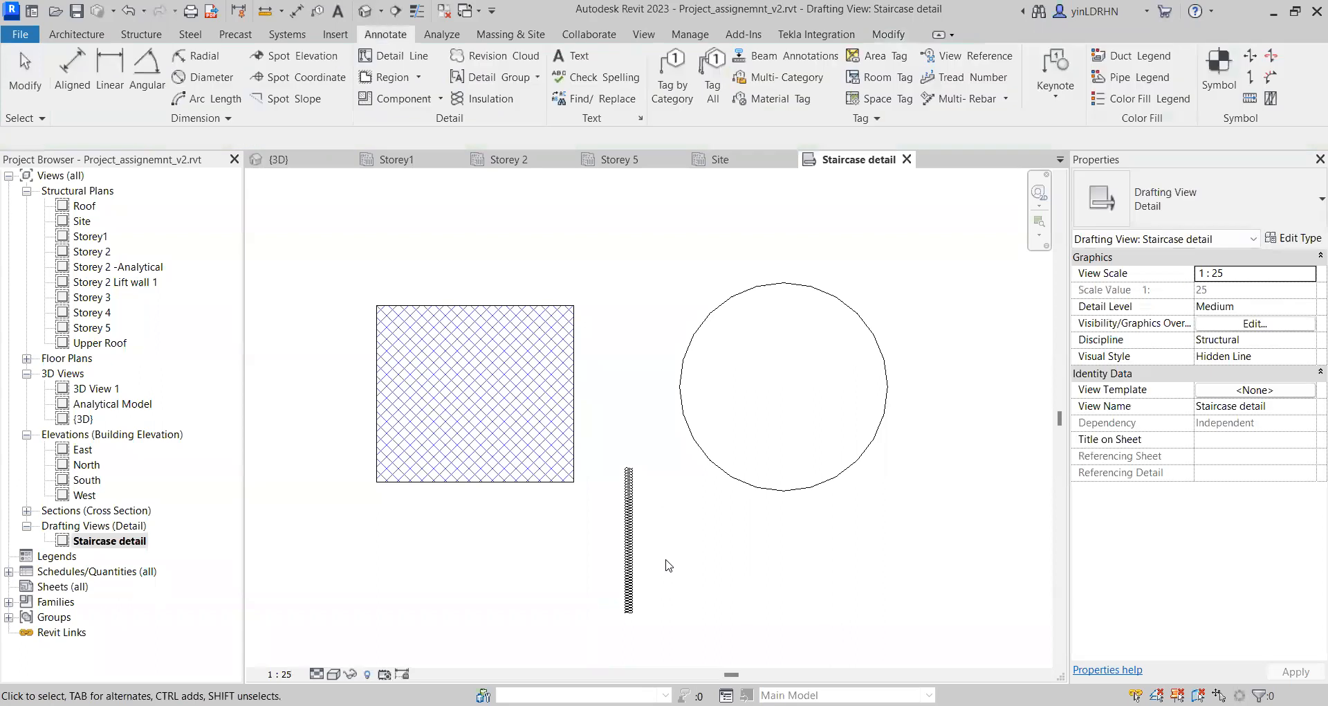
Step: Delete the insulation run from the drafting view
{"action": "scroll", "coordinate": [666, 561], "scroll_direction": "up", "scroll_amount": 3}
{"action": "scroll", "coordinate": [650, 546], "scroll_direction": "down", "scroll_amount": 1}
{"action": "middle_click_drag", "start_coordinate": [641, 533], "coordinate": [646, 439]}
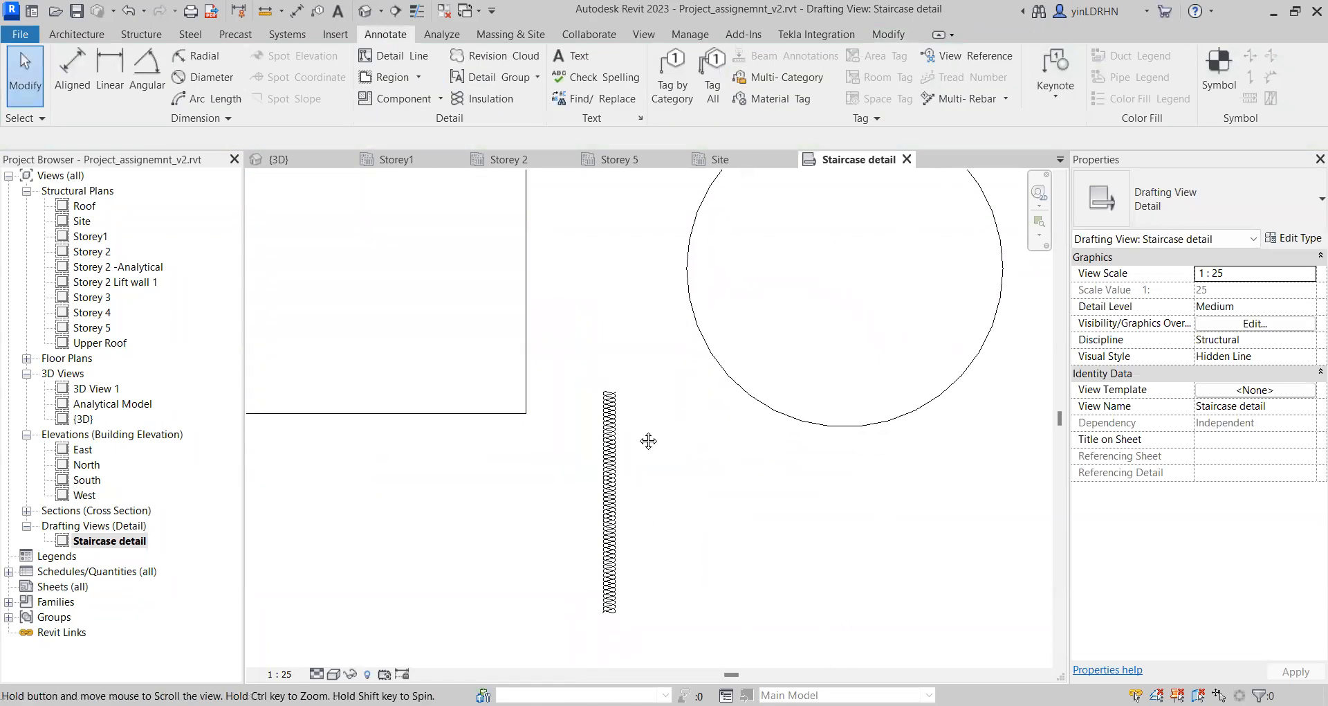
{"action": "left_click", "coordinate": [620, 398]}
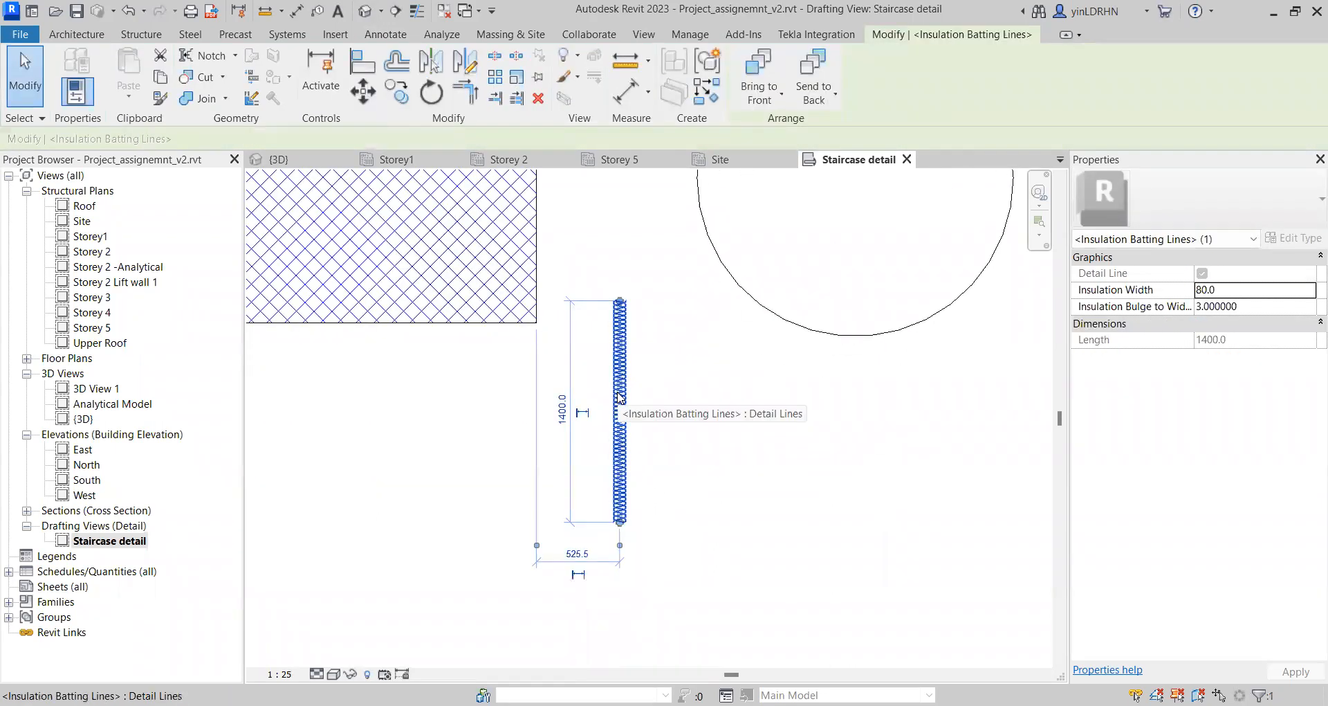
{"action": "key", "text": "Delete"}
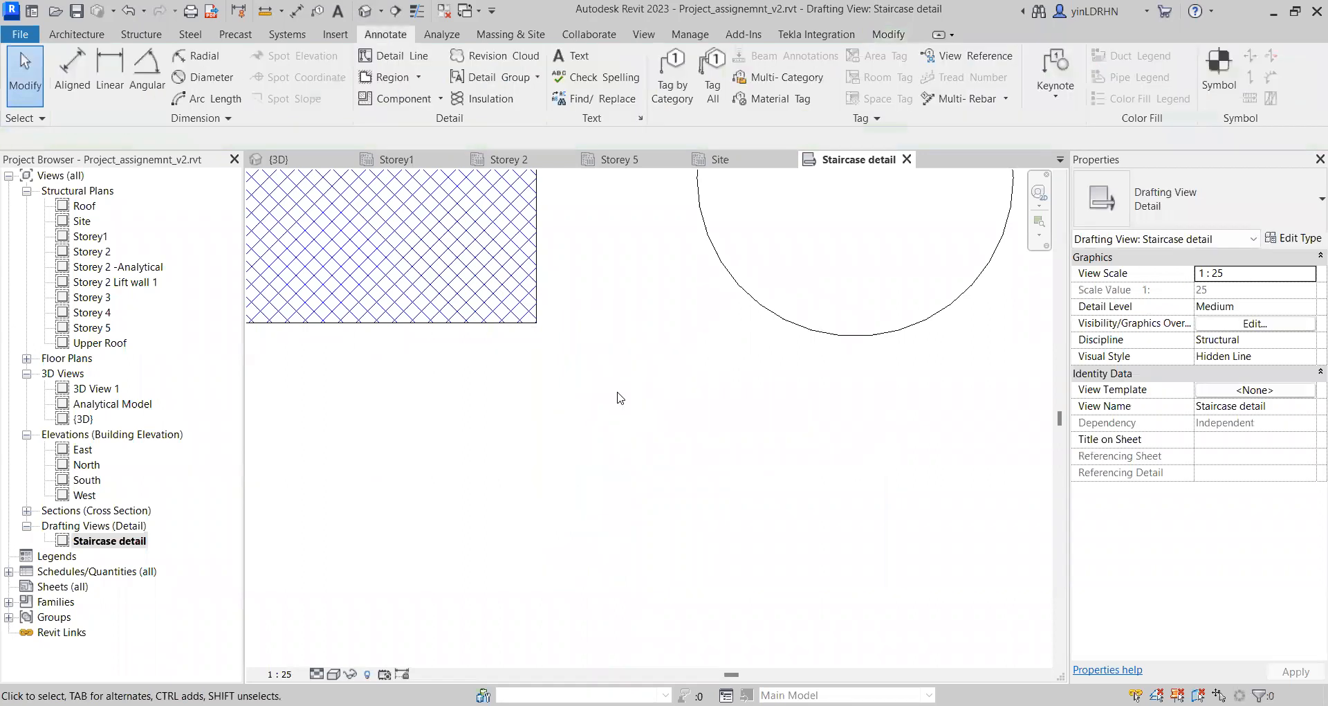
Step: Delete the hatched rectangle and the circle to clear the Staircase detail view
{"action": "scroll", "coordinate": [615, 415], "scroll_direction": "down", "scroll_amount": 2}
{"action": "scroll", "coordinate": [717, 410], "scroll_direction": "down", "scroll_amount": 2}
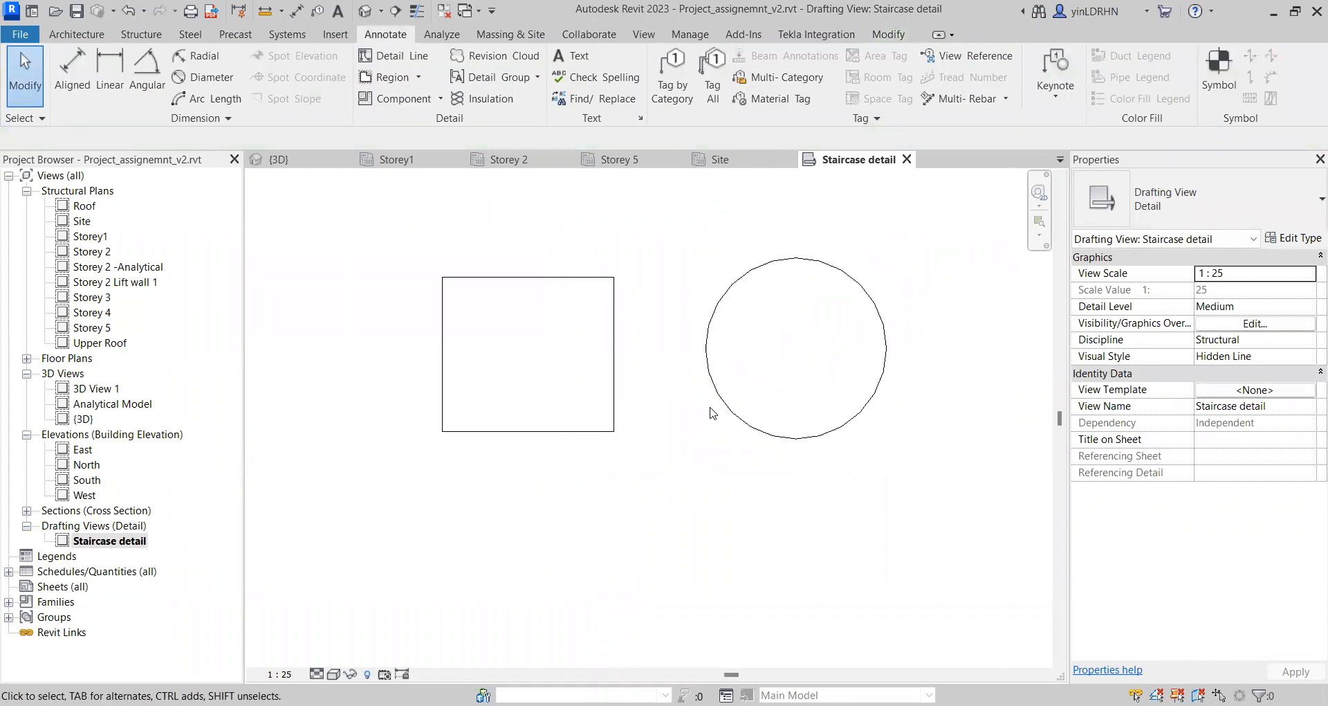
{"action": "left_click_drag", "start_coordinate": [335, 229], "coordinate": [929, 571]}
{"action": "key", "text": "Delete"}
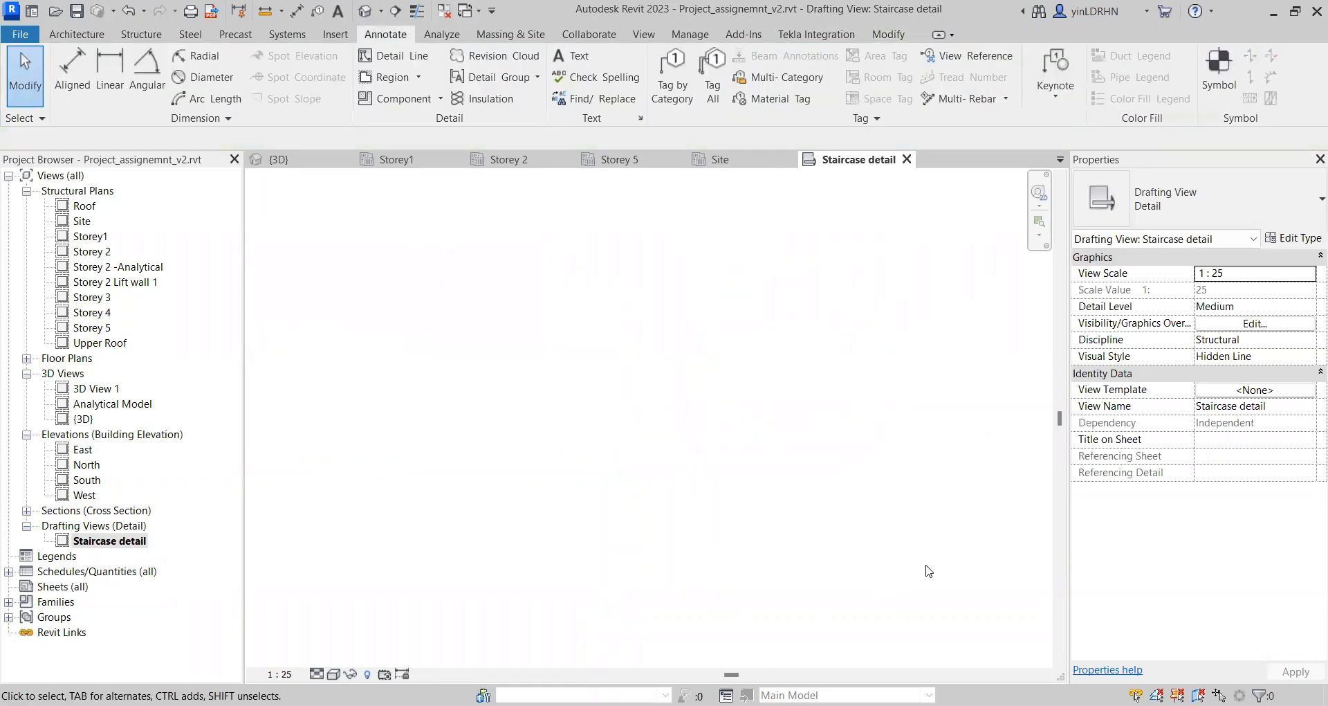
Step: Place a wrapping text note reading REVIT STRUCTURE in the Staircase detail drafting view
{"action": "left_click", "coordinate": [571, 56]}
{"action": "left_click_drag", "start_coordinate": [447, 328], "coordinate": [741, 466]}
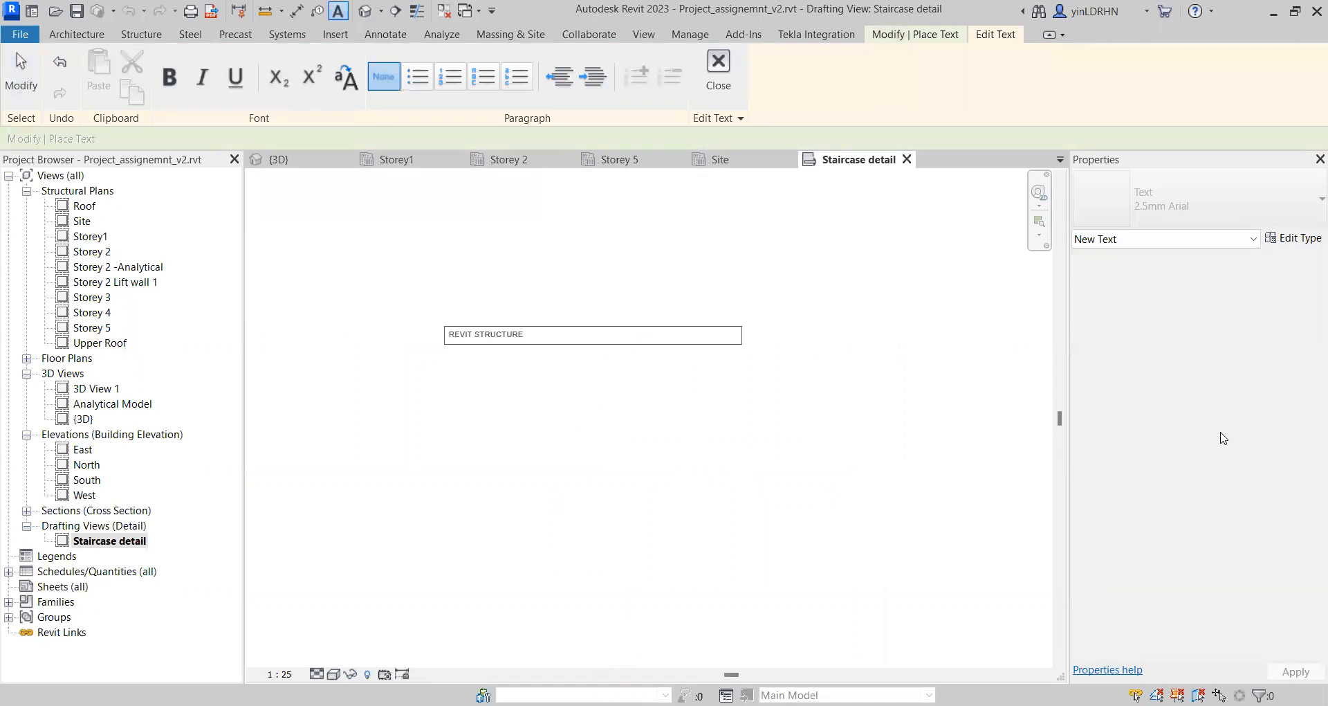
{"action": "key", "text": "Escape"}
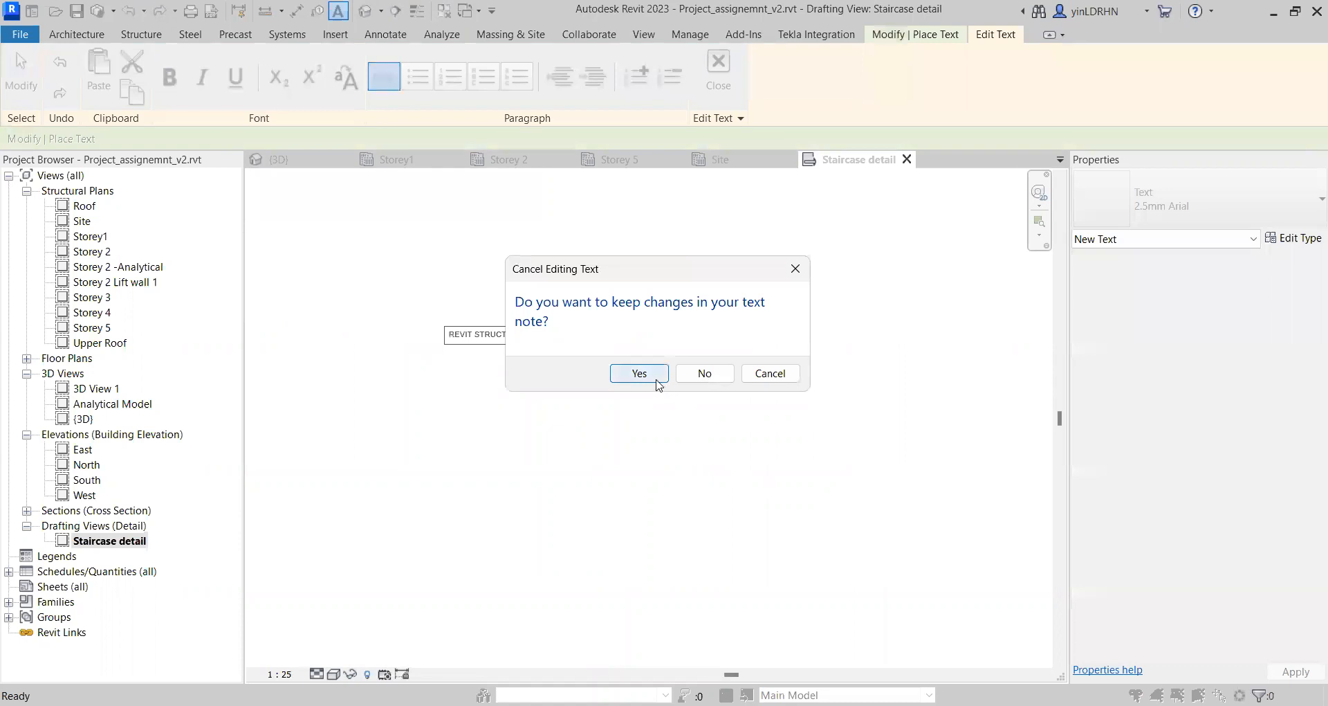
{"action": "left_click", "coordinate": [635, 379]}
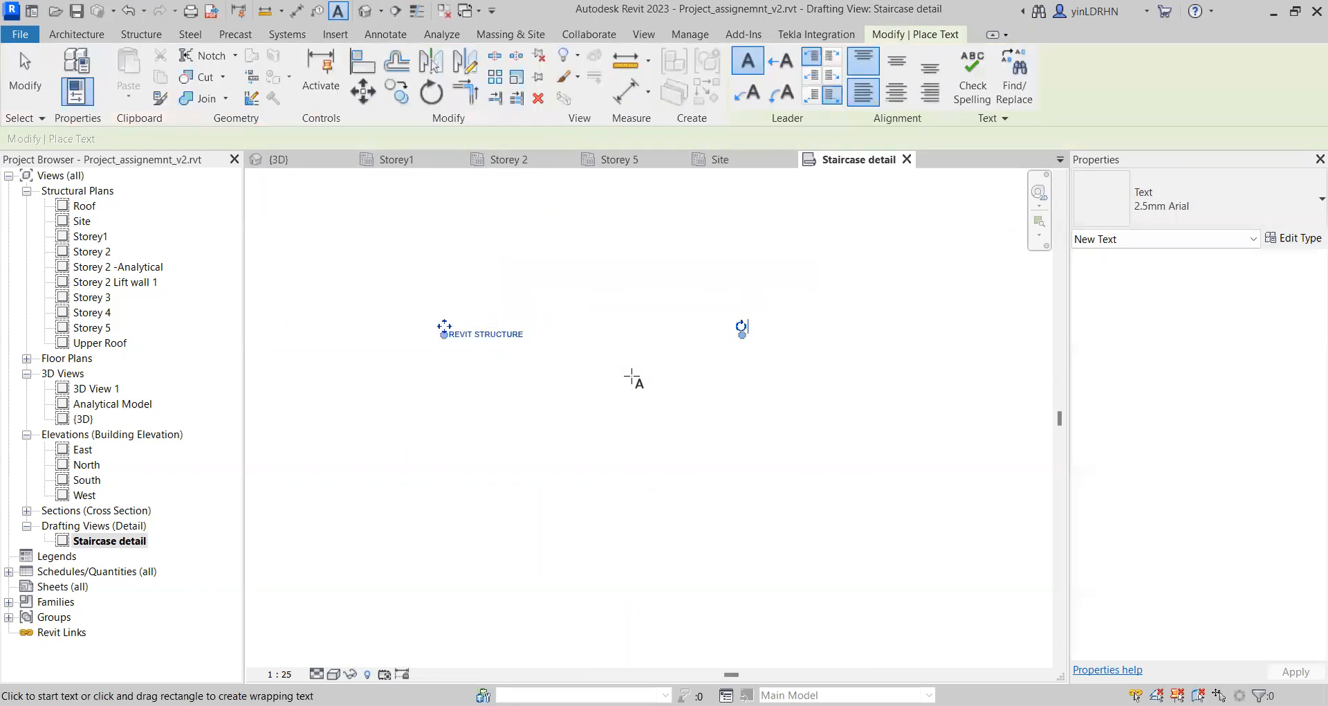
{"action": "key", "text": "Escape"}
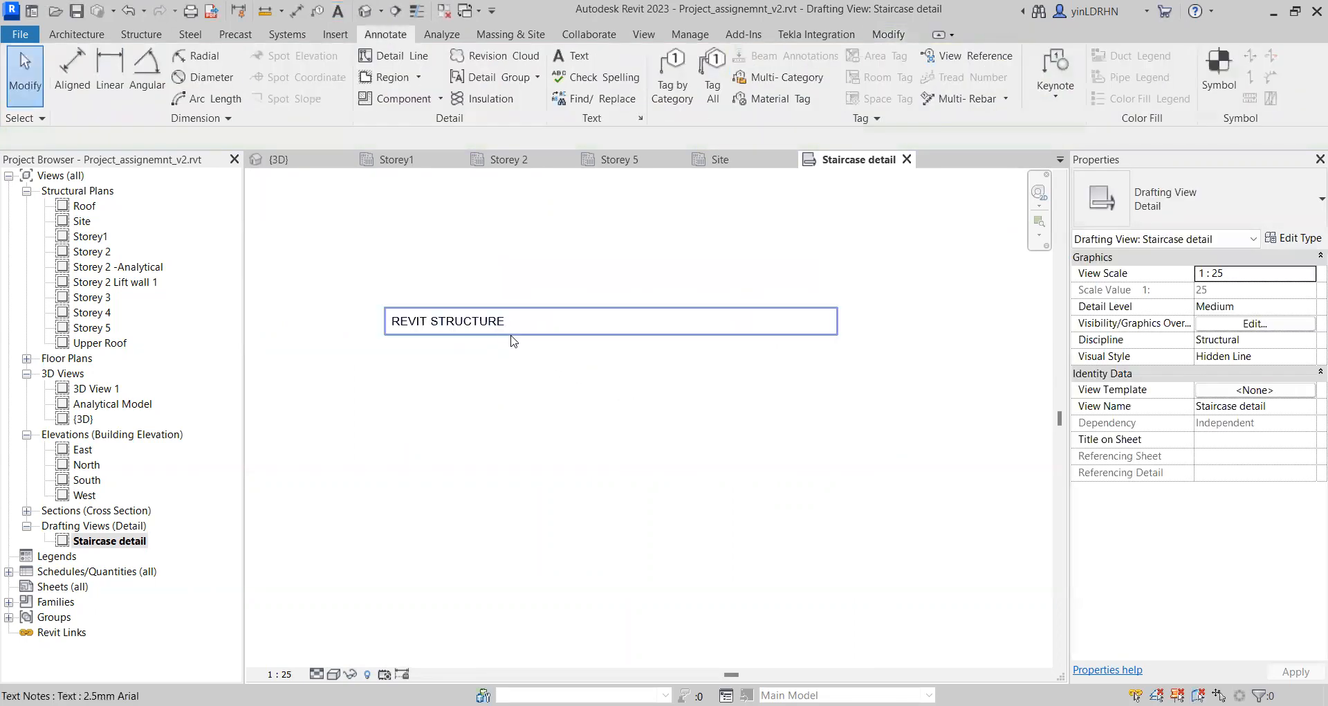
Step: Narrow the REVIT STRUCTURE text box to fit its wording and make the whole text bold
{"action": "left_click", "coordinate": [703, 326]}
{"action": "left_click_drag", "start_coordinate": [780, 323], "coordinate": [389, 323]}
{"action": "left_click", "coordinate": [477, 321]}
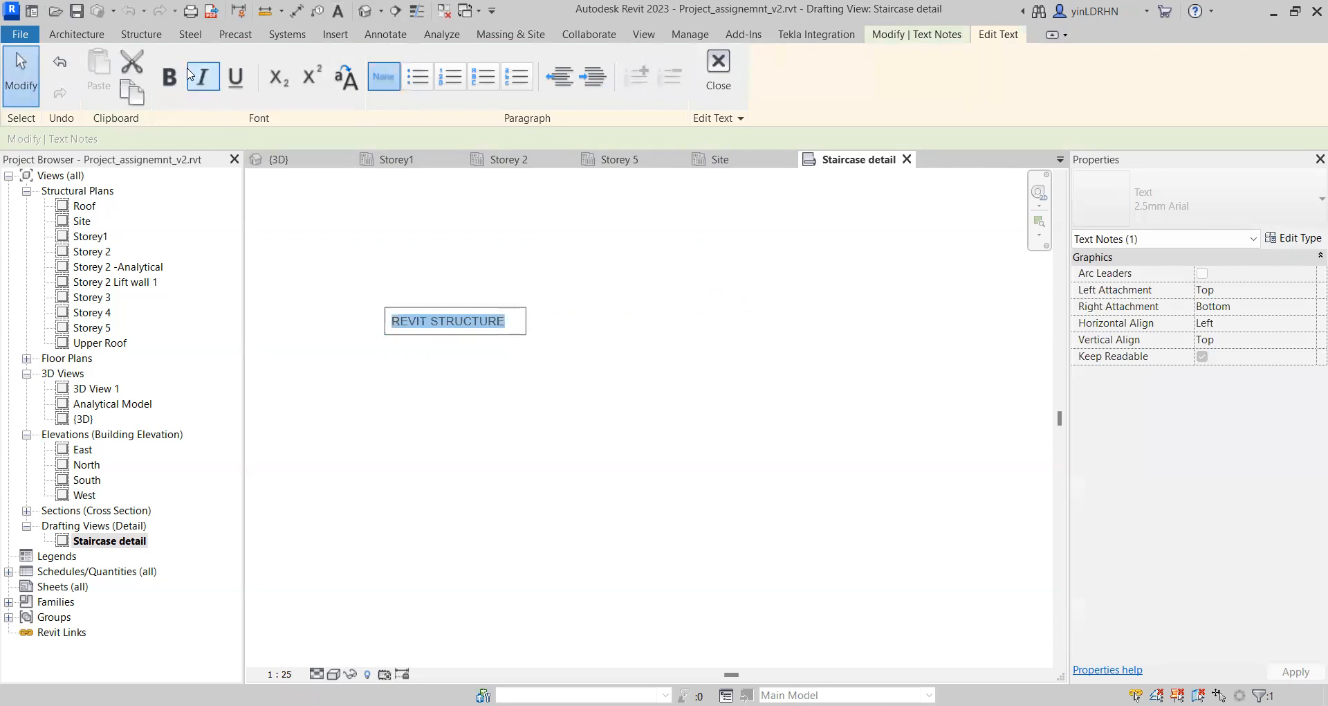
{"action": "left_click", "coordinate": [166, 77]}
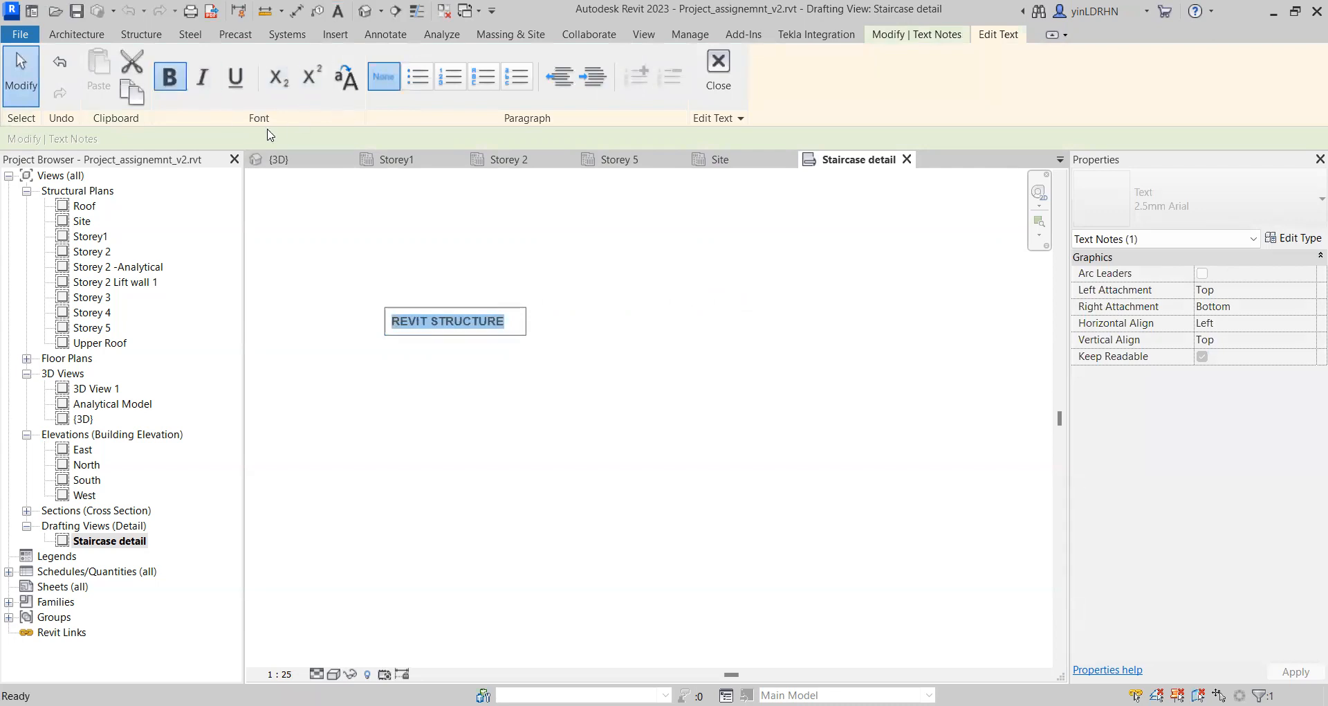
Step: Try an increased indent and a bulleted list on the note text, and restore the plain paragraph format
{"action": "left_click", "coordinate": [591, 84]}
{"action": "left_click", "coordinate": [559, 77]}
{"action": "left_click", "coordinate": [411, 88]}
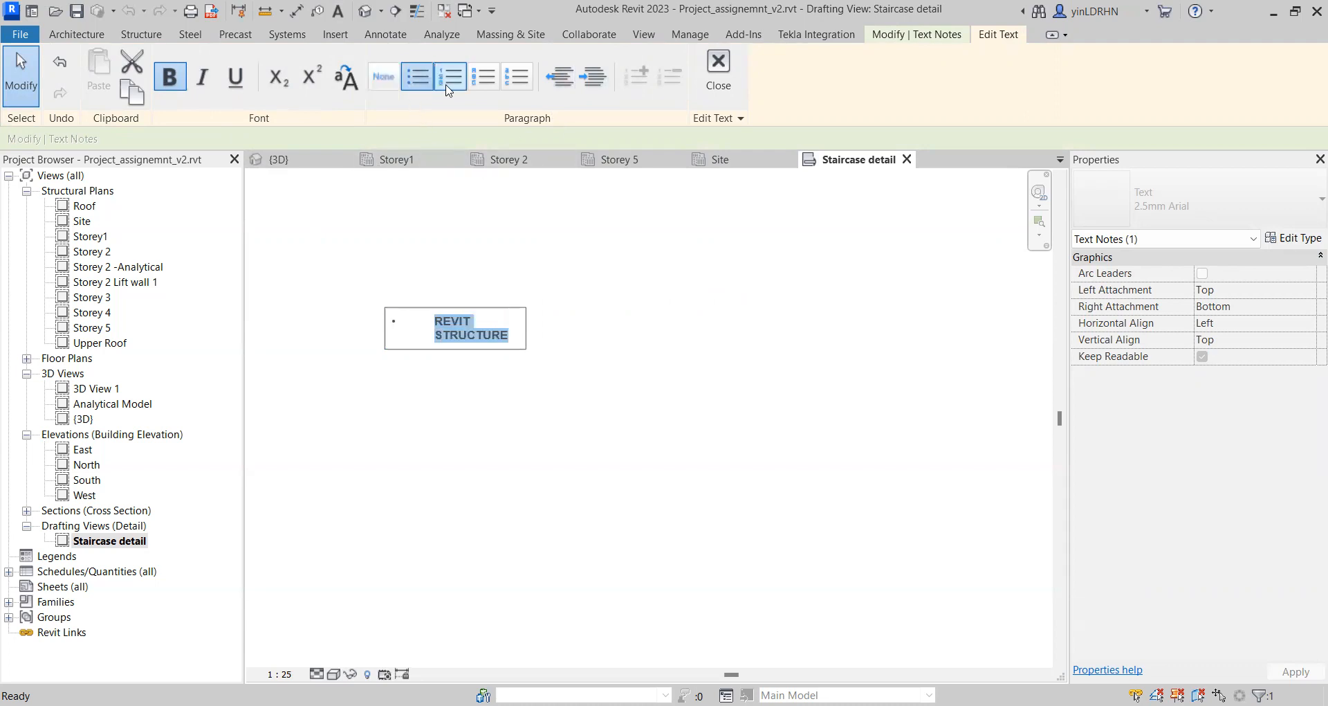
{"action": "left_click", "coordinate": [384, 78]}
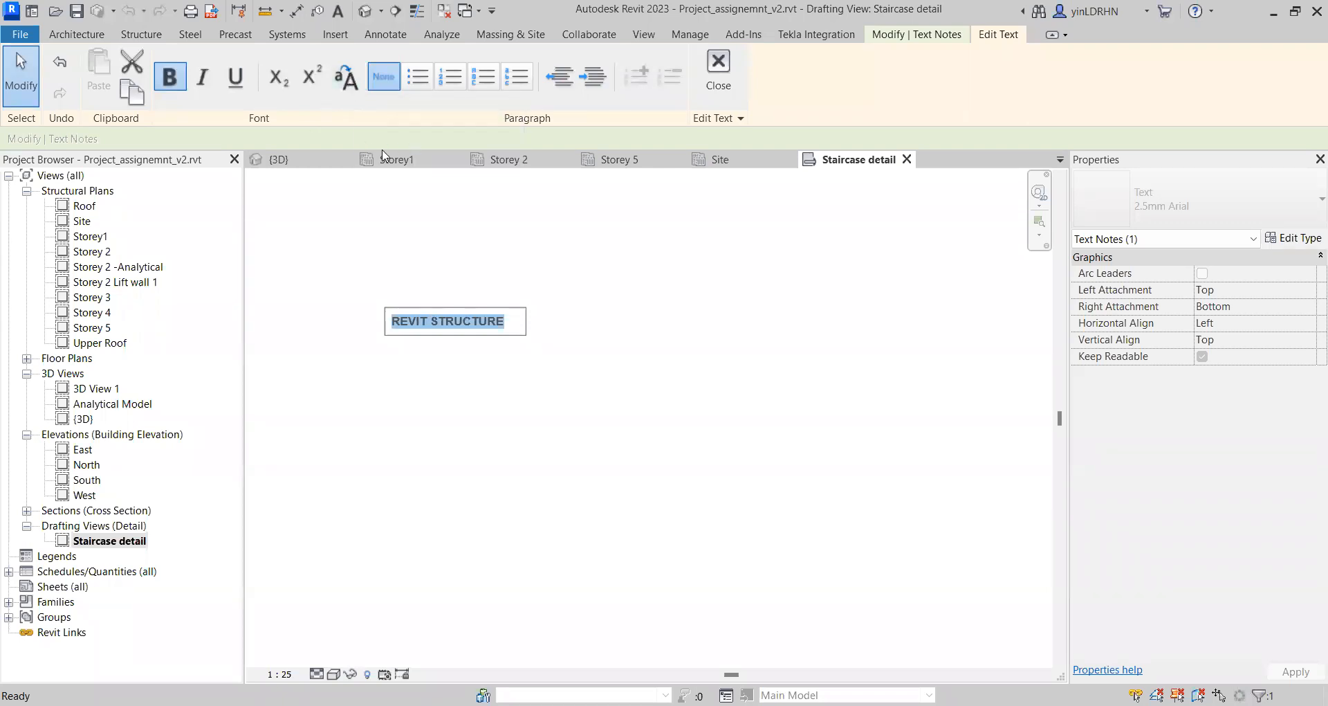
{"action": "left_click", "coordinate": [472, 321]}
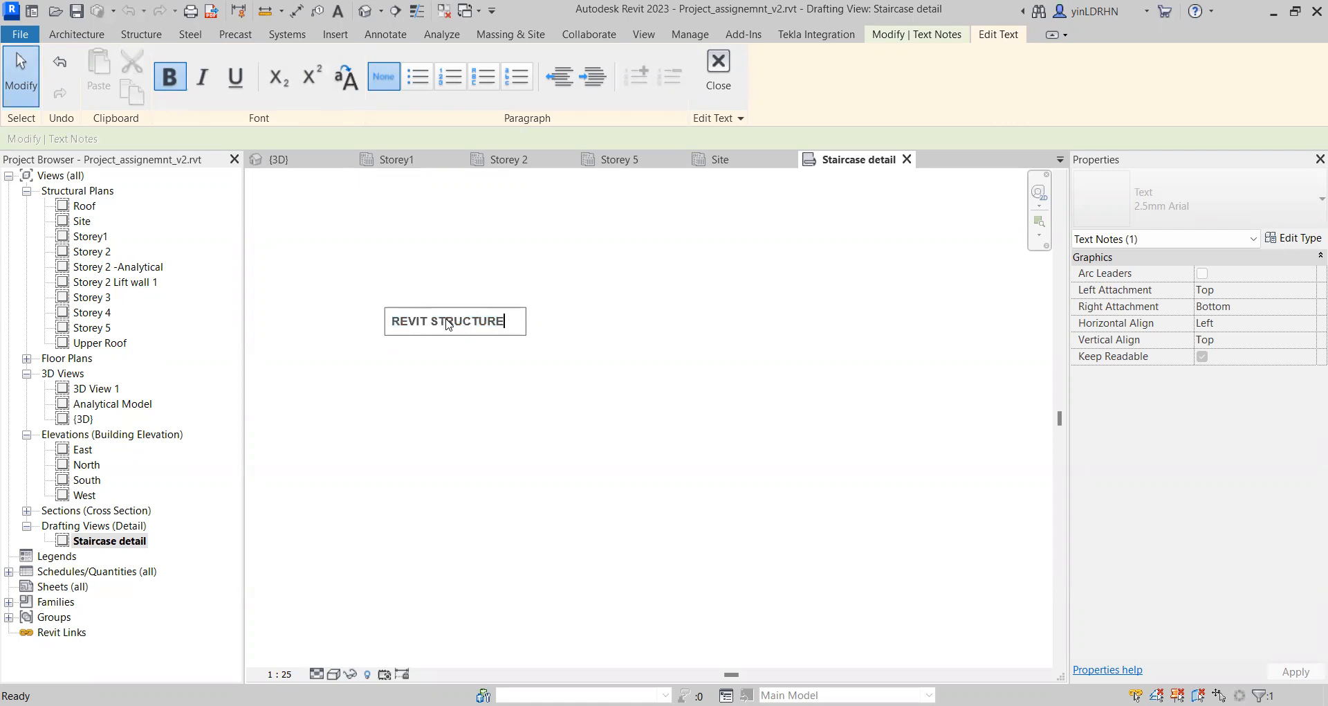
Step: Try subscript on the S and superscript on the C of STRUCTURE, and restore both letters to normal
{"action": "left_click_drag", "start_coordinate": [438, 327], "coordinate": [432, 328]}
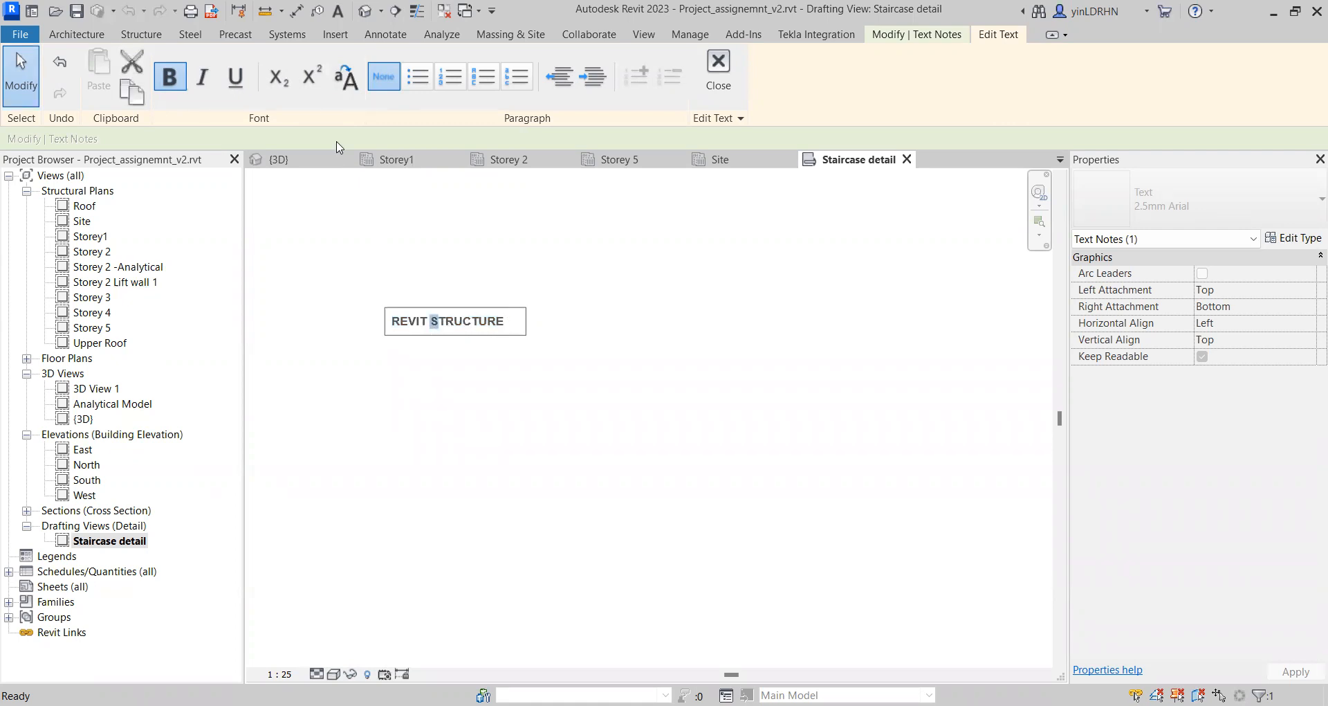
{"action": "left_click", "coordinate": [288, 86]}
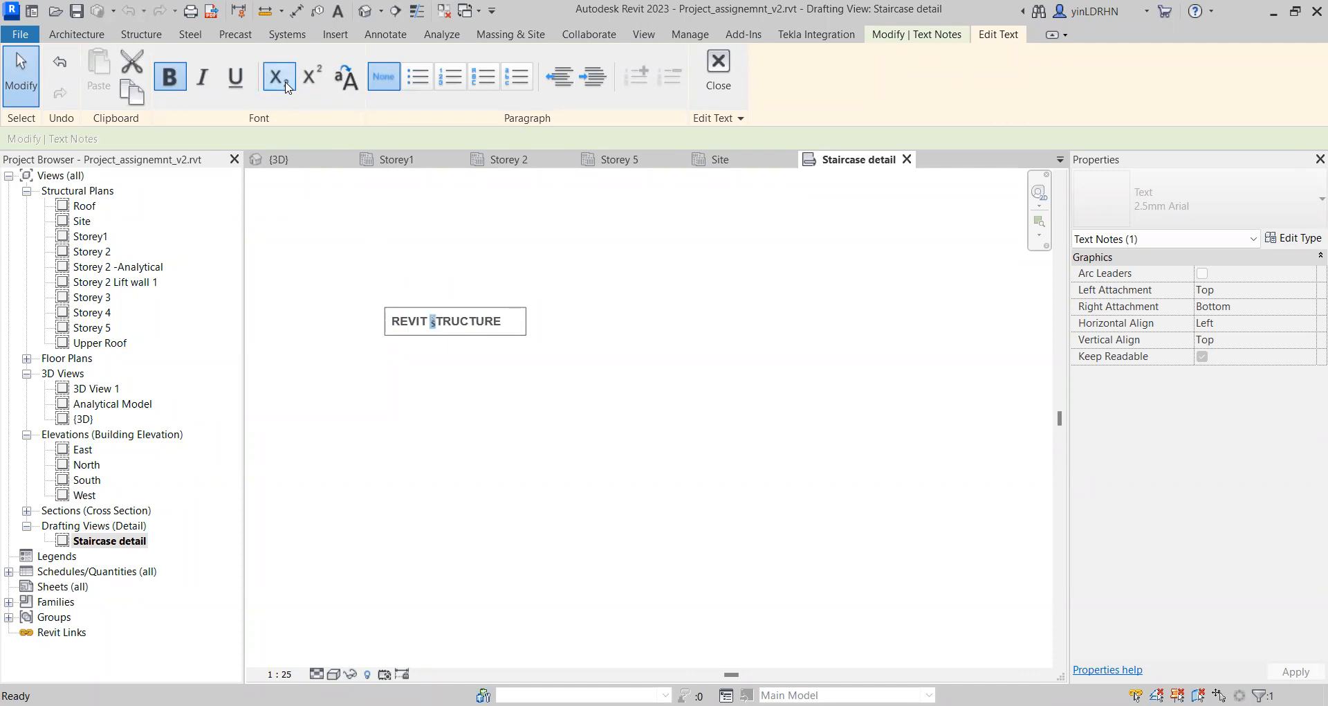
{"action": "left_click", "coordinate": [468, 326]}
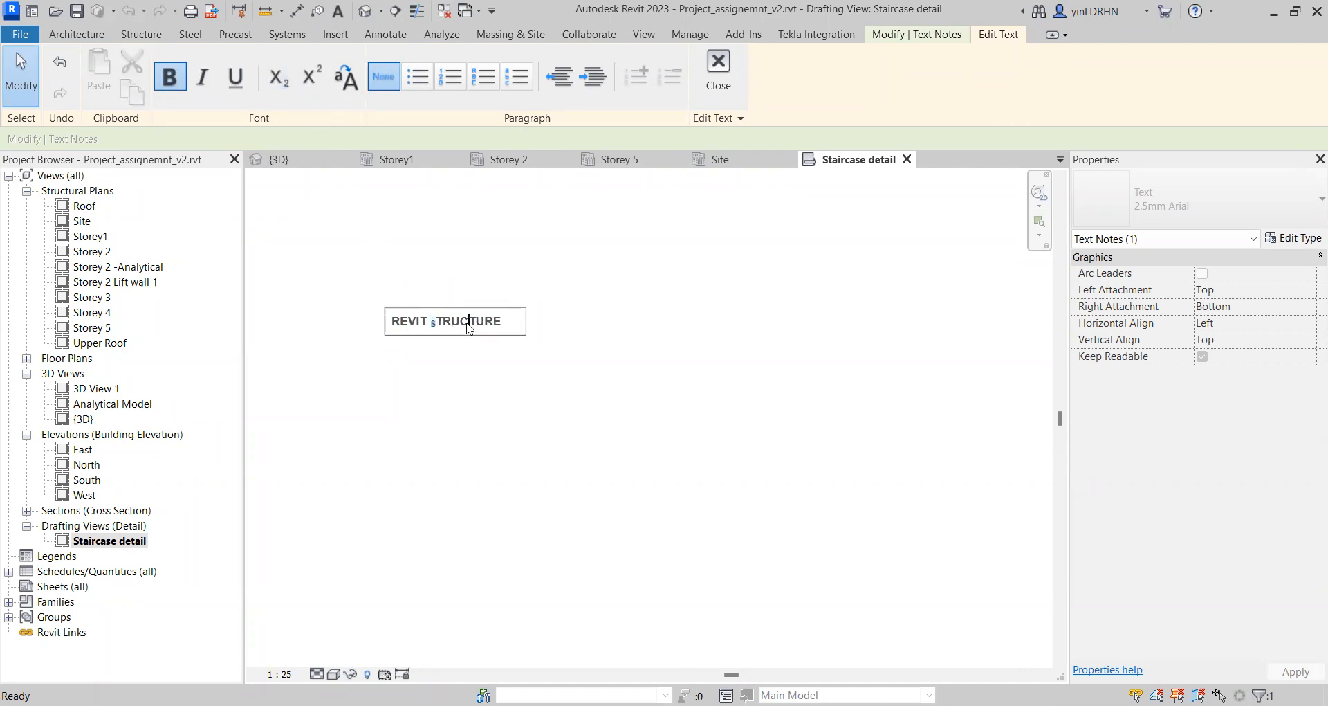
{"action": "key", "text": "shift+Left"}
{"action": "left_click", "coordinate": [312, 77]}
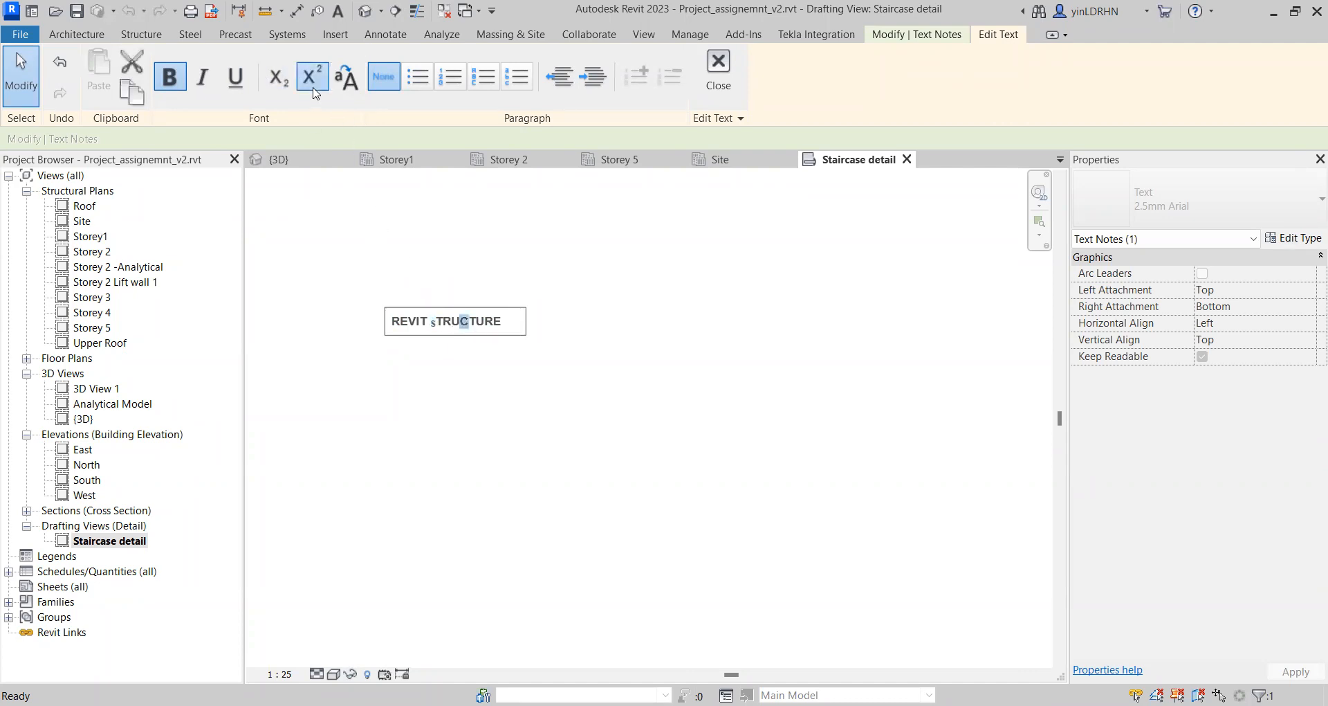
{"action": "left_click", "coordinate": [312, 77]}
{"action": "left_click", "coordinate": [435, 323]}
{"action": "key", "text": "shift+Left"}
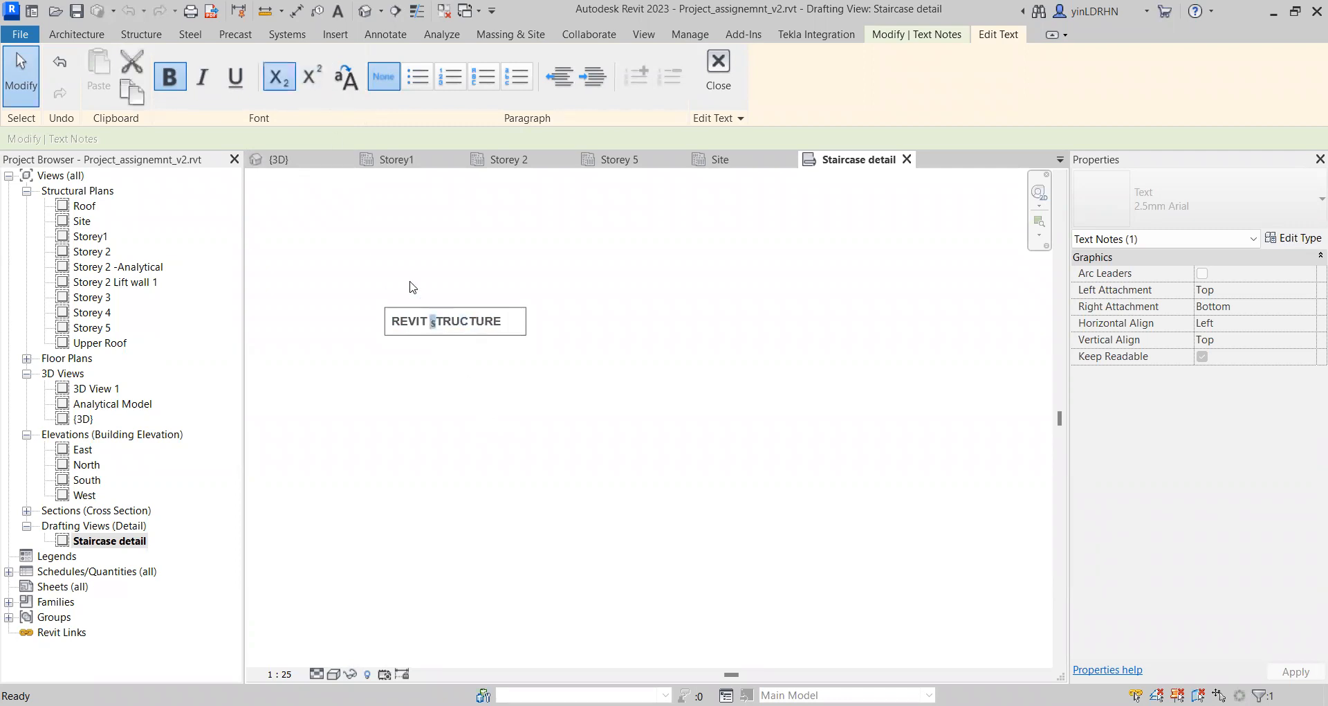
{"action": "left_click", "coordinate": [278, 77]}
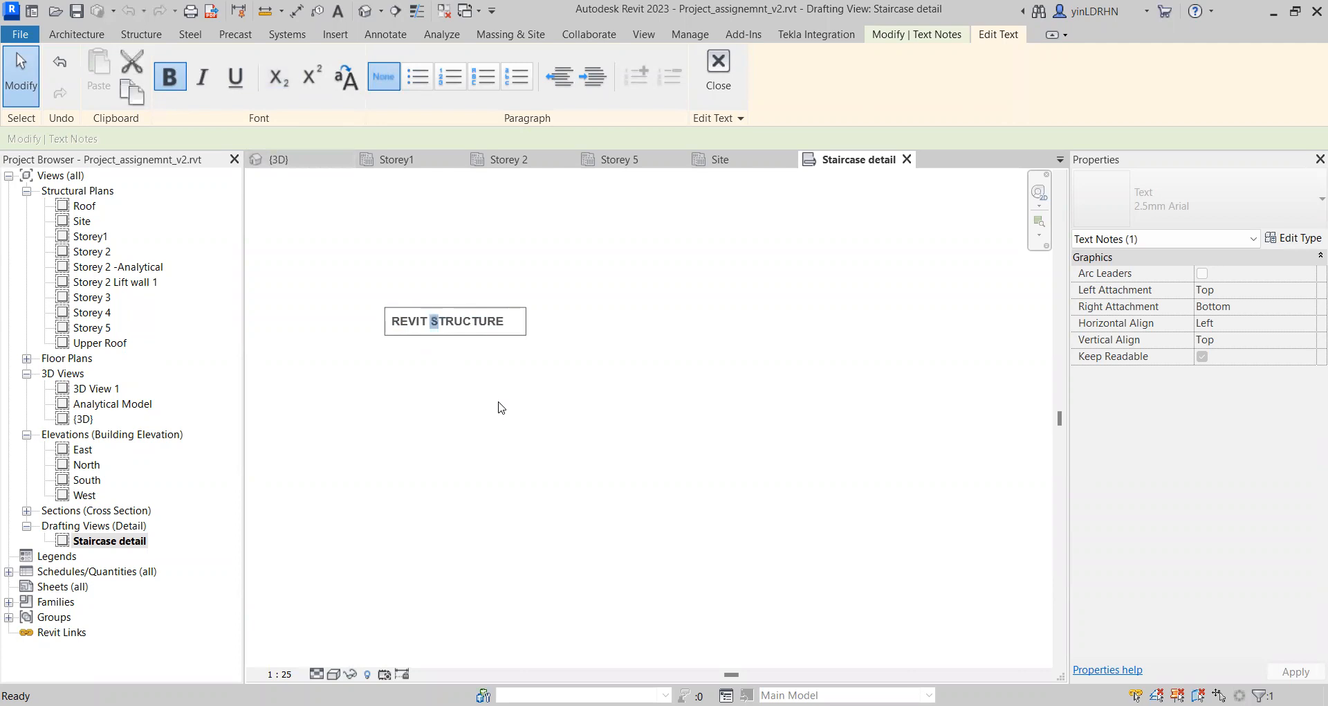
{"action": "left_click", "coordinate": [501, 406]}
{"action": "double_click", "coordinate": [488, 322]}
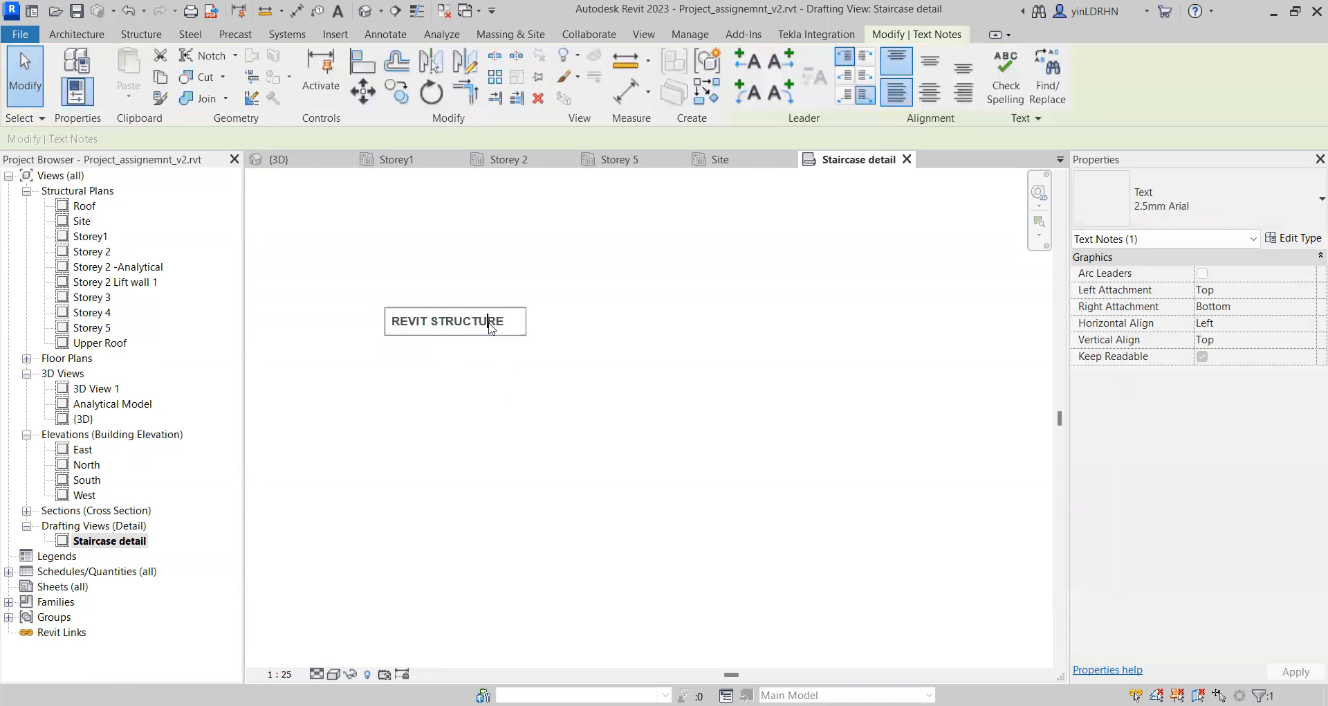
{"action": "left_click", "coordinate": [518, 446]}
{"action": "double_click", "coordinate": [500, 324]}
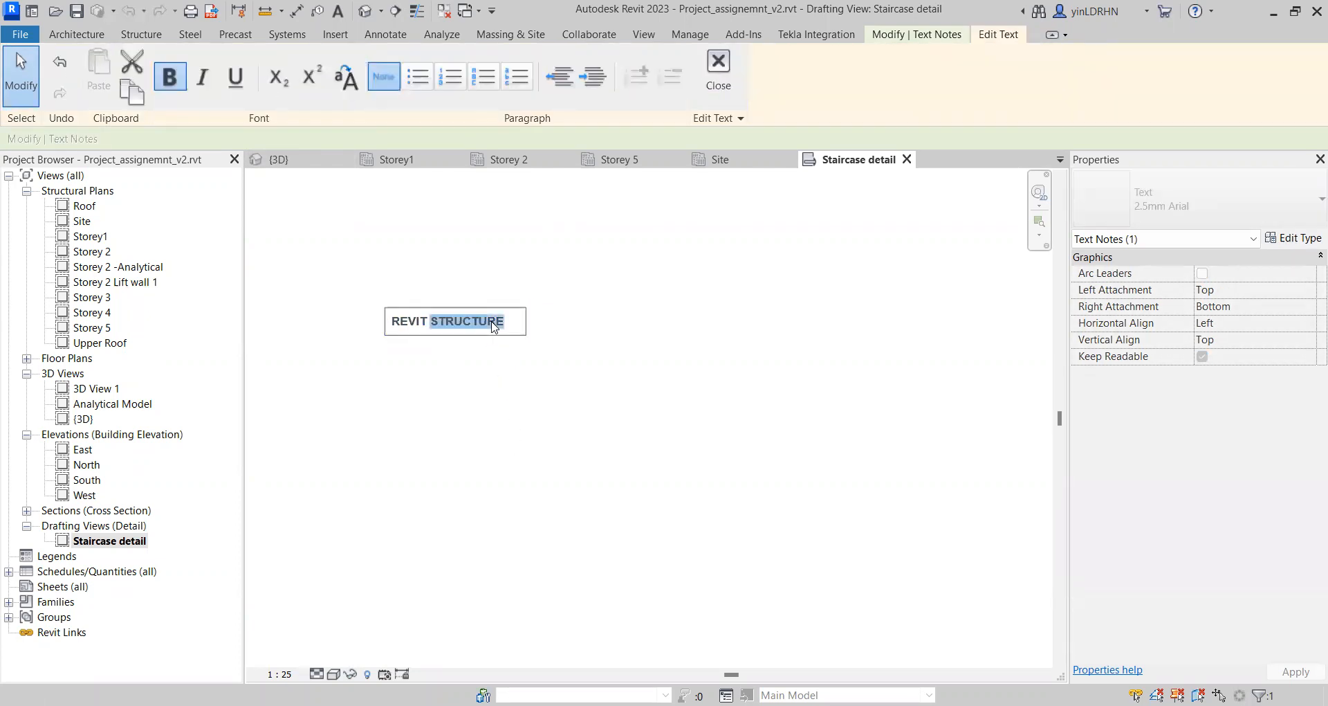
{"action": "left_click", "coordinate": [720, 74]}
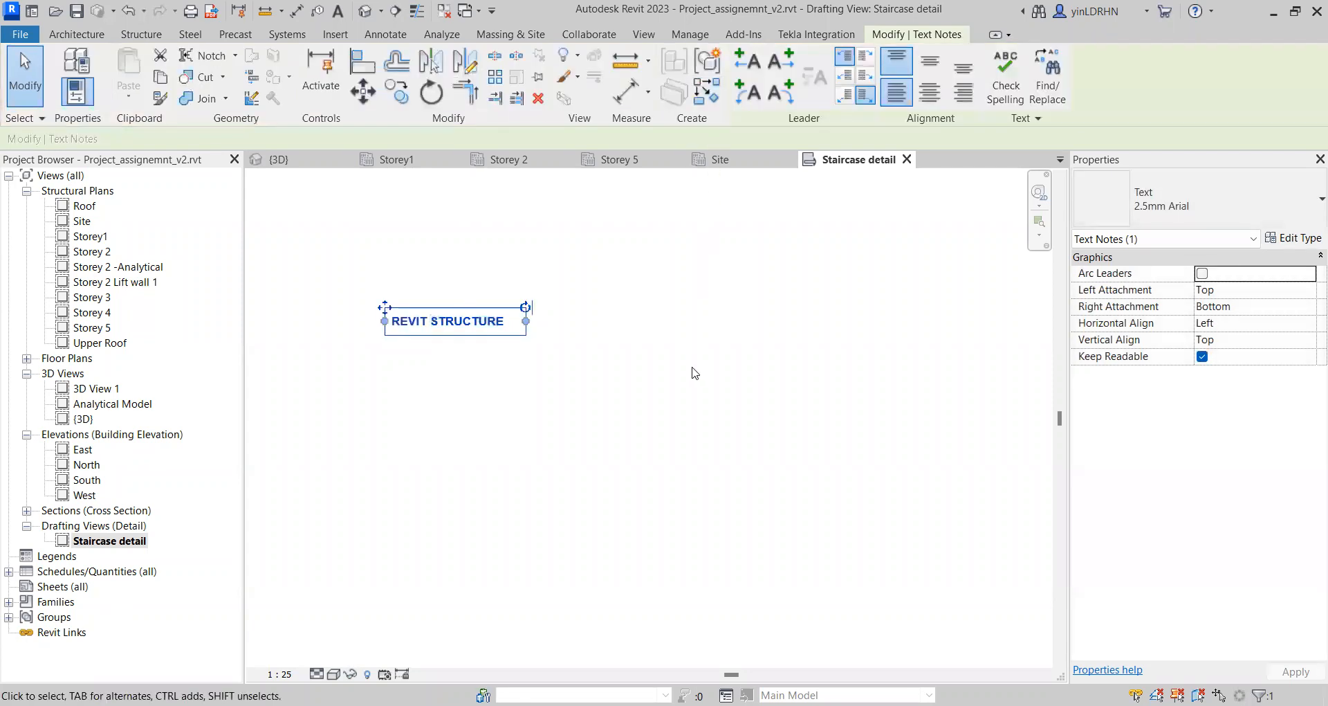
{"action": "left_click", "coordinate": [688, 382]}
{"action": "double_click", "coordinate": [448, 321]}
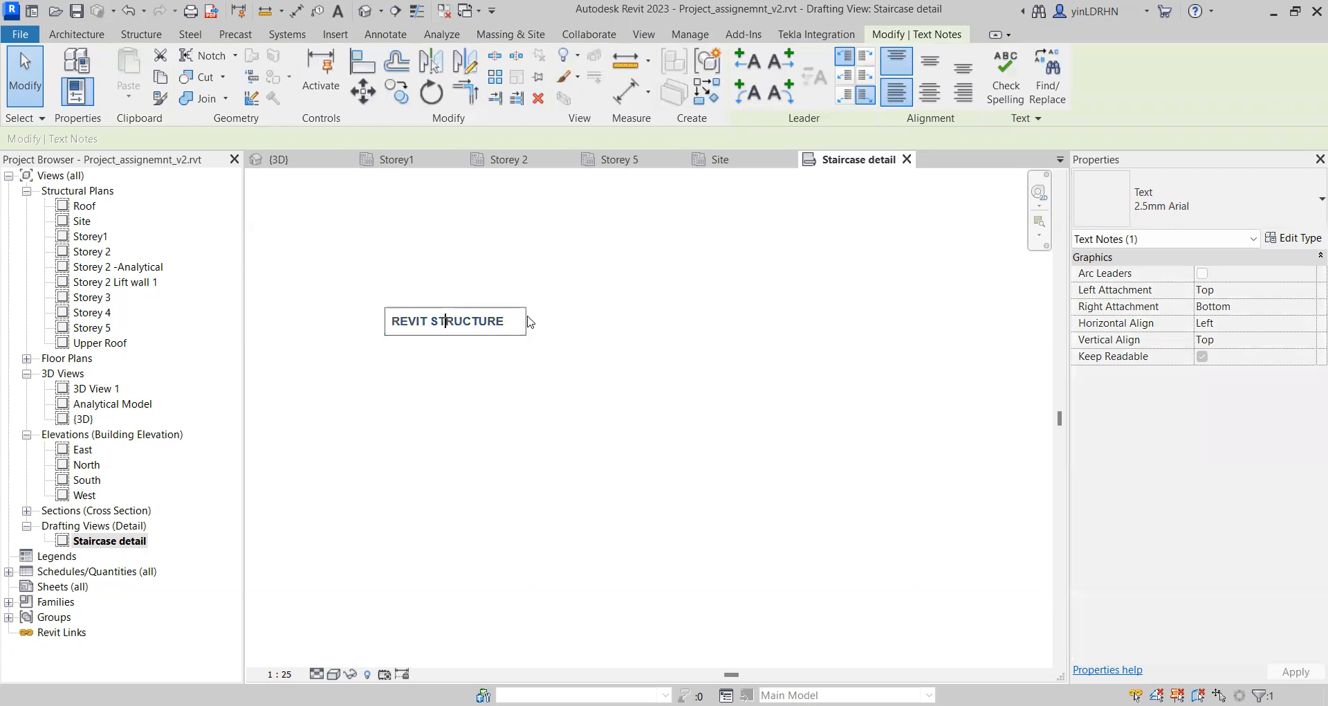
{"action": "left_click", "coordinate": [532, 391]}
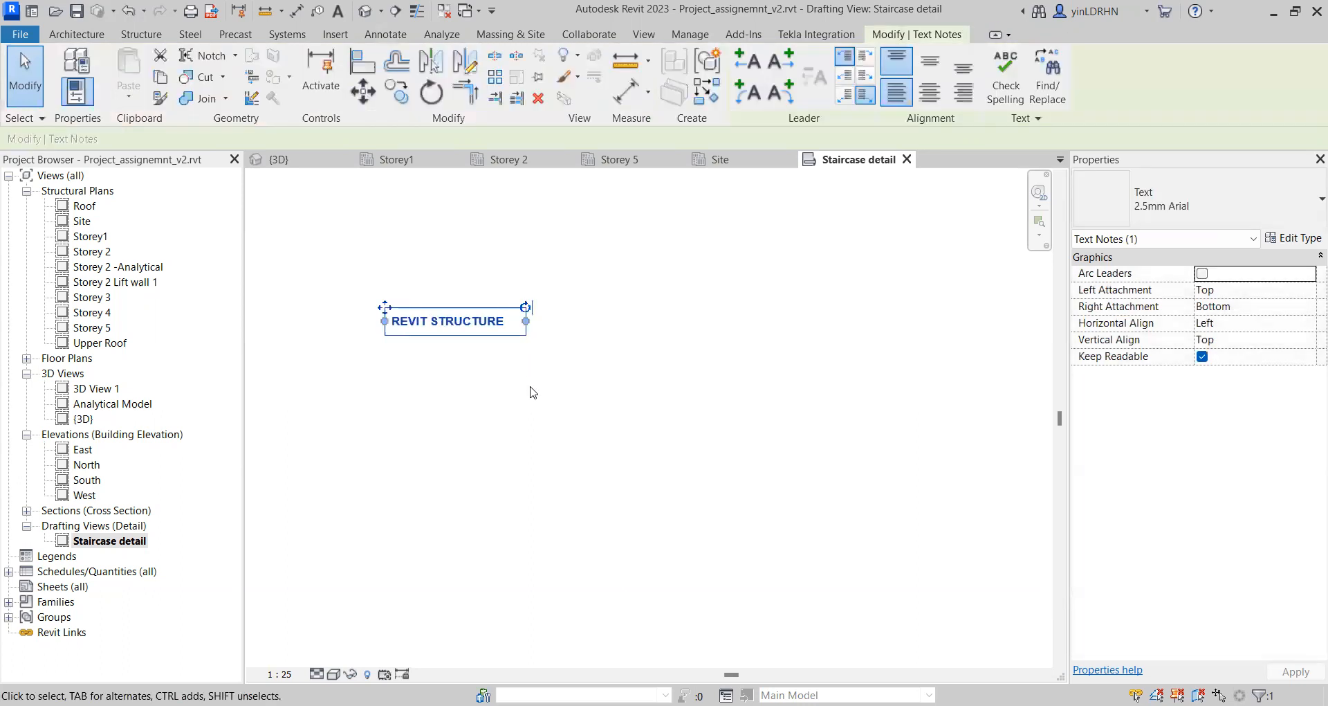
Step: Add a left straight leader to the REVIT STRUCTURE note and pull its elbow up above the text
{"action": "left_click", "coordinate": [746, 74]}
{"action": "left_click", "coordinate": [501, 522]}
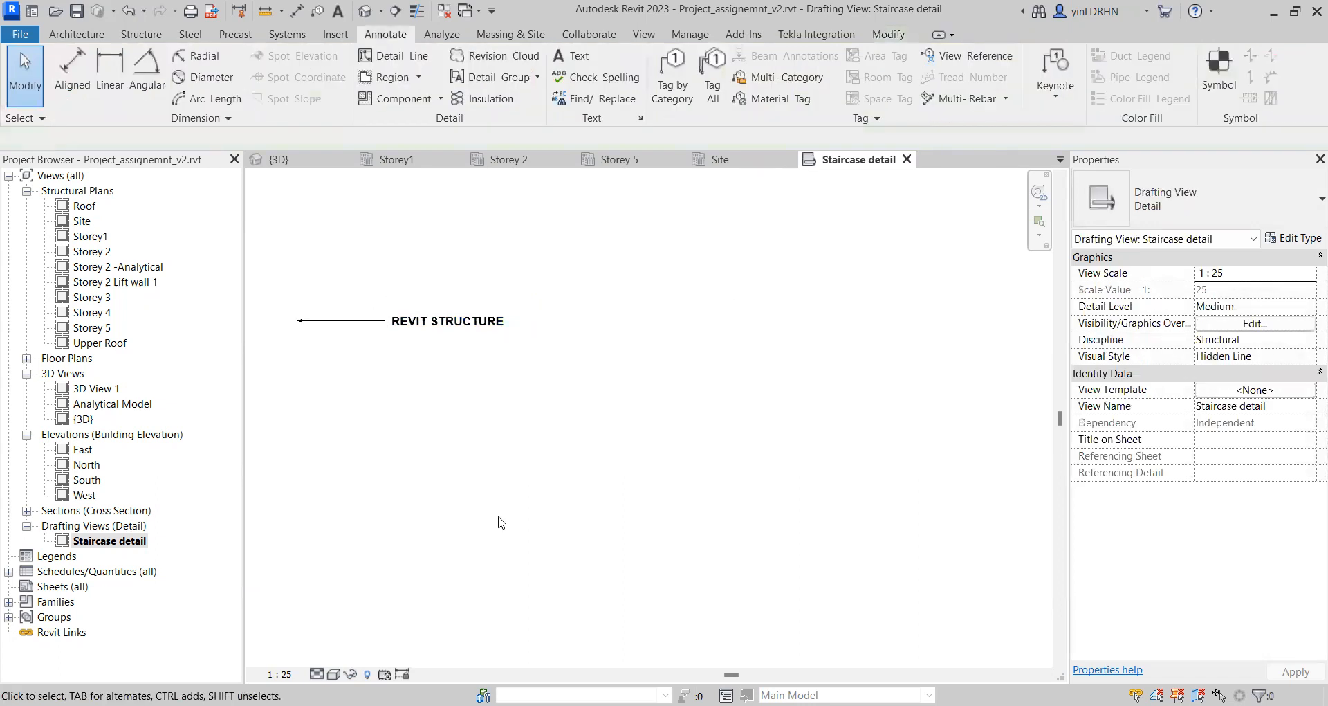
{"action": "left_click", "coordinate": [353, 322]}
{"action": "scroll", "coordinate": [342, 333], "scroll_direction": "up", "scroll_amount": 1}
{"action": "scroll", "coordinate": [342, 332], "scroll_direction": "up", "scroll_amount": 1}
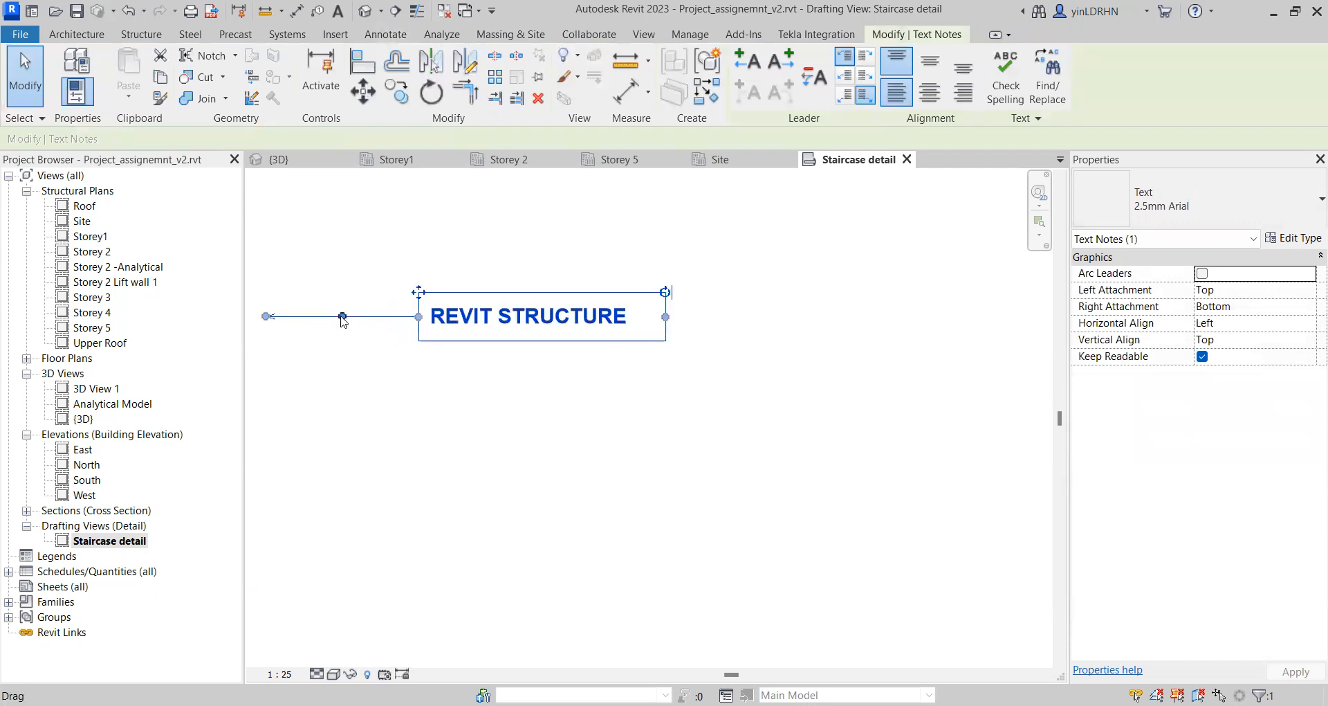
{"action": "left_click_drag", "start_coordinate": [342, 316], "coordinate": [342, 245]}
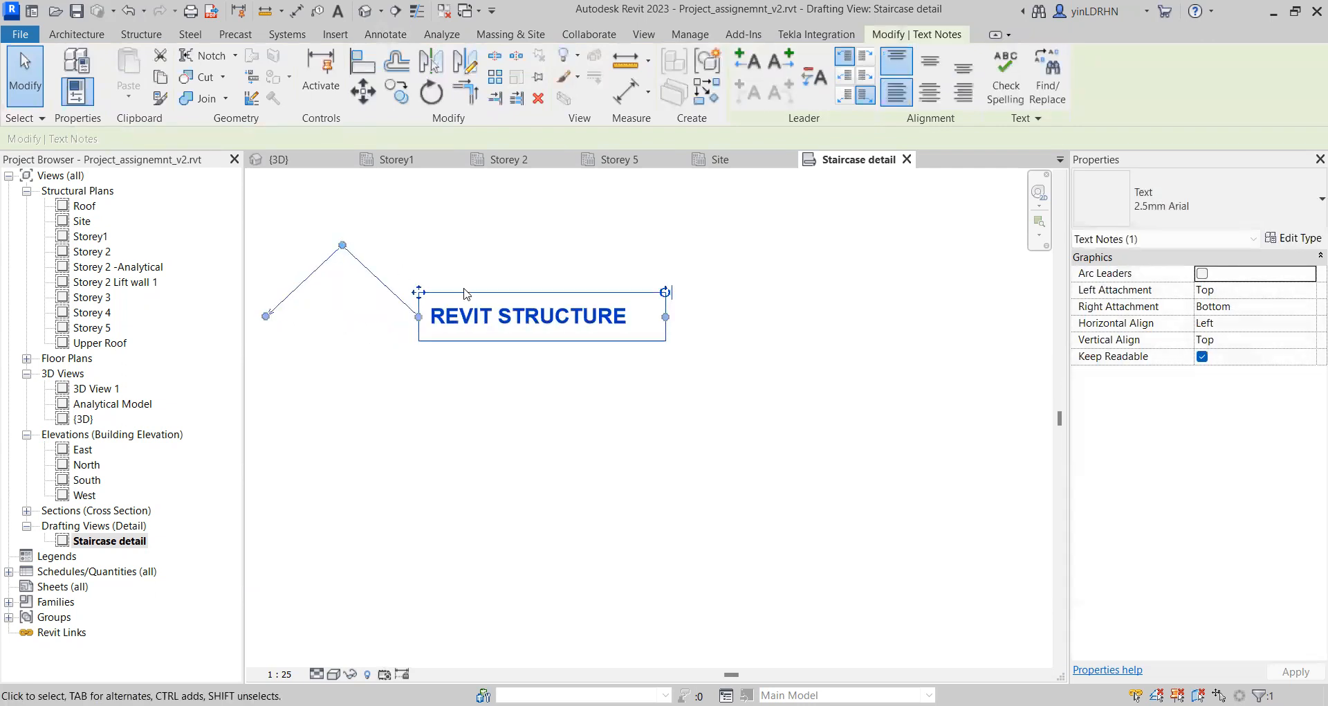
Step: Shorten the REVIT STRUCTURE text box from its left end so it fits closer to the wording
{"action": "double_click", "coordinate": [470, 299]}
{"action": "left_click", "coordinate": [424, 315]}
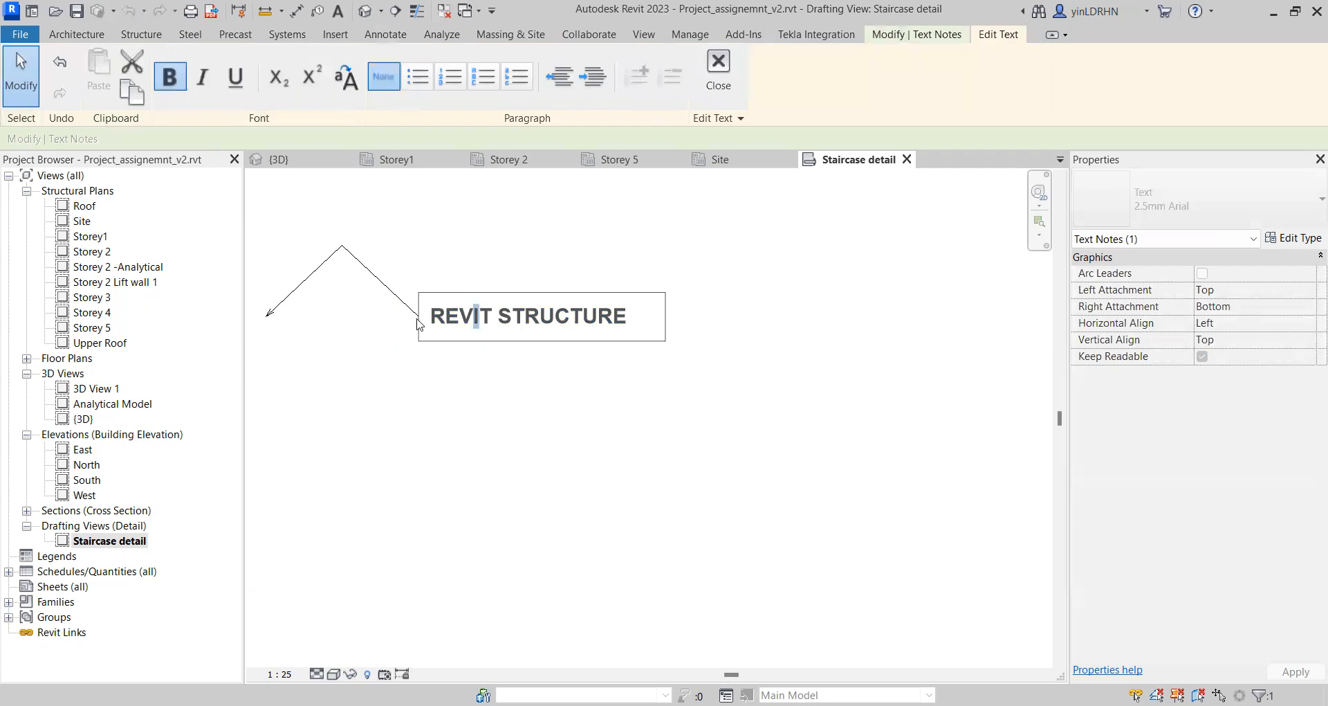
{"action": "left_click", "coordinate": [383, 286]}
{"action": "left_click_drag", "start_coordinate": [420, 324], "coordinate": [441, 258]}
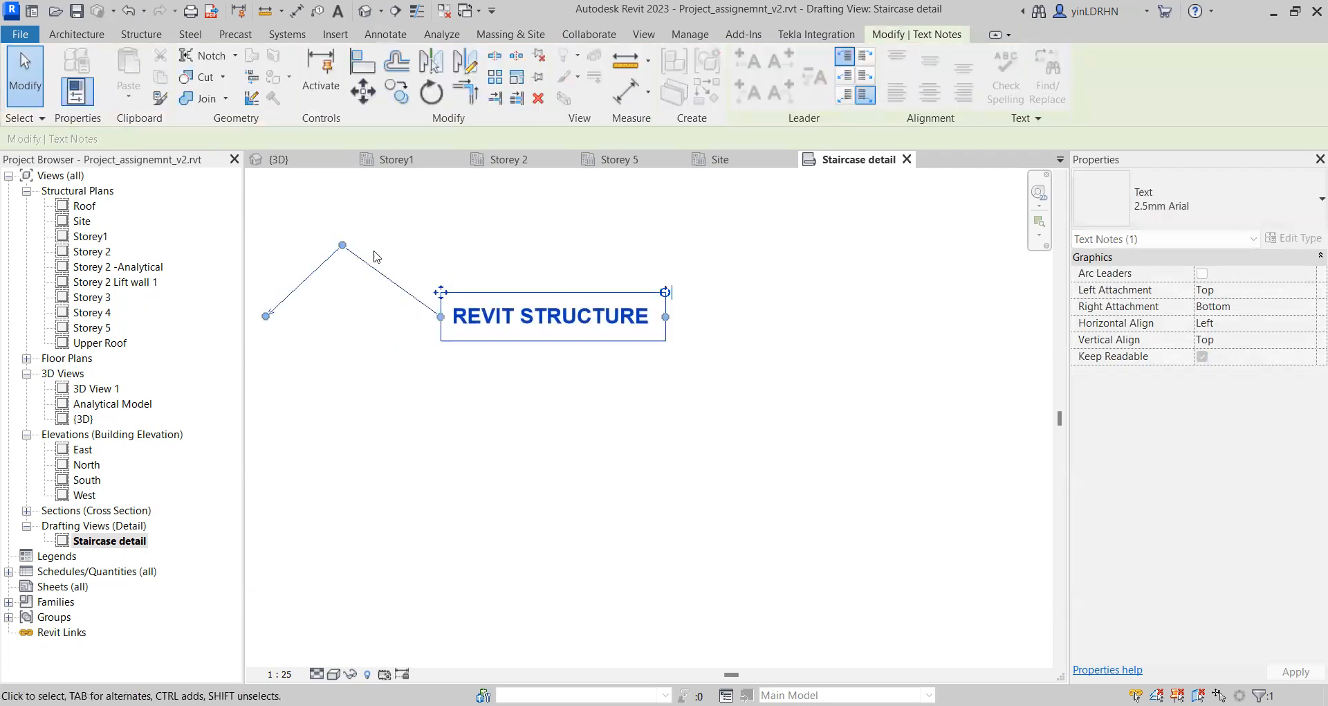
Step: Reshape the left leader into a right angle, level with the text and with its arrow pointing straight down
{"action": "left_click_drag", "start_coordinate": [342, 245], "coordinate": [342, 452]}
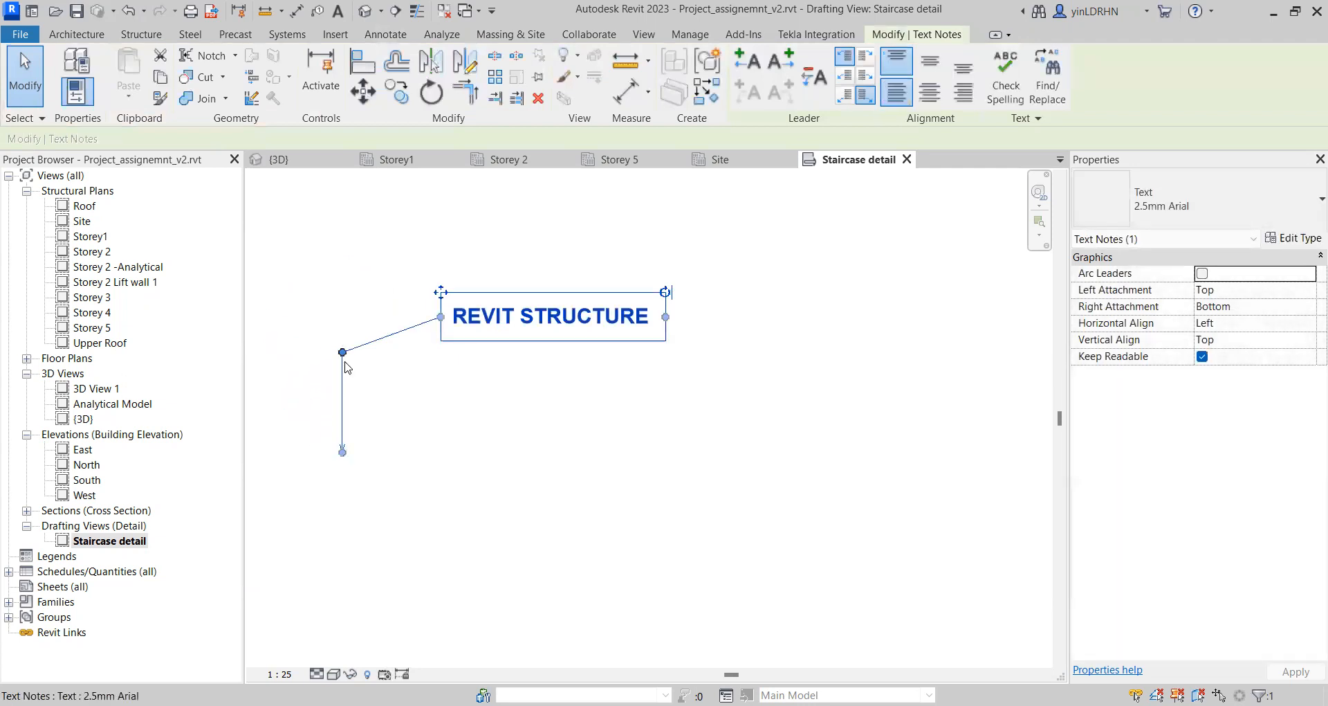
{"action": "left_click_drag", "start_coordinate": [345, 334], "coordinate": [342, 316]}
{"action": "left_click", "coordinate": [475, 429]}
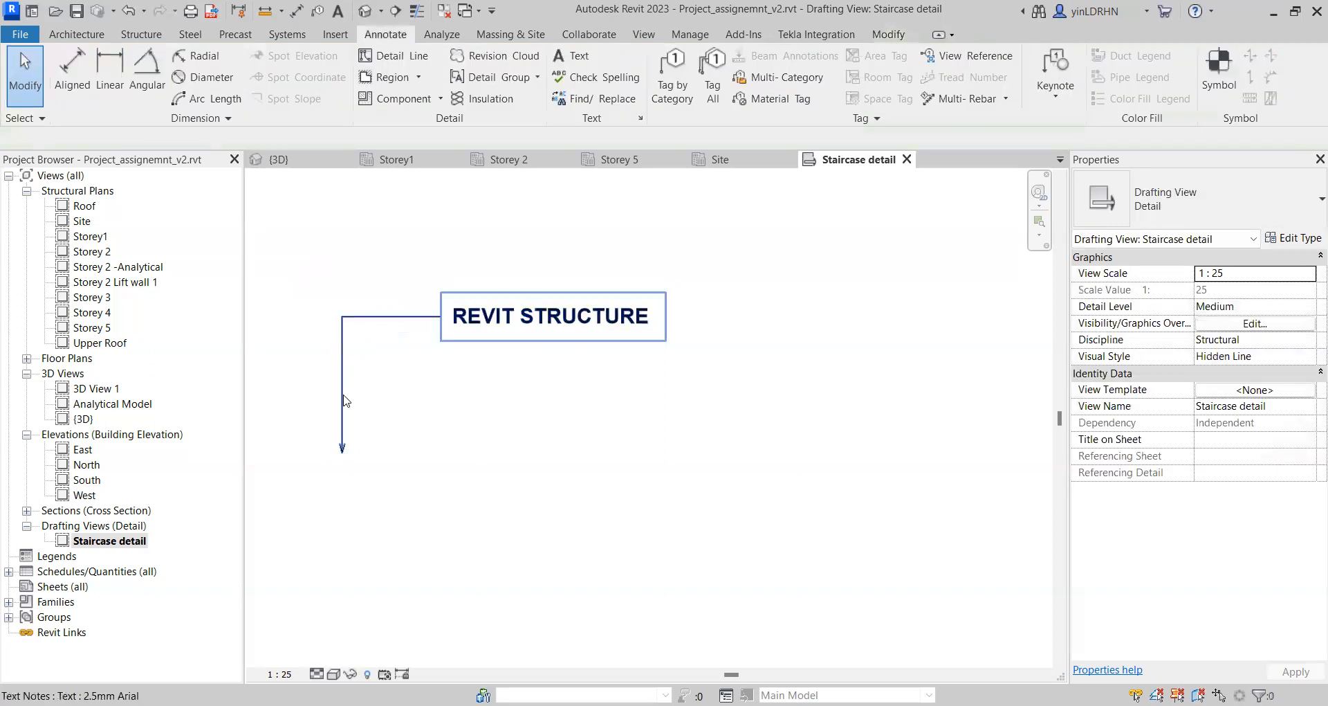
Step: Try a second left straight leader on the text note and remove it
{"action": "left_click", "coordinate": [346, 402]}
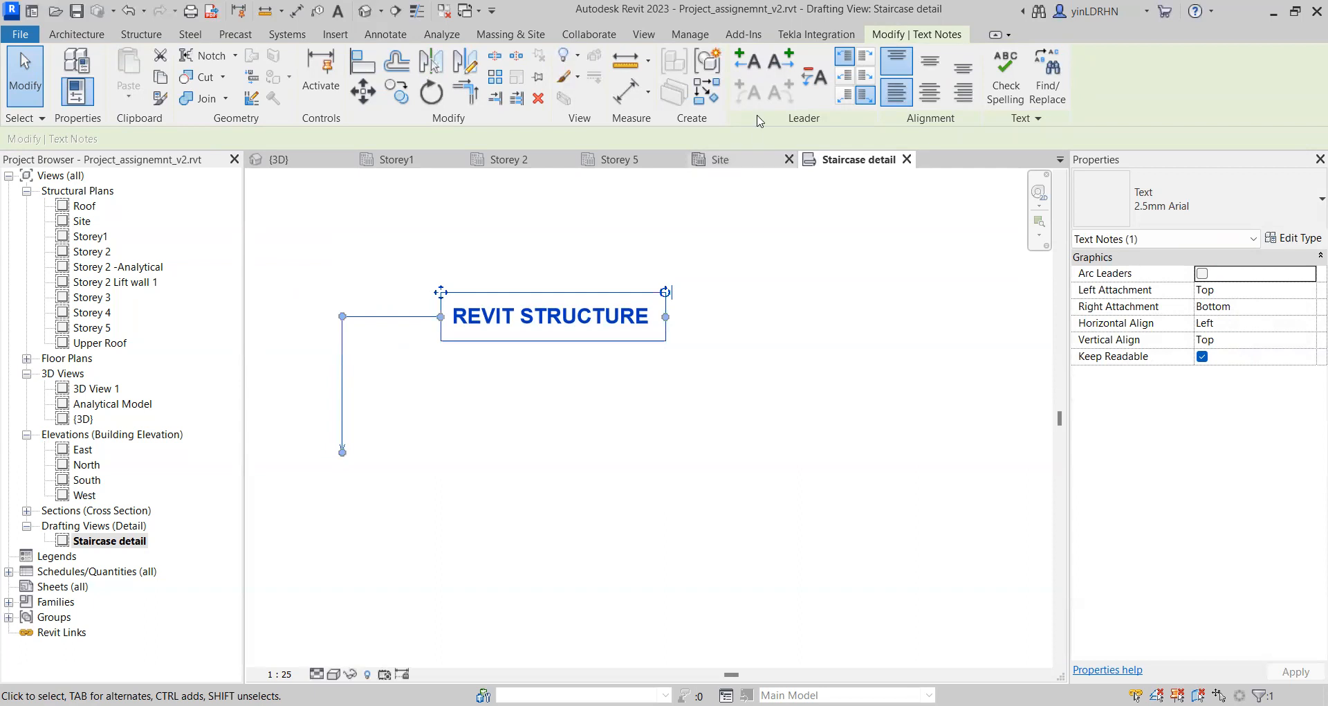
{"action": "left_click", "coordinate": [748, 65]}
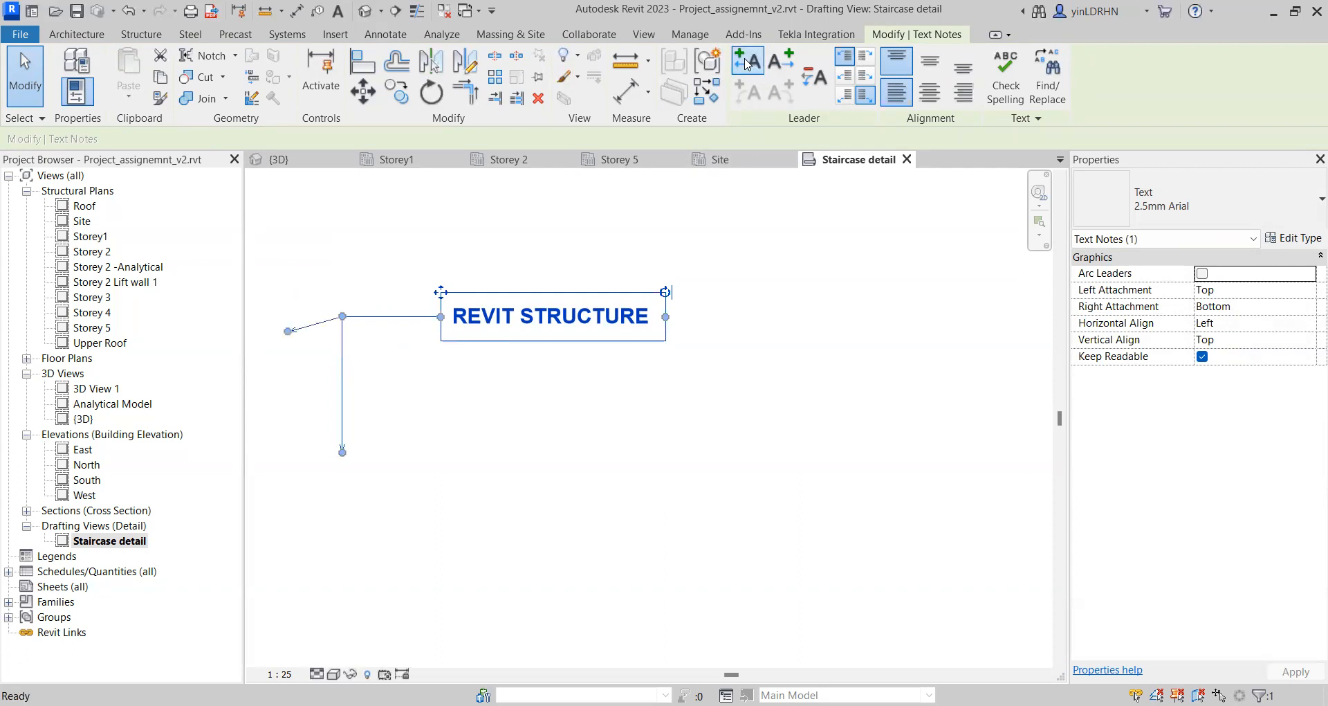
{"action": "left_click", "coordinate": [817, 84]}
Step: Add a right straight leader to the note and bend it at a right angle with its arrow pointing down
{"action": "left_click", "coordinate": [791, 65]}
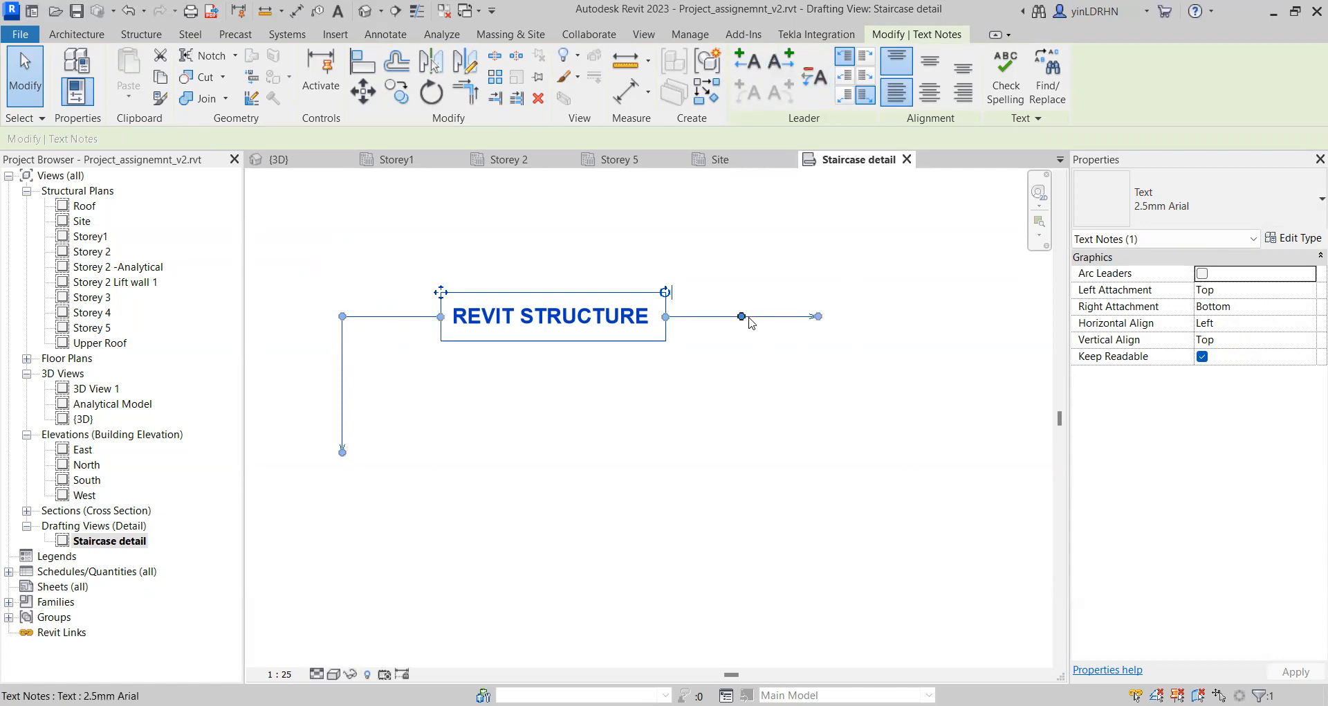
{"action": "left_click_drag", "start_coordinate": [741, 317], "coordinate": [741, 406]}
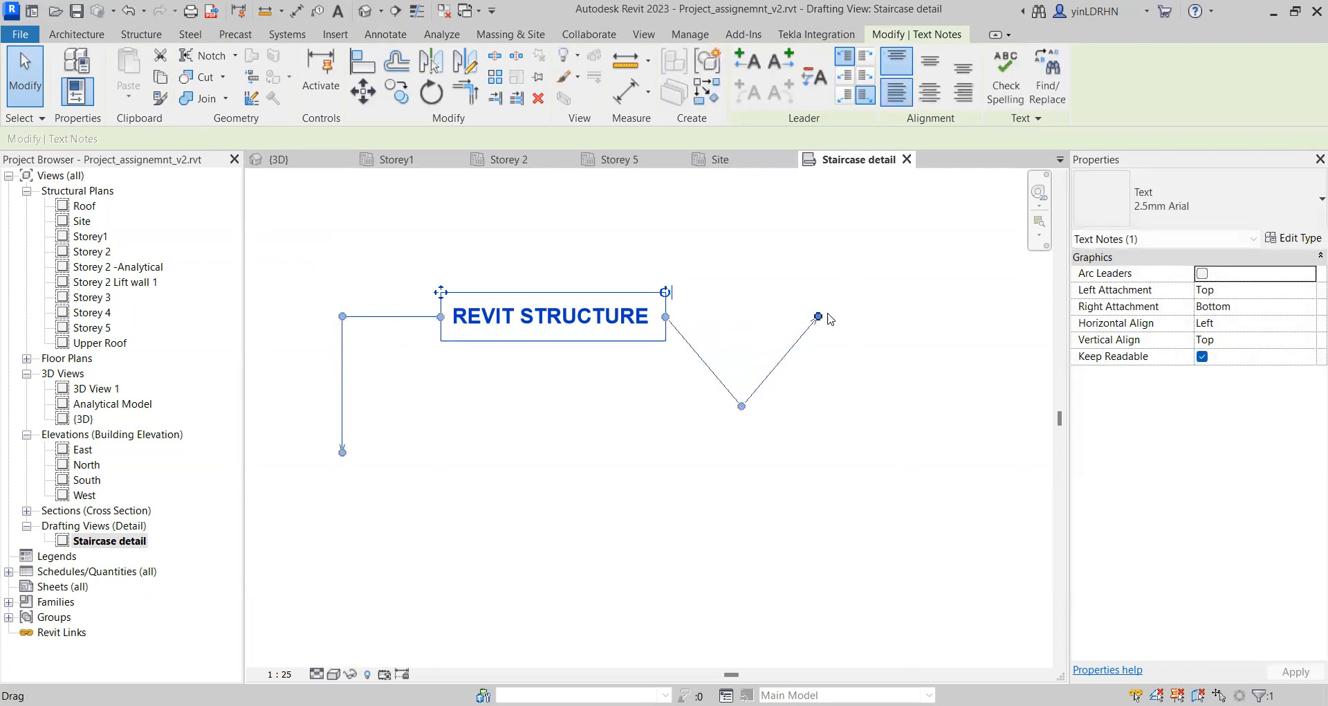
{"action": "left_click_drag", "start_coordinate": [818, 316], "coordinate": [741, 478]}
{"action": "left_click_drag", "start_coordinate": [742, 406], "coordinate": [741, 317]}
{"action": "left_click", "coordinate": [862, 403]}
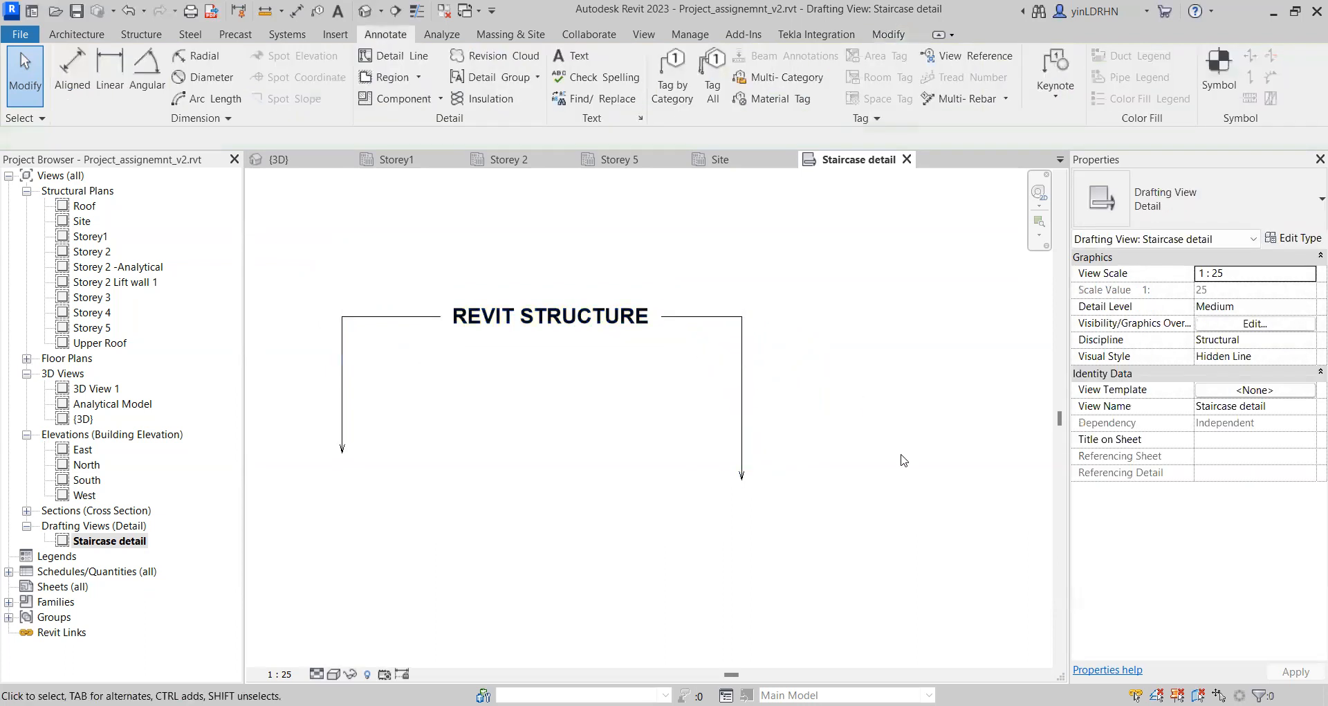
Step: Set the colour of the REVIT STRUCTURE note's 2.5mm Arial text type to Blue
{"action": "left_click", "coordinate": [739, 390]}
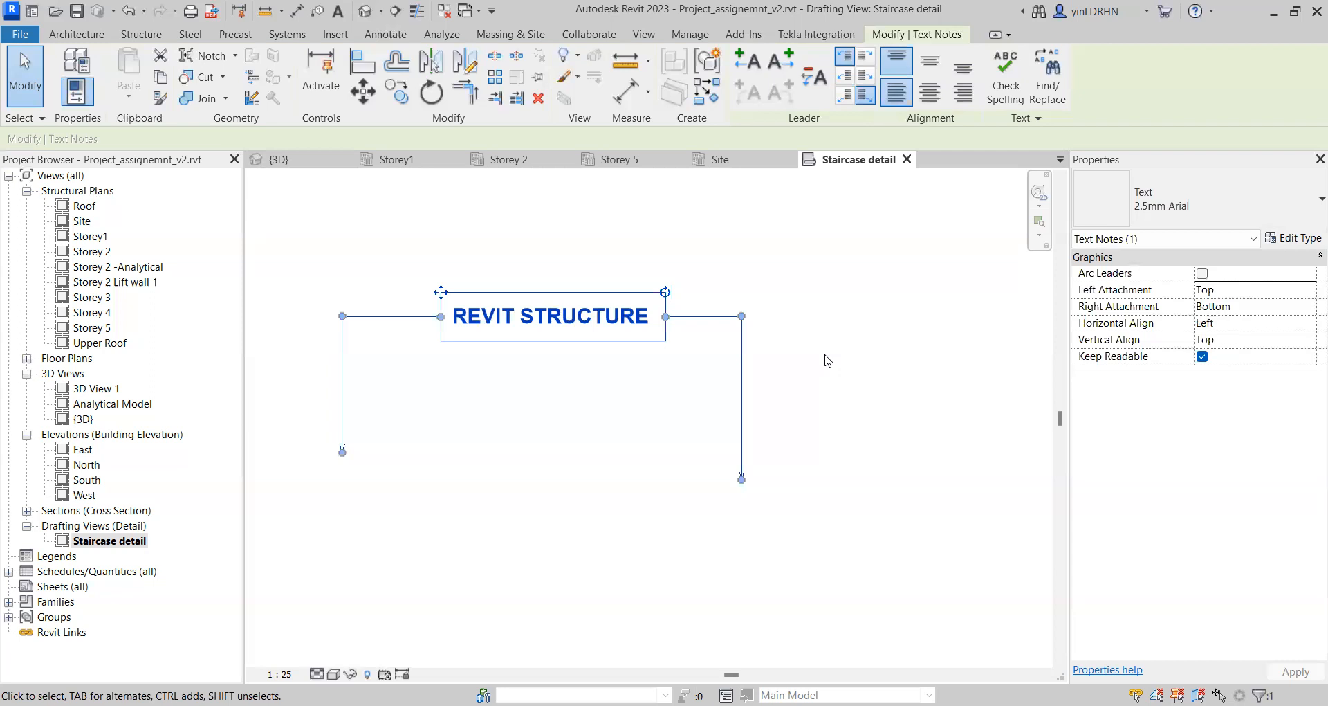
{"action": "left_click", "coordinate": [828, 360]}
{"action": "left_click", "coordinate": [741, 414]}
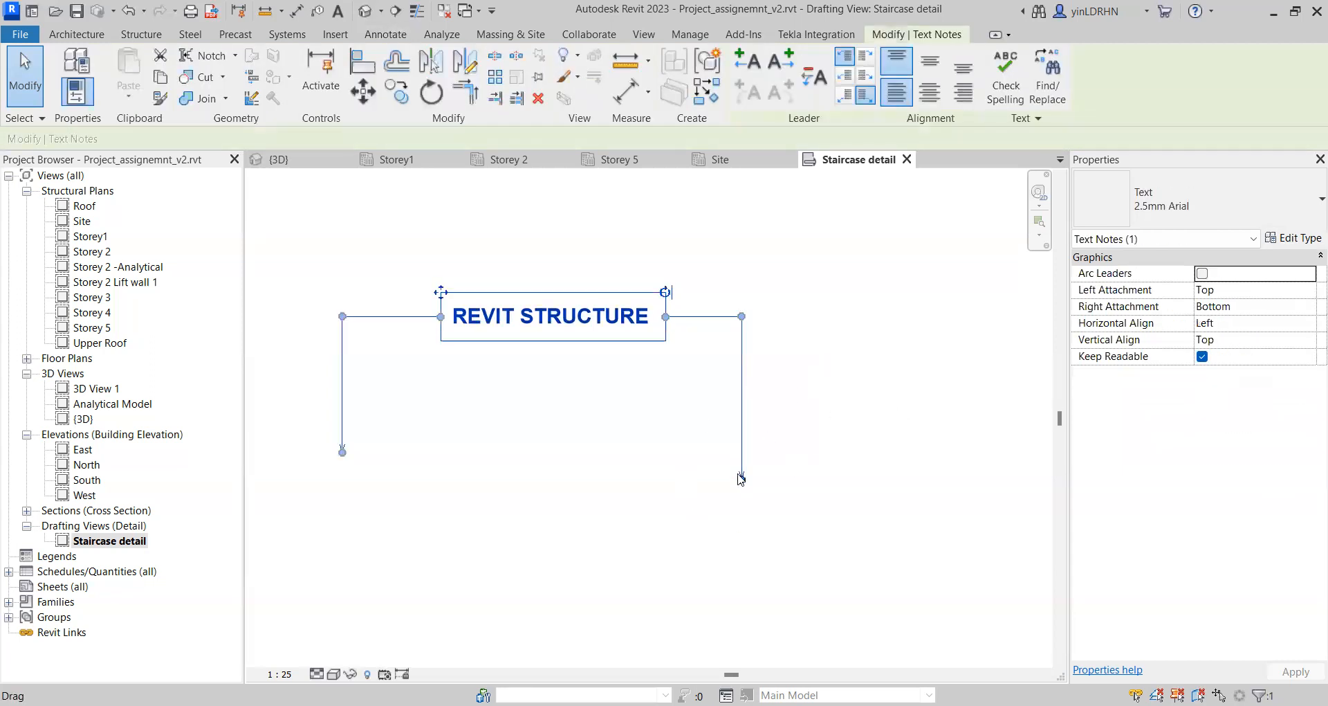
{"action": "left_click", "coordinate": [1307, 240]}
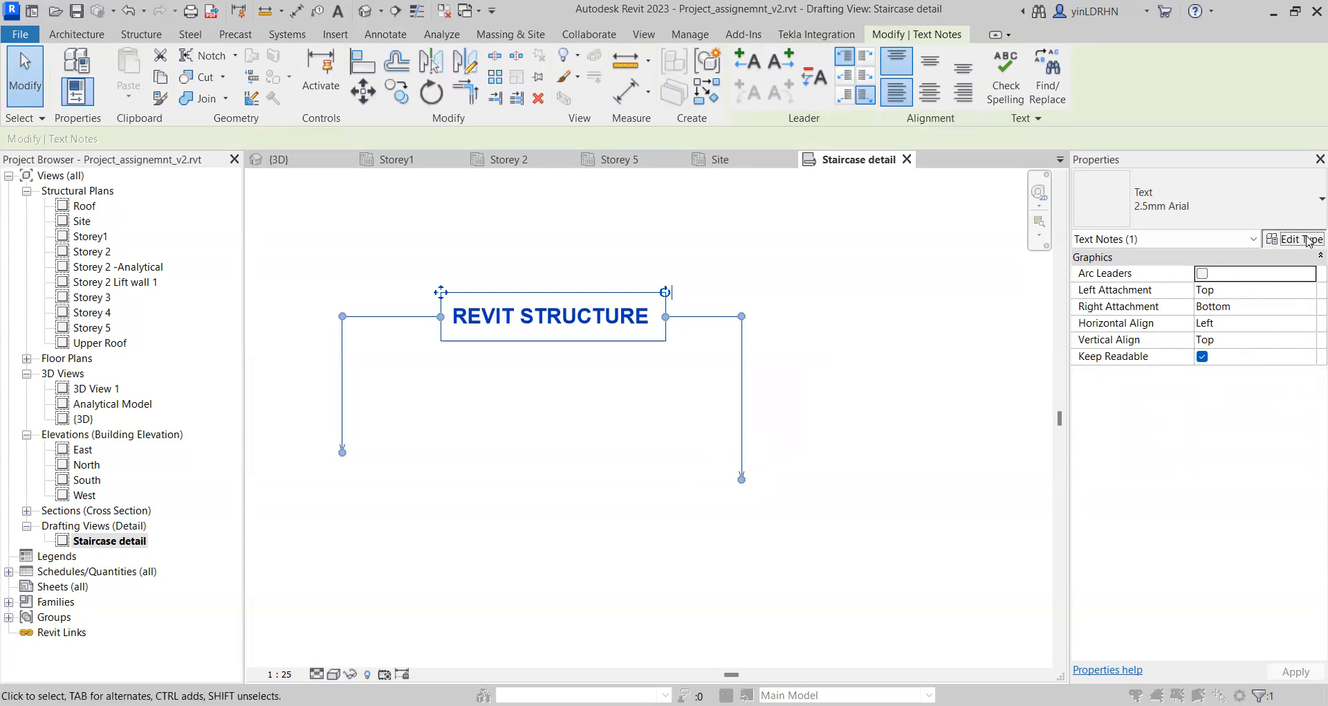
{"action": "left_click", "coordinate": [558, 239]}
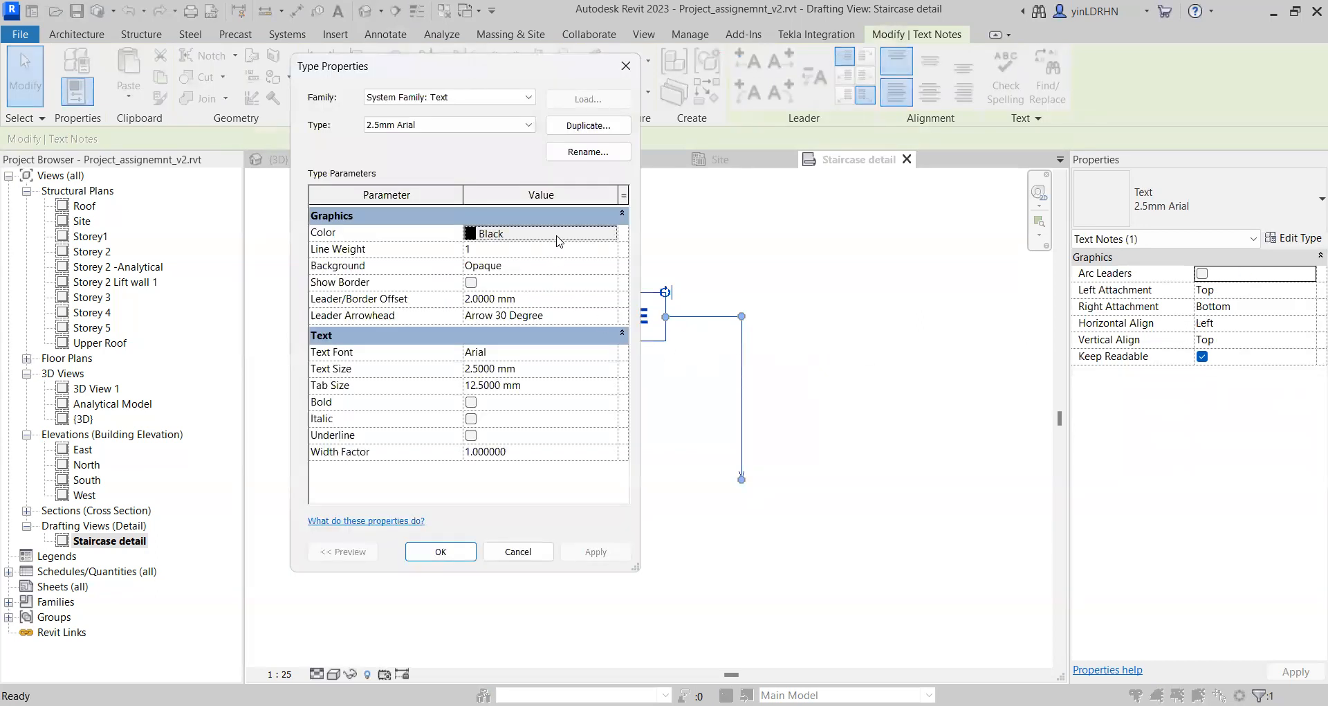
{"action": "left_click", "coordinate": [379, 252]}
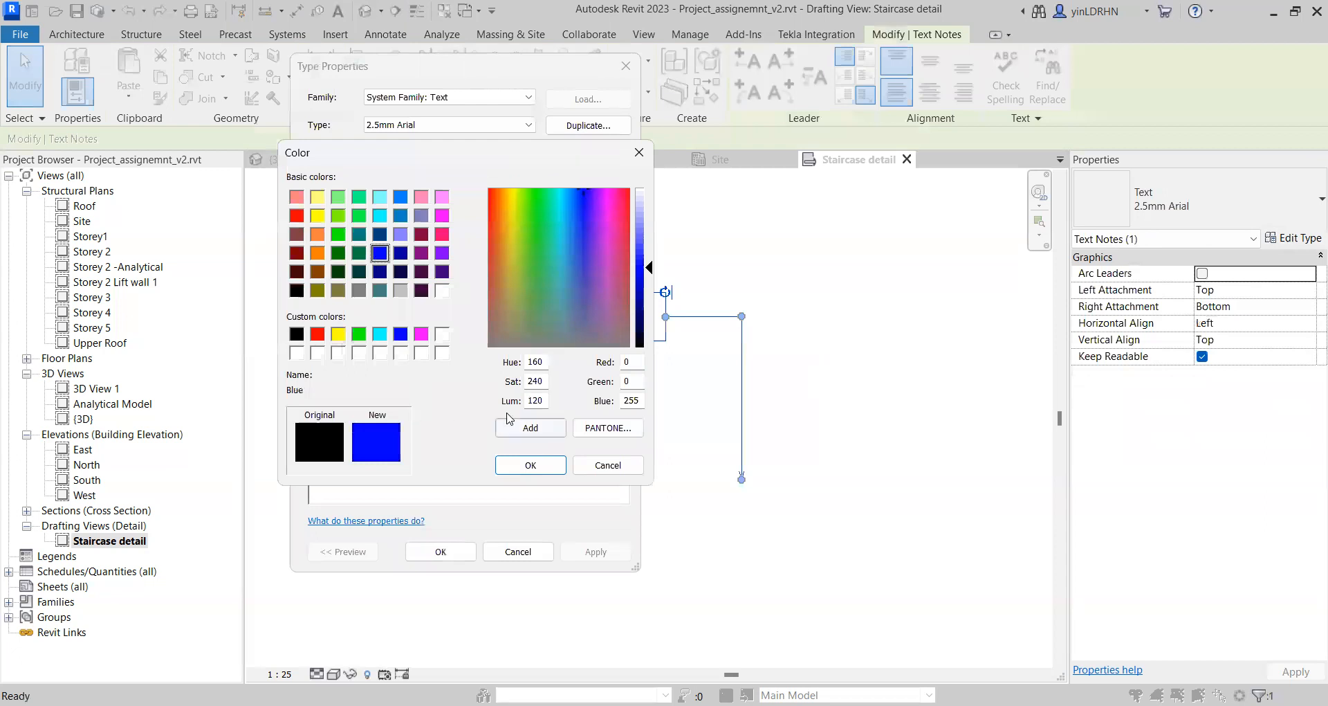
{"action": "left_click", "coordinate": [530, 465]}
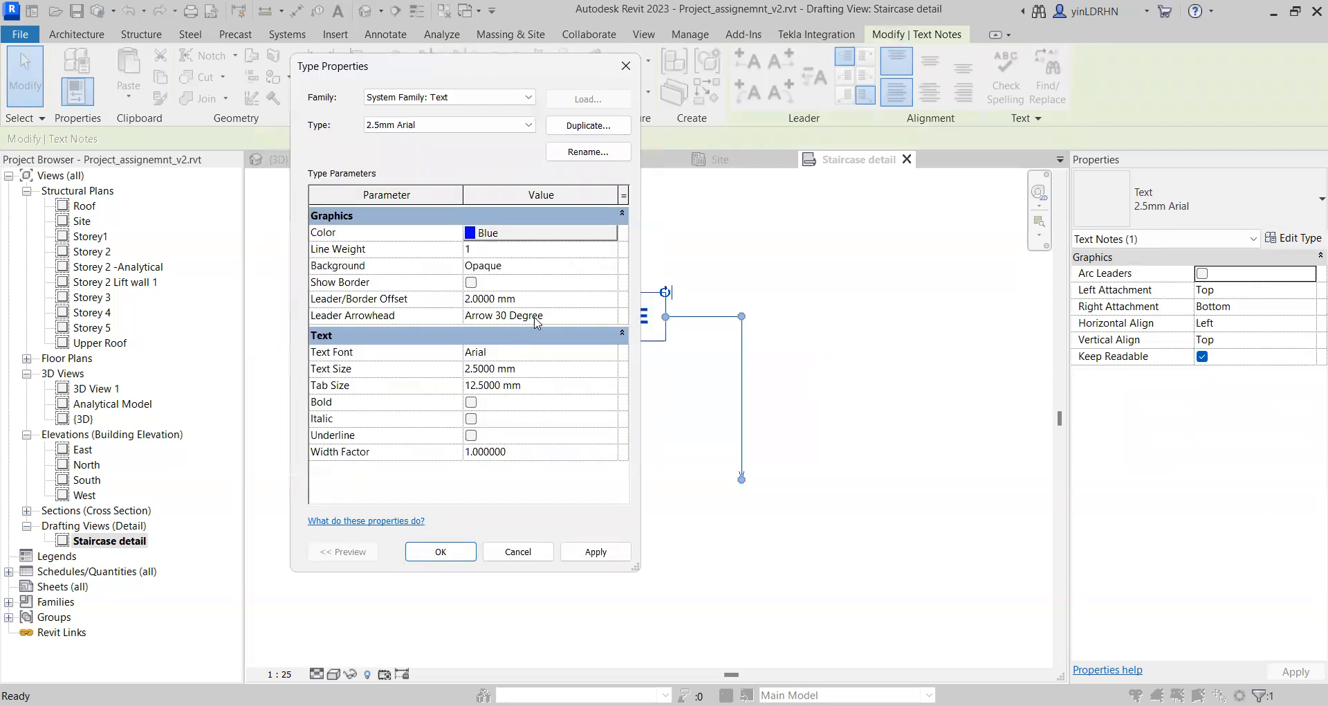
Step: Set the text type's leader/border offset to 5 mm and its text size to 5 mm
{"action": "left_click", "coordinate": [574, 299]}
{"action": "type", "text": "5"}
{"action": "left_click", "coordinate": [560, 371]}
{"action": "type", "text": "5"}
{"action": "left_click", "coordinate": [595, 551]}
{"action": "left_click", "coordinate": [440, 551]}
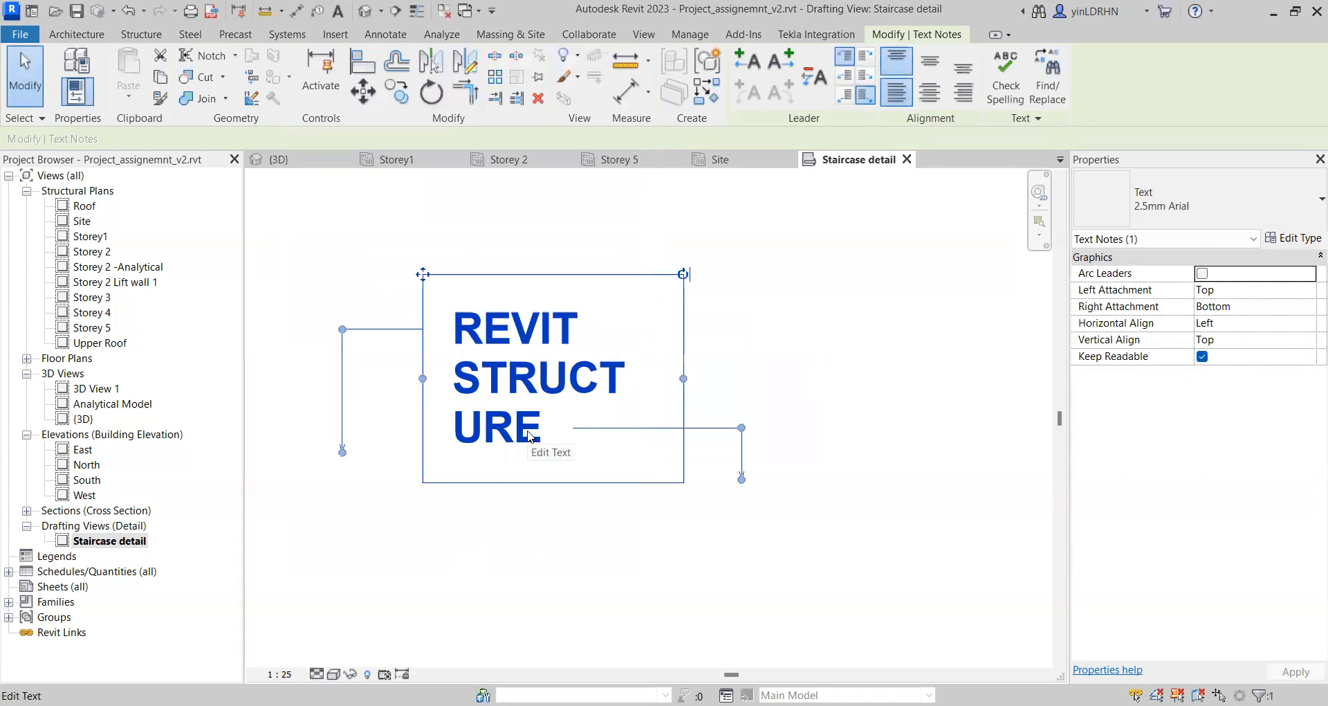
{"action": "left_click", "coordinate": [702, 458]}
{"action": "left_click", "coordinate": [707, 429]}
{"action": "left_click", "coordinate": [575, 429]}
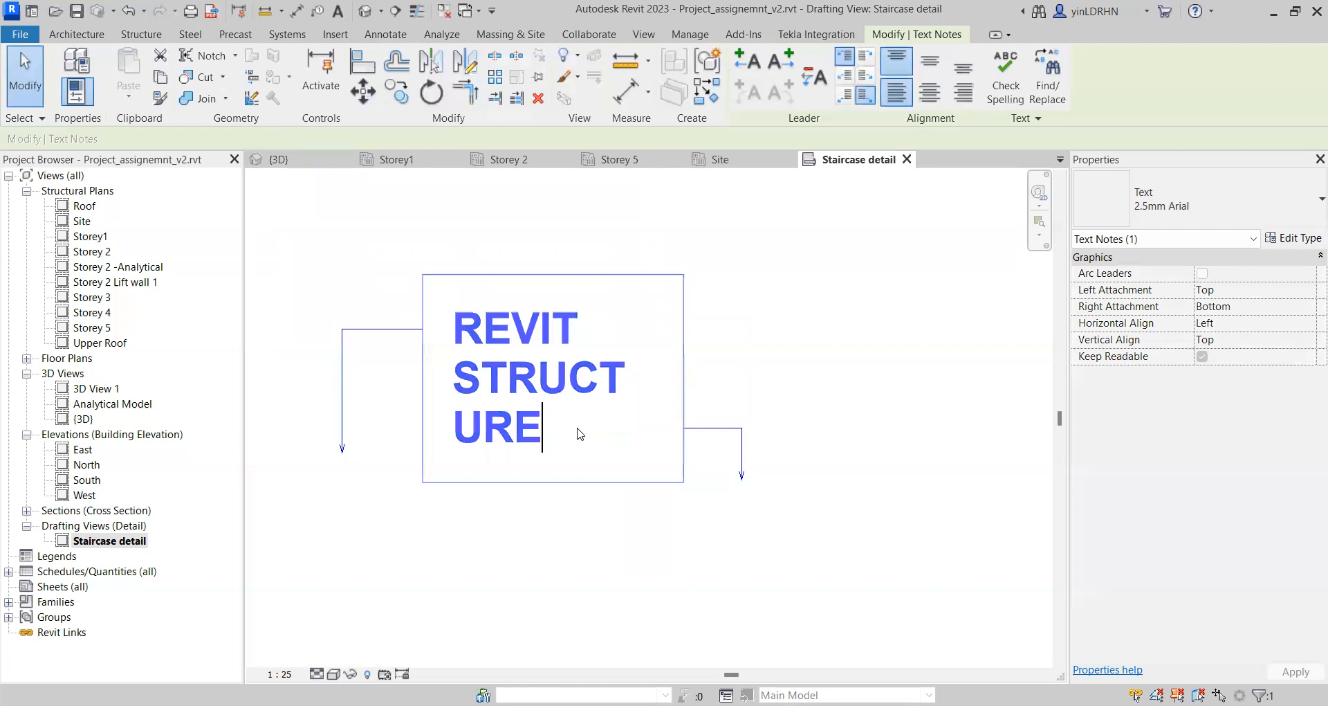
{"action": "left_click", "coordinate": [774, 396]}
{"action": "left_click", "coordinate": [542, 430]}
{"action": "left_click", "coordinate": [599, 522]}
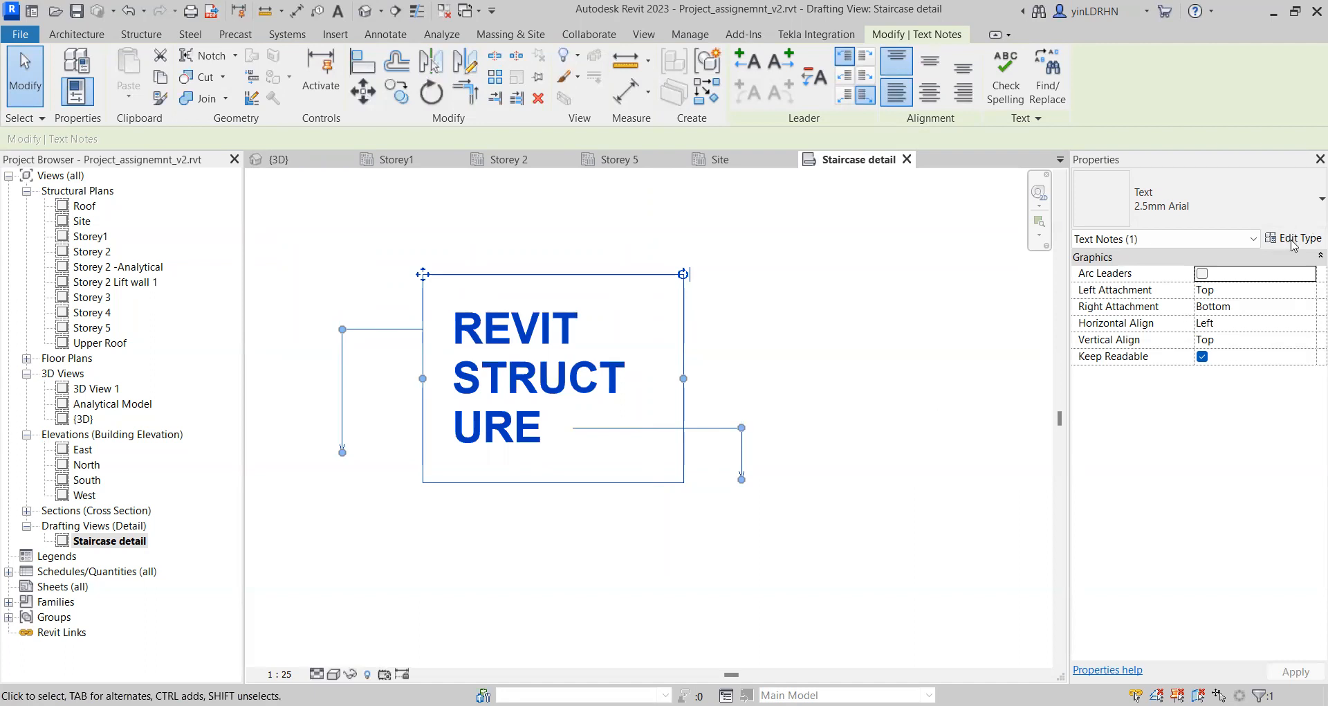
Step: Try Arrow Filled 20 Degree as the text type's leader arrowhead, and settle on Arrow Filled 30 Degree
{"action": "left_click", "coordinate": [1292, 238]}
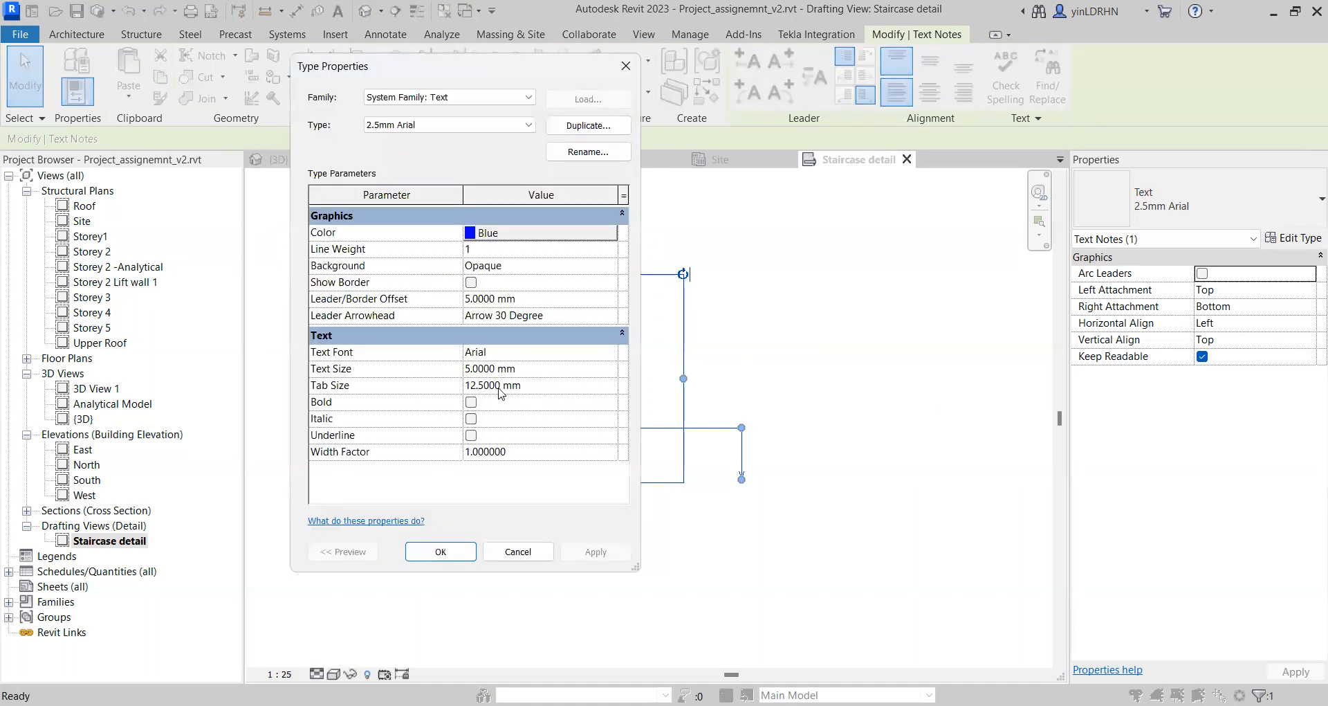
{"action": "left_click", "coordinate": [553, 318]}
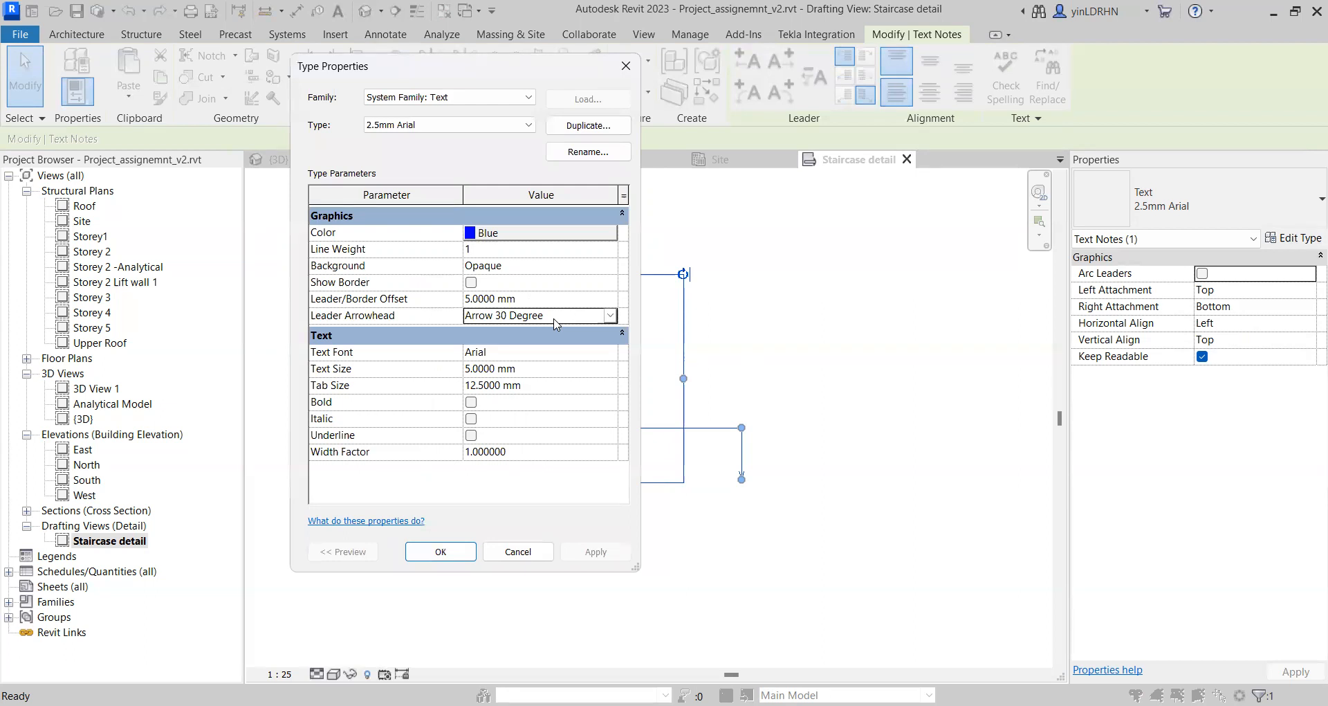
{"action": "left_click", "coordinate": [610, 317]}
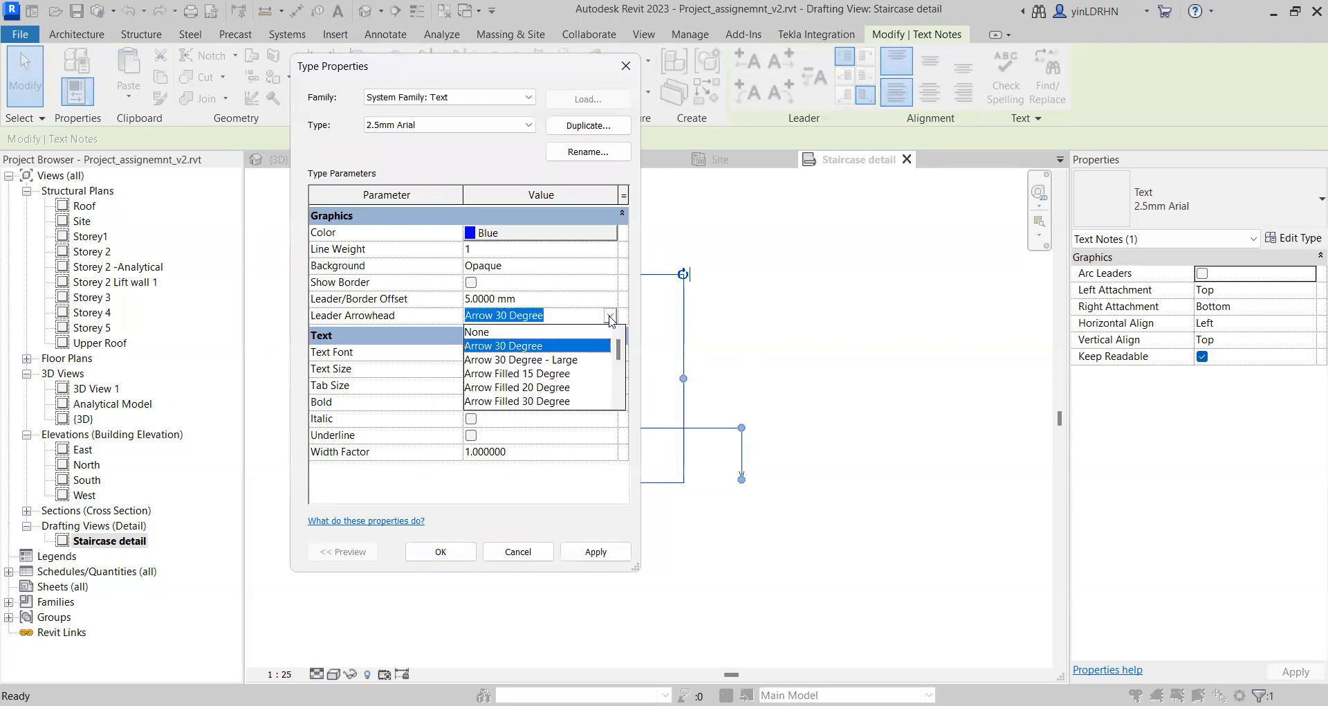
{"action": "left_click", "coordinate": [557, 386]}
{"action": "left_click", "coordinate": [594, 558]}
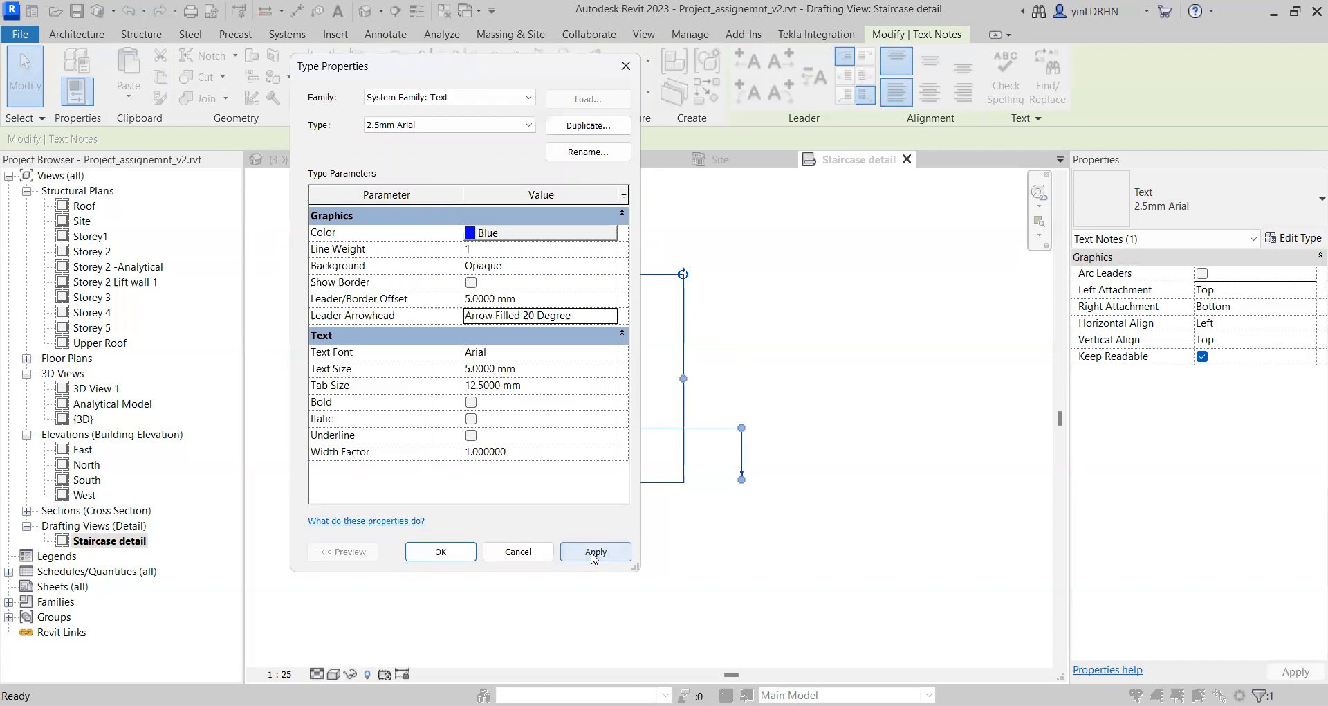
{"action": "left_click", "coordinate": [606, 323]}
{"action": "left_click", "coordinate": [610, 316]}
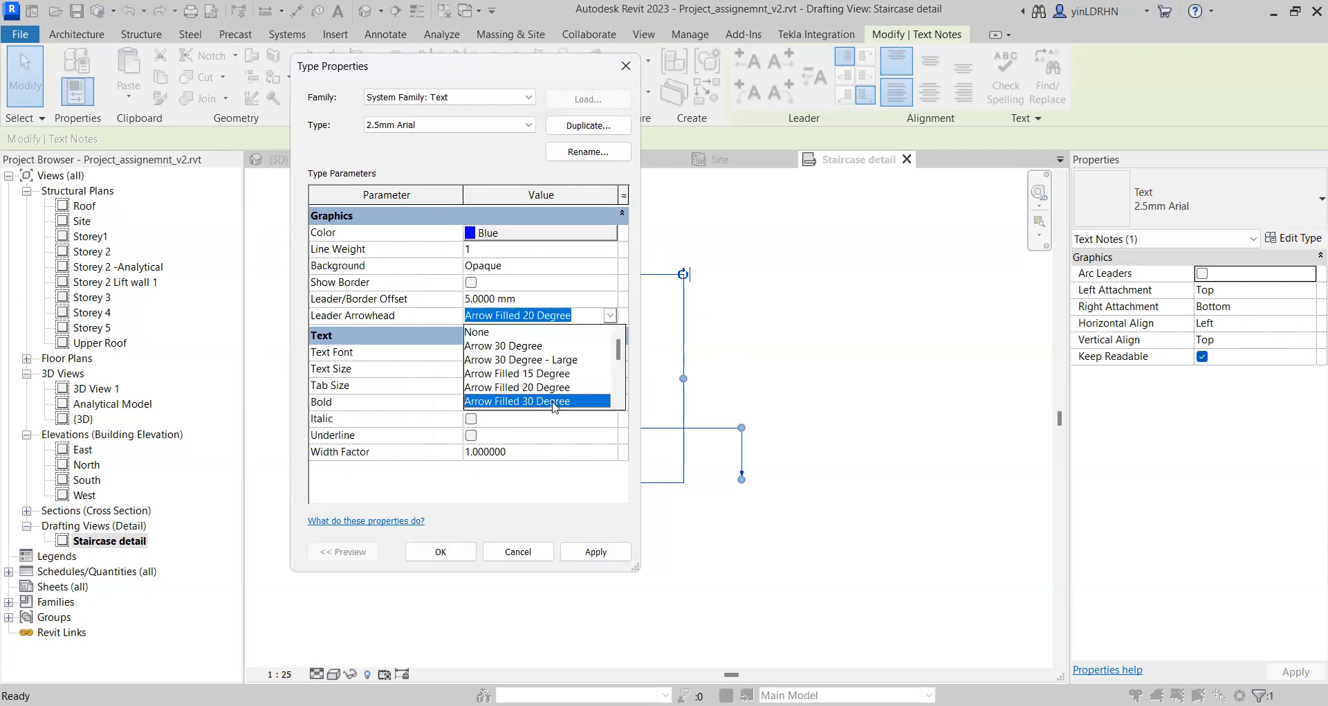
{"action": "left_click", "coordinate": [554, 401]}
{"action": "left_click", "coordinate": [441, 551]}
{"action": "left_click", "coordinate": [740, 492]}
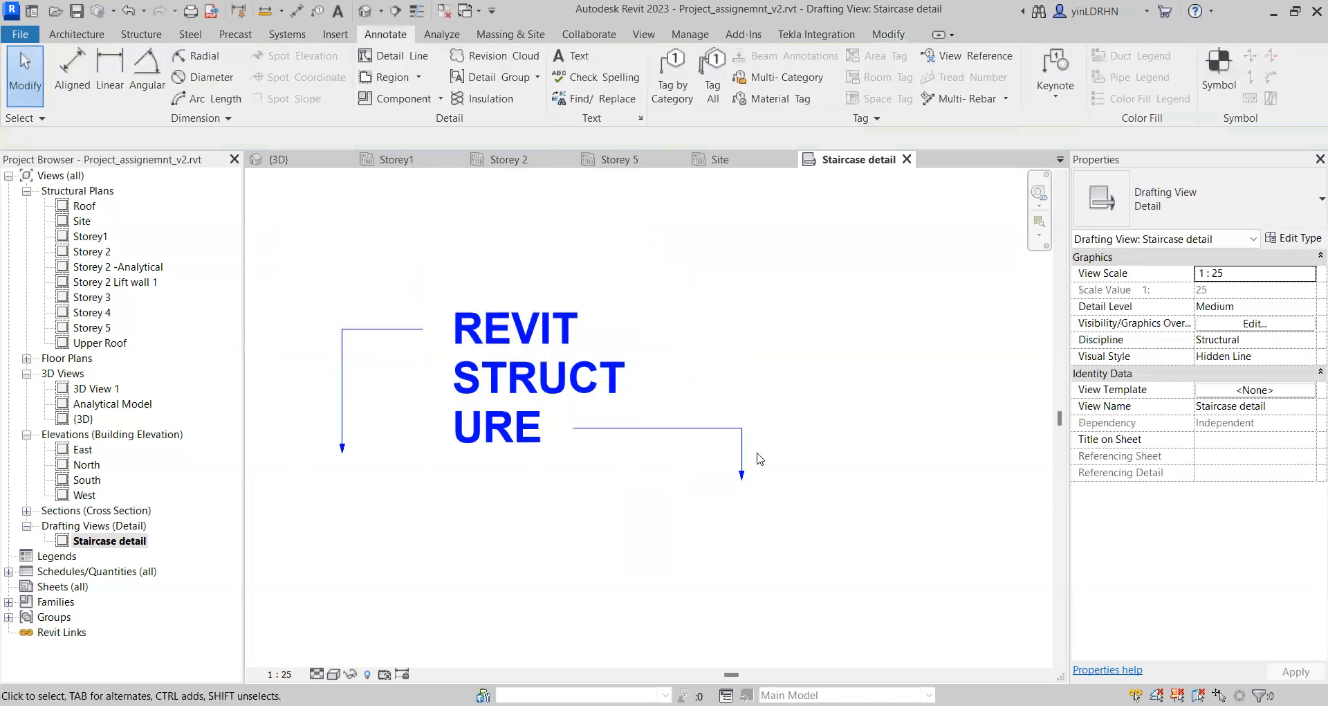
Step: Open the Section 1 cross-section view at the upper storeys around grids B to E
{"action": "left_click", "coordinate": [519, 454]}
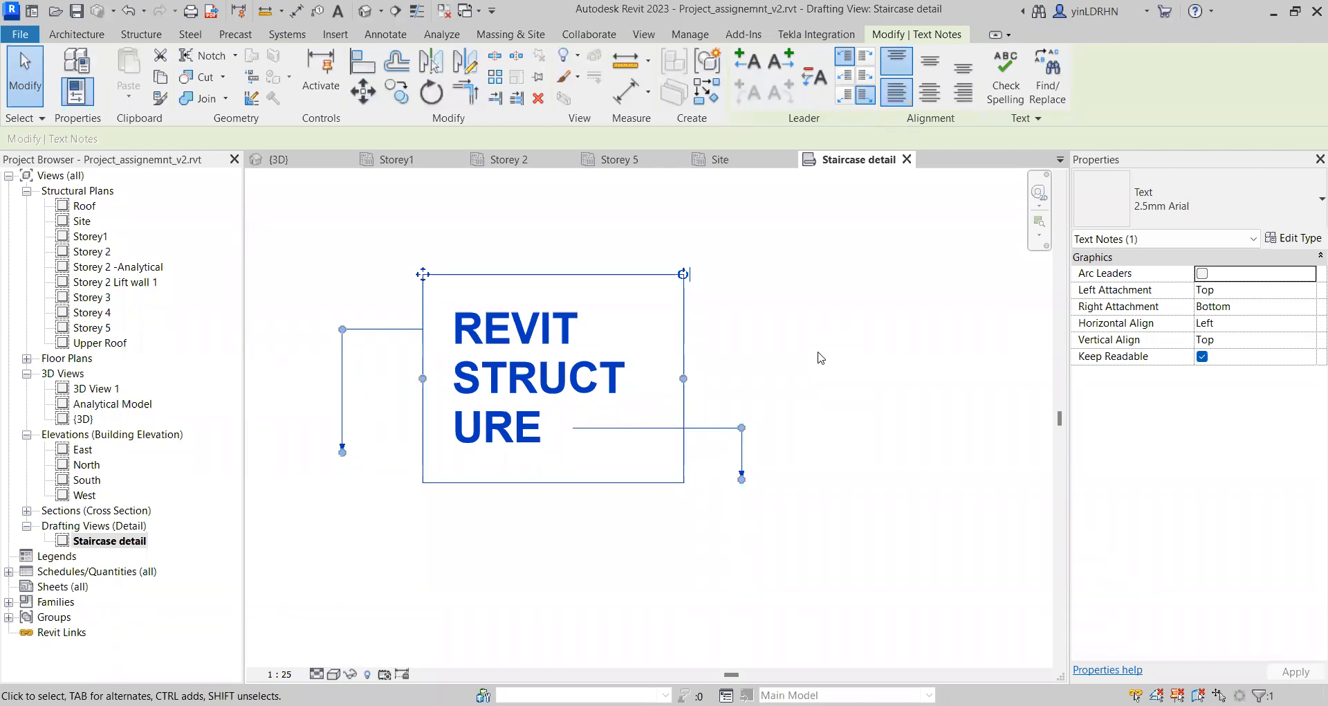
{"action": "left_click", "coordinate": [27, 510]}
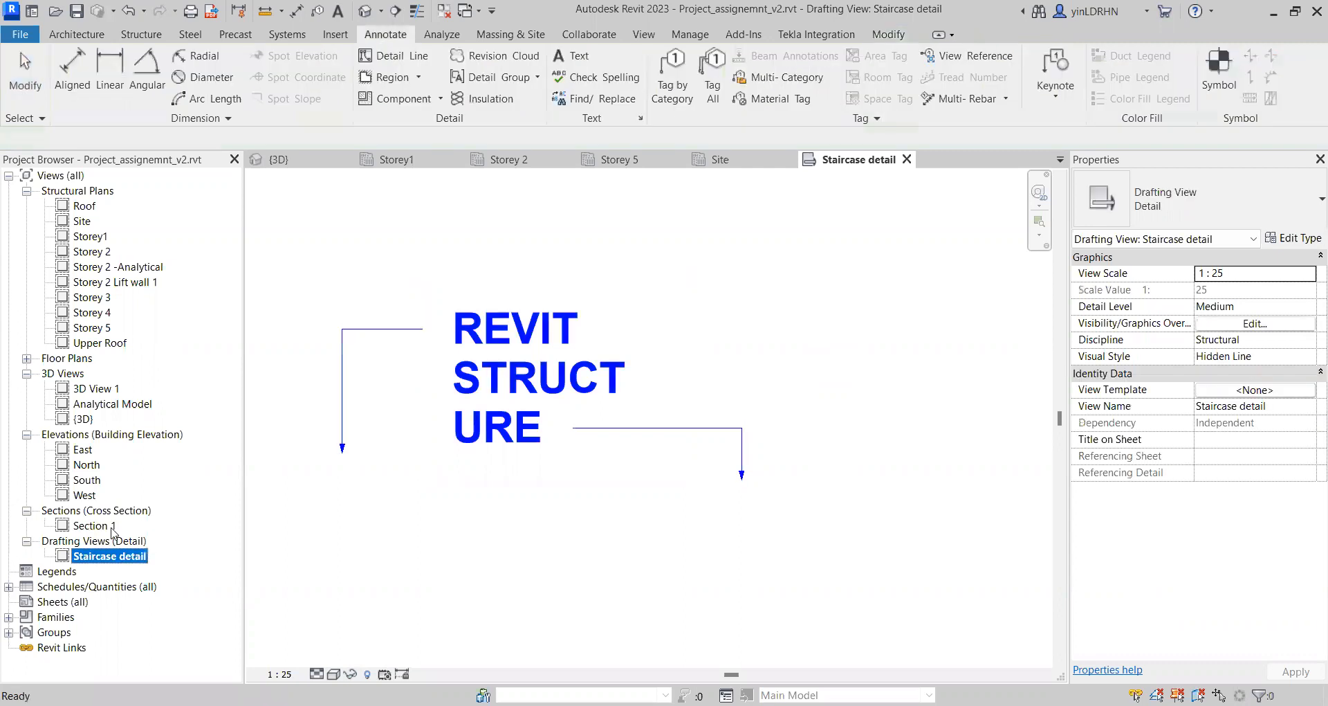
{"action": "double_click", "coordinate": [110, 527]}
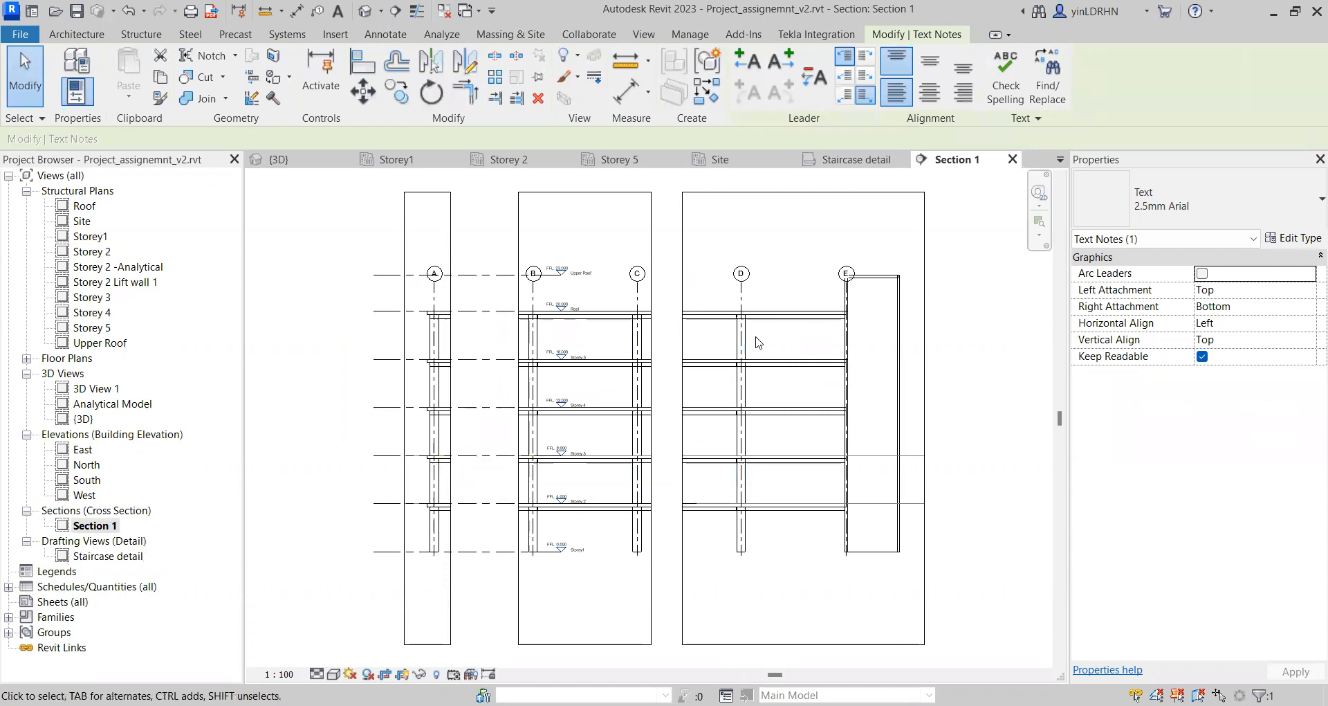
{"action": "scroll", "coordinate": [758, 342], "scroll_direction": "up", "scroll_amount": 2}
{"action": "scroll", "coordinate": [795, 344], "scroll_direction": "up", "scroll_amount": 3}
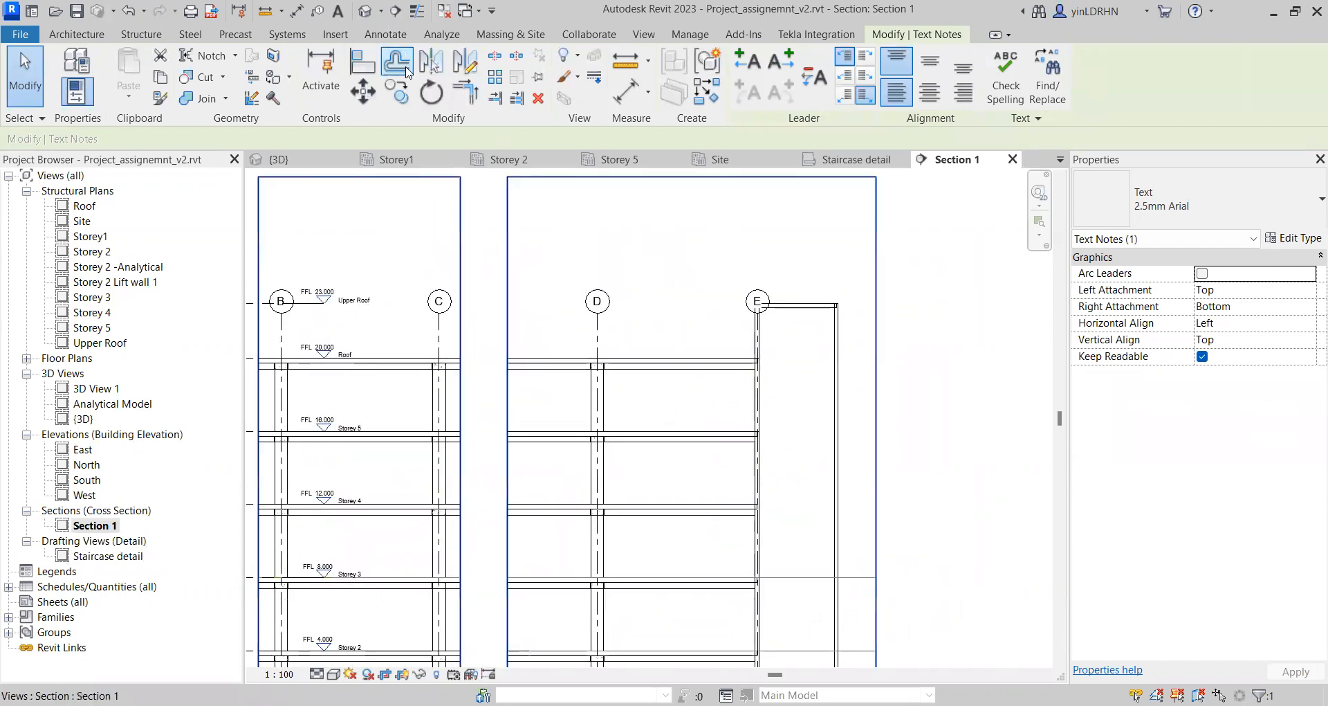
Step: Place a text note without leader reading 5TH STOREY SLAB above the roof, between grids D and E
{"action": "left_click", "coordinate": [392, 40]}
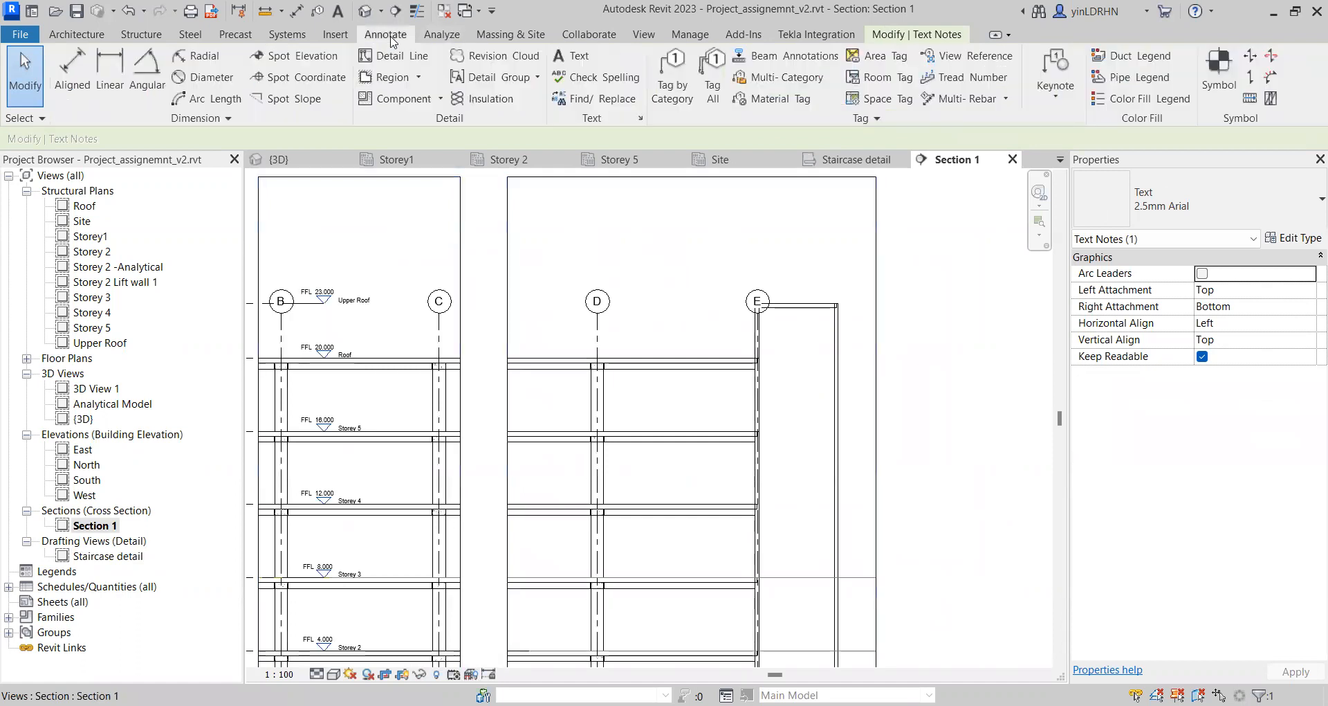
{"action": "left_click", "coordinate": [572, 55]}
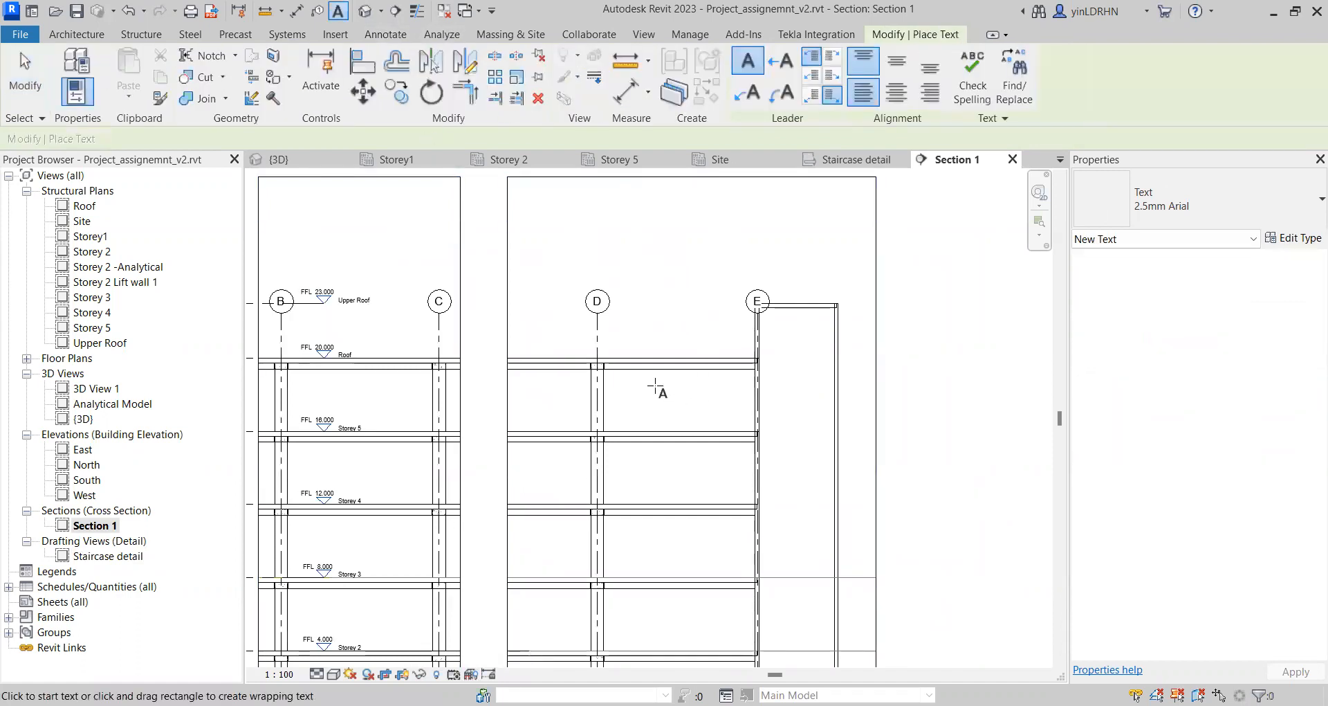
{"action": "scroll", "coordinate": [684, 342], "scroll_direction": "up", "scroll_amount": 1}
{"action": "middle_click_drag", "start_coordinate": [659, 316], "coordinate": [658, 366]}
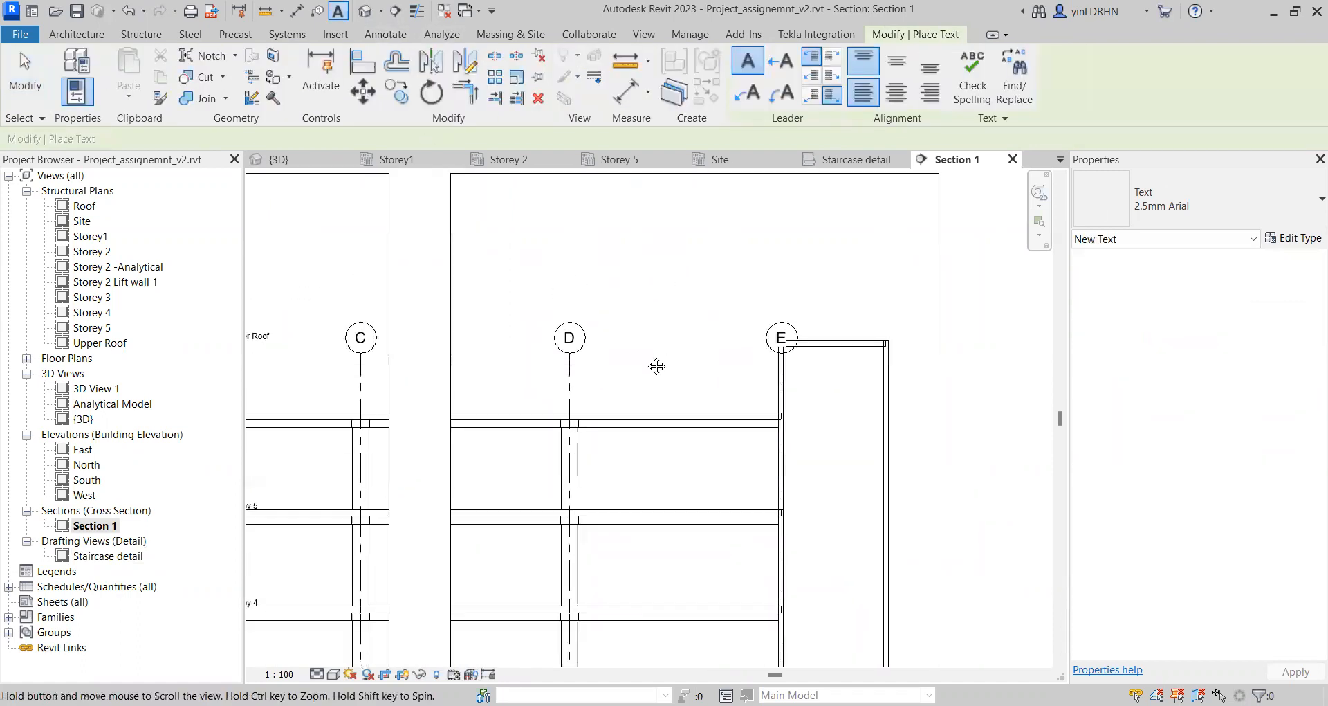
{"action": "left_click", "coordinate": [628, 300]}
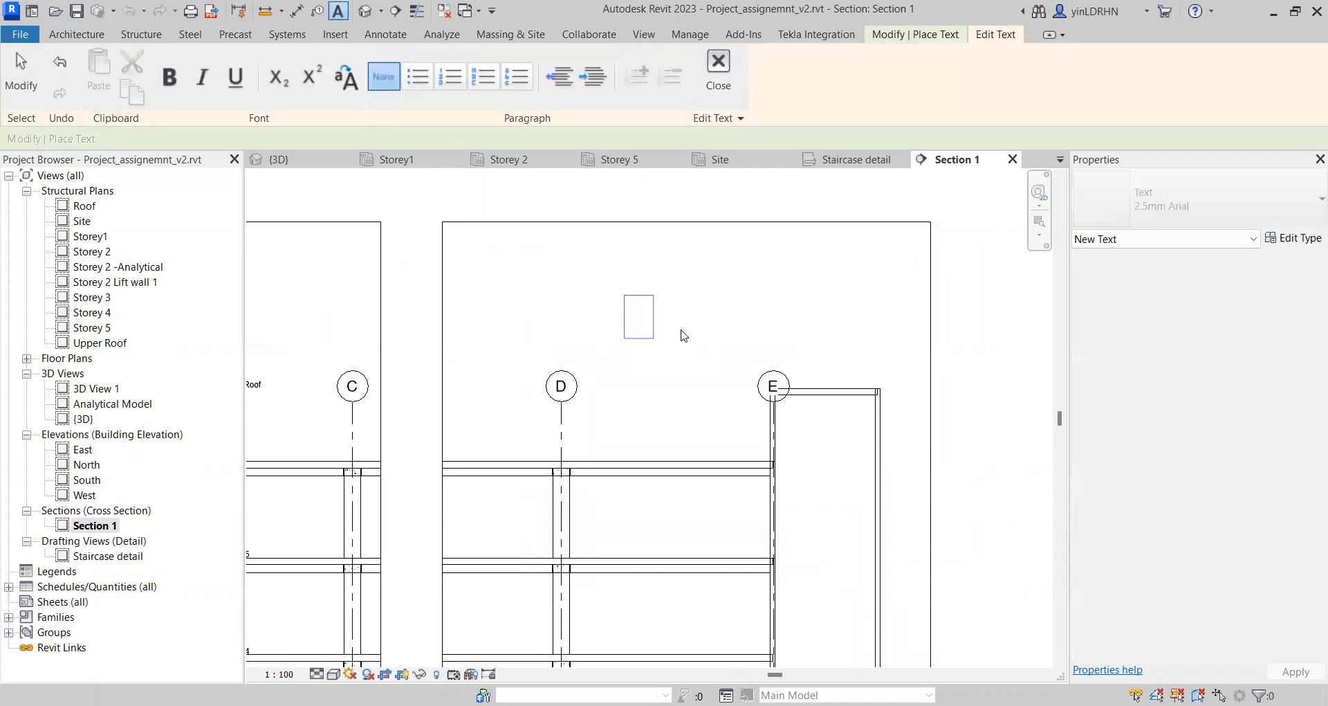
{"action": "type", "text": "5TH STOREY SL"}
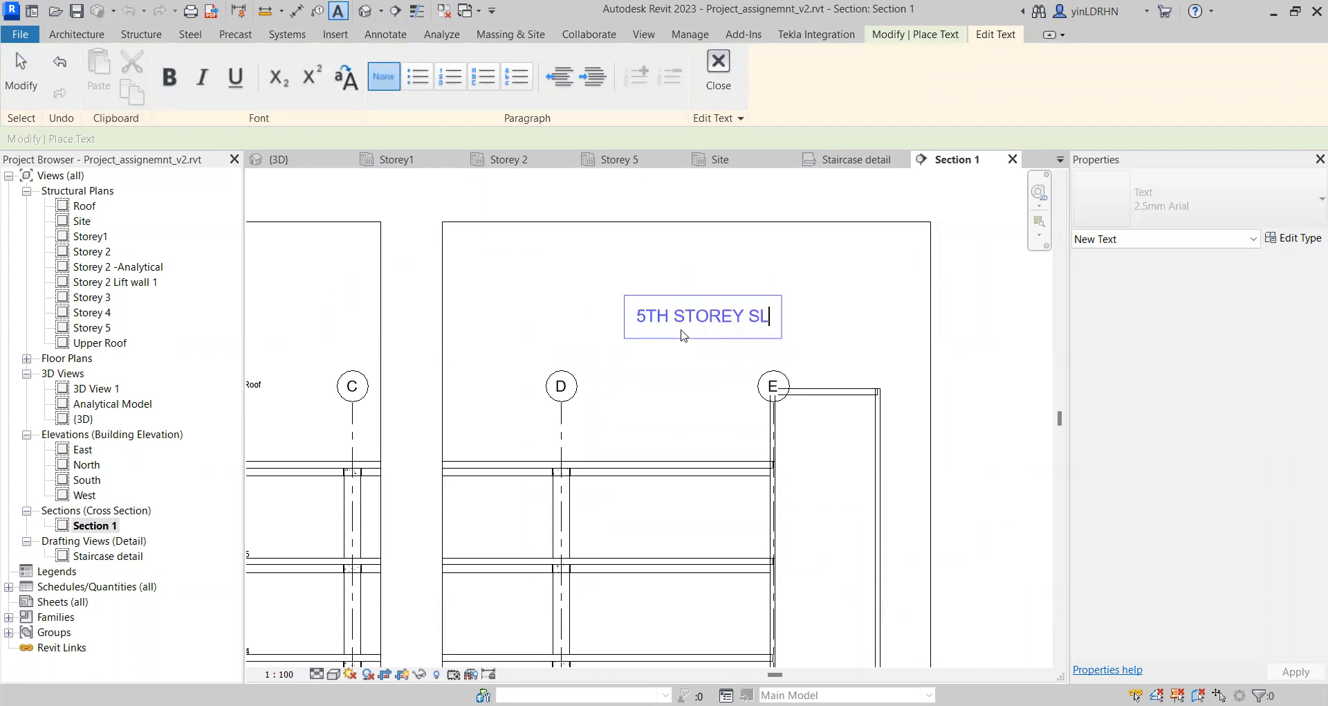
{"action": "type", "text": "AB"}
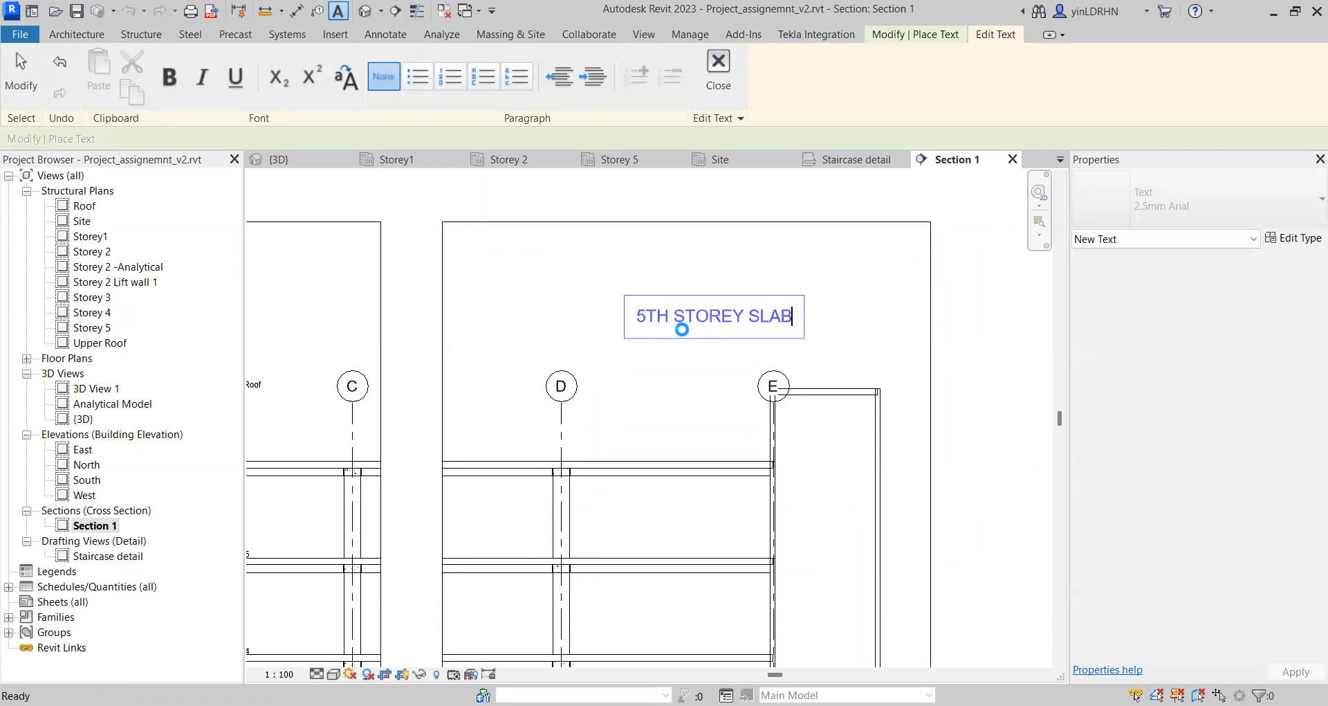
{"action": "key", "text": "Escape"}
{"action": "left_click", "coordinate": [639, 376]}
{"action": "left_click", "coordinate": [677, 317]}
{"action": "key", "text": "Escape"}
{"action": "key", "text": "Escape"}
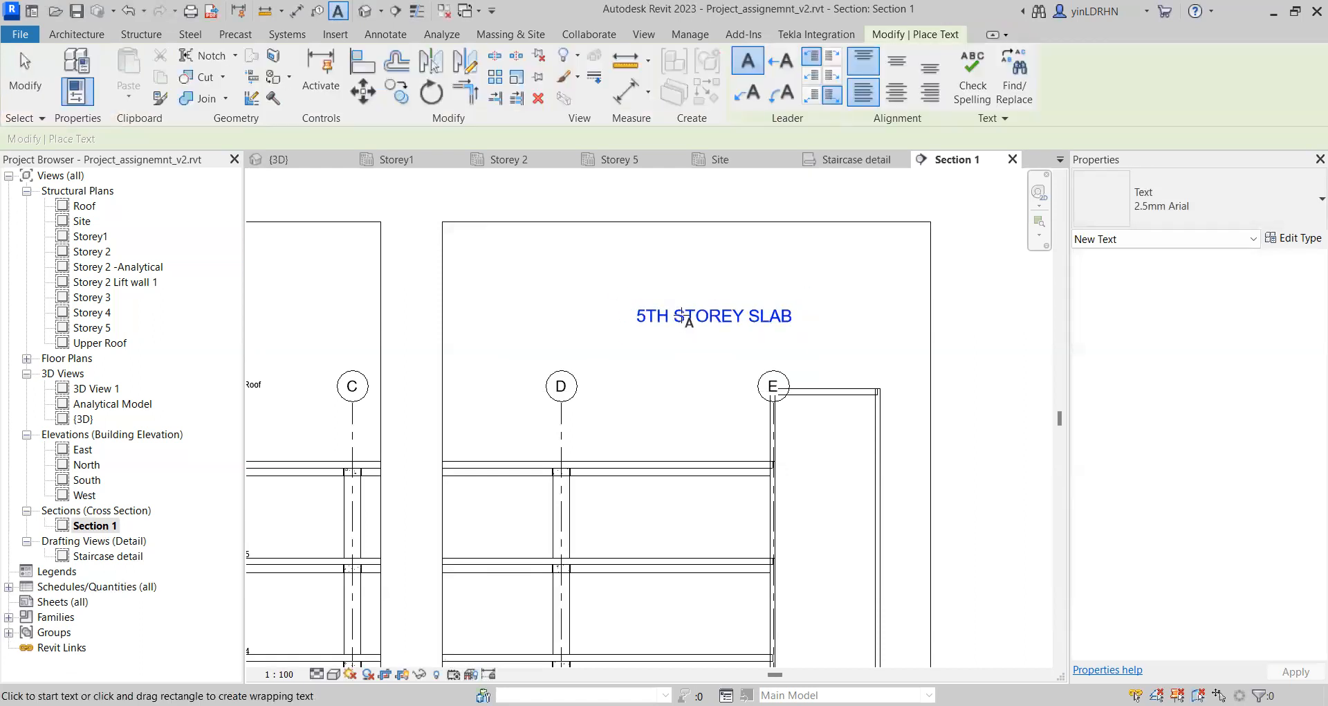
{"action": "key", "text": "Escape"}
Step: Add a left straight leader from the 5TH STOREY SLAB note to the top slab beside grid D, shifting the note right and levelling the elbow
{"action": "left_click", "coordinate": [681, 316]}
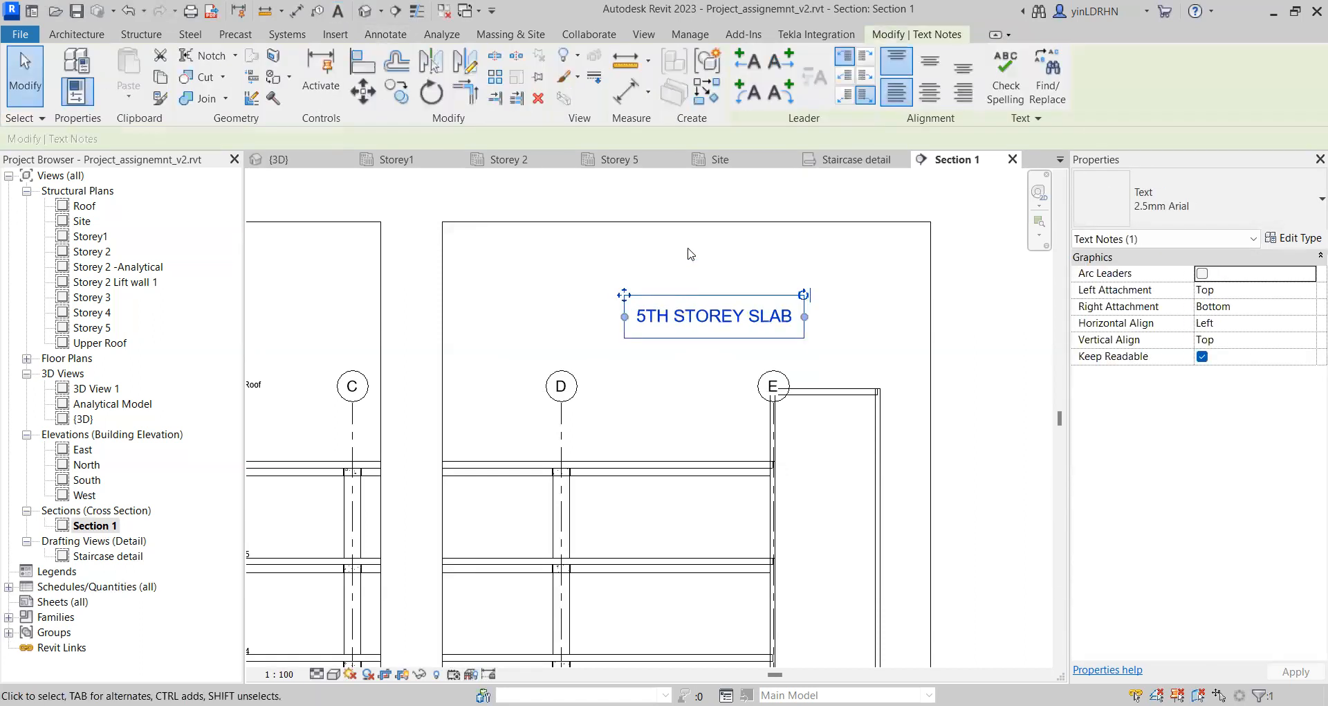
{"action": "left_click", "coordinate": [747, 61]}
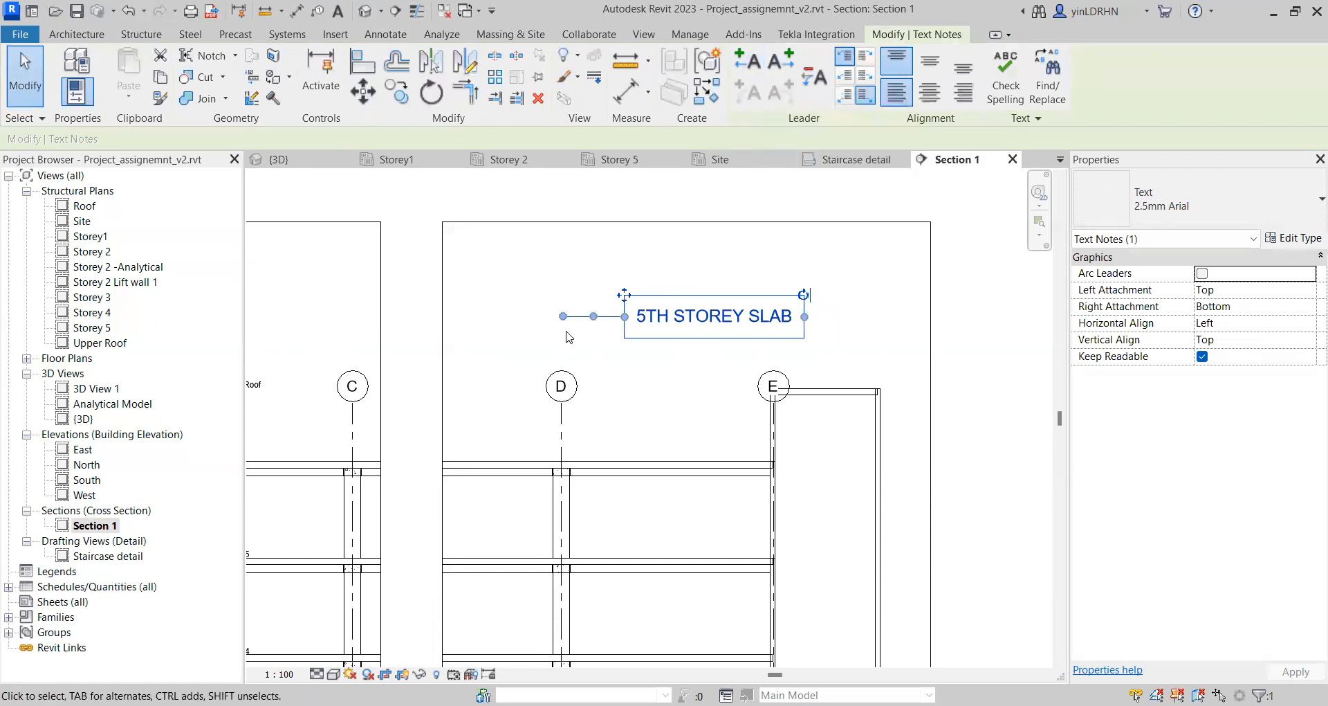
{"action": "left_click_drag", "start_coordinate": [564, 317], "coordinate": [592, 463]}
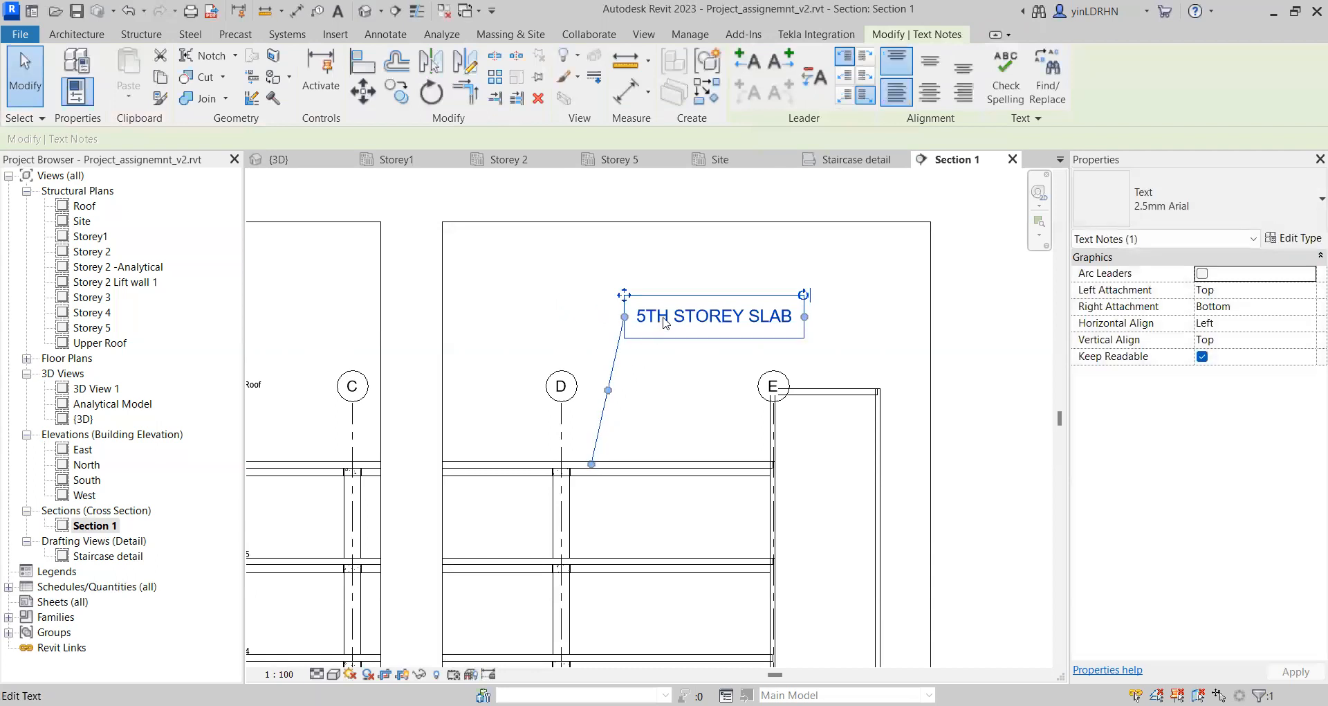
{"action": "left_click_drag", "start_coordinate": [624, 294], "coordinate": [699, 302]}
{"action": "left_click_drag", "start_coordinate": [644, 391], "coordinate": [626, 316]}
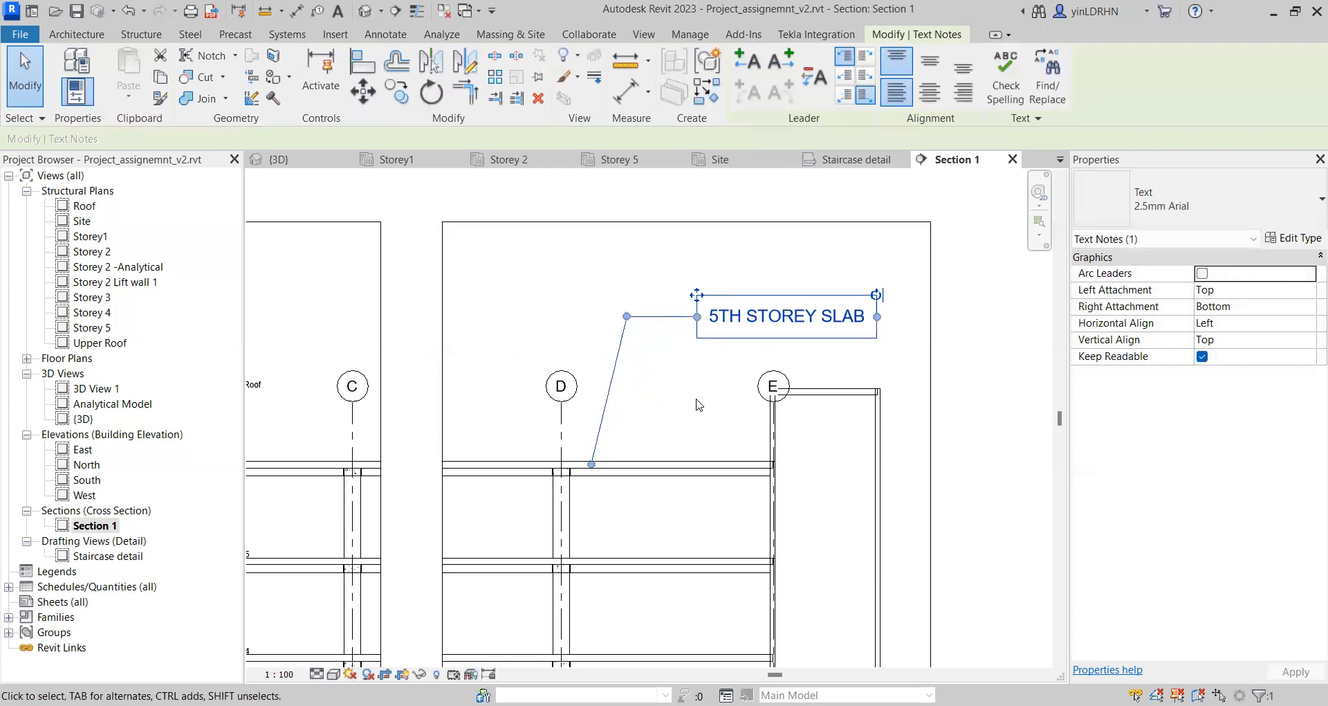
{"action": "left_click", "coordinate": [698, 405]}
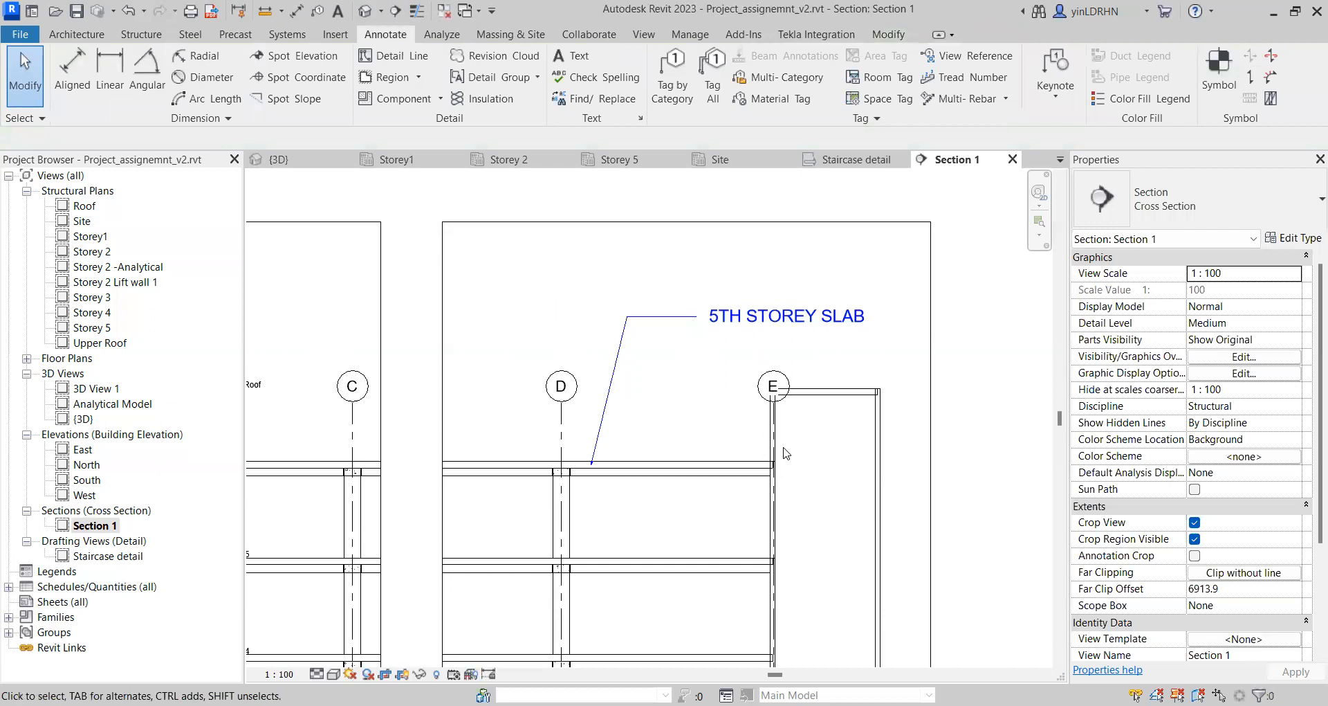
Step: Set the text size of the 5TH STOREY SLAB note's type to 2.5 mm and apply it
{"action": "left_click", "coordinate": [793, 317]}
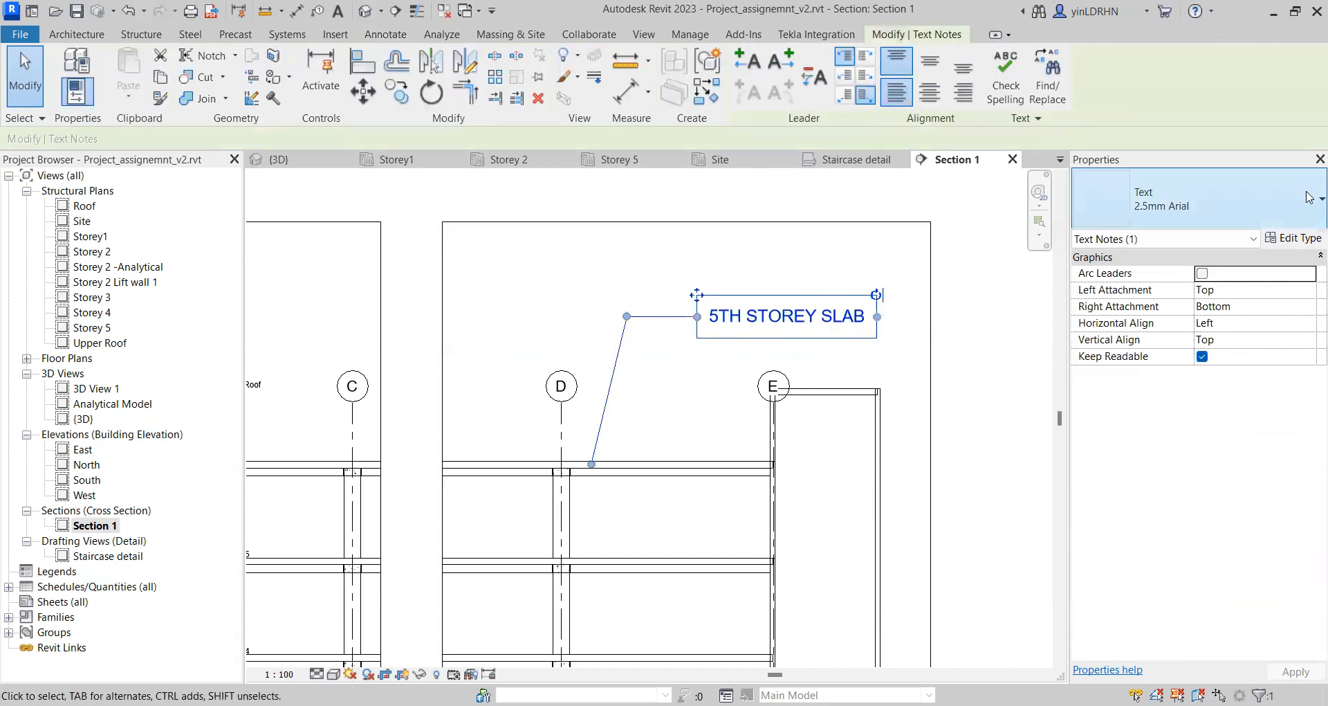
{"action": "left_click", "coordinate": [1293, 238]}
{"action": "left_click", "coordinate": [562, 365]}
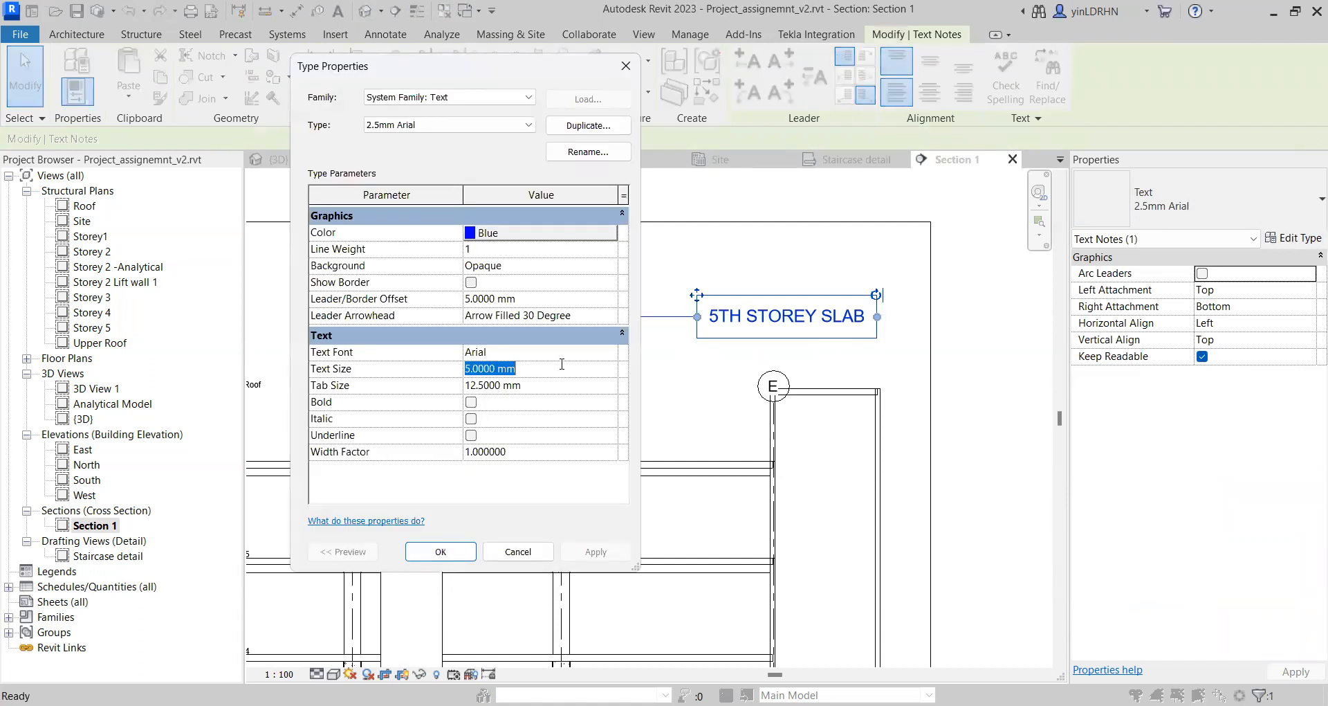
{"action": "type", "text": "2.5"}
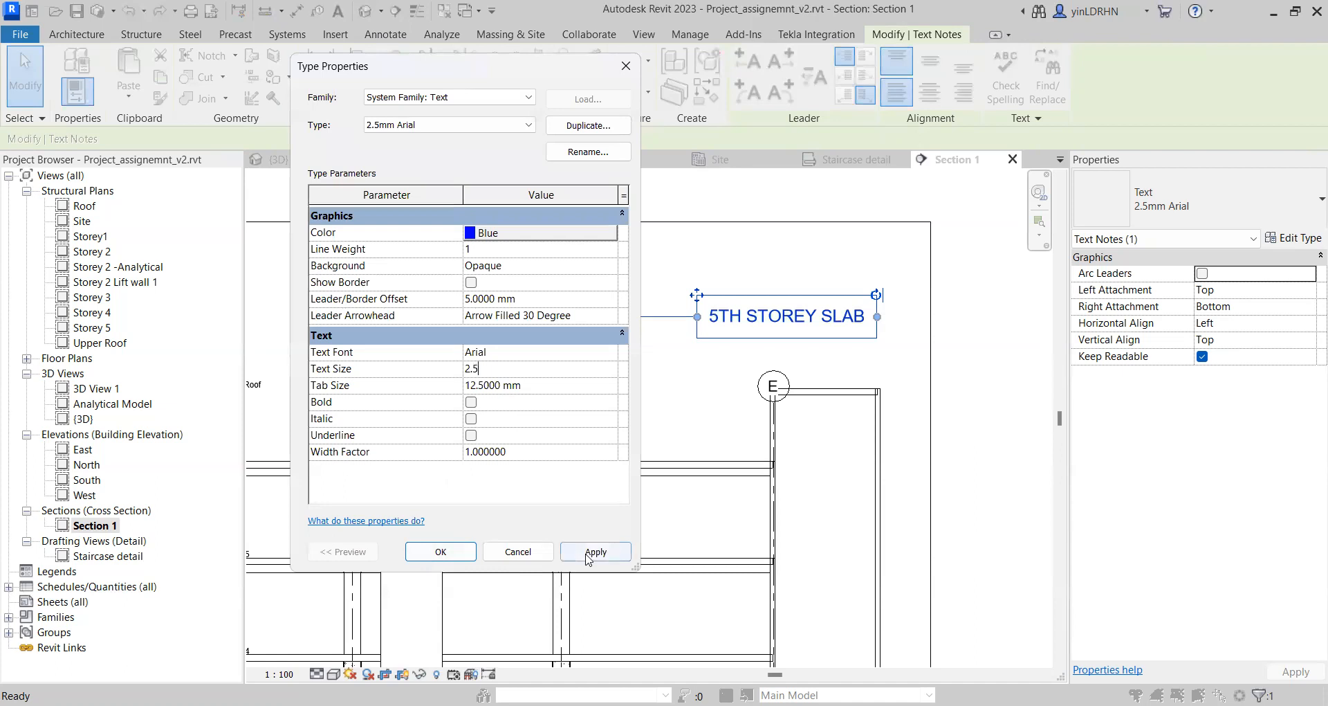
{"action": "left_click", "coordinate": [588, 551]}
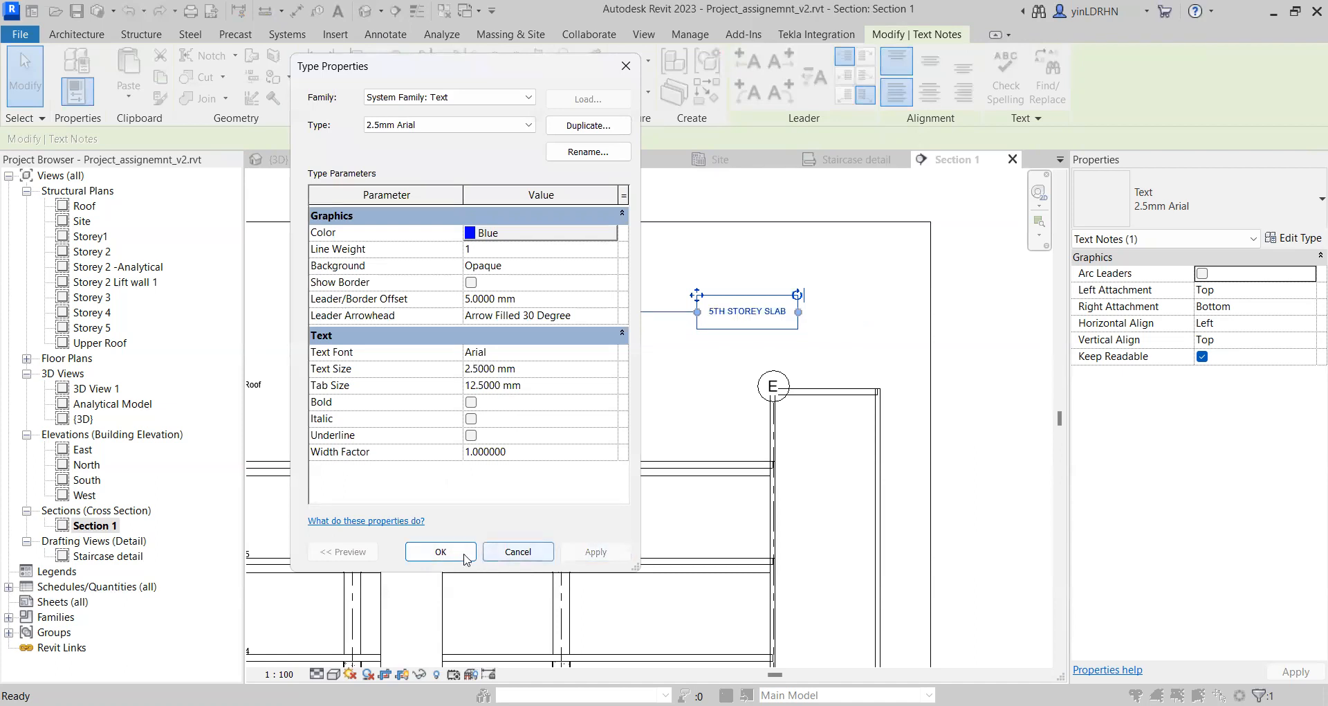
Step: Accept the text type properties and delete the 5TH STOREY SLAB note with its leader from the section view
{"action": "left_click", "coordinate": [440, 551]}
{"action": "left_click", "coordinate": [694, 417]}
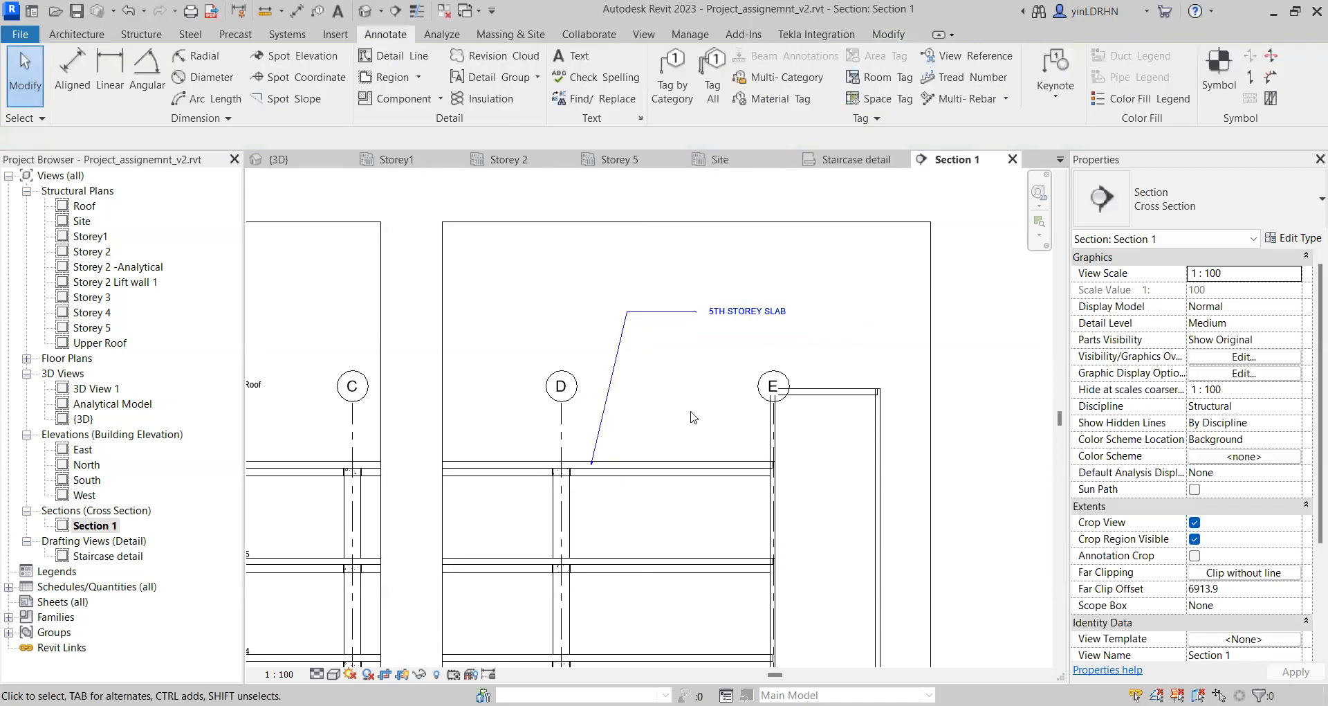
{"action": "left_click", "coordinate": [698, 315]}
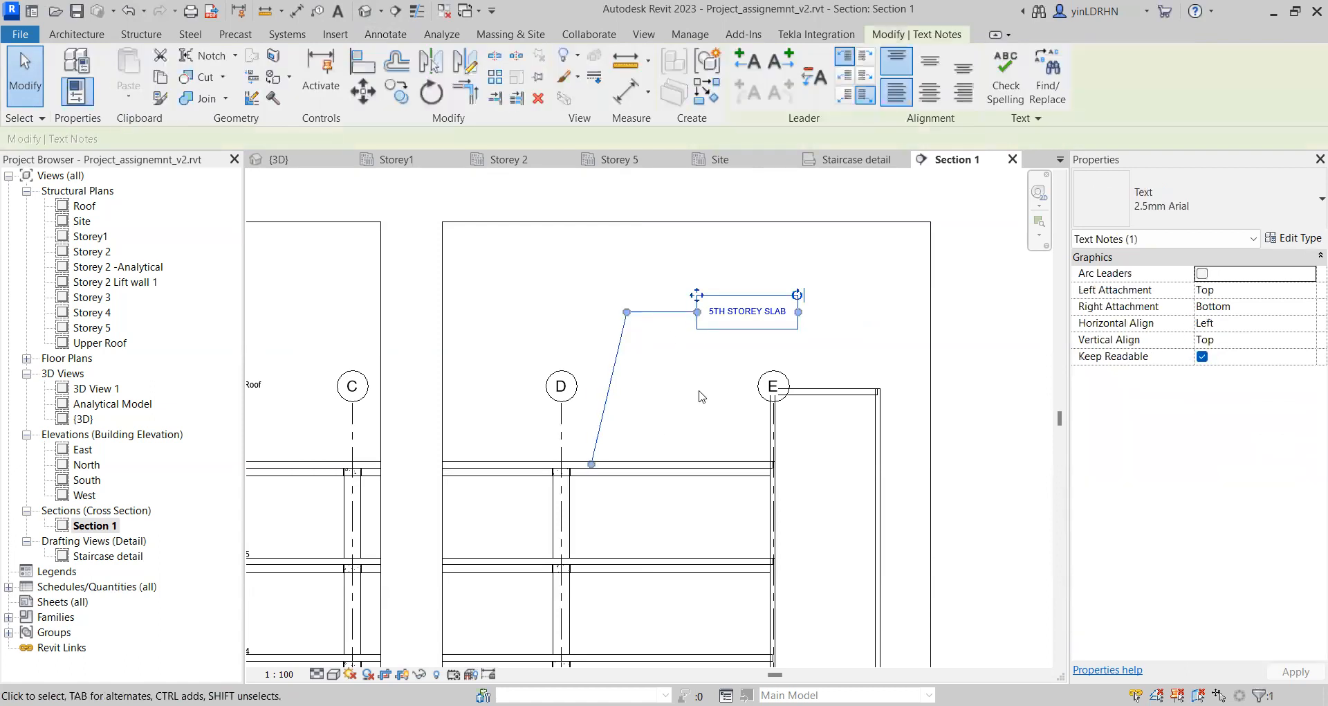
{"action": "left_click", "coordinate": [703, 396]}
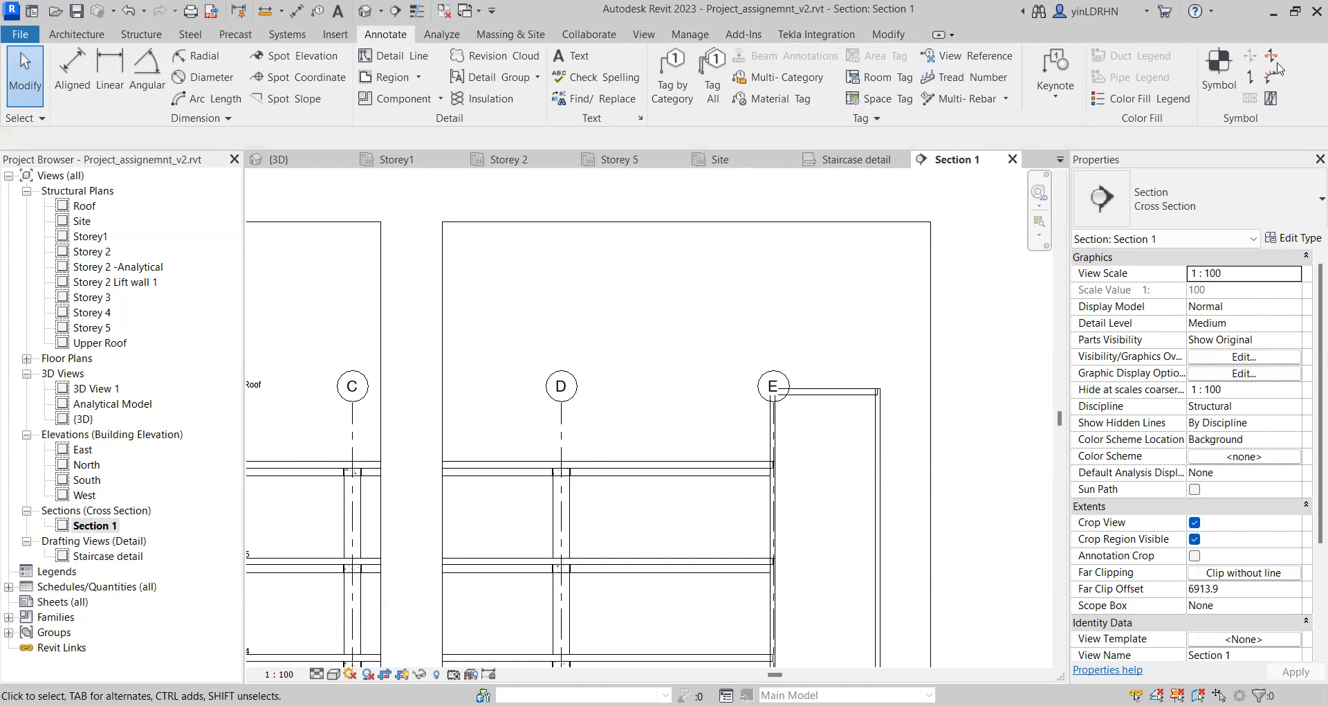
Step: Close the Section 1 and Staircase detail views and switch to the Storey 2 structural plan, showing the full grid layout
{"action": "left_click", "coordinate": [1012, 159]}
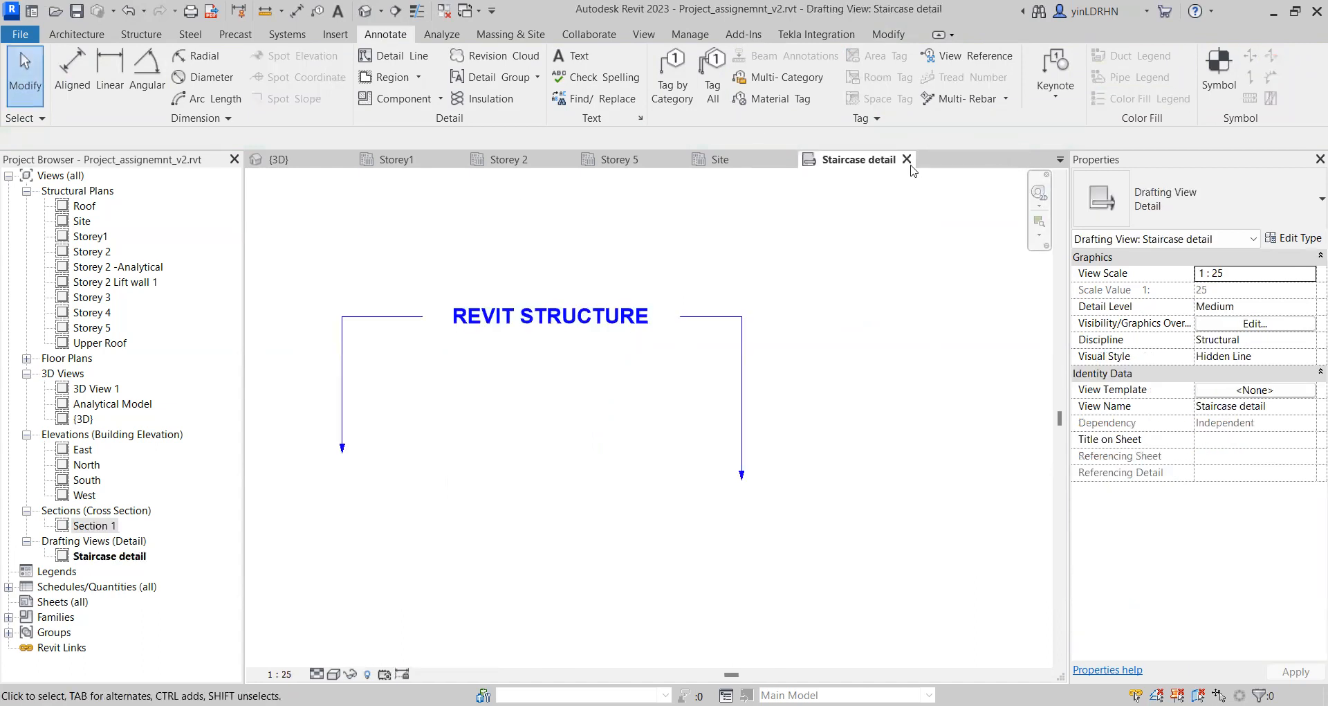
{"action": "left_click", "coordinate": [906, 160]}
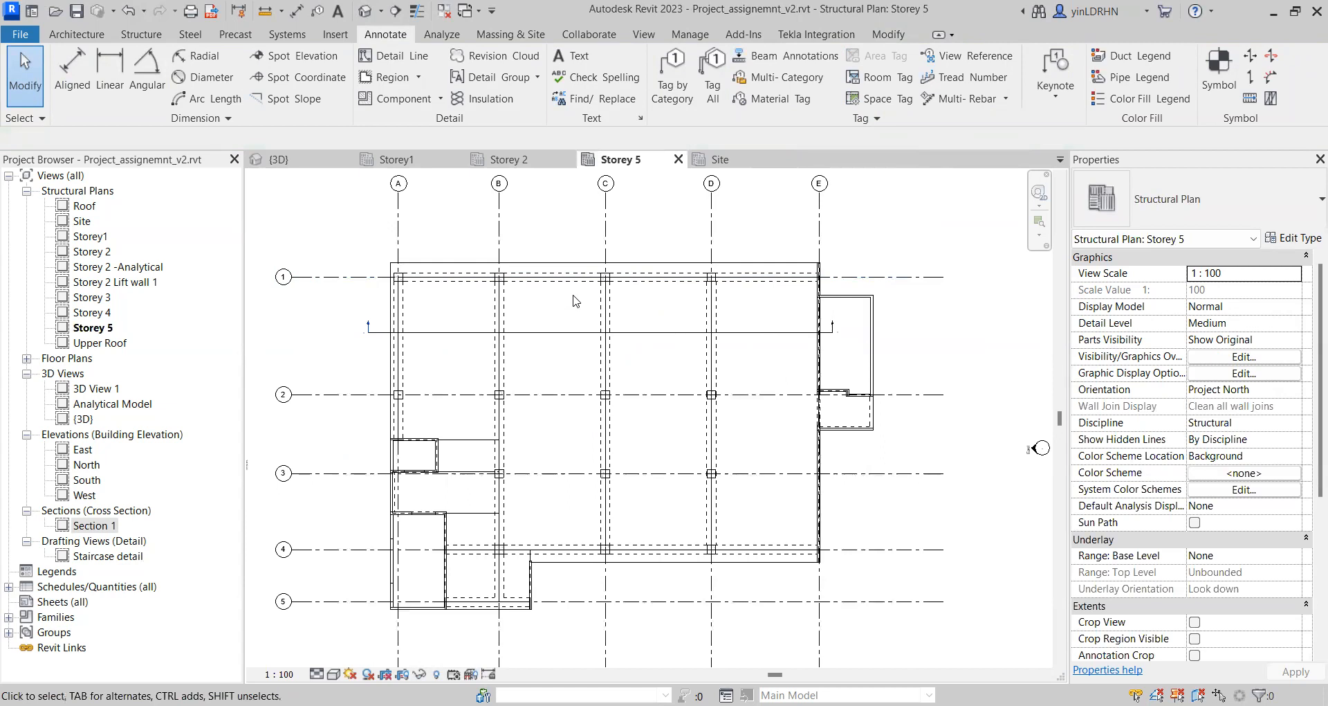
{"action": "left_click", "coordinate": [513, 160]}
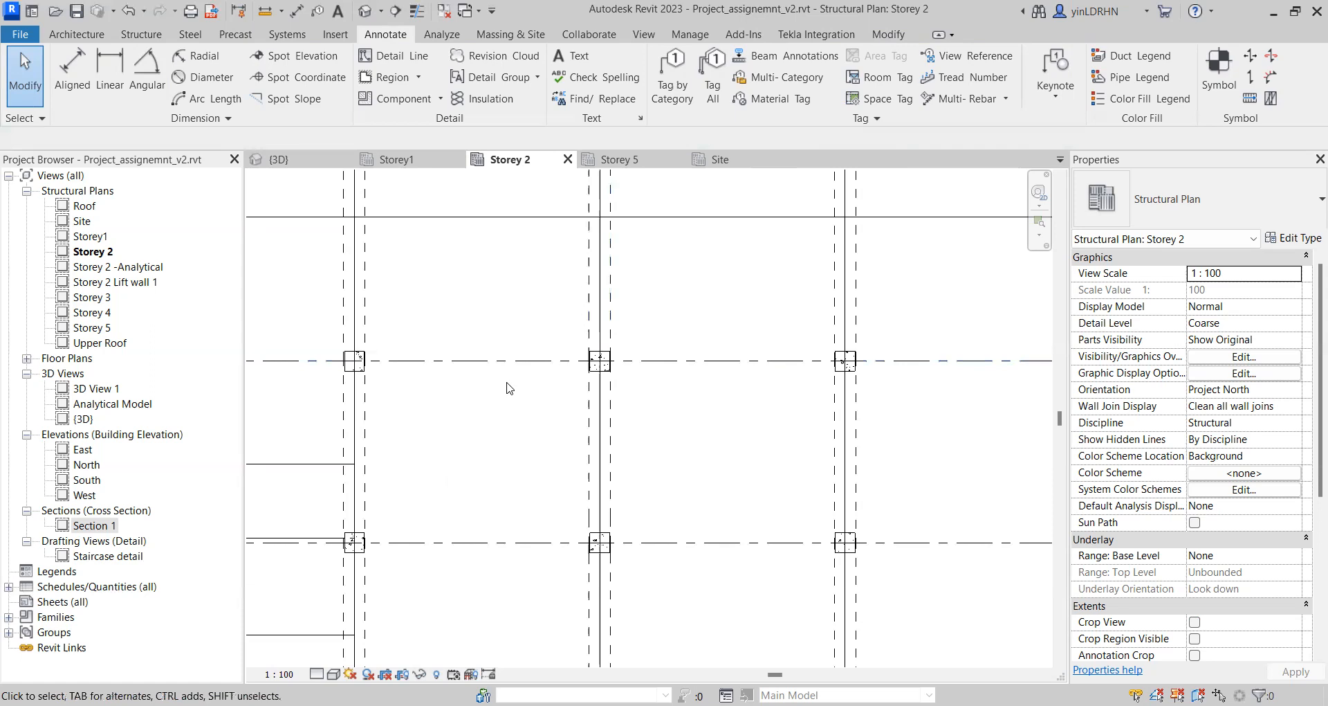
{"action": "scroll", "coordinate": [506, 377], "scroll_direction": "down", "scroll_amount": 3}
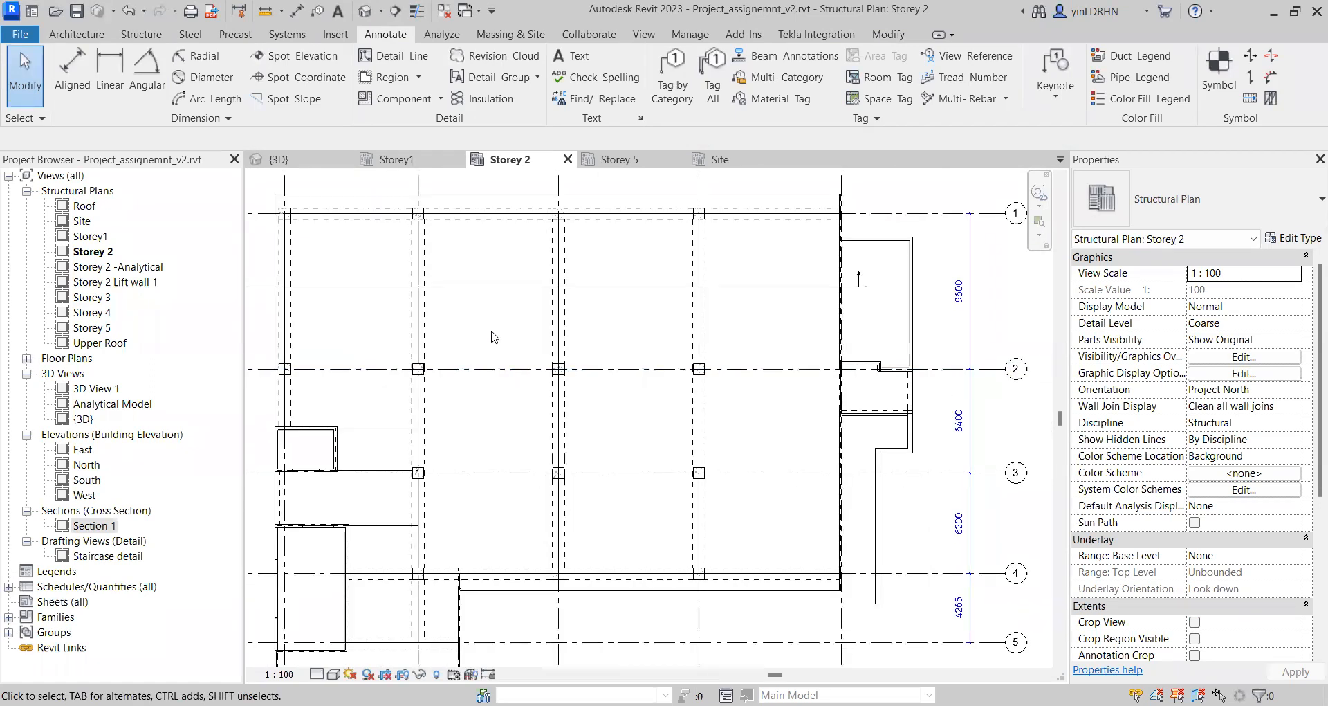
{"action": "scroll", "coordinate": [494, 337], "scroll_direction": "down", "scroll_amount": 1}
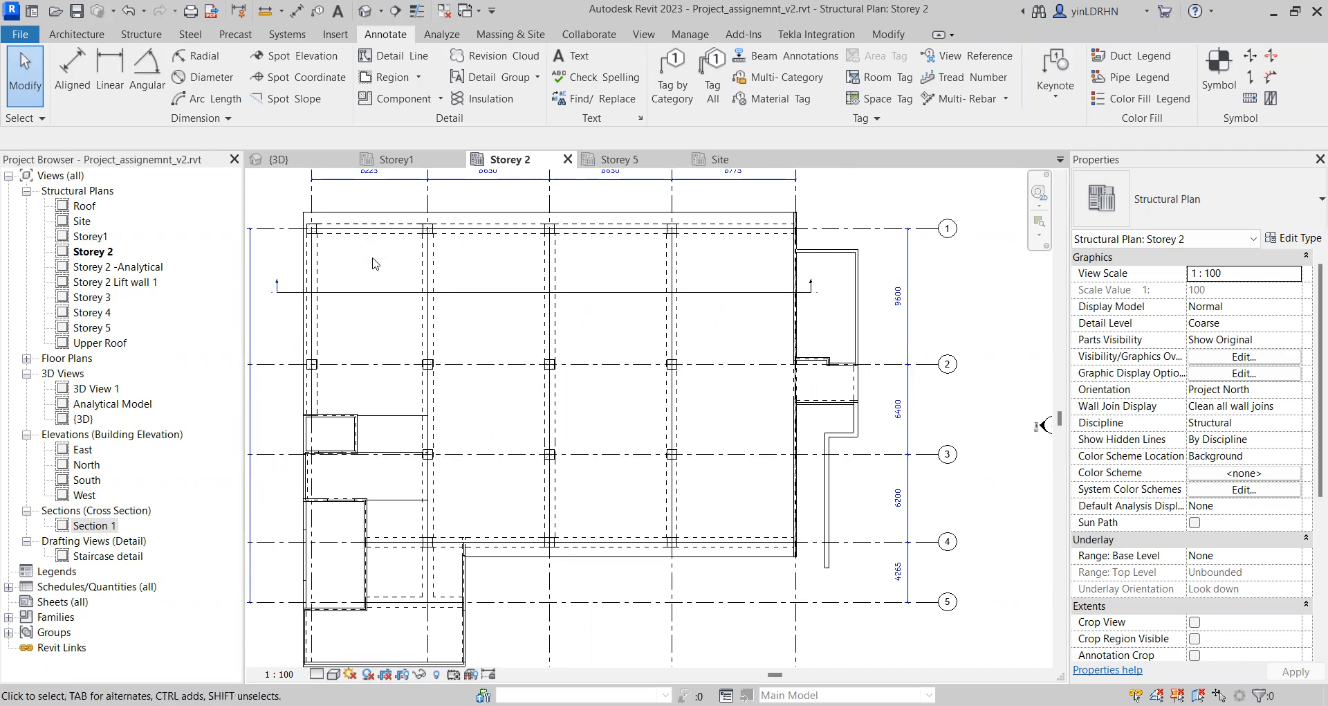
Step: Examine the instance properties of the grid 1 beam between grids A and B, including its identity, phasing and IFC parameters
{"action": "scroll", "coordinate": [374, 262], "scroll_direction": "up", "scroll_amount": 2}
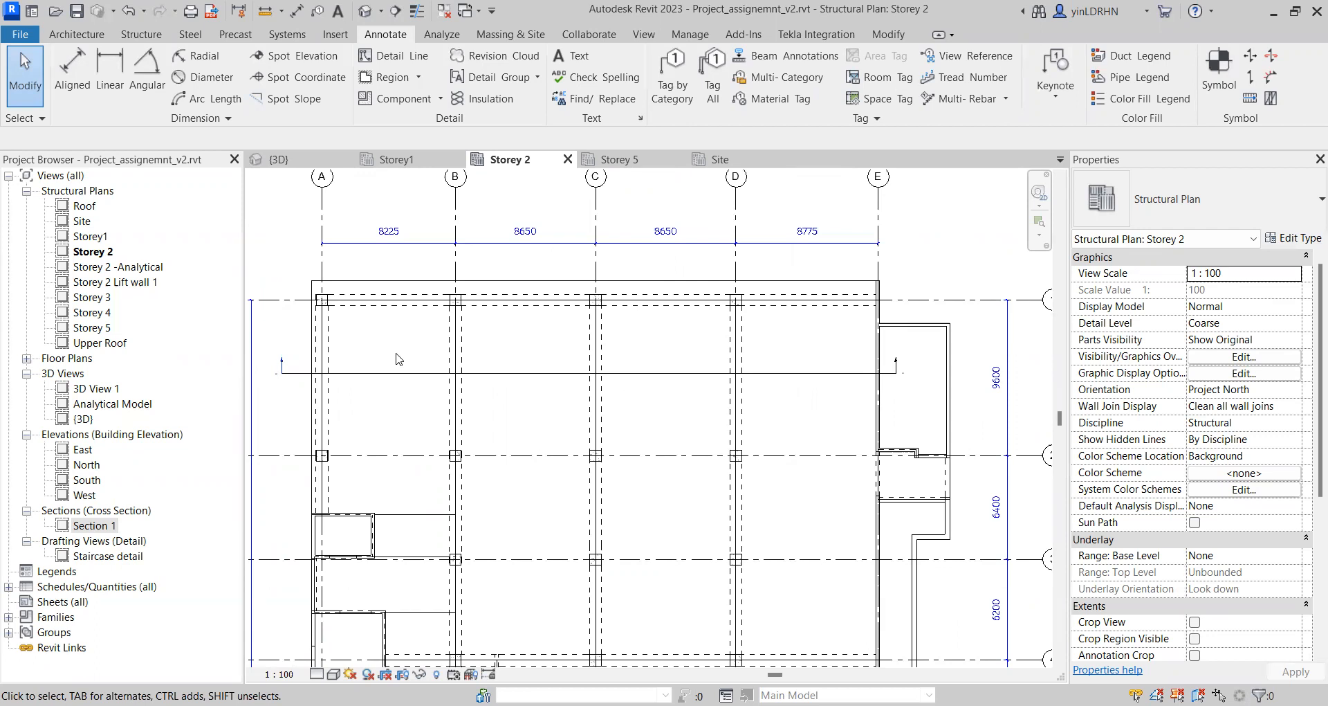
{"action": "left_click", "coordinate": [398, 299]}
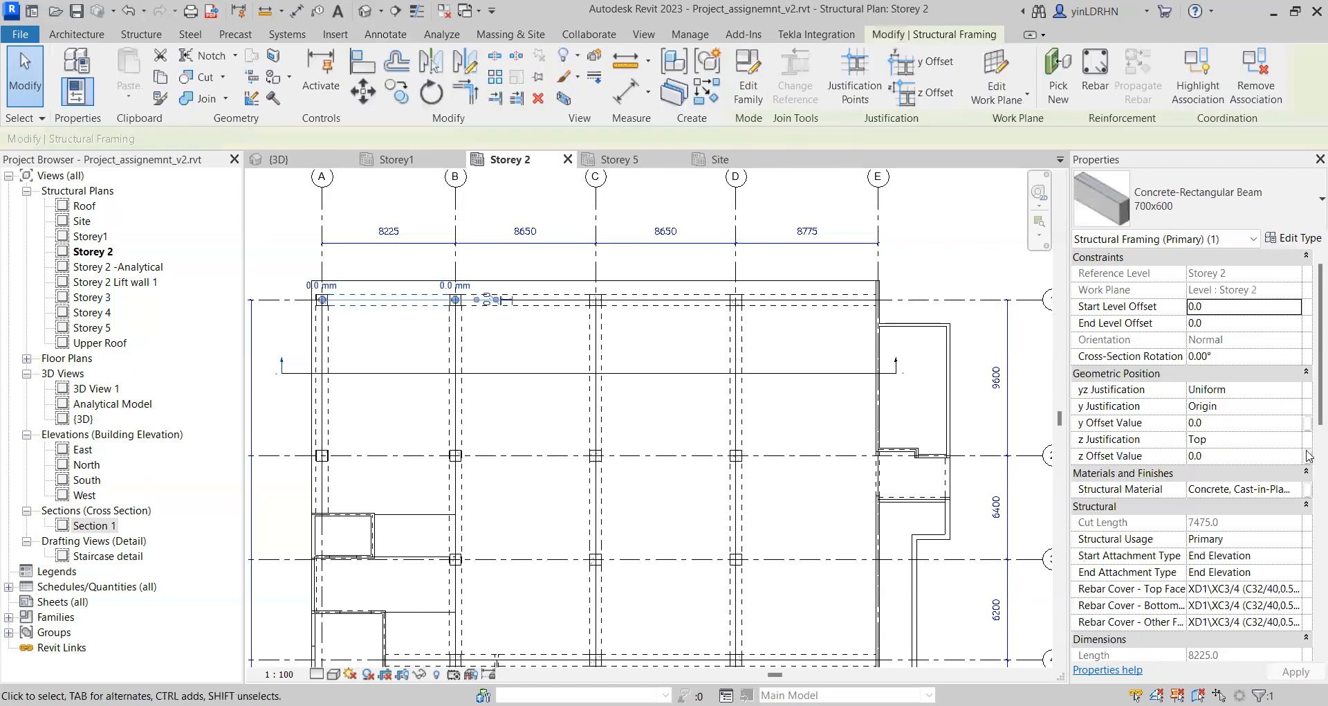
{"action": "scroll", "coordinate": [1308, 389], "scroll_direction": "down", "scroll_amount": 10}
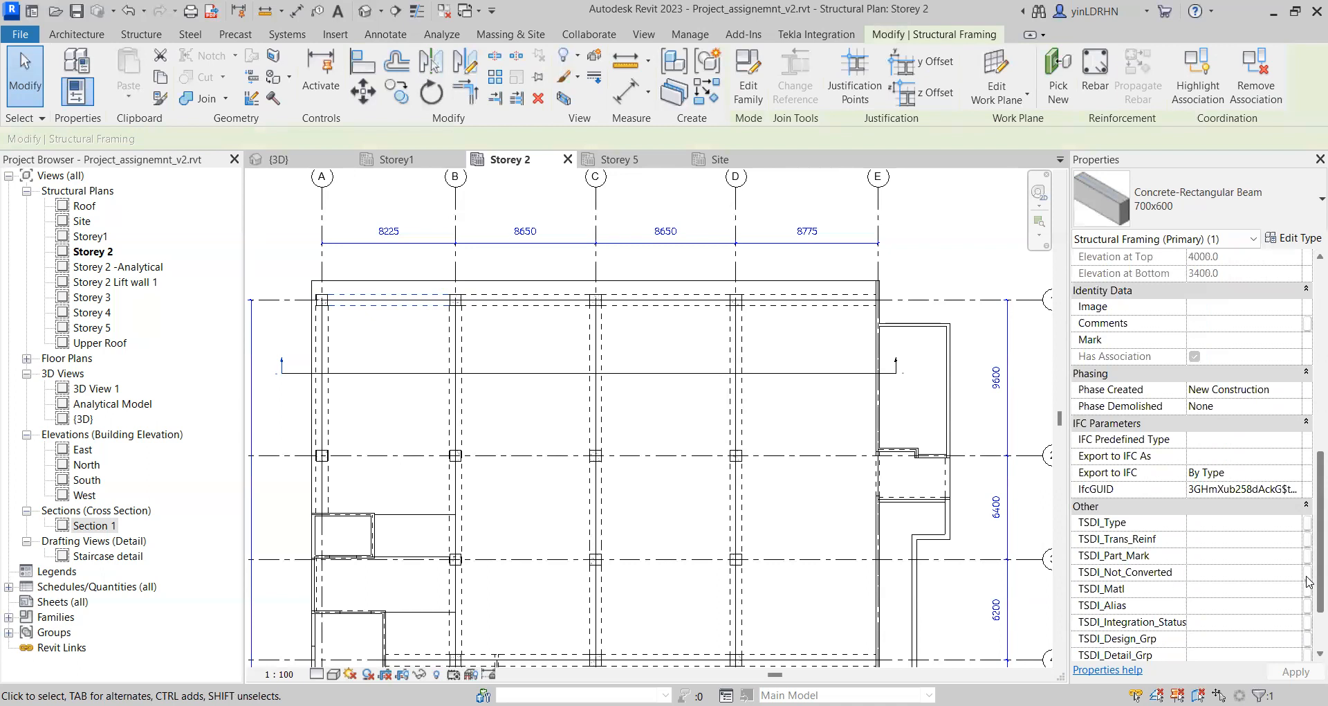
{"action": "scroll", "coordinate": [1308, 575], "scroll_direction": "up", "scroll_amount": 1}
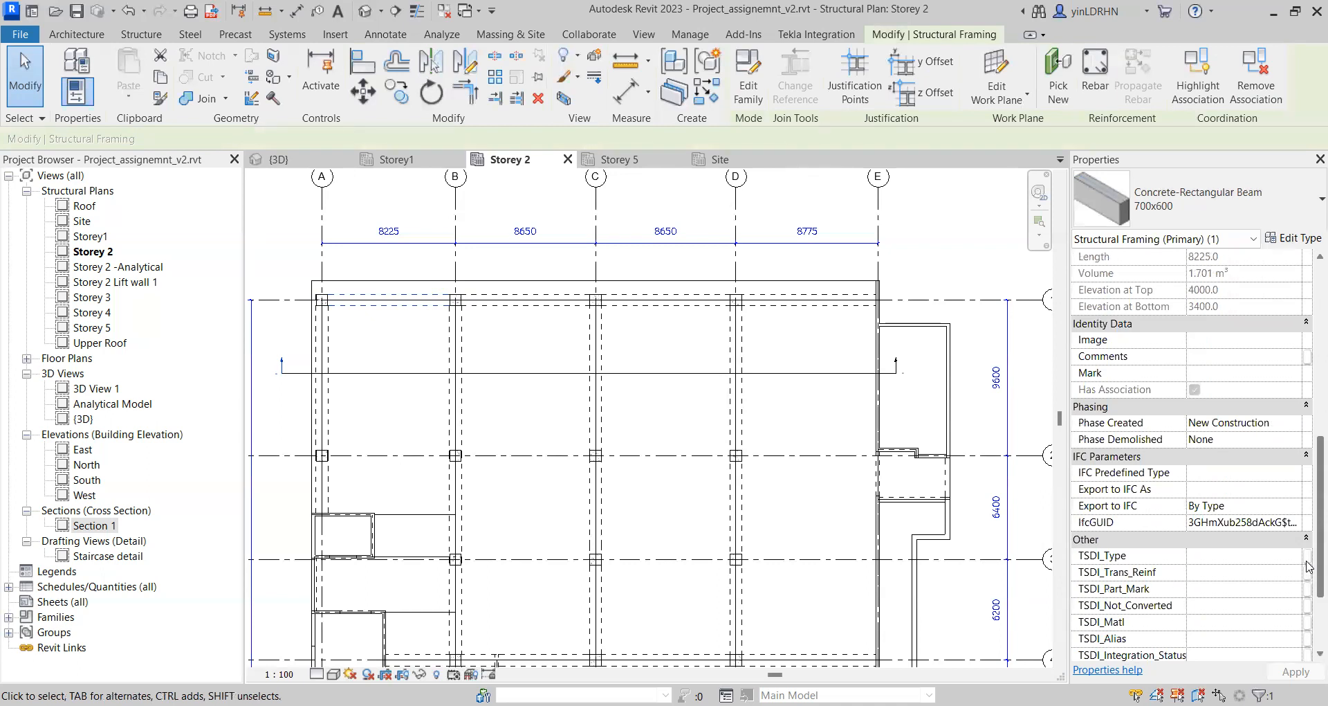
{"action": "scroll", "coordinate": [1308, 567], "scroll_direction": "down", "scroll_amount": 3}
{"action": "scroll", "coordinate": [1308, 587], "scroll_direction": "up", "scroll_amount": 2}
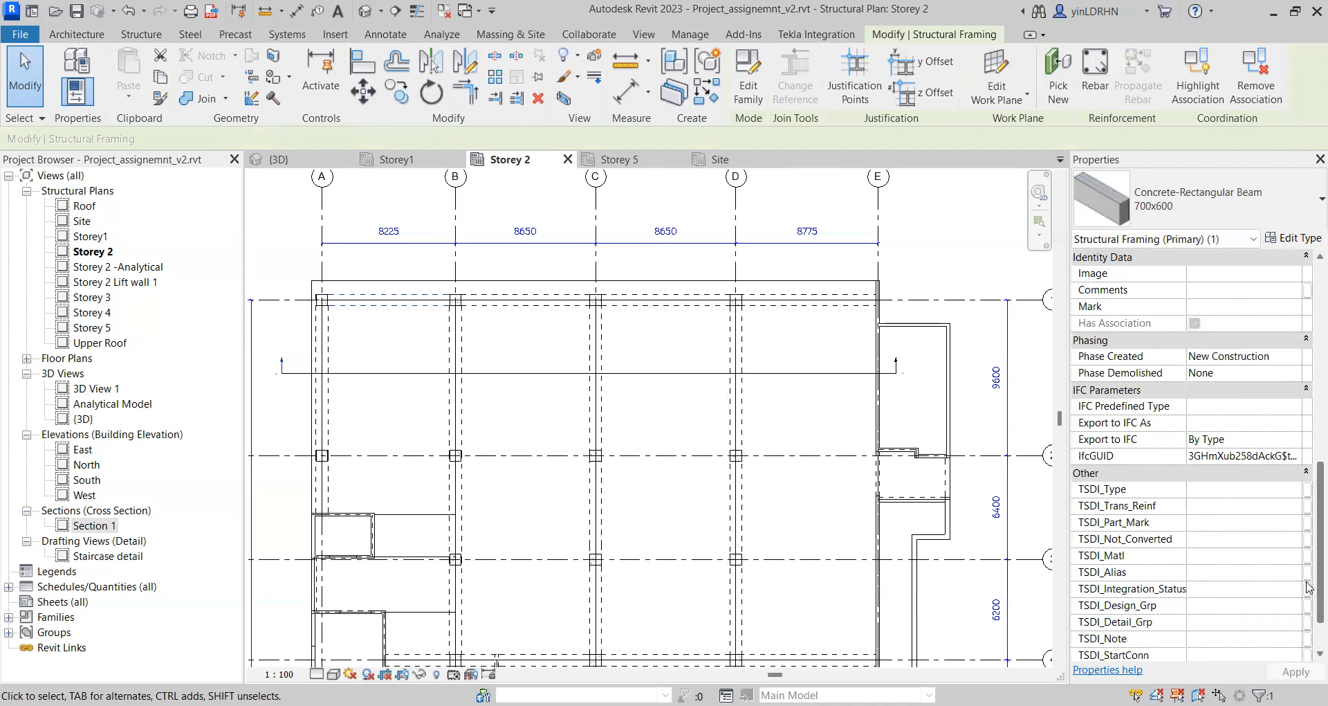
{"action": "scroll", "coordinate": [1308, 587], "scroll_direction": "up", "scroll_amount": 2}
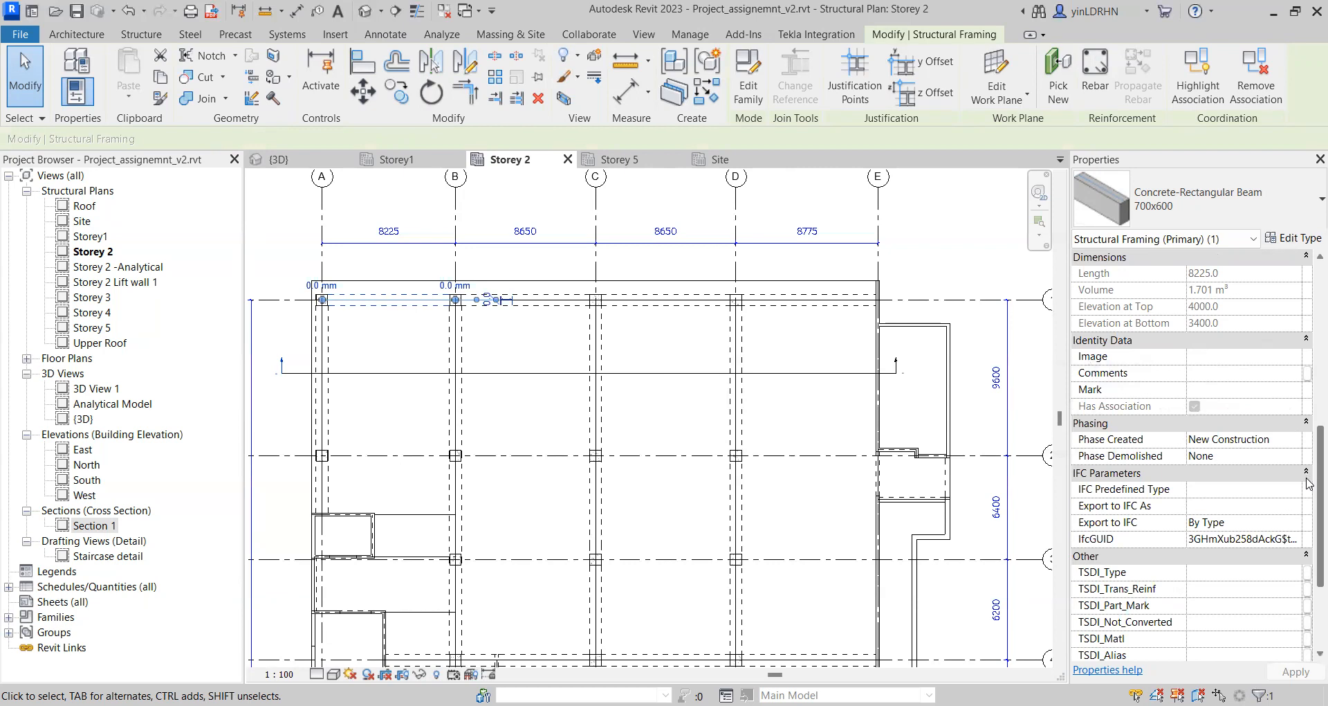
{"action": "scroll", "coordinate": [1309, 484], "scroll_direction": "up", "scroll_amount": 9}
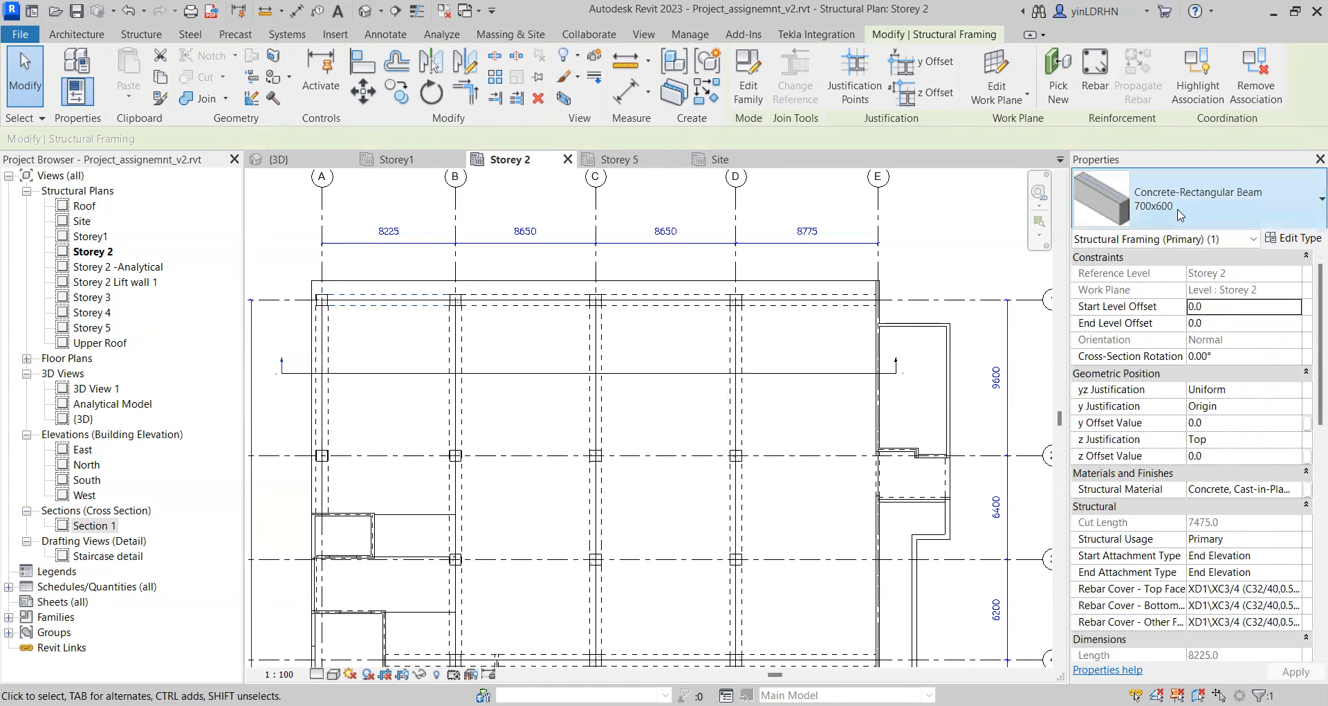
Step: Review the type parameters of the 700x600 concrete rectangular beam and leave them without applying changes
{"action": "left_click", "coordinate": [1298, 242]}
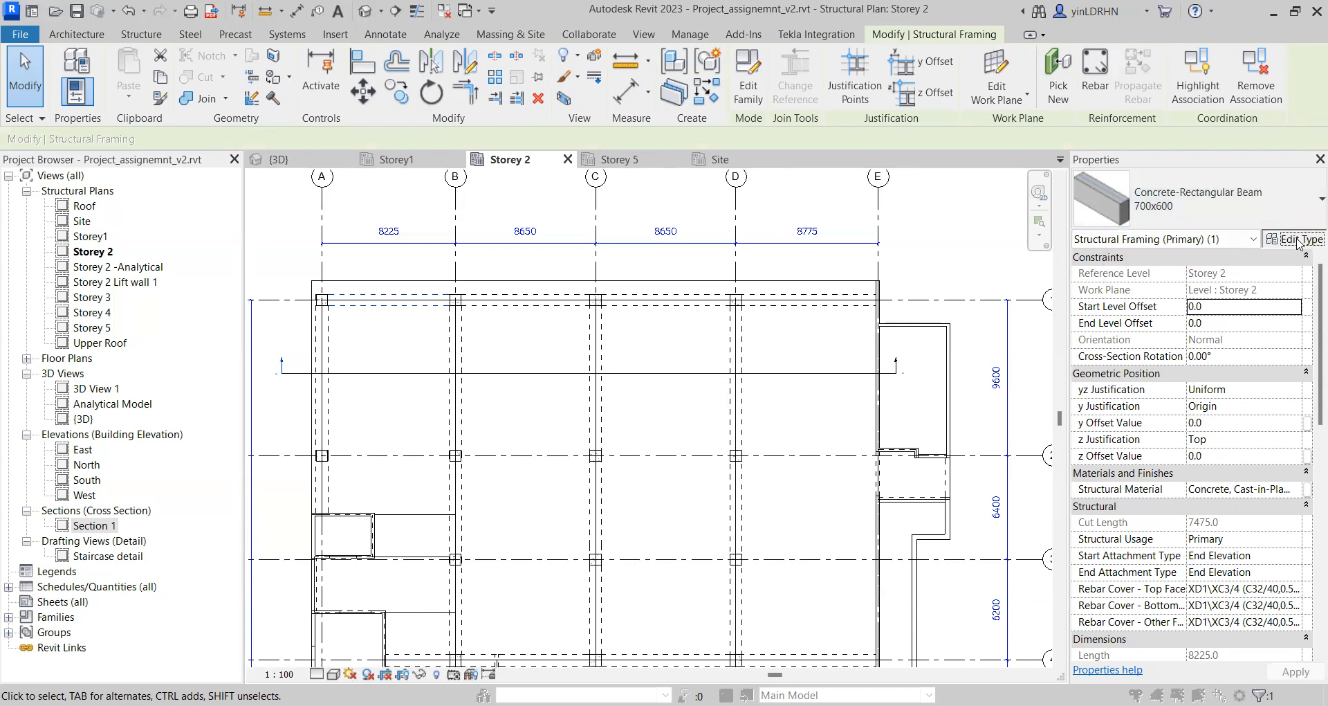
{"action": "scroll", "coordinate": [485, 359], "scroll_direction": "down", "scroll_amount": 2}
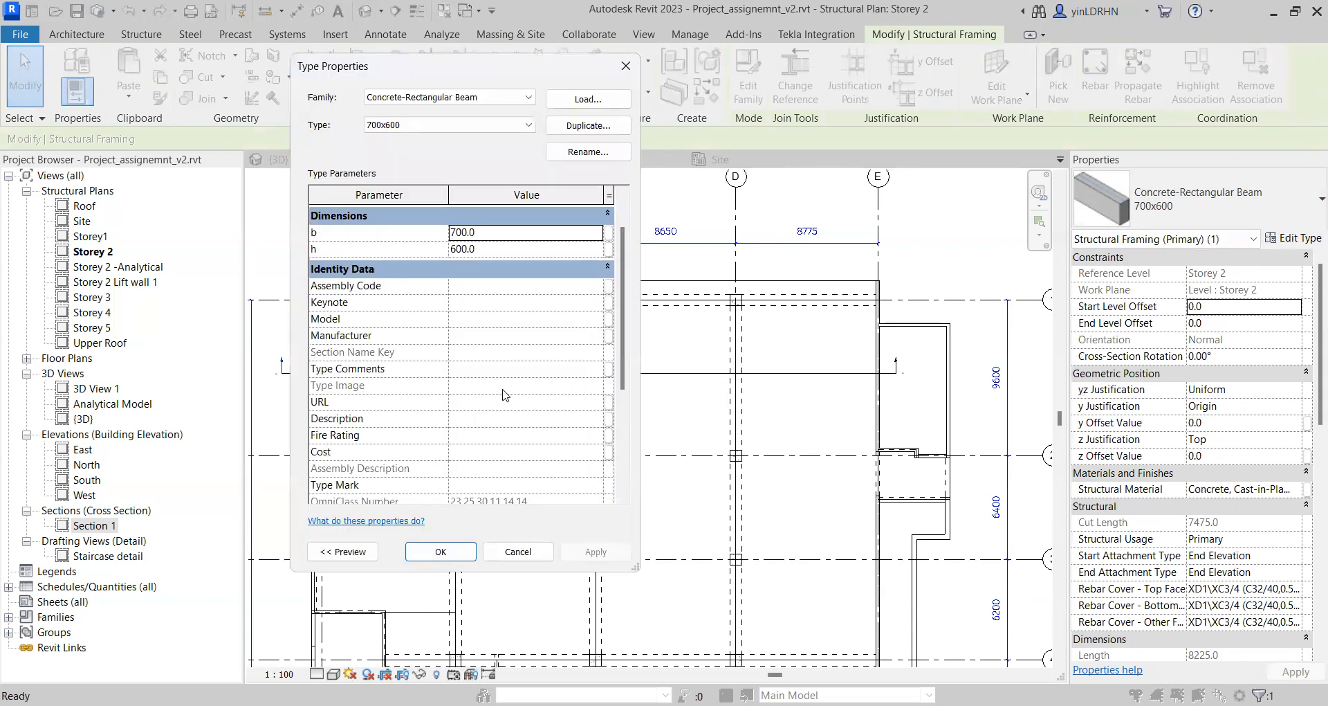
{"action": "scroll", "coordinate": [501, 435], "scroll_direction": "down", "scroll_amount": 3}
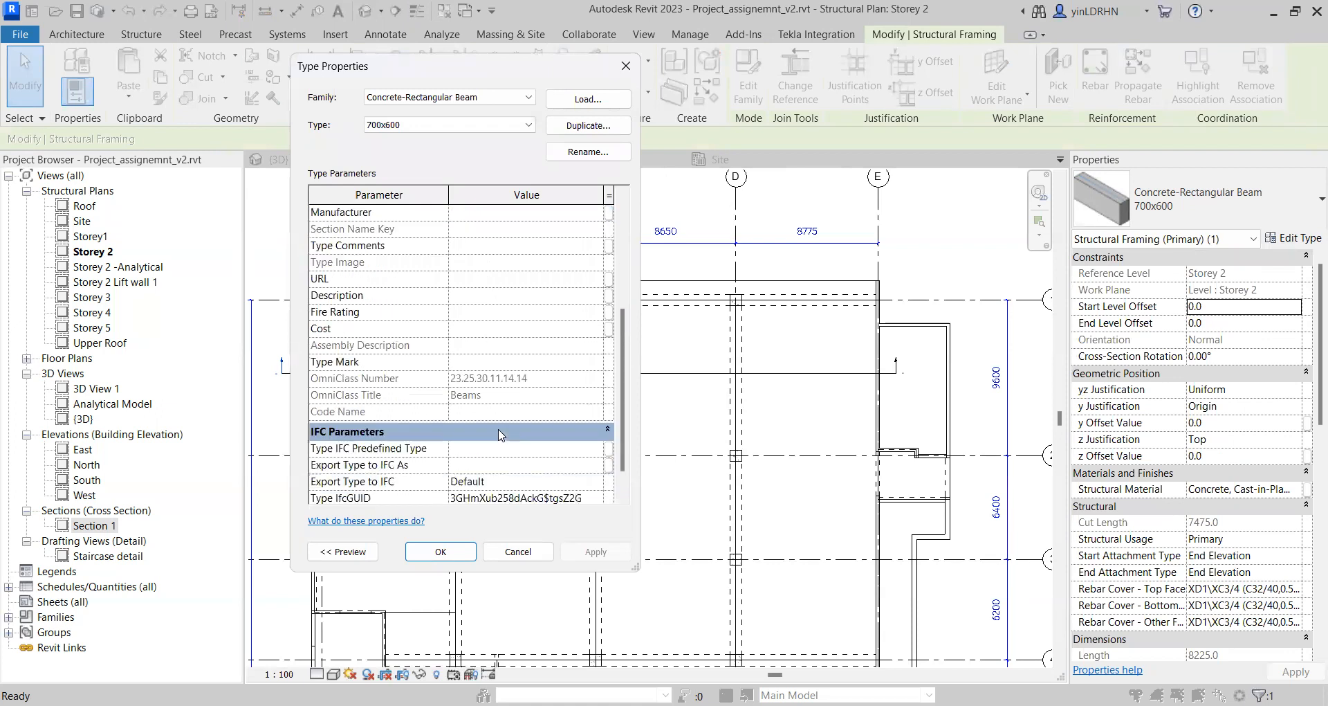
{"action": "scroll", "coordinate": [501, 434], "scroll_direction": "up", "scroll_amount": 4}
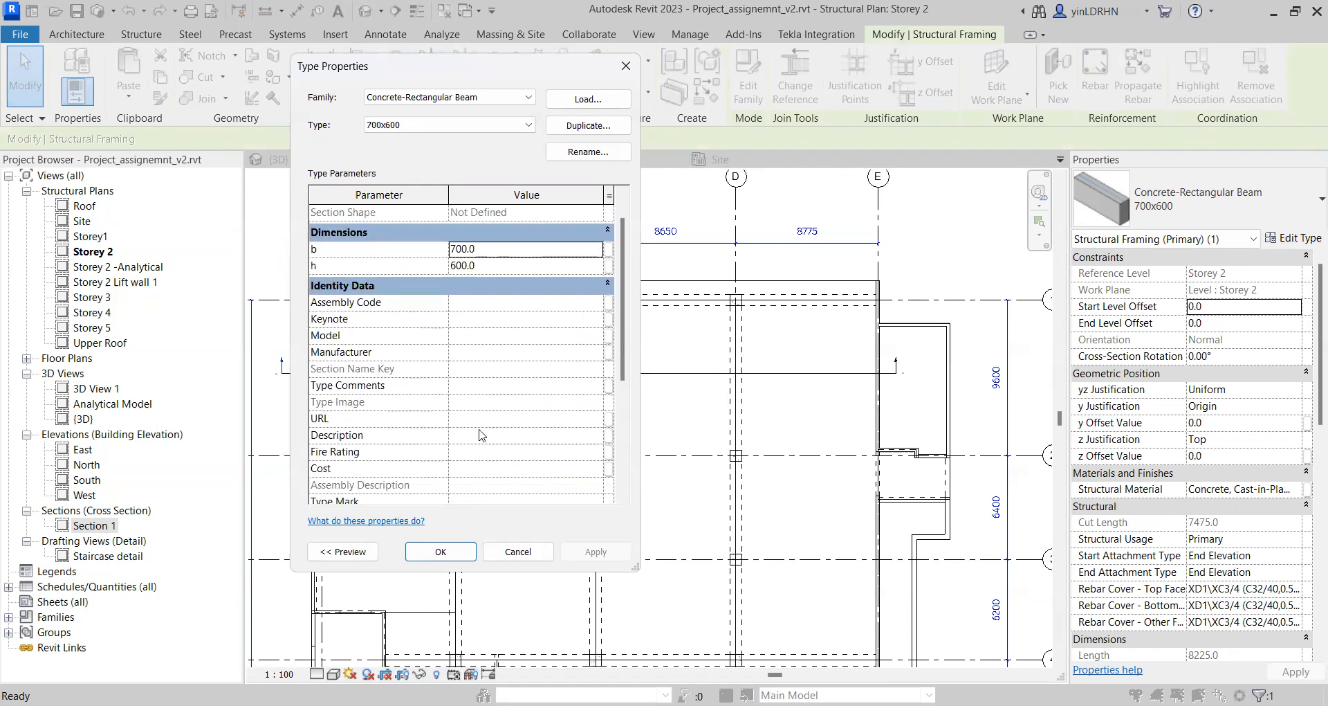
{"action": "left_click", "coordinate": [520, 552]}
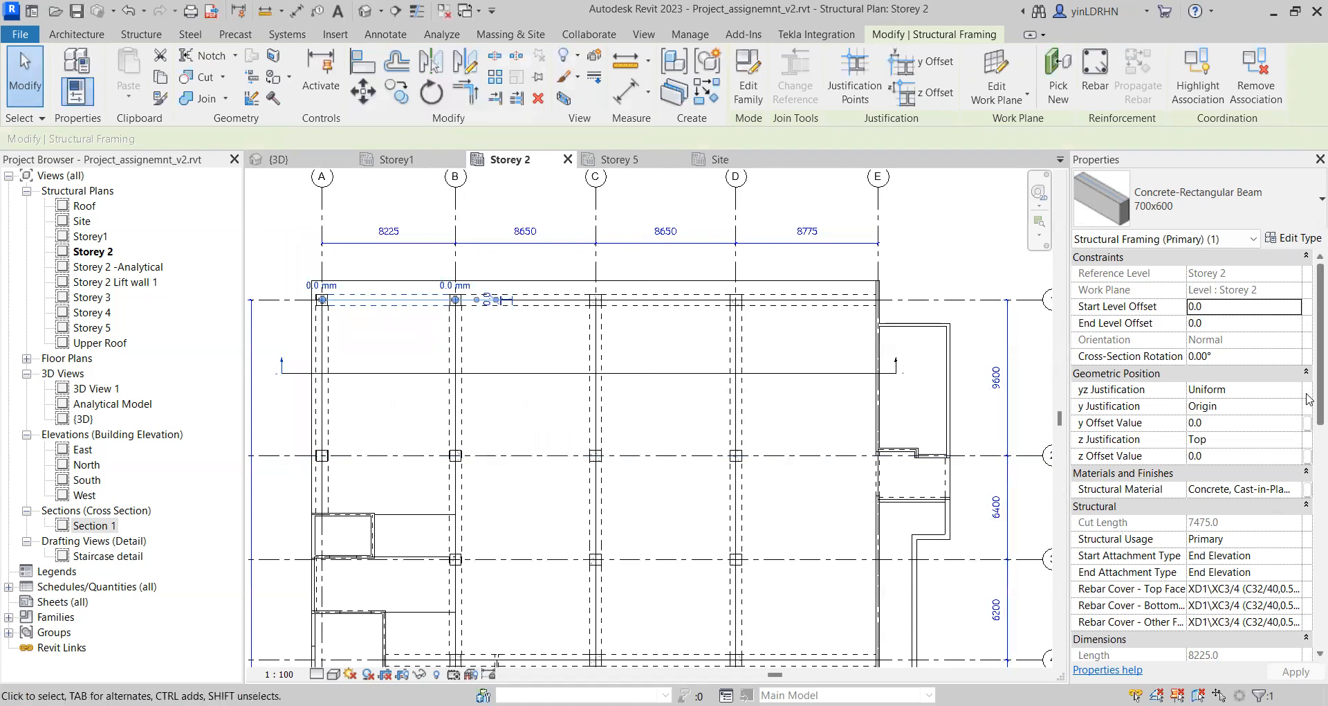
Step: Set the Mark of the grid 1 beam between grids A and B to 2B2
{"action": "left_click_drag", "start_coordinate": [1310, 406], "coordinate": [1310, 509]}
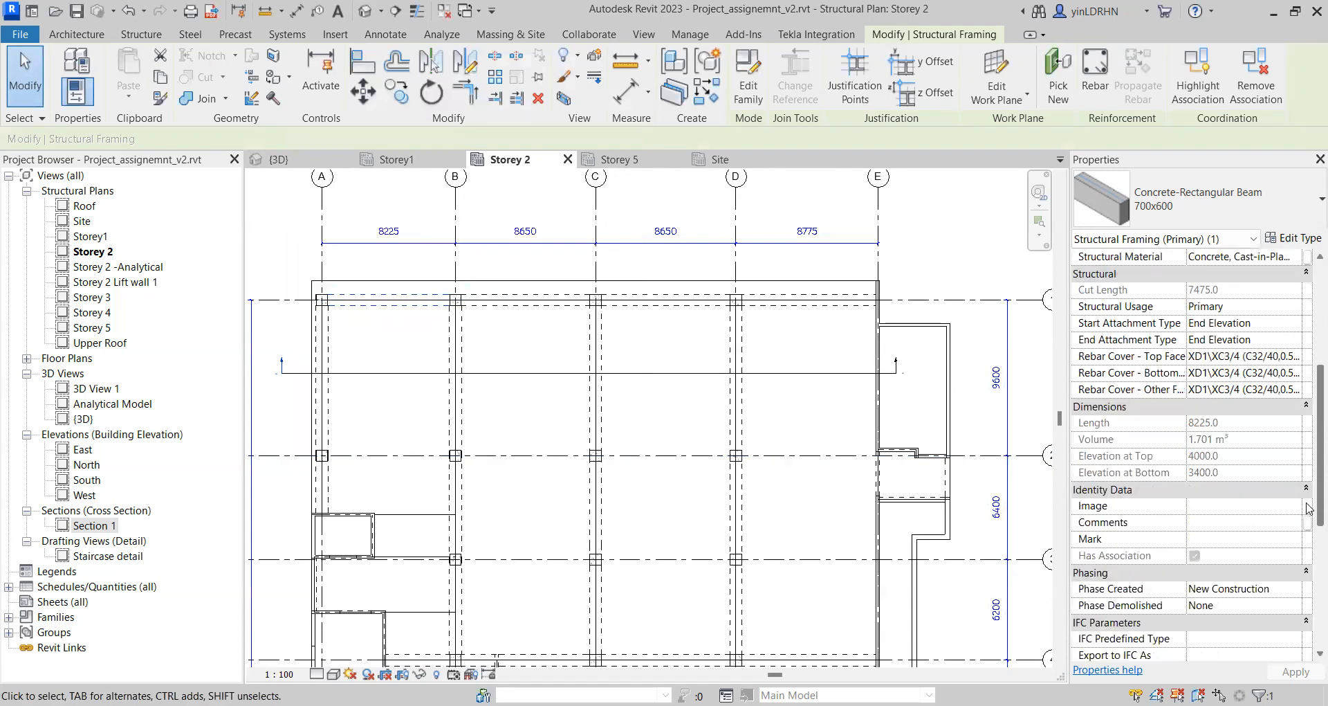
{"action": "left_click", "coordinate": [1204, 540]}
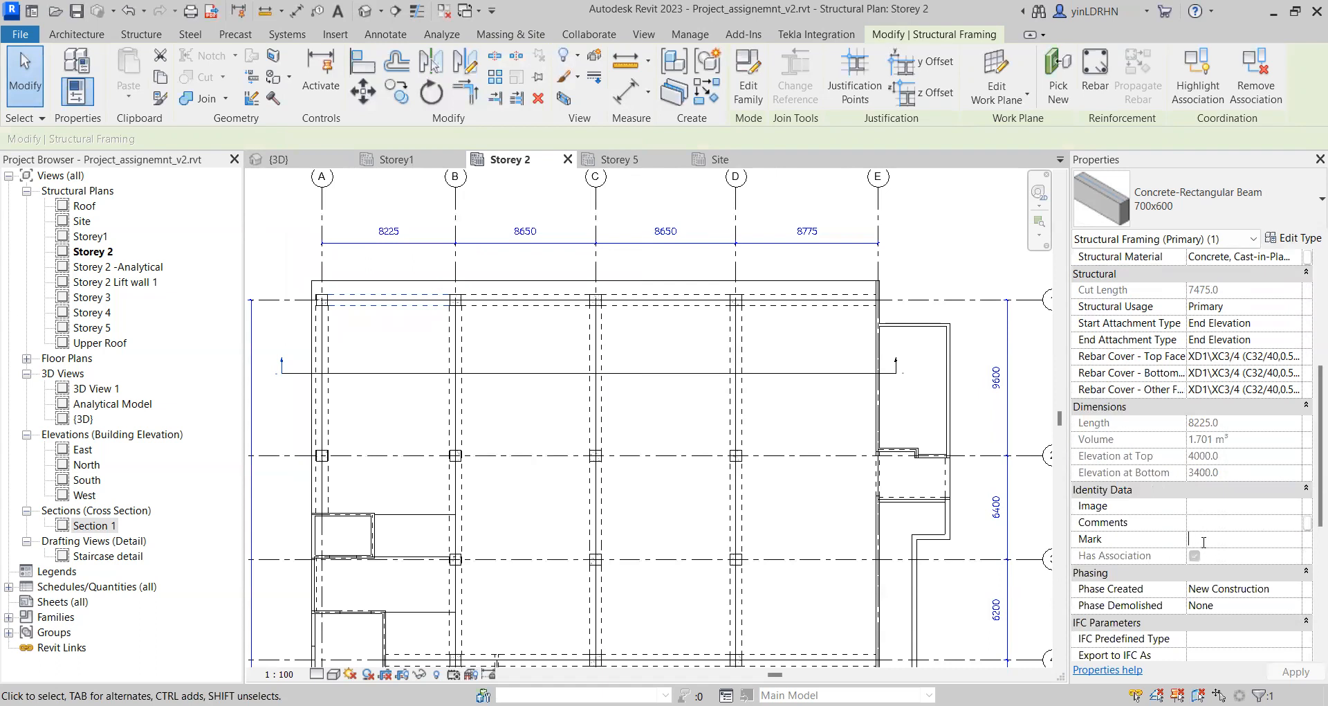
{"action": "type", "text": "2B2"}
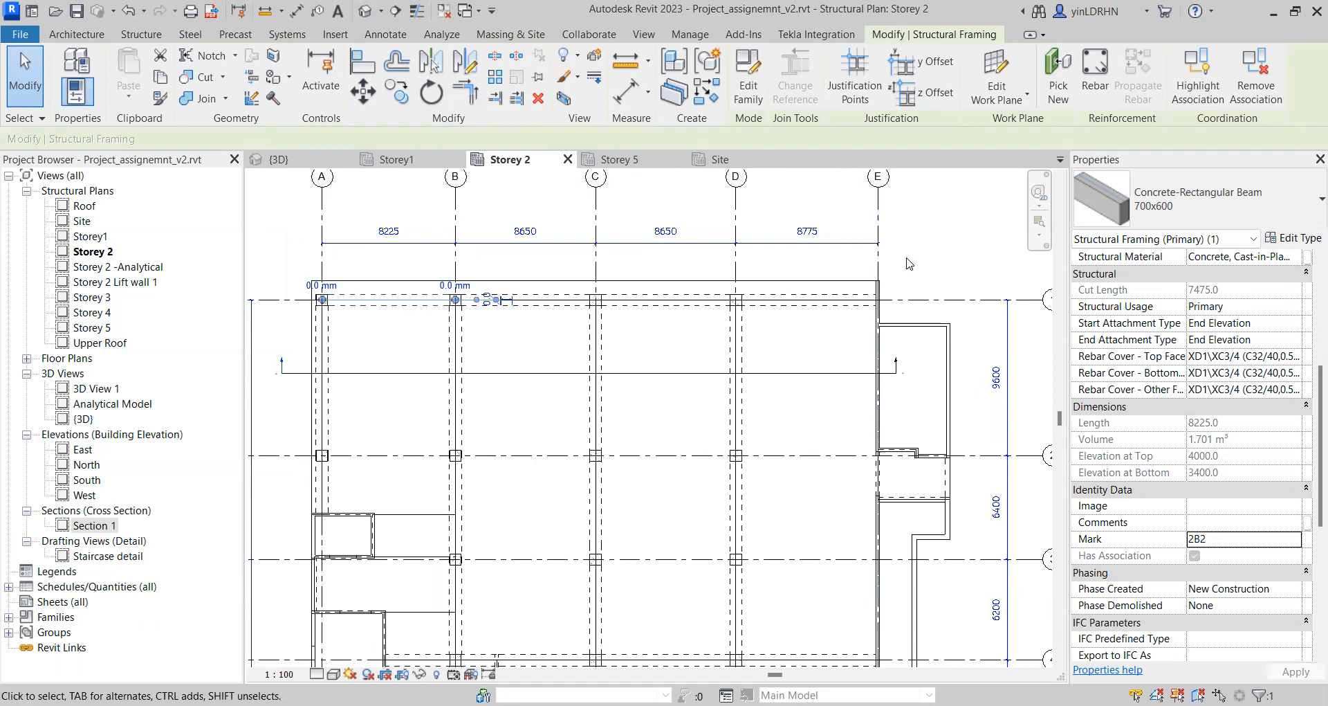
{"action": "key", "text": "Escape"}
Step: Correct the Mark of the grid 1 beam between grids A and B to 2B1
{"action": "left_click", "coordinate": [512, 313]}
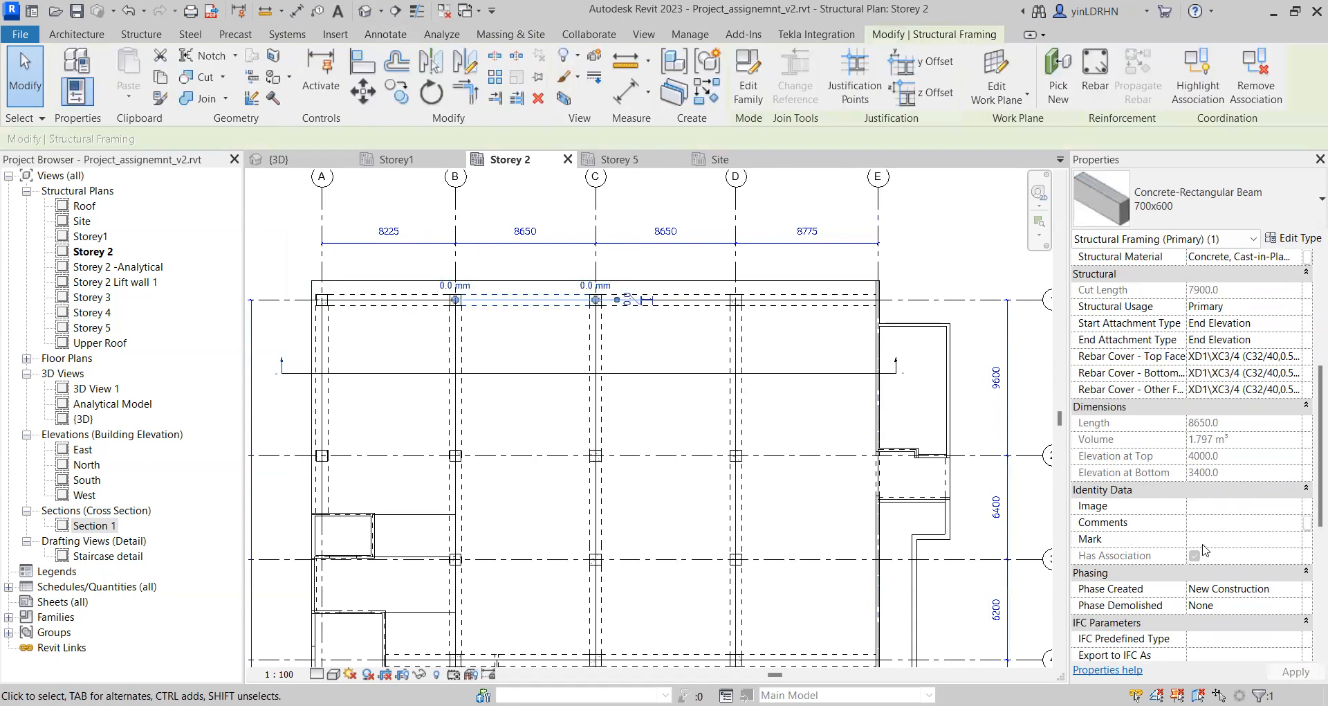
{"action": "left_click", "coordinate": [380, 309]}
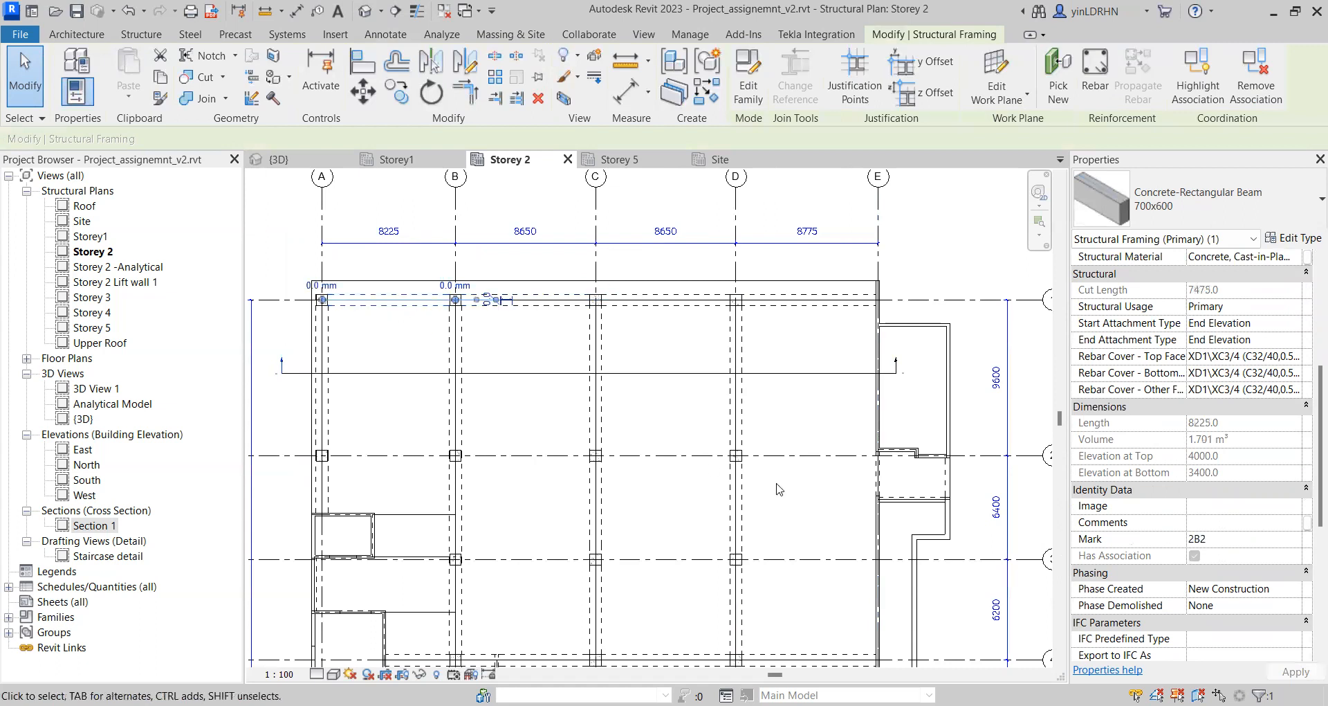
{"action": "left_click", "coordinate": [1210, 539]}
{"action": "key", "text": "Delete"}
{"action": "type", "text": "1"}
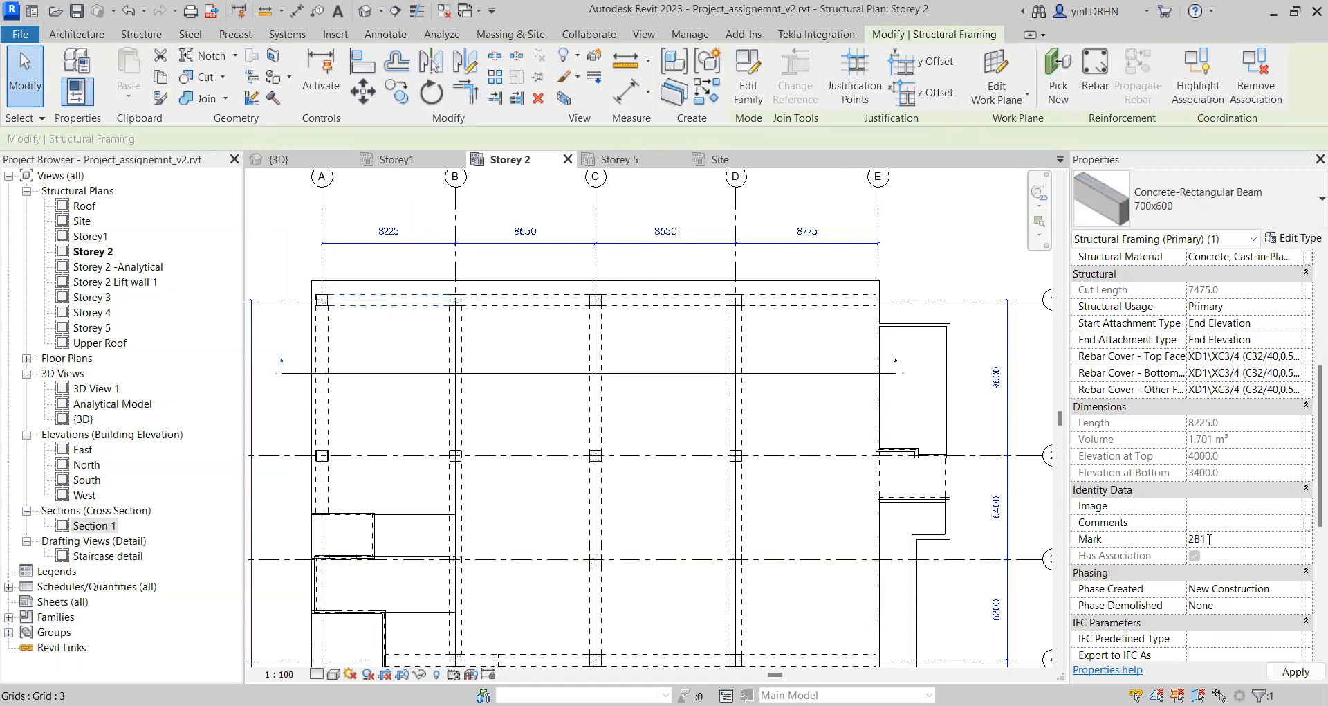
Step: Set the Mark of the grid 1 beam between grids B and C to 2B2 and of the one between C and D to 2B3
{"action": "left_click", "coordinate": [546, 300]}
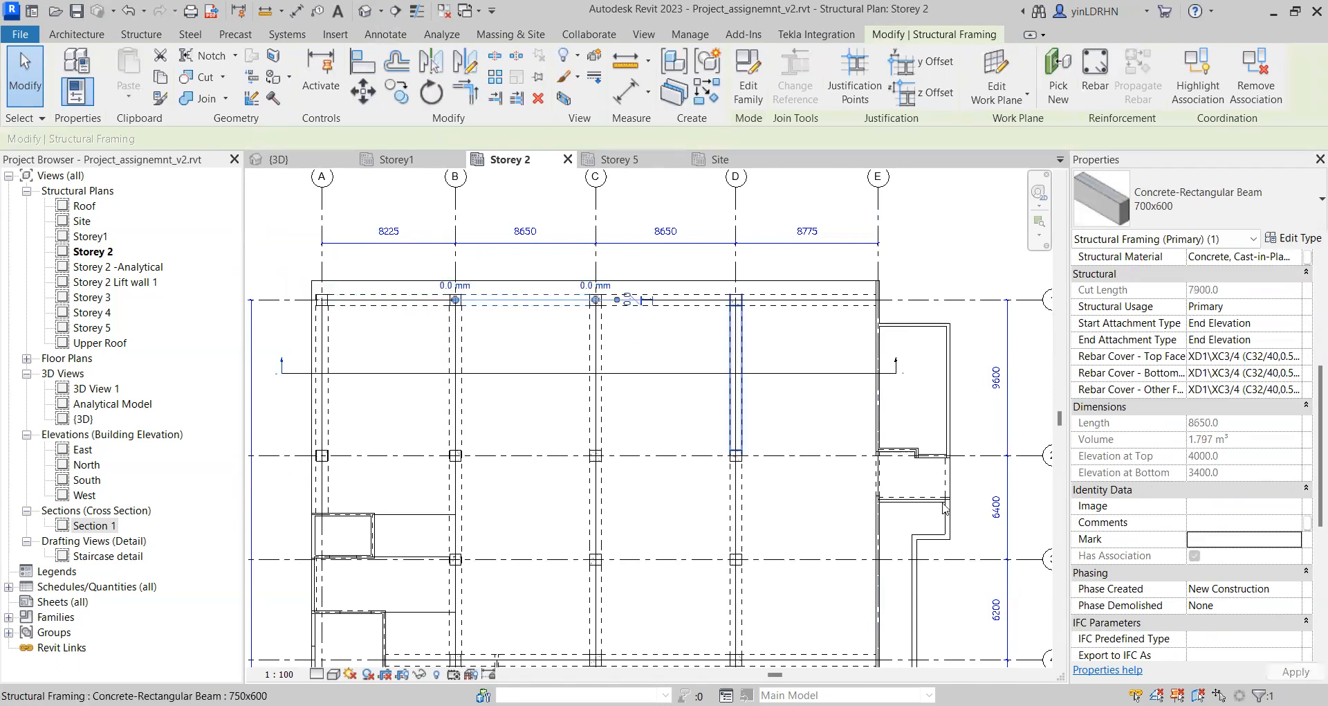
{"action": "left_click", "coordinate": [1203, 540]}
{"action": "type", "text": "2B2"}
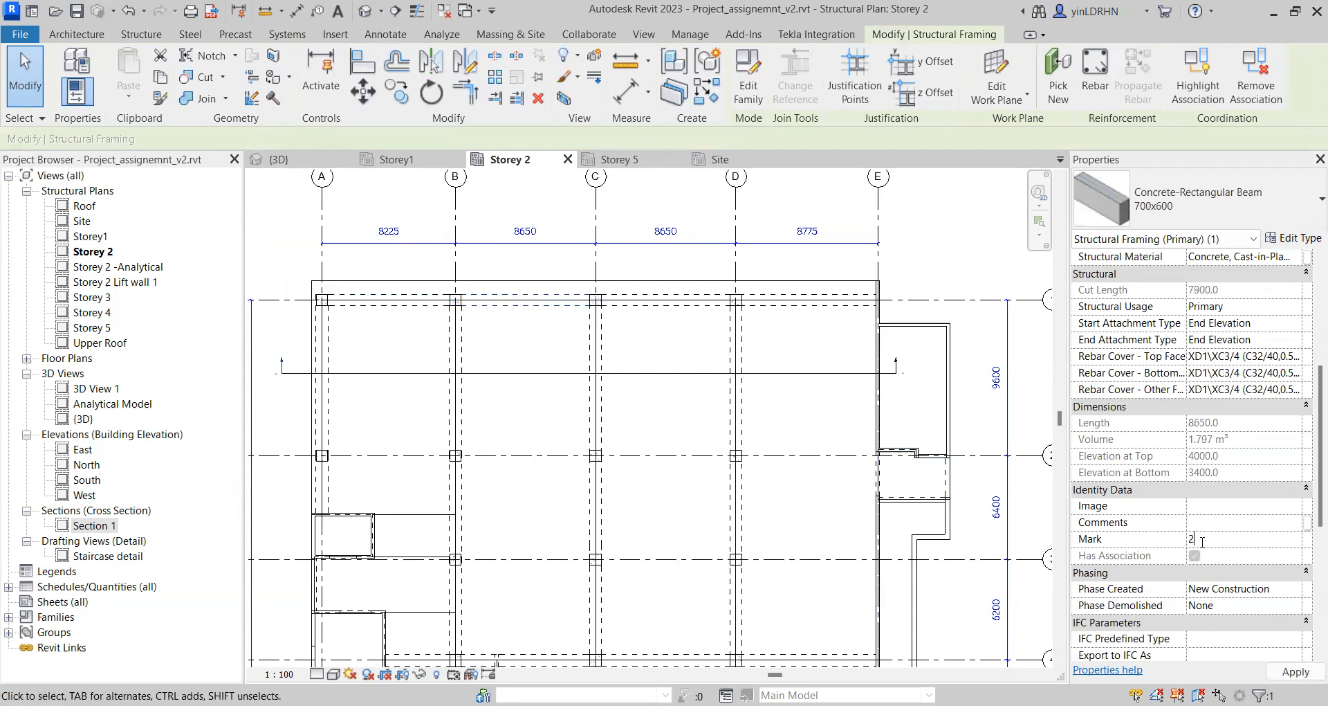
{"action": "left_click", "coordinate": [681, 302]}
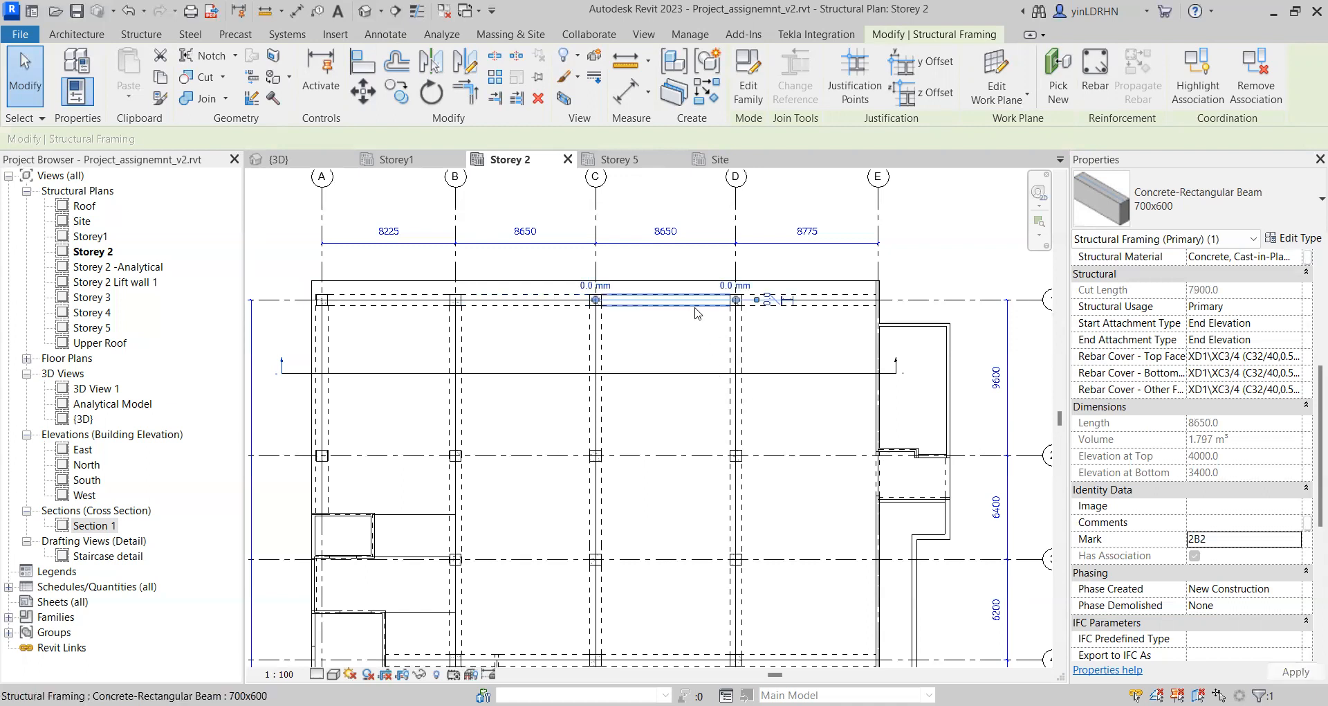
{"action": "left_click", "coordinate": [1233, 539]}
{"action": "type", "text": "2B3"}
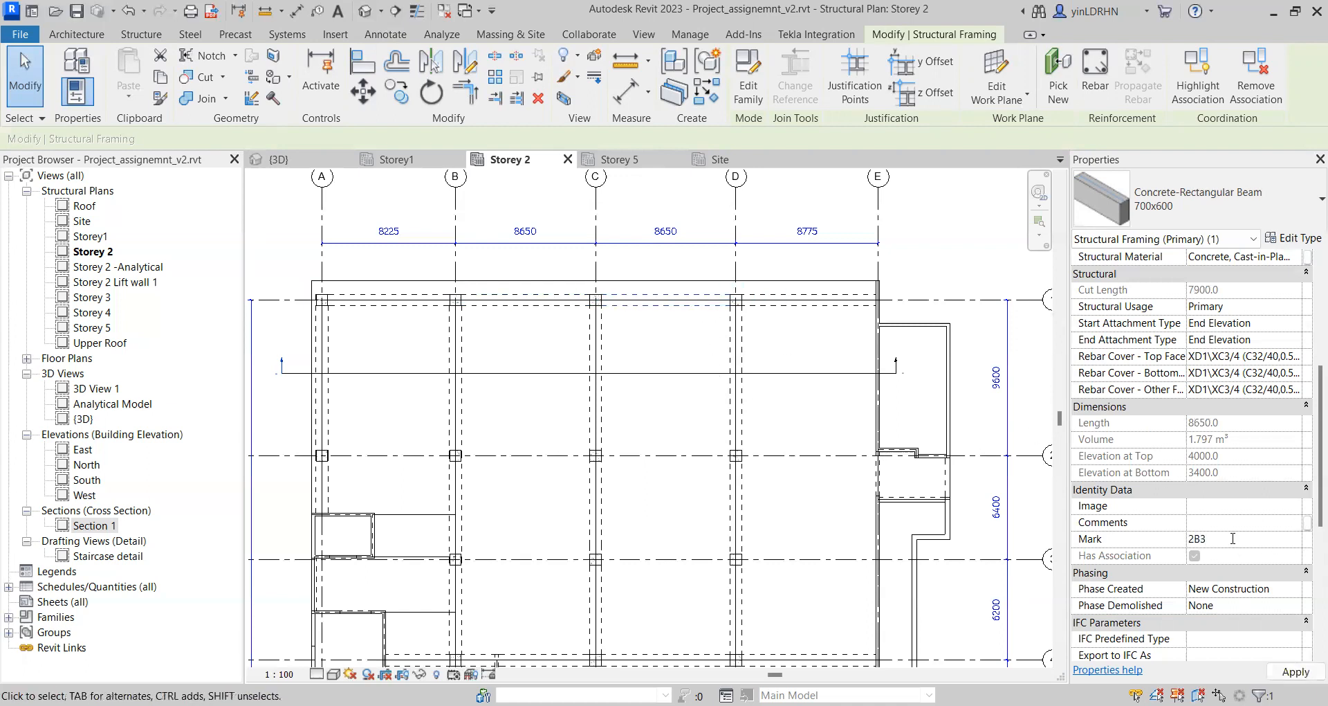
Step: Set the Mark of the grid 1 beam between grids D and E to 2B4
{"action": "left_click", "coordinate": [823, 304]}
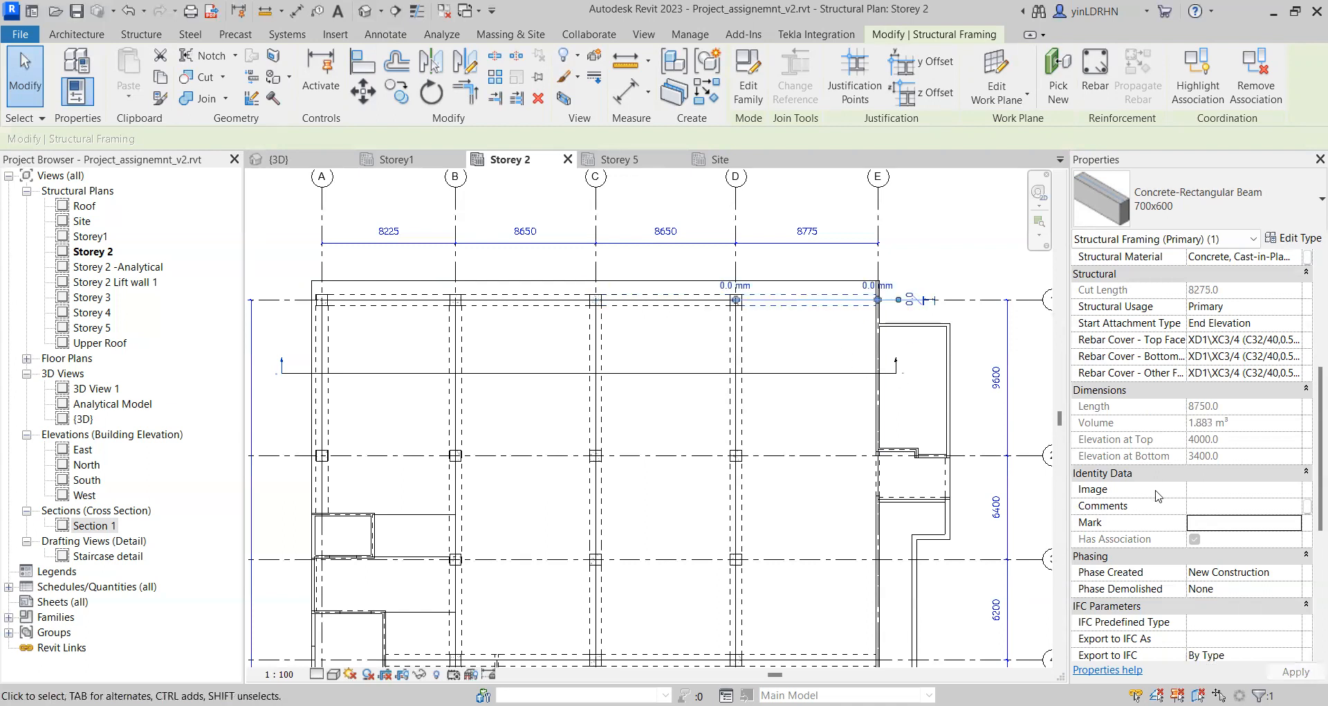
{"action": "left_click", "coordinate": [1208, 522]}
{"action": "type", "text": "2B4"}
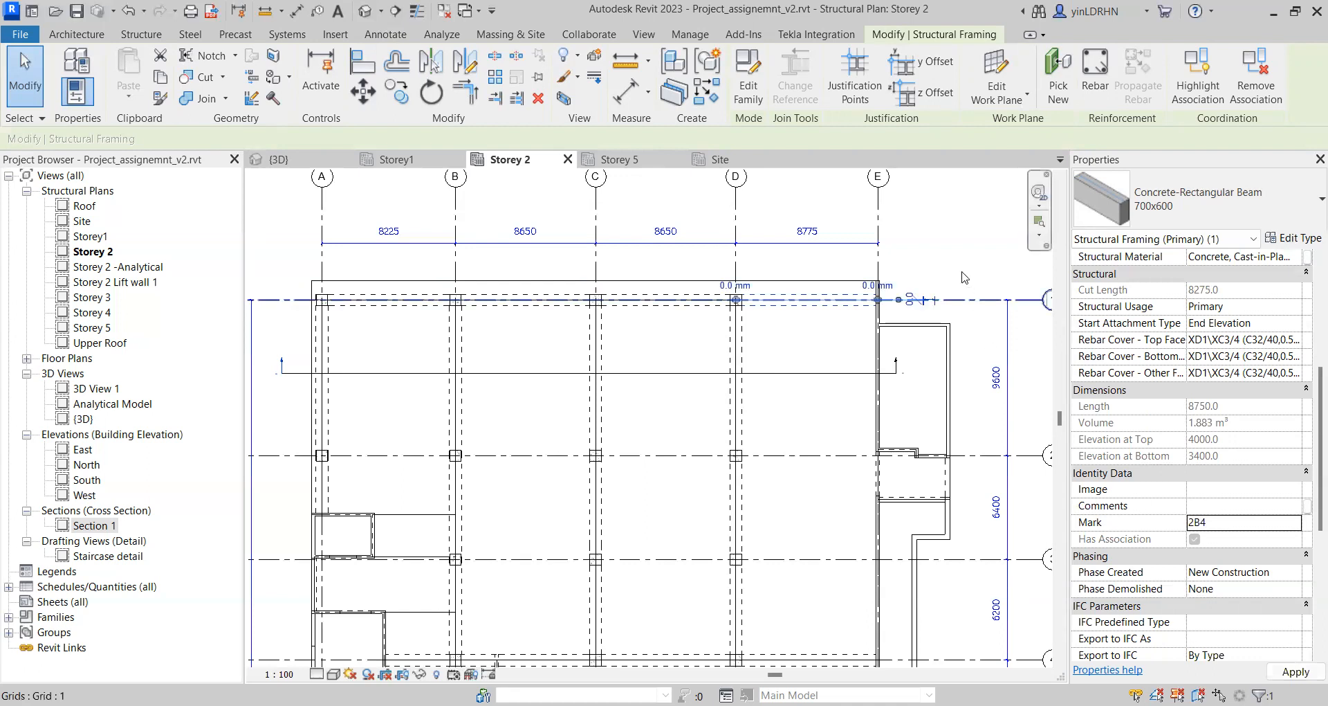
{"action": "left_click", "coordinate": [957, 247]}
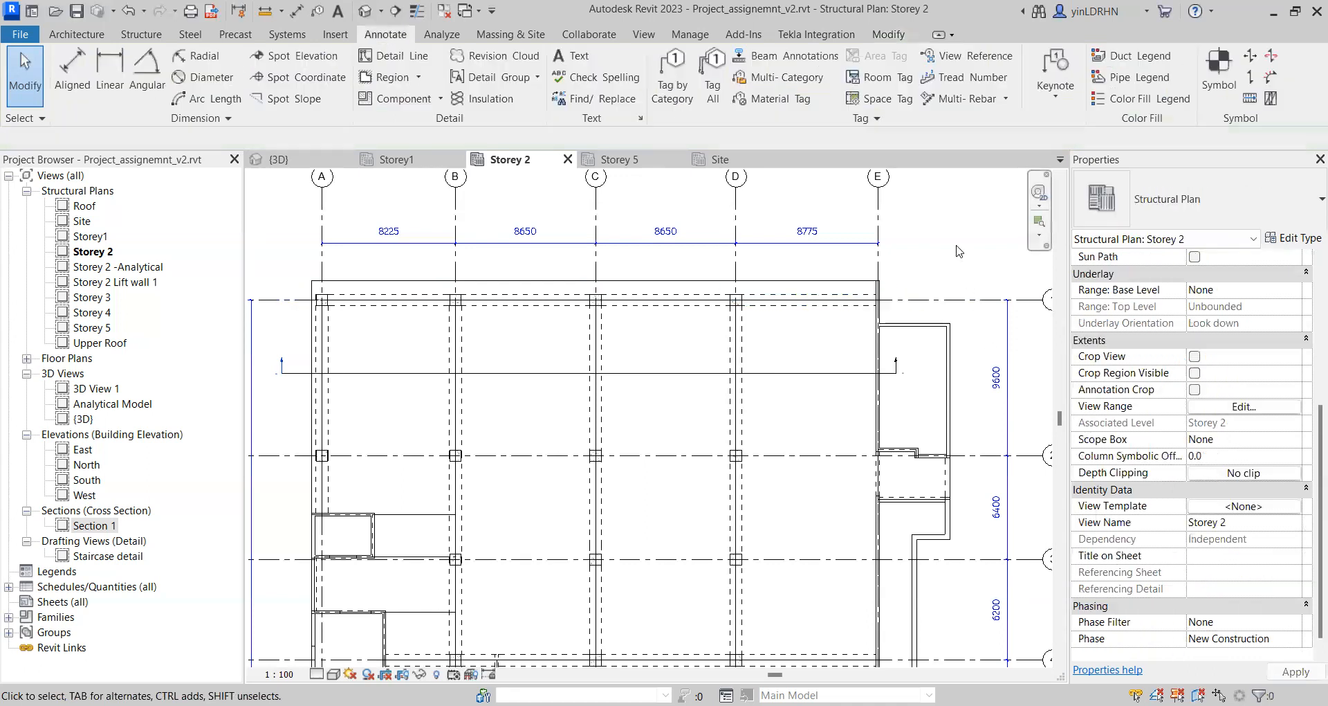
Step: Set the Mark of the grid 1 columns at grids A and B to C1 and C2 respectively
{"action": "left_click", "coordinate": [321, 300]}
{"action": "left_click", "coordinate": [1216, 355]}
{"action": "type", "text": "C1"}
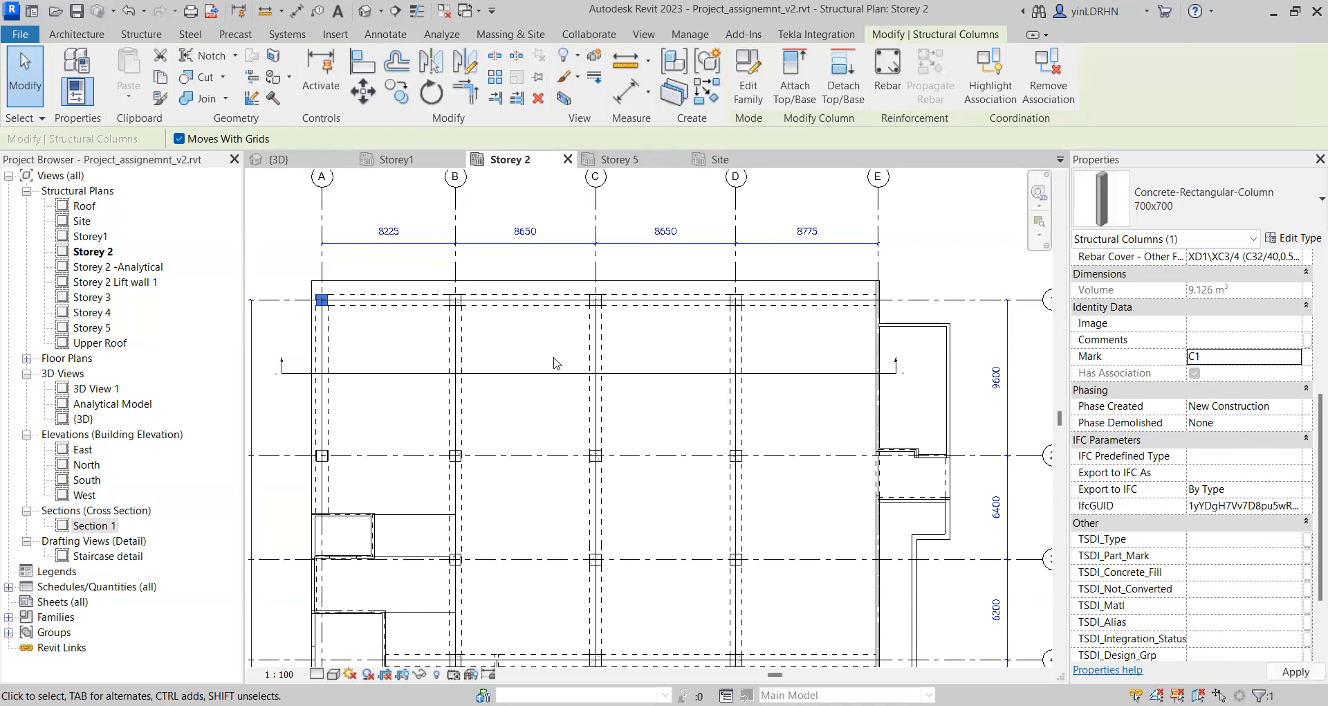
{"action": "left_click", "coordinate": [461, 302]}
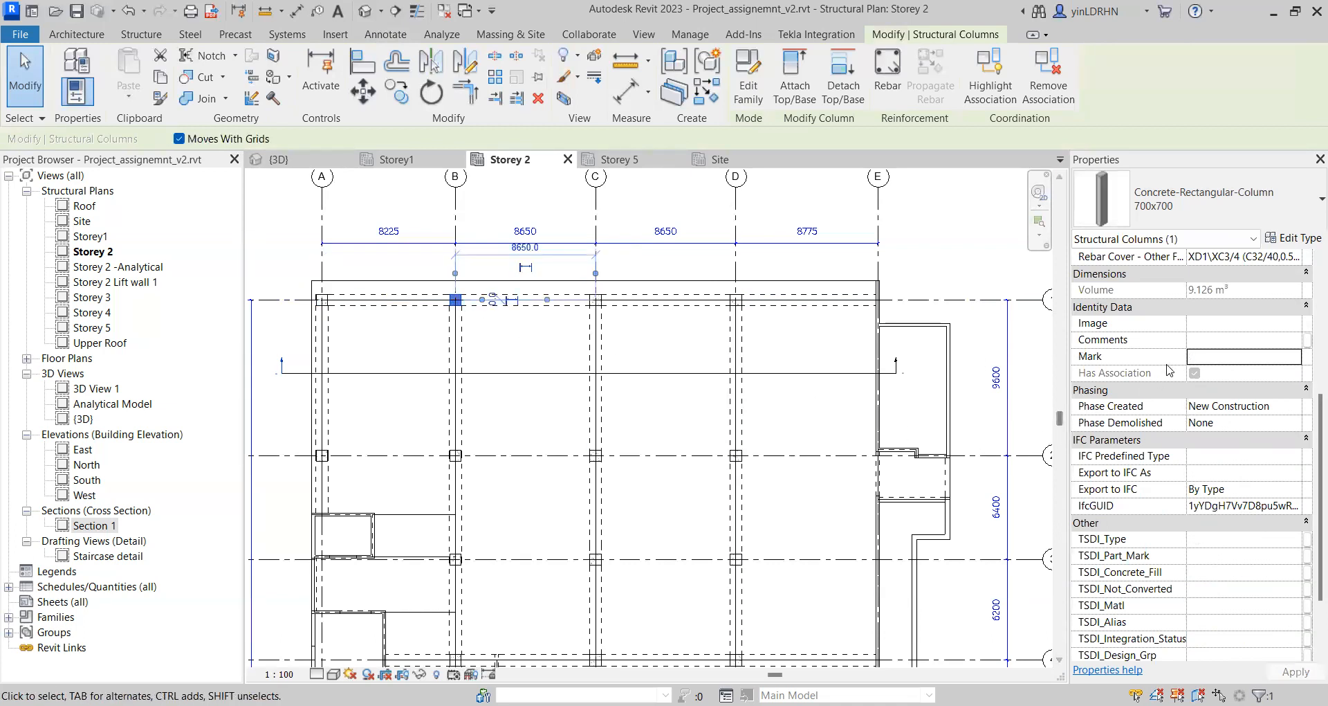
{"action": "left_click", "coordinate": [1203, 357]}
{"action": "type", "text": "C2"}
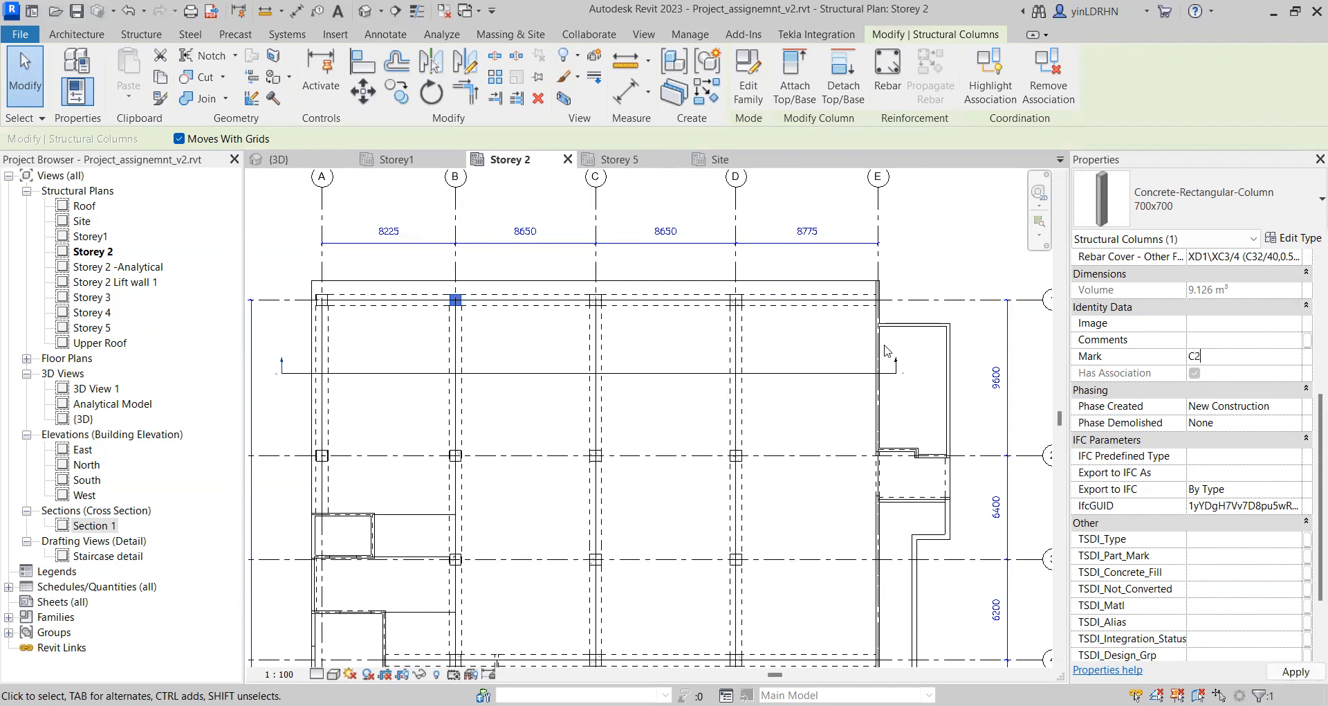
Step: Set the Mark of the grid 1 columns at grids C and D to C3 and C4 respectively
{"action": "left_click", "coordinate": [599, 300]}
{"action": "left_click", "coordinate": [1207, 360]}
{"action": "type", "text": "C3"}
{"action": "left_click", "coordinate": [736, 300]}
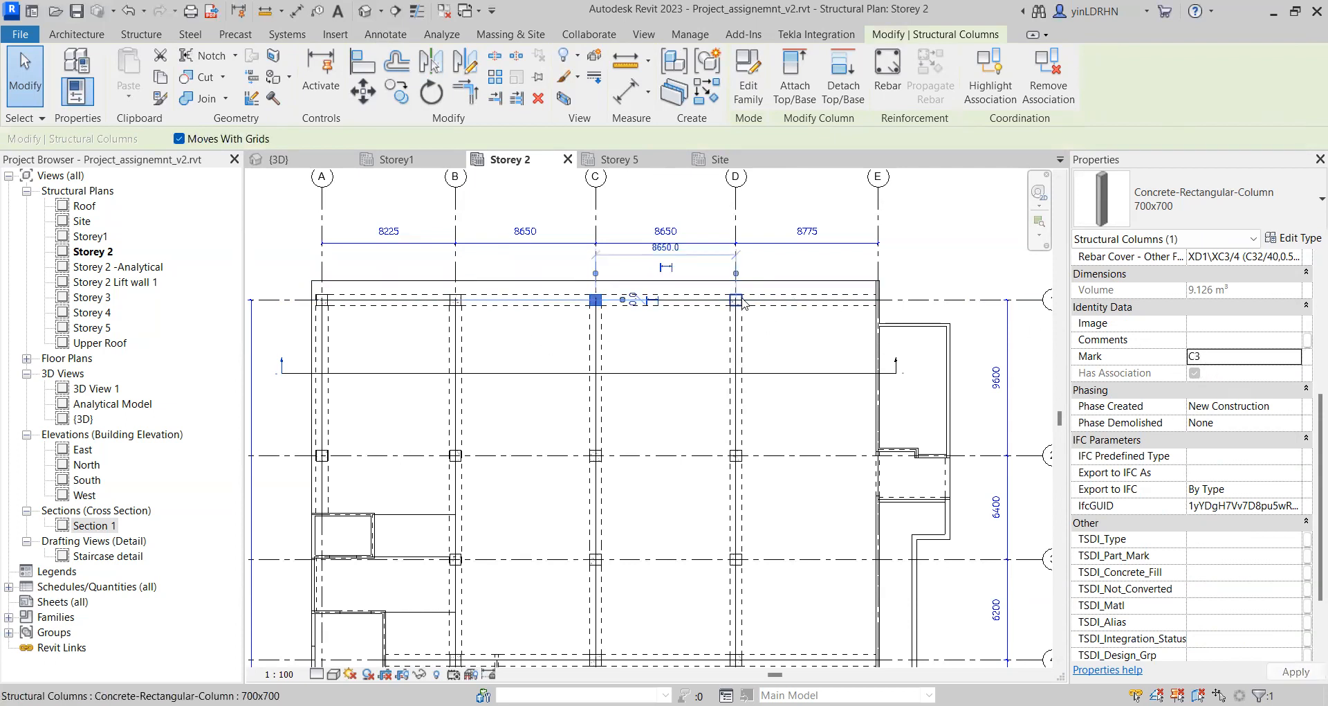
{"action": "left_click", "coordinate": [1205, 357]}
{"action": "type", "text": "C4"}
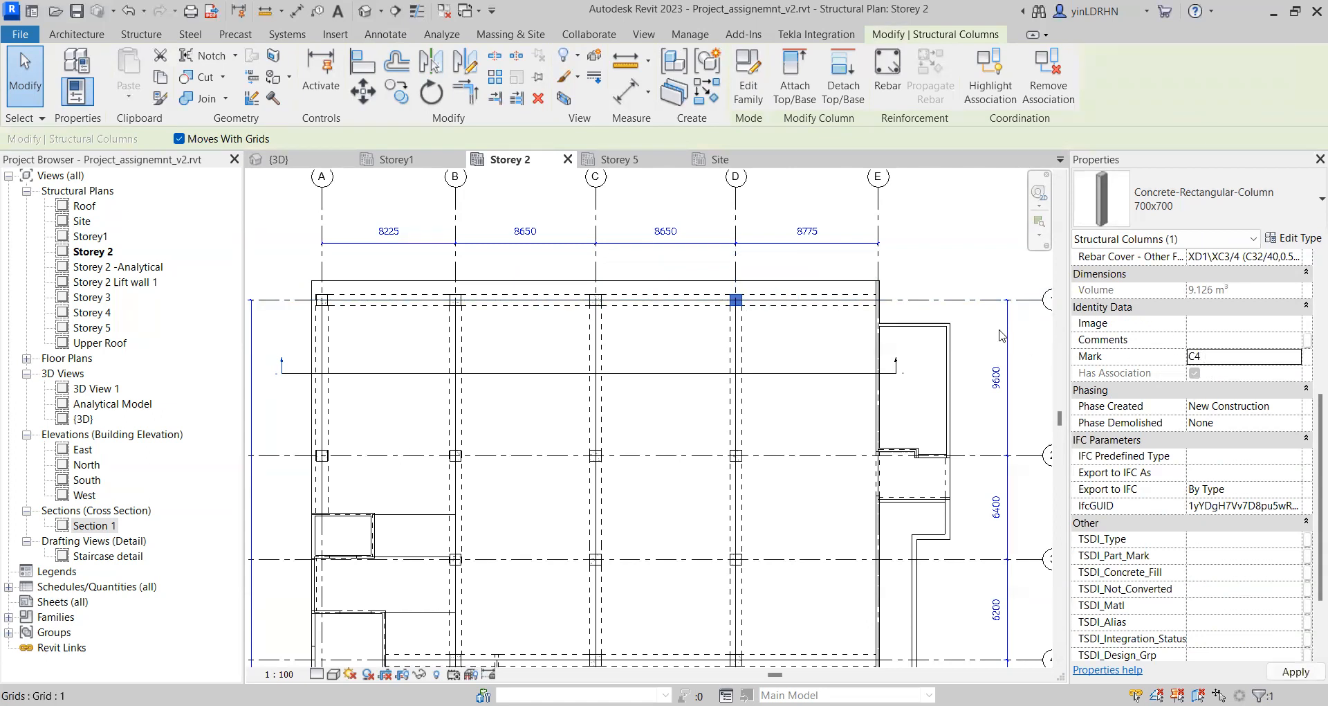
{"action": "left_click", "coordinate": [952, 267]}
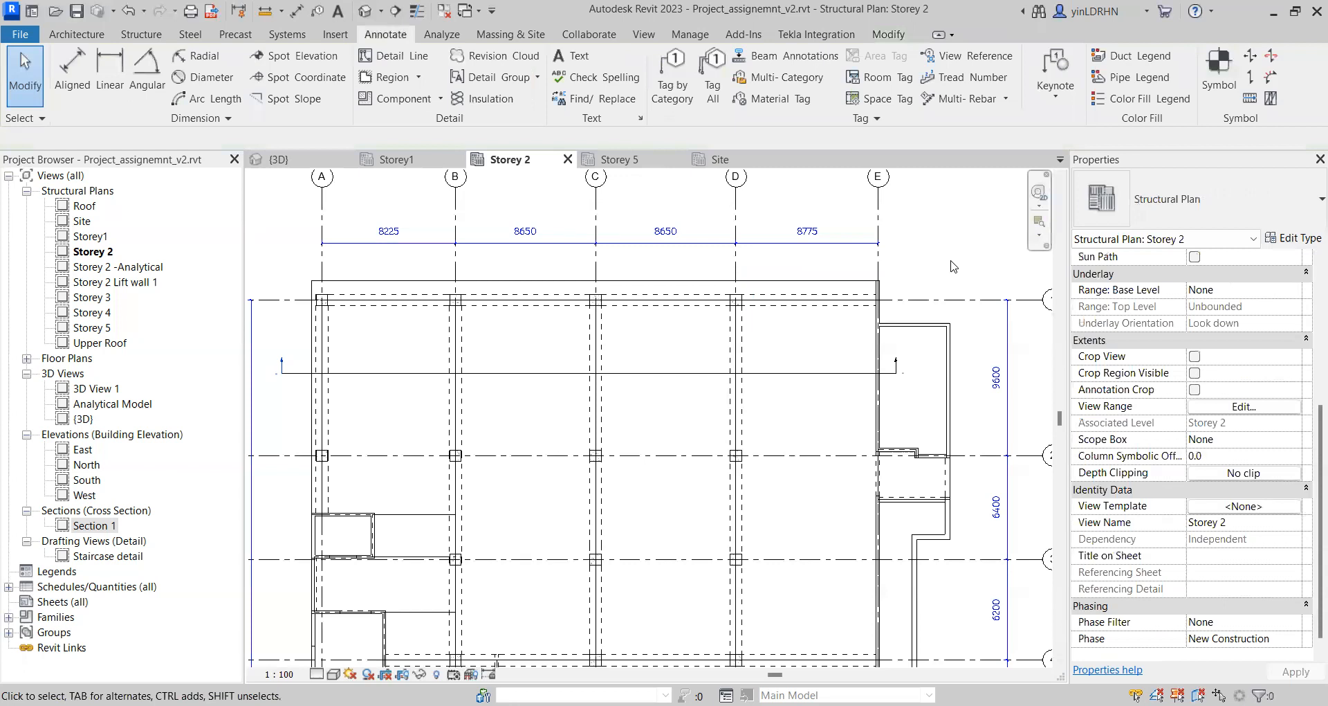
Step: Tag the structural column at grids A and 1 by category with an attached-end leader, and select the placed tag
{"action": "left_click", "coordinate": [662, 101]}
{"action": "scroll", "coordinate": [316, 313], "scroll_direction": "up", "scroll_amount": 2}
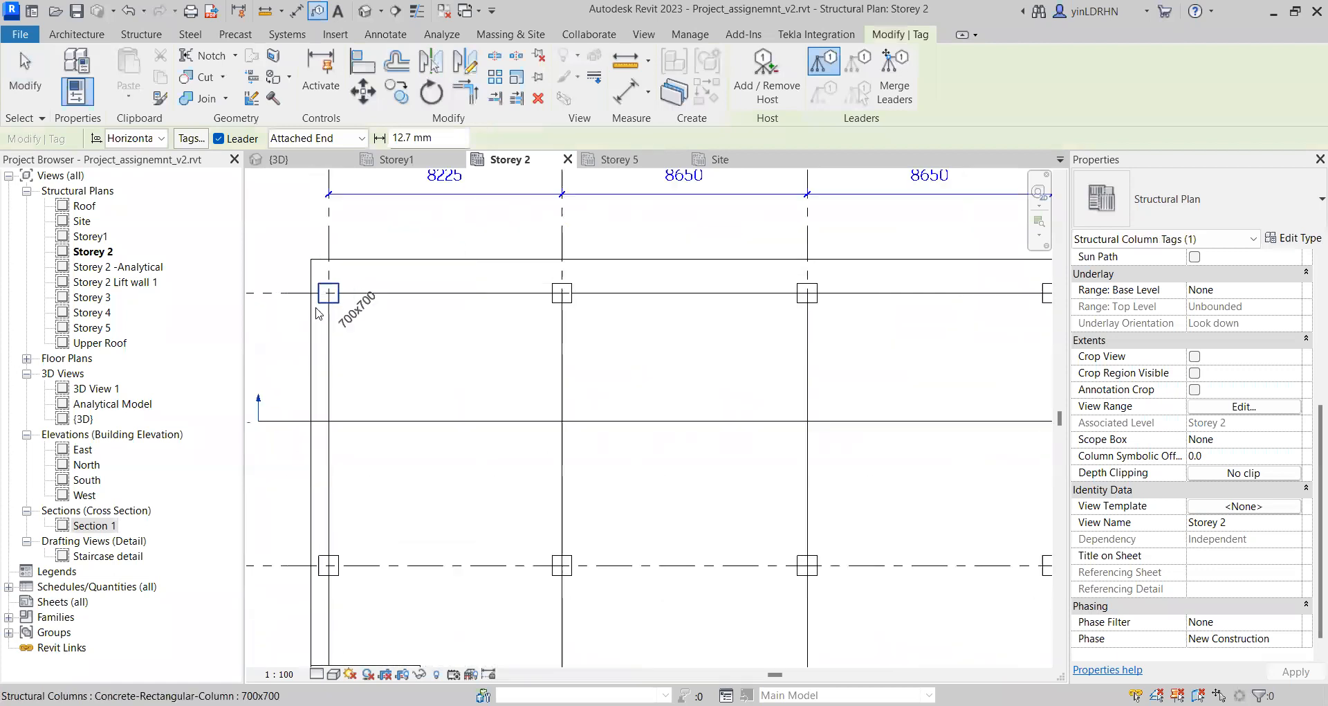
{"action": "scroll", "coordinate": [326, 303], "scroll_direction": "up", "scroll_amount": 2}
{"action": "left_click", "coordinate": [333, 294]}
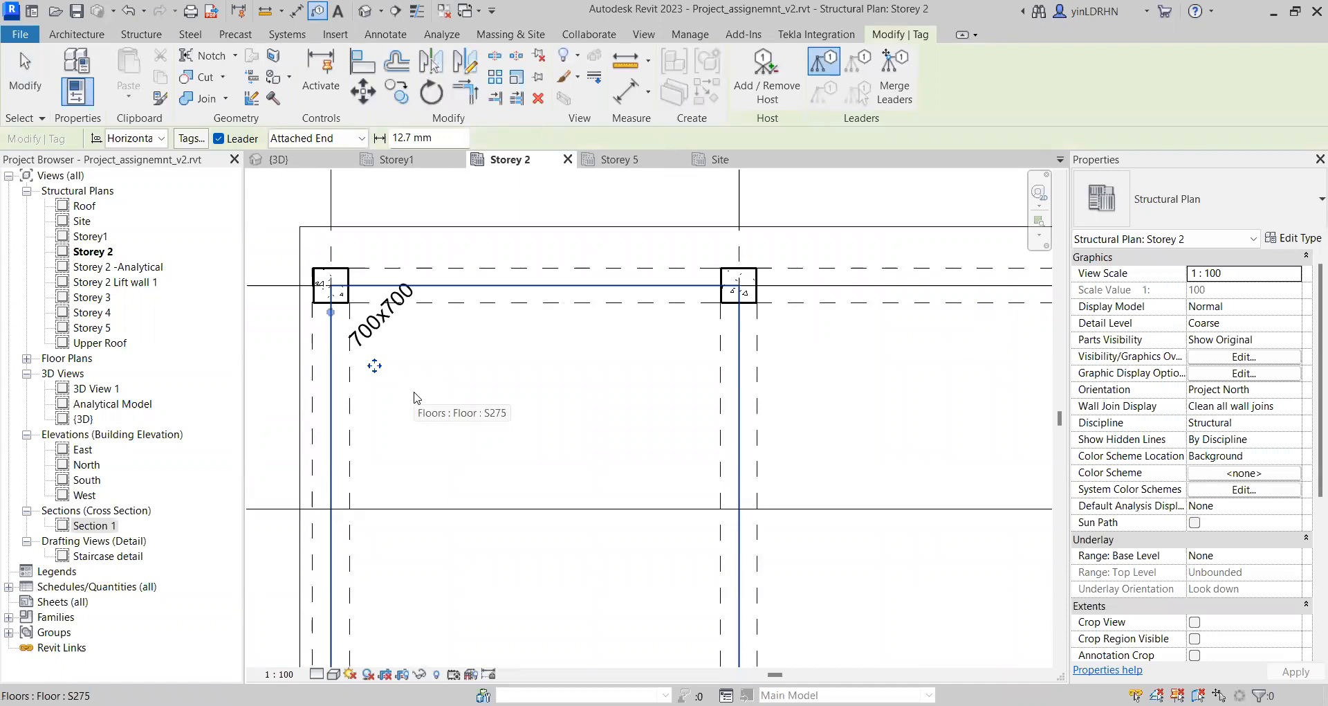
{"action": "key", "text": "Escape"}
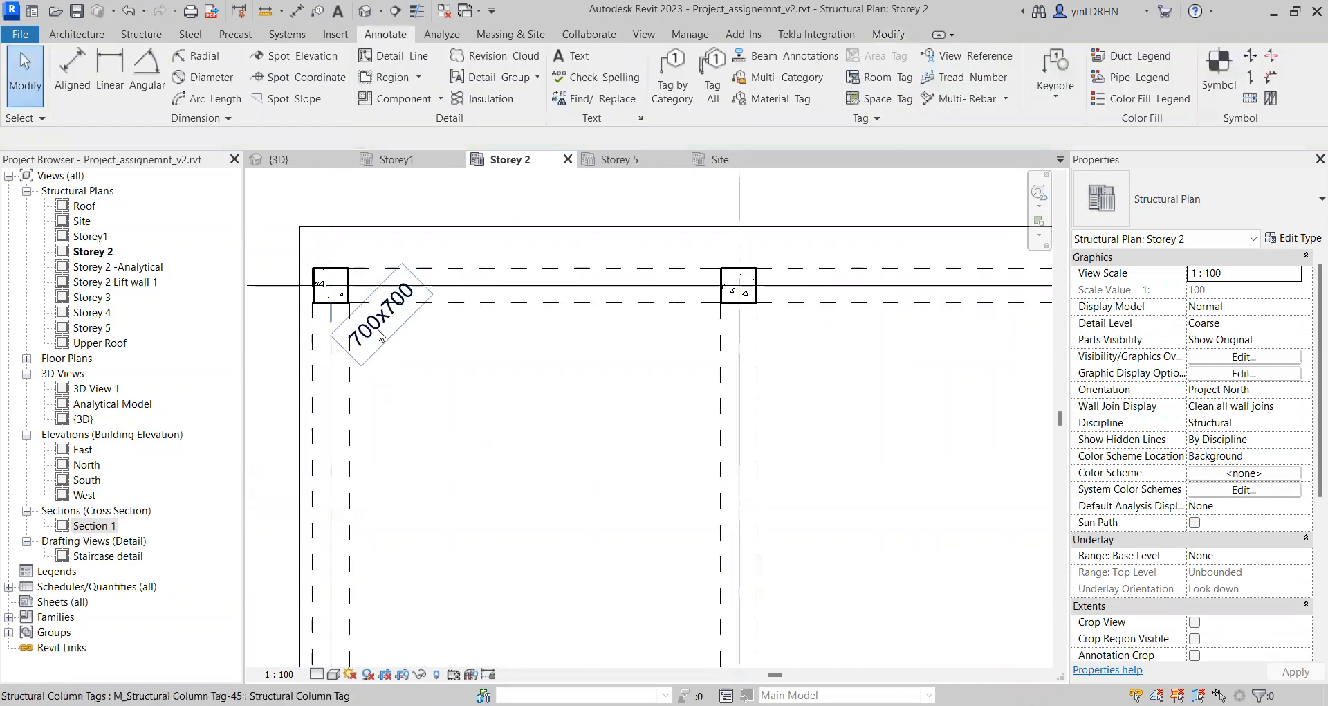
{"action": "left_click", "coordinate": [379, 335]}
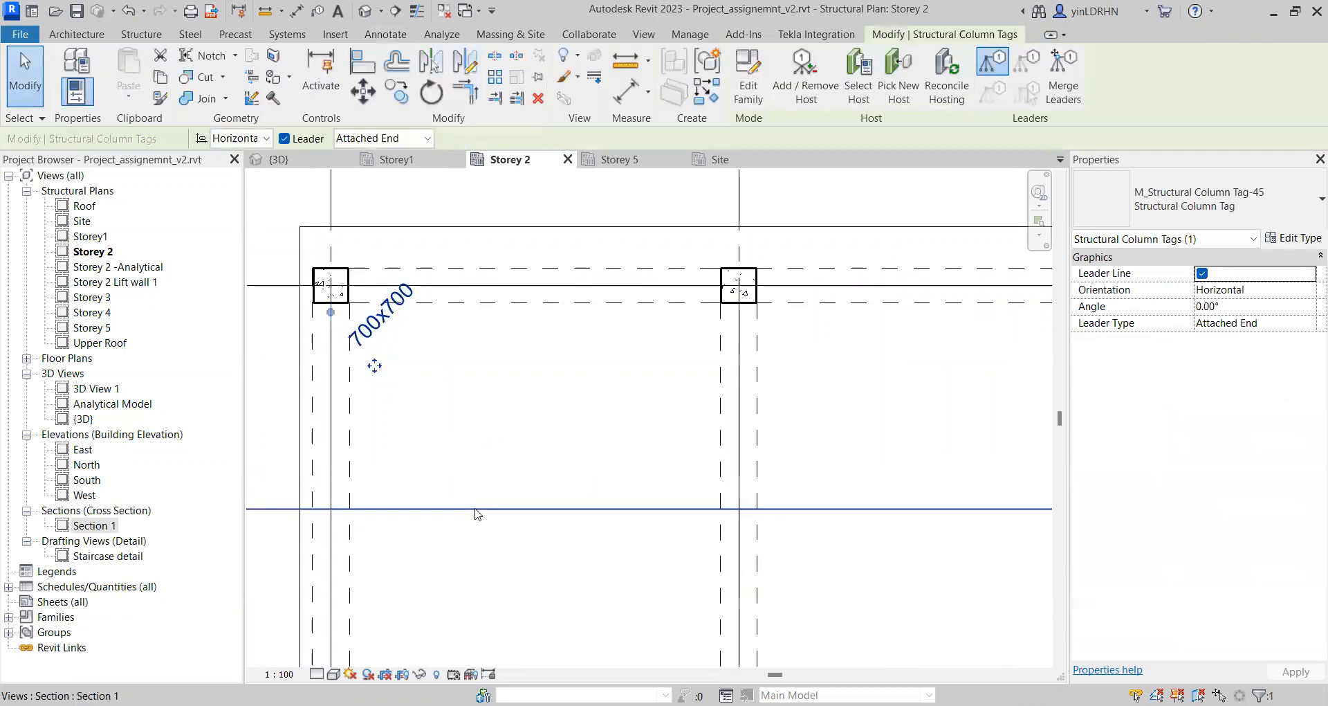
Step: Open the column tag's family for editing and add the Mark parameter to its label
{"action": "left_click", "coordinate": [748, 85]}
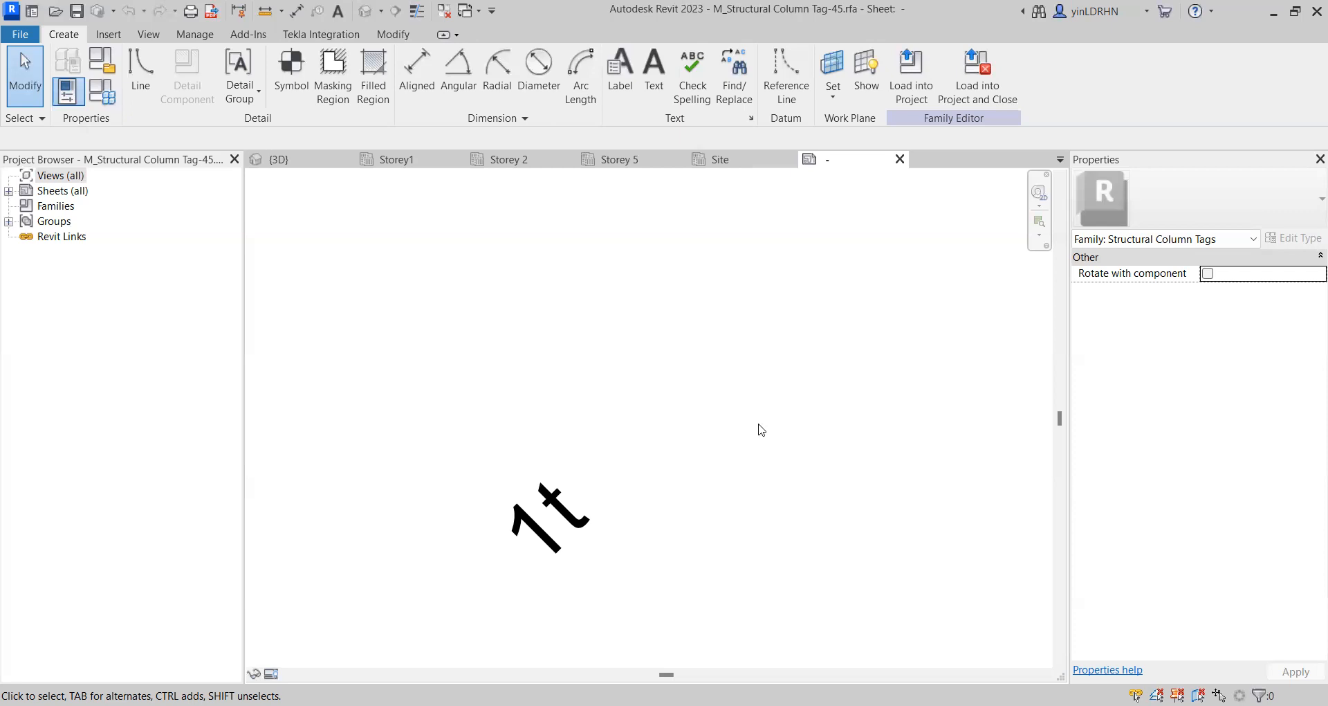
{"action": "left_click", "coordinate": [547, 527]}
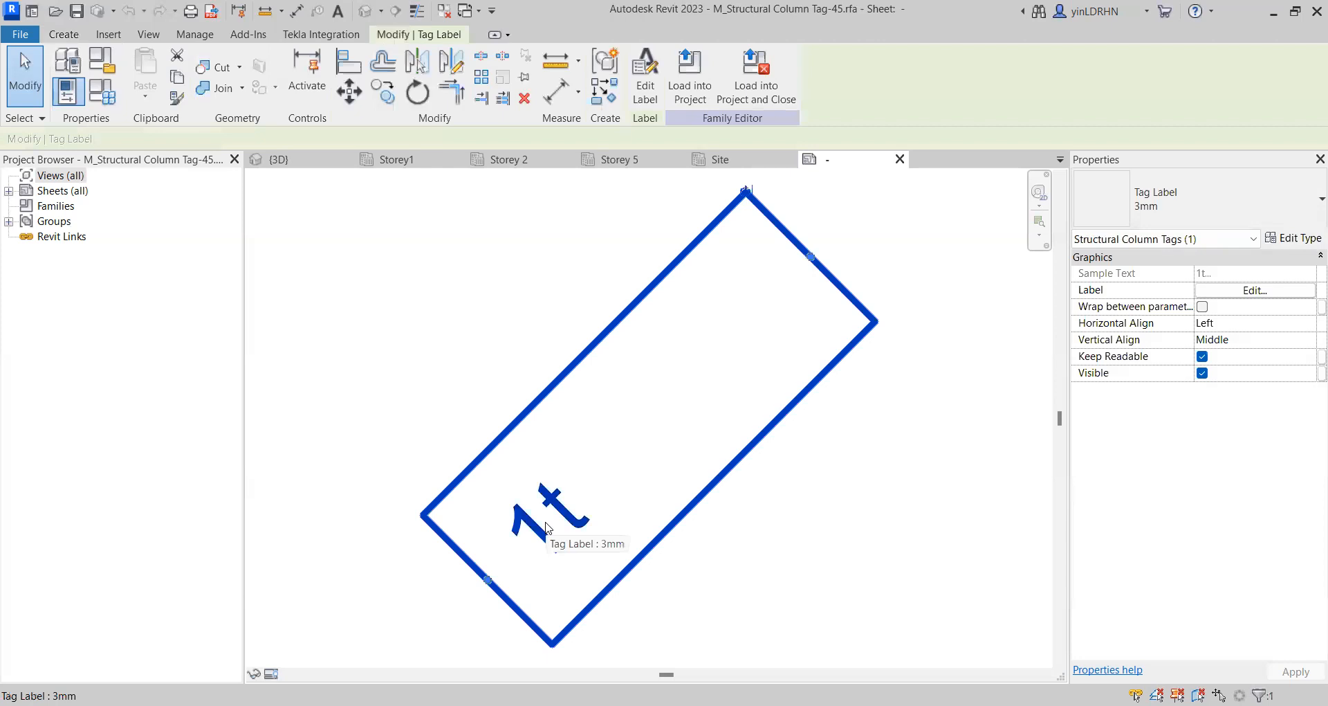
{"action": "left_click", "coordinate": [645, 76]}
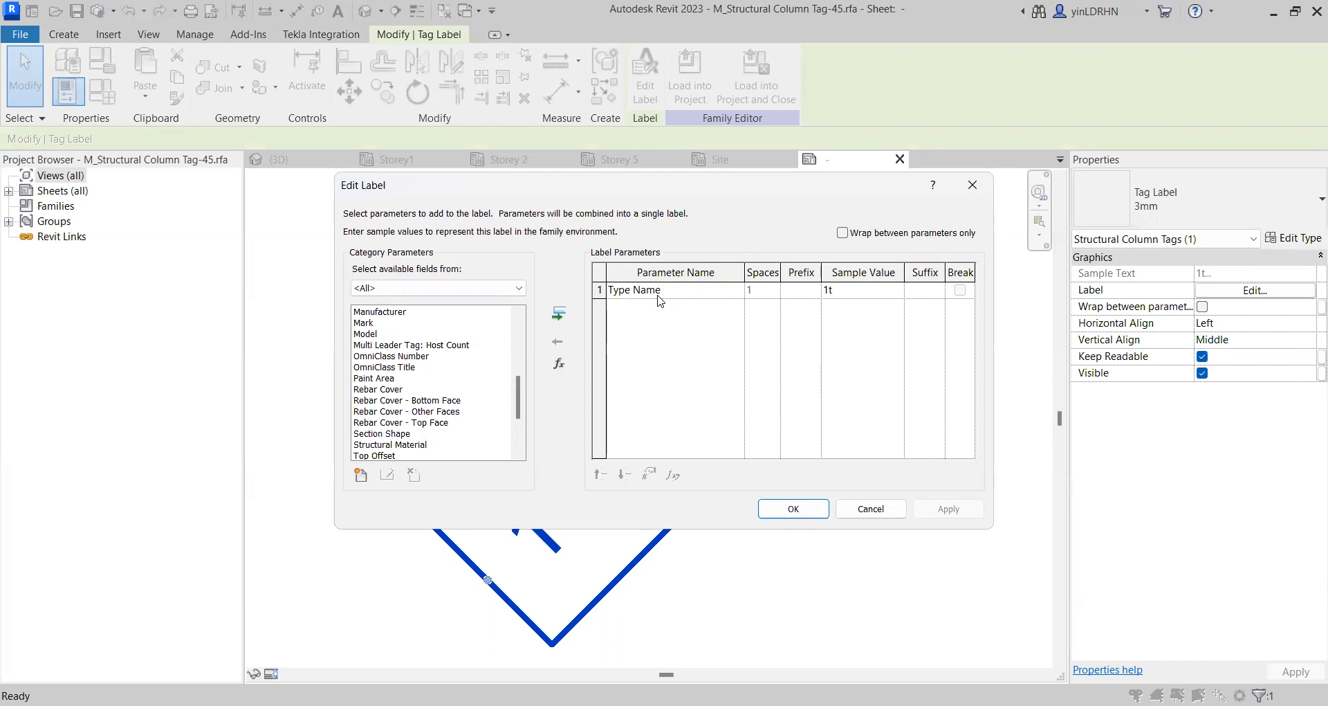
{"action": "scroll", "coordinate": [404, 346], "scroll_direction": "up", "scroll_amount": 3}
{"action": "left_click", "coordinate": [371, 423]}
{"action": "left_click", "coordinate": [559, 314]}
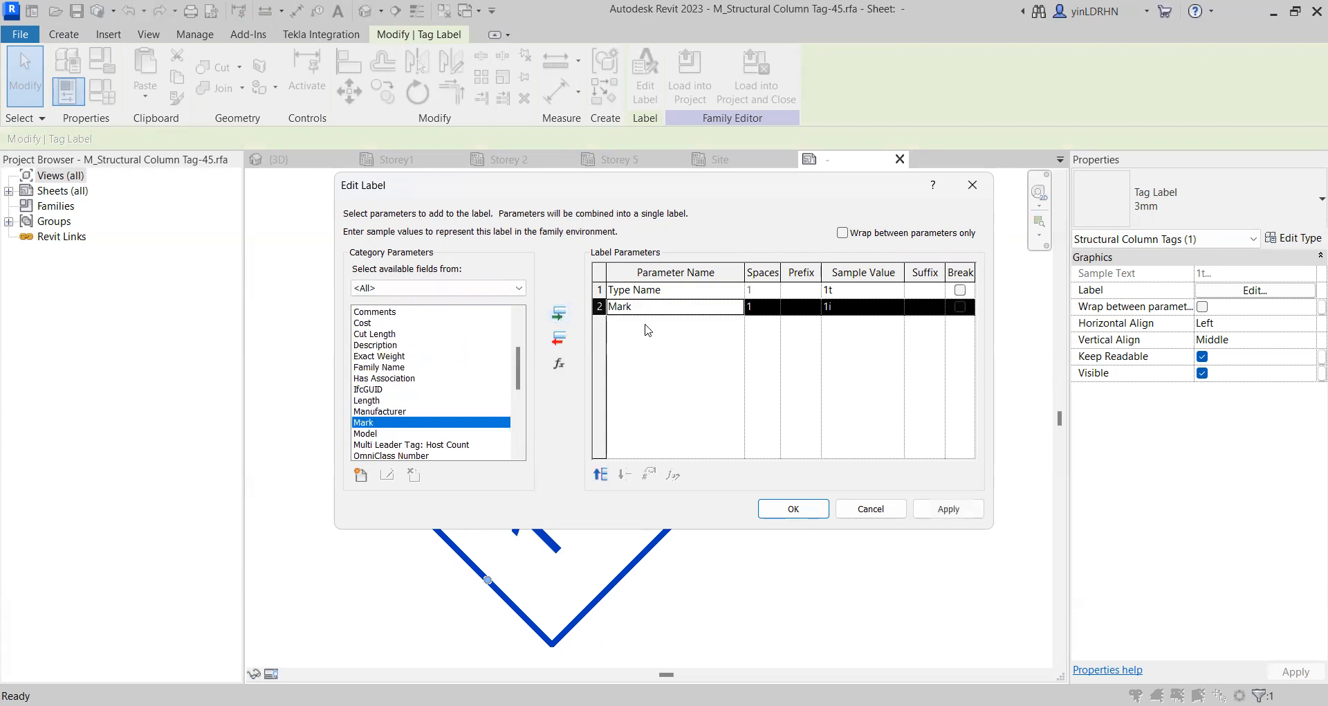
Step: Reorder the label parameters so Mark comes before Type Name and apply the label edit
{"action": "left_click", "coordinate": [734, 292]}
{"action": "left_click", "coordinate": [625, 474]}
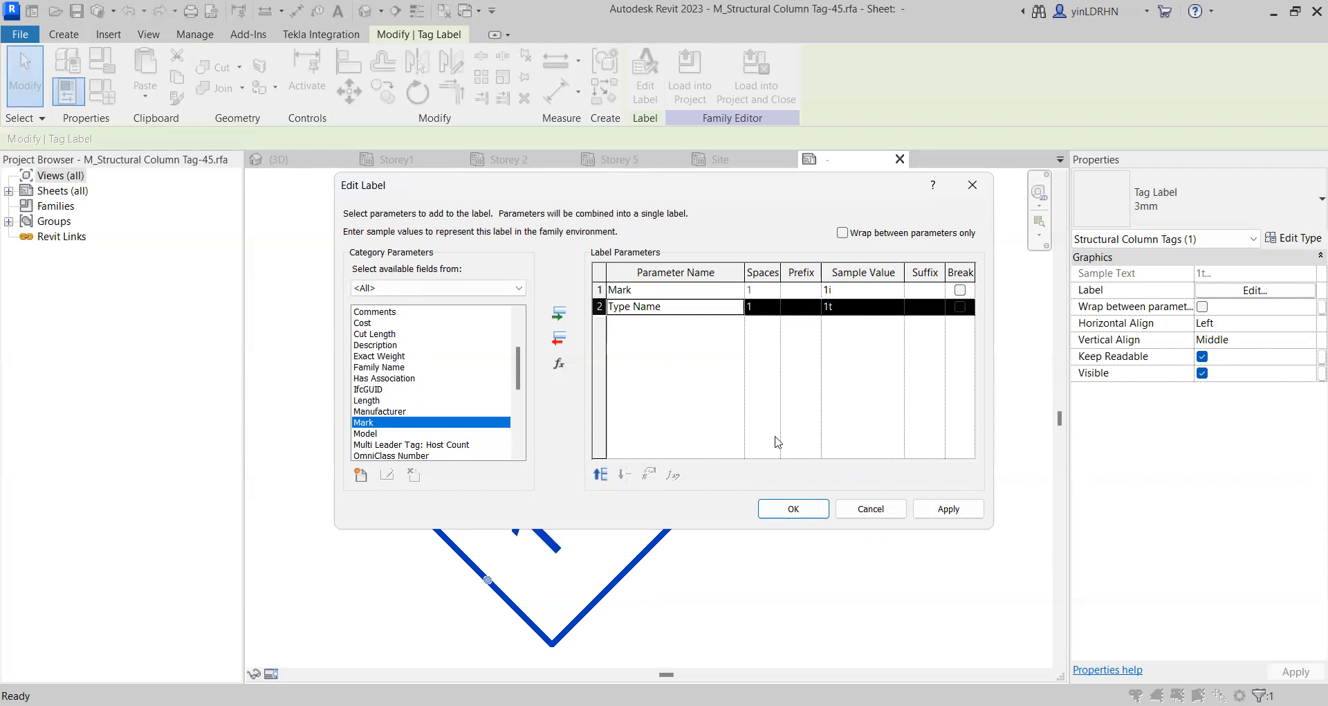
{"action": "left_click", "coordinate": [954, 512]}
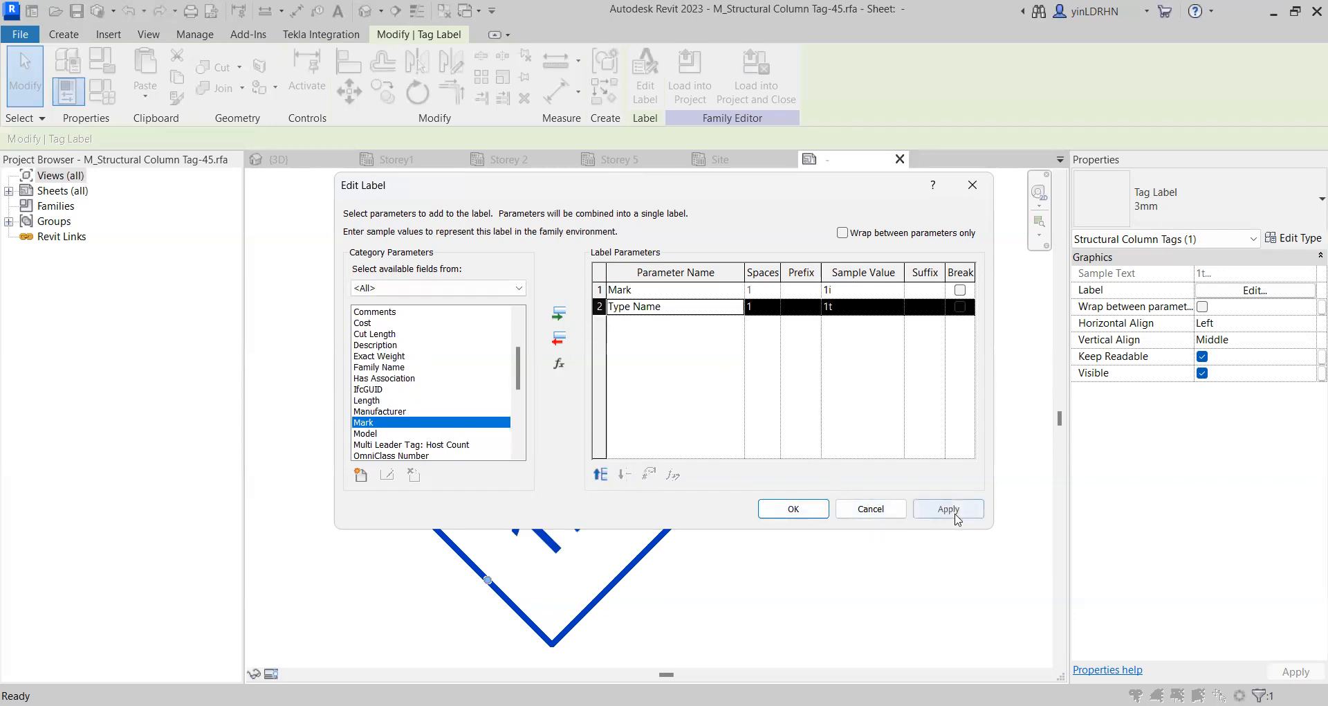
{"action": "left_click", "coordinate": [794, 509]}
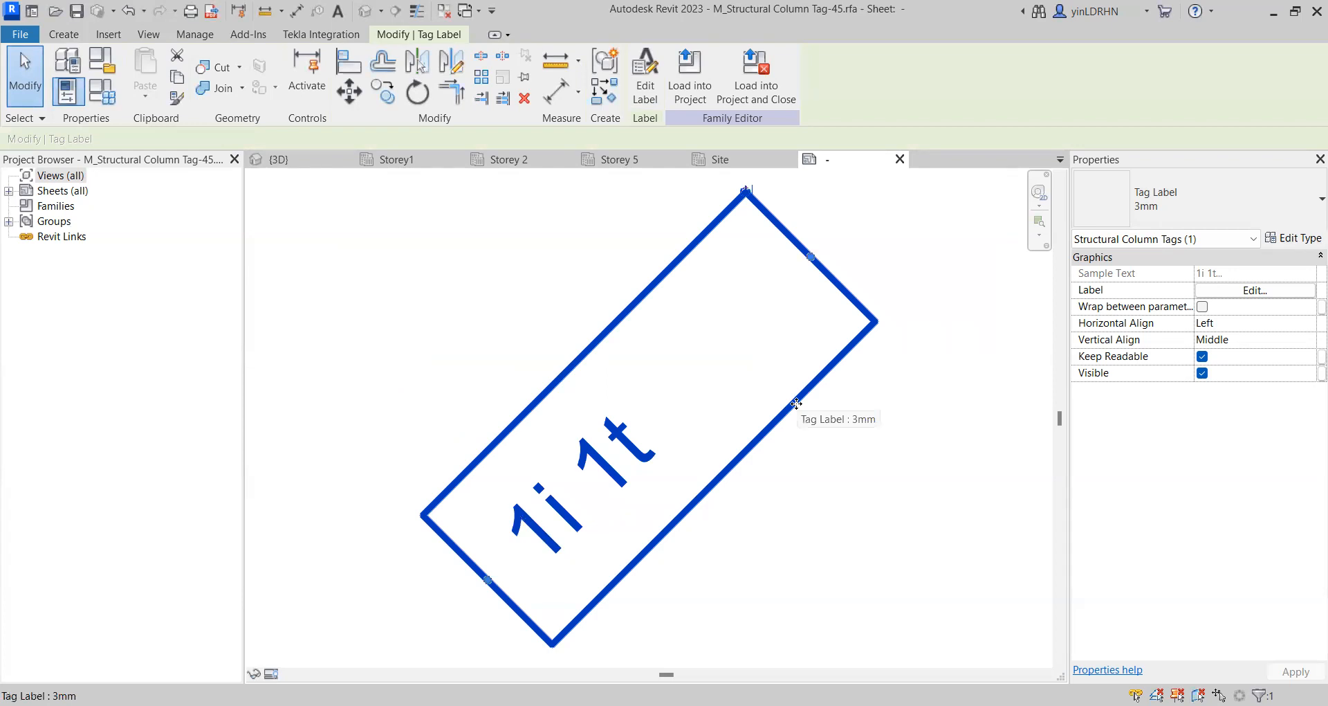
Step: Turn on the visibility of Reference Planes among the annotation categories of the tag family's sheet view
{"action": "left_click", "coordinate": [161, 34]}
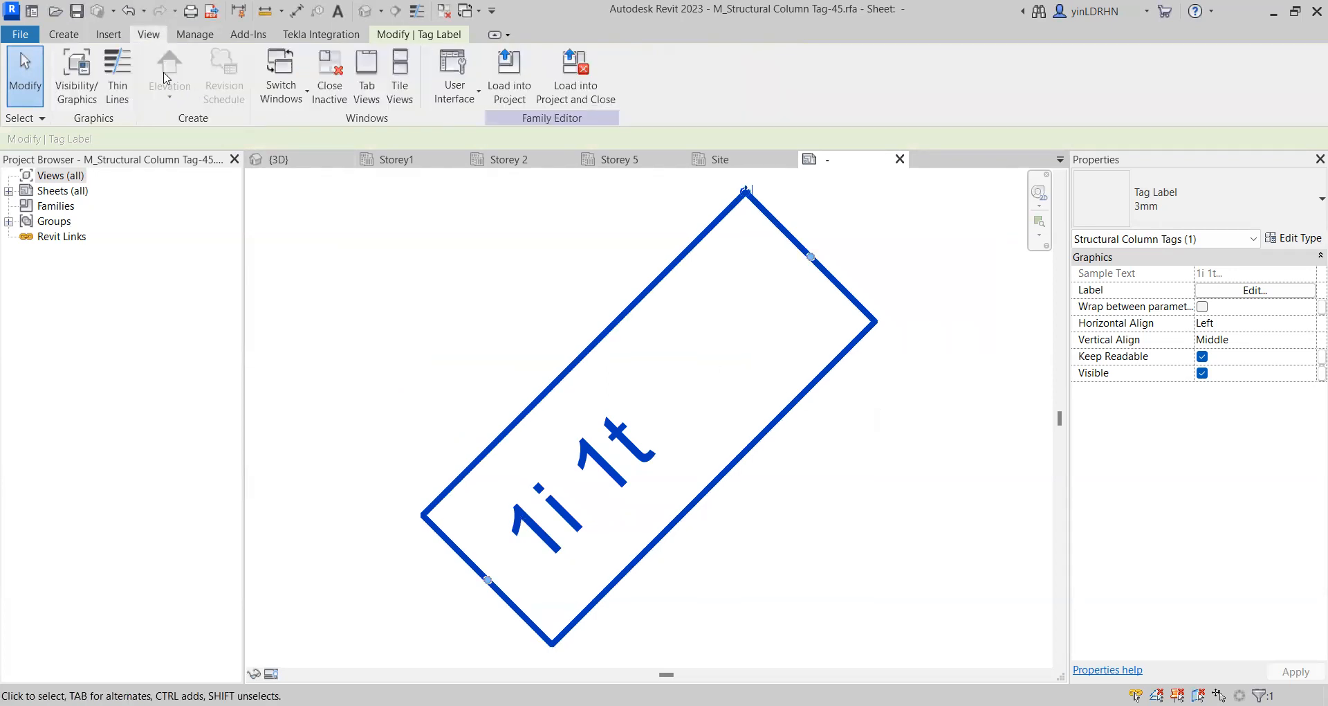
{"action": "left_click", "coordinate": [77, 75]}
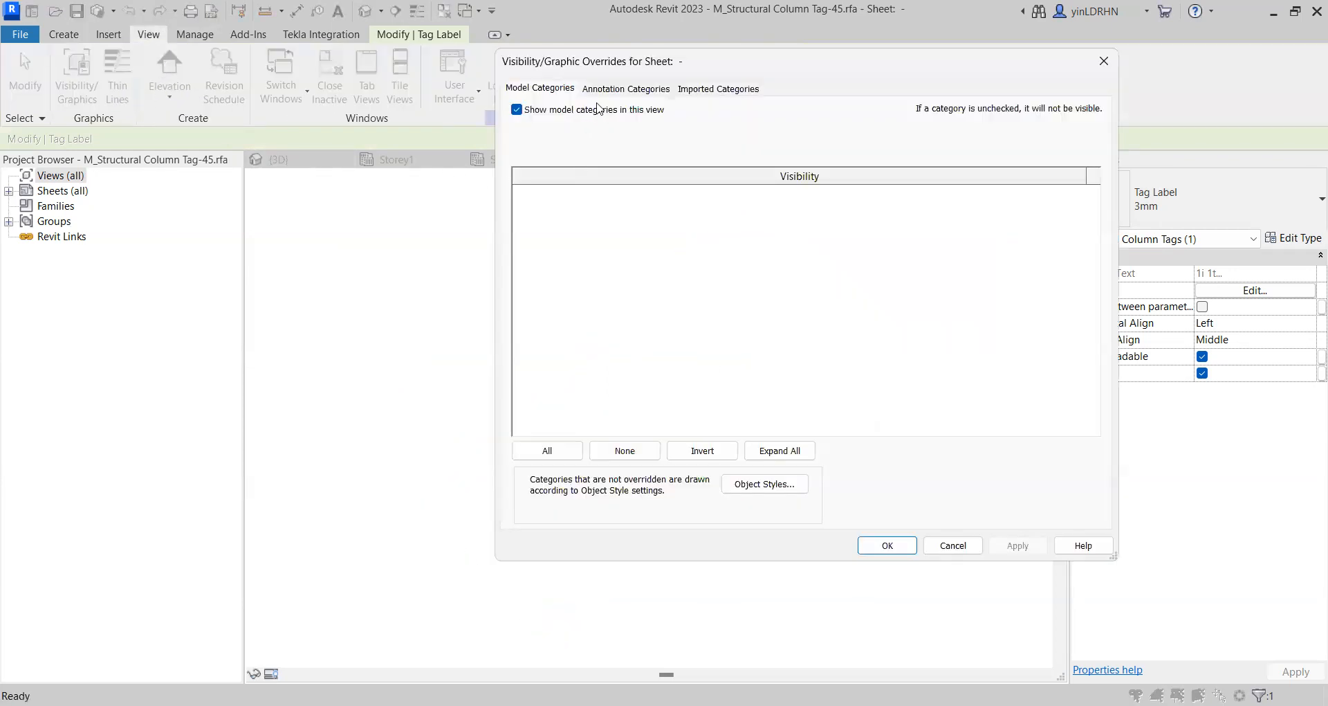
{"action": "left_click", "coordinate": [613, 89]}
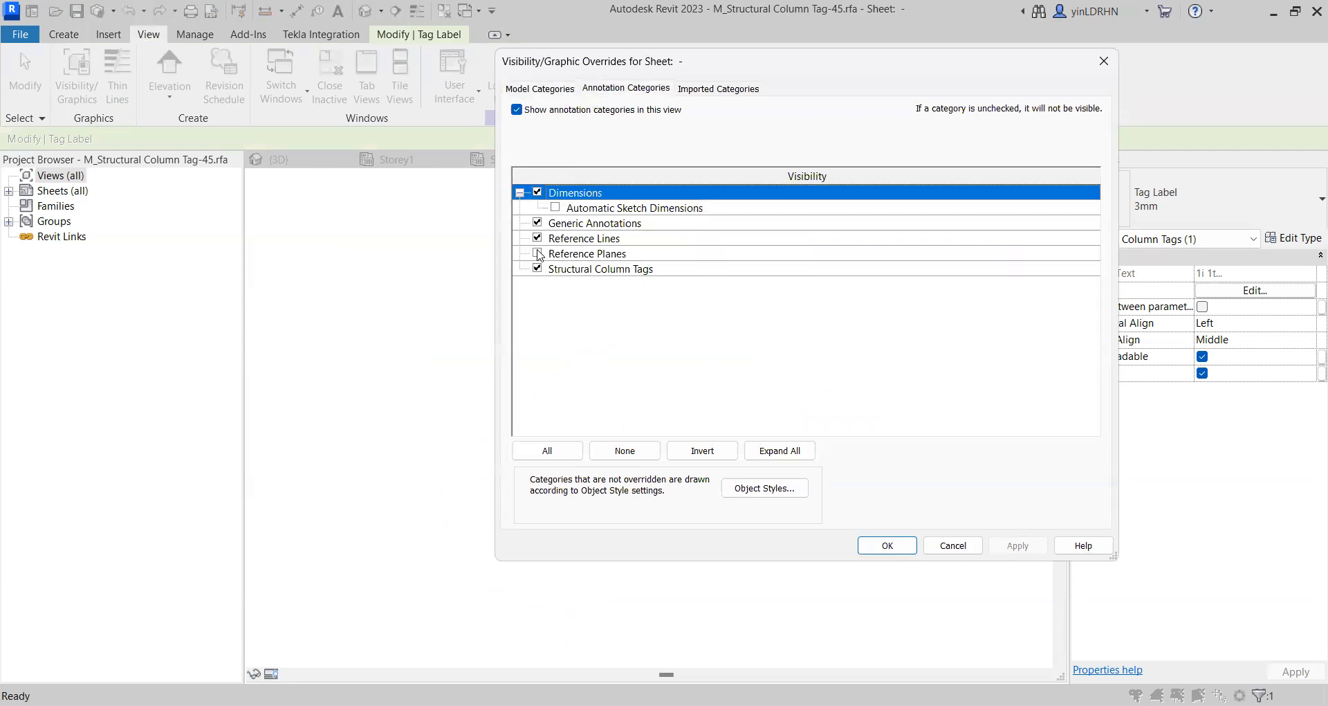
{"action": "left_click", "coordinate": [538, 253]}
{"action": "left_click", "coordinate": [1017, 545]}
{"action": "left_click", "coordinate": [888, 546]}
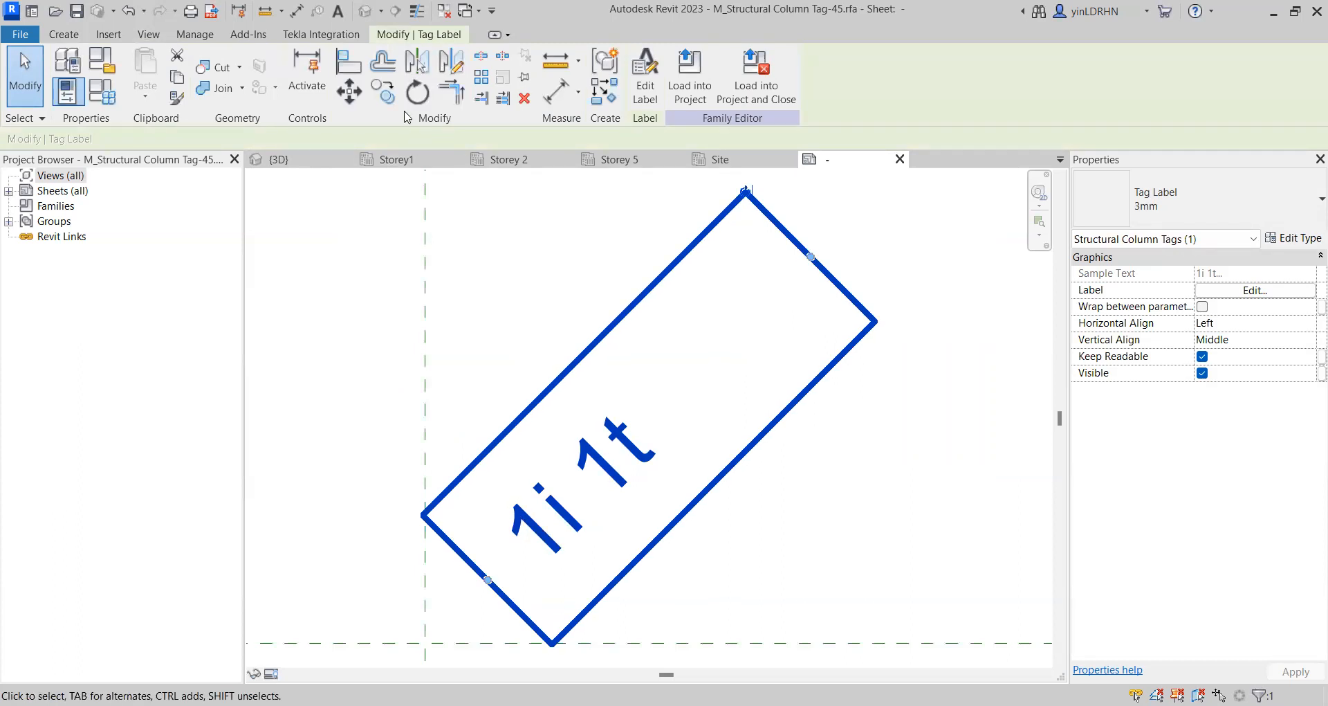
Step: Rotate the slanted tag label 90° clockwise, then back counterclockwise until its text box is horizontal
{"action": "left_click", "coordinate": [417, 92]}
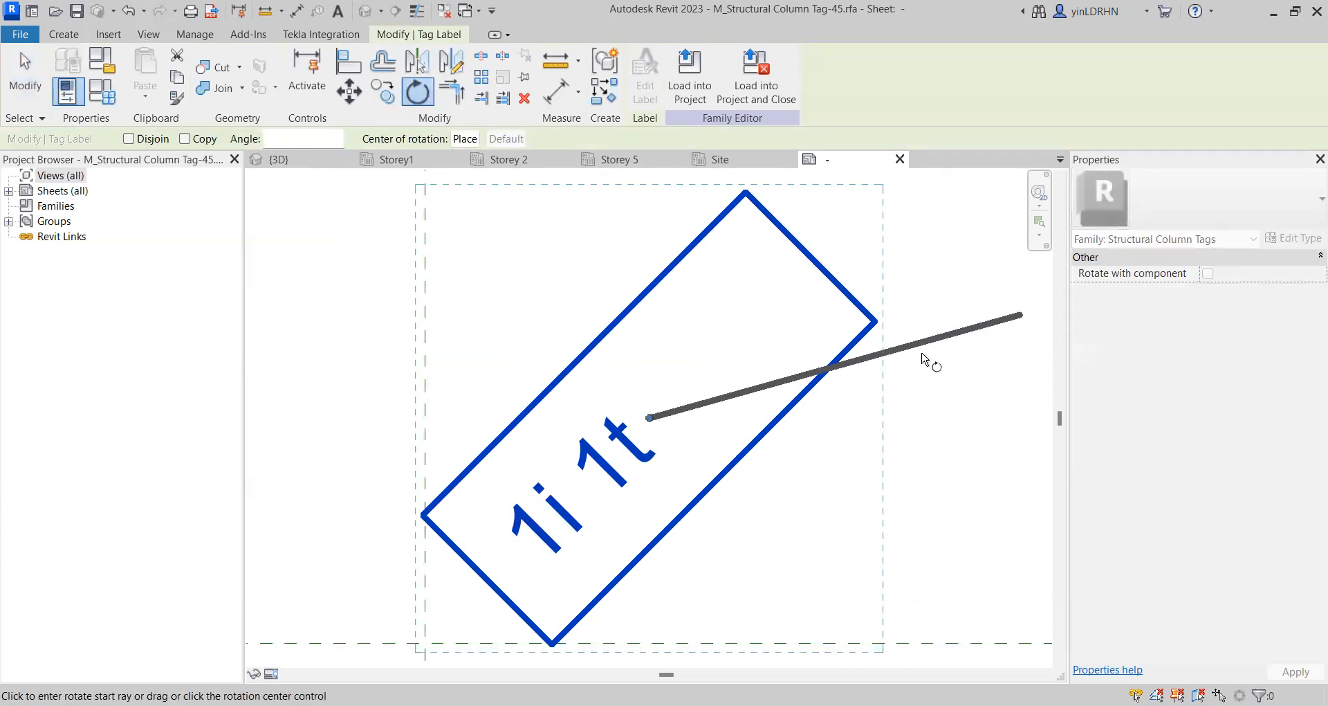
{"action": "left_click", "coordinate": [944, 420]}
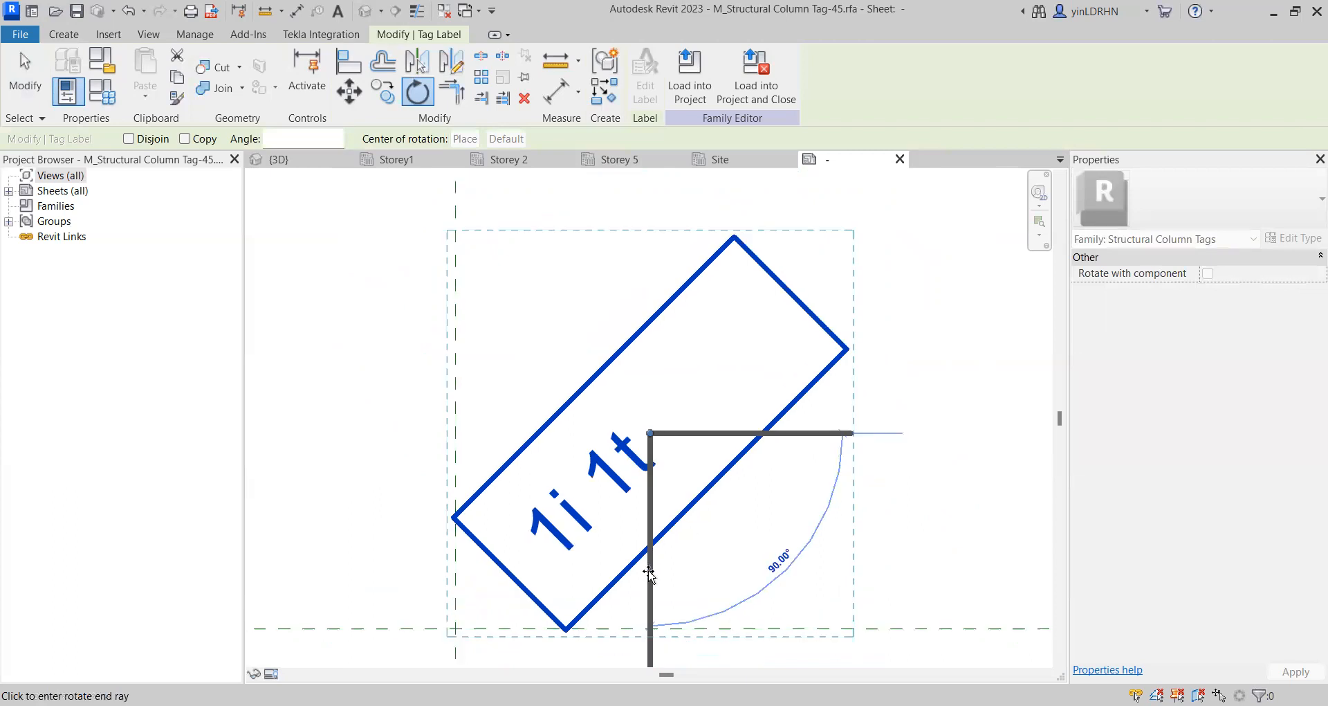
{"action": "left_click", "coordinate": [651, 576]}
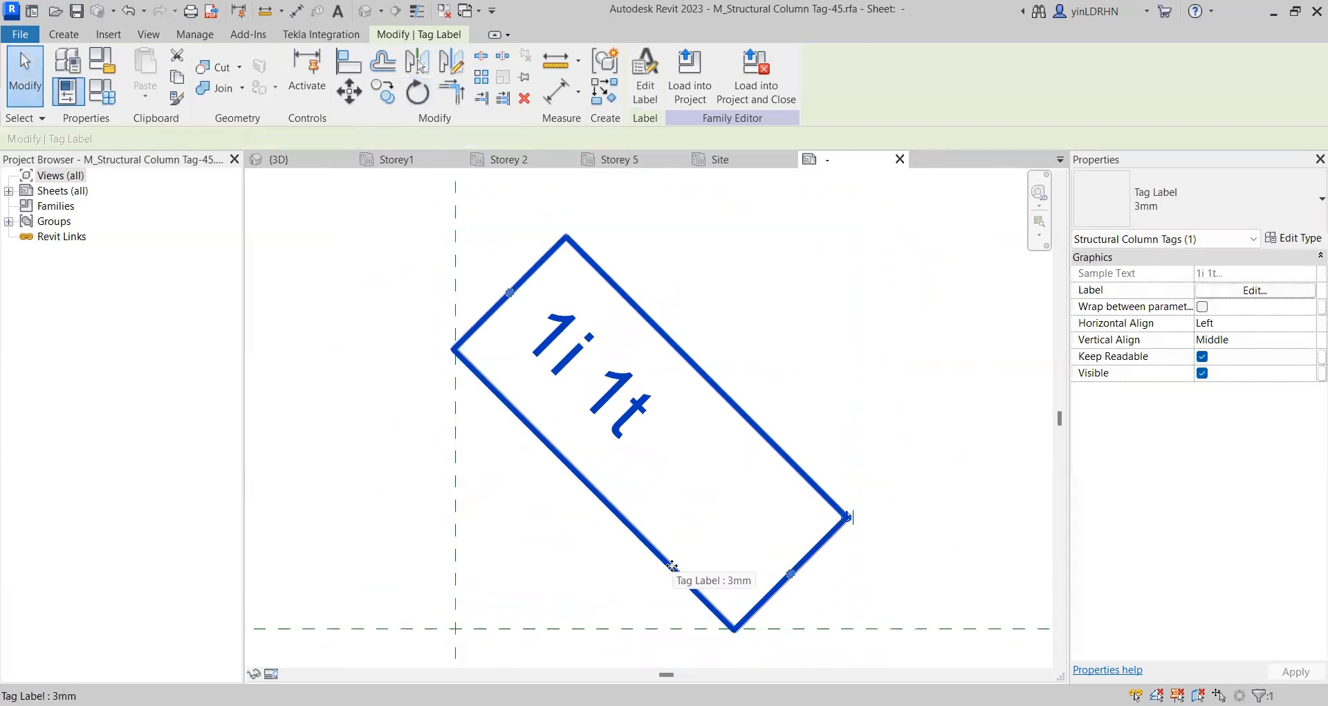
{"action": "left_click", "coordinate": [427, 101]}
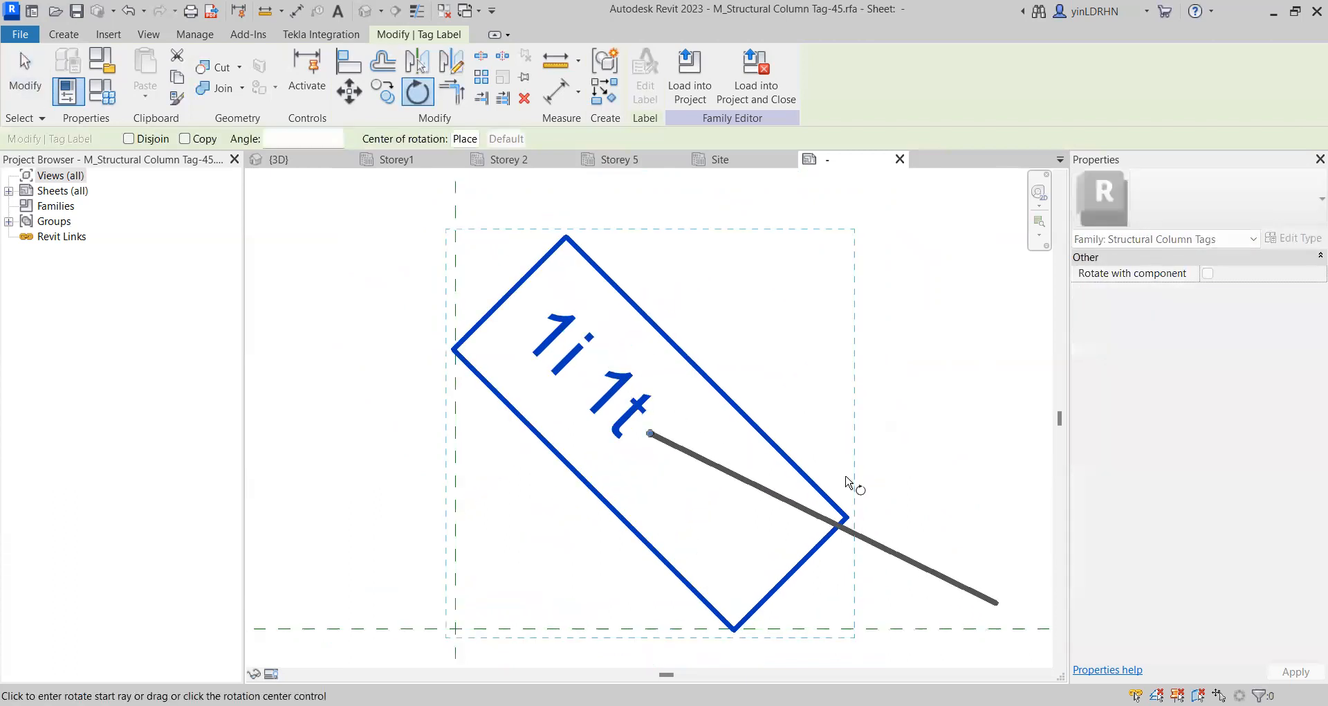
{"action": "left_click", "coordinate": [887, 434]}
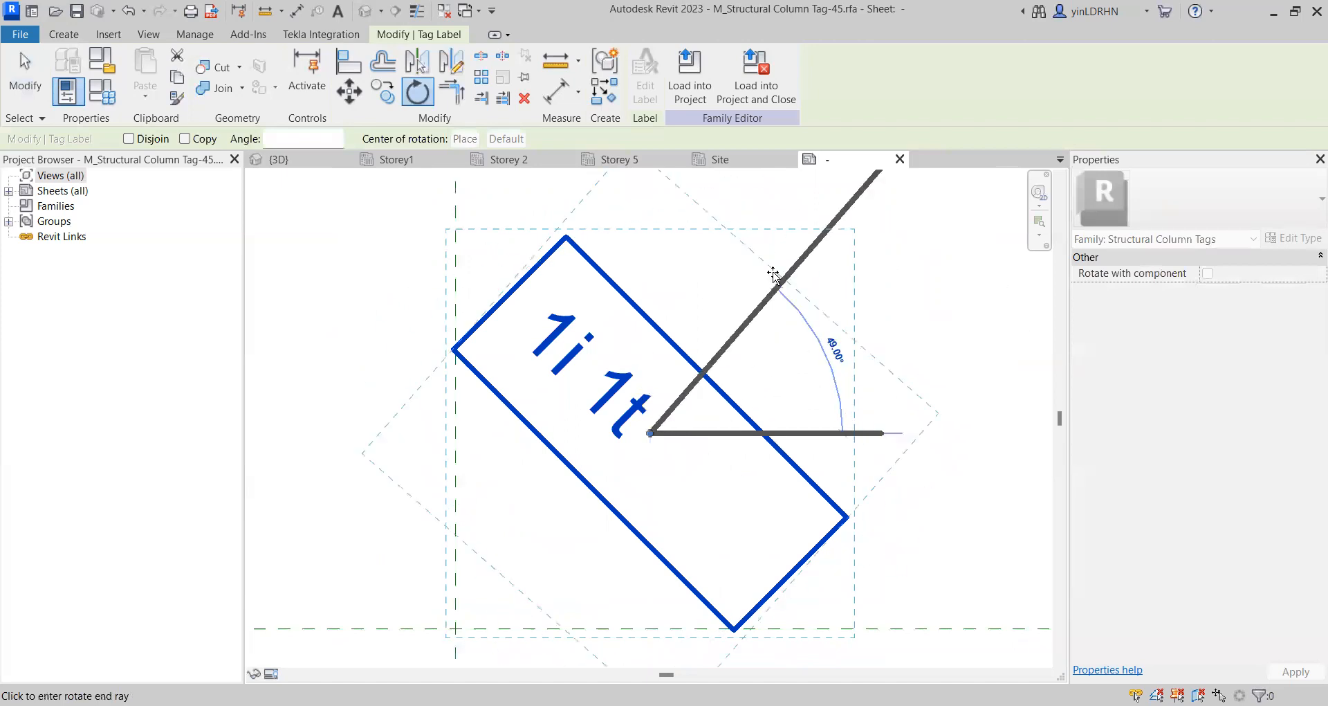
{"action": "key", "text": "Escape"}
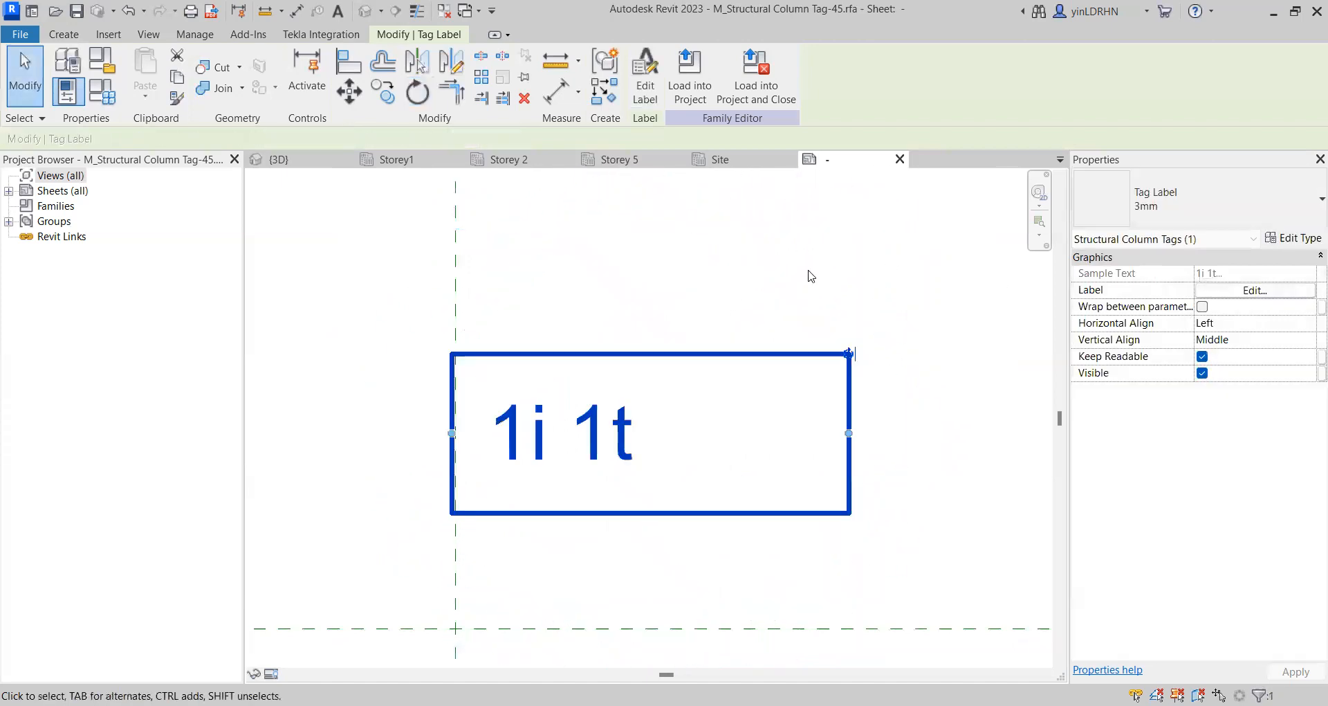
Step: Move the tag label straight down by about 4.1 mm, closer to the horizontal reference plane
{"action": "scroll", "coordinate": [851, 359], "scroll_direction": "down", "scroll_amount": 2}
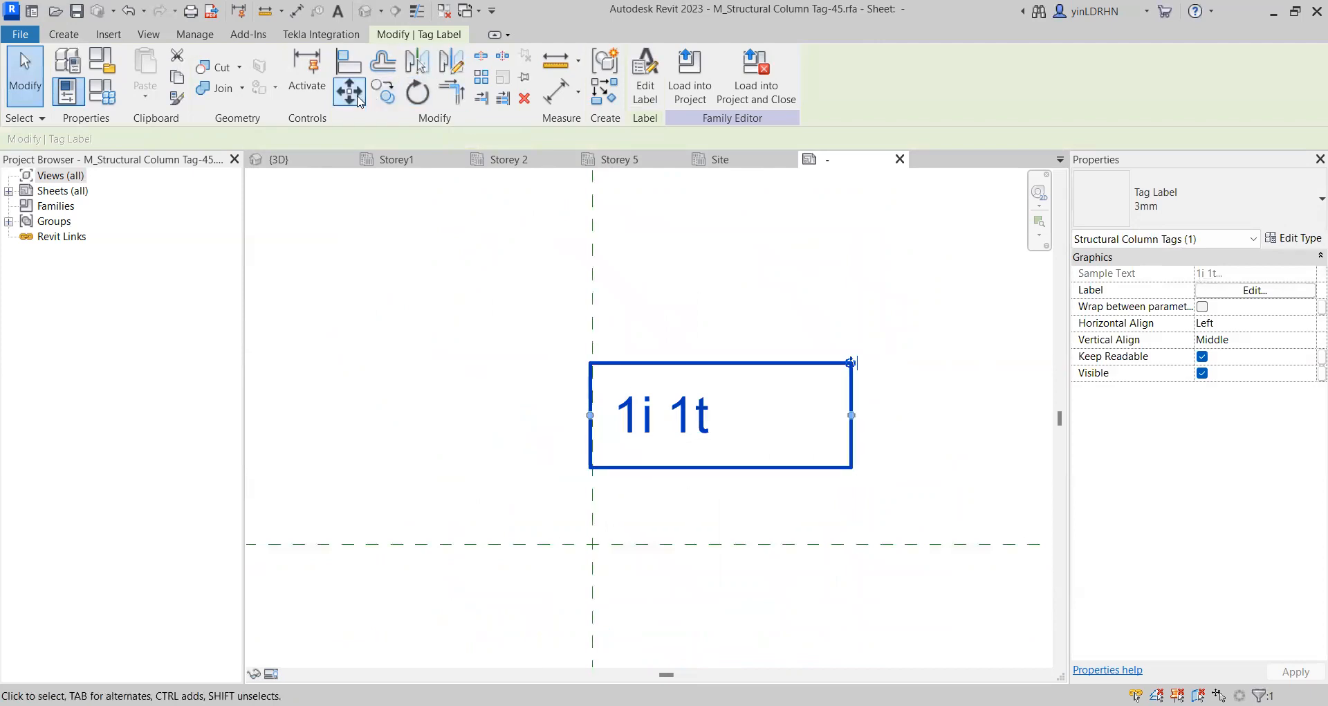
{"action": "left_click", "coordinate": [349, 92]}
{"action": "left_click", "coordinate": [679, 466]}
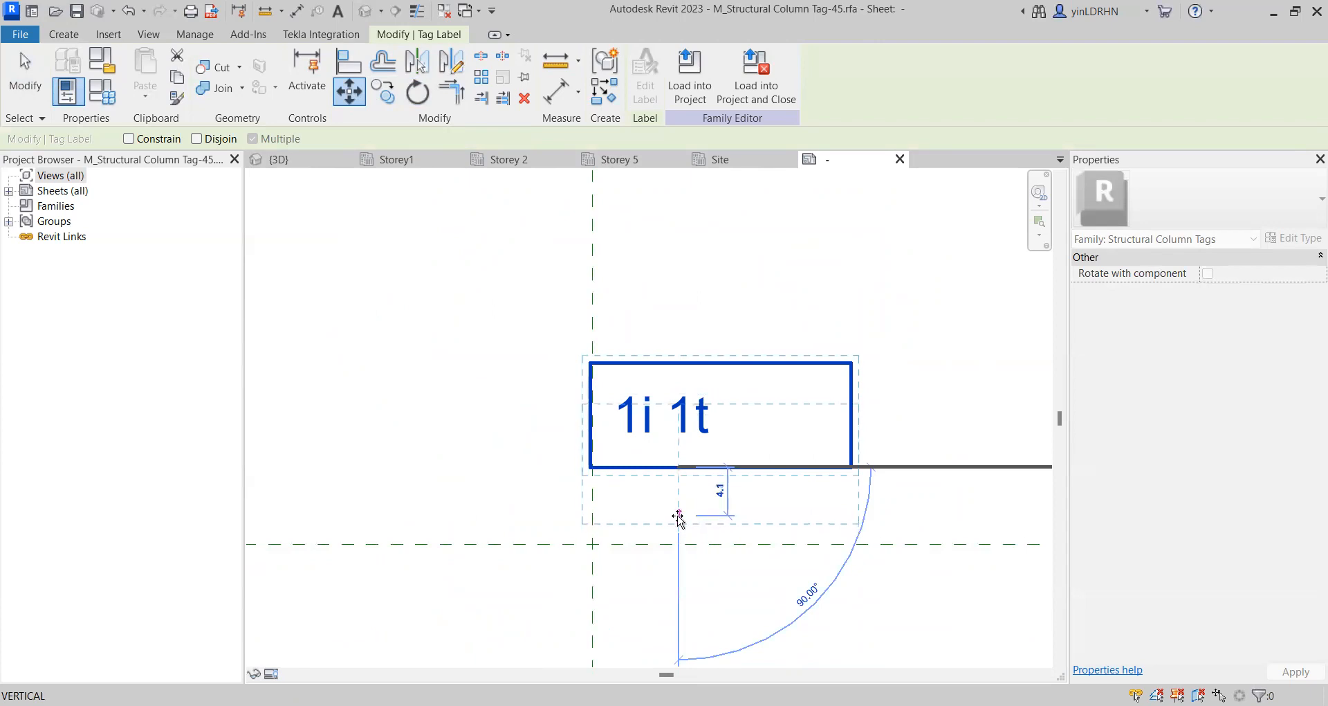
{"action": "left_click", "coordinate": [678, 515]}
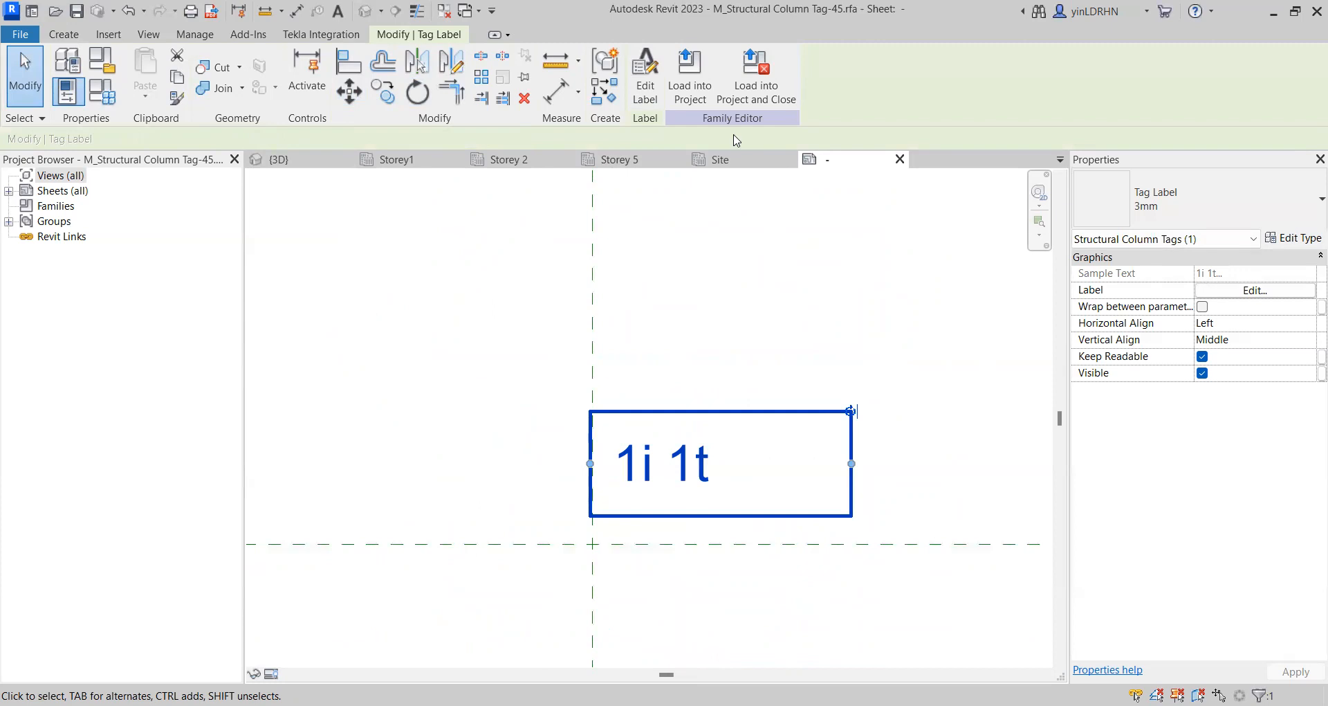
Step: Load the tag family into the project, overwriting the existing version and its parameter values, and remove the leader from the C1 column tag
{"action": "left_click", "coordinate": [682, 100]}
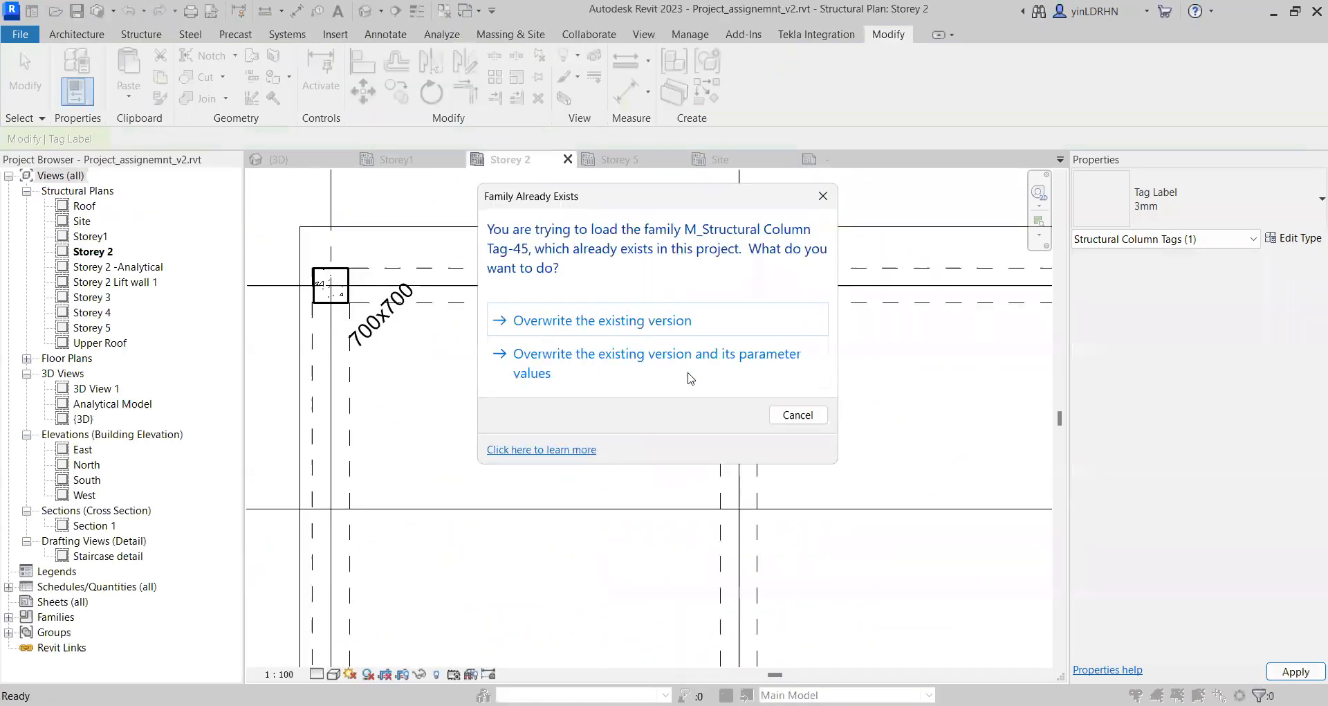
{"action": "left_click", "coordinate": [608, 366]}
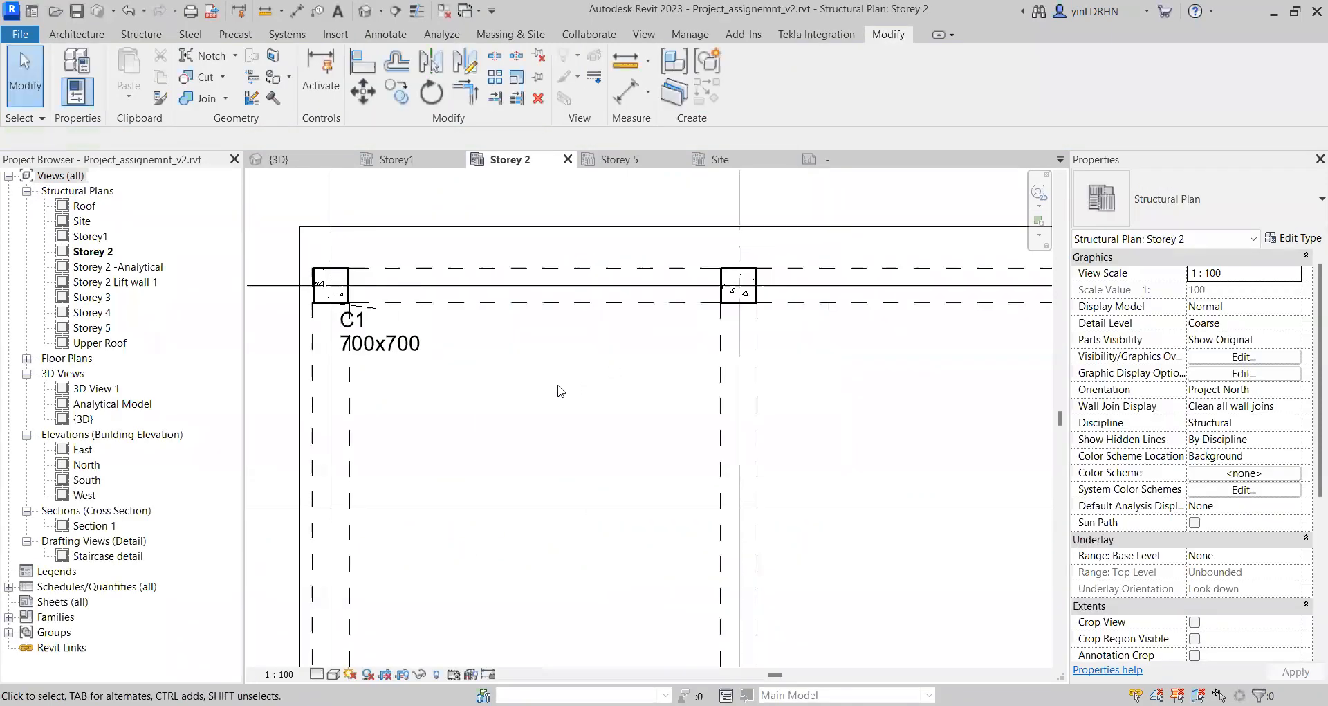
{"action": "left_click", "coordinate": [352, 322]}
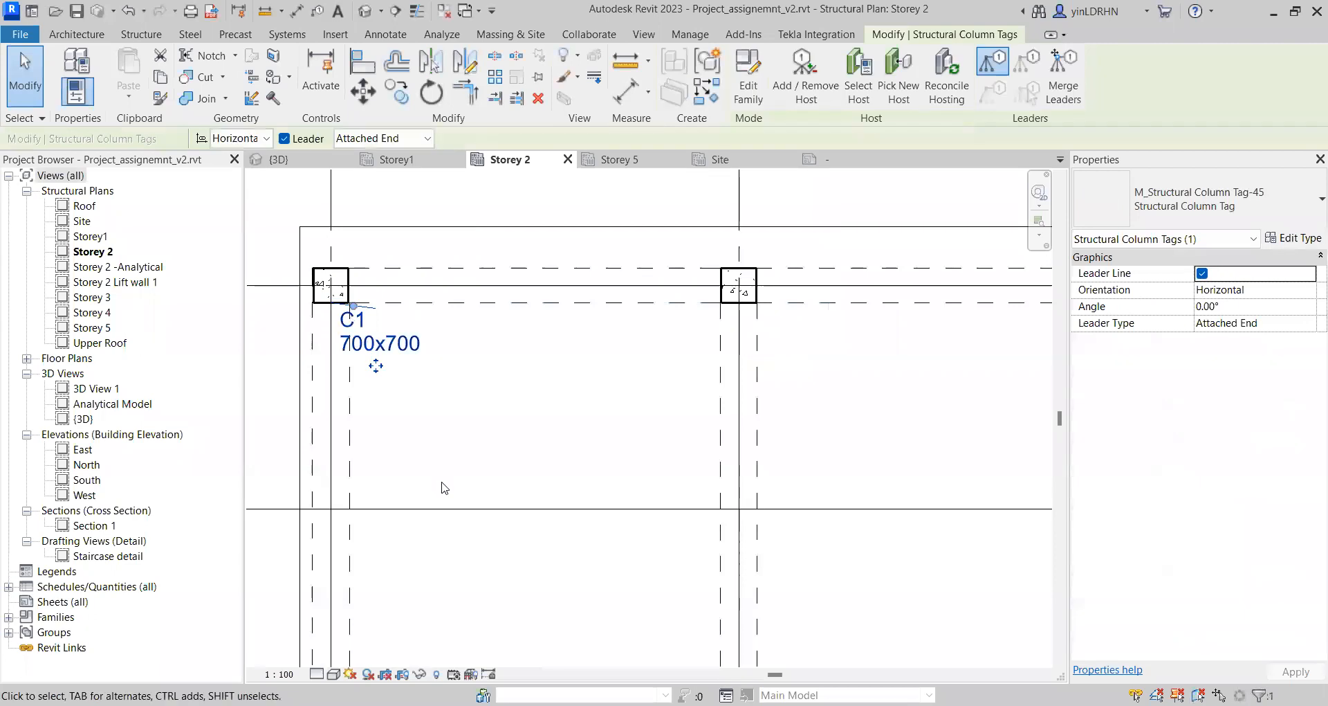
{"action": "scroll", "coordinate": [333, 377], "scroll_direction": "up", "scroll_amount": 2}
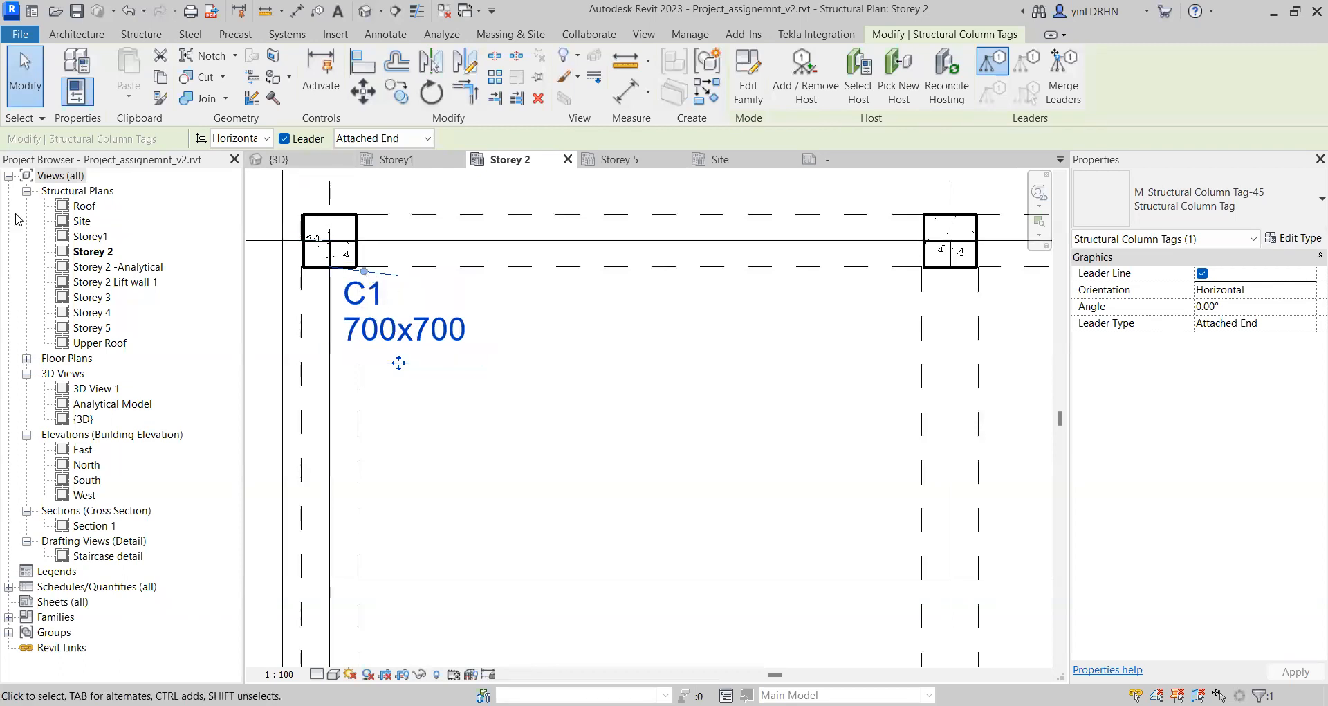
{"action": "left_click", "coordinate": [284, 138]}
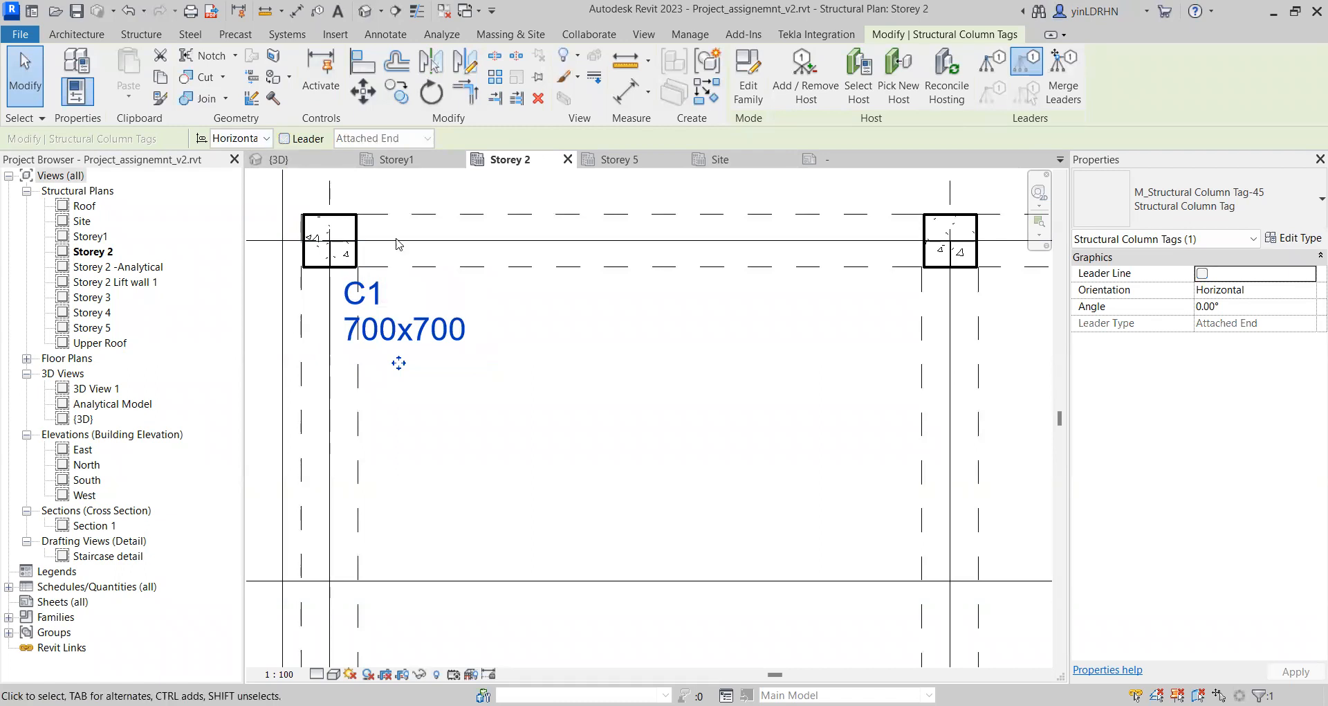
Step: Review the Mark and Type Name parameter values of the C1 column tag and close them without changes
{"action": "left_click", "coordinate": [424, 337]}
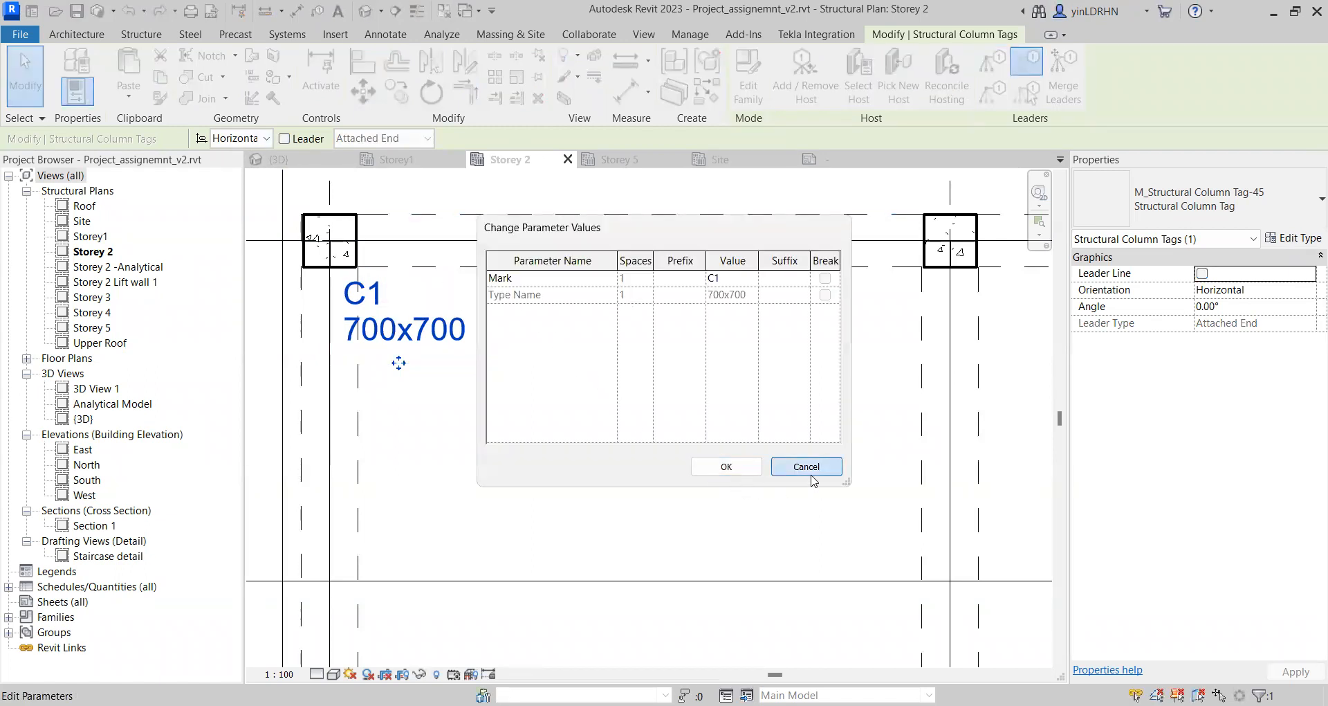
{"action": "left_click", "coordinate": [809, 473]}
{"action": "left_click", "coordinate": [437, 348]}
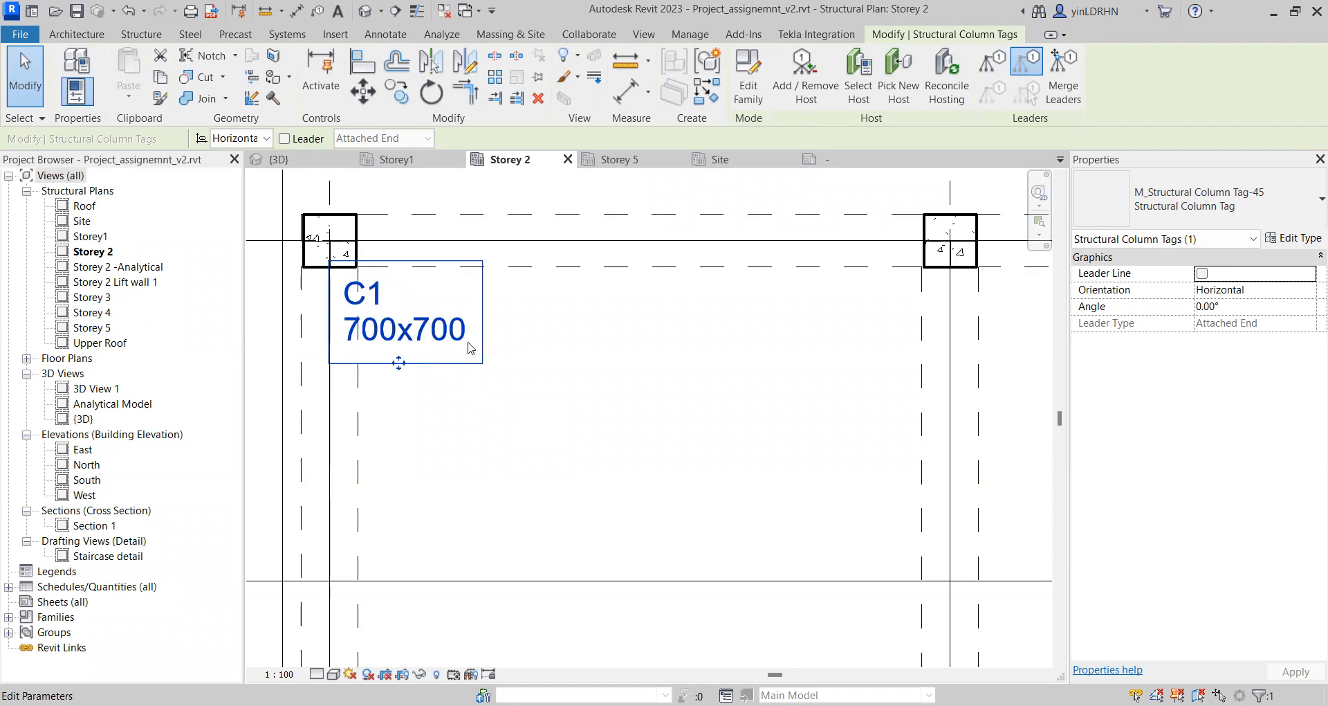
{"action": "left_click", "coordinate": [453, 344]}
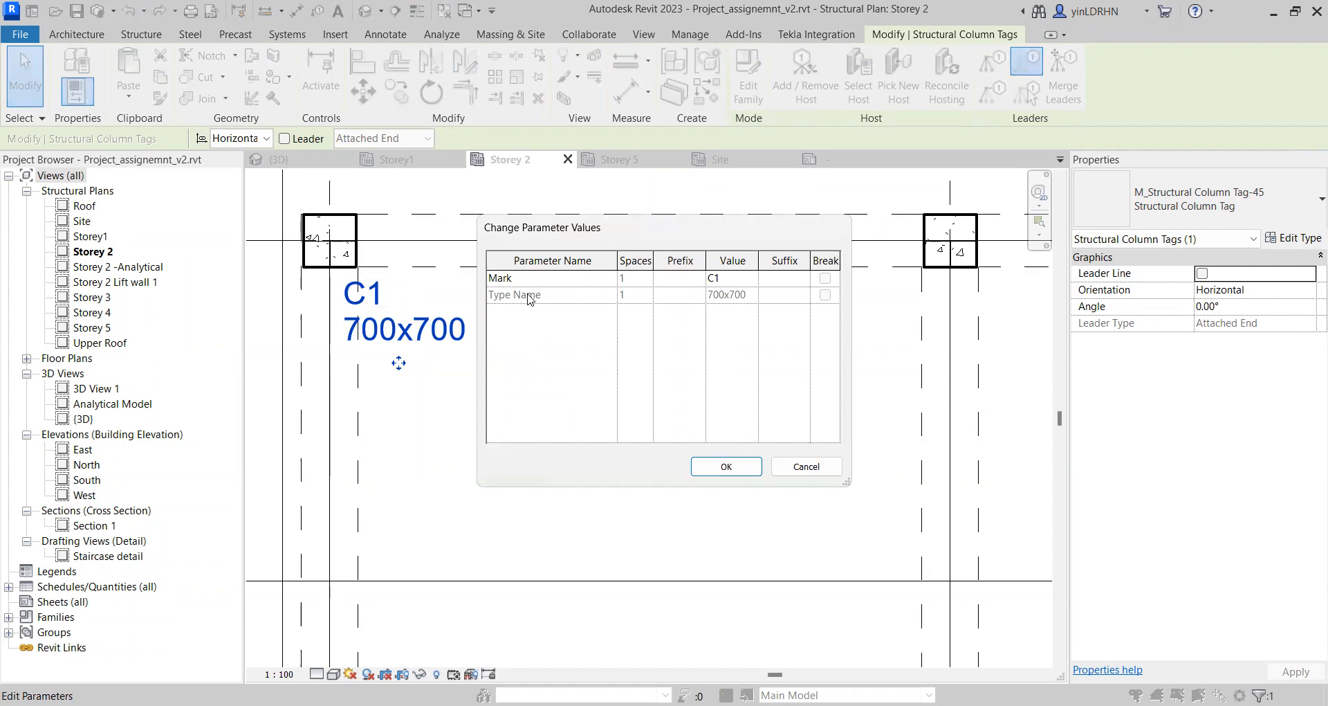
{"action": "left_click", "coordinate": [806, 467]}
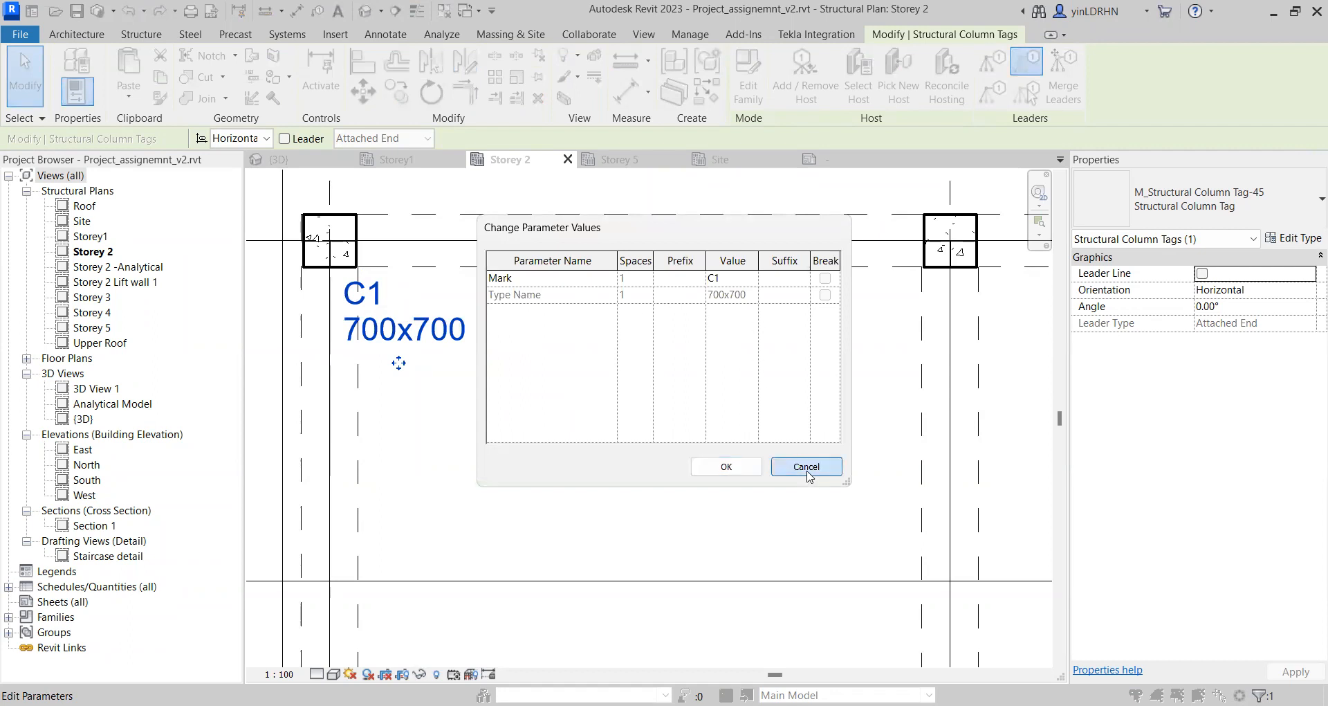
{"action": "left_click", "coordinate": [545, 417]}
Step: Tag the grid 1 structural columns at grids B and C by category with attached-end leaders
{"action": "scroll", "coordinate": [545, 417], "scroll_direction": "down", "scroll_amount": 3}
{"action": "middle_click_drag", "start_coordinate": [682, 439], "coordinate": [570, 417]}
{"action": "scroll", "coordinate": [569, 418], "scroll_direction": "down", "scroll_amount": 1}
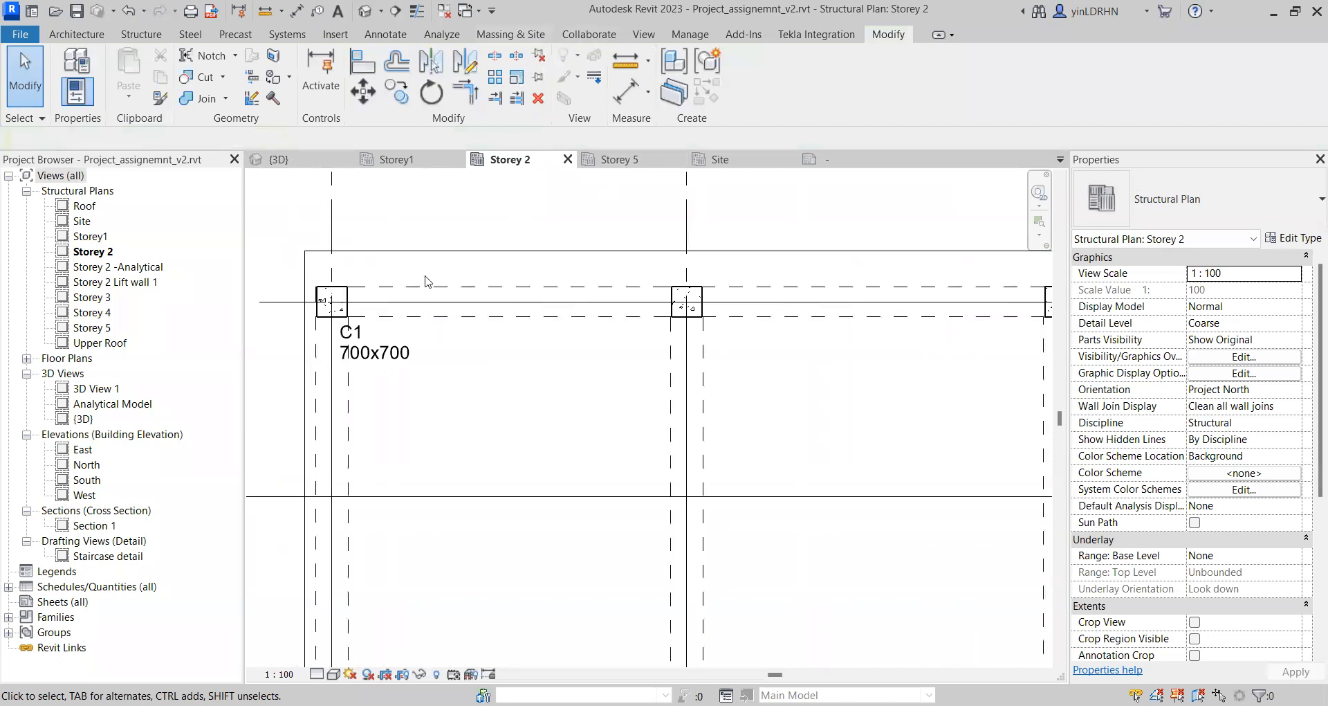
{"action": "left_click", "coordinate": [371, 339]}
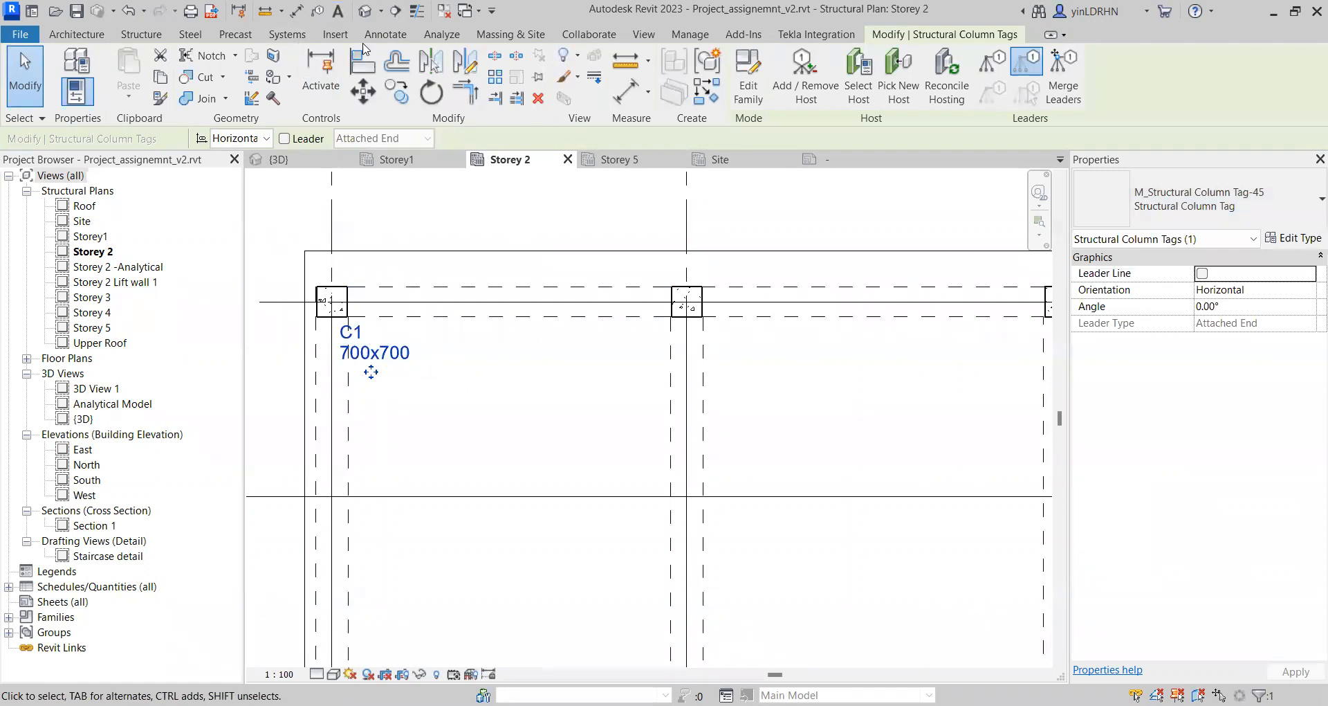
{"action": "left_click", "coordinate": [384, 35]}
{"action": "left_click", "coordinate": [671, 75]}
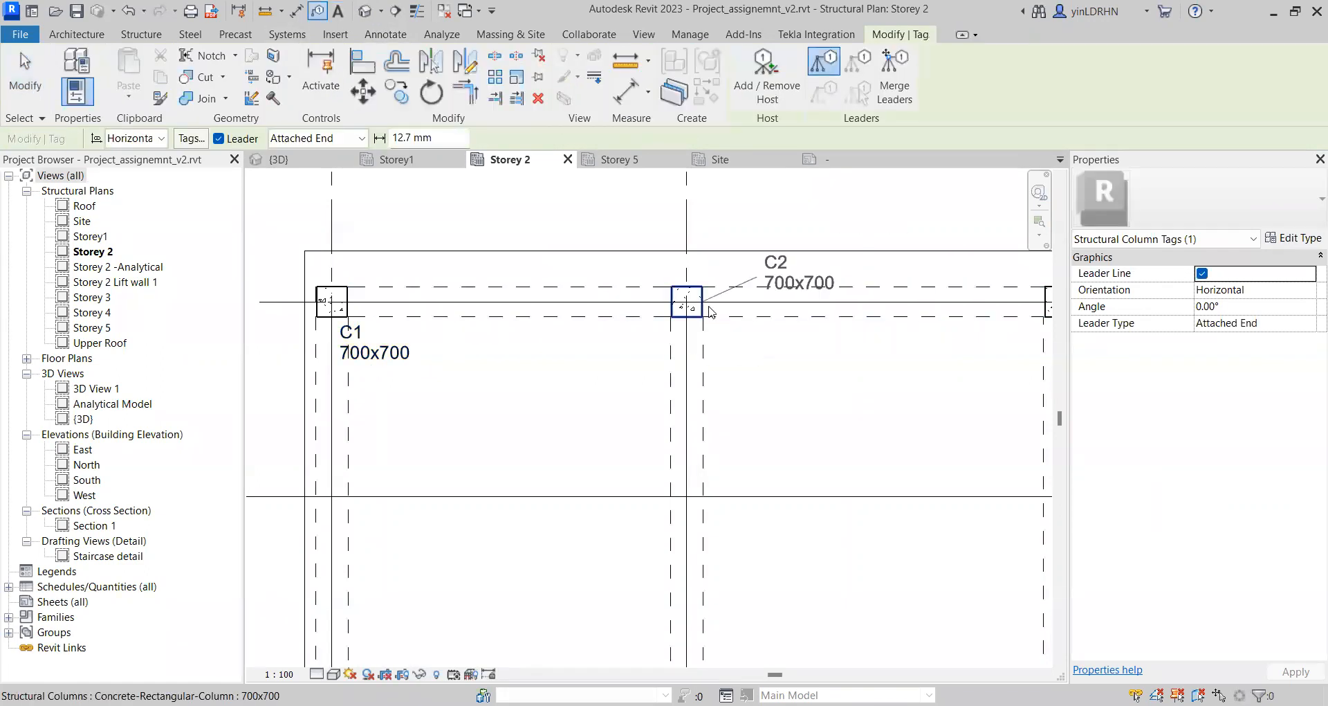
{"action": "left_click", "coordinate": [711, 312]}
{"action": "middle_click_drag", "start_coordinate": [813, 260], "coordinate": [538, 261]}
{"action": "left_click", "coordinate": [806, 294]}
{"action": "middle_click_drag", "start_coordinate": [890, 298], "coordinate": [551, 300]}
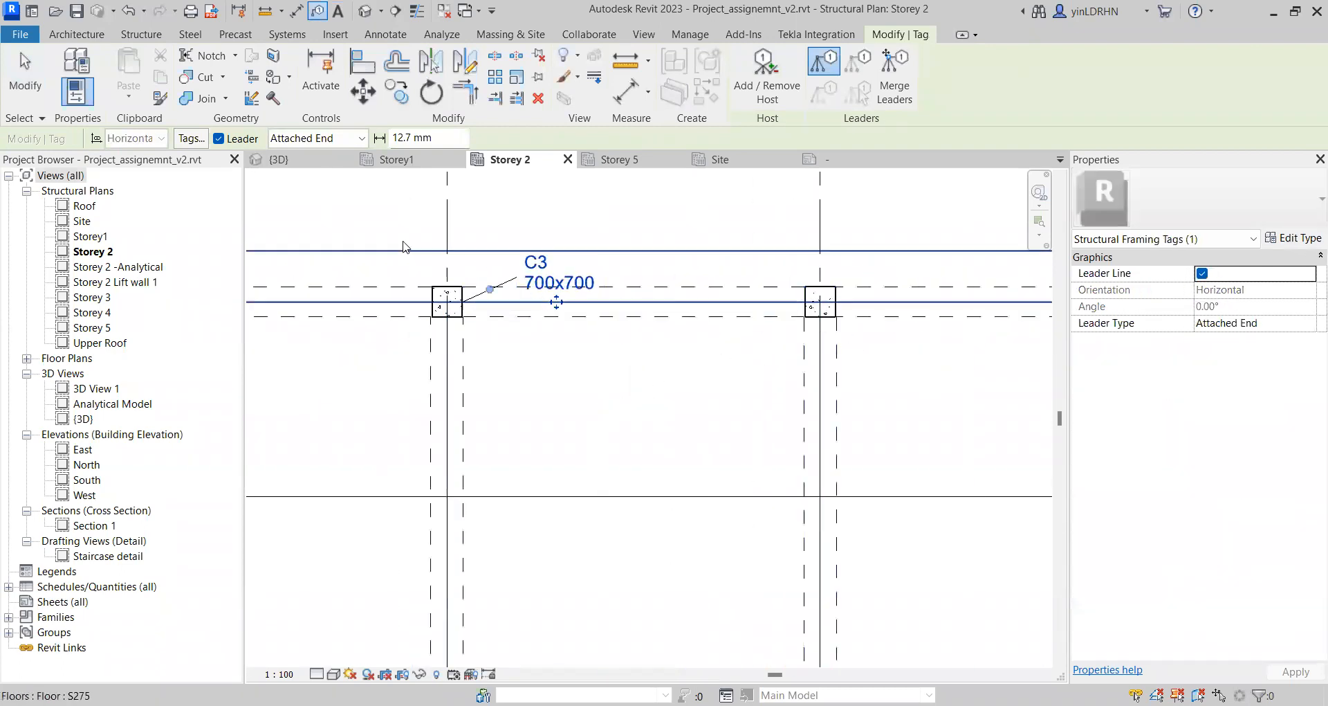
Step: Turn off the leader for new tags and tag the grid 1 structural column at grid D
{"action": "left_click", "coordinate": [218, 138]}
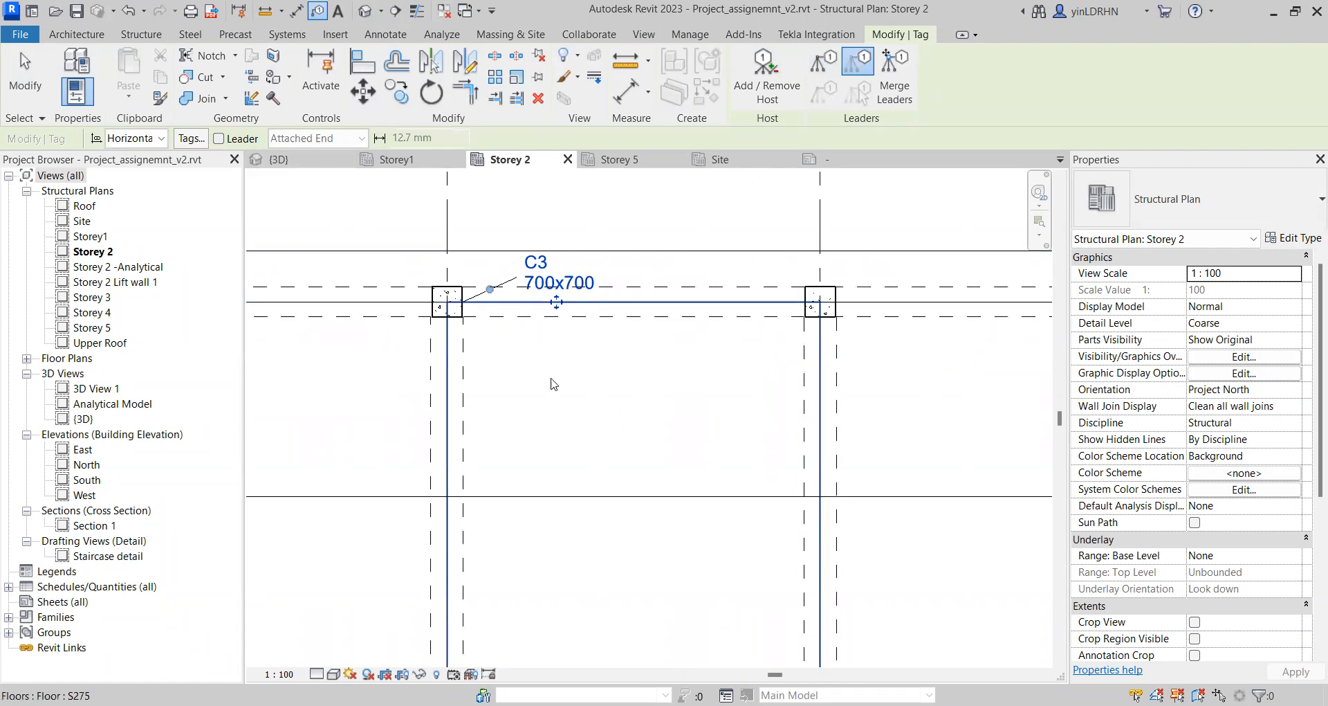
{"action": "middle_click_drag", "start_coordinate": [557, 385], "coordinate": [688, 389]}
{"action": "middle_click_drag", "start_coordinate": [920, 359], "coordinate": [711, 374]}
{"action": "left_click", "coordinate": [750, 320]}
{"action": "middle_click_drag", "start_coordinate": [996, 359], "coordinate": [573, 371]}
{"action": "scroll", "coordinate": [723, 346], "scroll_direction": "down", "scroll_amount": 1}
{"action": "middle_click_drag", "start_coordinate": [520, 442], "coordinate": [1013, 457]}
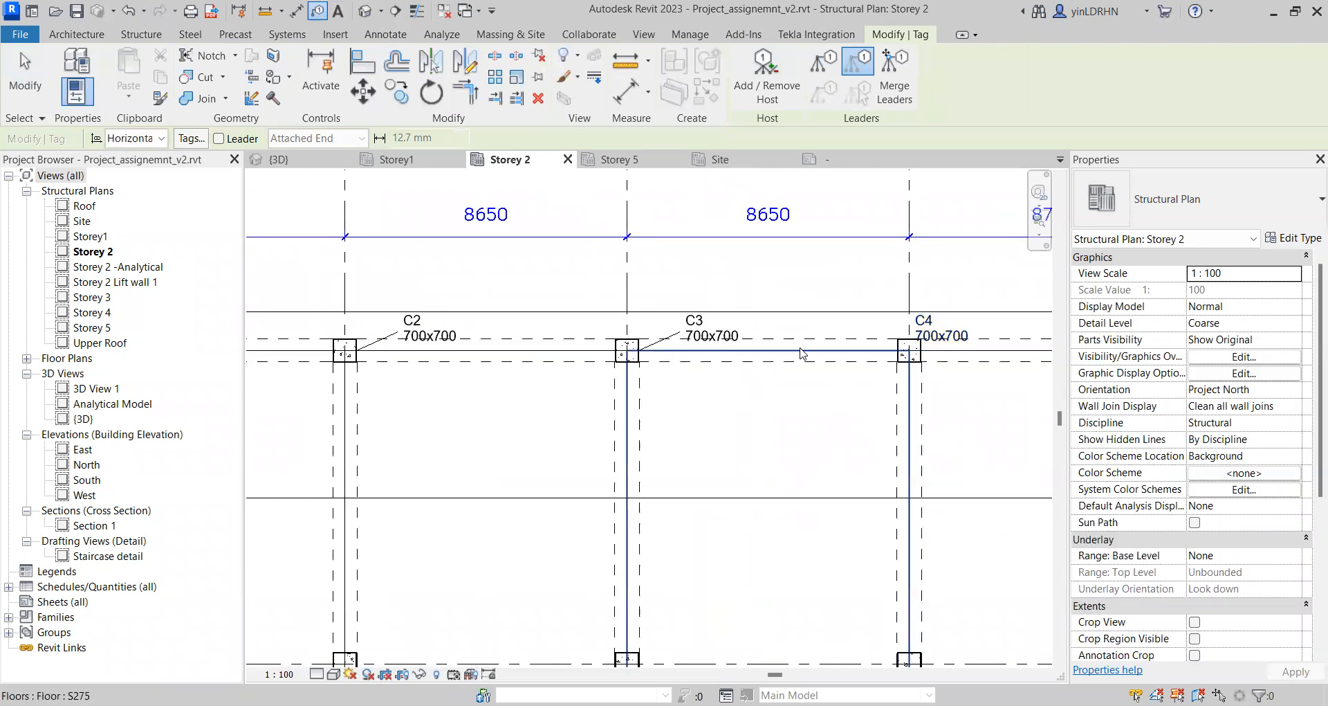
Step: Decline loading a floor tag and turn off the leaders of the C3 and C2 column tags
{"action": "left_click", "coordinate": [758, 382]}
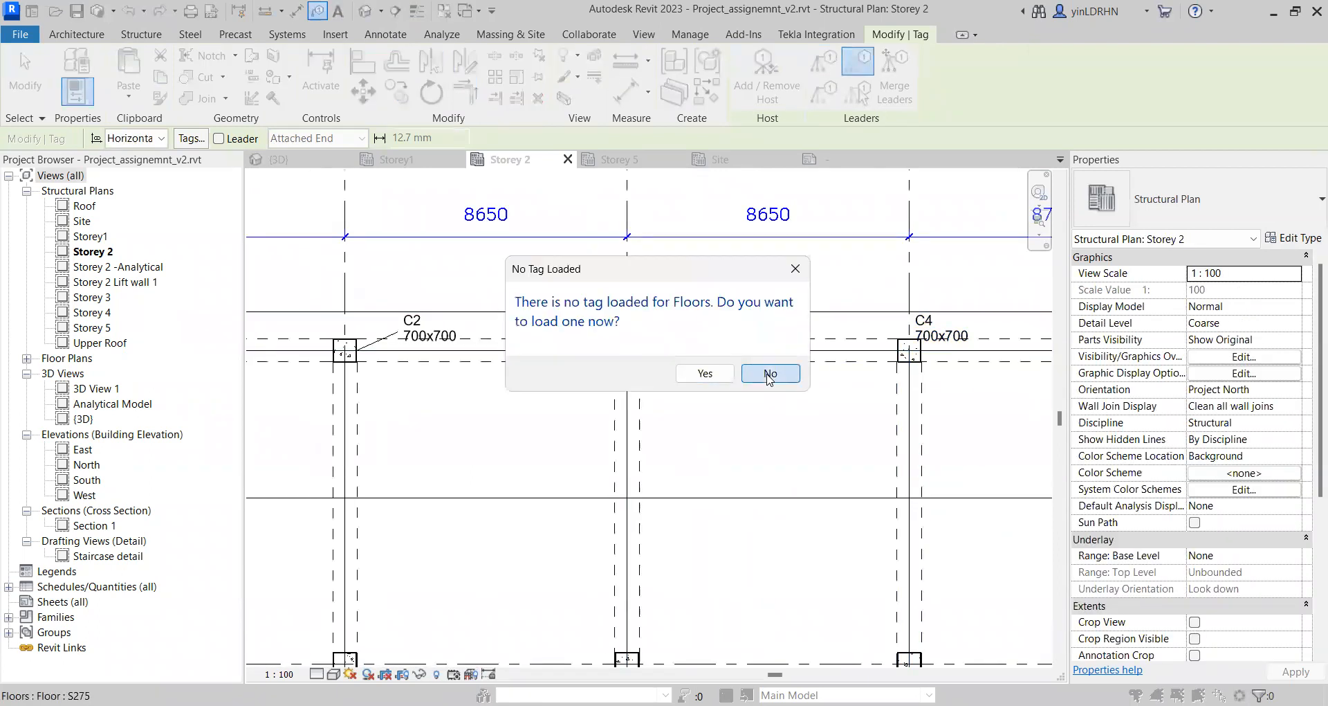
{"action": "left_click", "coordinate": [770, 374]}
{"action": "left_click", "coordinate": [714, 336]}
{"action": "left_click", "coordinate": [284, 139]}
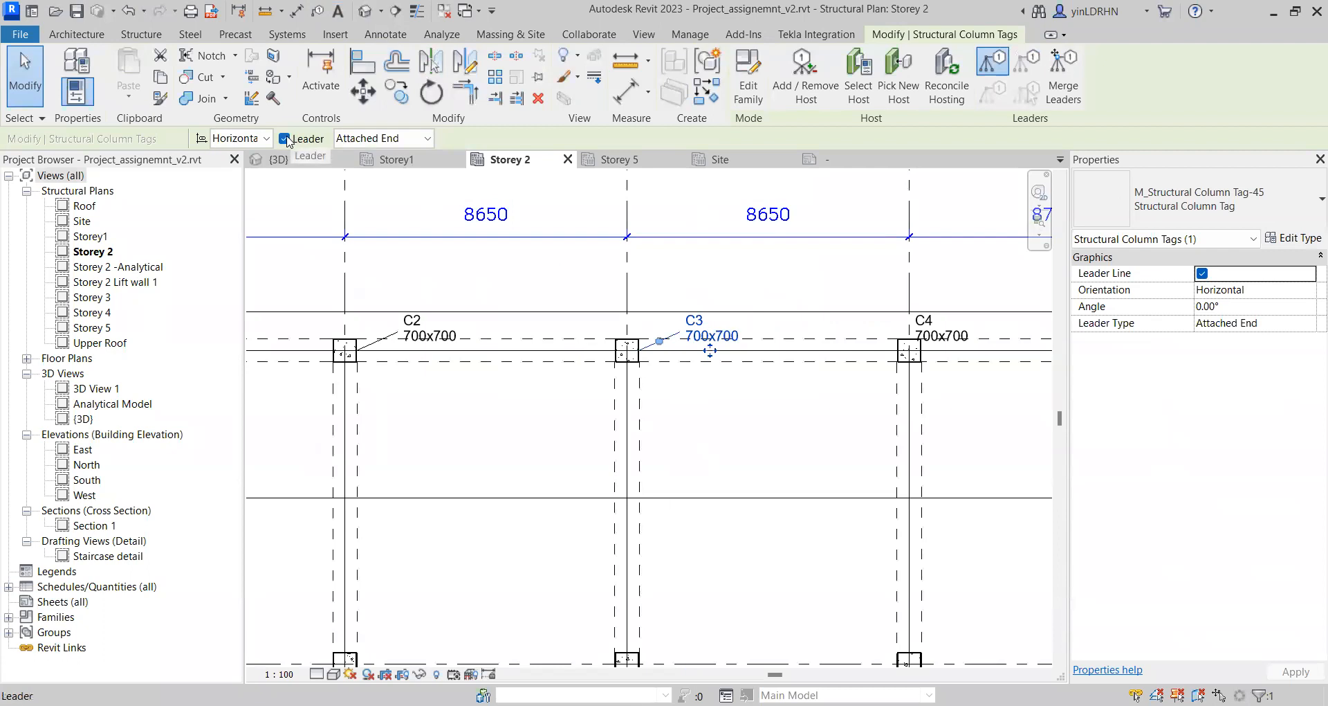
{"action": "left_click", "coordinate": [286, 139]}
{"action": "left_click", "coordinate": [429, 334]}
{"action": "left_click", "coordinate": [285, 139]}
Step: Move the C4, C3, C2 and C1 column tags so each sits just below and to the right of its column
{"action": "scroll", "coordinate": [747, 421], "scroll_direction": "down", "scroll_amount": 2}
{"action": "left_click", "coordinate": [879, 344]}
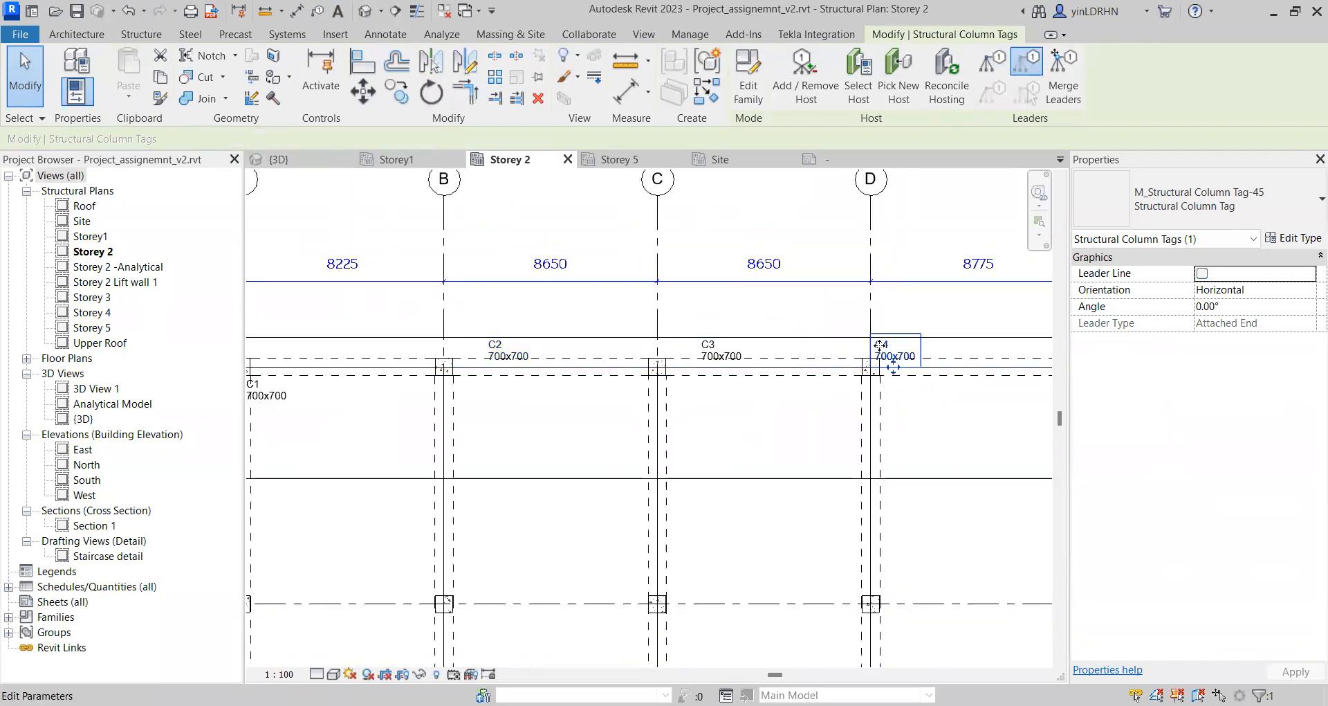
{"action": "scroll", "coordinate": [889, 367], "scroll_direction": "up", "scroll_amount": 2}
{"action": "left_click_drag", "start_coordinate": [889, 365], "coordinate": [904, 421]}
{"action": "left_click_drag", "start_coordinate": [624, 342], "coordinate": [585, 419]}
{"action": "middle_click_drag", "start_coordinate": [451, 450], "coordinate": [838, 487]}
{"action": "left_click", "coordinate": [689, 384]}
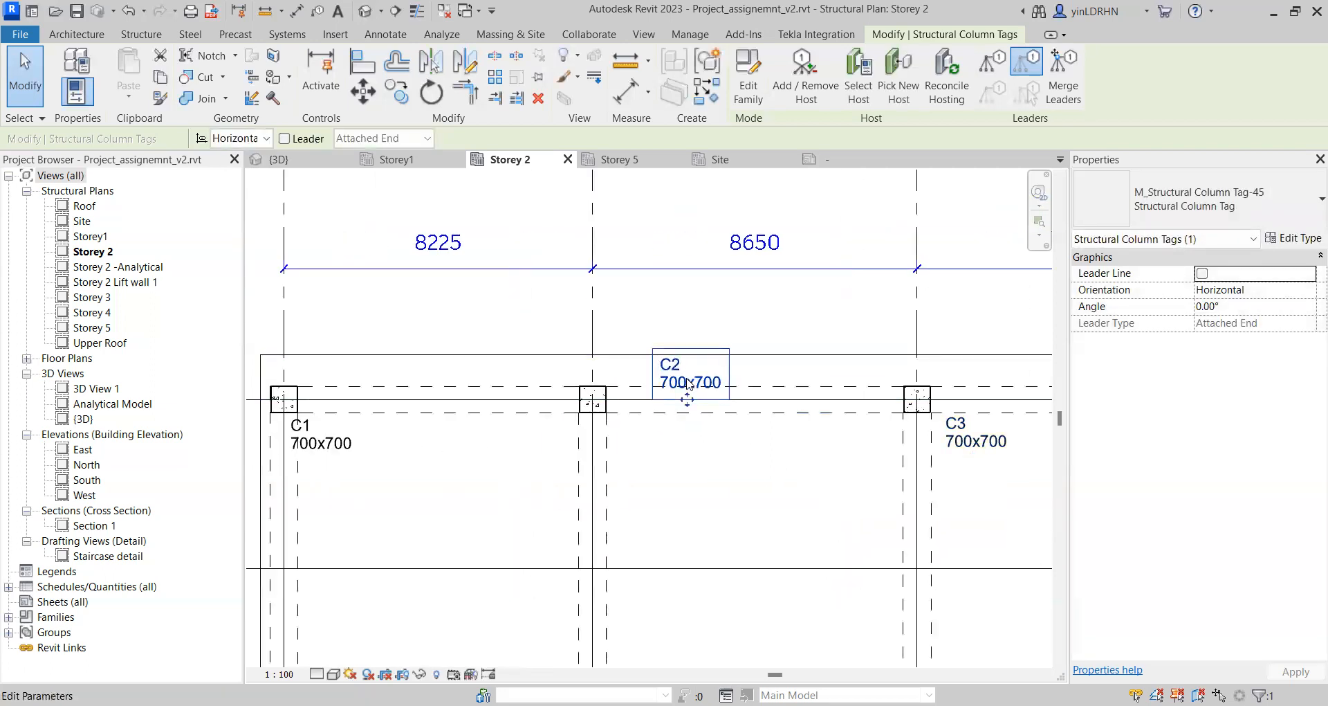
{"action": "left_click_drag", "start_coordinate": [688, 384], "coordinate": [647, 460]}
{"action": "left_click_drag", "start_coordinate": [323, 460], "coordinate": [335, 465]}
{"action": "left_click", "coordinate": [374, 504]}
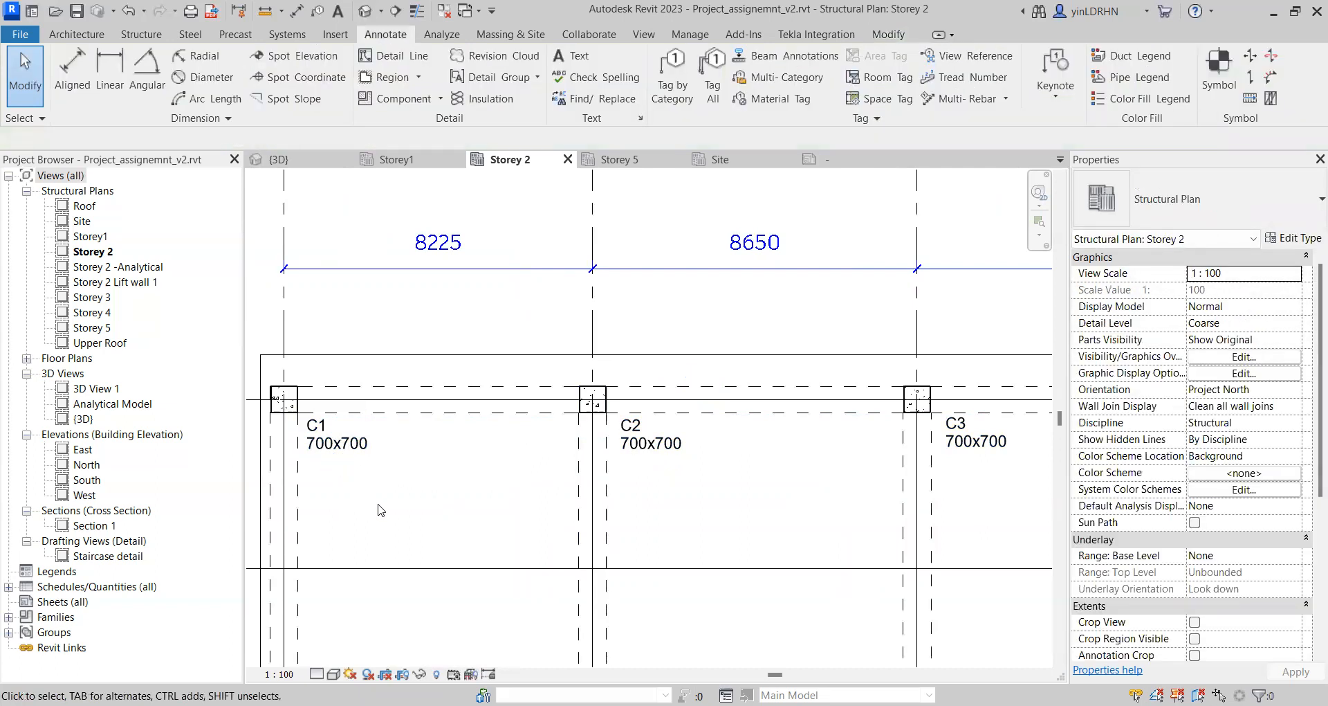
Step: Change the type of the structural column at grids 1 and B to Concrete-Rectangular-Column 450 x 600mm and inspect its tag
{"action": "scroll", "coordinate": [423, 445], "scroll_direction": "down", "scroll_amount": 2}
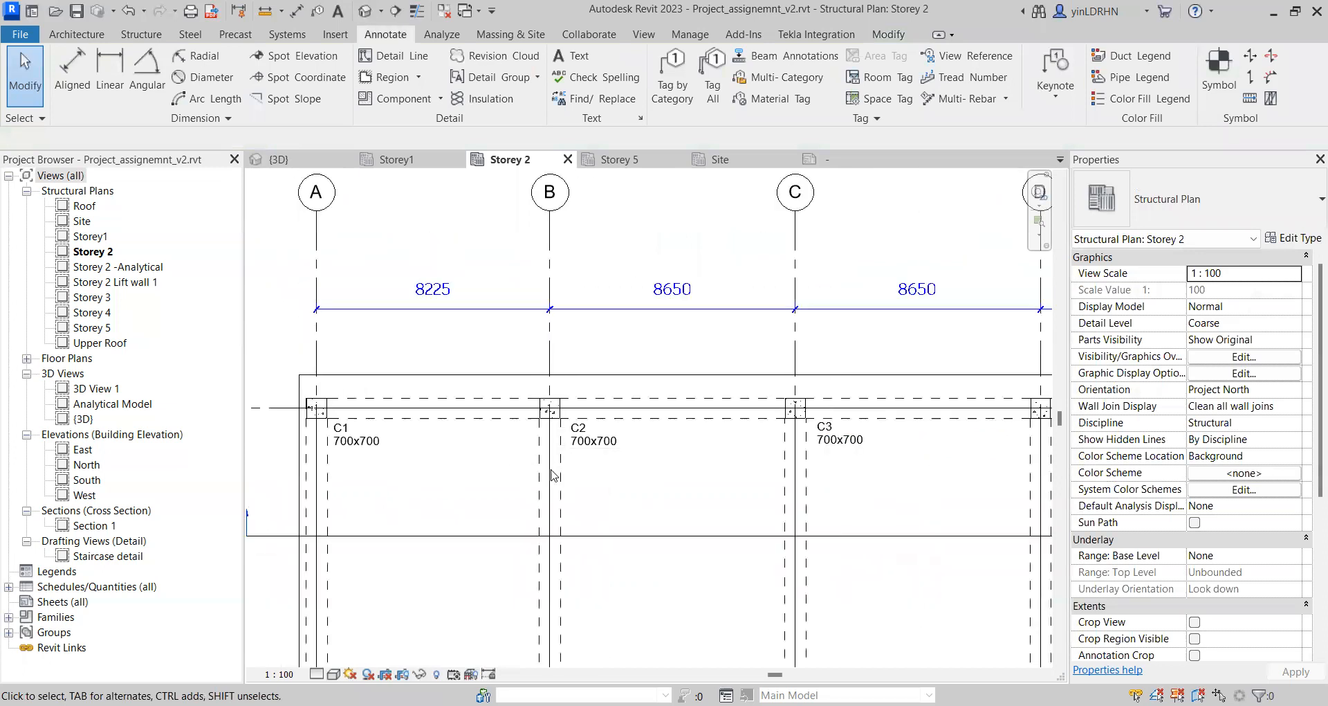
{"action": "middle_click_drag", "start_coordinate": [732, 491], "coordinate": [490, 444]}
{"action": "scroll", "coordinate": [657, 429], "scroll_direction": "down", "scroll_amount": 1}
{"action": "middle_click_drag", "start_coordinate": [631, 453], "coordinate": [696, 447]}
{"action": "scroll", "coordinate": [703, 442], "scroll_direction": "down", "scroll_amount": 1}
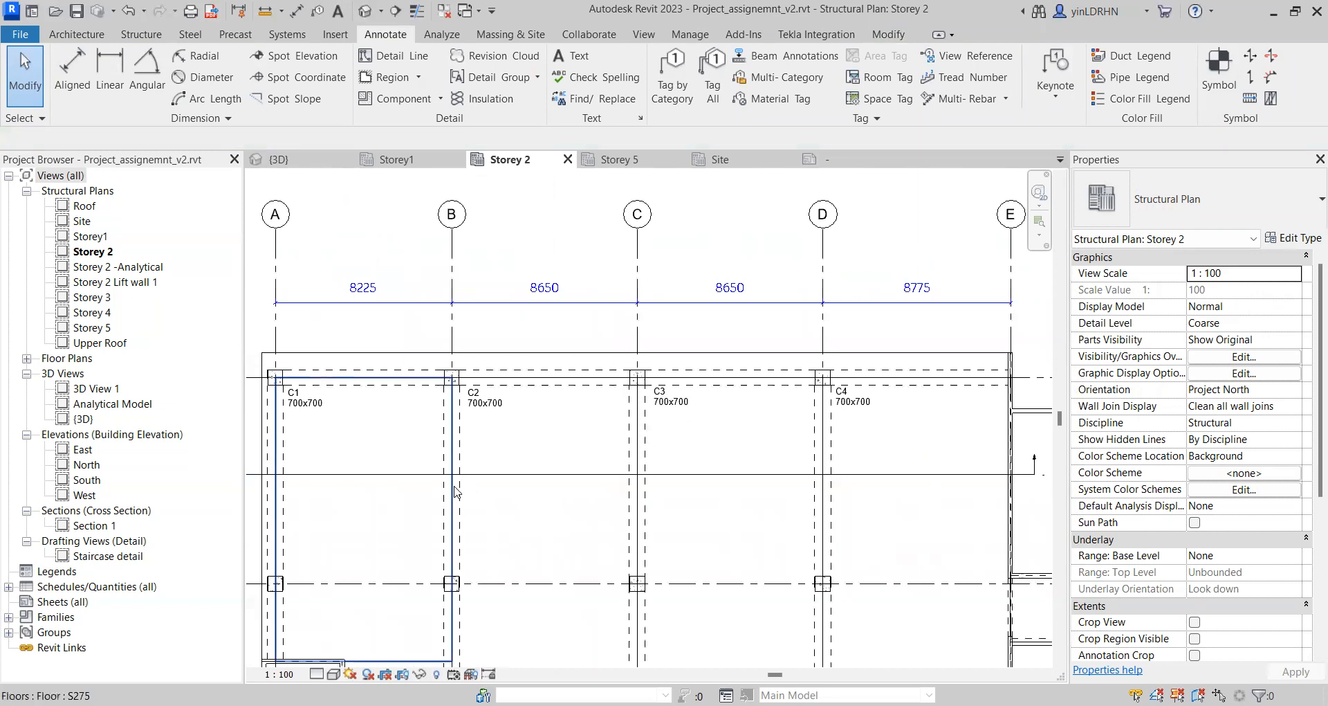
{"action": "left_click", "coordinate": [460, 381]}
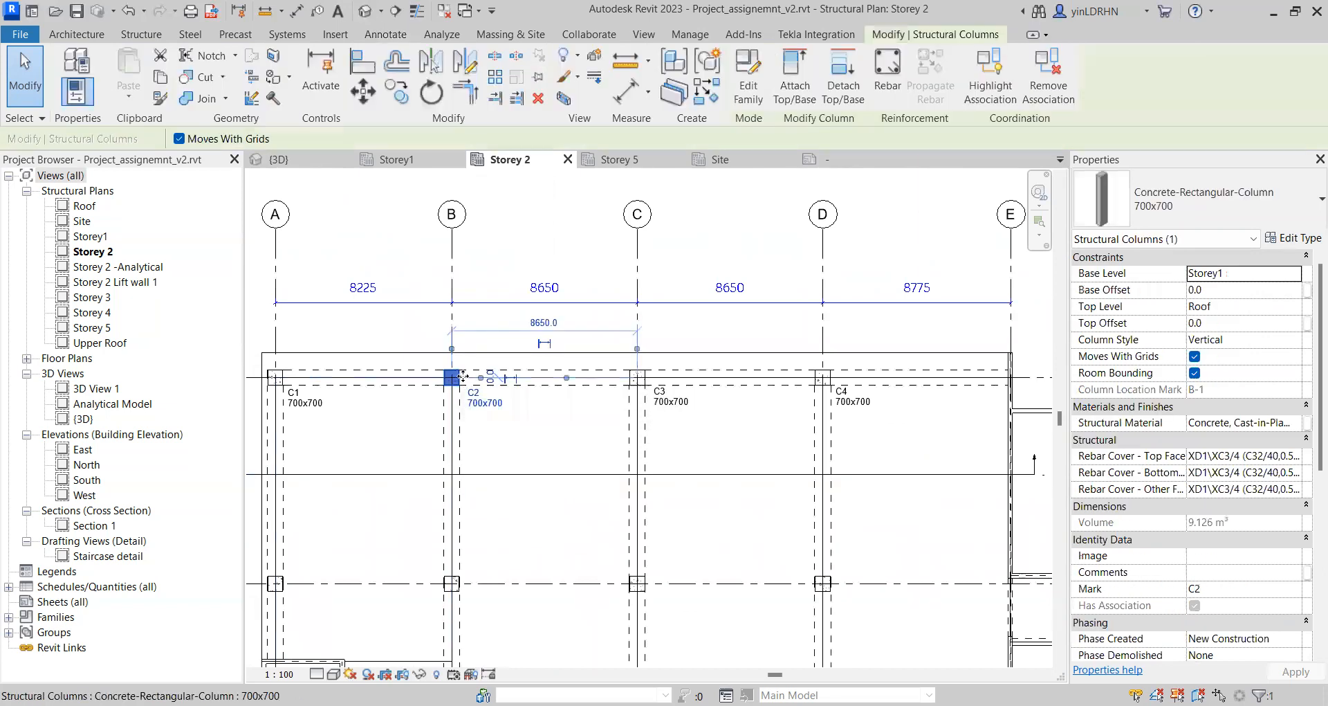
{"action": "left_click", "coordinate": [1310, 208]}
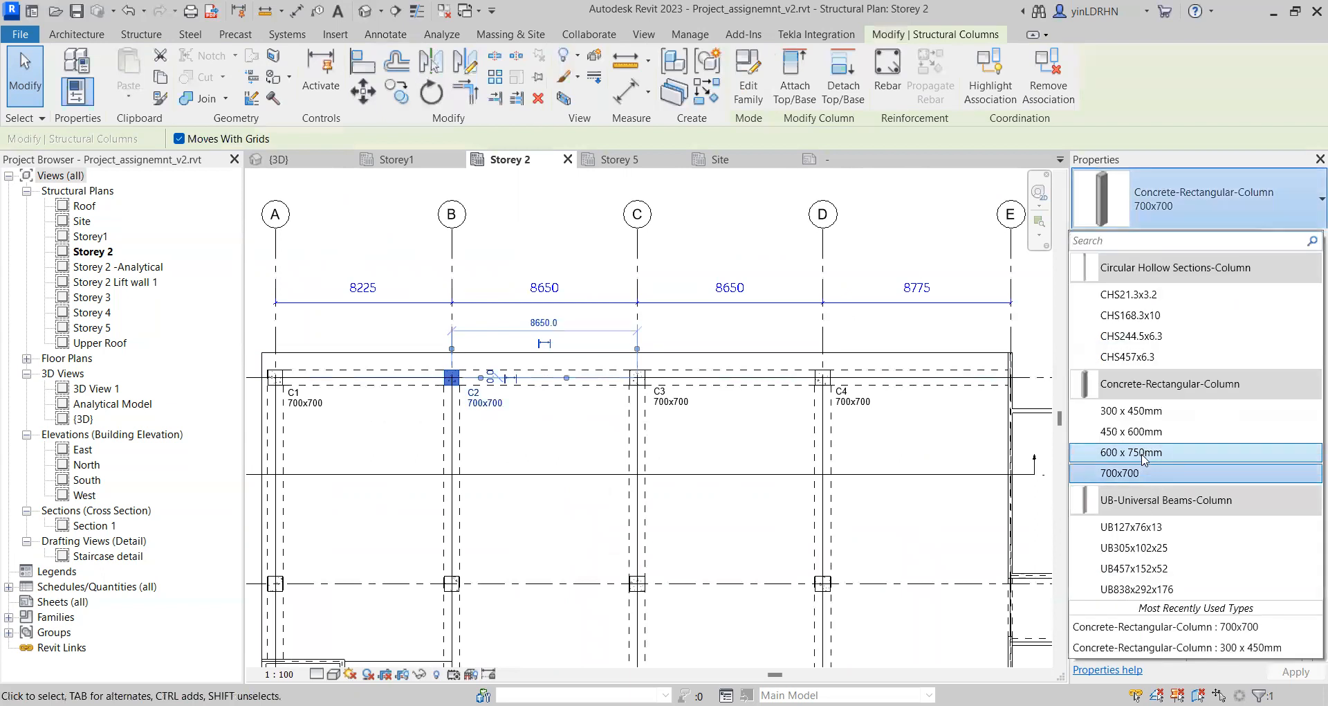
{"action": "left_click", "coordinate": [1143, 431]}
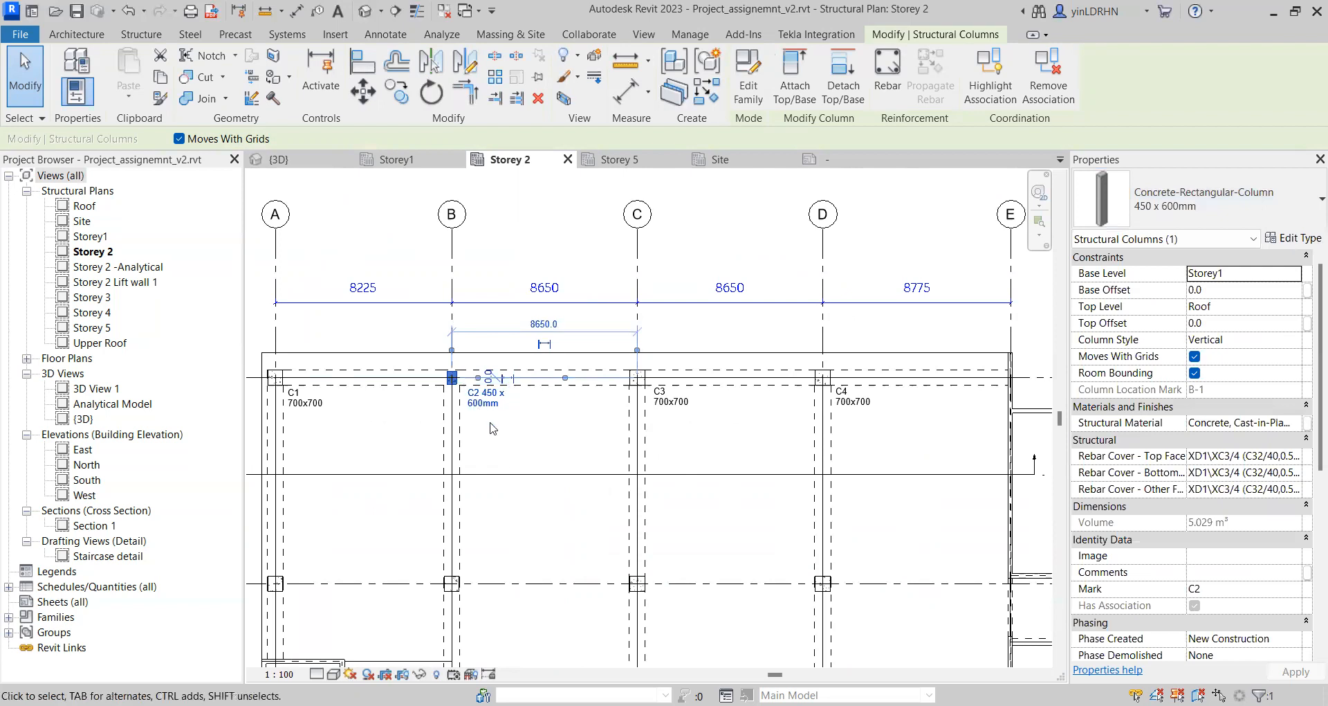
{"action": "scroll", "coordinate": [488, 408], "scroll_direction": "up", "scroll_amount": 2}
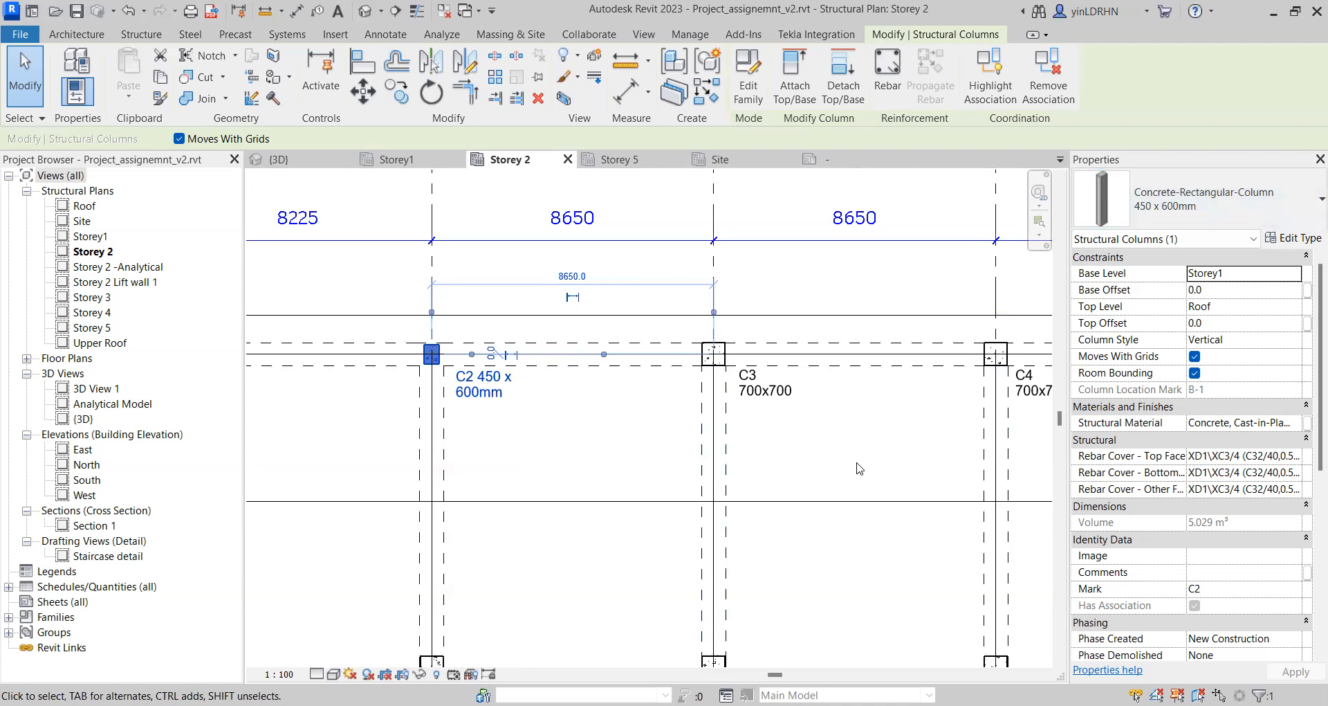
Step: Set the grid B column's type back to Concrete-Rectangular-Column 700x700
{"action": "left_click", "coordinate": [1310, 204]}
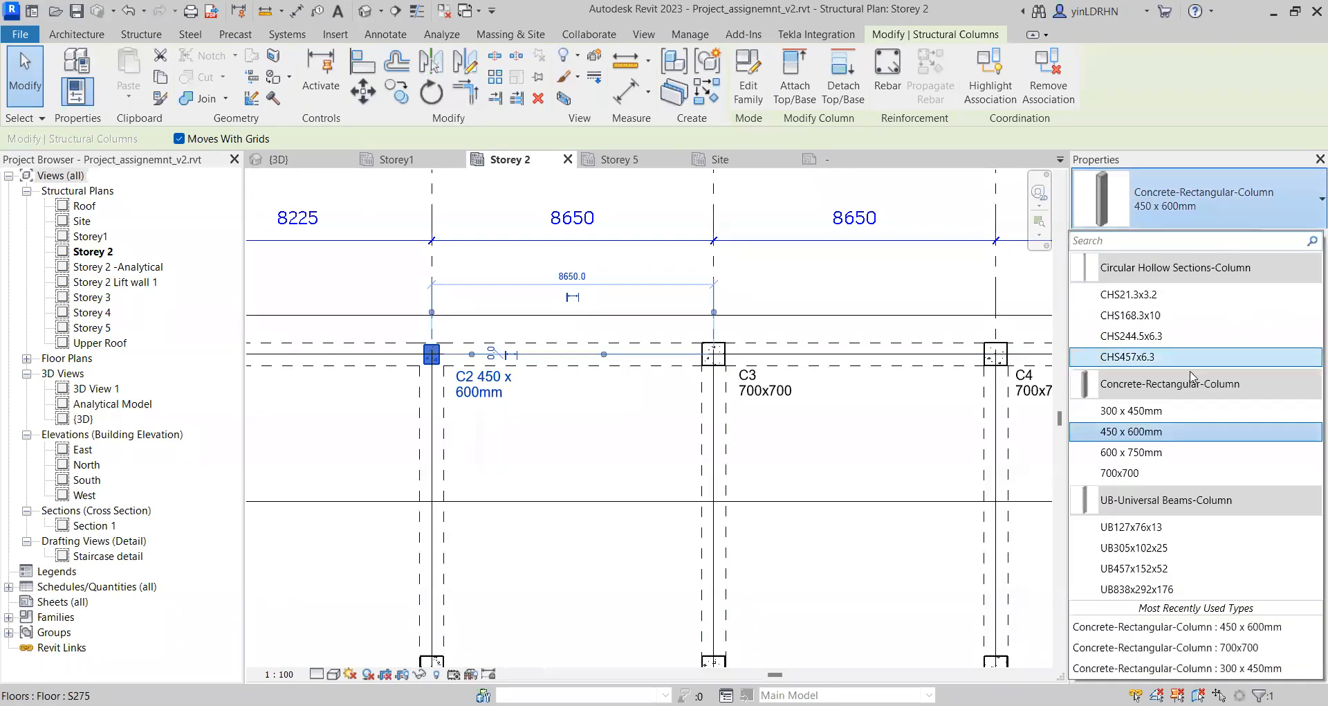
{"action": "left_click", "coordinate": [1090, 475]}
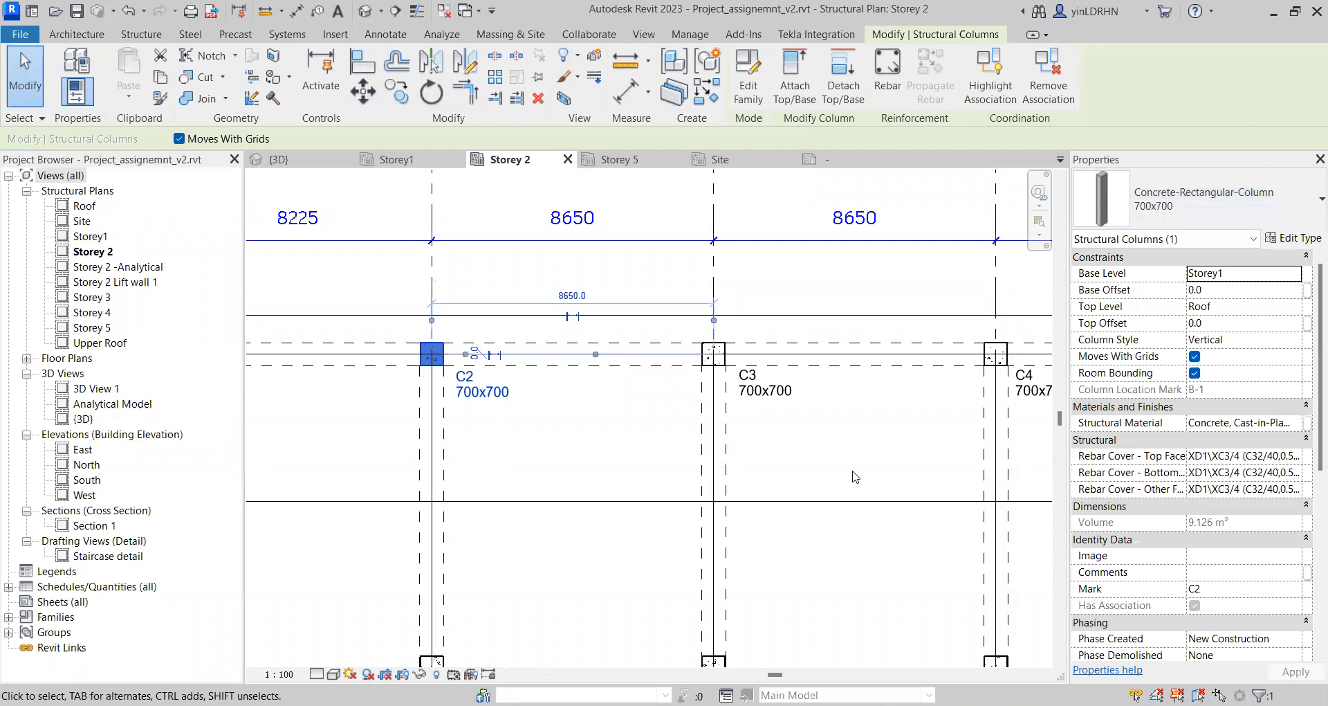
{"action": "left_click", "coordinate": [855, 477]}
Step: Tag the grid 1 beam between grids A and B by category without a leader, and decline loading a floor tag
{"action": "scroll", "coordinate": [853, 423], "scroll_direction": "down", "scroll_amount": 1}
{"action": "middle_click_drag", "start_coordinate": [873, 453], "coordinate": [747, 427]}
{"action": "scroll", "coordinate": [778, 419], "scroll_direction": "down", "scroll_amount": 1}
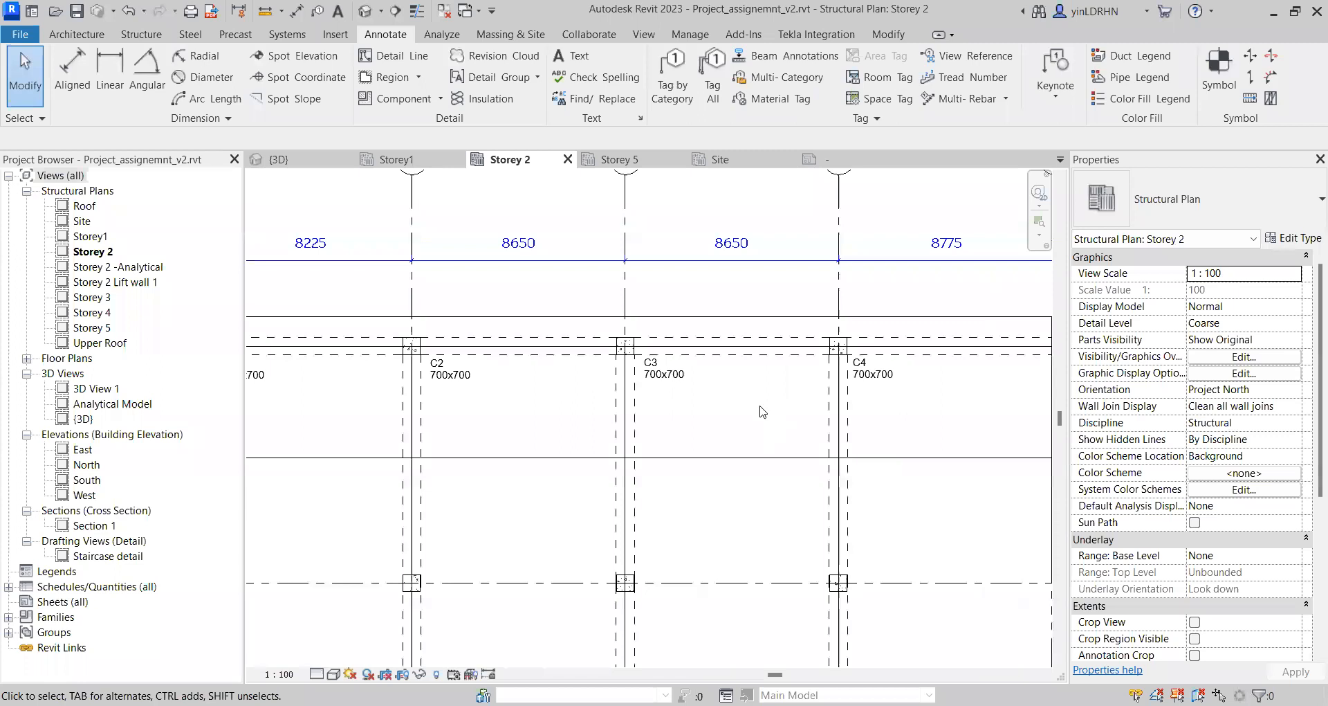
{"action": "middle_click_drag", "start_coordinate": [485, 453], "coordinate": [575, 451]}
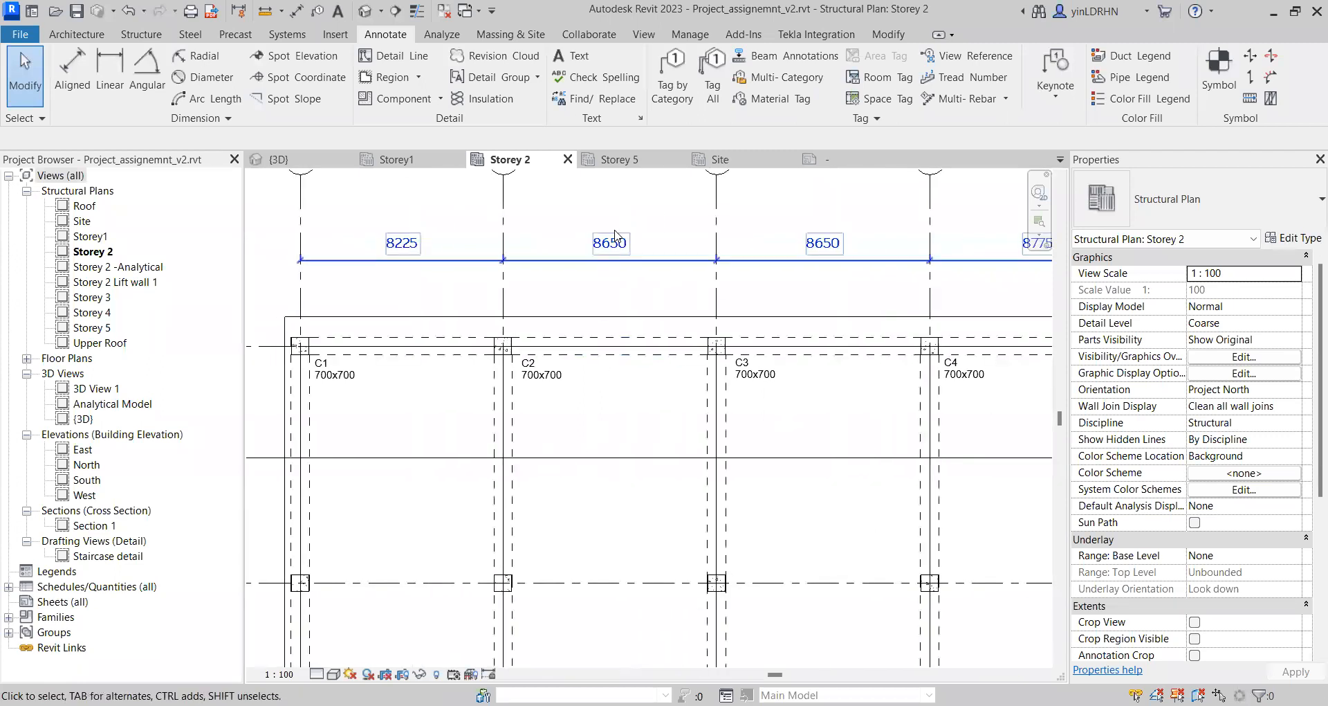
{"action": "left_click", "coordinate": [675, 88]}
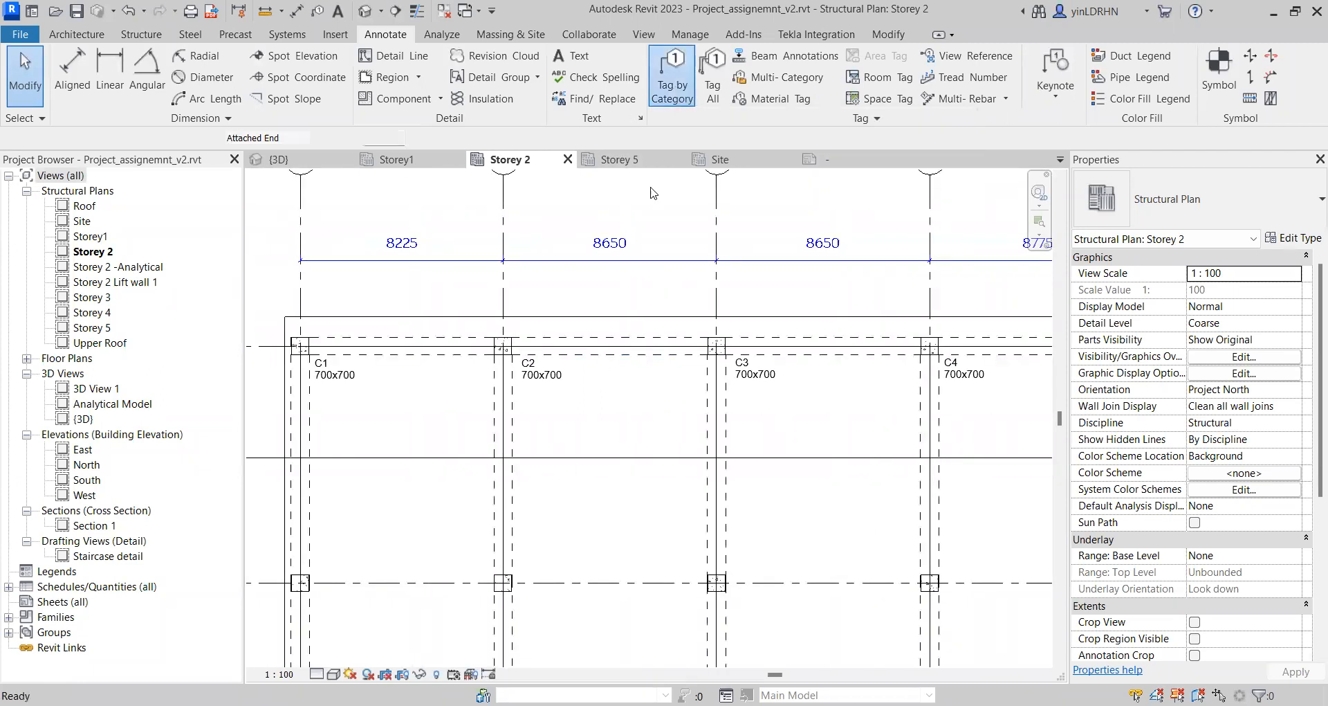
{"action": "scroll", "coordinate": [392, 337], "scroll_direction": "up", "scroll_amount": 2}
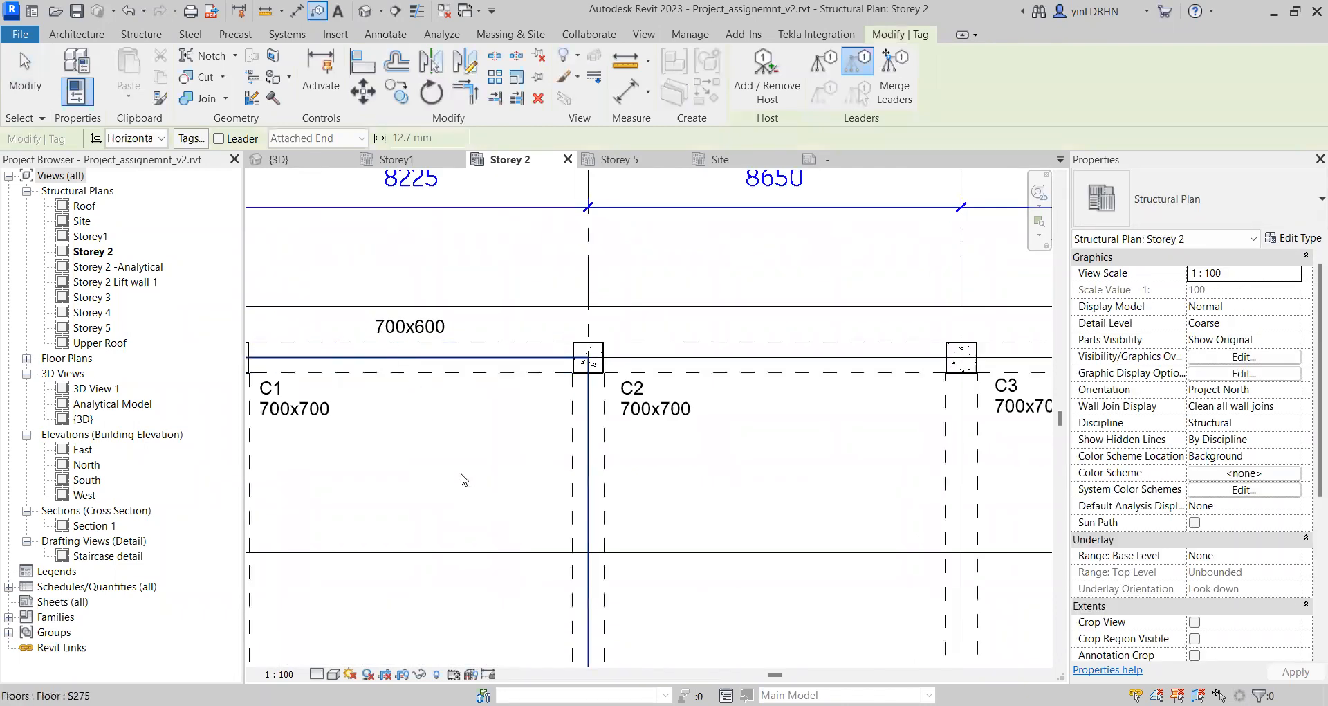
{"action": "left_click", "coordinate": [409, 327]}
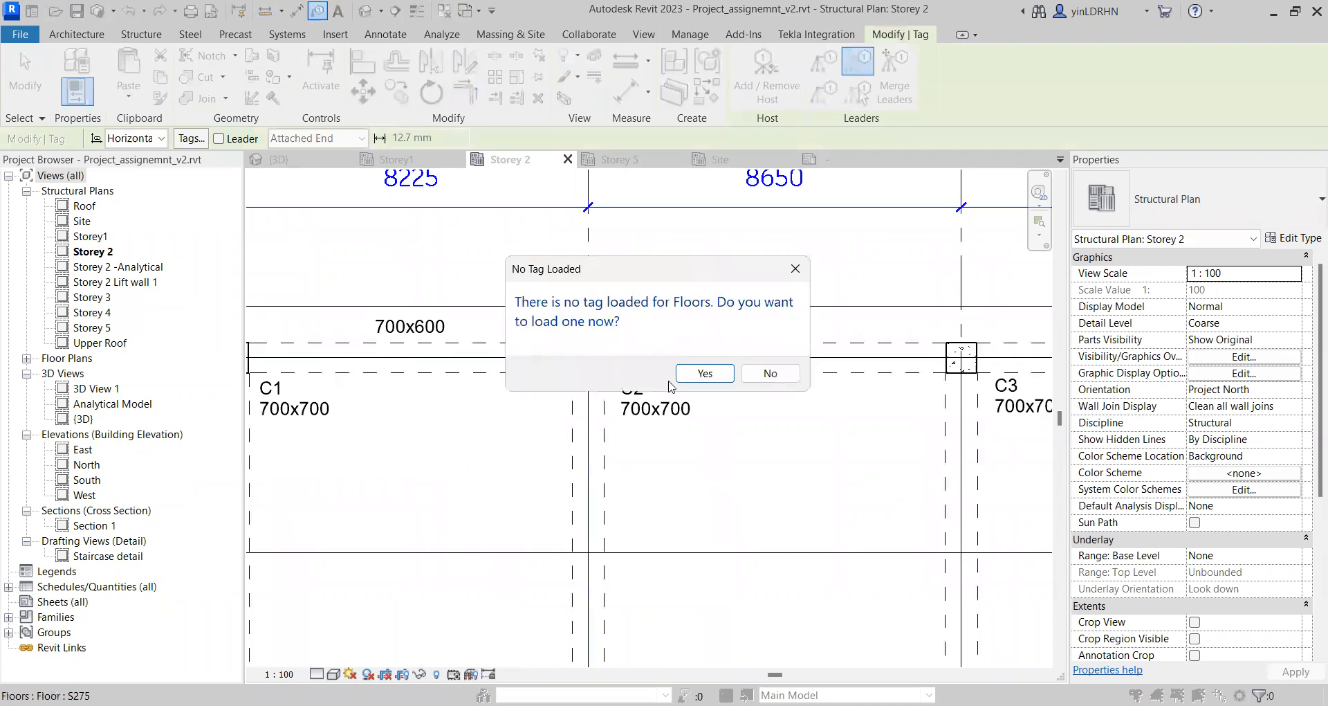
{"action": "left_click", "coordinate": [765, 374]}
{"action": "key", "text": "Escape"}
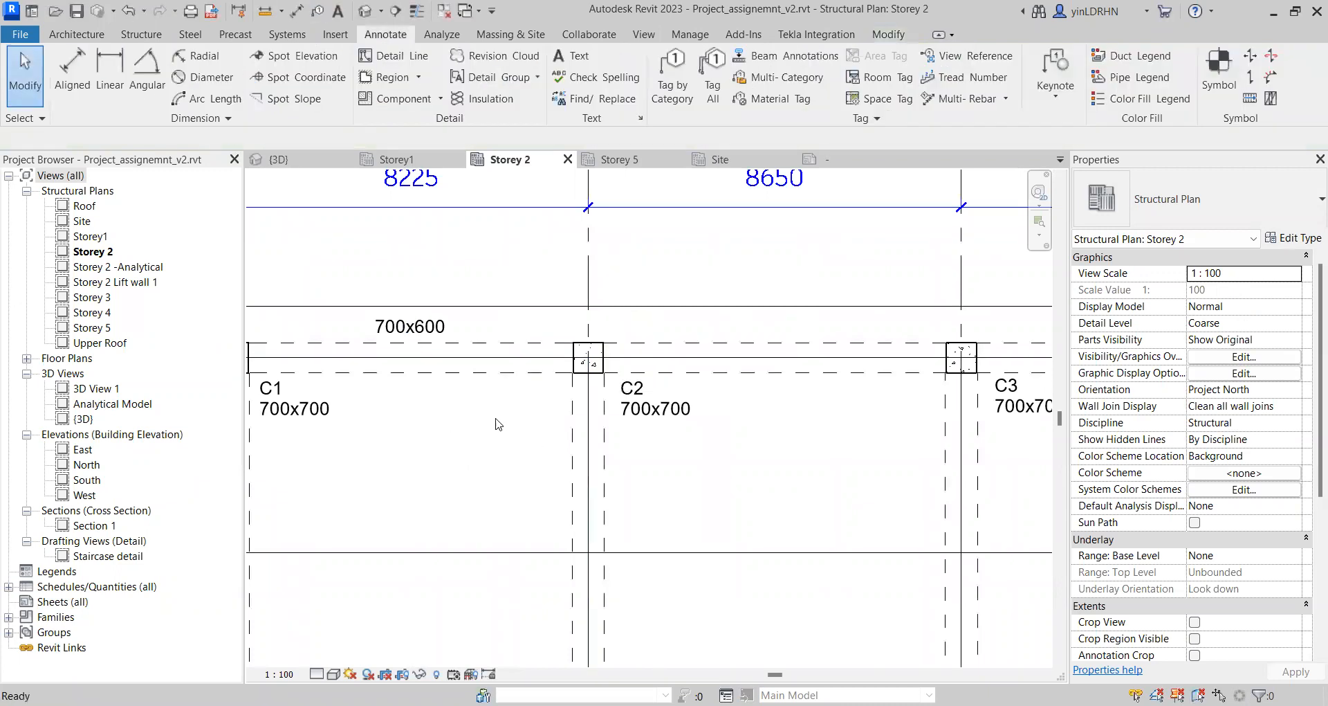
Step: Edit the beam tag's family, adding the Mark parameter to its label and ordering it ahead of Type Name
{"action": "left_click", "coordinate": [425, 332]}
{"action": "left_click", "coordinate": [749, 78]}
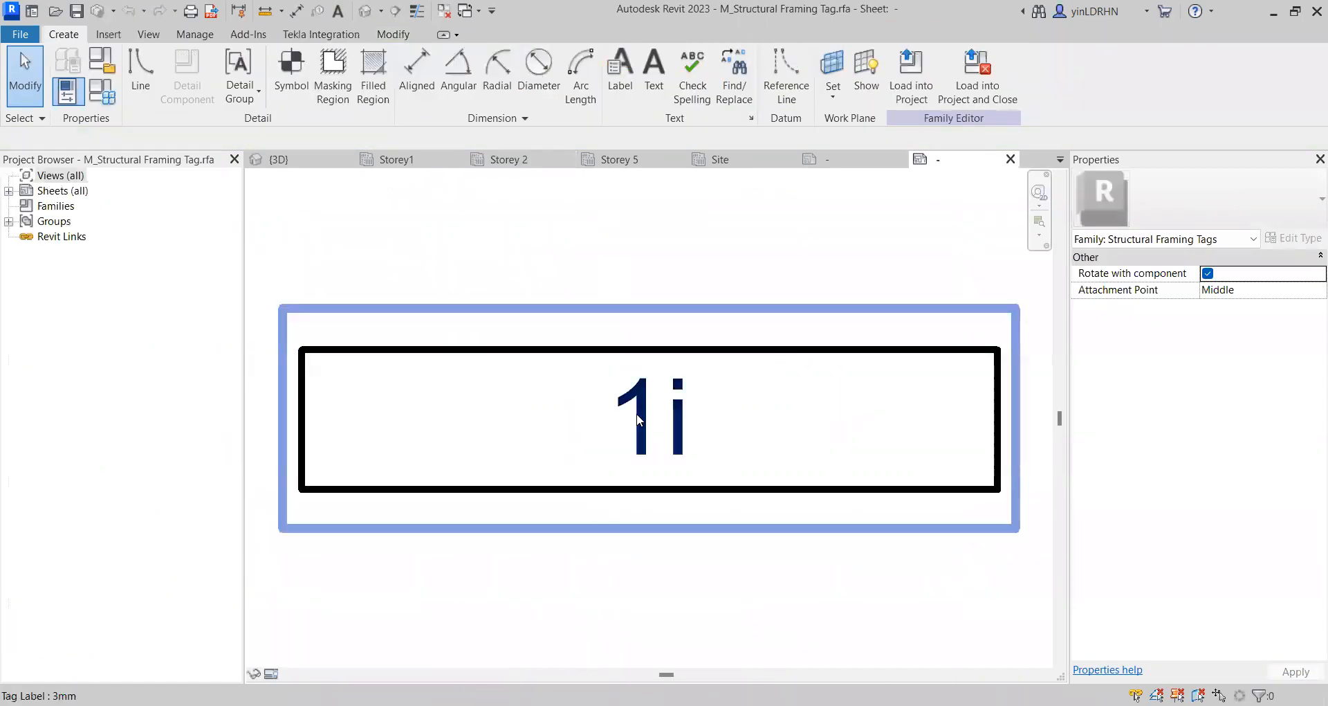
{"action": "left_click", "coordinate": [637, 413]}
{"action": "left_click", "coordinate": [646, 73]}
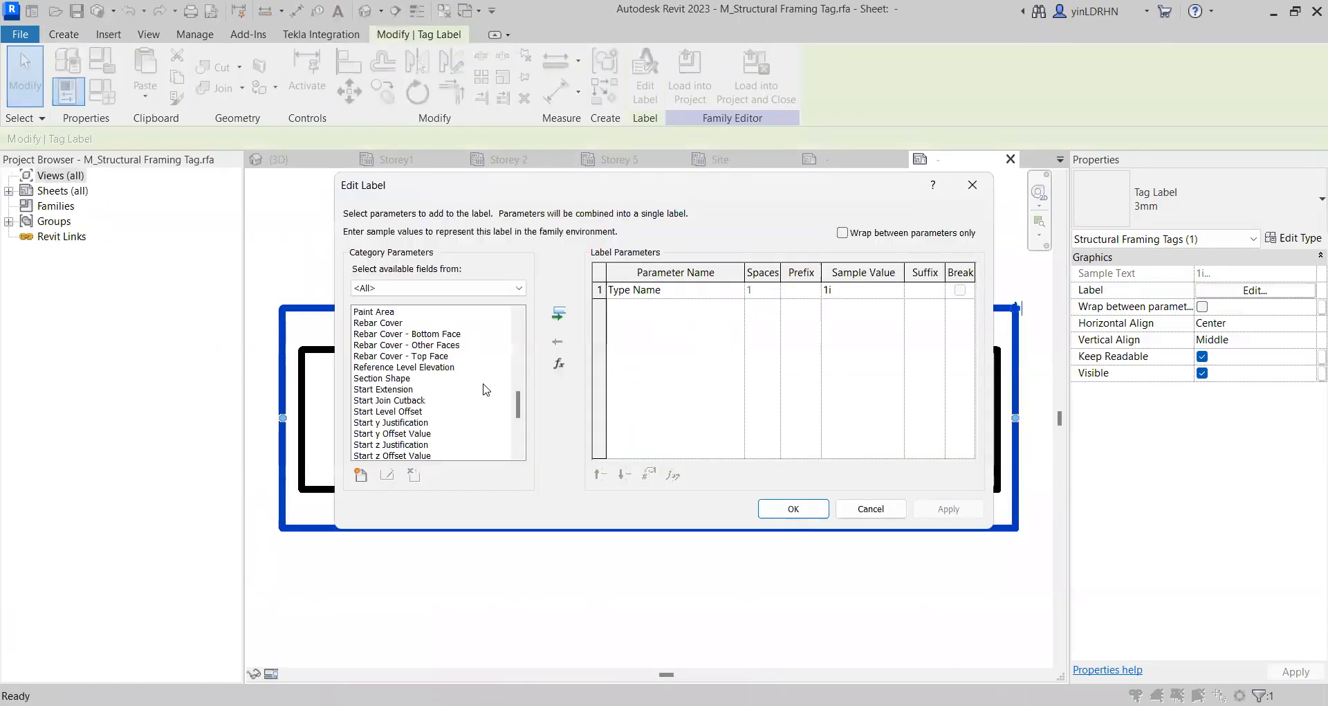
{"action": "mouse_move", "coordinate": [520, 411]}
{"action": "left_mouse_down"}
{"action": "mouse_move", "coordinate": [521, 331]}
{"action": "mouse_move", "coordinate": [522, 373]}
{"action": "left_mouse_up"}
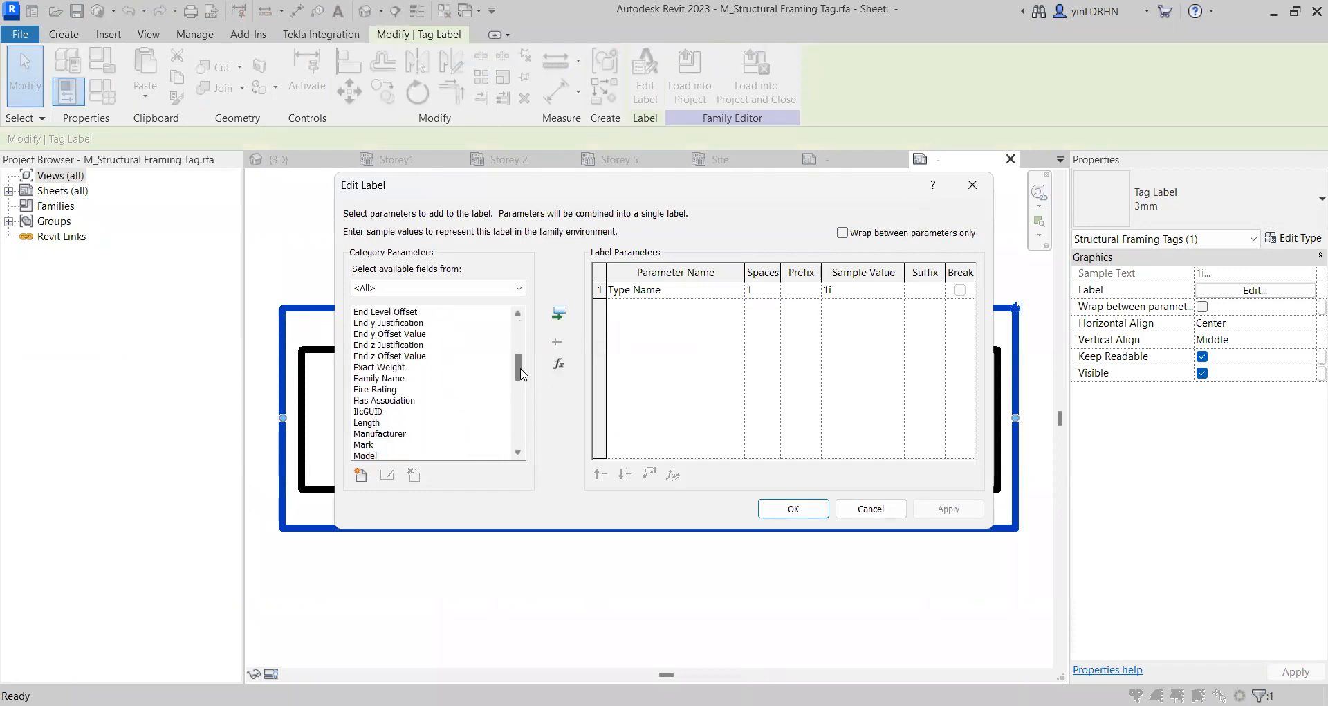
{"action": "left_click", "coordinate": [403, 445]}
{"action": "left_click", "coordinate": [559, 313]}
{"action": "left_click", "coordinate": [659, 294]}
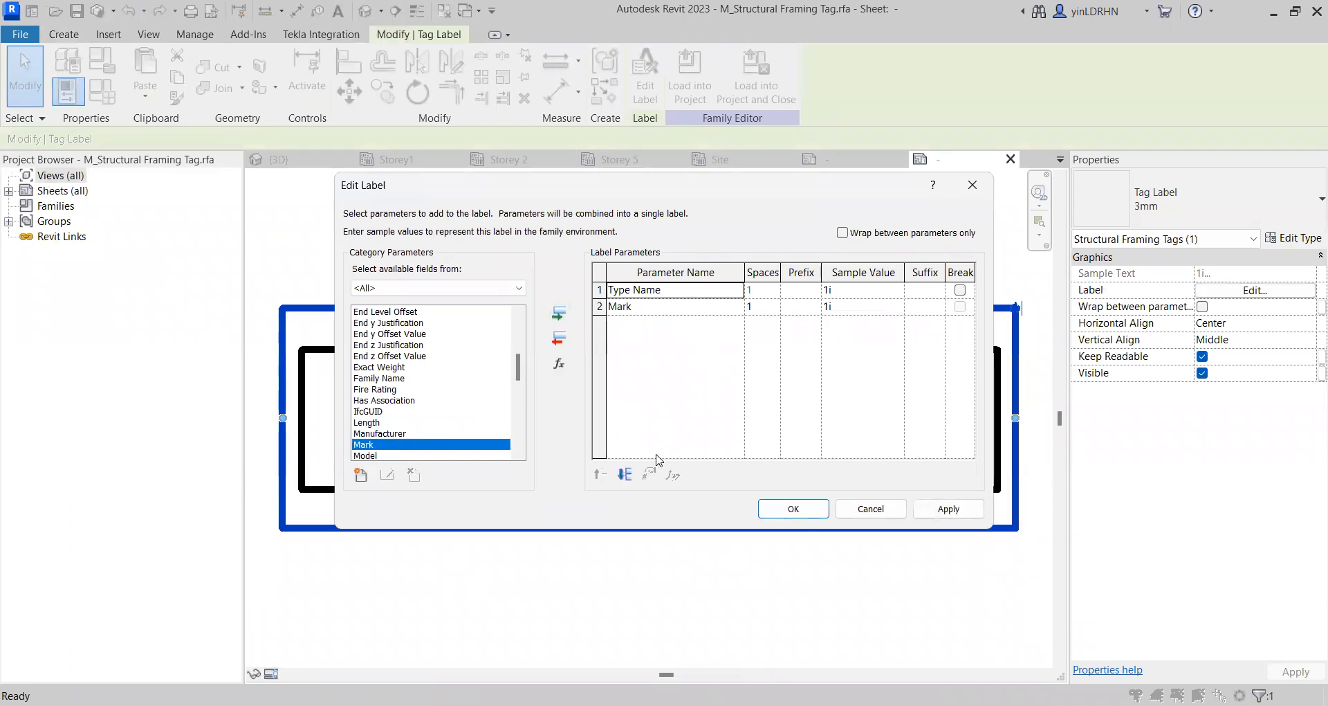
{"action": "left_click", "coordinate": [625, 474]}
{"action": "left_click", "coordinate": [915, 511]}
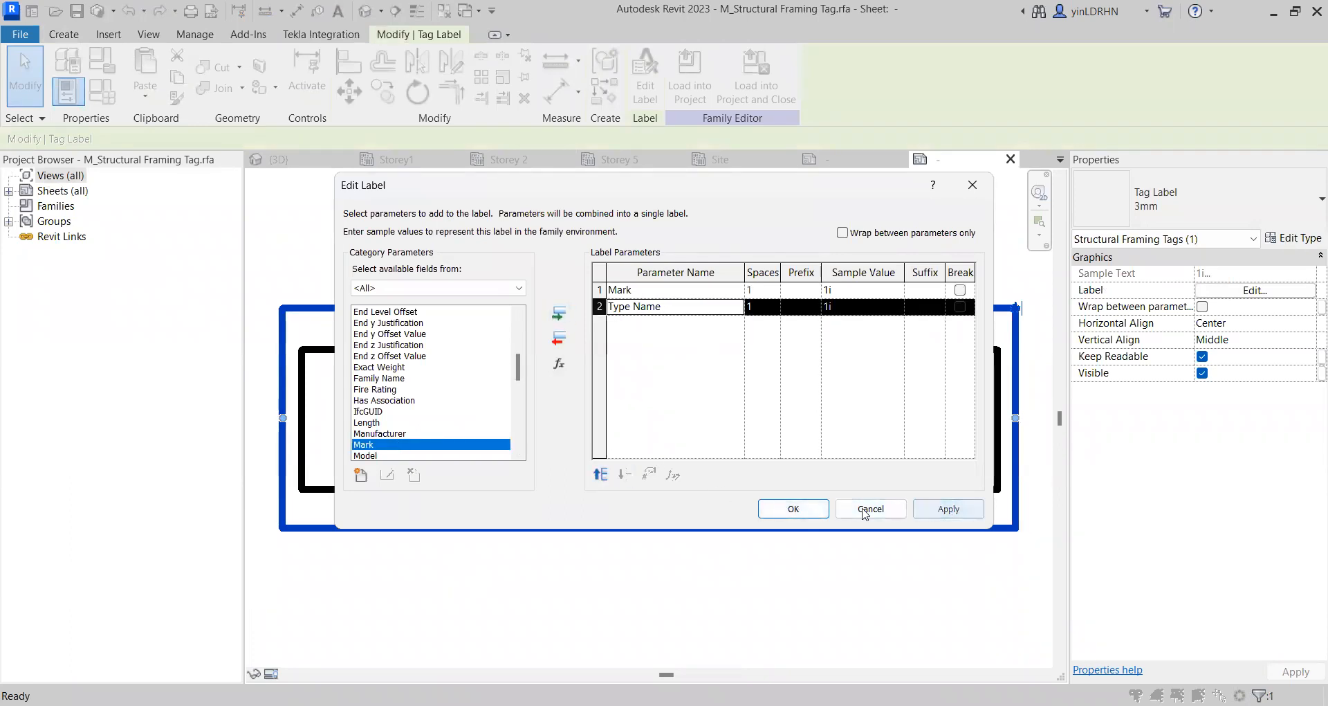
{"action": "key", "text": "Return"}
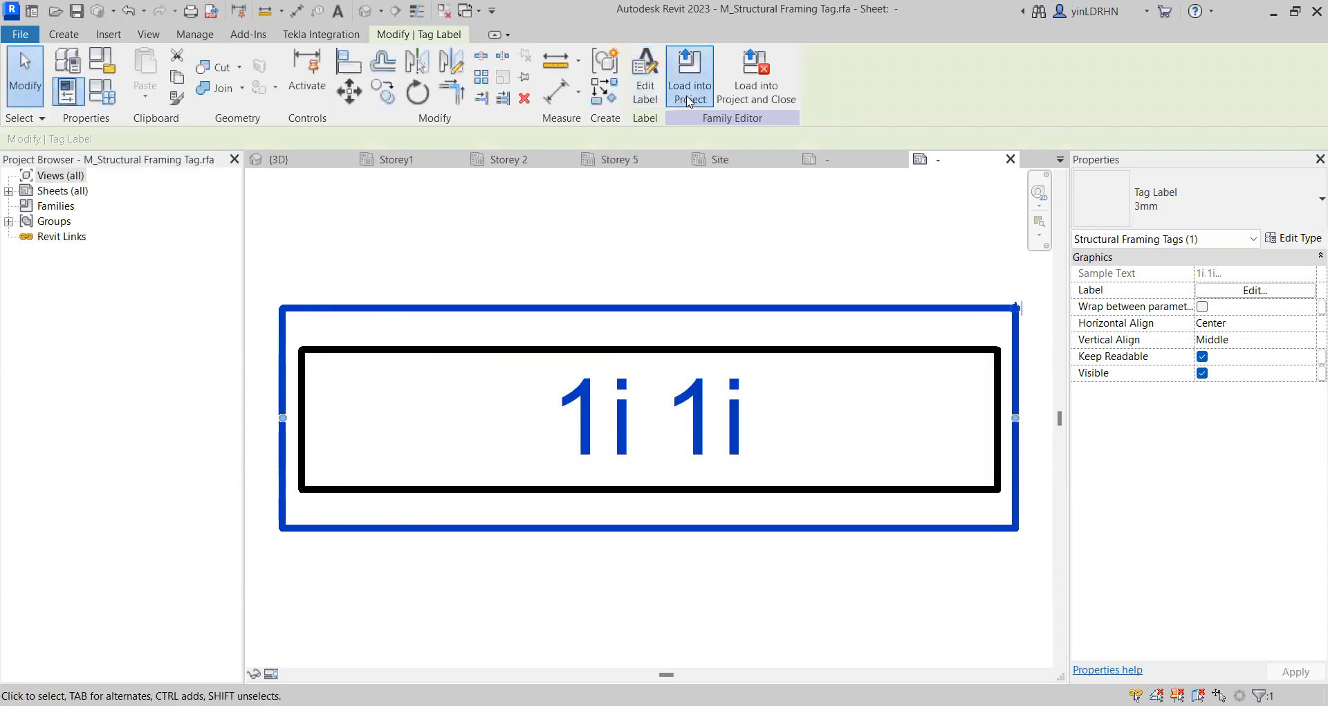
Step: Load the structural framing tag family into Project_assignemnt_v2.rvt, overwriting the existing version
{"action": "left_click", "coordinate": [690, 76]}
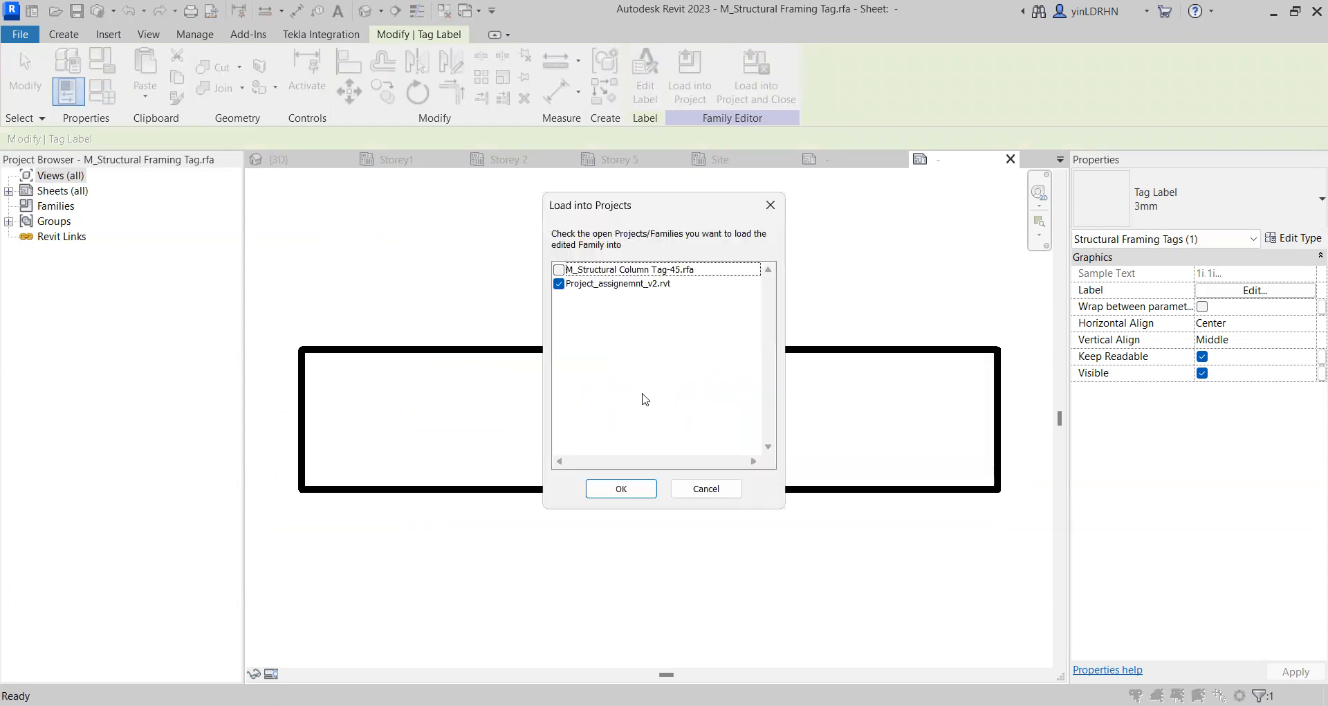
{"action": "left_click", "coordinate": [614, 289]}
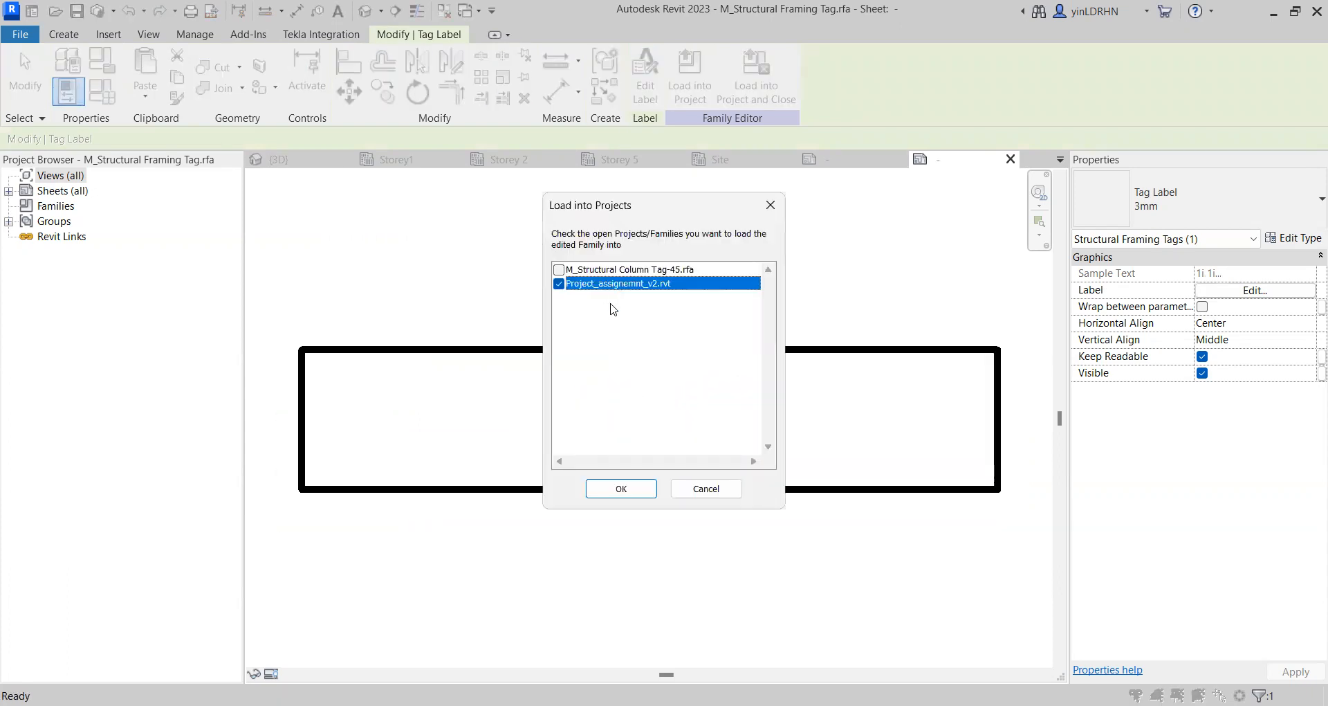
{"action": "left_click", "coordinate": [621, 488]}
{"action": "left_click", "coordinate": [671, 364]}
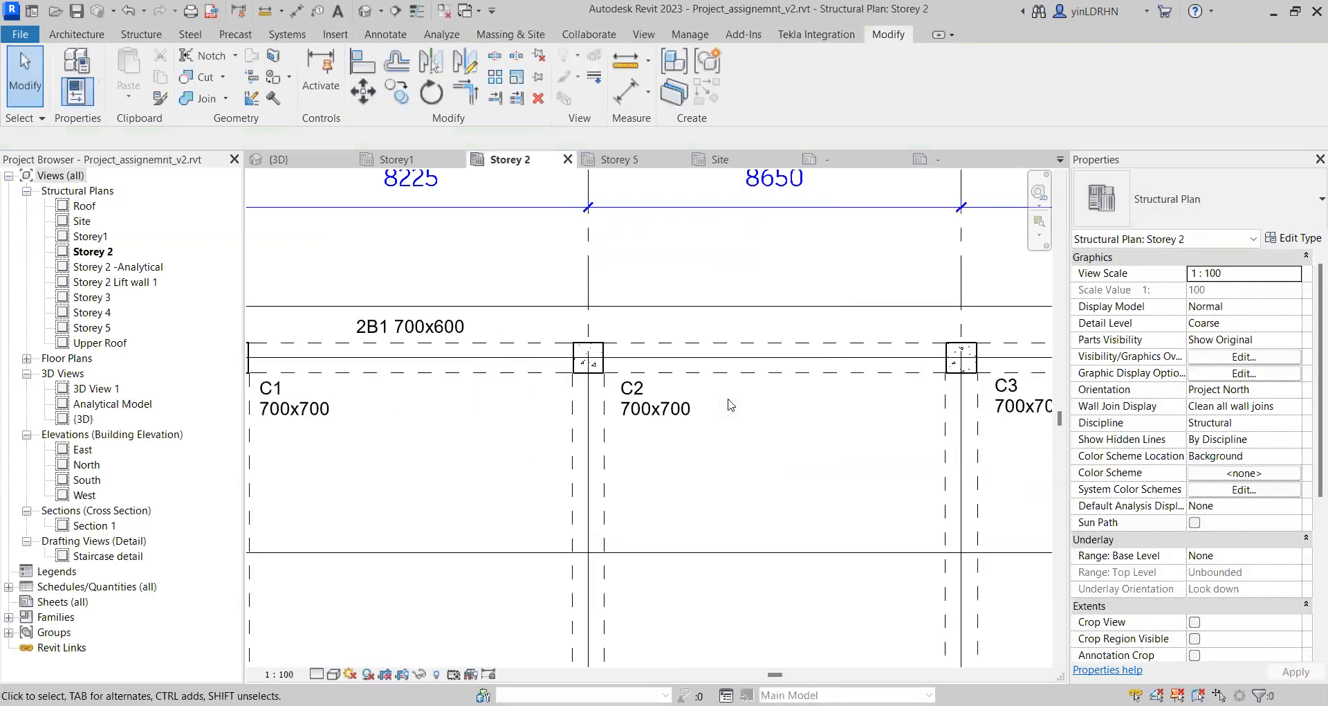
Step: Check the Mark and type name of the grid 1 beam between grids A and B against its tag
{"action": "scroll", "coordinate": [558, 413], "scroll_direction": "down", "scroll_amount": 1}
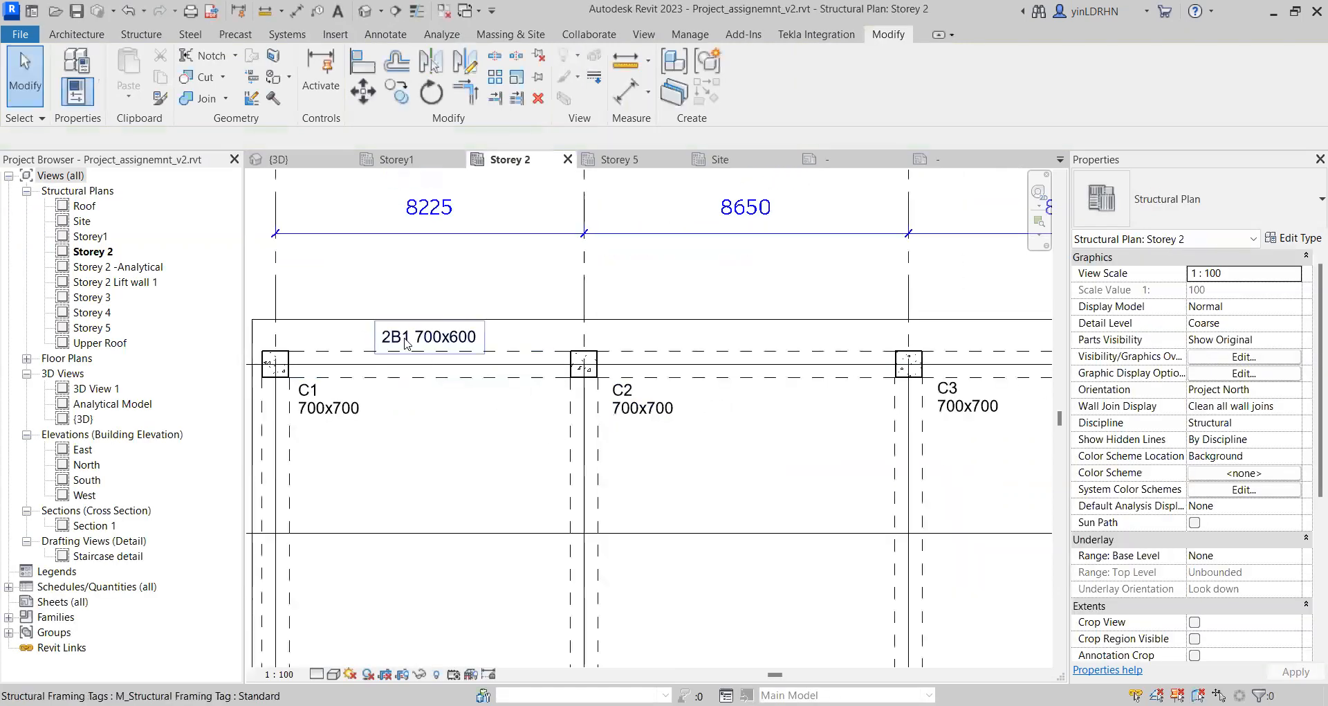
{"action": "left_click", "coordinate": [414, 366]}
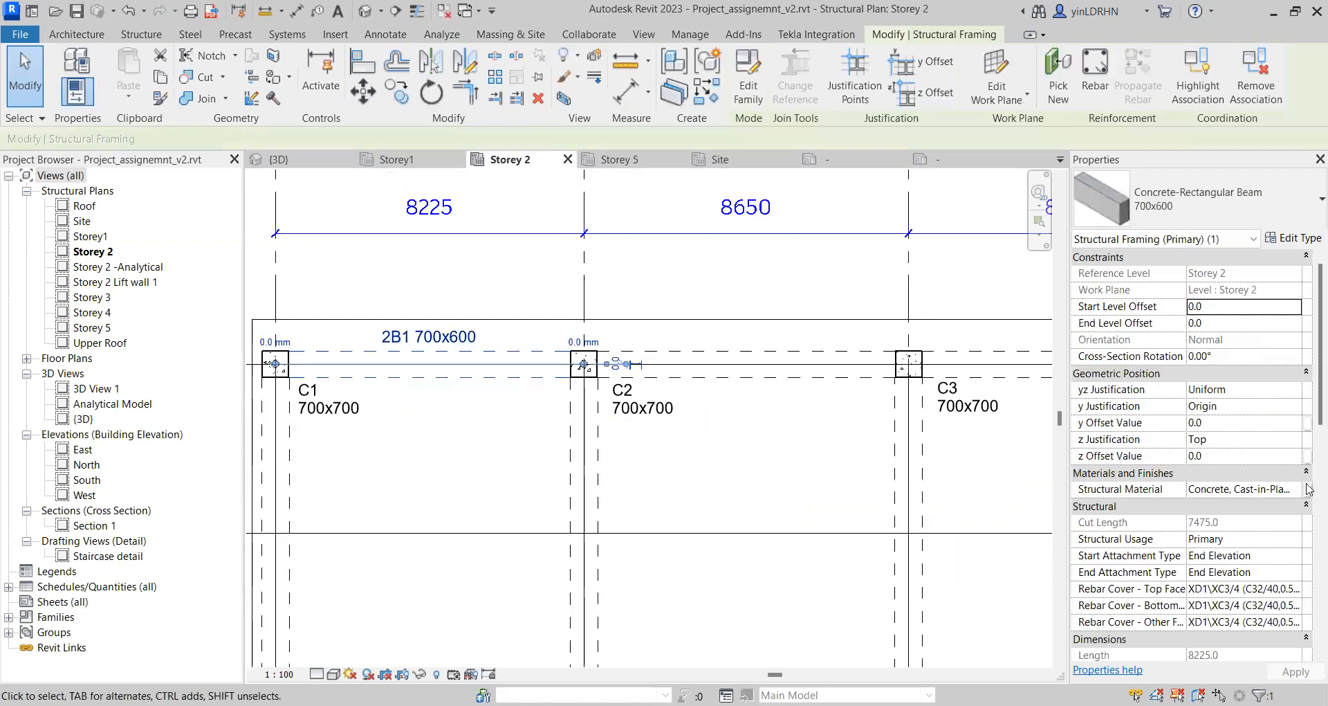
{"action": "scroll", "coordinate": [1308, 423], "scroll_direction": "down", "scroll_amount": 10}
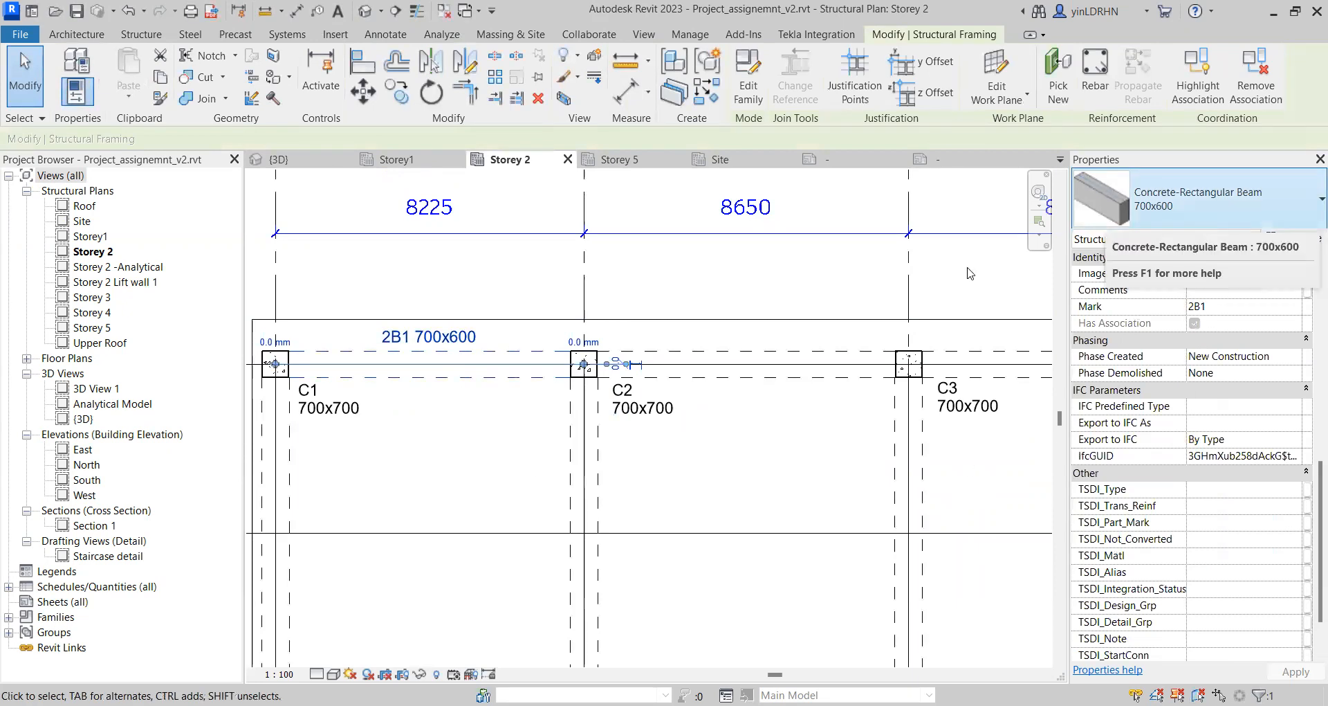
{"action": "left_click", "coordinate": [723, 486]}
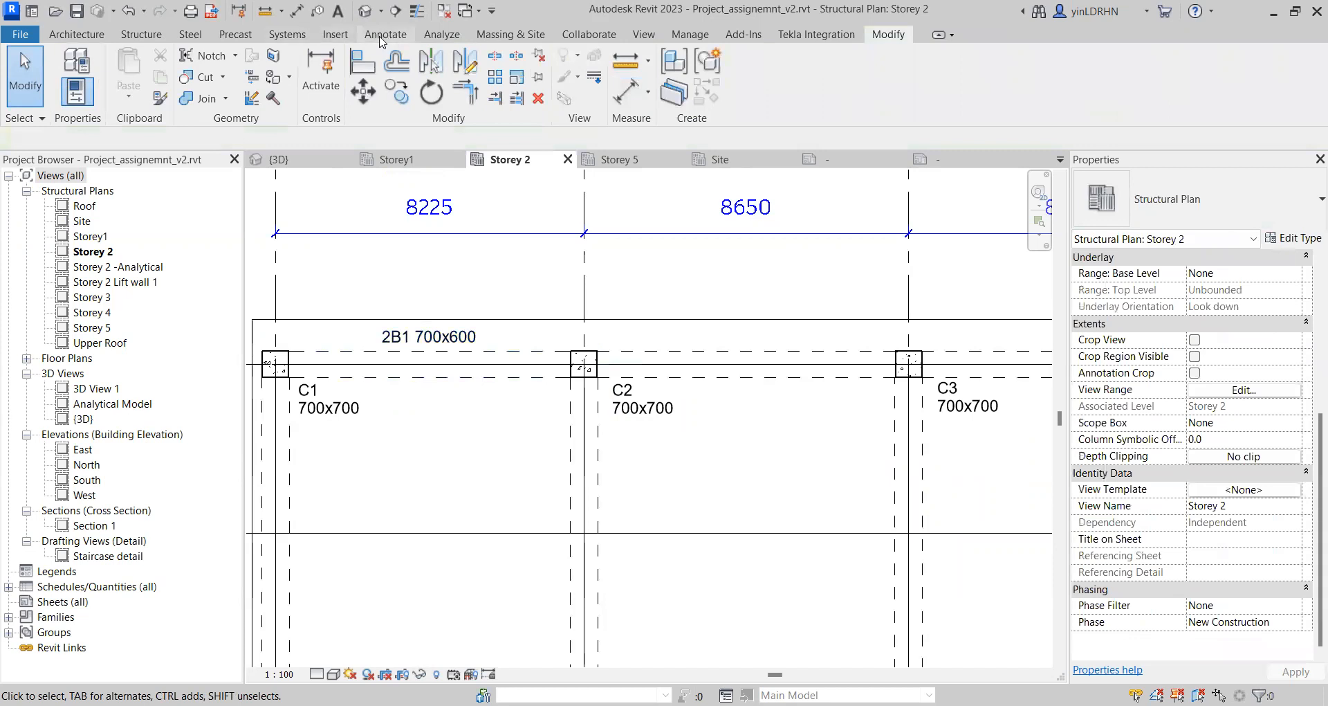
Step: Tag the grid 1 beam between grids B and C by category without a leader
{"action": "left_click", "coordinate": [380, 40]}
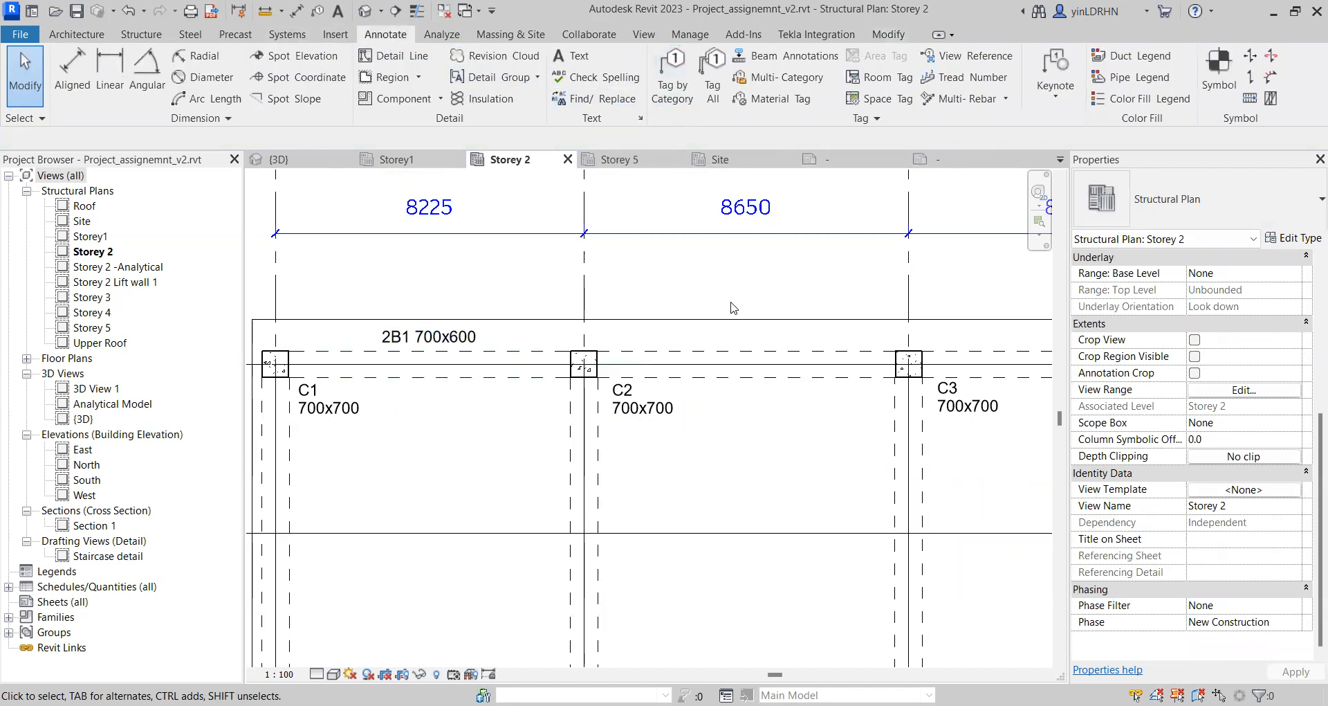
{"action": "left_click", "coordinate": [671, 69]}
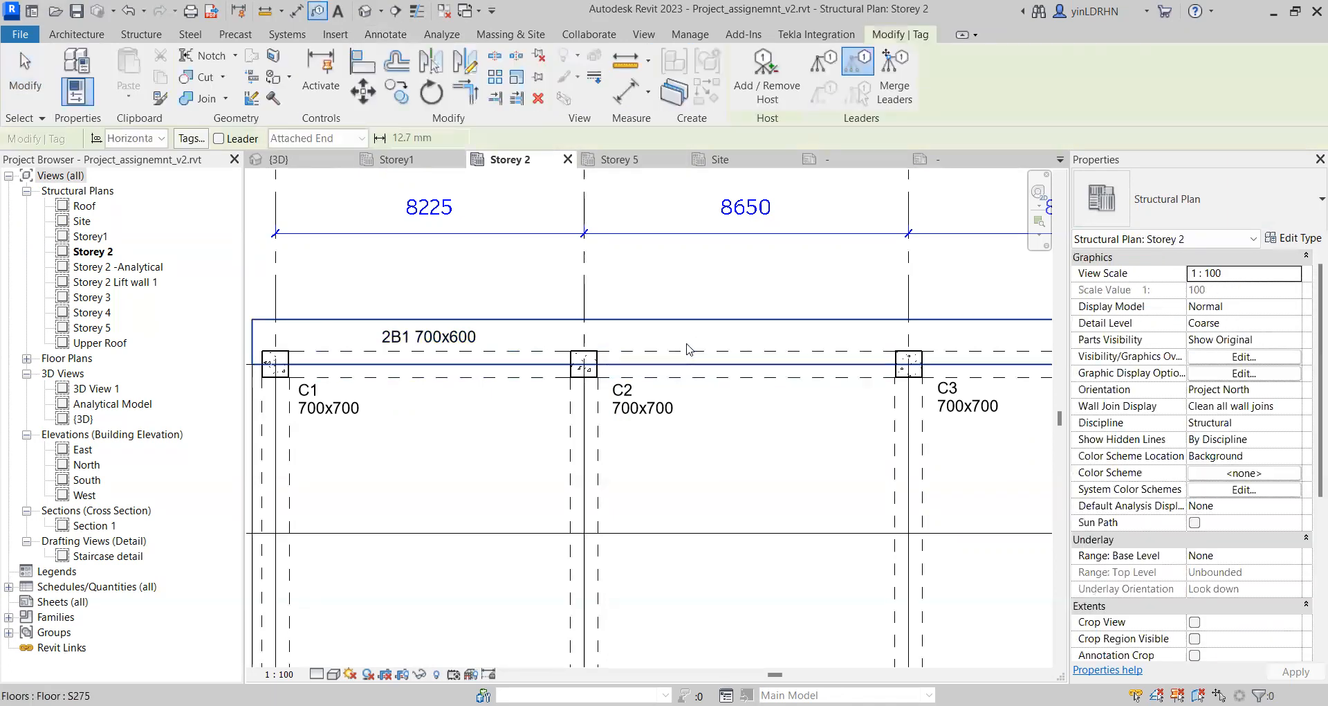
{"action": "left_click", "coordinate": [772, 370]}
{"action": "left_click", "coordinate": [692, 350]}
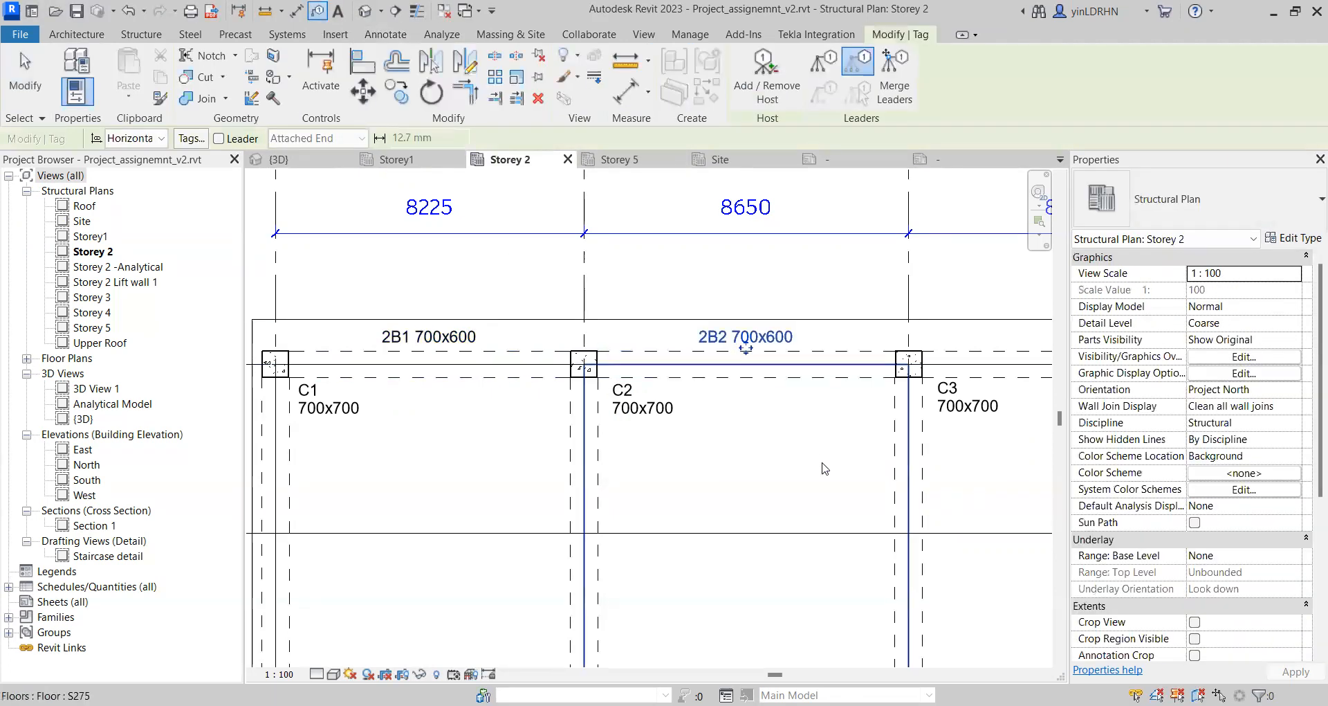
Step: Tag the grid 1 beams between grids C and D and between grids D and E, without leaders
{"action": "scroll", "coordinate": [696, 337], "scroll_direction": "right", "scroll_amount": 3, "text": "shift"}
{"action": "left_click", "coordinate": [695, 337]}
{"action": "scroll", "coordinate": [696, 337], "scroll_direction": "right", "scroll_amount": 3, "text": "shift"}
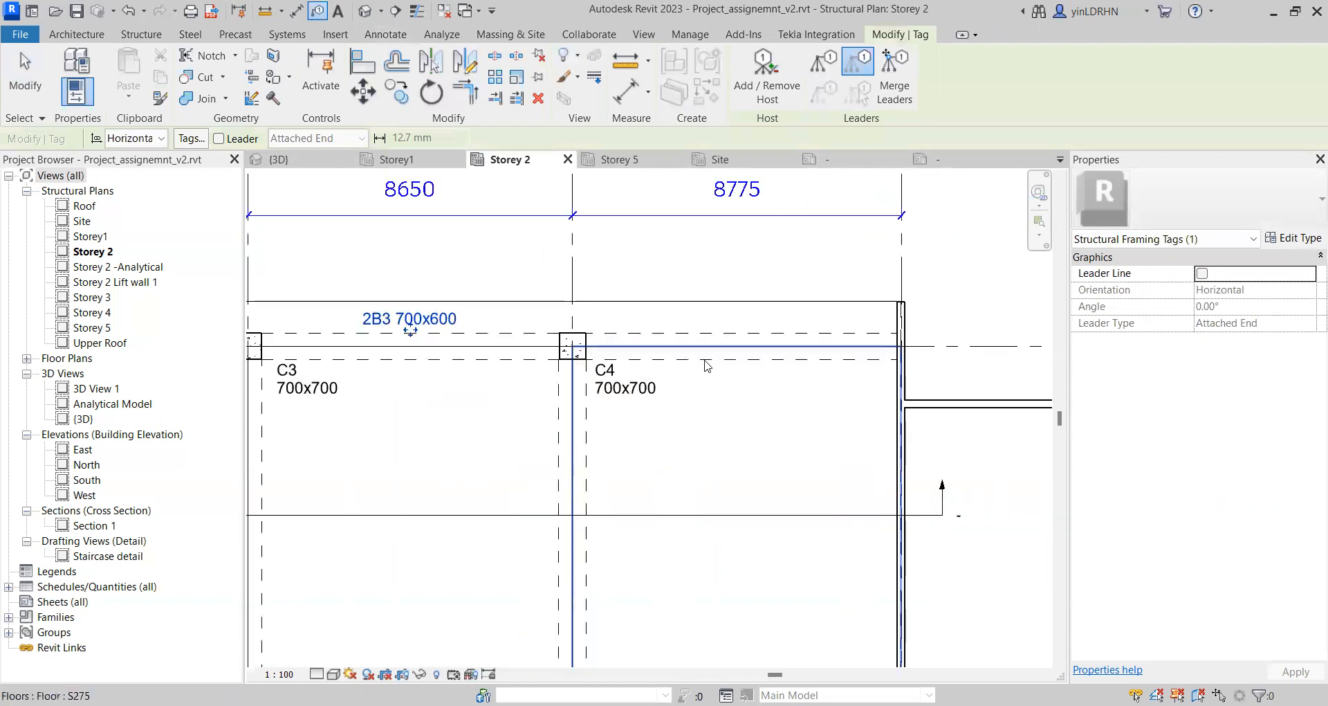
{"action": "left_click", "coordinate": [707, 339]}
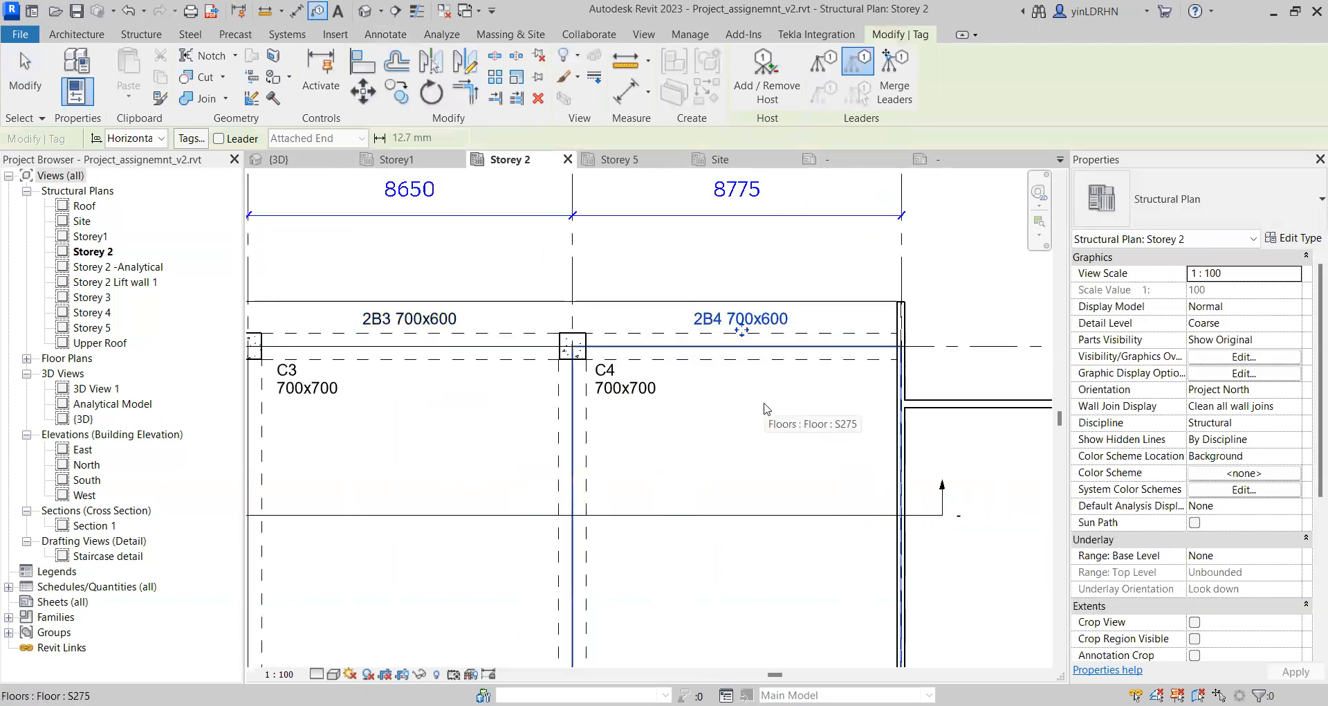
Step: Try tagging the short 750x600 beam on grid A, just above the walled shaft, by category without a leader
{"action": "scroll", "coordinate": [796, 423], "scroll_direction": "down", "scroll_amount": 3}
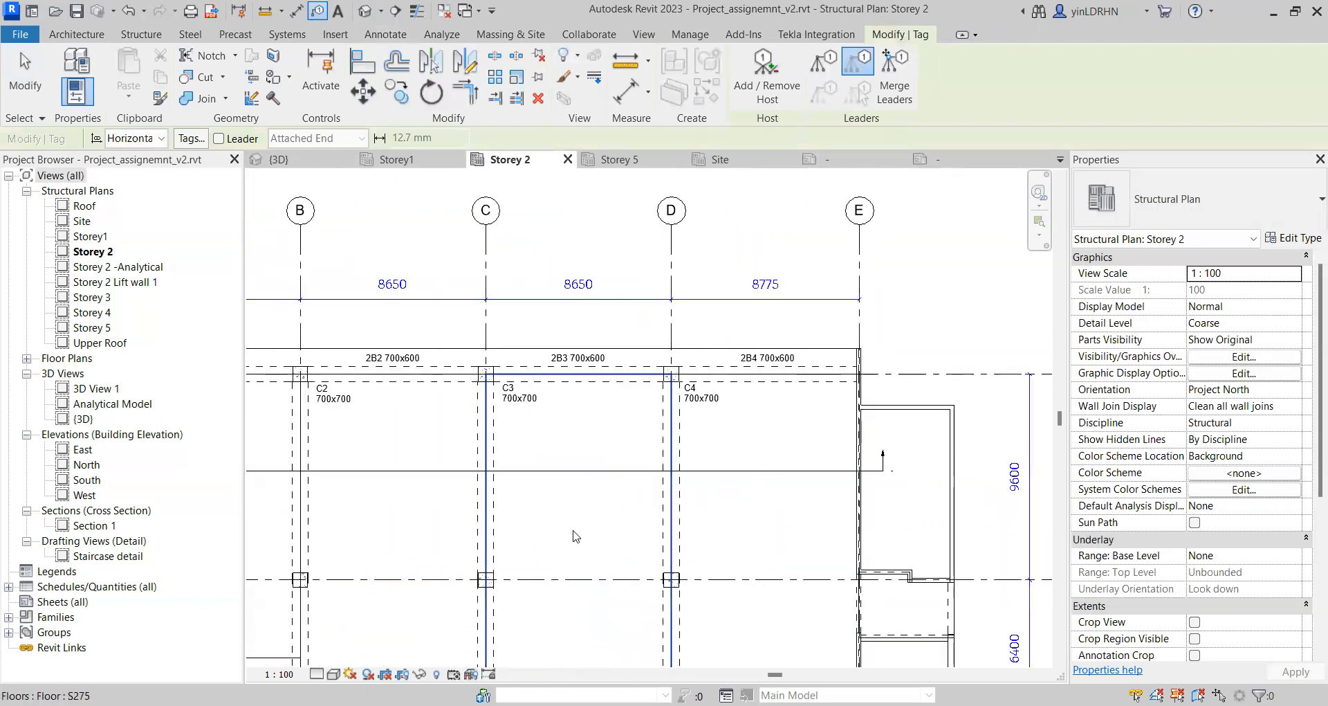
{"action": "scroll", "coordinate": [836, 438], "scroll_direction": "left", "scroll_amount": 1, "text": "shift"}
{"action": "middle_click_drag", "start_coordinate": [835, 420], "coordinate": [750, 431]}
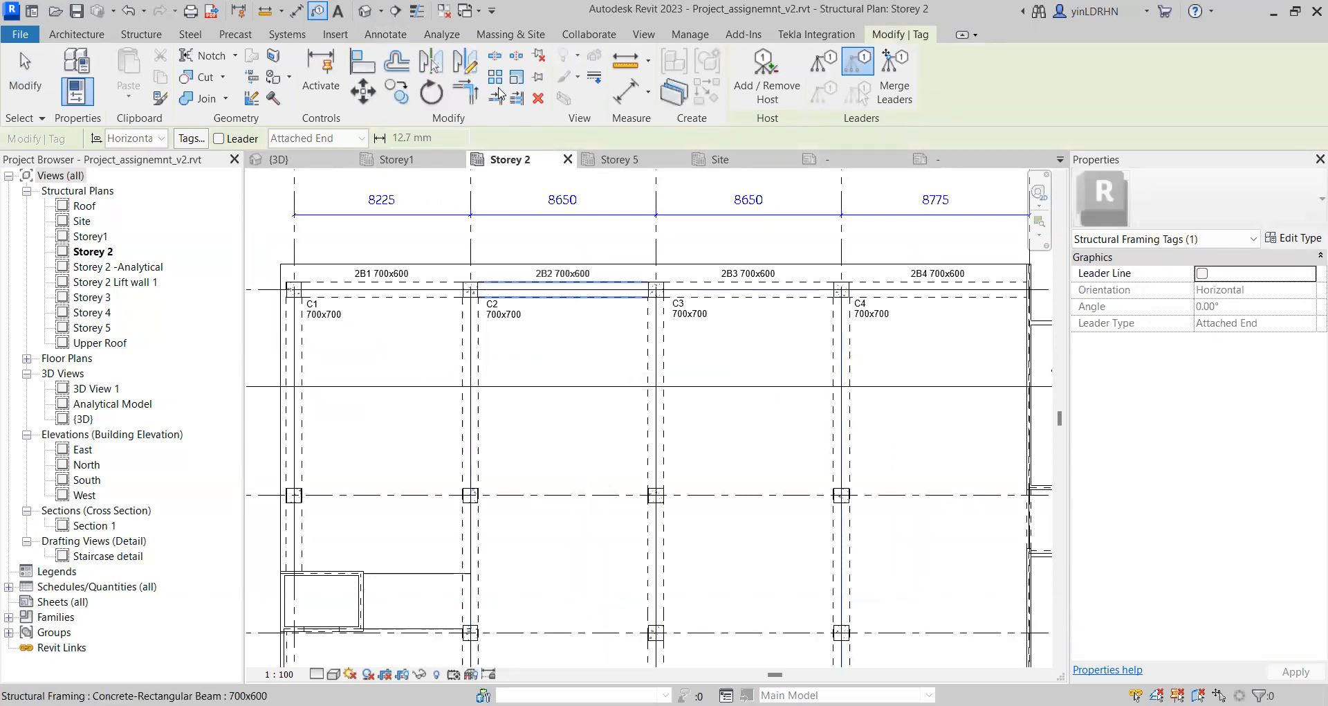
{"action": "left_click", "coordinate": [385, 35]}
{"action": "middle_click_drag", "start_coordinate": [587, 472], "coordinate": [620, 337]}
{"action": "scroll", "coordinate": [620, 345], "scroll_direction": "down", "scroll_amount": 1}
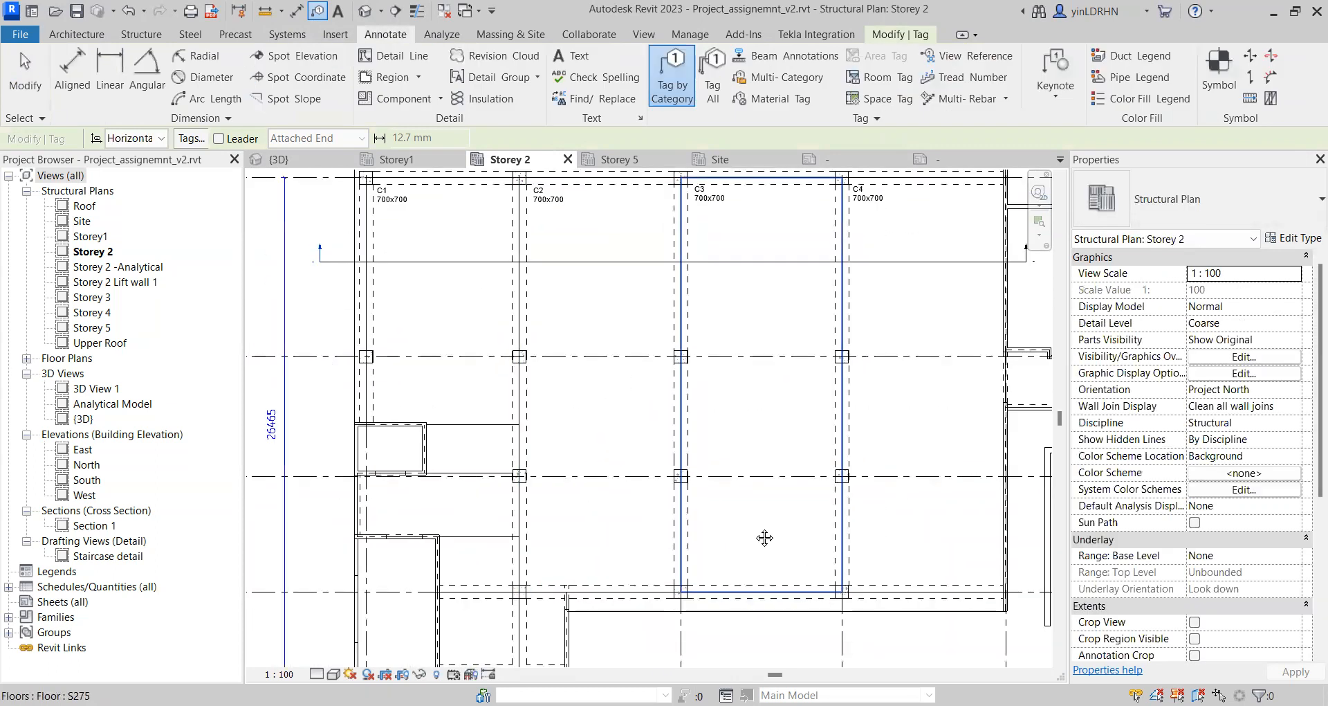
{"action": "middle_click_drag", "start_coordinate": [761, 535], "coordinate": [720, 512]}
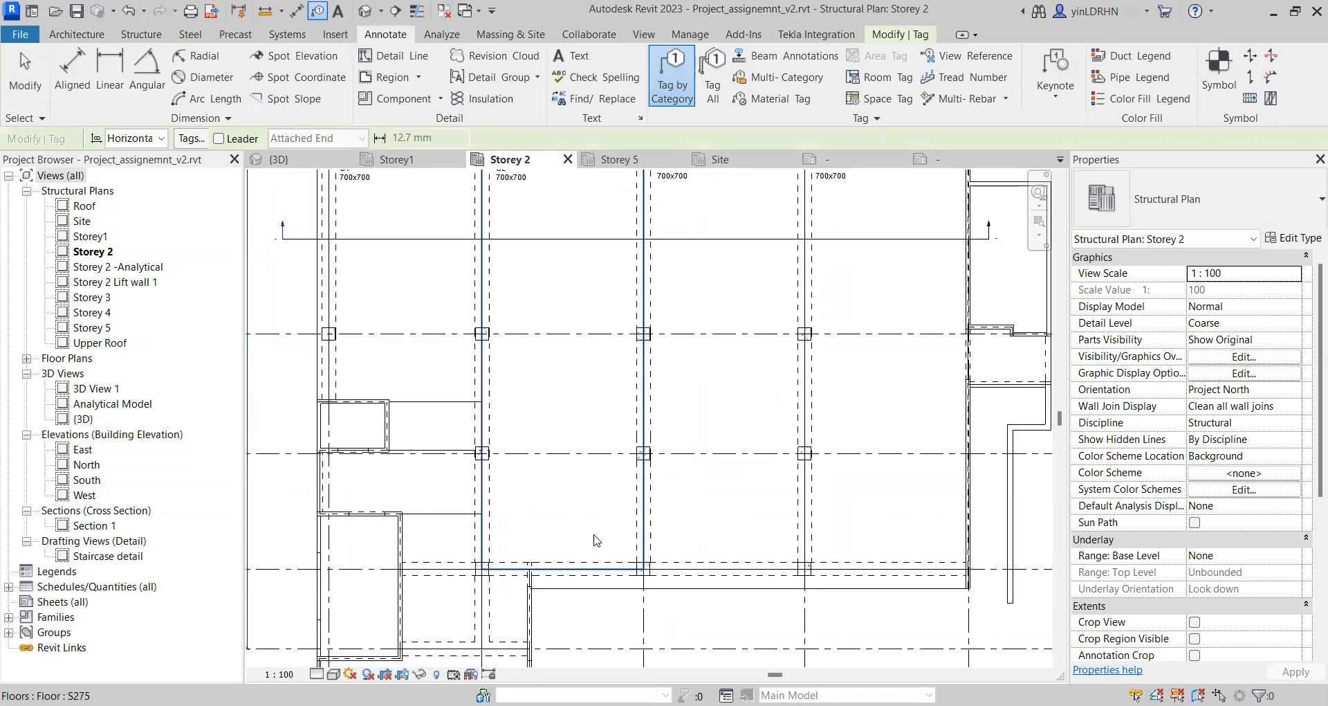
{"action": "middle_click_drag", "start_coordinate": [596, 542], "coordinate": [688, 612]}
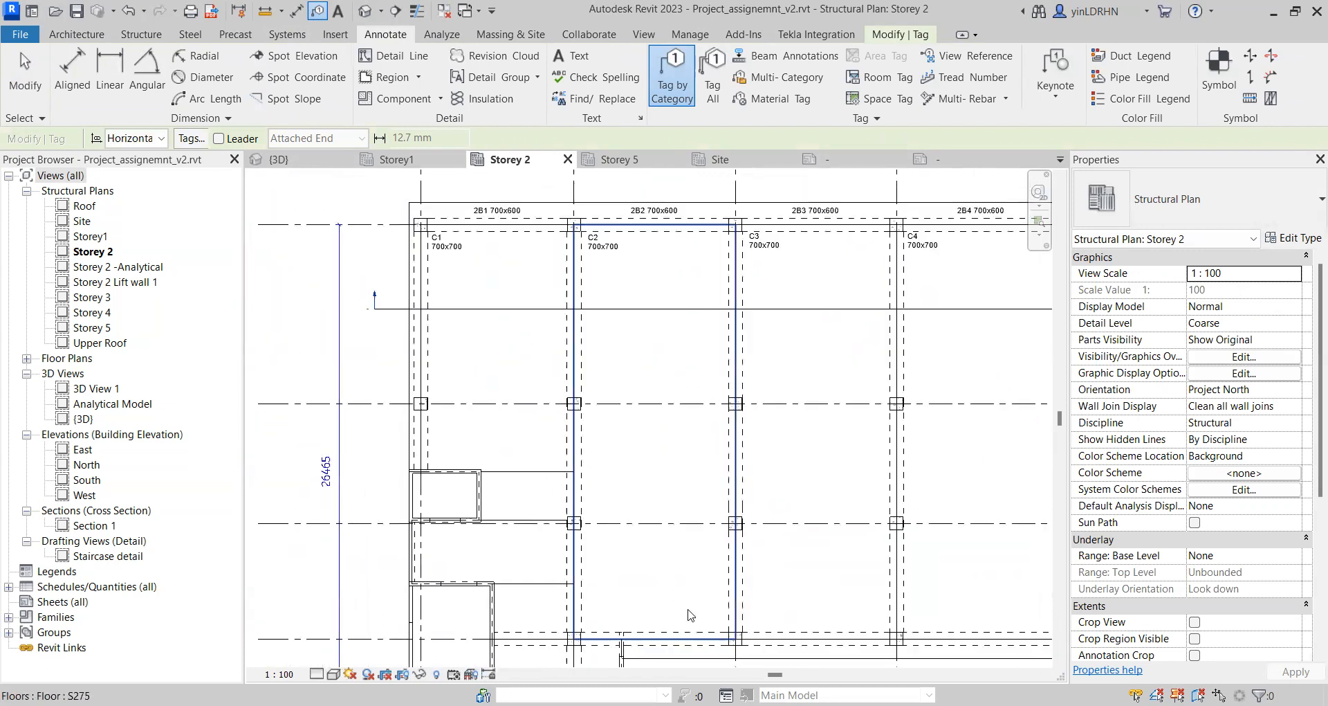
{"action": "left_click", "coordinate": [430, 441]}
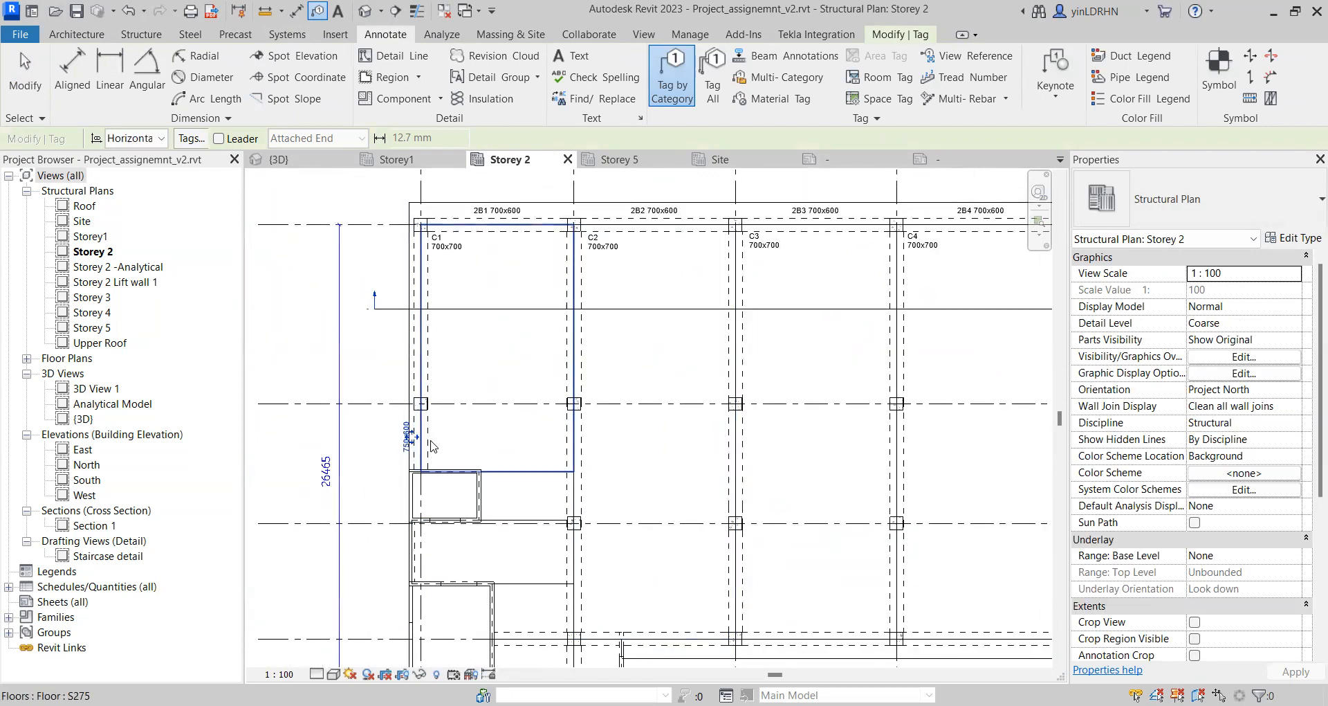
Step: Delete the tag of the short grid A beam above the walled shaft
{"action": "key", "text": "Escape"}
{"action": "scroll", "coordinate": [415, 451], "scroll_direction": "up", "scroll_amount": 2}
{"action": "left_click", "coordinate": [402, 452]}
{"action": "left_click", "coordinate": [389, 451]}
{"action": "left_click", "coordinate": [400, 451]}
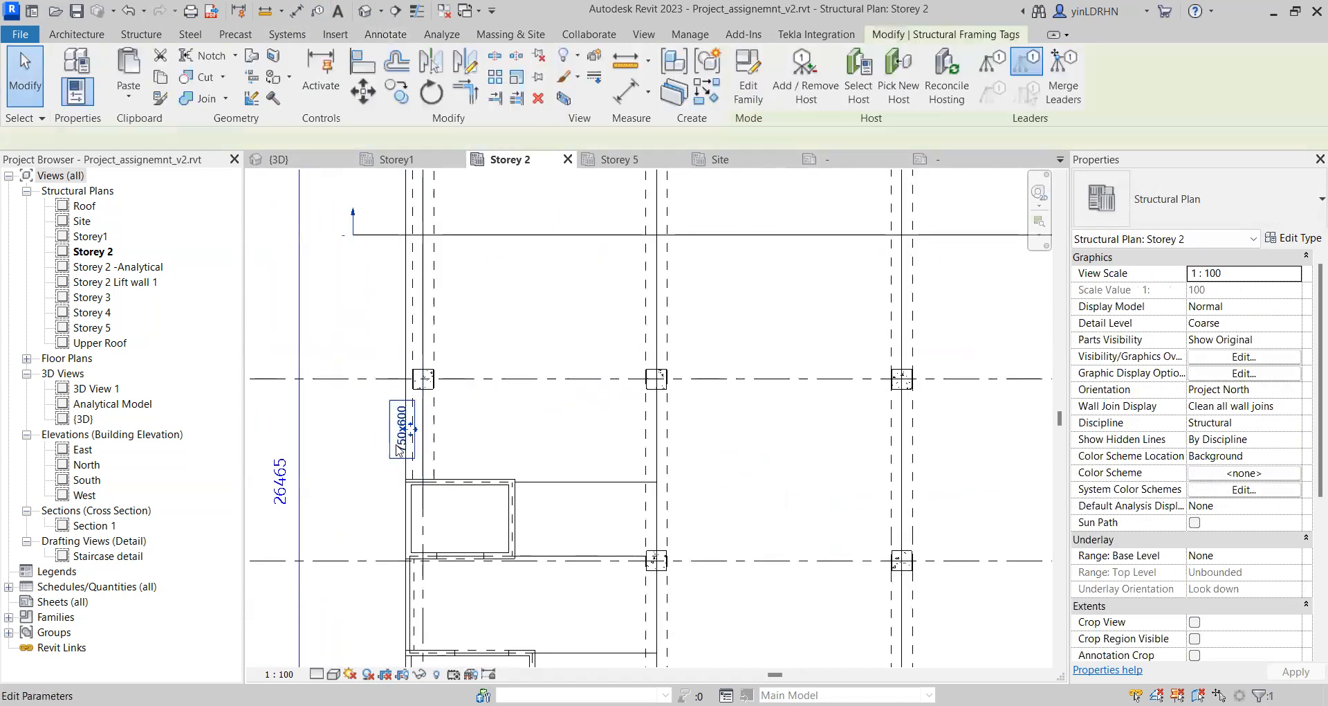
{"action": "key", "text": "Delete"}
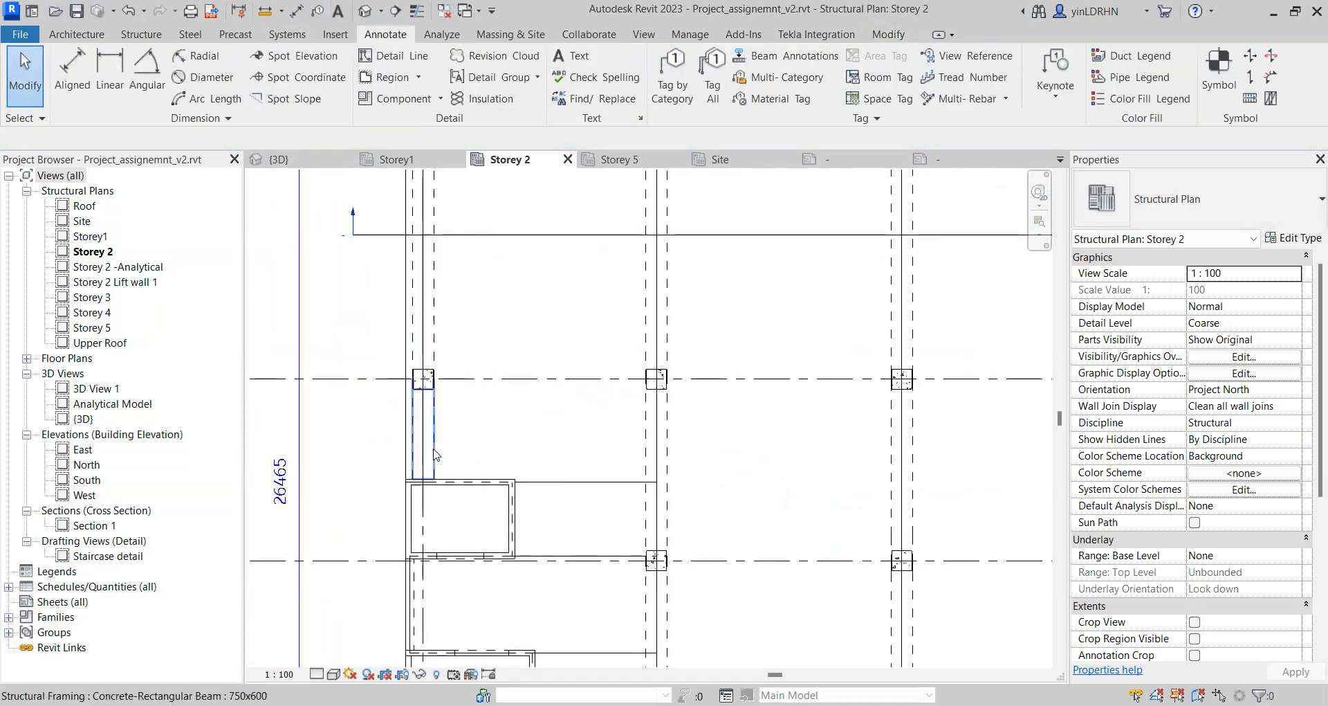
Step: Set the Mark of the short 750x600 grid A beam above the walled shaft to 2B5
{"action": "left_click", "coordinate": [436, 455]}
{"action": "scroll", "coordinate": [1308, 562], "scroll_direction": "down", "scroll_amount": 5}
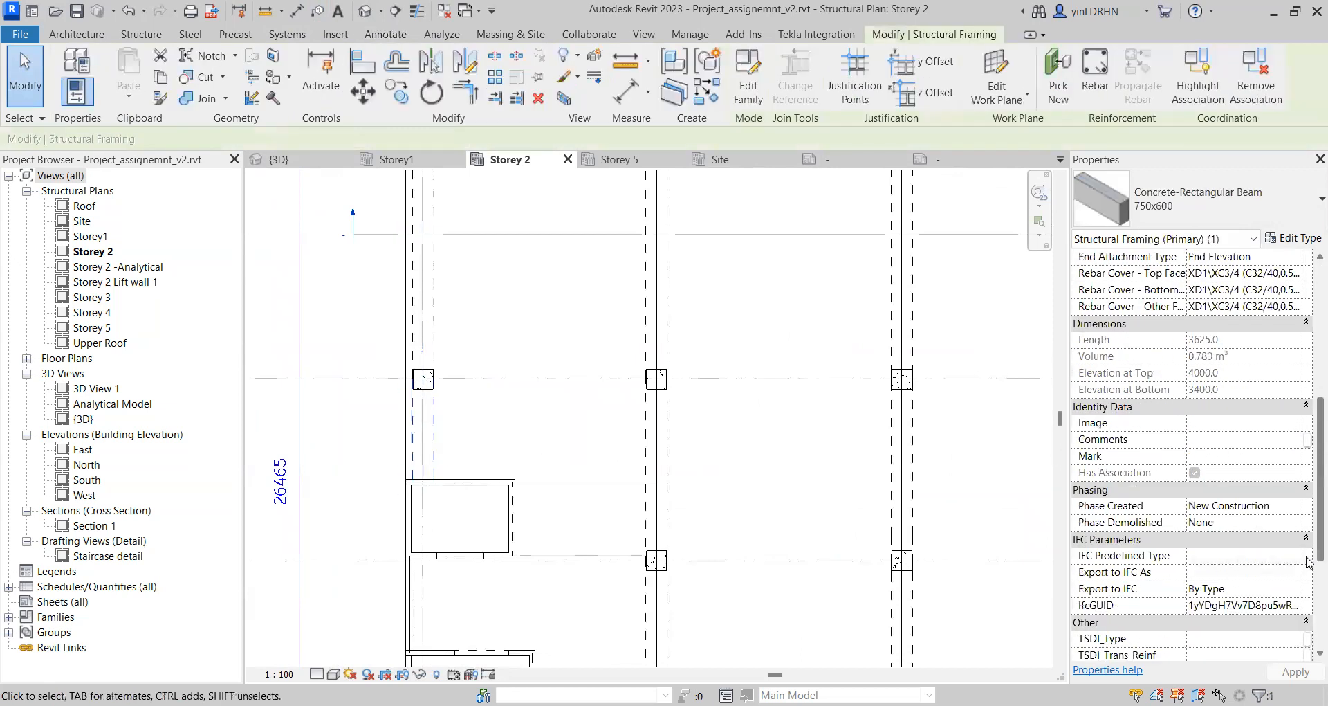
{"action": "scroll", "coordinate": [1308, 562], "scroll_direction": "down", "scroll_amount": 2}
{"action": "left_click", "coordinate": [1218, 374]}
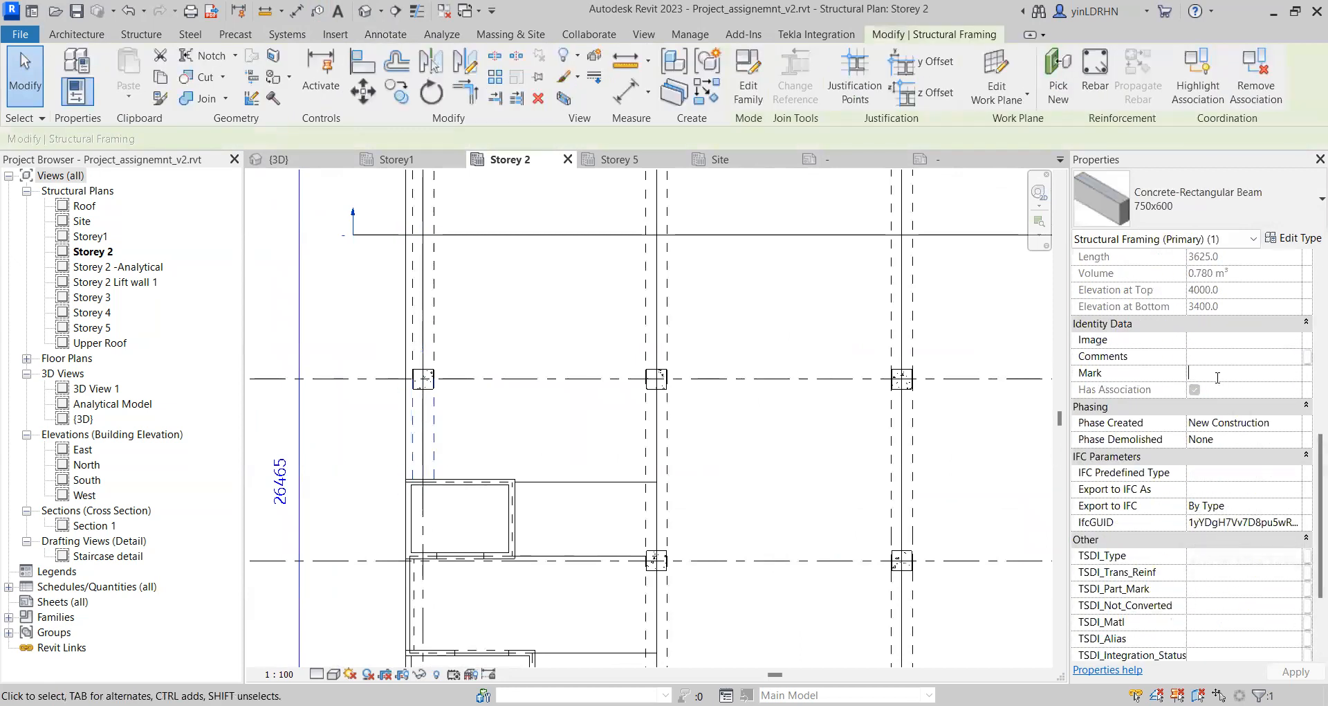
{"action": "type", "text": "2B5"}
Step: Set the Mark of the long grid A beam running down from column C1 to 2B6
{"action": "left_click", "coordinate": [436, 311]}
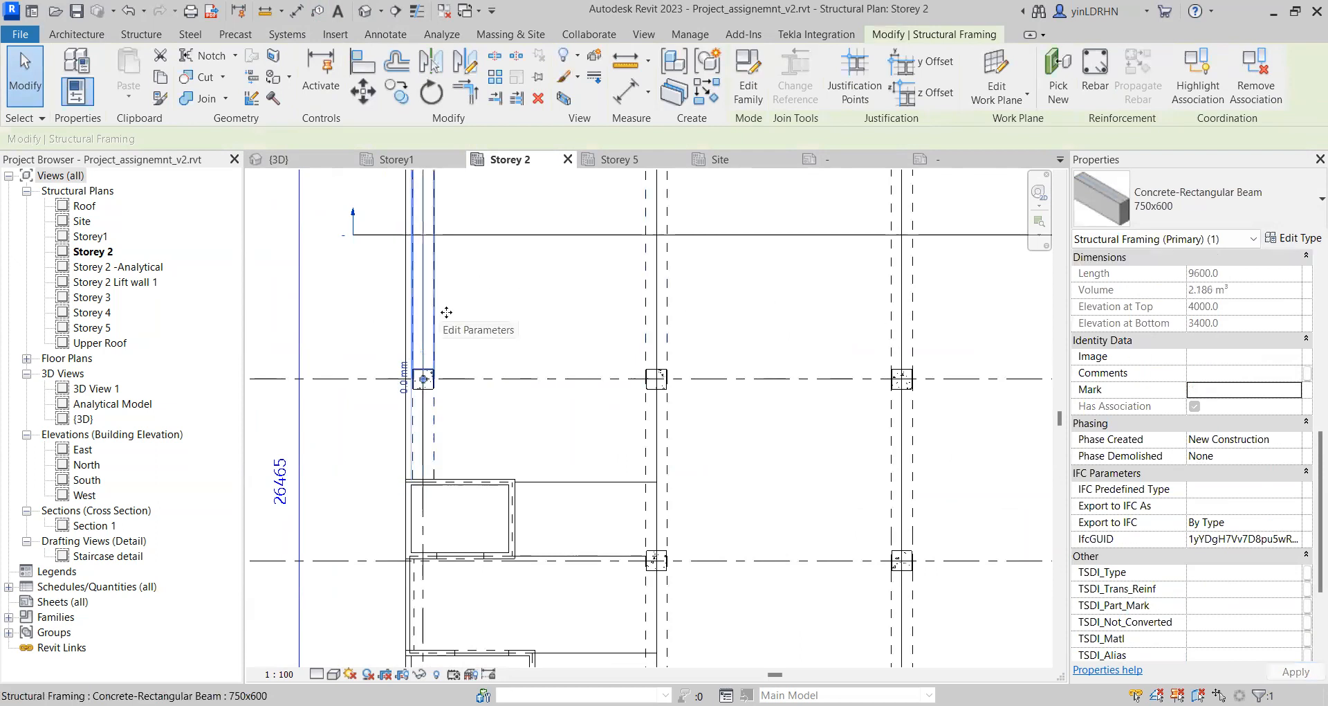
{"action": "left_click", "coordinate": [1212, 390]}
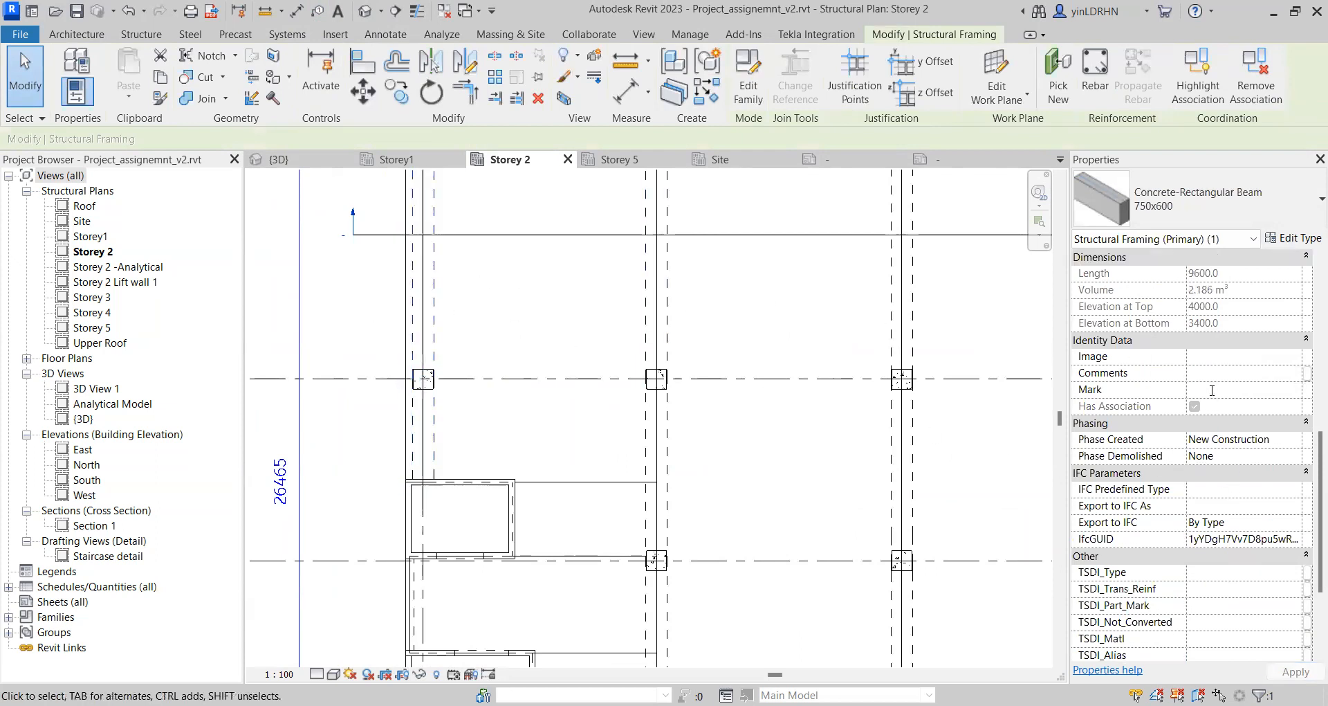
{"action": "type", "text": "2B6"}
{"action": "left_click", "coordinate": [564, 341]}
Step: Open the beam annotation settings and try assigning a Structural Framing Tag to the start of level beams
{"action": "scroll", "coordinate": [590, 386], "scroll_direction": "down", "scroll_amount": 1}
{"action": "middle_click_drag", "start_coordinate": [573, 312], "coordinate": [607, 411]}
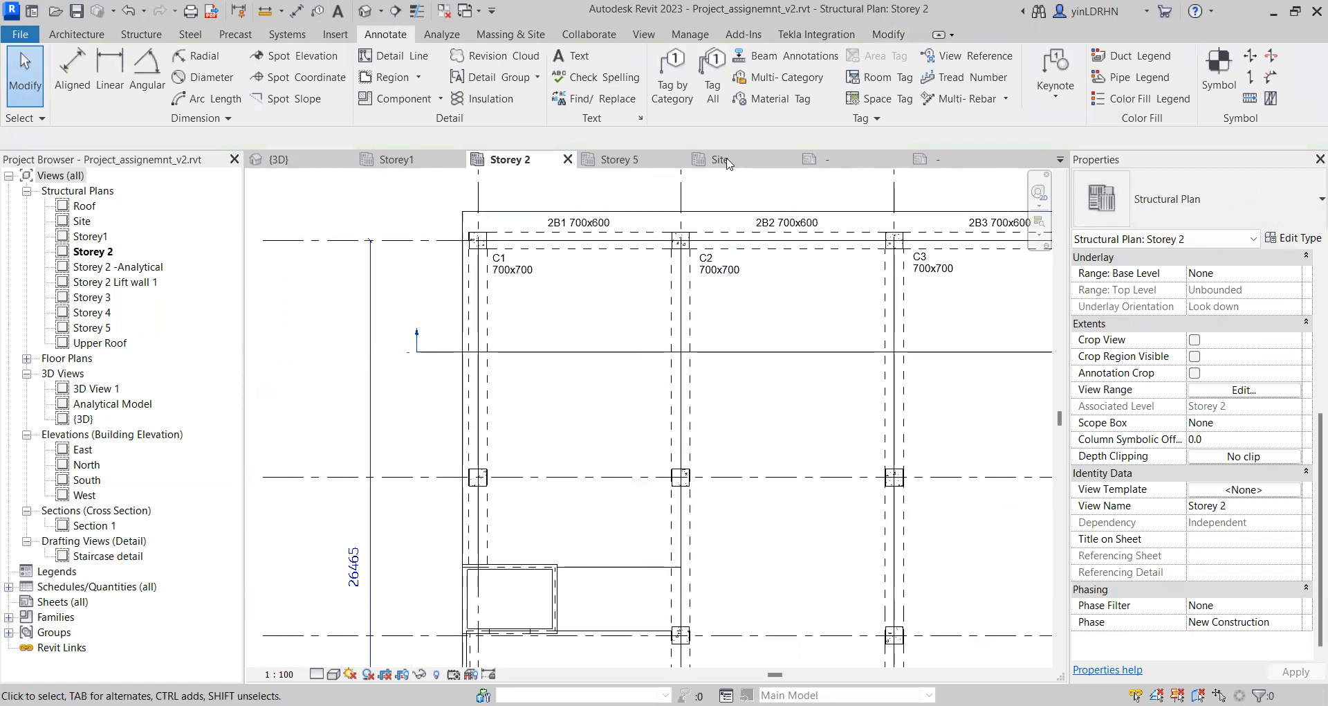
{"action": "left_click", "coordinate": [766, 57]}
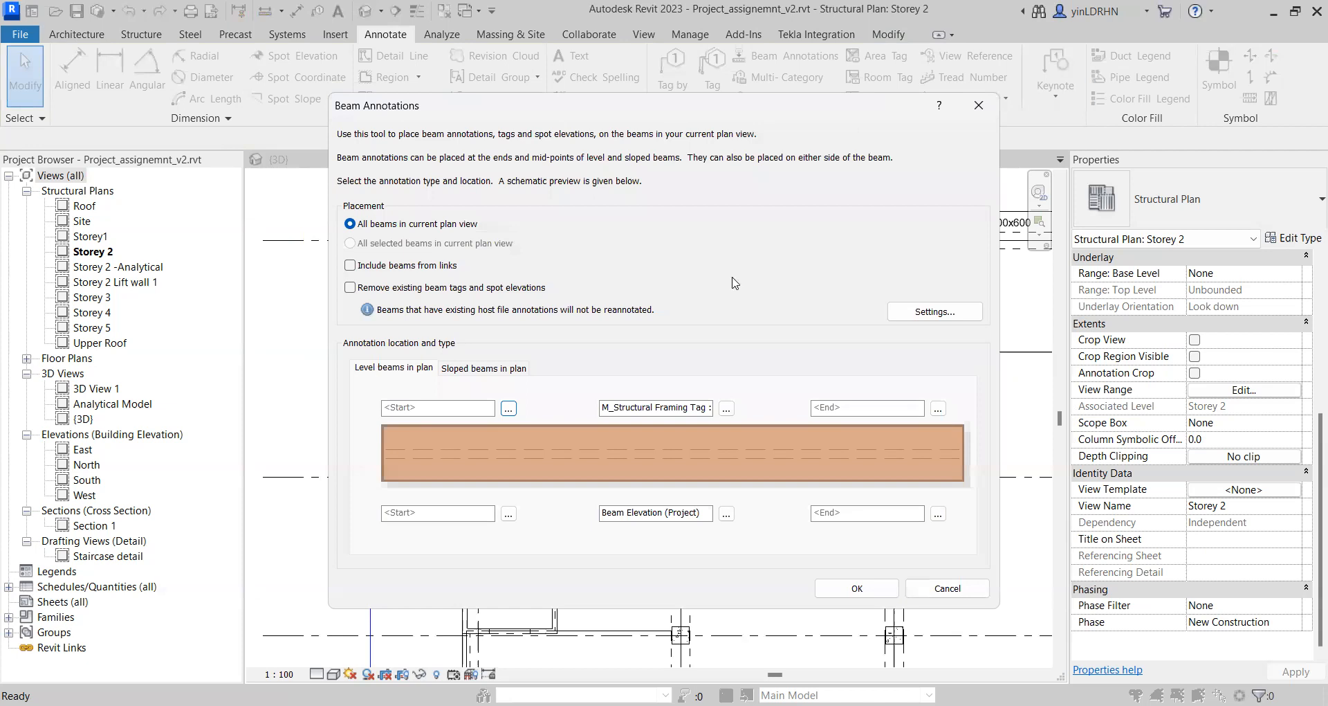
{"action": "left_click_drag", "start_coordinate": [764, 106], "coordinate": [905, 75]}
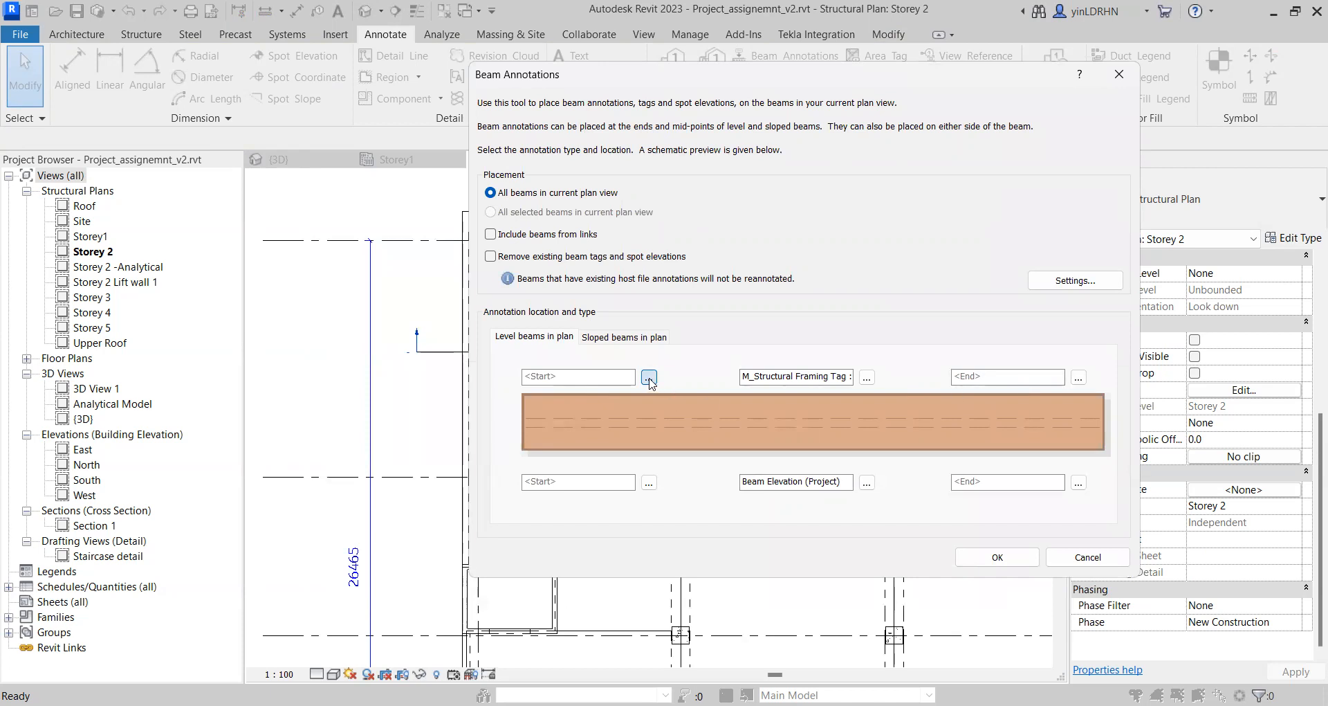
{"action": "left_click", "coordinate": [649, 377]}
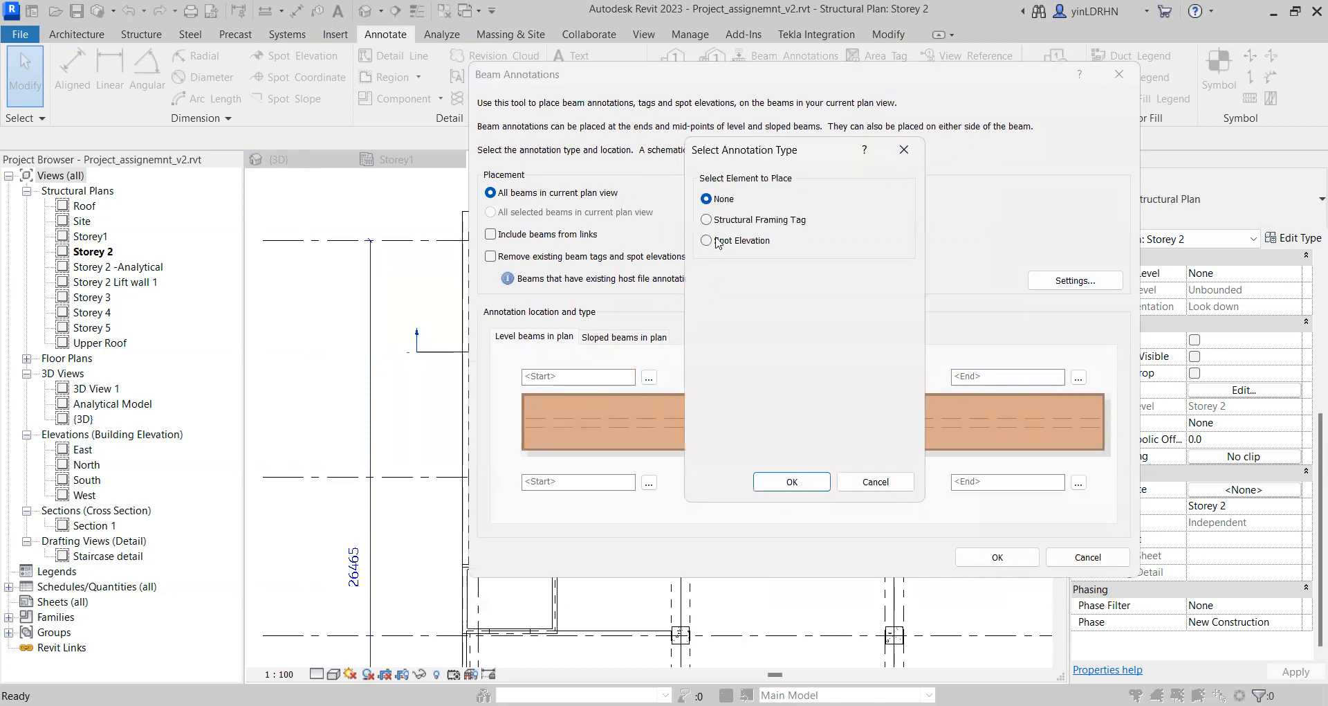
{"action": "left_click", "coordinate": [719, 222]}
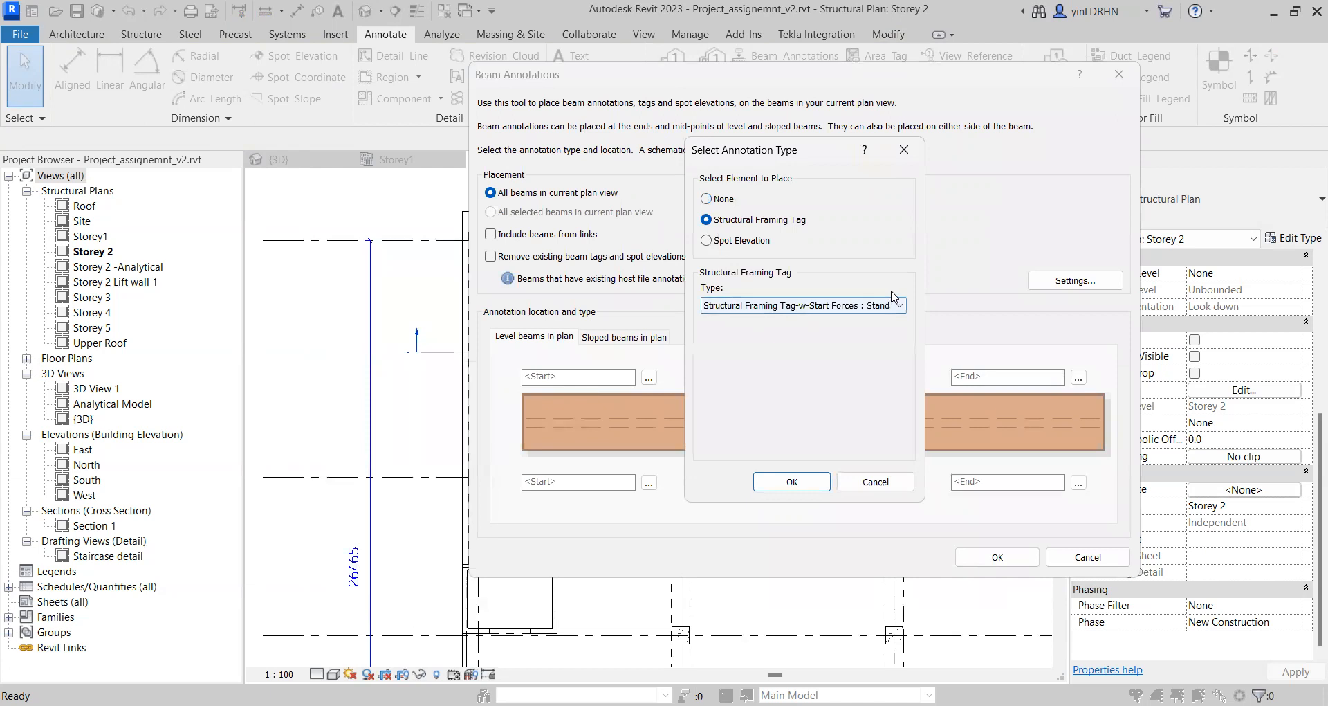
{"action": "left_click", "coordinate": [898, 306]}
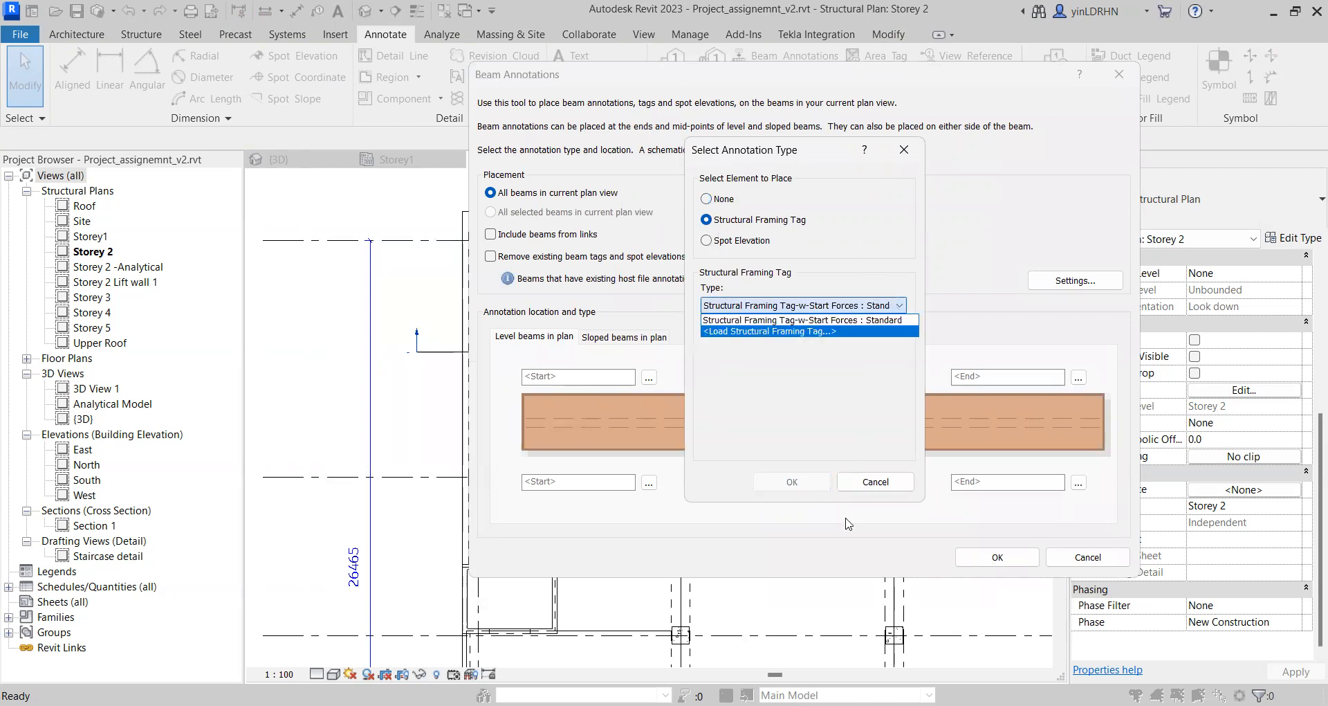
{"action": "left_click", "coordinate": [883, 488]}
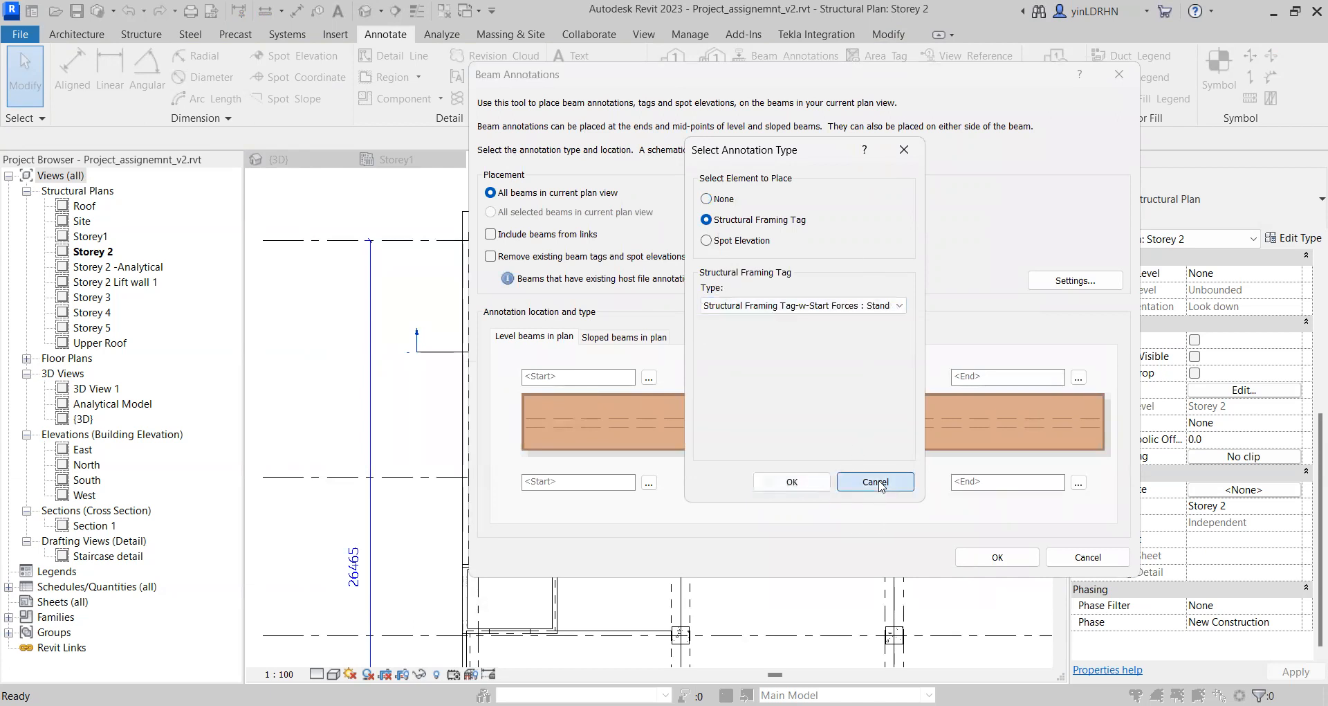
{"action": "left_click", "coordinate": [883, 488]}
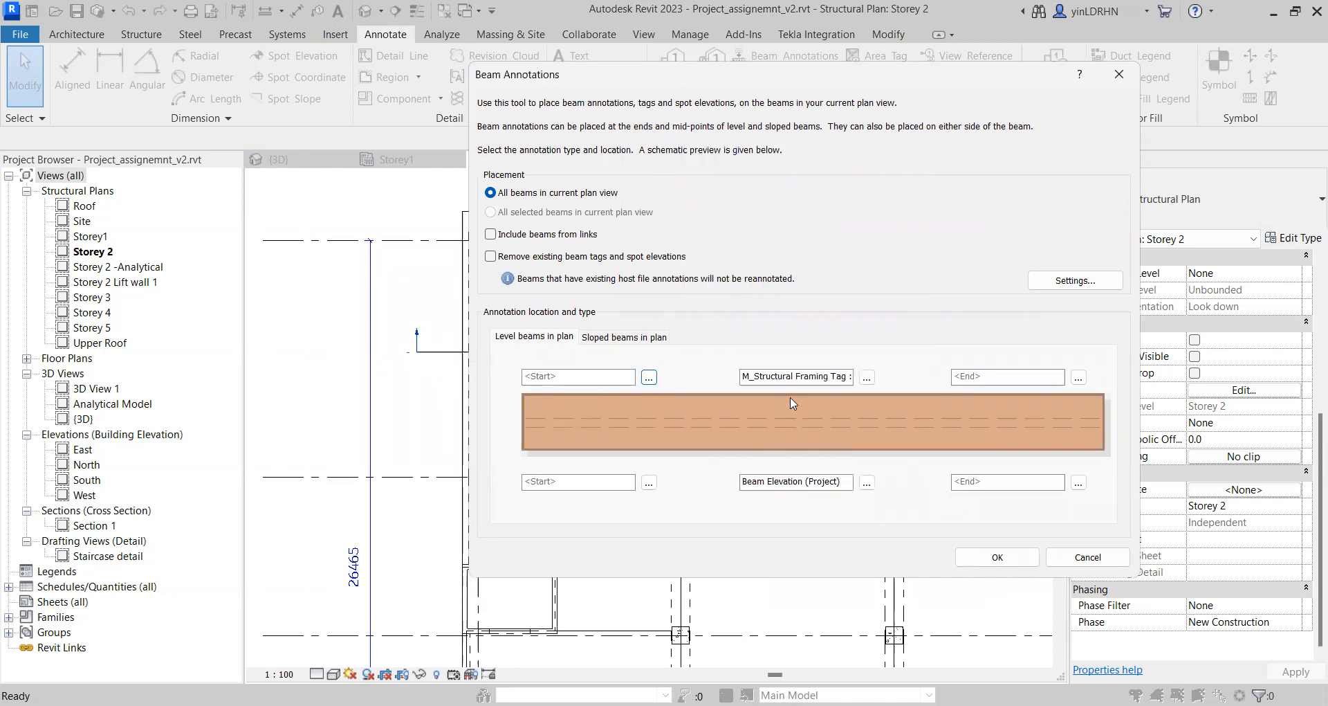
Step: Annotate all beams in the plan at mid-span with M_Structural Framing Tag : Standard and Beam Elevation (Project) spot elevations
{"action": "left_click", "coordinate": [867, 377]}
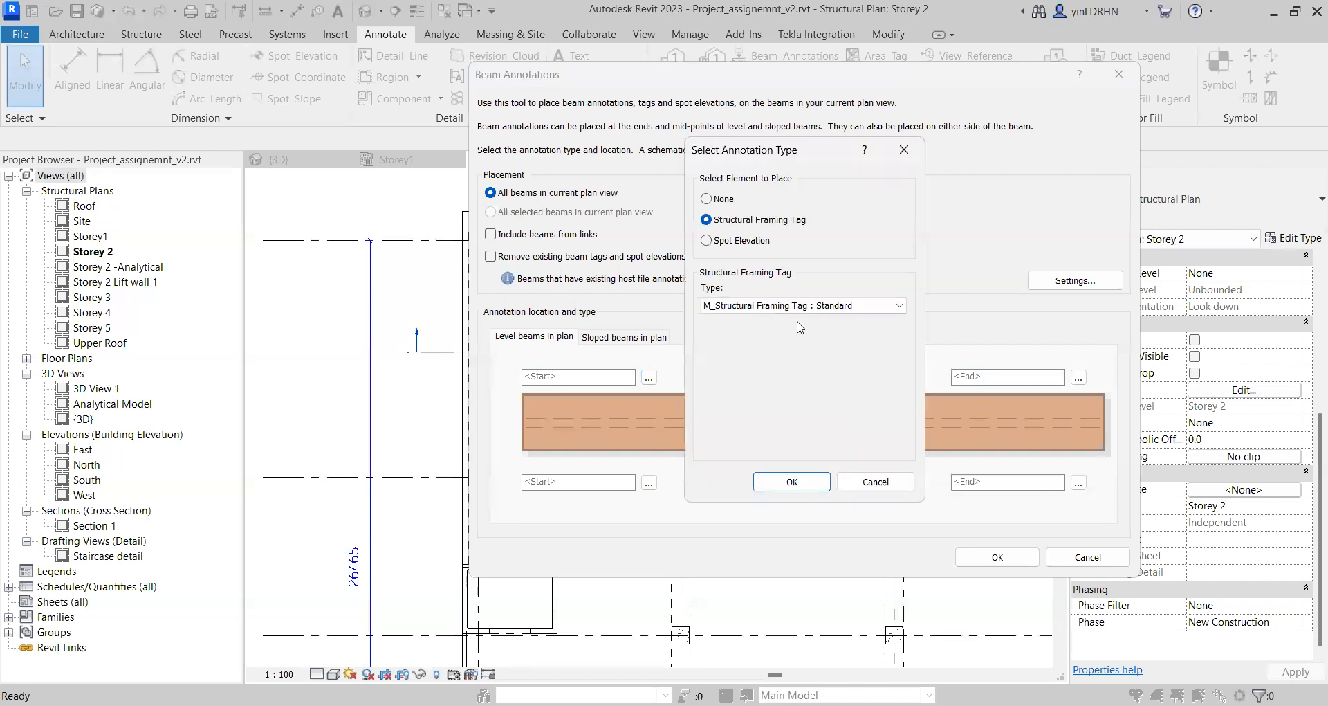
{"action": "left_click", "coordinate": [864, 311]}
{"action": "left_click", "coordinate": [844, 332]}
{"action": "left_click", "coordinate": [791, 483]}
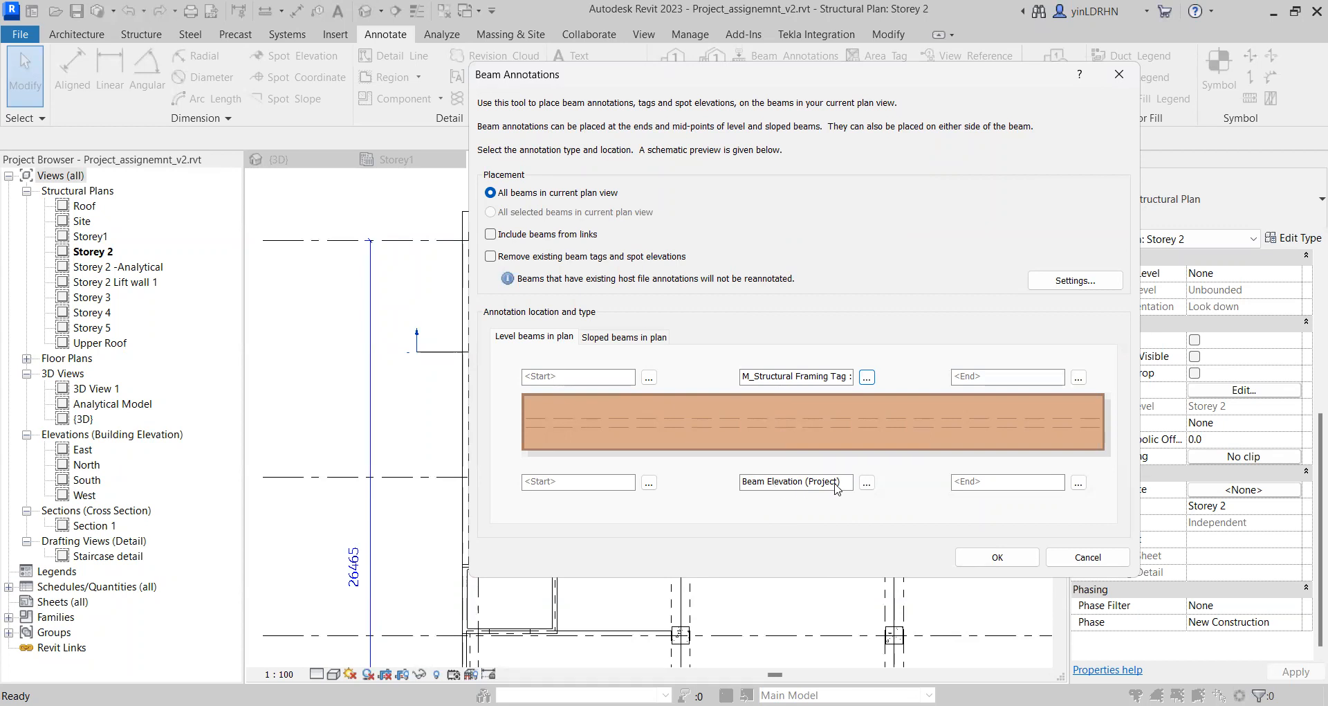
{"action": "left_click", "coordinate": [867, 482]}
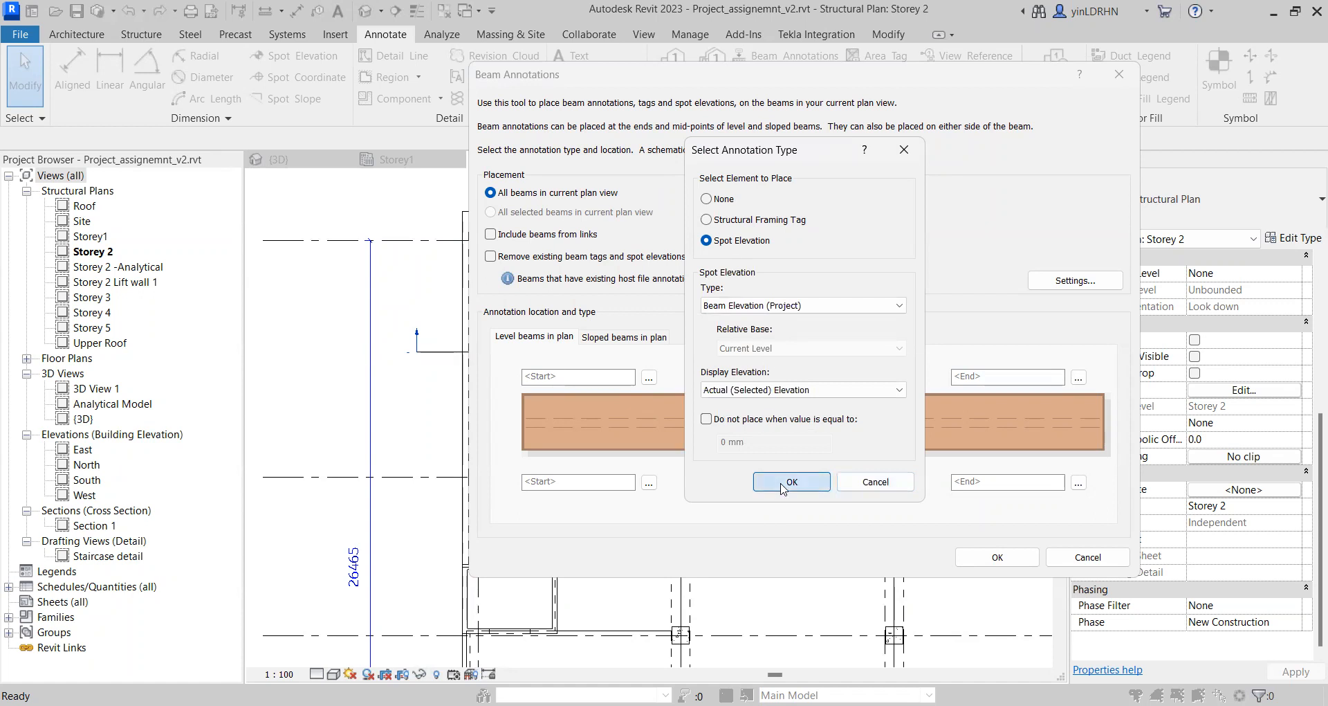
{"action": "left_click", "coordinate": [778, 483]}
{"action": "left_click", "coordinate": [988, 558]}
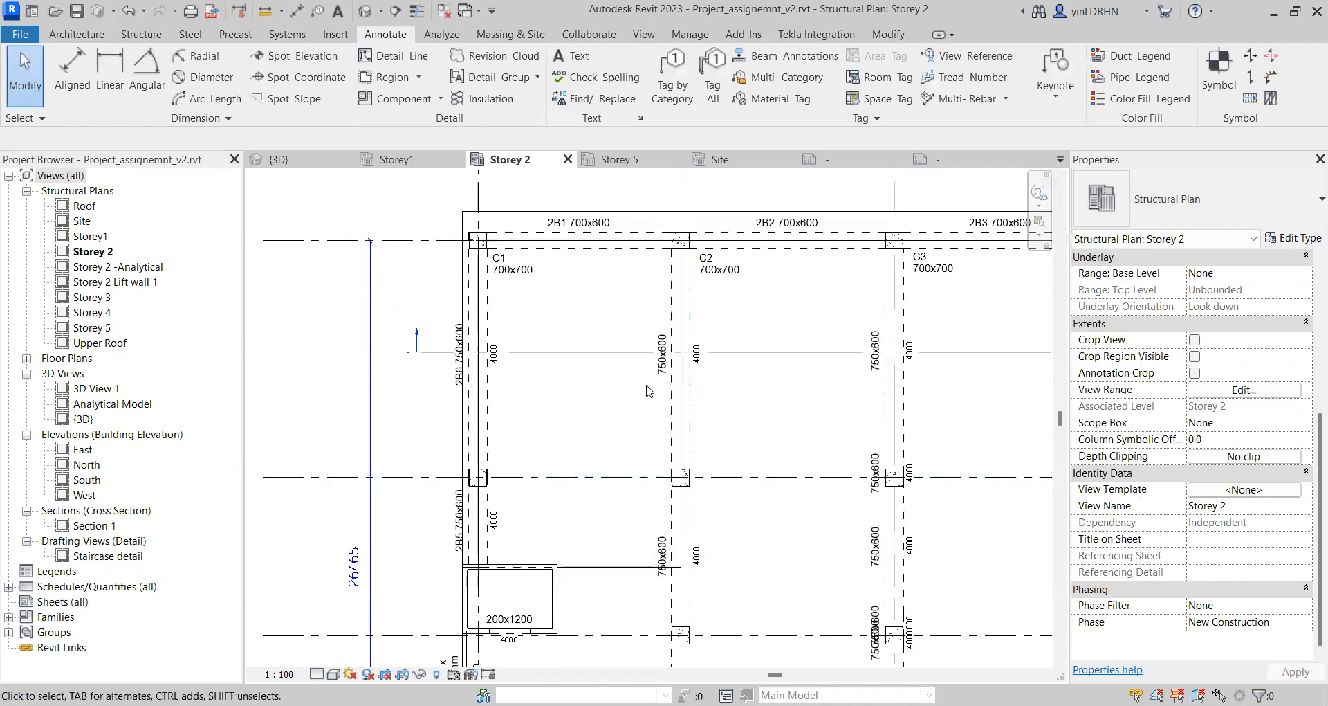
Step: Undo the beam annotations placed on all beams in the plan
{"action": "middle_click_drag", "start_coordinate": [796, 423], "coordinate": [727, 383]}
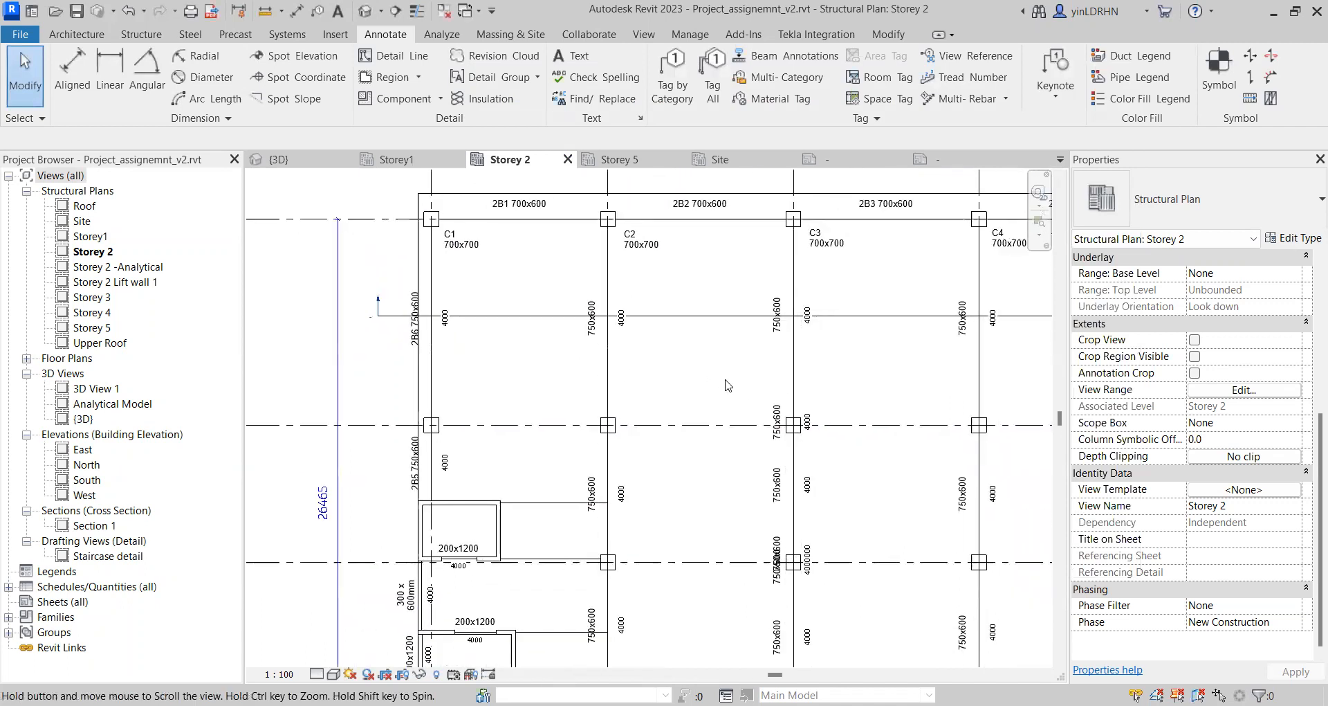
{"action": "left_click", "coordinate": [773, 65]}
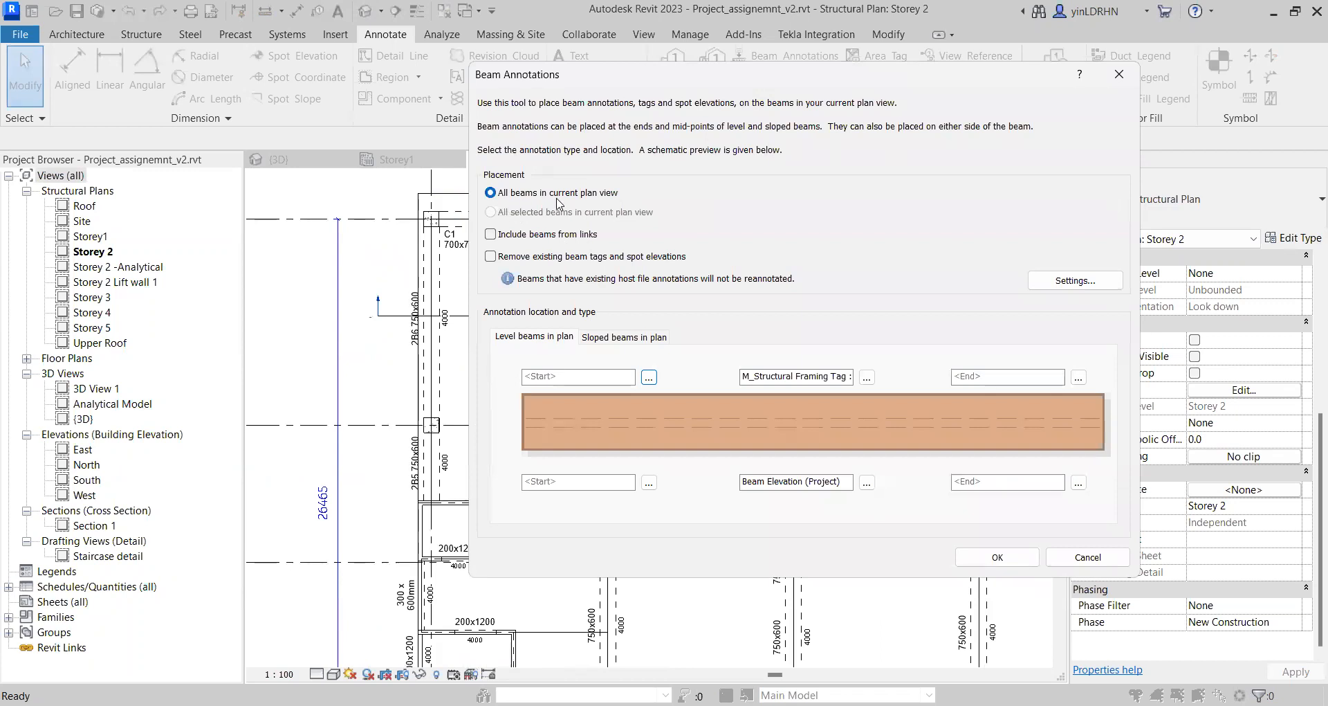
{"action": "left_click", "coordinate": [1079, 560]}
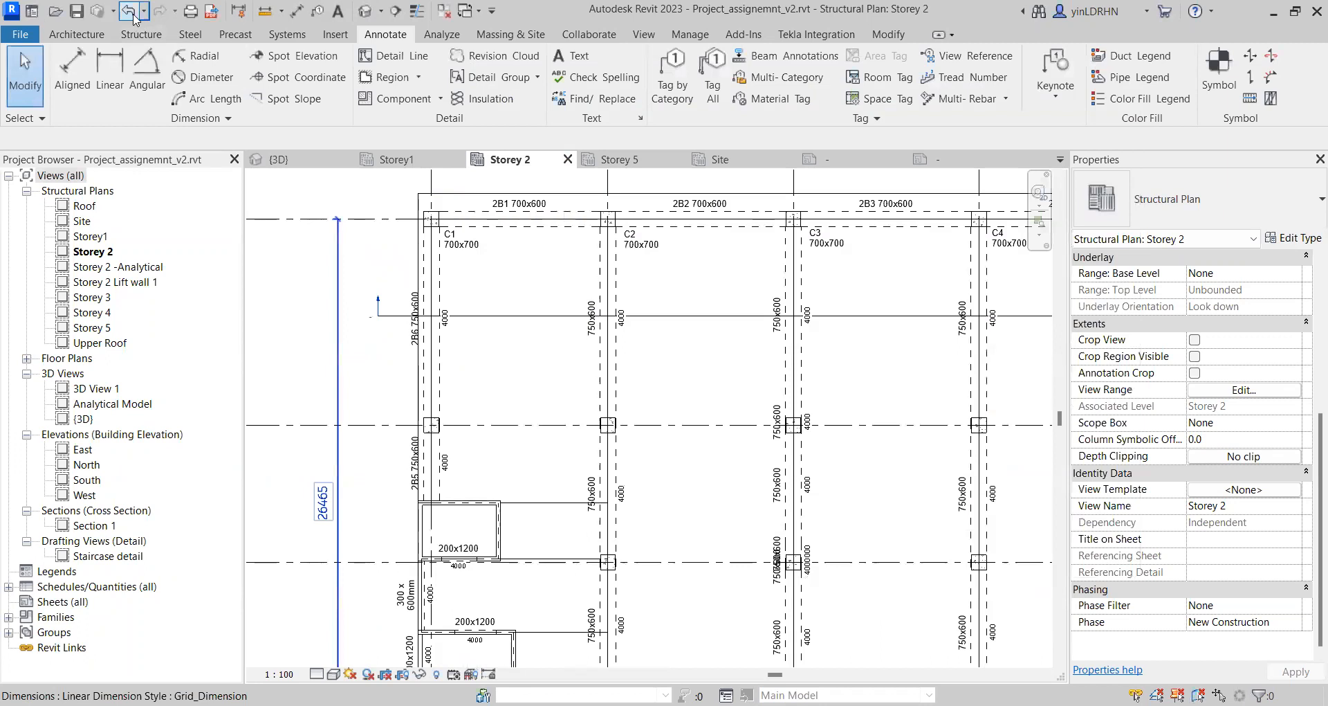
{"action": "left_click", "coordinate": [130, 12]}
Step: Apply beam annotations only to grid A beams 2B5 and 2B6, with mid-span framing tags and Beam Elevation (Project) spot elevations
{"action": "left_click", "coordinate": [489, 410]}
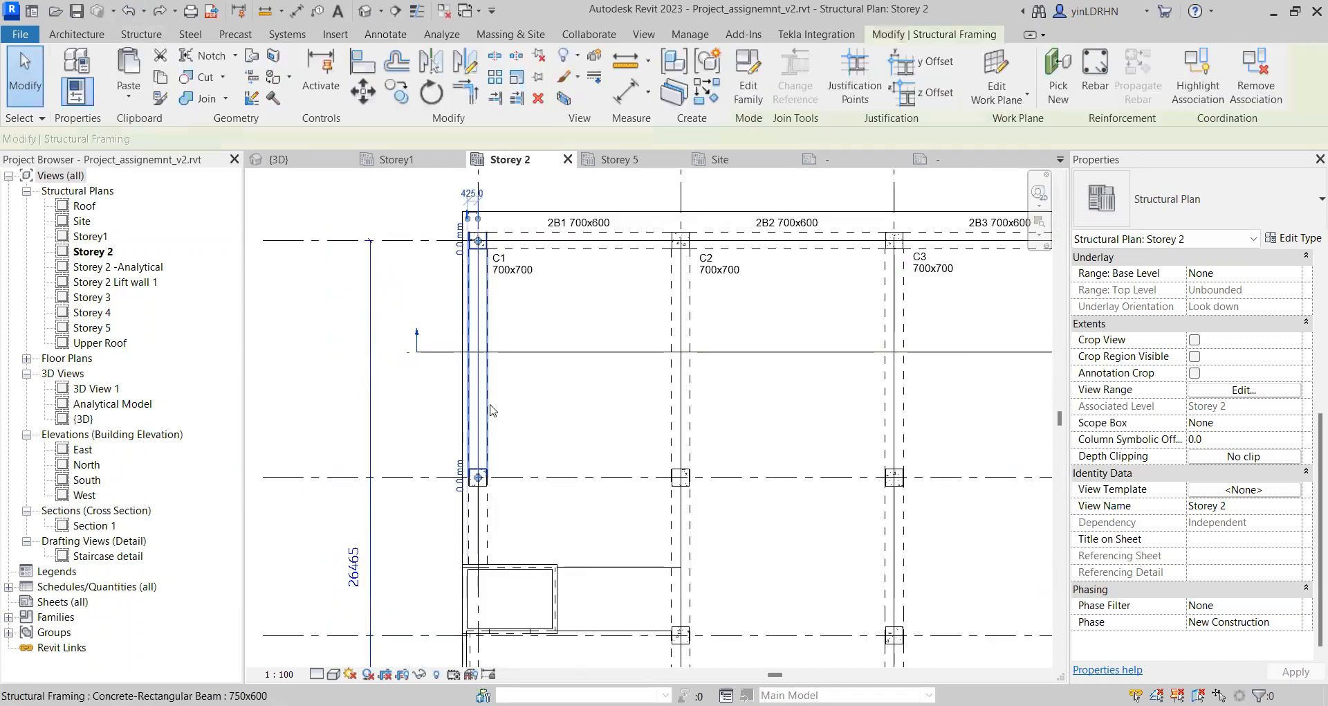
{"action": "left_click", "coordinate": [487, 532], "text": "ctrl"}
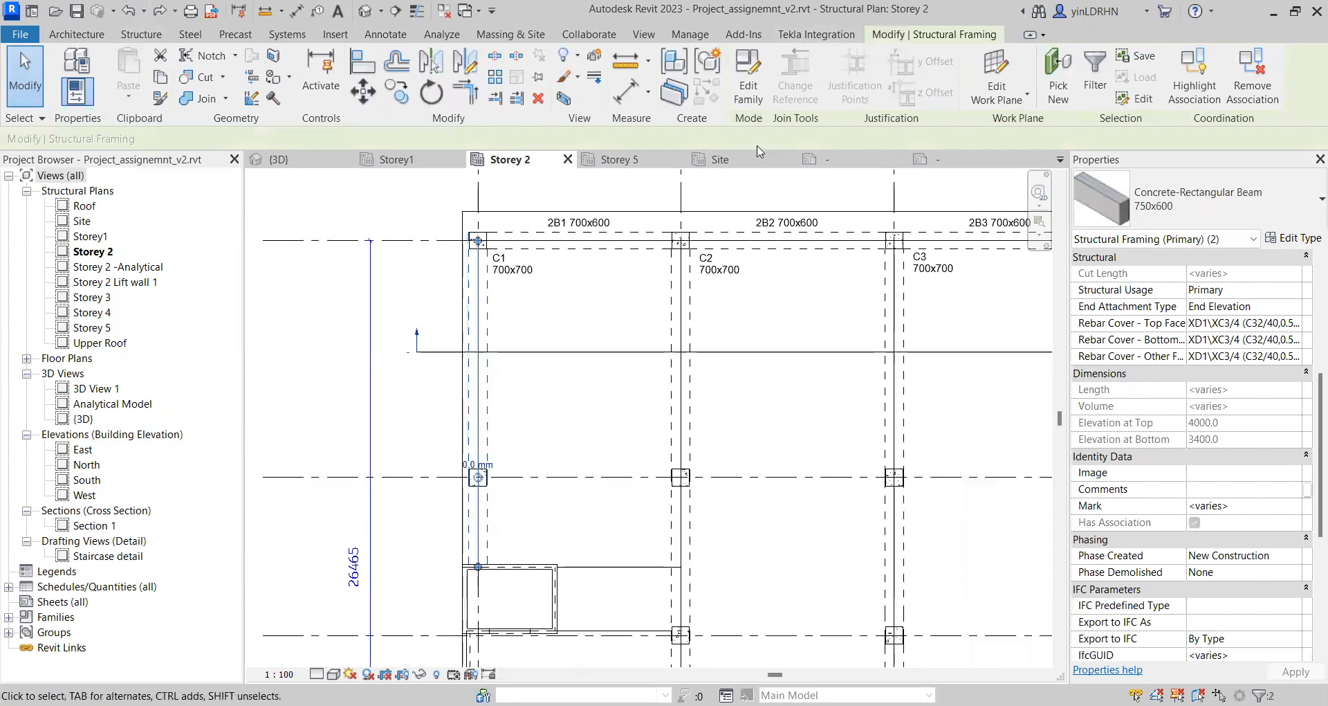
{"action": "left_click", "coordinate": [385, 34]}
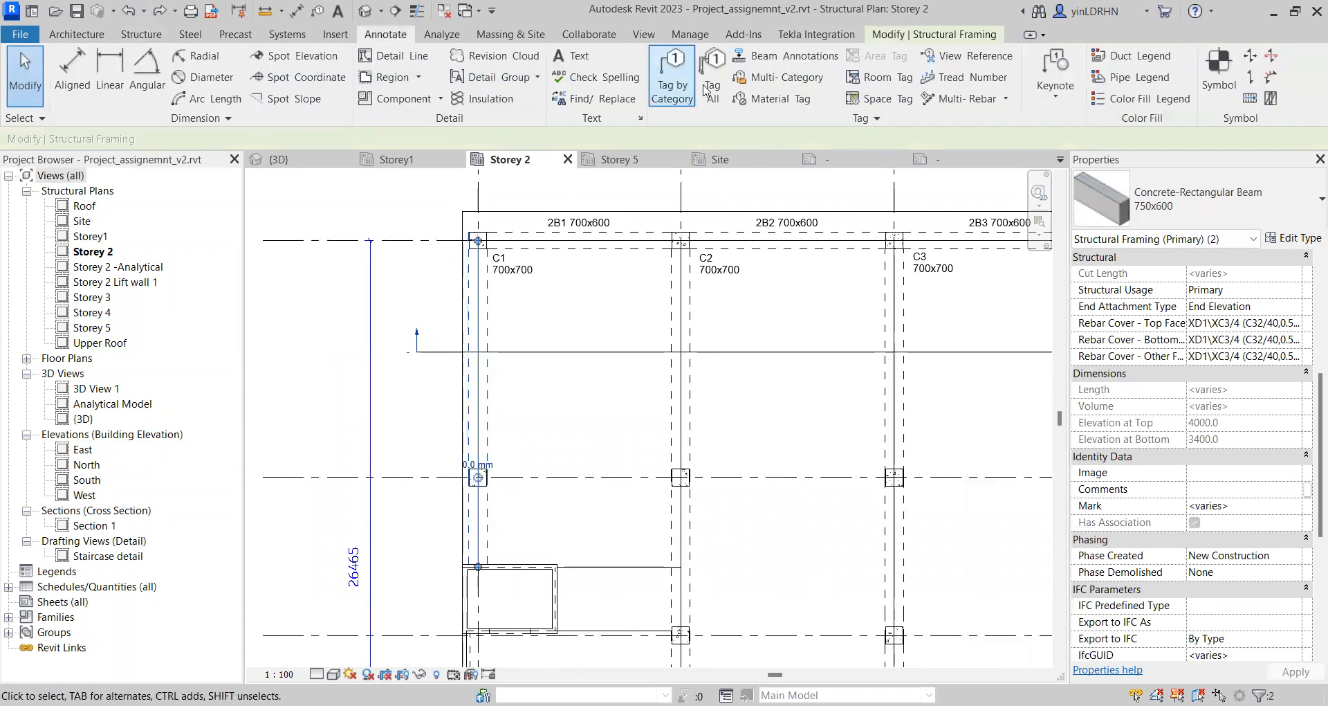
{"action": "left_click", "coordinate": [779, 56]}
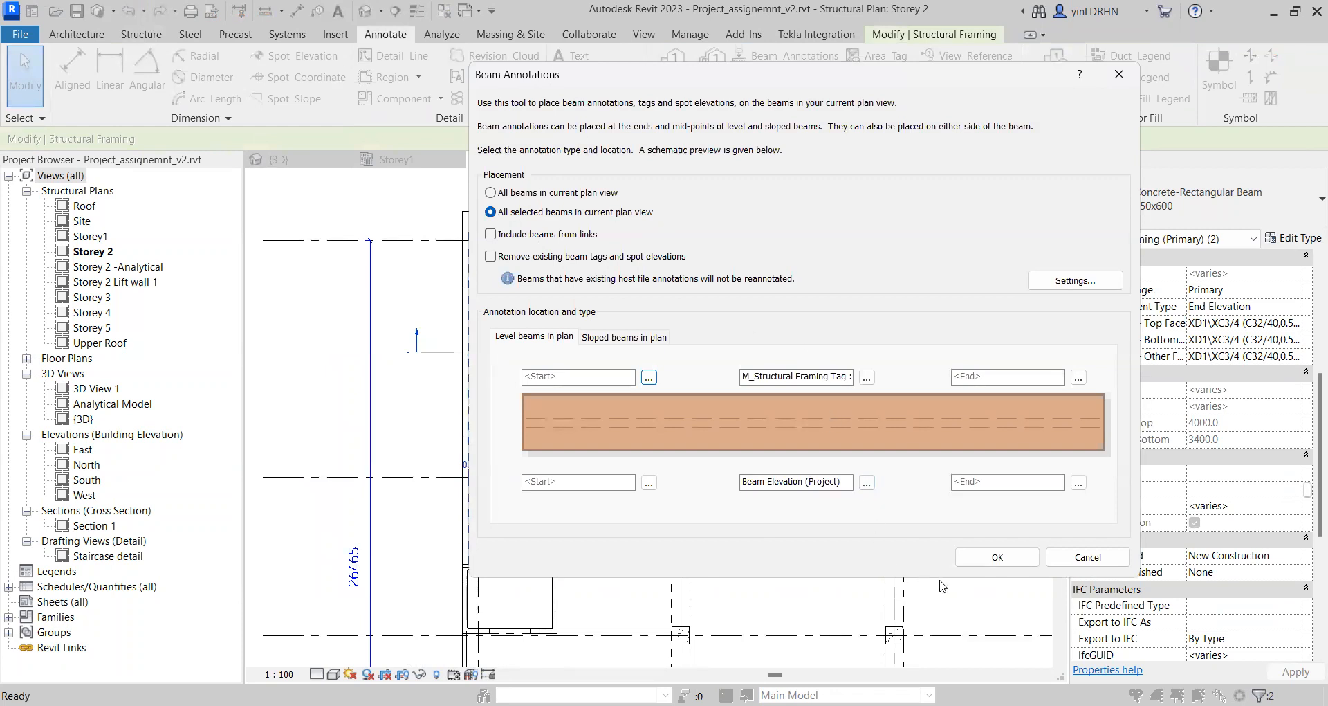
{"action": "left_click", "coordinate": [1000, 557]}
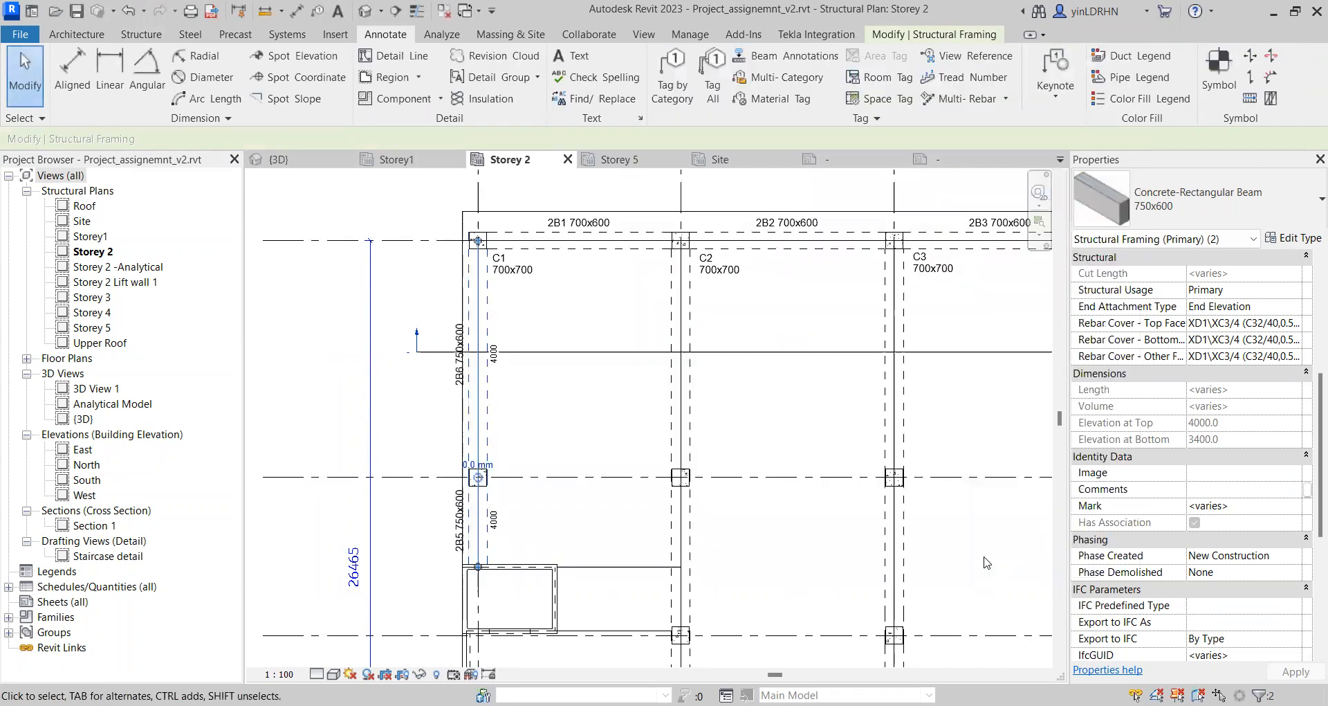
Step: Inspect the spot elevations beside beams 2B5 and 2B6 and the type properties of the 2B5 framing tag
{"action": "scroll", "coordinate": [511, 532], "scroll_direction": "up", "scroll_amount": 2}
{"action": "left_click", "coordinate": [494, 523]}
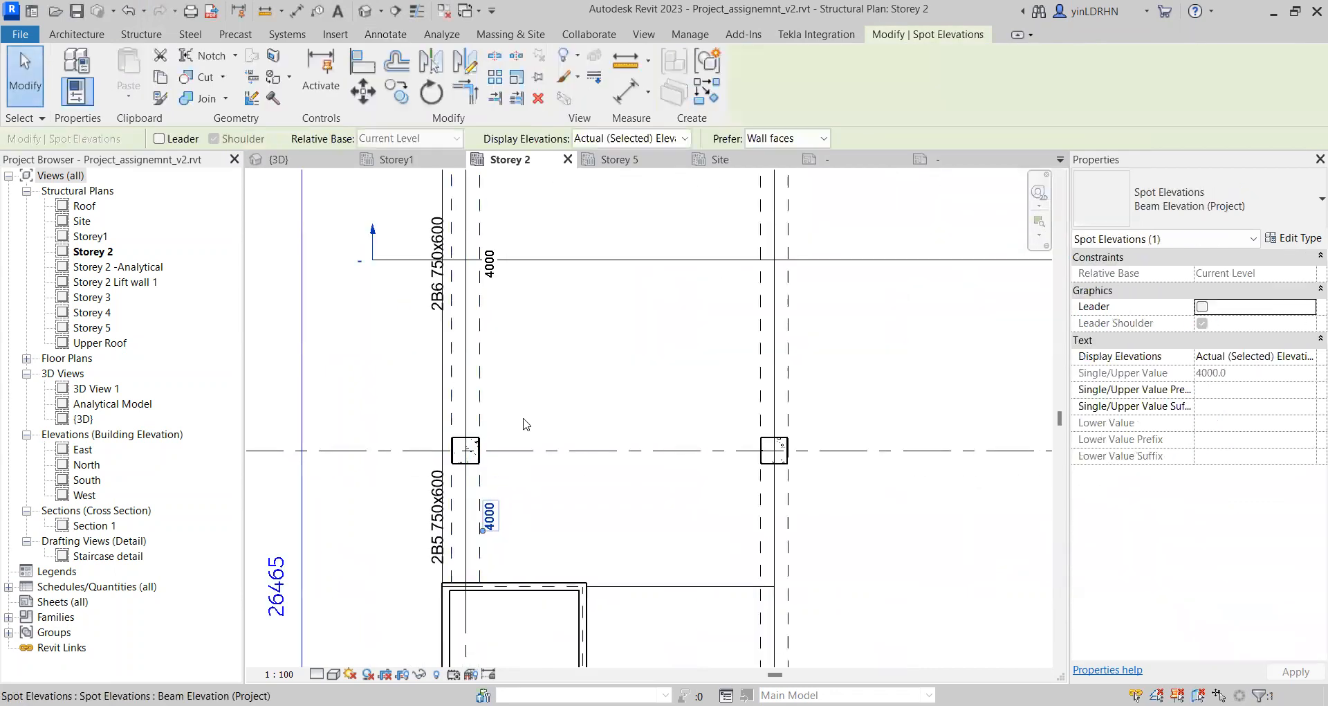
{"action": "left_click", "coordinate": [501, 276]}
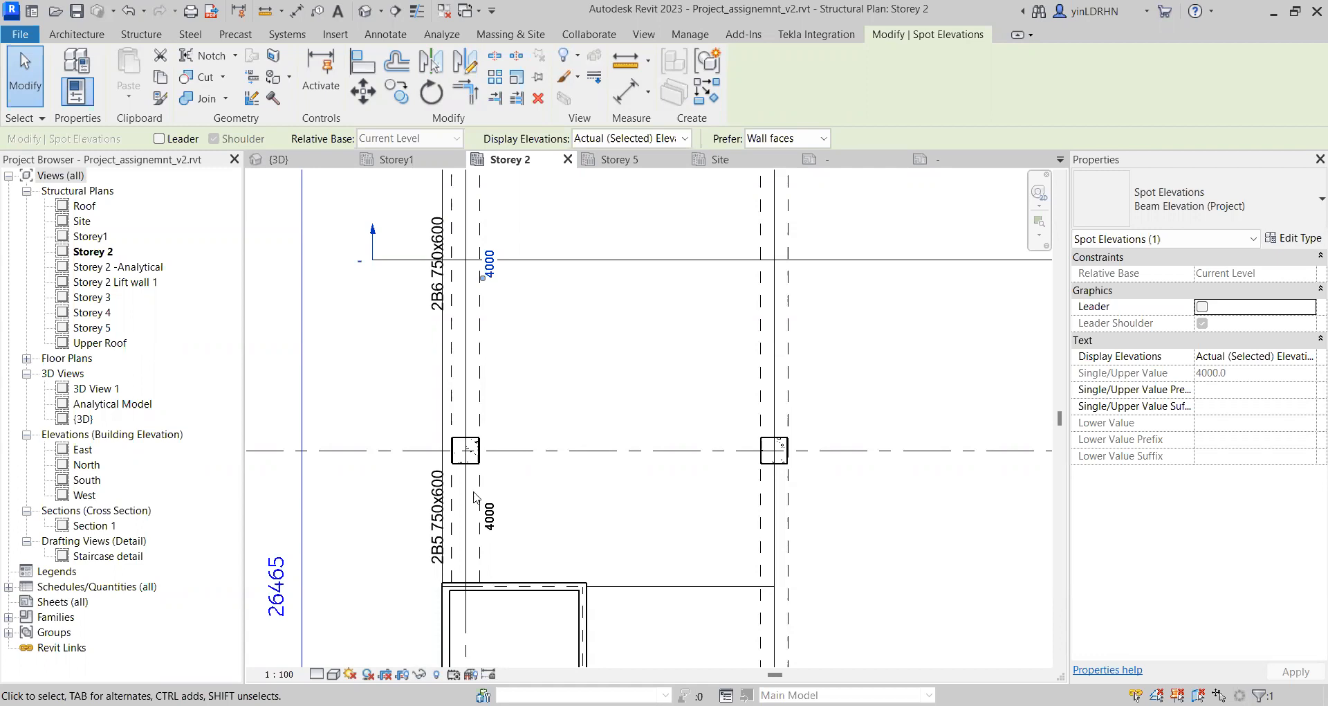
{"action": "left_click", "coordinate": [438, 516]}
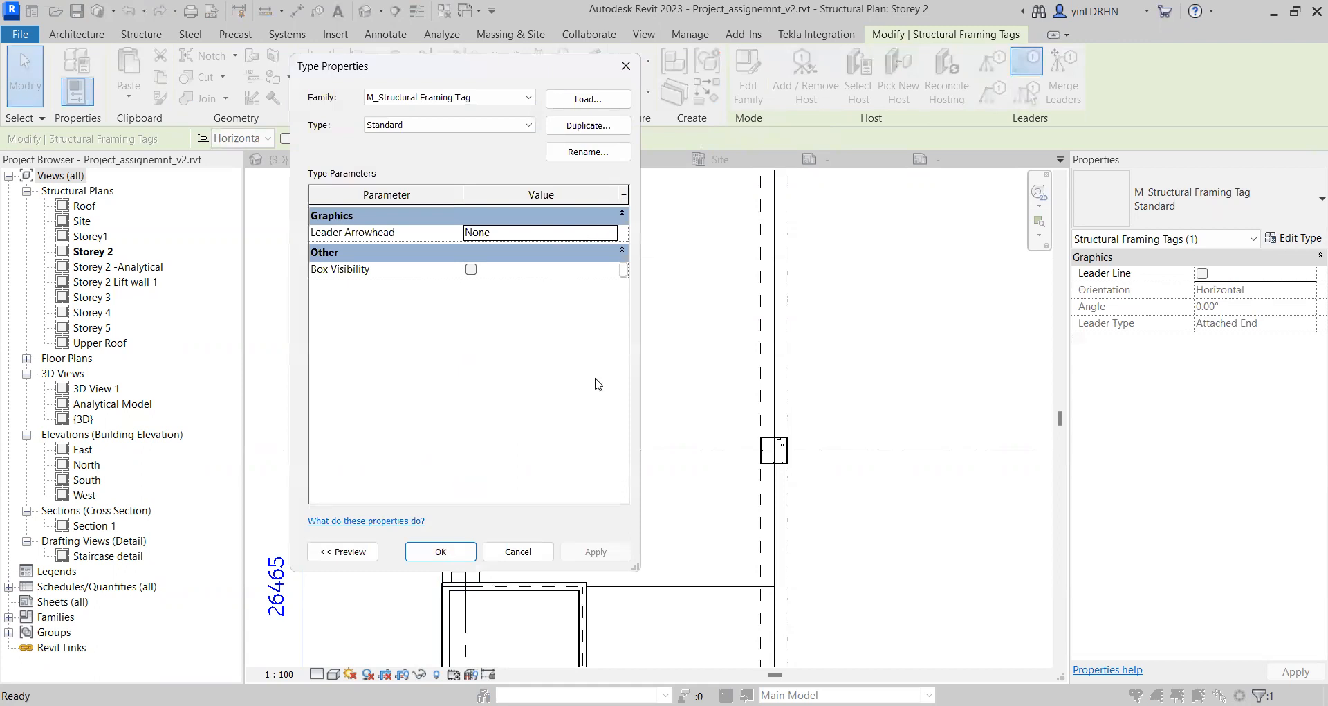
{"action": "left_click", "coordinate": [517, 551]}
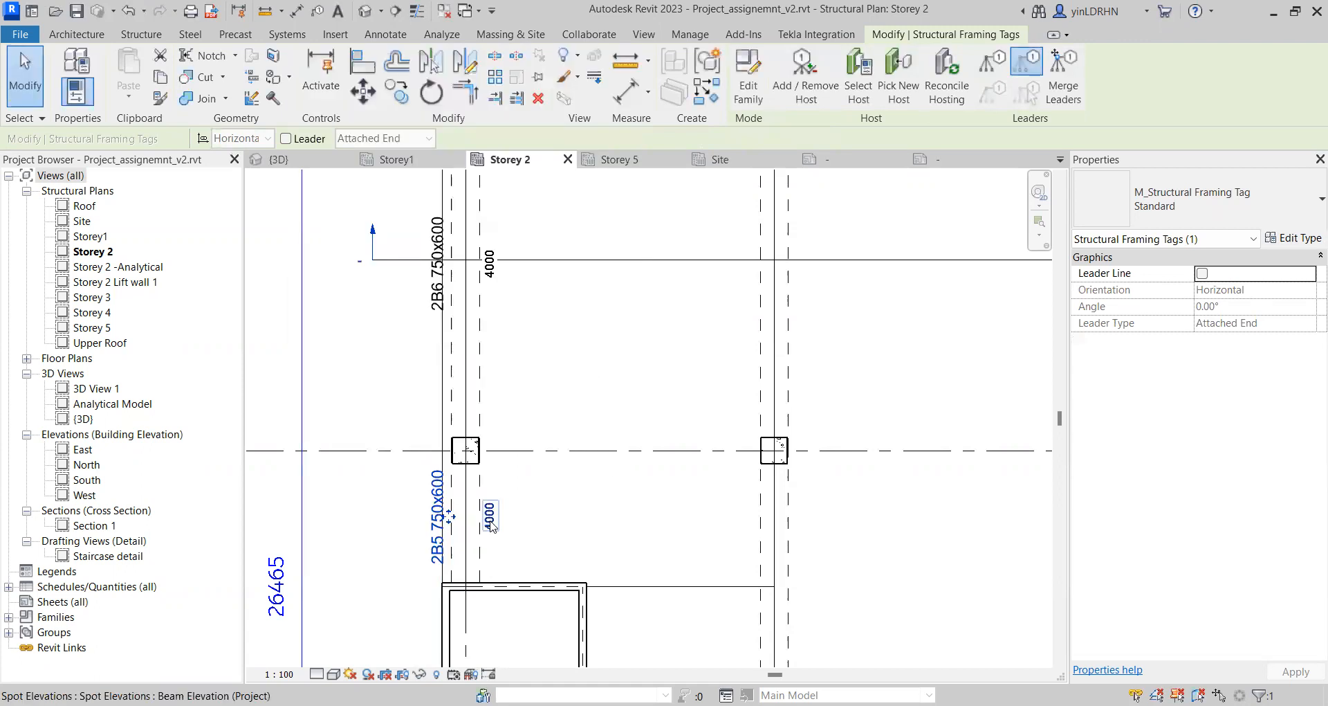
{"action": "left_click", "coordinate": [490, 521]}
{"action": "left_click", "coordinate": [551, 529]}
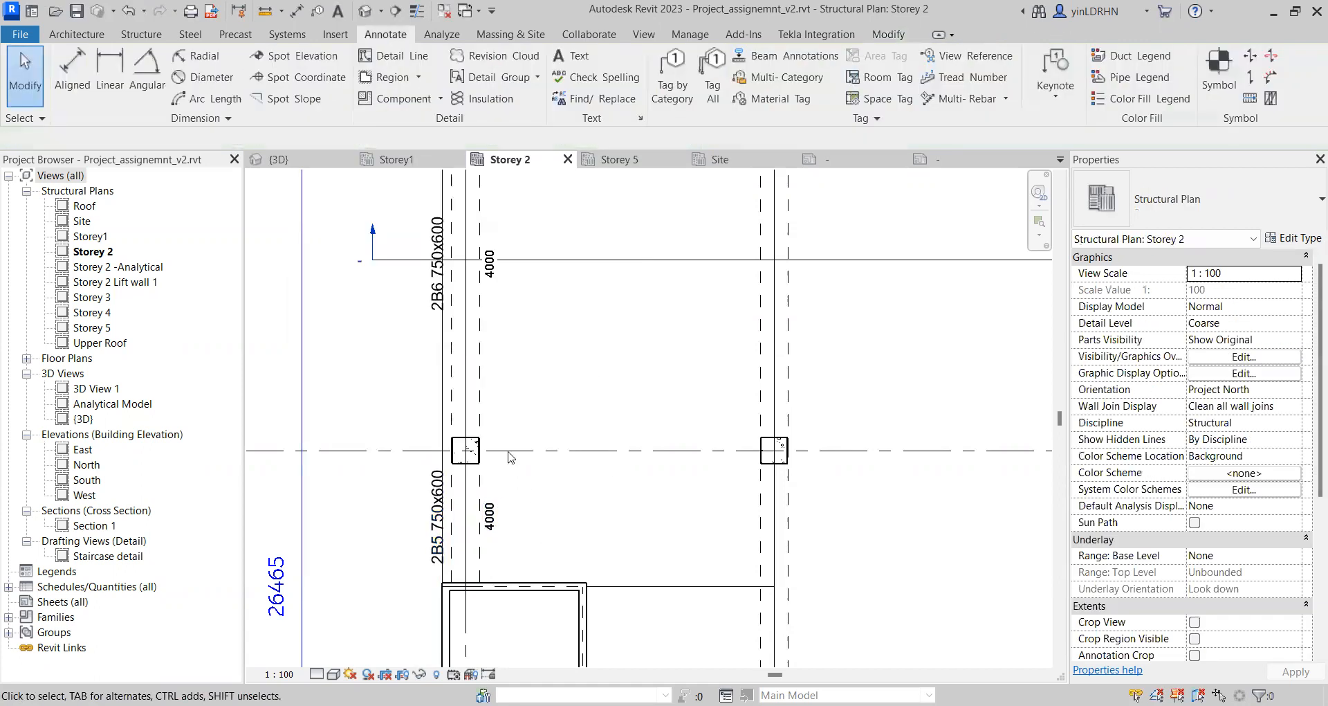
Step: Try to reapply beam annotations to grid A beams 2B5 and 2B6 with the mid-span spot elevation set to None
{"action": "left_click", "coordinate": [481, 497]}
{"action": "left_click", "coordinate": [487, 328], "text": "ctrl"}
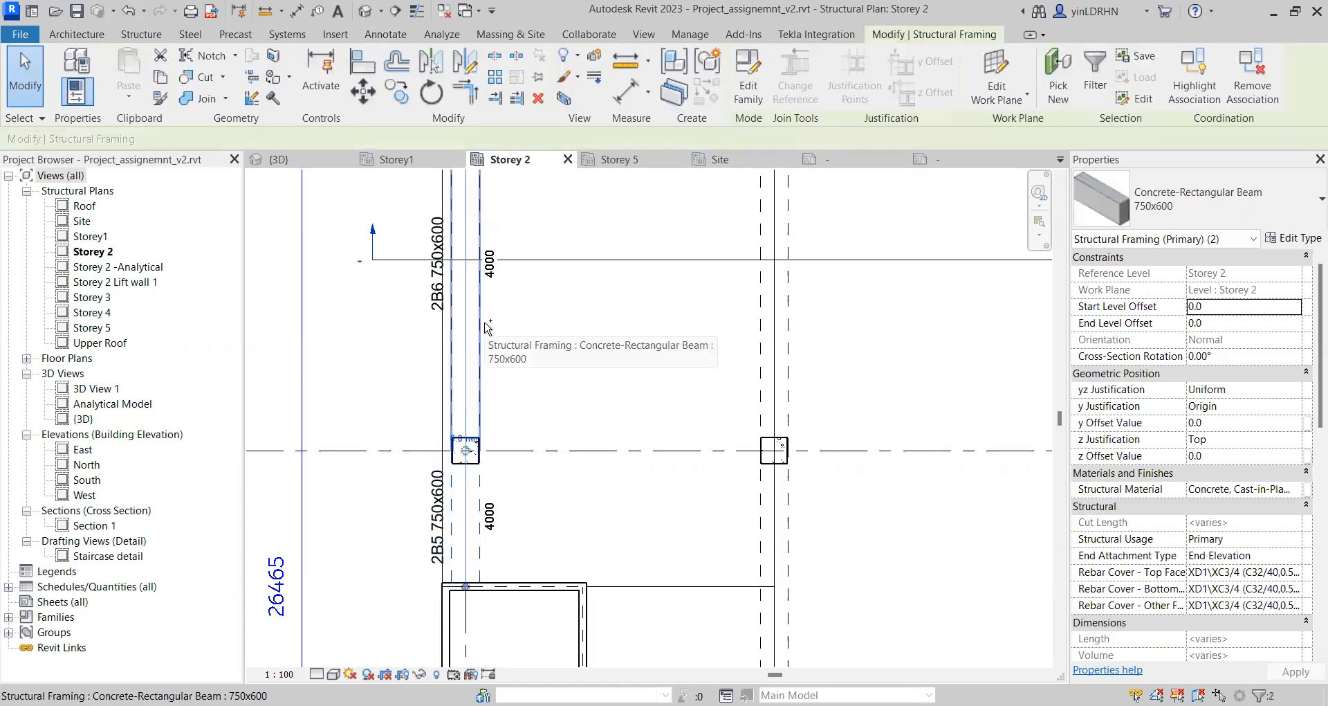
{"action": "left_click", "coordinate": [399, 30]}
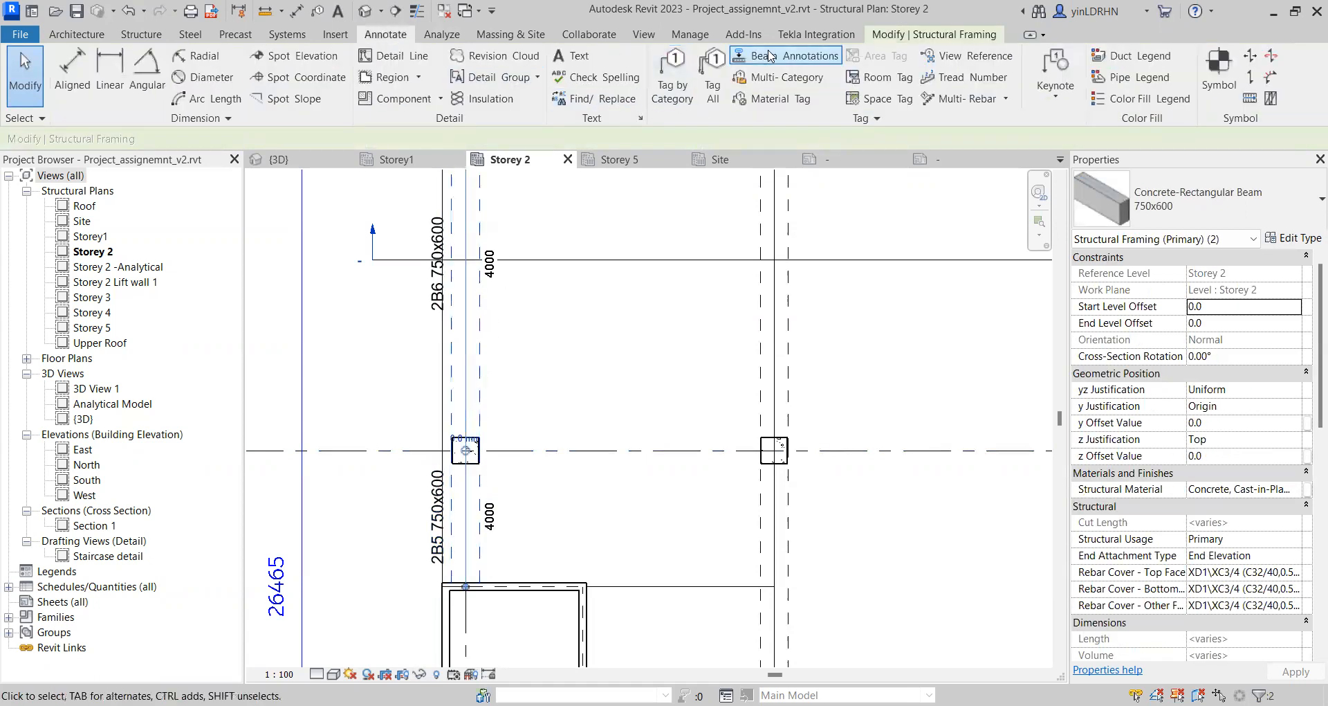
{"action": "left_click", "coordinate": [794, 55]}
{"action": "left_click", "coordinate": [867, 482]}
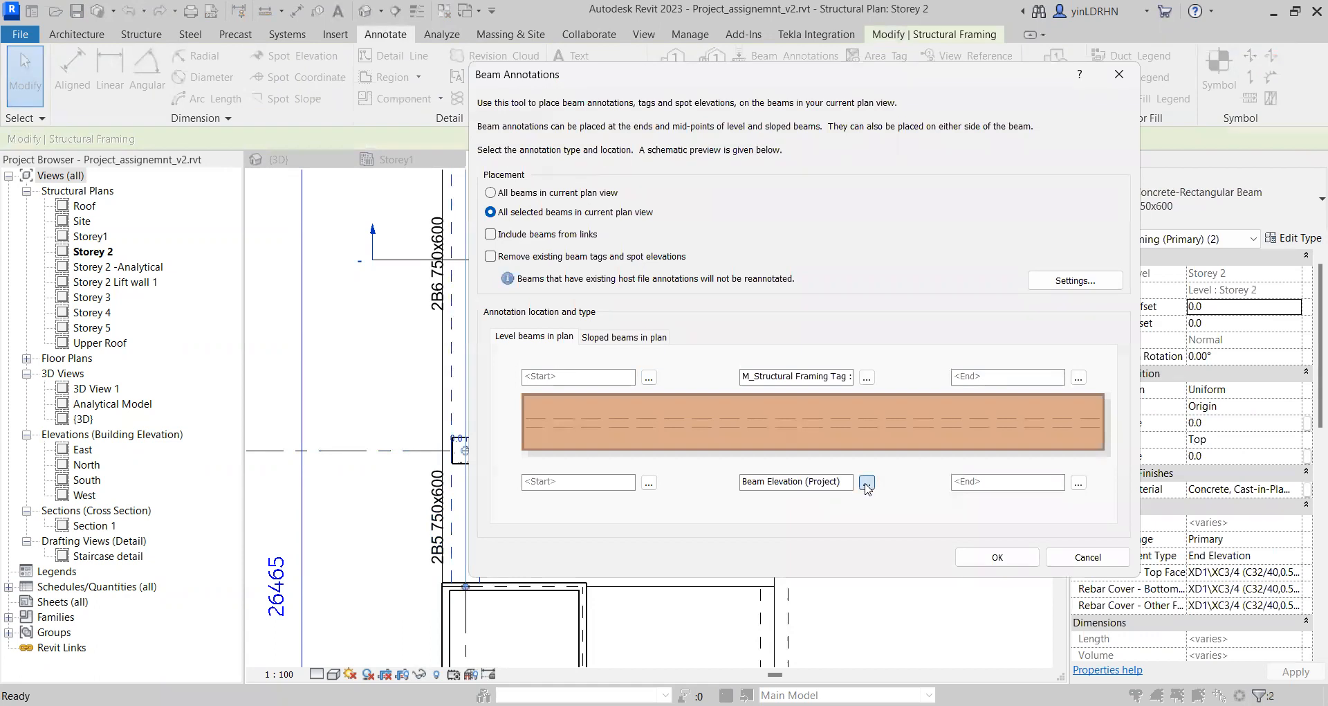
{"action": "left_click", "coordinate": [722, 200]}
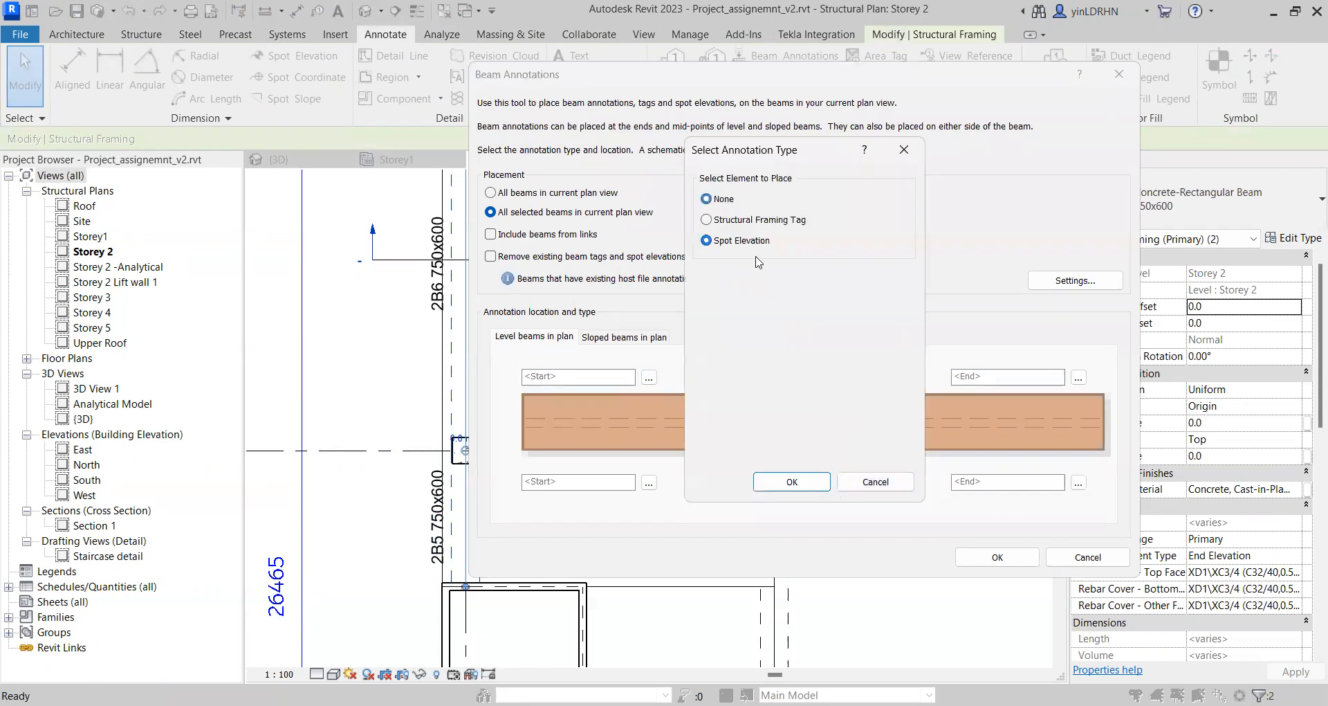
{"action": "left_click", "coordinate": [792, 482]}
{"action": "key", "text": "Return"}
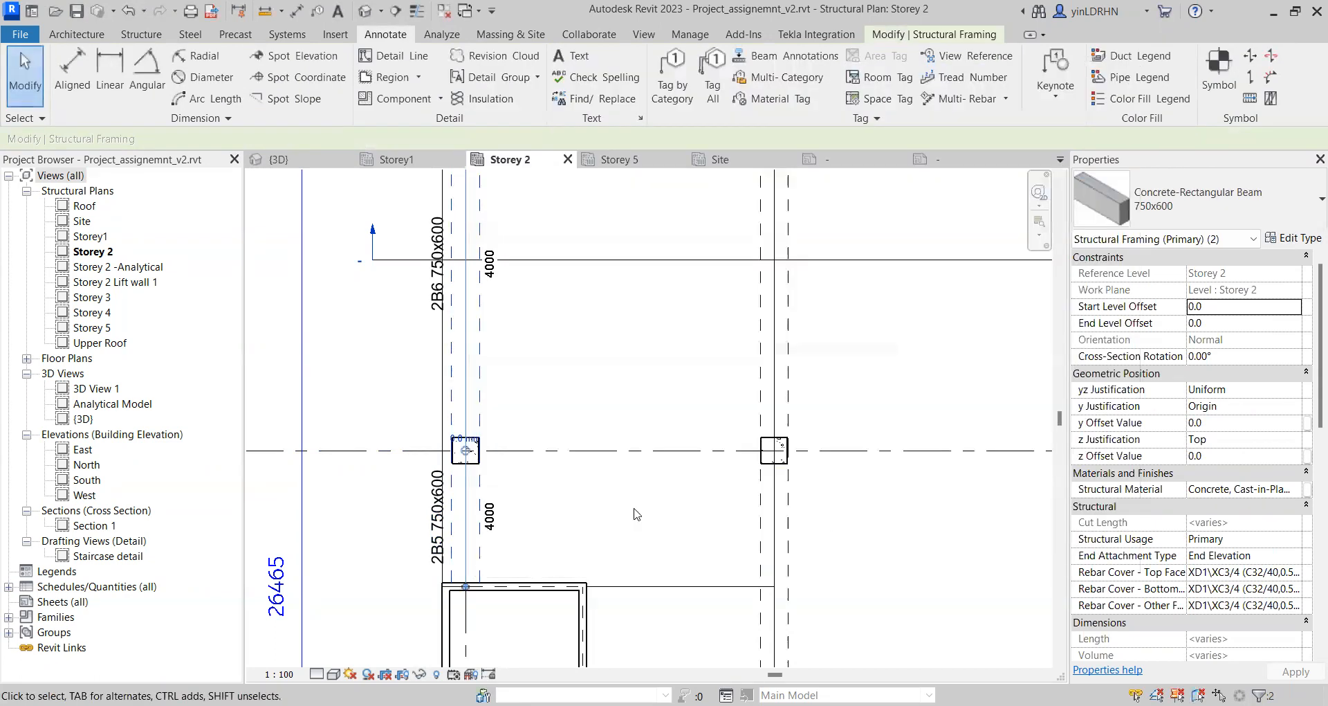
{"action": "left_click", "coordinate": [547, 530]}
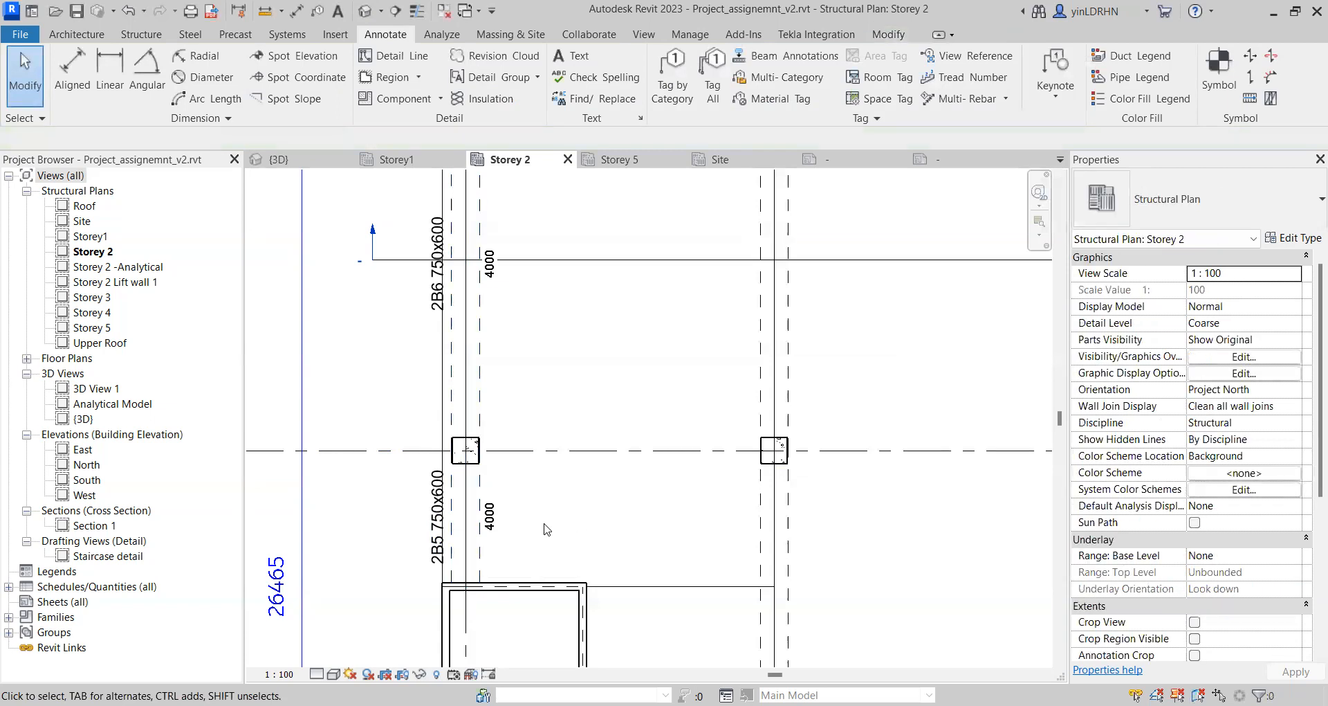
Step: Delete the spot elevations beside beams 2B5 and 2B6 on grid A
{"action": "left_click", "coordinate": [490, 520]}
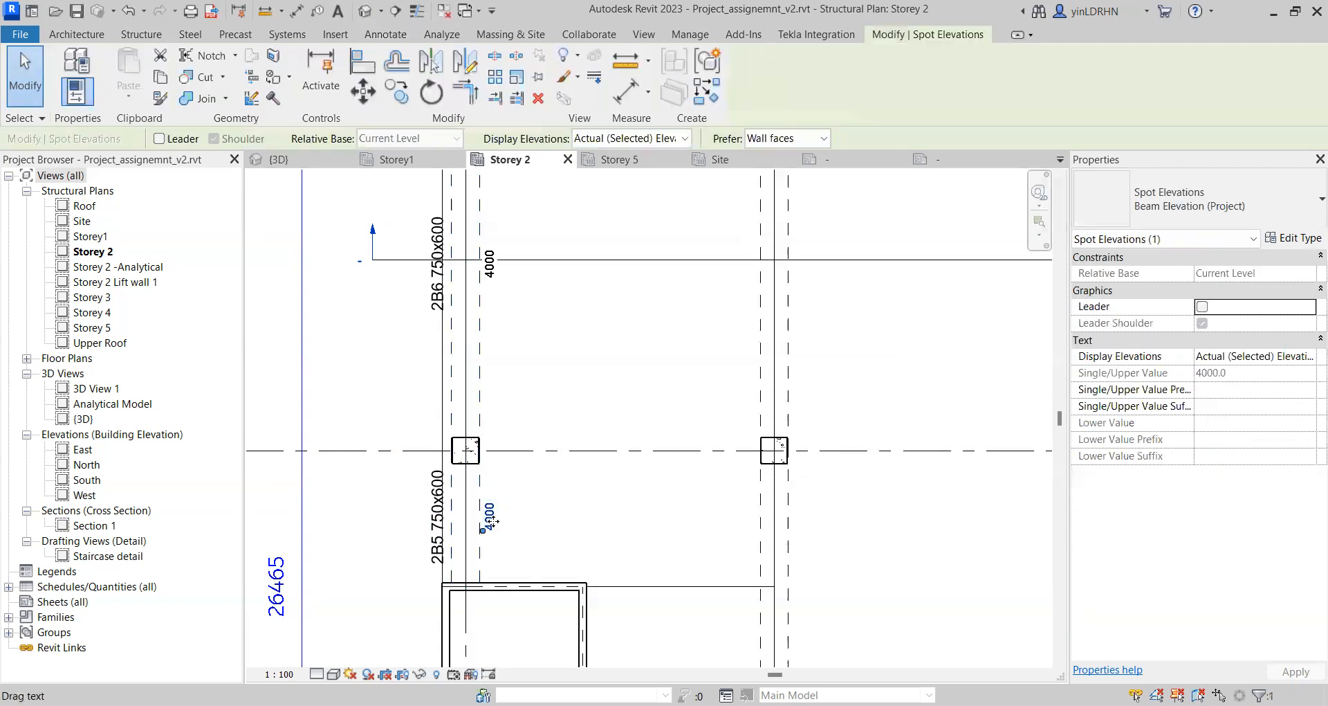
{"action": "key", "text": "Delete"}
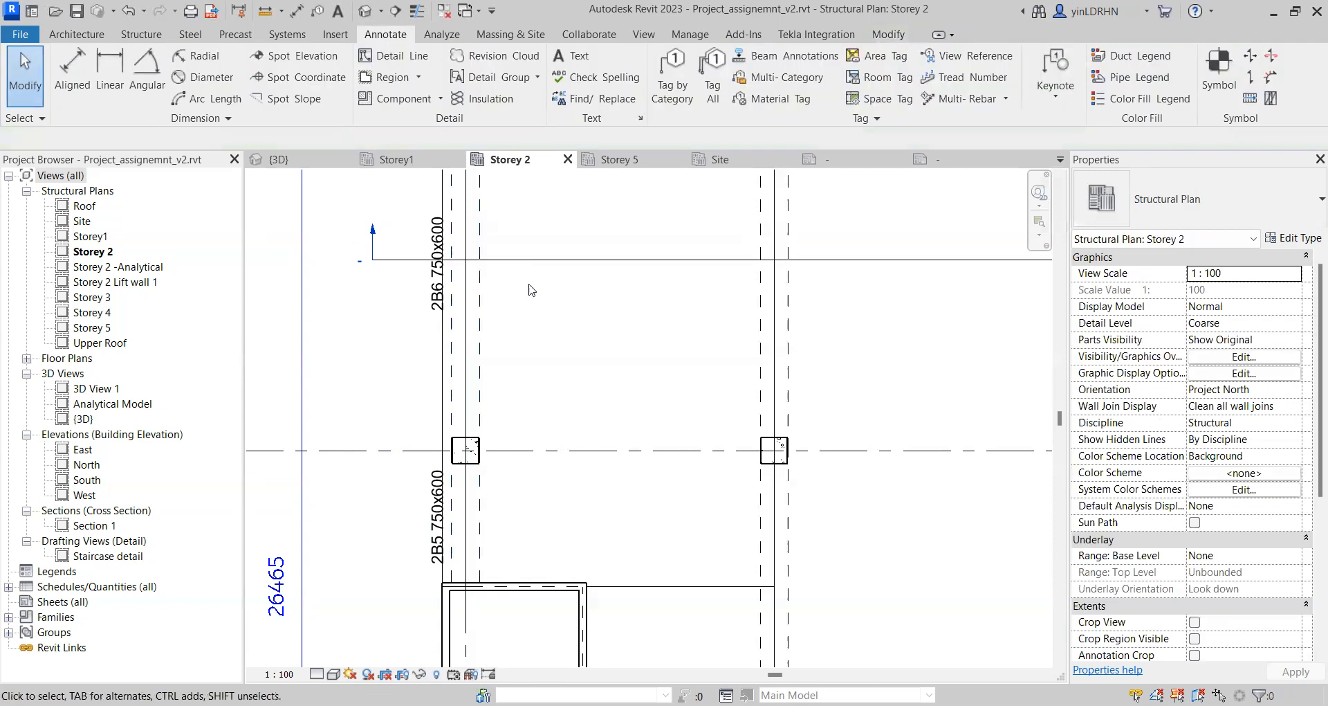
Step: Tag all untagged structural columns in the Storey 2 plan with M_Structural Column Tag-45, horizontal and without leaders
{"action": "scroll", "coordinate": [528, 288], "scroll_direction": "down", "scroll_amount": 3}
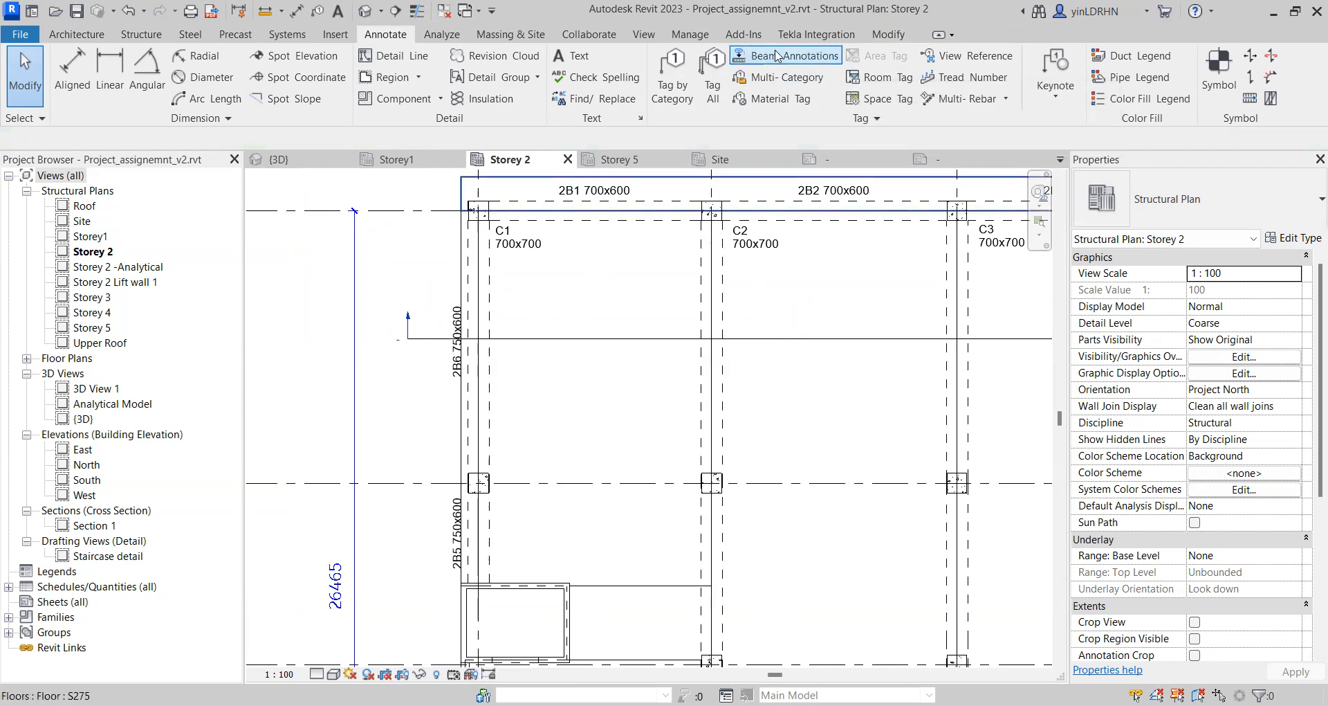
{"action": "middle_click_drag", "start_coordinate": [837, 380], "coordinate": [744, 348]}
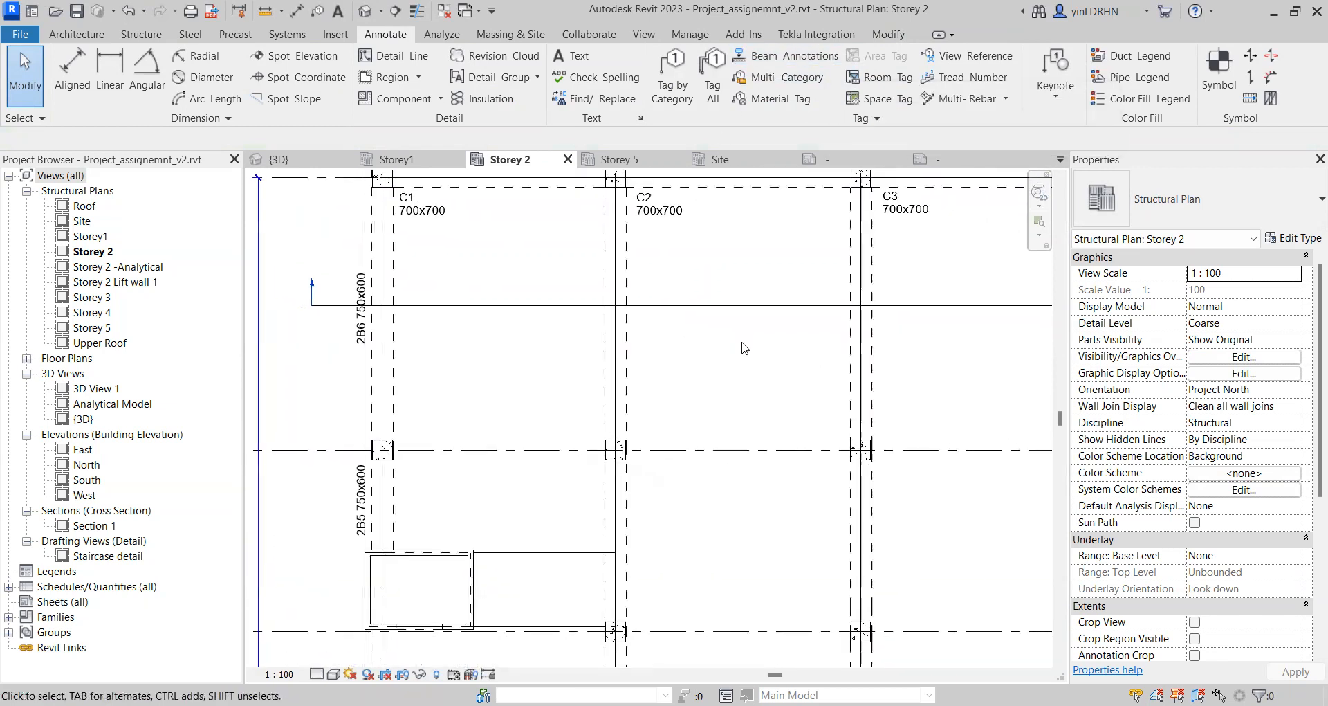
{"action": "scroll", "coordinate": [747, 334], "scroll_direction": "down", "scroll_amount": 1}
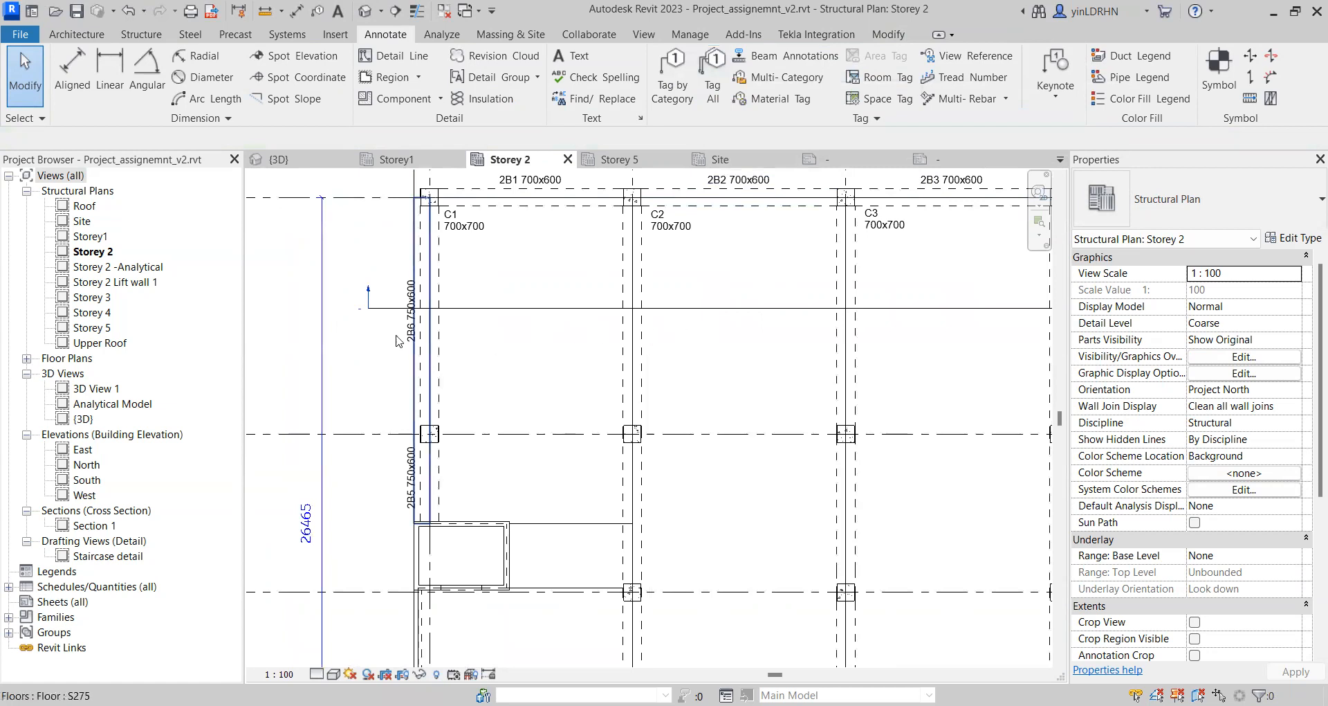
{"action": "scroll", "coordinate": [669, 414], "scroll_direction": "down", "scroll_amount": 1}
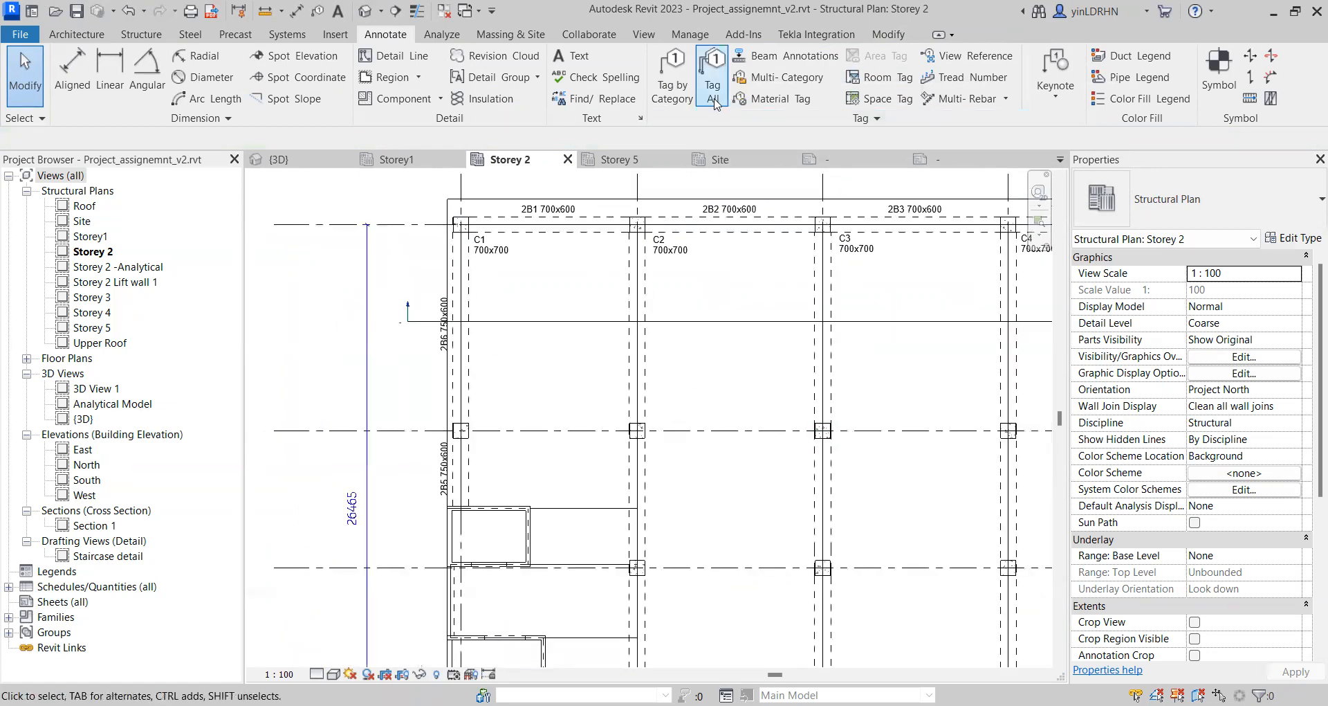
{"action": "left_click", "coordinate": [713, 72]}
{"action": "scroll", "coordinate": [547, 366], "scroll_direction": "down", "scroll_amount": 3}
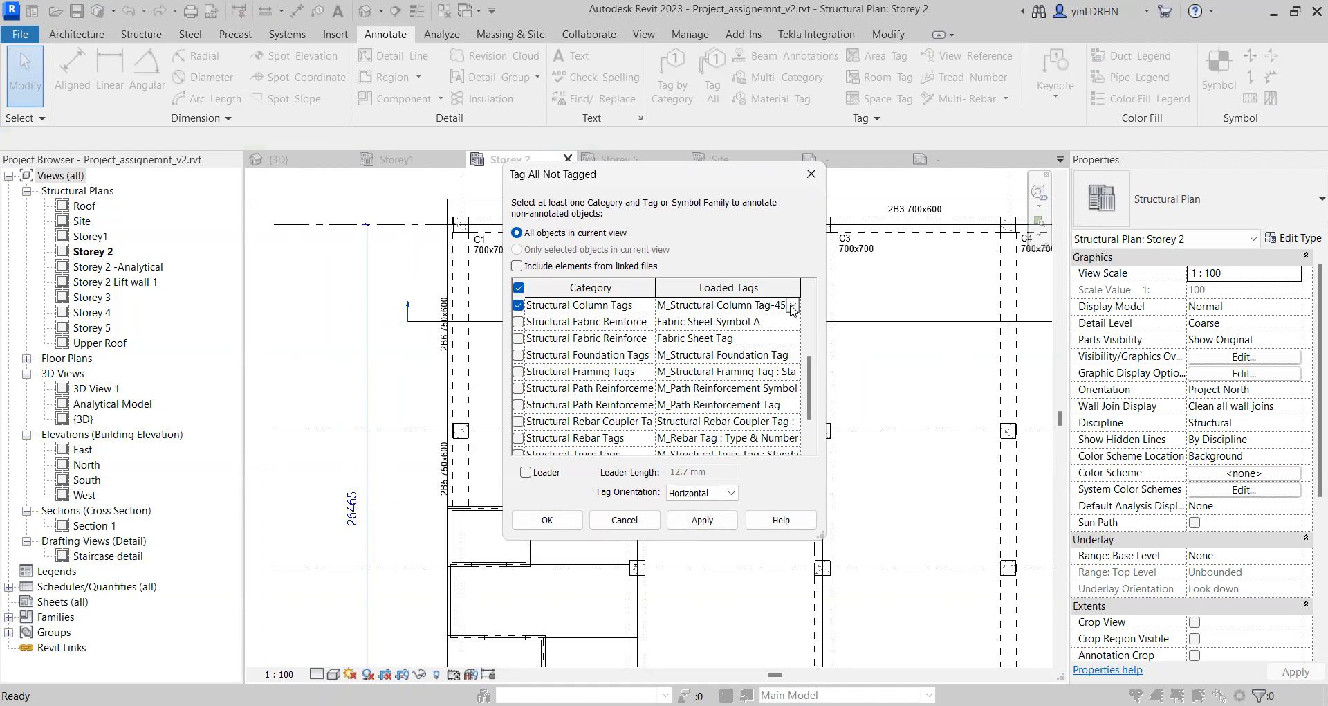
{"action": "left_click", "coordinate": [793, 309]}
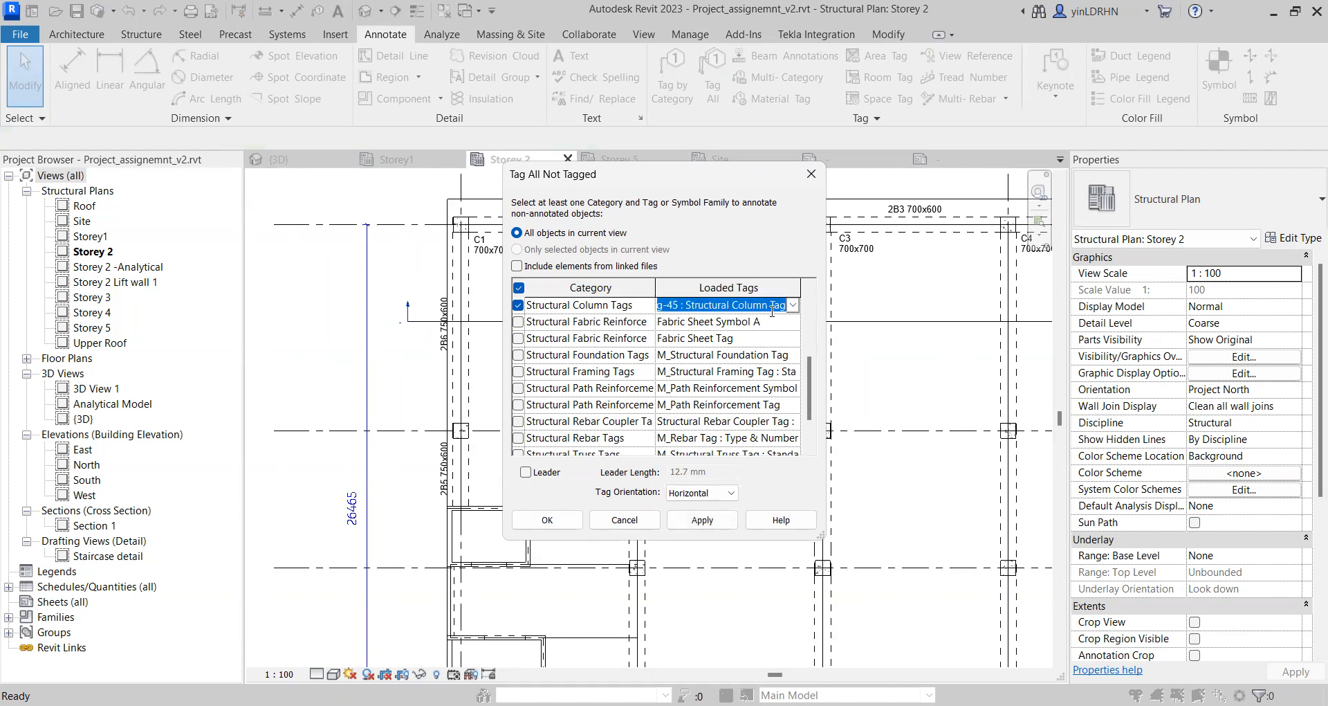
{"action": "left_click", "coordinate": [702, 521]}
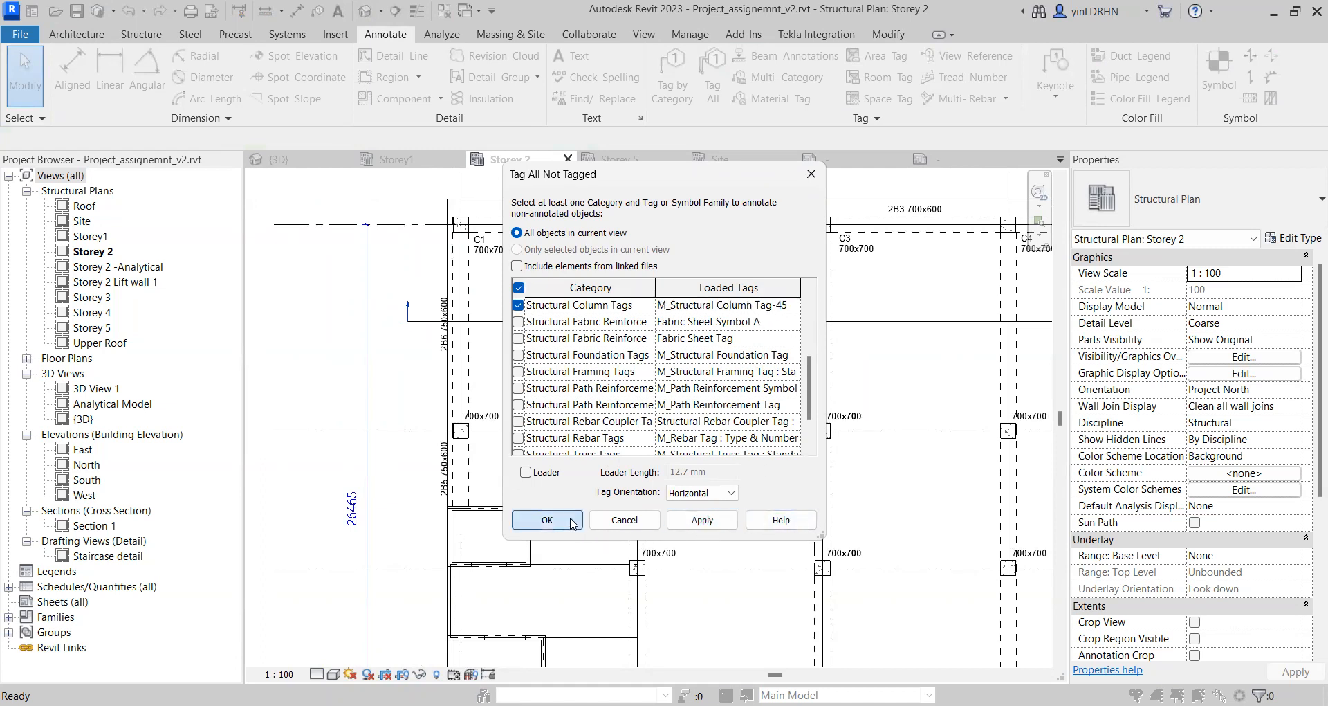
{"action": "left_click", "coordinate": [573, 524]}
Step: Set the Mark of column A-2 to C5 and of column B-2 to C6
{"action": "middle_click_drag", "start_coordinate": [859, 454], "coordinate": [808, 364]}
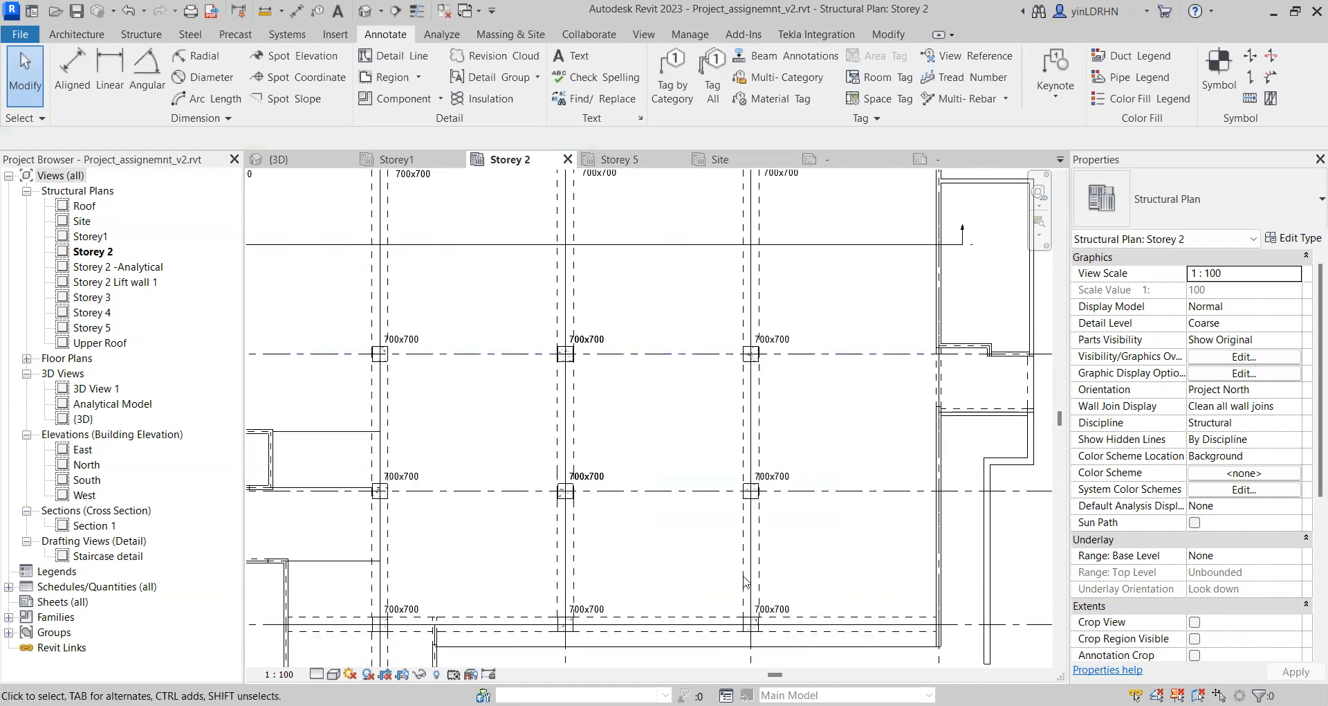
{"action": "middle_click_drag", "start_coordinate": [883, 551], "coordinate": [818, 426]}
{"action": "scroll", "coordinate": [817, 422], "scroll_direction": "down", "scroll_amount": 1}
{"action": "middle_click_drag", "start_coordinate": [718, 353], "coordinate": [745, 449]}
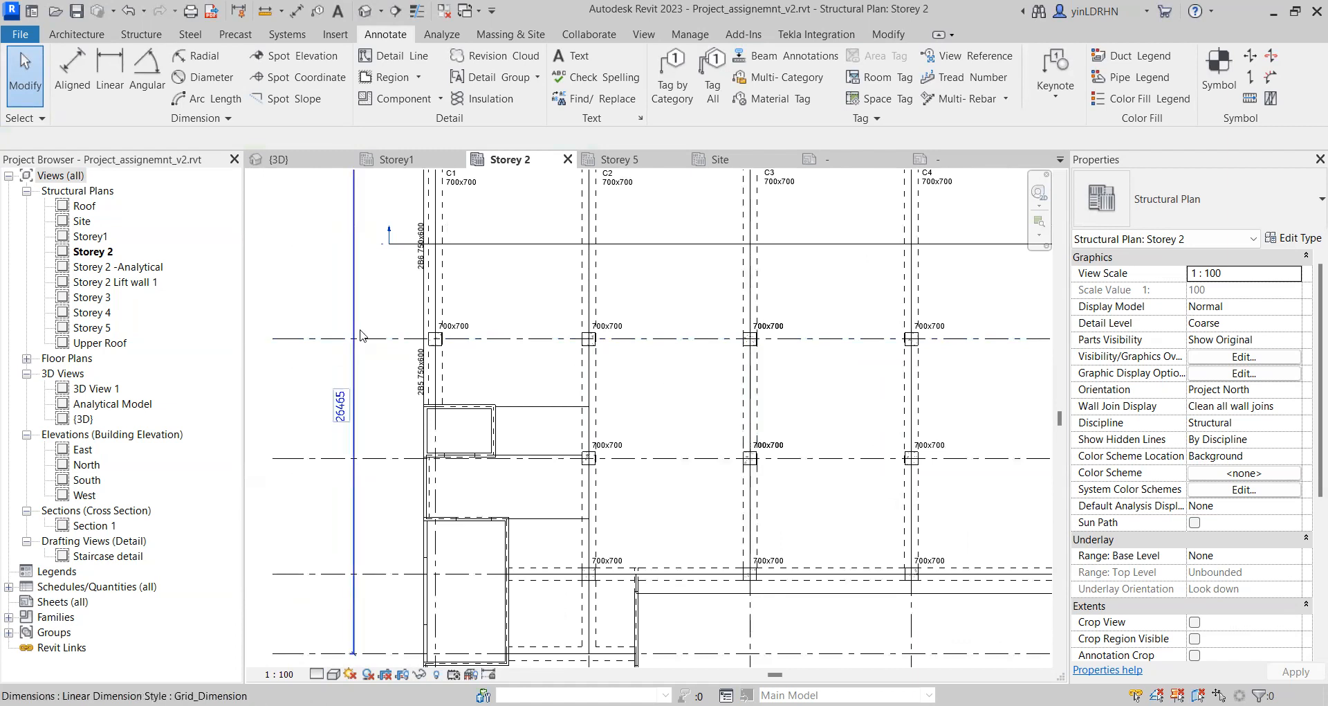
{"action": "left_click", "coordinate": [435, 338]}
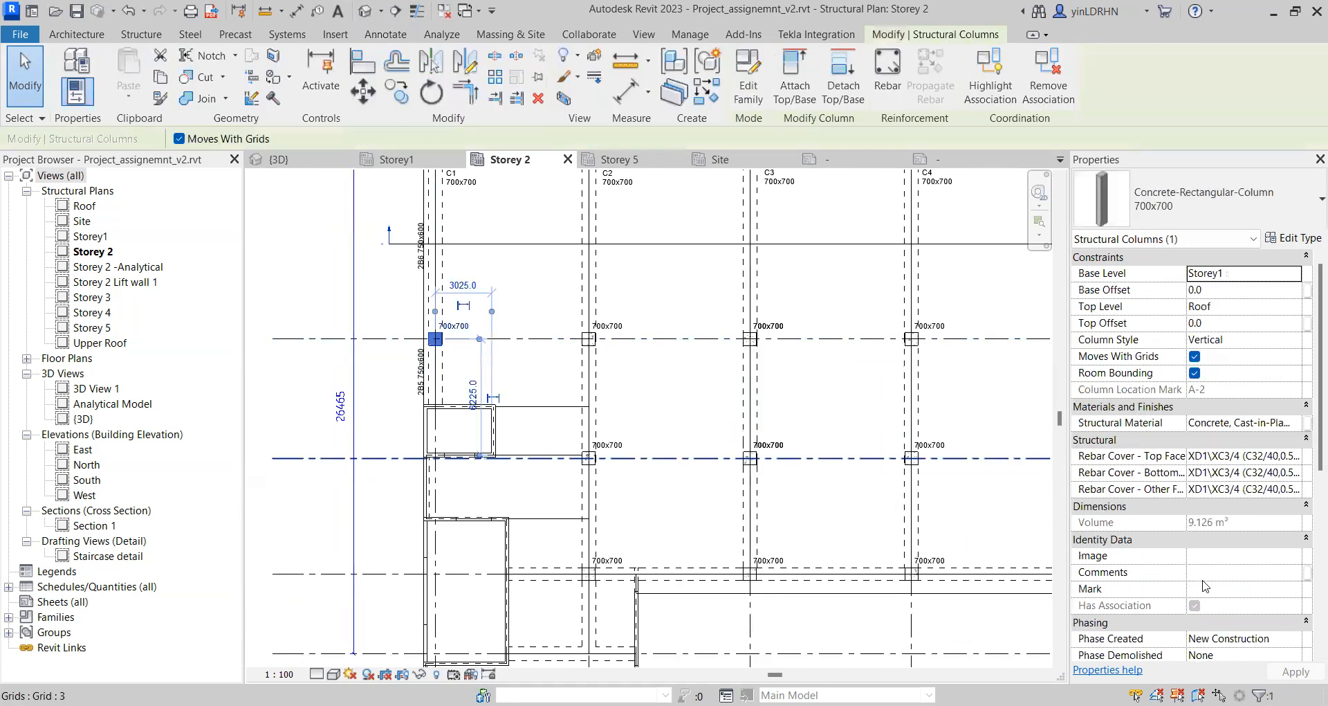
{"action": "left_click", "coordinate": [1204, 587]}
{"action": "type", "text": "C5"}
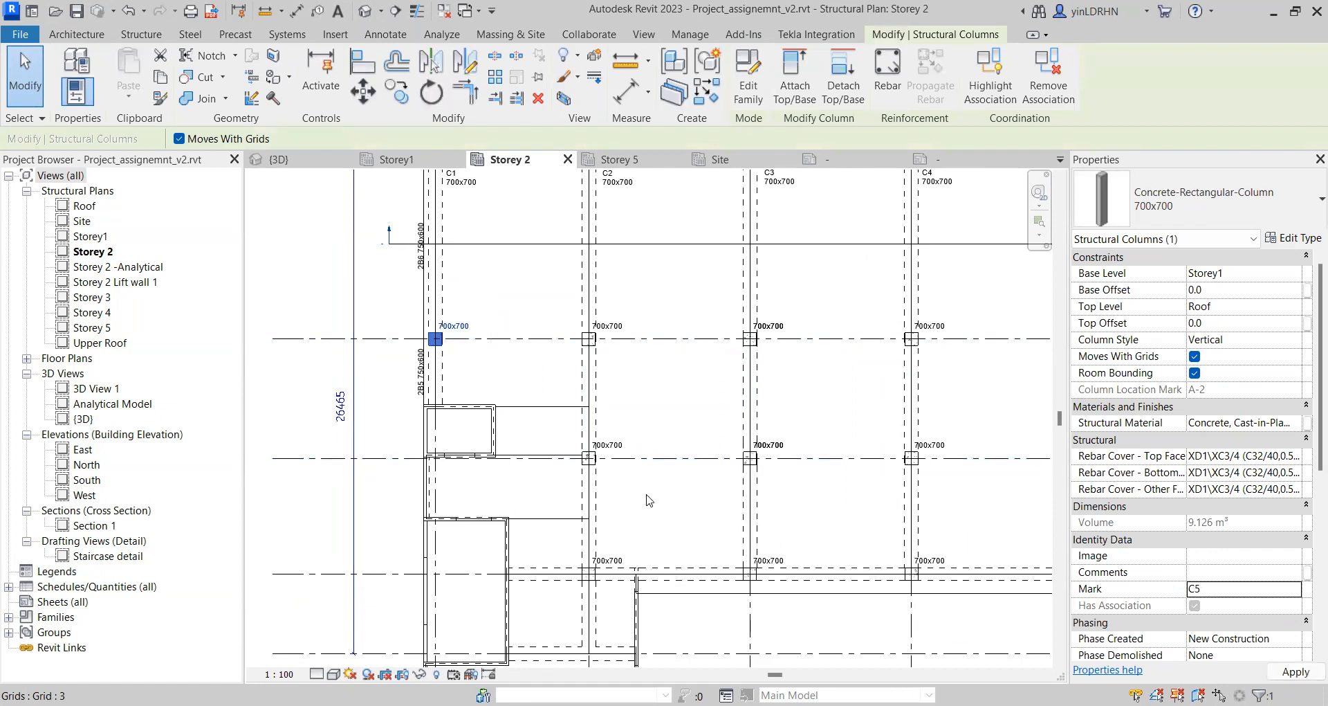
{"action": "left_click", "coordinate": [589, 338]}
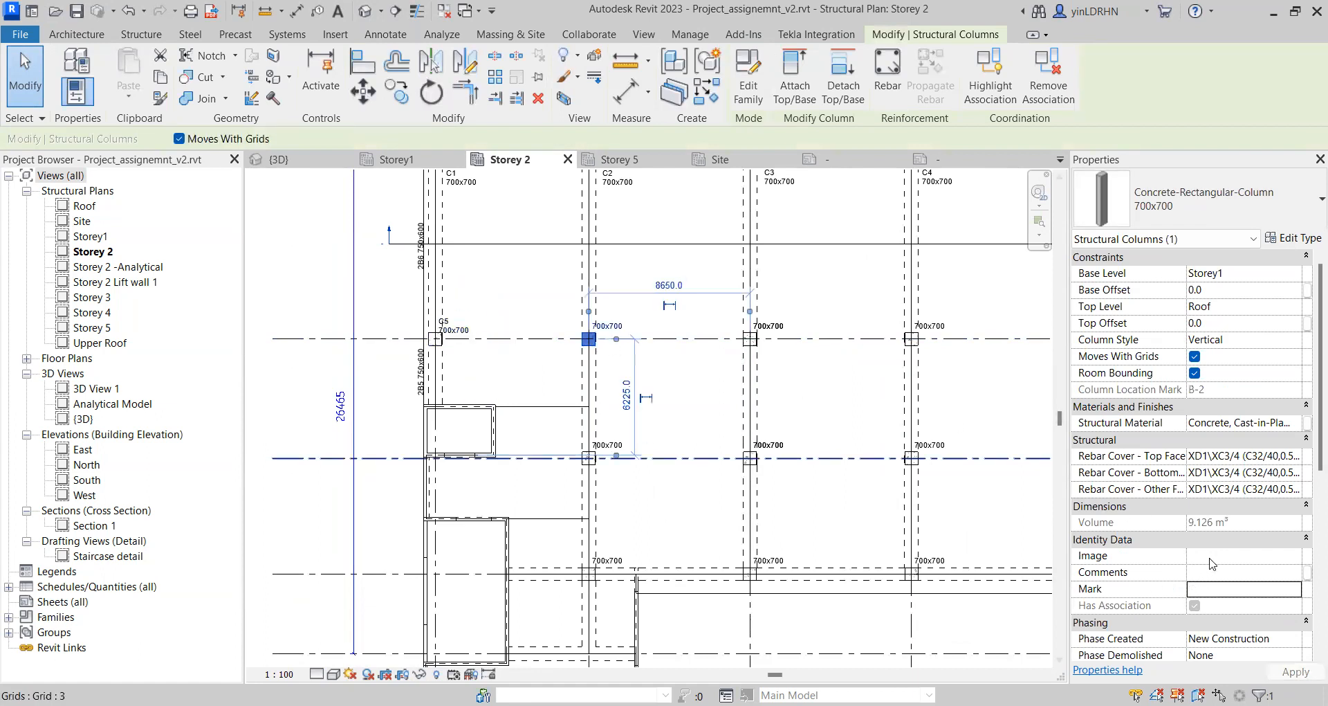
{"action": "left_click", "coordinate": [1210, 595]}
{"action": "type", "text": "C6"}
Step: Set the Mark of column C-2 to C7 and of column D-2 to C8
{"action": "left_click", "coordinate": [749, 338]}
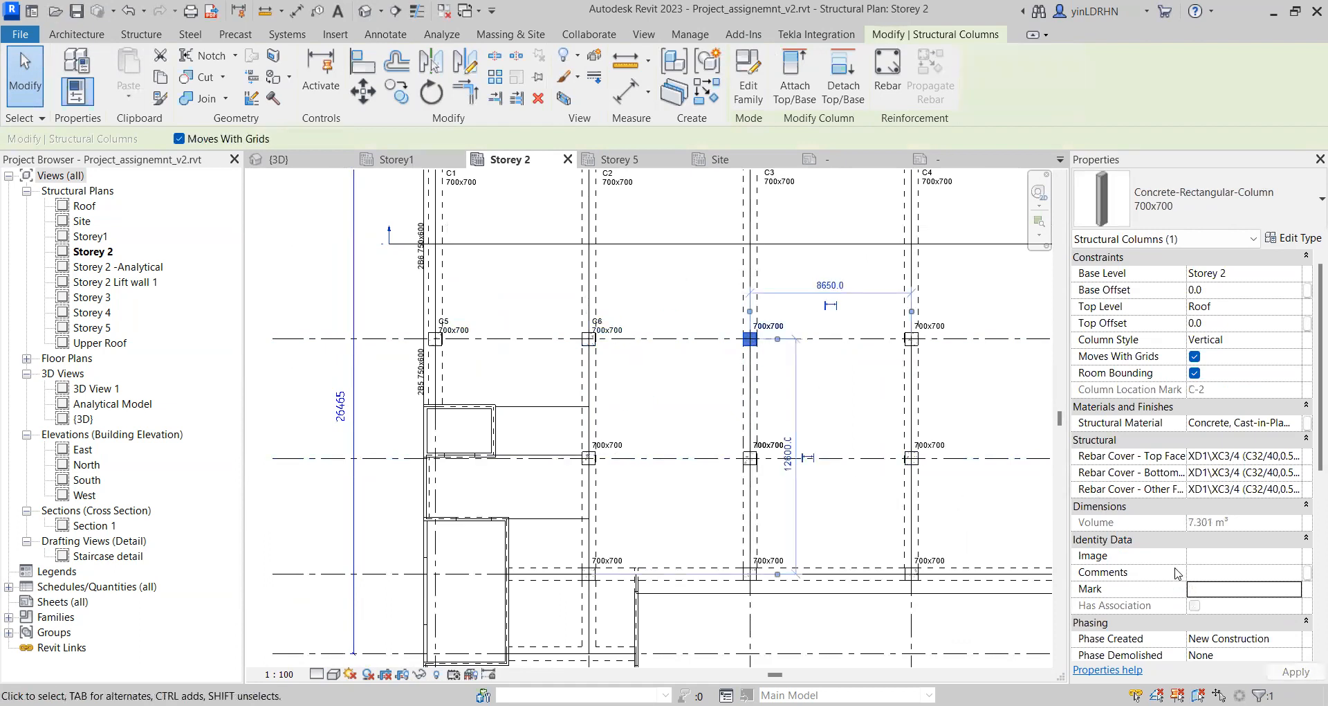
{"action": "left_click", "coordinate": [1207, 588]}
{"action": "type", "text": "C7"}
{"action": "left_click", "coordinate": [914, 343]}
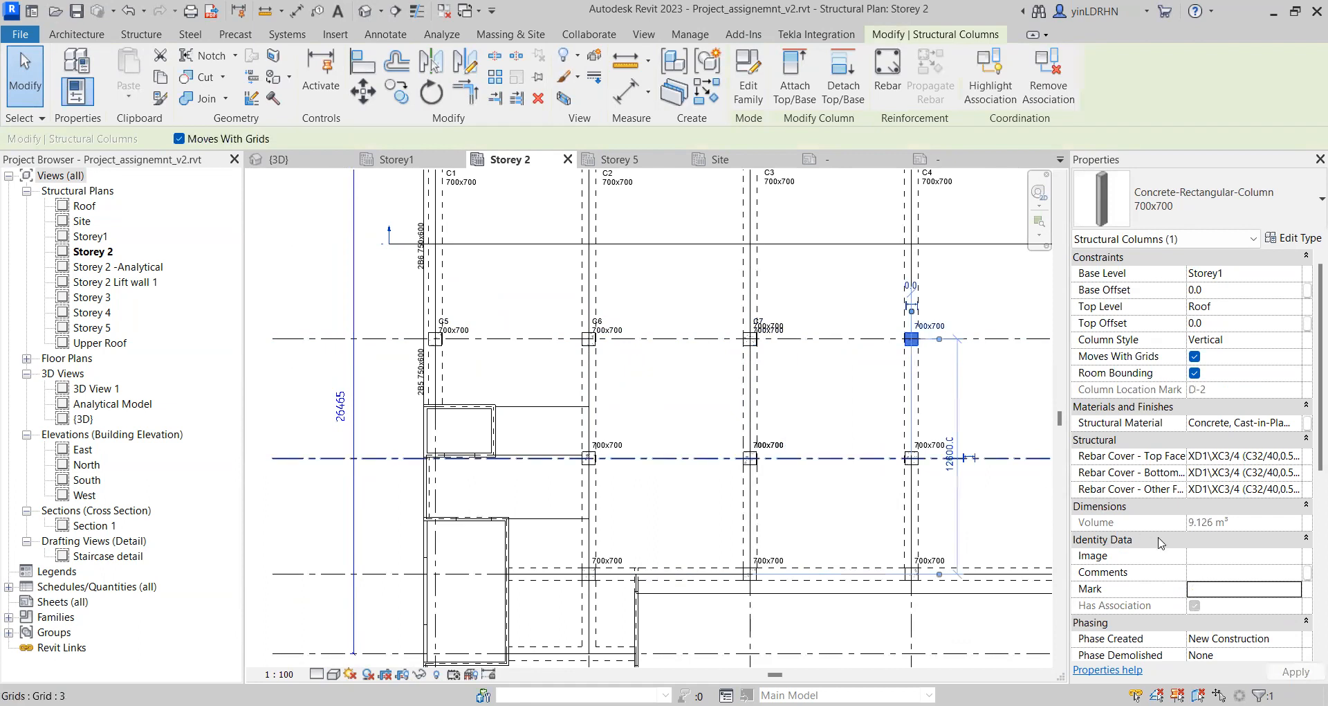
{"action": "left_click", "coordinate": [1202, 590]}
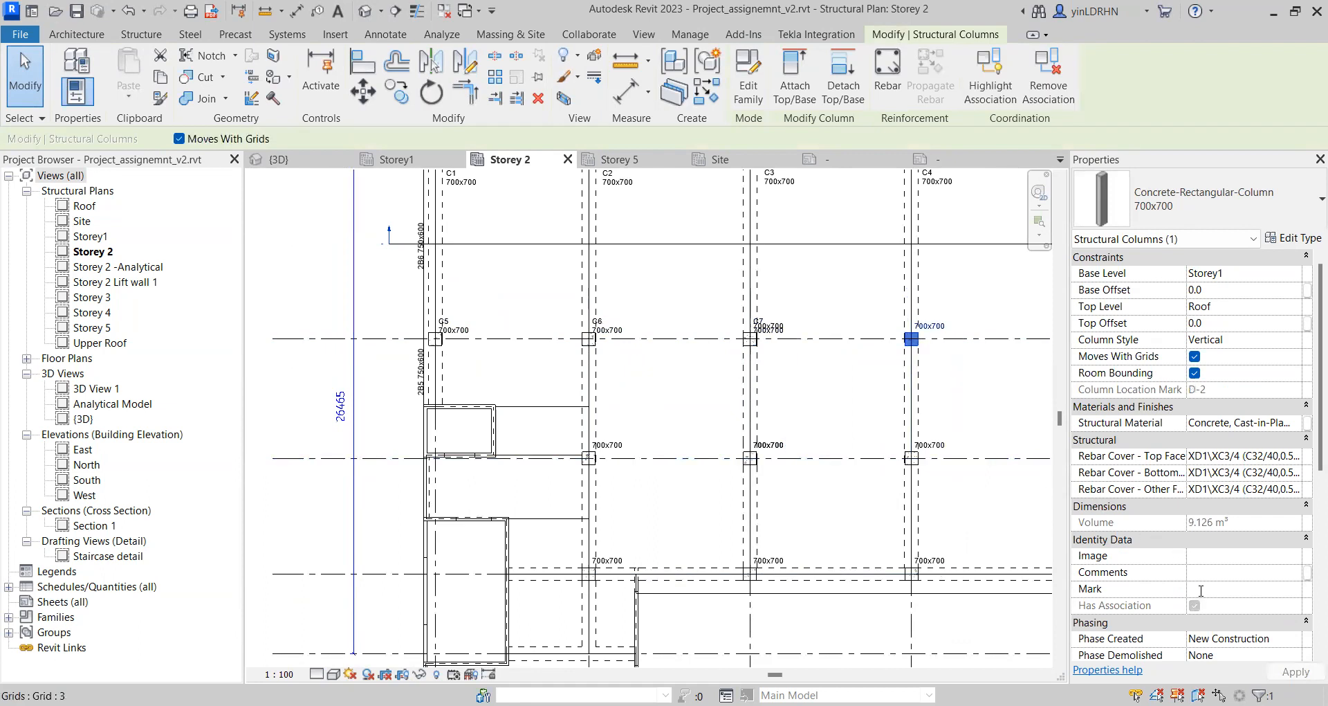
{"action": "type", "text": "C8"}
{"action": "key", "text": "Return"}
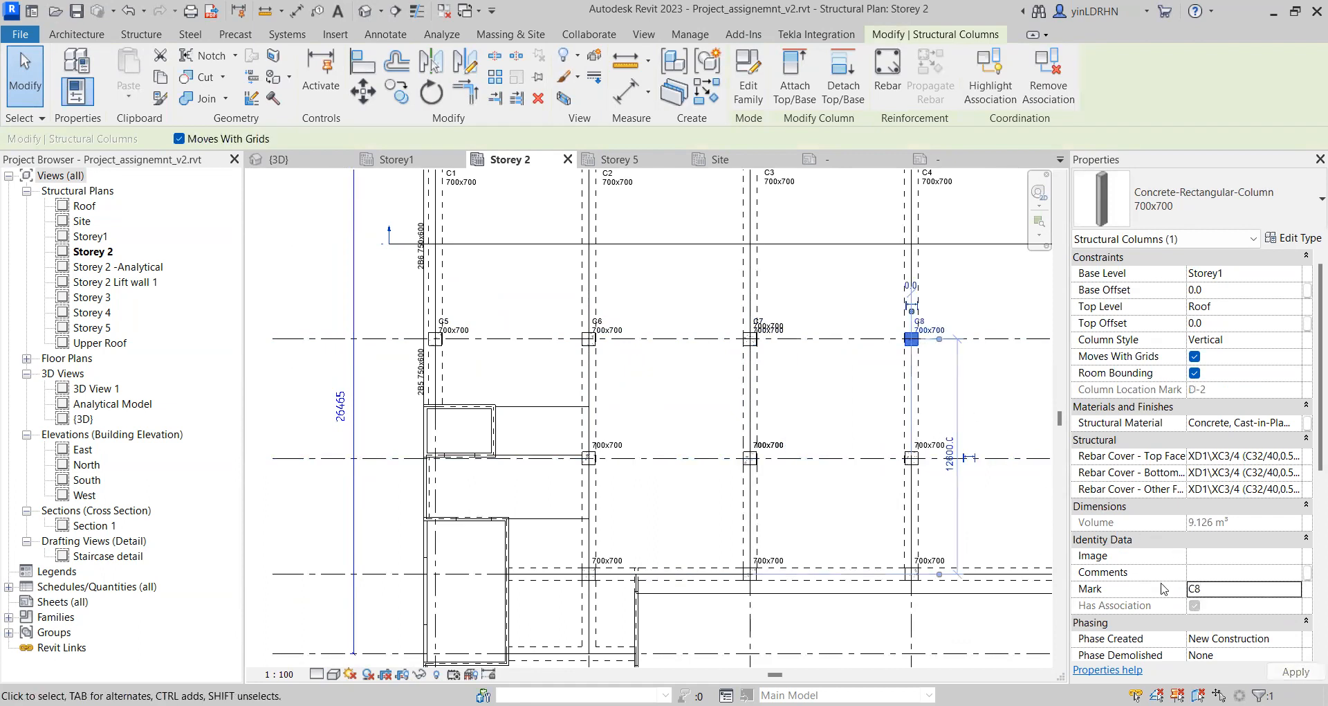
{"action": "left_click", "coordinate": [671, 493]}
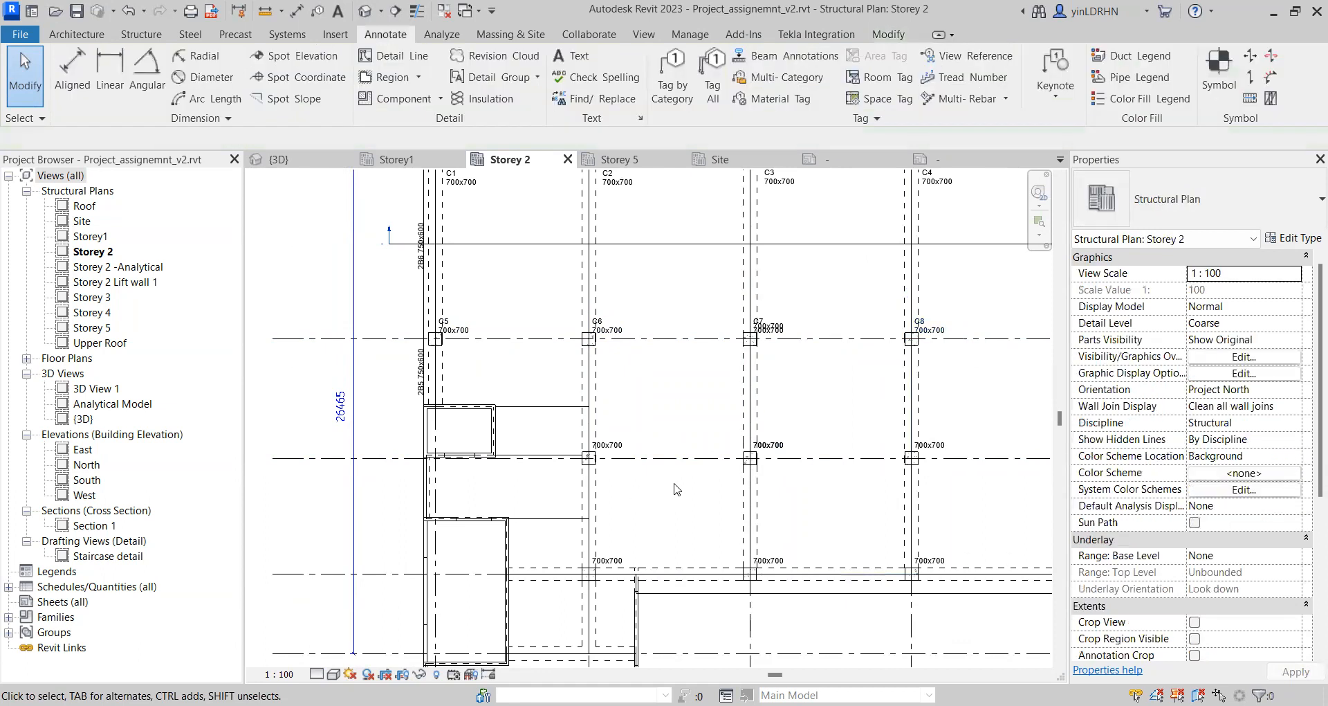
Step: Set the Mark of column B-3 to C9 and of column C-3 to C10
{"action": "left_click", "coordinate": [585, 463]}
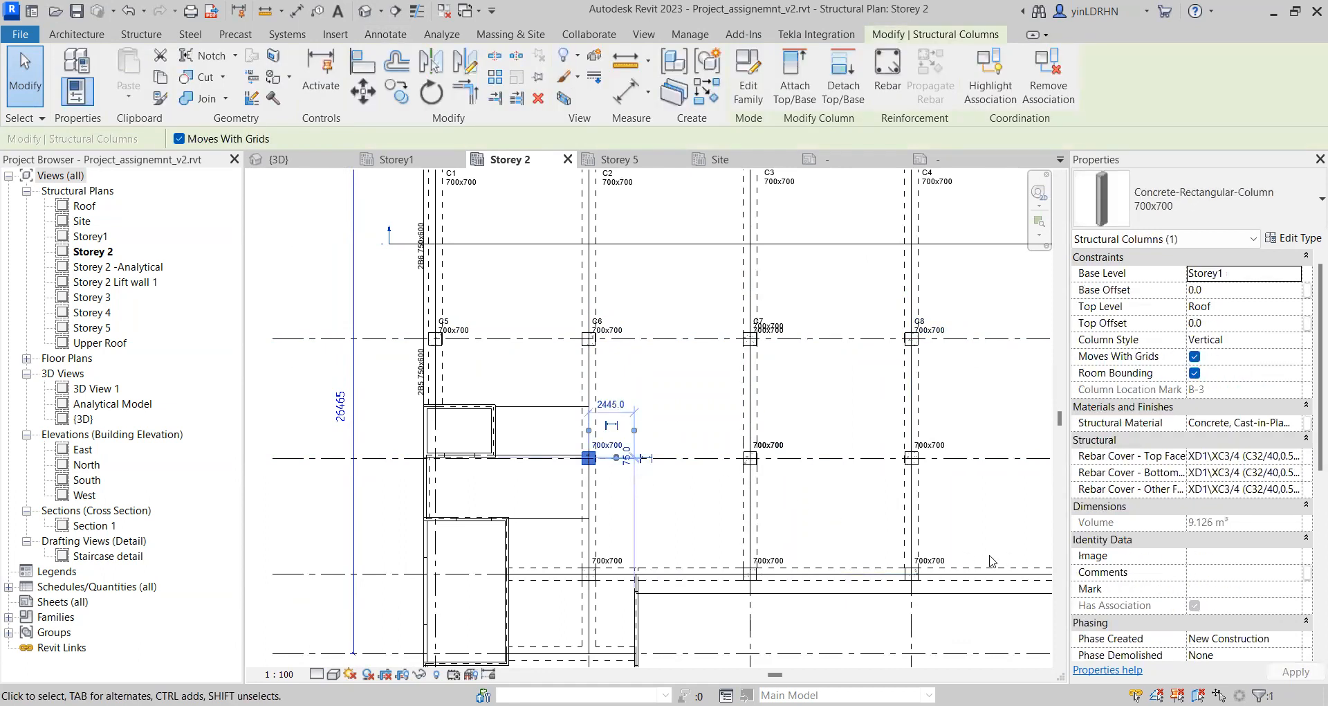
{"action": "left_click", "coordinate": [1217, 586]}
{"action": "type", "text": "C9"}
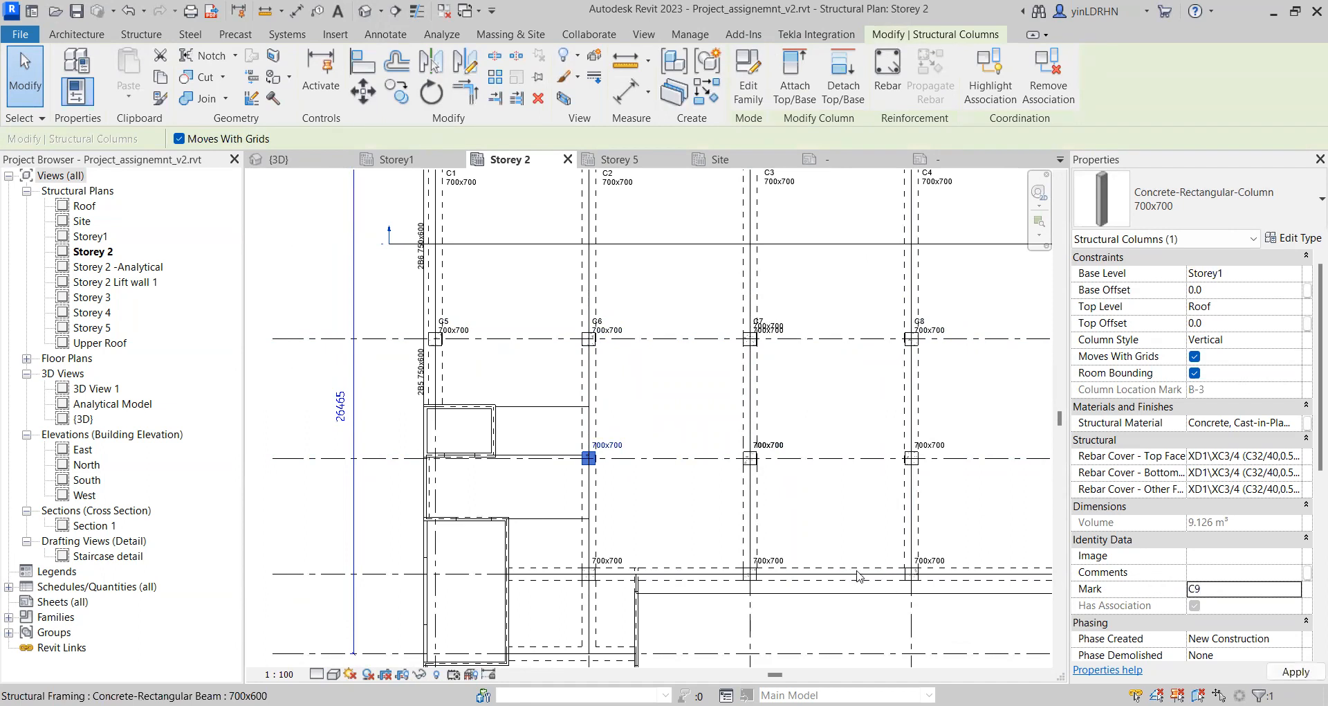
{"action": "left_click", "coordinate": [814, 519]}
{"action": "left_click", "coordinate": [753, 462]}
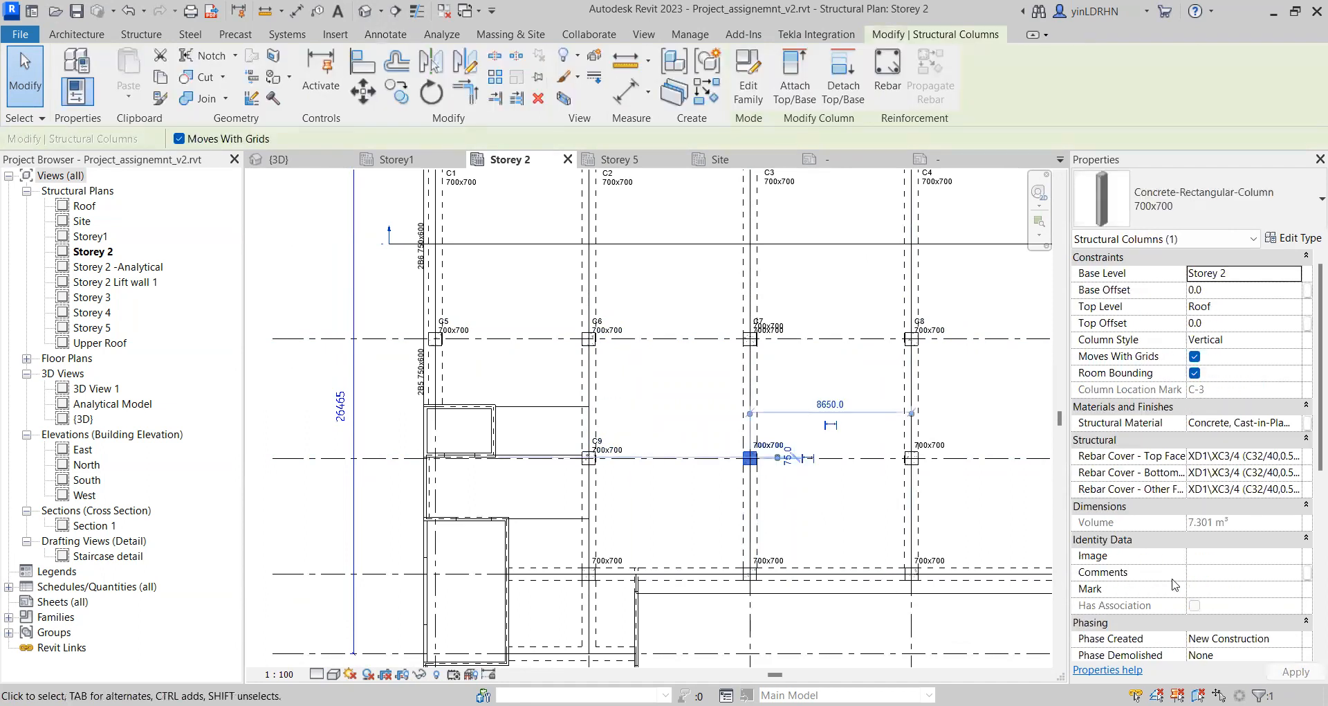
{"action": "left_click", "coordinate": [1199, 587]}
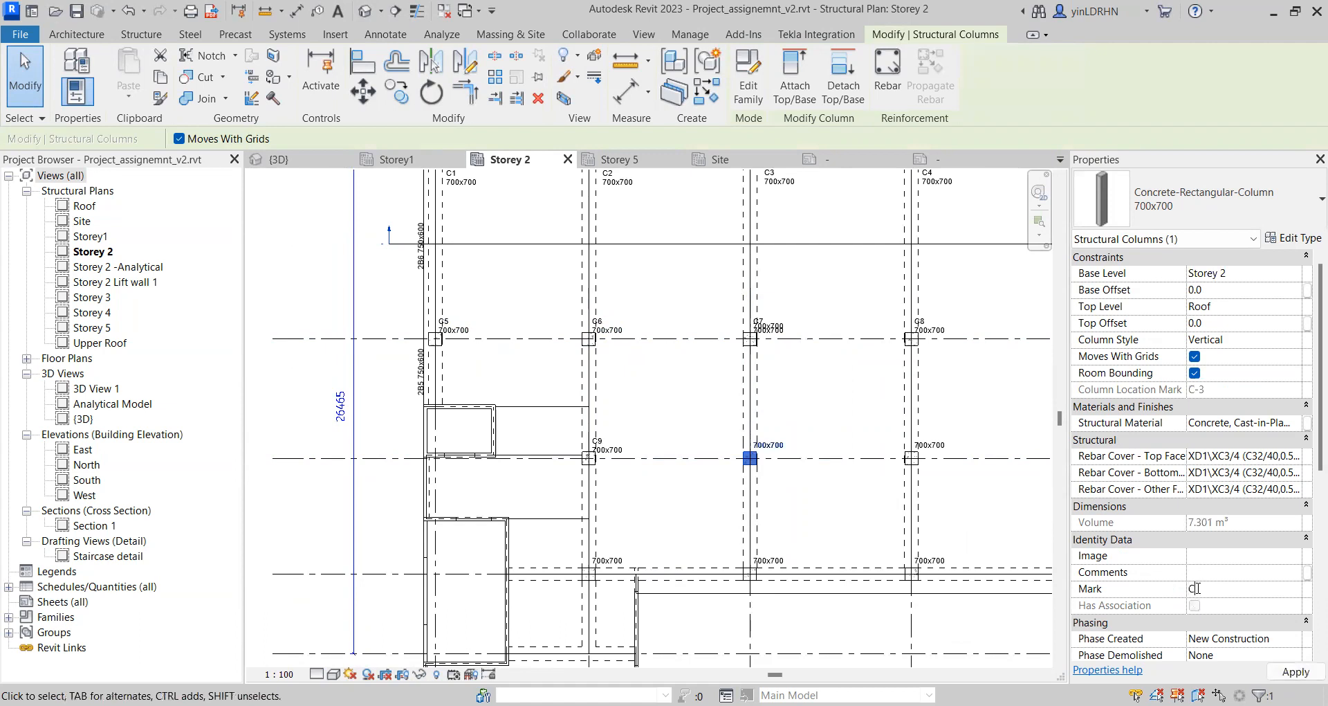
{"action": "left_click", "coordinate": [965, 521]}
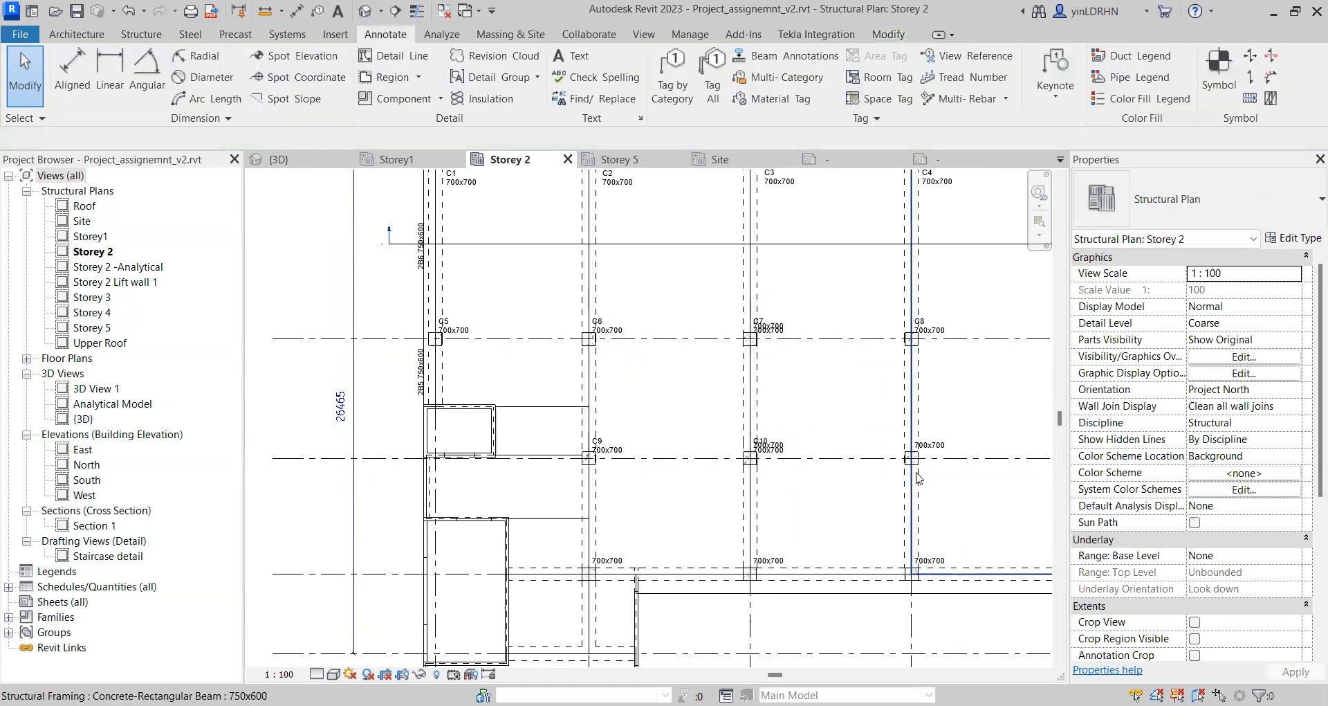
Step: Set the Mark of column D-3 to C11
{"action": "left_click", "coordinate": [915, 465]}
{"action": "left_click", "coordinate": [1199, 590]}
{"action": "type", "text": "C11"}
{"action": "left_click", "coordinate": [843, 540]}
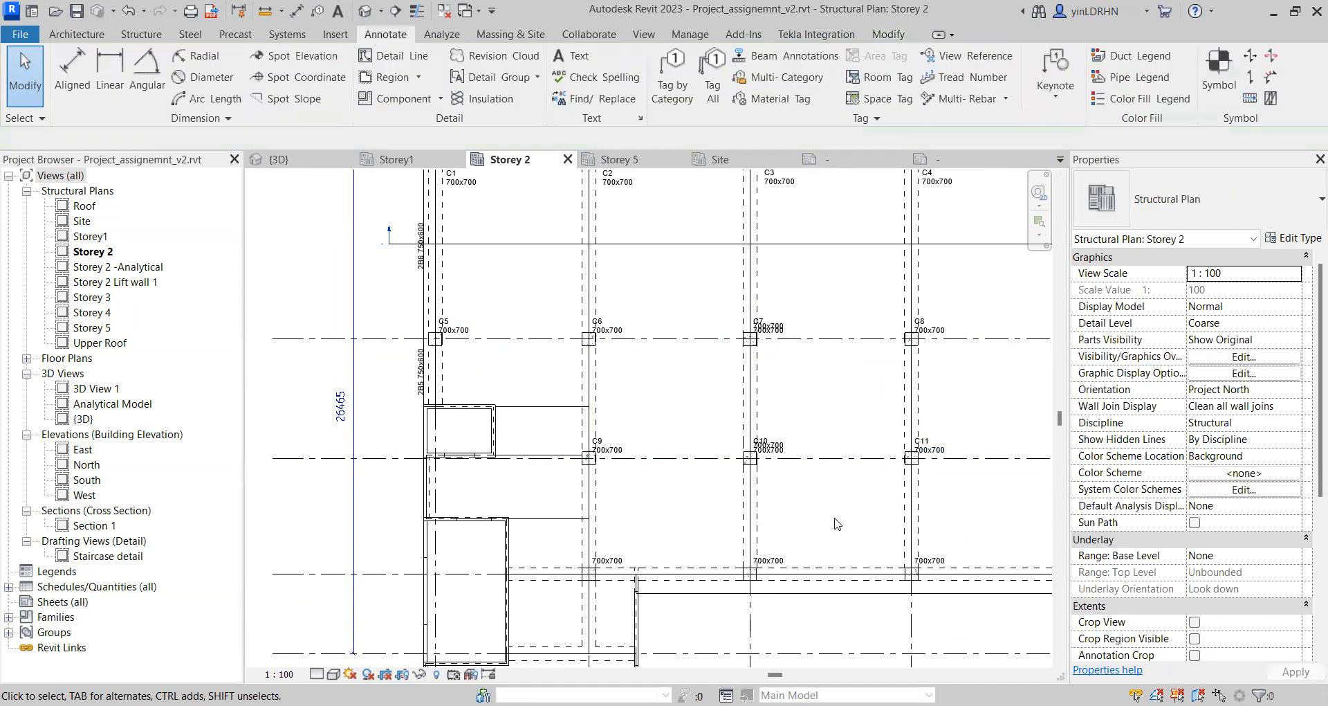
Step: Delete the overlapping duplicate column tags at C10 and at C7, leaving both columns untagged
{"action": "scroll", "coordinate": [795, 471], "scroll_direction": "up", "scroll_amount": 1}
{"action": "left_click", "coordinate": [782, 449]}
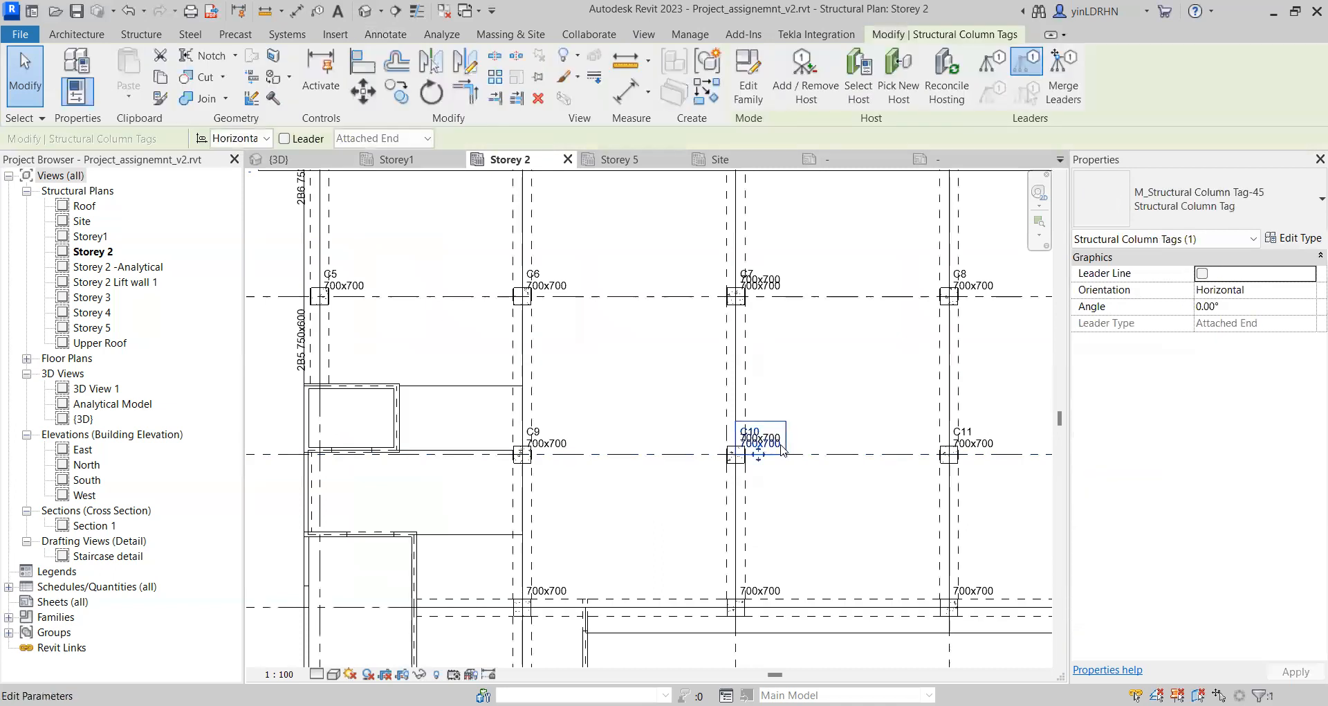
{"action": "key", "text": "Delete"}
{"action": "left_click", "coordinate": [780, 446]}
{"action": "key", "text": "Delete"}
{"action": "left_click", "coordinate": [762, 289]}
{"action": "key", "text": "Delete"}
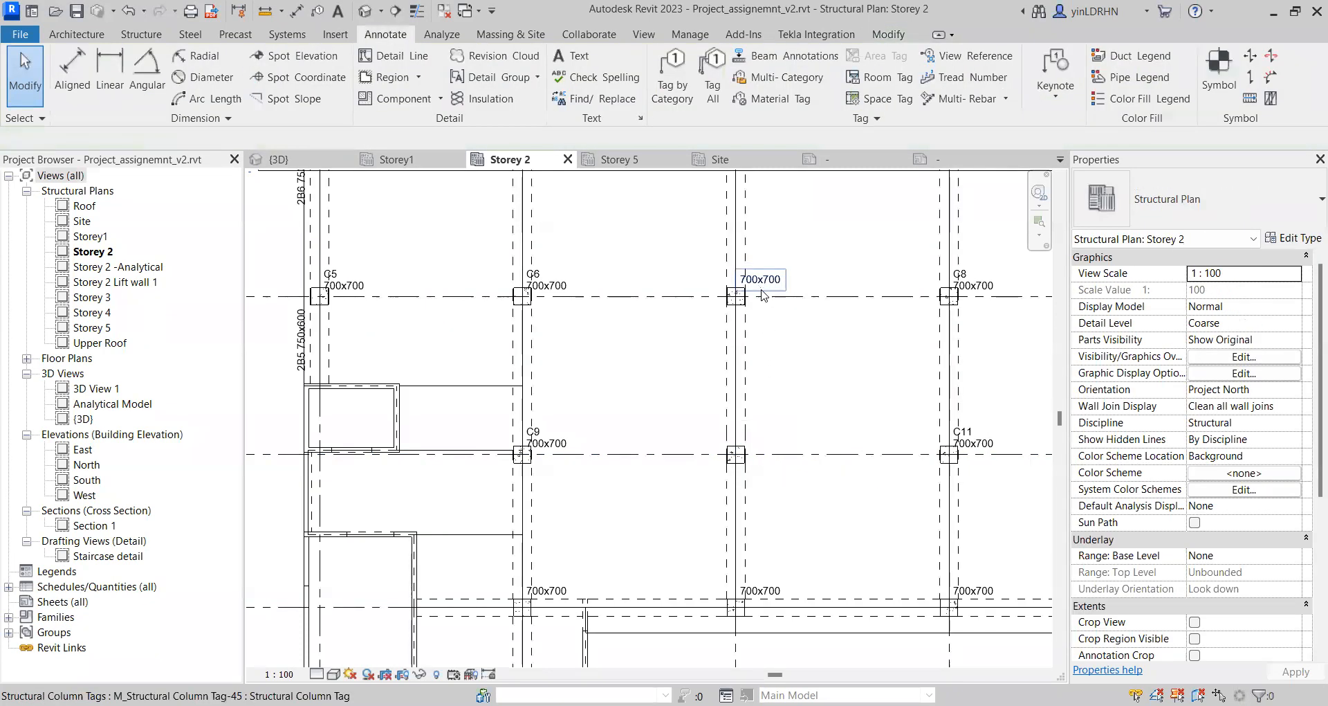
{"action": "left_click", "coordinate": [767, 289]}
{"action": "key", "text": "Delete"}
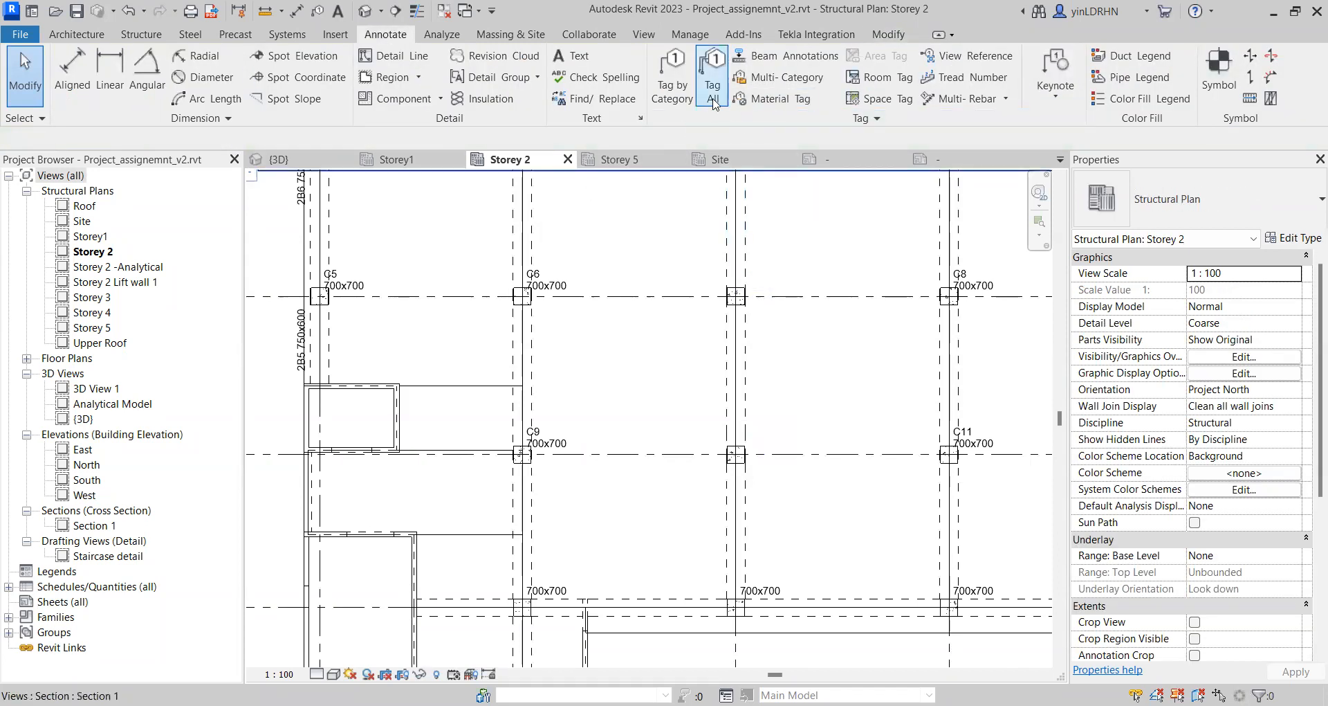
Step: Tag columns C7 and C10 again by category with horizontal, leaderless tags, and leave the tagging command
{"action": "left_click", "coordinate": [673, 76]}
{"action": "left_click", "coordinate": [739, 297]}
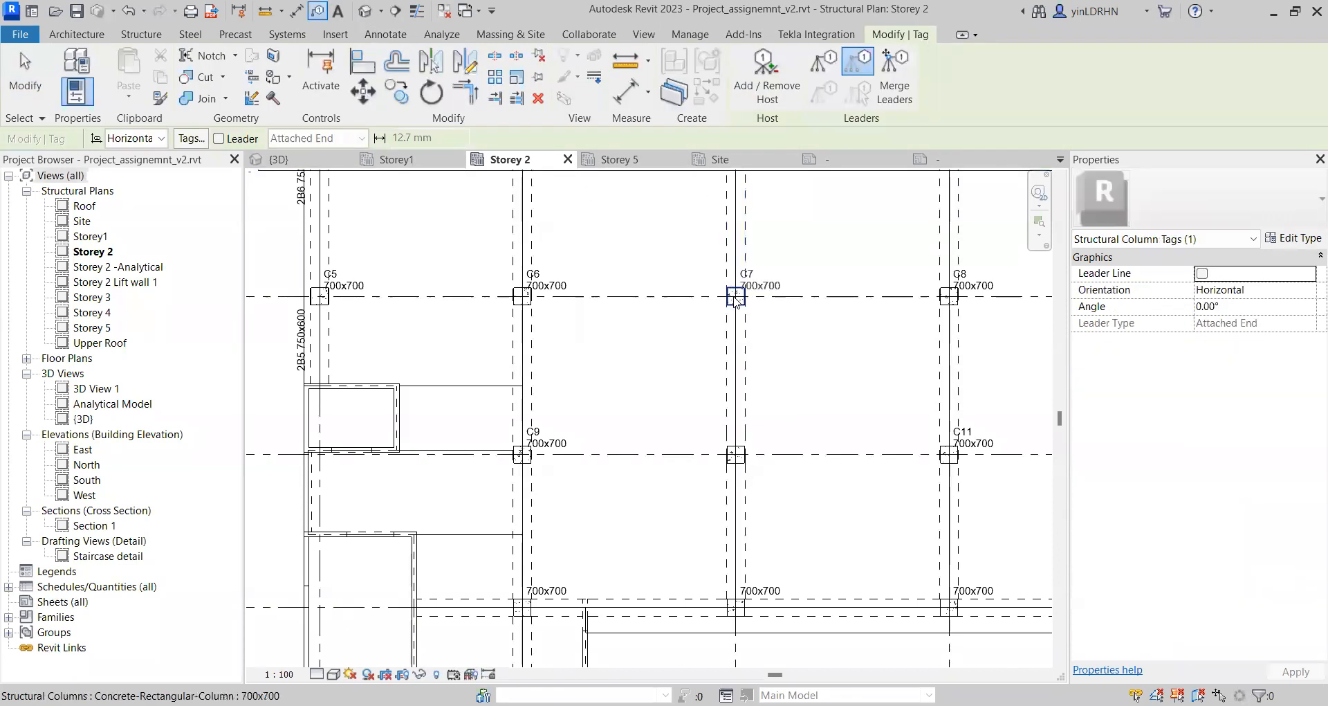
{"action": "left_click", "coordinate": [746, 461]}
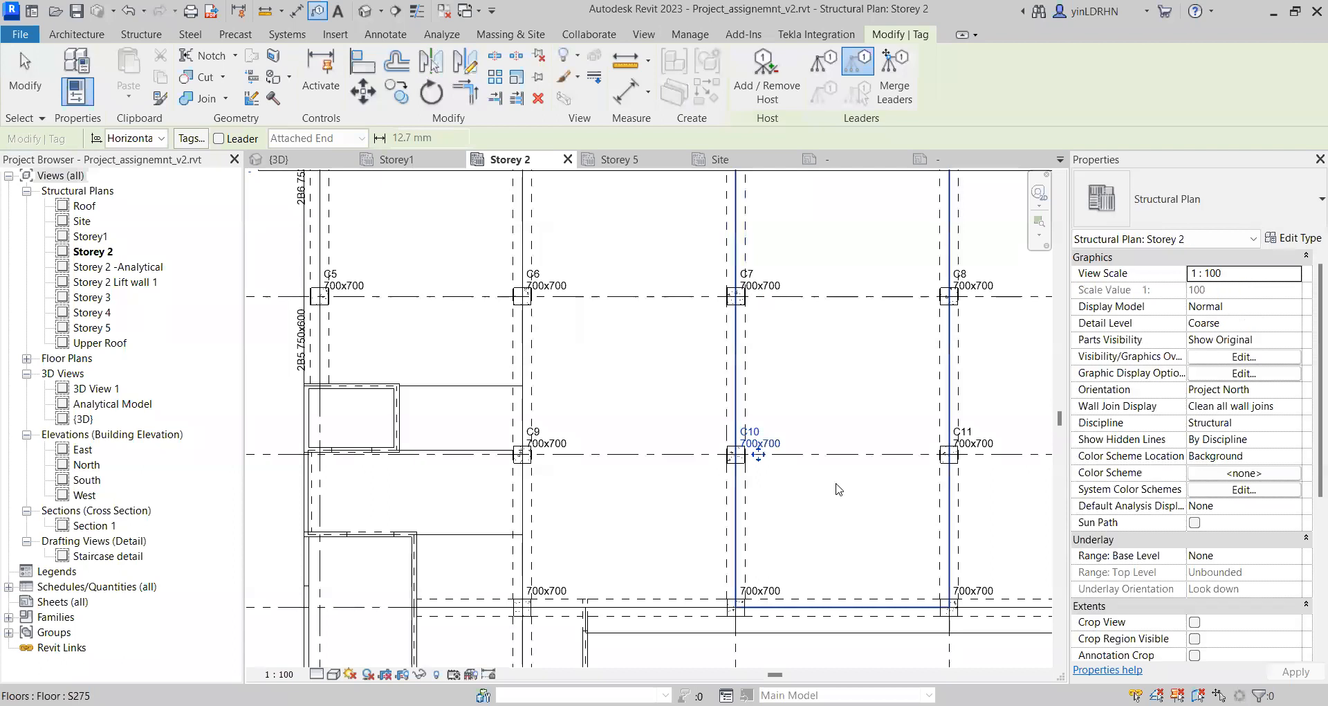
{"action": "scroll", "coordinate": [930, 488], "scroll_direction": "down", "scroll_amount": 3}
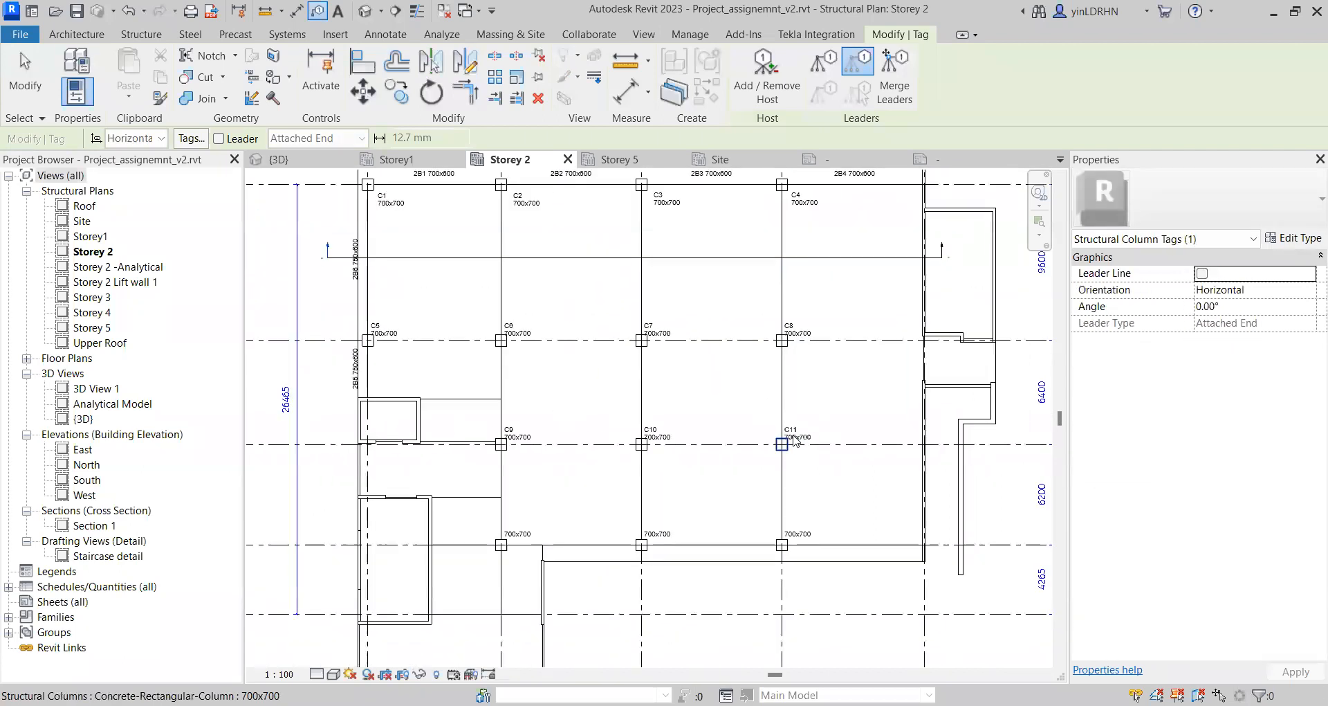
{"action": "scroll", "coordinate": [497, 385], "scroll_direction": "up", "scroll_amount": 2}
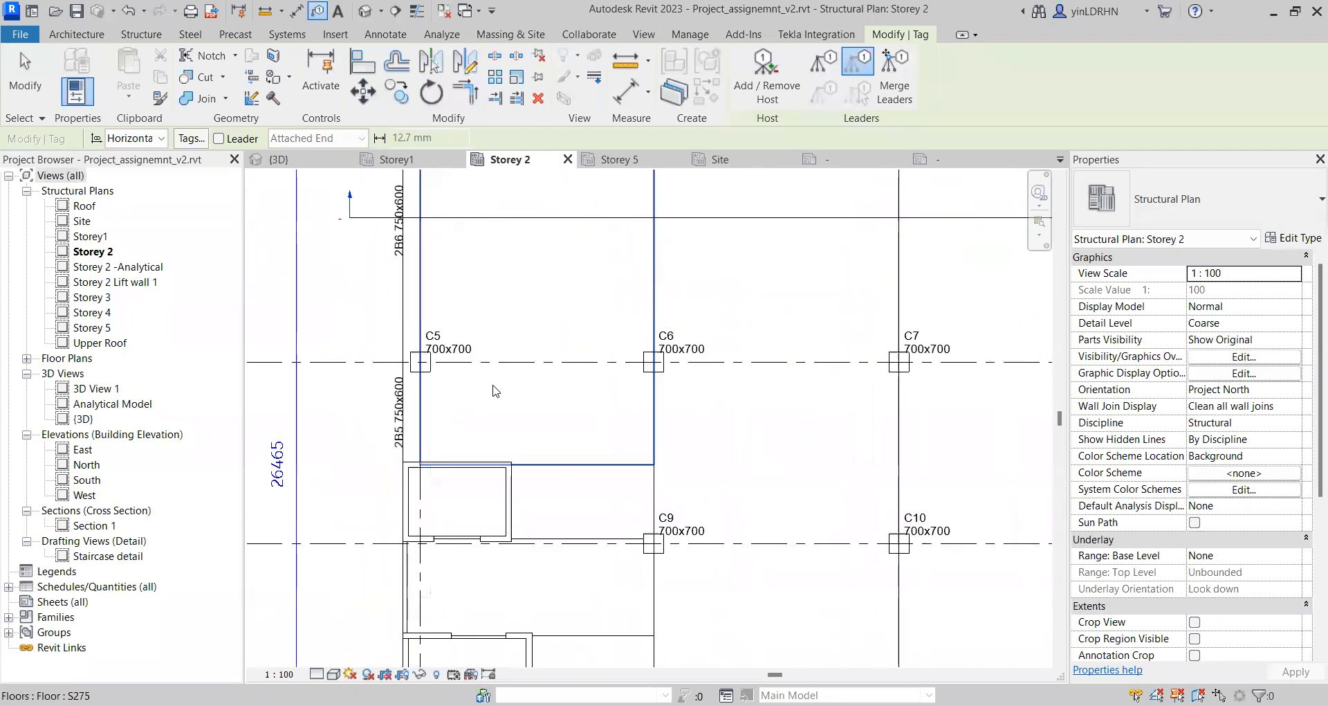
{"action": "left_click", "coordinate": [447, 357]}
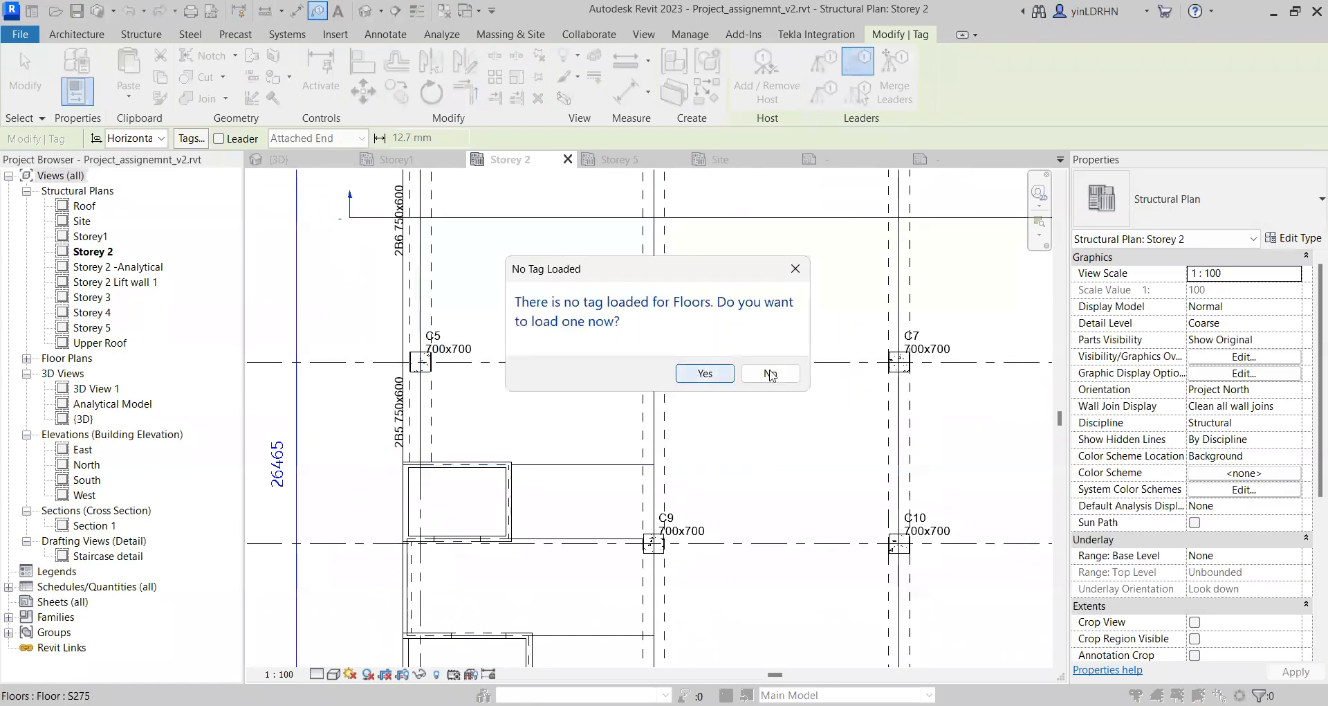
{"action": "left_click", "coordinate": [773, 374]}
{"action": "key", "text": "Escape"}
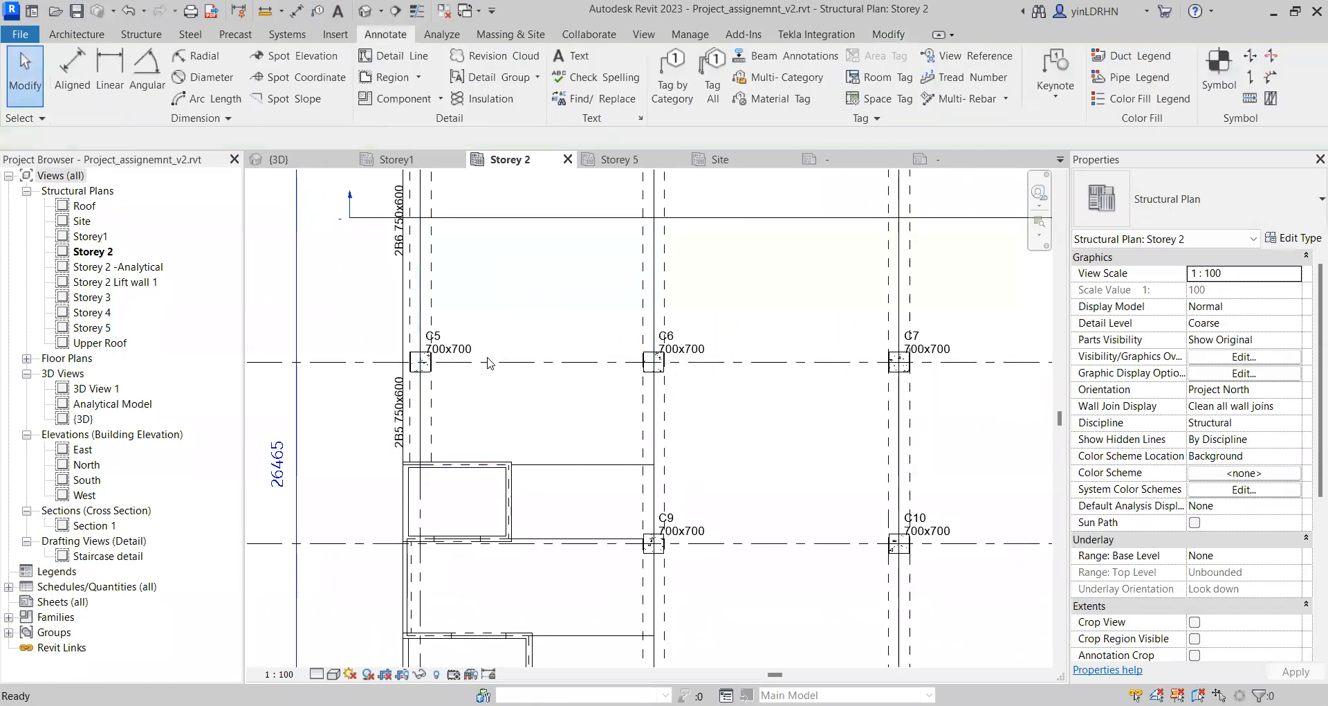
Step: Shift the tags of columns C5 and C6 slightly right, clear of the column outlines and beam edges
{"action": "left_click", "coordinate": [449, 353]}
{"action": "scroll", "coordinate": [451, 355], "scroll_direction": "up", "scroll_amount": 2}
{"action": "left_click_drag", "start_coordinate": [443, 367], "coordinate": [465, 365]}
{"action": "left_click", "coordinate": [798, 363]}
{"action": "left_click_drag", "start_coordinate": [794, 358], "coordinate": [816, 359]}
Step: Shift the tags of columns C7 and C8 slightly right, clear of the beam edge lines
{"action": "middle_click_drag", "start_coordinate": [961, 425], "coordinate": [445, 432]}
{"action": "left_click", "coordinate": [688, 358]}
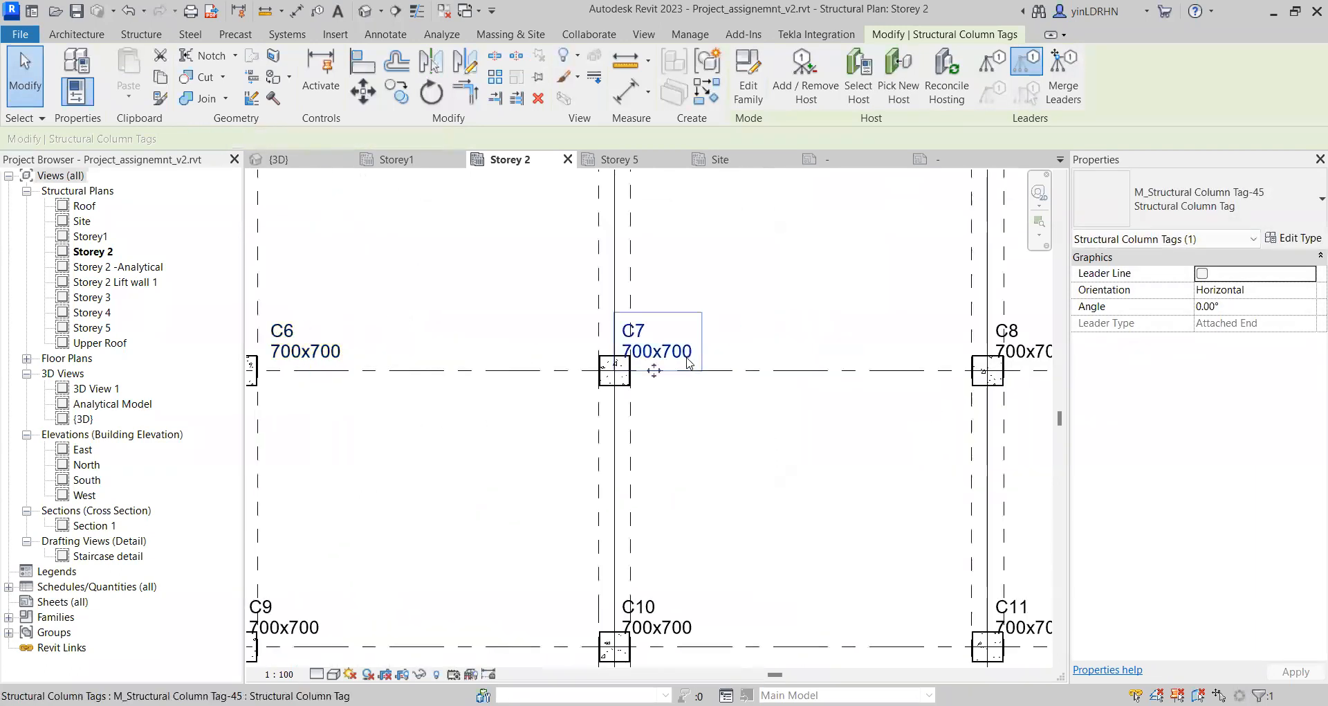
{"action": "left_click_drag", "start_coordinate": [653, 370], "coordinate": [671, 370]}
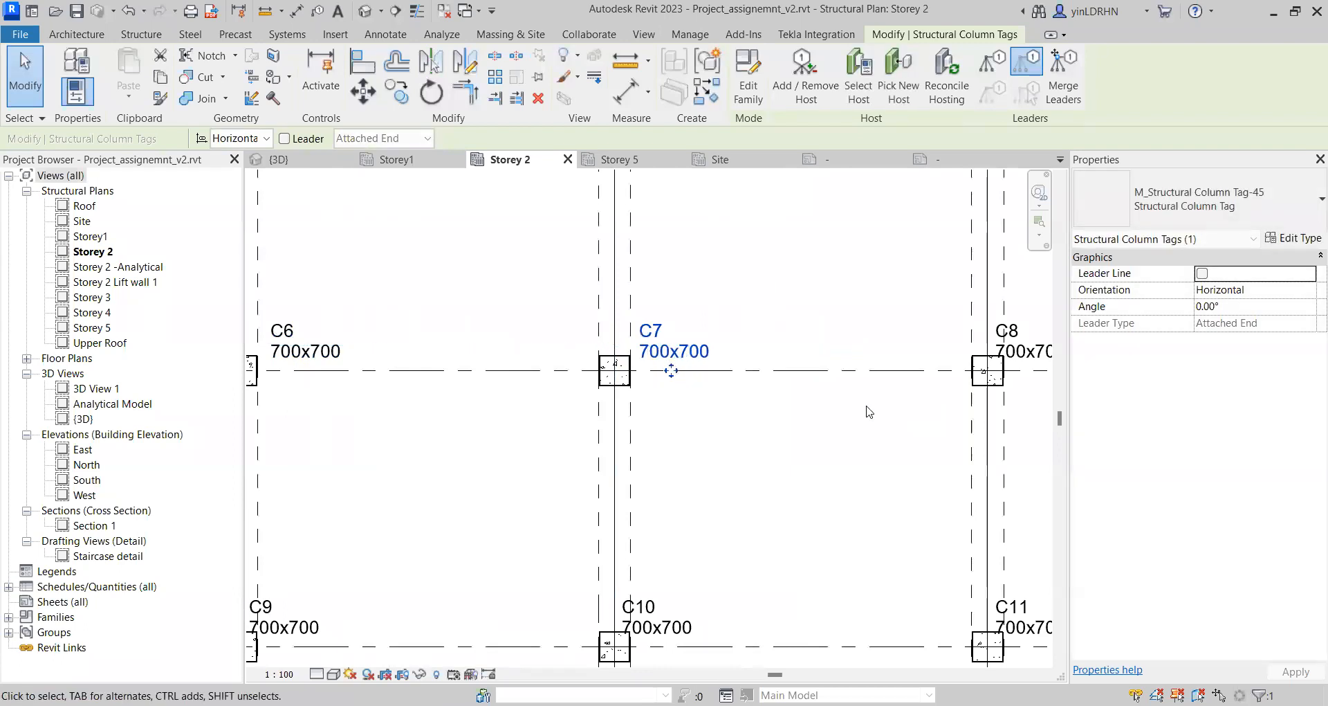
{"action": "middle_click_drag", "start_coordinate": [869, 411], "coordinate": [555, 413]}
{"action": "left_click", "coordinate": [703, 366]}
{"action": "left_click_drag", "start_coordinate": [712, 371], "coordinate": [732, 375]}
Step: Shift the tags of columns C11 and C10 slightly right, clear of the beam edge lines
{"action": "middle_click_drag", "start_coordinate": [919, 424], "coordinate": [691, 398]}
{"action": "scroll", "coordinate": [807, 377], "scroll_direction": "down", "scroll_amount": 3}
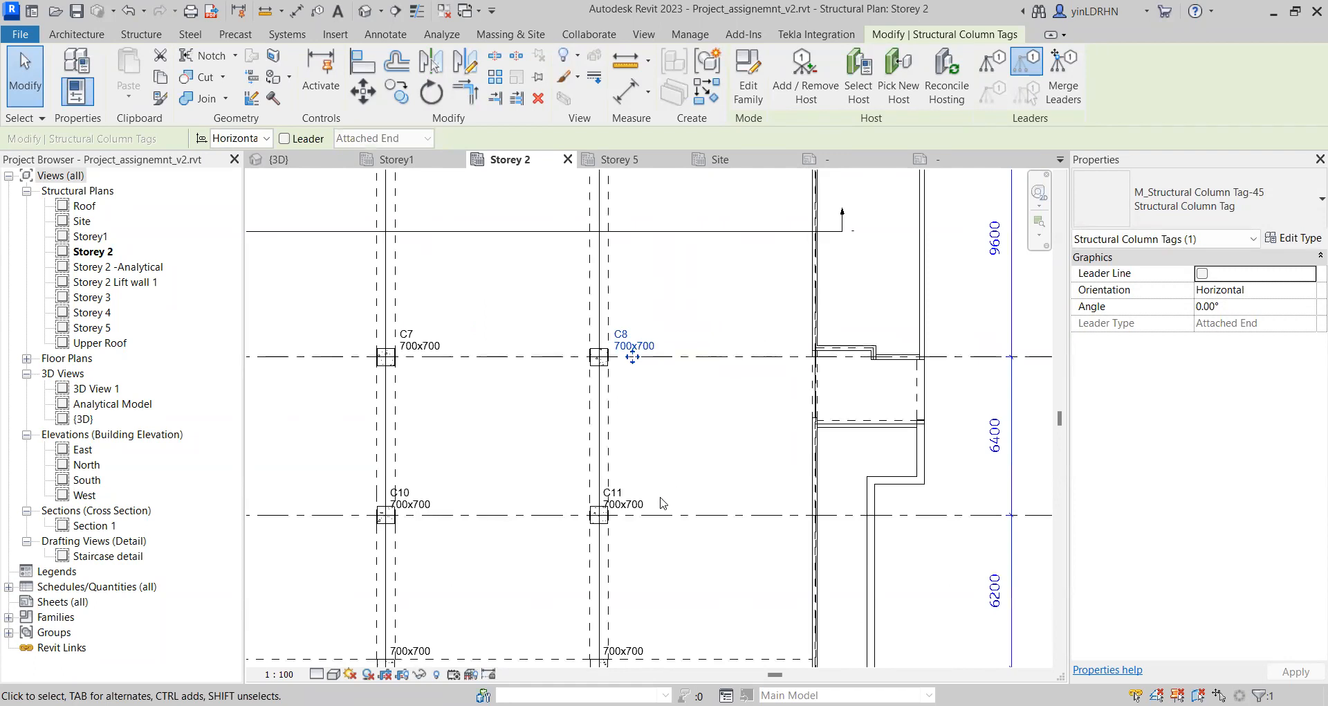
{"action": "scroll", "coordinate": [598, 521], "scroll_direction": "up", "scroll_amount": 3}
{"action": "left_click", "coordinate": [625, 505]}
{"action": "left_click_drag", "start_coordinate": [644, 511], "coordinate": [666, 511]}
{"action": "scroll", "coordinate": [750, 409], "scroll_direction": "down", "scroll_amount": 1}
{"action": "middle_click_drag", "start_coordinate": [422, 474], "coordinate": [669, 448]}
{"action": "left_click", "coordinate": [577, 435]}
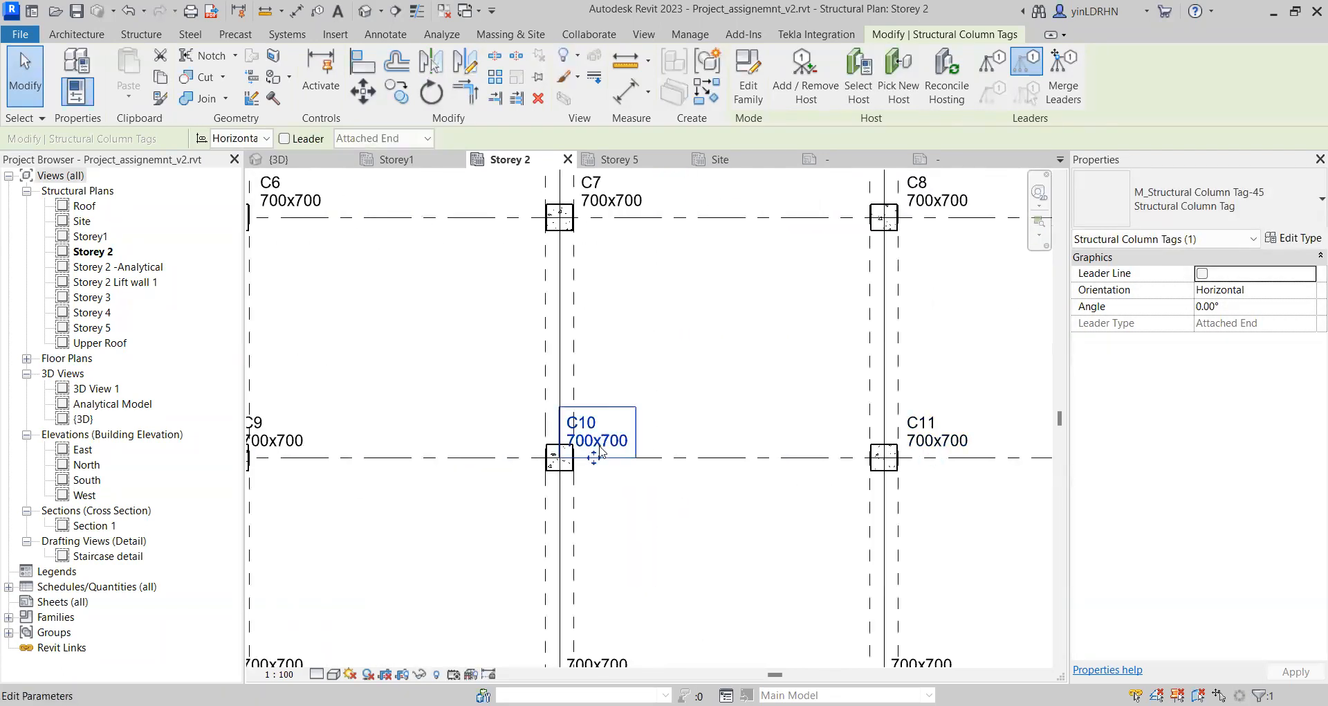
{"action": "left_click_drag", "start_coordinate": [593, 454], "coordinate": [608, 454]}
Step: Shift the tag of column C9 slightly right, clear of the beam edge line
{"action": "middle_click_drag", "start_coordinate": [623, 484], "coordinate": [997, 519]}
{"action": "left_click", "coordinate": [659, 487]}
{"action": "left_click_drag", "start_coordinate": [644, 492], "coordinate": [665, 489]}
Step: Set the Mark of column B-4 to C12
{"action": "scroll", "coordinate": [717, 410], "scroll_direction": "down", "scroll_amount": 2}
{"action": "middle_click_drag", "start_coordinate": [750, 554], "coordinate": [704, 431]}
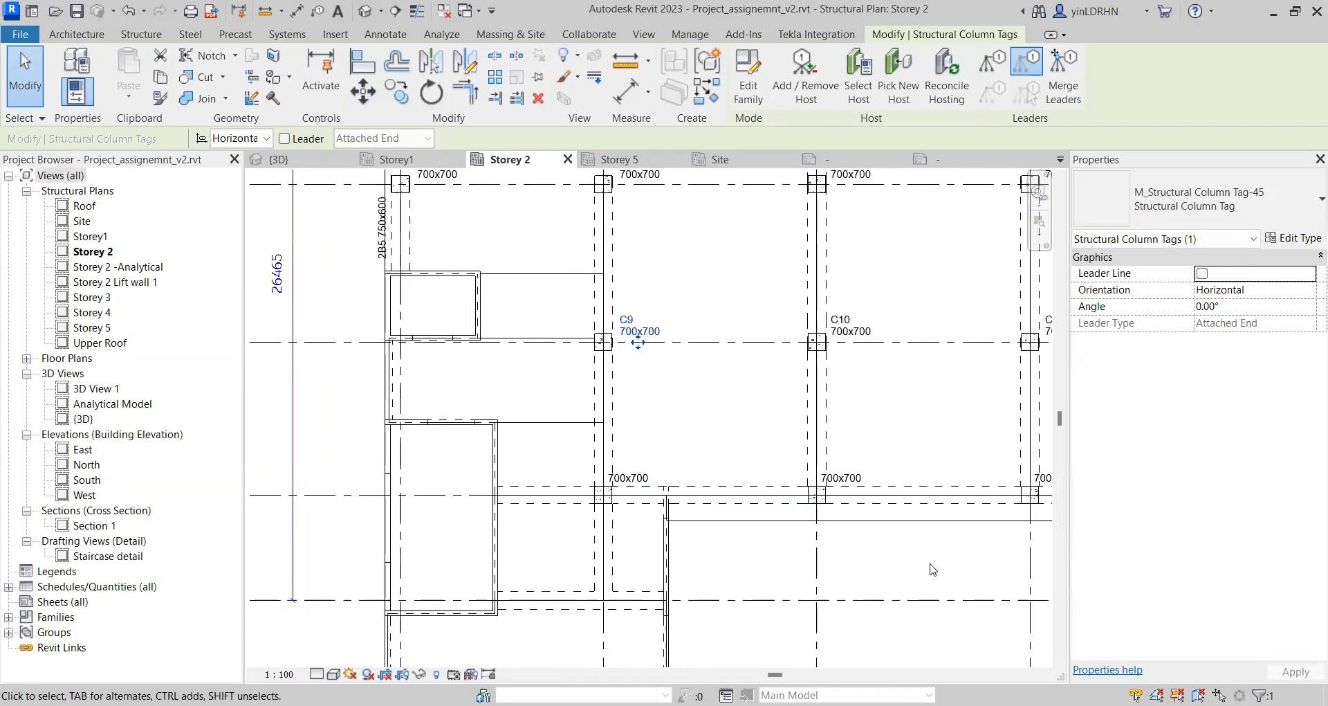
{"action": "middle_click_drag", "start_coordinate": [930, 563], "coordinate": [721, 462]}
{"action": "scroll", "coordinate": [723, 460], "scroll_direction": "down", "scroll_amount": 1}
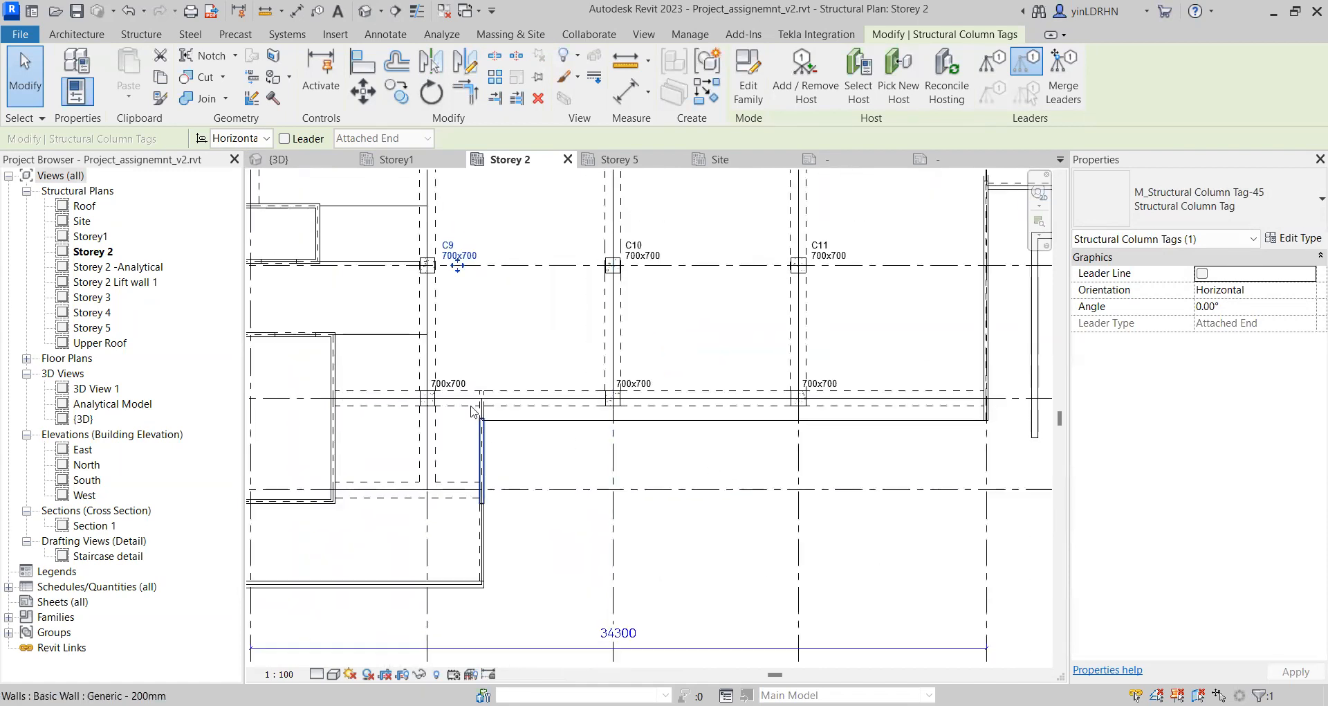
{"action": "left_click", "coordinate": [436, 404]}
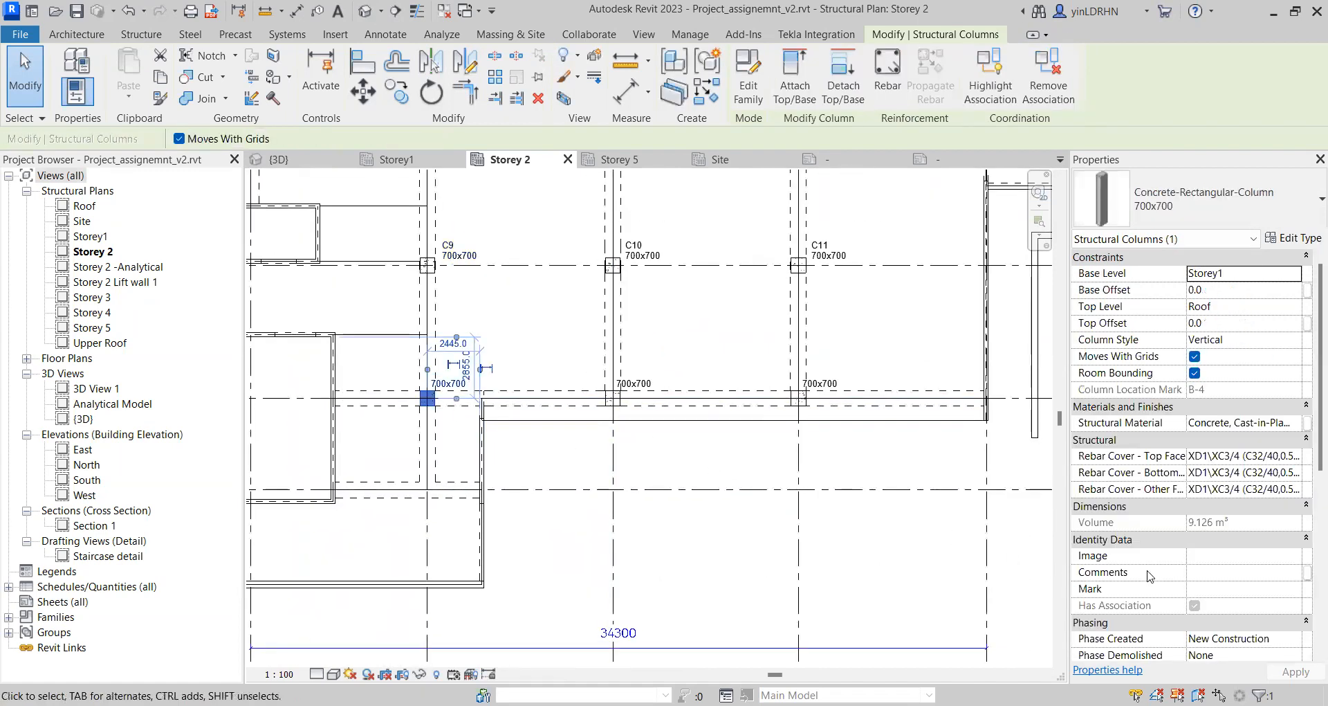
{"action": "left_click", "coordinate": [1199, 591]}
{"action": "type", "text": "C12"}
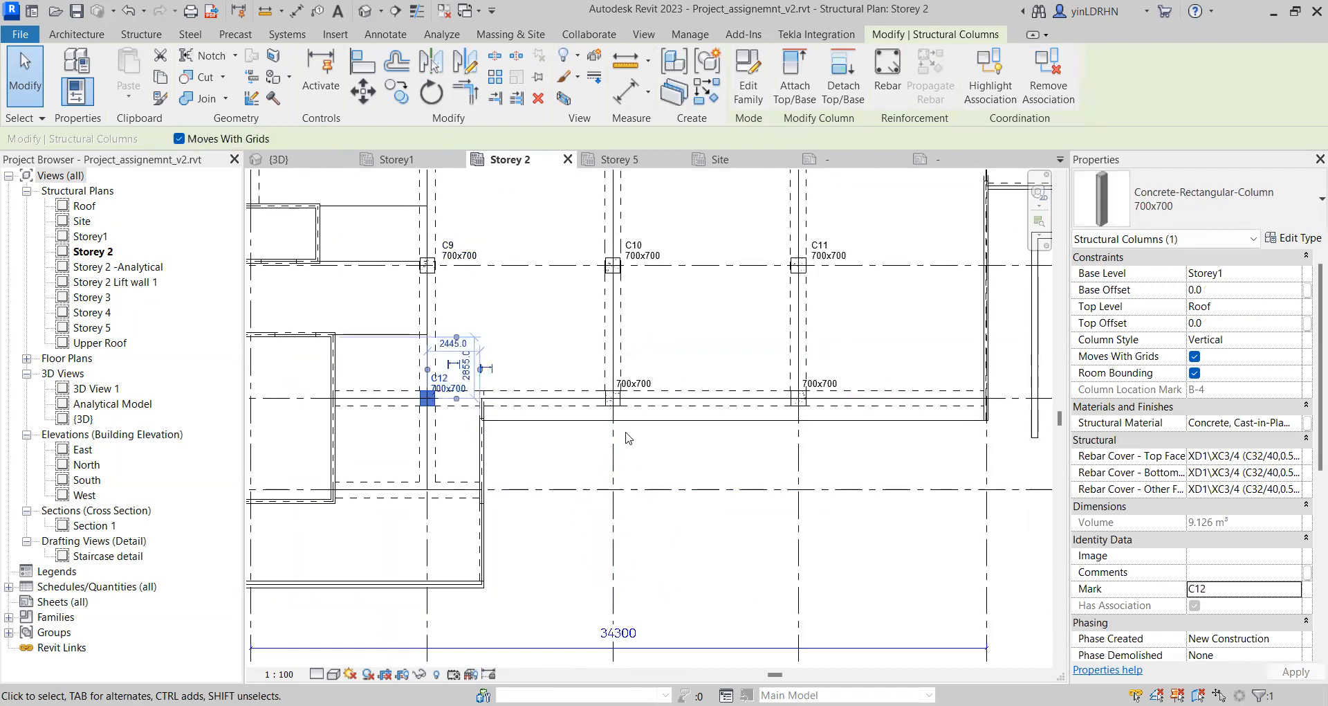
Step: Set the Mark of column C-4 to C13 and of column D-4 to C14
{"action": "left_click", "coordinate": [613, 400]}
{"action": "left_click", "coordinate": [1205, 587]}
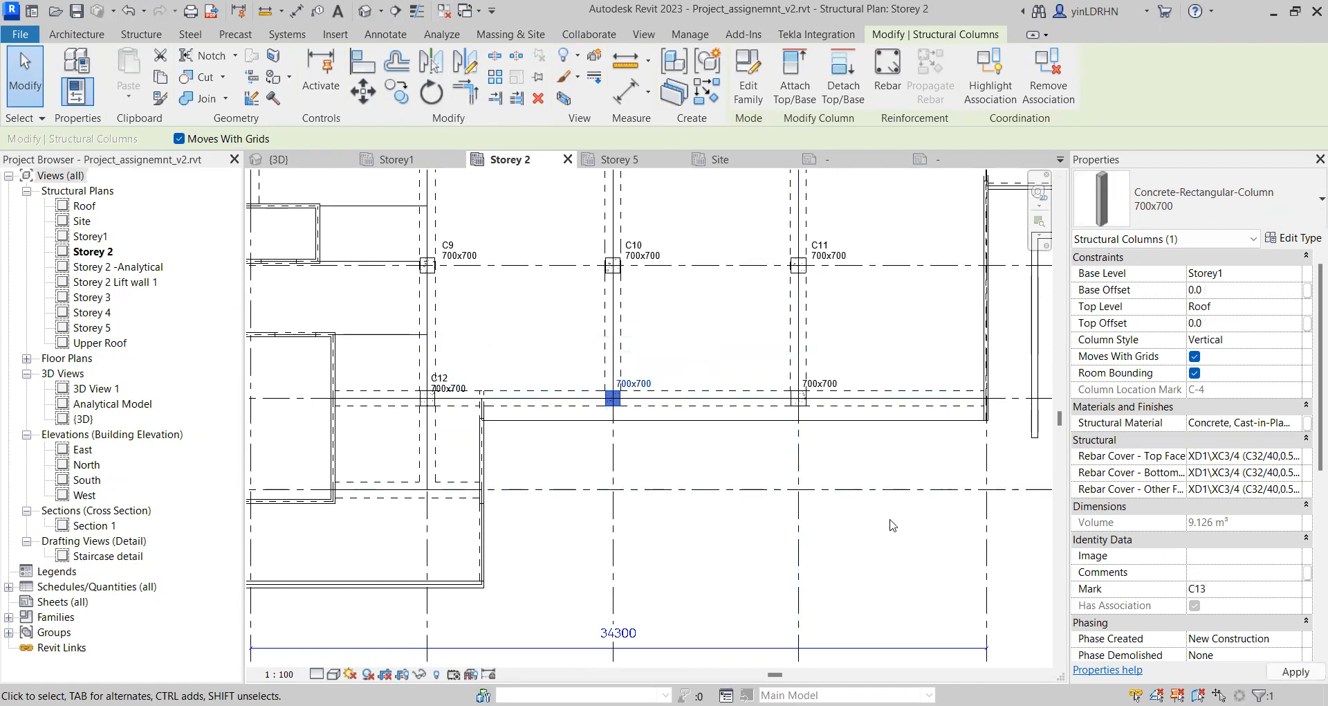
{"action": "left_click", "coordinate": [799, 399]}
{"action": "left_click", "coordinate": [1206, 589]}
{"action": "type", "text": "C14"}
{"action": "key", "text": "Return"}
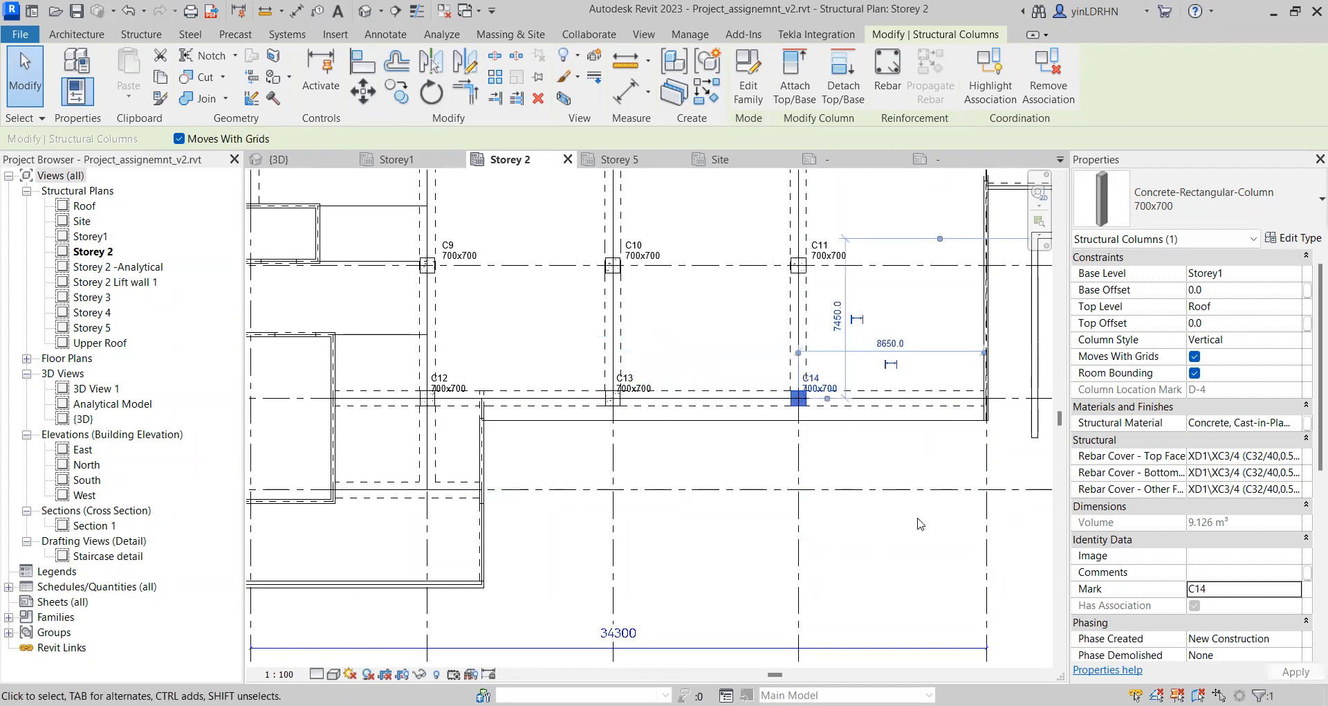
{"action": "left_click", "coordinate": [920, 523]}
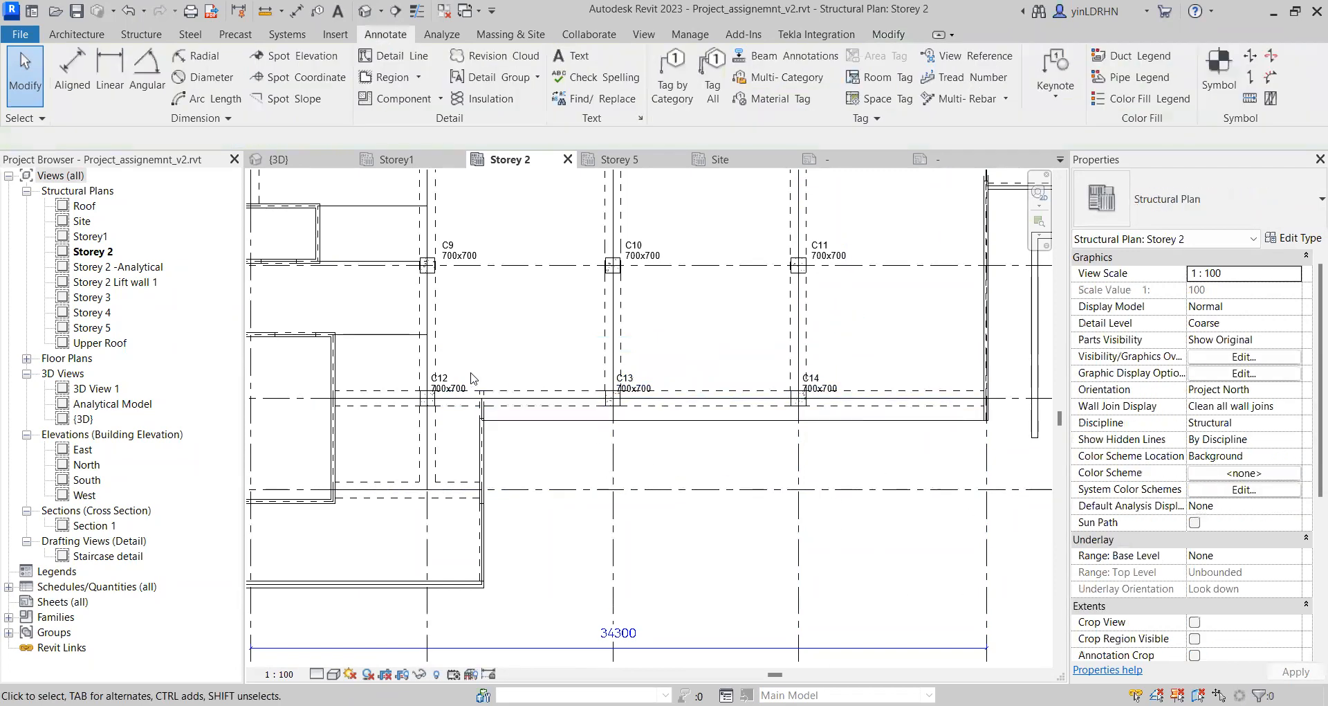
Step: Move the tags of columns C12 and C13 up and right, clear of the columns and beam lines
{"action": "left_click", "coordinate": [442, 385]}
{"action": "scroll", "coordinate": [448, 396], "scroll_direction": "up", "scroll_amount": 5}
{"action": "left_click_drag", "start_coordinate": [458, 412], "coordinate": [482, 396]}
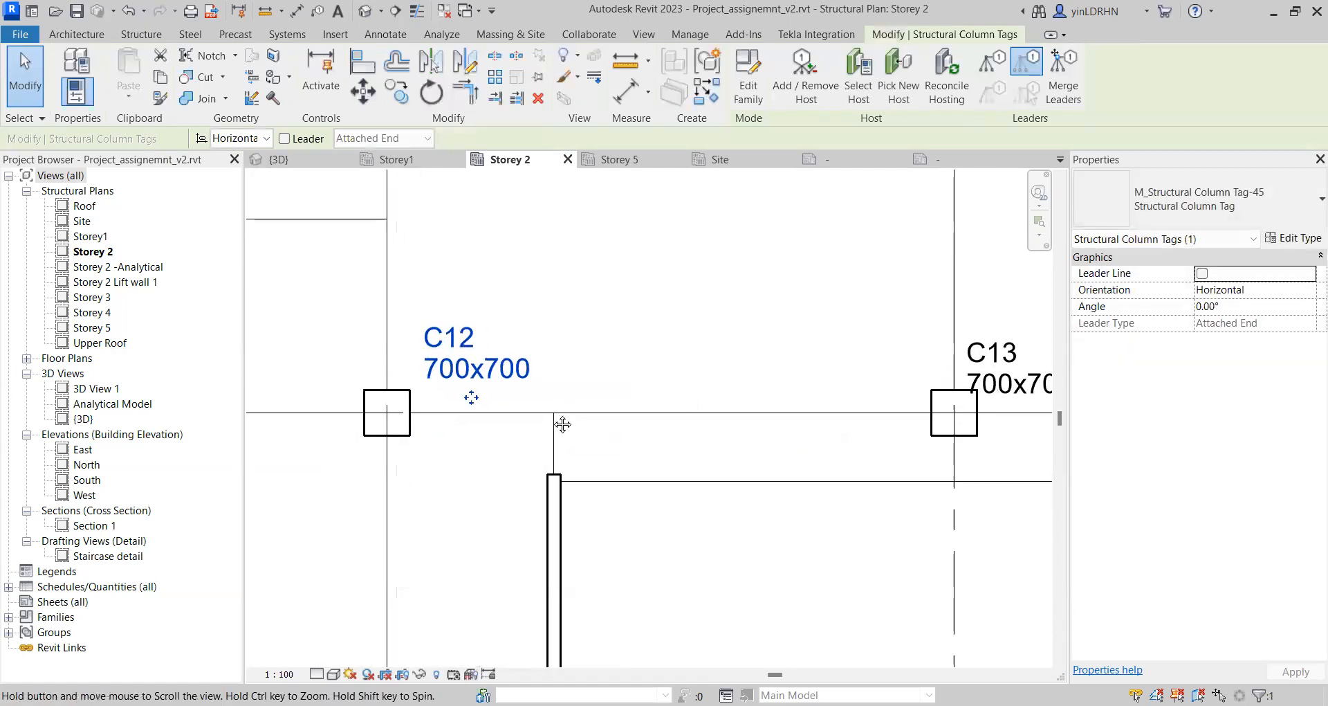
{"action": "middle_click_drag", "start_coordinate": [482, 397], "coordinate": [326, 415]}
{"action": "left_click", "coordinate": [873, 413]}
{"action": "left_click_drag", "start_coordinate": [873, 413], "coordinate": [904, 400]}
Step: Move the tag of column C14 up and right, clear of the column and beam lines, keeping its parameter values
{"action": "middle_click_drag", "start_coordinate": [733, 459], "coordinate": [278, 458]}
{"action": "left_click", "coordinate": [979, 400]}
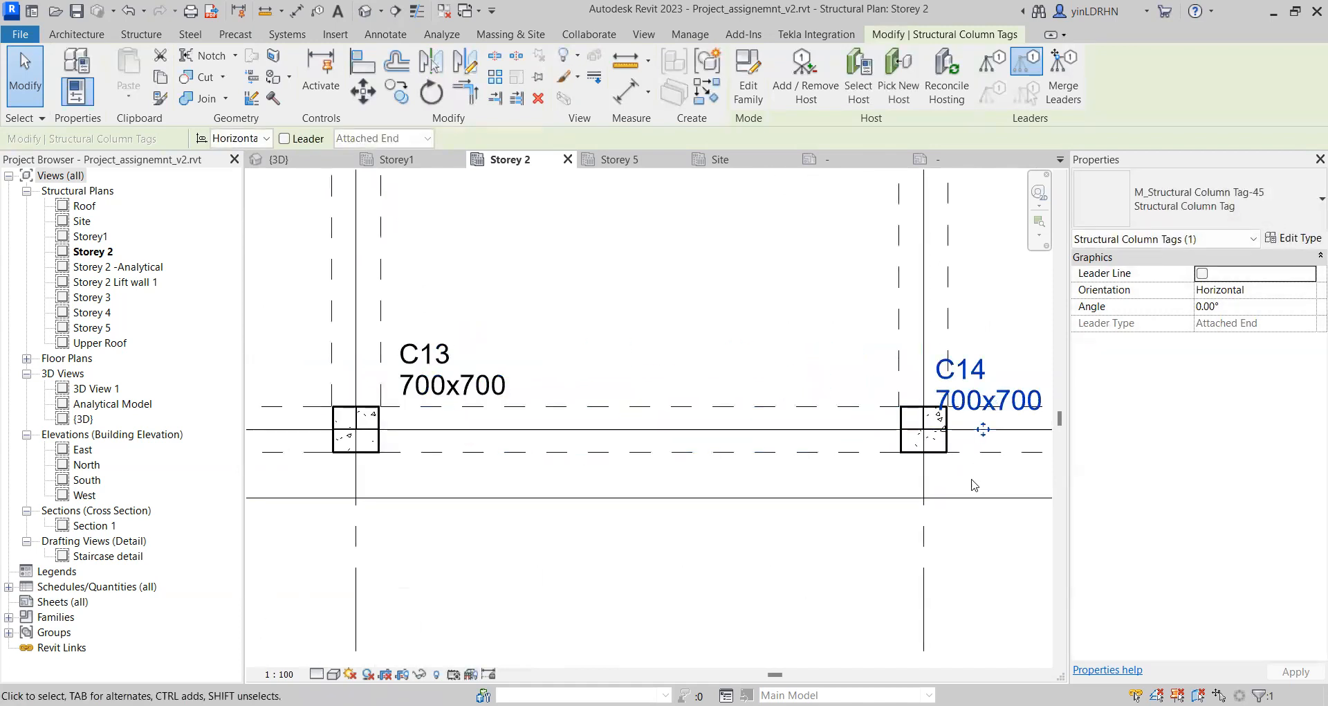
{"action": "middle_click_drag", "start_coordinate": [981, 429], "coordinate": [609, 433]}
{"action": "left_click_drag", "start_coordinate": [608, 433], "coordinate": [658, 412]}
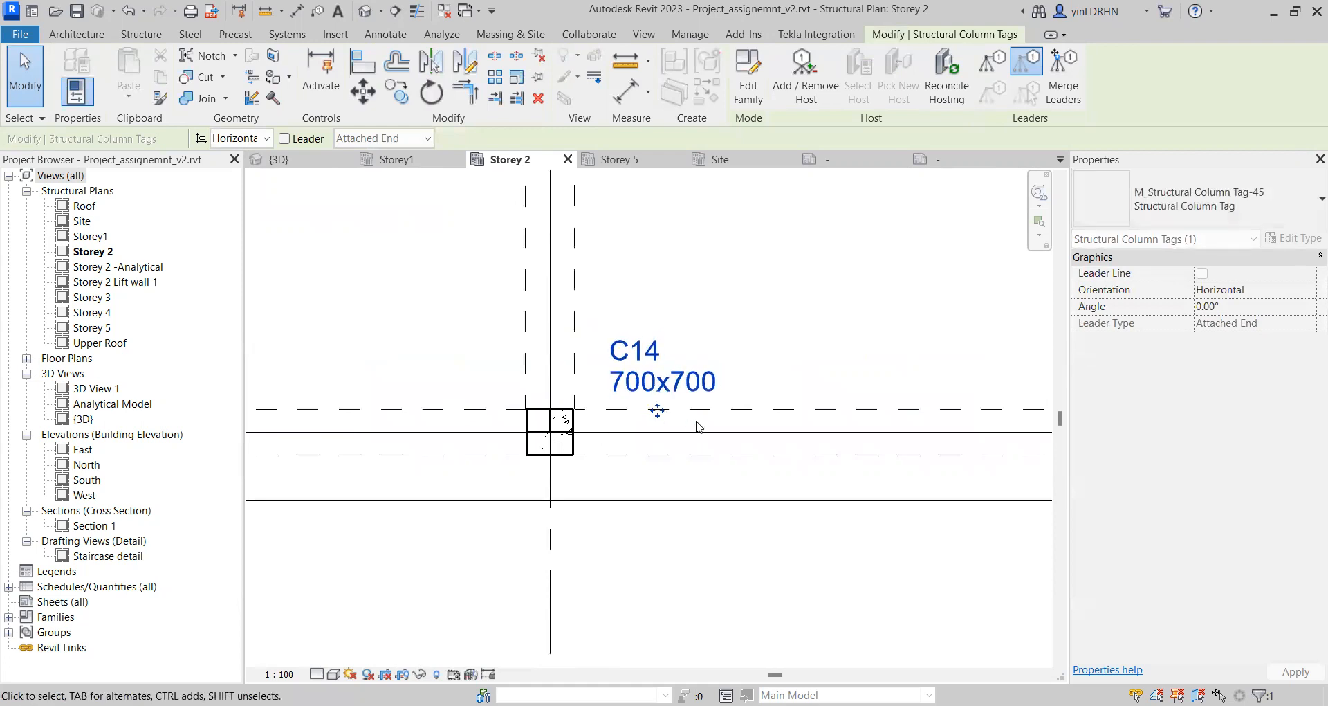
{"action": "scroll", "coordinate": [664, 414], "scroll_direction": "down", "scroll_amount": 2}
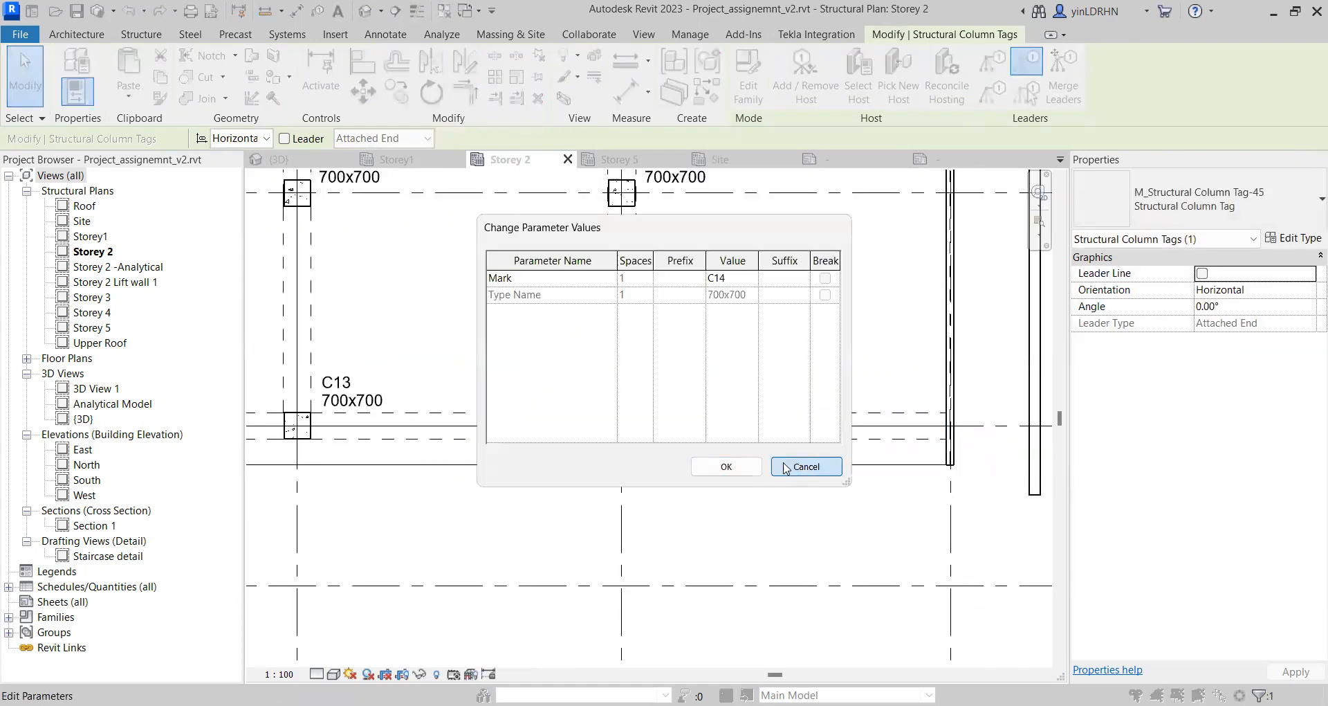
{"action": "left_click", "coordinate": [785, 464]}
{"action": "left_click_drag", "start_coordinate": [683, 416], "coordinate": [684, 417]}
{"action": "left_click", "coordinate": [703, 525]}
Step: Tag all untagged structural framing in the Storey 2 plan with the standard M_Structural Framing Tag, horizontal and without leaders
{"action": "scroll", "coordinate": [692, 515], "scroll_direction": "down", "scroll_amount": 3}
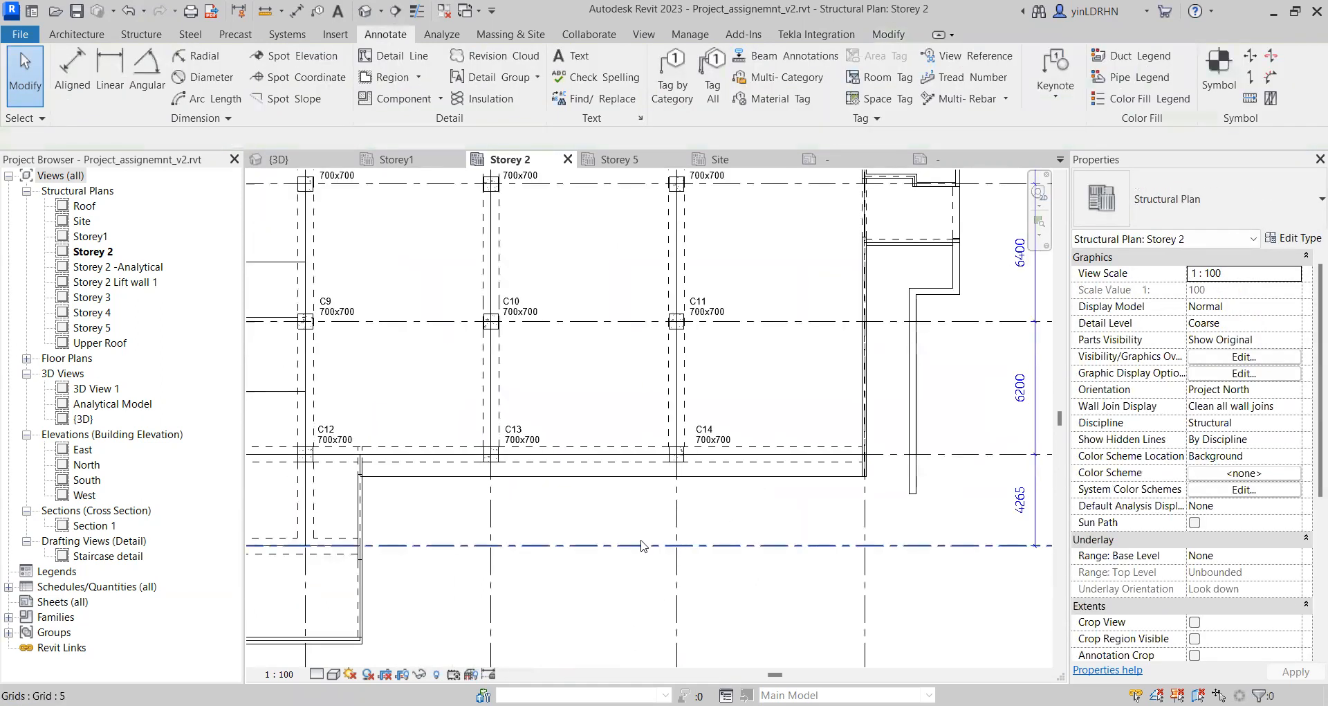
{"action": "scroll", "coordinate": [674, 501], "scroll_direction": "up", "scroll_amount": 1}
{"action": "middle_click_drag", "start_coordinate": [595, 258], "coordinate": [674, 328]}
{"action": "scroll", "coordinate": [674, 328], "scroll_direction": "down", "scroll_amount": 2}
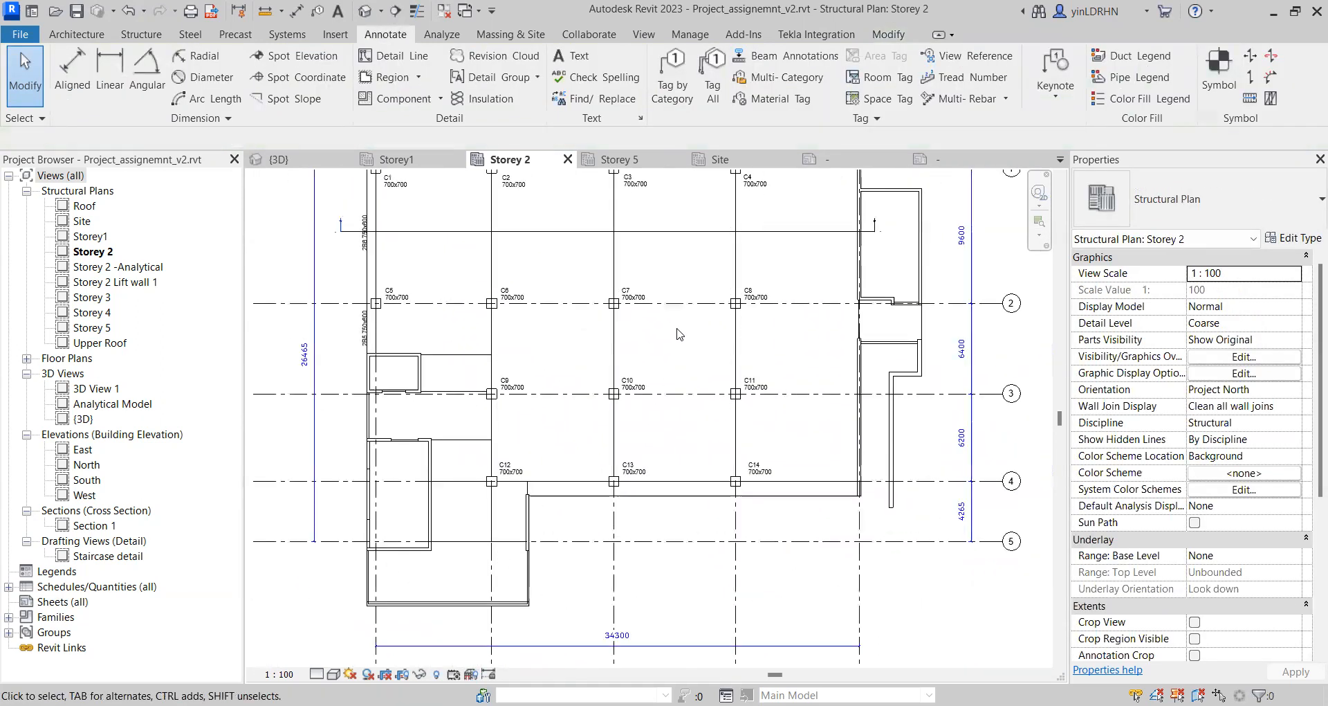
{"action": "middle_click_drag", "start_coordinate": [551, 267], "coordinate": [552, 314]}
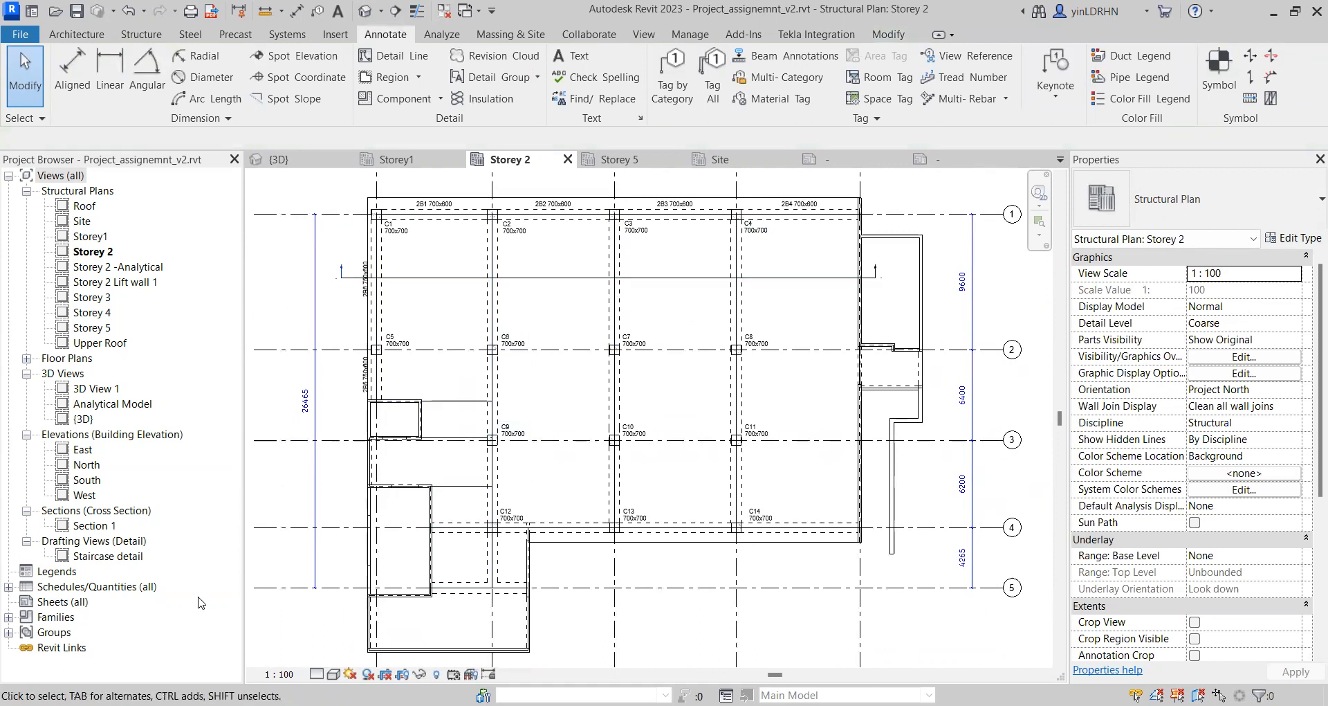
{"action": "left_click", "coordinate": [713, 80]}
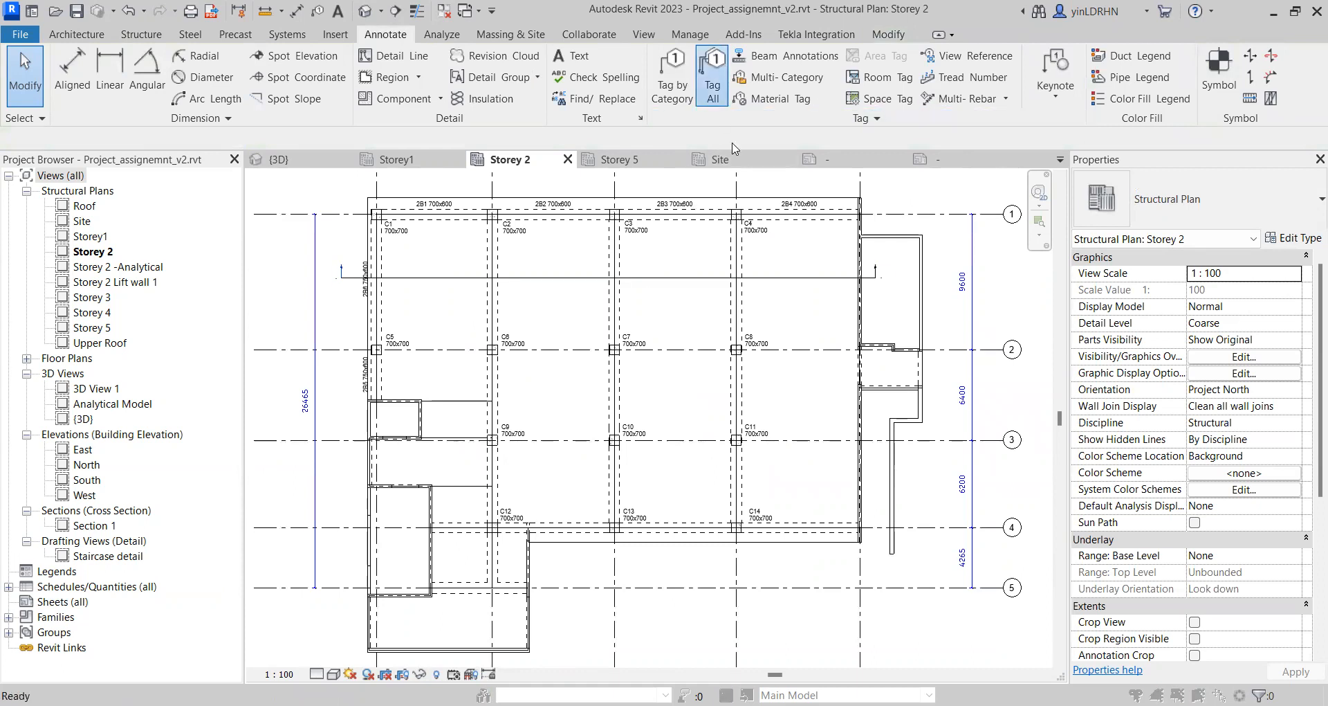
{"action": "scroll", "coordinate": [638, 415], "scroll_direction": "down", "scroll_amount": 3}
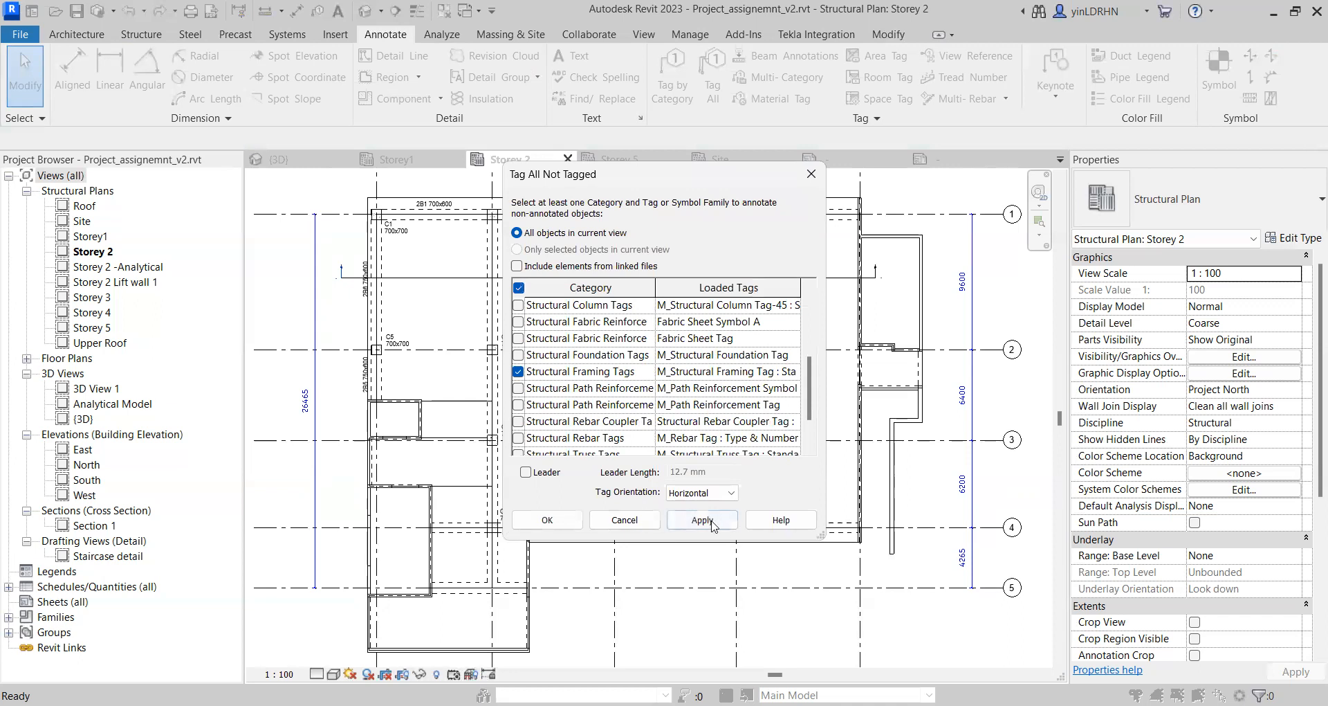
{"action": "left_click", "coordinate": [702, 519]}
{"action": "left_click", "coordinate": [563, 519]}
Step: Delete the extra 750x600 beam tag that overlaps another one beside column C10
{"action": "scroll", "coordinate": [533, 415], "scroll_direction": "up", "scroll_amount": 3}
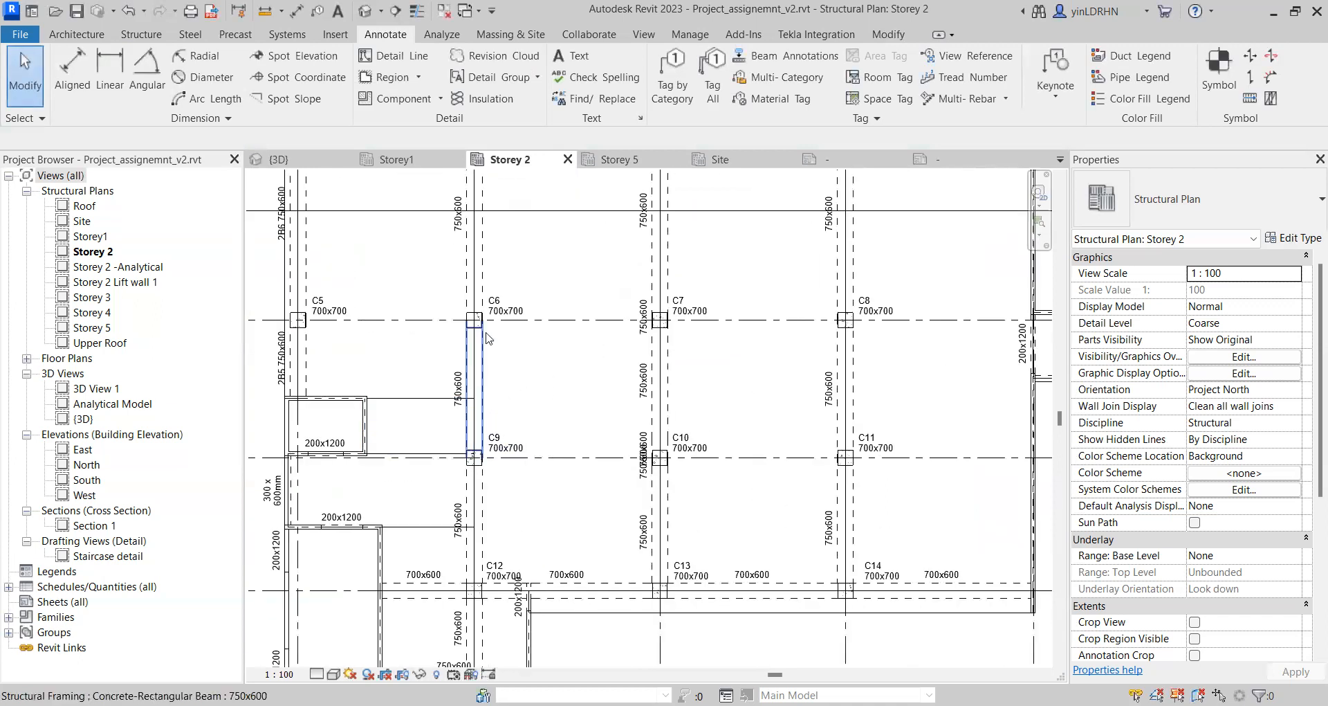
{"action": "scroll", "coordinate": [653, 333], "scroll_direction": "down", "scroll_amount": 2}
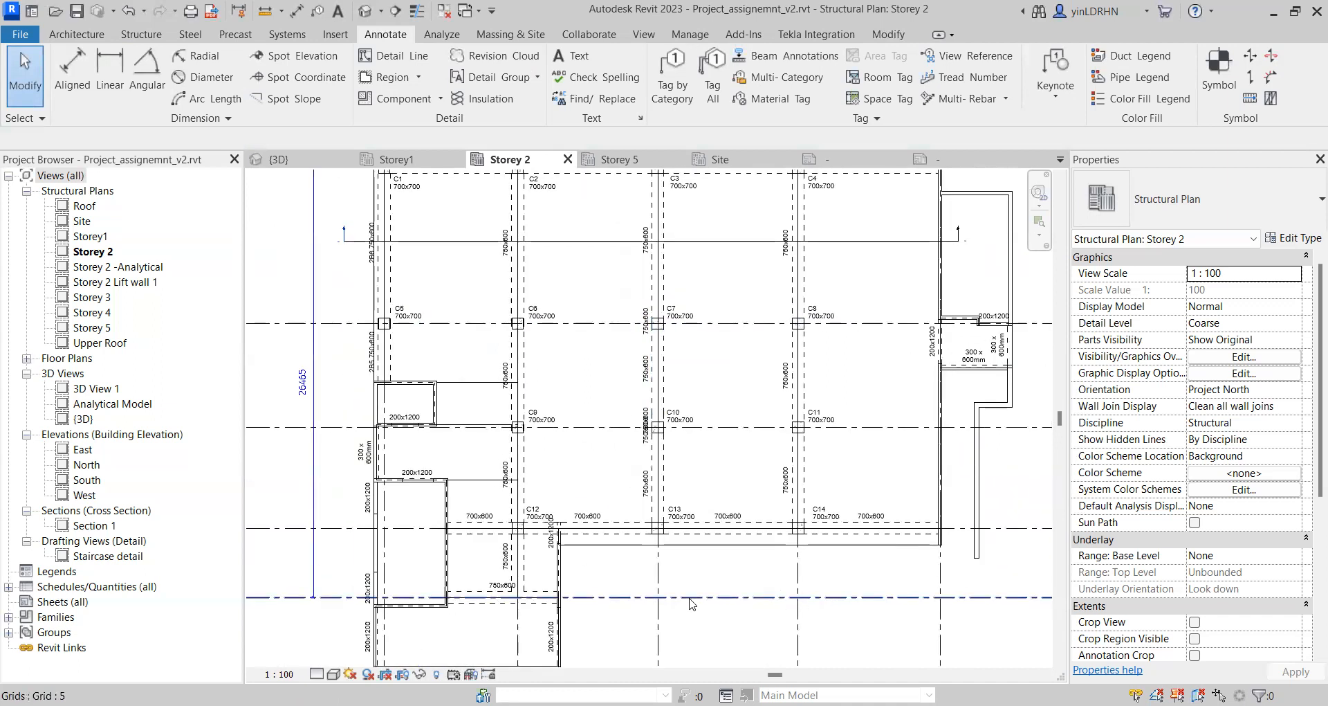
{"action": "scroll", "coordinate": [661, 443], "scroll_direction": "up", "scroll_amount": 4}
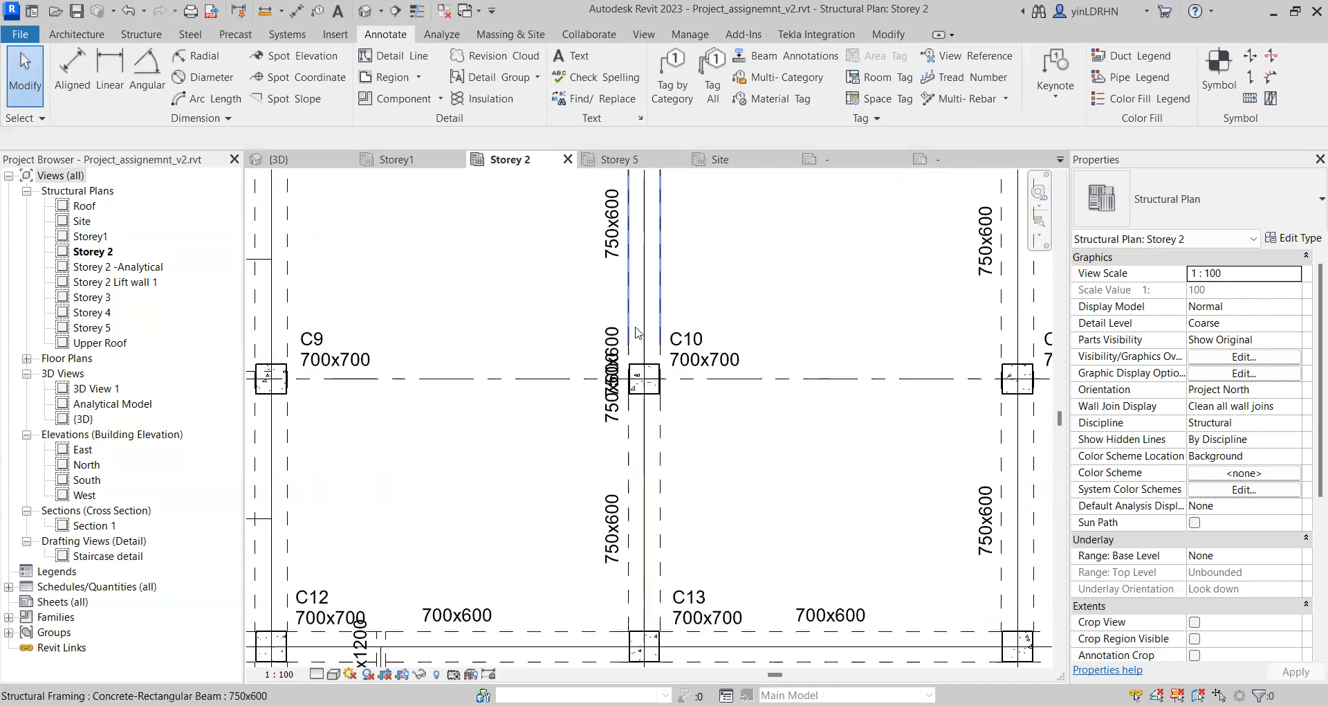
{"action": "left_click", "coordinate": [613, 339]}
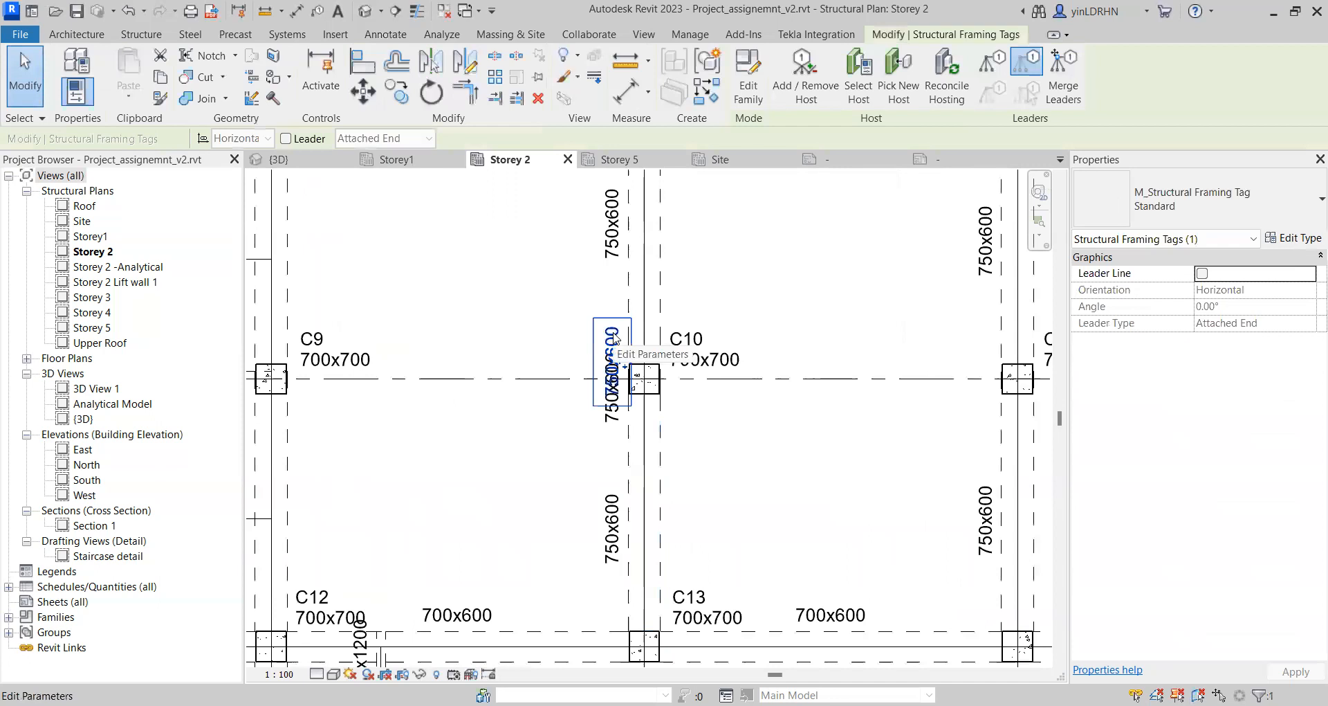
{"action": "key", "text": "Escape"}
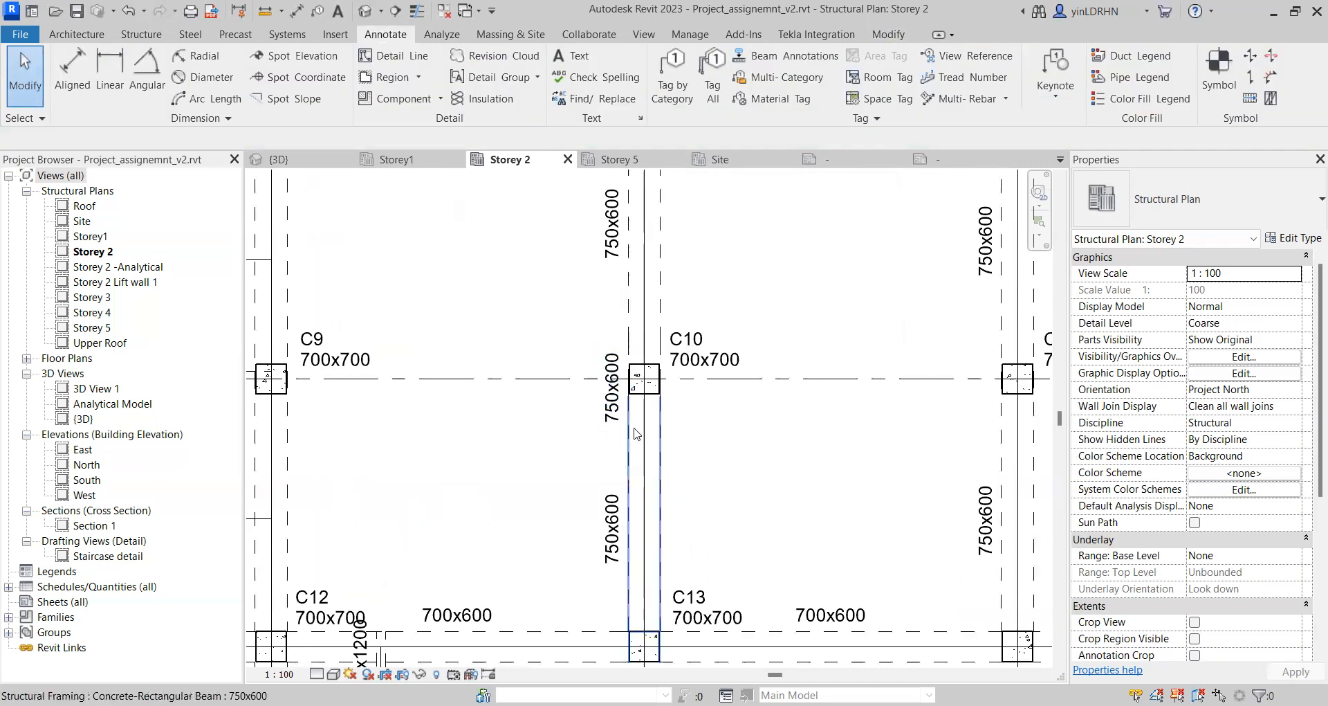
Step: Examine the 750x600 beams around column C10 and review the tags across the Storey 2 plan
{"action": "left_click", "coordinate": [661, 373]}
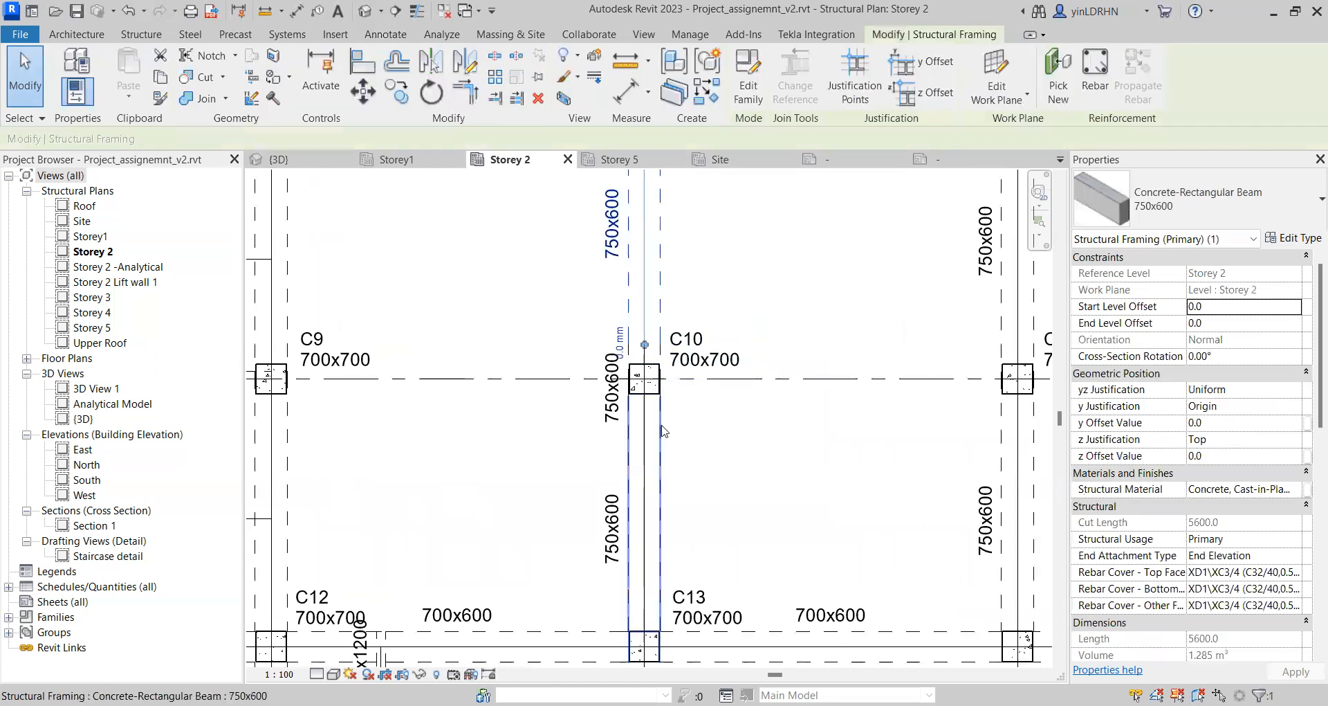
{"action": "left_click", "coordinate": [627, 360]}
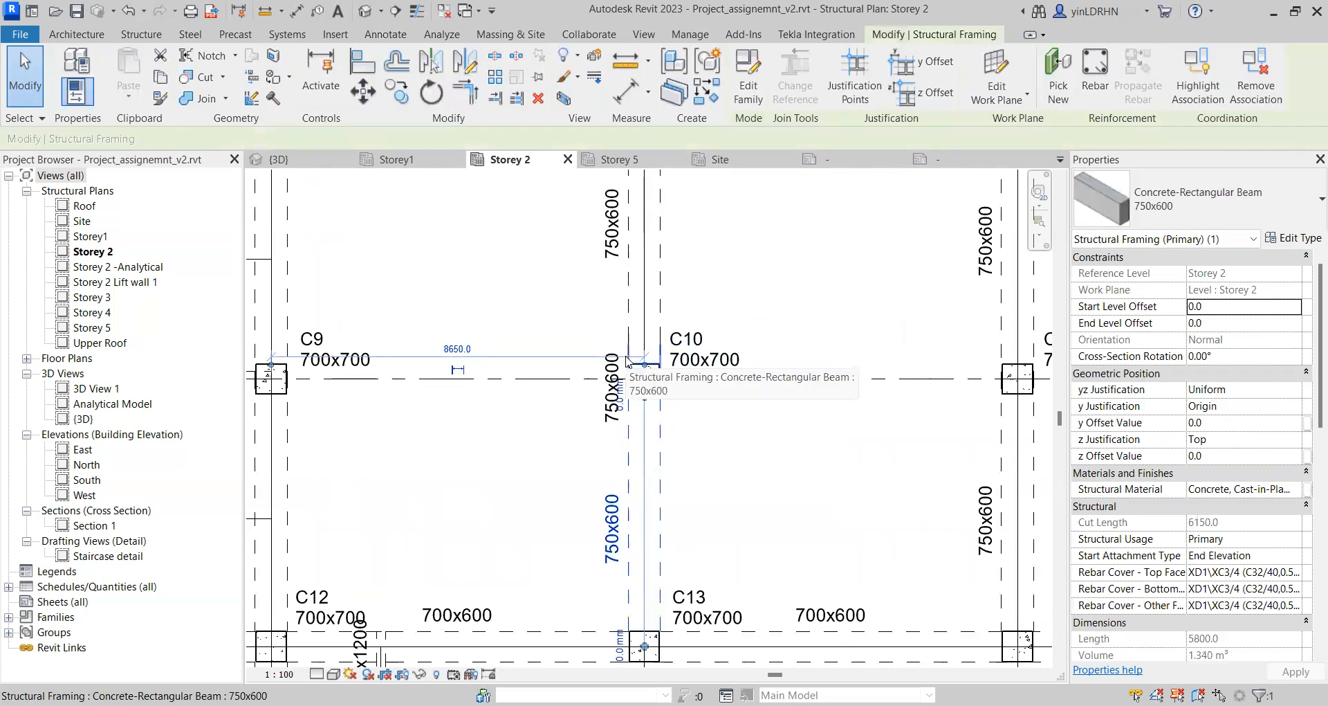
{"action": "scroll", "coordinate": [727, 426], "scroll_direction": "down", "scroll_amount": 1}
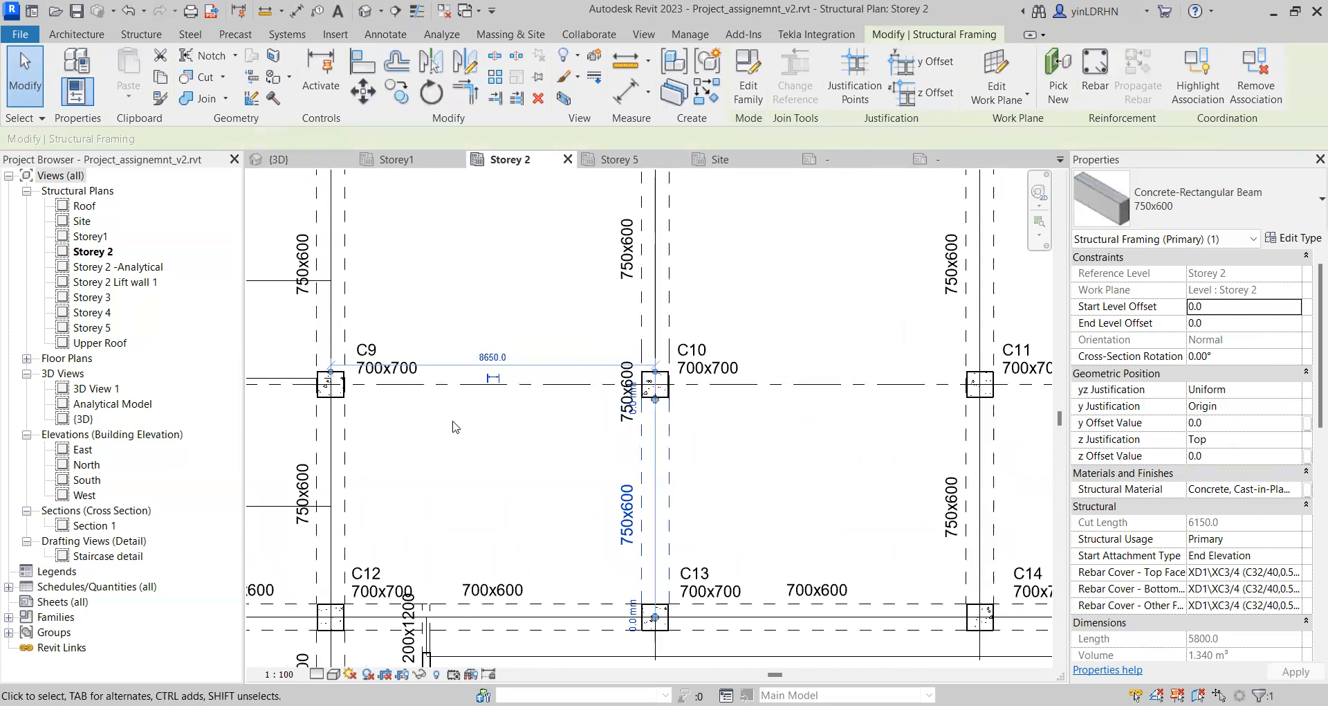
{"action": "scroll", "coordinate": [391, 422], "scroll_direction": "down", "scroll_amount": 1}
{"action": "scroll", "coordinate": [751, 412], "scroll_direction": "down", "scroll_amount": 1}
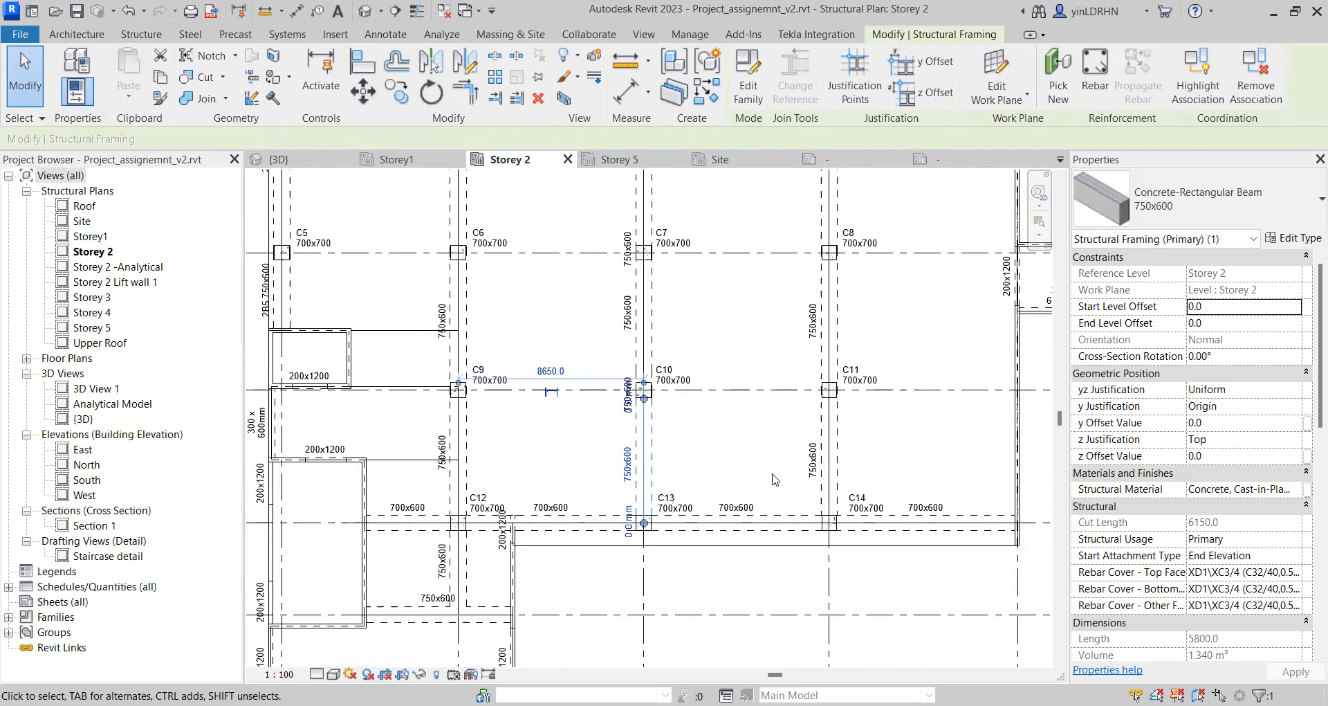
{"action": "scroll", "coordinate": [780, 402], "scroll_direction": "down", "scroll_amount": 1}
{"action": "middle_click_drag", "start_coordinate": [724, 612], "coordinate": [790, 488]}
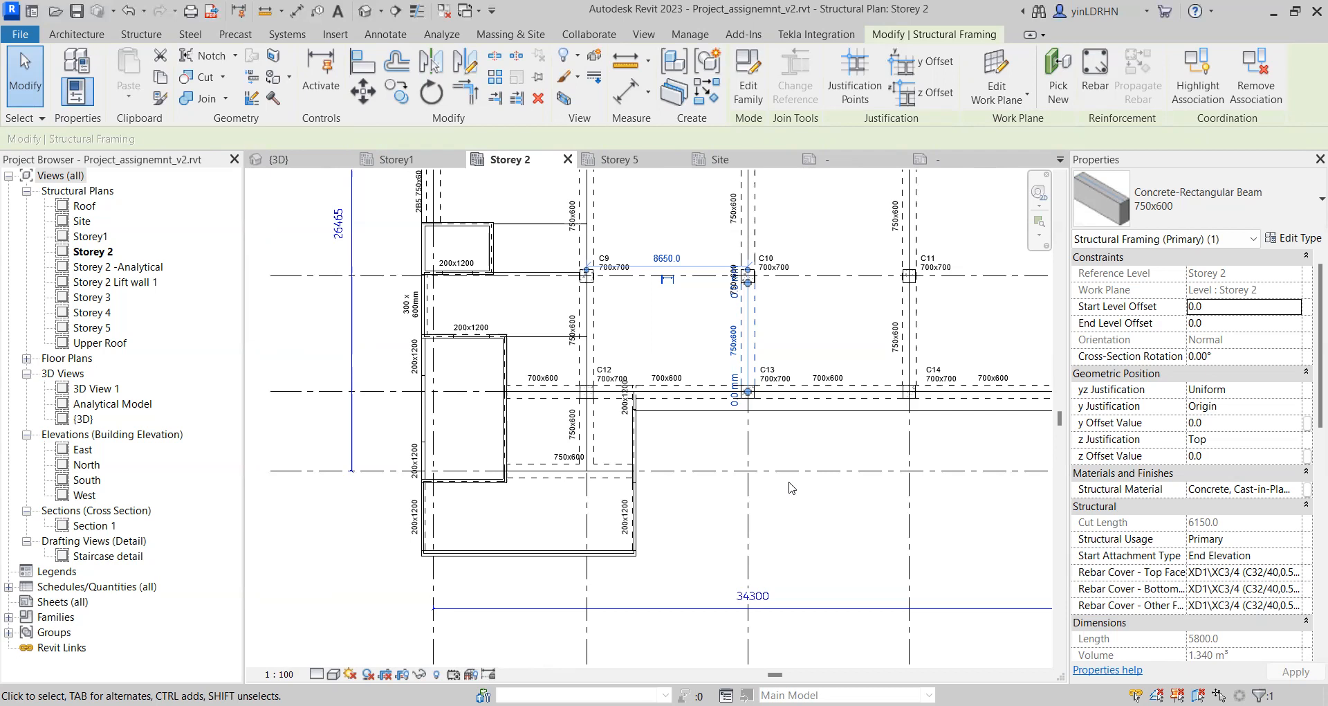
{"action": "middle_click_drag", "start_coordinate": [870, 529], "coordinate": [729, 538]}
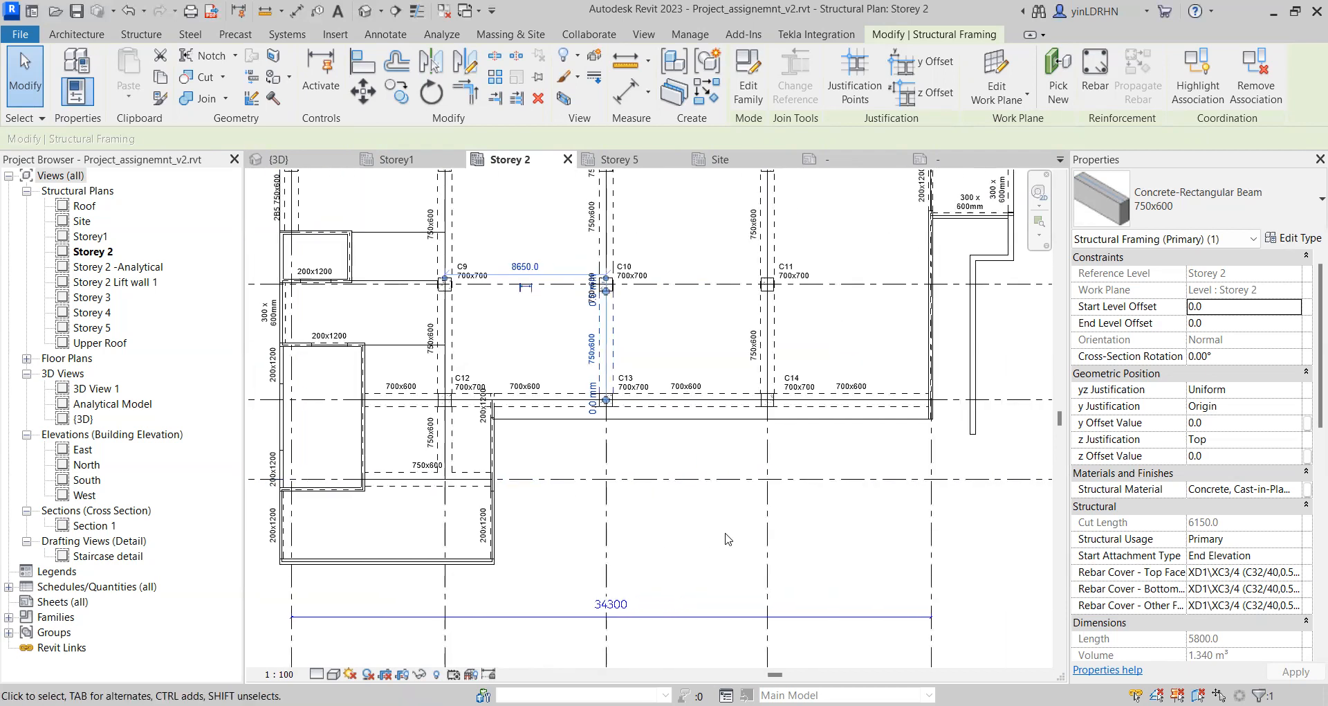
{"action": "key", "text": "Escape"}
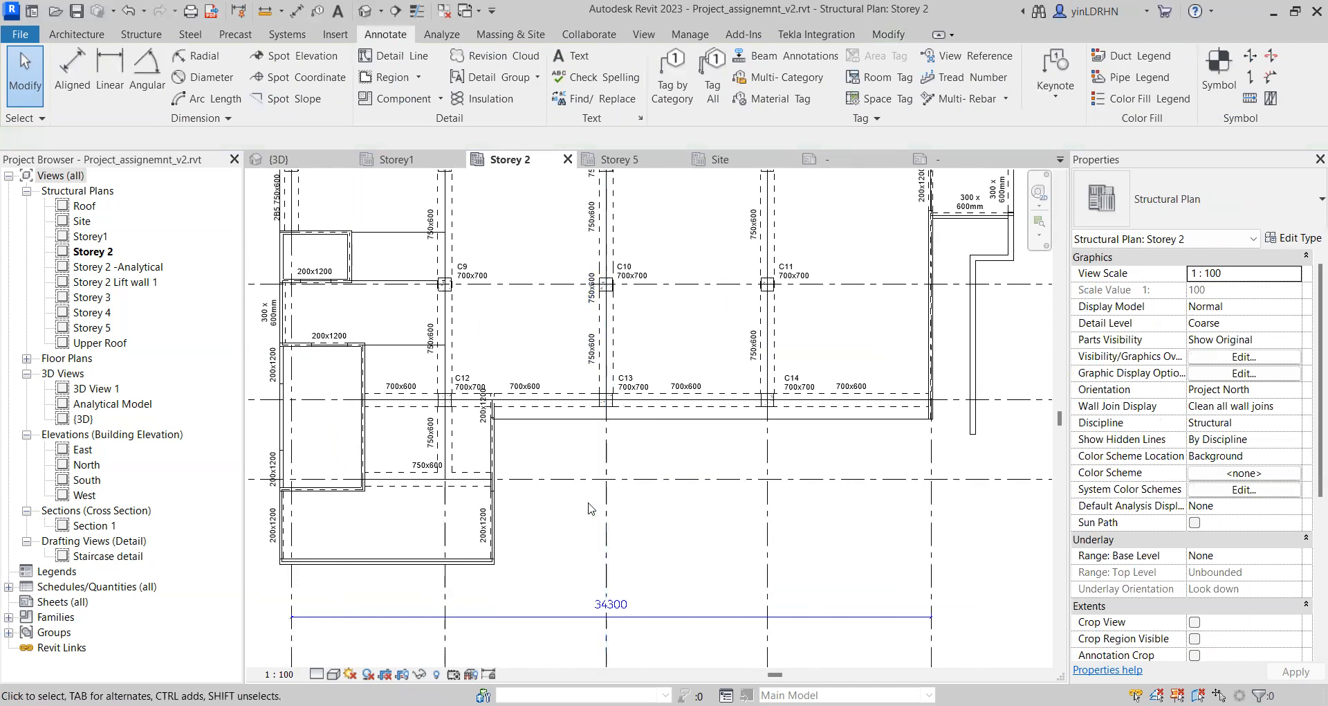
{"action": "middle_click_drag", "start_coordinate": [592, 510], "coordinate": [646, 553]}
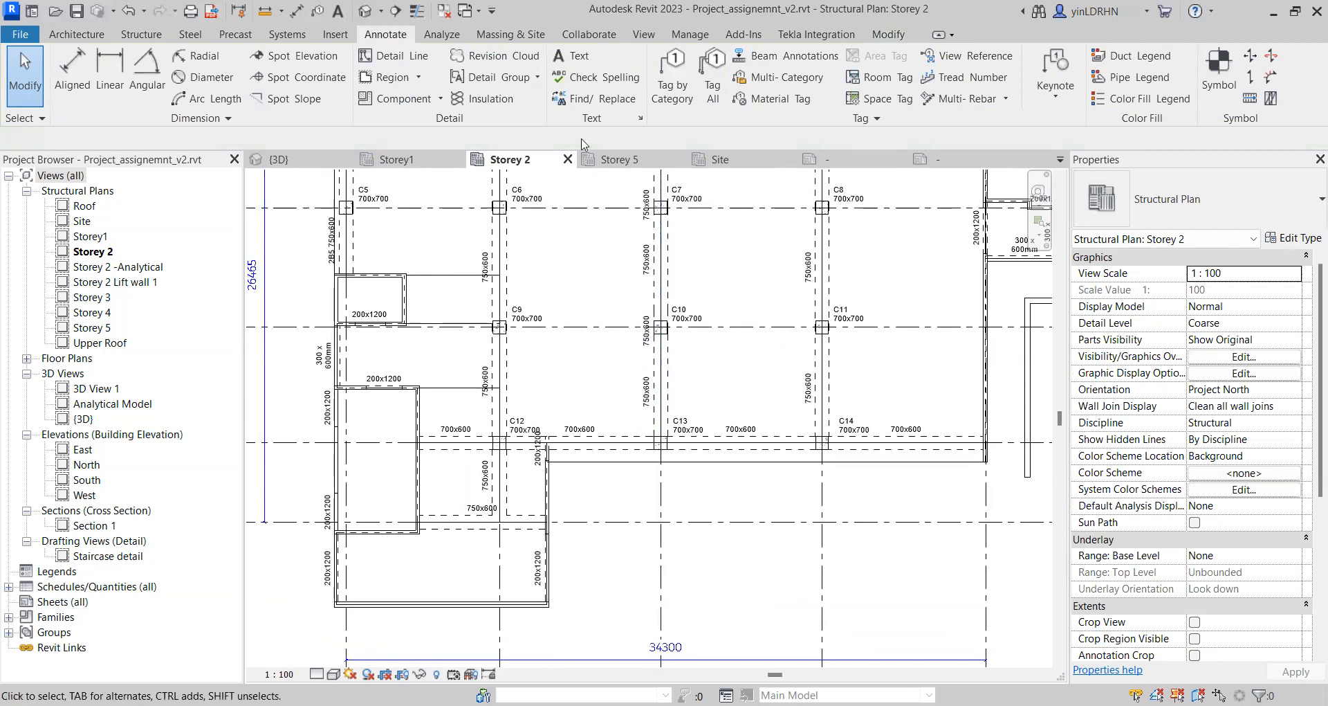
{"action": "middle_click_drag", "start_coordinate": [572, 307], "coordinate": [627, 399]}
{"action": "middle_click_drag", "start_coordinate": [631, 343], "coordinate": [631, 385]}
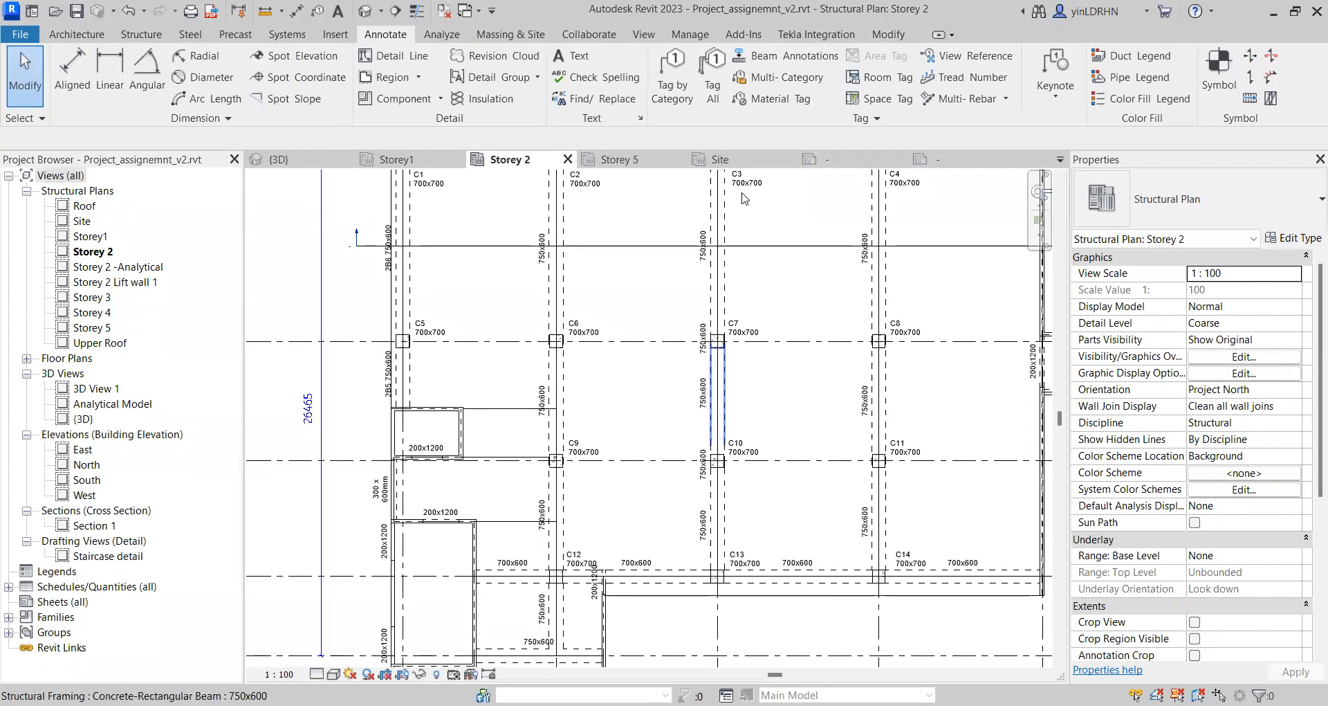
Step: Delete the Section 1 cross-section line running across the Storey 2 plan between columns C1–C4 and C5–C8
{"action": "scroll", "coordinate": [631, 294], "scroll_direction": "down", "scroll_amount": 1}
{"action": "scroll", "coordinate": [630, 294], "scroll_direction": "down", "scroll_amount": 1}
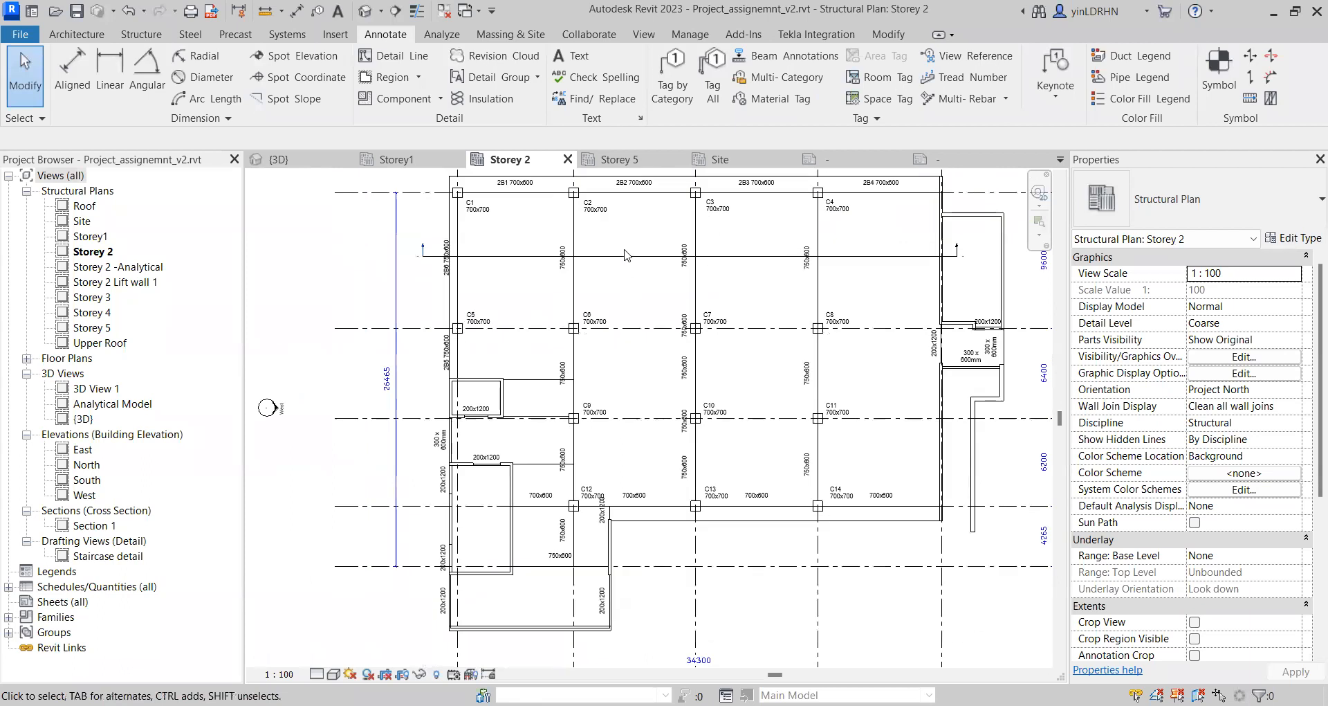
{"action": "left_click", "coordinate": [627, 256]}
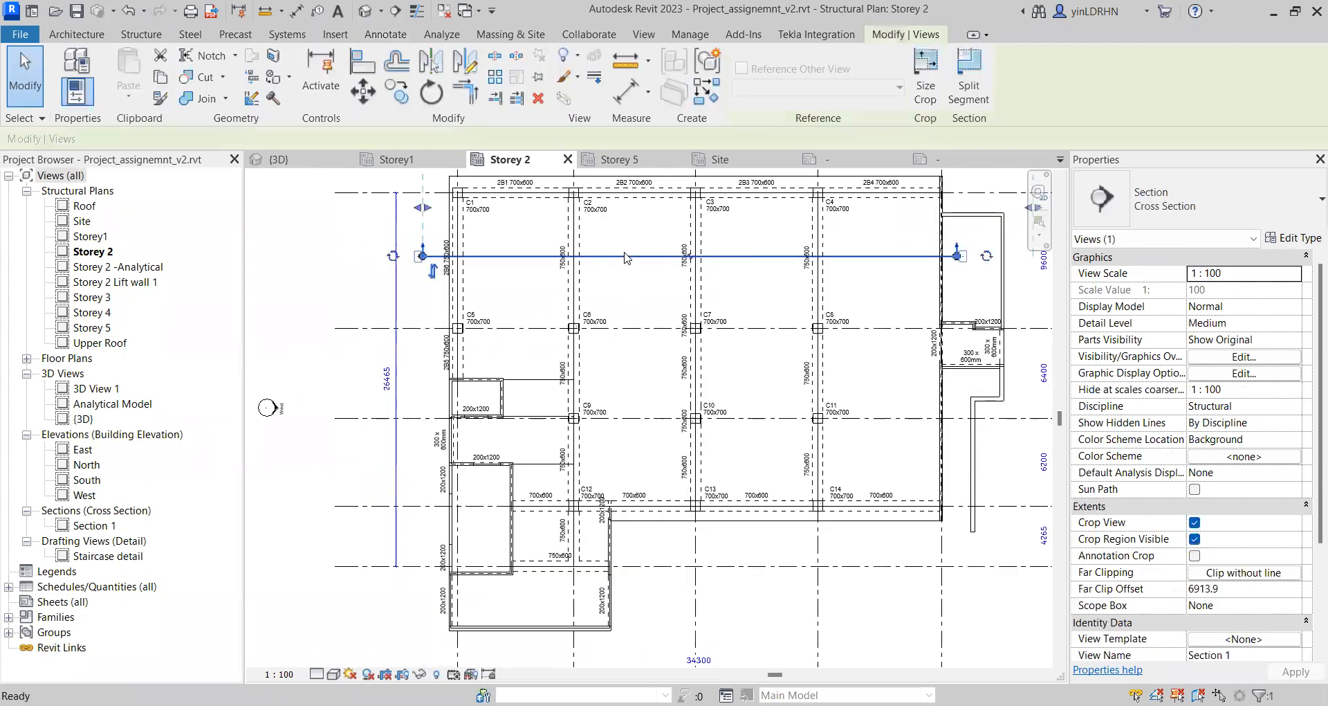
{"action": "key", "text": "Delete"}
{"action": "left_click", "coordinate": [733, 426]}
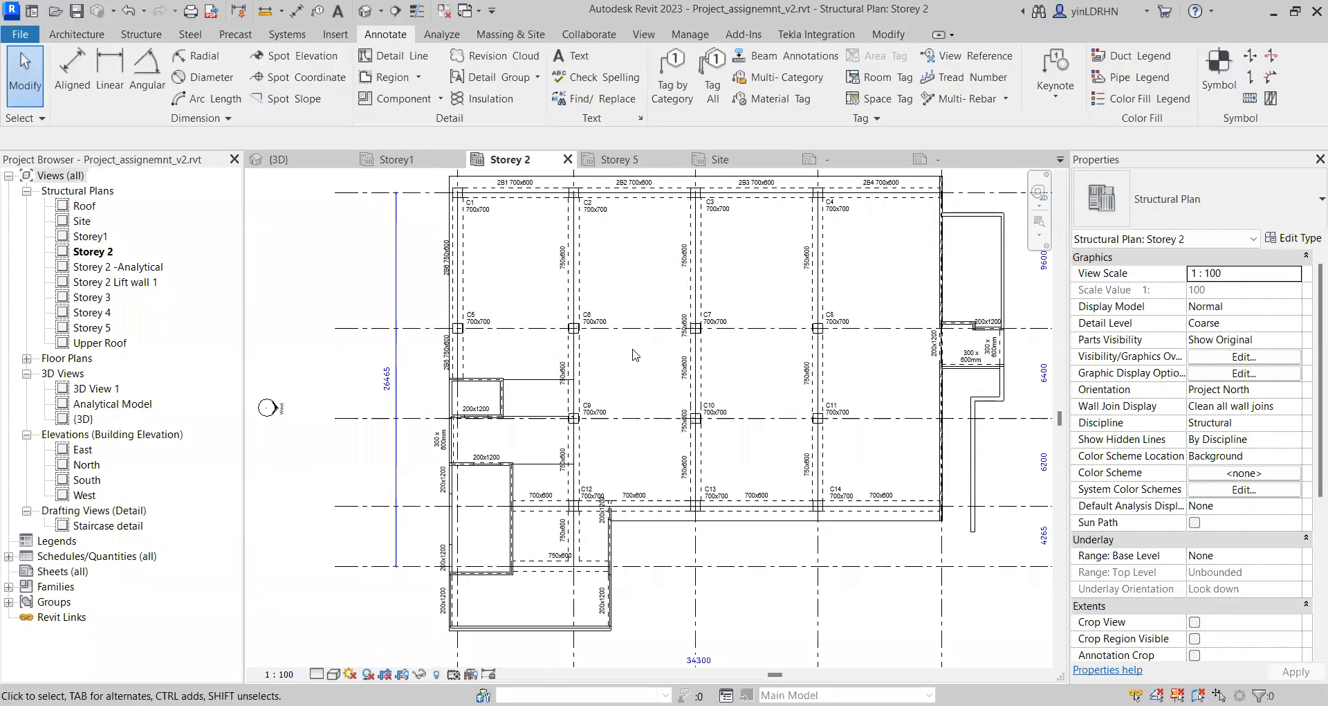
{"action": "middle_click_drag", "start_coordinate": [738, 270], "coordinate": [749, 332]}
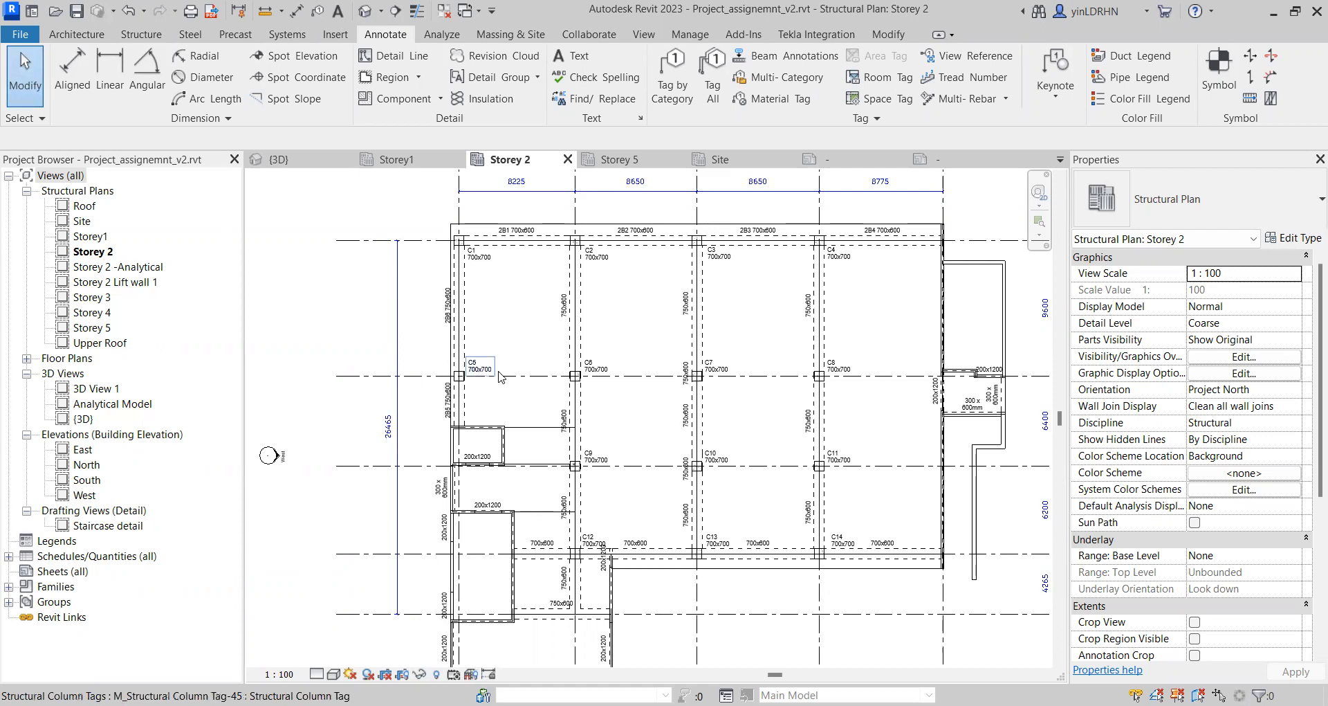
Step: Create a new sheet using the A1 metric titleblock
{"action": "left_click", "coordinate": [643, 34]}
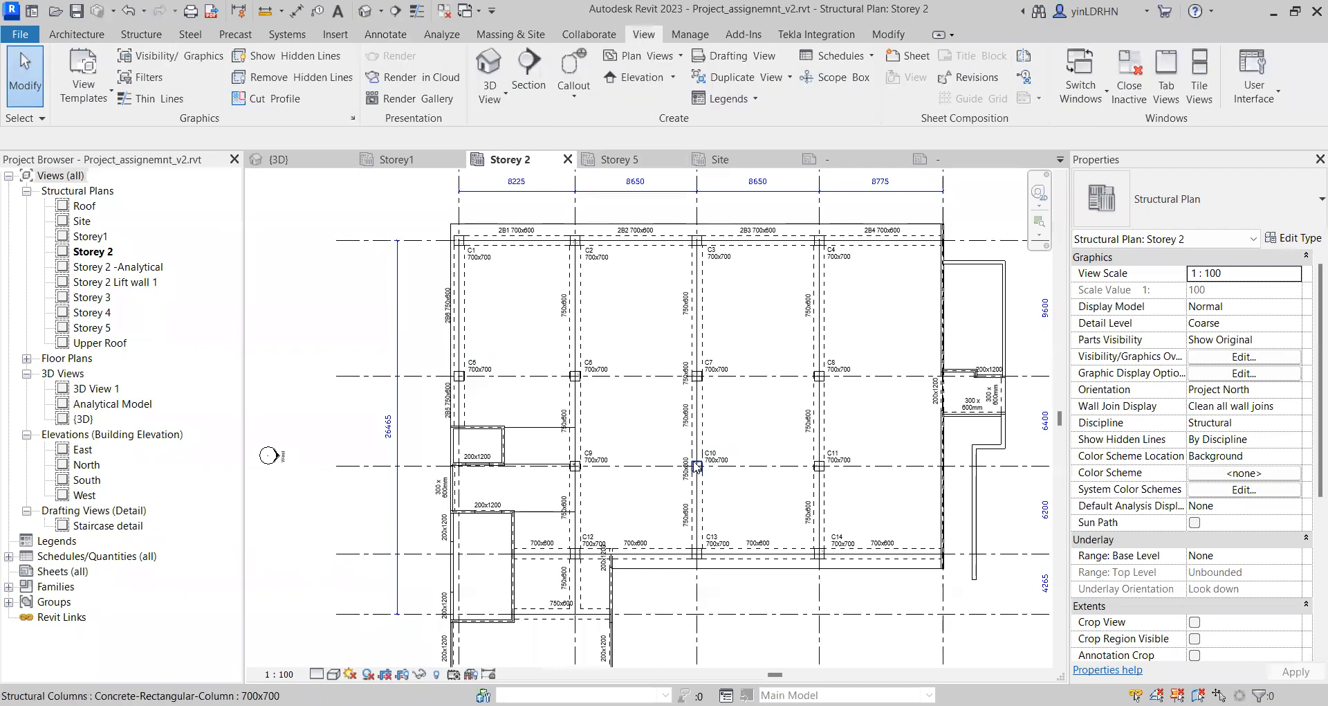
{"action": "left_click", "coordinate": [912, 55]}
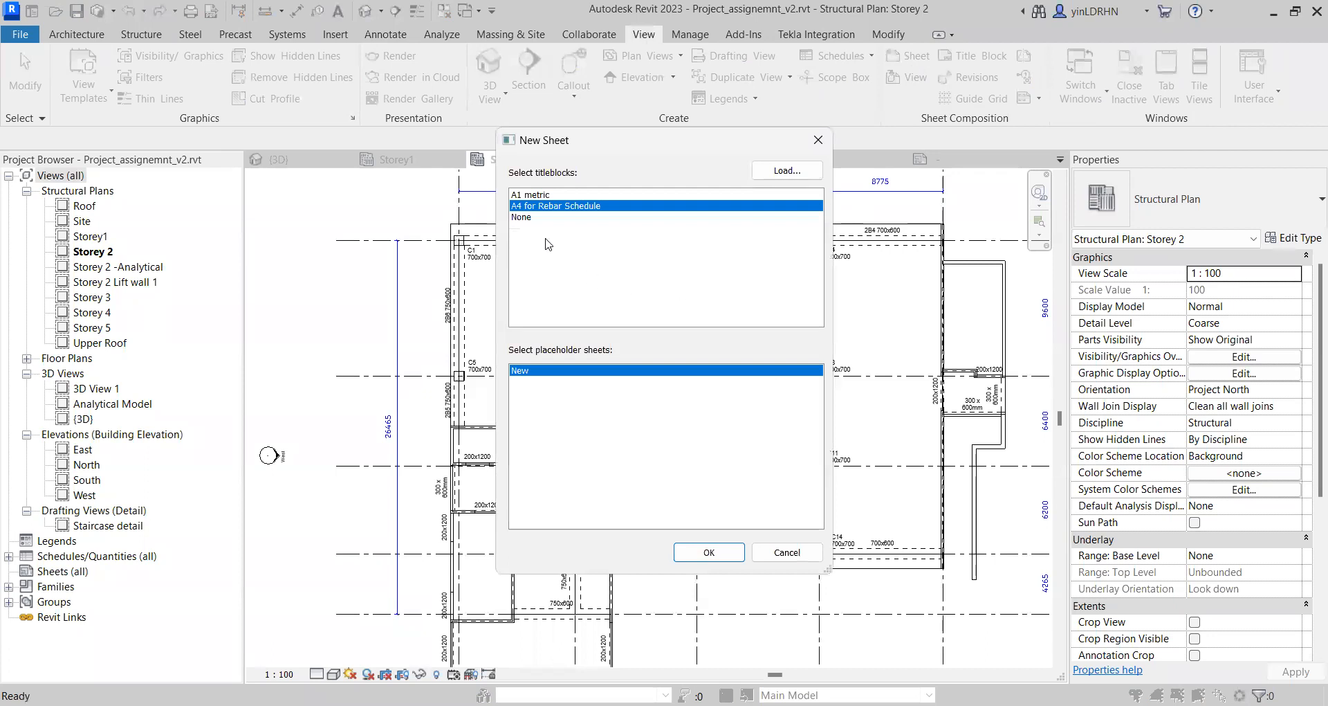
{"action": "left_click", "coordinate": [534, 197]}
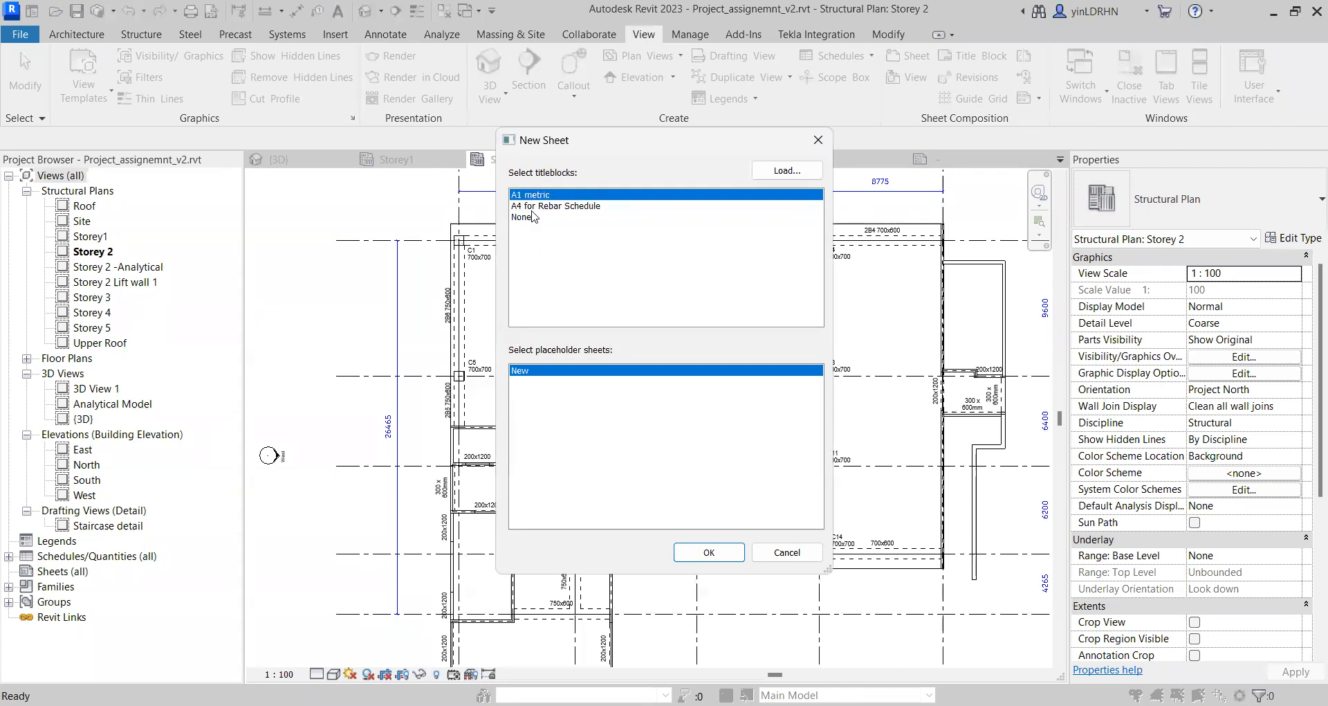
{"action": "left_click", "coordinate": [536, 206]}
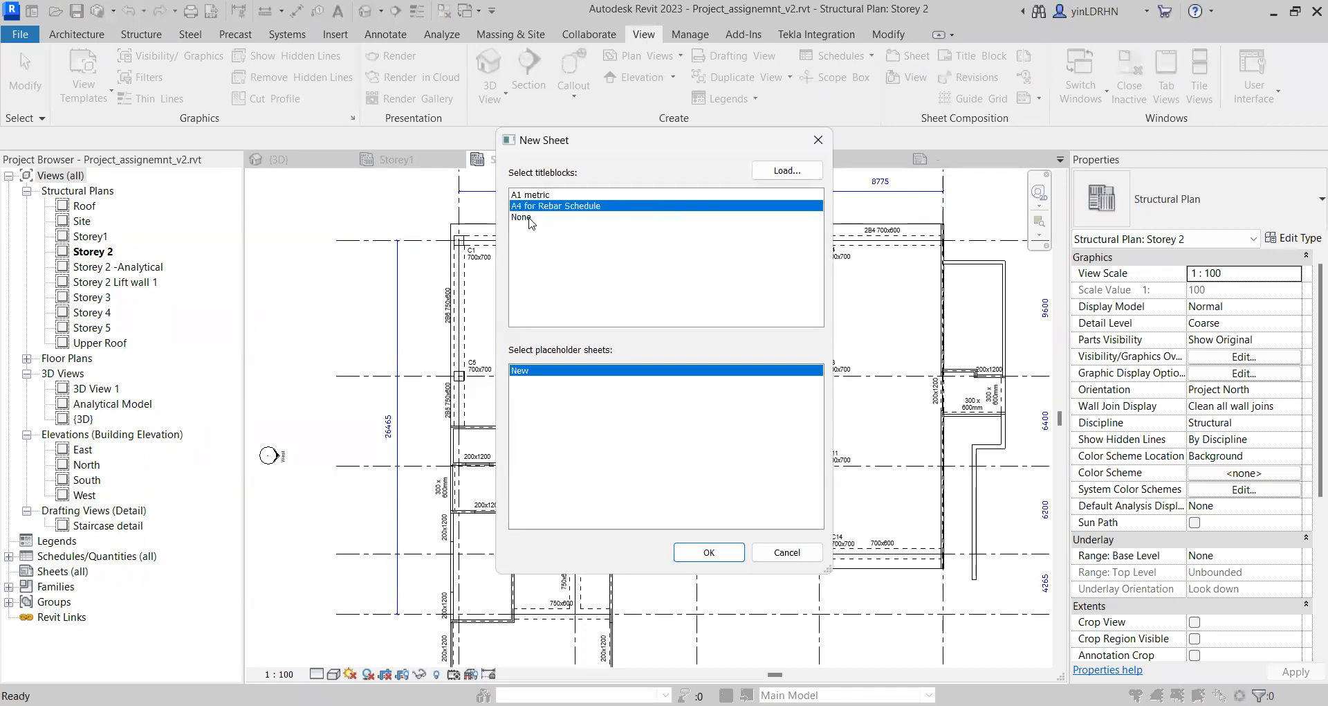
{"action": "left_click", "coordinate": [530, 218]}
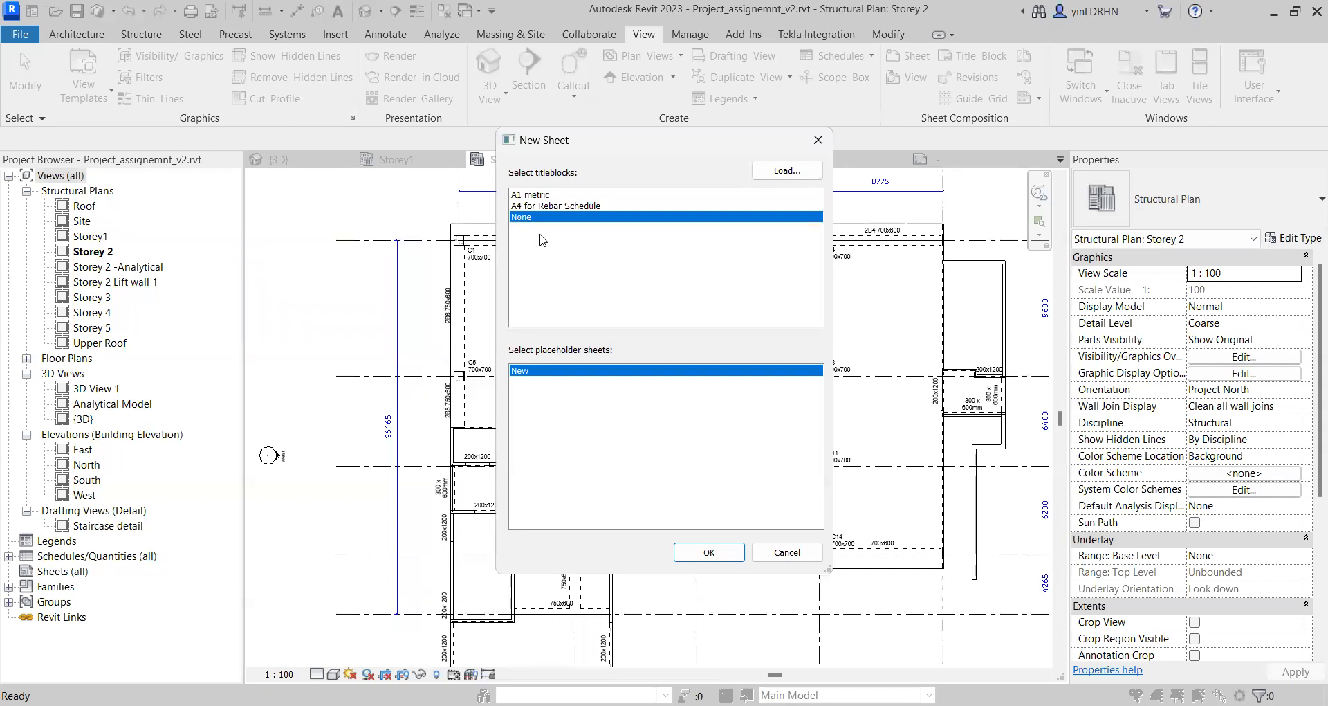
{"action": "left_click", "coordinate": [516, 195]}
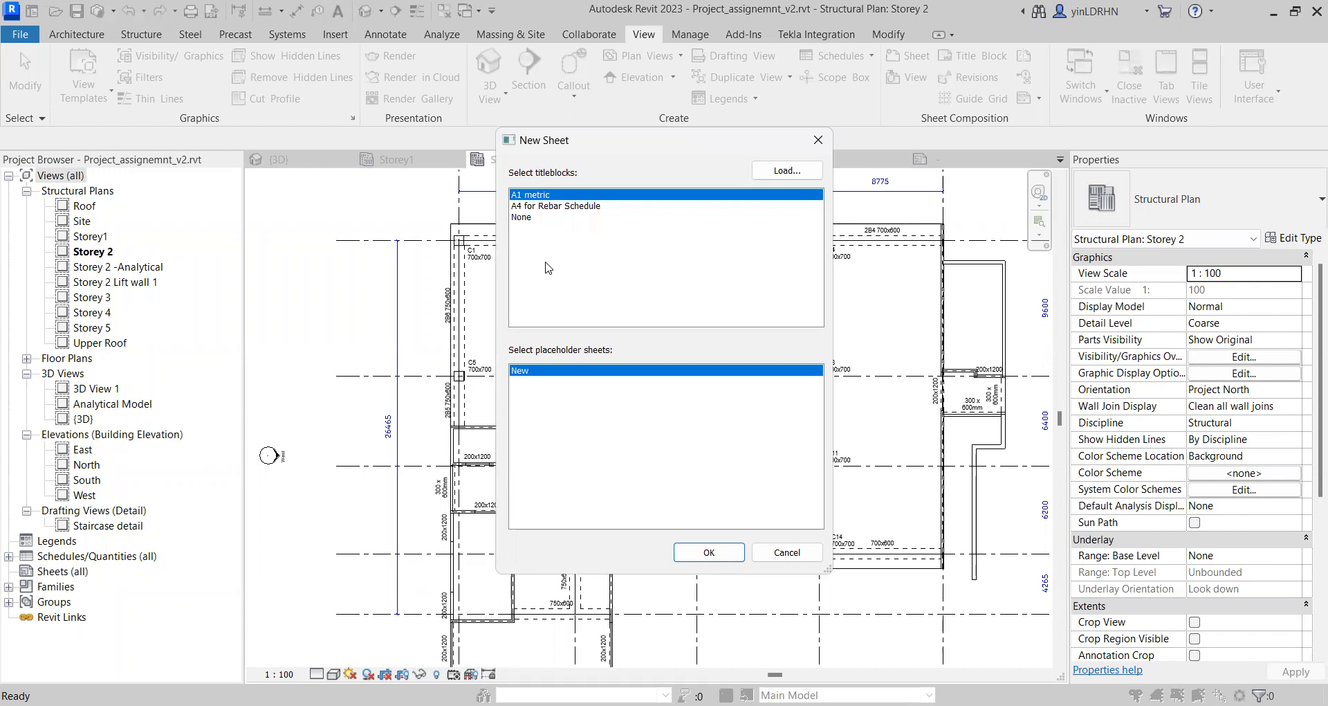
{"action": "left_click", "coordinate": [546, 208]}
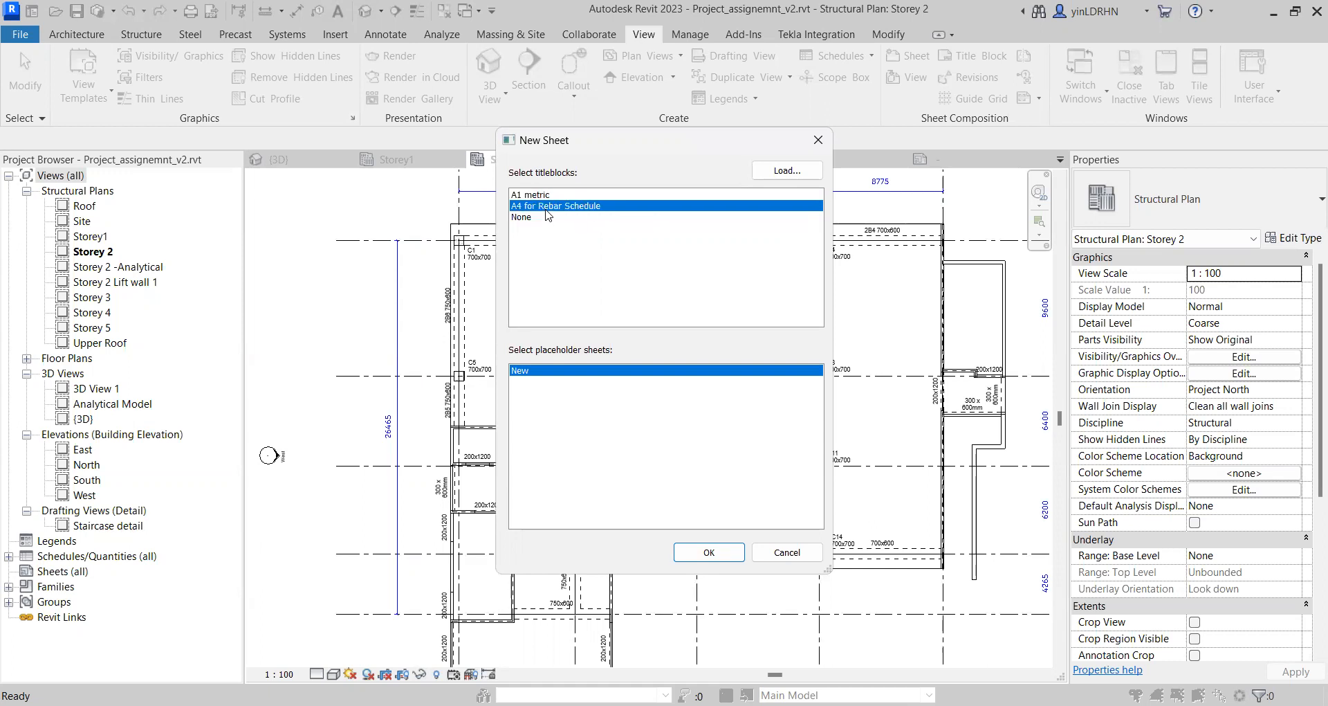
{"action": "left_click", "coordinate": [525, 219]}
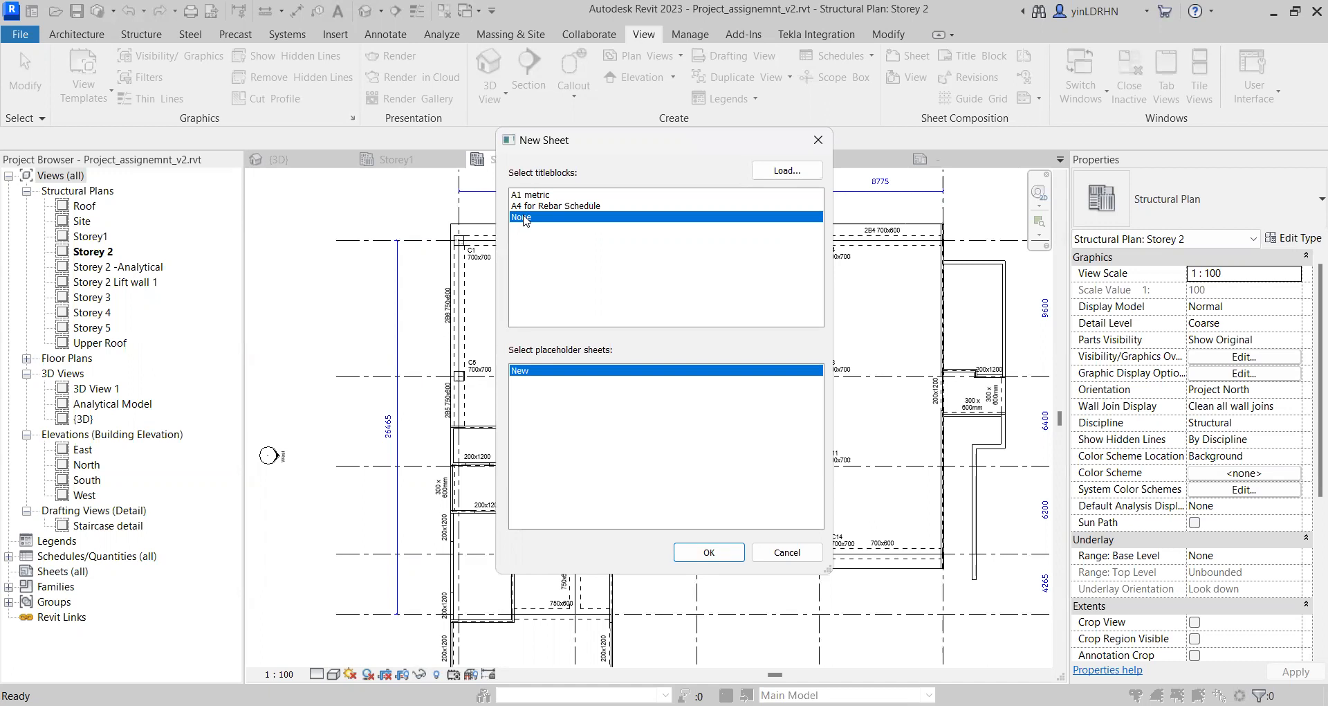
{"action": "left_click", "coordinate": [787, 170]}
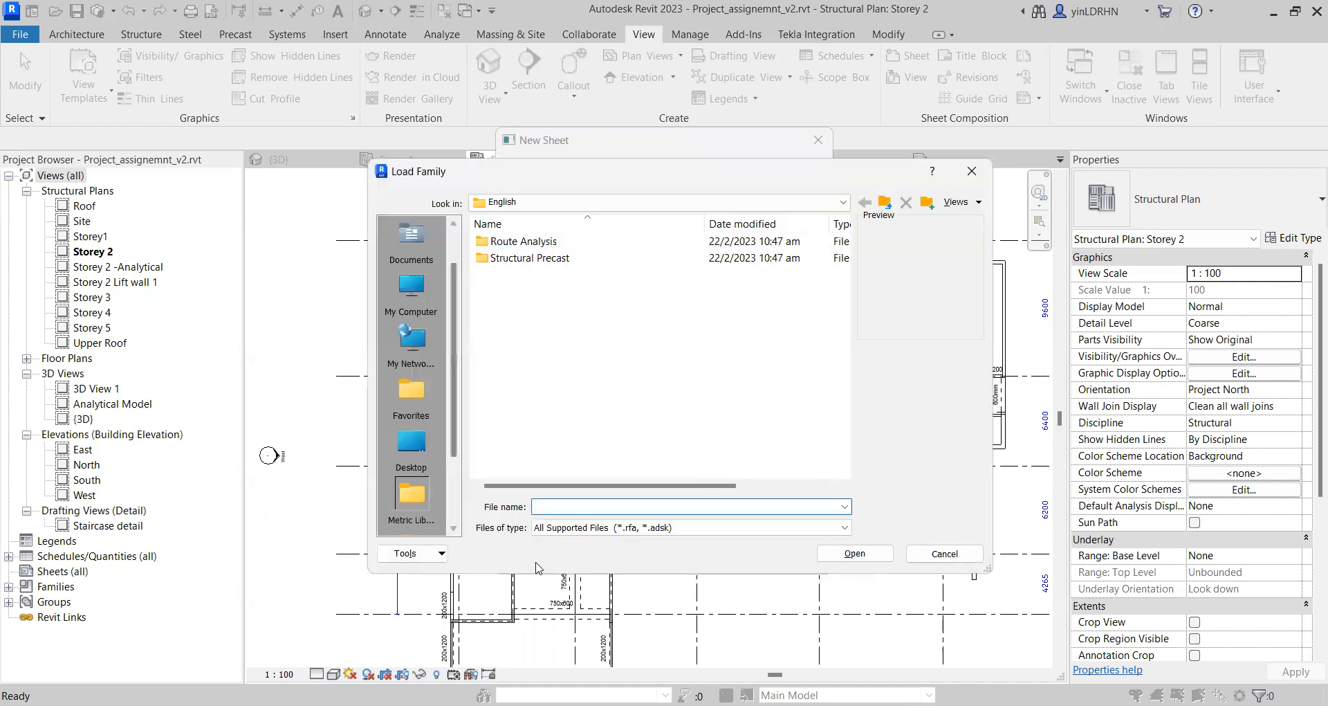
{"action": "left_click", "coordinate": [929, 554]}
{"action": "left_click", "coordinate": [529, 196]}
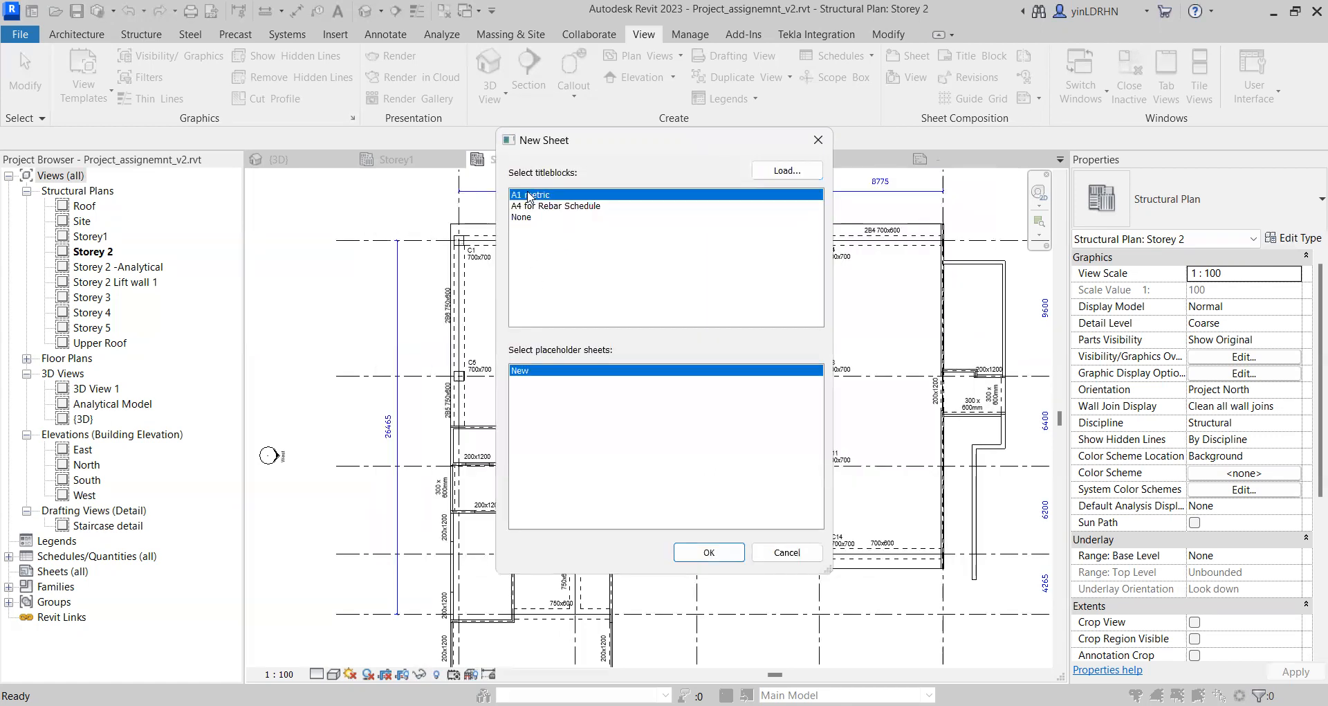
{"action": "left_click", "coordinate": [702, 554]}
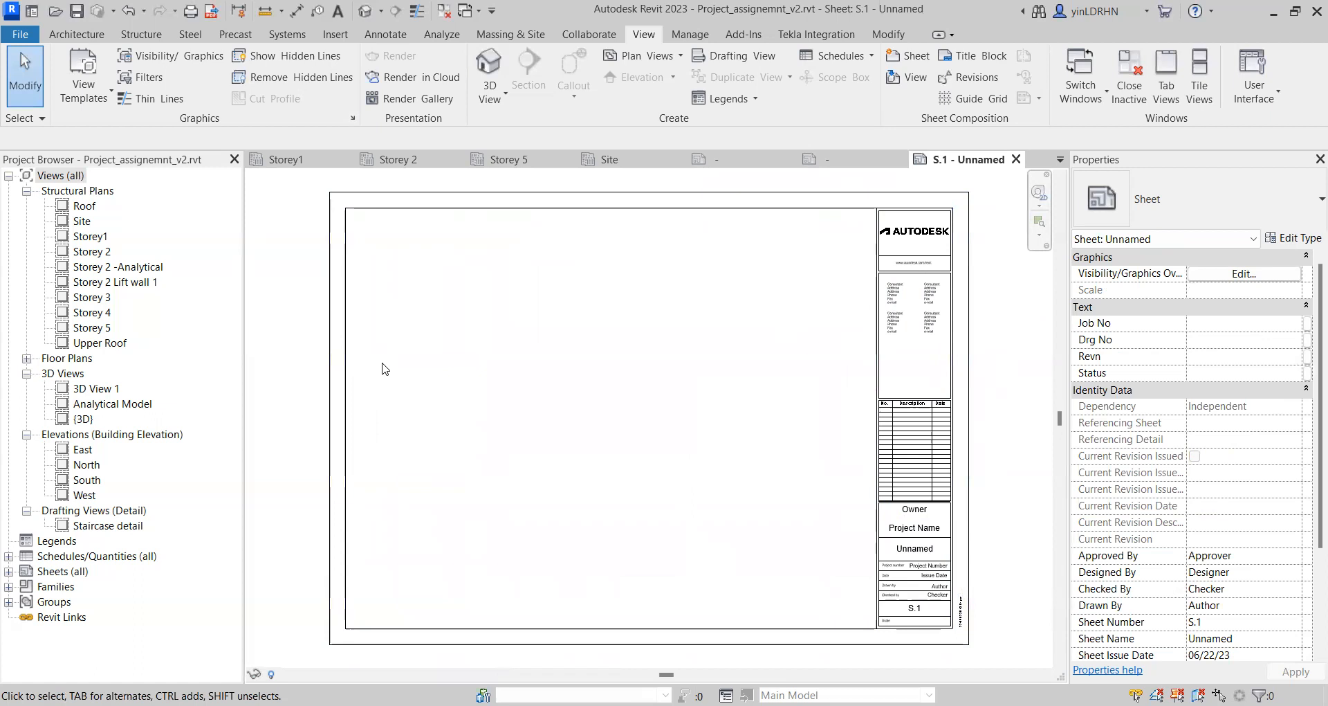
Step: Select the title block on the new sheet and set its sheet number to 202
{"action": "left_click", "coordinate": [347, 379]}
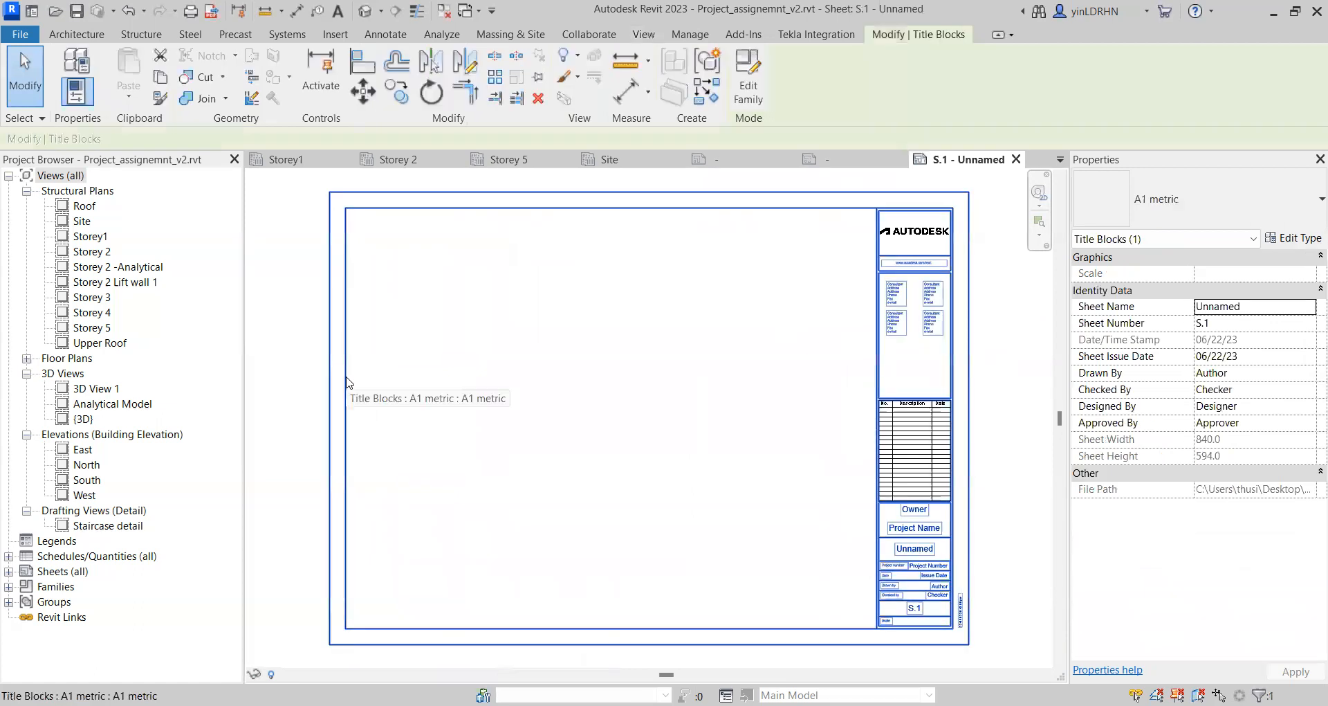
{"action": "left_click", "coordinate": [623, 383]}
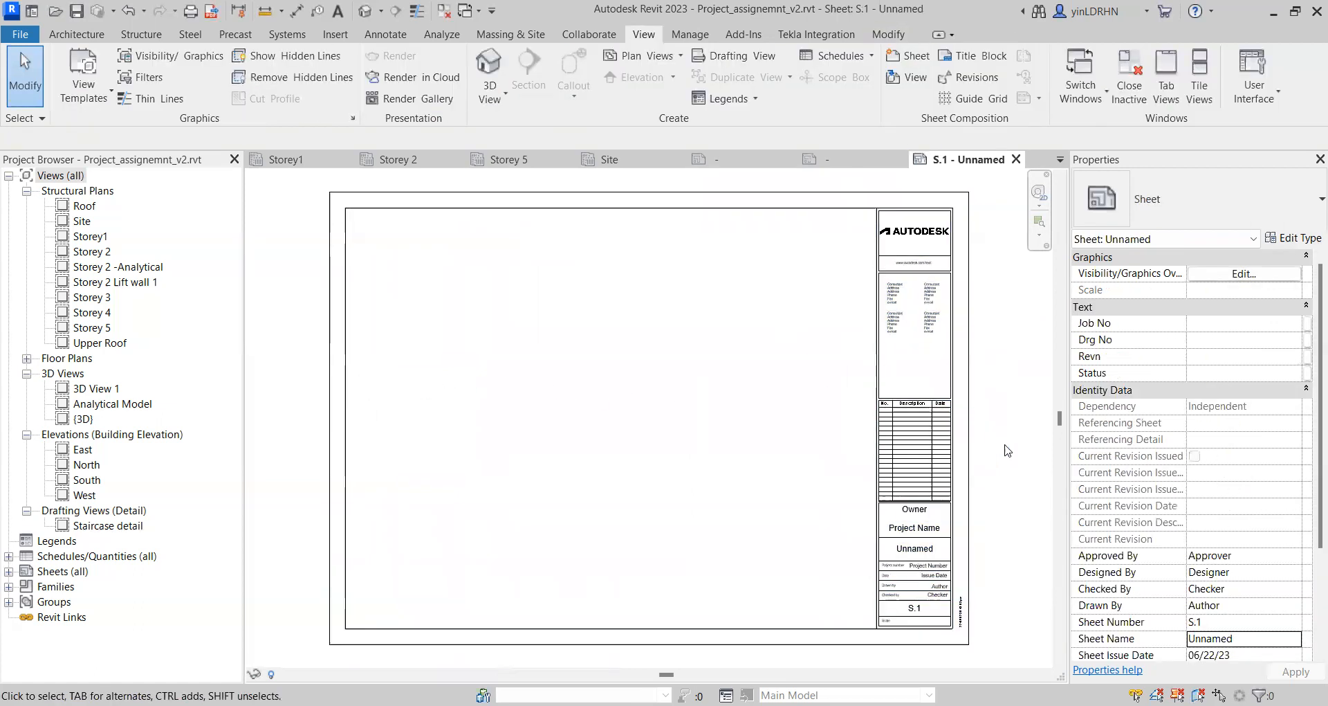
{"action": "scroll", "coordinate": [951, 604], "scroll_direction": "up", "scroll_amount": 2}
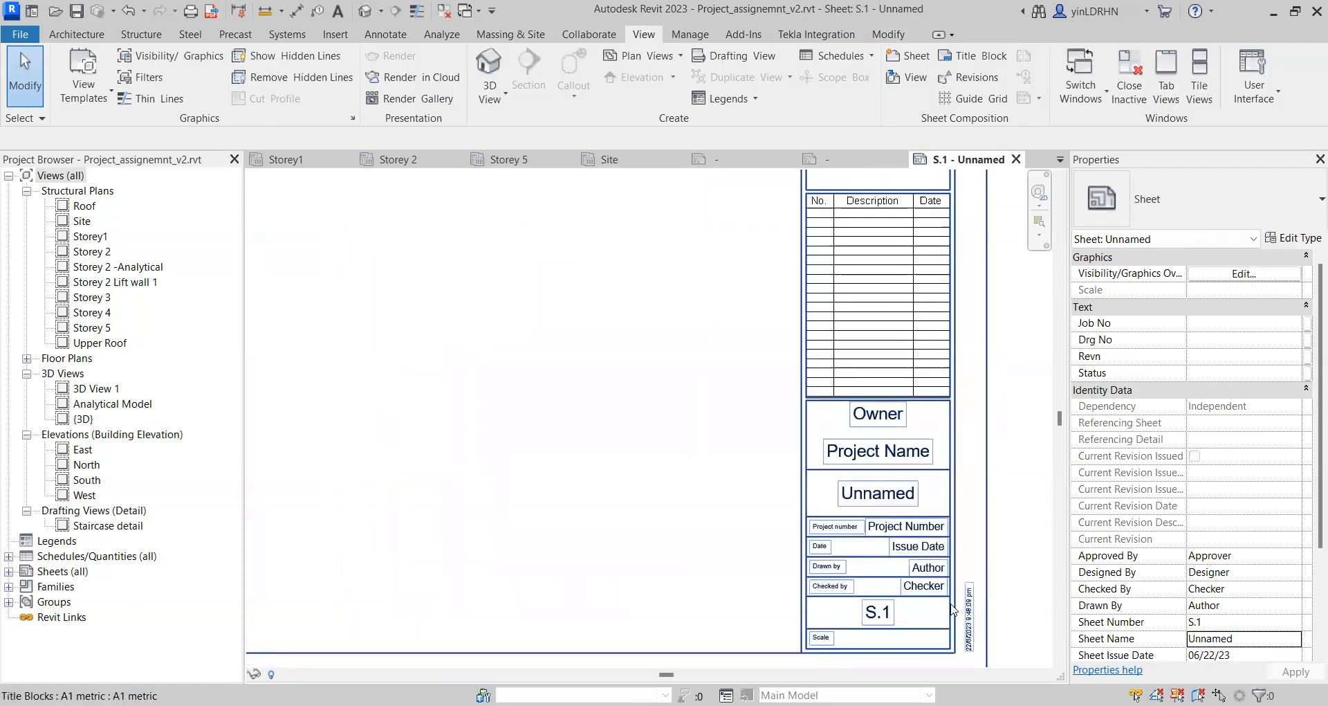
{"action": "left_click", "coordinate": [875, 422]}
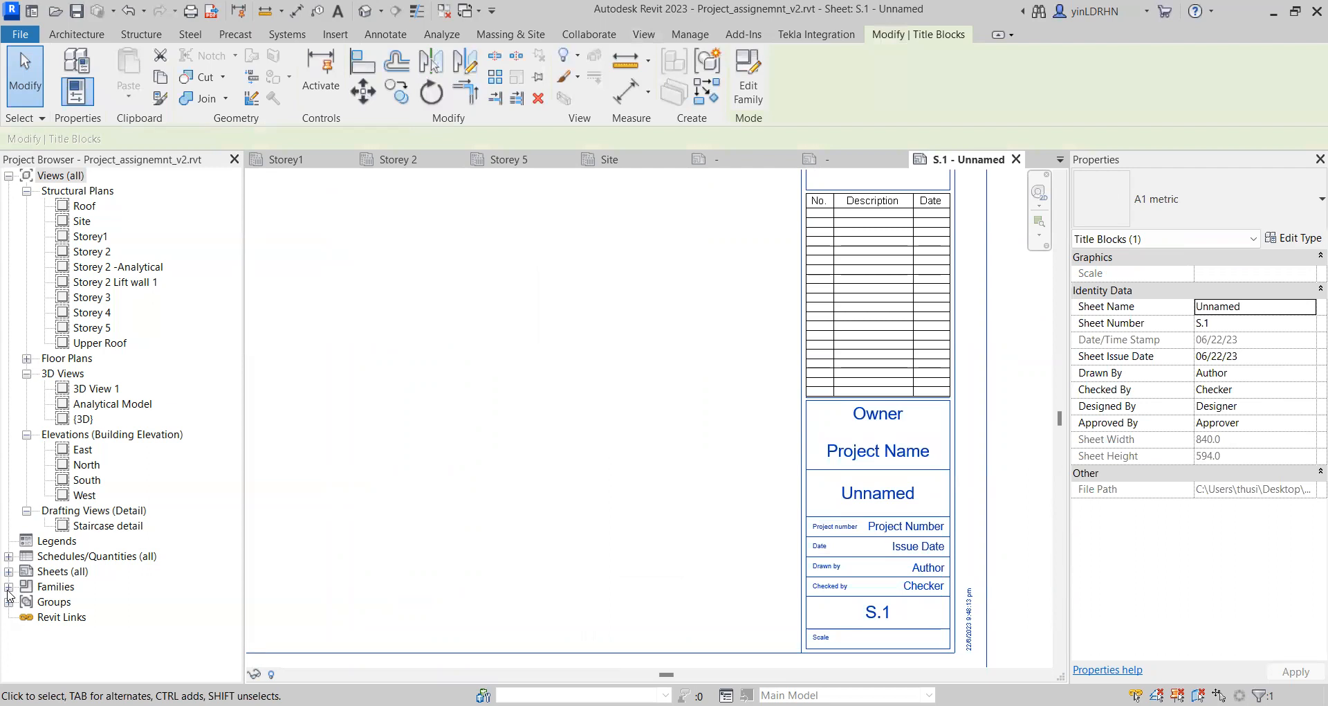
{"action": "left_click", "coordinate": [9, 571]}
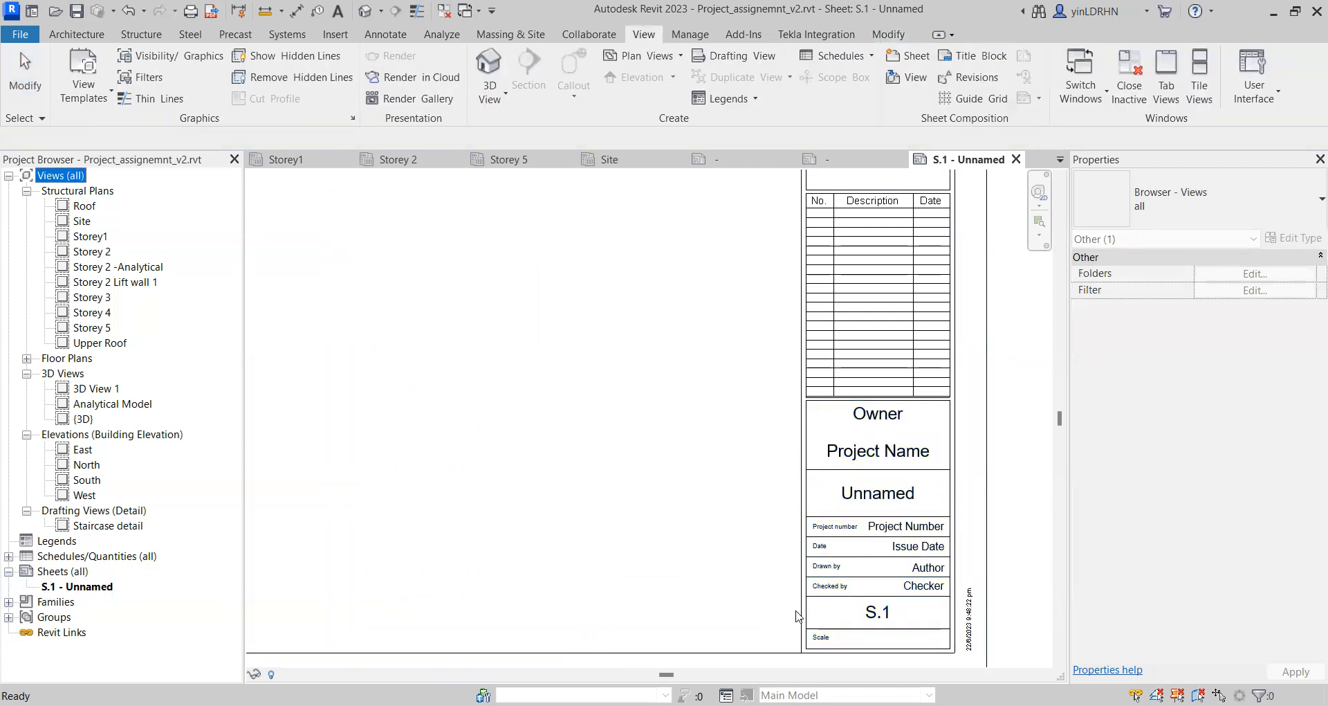
{"action": "left_click", "coordinate": [870, 618]}
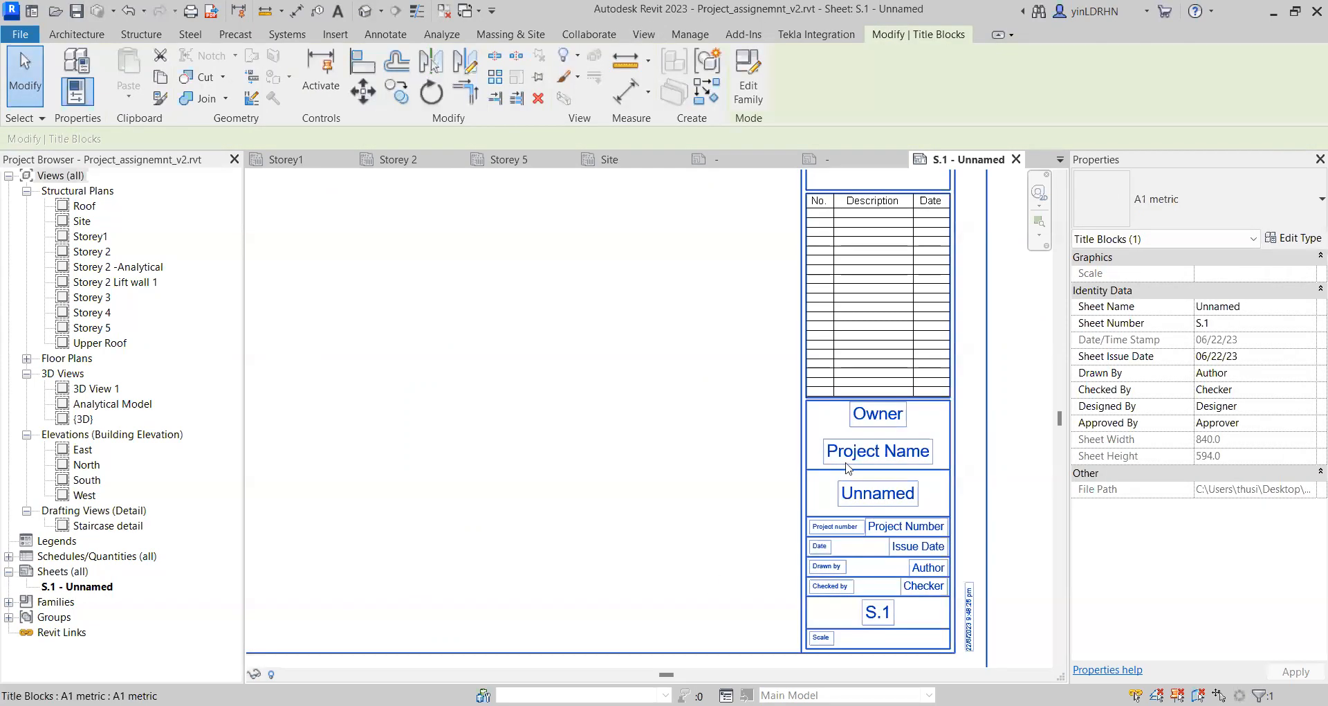
{"action": "left_click", "coordinate": [1224, 324]}
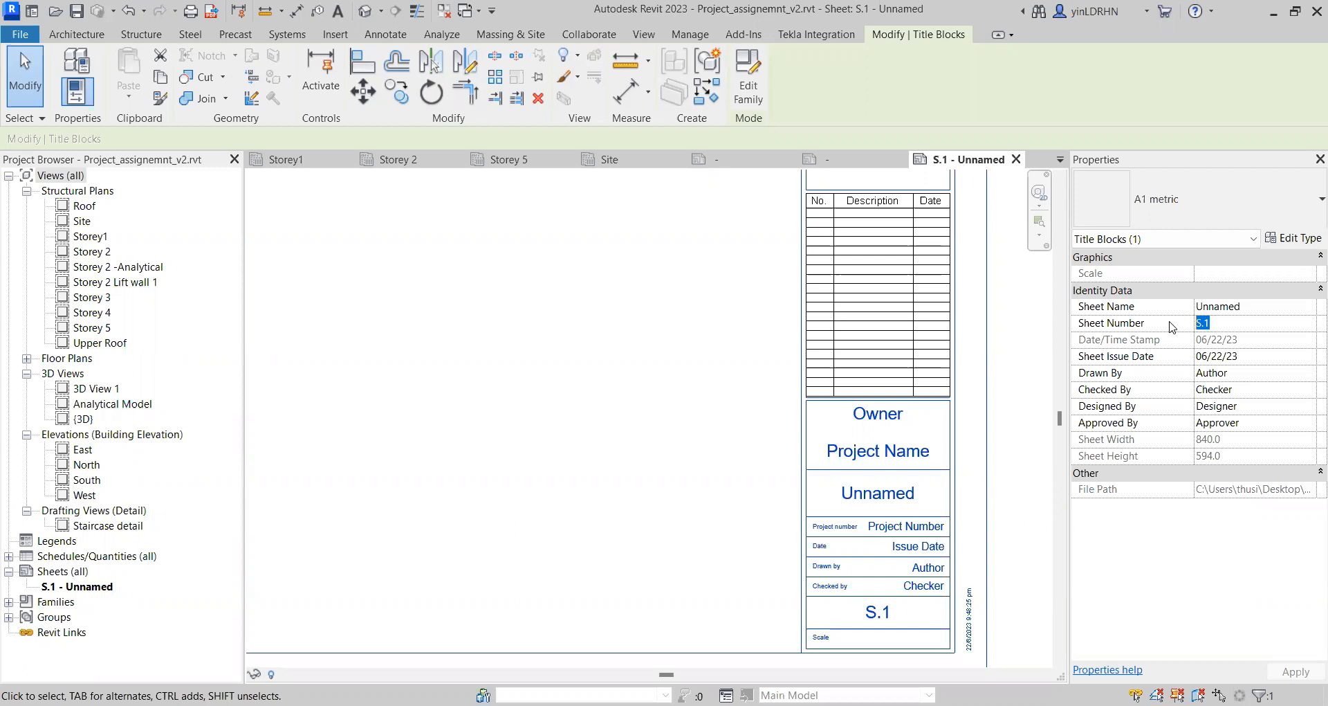
{"action": "type", "text": "201"}
{"action": "key", "text": "BackSpace"}
{"action": "type", "text": "2"}
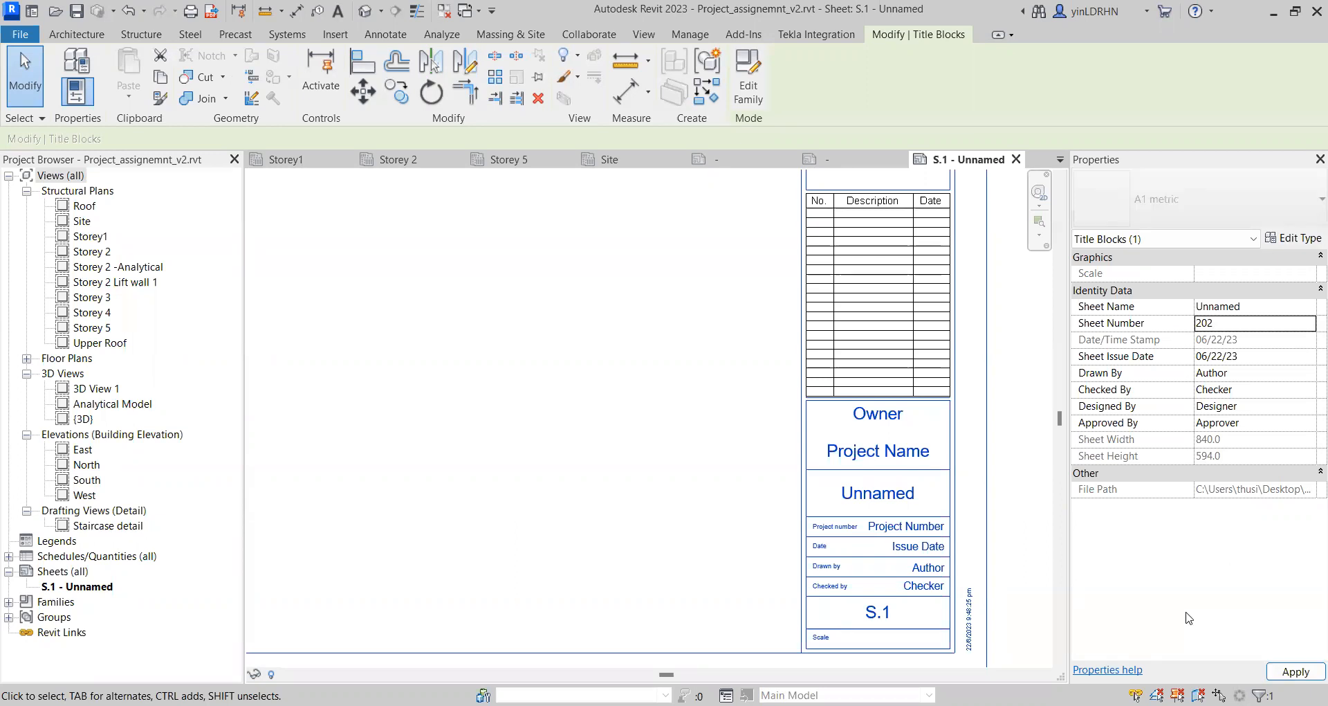
Step: Set the sheet name in the title block to 2ND STOREY LAYOUT PLAN
{"action": "left_click", "coordinate": [1255, 305]}
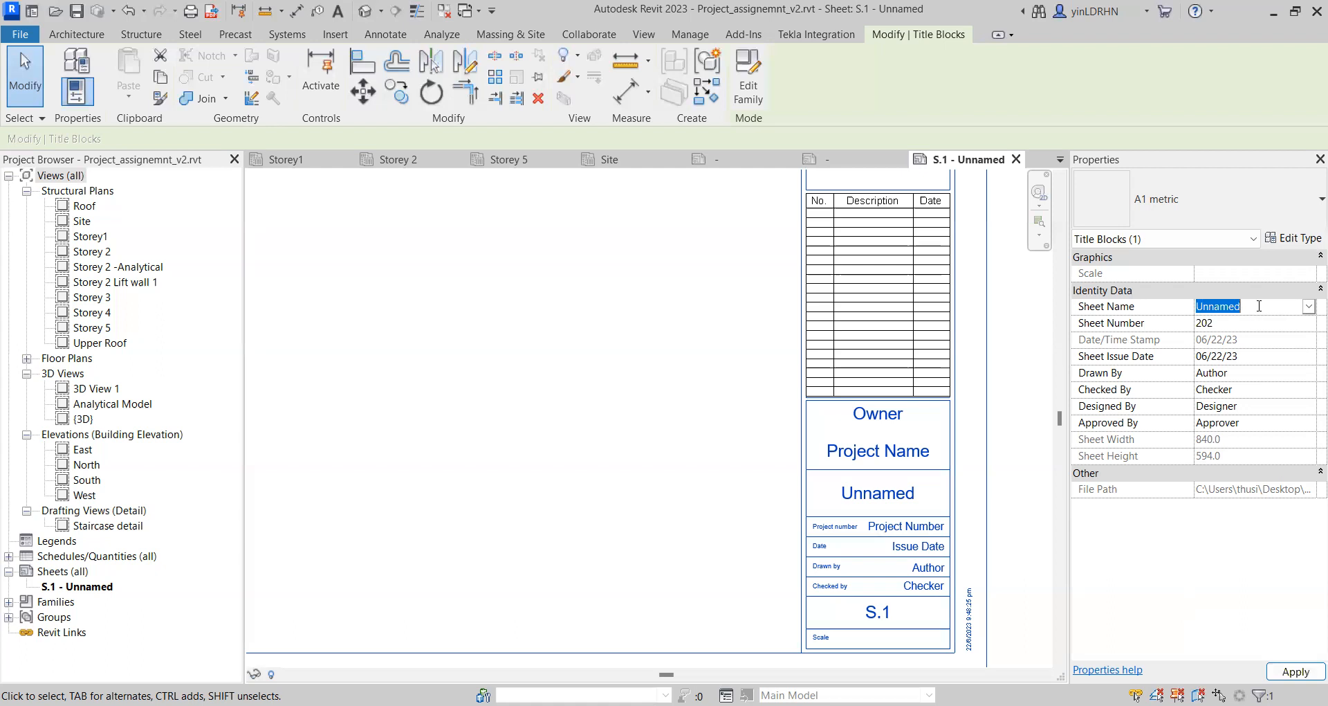
{"action": "left_click", "coordinate": [1308, 307]}
{"action": "left_click", "coordinate": [1308, 308]}
{"action": "type", "text": "2ND"}
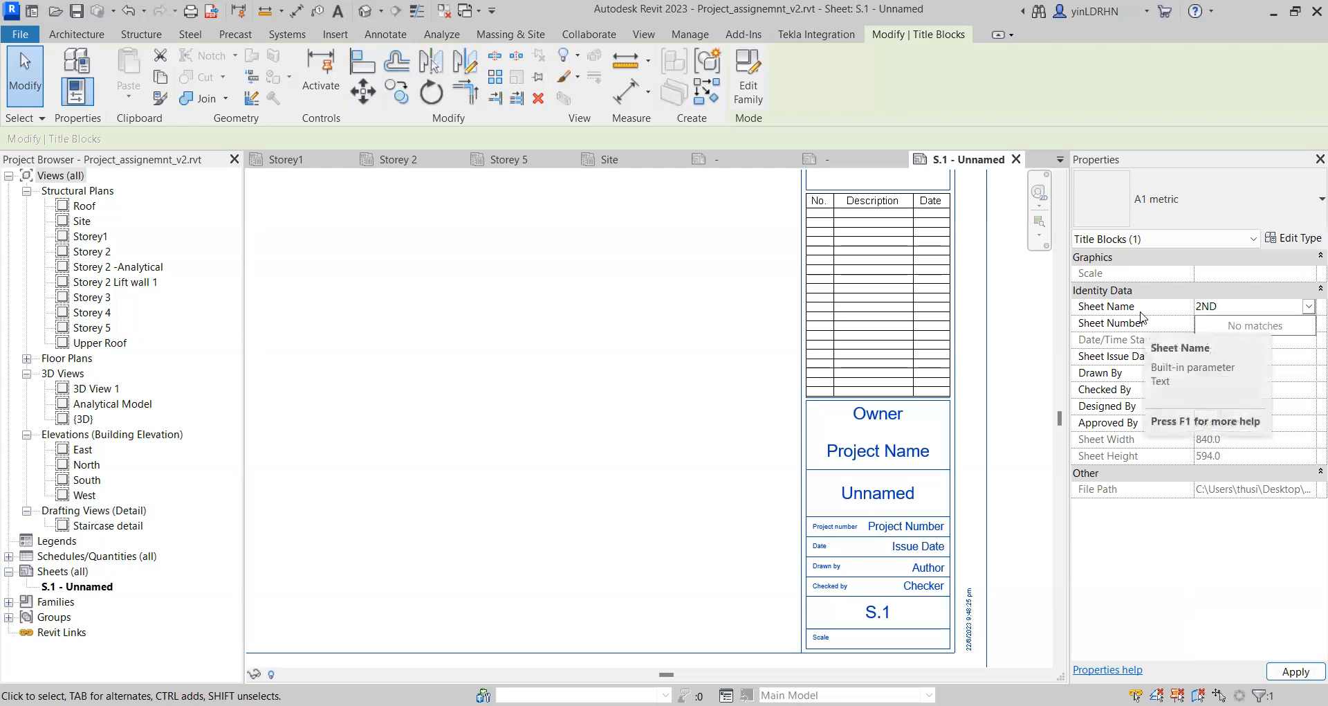
{"action": "type", "text": " STOREY LAYOUT"}
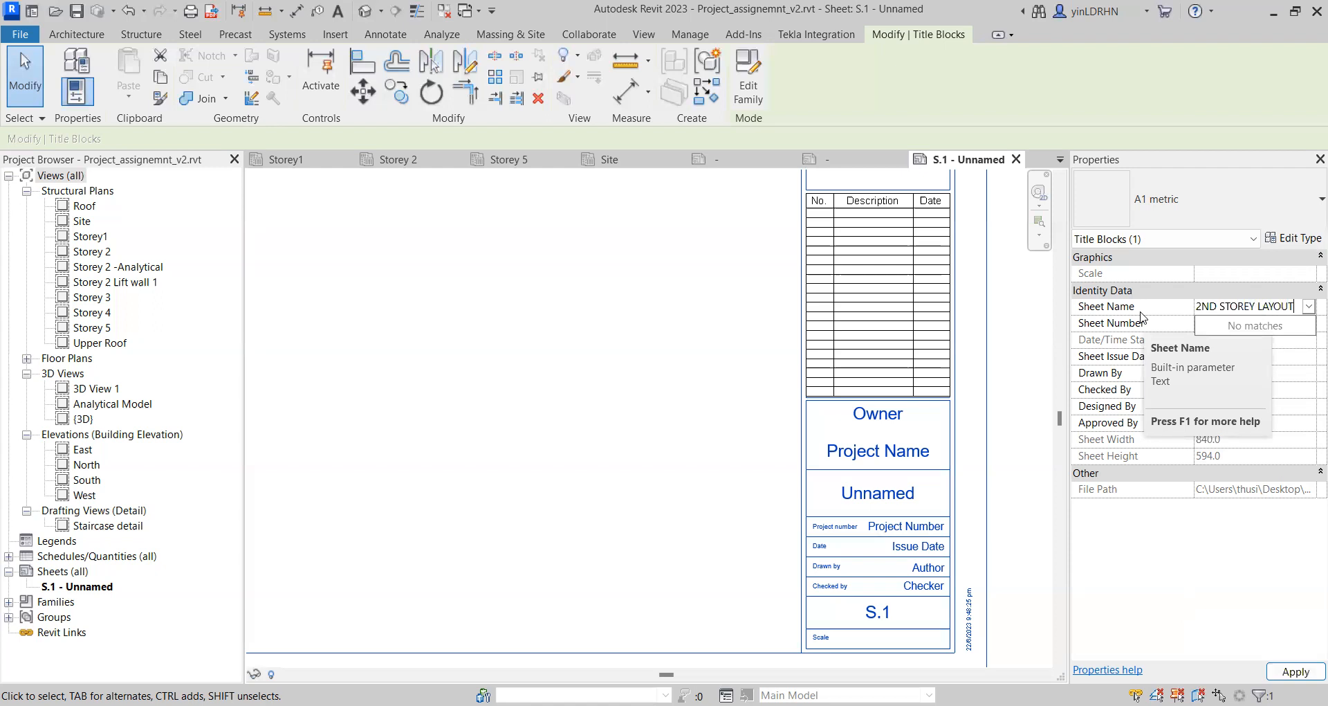
{"action": "type", "text": "PLAN"}
{"action": "left_click", "coordinate": [1183, 614]}
{"action": "left_click", "coordinate": [1257, 352]}
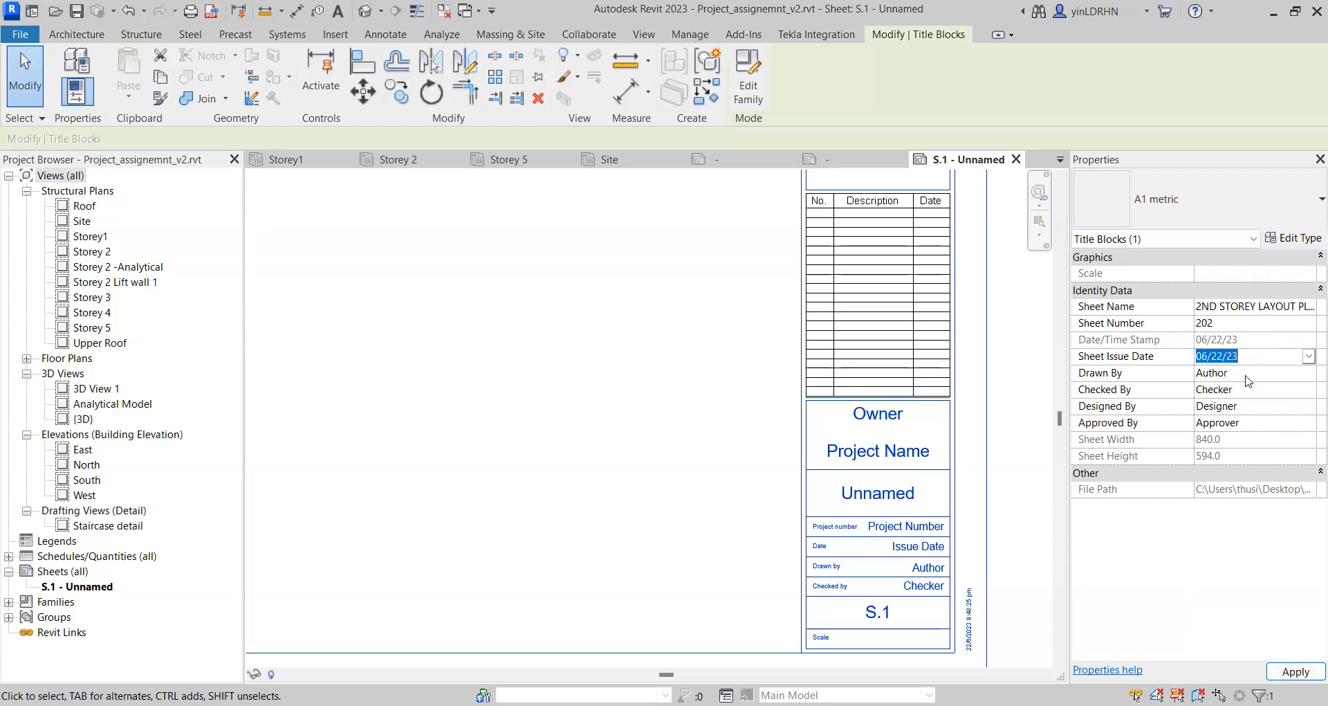
{"action": "left_click", "coordinate": [1247, 374]}
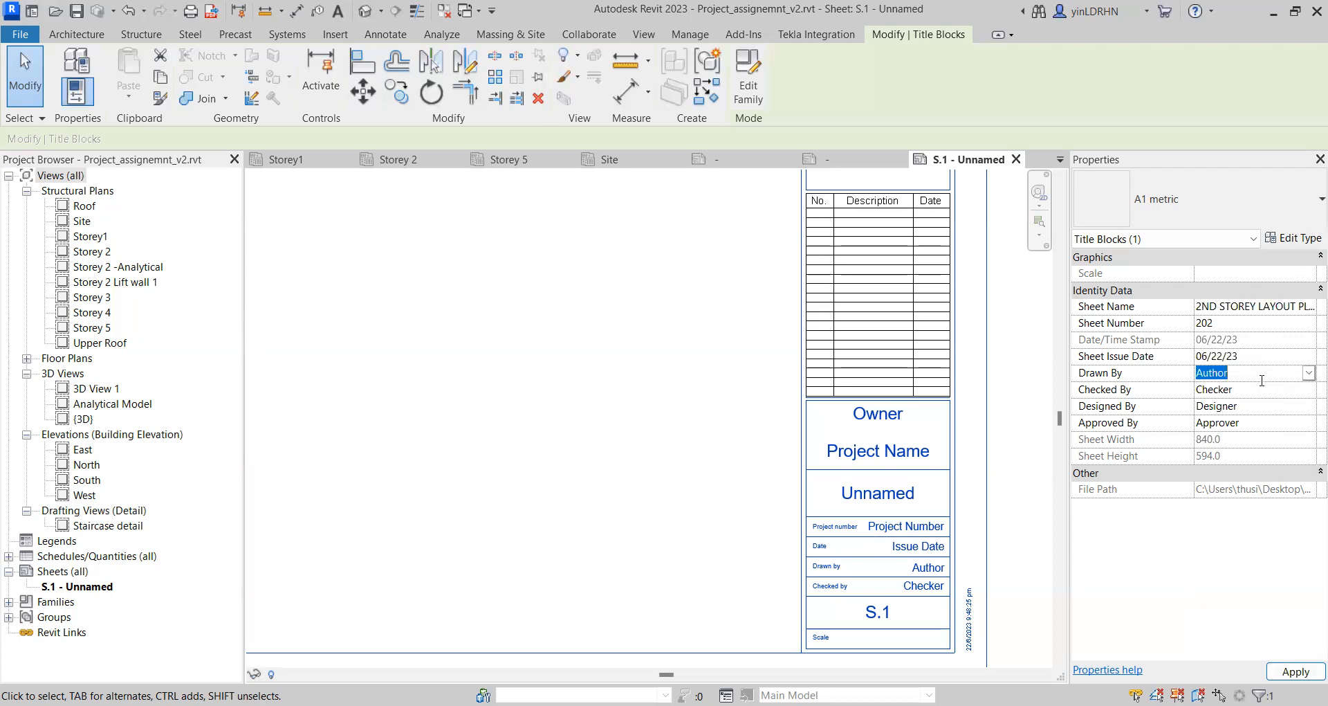
{"action": "left_click", "coordinate": [1252, 392]}
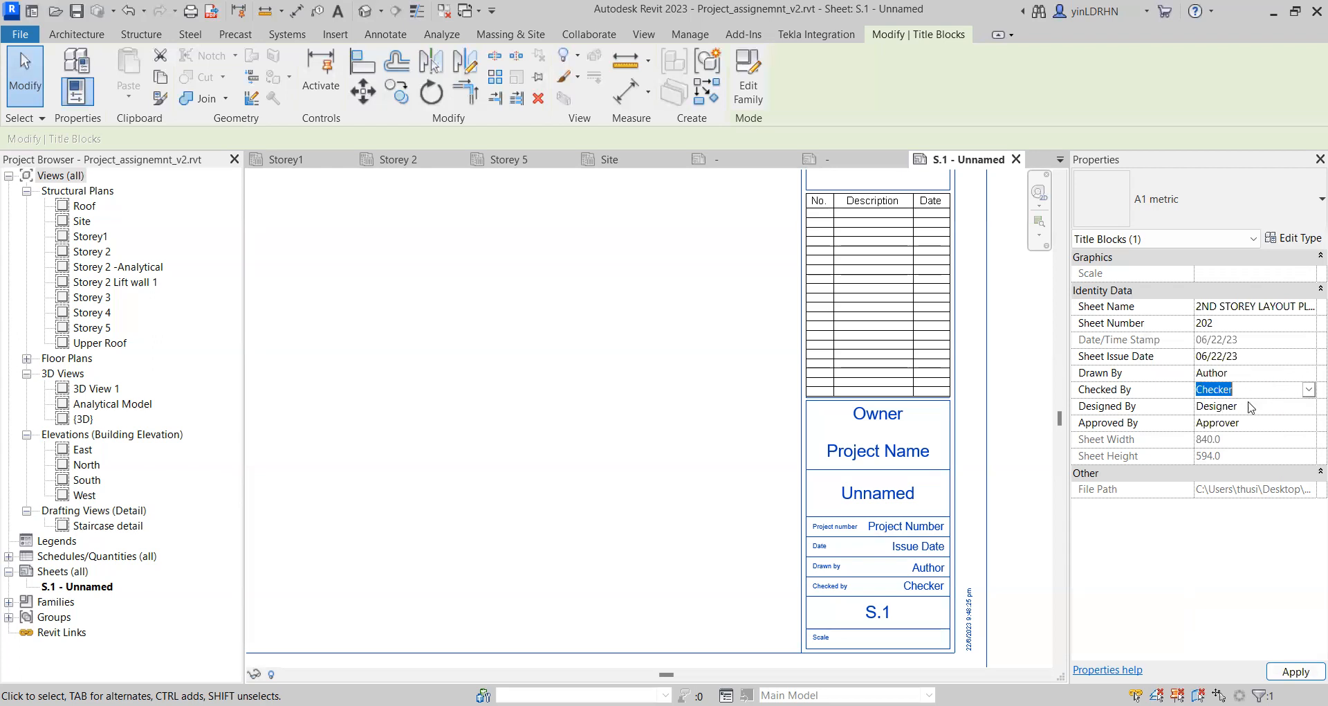
{"action": "left_click", "coordinate": [1252, 407]}
{"action": "left_click", "coordinate": [1249, 423]}
{"action": "left_click", "coordinate": [1245, 424]}
Step: Reselect the sheet's title block and set Drawn By to PT and Checked By to CTP
{"action": "left_click", "coordinate": [764, 524]}
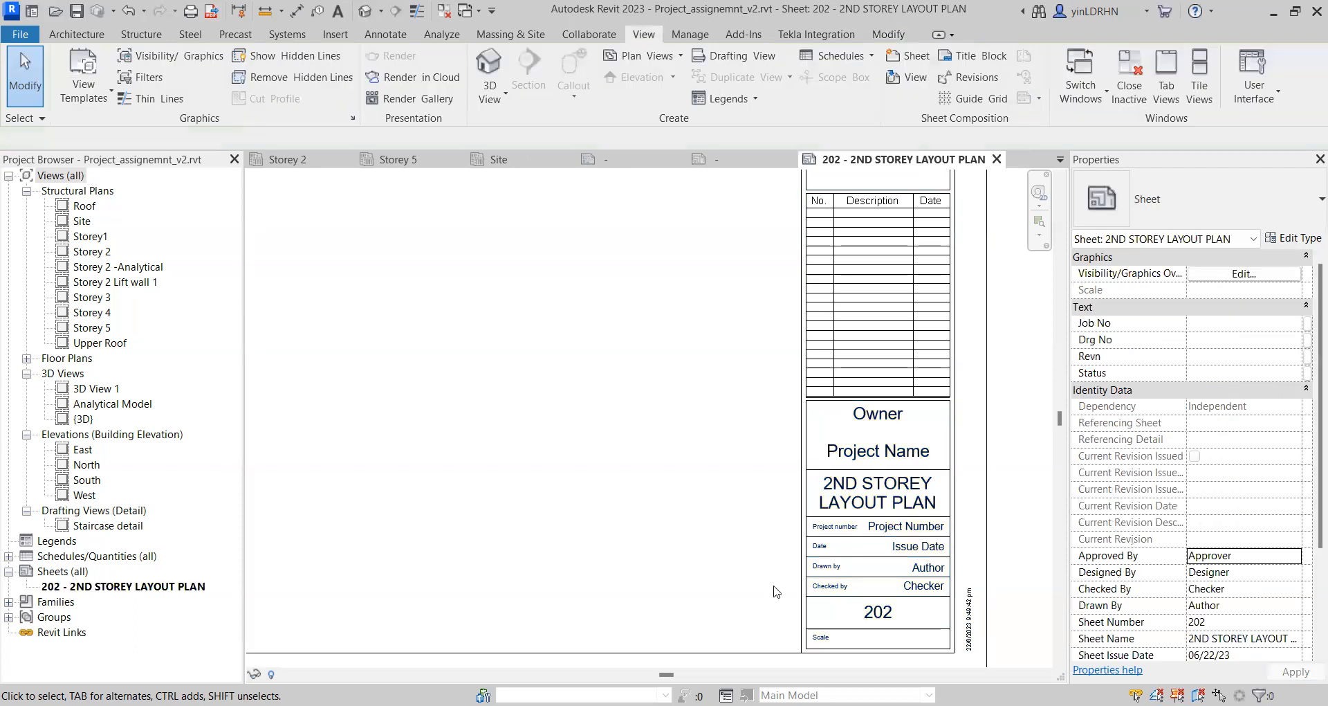
{"action": "left_click", "coordinate": [932, 603]}
{"action": "left_click", "coordinate": [1259, 373]}
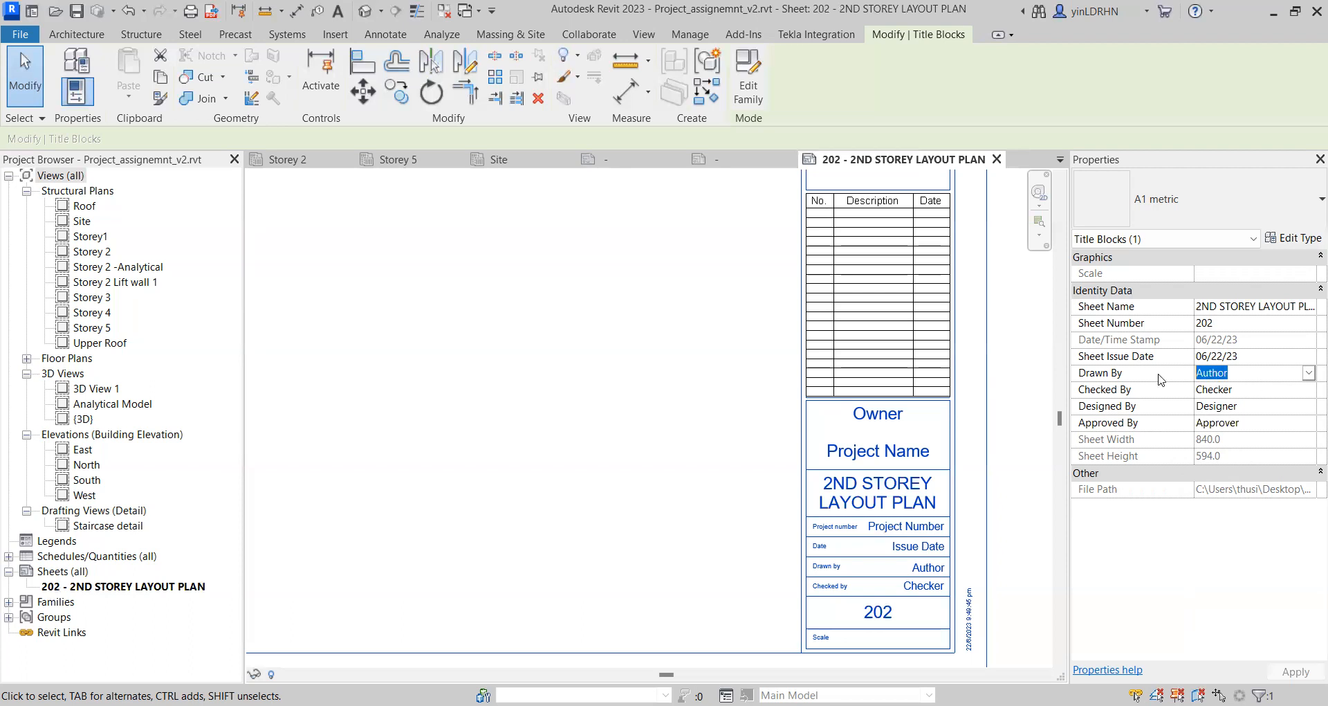
{"action": "type", "text": "PT"}
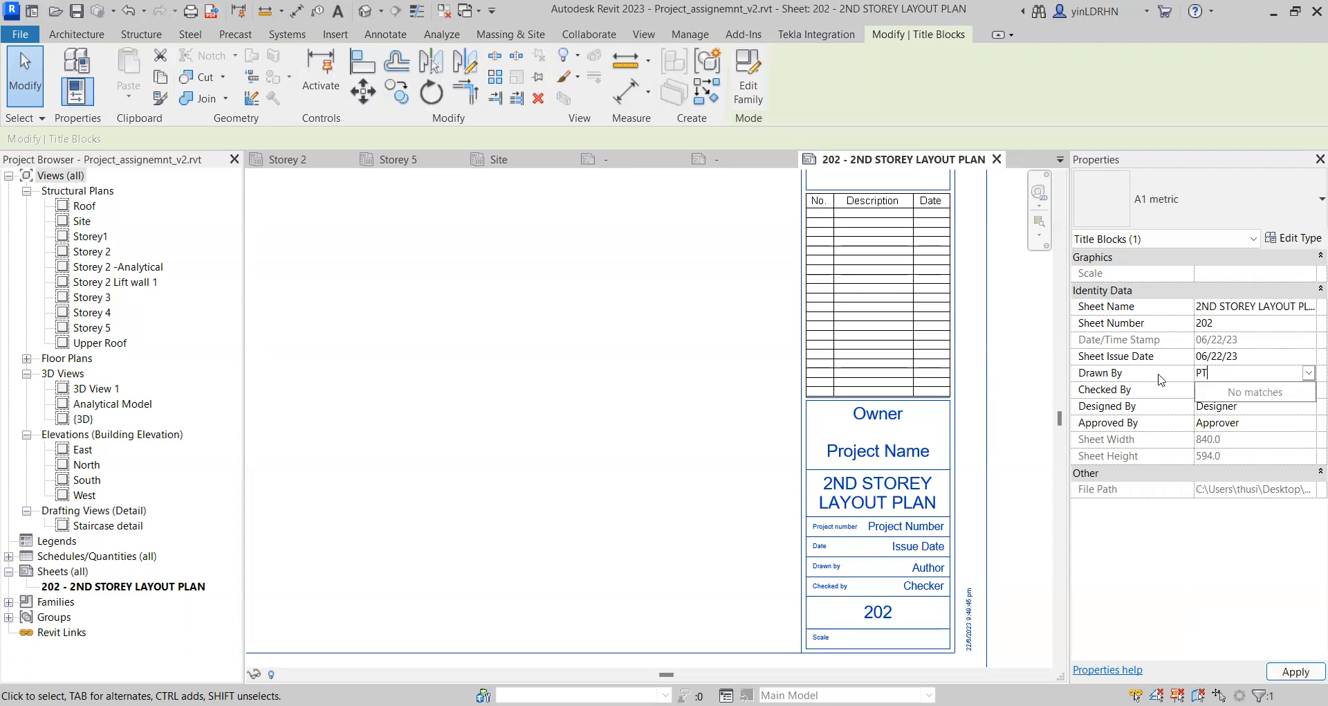
{"action": "left_click", "coordinate": [1237, 389]}
{"action": "left_click_drag", "start_coordinate": [1185, 399], "coordinate": [1152, 400]}
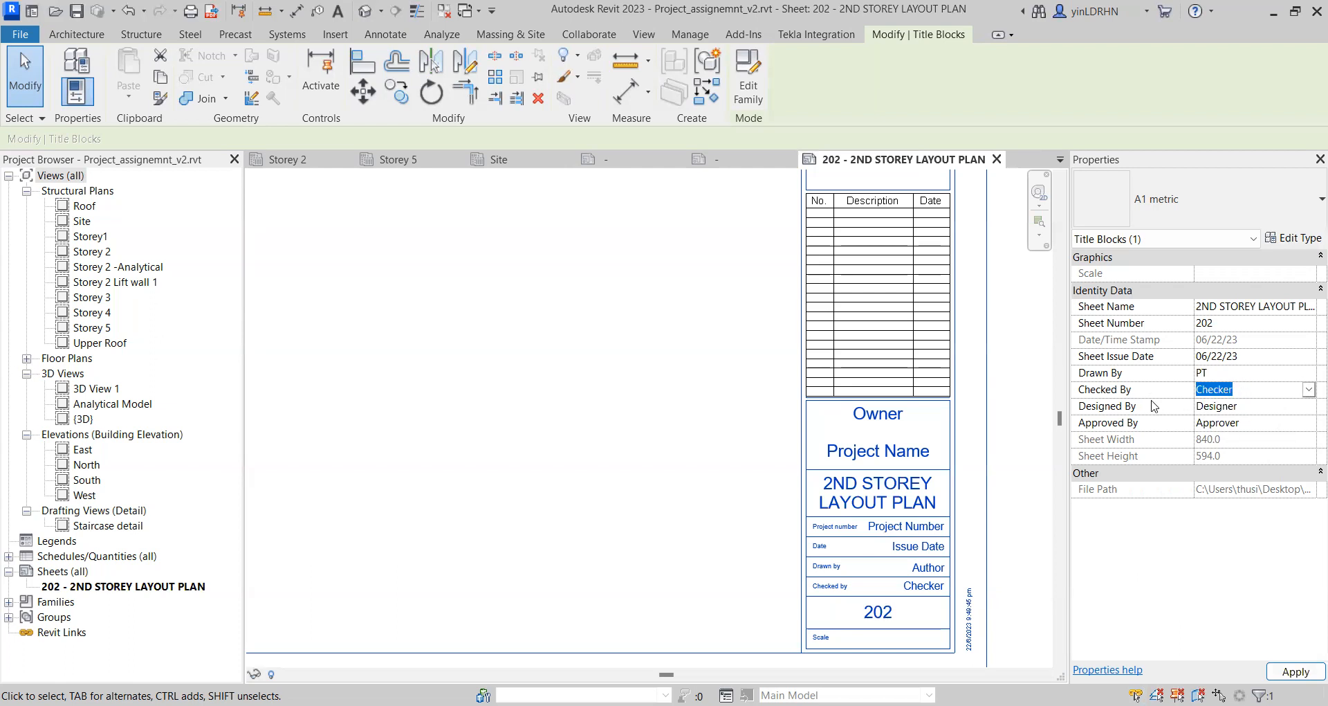
{"action": "type", "text": "CTP"}
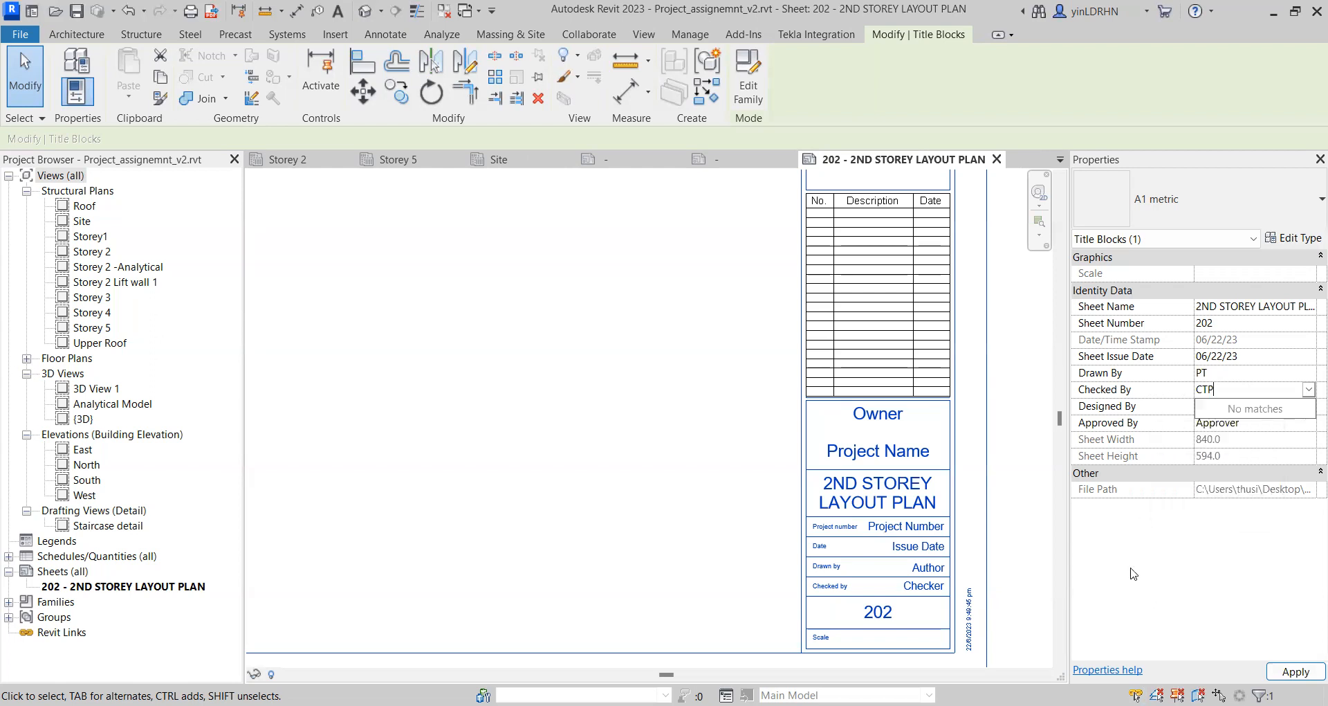
Step: Set the title block's Designed By to ENG and Approved By to RC, and apply the entries
{"action": "left_click", "coordinate": [1249, 407]}
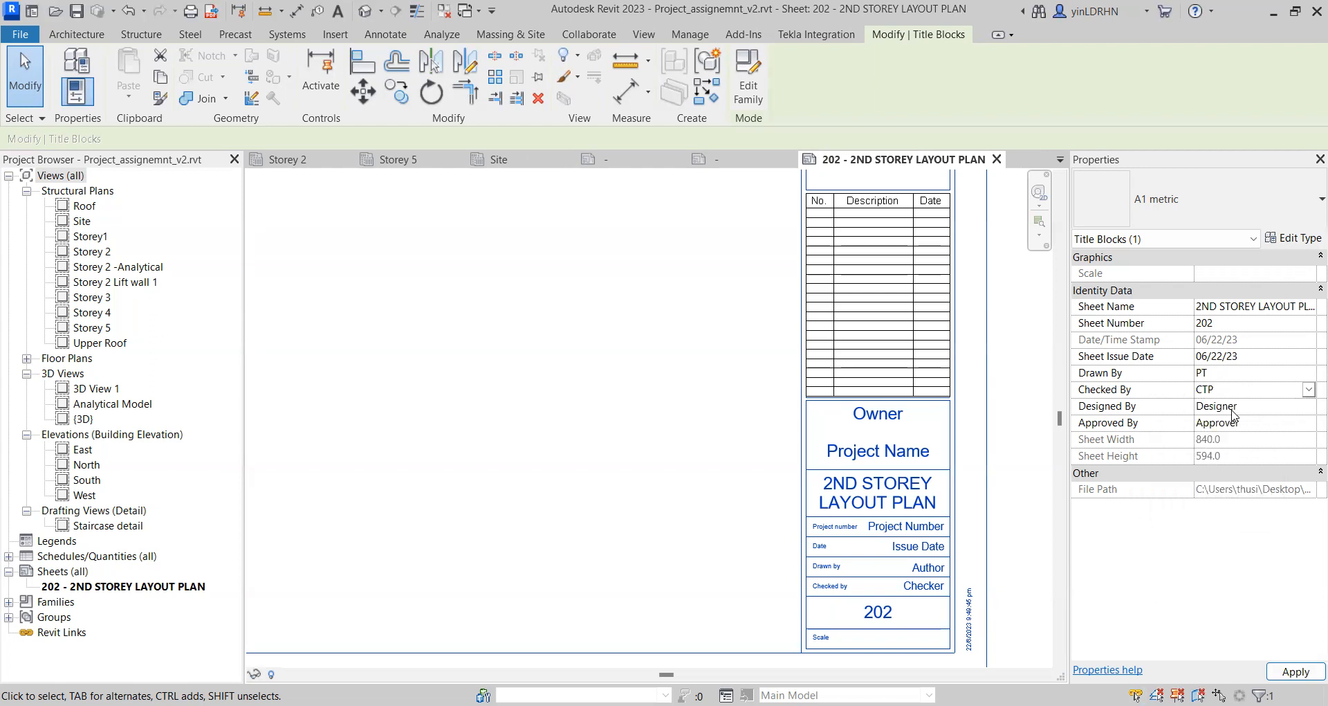
{"action": "left_click_drag", "start_coordinate": [1249, 407], "coordinate": [1185, 410]}
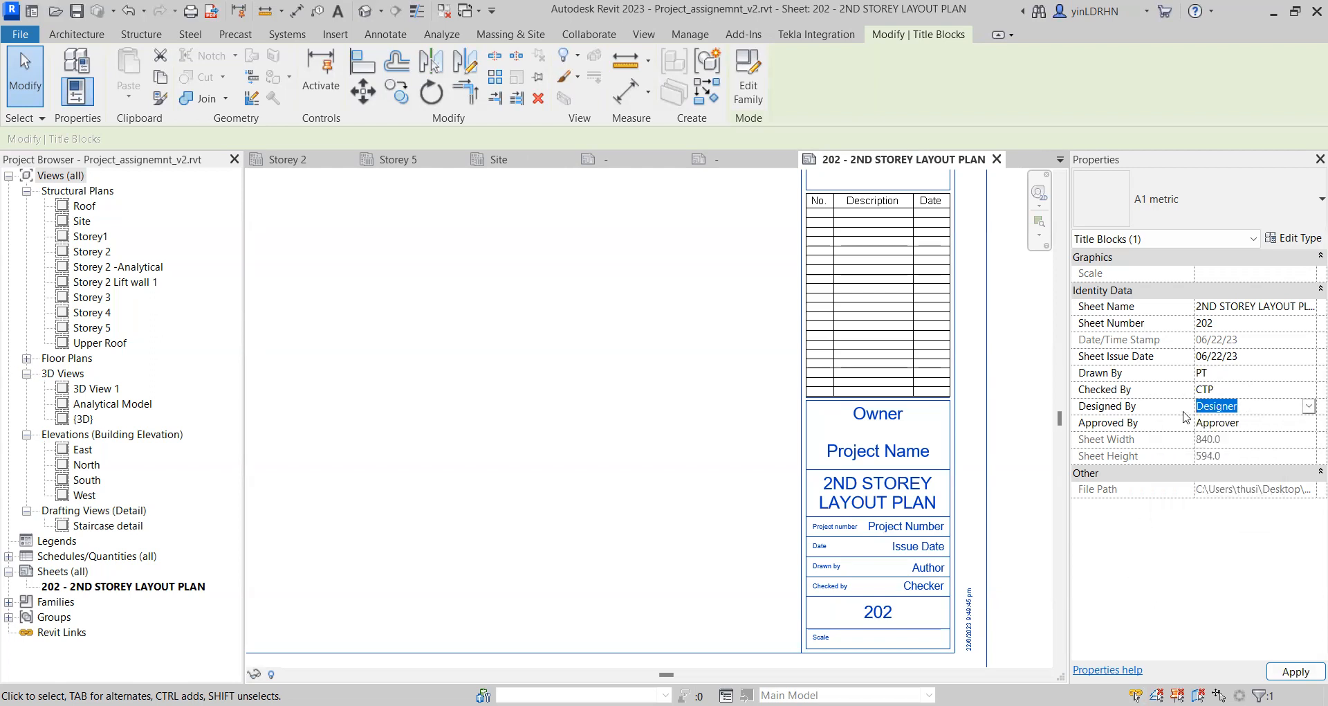
{"action": "type", "text": "E"}
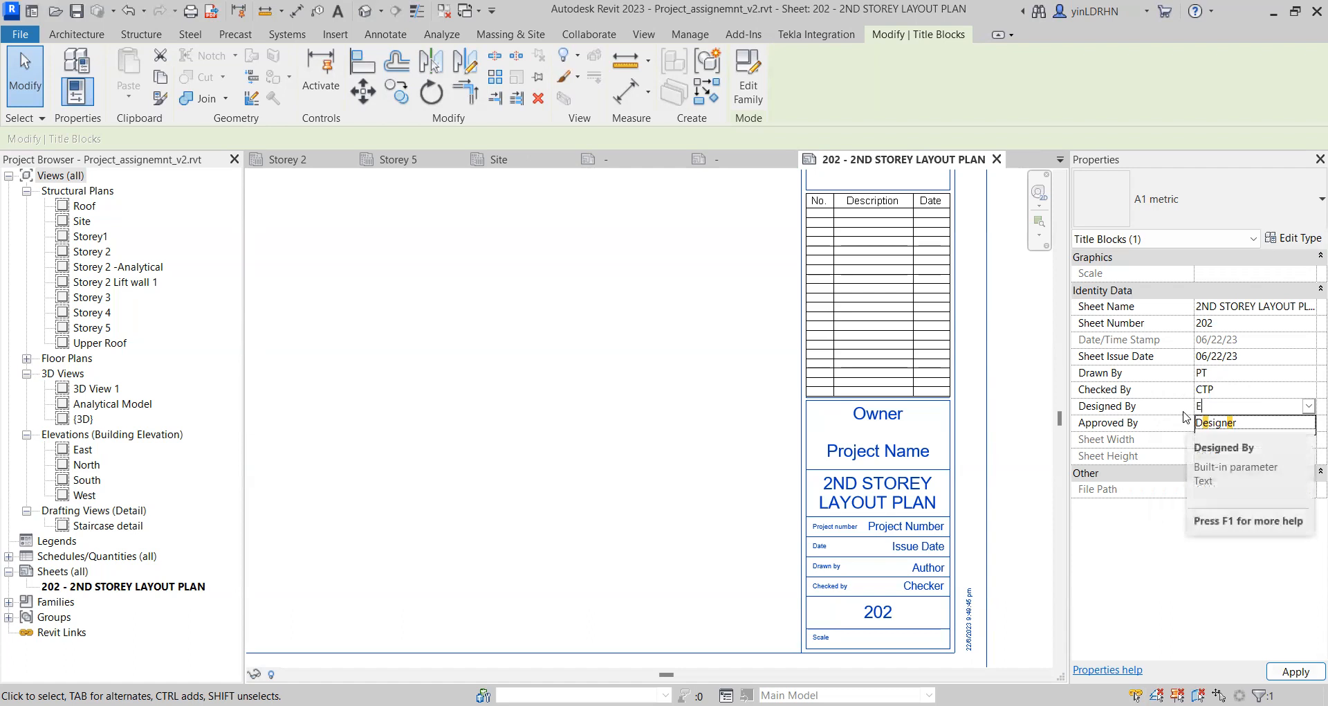
{"action": "type", "text": "NG"}
{"action": "left_click", "coordinate": [1245, 424]}
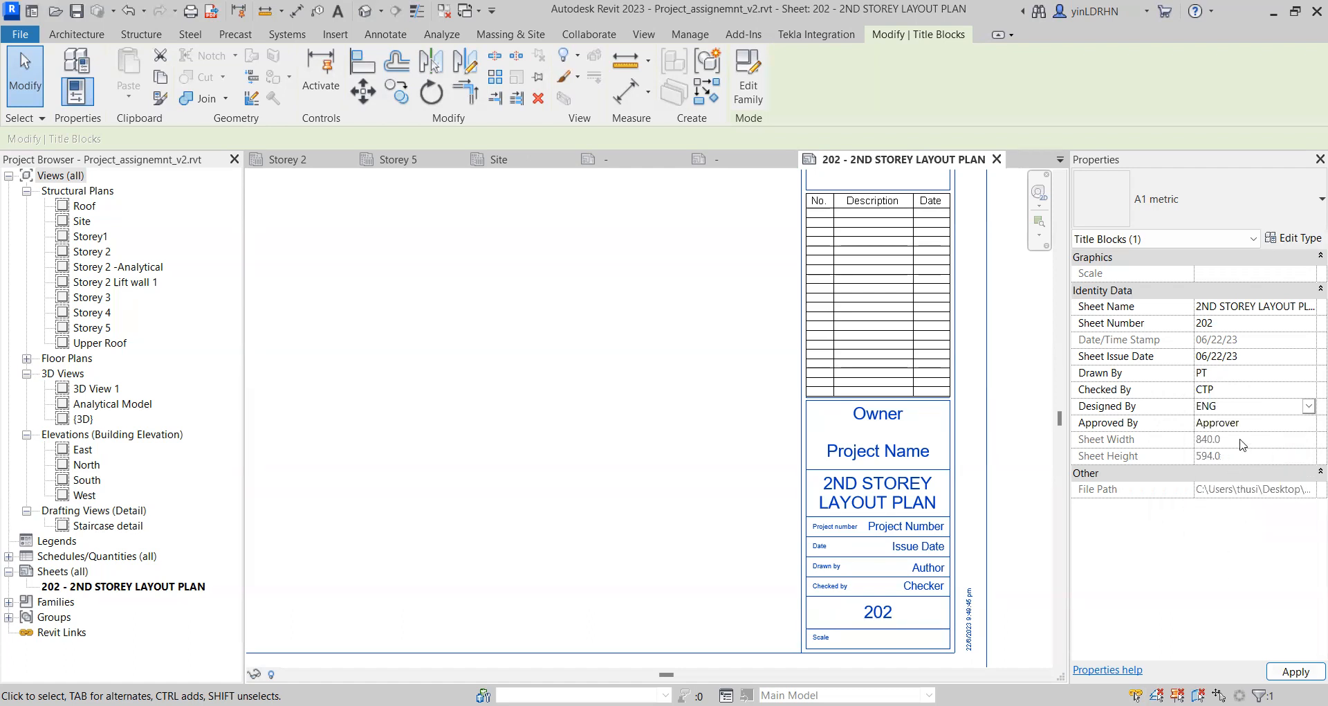
{"action": "left_click_drag", "start_coordinate": [1254, 426], "coordinate": [1181, 430]}
{"action": "type", "text": "RC"}
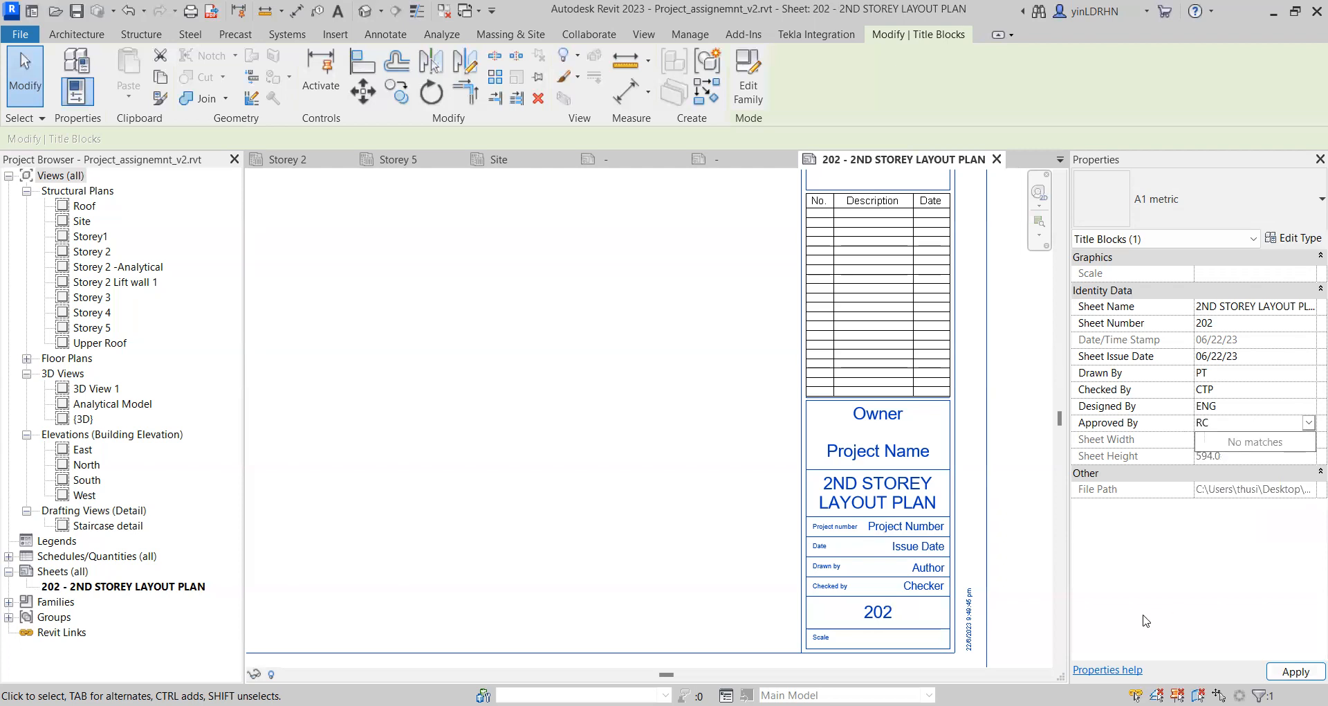
{"action": "left_click", "coordinate": [610, 557]}
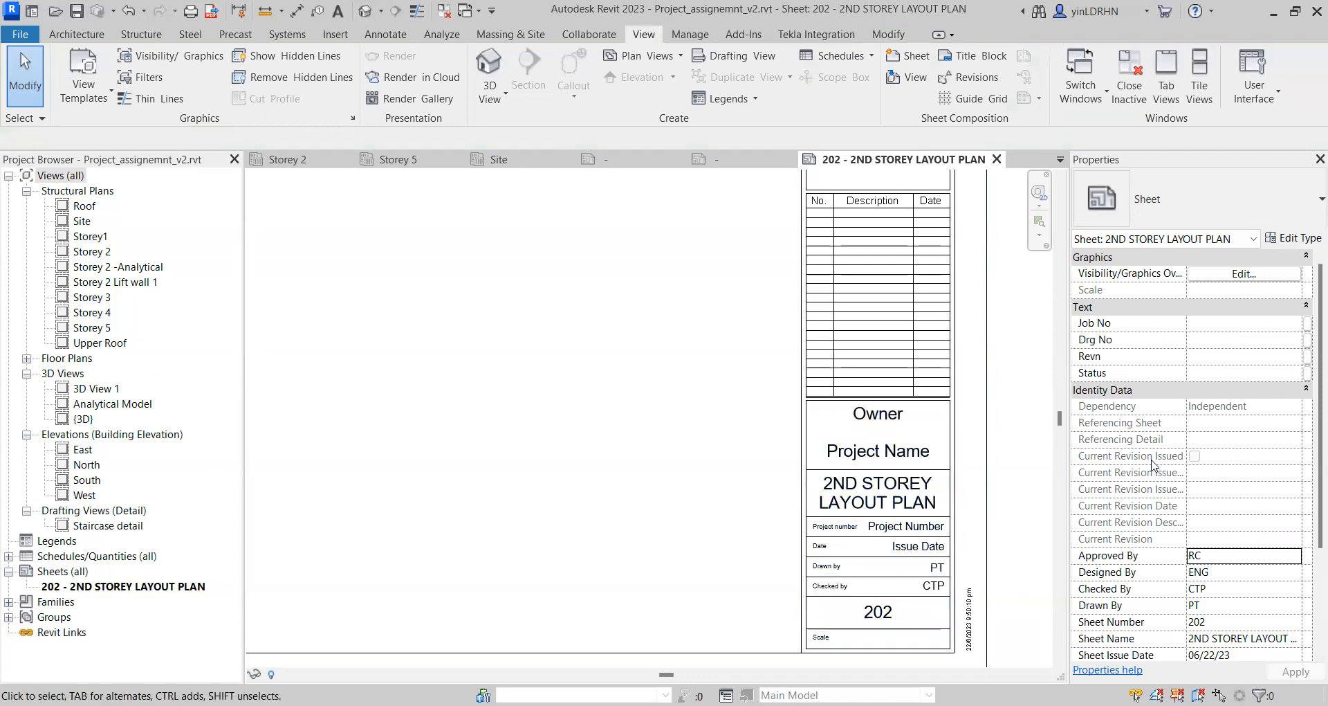
Step: Set the title block's sheet issue date to 06/29/23
{"action": "left_click", "coordinate": [862, 571]}
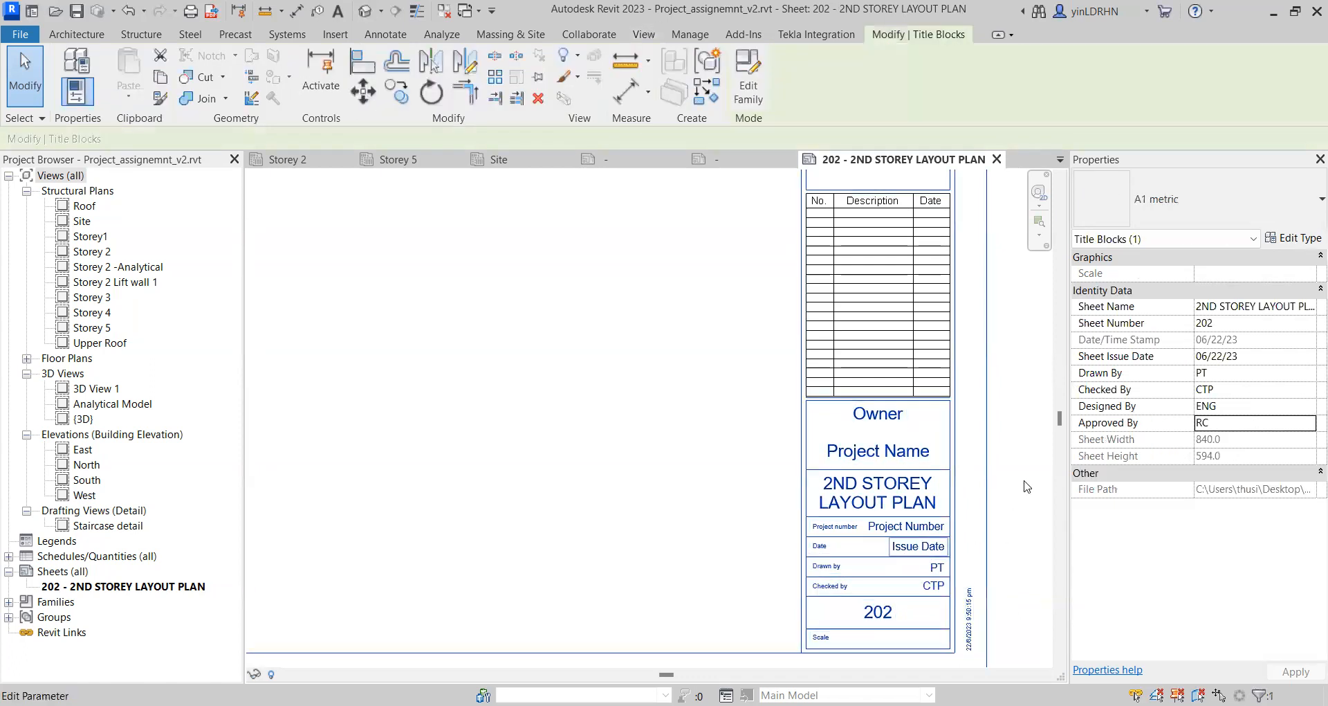
{"action": "left_click", "coordinate": [1248, 357]}
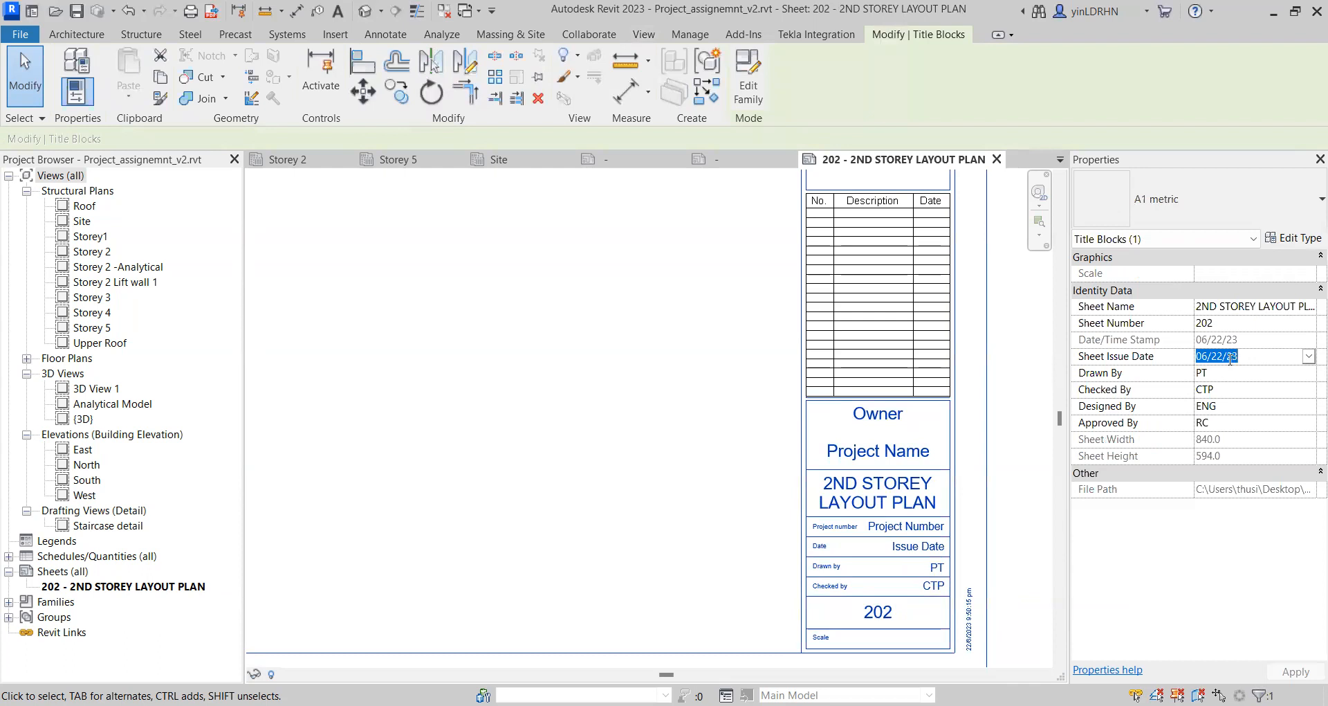
{"action": "left_click", "coordinate": [1220, 357]}
{"action": "type", "text": "9"}
{"action": "key", "text": "Return"}
{"action": "left_click", "coordinate": [756, 471]}
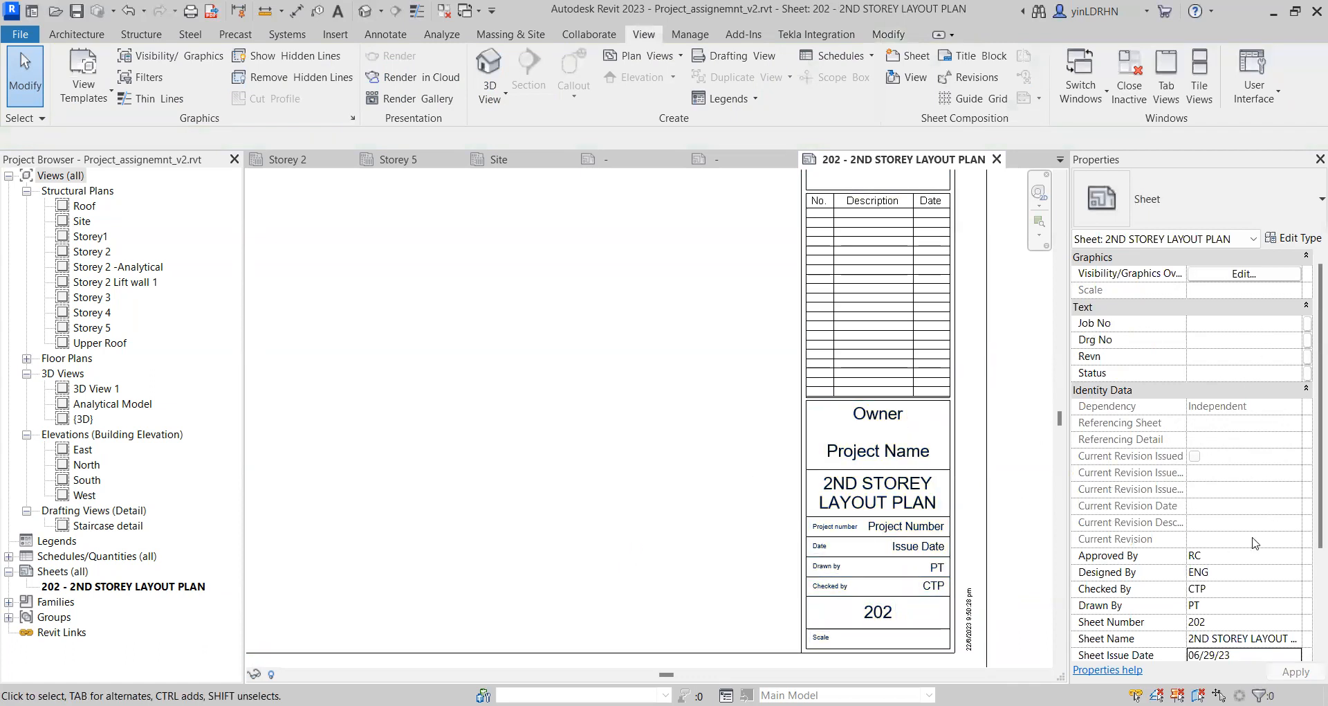
Step: Enter 2023-201 as the Job No in the sheet's properties
{"action": "scroll", "coordinate": [1241, 565], "scroll_direction": "down", "scroll_amount": 1}
{"action": "scroll", "coordinate": [1242, 566], "scroll_direction": "down", "scroll_amount": 2}
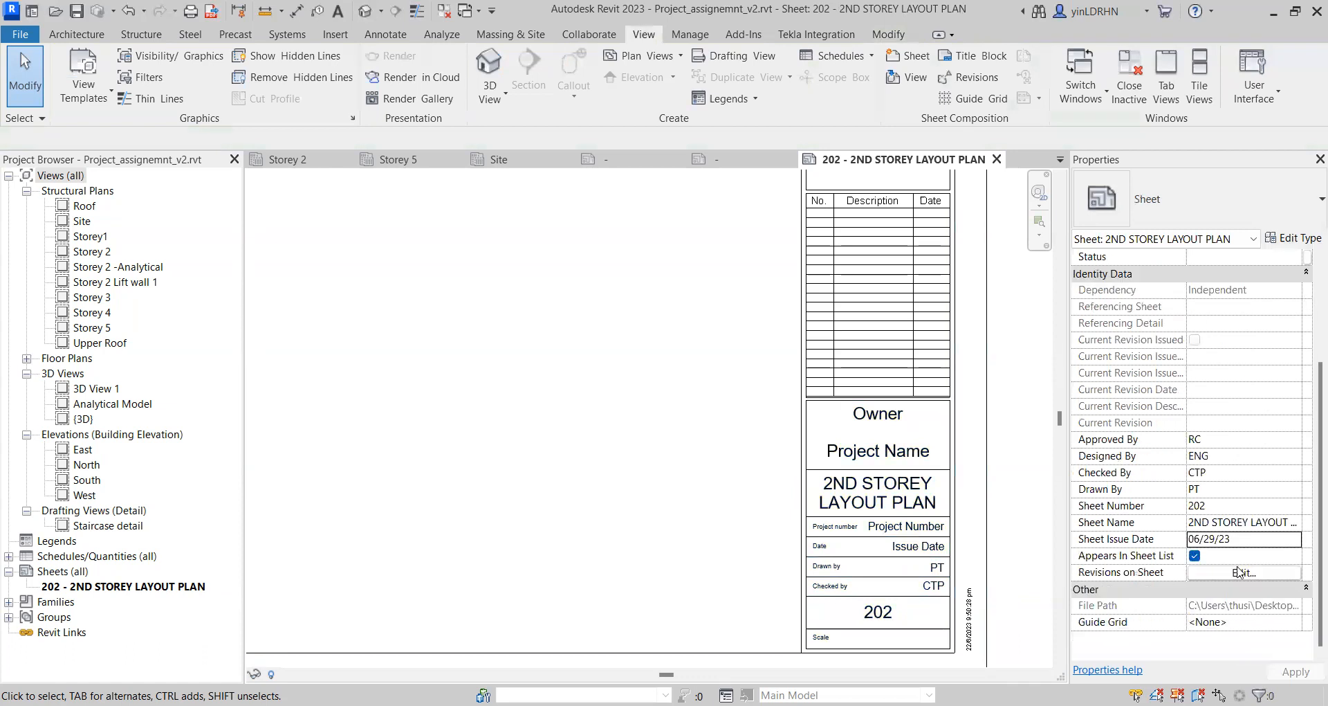
{"action": "scroll", "coordinate": [1222, 540], "scroll_direction": "up", "scroll_amount": 3}
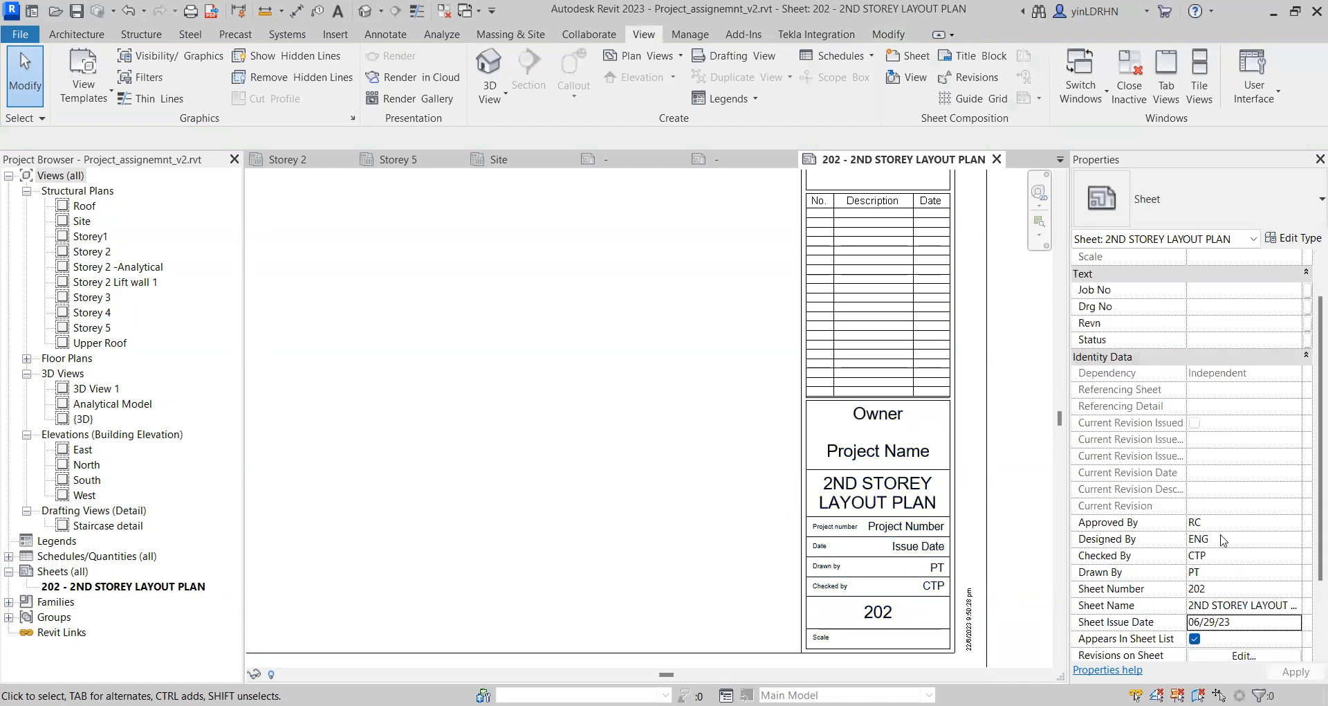
{"action": "left_click", "coordinate": [1201, 323]}
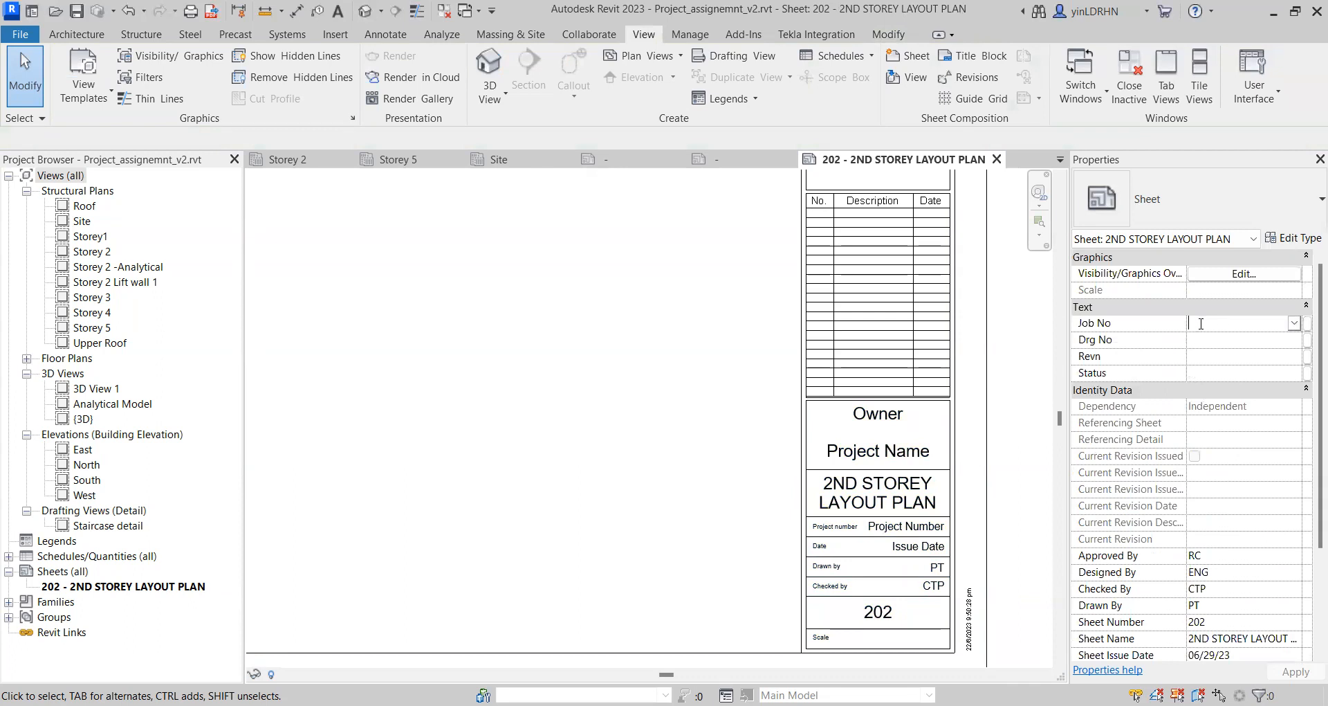
{"action": "type", "text": "1"}
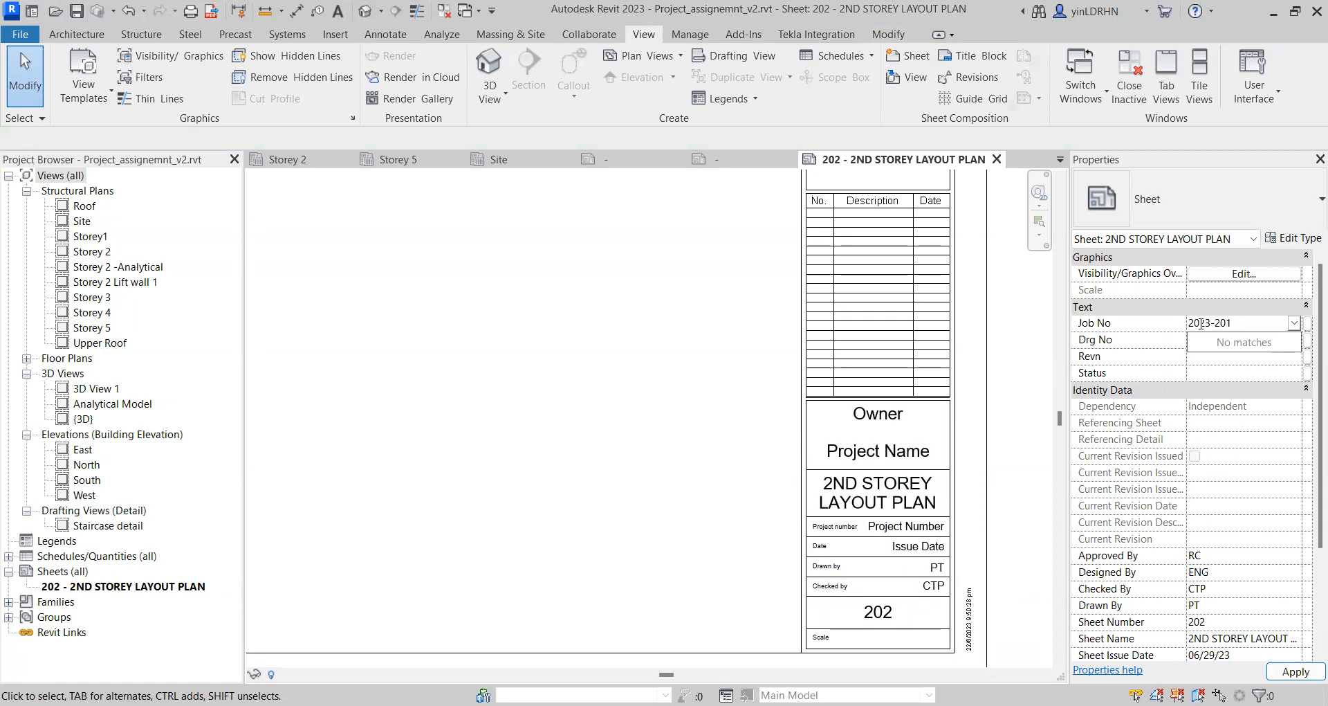
Step: Enter IESL-2023-202 as the sheet's Drg No
{"action": "left_click", "coordinate": [1205, 341]}
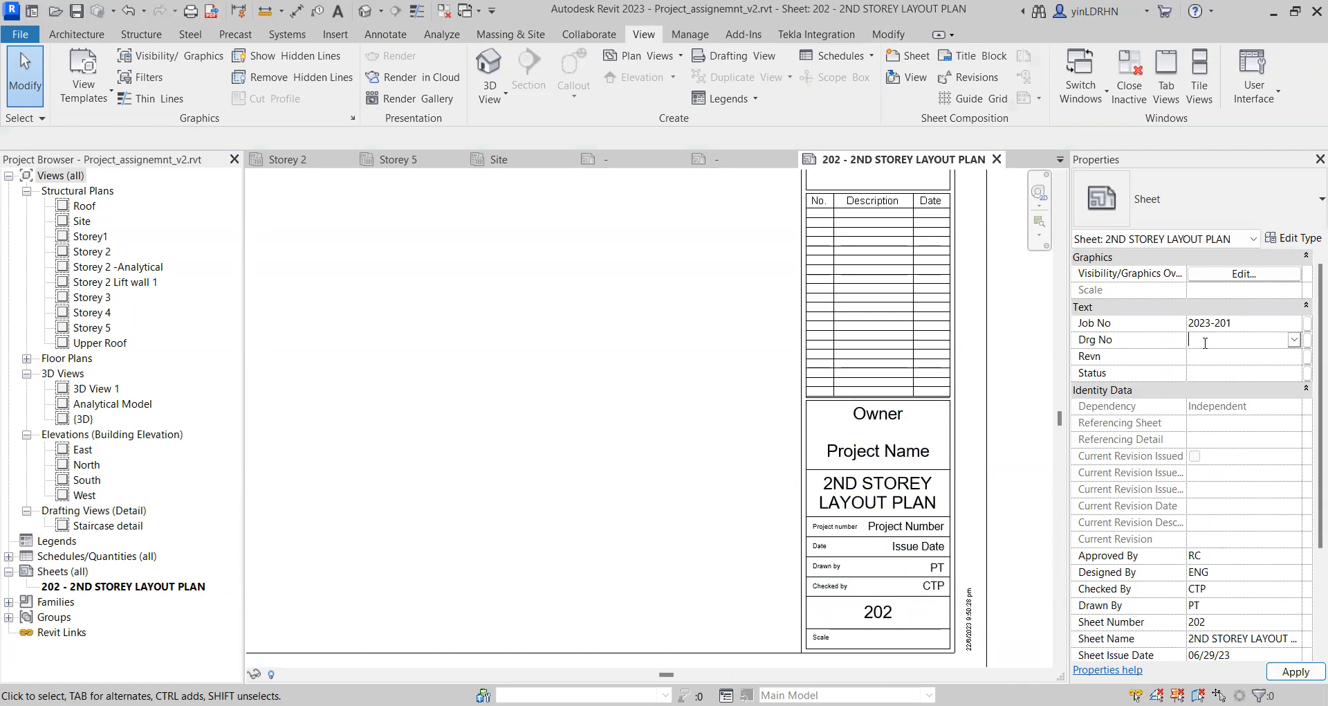
{"action": "type", "text": "ie"}
{"action": "key", "text": "BackSpace"}
{"action": "type", "text": "IESL-2023-"}
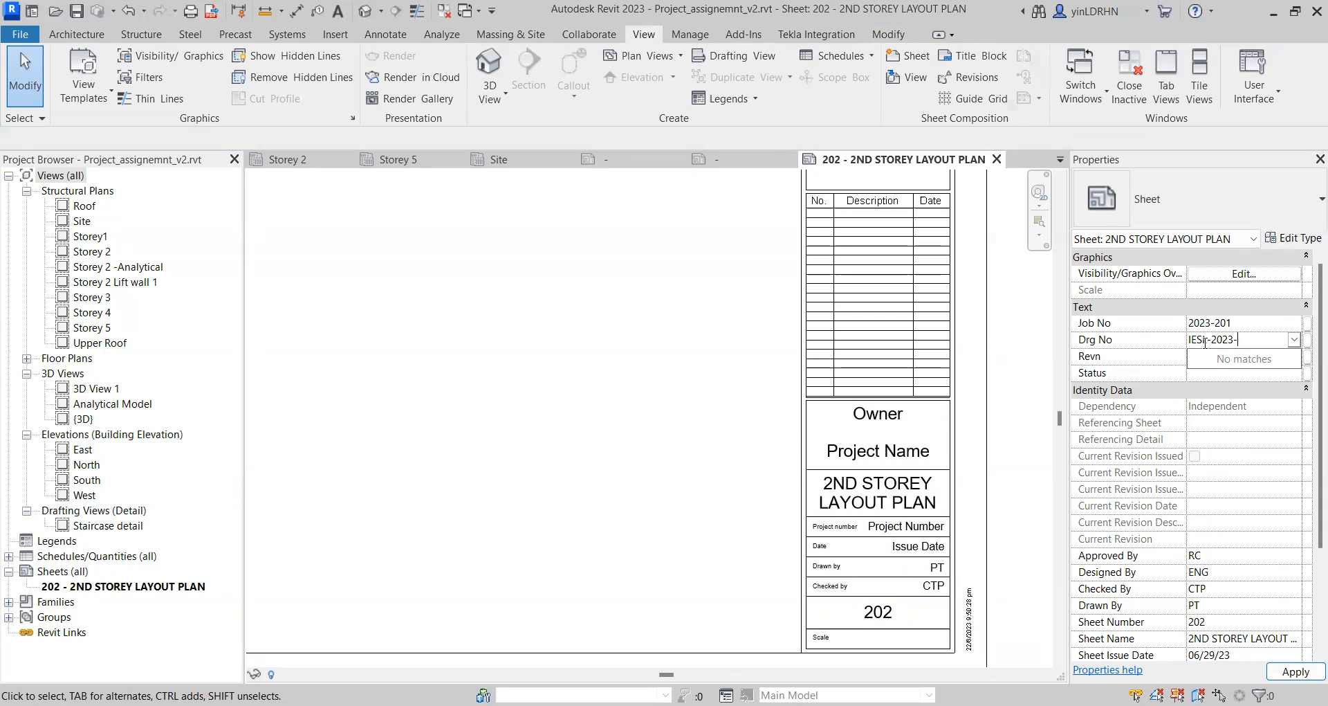
{"action": "type", "text": "202"}
{"action": "left_click", "coordinate": [1205, 342]}
{"action": "type", "text": "L"}
Step: Set the sheet's Revn to C0 and its Status to APPROVED, and apply the entries
{"action": "left_click", "coordinate": [1203, 357]}
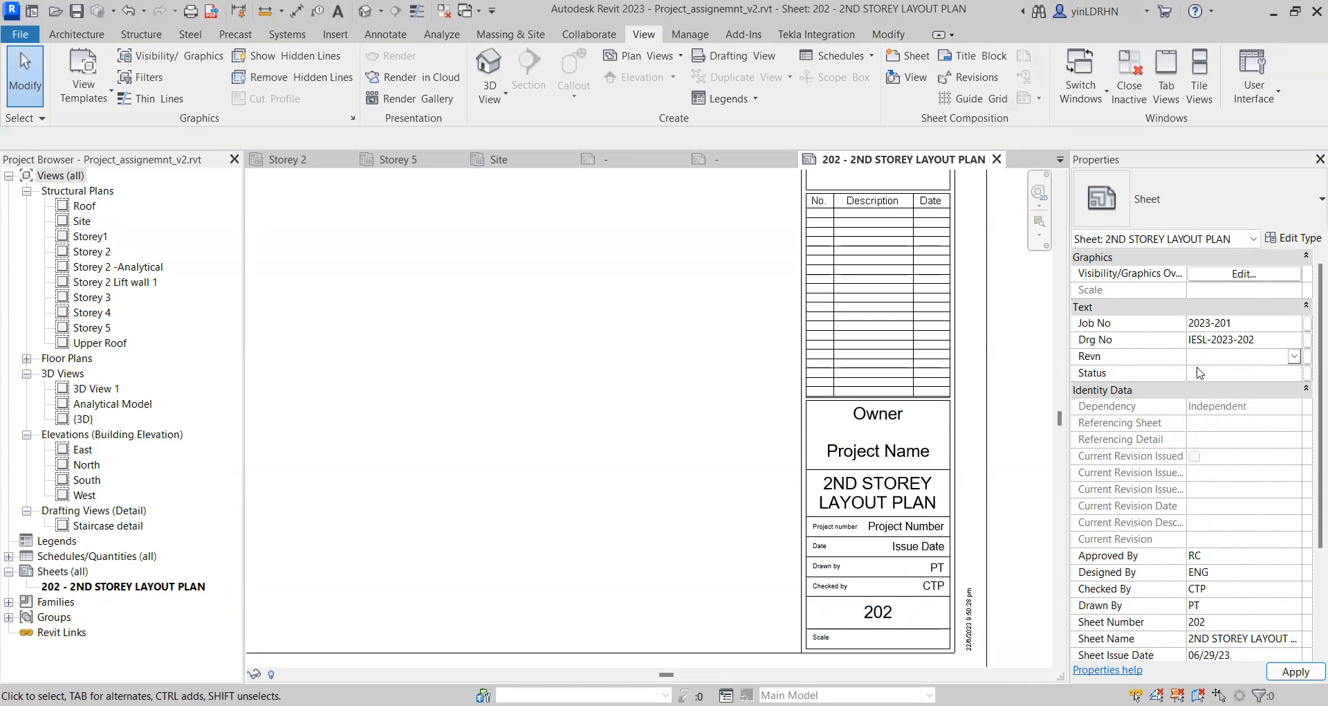
{"action": "type", "text": "C0"}
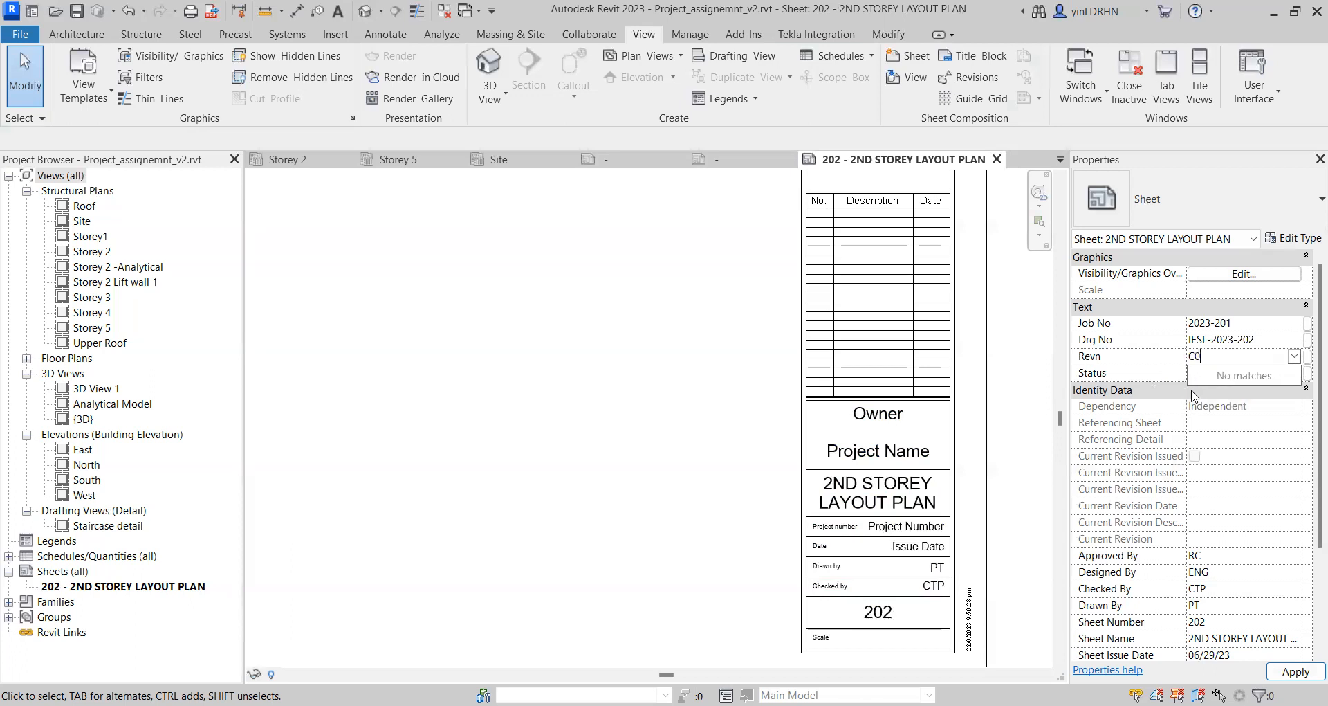
{"action": "left_click", "coordinate": [1209, 375]}
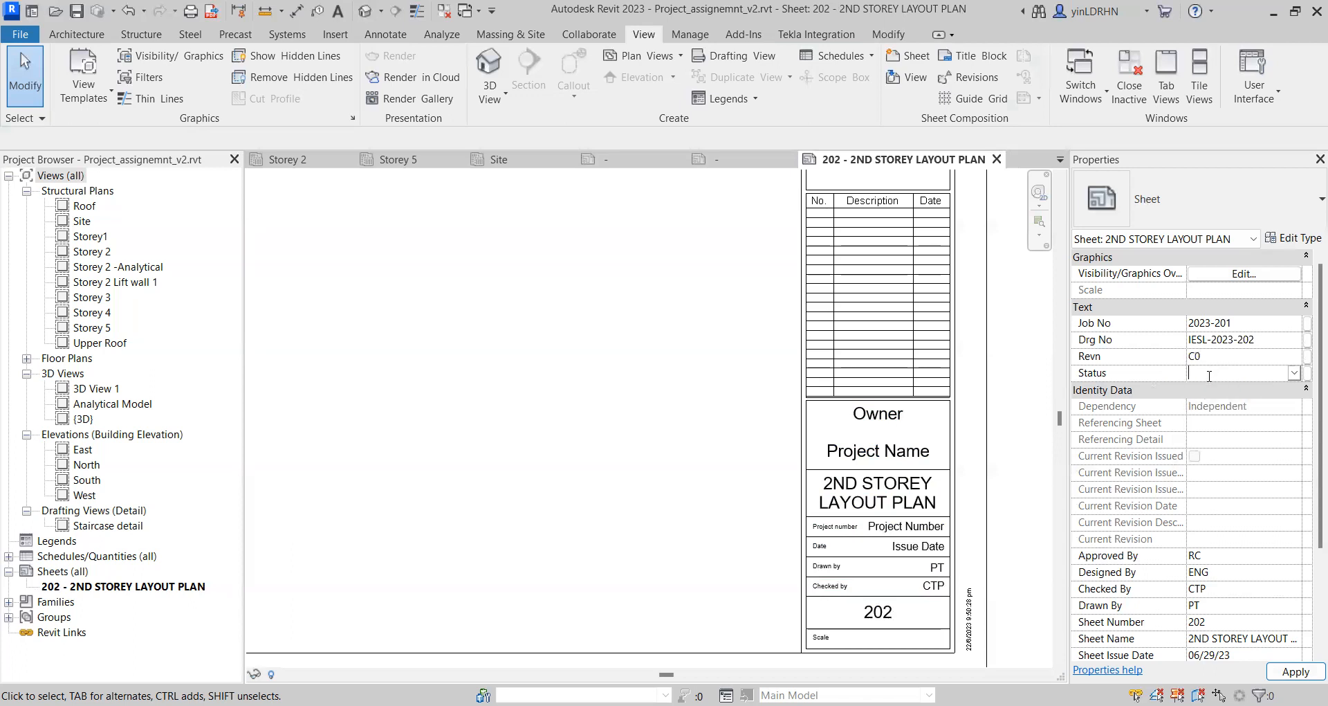
{"action": "type", "text": "APPROVED"}
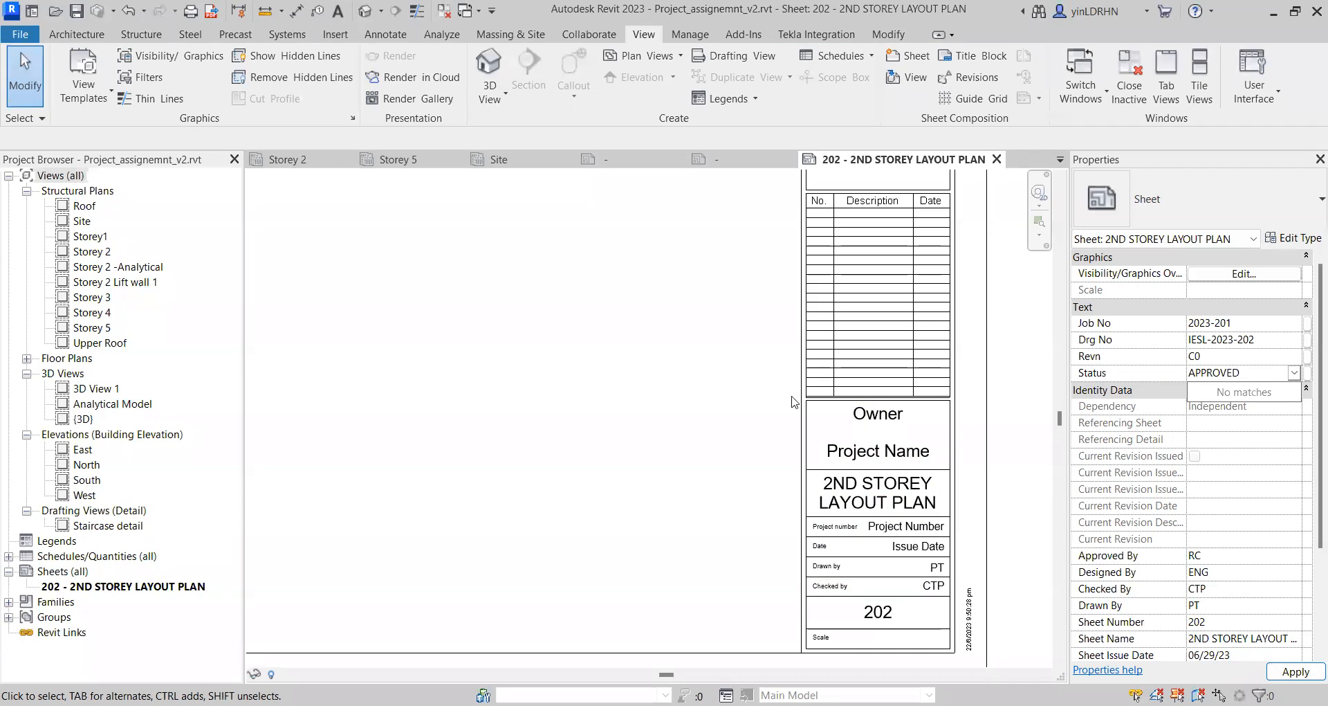
{"action": "left_click", "coordinate": [625, 423]}
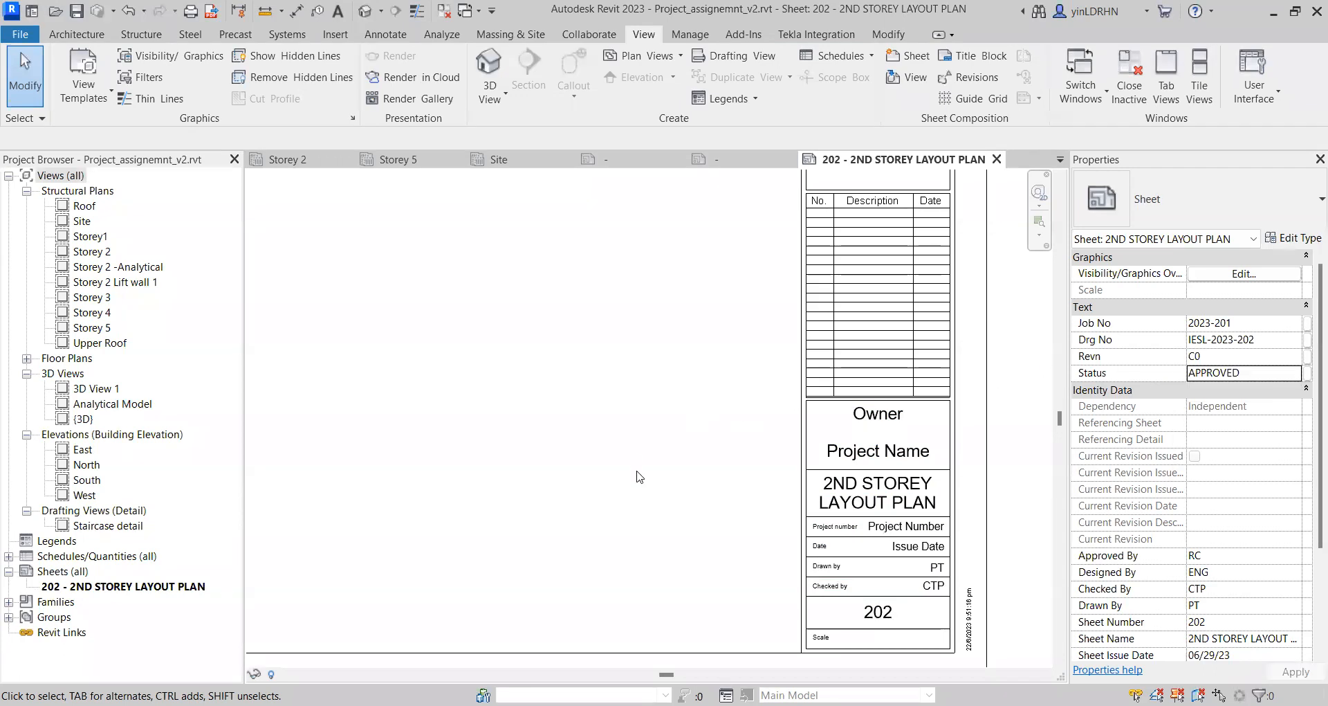
Step: Open the sheet's A1 metric title block family for editing
{"action": "scroll", "coordinate": [665, 530], "scroll_direction": "down", "scroll_amount": 1}
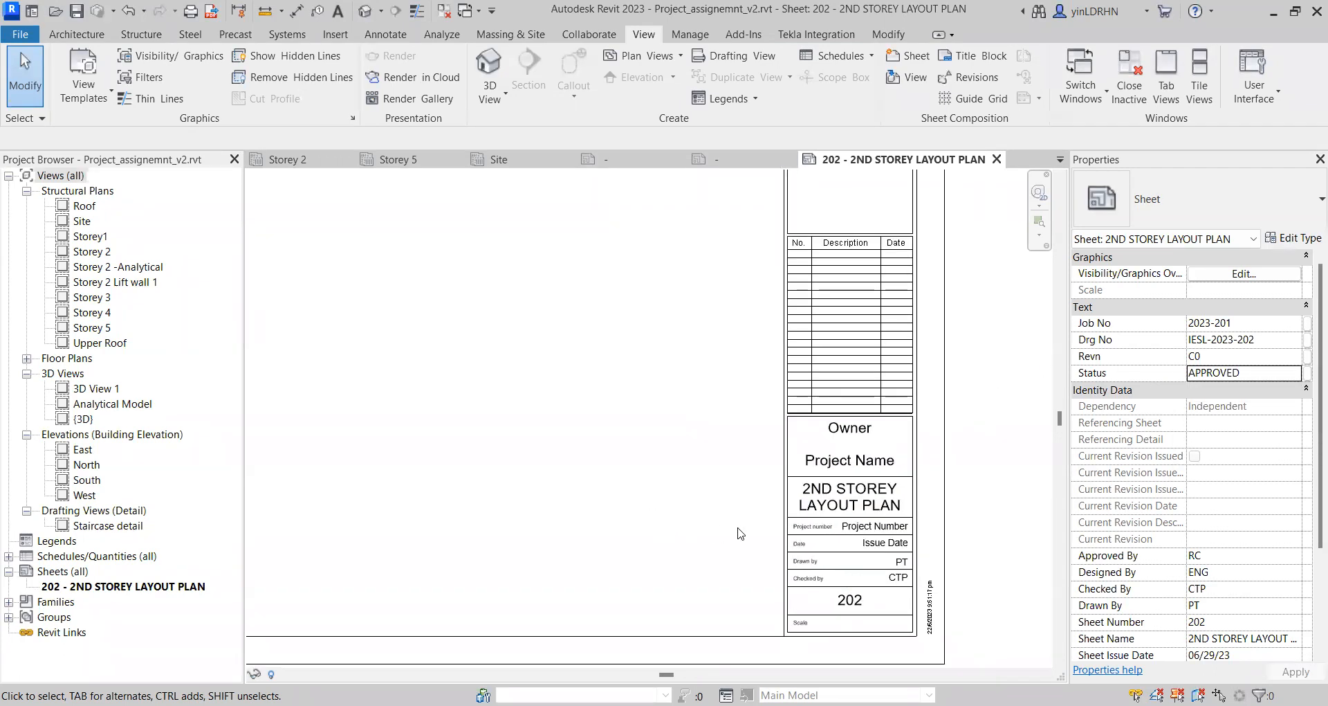
{"action": "scroll", "coordinate": [822, 437], "scroll_direction": "up", "scroll_amount": 1}
{"action": "scroll", "coordinate": [842, 376], "scroll_direction": "up", "scroll_amount": 1}
{"action": "scroll", "coordinate": [843, 373], "scroll_direction": "down", "scroll_amount": 4}
{"action": "middle_click_drag", "start_coordinate": [964, 186], "coordinate": [972, 407]}
{"action": "scroll", "coordinate": [863, 327], "scroll_direction": "up", "scroll_amount": 3}
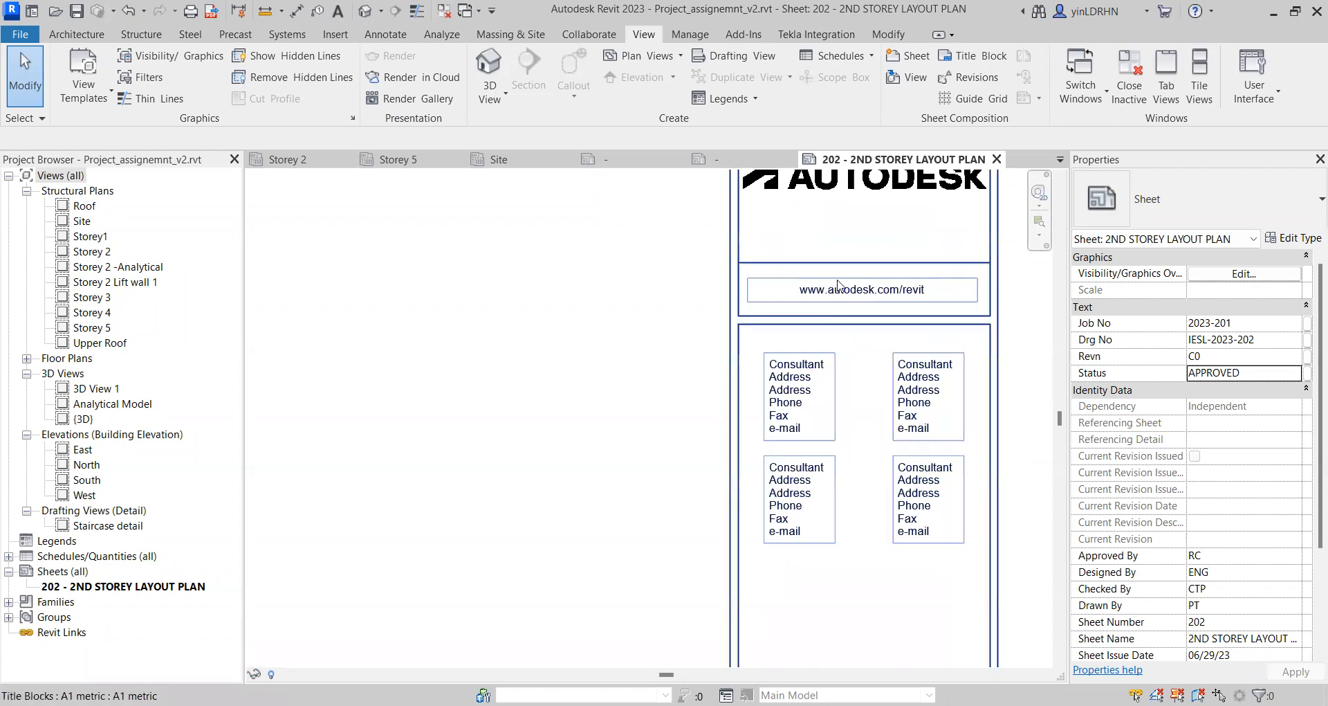
{"action": "left_click", "coordinate": [796, 202]}
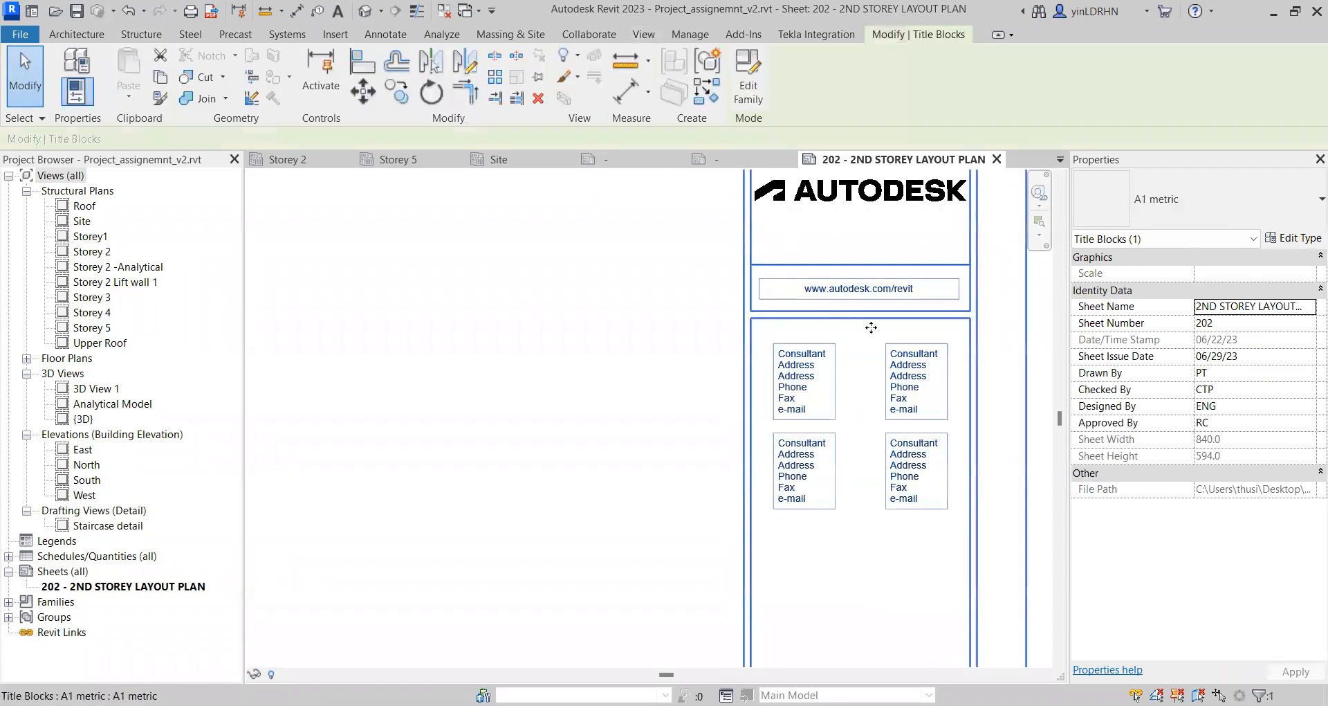
{"action": "double_click", "coordinate": [815, 380]}
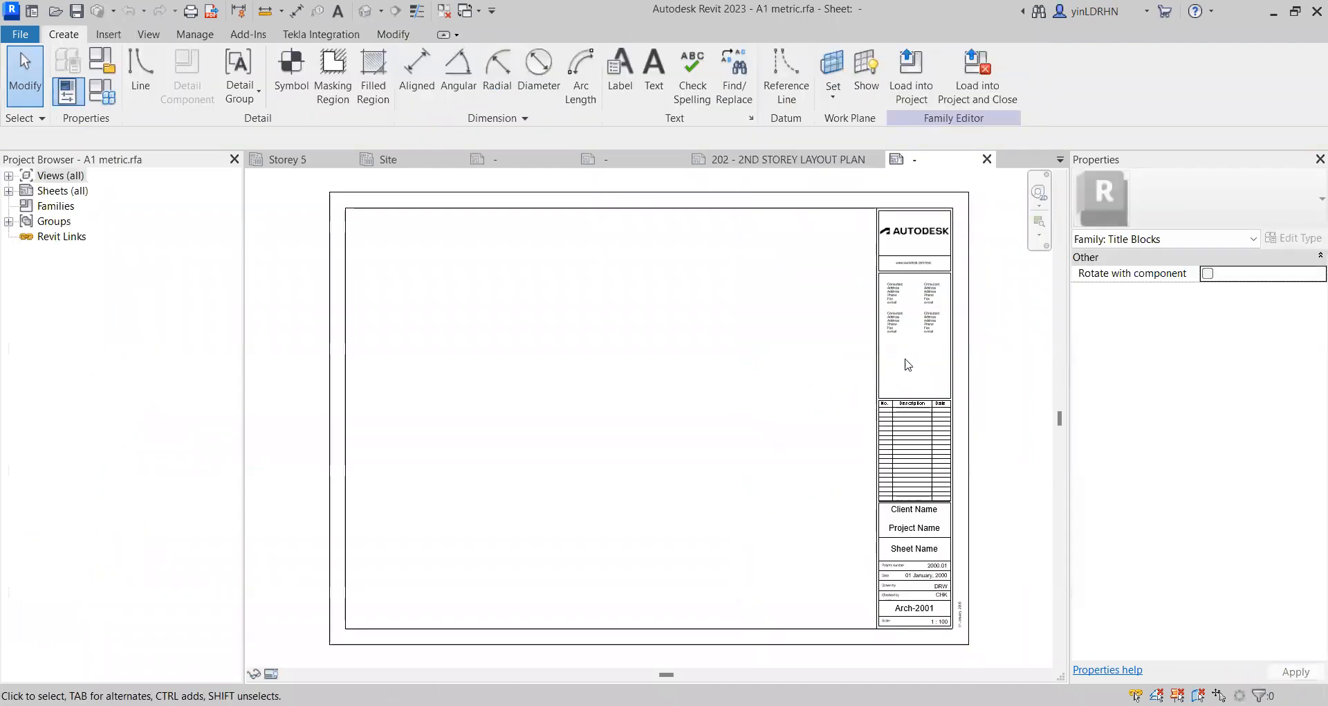
{"action": "left_click", "coordinate": [901, 307]}
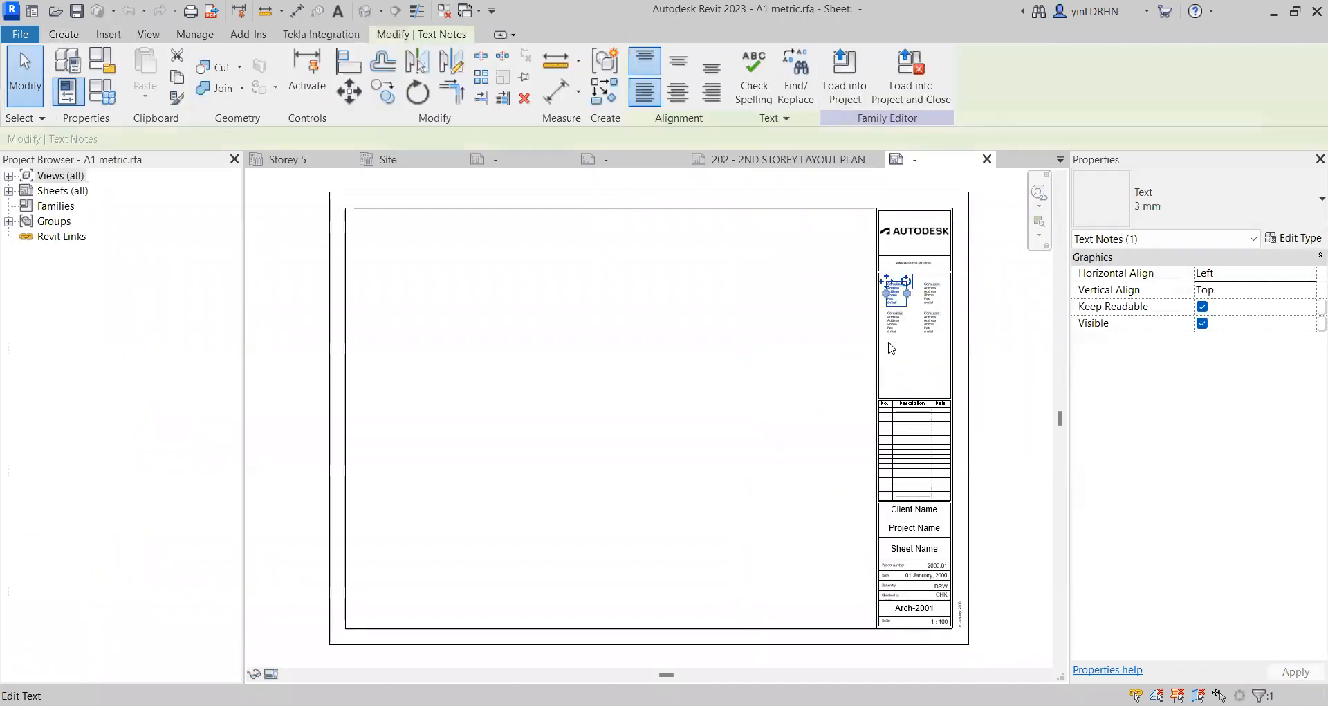
{"action": "scroll", "coordinate": [912, 312], "scroll_direction": "up", "scroll_amount": 2}
{"action": "scroll", "coordinate": [913, 314], "scroll_direction": "up", "scroll_amount": 1}
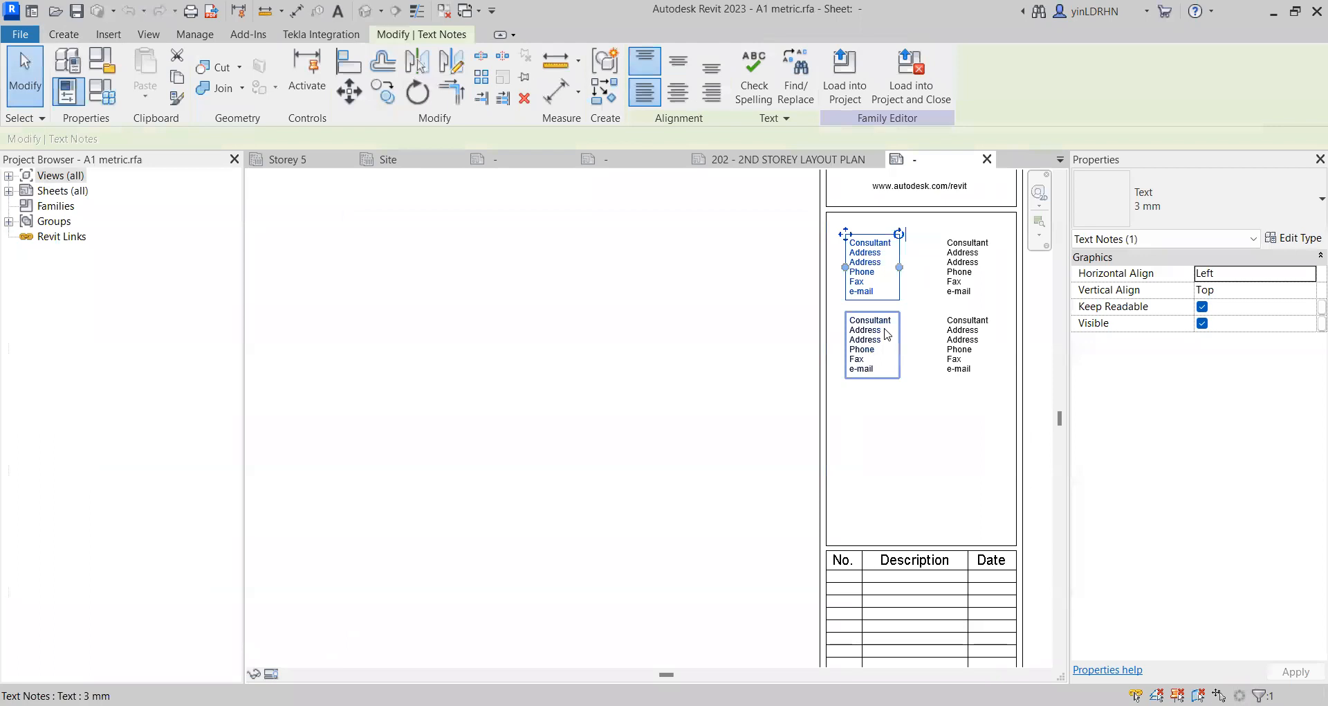
{"action": "left_click", "coordinate": [731, 394]}
{"action": "scroll", "coordinate": [750, 386], "scroll_direction": "down", "scroll_amount": 3}
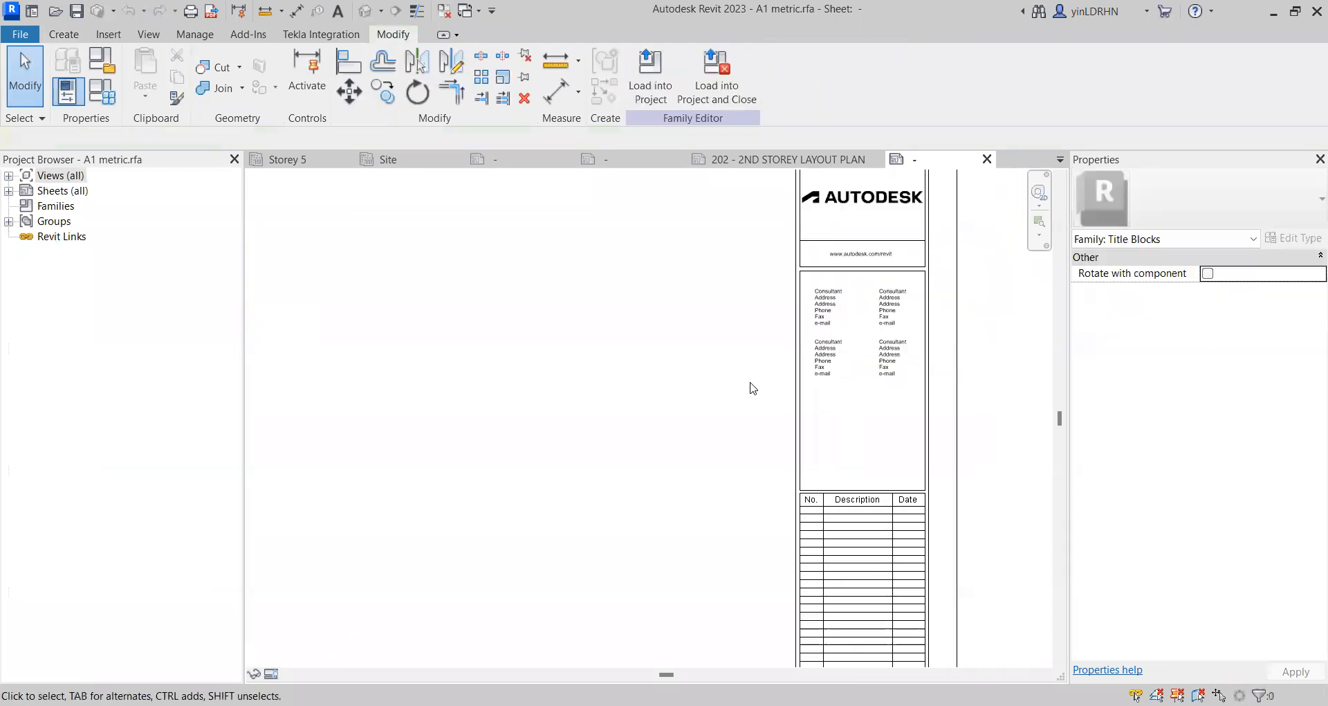
Step: Set the sample value of the title block's Client Name label to IESL
{"action": "middle_click_drag", "start_coordinate": [848, 506], "coordinate": [846, 284]}
{"action": "left_click", "coordinate": [830, 394]}
{"action": "scroll", "coordinate": [837, 387], "scroll_direction": "up", "scroll_amount": 2}
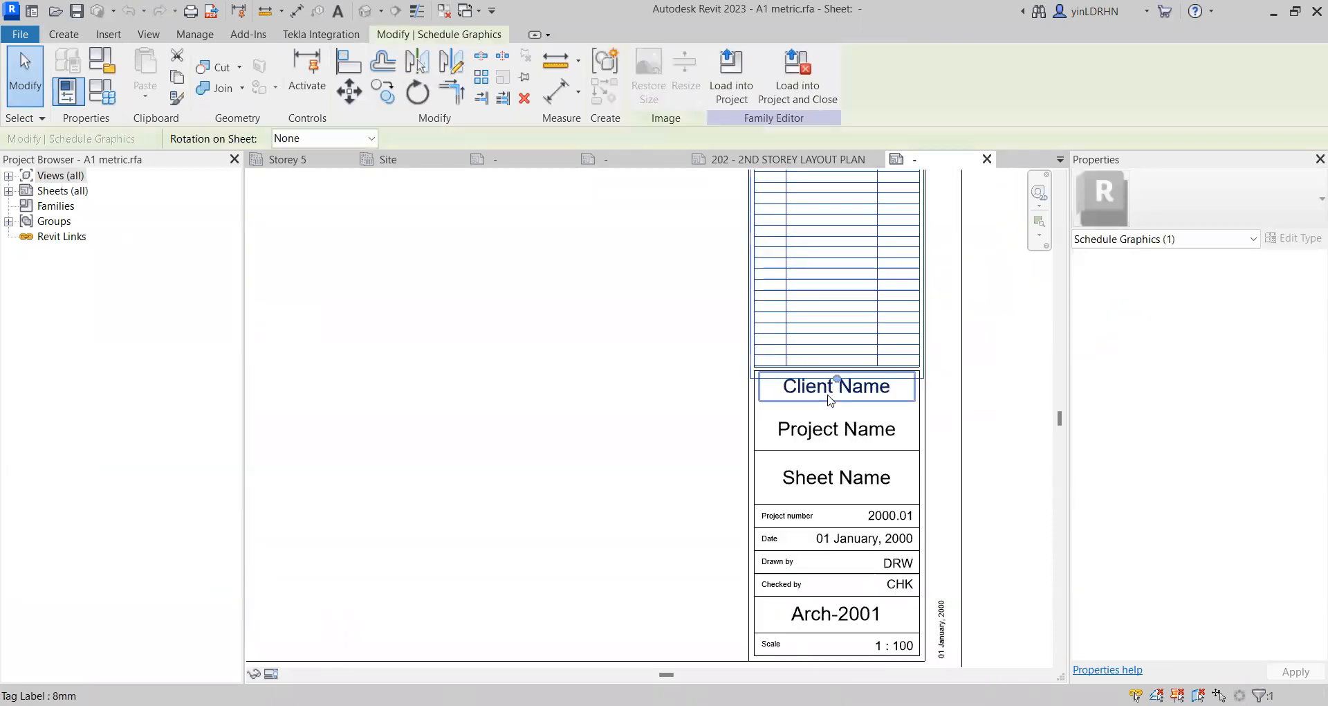
{"action": "left_click", "coordinate": [839, 385]}
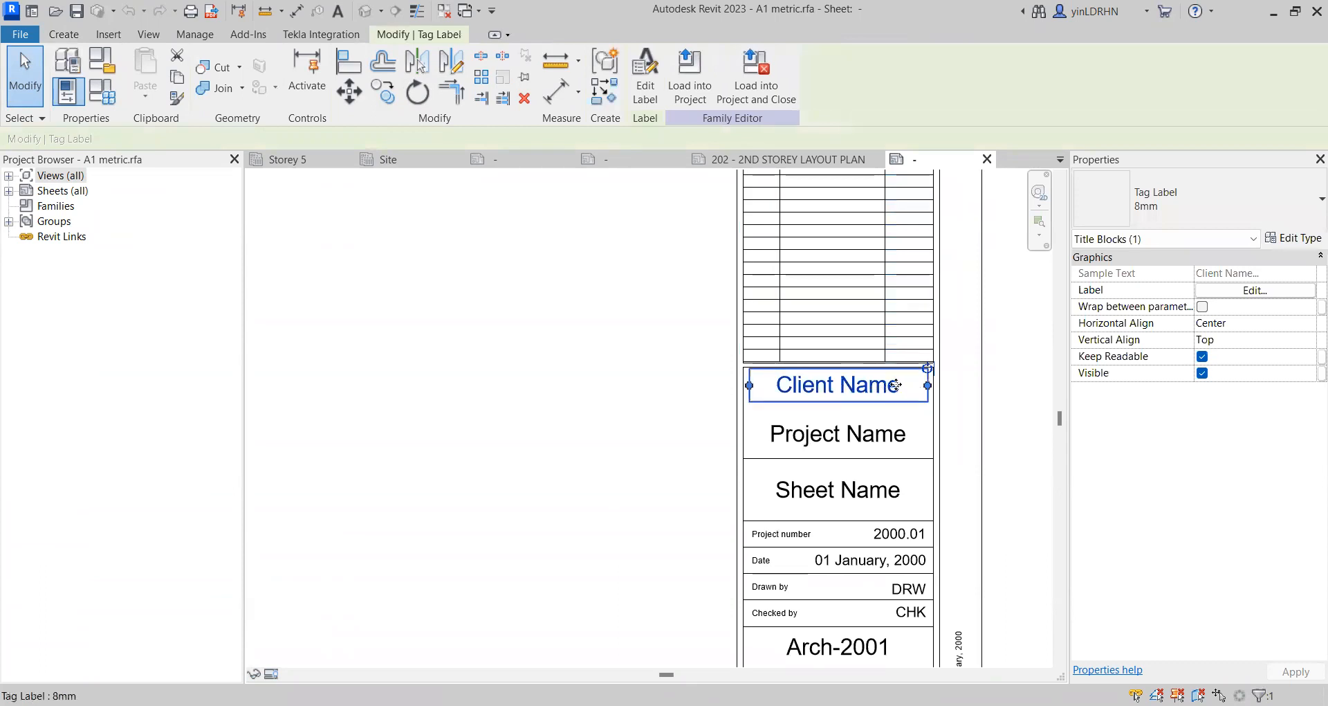
{"action": "left_click", "coordinate": [1219, 296]}
{"action": "left_click", "coordinate": [854, 291]}
{"action": "left_click_drag", "start_coordinate": [882, 290], "coordinate": [802, 291]}
{"action": "type", "text": "IESL"}
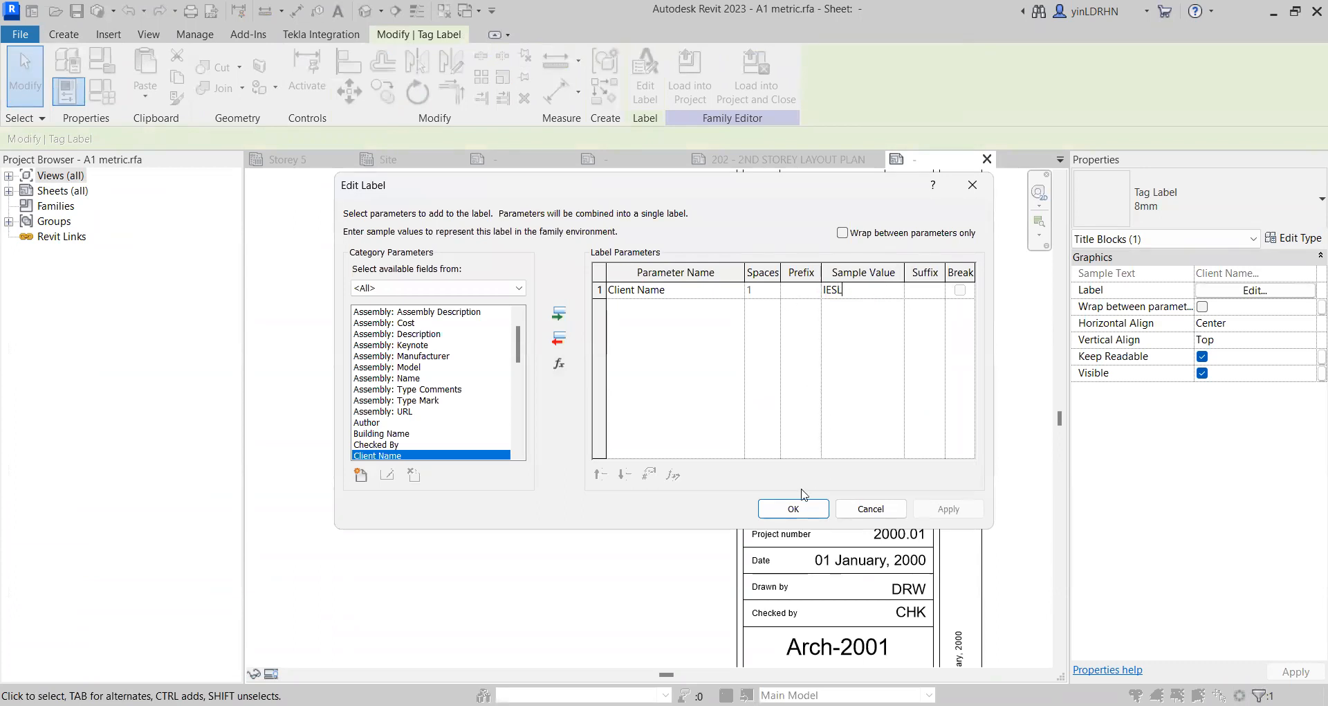
{"action": "left_click", "coordinate": [793, 509]}
Step: Set the sample value of the title block's Project Name label to 5 STOREY OFFICE BUILDING
{"action": "left_click", "coordinate": [888, 436]}
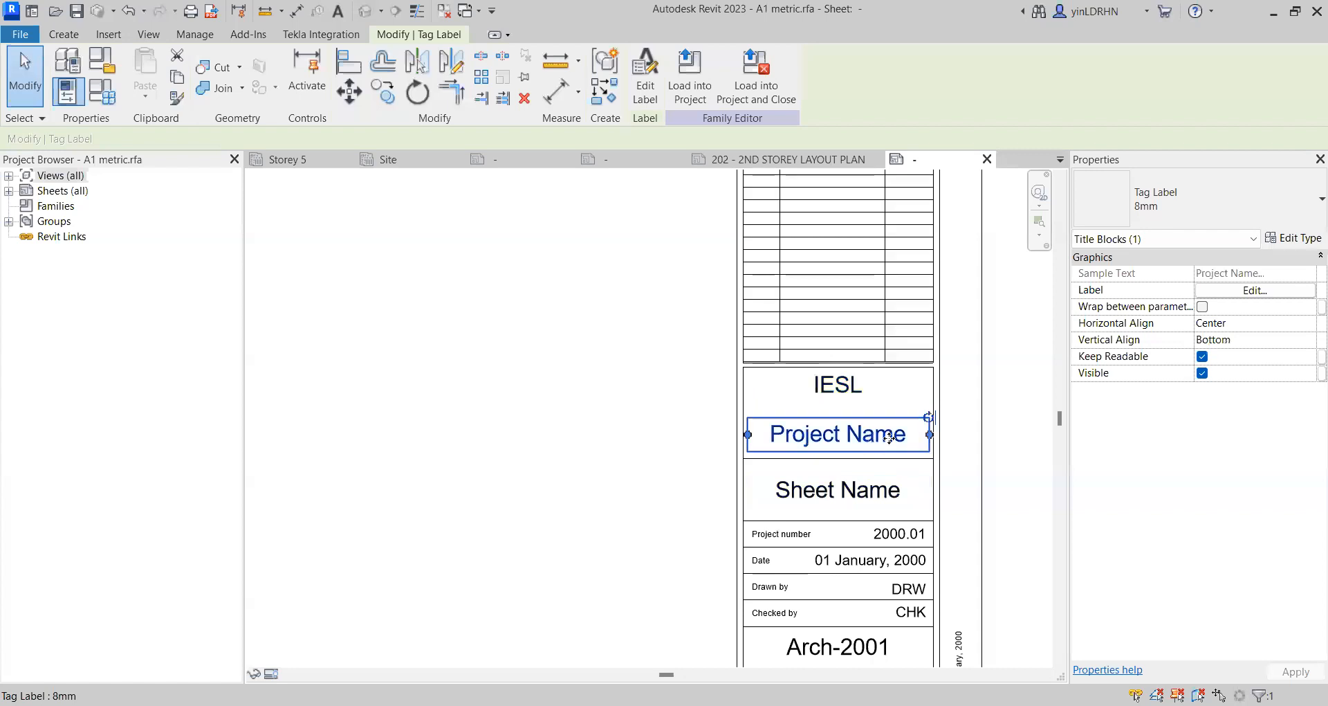
{"action": "left_click", "coordinate": [1255, 290]}
{"action": "left_click_drag", "start_coordinate": [880, 294], "coordinate": [815, 296]}
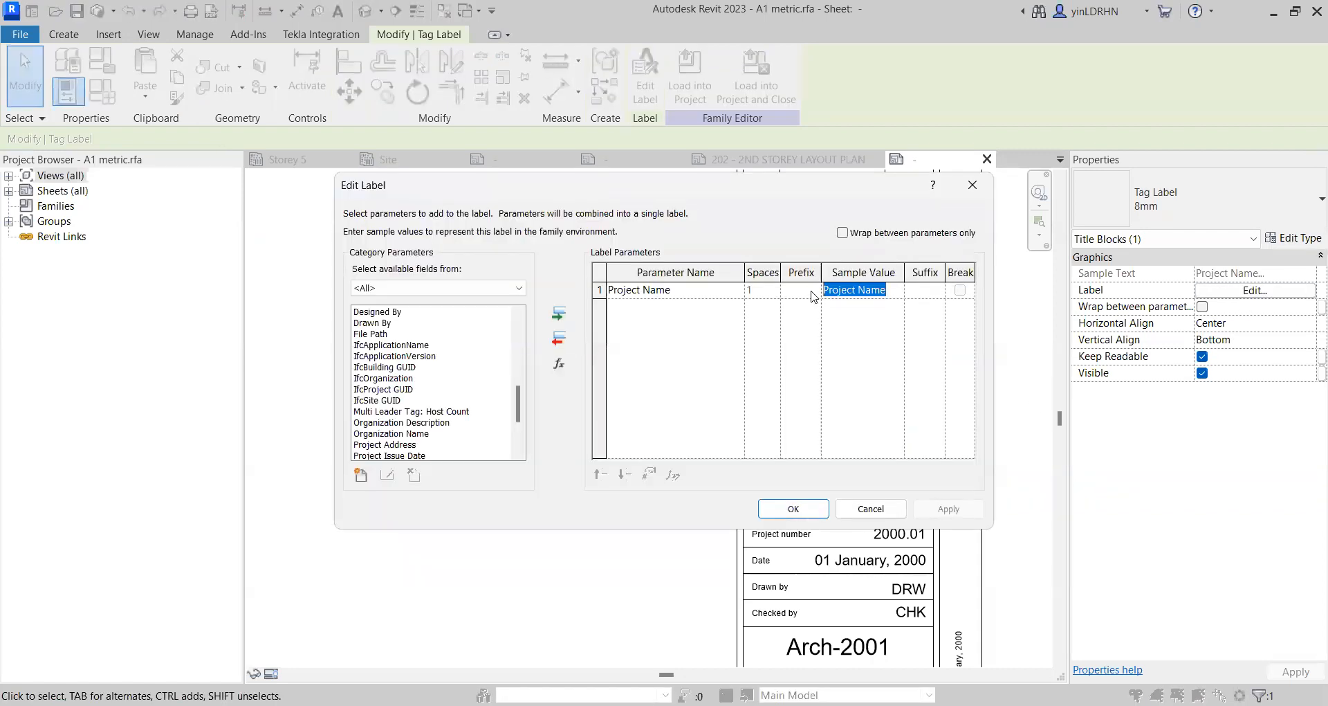
{"action": "type", "text": "5 STOREY OFFICE BUILDING"}
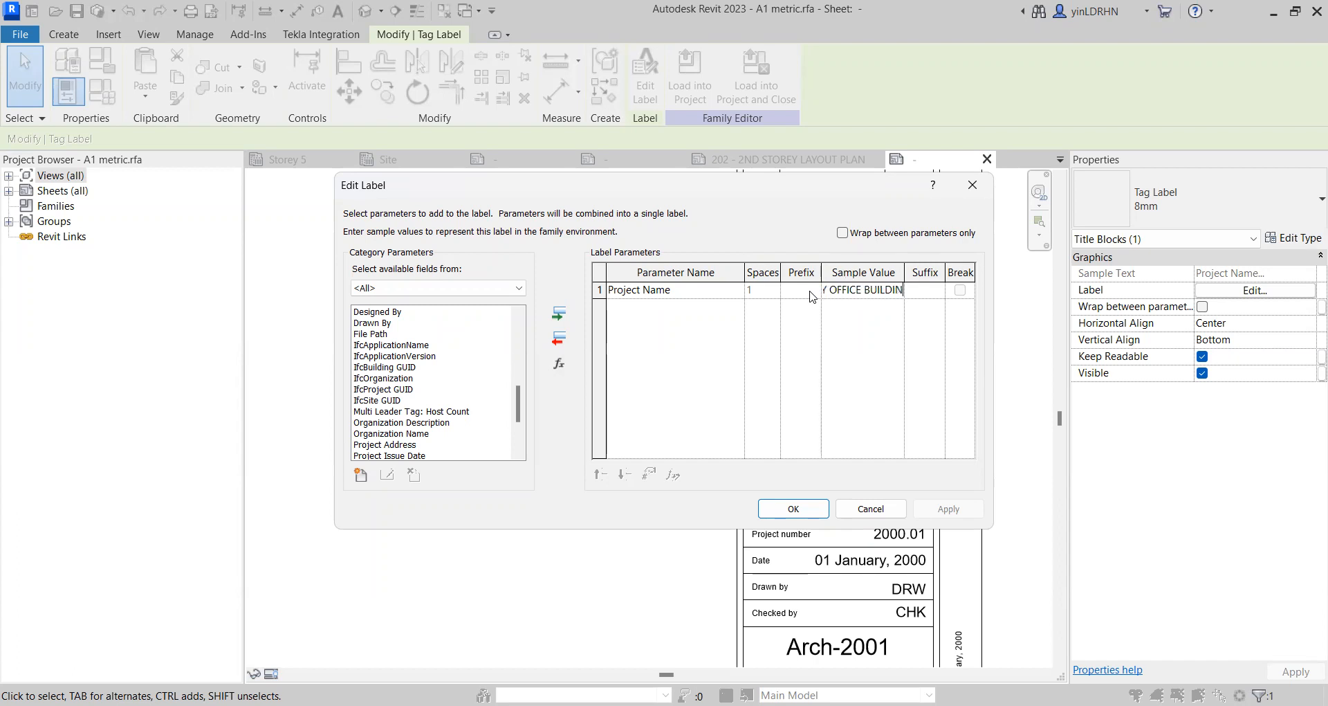
{"action": "left_click", "coordinate": [785, 512]}
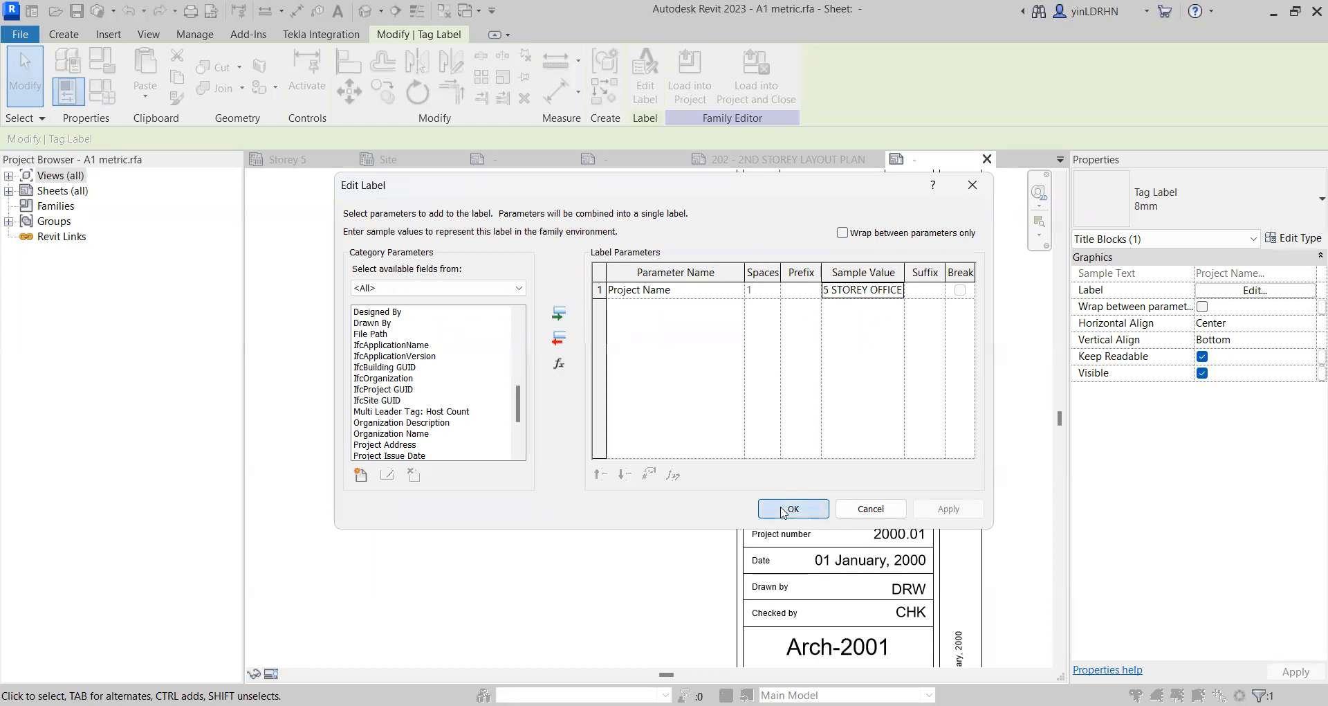
{"action": "left_click", "coordinate": [587, 504]}
{"action": "left_click", "coordinate": [779, 422]}
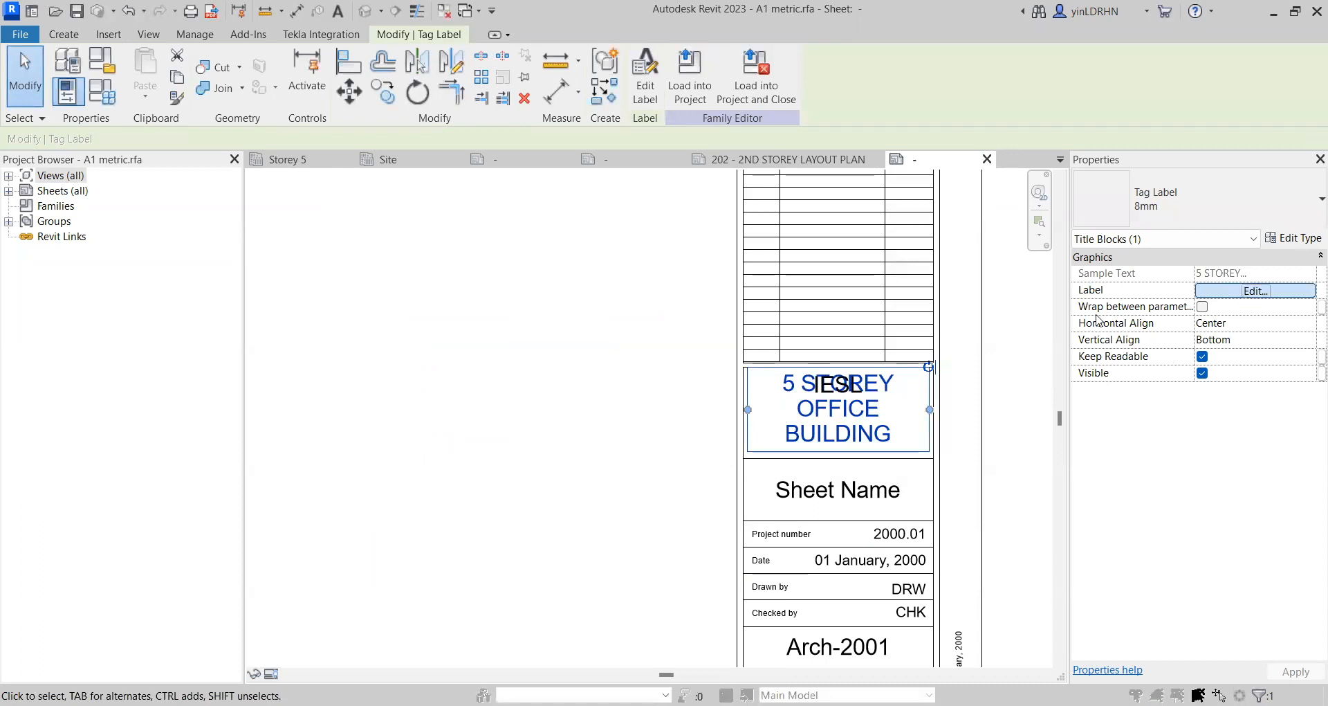
{"action": "left_click", "coordinate": [1251, 291]}
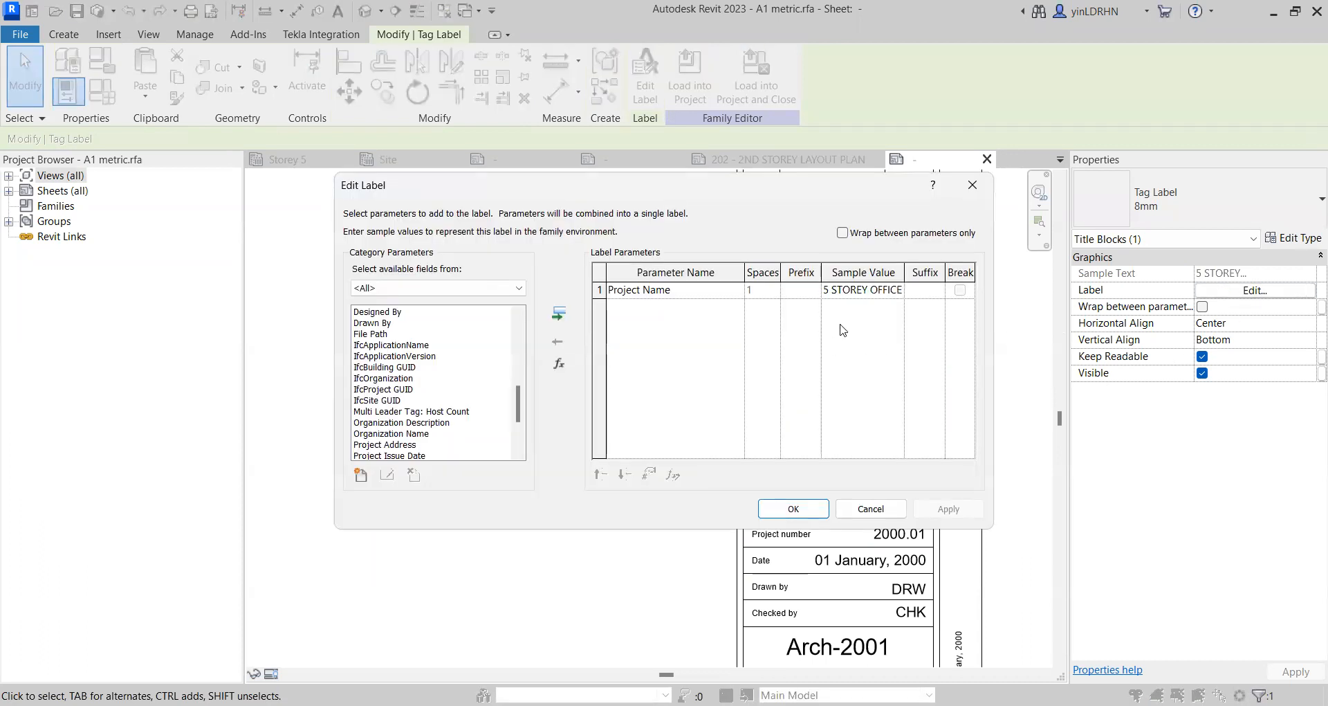
{"action": "left_click", "coordinate": [871, 510]}
Step: Move the project name label down clear of the client label, and lower the divider line above Sheet Name to fit beneath it
{"action": "mouse_move", "coordinate": [851, 426]}
{"action": "left_mouse_down"}
{"action": "mouse_move", "coordinate": [851, 448]}
{"action": "mouse_move", "coordinate": [851, 425]}
{"action": "left_mouse_up"}
{"action": "left_click", "coordinate": [837, 489]}
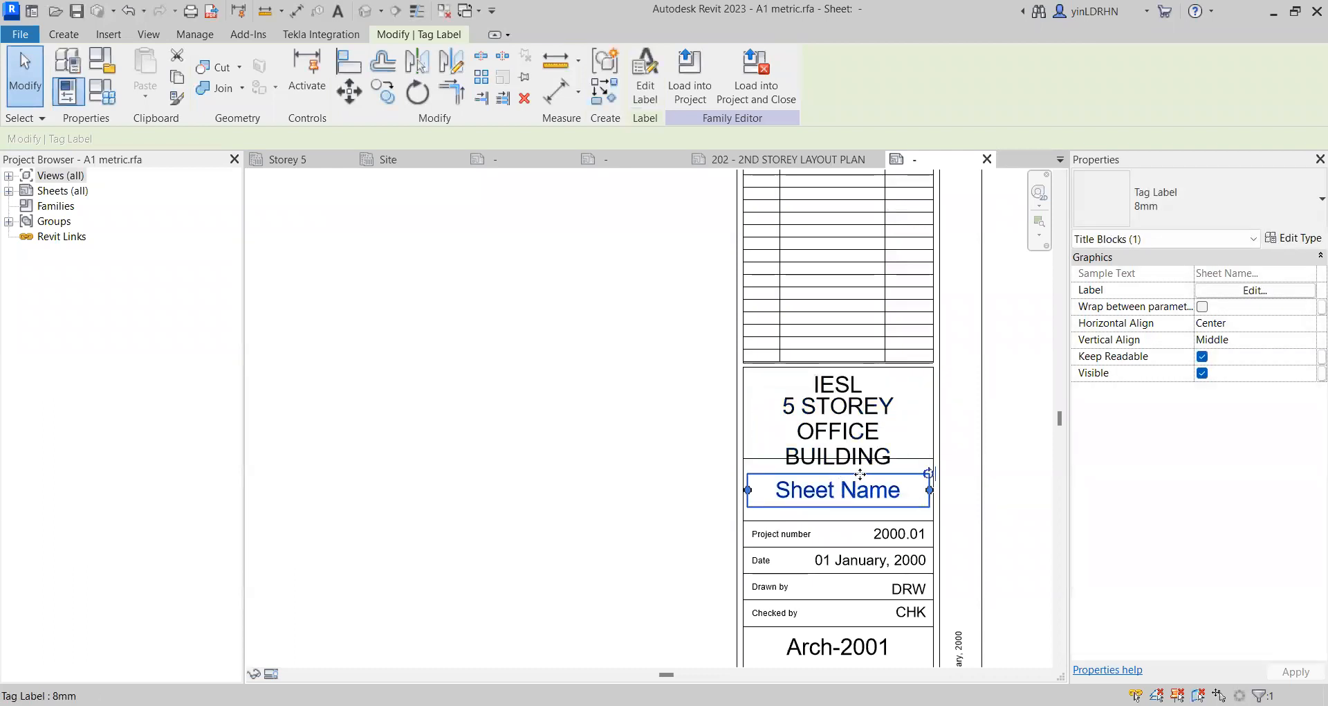
{"action": "left_click", "coordinate": [900, 463]}
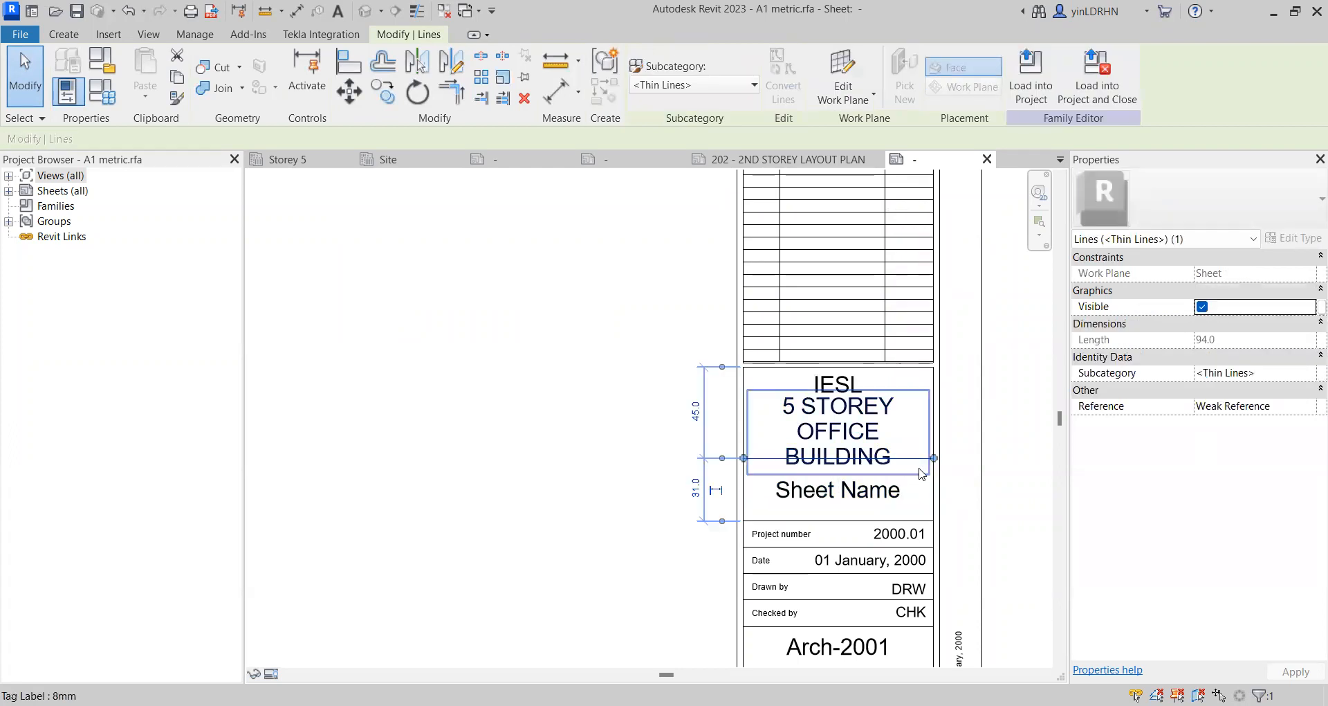
{"action": "left_click_drag", "start_coordinate": [933, 458], "coordinate": [932, 477]}
{"action": "left_click_drag", "start_coordinate": [743, 458], "coordinate": [744, 477]}
{"action": "left_click", "coordinate": [816, 497]}
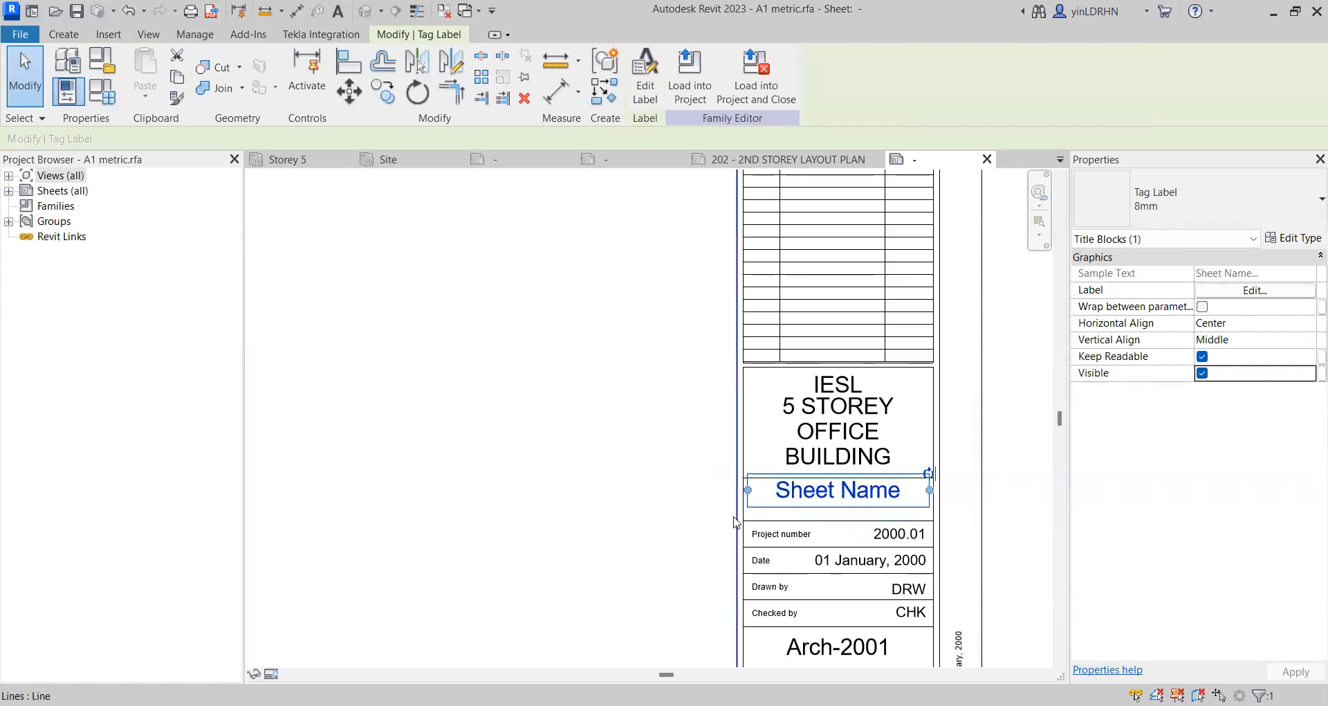
{"action": "left_click", "coordinate": [735, 519]}
{"action": "left_click", "coordinate": [648, 484]}
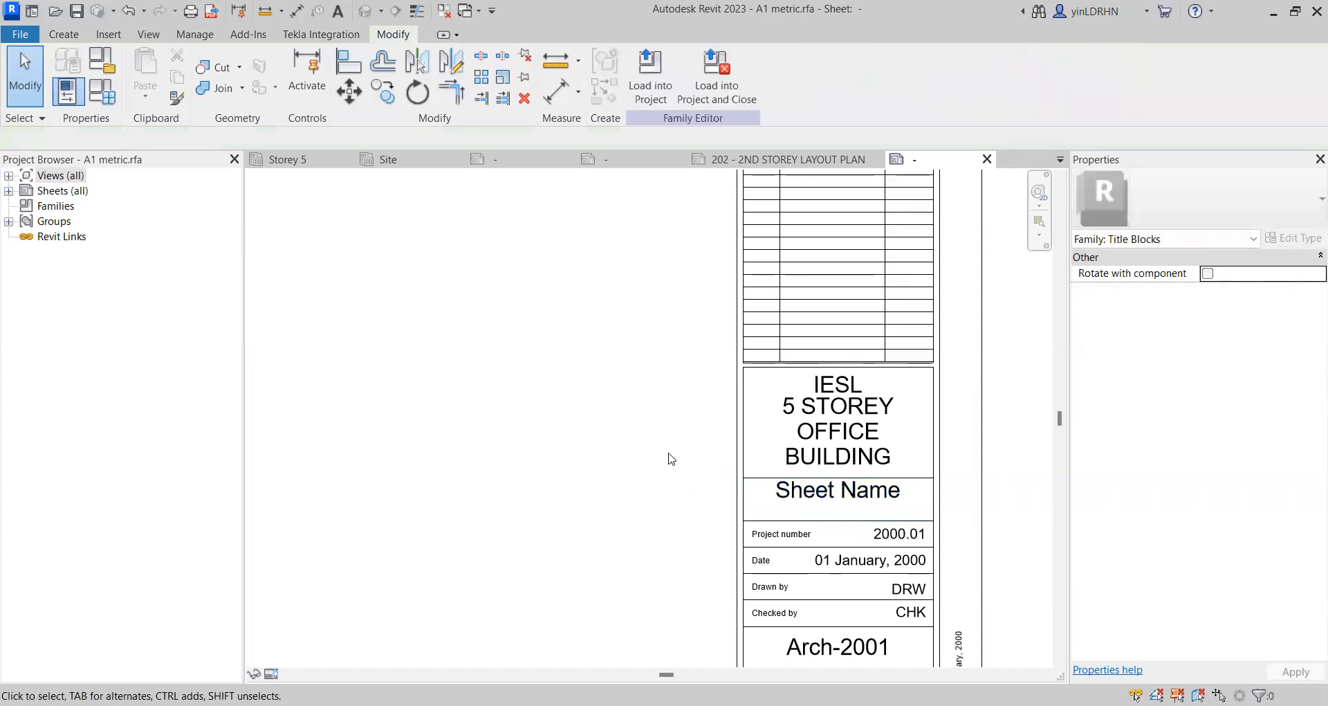
Step: Examine the lower title block rows, their divider lines and the overall sheet layout
{"action": "scroll", "coordinate": [671, 458], "scroll_direction": "down", "scroll_amount": 1}
{"action": "scroll", "coordinate": [670, 459], "scroll_direction": "down", "scroll_amount": 1}
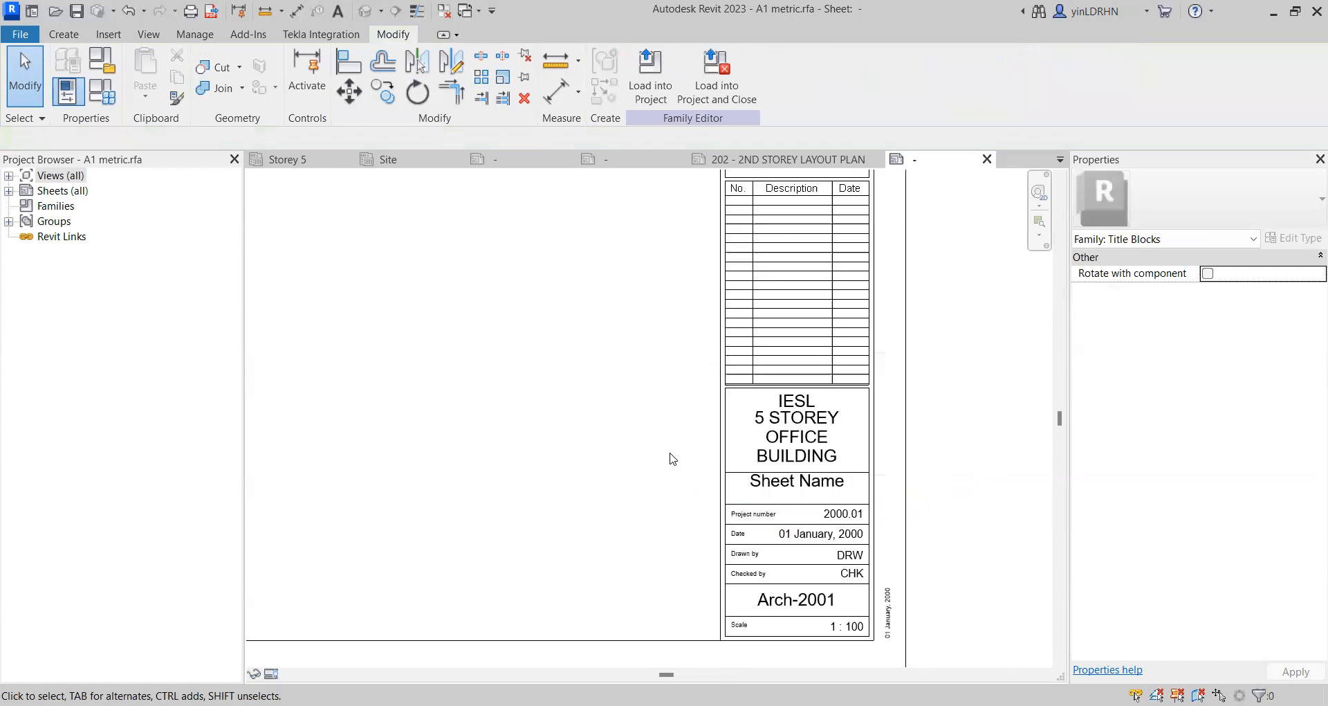
{"action": "scroll", "coordinate": [670, 458], "scroll_direction": "down", "scroll_amount": 1}
{"action": "scroll", "coordinate": [670, 457], "scroll_direction": "down", "scroll_amount": 1}
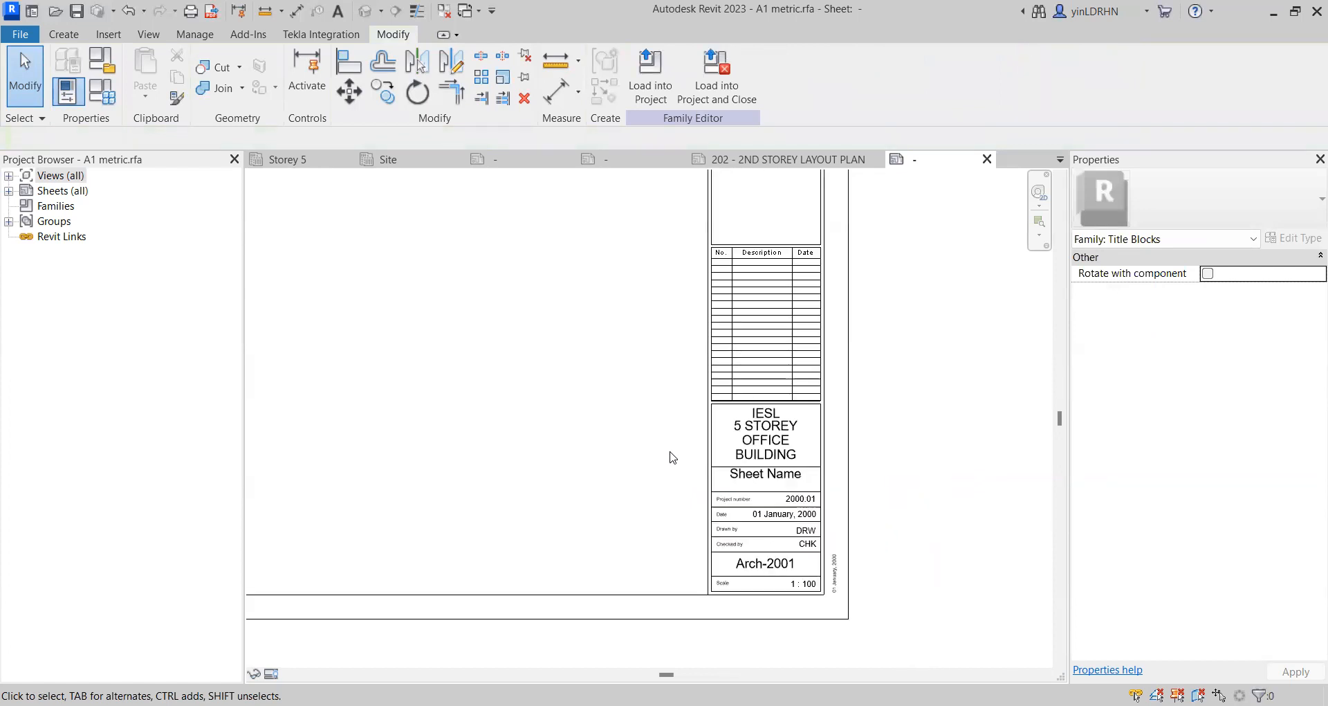
{"action": "scroll", "coordinate": [735, 495], "scroll_direction": "down", "scroll_amount": 1}
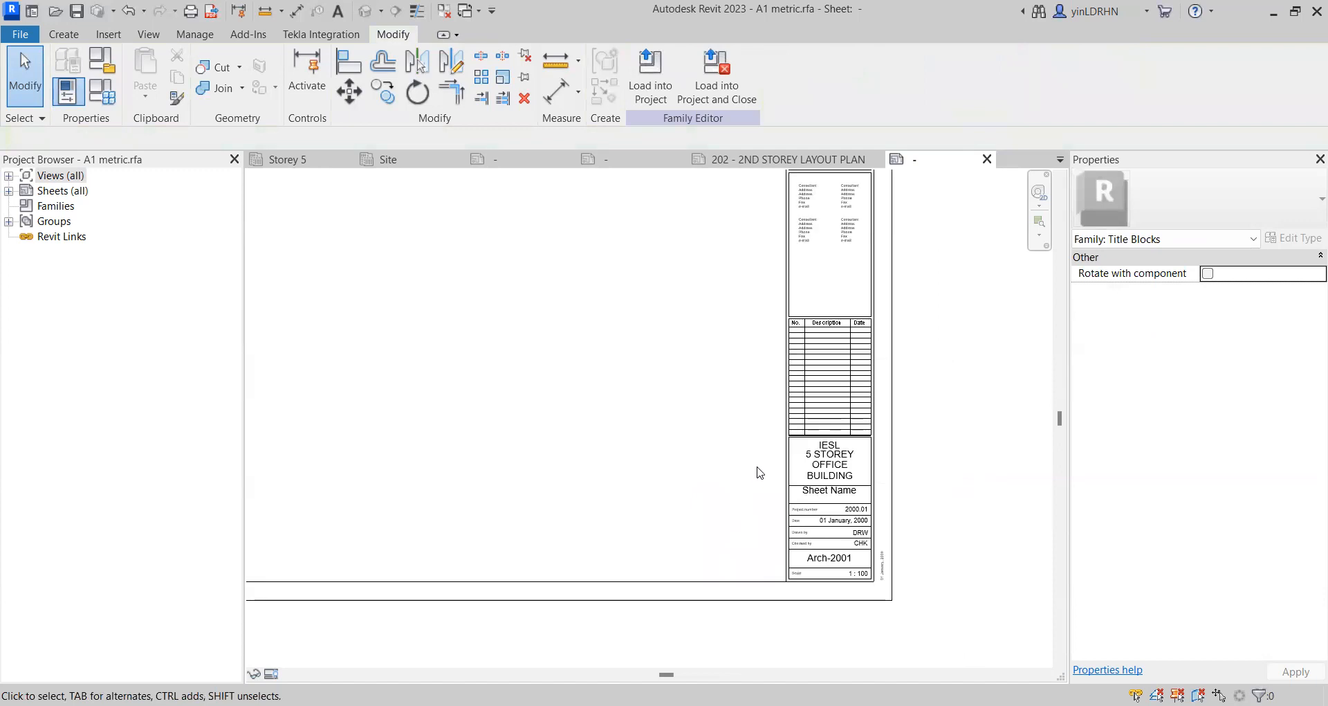
{"action": "left_click", "coordinate": [853, 569]}
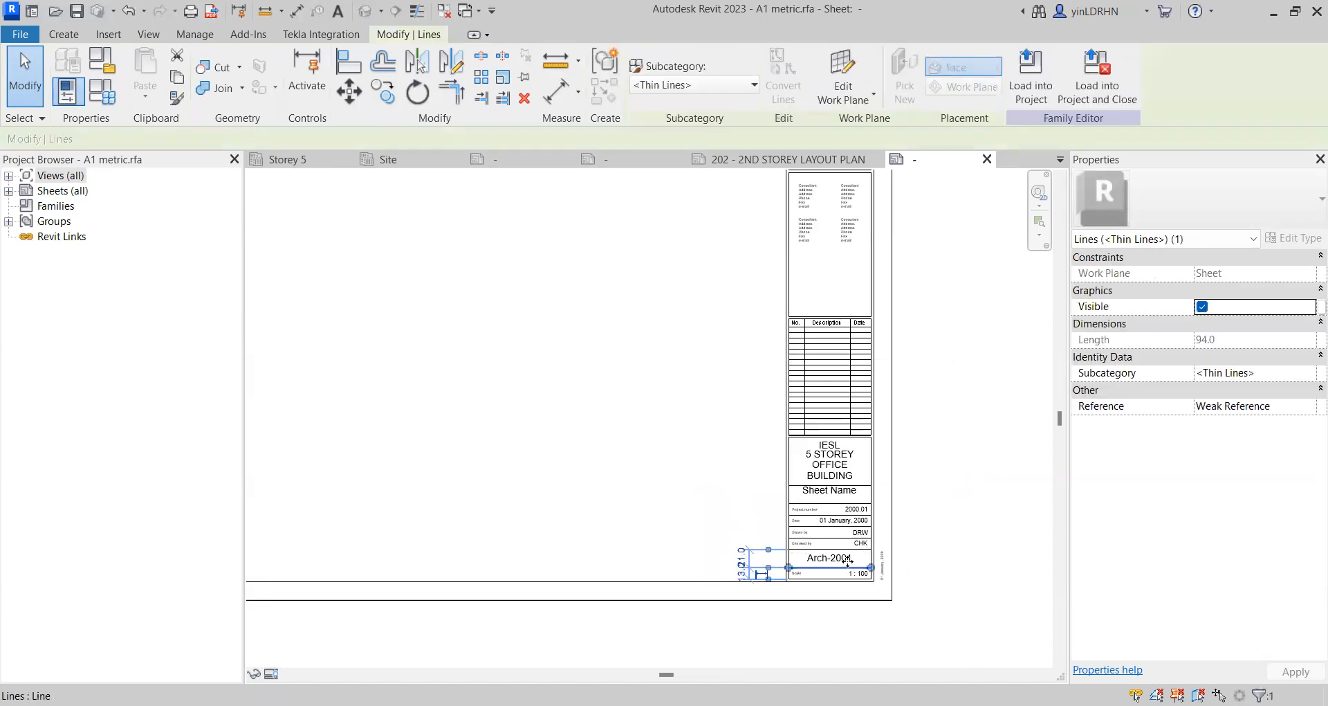
{"action": "left_click_drag", "start_coordinate": [848, 566], "coordinate": [848, 514]}
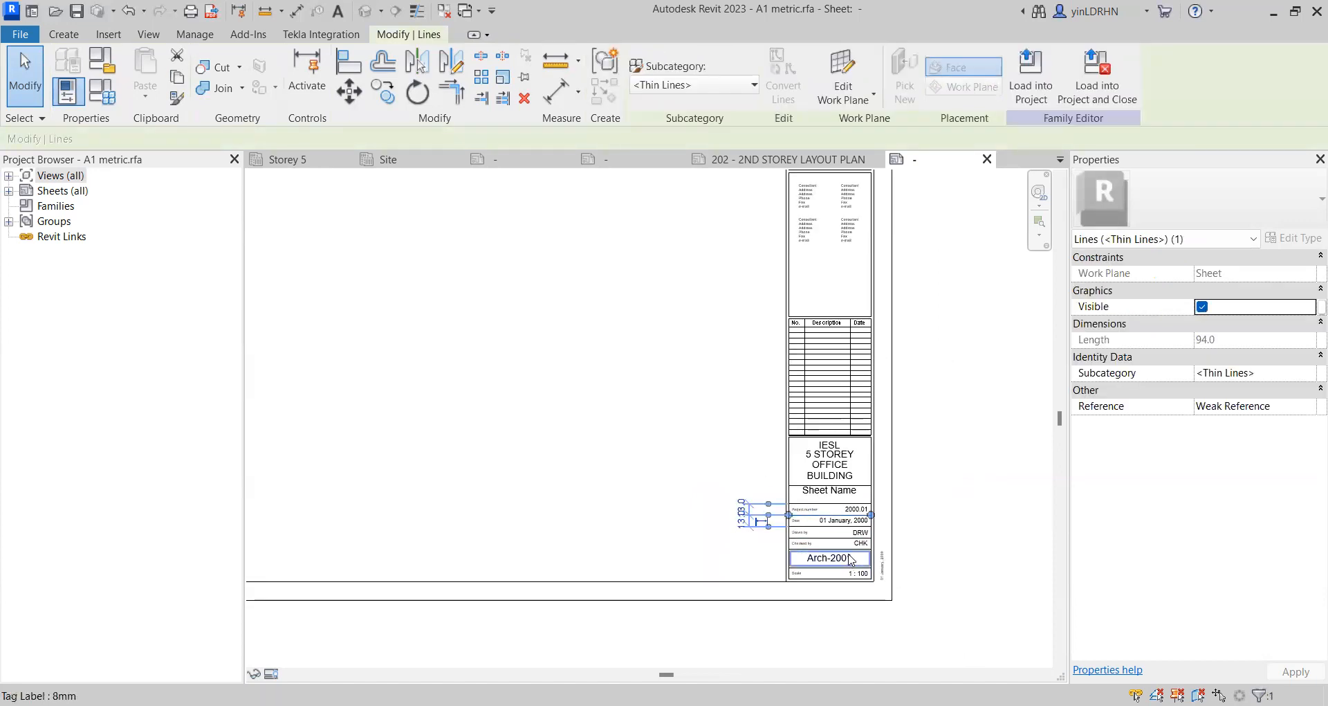
{"action": "left_click", "coordinate": [712, 489]}
{"action": "scroll", "coordinate": [808, 381], "scroll_direction": "down", "scroll_amount": 1}
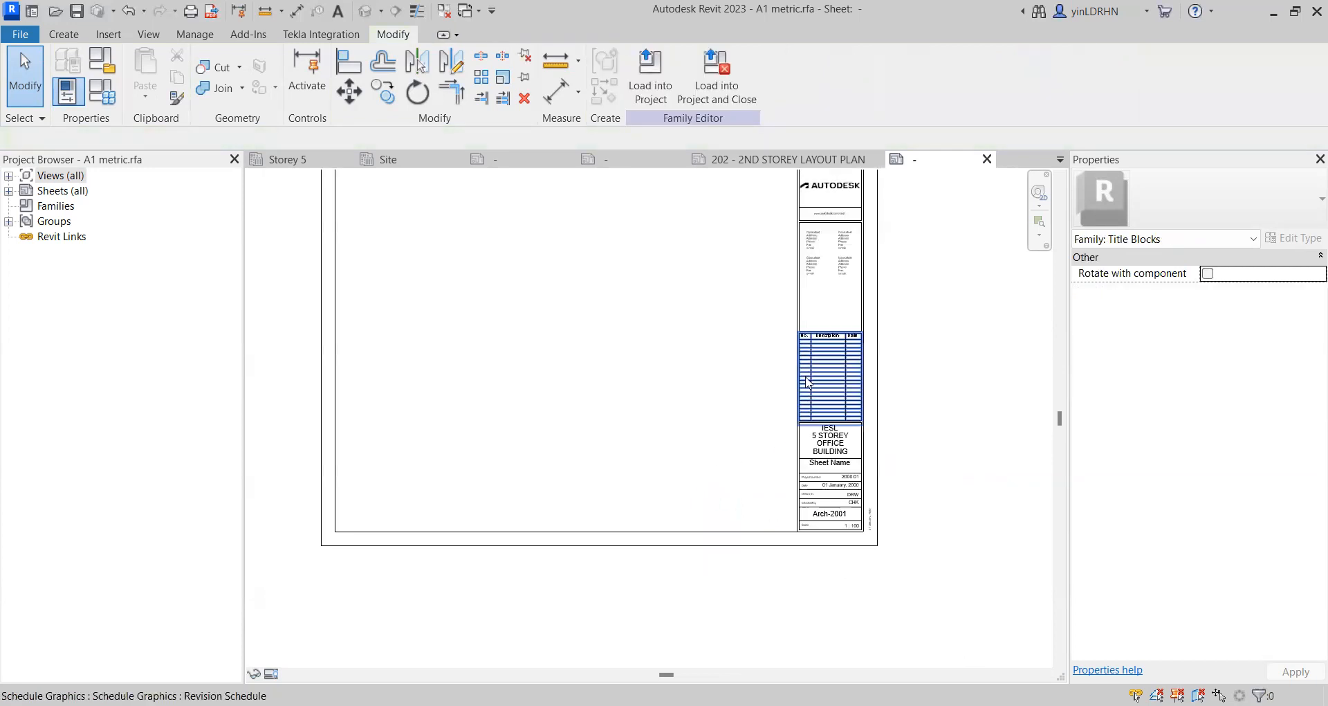
{"action": "middle_click_drag", "start_coordinate": [618, 357], "coordinate": [688, 453]}
{"action": "middle_click_drag", "start_coordinate": [618, 409], "coordinate": [589, 393]}
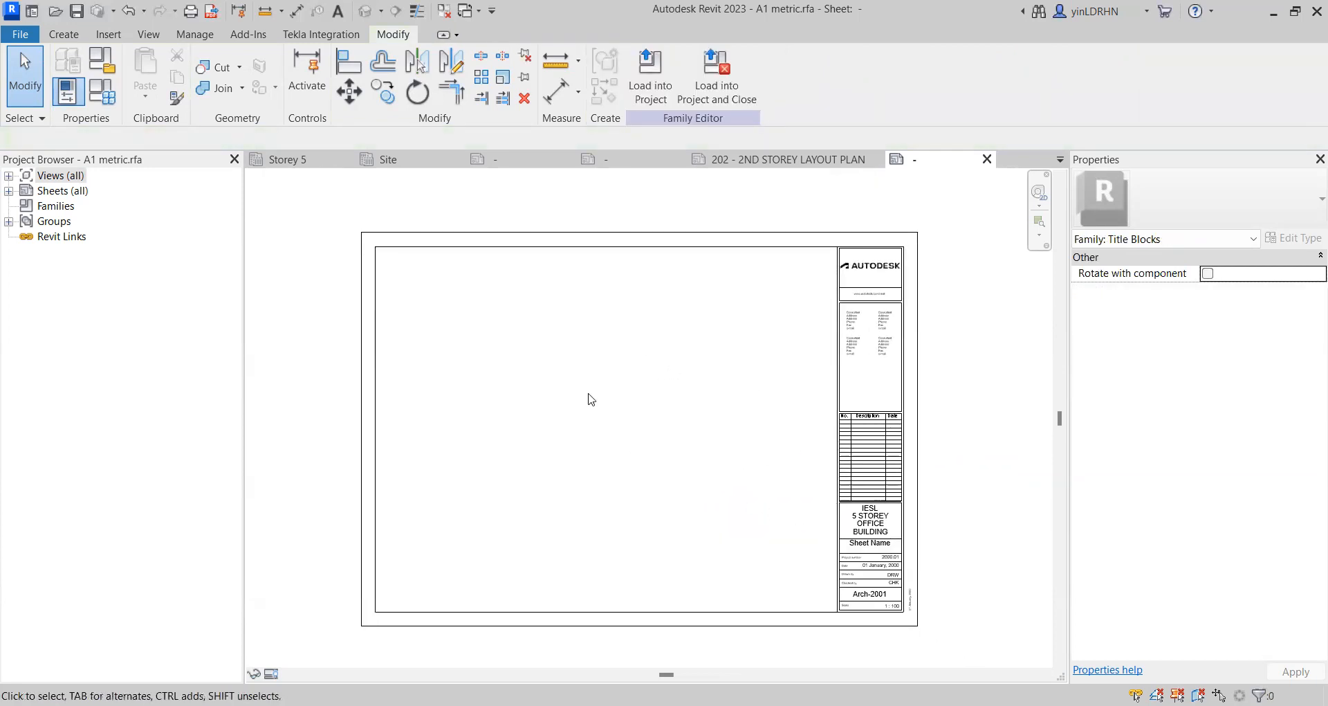
Step: Load the edited title block into Project_assignemnt_v2.rvt, overwriting the existing version and its parameter values, and check it on sheet 202
{"action": "left_click", "coordinate": [650, 76]}
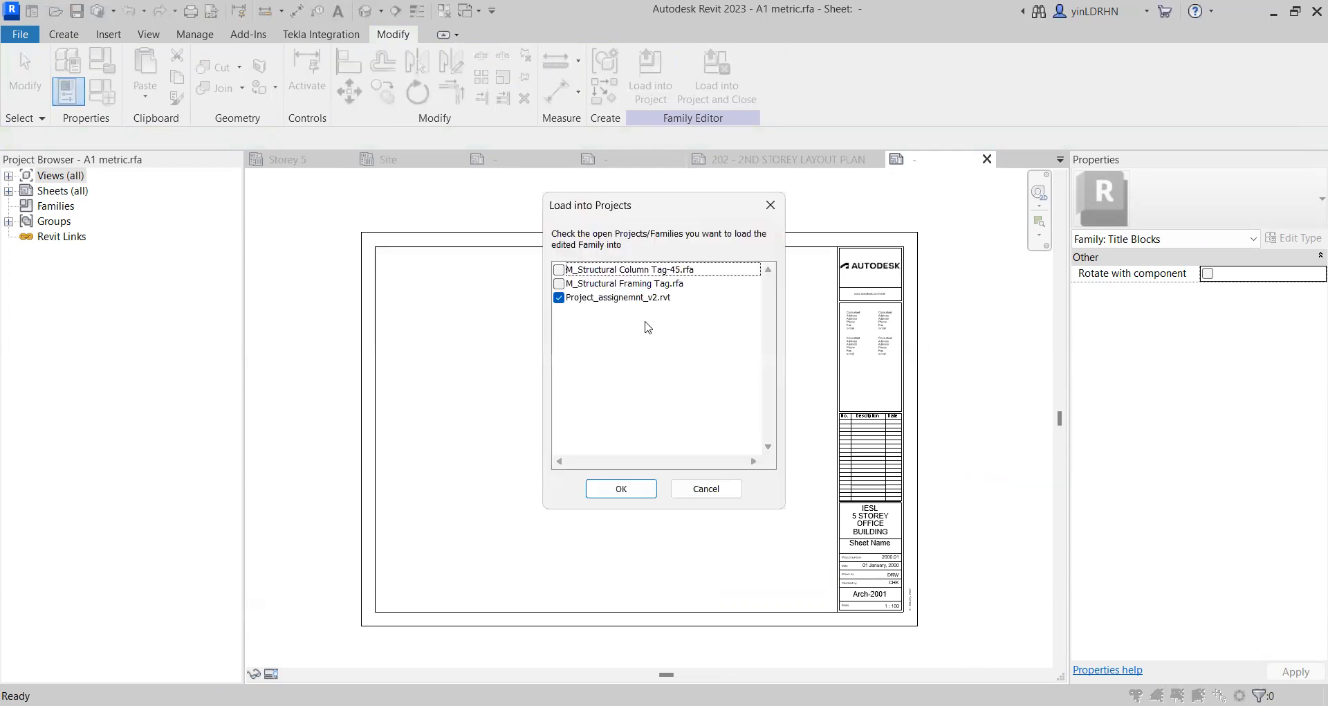
{"action": "left_click", "coordinate": [622, 490]}
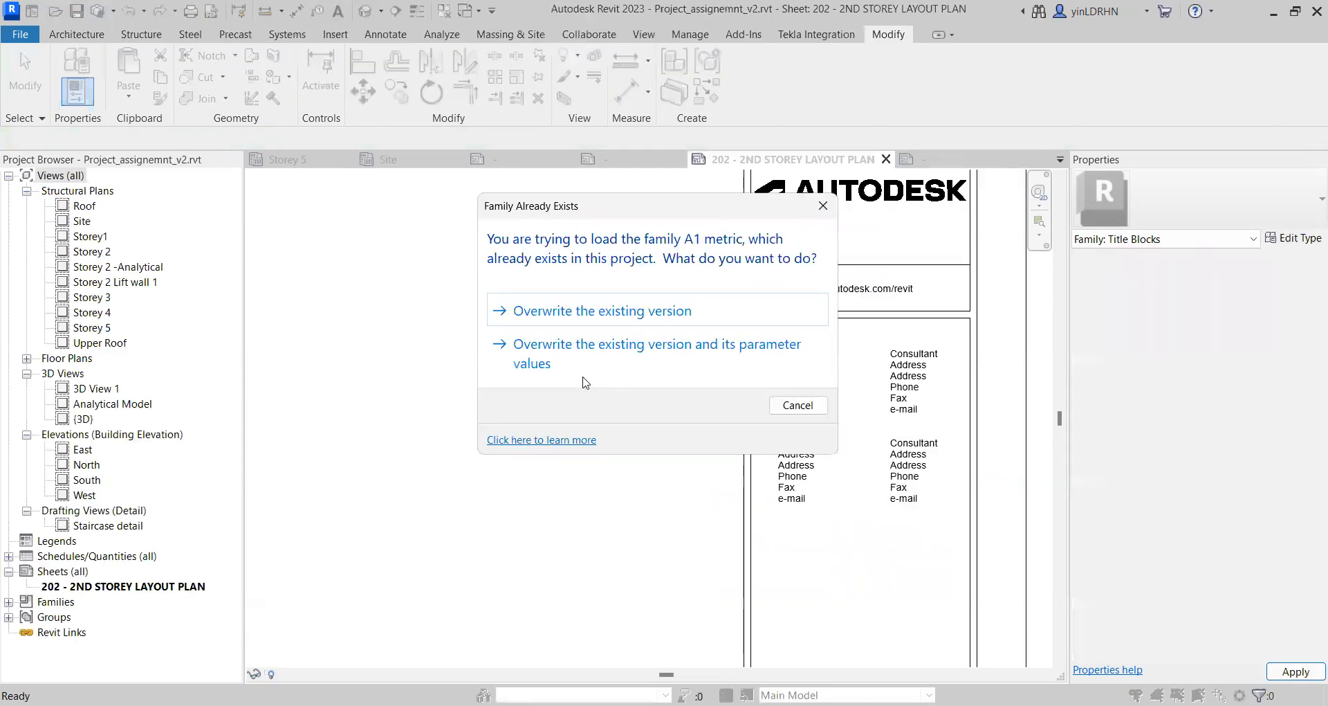
{"action": "left_click", "coordinate": [581, 356]}
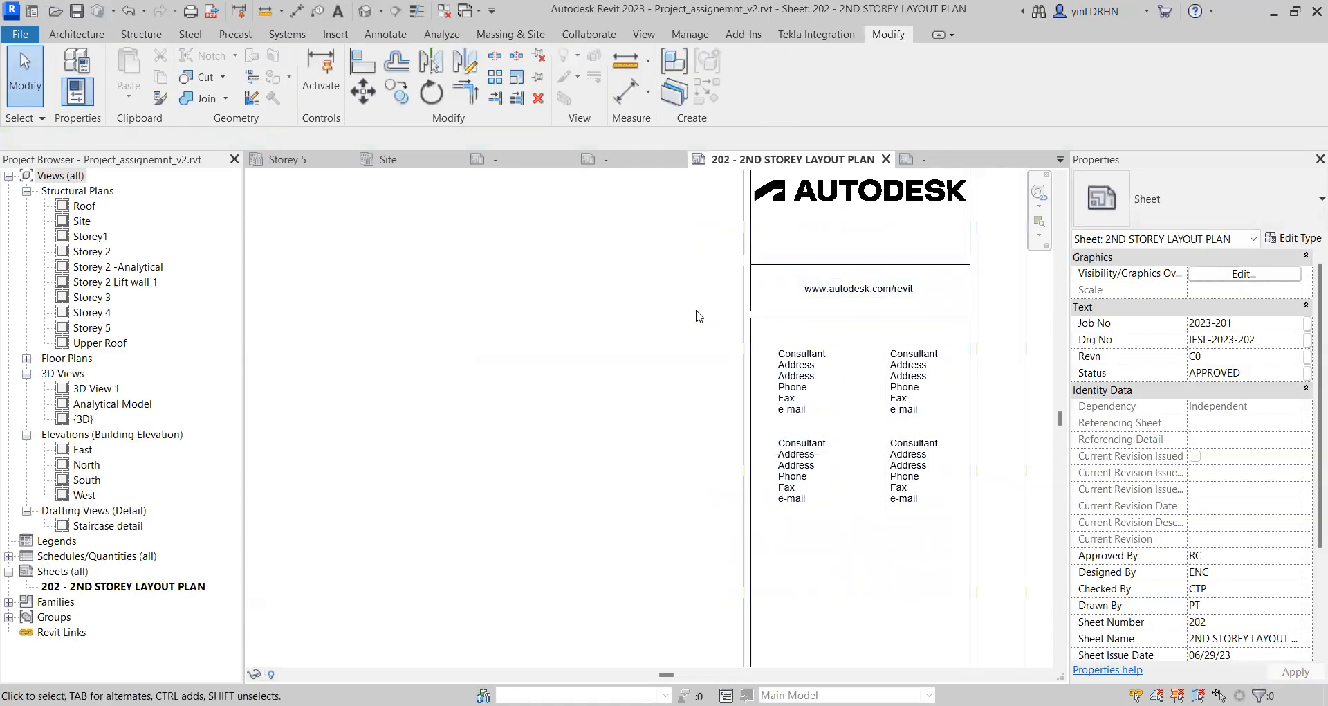
{"action": "scroll", "coordinate": [781, 325], "scroll_direction": "down", "scroll_amount": 5}
{"action": "middle_click_drag", "start_coordinate": [747, 325], "coordinate": [764, 357]}
{"action": "scroll", "coordinate": [839, 488], "scroll_direction": "up", "scroll_amount": 3}
{"action": "scroll", "coordinate": [840, 488], "scroll_direction": "up", "scroll_amount": 2}
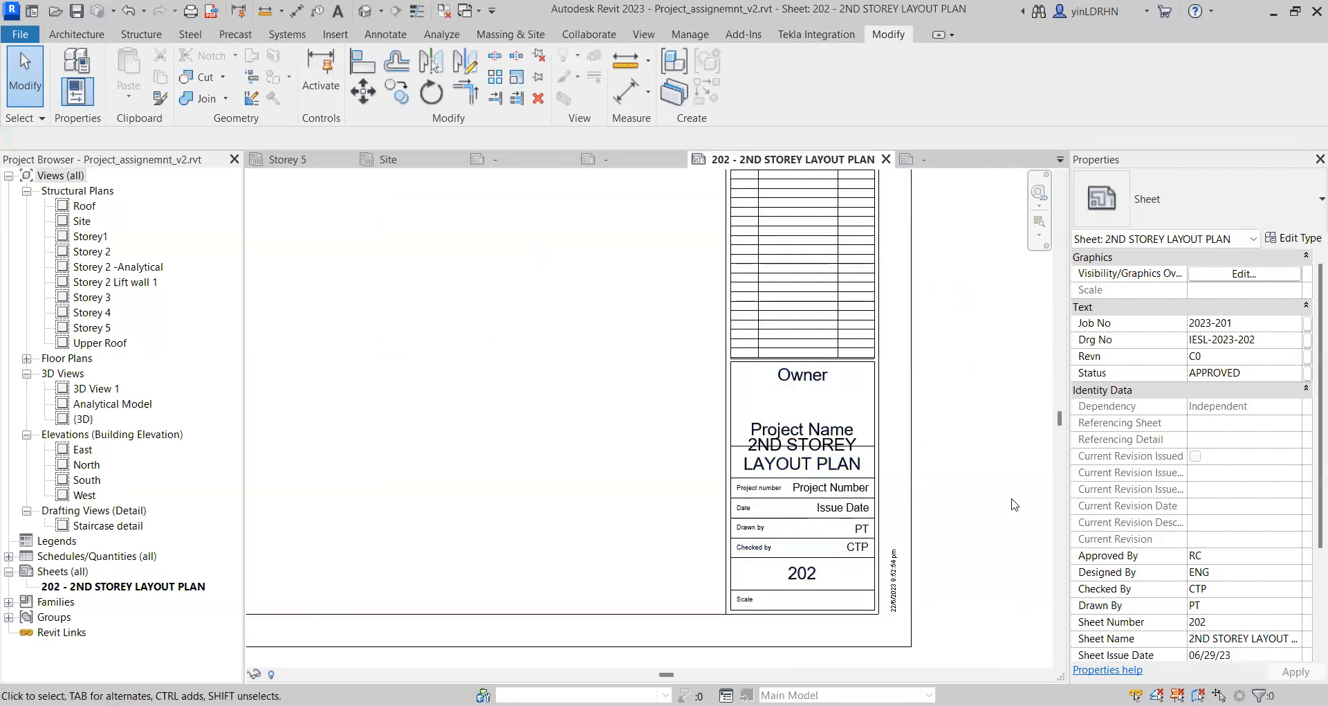
Step: Set the project name in the sheet's title block to 5 STOREY OFFICE BUILDING
{"action": "left_click", "coordinate": [799, 431]}
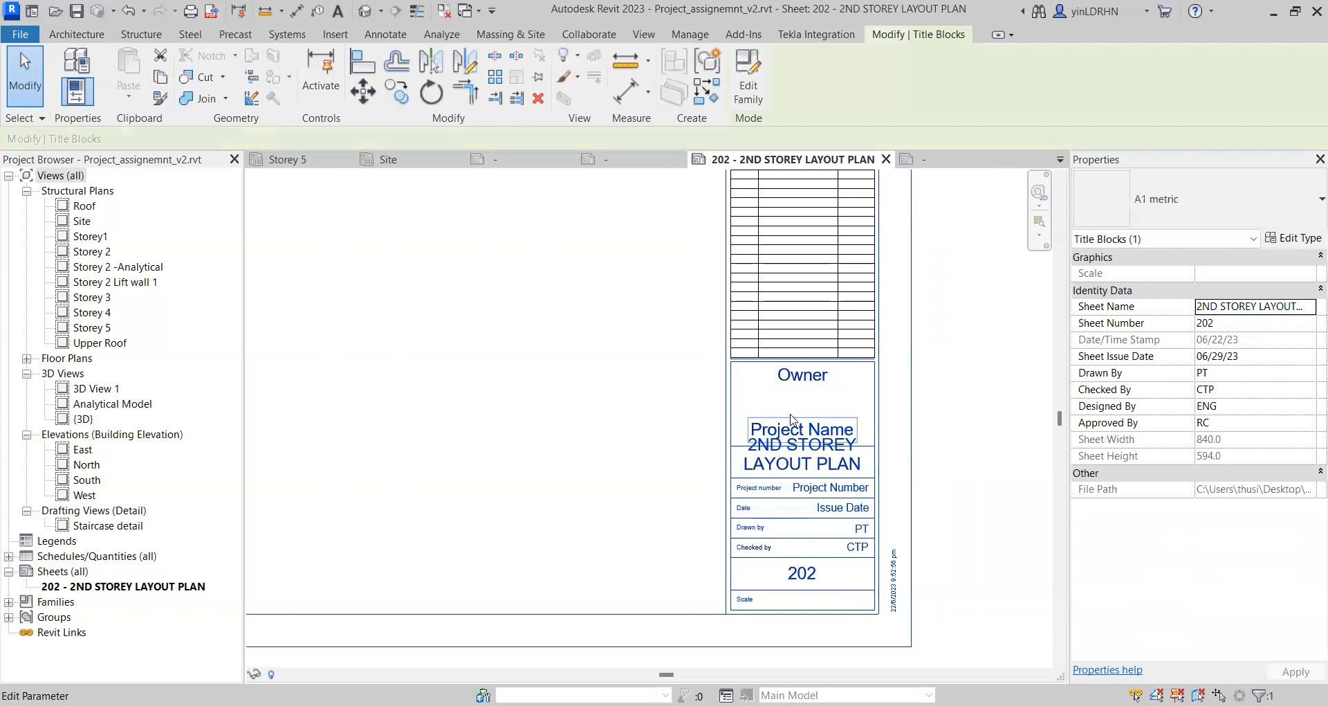
{"action": "left_click", "coordinate": [793, 420]}
{"action": "key", "text": "Escape"}
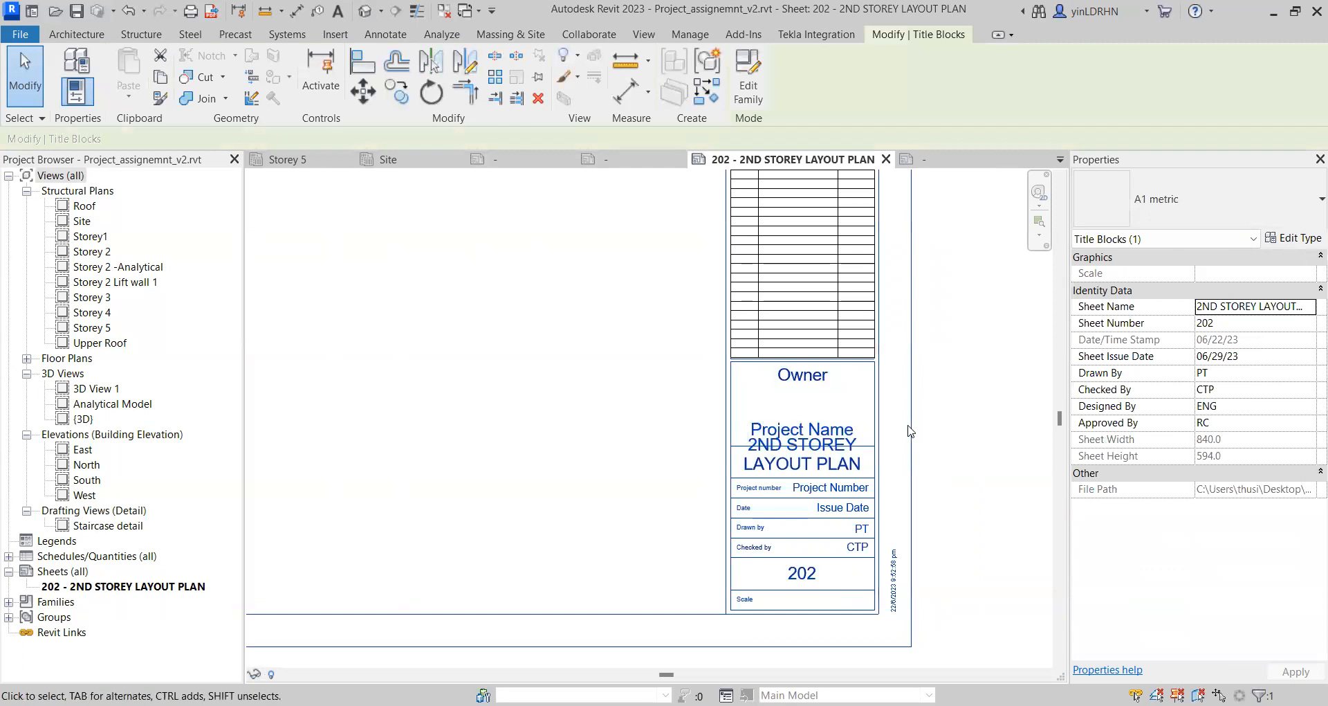
{"action": "left_click", "coordinate": [858, 444]}
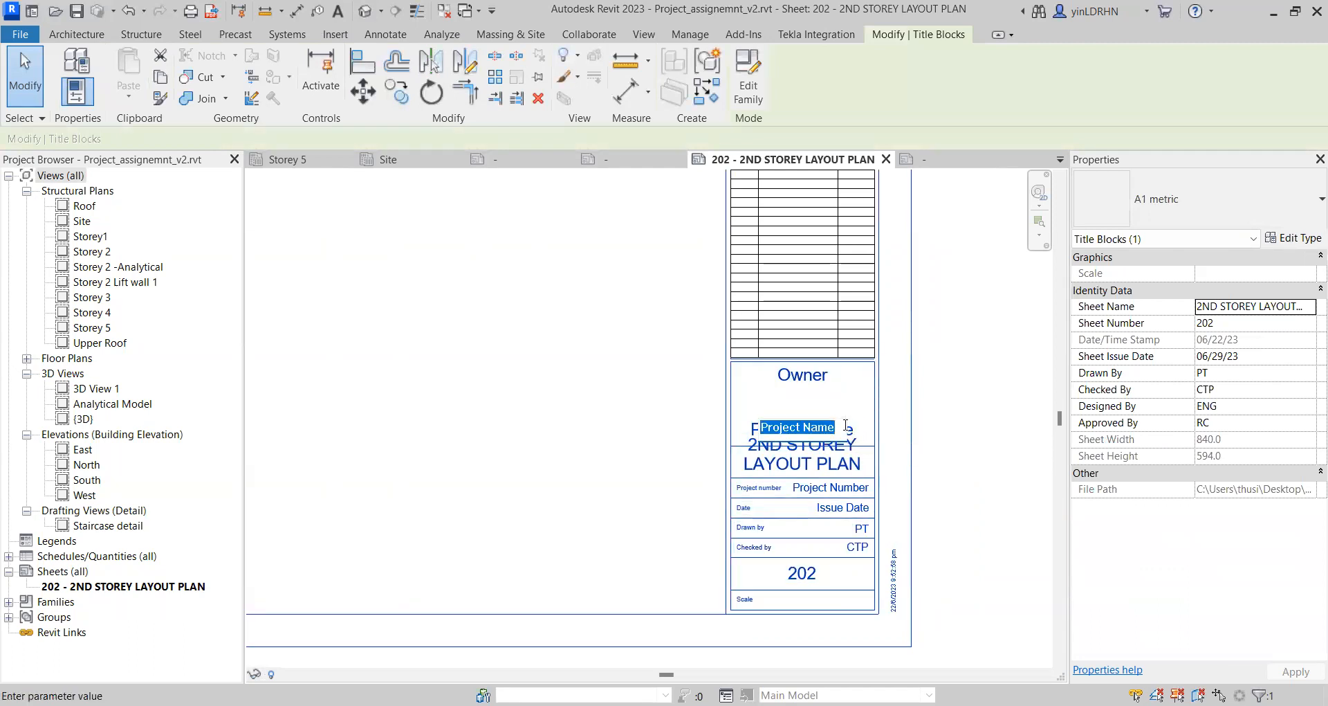
{"action": "left_click", "coordinate": [844, 422]}
{"action": "left_click", "coordinate": [840, 427]}
{"action": "left_click", "coordinate": [826, 462]}
{"action": "left_click", "coordinate": [797, 427]}
{"action": "type", "text": "5 STO"}
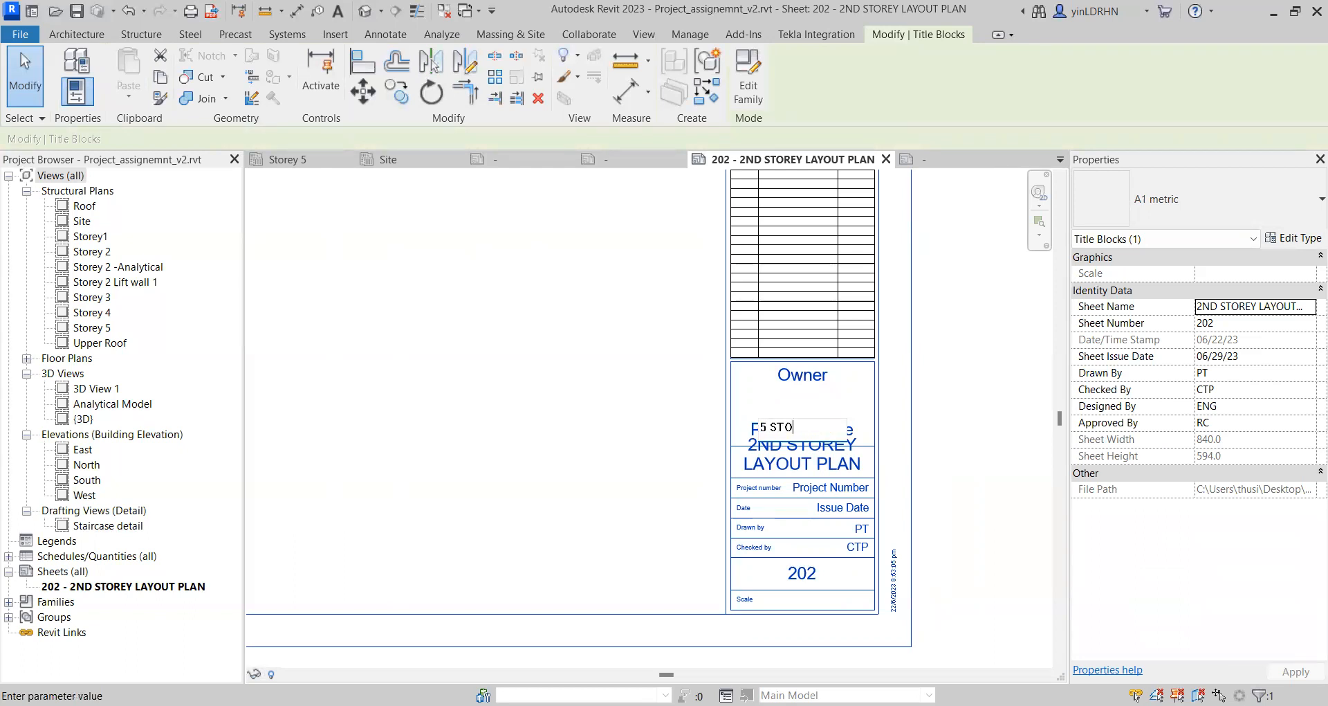
{"action": "type", "text": "REY OFFCICE BUILDING"}
{"action": "left_click", "coordinate": [947, 443]}
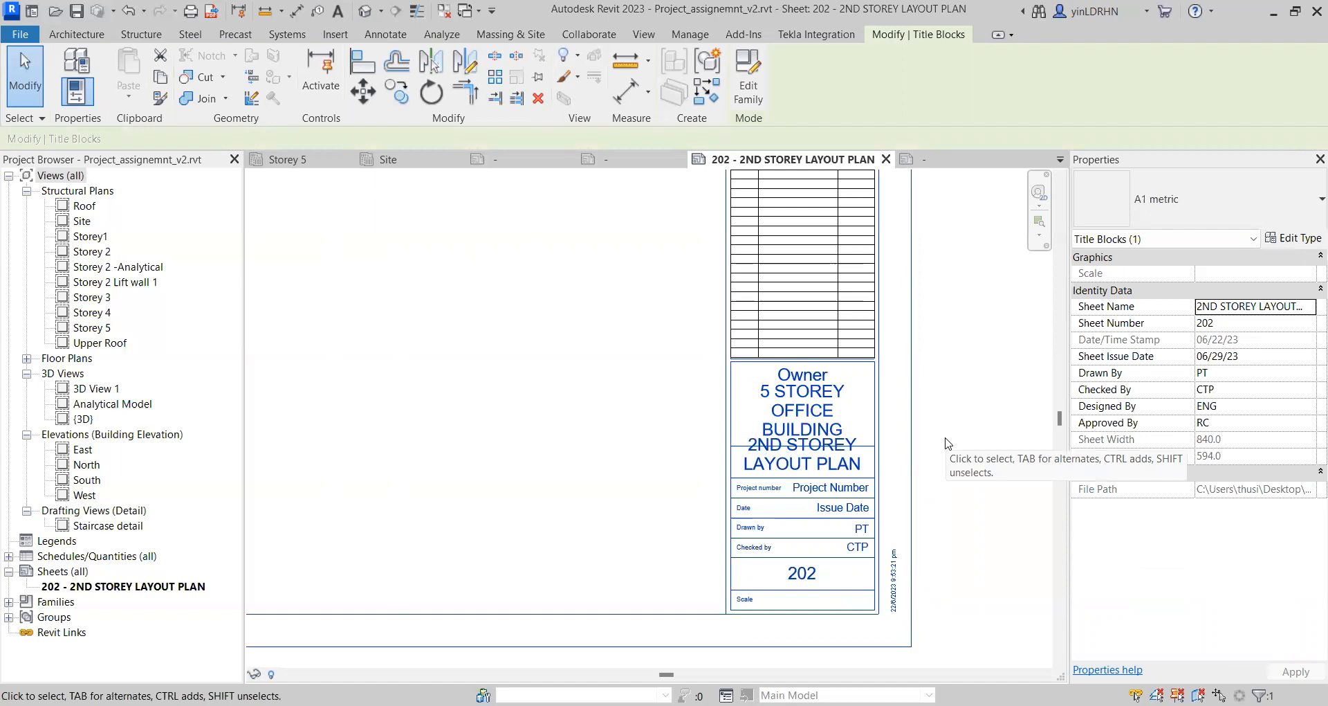
Step: Replace the owner text in the title block with IESL
{"action": "left_click", "coordinate": [819, 381]}
{"action": "key", "text": "BackSpace"}
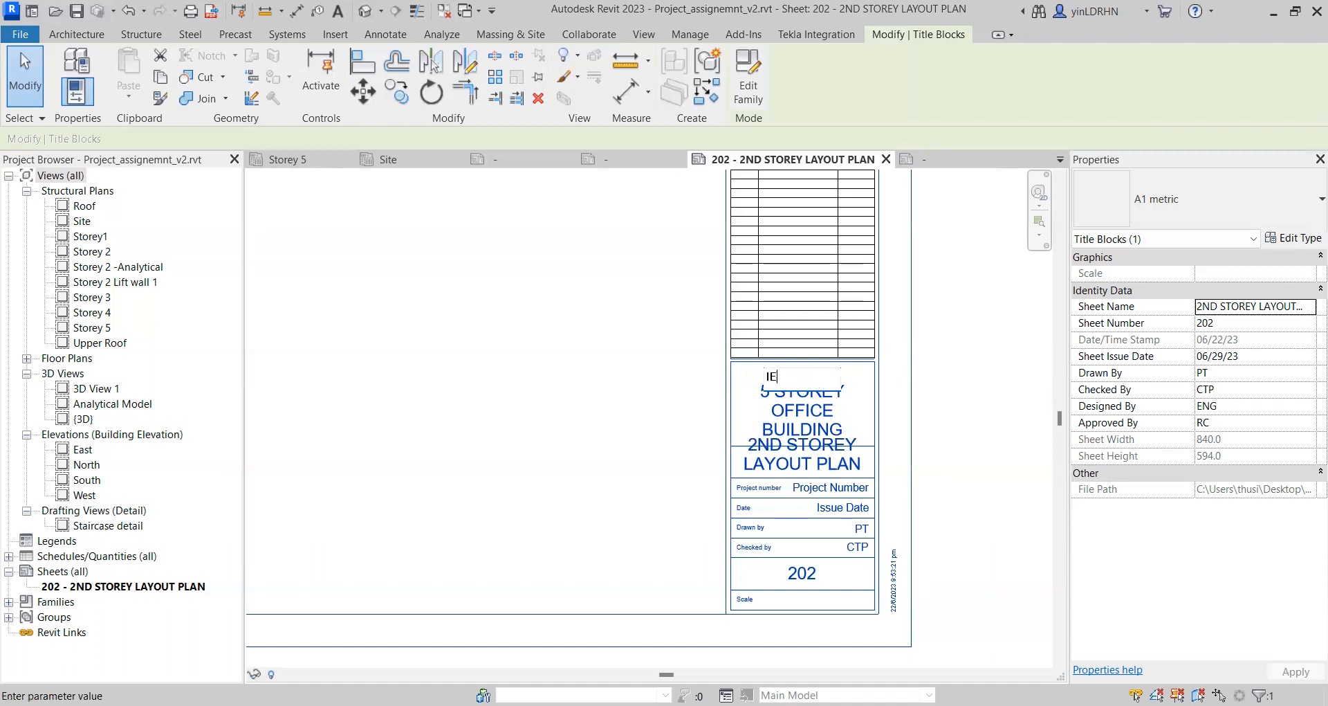
{"action": "type", "text": "IESL"}
{"action": "key", "text": "Return"}
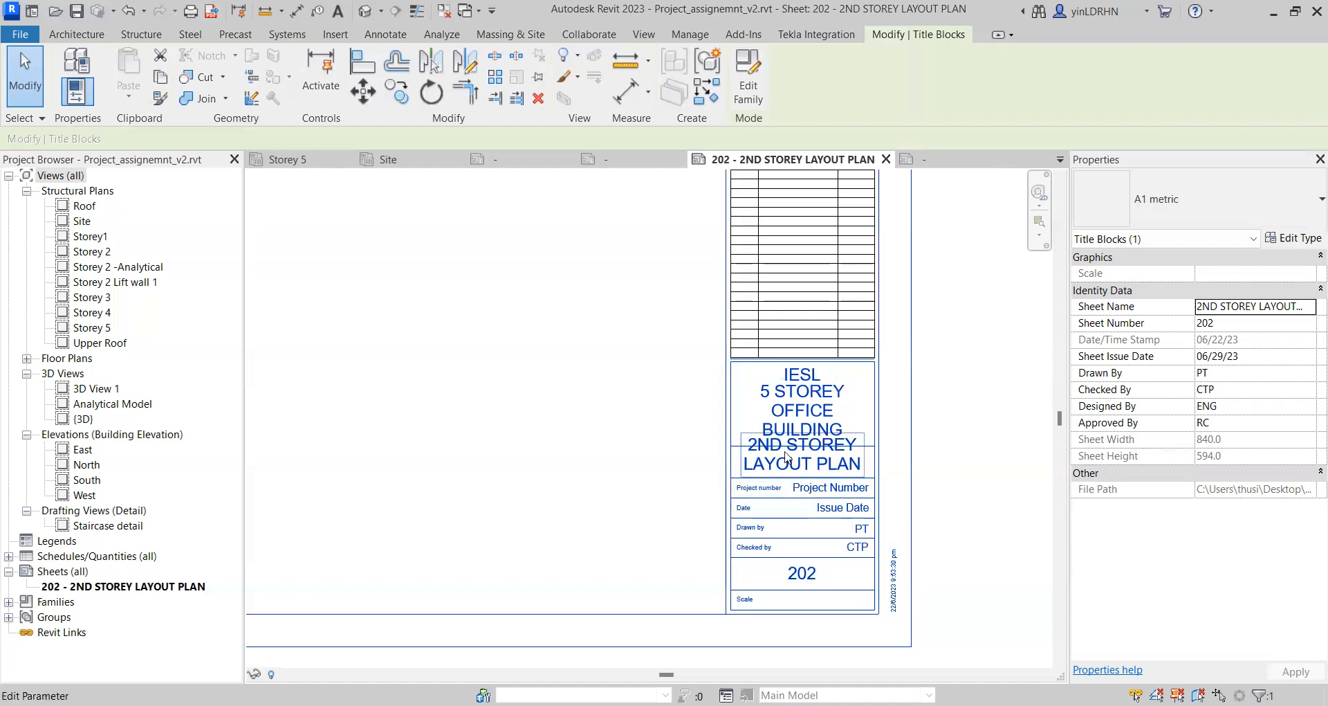
{"action": "left_click", "coordinate": [764, 422]}
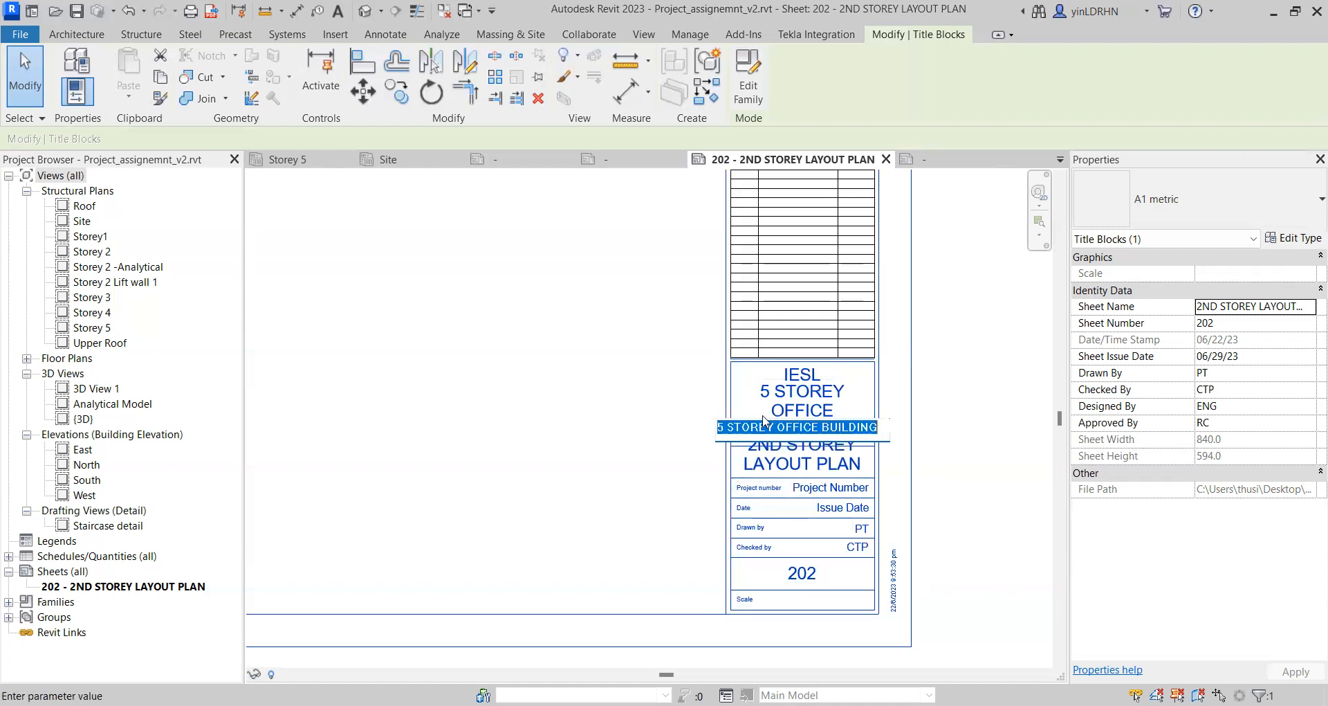
{"action": "left_click", "coordinate": [946, 440]}
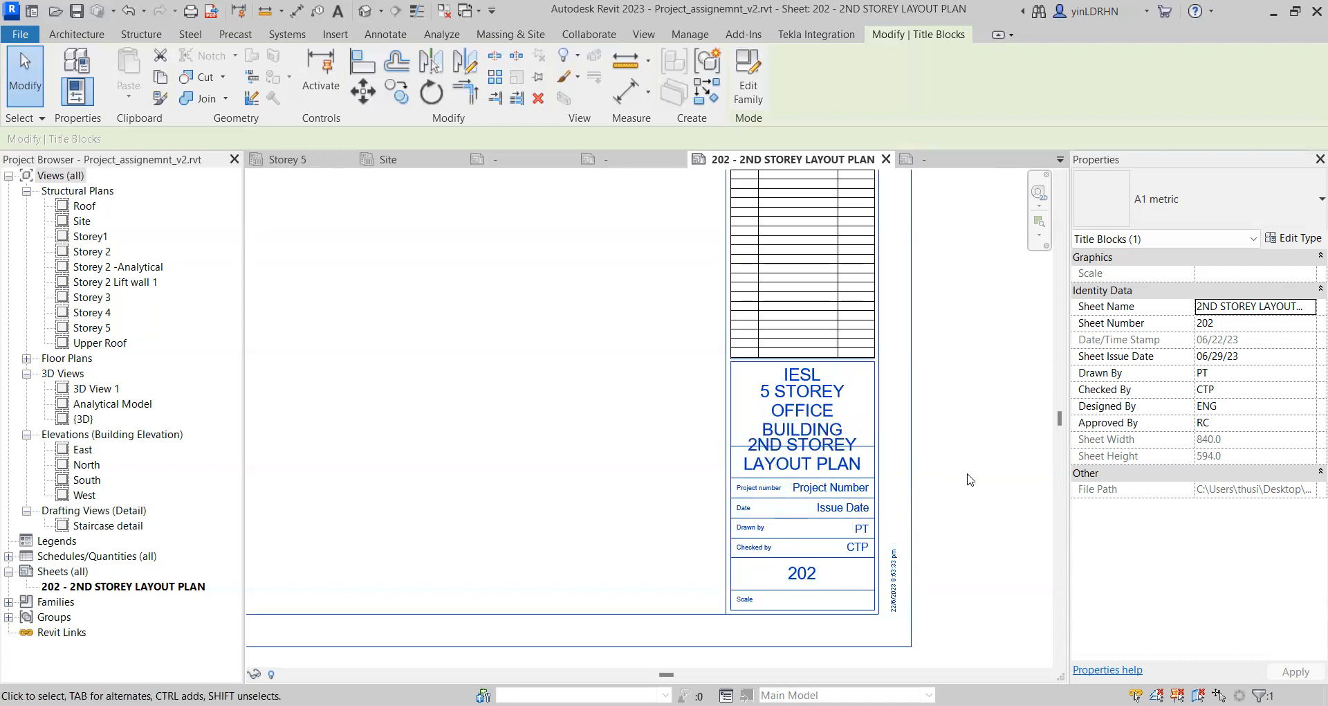
{"action": "scroll", "coordinate": [966, 474], "scroll_direction": "down", "scroll_amount": 2}
{"action": "scroll", "coordinate": [967, 475], "scroll_direction": "down", "scroll_amount": 2}
{"action": "middle_click_drag", "start_coordinate": [542, 389], "coordinate": [566, 454]}
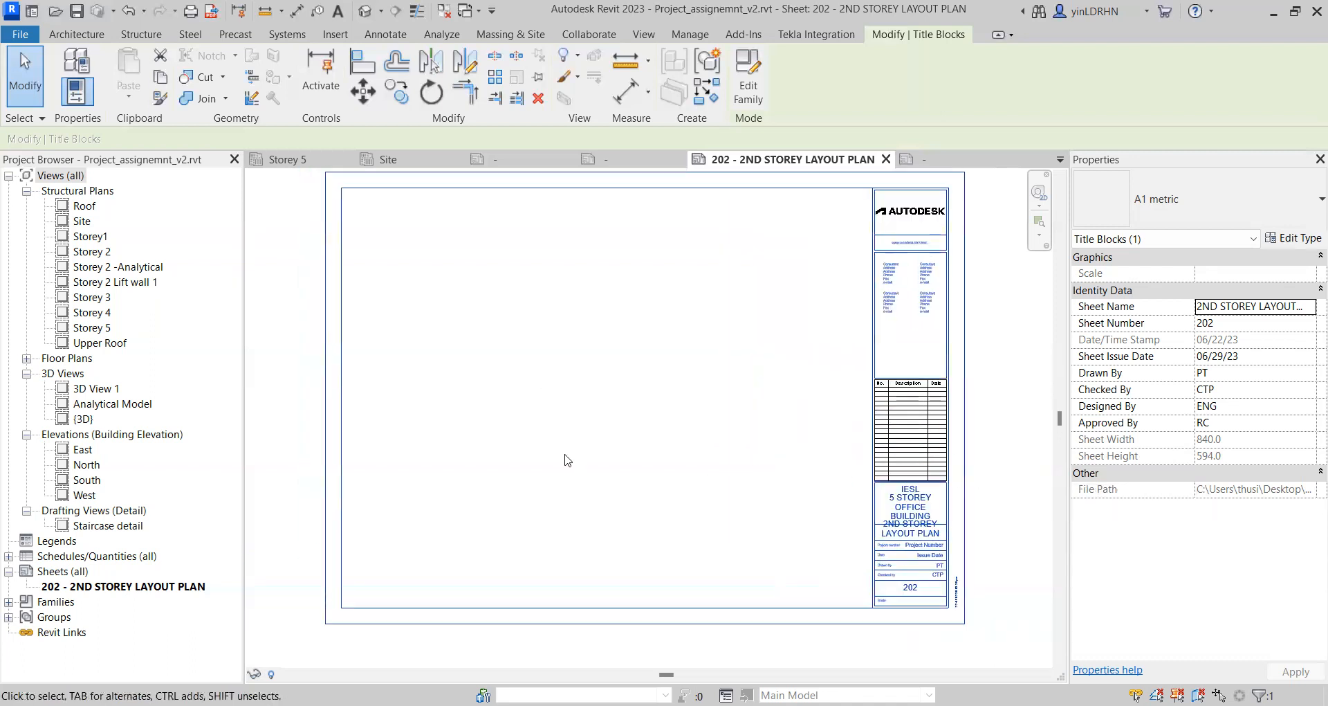
{"action": "left_click", "coordinate": [556, 415]}
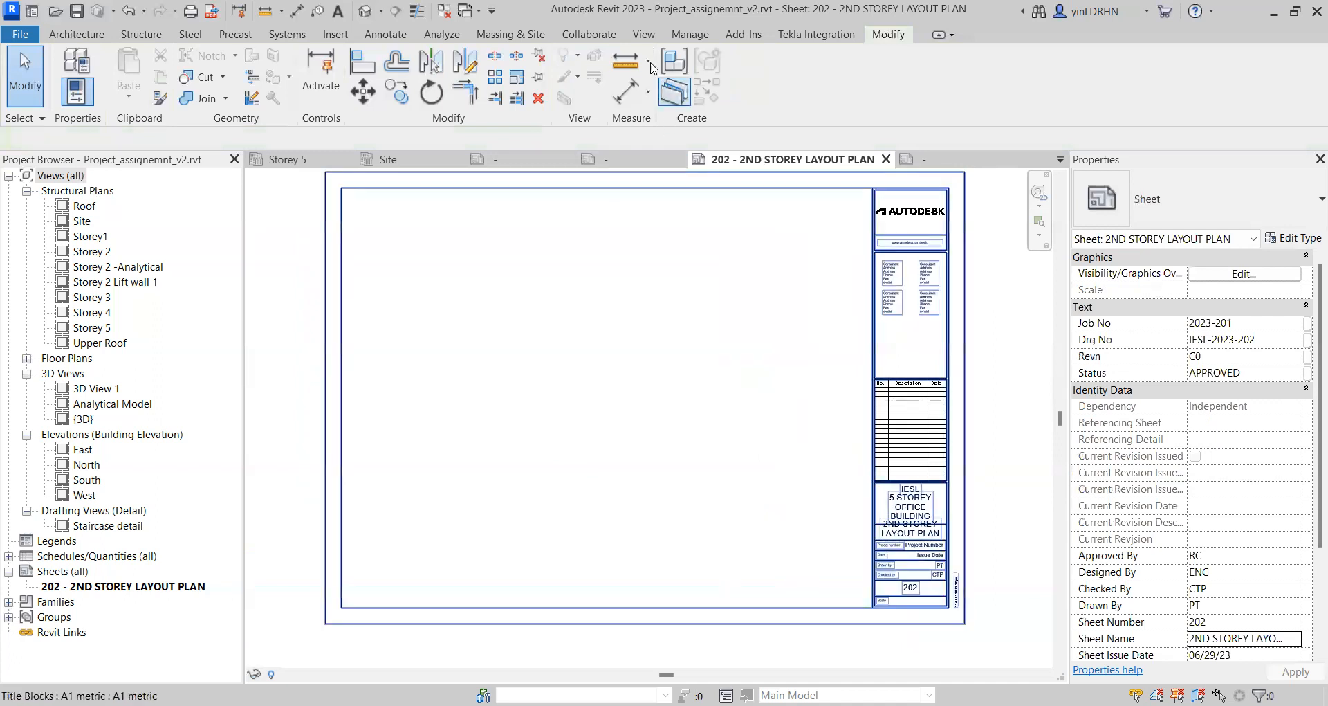
{"action": "left_click", "coordinate": [644, 36]}
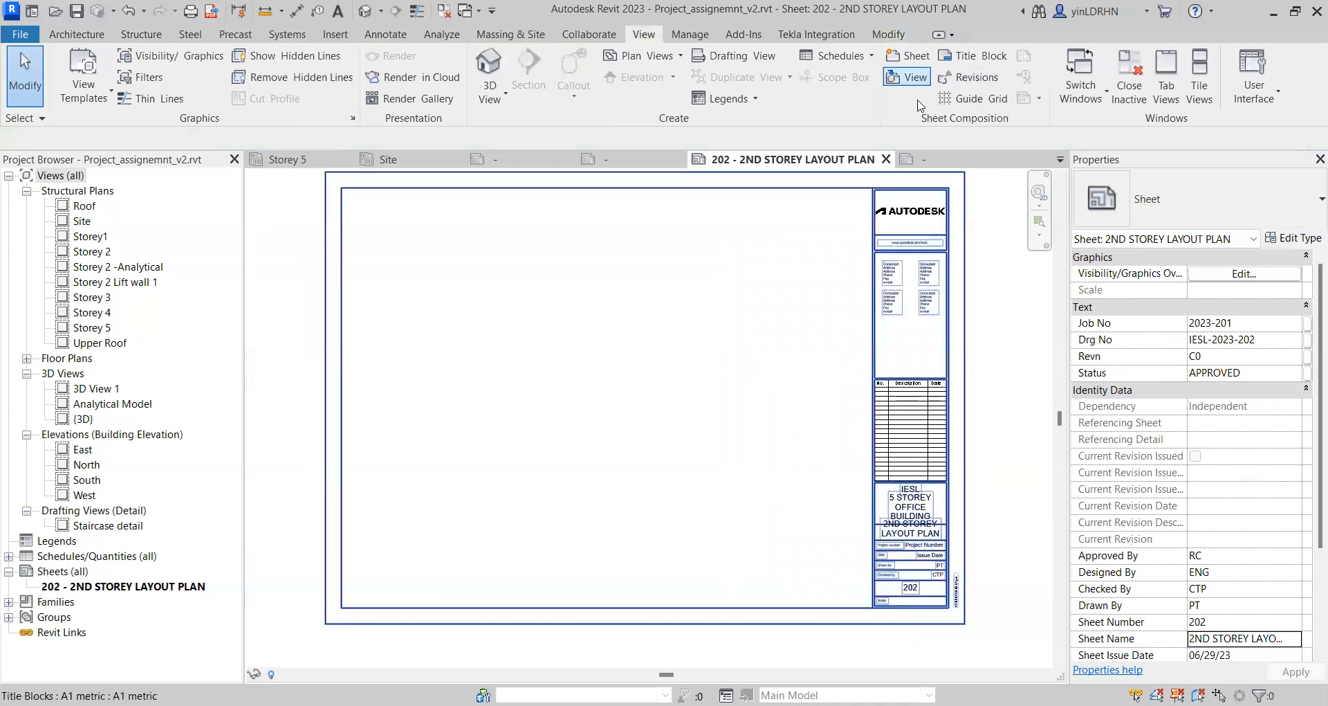
{"action": "left_click", "coordinate": [601, 325]}
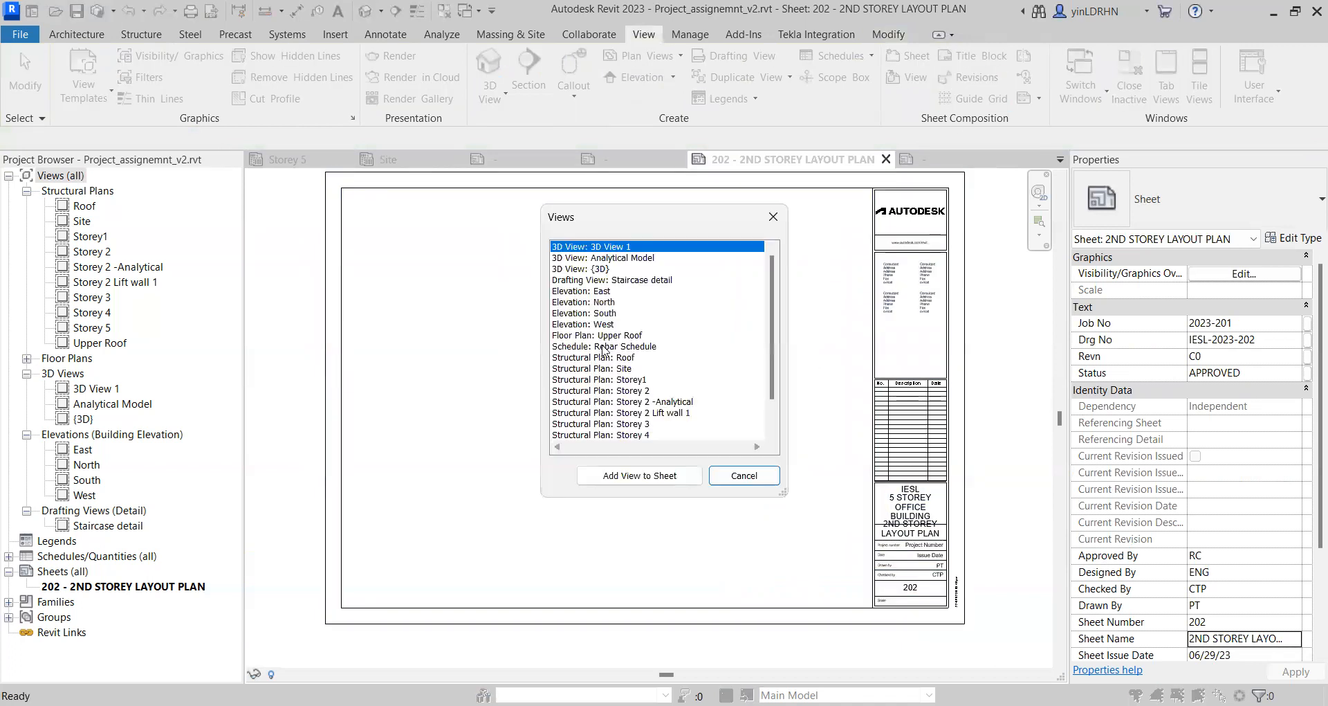
{"action": "left_click", "coordinate": [749, 476]}
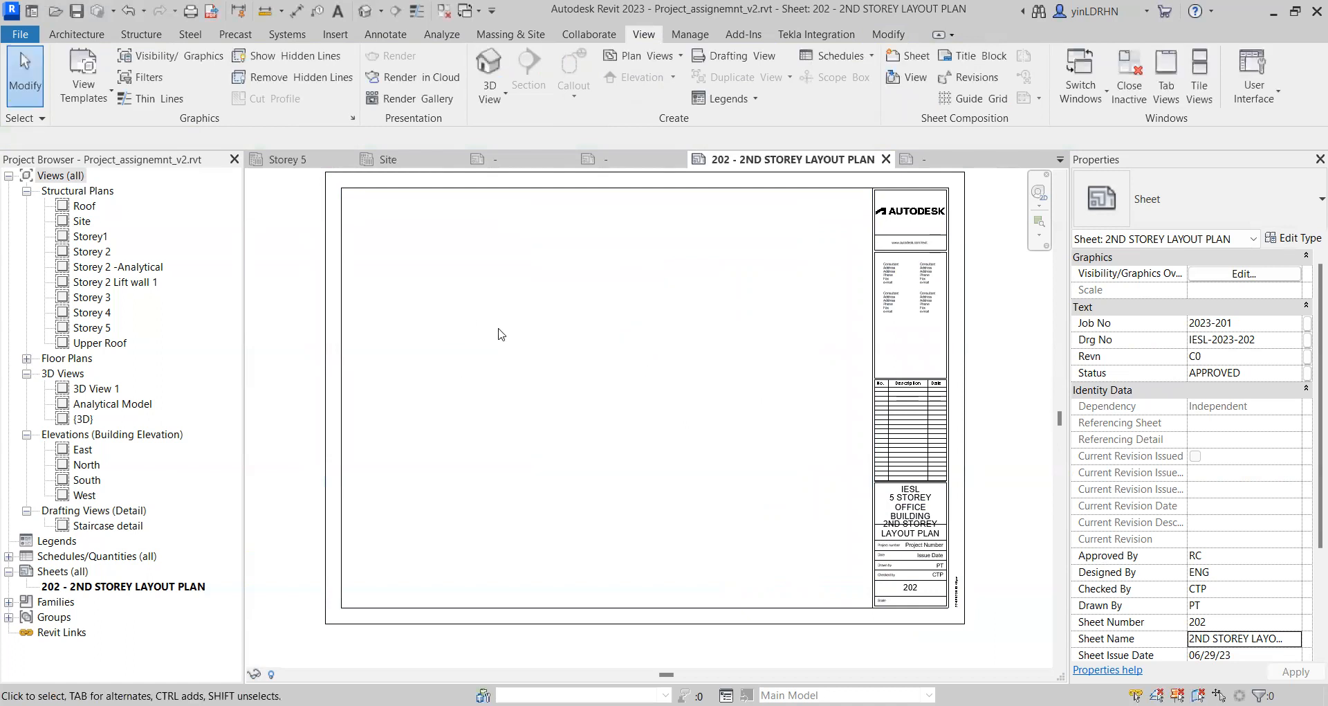
Step: Place the Structural Plan: Storey 2 view on sheet 202, inside the drawing frame beside the title block
{"action": "middle_click_drag", "start_coordinate": [599, 359], "coordinate": [584, 376]}
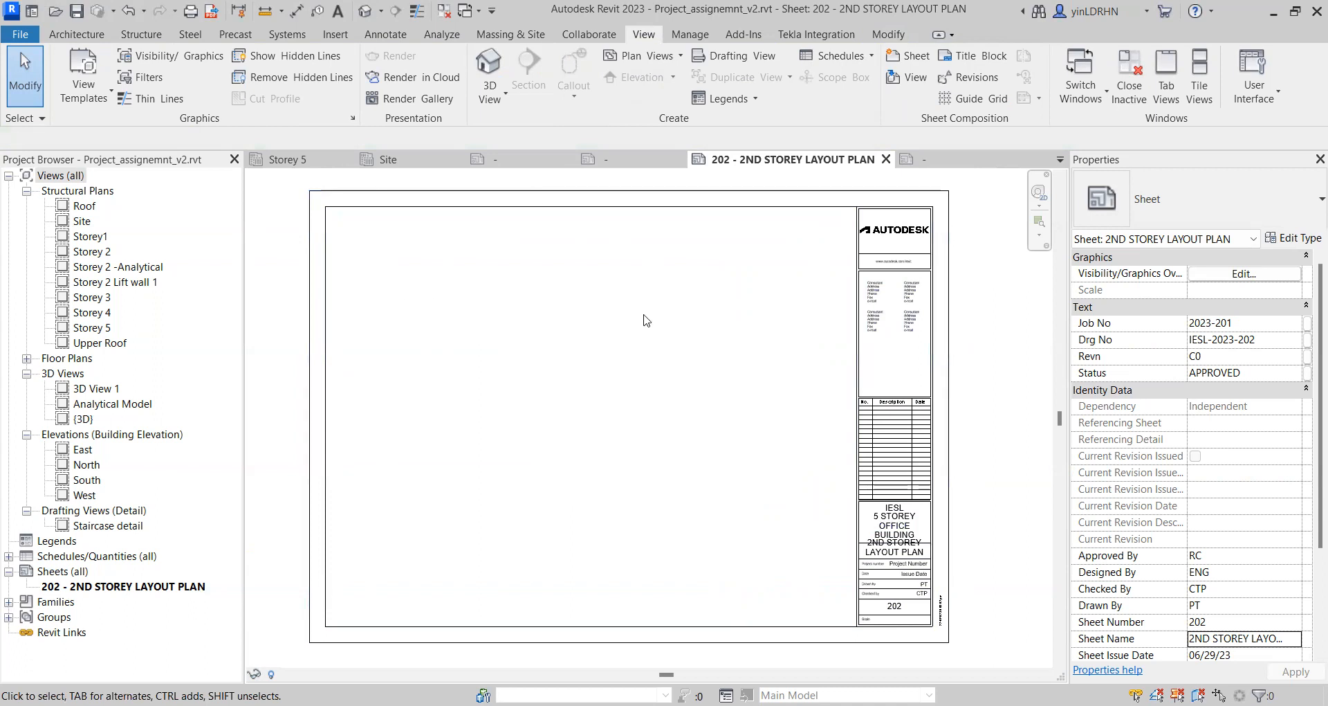
{"action": "left_click", "coordinate": [909, 81]}
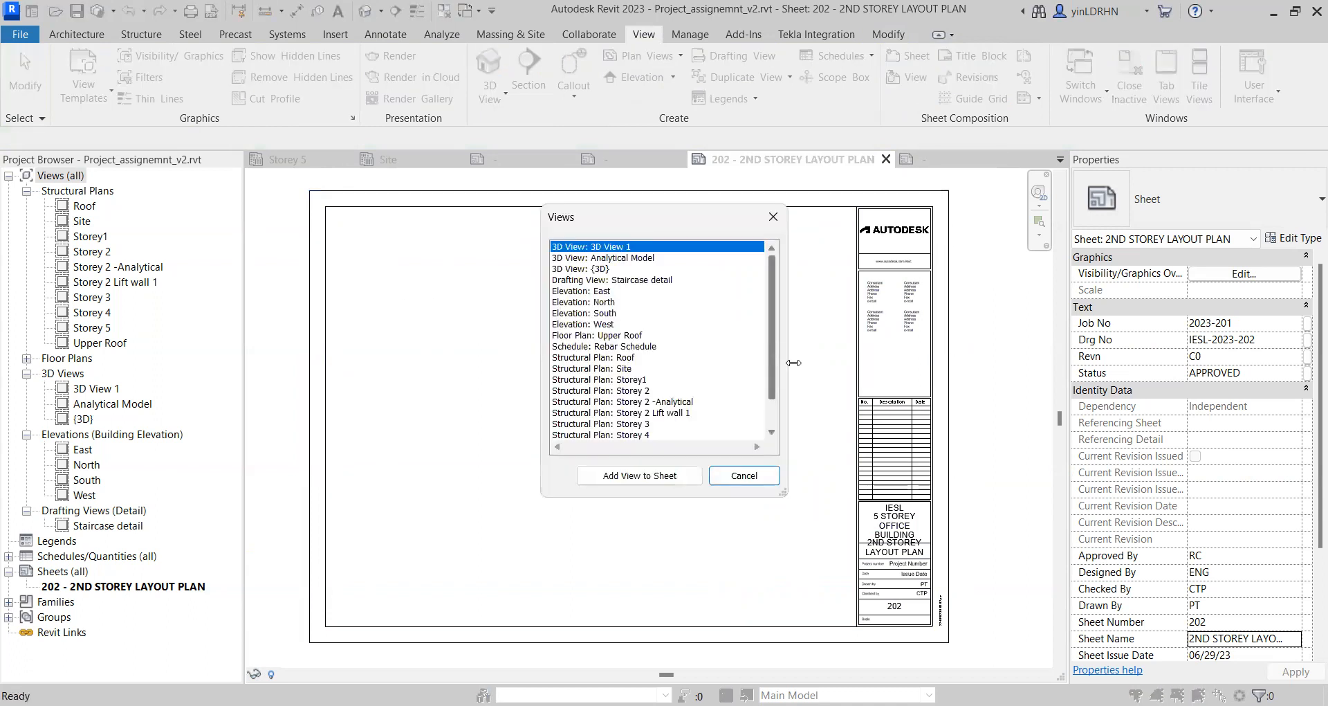
{"action": "left_click", "coordinate": [642, 393]}
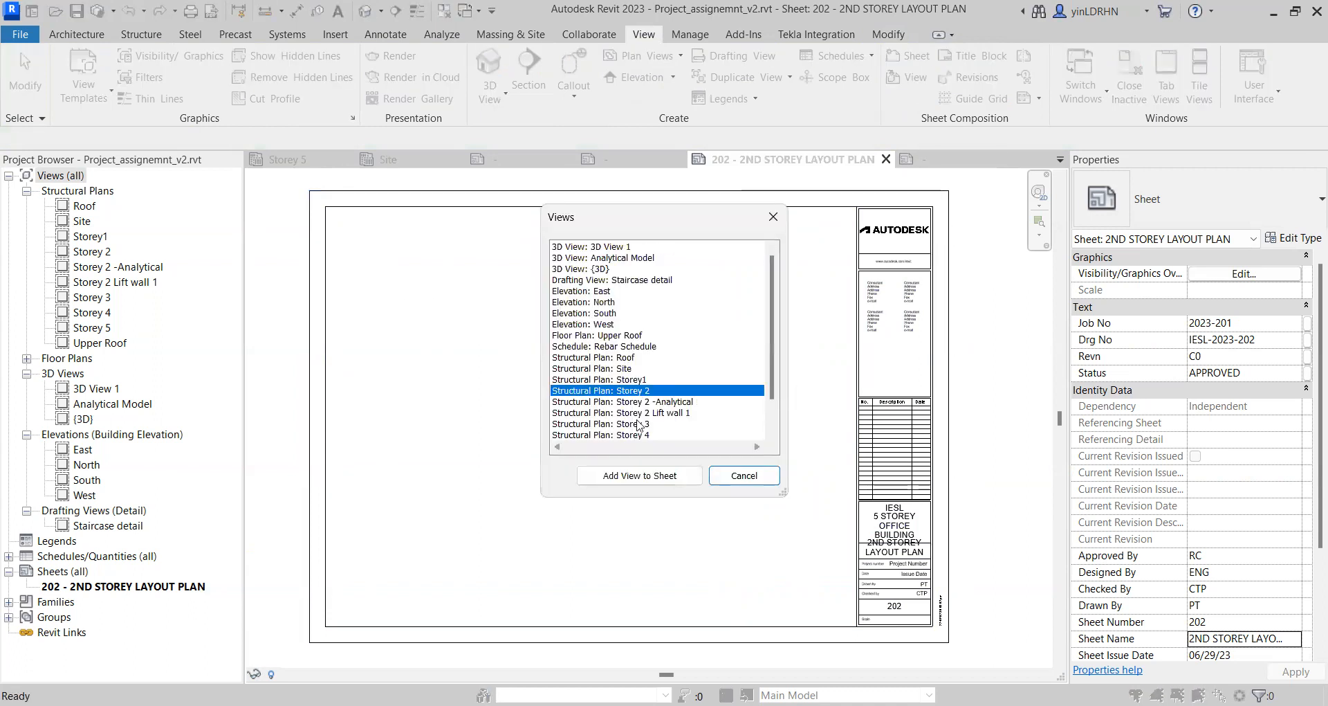
{"action": "left_click", "coordinate": [658, 476]}
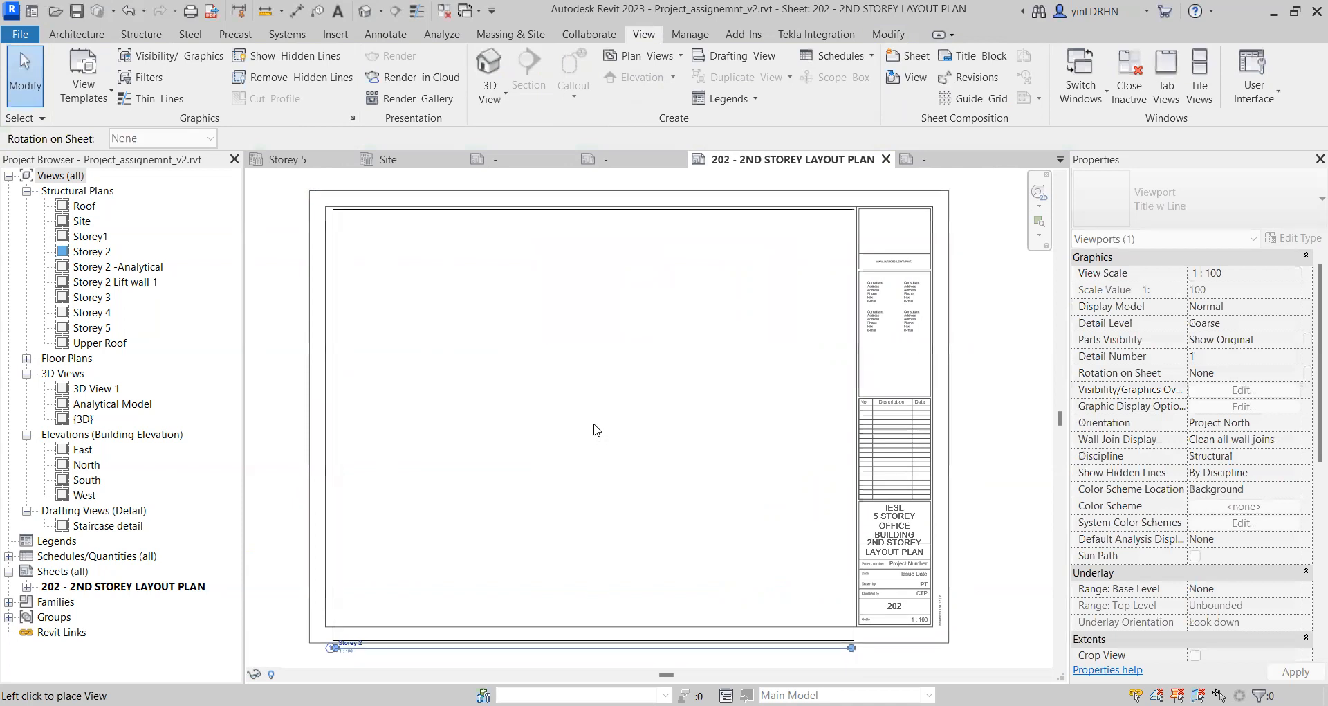
{"action": "left_click", "coordinate": [593, 437]}
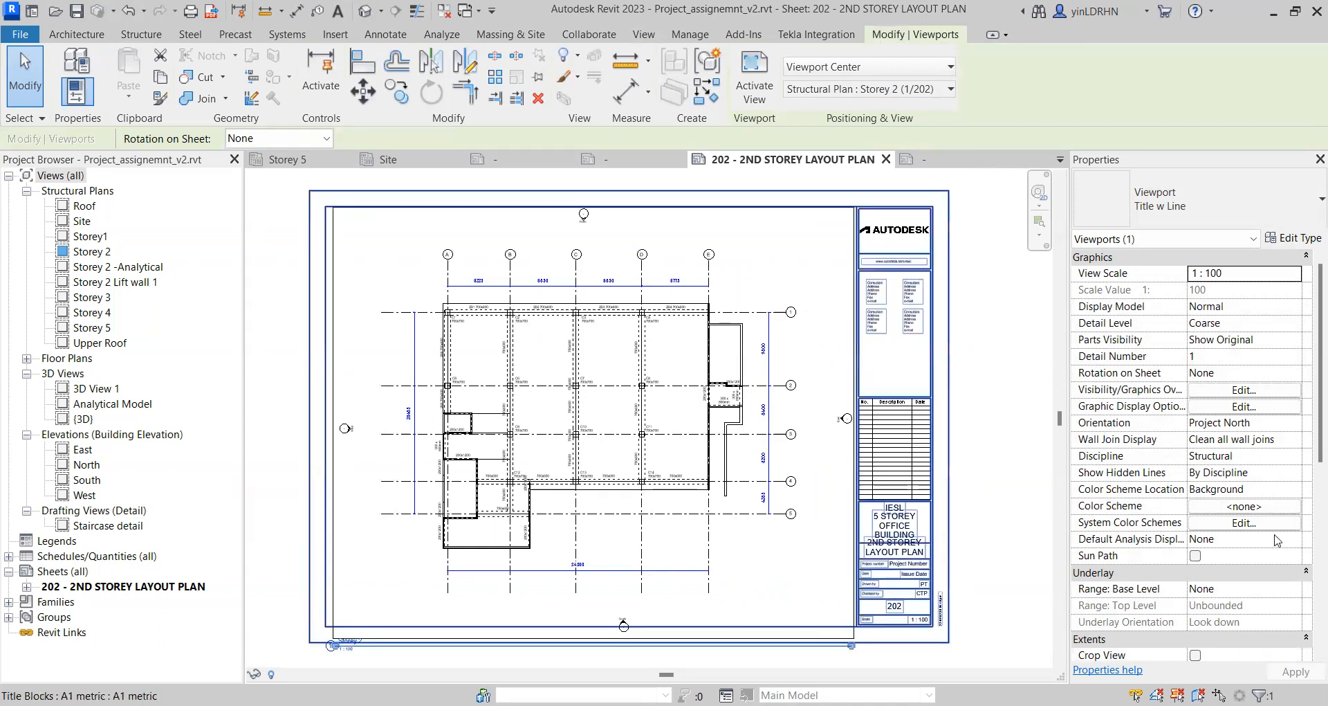
Step: Enable Crop View and Crop Region Visible for the Storey 2 viewport
{"action": "scroll", "coordinate": [1280, 519], "scroll_direction": "down", "scroll_amount": 4}
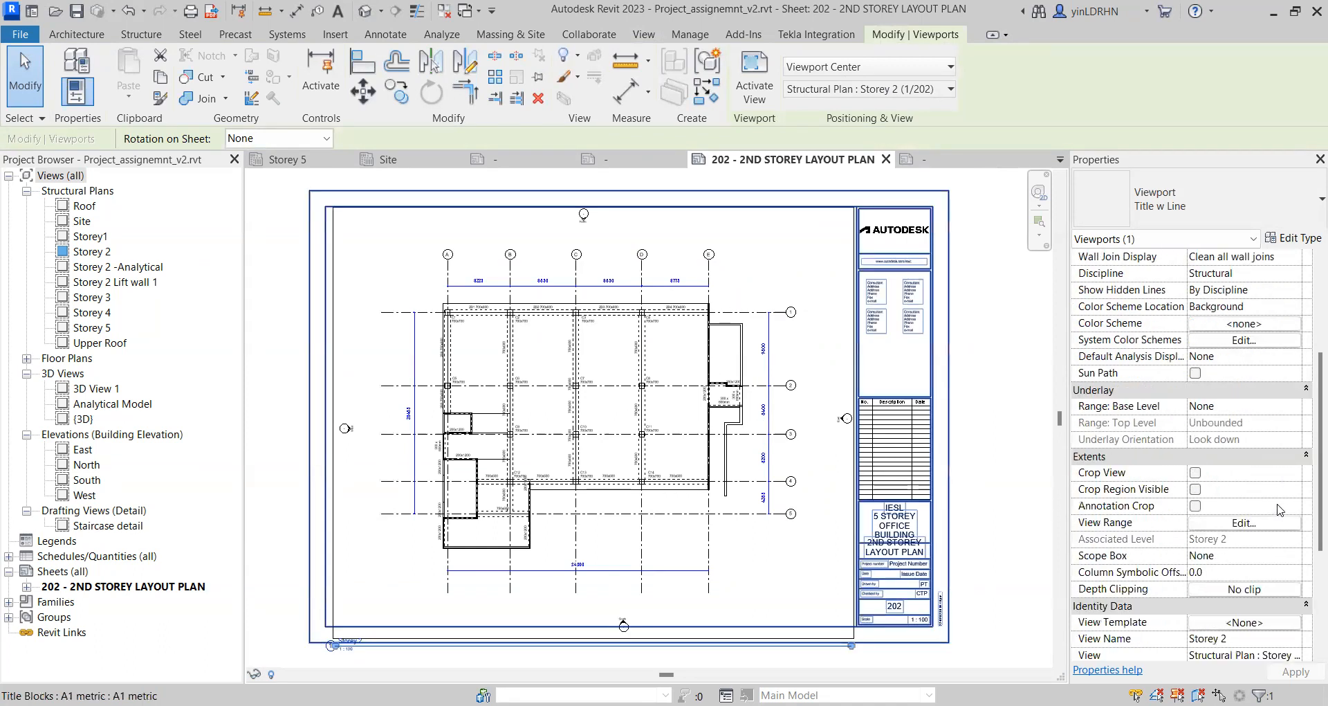
{"action": "left_click", "coordinate": [1194, 473]}
{"action": "left_click", "coordinate": [1194, 489]}
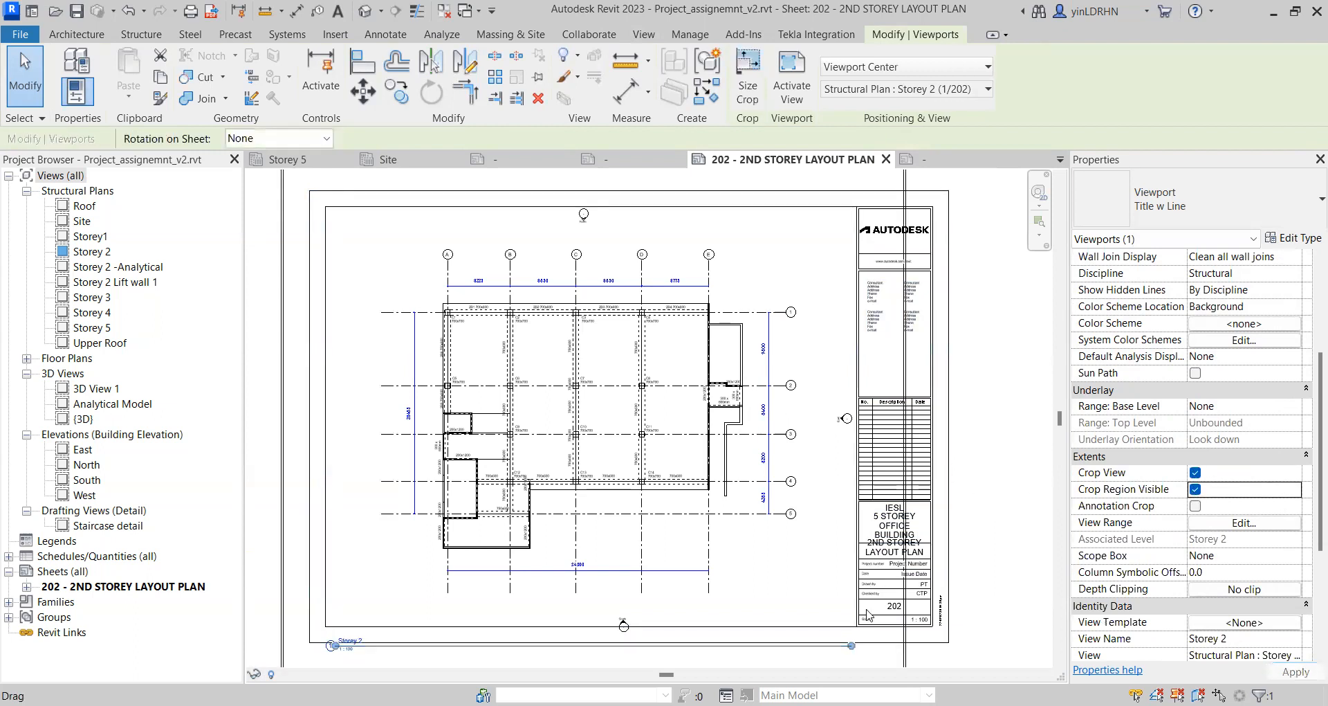
Step: Move the Storey 2 viewport left and slightly up so it extends past the sheet's left border
{"action": "scroll", "coordinate": [794, 564], "scroll_direction": "down", "scroll_amount": 1}
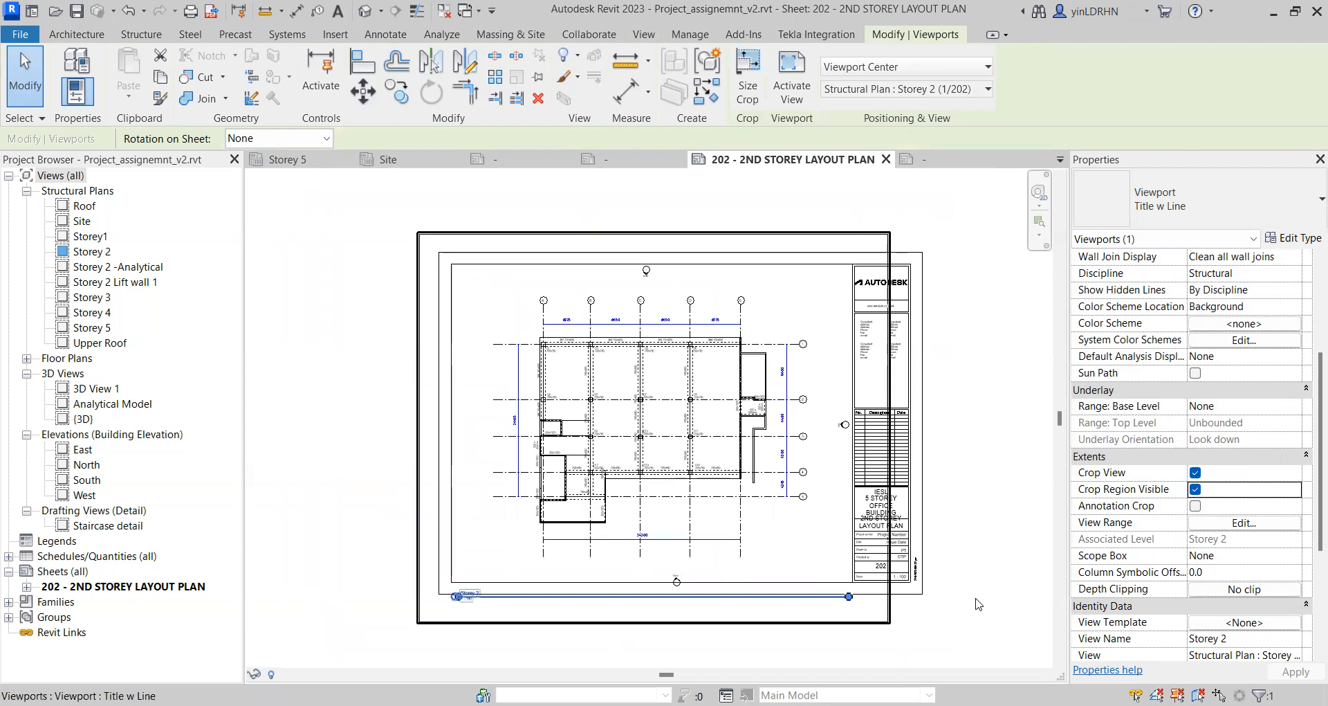
{"action": "left_click_drag", "start_coordinate": [698, 237], "coordinate": [657, 220]}
{"action": "left_click_drag", "start_coordinate": [783, 218], "coordinate": [679, 218]}
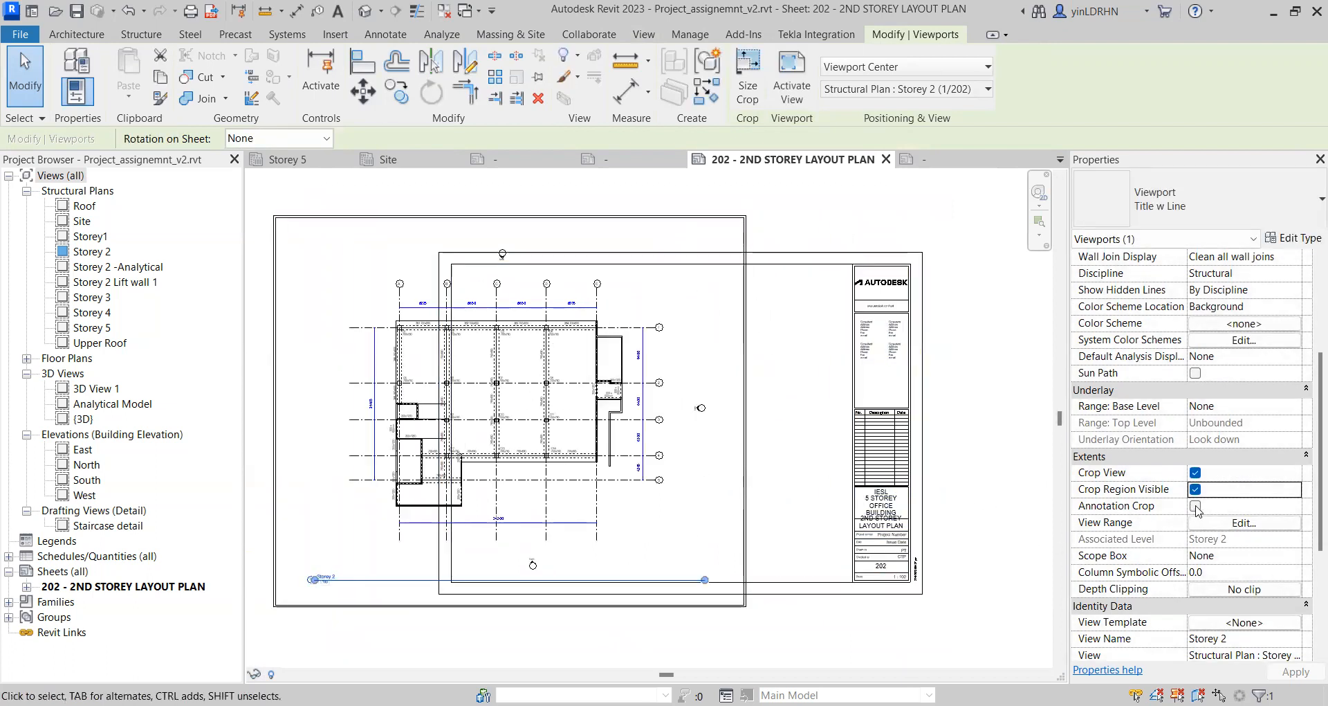
Step: Shorten the viewport's title line from its right end to just past the view title text
{"action": "left_click", "coordinate": [993, 479]}
{"action": "left_click", "coordinate": [601, 361]}
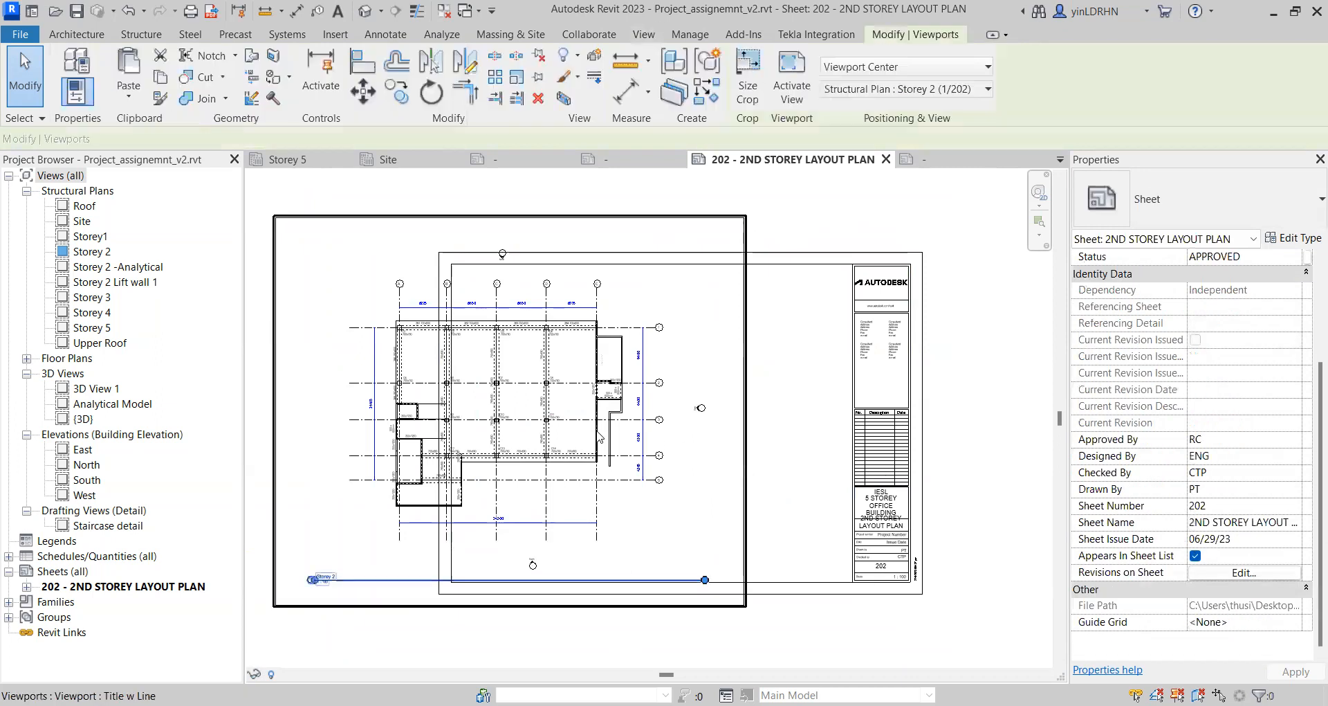
{"action": "left_click_drag", "start_coordinate": [705, 579], "coordinate": [355, 580]}
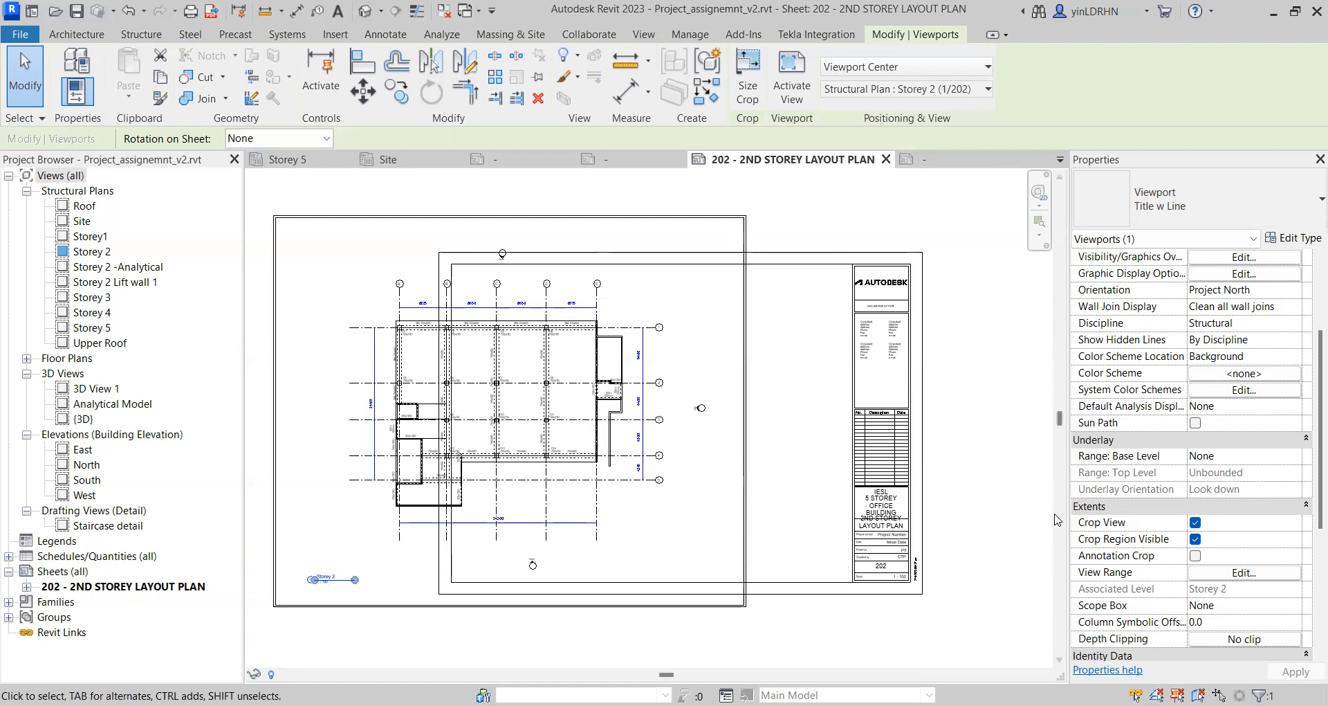
{"action": "left_click", "coordinate": [1022, 495]}
Step: Turn Crop View off for the Storey 2 viewport and back on to compare the view's extents
{"action": "left_click", "coordinate": [629, 474]}
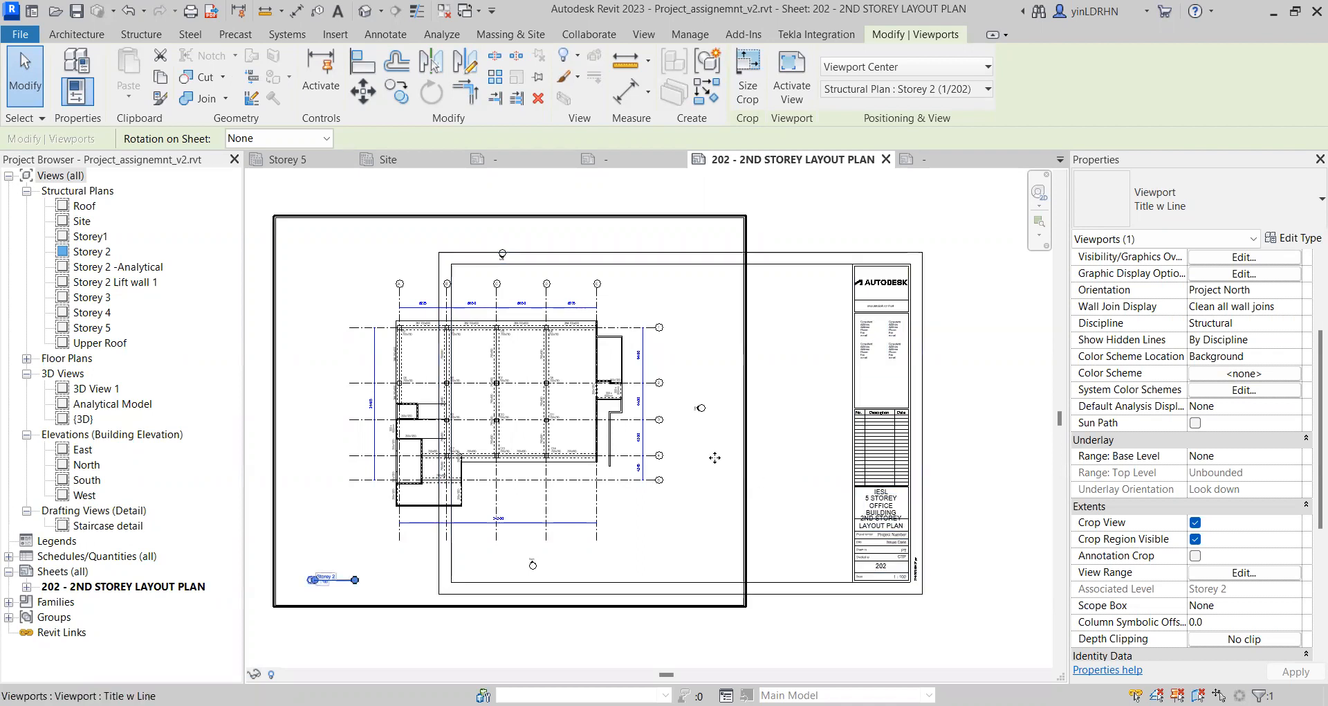
{"action": "left_click", "coordinate": [1195, 523]}
{"action": "left_click", "coordinate": [940, 492]}
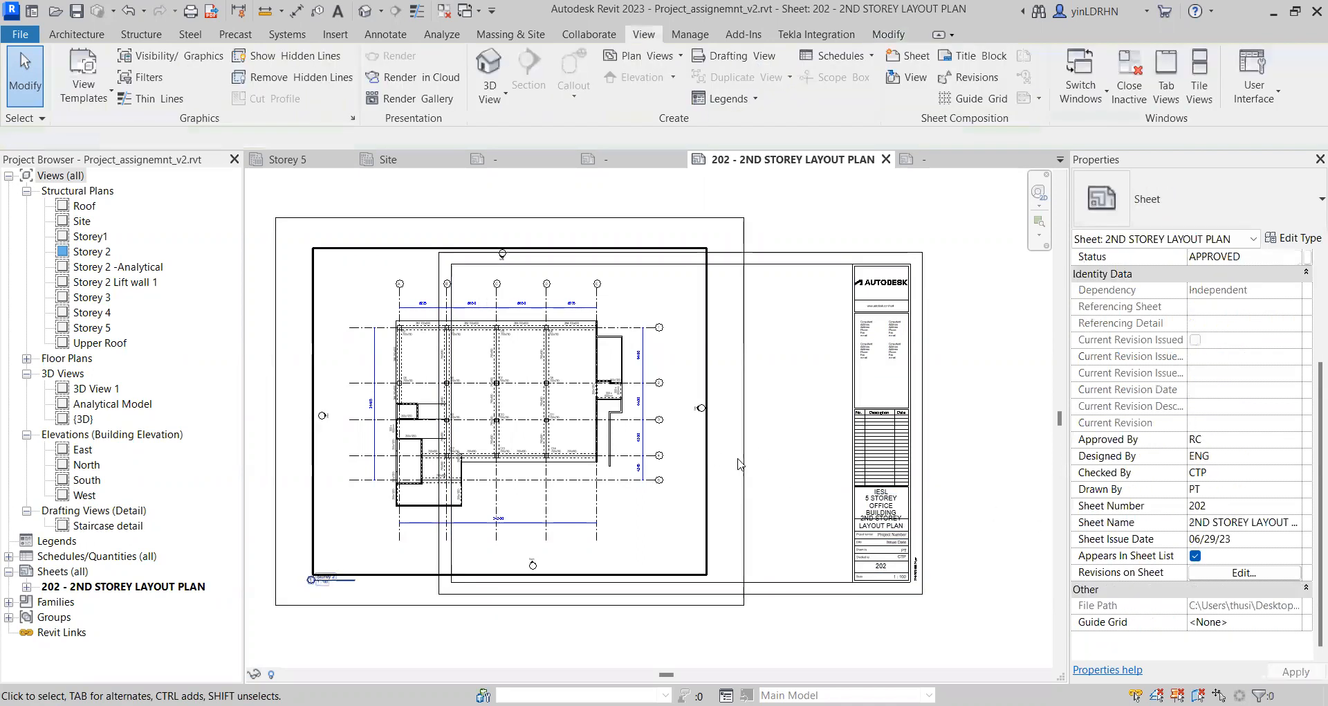
{"action": "left_click", "coordinate": [680, 468]}
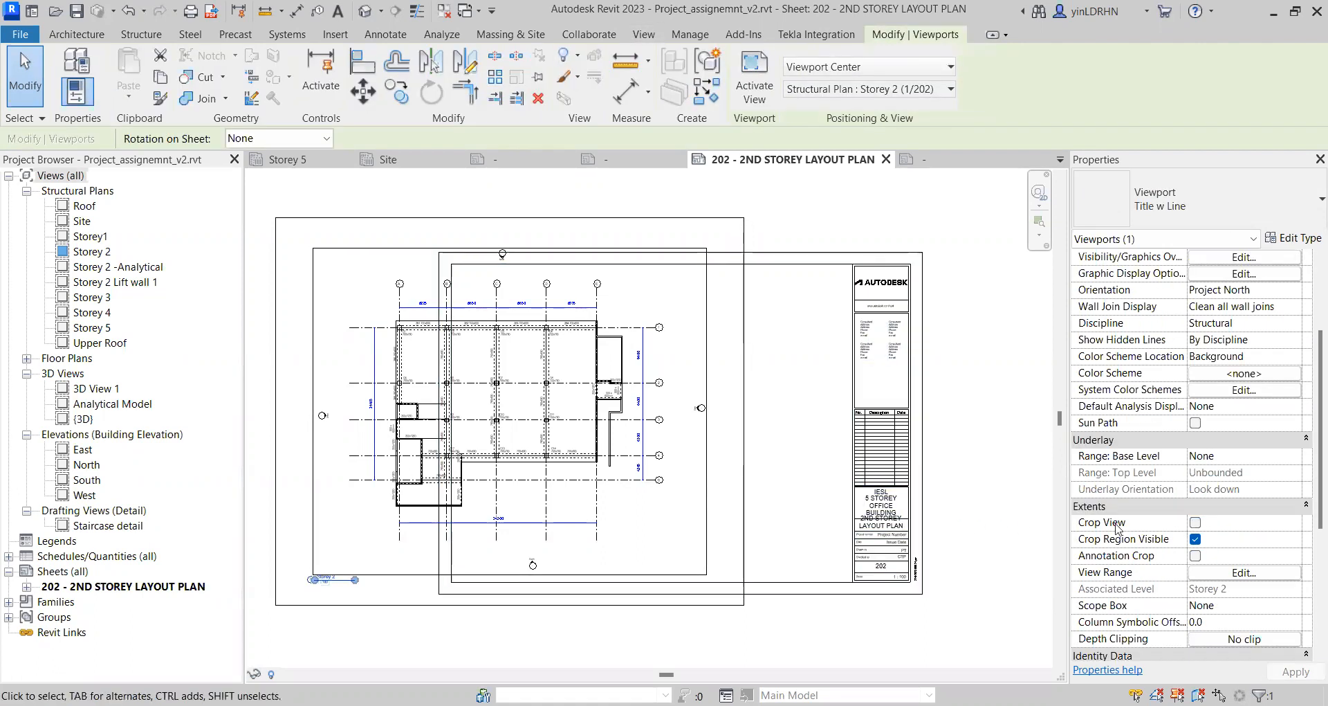
{"action": "left_click", "coordinate": [1195, 522]}
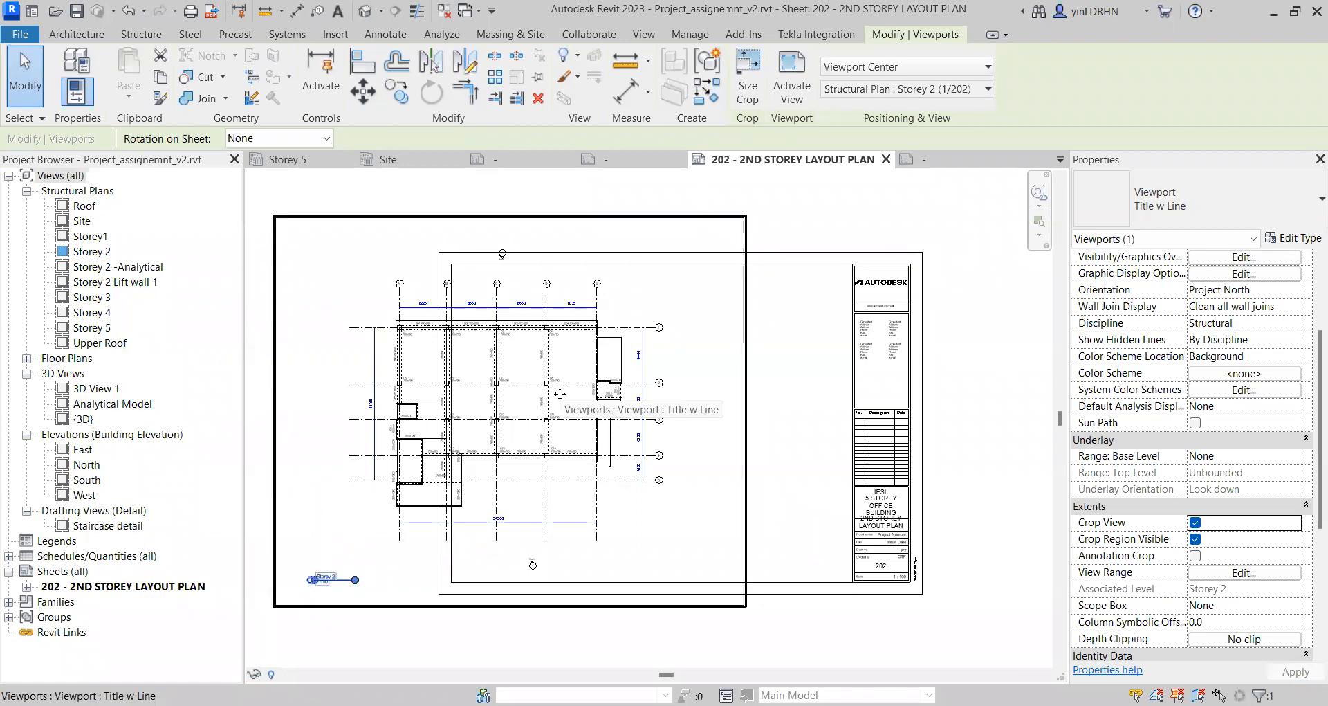
Step: Reposition the Storey 2 viewport lower on the sheet, still overlapping the sheet's left border
{"action": "left_click_drag", "start_coordinate": [722, 374], "coordinate": [756, 375]}
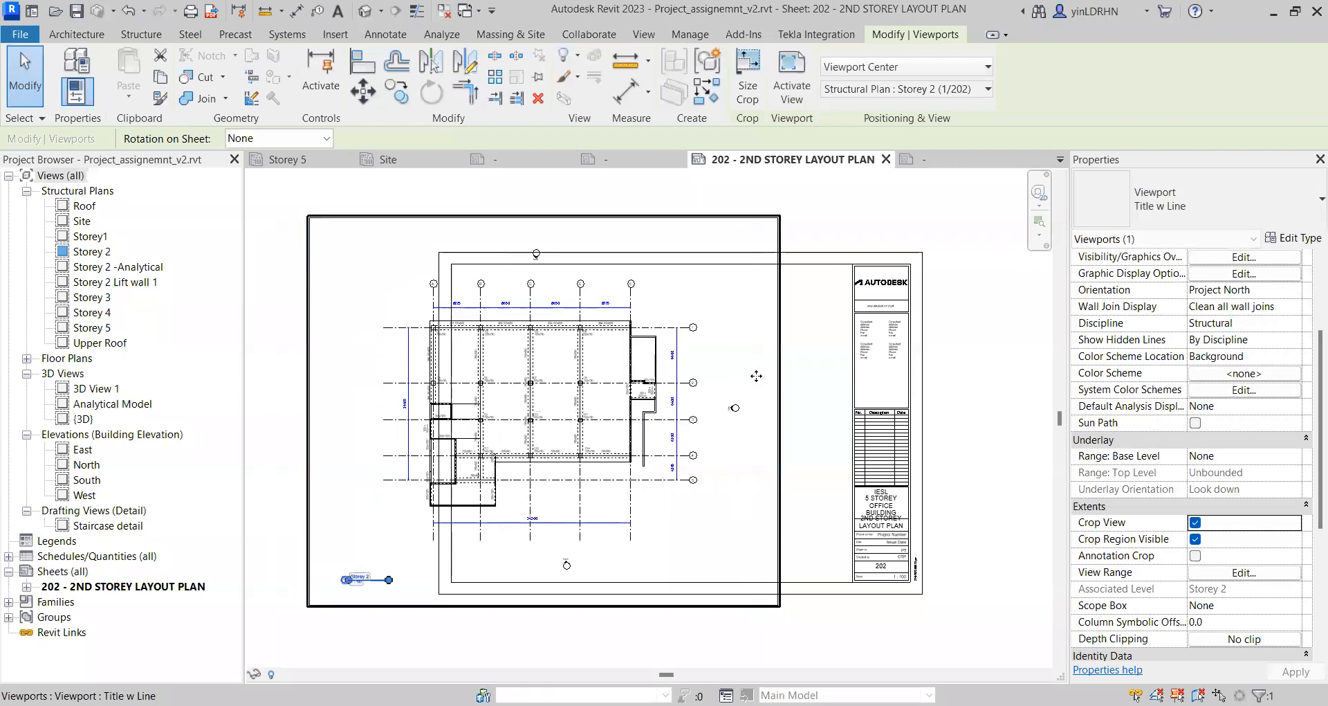
{"action": "left_click_drag", "start_coordinate": [778, 217], "coordinate": [755, 275]}
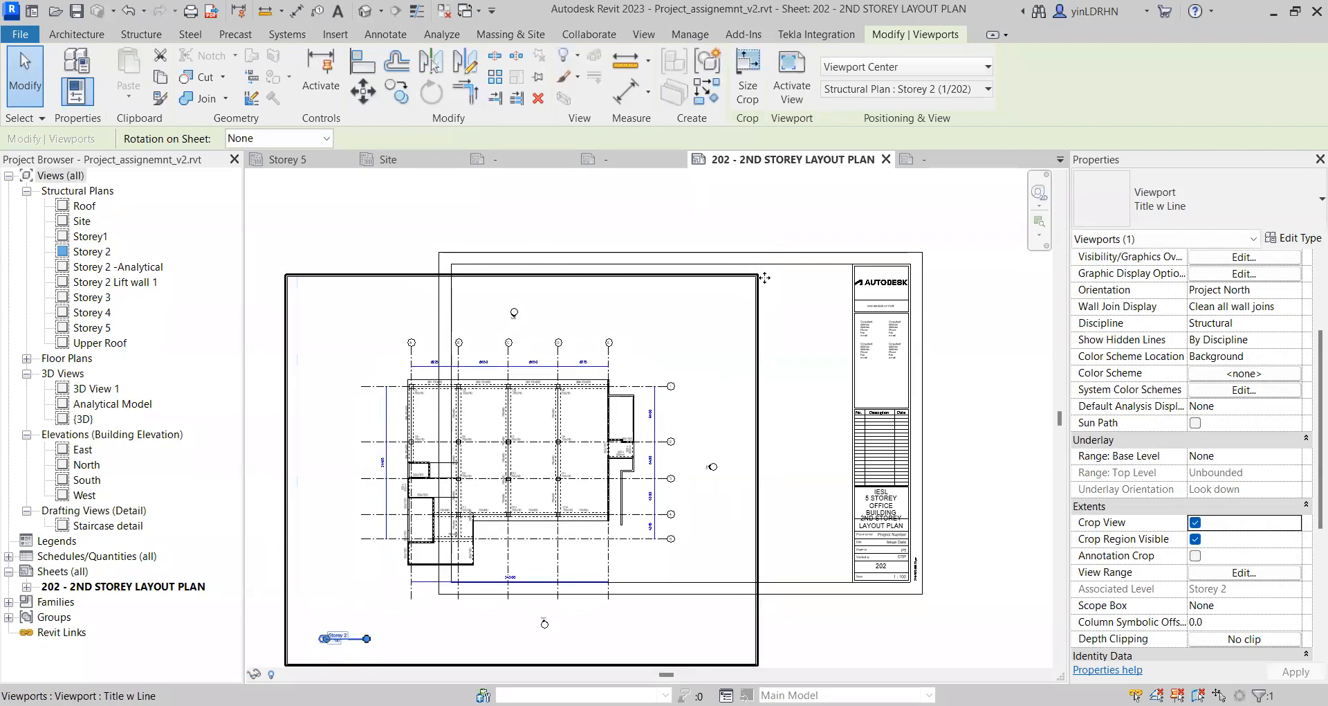
Step: Turn on Annotation Crop for the Storey 2 viewport and review its View Range settings
{"action": "scroll", "coordinate": [764, 278], "scroll_direction": "down", "scroll_amount": 2}
{"action": "scroll", "coordinate": [1114, 593], "scroll_direction": "up", "scroll_amount": 4}
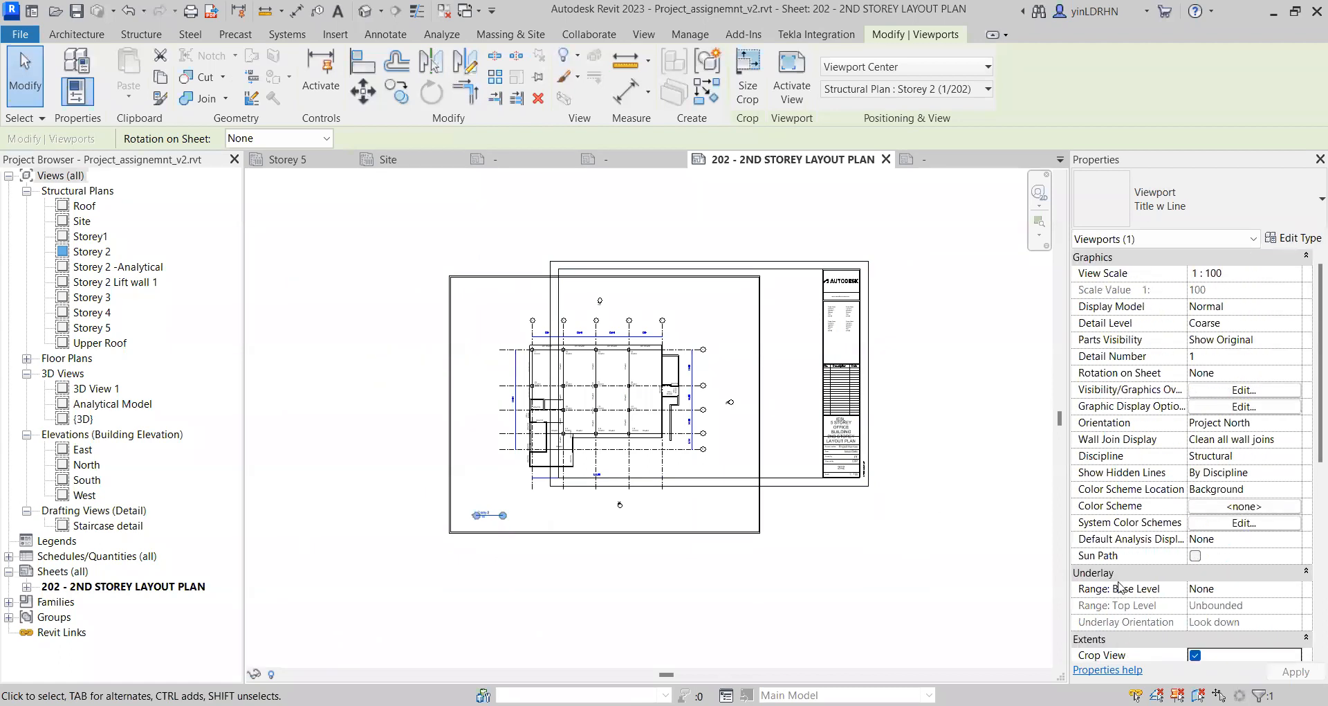
{"action": "scroll", "coordinate": [1127, 572], "scroll_direction": "down", "scroll_amount": 8}
{"action": "left_click", "coordinate": [905, 589]}
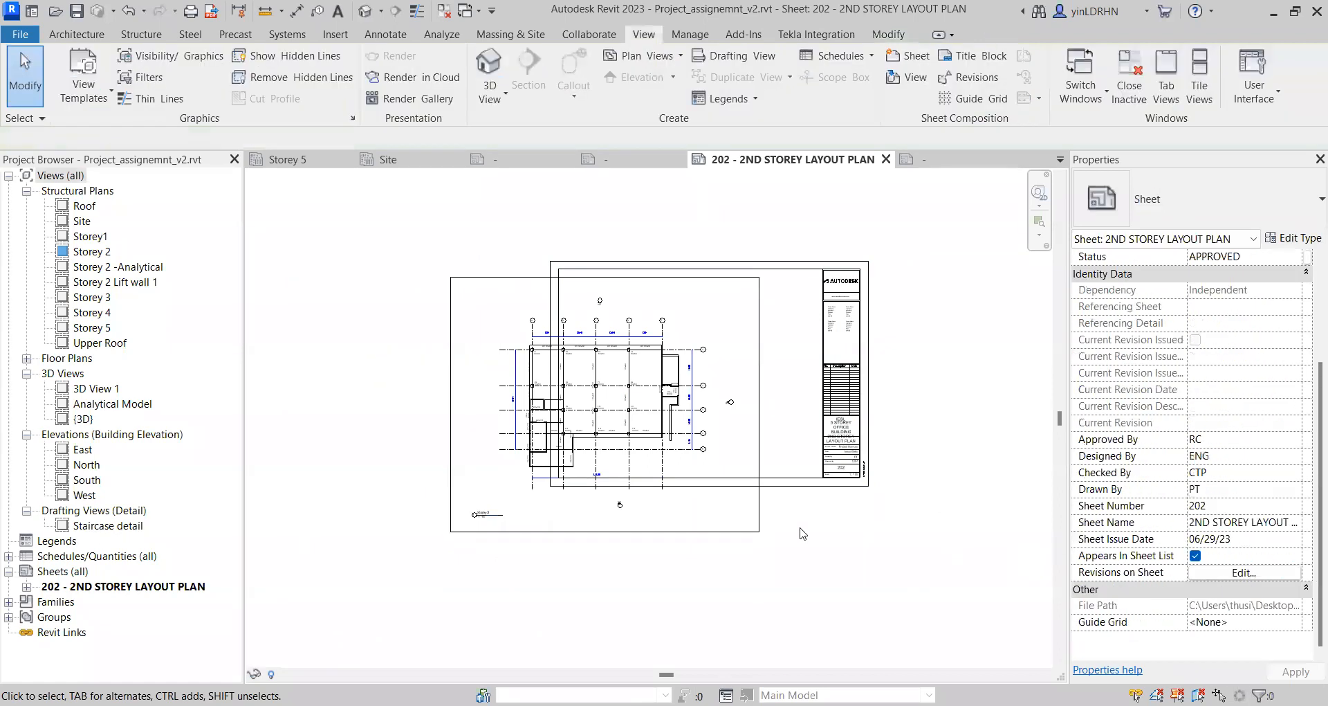
{"action": "left_click", "coordinate": [725, 453]}
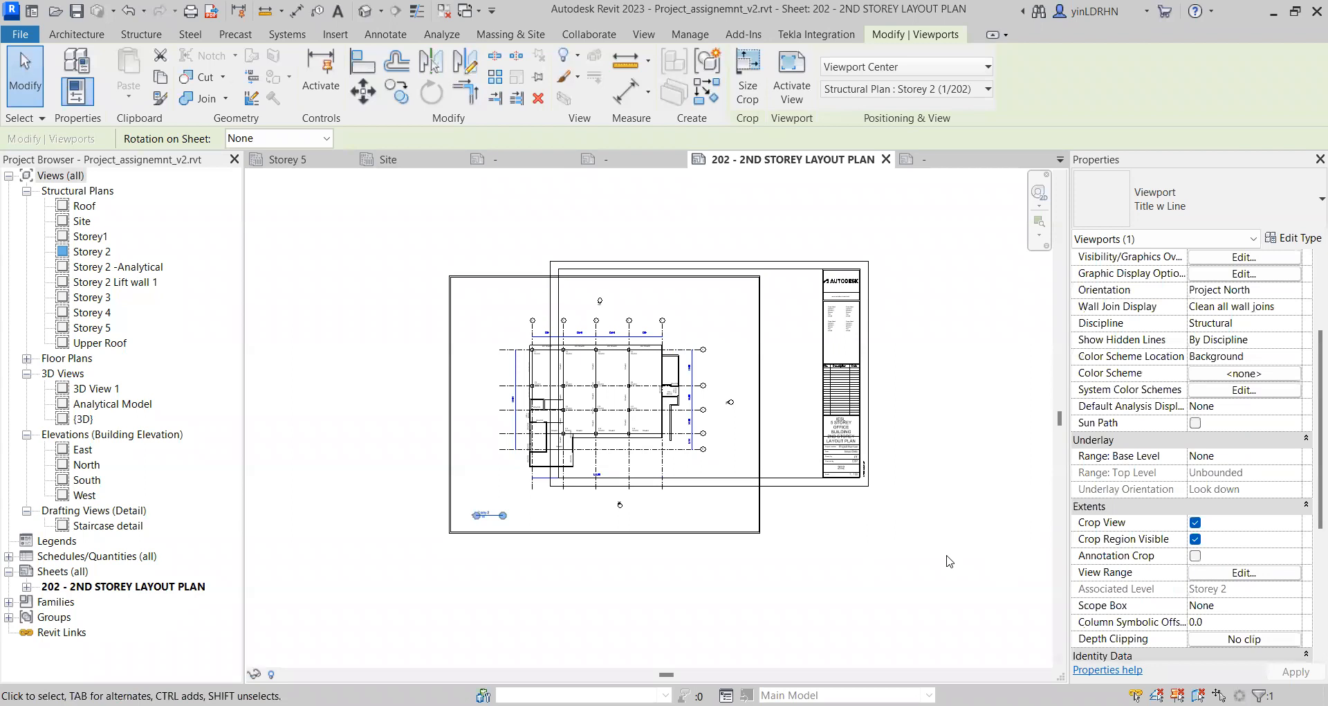
{"action": "left_click", "coordinate": [1195, 556]}
{"action": "left_click", "coordinate": [1211, 572]}
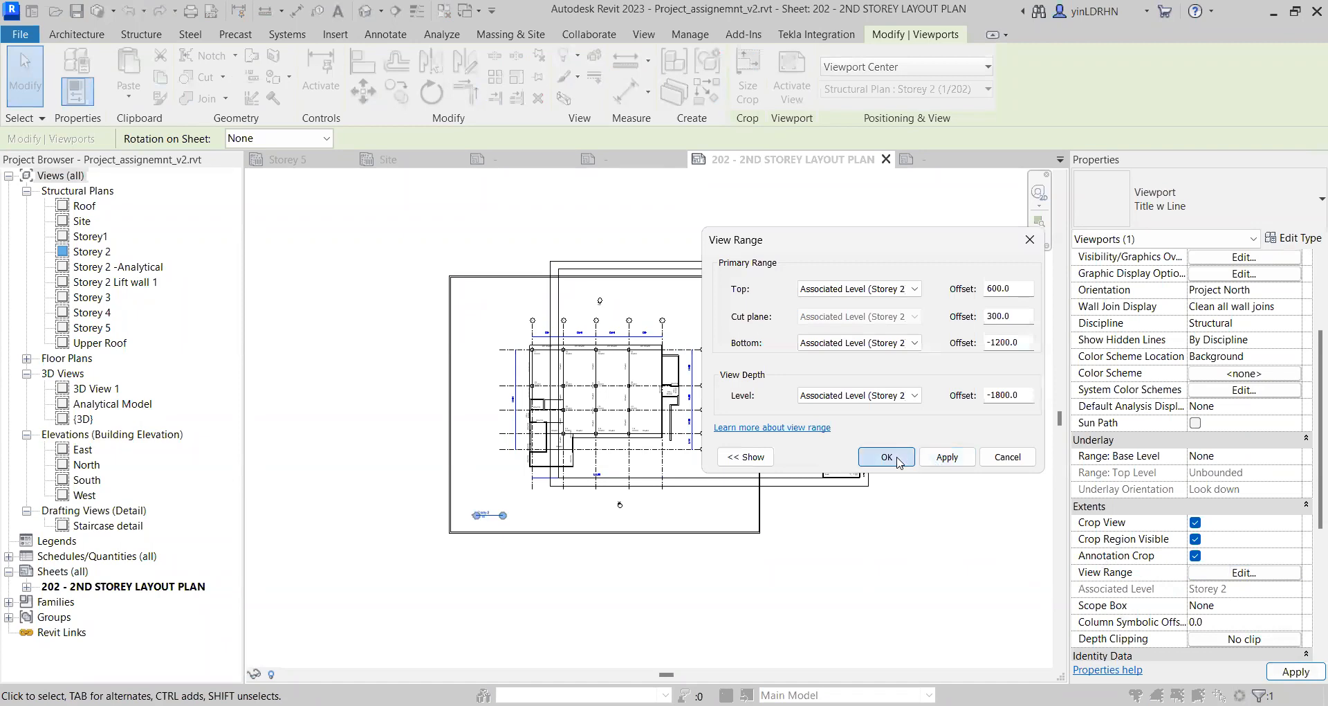
{"action": "key", "text": "Return"}
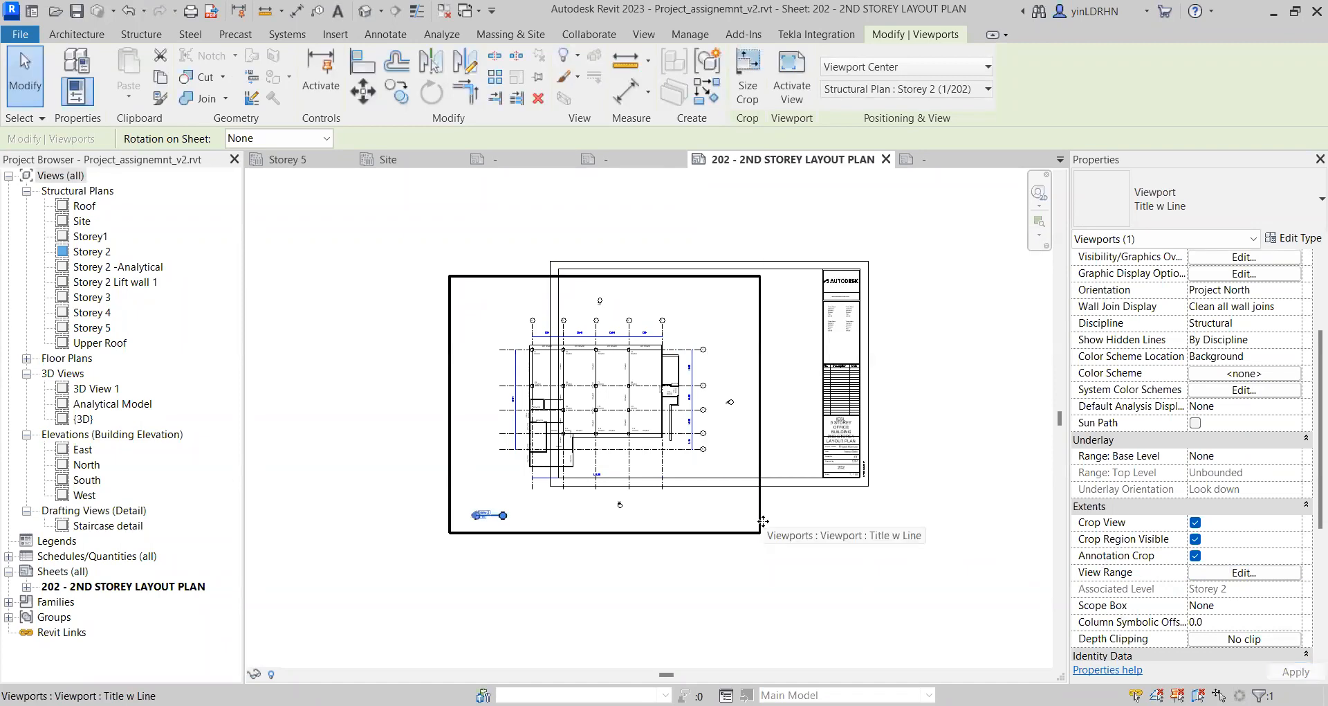
{"action": "scroll", "coordinate": [763, 520], "scroll_direction": "up", "scroll_amount": 2}
{"action": "key", "text": "Escape"}
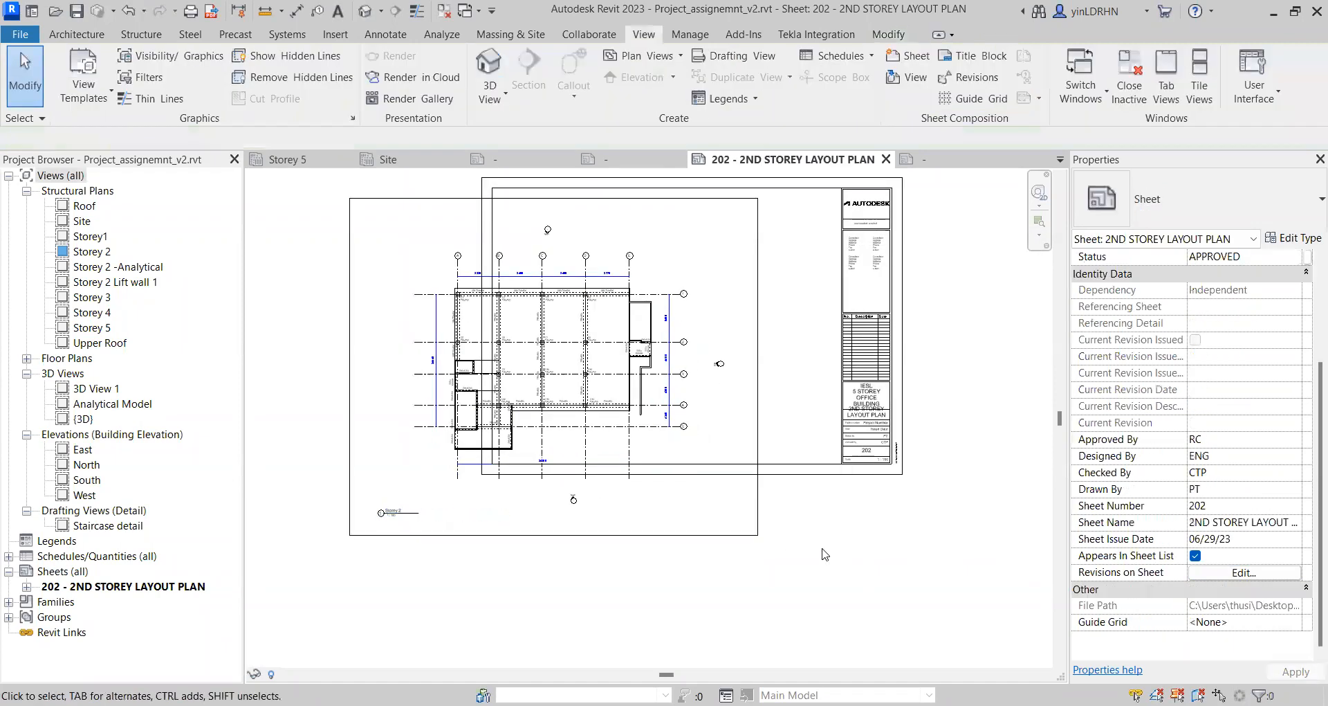
Step: Activate the Storey 2 view on the sheet and tighten all four crop region edges around the grids and dimensions
{"action": "left_click", "coordinate": [671, 419]}
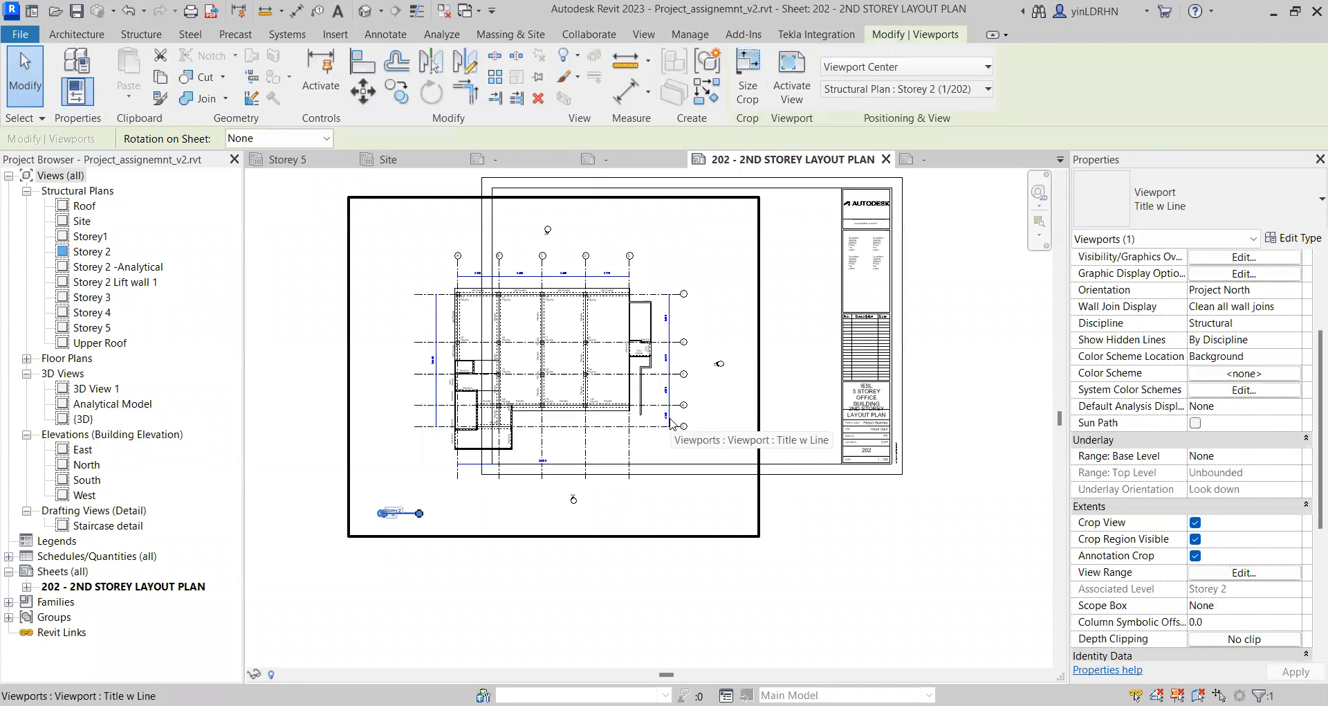
{"action": "left_click", "coordinate": [792, 92]}
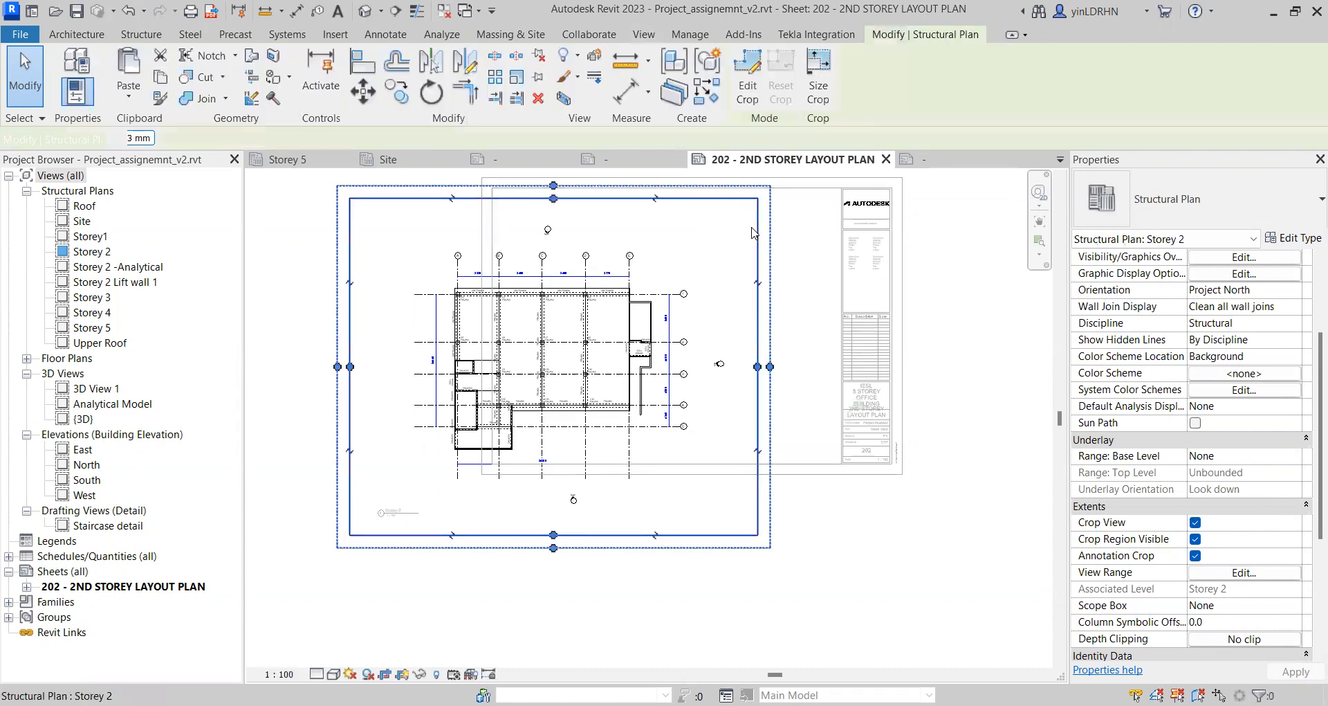
{"action": "left_click_drag", "start_coordinate": [757, 367], "coordinate": [719, 363]}
{"action": "left_click_drag", "start_coordinate": [523, 198], "coordinate": [522, 244]}
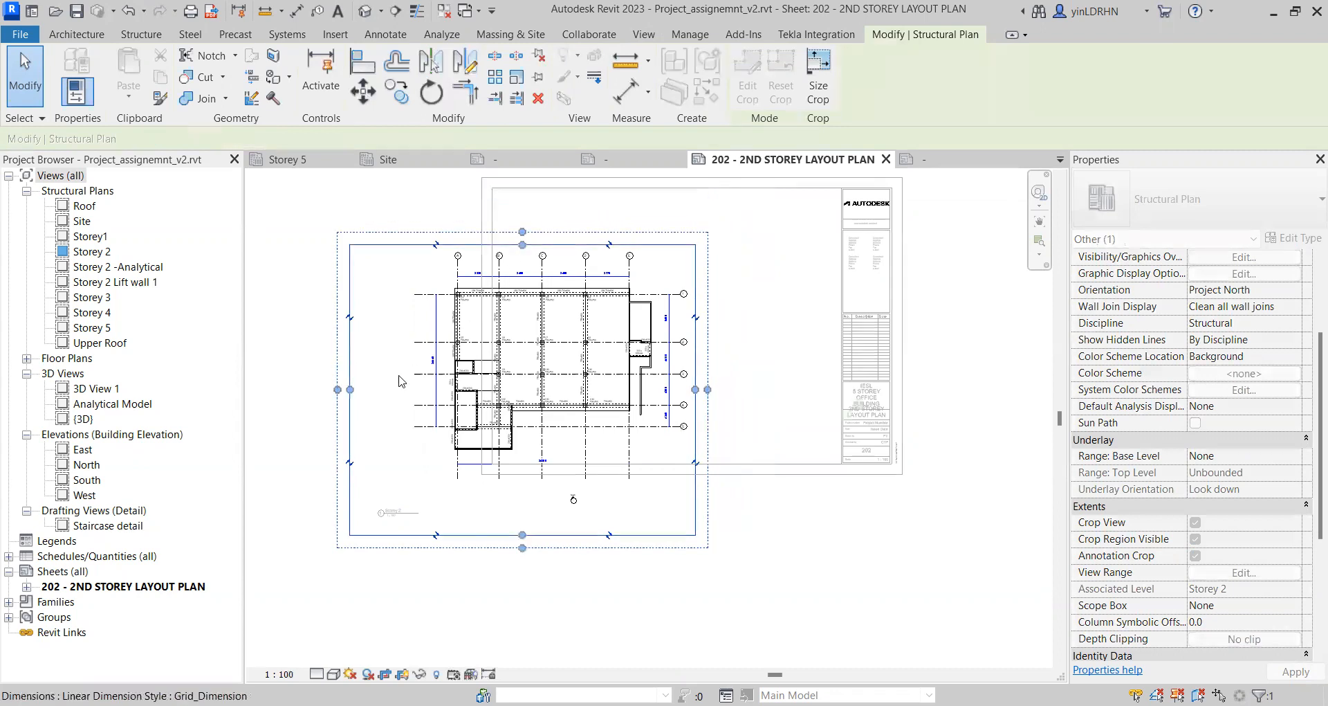
{"action": "left_click_drag", "start_coordinate": [350, 390], "coordinate": [420, 389]}
{"action": "left_click_drag", "start_coordinate": [559, 535], "coordinate": [566, 466]}
{"action": "key", "text": "Escape"}
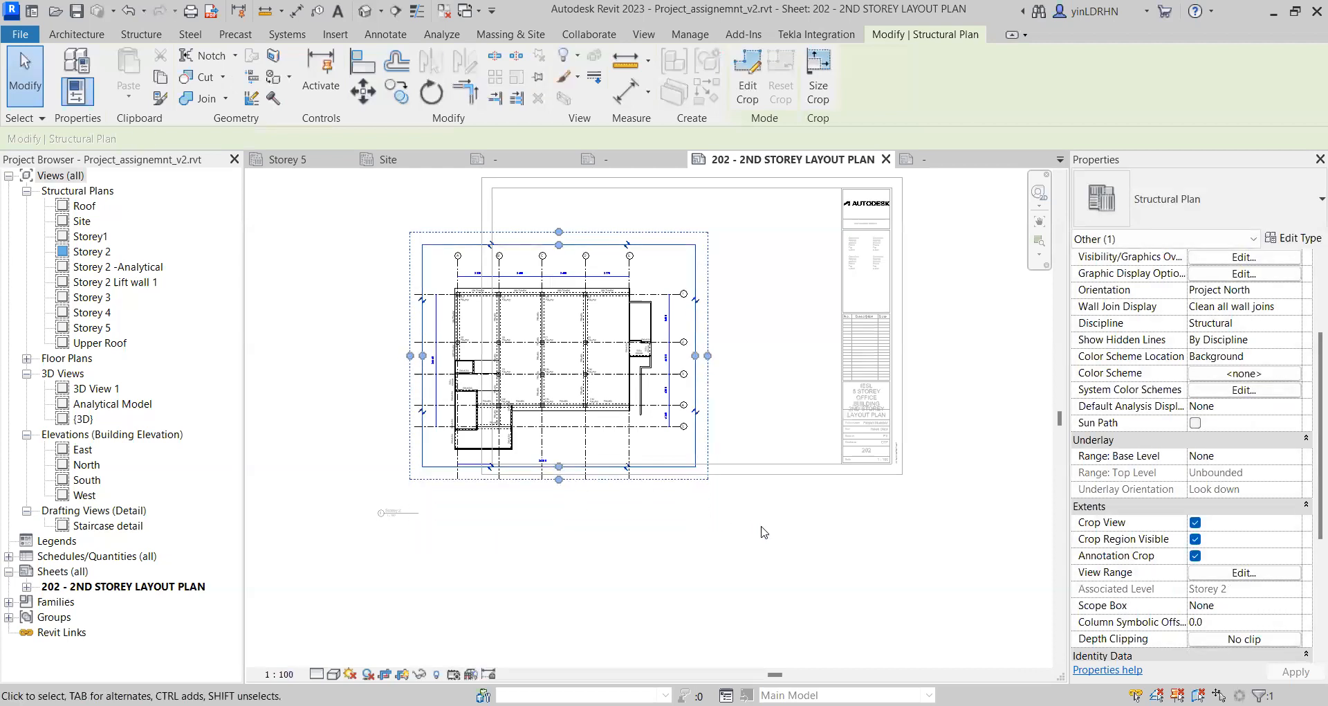
Step: Try moving the Storey 2 crop region up and to the right so it lies within the sheet border
{"action": "left_click_drag", "start_coordinate": [667, 233], "coordinate": [768, 204]}
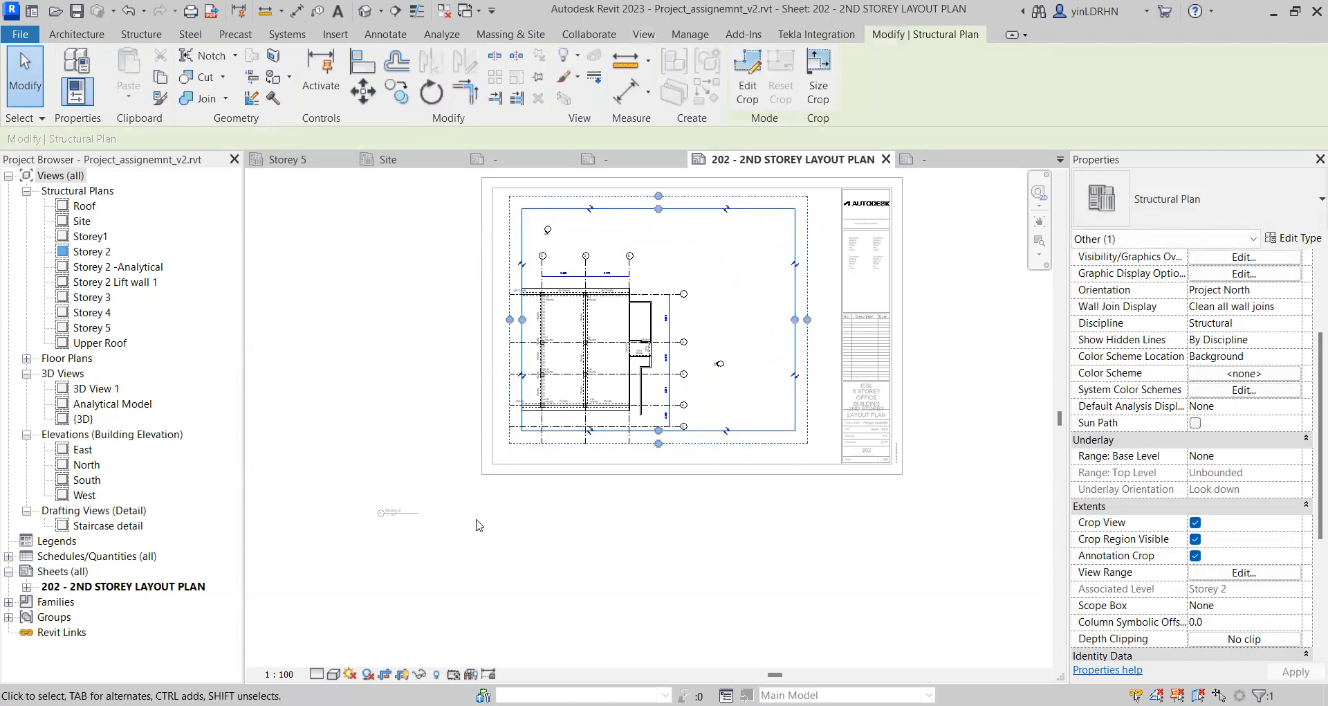
{"action": "scroll", "coordinate": [477, 521], "scroll_direction": "up", "scroll_amount": 2}
{"action": "key", "text": "Escape"}
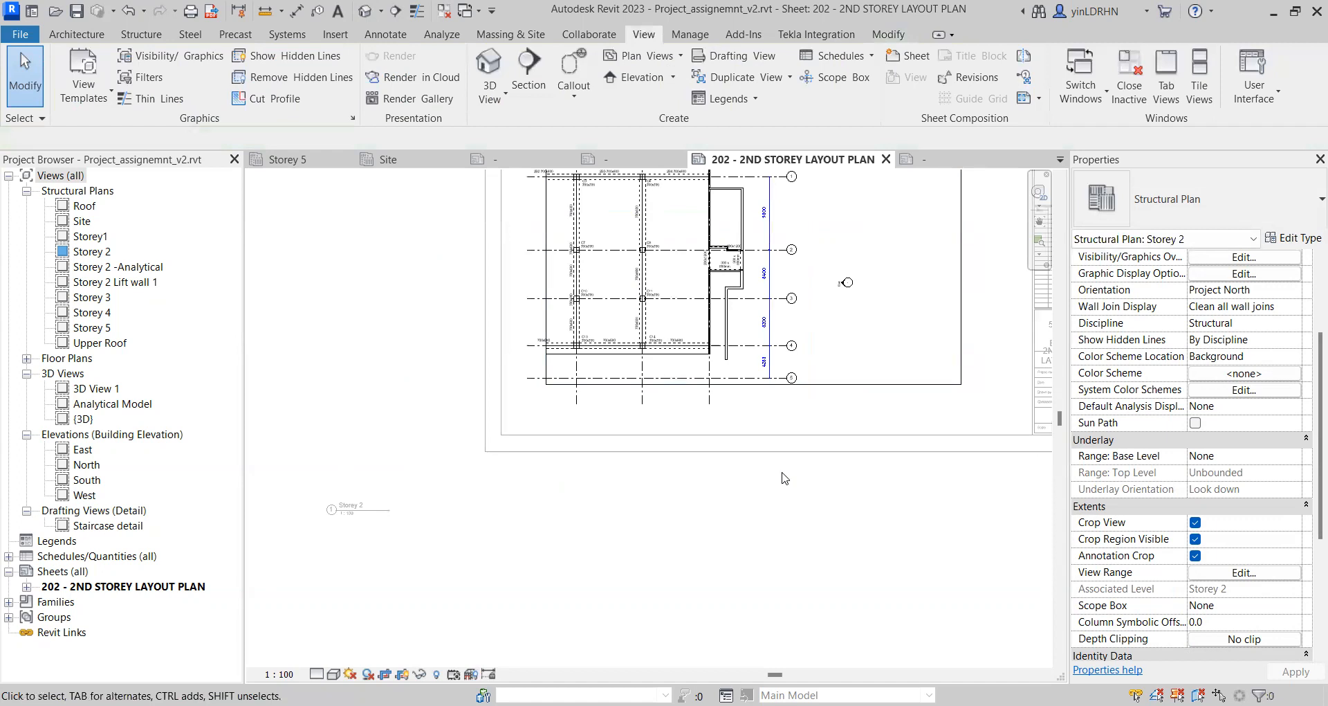
{"action": "left_click", "coordinate": [738, 383]}
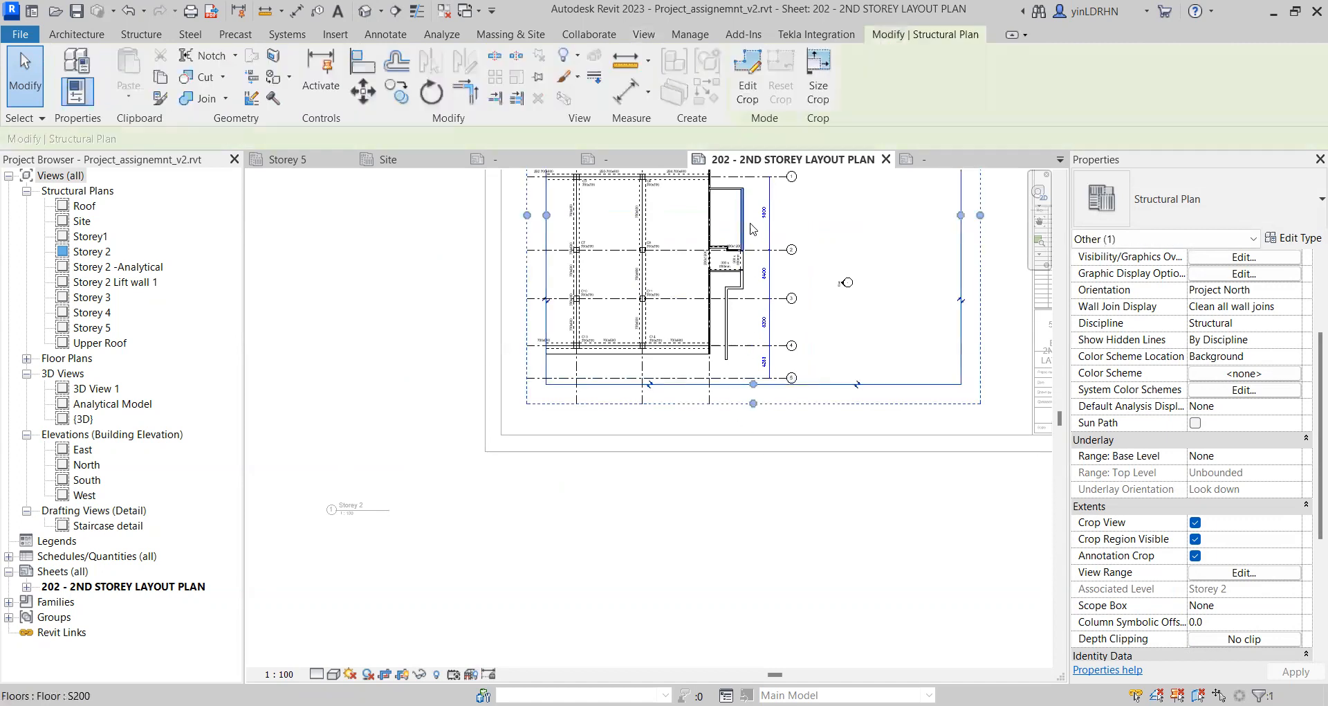
{"action": "left_click", "coordinate": [697, 518]}
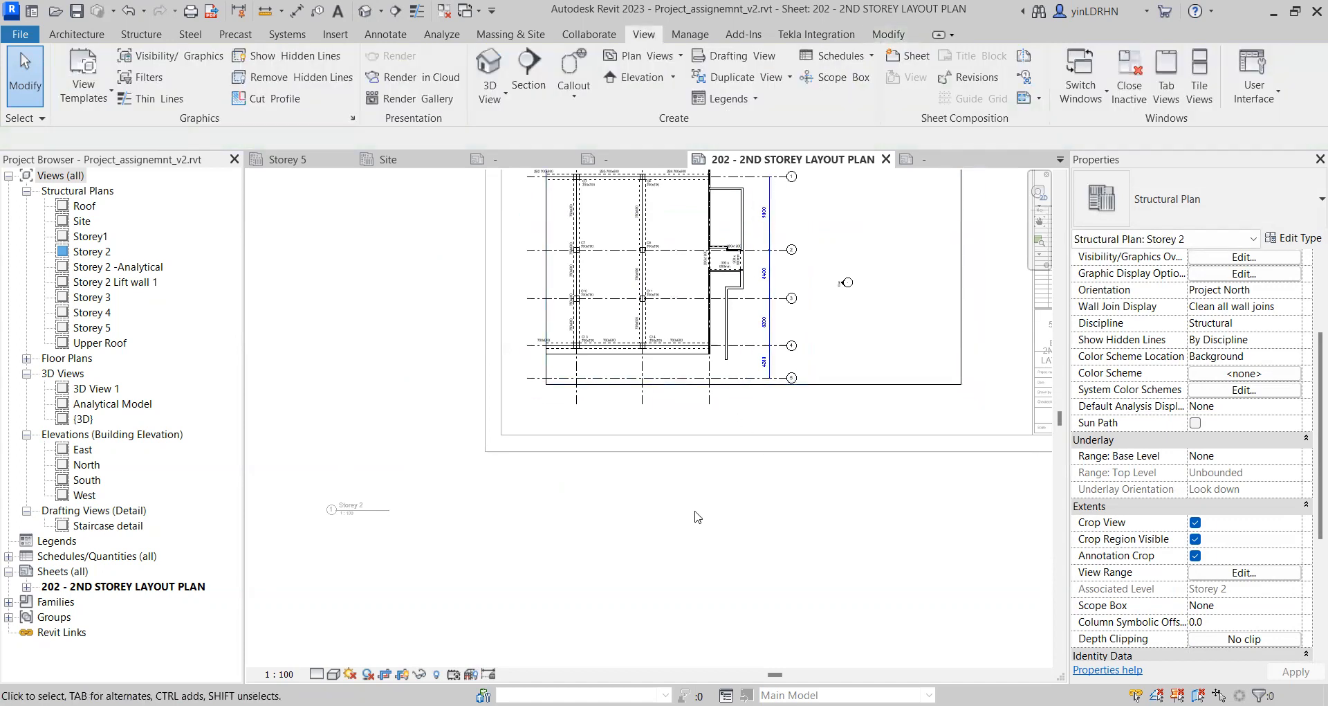
{"action": "scroll", "coordinate": [696, 520], "scroll_direction": "down", "scroll_amount": 3}
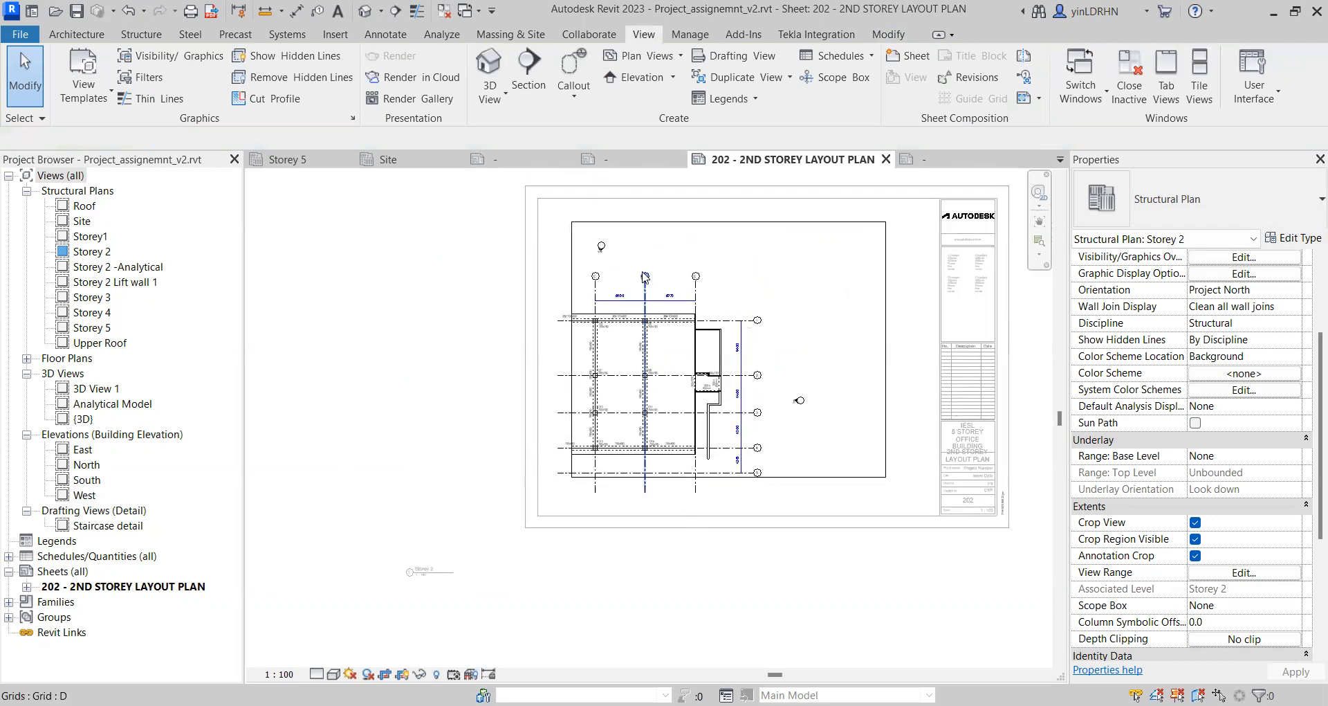
Step: Extend the crop region's left and bottom edges around the whole plan, and pull the left annotation crop back in
{"action": "left_click", "coordinate": [721, 222]}
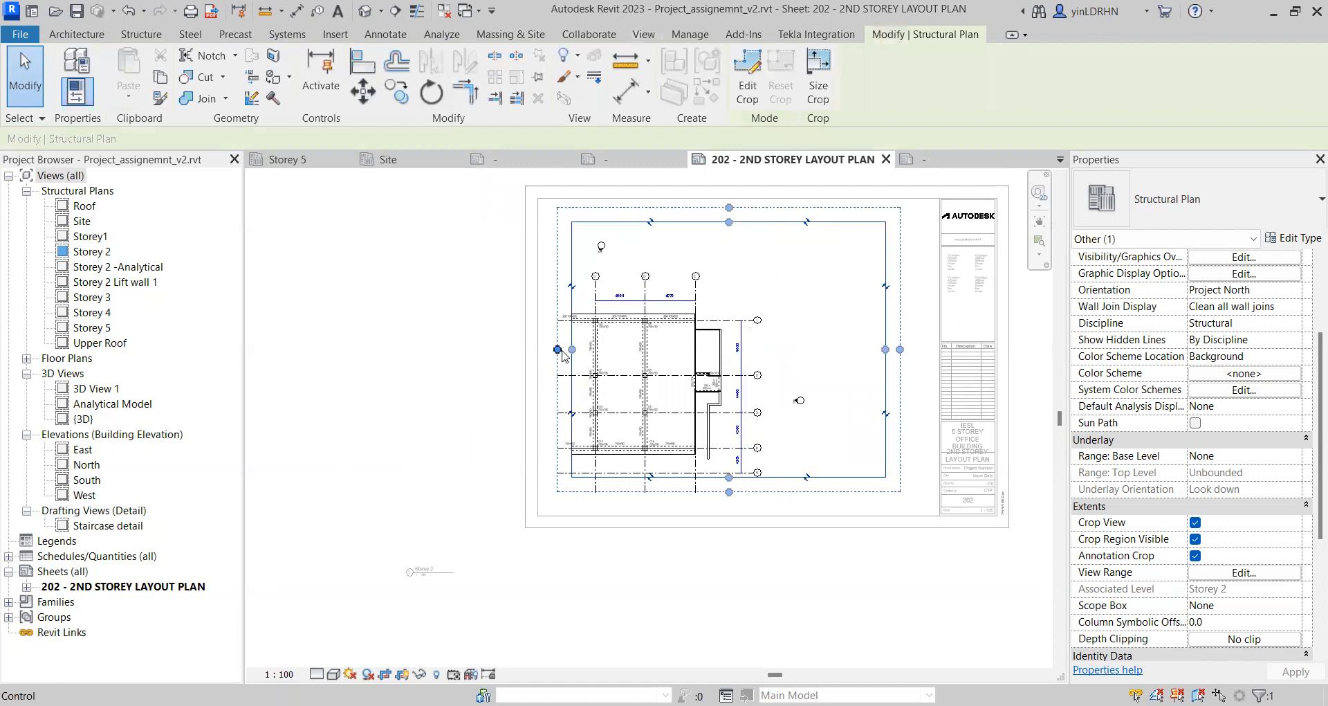
{"action": "left_click_drag", "start_coordinate": [558, 350], "coordinate": [449, 349]}
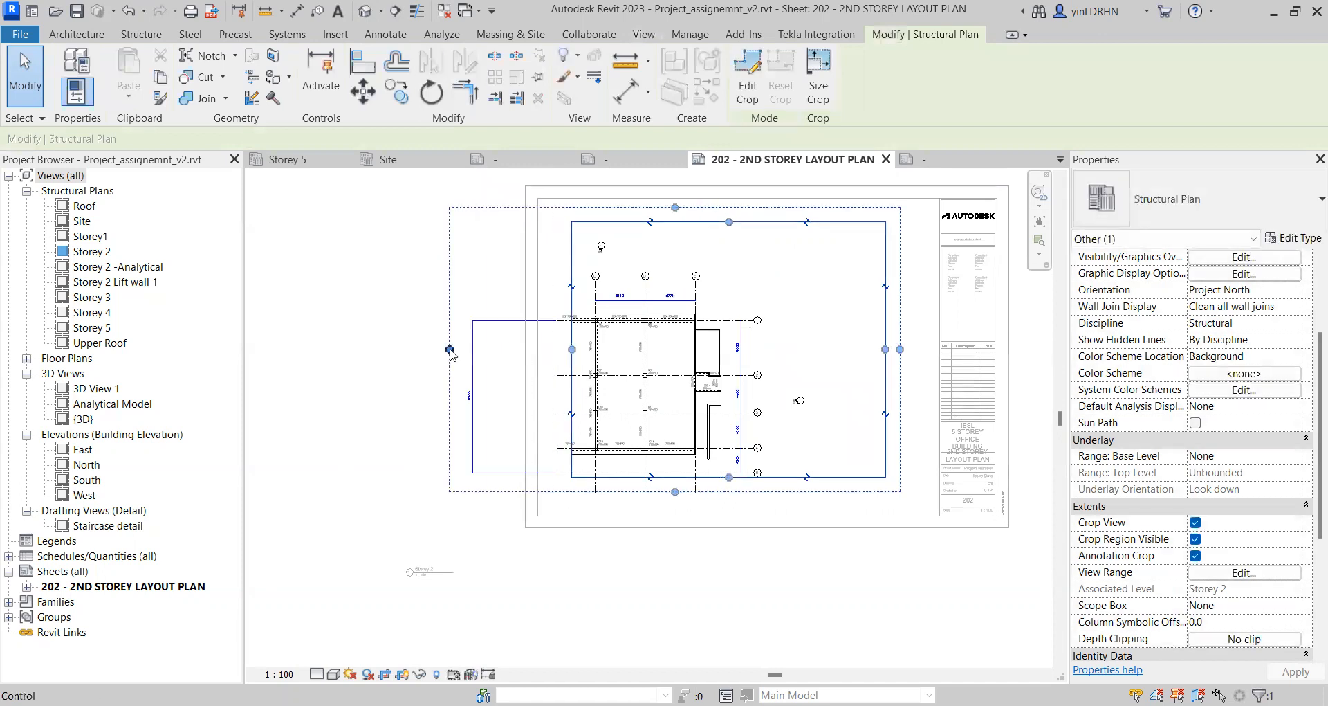
{"action": "left_click_drag", "start_coordinate": [571, 350], "coordinate": [419, 345]}
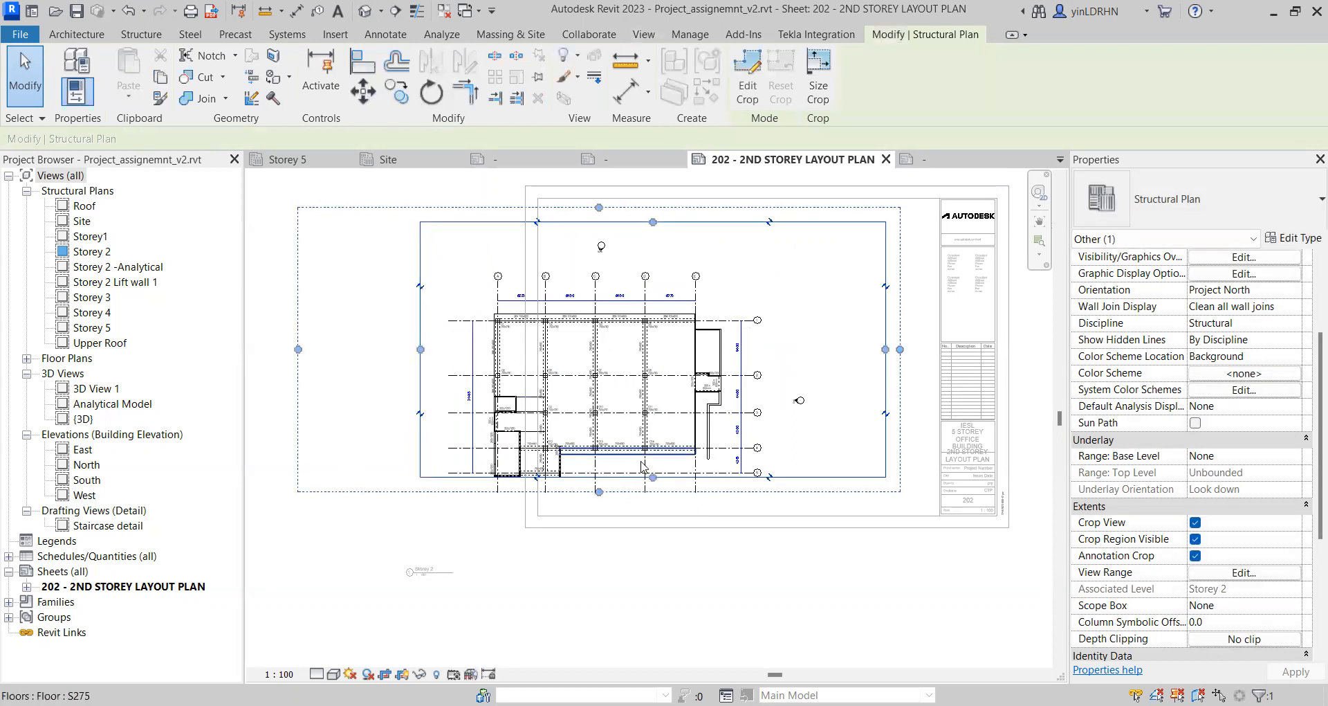
{"action": "left_click_drag", "start_coordinate": [653, 478], "coordinate": [655, 561]}
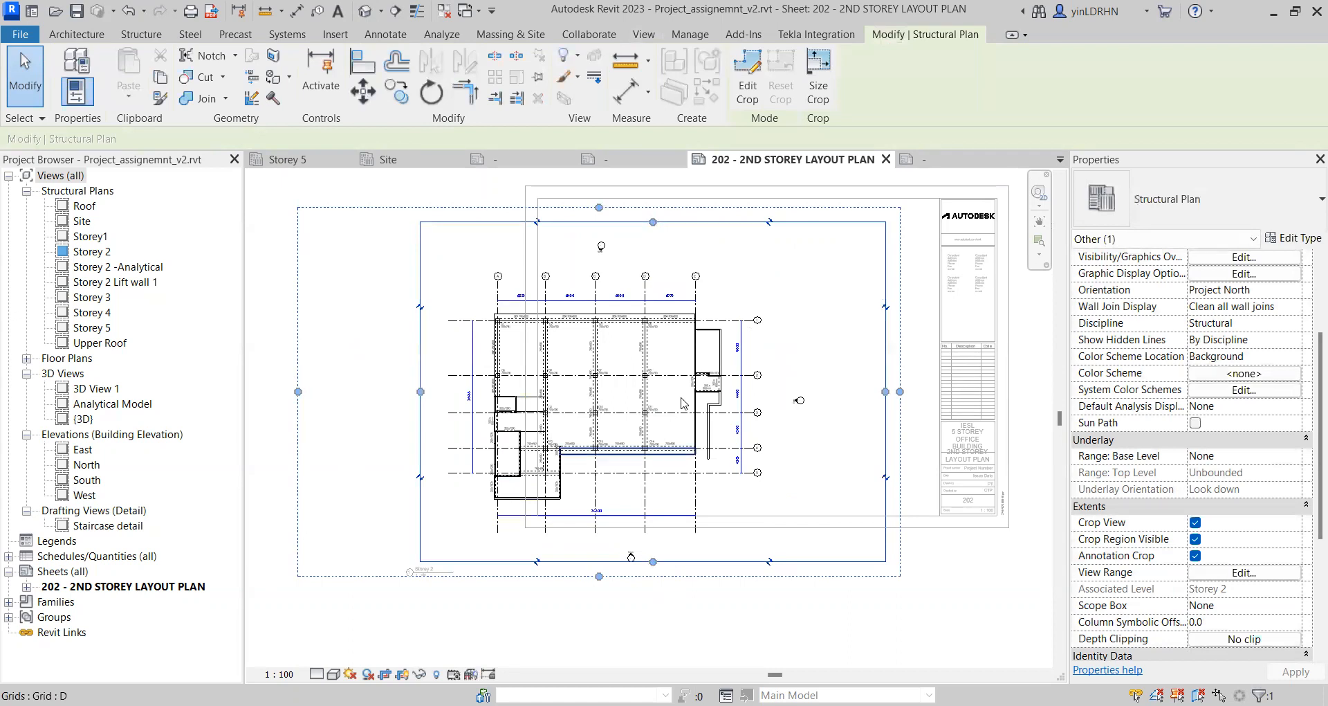
{"action": "mouse_move", "coordinate": [299, 395]}
{"action": "left_mouse_down"}
{"action": "mouse_move", "coordinate": [429, 407]}
{"action": "mouse_move", "coordinate": [425, 392]}
{"action": "mouse_move", "coordinate": [449, 394]}
{"action": "left_mouse_up"}
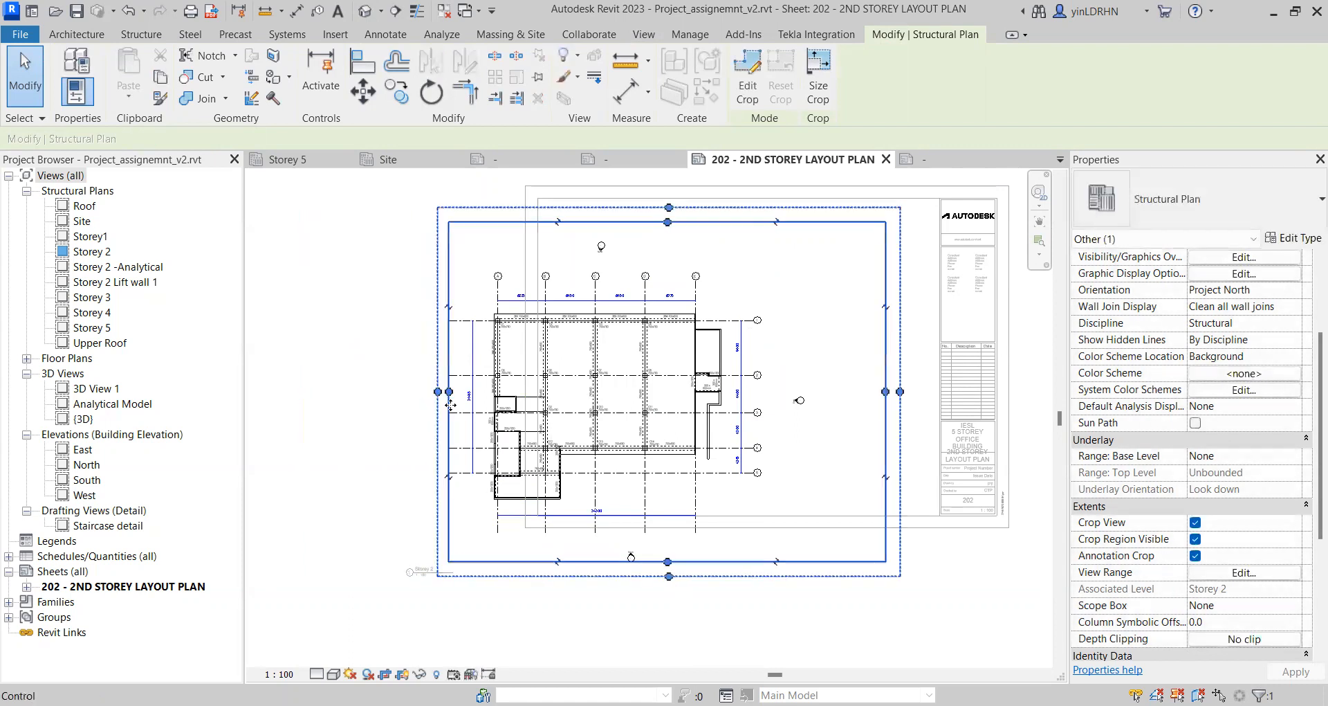
Step: Turn off Annotation Crop and pull the crop region's bottom and right edges in closer to the plan
{"action": "left_click", "coordinate": [1196, 556]}
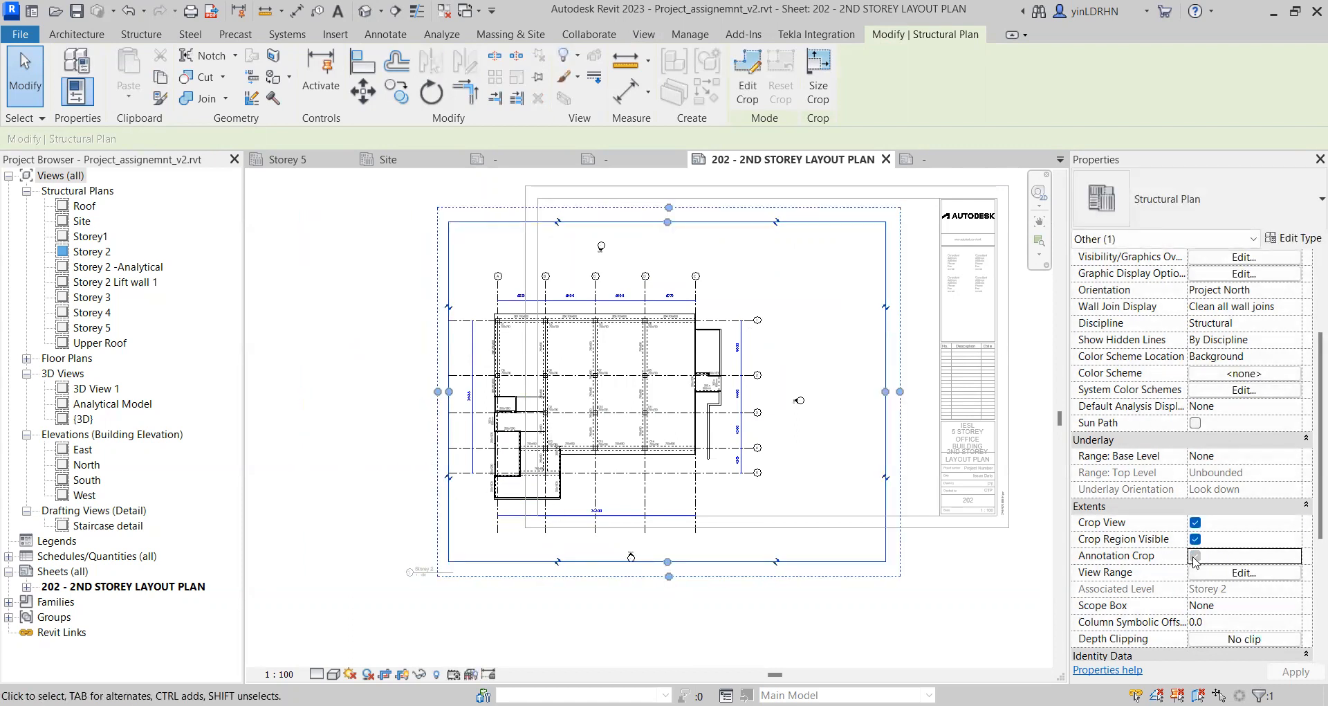
{"action": "left_click", "coordinate": [725, 600]}
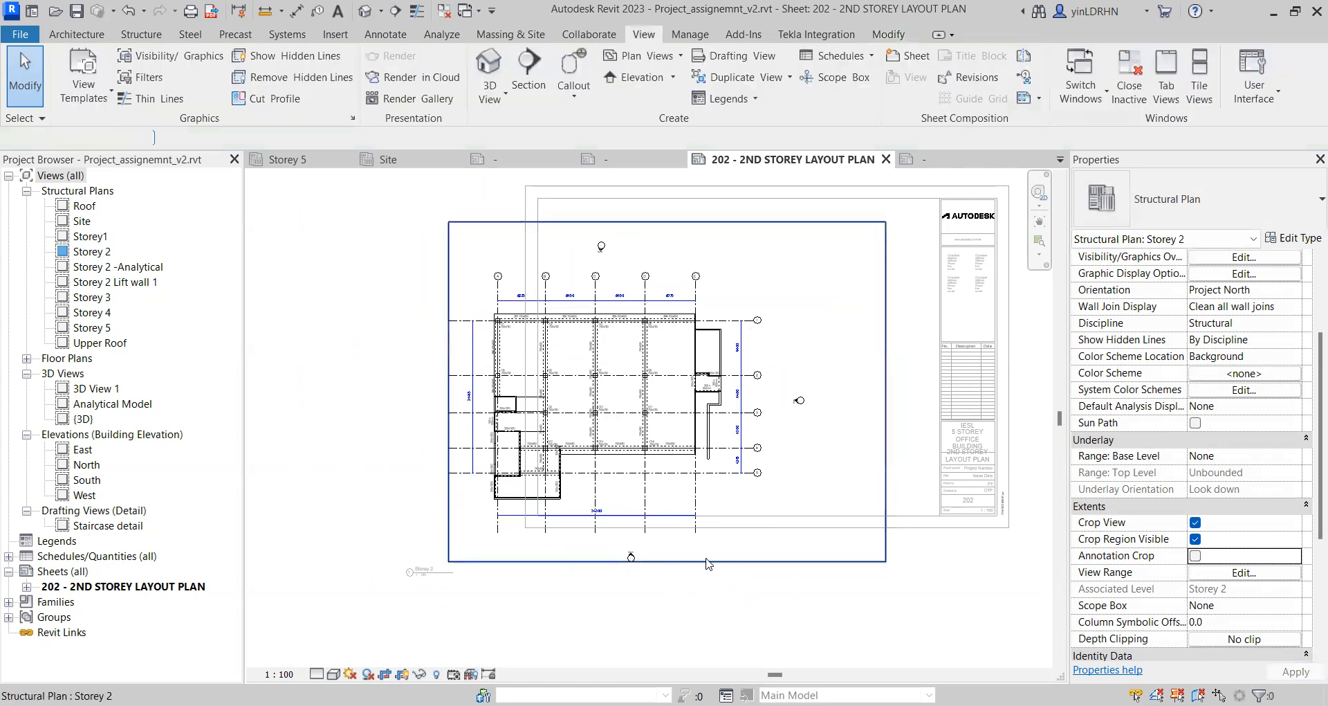
{"action": "left_click", "coordinate": [669, 562]}
{"action": "left_click_drag", "start_coordinate": [667, 563], "coordinate": [671, 527]}
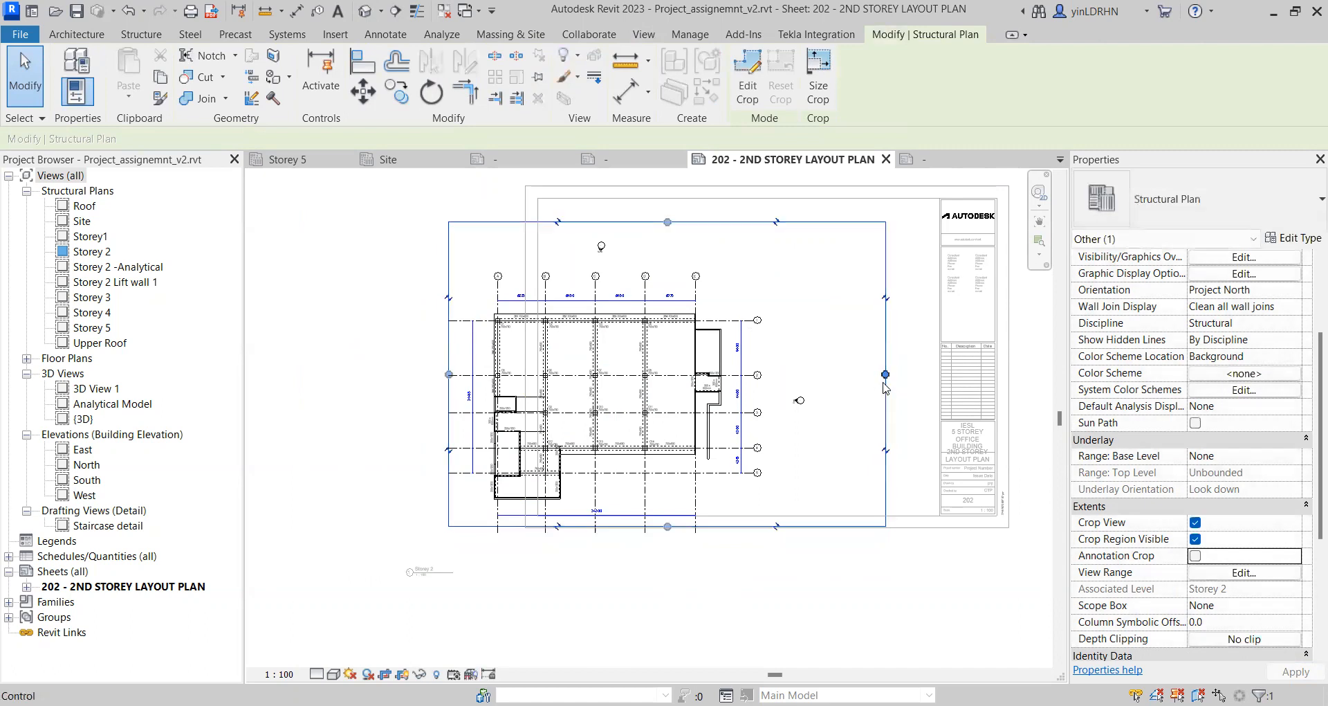
{"action": "left_click_drag", "start_coordinate": [886, 375], "coordinate": [779, 453]}
{"action": "key", "text": "Escape"}
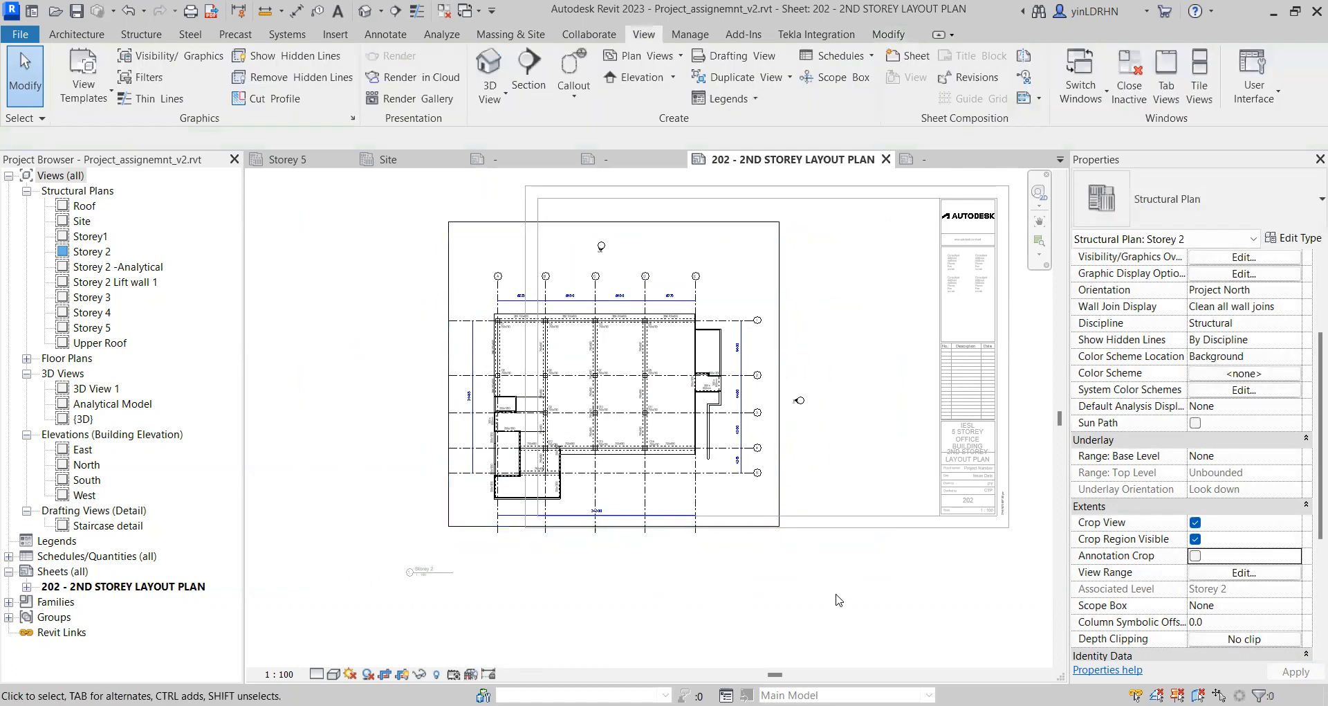
Step: Turn off Crop View and Crop Region Visible for the Storey 2 plan
{"action": "left_click", "coordinate": [670, 445]}
{"action": "key", "text": "Escape"}
{"action": "left_click", "coordinate": [684, 225]}
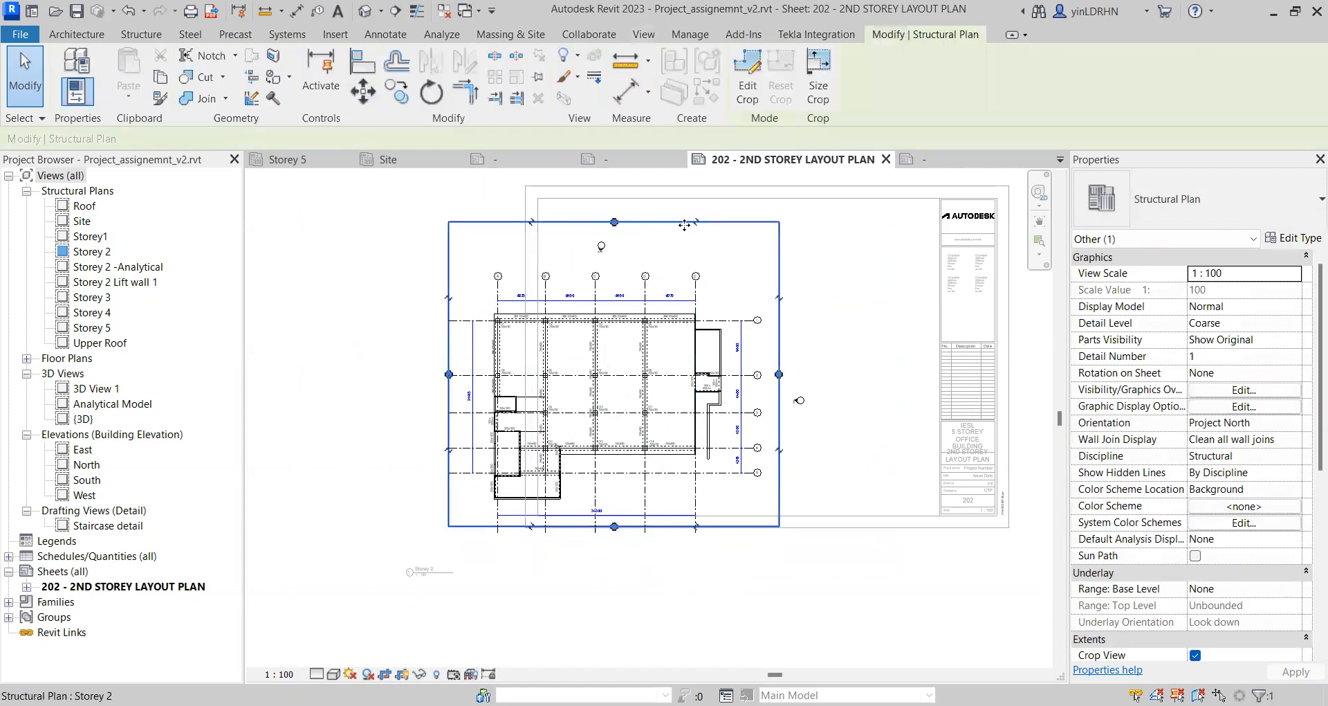
{"action": "scroll", "coordinate": [1202, 585], "scroll_direction": "down", "scroll_amount": 3}
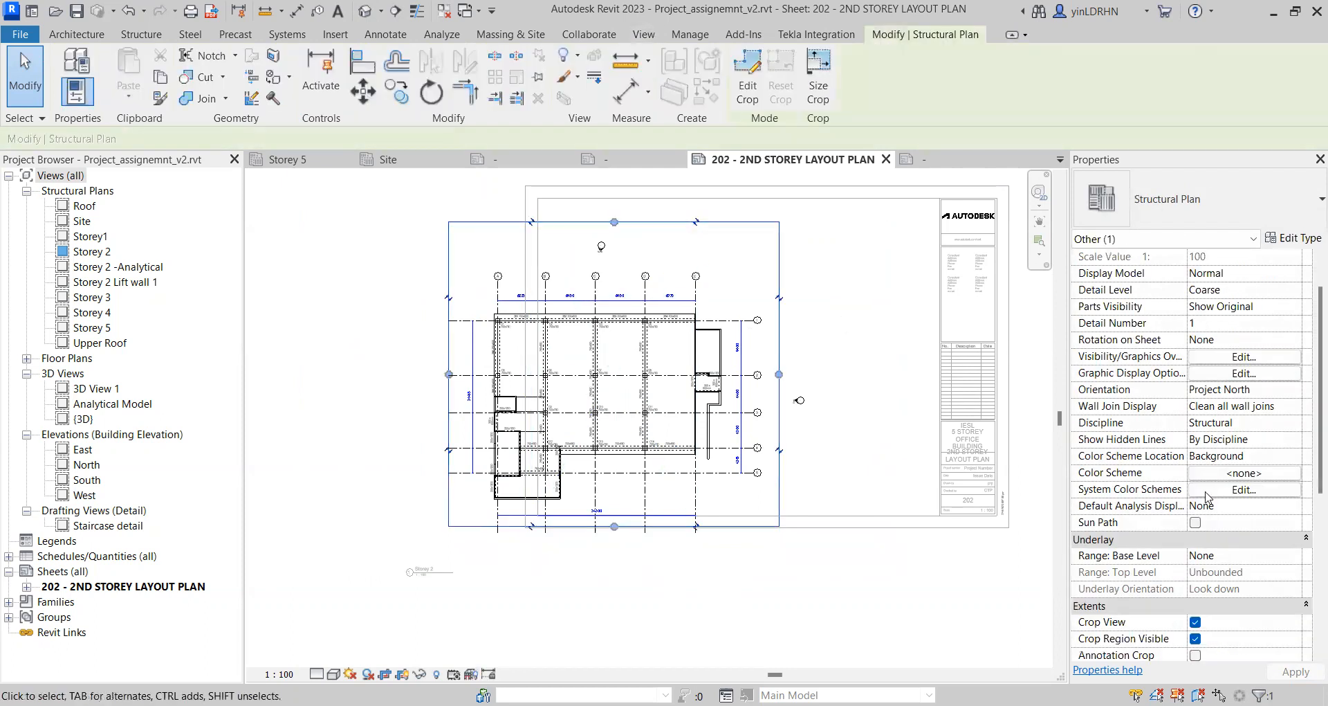
{"action": "left_click", "coordinate": [1196, 573]}
{"action": "left_click", "coordinate": [1198, 586]}
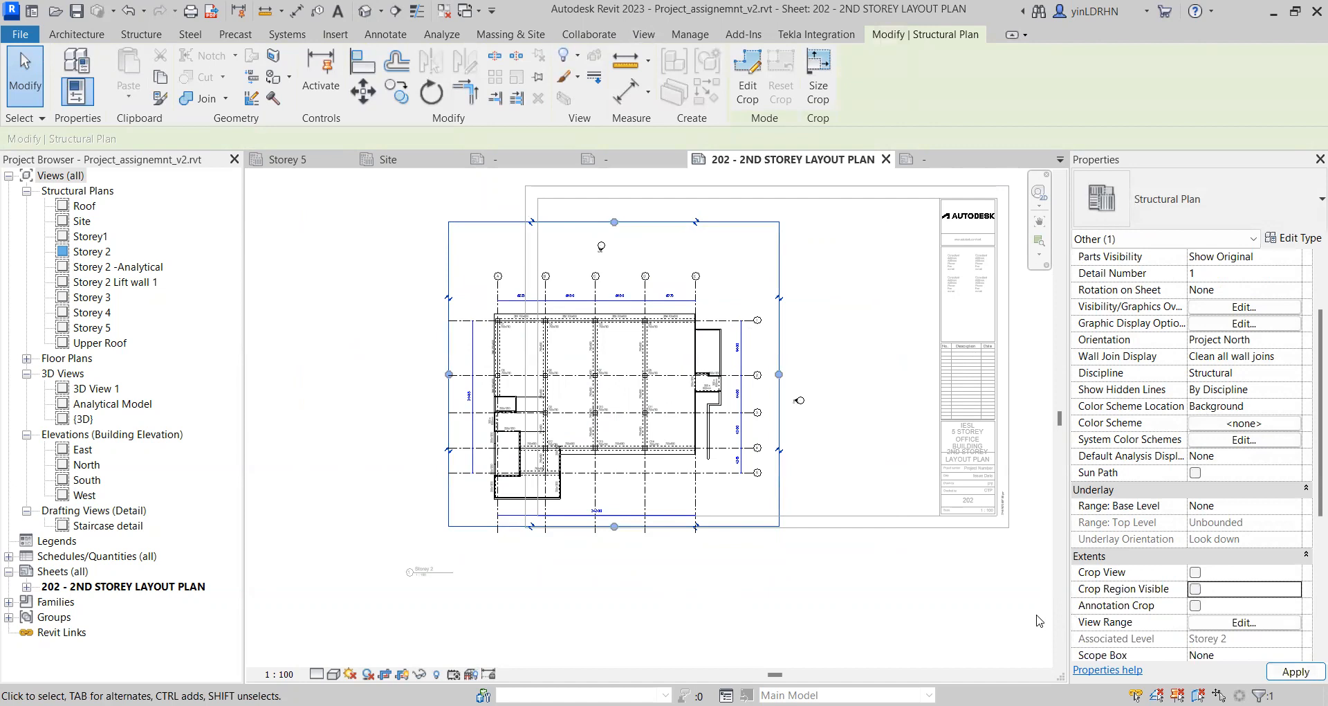
{"action": "left_click", "coordinate": [693, 454]}
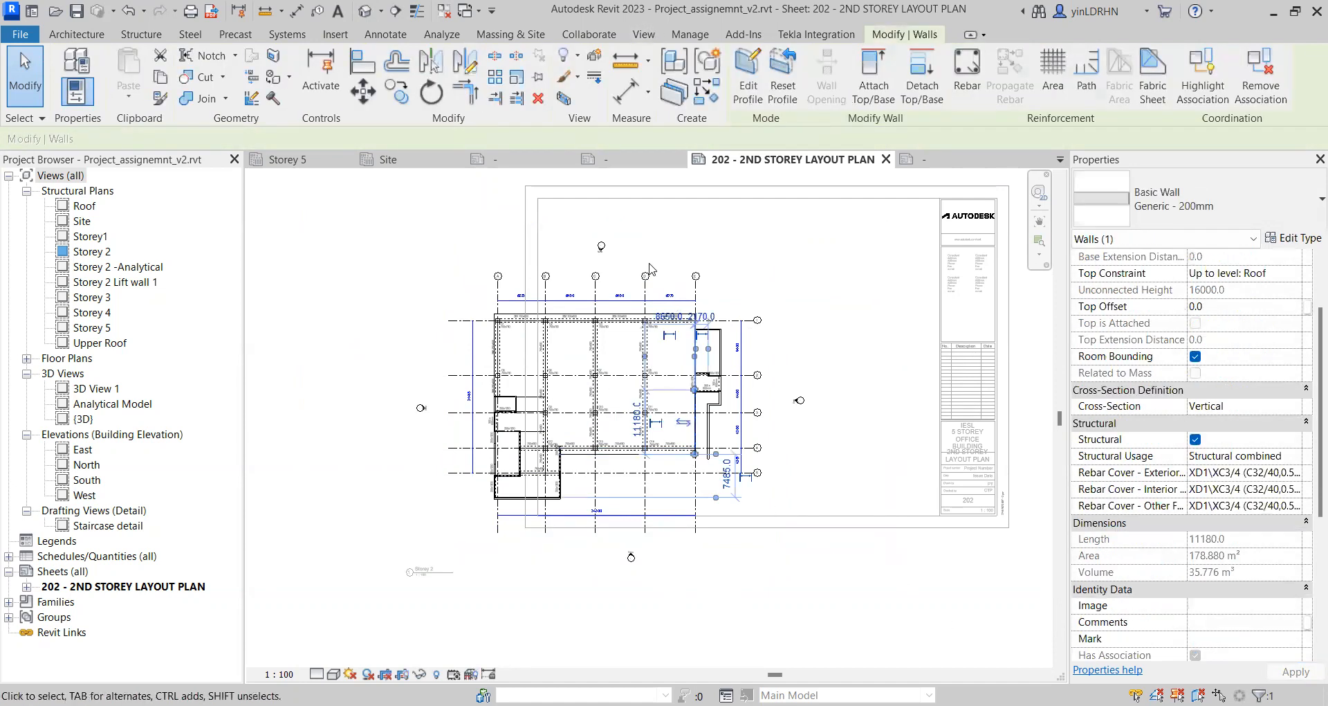
{"action": "left_click", "coordinate": [385, 336]}
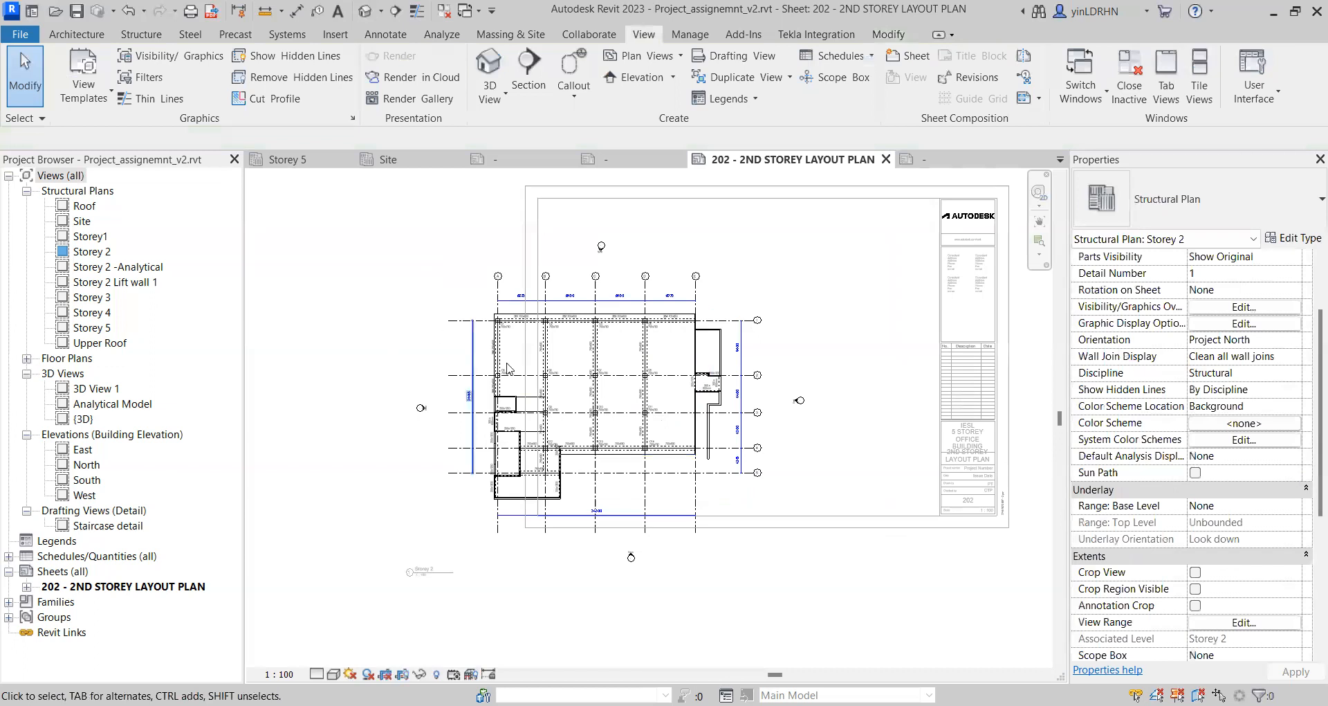
Step: Examine the extents of grid lines E and D and the column and beam labels in the Storey 2 plan
{"action": "left_click", "coordinate": [696, 505]}
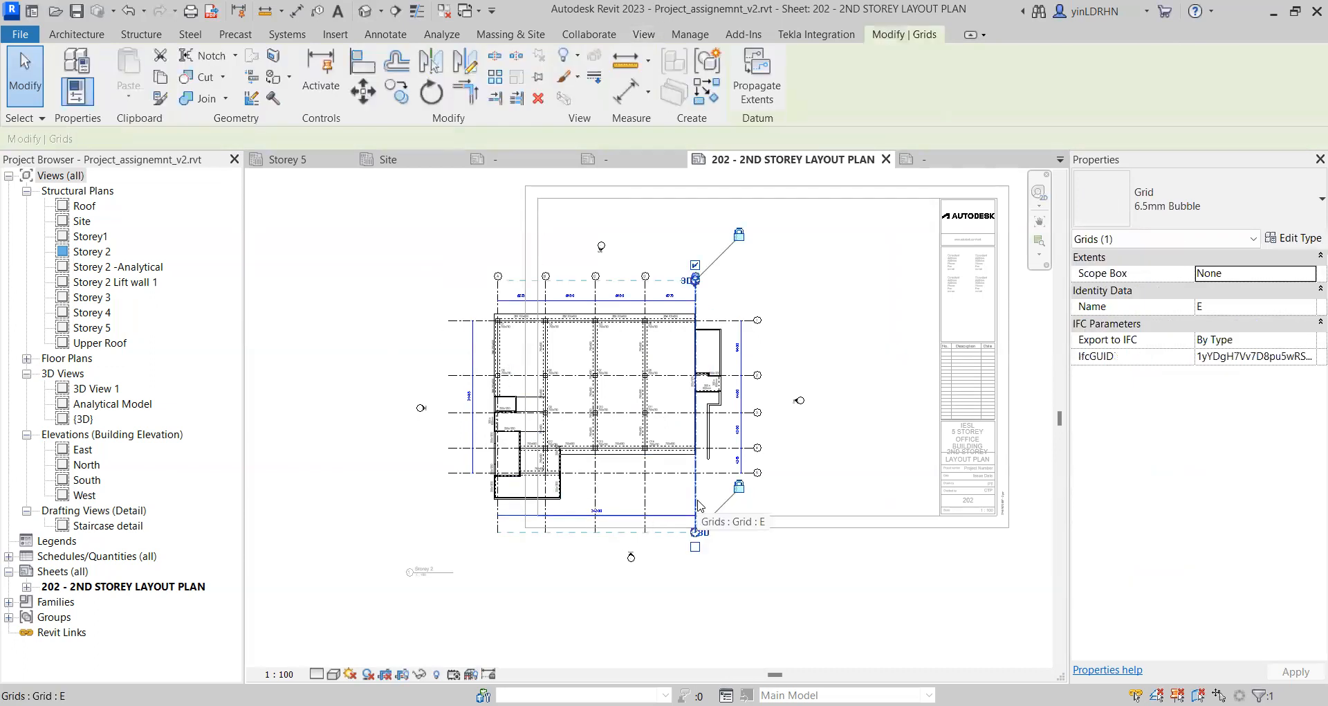
{"action": "key", "text": "Escape"}
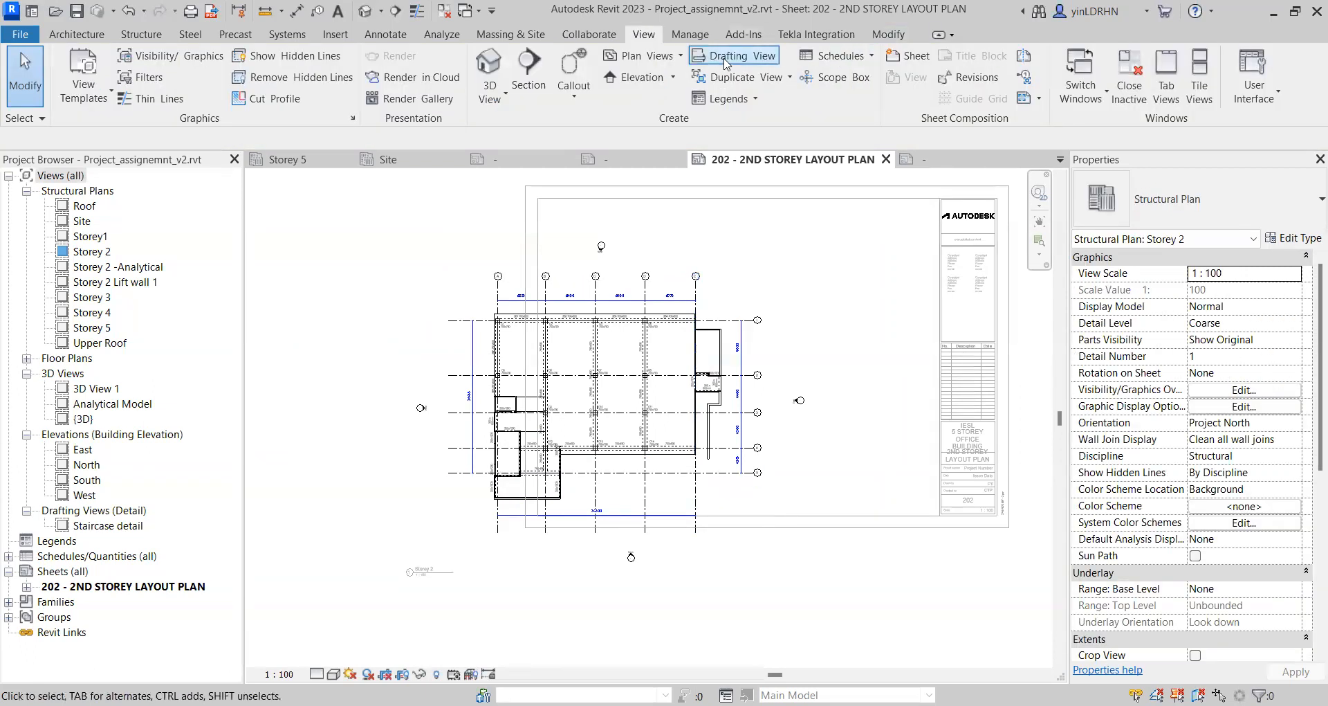
{"action": "left_click", "coordinate": [696, 293]}
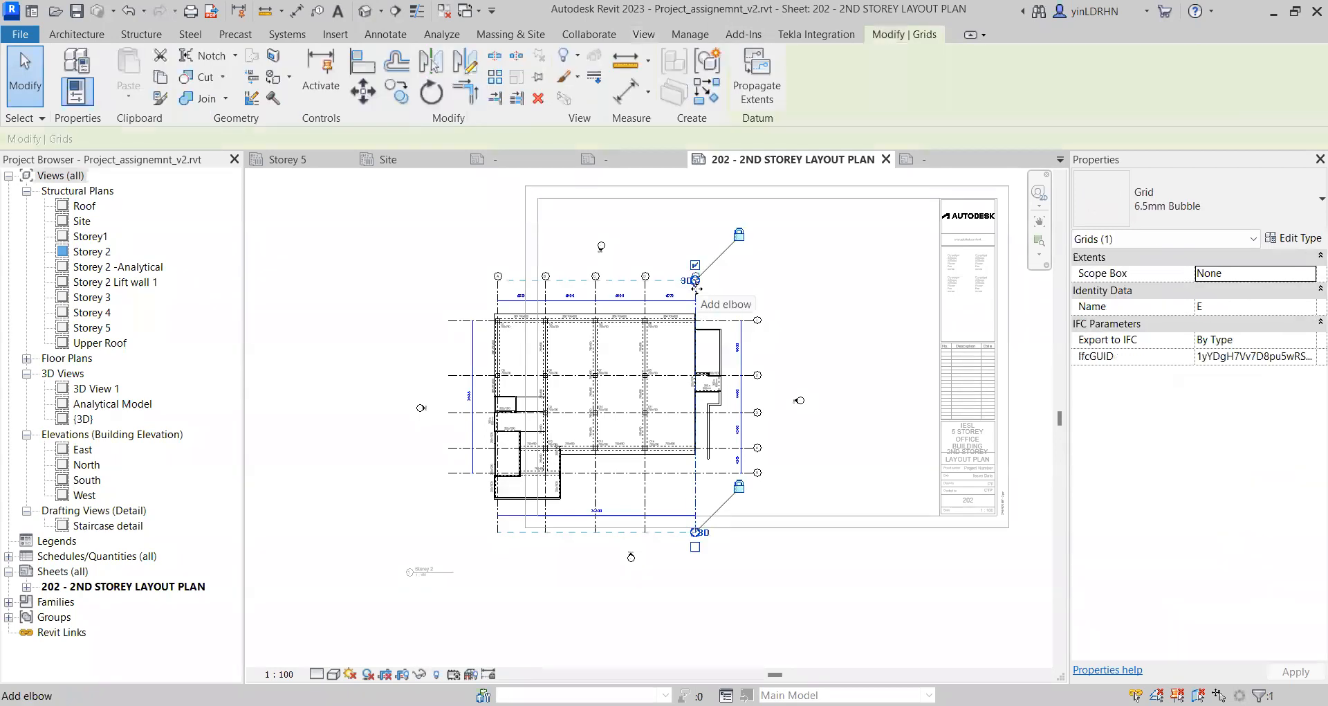
{"action": "key", "text": "Escape"}
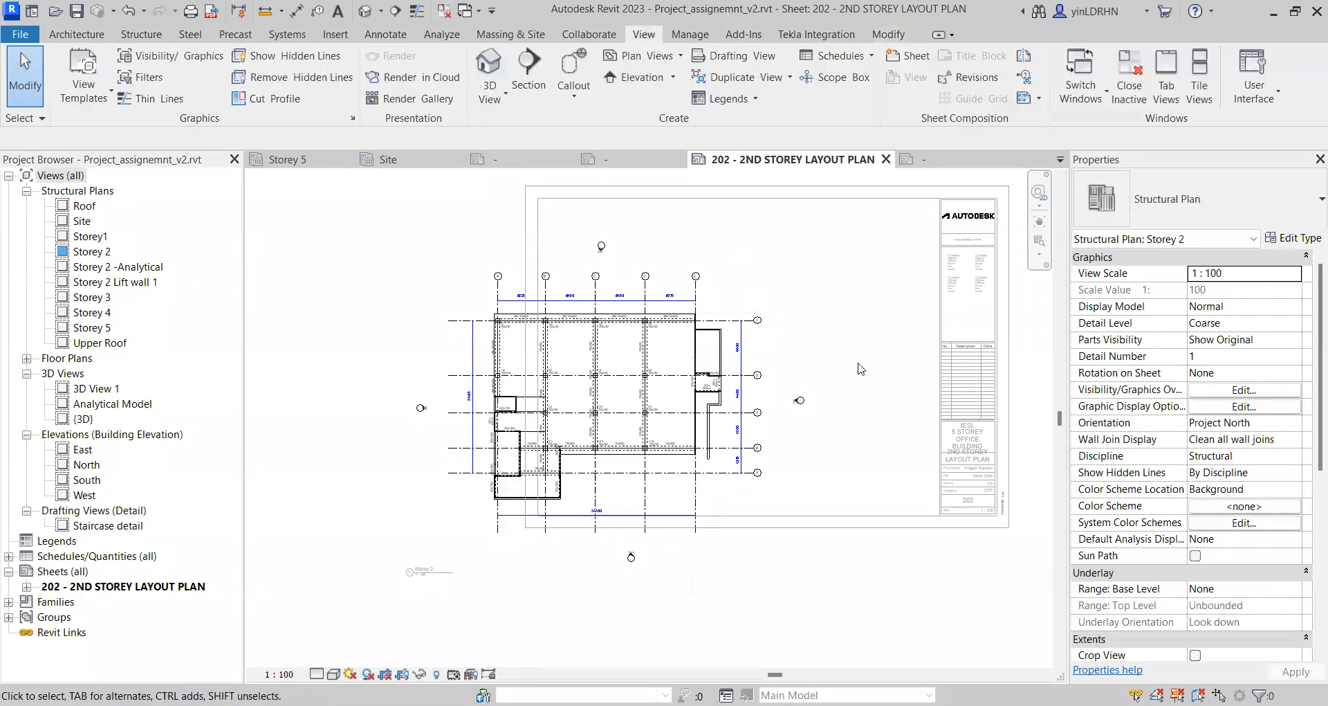
{"action": "left_click", "coordinate": [645, 501]}
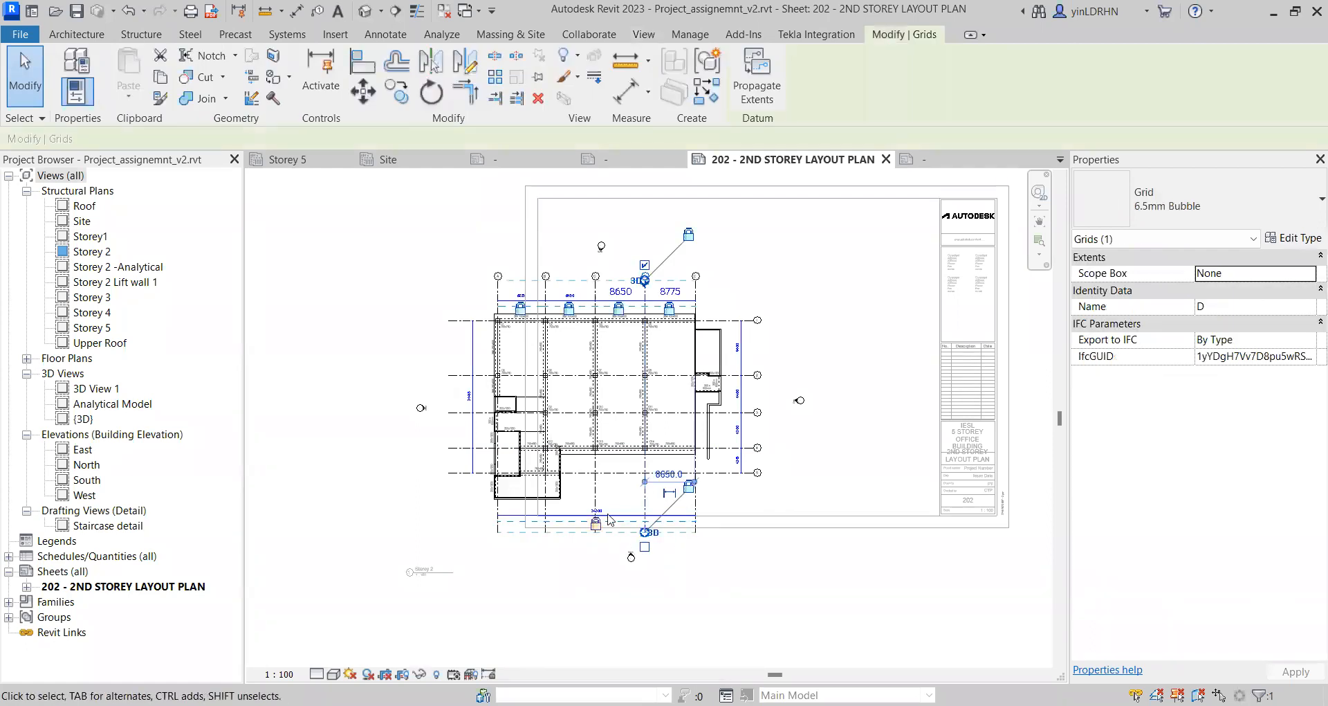
{"action": "scroll", "coordinate": [602, 507], "scroll_direction": "up", "scroll_amount": 2}
{"action": "scroll", "coordinate": [602, 507], "scroll_direction": "up", "scroll_amount": 1}
{"action": "scroll", "coordinate": [609, 359], "scroll_direction": "up", "scroll_amount": 2}
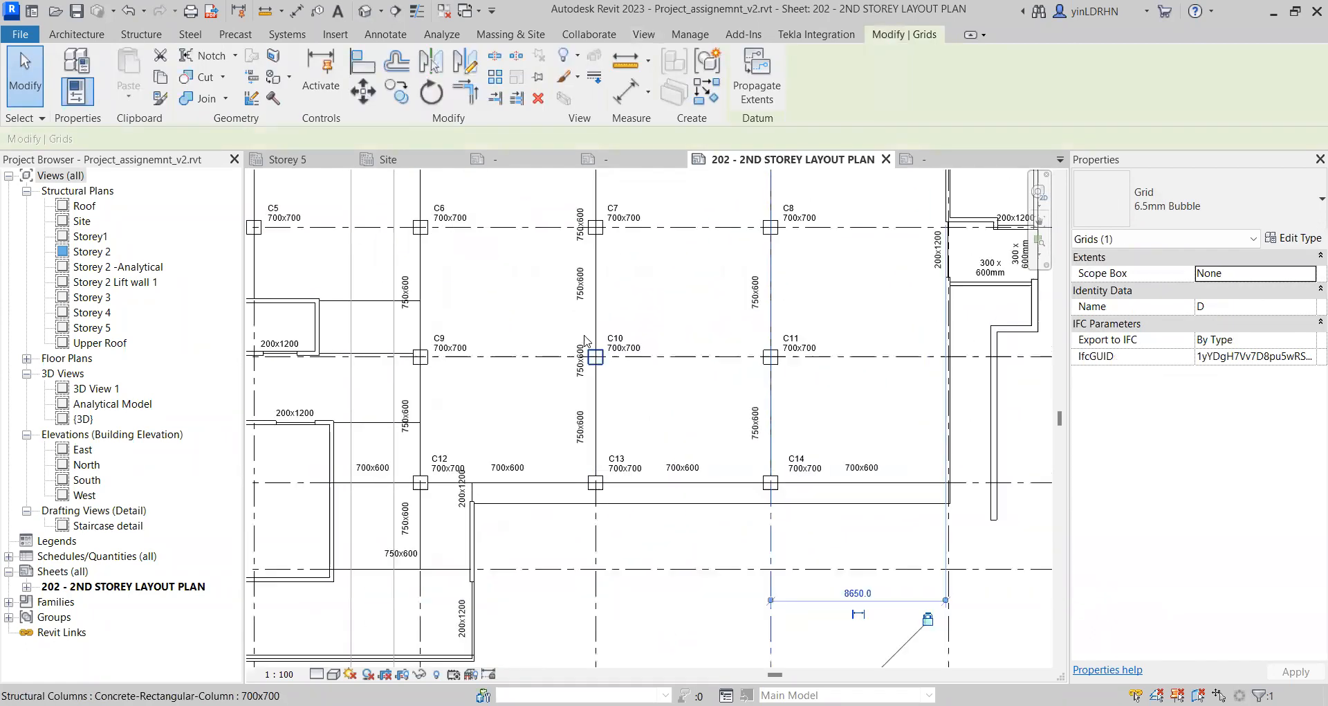
Step: Deselect grid line D and move the Storey 2 view title closer, directly beneath the plan's lower-left corner
{"action": "scroll", "coordinate": [642, 359], "scroll_direction": "down", "scroll_amount": 5}
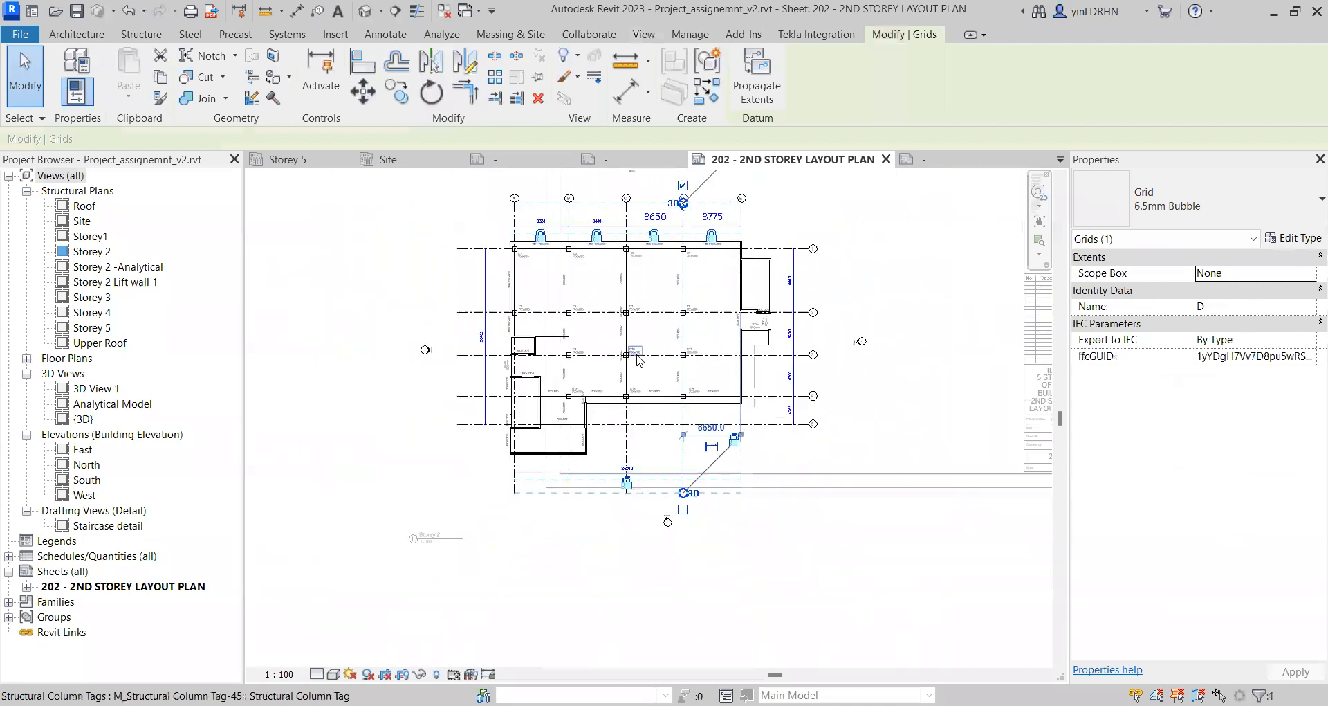
{"action": "key", "text": "Escape"}
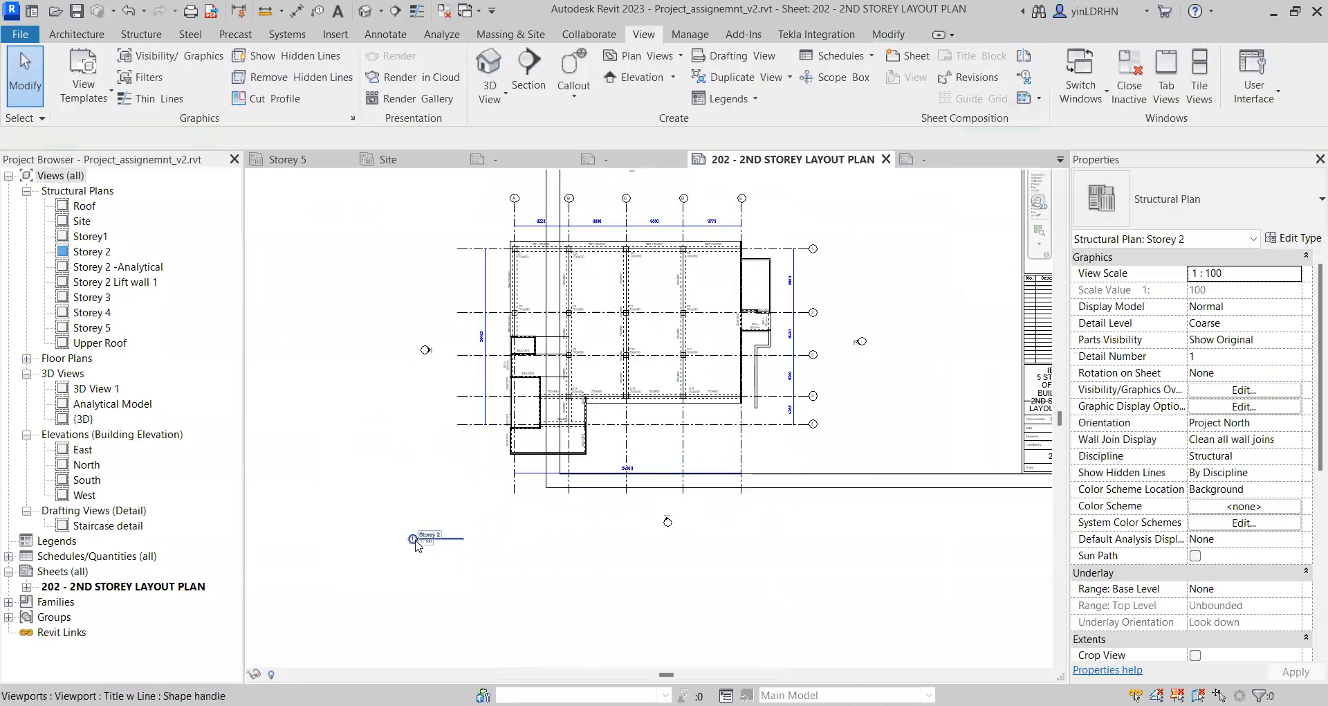
{"action": "left_click", "coordinate": [416, 543]}
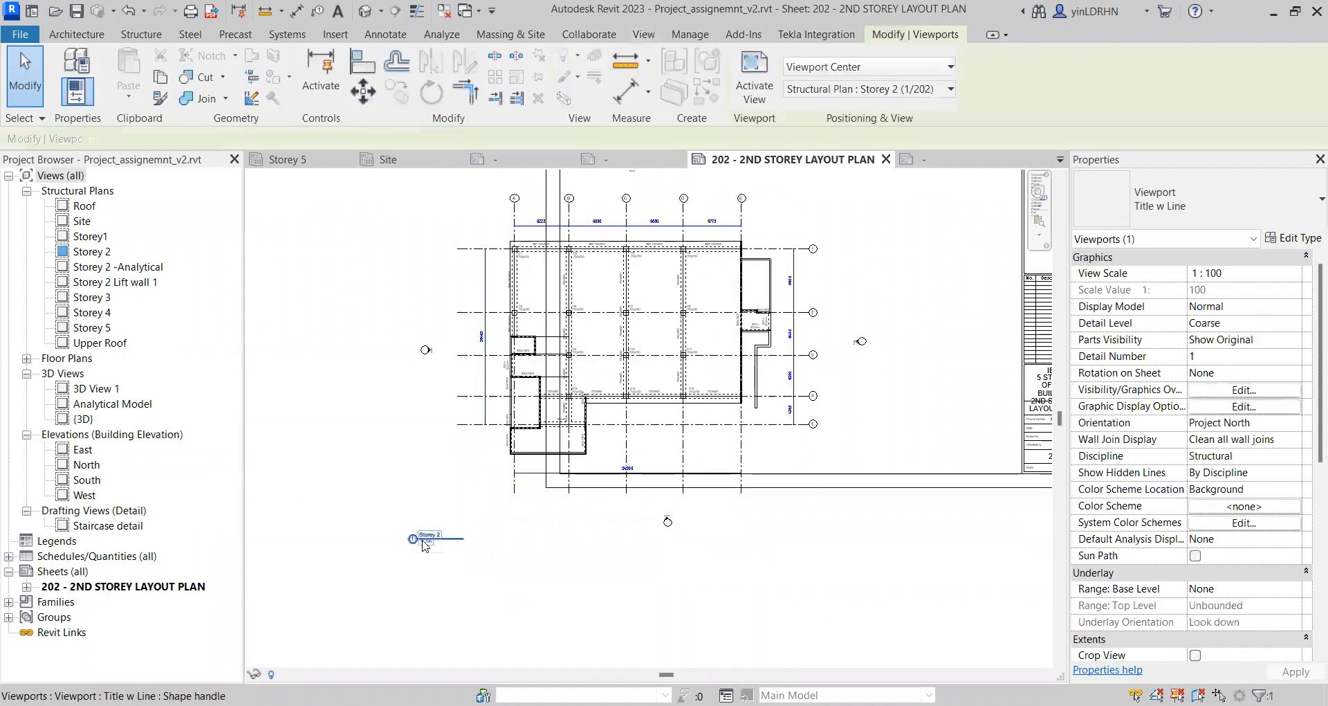
{"action": "left_click_drag", "start_coordinate": [417, 543], "coordinate": [535, 487]}
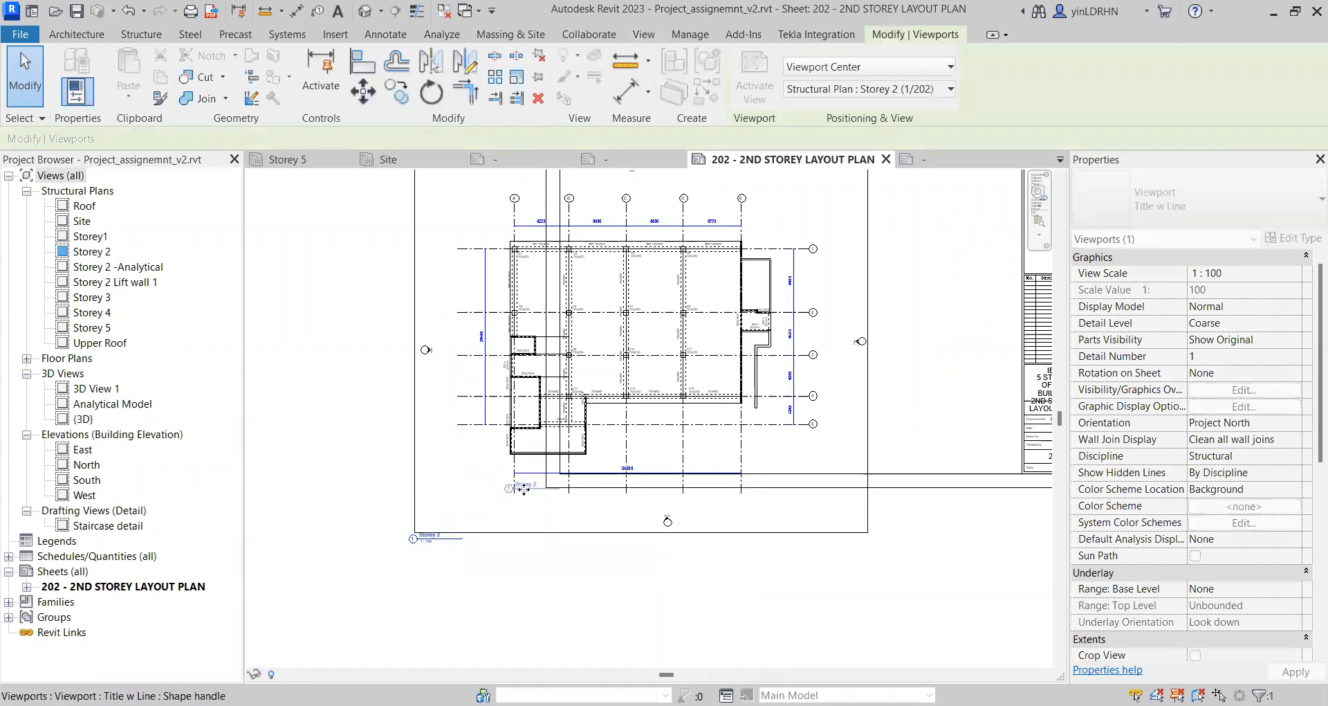
Step: Move the Storey 2 viewport into the sheet's drawing area so the plan sits inside the border beside the title block
{"action": "scroll", "coordinate": [590, 500], "scroll_direction": "down", "scroll_amount": 2}
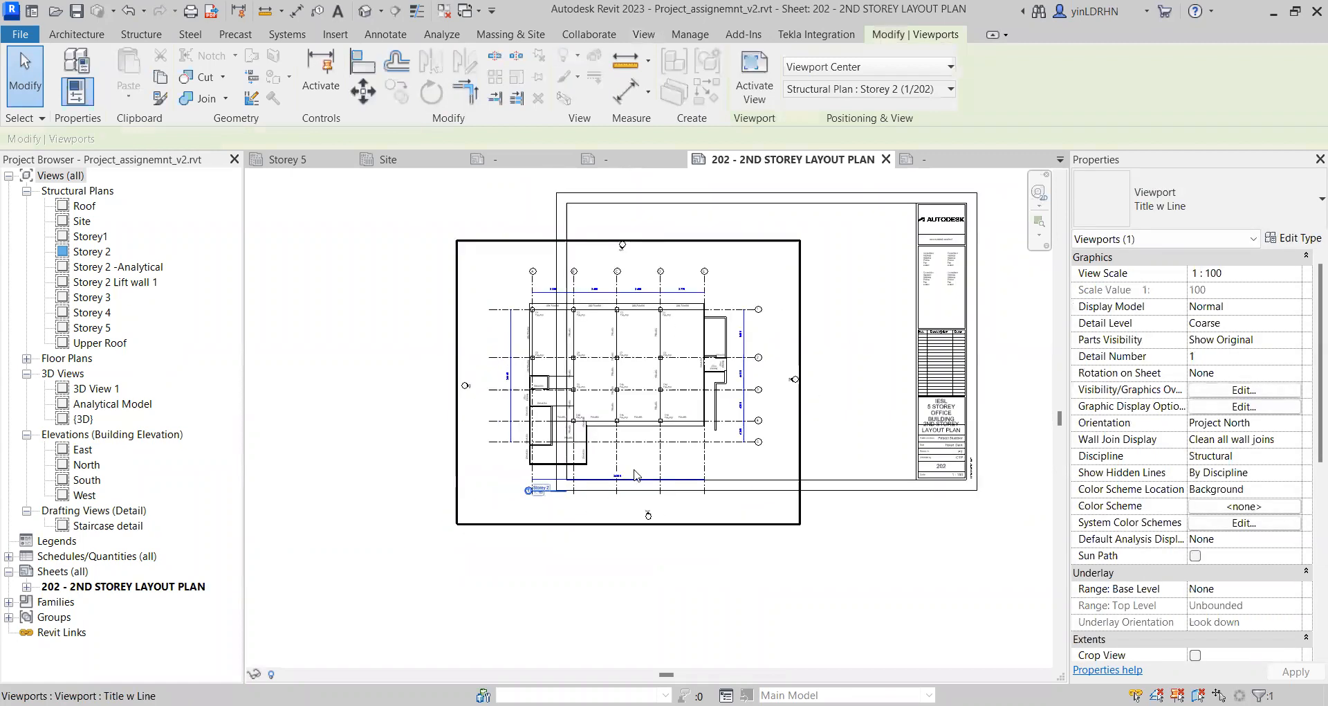
{"action": "left_click", "coordinate": [799, 289]}
{"action": "left_click_drag", "start_coordinate": [801, 290], "coordinate": [910, 259]}
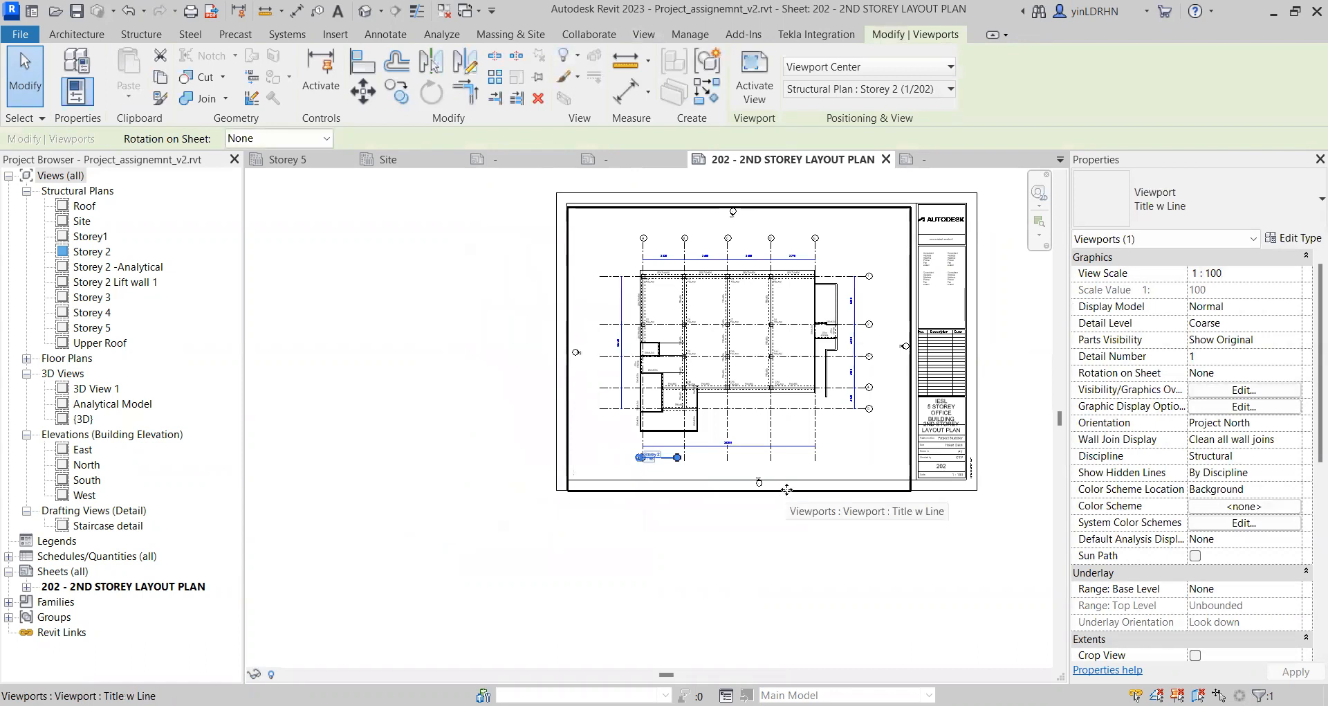
{"action": "scroll", "coordinate": [736, 245], "scroll_direction": "up", "scroll_amount": 2}
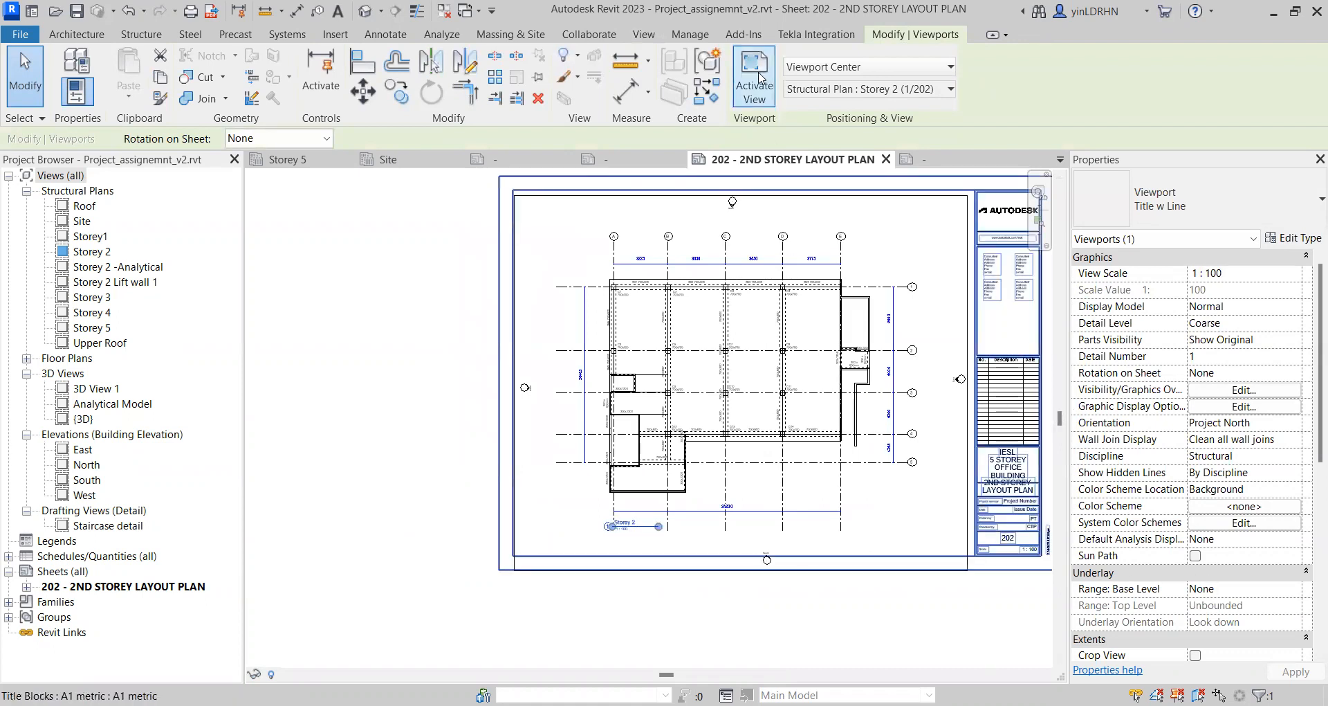
Step: Activate the Storey 2 view on sheet 202 and close the inactive views
{"action": "left_click", "coordinate": [755, 78]}
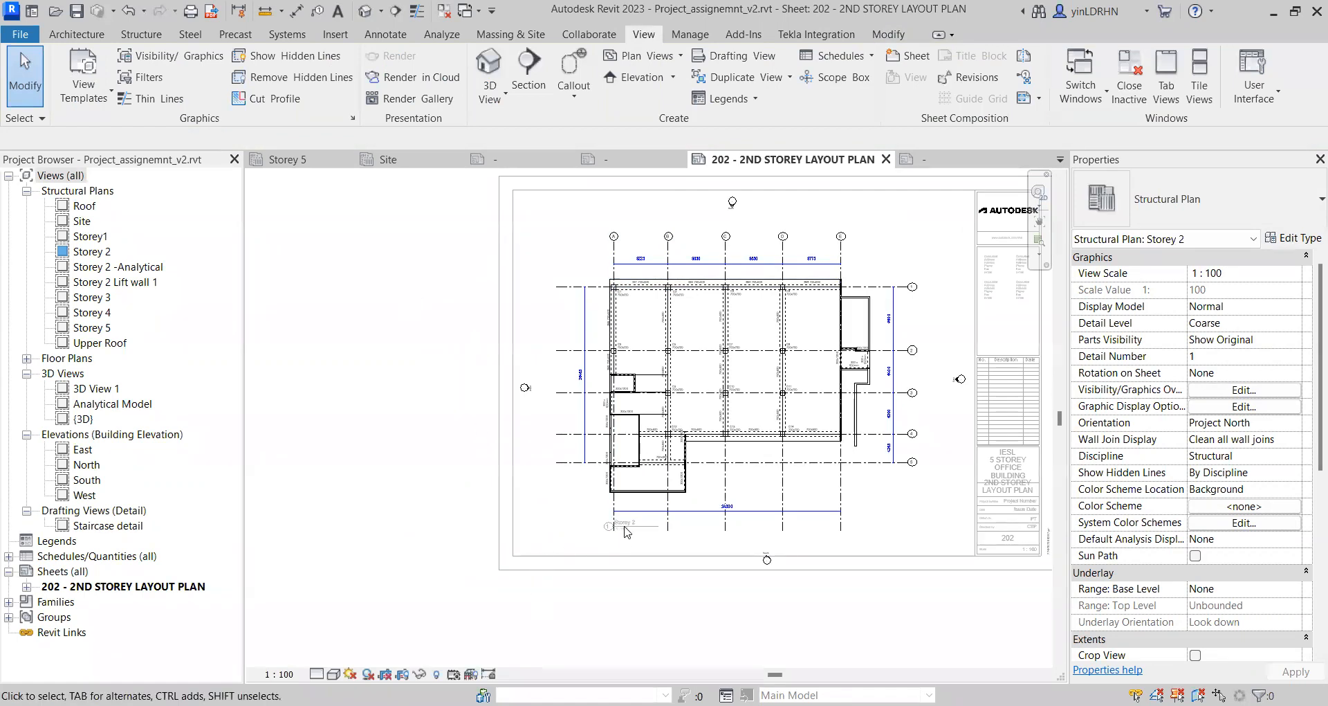
{"action": "double_click", "coordinate": [766, 562]}
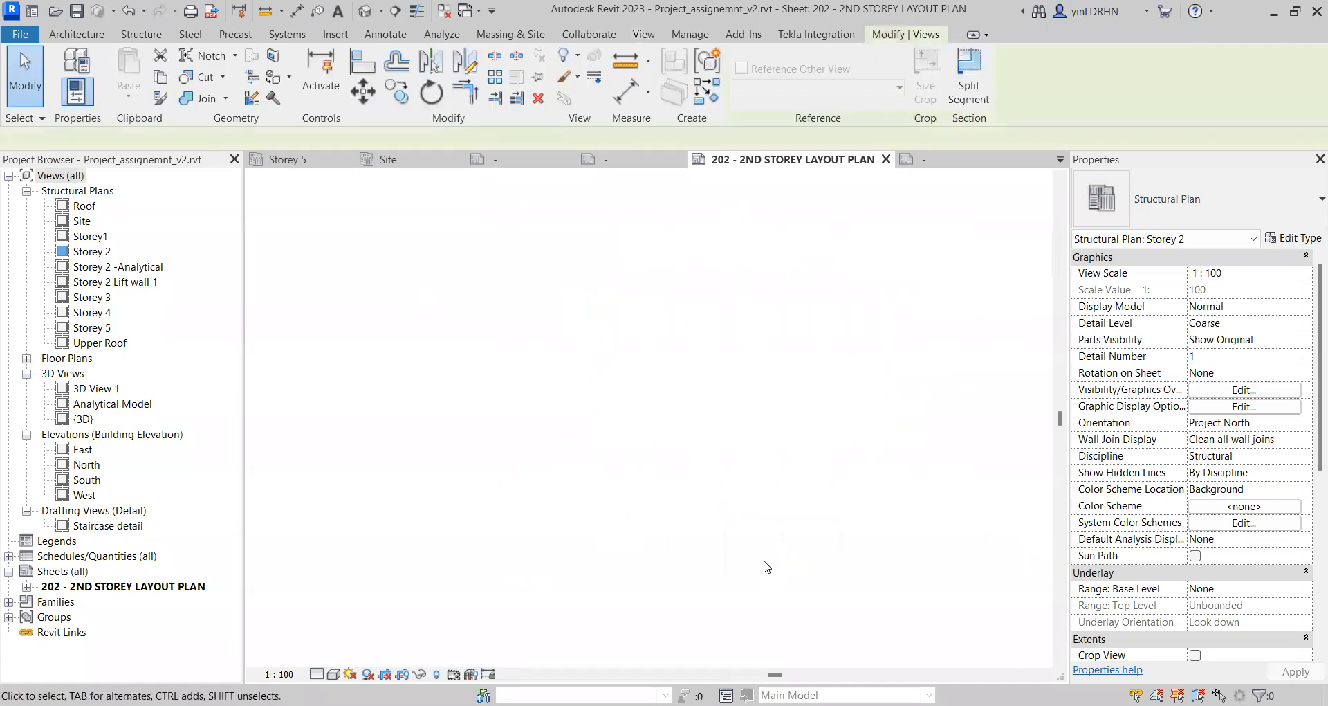
{"action": "left_click", "coordinate": [988, 159]}
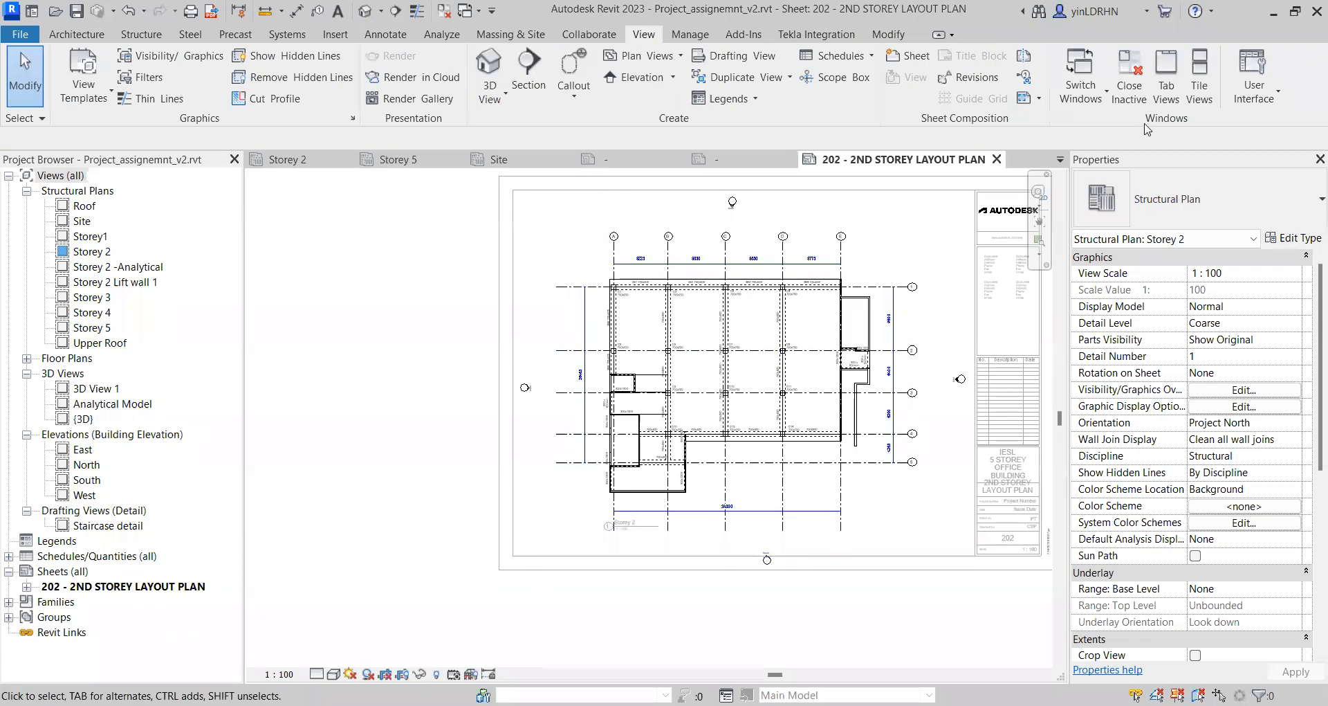
{"action": "left_click", "coordinate": [1129, 76]}
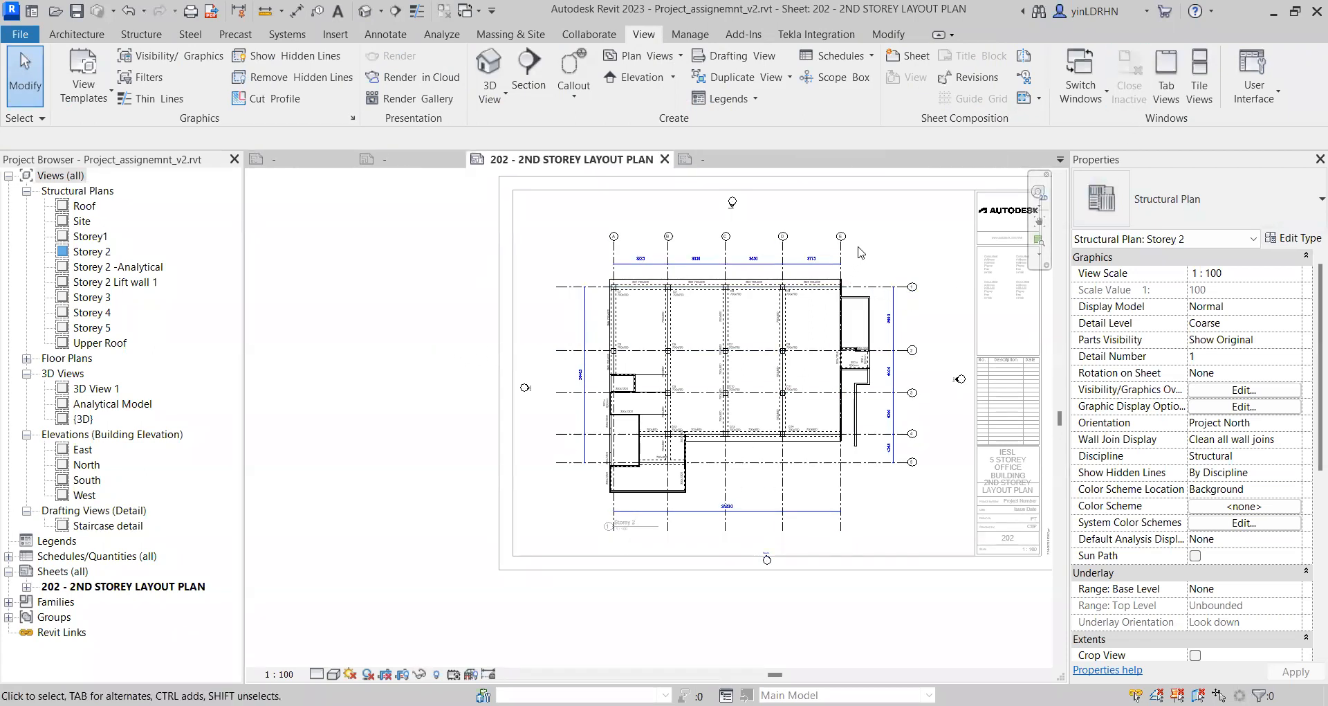
Step: Try turning on Crop View for the Storey 2 plan, and return to the sheet with nothing selected
{"action": "middle_click_drag", "start_coordinate": [901, 236], "coordinate": [898, 254]}
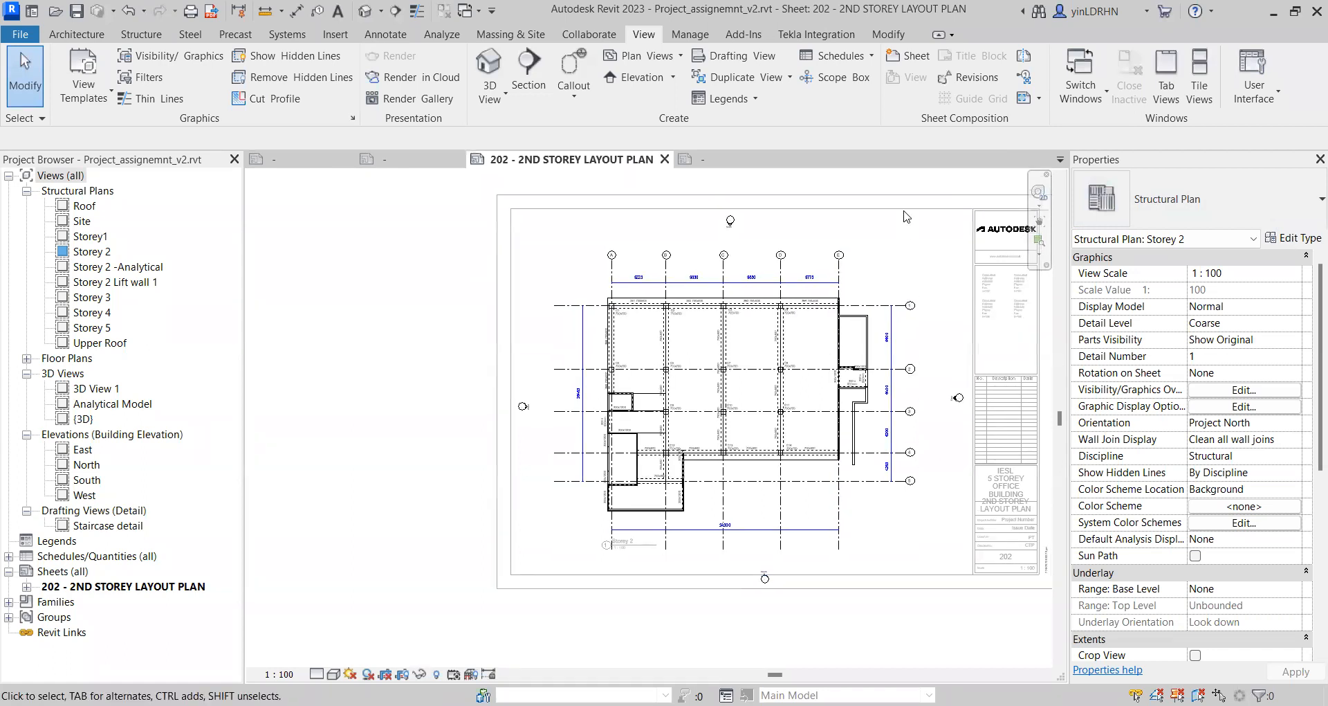
{"action": "left_click", "coordinate": [840, 280]}
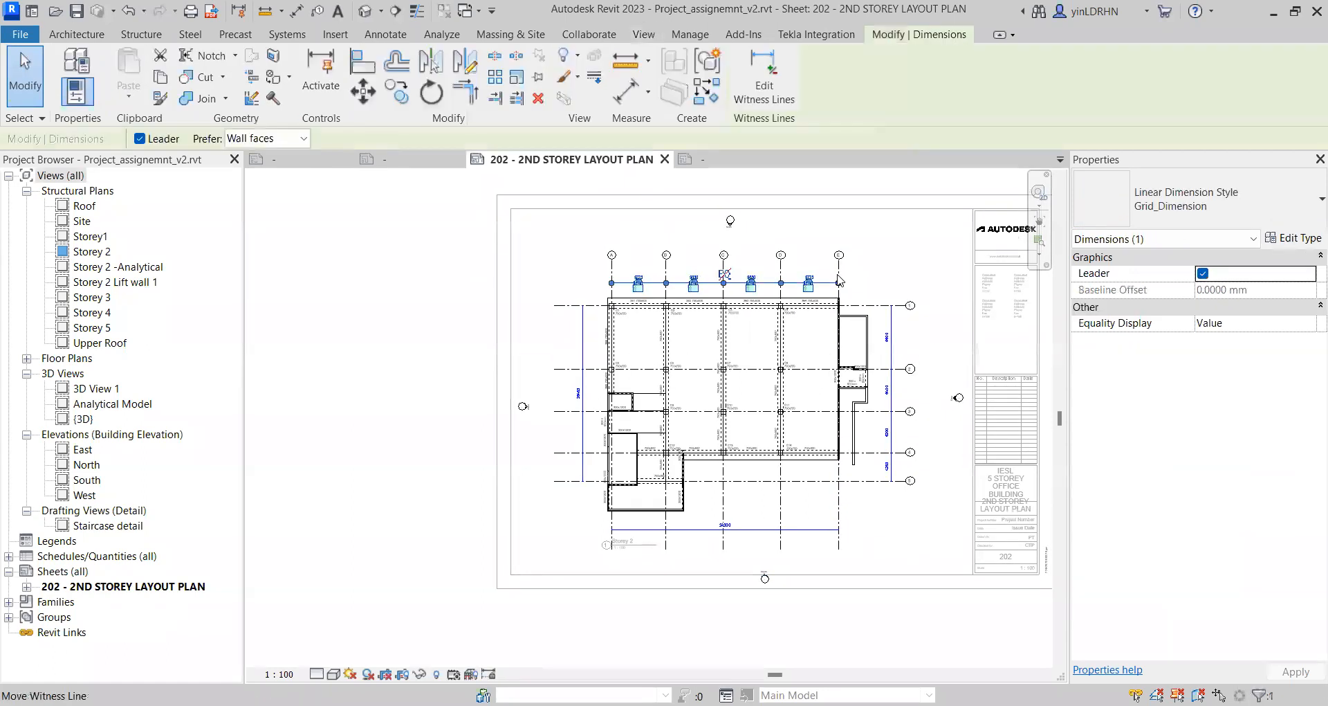
{"action": "key", "text": "Escape"}
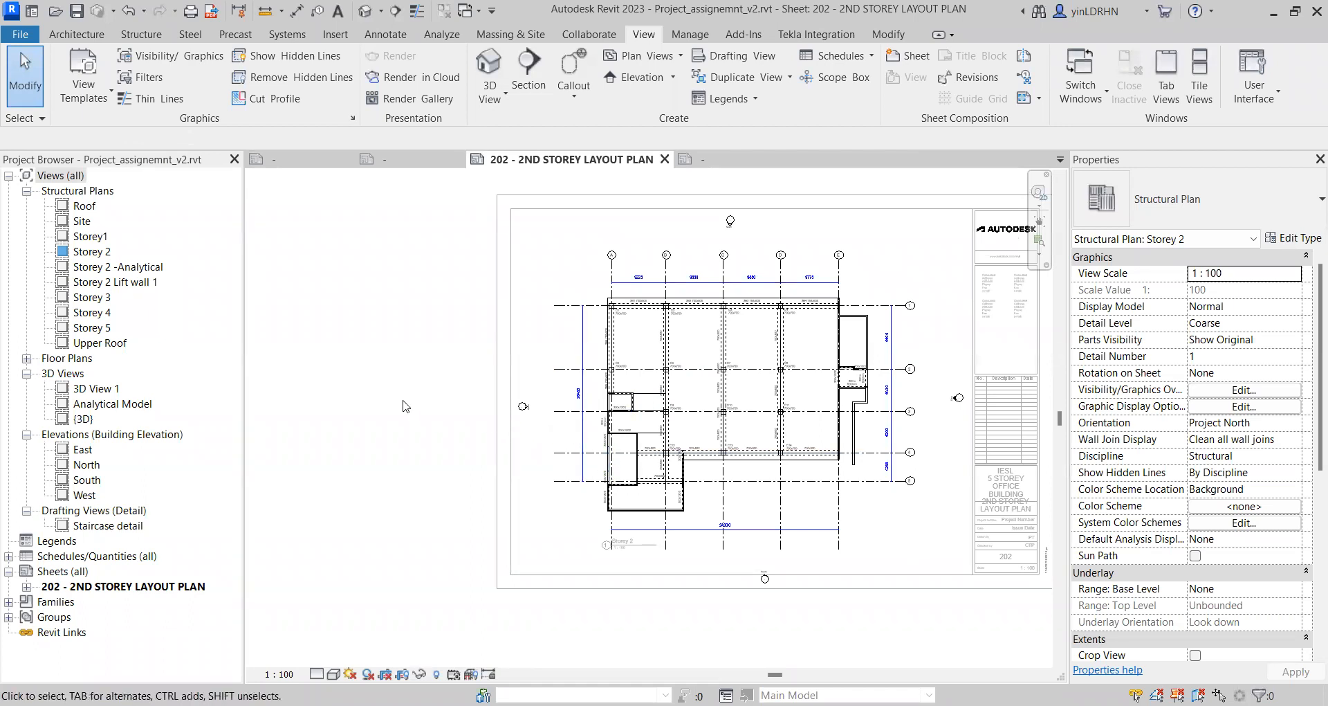
{"action": "scroll", "coordinate": [1196, 633], "scroll_direction": "down", "scroll_amount": 2}
{"action": "left_click", "coordinate": [1196, 572]}
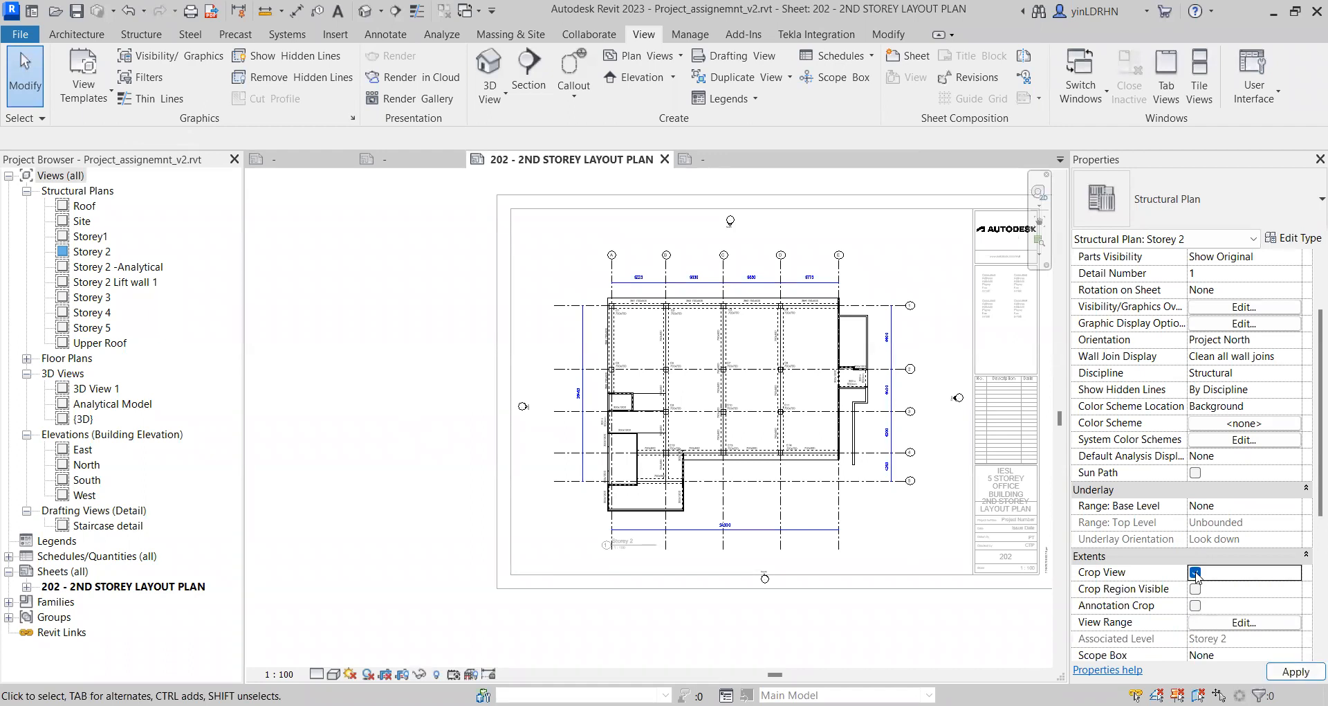
{"action": "left_click", "coordinate": [912, 589]}
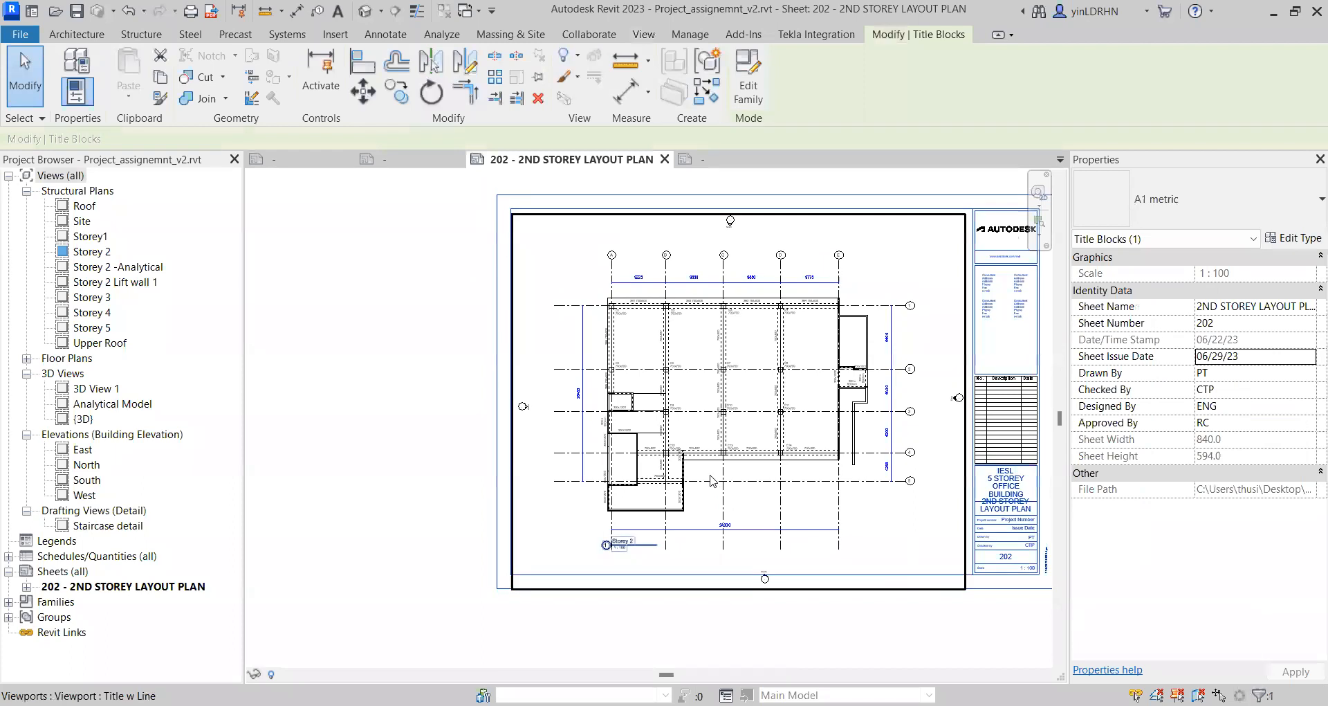
{"action": "middle_click_drag", "start_coordinate": [866, 519], "coordinate": [818, 503]}
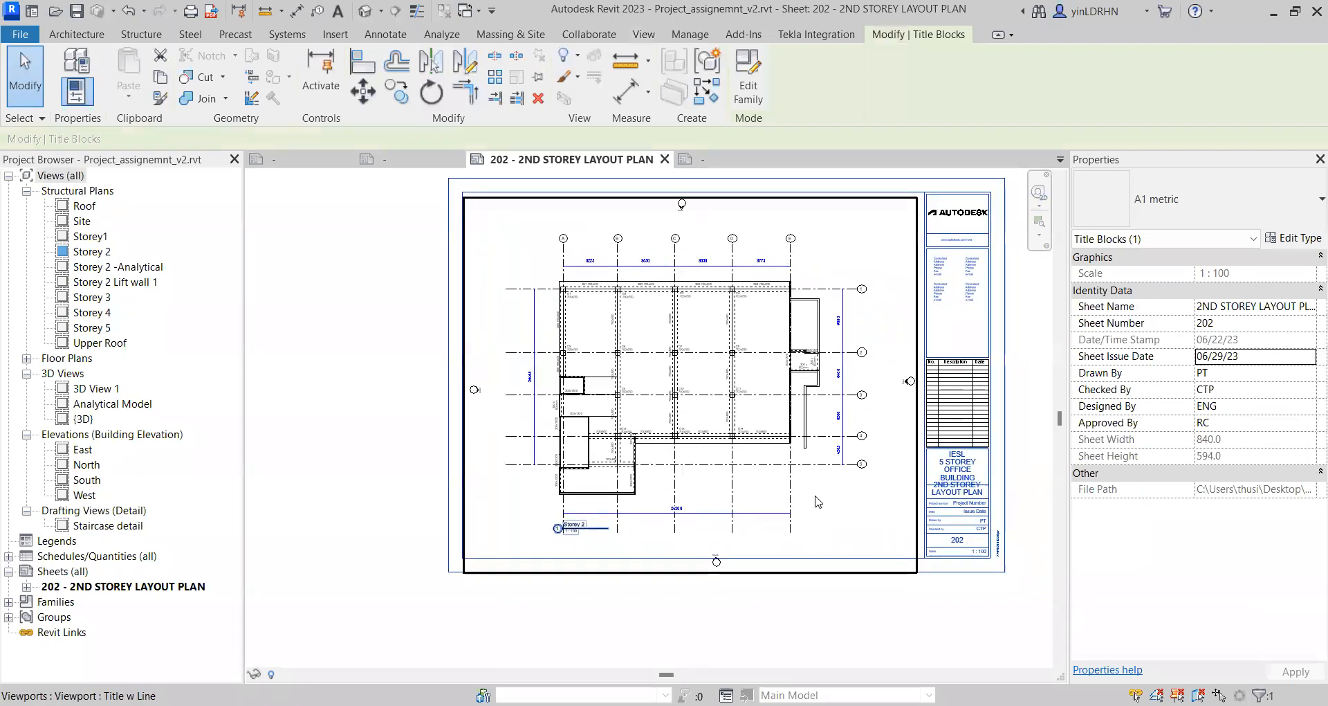
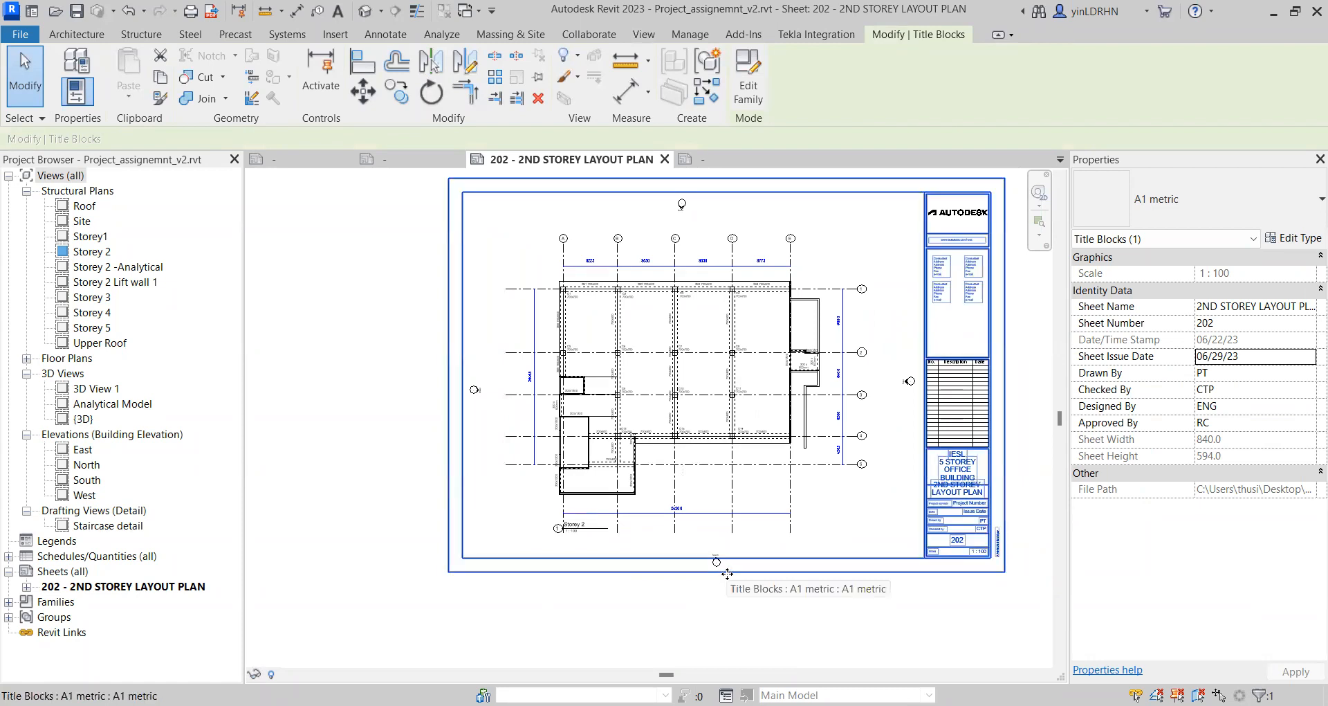
{"action": "key", "text": "Escape"}
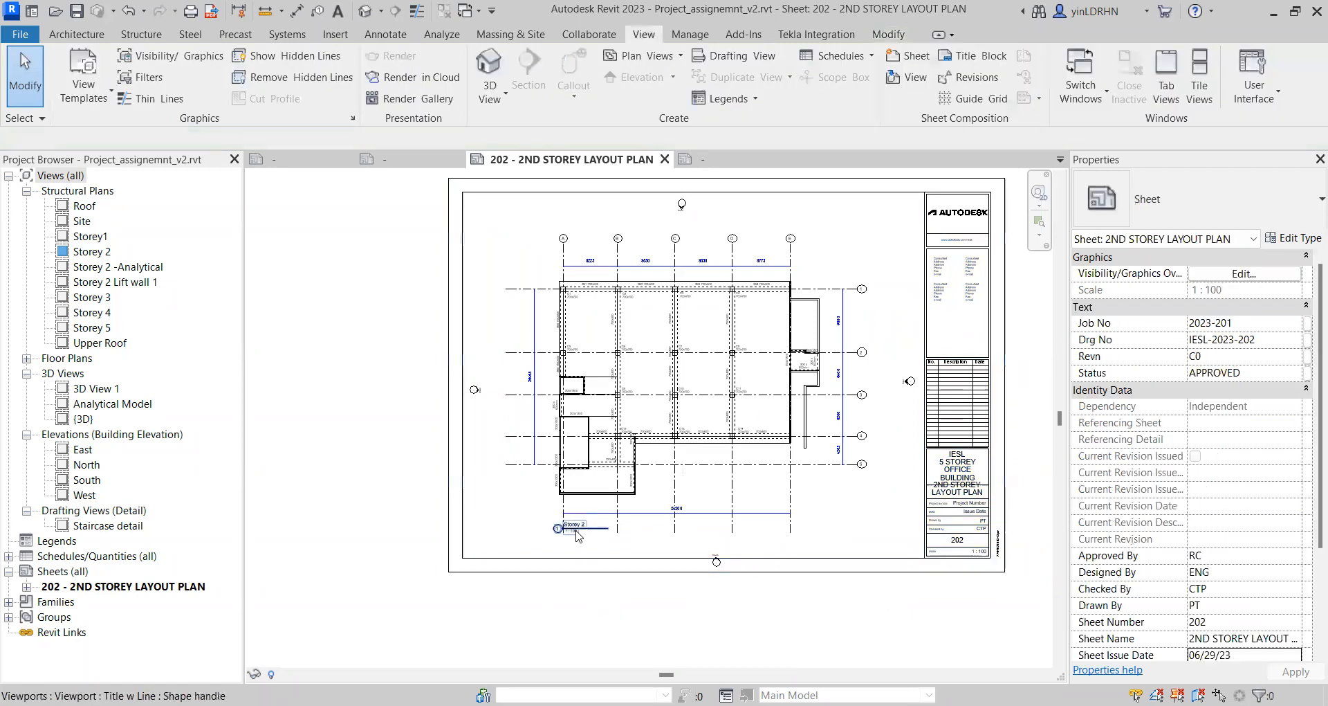
Step: Try to edit the Storey 2 view title text directly on the sheet, and leave the activated view
{"action": "left_click", "coordinate": [577, 530]}
{"action": "scroll", "coordinate": [577, 531], "scroll_direction": "up", "scroll_amount": 5}
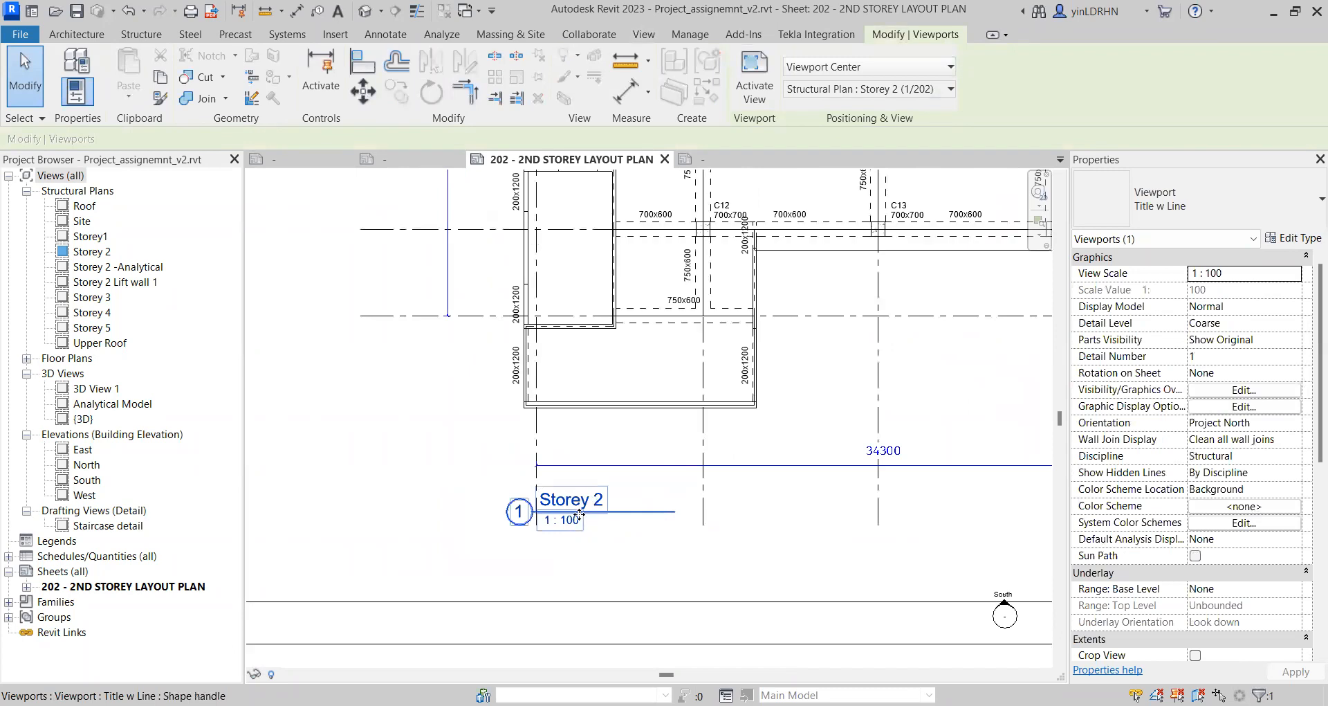
{"action": "scroll", "coordinate": [580, 514], "scroll_direction": "up", "scroll_amount": 2}
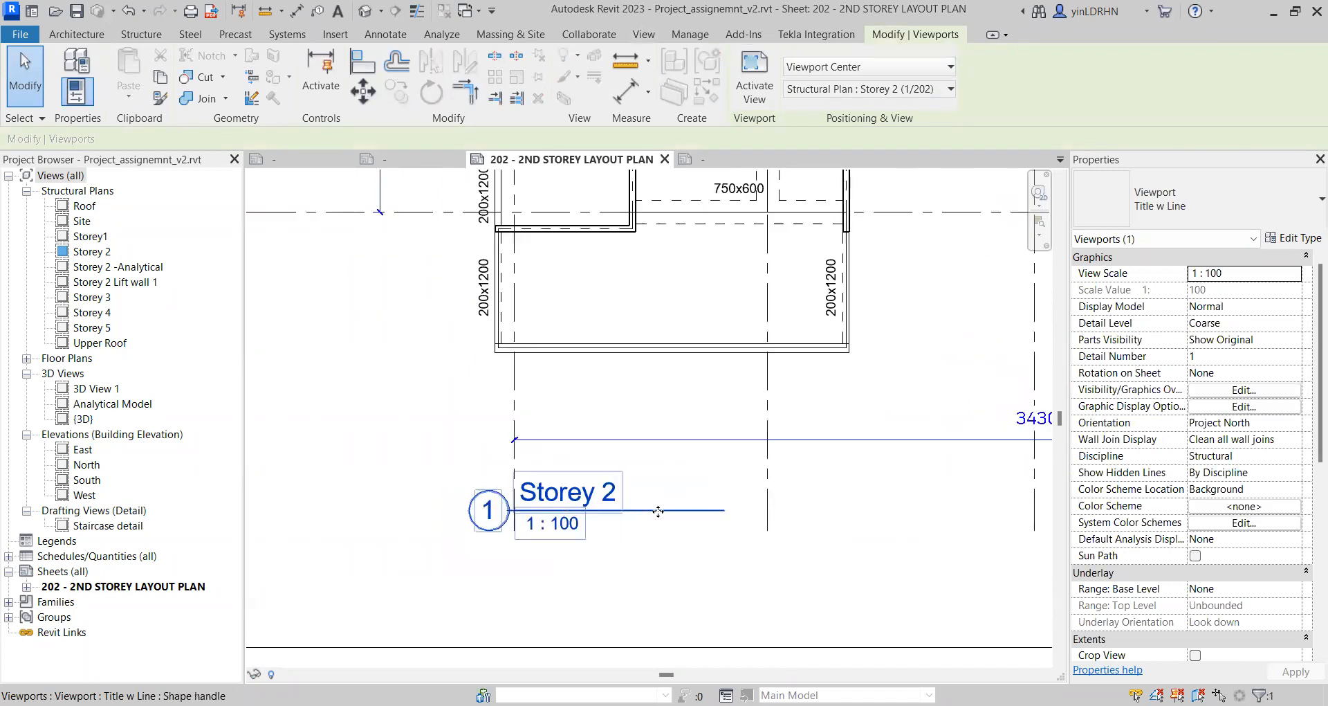
{"action": "scroll", "coordinate": [638, 505], "scroll_direction": "up", "scroll_amount": 1}
{"action": "double_click", "coordinate": [568, 491]}
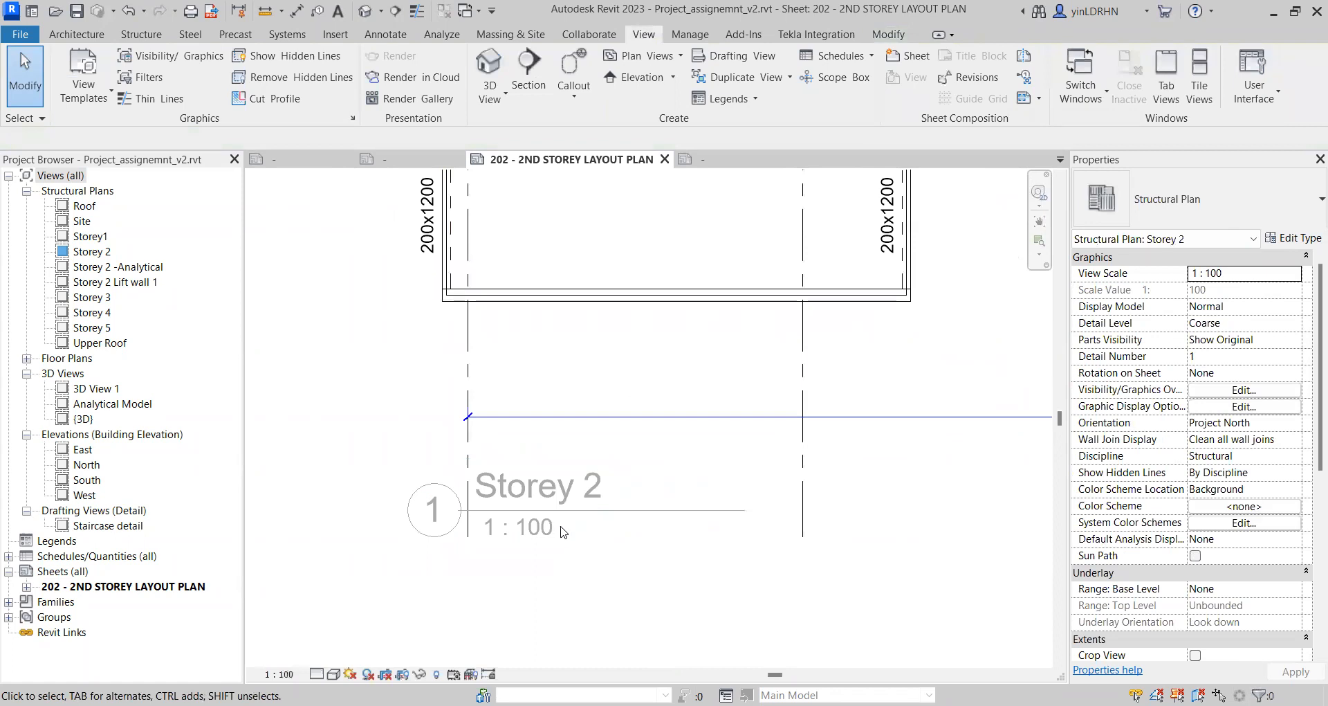
{"action": "scroll", "coordinate": [561, 532], "scroll_direction": "down", "scroll_amount": 5}
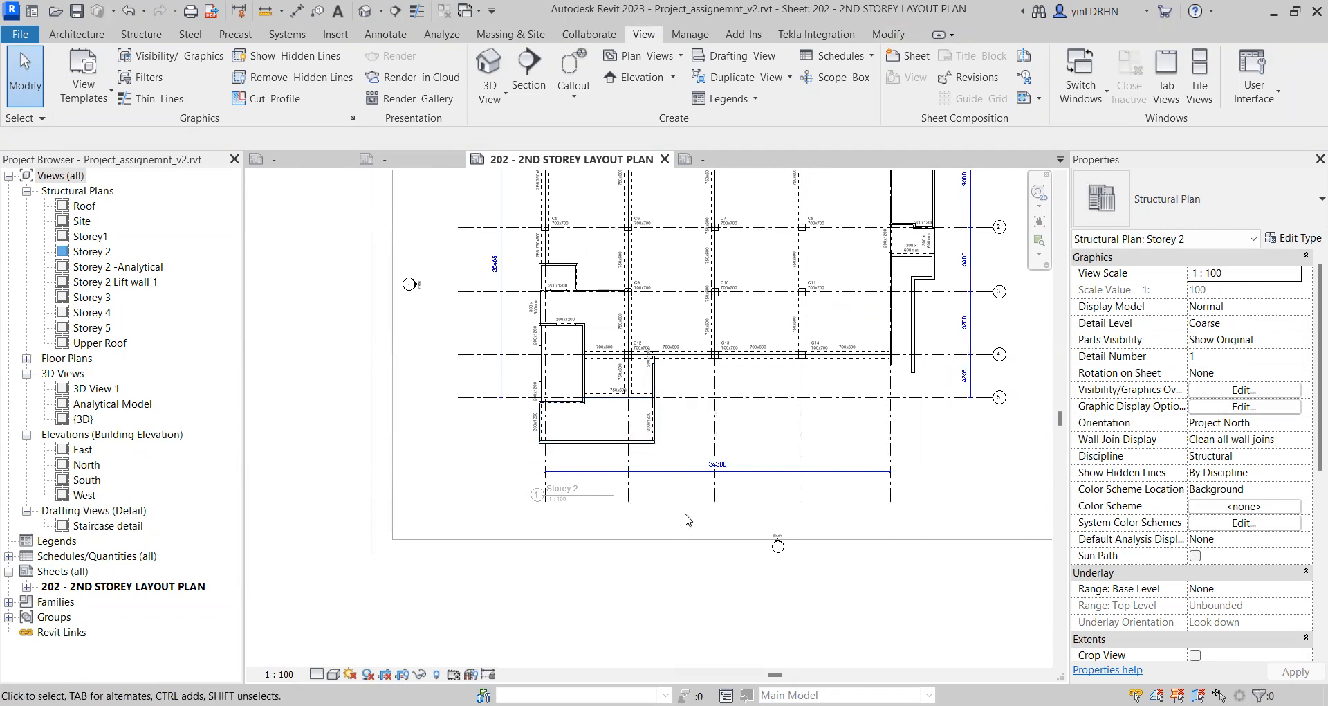
{"action": "scroll", "coordinate": [688, 520], "scroll_direction": "down", "scroll_amount": 1}
{"action": "left_click", "coordinate": [609, 476]}
{"action": "key", "text": "Escape"}
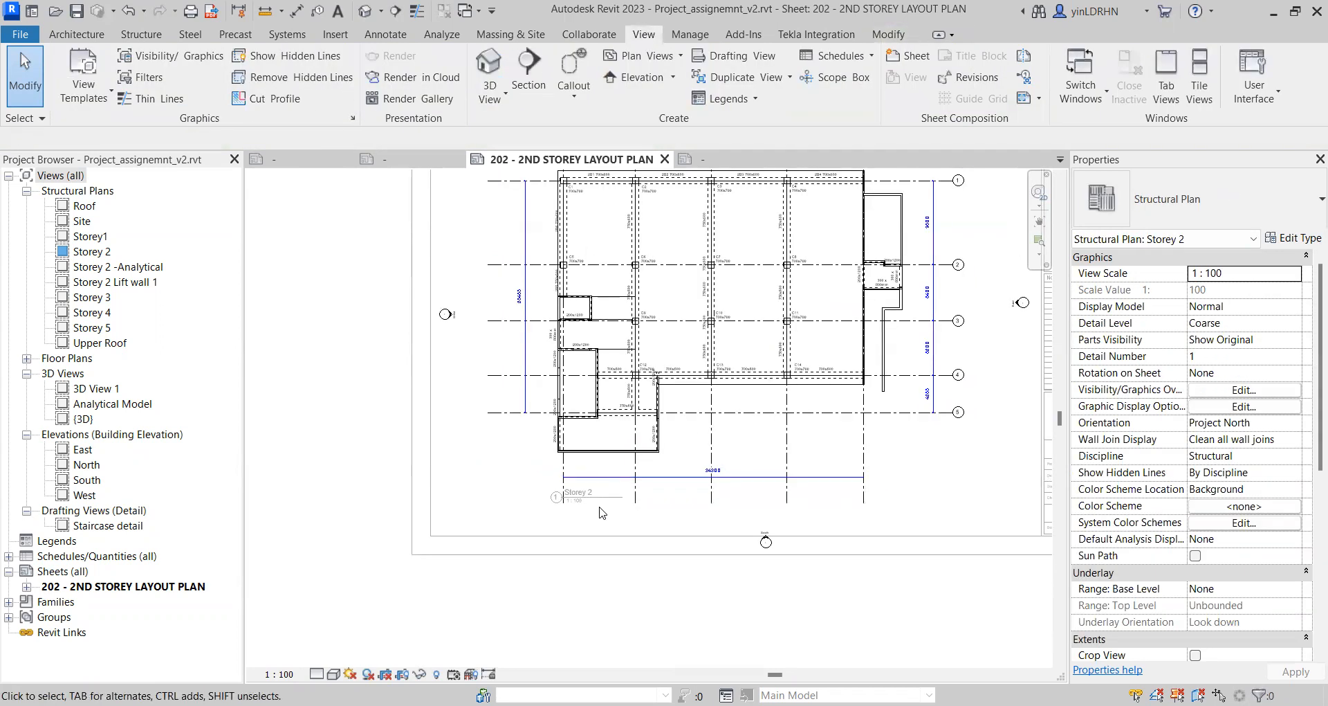
{"action": "scroll", "coordinate": [628, 595], "scroll_direction": "down", "scroll_amount": 2}
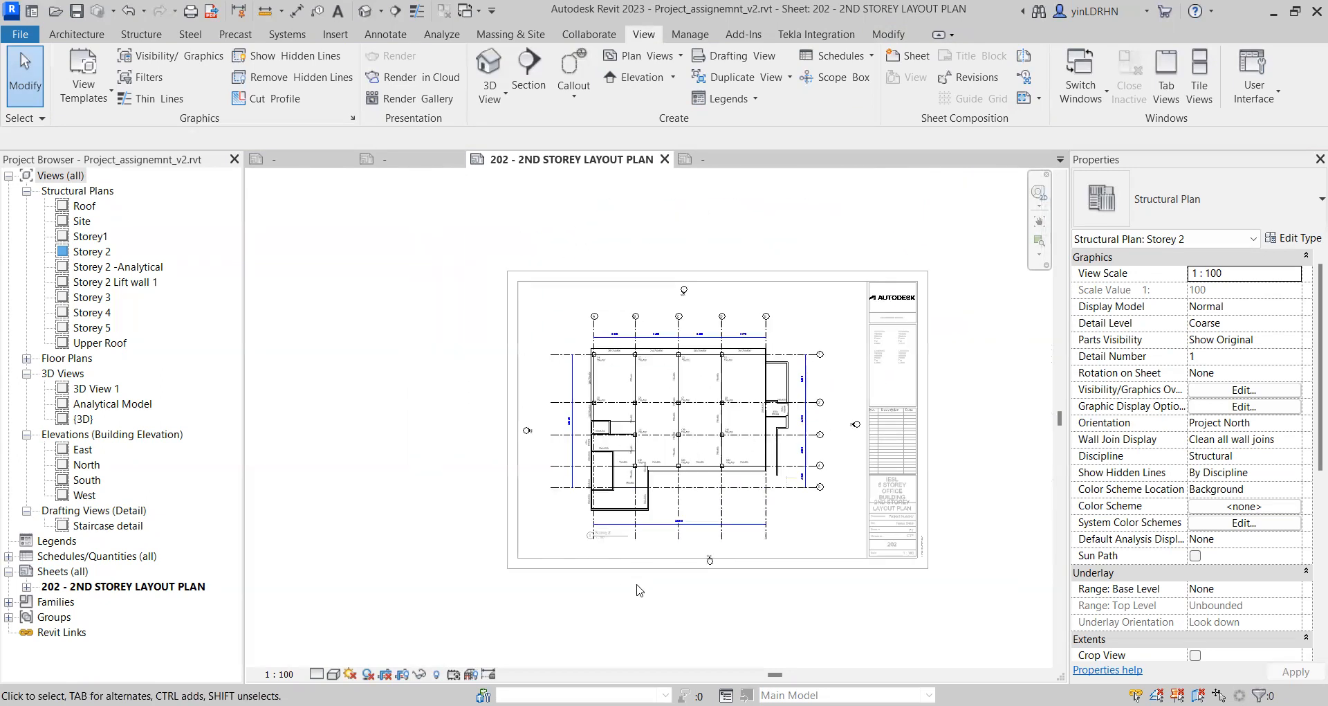
{"action": "double_click", "coordinate": [642, 554]}
Step: Select the Storey 2 viewport and bring its Identity Data properties into view
{"action": "left_click", "coordinate": [642, 555]}
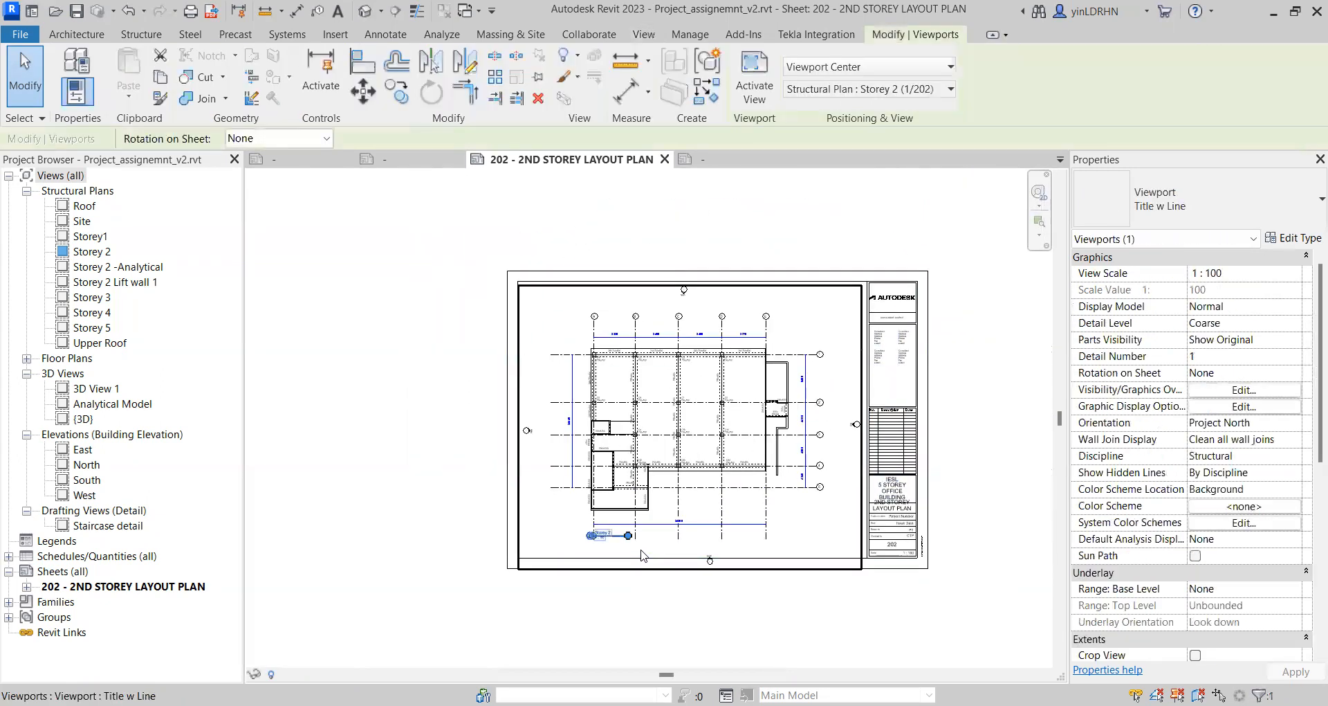
{"action": "scroll", "coordinate": [578, 548], "scroll_direction": "up", "scroll_amount": 5}
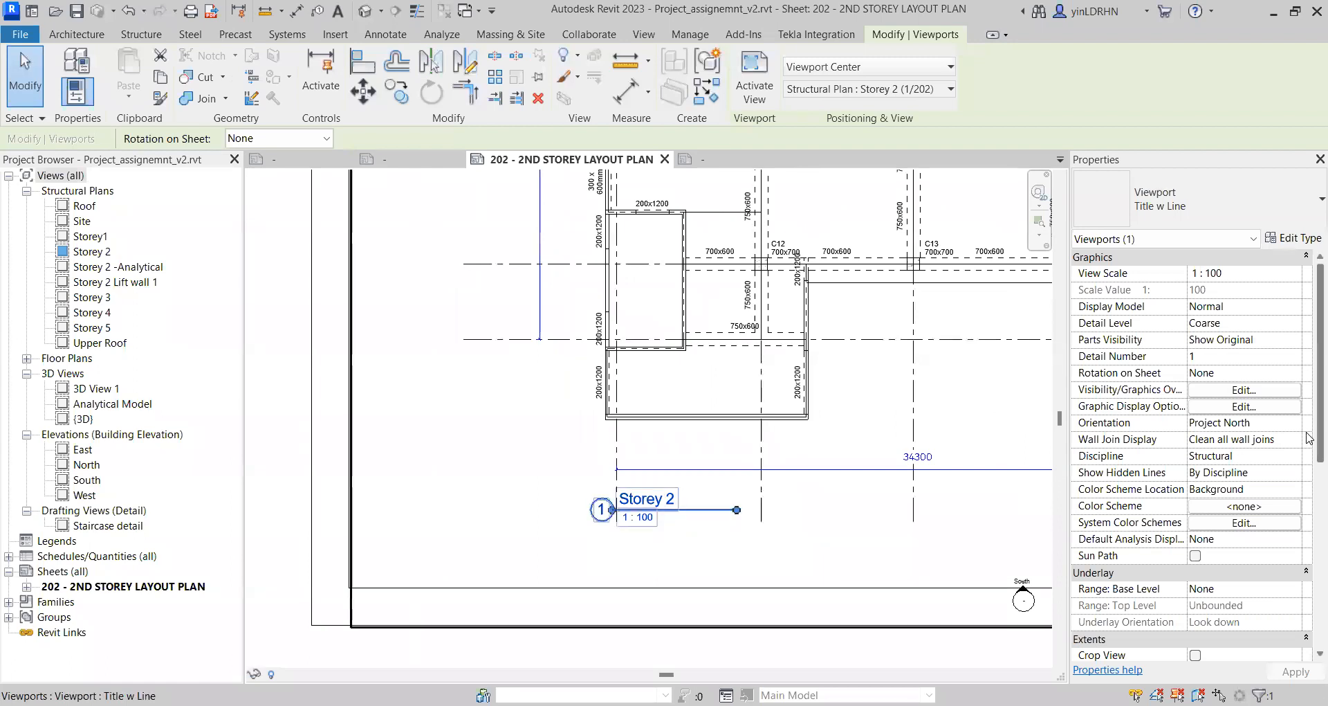
{"action": "scroll", "coordinate": [1309, 485], "scroll_direction": "down", "scroll_amount": 4}
{"action": "scroll", "coordinate": [1308, 516], "scroll_direction": "down", "scroll_amount": 5}
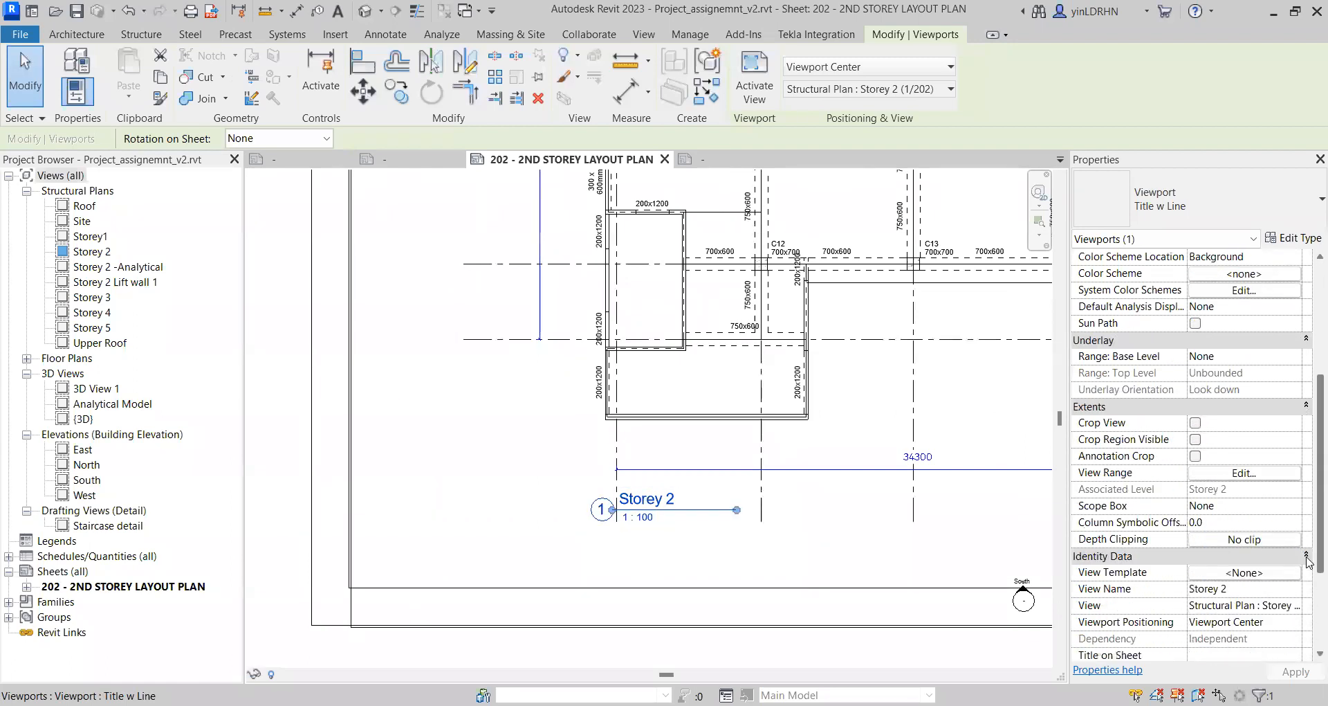
Step: Try to replace the Storey 2 viewport's View Name, and cancel the change
{"action": "left_click", "coordinate": [1238, 522]}
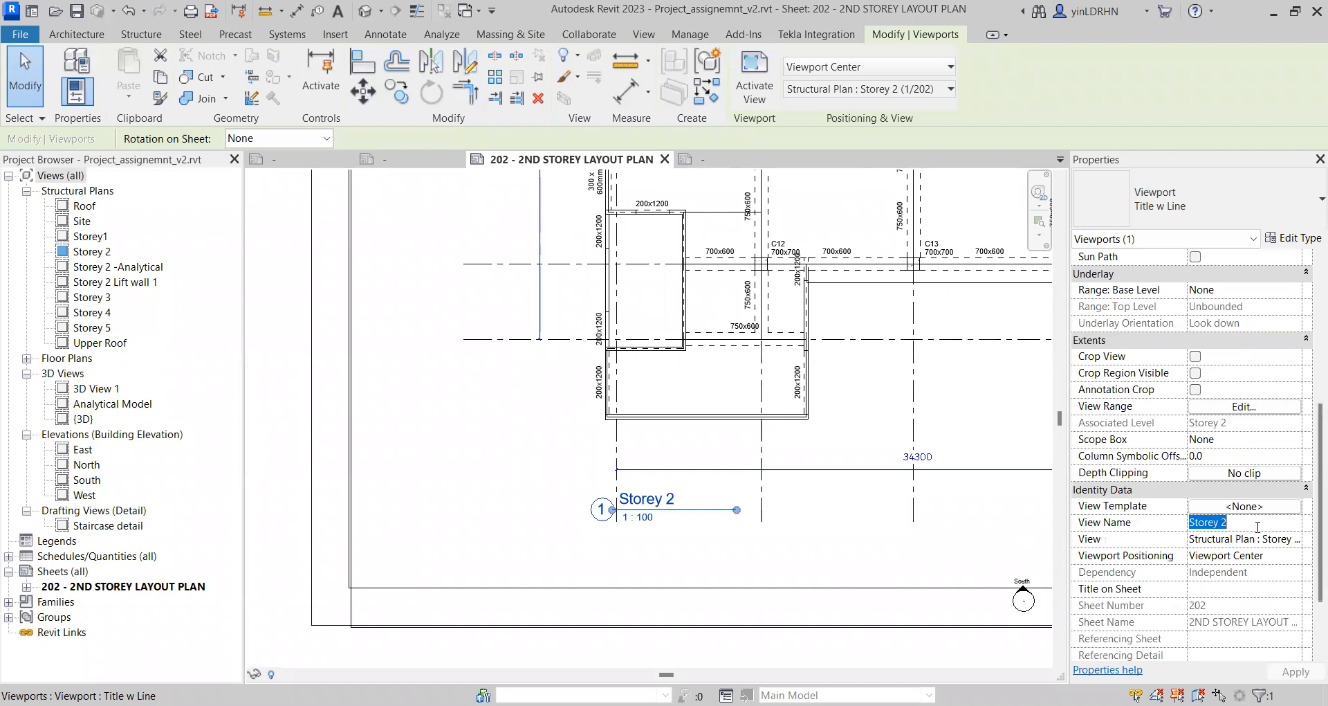
{"action": "type", "text": "2ND"}
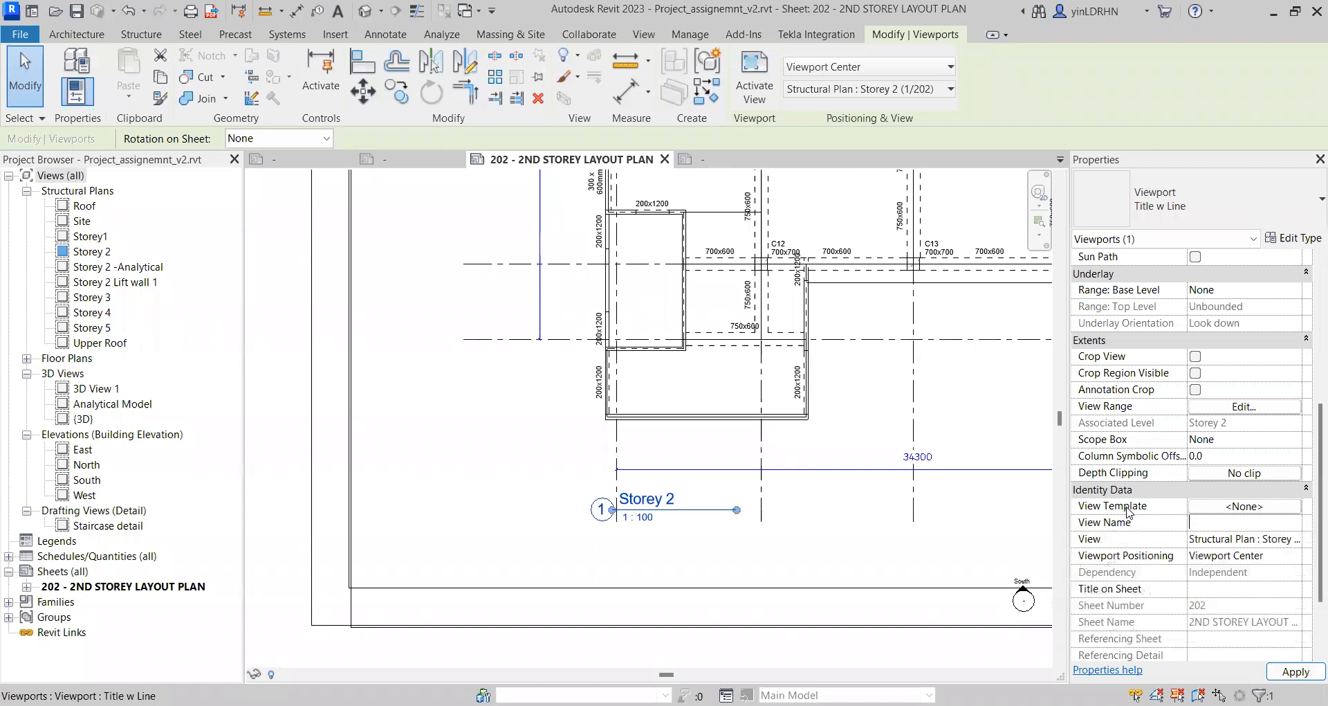
{"action": "left_click", "coordinate": [1204, 594]}
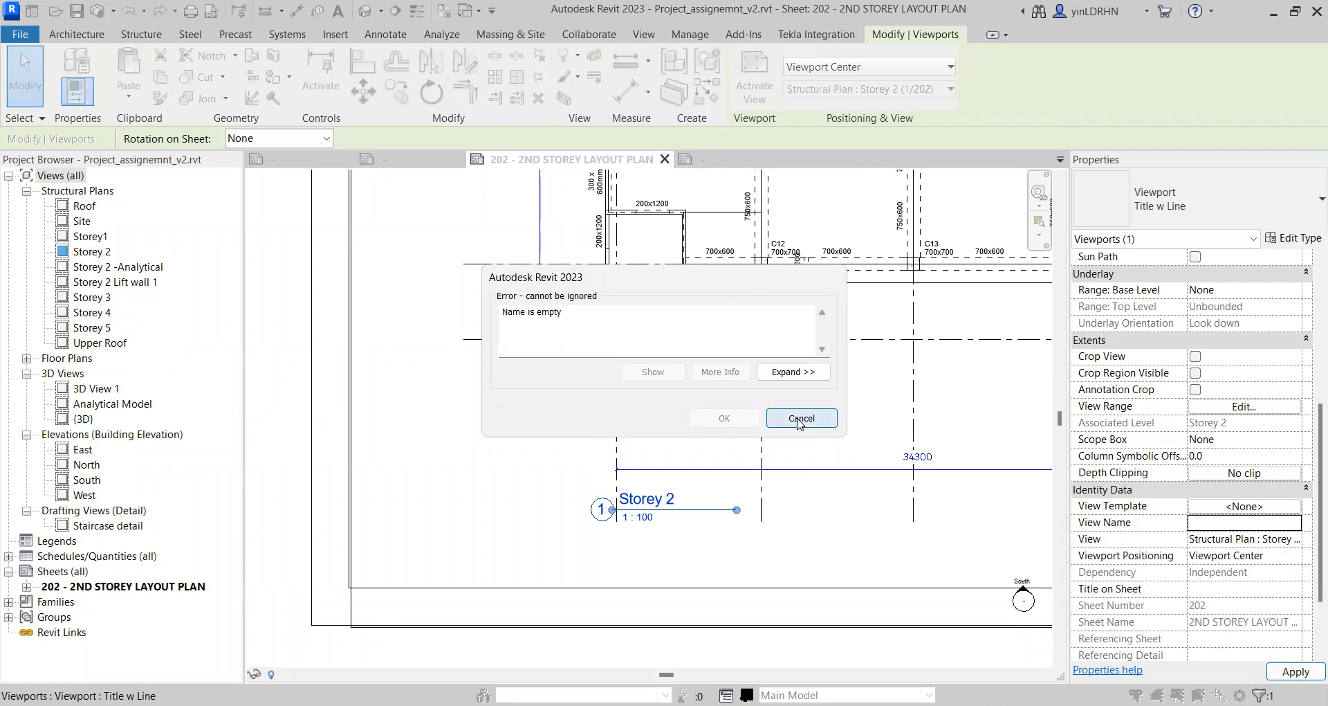
{"action": "left_click", "coordinate": [799, 418]}
Step: Set the viewport's Title on Sheet to 2ND STOREY LAYOUT PLAN and lengthen the title line to the third vertical grid line
{"action": "left_click", "coordinate": [1208, 590]}
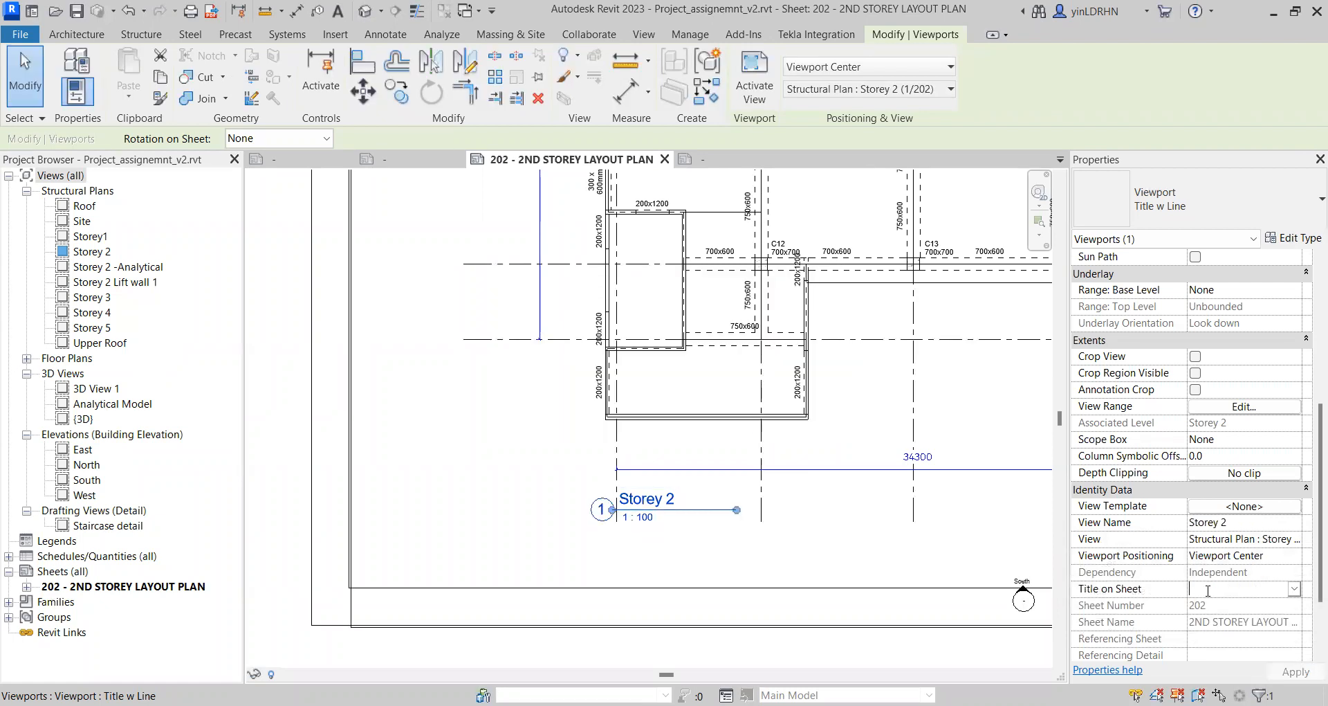
{"action": "type", "text": "2ND STOREY LAYOU"}
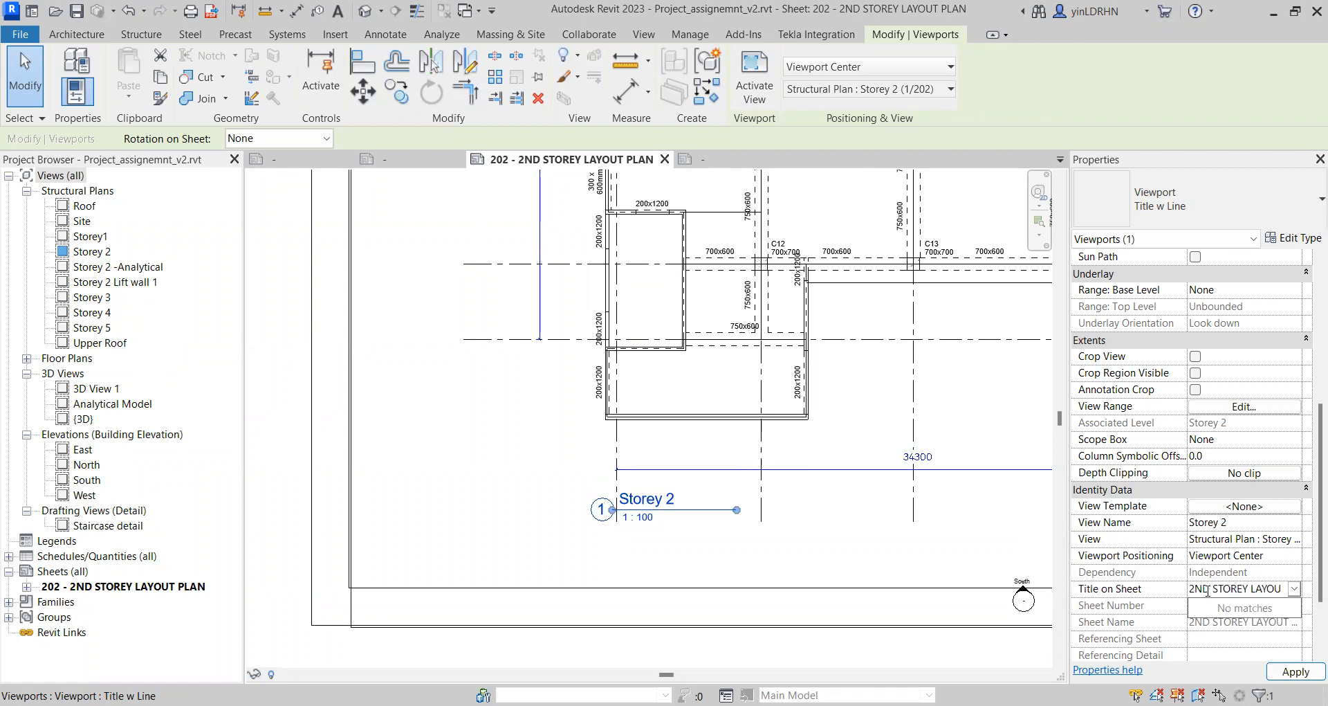
{"action": "type", "text": "PLAN"}
{"action": "left_click", "coordinate": [1262, 588]}
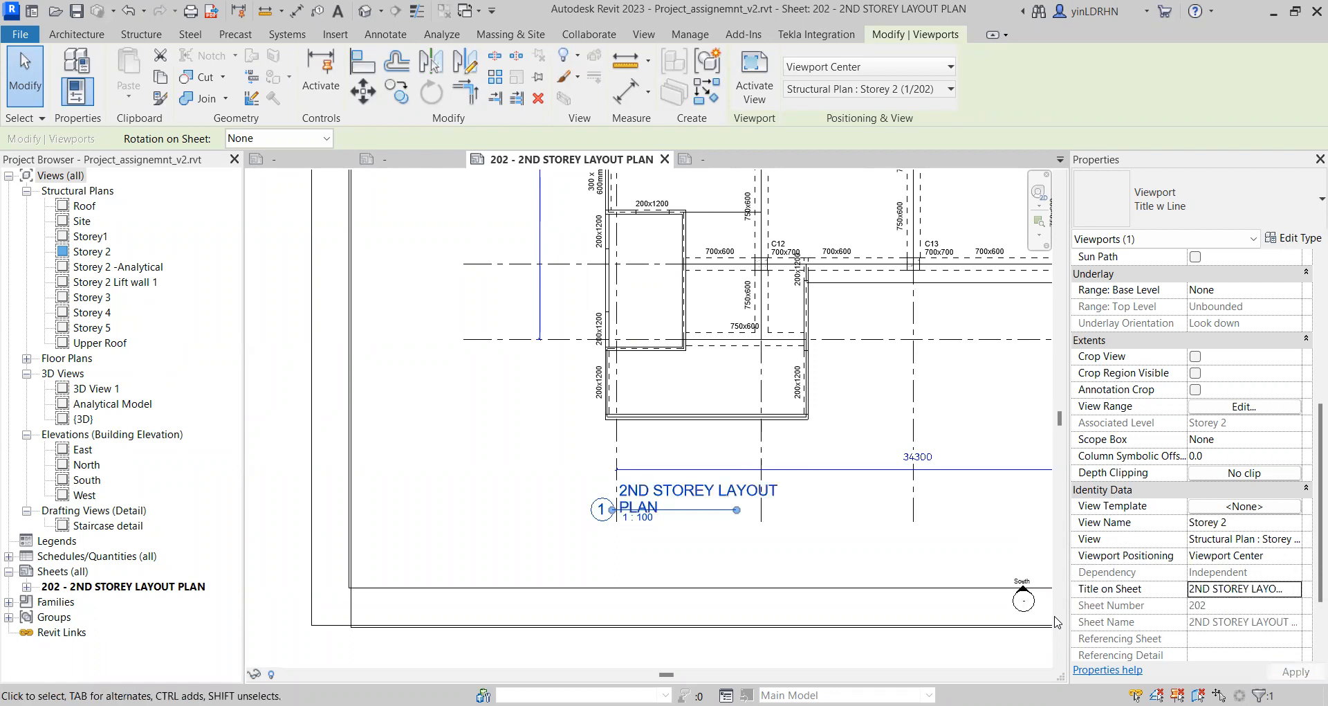
{"action": "left_click_drag", "start_coordinate": [737, 510], "coordinate": [906, 511]}
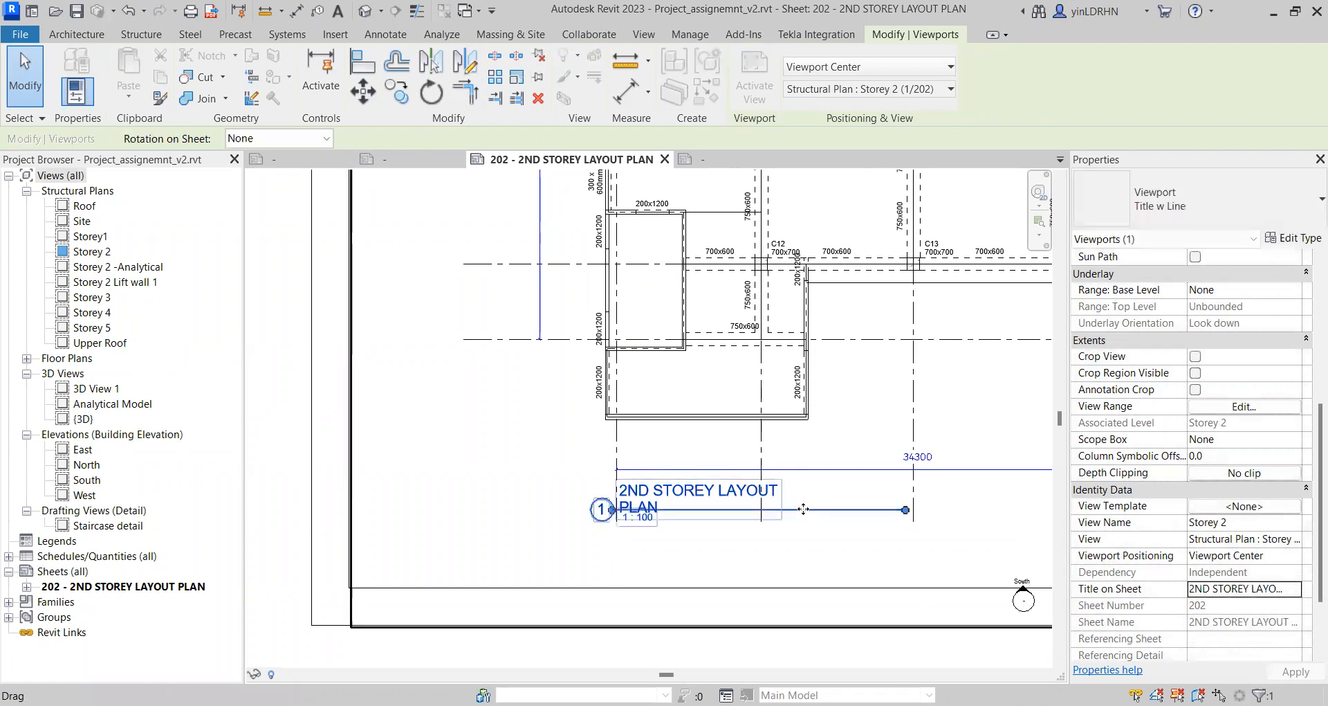
{"action": "left_click", "coordinate": [775, 496]}
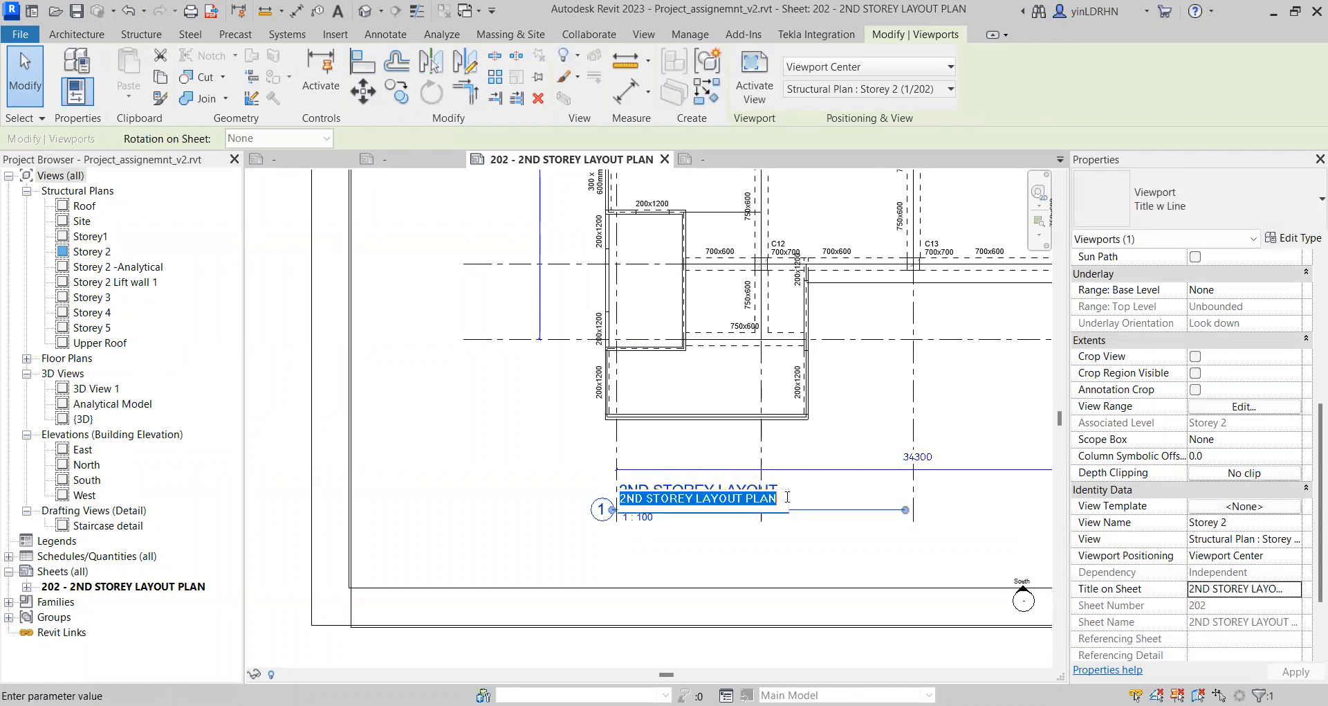
{"action": "left_click", "coordinate": [795, 516]}
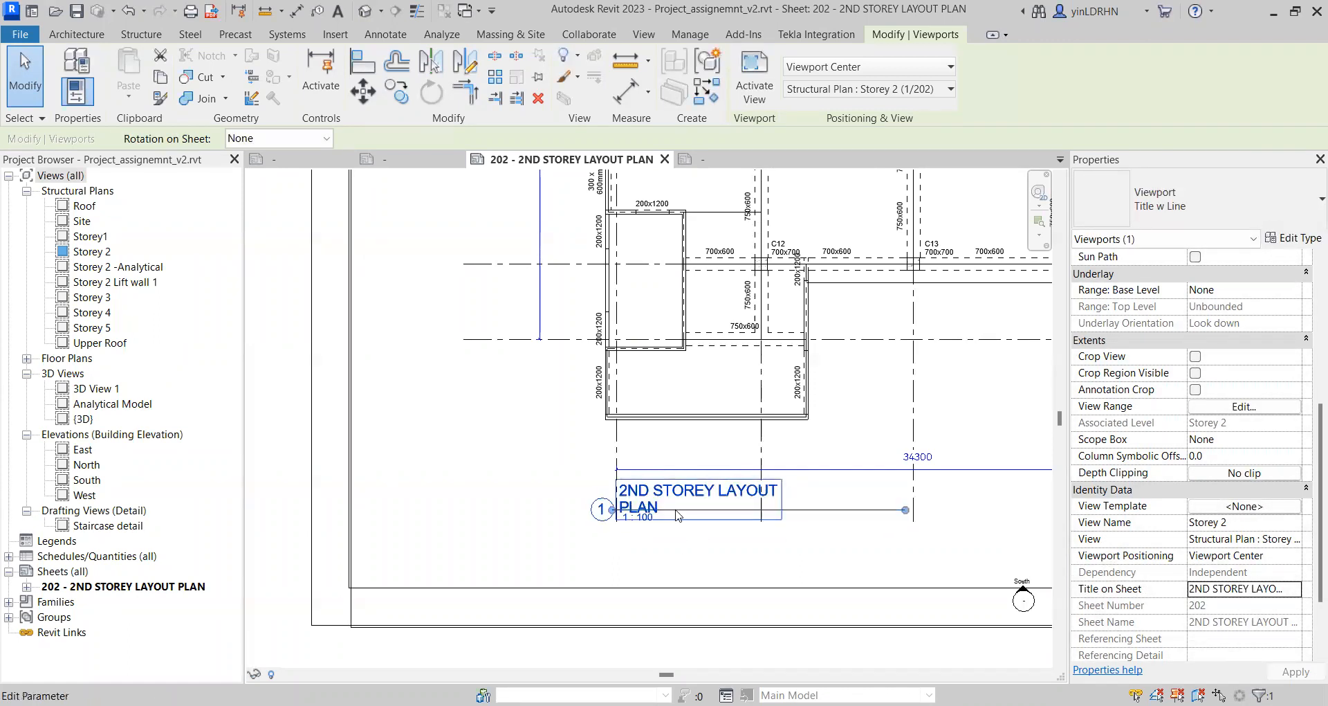
{"action": "left_click", "coordinate": [610, 509]}
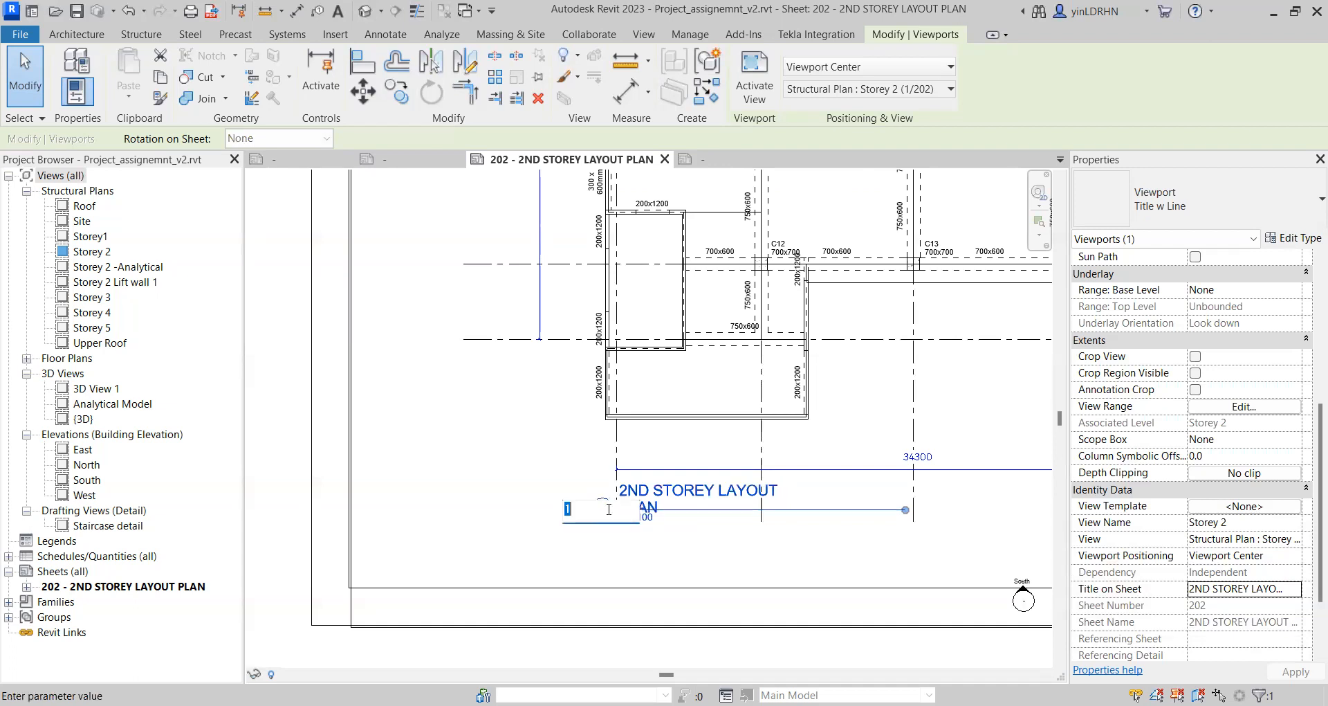
{"action": "left_click", "coordinate": [623, 549]}
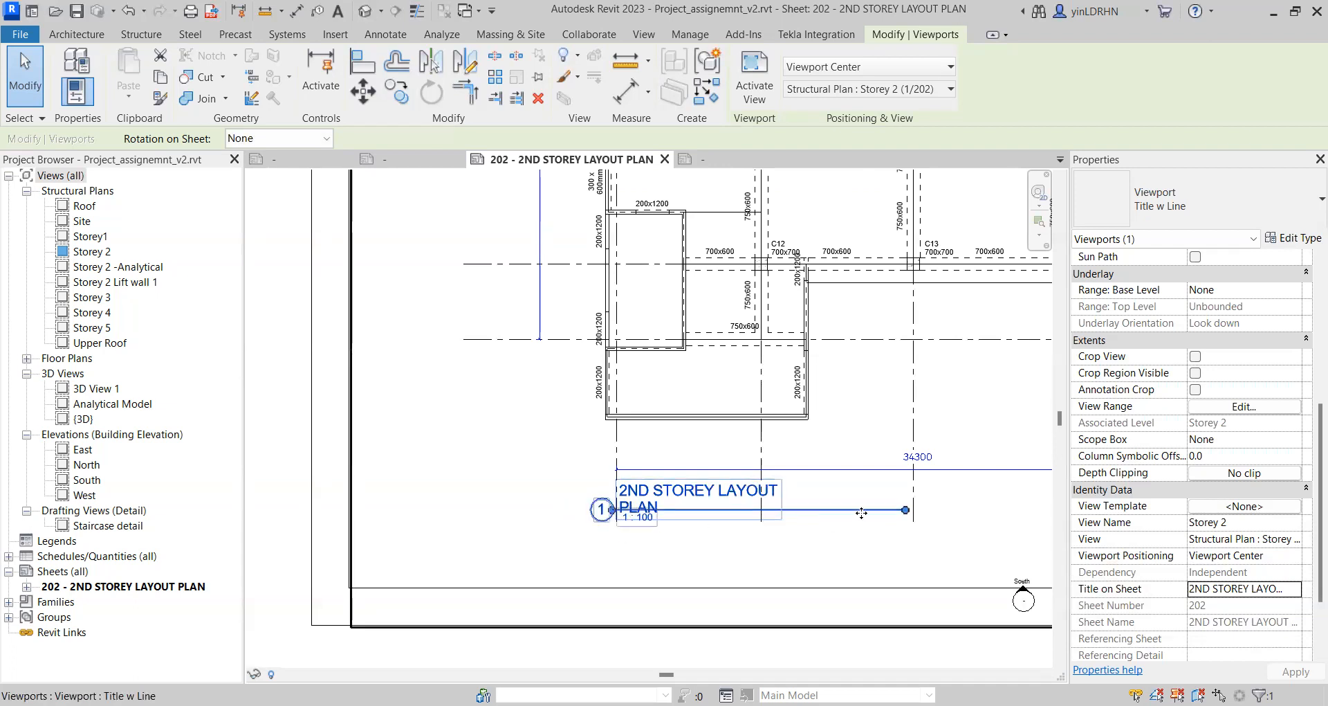
Step: Move the Storey 2 viewport across the sheet until its left boundary lines up with the inner sheet border
{"action": "left_click_drag", "start_coordinate": [861, 509], "coordinate": [980, 554]}
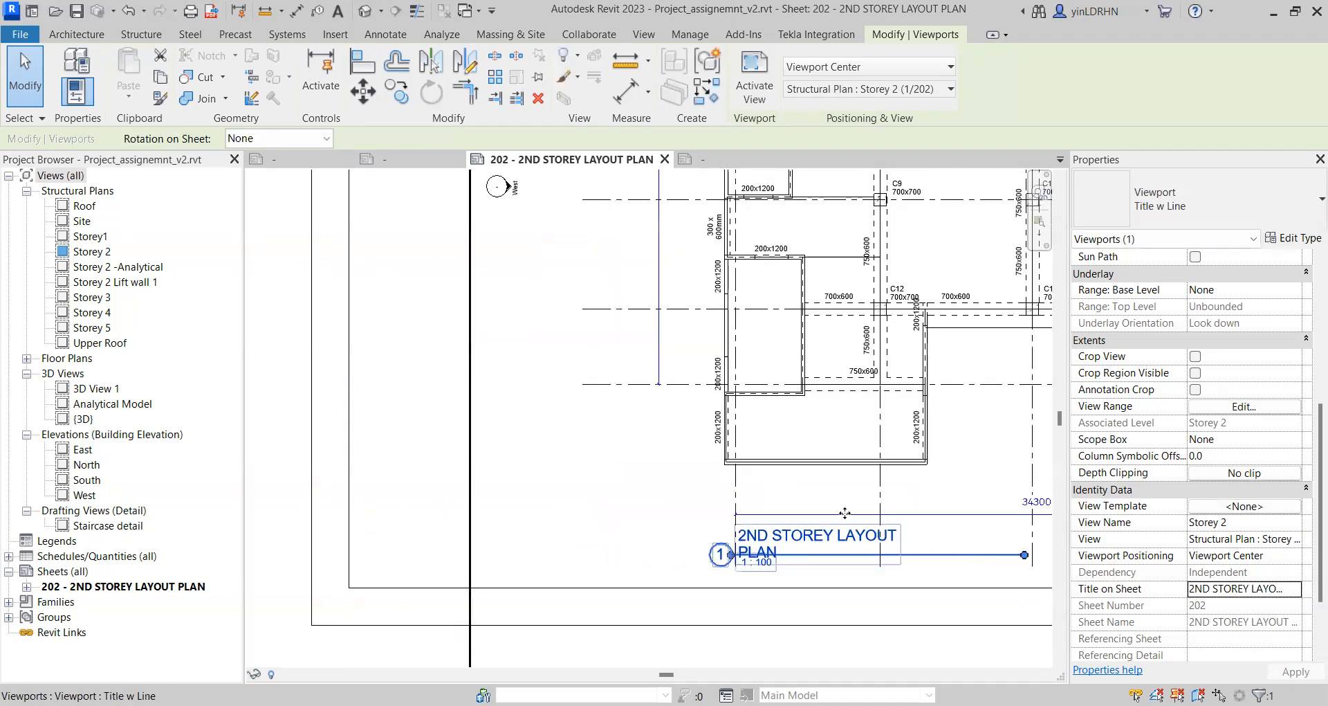
{"action": "scroll", "coordinate": [847, 514], "scroll_direction": "down", "scroll_amount": 4}
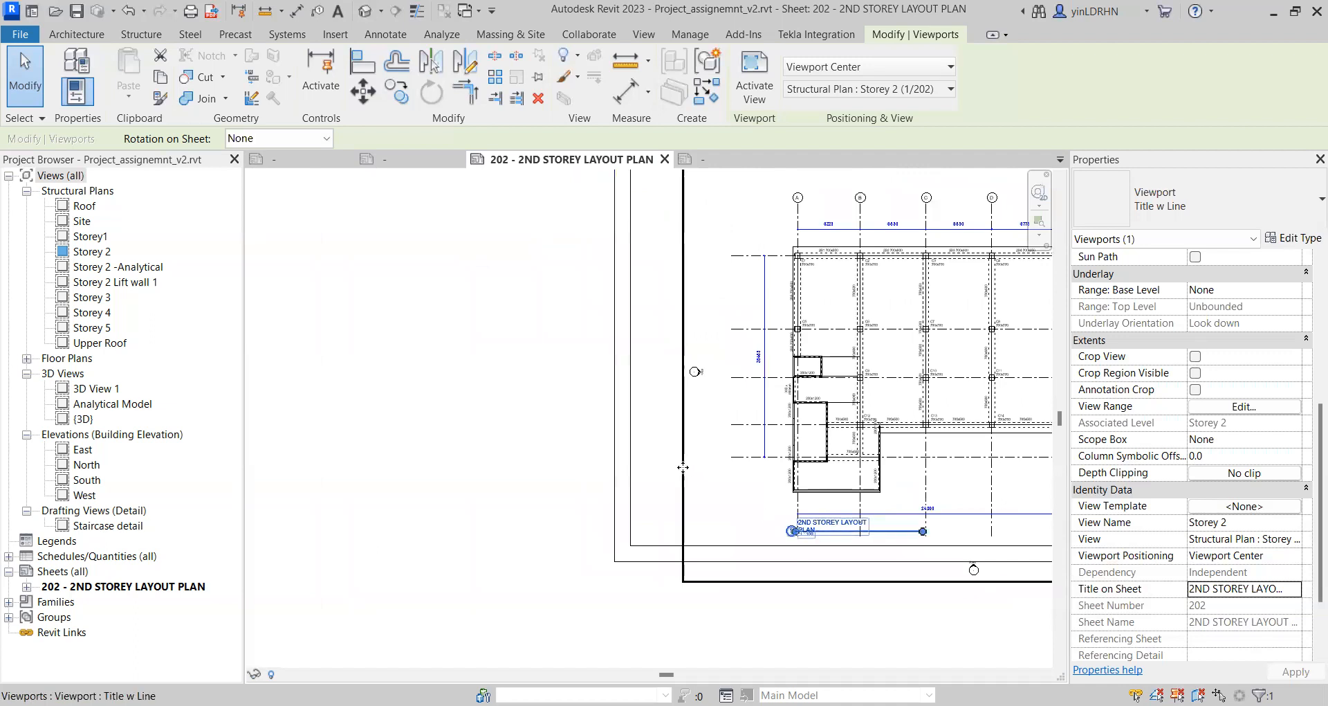
{"action": "left_click_drag", "start_coordinate": [675, 467], "coordinate": [630, 465]}
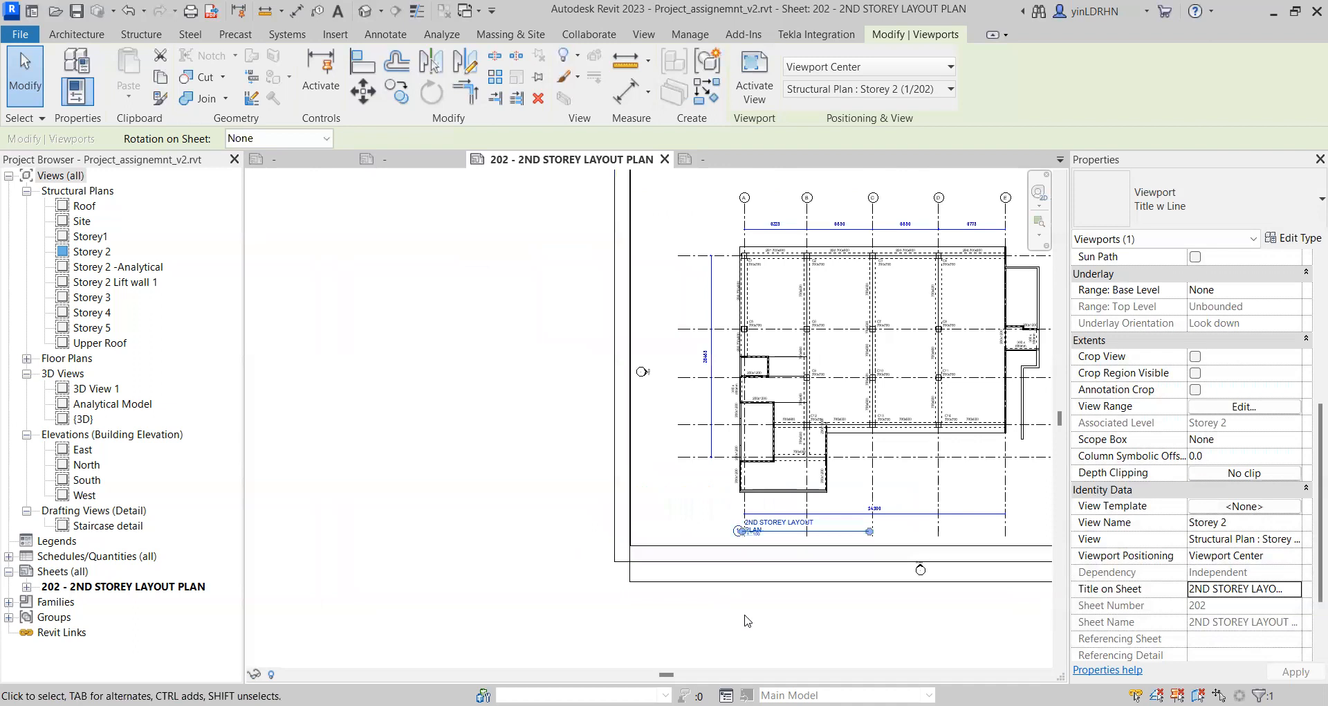
{"action": "middle_click_drag", "start_coordinate": [894, 632], "coordinate": [745, 621]}
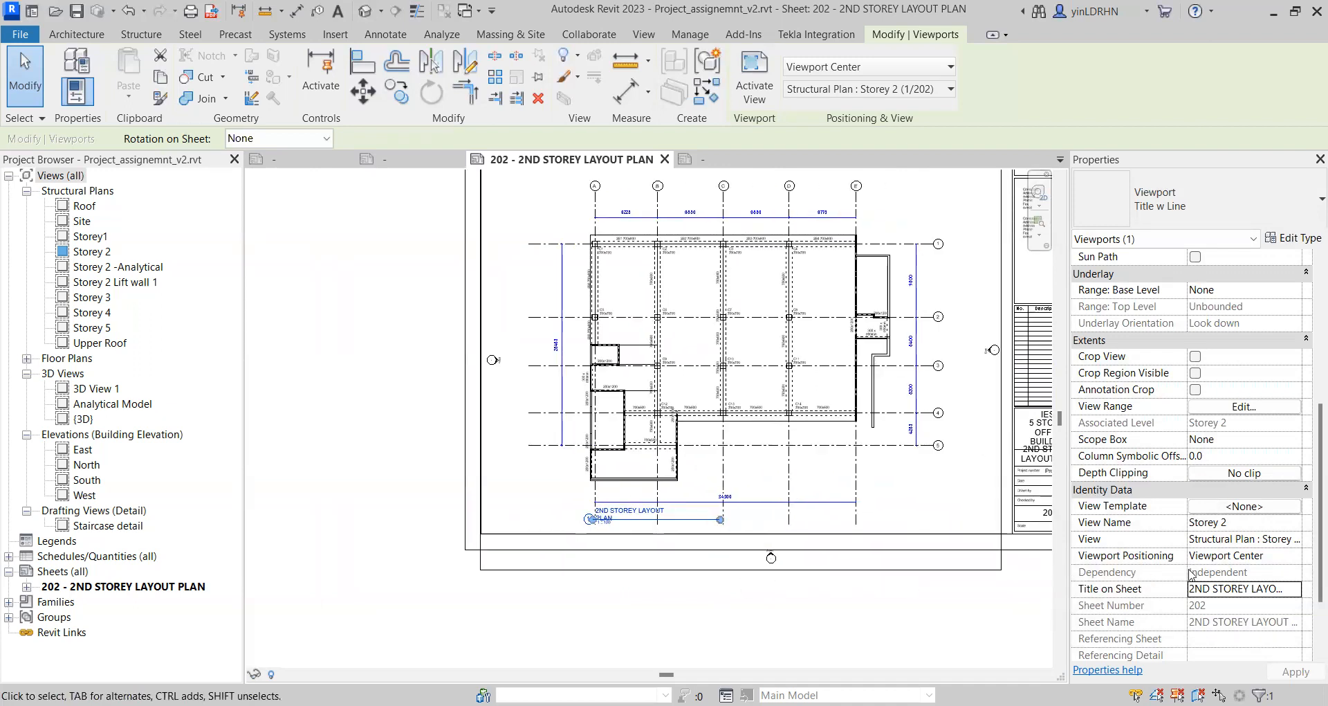
Step: Try Crop View and Crop Region Visible on the Storey 2 viewport, and turn both off again
{"action": "left_click", "coordinate": [1196, 356]}
{"action": "left_click", "coordinate": [1196, 373]}
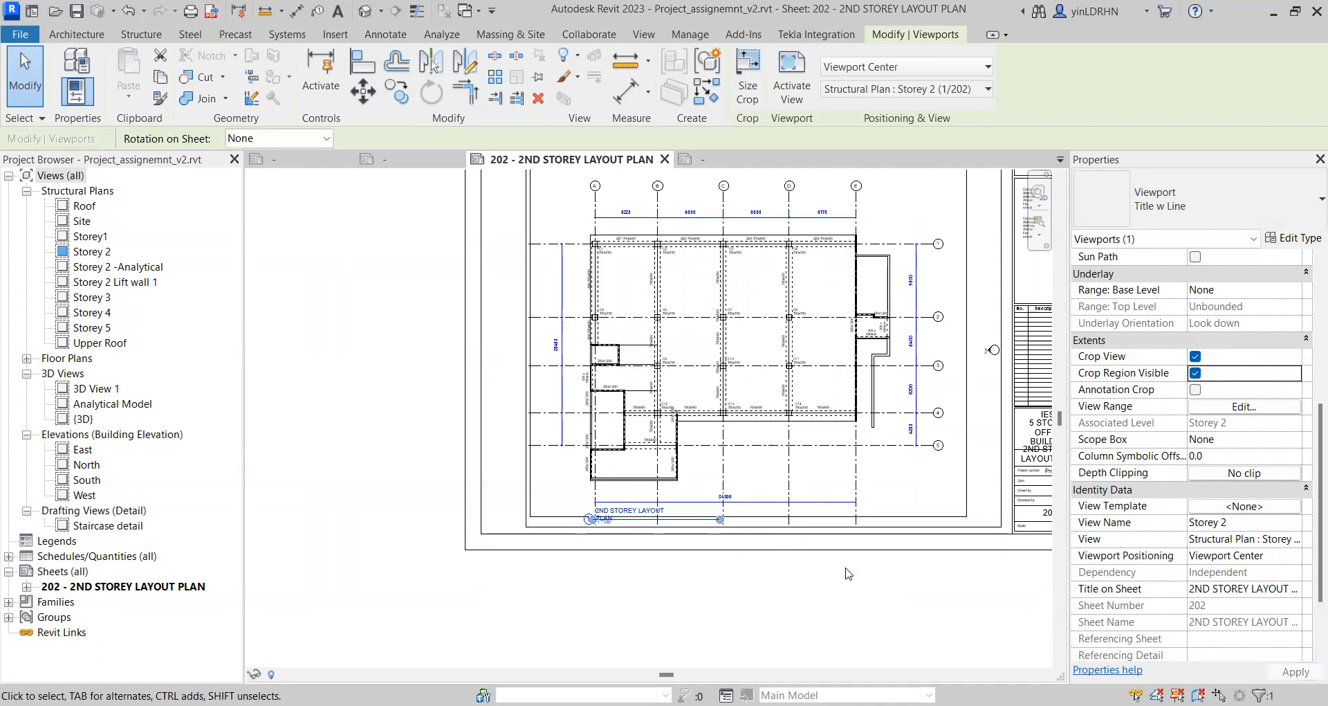
{"action": "left_click", "coordinate": [1196, 356]}
{"action": "left_click", "coordinate": [1196, 373]}
{"action": "left_click", "coordinate": [706, 531]}
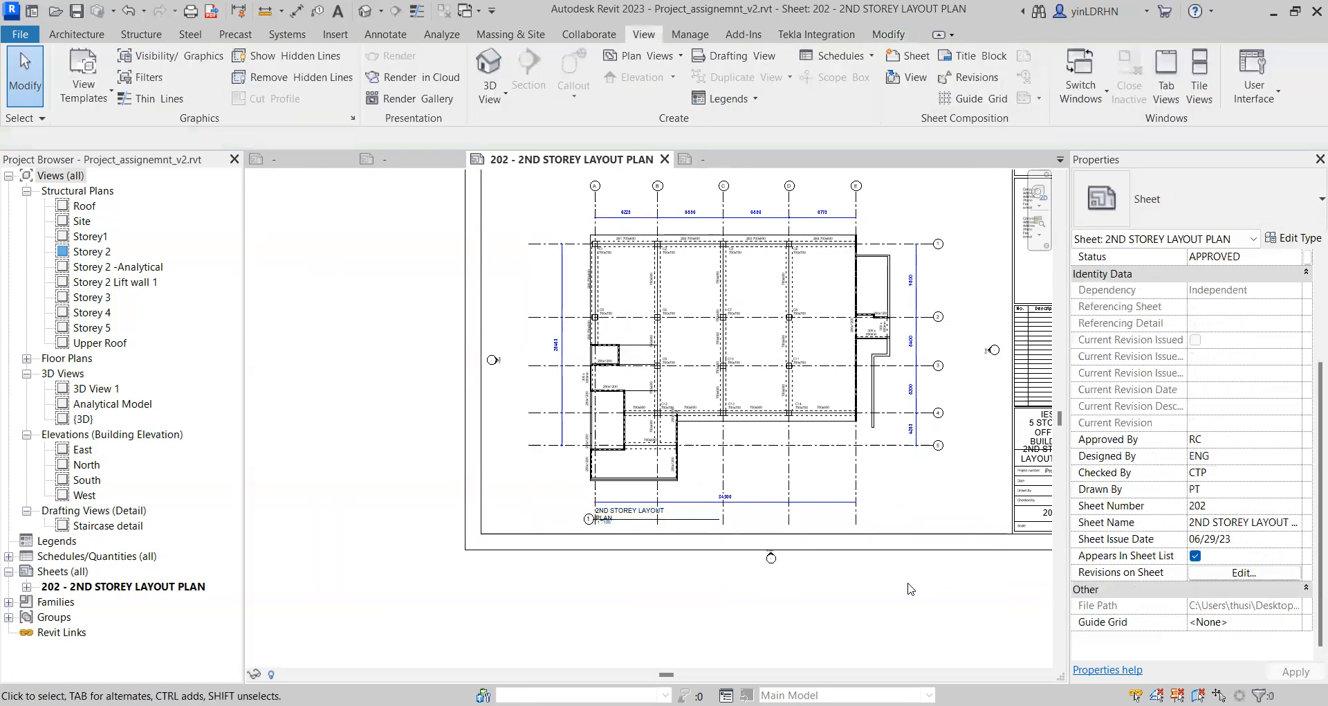
Step: Move the 2ND STOREY LAYOUT PLAN view title right so it starts between the second and third vertical grid lines
{"action": "scroll", "coordinate": [638, 522], "scroll_direction": "up", "scroll_amount": 4}
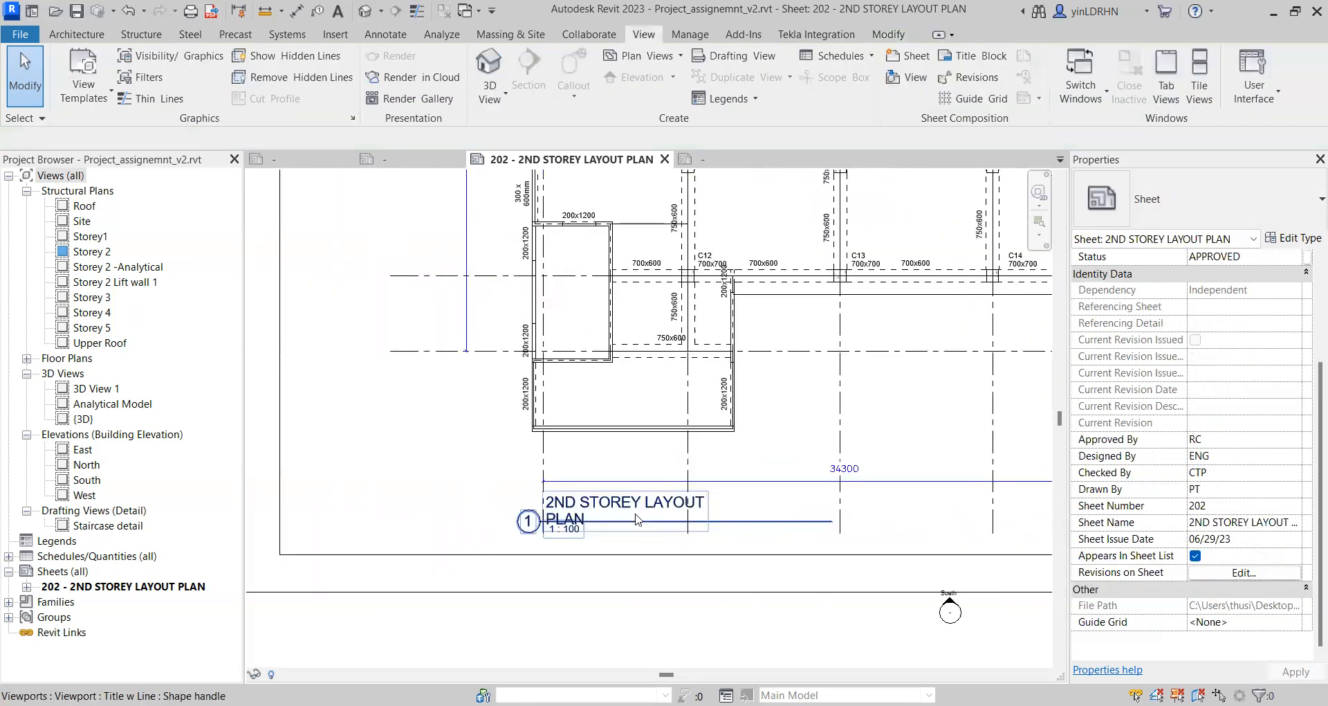
{"action": "left_click", "coordinate": [638, 519]}
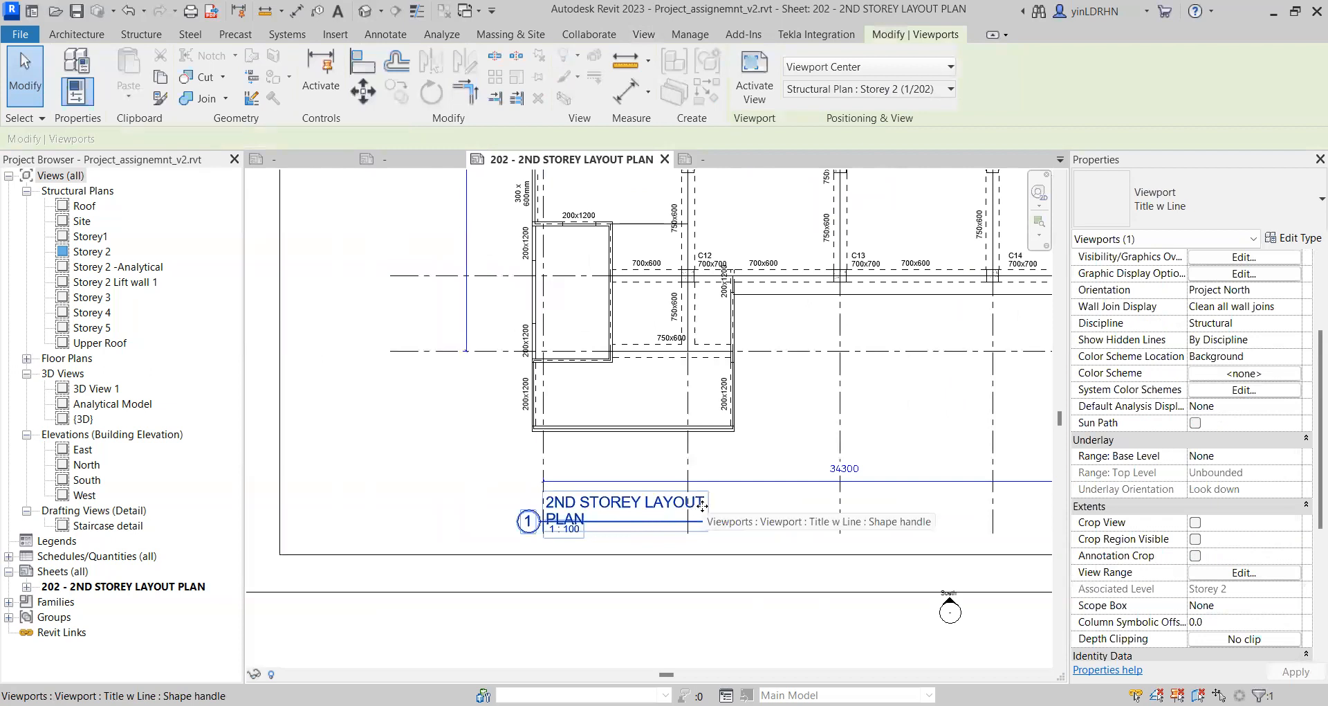
{"action": "left_click_drag", "start_coordinate": [703, 506], "coordinate": [832, 521]}
{"action": "left_click_drag", "start_coordinate": [706, 512], "coordinate": [923, 514]}
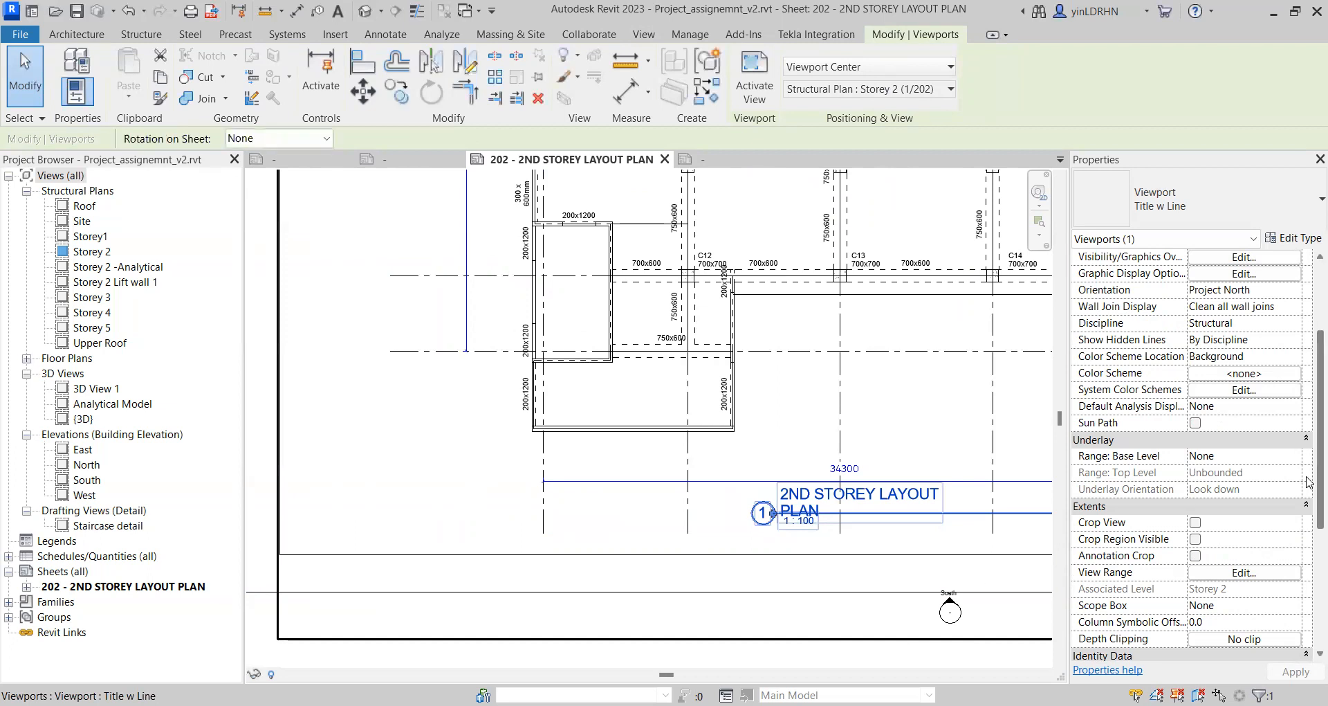
Step: Set the Storey 2 viewport's View Scale to 1 : 200 and view the reduced plan on the sheet
{"action": "scroll", "coordinate": [1307, 443], "scroll_direction": "up", "scroll_amount": 3}
{"action": "left_click", "coordinate": [1288, 275]}
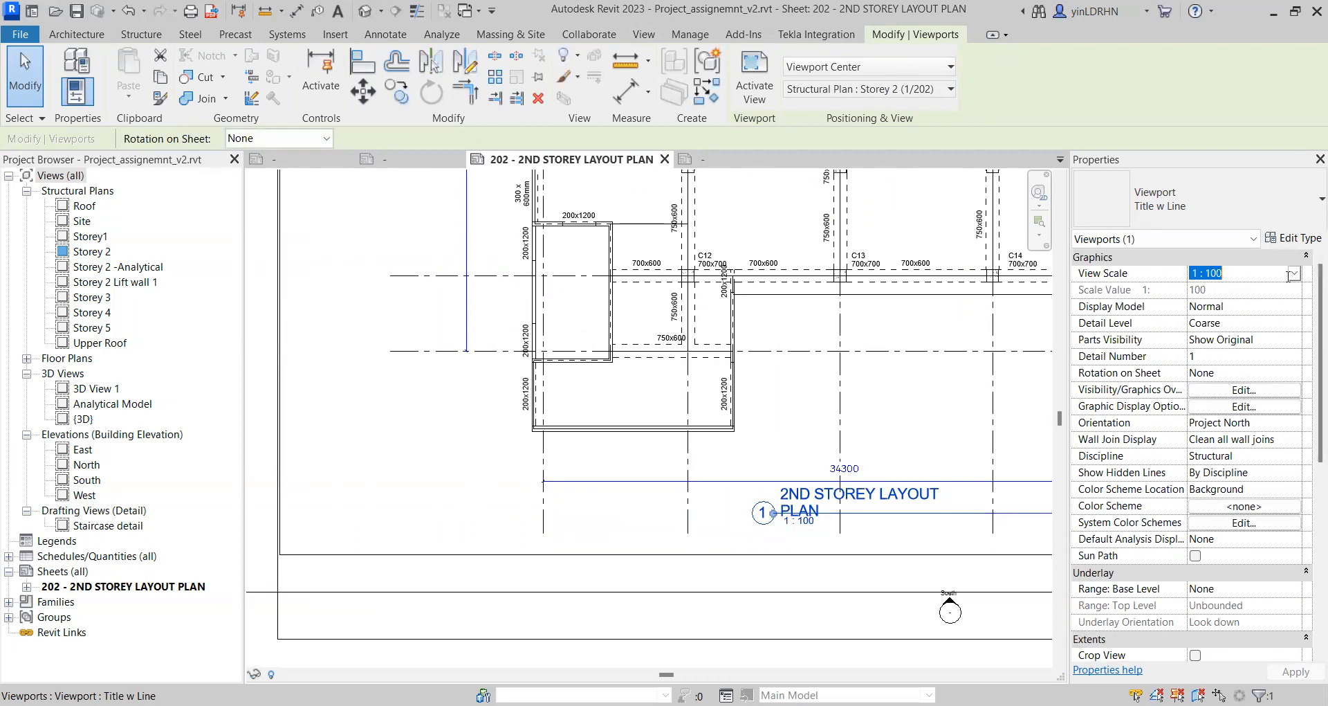
{"action": "left_click", "coordinate": [1294, 274]}
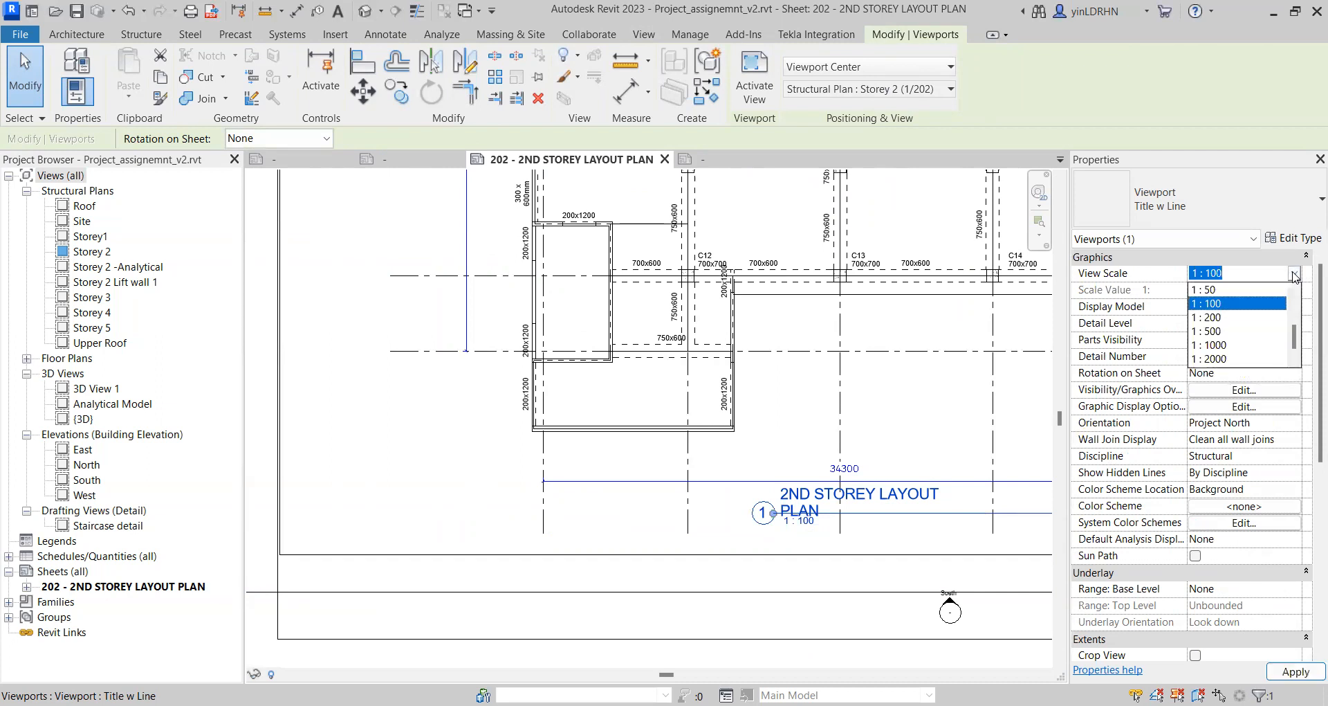
{"action": "left_click", "coordinate": [1242, 318]}
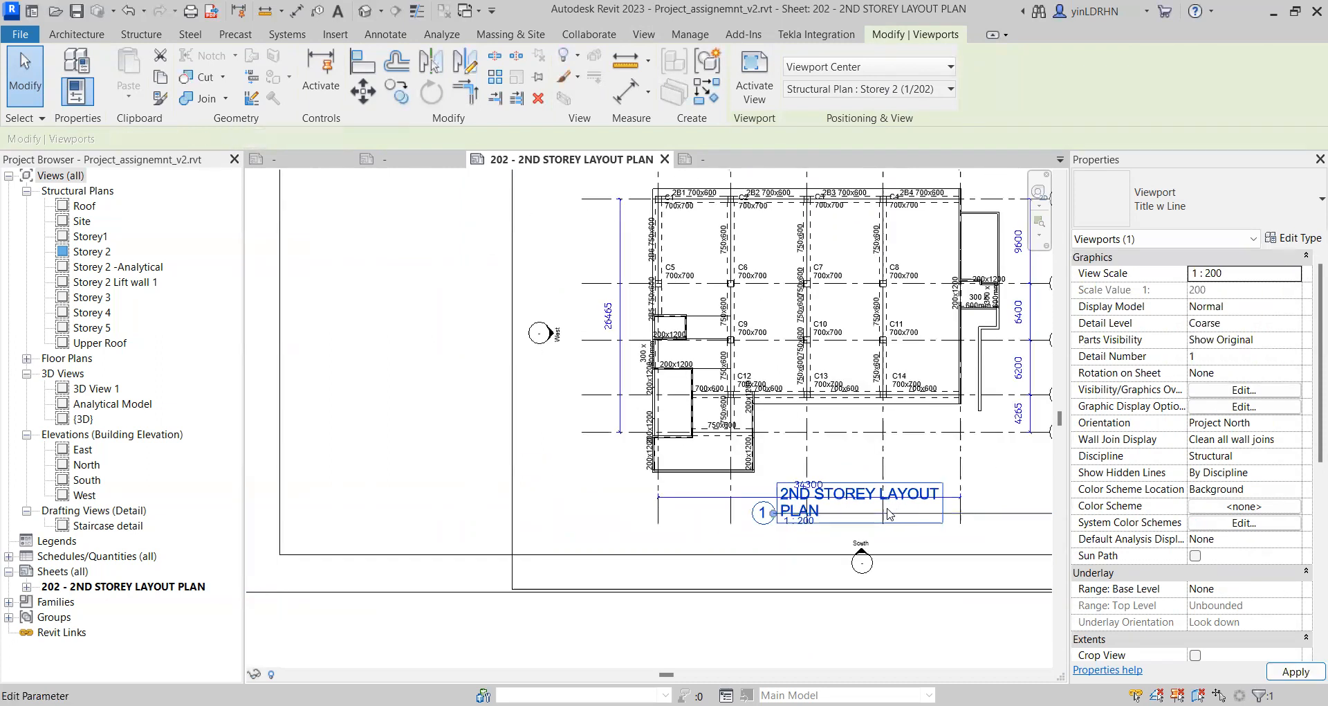
{"action": "scroll", "coordinate": [839, 514], "scroll_direction": "down", "scroll_amount": 2}
{"action": "left_click", "coordinate": [794, 619]}
{"action": "scroll", "coordinate": [795, 620], "scroll_direction": "down", "scroll_amount": 2}
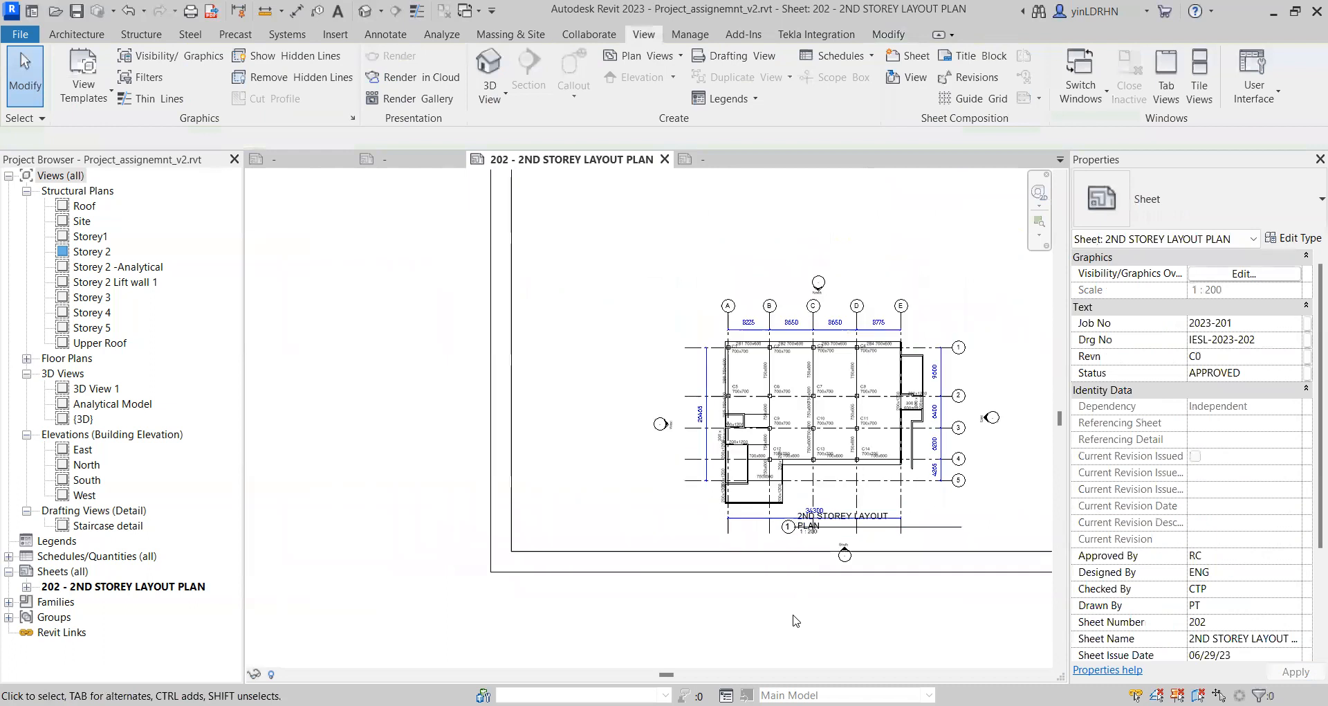
Step: Move the reduced Storey 2 viewport up, away from the lower sheet border
{"action": "left_click", "coordinate": [699, 429]}
{"action": "left_click_drag", "start_coordinate": [696, 361], "coordinate": [697, 223]}
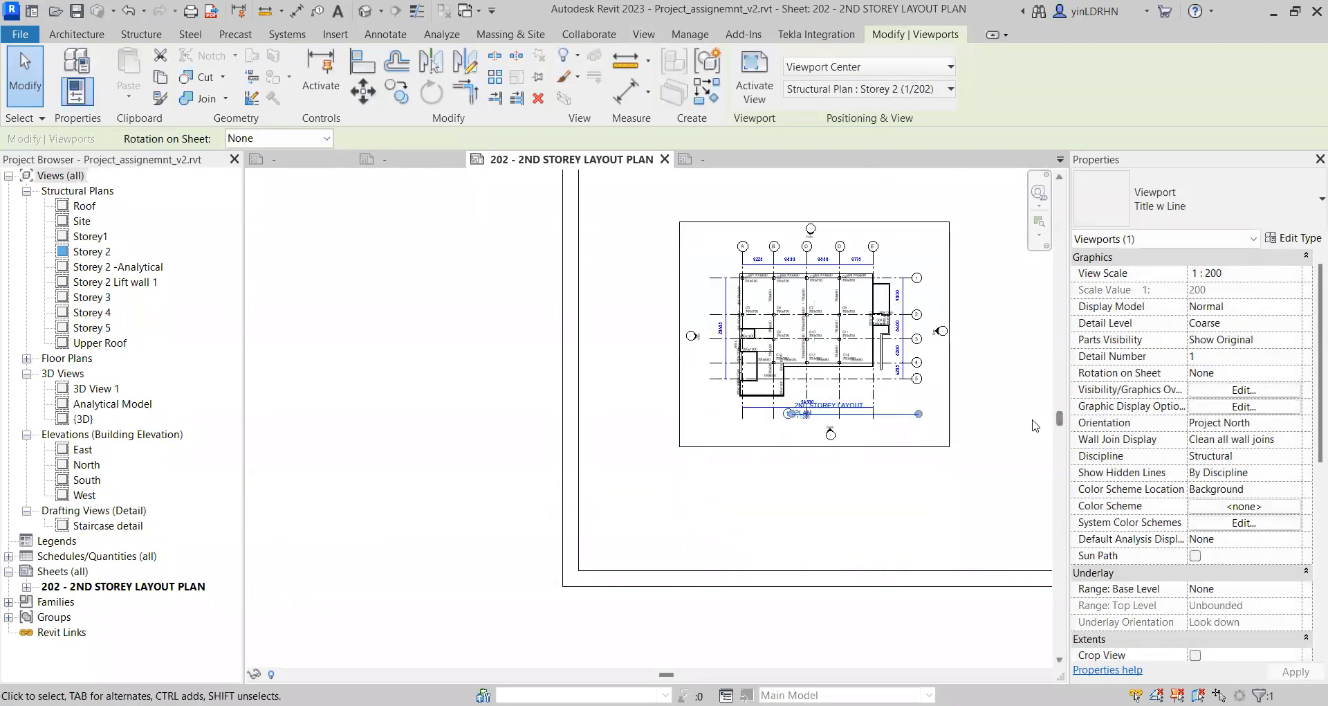
{"action": "scroll", "coordinate": [975, 425], "scroll_direction": "up", "scroll_amount": 1}
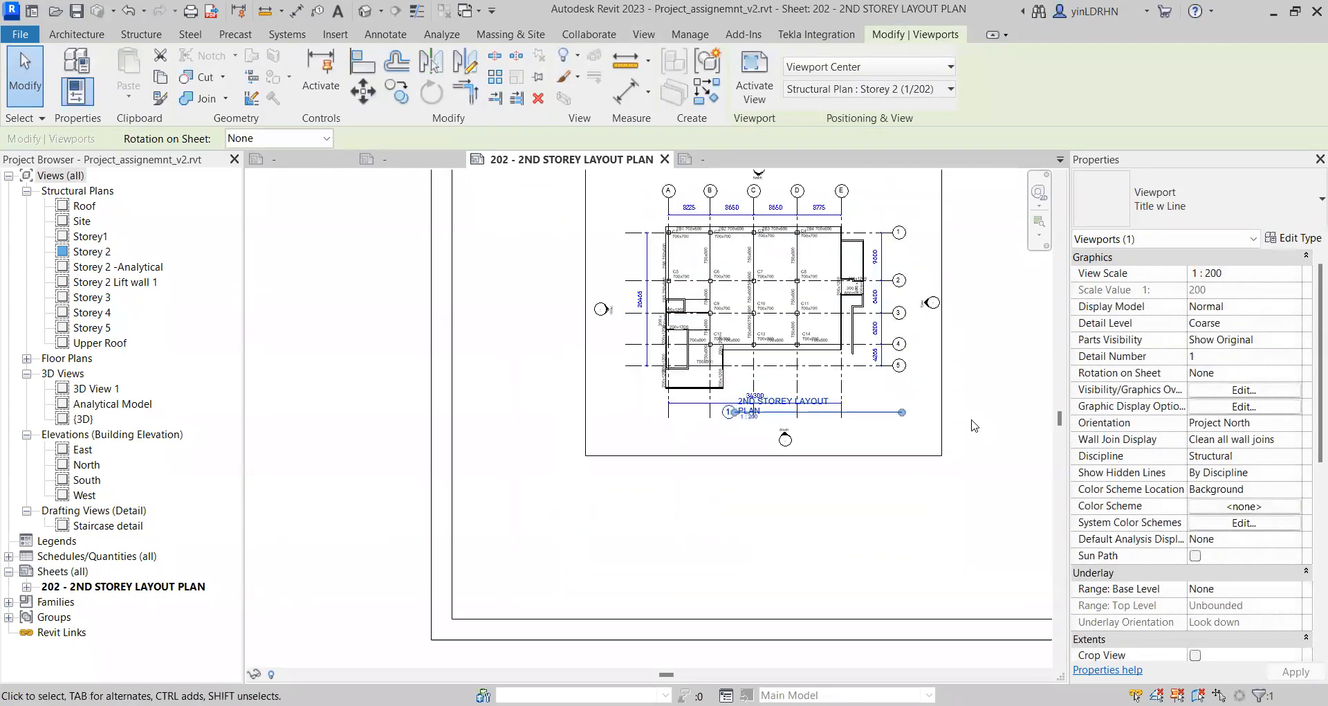
Step: Return the Storey 2 viewport's View Scale to 1 : 100
{"action": "left_click", "coordinate": [1300, 276]}
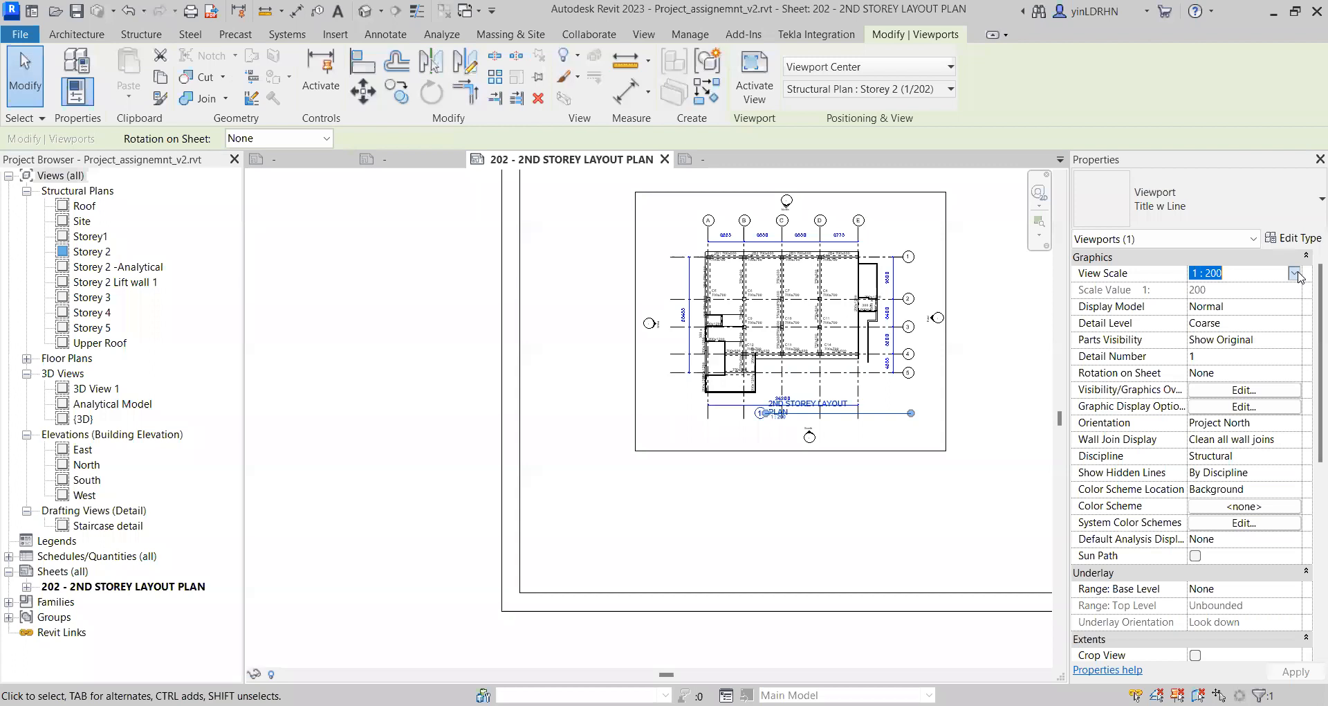
{"action": "left_click", "coordinate": [1294, 274]}
{"action": "left_click", "coordinate": [1228, 348]}
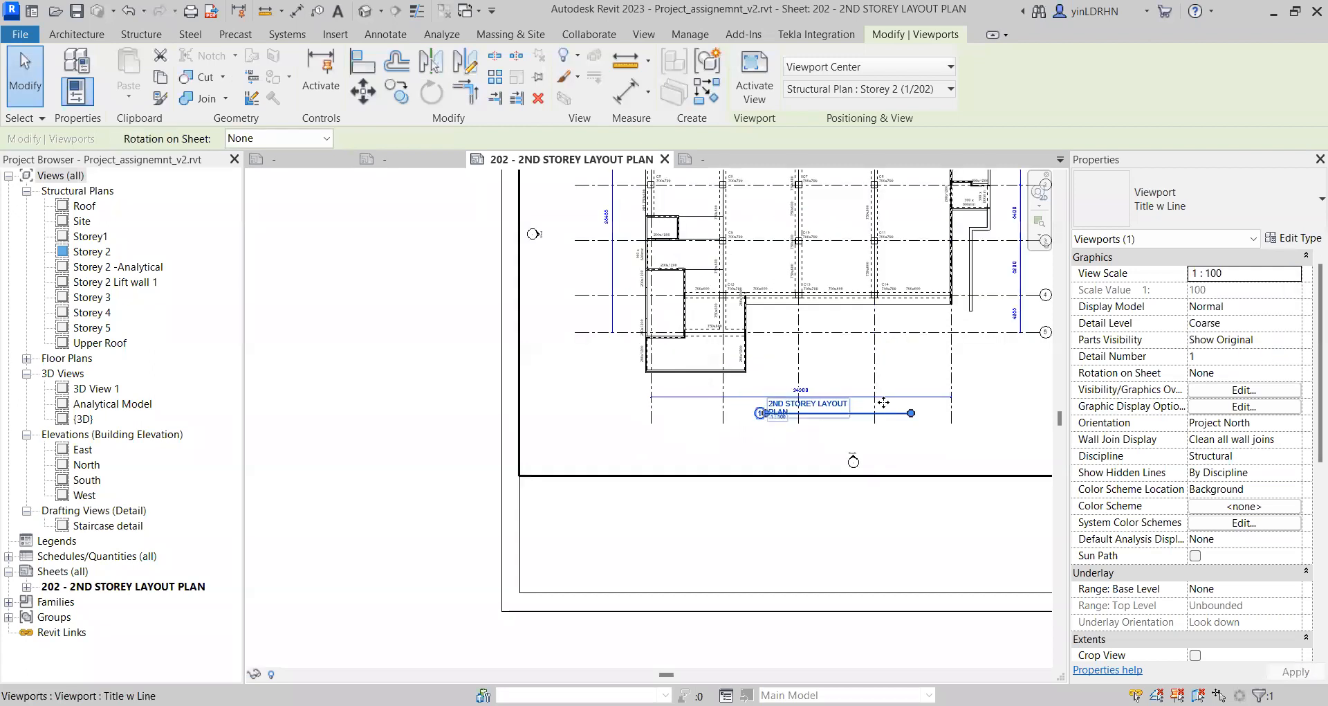
Step: Reposition the Storey 2 viewport so the plan sits inside the sheet border beside the title block, and deselect it
{"action": "scroll", "coordinate": [884, 402], "scroll_direction": "down", "scroll_amount": 2}
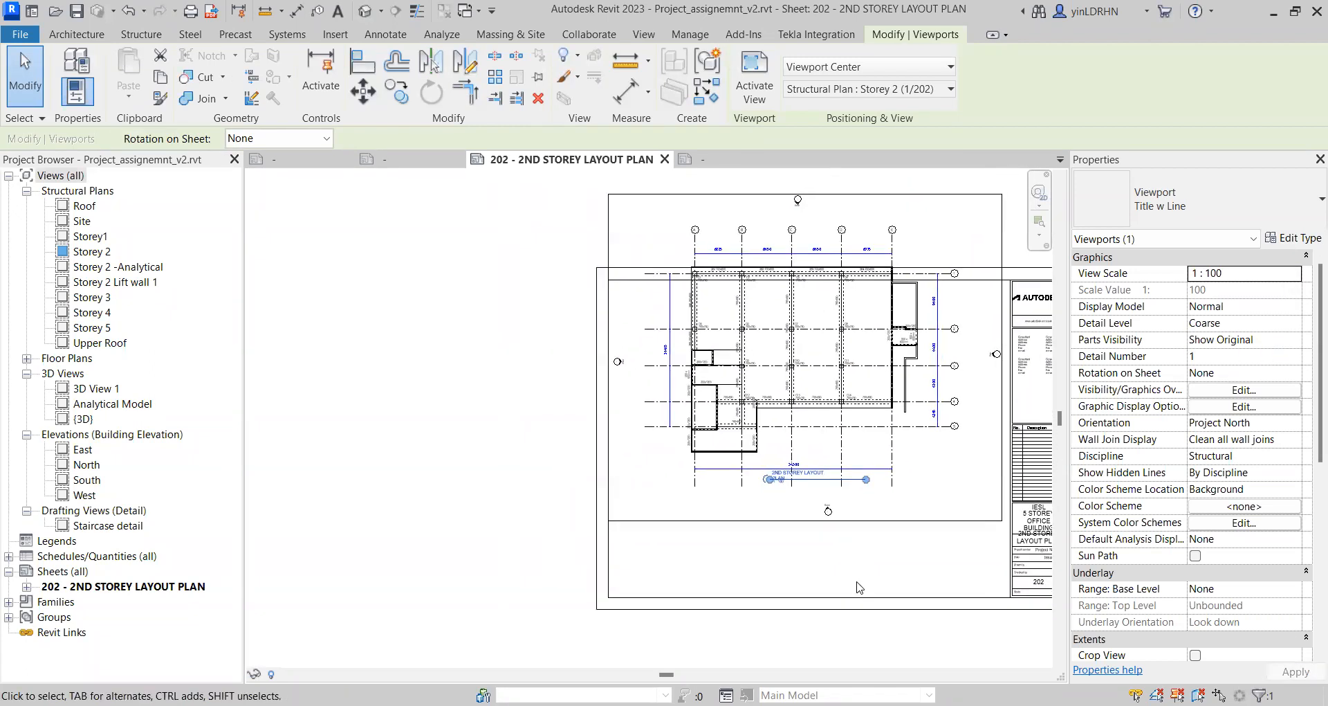
{"action": "middle_click_drag", "start_coordinate": [859, 588], "coordinate": [810, 471]}
{"action": "left_click_drag", "start_coordinate": [813, 427], "coordinate": [827, 481]}
{"action": "scroll", "coordinate": [842, 552], "scroll_direction": "down", "scroll_amount": 2}
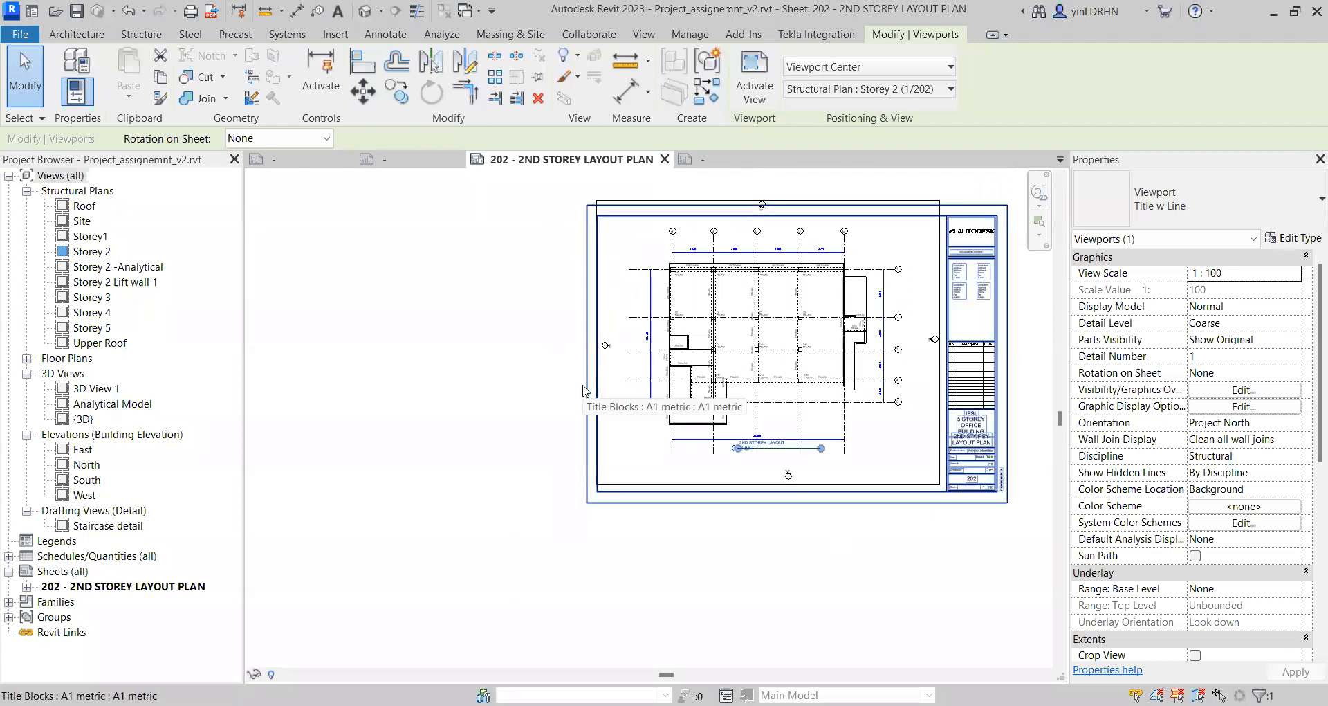
{"action": "left_click", "coordinate": [487, 399]}
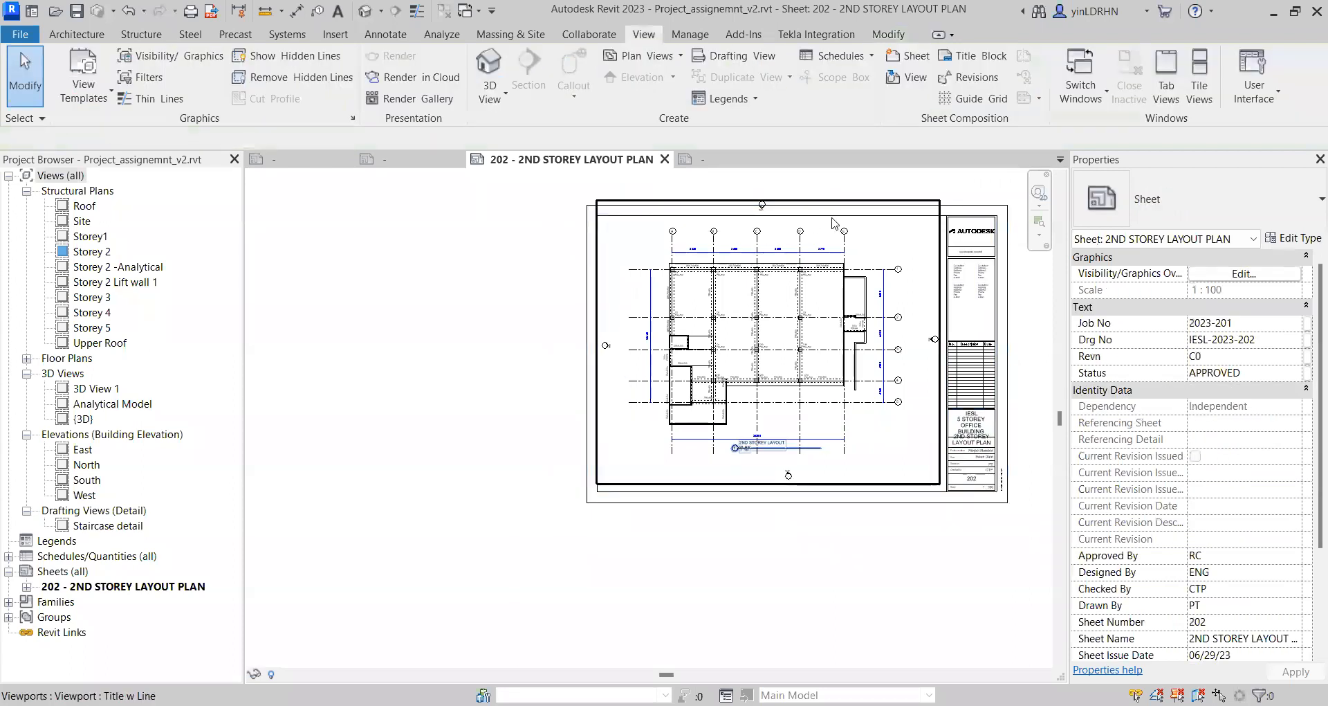
Step: Examine the placed Storey 2 plan's column and beam tags, its view title and the overall layout of sheet 202
{"action": "scroll", "coordinate": [1038, 296], "scroll_direction": "up", "scroll_amount": 1}
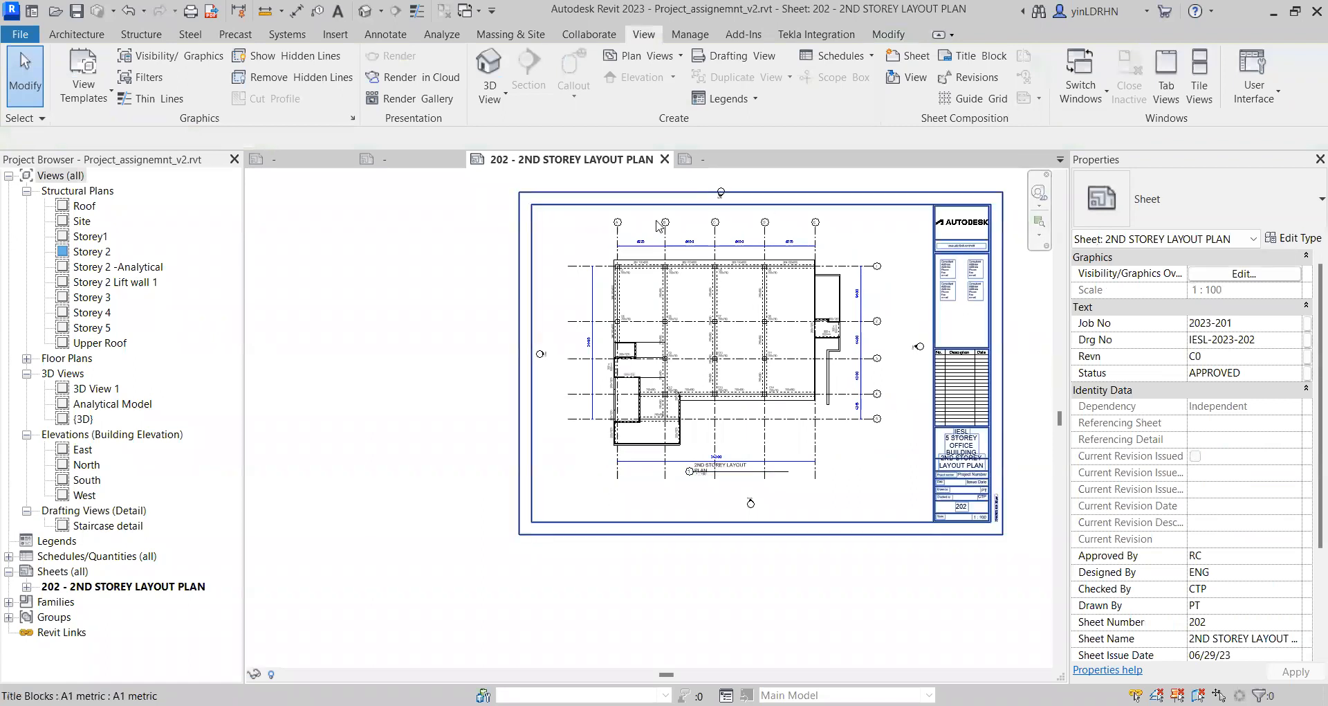
{"action": "scroll", "coordinate": [831, 533], "scroll_direction": "up", "scroll_amount": 1}
{"action": "scroll", "coordinate": [844, 349], "scroll_direction": "up", "scroll_amount": 2}
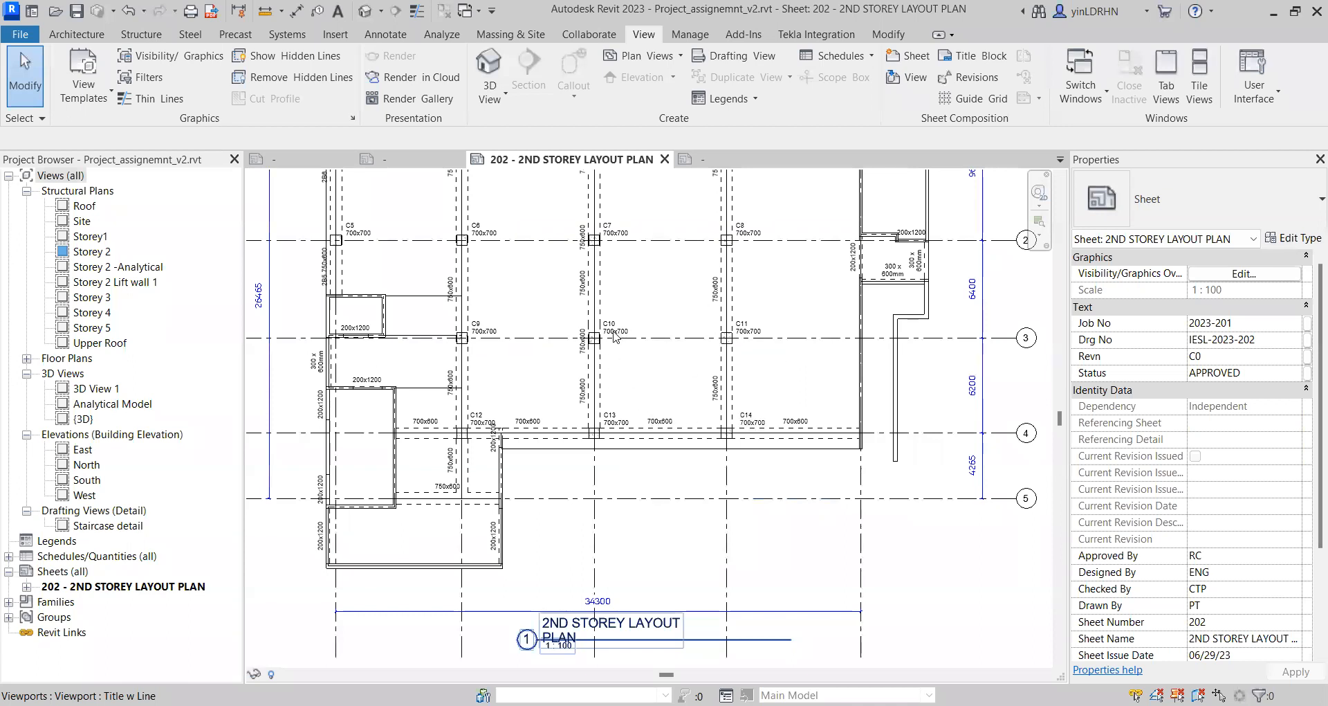
{"action": "scroll", "coordinate": [682, 418], "scroll_direction": "up", "scroll_amount": 1}
{"action": "left_click", "coordinate": [583, 419]}
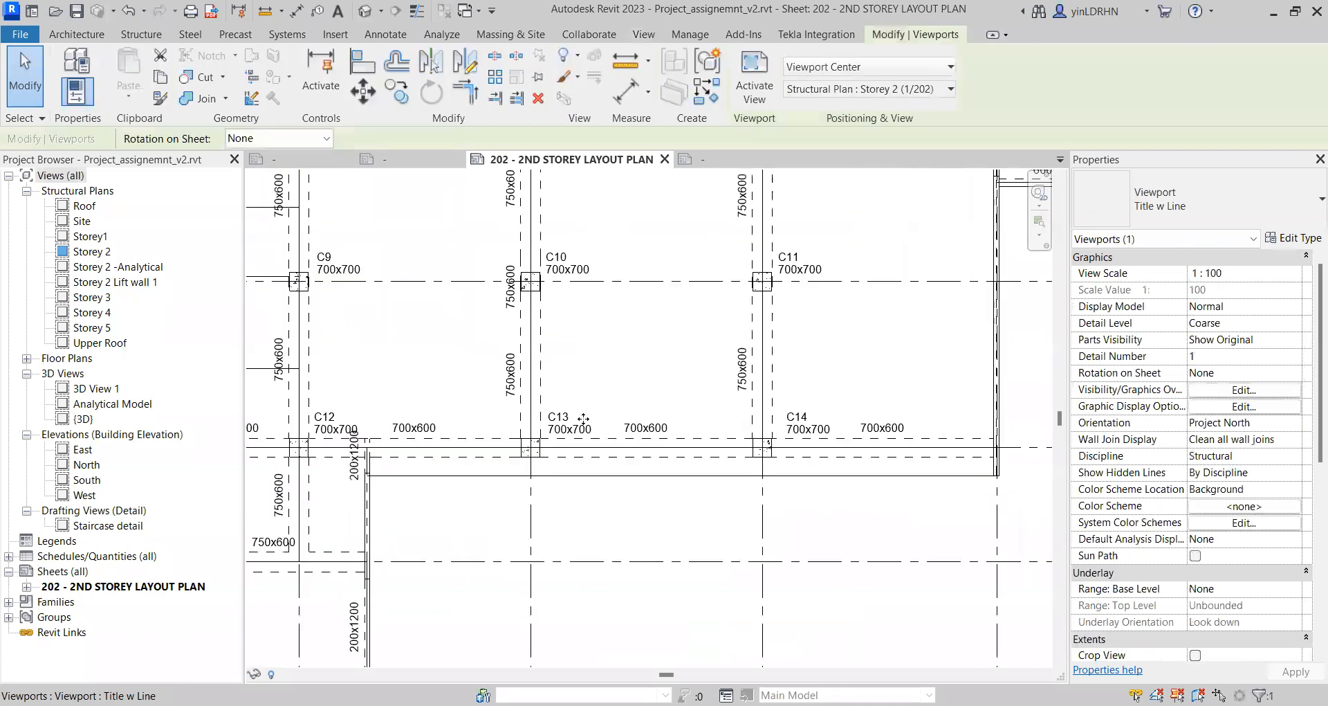
{"action": "scroll", "coordinate": [543, 396], "scroll_direction": "down", "scroll_amount": 5}
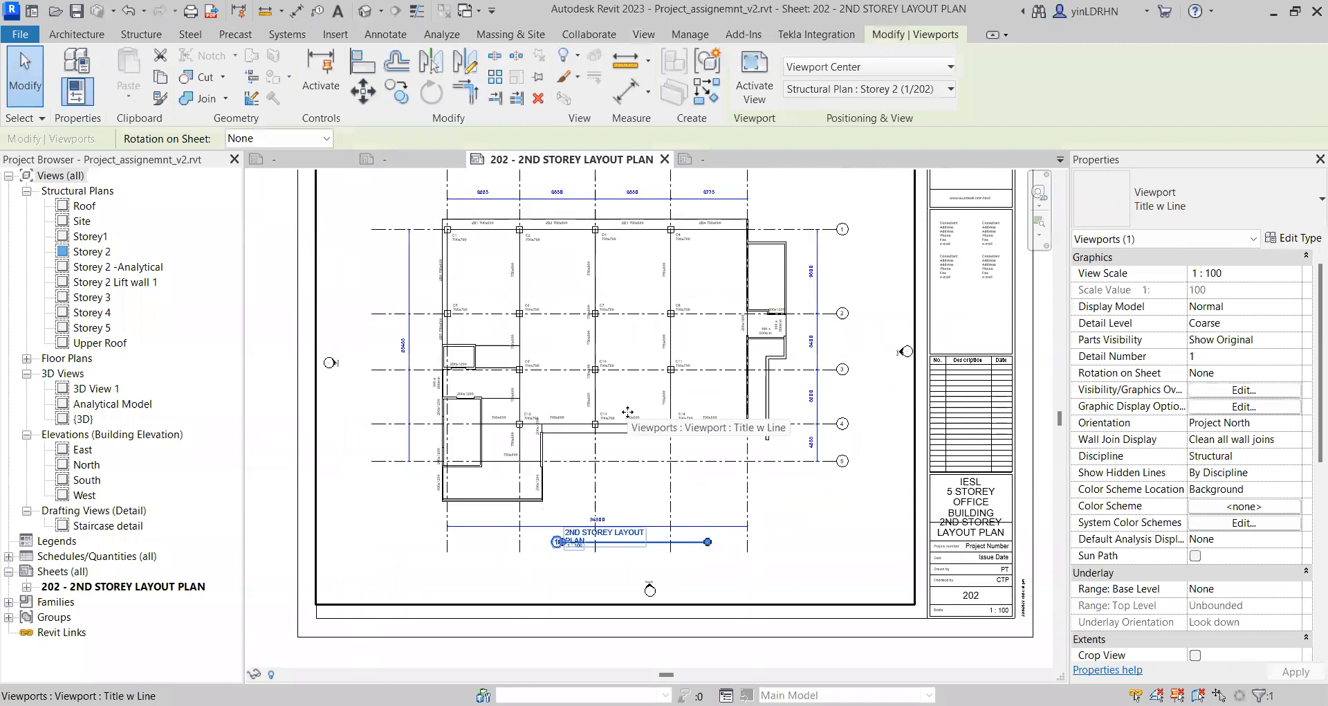
{"action": "scroll", "coordinate": [623, 436], "scroll_direction": "down", "scroll_amount": 2}
{"action": "left_click", "coordinate": [306, 368]}
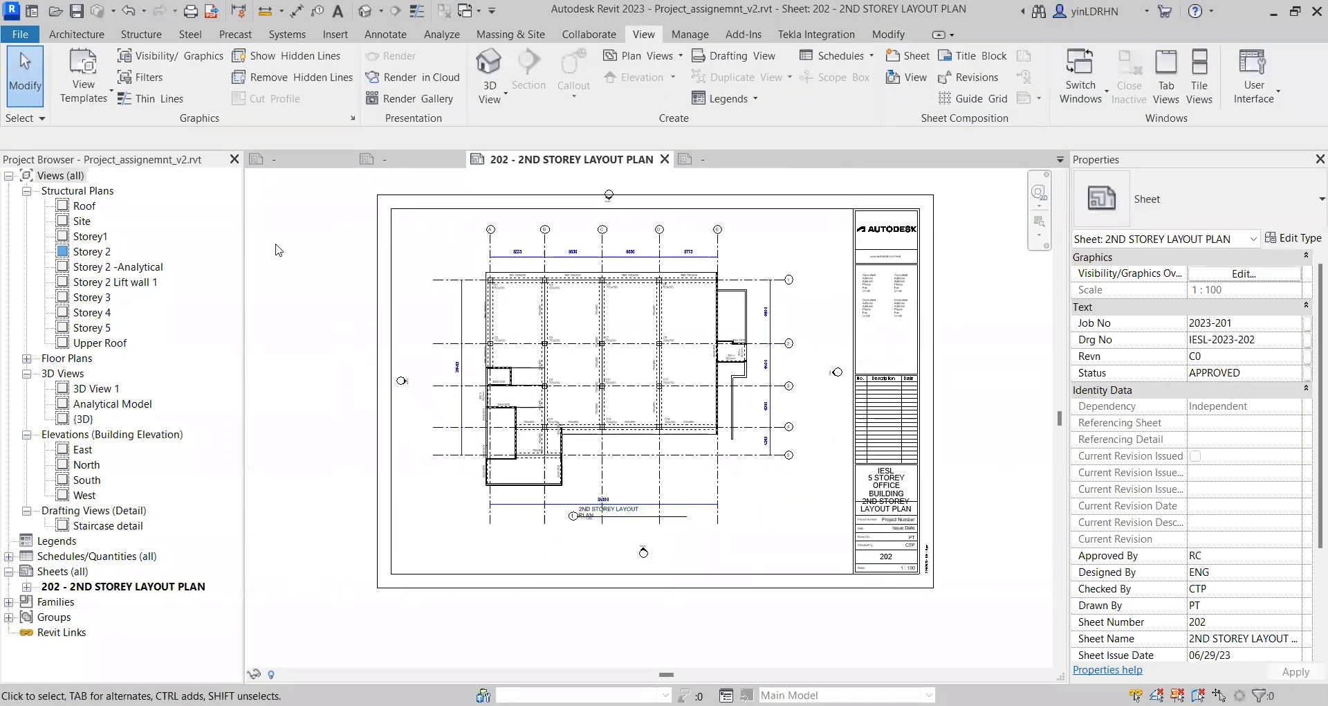
{"action": "left_click", "coordinate": [91, 252]}
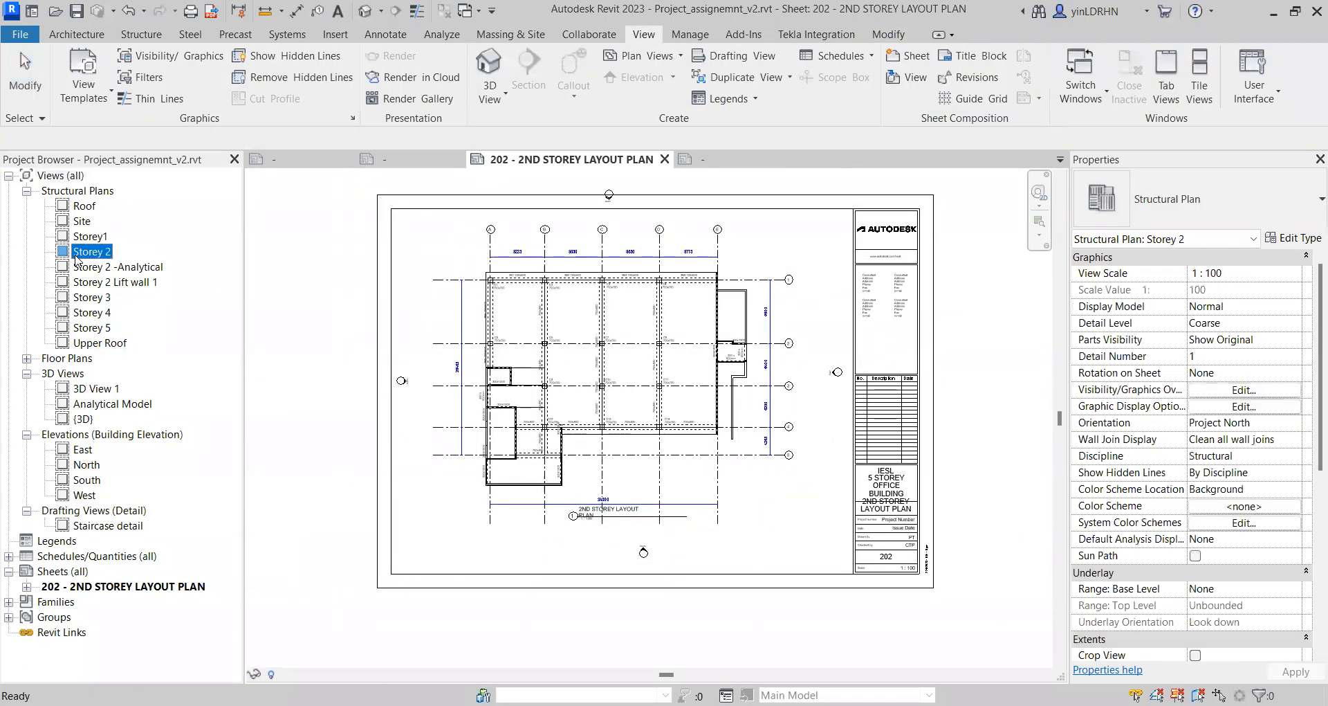
Step: Close the M_Structural Framing Tag family, saving its changes as M_Structural Framing Tag.rfa in Documents
{"action": "left_click", "coordinate": [399, 161]}
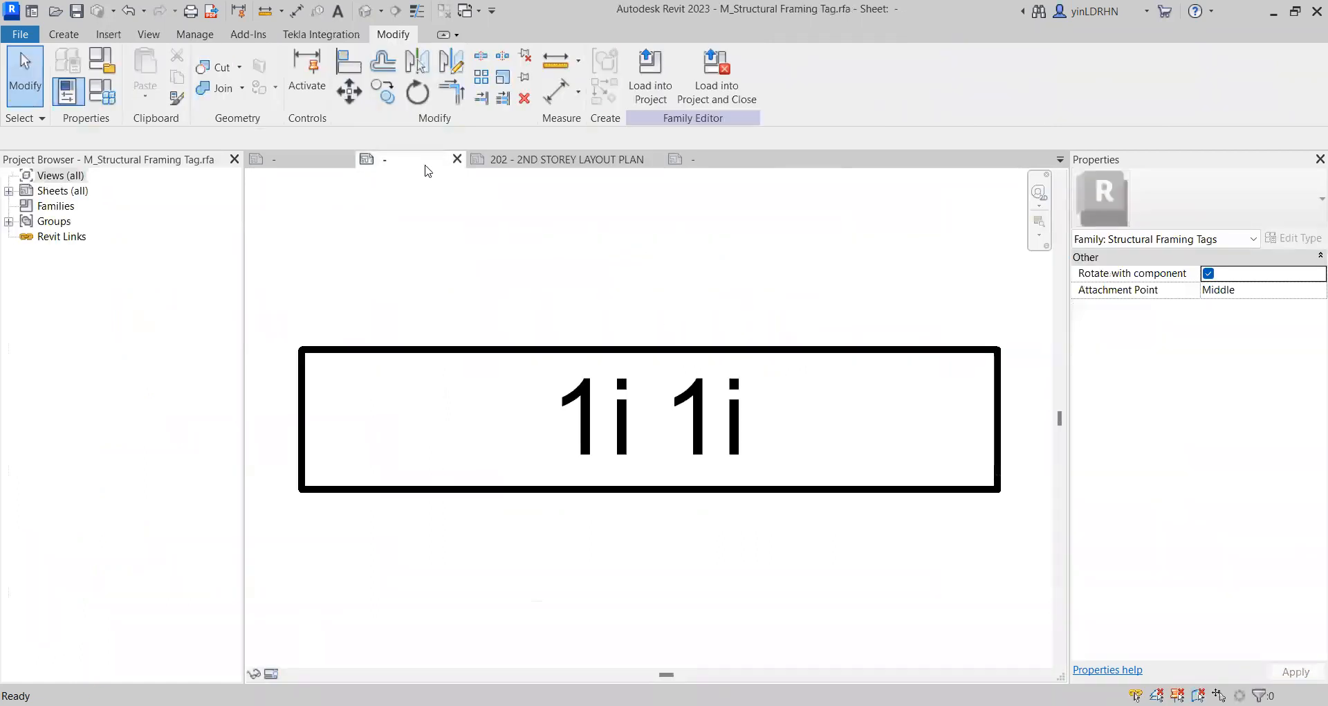
{"action": "left_click", "coordinate": [457, 160]}
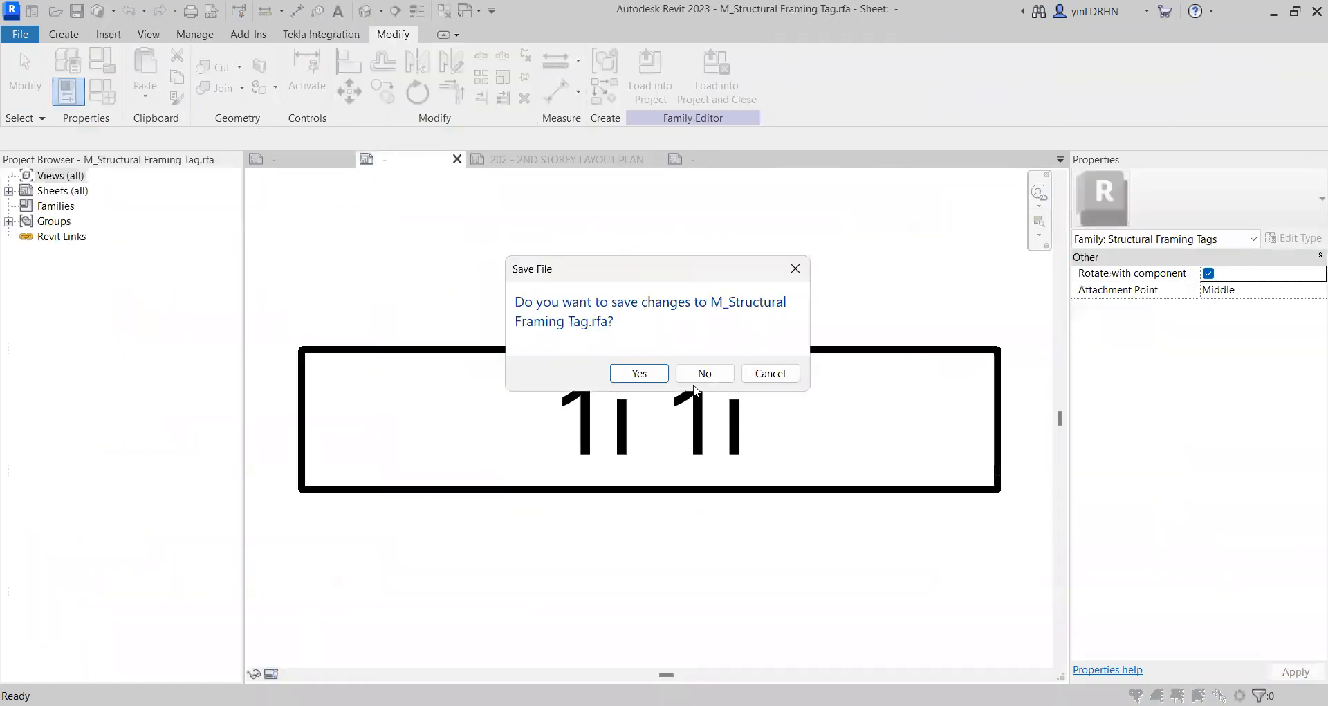
{"action": "left_click", "coordinate": [633, 380]}
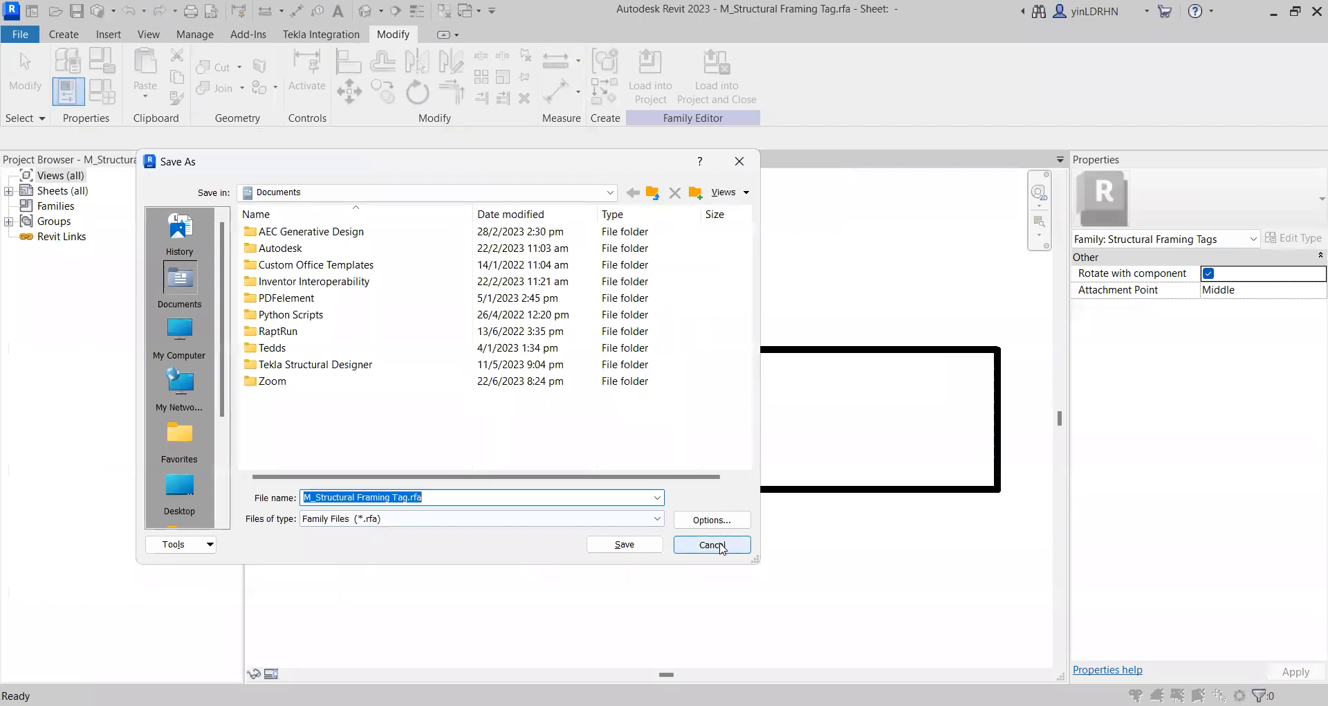
{"action": "left_click", "coordinate": [624, 544]}
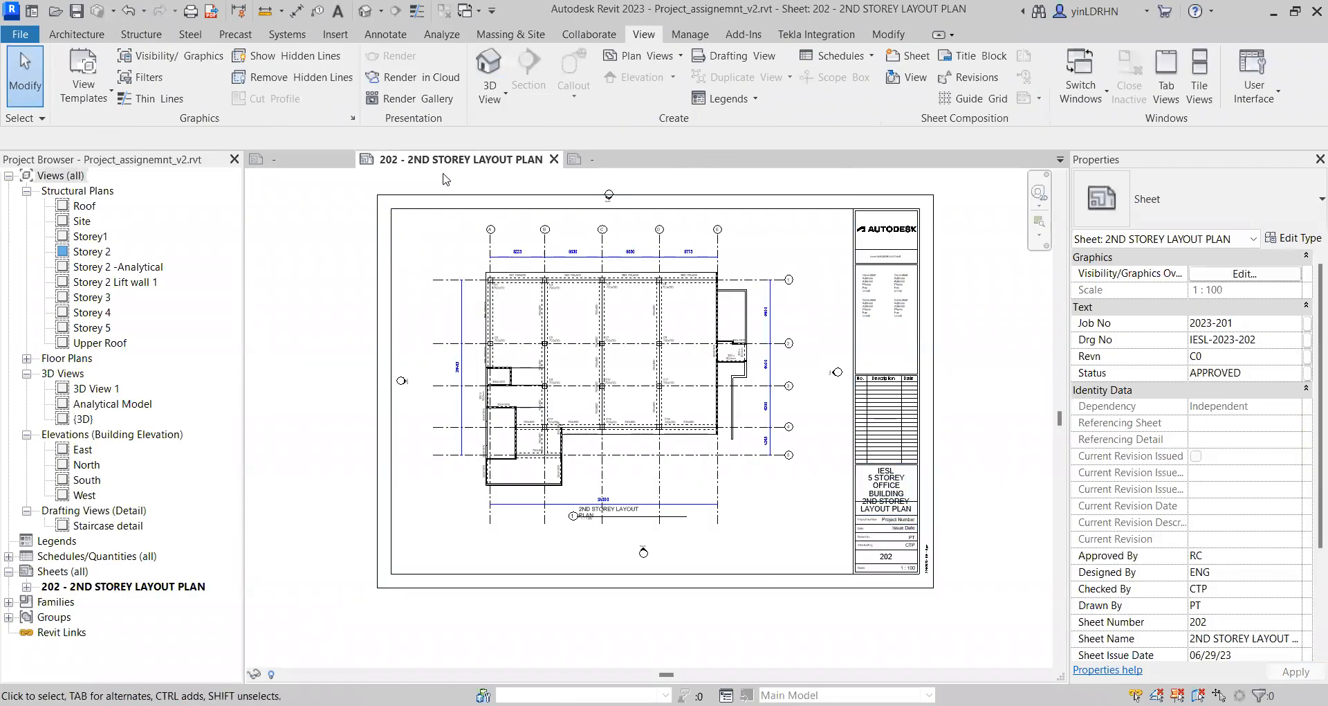
Step: Close the M_Structural Column Tag-45 family and return to sheet 202
{"action": "left_click", "coordinate": [332, 160]}
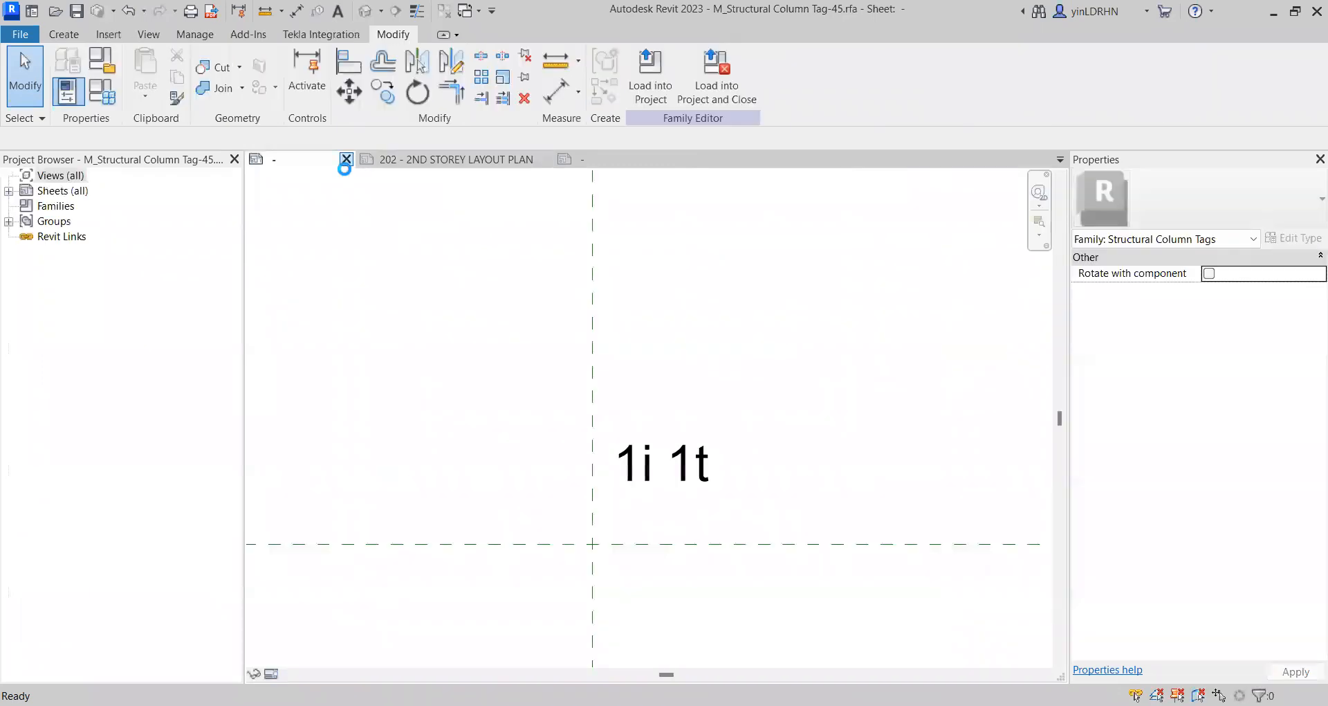
{"action": "left_click", "coordinate": [346, 160]}
{"action": "left_click", "coordinate": [642, 379]}
{"action": "left_click", "coordinate": [625, 546]}
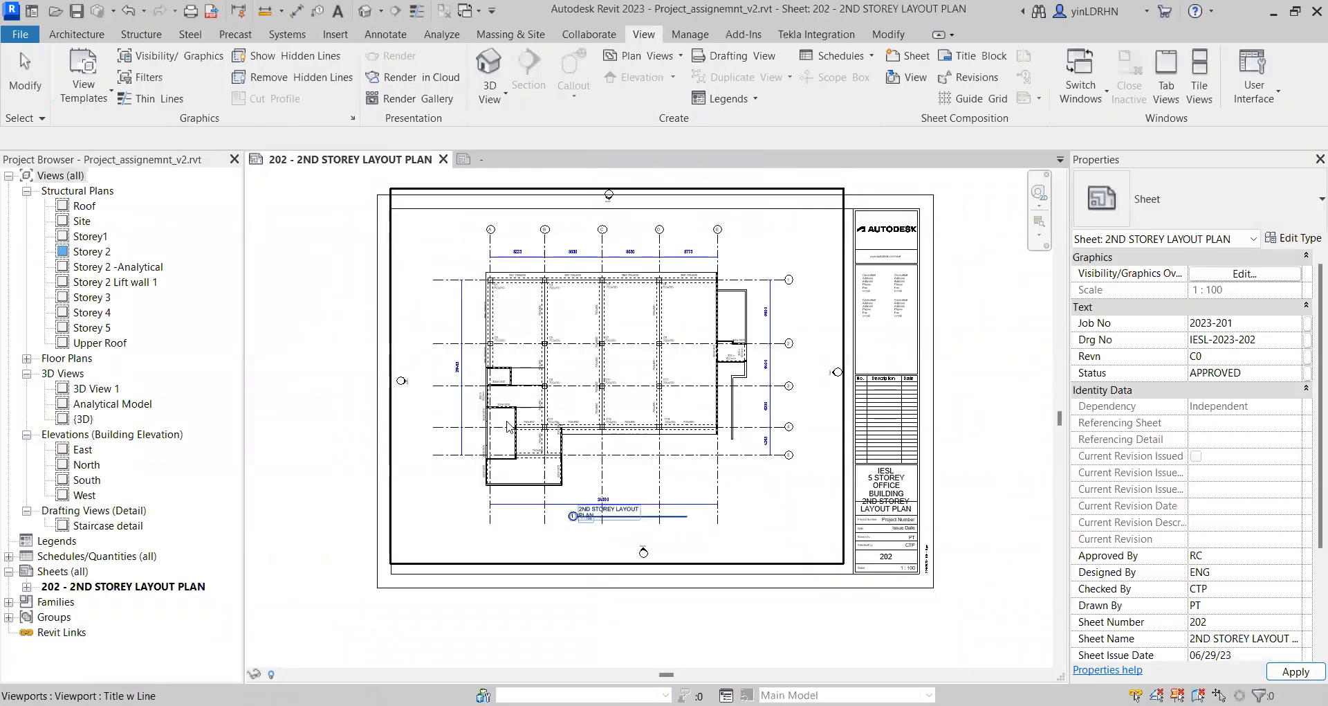
{"action": "left_click", "coordinate": [463, 164]}
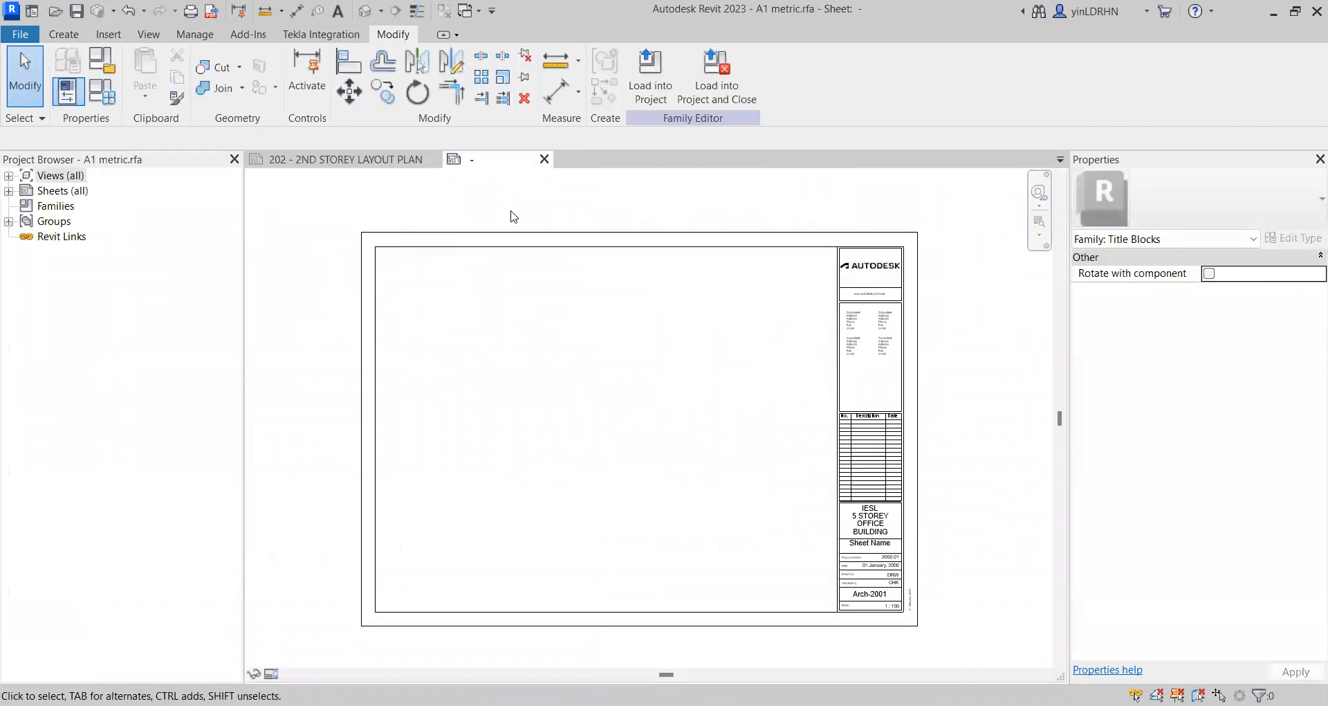
{"action": "left_click", "coordinate": [343, 159]}
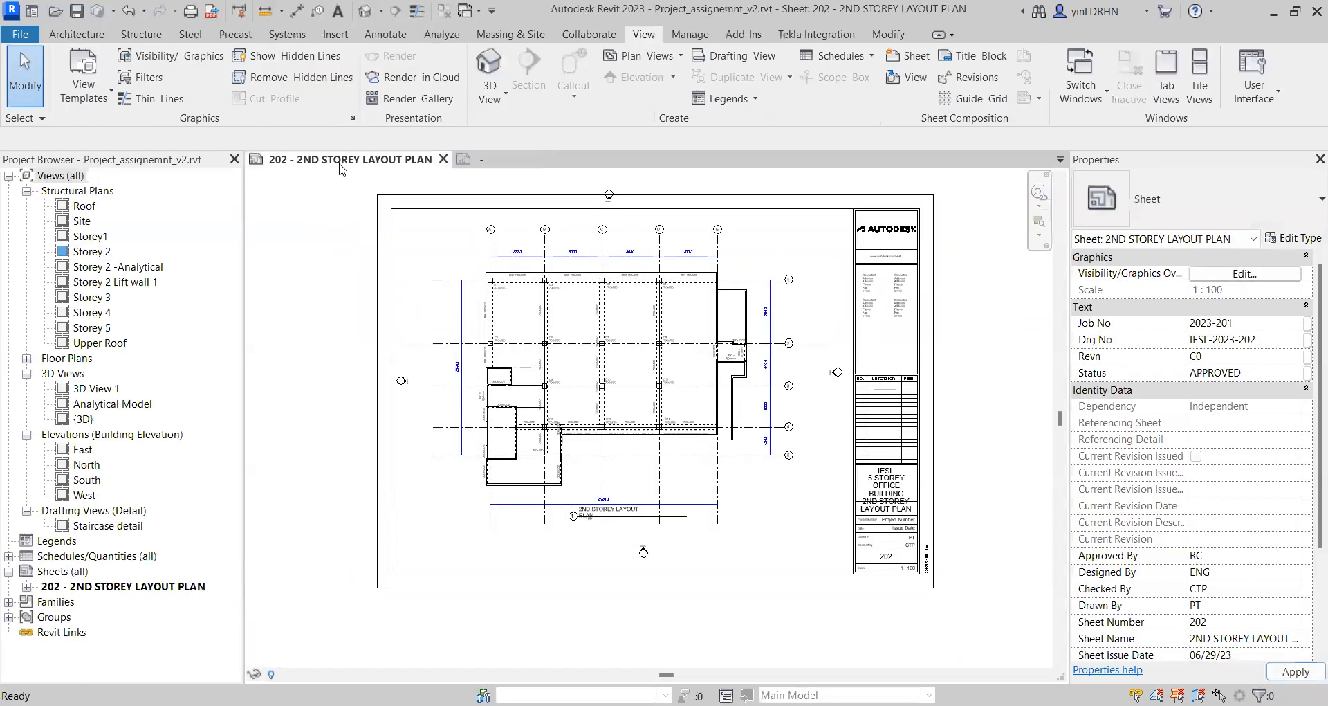
Step: Open the Storey 2 structural plan and compare it with its placement on sheet 202
{"action": "double_click", "coordinate": [101, 250]}
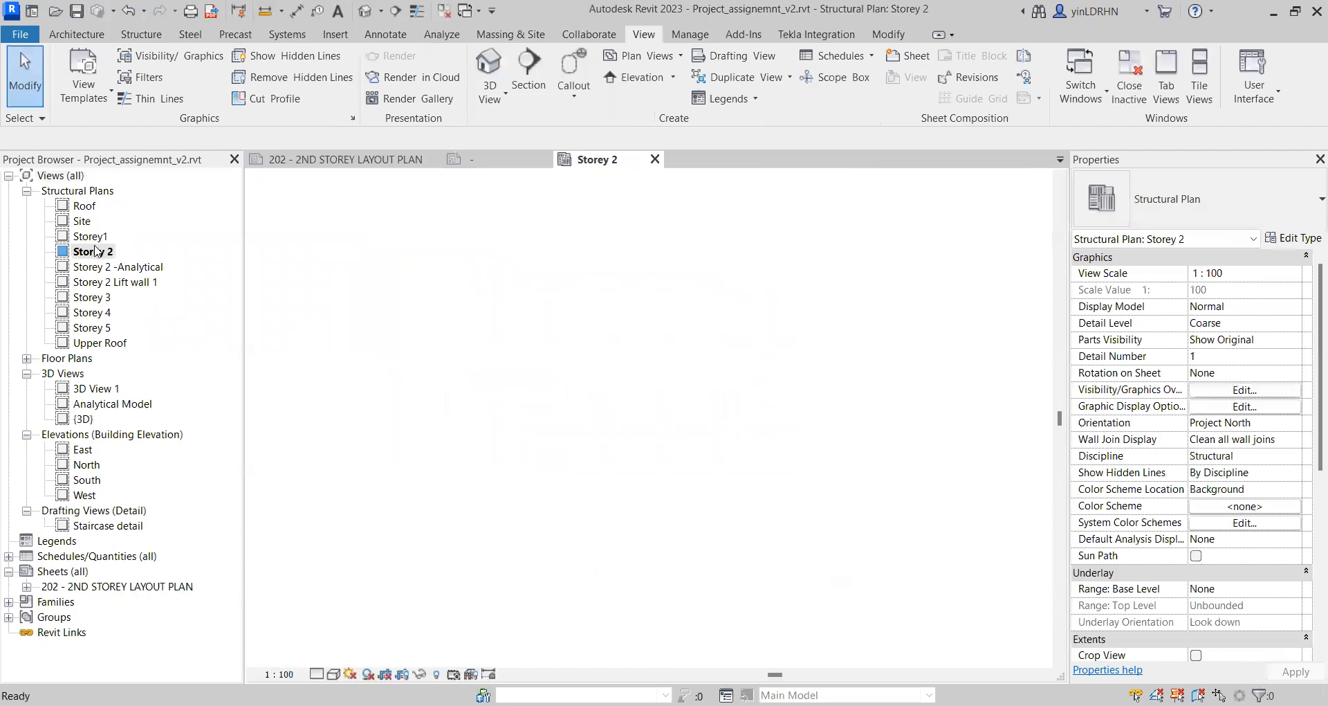
{"action": "scroll", "coordinate": [571, 402], "scroll_direction": "up", "scroll_amount": 5}
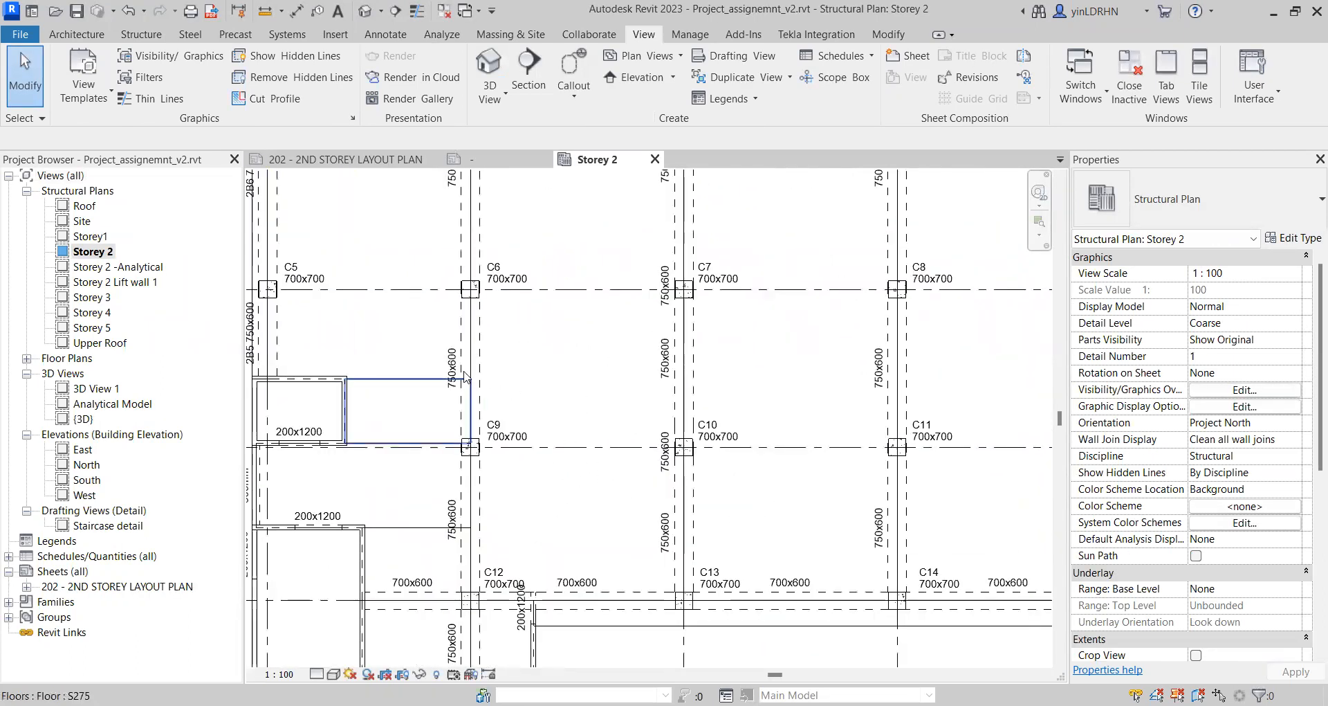
{"action": "left_click", "coordinate": [339, 161]}
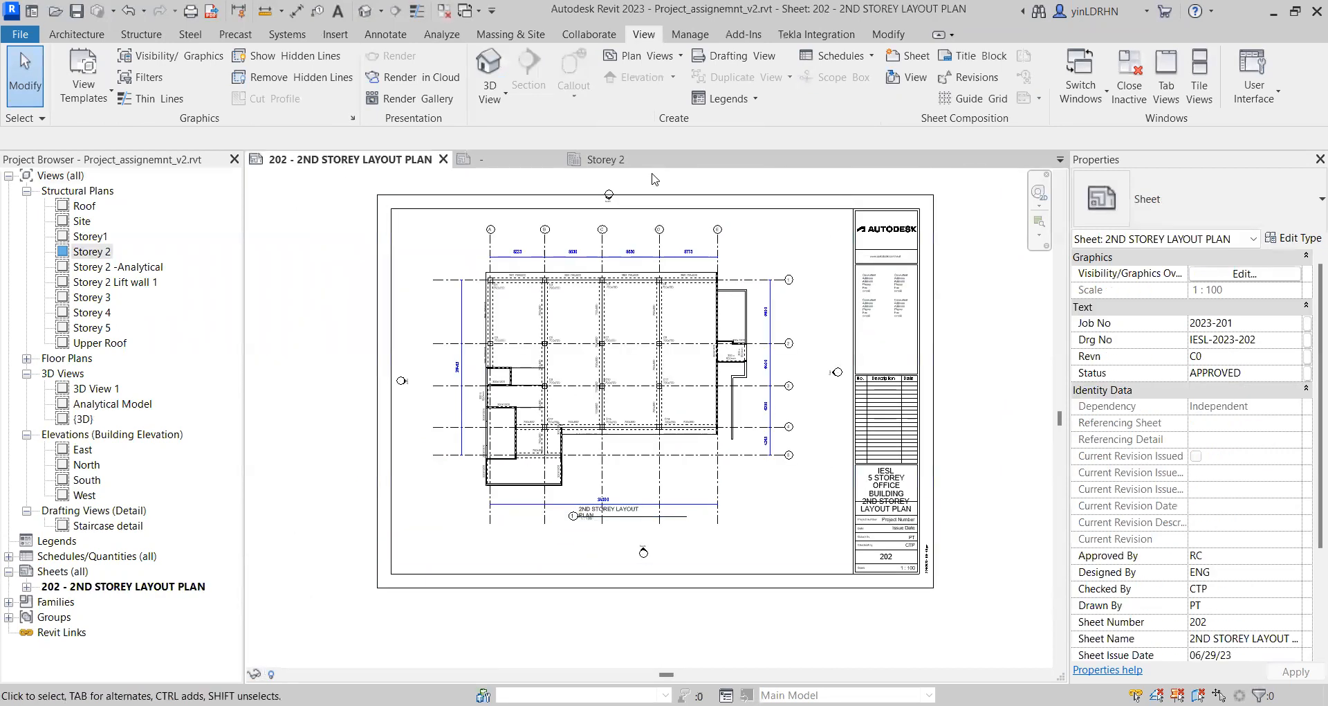
{"action": "left_click", "coordinate": [592, 159]}
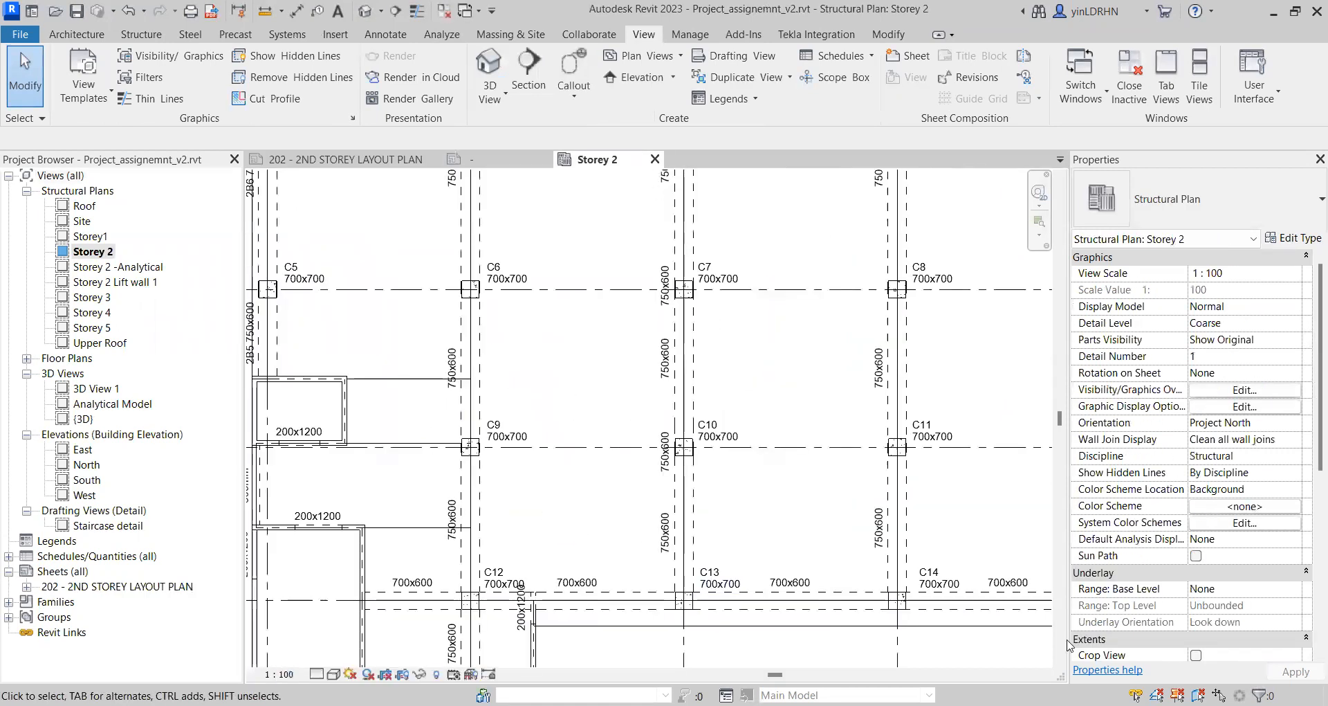
Step: Set the Mark of the 750x600 beam running south from column C12 to 2B6, accepting the duplicate mark
{"action": "scroll", "coordinate": [600, 527], "scroll_direction": "up", "scroll_amount": 2}
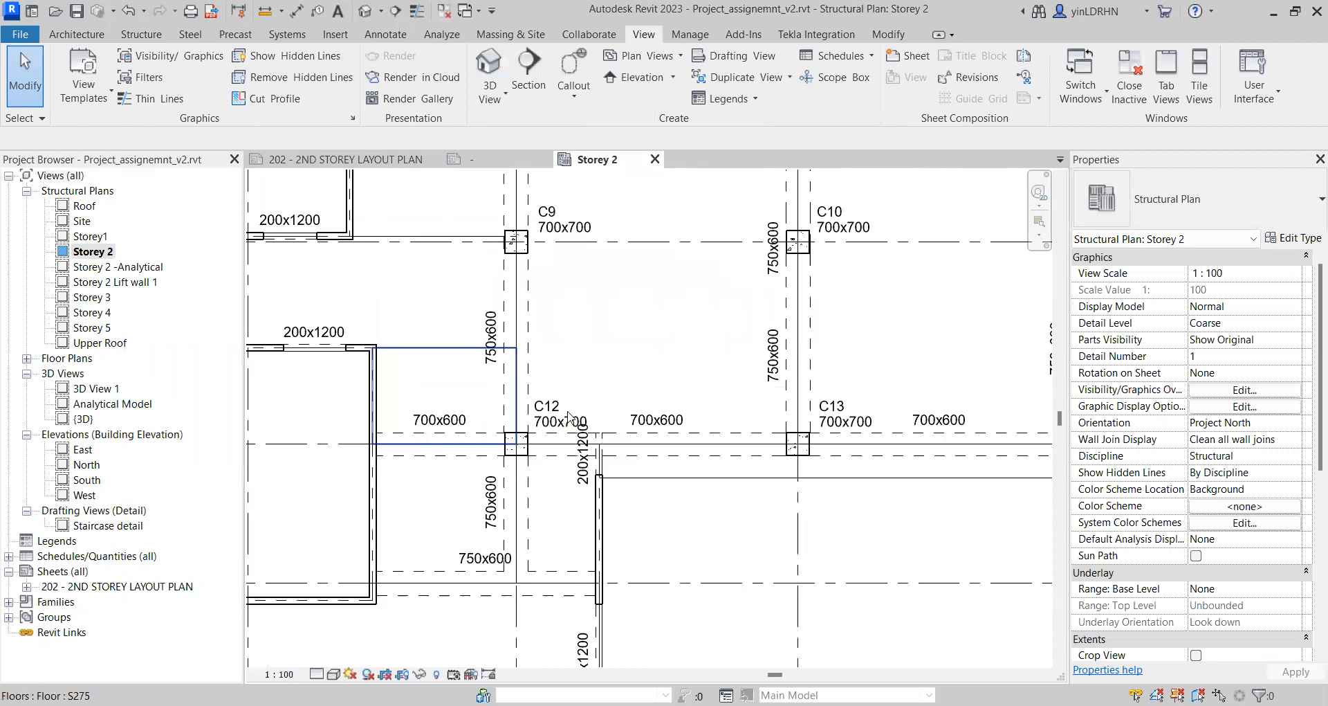
{"action": "middle_click_drag", "start_coordinate": [533, 359], "coordinate": [630, 487]}
{"action": "scroll", "coordinate": [722, 408], "scroll_direction": "down", "scroll_amount": 1}
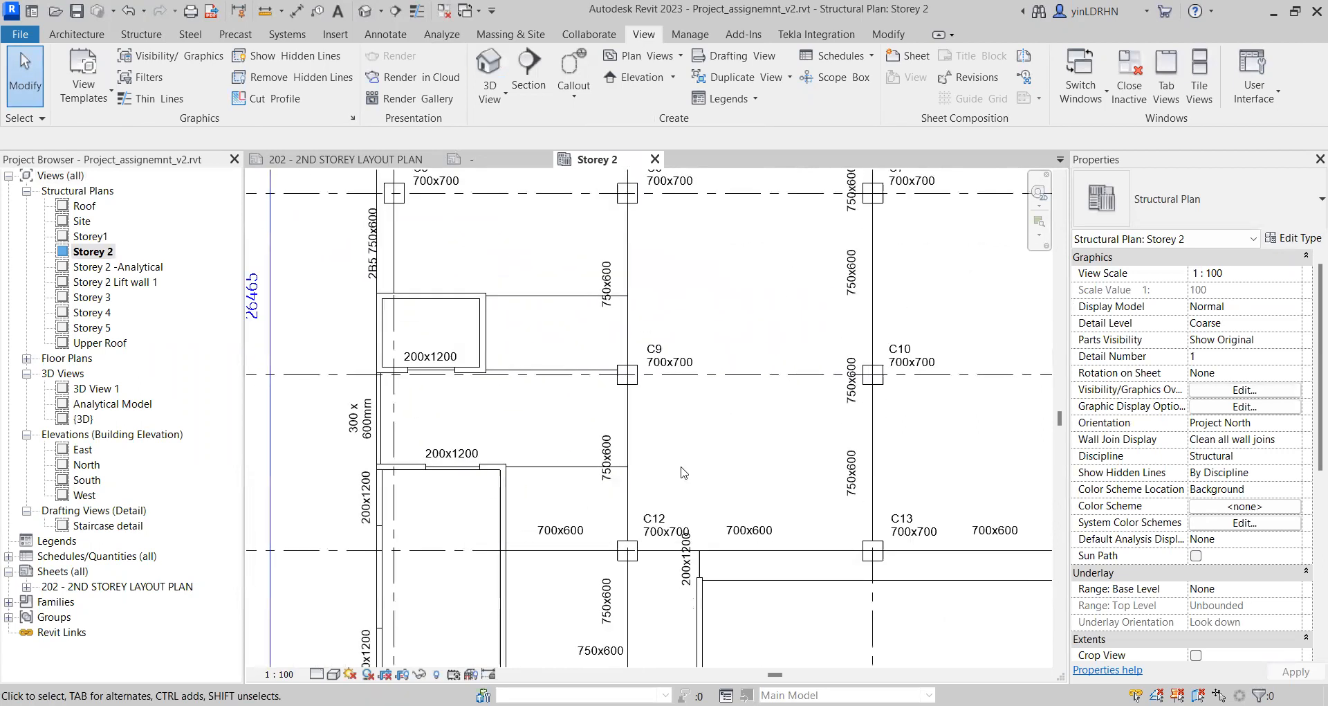
{"action": "middle_click_drag", "start_coordinate": [637, 600], "coordinate": [624, 419]}
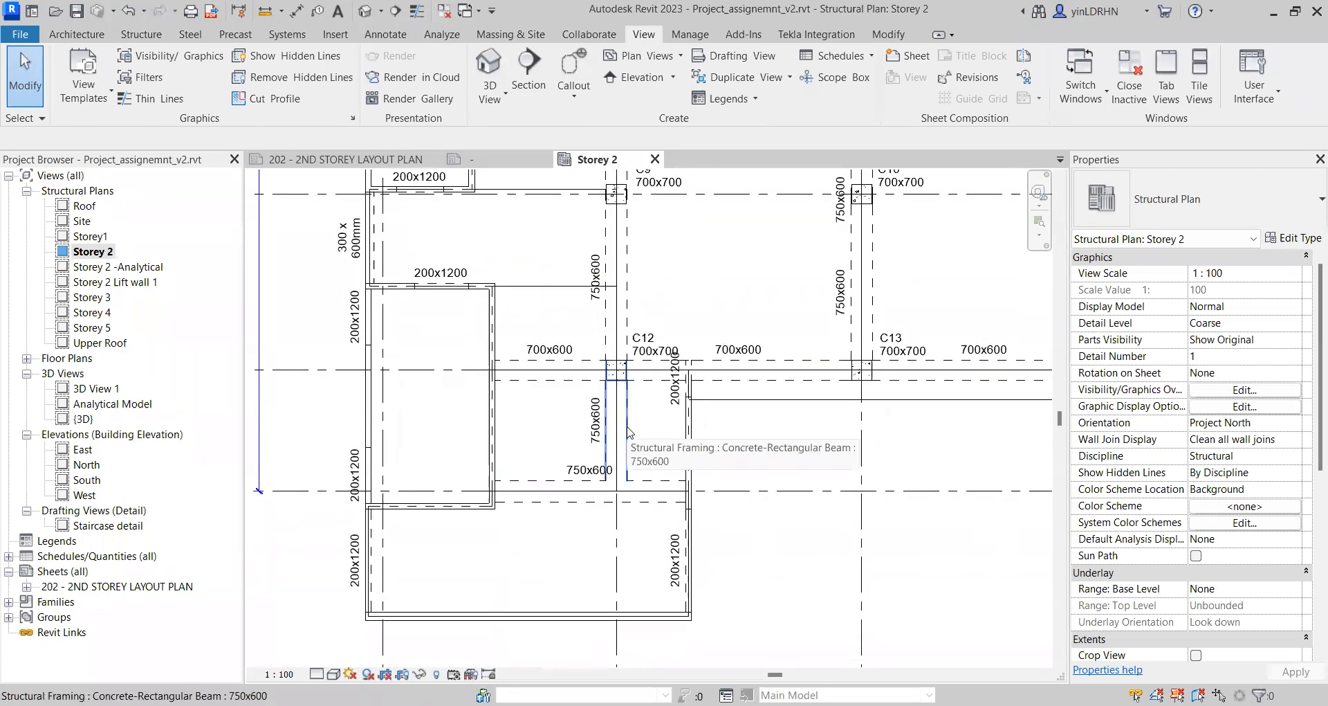
{"action": "left_click", "coordinate": [628, 433]}
{"action": "scroll", "coordinate": [1238, 554], "scroll_direction": "down", "scroll_amount": 5}
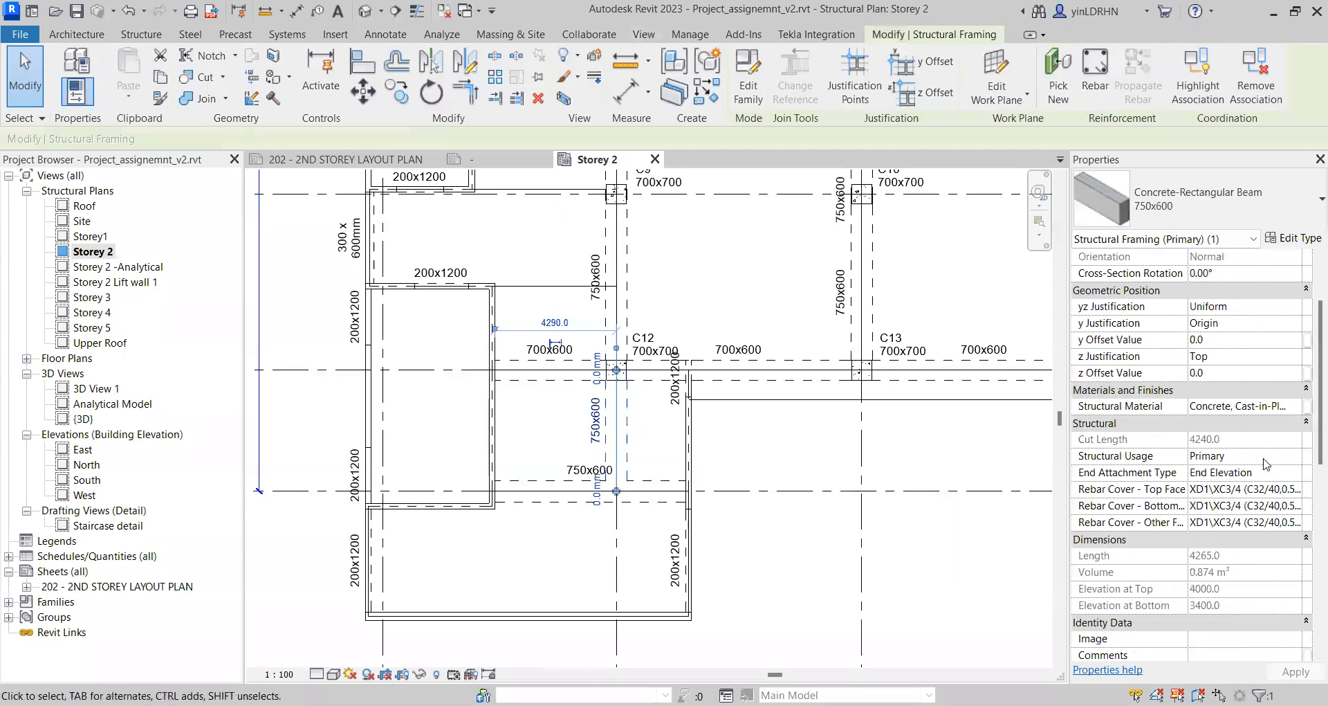
{"action": "left_click", "coordinate": [1209, 503]}
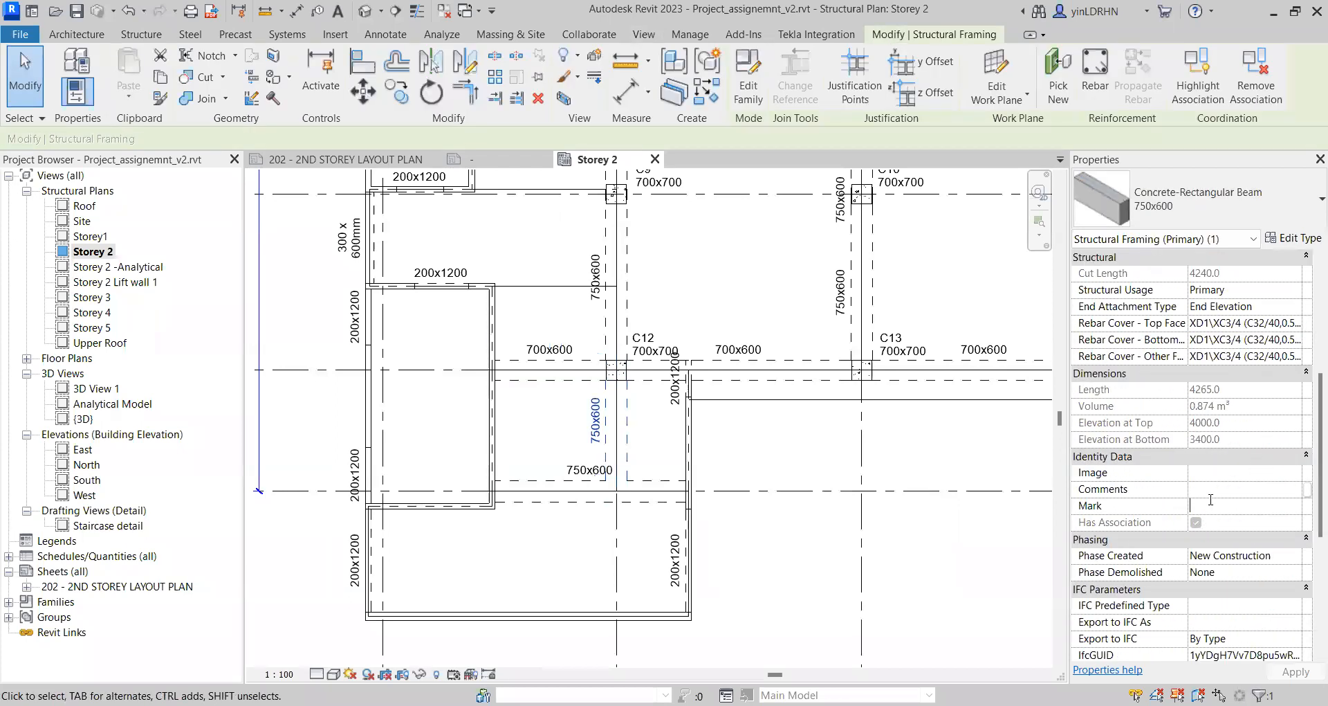
{"action": "type", "text": "2B"}
{"action": "key", "text": "Return"}
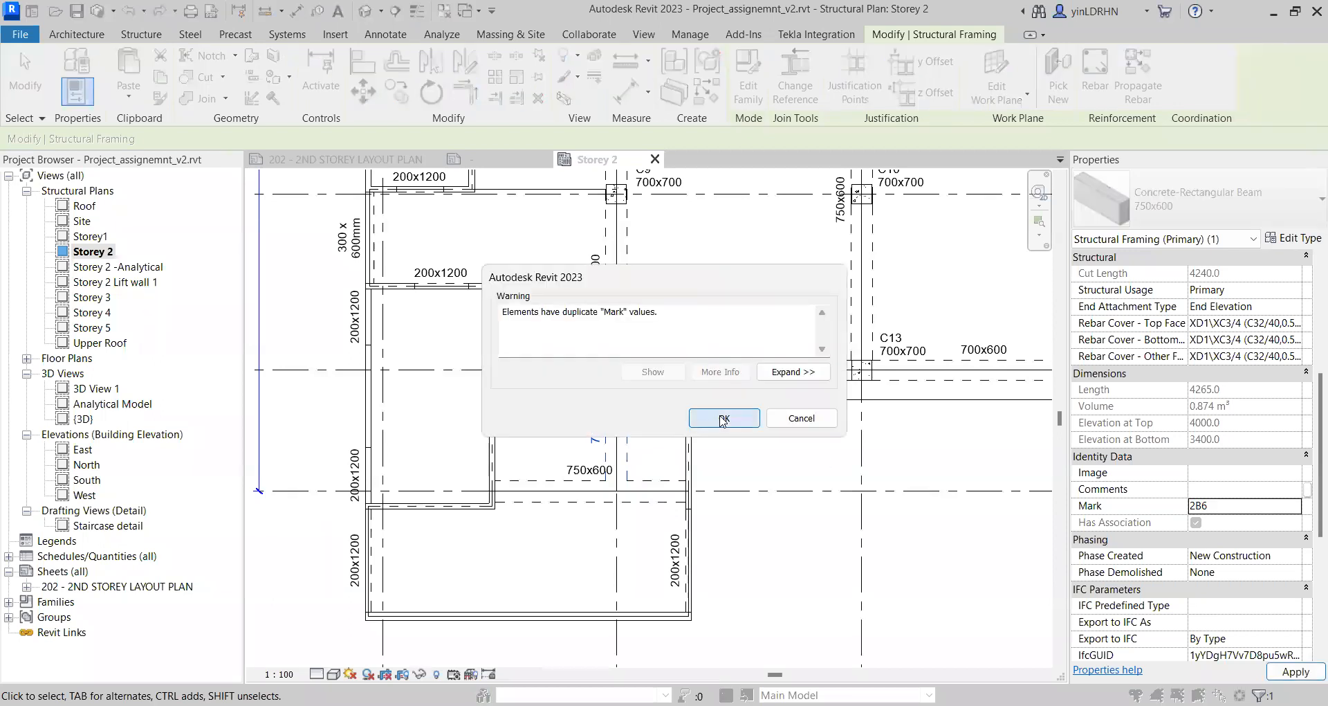
{"action": "left_click", "coordinate": [723, 419]}
{"action": "left_click", "coordinate": [806, 563]}
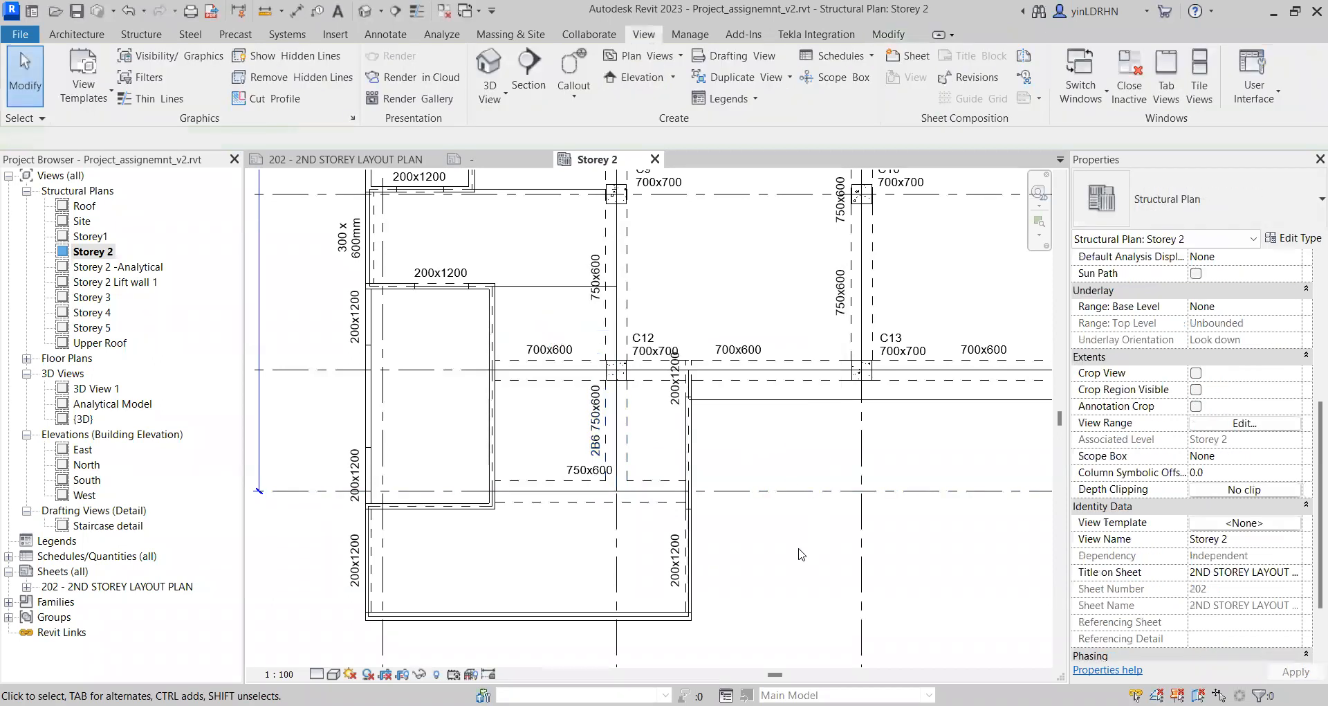
Step: Set the Mark of the 750x600 beam between columns C9 and C12 to 2B7
{"action": "left_click", "coordinate": [618, 297]}
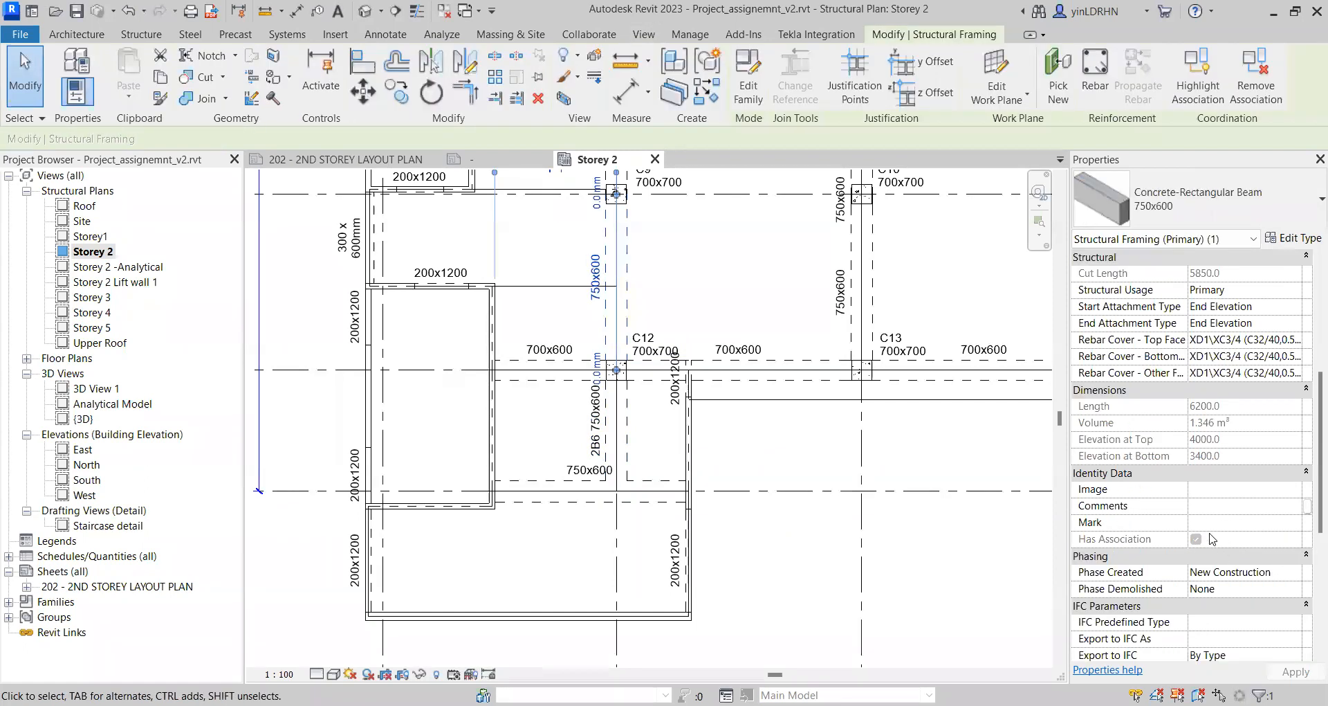
{"action": "left_click", "coordinate": [1199, 525]}
{"action": "type", "text": "2B"}
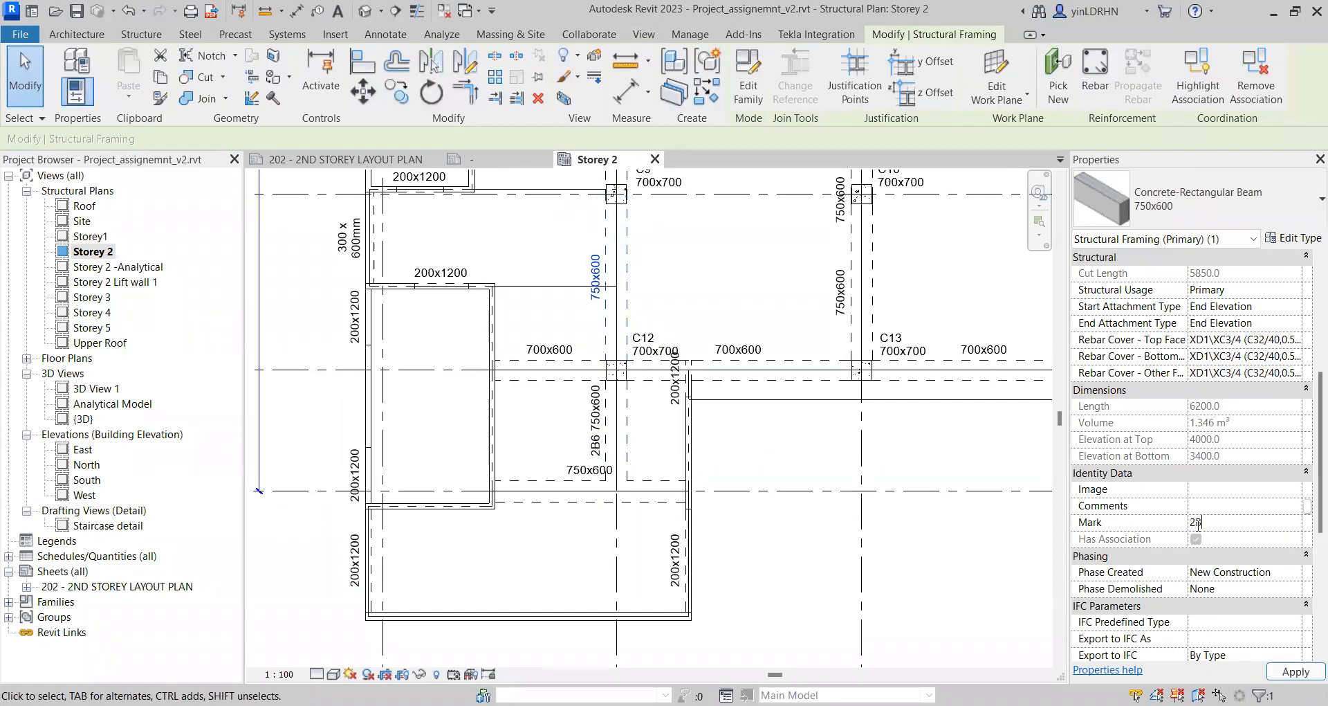
{"action": "type", "text": "7"}
{"action": "left_click", "coordinate": [969, 598]}
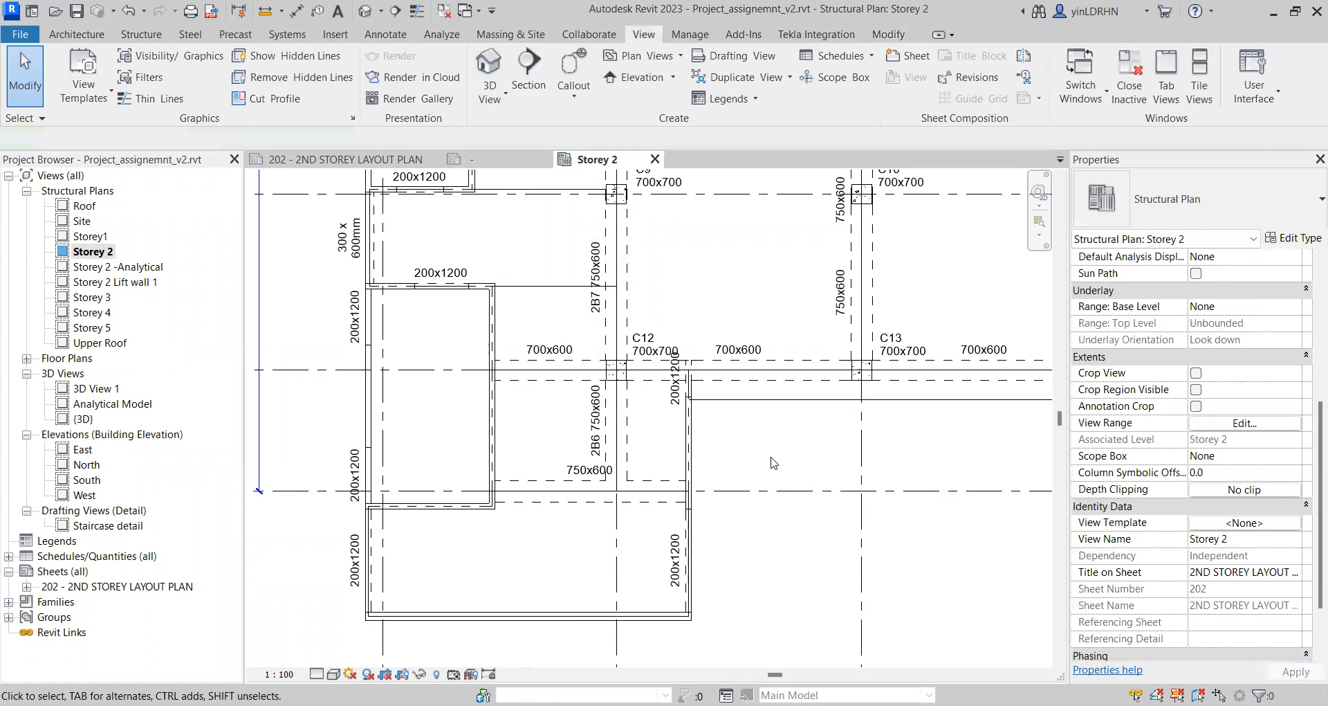
Step: Set the Mark of the 750x600 beam between columns C6 and C9 to 2B8
{"action": "middle_click_drag", "start_coordinate": [668, 175], "coordinate": [666, 401]}
{"action": "left_click", "coordinate": [615, 321]}
{"action": "left_click", "coordinate": [625, 322]}
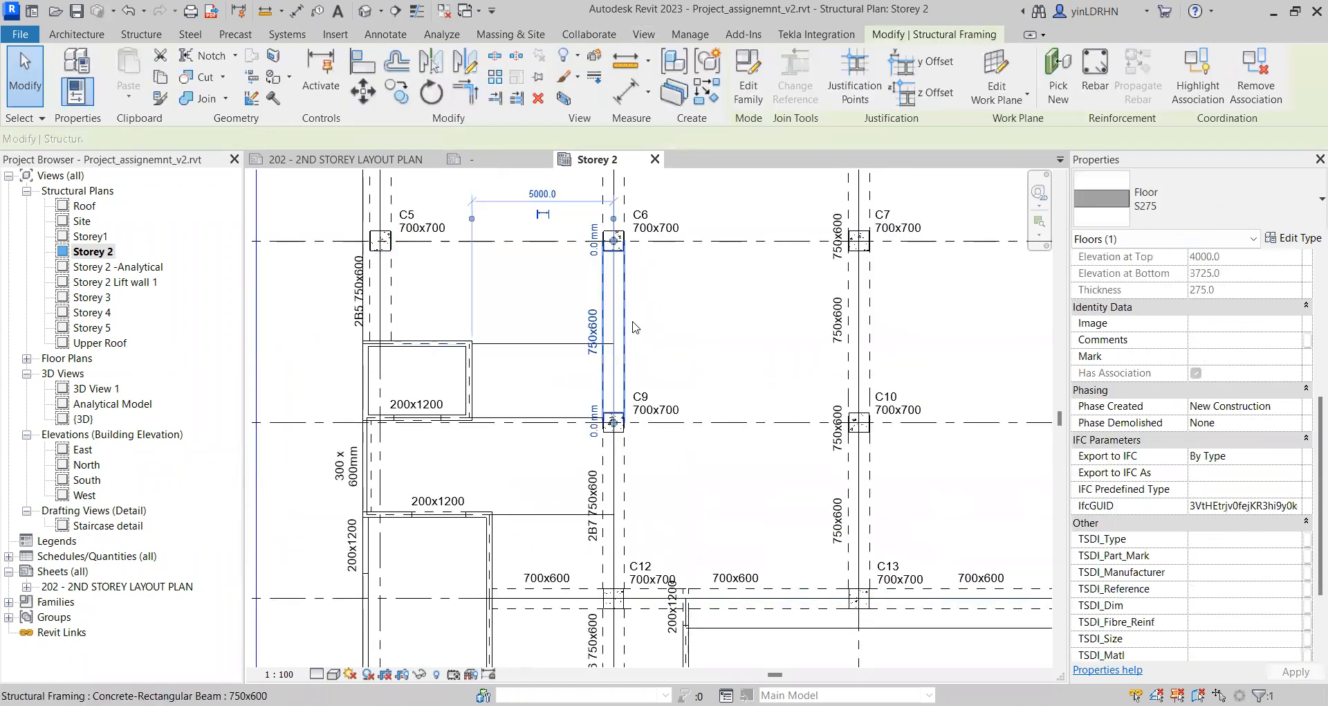
{"action": "left_click", "coordinate": [1201, 520]}
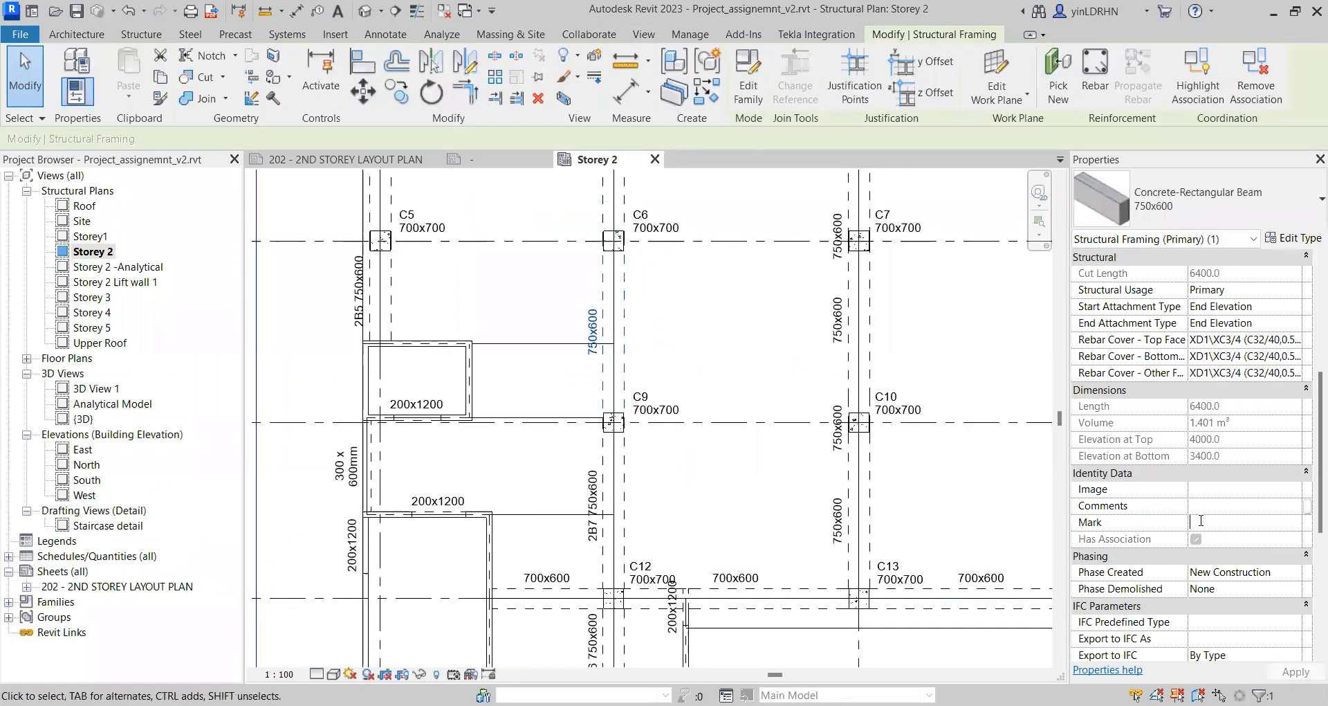
{"action": "type", "text": "2B8"}
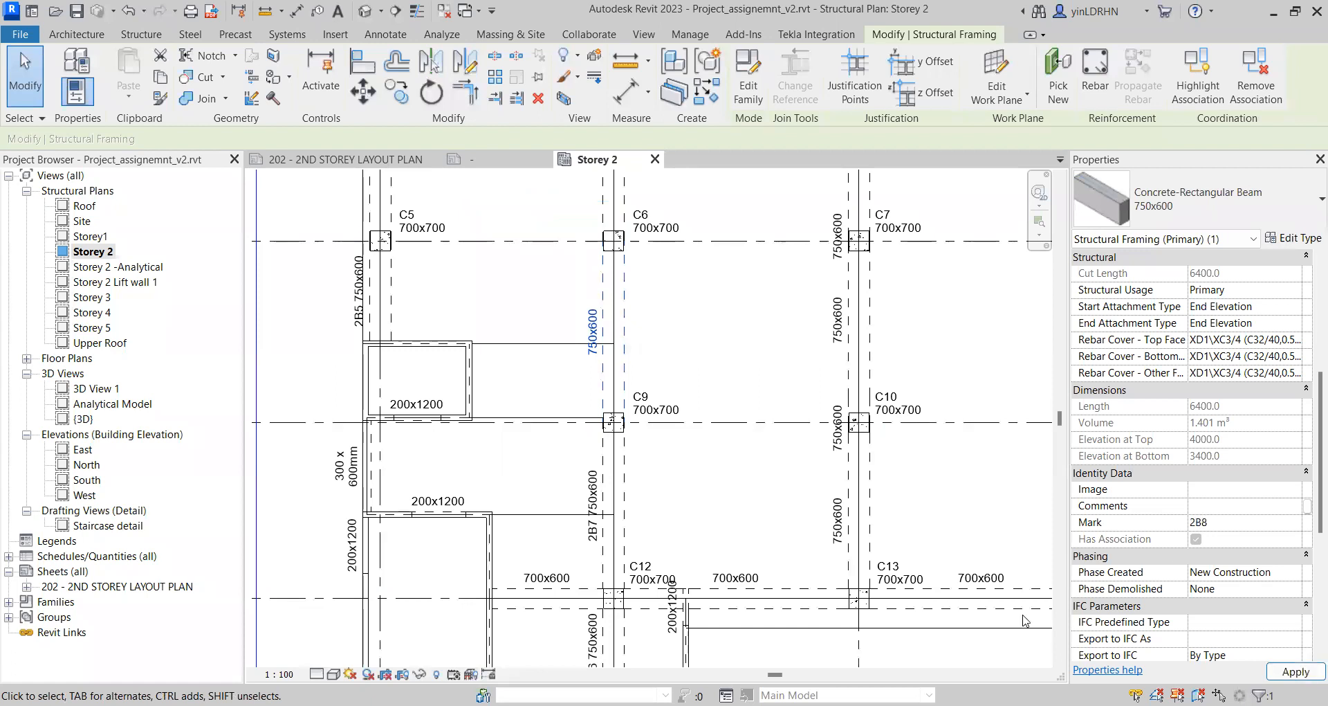
{"action": "left_click", "coordinate": [1026, 621]}
Step: Set the Mark of the 750x600 beam between columns C2 and C6 to 2B9
{"action": "middle_click_drag", "start_coordinate": [656, 350], "coordinate": [679, 548]}
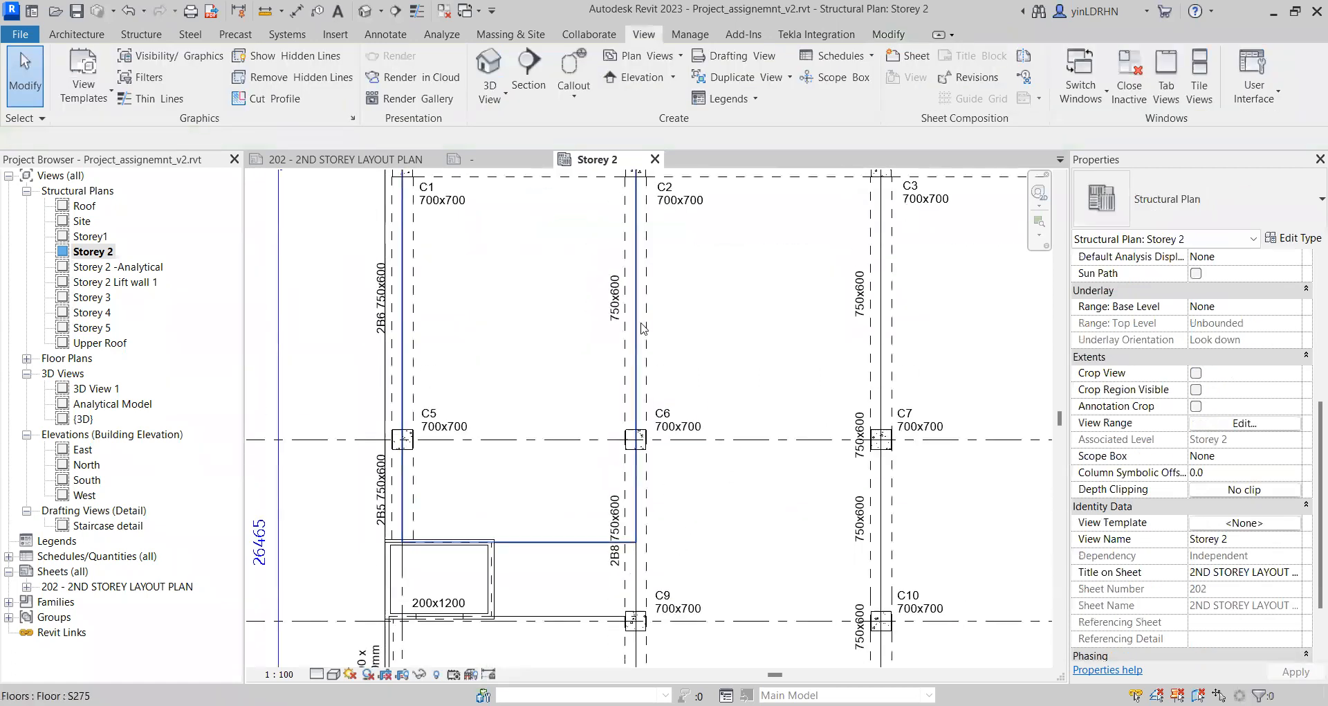
{"action": "left_click", "coordinate": [637, 328]}
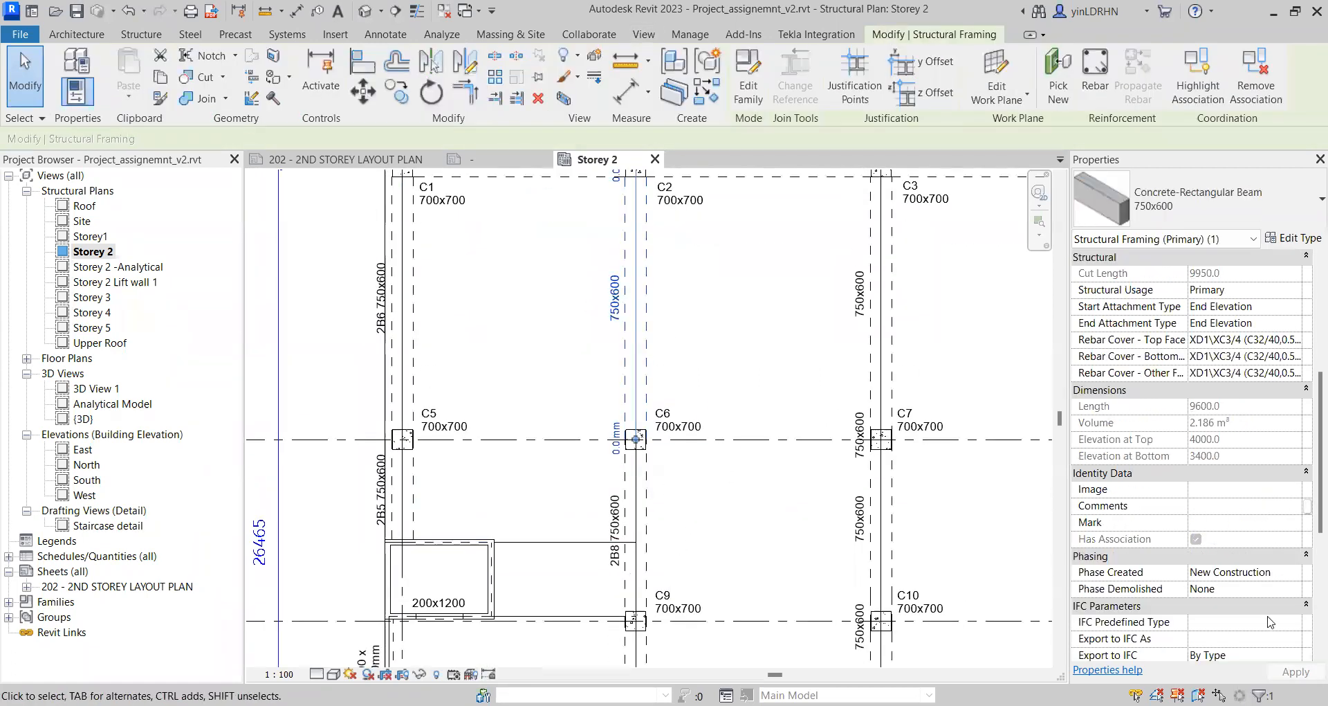
{"action": "left_click", "coordinate": [1208, 524]}
{"action": "type", "text": "2B9"}
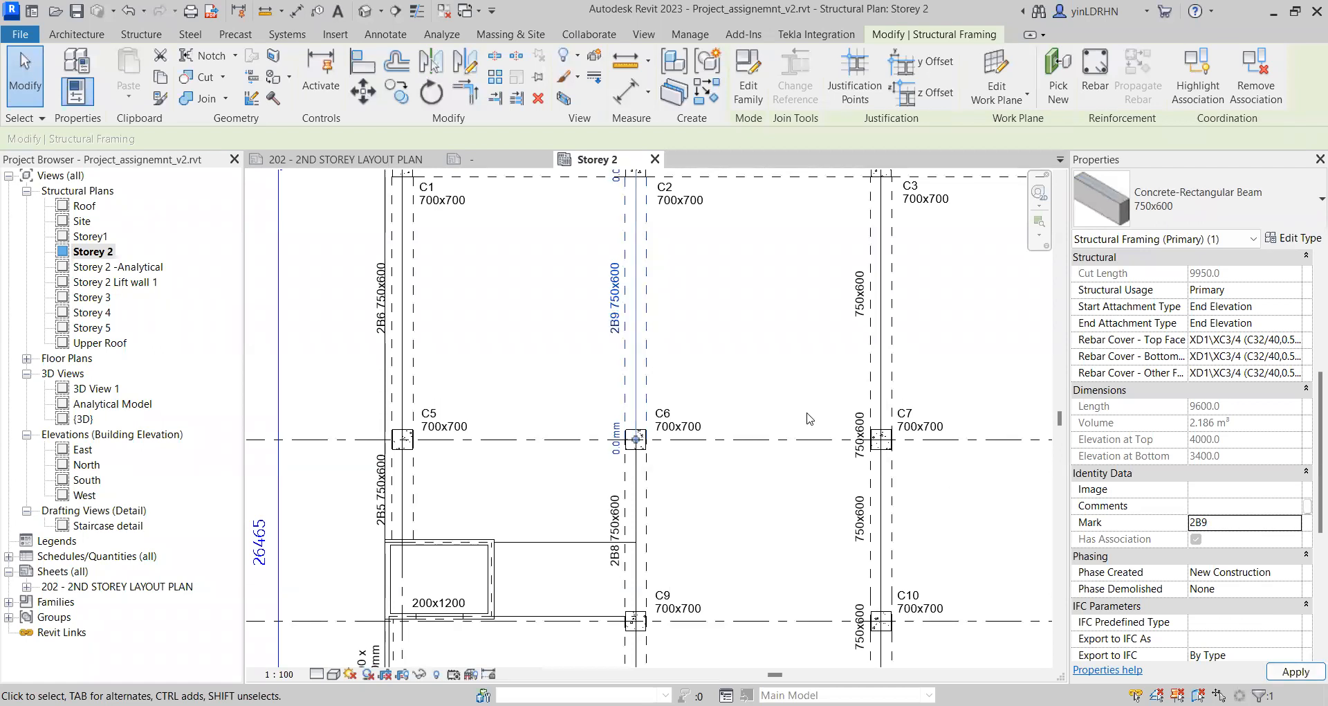
{"action": "left_click", "coordinate": [775, 457]}
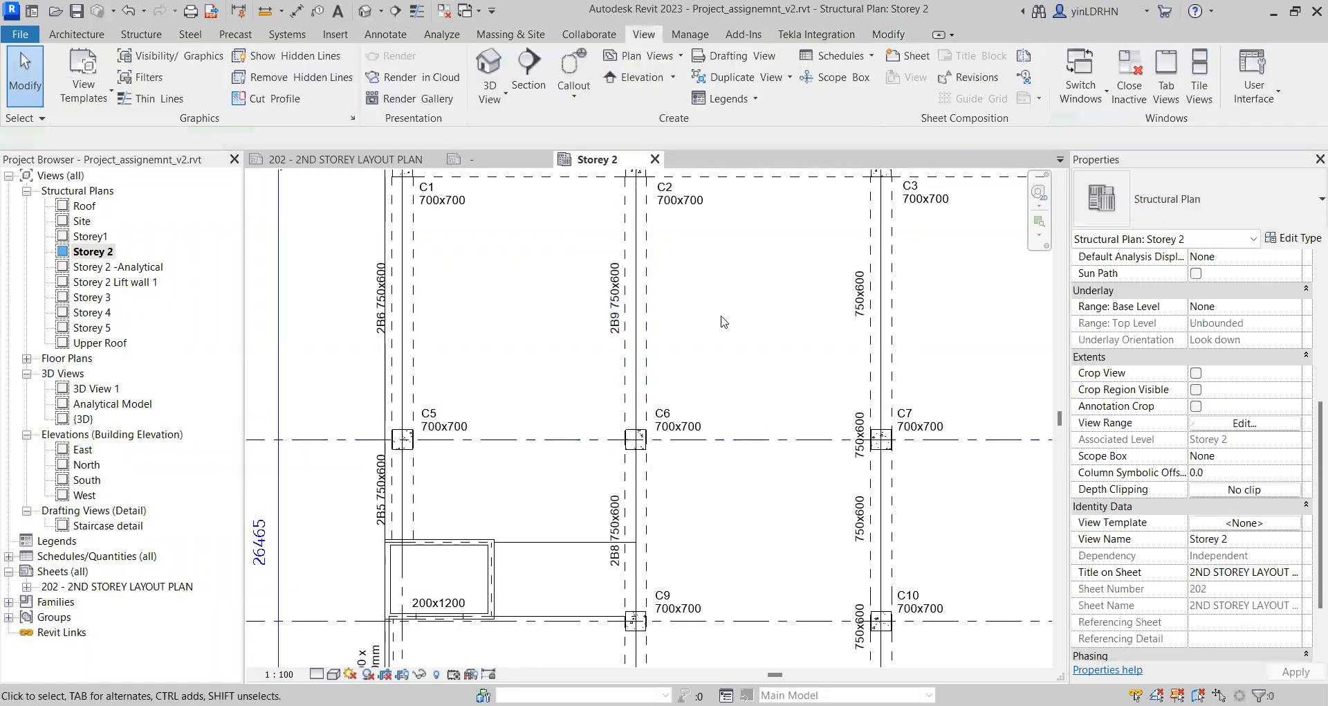
Step: Examine the beam mark tags on sheet 202 against the Storey 2 plan, and check the overall sheet layout
{"action": "left_click", "coordinate": [339, 159]}
{"action": "scroll", "coordinate": [547, 376], "scroll_direction": "up", "scroll_amount": 3}
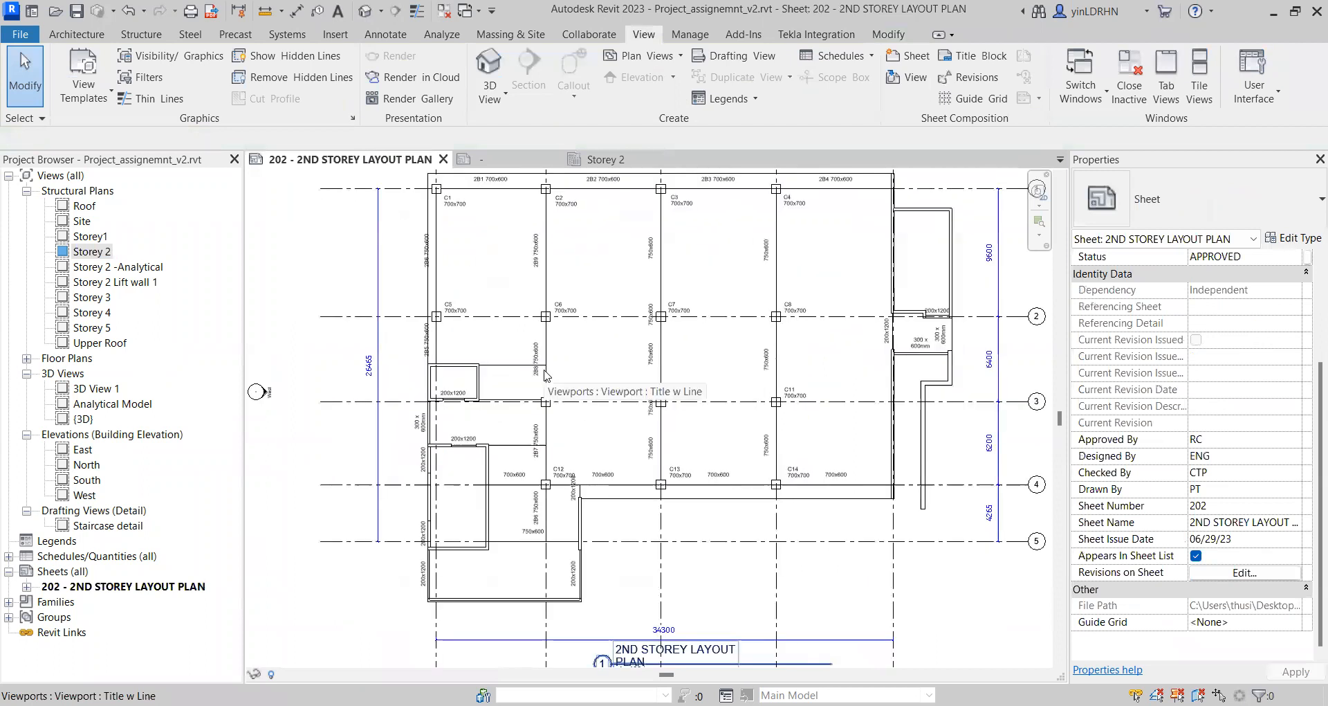
{"action": "scroll", "coordinate": [547, 376], "scroll_direction": "up", "scroll_amount": 2}
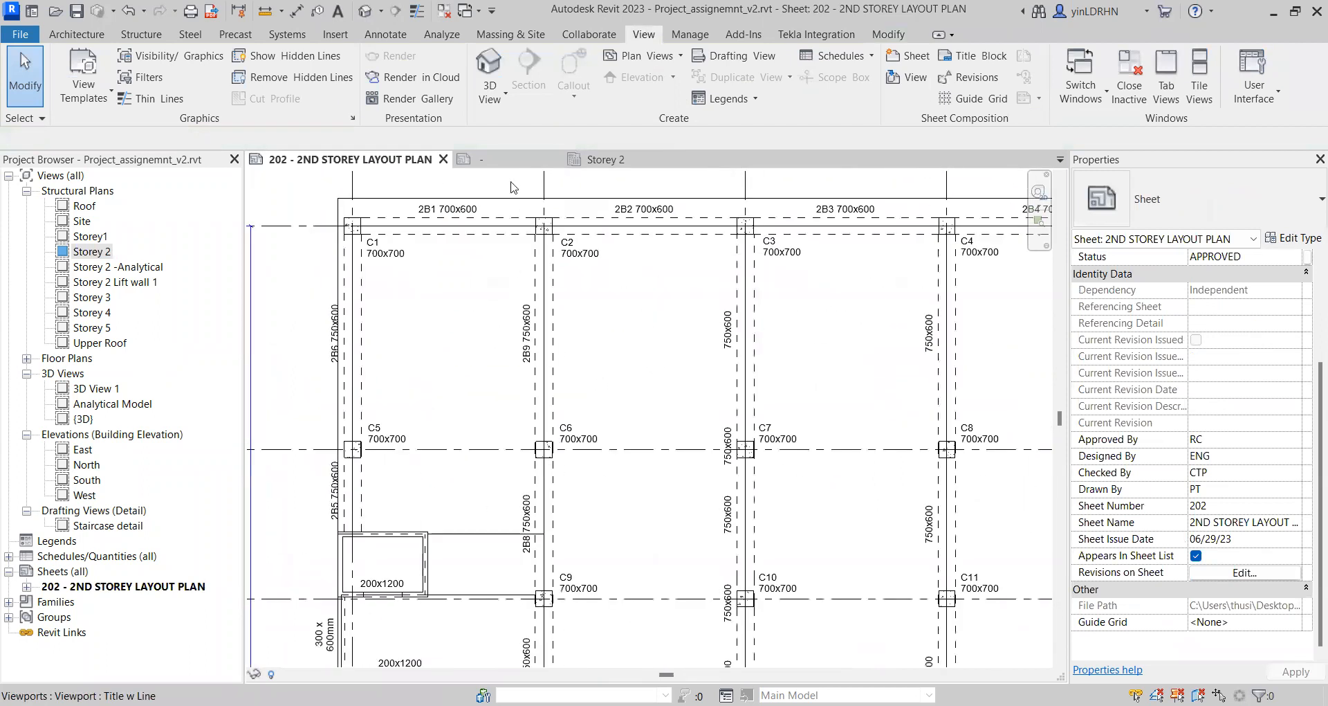
{"action": "left_click", "coordinate": [600, 159]}
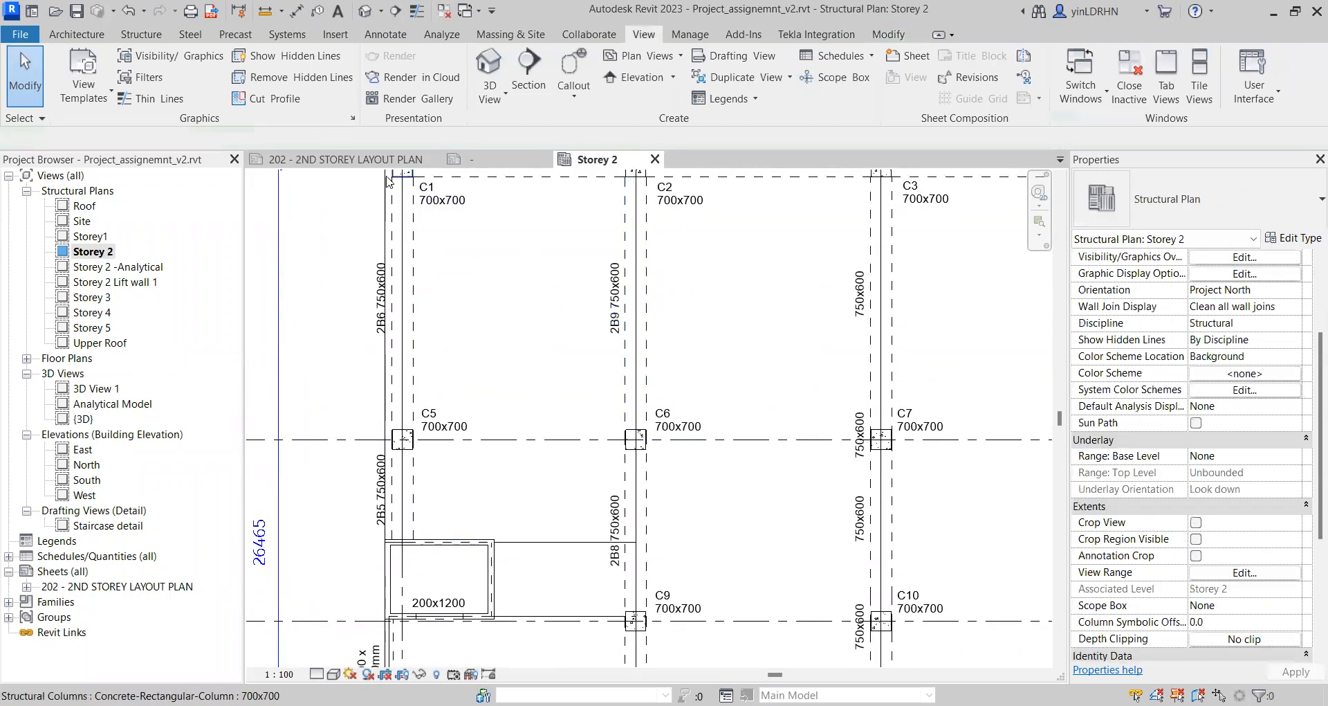
{"action": "left_click", "coordinate": [305, 160]}
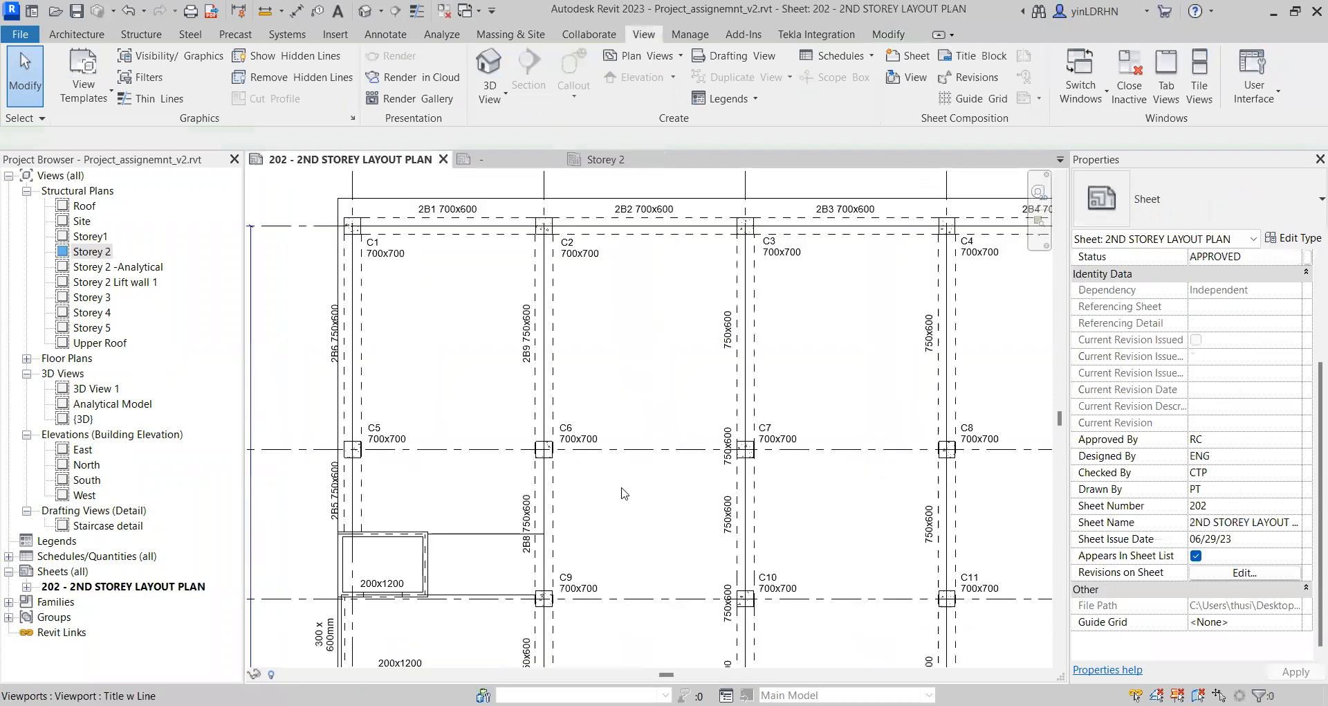
{"action": "scroll", "coordinate": [609, 339], "scroll_direction": "down", "scroll_amount": 2}
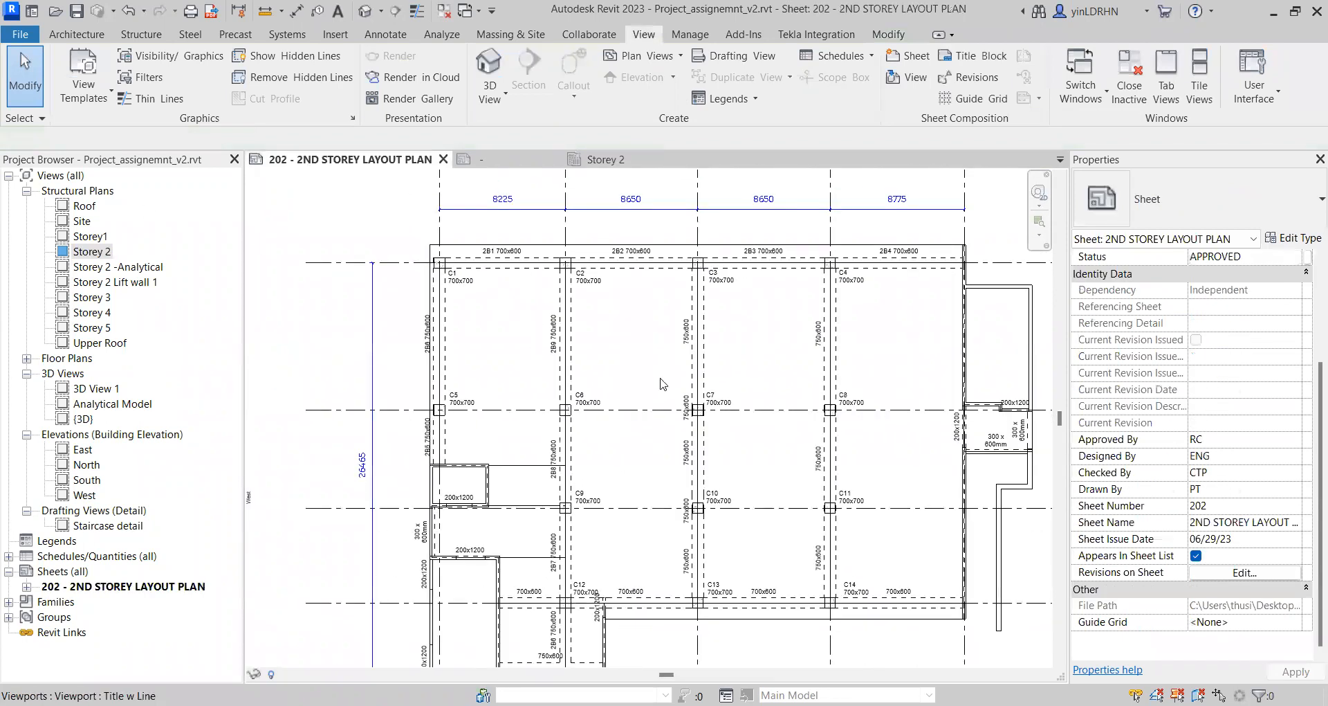
{"action": "scroll", "coordinate": [662, 384], "scroll_direction": "down", "scroll_amount": 1}
{"action": "scroll", "coordinate": [691, 401], "scroll_direction": "down", "scroll_amount": 3}
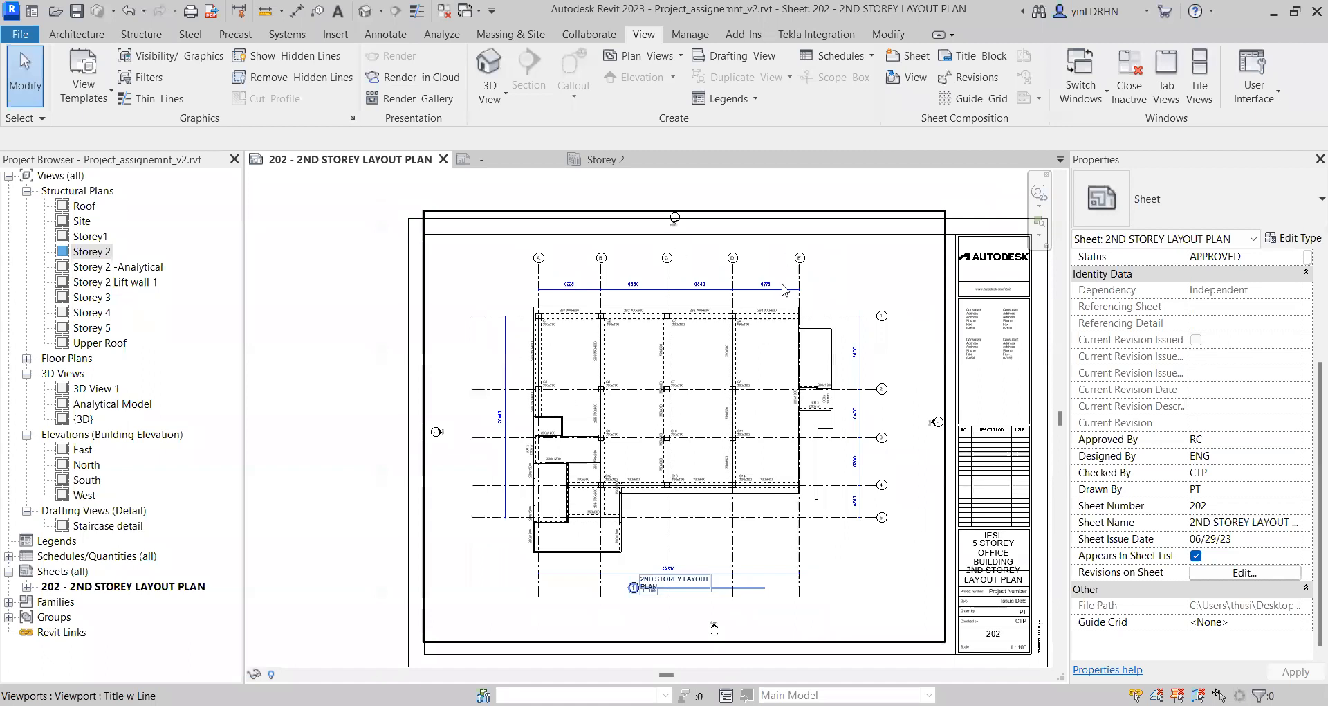
{"action": "middle_click_drag", "start_coordinate": [827, 571], "coordinate": [744, 459]}
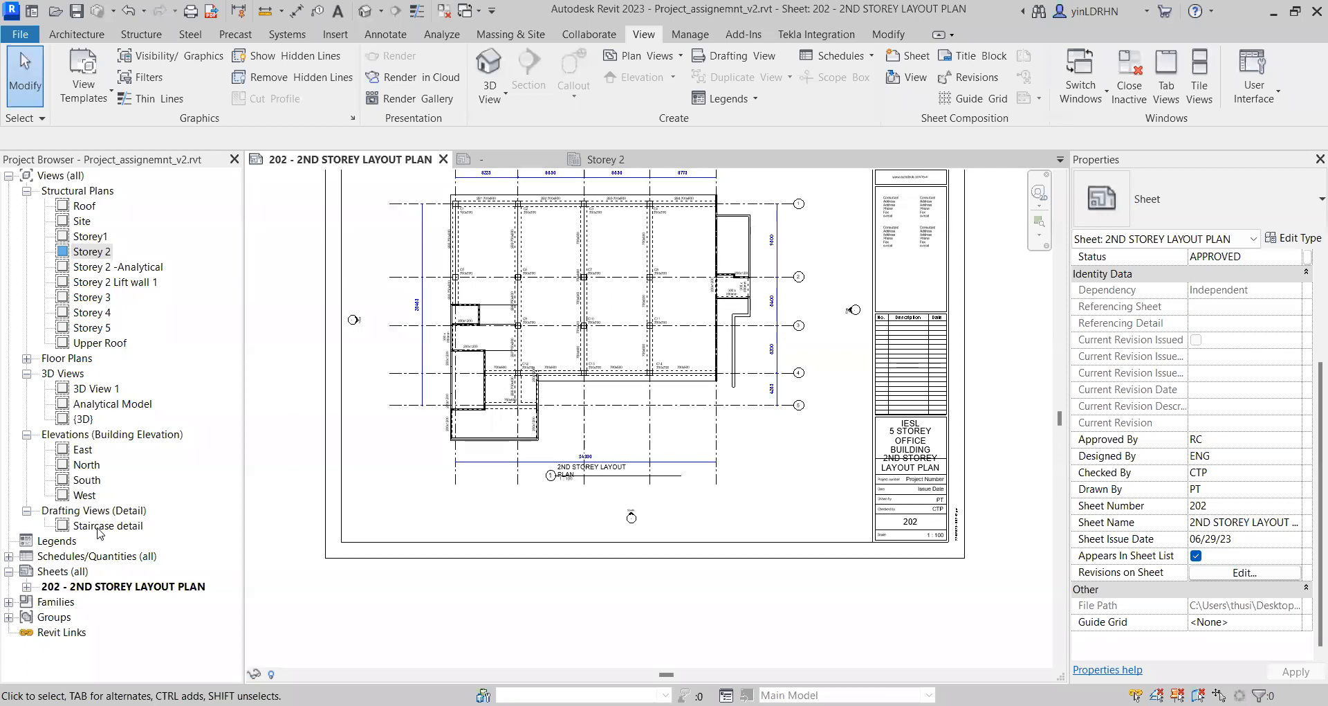
Step: Create a new sheet using the A1 metric title block
{"action": "left_click", "coordinate": [64, 572]}
{"action": "right_click", "coordinate": [67, 579]}
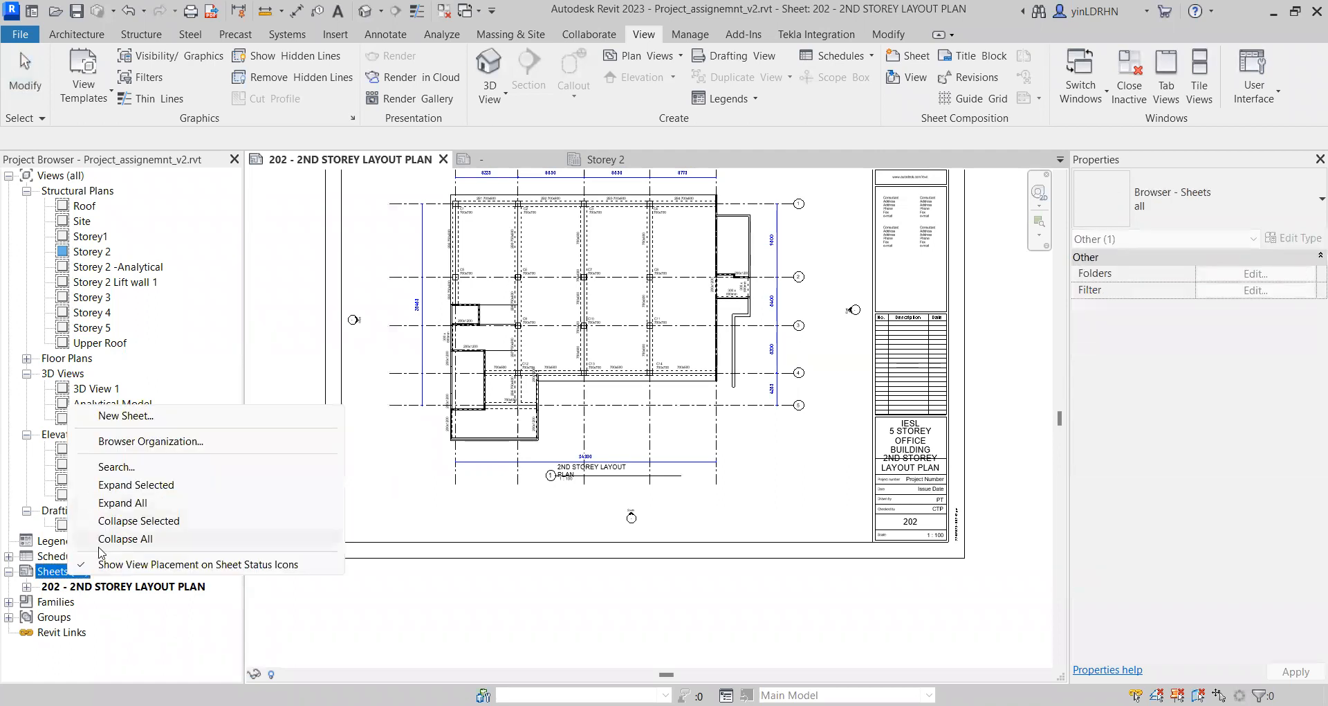
{"action": "left_click", "coordinate": [128, 419]}
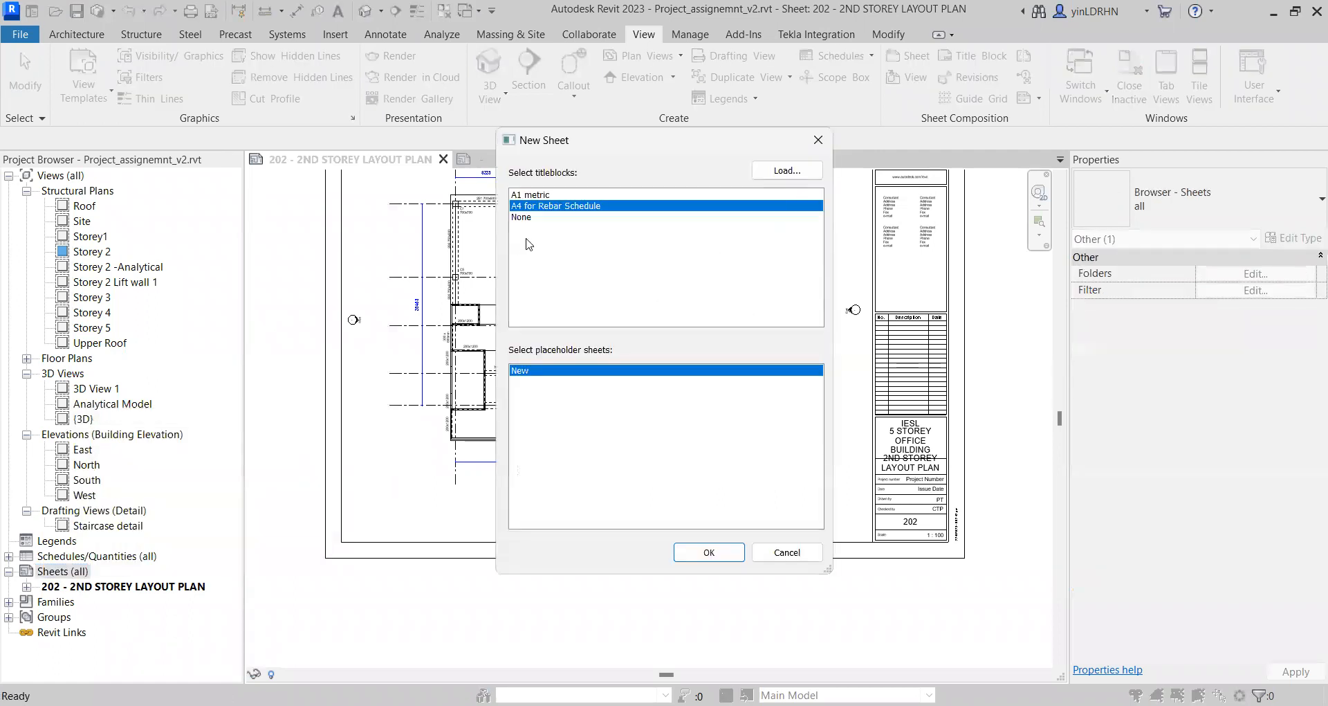
{"action": "left_click", "coordinate": [548, 196]}
{"action": "left_click", "coordinate": [709, 552]}
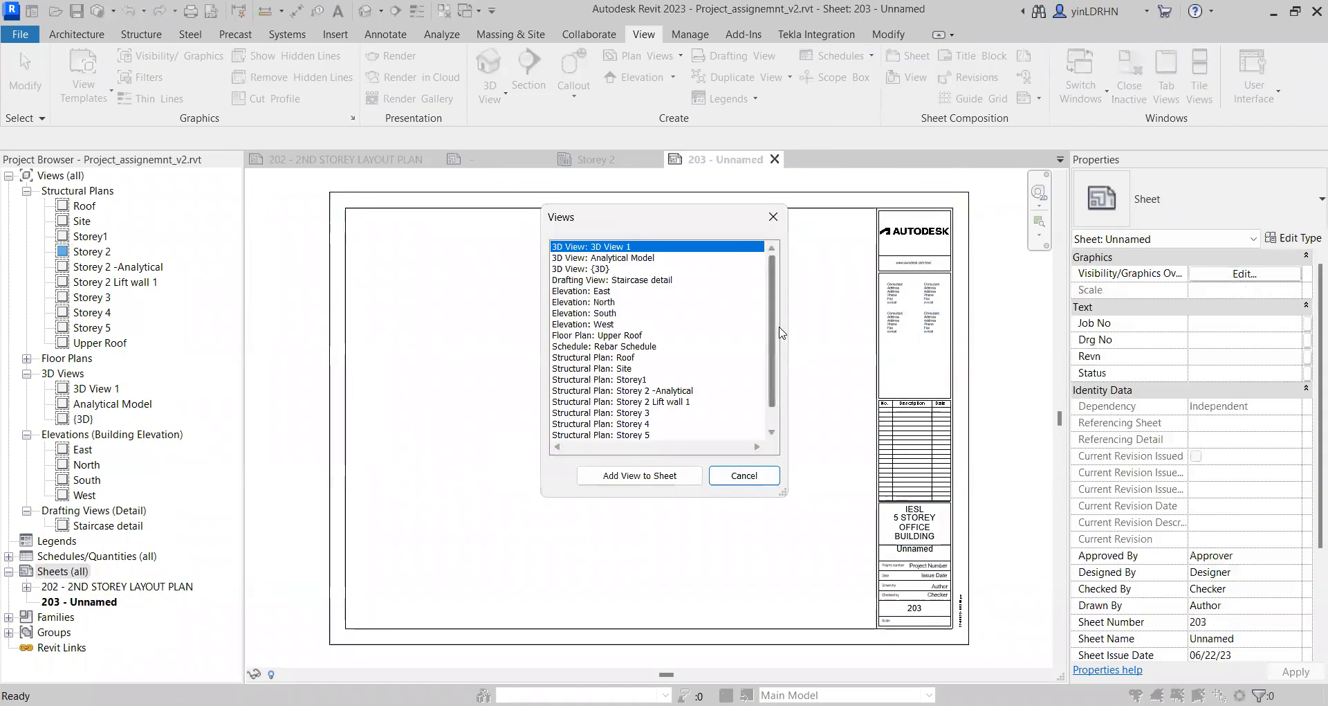
Step: Place the Staircase detail drafting view on sheet 203 near the upper-left corner of the drawing area
{"action": "left_click", "coordinate": [651, 280]}
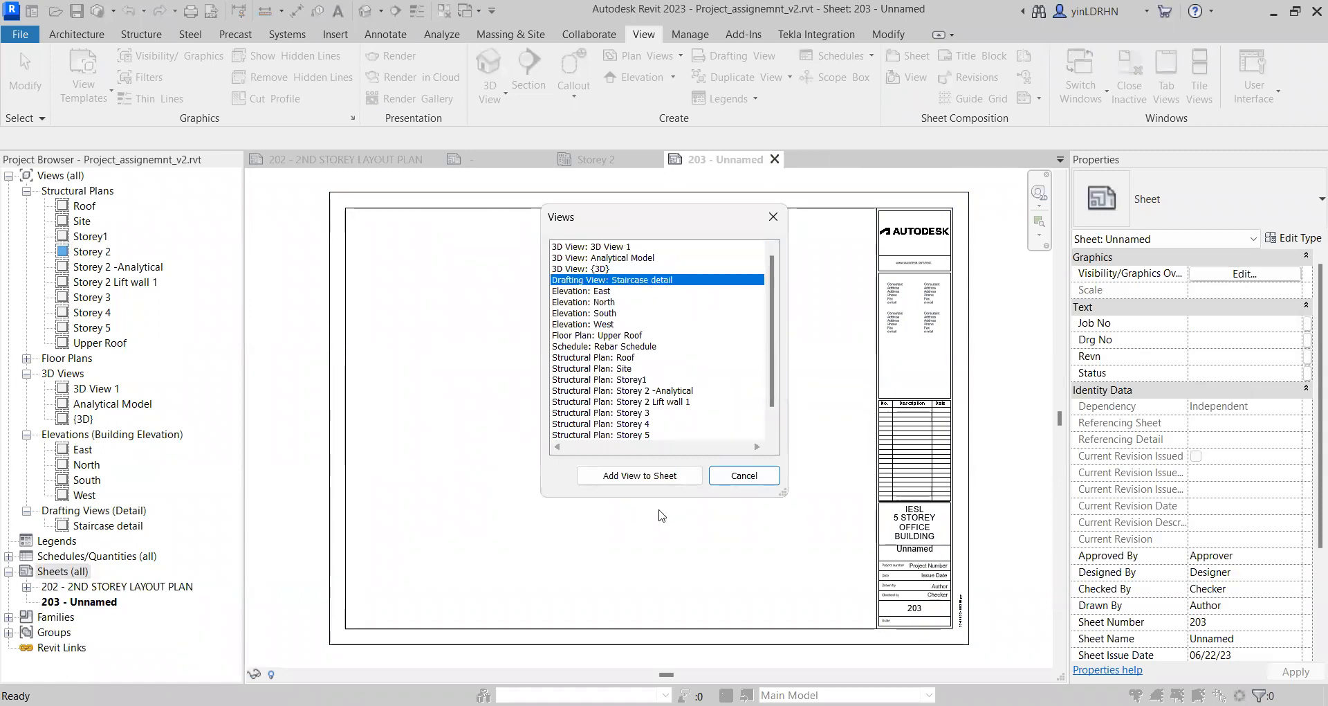
{"action": "left_click", "coordinate": [640, 476]}
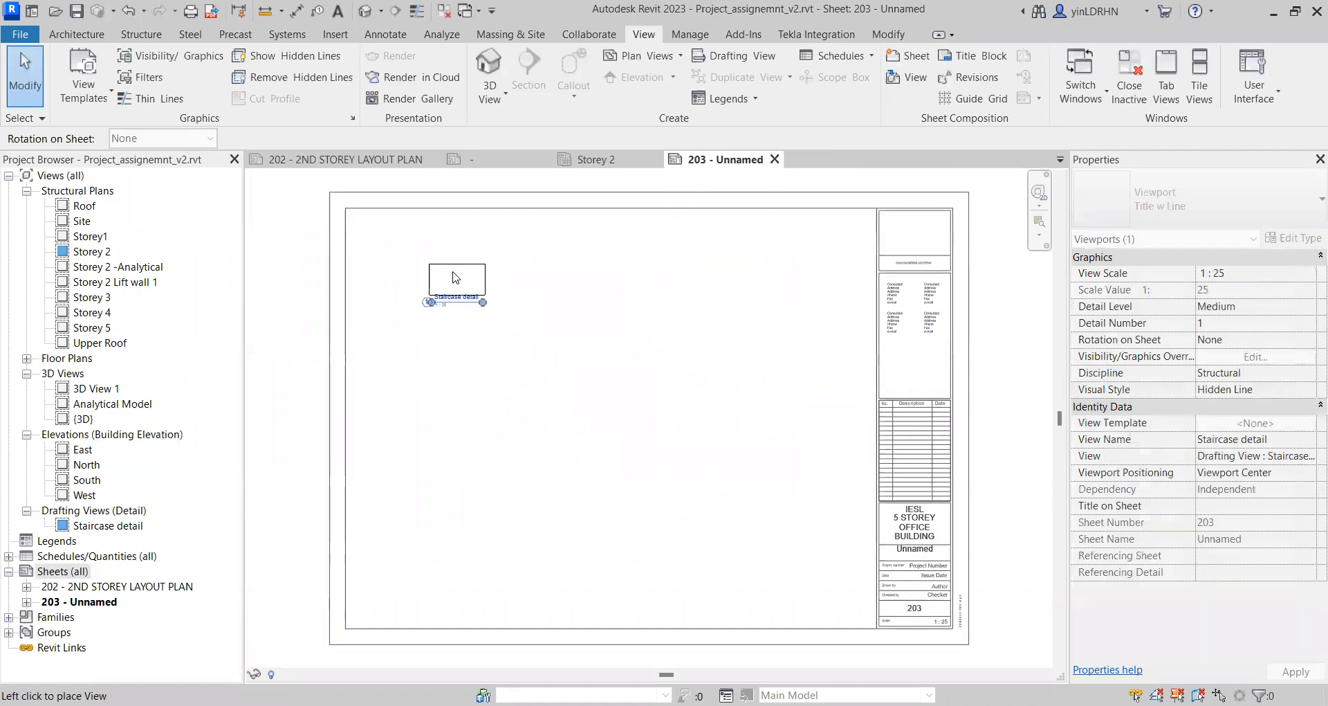
{"action": "left_click", "coordinate": [437, 252]}
{"action": "scroll", "coordinate": [414, 280], "scroll_direction": "up", "scroll_amount": 2}
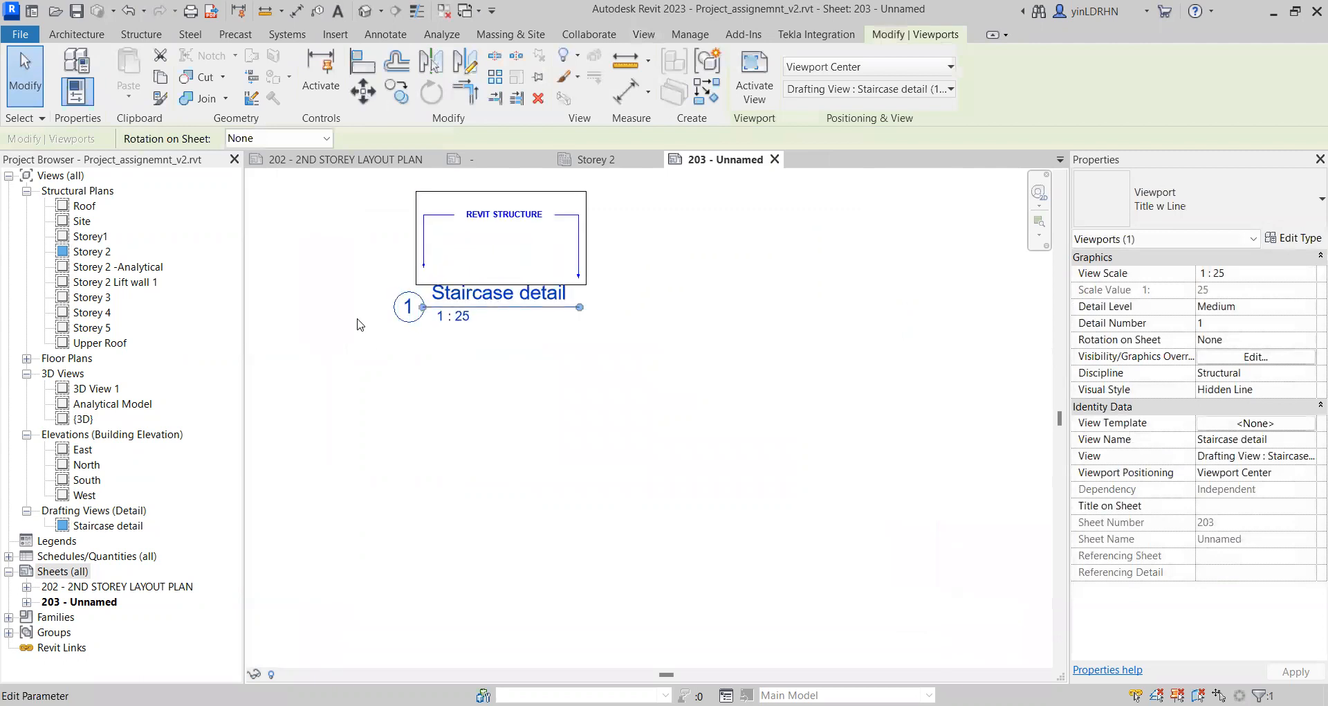
{"action": "scroll", "coordinate": [496, 424], "scroll_direction": "down", "scroll_amount": 1}
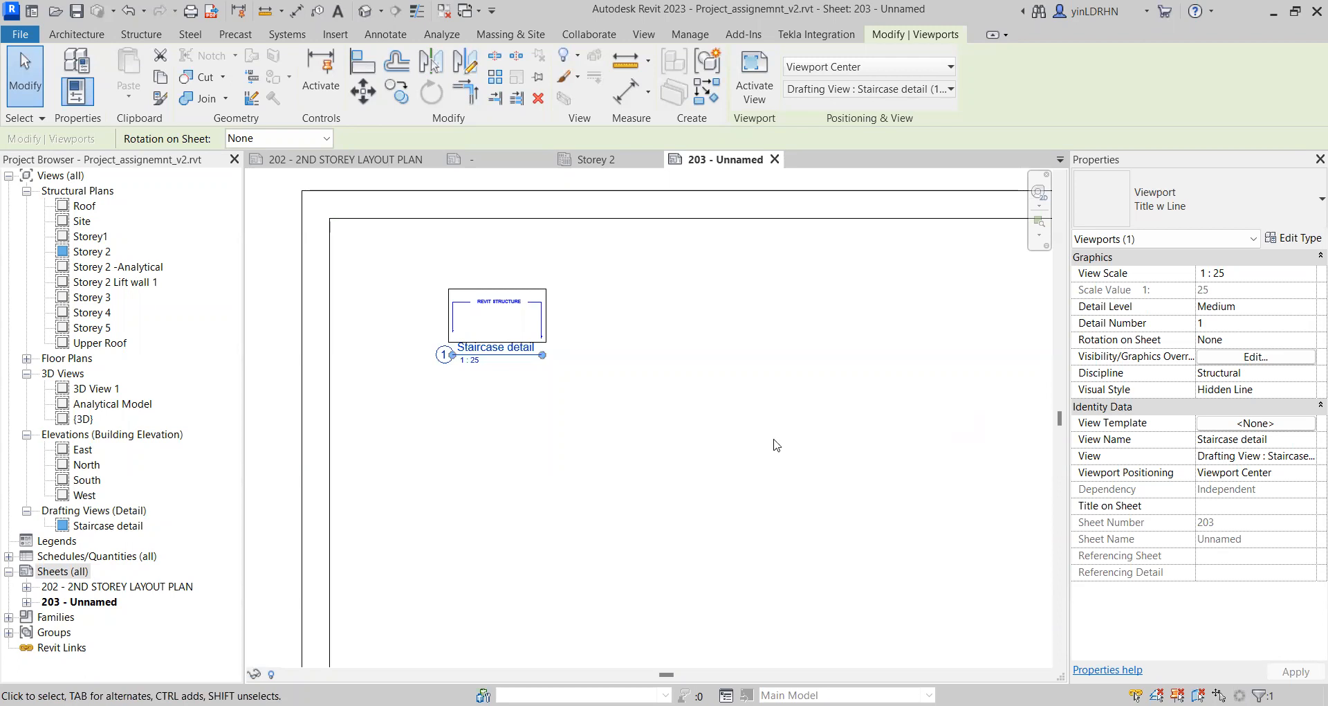
{"action": "left_click", "coordinate": [572, 478]}
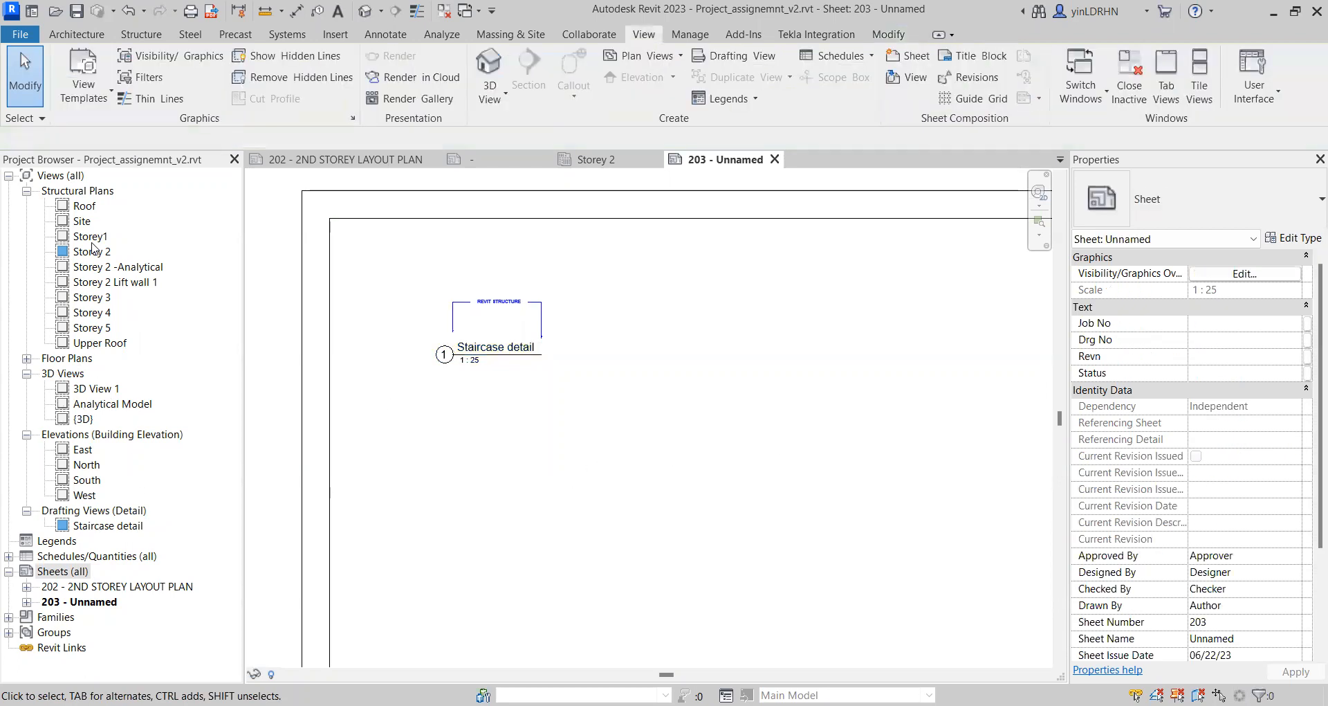
Step: Cut a horizontal section through the Storey 2 plan between grids 1 and 2, spanning grids A to E, and open its view
{"action": "left_click", "coordinate": [593, 159]}
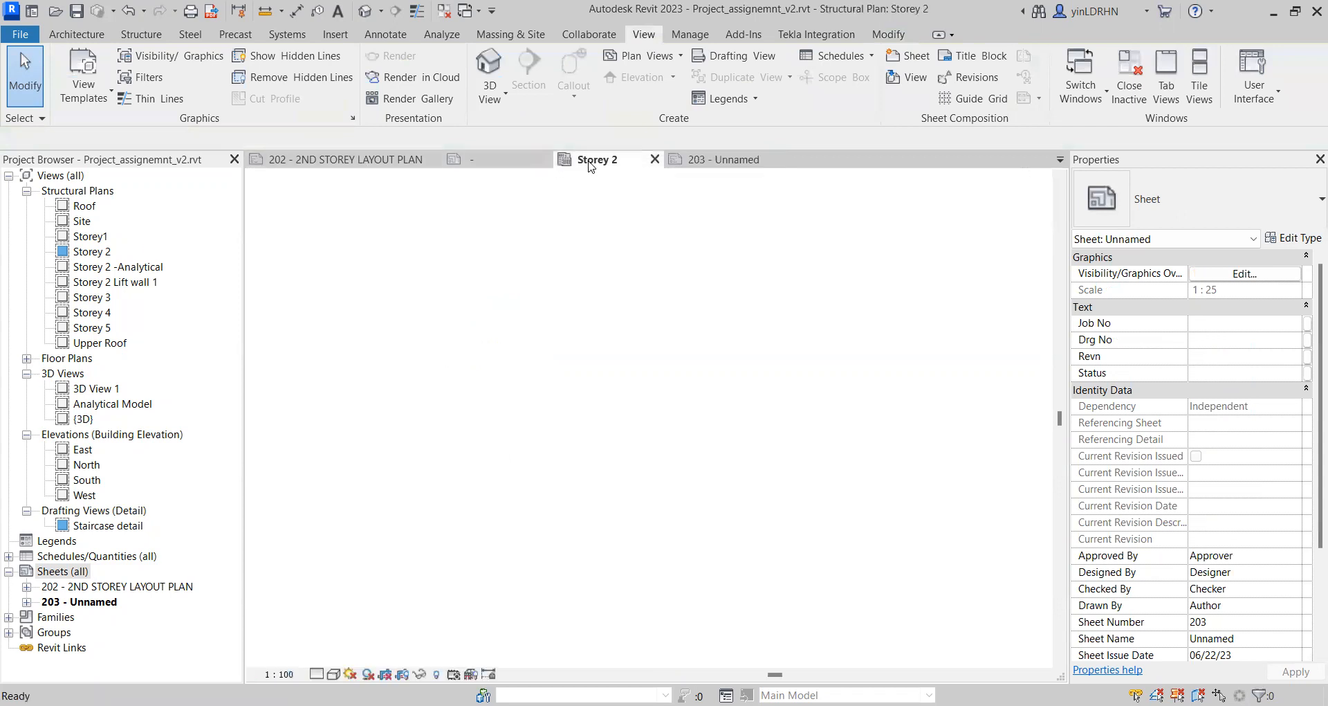
{"action": "middle_click_drag", "start_coordinate": [687, 390], "coordinate": [574, 391]}
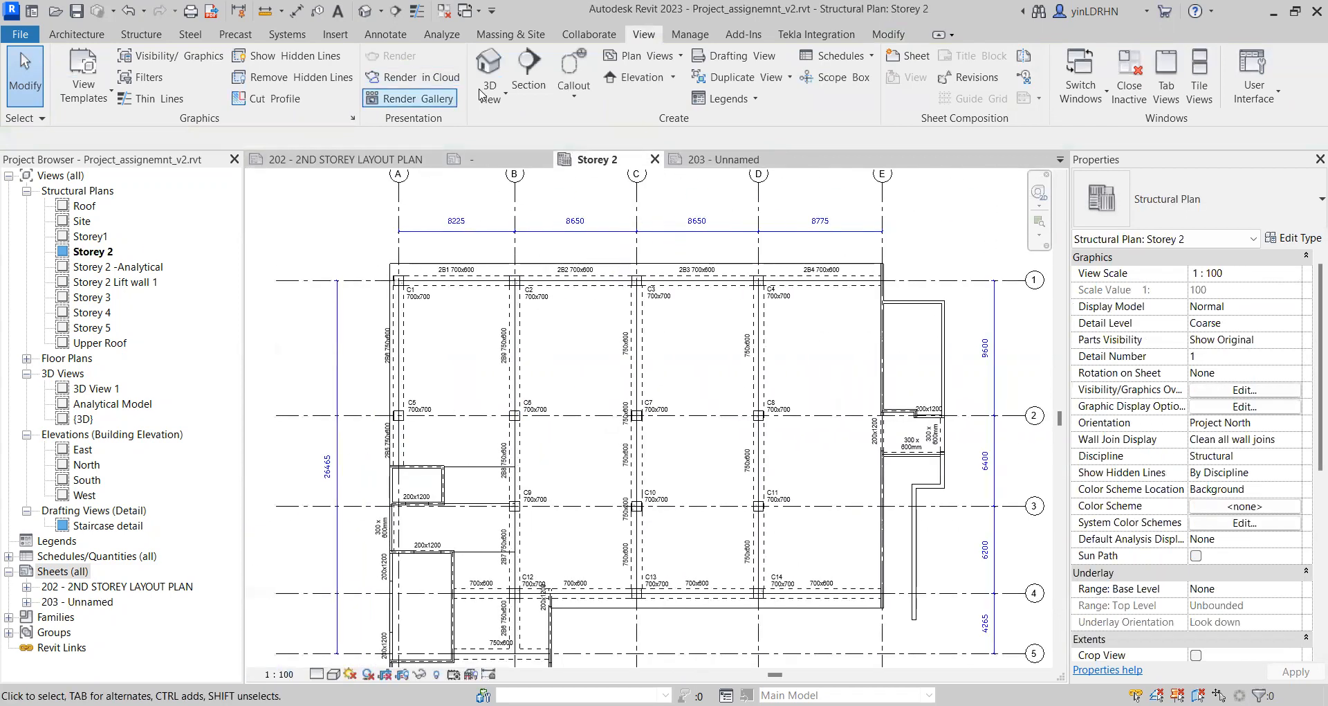
{"action": "left_click", "coordinate": [528, 73]}
{"action": "left_click", "coordinate": [352, 358]}
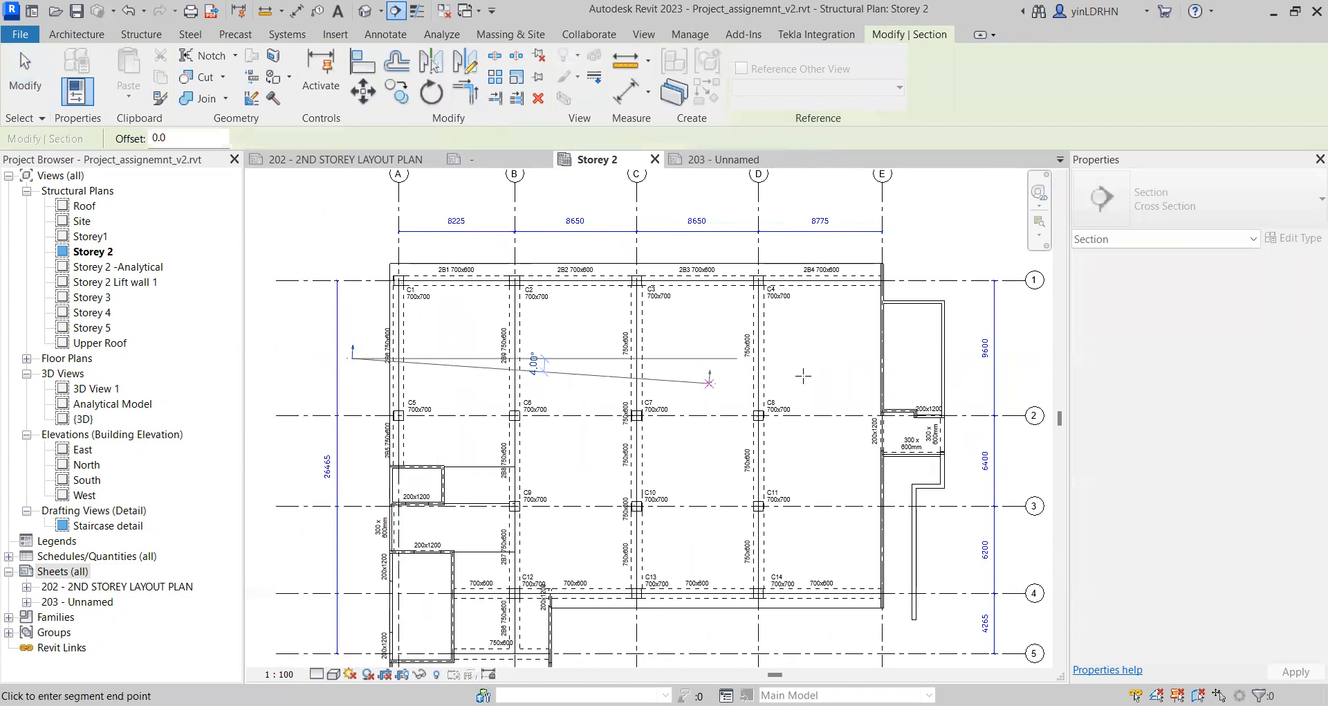
{"action": "left_click", "coordinate": [893, 355]}
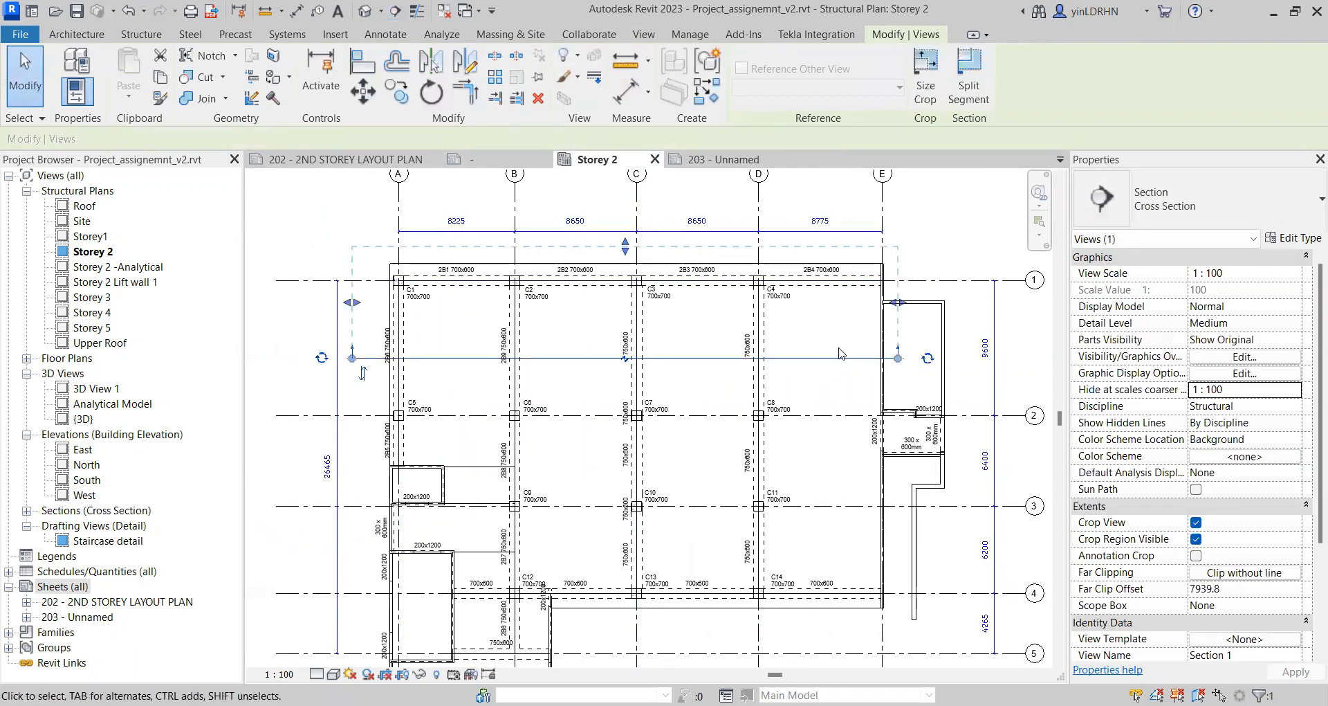
{"action": "left_click", "coordinate": [27, 511]}
{"action": "double_click", "coordinate": [92, 526]}
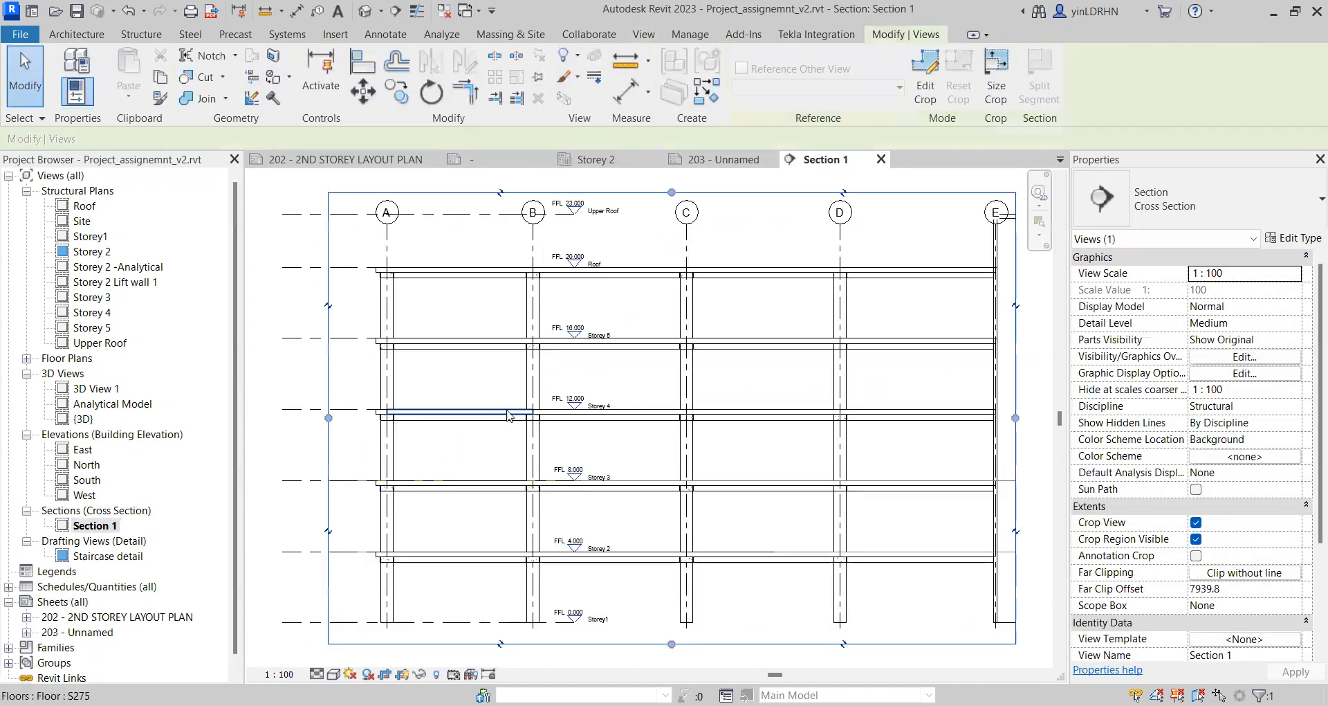
{"action": "scroll", "coordinate": [529, 414], "scroll_direction": "down", "scroll_amount": 1}
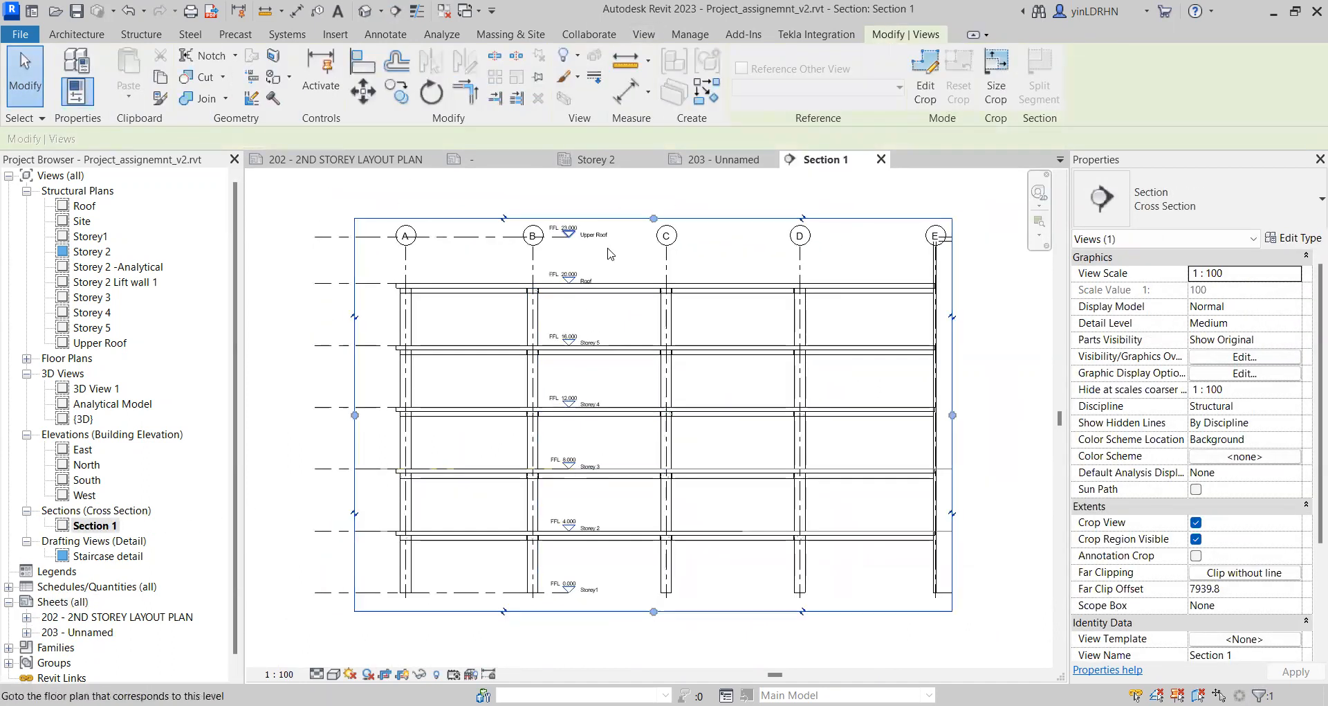
Step: Place the Section 1 view on sheet 203 below the staircase detail
{"action": "left_click", "coordinate": [719, 160]}
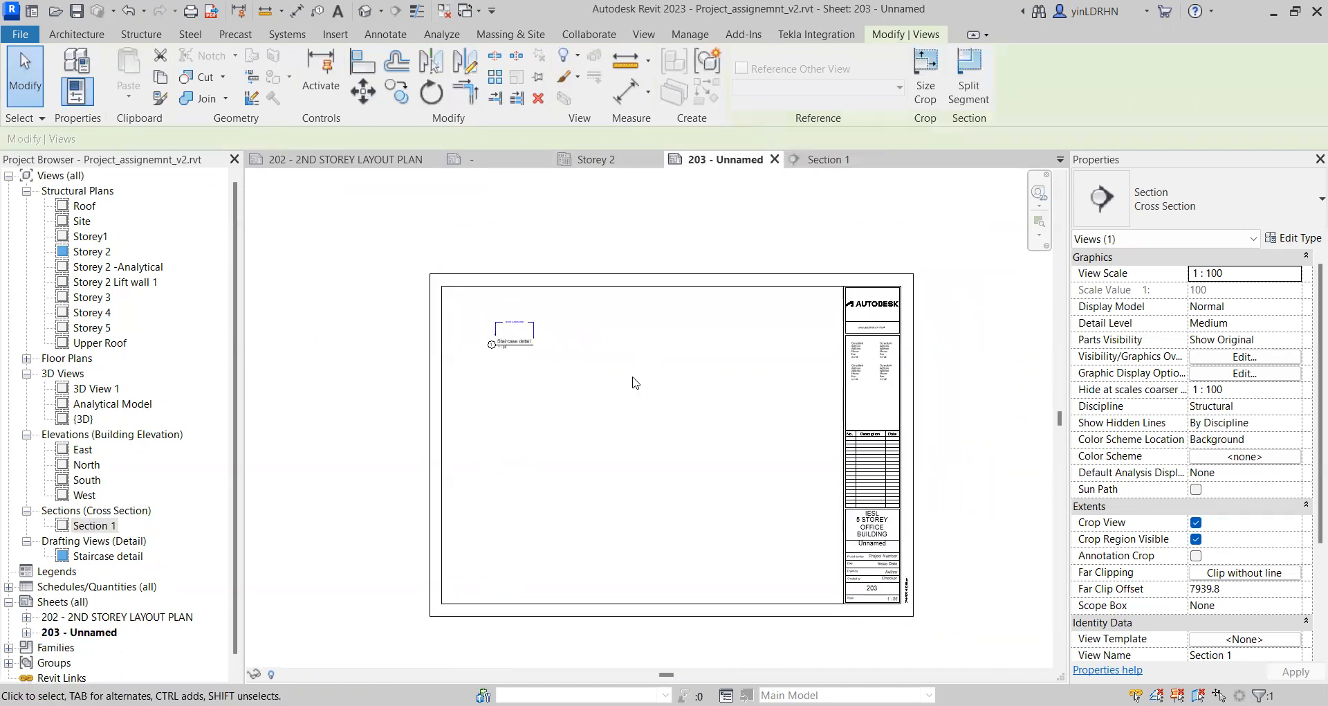
{"action": "left_click", "coordinate": [902, 84]}
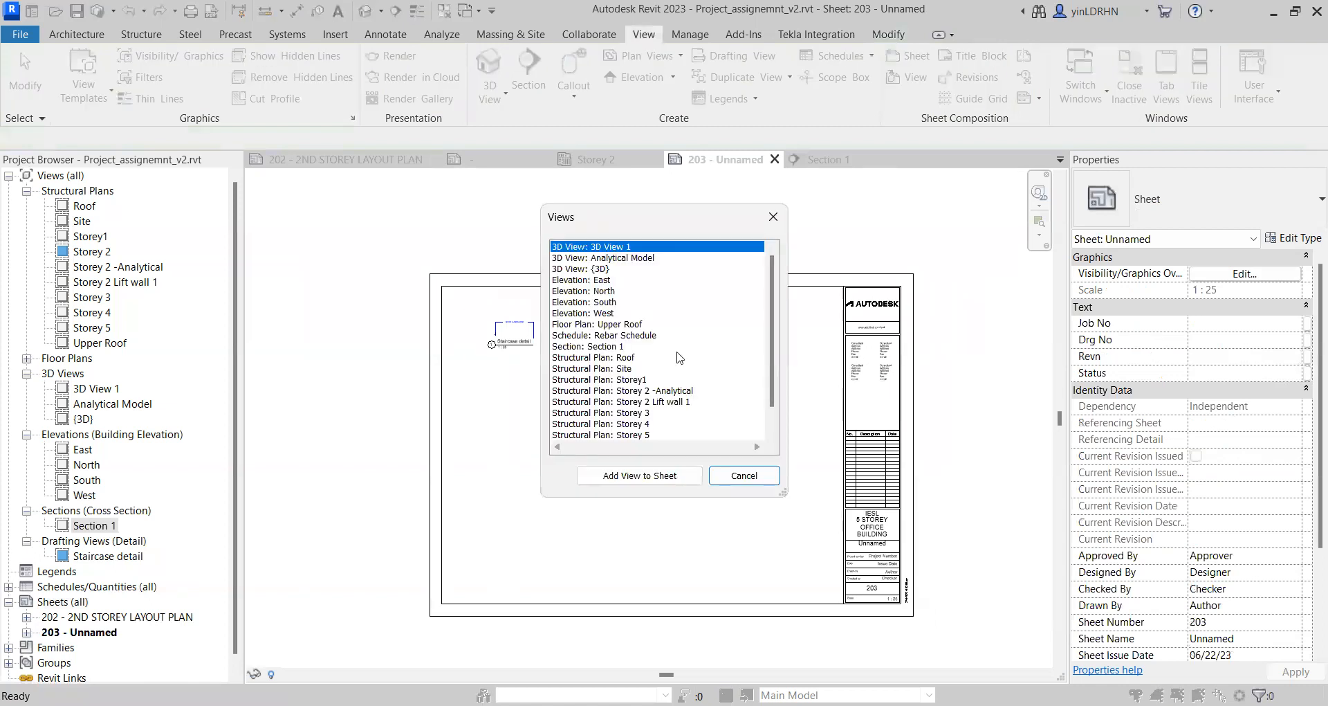
{"action": "left_click", "coordinate": [591, 347]}
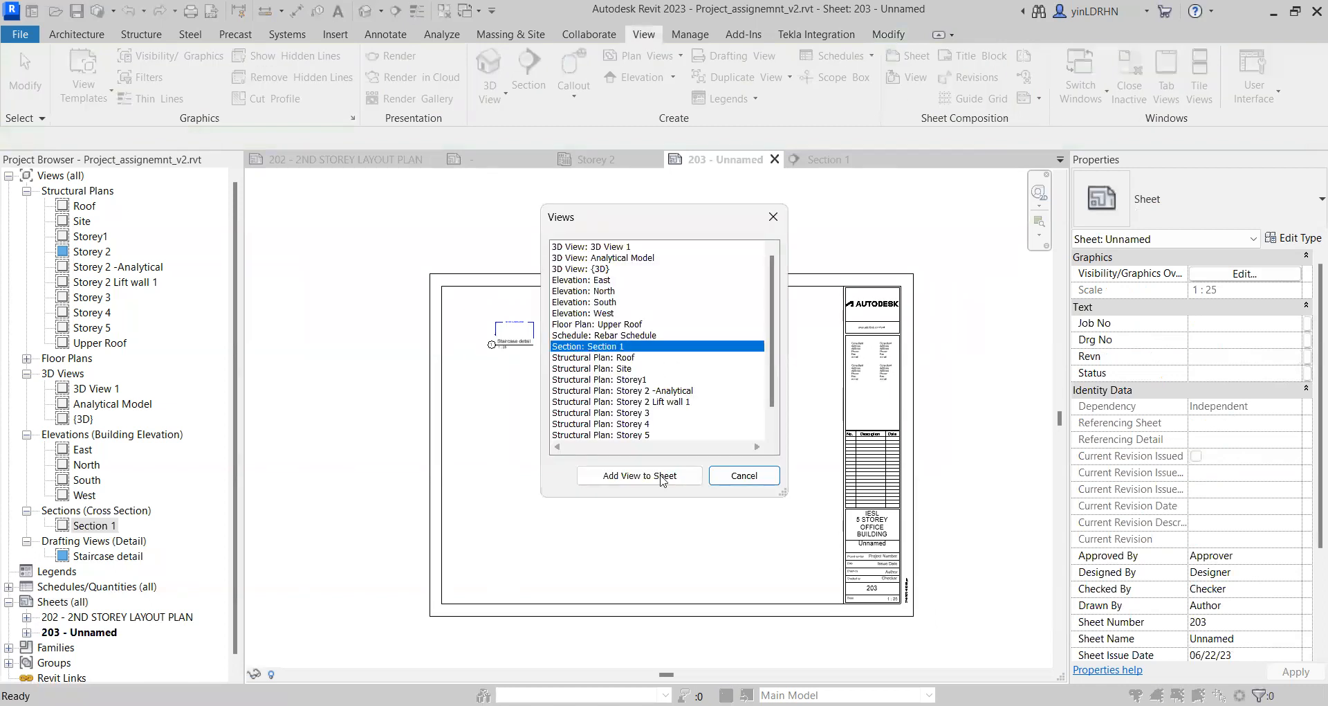
{"action": "left_click", "coordinate": [654, 486]}
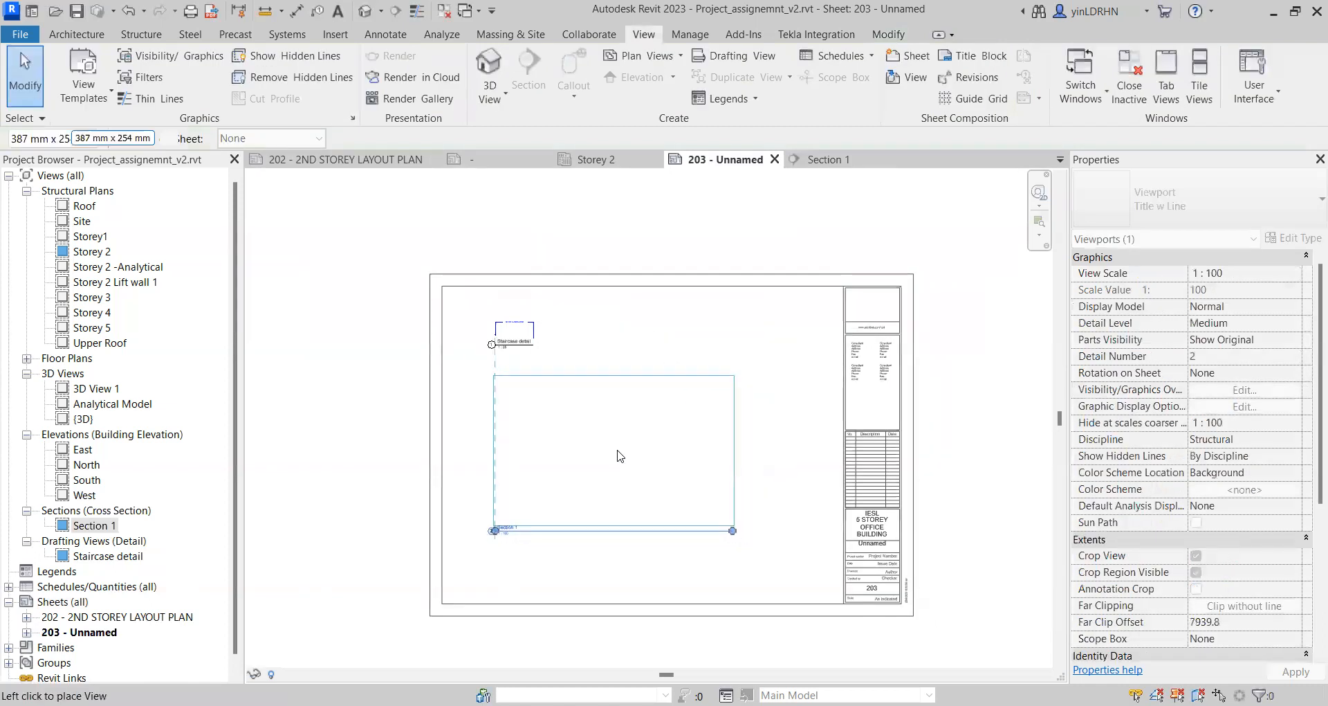
{"action": "left_click", "coordinate": [615, 451]}
{"action": "scroll", "coordinate": [578, 531], "scroll_direction": "up", "scroll_amount": 2}
{"action": "scroll", "coordinate": [577, 531], "scroll_direction": "up", "scroll_amount": 1}
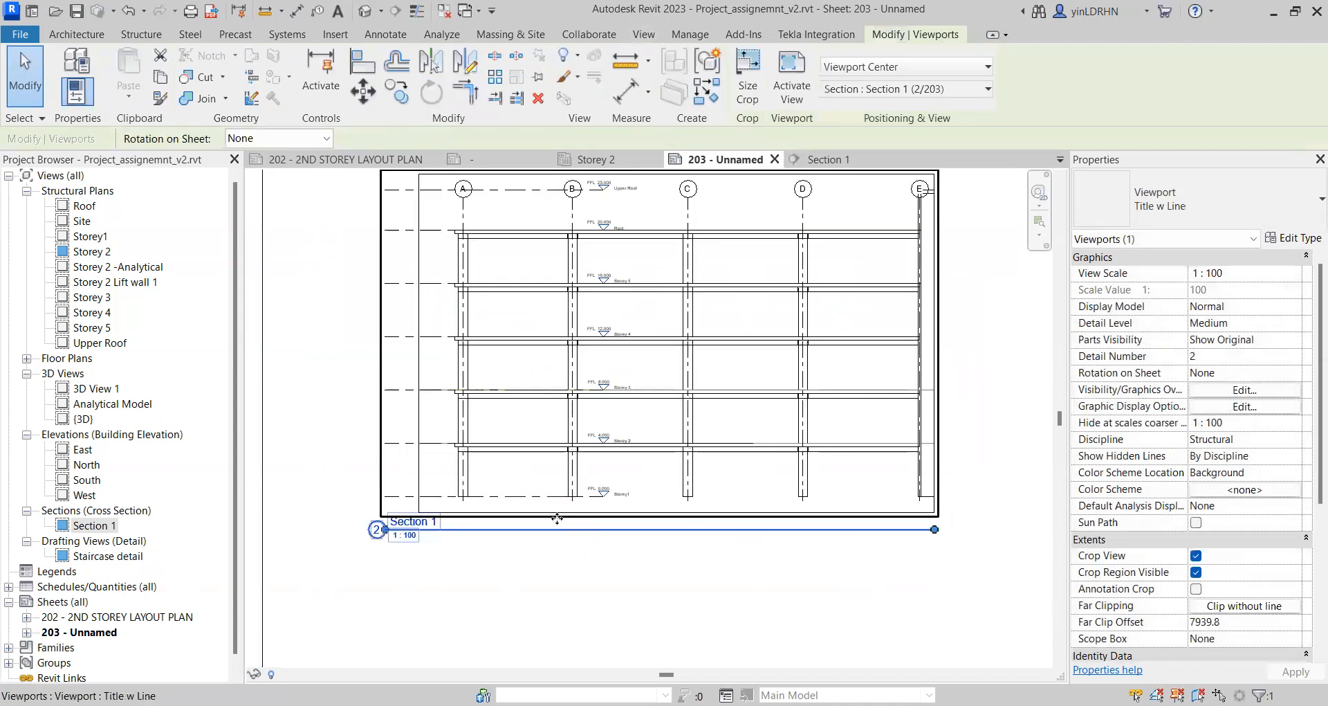
Step: Set the Section 1 viewport's scale to 1 : 50 and shift the viewport on the sheet
{"action": "scroll", "coordinate": [691, 485], "scroll_direction": "down", "scroll_amount": 1}
{"action": "left_click", "coordinate": [1234, 275]}
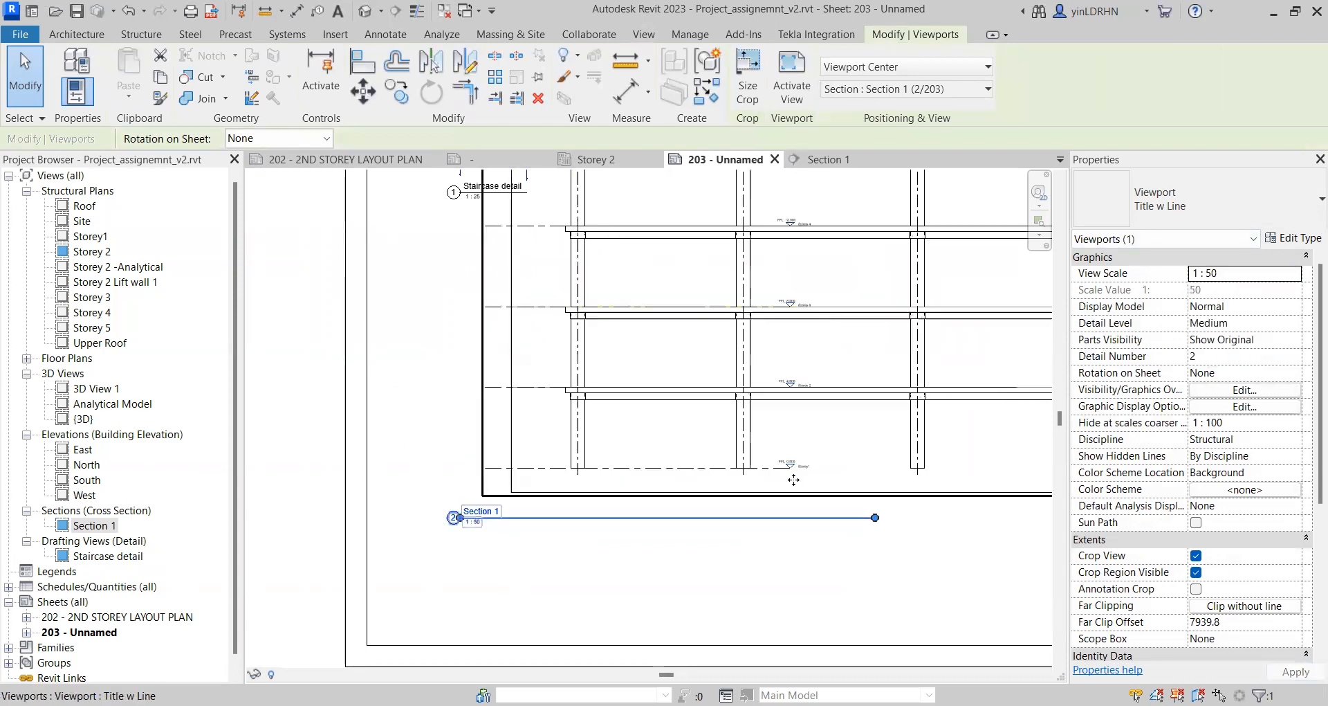
{"action": "scroll", "coordinate": [794, 478], "scroll_direction": "down", "scroll_amount": 2}
{"action": "left_click_drag", "start_coordinate": [828, 194], "coordinate": [681, 301]}
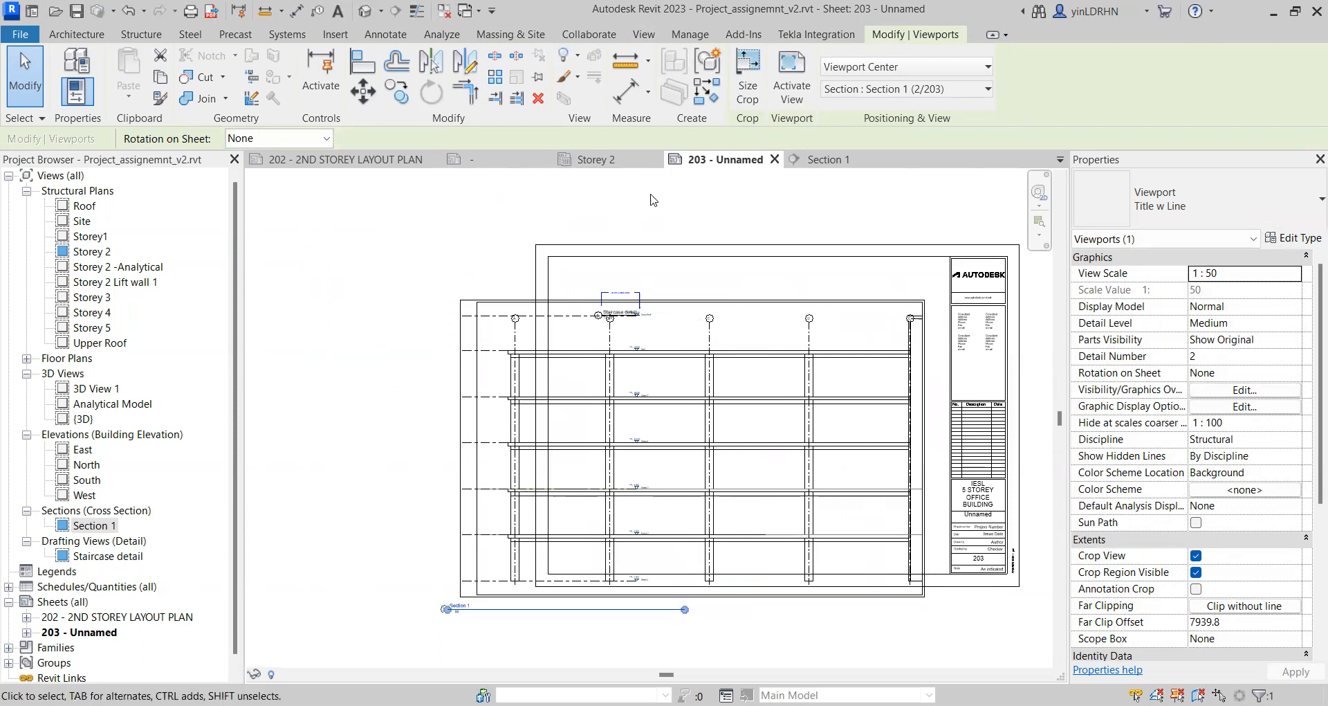
Step: Crop the Section 1 view from between grids A and B to just past grid D, with its upper edge between Storey 4 and Storey 5
{"action": "left_click", "coordinate": [816, 163]}
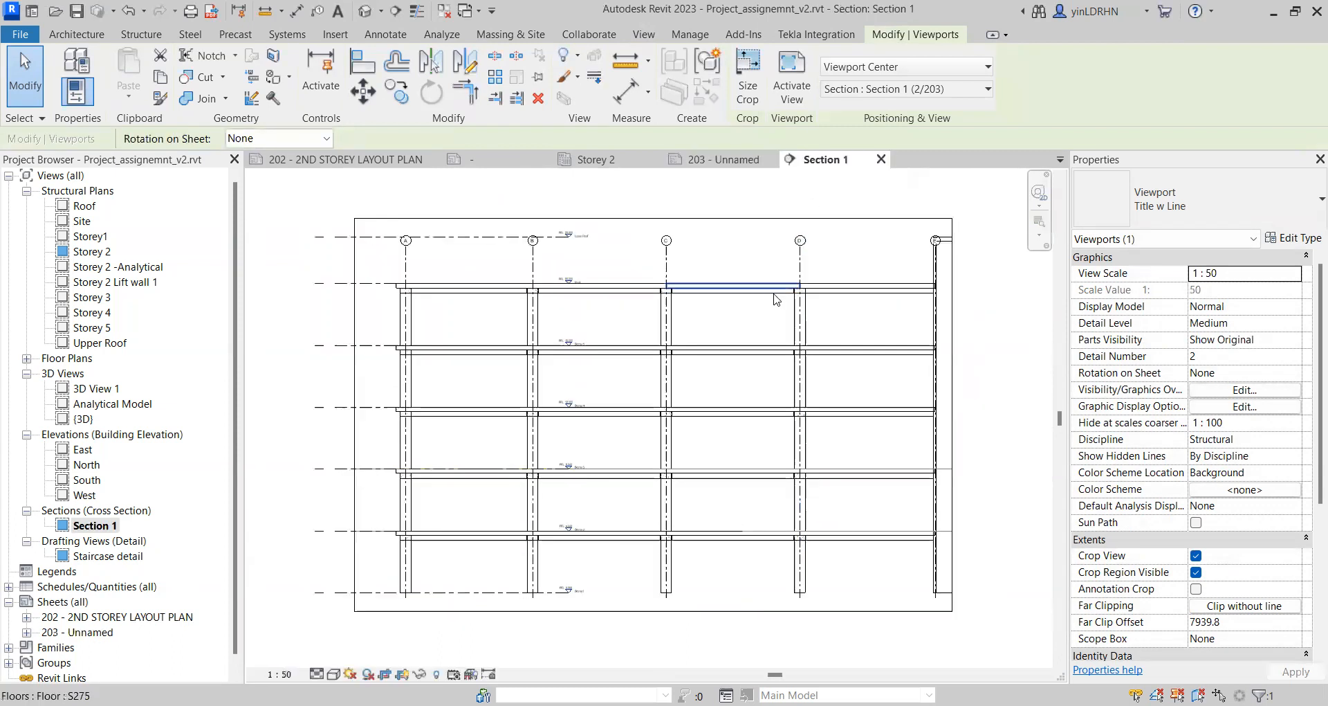
{"action": "left_click", "coordinate": [733, 234]}
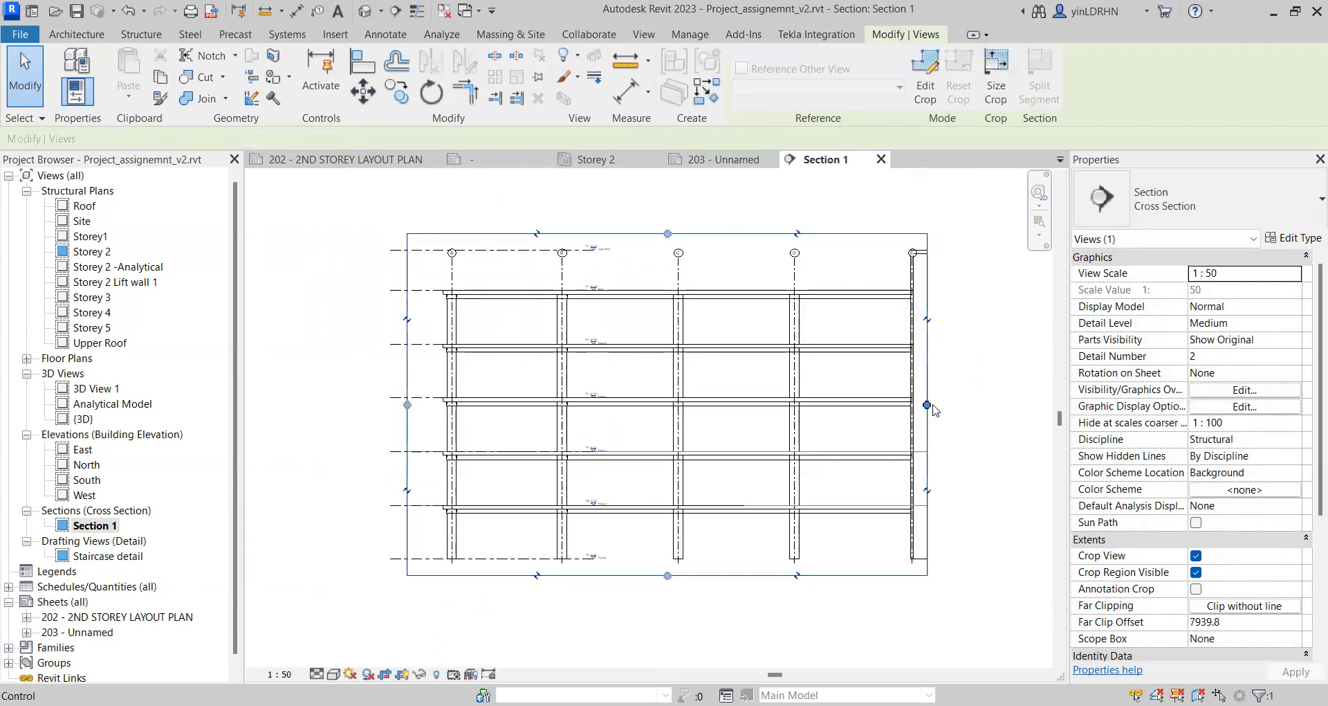
{"action": "left_click_drag", "start_coordinate": [855, 404], "coordinate": [832, 404]}
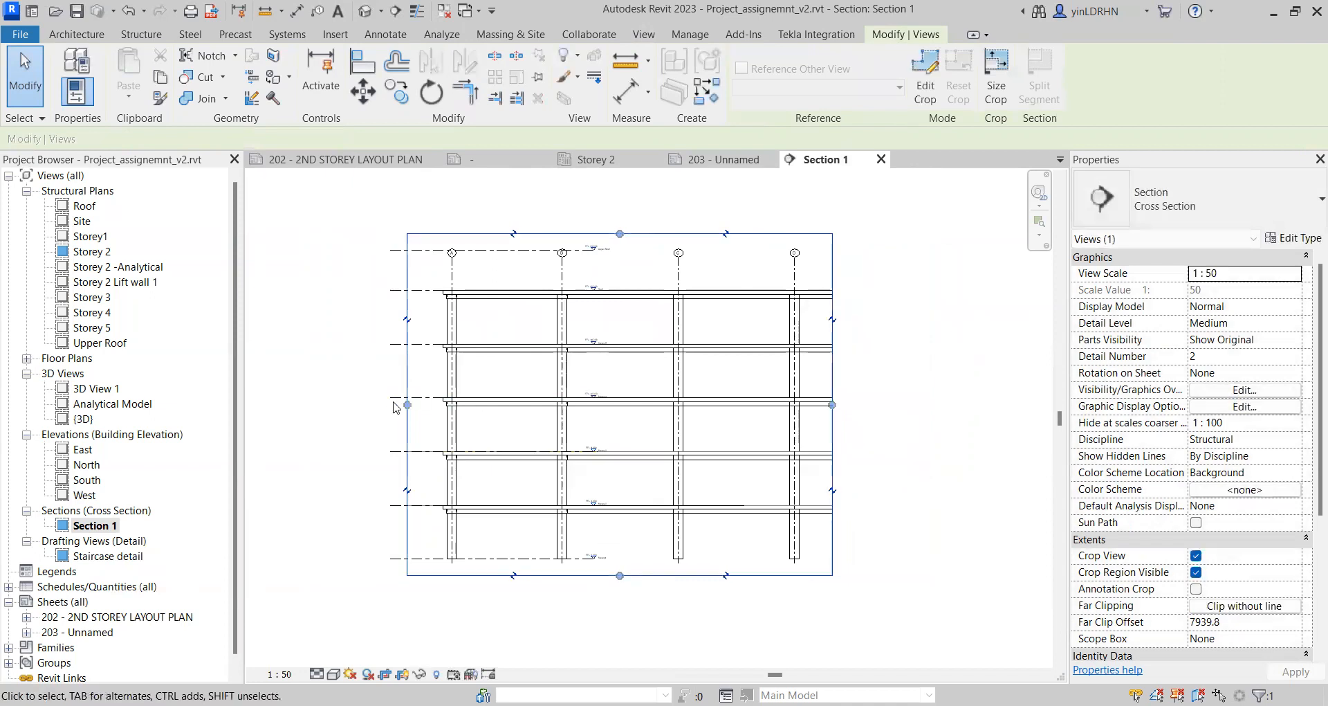
{"action": "left_click_drag", "start_coordinate": [407, 404], "coordinate": [512, 405]}
{"action": "left_click_drag", "start_coordinate": [672, 233], "coordinate": [767, 341]}
Step: Move the Section 1 view title on sheet 203 inside the sheet border, directly beneath the viewport's lower-left corner
{"action": "left_click", "coordinate": [723, 160]}
{"action": "left_click", "coordinate": [729, 394]}
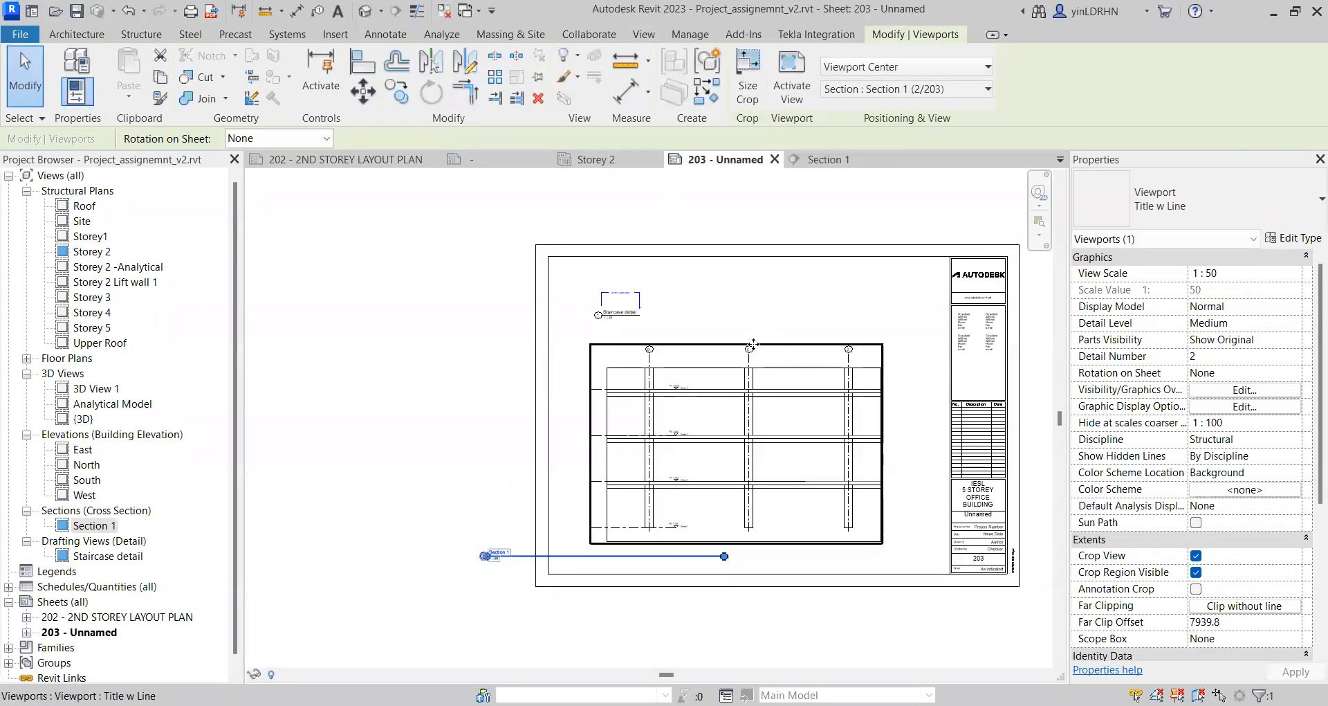
{"action": "left_click", "coordinate": [378, 531]}
{"action": "left_click", "coordinate": [493, 556]}
{"action": "scroll", "coordinate": [525, 570], "scroll_direction": "up", "scroll_amount": 3}
{"action": "scroll", "coordinate": [522, 568], "scroll_direction": "up", "scroll_amount": 1}
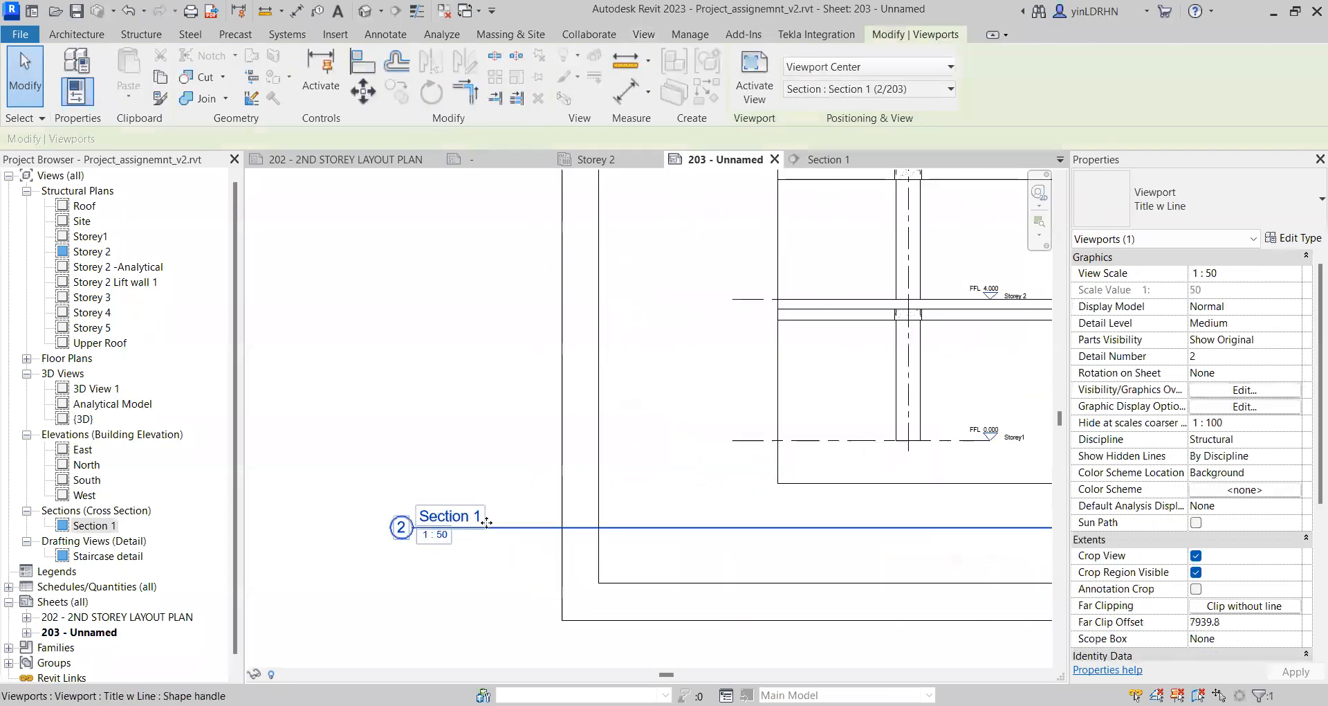
{"action": "scroll", "coordinate": [787, 519], "scroll_direction": "down", "scroll_amount": 2}
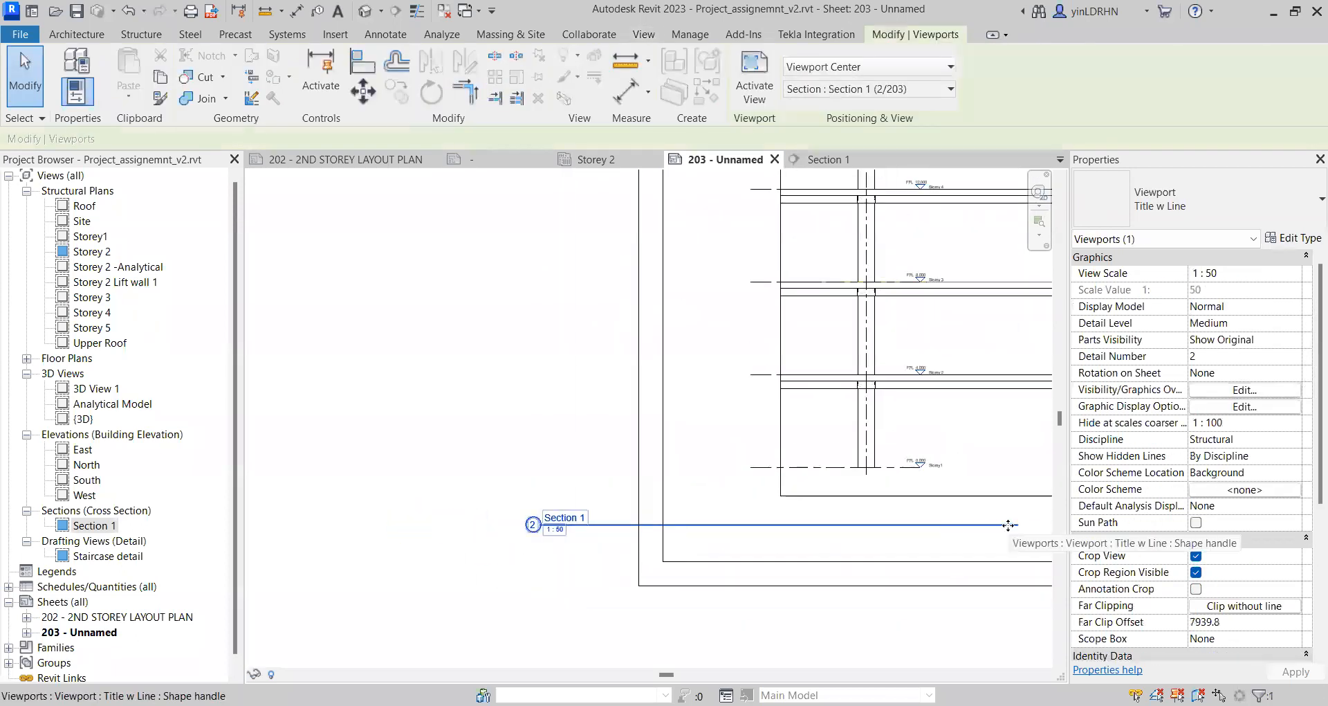
{"action": "left_click_drag", "start_coordinate": [1015, 523], "coordinate": [1178, 523]}
{"action": "middle_click_drag", "start_coordinate": [1045, 512], "coordinate": [753, 493]}
{"action": "left_click_drag", "start_coordinate": [750, 503], "coordinate": [804, 504]}
{"action": "left_click", "coordinate": [808, 611]}
{"action": "double_click", "coordinate": [811, 512]}
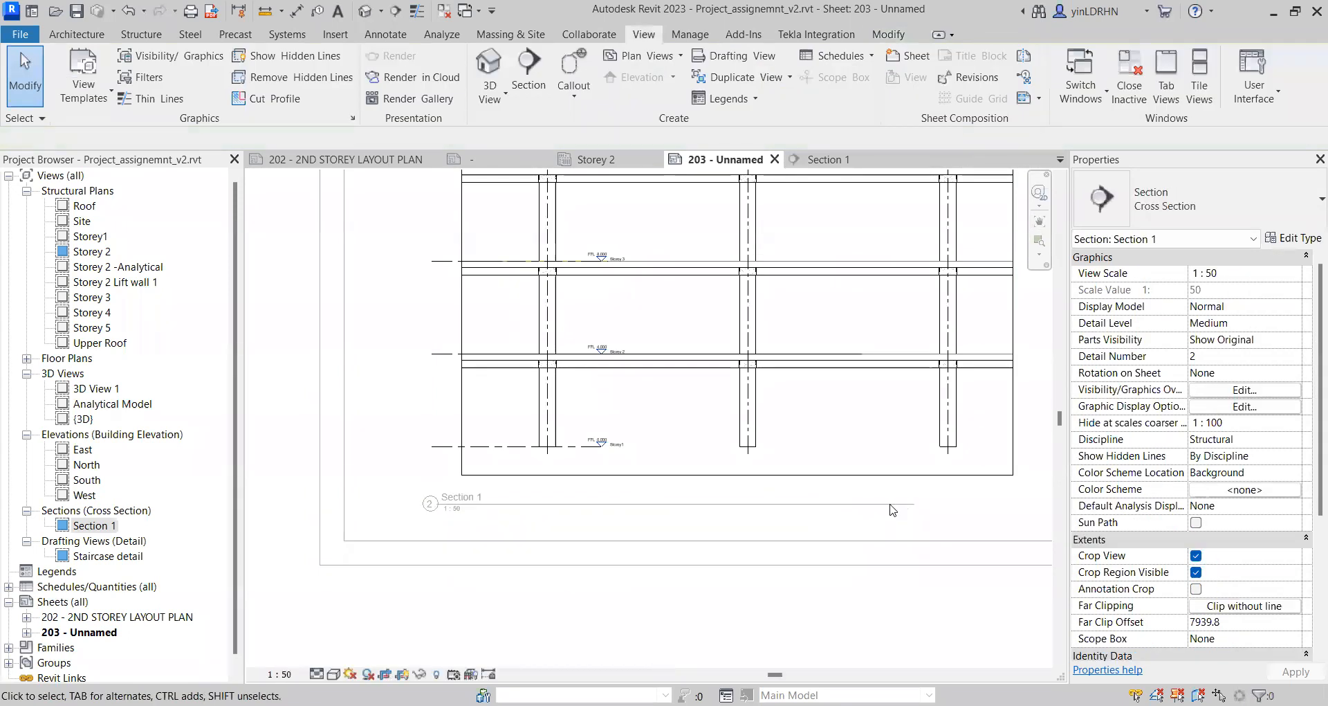
{"action": "scroll", "coordinate": [761, 467], "scroll_direction": "down", "scroll_amount": 1}
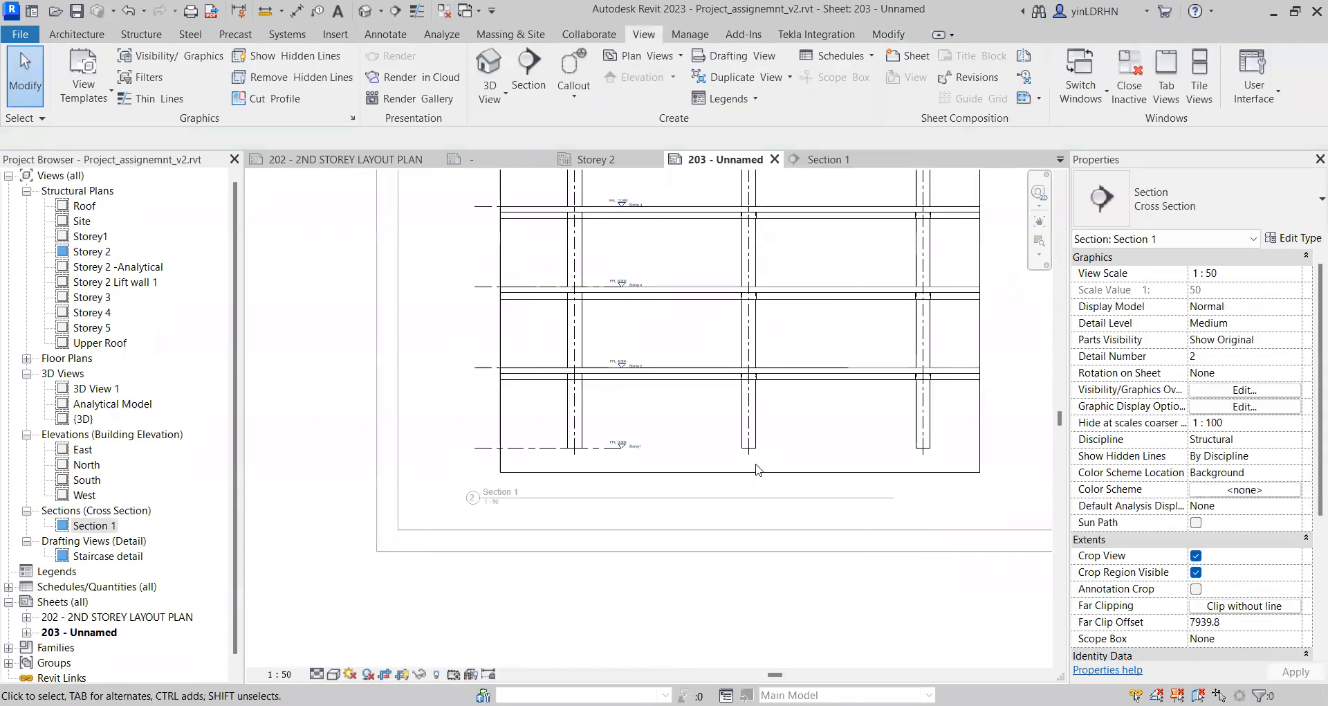
{"action": "left_click", "coordinate": [747, 471]}
{"action": "key", "text": "Escape"}
{"action": "scroll", "coordinate": [698, 468], "scroll_direction": "down", "scroll_amount": 2}
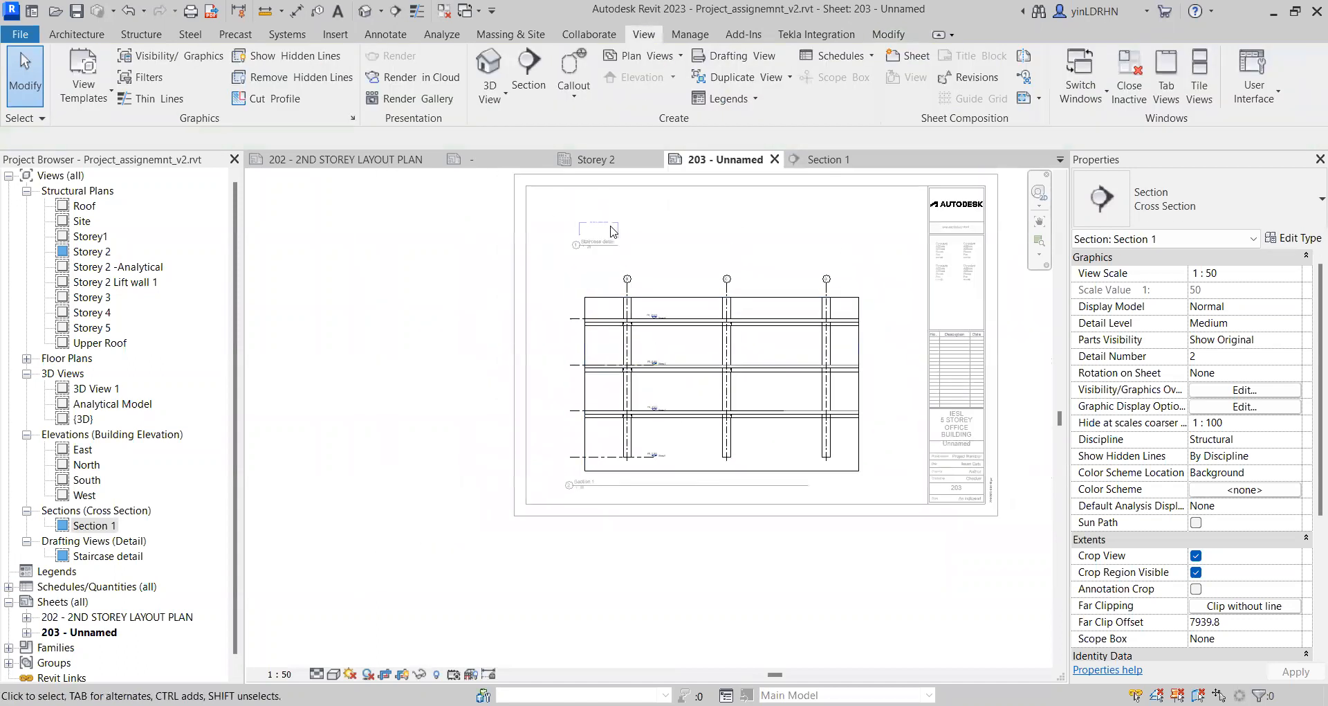
{"action": "double_click", "coordinate": [609, 237]}
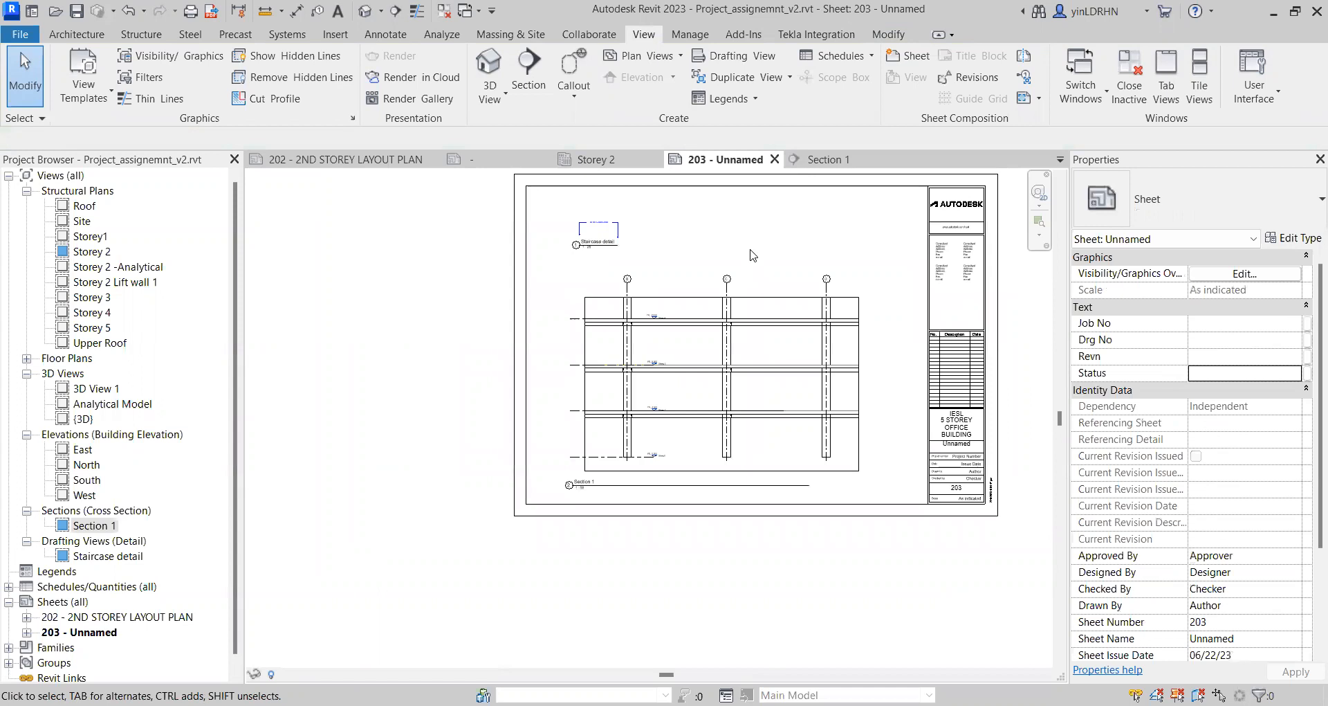
Step: Shorten the Section 1 title line on sheet 203 to just past its title text
{"action": "left_click", "coordinate": [584, 485]}
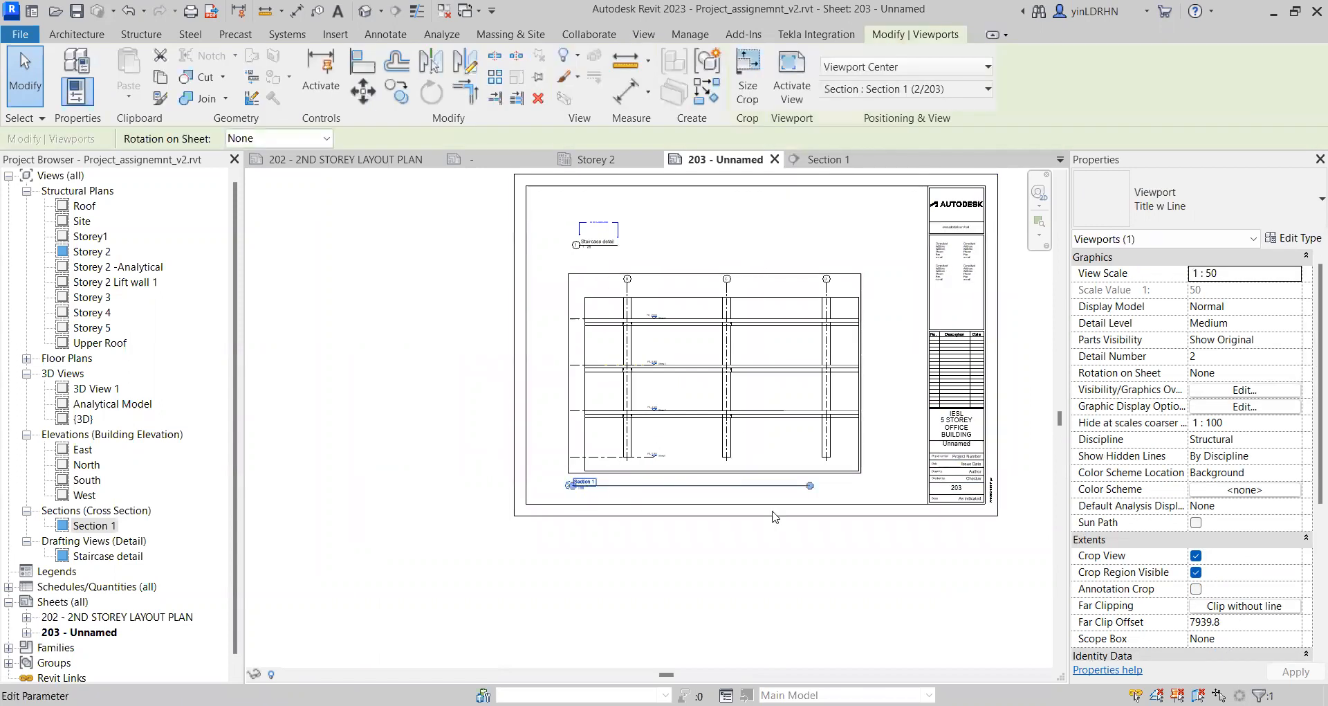
{"action": "scroll", "coordinate": [811, 487], "scroll_direction": "up", "scroll_amount": 3}
{"action": "left_click_drag", "start_coordinate": [812, 484], "coordinate": [338, 480]}
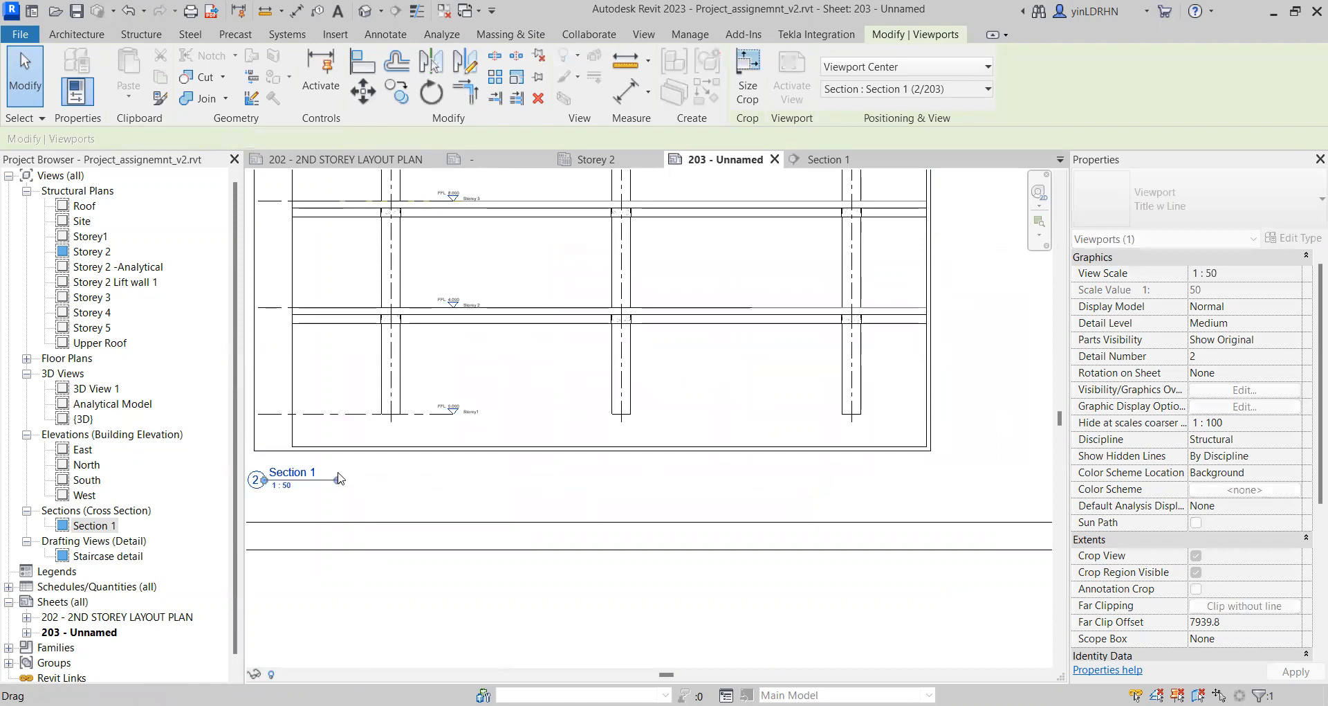
{"action": "left_click", "coordinate": [385, 621]}
{"action": "scroll", "coordinate": [630, 493], "scroll_direction": "down", "scroll_amount": 2}
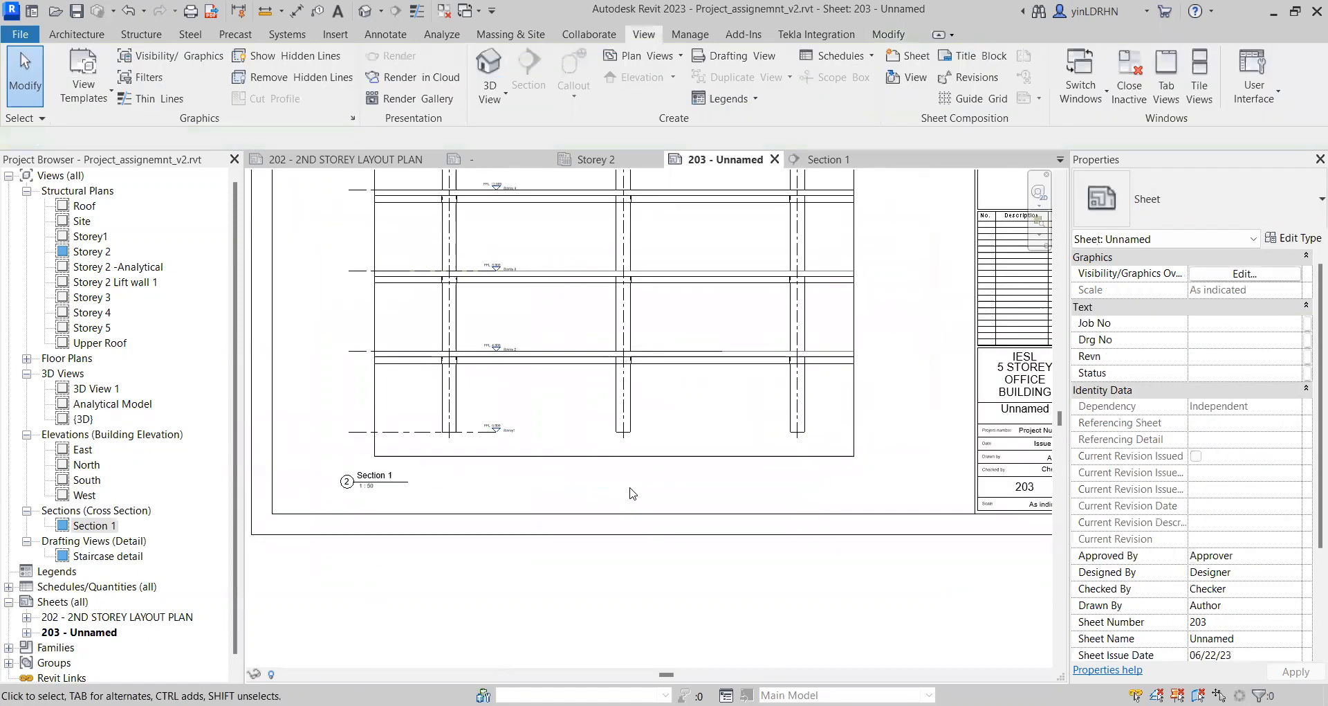
{"action": "scroll", "coordinate": [607, 490], "scroll_direction": "down", "scroll_amount": 2}
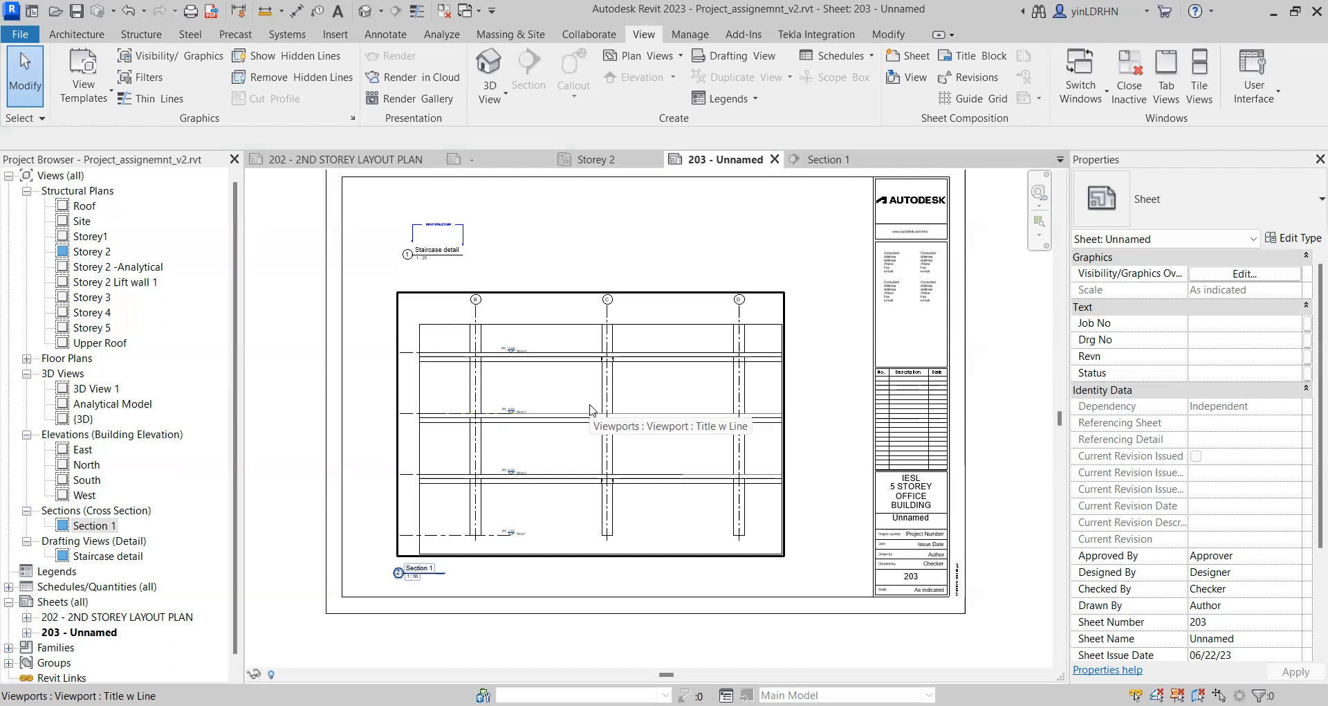
Step: Examine the section mark between grids 1 and 2 on the sheet 202 layout plan
{"action": "left_click", "coordinate": [383, 161]}
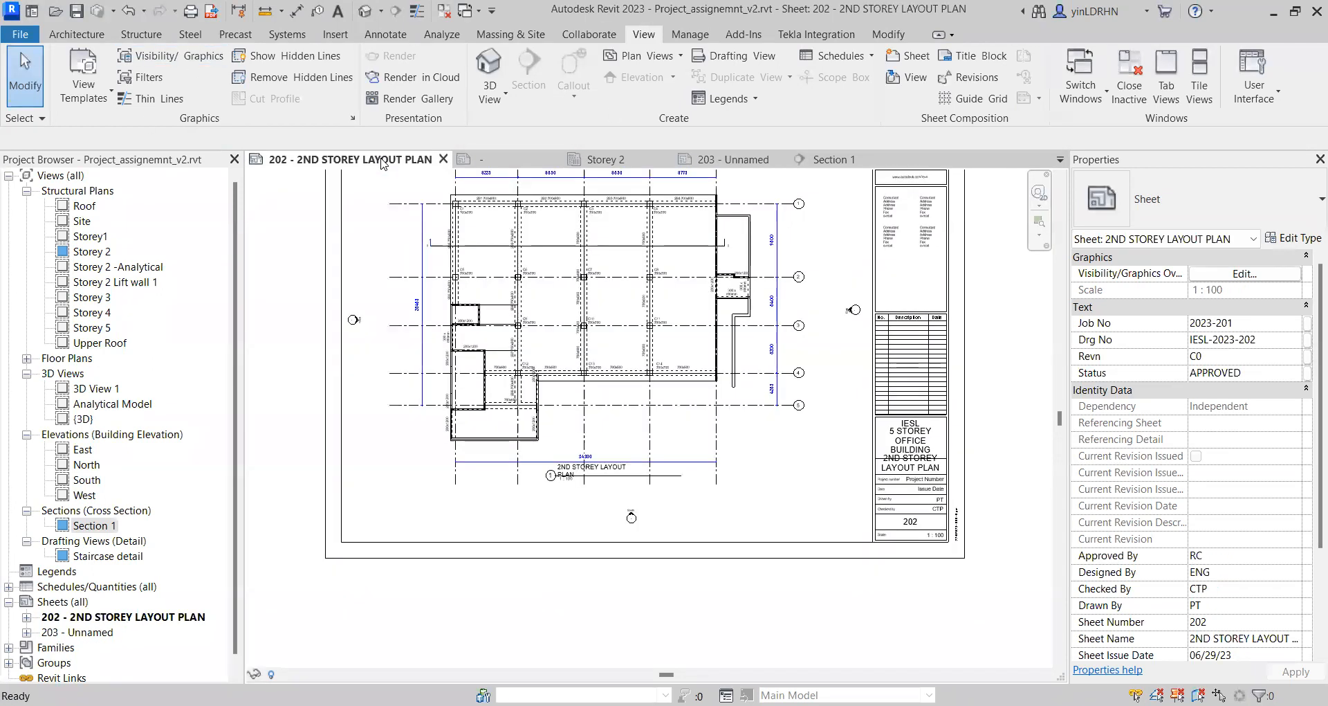
{"action": "scroll", "coordinate": [490, 202], "scroll_direction": "up", "scroll_amount": 3}
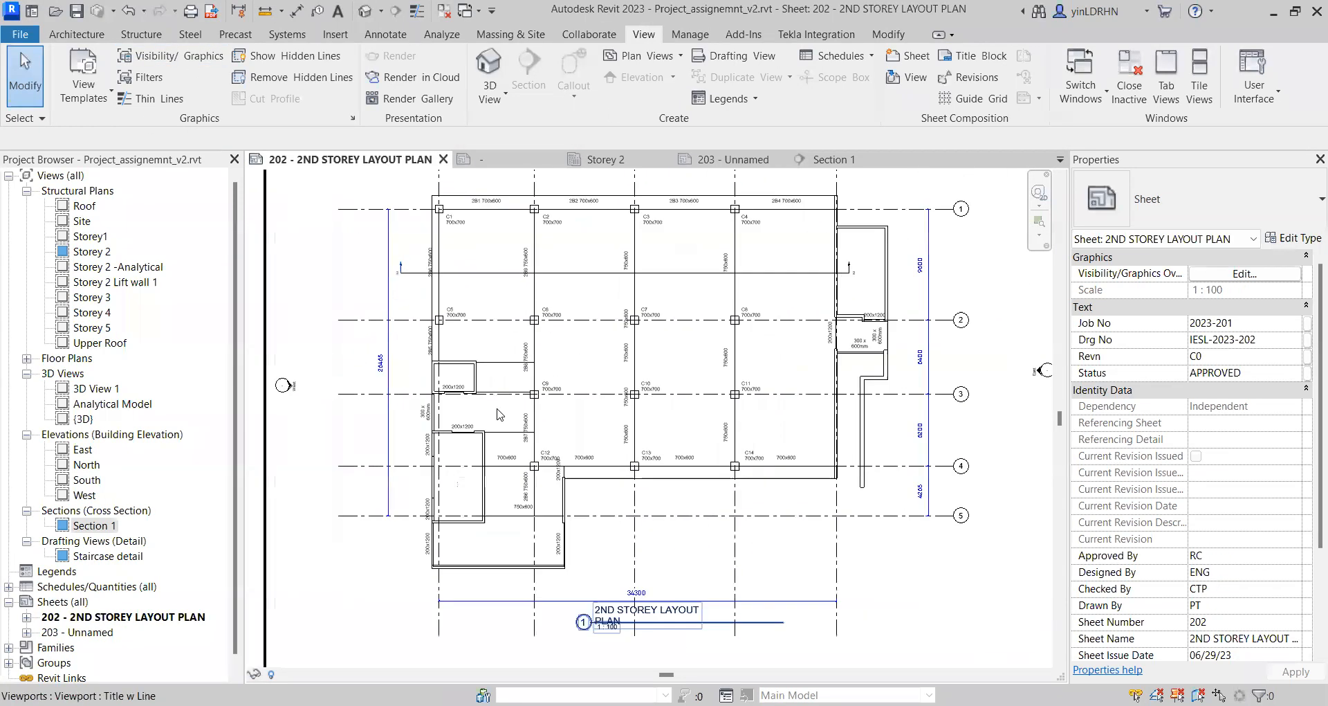
{"action": "middle_click_drag", "start_coordinate": [585, 361], "coordinate": [585, 440]}
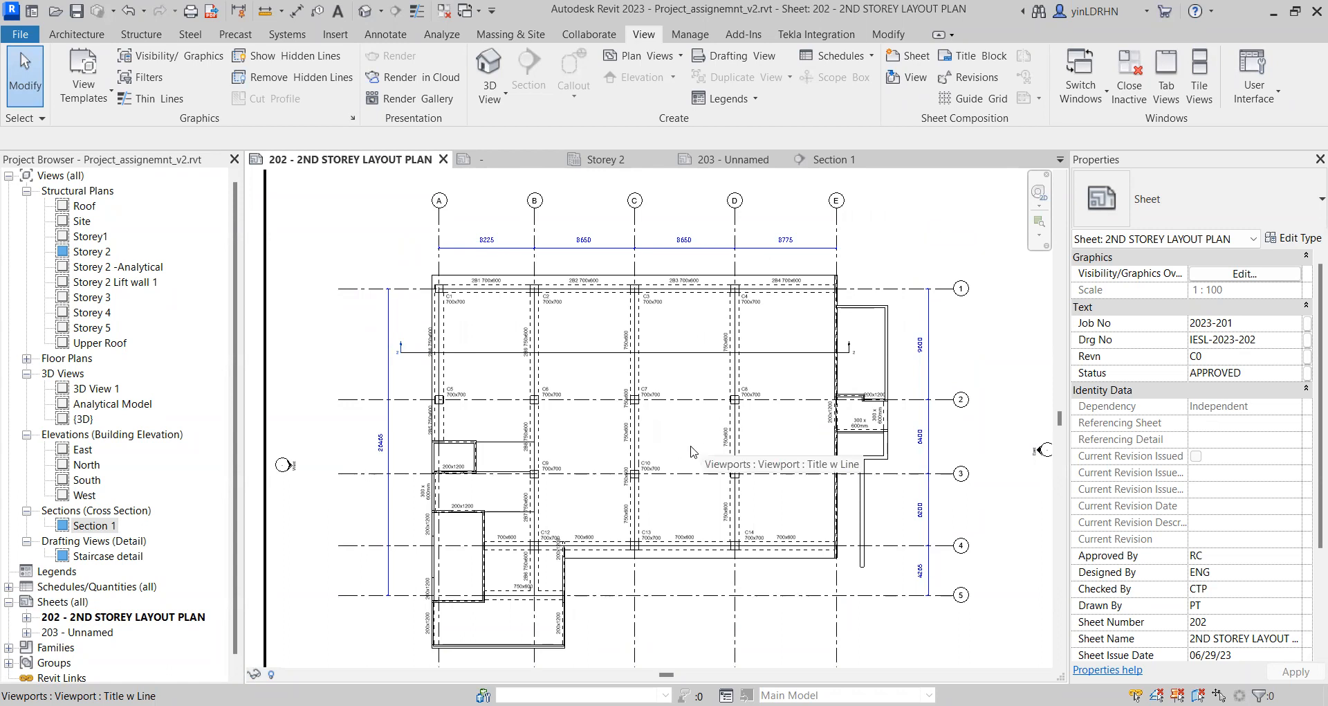
Step: Open Section 1 from its mark on the Storey 2 plan, set its detail number to A, and check the mark
{"action": "scroll", "coordinate": [585, 458], "scroll_direction": "up", "scroll_amount": 2}
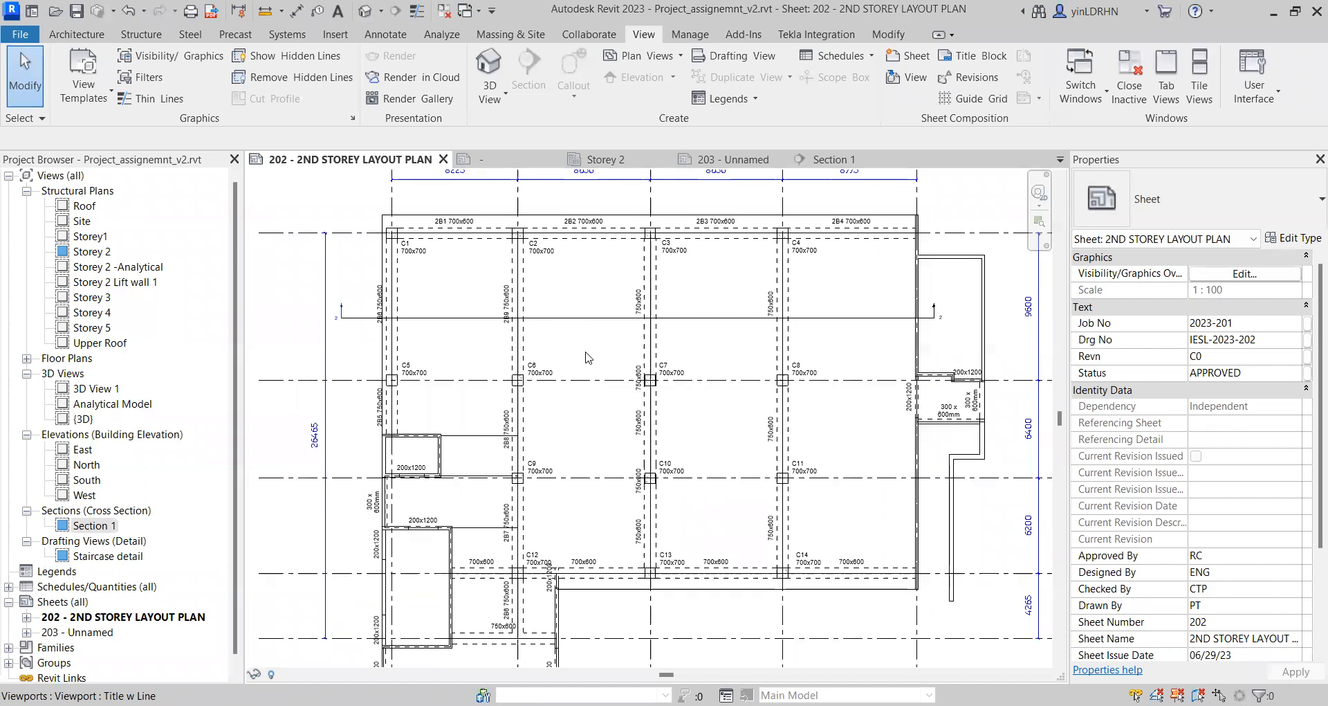
{"action": "scroll", "coordinate": [364, 338], "scroll_direction": "up", "scroll_amount": 3}
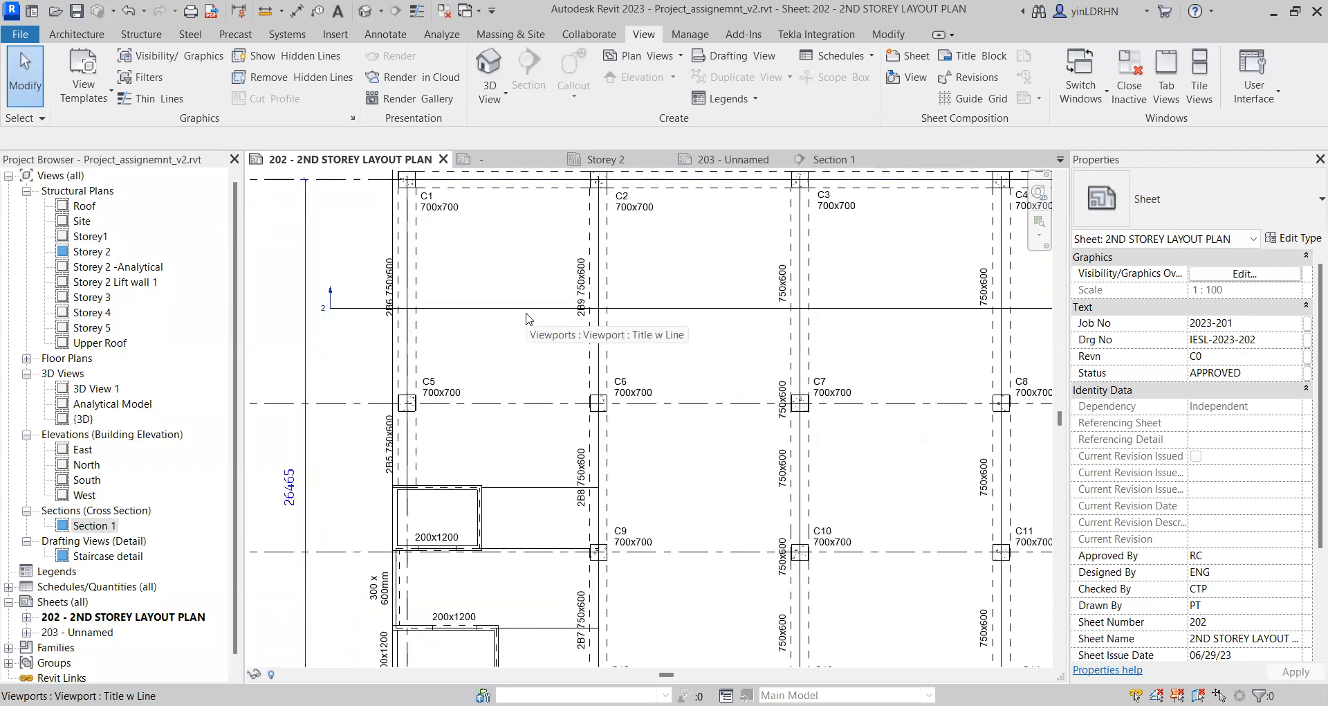
{"action": "scroll", "coordinate": [526, 313], "scroll_direction": "down", "scroll_amount": 2}
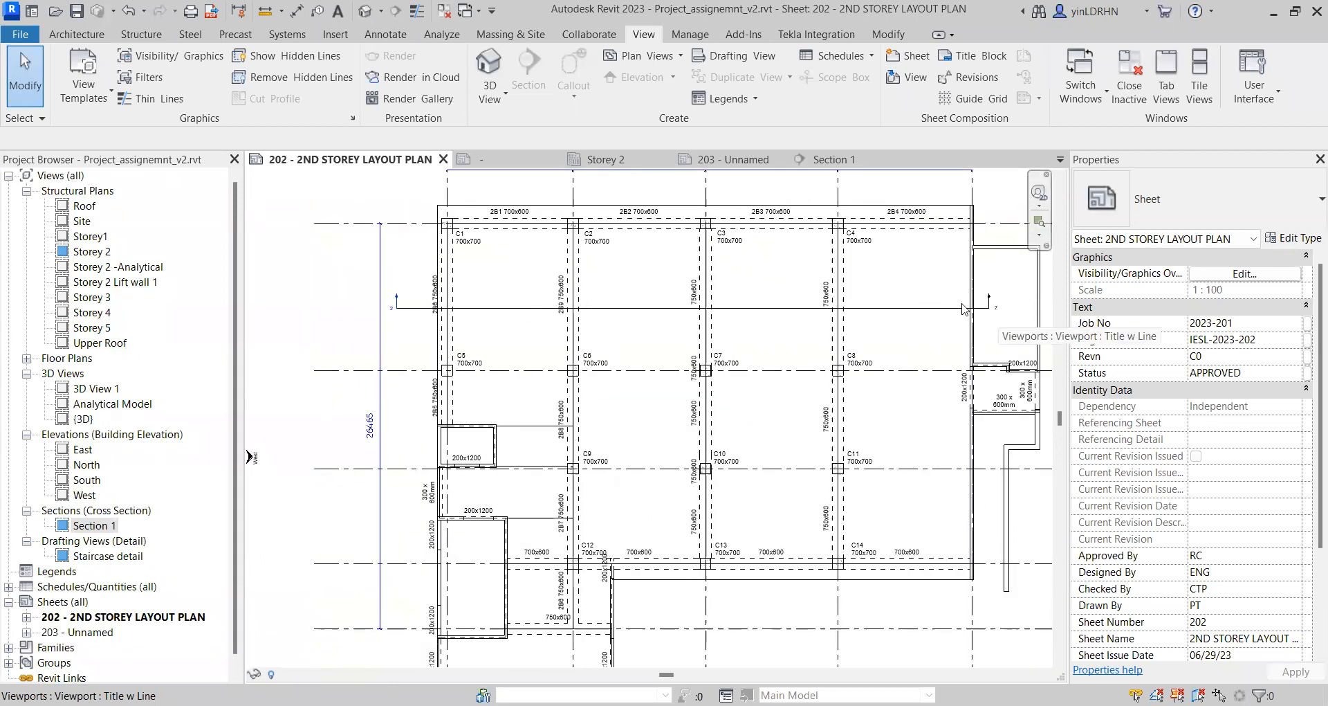
{"action": "left_click", "coordinate": [601, 159]}
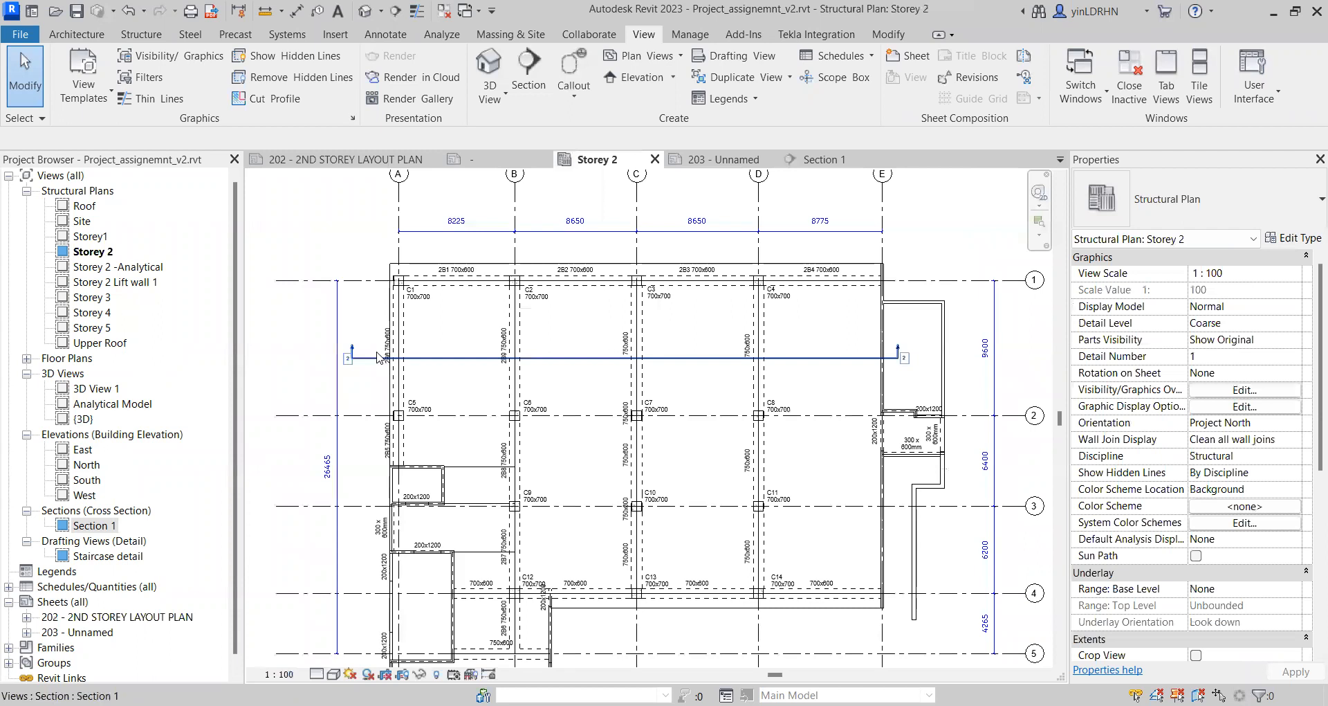
{"action": "scroll", "coordinate": [350, 360], "scroll_direction": "up", "scroll_amount": 3}
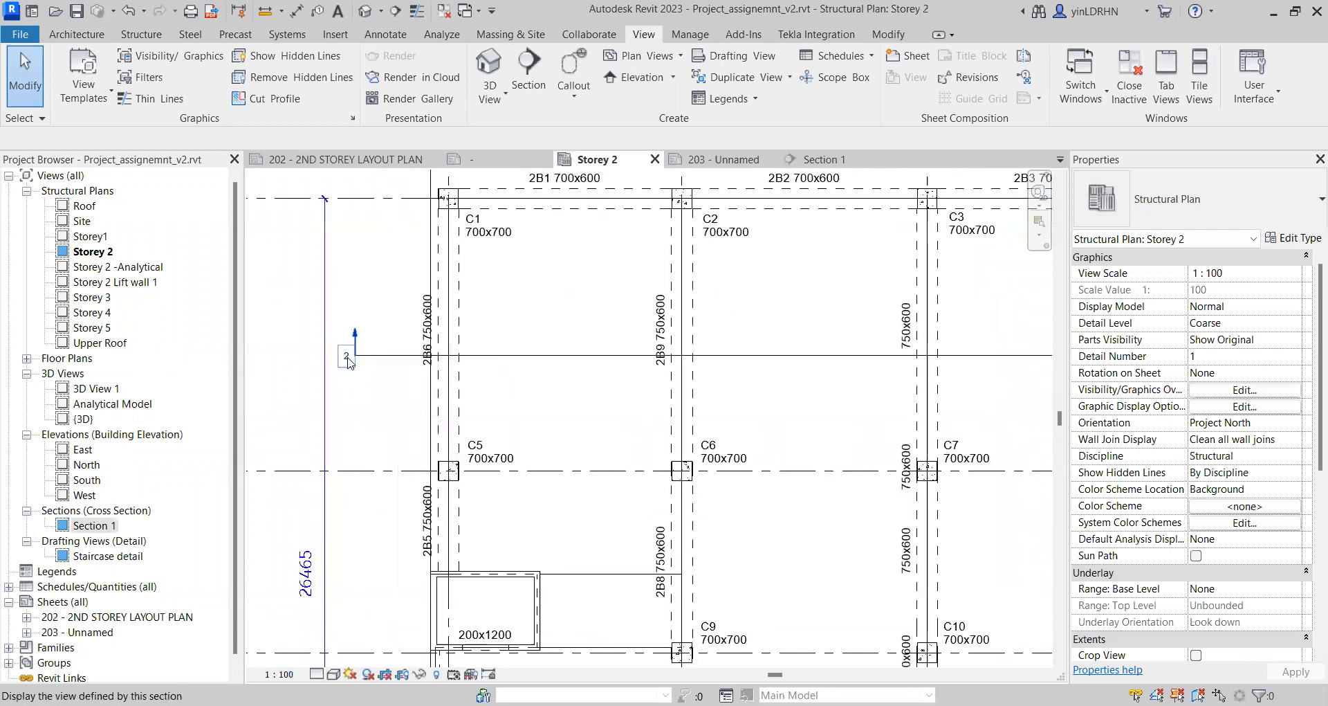
{"action": "double_click", "coordinate": [348, 358]}
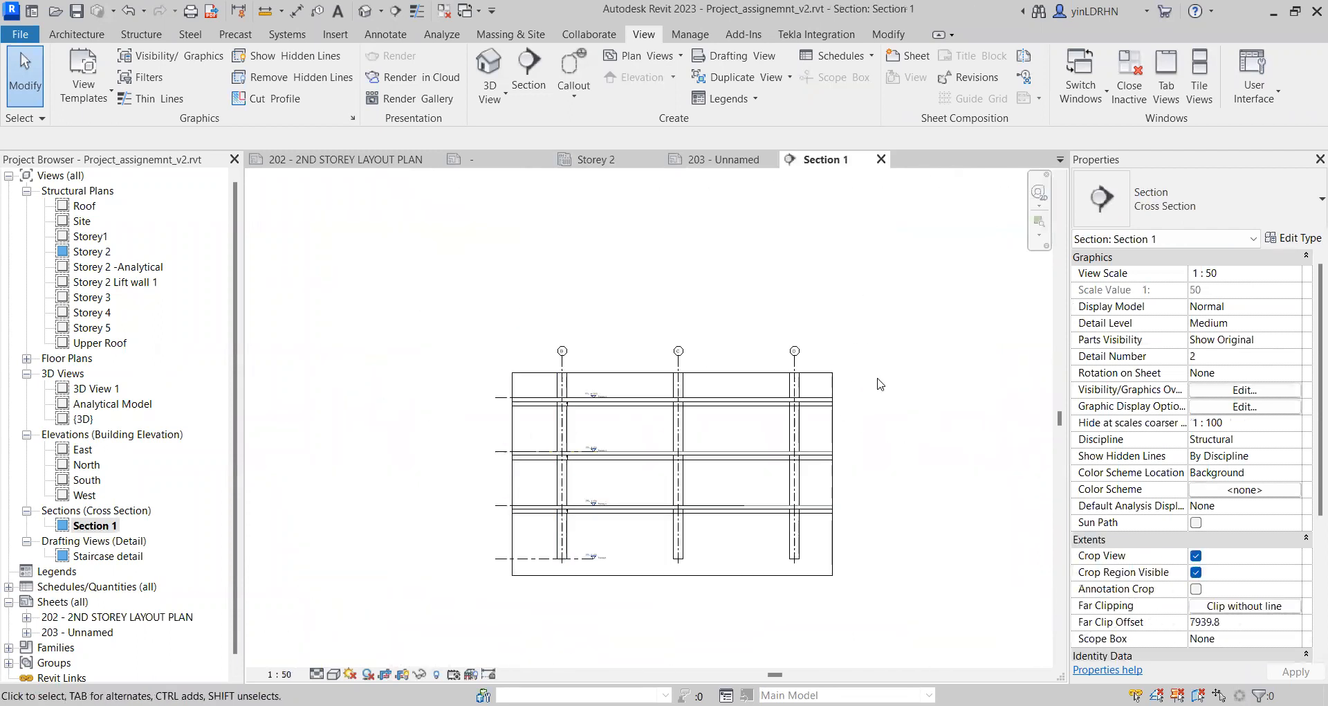
{"action": "left_click", "coordinate": [1214, 358]}
{"action": "type", "text": "A"}
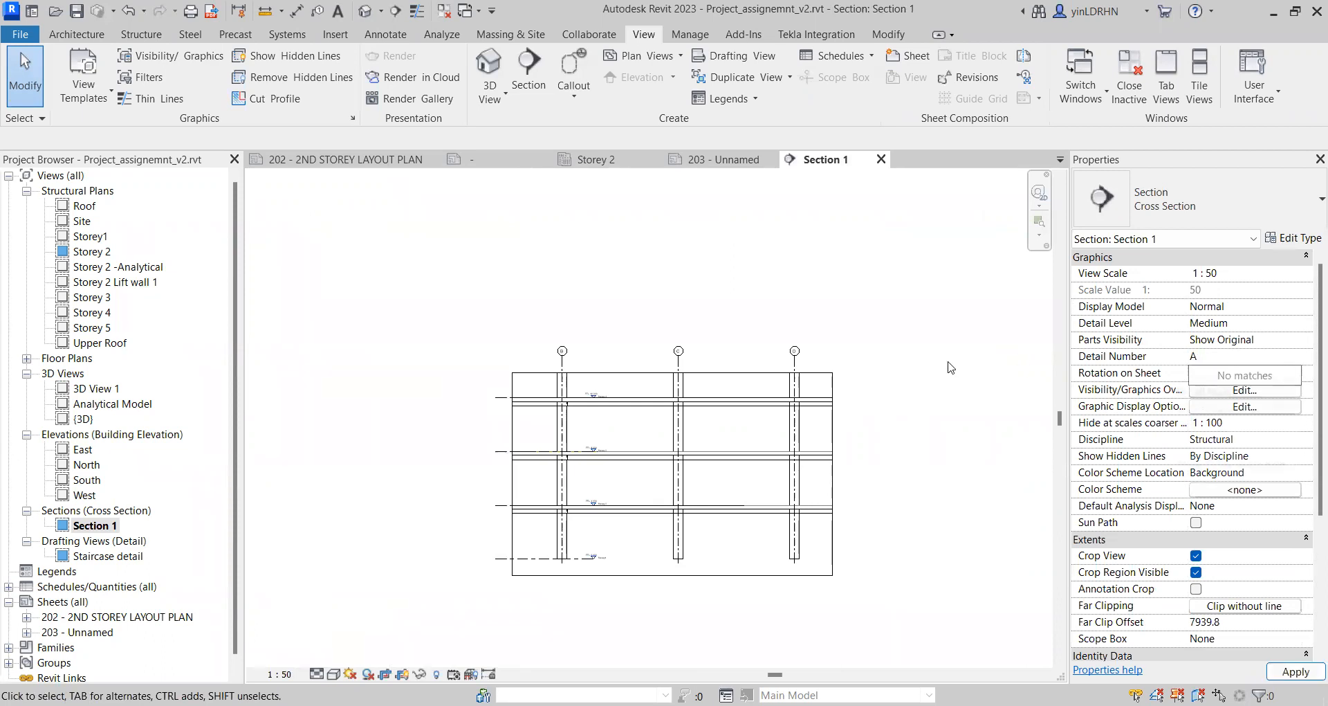
{"action": "left_click", "coordinate": [592, 160]}
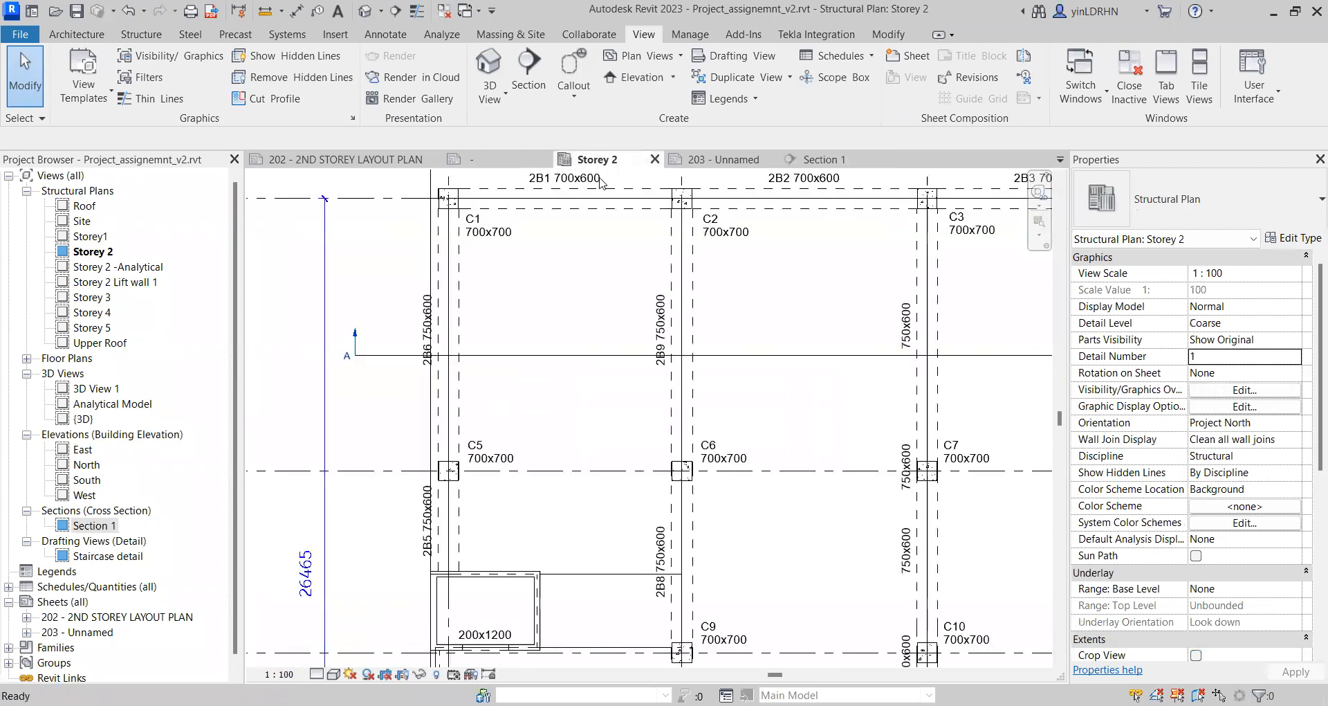
{"action": "middle_click_drag", "start_coordinate": [814, 415], "coordinate": [645, 401]}
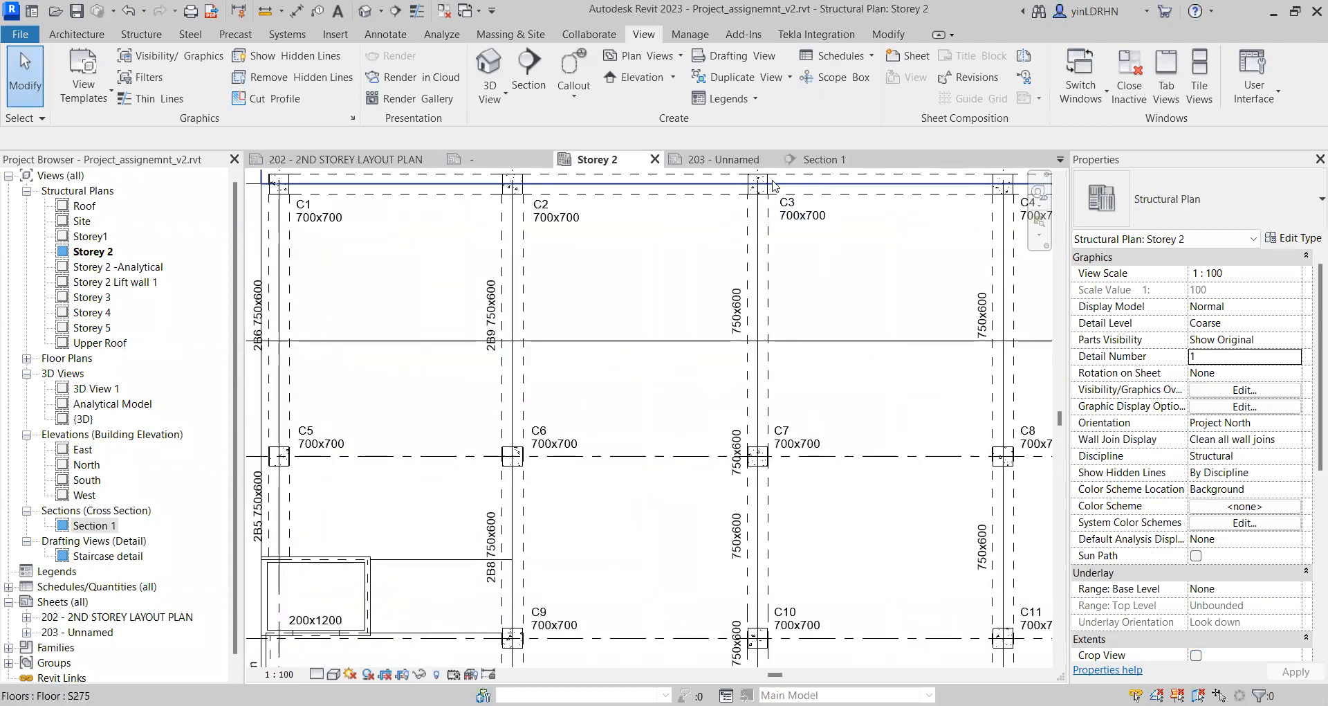
Step: Set the Section 1 viewport's title on sheet 203 to SECTION GL B-D
{"action": "left_click", "coordinate": [713, 160]}
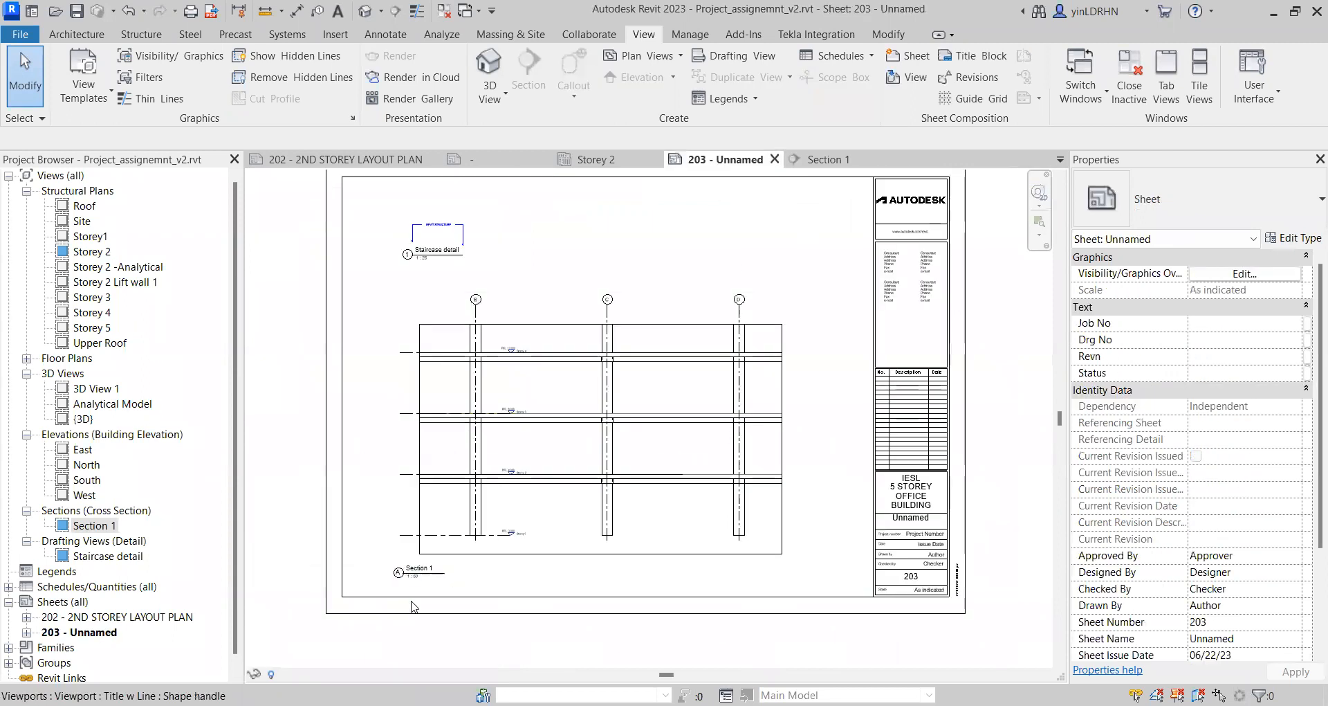
{"action": "scroll", "coordinate": [410, 559], "scroll_direction": "up", "scroll_amount": 4}
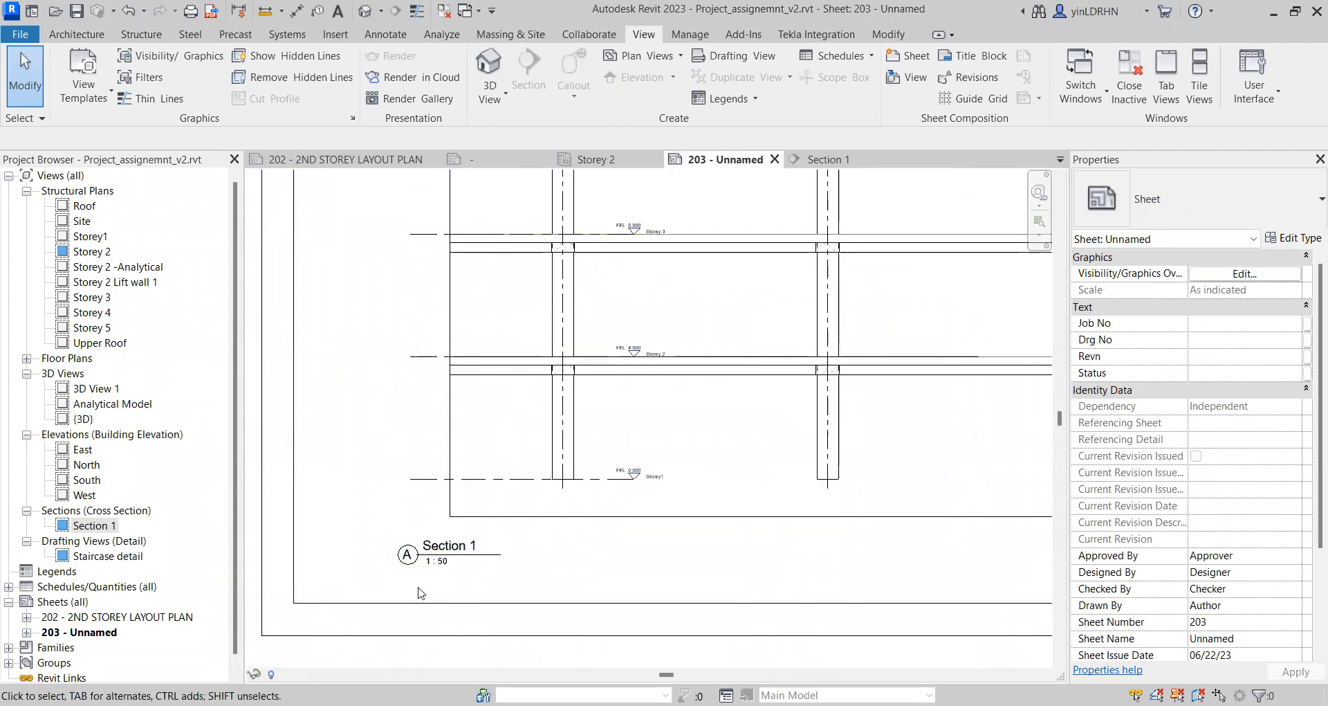
{"action": "left_click", "coordinate": [457, 550]}
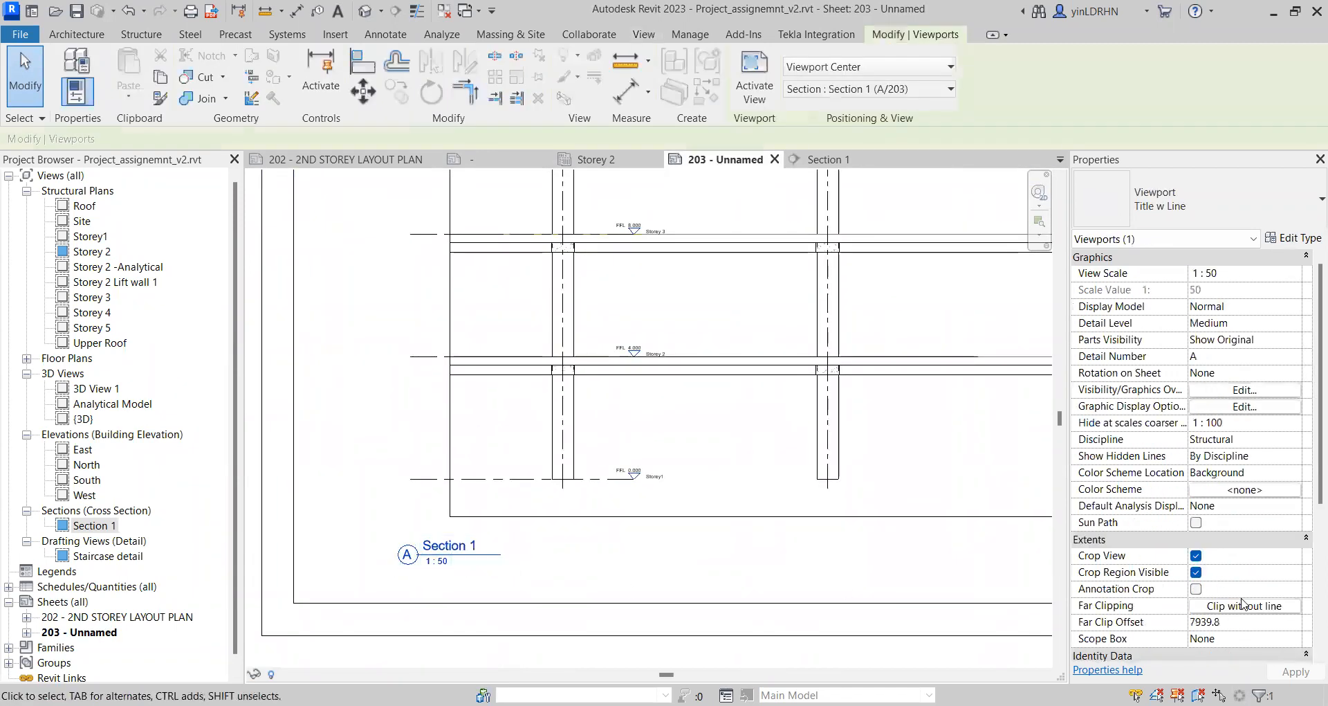
{"action": "scroll", "coordinate": [1222, 583], "scroll_direction": "down", "scroll_amount": 5}
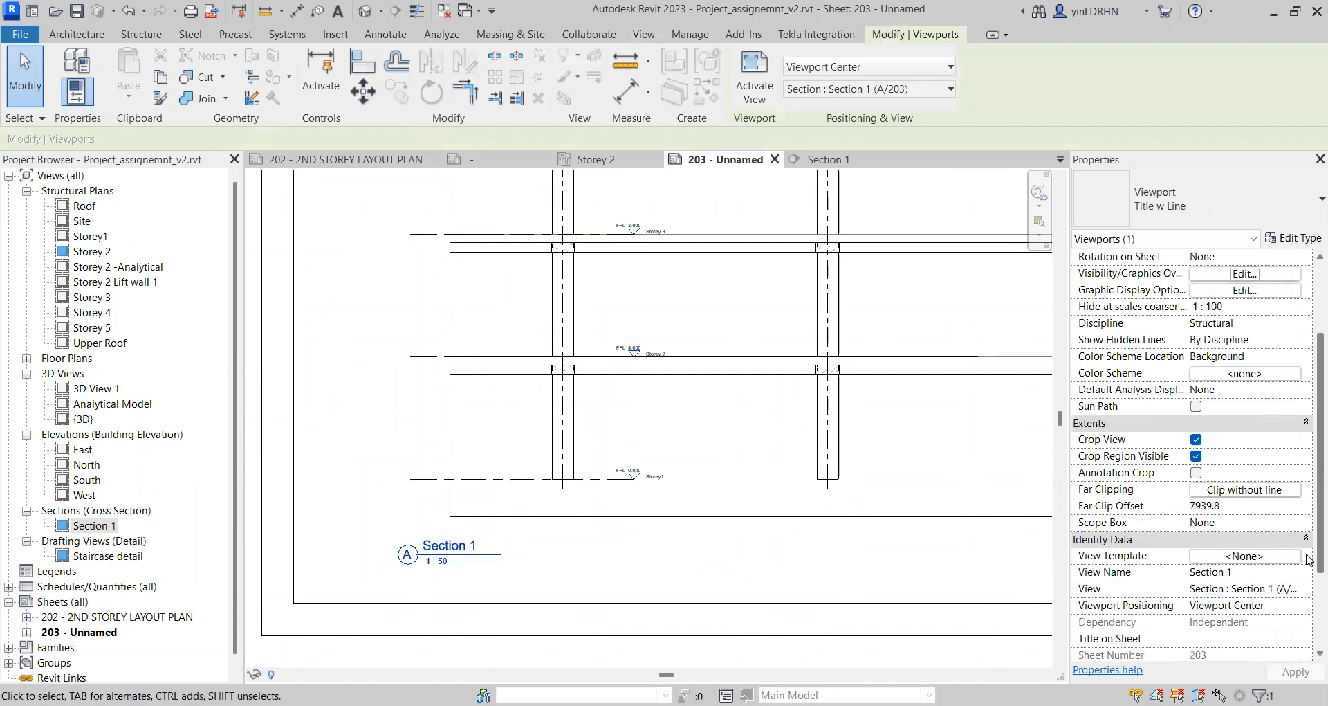
{"action": "left_click", "coordinate": [1210, 556]}
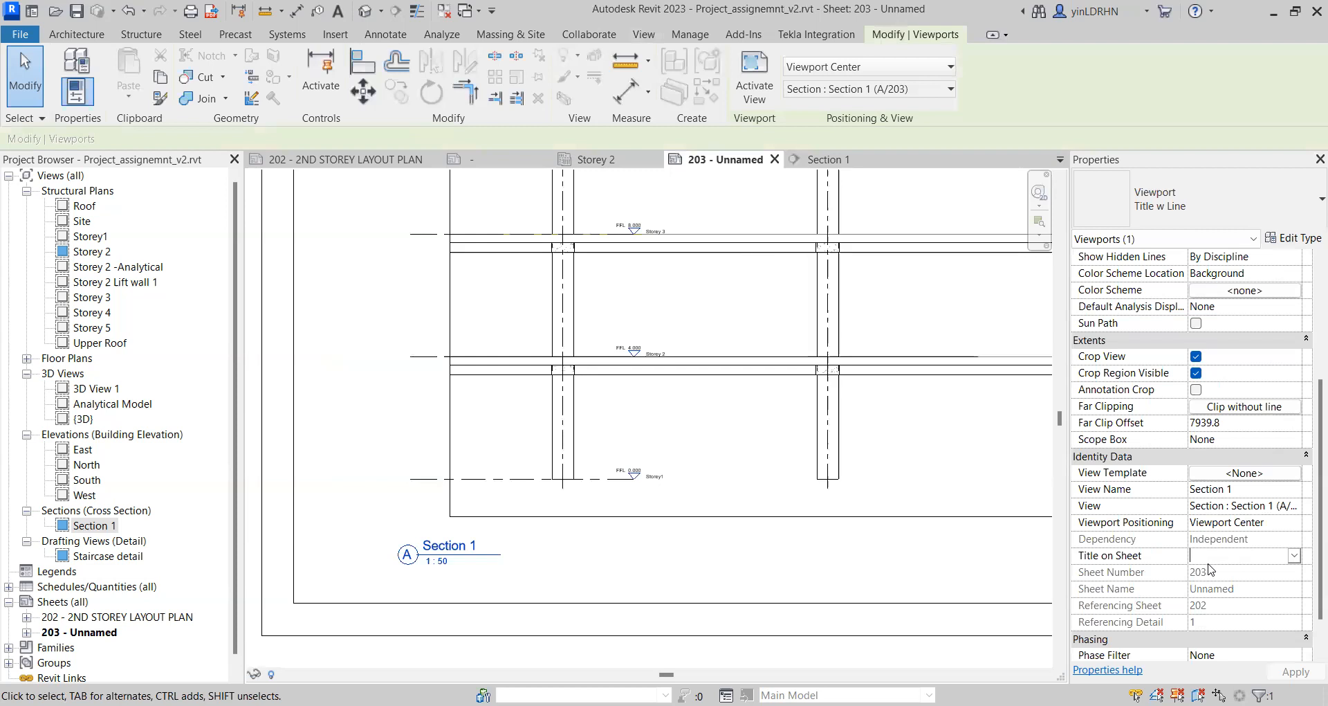
{"action": "type", "text": "SECTION"}
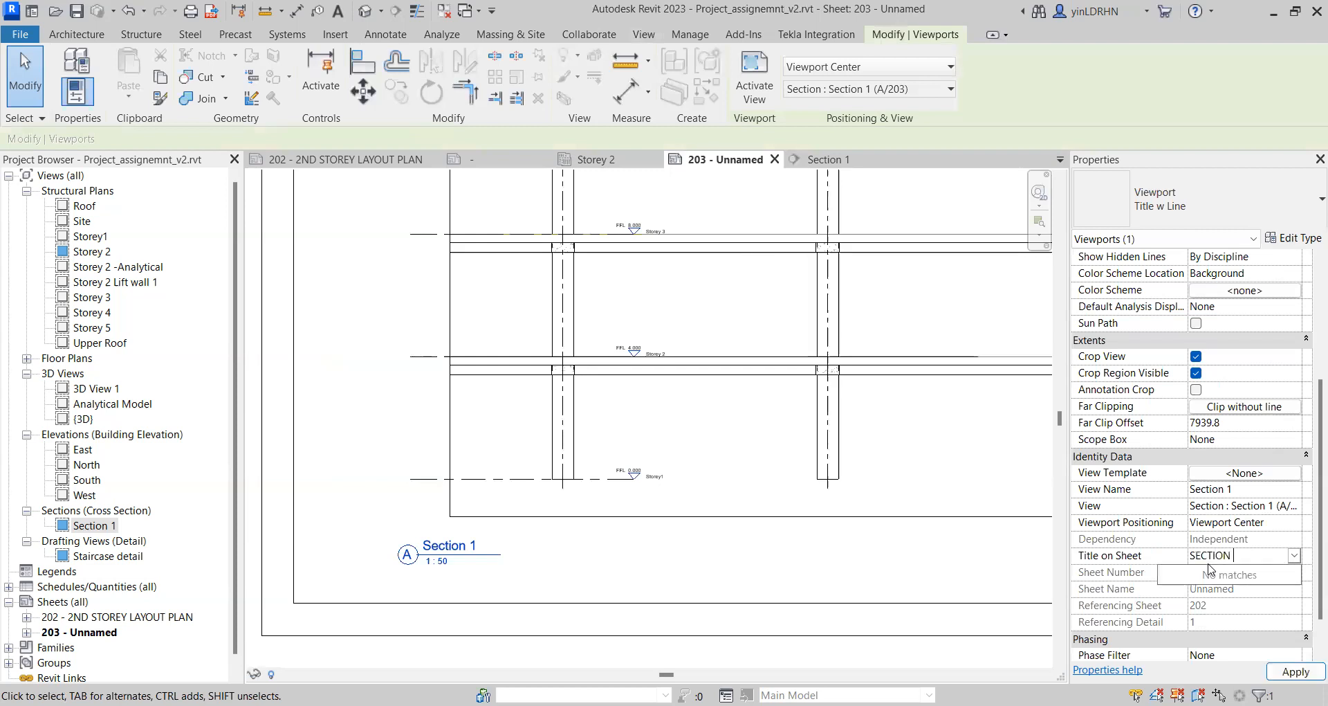
{"action": "type", "text": " GL"}
{"action": "scroll", "coordinate": [651, 476], "scroll_direction": "down", "scroll_amount": 2}
{"action": "scroll", "coordinate": [651, 476], "scroll_direction": "down", "scroll_amount": 1}
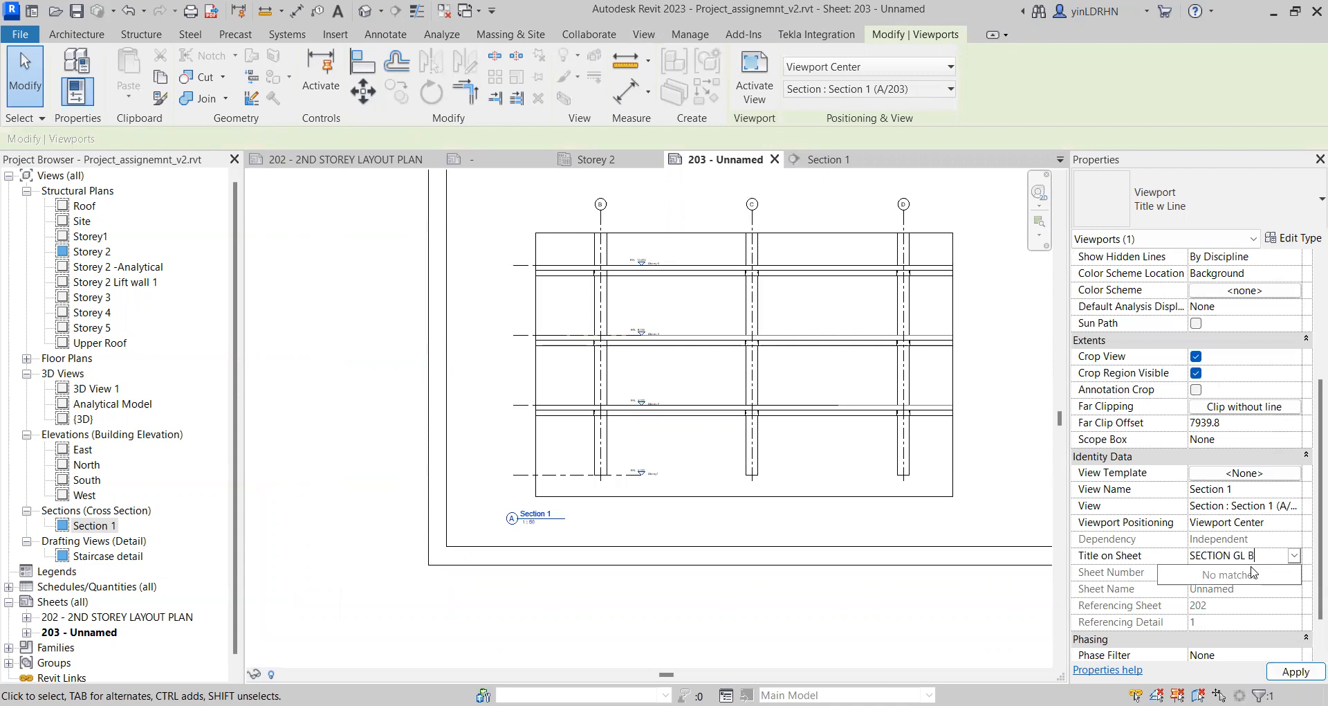
{"action": "left_click", "coordinate": [1287, 670]}
Step: Extend the SECTION GL B-D title line on sheet 203 to just past the end of its text
{"action": "left_click", "coordinate": [592, 538]}
{"action": "scroll", "coordinate": [591, 538], "scroll_direction": "up", "scroll_amount": 2}
{"action": "left_click", "coordinate": [536, 516]}
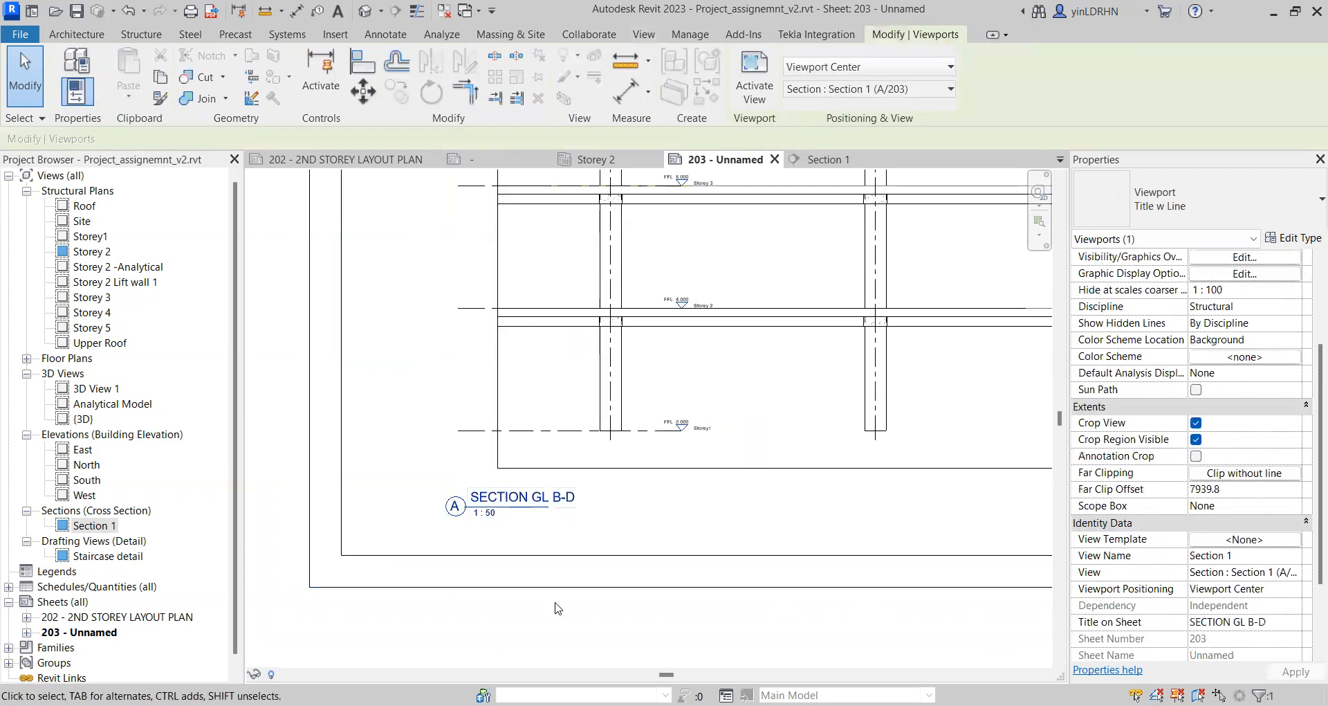
{"action": "left_click", "coordinate": [558, 608]}
{"action": "left_click", "coordinate": [551, 511]}
{"action": "left_click_drag", "start_coordinate": [551, 510], "coordinate": [599, 507]}
{"action": "left_click", "coordinate": [635, 619]}
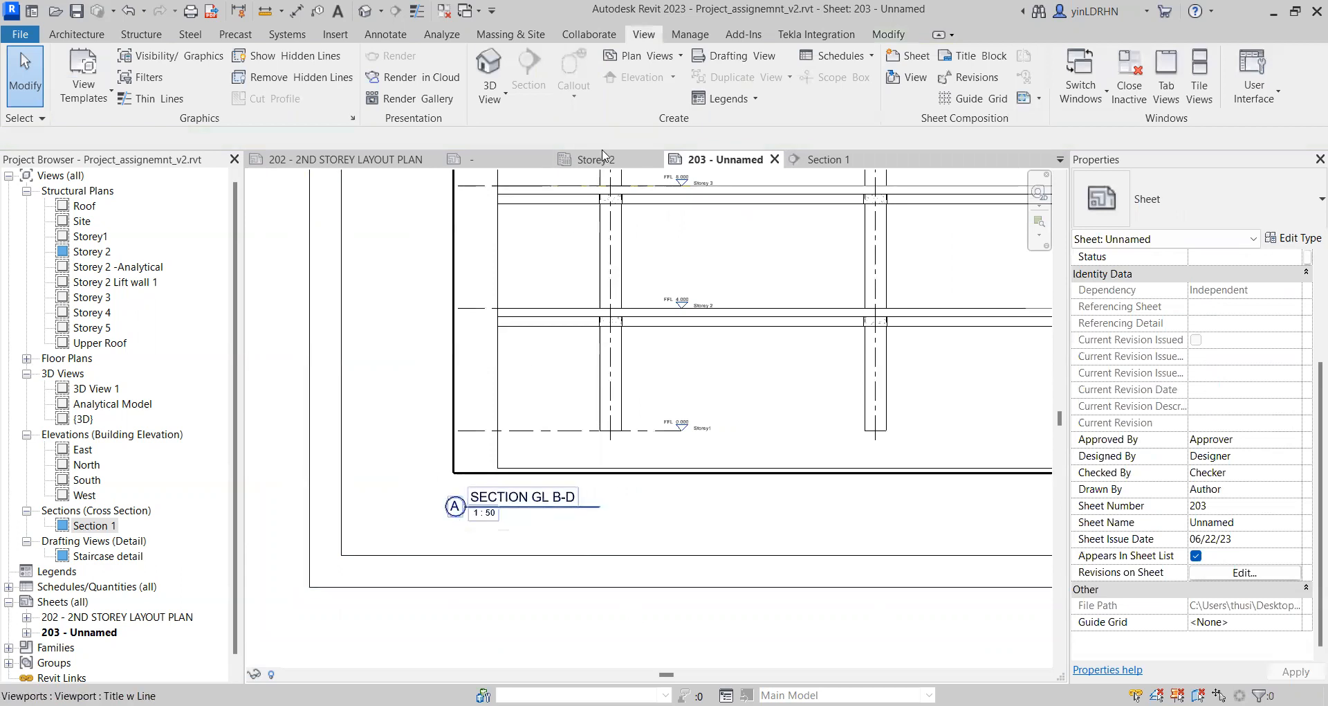
Step: Compare the section mark on the sheet 202 layout plan with the section title on sheet 203
{"action": "left_click", "coordinate": [373, 159]}
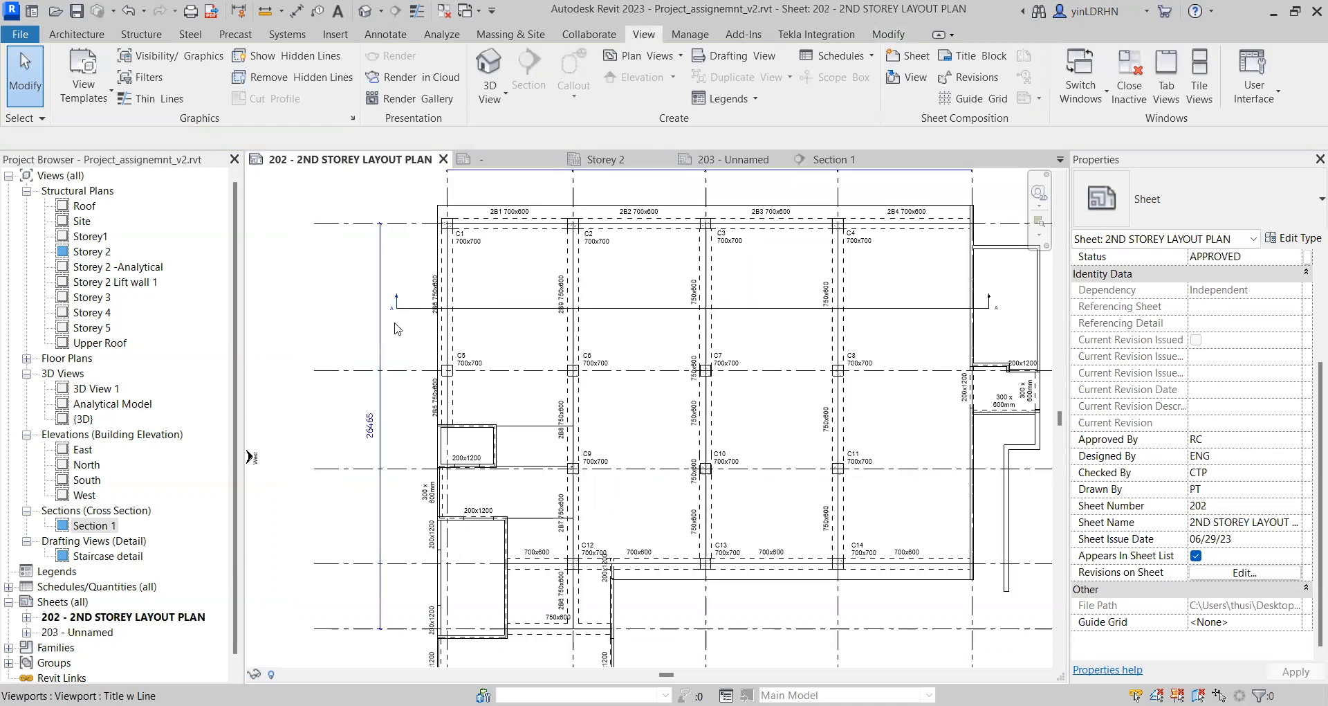
{"action": "scroll", "coordinate": [666, 338], "scroll_direction": "down", "scroll_amount": 1}
{"action": "middle_click_drag", "start_coordinate": [820, 379], "coordinate": [586, 371]}
{"action": "left_click", "coordinate": [754, 160]}
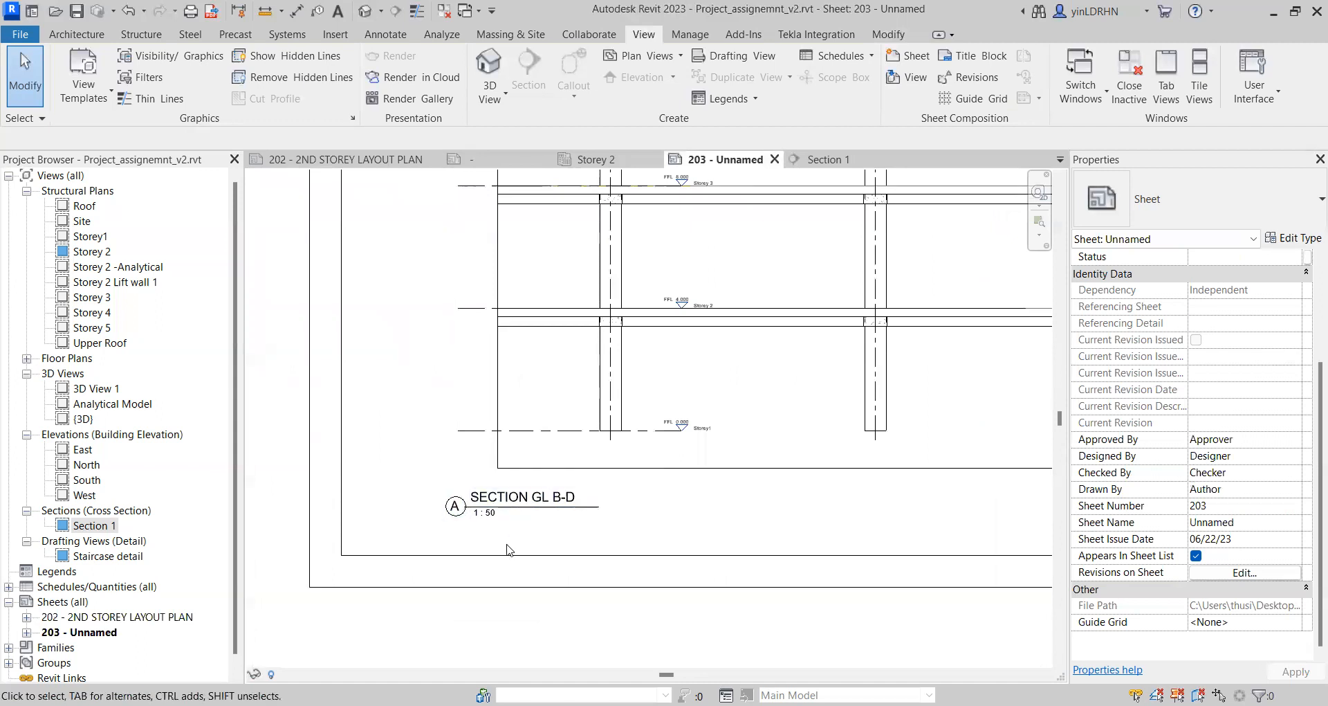
{"action": "left_click", "coordinate": [353, 160]}
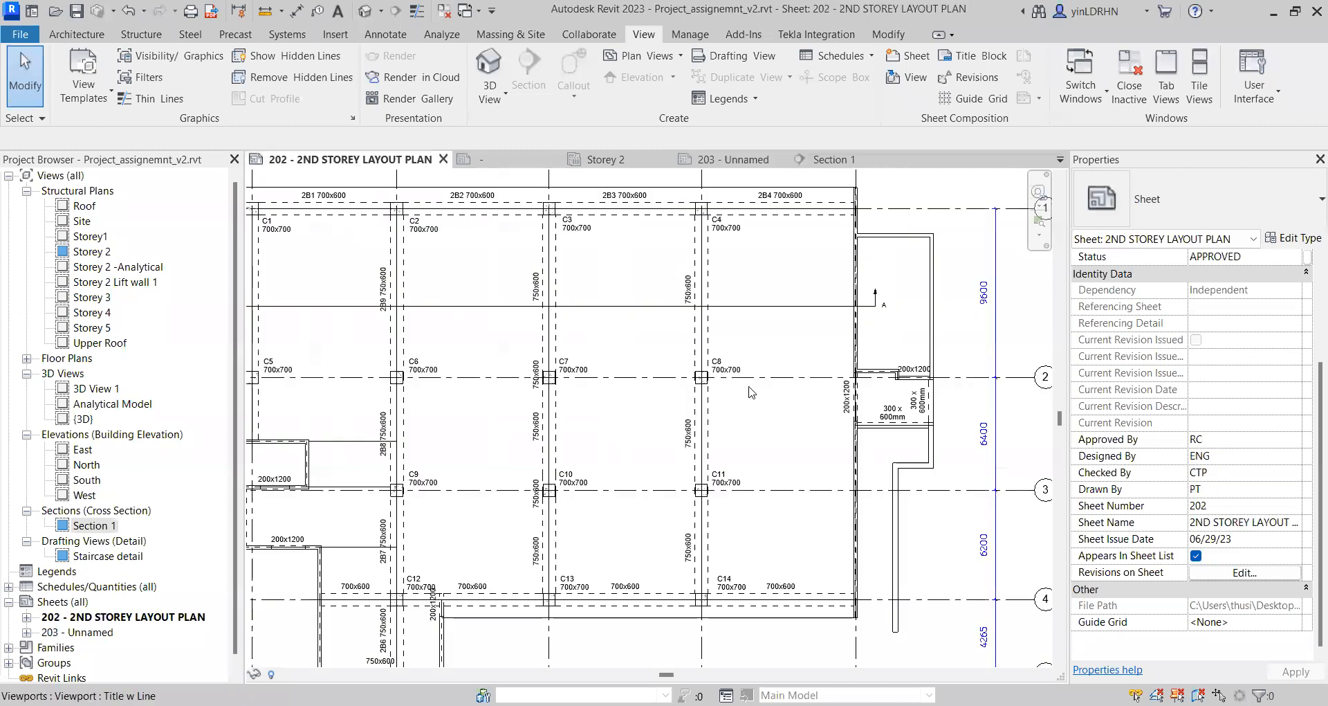
{"action": "middle_click_drag", "start_coordinate": [655, 417], "coordinate": [717, 409]}
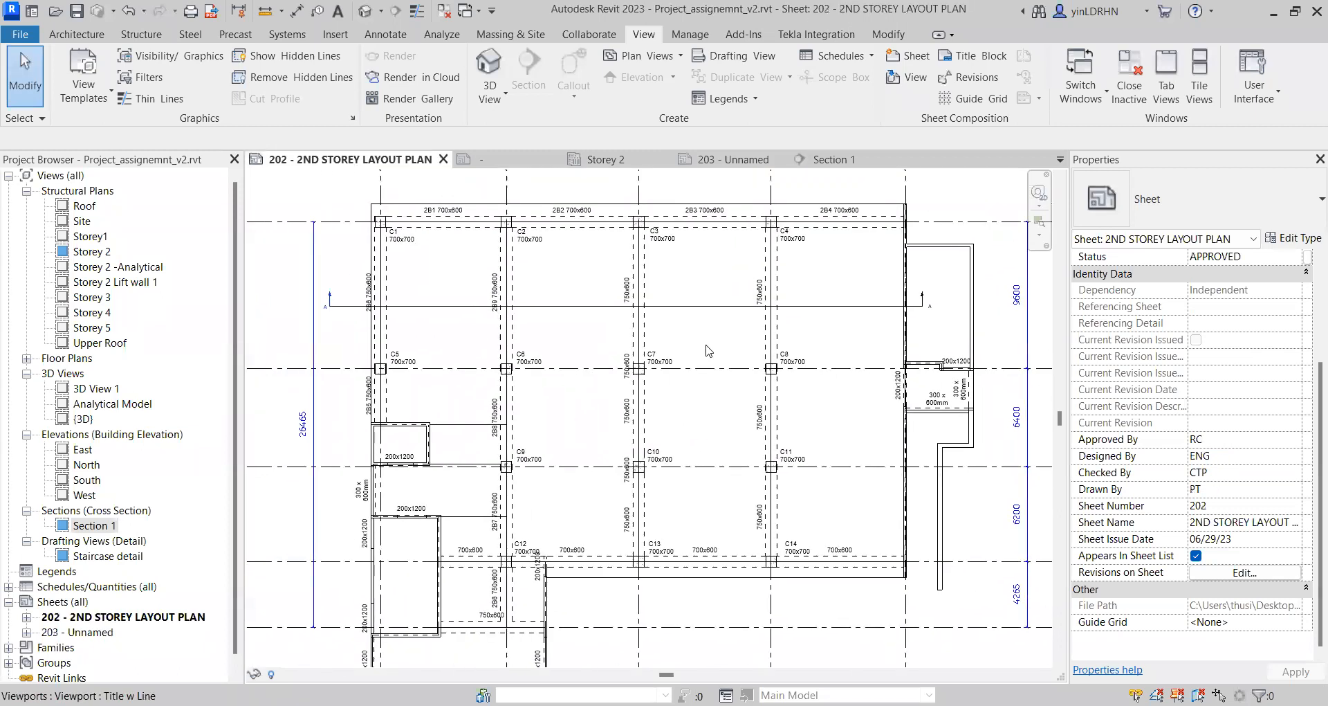
{"action": "scroll", "coordinate": [706, 345], "scroll_direction": "down", "scroll_amount": 1}
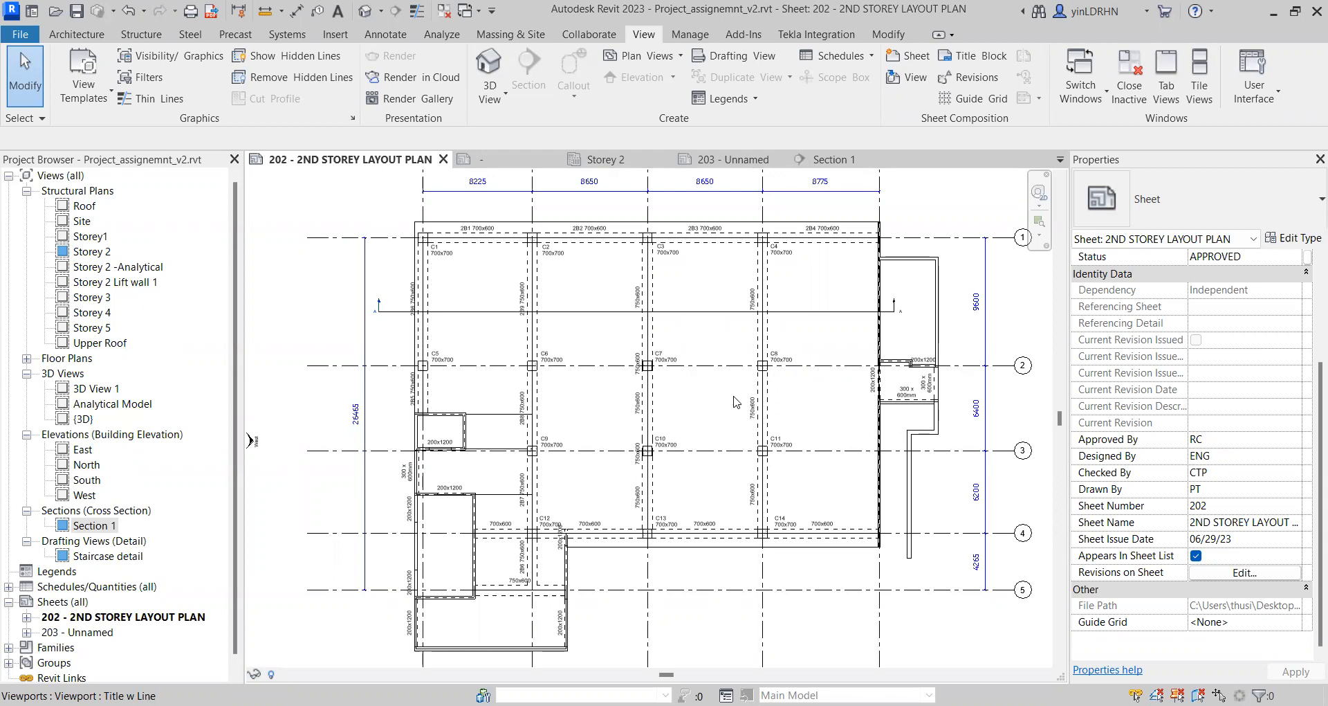
{"action": "left_click", "coordinate": [752, 157]}
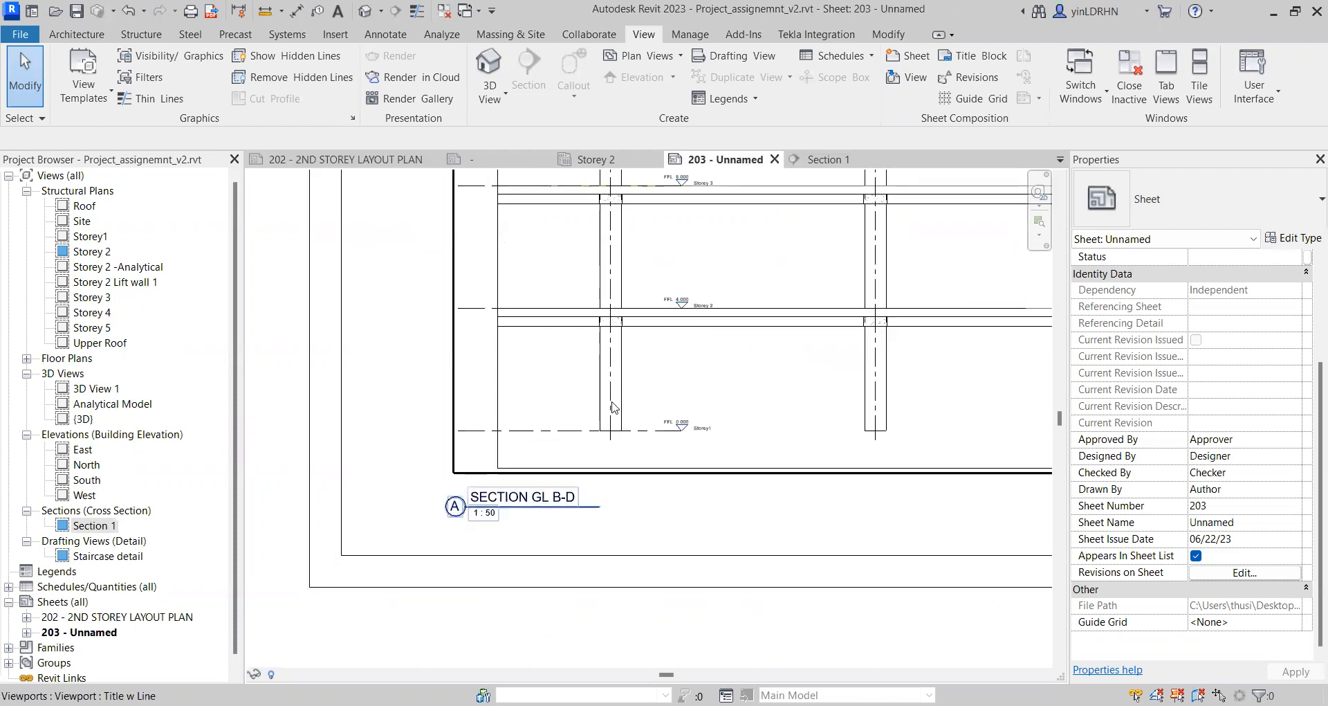
{"action": "scroll", "coordinate": [612, 409], "scroll_direction": "down", "scroll_amount": 1}
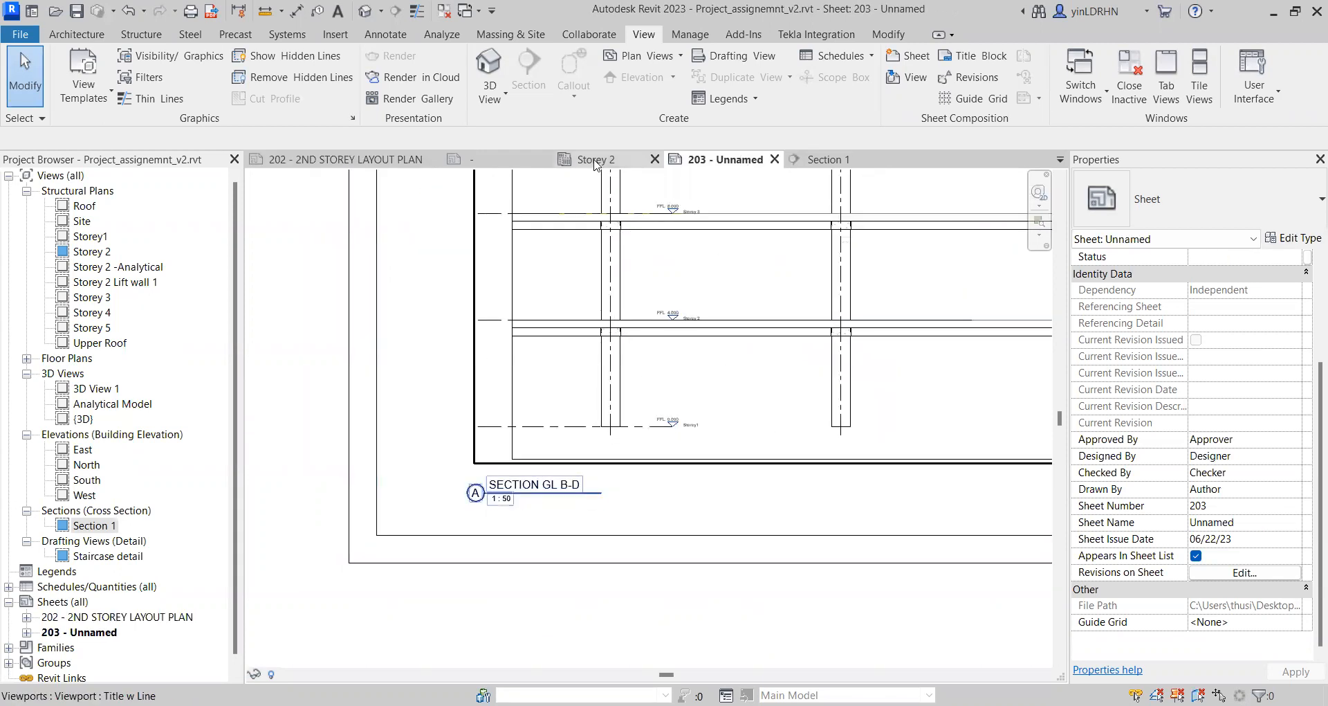
Step: Draw a callout on the Storey 2 plan around the staircase walls at grid A, from between grids 3 and 4 to just beyond grid 5
{"action": "left_click", "coordinate": [597, 164]}
{"action": "scroll", "coordinate": [670, 425], "scroll_direction": "down", "scroll_amount": 2}
{"action": "middle_click_drag", "start_coordinate": [678, 553], "coordinate": [695, 305]}
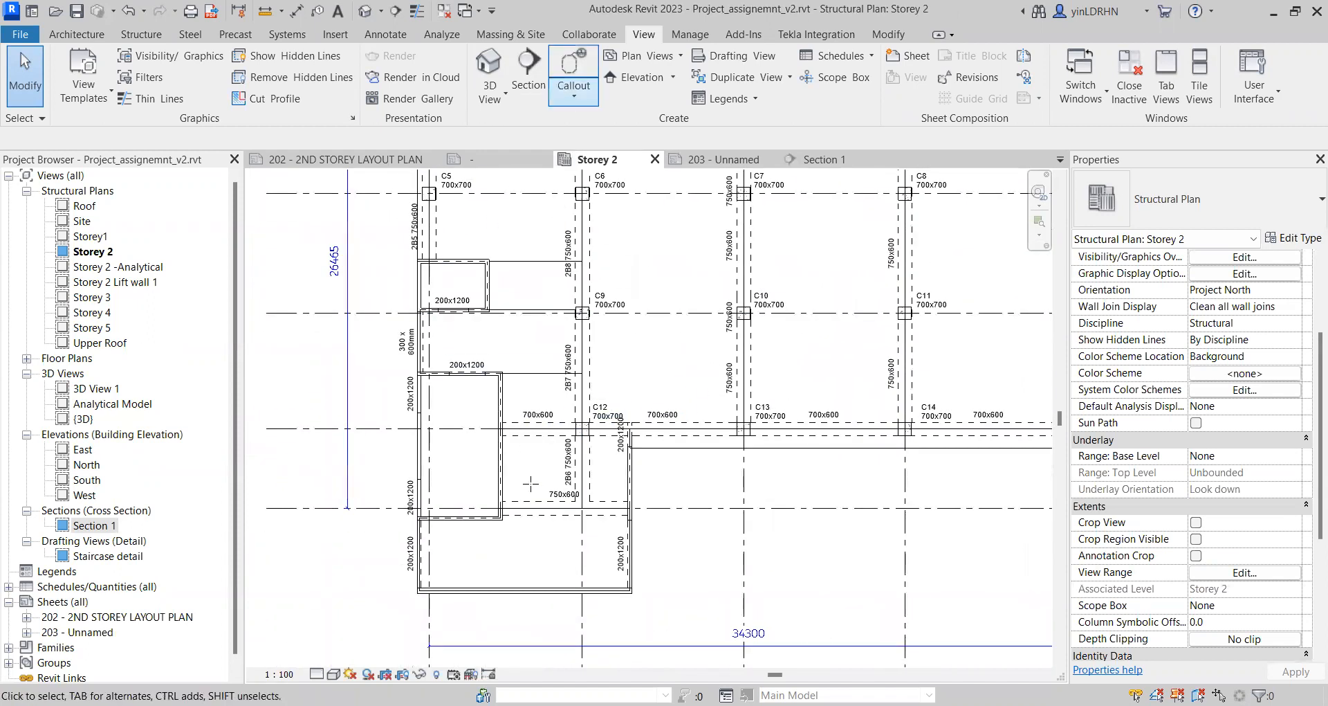
{"action": "left_click", "coordinate": [384, 363]}
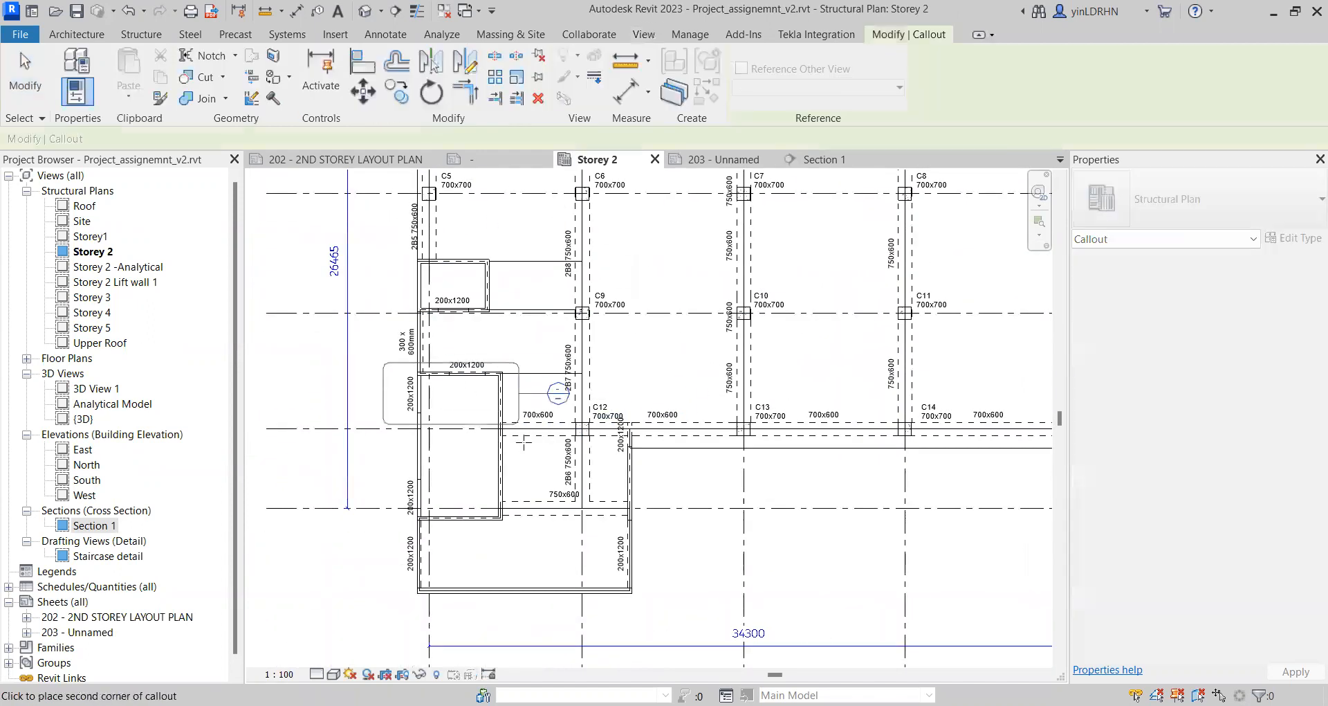
{"action": "left_click", "coordinate": [533, 557]}
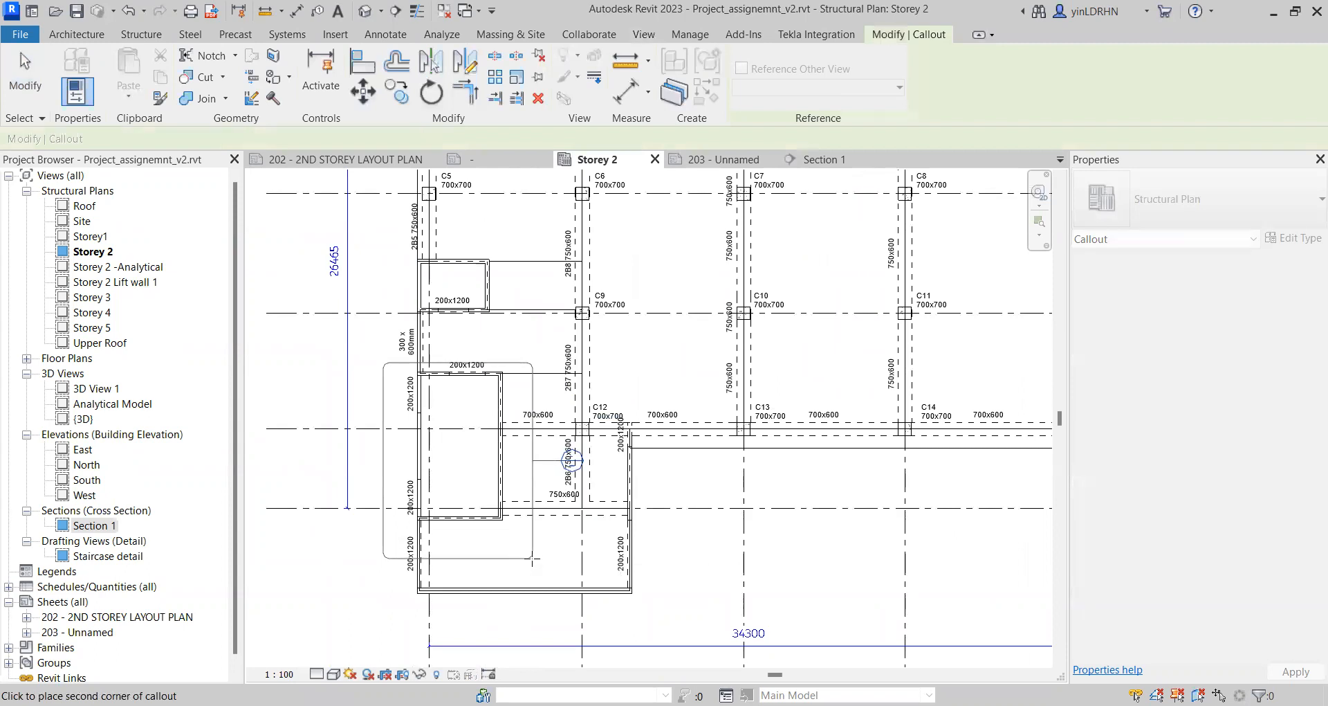
{"action": "key", "text": "Escape"}
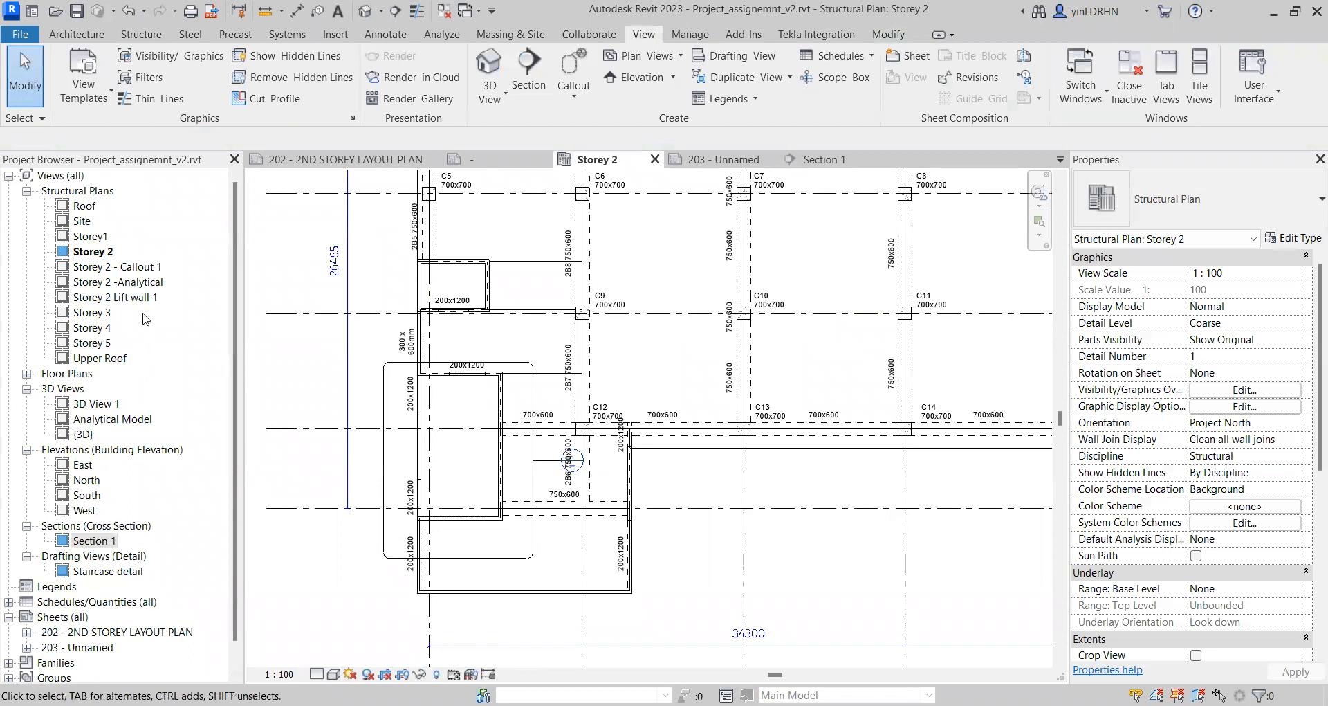
Step: Rename the new callout view as Storey 2 - STAIRCASE WALL
{"action": "left_click", "coordinate": [138, 272]}
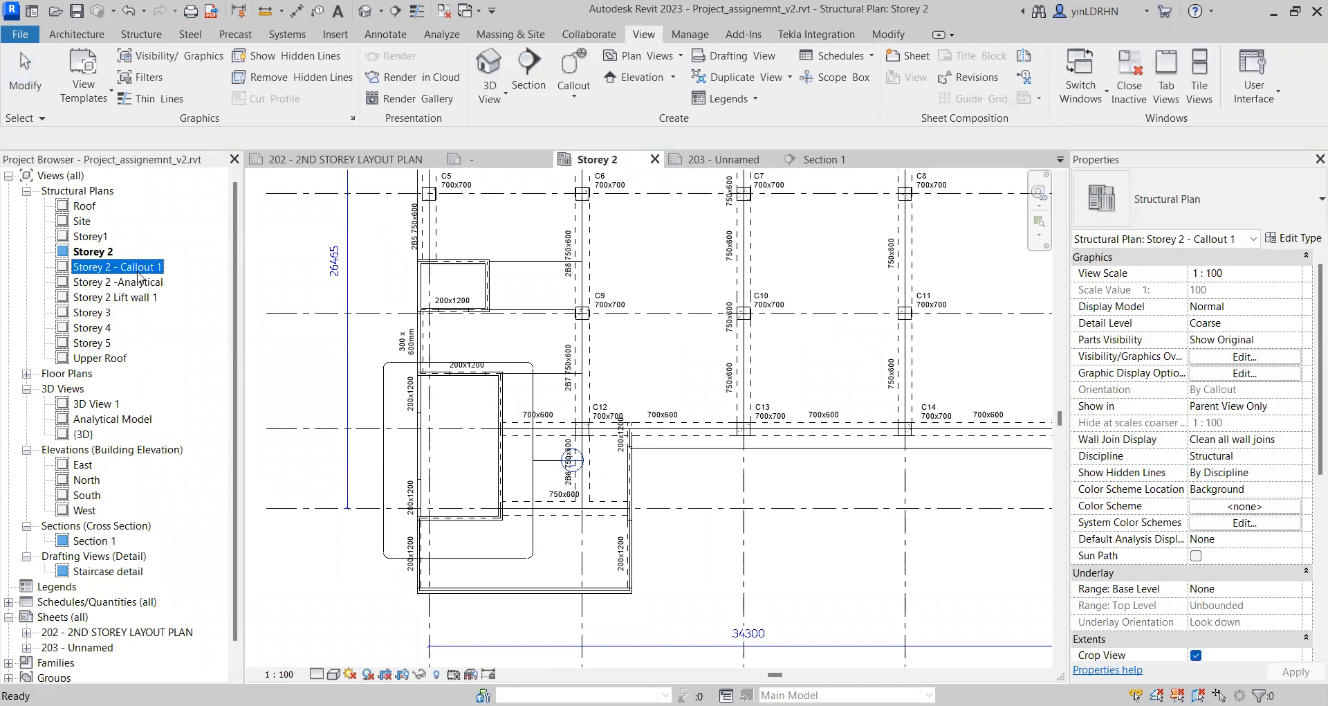
{"action": "right_click", "coordinate": [138, 277]}
{"action": "left_click", "coordinate": [187, 513]}
{"action": "left_click_drag", "start_coordinate": [164, 267], "coordinate": [126, 267]}
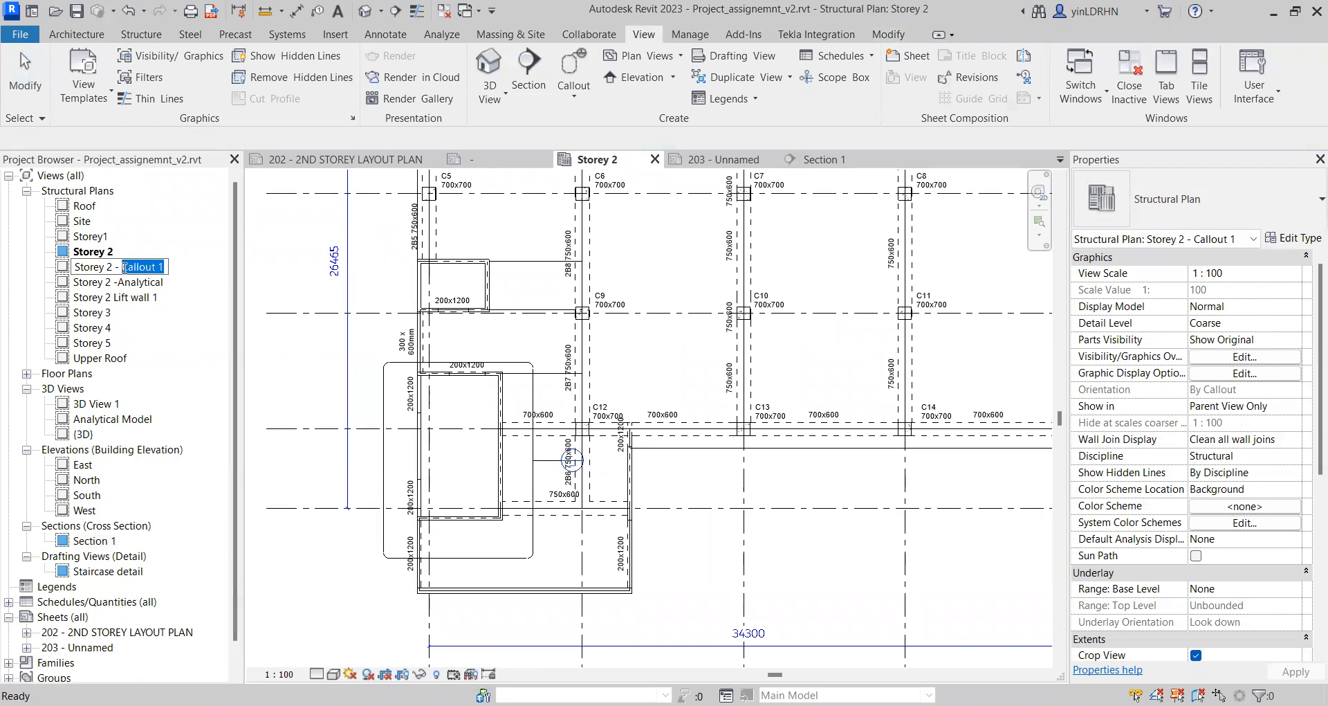
{"action": "type", "text": "STAIRCASE WALL"}
{"action": "left_click", "coordinate": [280, 420]}
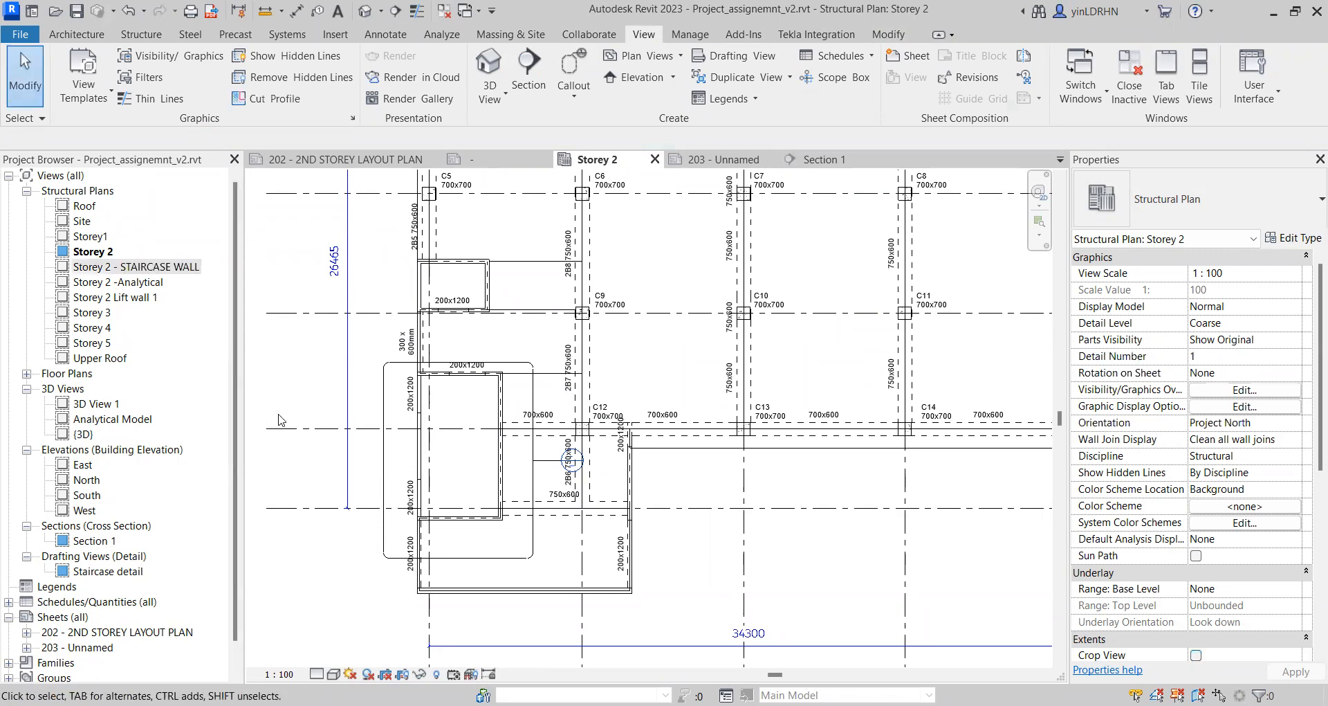
Step: Open sheet 203 and move the SECTION GL B-D viewport toward the lower-left corner inside the sheet border
{"action": "left_click", "coordinate": [92, 646]}
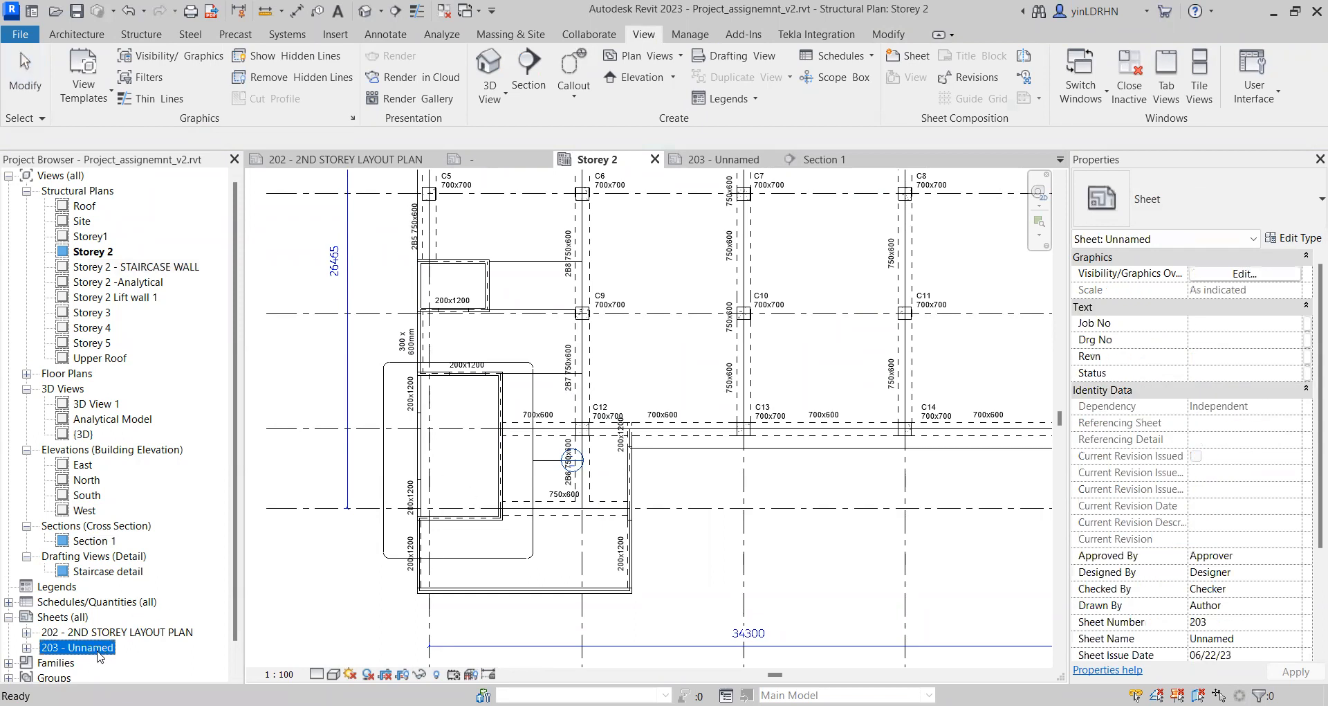
{"action": "double_click", "coordinate": [97, 649]}
{"action": "scroll", "coordinate": [664, 387], "scroll_direction": "down", "scroll_amount": 6}
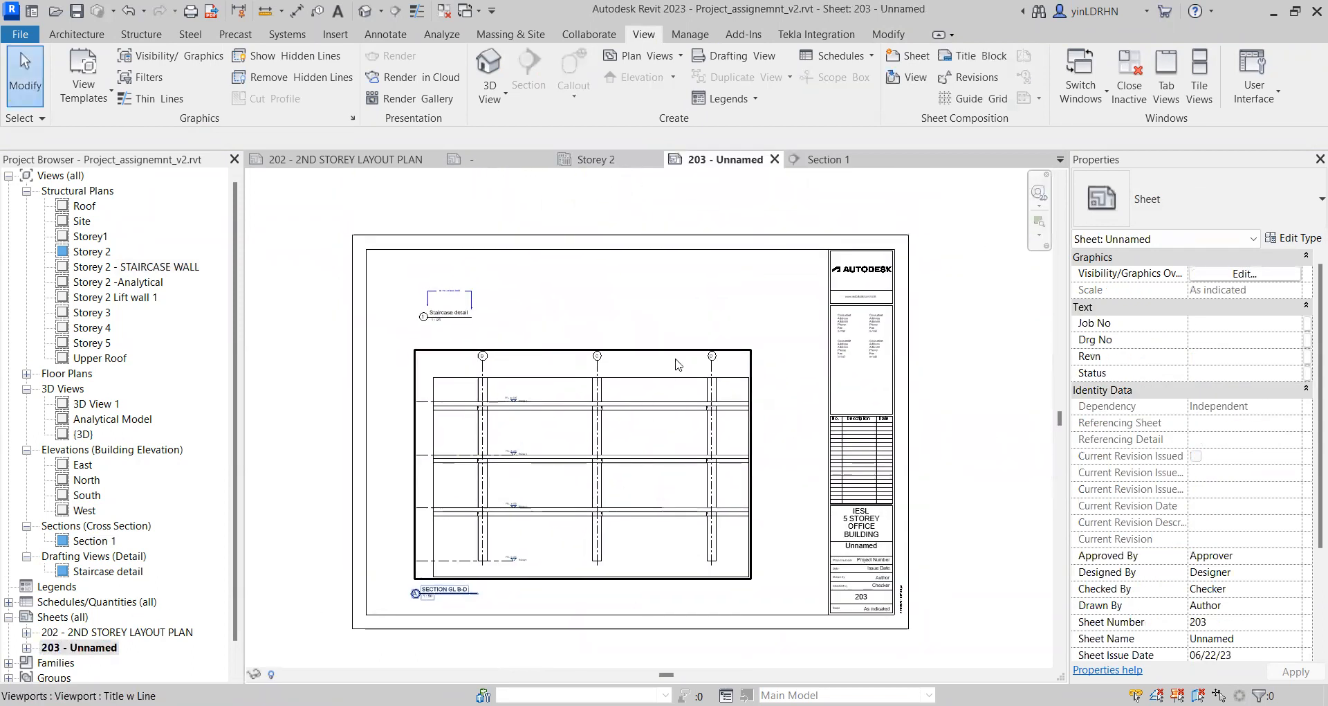
{"action": "left_click", "coordinate": [626, 356]}
{"action": "left_click_drag", "start_coordinate": [636, 355], "coordinate": [595, 368]}
{"action": "left_click", "coordinate": [644, 301]}
Step: Replace the Staircase detail viewport on sheet 203 with the Storey 2 - STAIRCASE WALL view, placed in the upper-right corner beside the title block
{"action": "left_click", "coordinate": [449, 314]}
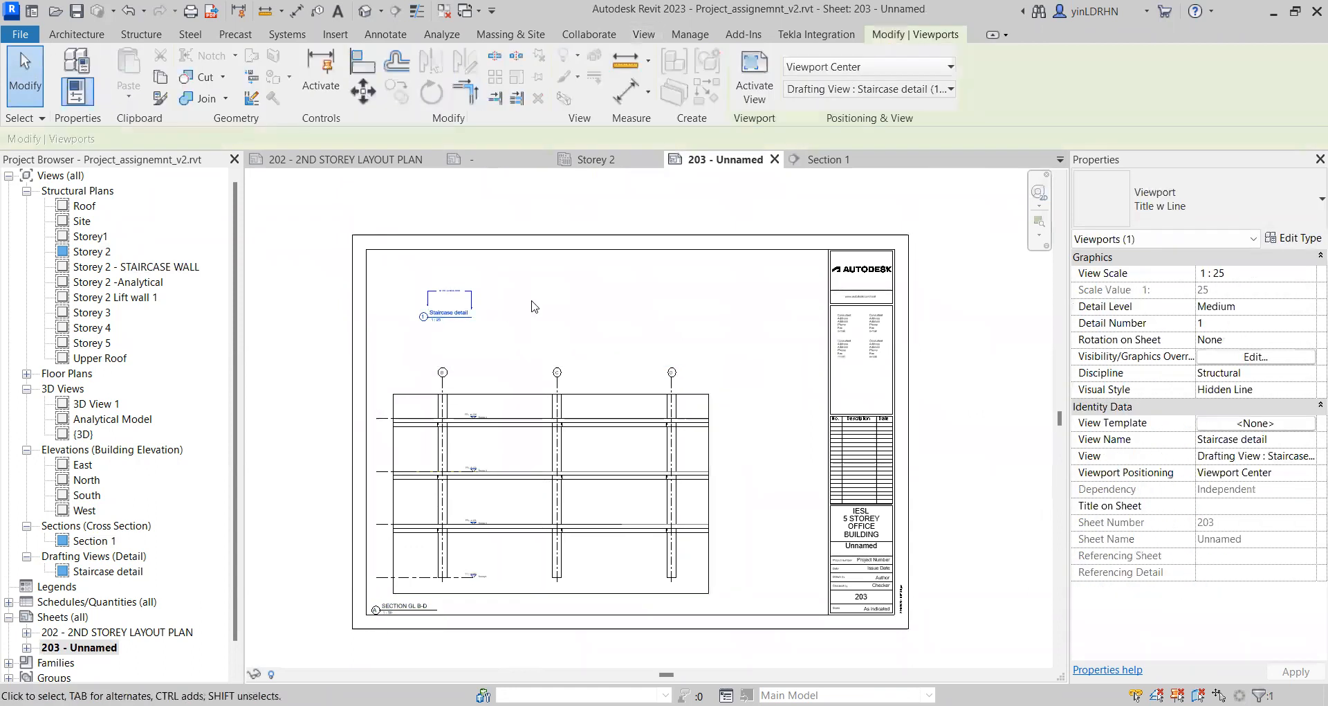
{"action": "left_click", "coordinate": [489, 298]}
{"action": "left_click", "coordinate": [905, 78]}
{"action": "scroll", "coordinate": [665, 329], "scroll_direction": "down", "scroll_amount": 1}
{"action": "scroll", "coordinate": [666, 329], "scroll_direction": "down", "scroll_amount": 1}
{"action": "left_click", "coordinate": [678, 357]}
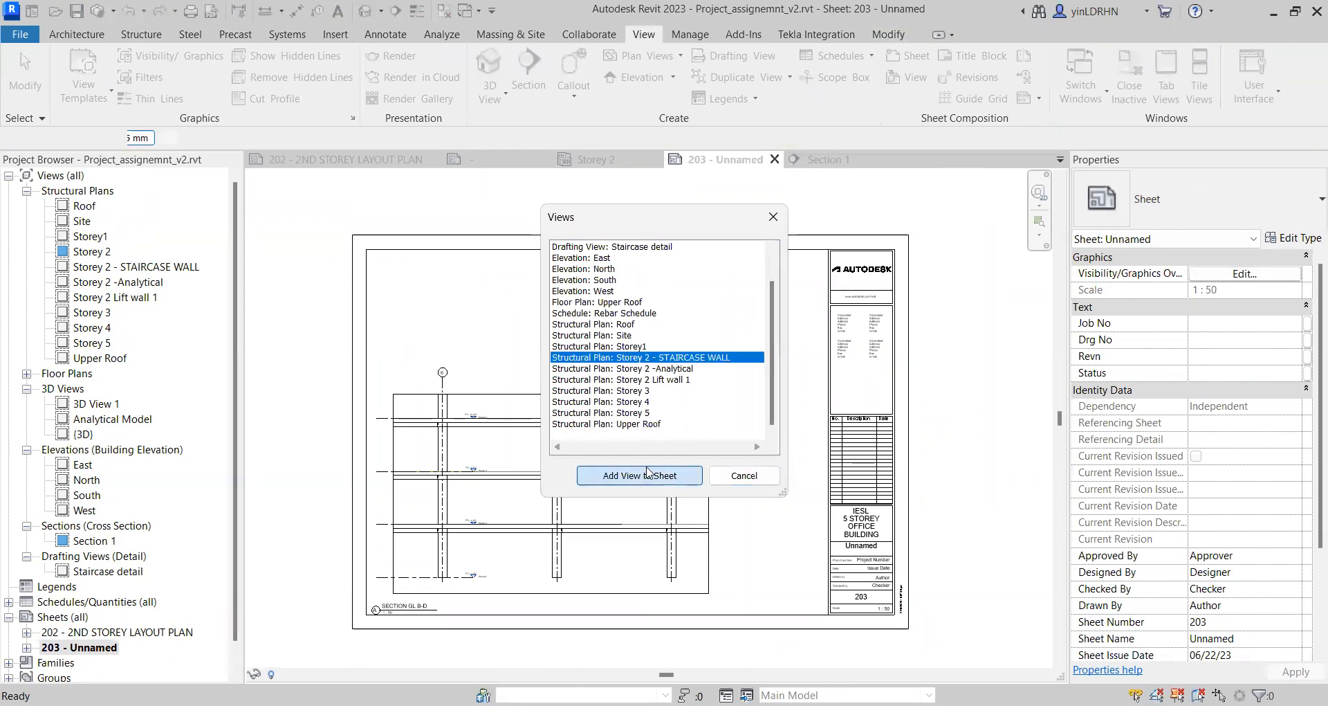
{"action": "key", "text": "Return"}
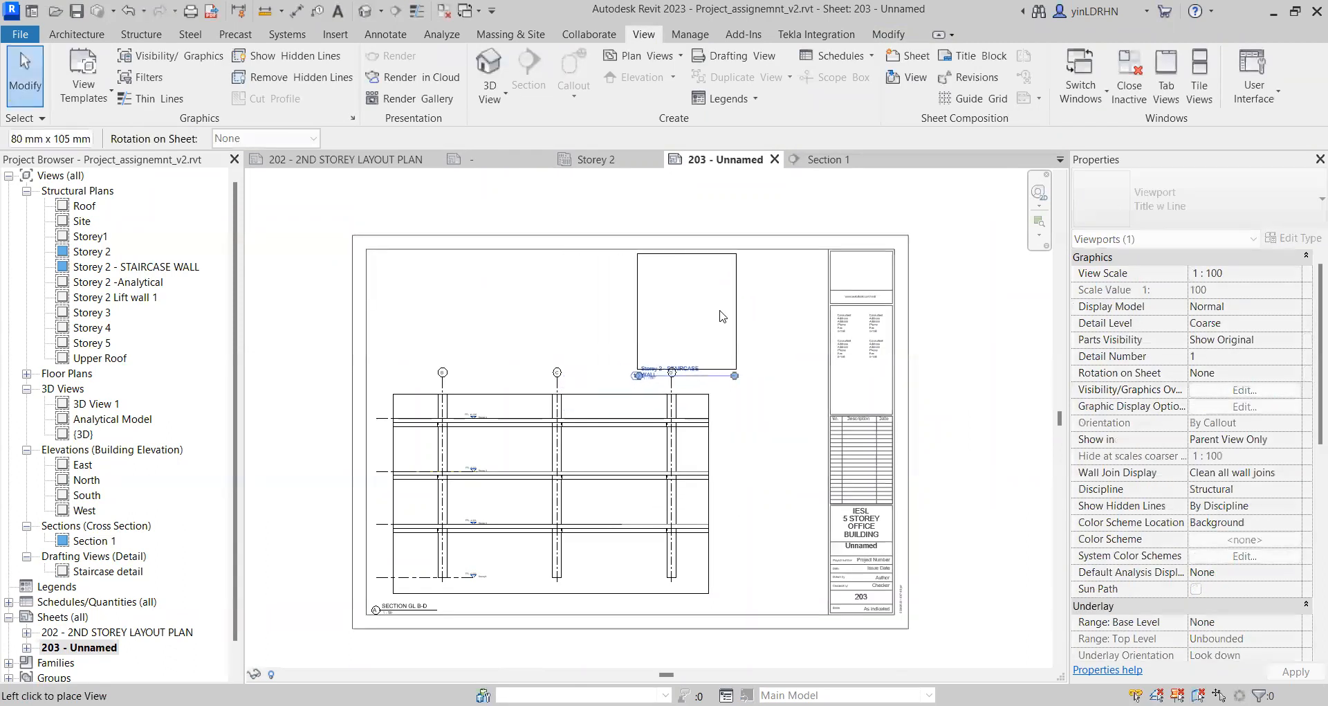
{"action": "left_click", "coordinate": [761, 317]}
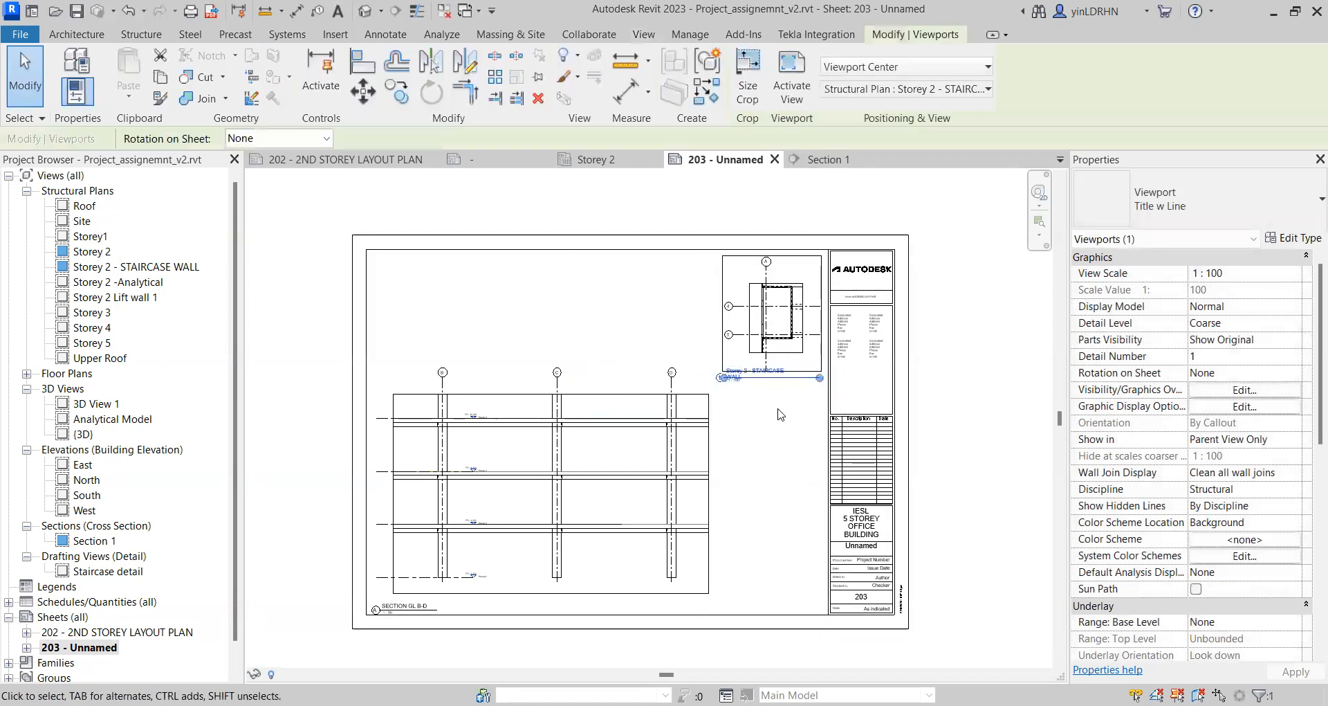
{"action": "scroll", "coordinate": [781, 414], "scroll_direction": "up", "scroll_amount": 2}
{"action": "middle_click_drag", "start_coordinate": [780, 414], "coordinate": [741, 508]}
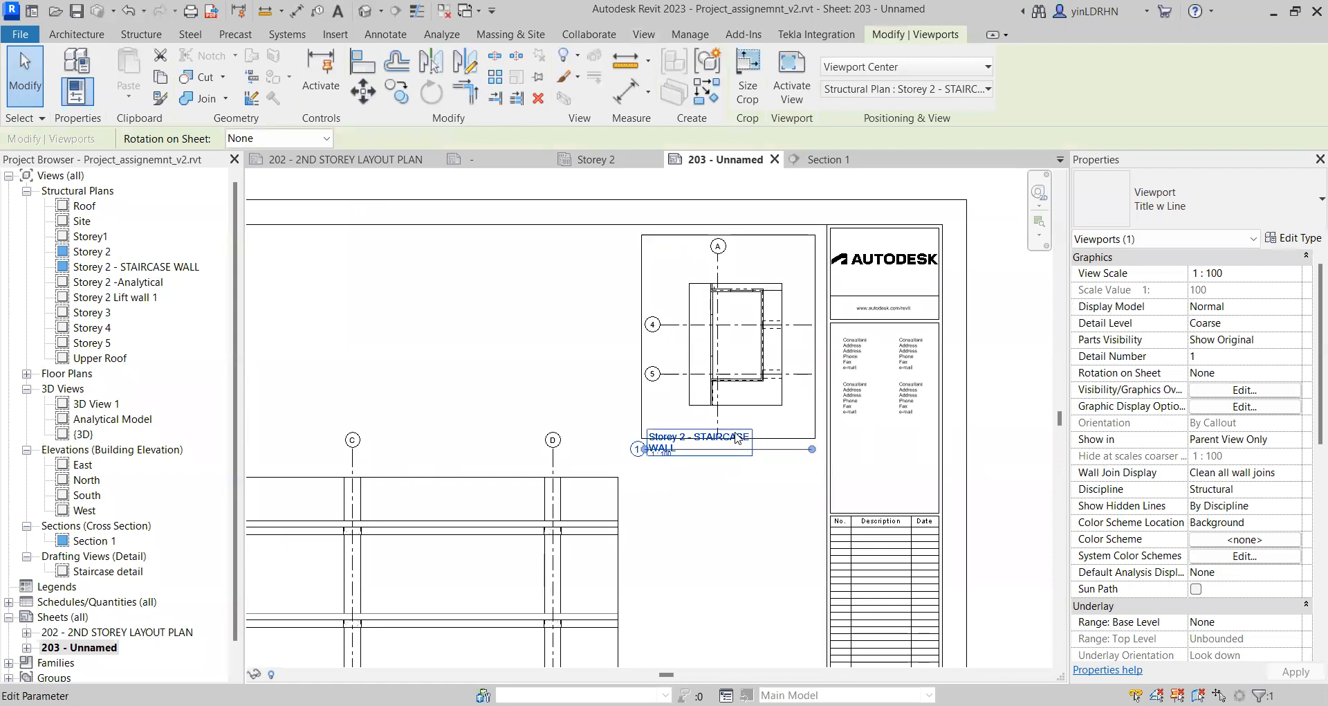
{"action": "scroll", "coordinate": [745, 326], "scroll_direction": "down", "scroll_amount": 3}
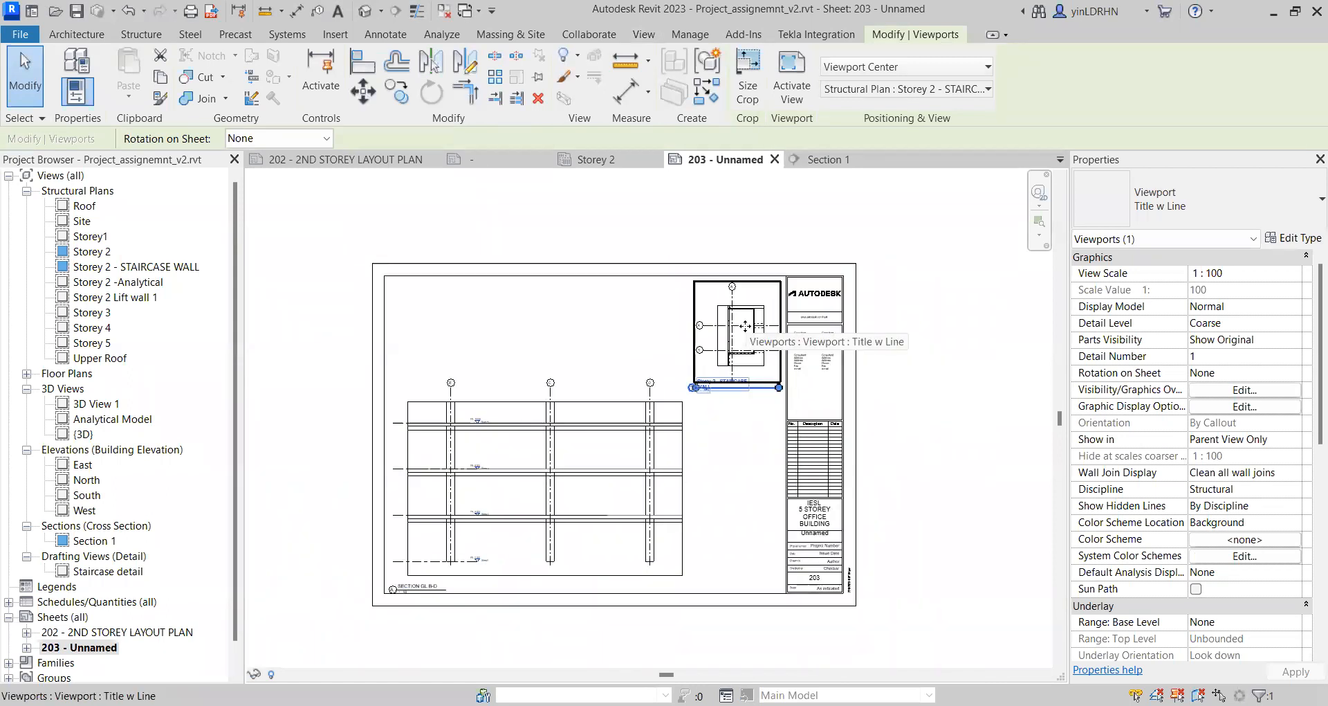
{"action": "scroll", "coordinate": [570, 484], "scroll_direction": "up", "scroll_amount": 2}
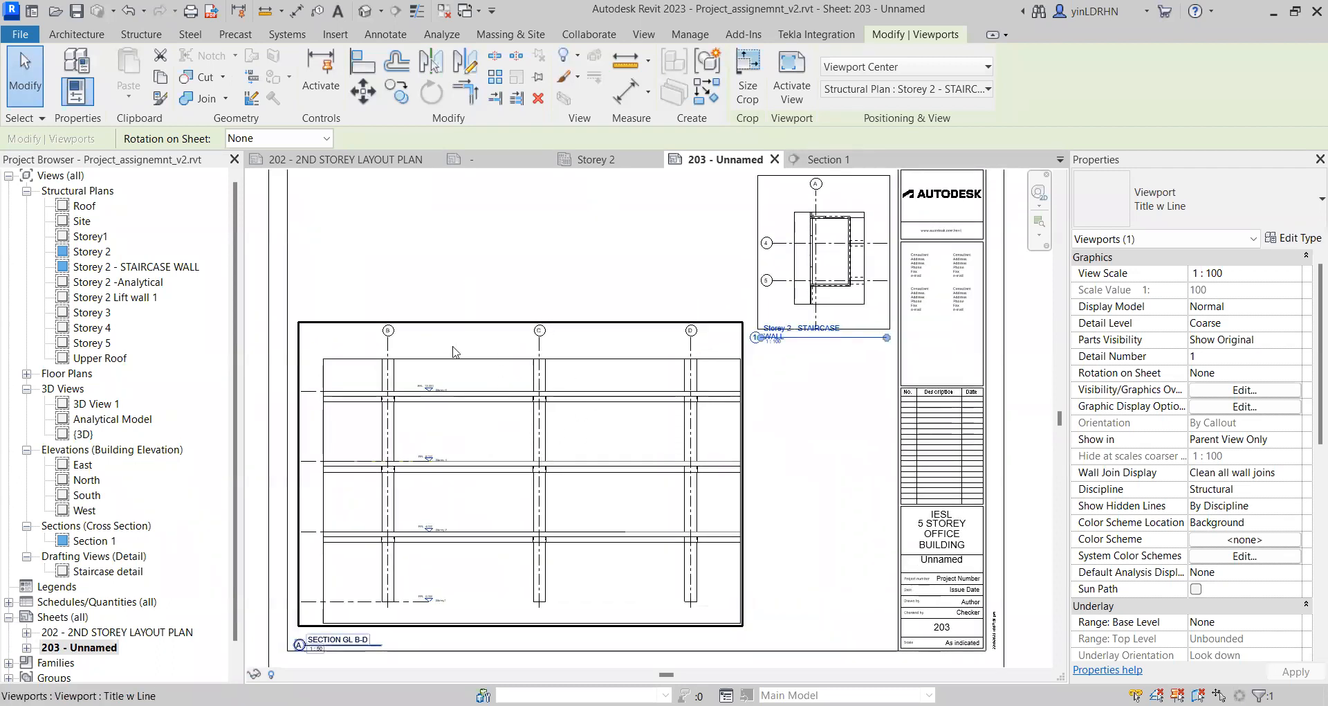
Step: Draw a callout in Section 1 around the uppermost beam-column joint at grid C
{"action": "left_click", "coordinate": [812, 160]}
{"action": "scroll", "coordinate": [710, 437], "scroll_direction": "up", "scroll_amount": 2}
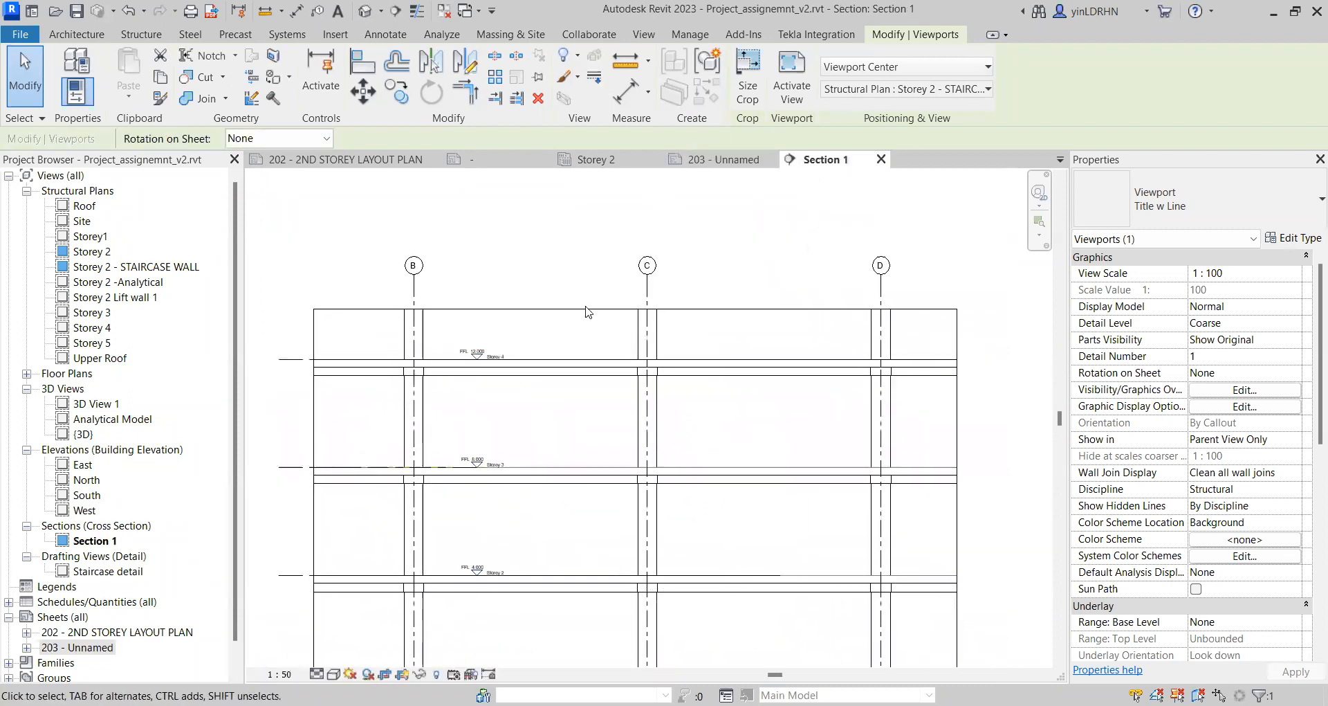
{"action": "left_click", "coordinate": [385, 34]}
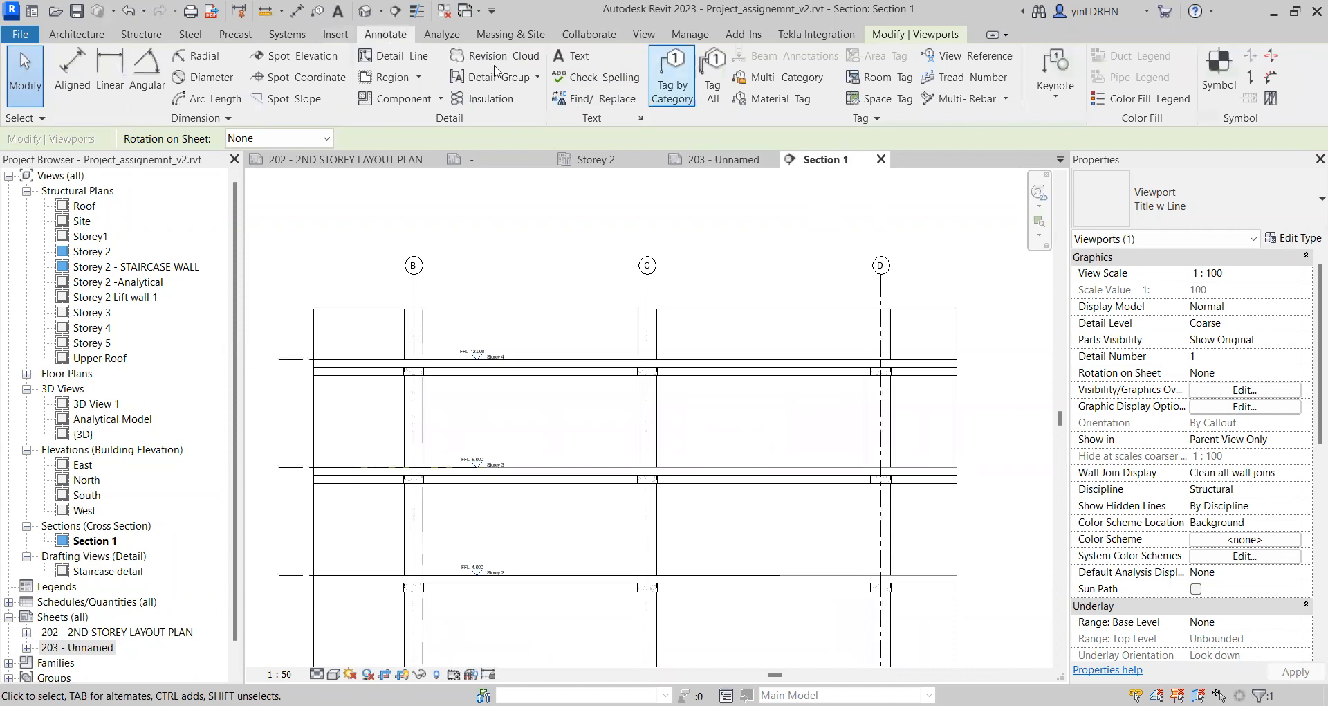
{"action": "left_click", "coordinate": [643, 33]}
{"action": "left_click", "coordinate": [566, 90]}
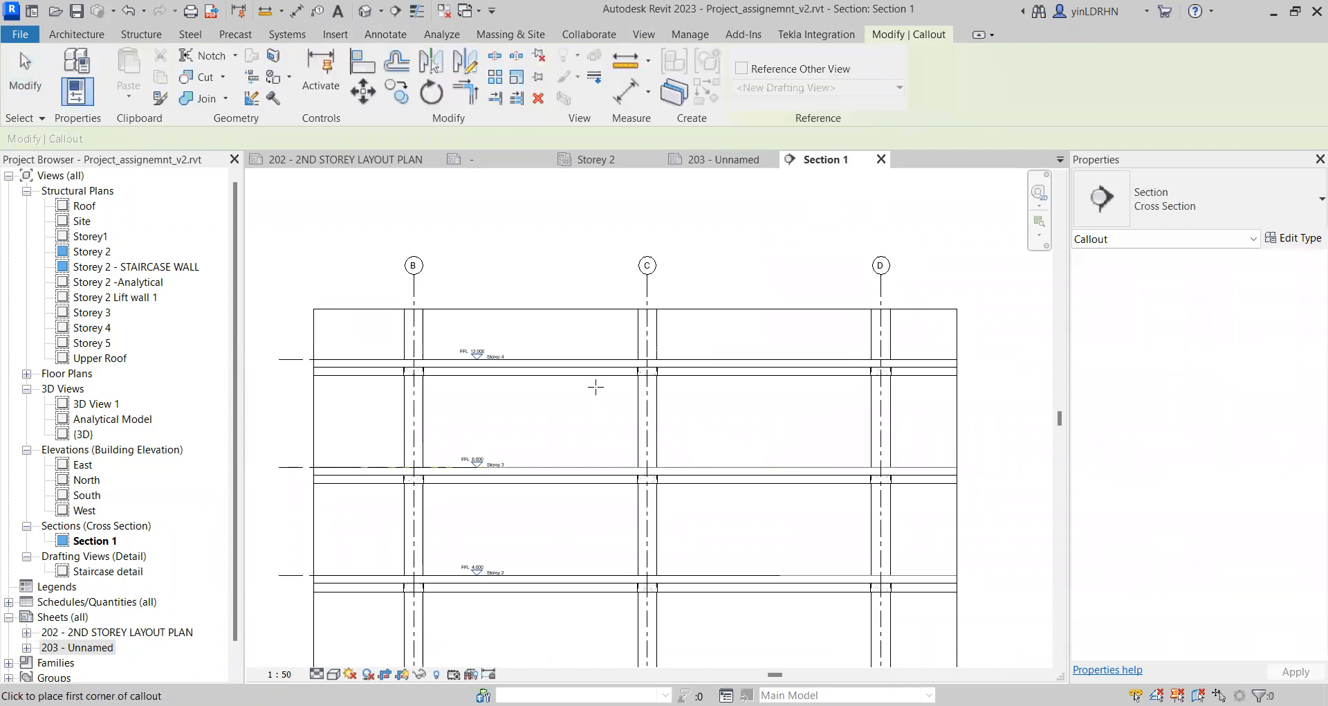
{"action": "left_click", "coordinate": [591, 326]}
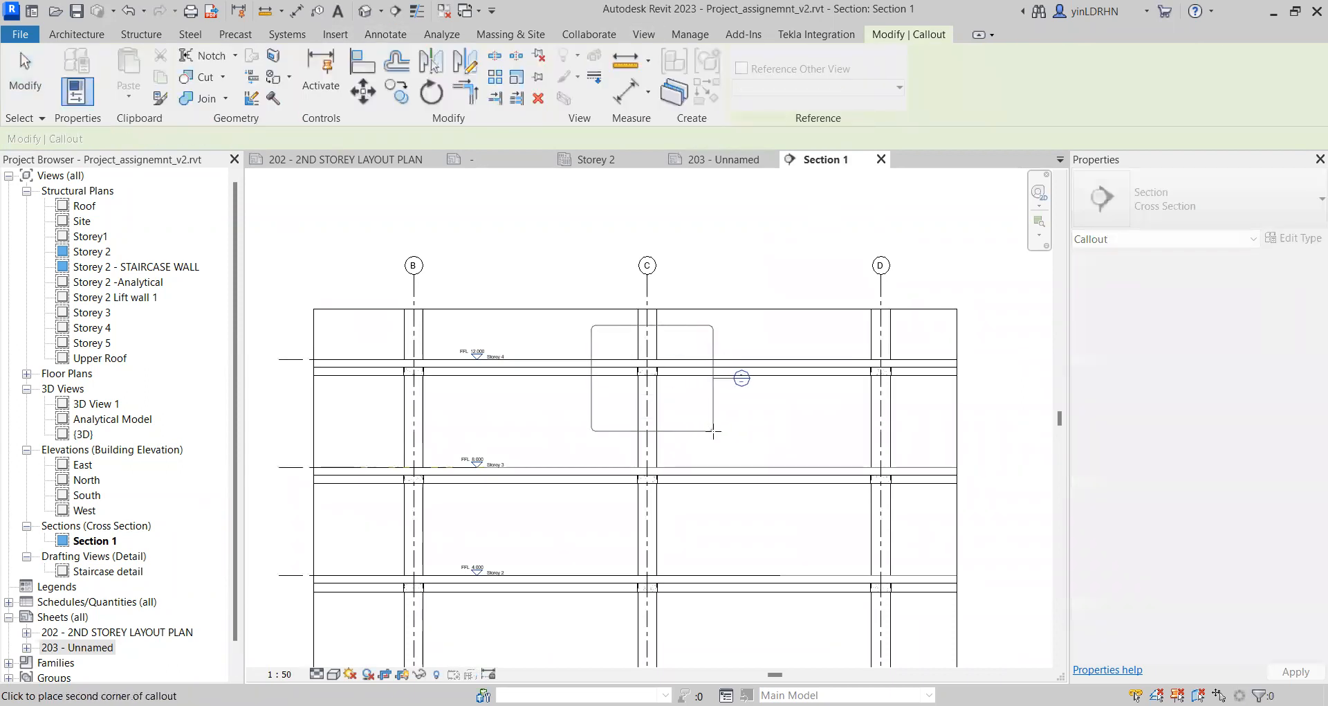
{"action": "left_click", "coordinate": [713, 431]}
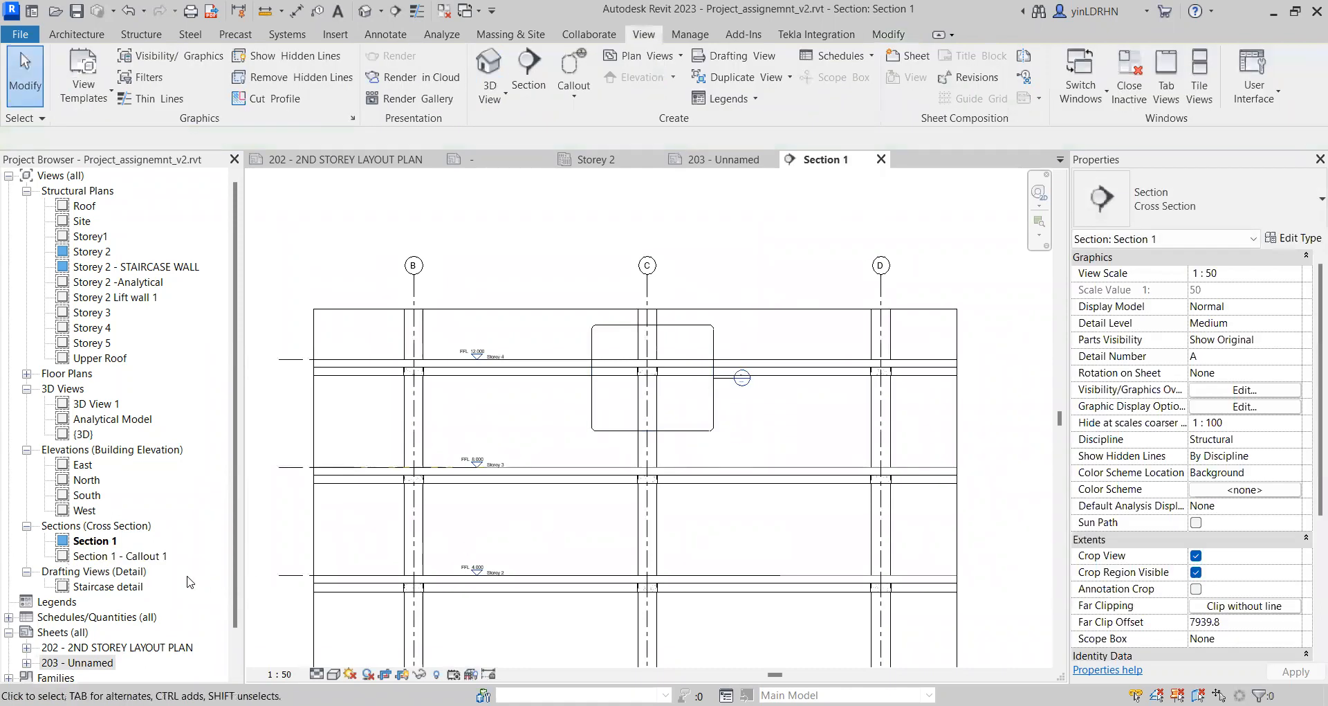
{"action": "left_click", "coordinate": [143, 561]}
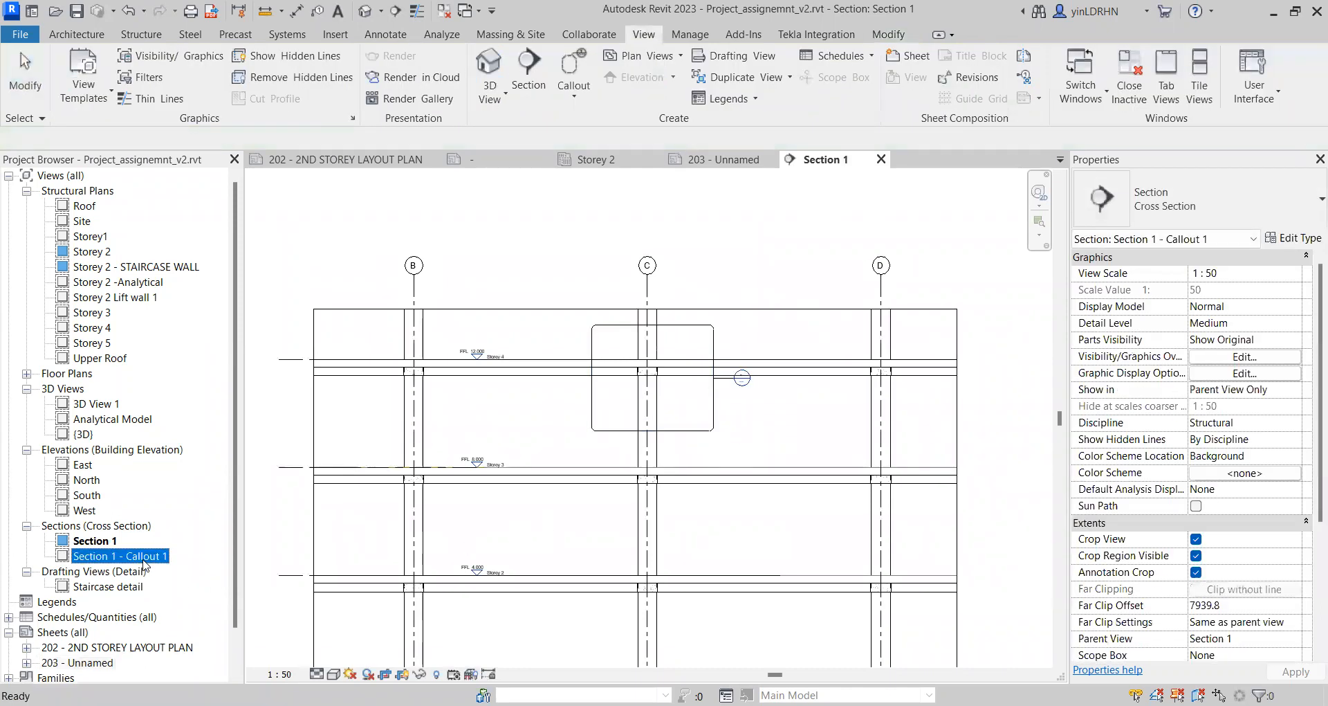
{"action": "right_click", "coordinate": [144, 564]}
{"action": "left_click", "coordinate": [220, 391]}
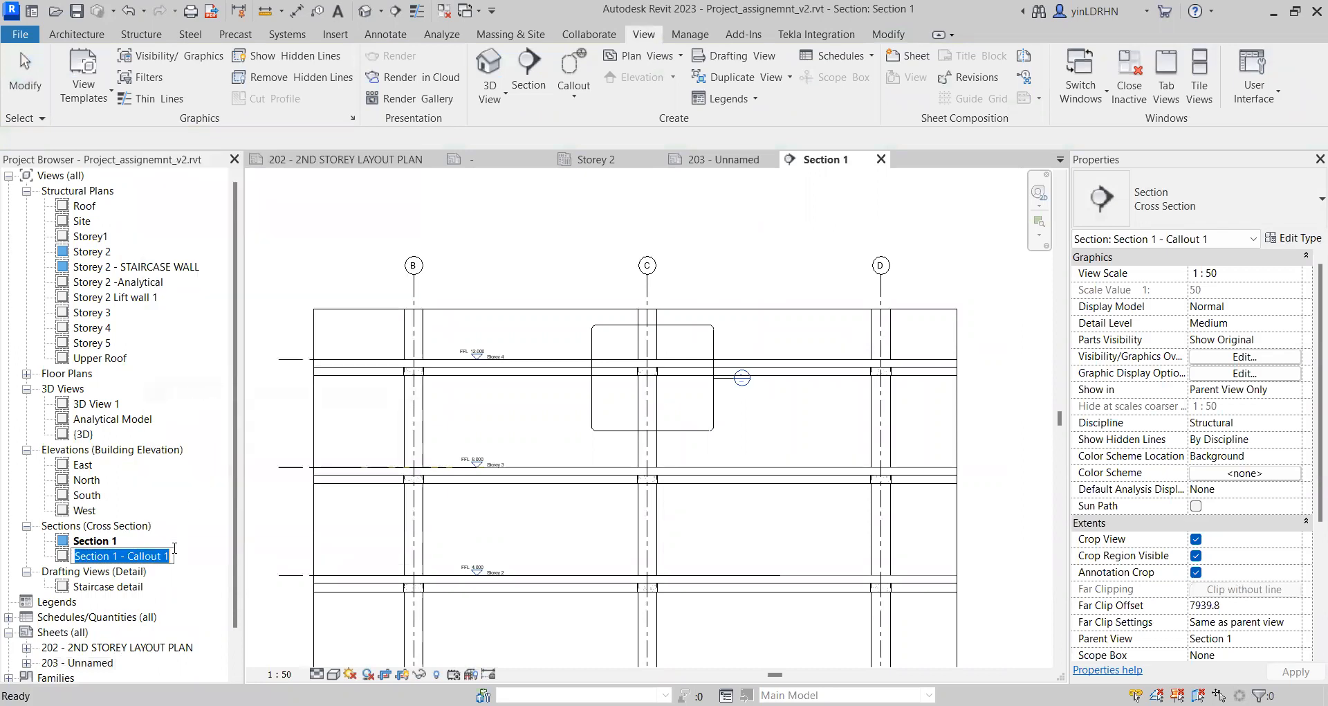
{"action": "left_click", "coordinate": [269, 412]}
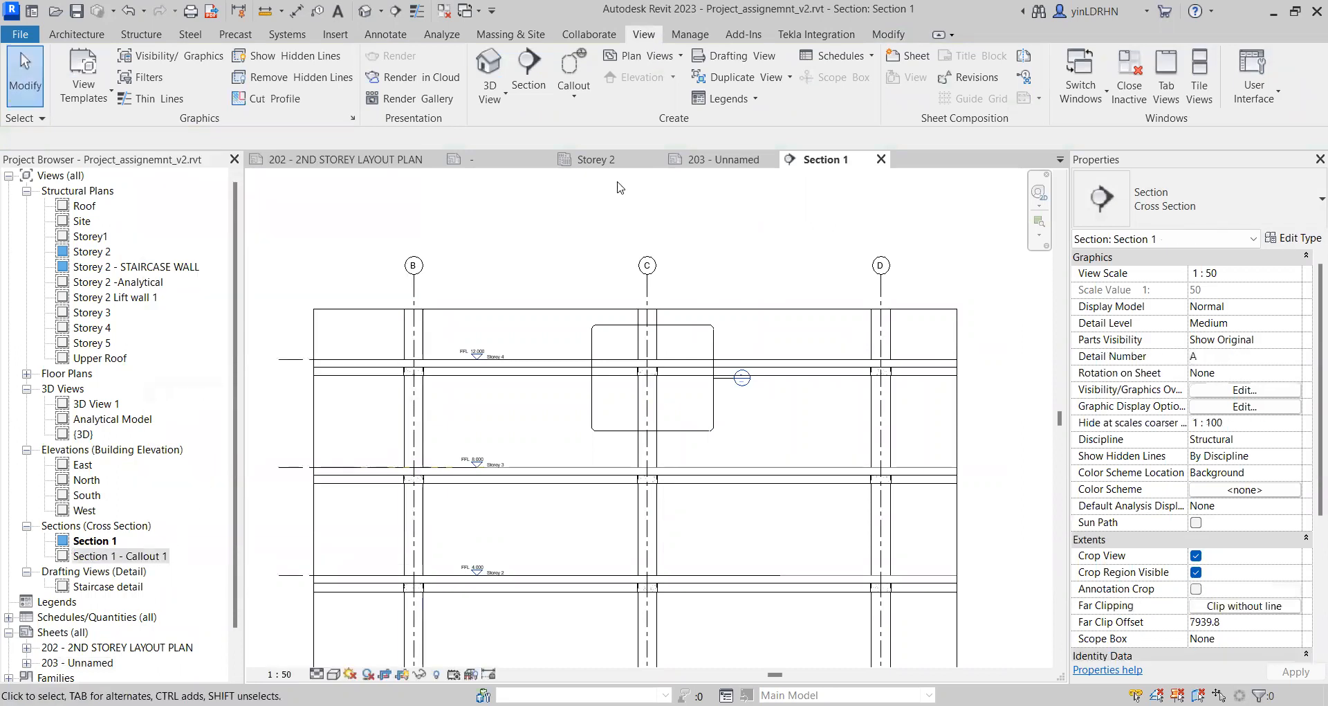
Step: Place the Section 1 - Callout 1 view on sheet 203, above the SECTION GL B-D viewport near grid C
{"action": "left_click", "coordinate": [718, 161]}
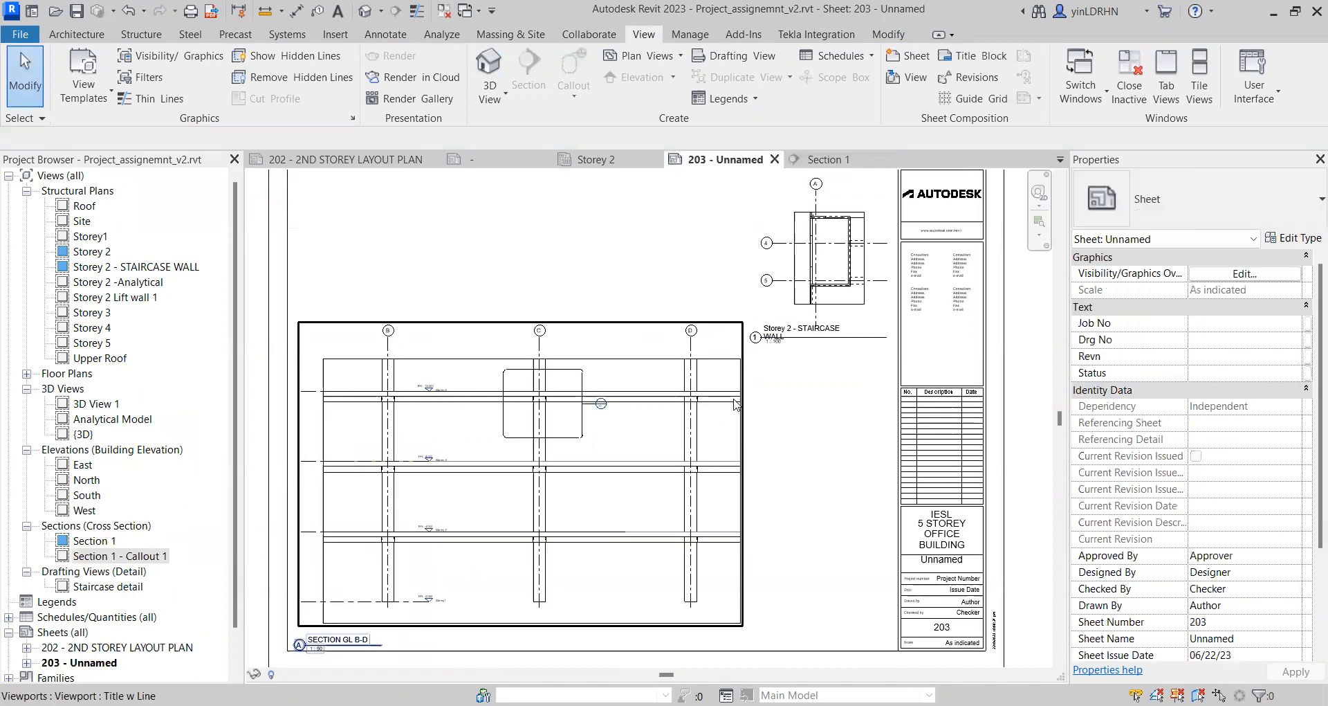
{"action": "scroll", "coordinate": [601, 414], "scroll_direction": "up", "scroll_amount": 2}
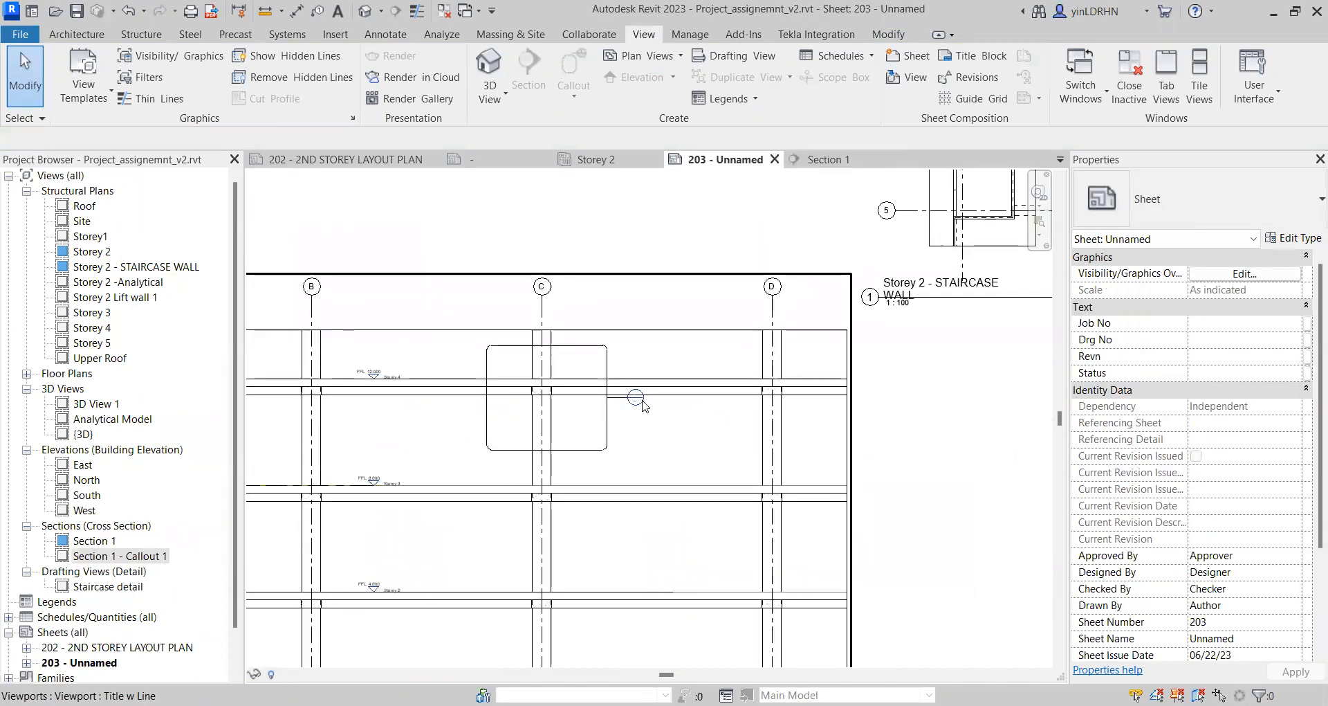
{"action": "middle_click_drag", "start_coordinate": [650, 237], "coordinate": [669, 424]}
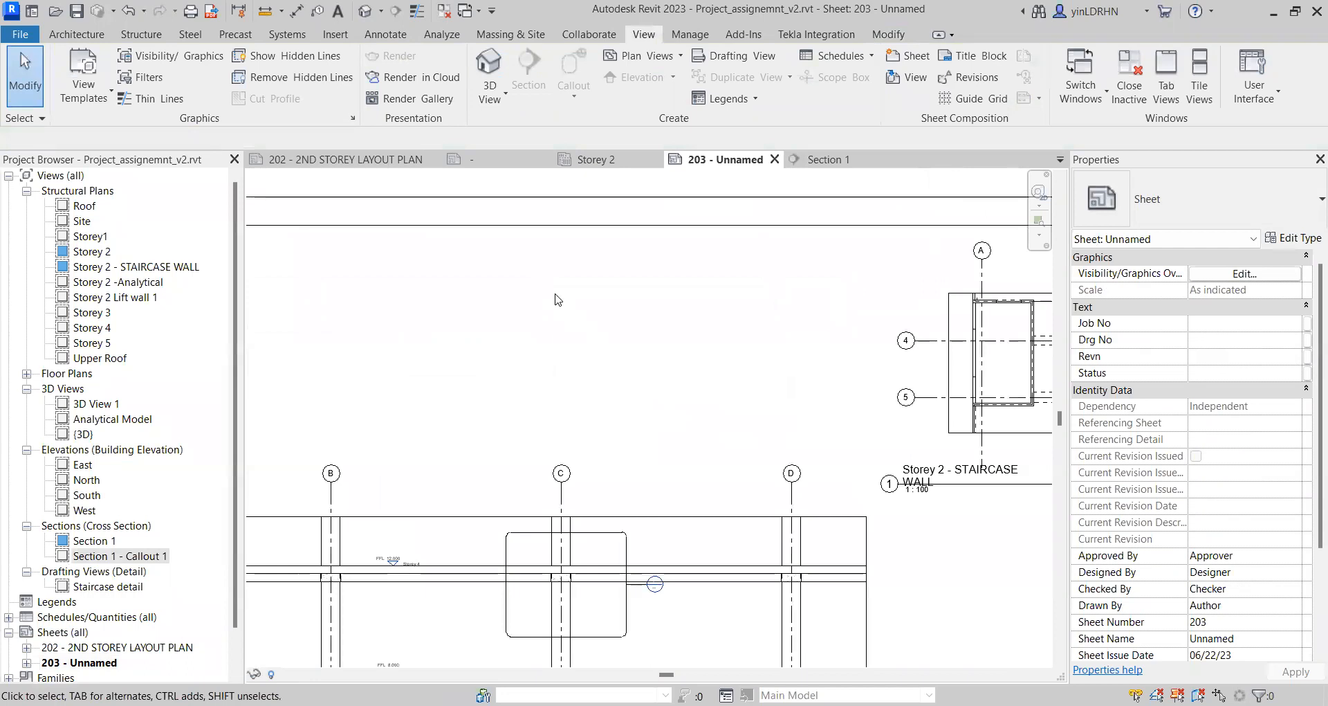
{"action": "left_click", "coordinate": [902, 78]}
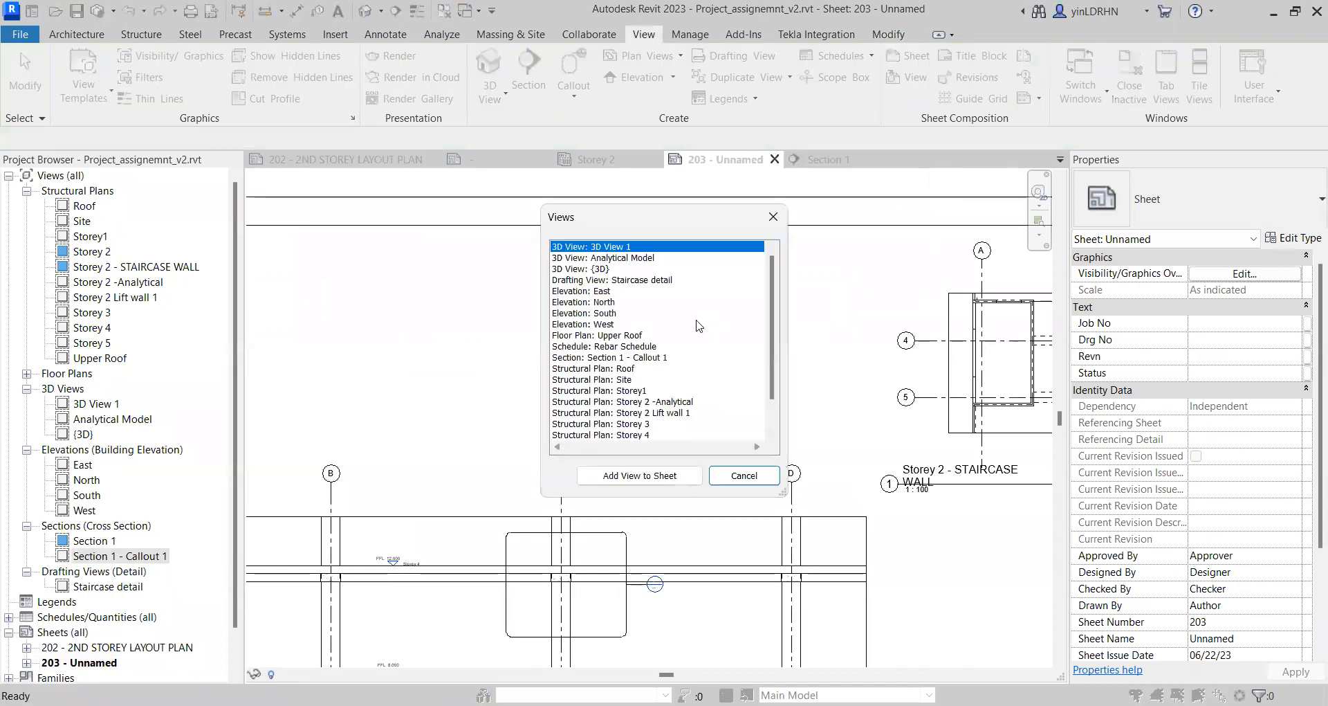
{"action": "scroll", "coordinate": [647, 396], "scroll_direction": "down", "scroll_amount": 1}
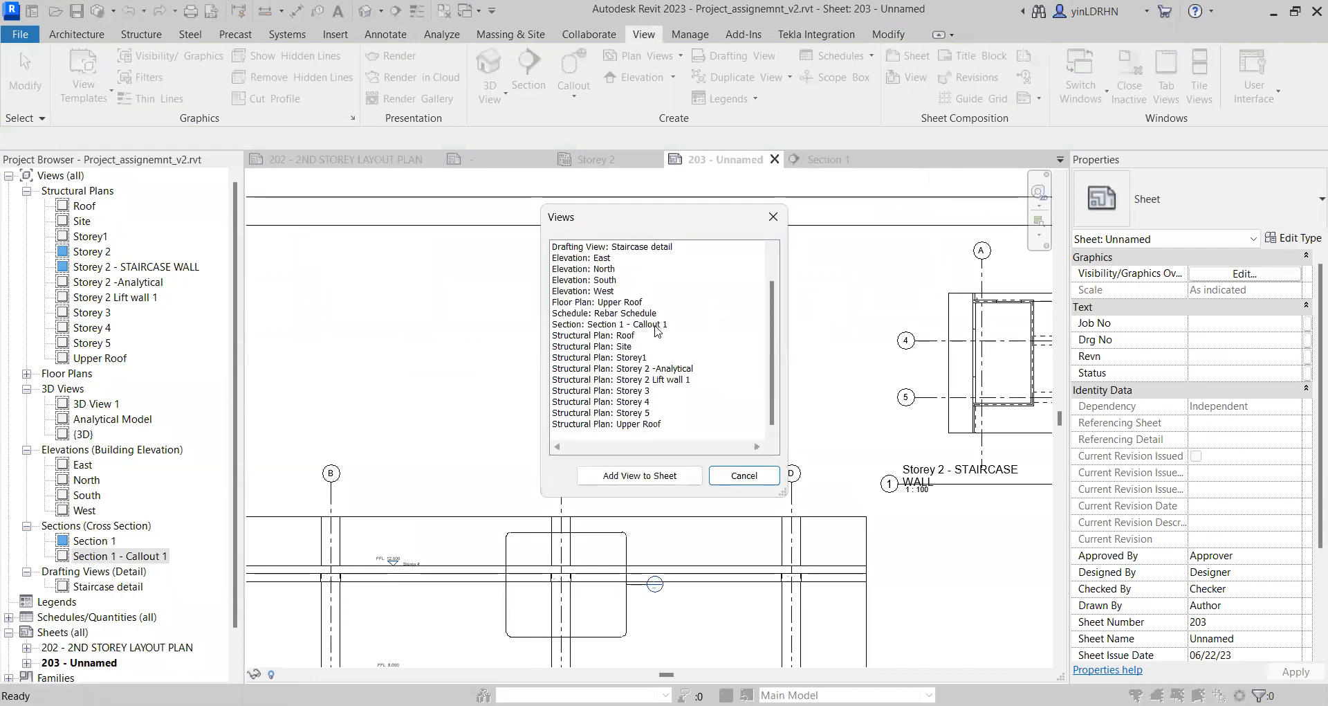
{"action": "left_click", "coordinate": [655, 325]}
{"action": "left_click", "coordinate": [639, 476]}
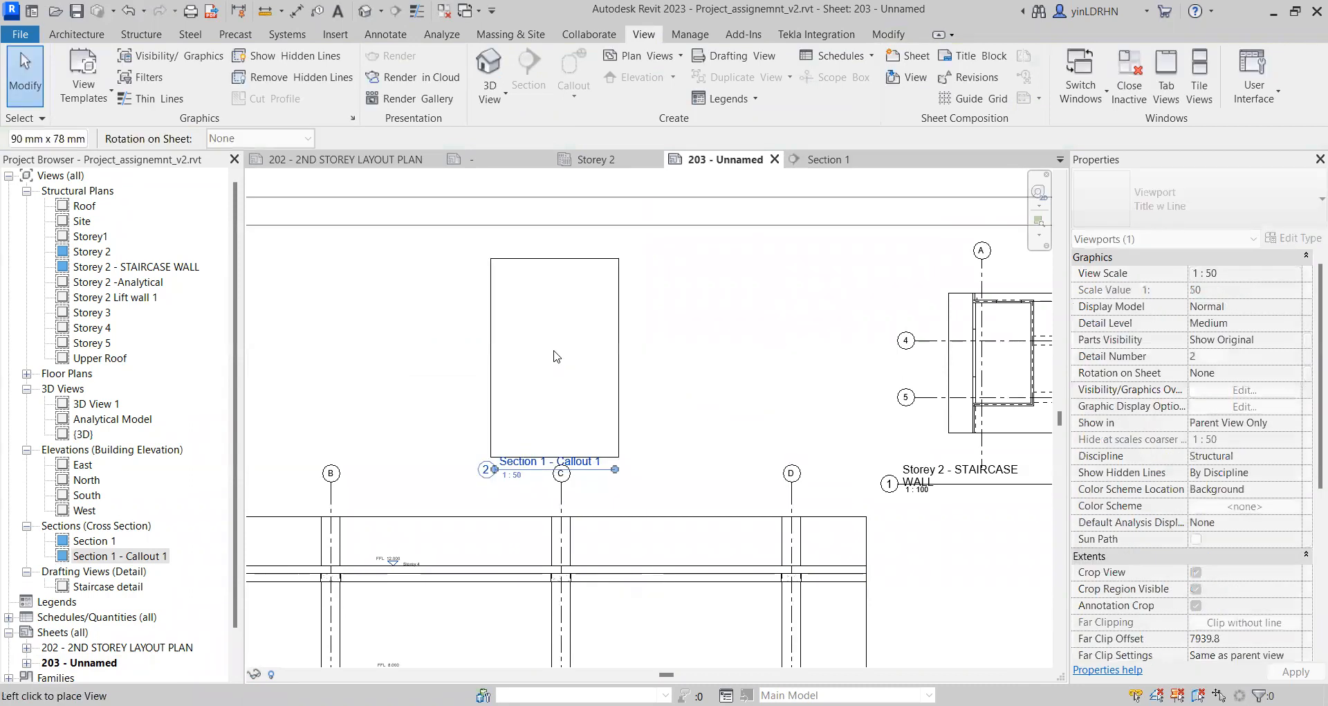
{"action": "left_click", "coordinate": [555, 347]}
{"action": "left_click", "coordinate": [695, 366]}
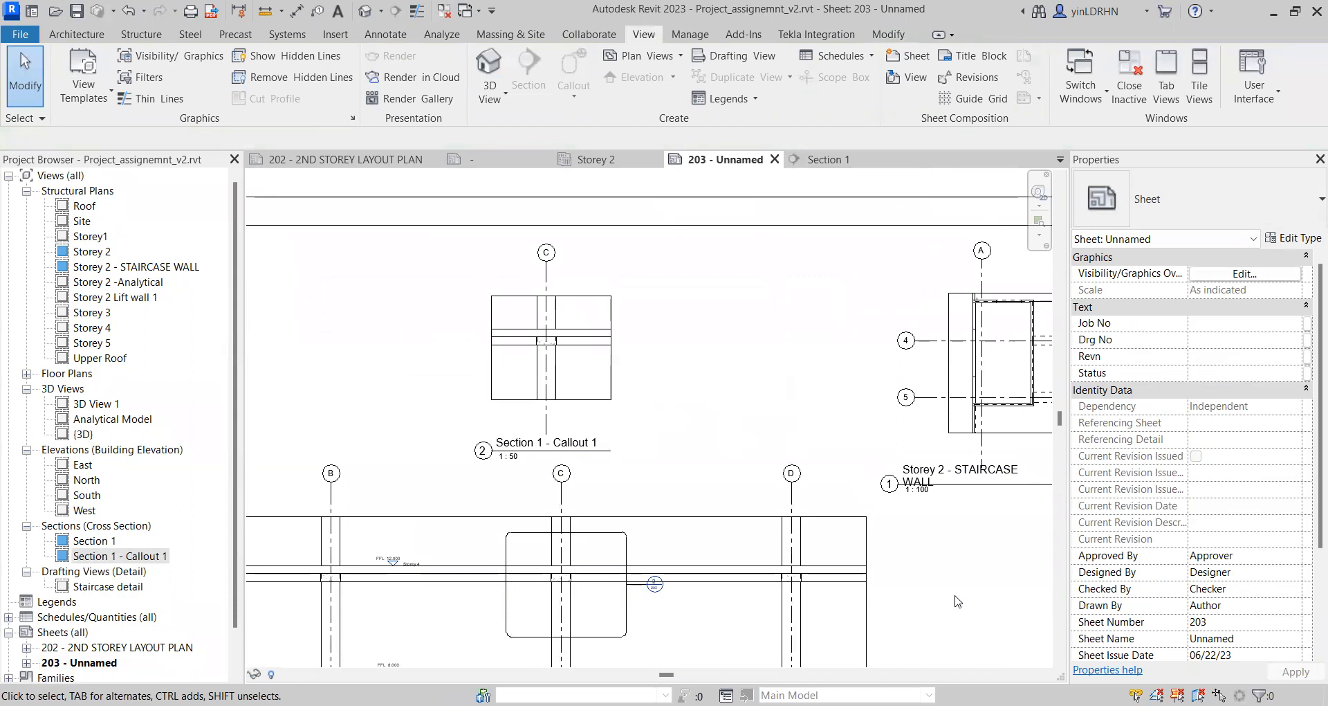
Step: Compare the callout mark in SECTION GL B-D with the detail number in the Section 1 - Callout 1 title
{"action": "middle_click_drag", "start_coordinate": [957, 596], "coordinate": [839, 505]}
{"action": "scroll", "coordinate": [745, 402], "scroll_direction": "up", "scroll_amount": 2}
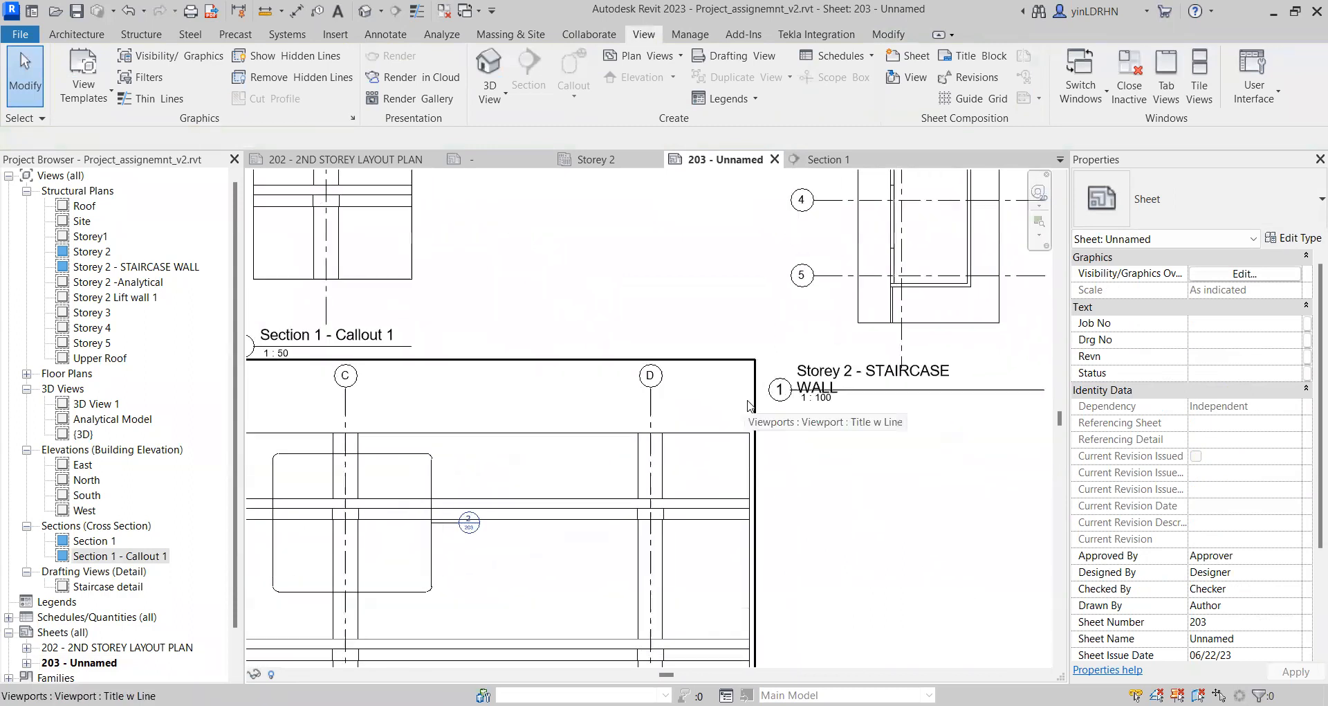
{"action": "middle_click_drag", "start_coordinate": [540, 365], "coordinate": [624, 329]}
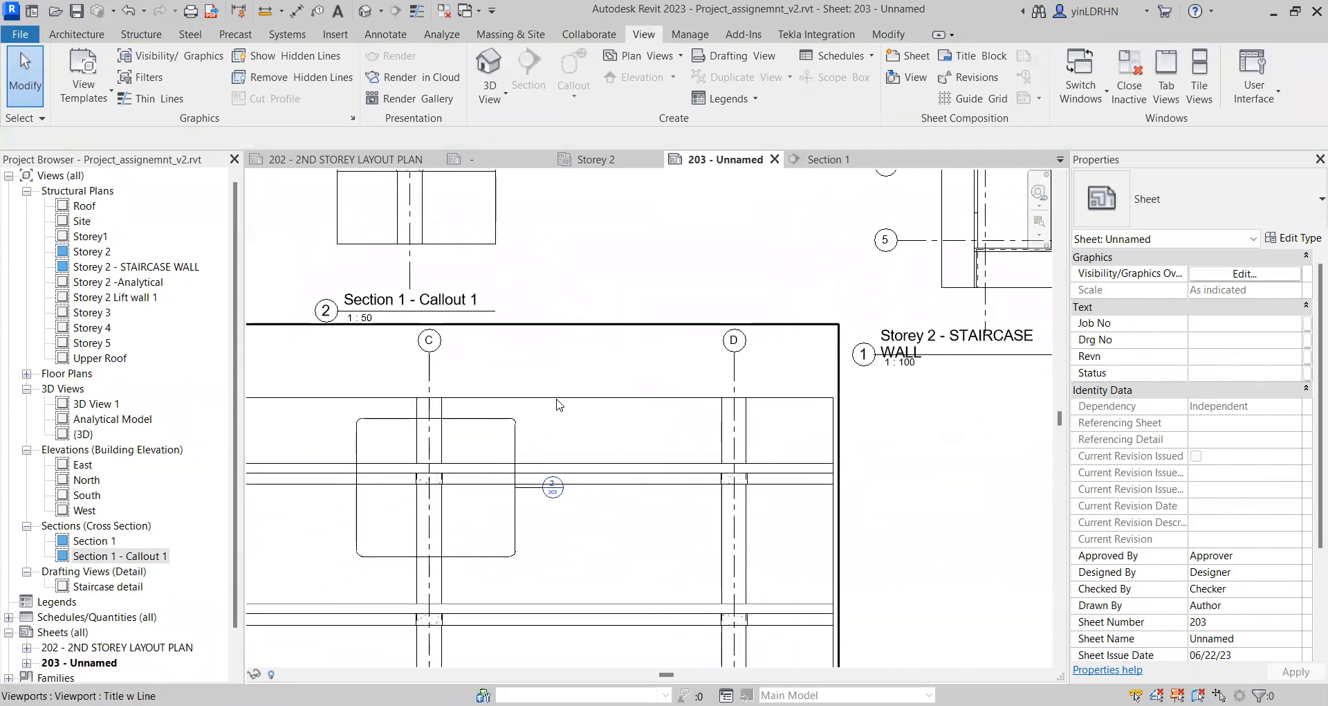
{"action": "scroll", "coordinate": [551, 525], "scroll_direction": "up", "scroll_amount": 4}
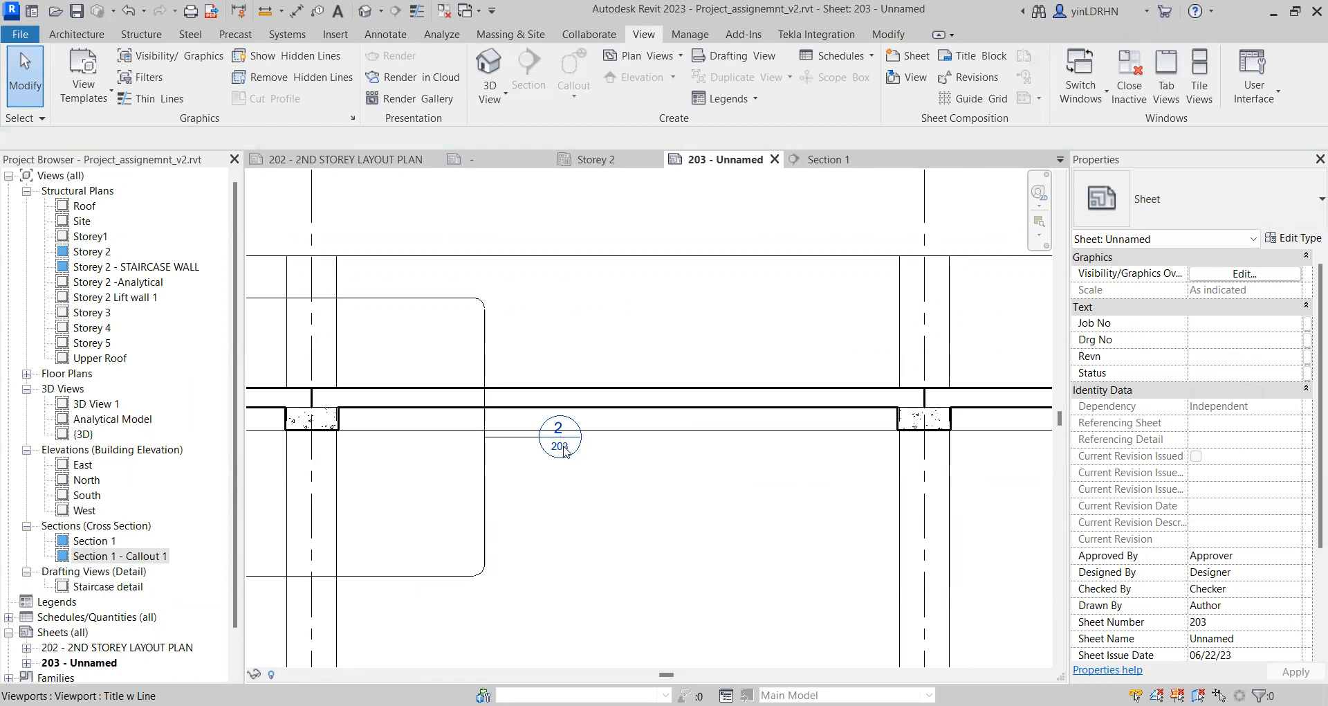
{"action": "scroll", "coordinate": [563, 444], "scroll_direction": "down", "scroll_amount": 4}
{"action": "scroll", "coordinate": [580, 475], "scroll_direction": "up", "scroll_amount": 1}
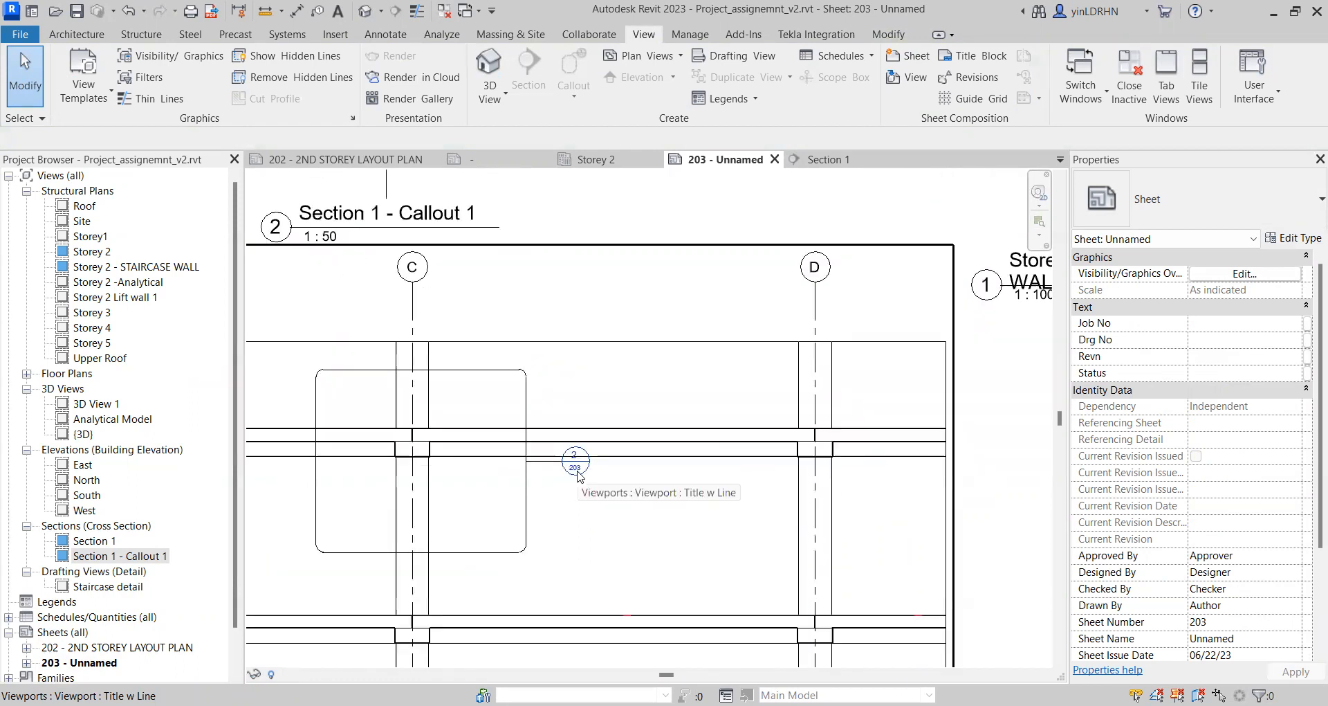
{"action": "scroll", "coordinate": [574, 466], "scroll_direction": "up", "scroll_amount": 3}
{"action": "scroll", "coordinate": [406, 299], "scroll_direction": "down", "scroll_amount": 2}
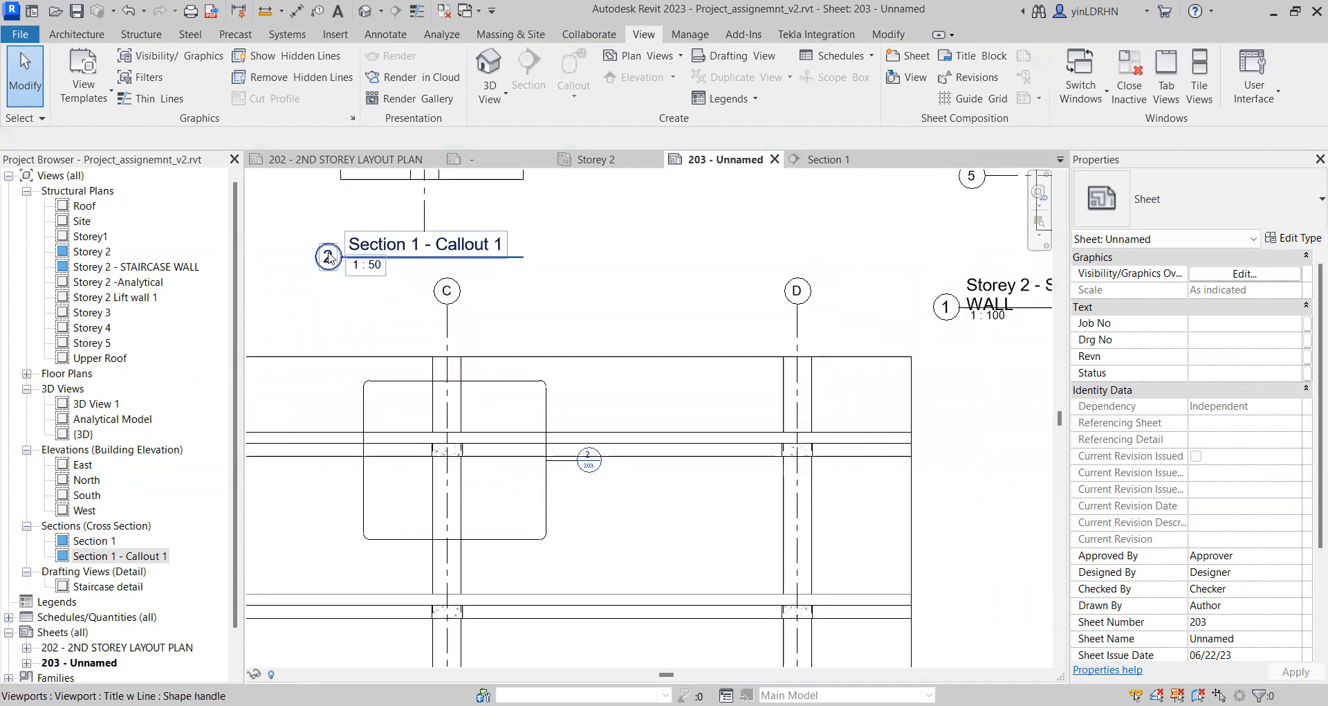
Step: Set the detail number of the Section 1 - Callout 1 viewport to X
{"action": "left_click", "coordinate": [328, 261]}
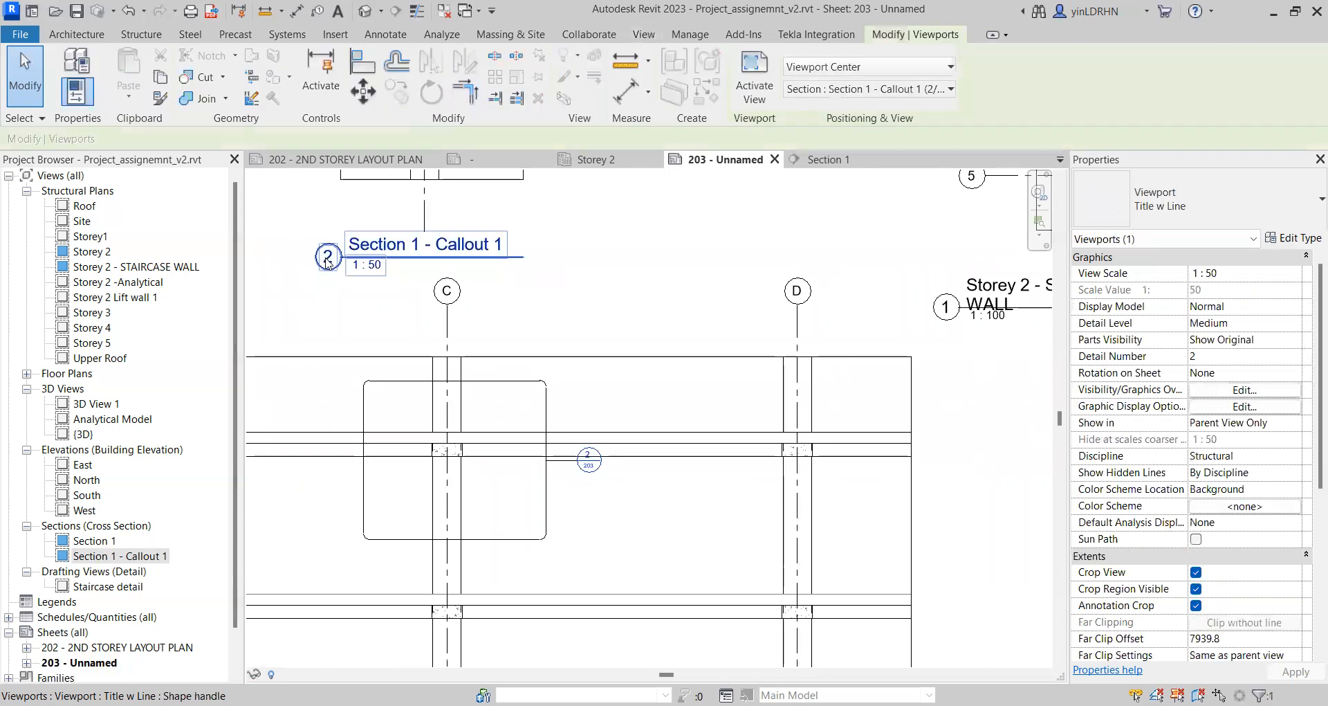
{"action": "left_click", "coordinate": [1216, 357]}
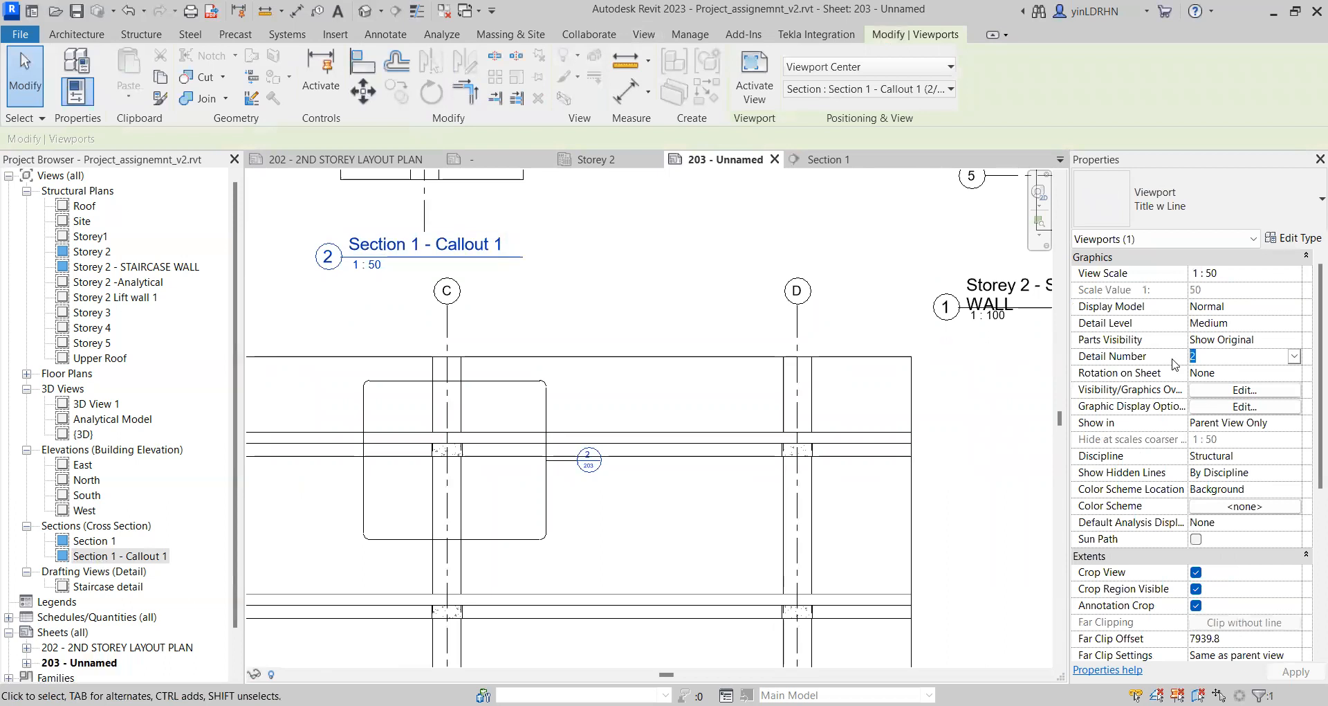
{"action": "type", "text": "X"}
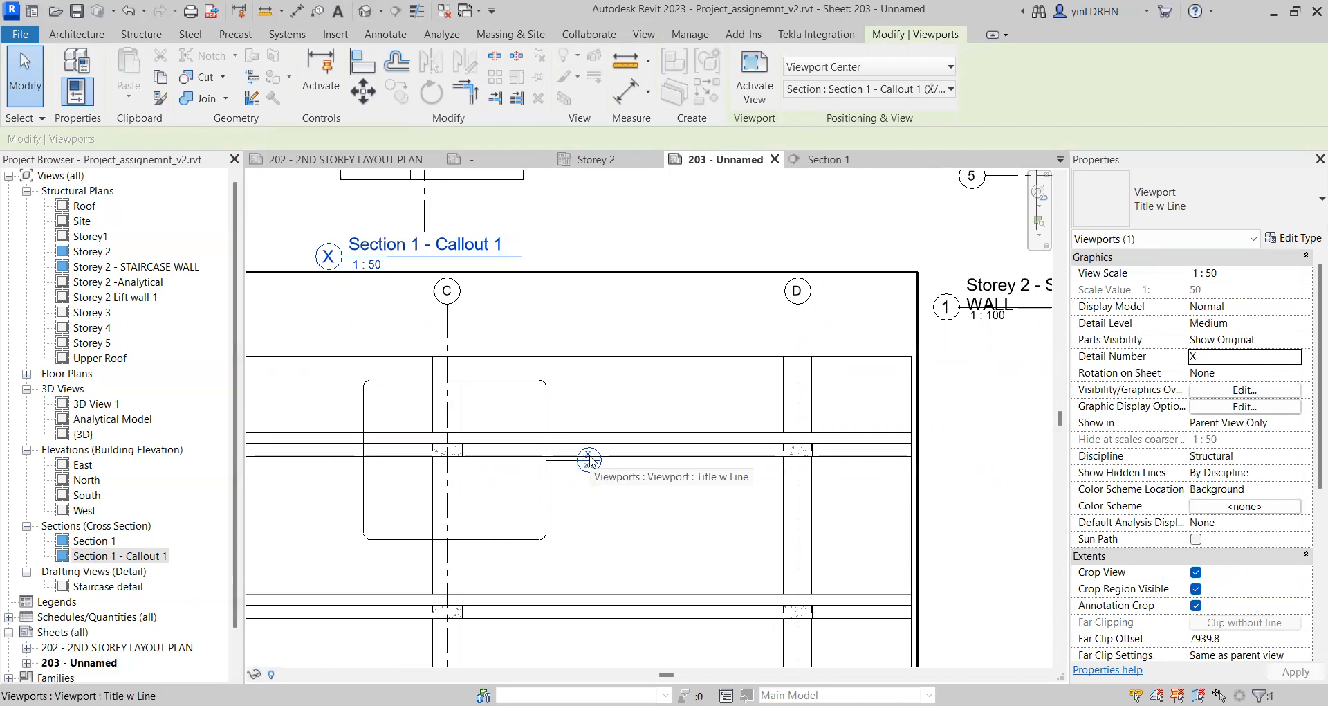
Step: Set the detail number of the Storey 2 - STAIRCASE WALL viewport to SW1
{"action": "scroll", "coordinate": [709, 485], "scroll_direction": "down", "scroll_amount": 1}
{"action": "middle_click_drag", "start_coordinate": [962, 406], "coordinate": [883, 408]}
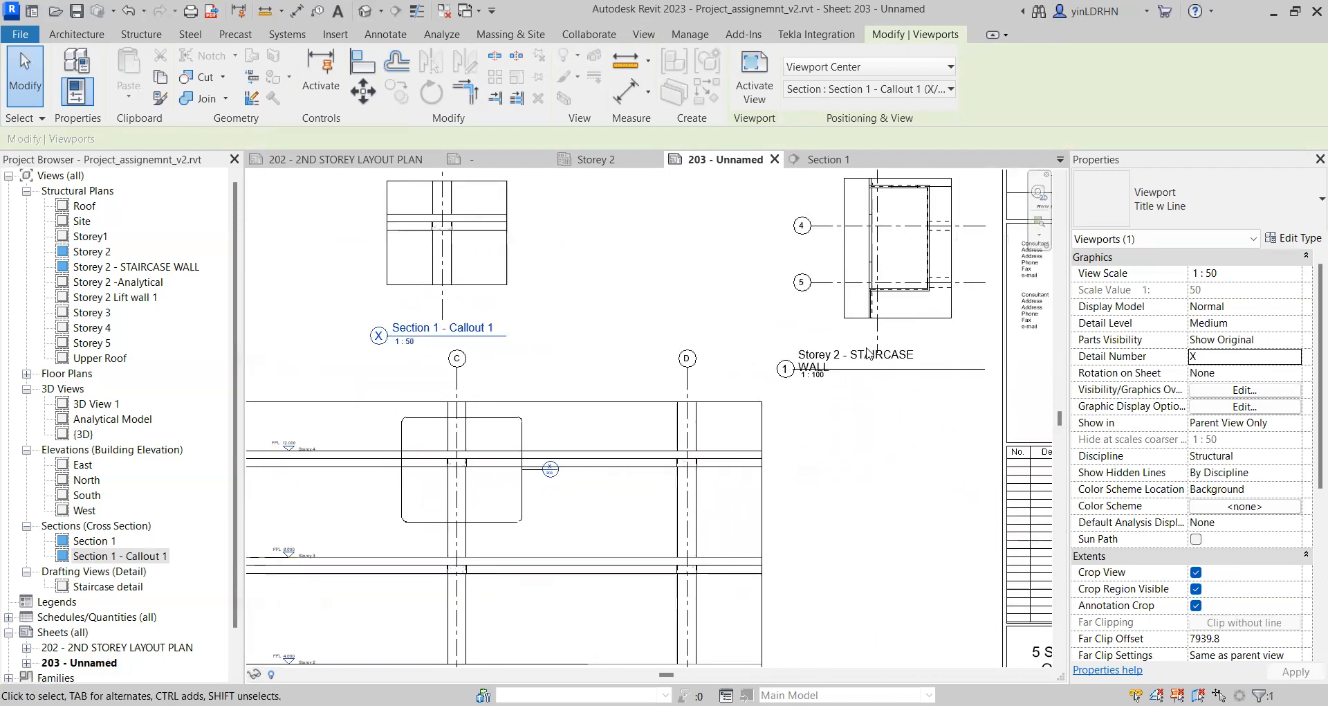
{"action": "left_click", "coordinate": [851, 366]}
{"action": "left_click", "coordinate": [1122, 356]}
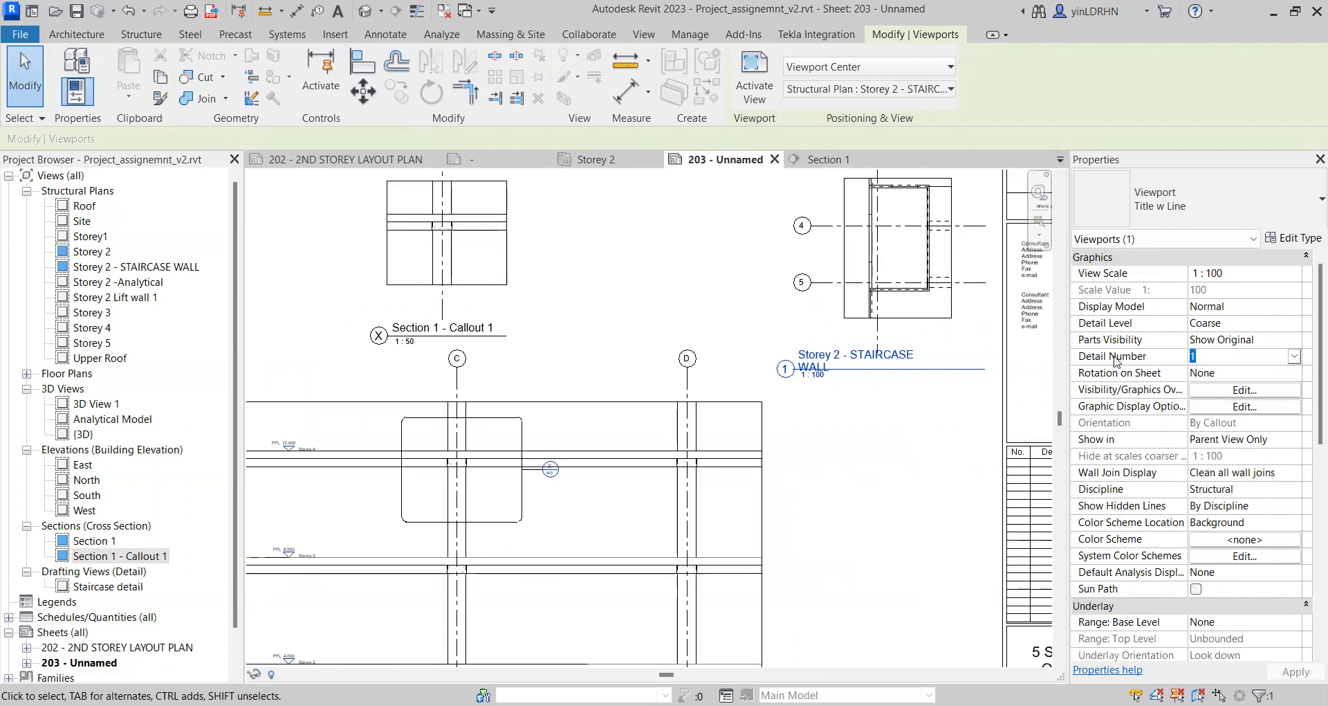
{"action": "type", "text": "SW1"}
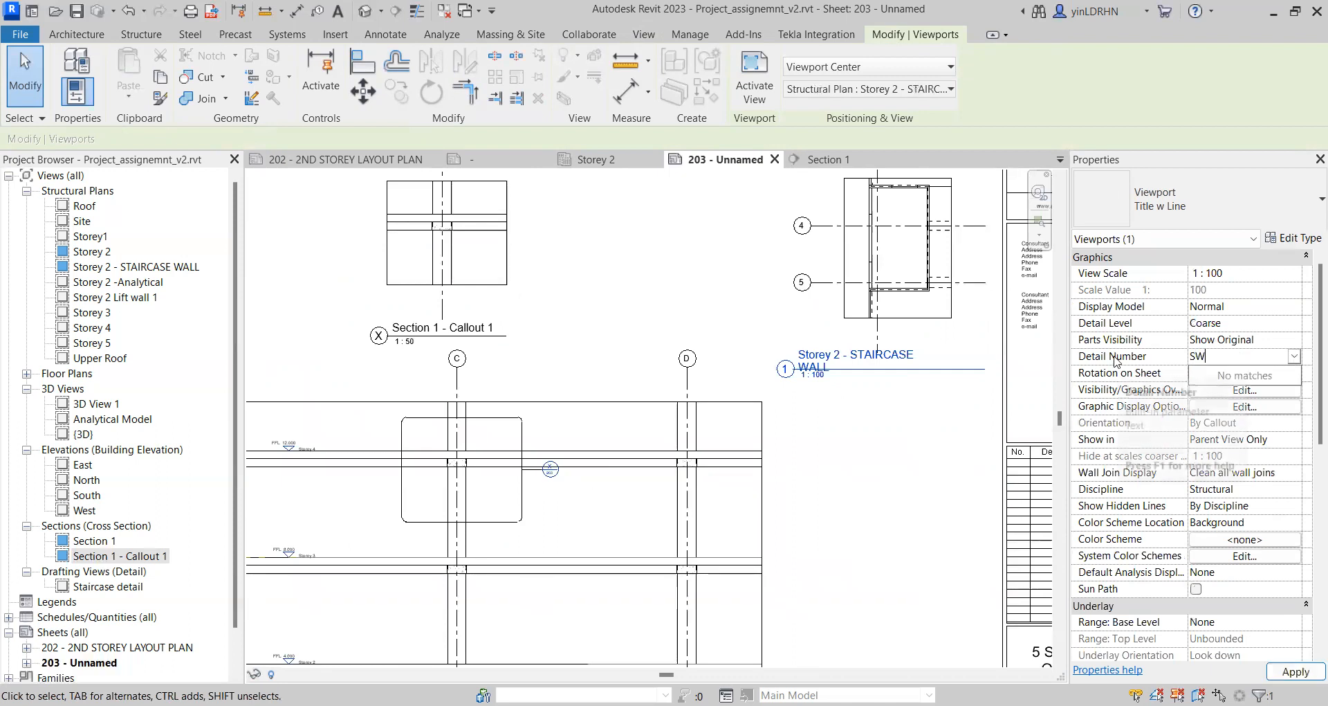
{"action": "key", "text": "Return"}
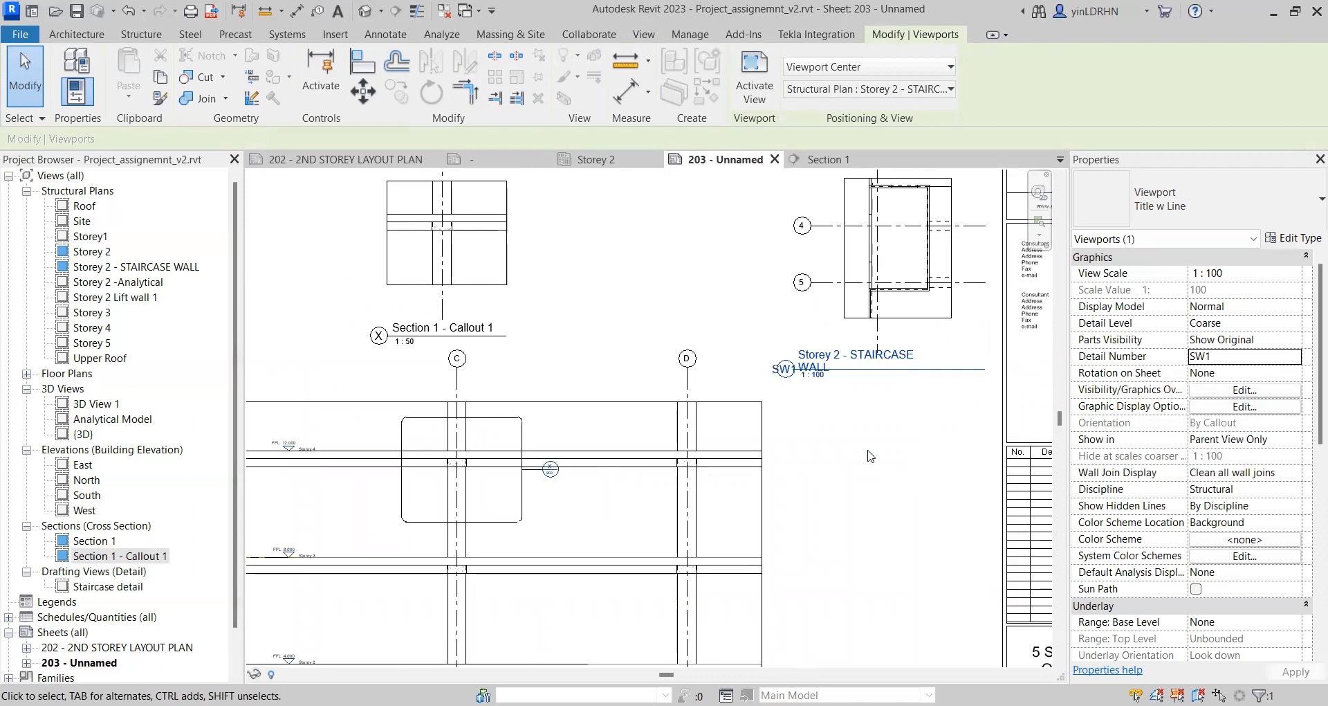
{"action": "scroll", "coordinate": [873, 453], "scroll_direction": "down", "scroll_amount": 1}
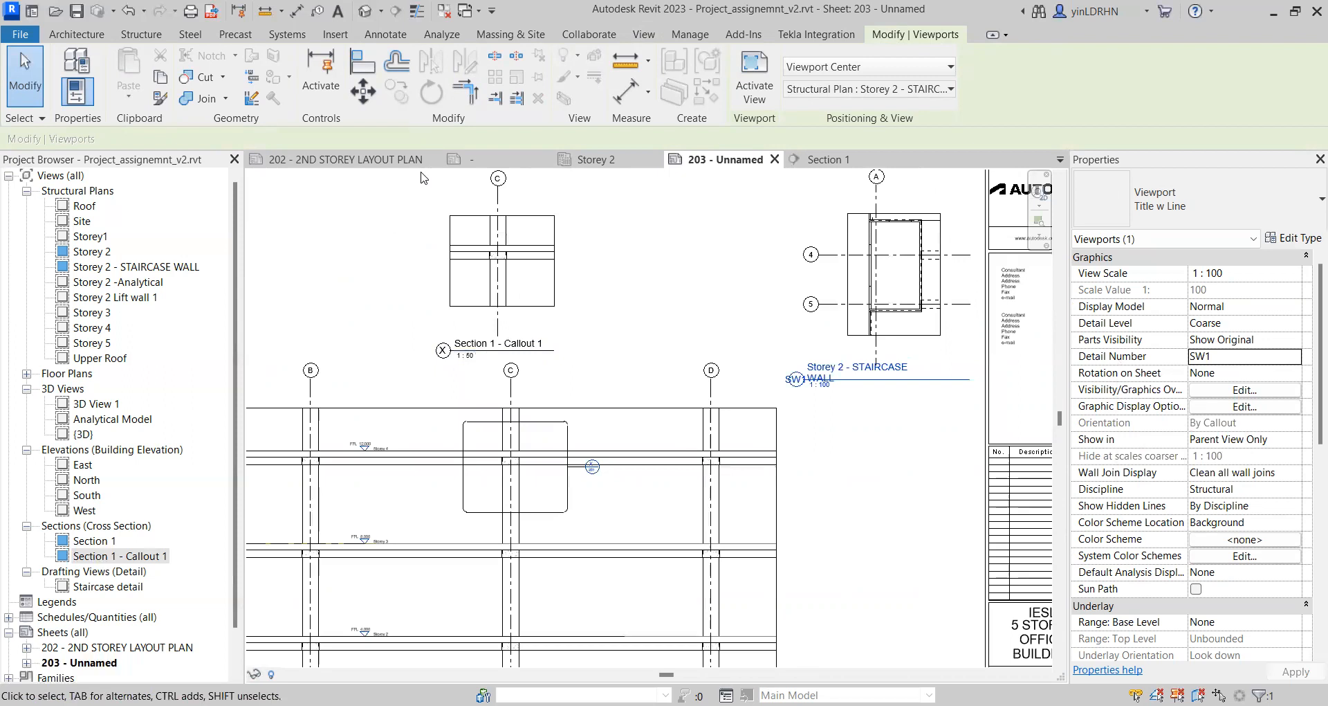
Step: In the Storey 2 plan, move the SW1 callout head and its leader elbow clear of the beam tags, to below the lower staircase-area wall
{"action": "left_click", "coordinate": [396, 160]}
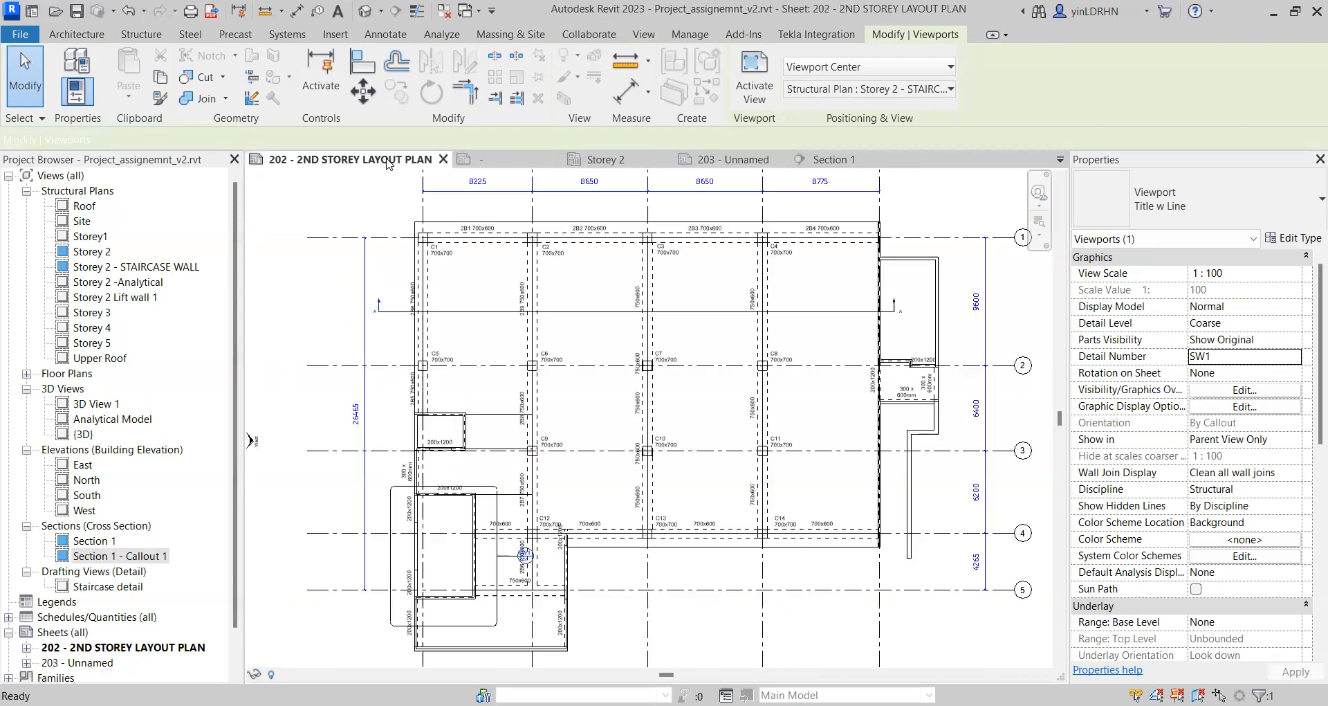
{"action": "scroll", "coordinate": [512, 455], "scroll_direction": "up", "scroll_amount": 2}
{"action": "scroll", "coordinate": [512, 455], "scroll_direction": "up", "scroll_amount": 3}
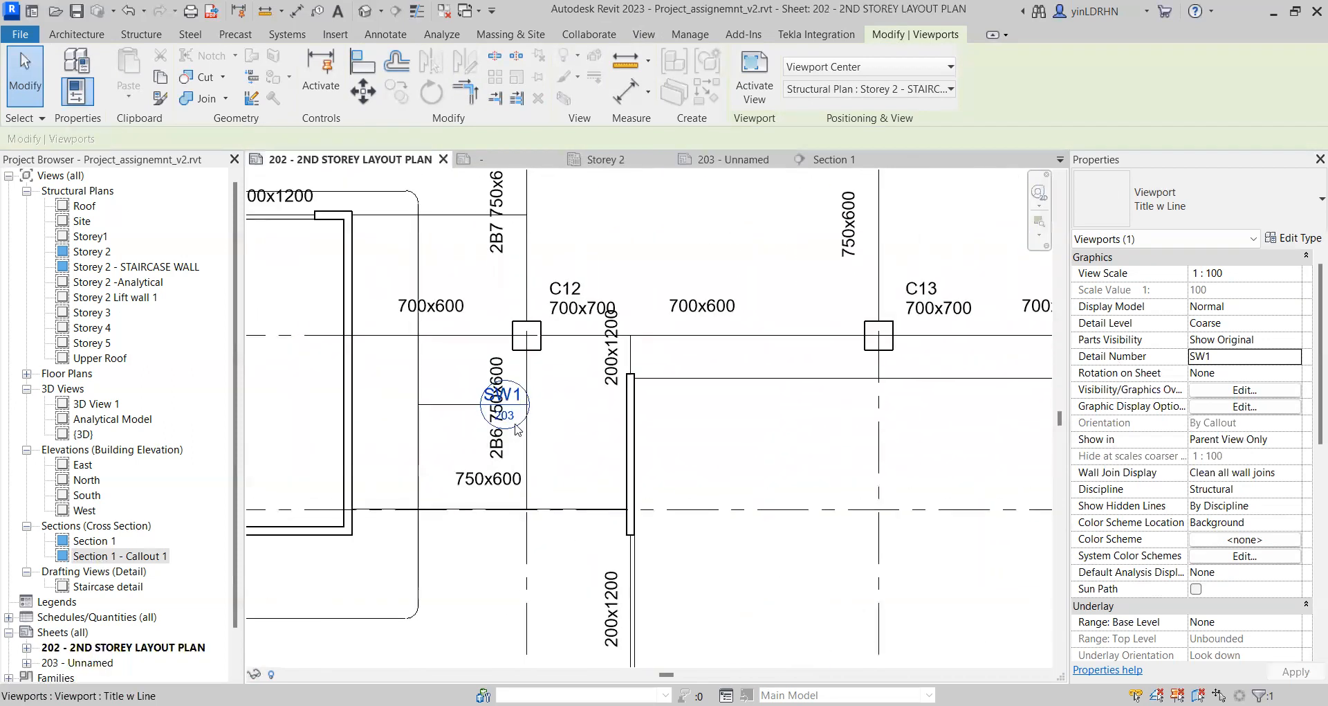
{"action": "left_click", "coordinate": [476, 408]}
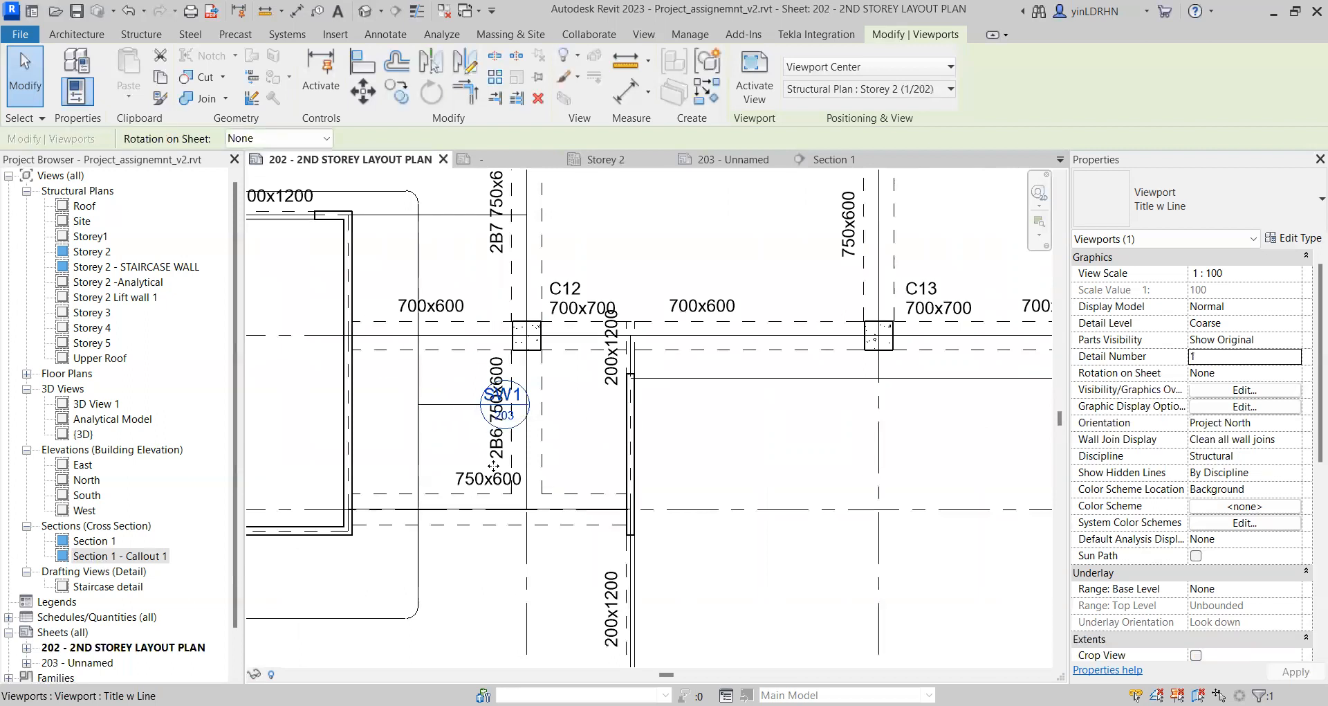
{"action": "scroll", "coordinate": [497, 469], "scroll_direction": "down", "scroll_amount": 1}
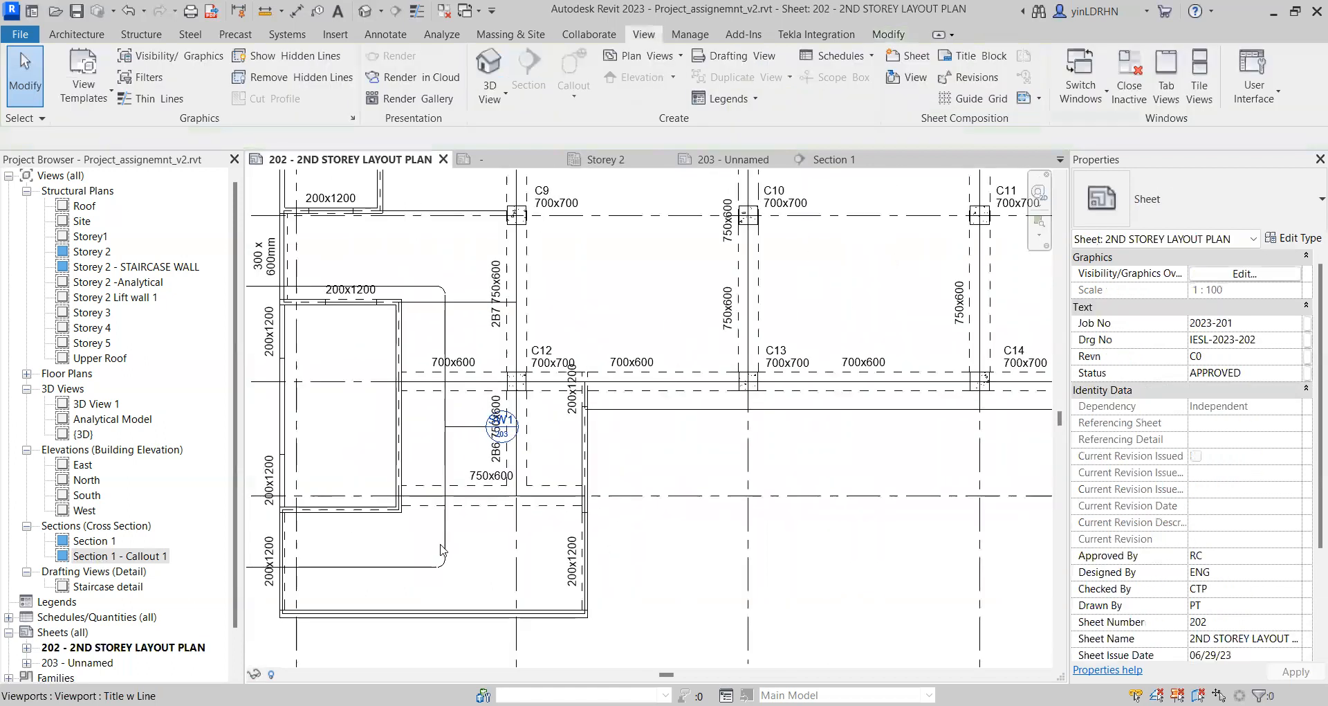
{"action": "left_click", "coordinate": [595, 159]}
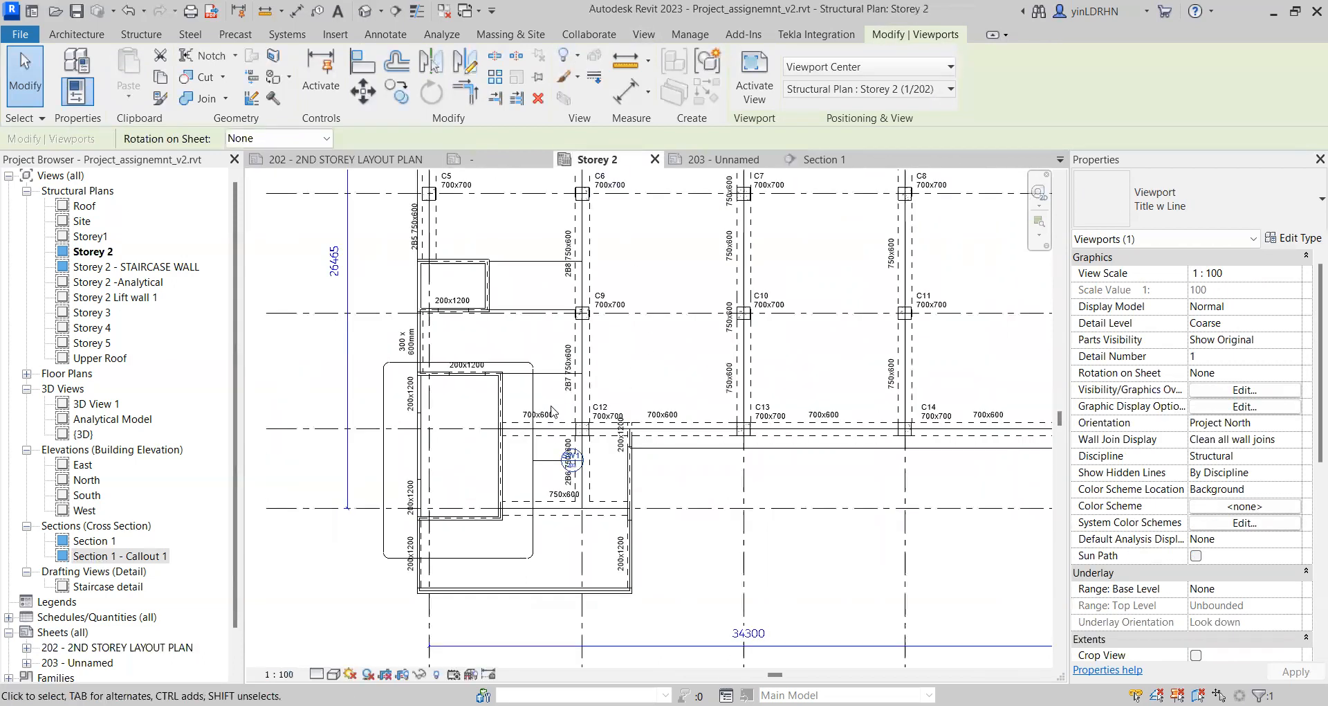
{"action": "left_click", "coordinate": [547, 460]}
{"action": "scroll", "coordinate": [547, 460], "scroll_direction": "up", "scroll_amount": 4}
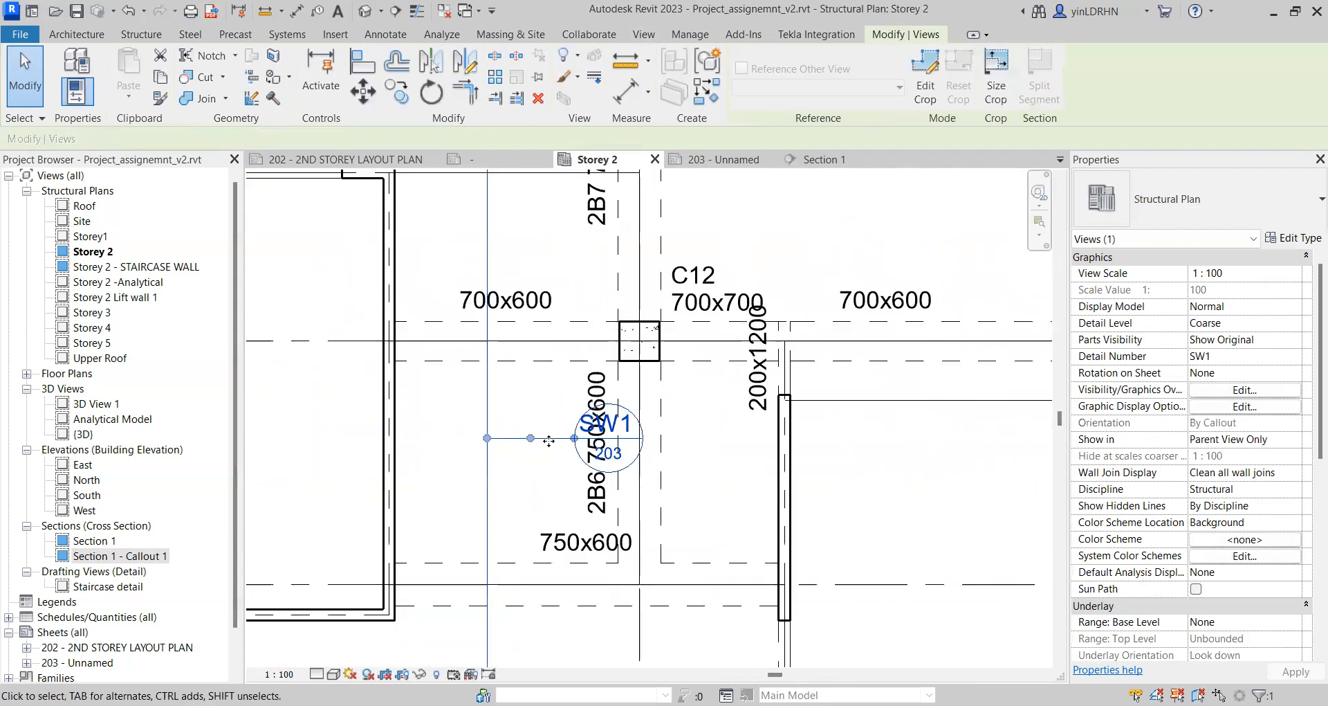
{"action": "left_click_drag", "start_coordinate": [531, 440], "coordinate": [530, 616]}
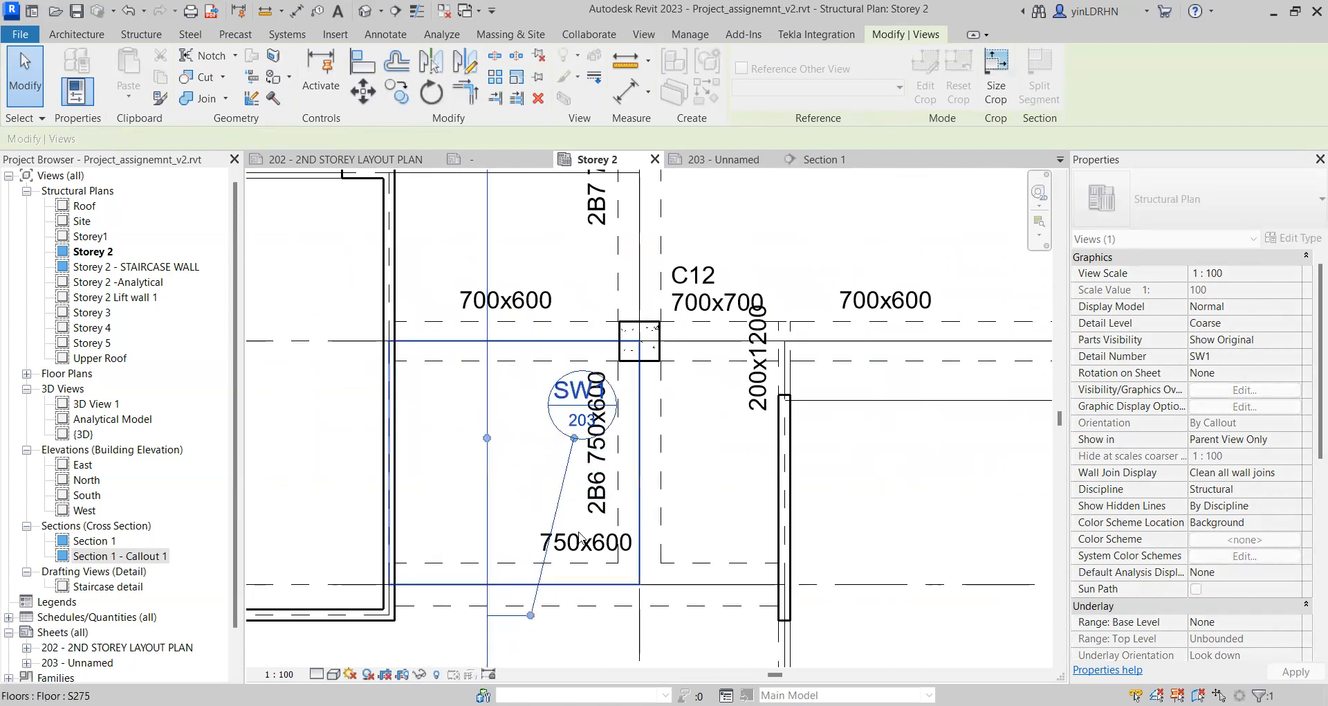
{"action": "scroll", "coordinate": [640, 433], "scroll_direction": "down", "scroll_amount": 3}
{"action": "left_click_drag", "start_coordinate": [606, 437], "coordinate": [630, 594]}
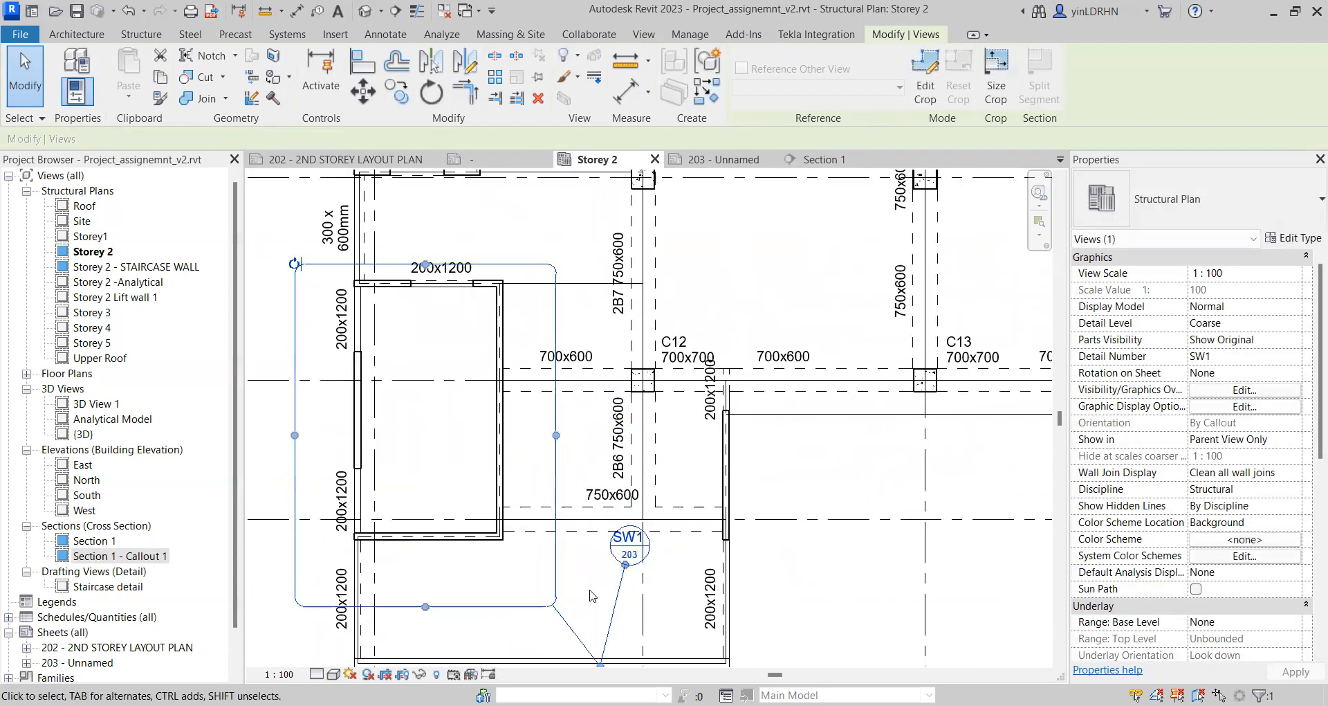
{"action": "middle_click_drag", "start_coordinate": [827, 488], "coordinate": [801, 355]}
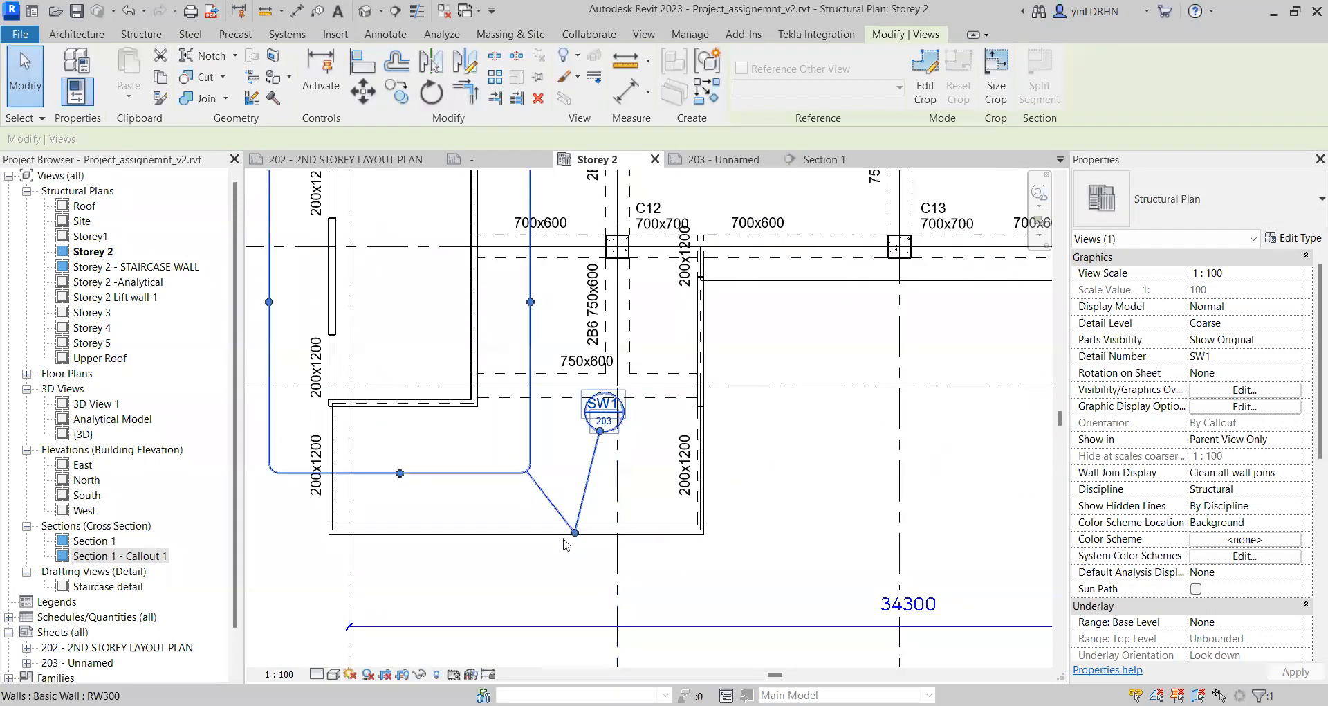
{"action": "left_click_drag", "start_coordinate": [575, 533], "coordinate": [609, 576]}
{"action": "left_click", "coordinate": [781, 571]}
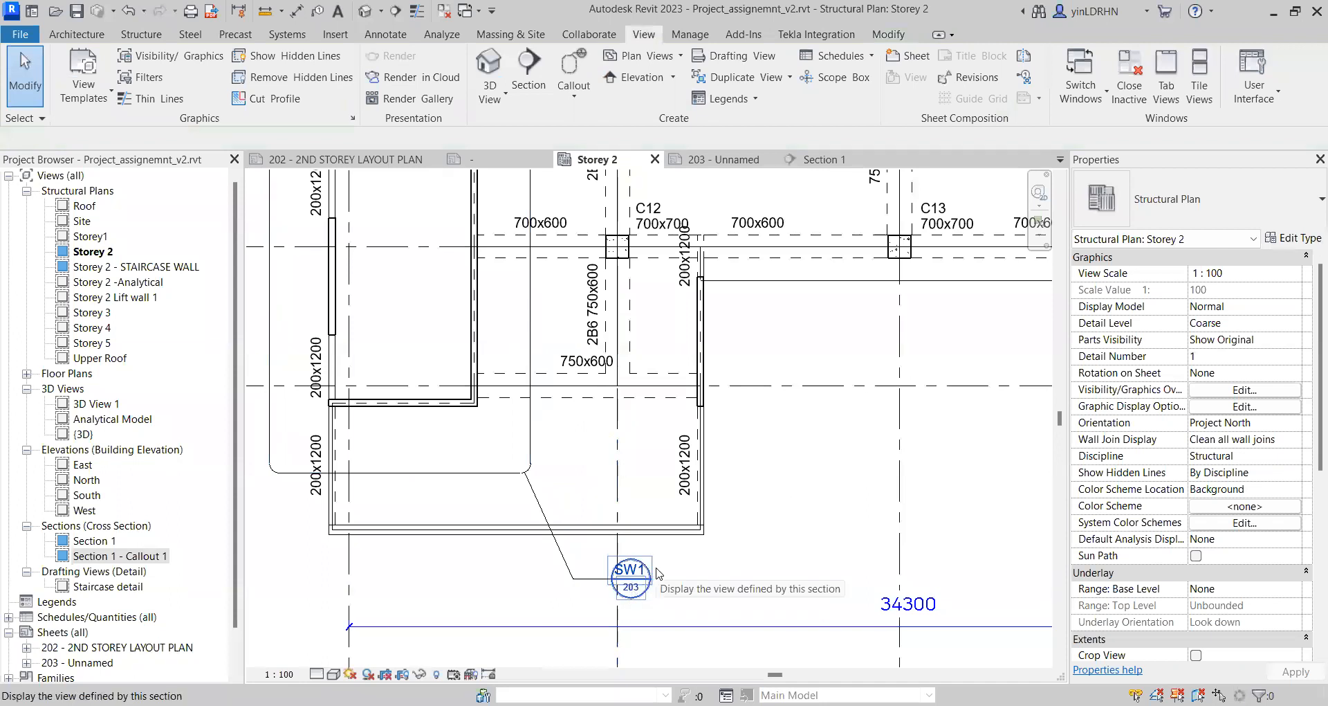
Step: On sheet 203, draw two horizontal thin detail lines across the slab in the Section 1 - Callout 1 viewport, about 90 mm long and 3 mm apart
{"action": "double_click", "coordinate": [631, 578]}
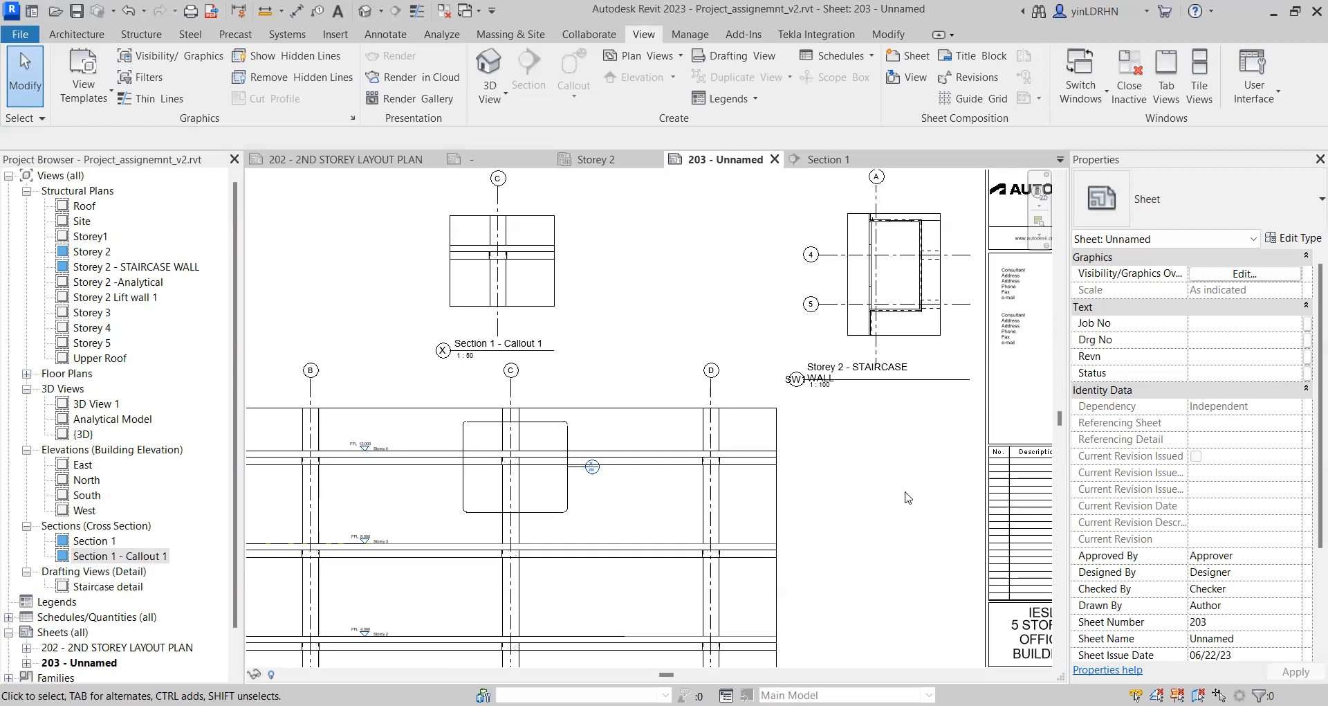
{"action": "scroll", "coordinate": [490, 271], "scroll_direction": "up", "scroll_amount": 5}
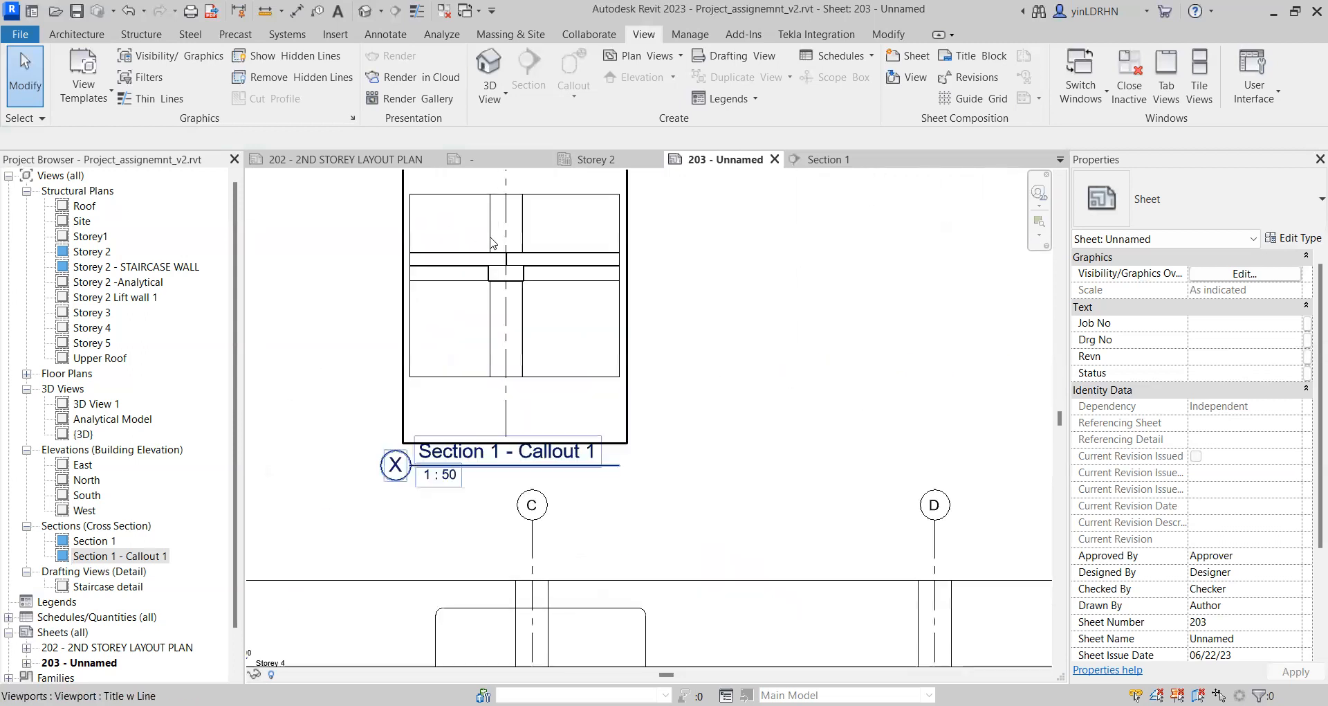
{"action": "scroll", "coordinate": [450, 284], "scroll_direction": "up", "scroll_amount": 2}
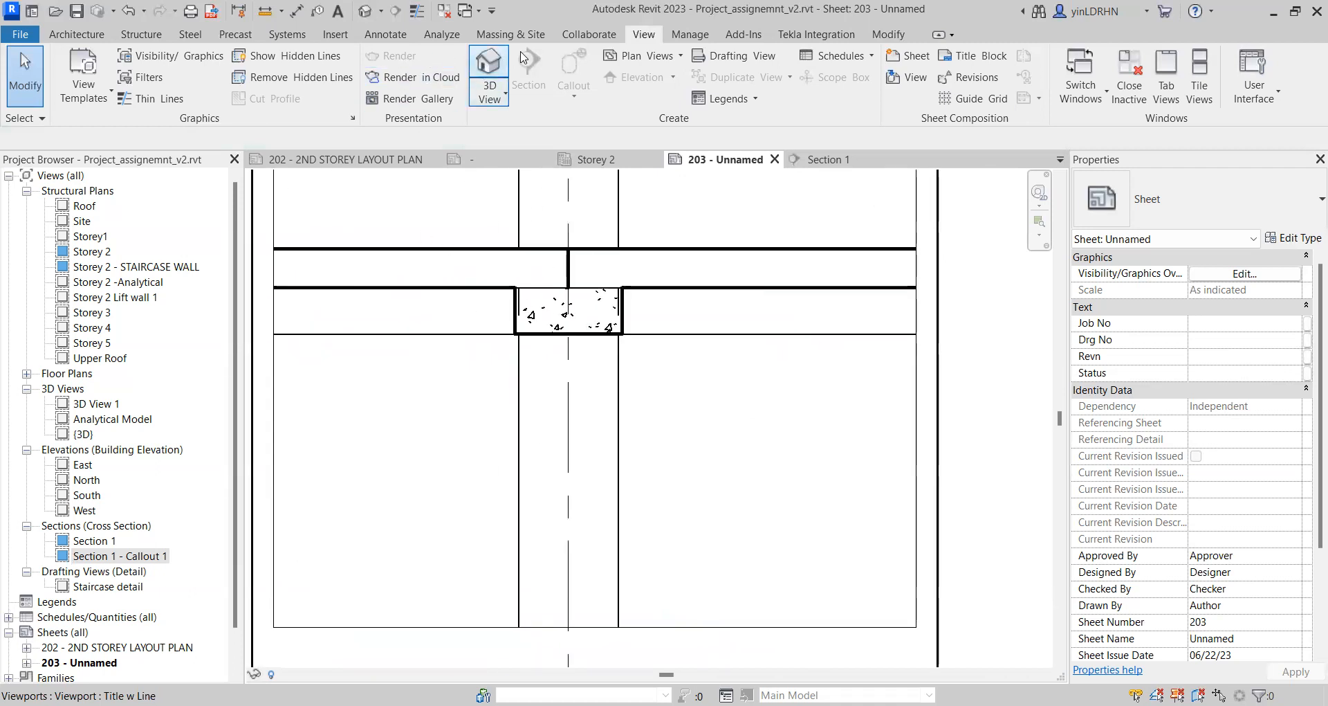
{"action": "left_click", "coordinate": [405, 37]}
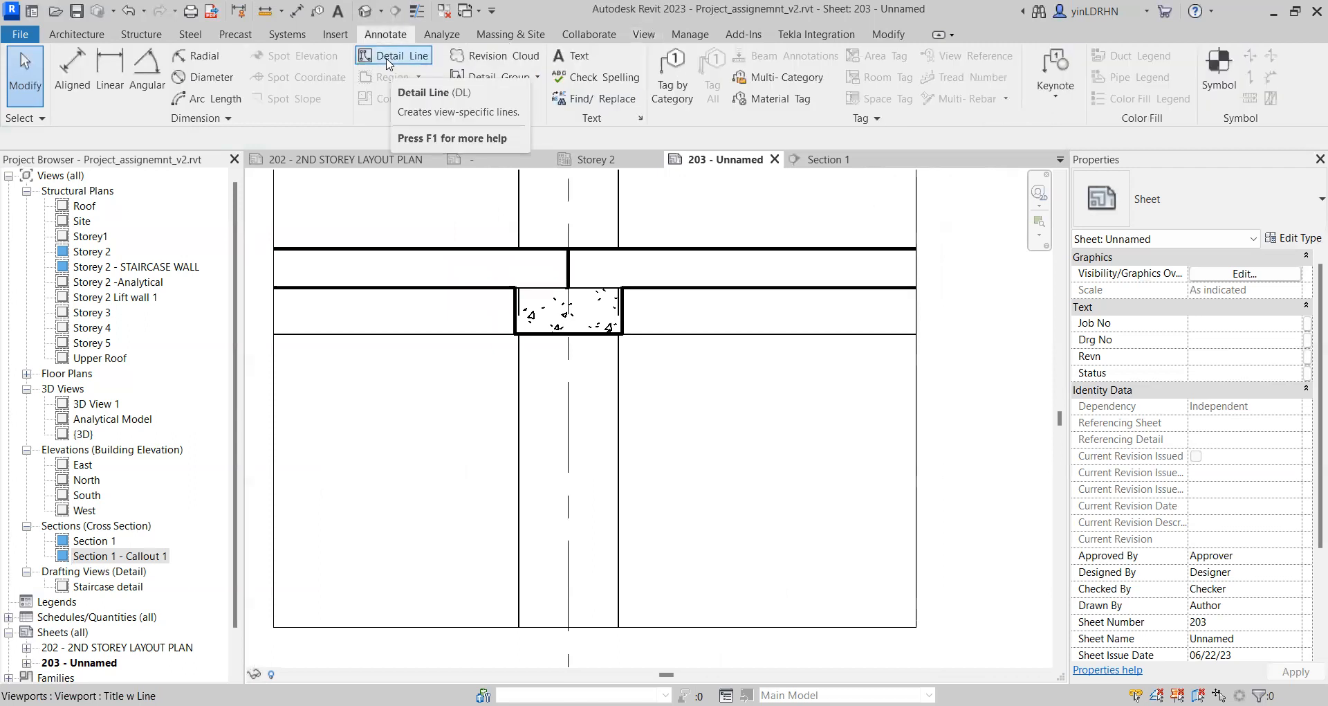
{"action": "left_click", "coordinate": [387, 61]}
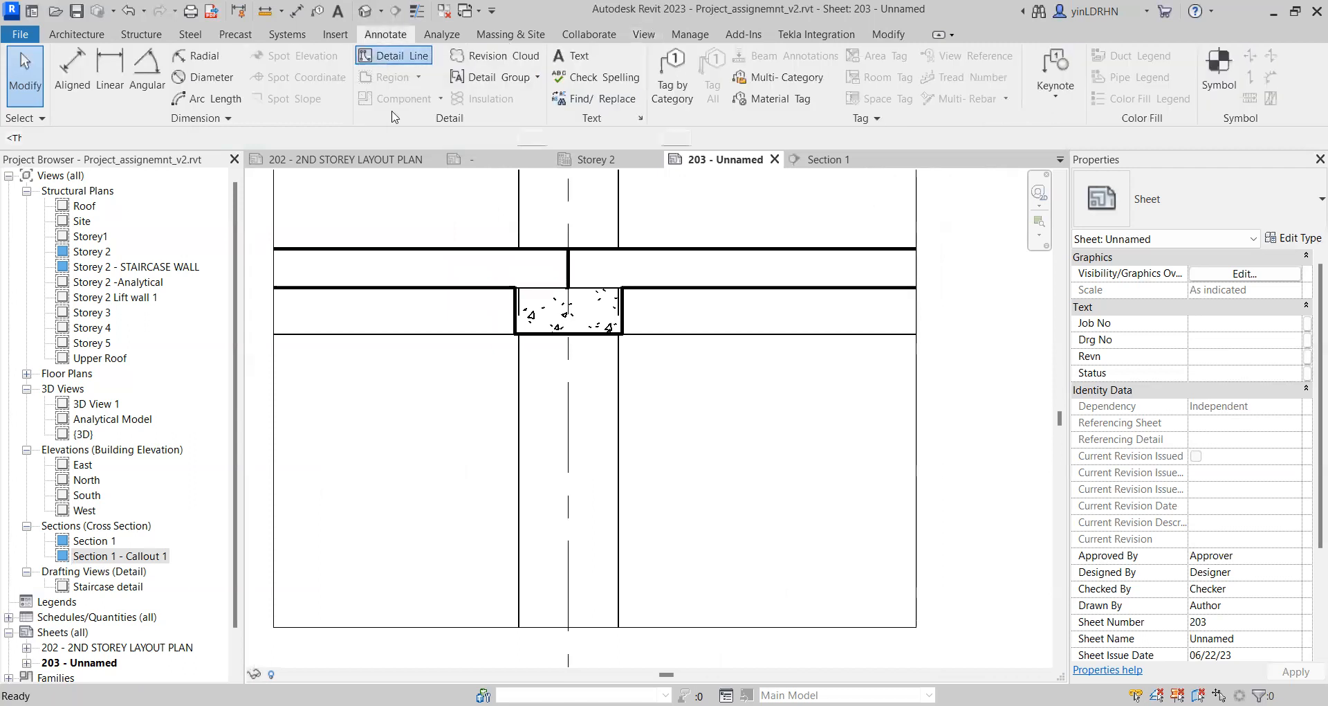
{"action": "left_click", "coordinate": [276, 260]}
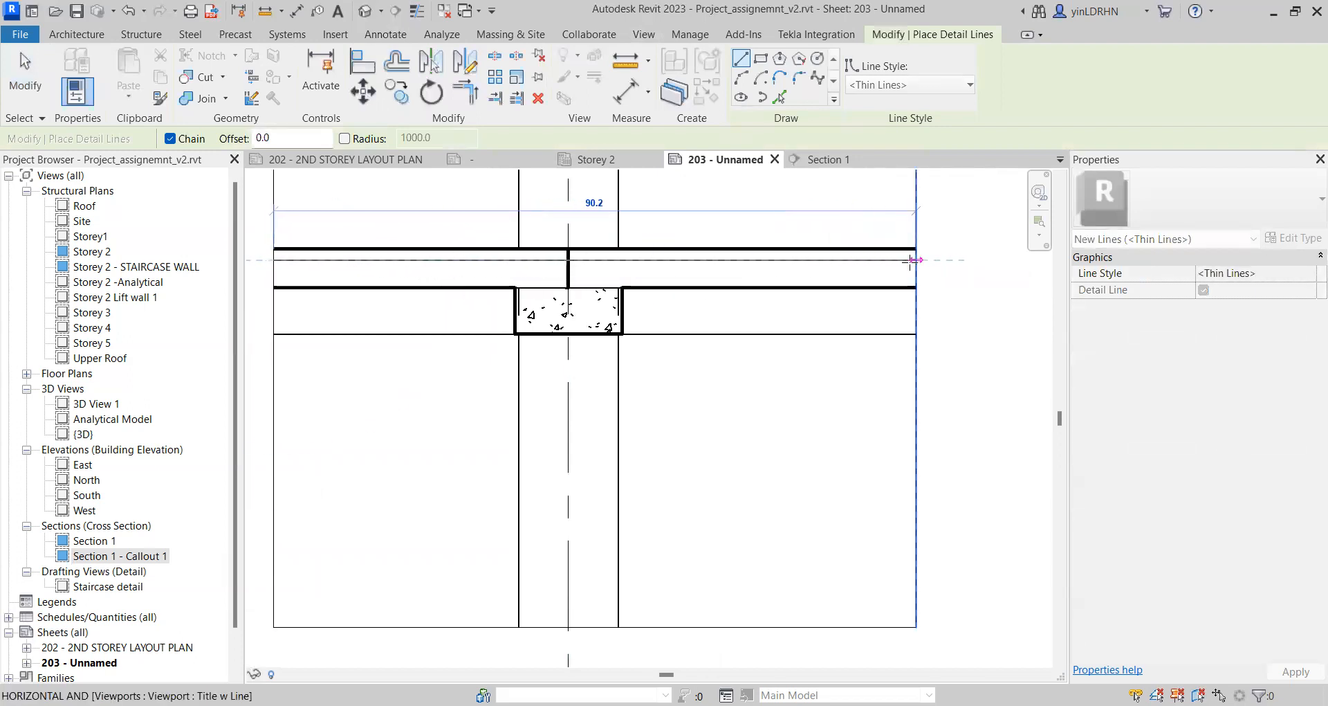
{"action": "left_click", "coordinate": [914, 260]}
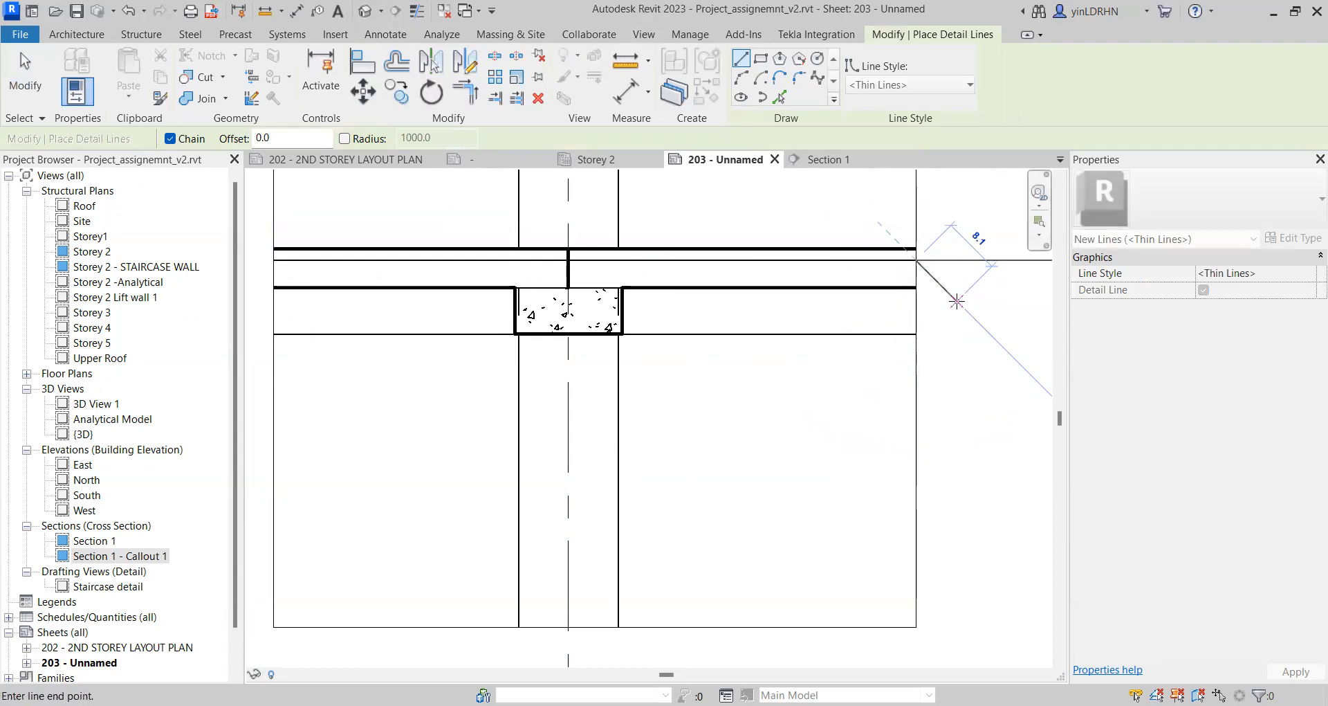
{"action": "key", "text": "Escape"}
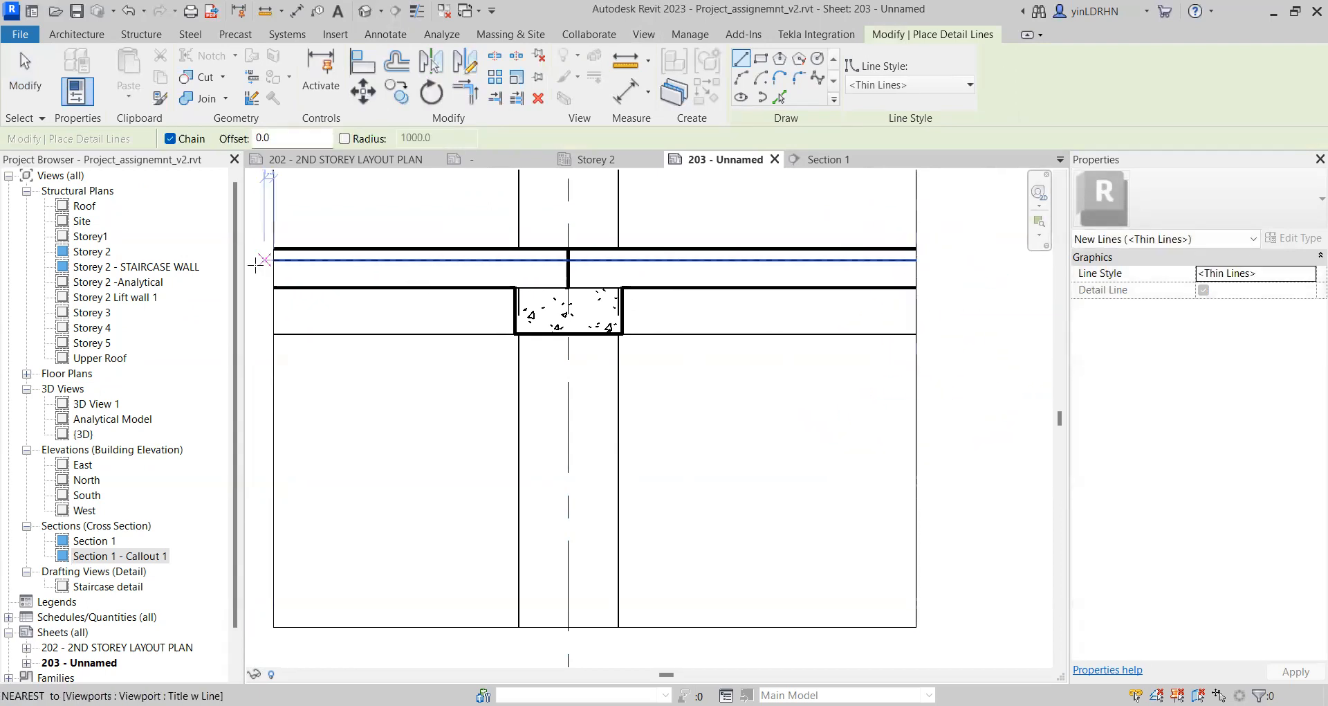
{"action": "left_click", "coordinate": [273, 281]}
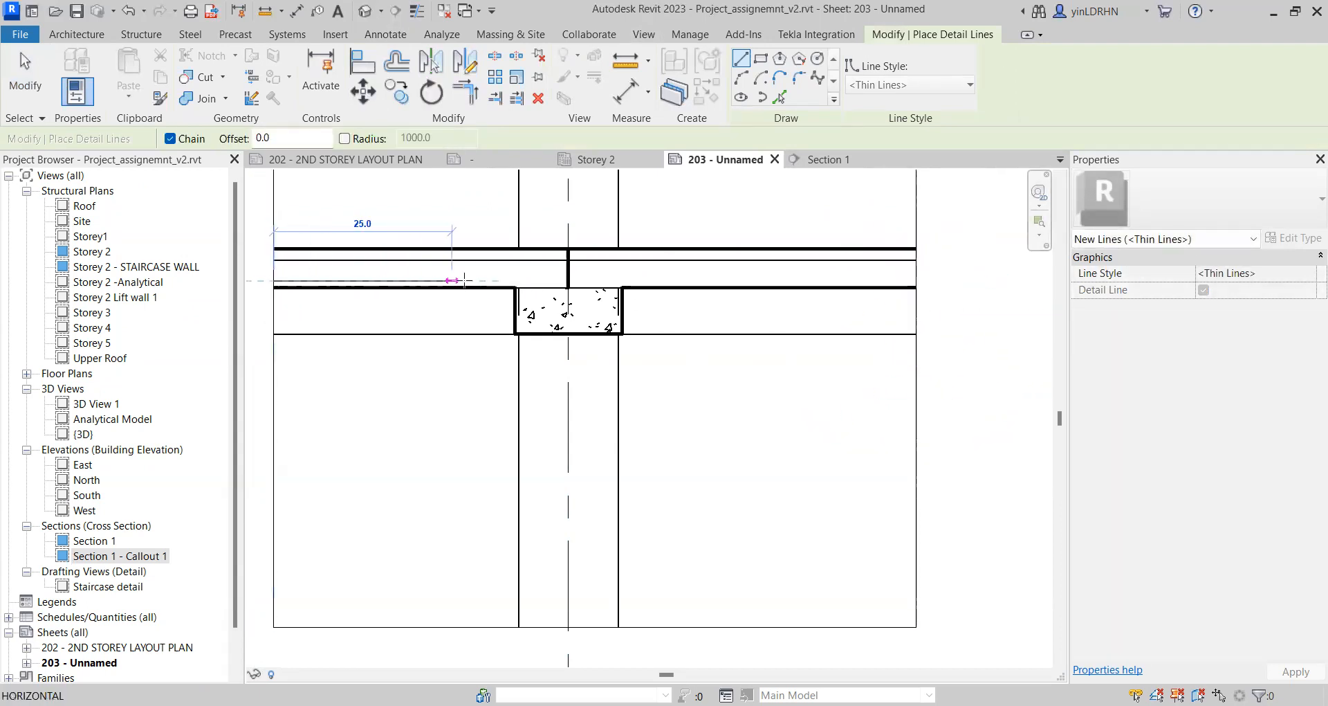
{"action": "left_click", "coordinate": [915, 280]}
{"action": "key", "text": "Escape"}
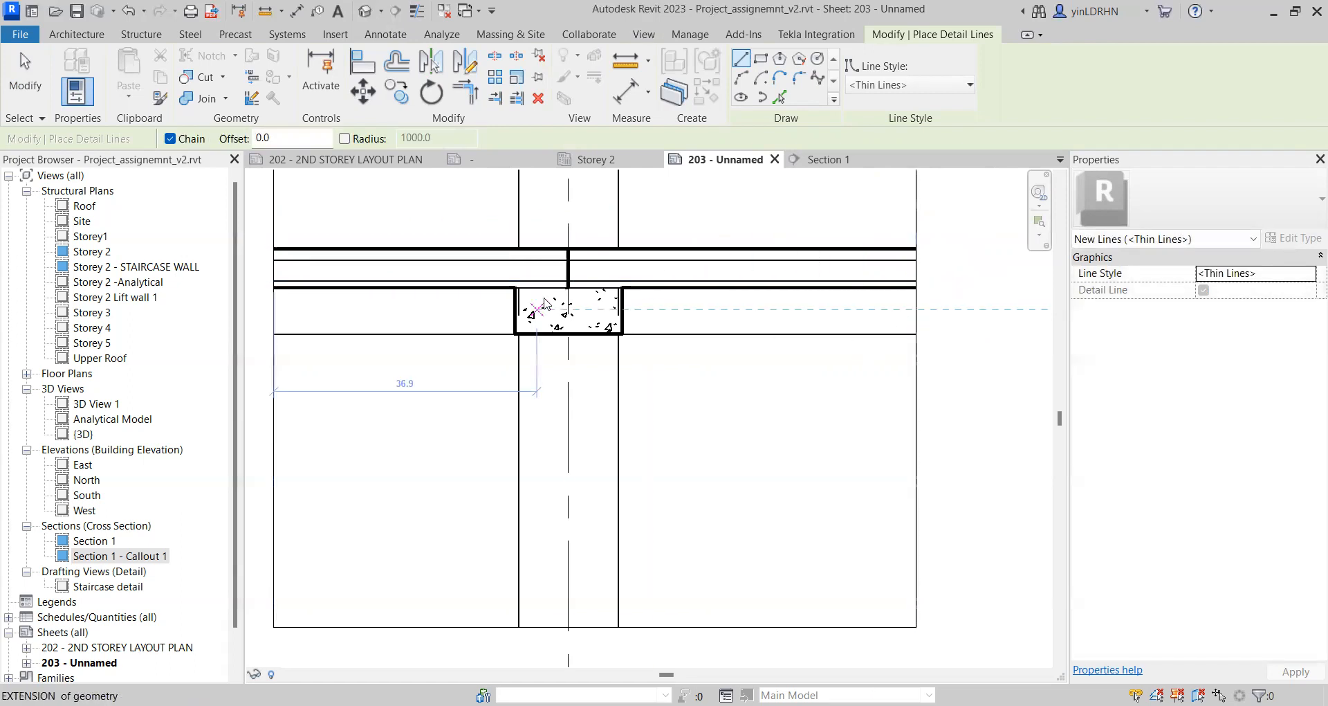
{"action": "key", "text": "Escape"}
Step: Examine the line style options for the upper detail line in the Section 1 - Callout 1 slab
{"action": "left_click", "coordinate": [602, 262]}
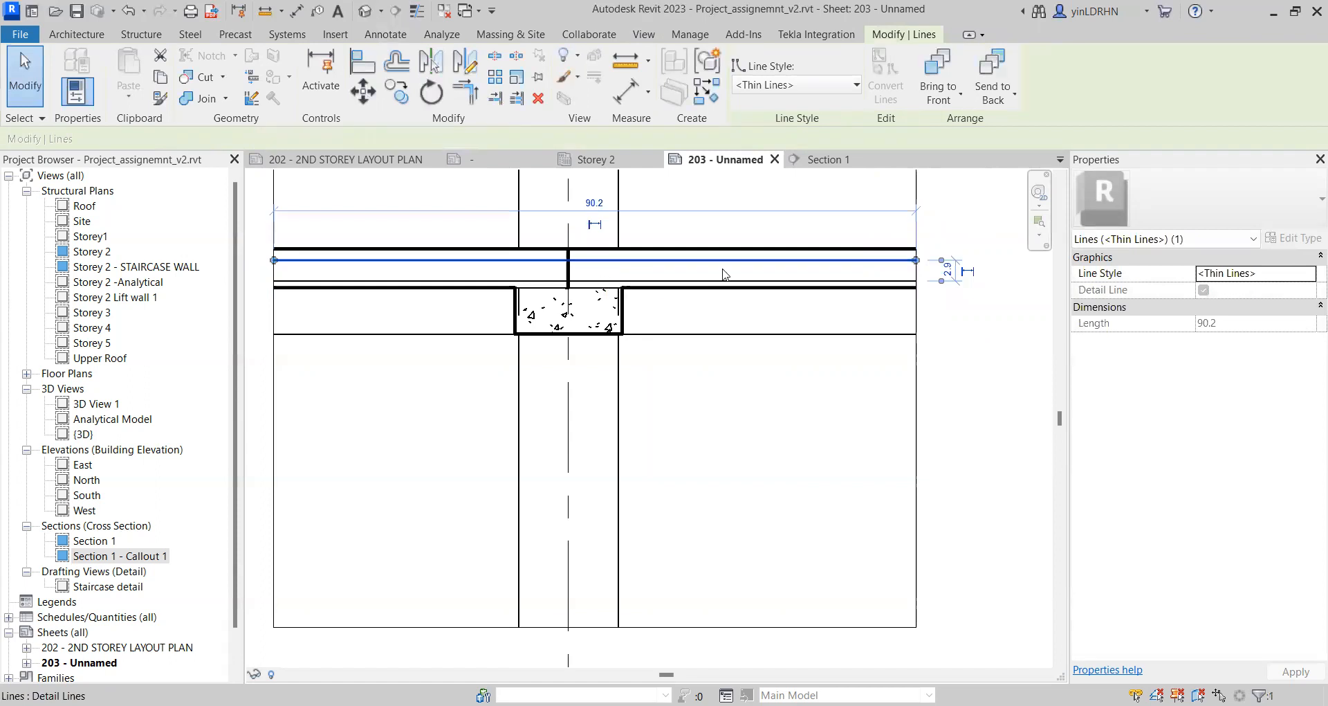
{"action": "left_click", "coordinate": [1292, 273]}
{"action": "left_click", "coordinate": [1309, 275]}
{"action": "left_click", "coordinate": [1228, 356]}
{"action": "left_click", "coordinate": [961, 390]}
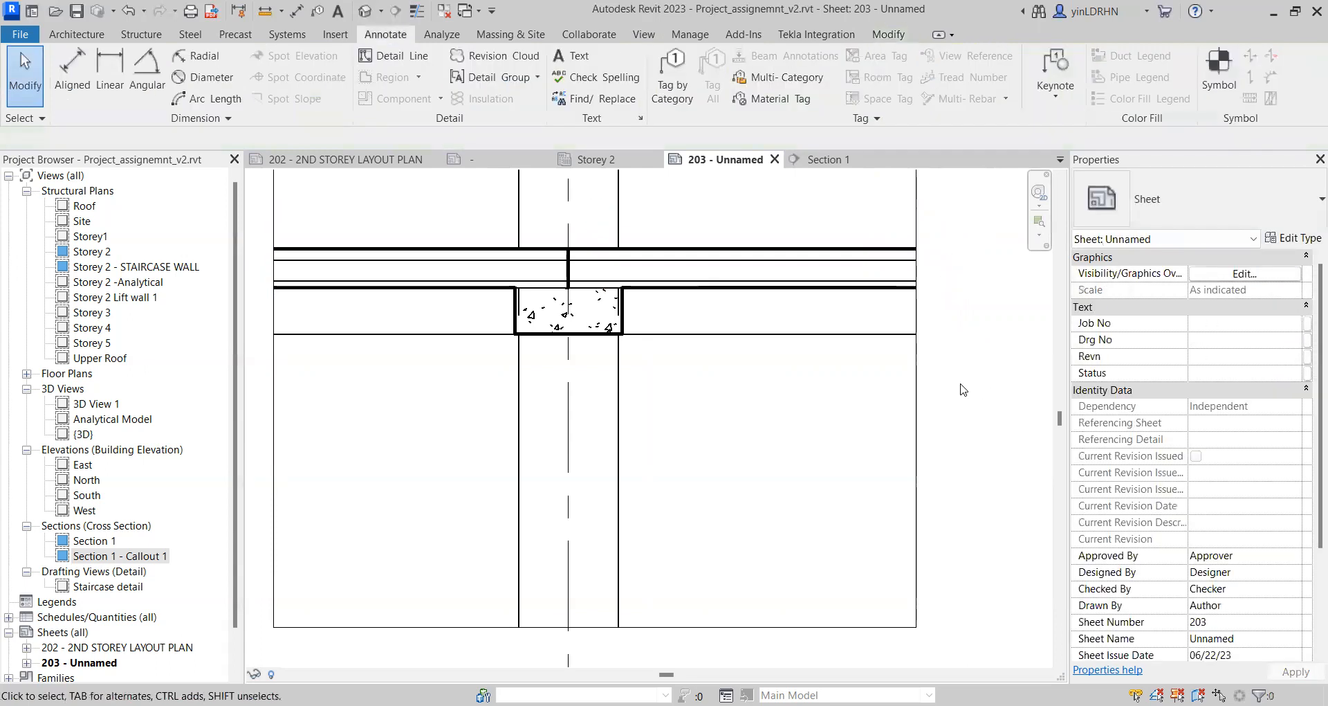
{"action": "left_click", "coordinate": [392, 56]}
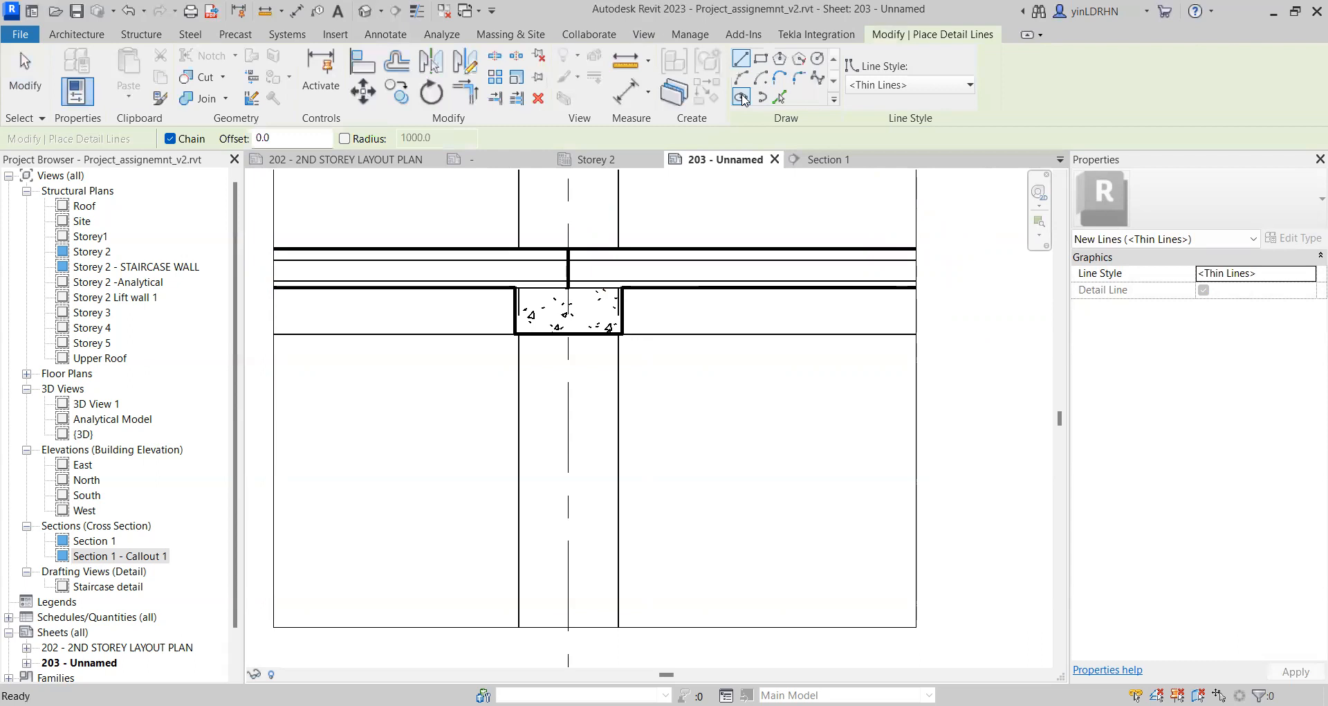
{"action": "left_click", "coordinate": [742, 98]}
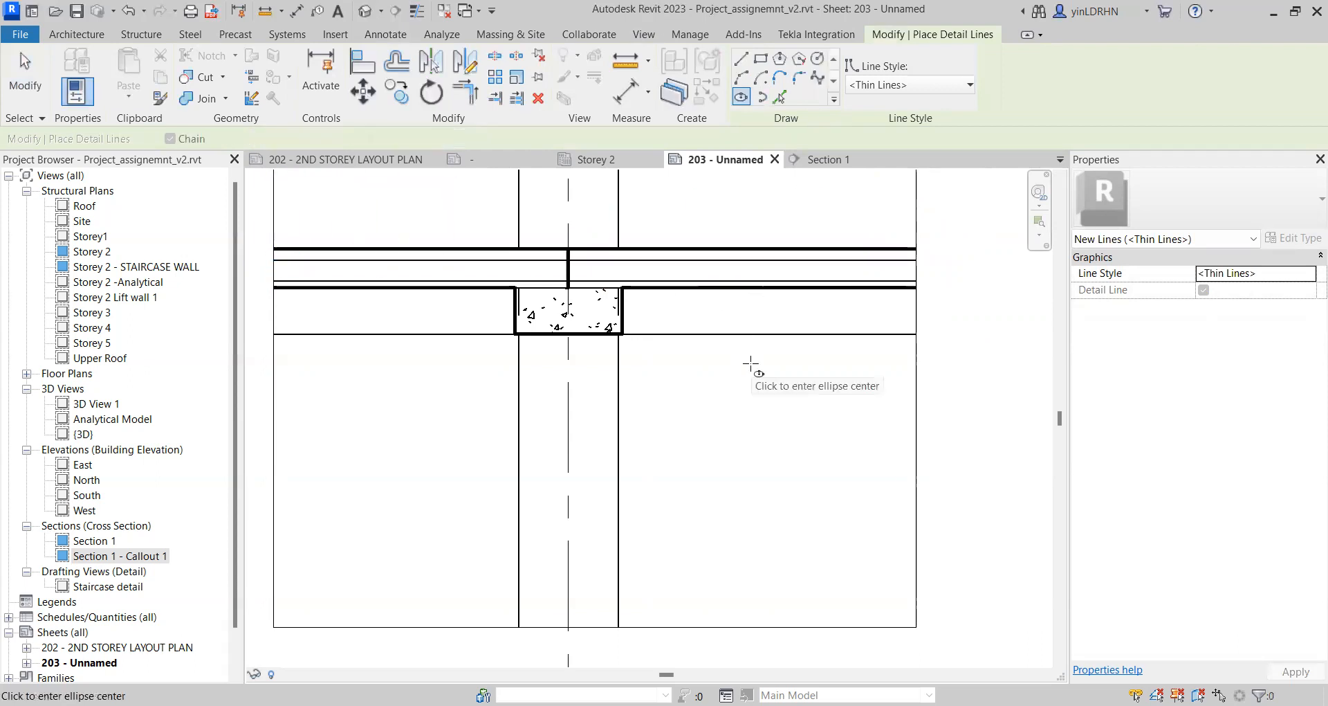
{"action": "key", "text": "Escape"}
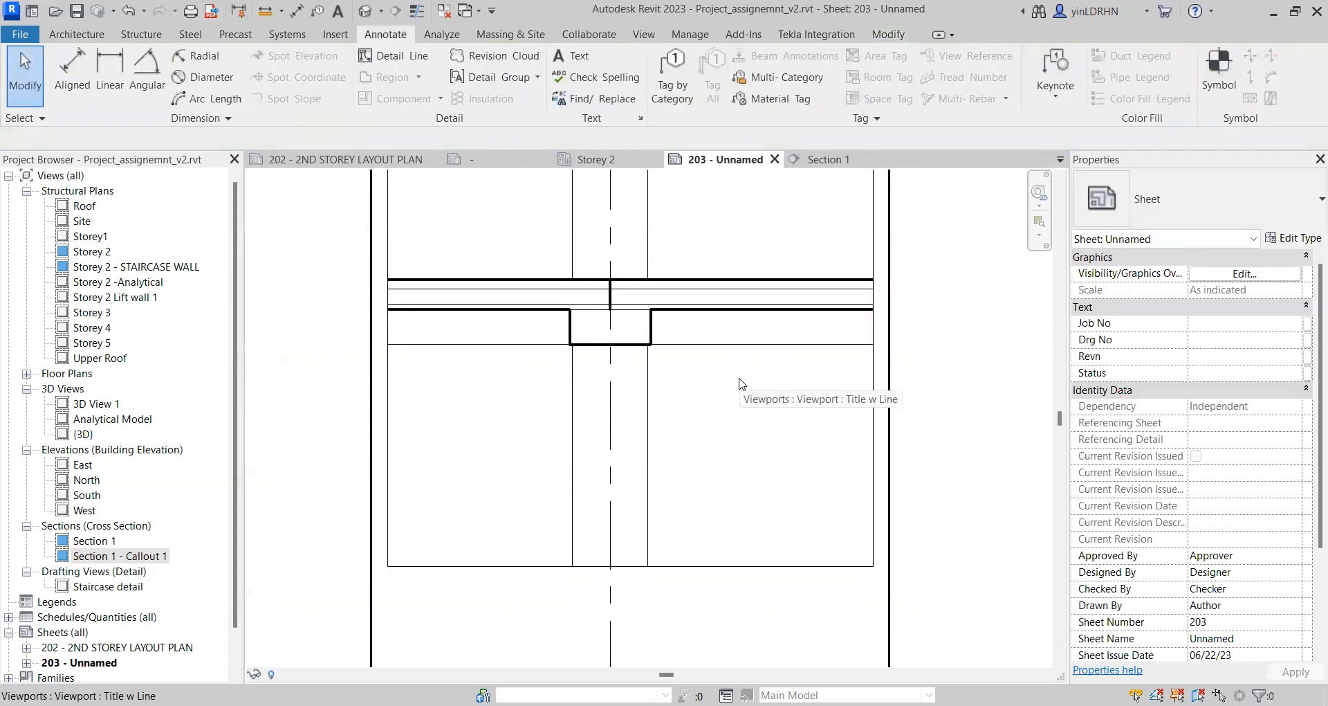
{"action": "scroll", "coordinate": [650, 379], "scroll_direction": "down", "scroll_amount": 3}
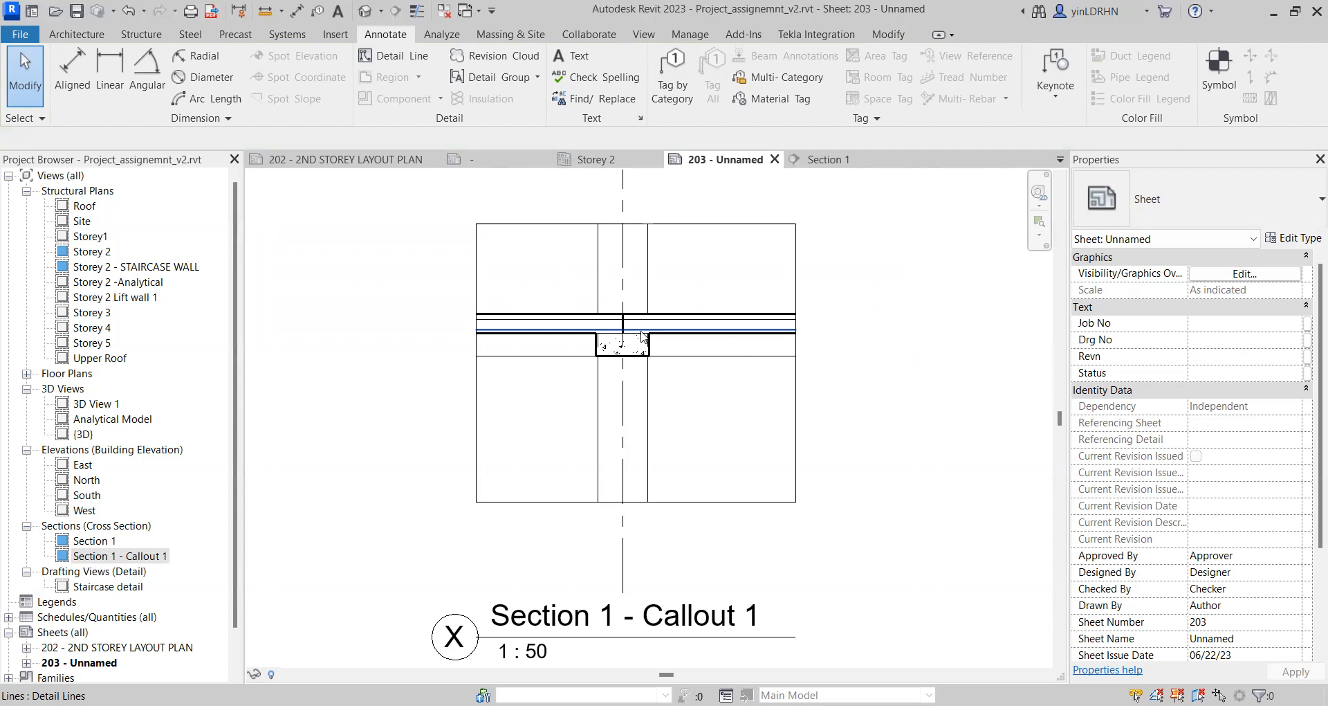
{"action": "scroll", "coordinate": [682, 317], "scroll_direction": "up", "scroll_amount": 2}
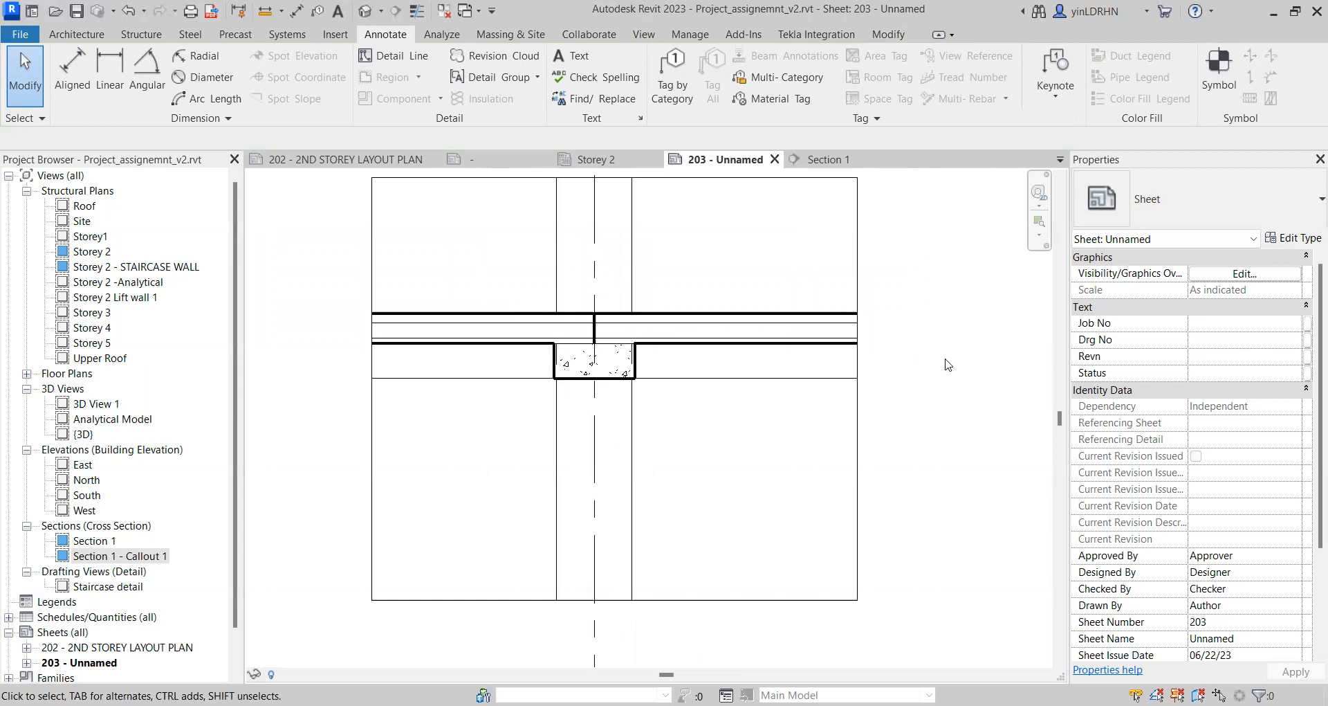
{"action": "scroll", "coordinate": [947, 364], "scroll_direction": "down", "scroll_amount": 2}
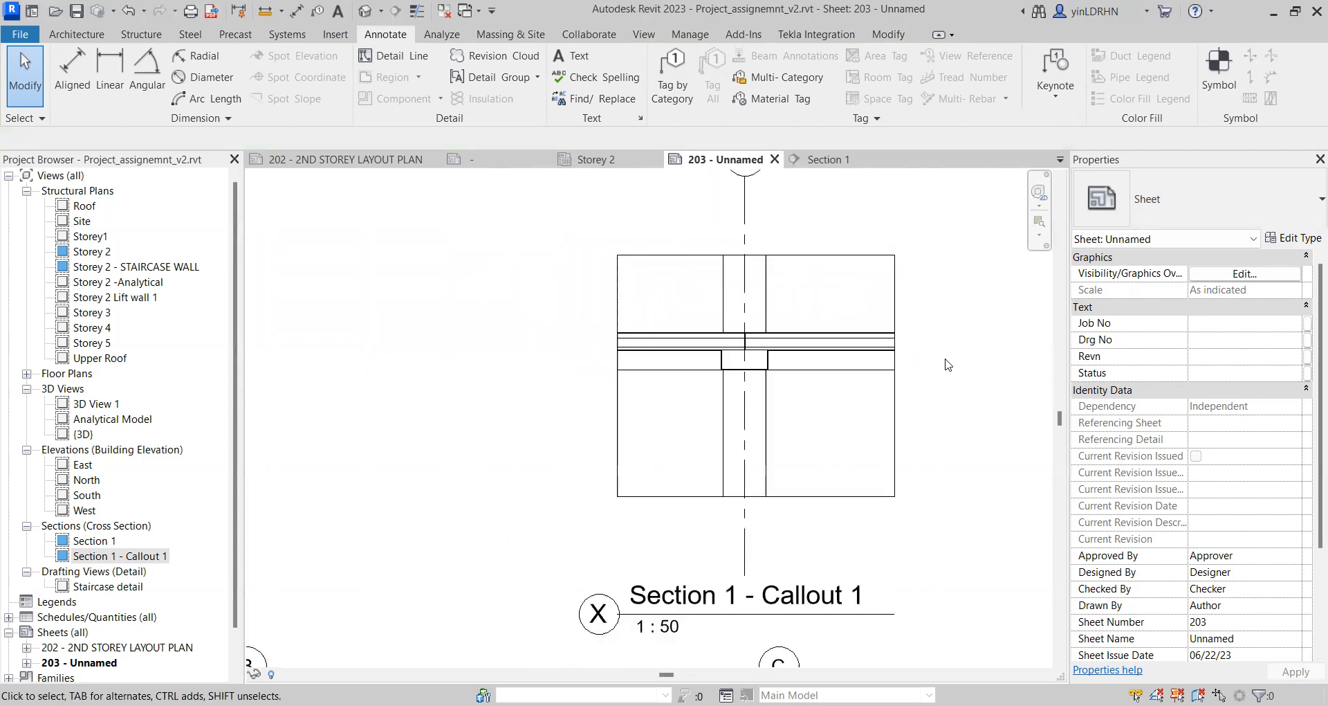
{"action": "scroll", "coordinate": [948, 365], "scroll_direction": "down", "scroll_amount": 2}
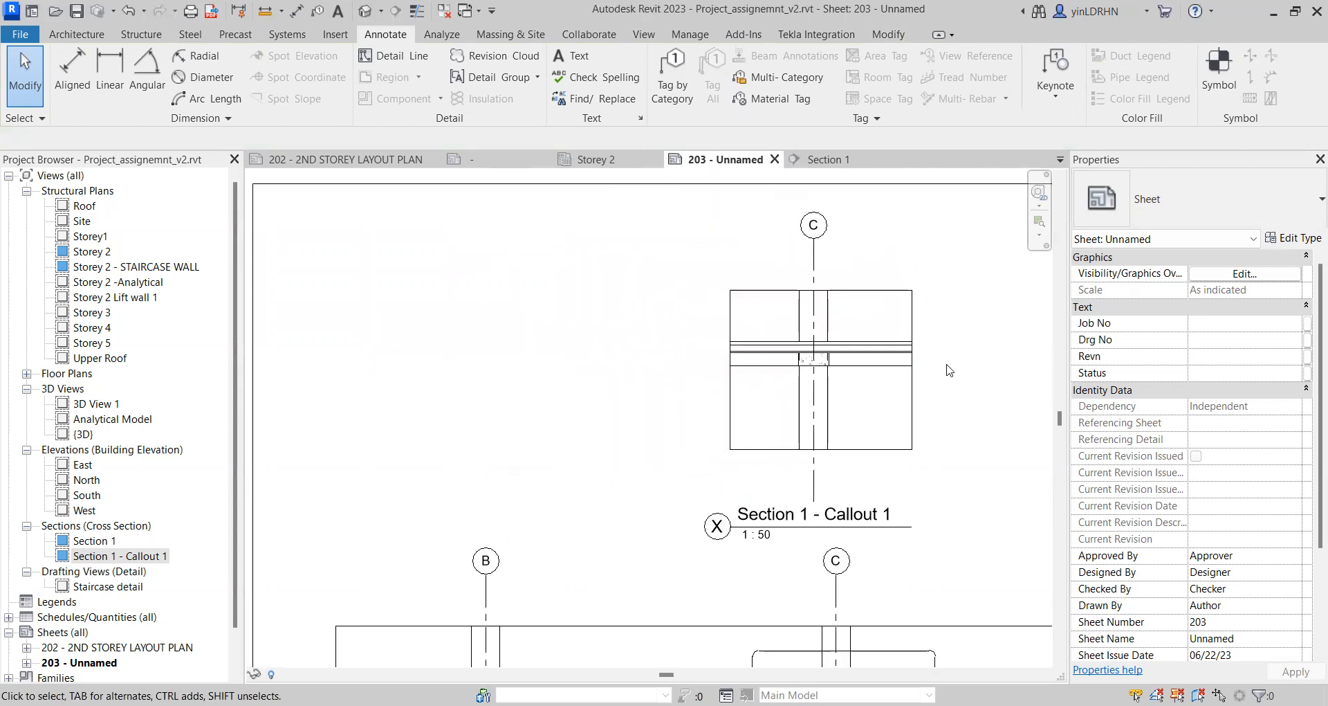
{"action": "scroll", "coordinate": [942, 365], "scroll_direction": "down", "scroll_amount": 1}
{"action": "middle_click_drag", "start_coordinate": [958, 390], "coordinate": [770, 373]}
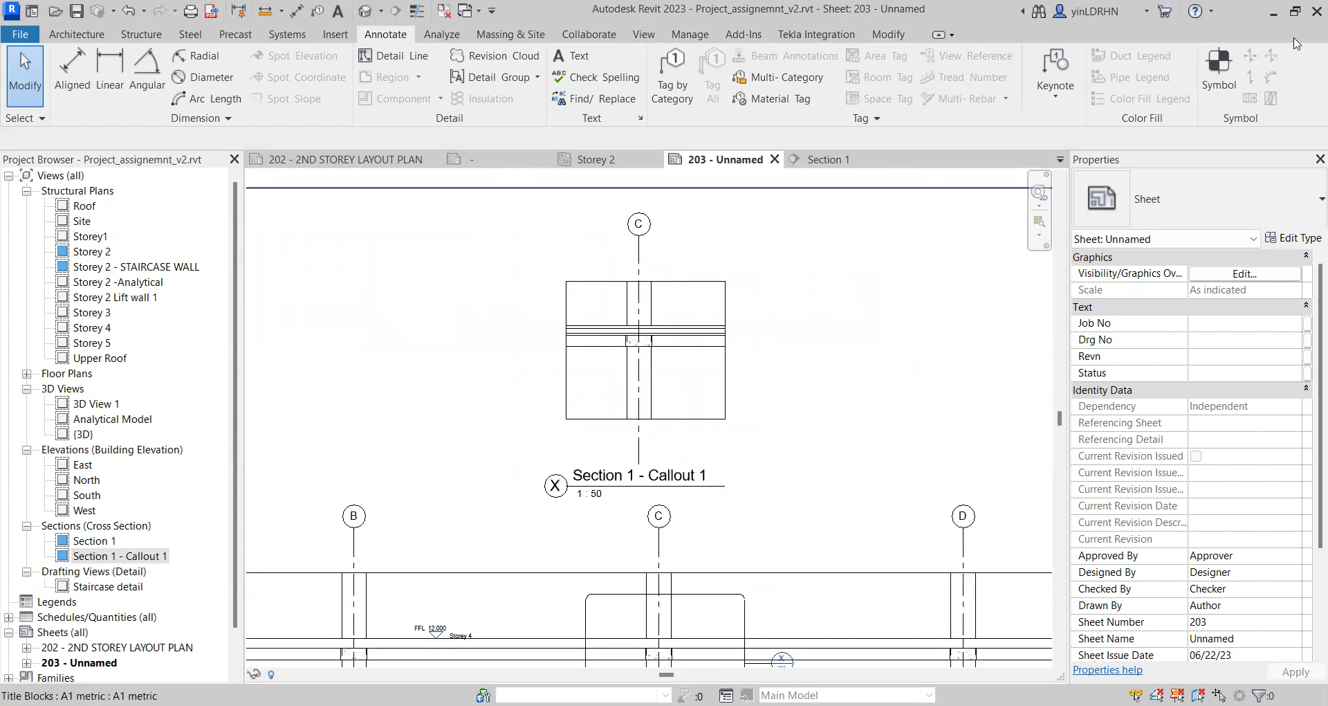